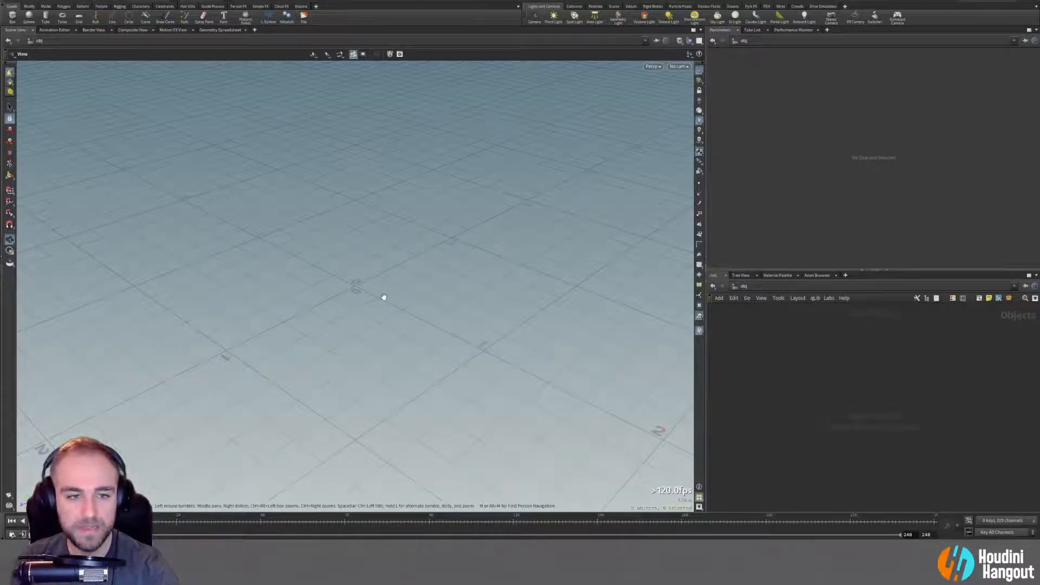
# Enlarge the parameter and network panes by narrowing the 3D viewport, and raise the divider between them slightly.
pyautogui.moveTo(357, 294); pyautogui.dragTo(324, 293)
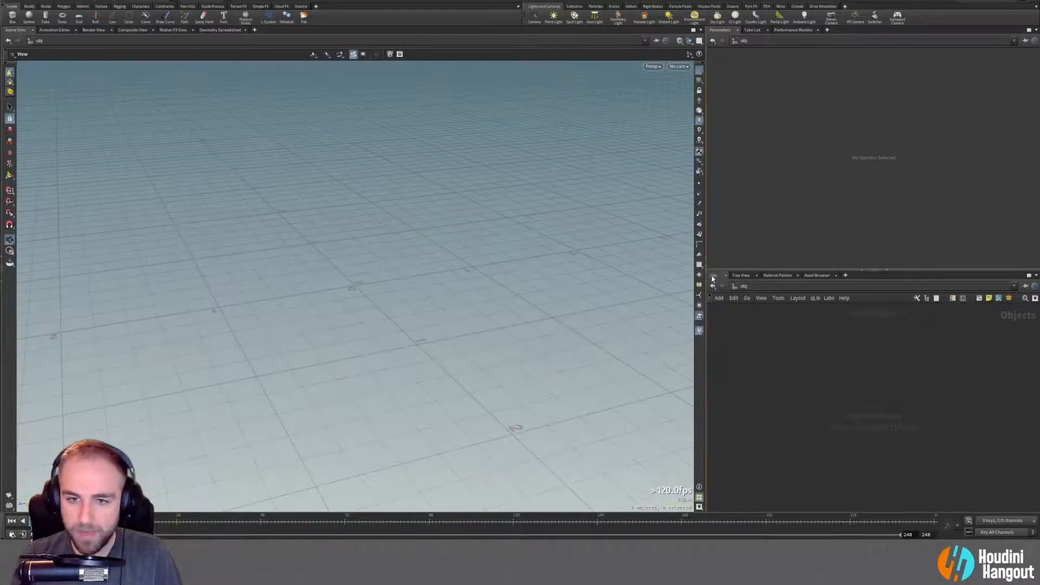
pyautogui.moveTo(705, 278); pyautogui.dragTo(643, 278)
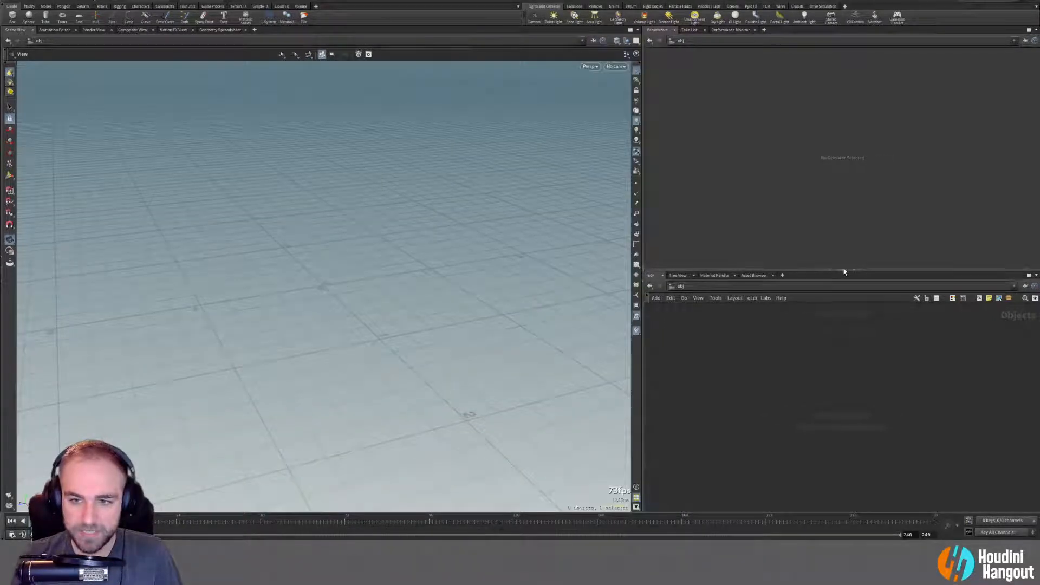
pyautogui.moveTo(845, 271); pyautogui.dragTo(840, 264)
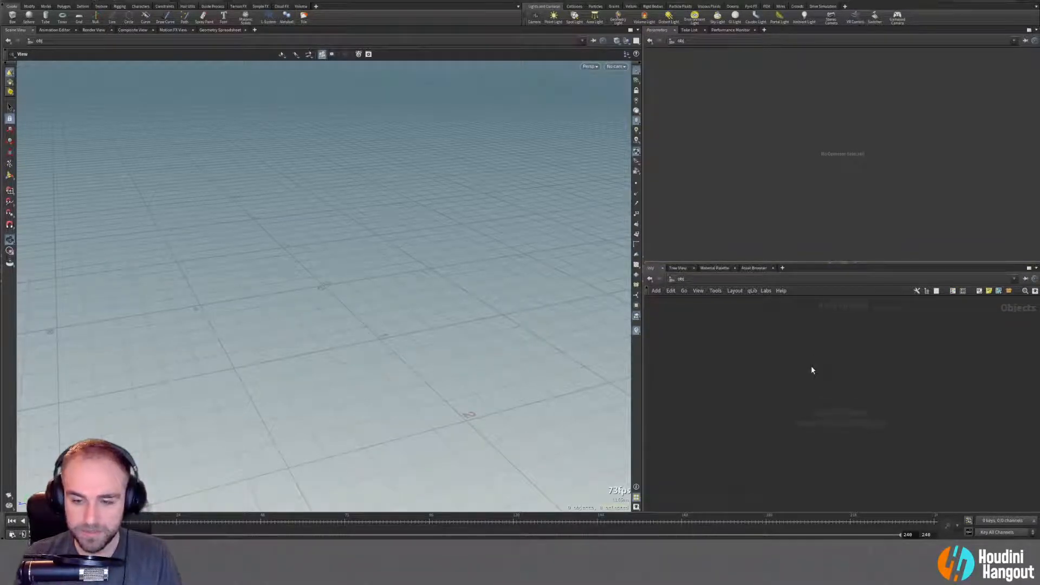
# Add a Geometry object to the empty object-level network.
pyautogui.press('Tab')
pyautogui.write('geo')
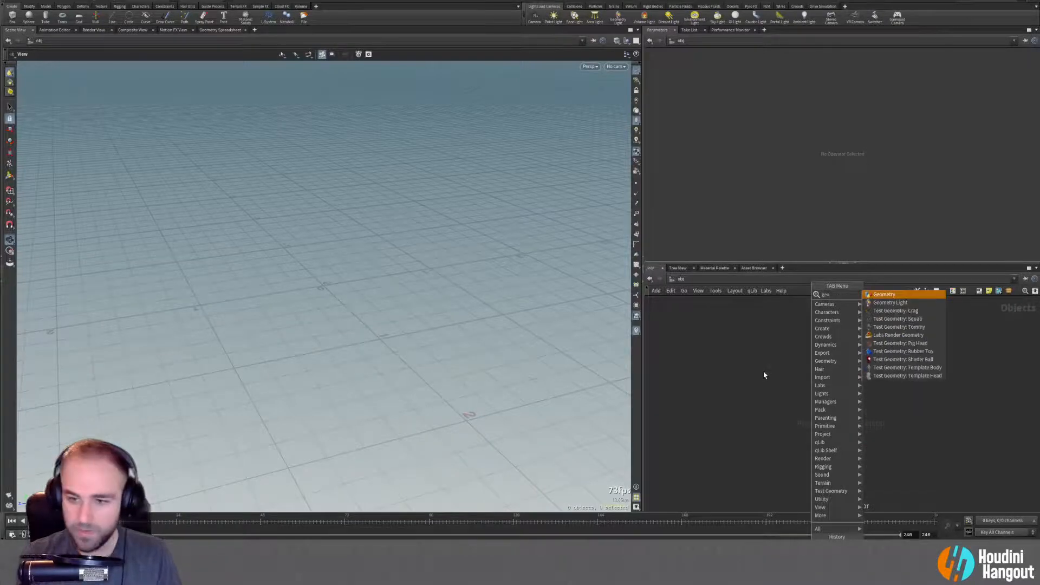
pyautogui.press('Return')
pyautogui.click(736, 342)
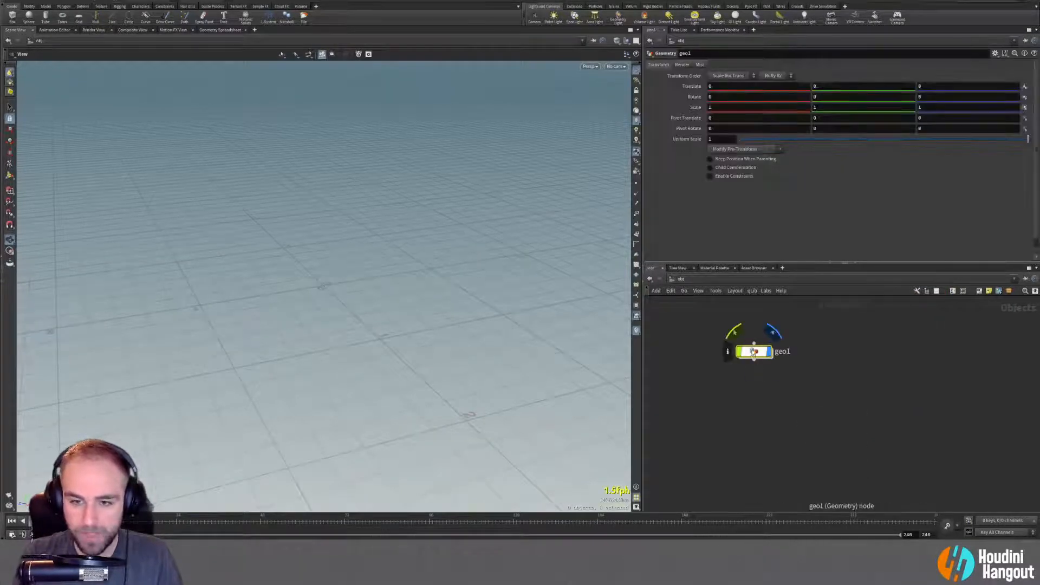
pyautogui.doubleClick(753, 351)
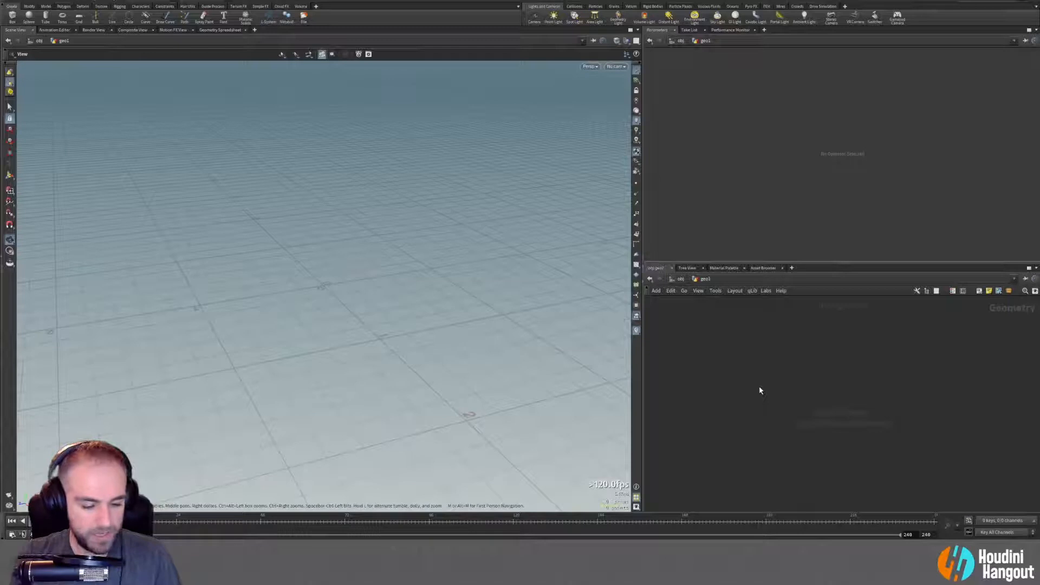
pyautogui.press('u')
# Rename the geometry object as sim_pyro.
pyautogui.doubleClick(782, 352)
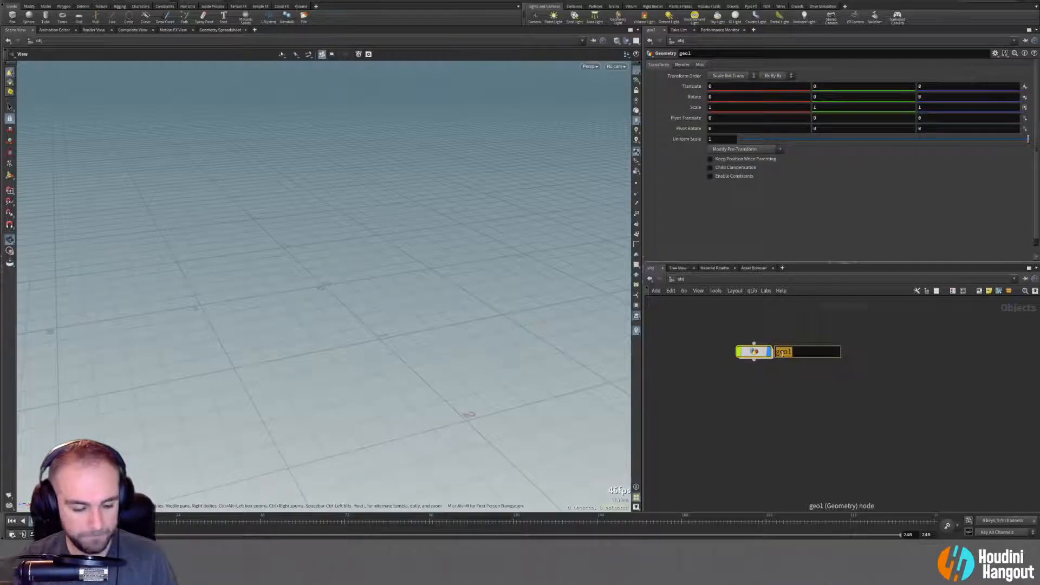
pyautogui.write('sim_')
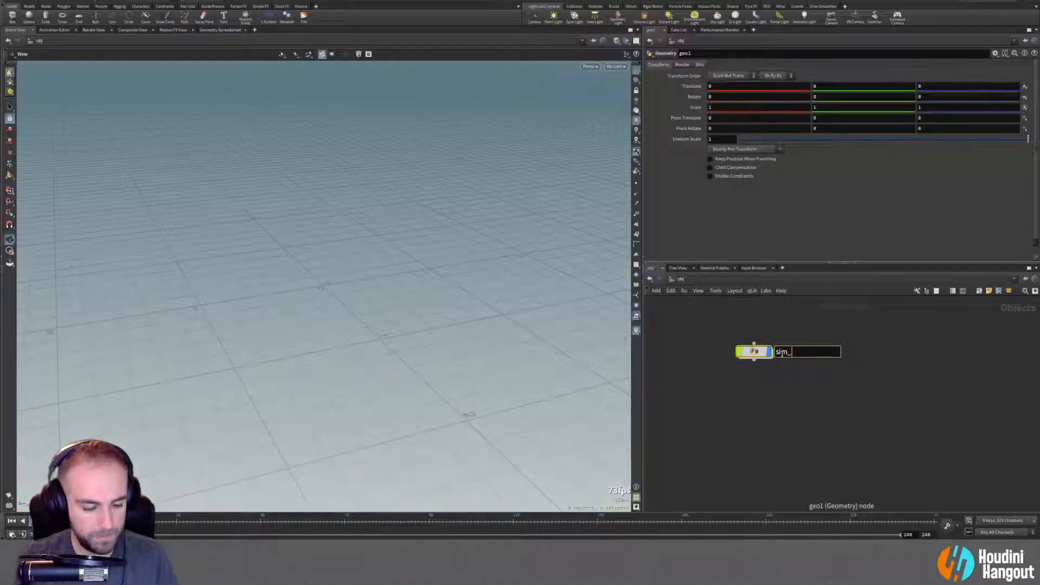
pyautogui.write('pyro')
pyautogui.press('Return')
# Color the sim_pyro node purple, shift it aside, and enter its geometry network.
pyautogui.moveTo(689, 331); pyautogui.dragTo(774, 392)
pyautogui.press('c')
pyautogui.moveTo(757, 353)
pyautogui.moveTo(757, 353); pyautogui.dragTo(846, 350)
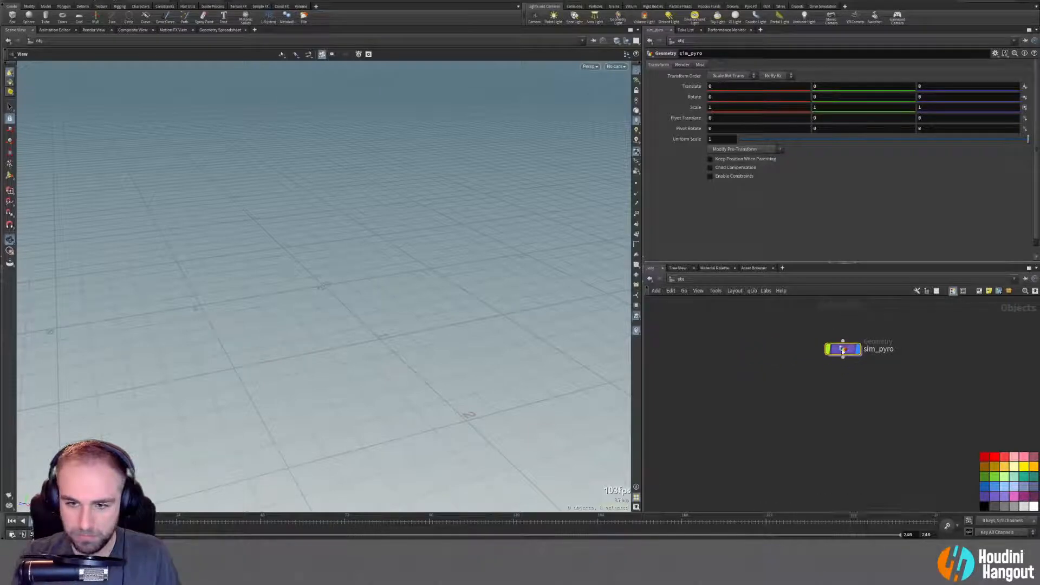
pyautogui.doubleClick(842, 349)
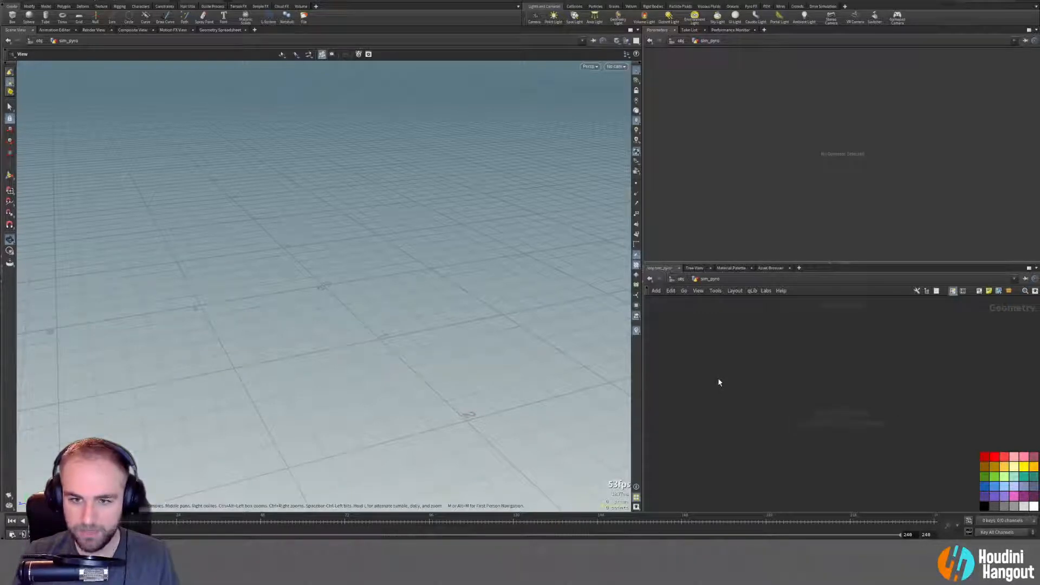
# Save the scene as a new version with the suffix _v2 in its file name.
pyautogui.click(12, 6)
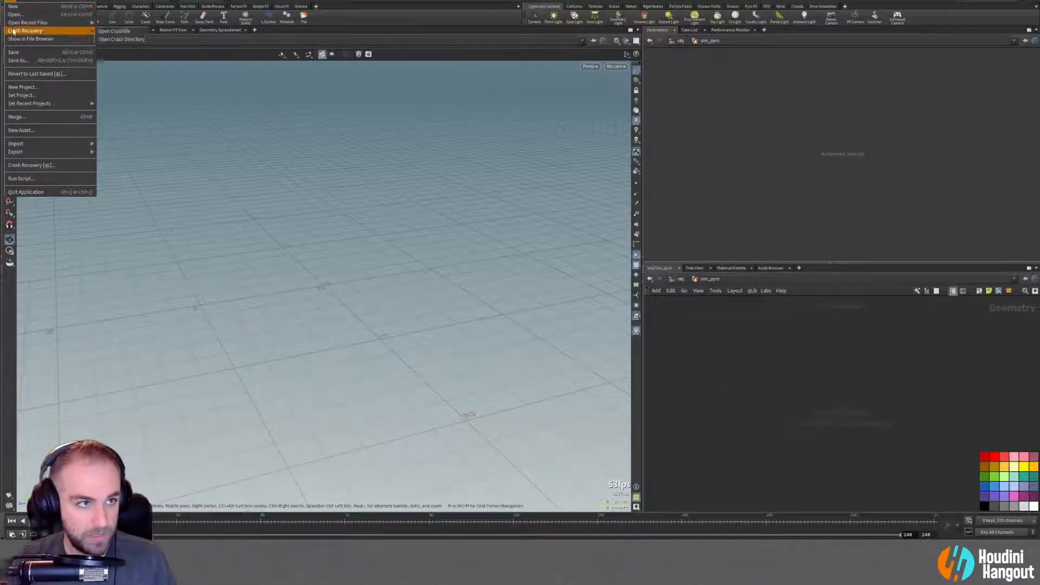
pyautogui.click(17, 61)
pyautogui.click(143, 53)
pyautogui.write('_v2')
pyautogui.press('Return')
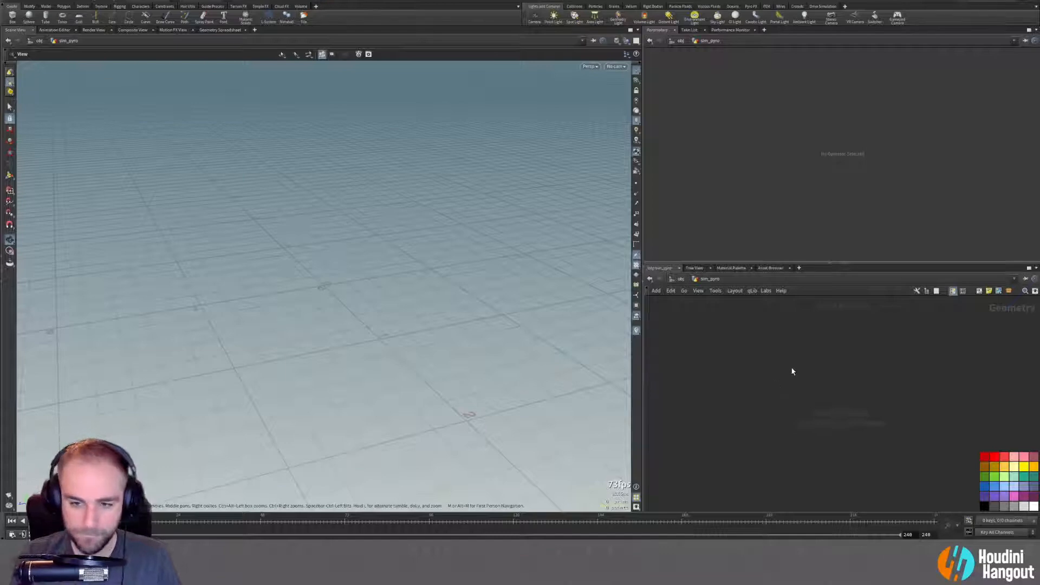
# Add a Pyro Burst Source node to the sim_pyro network.
pyautogui.press('Tab')
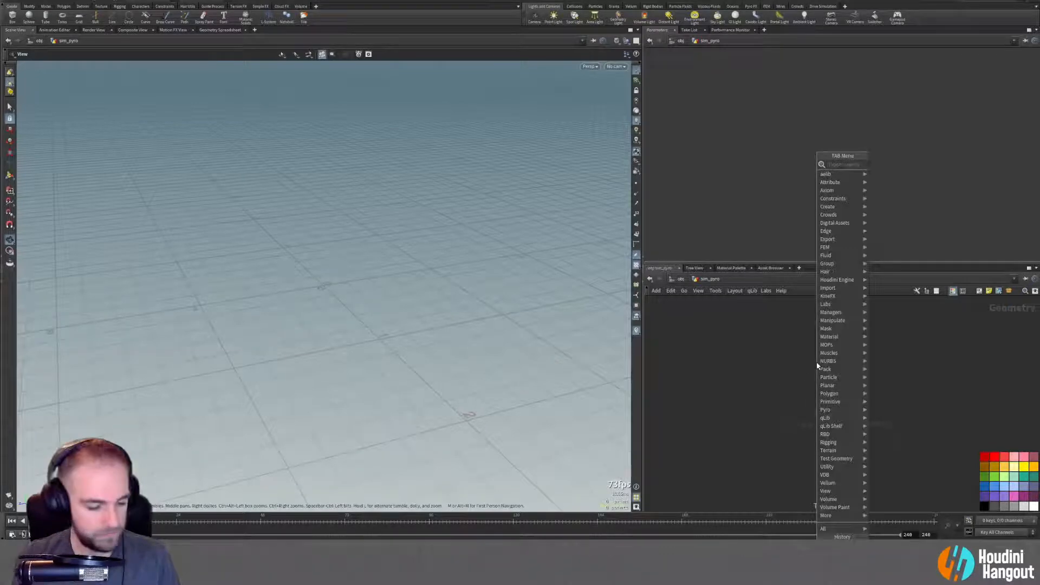
pyautogui.write('po')
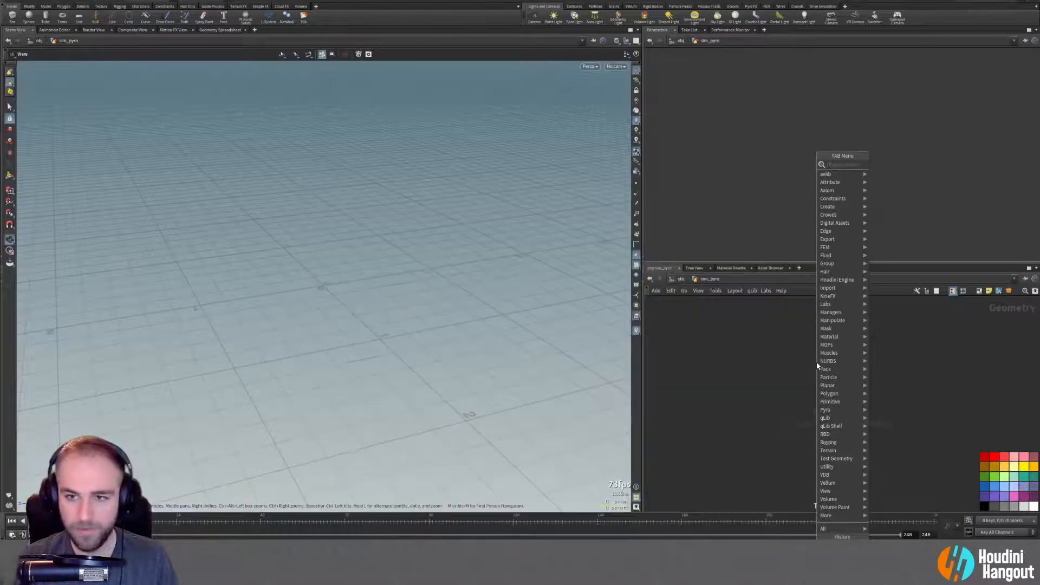
pyautogui.press('BackSpace')
pyautogui.write('yro')
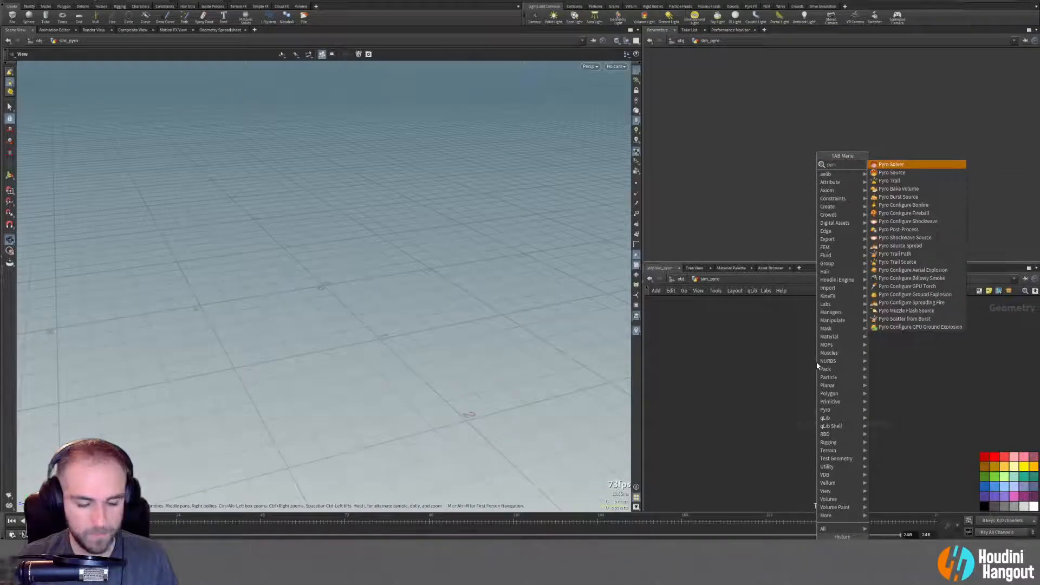
pyautogui.click(897, 197)
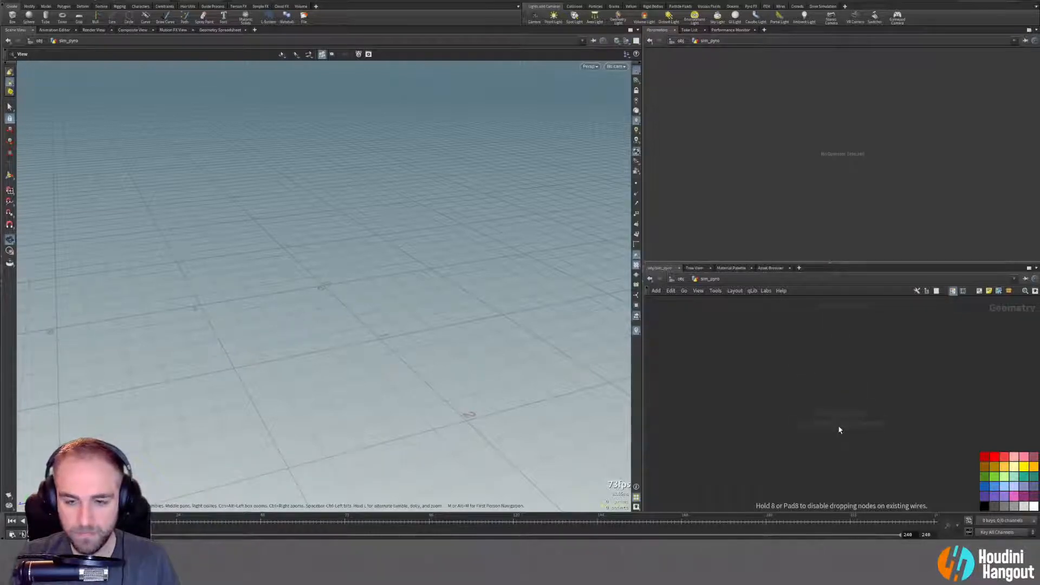
pyautogui.click(453, 394)
# Examine the burst source's point cloud in the viewport from several angles and distances.
pyautogui.moveTo(285, 239); pyautogui.dragTo(346, 293)
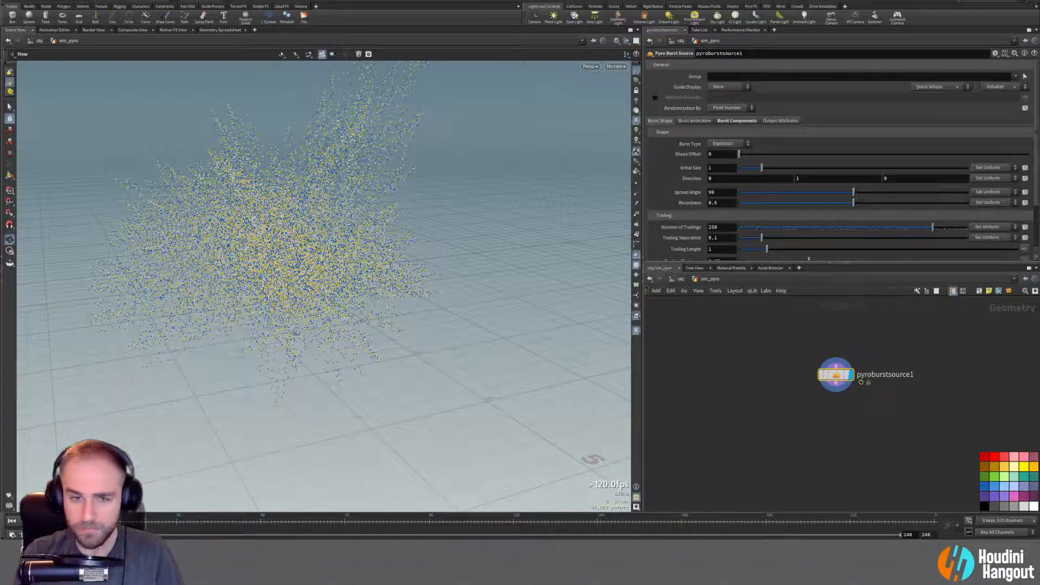
pyautogui.moveTo(302, 221); pyautogui.dragTo(392, 290)
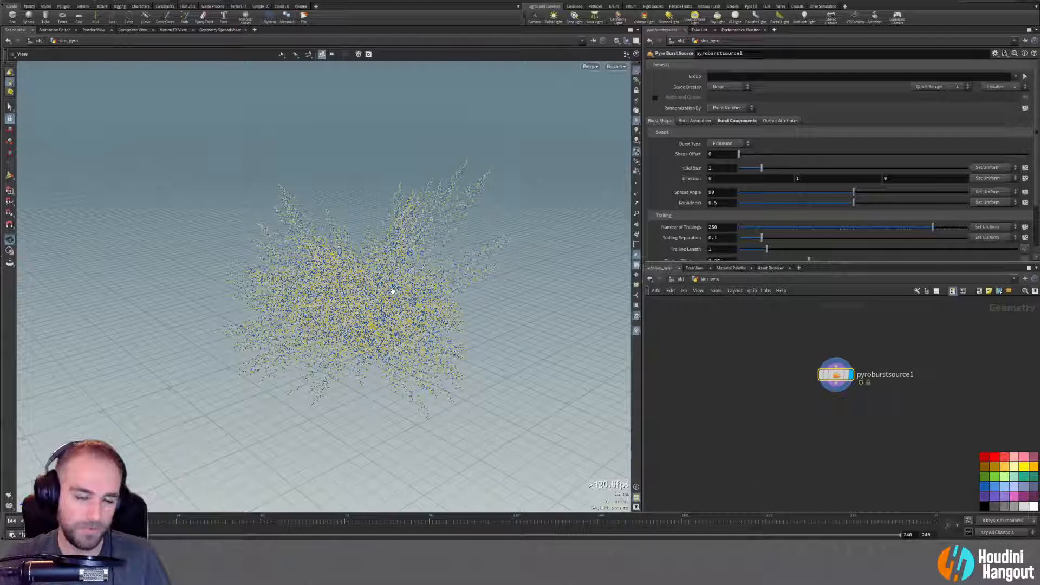
pyautogui.moveTo(382, 269); pyautogui.dragTo(292, 160)
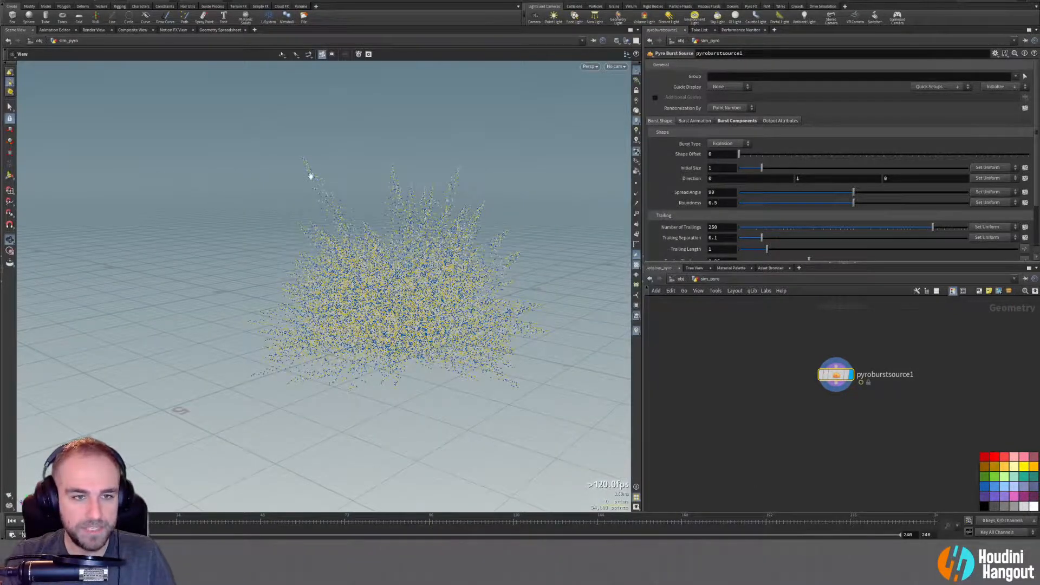
pyautogui.moveTo(315, 216); pyautogui.dragTo(376, 188)
pyautogui.moveTo(376, 188); pyautogui.dragTo(383, 283, button='right')
pyautogui.moveTo(369, 291)
pyautogui.mouseDown()
pyautogui.moveTo(316, 260)
pyautogui.moveTo(372, 232)
pyautogui.moveTo(344, 216)
pyautogui.mouseUp()
pyautogui.moveTo(328, 222); pyautogui.dragTo(292, 179, button='right')
pyautogui.moveTo(433, 244); pyautogui.dragTo(425, 290)
pyautogui.moveTo(287, 304); pyautogui.dragTo(409, 313, button='middle')
pyautogui.moveTo(409, 313)
pyautogui.mouseDown()
pyautogui.moveTo(461, 292)
pyautogui.moveTo(471, 325)
pyautogui.moveTo(429, 250)
pyautogui.moveTo(332, 302)
pyautogui.moveTo(386, 359)
pyautogui.moveTo(434, 329)
pyautogui.mouseUp()
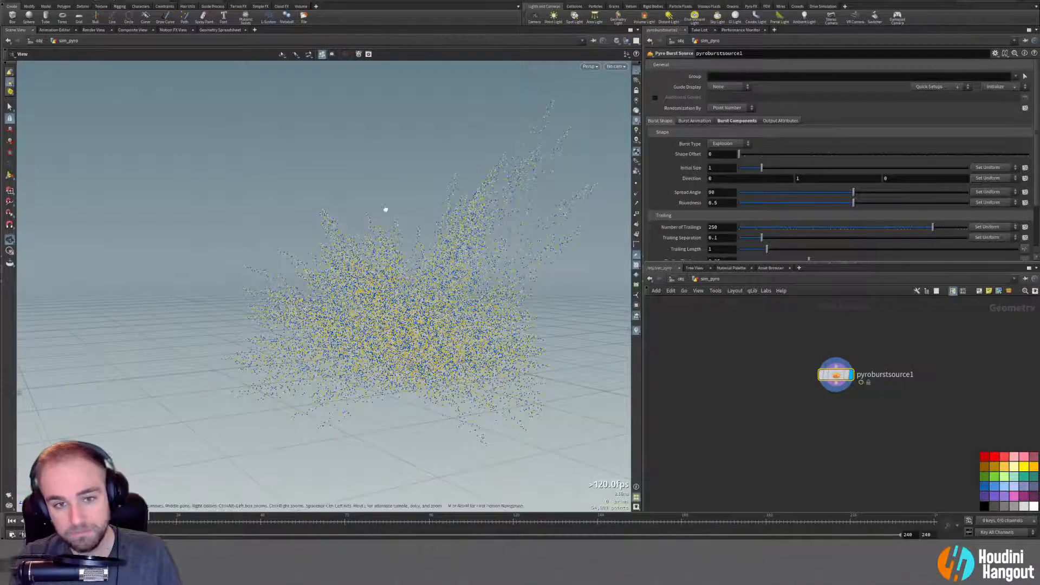
# Check the burst source node's info and examine its points around the start of the timeline.
pyautogui.middleClick(838, 375)
pyautogui.middleClick(837, 375)
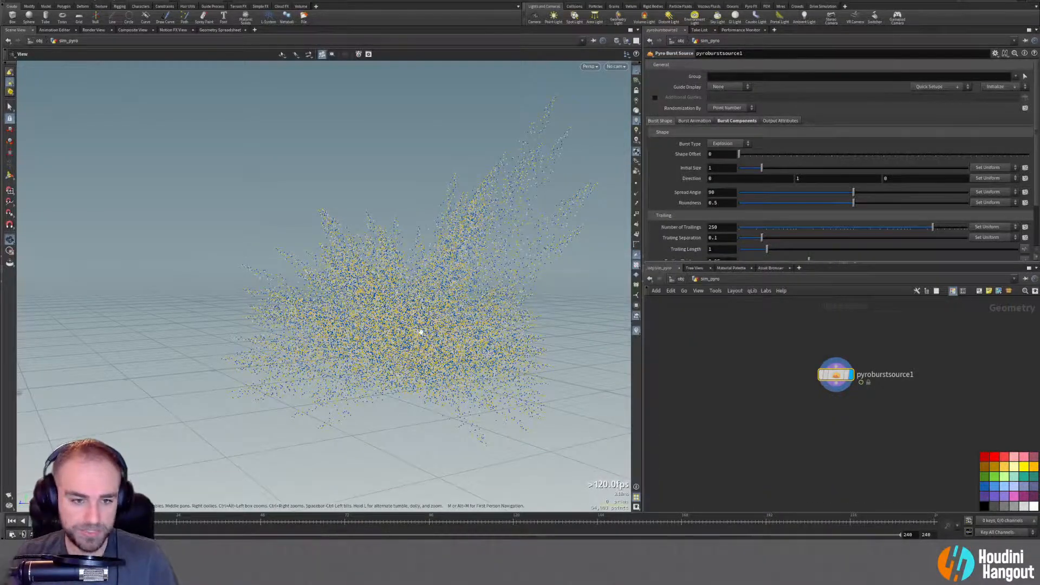
pyautogui.moveTo(431, 279); pyautogui.dragTo(269, 338)
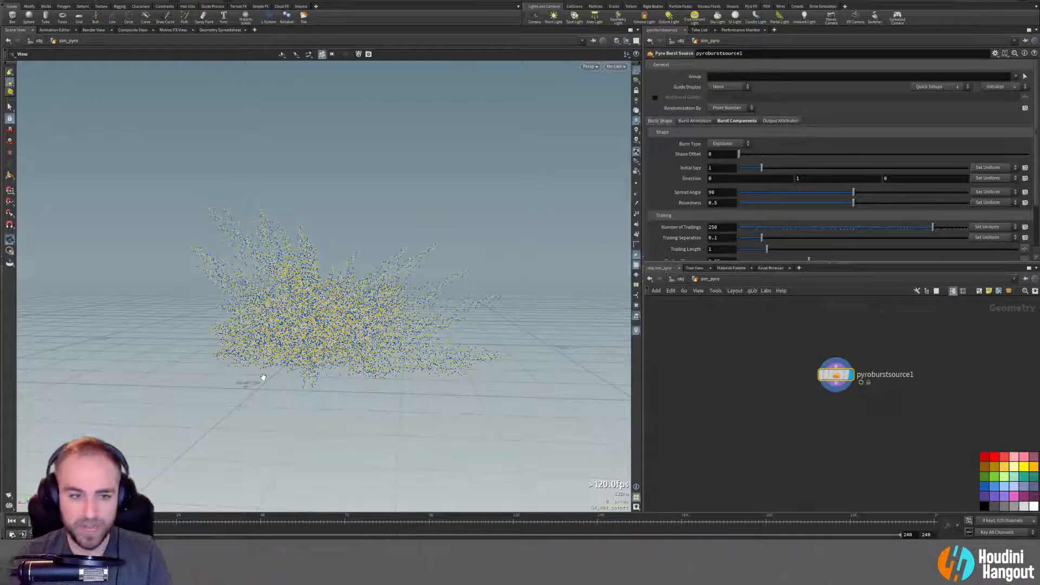
pyautogui.moveTo(355, 336); pyautogui.dragTo(368, 420)
pyautogui.moveTo(342, 347); pyautogui.dragTo(335, 299)
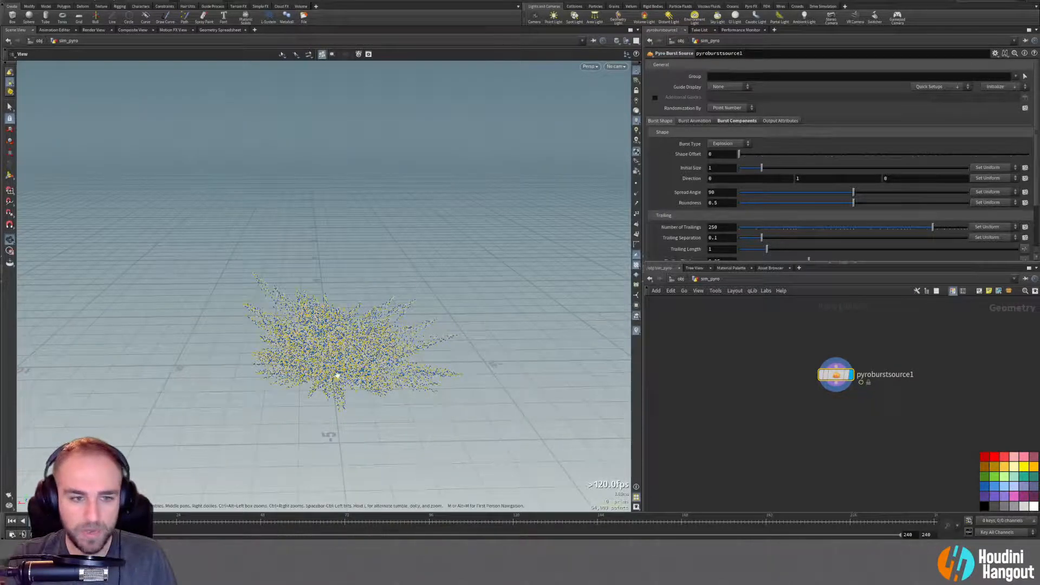
pyautogui.moveTo(336, 379); pyautogui.dragTo(332, 337)
pyautogui.moveTo(271, 525); pyautogui.dragTo(116, 525)
pyautogui.moveTo(343, 380); pyautogui.dragTo(345, 399)
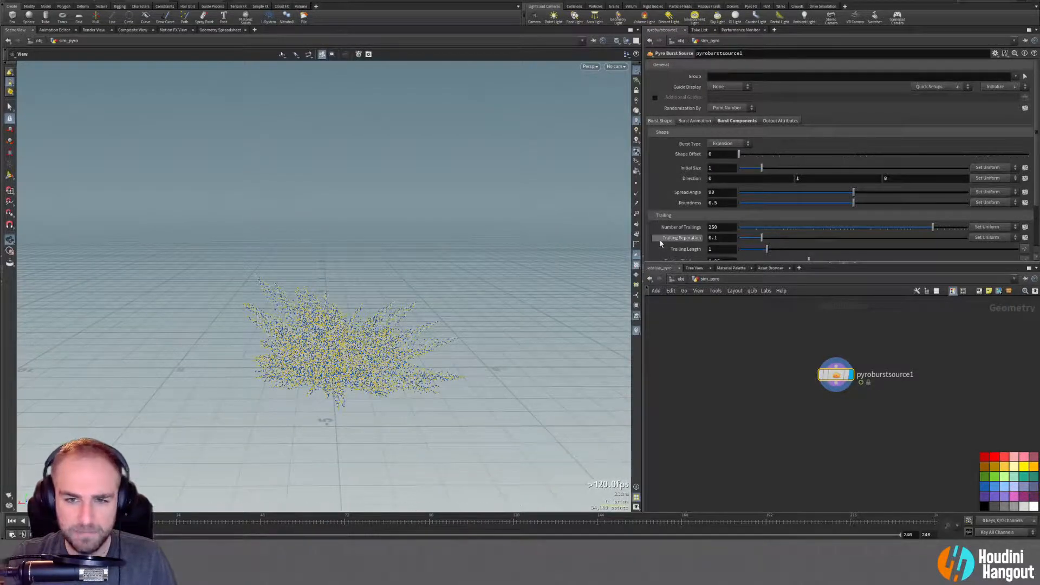
# Narrow the explosion burst by setting its Spread Angle to 50.
pyautogui.scroll(-2, 667, 252)
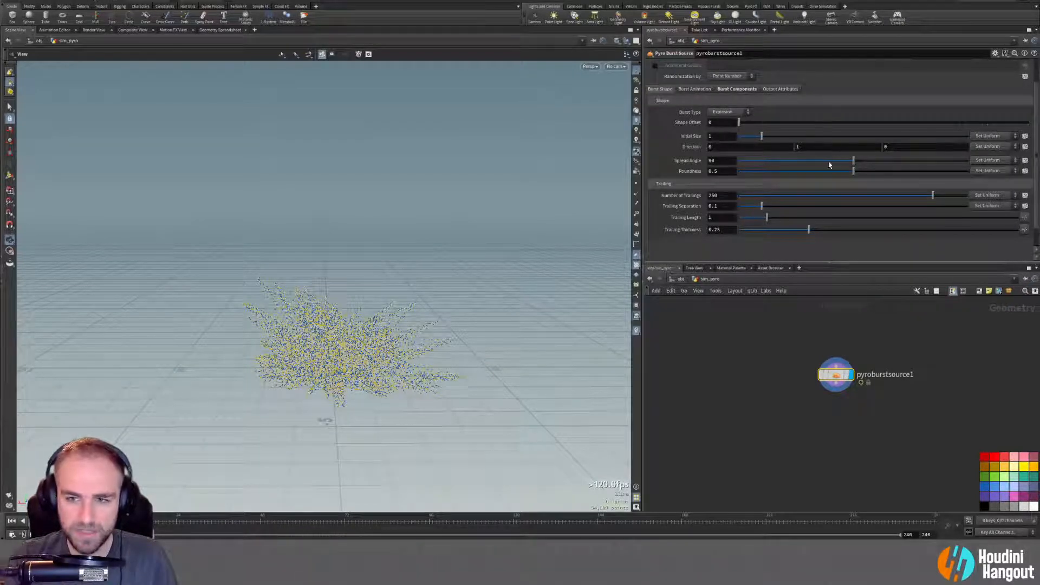
pyautogui.moveTo(854, 161); pyautogui.dragTo(797, 161)
pyautogui.moveTo(353, 352)
pyautogui.mouseDown()
pyautogui.moveTo(348, 313)
pyautogui.moveTo(404, 318)
pyautogui.moveTo(332, 325)
pyautogui.moveTo(336, 345)
pyautogui.mouseUp()
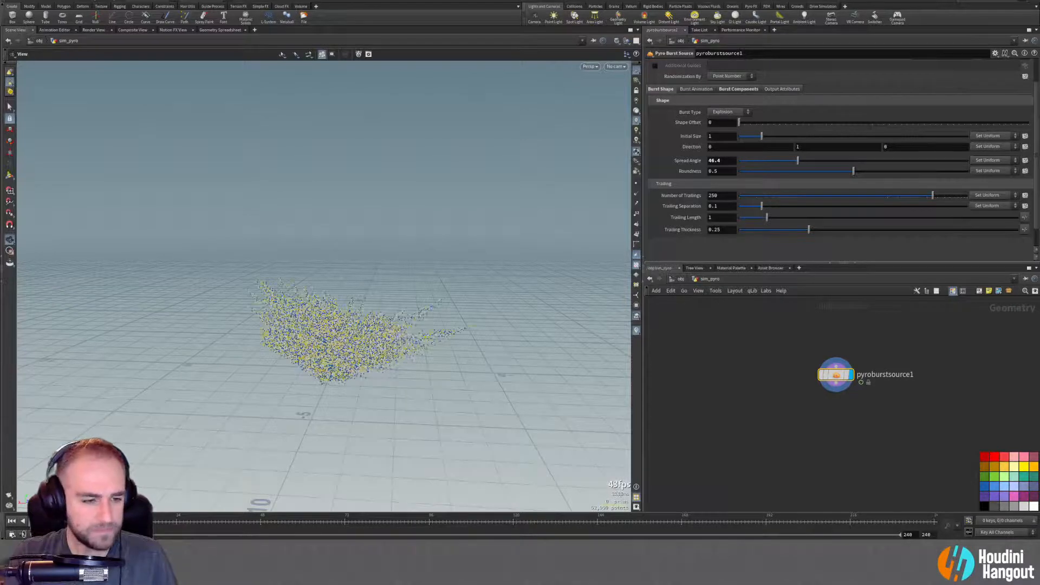
pyautogui.moveTo(411, 303); pyautogui.dragTo(514, 376)
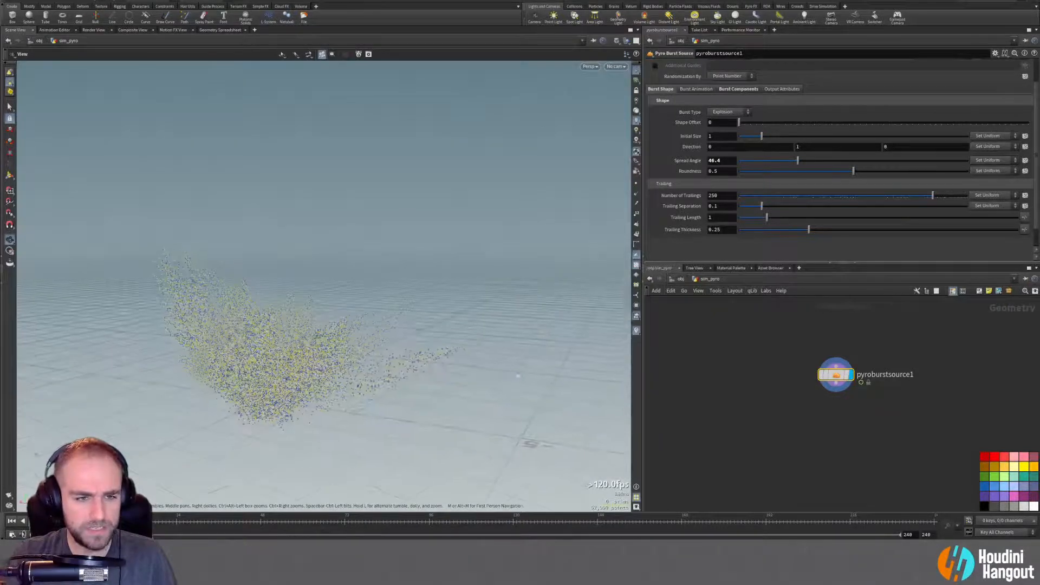
pyautogui.click(719, 160)
pyautogui.write('50')
pyautogui.press('Return')
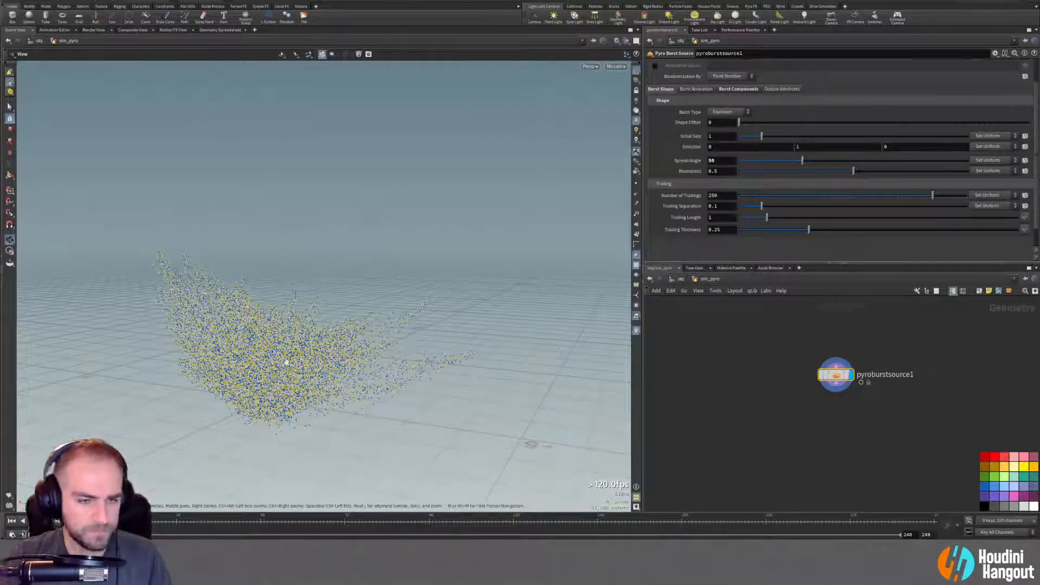
# Set the burst's Shape Offset to 8, keep the Explosion burst type, and inspect the shape.
pyautogui.moveTo(739, 126)
pyautogui.mouseDown()
pyautogui.moveTo(780, 125)
pyautogui.moveTo(740, 125)
pyautogui.moveTo(749, 124)
pyautogui.mouseUp()
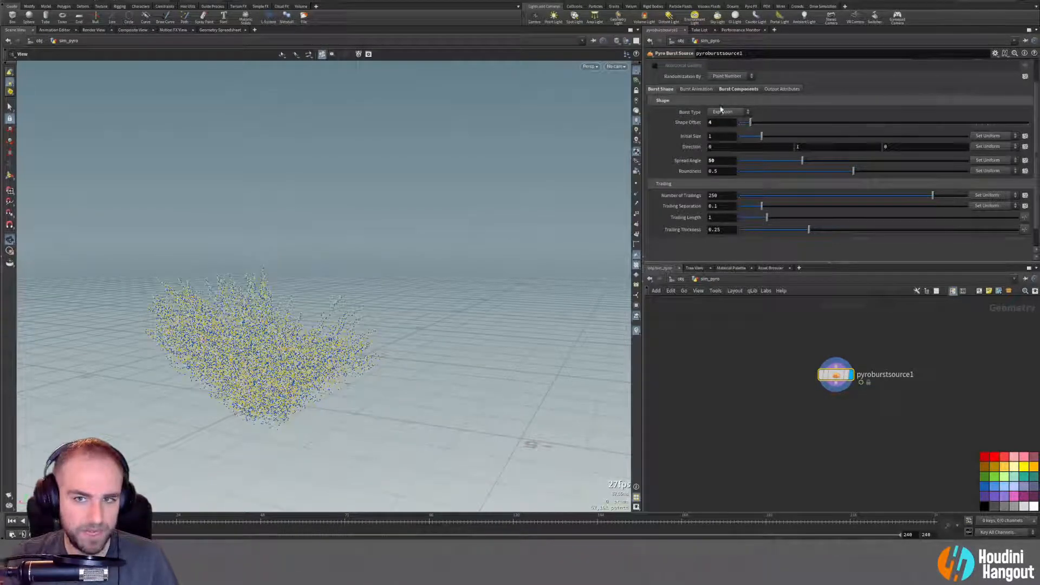
pyautogui.click(722, 112)
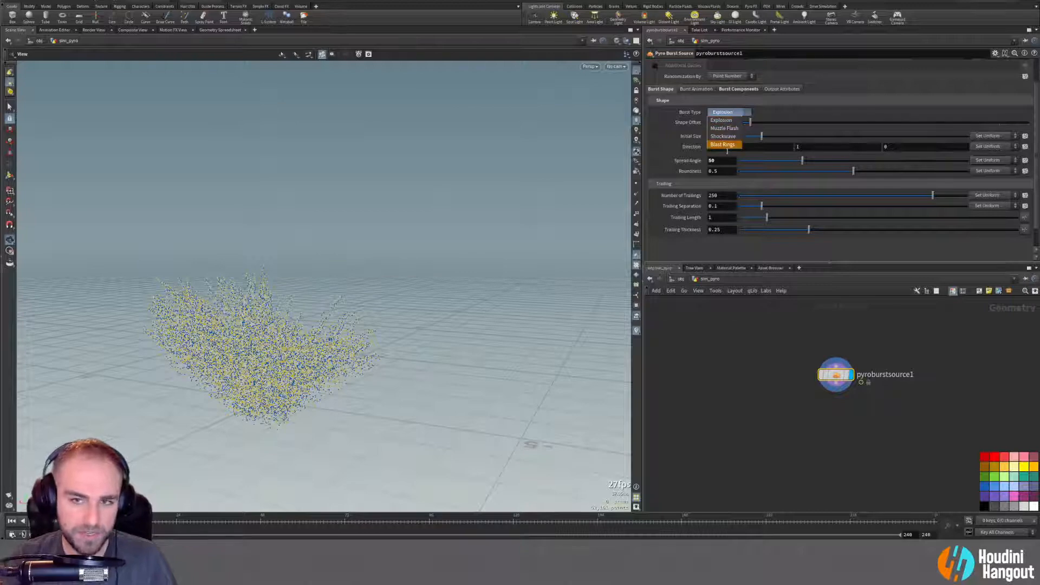
pyautogui.click(793, 111)
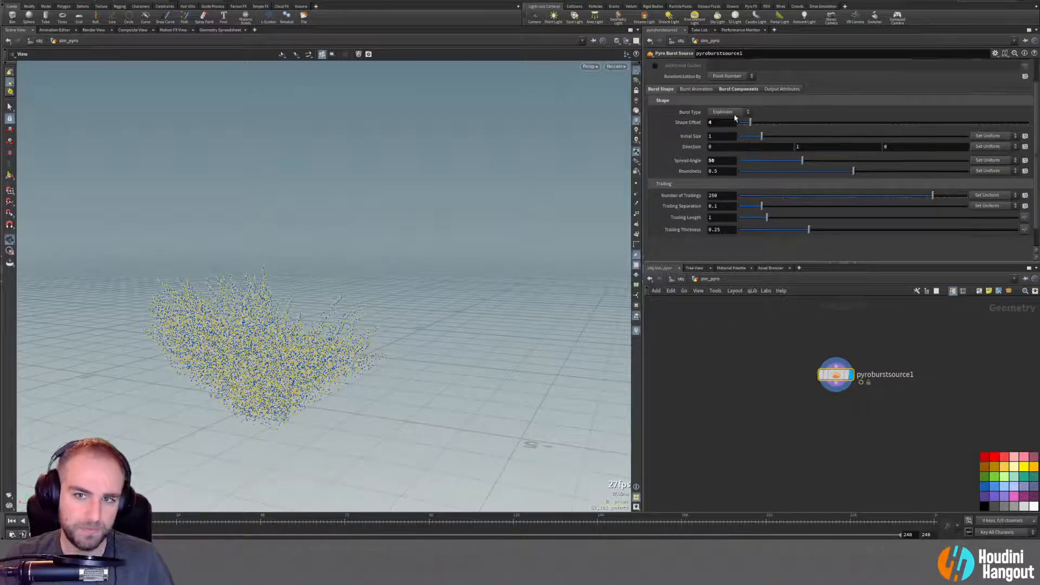
pyautogui.moveTo(749, 125); pyautogui.dragTo(764, 129)
pyautogui.moveTo(371, 332); pyautogui.dragTo(250, 401)
pyautogui.moveTo(280, 367); pyautogui.dragTo(319, 340)
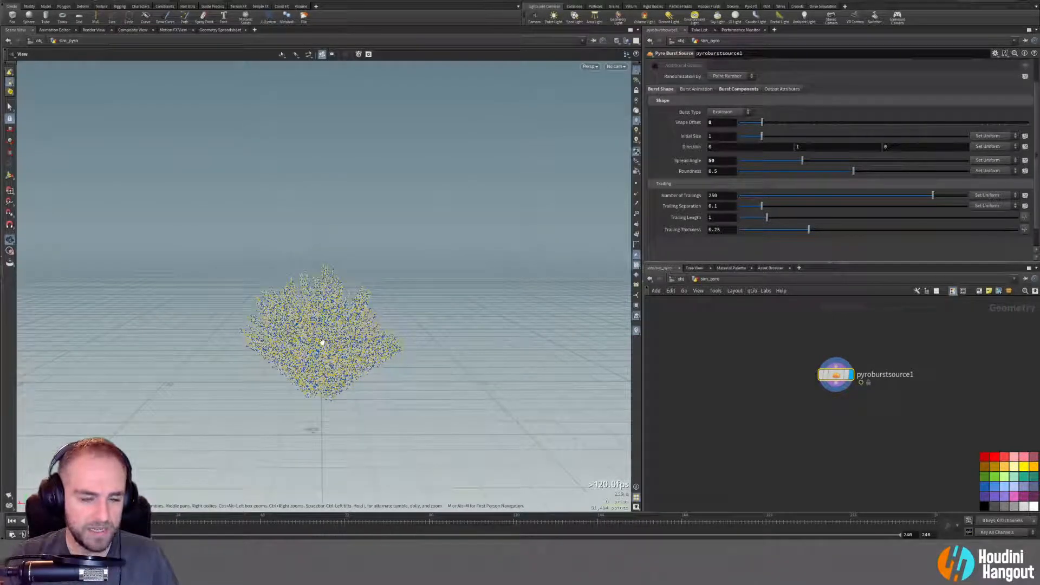
pyautogui.moveTo(321, 342); pyautogui.dragTo(310, 234)
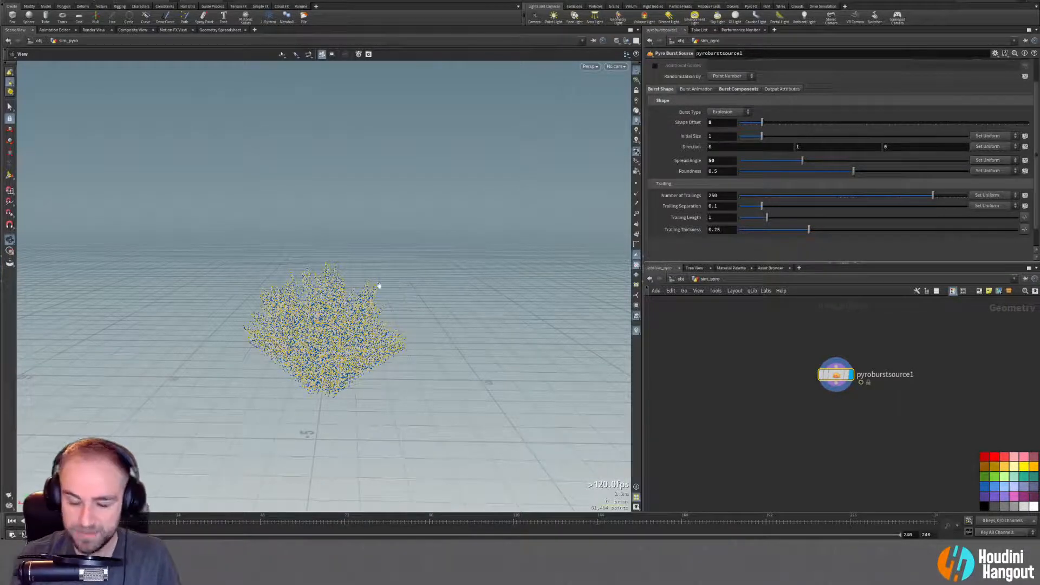
pyautogui.keyDown('alt'); pyautogui.moveTo(345, 315); pyautogui.dragTo(318, 344); pyautogui.keyUp('alt')
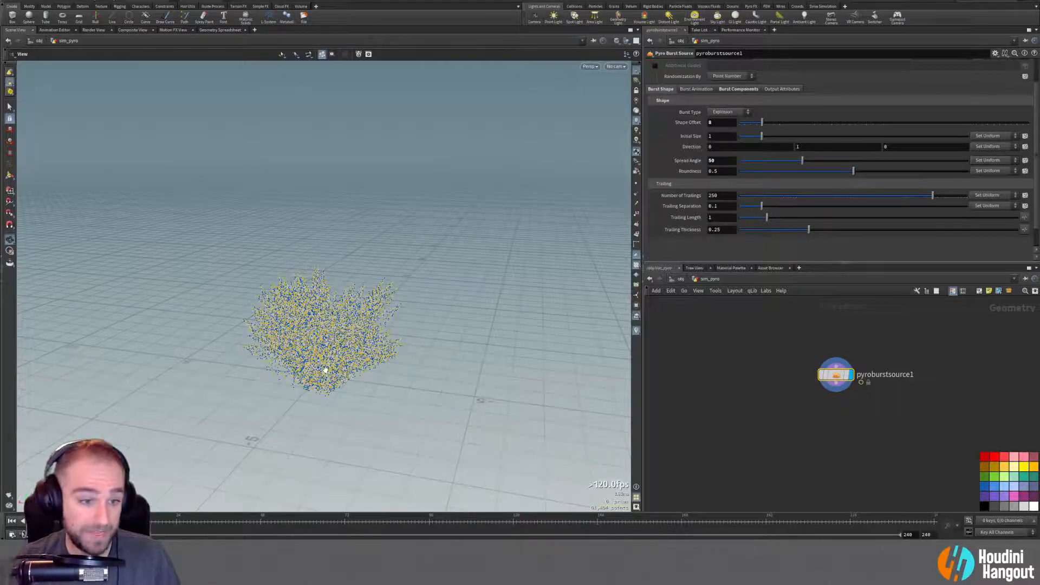
pyautogui.moveTo(322, 370); pyautogui.dragTo(295, 351)
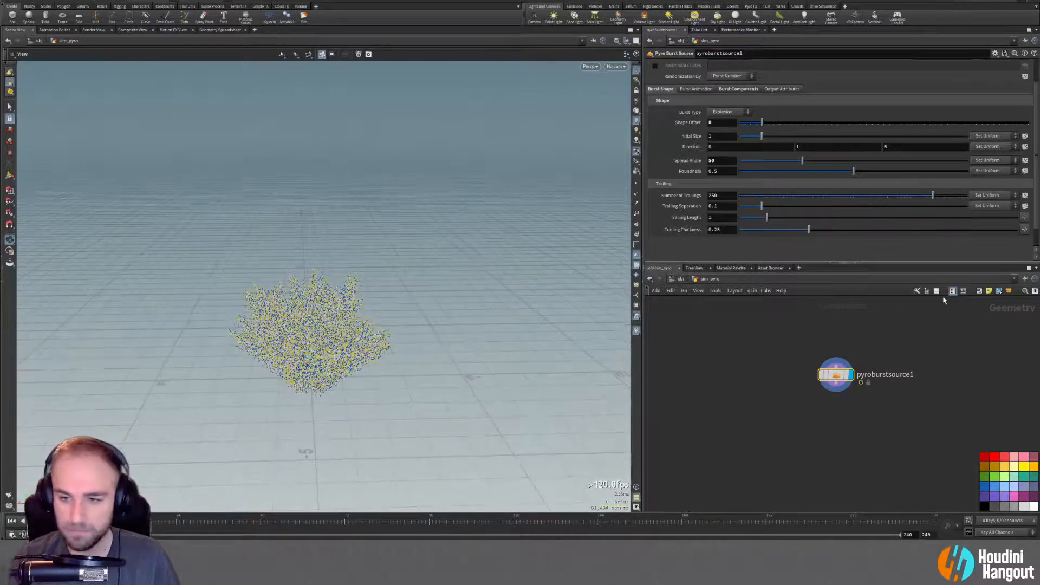
# Try a larger Trailing Separation on the burst source, undo it, and inspect the point cloud.
pyautogui.middleClick(834, 381)
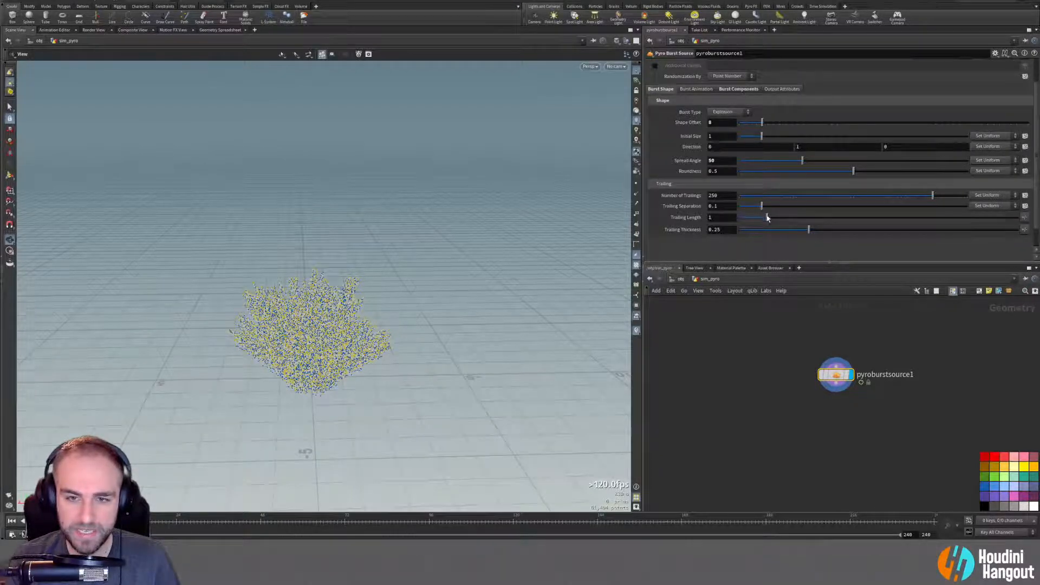
pyautogui.moveTo(762, 207); pyautogui.dragTo(791, 206)
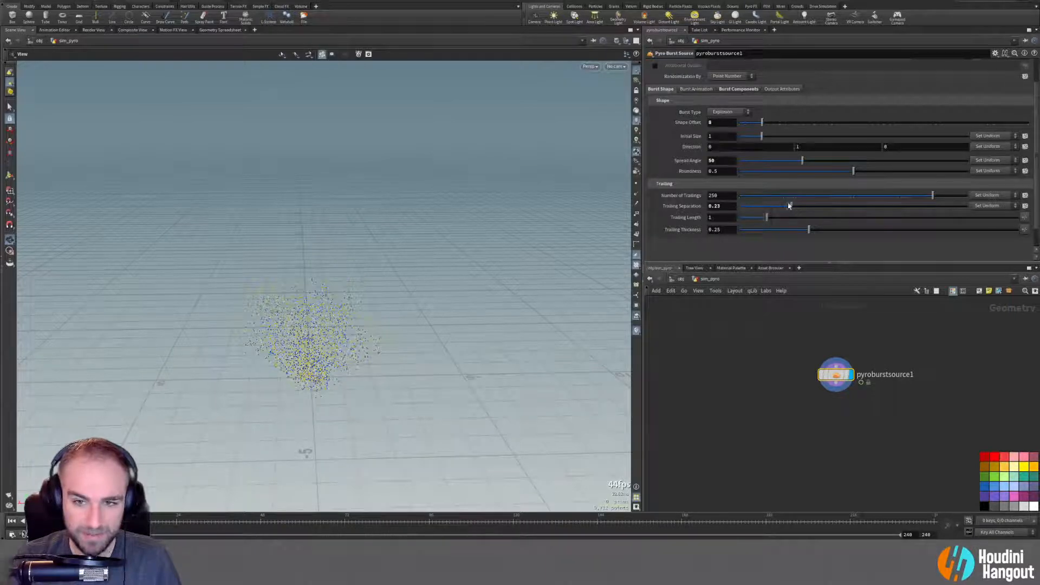
pyautogui.hotkey('ctrl', 'z')
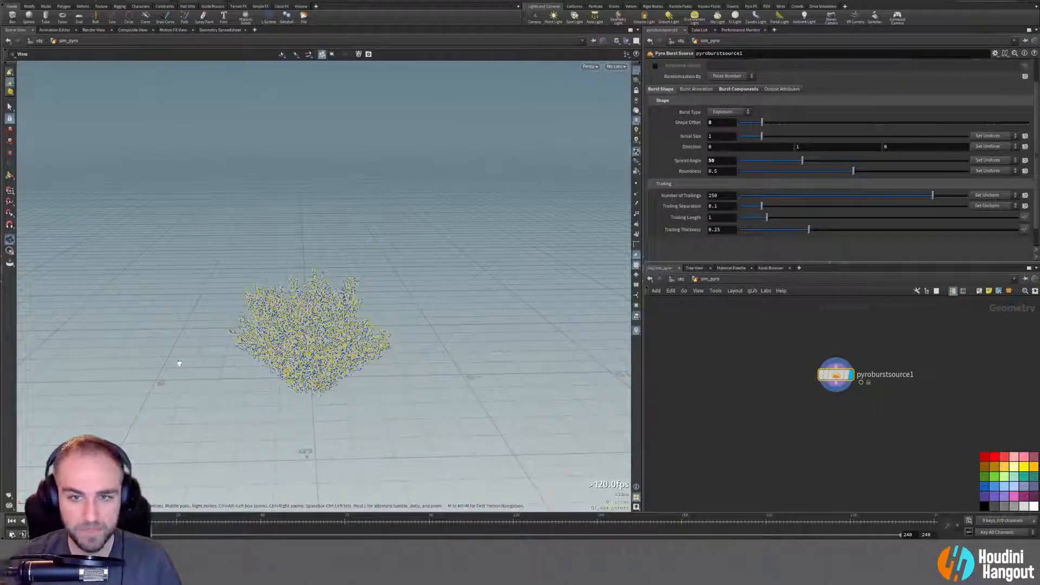
pyautogui.moveTo(336, 336)
pyautogui.mouseDown()
pyautogui.moveTo(326, 313)
pyautogui.moveTo(332, 341)
pyautogui.moveTo(317, 377)
pyautogui.moveTo(333, 333)
pyautogui.mouseUp()
pyautogui.scroll(2, 320, 339)
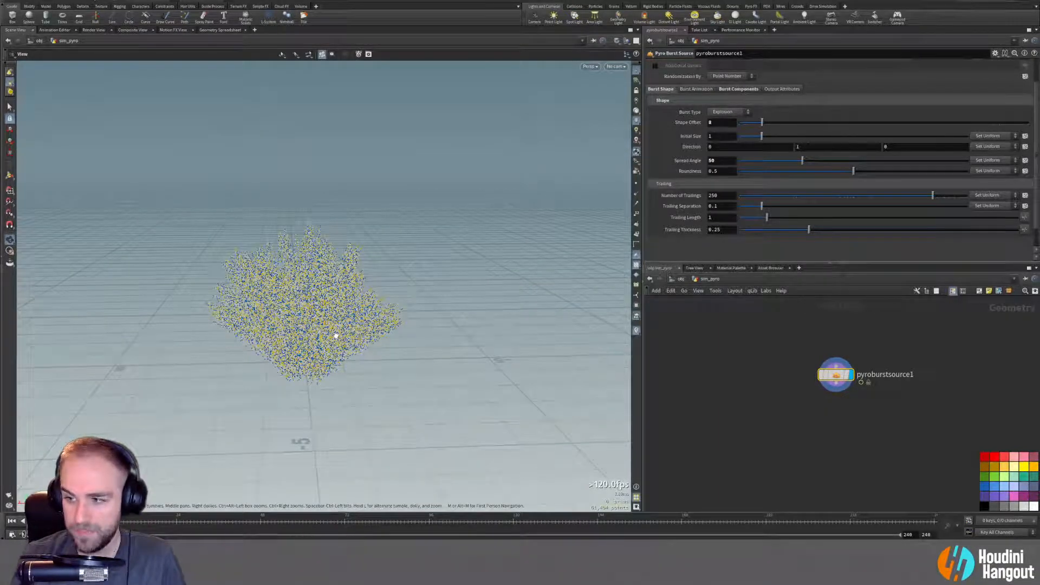
pyautogui.moveTo(320, 294); pyautogui.dragTo(374, 303)
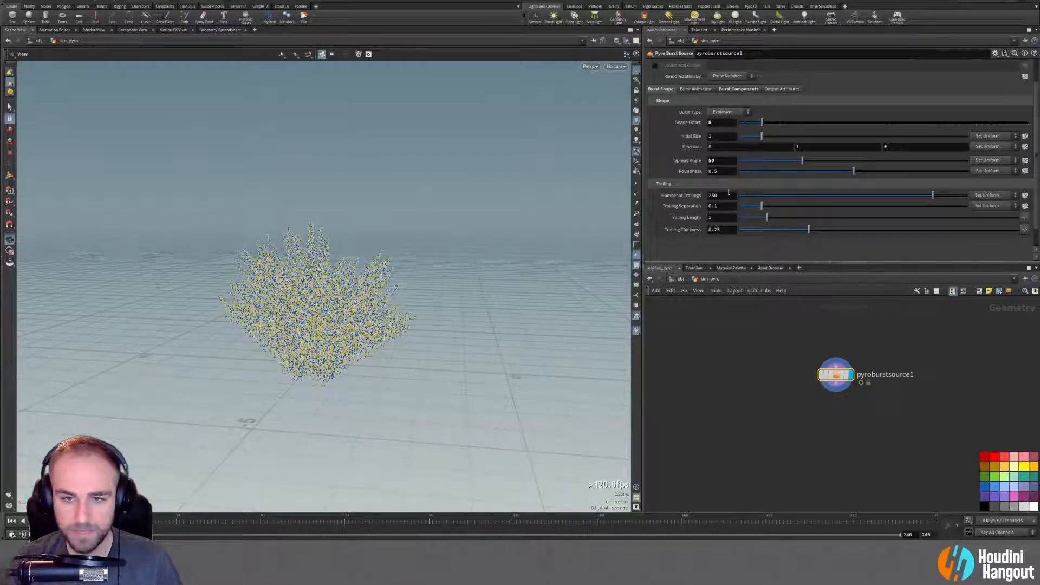
# Add a Volume Rasterize Attributes node below pyroburstsource1, fed by the burst source.
pyautogui.click(742, 396)
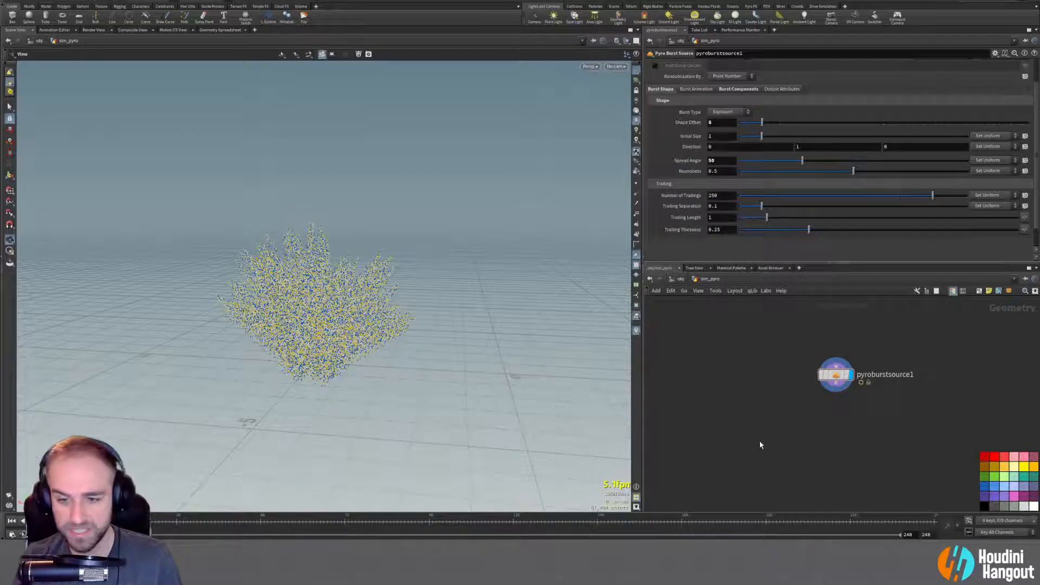
pyautogui.press('Tab')
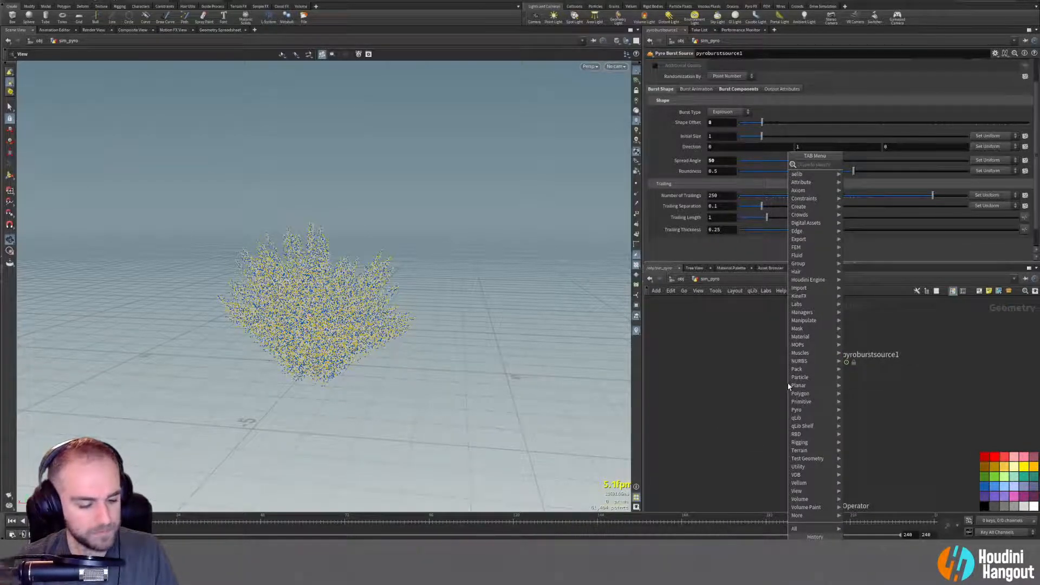
pyautogui.write('volume ra')
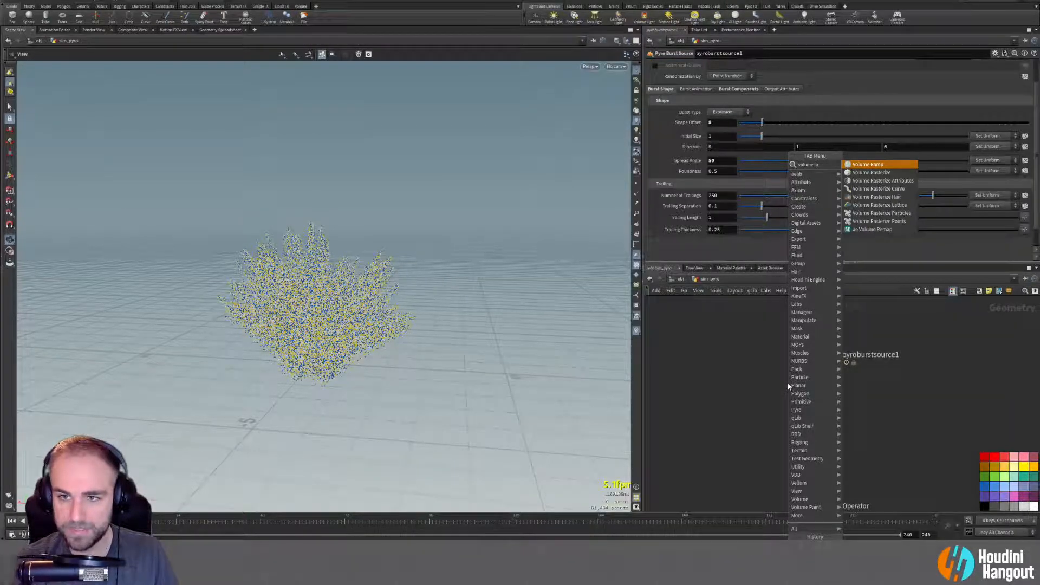
pyautogui.click(880, 181)
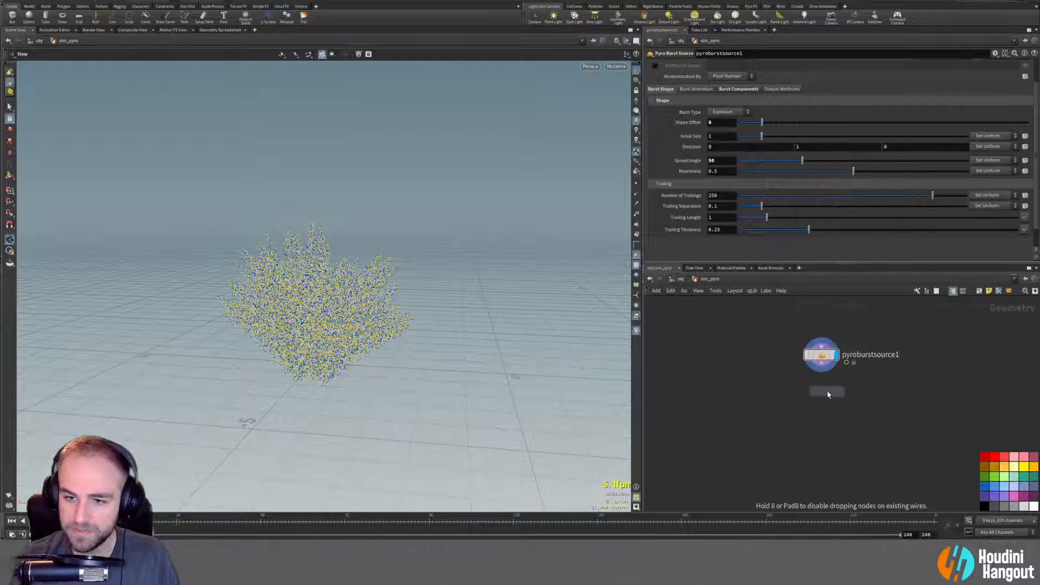
pyautogui.click(818, 397)
pyautogui.moveTo(817, 401); pyautogui.dragTo(819, 392)
# Place a Pyro Configure Fireball setup beside the burst source chain and view its Volume Rasterize Attributes settings for reference.
pyautogui.press('Tab')
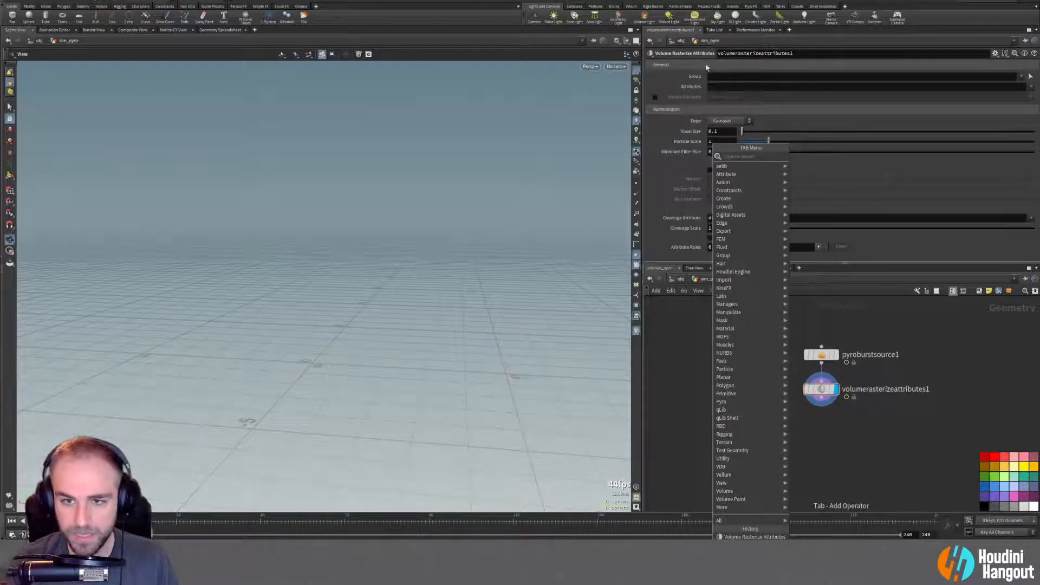
pyautogui.click(684, 361)
pyautogui.press('Tab')
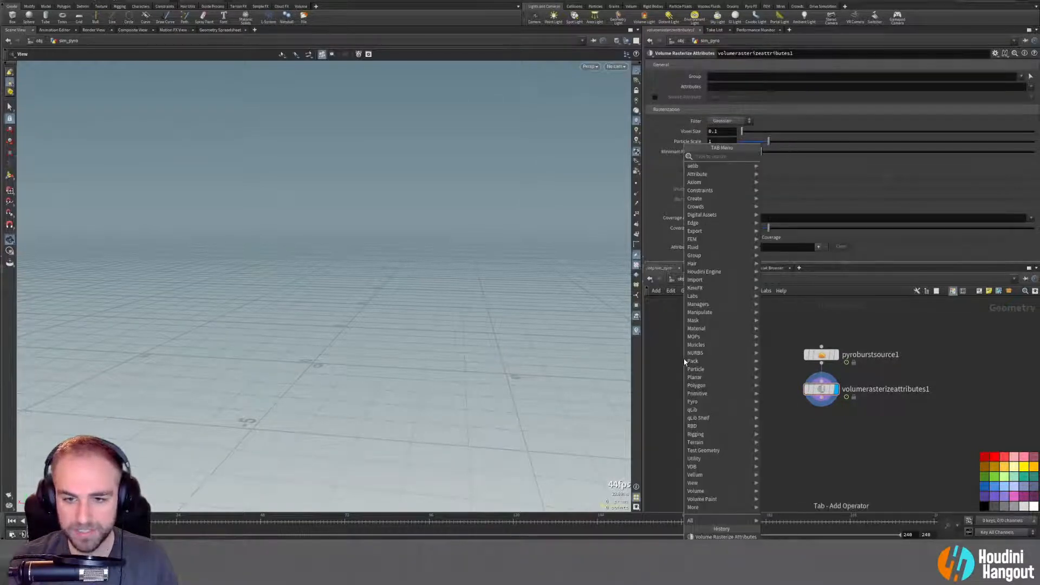
pyautogui.moveTo(696, 403)
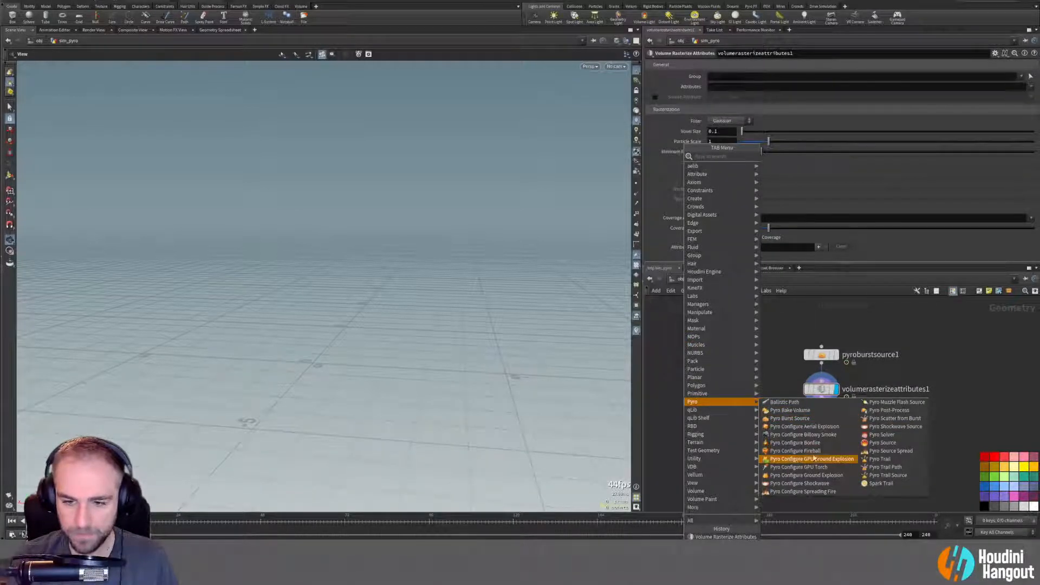
pyautogui.click(794, 451)
pyautogui.click(709, 360)
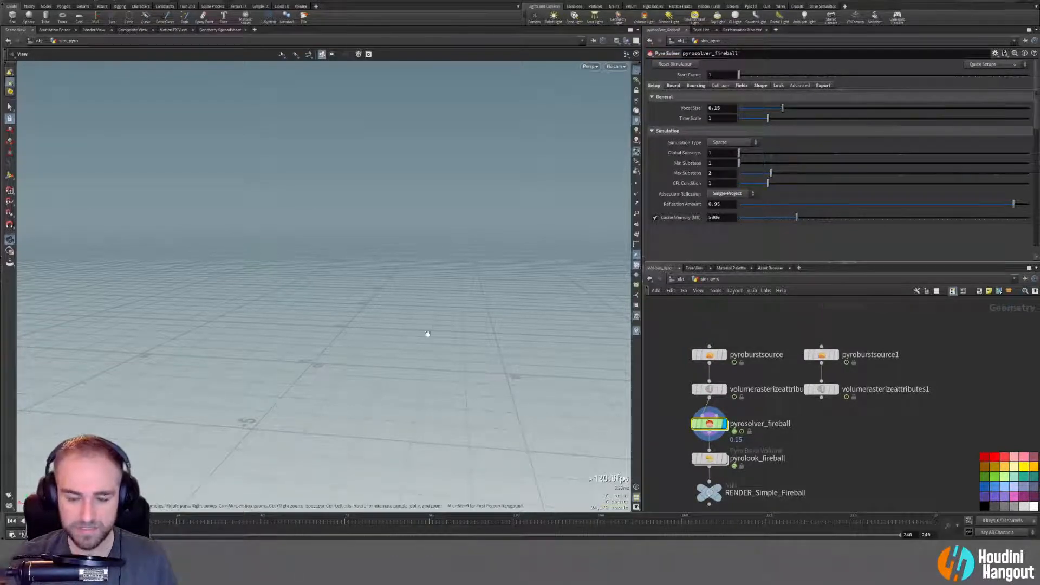
pyautogui.click(709, 389)
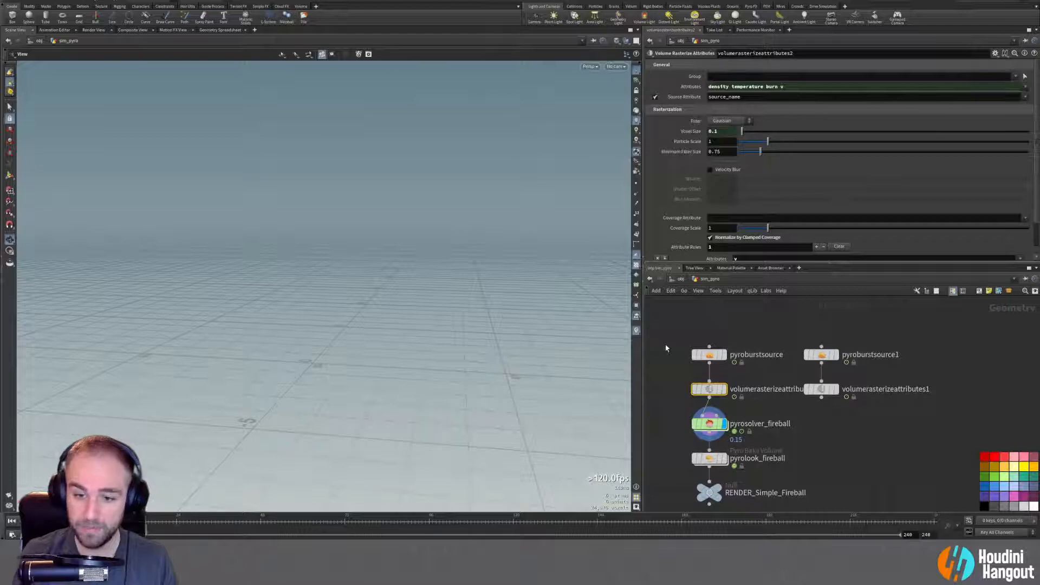
# Delete all nodes of the fireball preset, from its burst source to RENDER_Simple_Fireball.
pyautogui.moveTo(679, 328); pyautogui.dragTo(732, 505)
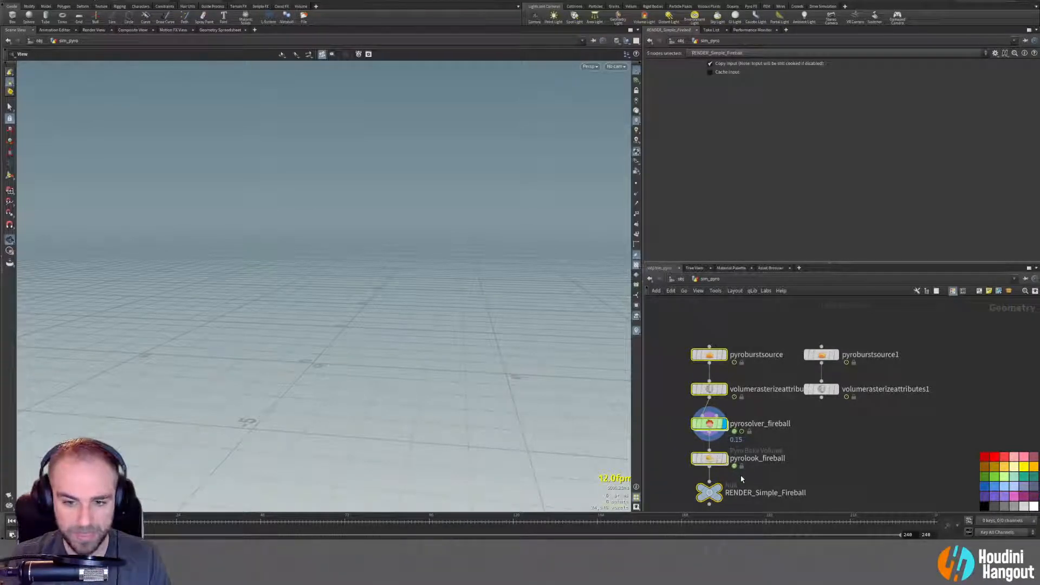
pyautogui.click(709, 364)
pyautogui.click(719, 324)
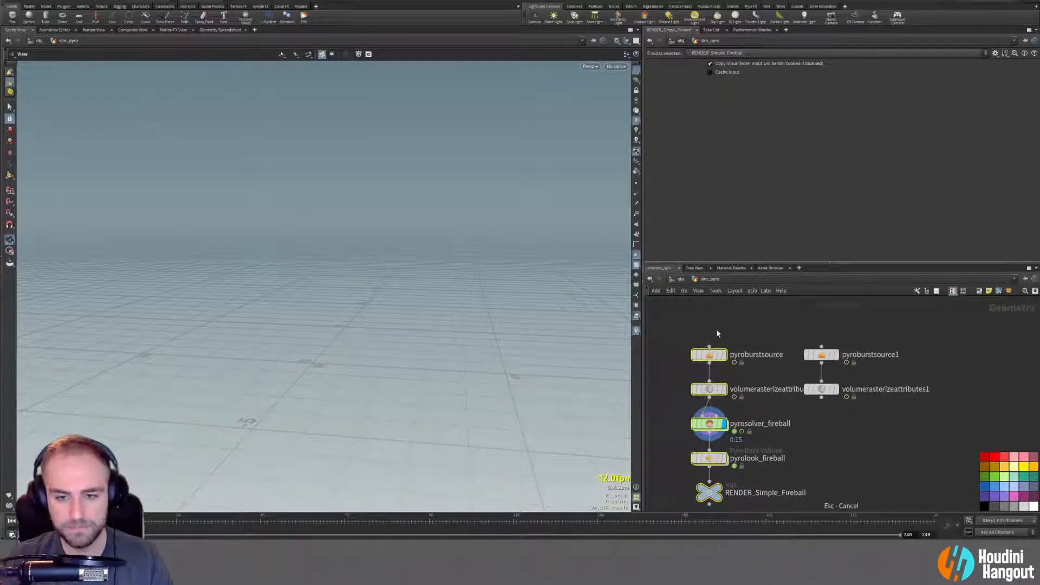
pyautogui.click(708, 355)
pyautogui.moveTo(655, 332); pyautogui.dragTo(739, 509)
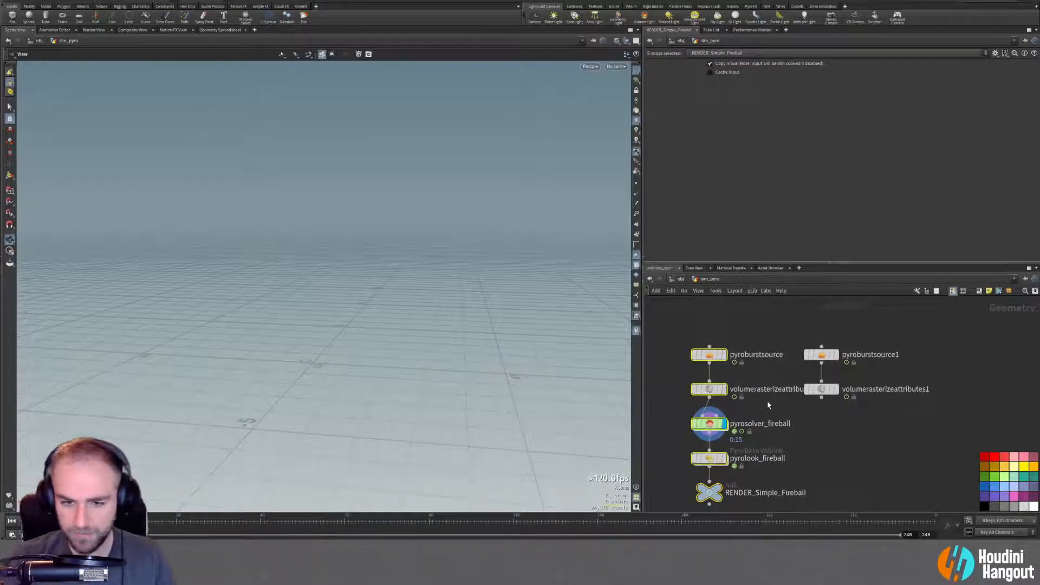
pyautogui.press('Delete')
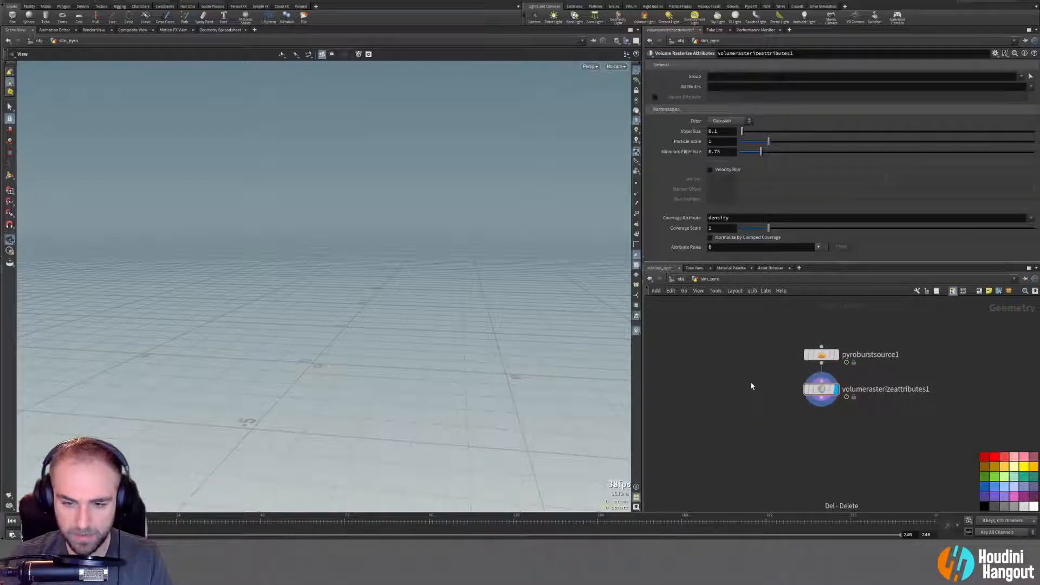
# Display volumerasterizeattributes1 and set its Voxel Size to 0.01.
pyautogui.moveTo(821, 388); pyautogui.dragTo(823, 385)
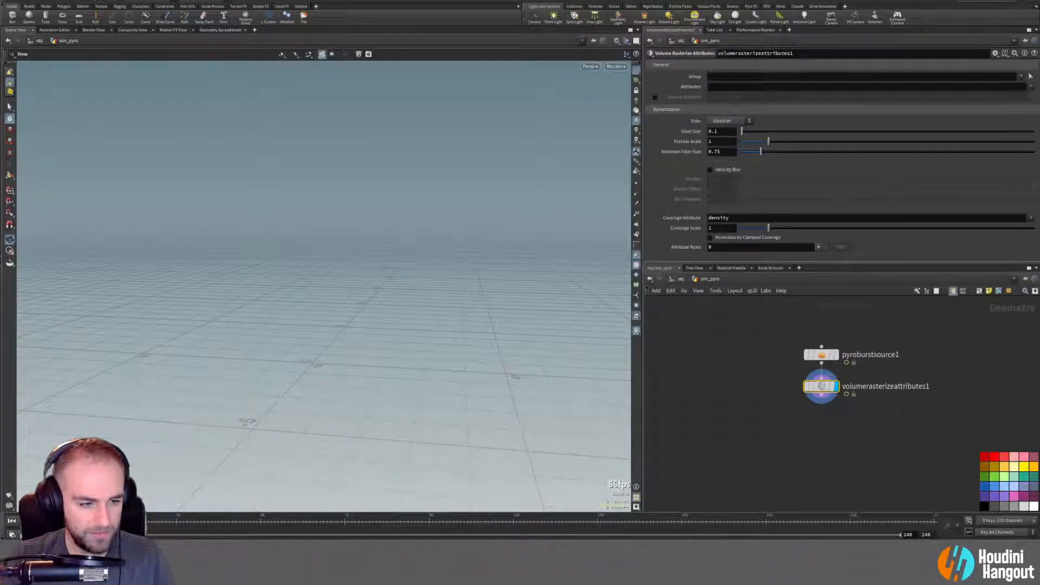
pyautogui.moveTo(289, 328); pyautogui.dragTo(181, 386)
pyautogui.click(836, 355)
pyautogui.click(836, 387)
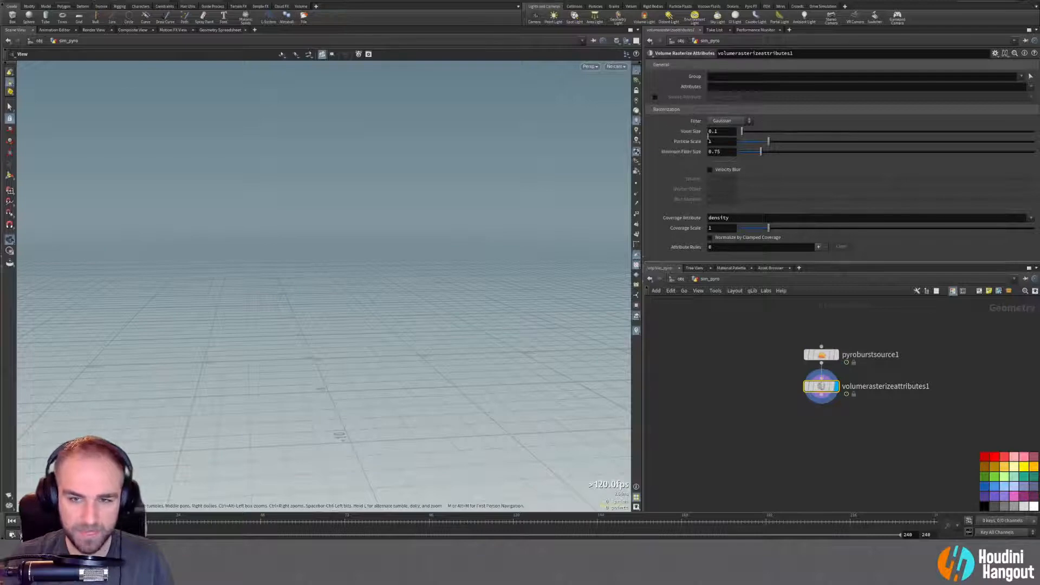
pyautogui.doubleClick(715, 131)
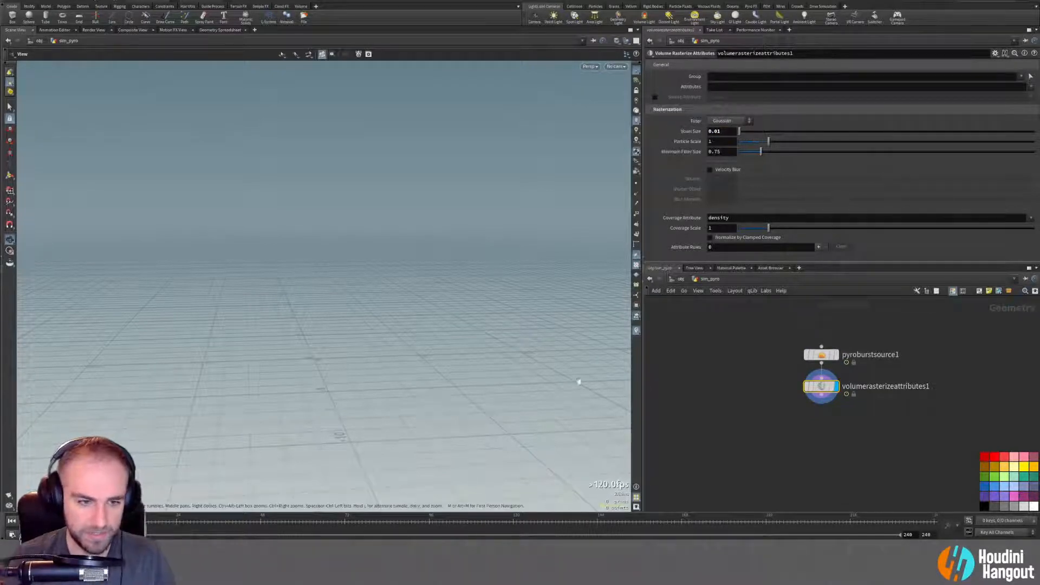
pyautogui.moveTo(823, 389); pyautogui.dragTo(823, 389)
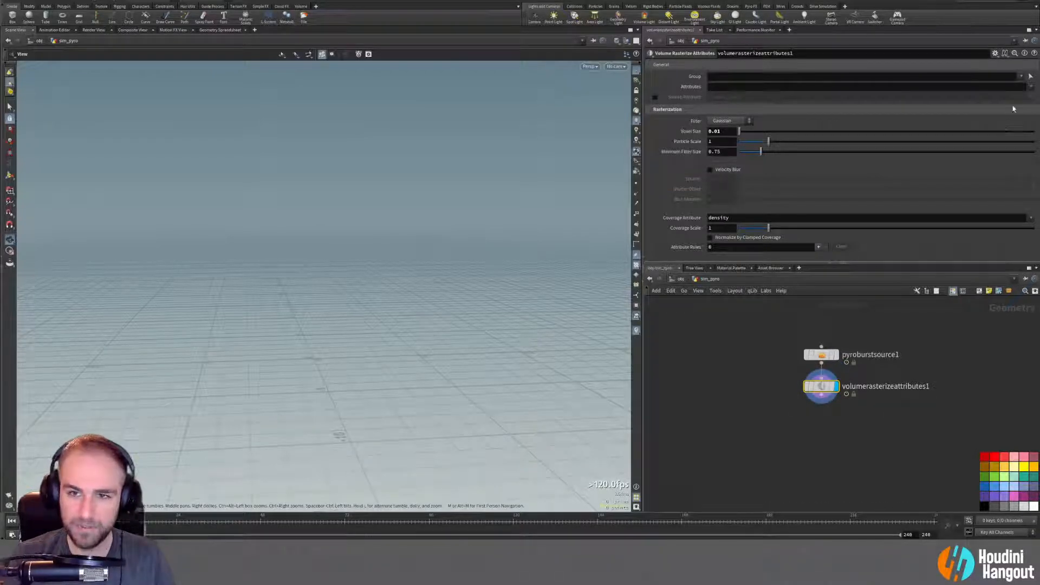
# Set the attributes to rasterize to density, temperature, v and burn, and inspect the resulting volume.
pyautogui.click(1030, 87)
pyautogui.click(1011, 119)
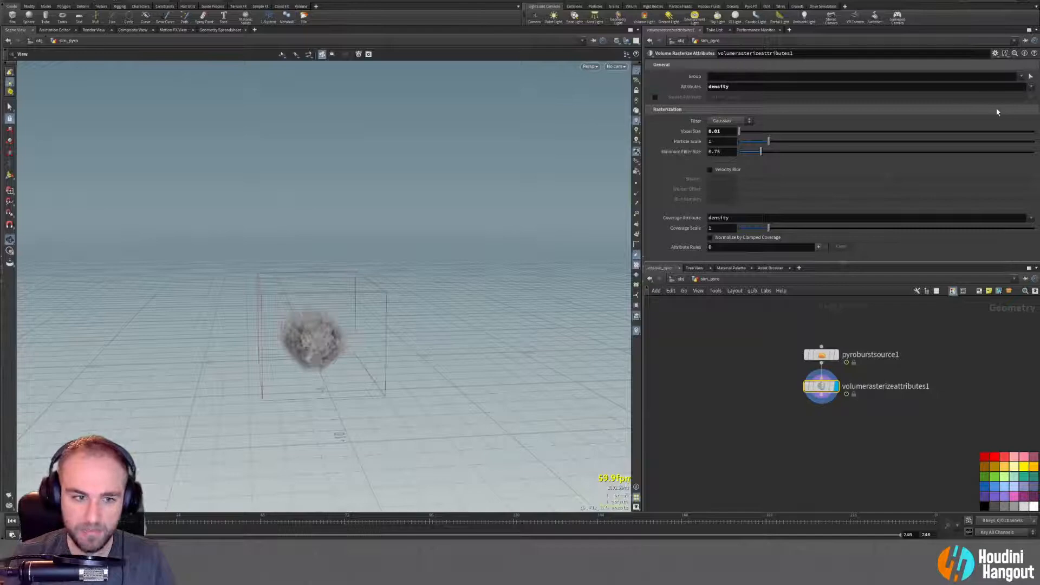
pyautogui.click(1030, 87)
pyautogui.click(1008, 139)
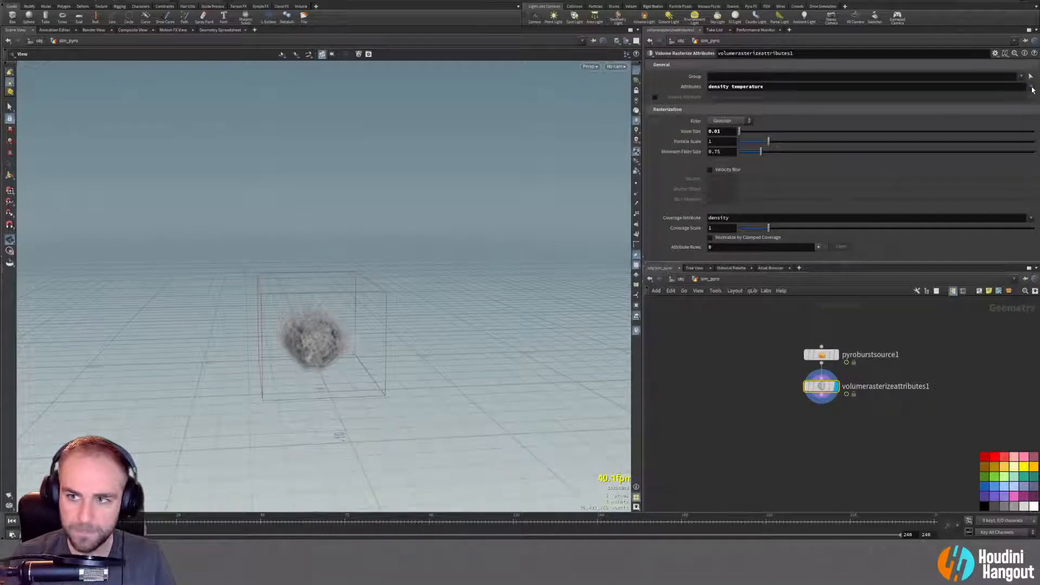
pyautogui.click(1031, 88)
pyautogui.click(1004, 146)
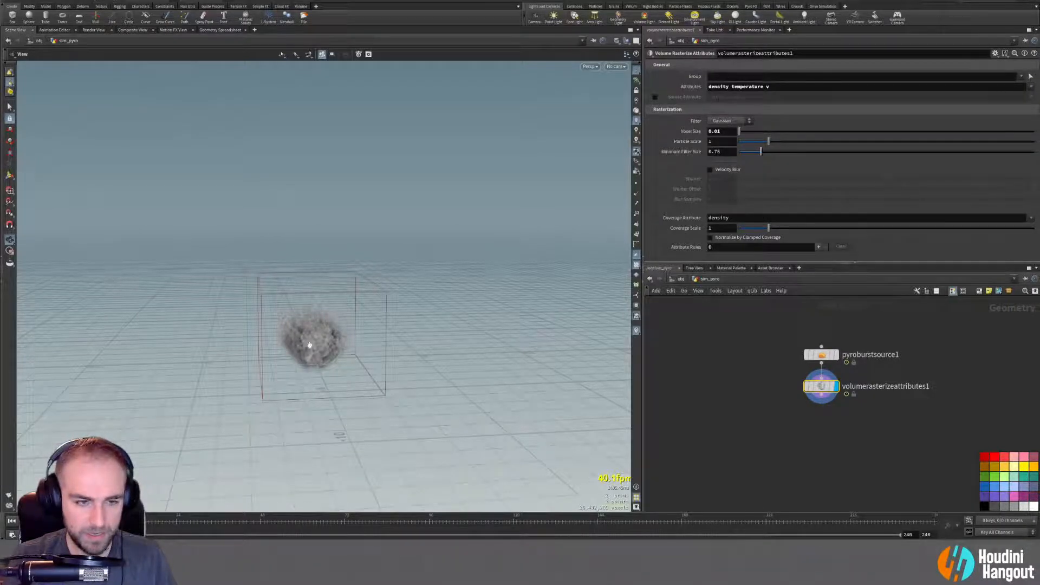
pyautogui.moveTo(306, 338); pyautogui.dragTo(393, 321)
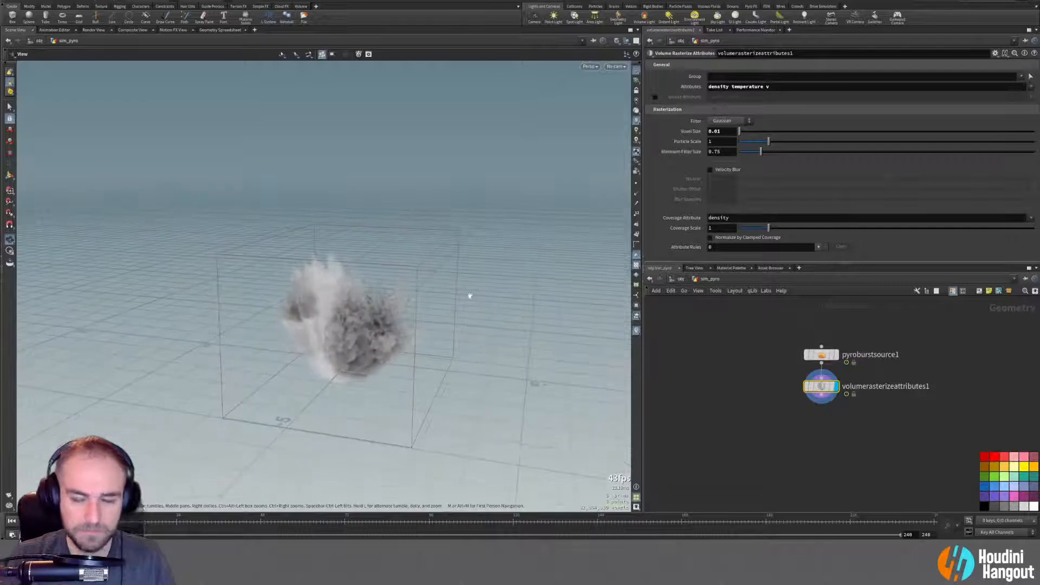
pyautogui.click(1032, 88)
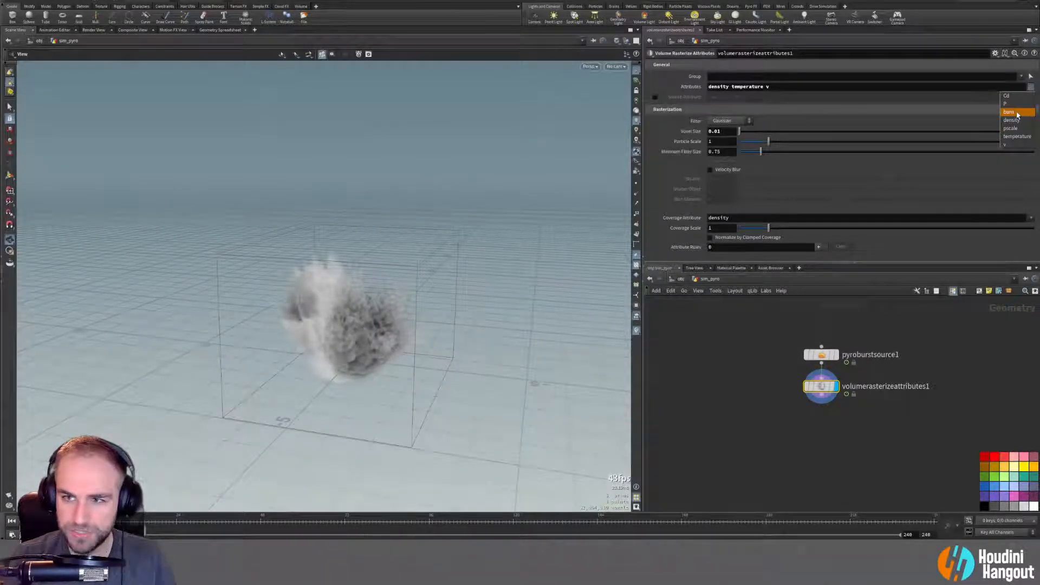
pyautogui.press('Escape')
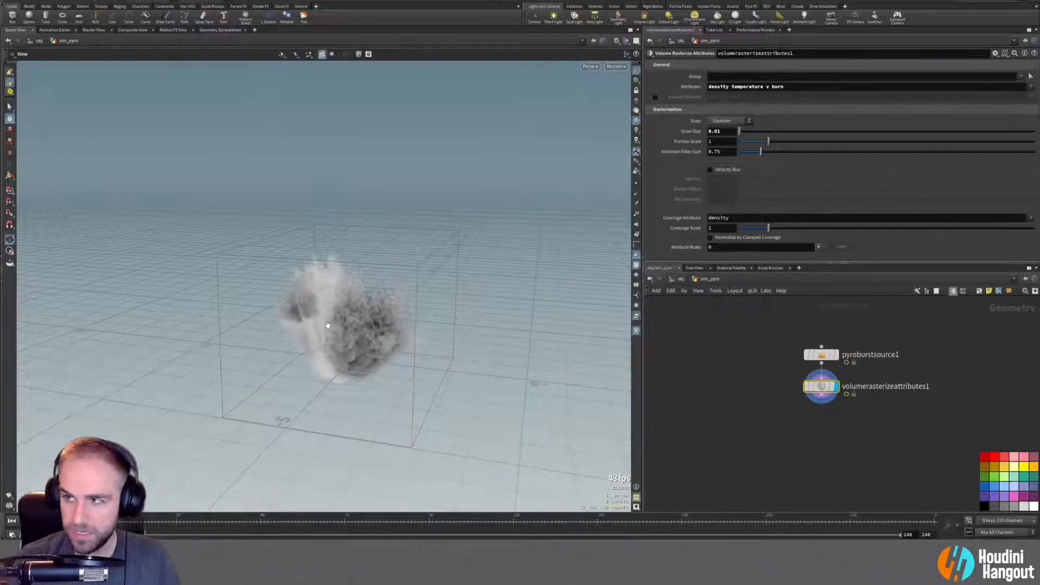
pyautogui.moveTo(323, 314); pyautogui.dragTo(371, 315)
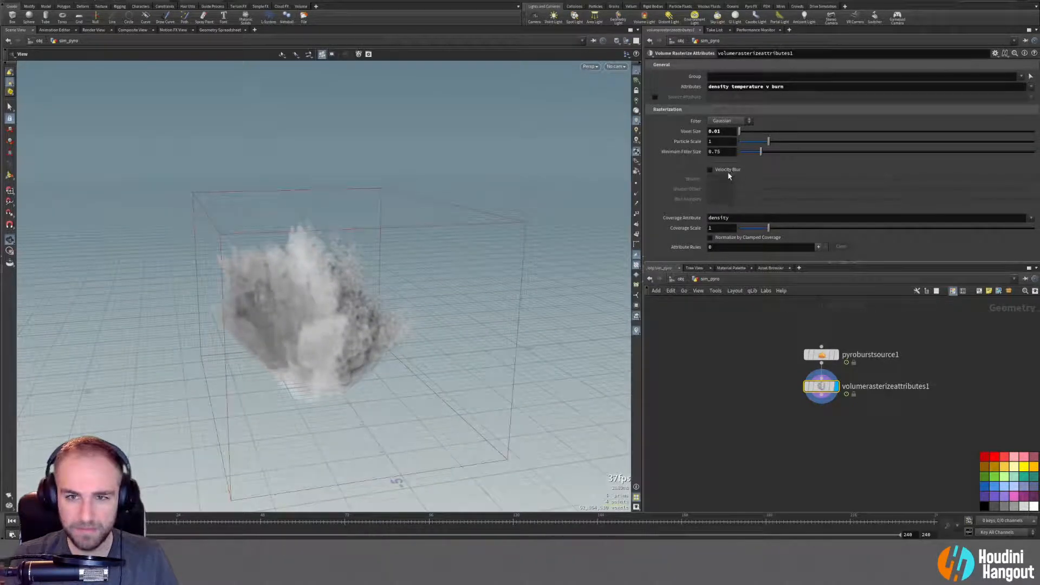
# Coarsen the rasterized volume by trying a Voxel Size of 0.1 before settling on 0.05.
pyautogui.doubleClick(719, 131)
pyautogui.write('1')
pyautogui.press('Return')
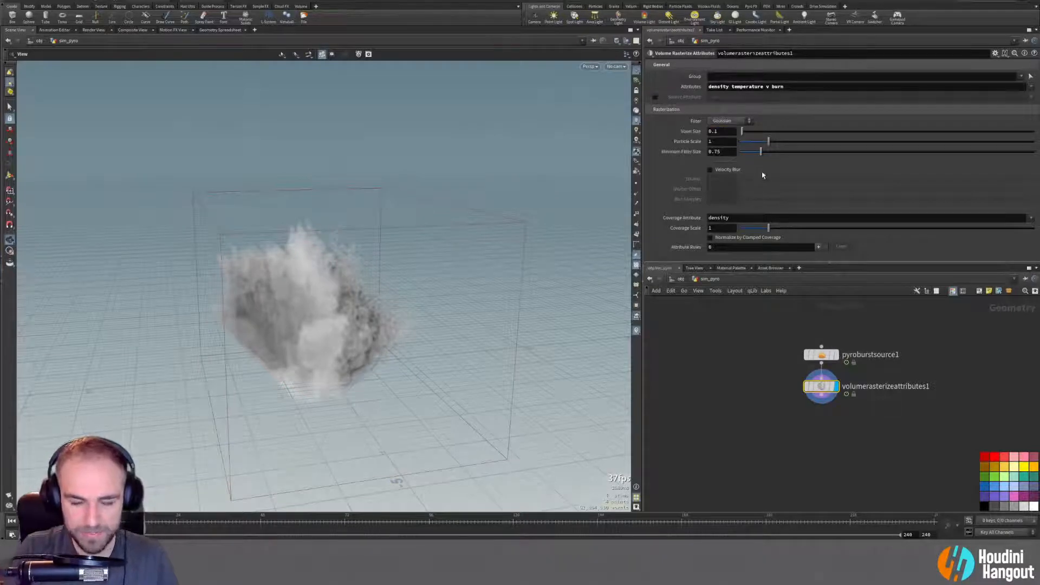
pyautogui.doubleClick(714, 131)
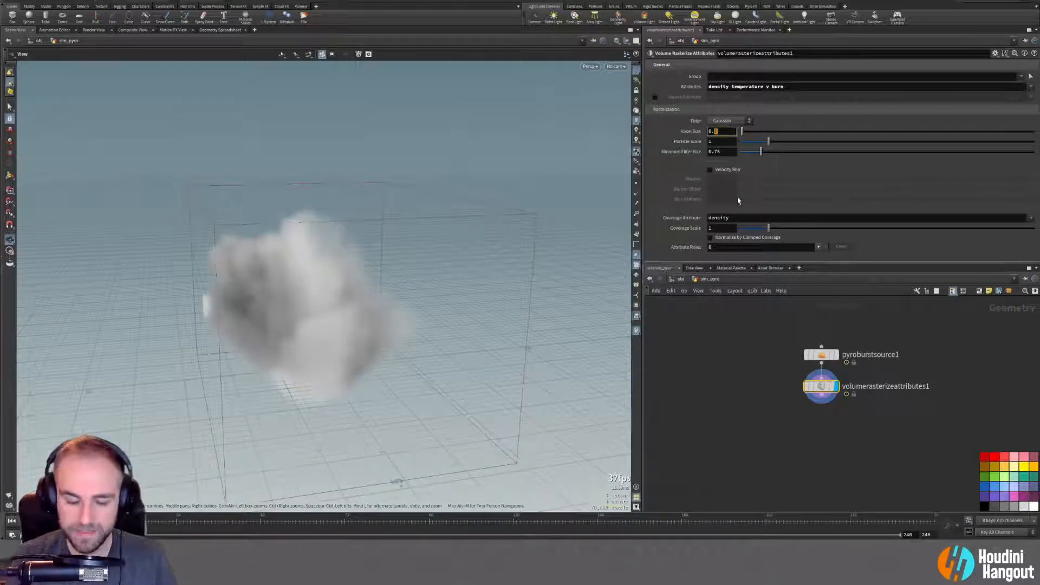
pyautogui.write('05')
pyautogui.press('Return')
pyautogui.moveTo(292, 320); pyautogui.dragTo(380, 311)
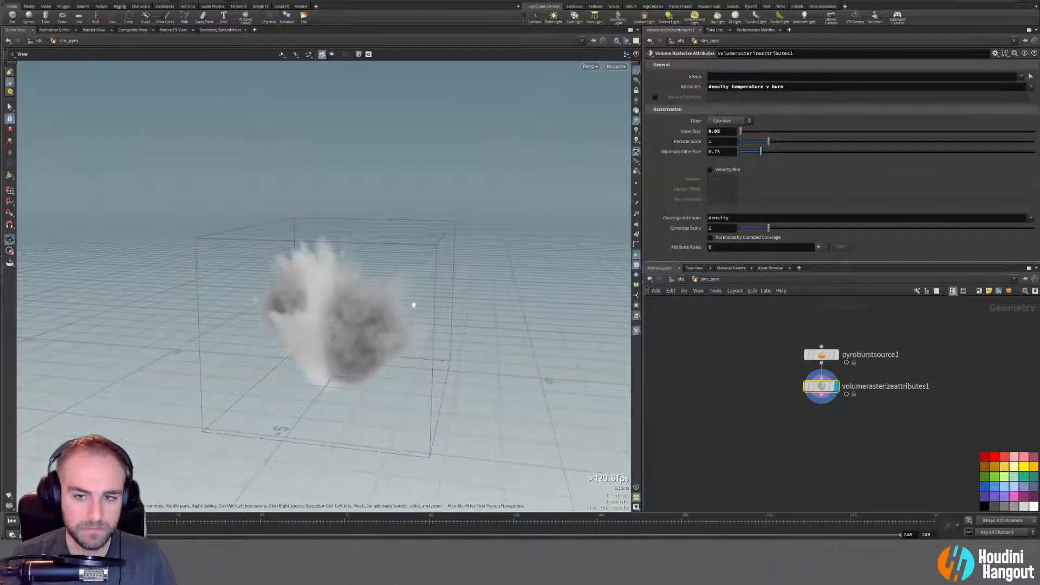
# Enable Normalize by Clamped Coverage on the rasterize node and inspect the volume from several angles.
pyautogui.click(710, 237)
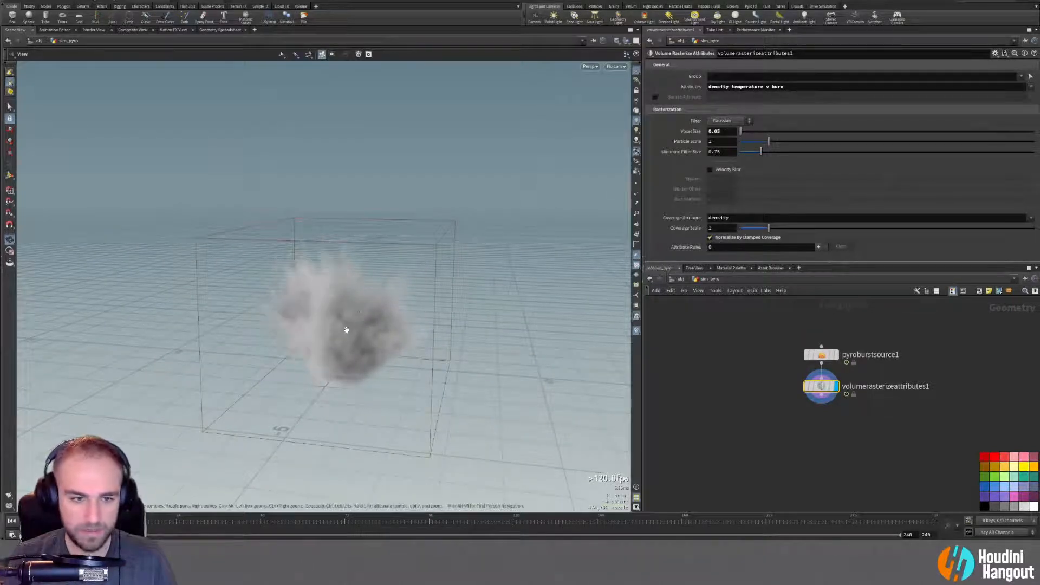
pyautogui.moveTo(332, 296); pyautogui.dragTo(281, 293)
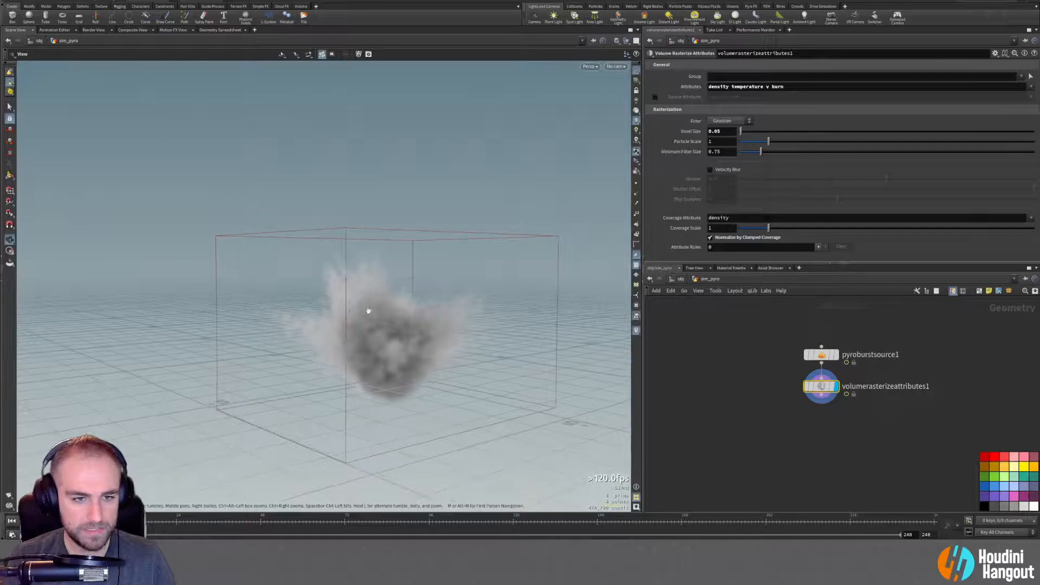
pyautogui.moveTo(400, 331); pyautogui.dragTo(555, 314)
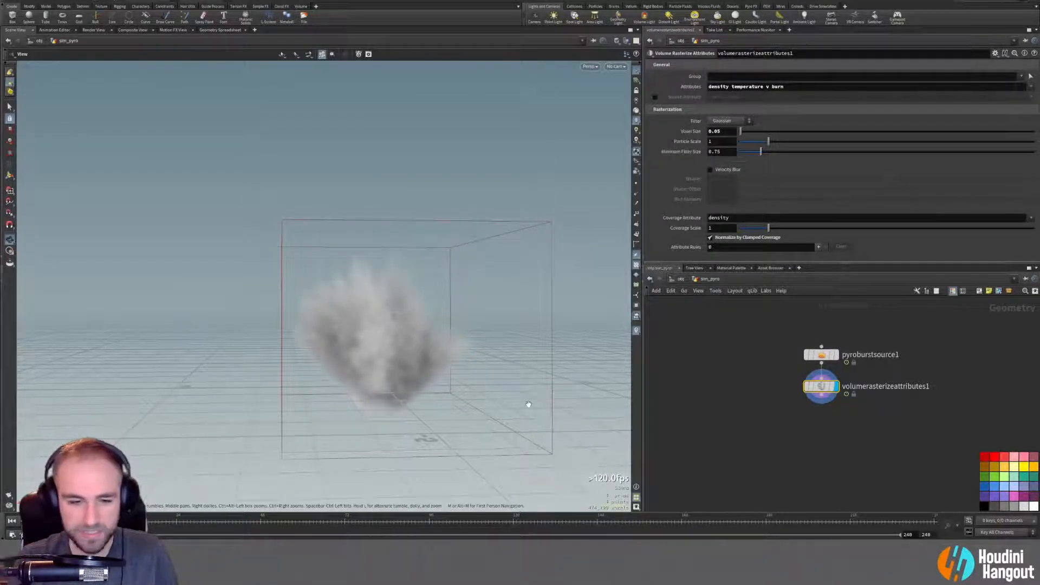
# Add a Pyro Solver below volumerasterizeattributes1, wire the rasterized volume into its first input and display the solver.
pyautogui.moveTo(338, 343); pyautogui.dragTo(378, 405)
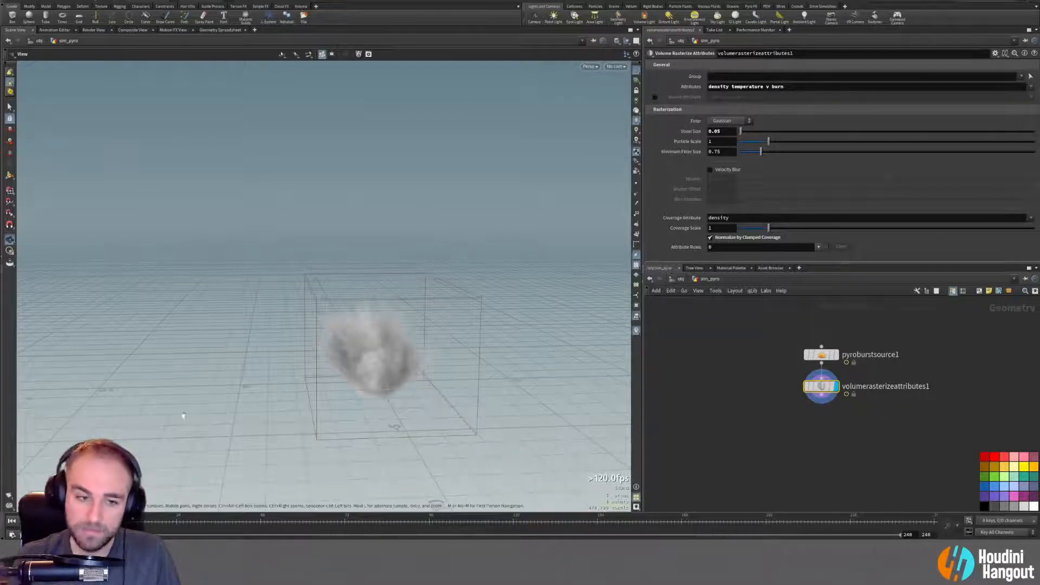
pyautogui.moveTo(435, 368); pyautogui.dragTo(447, 410)
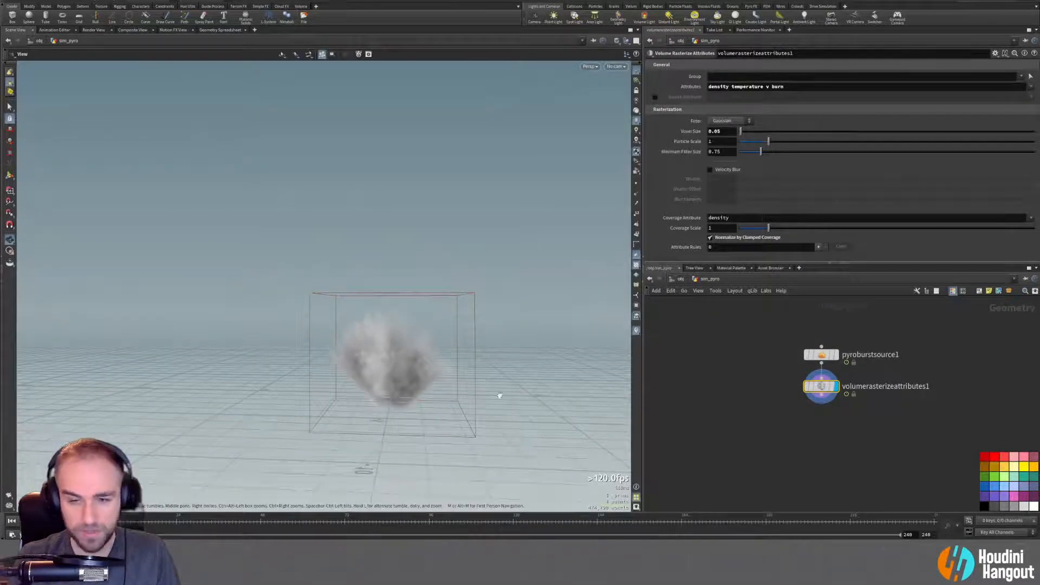
pyautogui.moveTo(427, 340); pyautogui.dragTo(371, 364)
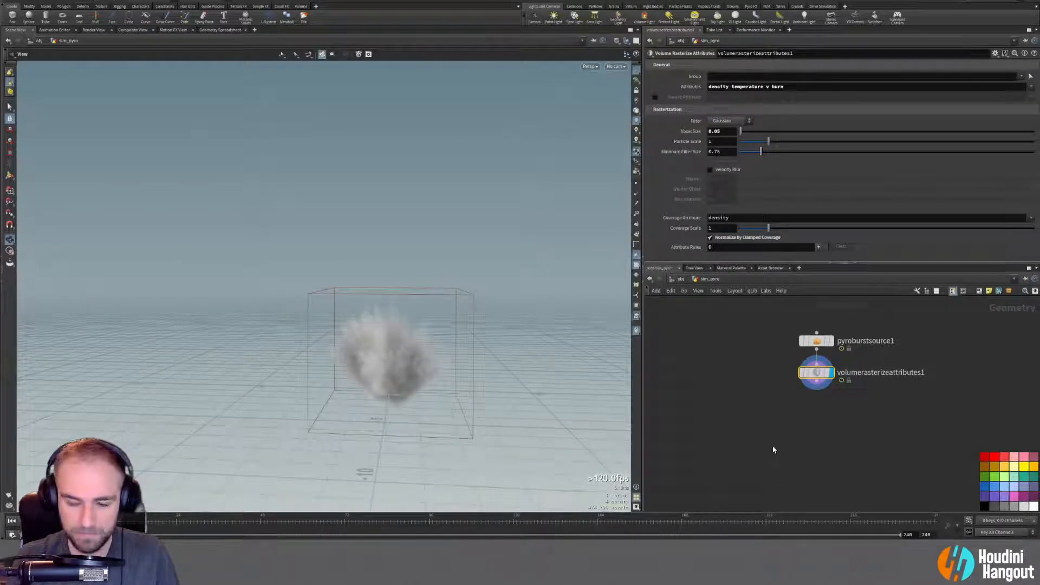
pyautogui.press('Tab')
pyautogui.write('pr')
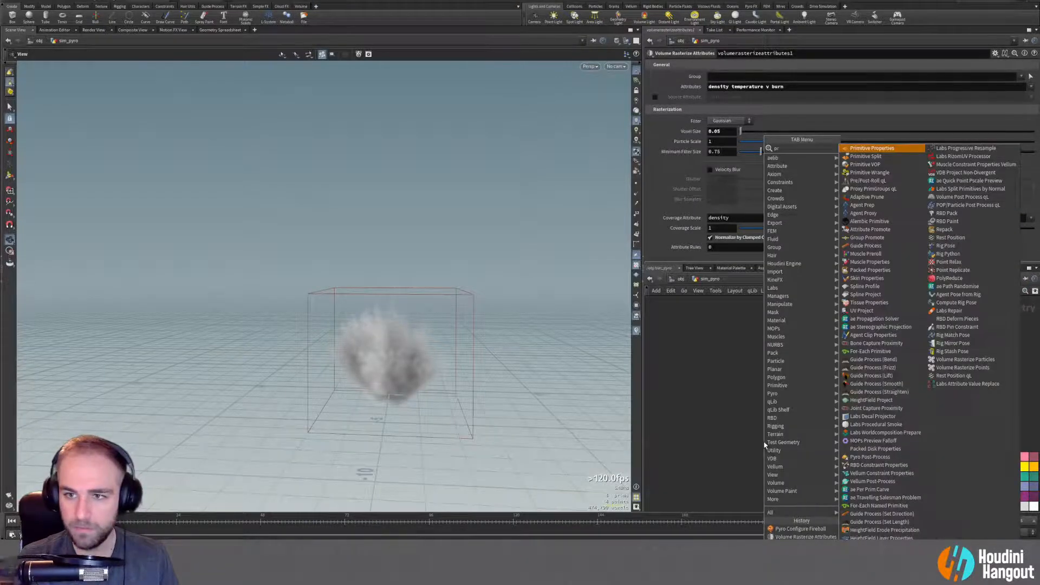
pyautogui.press('BackSpace')
pyautogui.write('yro')
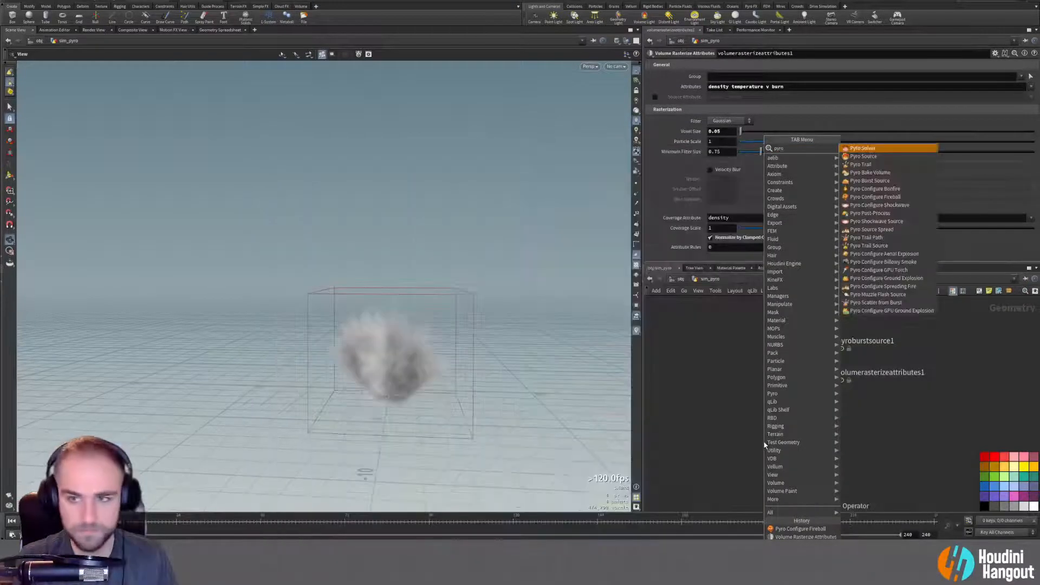
pyautogui.write(' s')
pyautogui.press('Return')
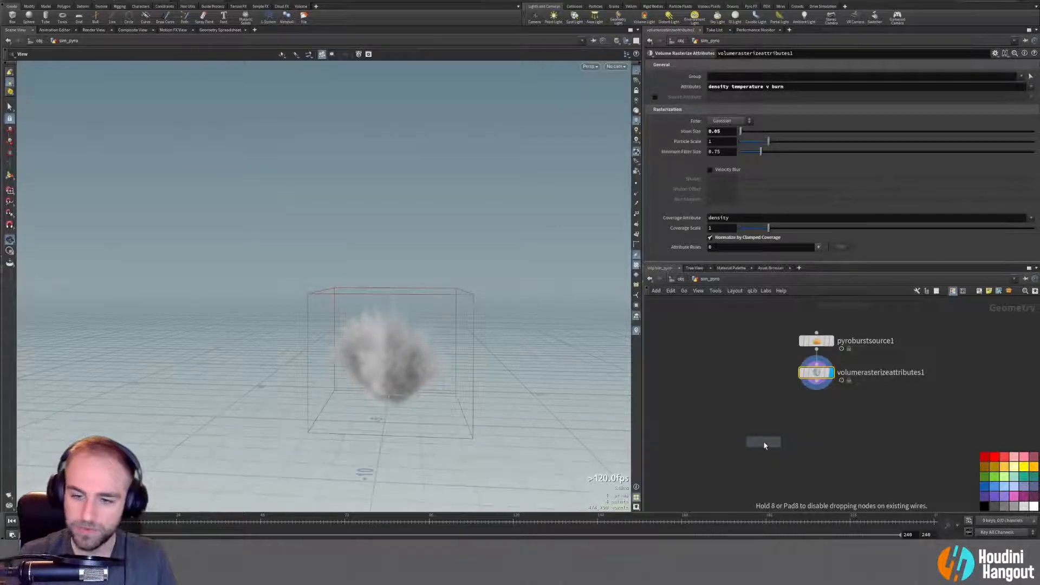
pyautogui.click(817, 419)
pyautogui.moveTo(818, 384); pyautogui.dragTo(816, 411)
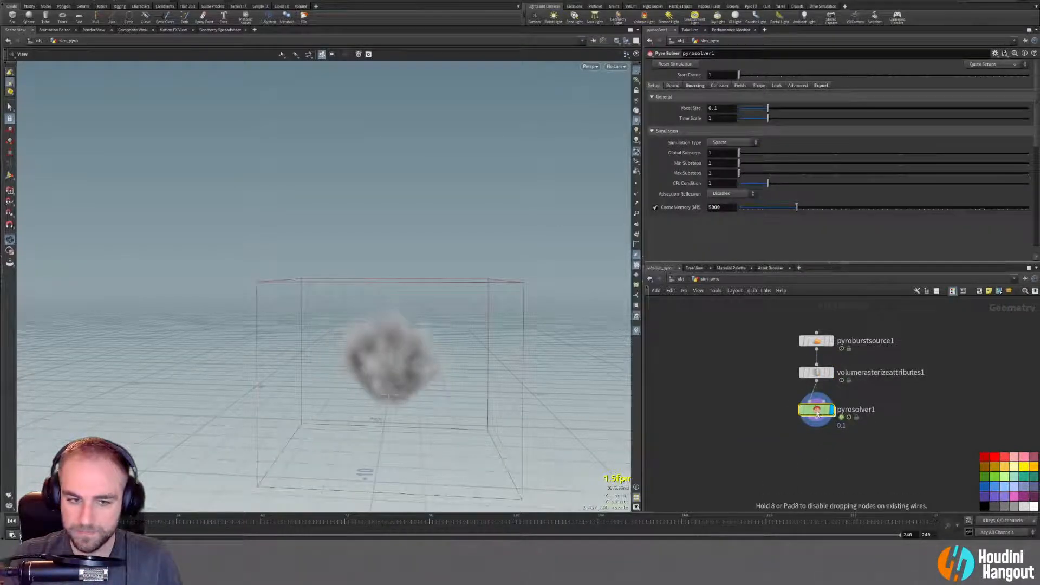
# Lay out the three connected nodes neatly in the network and select pyrosolver1.
pyautogui.moveTo(785, 330); pyautogui.dragTo(861, 445)
pyautogui.press('l')
pyautogui.click(816, 410)
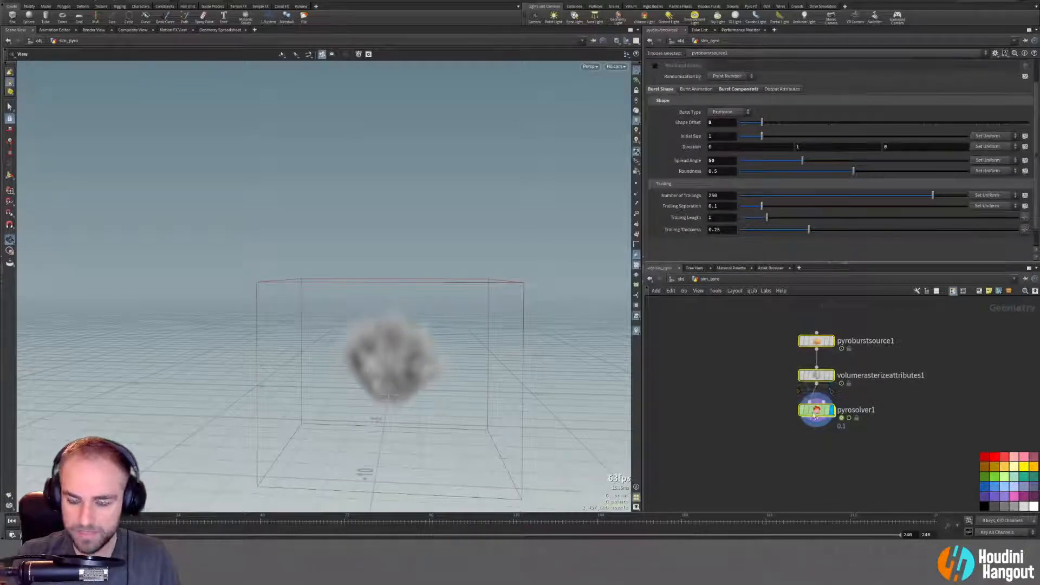
# Play the explosion simulation from the first frame, view it in the viewport, and rewind to the start.
pyautogui.moveTo(412, 381); pyautogui.dragTo(499, 388)
pyautogui.click(12, 521)
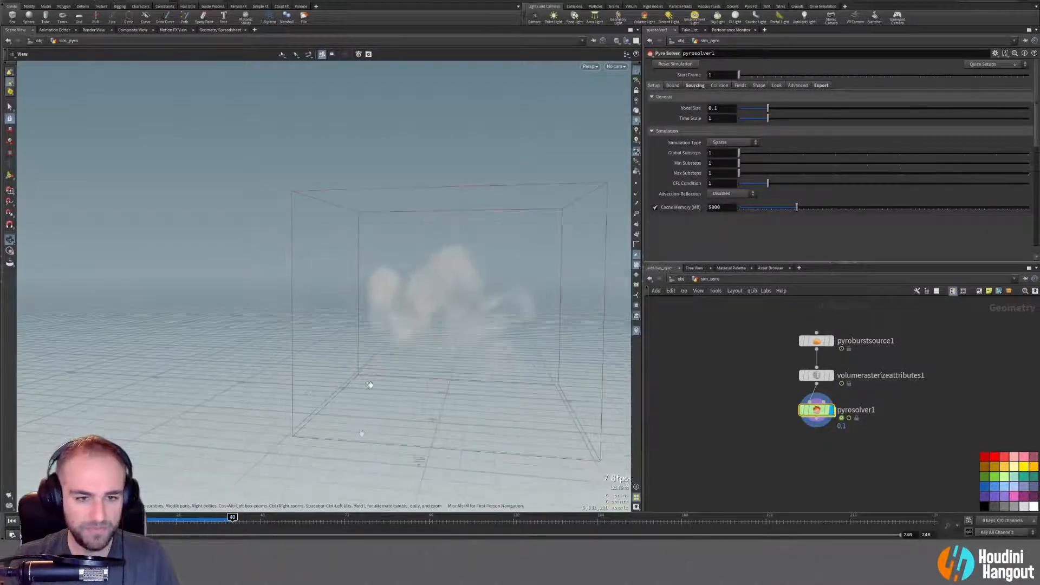
pyautogui.click(12, 522)
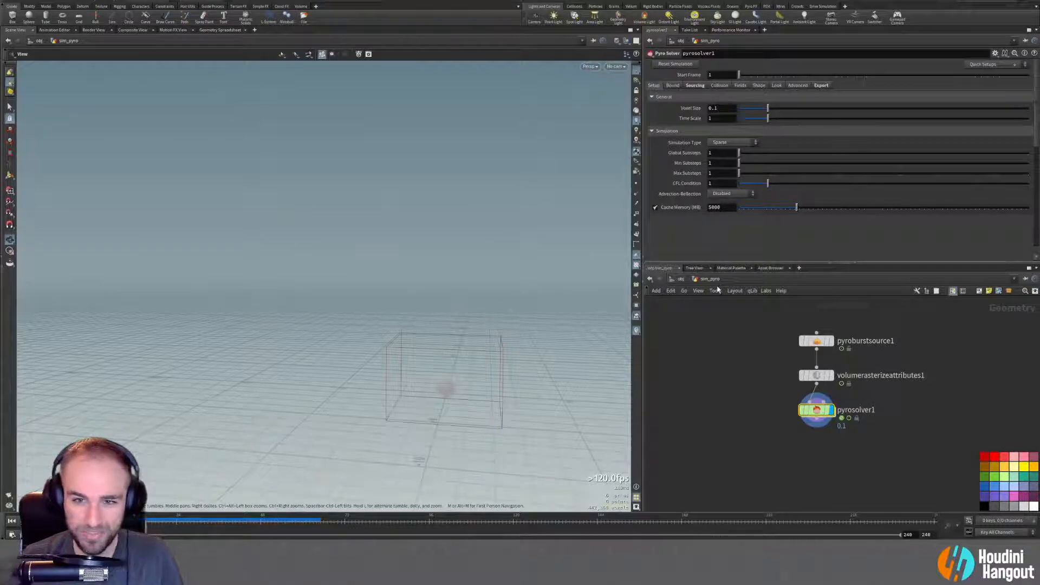
# Copy the Voxel Size parameter of volumerasterizeattributes1 and paste it as a relative reference onto pyrosolver1's Voxel Size.
pyautogui.click(816, 376)
pyautogui.click(812, 411)
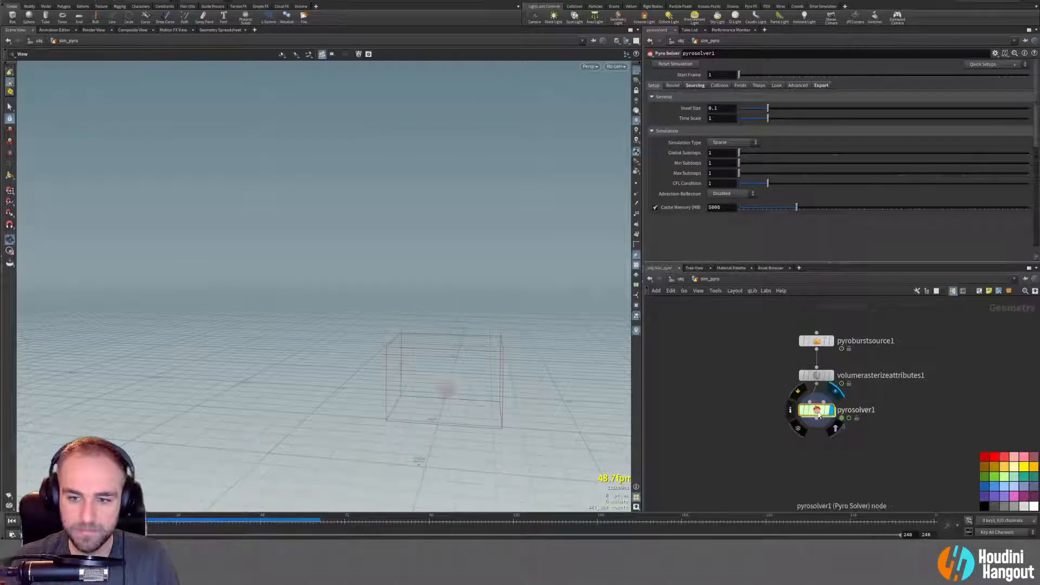
pyautogui.click(816, 375)
pyautogui.rightClick(687, 131)
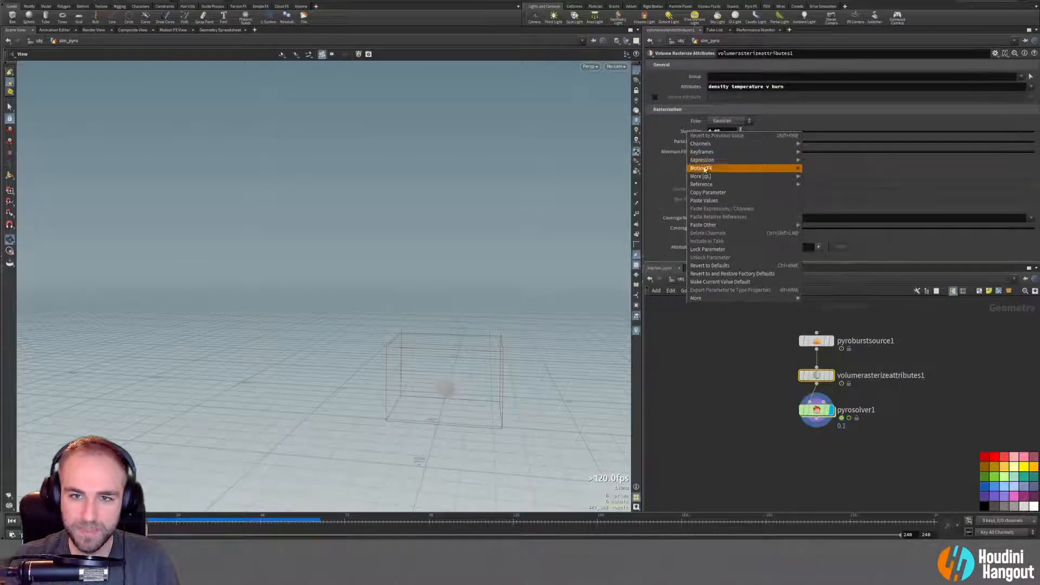
pyautogui.click(703, 192)
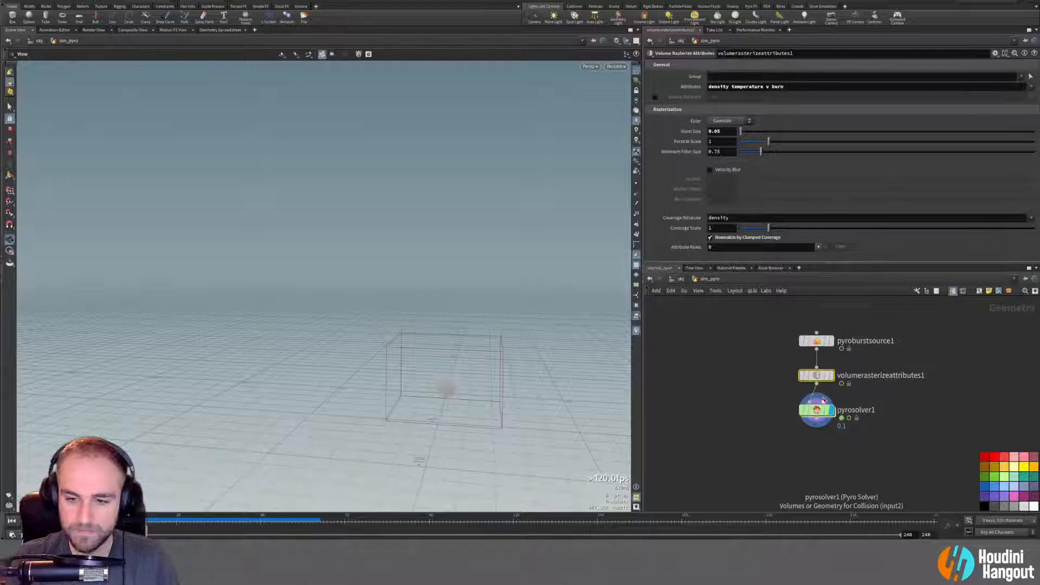
pyautogui.click(822, 404)
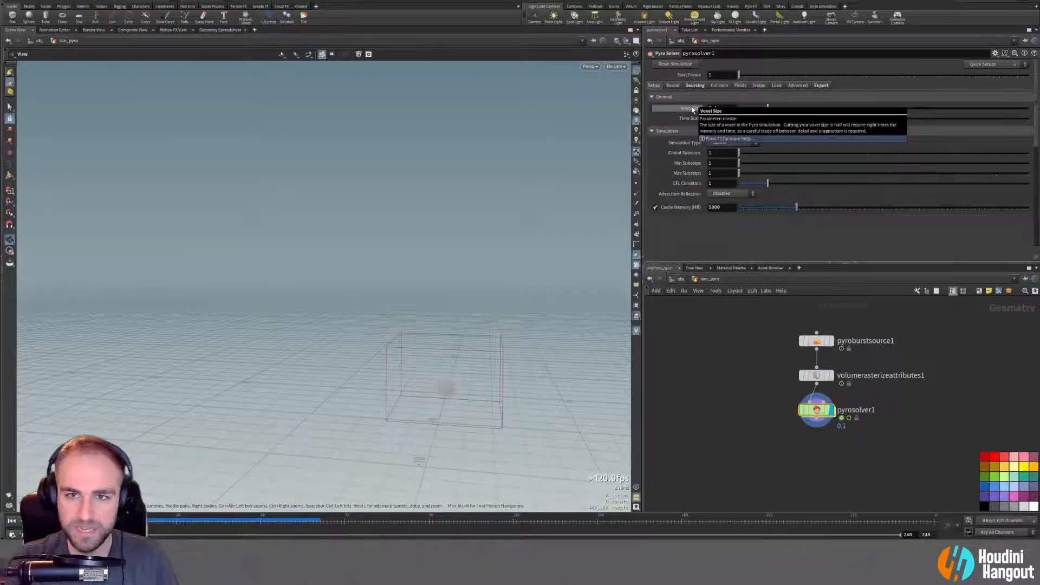
pyautogui.rightClick(692, 109)
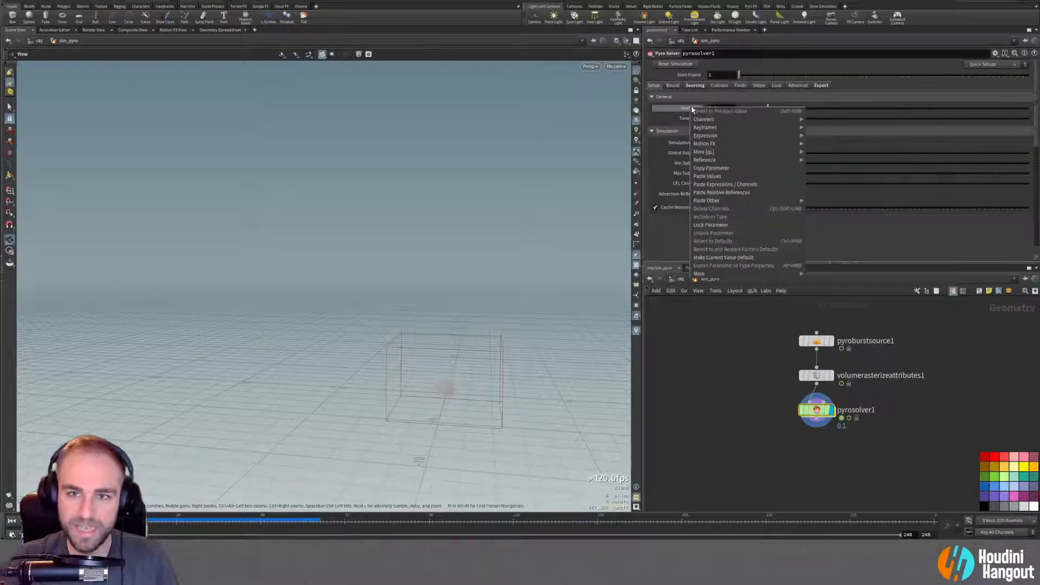
pyautogui.click(712, 193)
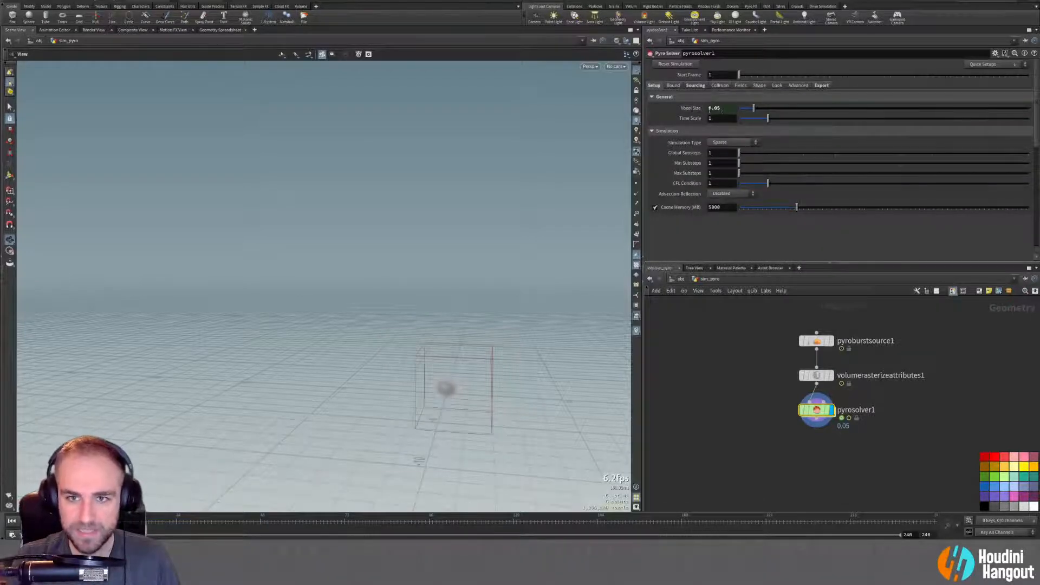
# Reveal pyrosolver1's Voxel Size expression, examine its channel reference path, and switch back to the value display.
pyautogui.click(690, 110)
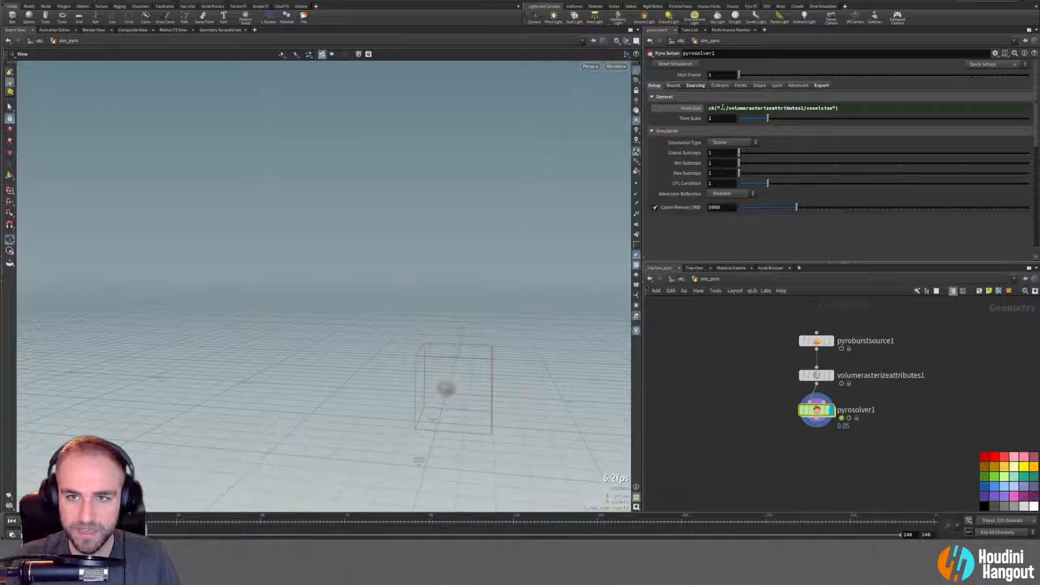
pyautogui.moveTo(730, 109); pyautogui.dragTo(831, 117)
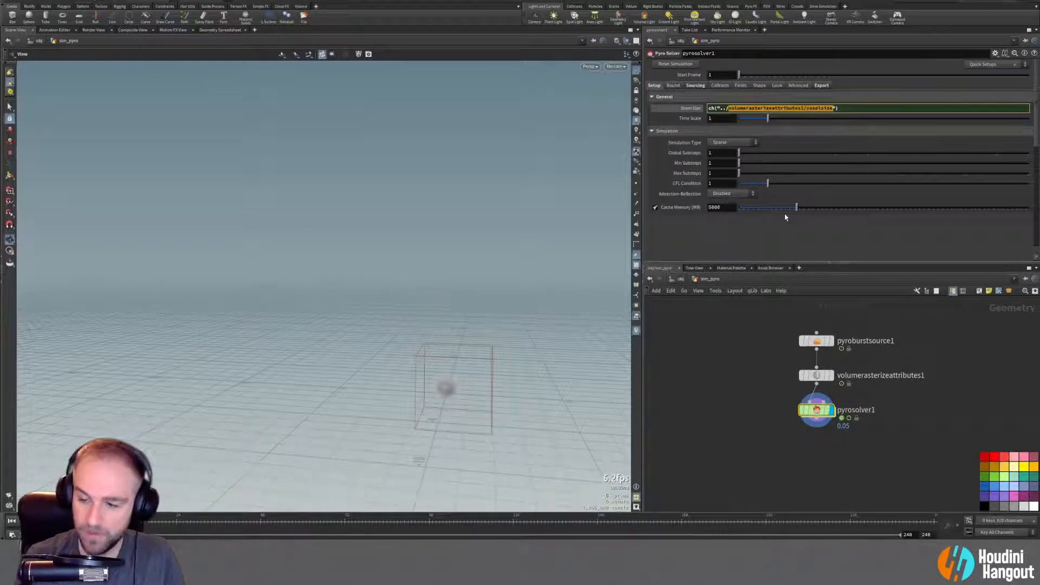
pyautogui.click(684, 108)
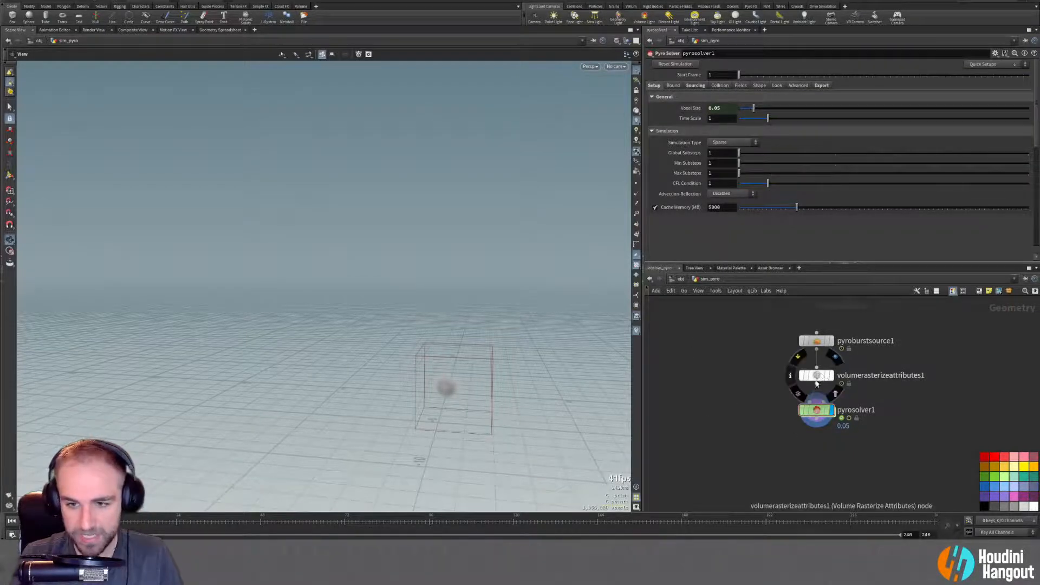
pyautogui.press('Up')
pyautogui.rightClick(684, 131)
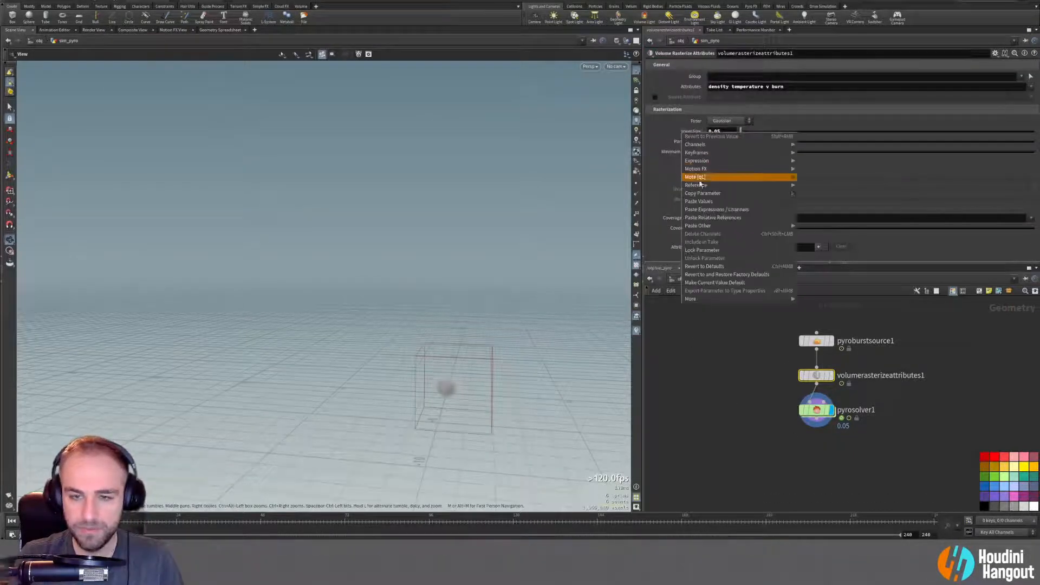
pyautogui.click(699, 202)
pyautogui.press('Down')
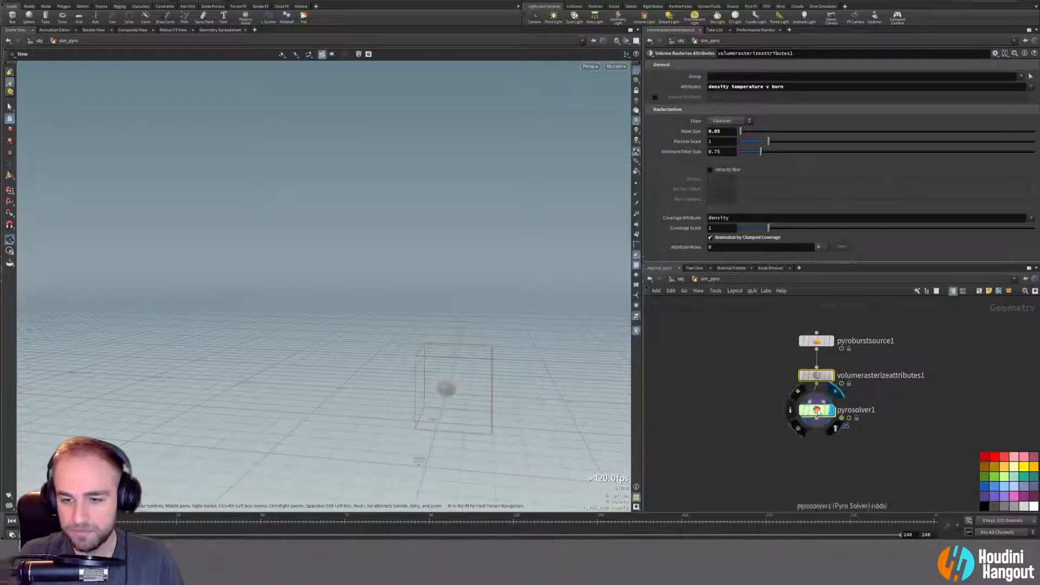
pyautogui.rightClick(683, 109)
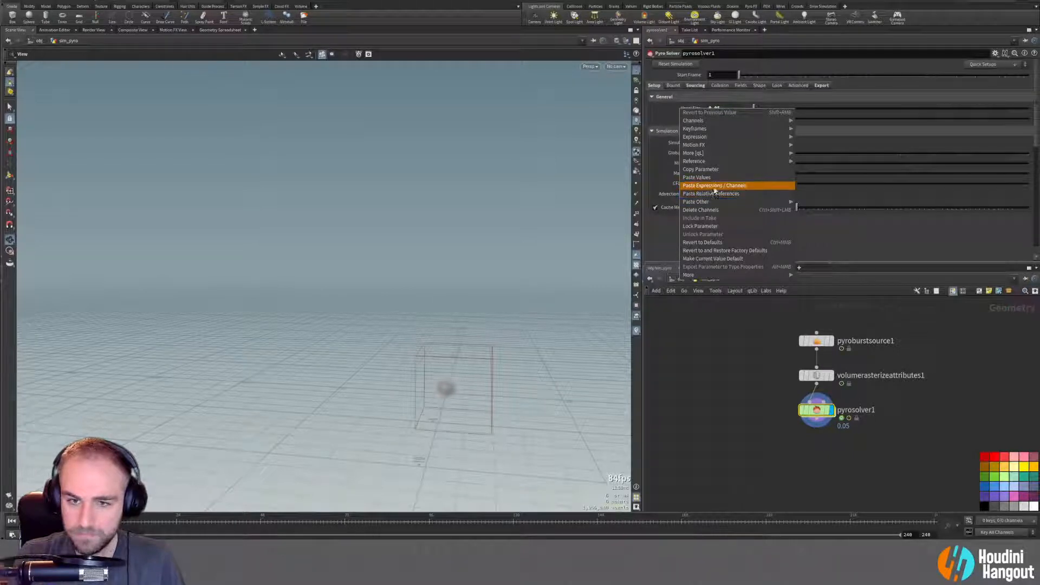
pyautogui.click(733, 375)
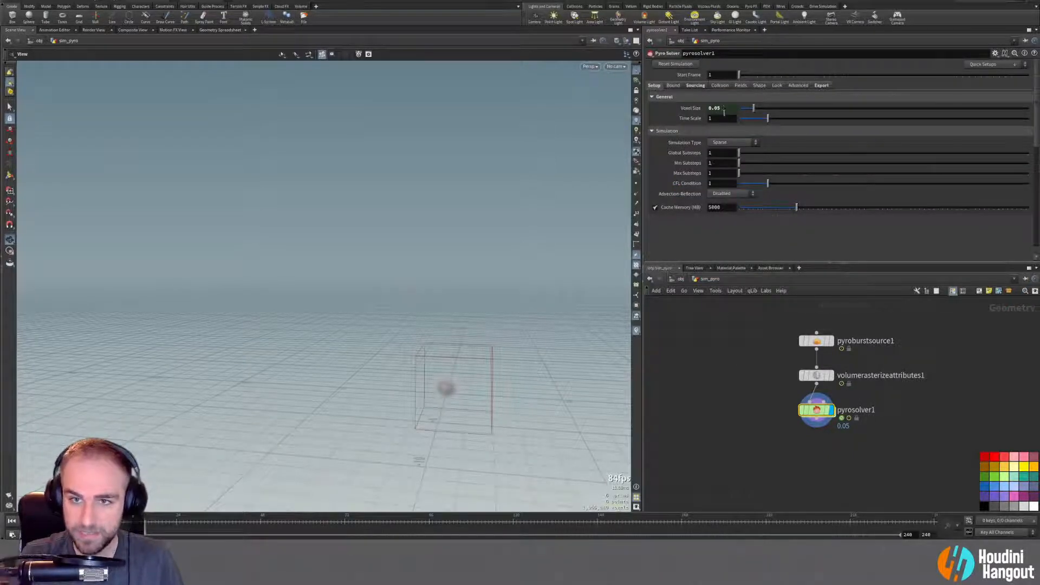
# Compare the node path and voxelsize name in pyrosolver1's expression with the Voxel Size parameter on volumerasterizeattributes1.
pyautogui.click(690, 108)
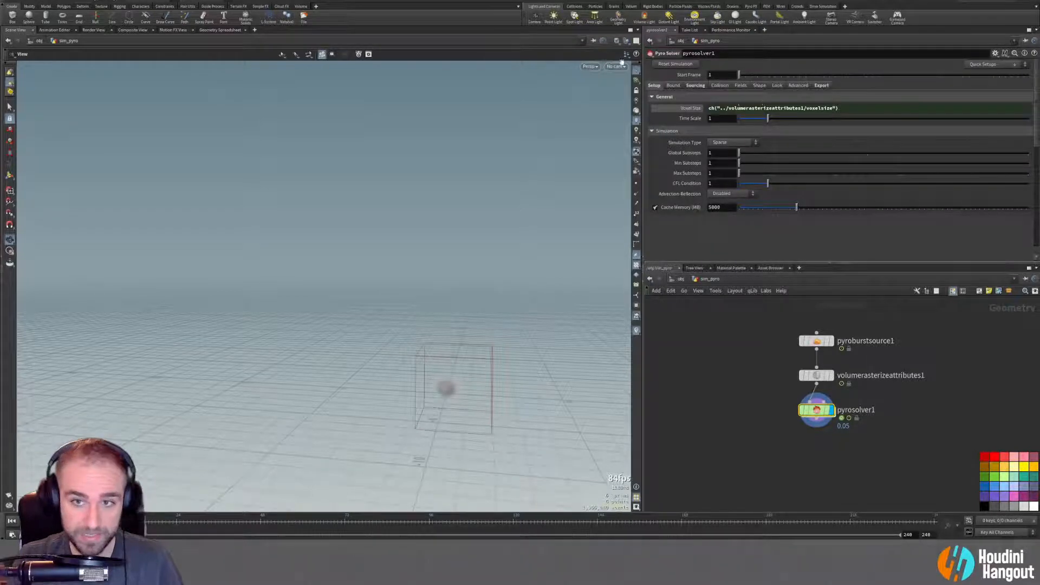
pyautogui.click(721, 108)
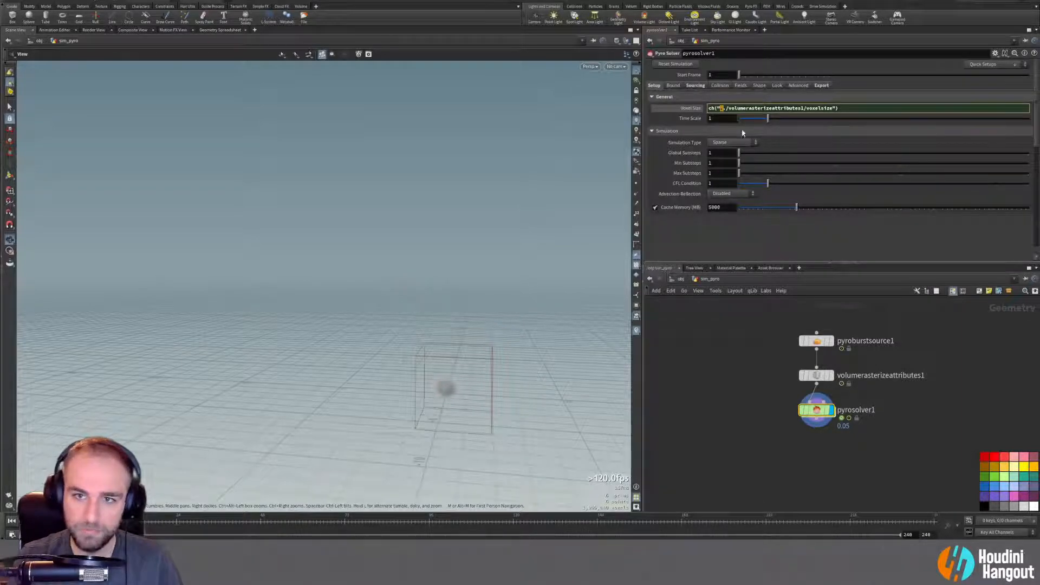
pyautogui.moveTo(730, 108); pyautogui.dragTo(814, 108)
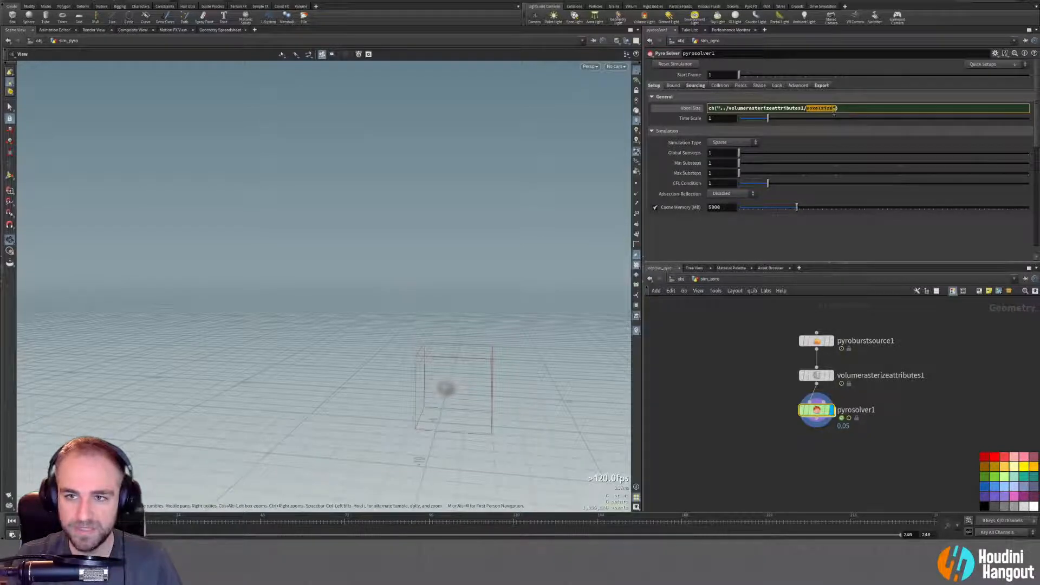
pyautogui.click(810, 375)
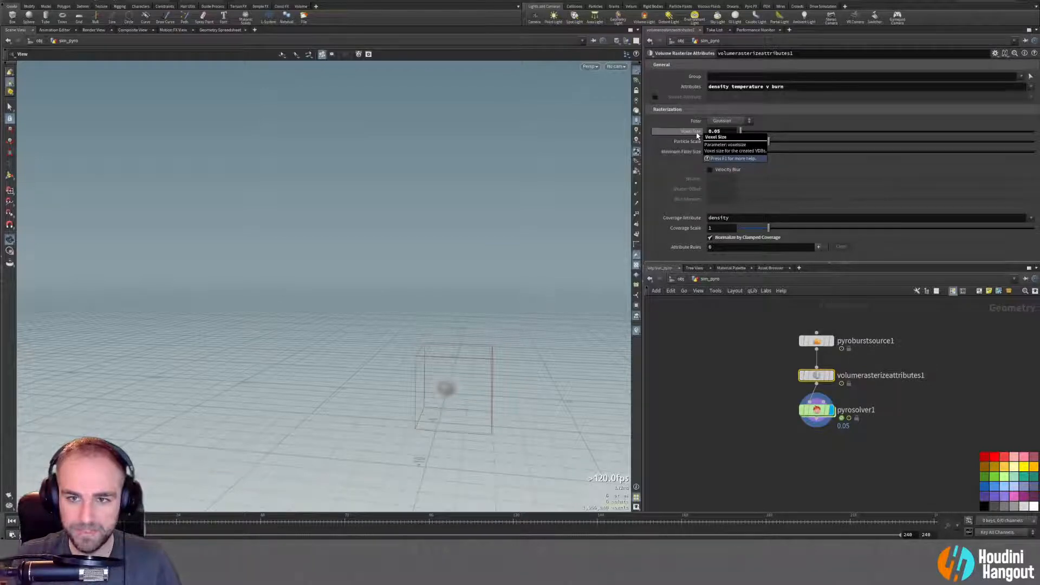
pyautogui.click(815, 410)
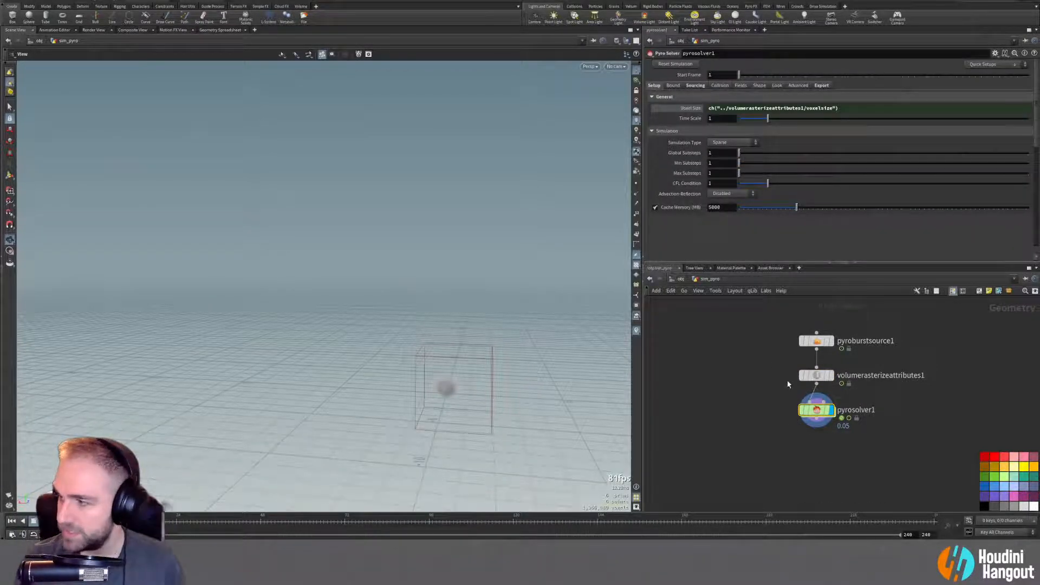
# Play the simulation with the linked voxel size, rewind it, and return pyrosolver1's Voxel Size to its value display.
pyautogui.moveTo(399, 406); pyautogui.dragTo(2, 527)
pyautogui.press('Up')
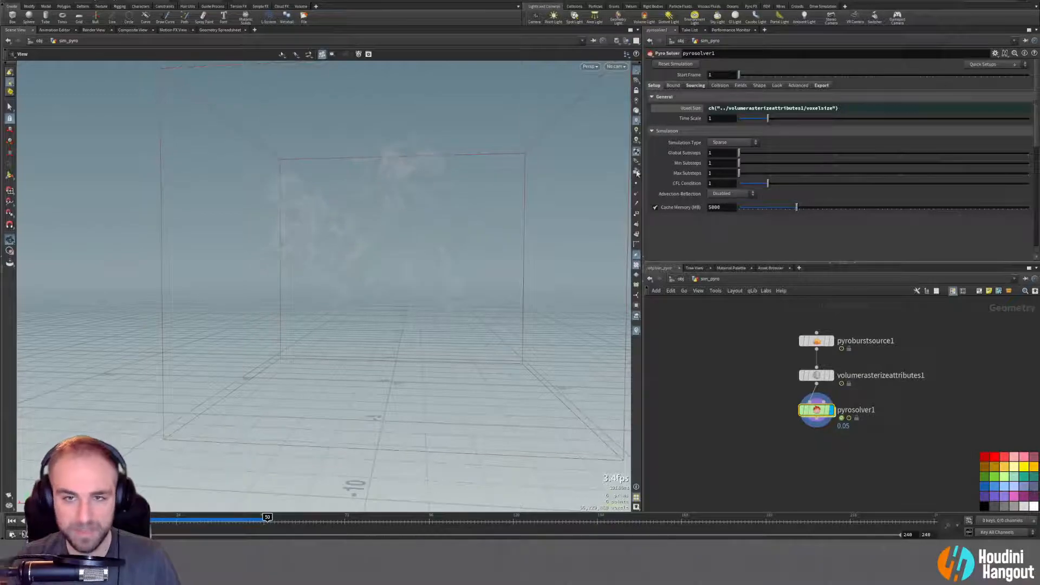
pyautogui.click(12, 520)
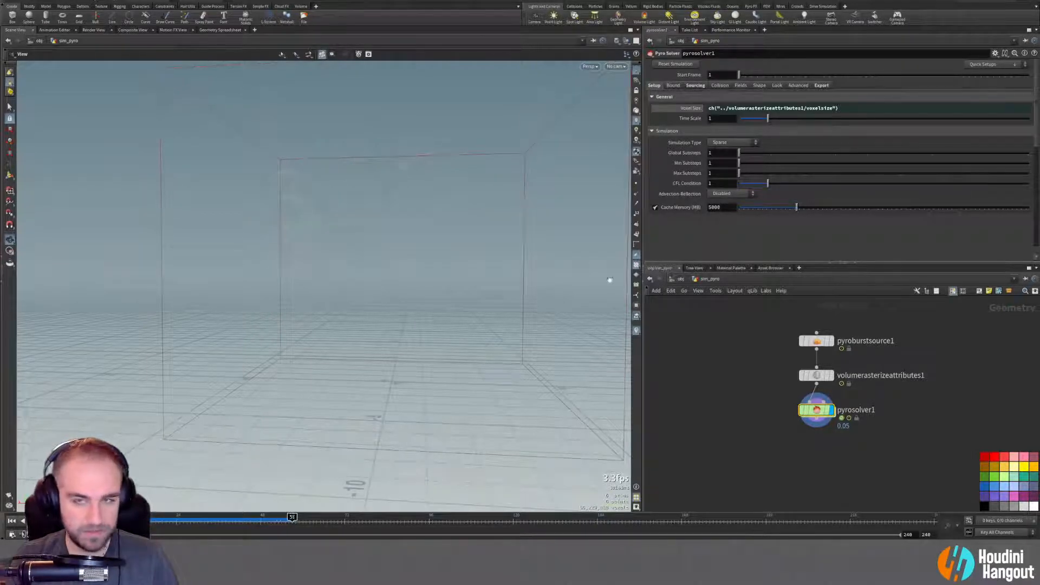
pyautogui.click(691, 108)
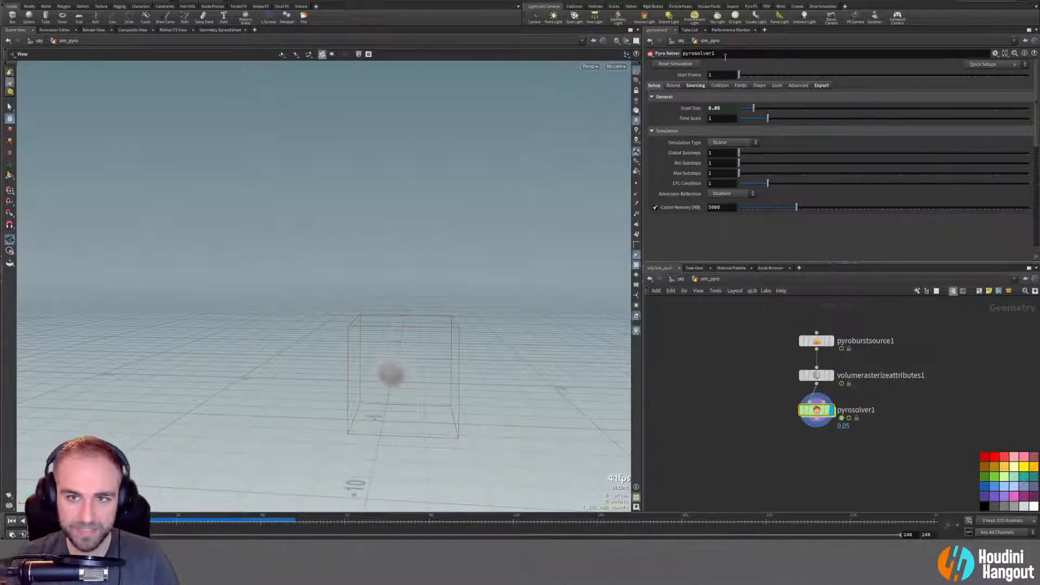
# Set the Voxel Size of volumerasterizeattributes1 to 0.075, replay the simulation and rewind to the first frame.
pyautogui.click(816, 375)
pyautogui.click(718, 134)
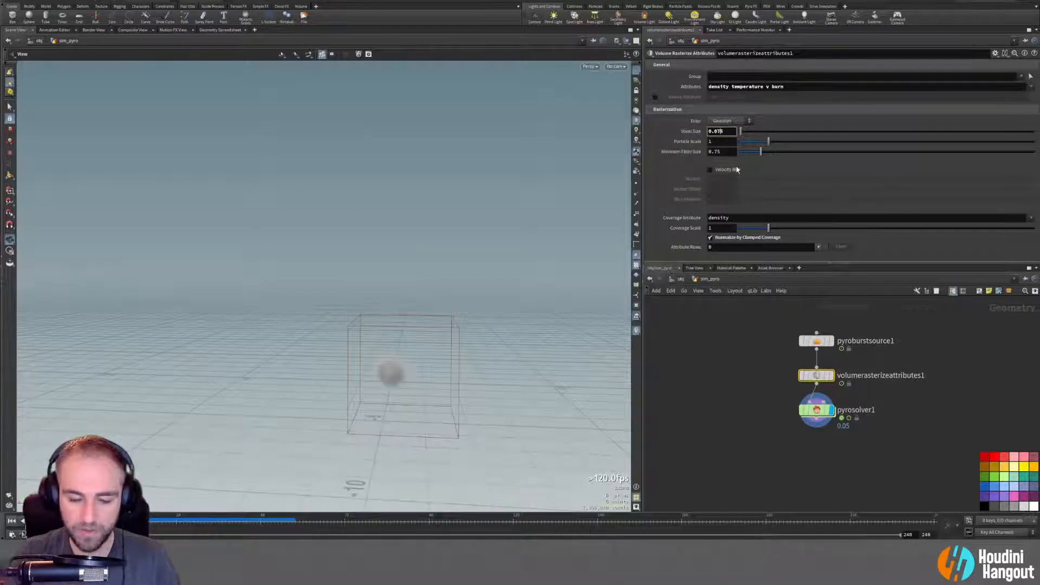
pyautogui.write('7')
pyautogui.press('Return')
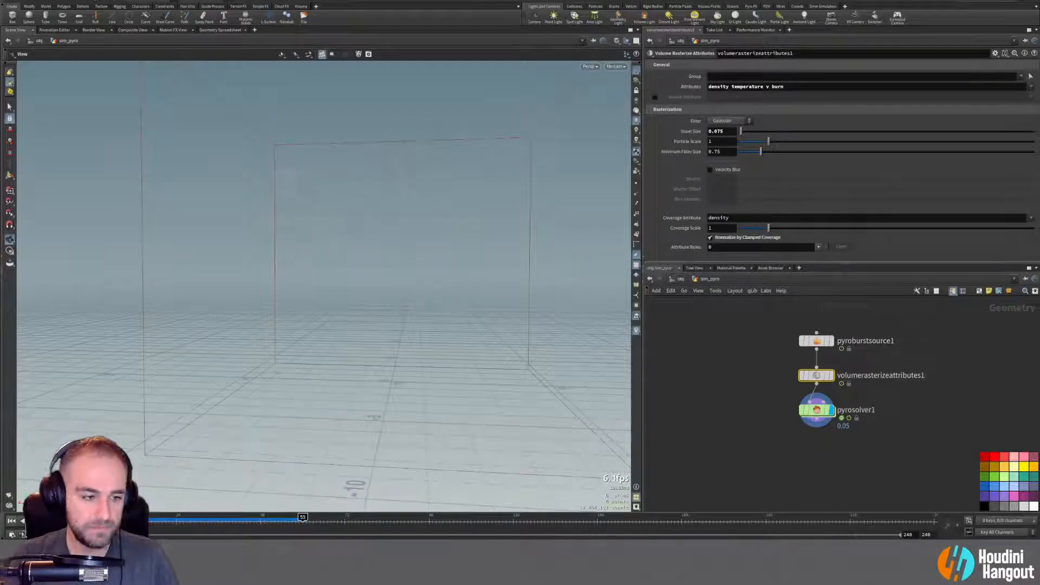
pyautogui.click(16, 521)
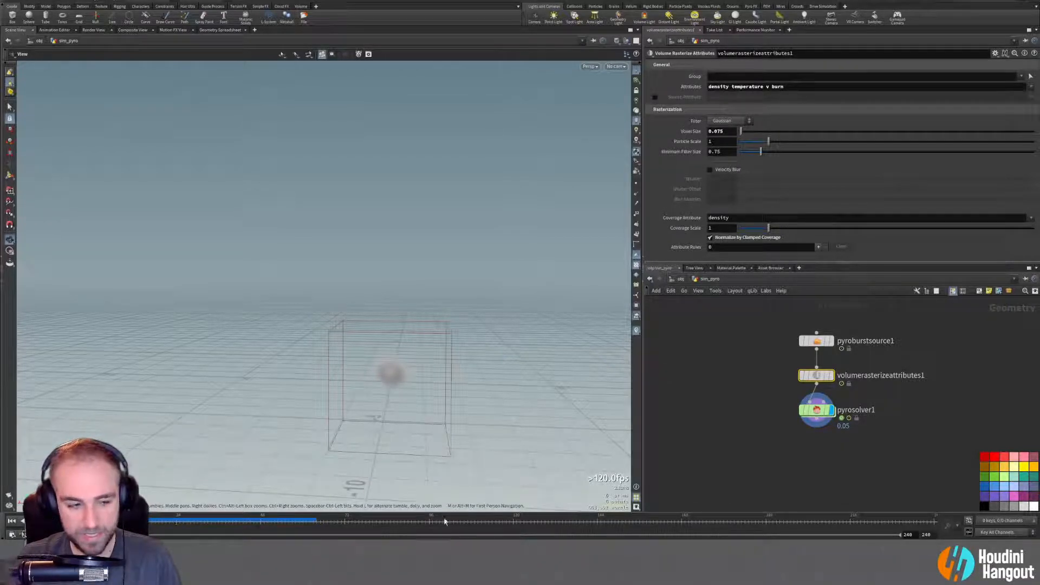
pyautogui.moveTo(344, 576)
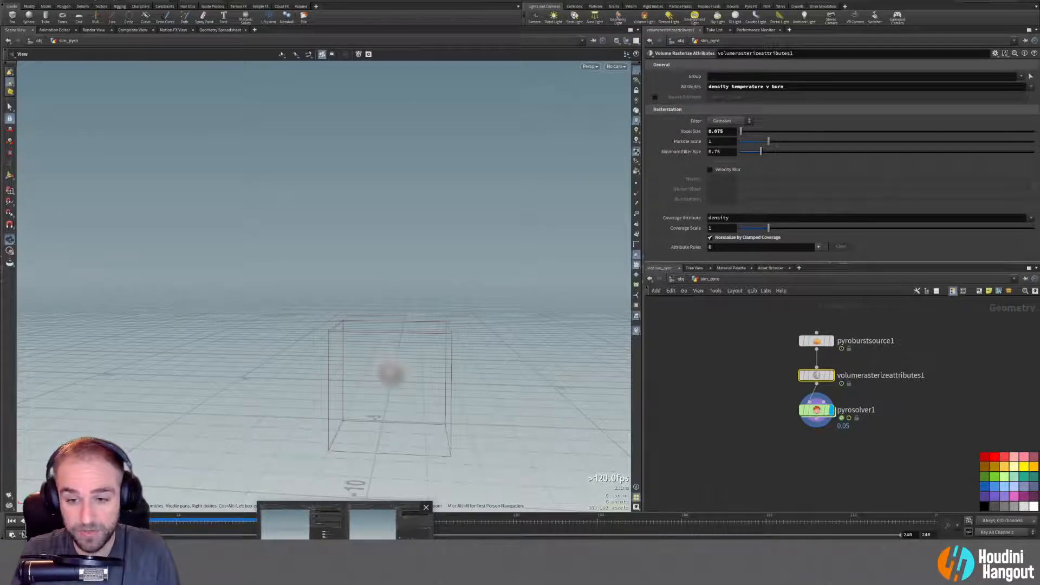
# Add a Pyro Bake Volume node below pyrosolver1, wire it to the solver's output, and display it.
pyautogui.click(815, 412)
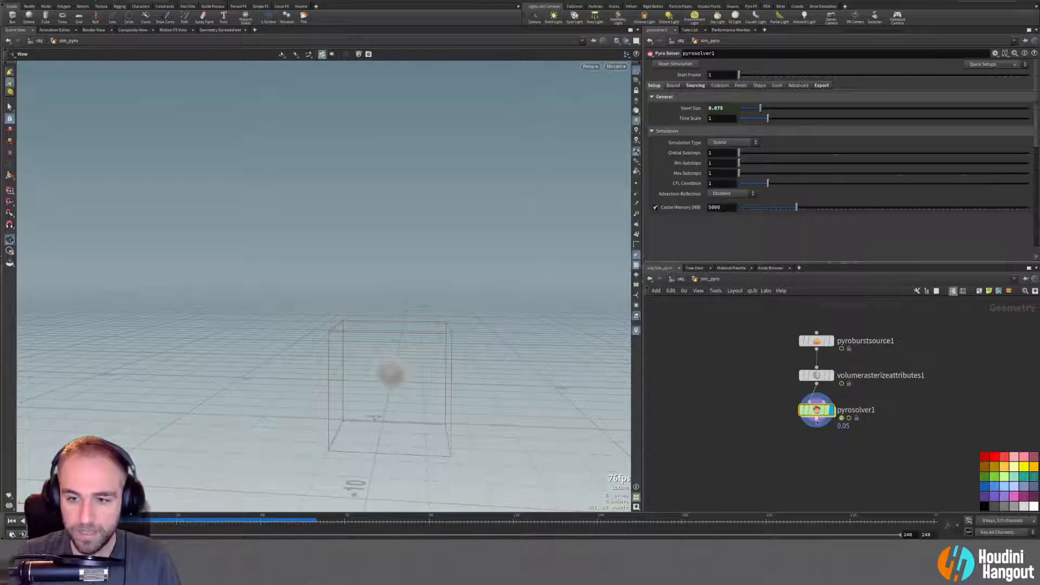
pyautogui.moveTo(760, 467); pyautogui.dragTo(764, 451, button='middle')
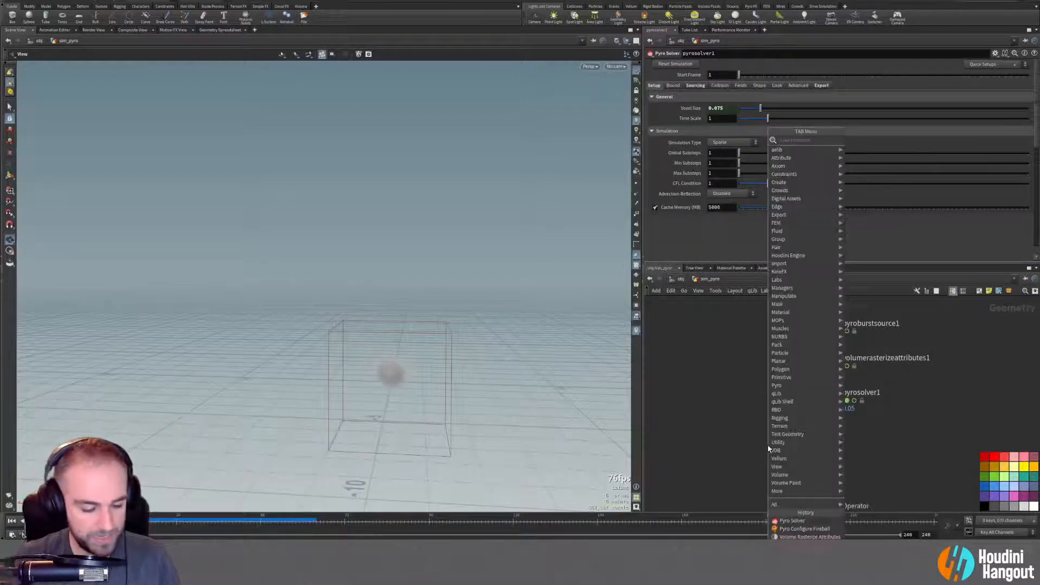
pyautogui.write('pyro')
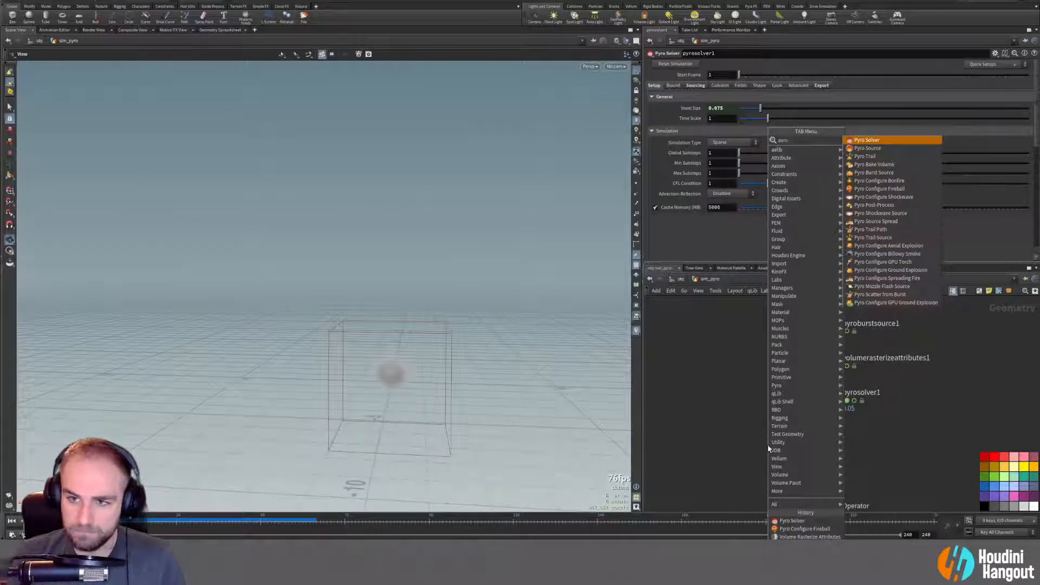
pyautogui.click(874, 164)
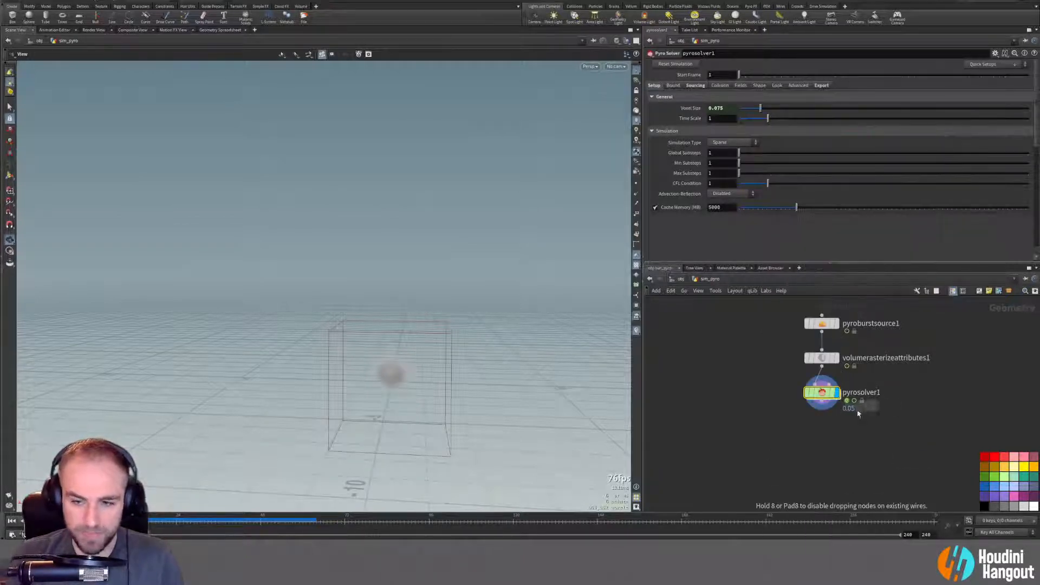
pyautogui.click(821, 443)
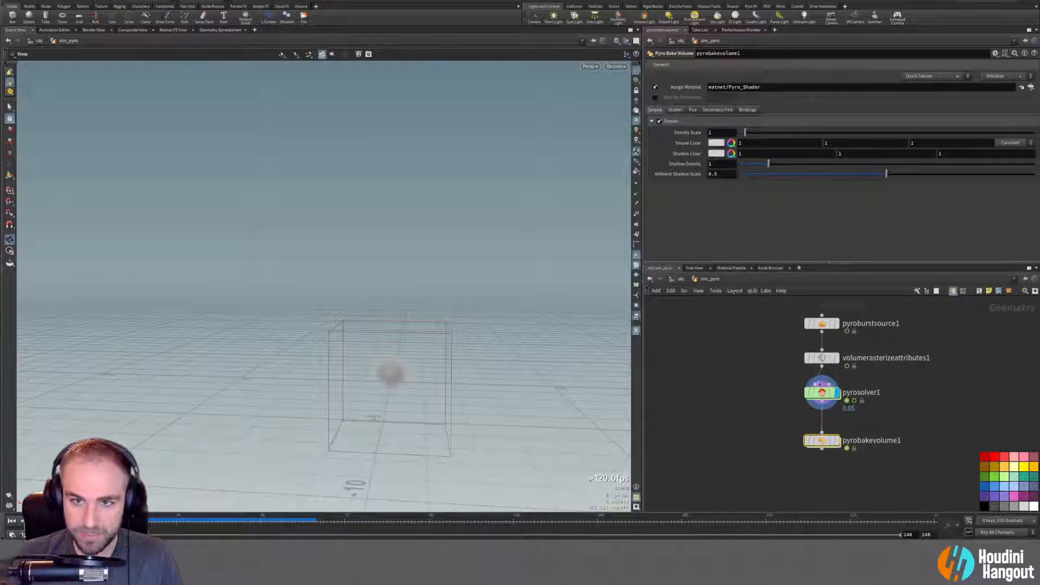
pyautogui.moveTo(821, 440); pyautogui.dragTo(822, 428)
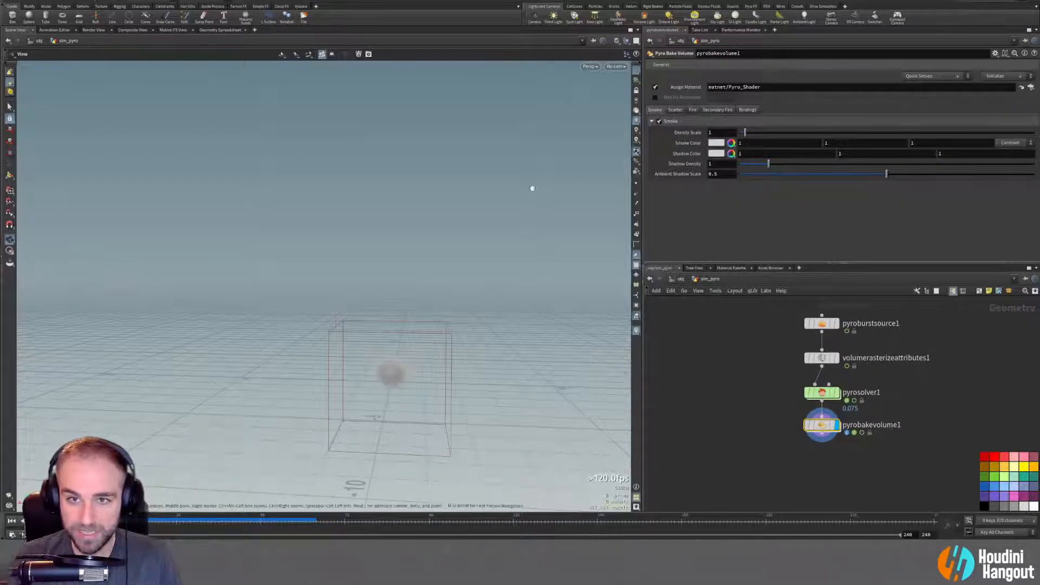
# Scrub through the cached frames of the baked smoke and examine the Fire settings of pyrobakevolume1.
pyautogui.moveTo(187, 521); pyautogui.dragTo(232, 521)
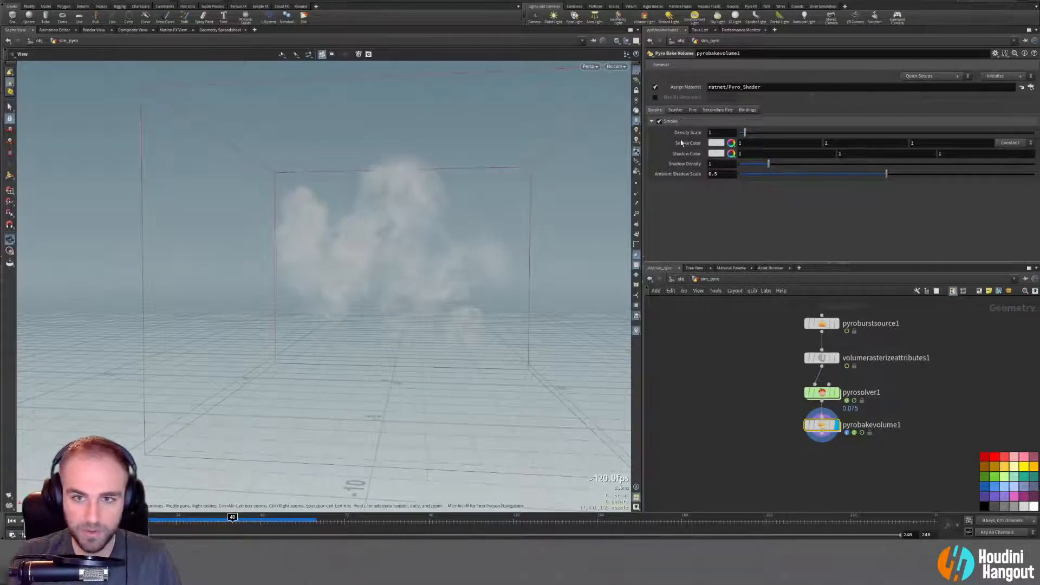
pyautogui.click(201, 520)
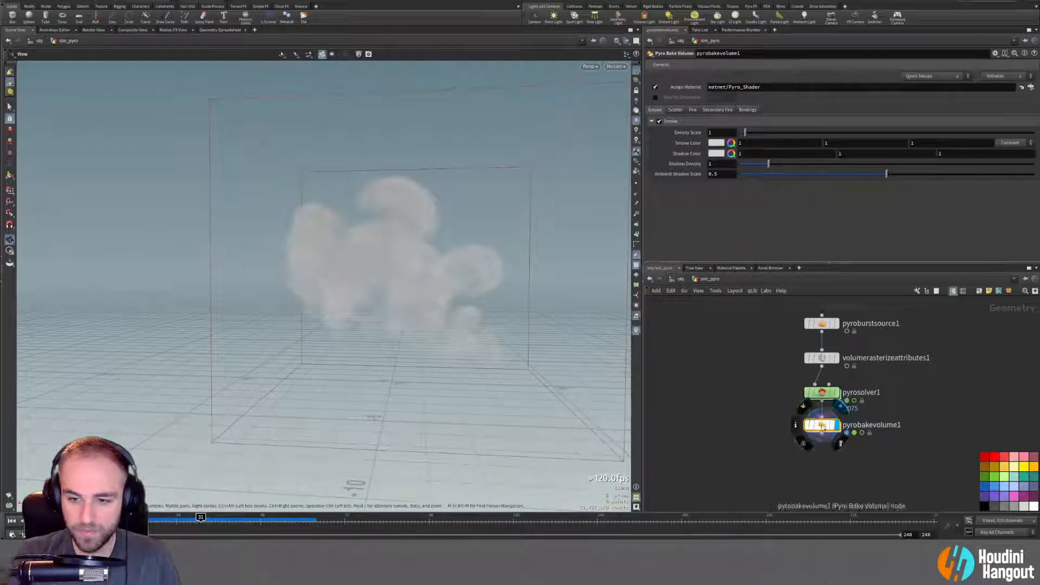
pyautogui.click(693, 109)
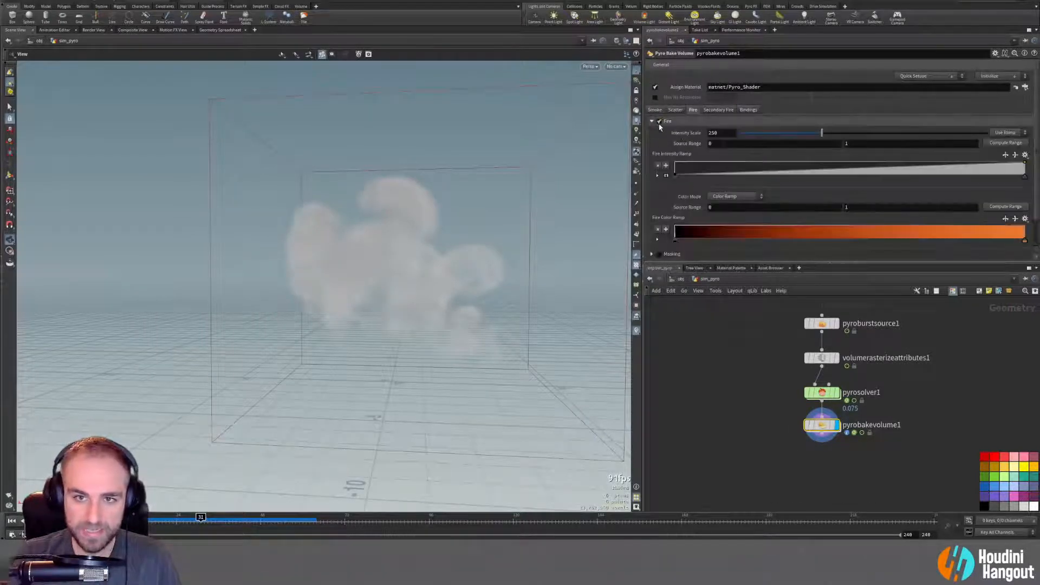
pyautogui.moveTo(166, 518); pyautogui.dragTo(151, 520)
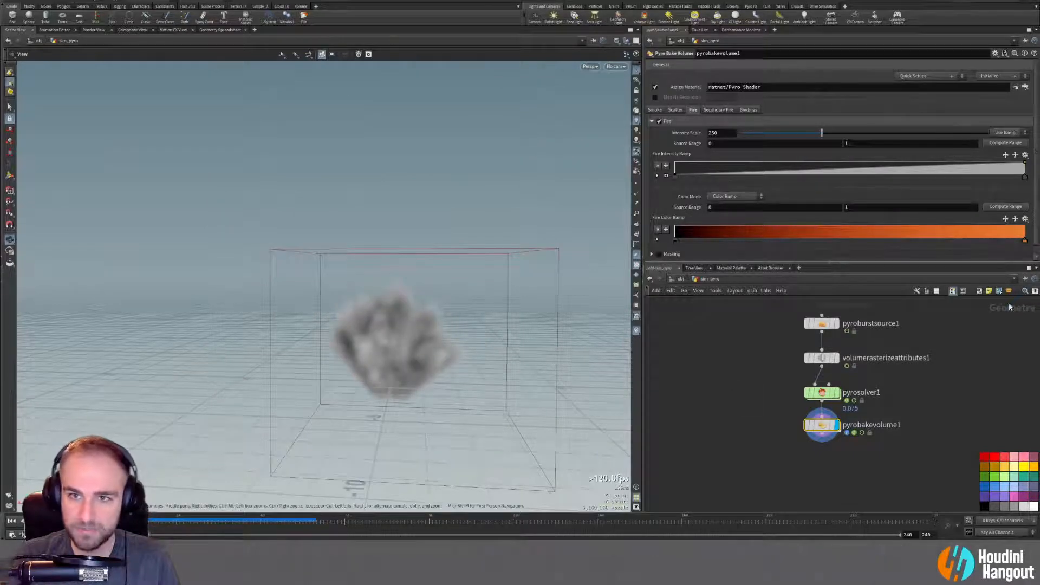
# Apply the Initialize Explosion quick setup to pyrosolver1, and look over the other available setups.
pyautogui.click(822, 394)
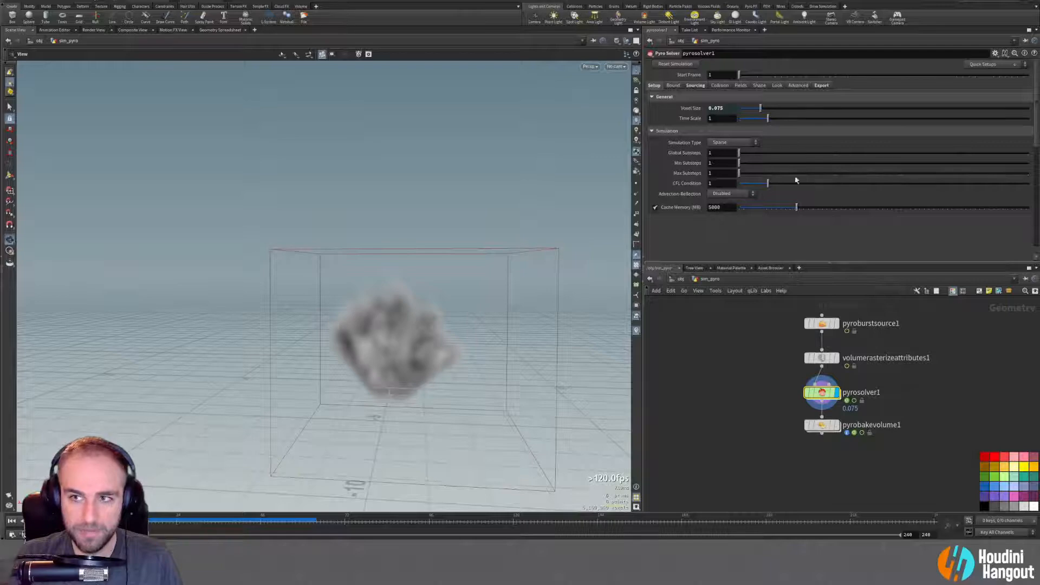
pyautogui.click(991, 64)
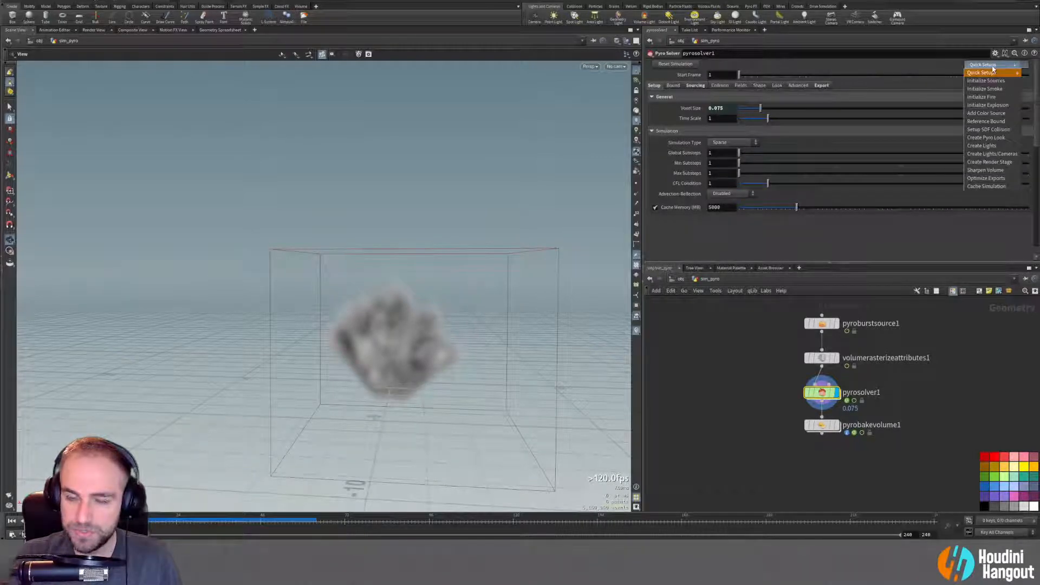
pyautogui.click(987, 105)
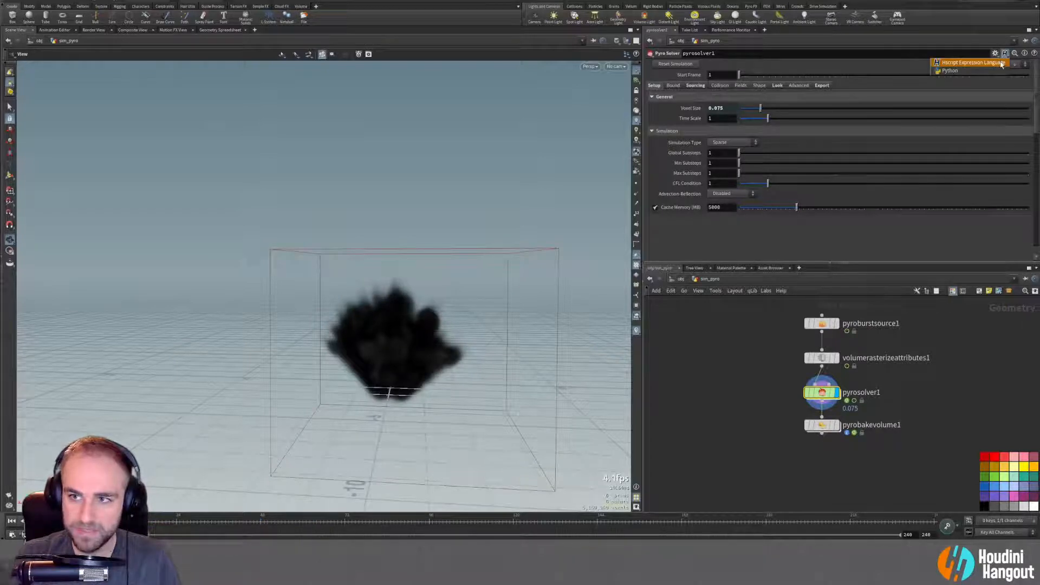
pyautogui.click(991, 65)
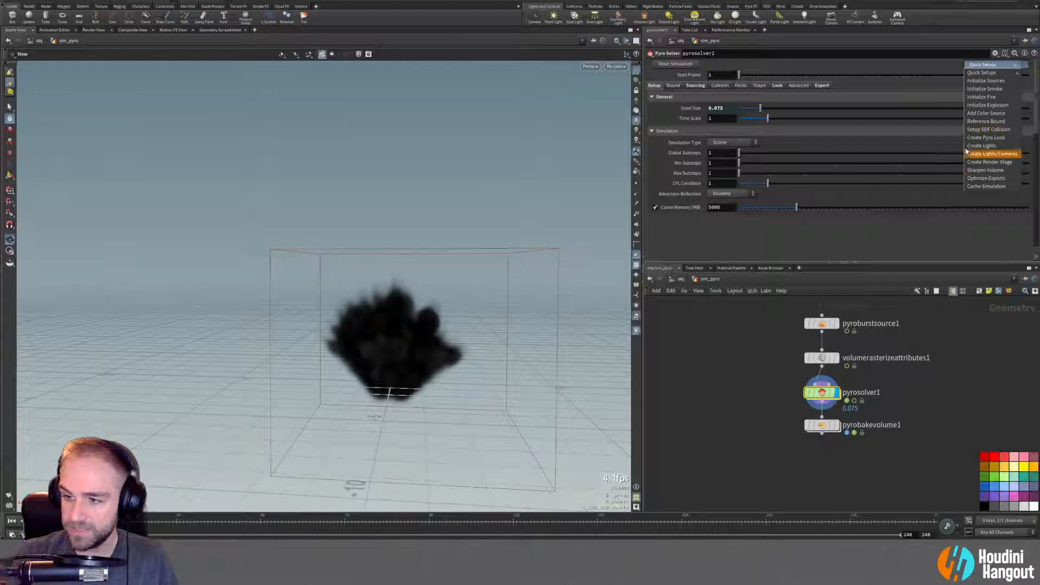
pyautogui.click(739, 247)
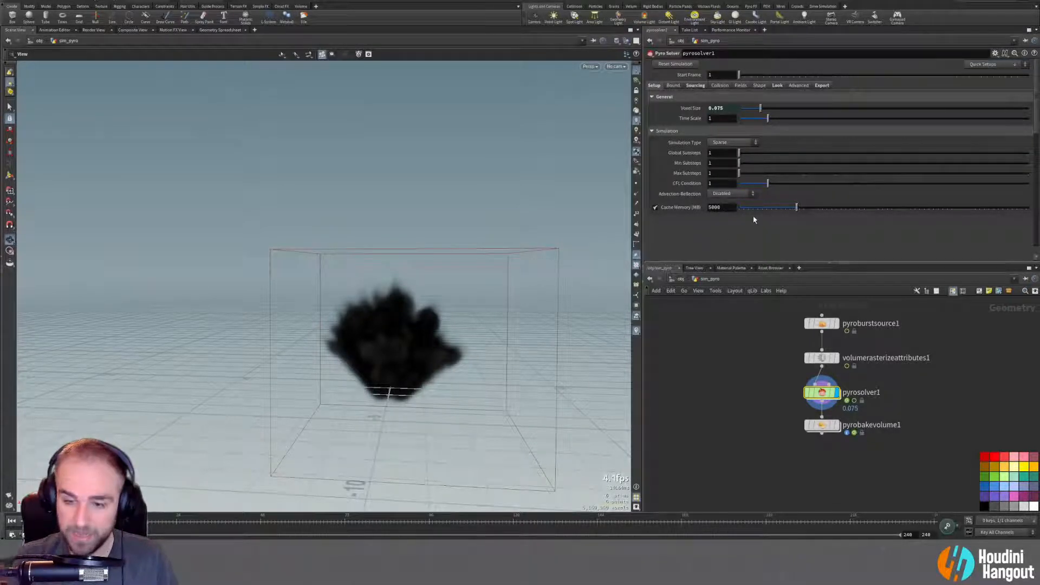
# Delete pyrobakevolume1 and generate a look node from pyrosolver1 with the Create Pyro Look quick setup.
pyautogui.click(983, 64)
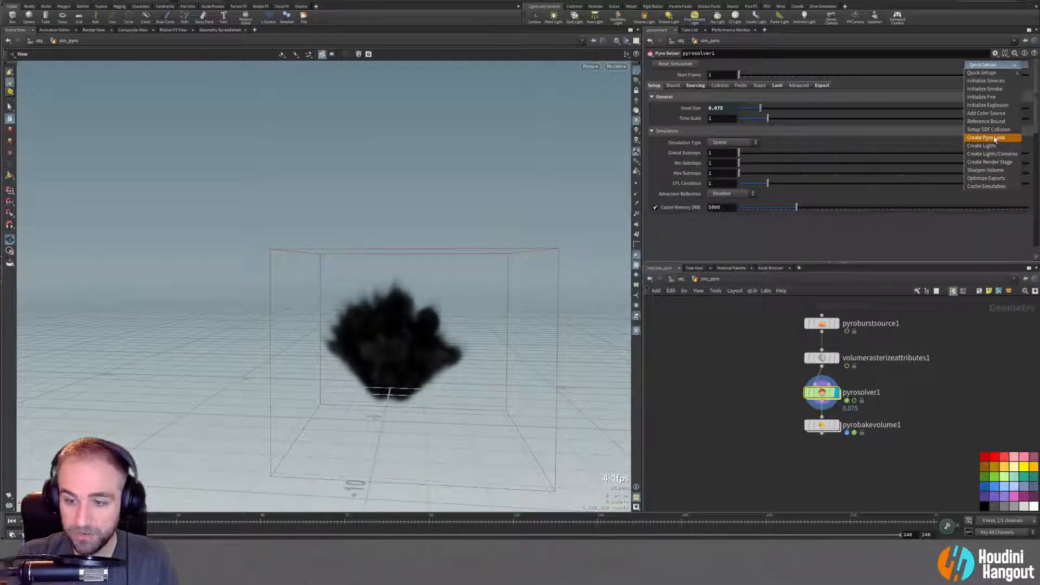
pyautogui.click(773, 462)
pyautogui.click(821, 424)
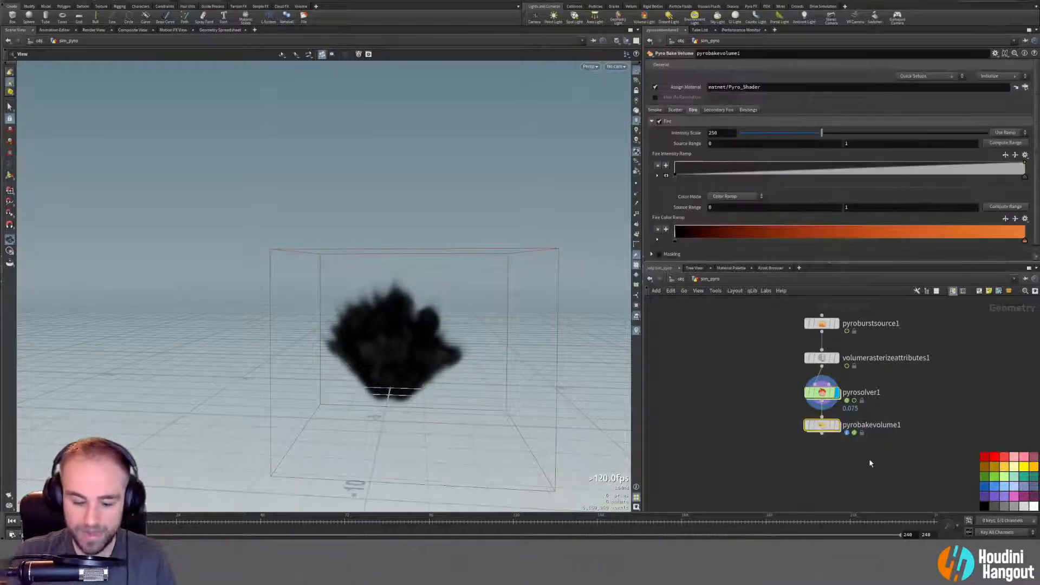
pyautogui.press('Delete')
pyautogui.click(995, 64)
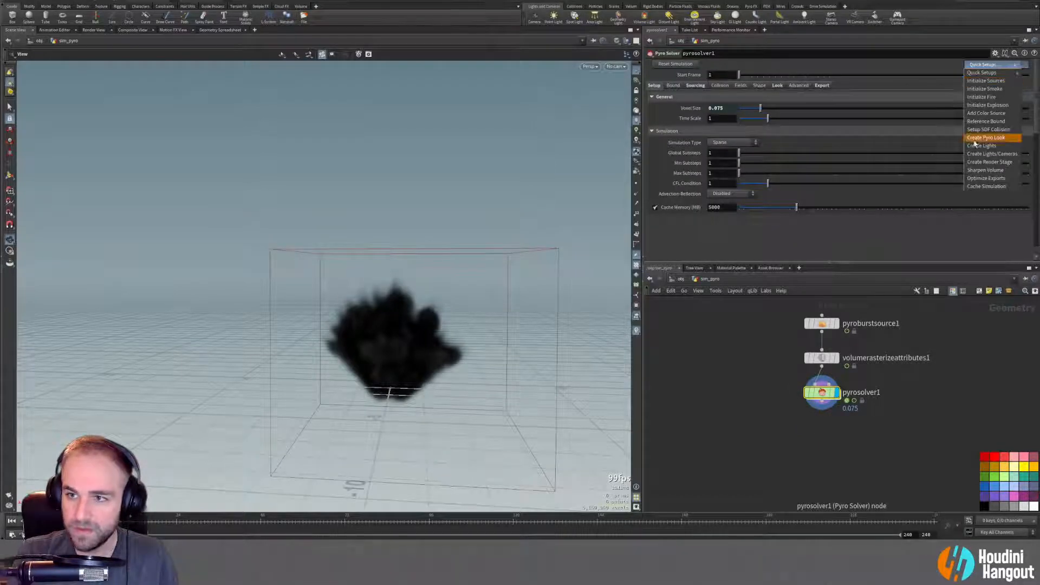
pyautogui.click(984, 138)
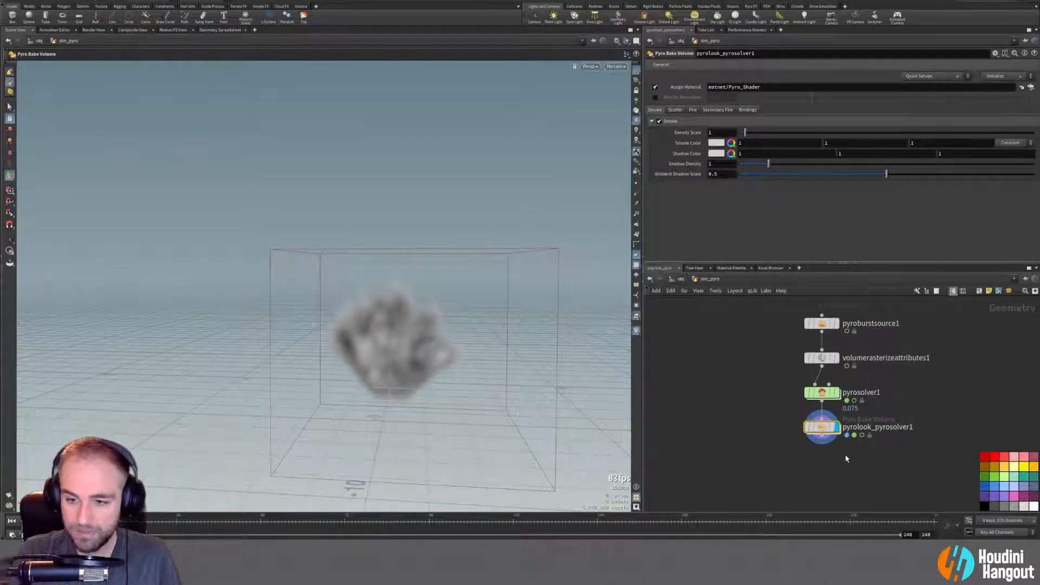
# Delete the generated pyro look node and recreate it with pyrosolver1's Create Pyro Look quick setup.
pyautogui.press('Delete')
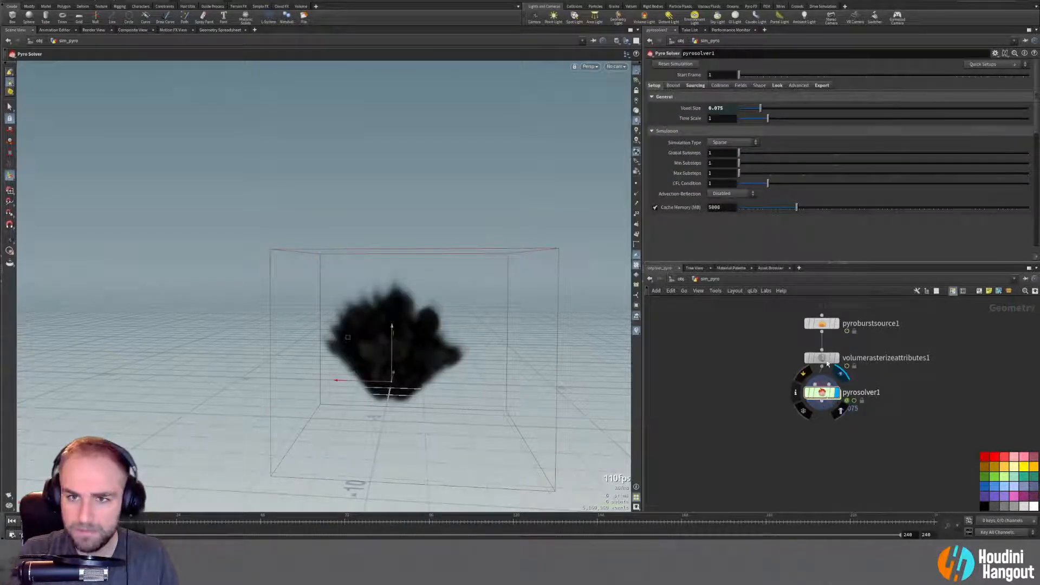
pyautogui.click(982, 64)
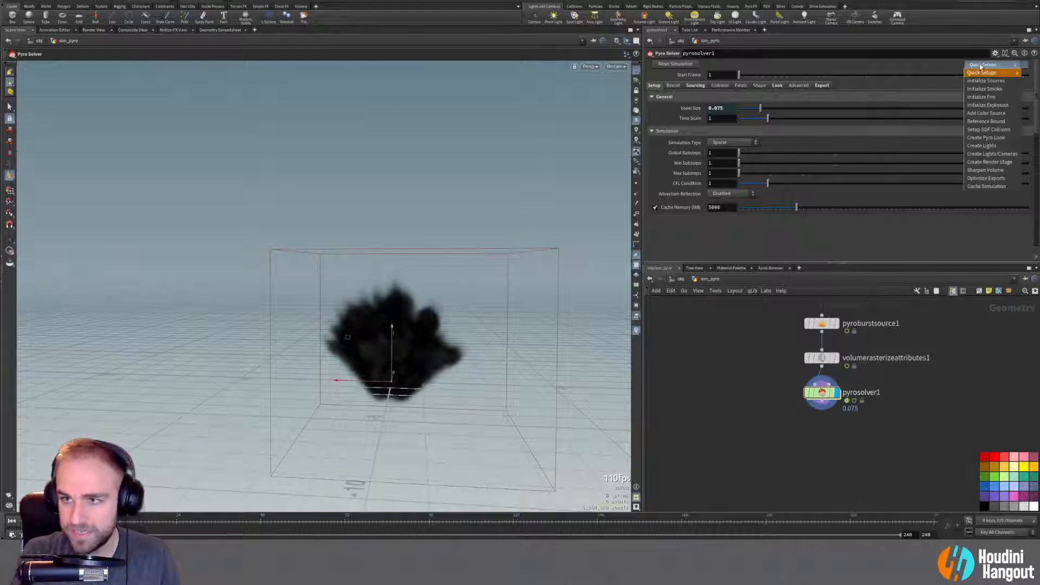
pyautogui.click(985, 138)
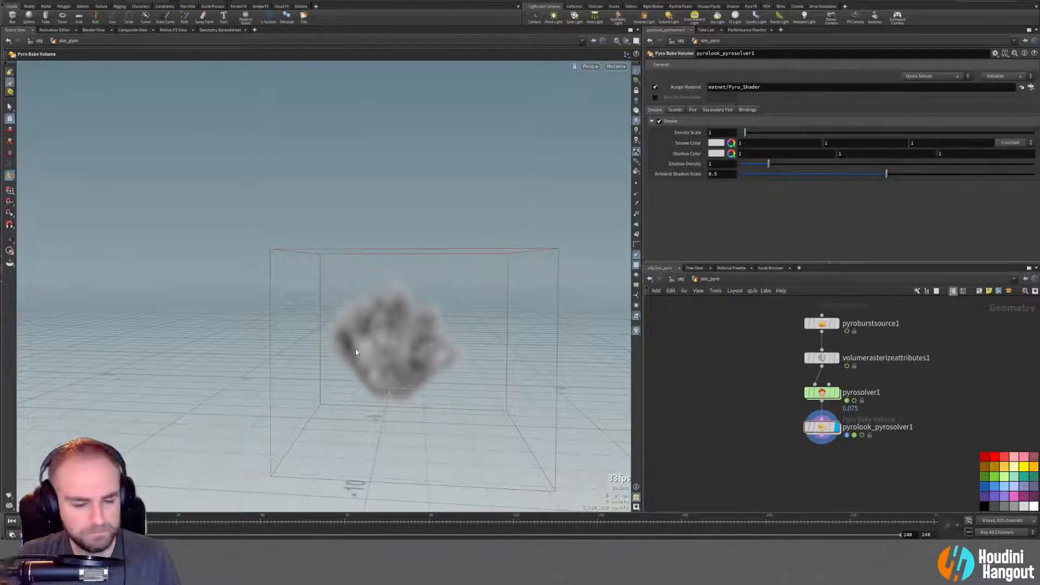
# Review the simulated smoke, and display pyrosolver1, volumerasterizeattributes1 and pyroburstsource1 in turn.
pyautogui.moveTo(414, 390); pyautogui.dragTo(421, 318)
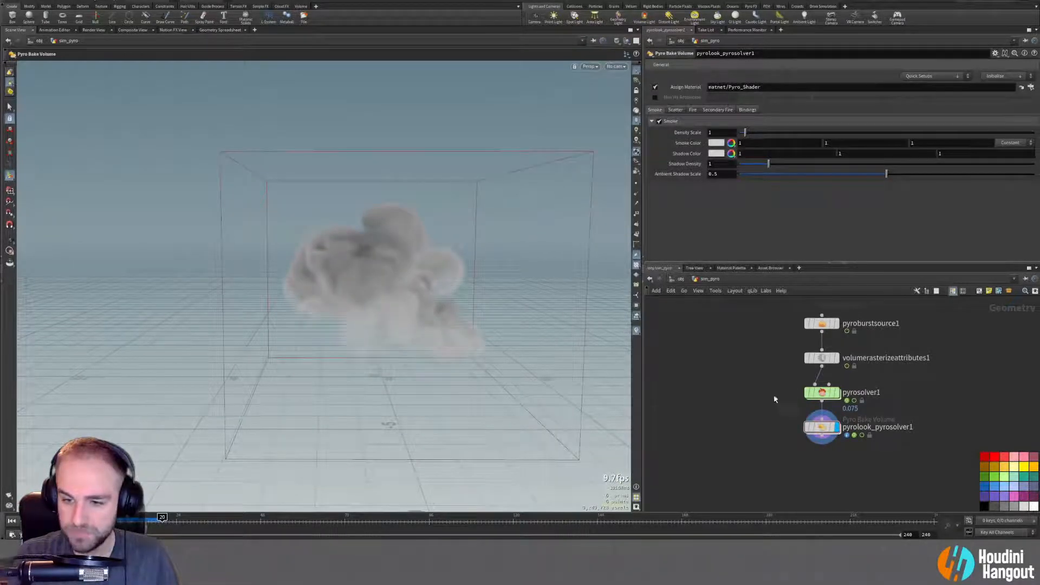
pyautogui.click(821, 394)
pyautogui.click(820, 396)
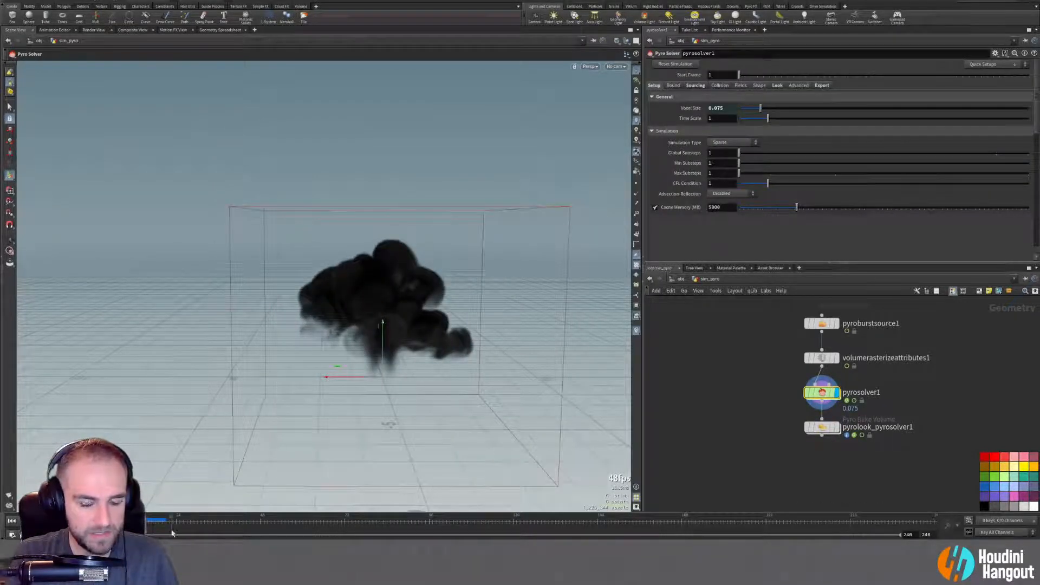
pyautogui.click(818, 356)
pyautogui.click(824, 324)
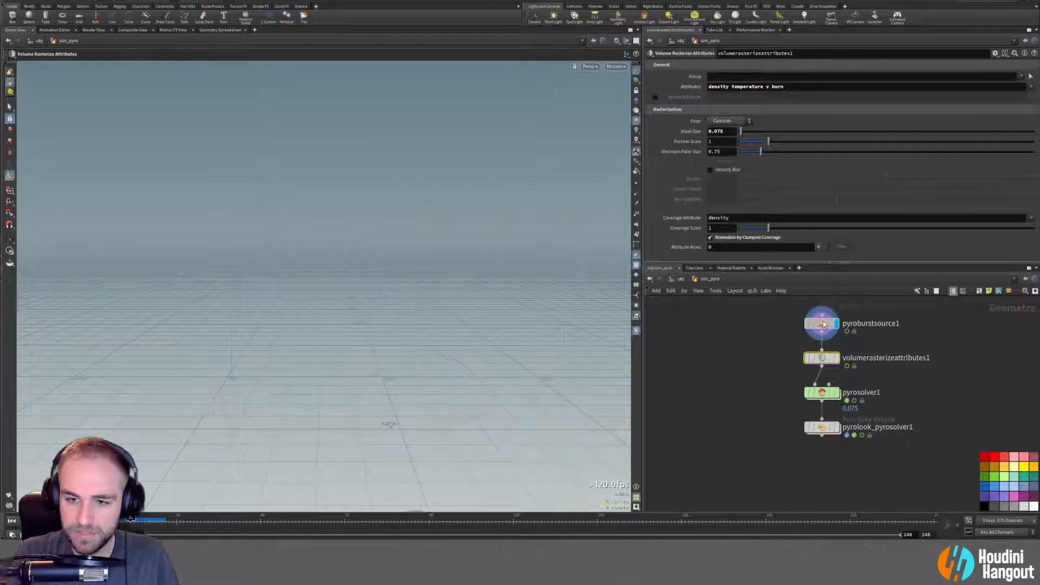
pyautogui.click(824, 324)
# Examine the attributes of the three pyro sources in pyroburstsource1's Burst Components and return to the Burst Shape settings.
pyautogui.click(740, 89)
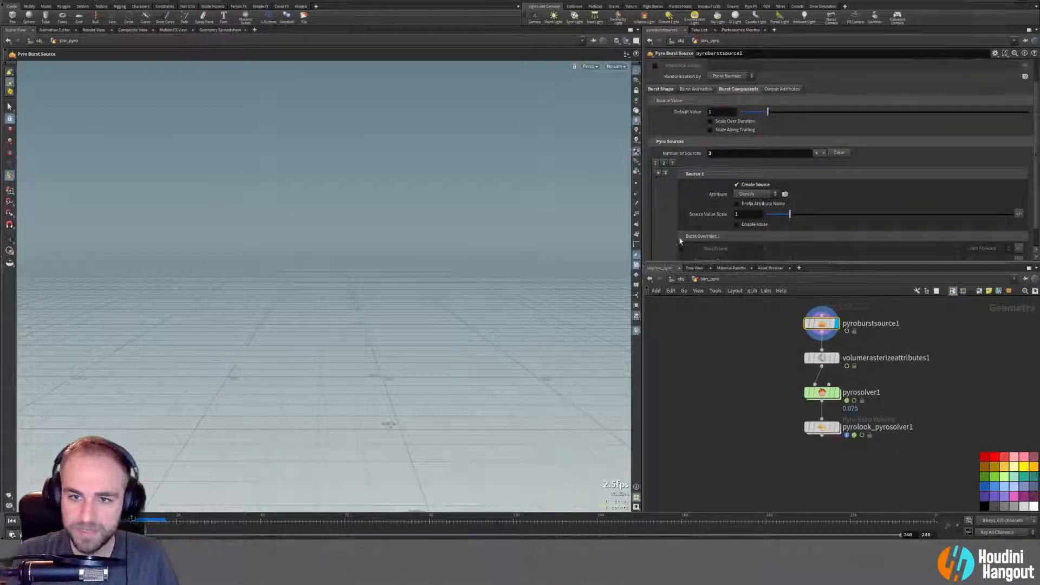
pyautogui.scroll(-2, 680, 238)
pyautogui.click(664, 140)
pyautogui.click(672, 140)
pyautogui.click(672, 140)
pyautogui.click(664, 141)
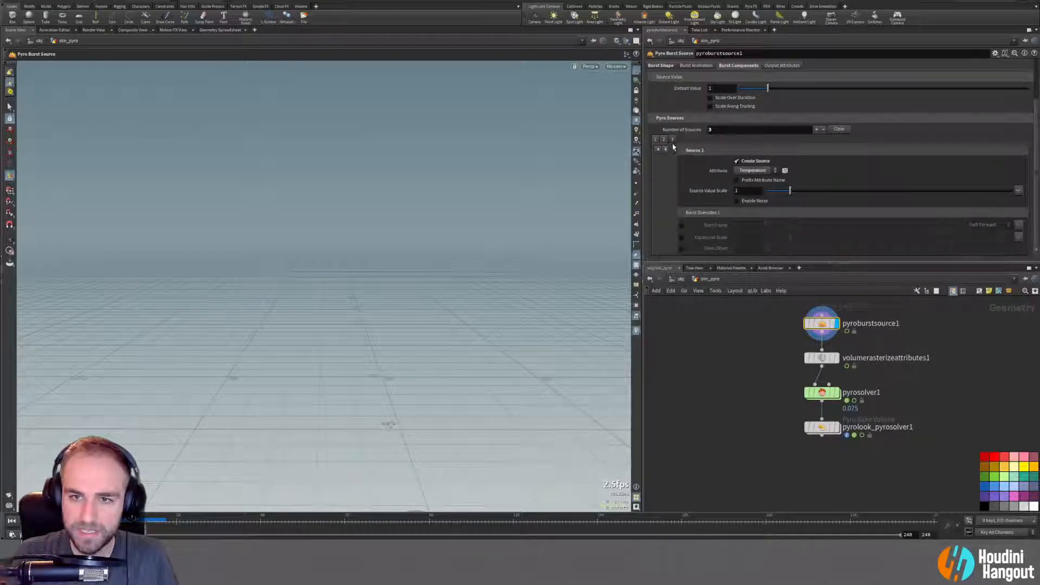
pyautogui.click(673, 140)
pyautogui.click(656, 140)
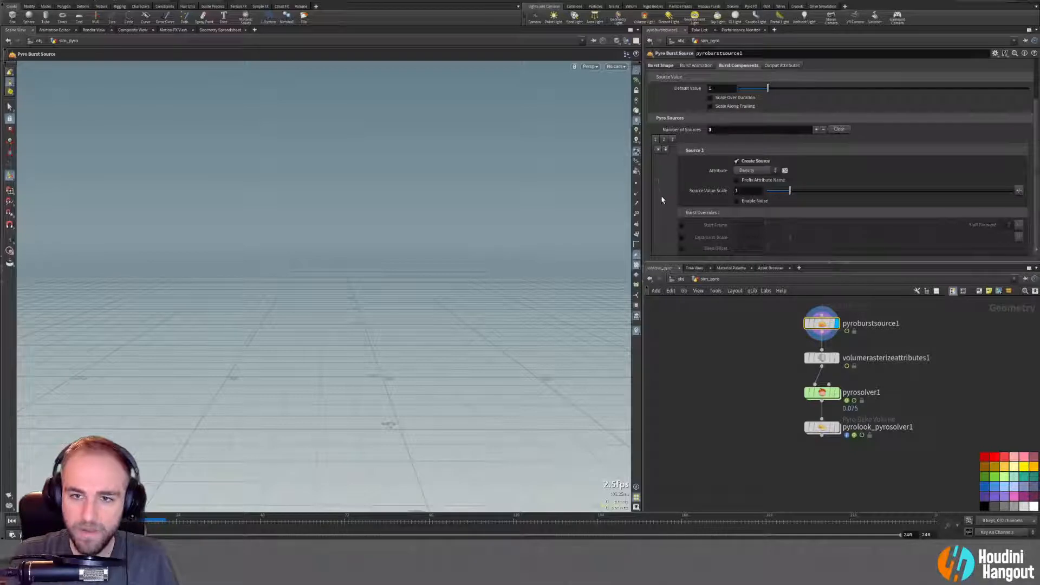
pyautogui.scroll(2, 667, 201)
pyautogui.click(663, 121)
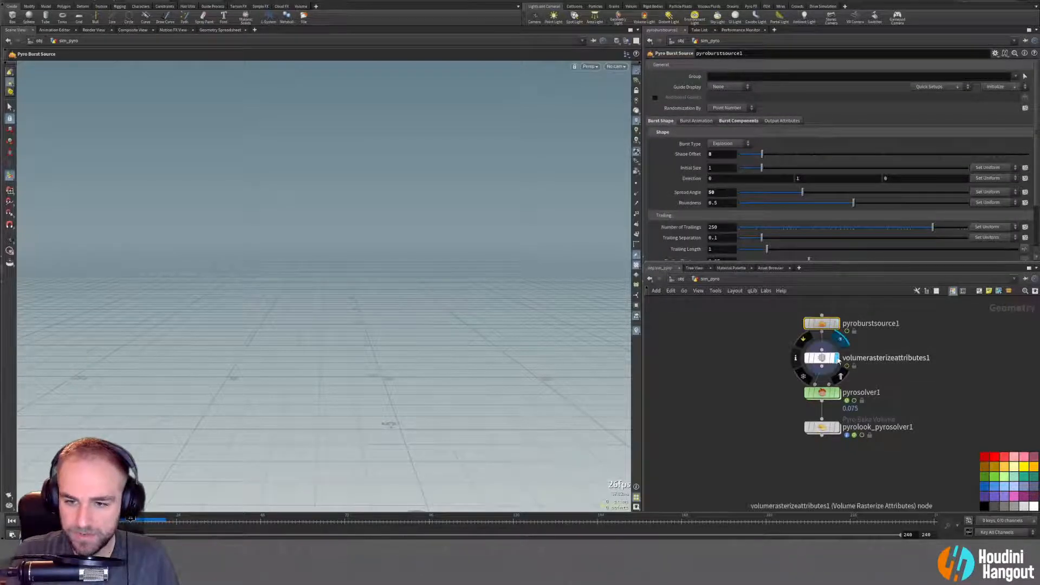
# Display volumerasterizeattributes1, try its Source Attribute option with source_name, compare the node info, and disable the option again.
pyautogui.click(821, 358)
pyautogui.middleClick(822, 361)
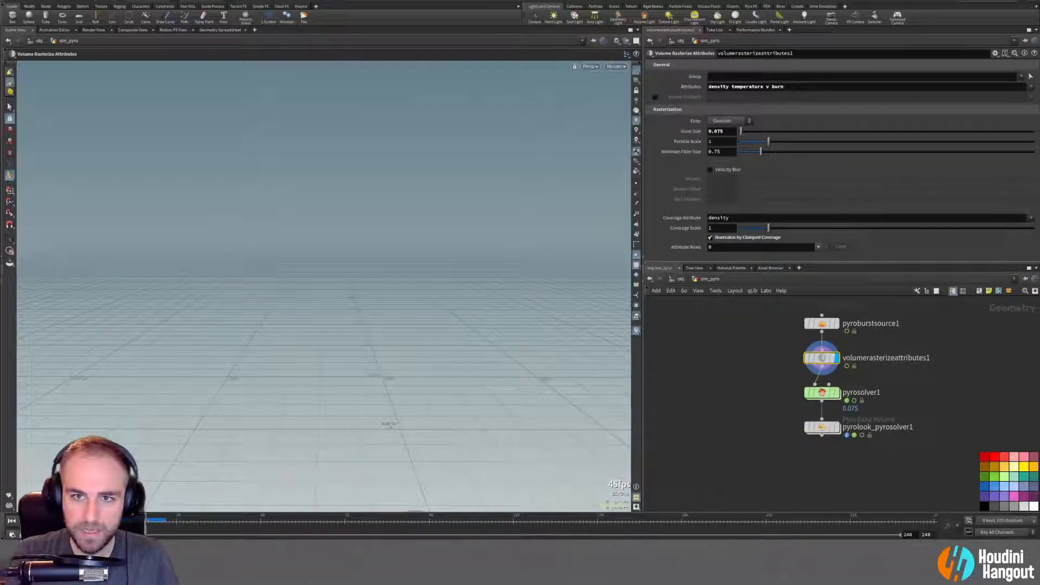
pyautogui.click(655, 97)
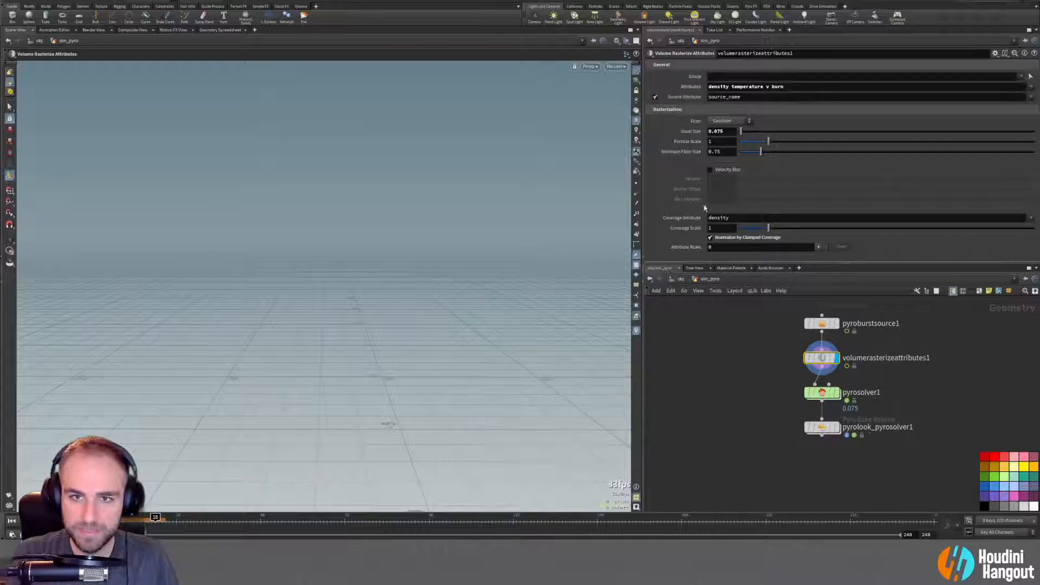
pyautogui.middleClick(821, 359)
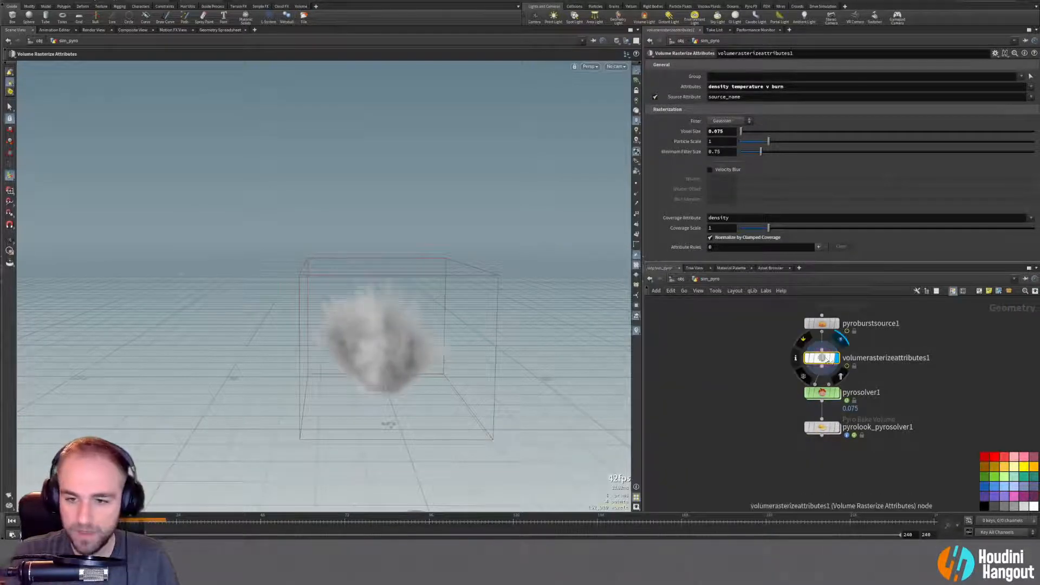
pyautogui.middleClick(826, 360)
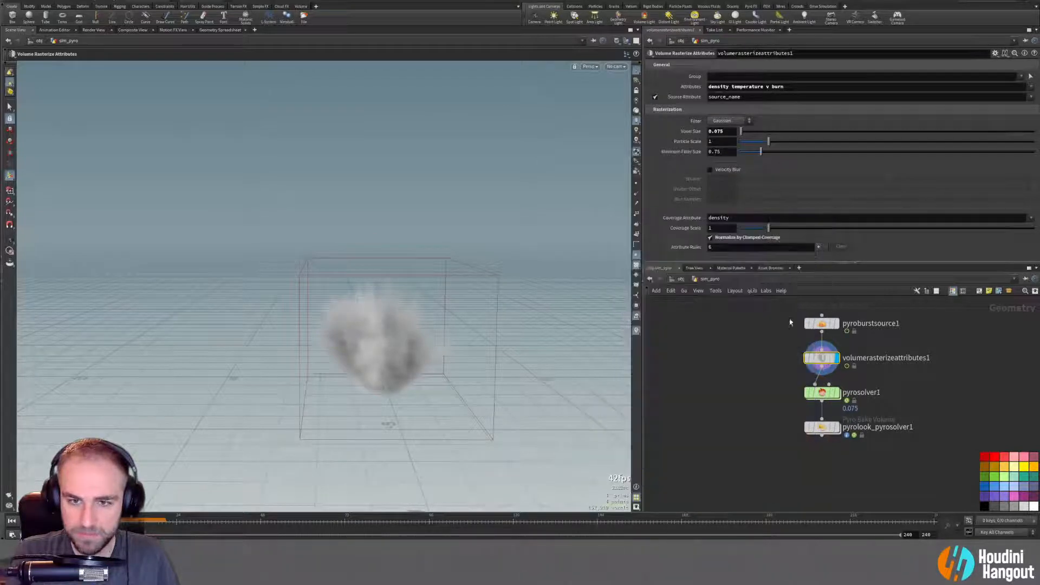
pyautogui.click(655, 97)
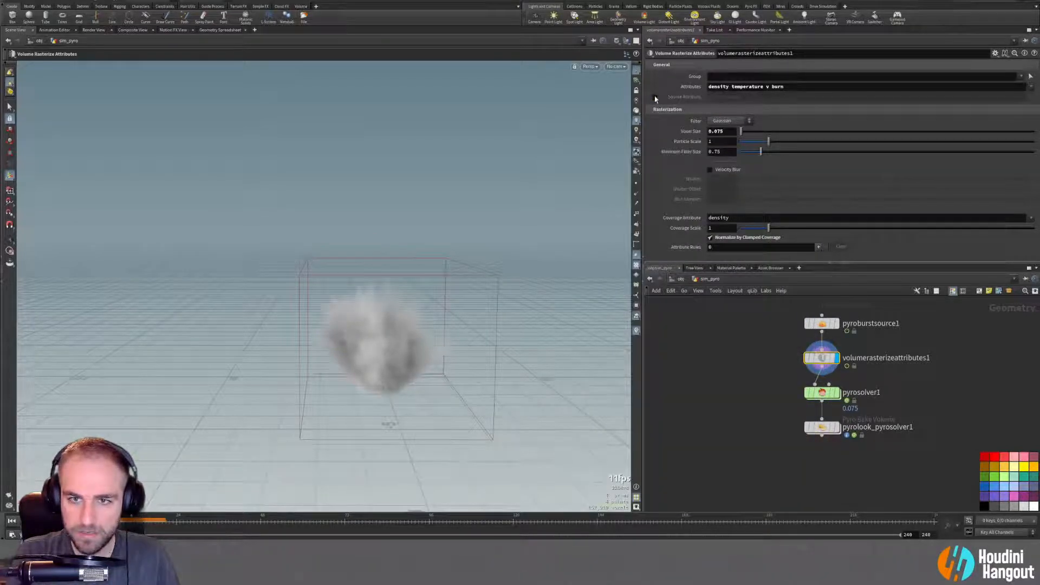
pyautogui.middleClick(819, 359)
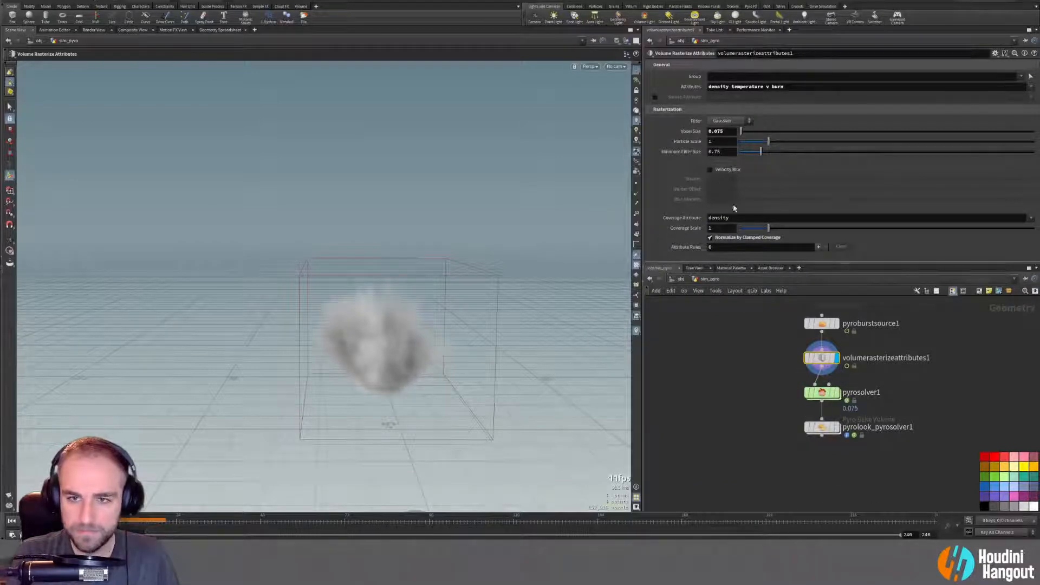
# Display pyrosolver1 and examine the source volume settings in its Sourcing section, from Volume 1 to Volume 5.
pyautogui.click(822, 392)
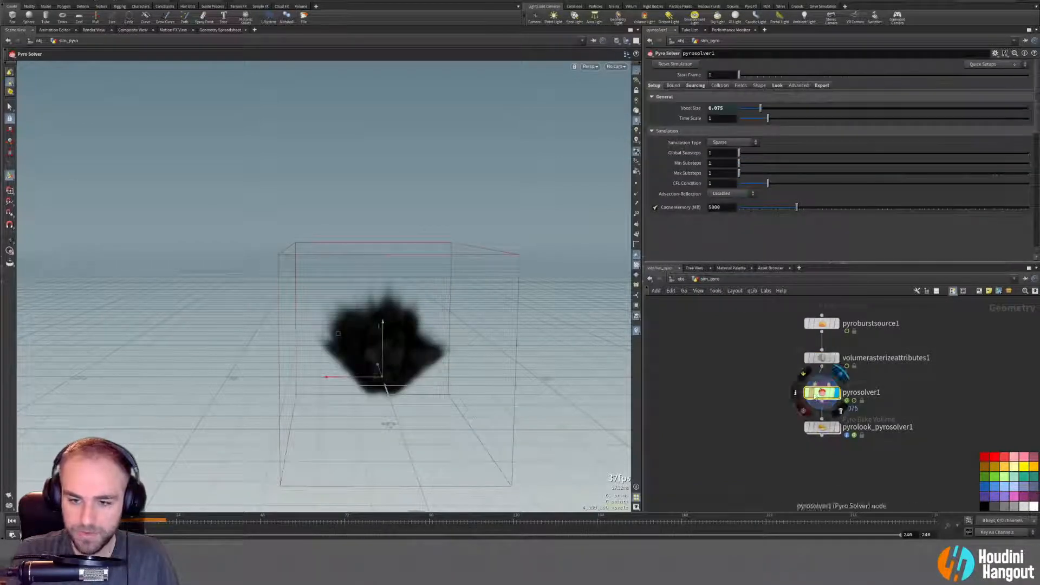
pyautogui.click(695, 85)
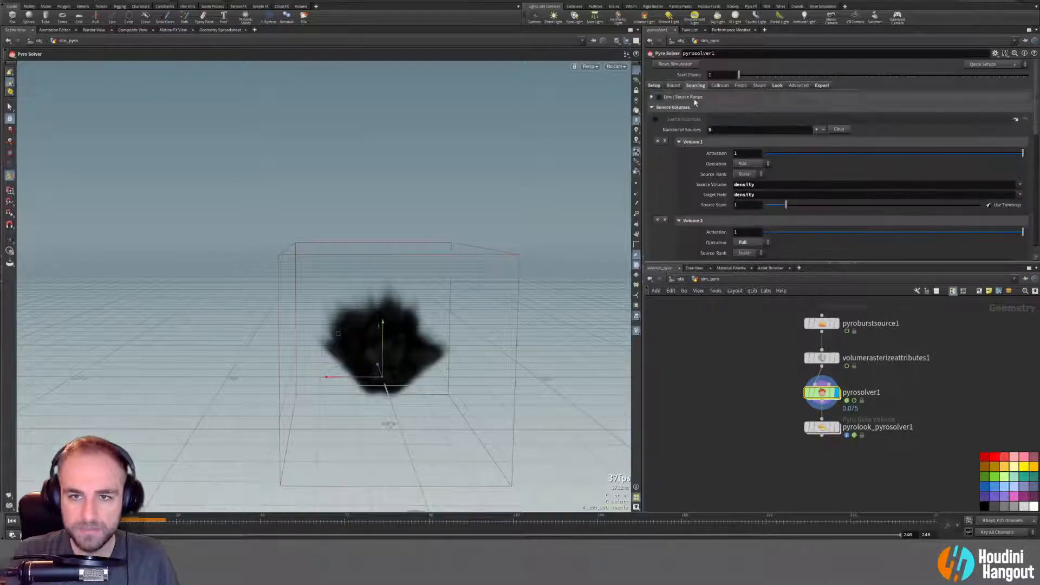
pyautogui.scroll(-2, 739, 177)
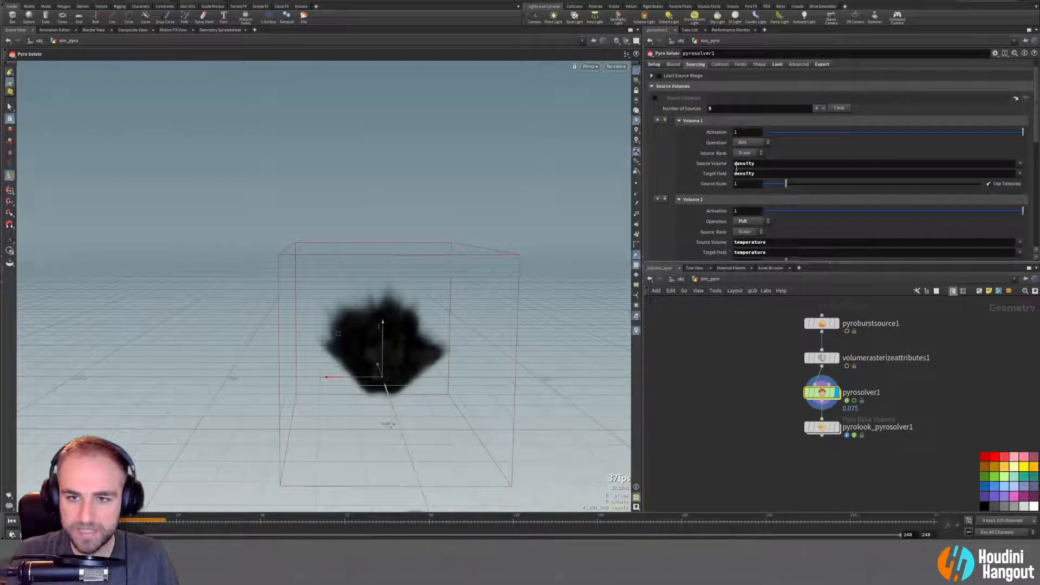
pyautogui.scroll(-5, 688, 228)
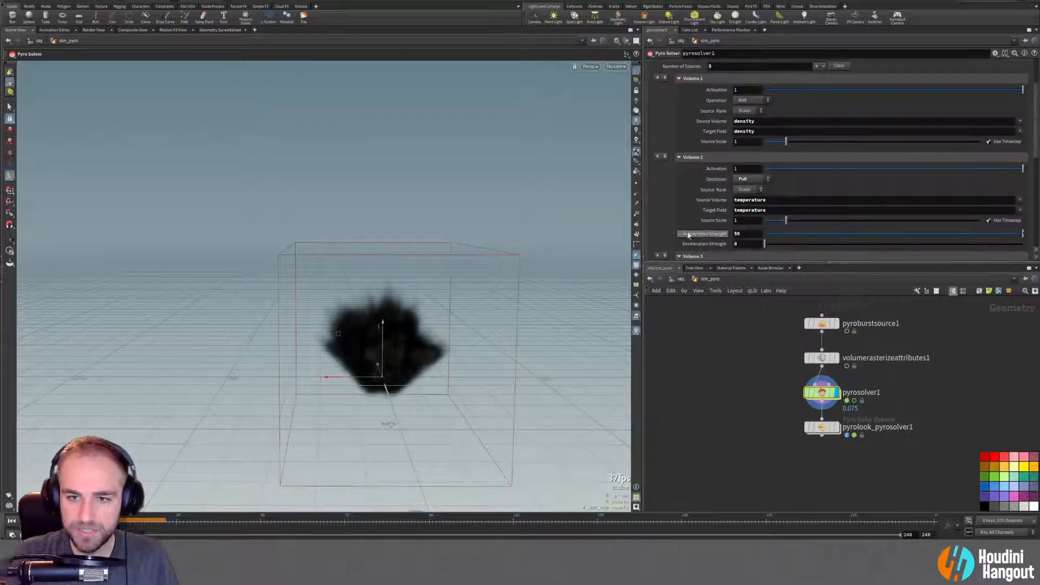
pyautogui.scroll(-2, 697, 221)
pyautogui.scroll(-4, 748, 202)
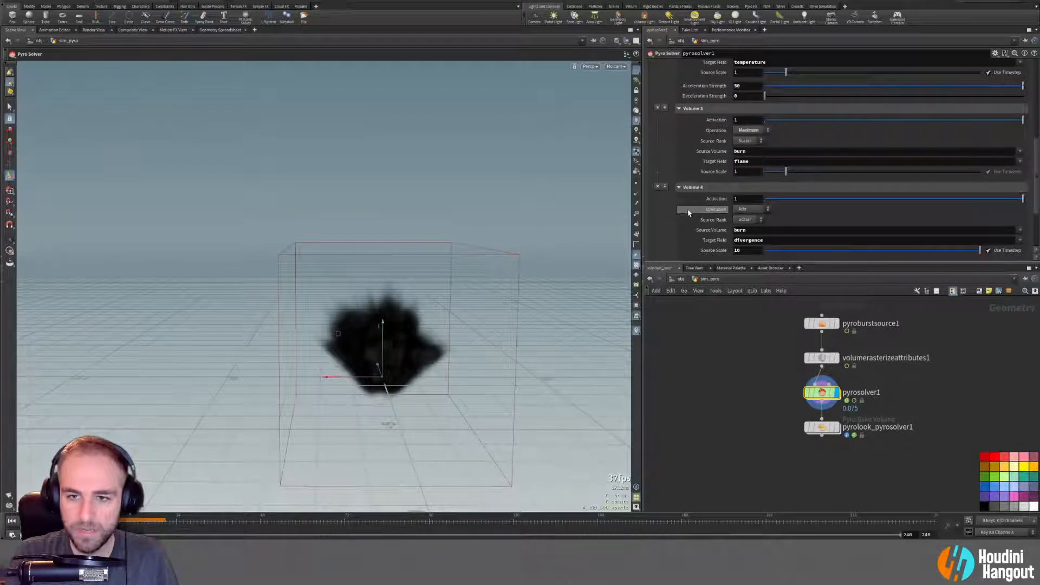
pyautogui.scroll(-2, 660, 189)
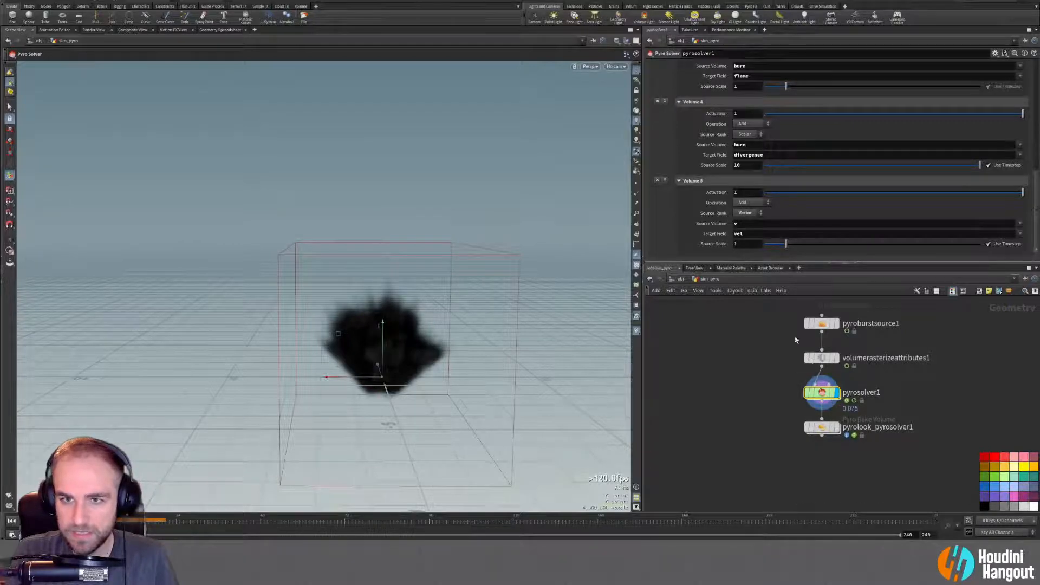
pyautogui.scroll(10, 707, 229)
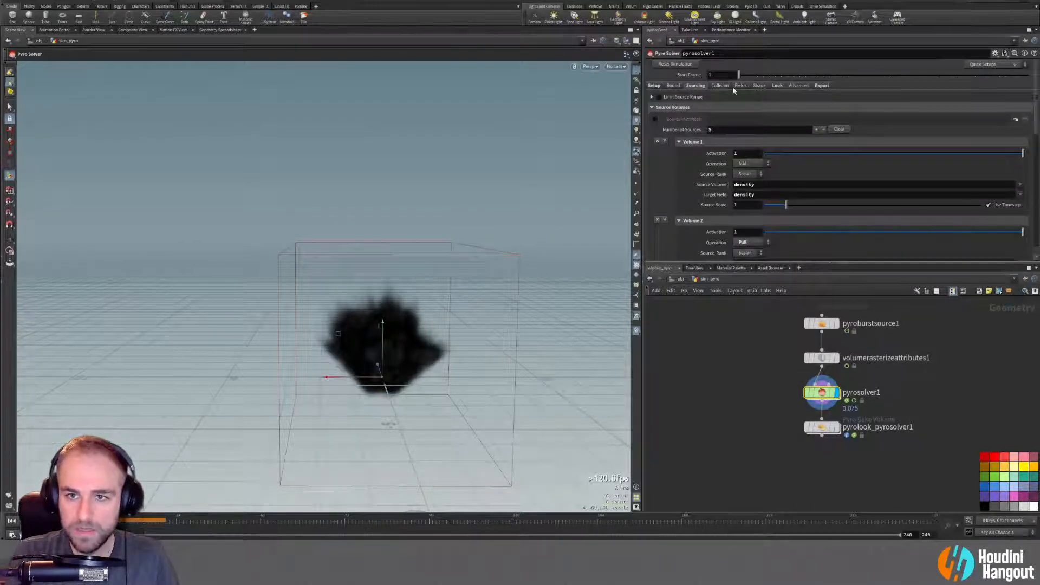
# Review pyrosolver1's Look, Sourcing and Bounds settings, and replay the simulation from the first frame.
pyautogui.click(777, 85)
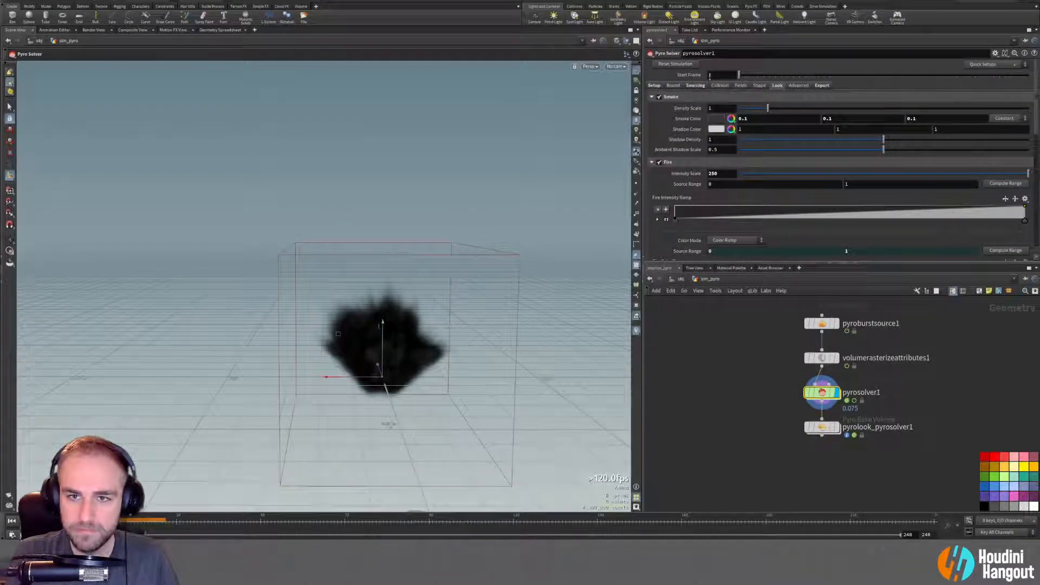
pyautogui.click(696, 86)
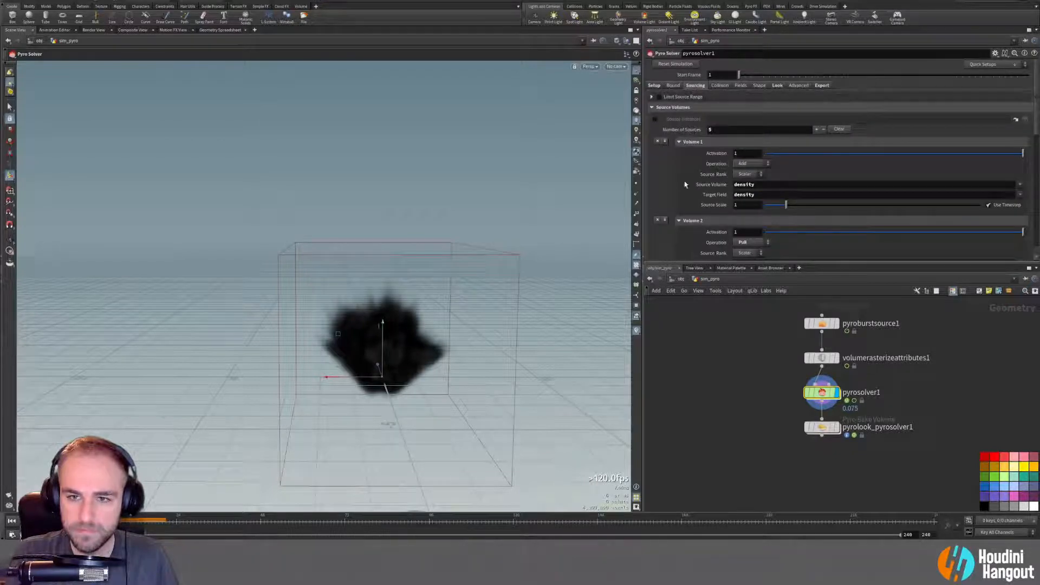
pyautogui.click(672, 85)
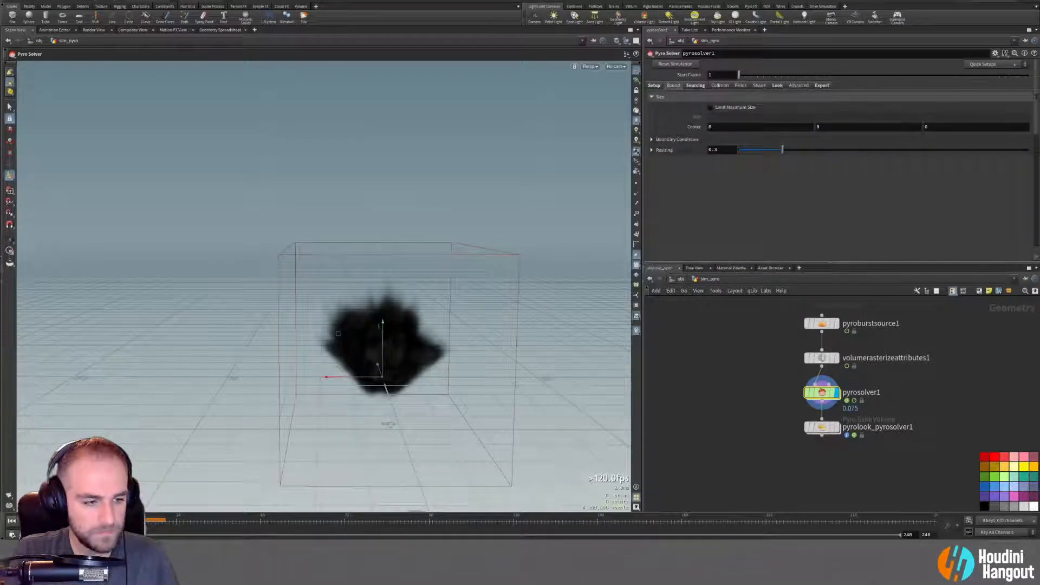
pyautogui.click(11, 521)
pyautogui.click(50, 521)
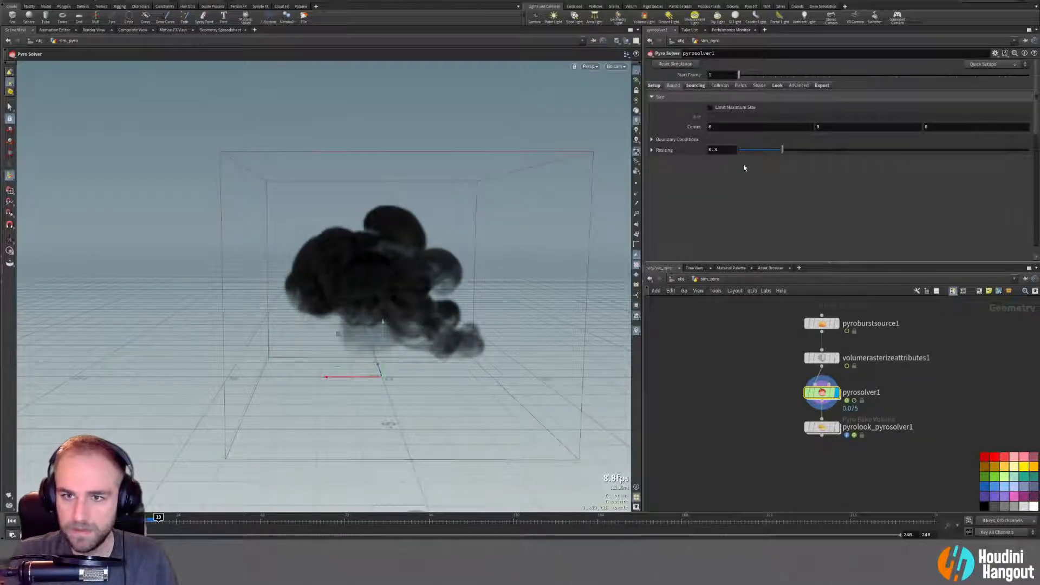
# In pyrosolver1's Look settings, set the smoke Density Scale to 1.17 and the fire Intensity Scale to 207.2.
pyautogui.click(778, 86)
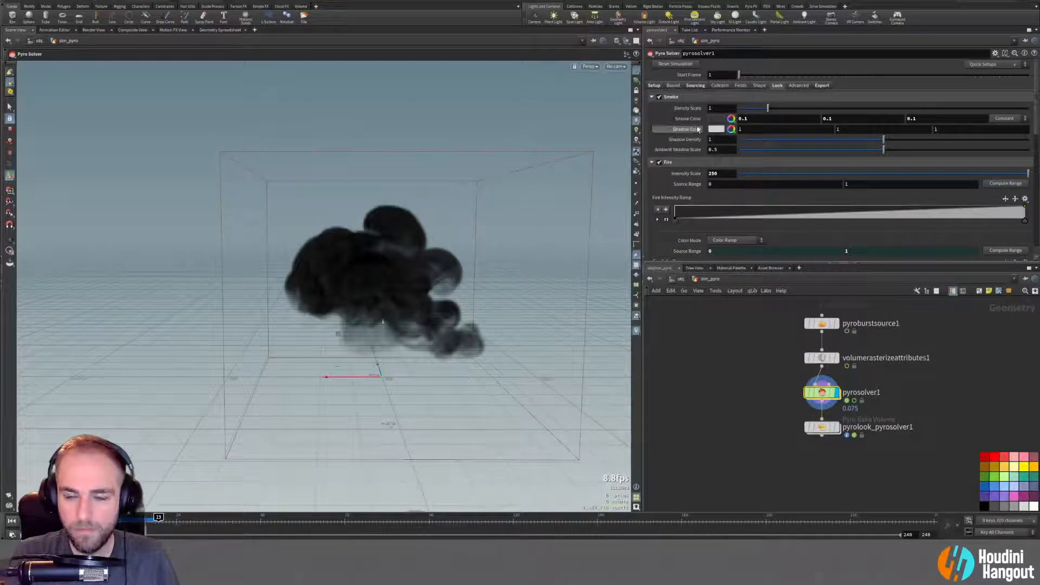
pyautogui.moveTo(765, 109); pyautogui.dragTo(775, 116)
pyautogui.moveTo(755, 174); pyautogui.dragTo(978, 174)
pyautogui.scroll(-3, 815, 241)
pyautogui.scroll(-3, 815, 242)
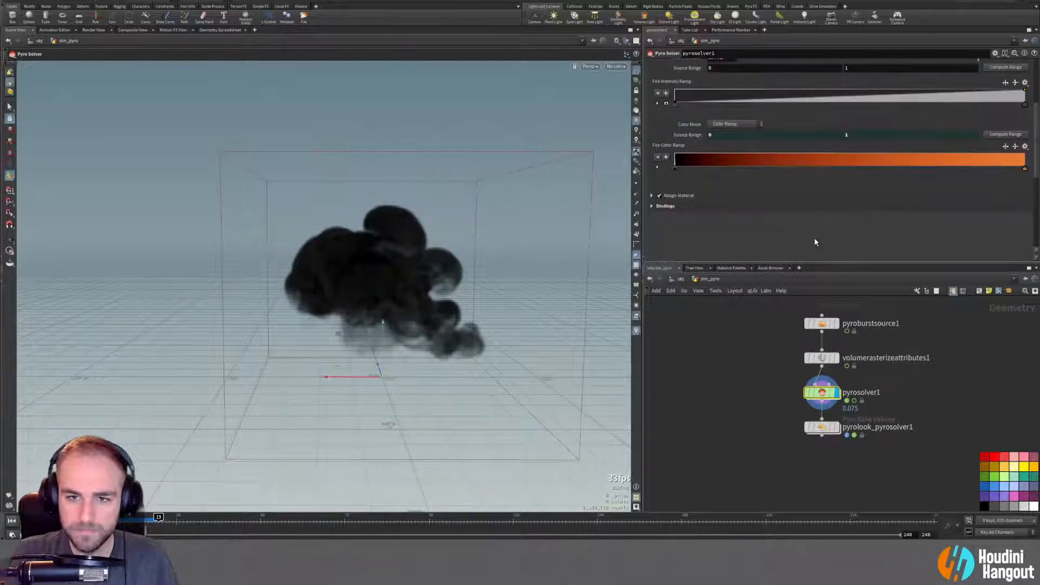
pyautogui.scroll(5, 811, 243)
# Look through pyrosolver1's Export, Shape, Fields, Collision and Sourcing settings, and collapse the Source Volumes section.
pyautogui.click(822, 85)
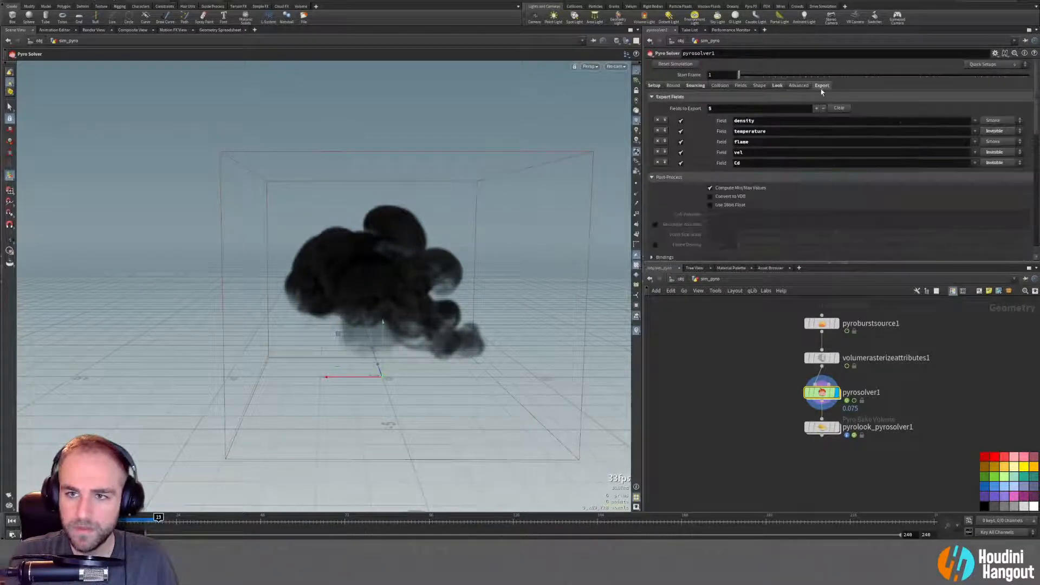
pyautogui.click(759, 86)
pyautogui.click(739, 85)
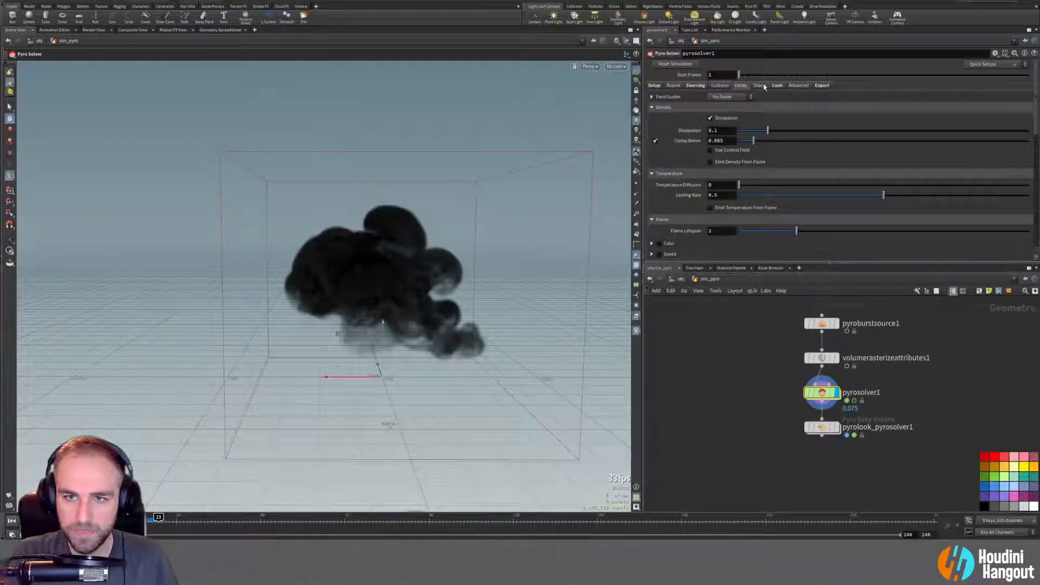
pyautogui.click(719, 85)
pyautogui.click(695, 86)
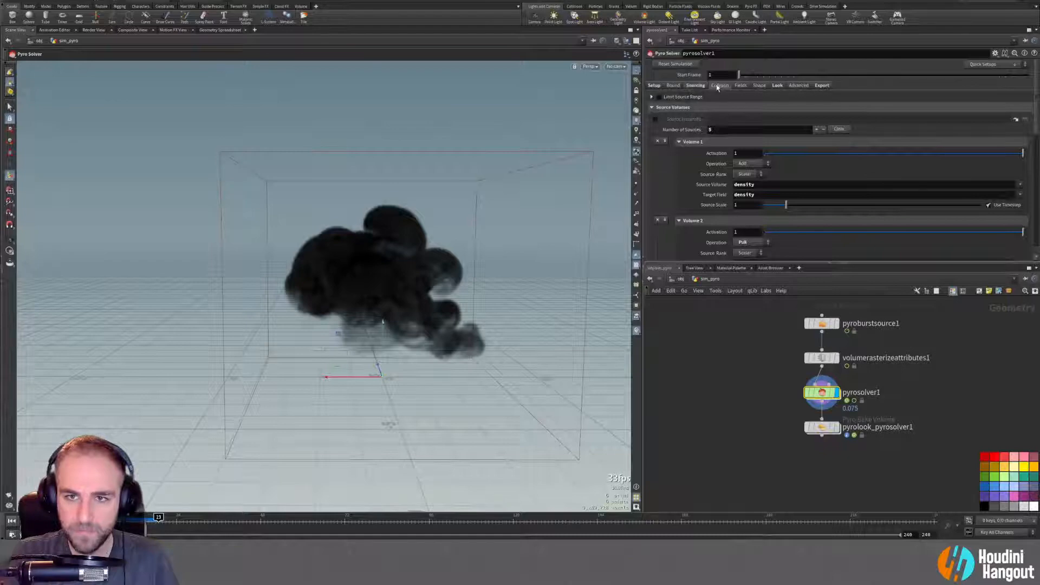
pyautogui.click(719, 86)
pyautogui.click(696, 86)
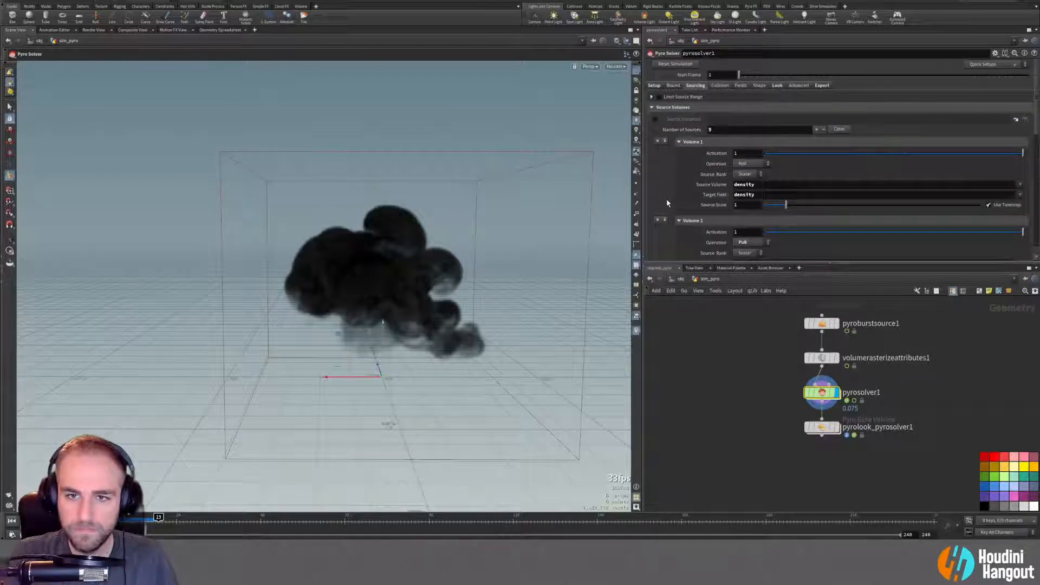
pyautogui.click(652, 107)
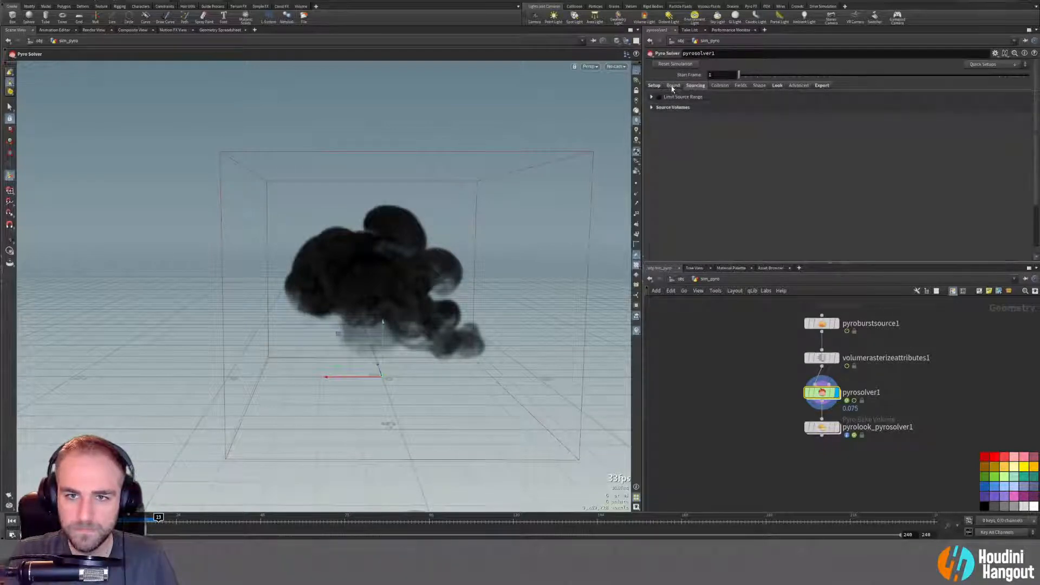
# Examine pyrosolver1's simulation setup, boundary conditions, sourcing and collision settings.
pyautogui.click(654, 86)
pyautogui.click(652, 131)
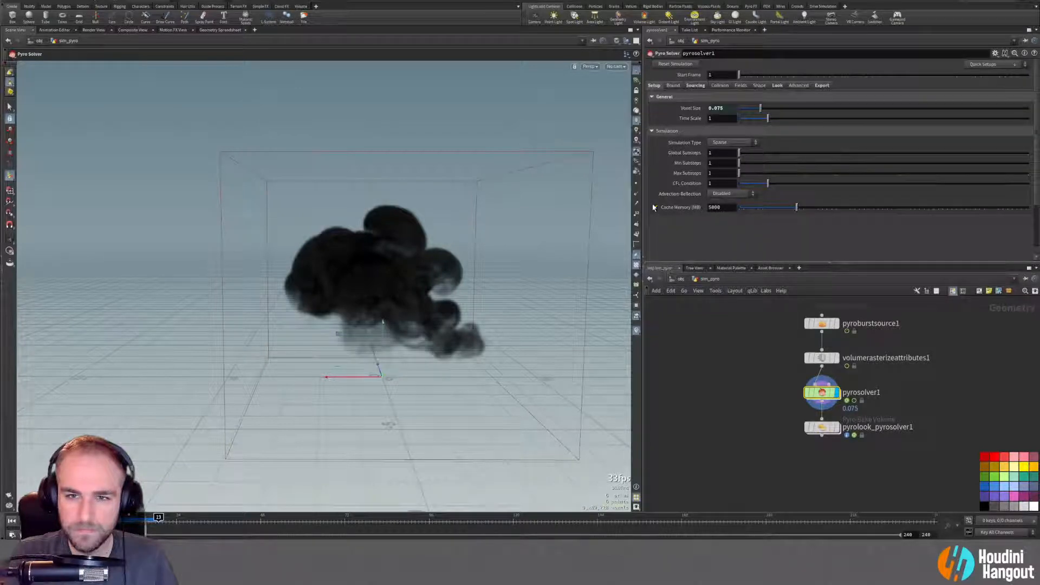
pyautogui.click(672, 85)
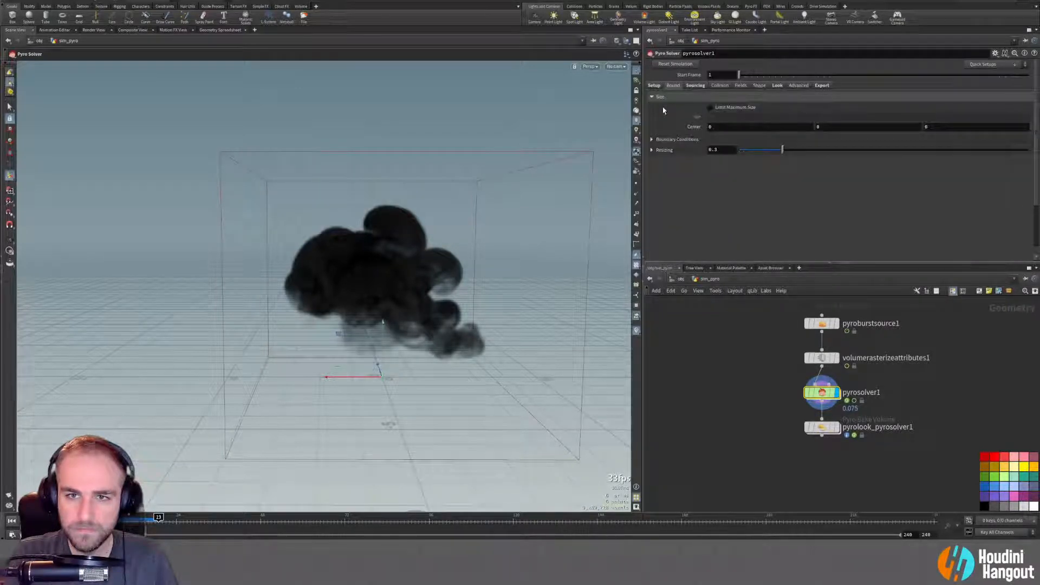
pyautogui.click(651, 139)
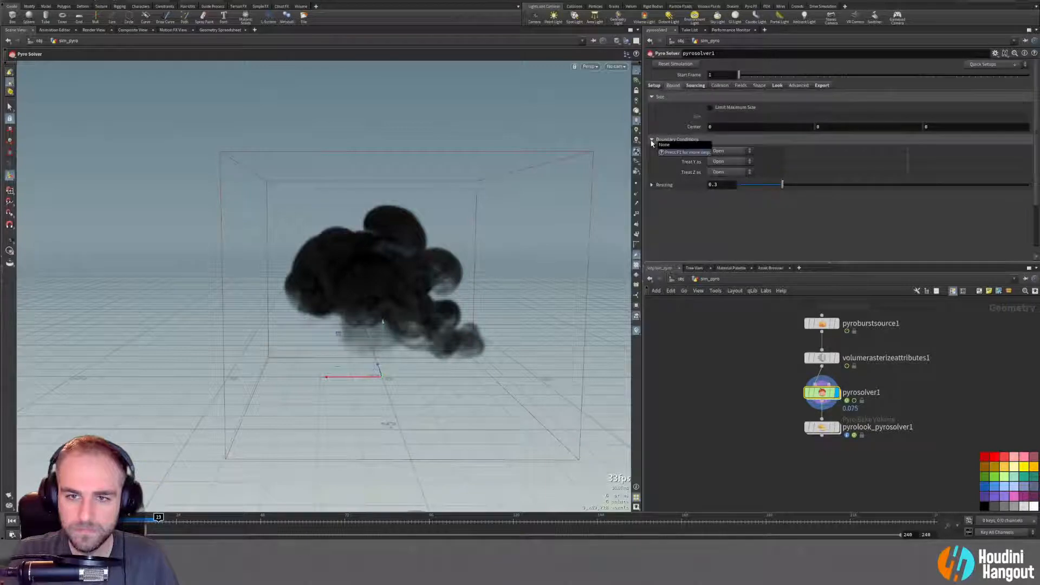
pyautogui.click(704, 86)
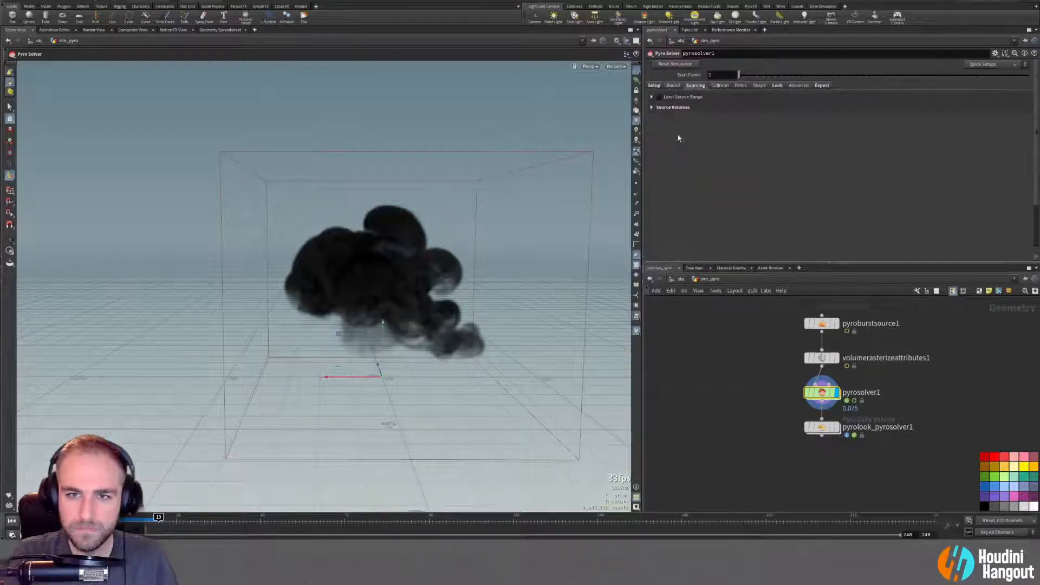
pyautogui.click(713, 86)
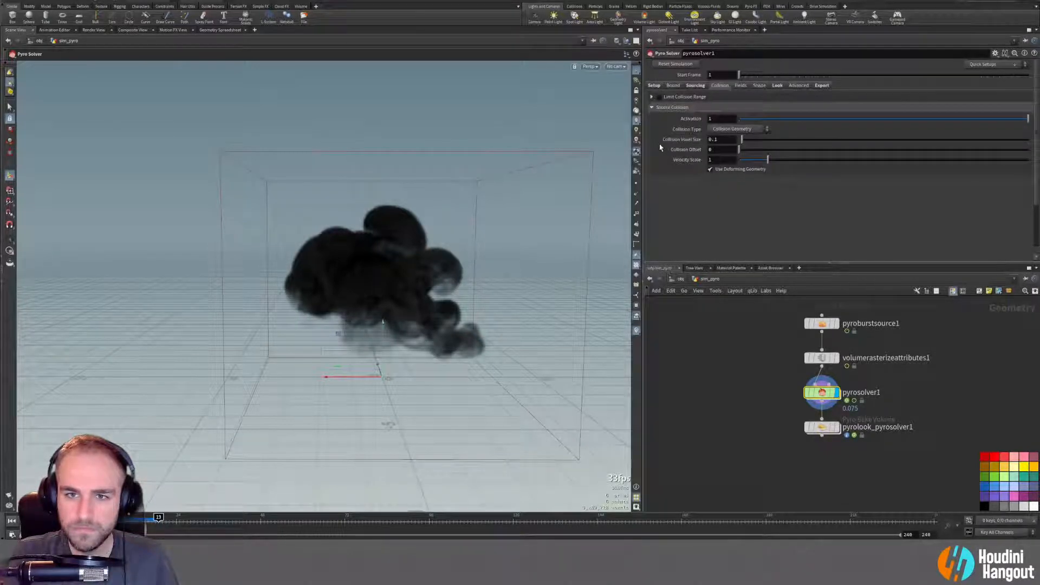
# Enable Speed in pyrosolver1's Fields settings, and review the Shape, Look, Advanced and Export settings.
pyautogui.click(740, 86)
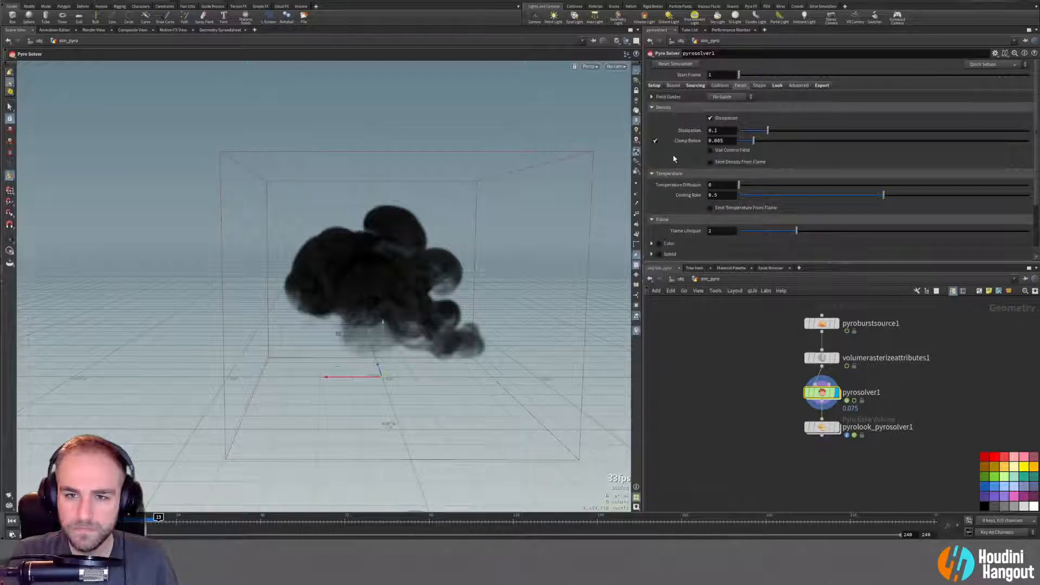
pyautogui.scroll(-2, 696, 143)
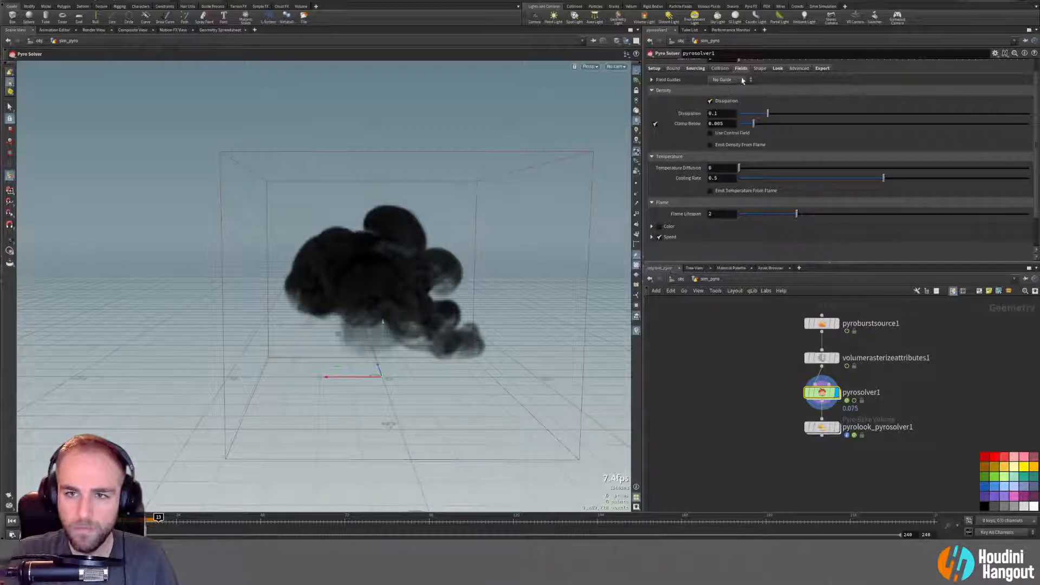
pyautogui.click(759, 68)
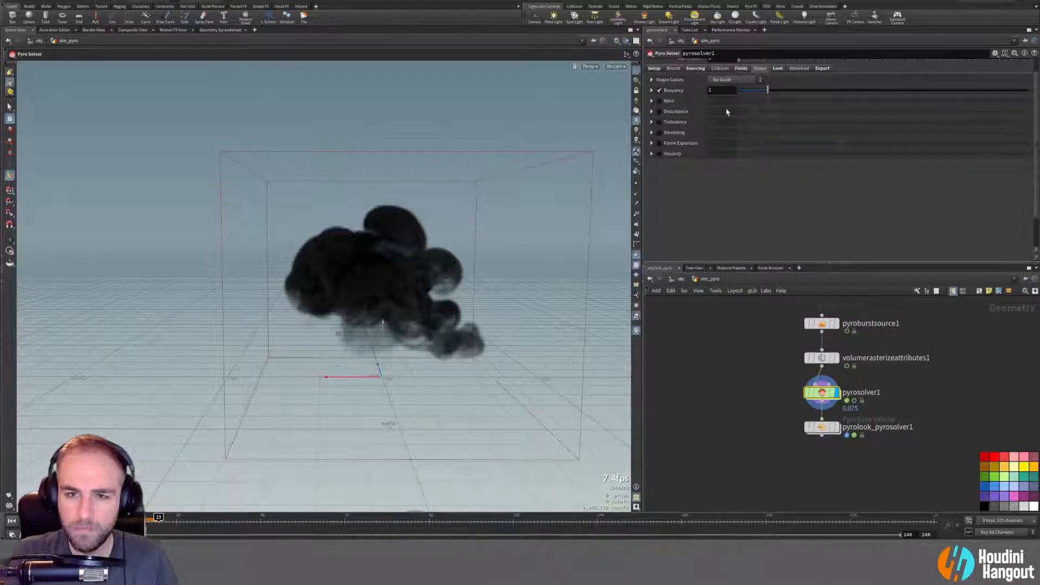
pyautogui.click(777, 68)
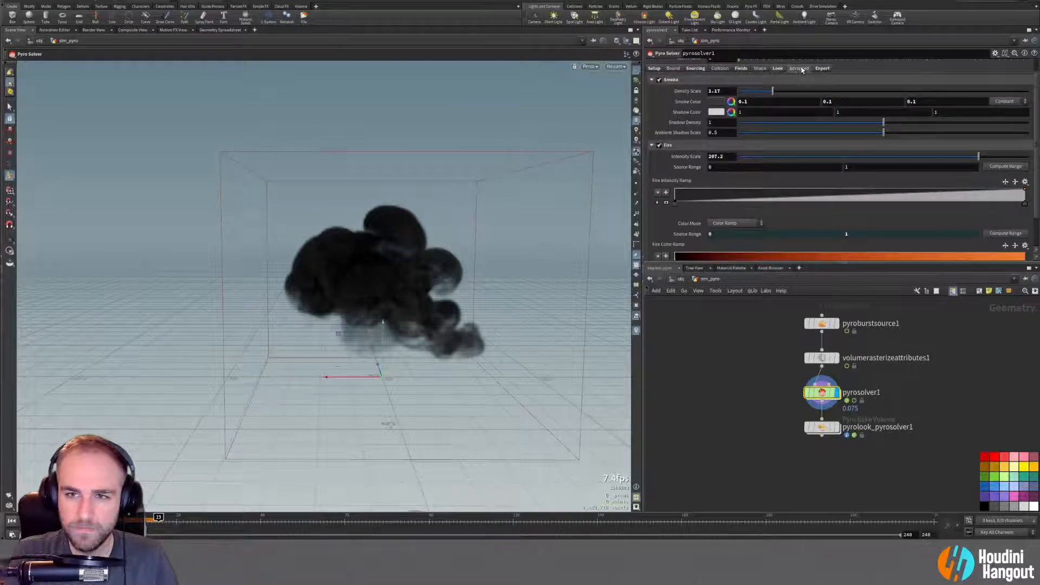
pyautogui.click(798, 68)
pyautogui.click(822, 68)
pyautogui.scroll(1, 674, 98)
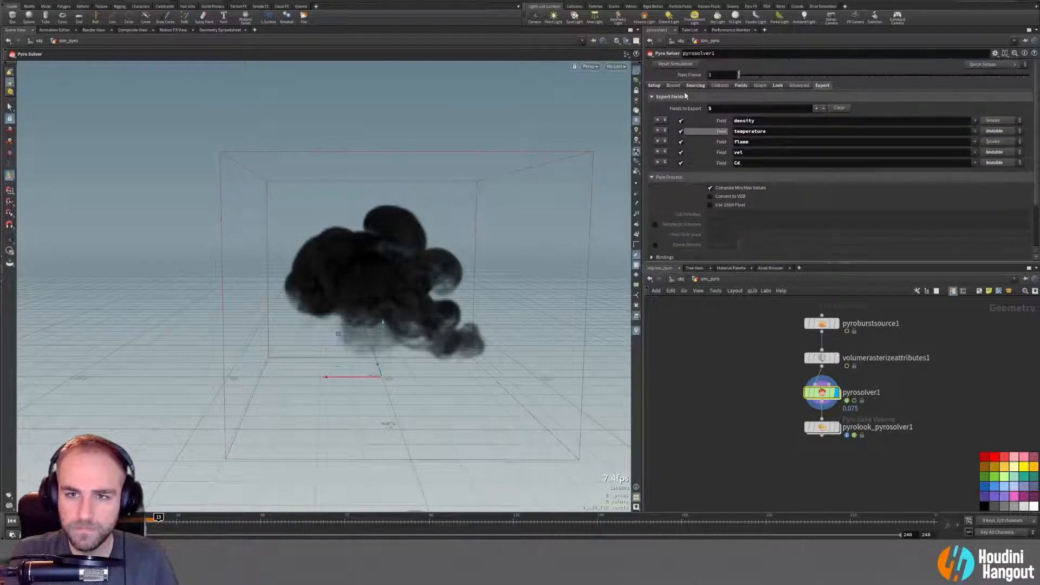
# Disable Normalize by Clamped Coverage on volumerasterizeattributes1, and display pyrosolver1 to replay the simulation from the start.
pyautogui.click(836, 361)
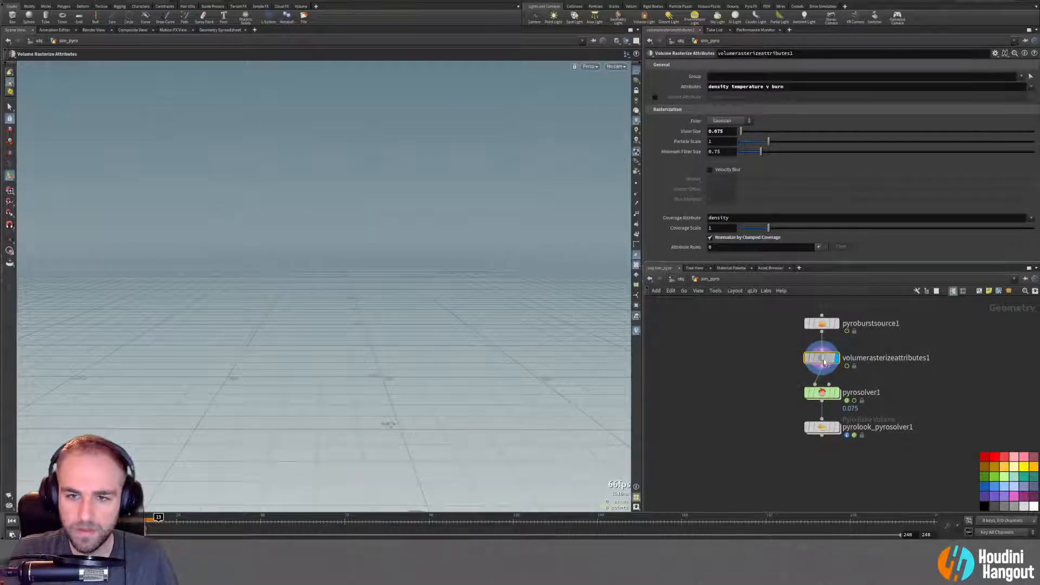
pyautogui.click(710, 237)
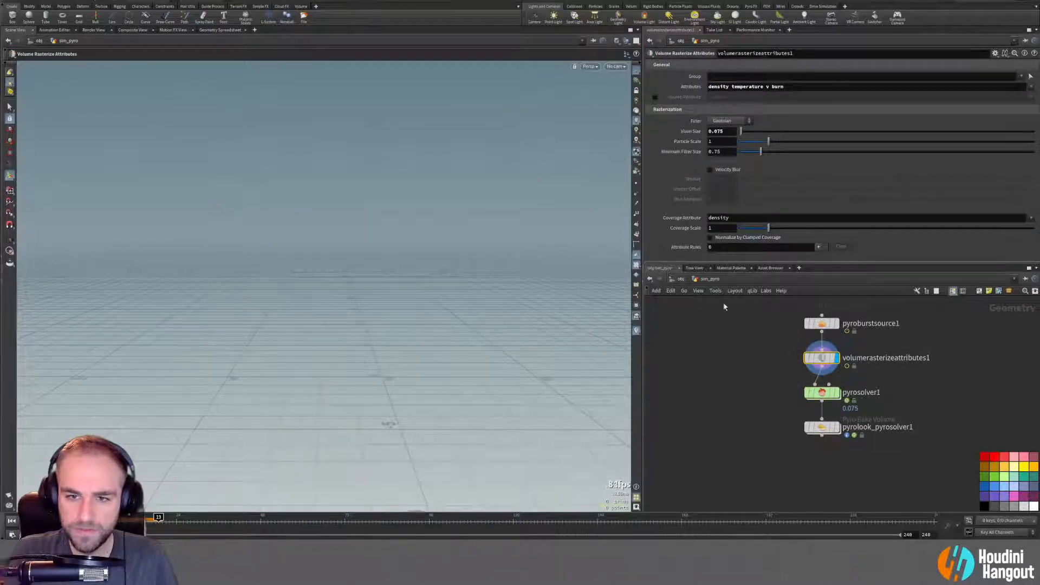
pyautogui.click(839, 391)
pyautogui.click(12, 521)
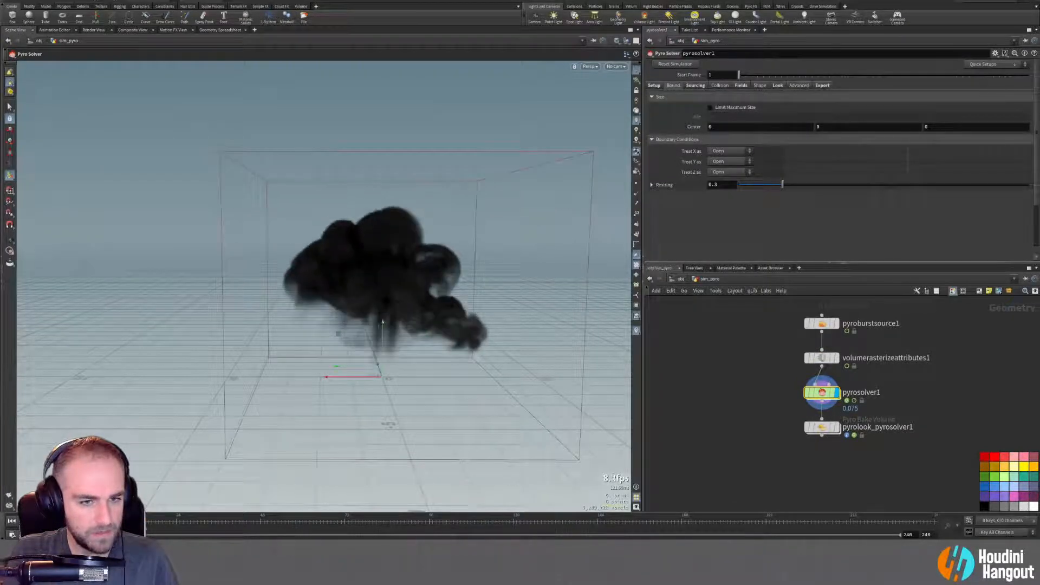
# Display and select pyrolook_pyrosolver1, and review the simulated smoke with the pyro look before returning to the first frame.
pyautogui.click(839, 431)
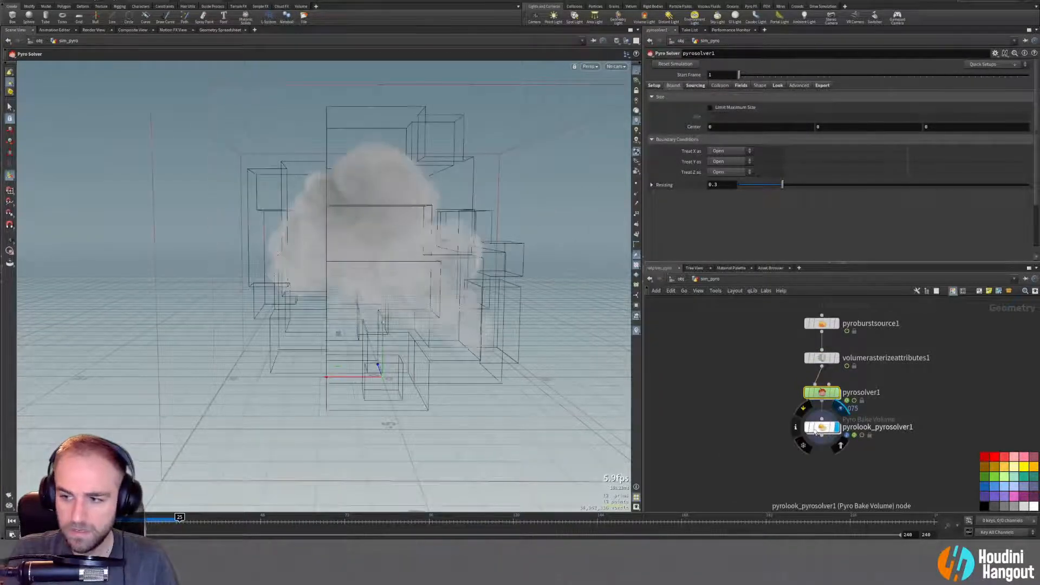
pyautogui.click(821, 427)
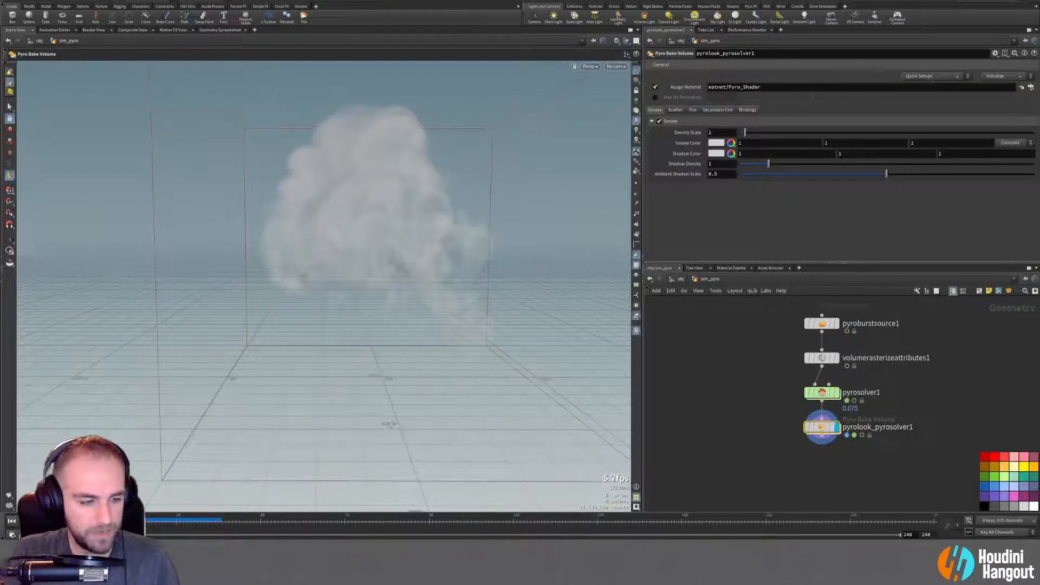
pyautogui.click(13, 521)
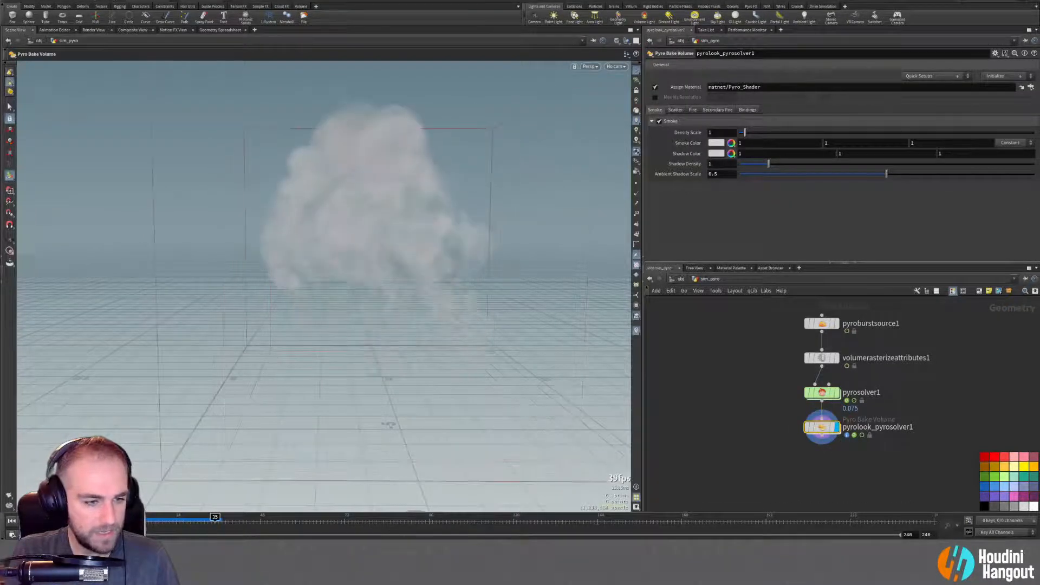
# Delete all nodes in sim_pyro and add a Pyro Configure Fireball setup in their place.
pyautogui.moveTo(779, 306); pyautogui.dragTo(924, 494)
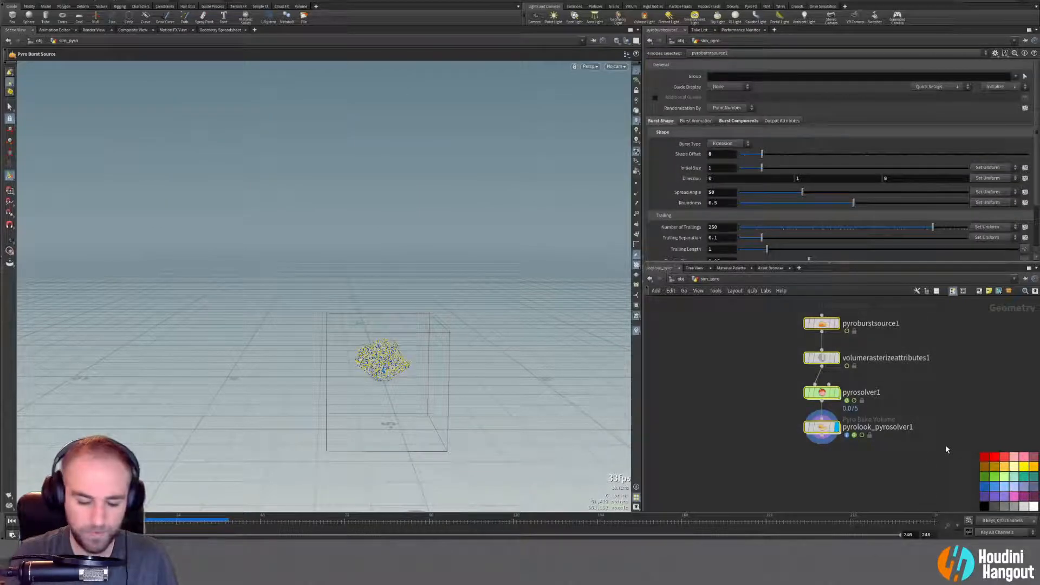
pyautogui.press('Delete')
pyautogui.press('Tab')
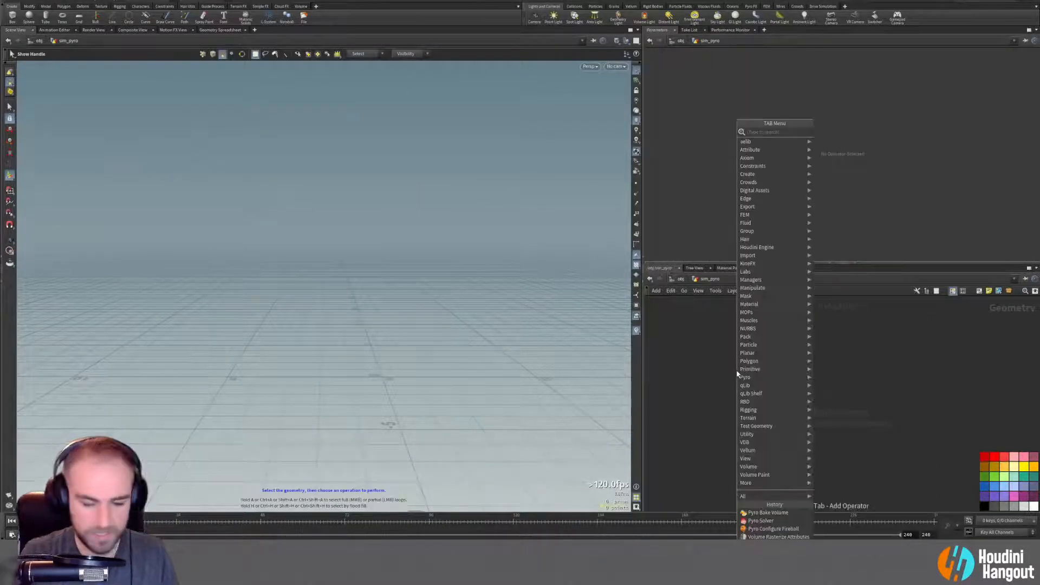
pyautogui.write('pyro')
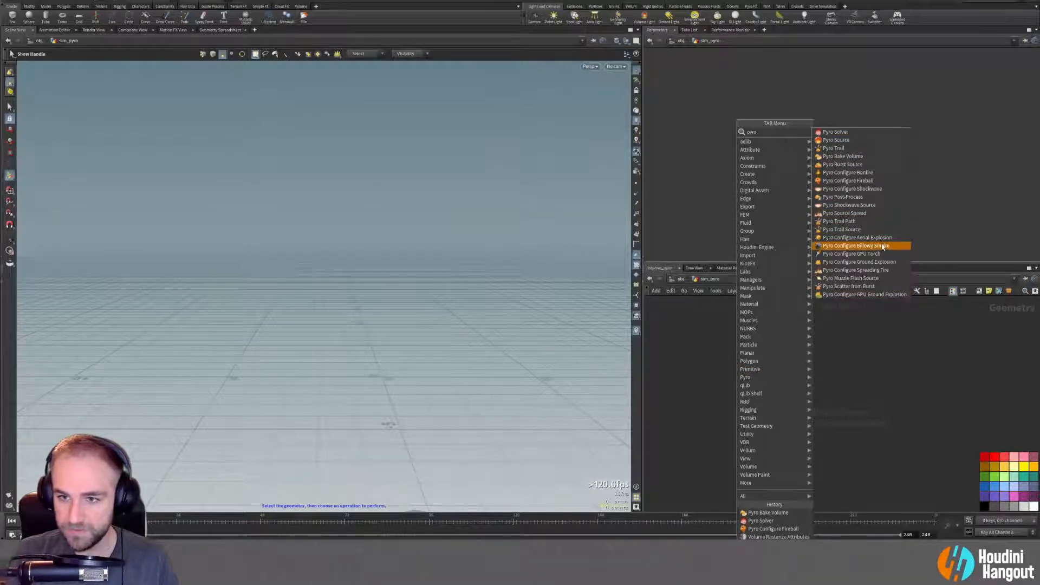
pyautogui.click(848, 181)
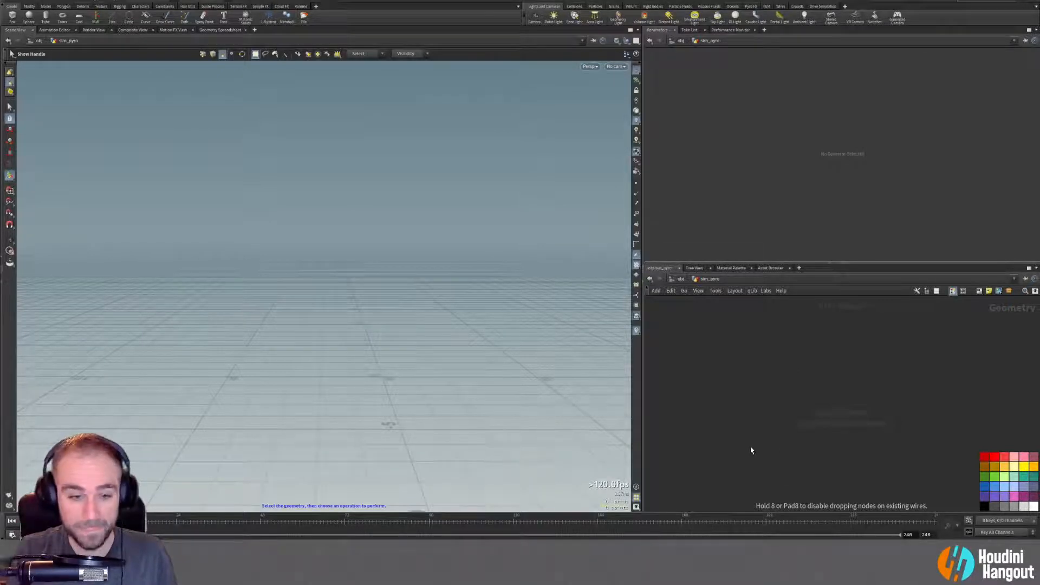
pyautogui.click(790, 352)
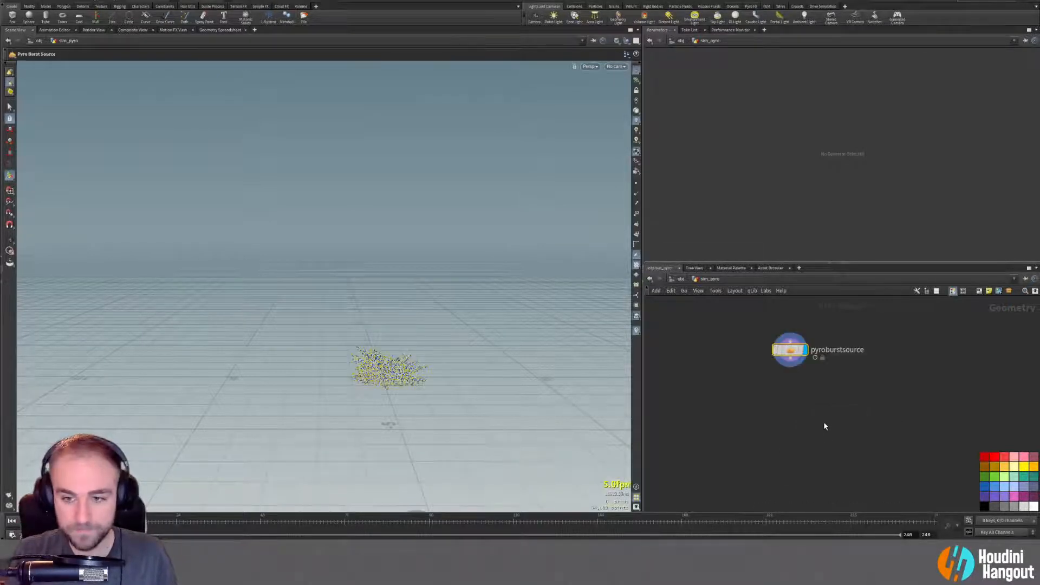
# Set pyroburstsource's Spread Angle to 50, and display pyrosolver_fireball at the first frame.
pyautogui.click(792, 350)
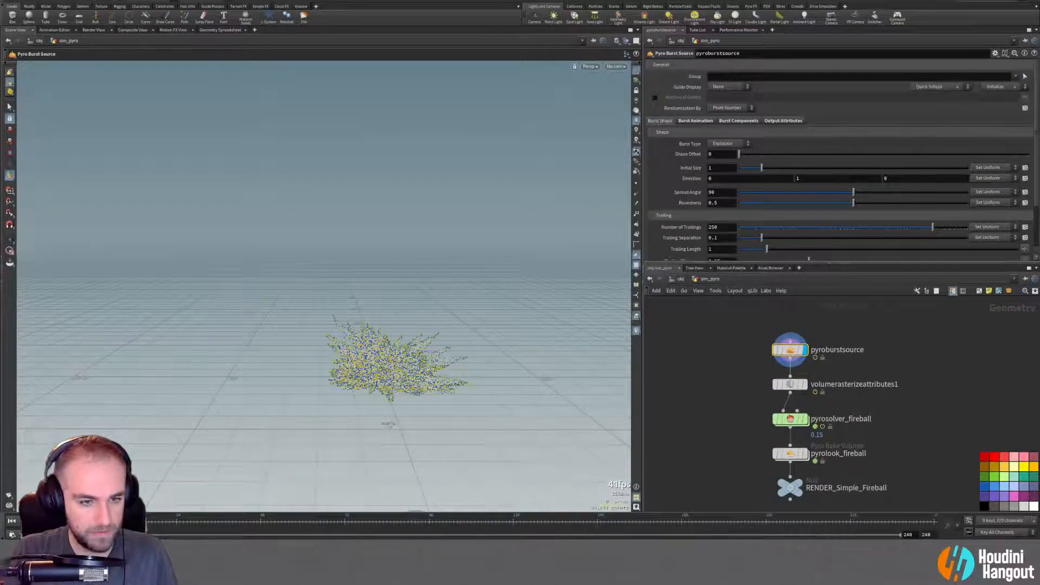
pyautogui.click(717, 192)
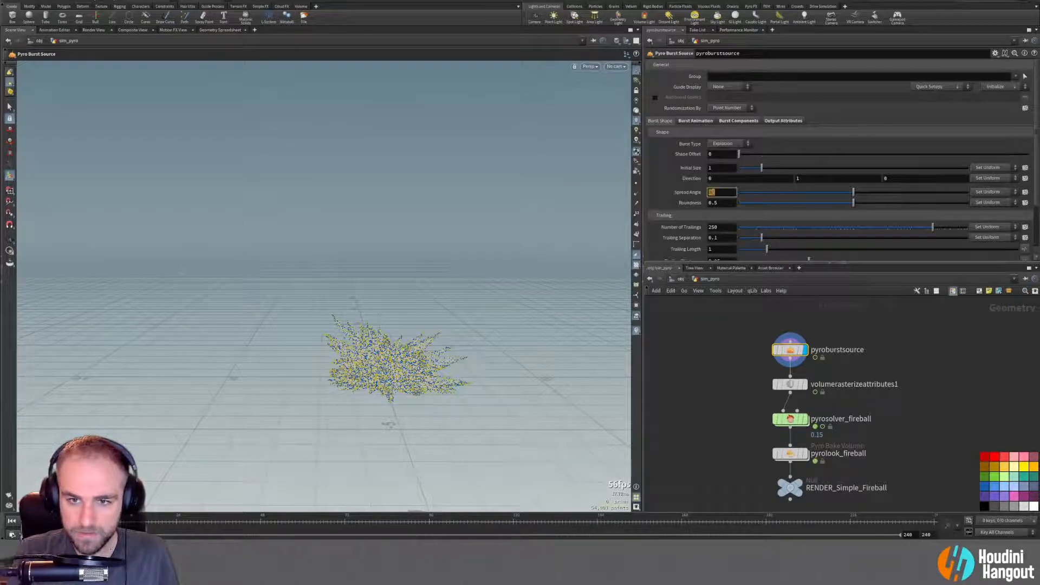
pyautogui.write('50')
pyautogui.press('Return')
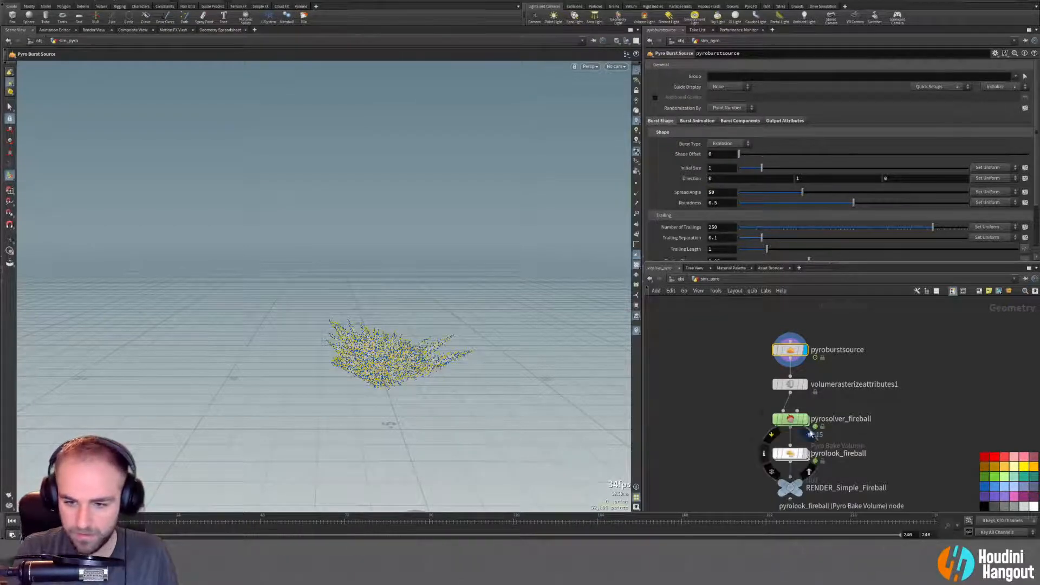
pyautogui.click(792, 420)
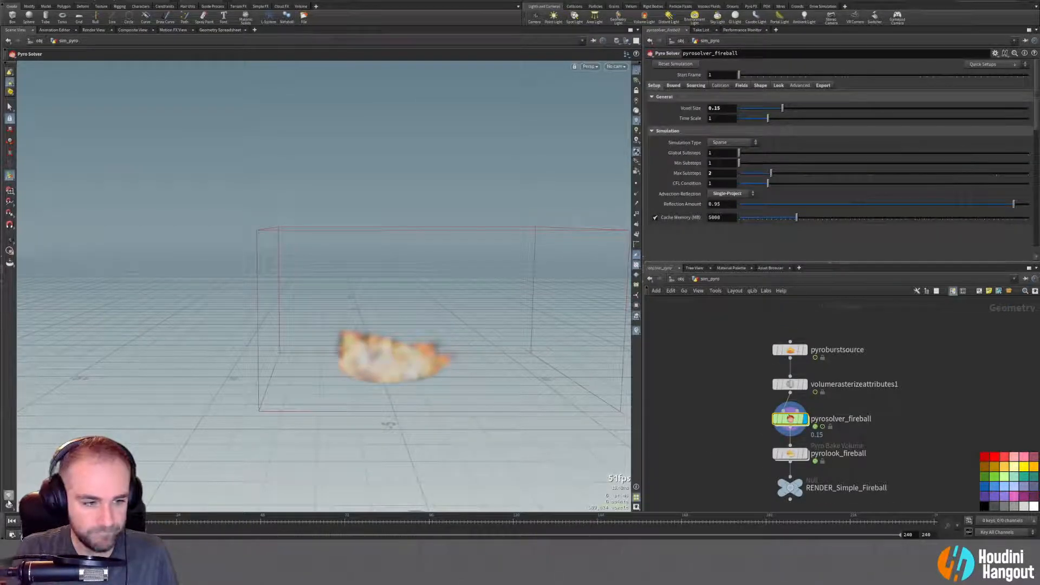
pyautogui.click(11, 521)
# Examine volumerasterizeattributes1's rasterization settings and its Pyro Burst Source Helper section.
pyautogui.click(789, 383)
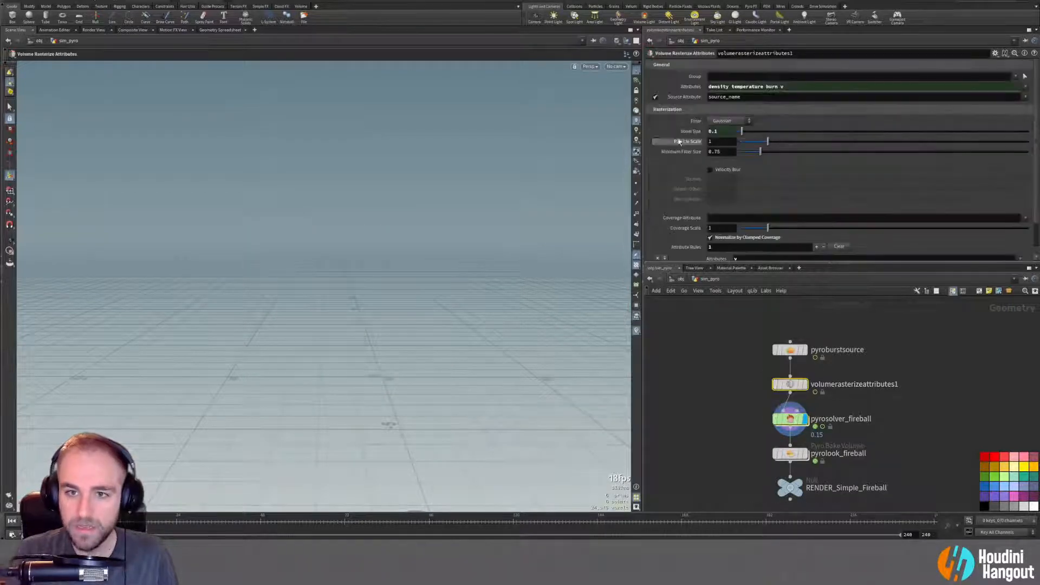
pyautogui.scroll(-2, 667, 120)
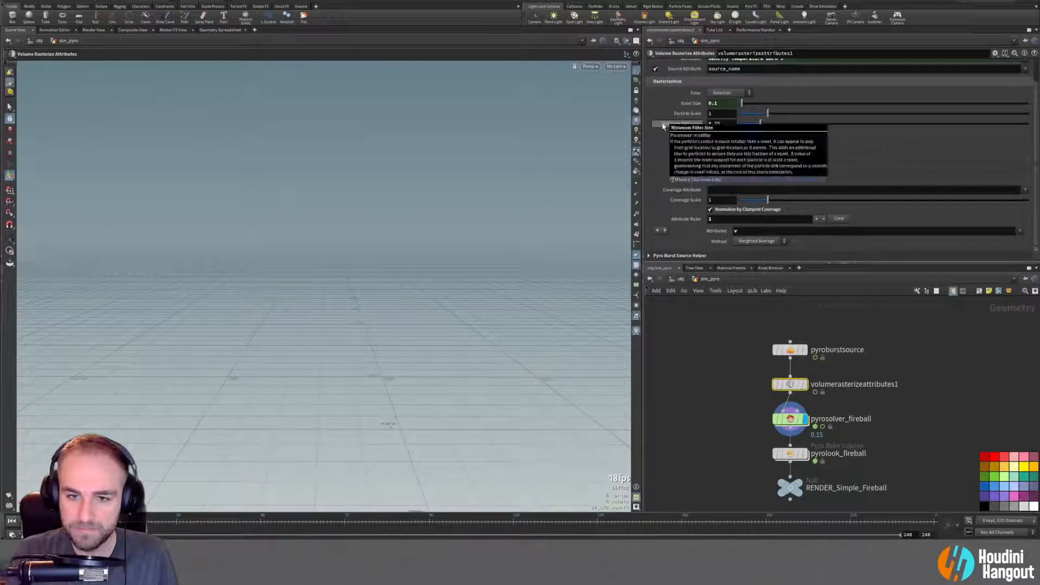
pyautogui.click(666, 255)
pyautogui.scroll(-2, 663, 174)
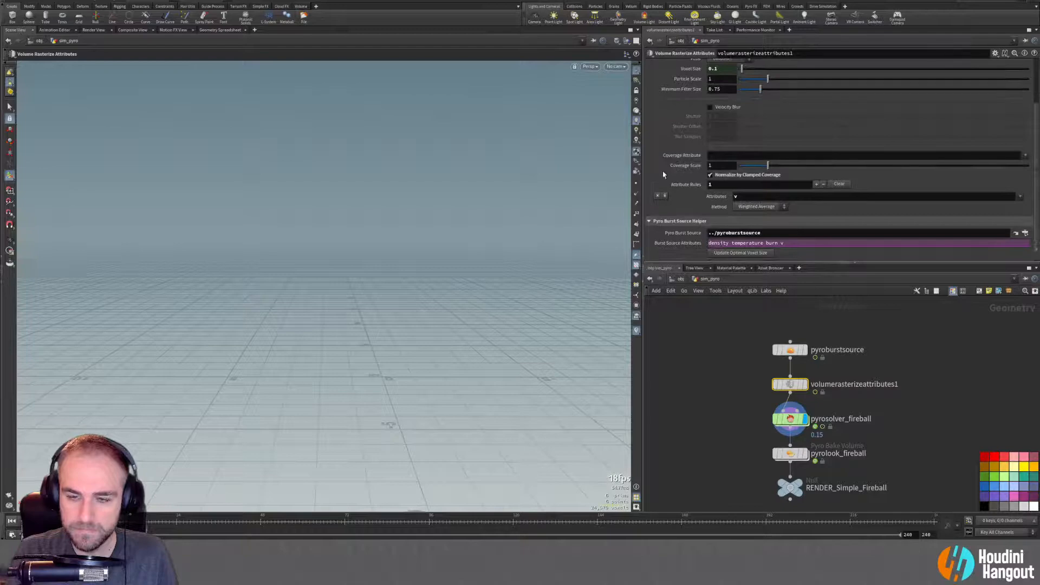
pyautogui.scroll(4, 663, 173)
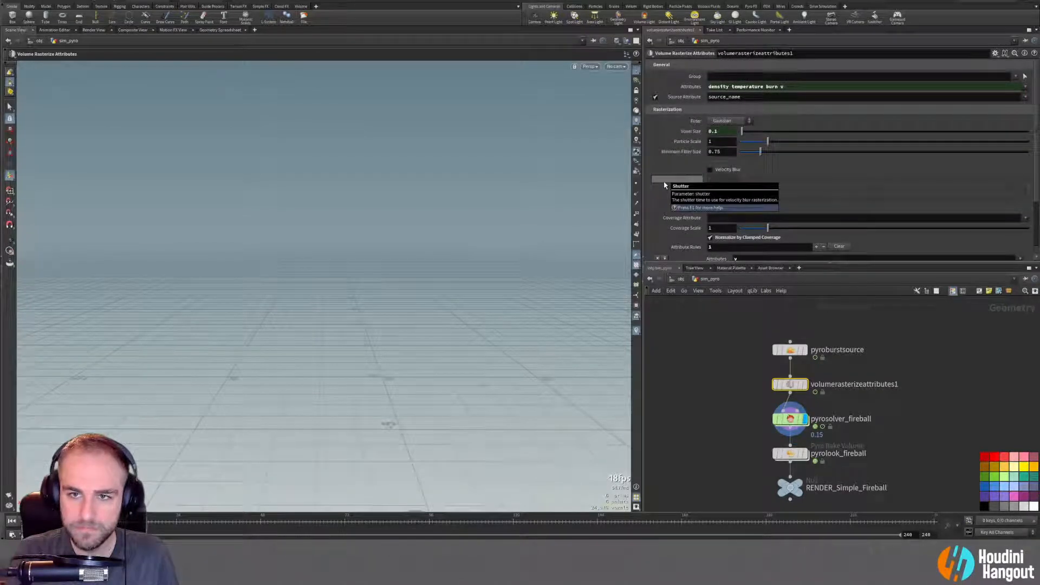
# Select pyrosolver_fireball, play its simulation, and inspect the fireball from farther away.
pyautogui.click(789, 407)
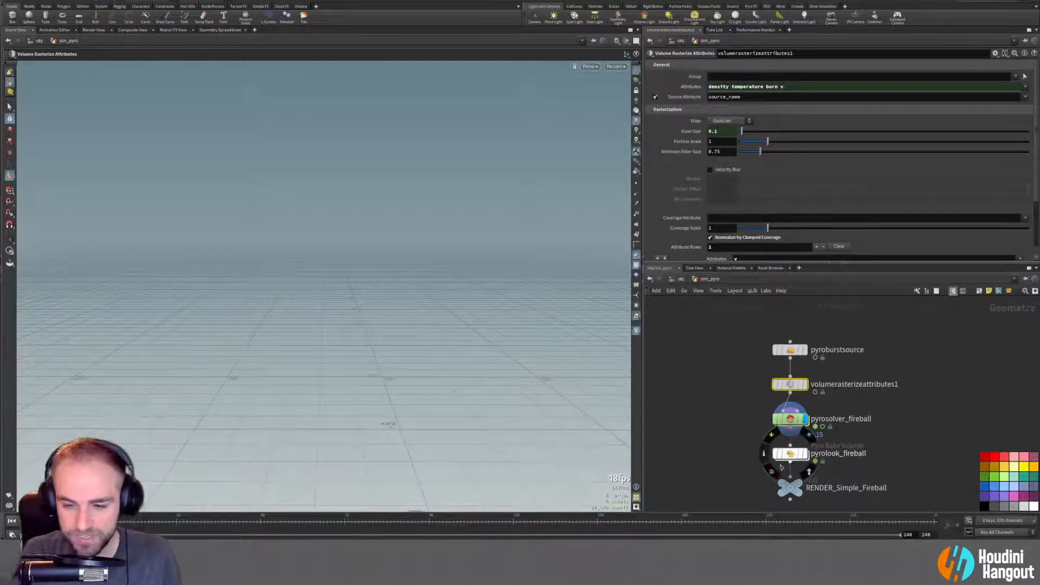
pyautogui.click(790, 419)
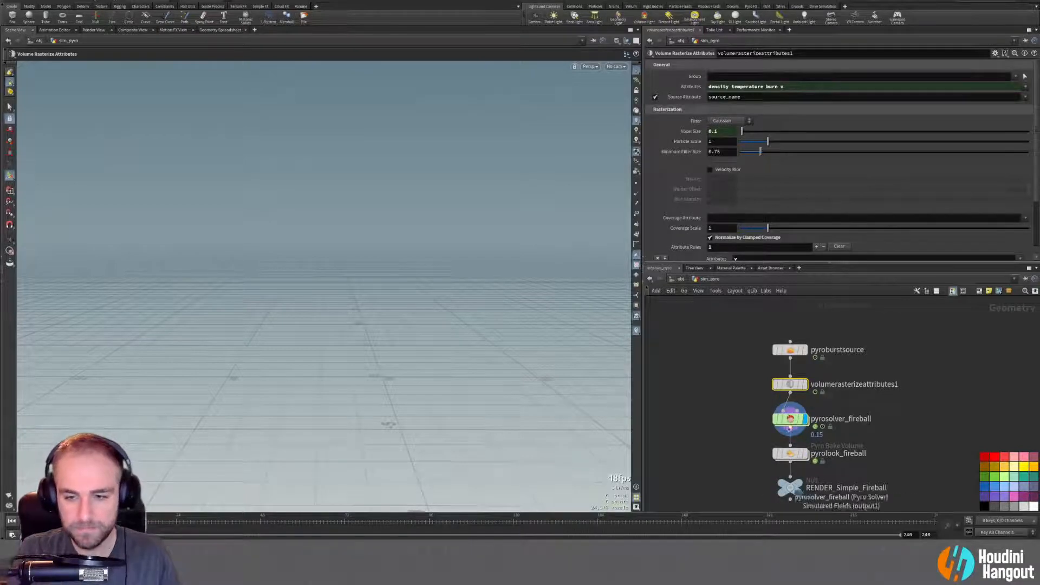
pyautogui.click(22, 538)
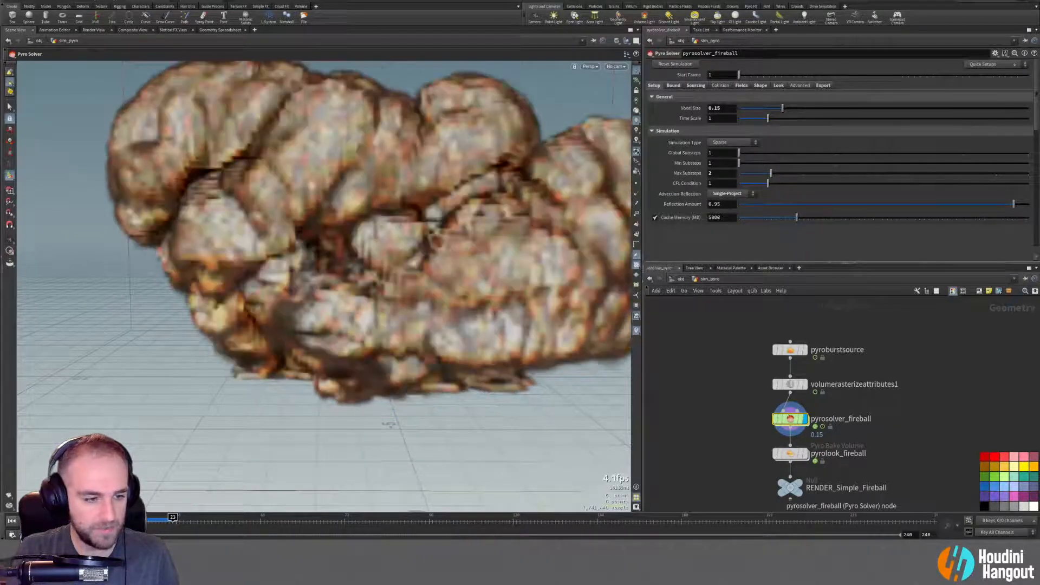
pyautogui.press('Escape')
pyautogui.scroll(-5, 188, 291)
pyautogui.moveTo(189, 292); pyautogui.dragTo(119, 296)
pyautogui.press('Return')
# Display pyrolook_fireball and replay the shaded fireball from the first frame.
pyautogui.click(805, 453)
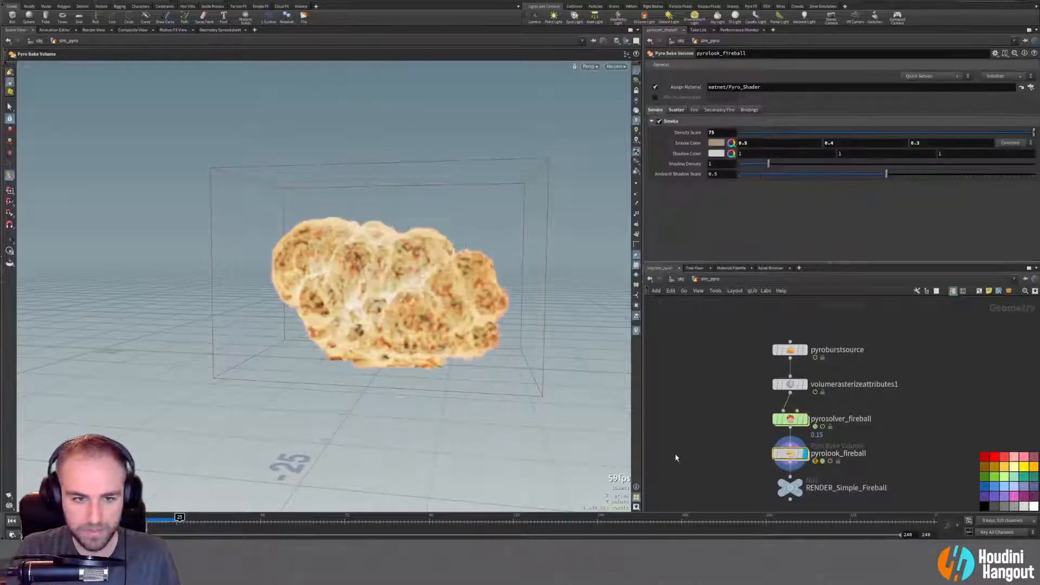
pyautogui.click(11, 521)
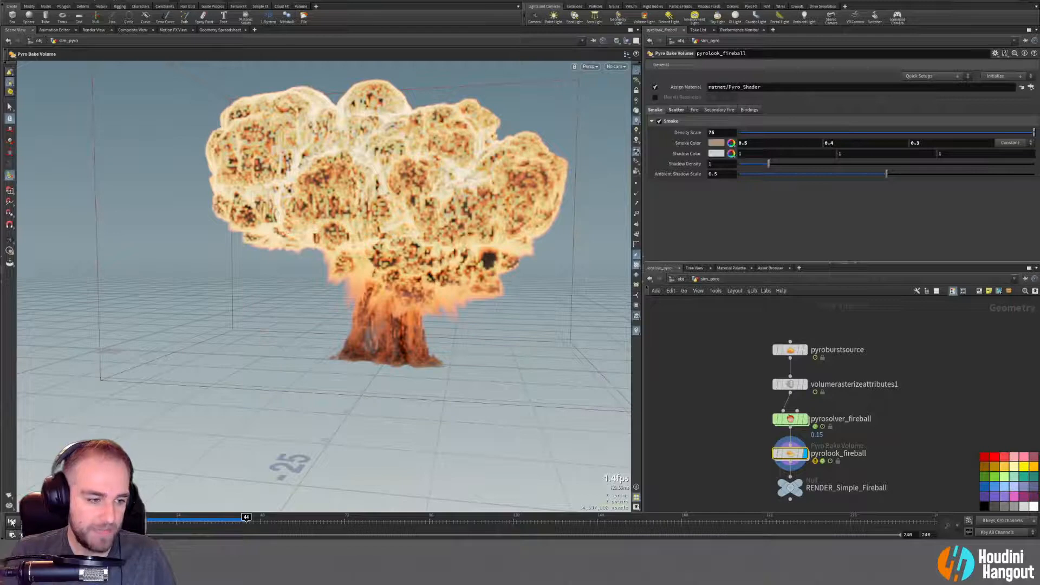
pyautogui.press('Escape')
pyautogui.hotkey('ctrl', 'Up')
pyautogui.moveTo(387, 253); pyautogui.dragTo(410, 252)
pyautogui.press('Up')
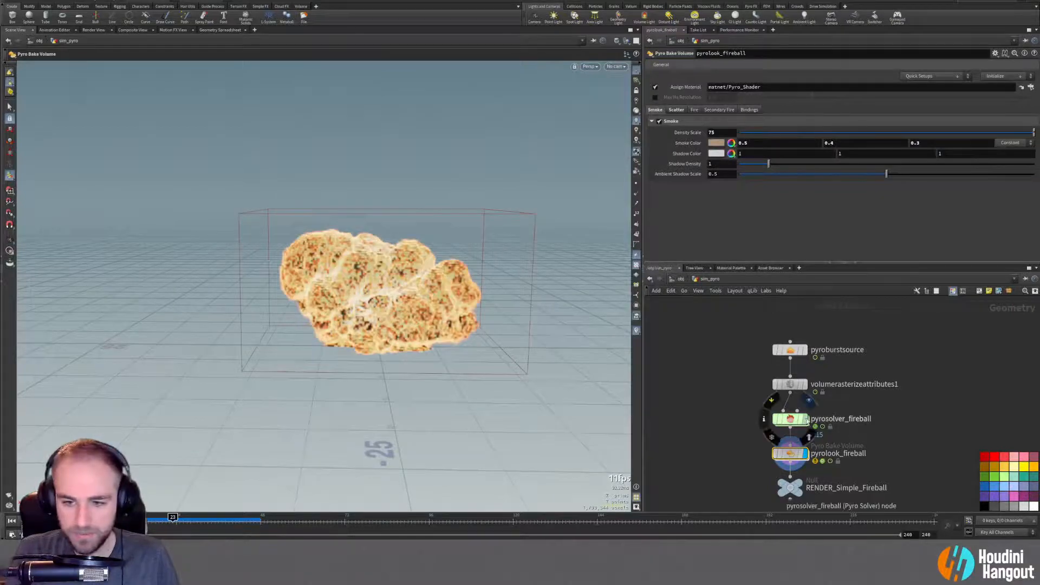
# Display pyrosolver_fireball and review its Bound, Sourcing, Fields and Shape settings.
pyautogui.click(806, 420)
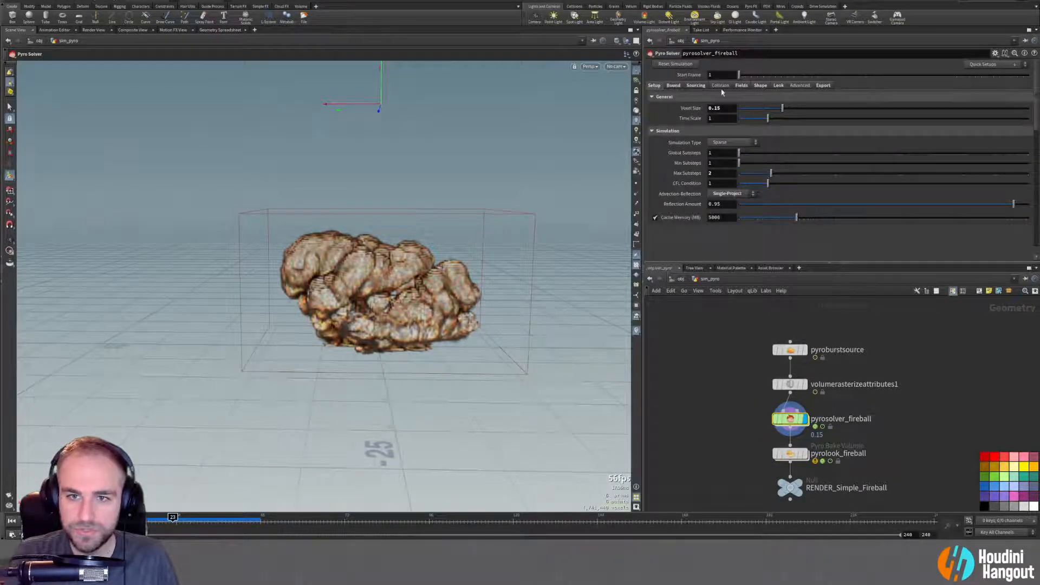
pyautogui.click(671, 86)
pyautogui.click(695, 85)
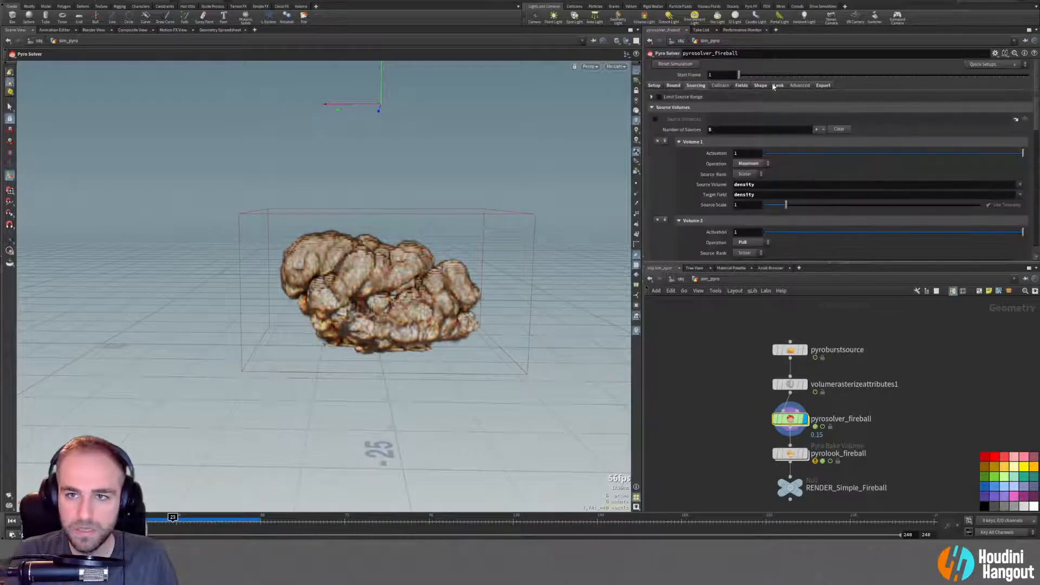
pyautogui.click(741, 86)
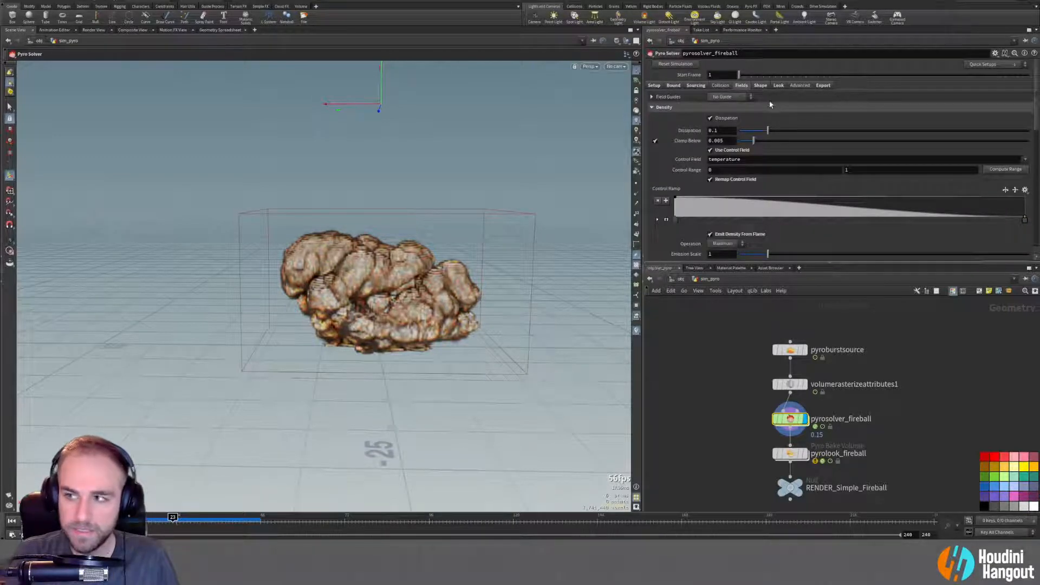
pyautogui.click(761, 86)
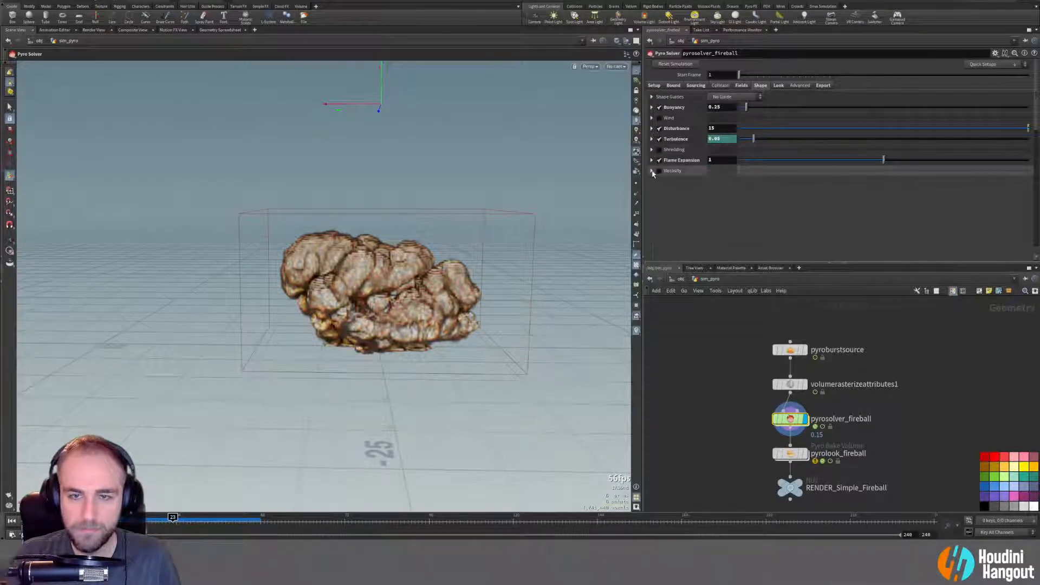
# Examine pyrosolver_fireball's density dissipation and flame emission fields, then its source volume settings.
pyautogui.click(735, 85)
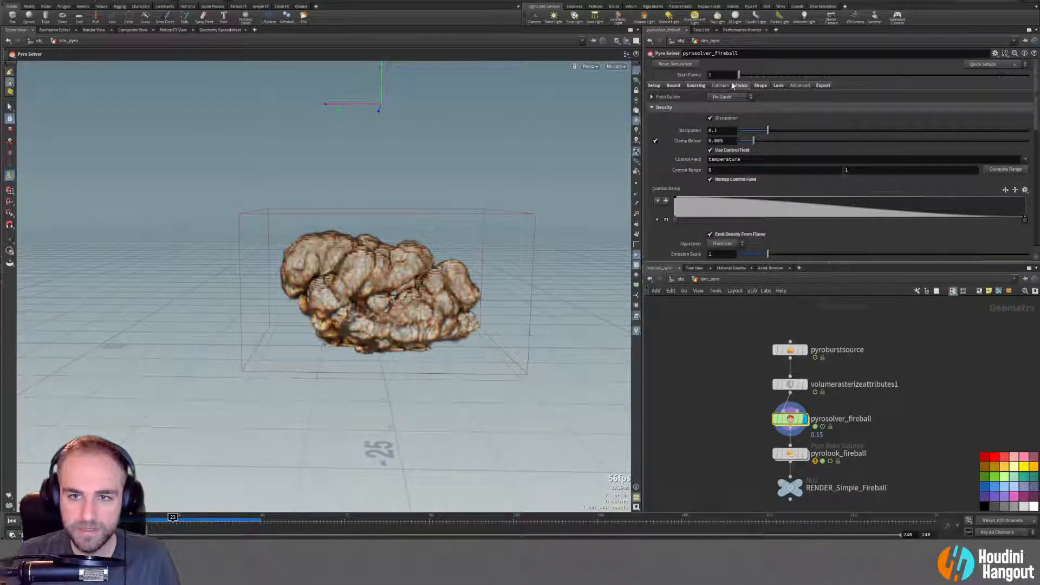
pyautogui.scroll(-4, 661, 170)
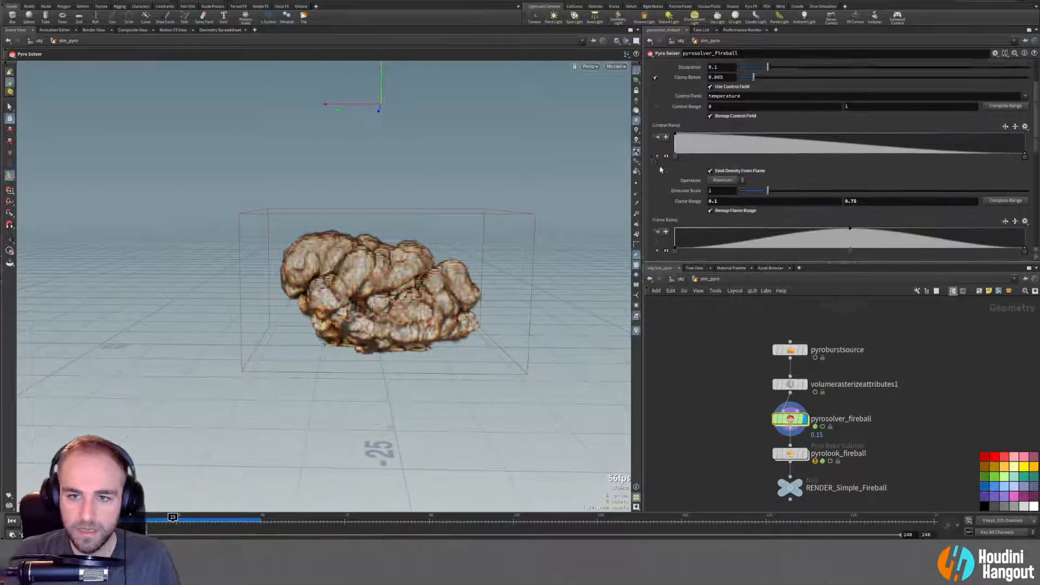
pyautogui.scroll(4, 661, 170)
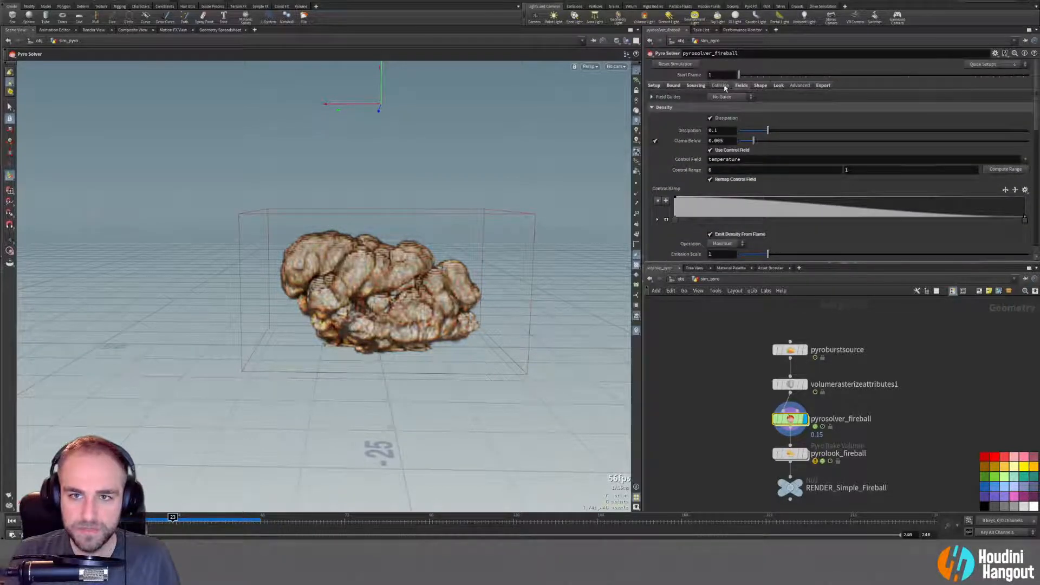
pyautogui.click(726, 87)
pyautogui.click(694, 86)
pyautogui.scroll(-3, 663, 174)
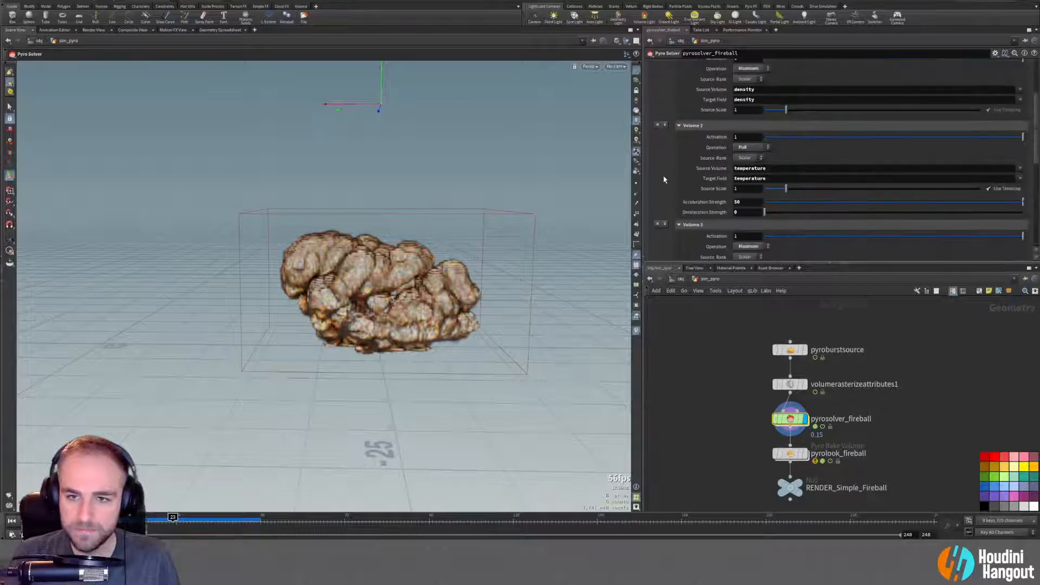
pyautogui.scroll(3, 665, 184)
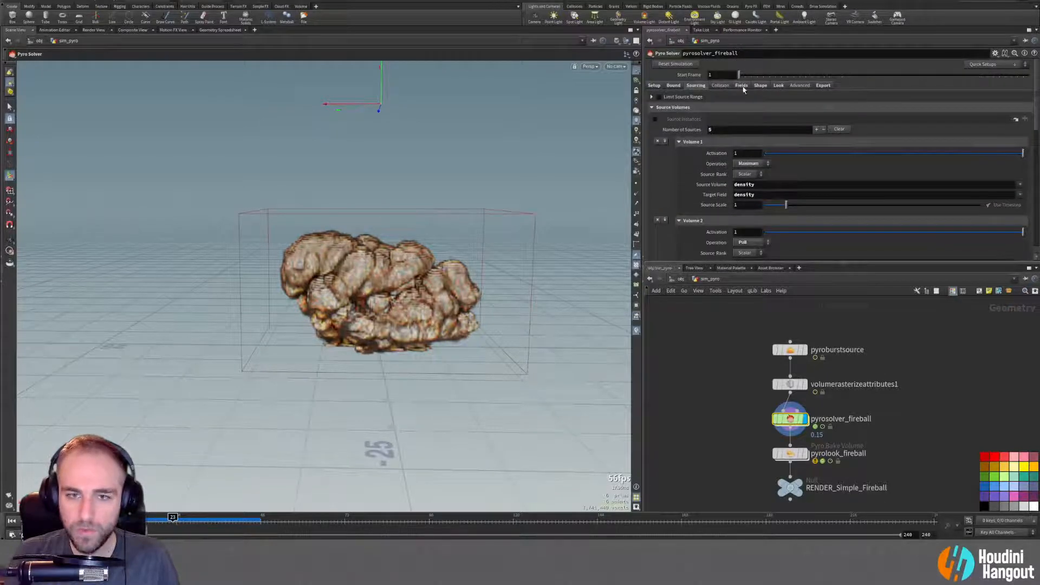
# Replay the pyrosolver_fireball simulation up to frame 50 and inspect the mushroom cloud from another angle.
pyautogui.press('Escape')
pyautogui.moveTo(271, 310); pyautogui.dragTo(377, 262)
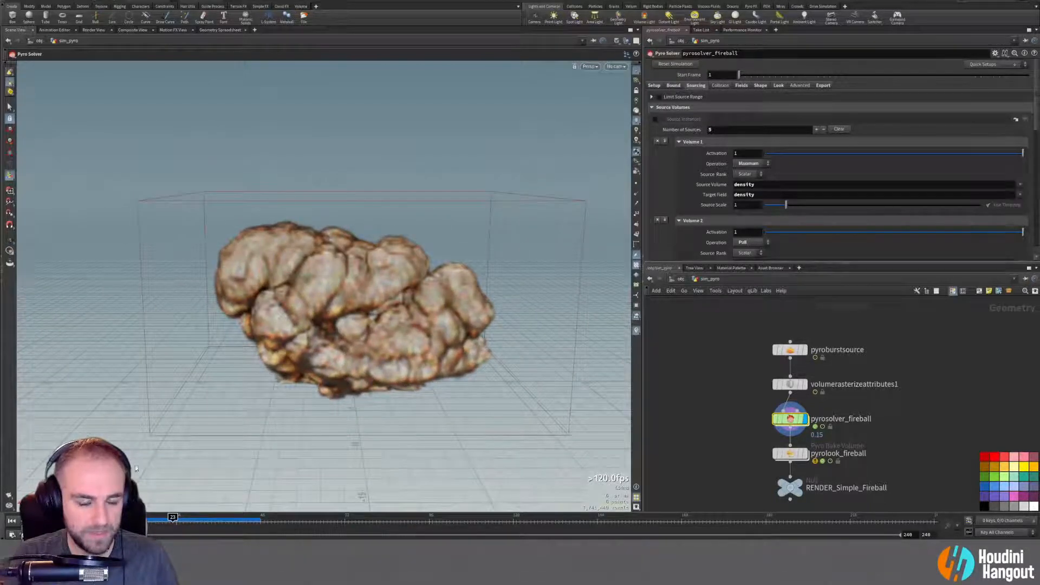
pyautogui.click(17, 521)
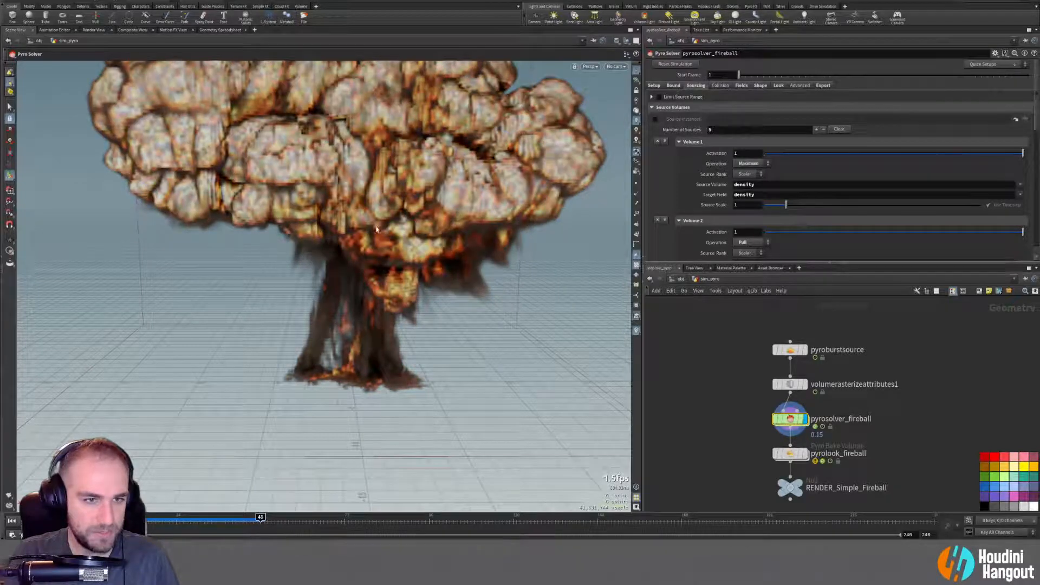
pyautogui.press('Escape')
pyautogui.keyDown('alt'); pyautogui.moveTo(329, 179); pyautogui.dragTo(379, 260, button='right'); pyautogui.keyUp('alt')
pyautogui.keyDown('alt'); pyautogui.moveTo(422, 260); pyautogui.dragTo(355, 238); pyautogui.keyUp('alt')
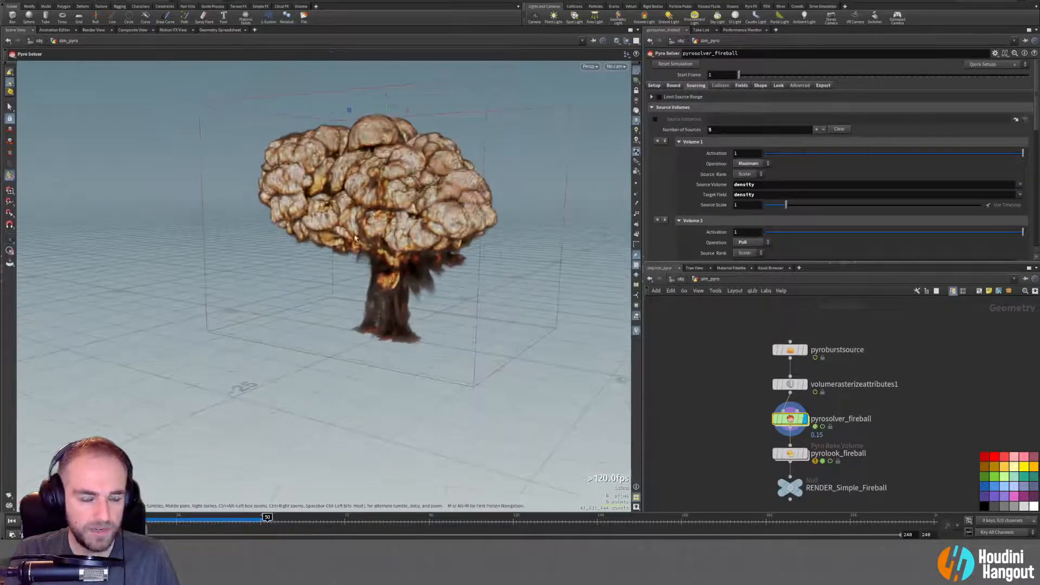
# Display pyrolook_fireball, scrub through the cached frames to frame 44, and inspect the shaded explosion from several angles.
pyautogui.click(805, 454)
pyautogui.keyDown('alt'); pyautogui.moveTo(402, 180); pyautogui.dragTo(468, 193); pyautogui.keyUp('alt')
pyautogui.keyDown('alt'); pyautogui.moveTo(468, 192); pyautogui.dragTo(385, 308, button='right'); pyautogui.keyUp('alt')
pyautogui.keyDown('alt'); pyautogui.moveTo(384, 308); pyautogui.dragTo(363, 346, button='middle'); pyautogui.keyUp('alt')
pyautogui.keyDown('alt'); pyautogui.moveTo(346, 352); pyautogui.dragTo(279, 361); pyautogui.keyUp('alt')
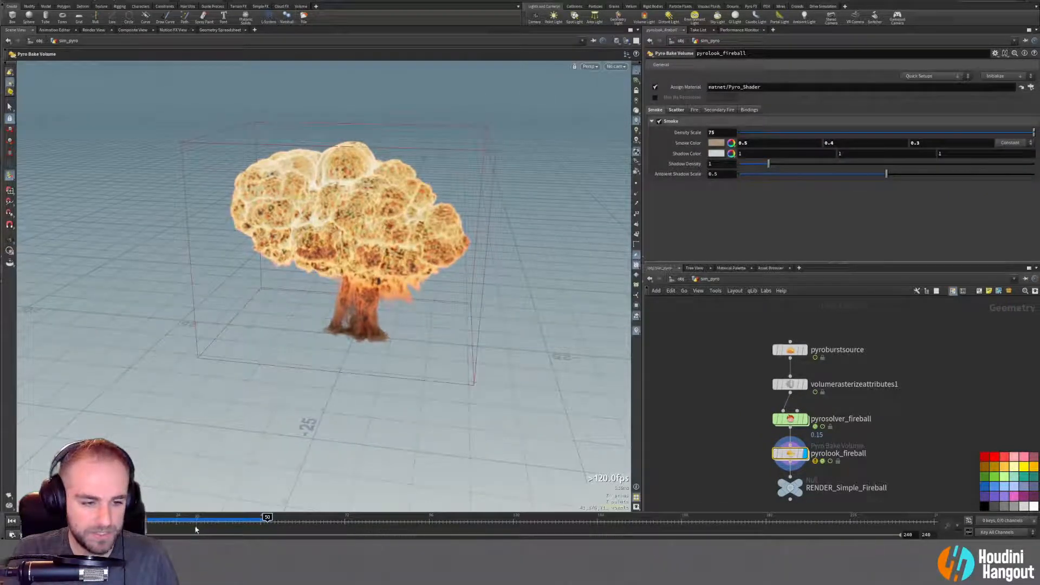
pyautogui.click(158, 518)
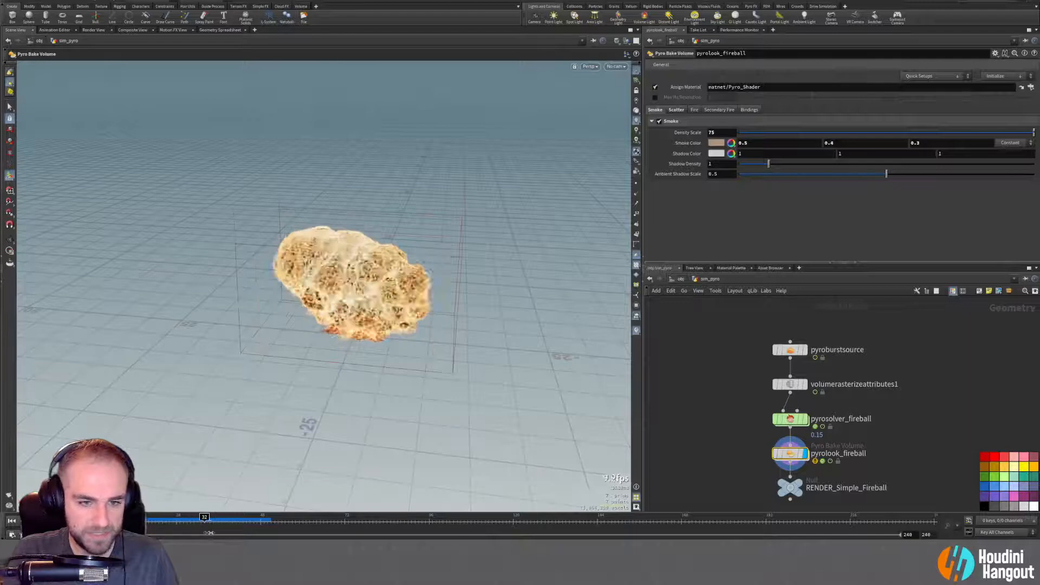
pyautogui.moveTo(224, 534); pyautogui.dragTo(247, 534)
pyautogui.keyDown('alt'); pyautogui.moveTo(392, 287); pyautogui.dragTo(397, 229); pyautogui.keyUp('alt')
pyautogui.keyDown('alt'); pyautogui.moveTo(397, 229); pyautogui.dragTo(536, 216, button='right'); pyautogui.keyUp('alt')
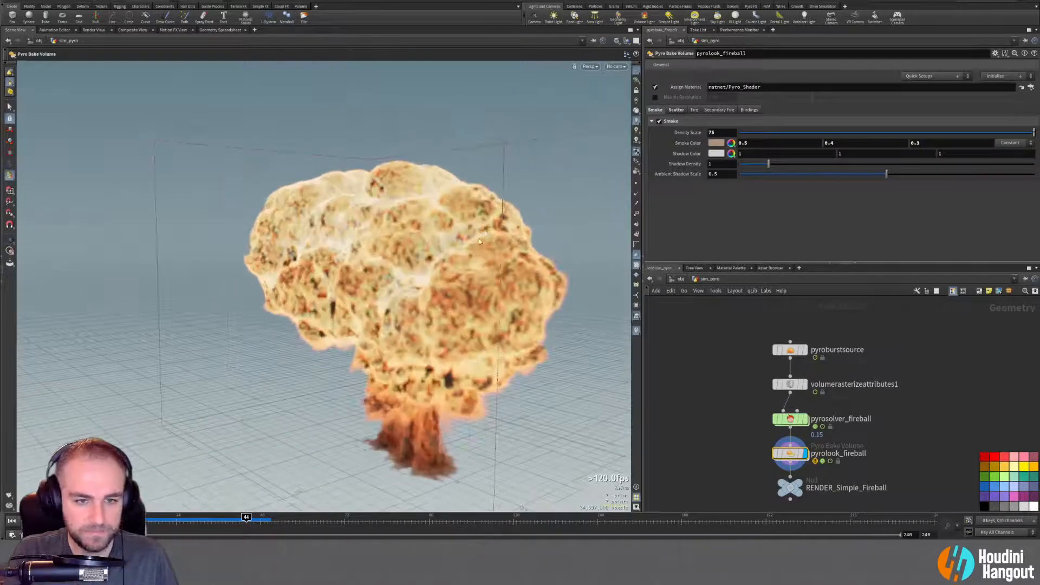
pyautogui.keyDown('alt'); pyautogui.moveTo(461, 244); pyautogui.dragTo(347, 314); pyautogui.keyUp('alt')
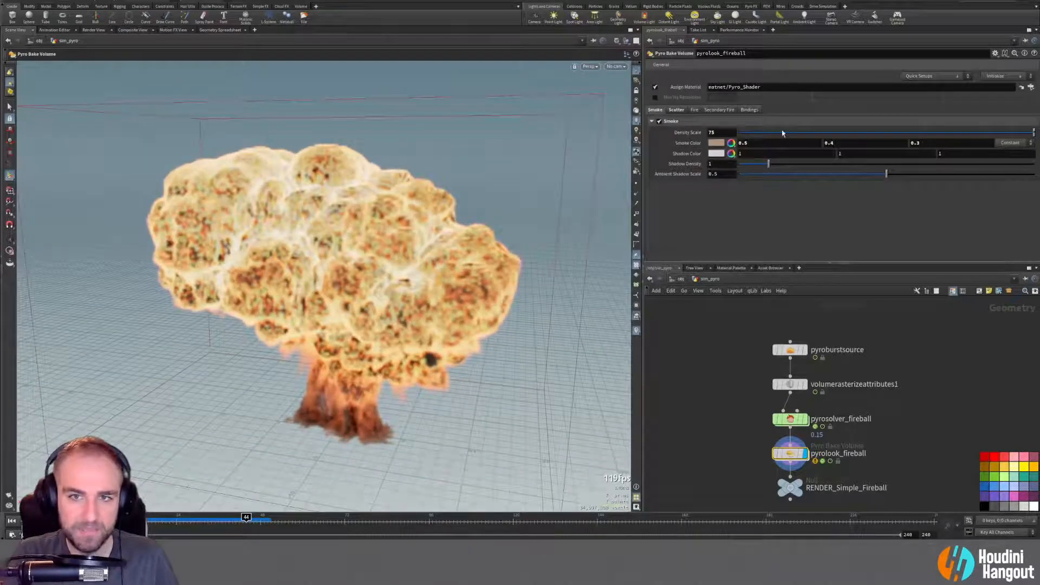
# Review pyrolook_fireball's Scatter settings, including the Masking options, then return to its Smoke settings while inspecting the explosion from another angle.
pyautogui.click(672, 111)
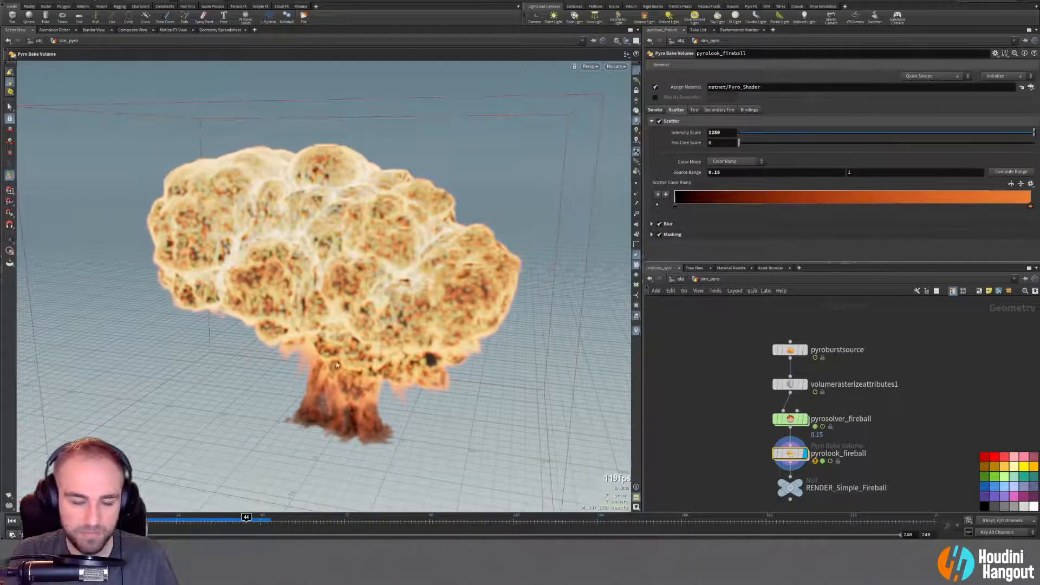
pyautogui.keyDown('alt'); pyautogui.moveTo(404, 369); pyautogui.dragTo(325, 357); pyautogui.keyUp('alt')
pyautogui.keyDown('alt'); pyautogui.moveTo(324, 357); pyautogui.dragTo(282, 341, button='right'); pyautogui.keyUp('alt')
pyautogui.keyDown('alt'); pyautogui.moveTo(282, 341); pyautogui.dragTo(374, 333); pyautogui.keyUp('alt')
pyautogui.click(669, 233)
pyautogui.moveTo(744, 243)
pyautogui.mouseDown()
pyautogui.moveTo(738, 252)
pyautogui.moveTo(774, 253)
pyautogui.moveTo(743, 243)
pyautogui.mouseUp()
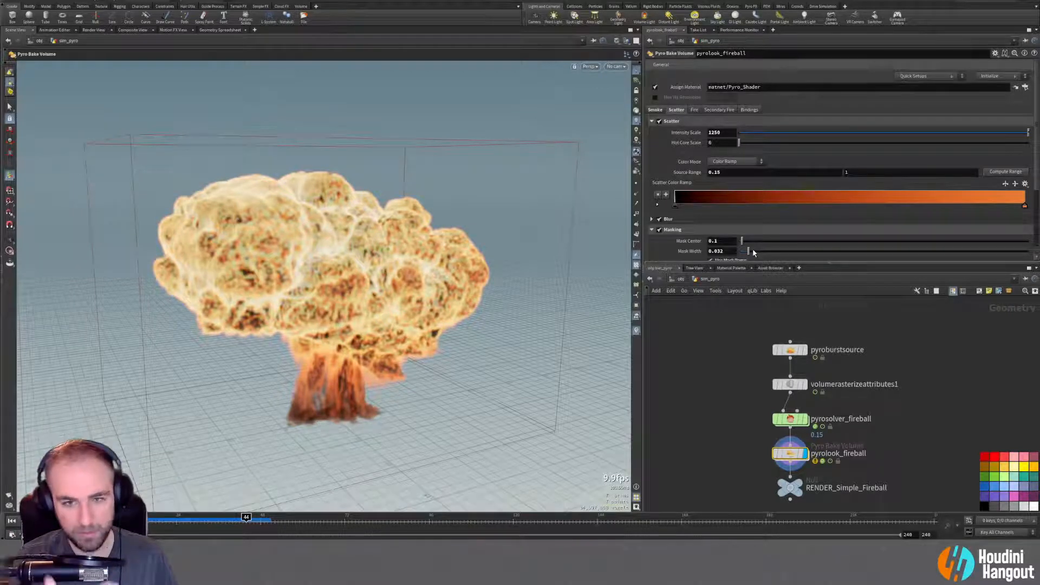
pyautogui.click(656, 110)
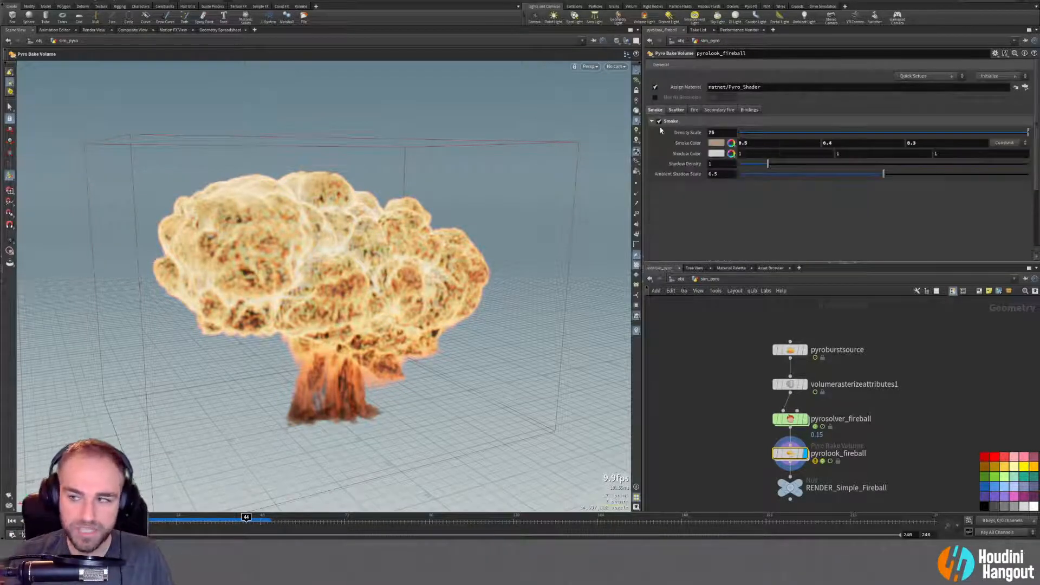
# Display pyrosolver_fireball, view the whole explosion from a low frontal angle, and replay the simulation from the first frame.
pyautogui.click(805, 419)
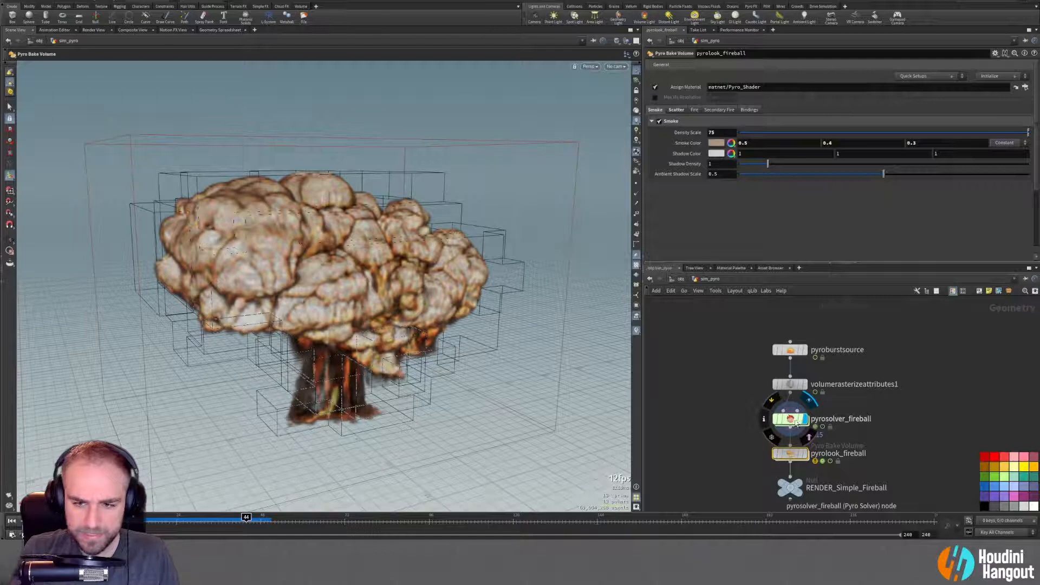
pyautogui.click(792, 420)
pyautogui.keyDown('alt'); pyautogui.moveTo(193, 341); pyautogui.dragTo(336, 263); pyautogui.keyUp('alt')
pyautogui.keyDown('alt'); pyautogui.moveTo(433, 271); pyautogui.dragTo(378, 275); pyautogui.keyUp('alt')
pyautogui.keyDown('alt'); pyautogui.moveTo(377, 275); pyautogui.dragTo(368, 277, button='right'); pyautogui.keyUp('alt')
pyautogui.keyDown('alt'); pyautogui.moveTo(368, 278); pyautogui.dragTo(413, 250); pyautogui.keyUp('alt')
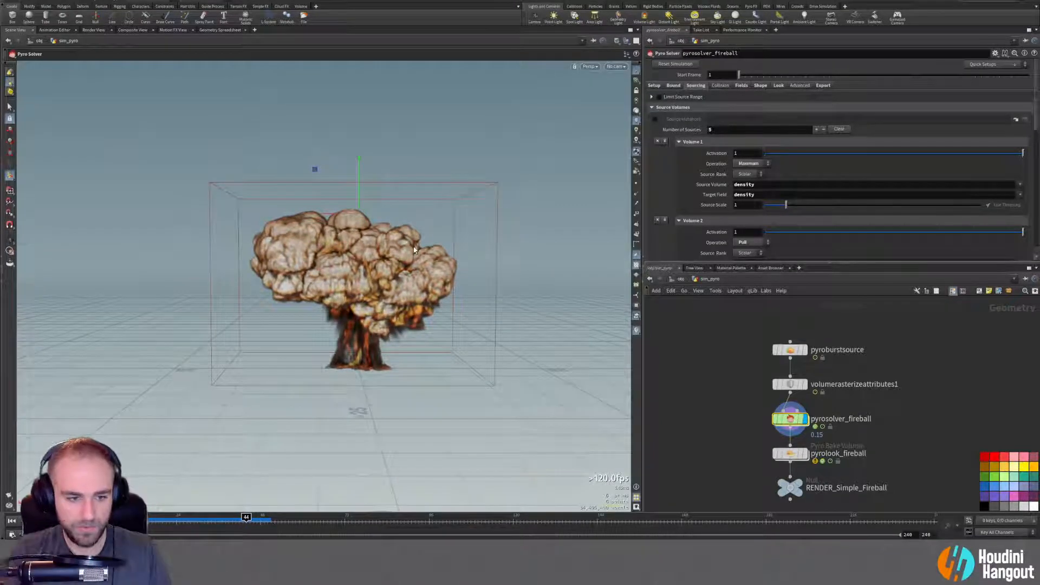
pyautogui.click(11, 521)
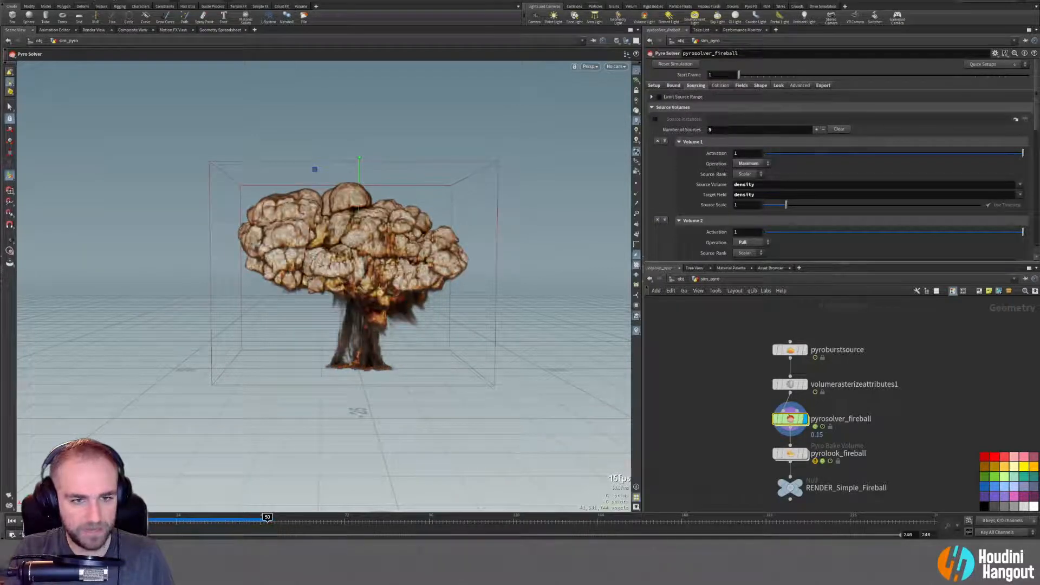
pyautogui.click(11, 521)
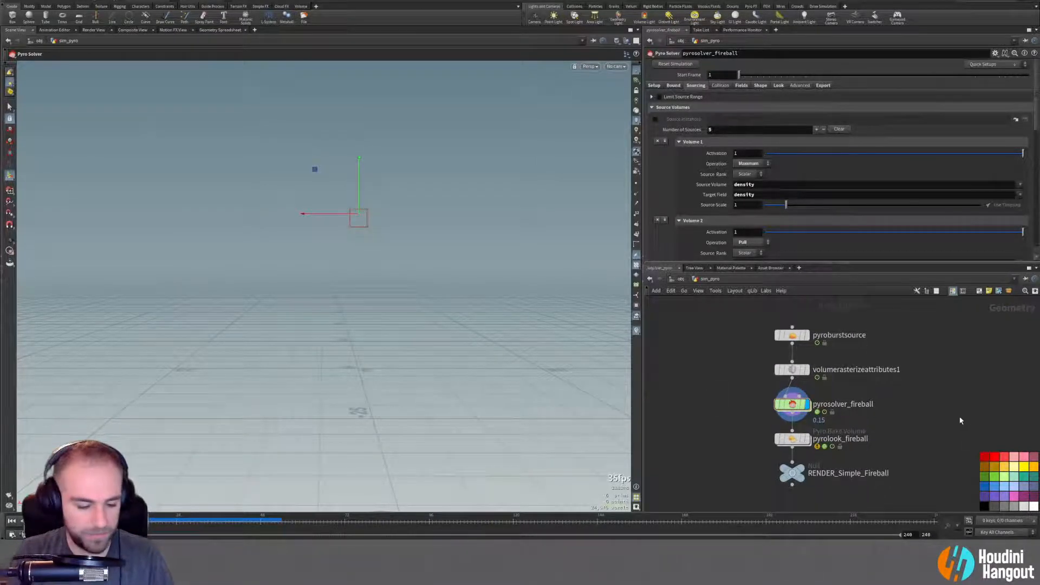
# At the object level, look through cam1 and set its Z rotation to 90.
pyautogui.press('u')
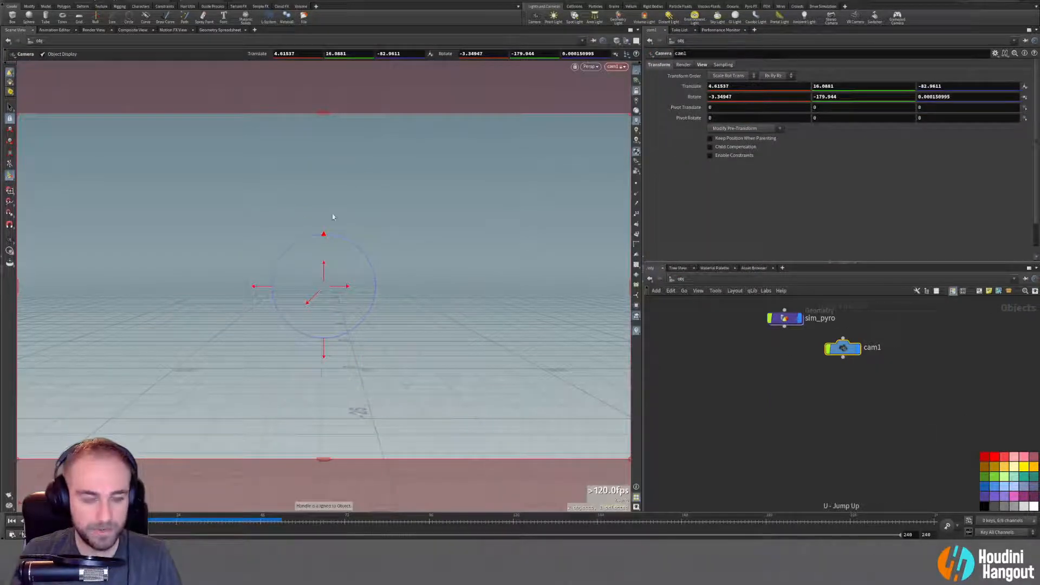
pyautogui.moveTo(319, 239); pyautogui.dragTo(1, 298)
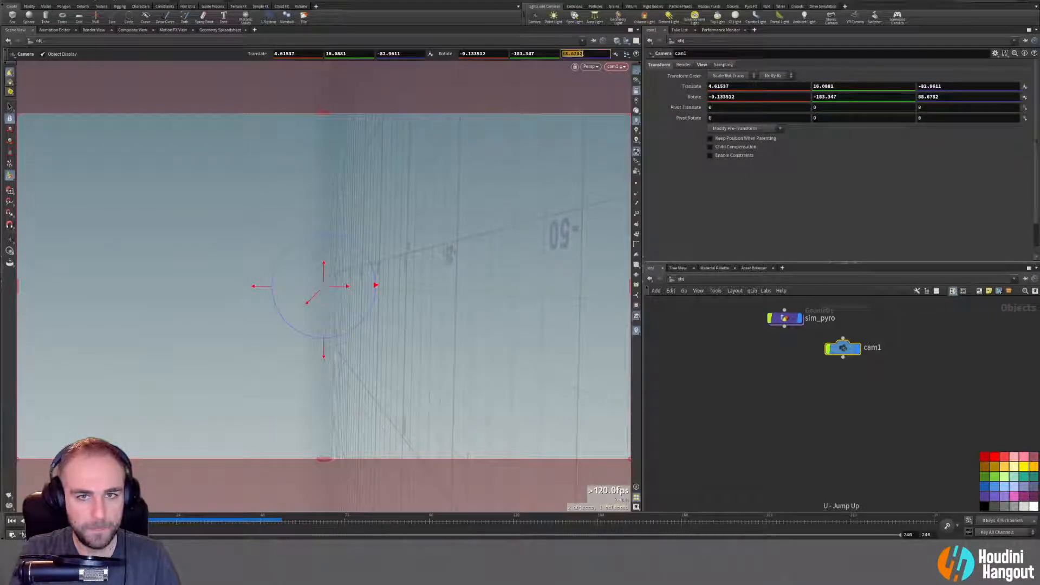
pyautogui.click(582, 52)
pyautogui.write('90')
pyautogui.press('Return')
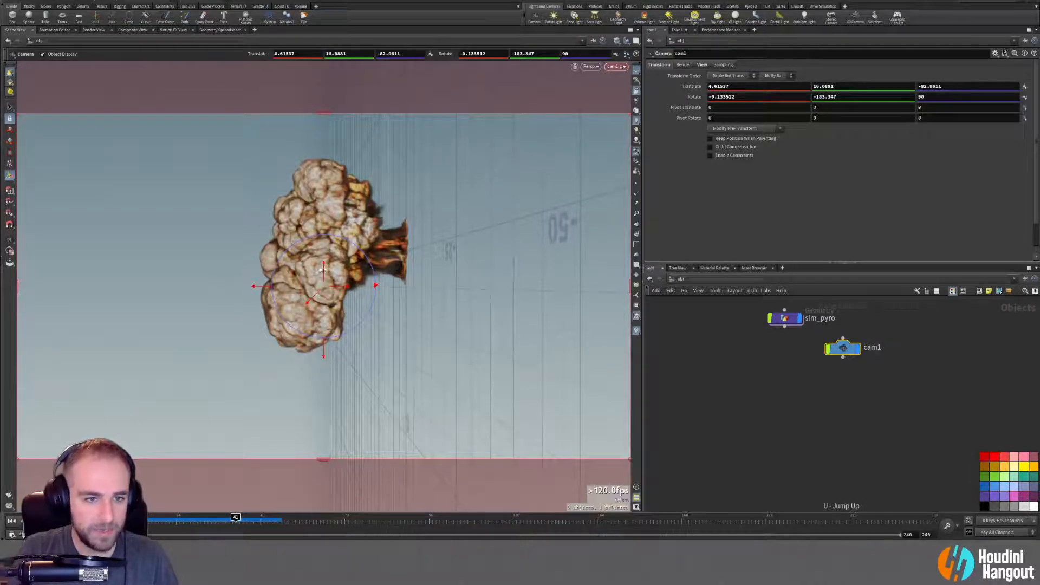
# Shift cam1 sideways to centre the explosion's stem in the frame, setting its X translation to 0.
pyautogui.moveTo(323, 271); pyautogui.dragTo(323, 247)
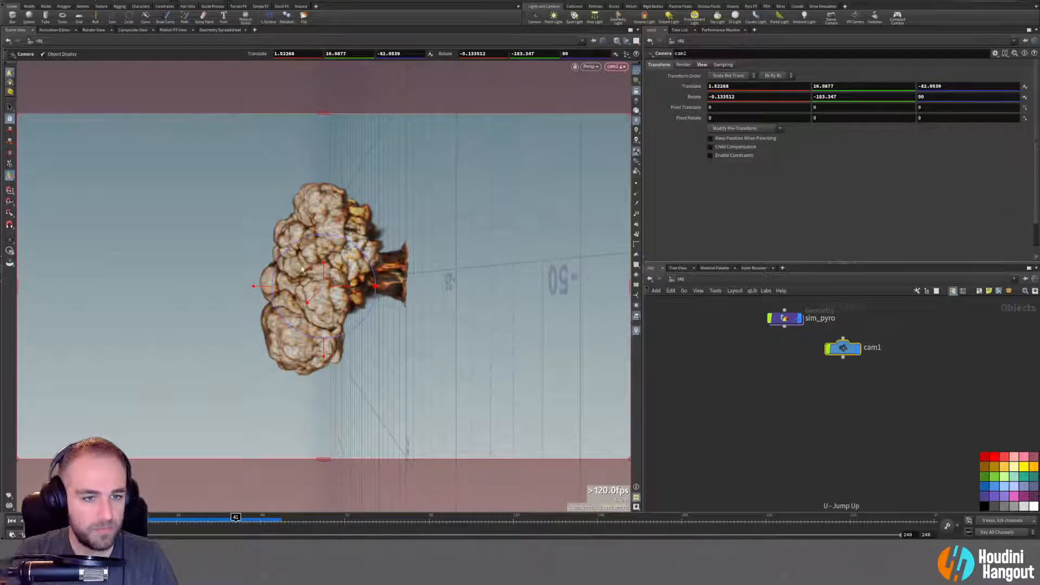
pyautogui.moveTo(324, 266); pyautogui.dragTo(331, 93)
pyautogui.write('0')
pyautogui.press('Return')
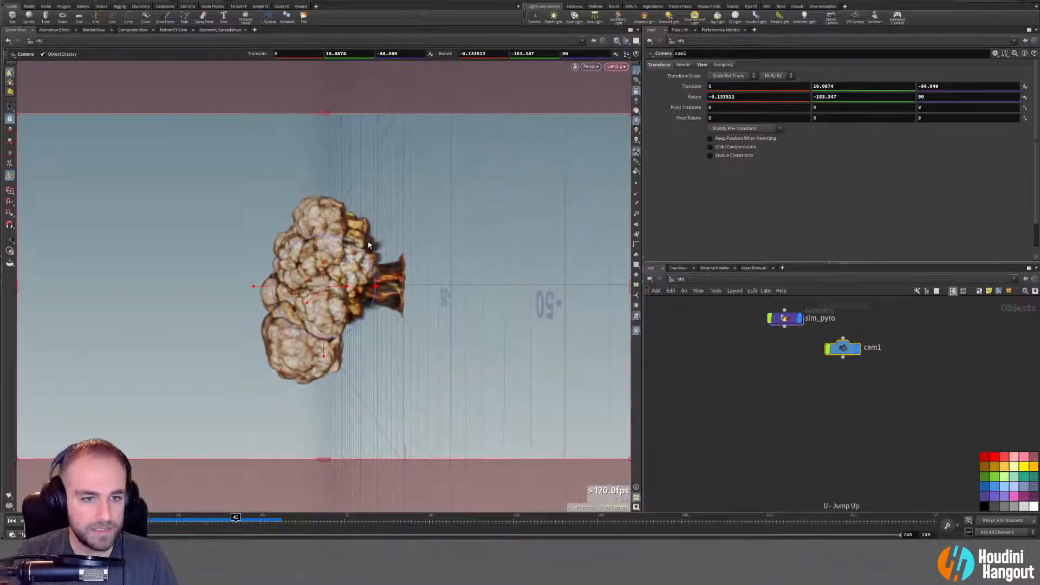
# Move cam1 to about Y 22.8 and Z -61.8, turn it to a Y rotation of about -172.5, and replay the explosion through it.
pyautogui.moveTo(312, 297); pyautogui.dragTo(425, 237)
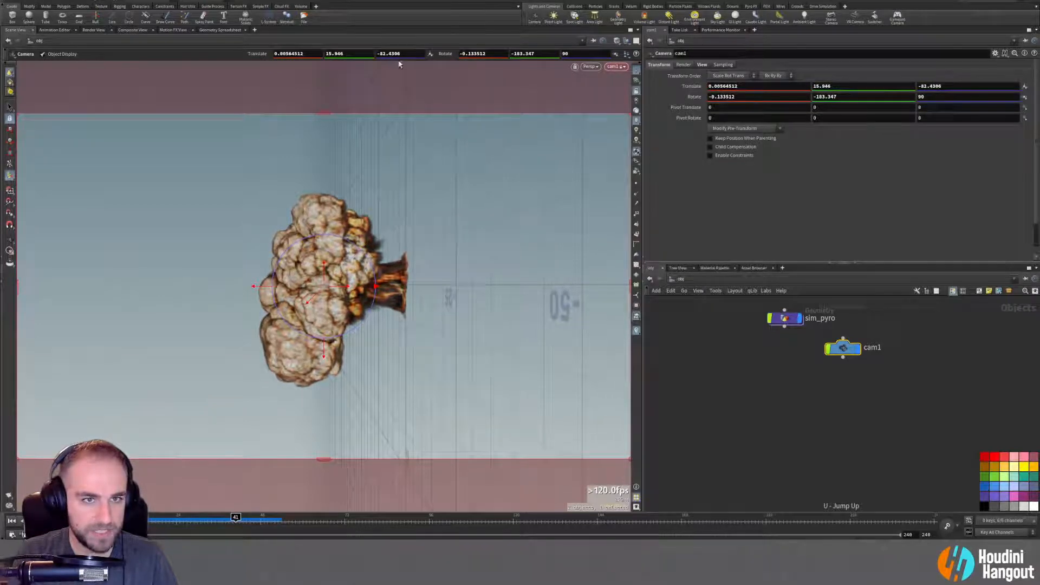
pyautogui.moveTo(309, 305); pyautogui.dragTo(568, 161)
pyautogui.moveTo(363, 248); pyautogui.dragTo(388, 222)
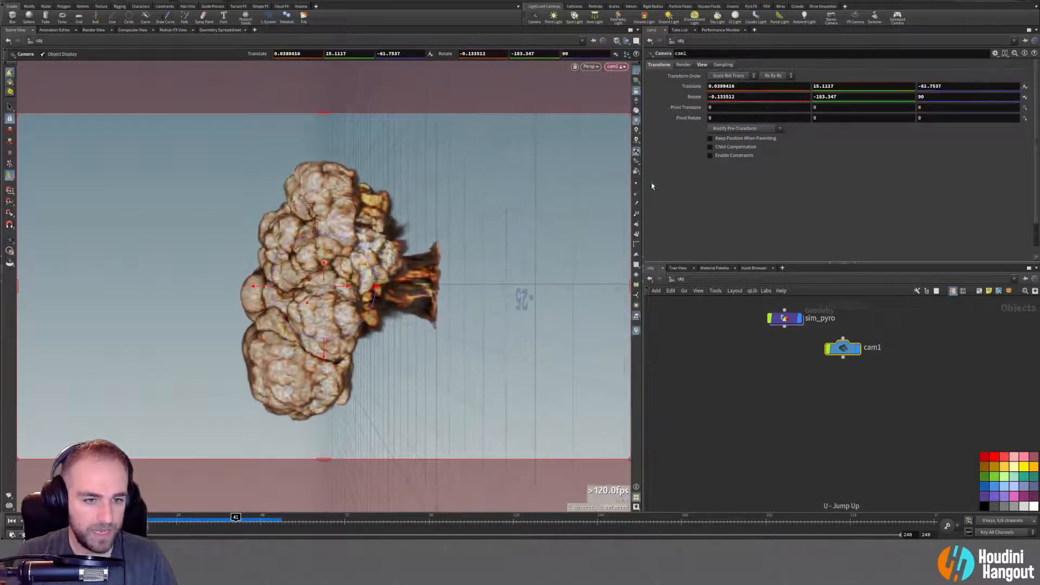
pyautogui.moveTo(363, 275); pyautogui.dragTo(248, 312)
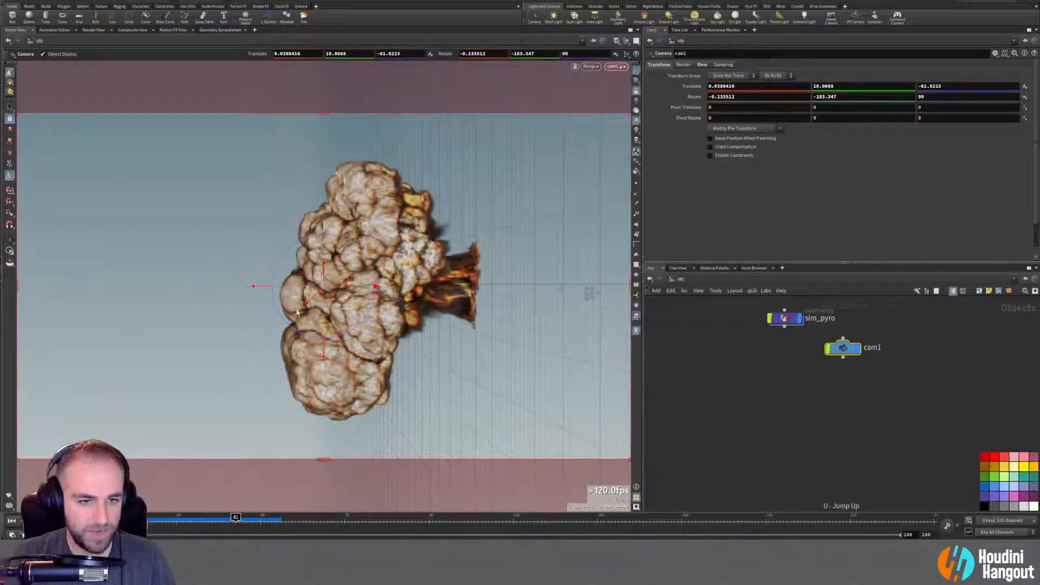
pyautogui.moveTo(342, 286); pyautogui.dragTo(163, 285)
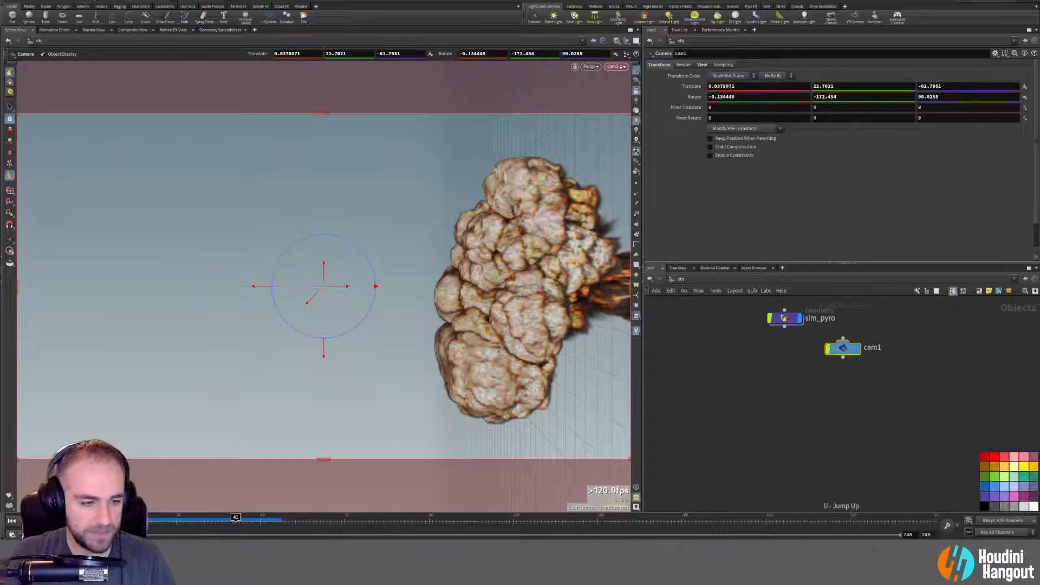
pyautogui.click(10, 521)
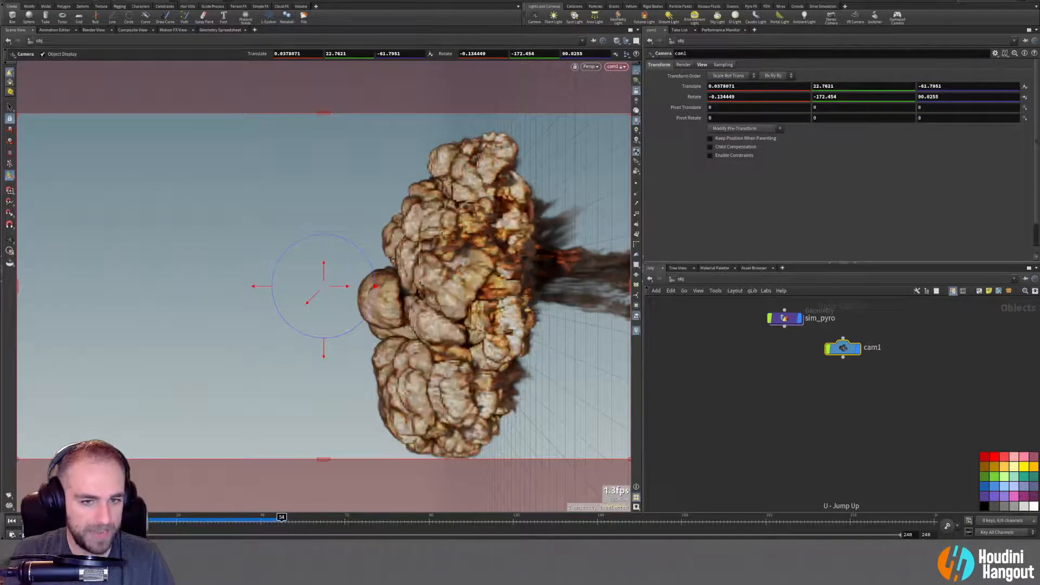
pyautogui.click(11, 521)
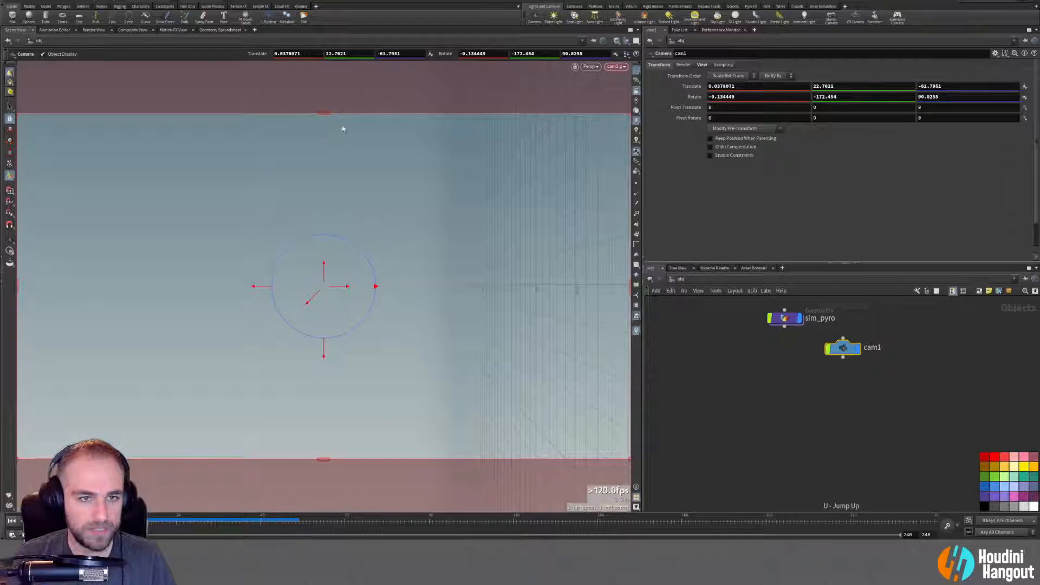
# Set cam1's resolution to 1920 by 100.
pyautogui.click(683, 64)
pyautogui.click(702, 64)
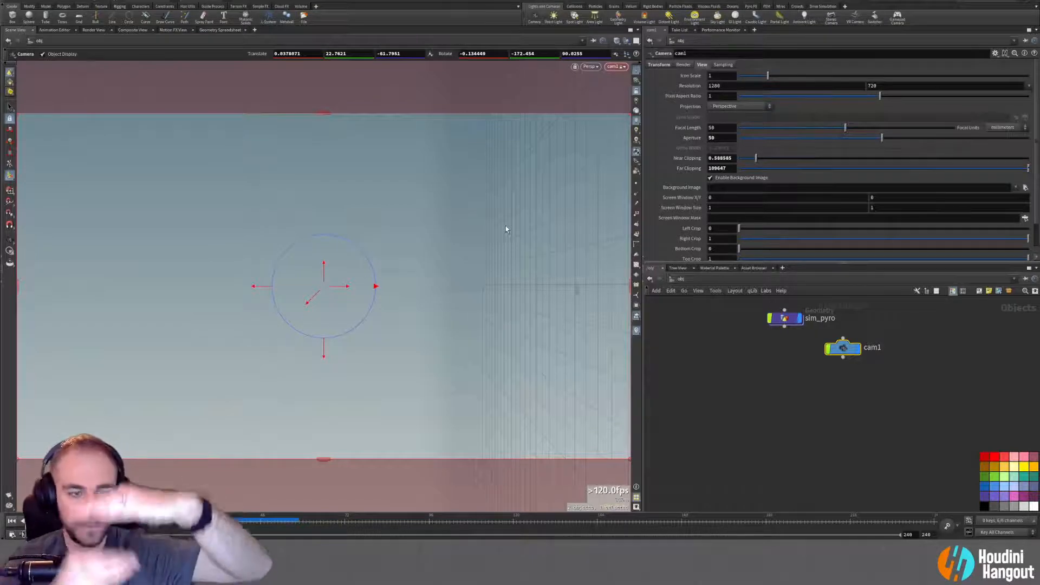
pyautogui.click(744, 87)
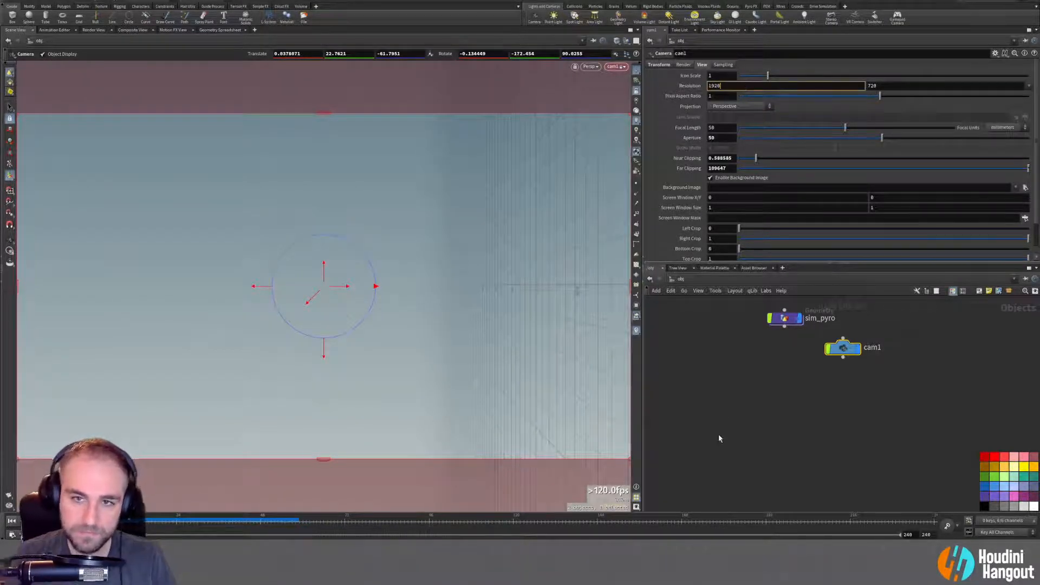
pyautogui.write('1920')
pyautogui.press('Return')
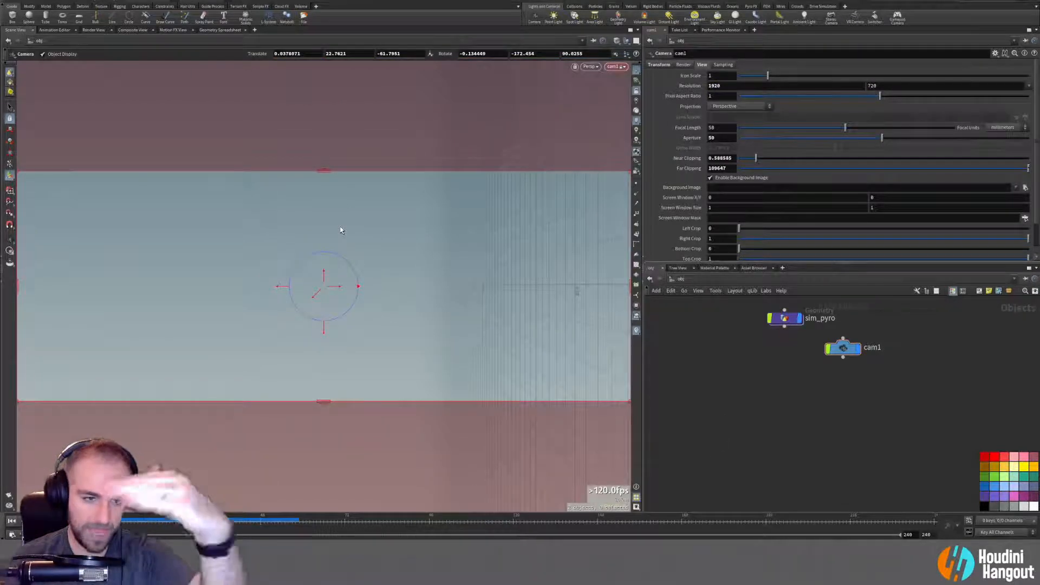
pyautogui.doubleClick(883, 87)
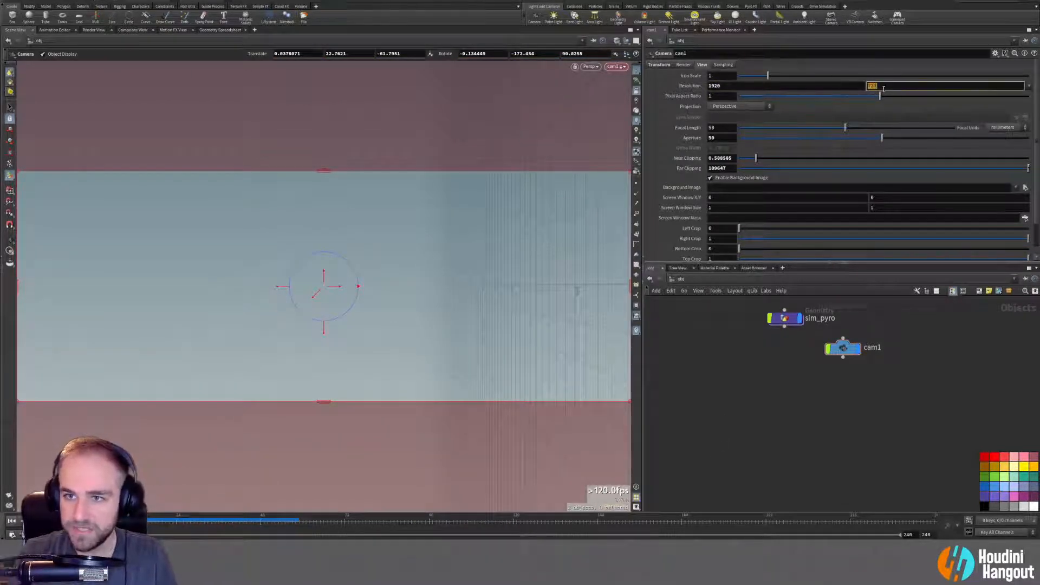
pyautogui.write('100')
pyautogui.press('Return')
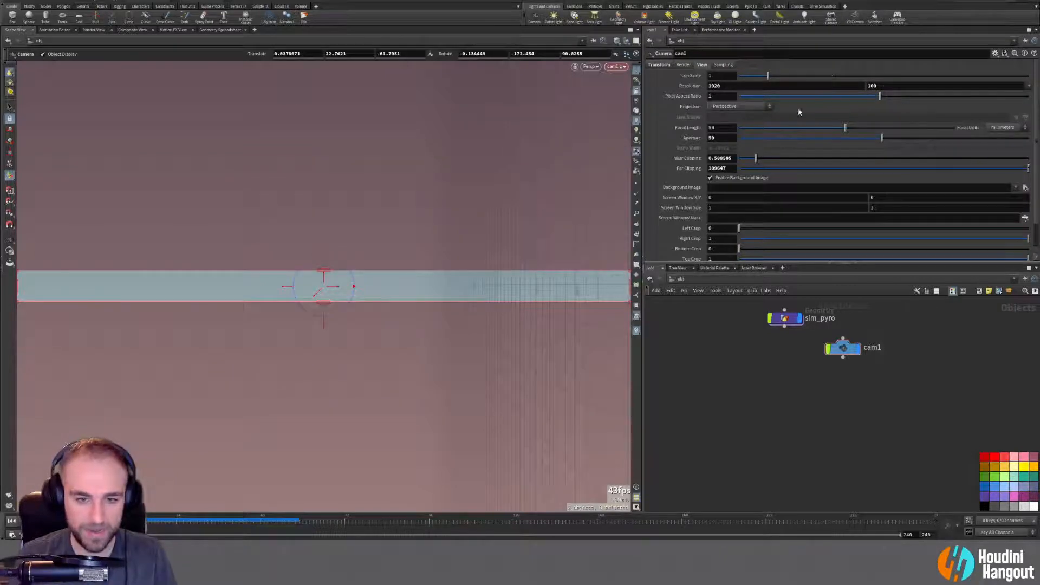
# Set cam1's vertical resolution to 200 and replay the explosion within the narrow camera frame.
pyautogui.doubleClick(888, 86)
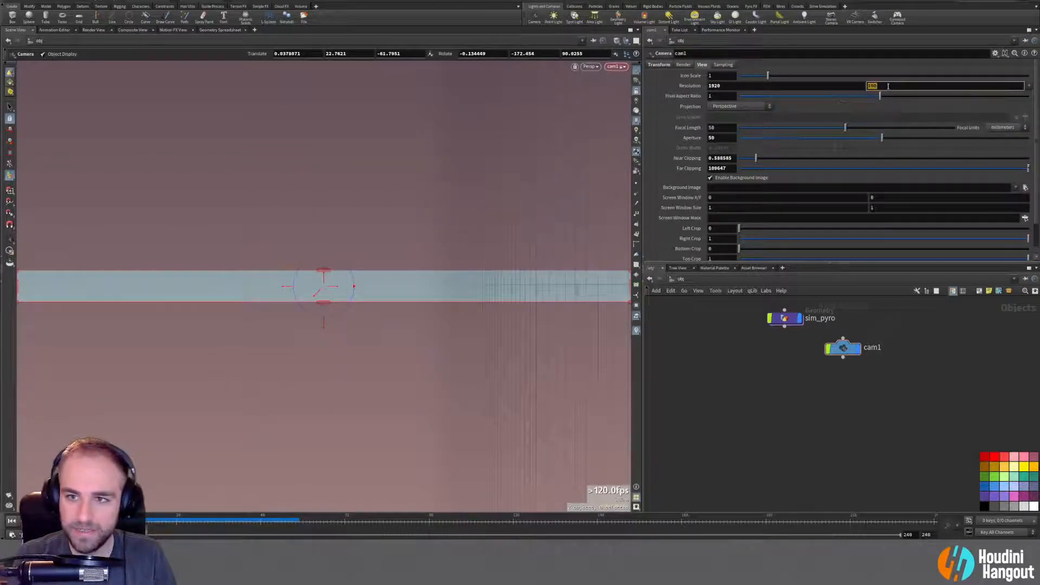
pyautogui.write('200')
pyautogui.press('Return')
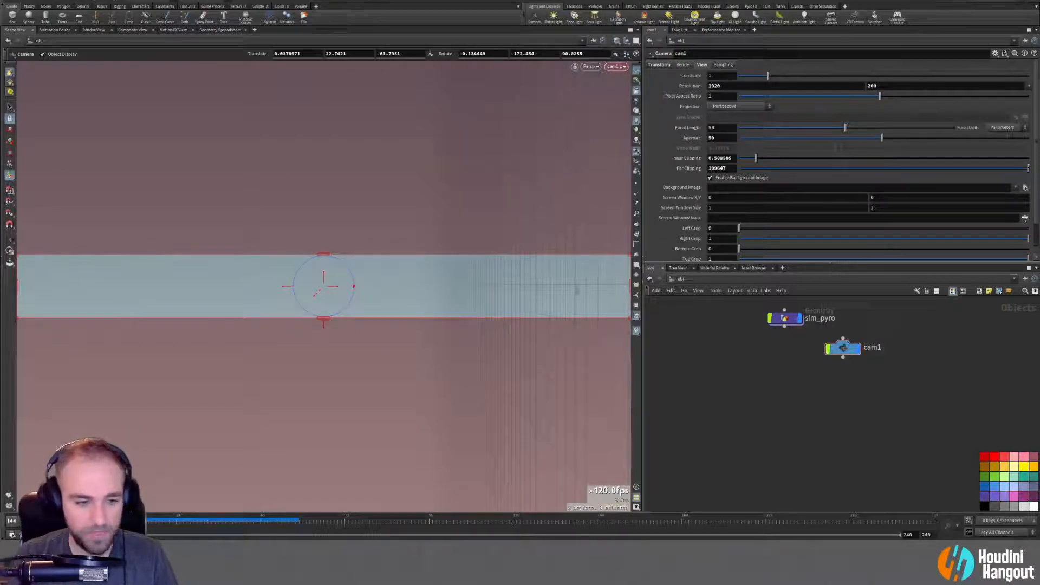
pyautogui.moveTo(149, 519); pyautogui.dragTo(302, 518)
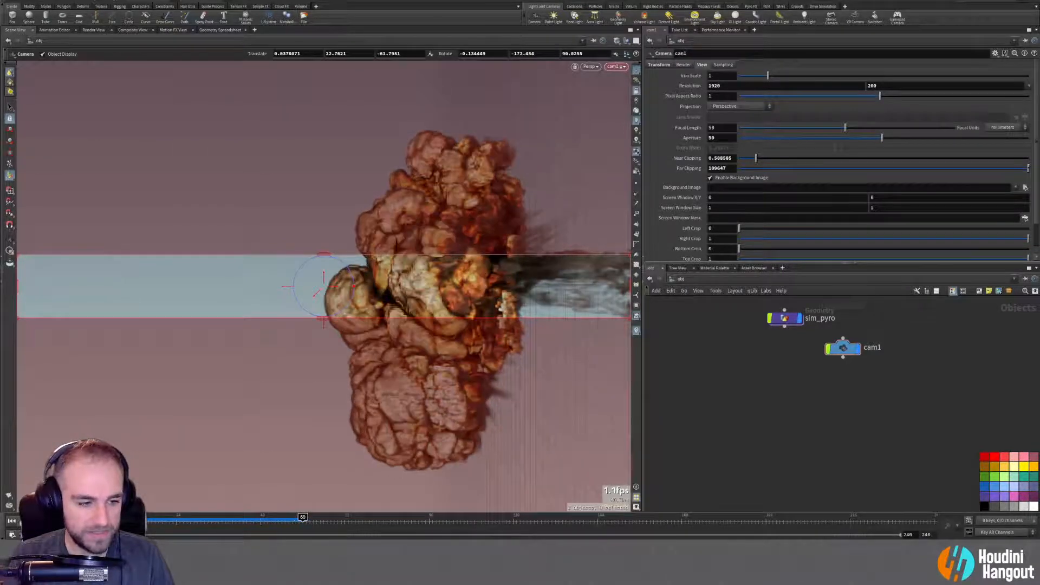
pyautogui.click(12, 520)
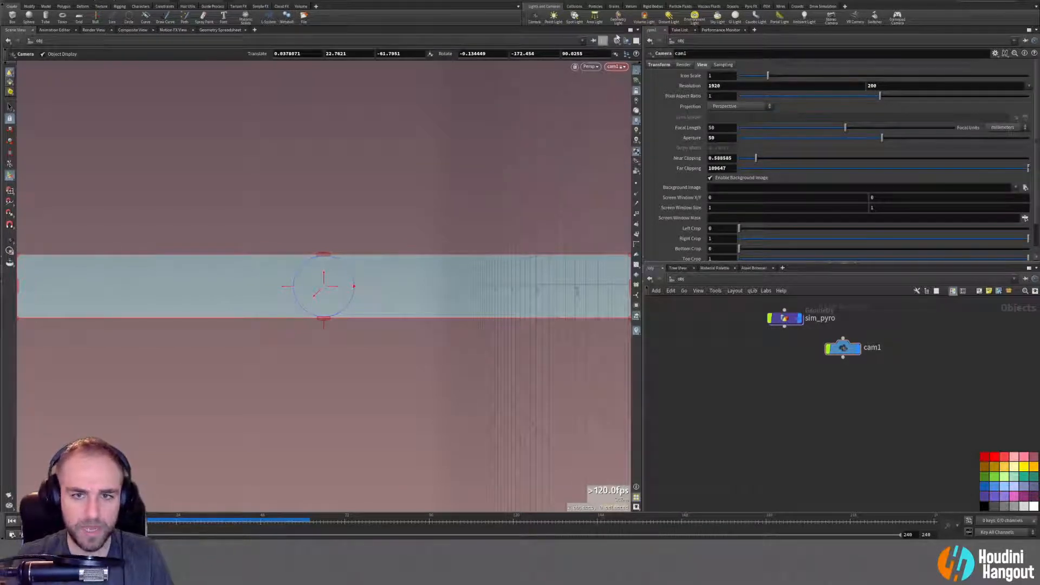
# Leave the cam1 view, select sim_pyro, and reorient the free perspective view around the scene origin.
pyautogui.click(574, 66)
pyautogui.press('Escape')
pyautogui.moveTo(506, 219); pyautogui.dragTo(492, 263)
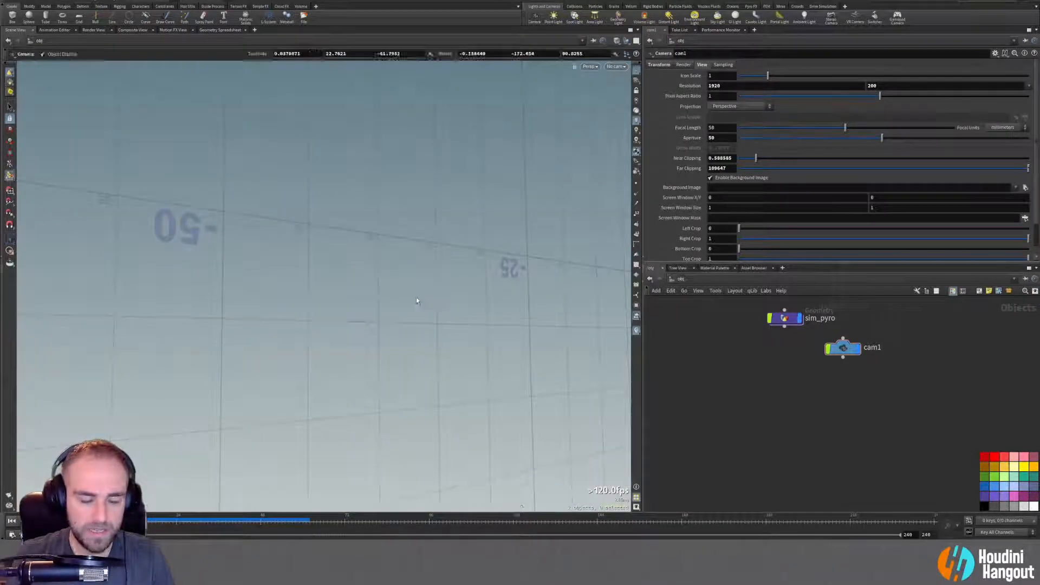
pyautogui.hotkey('space', 'h')
pyautogui.moveTo(409, 307); pyautogui.dragTo(422, 251)
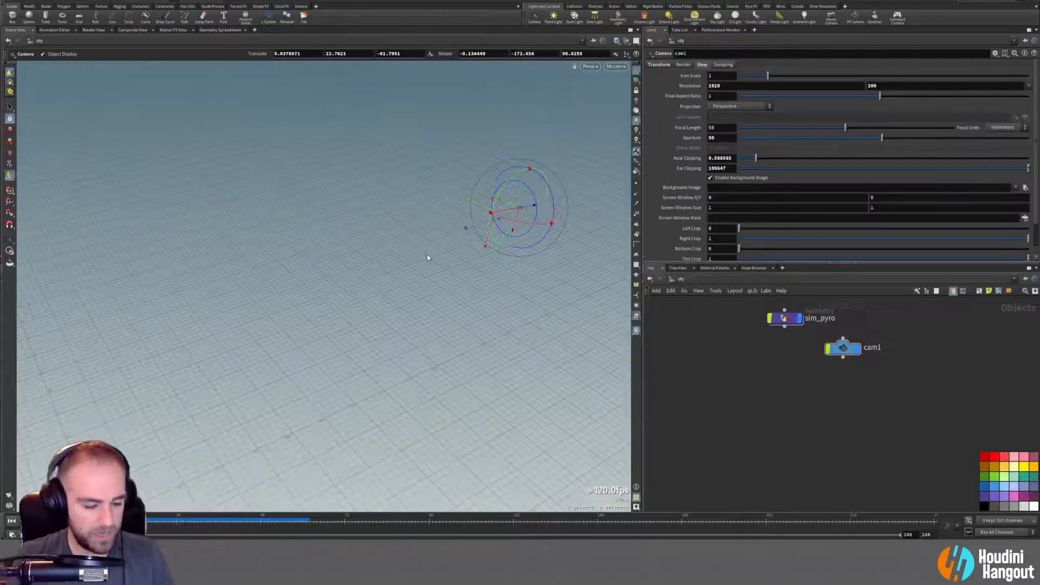
pyautogui.moveTo(520, 265); pyautogui.dragTo(424, 302)
pyautogui.click(784, 318)
pyautogui.scroll(5, 424, 301)
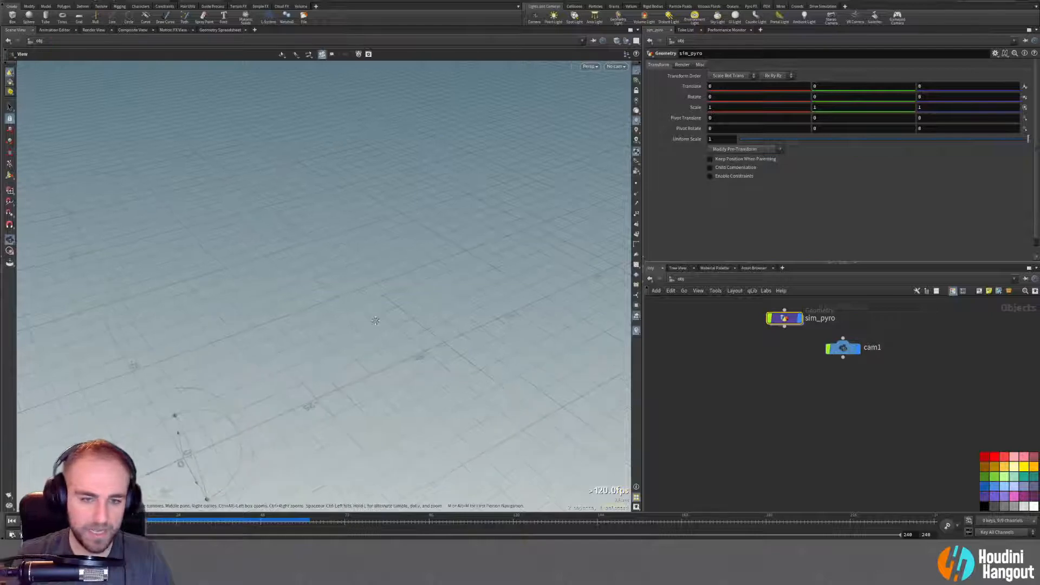
pyautogui.scroll(-6, 343, 330)
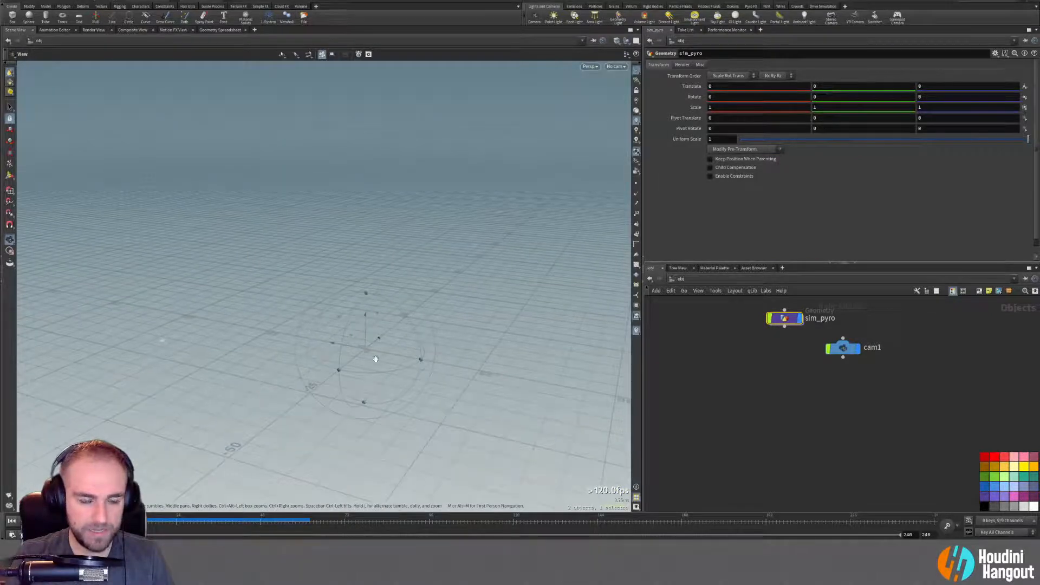
pyautogui.press('Return')
# Scrub to frame 57, go back inside sim_pyro, and inspect the explosion from a raised angle.
pyautogui.moveTo(103, 524); pyautogui.dragTo(294, 534)
pyautogui.doubleClick(784, 318)
pyautogui.keyDown('alt'); pyautogui.moveTo(398, 254); pyautogui.dragTo(355, 300); pyautogui.keyUp('alt')
pyautogui.keyDown('alt'); pyautogui.moveTo(355, 301); pyautogui.dragTo(367, 266, button='middle'); pyautogui.keyUp('alt')
pyautogui.keyDown('alt'); pyautogui.moveTo(367, 267); pyautogui.dragTo(422, 271, button='right'); pyautogui.keyUp('alt')
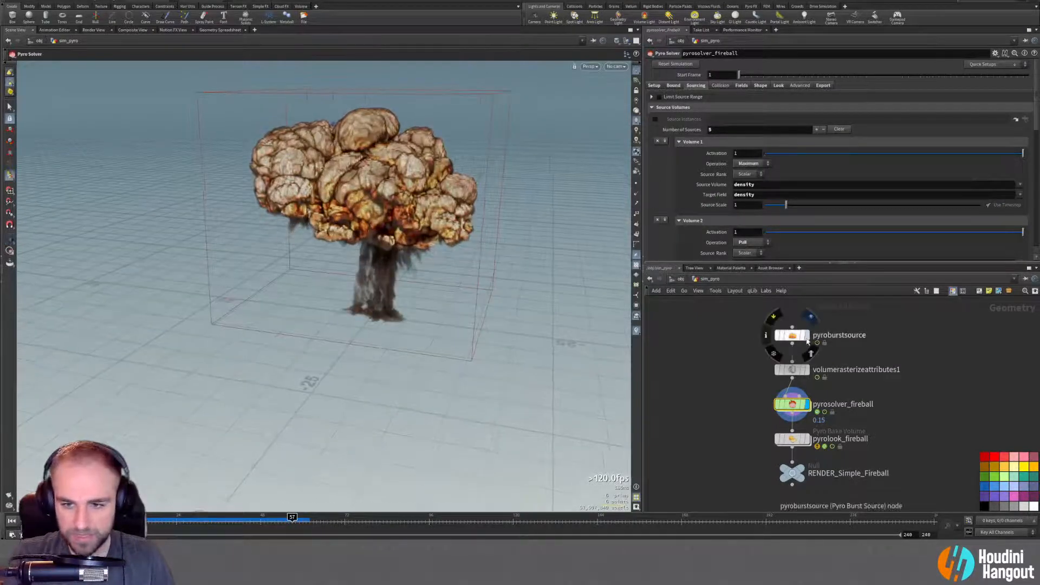
# Display pyroburstsource, inspect its burst points up close, and examine its Burst Shape and Burst Animation settings.
pyautogui.click(807, 336)
pyautogui.click(792, 335)
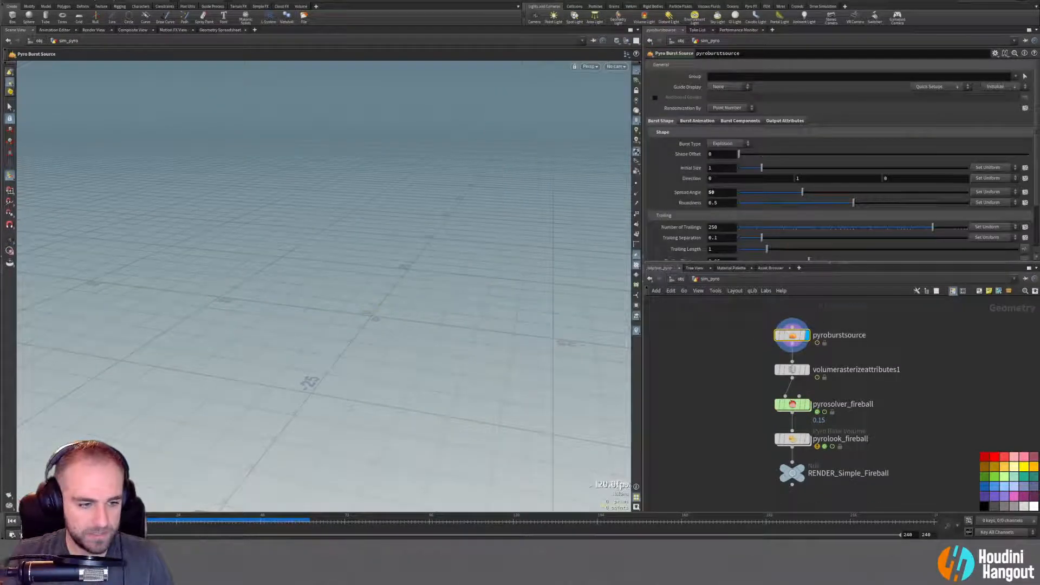
pyautogui.keyDown('alt'); pyautogui.moveTo(351, 314); pyautogui.dragTo(464, 298, button='right'); pyautogui.keyUp('alt')
pyautogui.keyDown('alt'); pyautogui.moveTo(407, 321); pyautogui.dragTo(374, 331, button='middle'); pyautogui.keyUp('alt')
pyautogui.keyDown('alt'); pyautogui.moveTo(373, 331); pyautogui.dragTo(428, 323, button='right'); pyautogui.keyUp('alt')
pyautogui.keyDown('alt'); pyautogui.moveTo(412, 319); pyautogui.dragTo(455, 317); pyautogui.keyUp('alt')
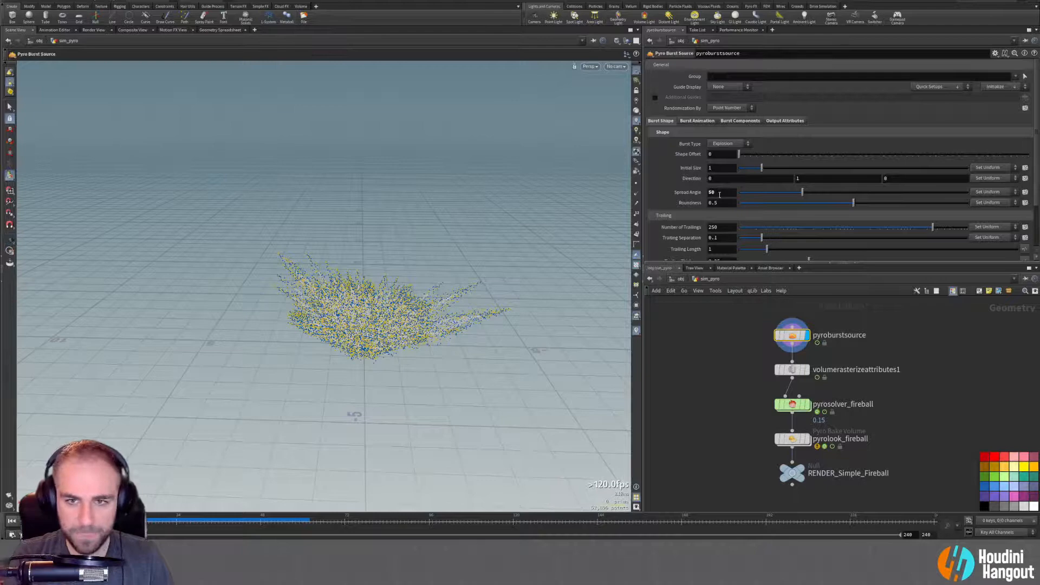
pyautogui.click(696, 122)
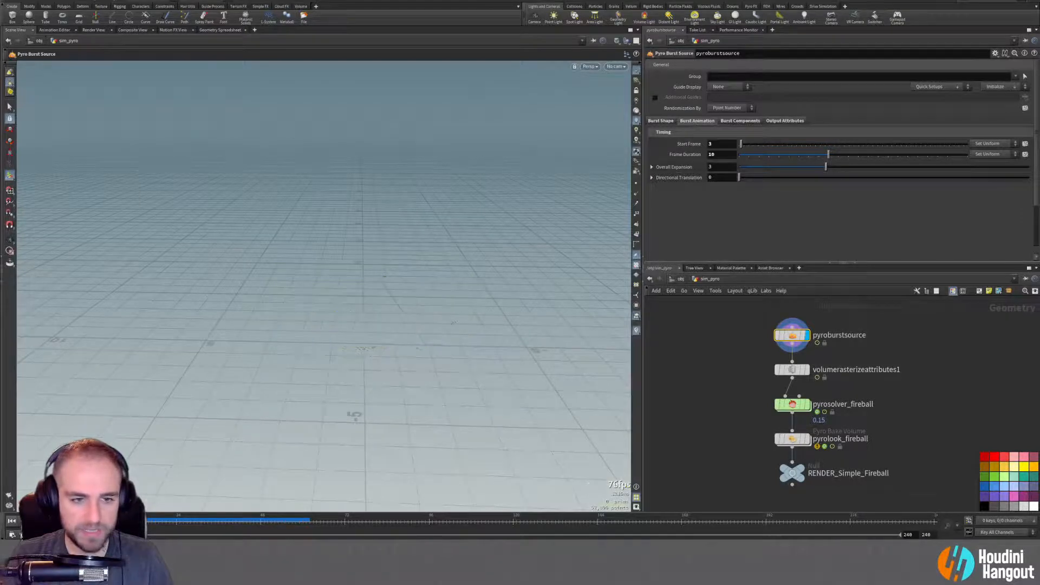
# Try an Overall Expansion of 10 on pyroburstsource and replay the resulting pyrolook_fireball explosion from a distant raised view.
pyautogui.moveTo(825, 165); pyautogui.dragTo(1028, 168)
pyautogui.click(155, 519)
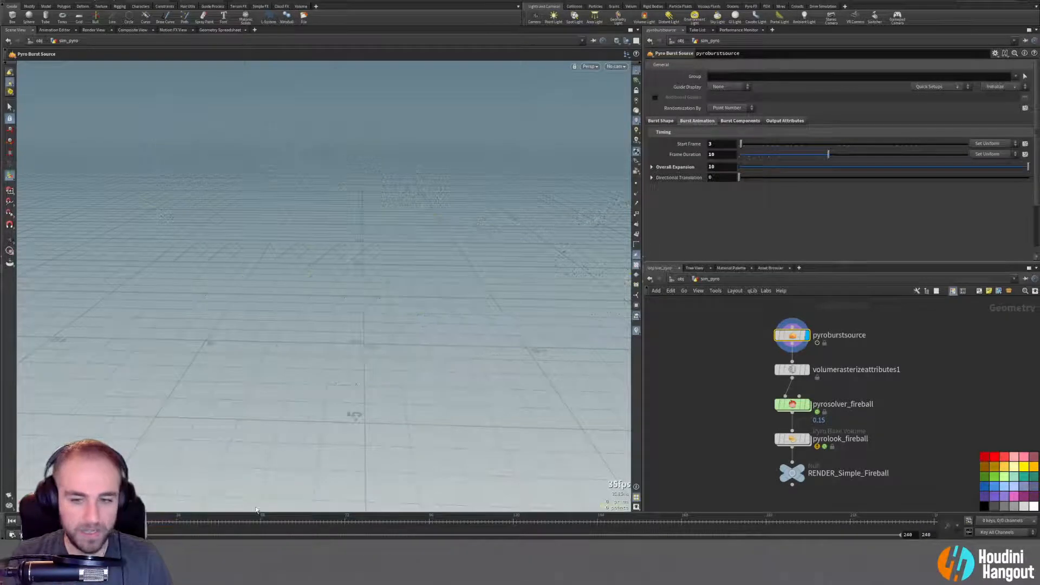
pyautogui.click(807, 404)
pyautogui.click(806, 438)
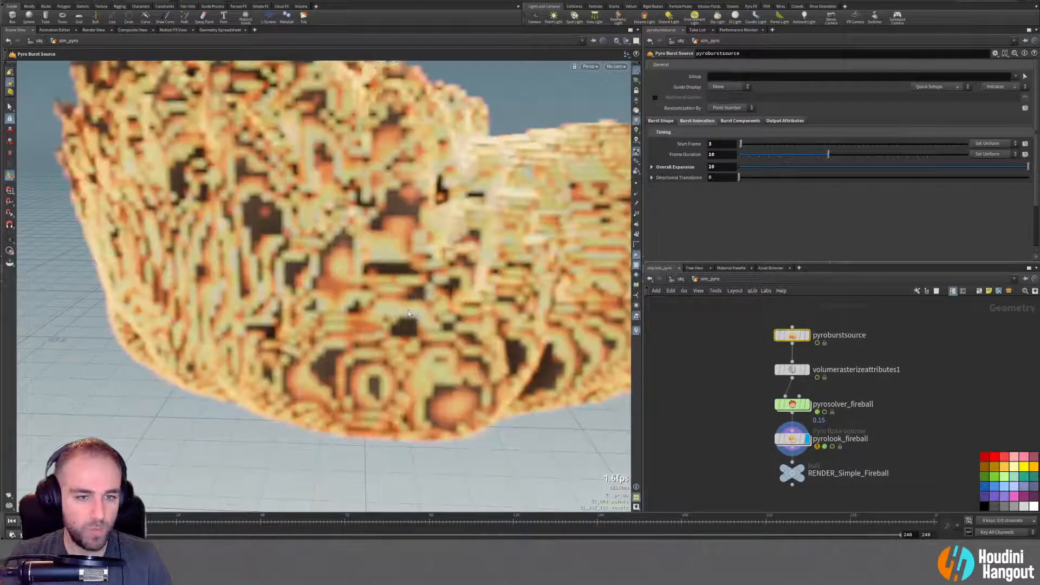
pyautogui.hotkey('ctrl', 'Up')
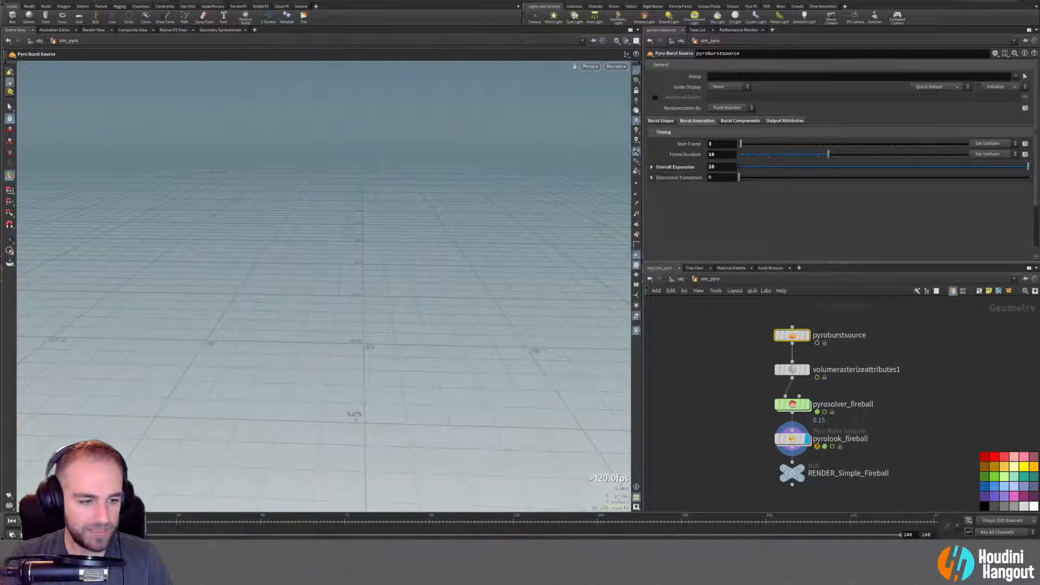
pyautogui.keyDown('alt'); pyautogui.moveTo(436, 264); pyautogui.dragTo(225, 299, button='right'); pyautogui.keyUp('alt')
pyautogui.keyDown('alt'); pyautogui.moveTo(224, 299); pyautogui.dragTo(294, 300); pyautogui.keyUp('alt')
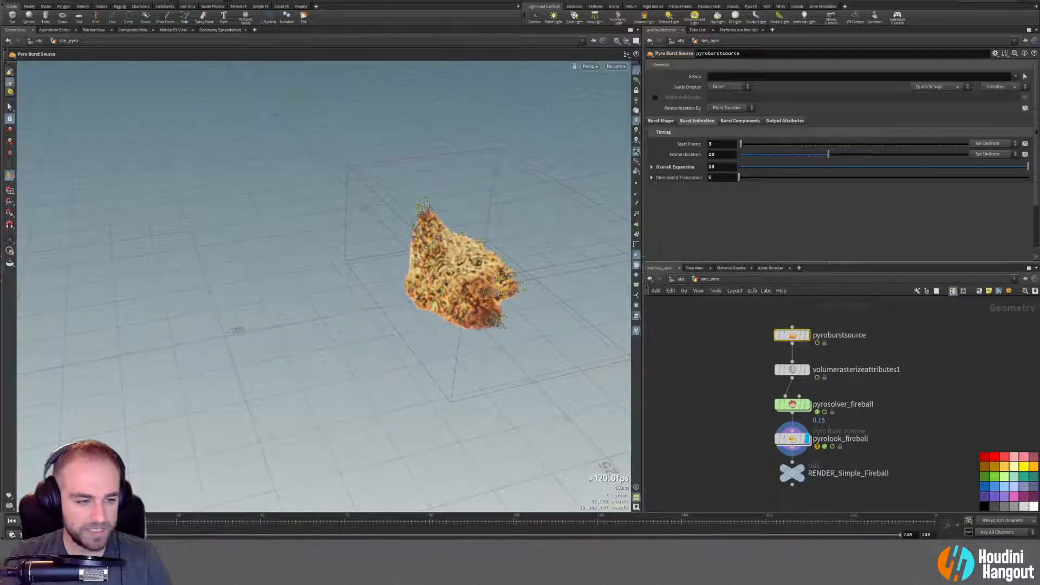
pyautogui.press('Return')
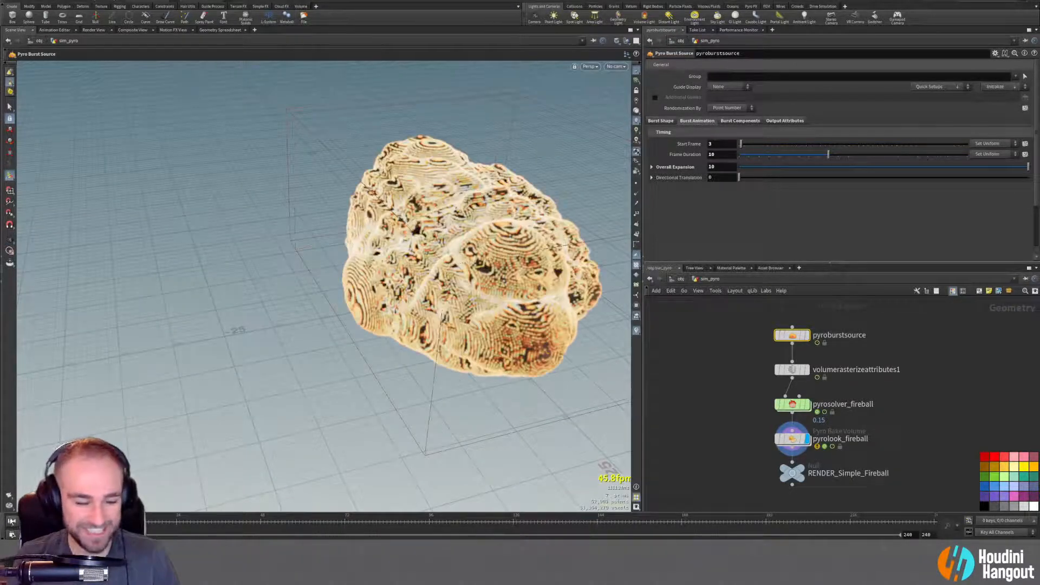
pyautogui.click(9, 523)
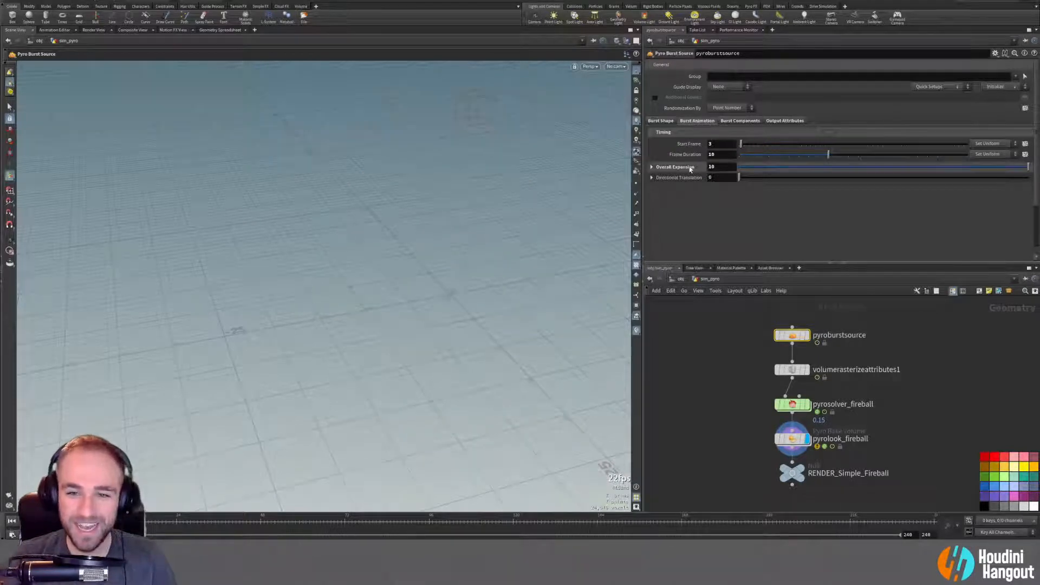
# Set pyroburstsource's Overall Expansion to 3 and display its burst points up close.
pyautogui.click(710, 166)
pyautogui.write('3')
pyautogui.press('Return')
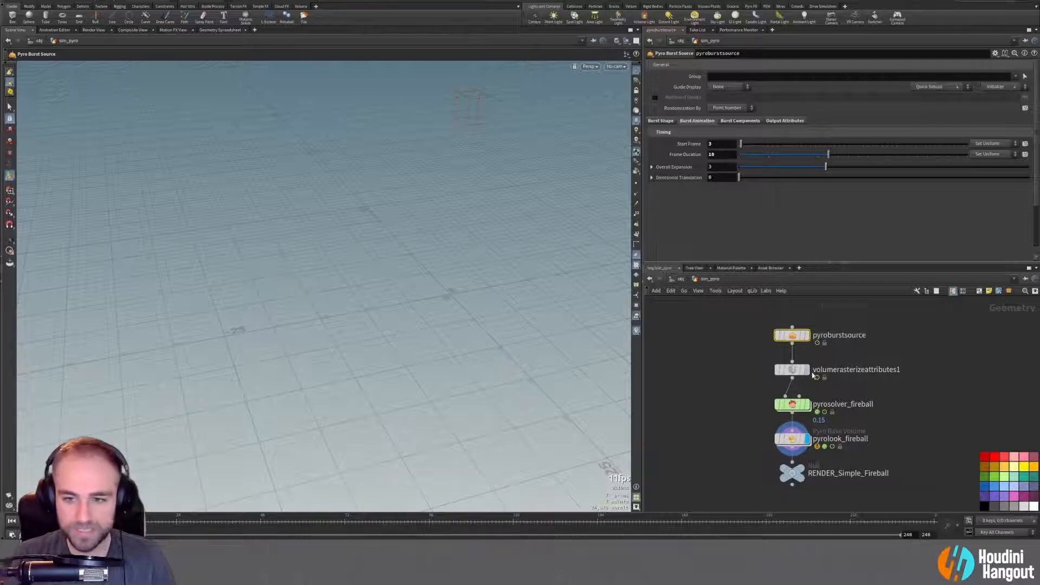
pyautogui.click(806, 370)
pyautogui.click(806, 334)
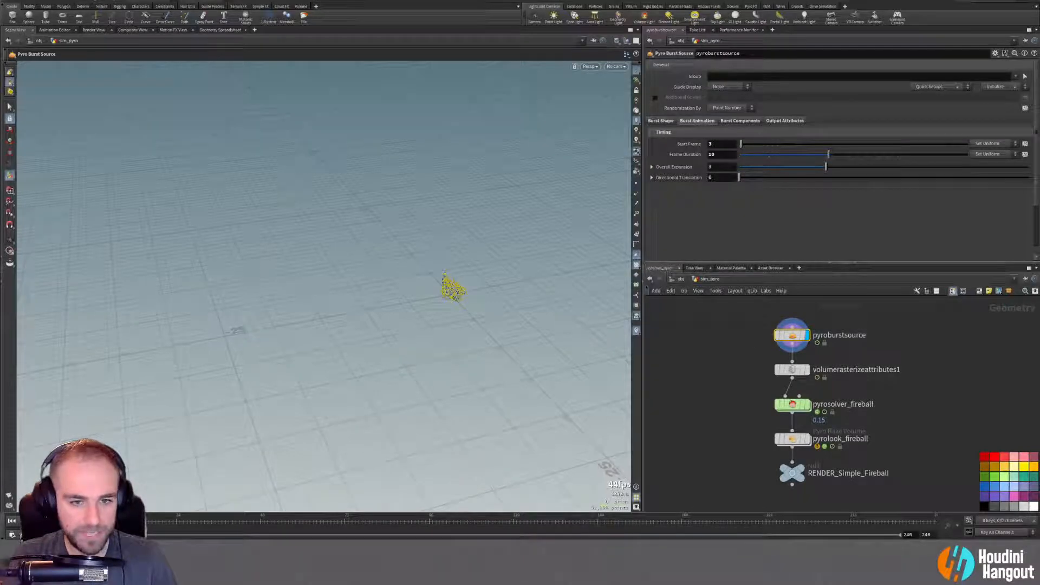
pyautogui.keyDown('alt'); pyautogui.moveTo(403, 325); pyautogui.dragTo(454, 281); pyautogui.keyUp('alt')
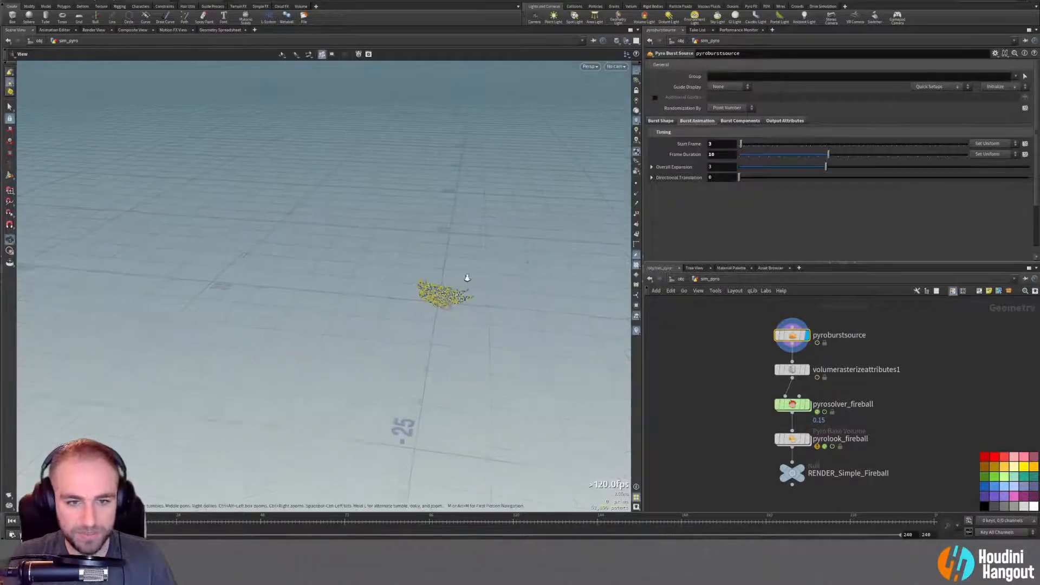
pyautogui.keyDown('alt'); pyautogui.moveTo(454, 281); pyautogui.dragTo(619, 280, button='right'); pyautogui.keyUp('alt')
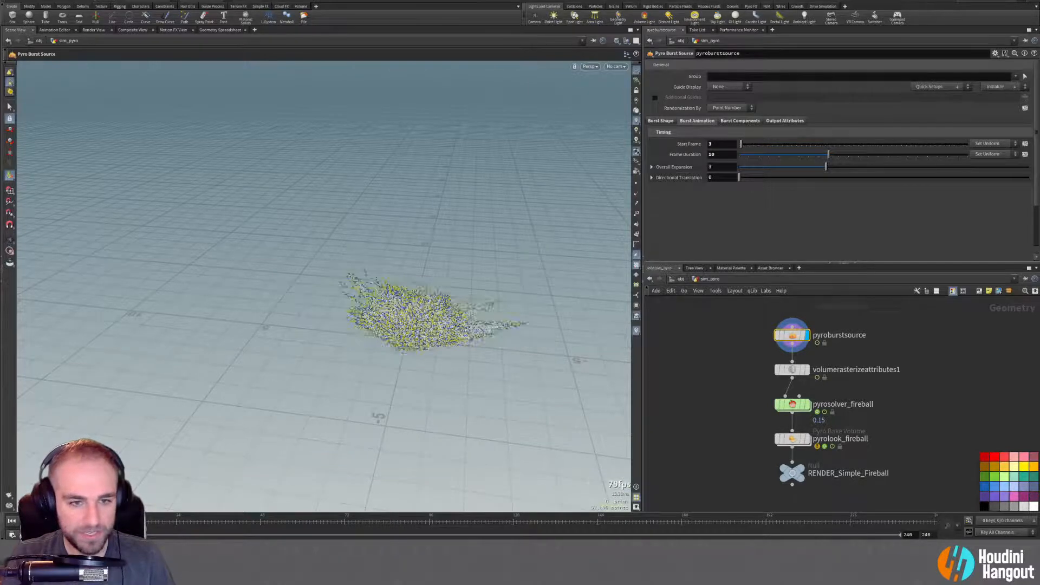
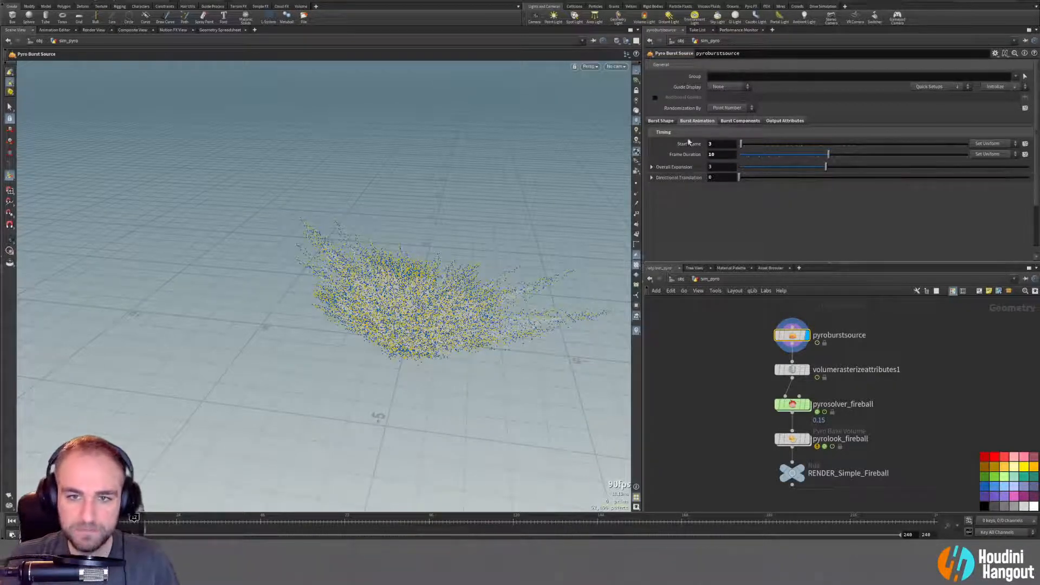
# Raise pyroburstsource's Shape Offset slightly in the Burst Shape settings and check the shifted burst points from several angles.
pyautogui.click(668, 120)
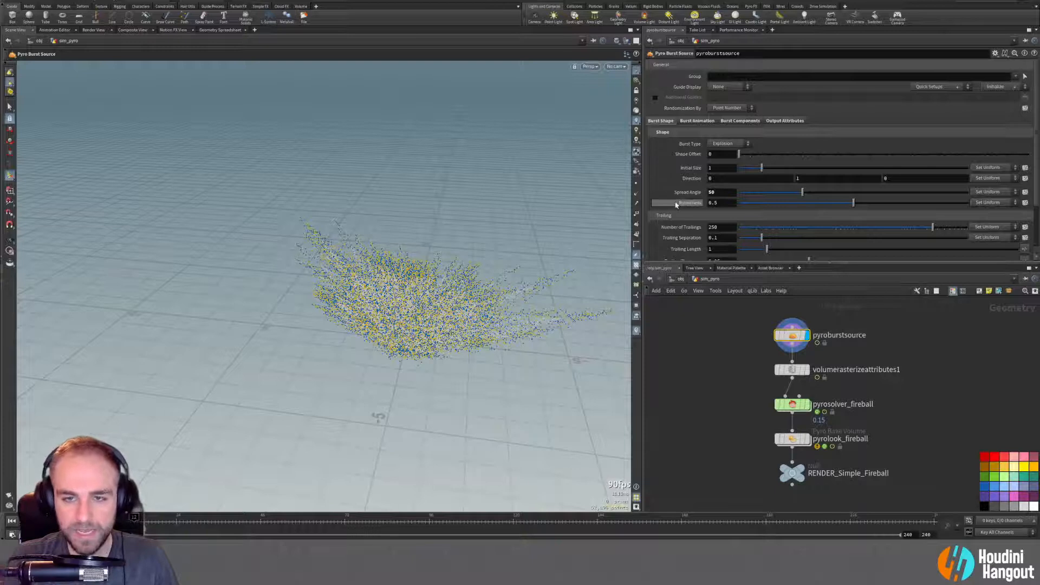
pyautogui.scroll(-3, 672, 204)
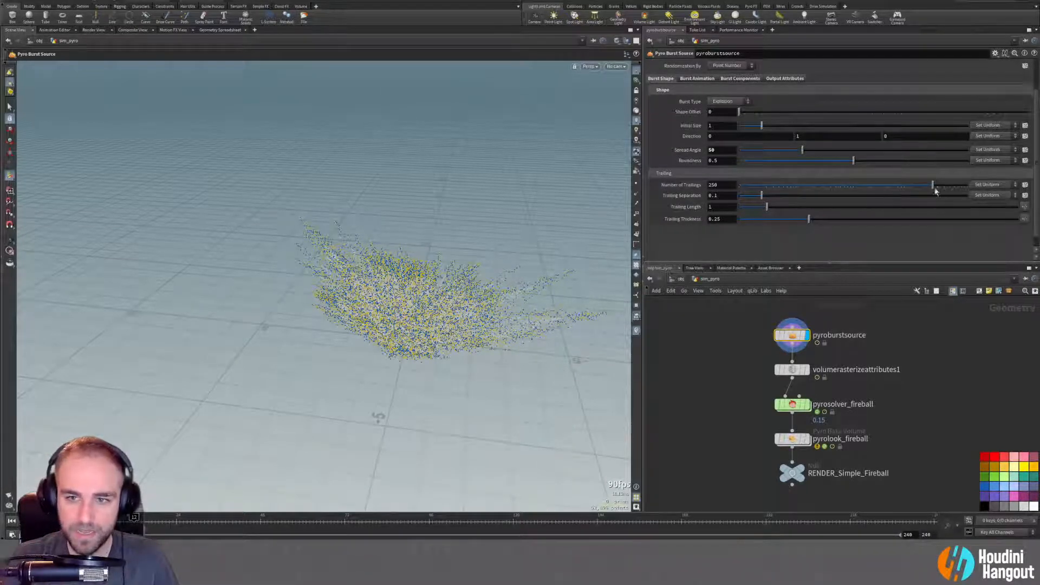
pyautogui.keyDown('alt'); pyautogui.moveTo(407, 331); pyautogui.dragTo(422, 278); pyautogui.keyUp('alt')
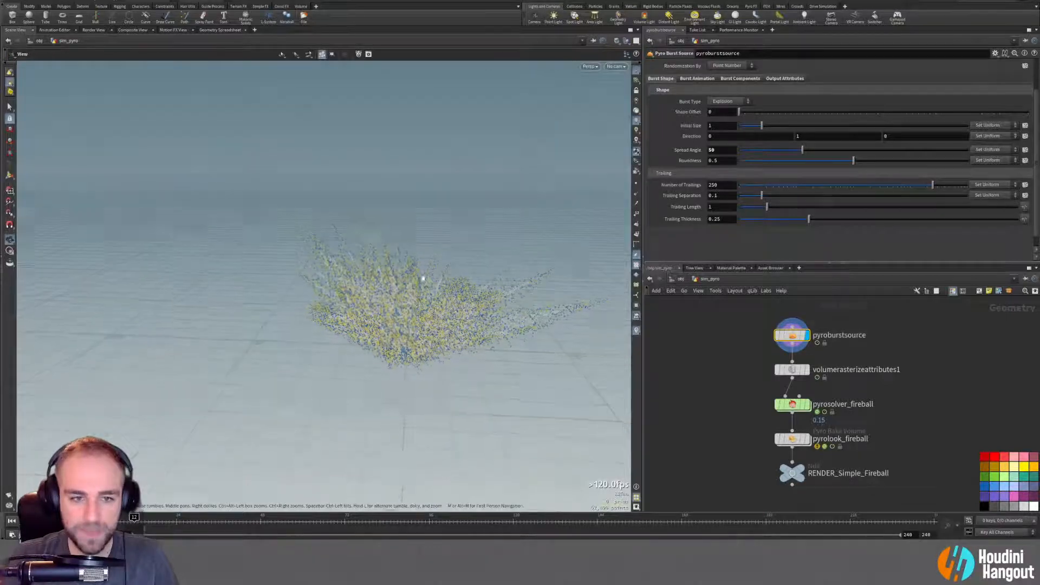
pyautogui.click(743, 112)
pyautogui.moveTo(743, 112); pyautogui.dragTo(762, 113)
pyautogui.keyDown('alt'); pyautogui.moveTo(346, 238); pyautogui.dragTo(387, 279); pyautogui.keyUp('alt')
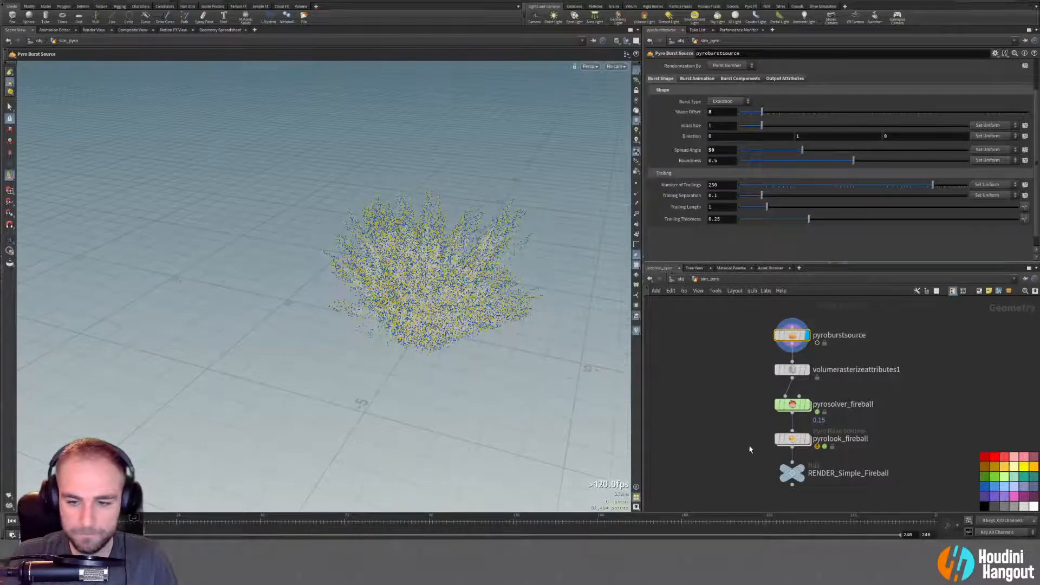
# Display pyrolook_fireball, replay the explosion from the first frame, and examine it from a more distant view, finishing at the start frame.
pyautogui.click(13, 523)
pyautogui.click(807, 439)
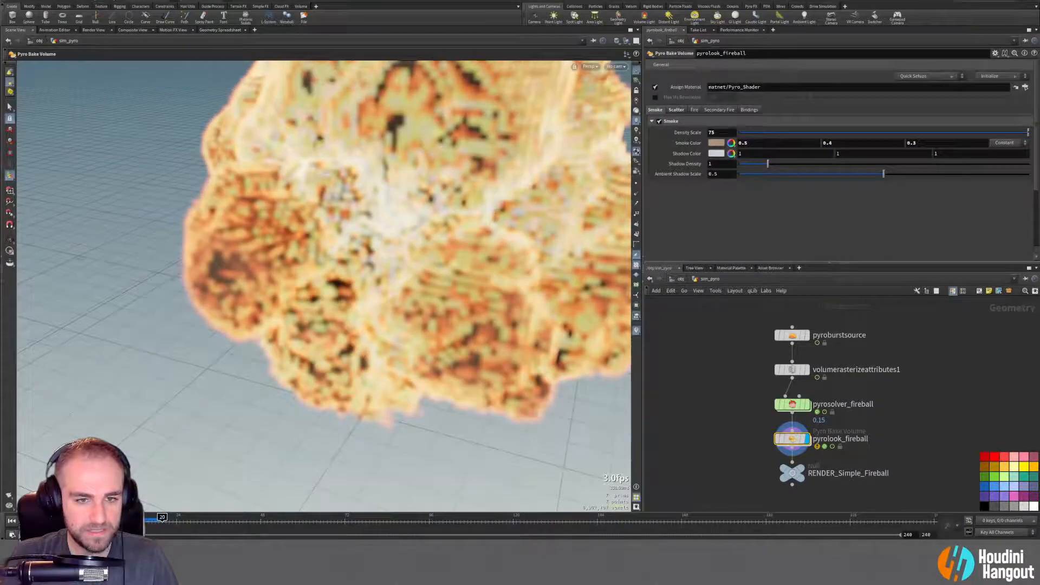
pyautogui.keyDown('alt'); pyautogui.moveTo(460, 254); pyautogui.dragTo(374, 429, button='right'); pyautogui.keyUp('alt')
pyautogui.keyDown('alt'); pyautogui.moveTo(375, 429); pyautogui.dragTo(199, 416); pyautogui.keyUp('alt')
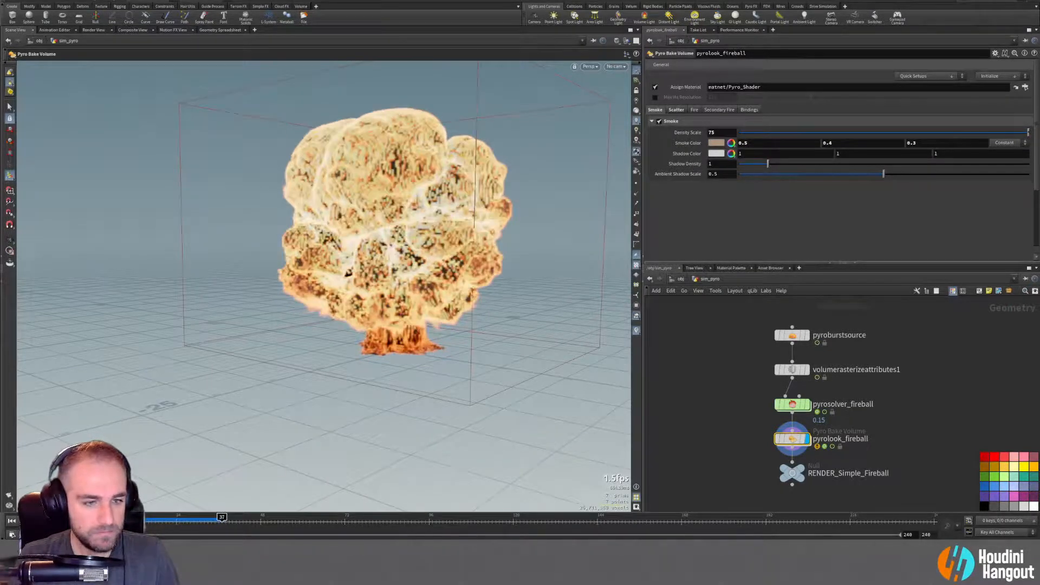
pyautogui.keyDown('alt'); pyautogui.moveTo(336, 254); pyautogui.dragTo(438, 251); pyautogui.keyUp('alt')
pyautogui.scroll(-3, 460, 233)
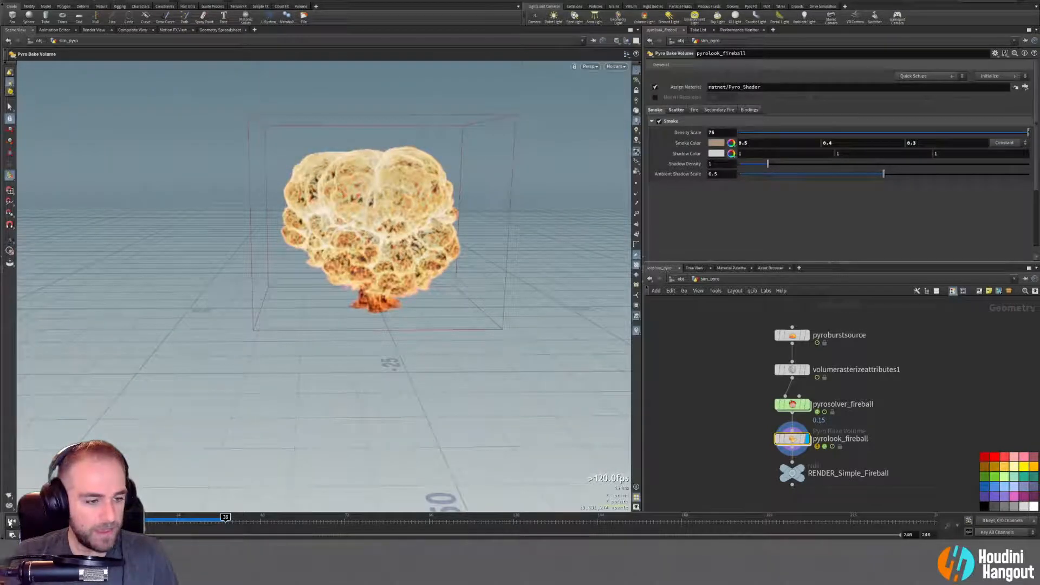
pyautogui.click(12, 520)
# Display pyrosolver_fireball and play the simulation through the cam1 view.
pyautogui.click(792, 404)
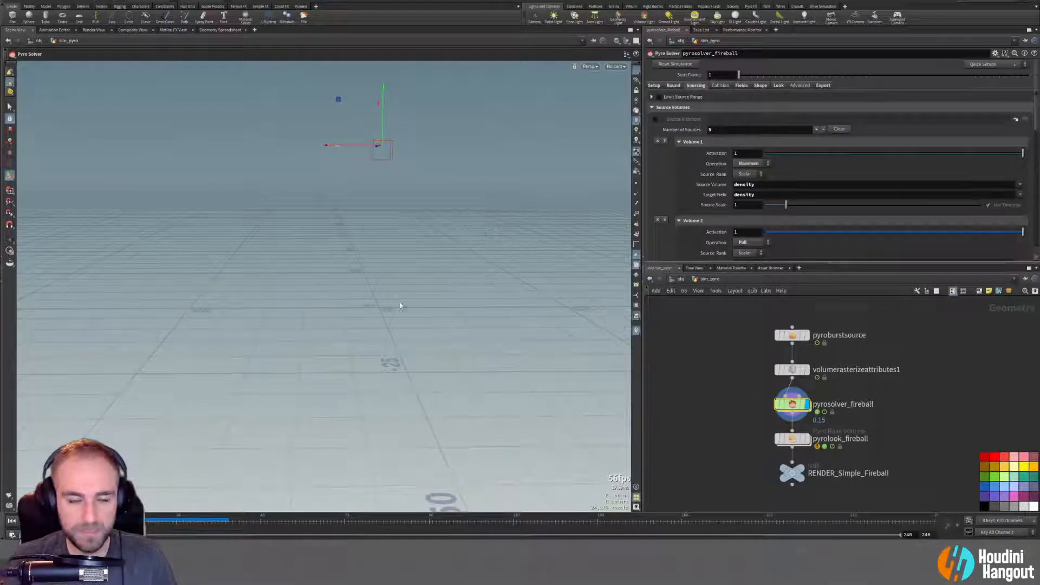
pyautogui.click(621, 67)
pyautogui.click(633, 102)
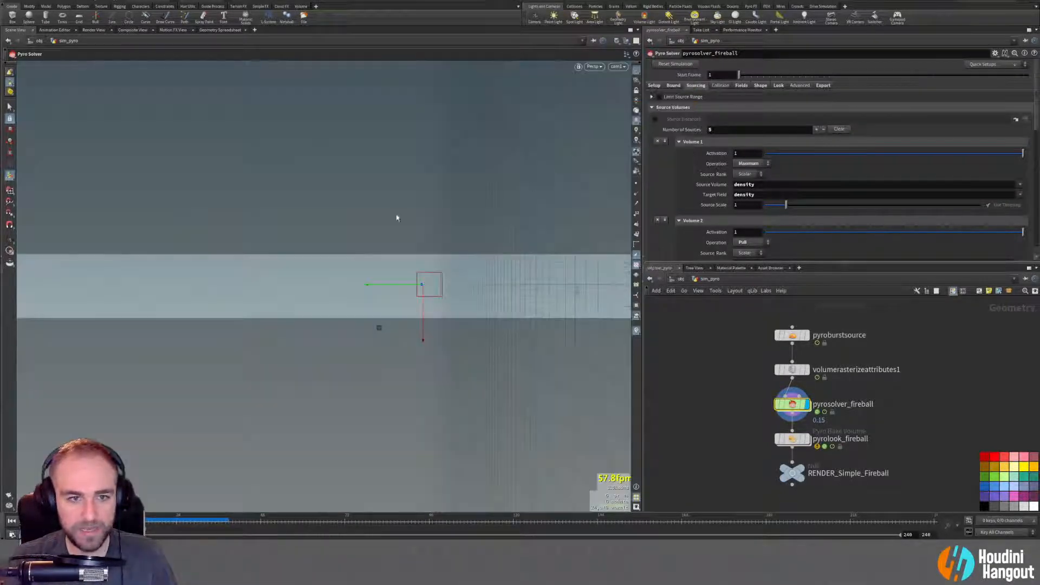
pyautogui.press('Up')
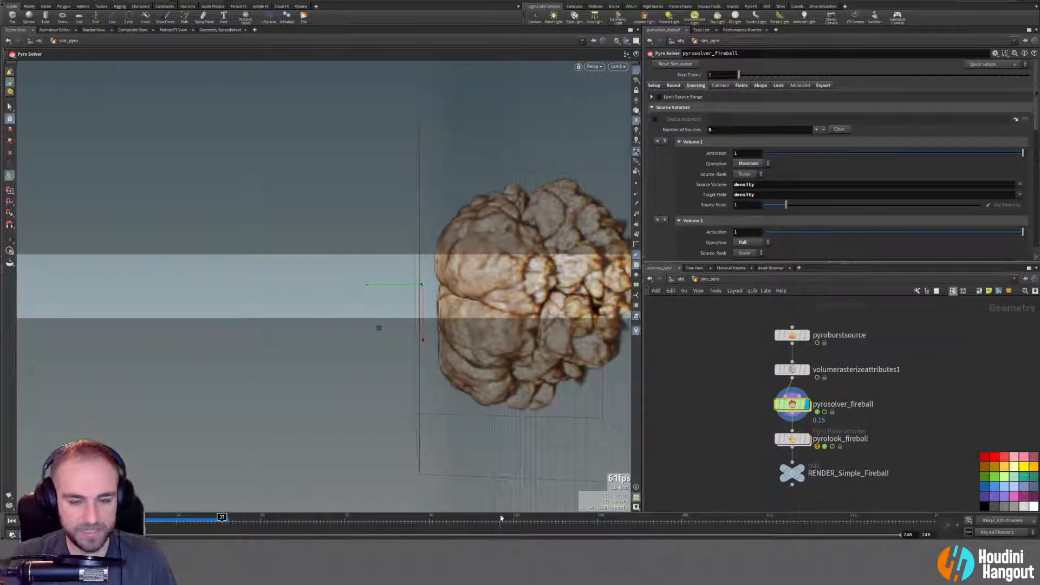
# Narrow pyrosolver_fireball's maximum bounds symmetrically in X to about 15.72 and return to the first frame.
pyautogui.click(674, 86)
pyautogui.press('Return')
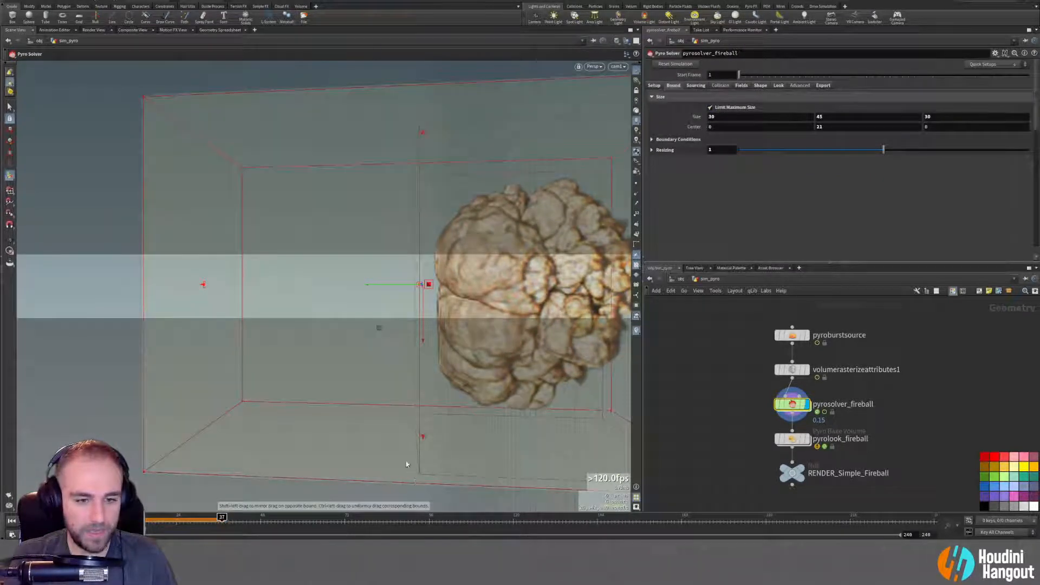
pyautogui.moveTo(413, 485); pyautogui.dragTo(422, 394)
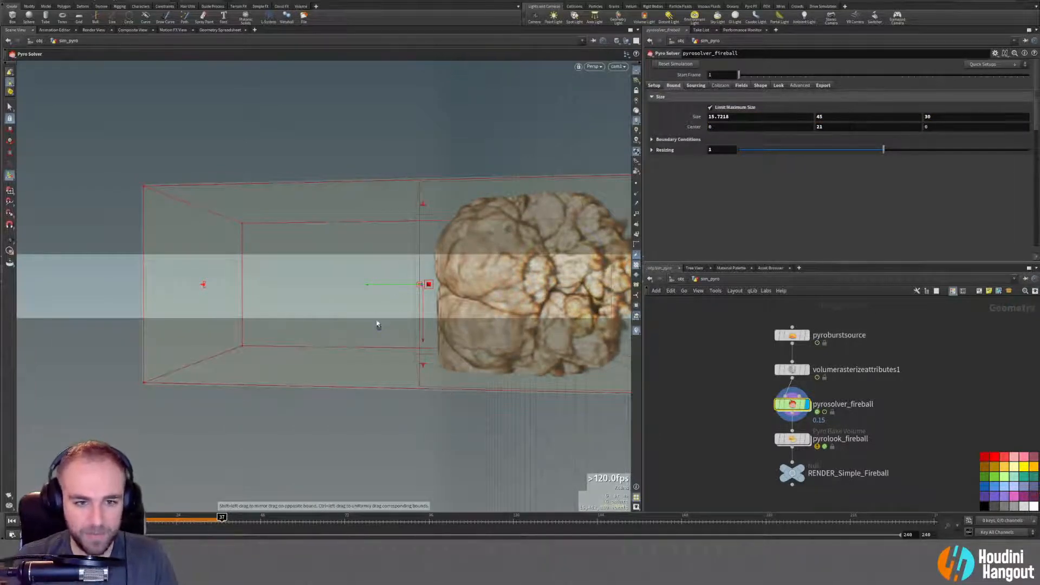
pyautogui.click(9, 522)
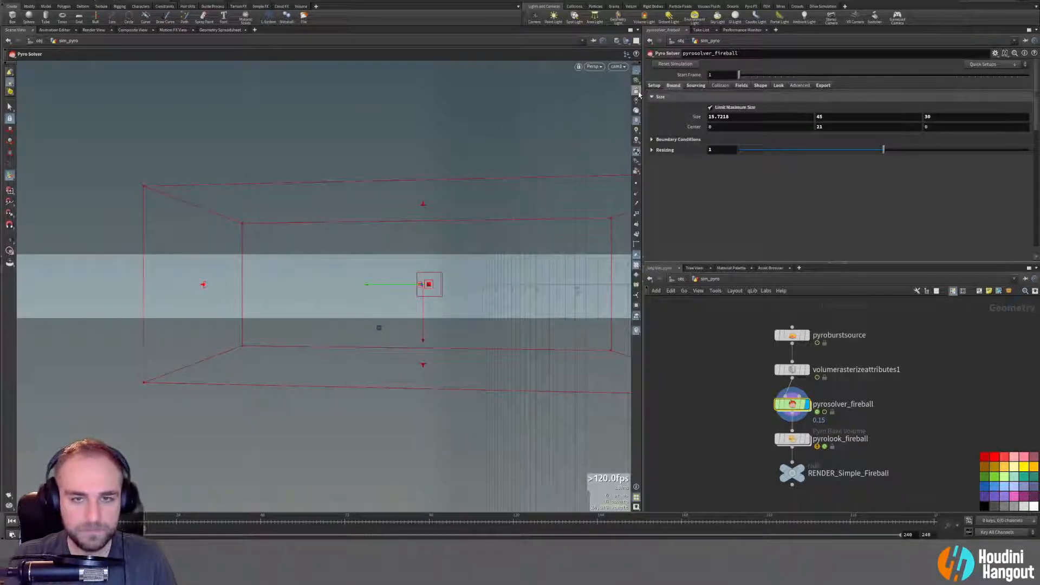
# Leave the cam1 view, extend the solver's bounding box downward to a Y size of about 47.68, and replay the simulation.
pyautogui.keyDown('alt'); pyautogui.moveTo(425, 280); pyautogui.dragTo(204, 226); pyautogui.keyUp('alt')
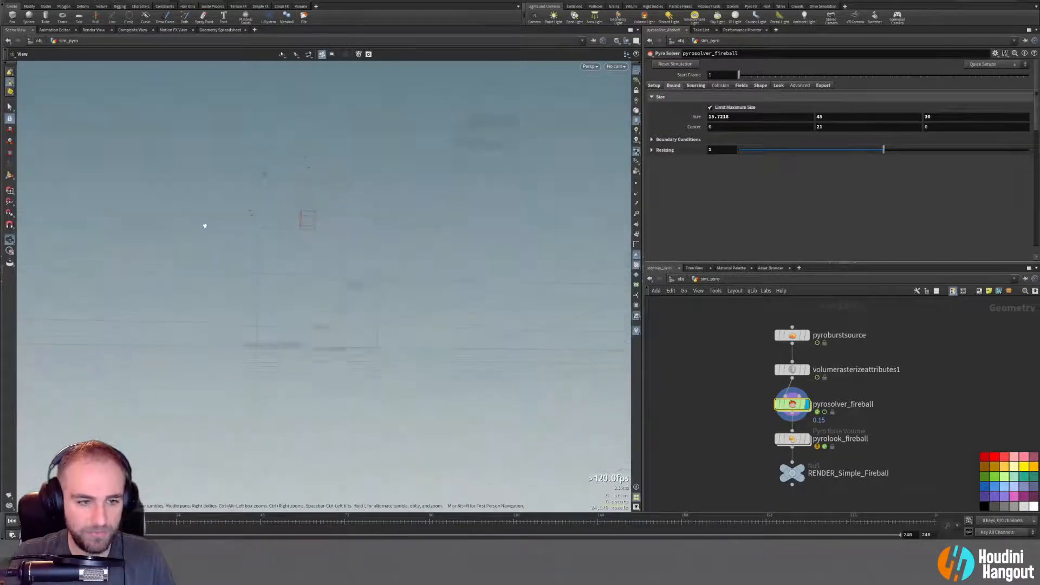
pyautogui.press('Return')
pyautogui.scroll(5, 281, 357)
pyautogui.moveTo(280, 357)
pyautogui.keyDown('alt'); pyautogui.mouseDown()
pyautogui.moveTo(292, 325)
pyautogui.moveTo(309, 337)
pyautogui.moveTo(292, 352)
pyautogui.moveTo(295, 379)
pyautogui.moveTo(343, 348)
pyautogui.moveTo(316, 411)
pyautogui.moveTo(236, 408)
pyautogui.moveTo(232, 350)
pyautogui.moveTo(341, 359)
pyautogui.moveTo(290, 364)
pyautogui.mouseUp(); pyautogui.keyUp('alt')
pyautogui.press('Escape')
pyautogui.press('Return')
pyautogui.press('Up')
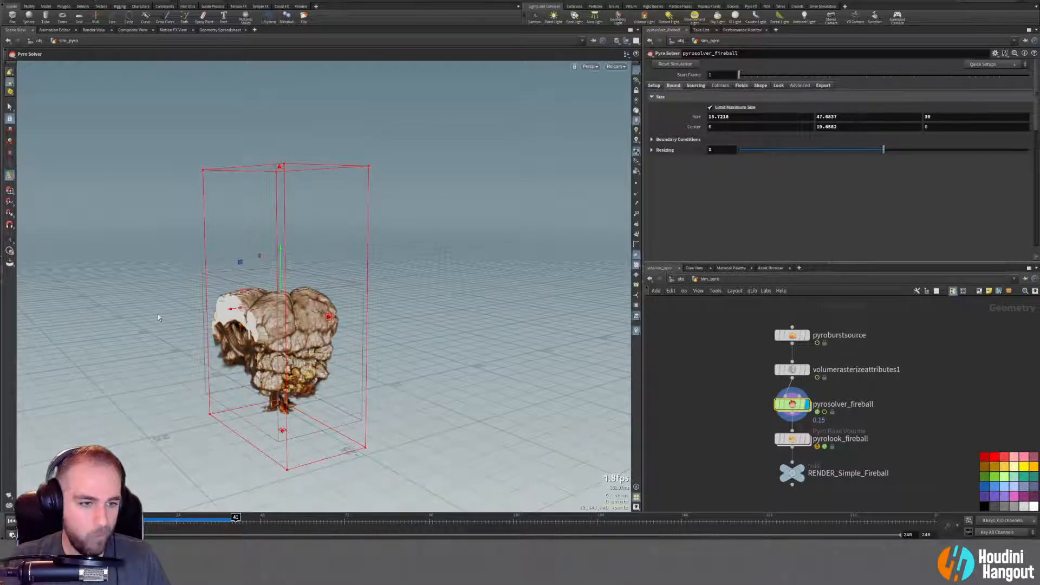
# Inspect the explosion against the narrowed solver bounds from several angles while it plays, finishing at the first frame.
pyautogui.keyDown('alt'); pyautogui.moveTo(238, 305); pyautogui.dragTo(271, 313); pyautogui.keyUp('alt')
pyautogui.keyDown('alt'); pyautogui.moveTo(271, 313); pyautogui.dragTo(301, 325, button='right'); pyautogui.keyUp('alt')
pyautogui.keyDown('alt'); pyautogui.moveTo(301, 325); pyautogui.dragTo(296, 358); pyautogui.keyUp('alt')
pyautogui.keyDown('alt'); pyautogui.moveTo(296, 357); pyautogui.dragTo(242, 301, button='middle'); pyautogui.keyUp('alt')
pyautogui.keyDown('alt'); pyautogui.moveTo(242, 301); pyautogui.dragTo(369, 237); pyautogui.keyUp('alt')
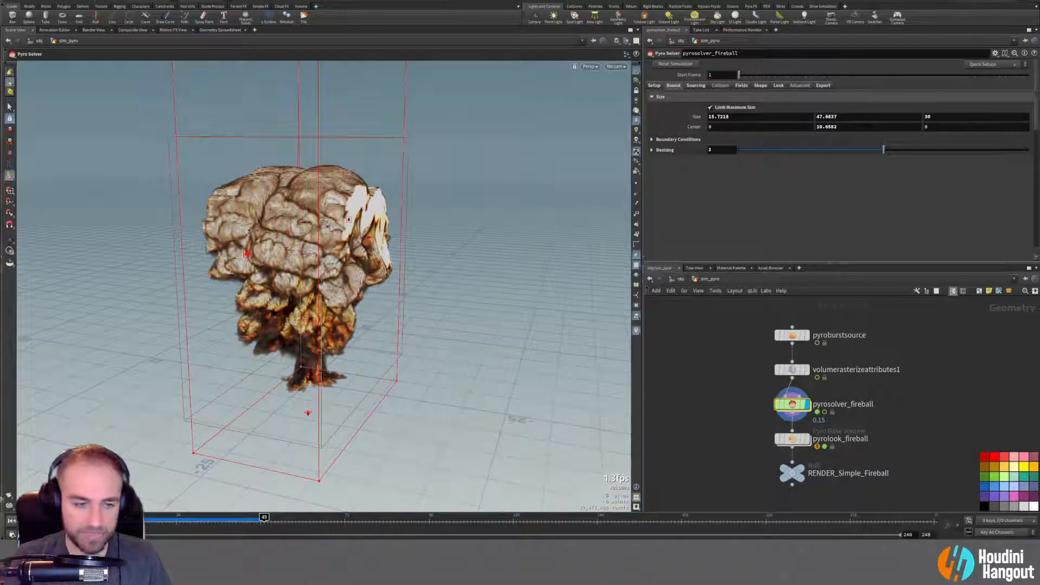
pyautogui.click(11, 521)
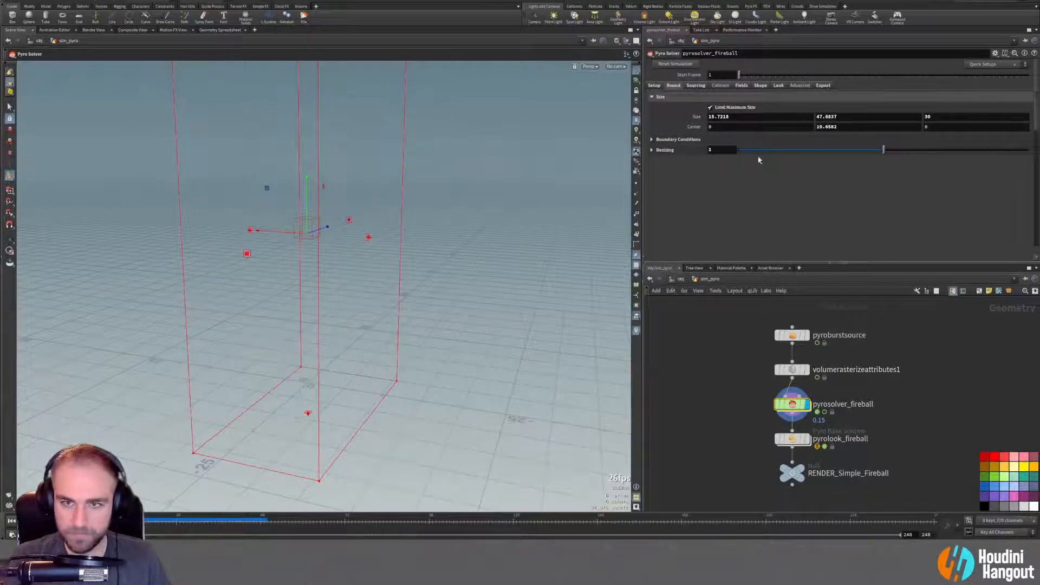
# Review pyrosolver_fireball's Resizing, Sourcing, and Fields settings, and examine the Disturbance options of its Shape settings.
pyautogui.click(652, 150)
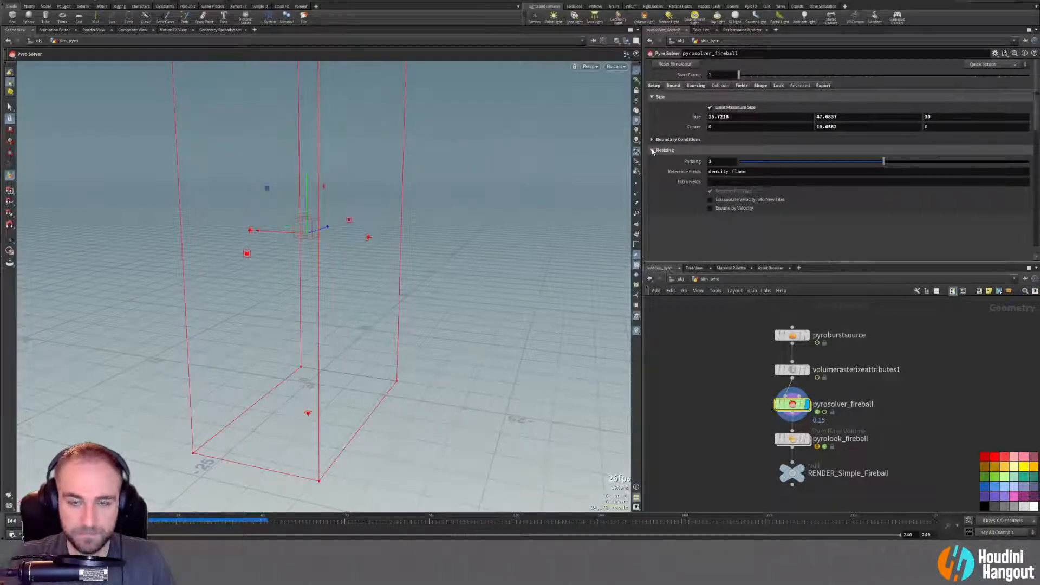
pyautogui.click(652, 151)
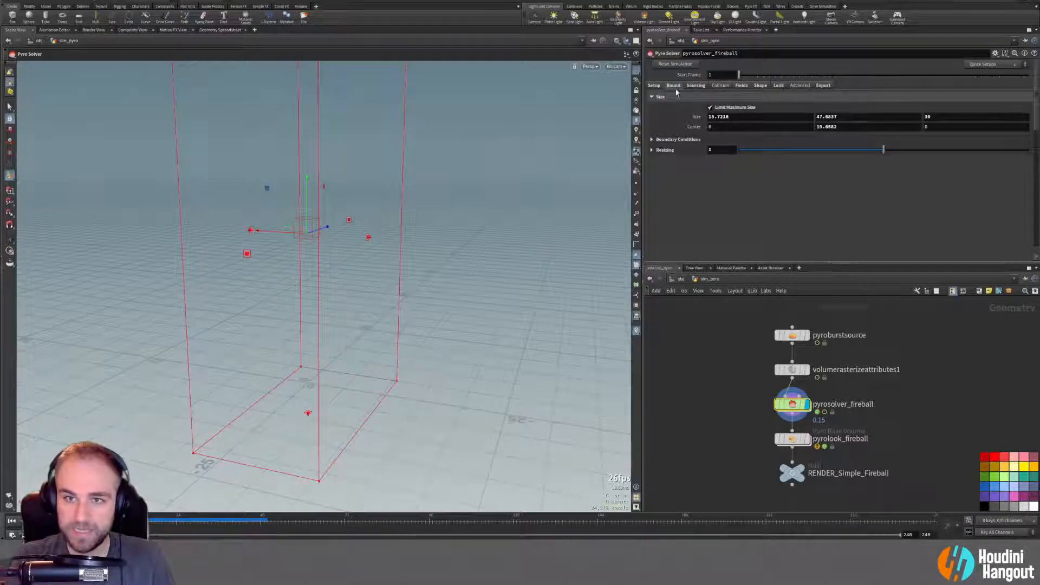
pyautogui.click(695, 85)
pyautogui.click(740, 85)
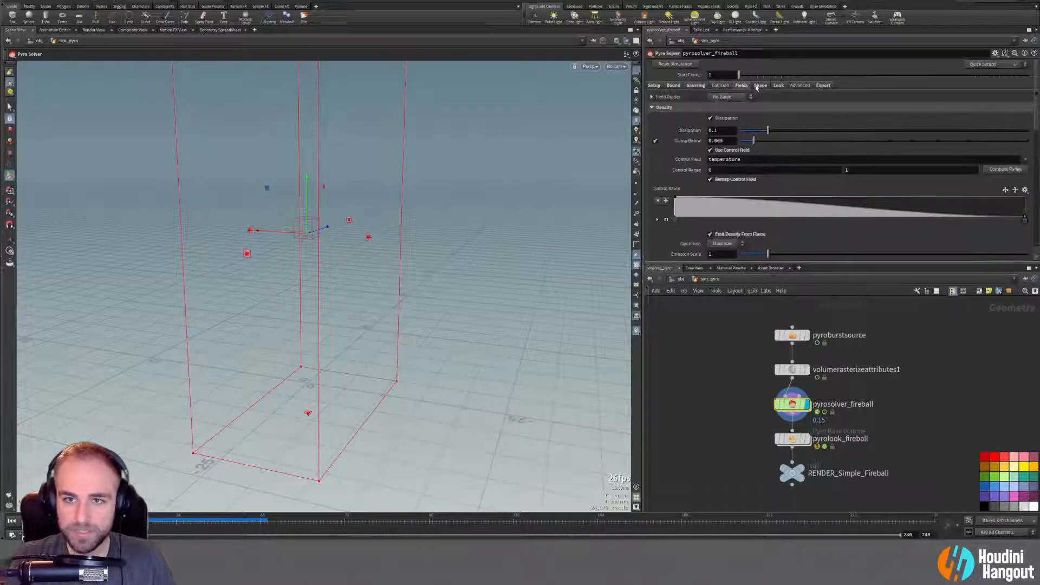
pyautogui.click(760, 85)
pyautogui.click(652, 130)
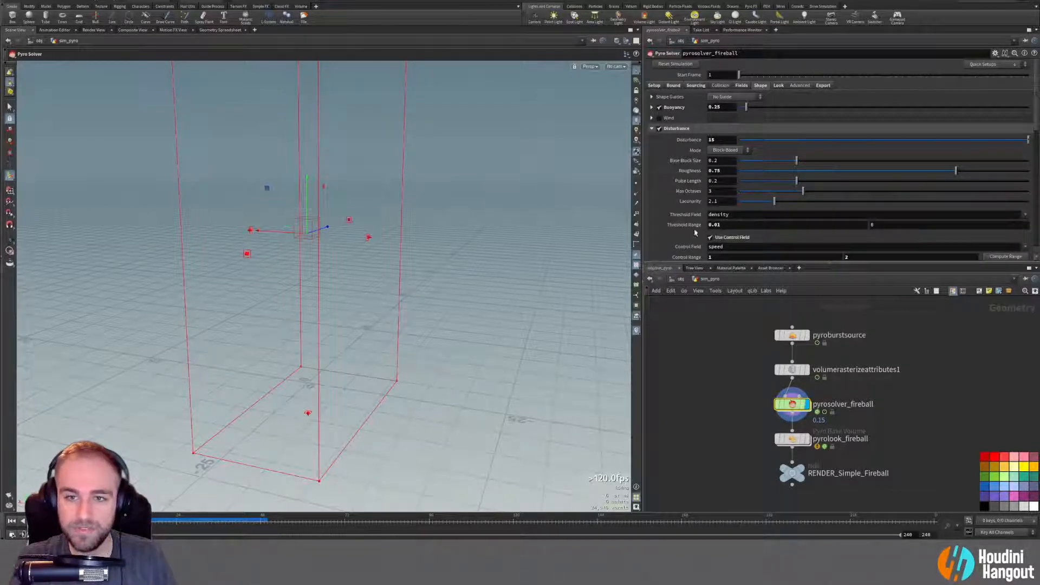
pyautogui.scroll(-2, 714, 238)
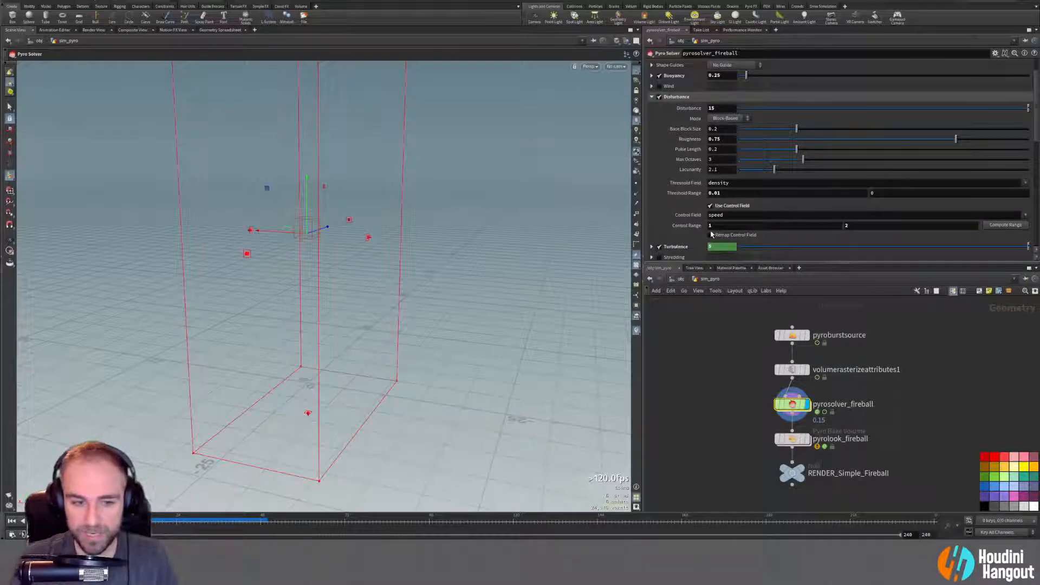
# Scrub to frame 30 to inspect the explosion's shape, open the Disturbance Control Range minimum, and return to the first frame.
pyautogui.moveTo(99, 520); pyautogui.dragTo(198, 527)
pyautogui.press('Escape')
pyautogui.moveTo(271, 293); pyautogui.dragTo(420, 324)
pyautogui.press('Return')
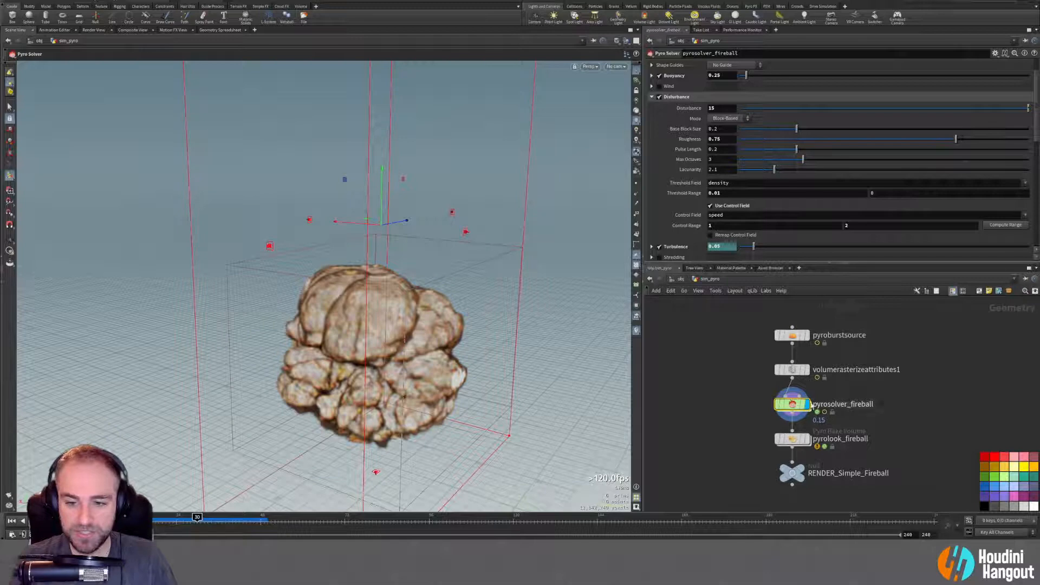
pyautogui.click(715, 226)
pyautogui.click(11, 521)
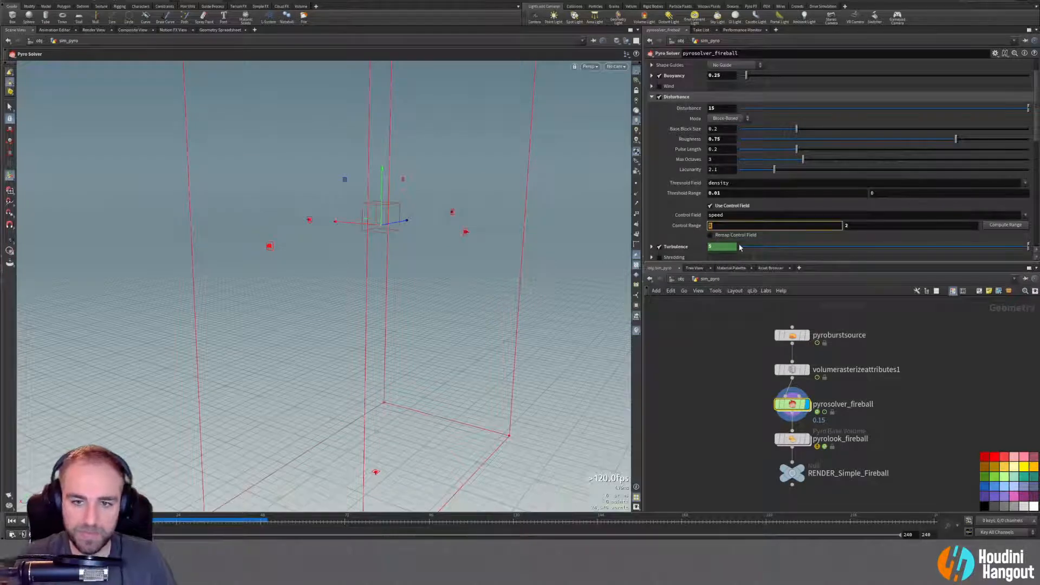
# Set the Disturbance Control Range minimum to 0.5.
pyautogui.write('0.5')
pyautogui.press('Return')
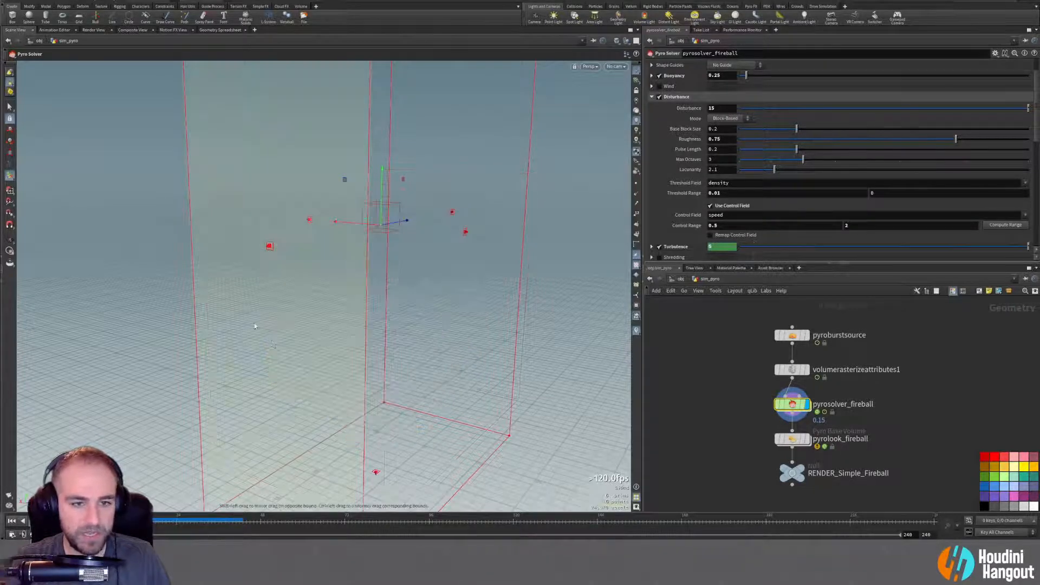
pyautogui.press('Escape')
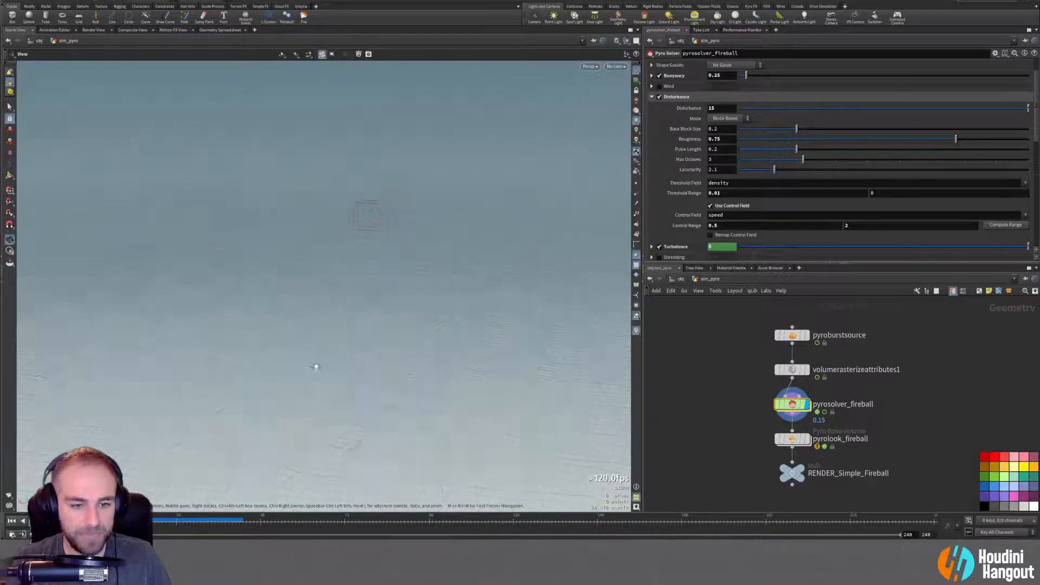
# Display pyrolook_fireball, scrub to frame 44, and inspect the shaded explosion from another angle.
pyautogui.click(792, 439)
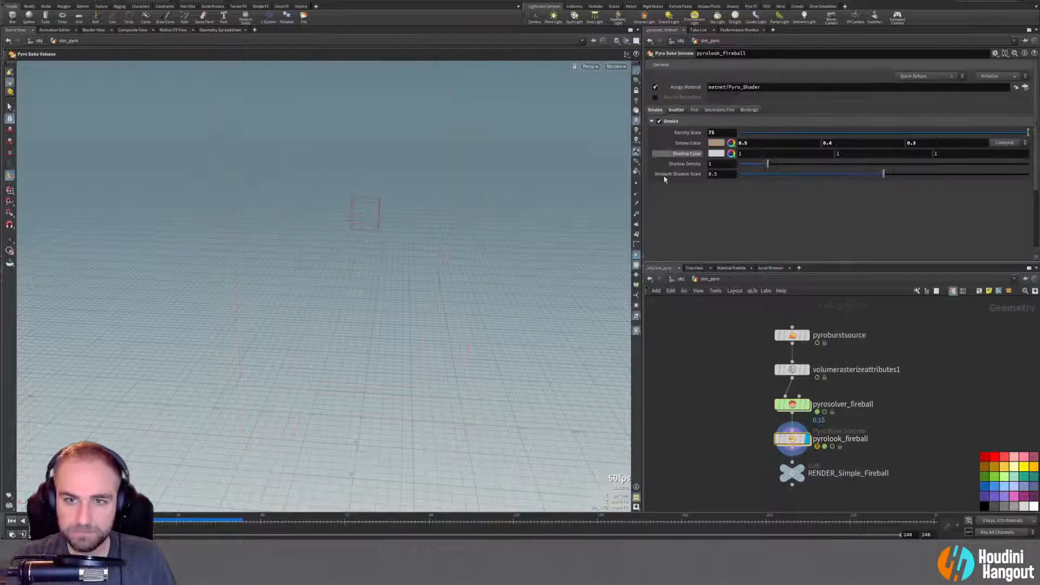
pyautogui.moveTo(100, 523); pyautogui.dragTo(246, 530)
pyautogui.keyDown('alt'); pyautogui.moveTo(236, 354); pyautogui.dragTo(450, 400); pyautogui.keyUp('alt')
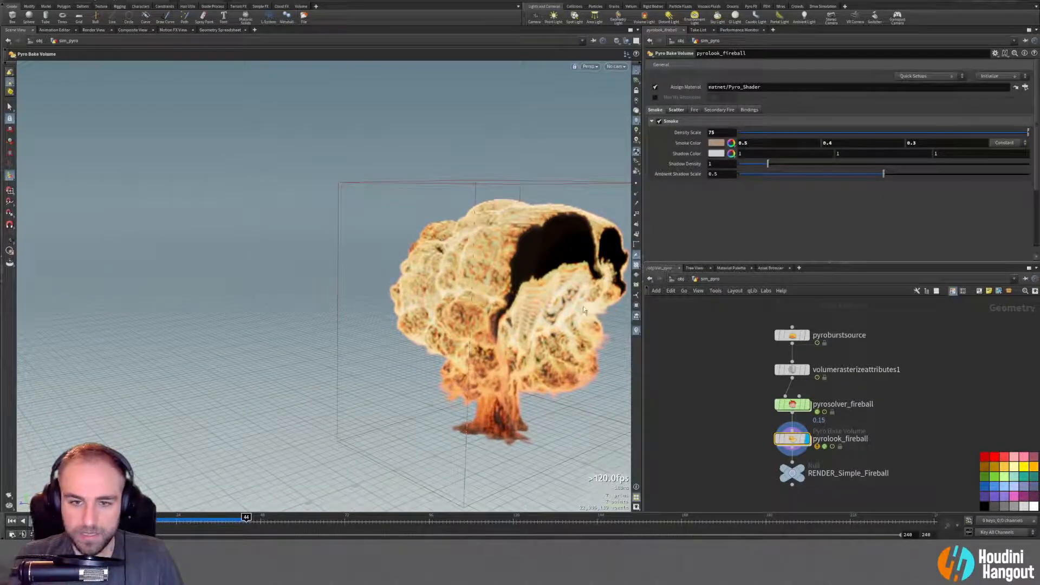
pyautogui.press('f')
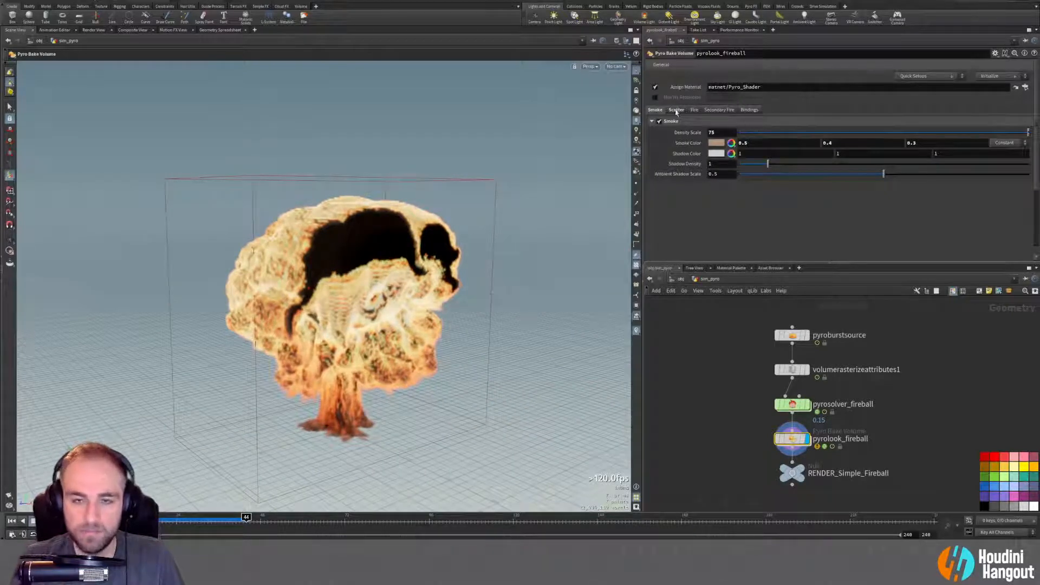
# Display pyrosolver_fireball again, expand its Turbulence settings, and reveal the expression driving the Turbulence amount.
pyautogui.click(805, 404)
pyautogui.keyDown('alt'); pyautogui.moveTo(316, 293); pyautogui.dragTo(259, 317); pyautogui.keyUp('alt')
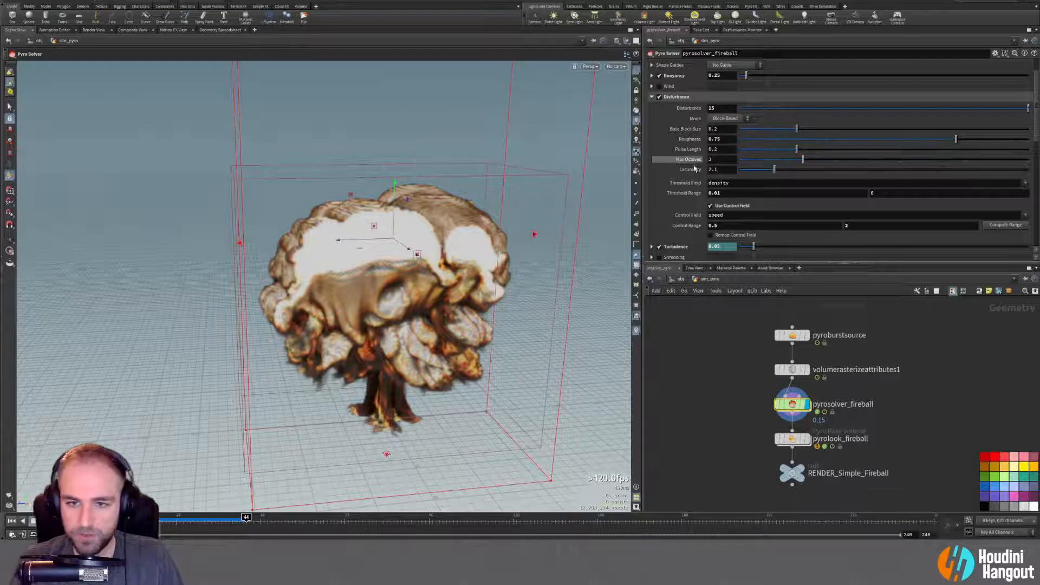
pyautogui.scroll(-1, 677, 247)
pyautogui.click(673, 237)
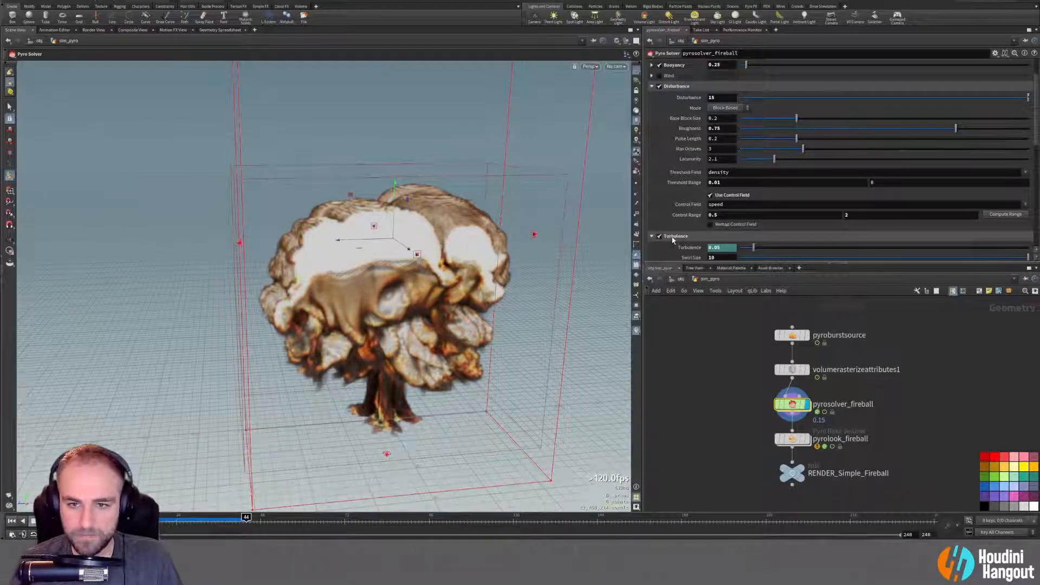
pyautogui.scroll(-1, 685, 217)
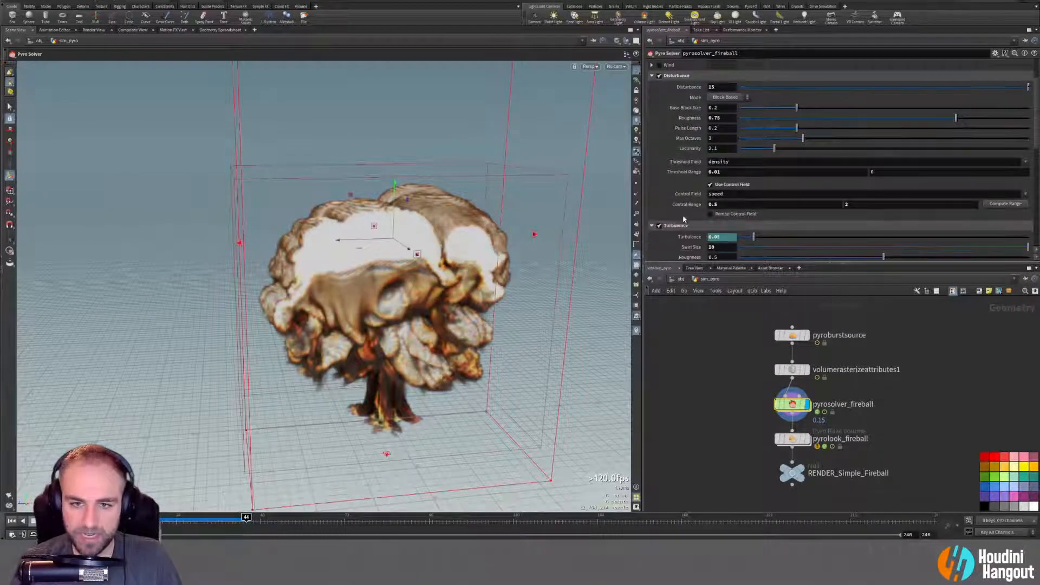
pyautogui.click(687, 237)
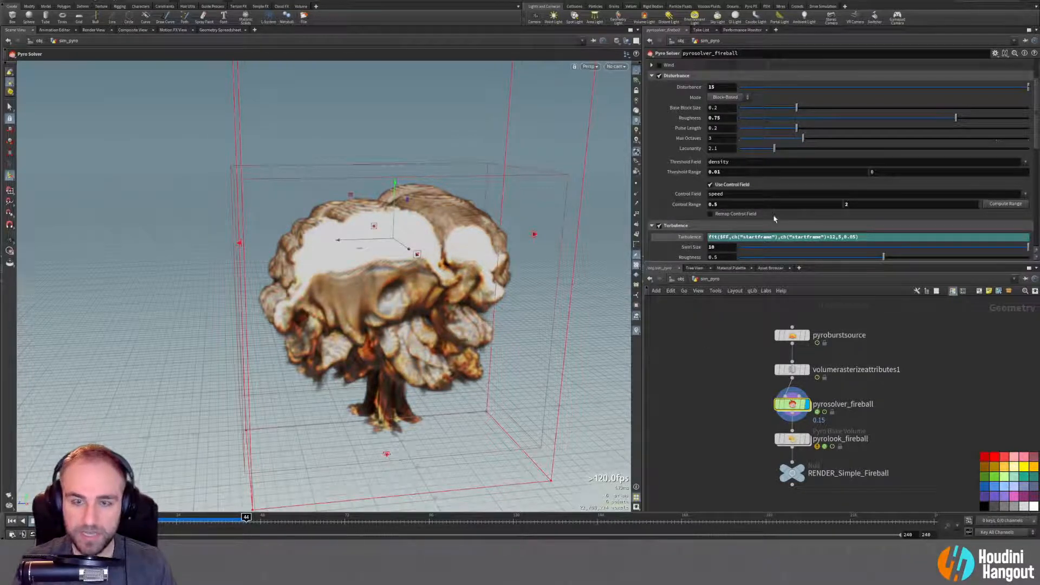
# Review pyrosolver_fireball's Setup, Bound, and Sourcing settings, and look over the Disturbance and Turbulence options under Shape.
pyautogui.scroll(5, 666, 163)
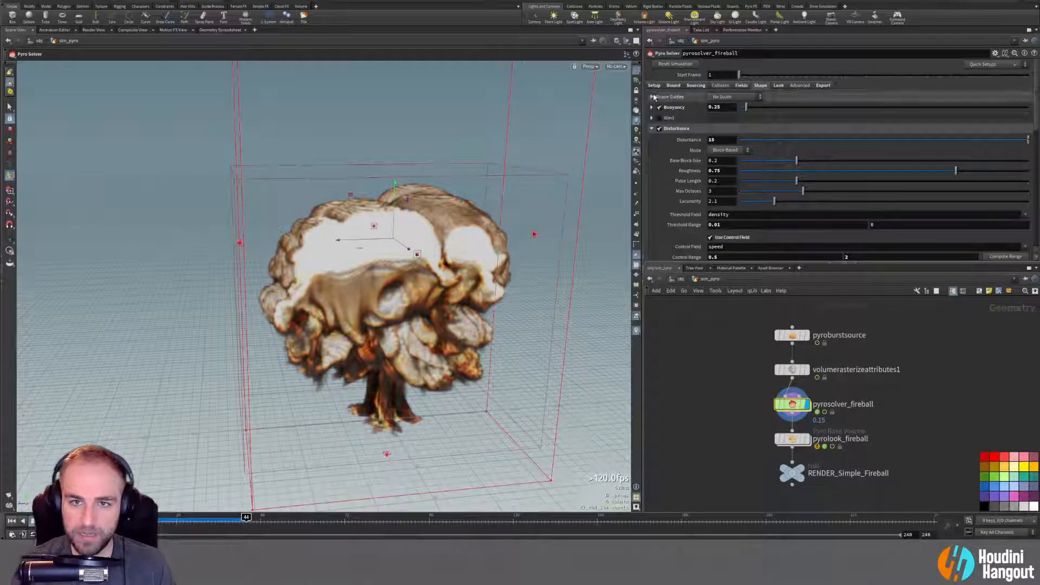
pyautogui.click(654, 86)
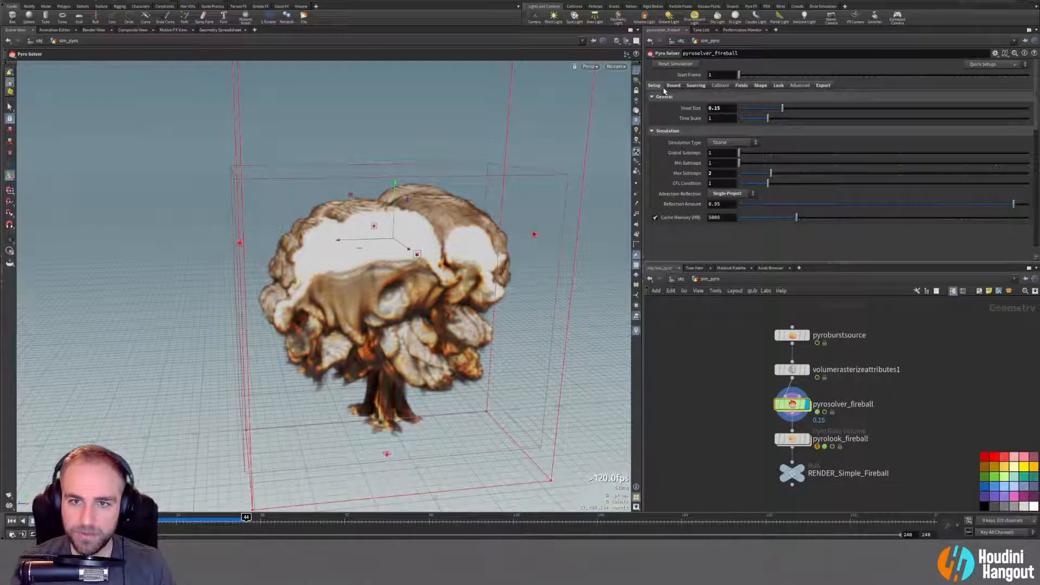
pyautogui.click(673, 86)
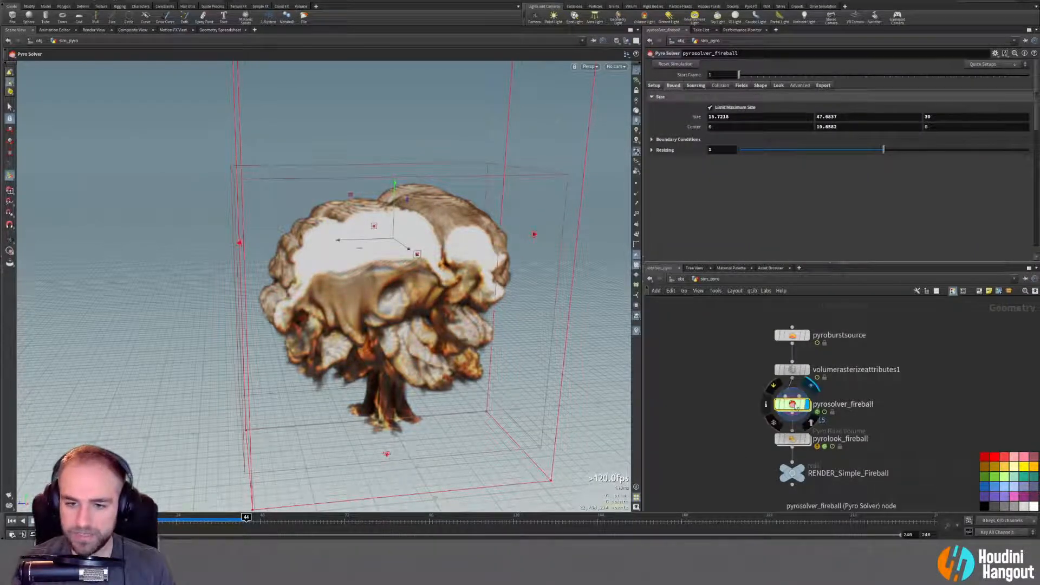
pyautogui.click(696, 86)
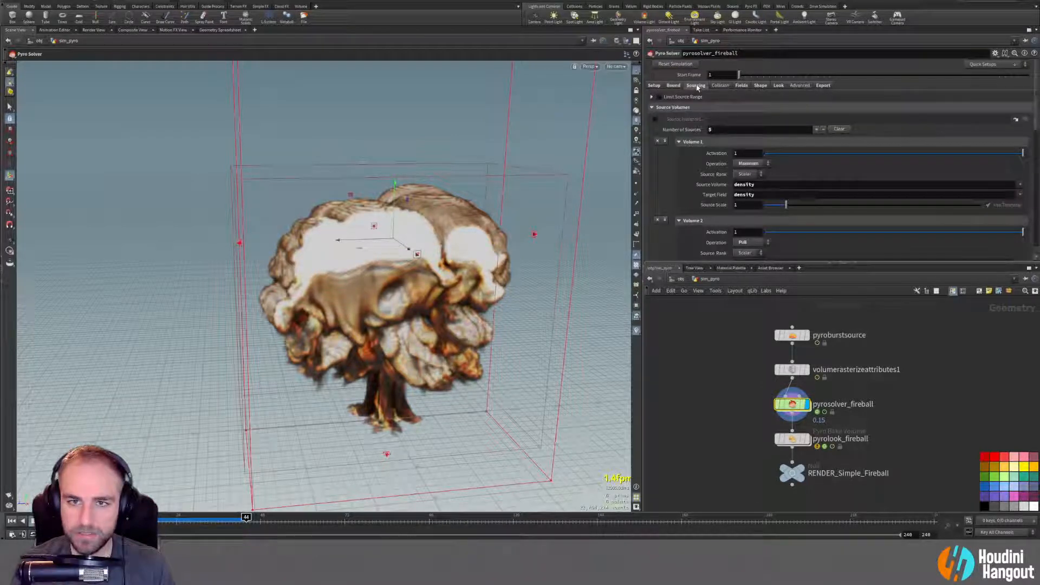
pyautogui.click(760, 85)
pyautogui.scroll(-5, 686, 215)
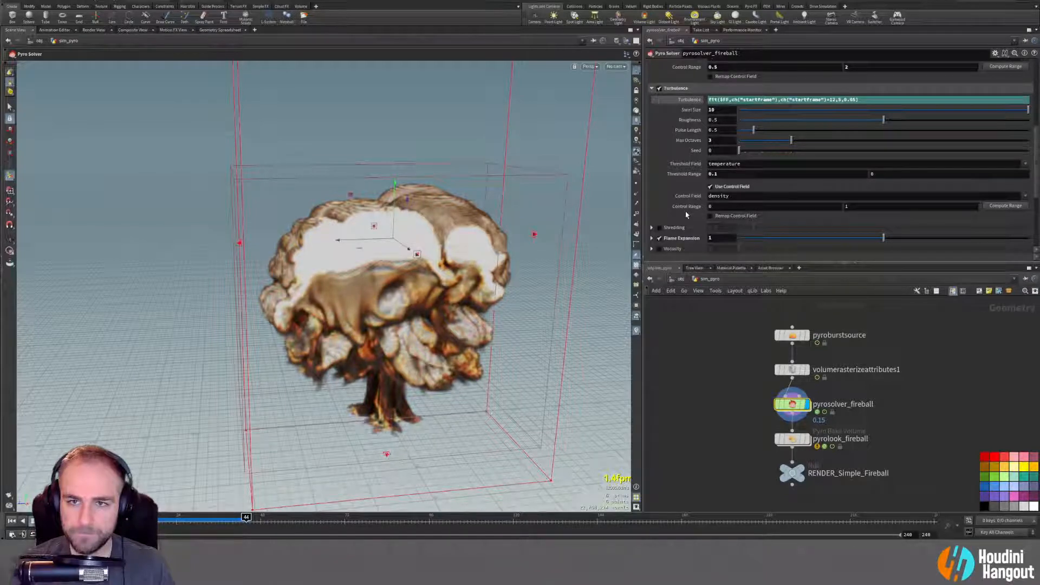
pyautogui.scroll(2, 686, 215)
pyautogui.scroll(8, 686, 215)
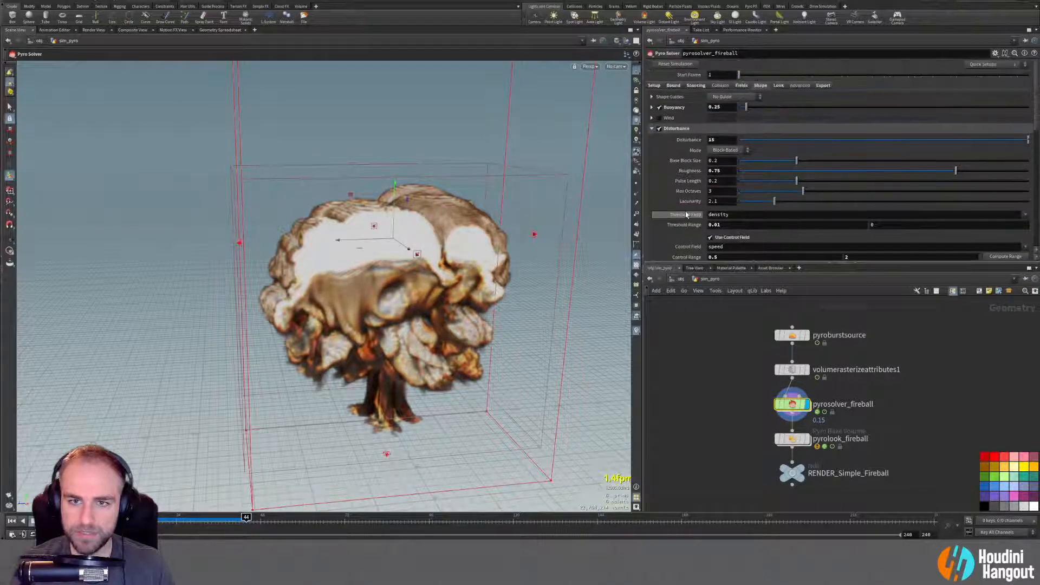
# Expand the Buoyancy settings, recheck Sourcing and Bound, and examine the last value in Turbulence's fit expression.
pyautogui.click(674, 107)
pyautogui.click(696, 85)
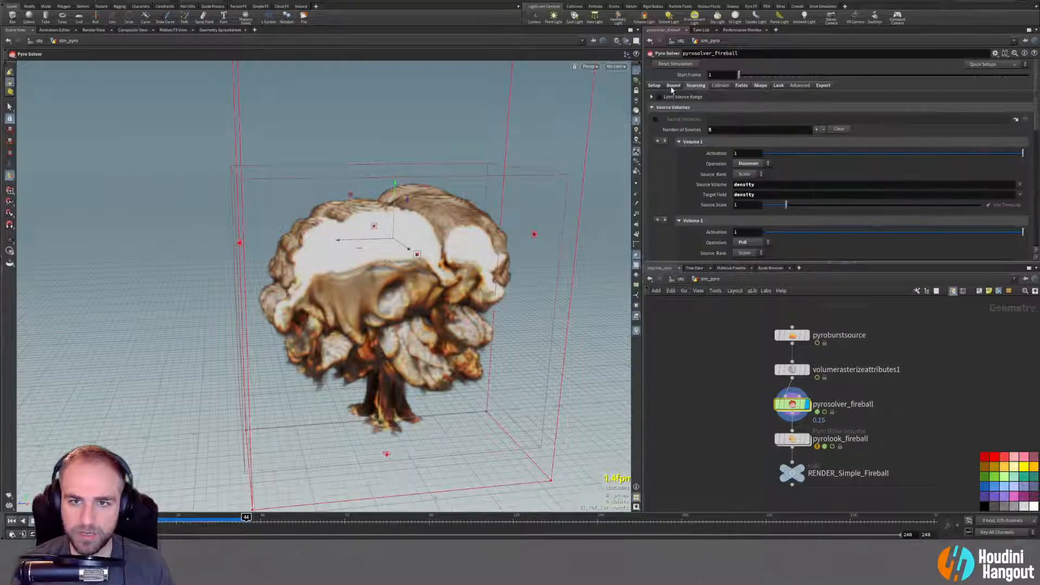
pyautogui.click(674, 85)
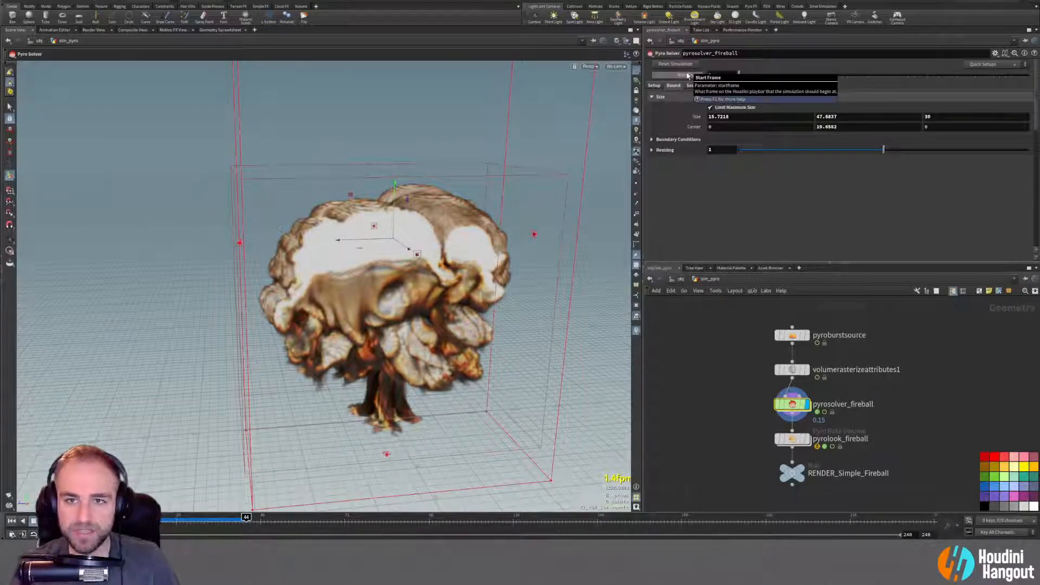
pyautogui.click(760, 86)
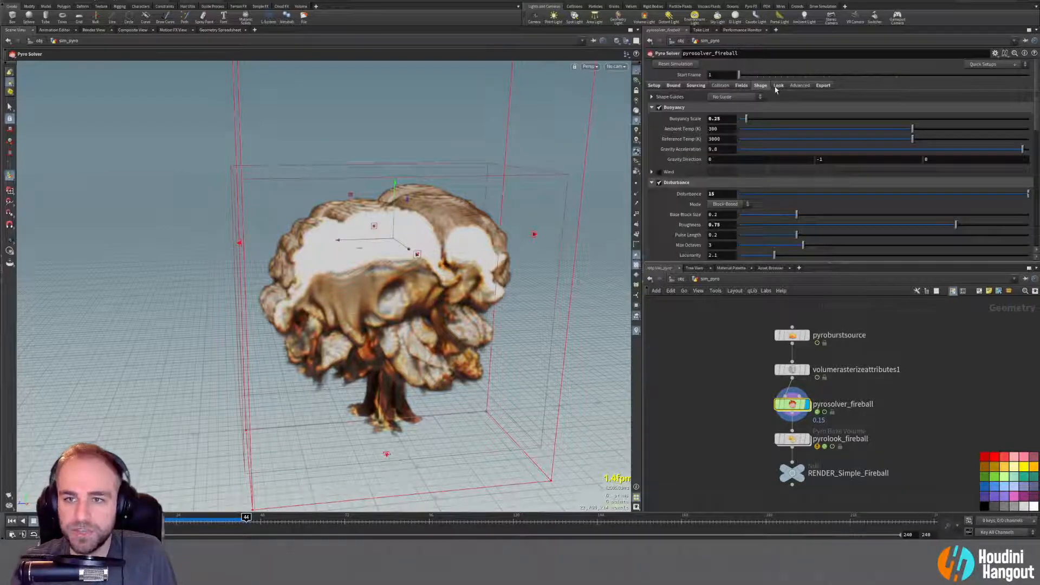
pyautogui.scroll(-5, 757, 168)
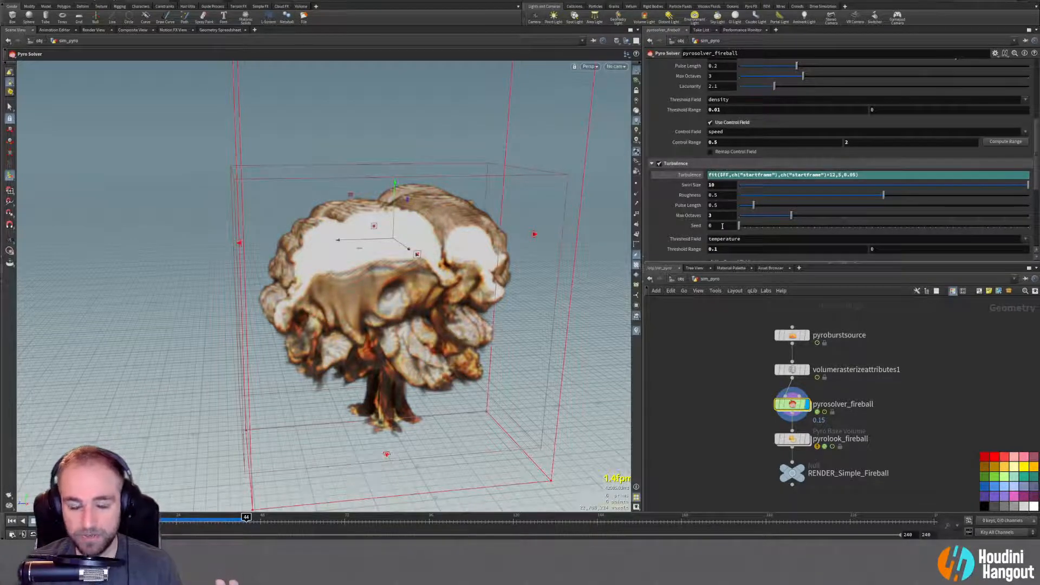
pyautogui.click(839, 174)
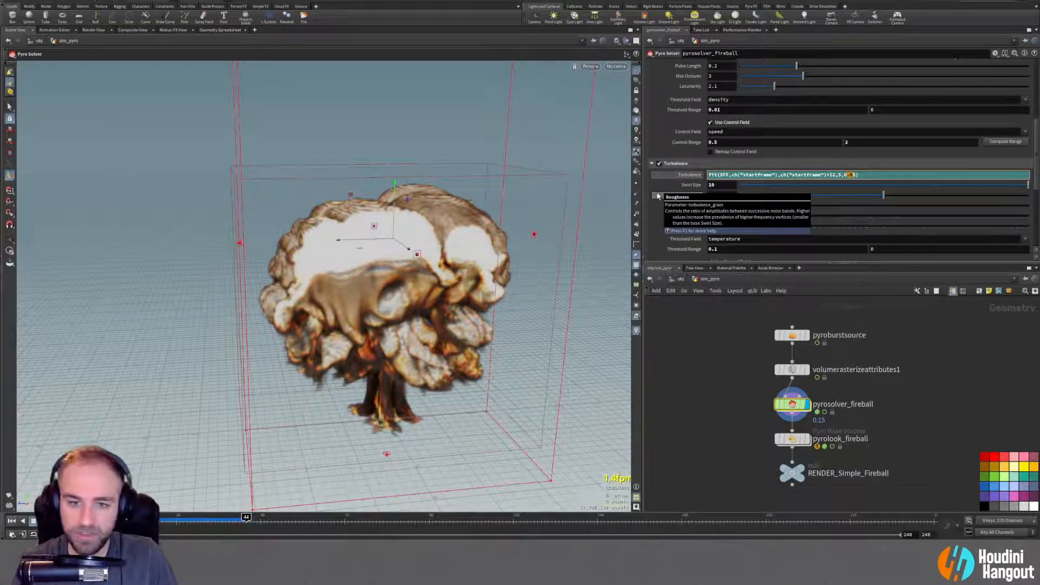
# Look through the remaining Turbulence and Flame Expansion settings, and return to the Disturbance section.
pyautogui.scroll(-1, 672, 238)
pyautogui.scroll(-2, 672, 239)
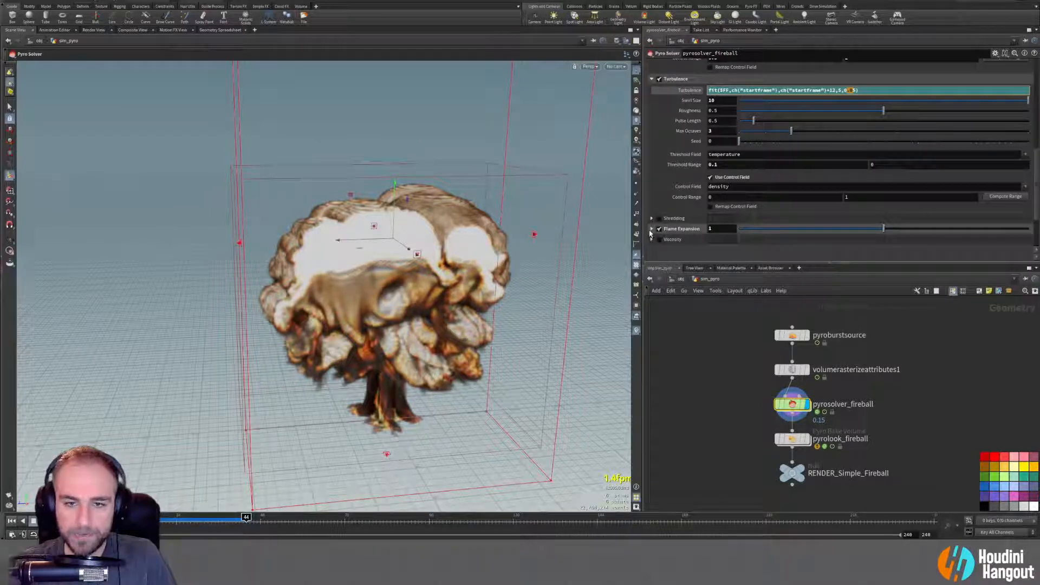
pyautogui.click(650, 229)
pyautogui.scroll(6, 683, 217)
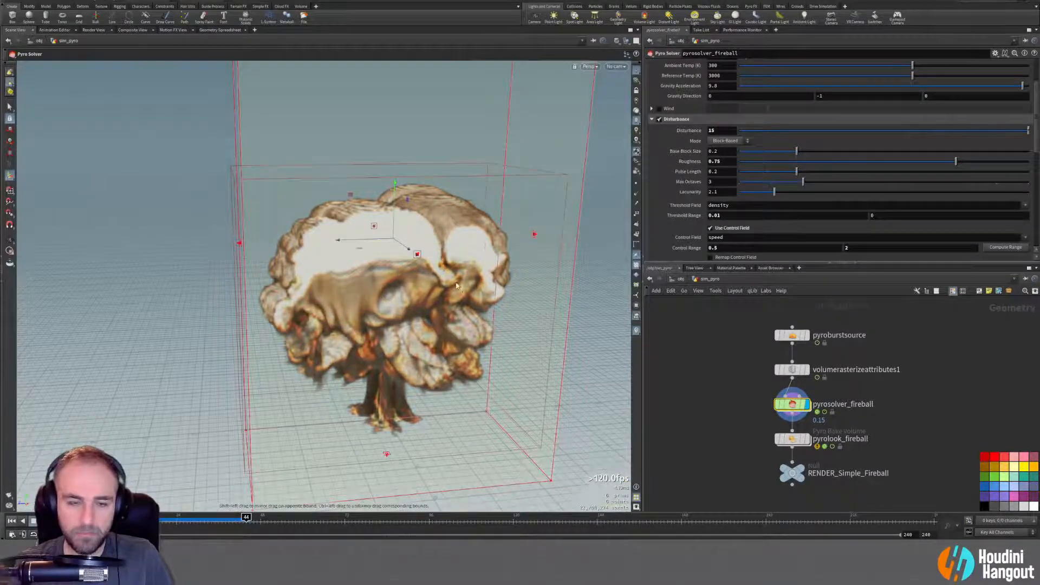
# Test the simulation with Disturbance disabled, inspecting it up to frame 33, and re-enable Disturbance at the first frame.
pyautogui.press('Escape')
pyautogui.moveTo(470, 304); pyautogui.dragTo(448, 167)
pyautogui.press('Return')
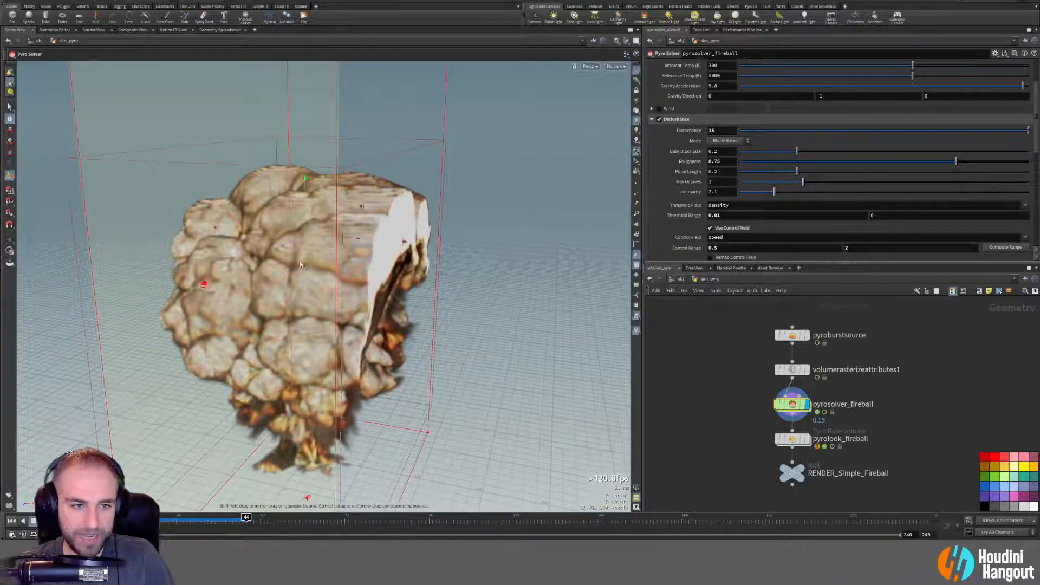
pyautogui.click(658, 119)
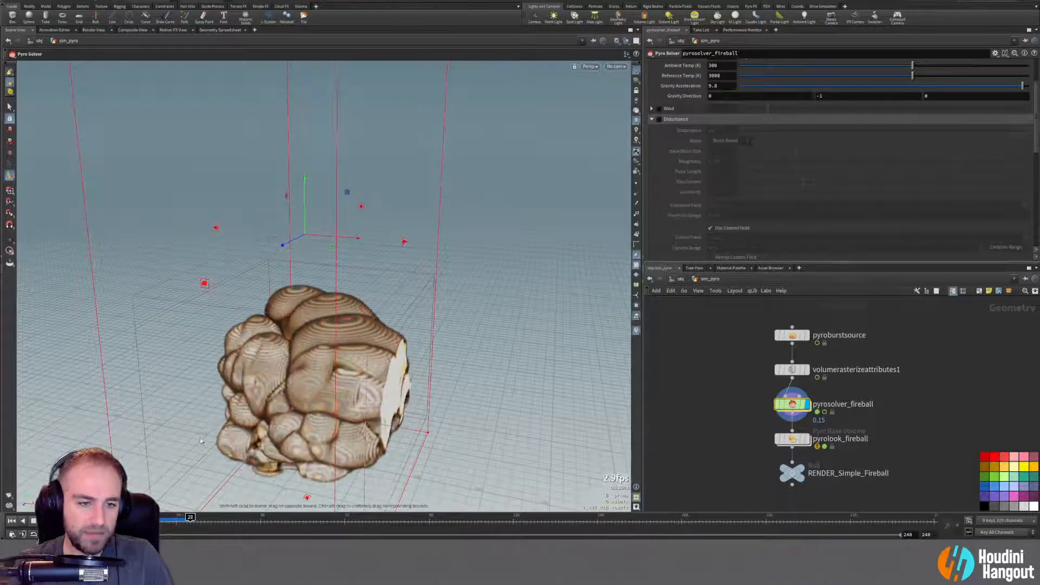
pyautogui.click(35, 523)
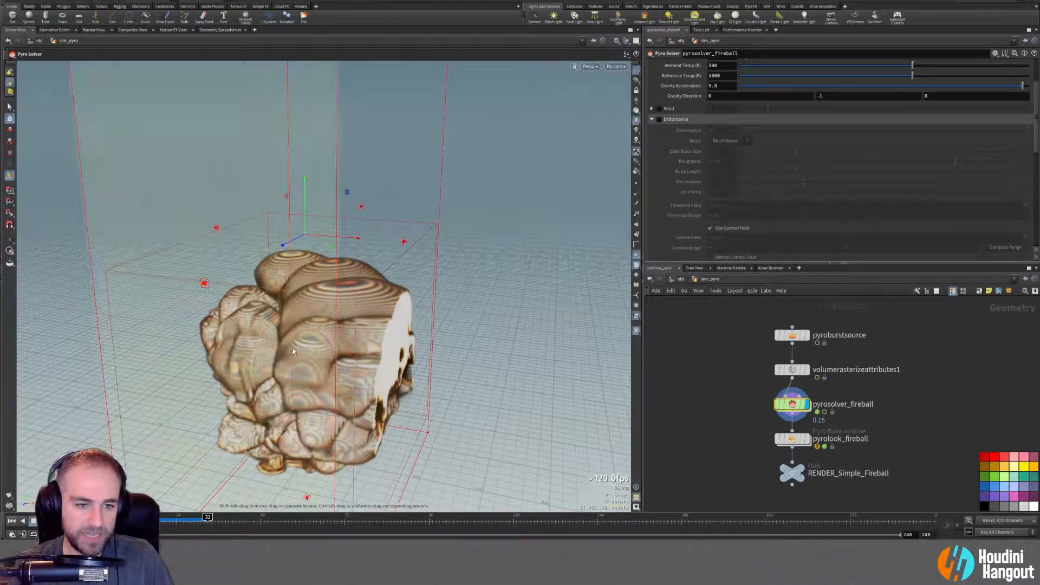
pyautogui.keyDown('alt'); pyautogui.moveTo(350, 339); pyautogui.dragTo(224, 317); pyautogui.keyUp('alt')
pyautogui.press('Return')
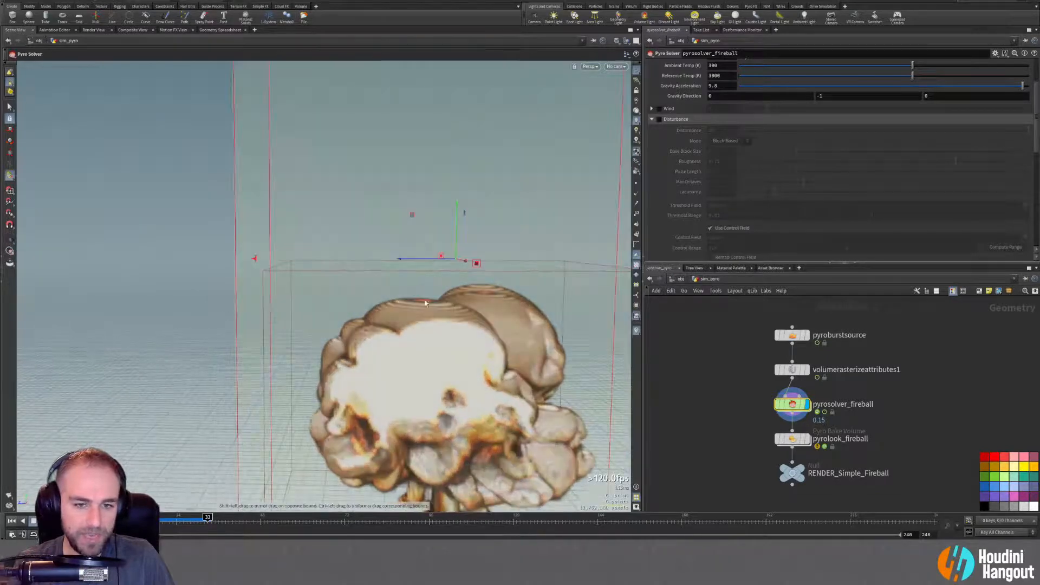
pyautogui.click(10, 521)
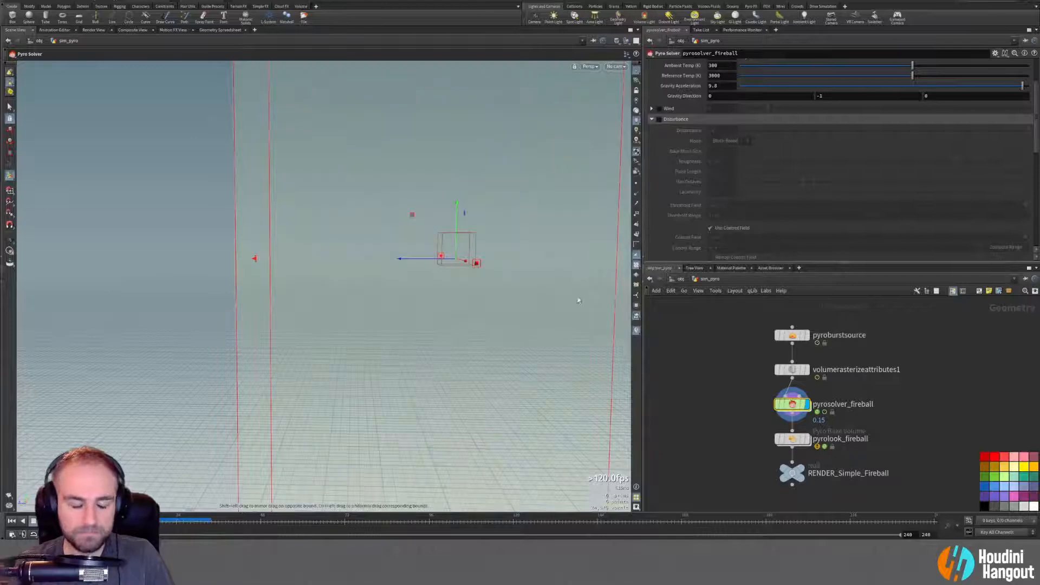
pyautogui.click(658, 119)
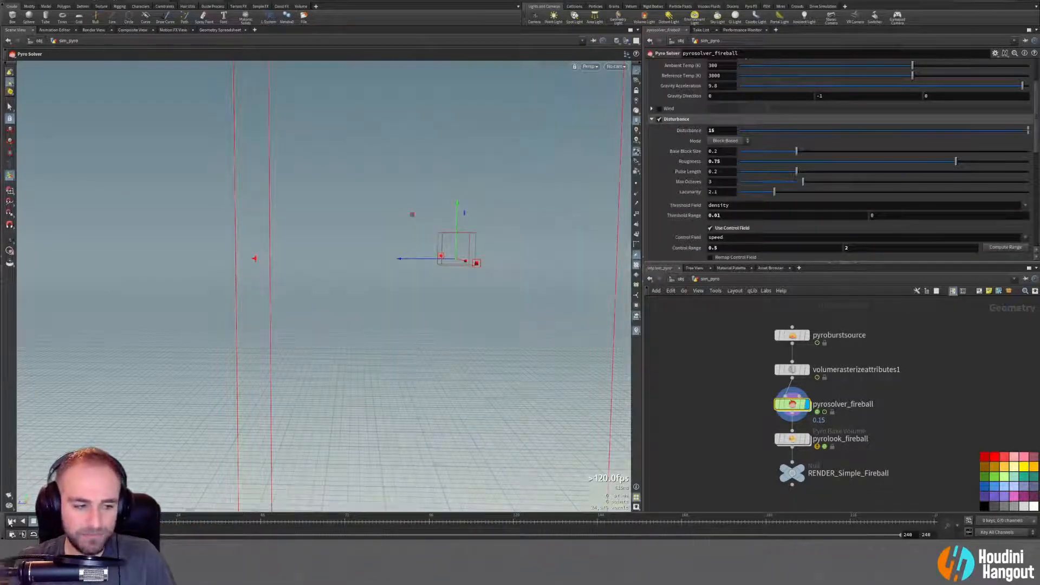
# Replay the simulation with Disturbance on, inspect its surface detail, and display and select pyrolook_fireball.
pyautogui.click(34, 520)
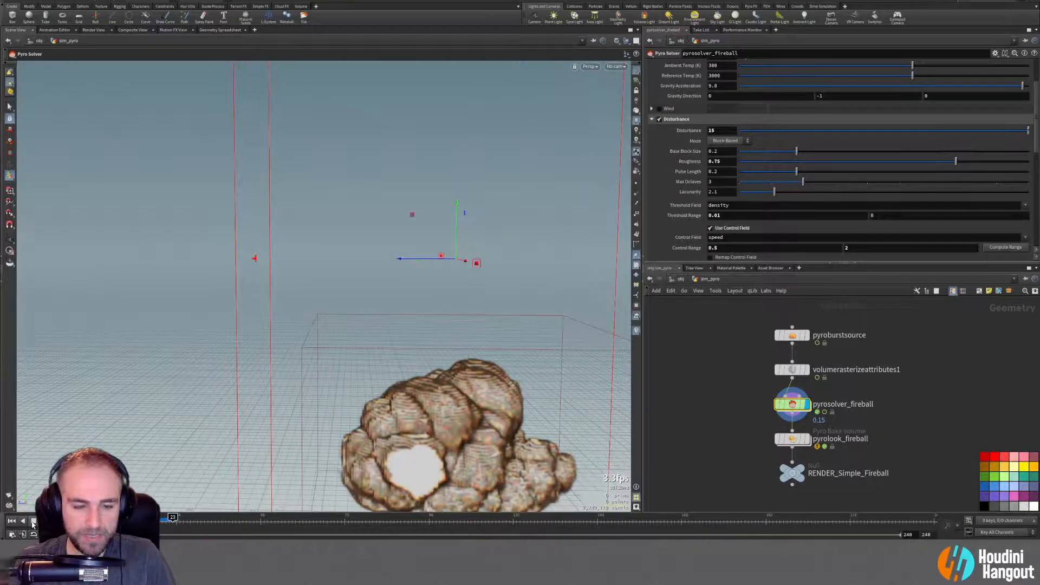
pyautogui.press('Escape')
pyautogui.moveTo(346, 347); pyautogui.dragTo(524, 361)
pyautogui.moveTo(794, 440)
pyautogui.click(810, 421)
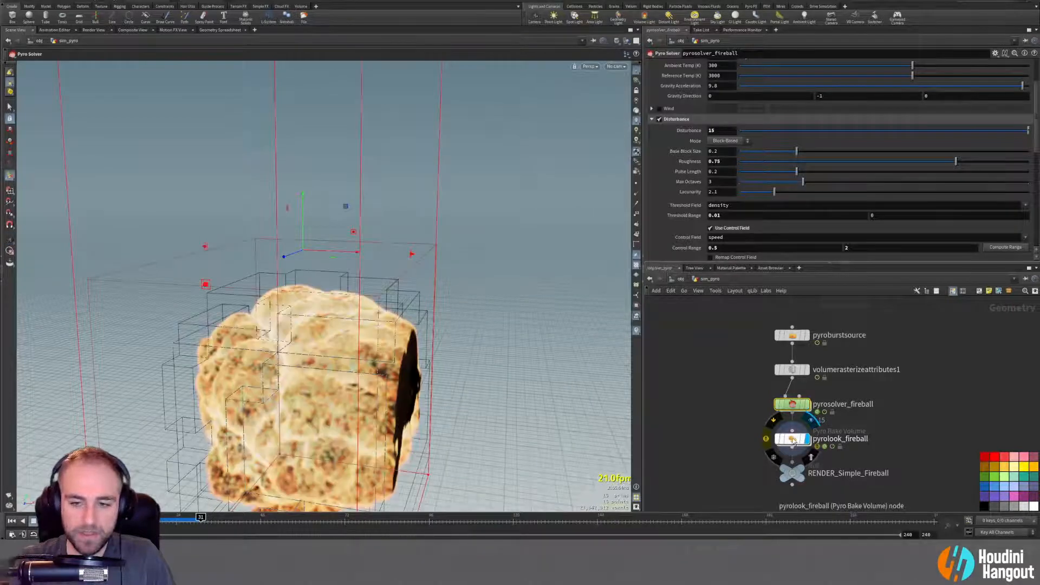
pyautogui.click(792, 440)
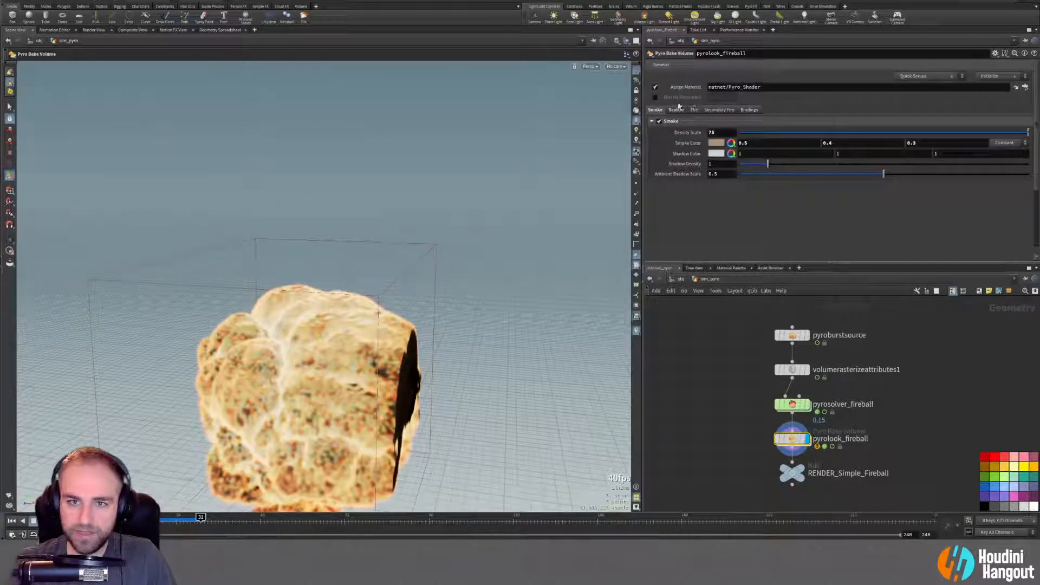
# Check pyrolook_fireball's node information, inspect the explosion's cut-off side, and select pyrosolver_fireball.
pyautogui.middleClick(790, 446)
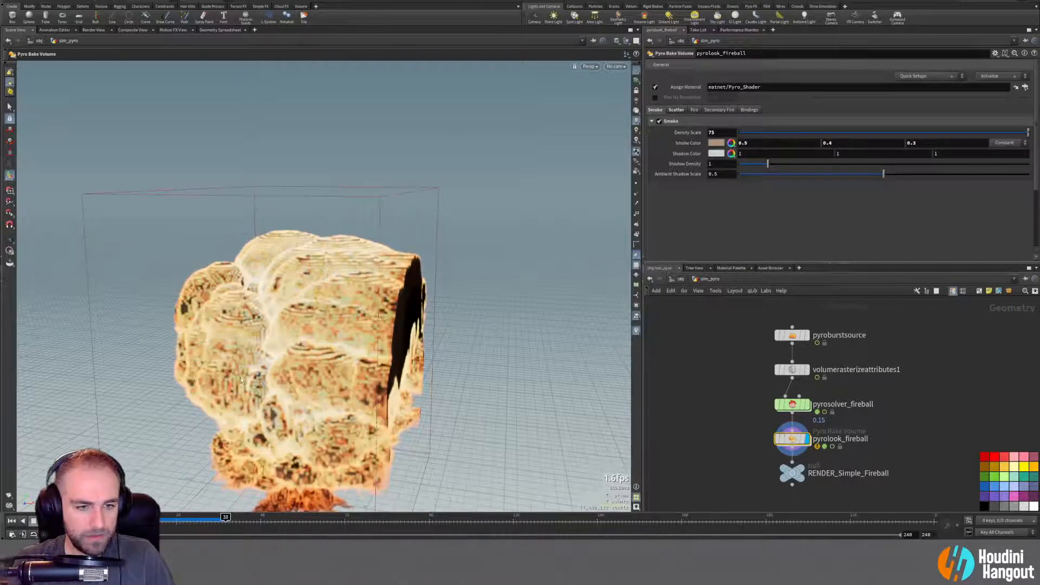
pyautogui.middleClick(794, 443)
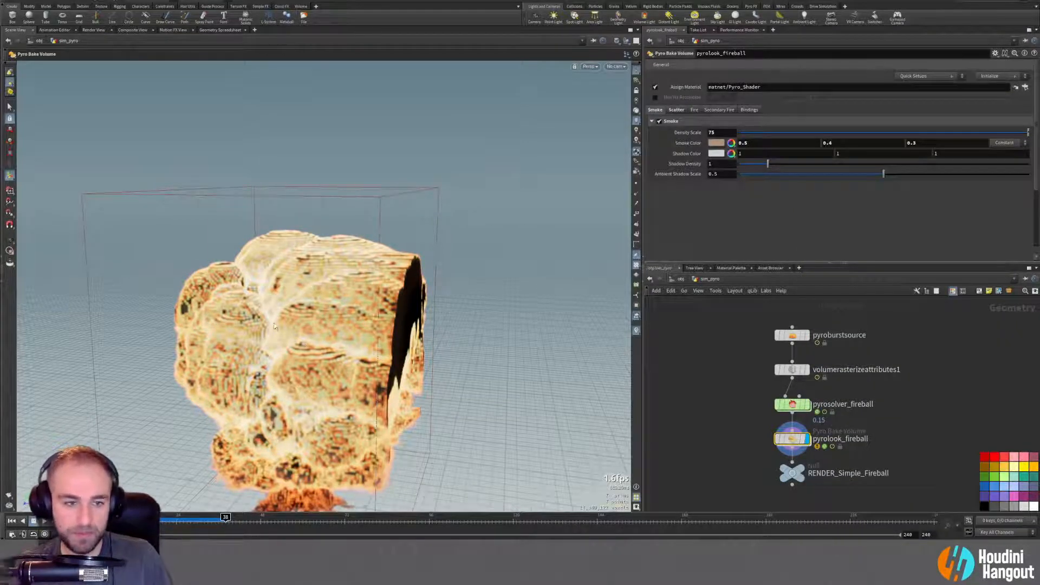
pyautogui.keyDown('alt'); pyautogui.moveTo(284, 328); pyautogui.dragTo(238, 342); pyautogui.keyUp('alt')
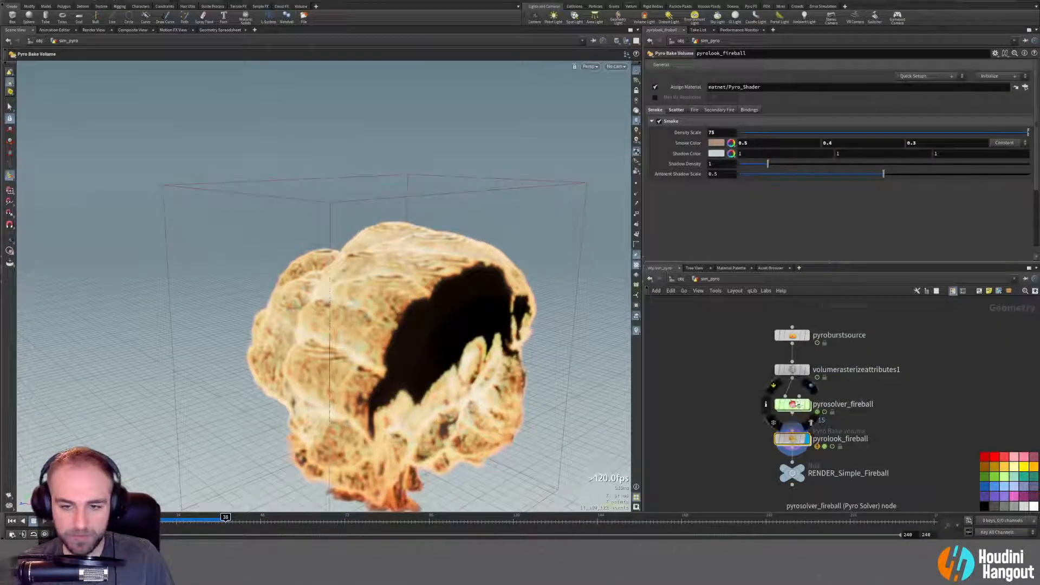
pyautogui.click(783, 406)
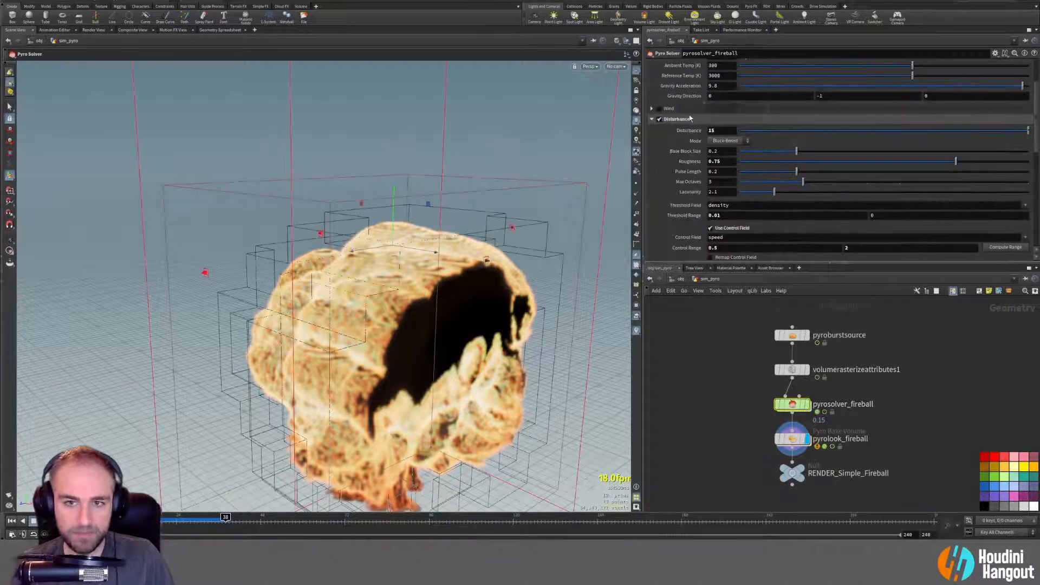
# Set pyrosolver_fireball's Voxel Size to 0.075 and replay the simulation from the first frame.
pyautogui.click(654, 86)
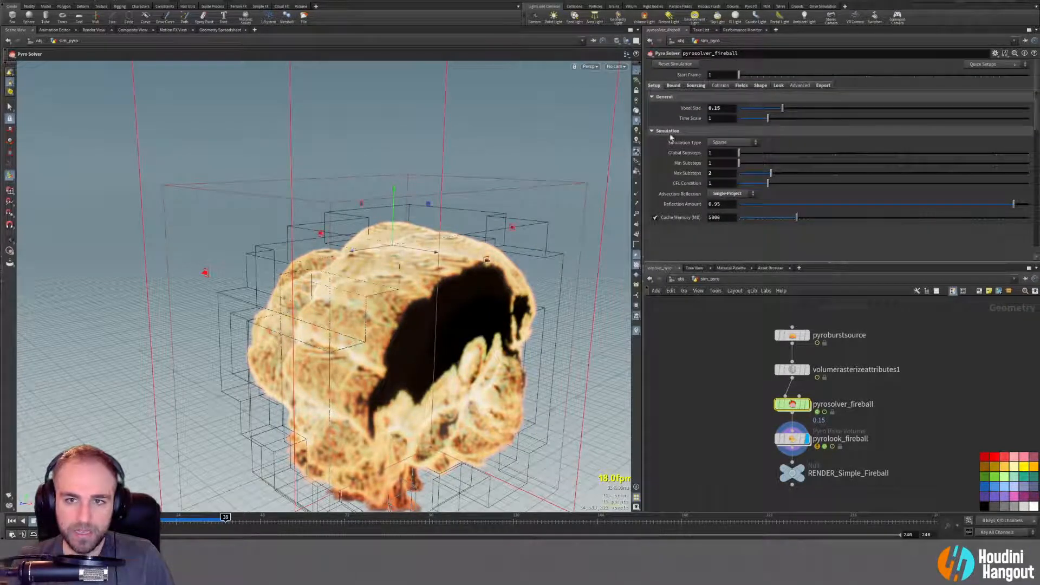
pyautogui.doubleClick(715, 110)
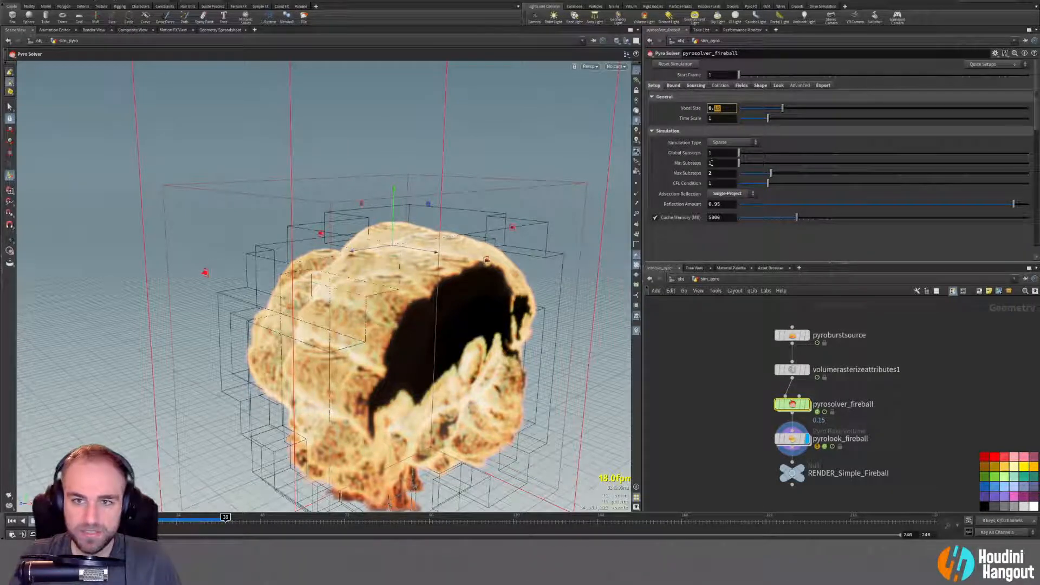
pyautogui.write('05')
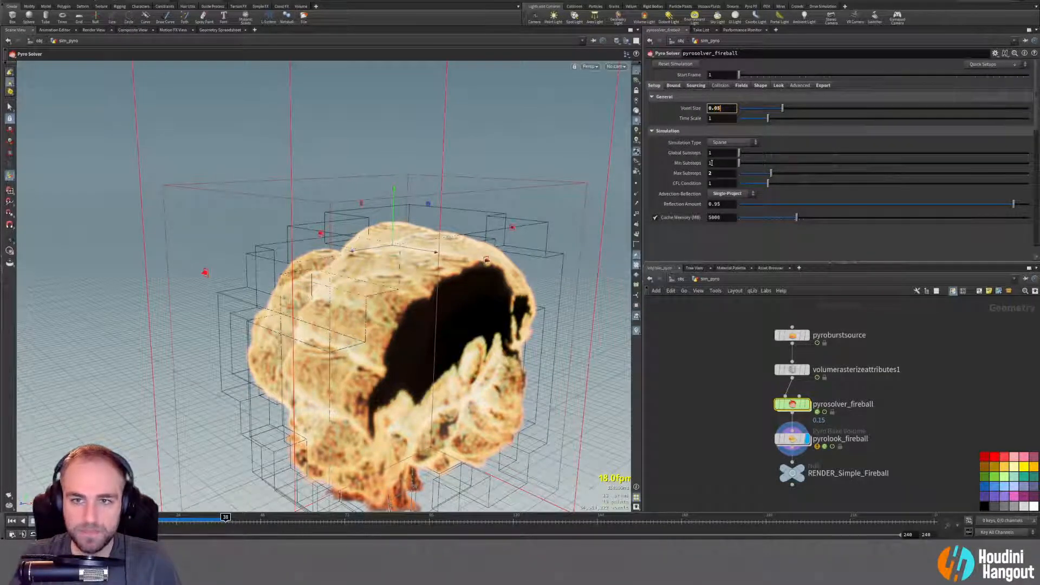
pyautogui.press('BackSpace')
pyautogui.write('75')
pyautogui.press('Return')
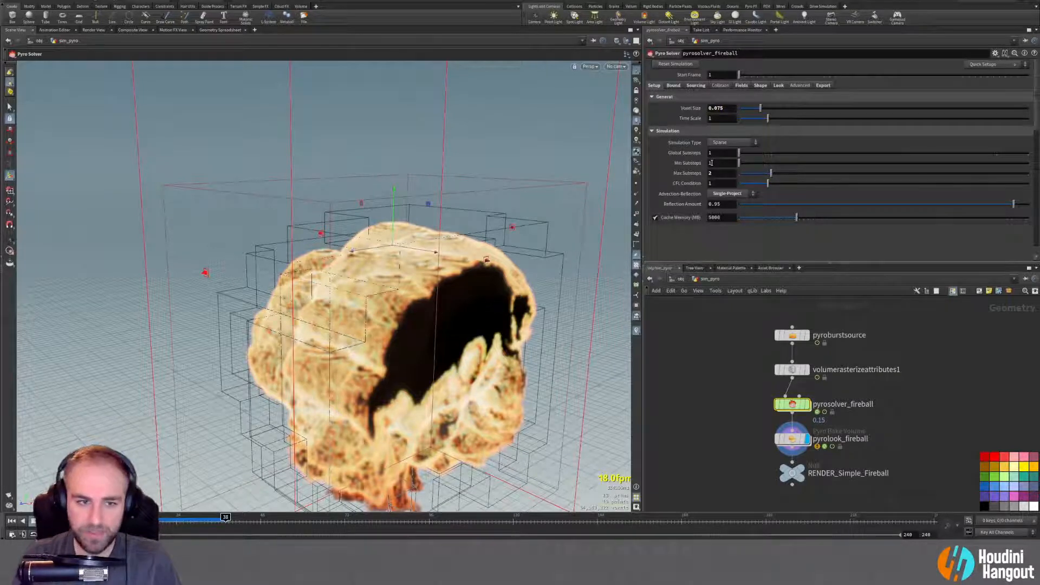
pyautogui.click(12, 520)
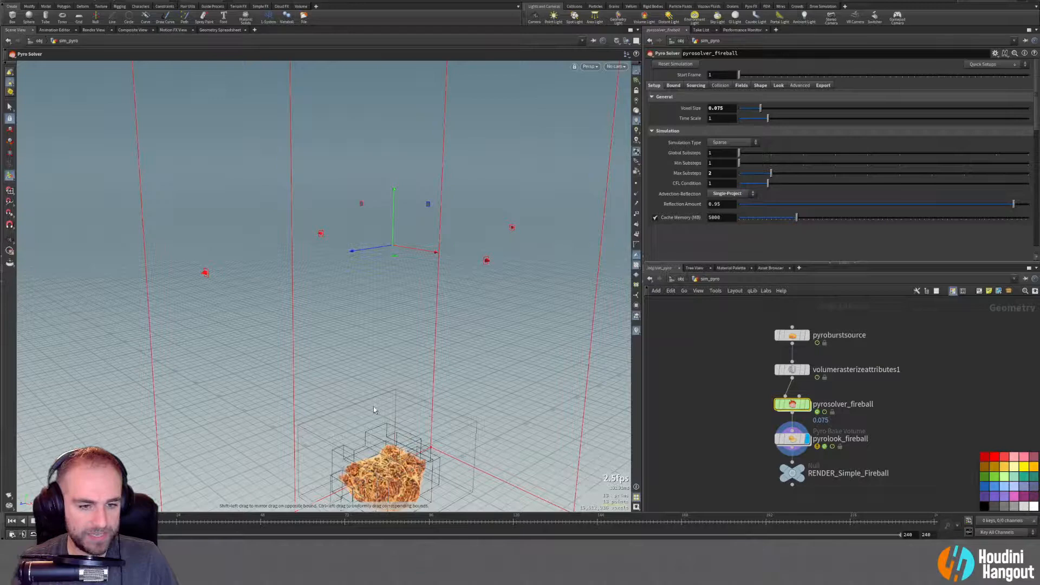
pyautogui.keyDown('alt'); pyautogui.moveTo(445, 437); pyautogui.dragTo(420, 272, button='middle'); pyautogui.keyUp('alt')
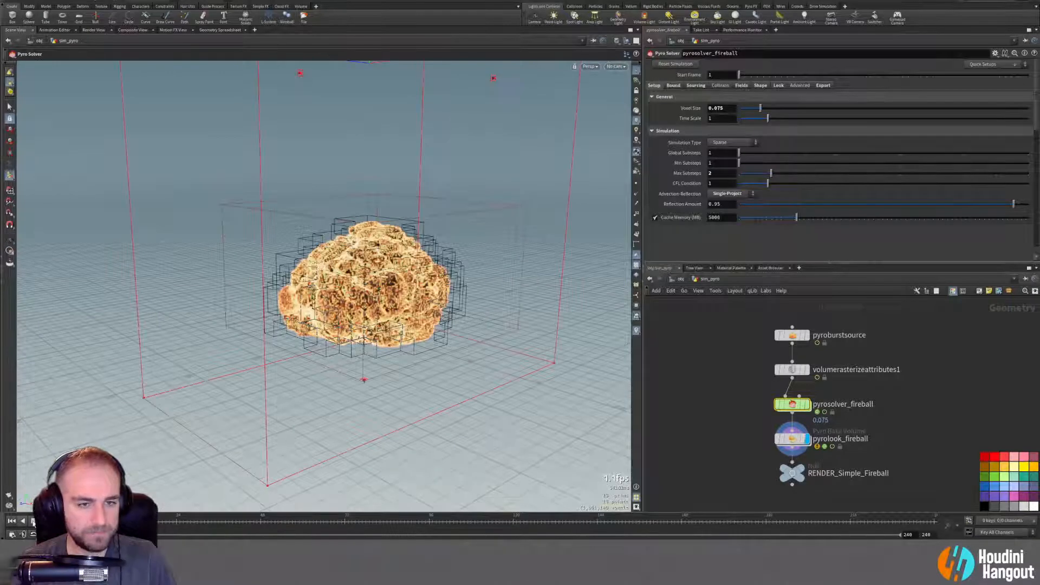
# Return to the first frame and set pyrosolver_fireball's Cache Memory to 48000 MB.
pyautogui.click(12, 521)
pyautogui.moveTo(713, 217); pyautogui.dragTo(696, 225)
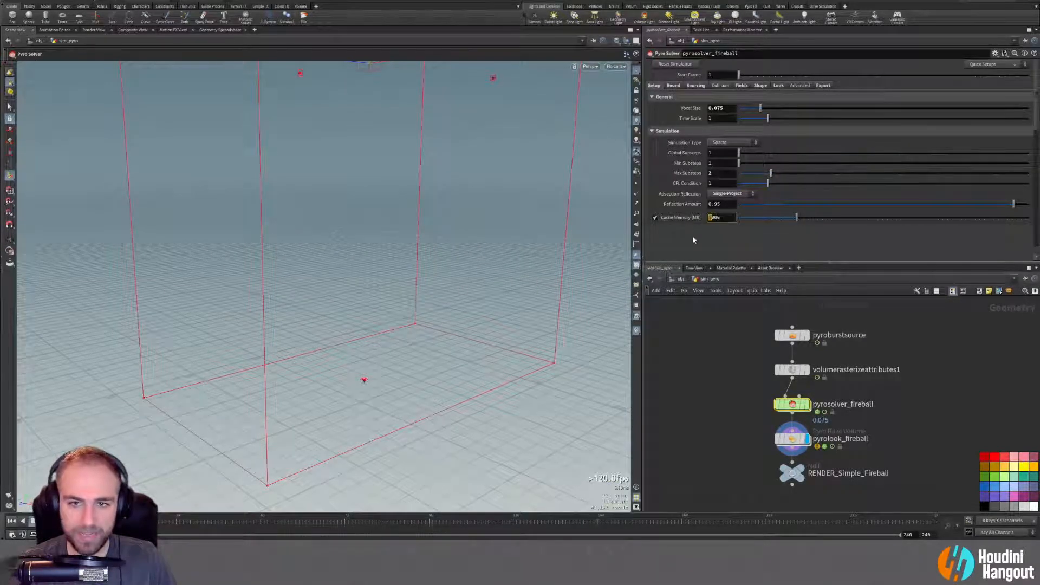
pyautogui.write('48')
pyautogui.press('Return')
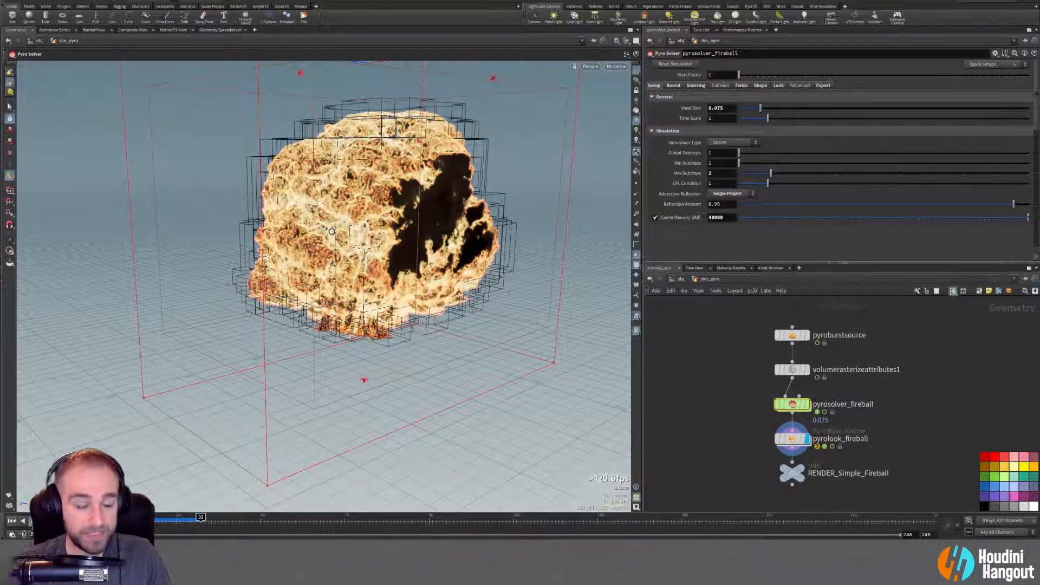
# Display pyrosolver_fireball at frame 31 and examine the explosion's surface detail and cut-off side from several angles.
pyautogui.keyDown('alt'); pyautogui.moveTo(335, 219); pyautogui.dragTo(541, 233); pyautogui.keyUp('alt')
pyautogui.click(805, 405)
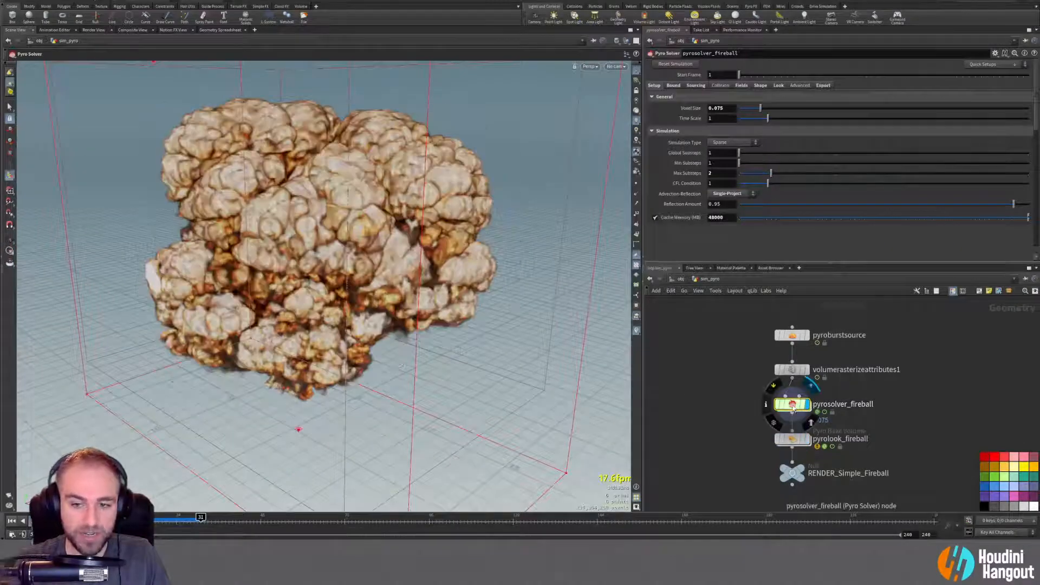
pyautogui.keyDown('alt'); pyautogui.moveTo(254, 209); pyautogui.dragTo(379, 291); pyautogui.keyUp('alt')
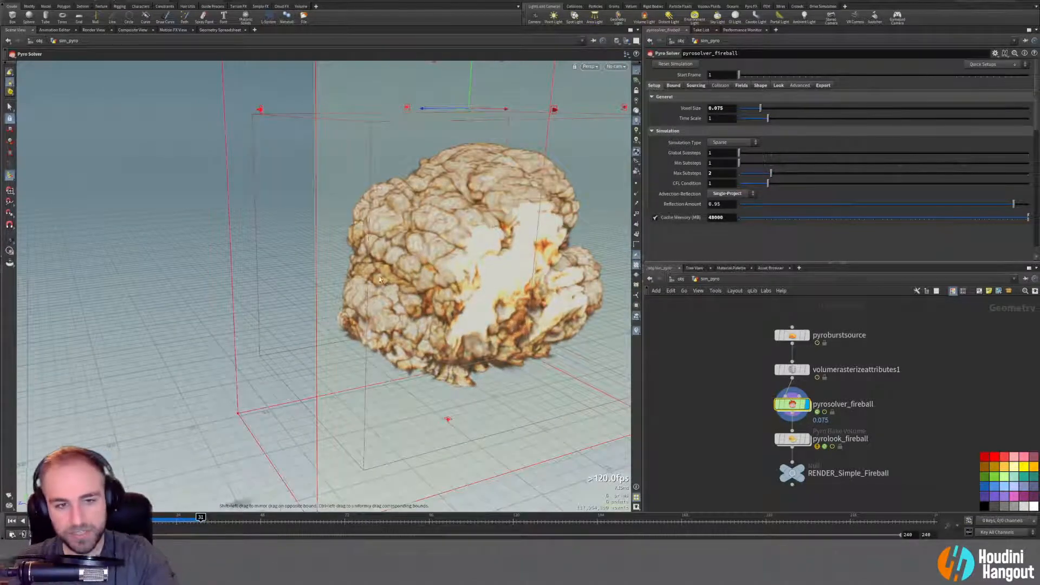
pyautogui.keyDown('alt'); pyautogui.moveTo(508, 258); pyautogui.dragTo(273, 227); pyautogui.keyUp('alt')
pyautogui.keyDown('alt'); pyautogui.moveTo(223, 303); pyautogui.dragTo(370, 216); pyautogui.keyUp('alt')
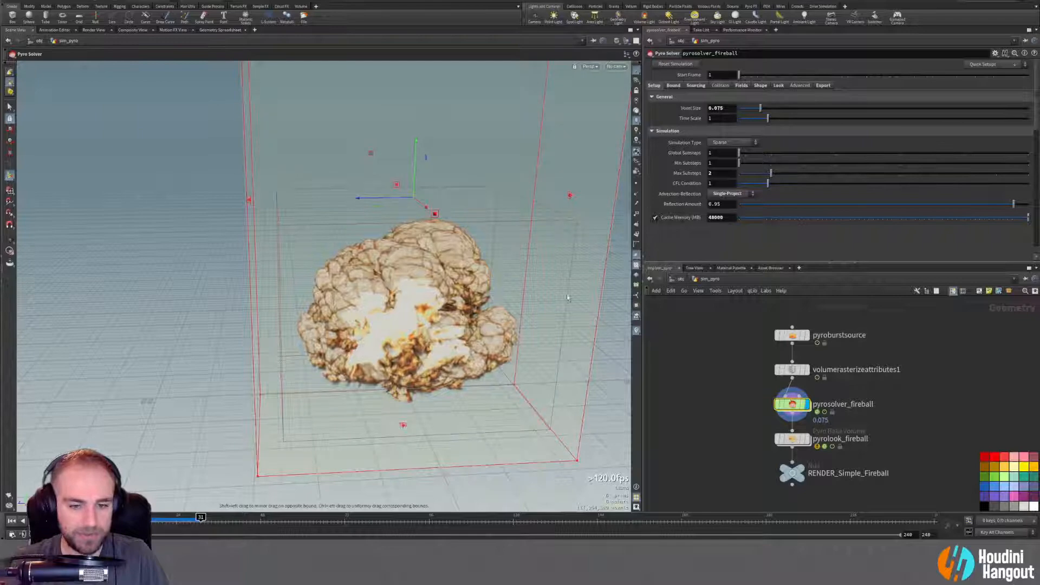
pyautogui.keyDown('alt'); pyautogui.moveTo(551, 219); pyautogui.dragTo(439, 239); pyautogui.keyUp('alt')
pyautogui.scroll(3, 379, 254)
pyautogui.press('Return')
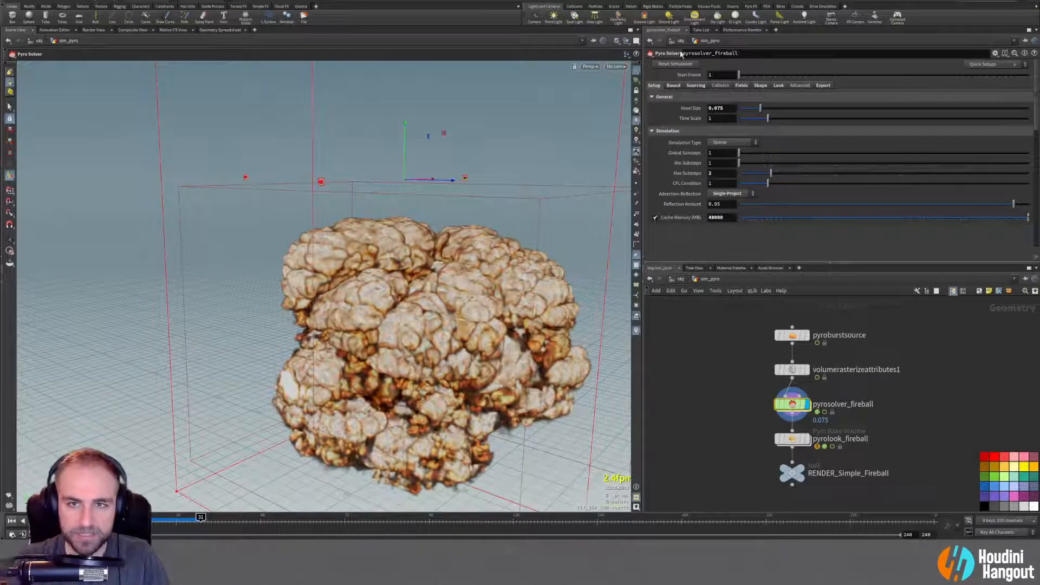
# Set the minimum of Disturbance's speed Control Range to 1 and replay the simulation from the first frame.
pyautogui.click(760, 85)
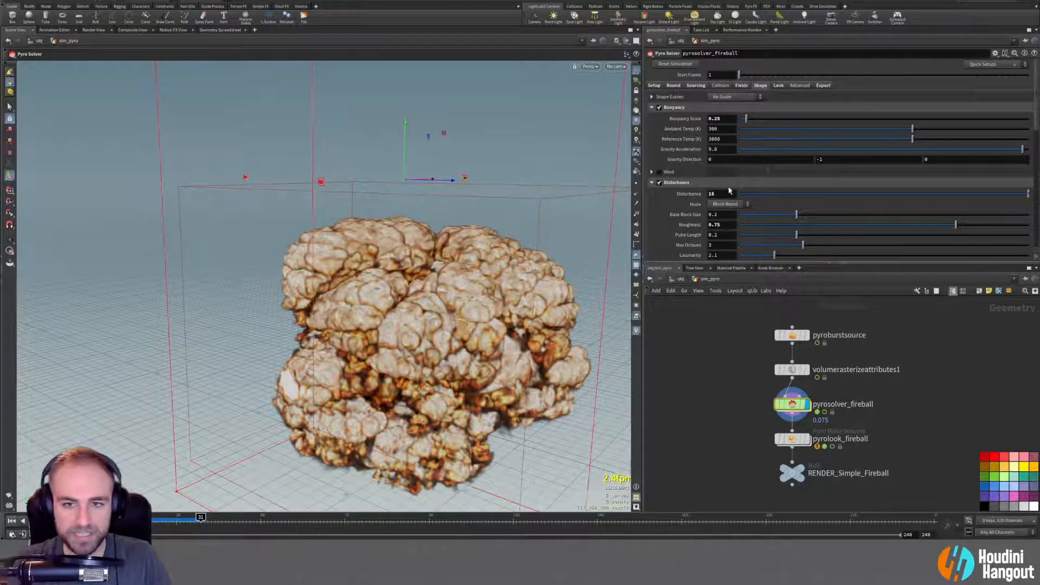
pyautogui.scroll(-5, 688, 217)
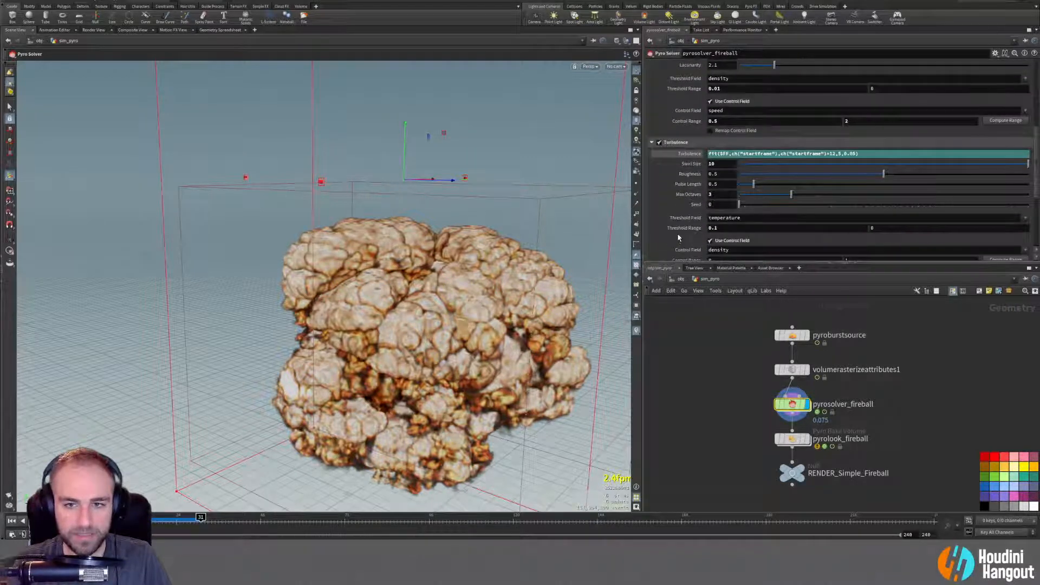
pyautogui.click(720, 163)
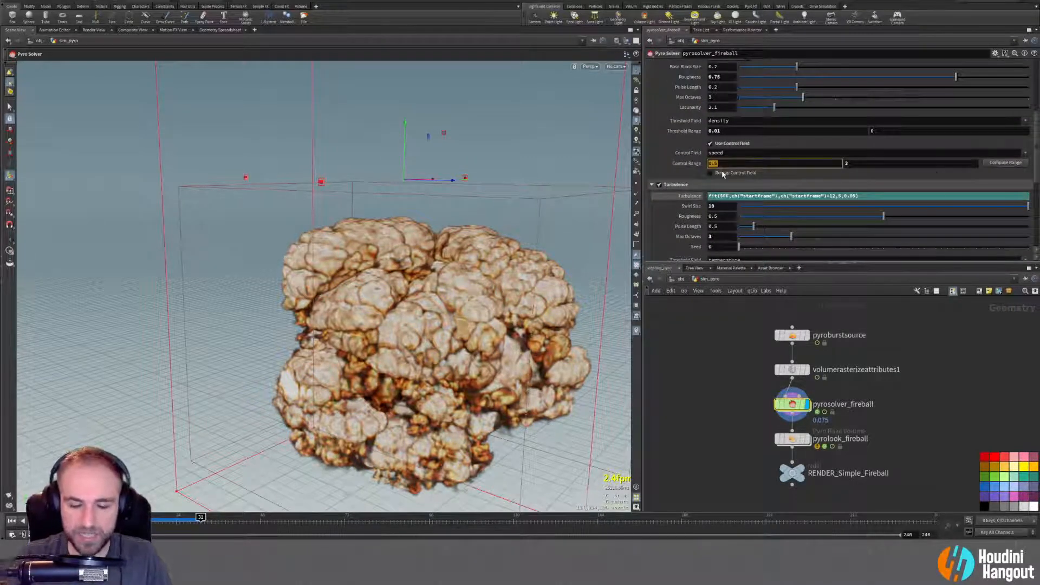
pyautogui.write('14')
pyautogui.press('Return')
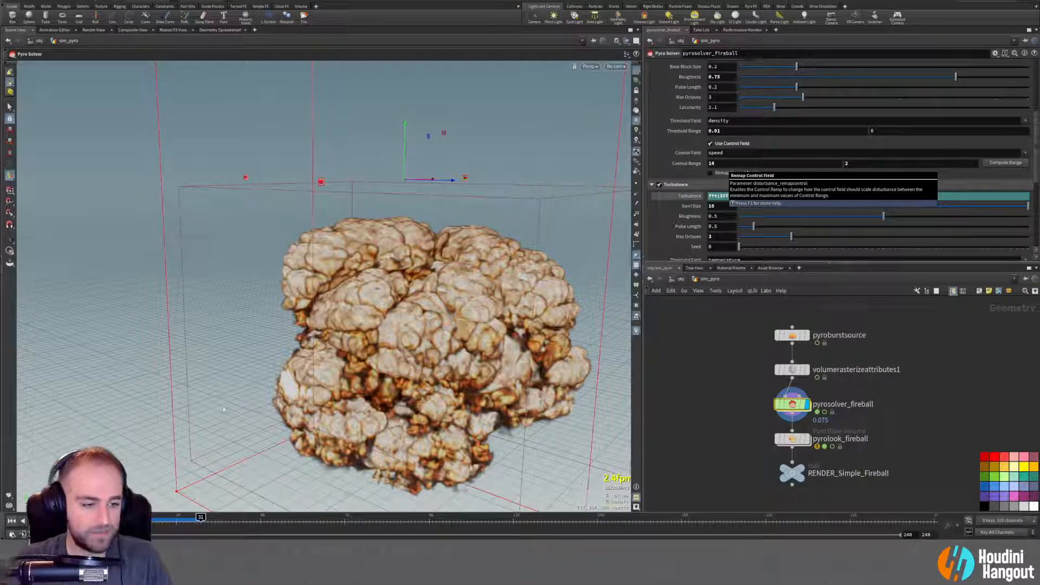
pyautogui.press('Escape')
pyautogui.hotkey('ctrl', 'Up')
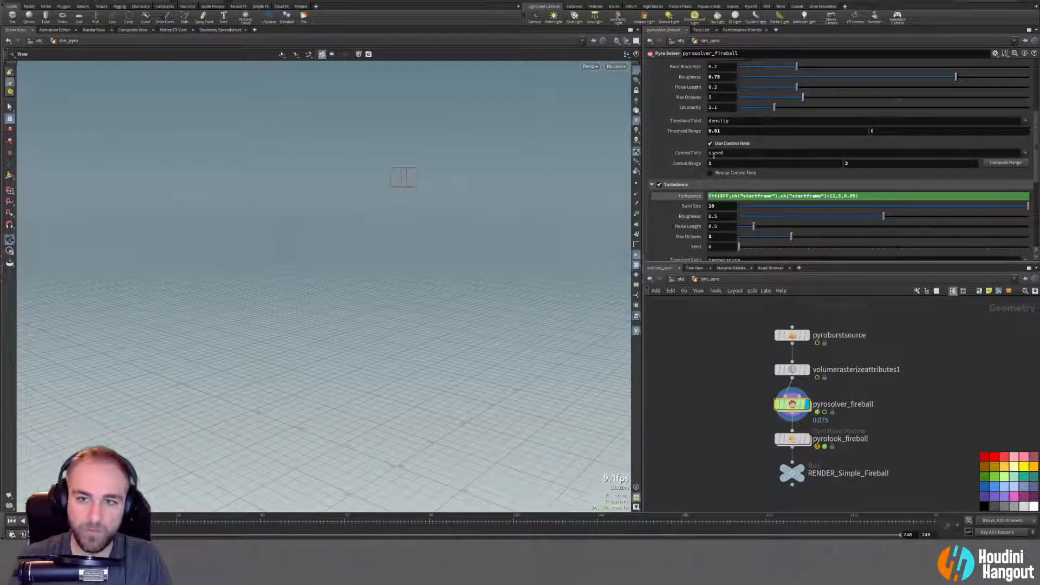
pyautogui.press('Up')
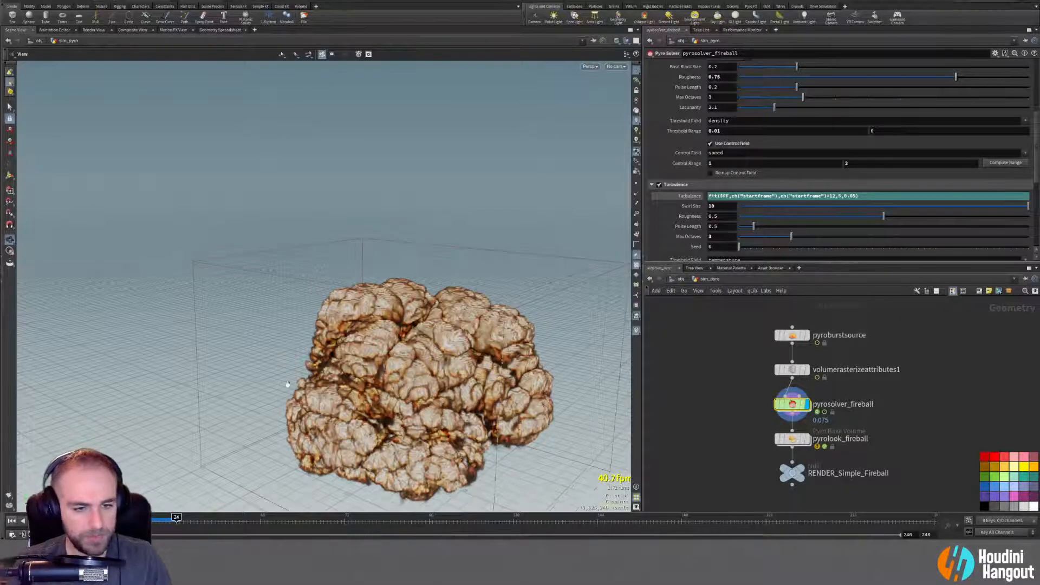
# Inspect the new explosion at frame 25, and display and select pyrolook_fireball.
pyautogui.moveTo(469, 380); pyautogui.dragTo(394, 387)
pyautogui.moveTo(219, 417); pyautogui.dragTo(217, 311)
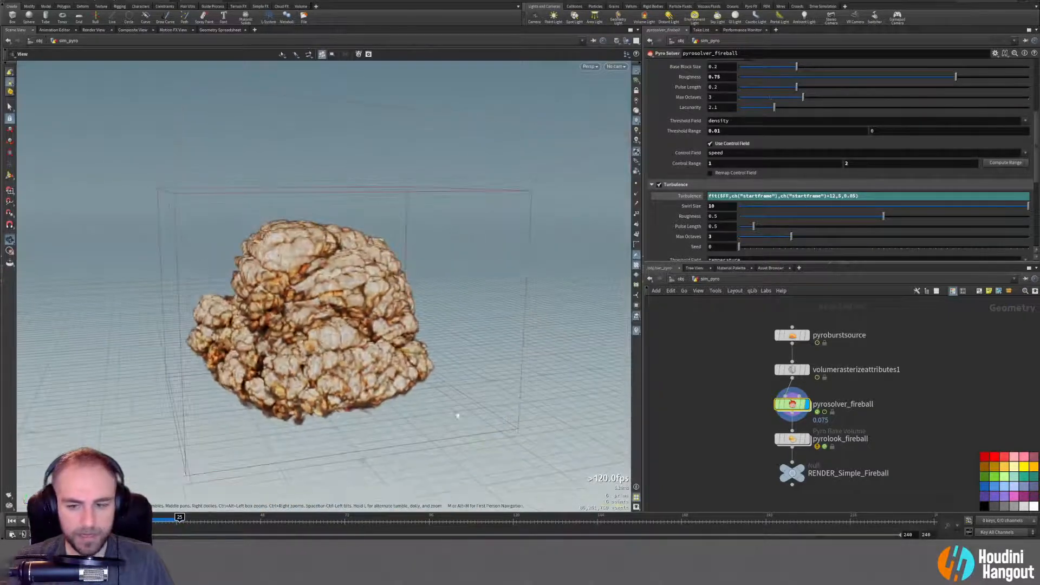
pyautogui.click(806, 438)
pyautogui.click(790, 439)
pyautogui.moveTo(352, 305); pyautogui.dragTo(337, 385)
pyautogui.moveTo(341, 338); pyautogui.dragTo(418, 348)
# In pyrolook_fireball's Scatter masking, set Mask Center to 0.057 and Mask Width to 0.092, checking the look at different frames.
pyautogui.click(676, 109)
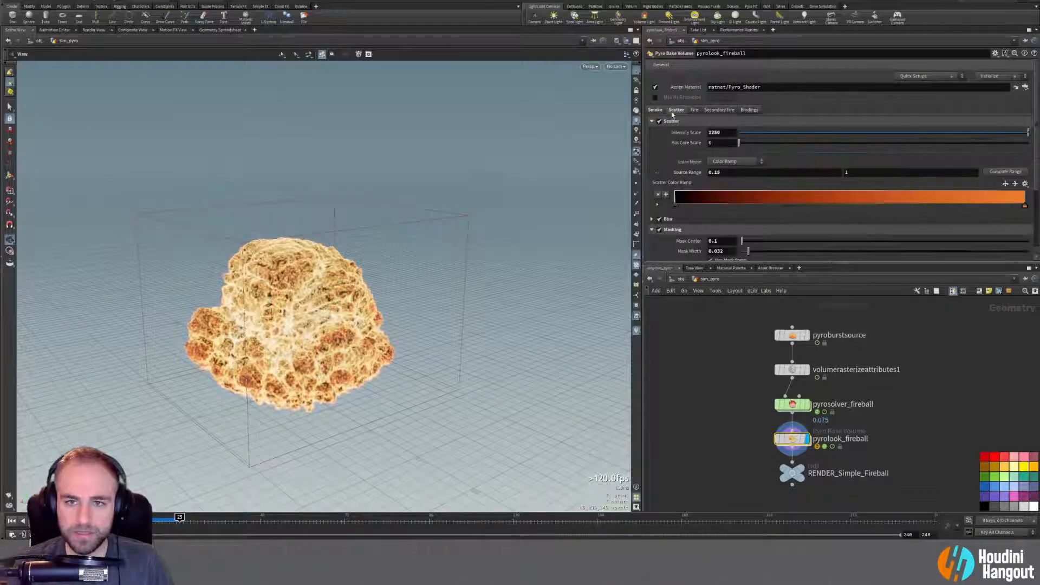
pyautogui.scroll(-1, 673, 237)
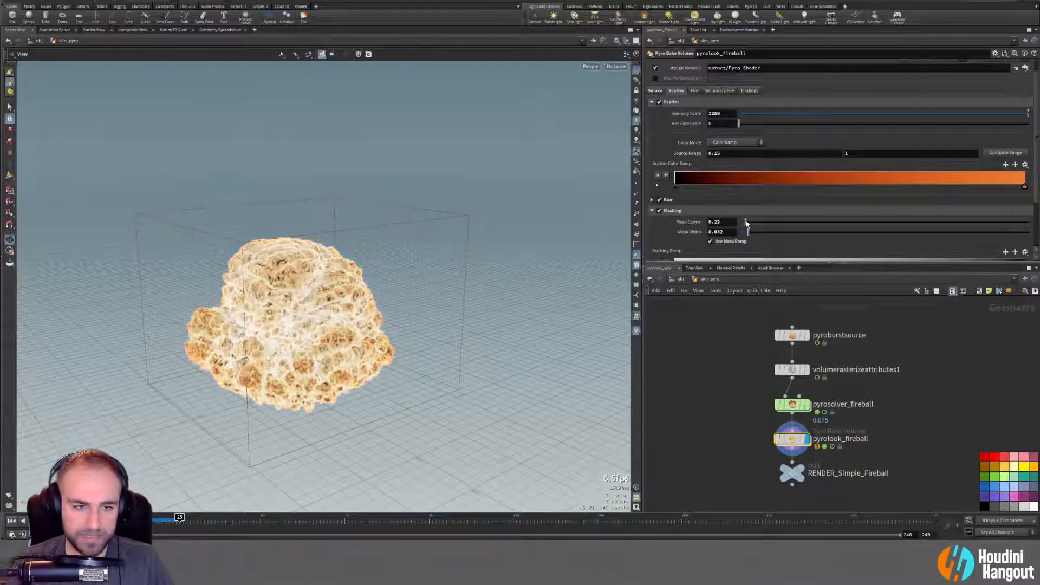
pyautogui.moveTo(741, 223); pyautogui.dragTo(740, 223)
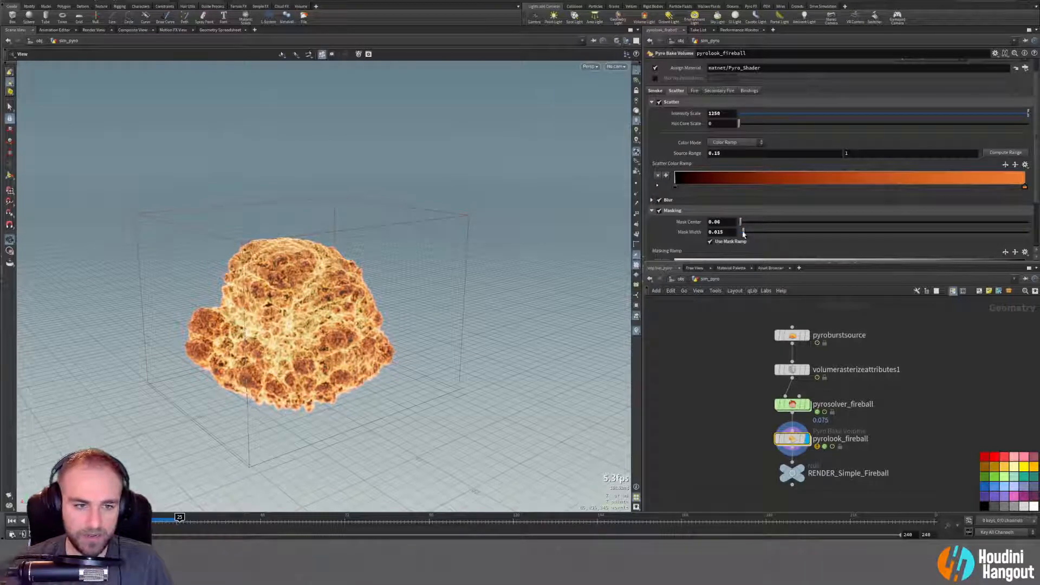
pyautogui.moveTo(757, 233); pyautogui.dragTo(765, 239)
pyautogui.moveTo(417, 368); pyautogui.dragTo(355, 330)
pyautogui.moveTo(355, 331); pyautogui.dragTo(394, 327, button='right')
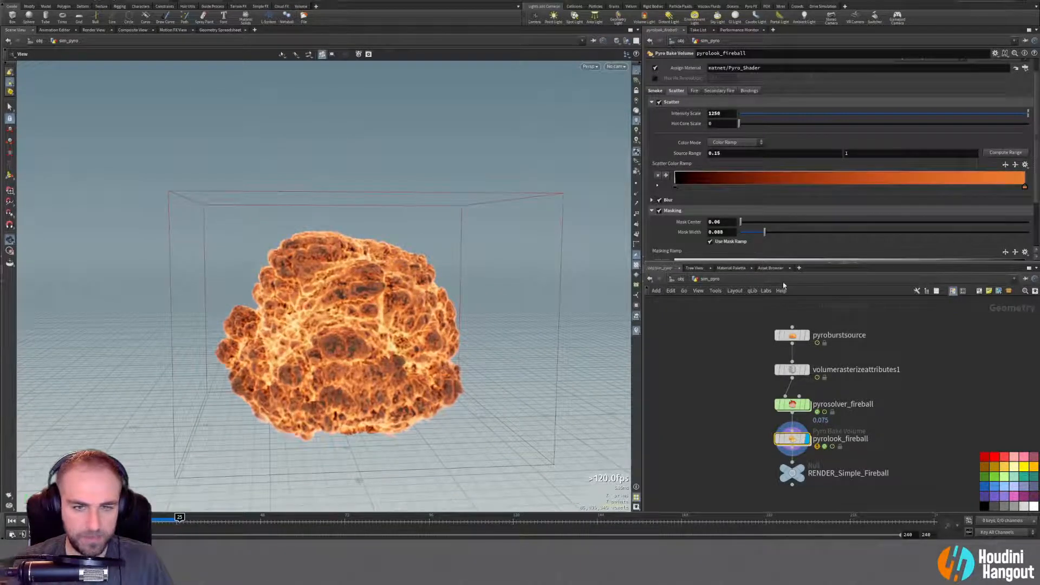
pyautogui.moveTo(741, 222); pyautogui.dragTo(741, 222)
pyautogui.moveTo(722, 222); pyautogui.dragTo(770, 267, button='middle')
pyautogui.moveTo(319, 352); pyautogui.dragTo(385, 363)
pyautogui.moveTo(179, 519)
pyautogui.mouseDown()
pyautogui.moveTo(101, 520)
pyautogui.moveTo(134, 520)
pyautogui.mouseUp()
pyautogui.moveTo(727, 220); pyautogui.dragTo(699, 263, button='middle')
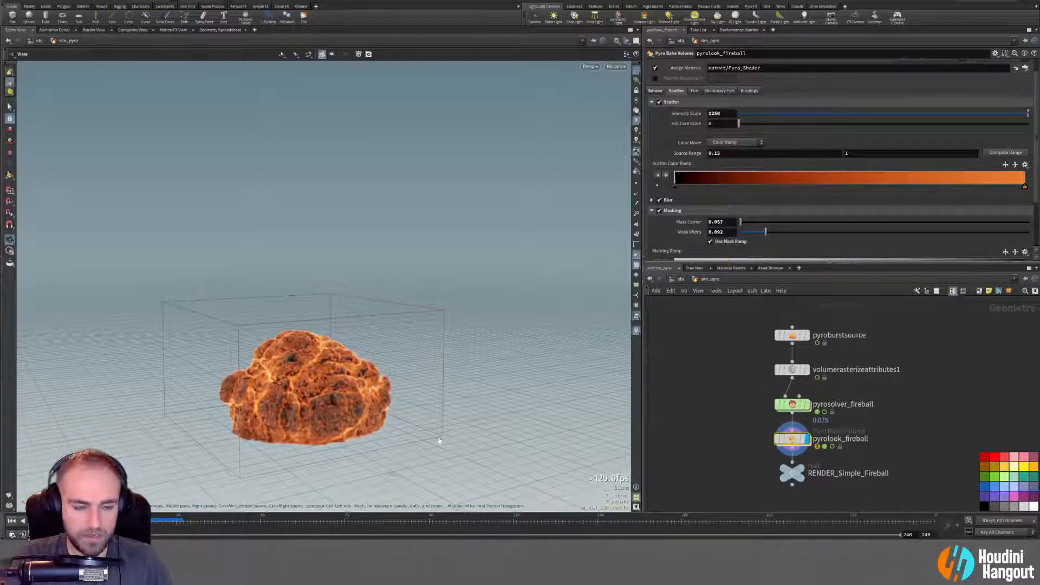
# Check the adjusted fireball look at frame 23 and replay the simulation from the first frame.
pyautogui.moveTo(167, 527); pyautogui.dragTo(169, 527)
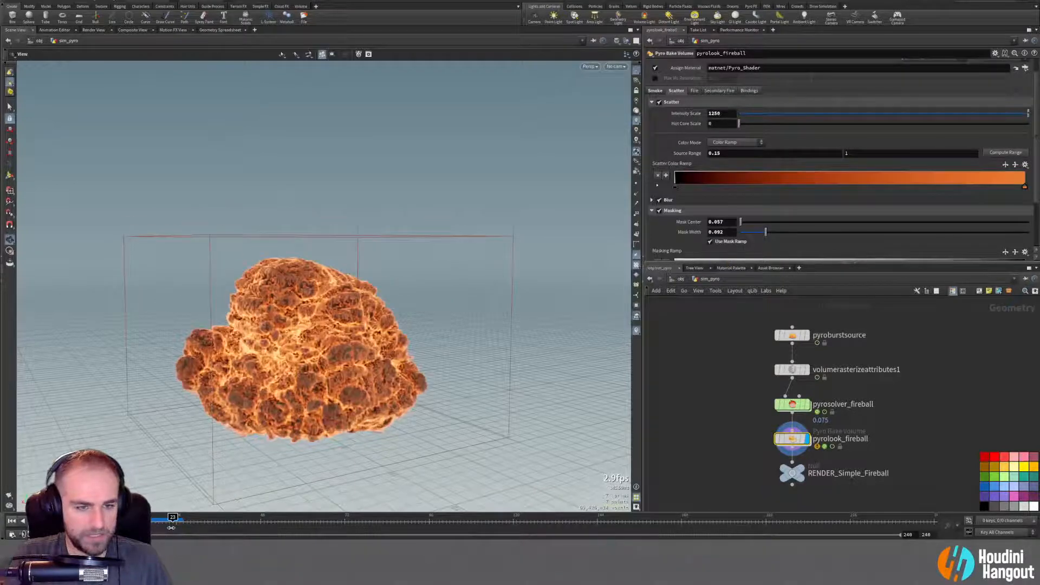
pyautogui.keyDown('alt'); pyautogui.moveTo(315, 371); pyautogui.dragTo(408, 411); pyautogui.keyUp('alt')
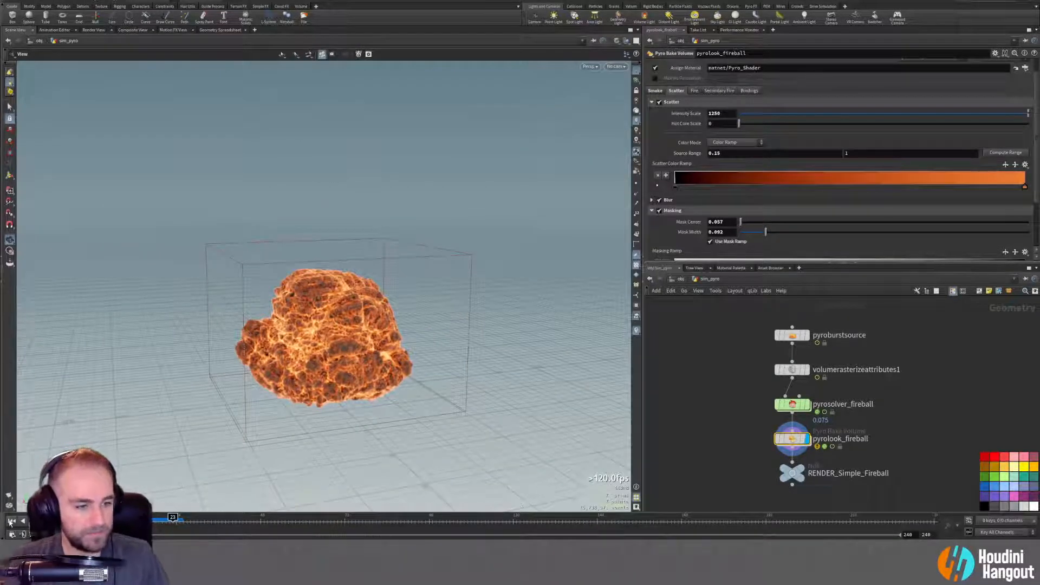
pyautogui.click(10, 521)
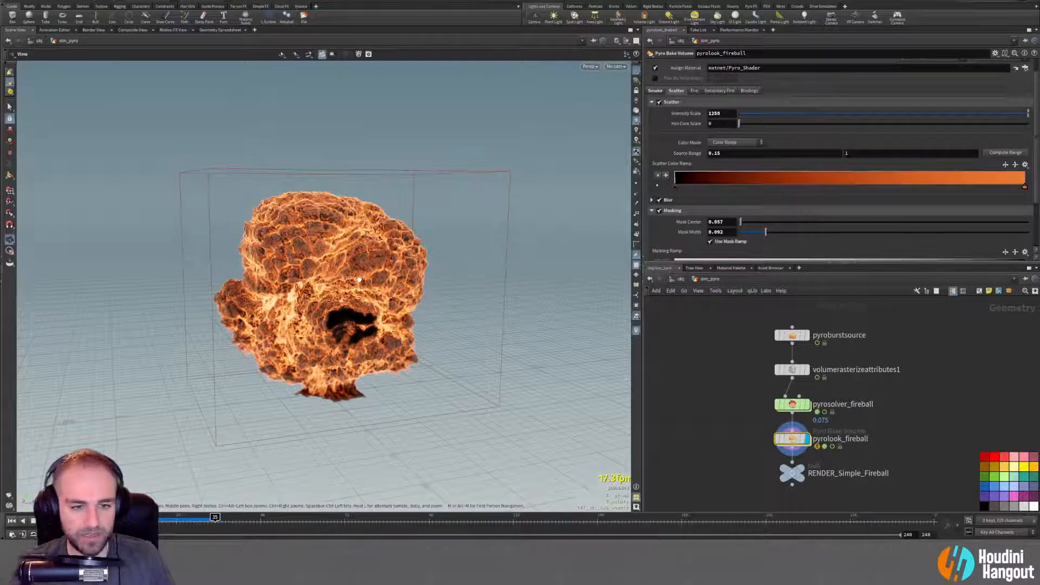
# Frame the explosion in the viewport and examine the fireball at frame 35 from several sides.
pyautogui.hotkey('ctrl', 'Up')
pyautogui.moveTo(300, 279); pyautogui.dragTo(303, 293)
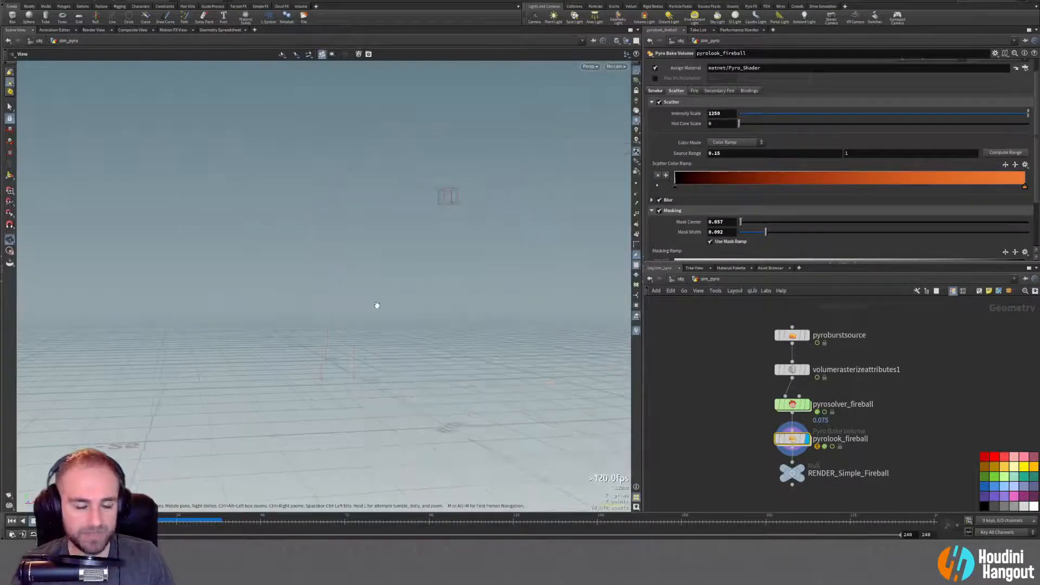
pyautogui.press('g')
pyautogui.scroll(-4, 330, 314)
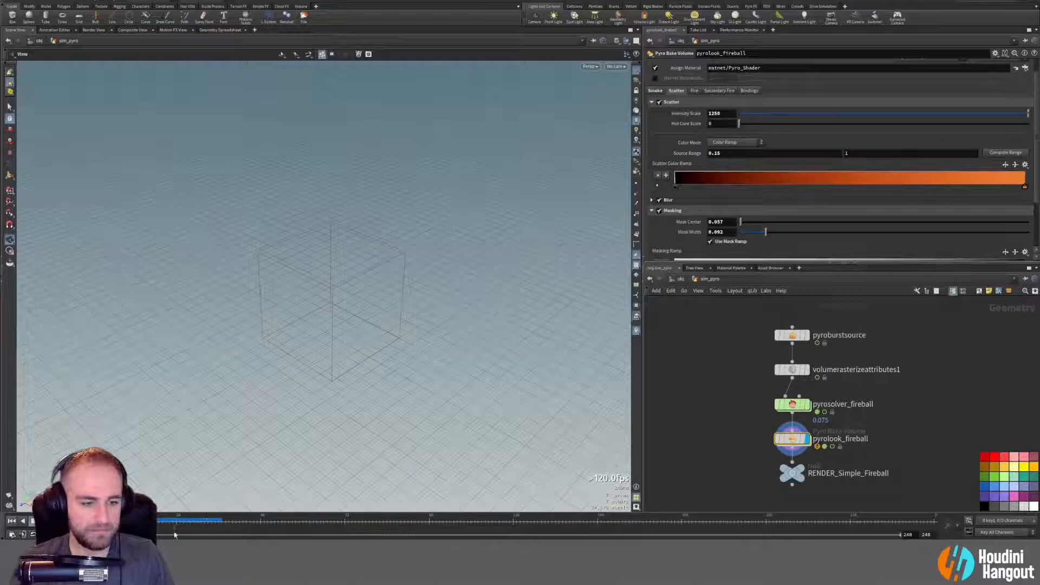
pyautogui.click(216, 518)
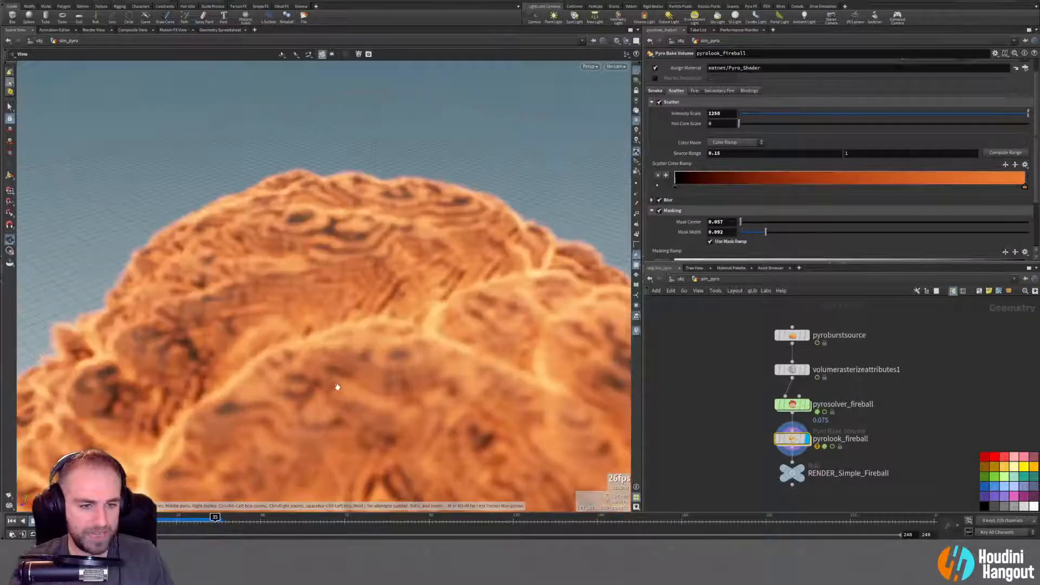
pyautogui.press('g')
pyautogui.moveTo(314, 263); pyautogui.dragTo(321, 287)
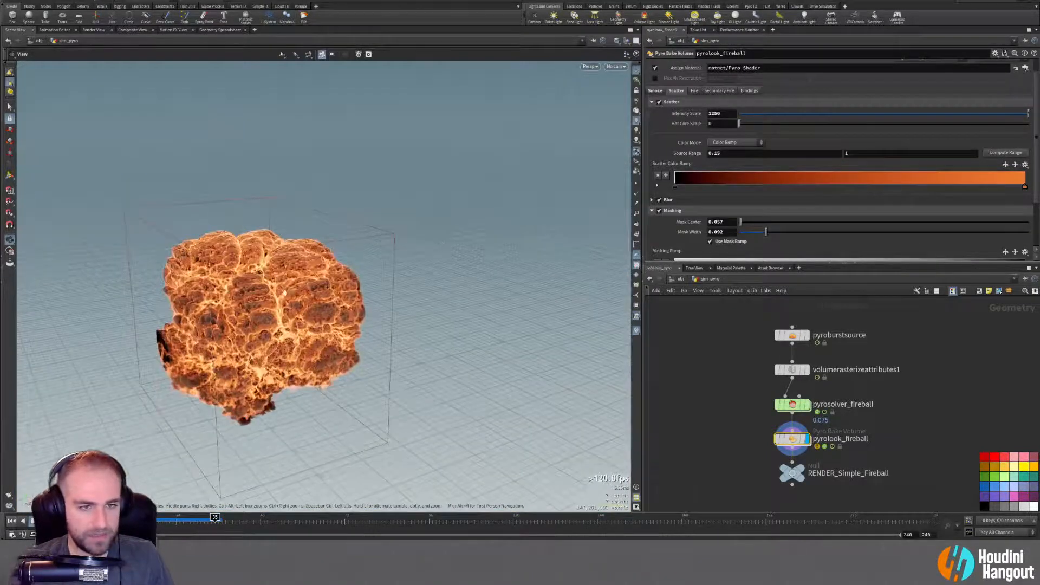
pyautogui.moveTo(244, 304); pyautogui.dragTo(274, 332, button='right')
pyautogui.moveTo(274, 332); pyautogui.dragTo(295, 360)
pyautogui.moveTo(260, 336); pyautogui.dragTo(368, 320, button='middle')
pyautogui.moveTo(368, 320); pyautogui.dragTo(279, 359)
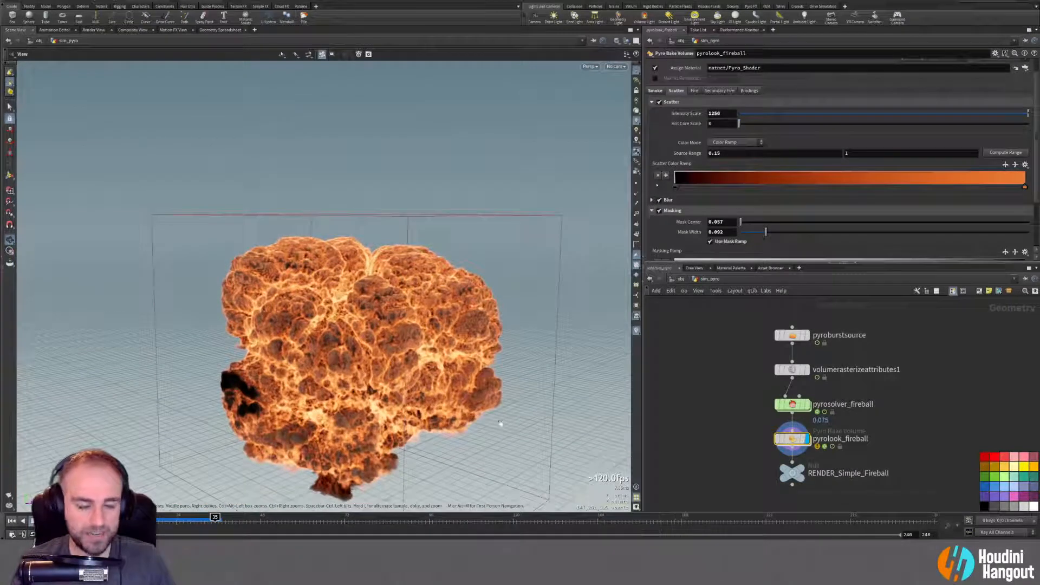
pyautogui.moveTo(336, 385); pyautogui.dragTo(295, 379)
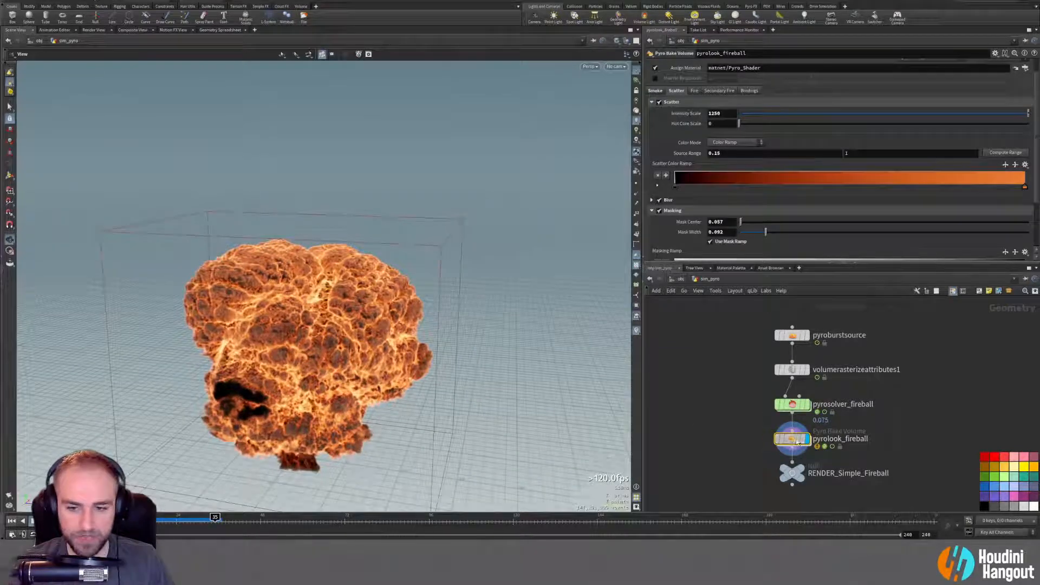
# Look through pyrolook_fireball's Smoke, Scatter and Fire settings, and set the Scatter Intensity Scale to 750.
pyautogui.click(656, 91)
pyautogui.click(675, 91)
pyautogui.click(694, 90)
pyautogui.click(676, 91)
pyautogui.moveTo(1029, 114); pyautogui.dragTo(820, 132)
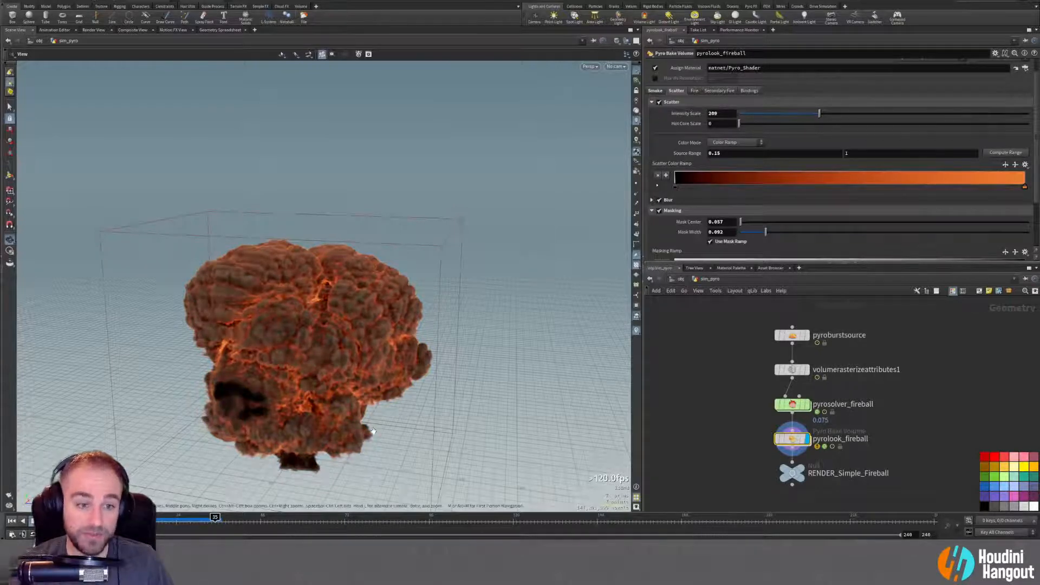
pyautogui.moveTo(664, 117); pyautogui.dragTo(1032, 117)
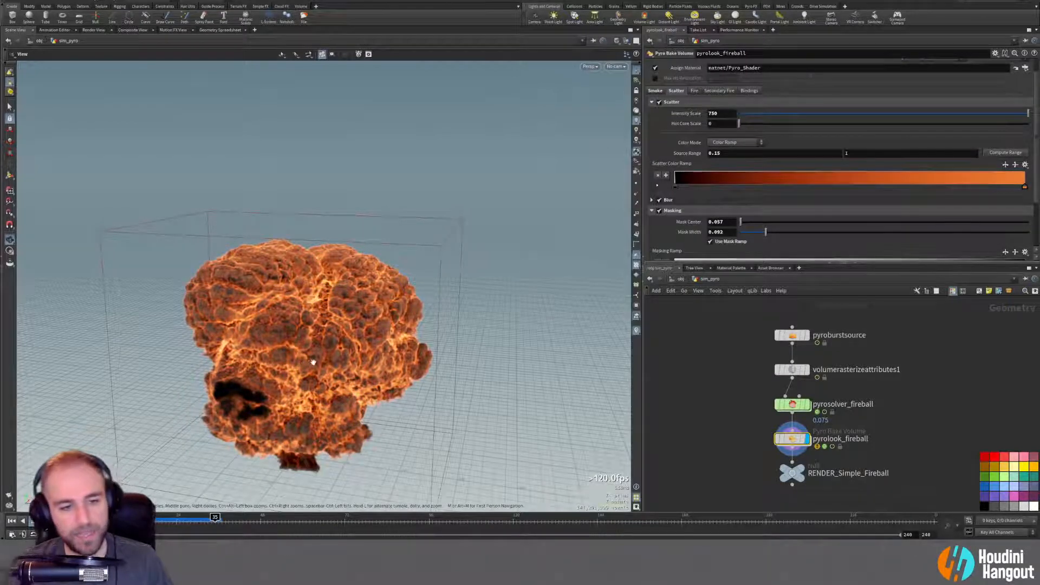
# Display pyrosolver_fireball and turn off both Smoke and Fire in its Look settings.
pyautogui.moveTo(307, 246); pyautogui.dragTo(297, 312)
pyautogui.click(789, 404)
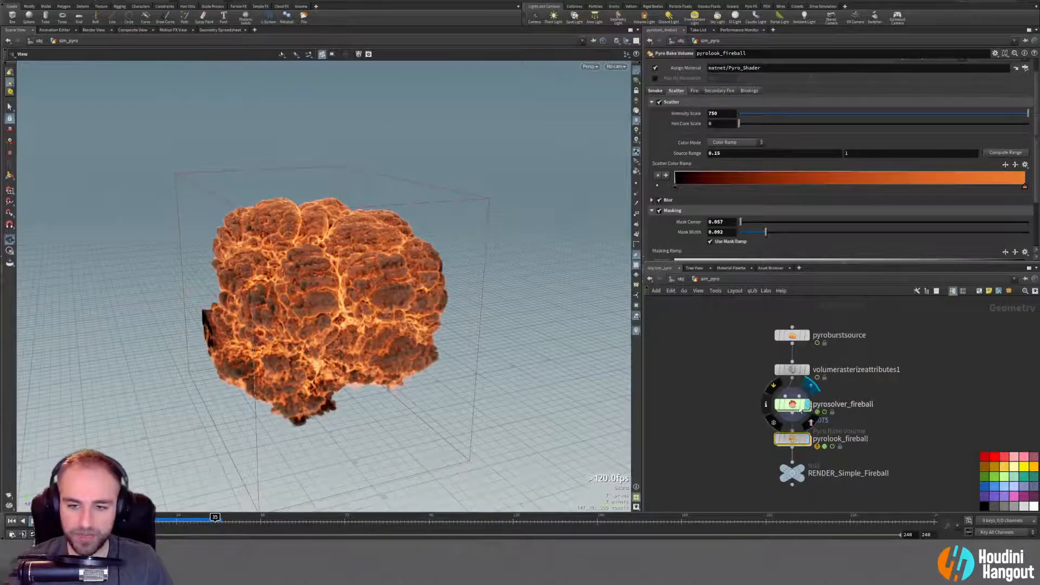
pyautogui.scroll(6, 662, 247)
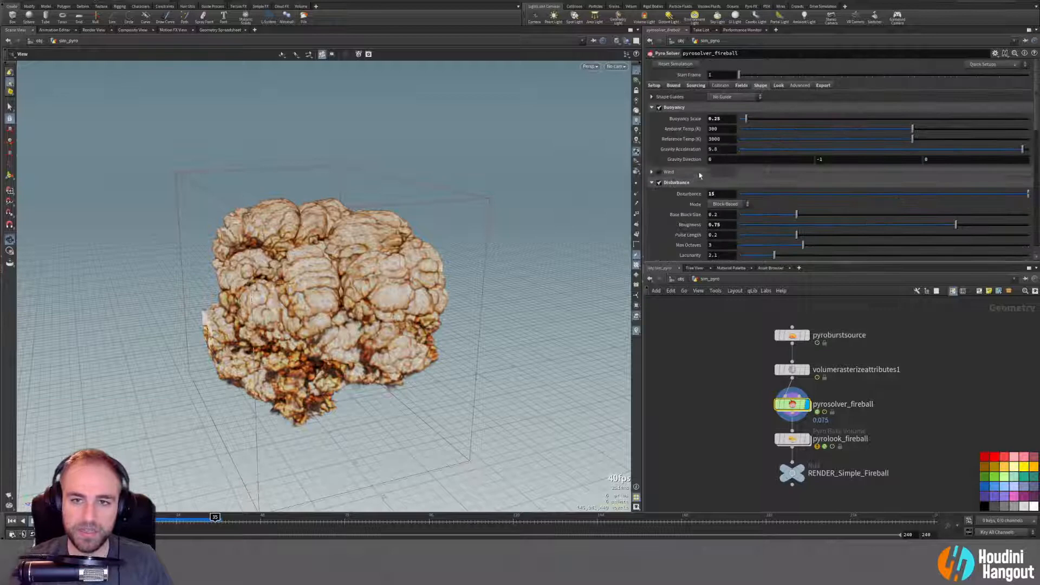
pyautogui.click(778, 85)
pyautogui.click(659, 97)
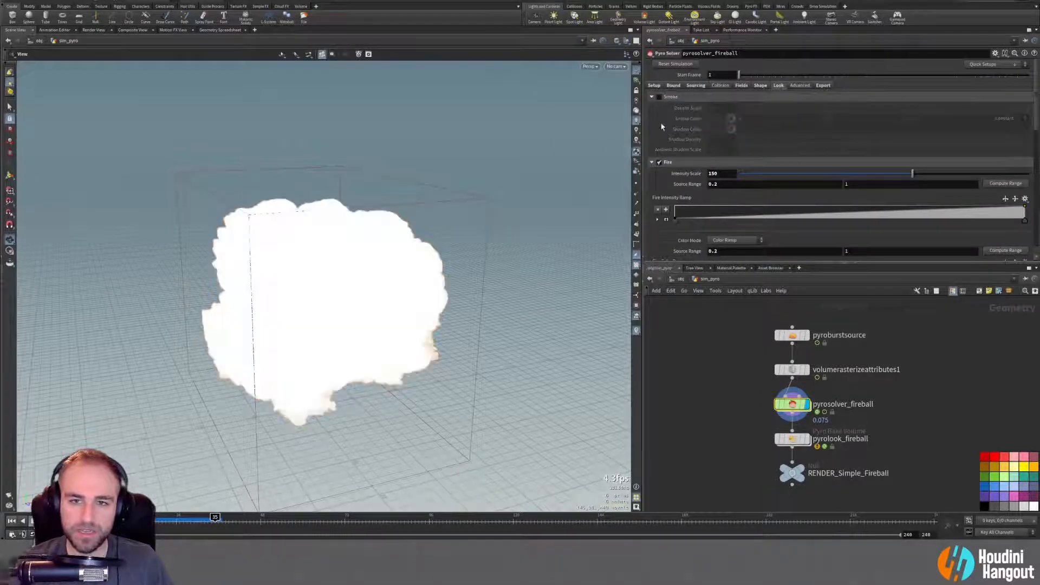
pyautogui.click(652, 162)
pyautogui.click(658, 163)
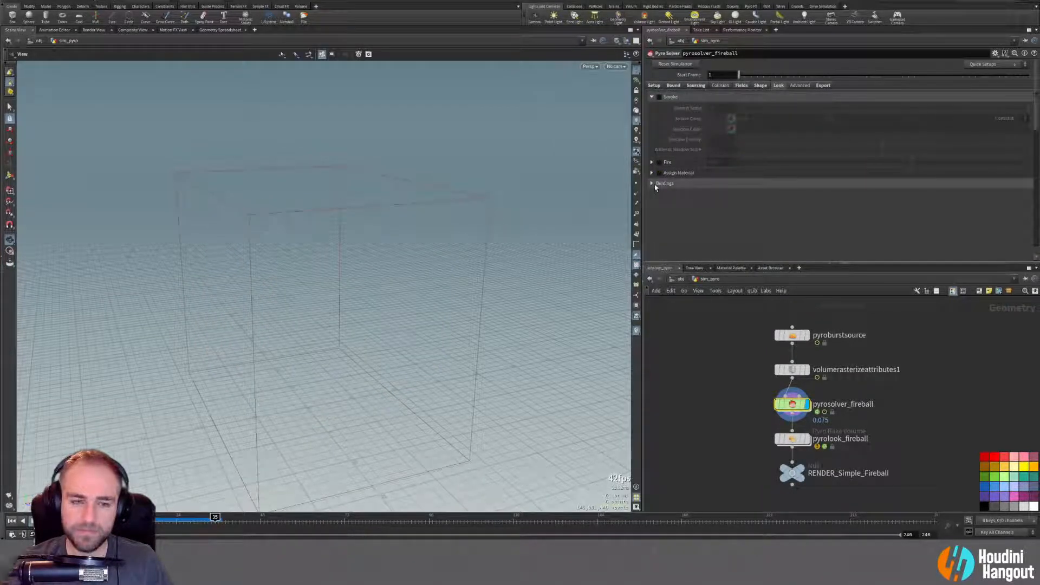
# Re-enable the solver's Smoke look and set its Density Scale to 5 after trying 10 and 1.
pyautogui.click(654, 97)
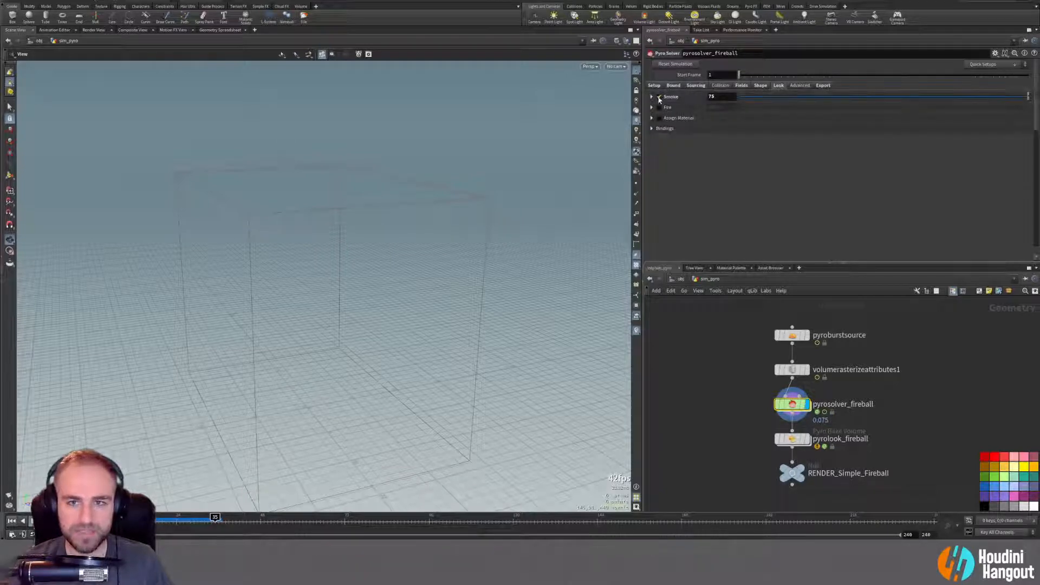
pyautogui.click(657, 97)
pyautogui.click(653, 97)
pyautogui.doubleClick(715, 108)
pyautogui.write('10')
pyautogui.press('Return')
pyautogui.doubleClick(720, 107)
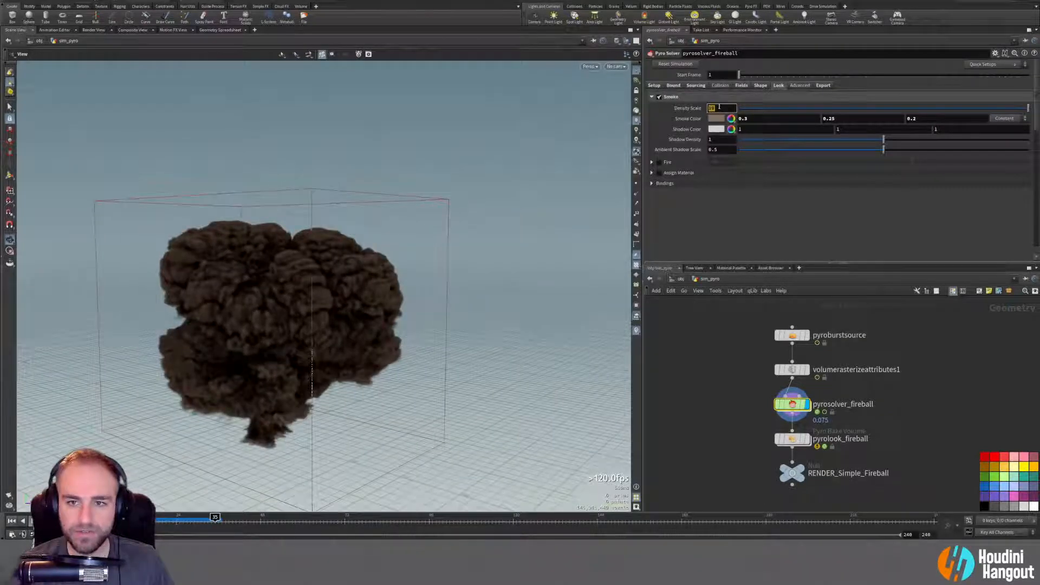
pyautogui.write('1')
pyautogui.press('Return')
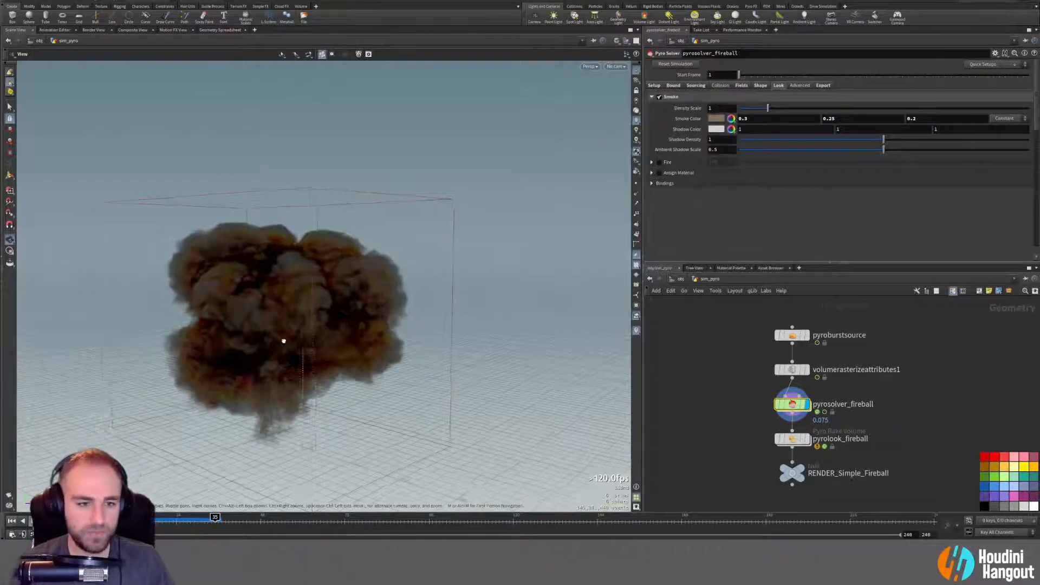
pyautogui.doubleClick(722, 108)
pyautogui.write('5')
pyautogui.press('Return')
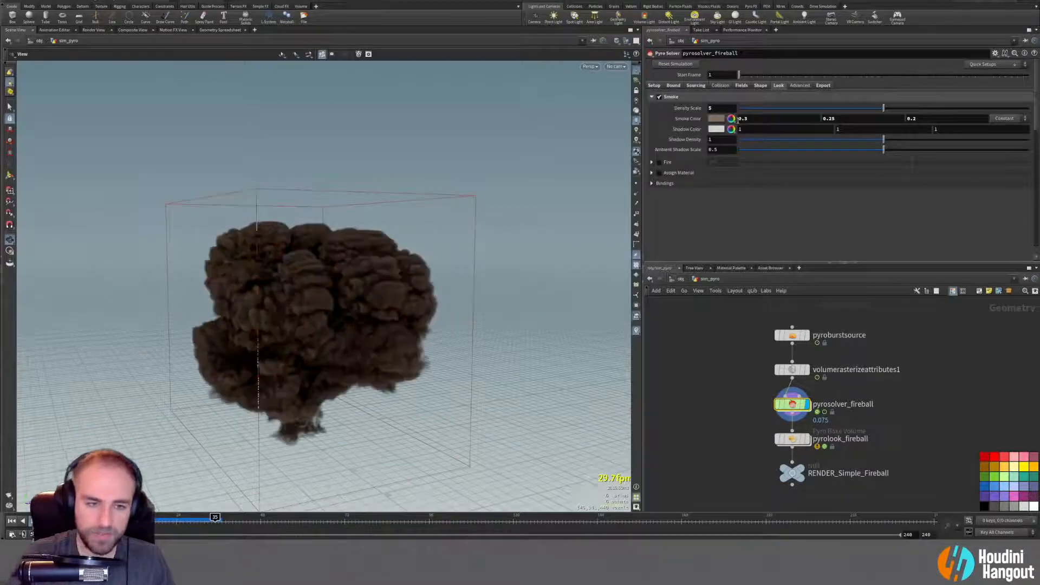
# Scrub and play the smoke-only simulation, examining the explosion's shape from several sides.
pyautogui.moveTo(185, 378); pyautogui.dragTo(286, 302)
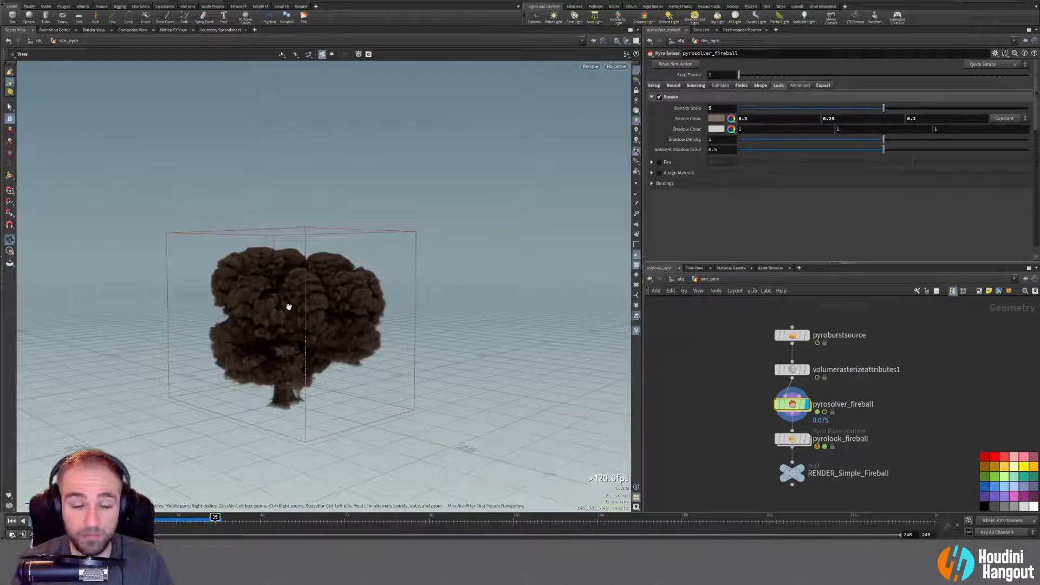
pyautogui.moveTo(215, 517); pyautogui.dragTo(154, 524)
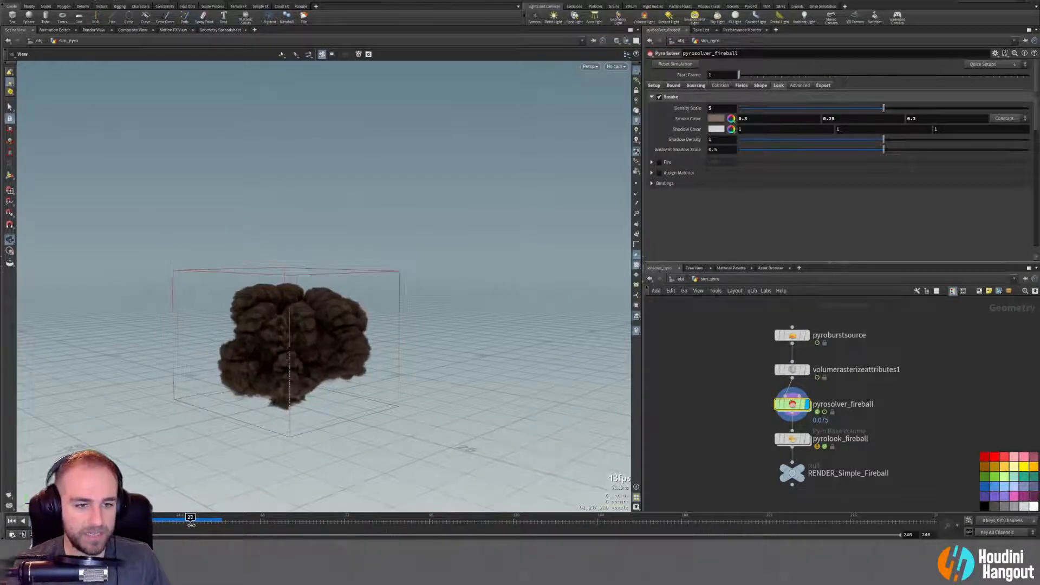
pyautogui.moveTo(318, 337); pyautogui.dragTo(438, 318)
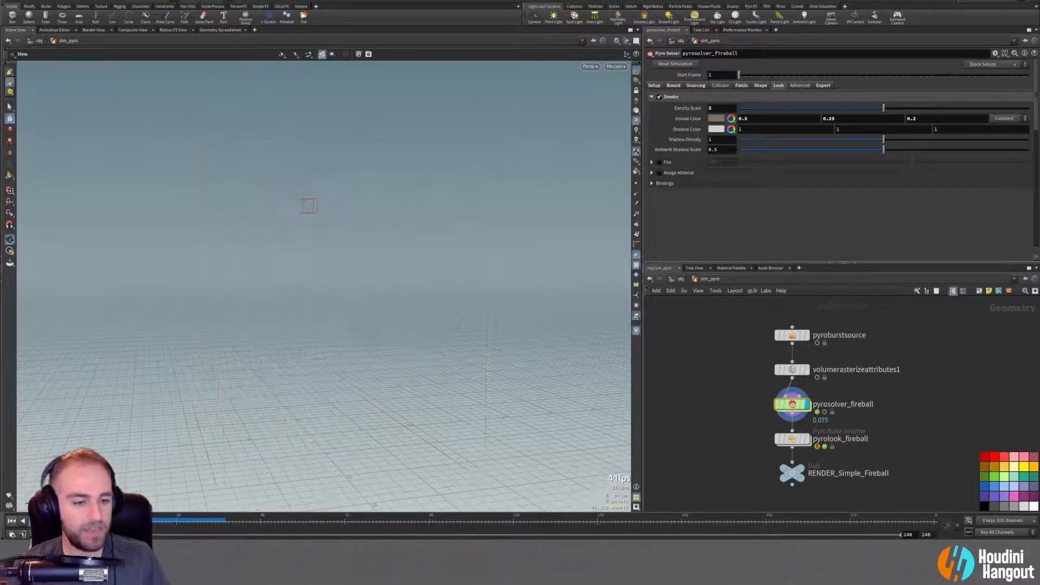
pyautogui.click(32, 521)
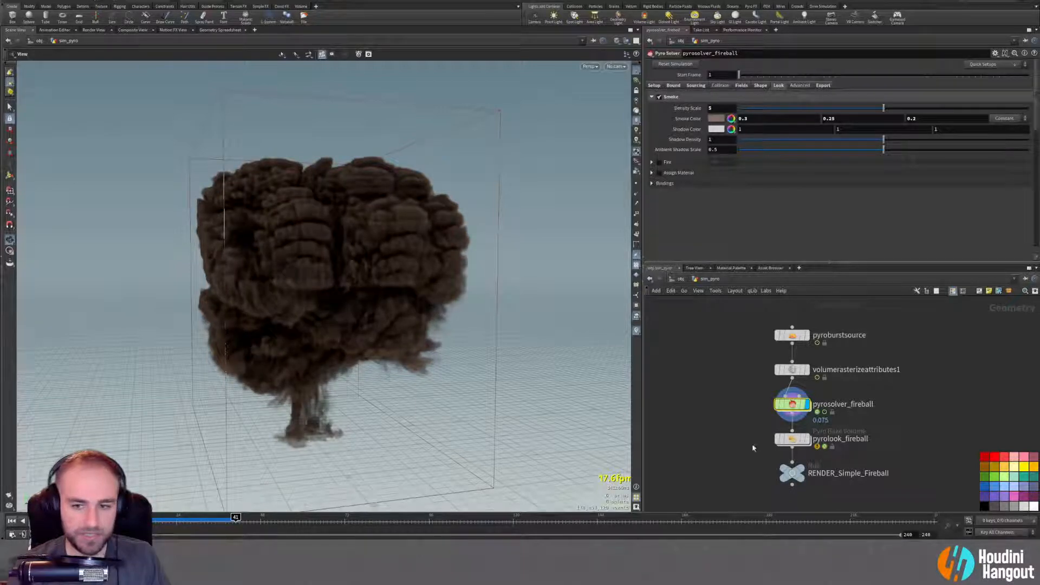
pyautogui.hotkey('ctrl', 'Up')
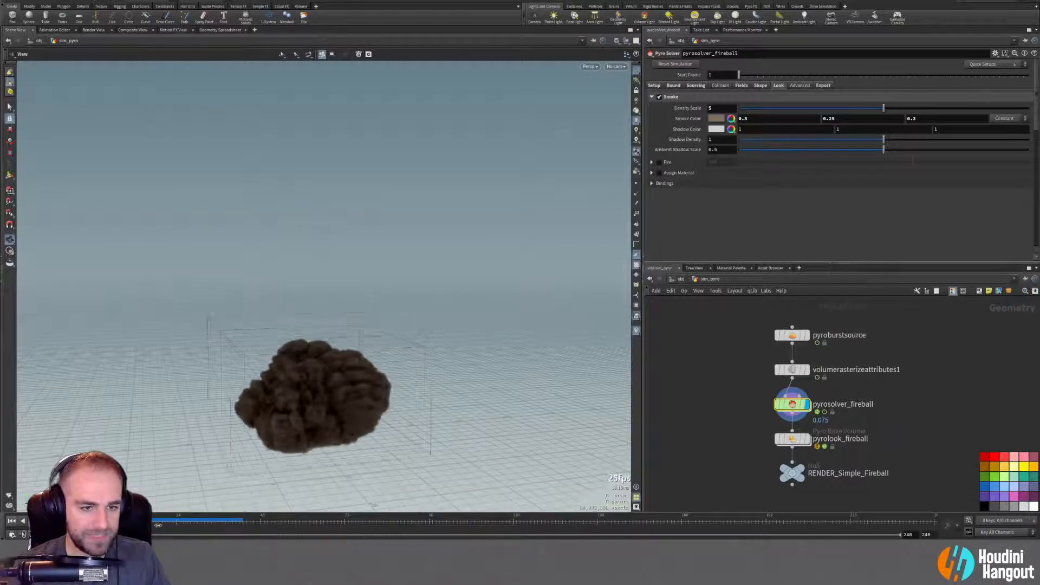
pyautogui.moveTo(319, 299); pyautogui.dragTo(422, 233)
# In pyrosolver_fireball's Shape settings, set Disturbance to 10 and its Roughness to 0.6.
pyautogui.click(740, 85)
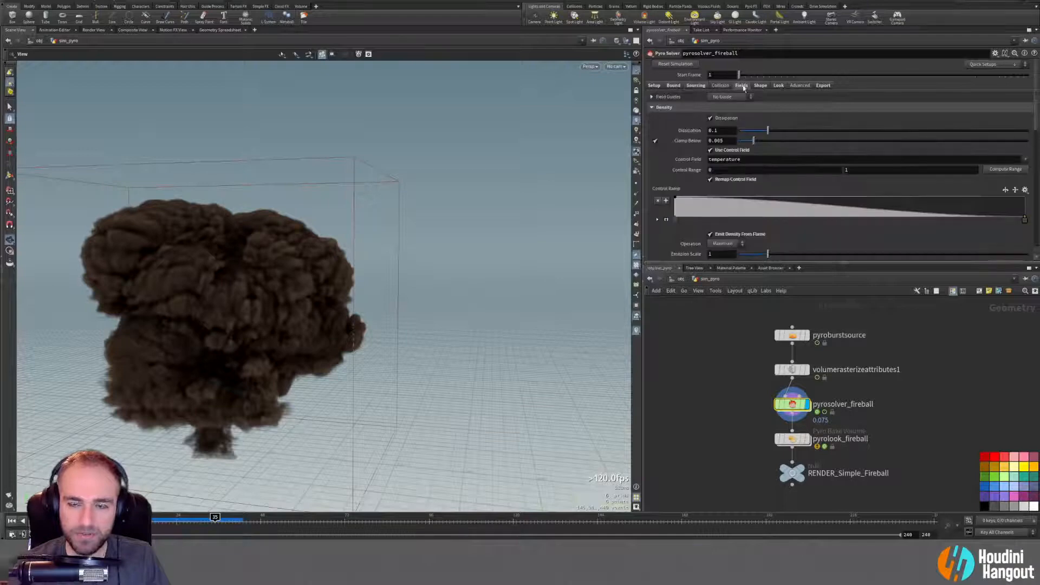
pyautogui.click(759, 85)
pyautogui.click(723, 194)
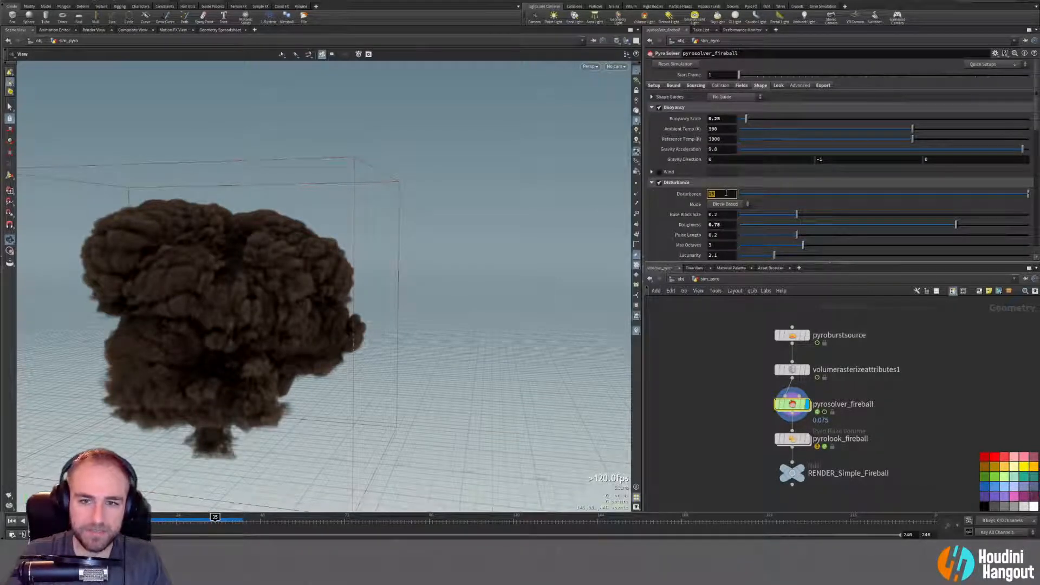
pyautogui.write('10')
pyautogui.press('Return')
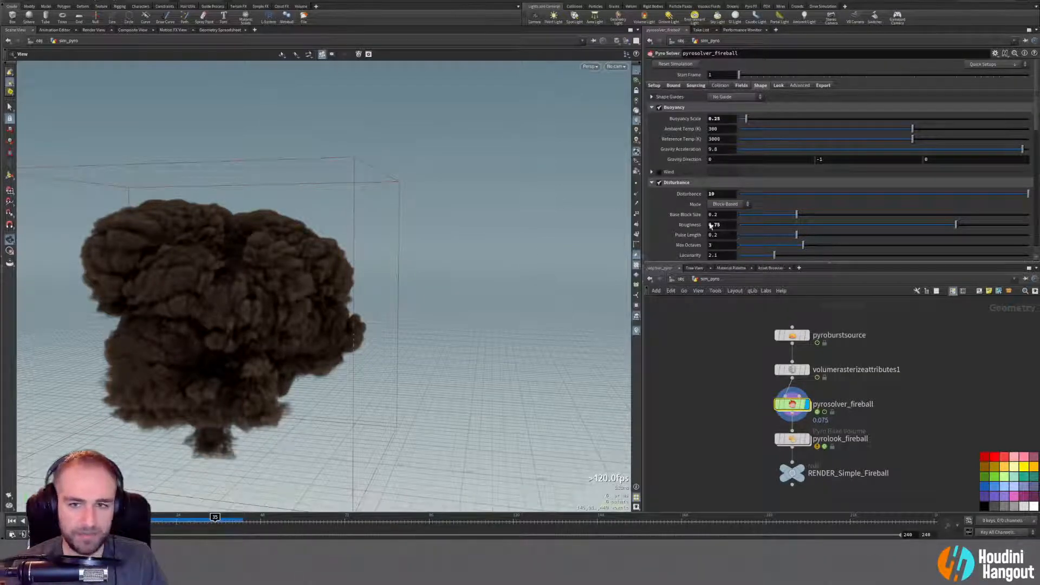
pyautogui.click(718, 225)
pyautogui.write('0.6')
pyautogui.press('Return')
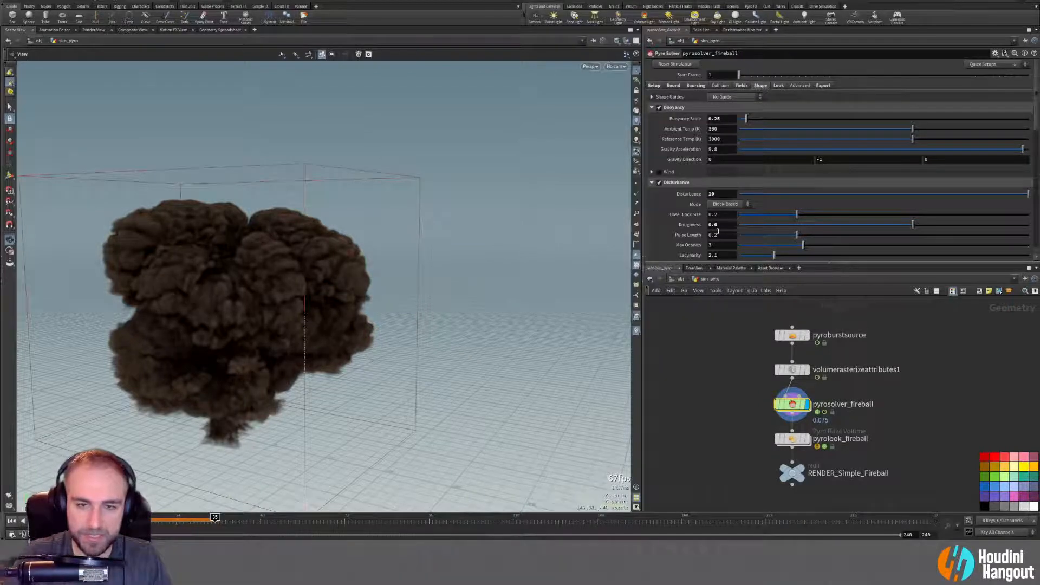
# Resimulate from the first frame and examine the smoke's block-like shapes from several sides around frame 47.
pyautogui.click(11, 521)
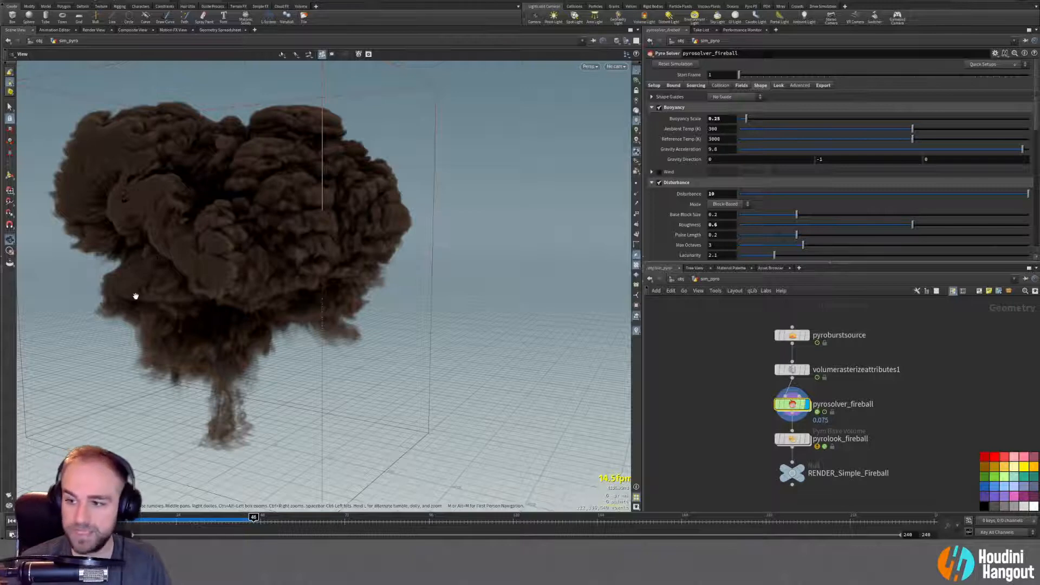
pyautogui.moveTo(173, 230); pyautogui.dragTo(356, 244)
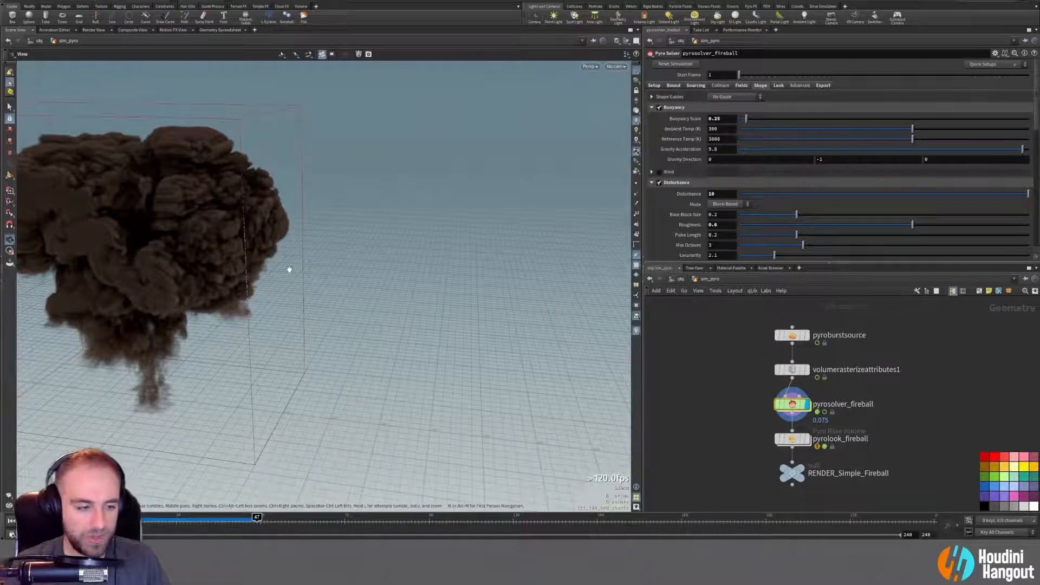
pyautogui.moveTo(246, 234); pyautogui.dragTo(150, 248)
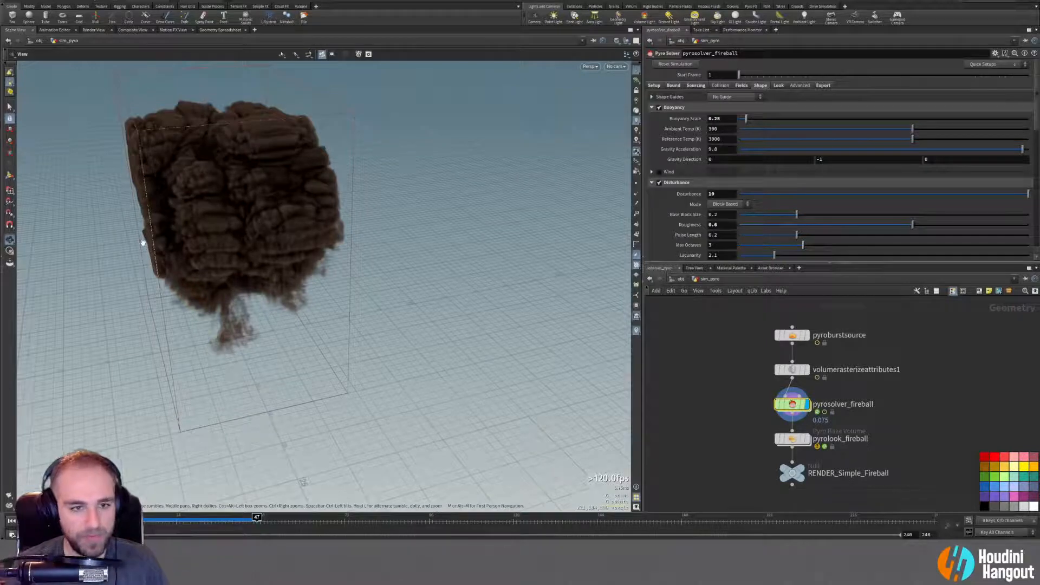
pyautogui.moveTo(223, 197); pyautogui.dragTo(214, 190)
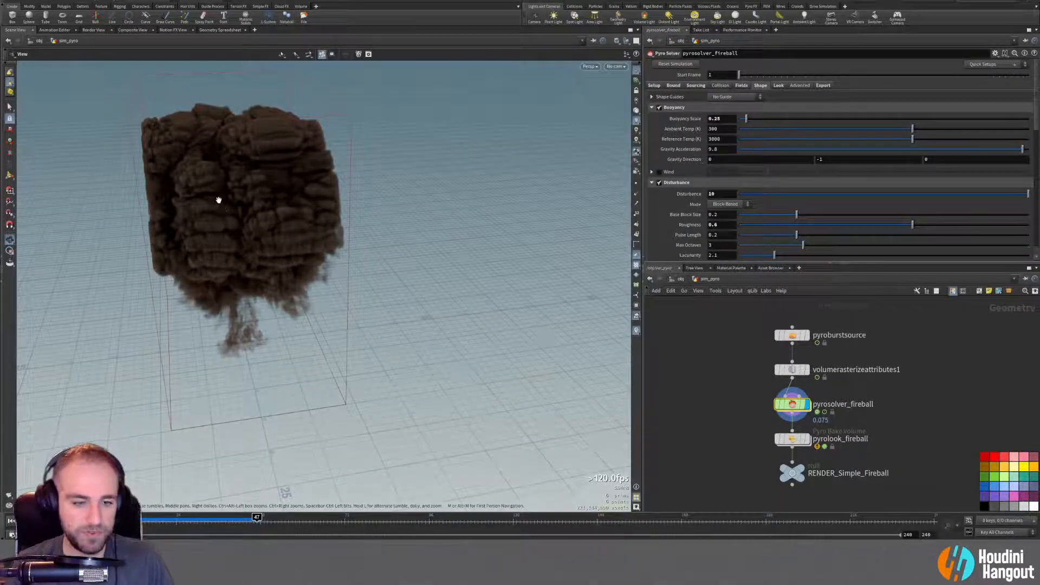
pyautogui.moveTo(225, 202); pyautogui.dragTo(235, 168)
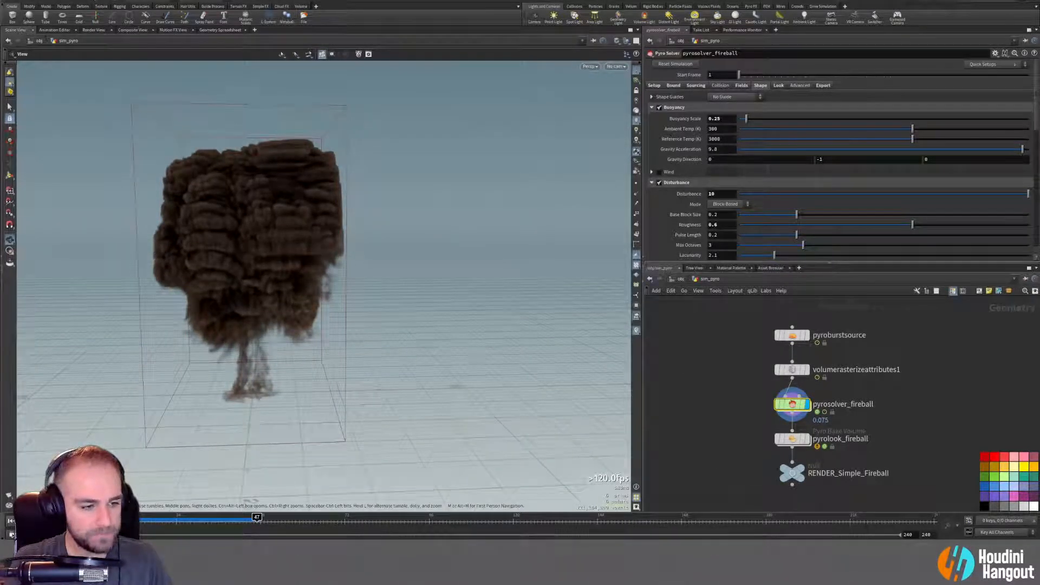
pyautogui.click(13, 522)
pyautogui.click(47, 521)
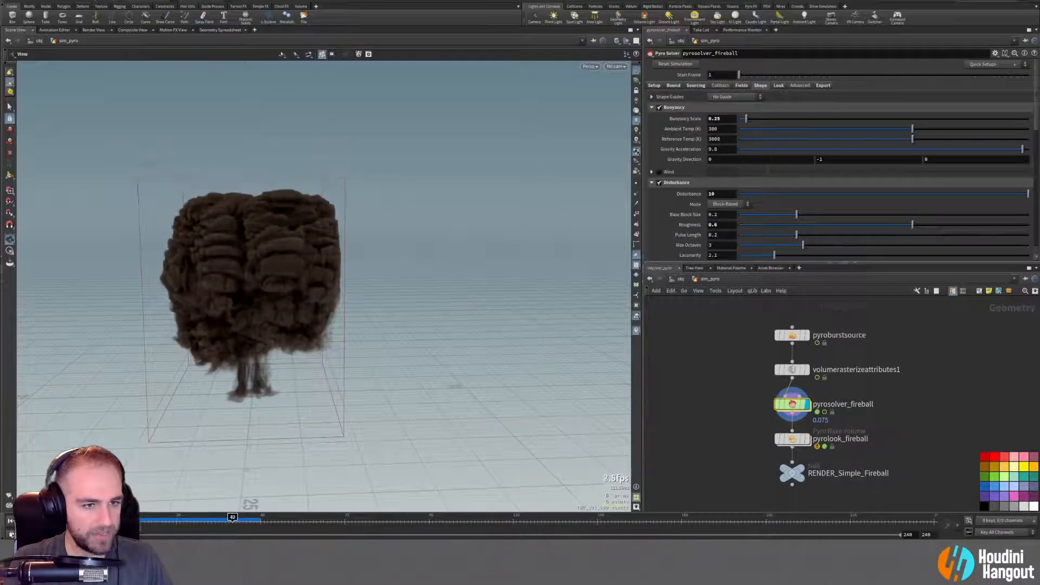
pyautogui.moveTo(385, 234); pyautogui.dragTo(247, 260)
# Look through cam1 and play the smoke simulation in that view.
pyautogui.click(613, 67)
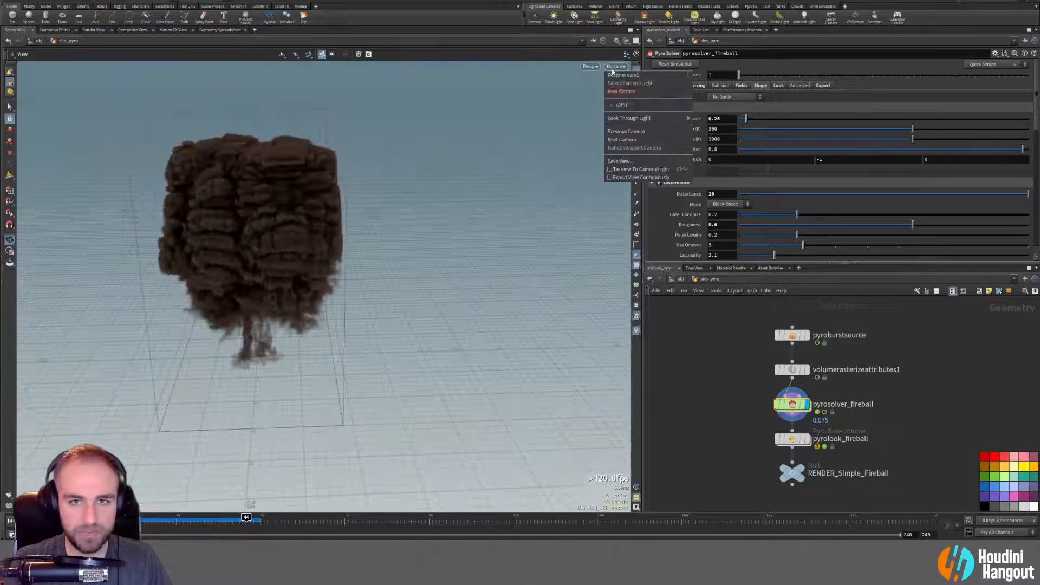
pyautogui.click(621, 105)
pyautogui.moveTo(142, 524); pyautogui.dragTo(262, 534)
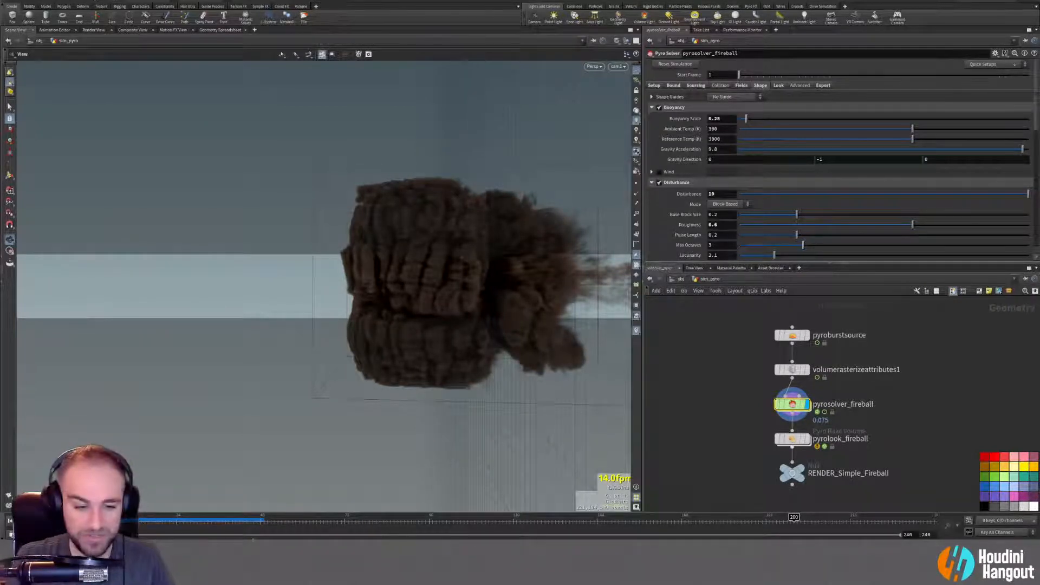
# Display pyrolook_fireball and check its baked look through cam1 at frame 52.
pyautogui.click(808, 439)
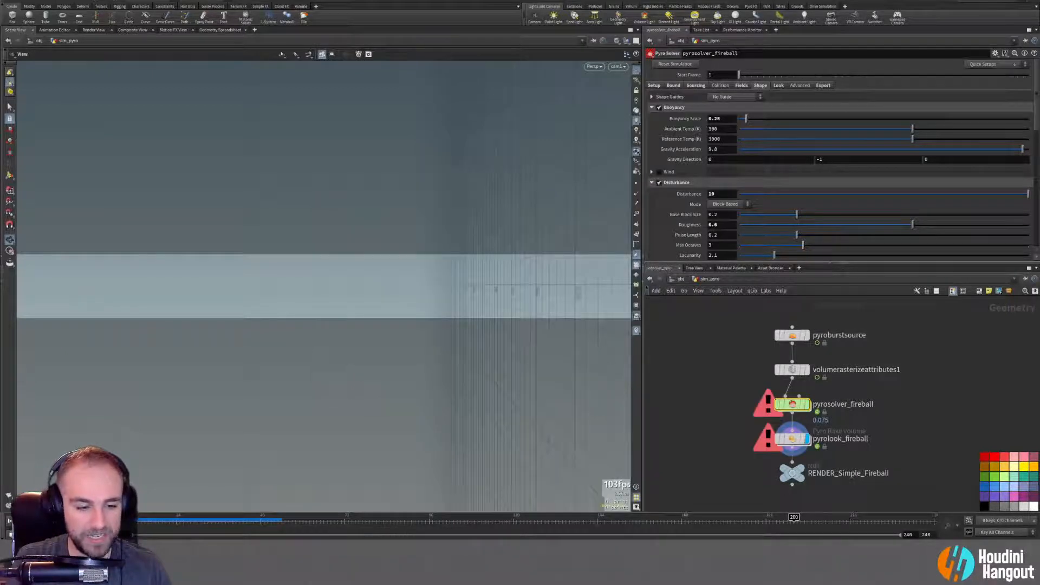
pyautogui.click(270, 522)
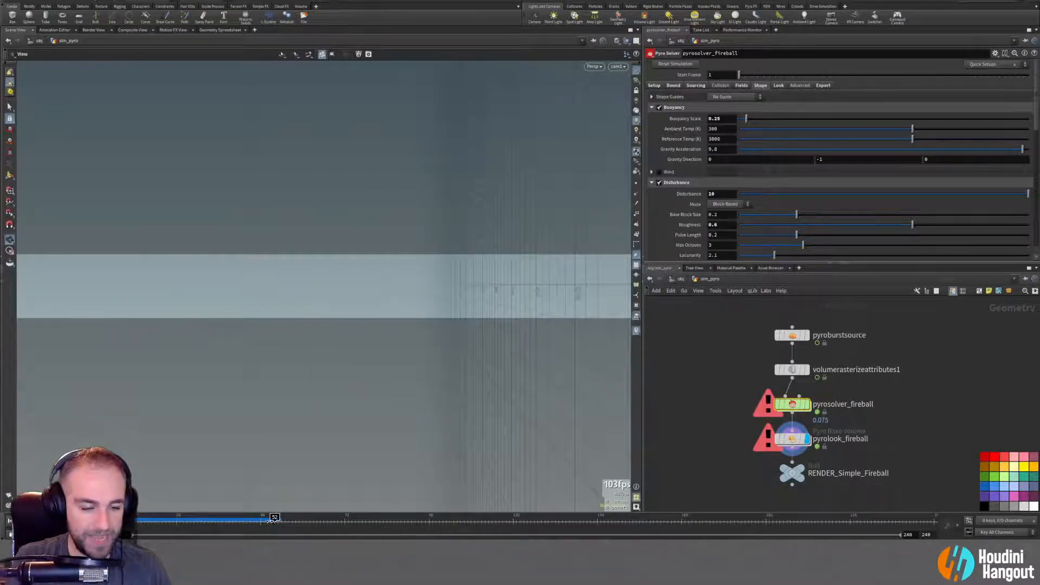
pyautogui.moveTo(292, 244); pyautogui.dragTo(307, 239)
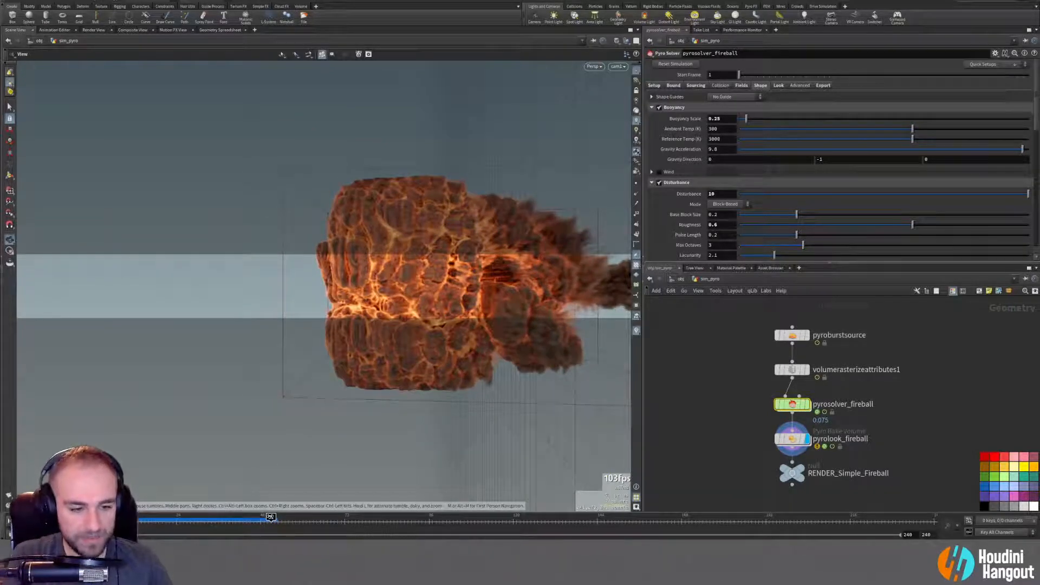
pyautogui.moveTo(271, 517); pyautogui.dragTo(274, 517)
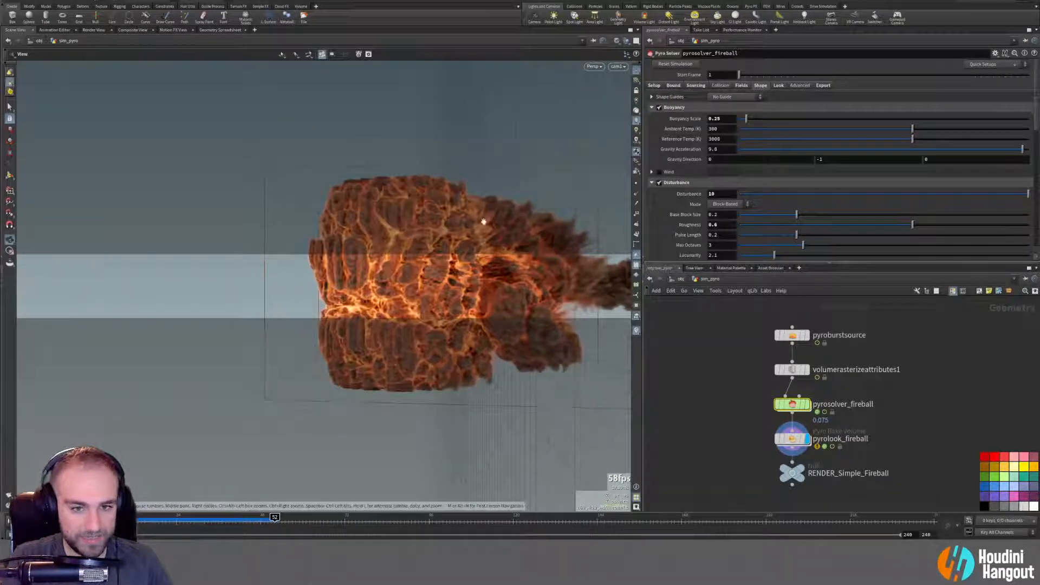
# Leave the camera view and step through frames 44 to 48, examining the dark areas of the baked fireball.
pyautogui.moveTo(371, 281); pyautogui.dragTo(304, 347)
pyautogui.click(261, 518)
pyautogui.click(249, 517)
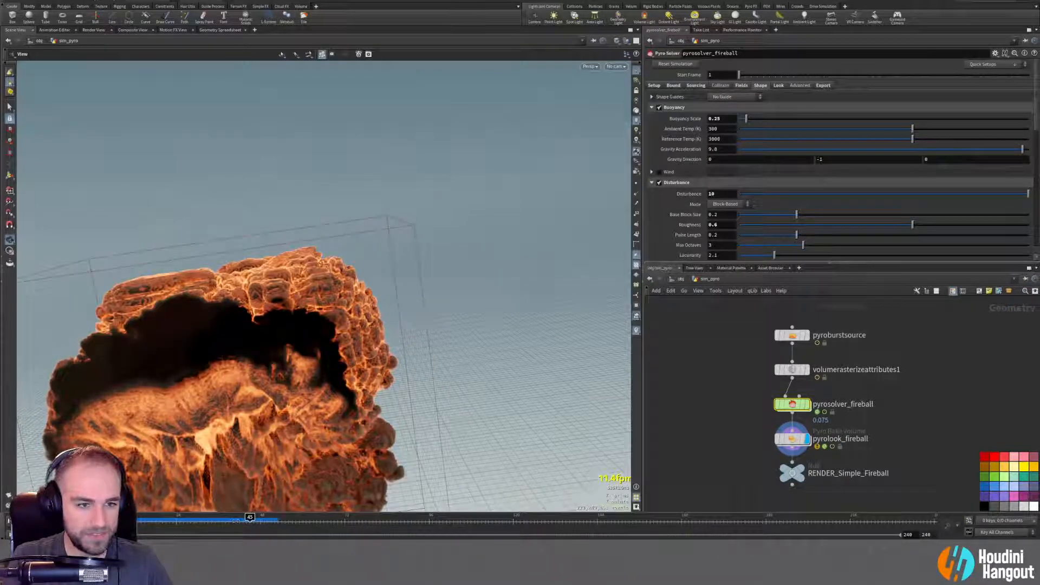
pyautogui.press('Left')
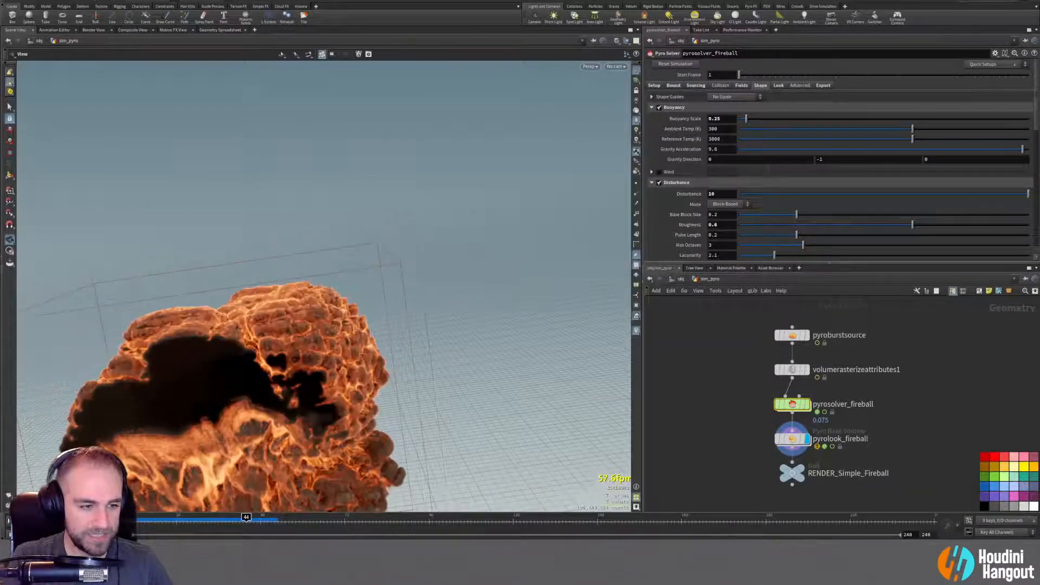
pyautogui.press('Right')
pyautogui.press('Right')
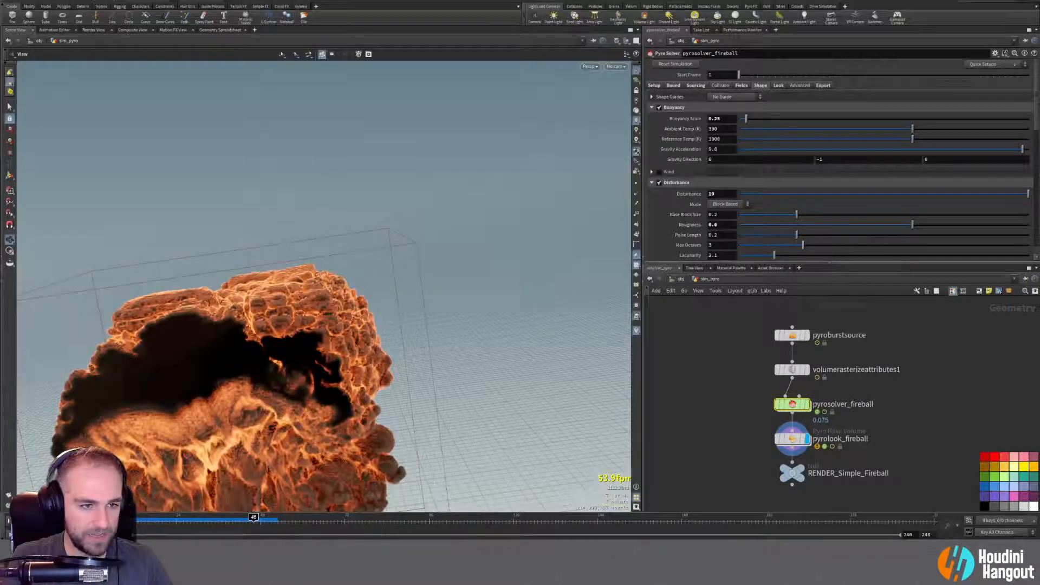
pyautogui.press('Right')
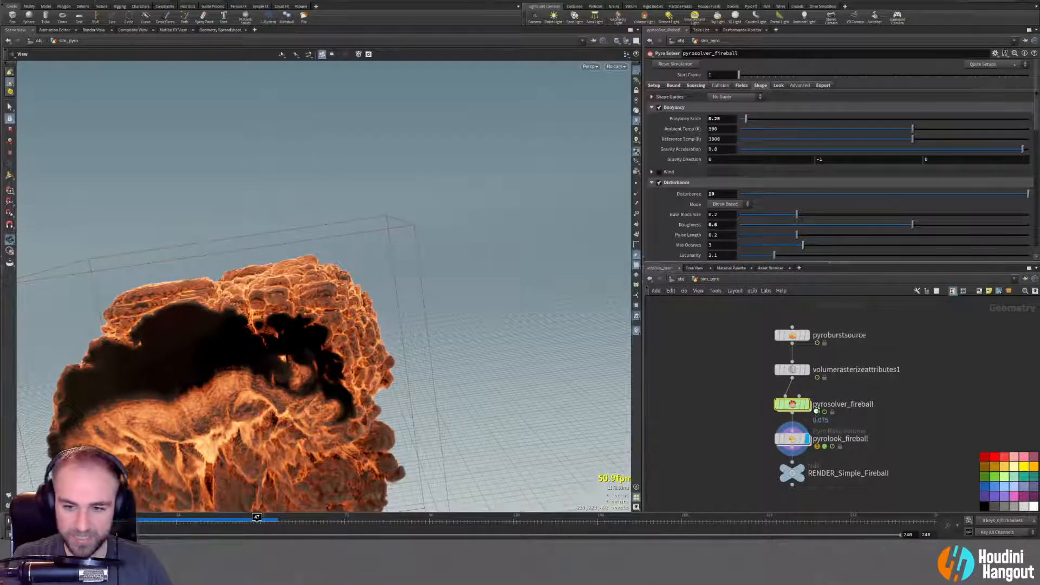
pyautogui.press('Right')
# Display pyrosolver_fireball again, frame the smoke and examine it at frame 40 from other angles.
pyautogui.click(807, 404)
pyautogui.moveTo(306, 411); pyautogui.dragTo(391, 329)
pyautogui.press('h')
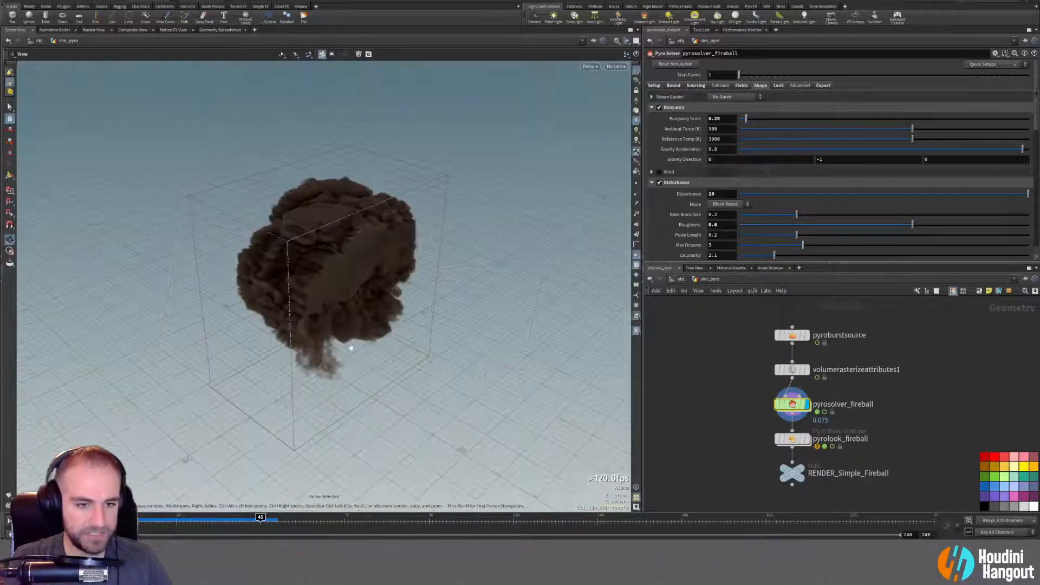
pyautogui.press('g')
pyautogui.moveTo(179, 521); pyautogui.dragTo(232, 532)
pyautogui.moveTo(462, 264); pyautogui.dragTo(404, 233)
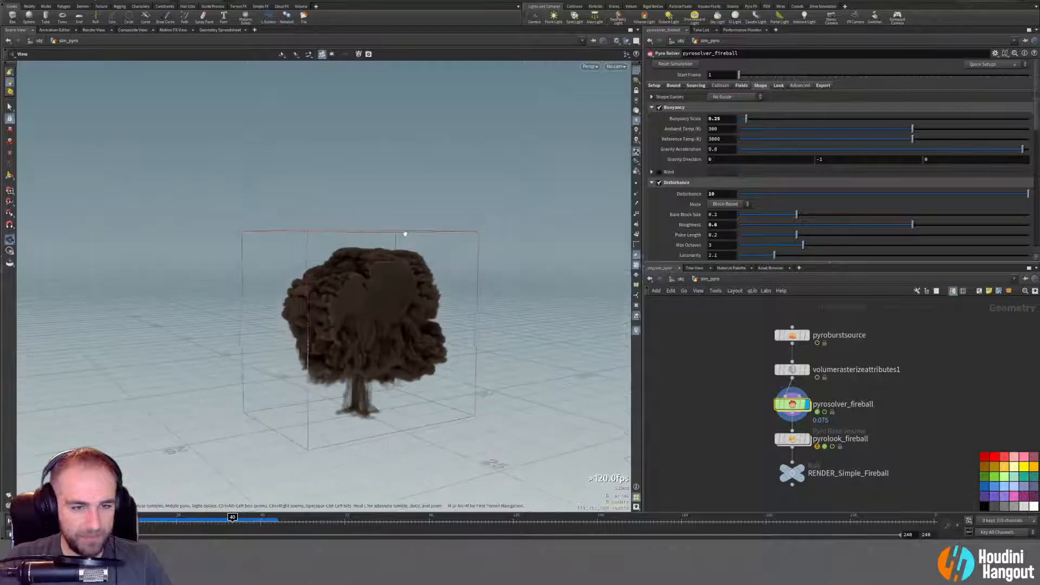
# Look through the pyro solver's Advanced and Look settings, including the Solving options.
pyautogui.click(823, 85)
pyautogui.click(799, 86)
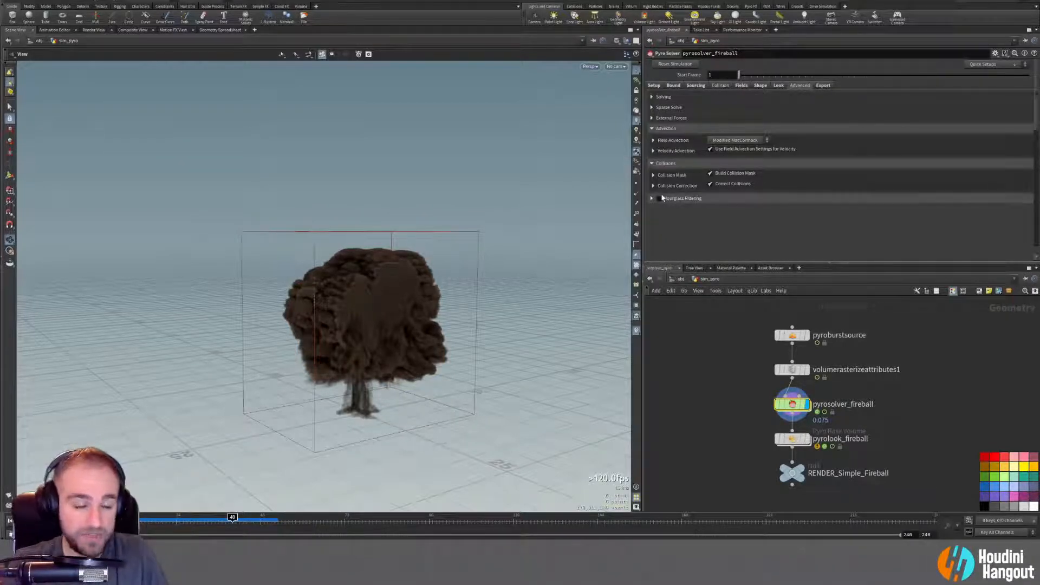
pyautogui.click(778, 85)
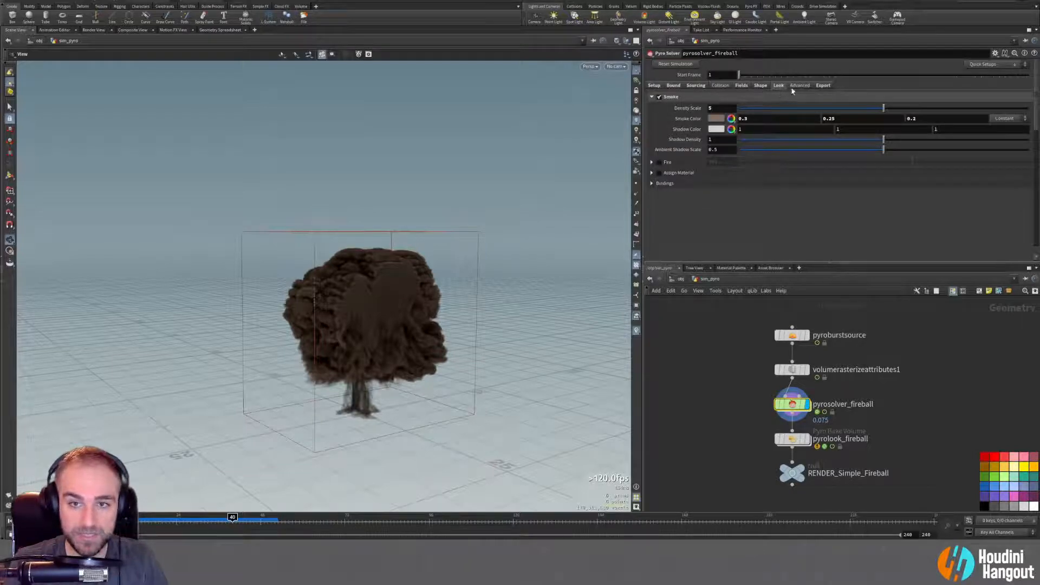
pyautogui.click(803, 87)
pyautogui.click(653, 97)
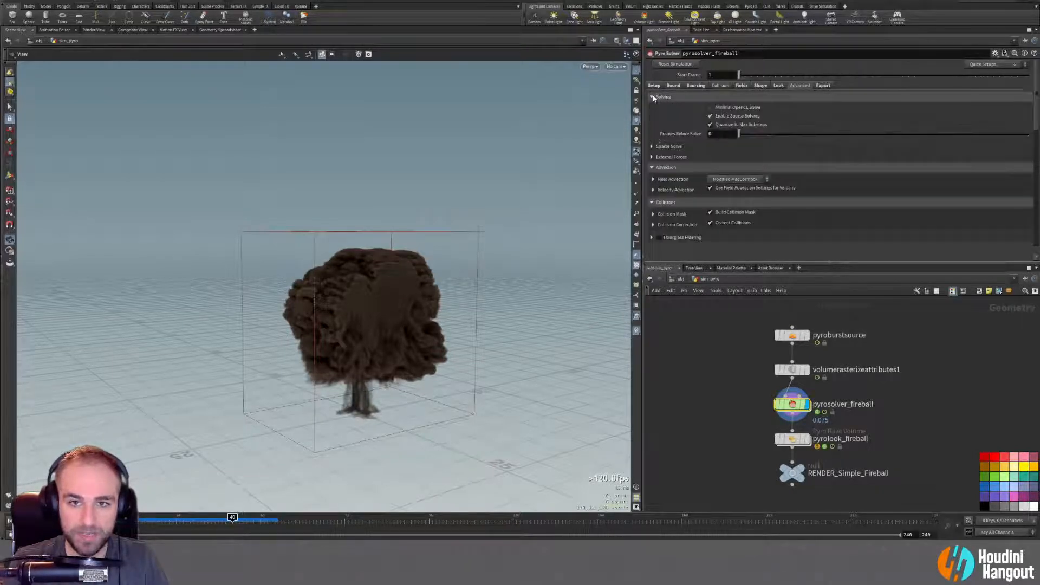
pyautogui.click(652, 97)
# Try a resizing padding of 2 on the pyro solver's bounds and restart the simulation.
pyautogui.click(673, 85)
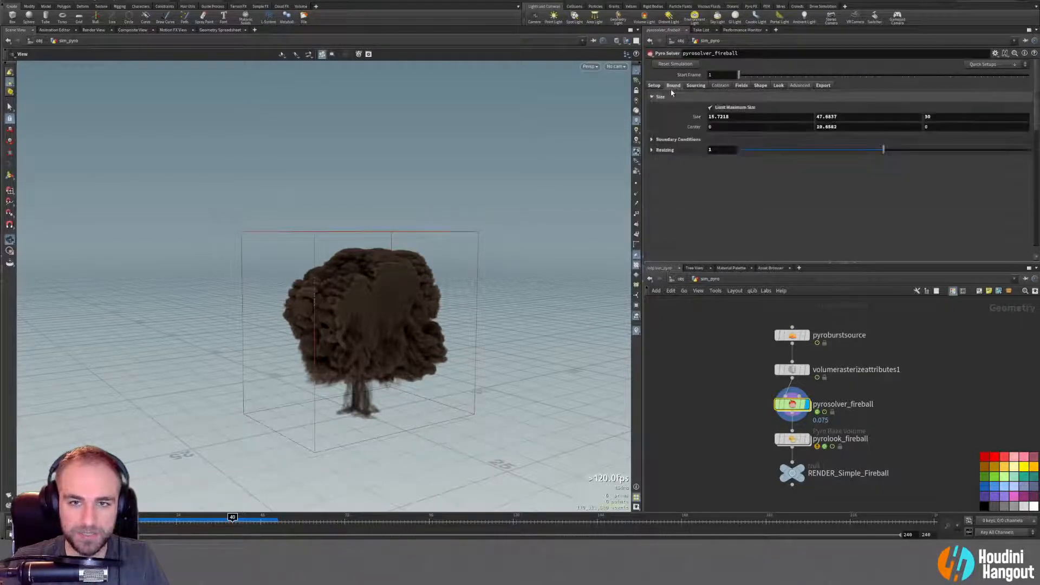
pyautogui.click(652, 150)
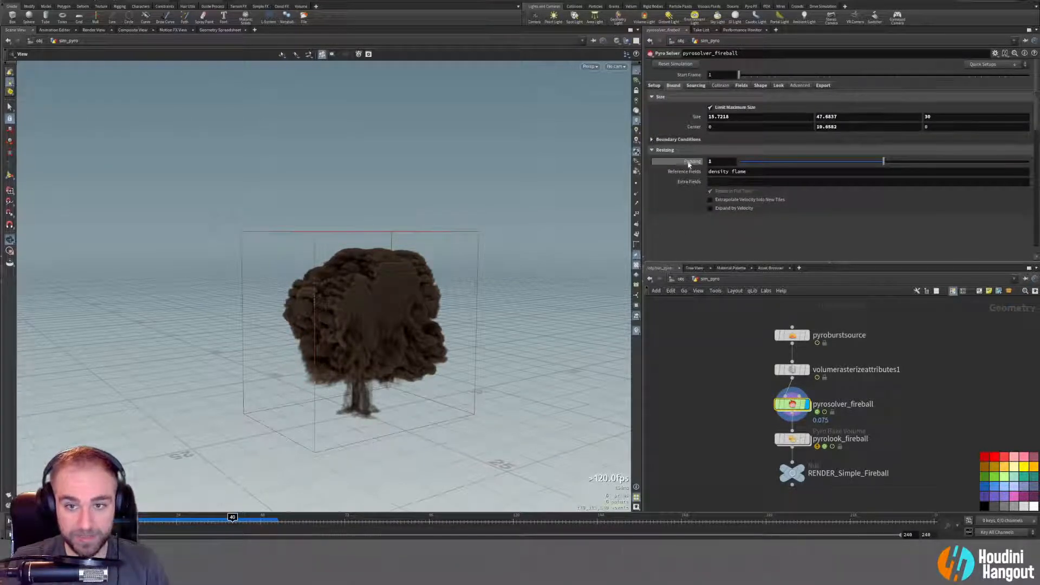
pyautogui.click(712, 162)
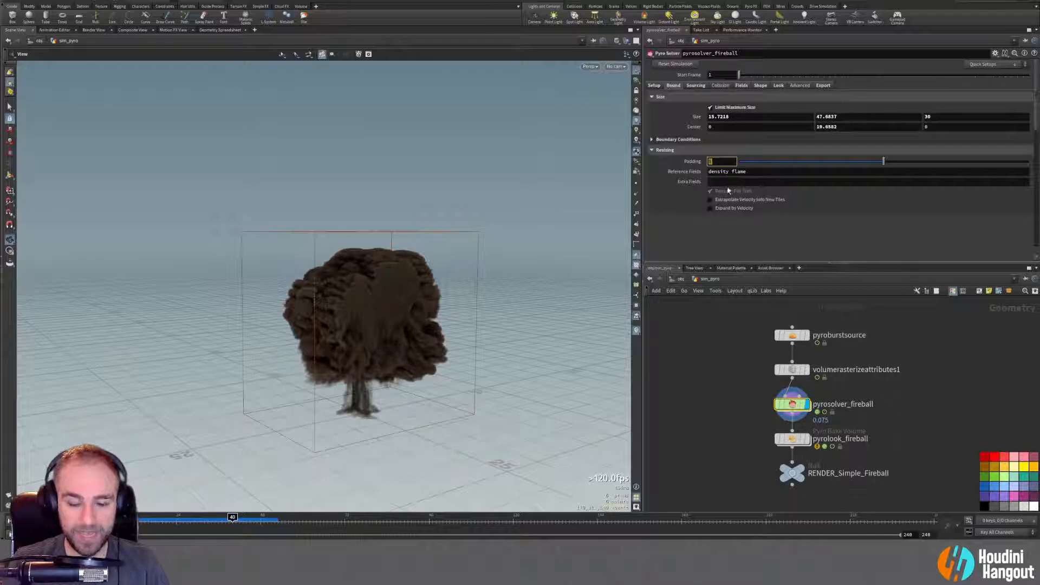
pyautogui.moveTo(741, 203)
pyautogui.press('Return')
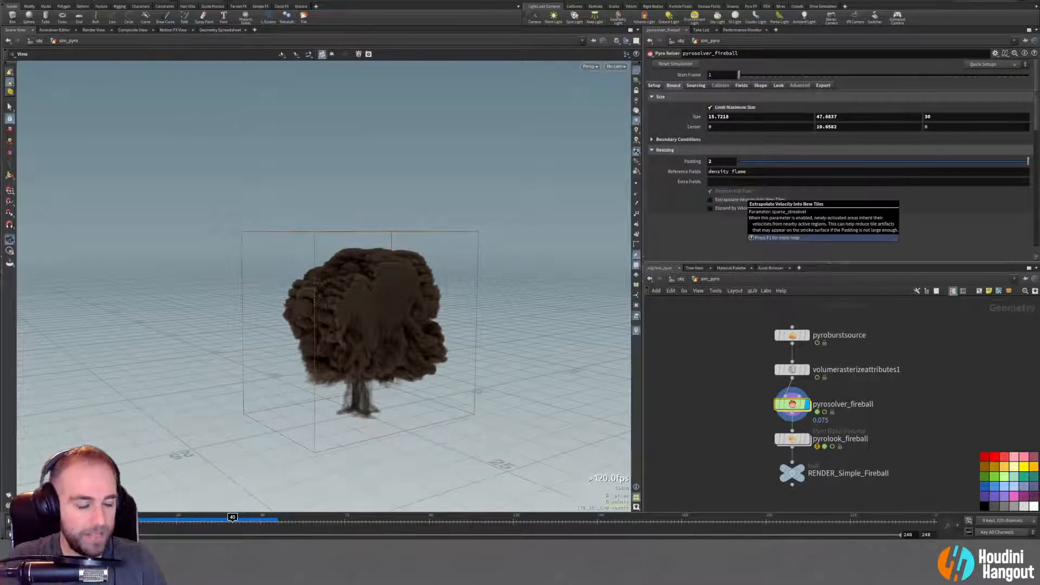
pyautogui.click(9, 521)
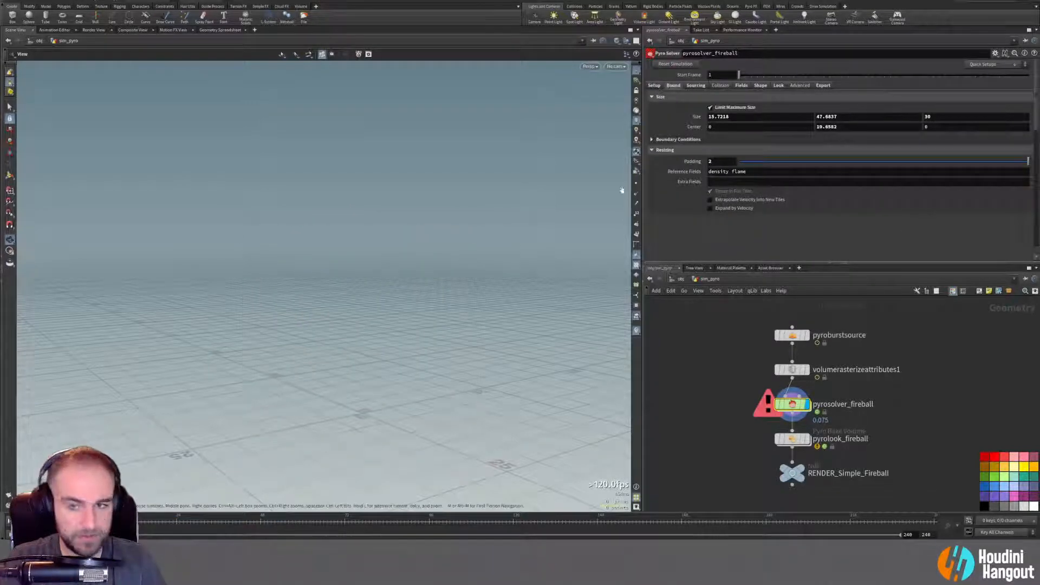
# Set the bounds' resizing padding to 1.5, preview the simulation and return to the first frame.
pyautogui.doubleClick(723, 162)
pyautogui.write('1.5')
pyautogui.press('Return')
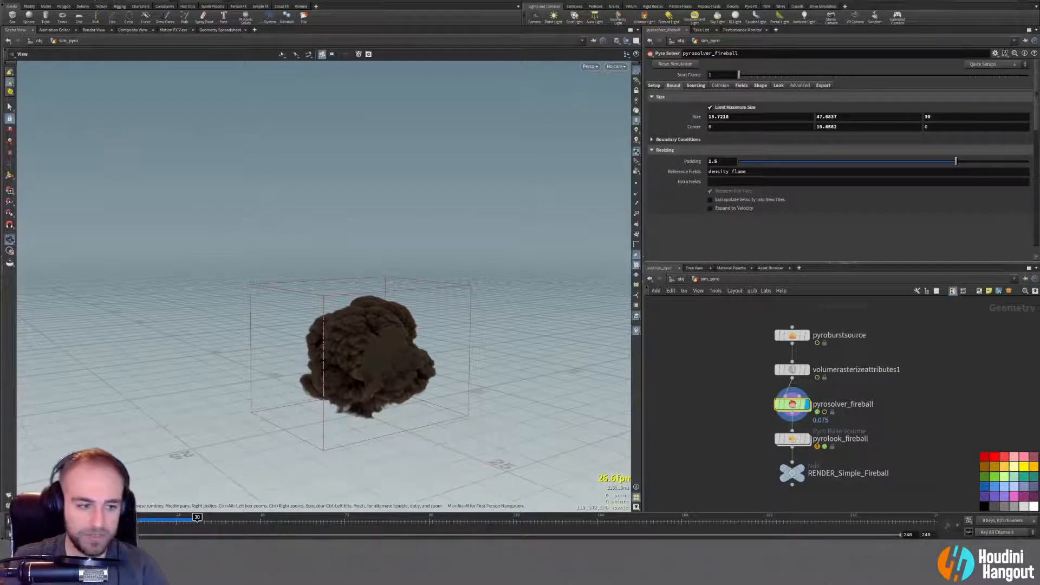
pyautogui.hotkey('ctrl', 'Up')
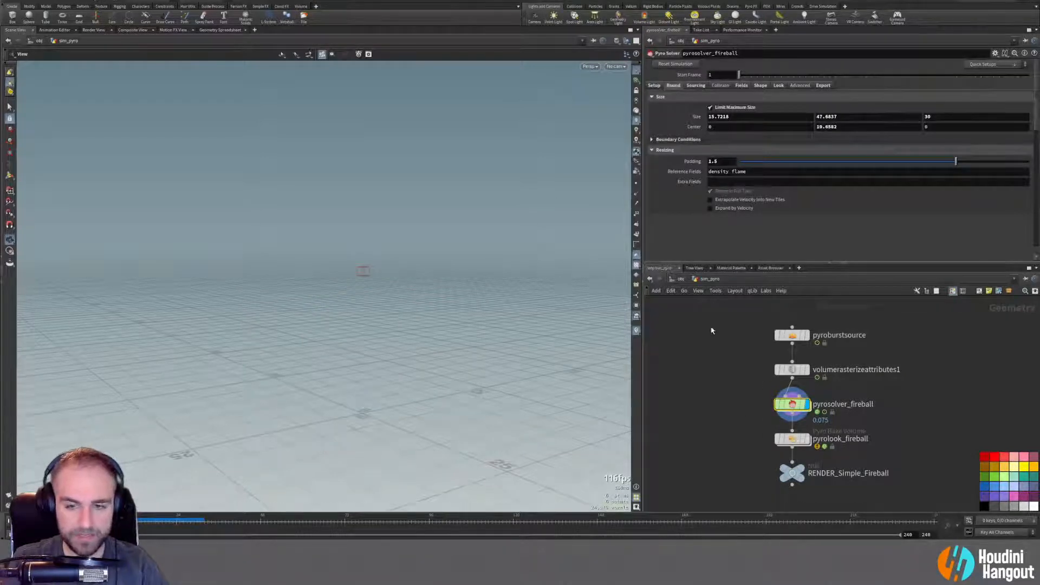
# Change the pyro solver's Simulation Type to Minimal OpenCL.
pyautogui.click(654, 85)
pyautogui.click(726, 142)
pyautogui.click(727, 166)
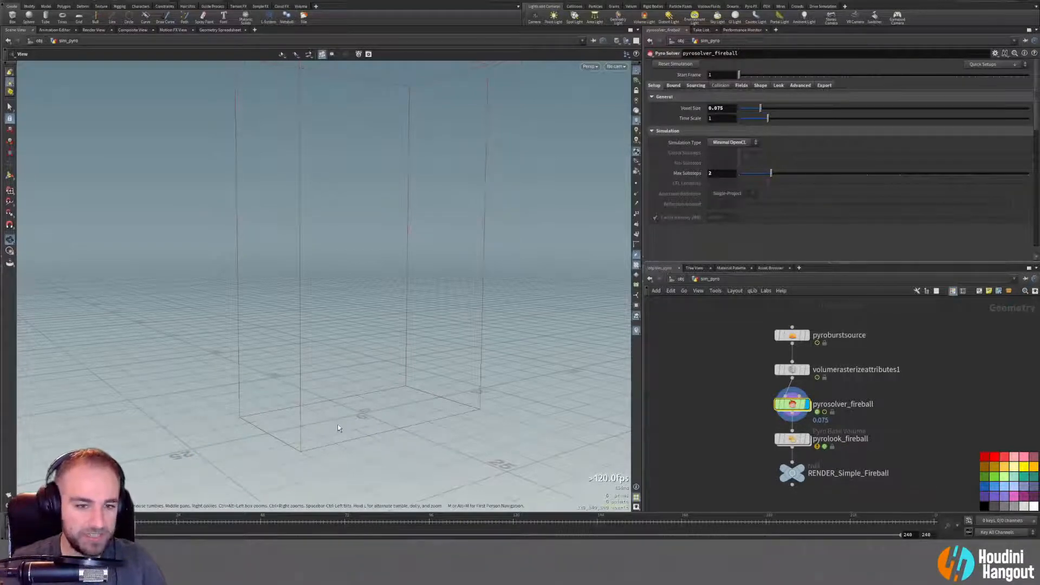
# Set the pyro solver's voxel size to 0.15.
pyautogui.press('Up')
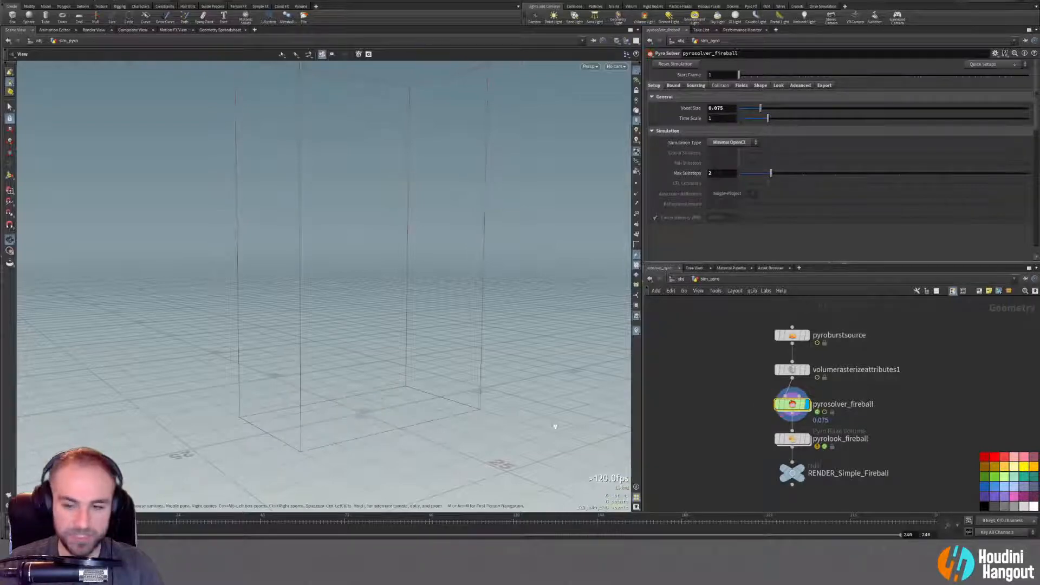
pyautogui.write('15')
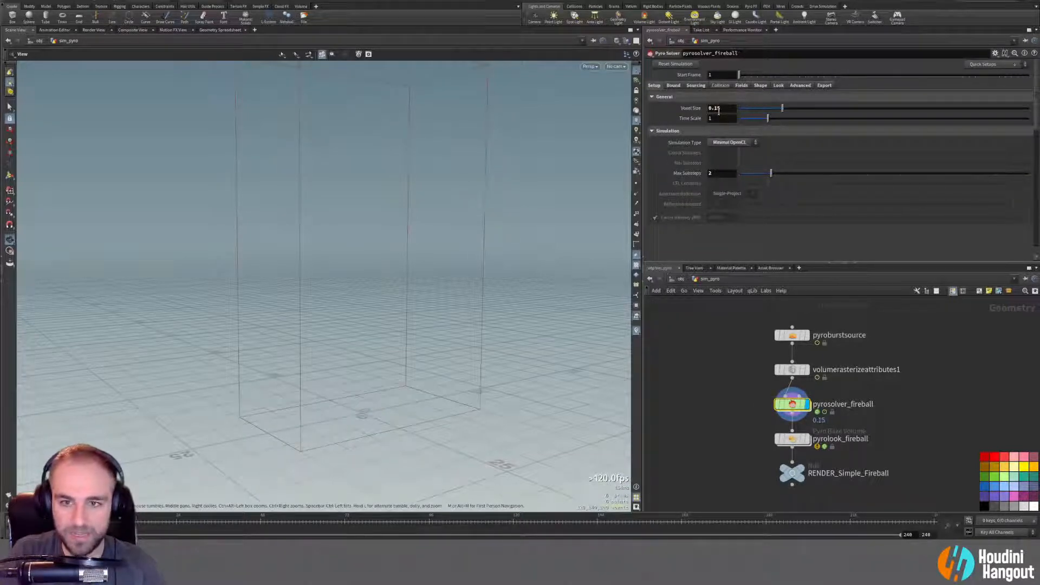
pyautogui.press('Return')
# Inspect the Voxel Size expression on volumerasterizeattributes1 and the trailing settings on pyroburstsource.
pyautogui.moveTo(778, 374)
pyautogui.mouseDown()
pyautogui.moveTo(806, 381)
pyautogui.moveTo(793, 368)
pyautogui.mouseUp()
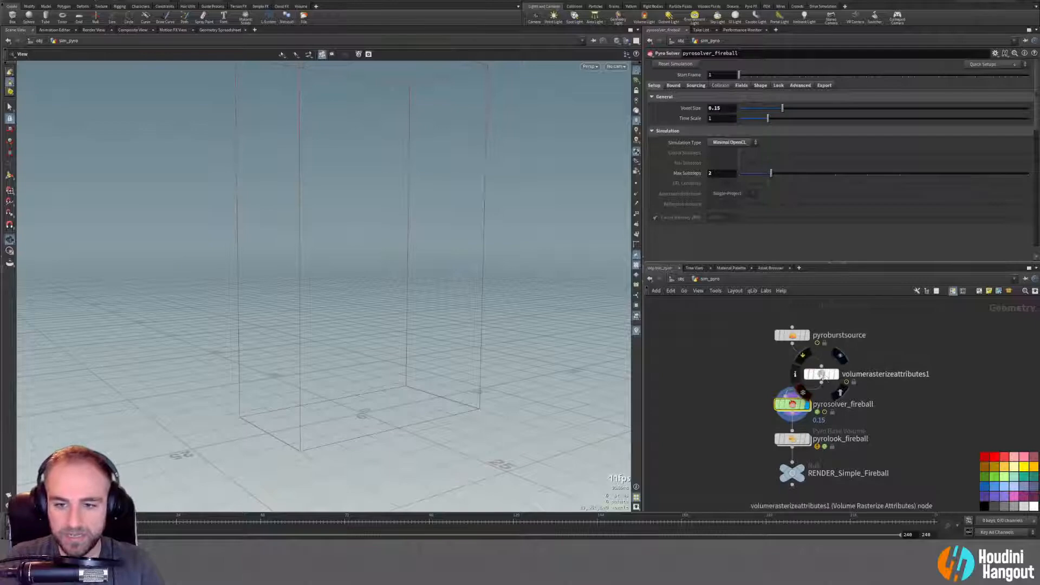
pyautogui.click(794, 369)
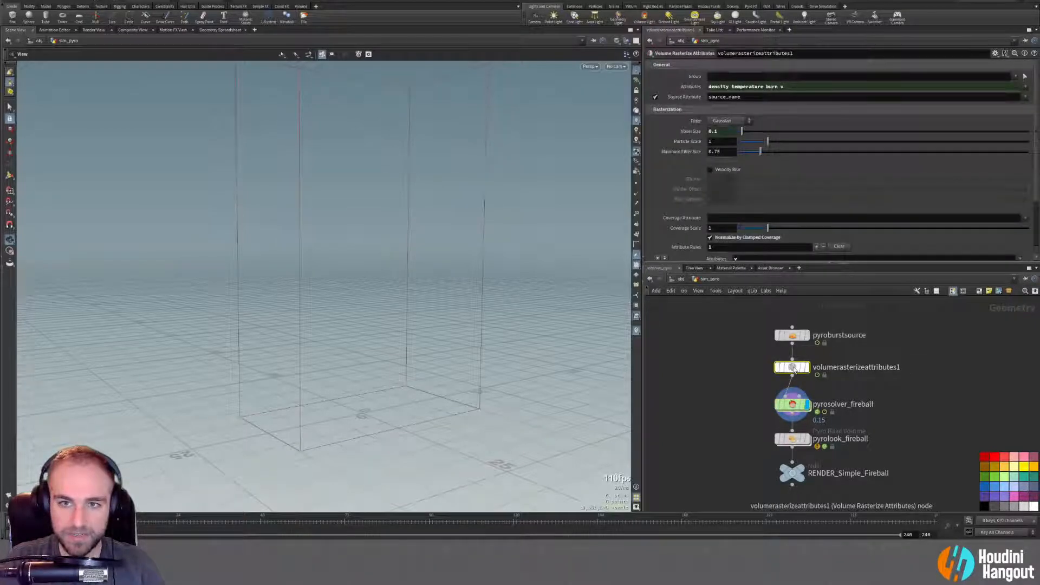
pyautogui.write('ch("../pyroburstsource/trailingsep")')
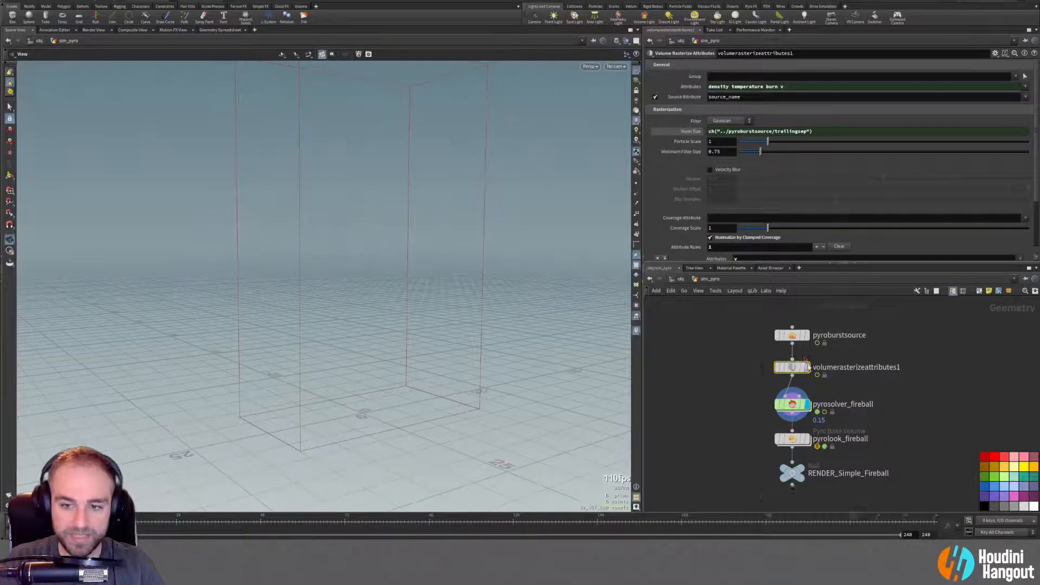
pyautogui.click(799, 338)
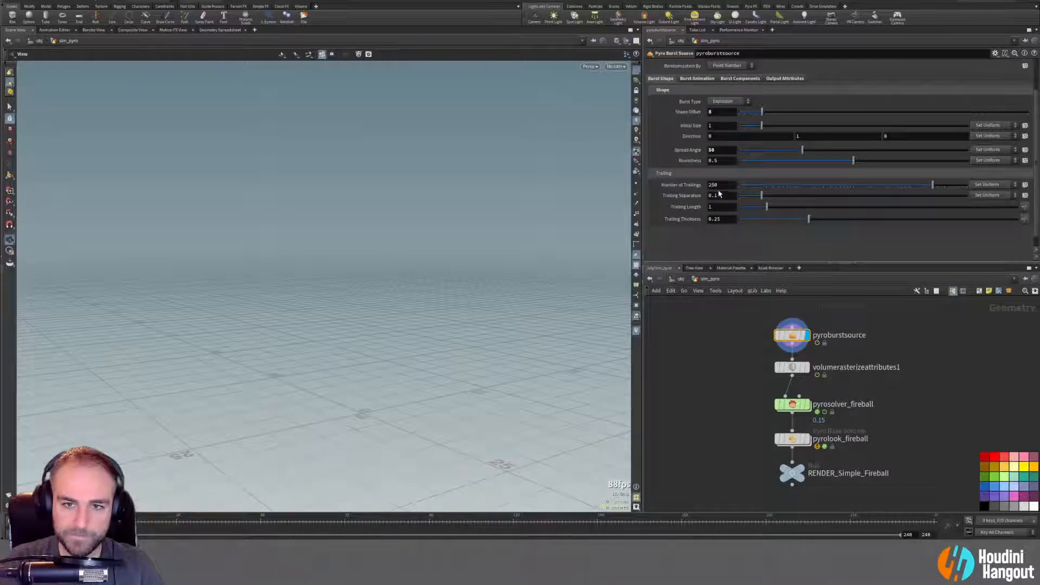
# Return to pyrosolver_fireball and show its Limit Source Range settings for sourcing.
pyautogui.click(792, 404)
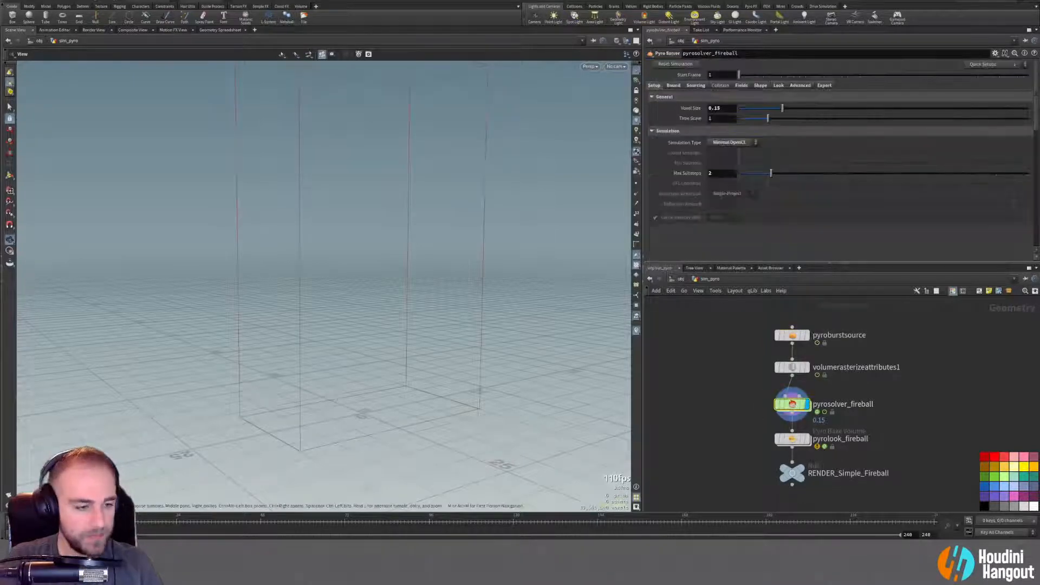
pyautogui.click(695, 86)
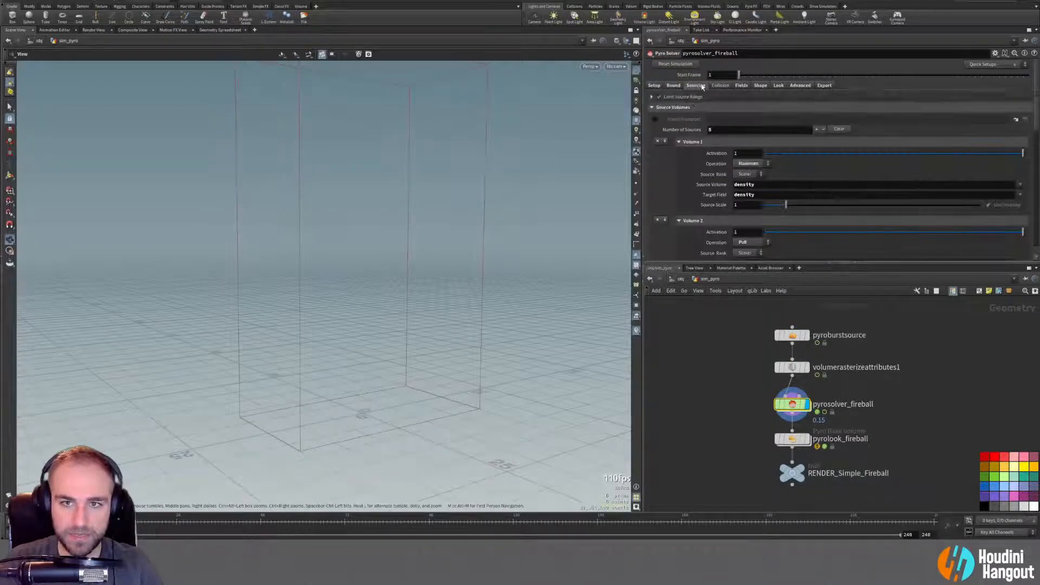
pyautogui.click(651, 97)
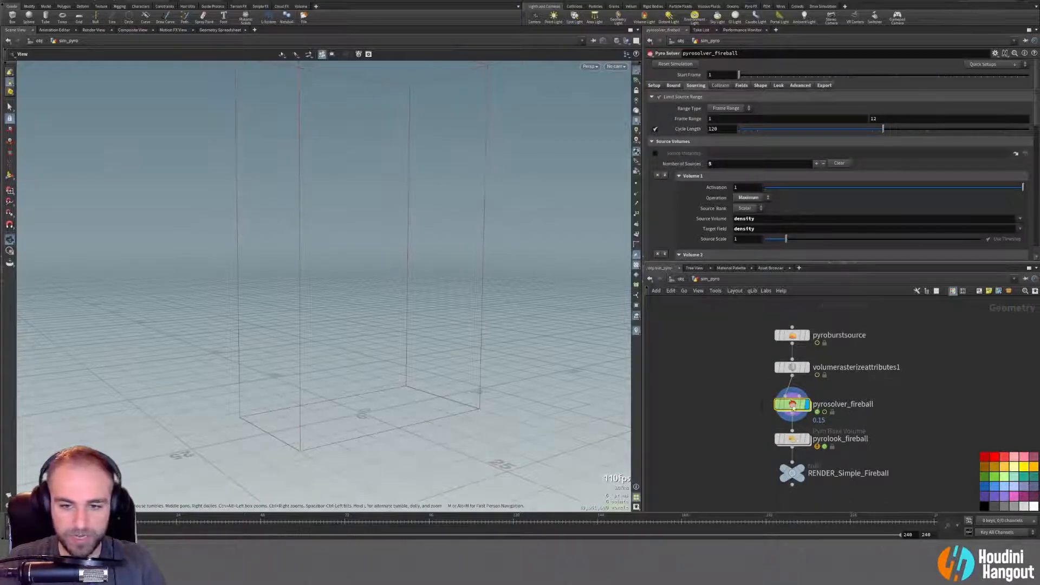
# Show the solver's bounding handles, monitor the running simulation with Task Manager and return to the first frame.
pyautogui.press('Return')
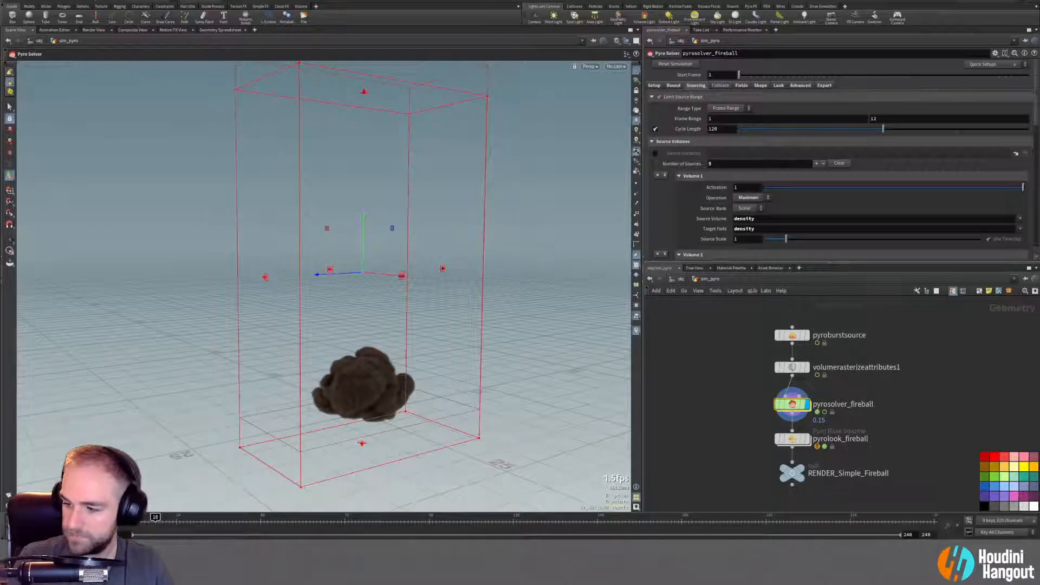
pyautogui.rightClick(610, 534)
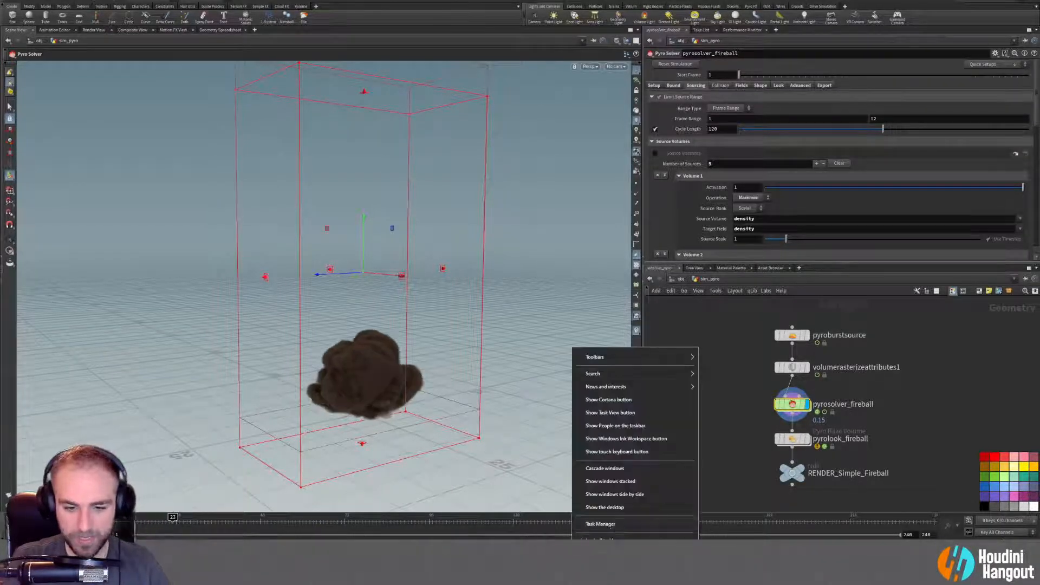
pyautogui.click(610, 523)
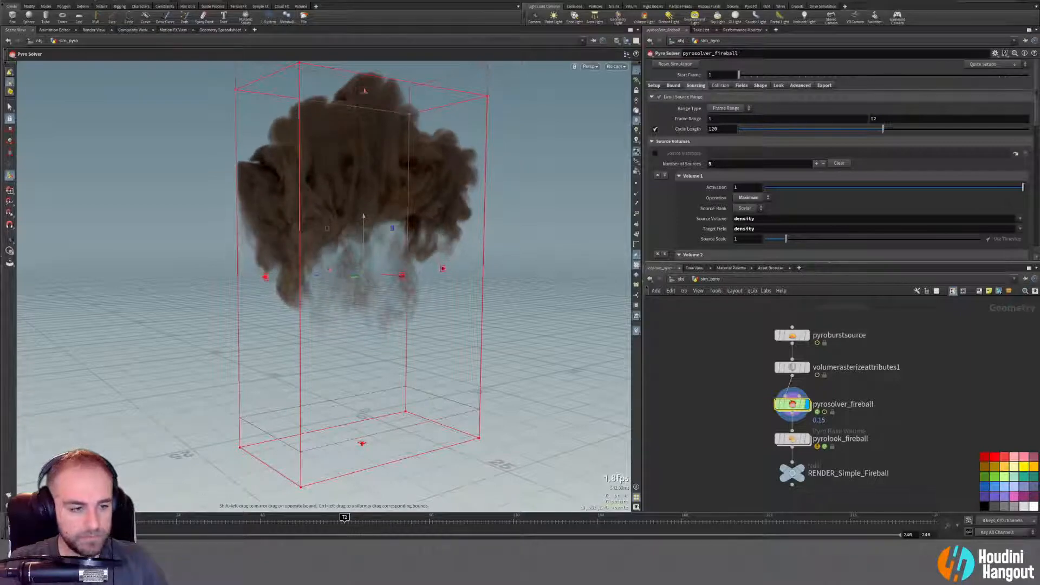
pyautogui.hotkey('ctrl', 'Up')
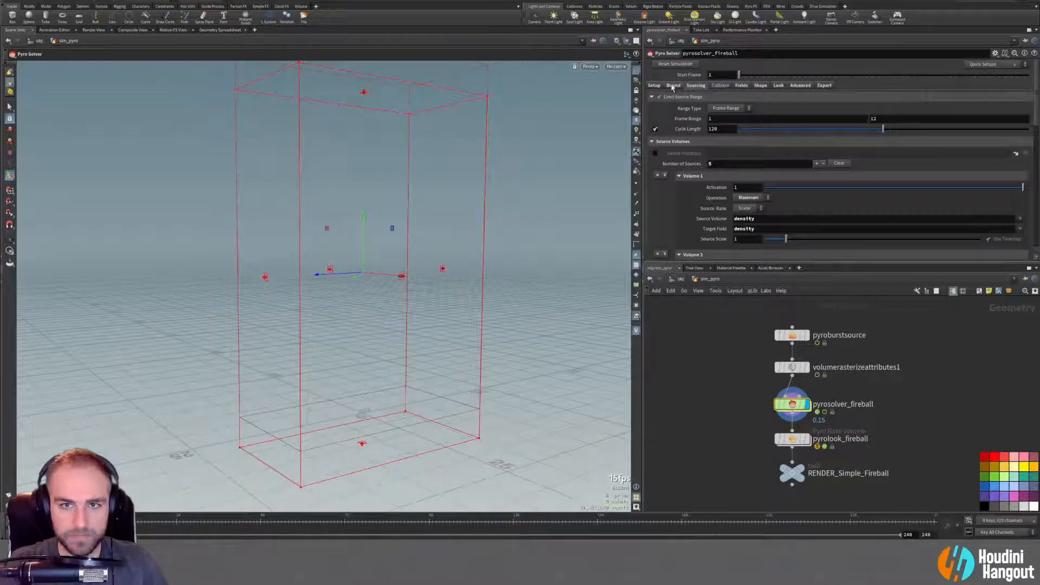
# Lower the top of the solver's bounding box to a height of about 34.3 and preview the simulation.
pyautogui.click(673, 85)
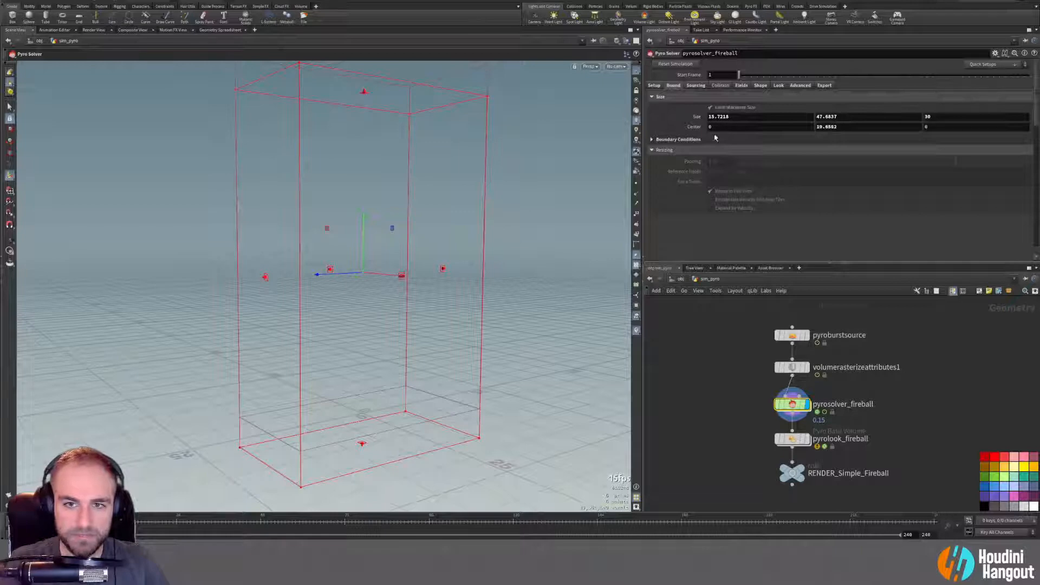
pyautogui.moveTo(364, 92); pyautogui.dragTo(363, 192)
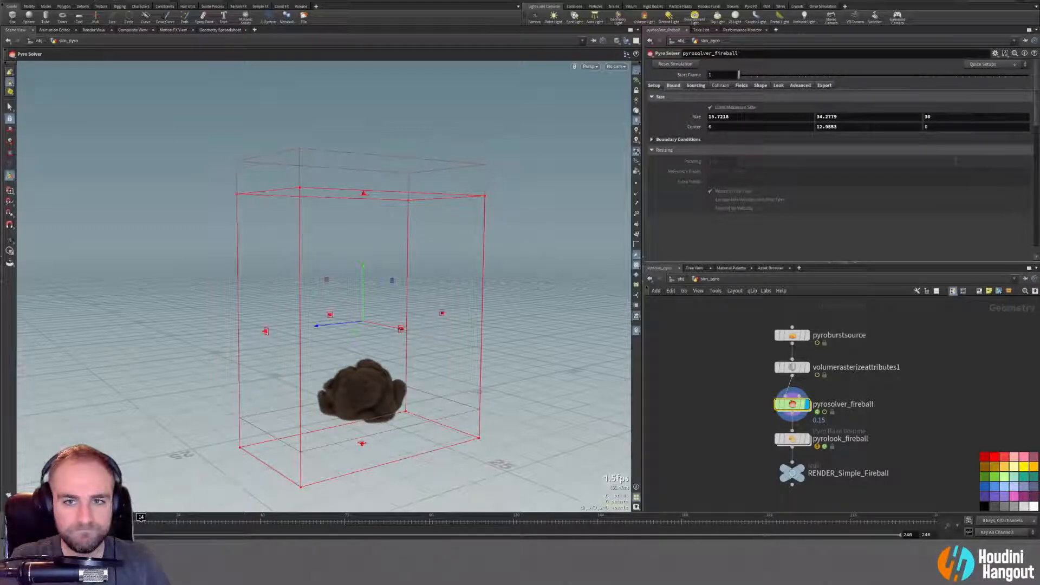
pyautogui.hotkey('ctrl', 'Up')
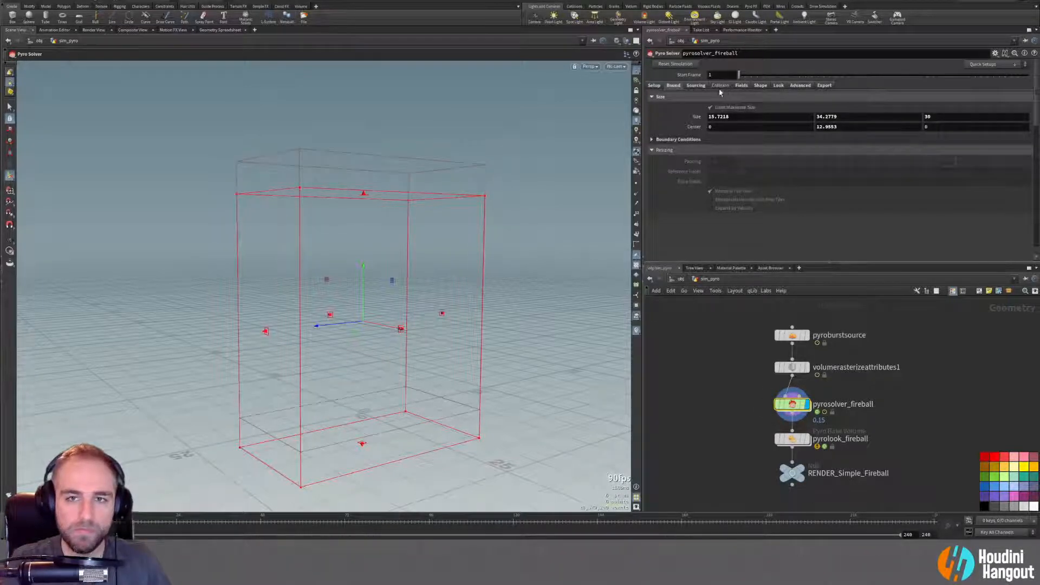
# Switch the Simulation Type to Dense, enable Use OpenCL and stop the test simulation.
pyautogui.click(655, 85)
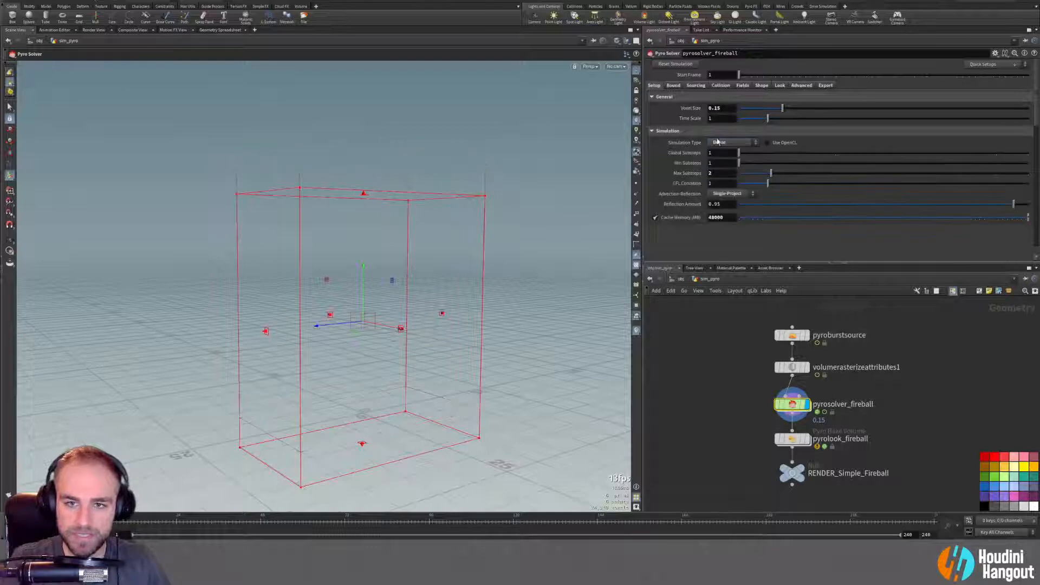
pyautogui.click(766, 143)
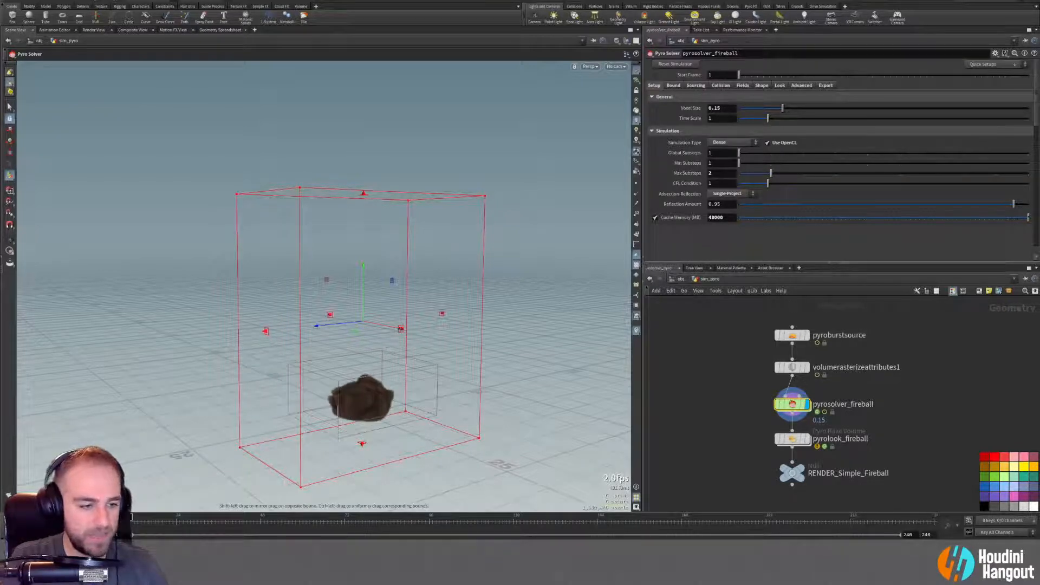
pyautogui.press('Escape')
pyautogui.press('Return')
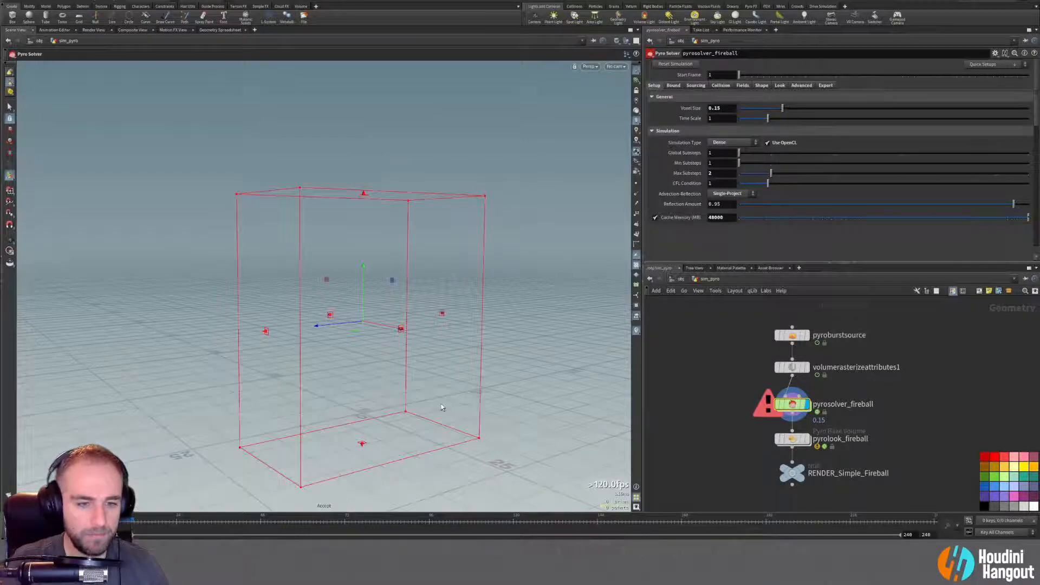
# Raise the top of the solver's bounding box, run the simulation and return to the first frame.
pyautogui.keyDown('alt'); pyautogui.moveTo(358, 192); pyautogui.dragTo(366, 70); pyautogui.keyUp('alt')
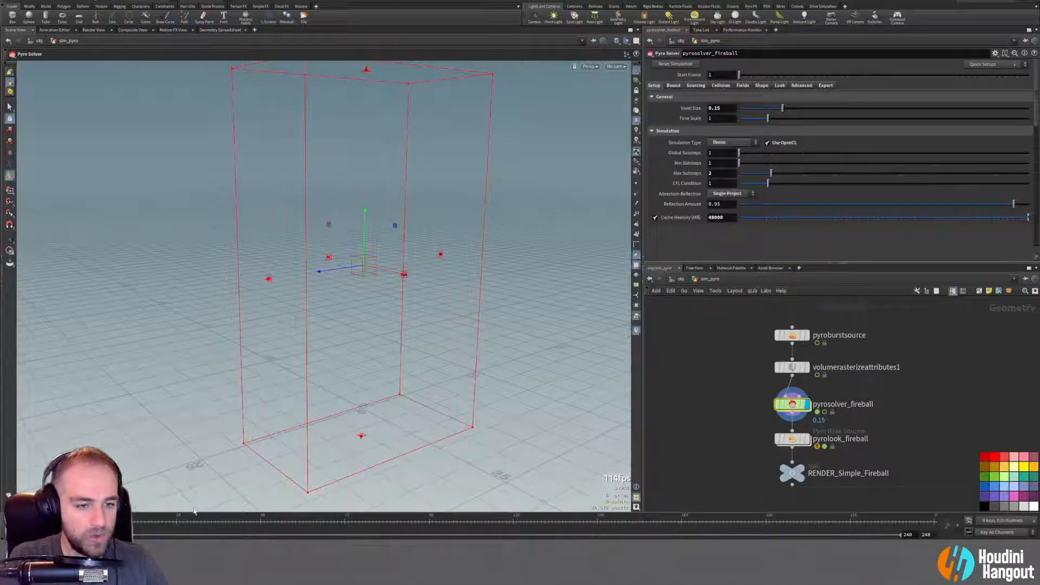
pyautogui.click(54, 521)
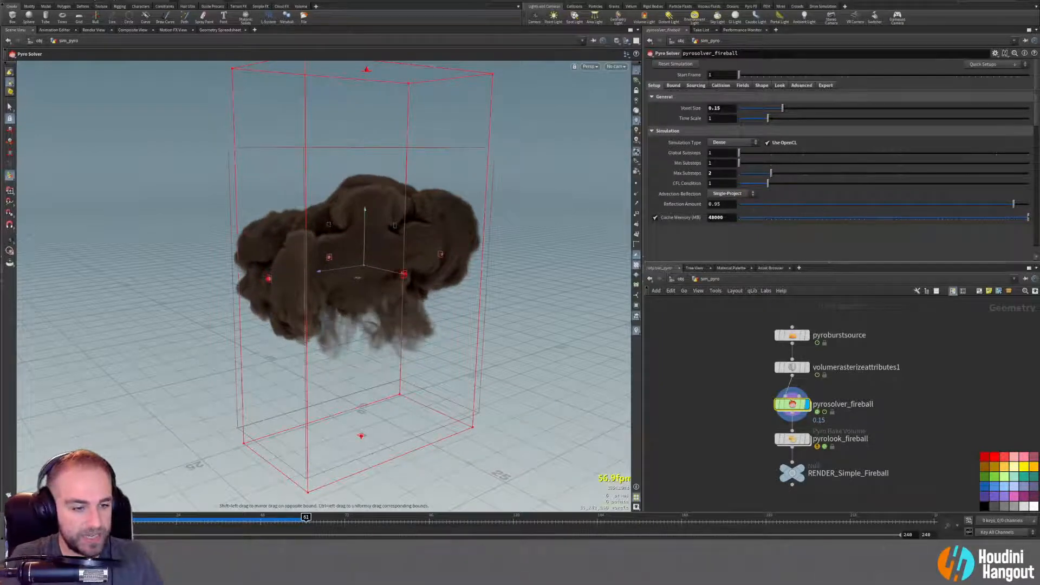
pyautogui.hotkey('ctrl', 'Up')
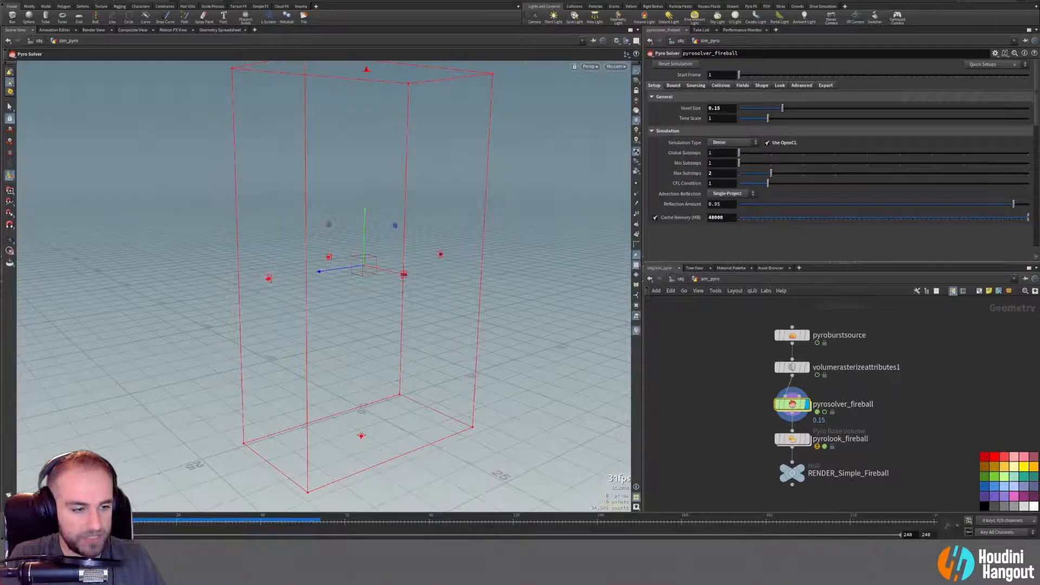
# Replay the dense simulation and examine the smoke from the narrow side of the bounding box.
pyautogui.press('Up')
pyautogui.press('Escape')
pyautogui.moveTo(352, 368); pyautogui.dragTo(277, 409)
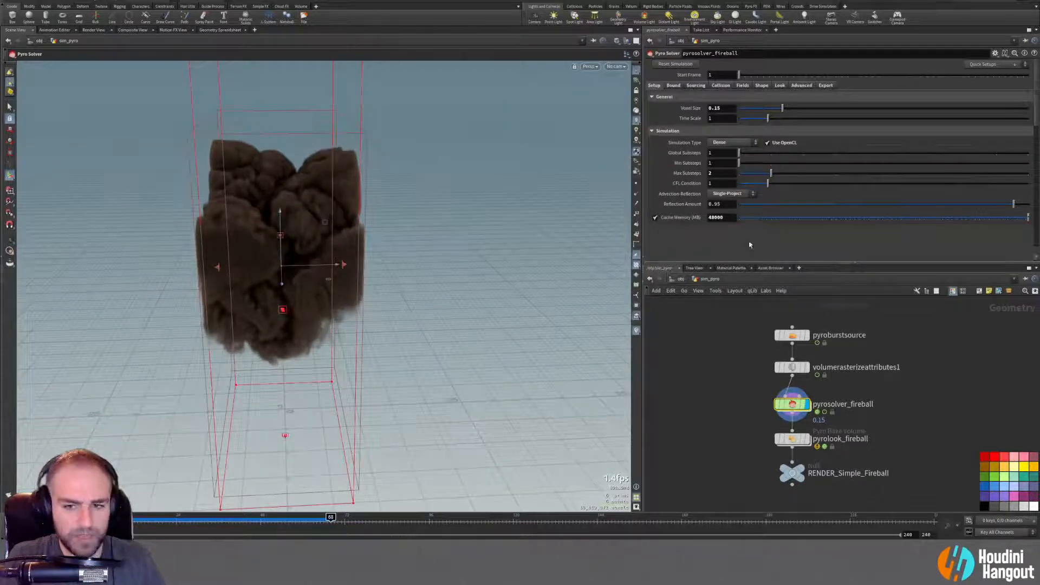
# Return to the first frame and set the Simulation Type to Sparse.
pyautogui.hotkey('ctrl', 'Up')
pyautogui.click(720, 142)
pyautogui.click(723, 152)
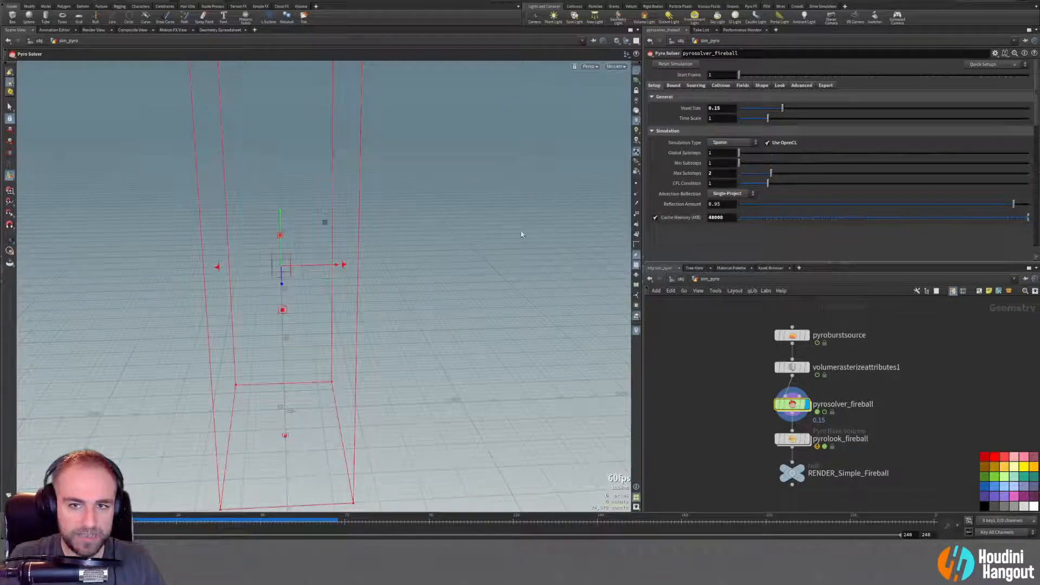
# Preview the sparse simulation with pyrolook_fireball displayed up to frame 30, and move the display flag to RENDER_Simple_Fireball.
pyautogui.press('Escape')
pyautogui.keyDown('alt'); pyautogui.moveTo(267, 311); pyautogui.dragTo(172, 327); pyautogui.keyUp('alt')
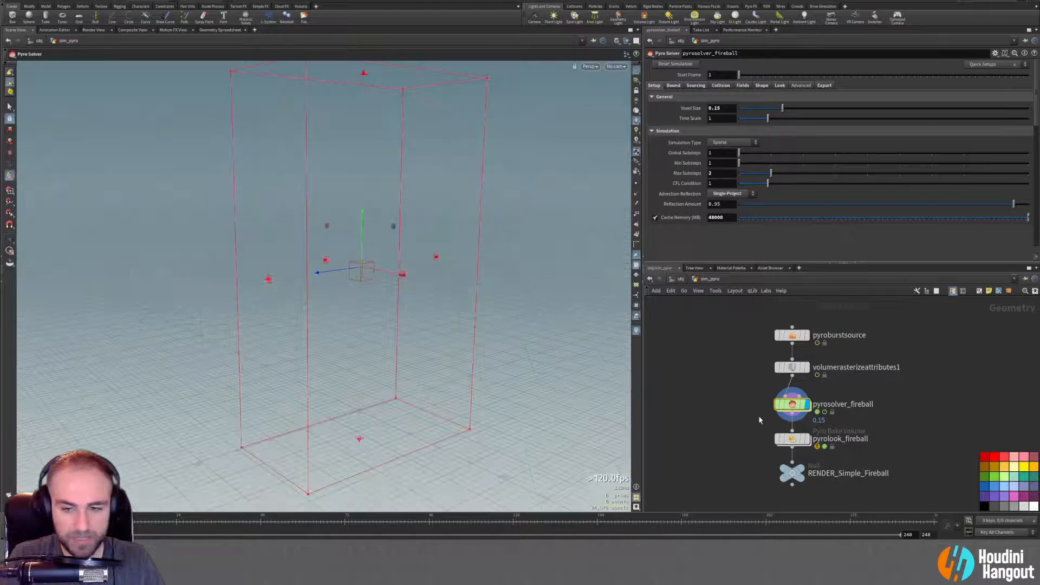
pyautogui.click(807, 438)
pyautogui.click(799, 442)
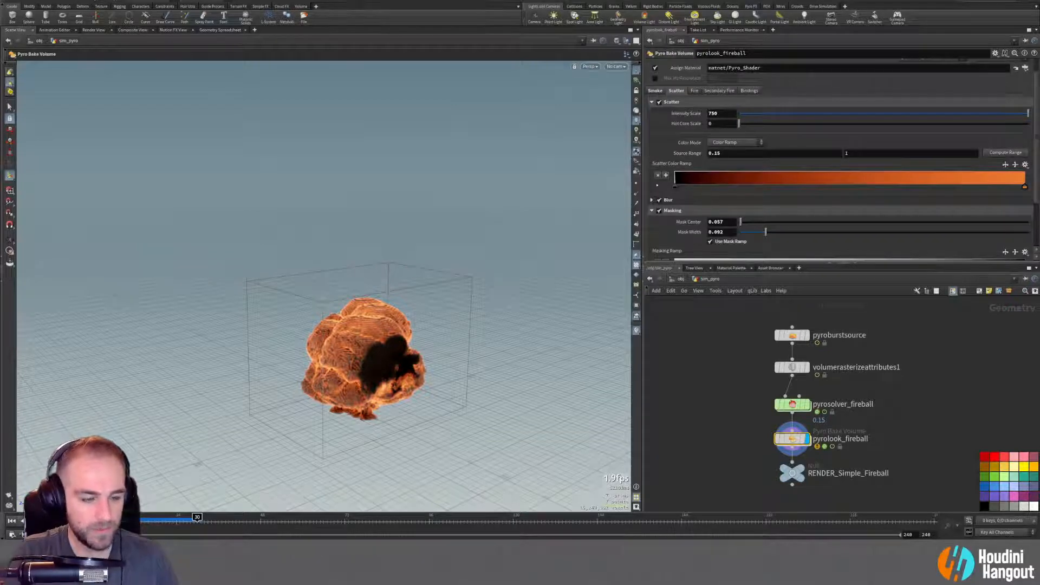
pyautogui.click(801, 469)
pyautogui.keyDown('alt'); pyautogui.moveTo(372, 346); pyautogui.dragTo(312, 336); pyautogui.keyUp('alt')
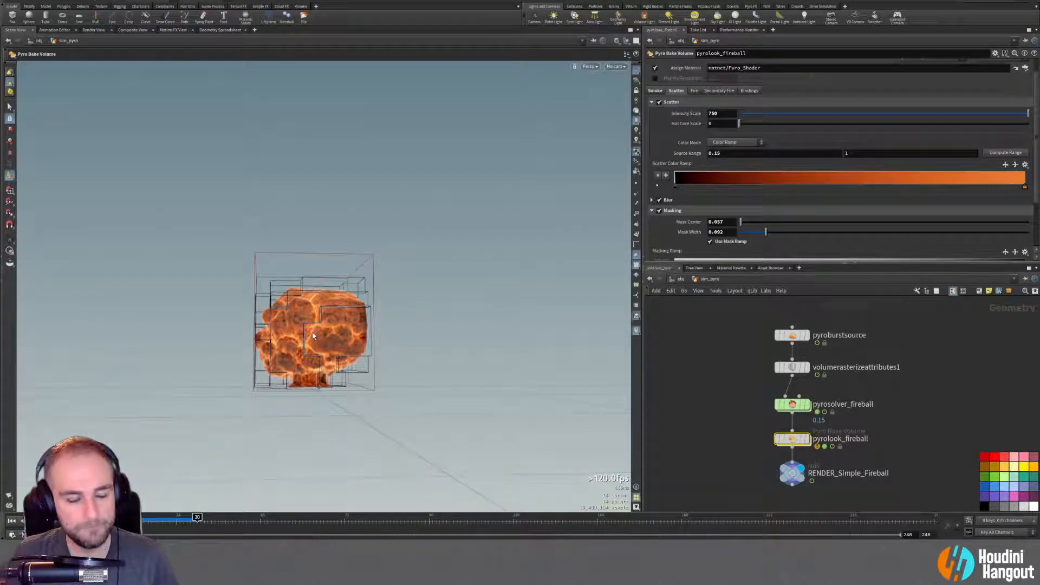
pyautogui.click(714, 392)
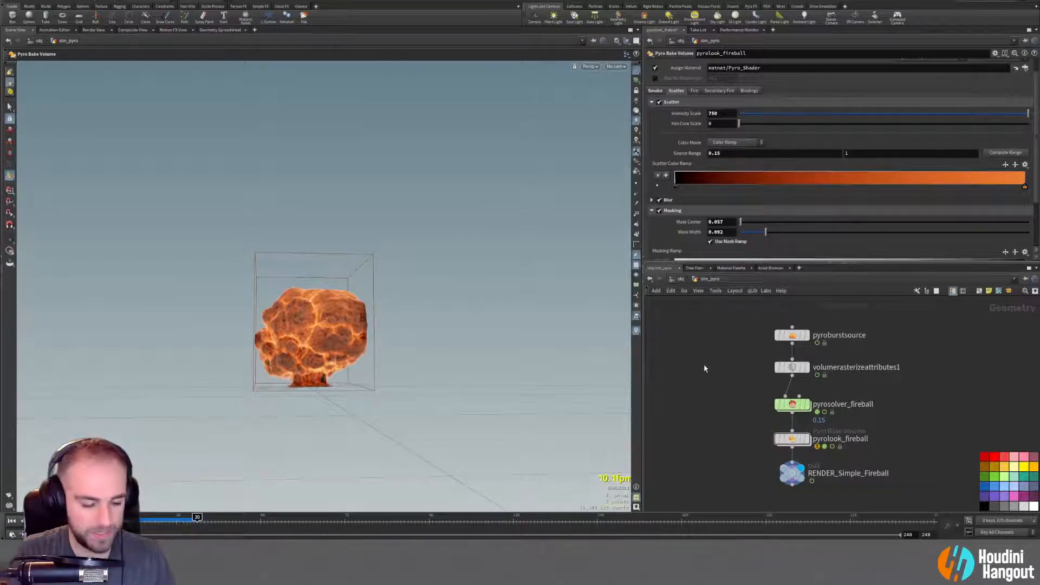
# Go up to the object level, reposition the cam1 node in the network and inspect the fireball at about frame 48.
pyautogui.press('u')
pyautogui.moveTo(724, 342); pyautogui.dragTo(735, 384, button='middle')
pyautogui.moveTo(851, 391); pyautogui.dragTo(864, 405)
pyautogui.keyDown('alt'); pyautogui.moveTo(352, 325); pyautogui.dragTo(217, 449); pyautogui.keyUp('alt')
pyautogui.click(260, 521)
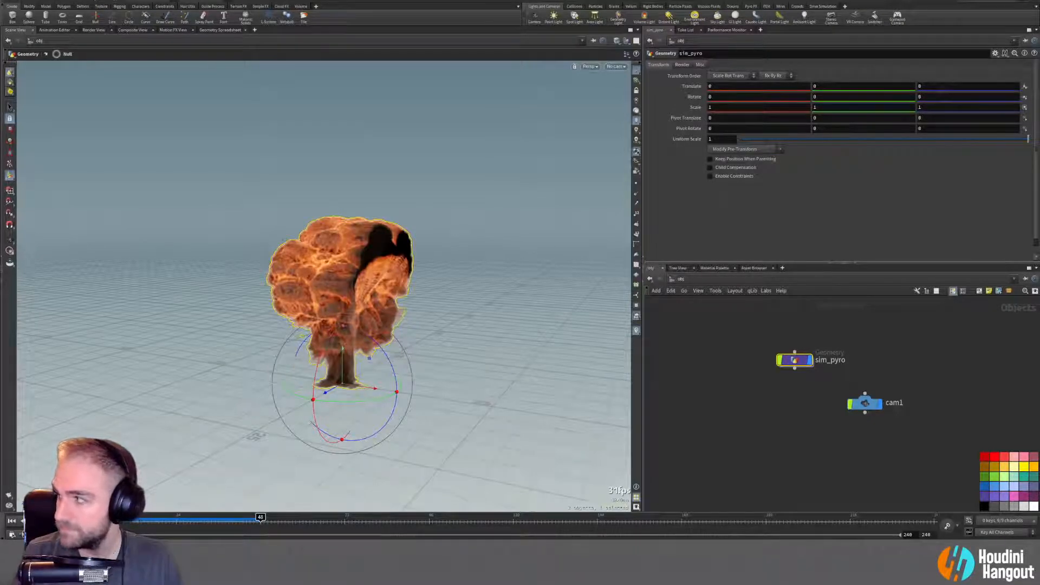
pyautogui.click(621, 311)
pyautogui.keyDown('alt'); pyautogui.moveTo(410, 333); pyautogui.dragTo(417, 304); pyautogui.keyUp('alt')
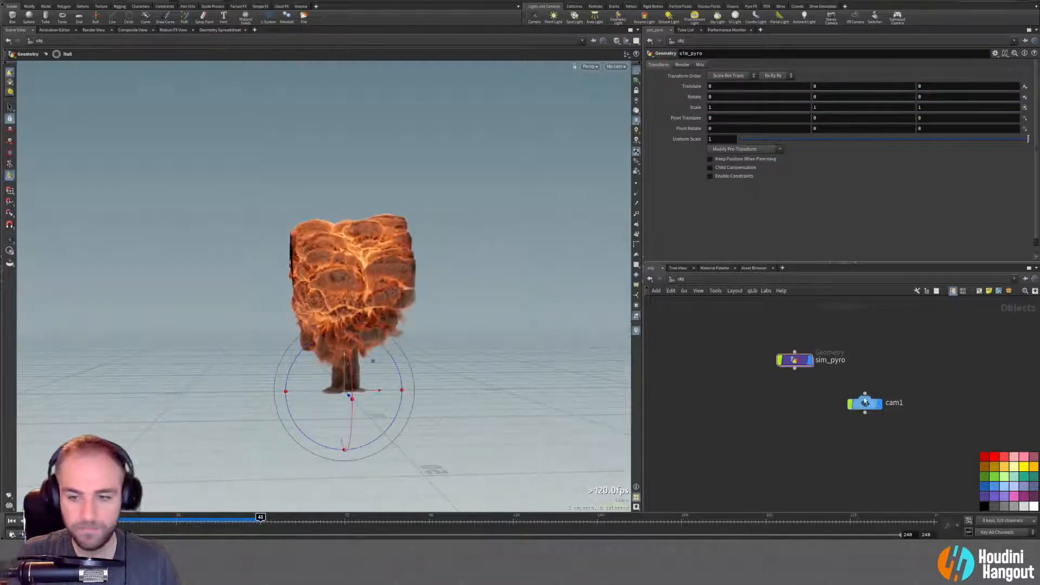
# Switch the network to the stage context and place a Scene Import (All) node.
pyautogui.click(683, 280)
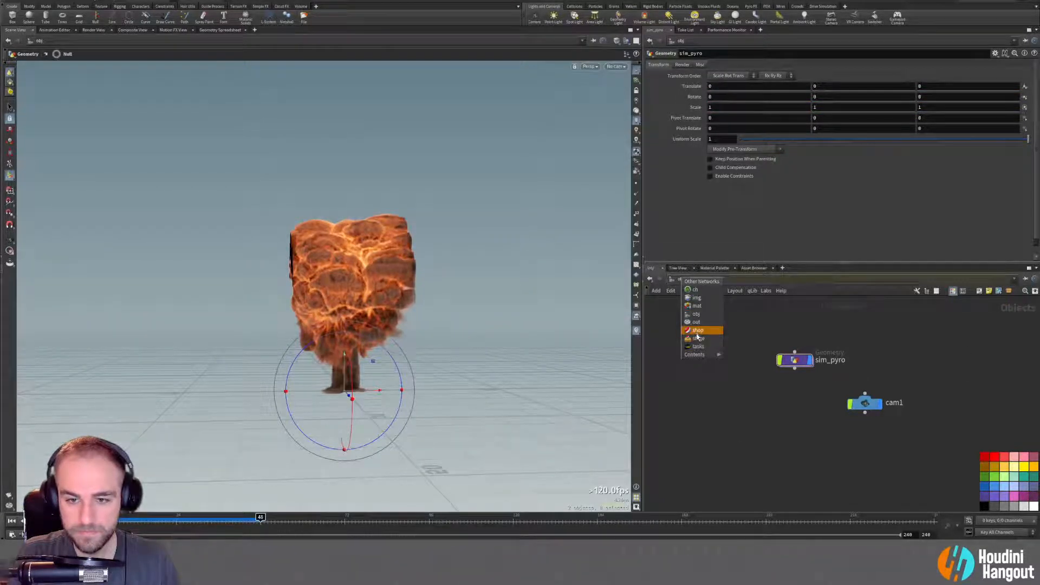
pyautogui.click(698, 335)
pyautogui.press('Tab')
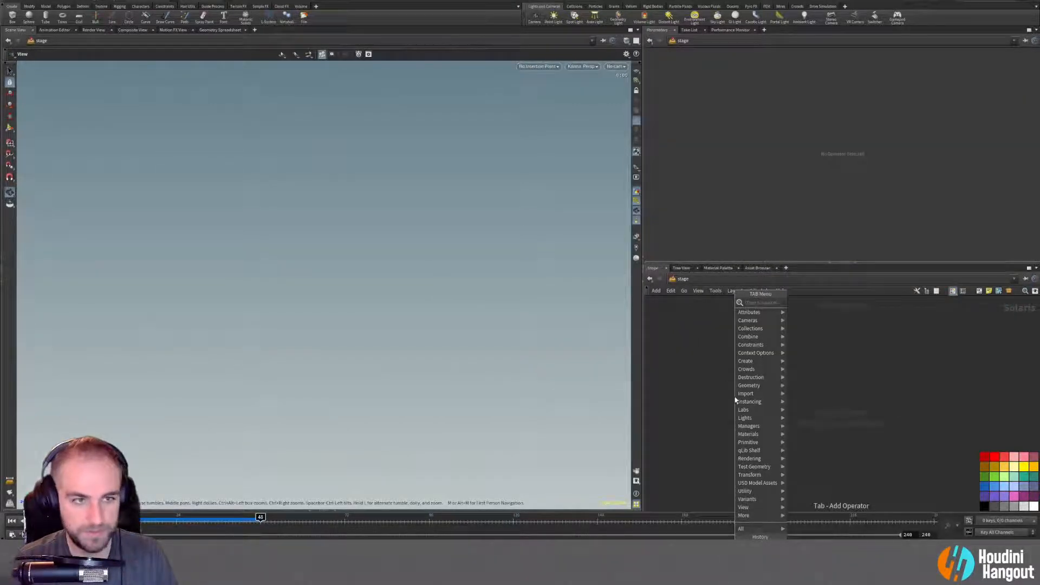
pyautogui.press('Escape')
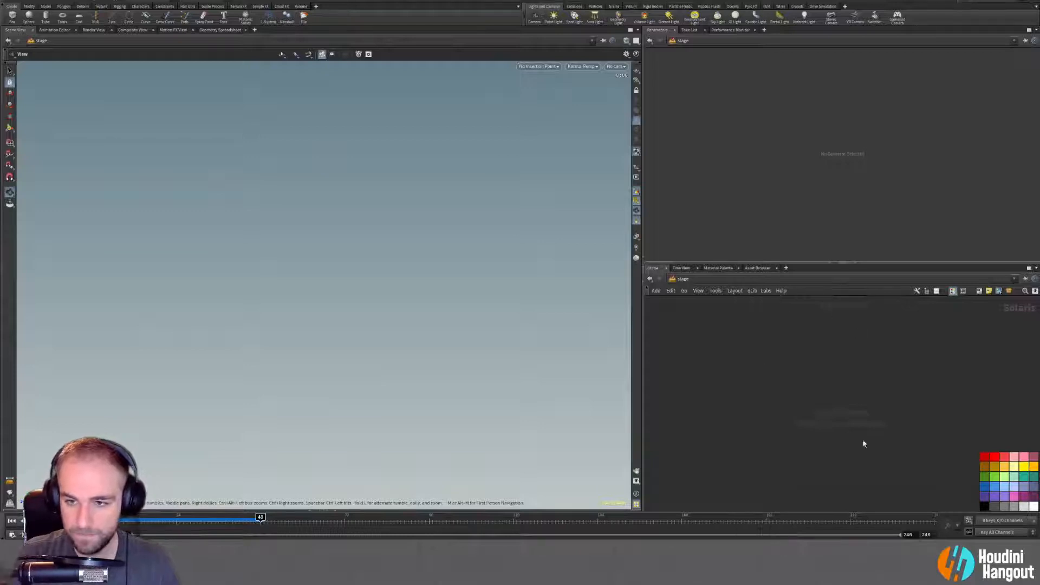
pyautogui.press('Tab')
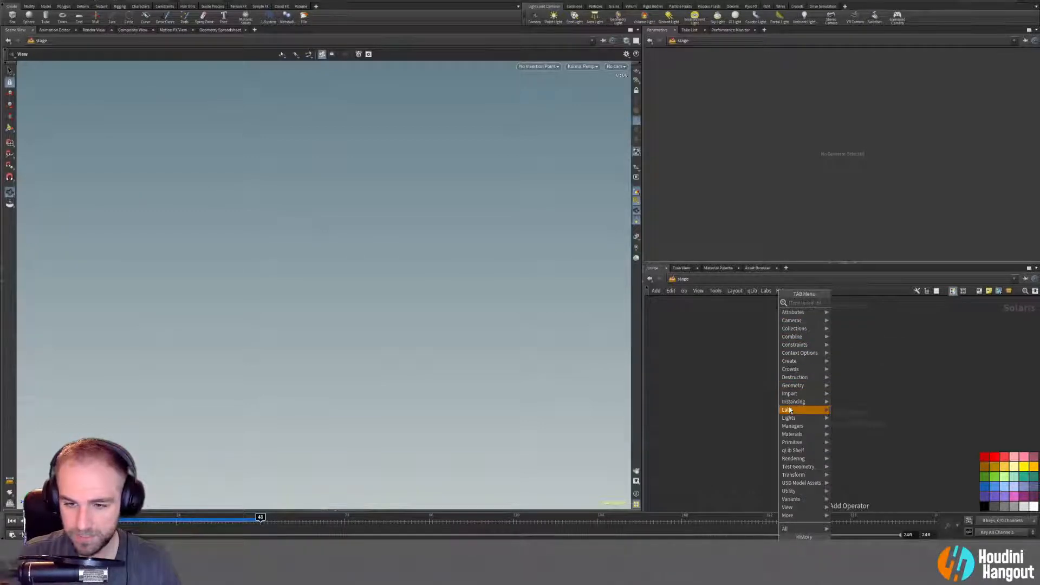
pyautogui.moveTo(791, 393)
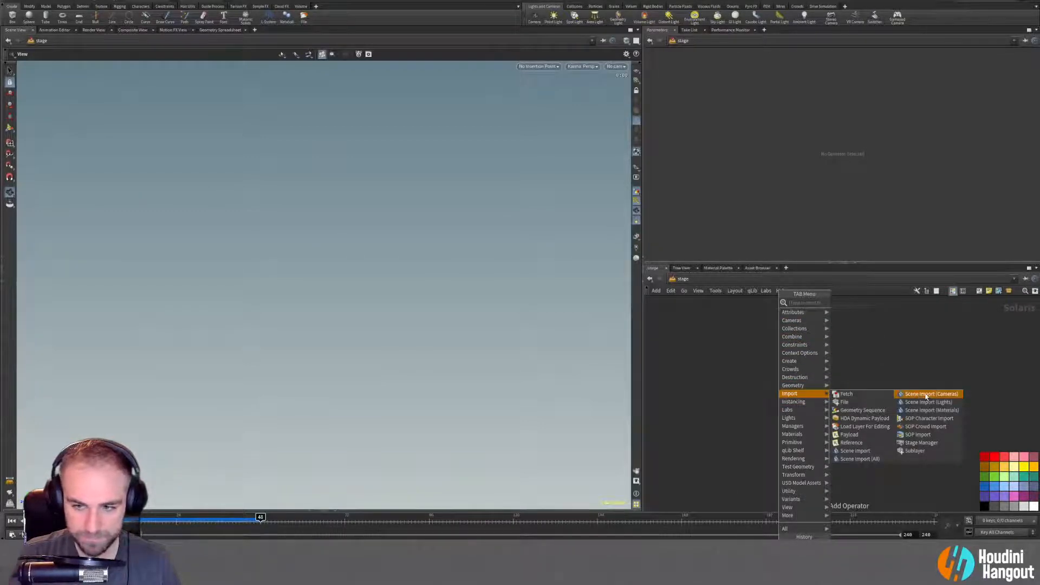
pyautogui.click(843, 460)
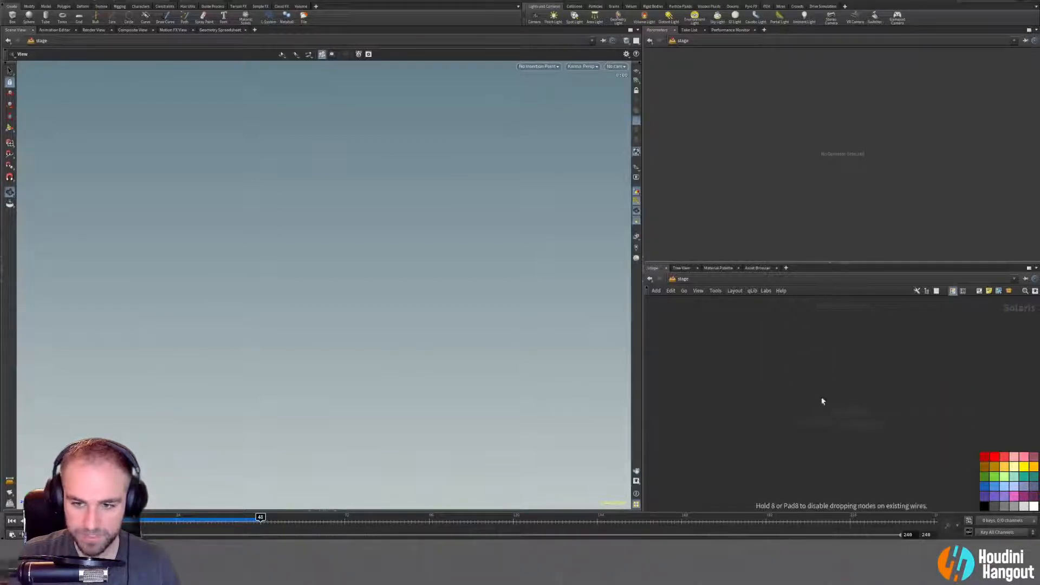
pyautogui.click(821, 336)
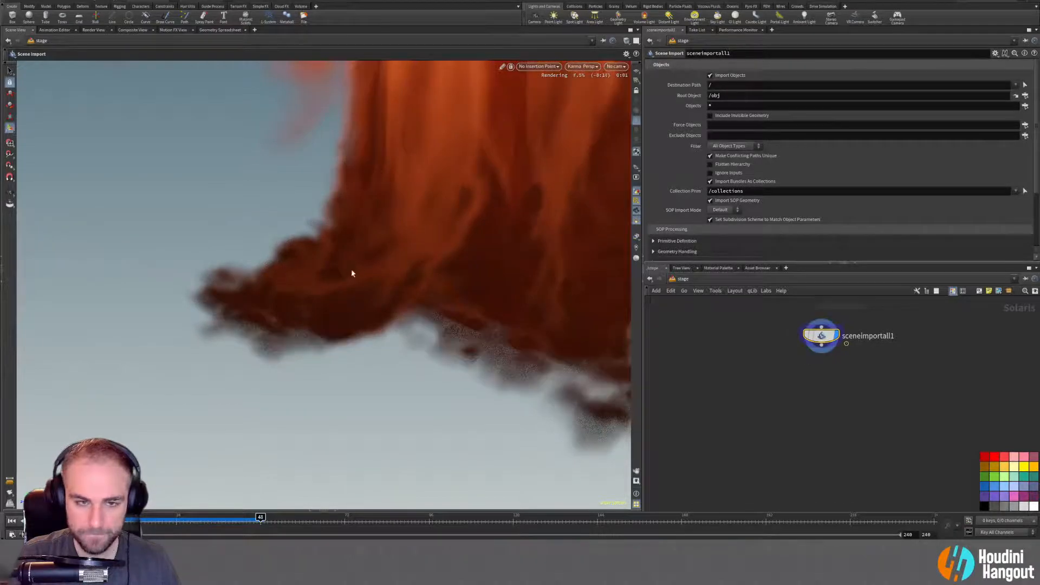
# Examine the Karma viewport render of the whole fireball from several sides.
pyautogui.press('Escape')
pyautogui.scroll(3, 109, 239)
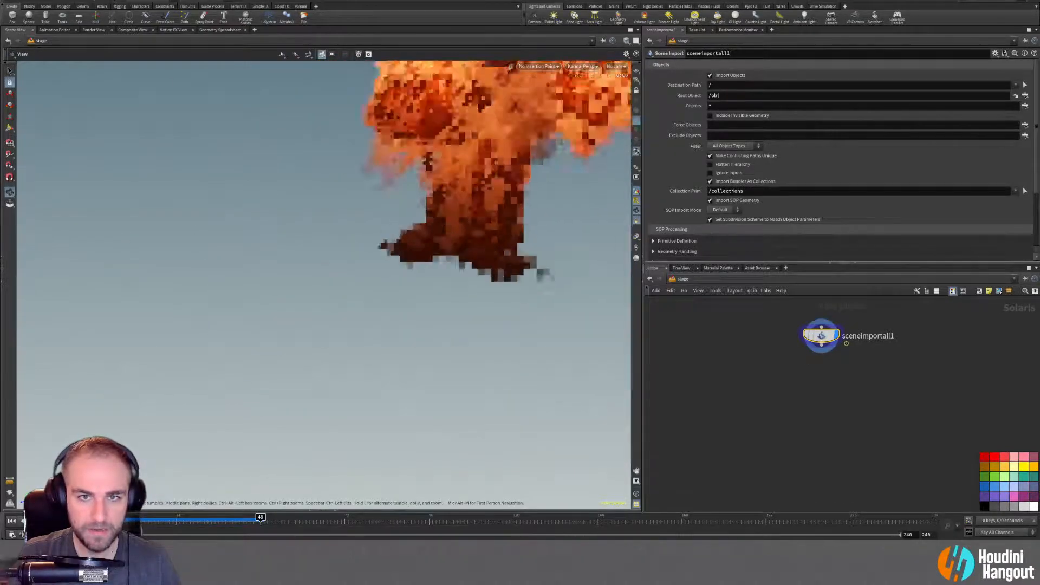
pyautogui.scroll(5, 417, 174)
pyautogui.scroll(-8, 318, 281)
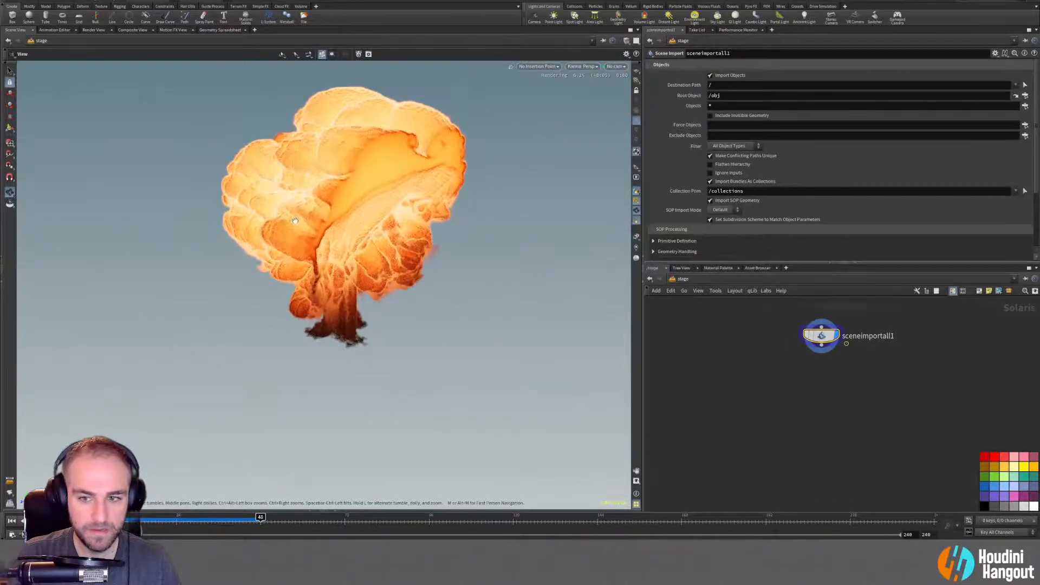
pyautogui.press('Return')
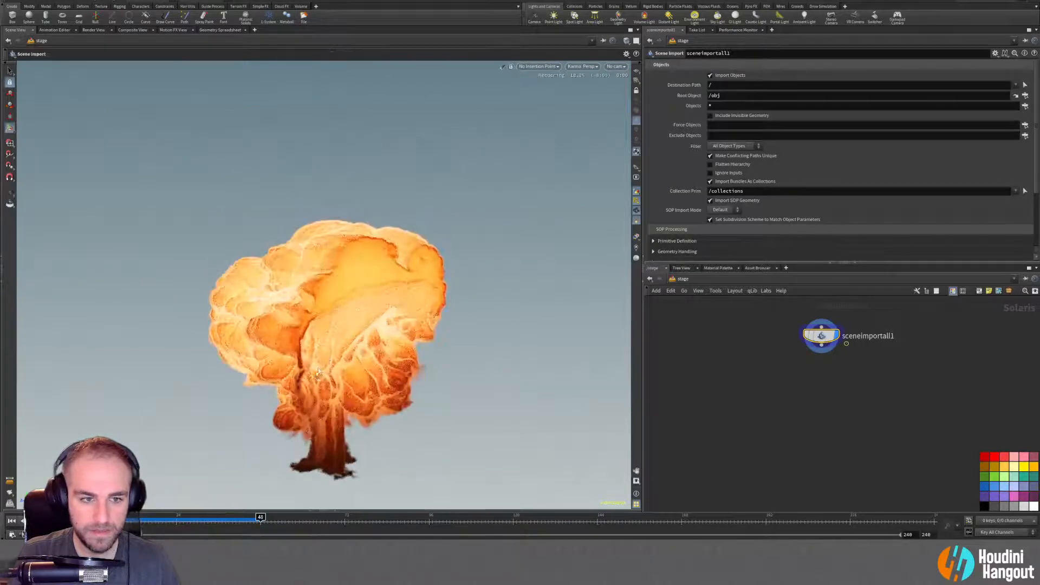
pyautogui.press('Escape')
pyautogui.moveTo(298, 351); pyautogui.dragTo(253, 349)
pyautogui.press('Return')
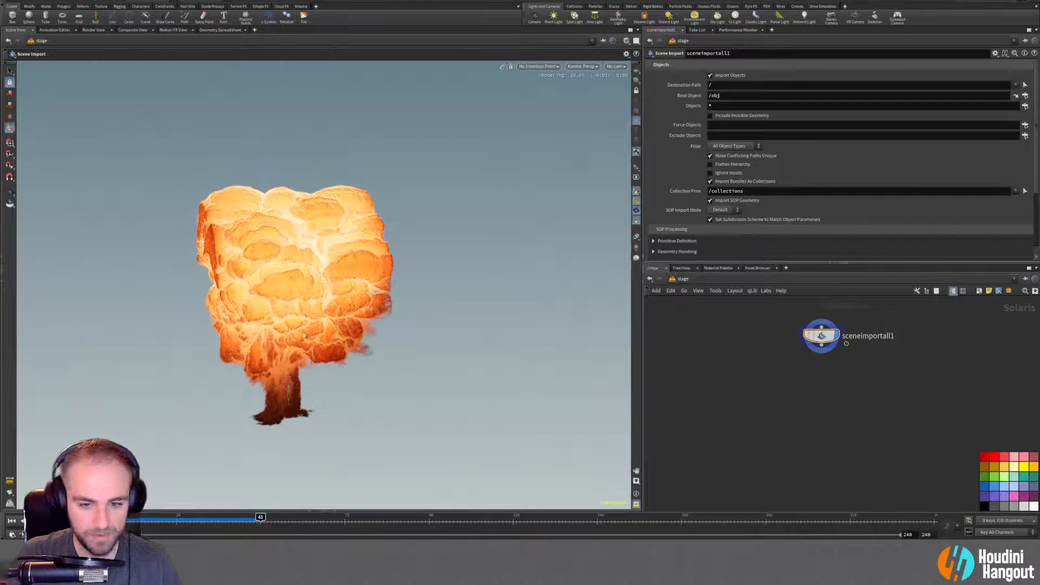
# Switch the viewport from Karma rendering back to the standard viewport display and reframe the fireball.
pyautogui.click(582, 66)
pyautogui.click(576, 104)
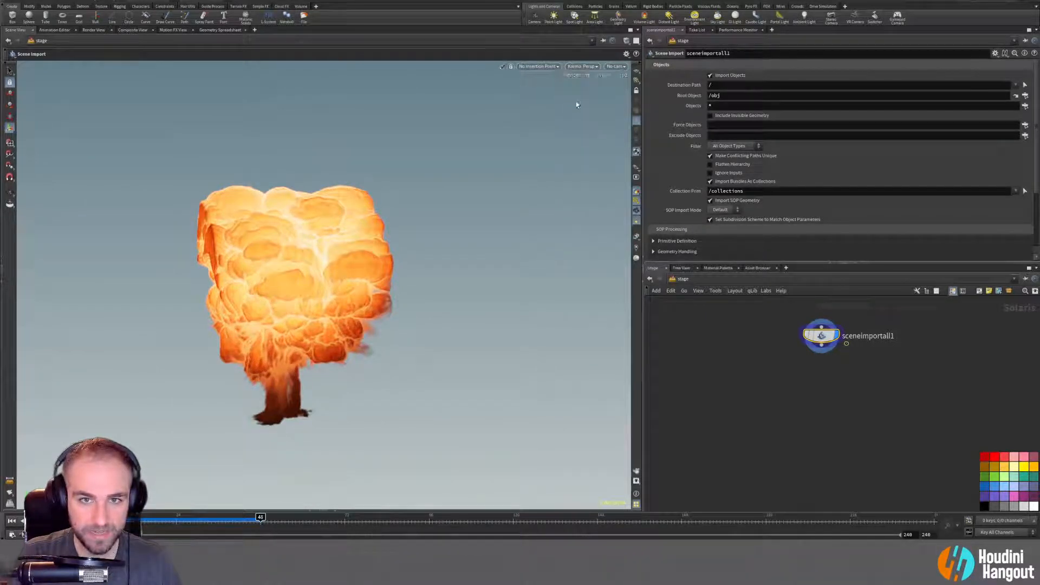
pyautogui.press('Escape')
pyautogui.moveTo(325, 281); pyautogui.dragTo(342, 317)
pyautogui.press('Return')
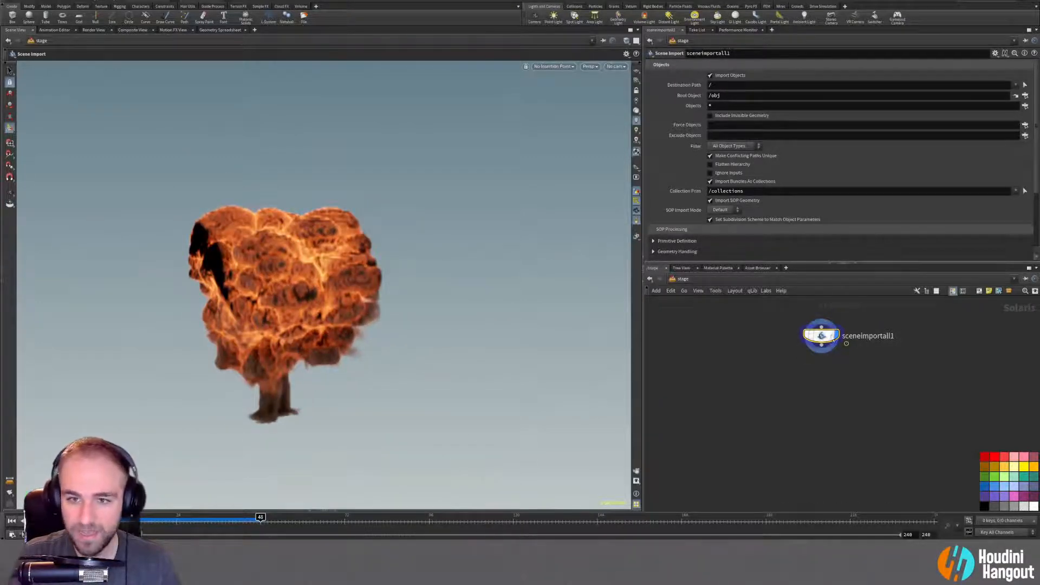
# Turn off Import Materials on sceneimportall1, and check the node's information and the fireball from different angles.
pyautogui.scroll(-3, 702, 232)
pyautogui.click(710, 206)
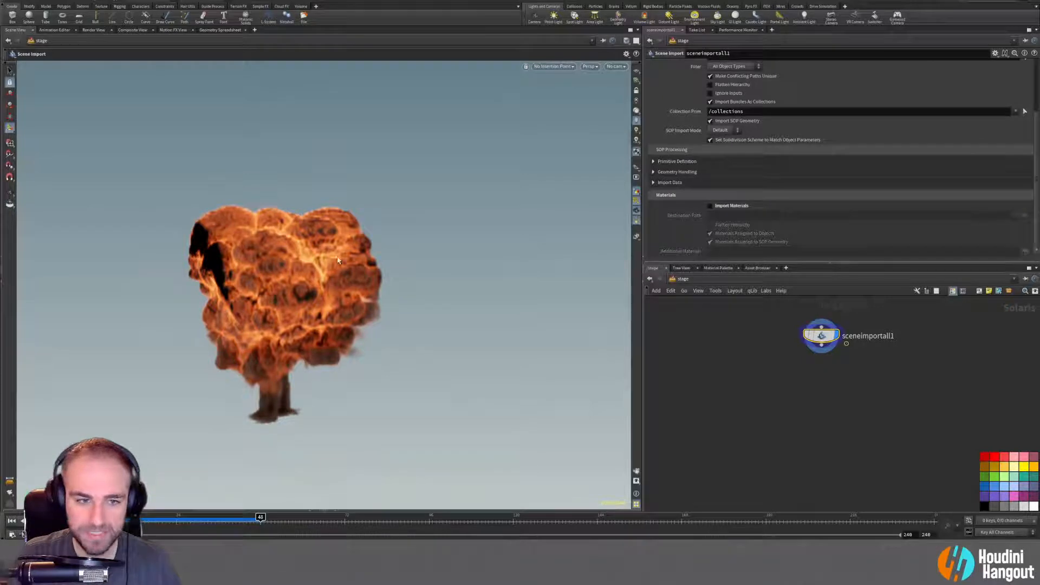
pyautogui.middleClick(824, 336)
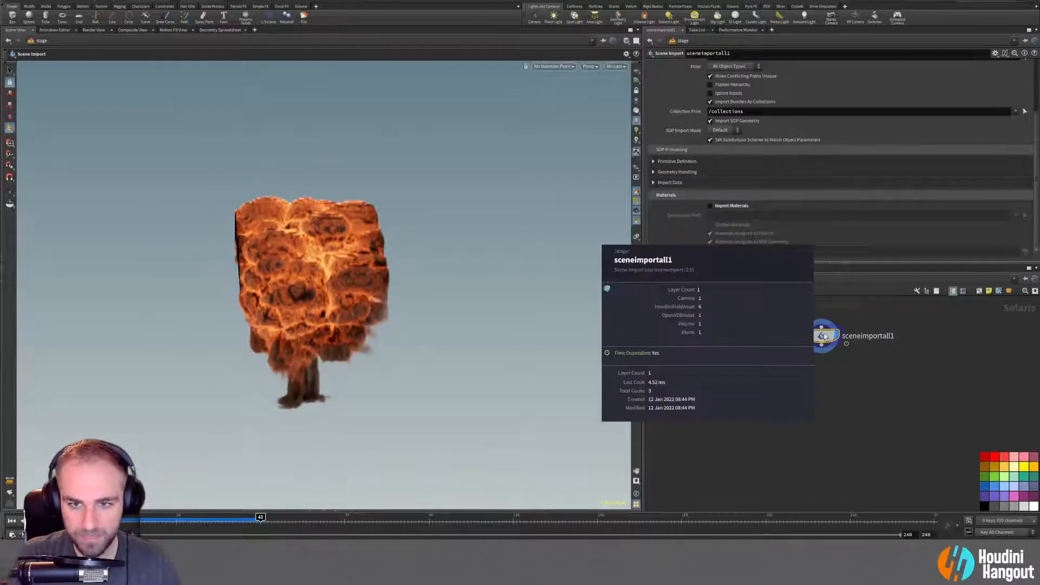
pyautogui.keyDown('alt'); pyautogui.moveTo(347, 262); pyautogui.dragTo(373, 284); pyautogui.keyUp('alt')
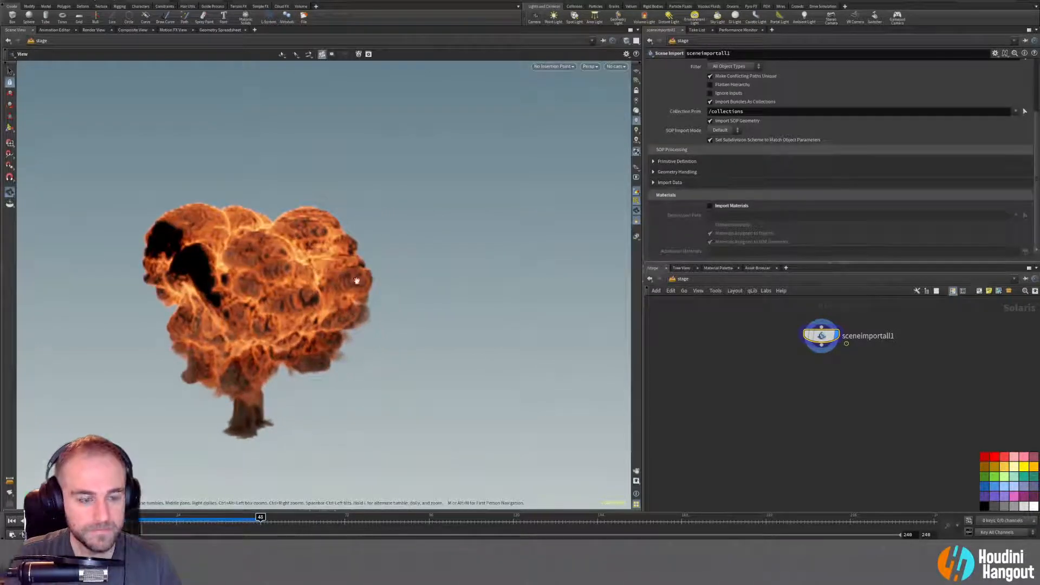
pyautogui.keyDown('alt'); pyautogui.moveTo(259, 294); pyautogui.dragTo(303, 295); pyautogui.keyUp('alt')
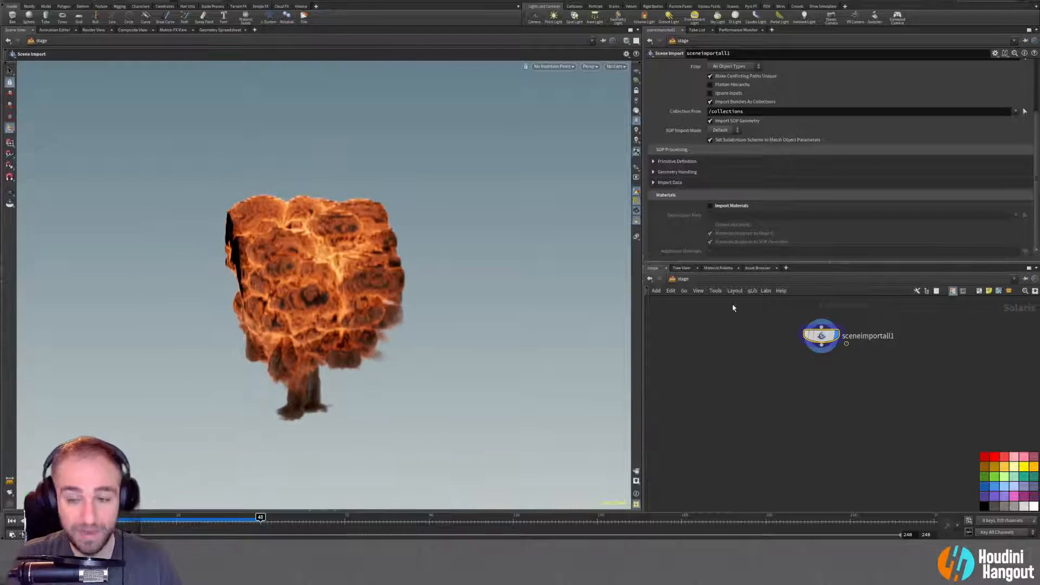
pyautogui.middleClick(821, 333)
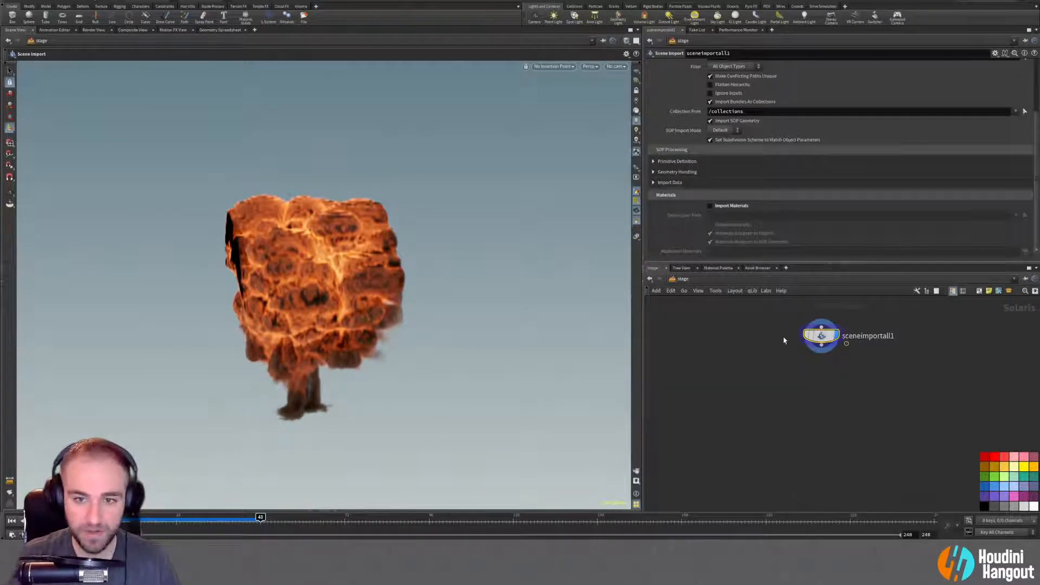
pyautogui.moveTo(287, 295); pyautogui.dragTo(390, 306)
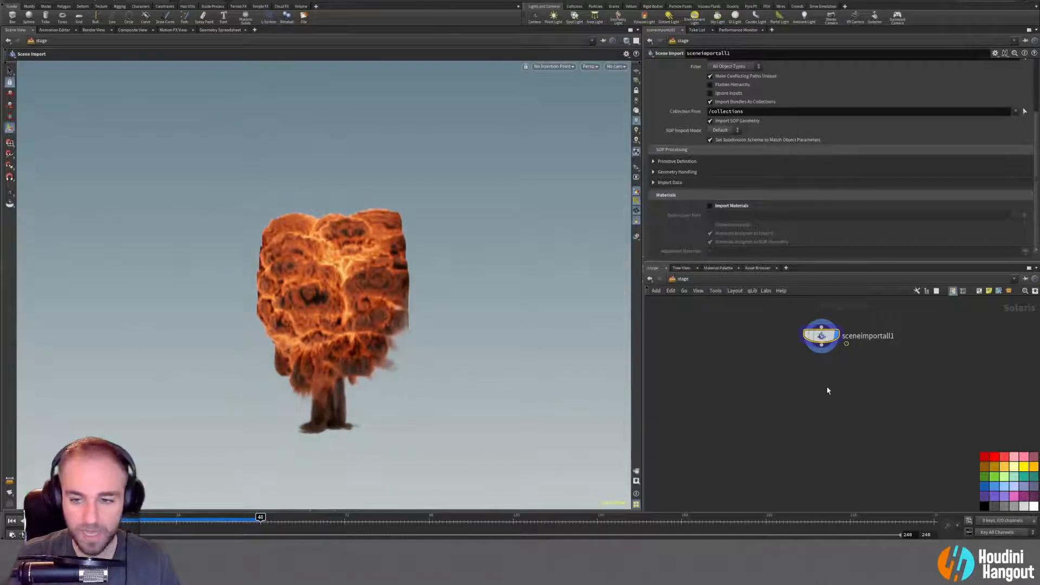
# Add a Material Library node and connect it below sceneimportall1.
pyautogui.press('Tab')
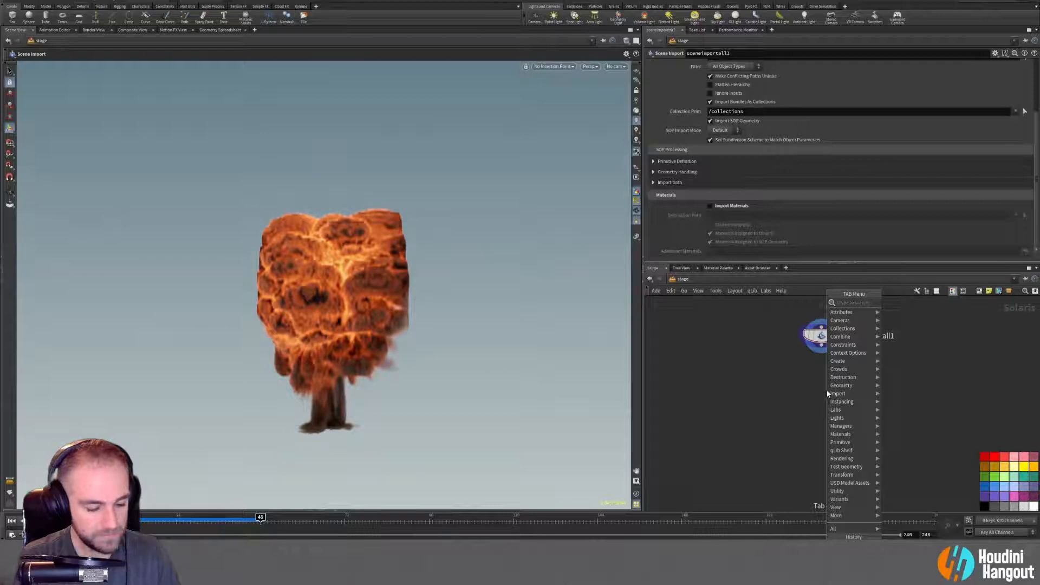
pyautogui.write('mater')
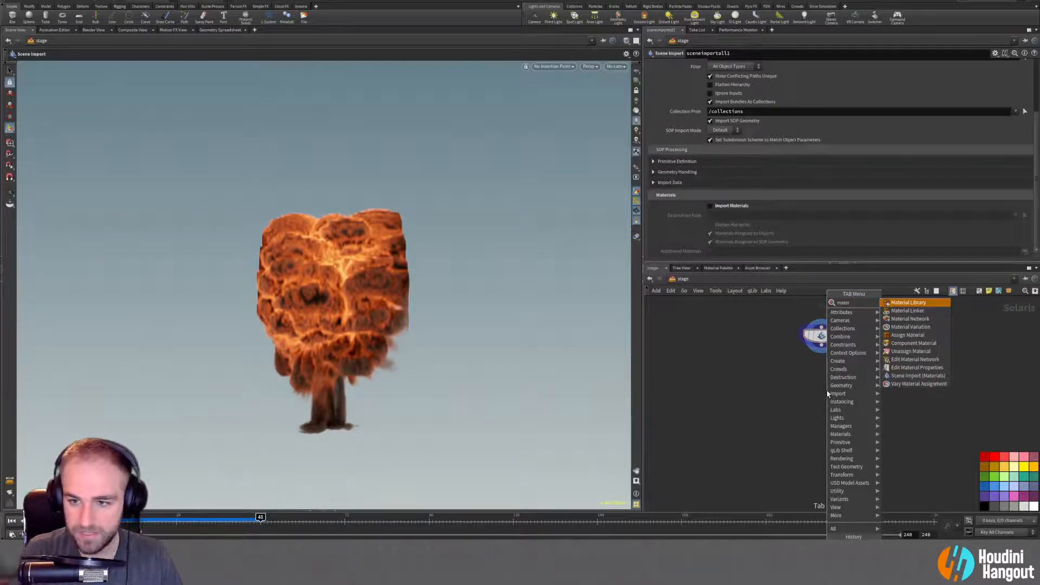
pyautogui.press('Return')
pyautogui.click(821, 377)
pyautogui.click(820, 345)
pyautogui.click(822, 378)
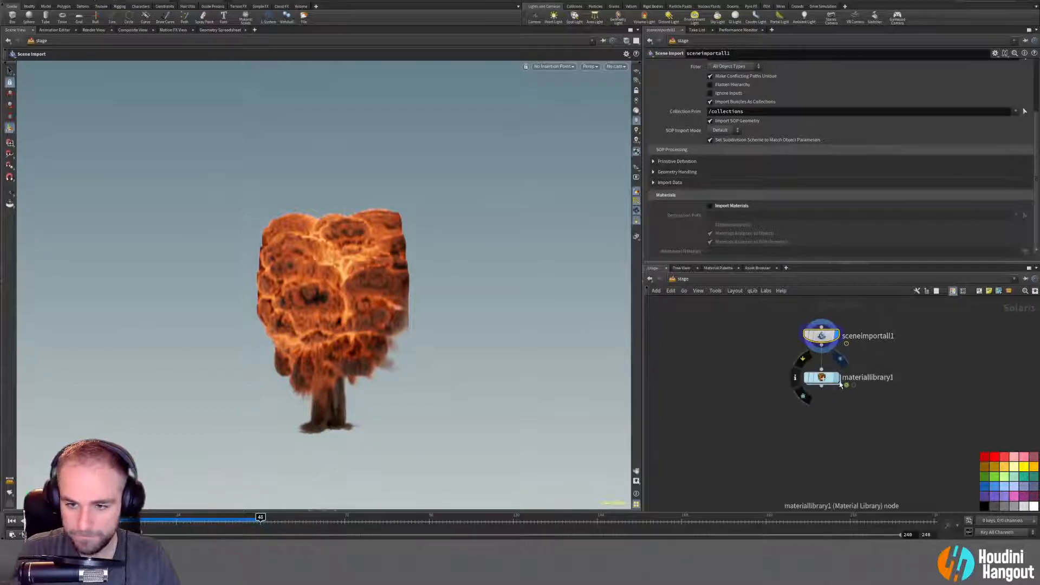
# Create an XPU Pyro Preview material inside materiallibrary1 and return to the stage level.
pyautogui.doubleClick(810, 377)
pyautogui.press('Tab')
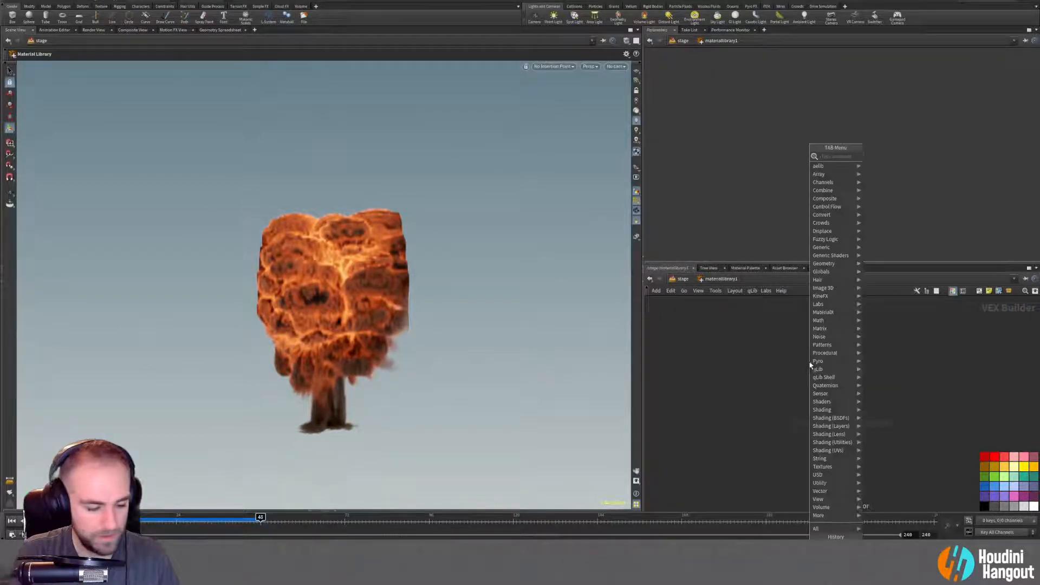
pyautogui.write('xpu')
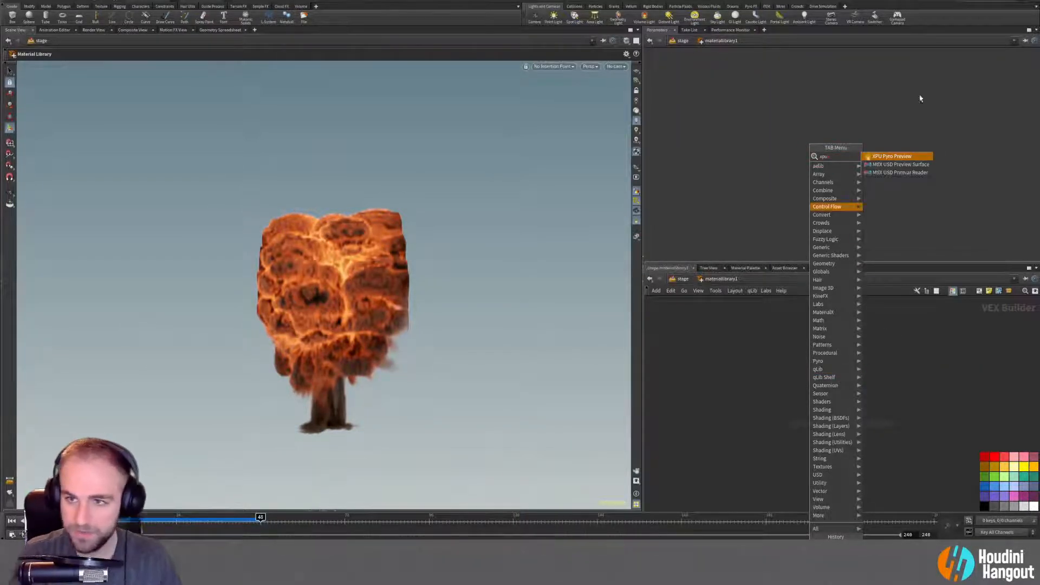
pyautogui.press('Return')
pyautogui.click(845, 375)
pyautogui.moveTo(844, 375); pyautogui.dragTo(841, 398)
pyautogui.press('u')
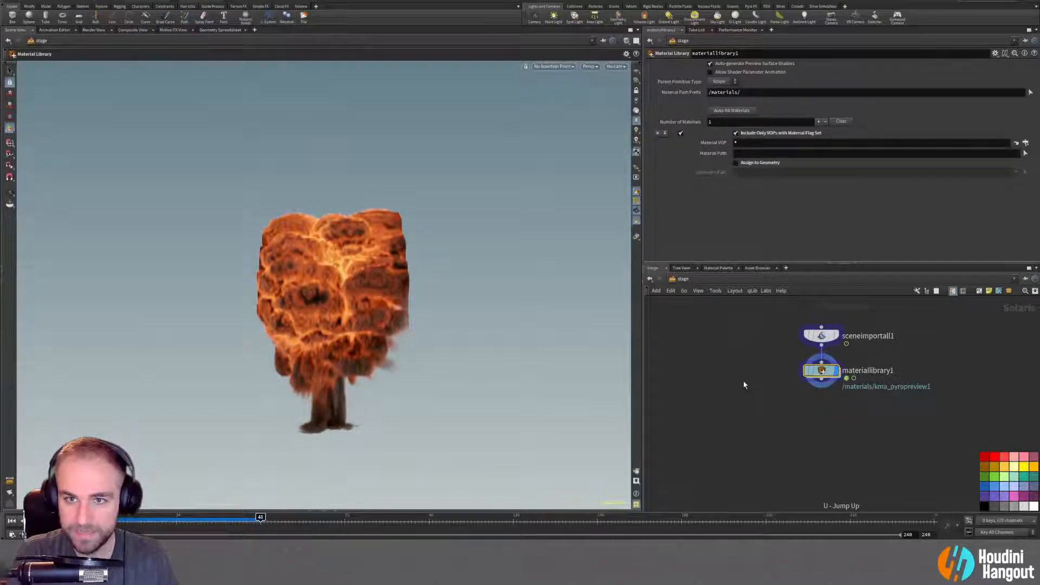
# Clear the Material Library's material entries and auto-fill them from its network with the path prefix /materials/.
pyautogui.click(839, 122)
pyautogui.click(750, 111)
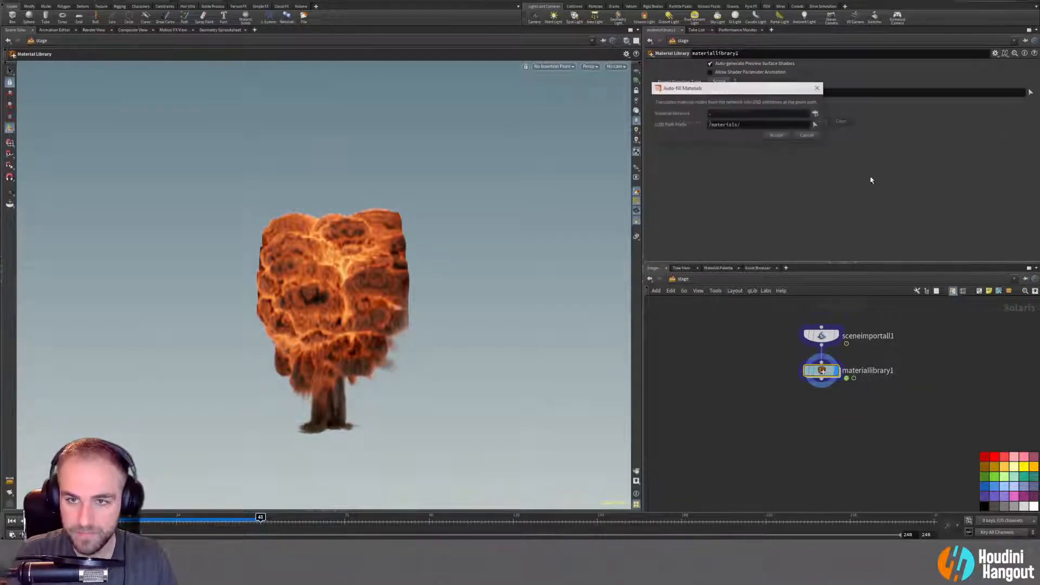
pyautogui.click(777, 133)
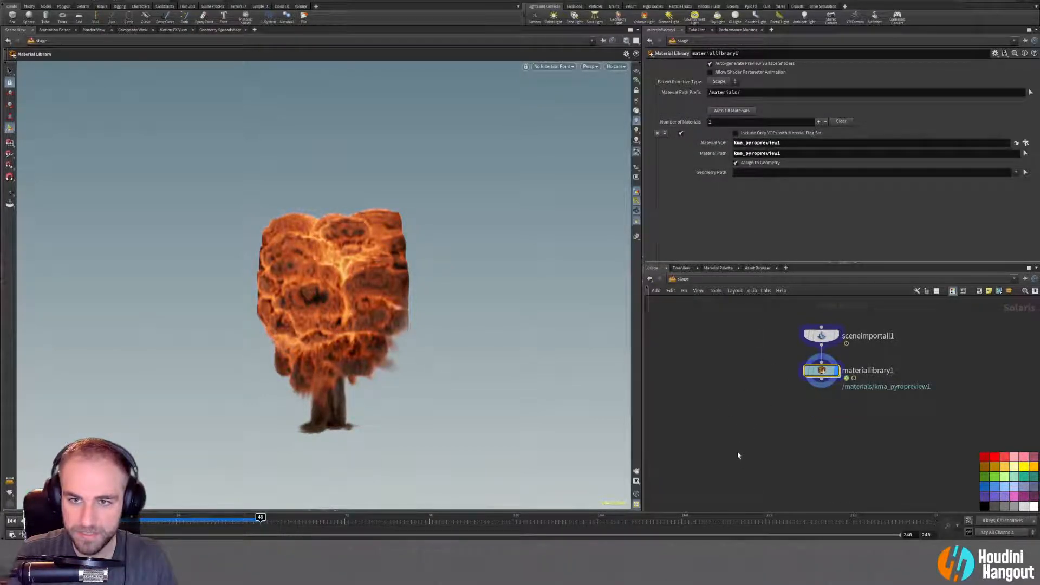
# Switch the workspace to the Solaris desktop layout and frame the fireball and the node network.
pyautogui.press('Tab')
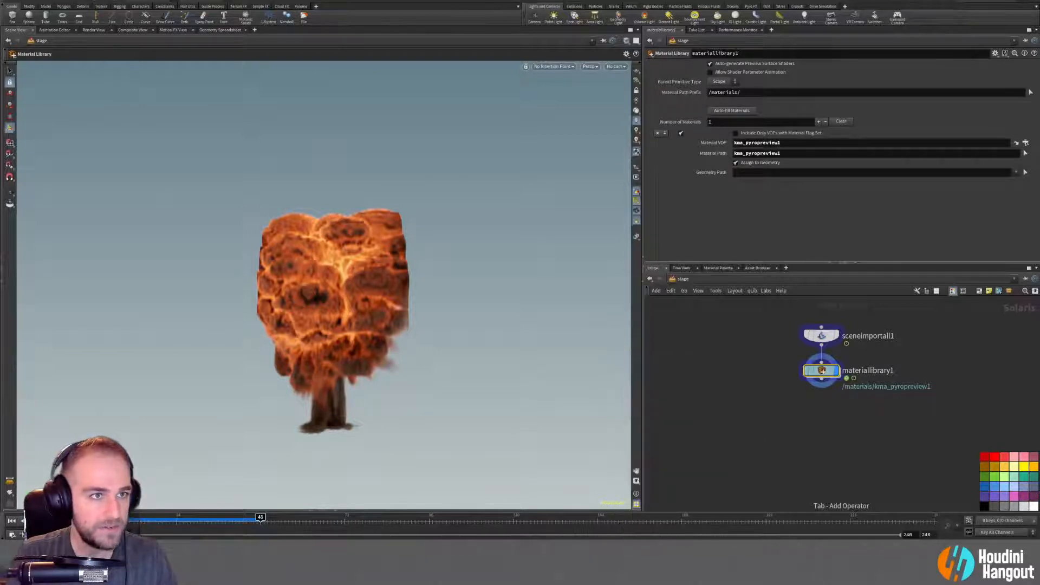
pyautogui.click(151, 1)
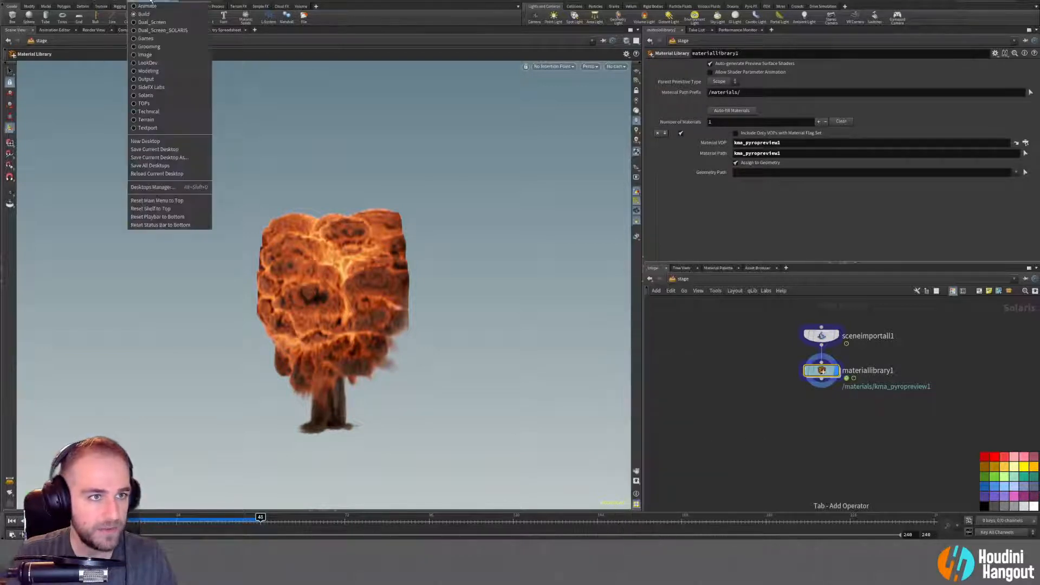
pyautogui.click(145, 95)
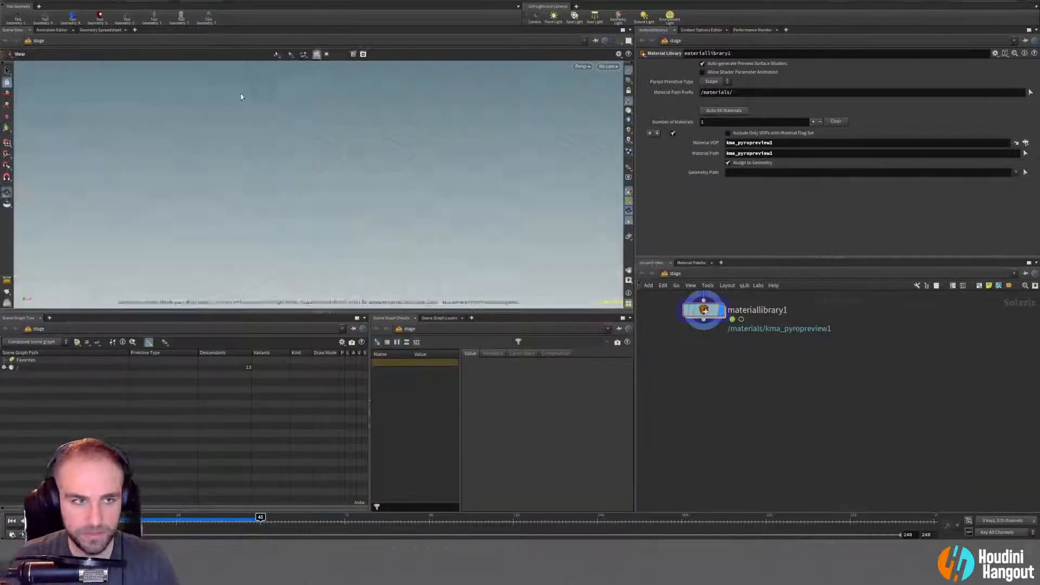
pyautogui.keyDown('alt'); pyautogui.moveTo(452, 255); pyautogui.dragTo(116, 200, button='right'); pyautogui.keyUp('alt')
pyautogui.keyDown('alt'); pyautogui.moveTo(411, 135); pyautogui.dragTo(390, 203, button='middle'); pyautogui.keyUp('alt')
pyautogui.keyDown('alt'); pyautogui.moveTo(390, 204); pyautogui.dragTo(358, 182, button='right'); pyautogui.keyUp('alt')
pyautogui.keyDown('alt'); pyautogui.moveTo(378, 171); pyautogui.dragTo(433, 147); pyautogui.keyUp('alt')
pyautogui.moveTo(760, 380); pyautogui.dragTo(845, 495, button='middle')
# Expand the materials and sim_pyro branches of the scene graph and examine the camera, material and volume field primitives.
pyautogui.click(4, 367)
pyautogui.click(11, 382)
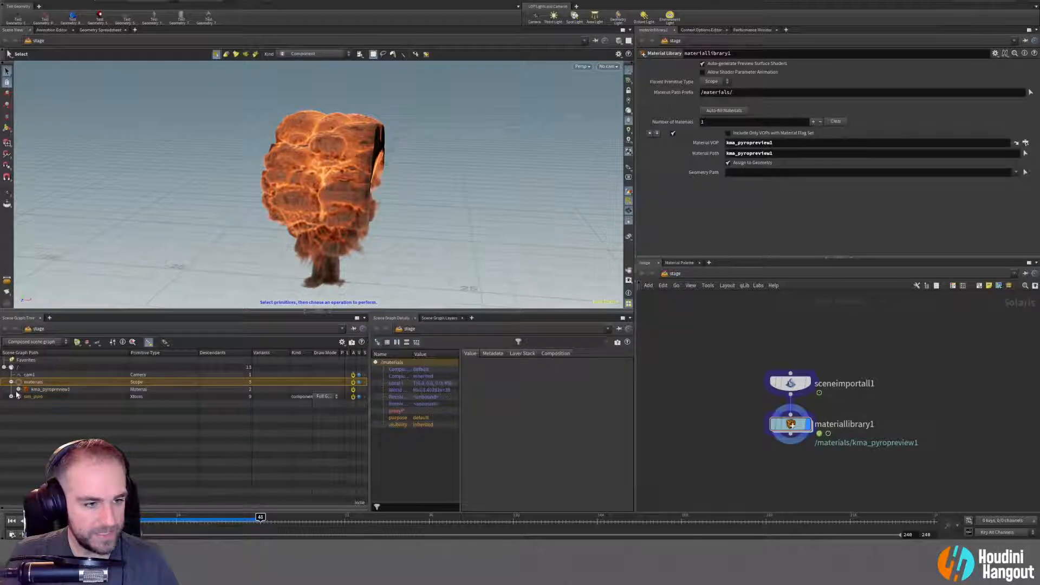
pyautogui.click(50, 390)
pyautogui.click(17, 374)
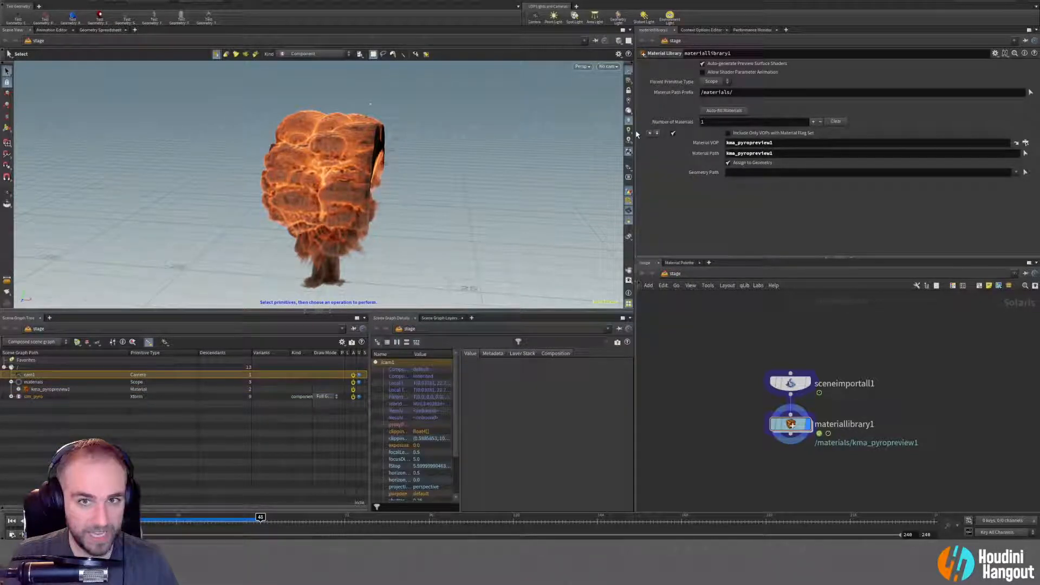
pyautogui.click(33, 396)
pyautogui.click(11, 396)
pyautogui.click(18, 404)
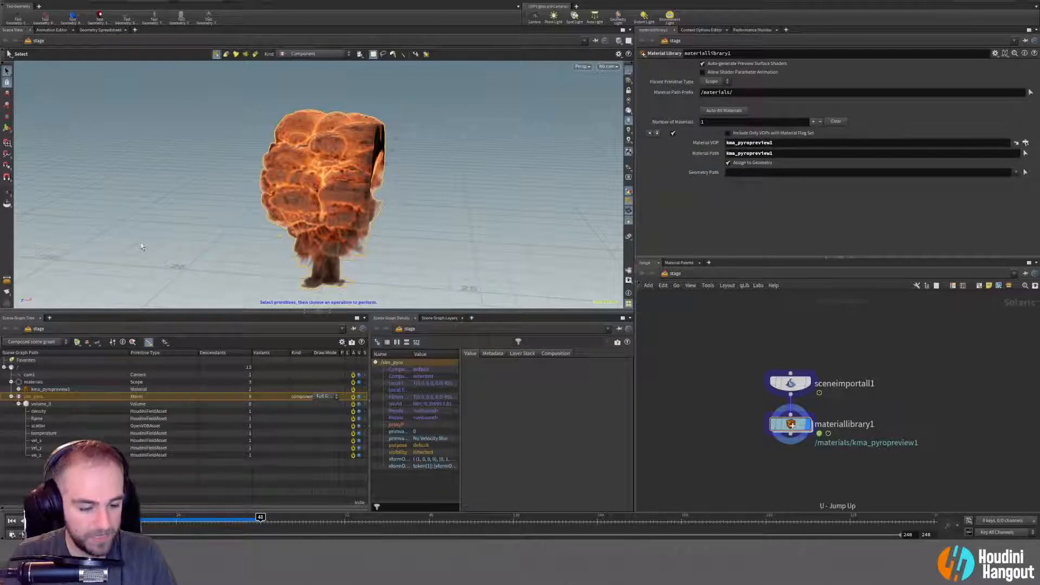
# Open the sim_pyro object's network, check pyrolook_fireball's bindings, and turn on Convert to VDB in pyrosolver_fireball's export settings.
pyautogui.click(675, 273)
pyautogui.click(689, 310)
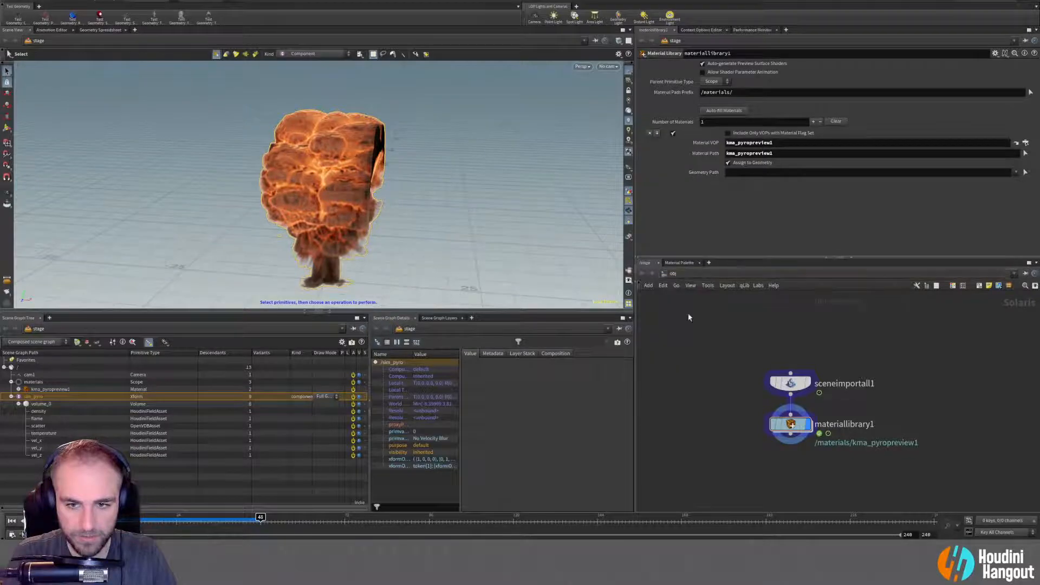
pyautogui.doubleClick(802, 381)
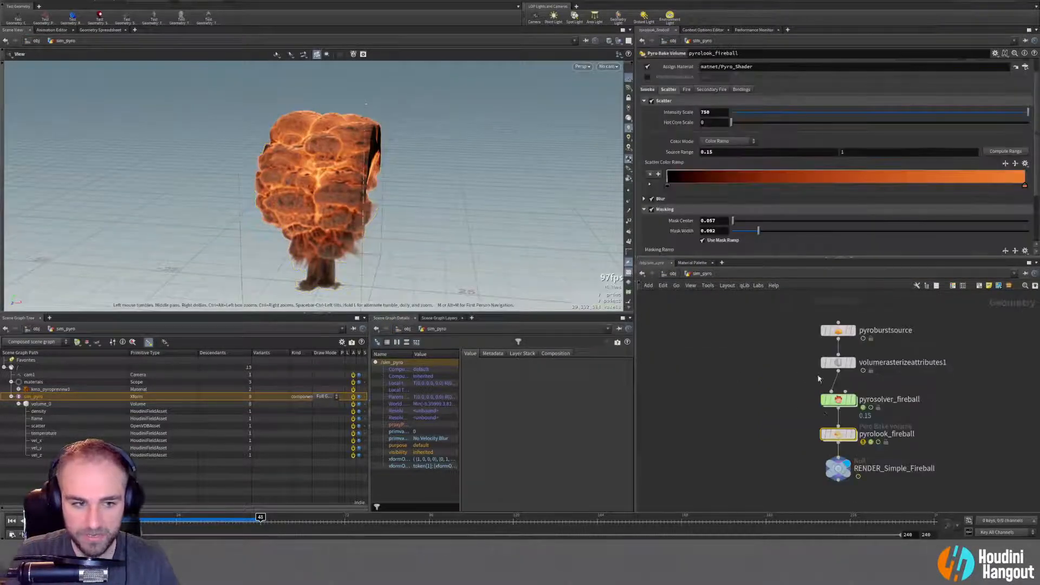
pyautogui.moveTo(761, 442); pyautogui.dragTo(751, 433, button='middle')
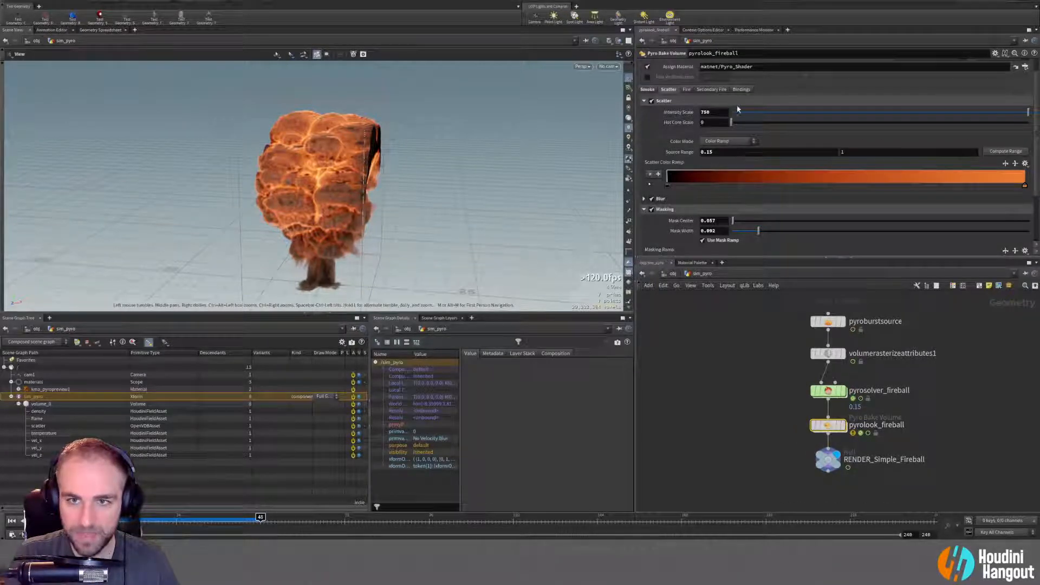
pyautogui.click(701, 90)
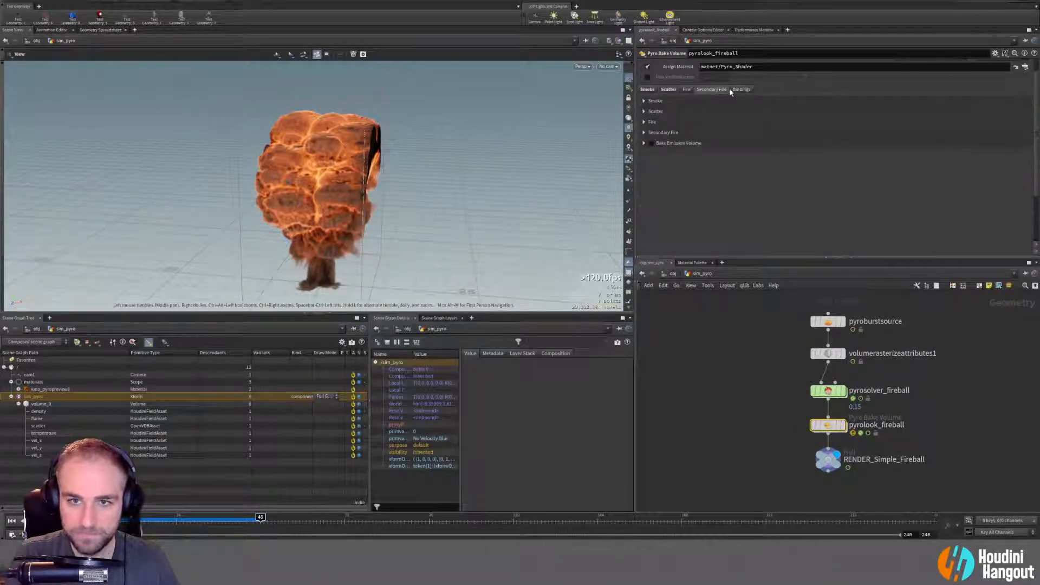
pyautogui.click(818, 390)
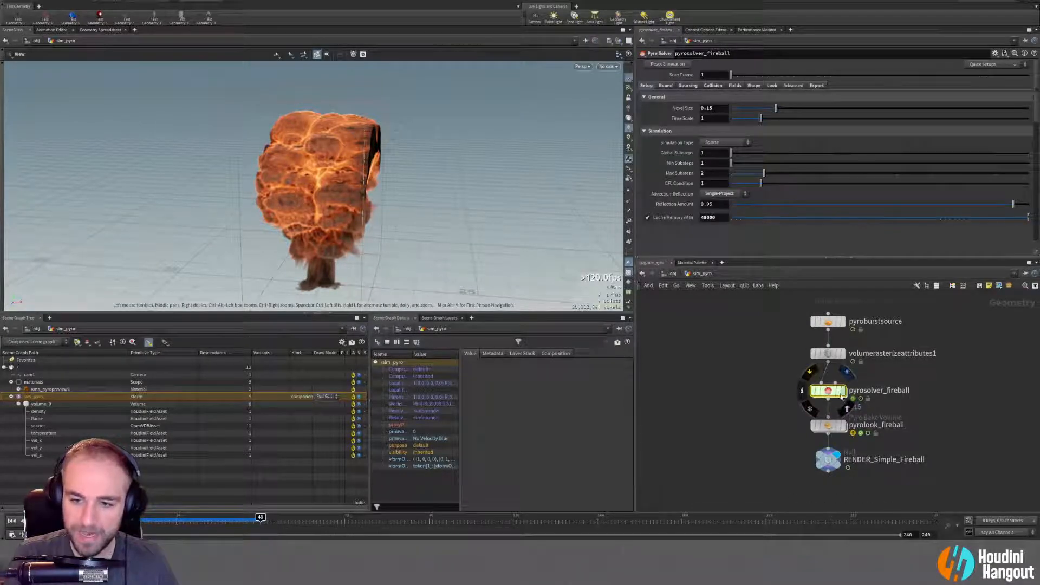
pyautogui.click(816, 86)
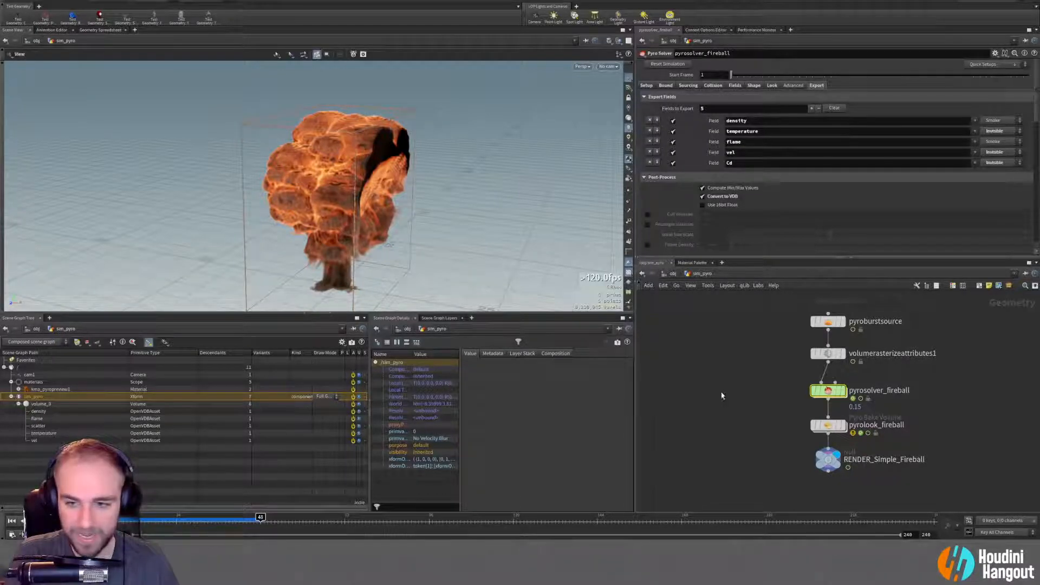
# Return to the stage network, check the fields under volume_0 including vel, and collapse volume_0.
pyautogui.press('u')
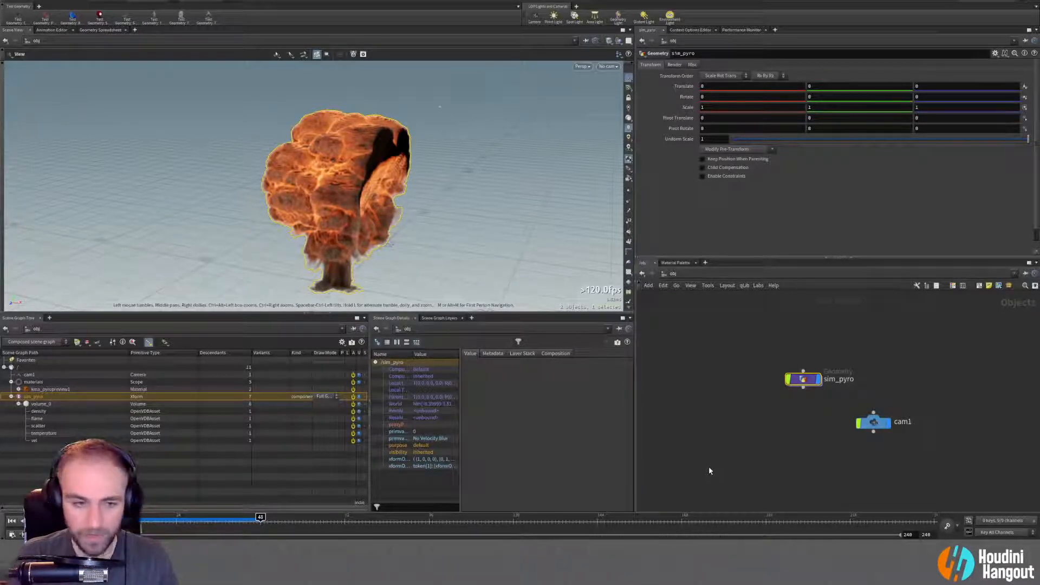
pyautogui.moveTo(37, 411); pyautogui.dragTo(38, 426)
pyautogui.click(62, 407)
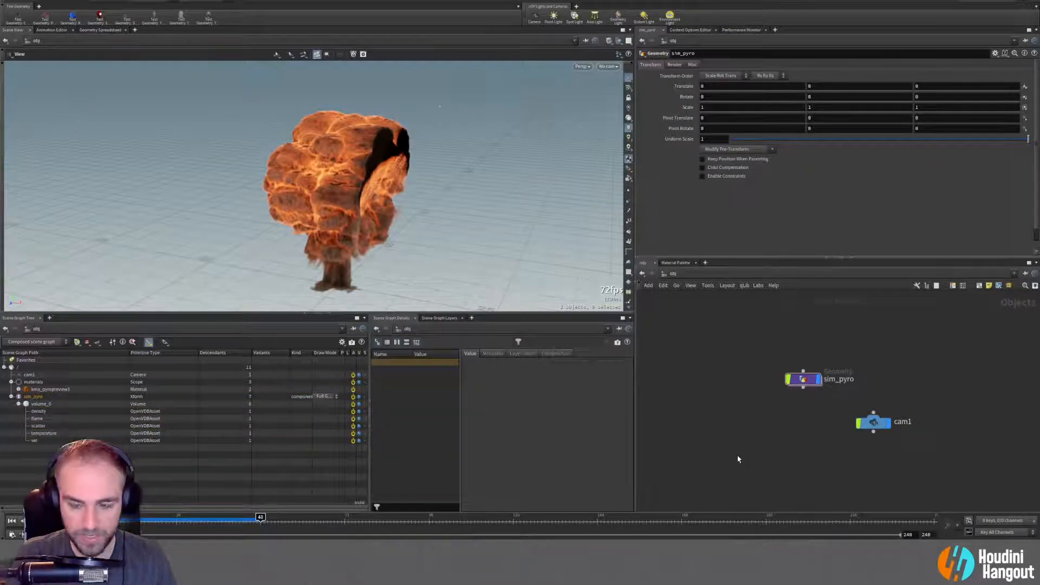
pyautogui.click(673, 274)
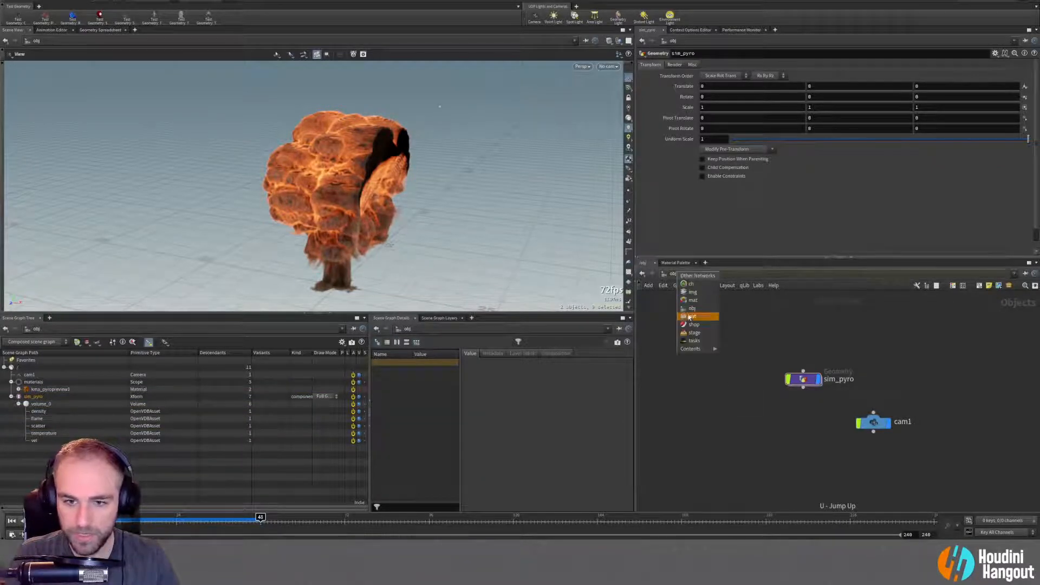
pyautogui.click(693, 333)
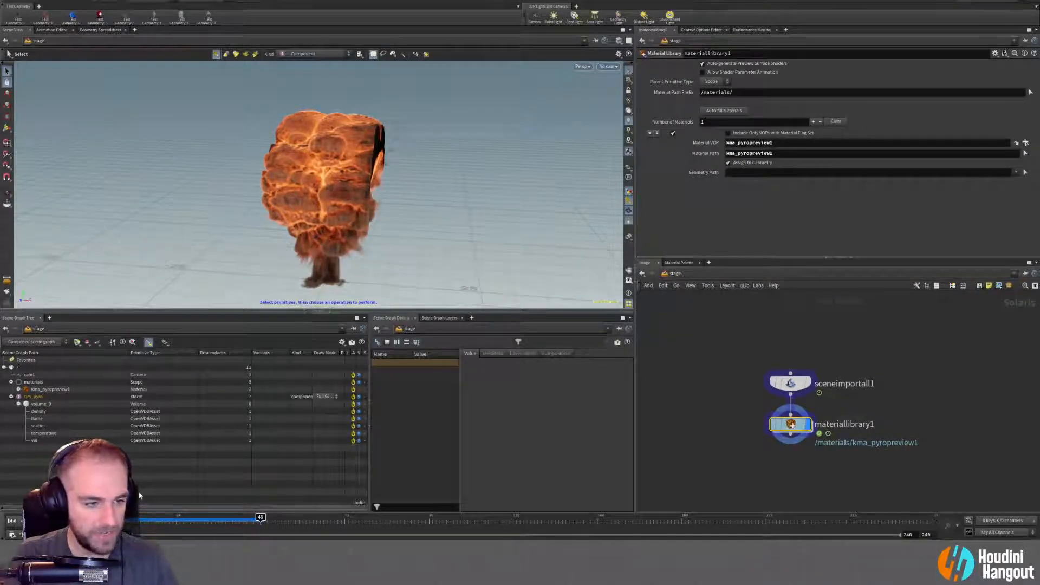
pyautogui.click(35, 440)
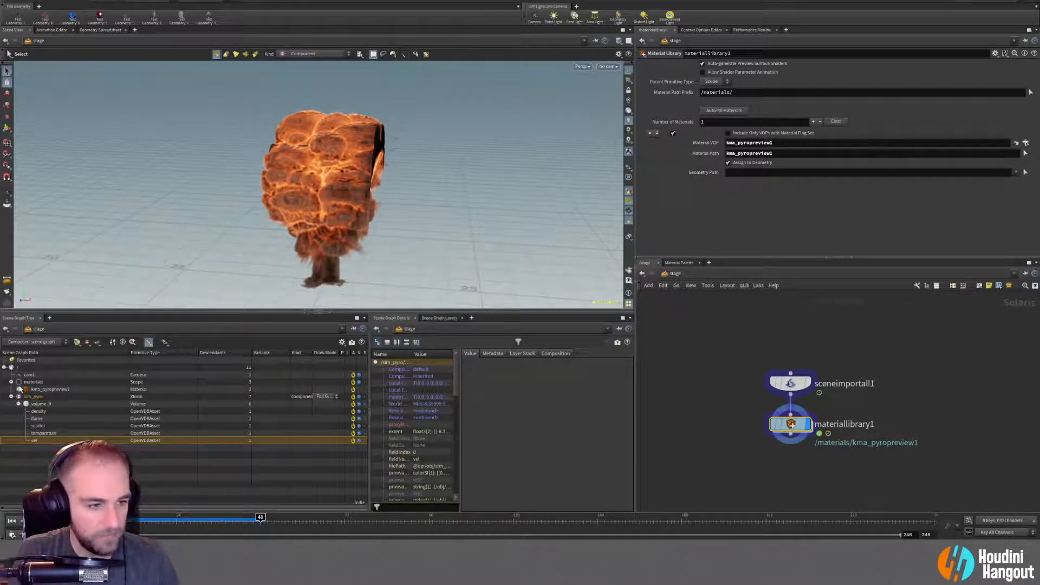
pyautogui.click(18, 403)
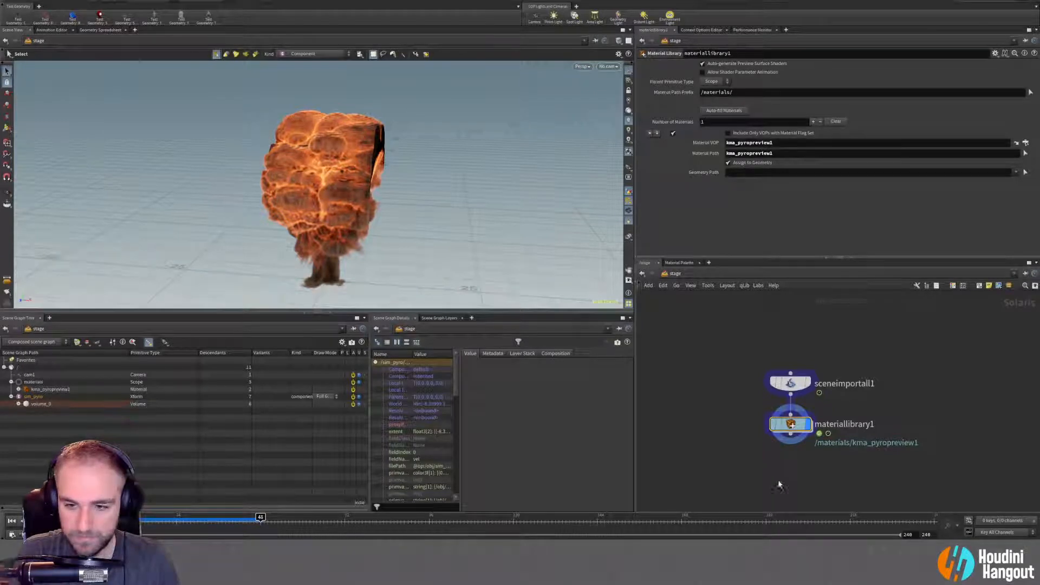
# Add an Assign Material node below materiallibrary1 and make it apply /materials/kma_pyropreview1 to /sim_pyro/volume_0.
pyautogui.press('h')
pyautogui.press('Tab')
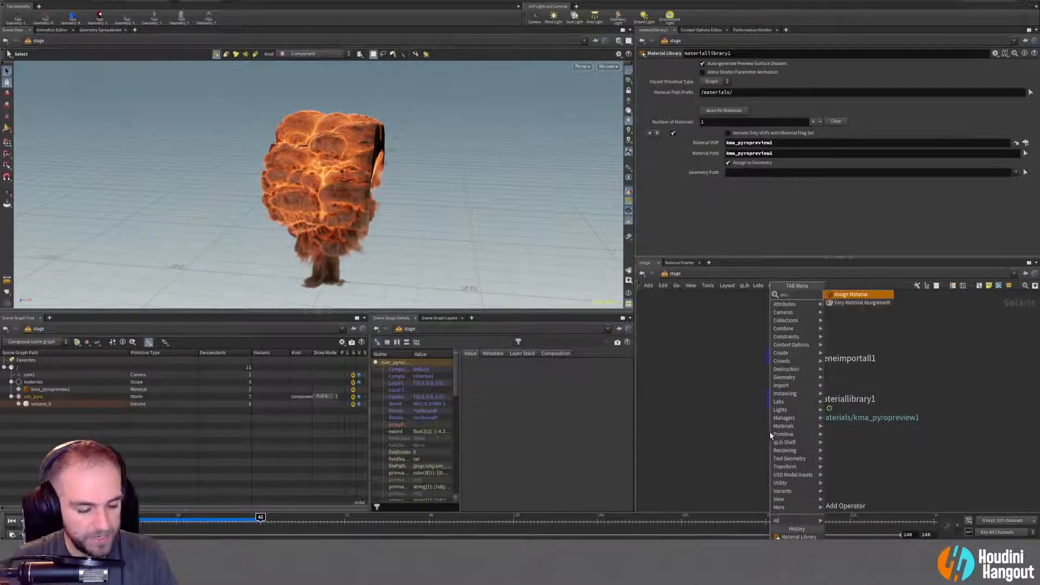
pyautogui.press('Return')
pyautogui.click(770, 435)
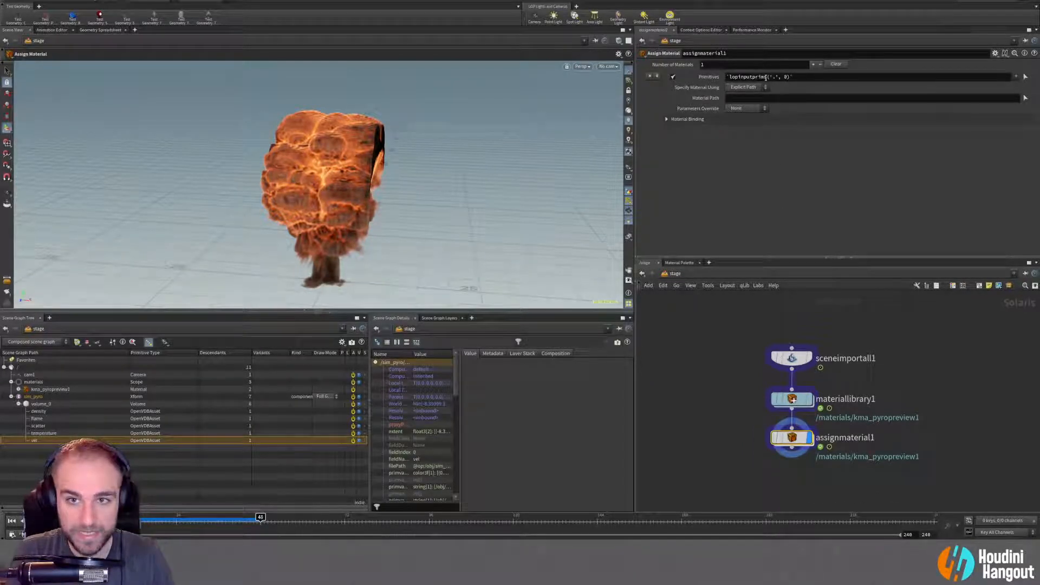
pyautogui.moveTo(38, 406); pyautogui.dragTo(756, 78)
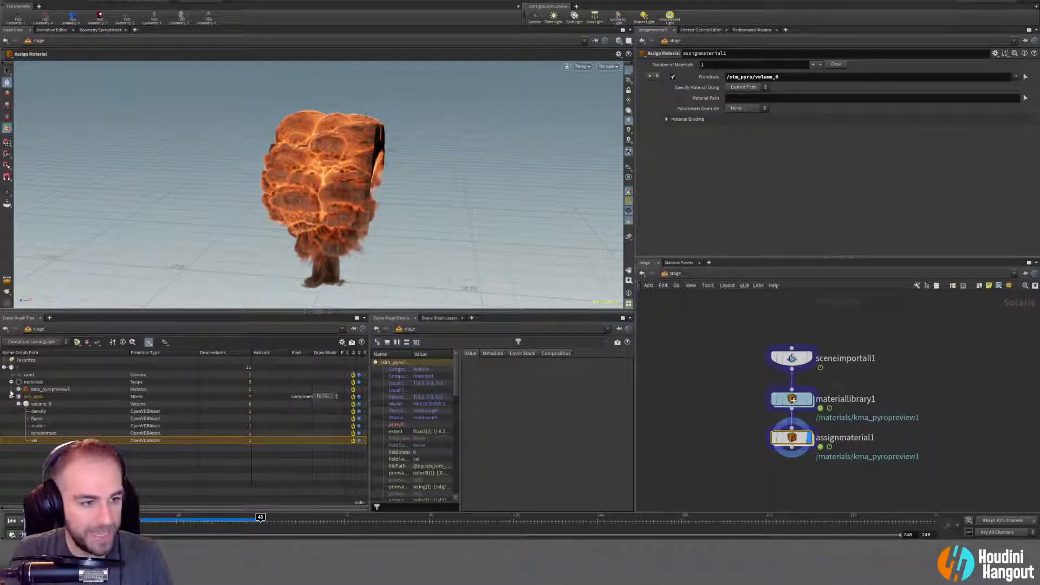
pyautogui.moveTo(51, 391); pyautogui.dragTo(741, 99)
# Rename the XPU Pyro Preview material inside materiallibrary1 to pyro_shader and return to the stage level.
pyautogui.doubleClick(791, 399)
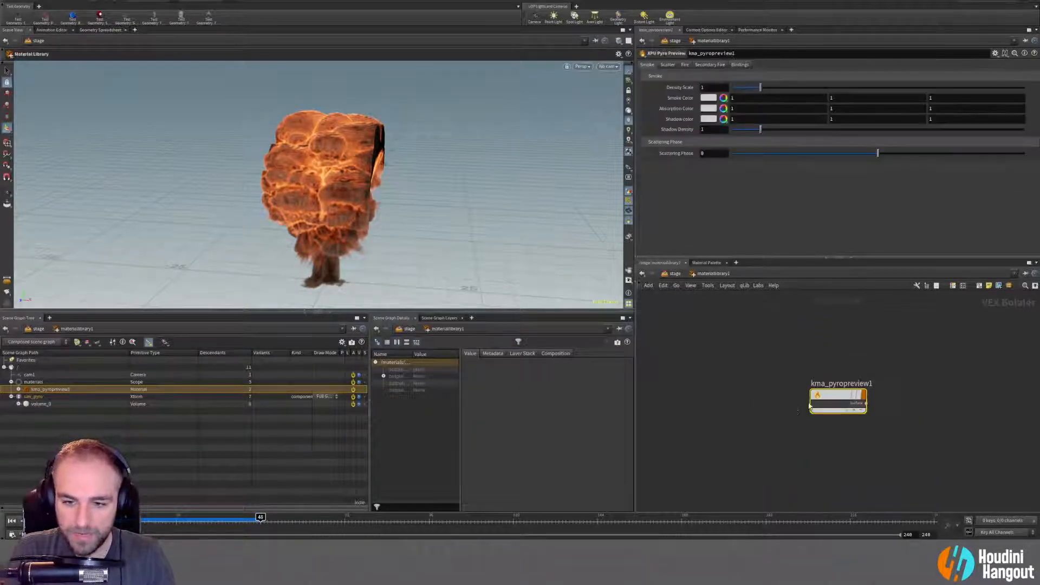
pyautogui.doubleClick(839, 383)
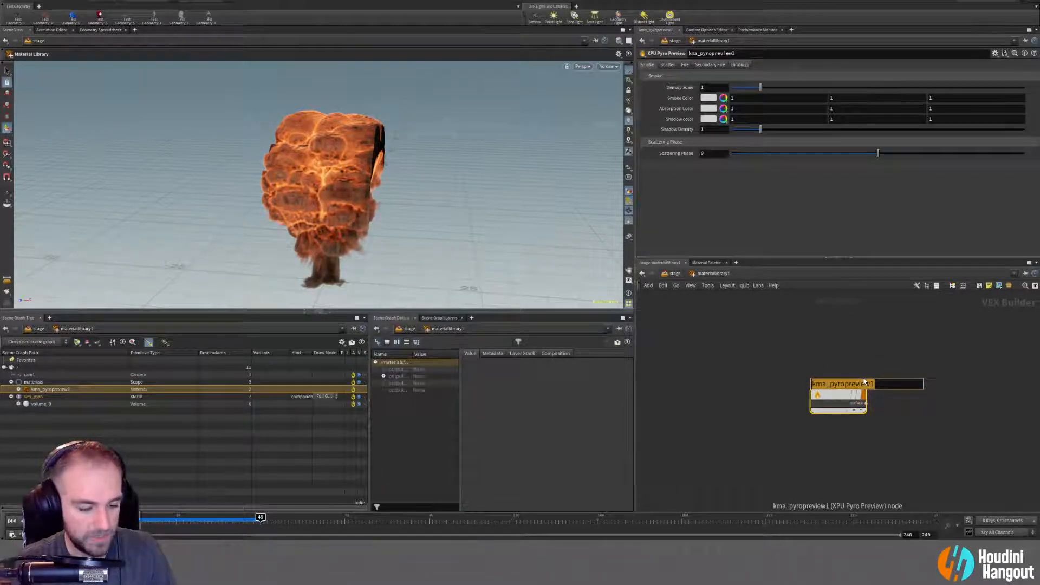
pyautogui.write('pyro_shga')
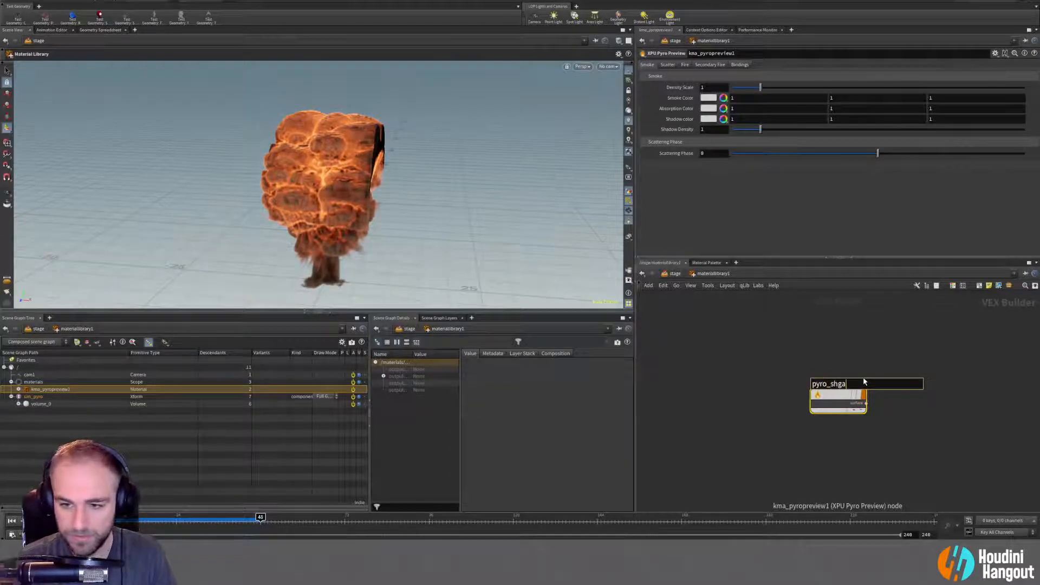
pyautogui.write('der')
pyautogui.press('Return')
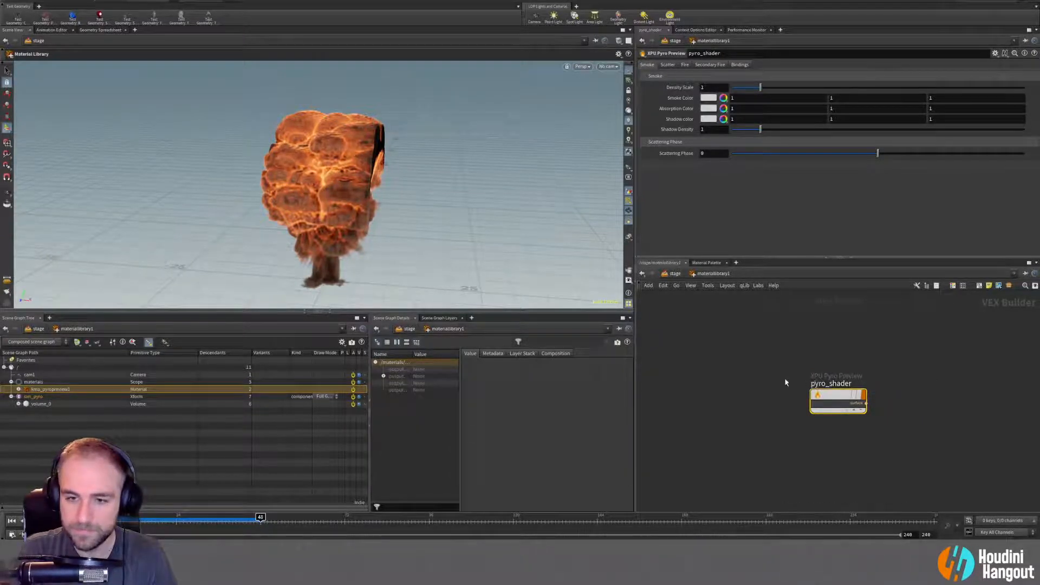
pyautogui.press('u')
# Clear and auto-fill materiallibrary1 again to register pyro_shader under /materials/, and expand the material in the scene graph.
pyautogui.click(792, 437)
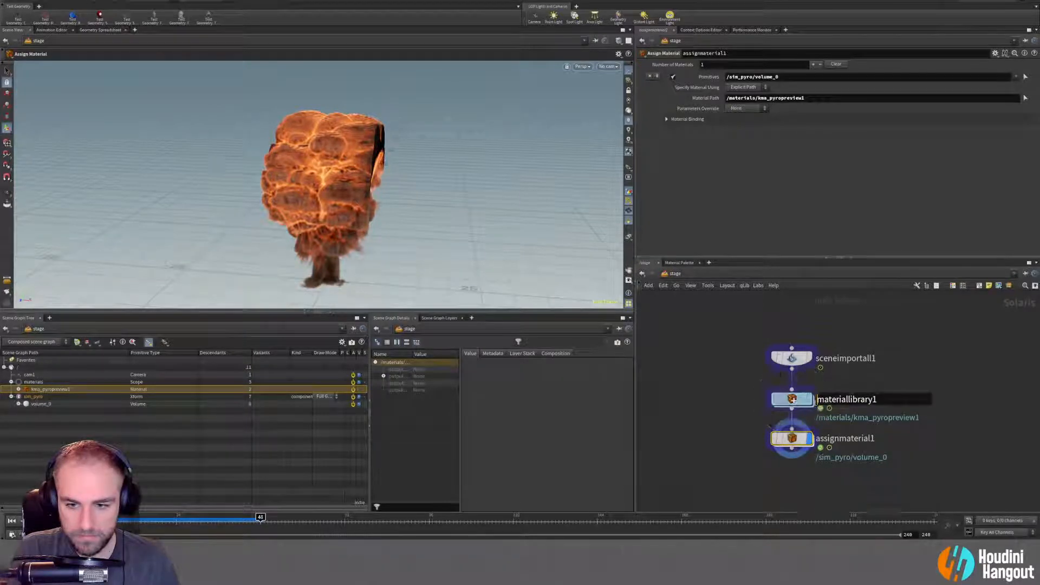
pyautogui.click(791, 399)
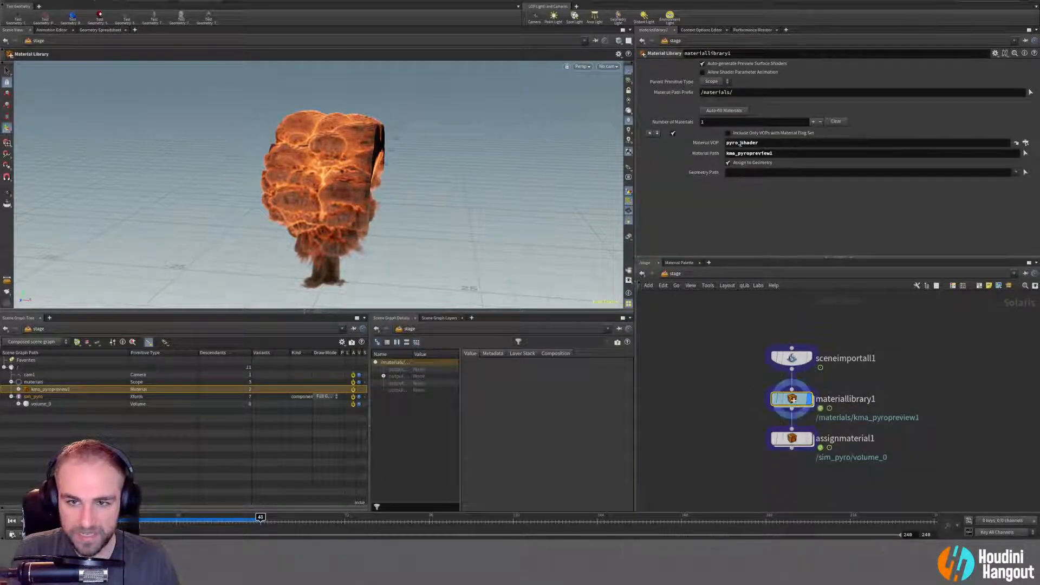
pyautogui.click(836, 120)
pyautogui.click(723, 109)
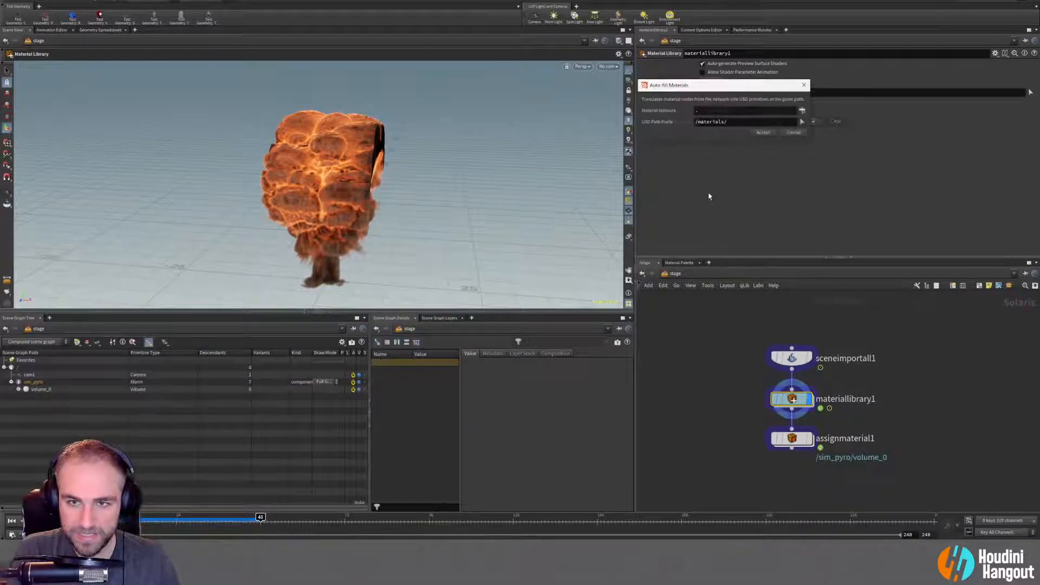
pyautogui.click(764, 133)
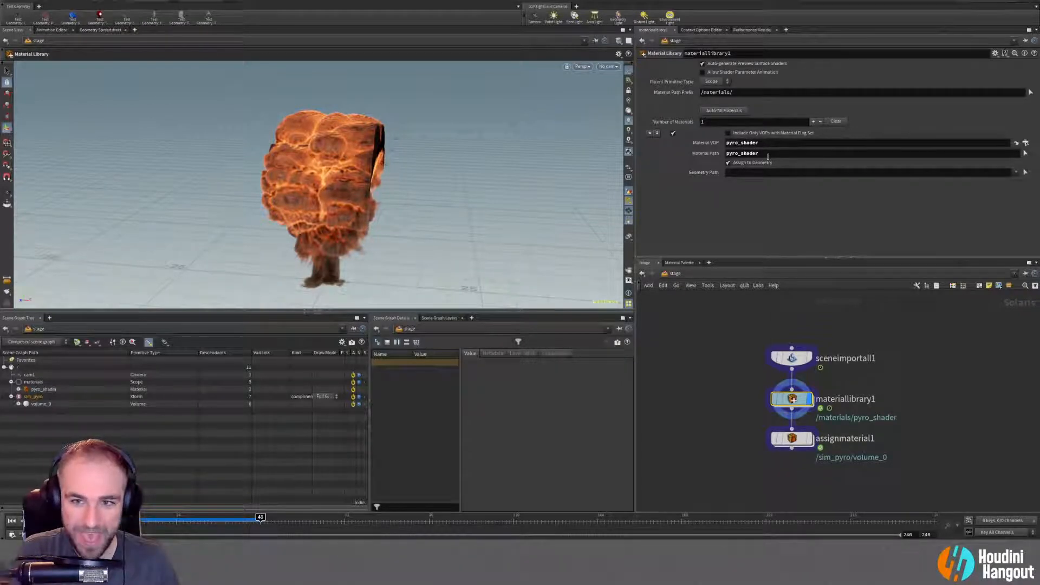
pyautogui.click(21, 390)
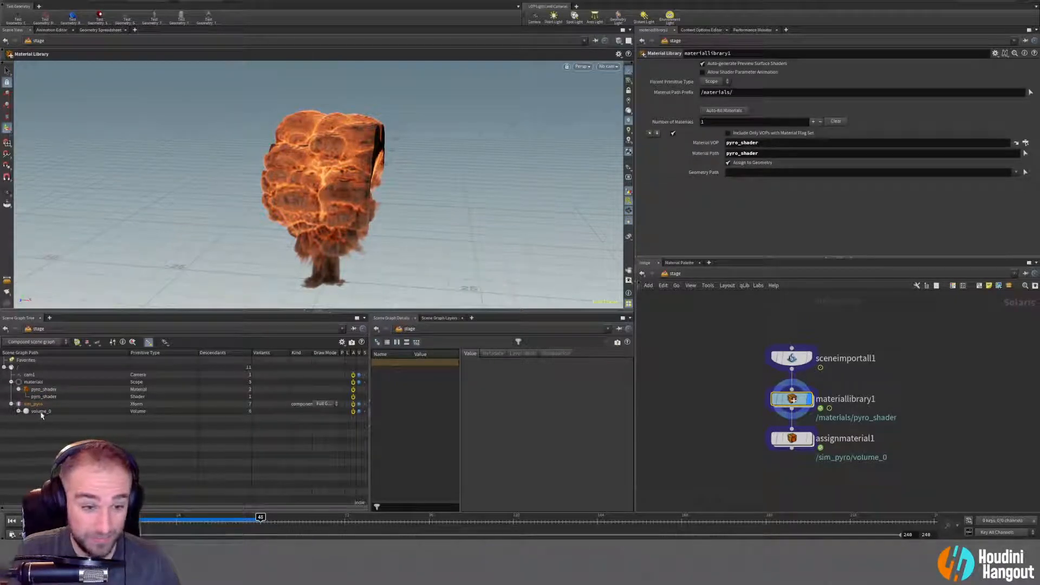
# Set assignmaterial1's material path to /materials/pyro_shader and view the fireball from a lower angle.
pyautogui.click(792, 438)
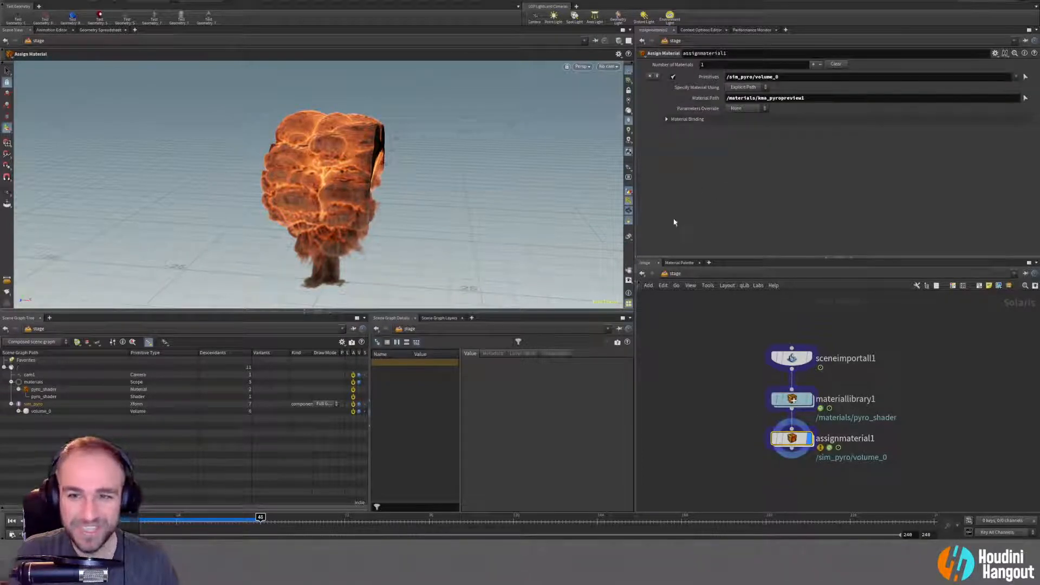
pyautogui.moveTo(35, 390); pyautogui.dragTo(797, 98)
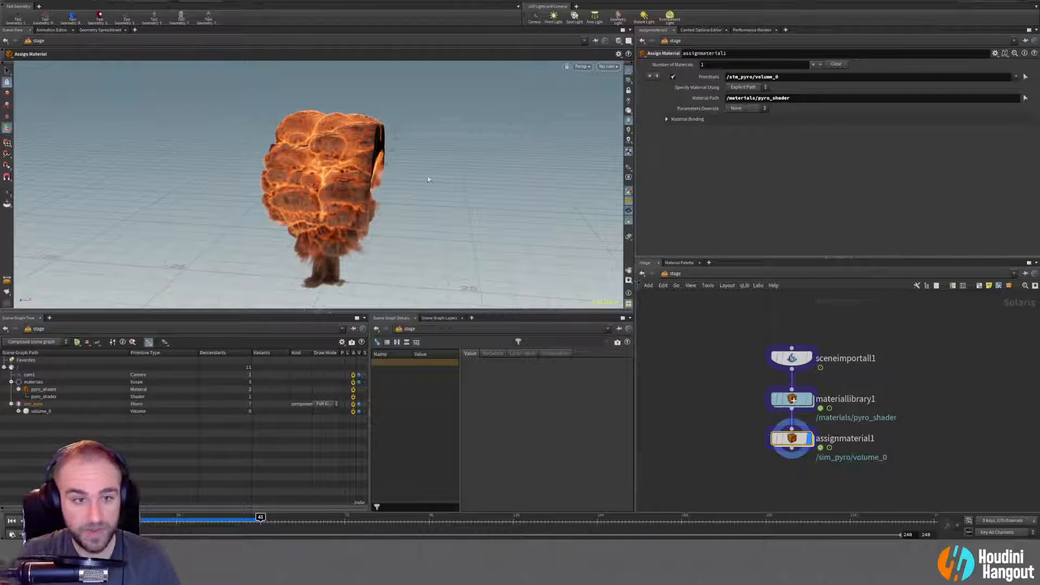
pyautogui.moveTo(723, 416); pyautogui.dragTo(731, 396, button='middle')
pyautogui.scroll(-2, 731, 397)
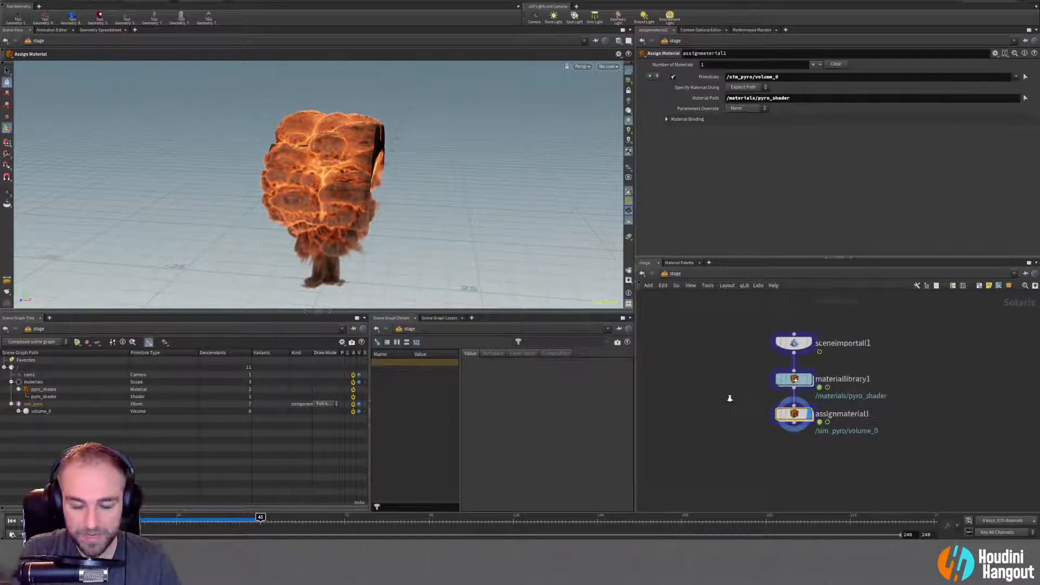
pyautogui.keyDown('alt'); pyautogui.moveTo(401, 187); pyautogui.dragTo(430, 174); pyautogui.keyUp('alt')
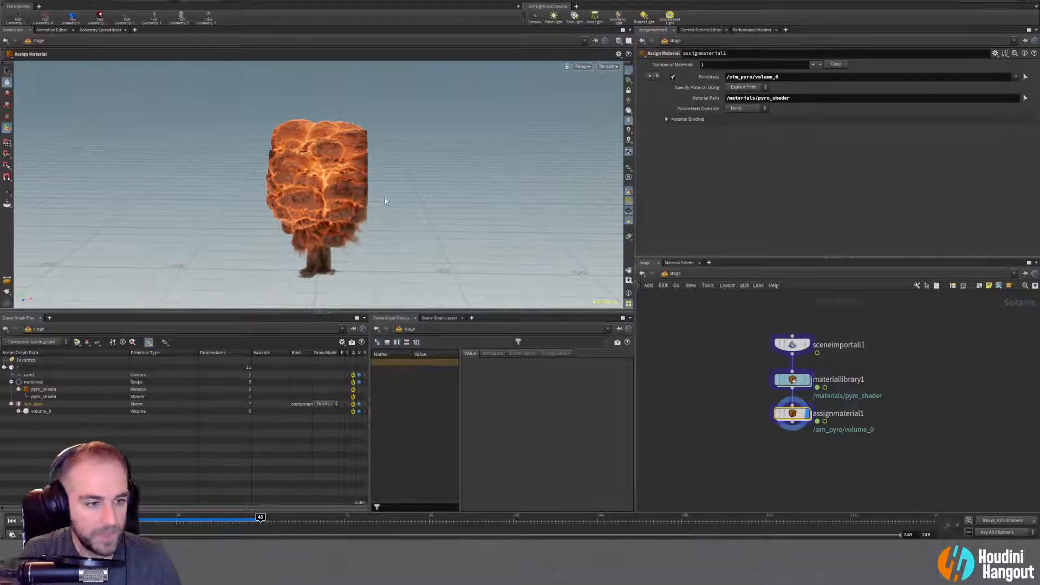
pyautogui.keyDown('alt'); pyautogui.moveTo(348, 202); pyautogui.dragTo(327, 168); pyautogui.keyUp('alt')
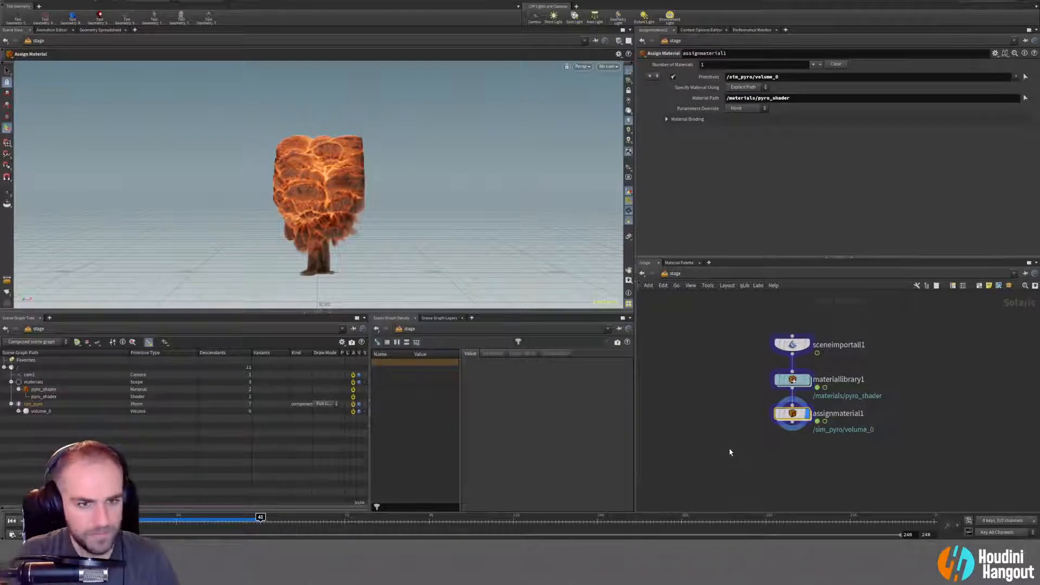
# Add a Karma node below assignmaterial1 and connect assignmaterial1 to its input.
pyautogui.press('Tab')
pyautogui.press('Escape')
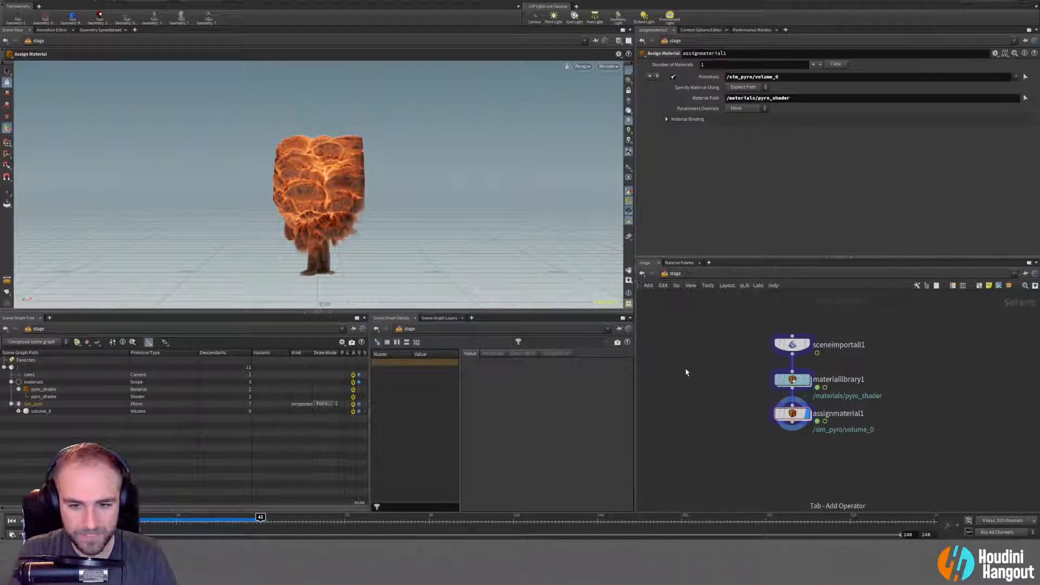
pyautogui.press('Tab')
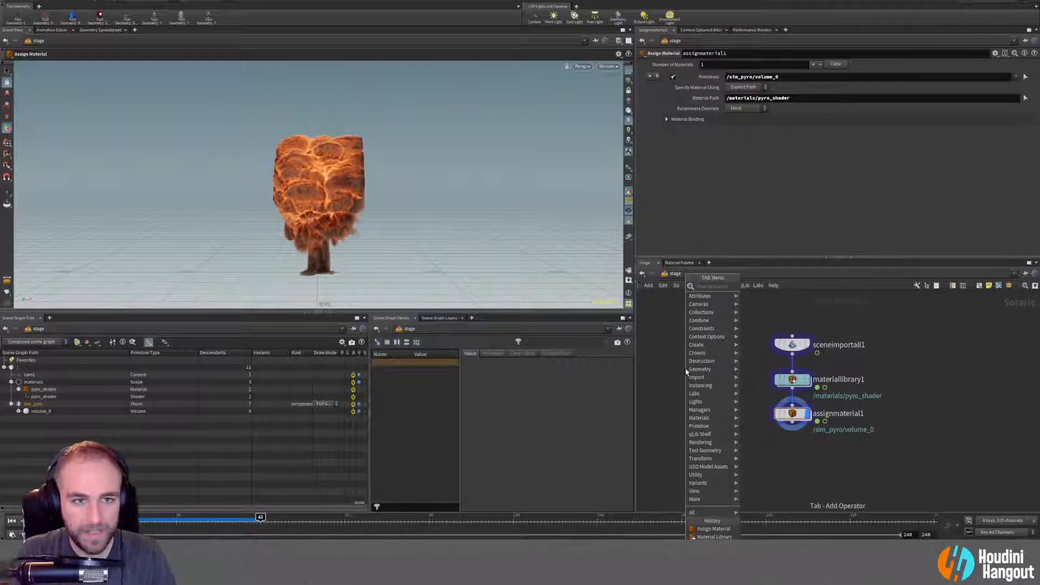
pyautogui.press('Escape')
pyautogui.press('Tab')
pyautogui.write('karma')
pyautogui.press('Return')
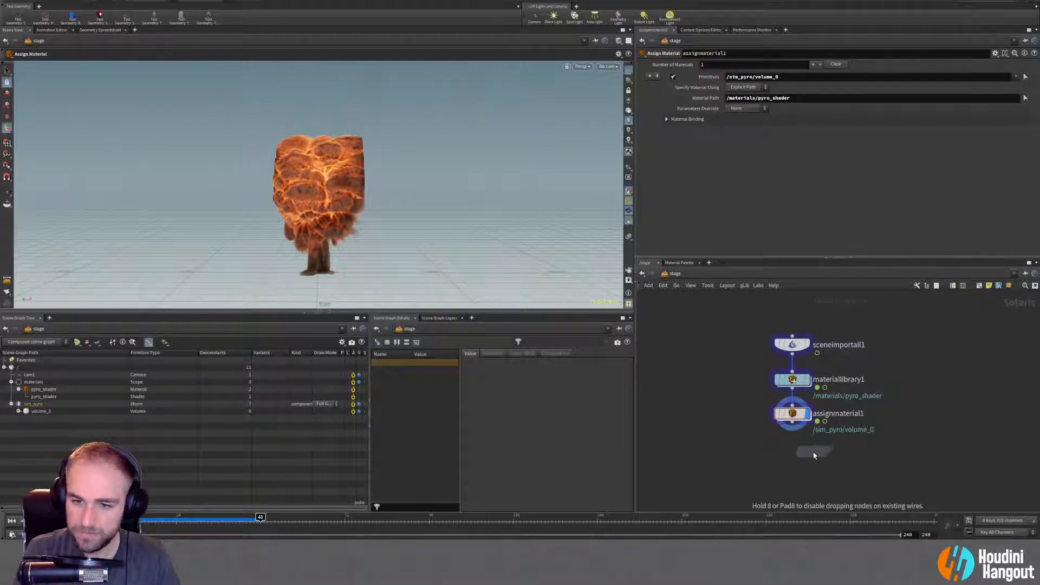
pyautogui.click(790, 460)
pyautogui.click(786, 453)
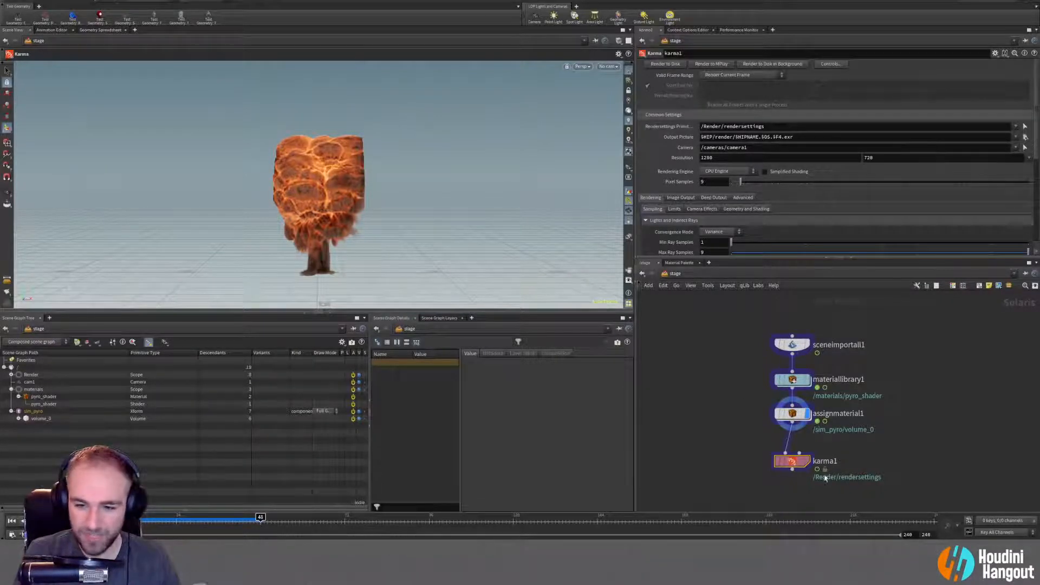
# Make karma1 the displayed node and automatically lay out the four stage nodes.
pyautogui.doubleClick(788, 460)
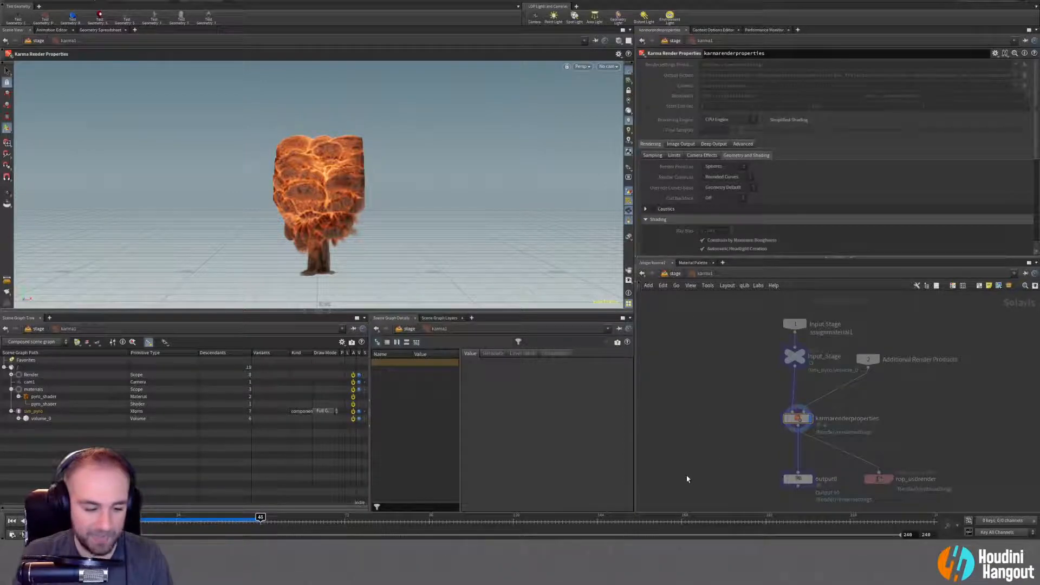
pyautogui.press('u')
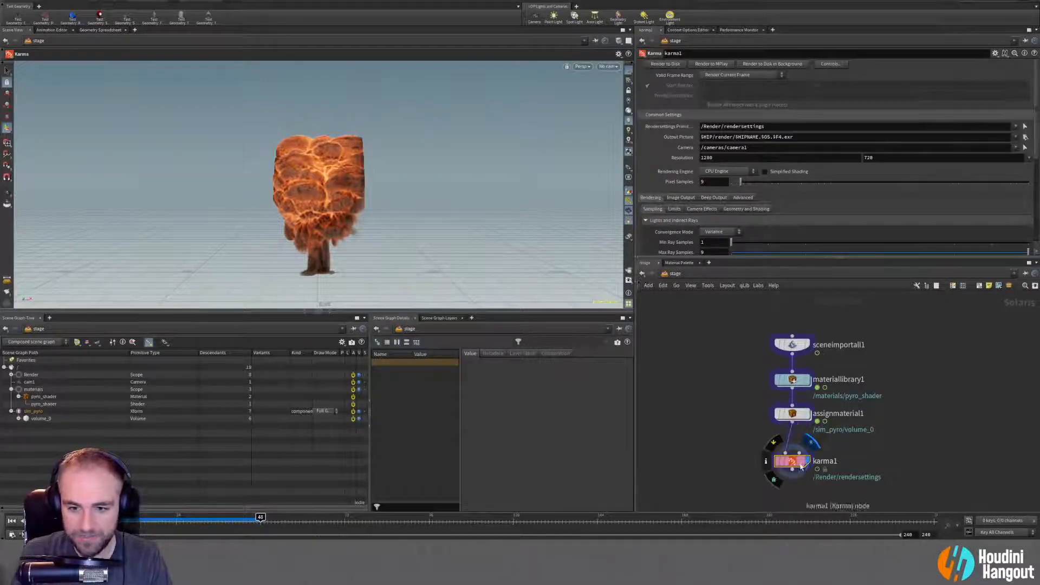
pyautogui.moveTo(754, 319); pyautogui.dragTo(812, 478)
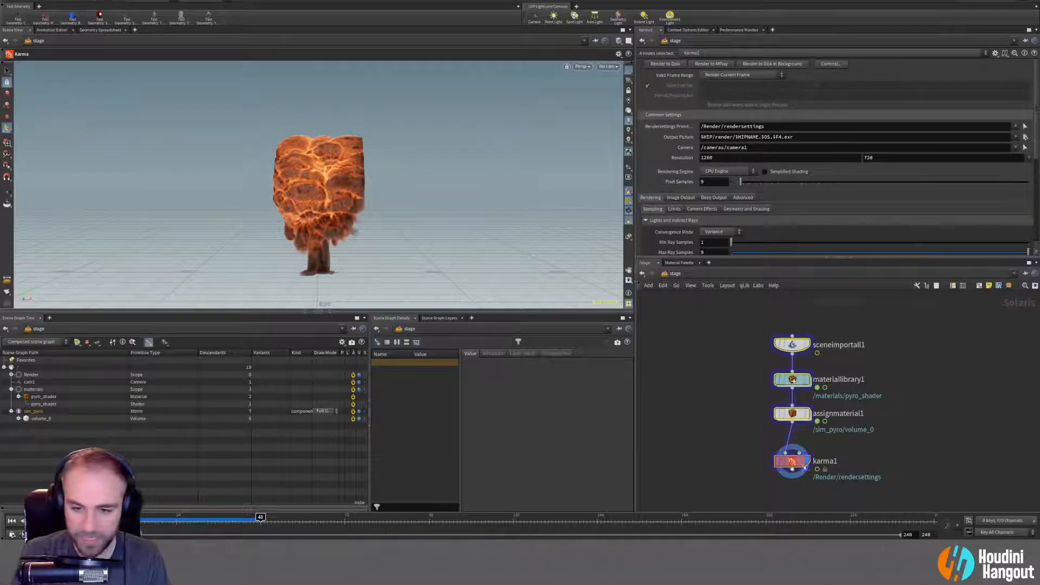
pyautogui.press('l')
pyautogui.doubleClick(793, 461)
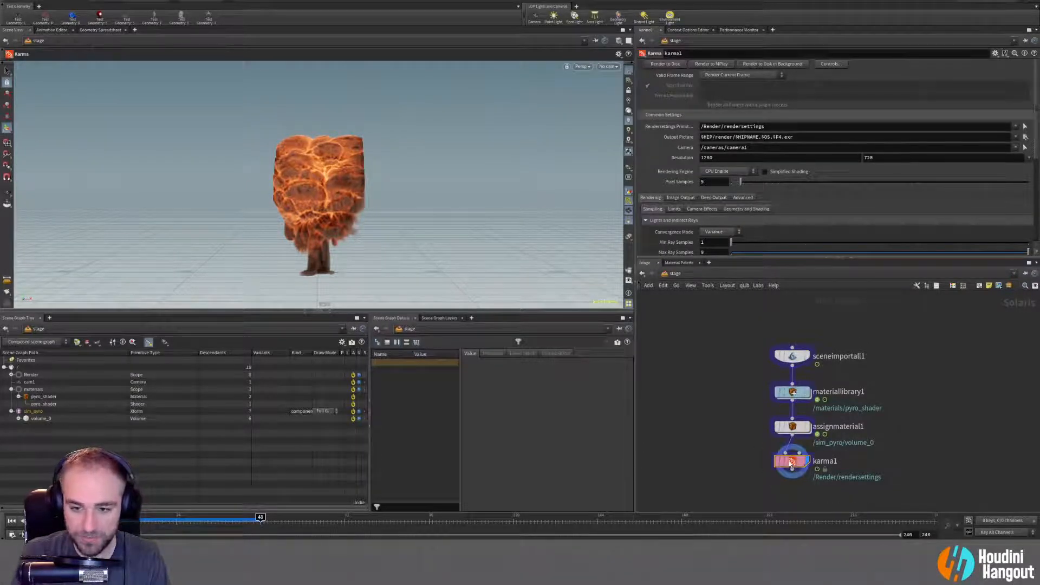
pyautogui.press('u')
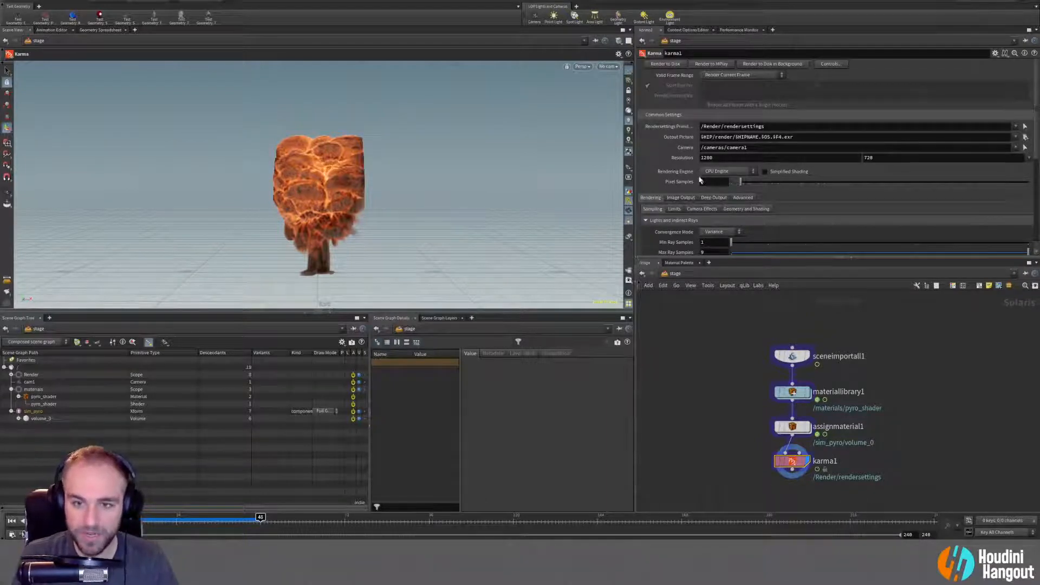
# Switch the perspective viewport's renderer to Karma, using the default /Render/rendersettings render settings.
pyautogui.keyDown('alt'); pyautogui.moveTo(337, 220); pyautogui.dragTo(339, 199, button='middle'); pyautogui.keyUp('alt')
pyautogui.keyDown('alt'); pyautogui.moveTo(338, 198); pyautogui.dragTo(343, 190, button='right'); pyautogui.keyUp('alt')
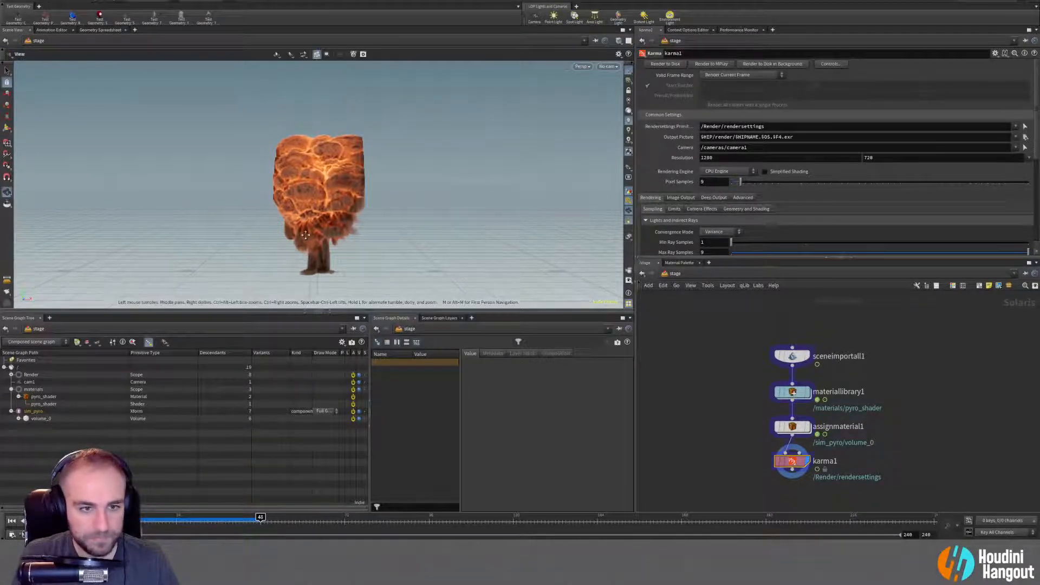
pyautogui.keyDown('alt'); pyautogui.moveTo(343, 190); pyautogui.dragTo(336, 203, button='middle'); pyautogui.keyUp('alt')
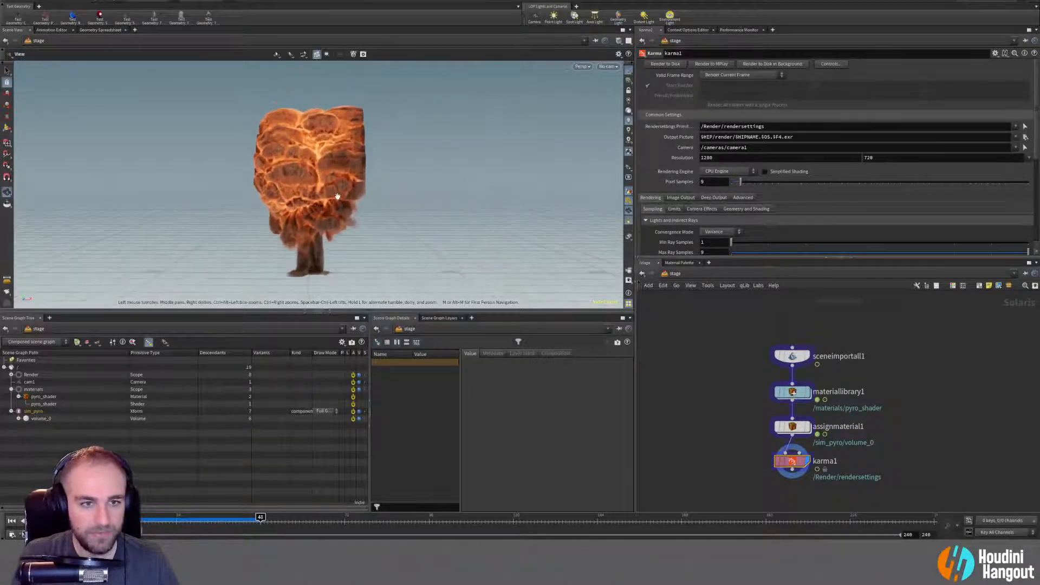
pyautogui.click(579, 67)
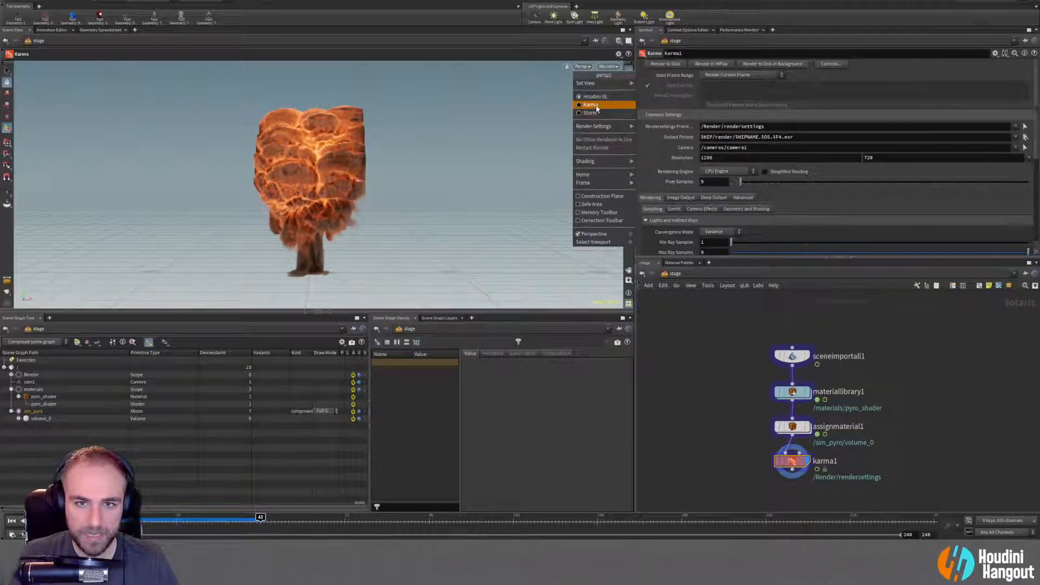
pyautogui.click(596, 109)
pyautogui.click(574, 66)
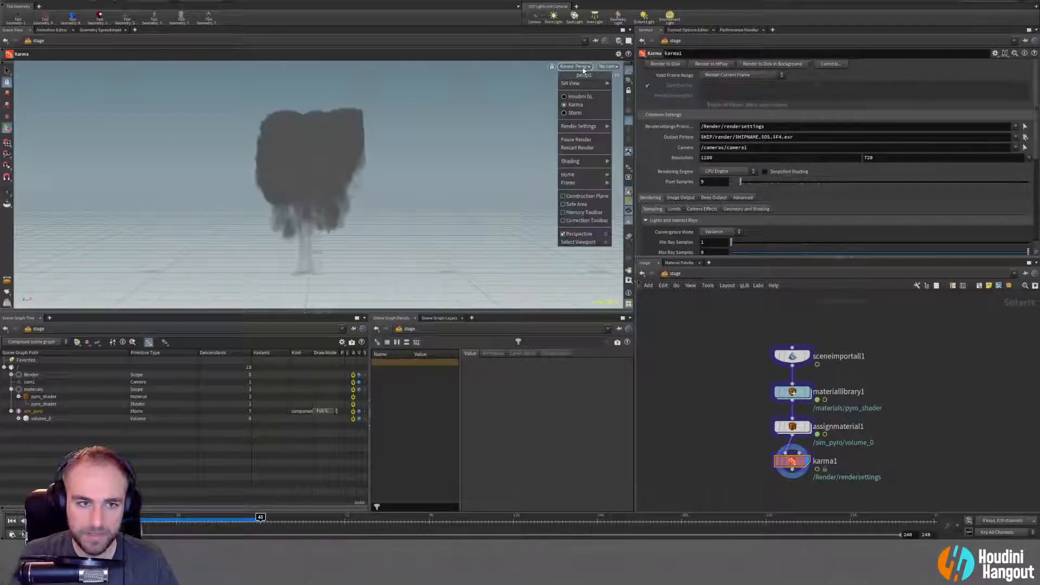
pyautogui.moveTo(585, 162)
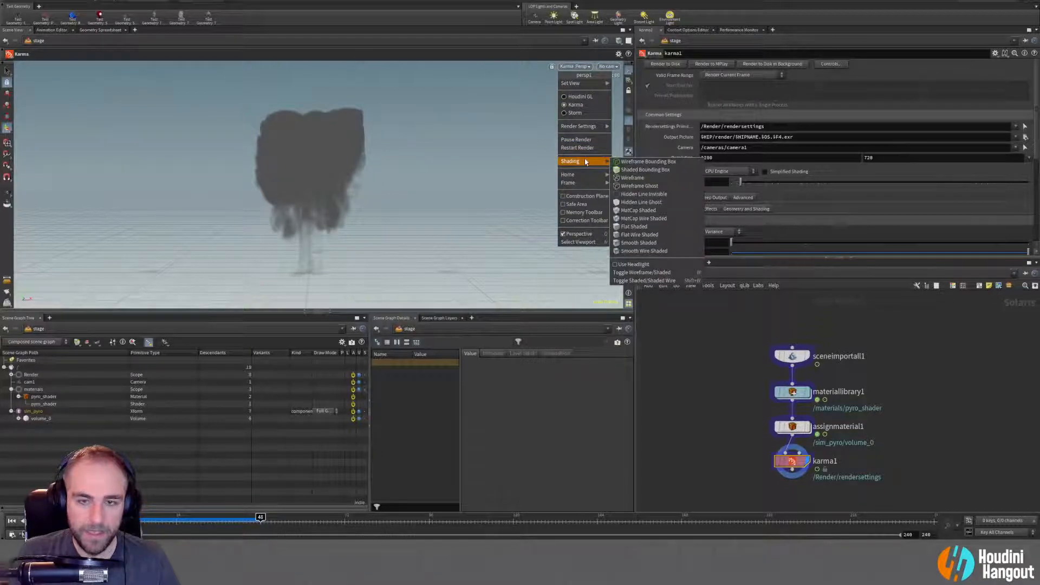
pyautogui.moveTo(589, 126)
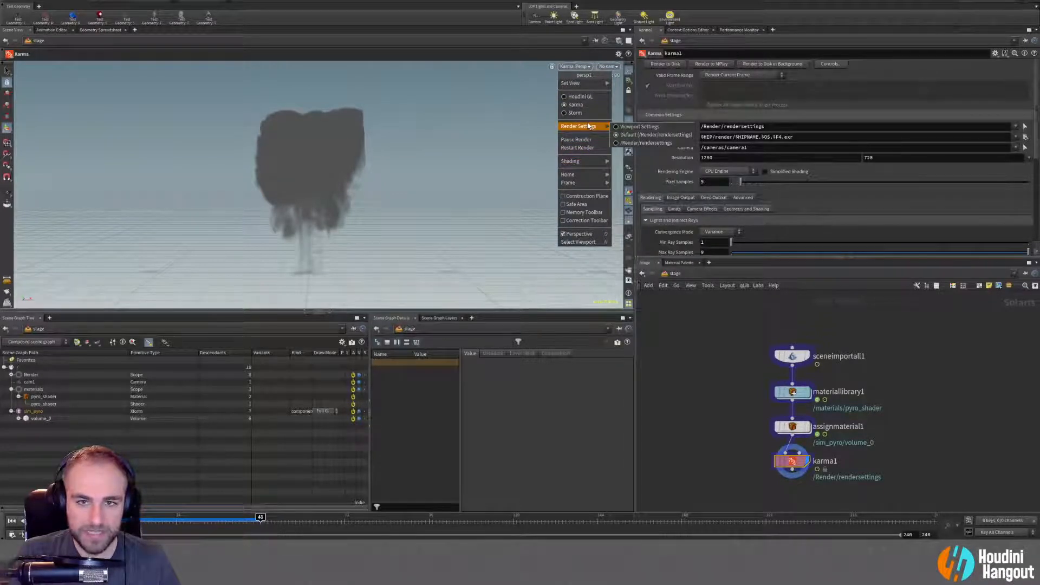
pyautogui.click(632, 135)
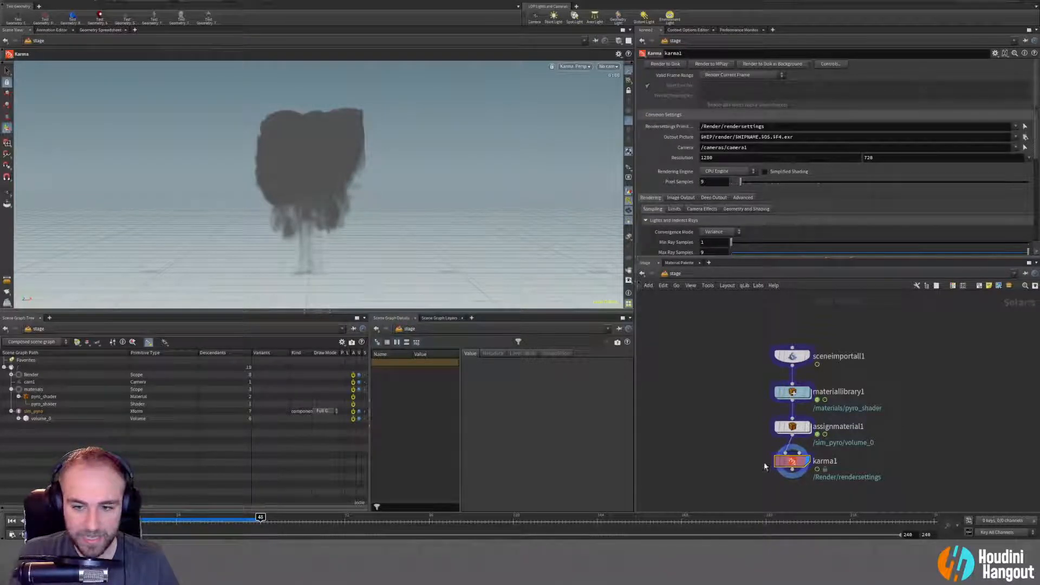
# Set karma1's rendering engine to XPU Engine and restart the viewport render.
pyautogui.click(790, 353)
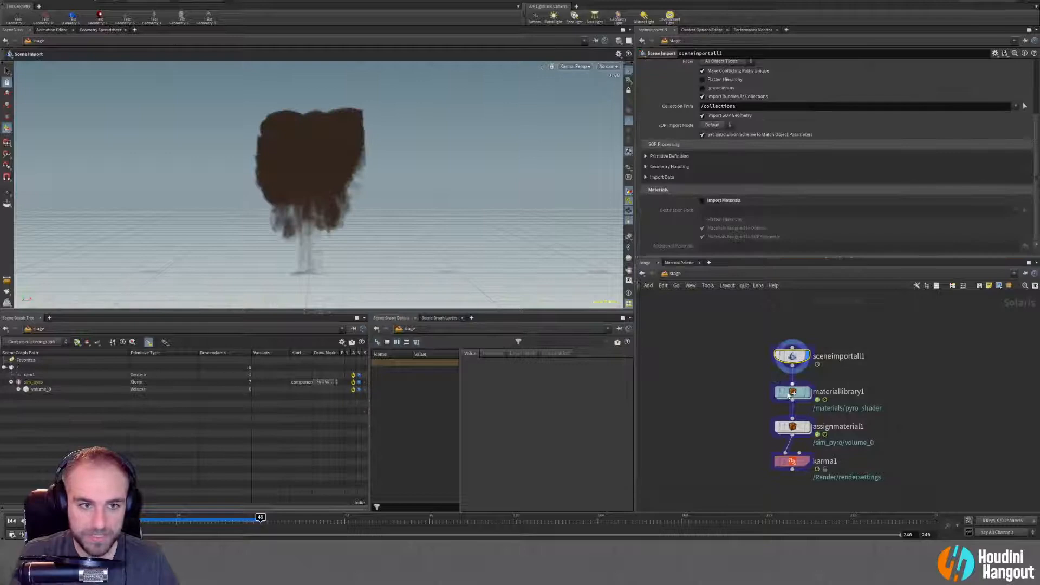
pyautogui.click(810, 460)
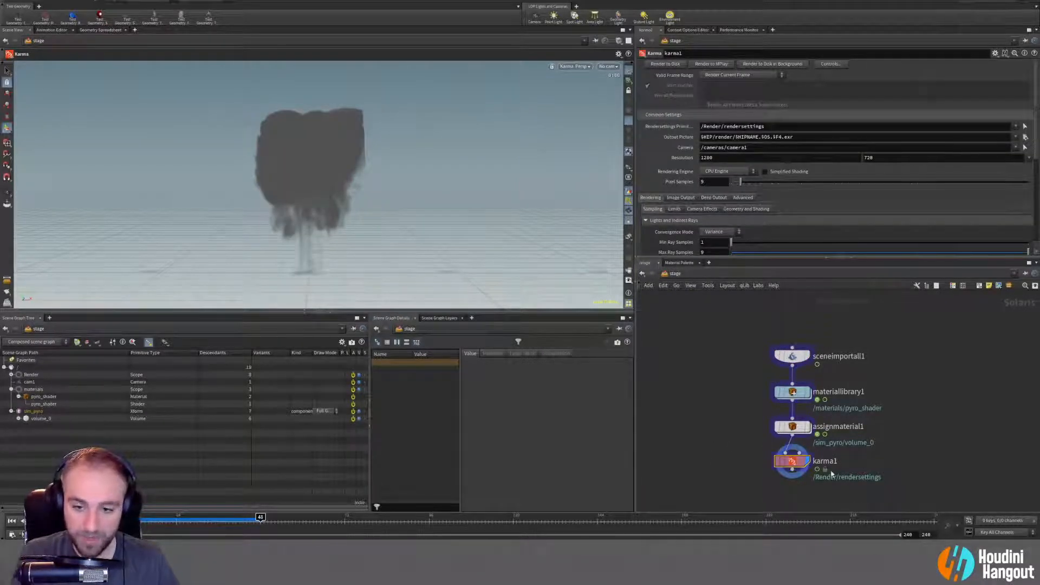
pyautogui.click(733, 172)
pyautogui.click(726, 181)
pyautogui.click(574, 66)
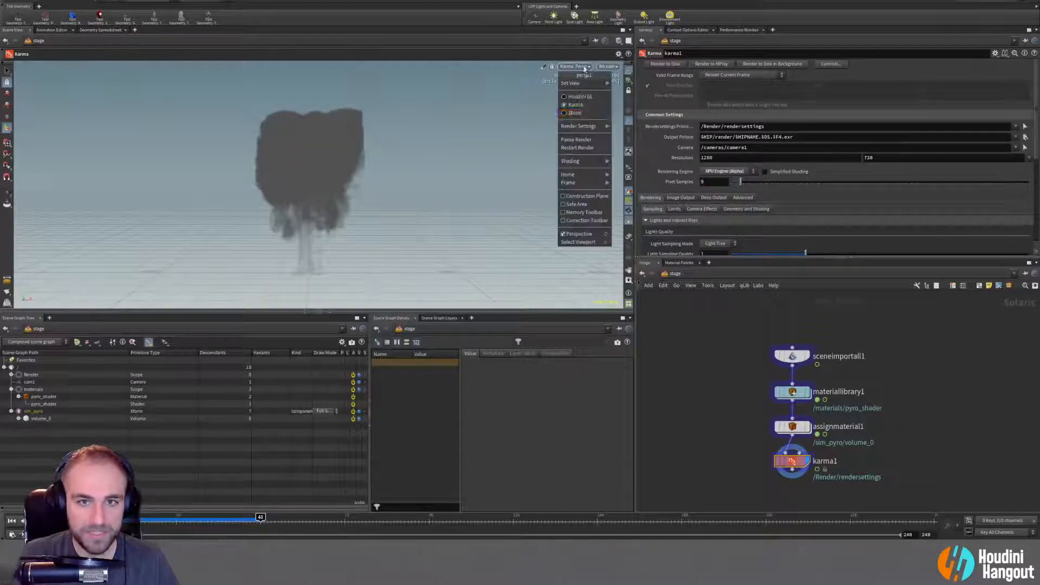
pyautogui.click(573, 147)
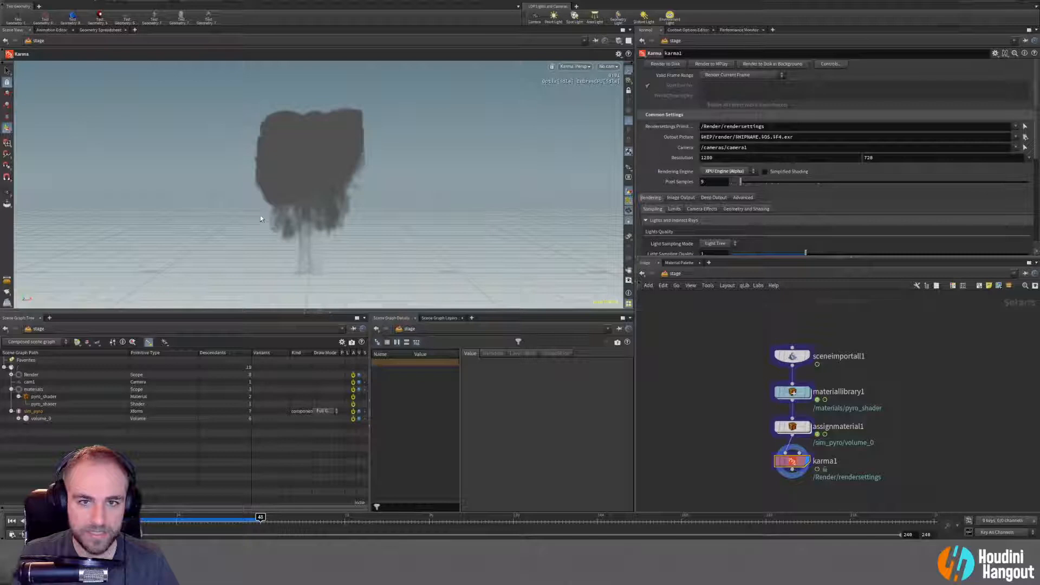
# Open pyro_shader inside materiallibrary1 and raise its fire Intensity Scale to 49.
pyautogui.doubleClick(792, 392)
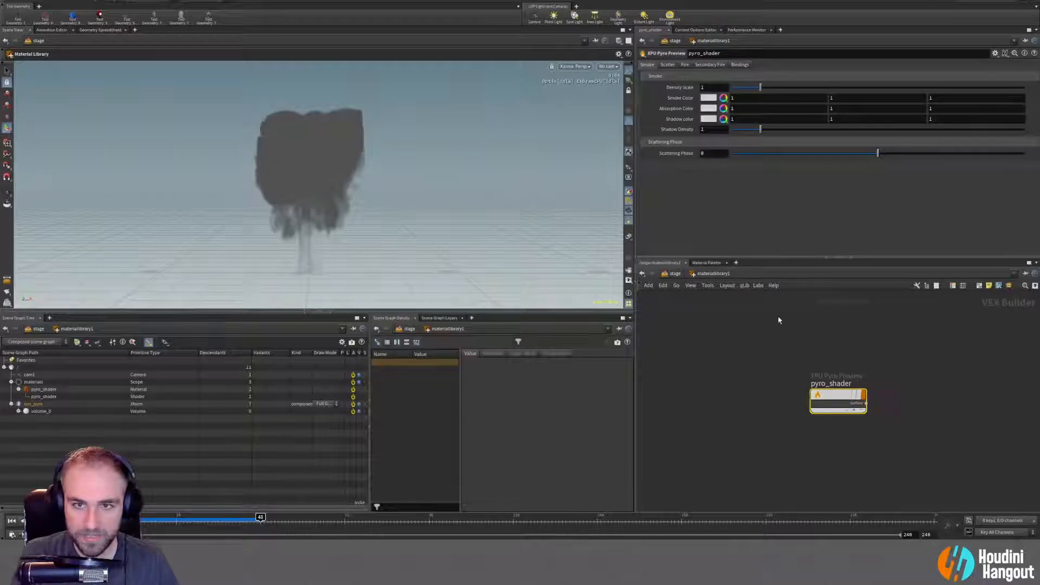
pyautogui.click(667, 64)
pyautogui.click(684, 64)
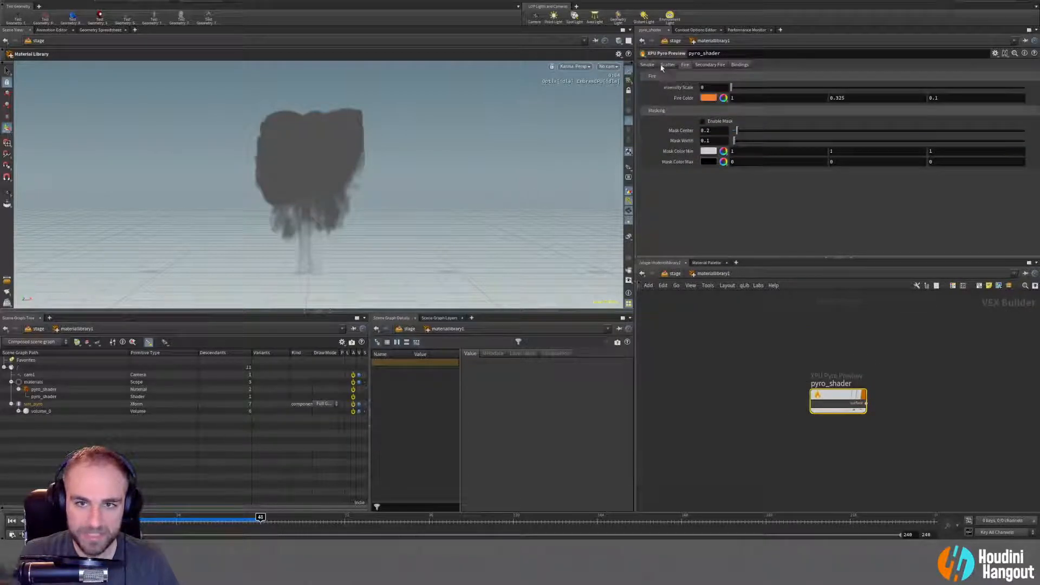
pyautogui.moveTo(734, 89)
pyautogui.mouseDown()
pyautogui.moveTo(784, 90)
pyautogui.moveTo(750, 88)
pyautogui.mouseUp()
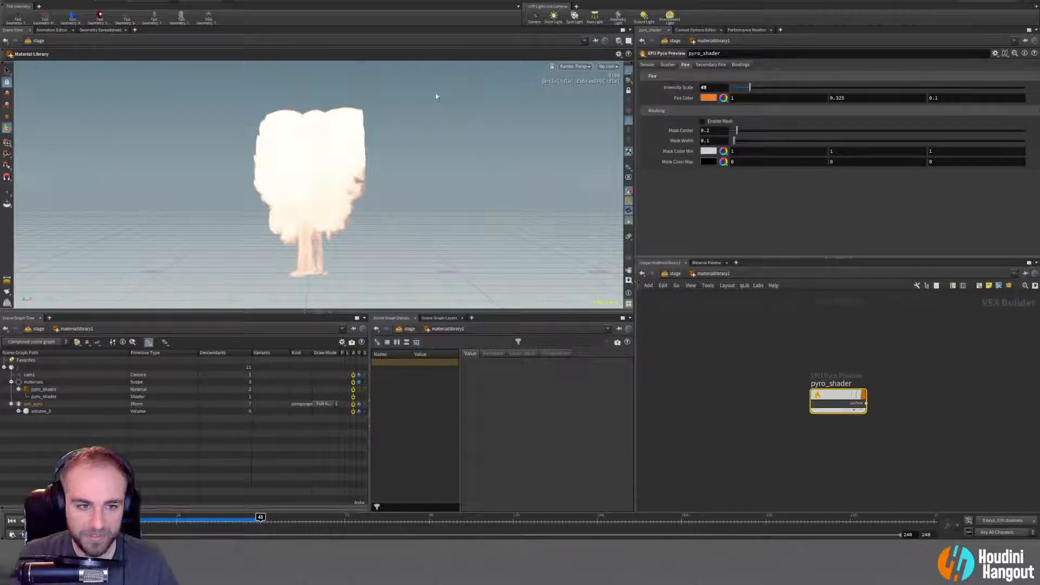
# Set pyro_shader's smoke Density Scale to 10 and view the rendered fireball from other angles.
pyautogui.click(647, 64)
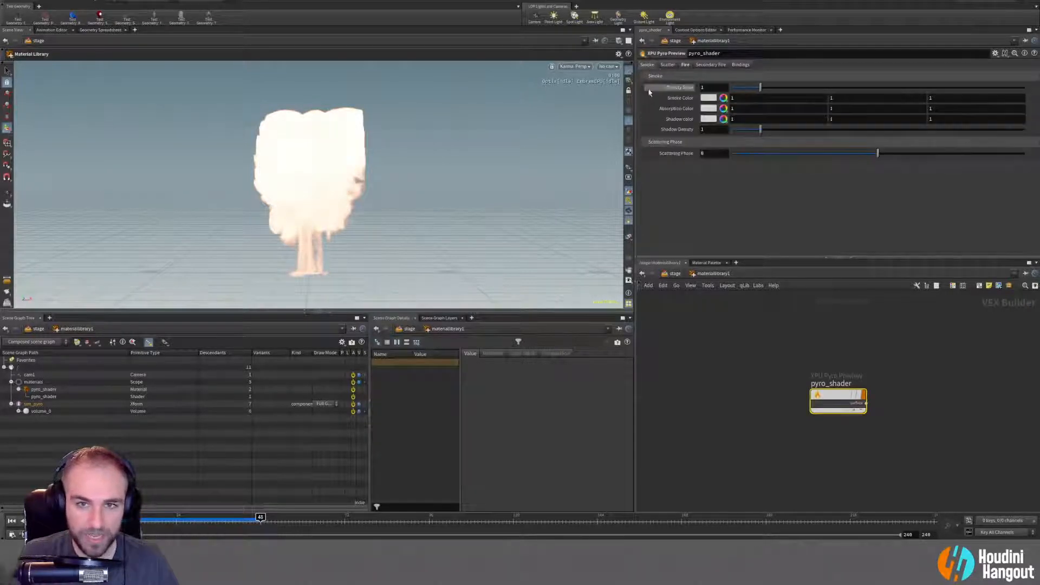
pyautogui.moveTo(761, 88); pyautogui.dragTo(929, 89)
pyautogui.doubleClick(724, 87)
pyautogui.write('10')
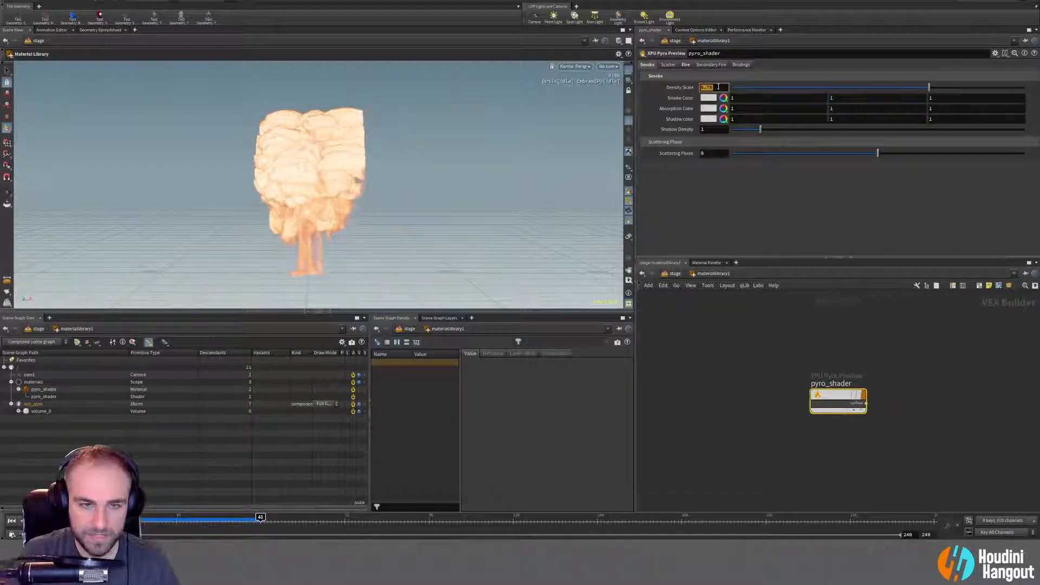
pyautogui.press('Return')
pyautogui.keyDown('alt'); pyautogui.moveTo(321, 165); pyautogui.dragTo(397, 169); pyautogui.keyUp('alt')
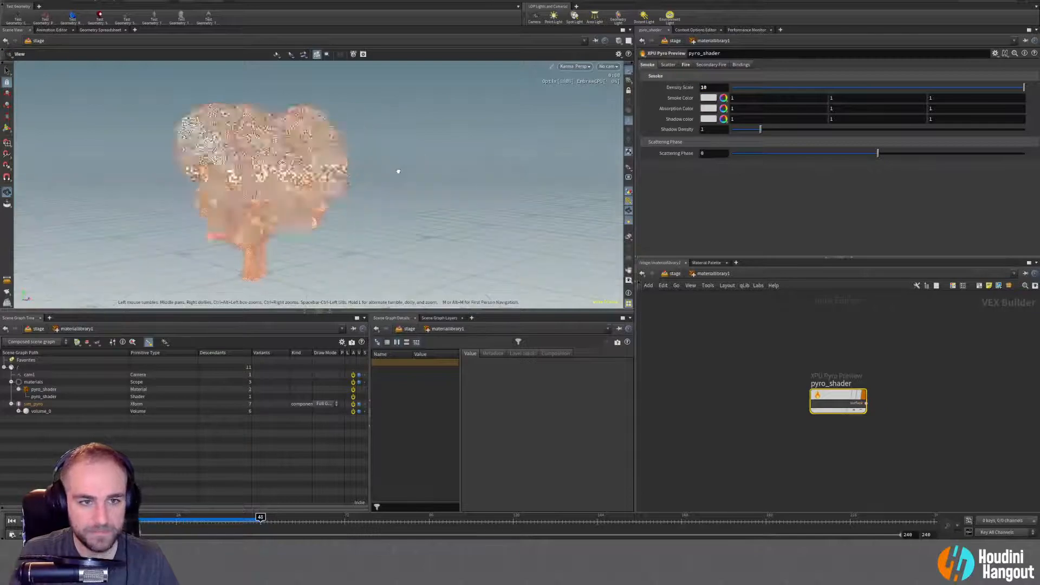
pyautogui.keyDown('alt'); pyautogui.moveTo(285, 170); pyautogui.dragTo(352, 162); pyautogui.keyUp('alt')
pyautogui.keyDown('alt'); pyautogui.moveTo(351, 163); pyautogui.dragTo(504, 111, button='right'); pyautogui.keyUp('alt')
pyautogui.keyDown('alt'); pyautogui.moveTo(325, 154); pyautogui.dragTo(288, 112); pyautogui.keyUp('alt')
pyautogui.keyDown('alt'); pyautogui.moveTo(331, 201); pyautogui.dragTo(266, 214, button='right'); pyautogui.keyUp('alt')
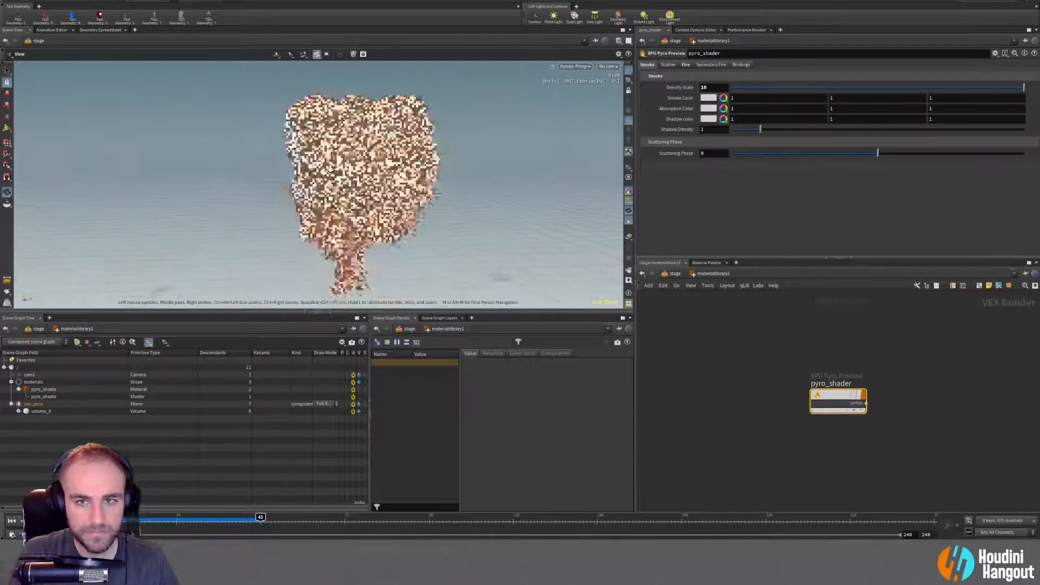
# Raise pyro_shader's fire Intensity Scale to 74.
pyautogui.click(686, 65)
pyautogui.moveTo(751, 88); pyautogui.dragTo(763, 88)
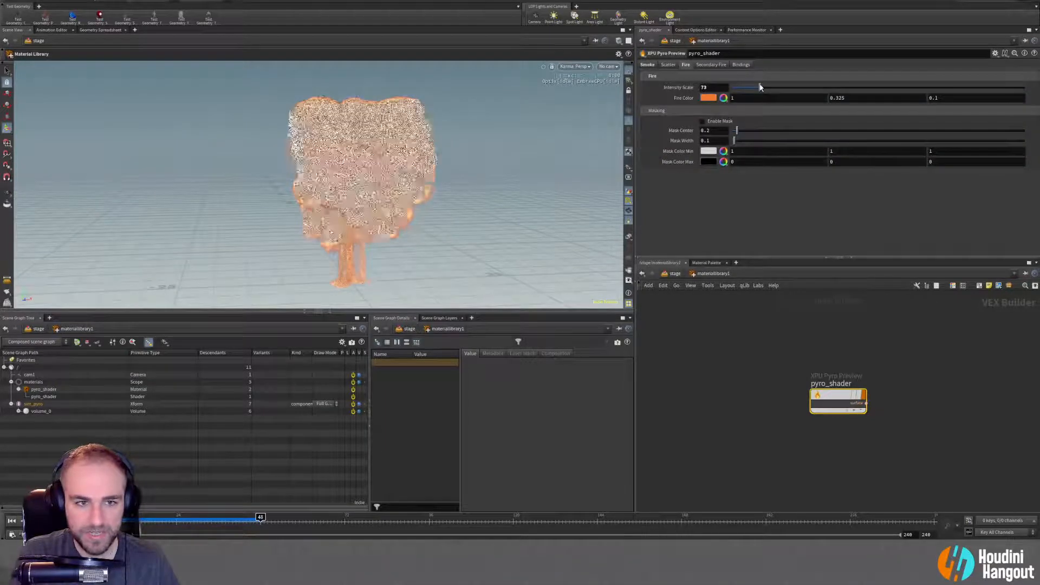
pyautogui.moveTo(761, 87); pyautogui.dragTo(760, 87)
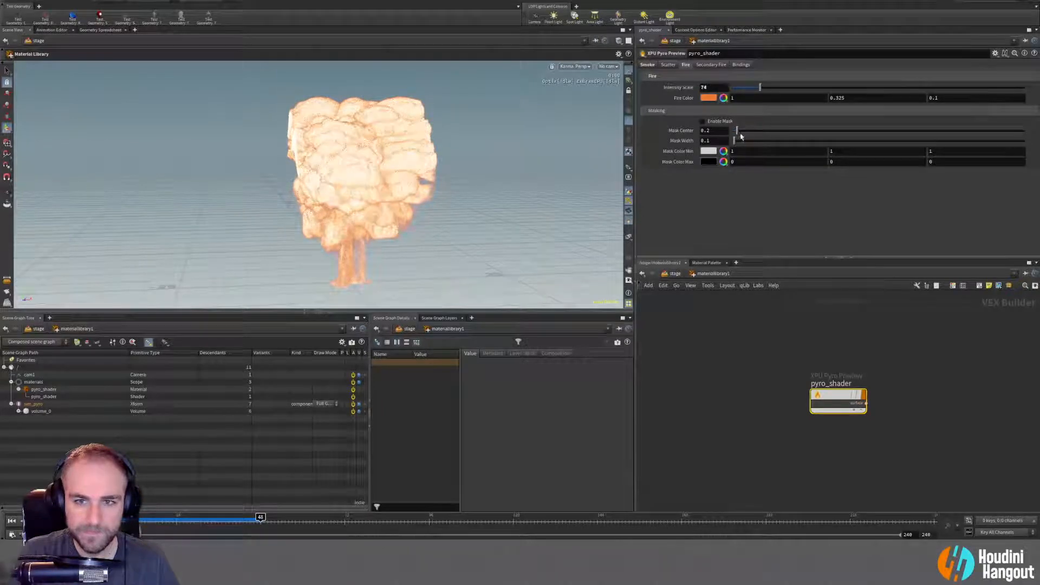
# Enable the fire mask of pyro_shader with a Mask Center of 0.17 and a Mask Width of 0.37.
pyautogui.click(703, 122)
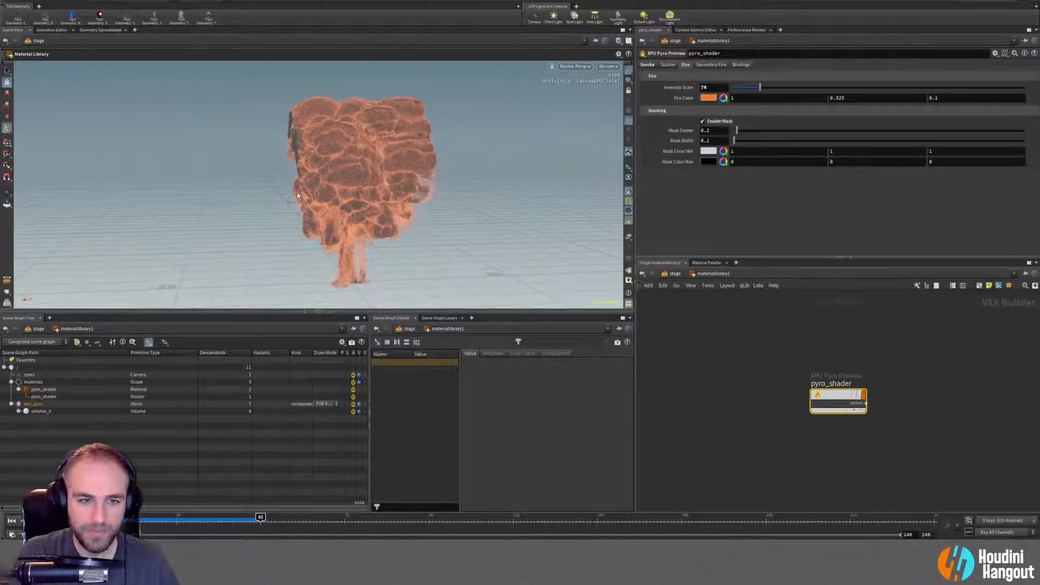
pyautogui.click(743, 131)
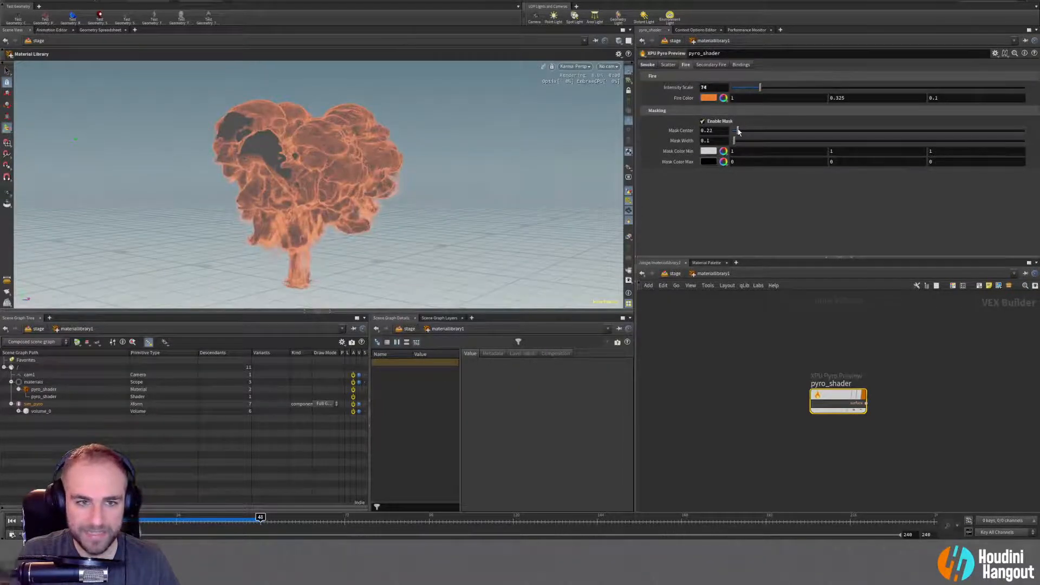
pyautogui.moveTo(733, 140)
pyautogui.mouseDown()
pyautogui.moveTo(752, 141)
pyautogui.moveTo(734, 132)
pyautogui.mouseUp()
pyautogui.click(737, 131)
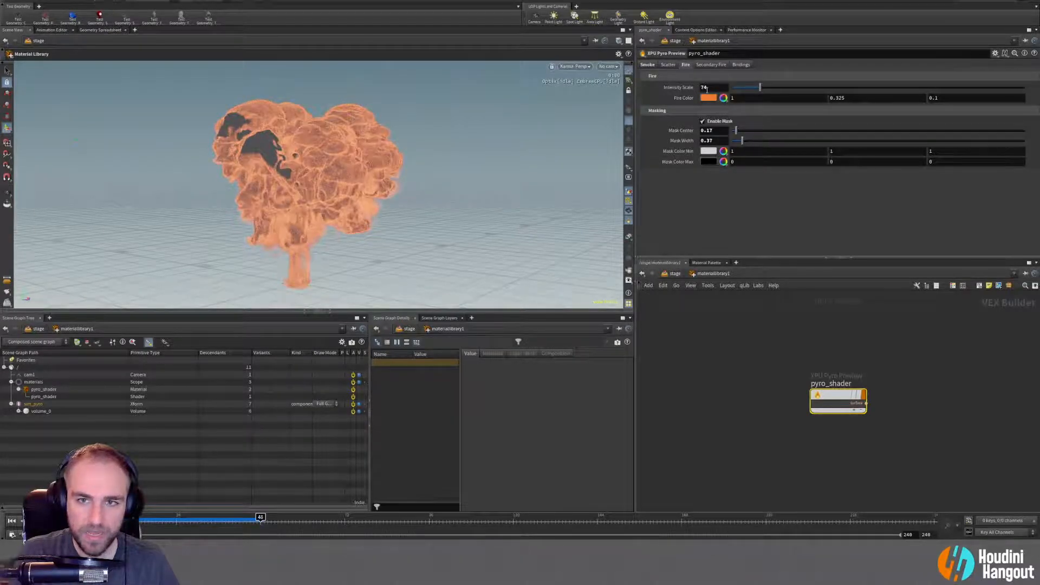
# Set pyro_shader's scatter Intensity Scale to 250.
pyautogui.moveTo(752, 88)
pyautogui.mouseDown()
pyautogui.moveTo(730, 88)
pyautogui.moveTo(808, 89)
pyautogui.moveTo(758, 95)
pyautogui.mouseUp()
pyautogui.click(667, 65)
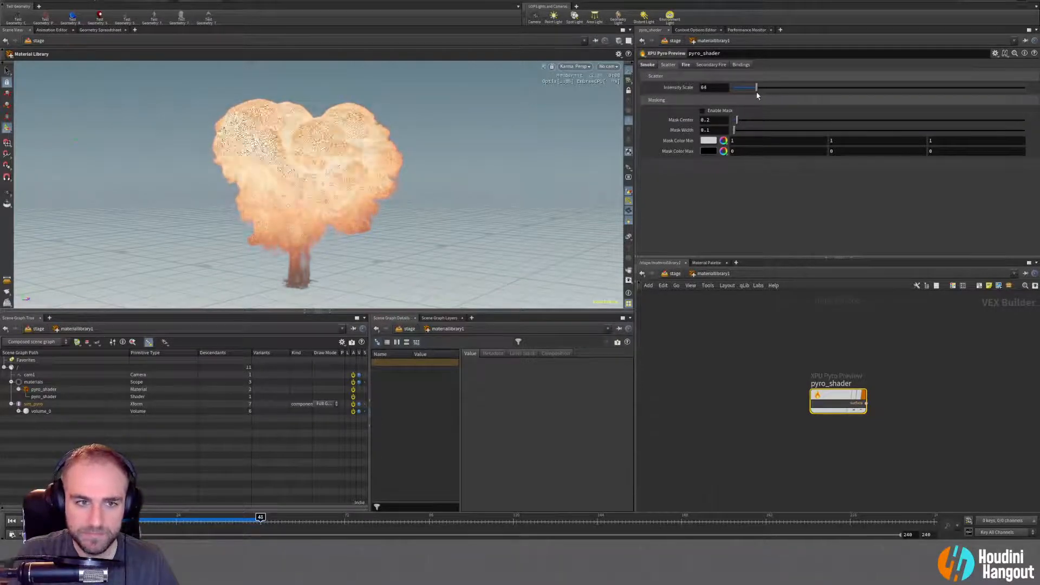
pyautogui.click(713, 88)
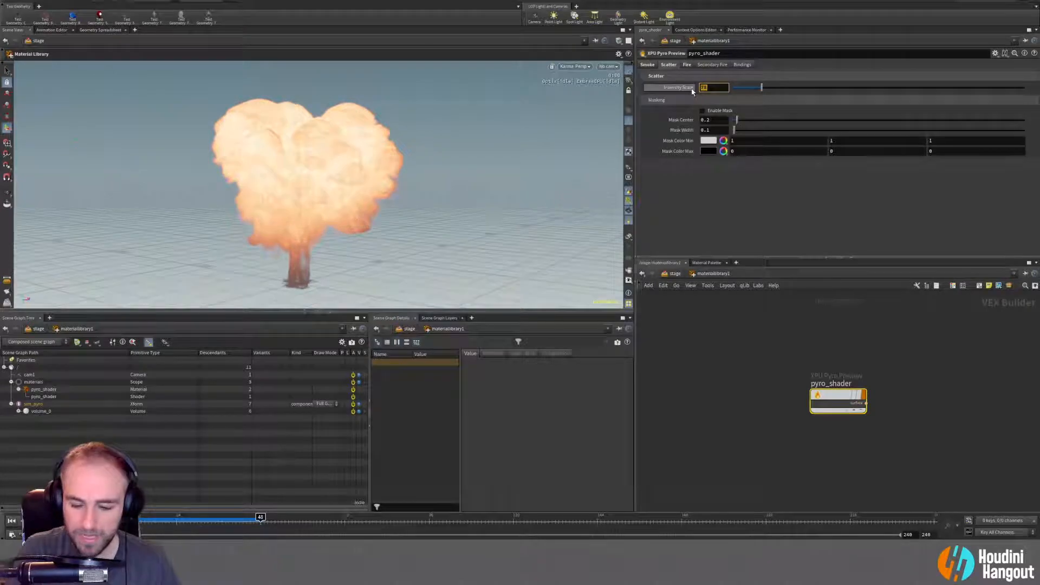
pyautogui.write('250')
pyautogui.press('Return')
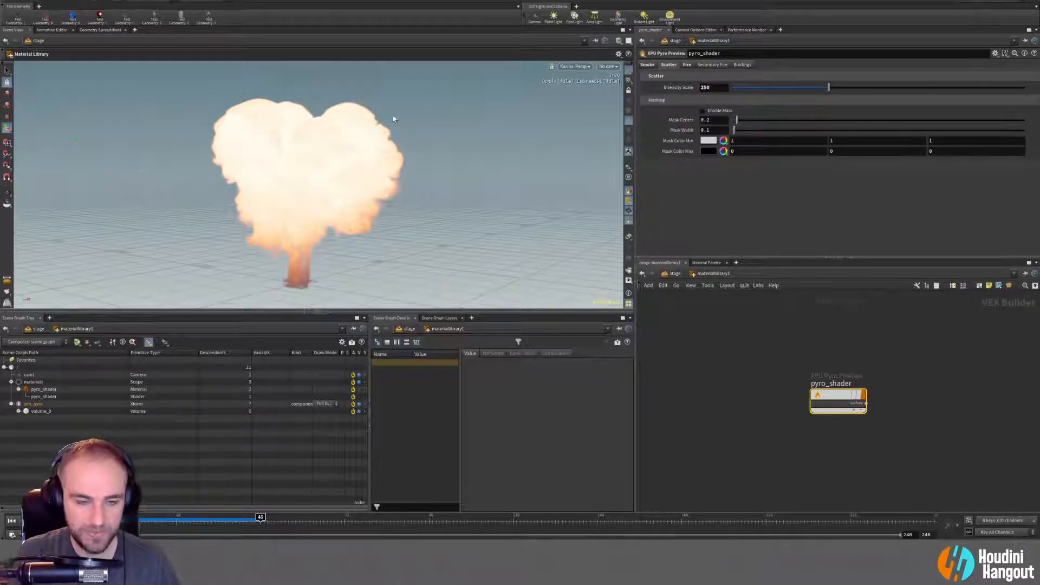
# Try the scatter mask of pyro_shader on the fireball, and switch the mask off again.
pyautogui.click(702, 111)
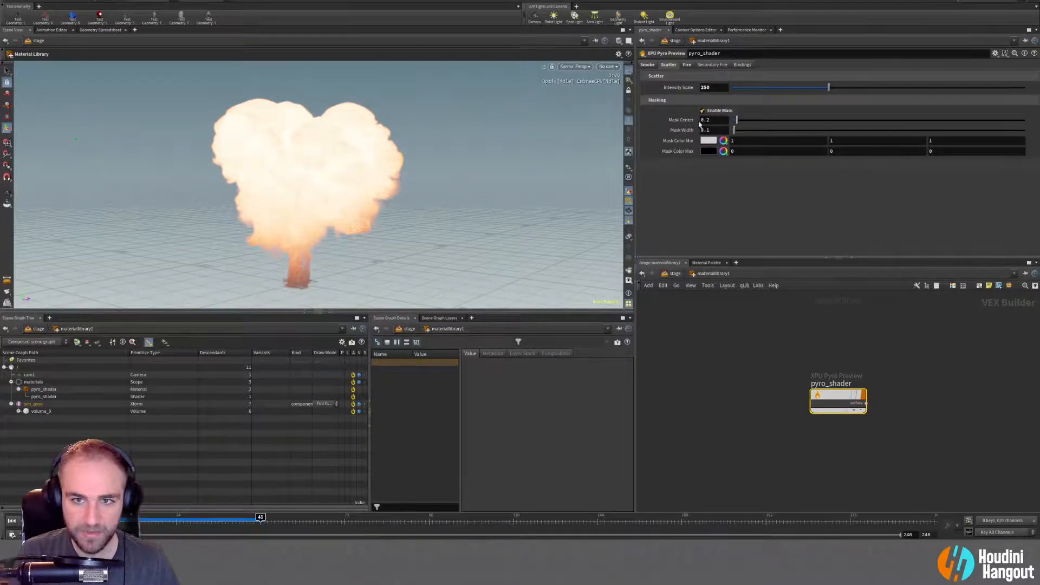
pyautogui.press('Escape')
pyautogui.moveTo(228, 173); pyautogui.dragTo(462, 152)
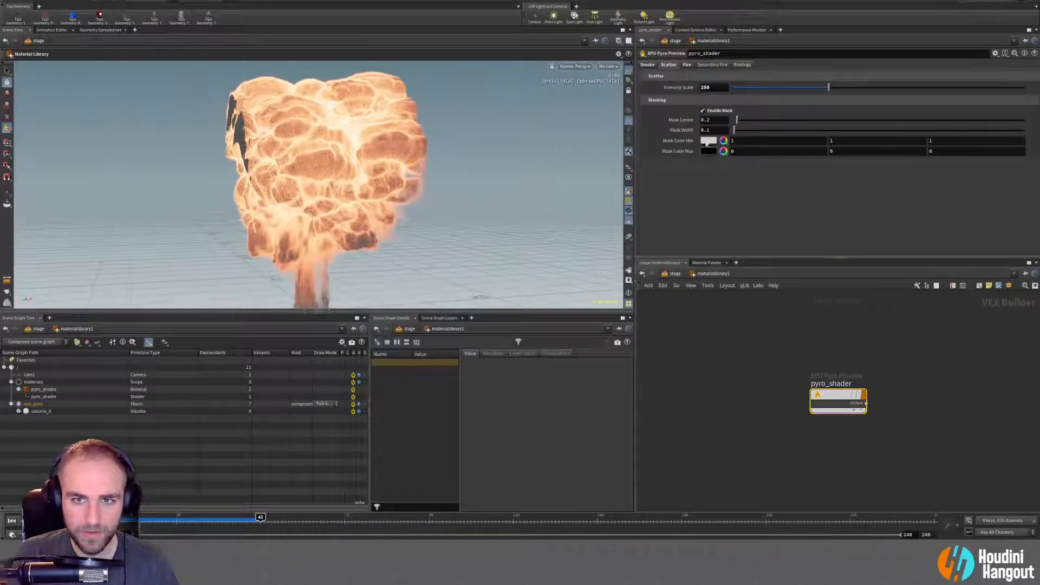
pyautogui.click(702, 111)
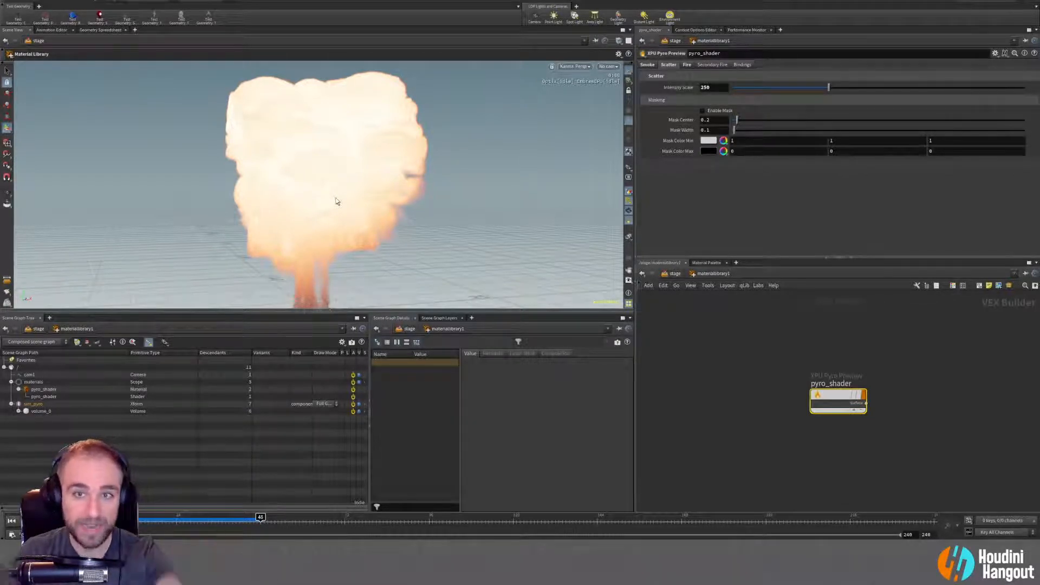
pyautogui.keyDown('alt'); pyautogui.moveTo(366, 160); pyautogui.dragTo(320, 167); pyautogui.keyUp('alt')
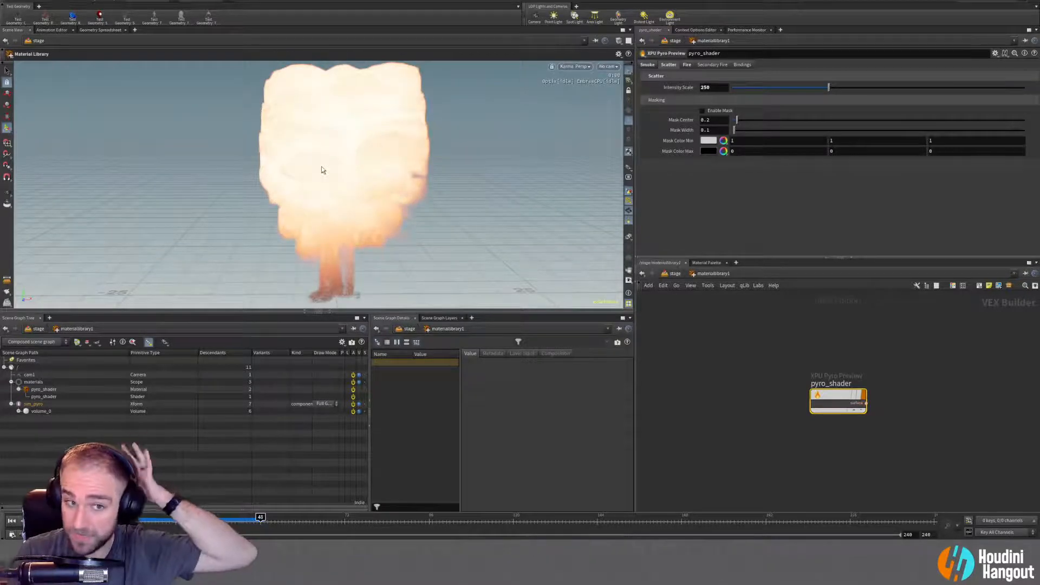
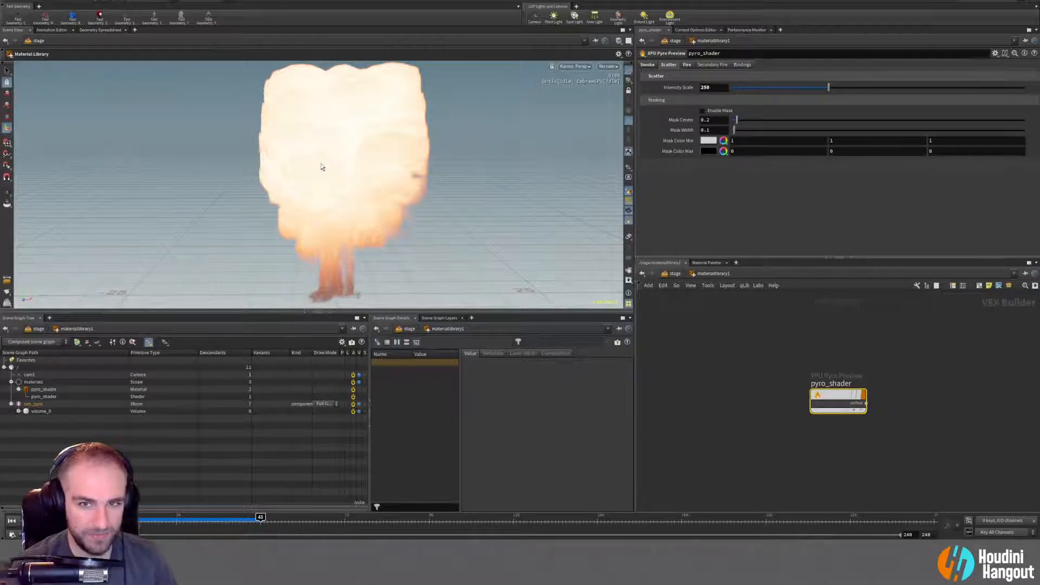
# Lower pyro_shader's scatter Intensity Scale to 59.
pyautogui.keyDown('alt'); pyautogui.moveTo(364, 200); pyautogui.dragTo(310, 184); pyautogui.keyUp('alt')
pyautogui.keyDown('alt'); pyautogui.moveTo(310, 184); pyautogui.dragTo(318, 148, button='right'); pyautogui.keyUp('alt')
pyautogui.keyDown('alt'); pyautogui.moveTo(318, 148); pyautogui.dragTo(310, 172, button='middle'); pyautogui.keyUp('alt')
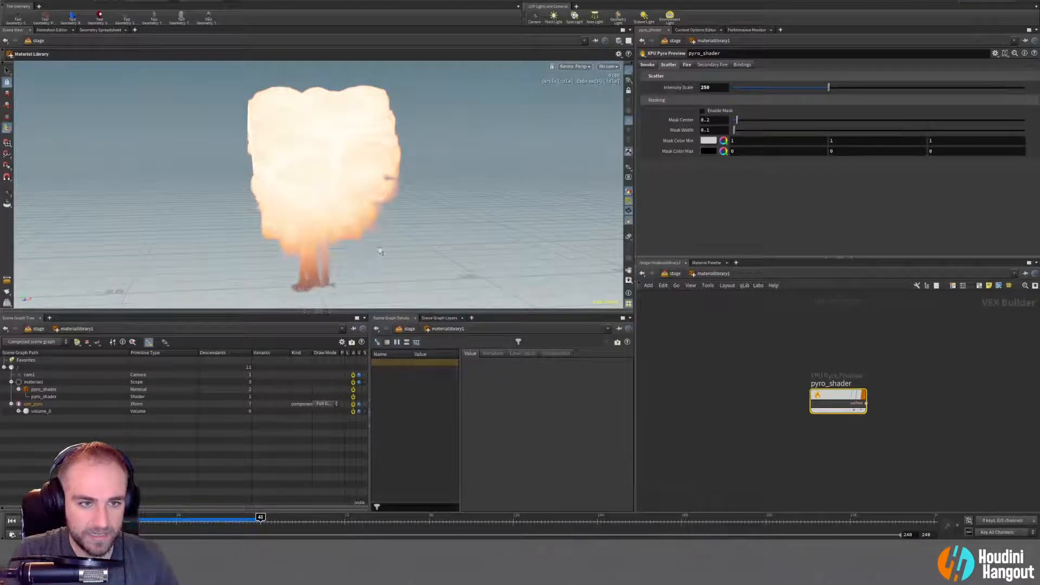
pyautogui.keyDown('alt'); pyautogui.moveTo(327, 156); pyautogui.dragTo(301, 166); pyautogui.keyUp('alt')
pyautogui.moveTo(828, 90); pyautogui.dragTo(754, 89)
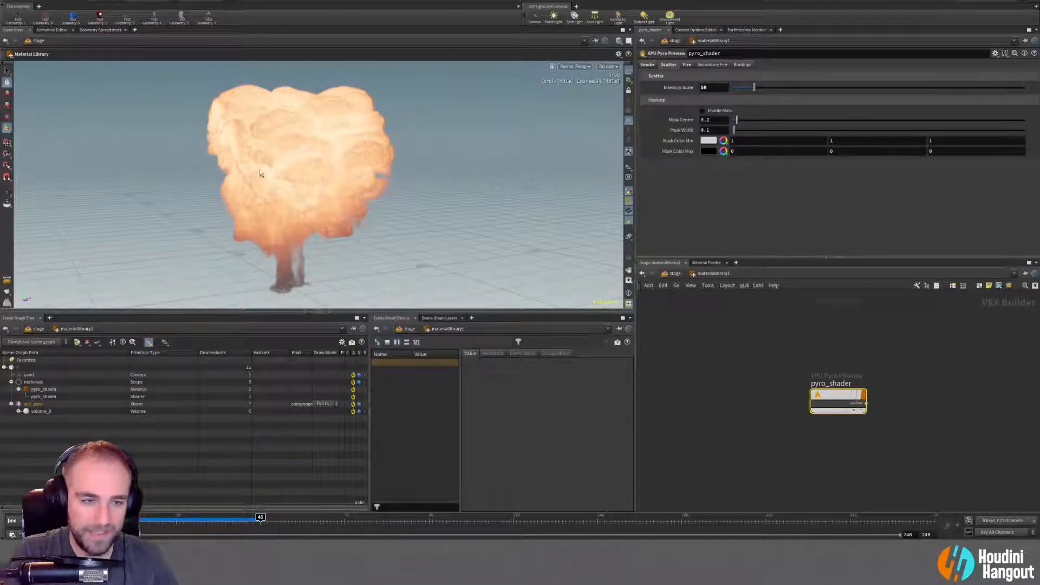
# Disable the fire mask of pyro_shader and set the fire Intensity Scale to 25.
pyautogui.moveTo(753, 88); pyautogui.dragTo(802, 89)
pyautogui.click(703, 121)
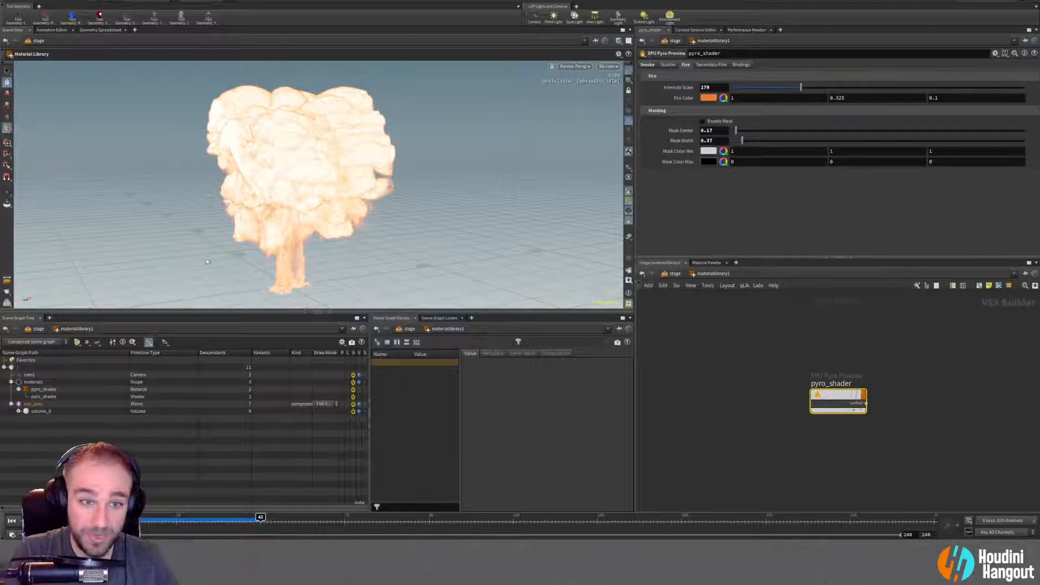
pyautogui.moveTo(801, 88); pyautogui.dragTo(734, 90)
pyautogui.click(713, 87)
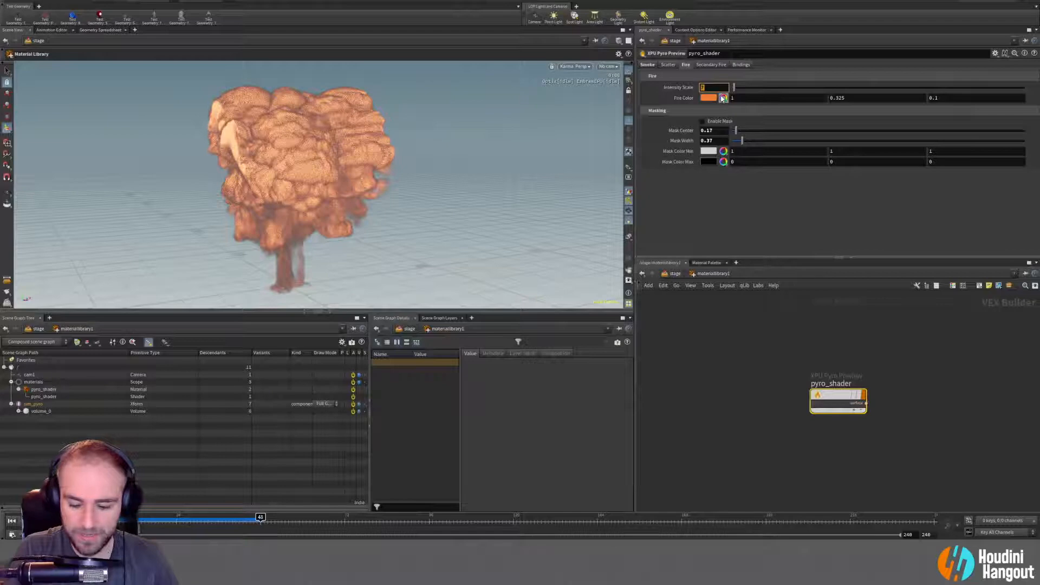
pyautogui.write('20')
pyautogui.press('Return')
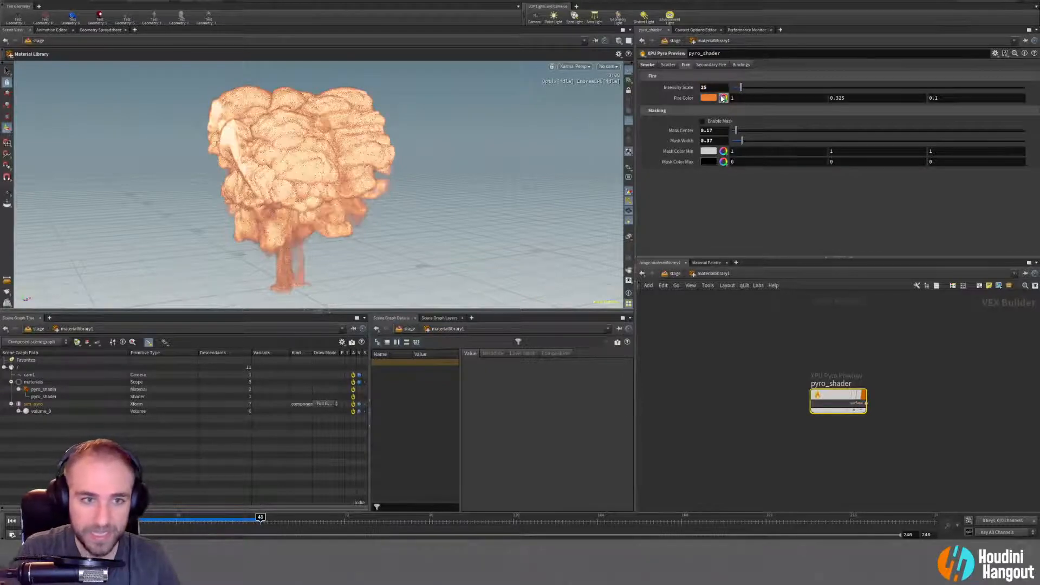
# Set pyro_shader's scatter Intensity Scale to about 134 and enable the scatter mask.
pyautogui.click(668, 66)
pyautogui.moveTo(728, 87); pyautogui.dragTo(783, 87)
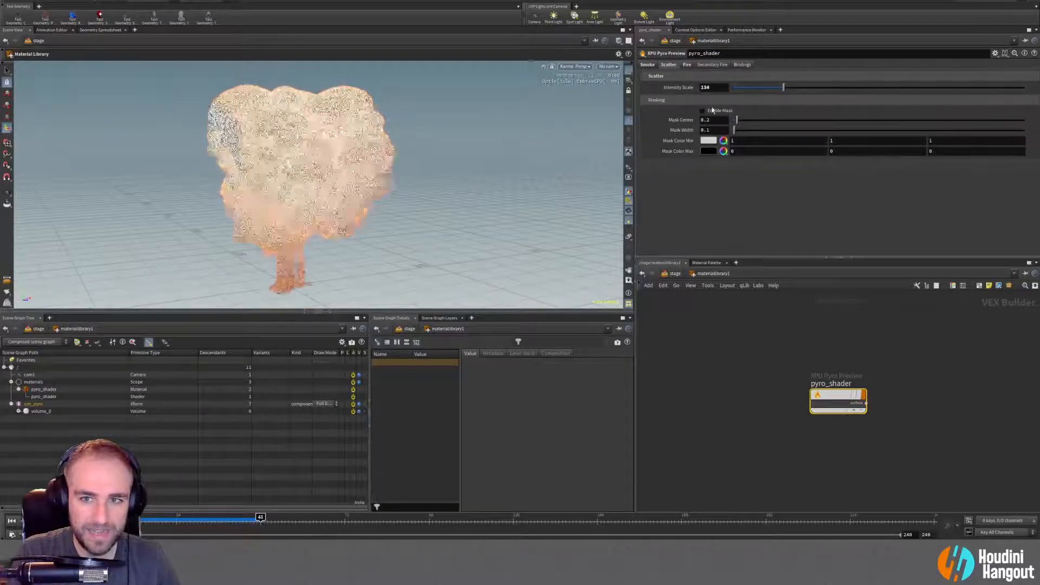
pyautogui.click(703, 111)
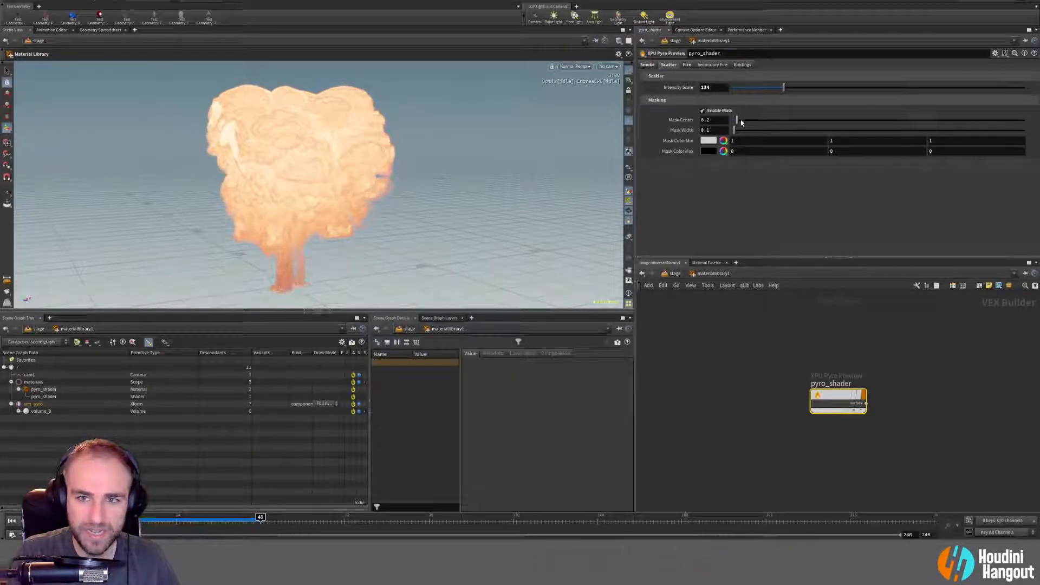
pyautogui.moveTo(785, 86); pyautogui.dragTo(811, 96)
# Set pyro_shader's smoke Density Scale to 50 and view the fireball from another angle.
pyautogui.click(647, 65)
pyautogui.click(723, 88)
pyautogui.write('50')
pyautogui.press('Return')
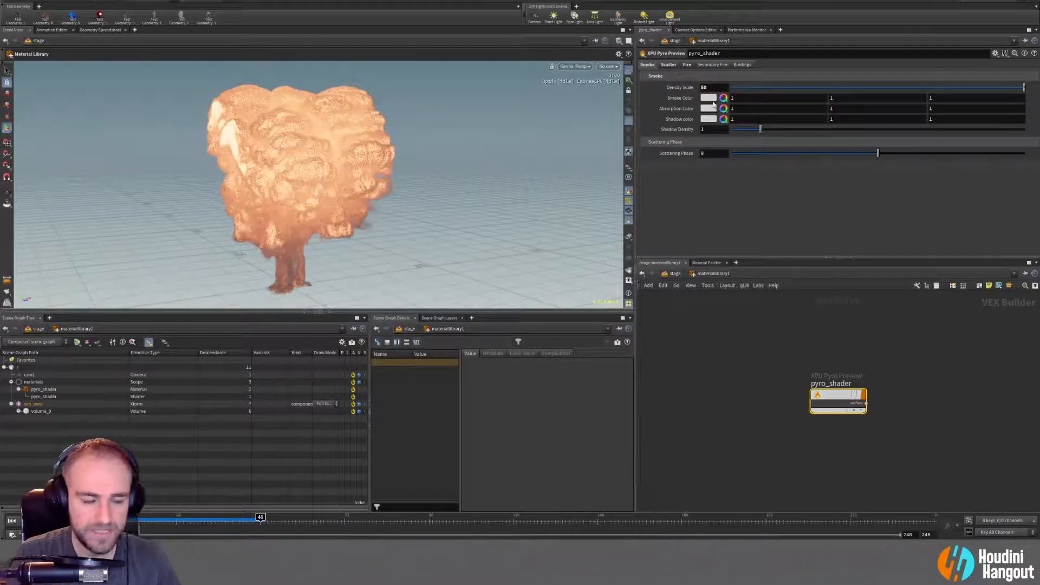
pyautogui.keyDown('alt'); pyautogui.moveTo(297, 174); pyautogui.dragTo(321, 163); pyautogui.keyUp('alt')
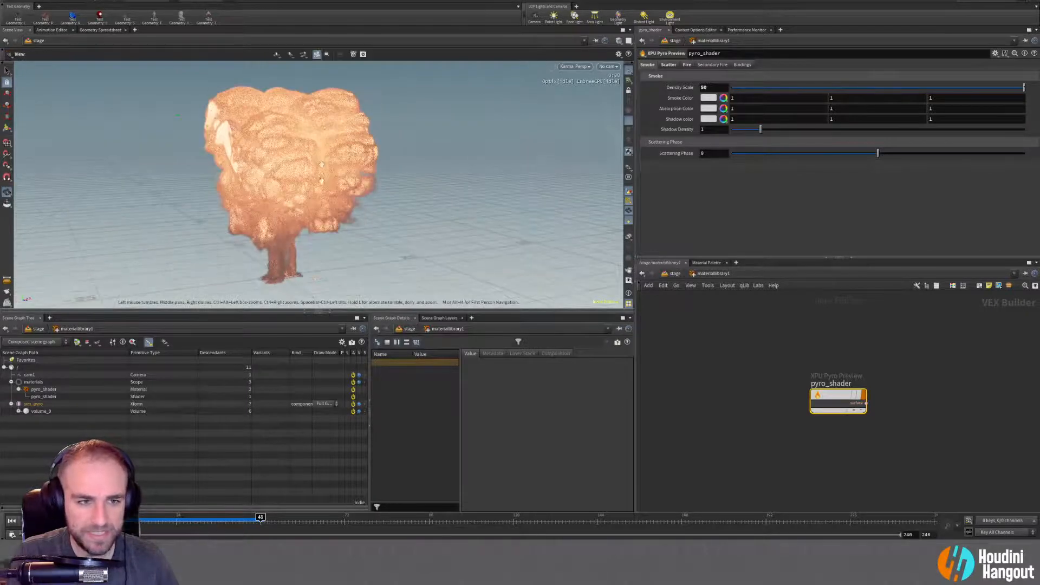
pyautogui.press('Return')
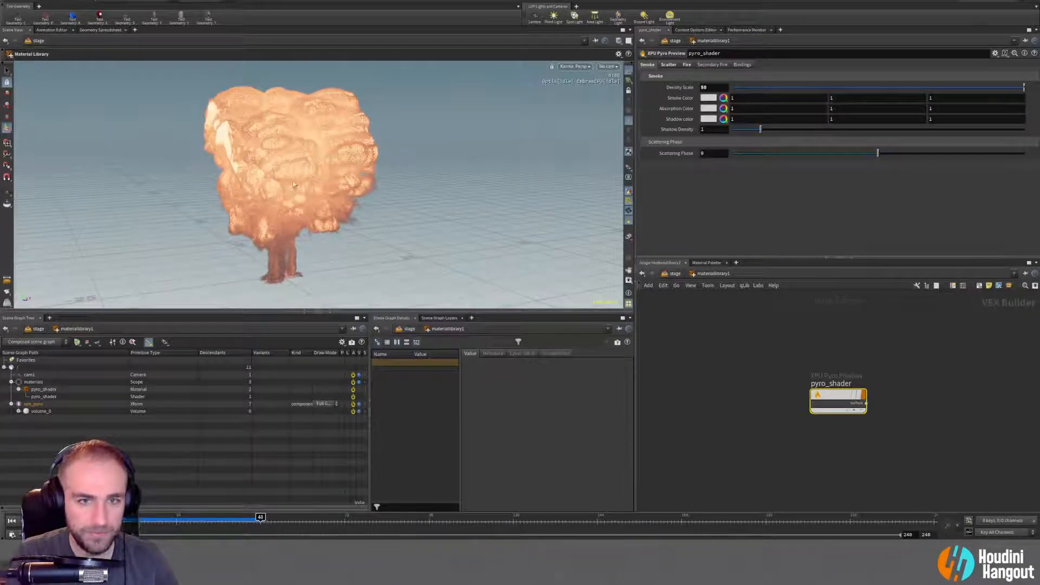
# Set the Pixel Samples of the karma1 node to 128 and inspect the cleaner render up close.
pyautogui.press('u')
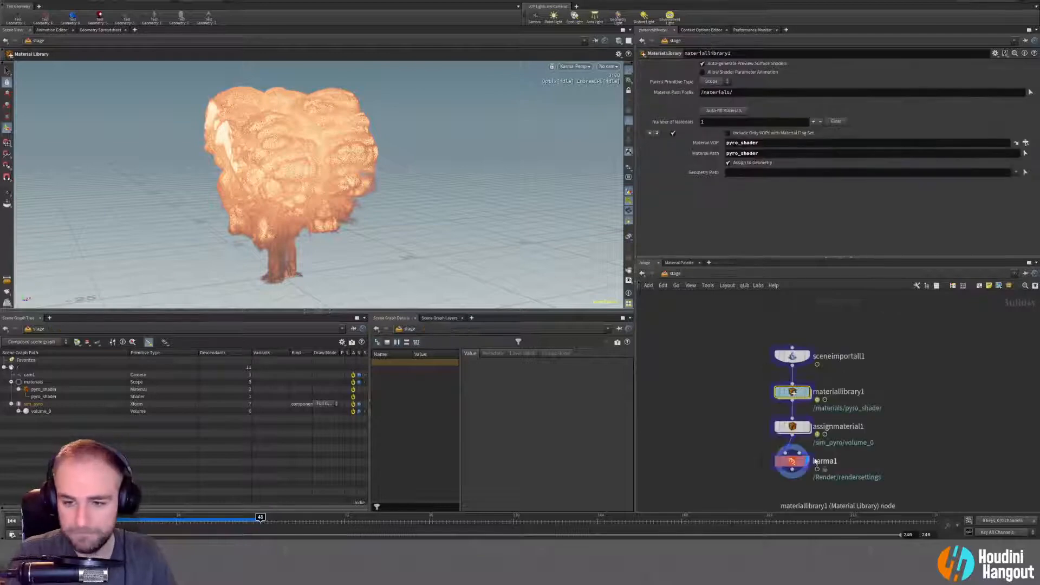
pyautogui.click(792, 461)
pyautogui.doubleClick(702, 182)
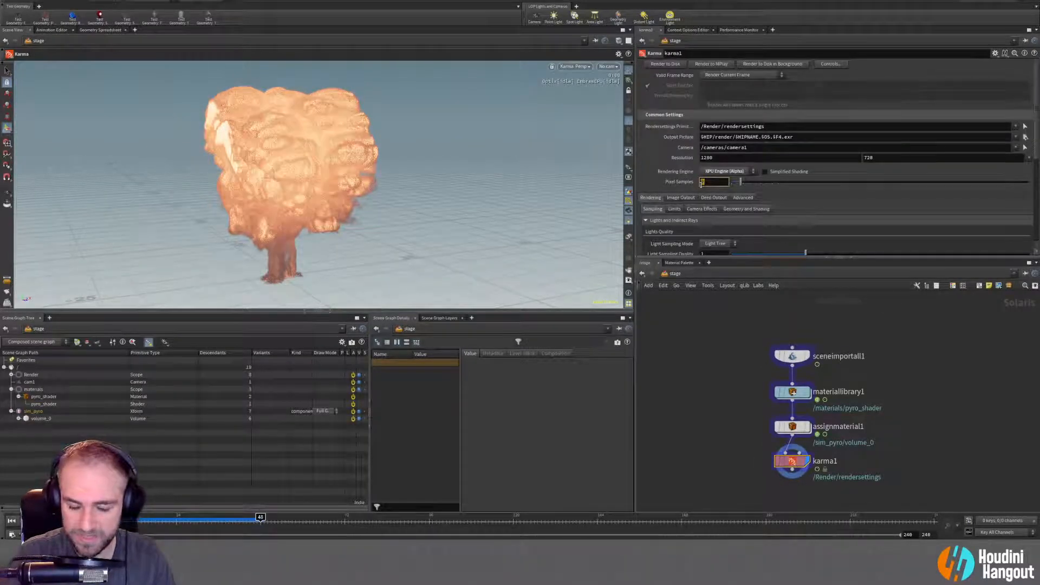
pyautogui.press('Return')
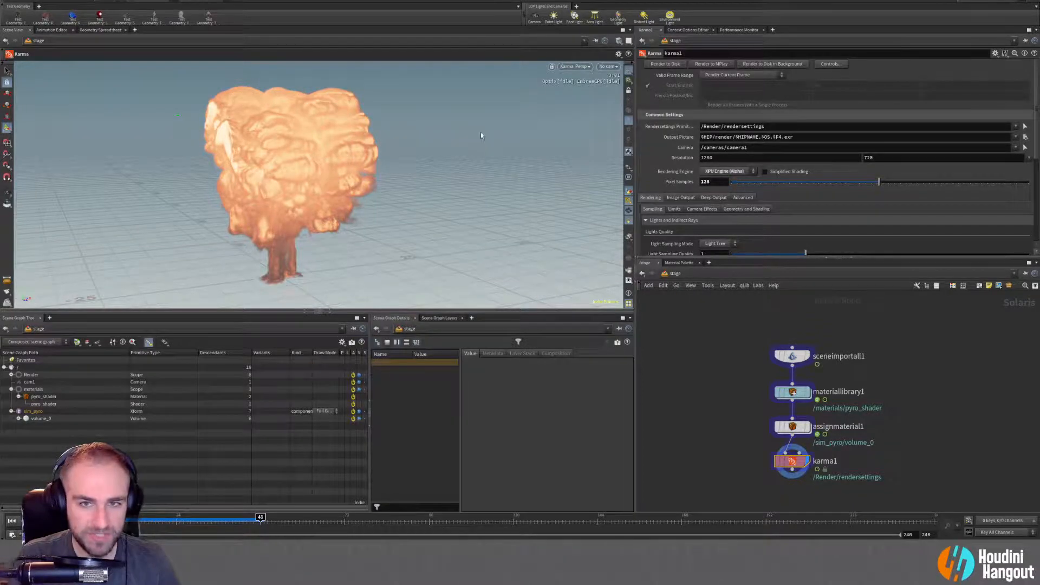
pyautogui.scroll(3, 372, 208)
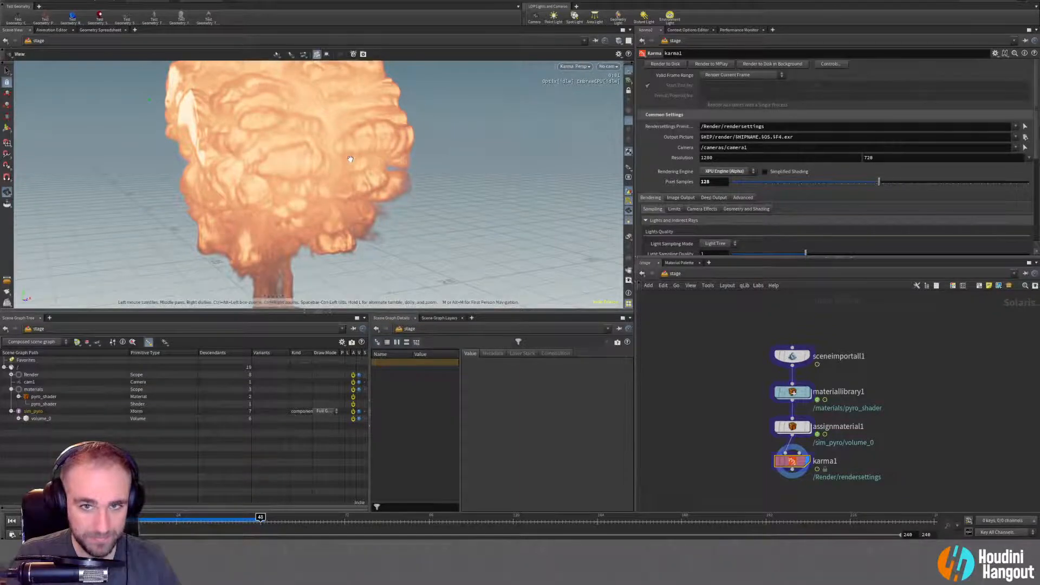
pyautogui.scroll(-3, 358, 202)
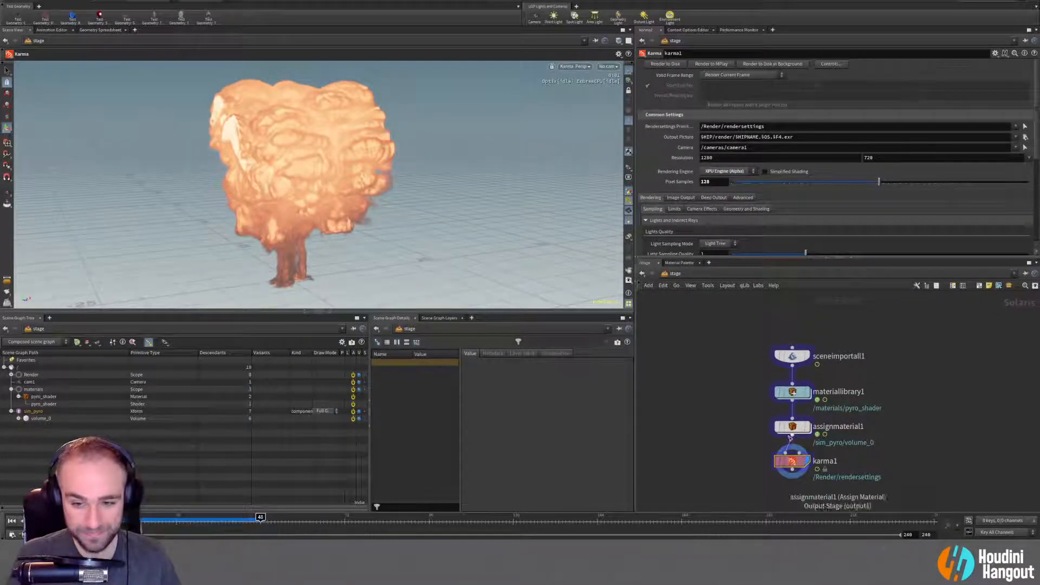
# Return to pyro_shader inside materiallibrary1 and set its smoke Density Scale to 75.
pyautogui.doubleClick(792, 393)
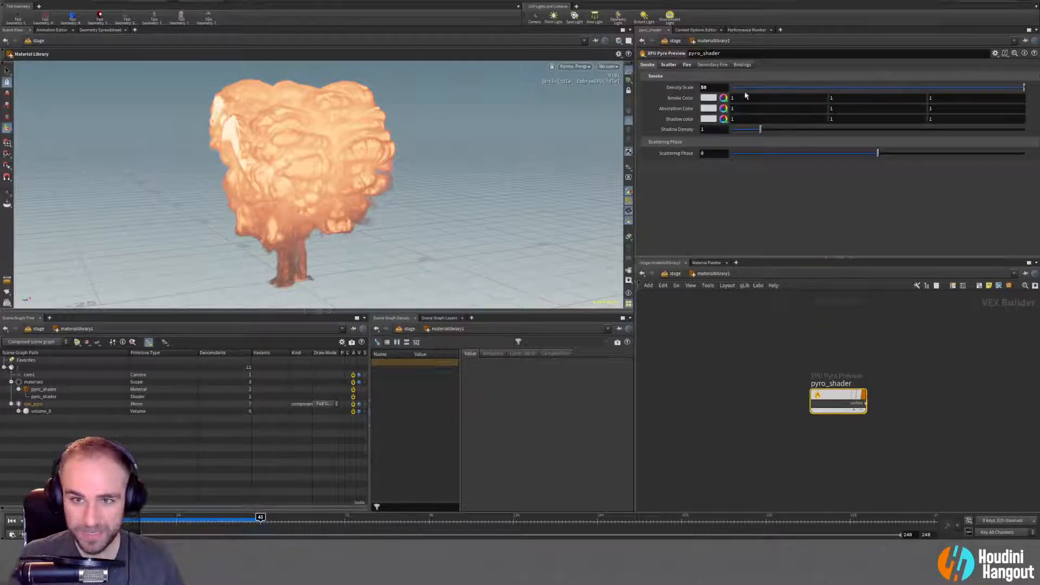
pyautogui.click(719, 89)
pyautogui.write('75')
pyautogui.press('Return')
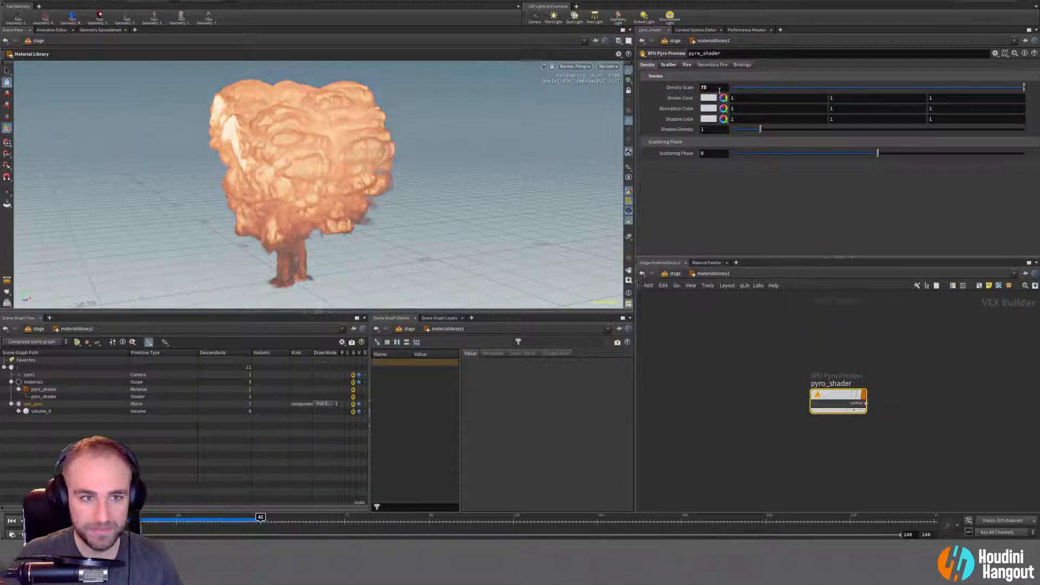
pyautogui.keyDown('alt'); pyautogui.moveTo(301, 169); pyautogui.dragTo(315, 169); pyautogui.keyUp('alt')
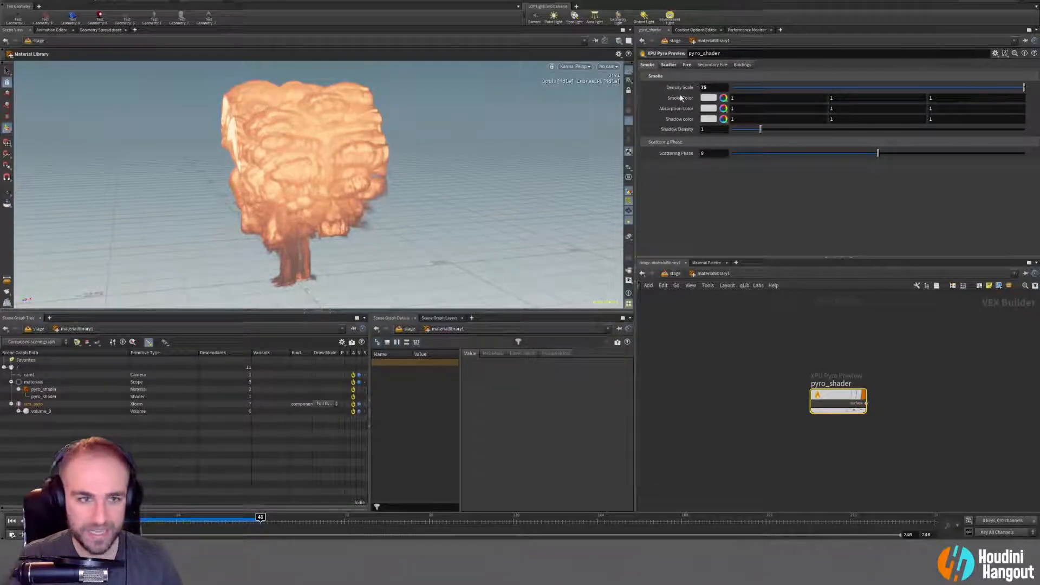
# Set pyro_shader's scatter Intensity Scale to 250 with the scatter mask on.
pyautogui.click(668, 64)
pyautogui.click(727, 88)
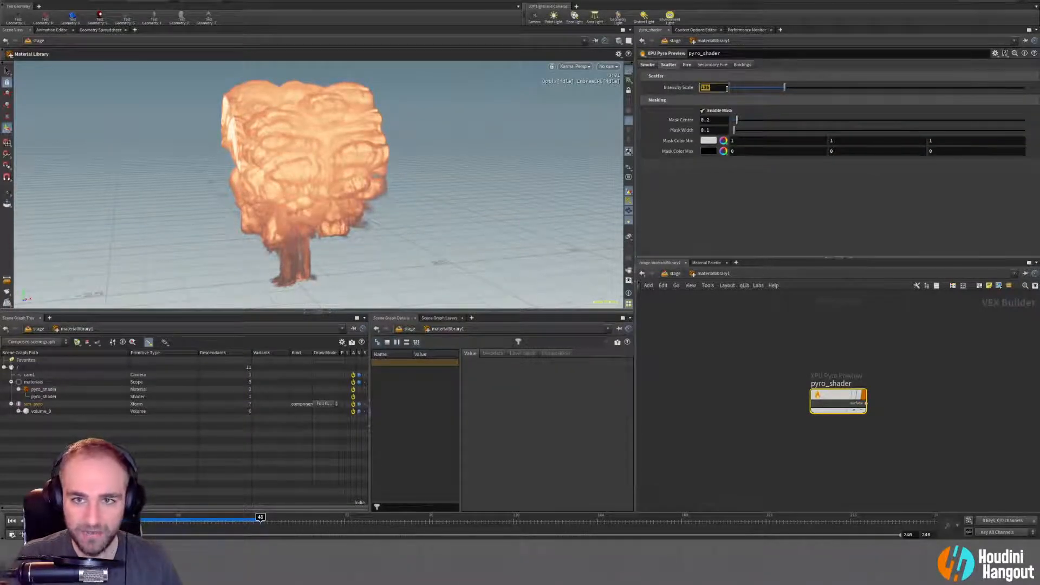
pyautogui.write('250')
pyautogui.press('Return')
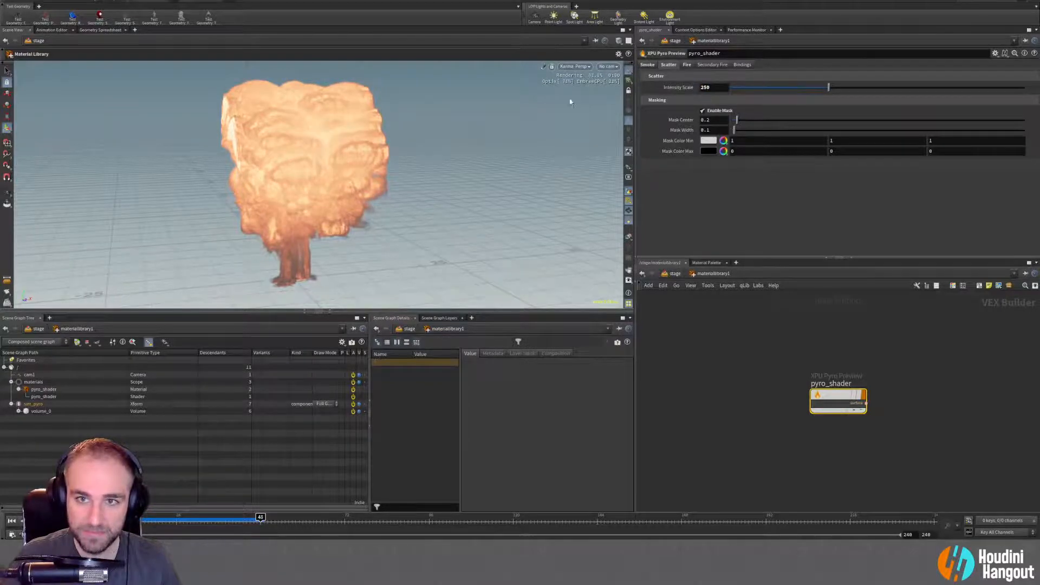
pyautogui.keyDown('alt'); pyautogui.moveTo(470, 141); pyautogui.dragTo(495, 139); pyautogui.keyUp('alt')
# Try a scatter Mask Center of 0.12 and Mask Width of 0.04, and restore both to their defaults.
pyautogui.moveTo(734, 121)
pyautogui.mouseDown()
pyautogui.moveTo(747, 132)
pyautogui.moveTo(733, 135)
pyautogui.mouseUp()
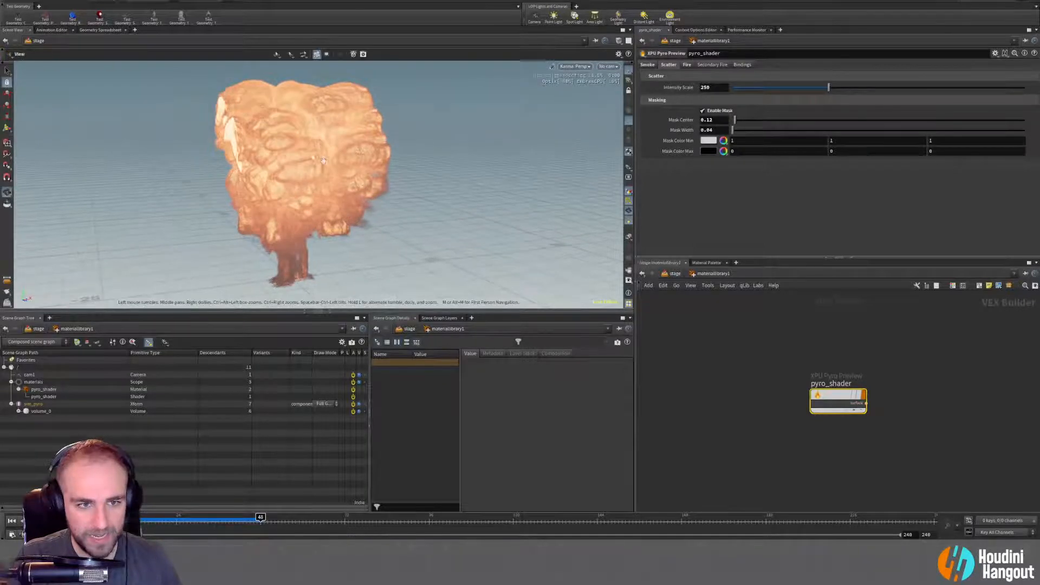
pyautogui.keyDown('ctrl'); pyautogui.middleClick(680, 121); pyautogui.keyUp('ctrl')
pyautogui.keyDown('ctrl'); pyautogui.middleClick(681, 131); pyautogui.keyUp('ctrl')
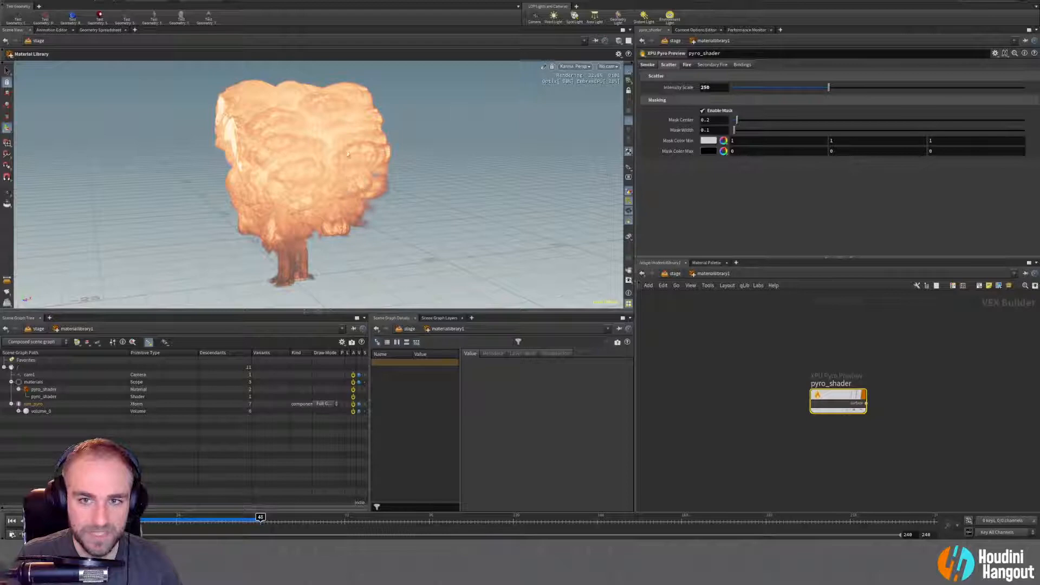
# Set pyro_shader's fire Intensity Scale to 0 and view the scatter-only fireball from another angle.
pyautogui.click(686, 65)
pyautogui.moveTo(741, 88); pyautogui.dragTo(731, 87)
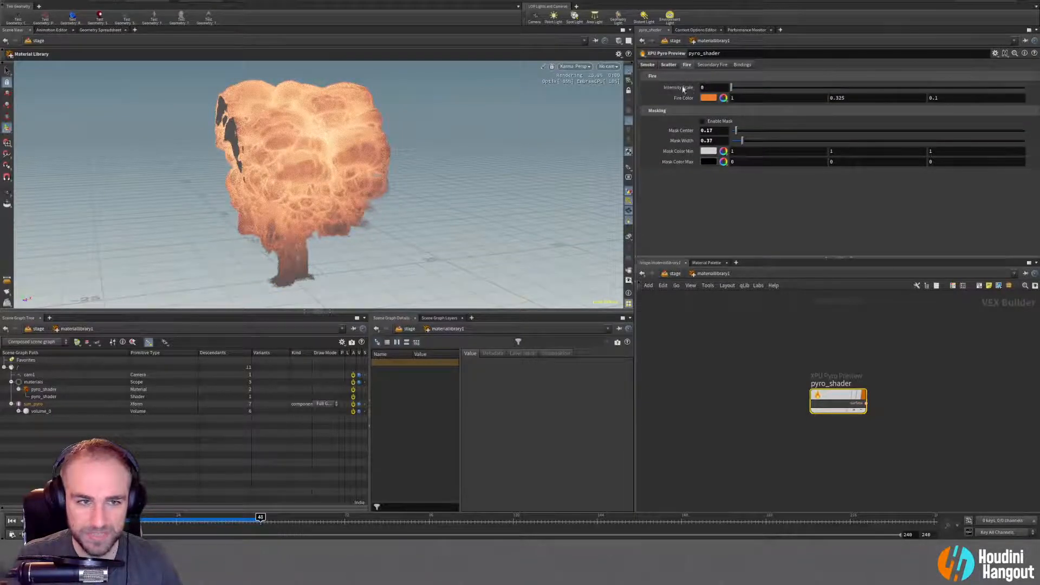
pyautogui.moveTo(243, 204); pyautogui.dragTo(320, 166)
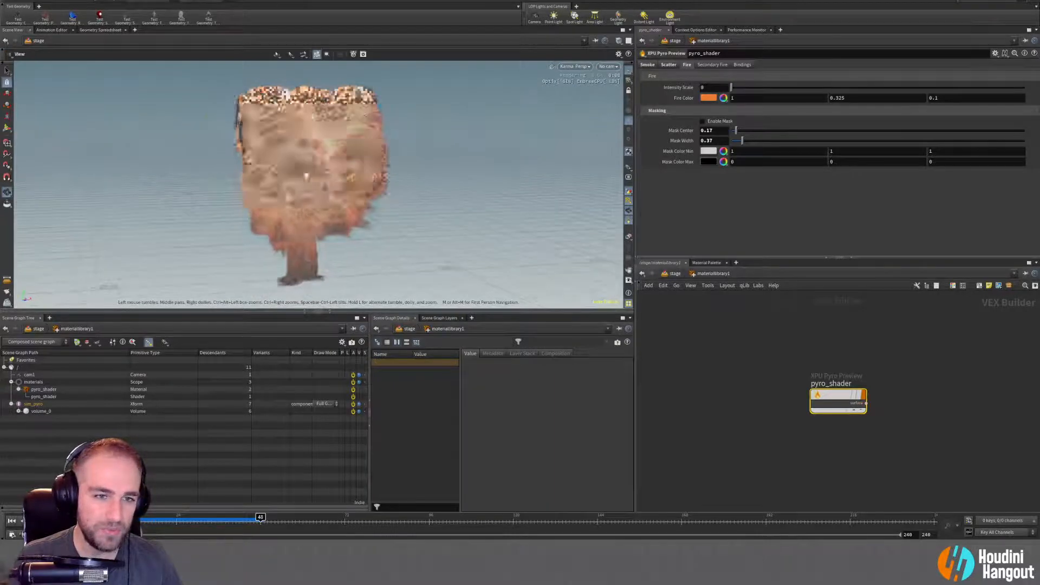
# Display the assignmaterial1 node in the stage and switch the viewport renderer from Karma to Houdini GL.
pyautogui.press('u')
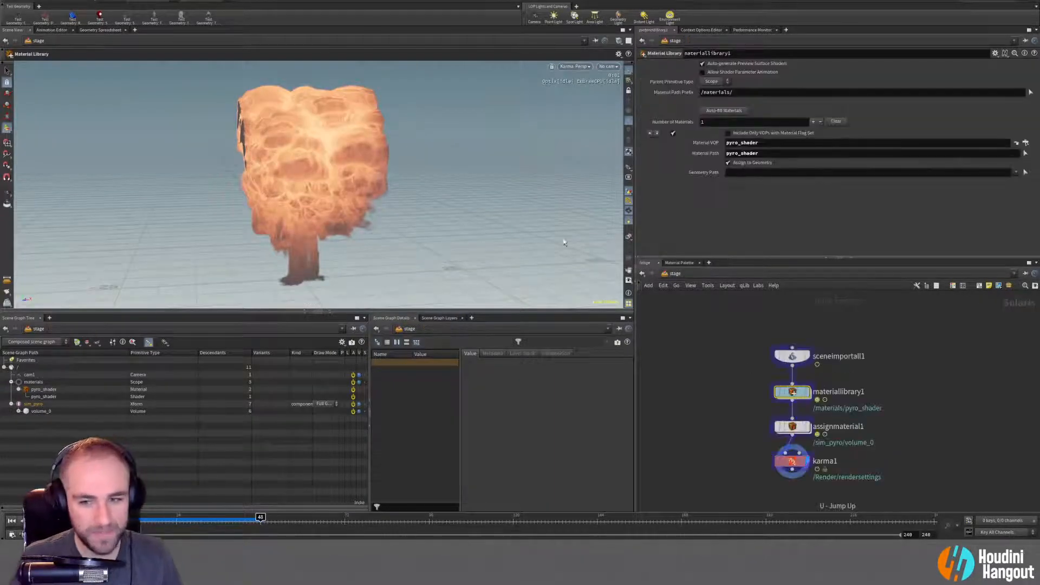
pyautogui.click(807, 427)
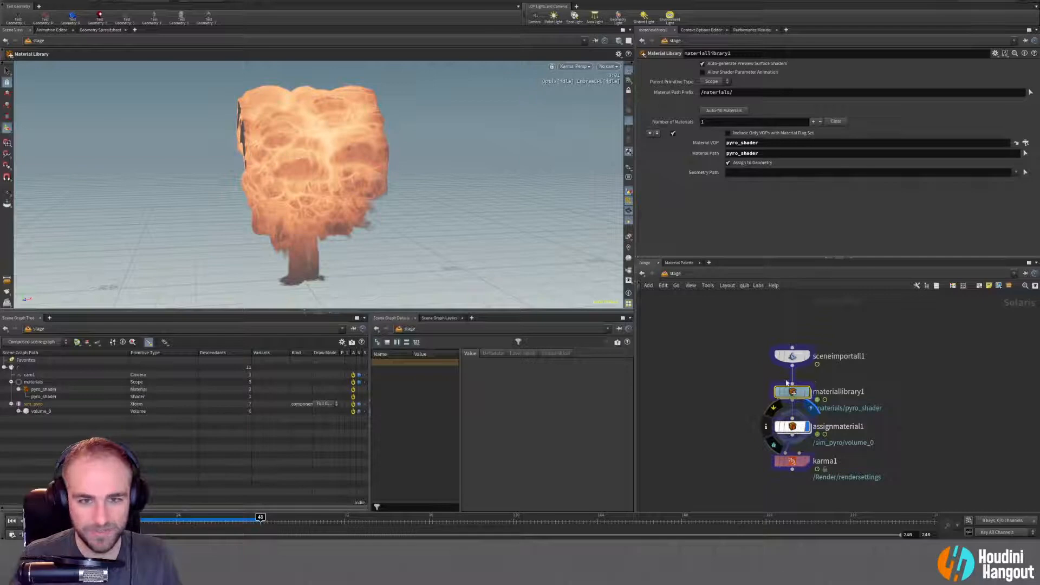
pyautogui.click(793, 426)
pyautogui.click(576, 67)
pyautogui.click(577, 98)
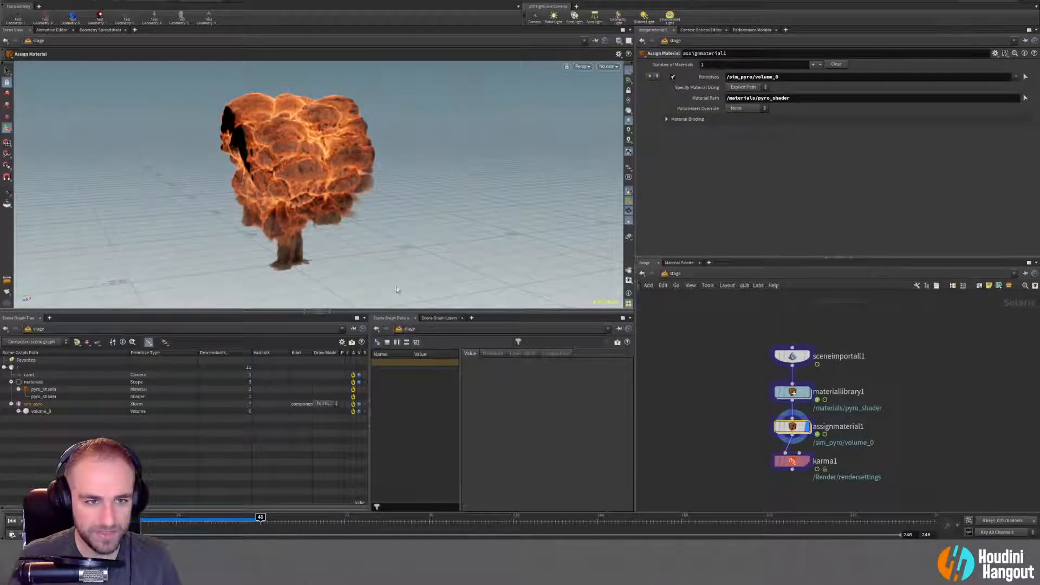
pyautogui.press('Escape')
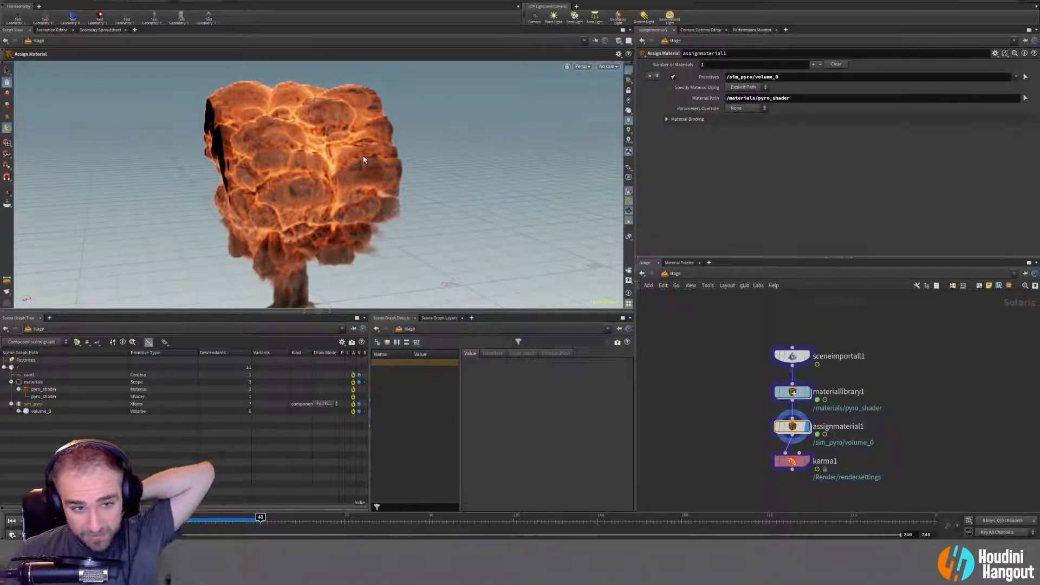
# Check the viewport's texture display options, including the resolution limits for 3D textures, and close them.
pyautogui.press('d')
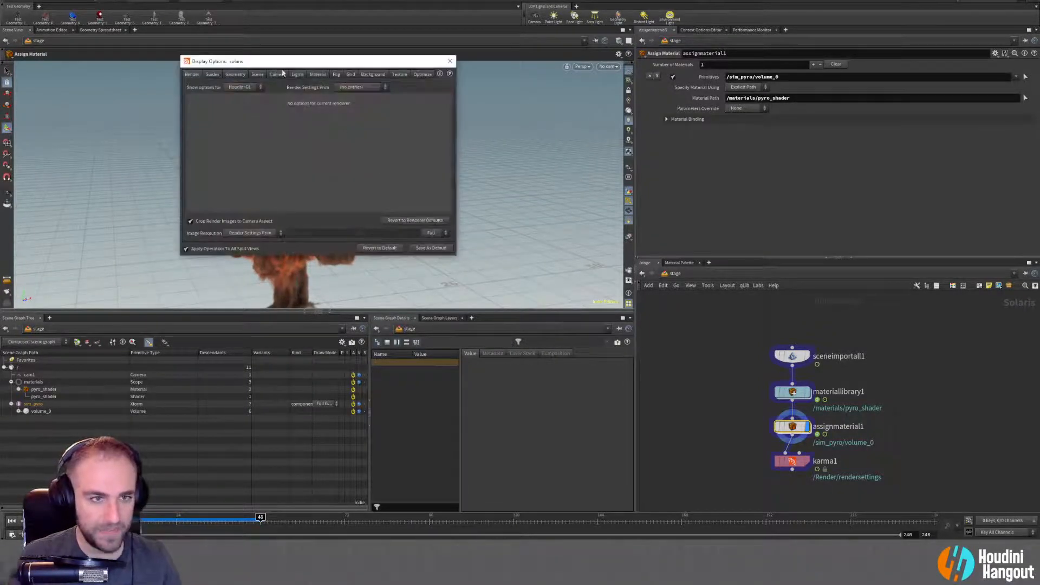
pyautogui.click(211, 74)
pyautogui.click(399, 74)
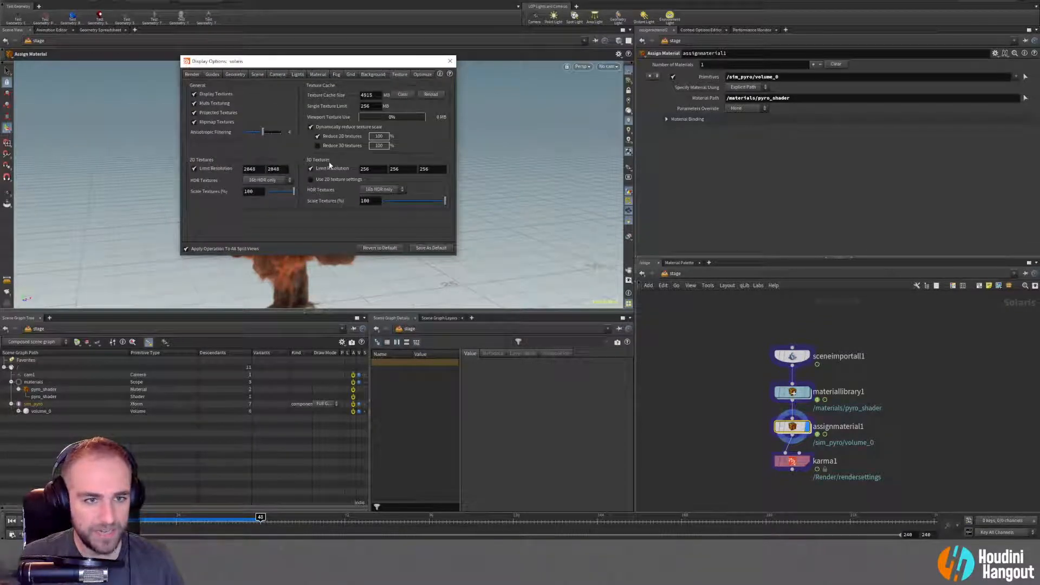
pyautogui.click(449, 61)
# Move the timeline to frame 46 and view the whole fireball from a lower angle in Houdini GL.
pyautogui.scroll(-5, 306, 177)
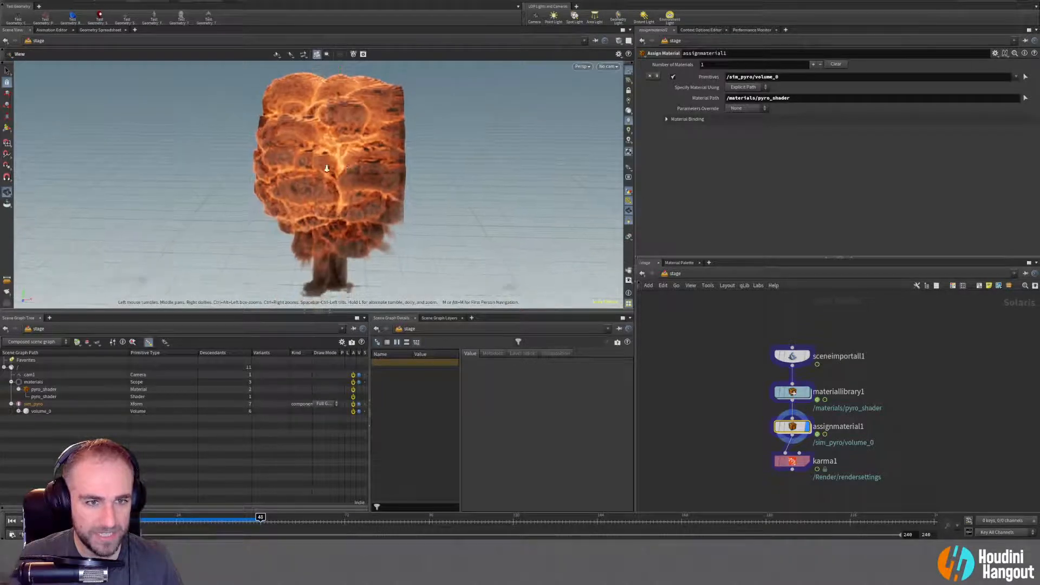
pyautogui.click(250, 520)
pyautogui.moveTo(260, 521); pyautogui.dragTo(259, 522)
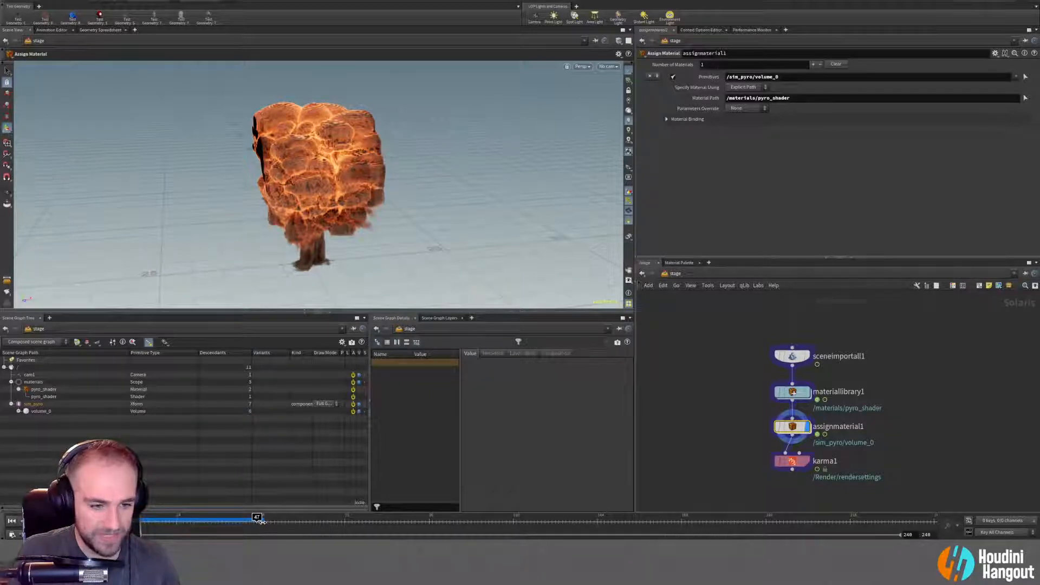
pyautogui.press('Left')
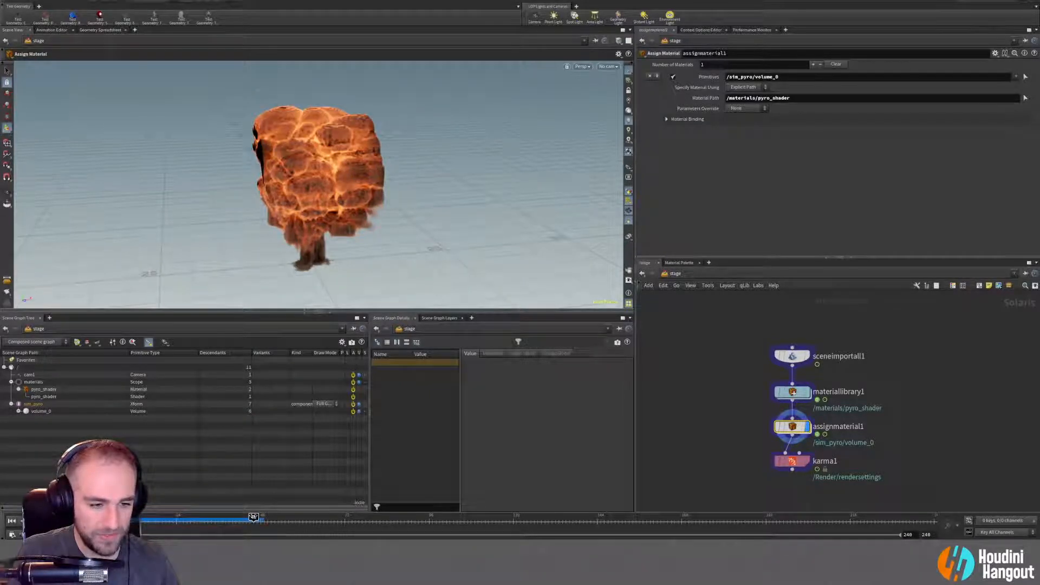
pyautogui.moveTo(331, 206); pyautogui.dragTo(360, 193)
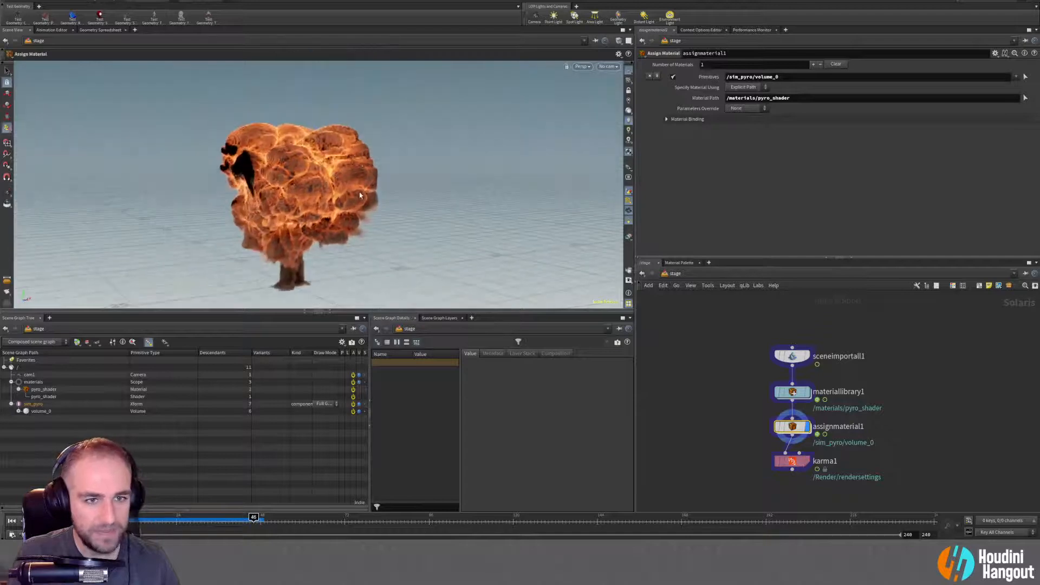
# Display the karma1 node in the stage and switch the viewport renderer back to Karma.
pyautogui.click(792, 461)
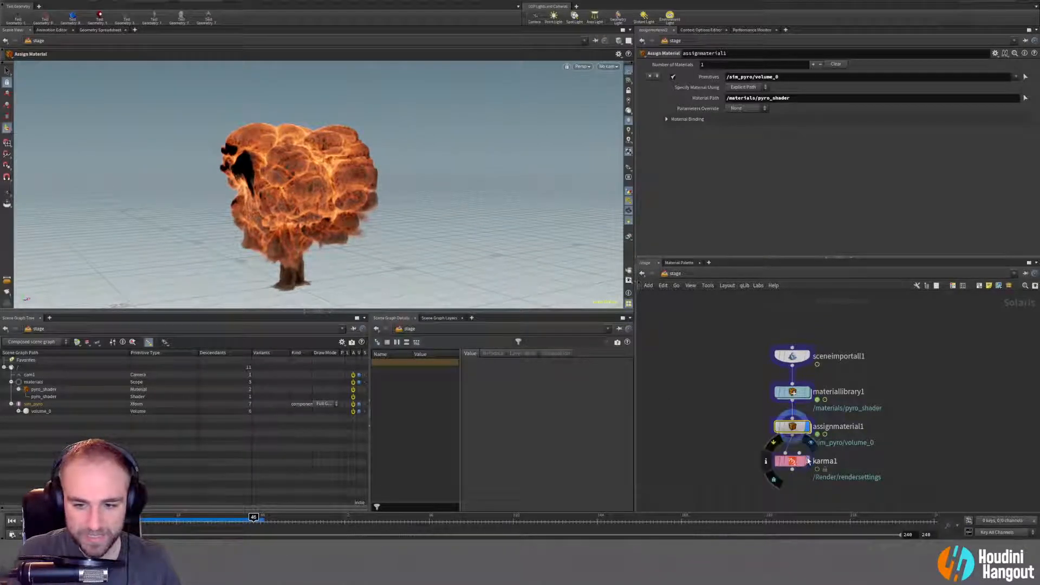
pyautogui.press('Return')
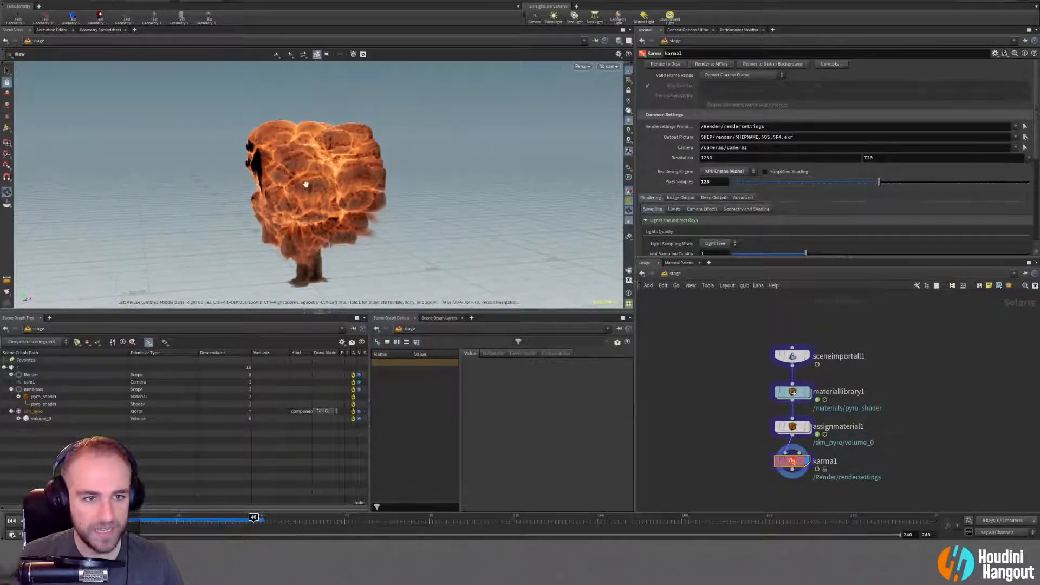
pyautogui.click(579, 66)
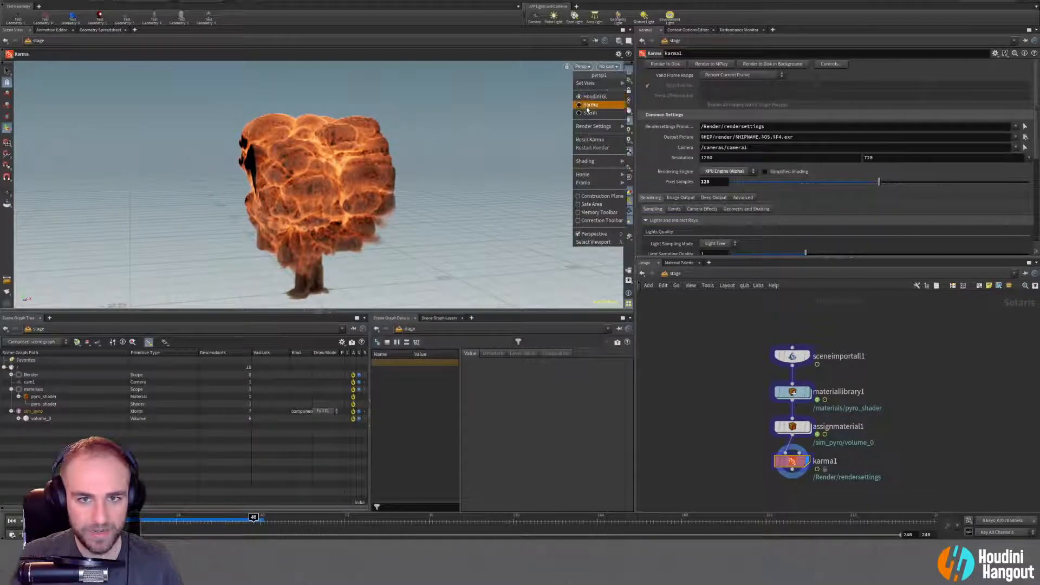
pyautogui.click(589, 108)
pyautogui.click(586, 69)
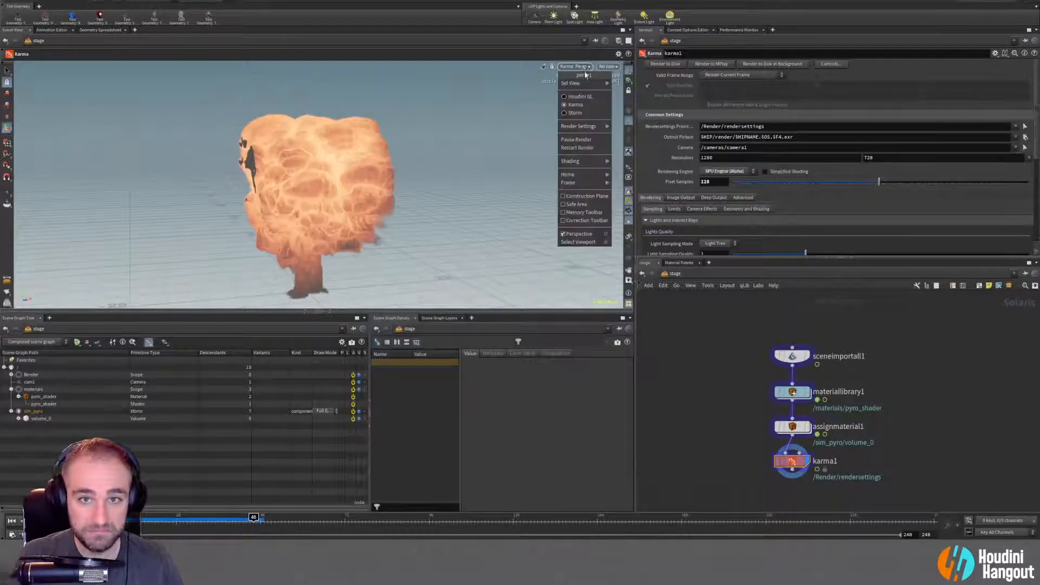
pyautogui.press('Escape')
pyautogui.scroll(5, 316, 184)
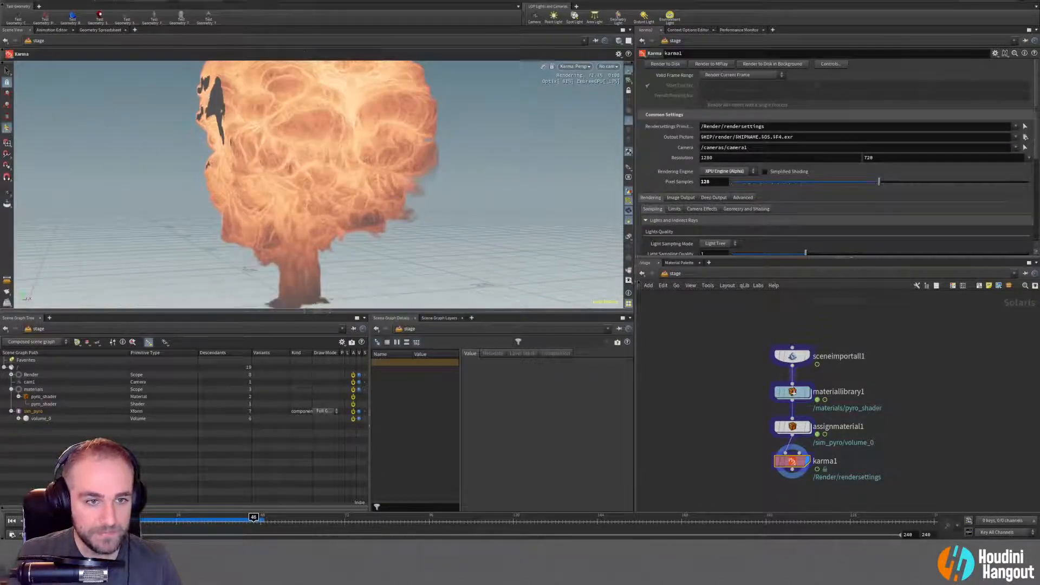
# Restore the fire Mask Center and Mask Width of pyro_shader in materiallibrary1 to their defaults.
pyautogui.doubleClick(791, 391)
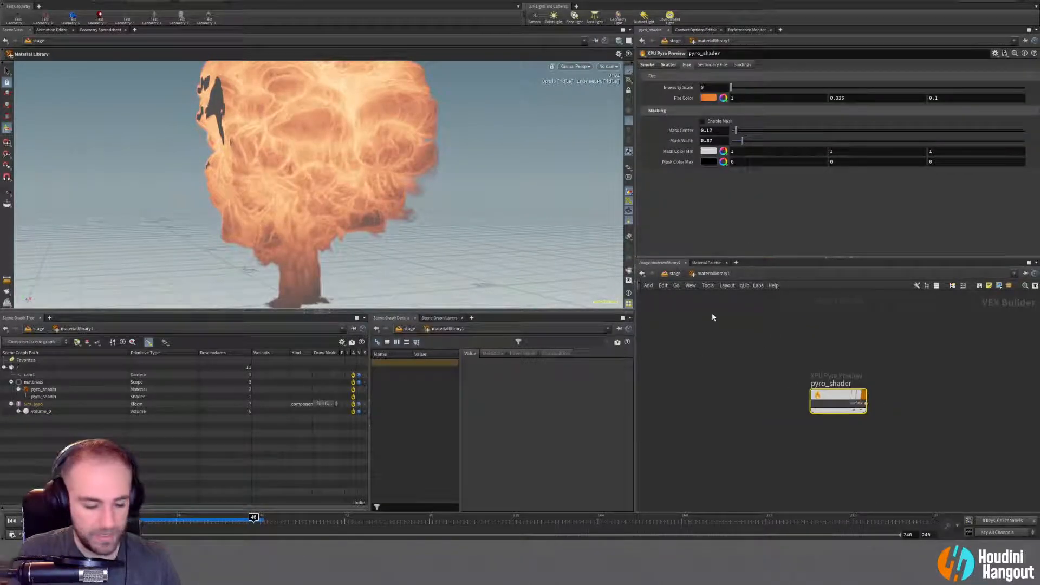
pyautogui.press('u')
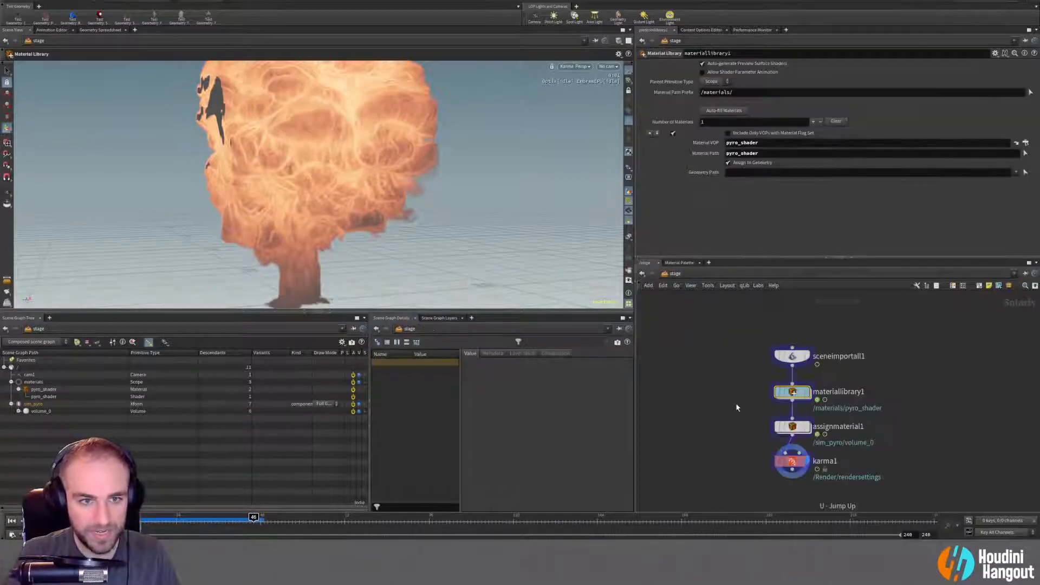
pyautogui.doubleClick(792, 391)
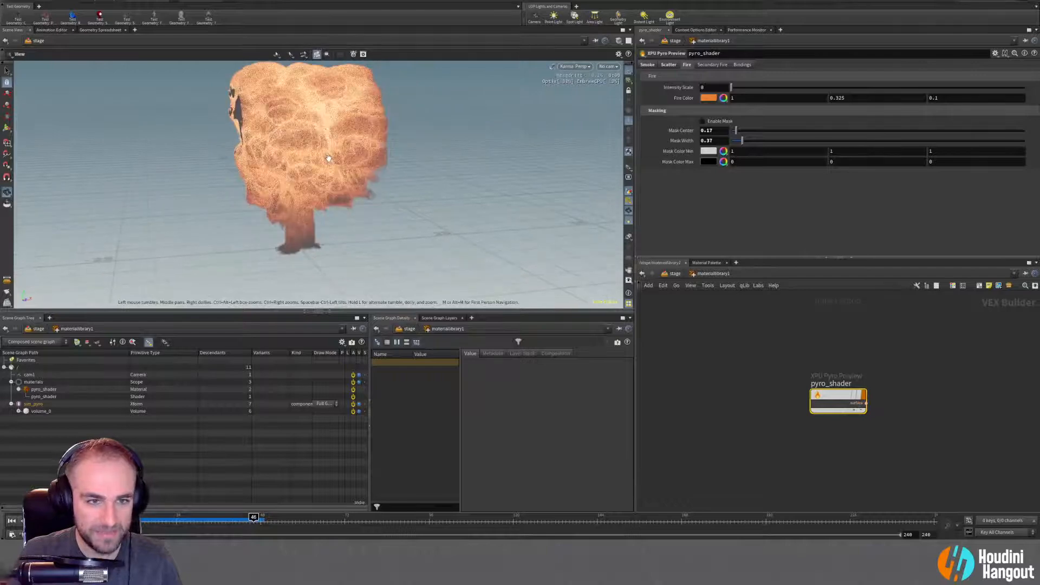
pyautogui.click(647, 64)
pyautogui.click(669, 65)
pyautogui.click(686, 64)
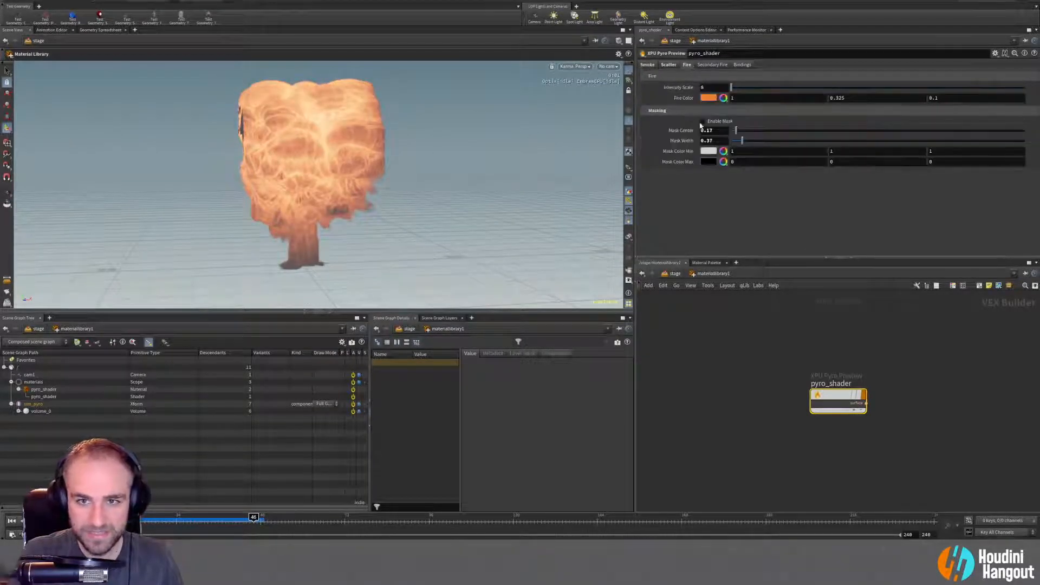
pyautogui.keyDown('ctrl'); pyautogui.middleClick(678, 144); pyautogui.keyUp('ctrl')
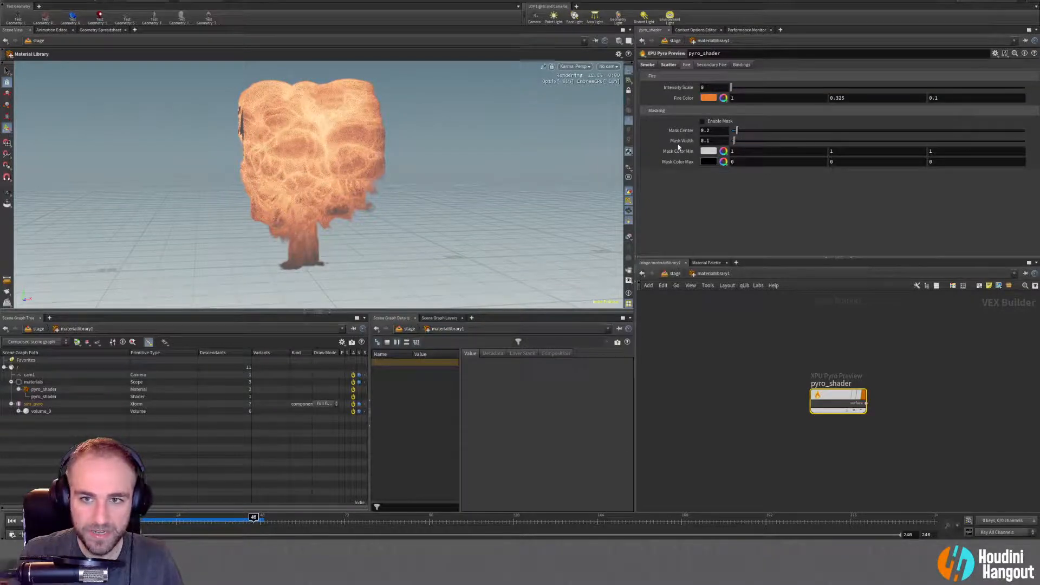
# Try a smoke Density Scale of 120 on pyro_shader and view the fireball from another angle.
pyautogui.click(647, 65)
pyautogui.click(716, 87)
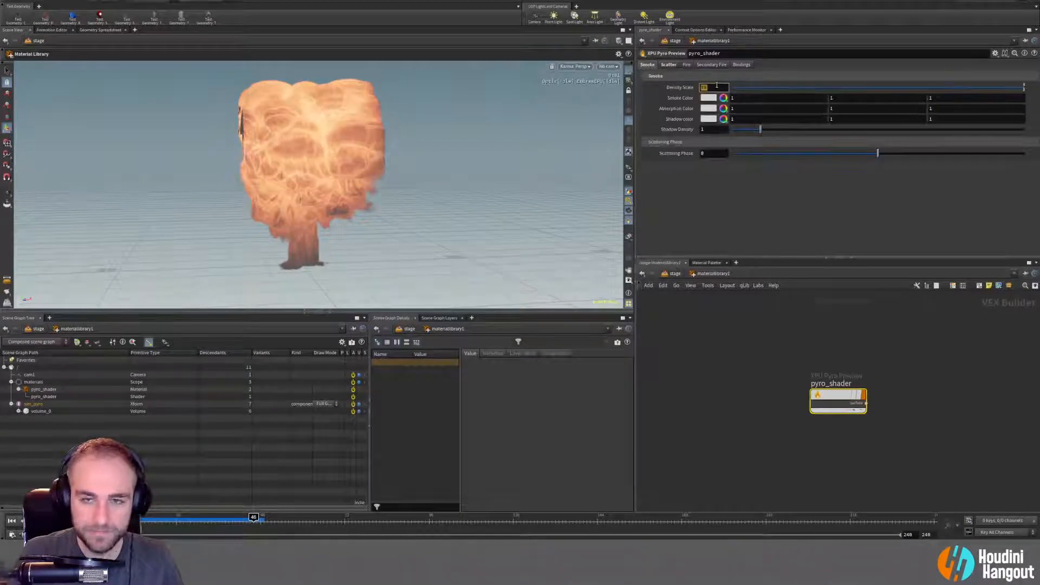
pyautogui.write('120')
pyautogui.press('Return')
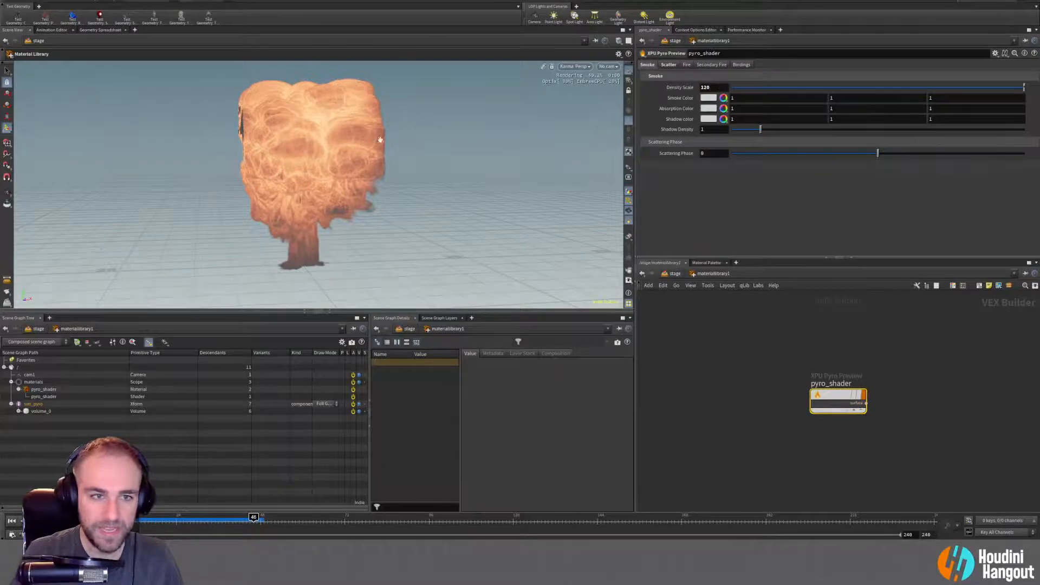
pyautogui.press('Return')
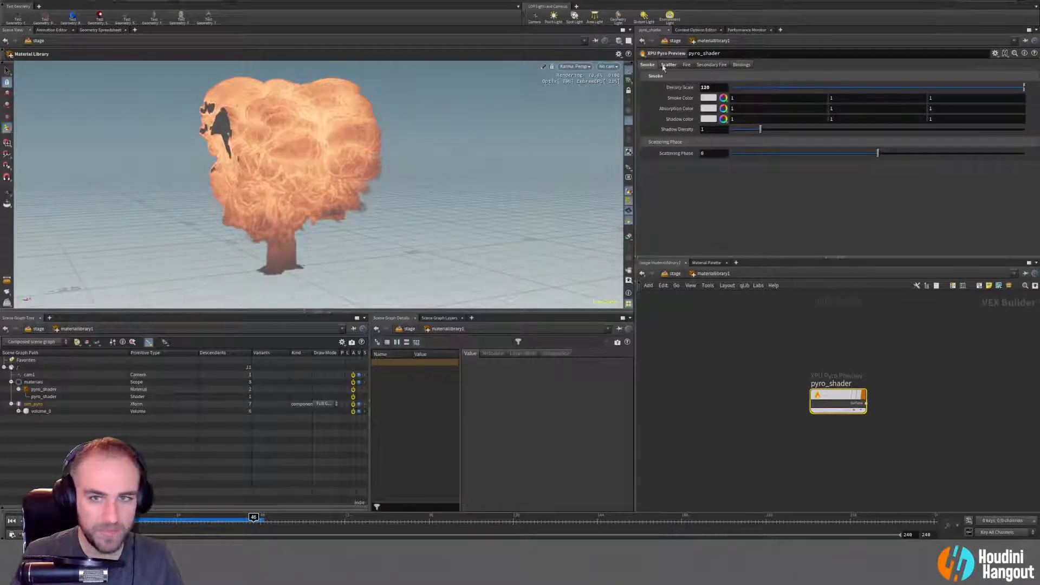
# Try a scatter Intensity Scale of 117 with a Mask Center of 0.11 and a Mask Width of 0.31.
pyautogui.click(668, 65)
pyautogui.moveTo(785, 92); pyautogui.dragTo(777, 88)
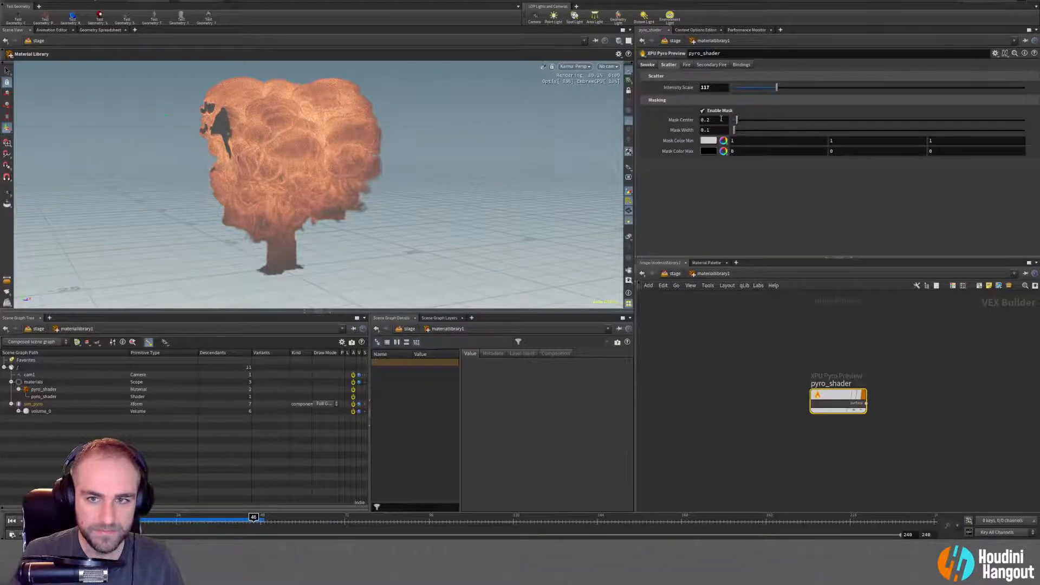
pyautogui.moveTo(736, 120)
pyautogui.mouseDown()
pyautogui.moveTo(750, 133)
pyautogui.moveTo(740, 134)
pyautogui.mouseUp()
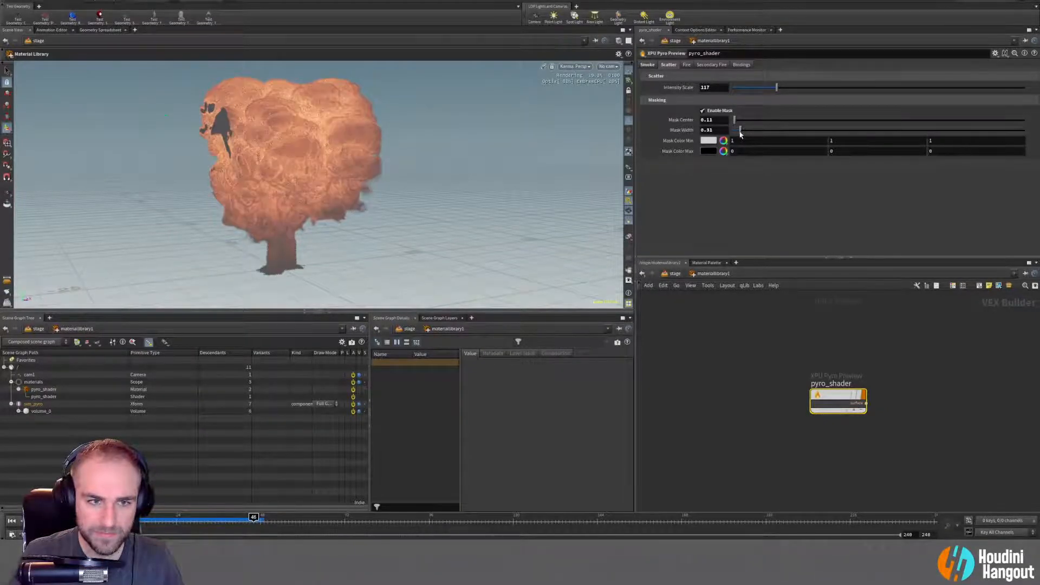
# Set pyro_shader's scatter Intensity Scale to 750 and view the fireball from the side.
pyautogui.click(712, 88)
pyautogui.write('750')
pyautogui.press('Return')
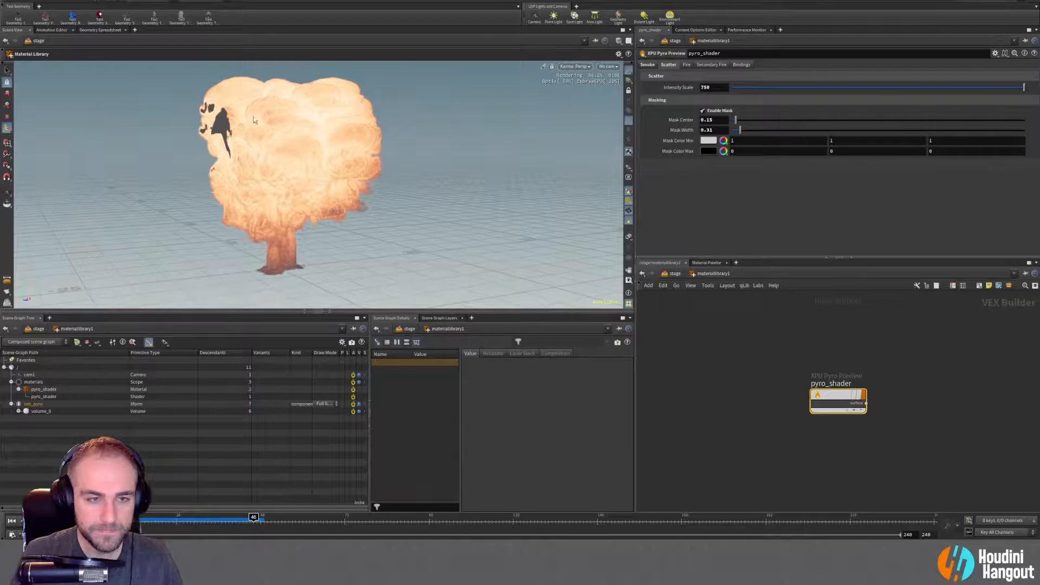
pyautogui.press('Escape')
pyautogui.moveTo(411, 130); pyautogui.dragTo(365, 128)
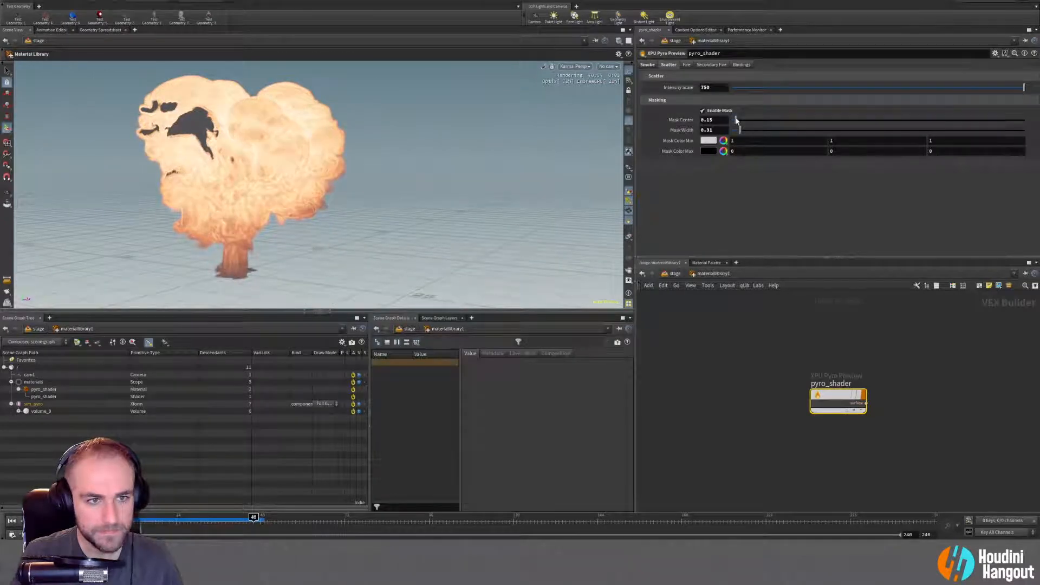
# Try a scatter Mask Center of 0.12 with a narrower Mask Width, and restore both to their defaults.
pyautogui.moveTo(736, 120); pyautogui.dragTo(734, 120)
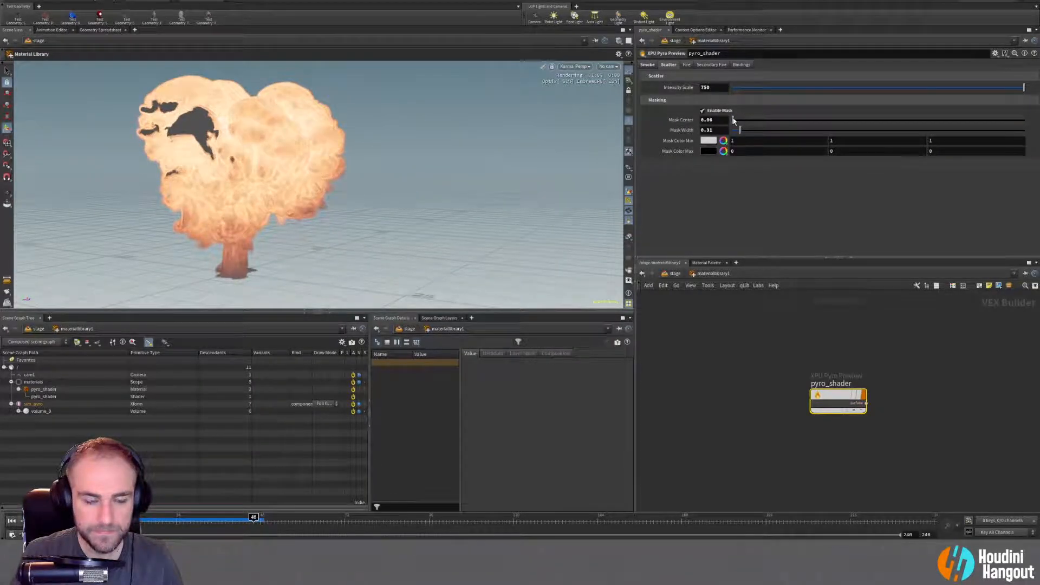
pyautogui.moveTo(734, 121); pyautogui.dragTo(734, 133)
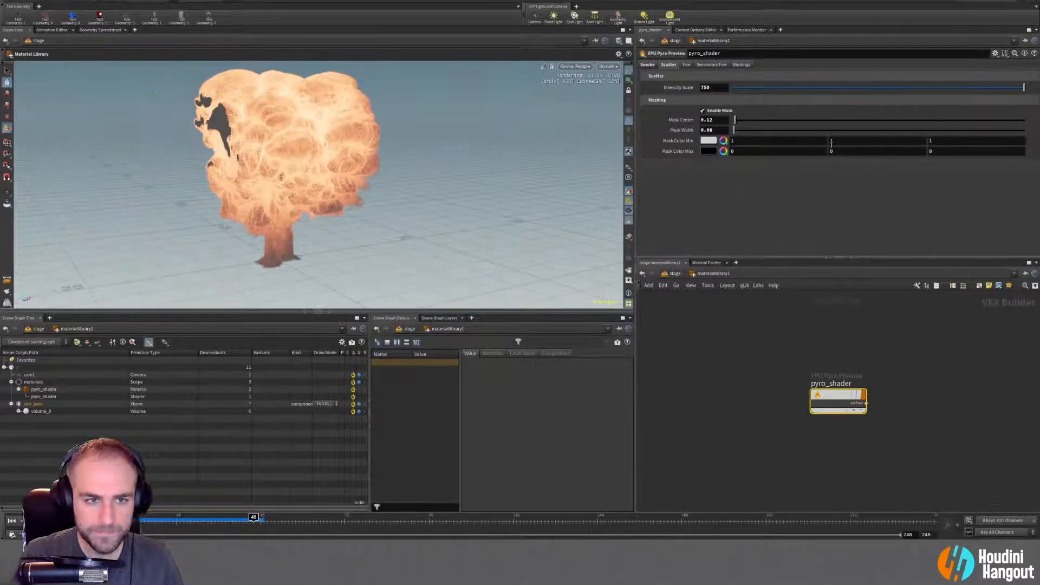
pyautogui.keyDown('ctrl'); pyautogui.middleClick(678, 129); pyautogui.keyUp('ctrl')
pyautogui.keyDown('ctrl'); pyautogui.middleClick(677, 120); pyautogui.keyUp('ctrl')
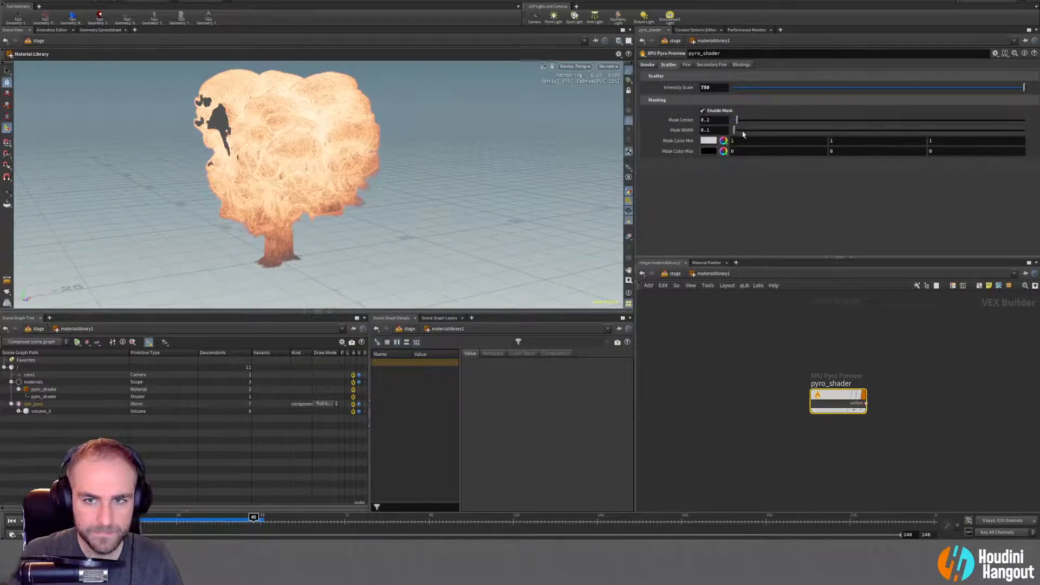
# Set pyro_shader's smoke Density Scale to 75 while viewing the fireball up close.
pyautogui.keyDown('alt'); pyautogui.moveTo(260, 129); pyautogui.dragTo(391, 177); pyautogui.keyUp('alt')
pyautogui.keyDown('alt'); pyautogui.scroll(5, 401, 152); pyautogui.keyUp('alt')
pyautogui.press('Return')
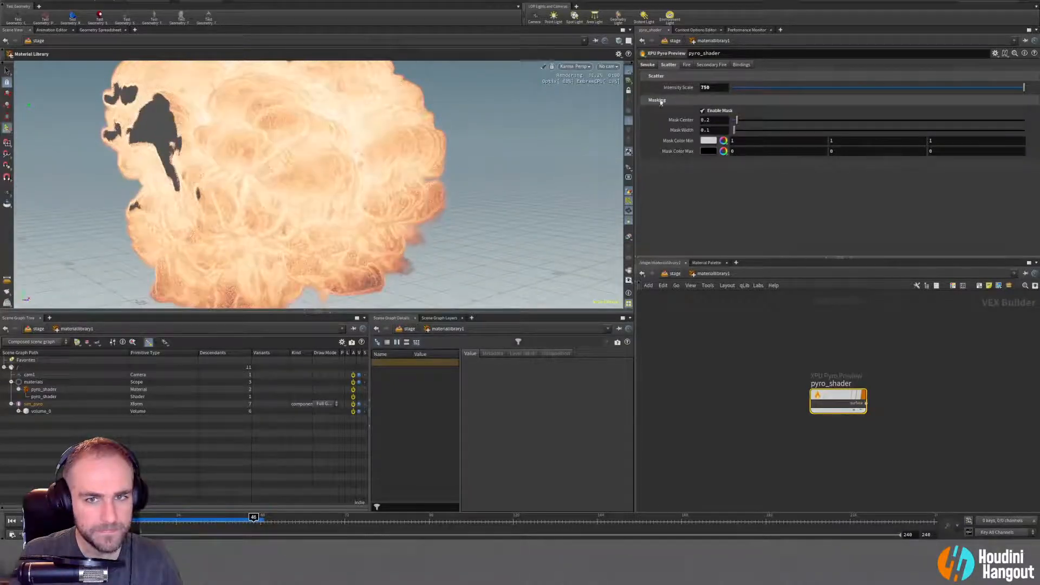
pyautogui.click(657, 65)
pyautogui.doubleClick(709, 87)
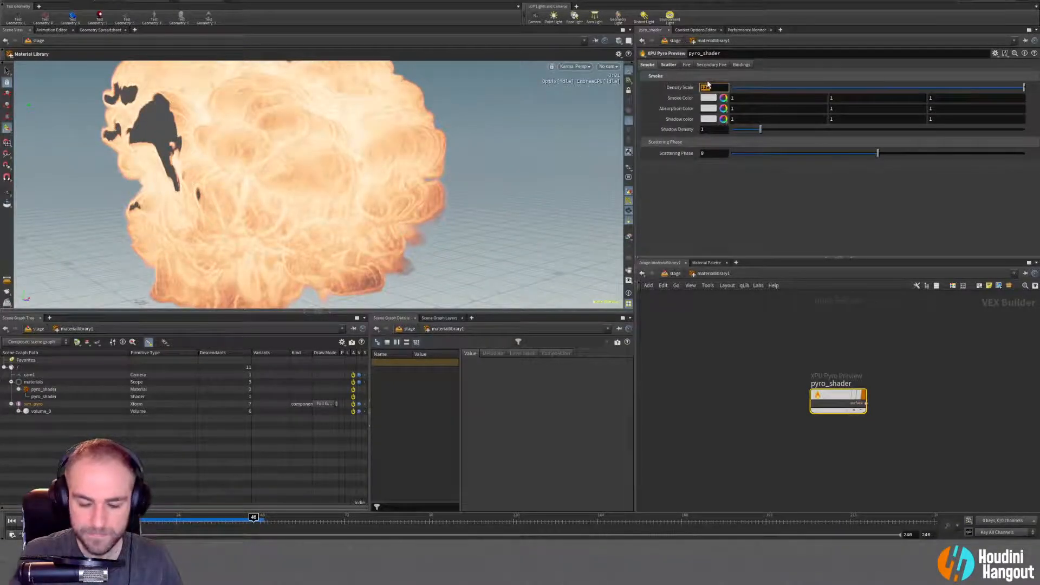
pyautogui.write('75')
pyautogui.press('Return')
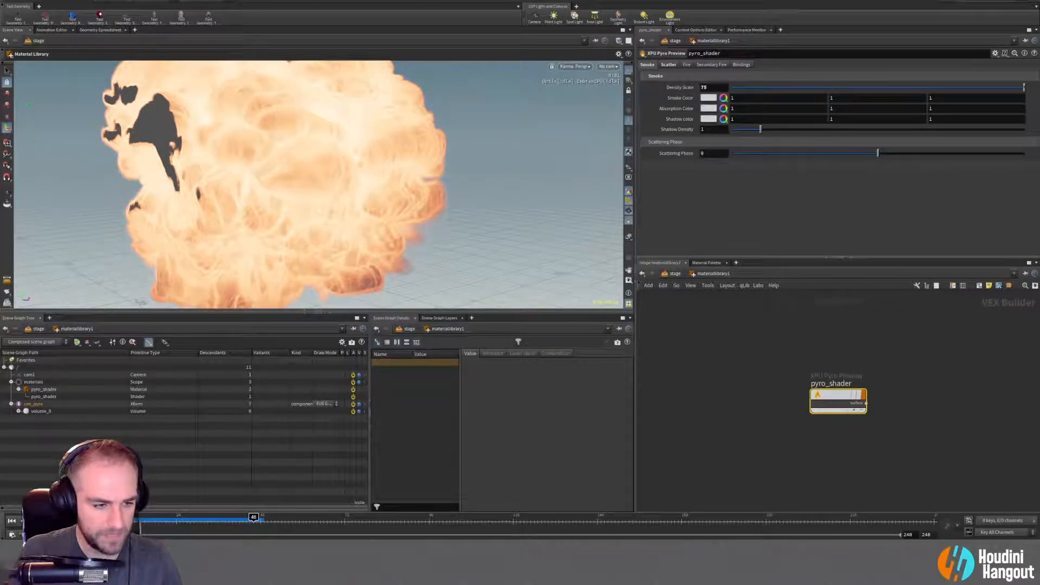
# Advance the simulation frame by frame to 56 with the fireball reframed, and move the timeline to frame 72.
pyautogui.moveTo(253, 517); pyautogui.dragTo(267, 517)
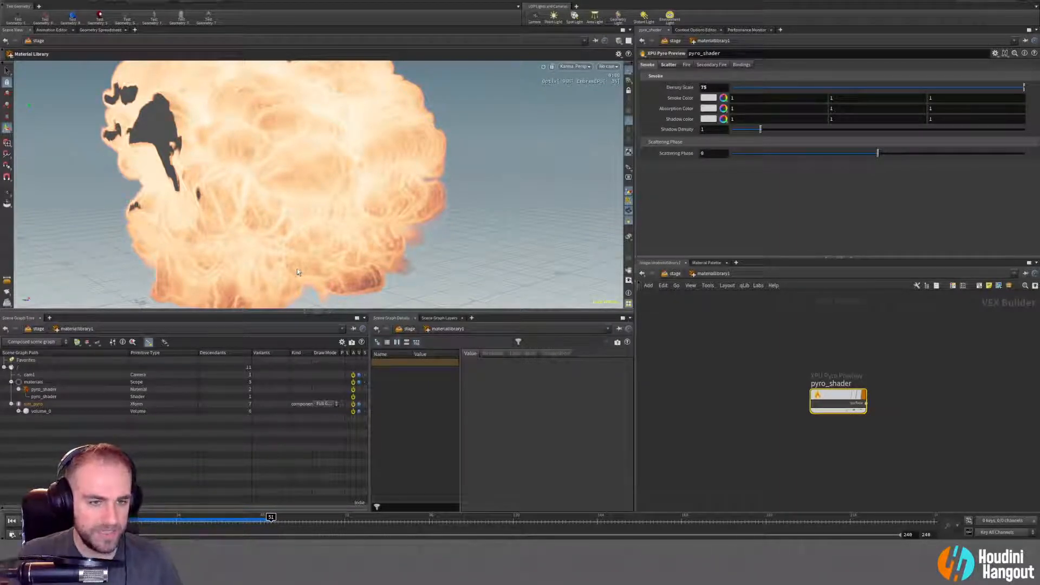
pyautogui.press('Right')
pyautogui.press('Right')
pyautogui.press('Right')
pyautogui.press('Right')
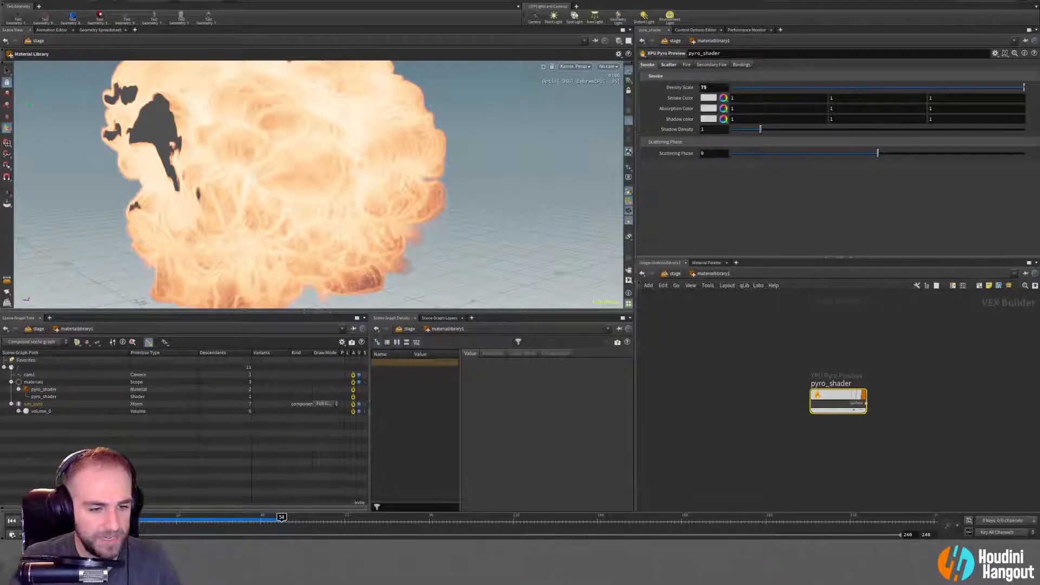
pyautogui.press('Right')
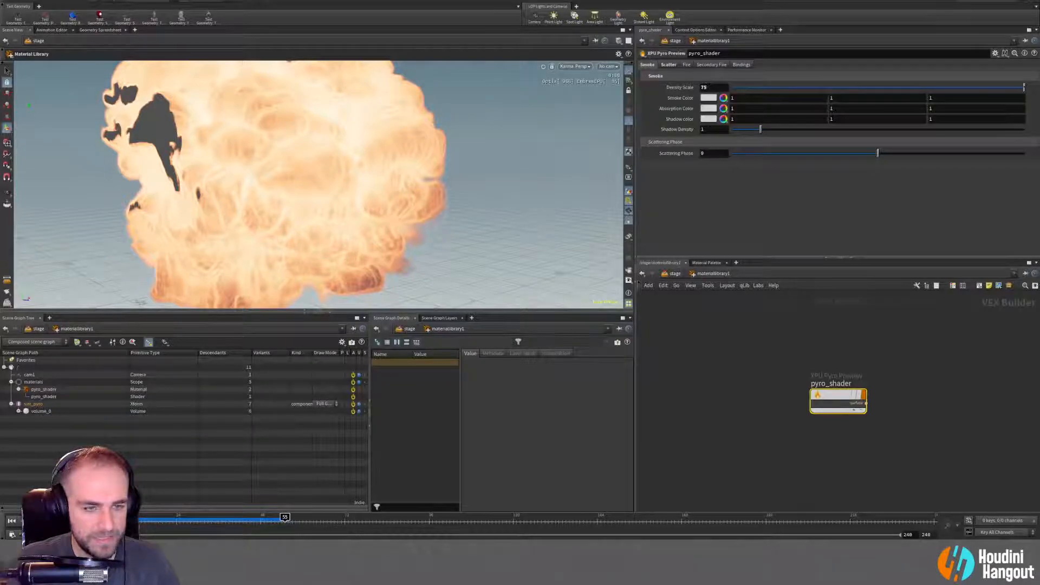
pyautogui.press('Escape')
pyautogui.scroll(-3, 394, 115)
pyautogui.press('Right')
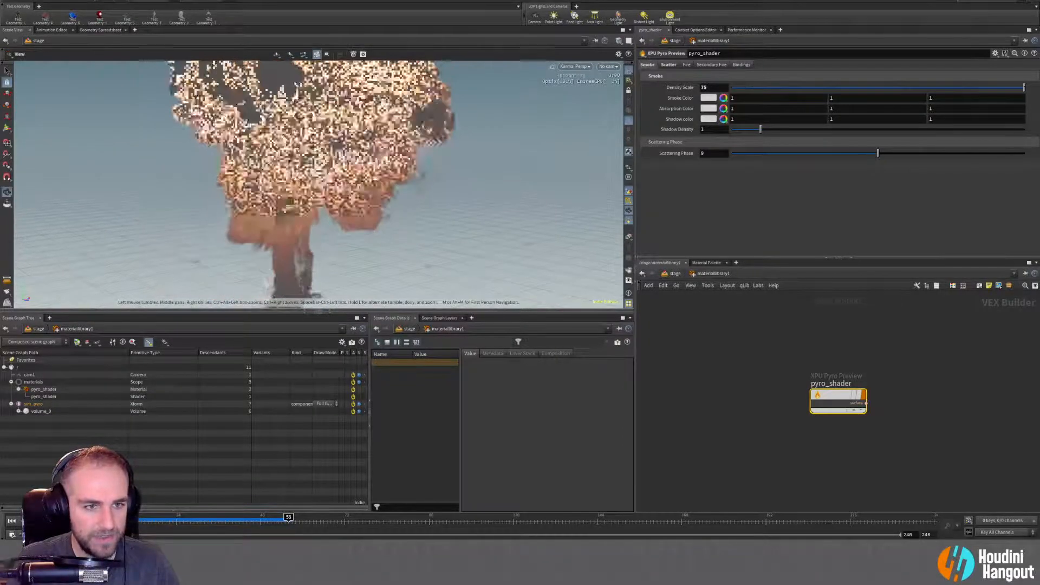
pyautogui.keyDown('alt'); pyautogui.moveTo(332, 125); pyautogui.dragTo(304, 141); pyautogui.keyUp('alt')
pyautogui.keyDown('alt'); pyautogui.moveTo(303, 141); pyautogui.dragTo(295, 217, button='middle'); pyautogui.keyUp('alt')
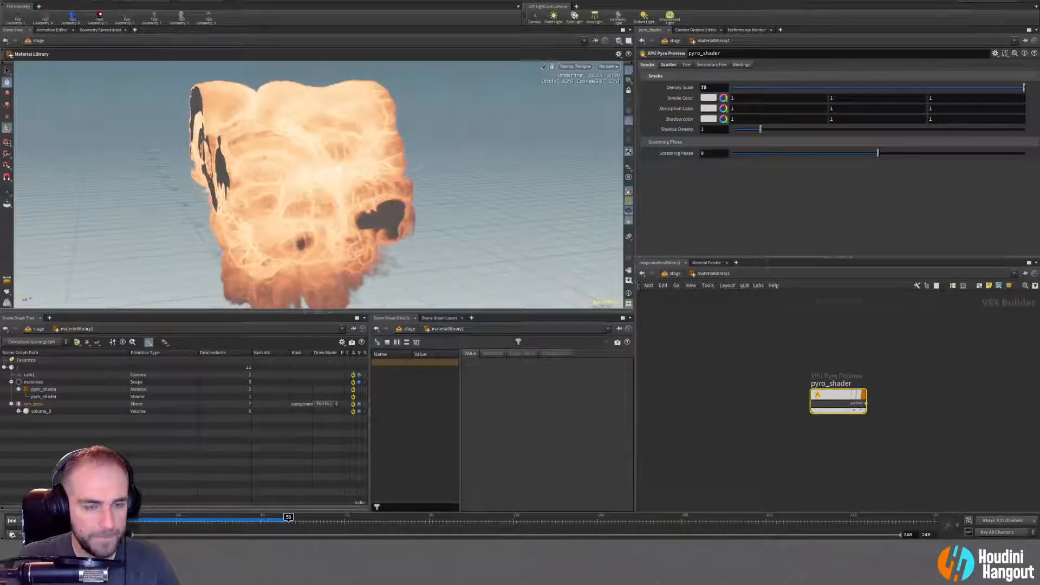
pyautogui.click(345, 520)
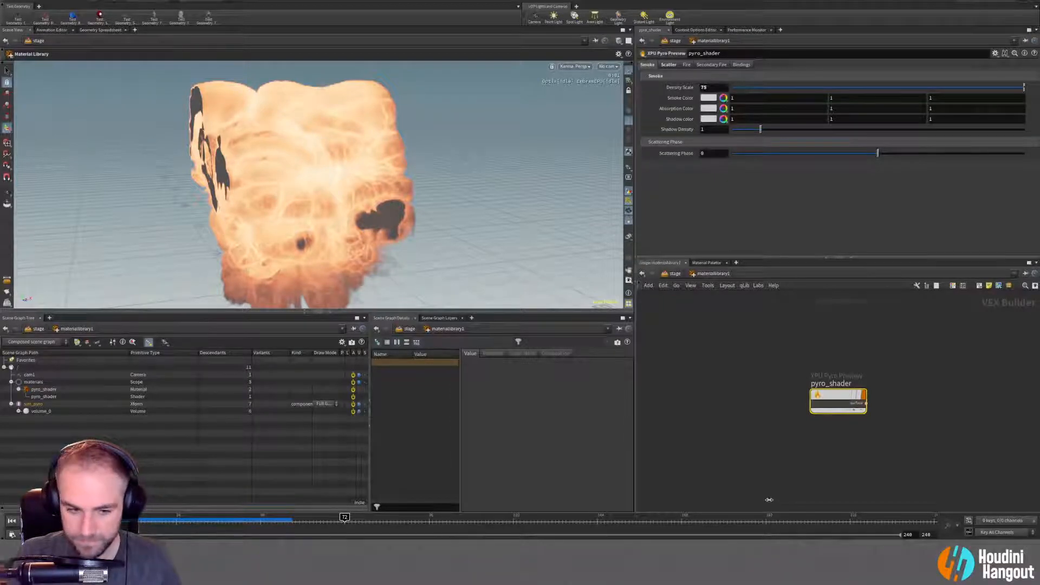
# Pull the view back and examine the fireball from several sides at frames 72 and 71.
pyautogui.keyDown('alt'); pyautogui.moveTo(327, 179); pyautogui.dragTo(375, 173); pyautogui.keyUp('alt')
pyautogui.keyDown('alt'); pyautogui.moveTo(375, 174); pyautogui.dragTo(287, 163, button='right'); pyautogui.keyUp('alt')
pyautogui.keyDown('alt'); pyautogui.moveTo(287, 163); pyautogui.dragTo(285, 187); pyautogui.keyUp('alt')
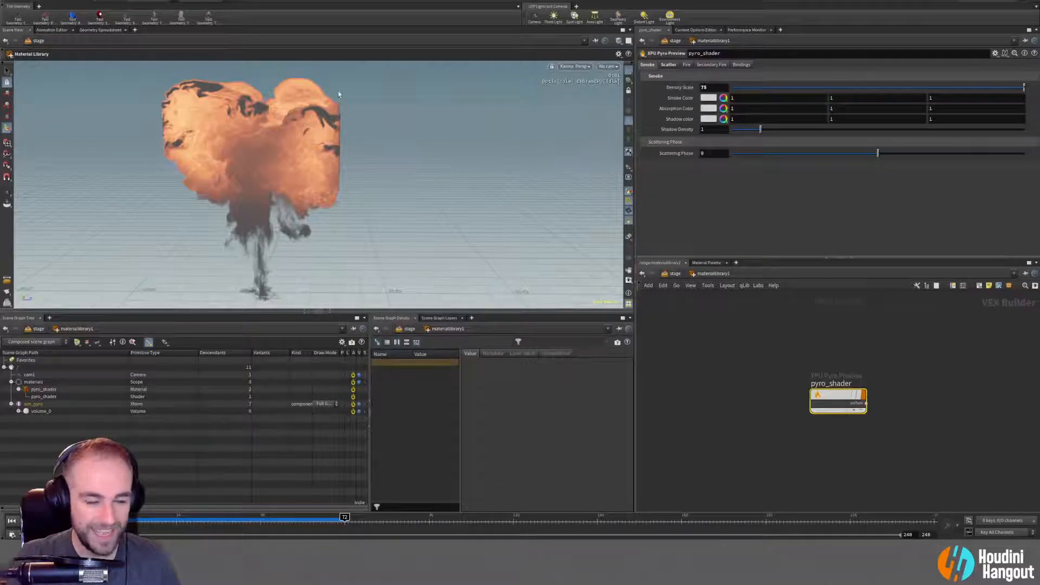
pyautogui.keyDown('alt'); pyautogui.moveTo(329, 150); pyautogui.dragTo(286, 175); pyautogui.keyUp('alt')
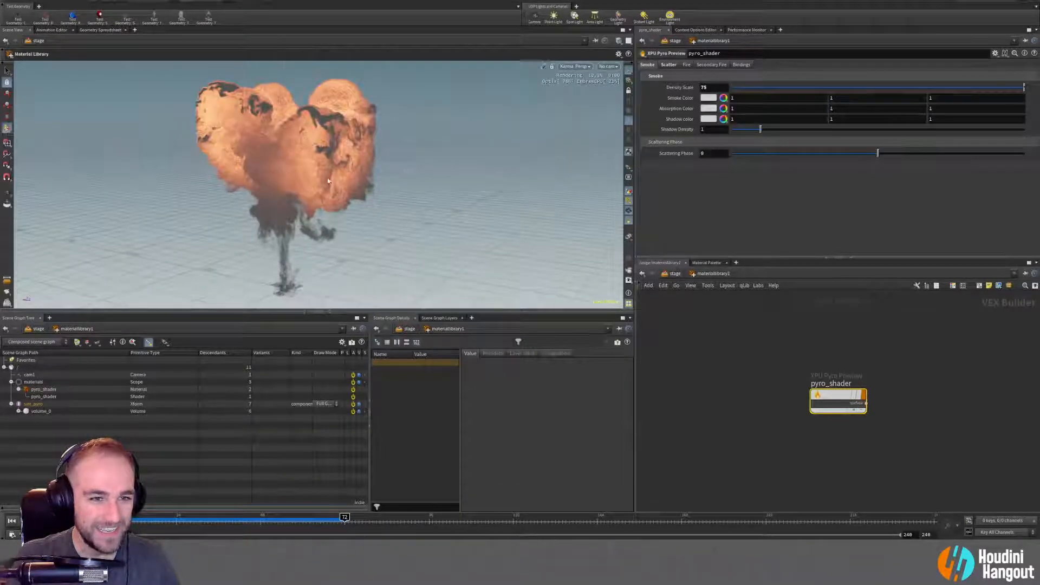
pyautogui.moveTo(219, 521); pyautogui.dragTo(341, 520)
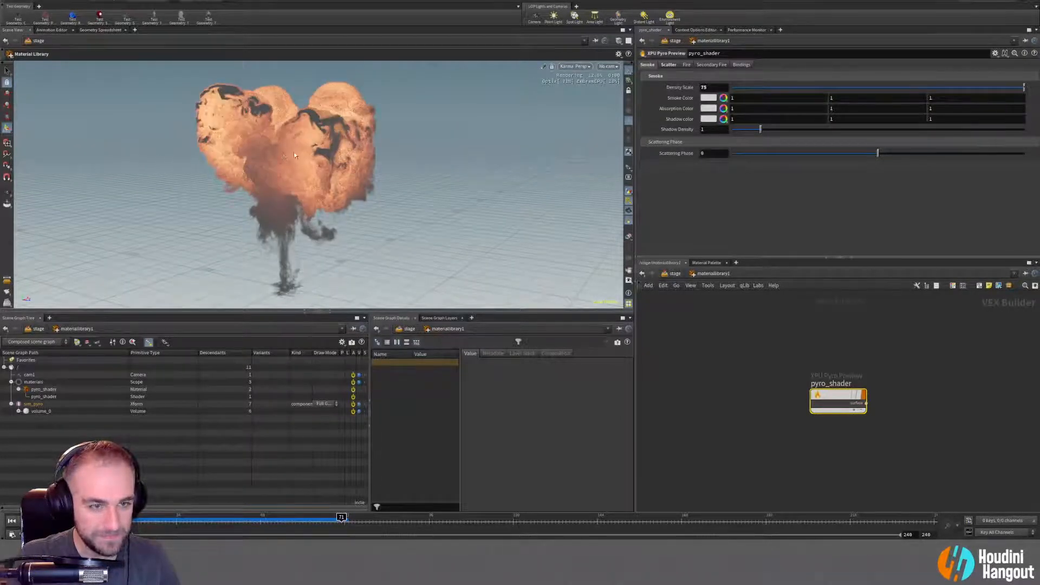
pyautogui.keyDown('alt'); pyautogui.moveTo(323, 157); pyautogui.dragTo(433, 137); pyautogui.keyUp('alt')
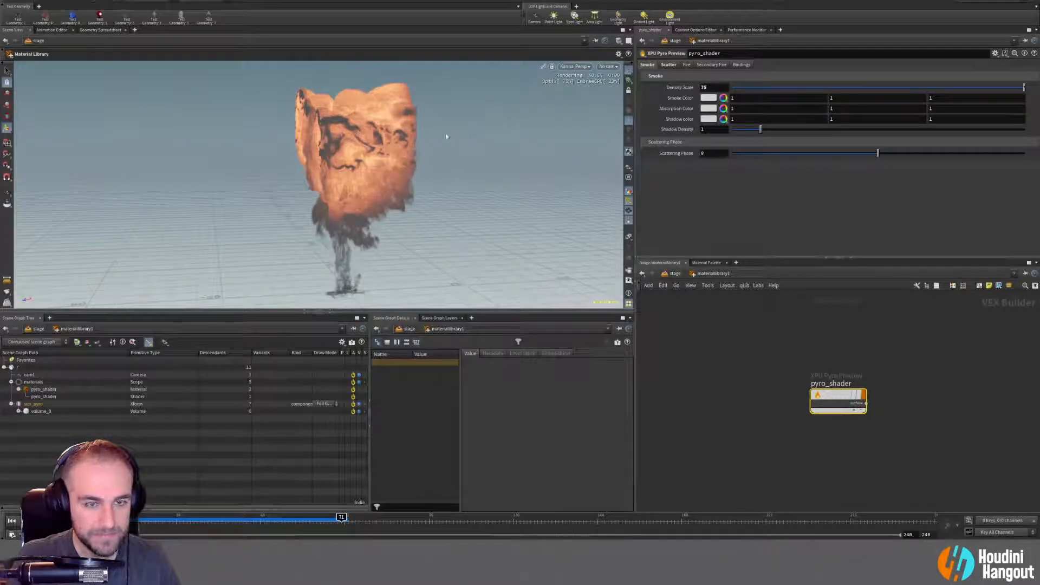
# Look through cam1 and move the timeline back to frame 29.
pyautogui.click(608, 68)
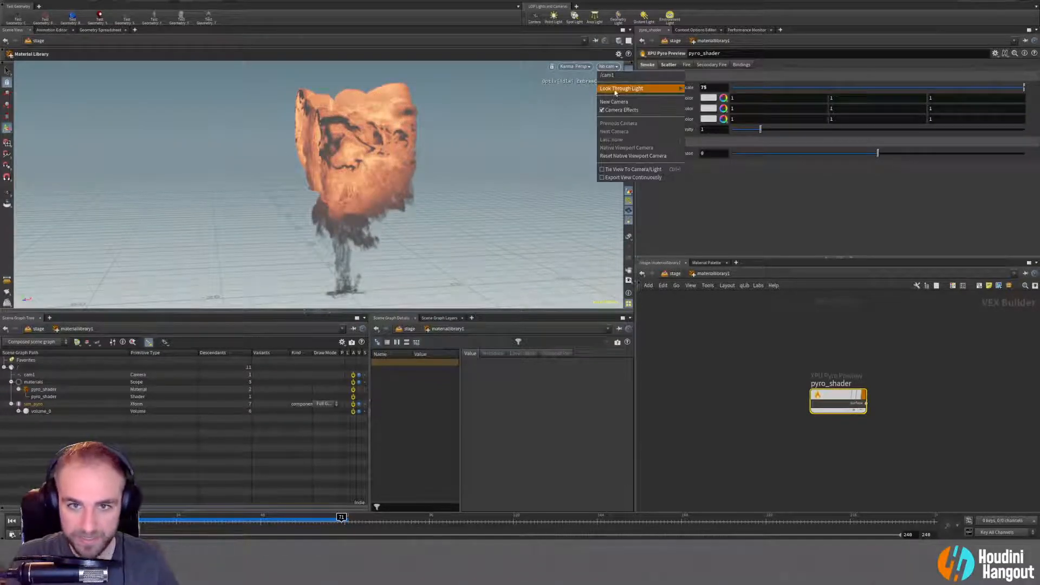
pyautogui.click(612, 76)
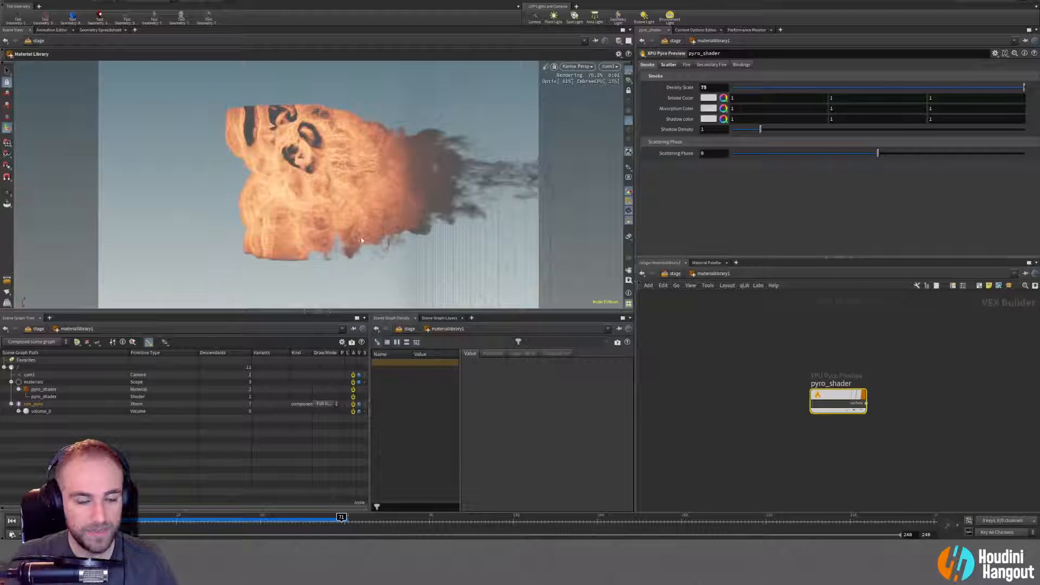
pyautogui.moveTo(247, 518); pyautogui.dragTo(193, 517)
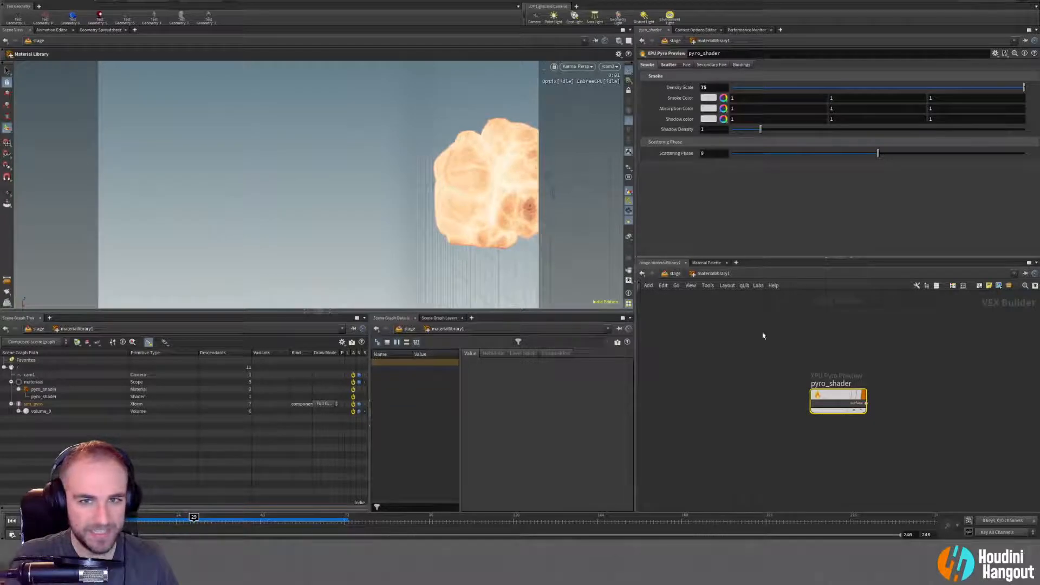
# Return to the stage network and review sceneimportall1's import settings.
pyautogui.press('u')
pyautogui.click(789, 359)
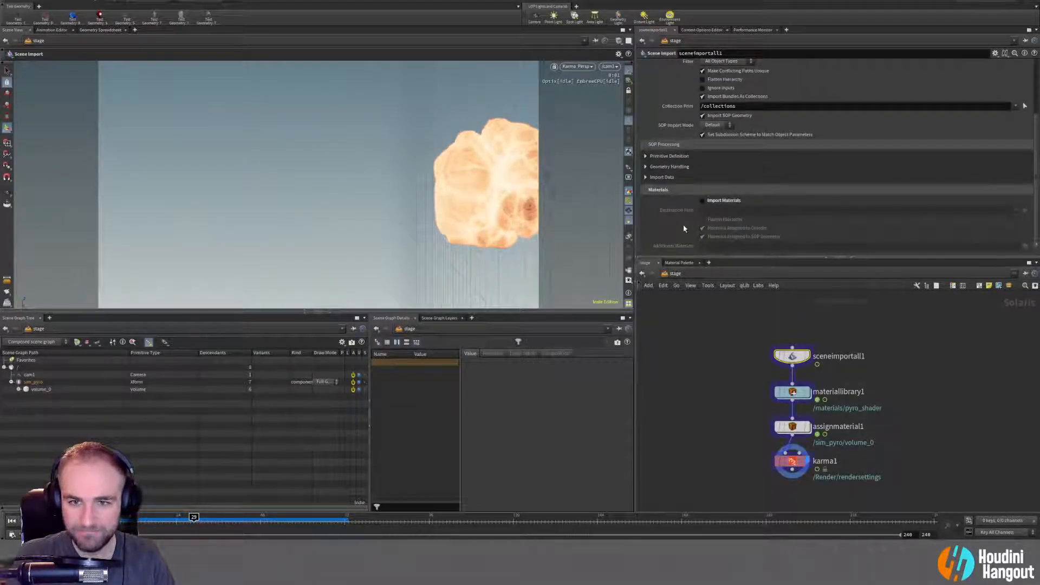
pyautogui.scroll(3, 684, 229)
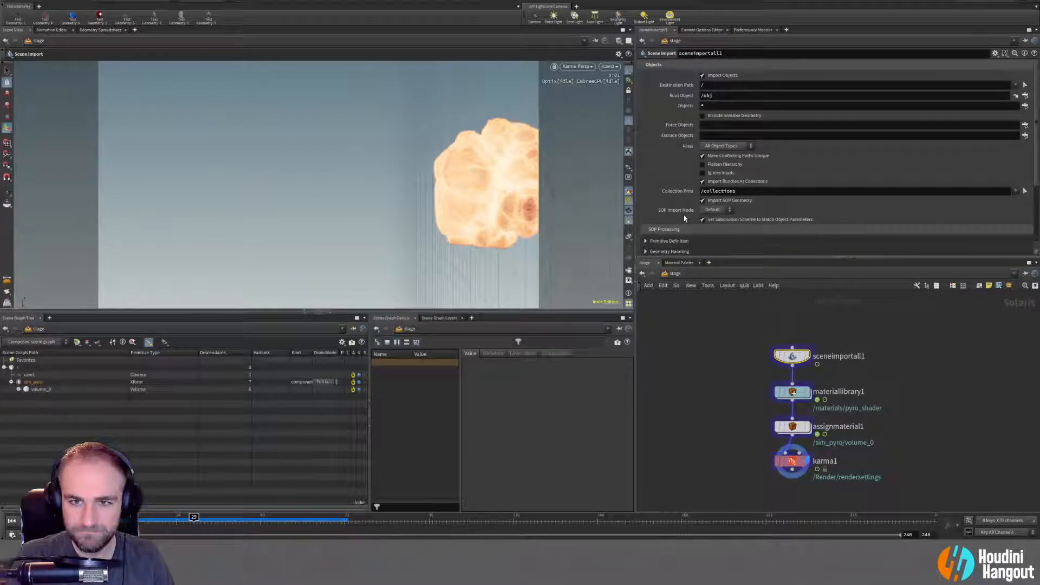
pyautogui.scroll(-3, 684, 218)
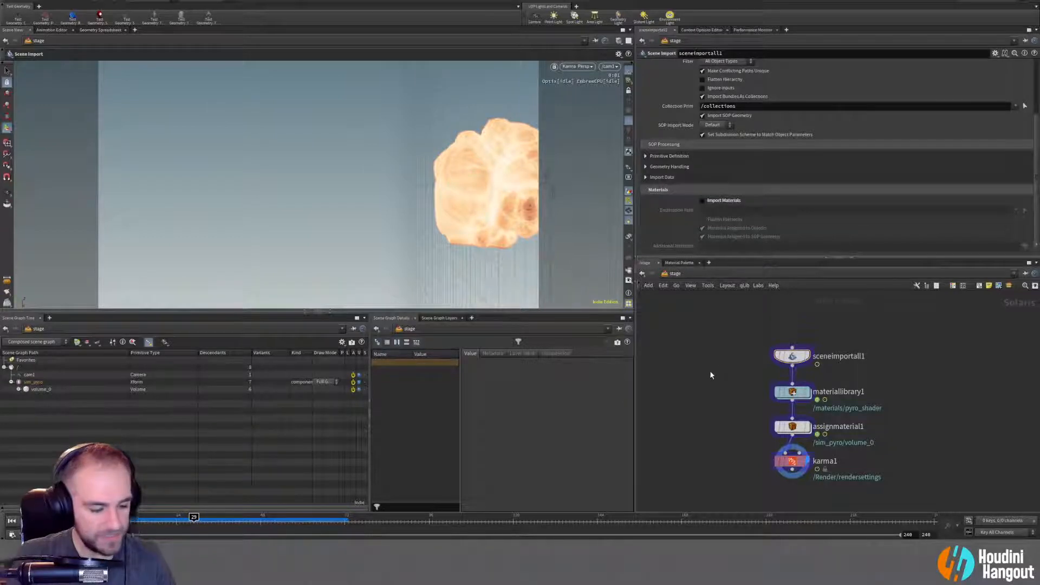
# Add a Camera Edit node to the stage network beside the existing node chain.
pyautogui.press('Tab')
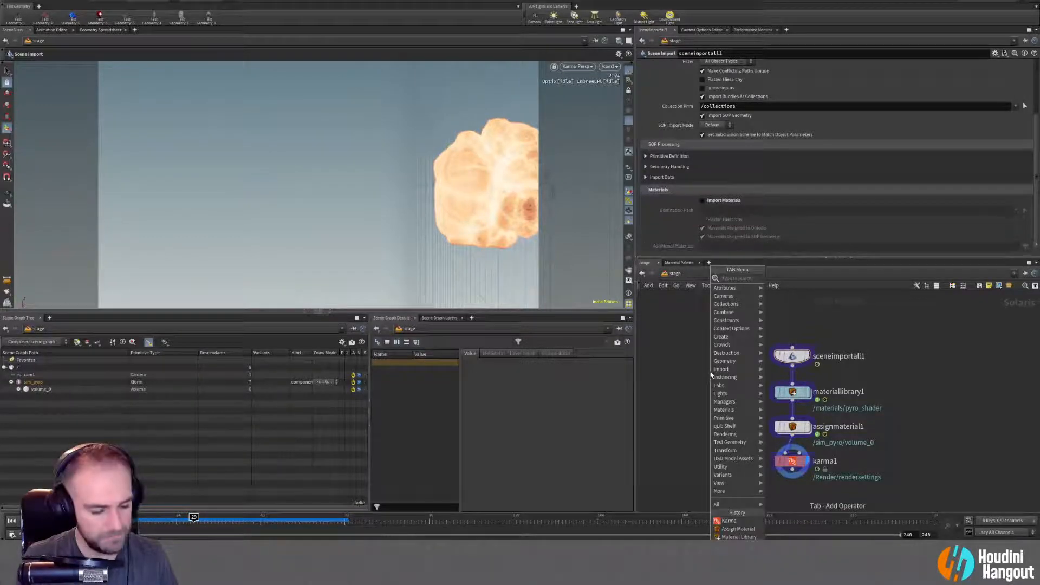
pyautogui.write('camer')
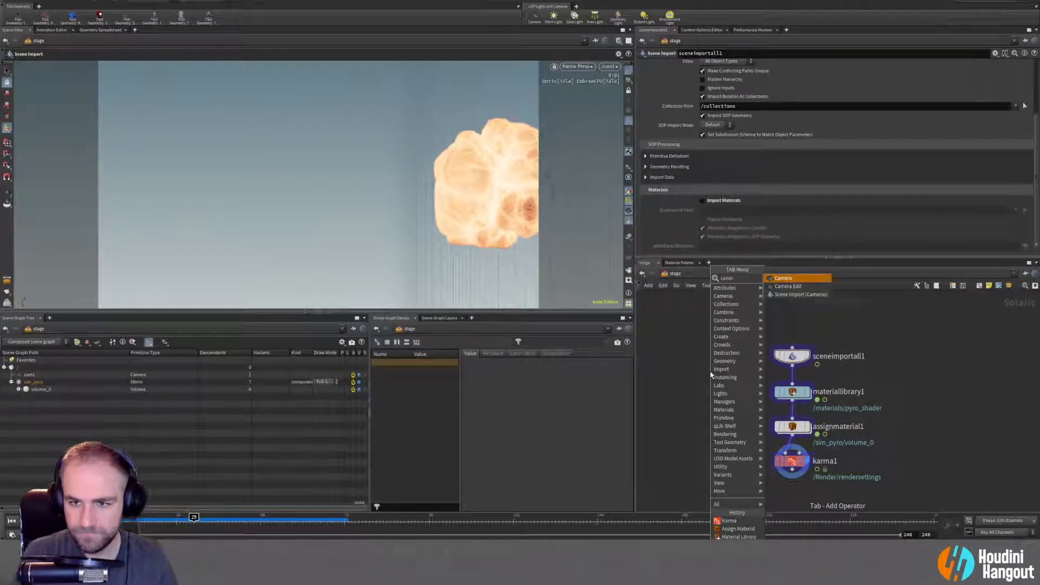
pyautogui.press('Down')
pyautogui.press('Return')
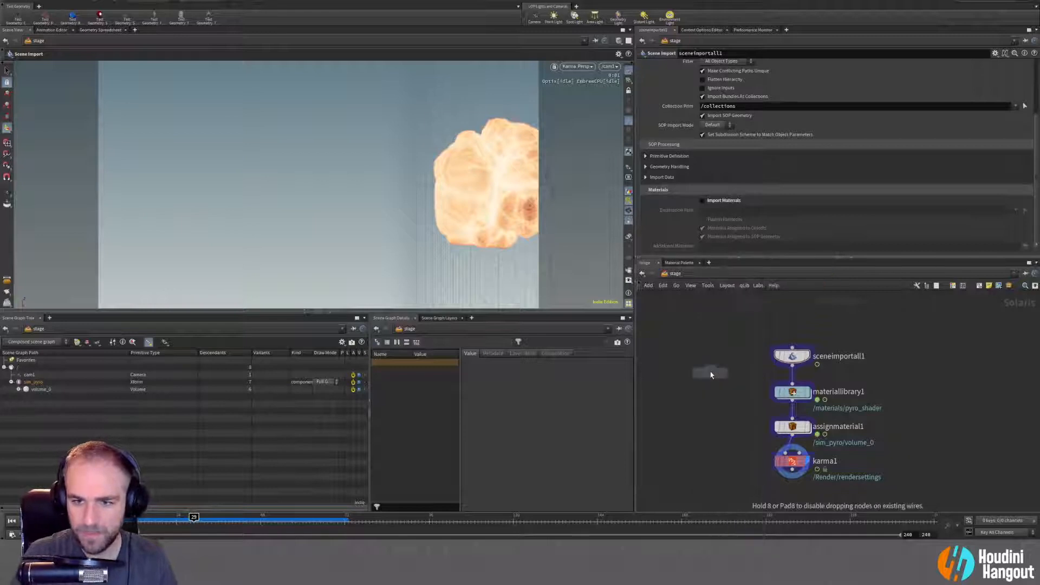
pyautogui.click(671, 381)
# Insert the Camera Edit node between sceneimportall1 and materiallibrary1 and set its Primitives to /cam1.
pyautogui.click(792, 355)
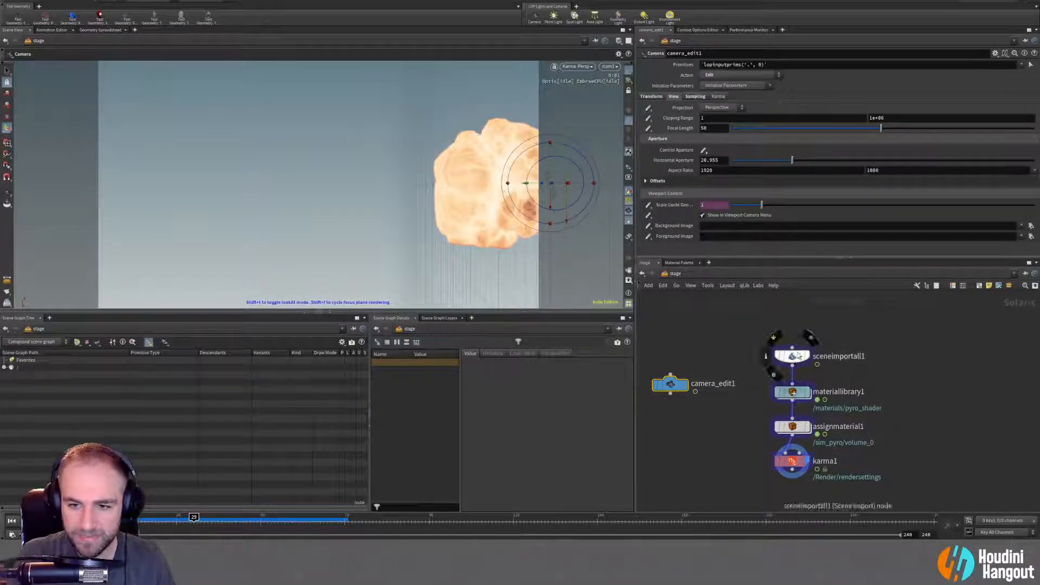
pyautogui.scroll(2, 711, 105)
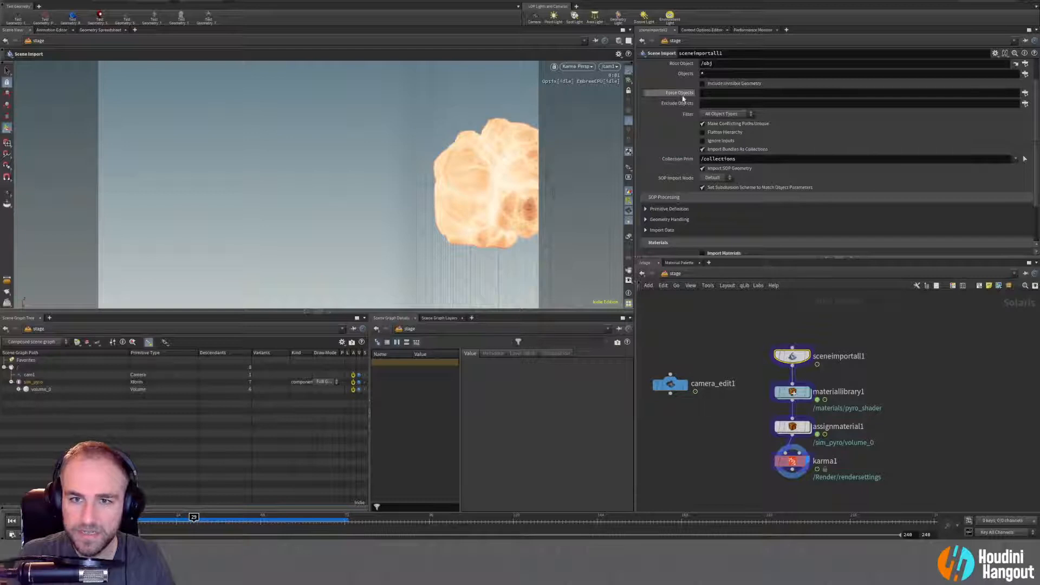
pyautogui.scroll(2, 681, 98)
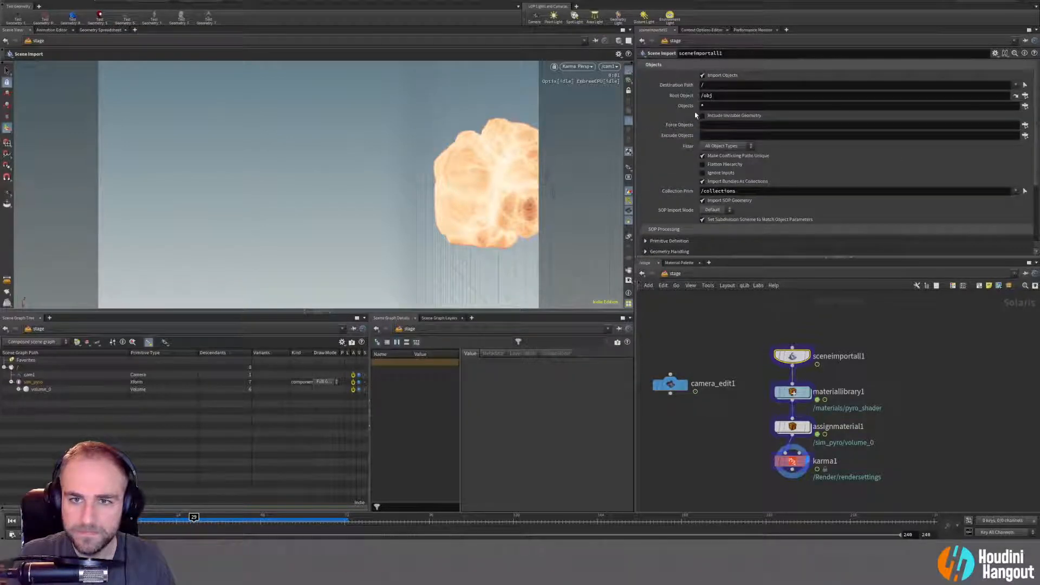
pyautogui.click(670, 385)
pyautogui.moveTo(671, 384); pyautogui.dragTo(791, 377)
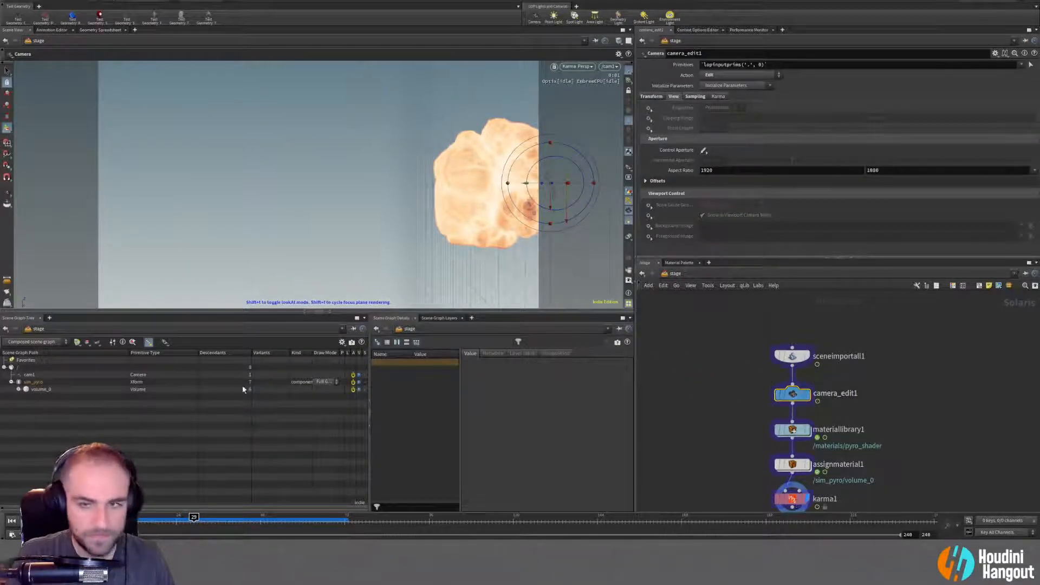
pyautogui.moveTo(27, 374); pyautogui.dragTo(758, 65)
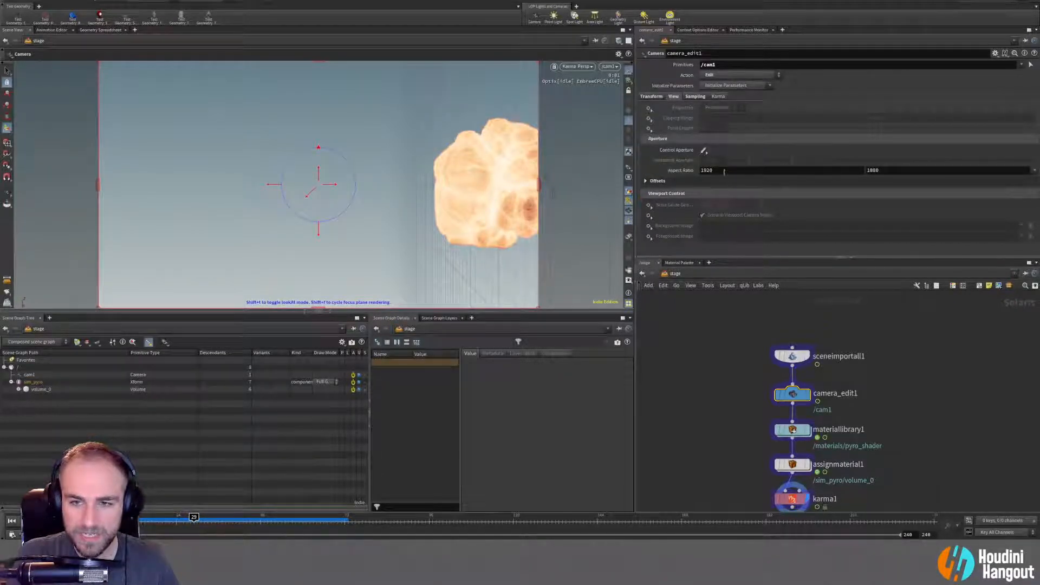
# Set camera_edit1's second Aspect Ratio value to 200 and re-display sceneimportall1 and karma1 to refresh the camera view.
pyautogui.click(882, 170)
pyautogui.write('200')
pyautogui.press('Return')
pyautogui.moveTo(796, 395)
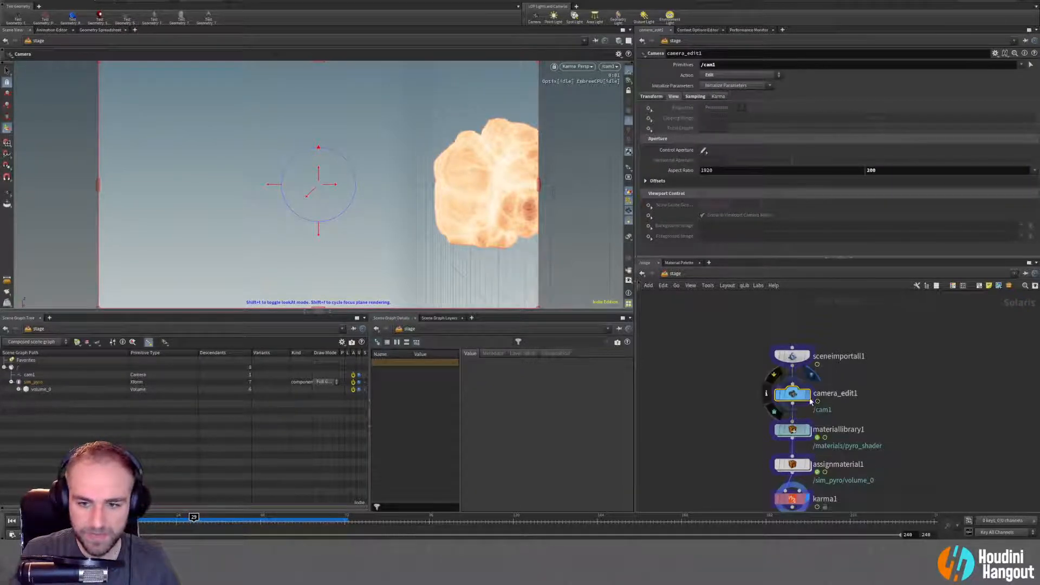
pyautogui.click(809, 356)
pyautogui.click(809, 499)
pyautogui.click(793, 499)
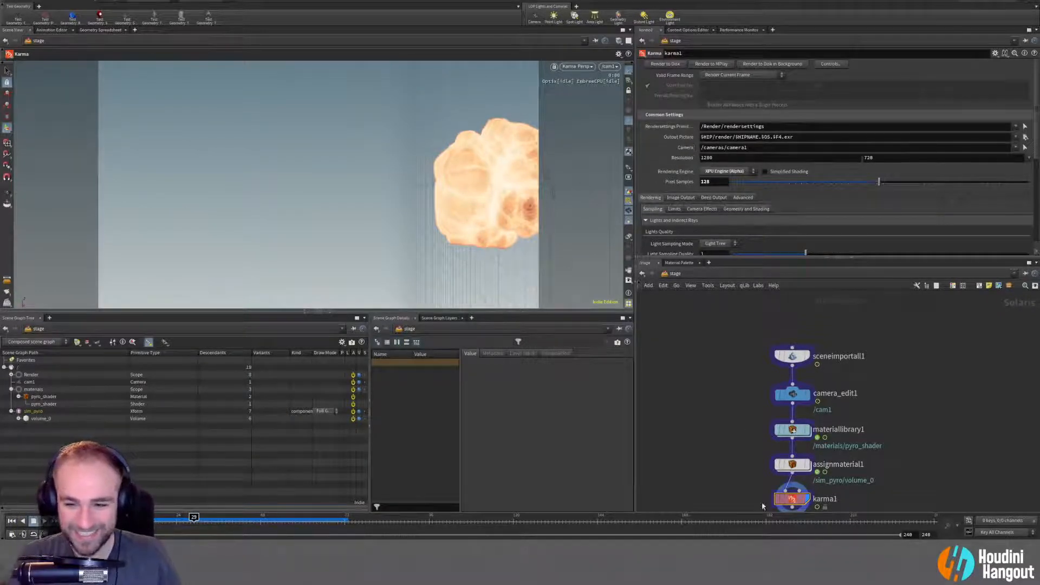
# Delete camera_edit1 from the chain and display sceneimportall1.
pyautogui.click(786, 394)
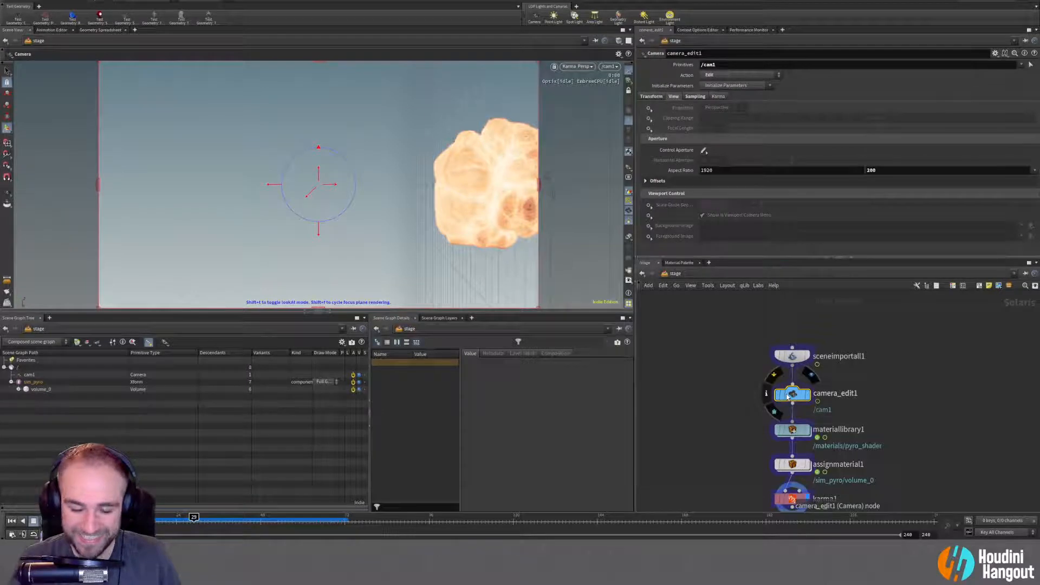
pyautogui.press('Delete')
pyautogui.click(801, 358)
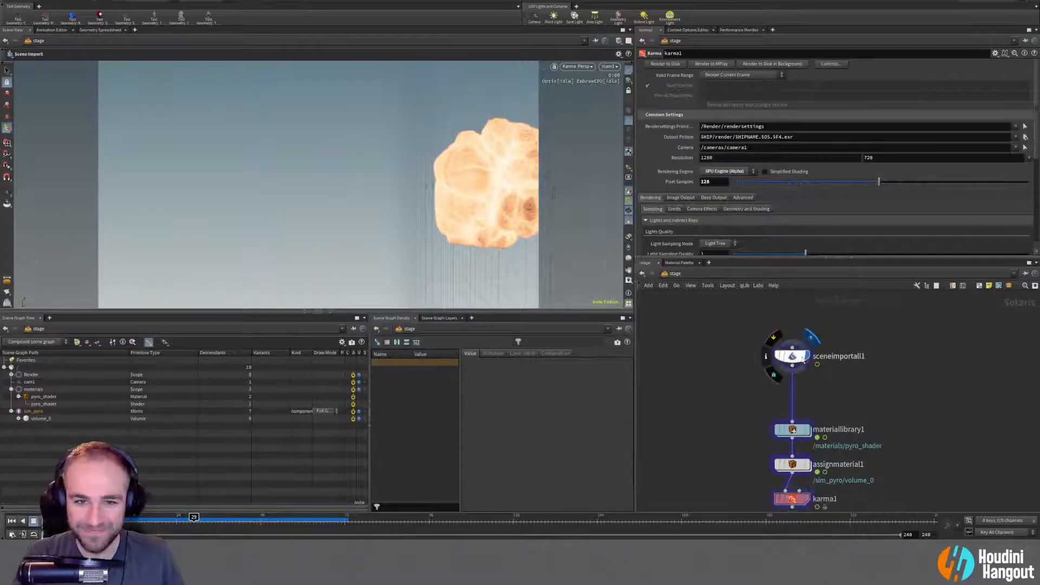
# Set karma1's Resolution to 1920 by 200 and display karma1 in the viewport.
pyautogui.click(790, 499)
pyautogui.click(725, 158)
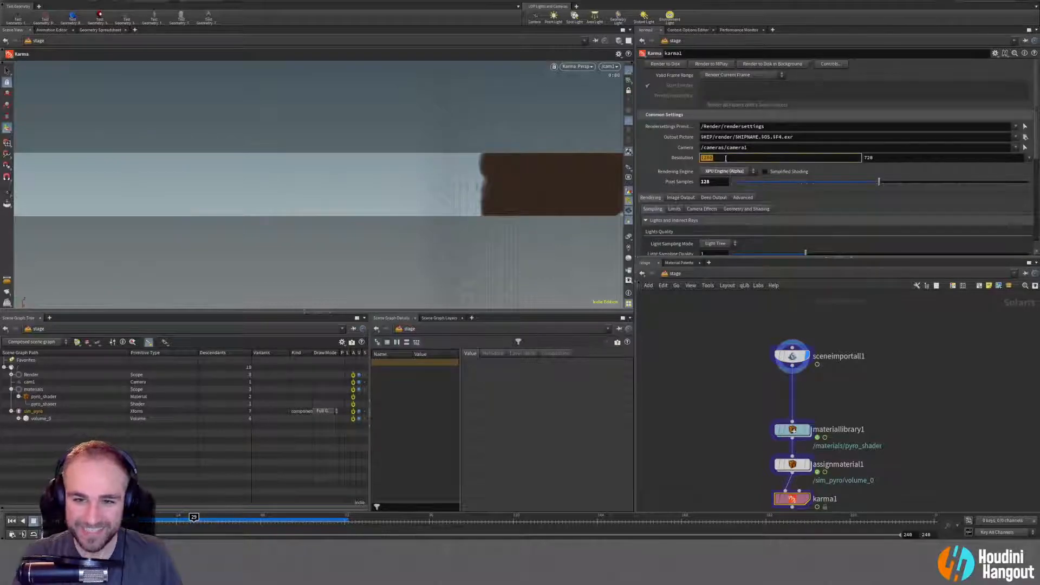
pyautogui.write('1920')
pyautogui.press('Tab')
pyautogui.write('200')
pyautogui.press('Return')
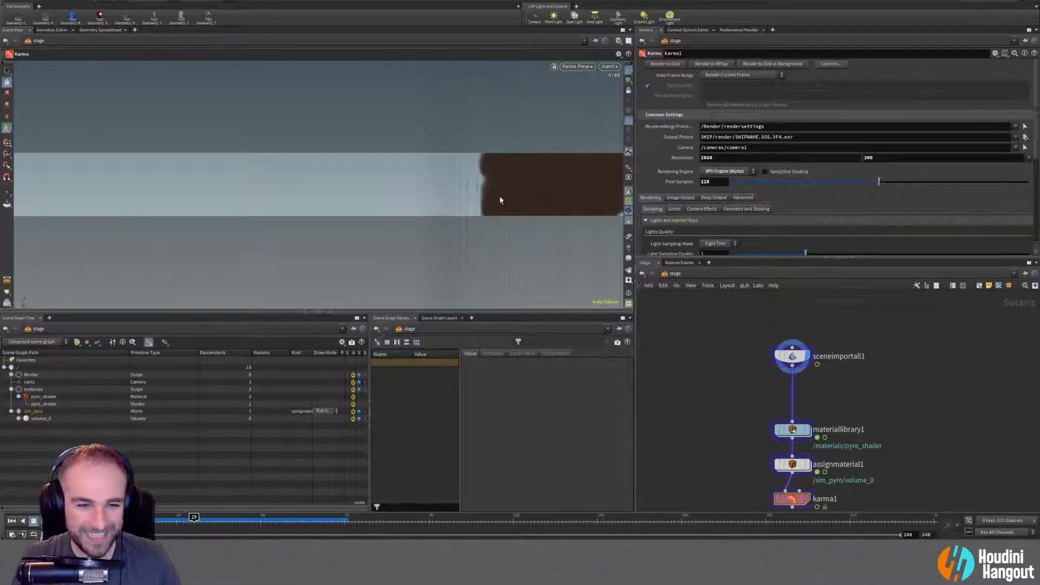
pyautogui.click(802, 501)
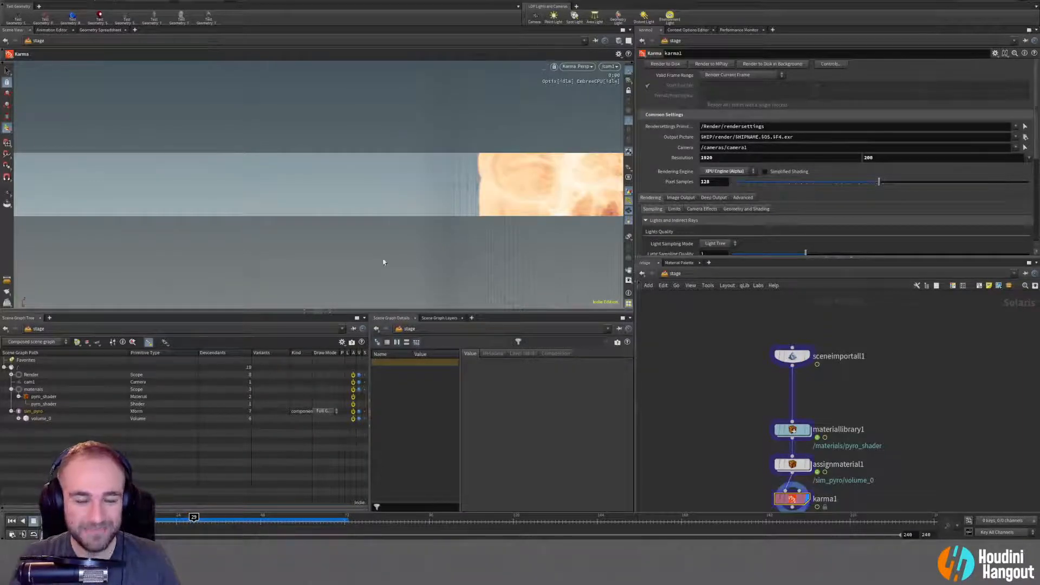
# Check the fireball through cam1 at several early and late frames, ending at frame 64.
pyautogui.click(345, 520)
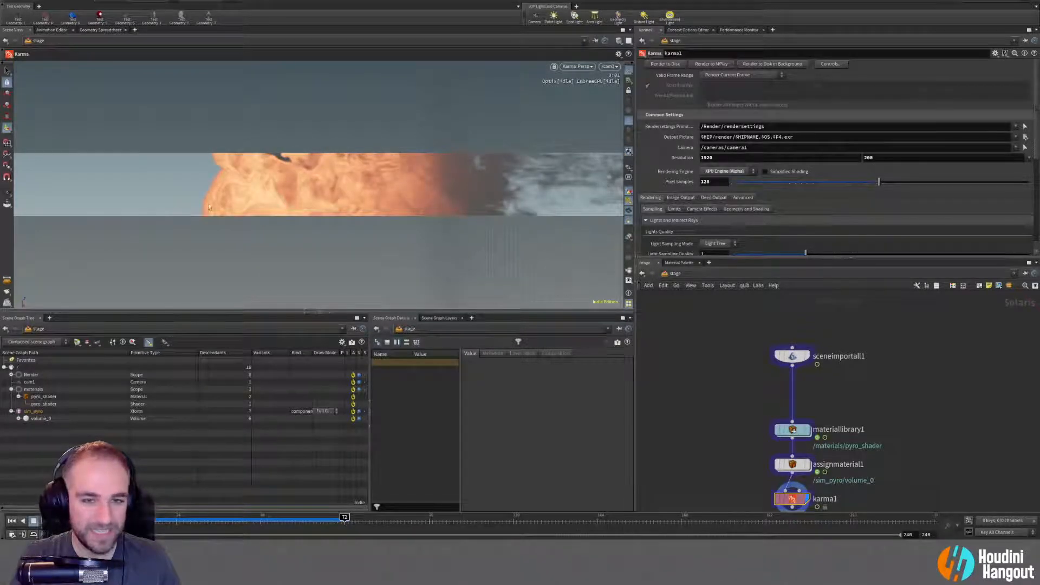
pyautogui.click(289, 520)
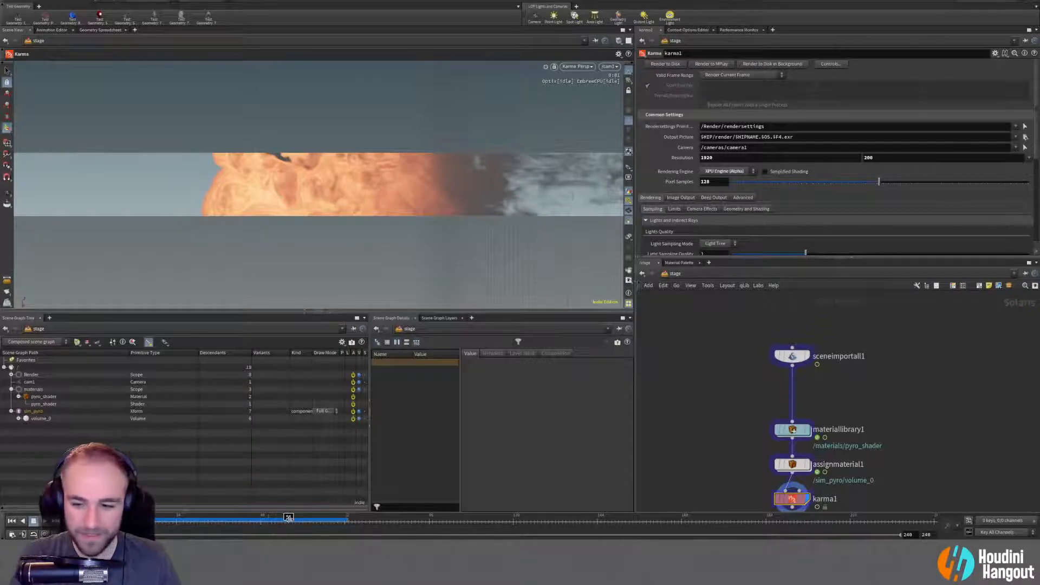
pyautogui.click(209, 520)
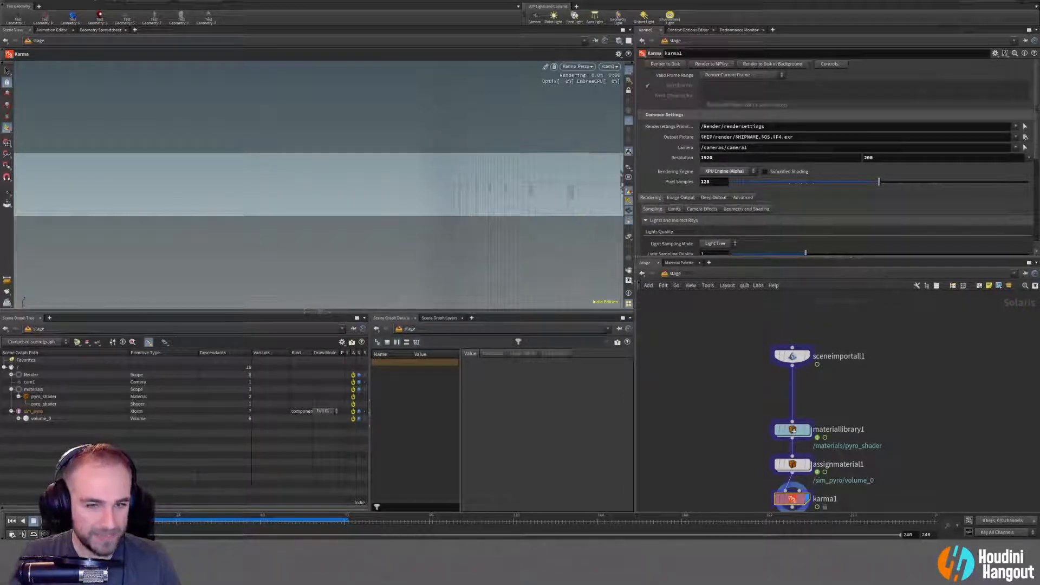
pyautogui.click(162, 519)
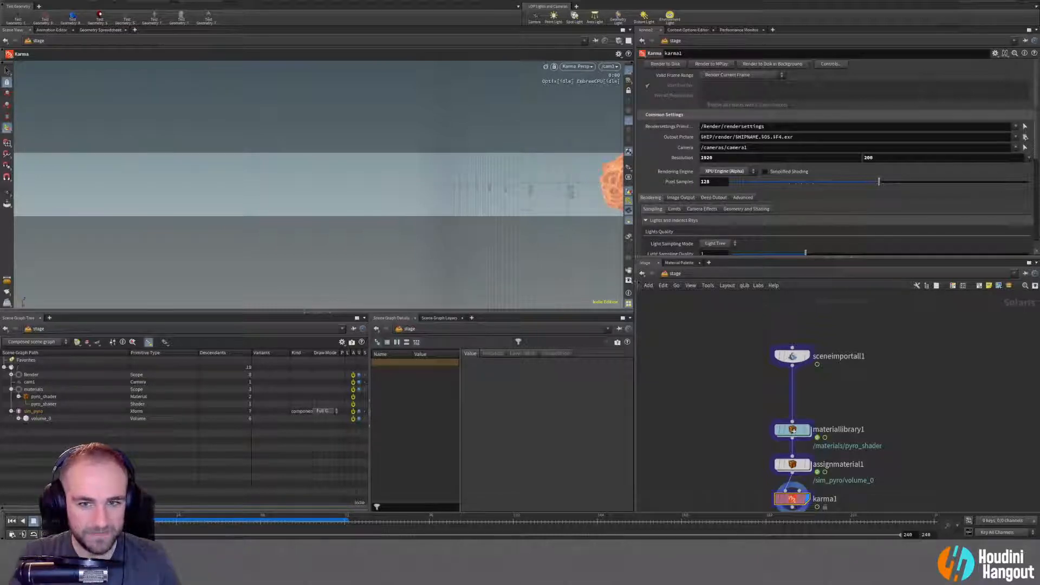
pyautogui.moveTo(162, 517); pyautogui.dragTo(302, 517)
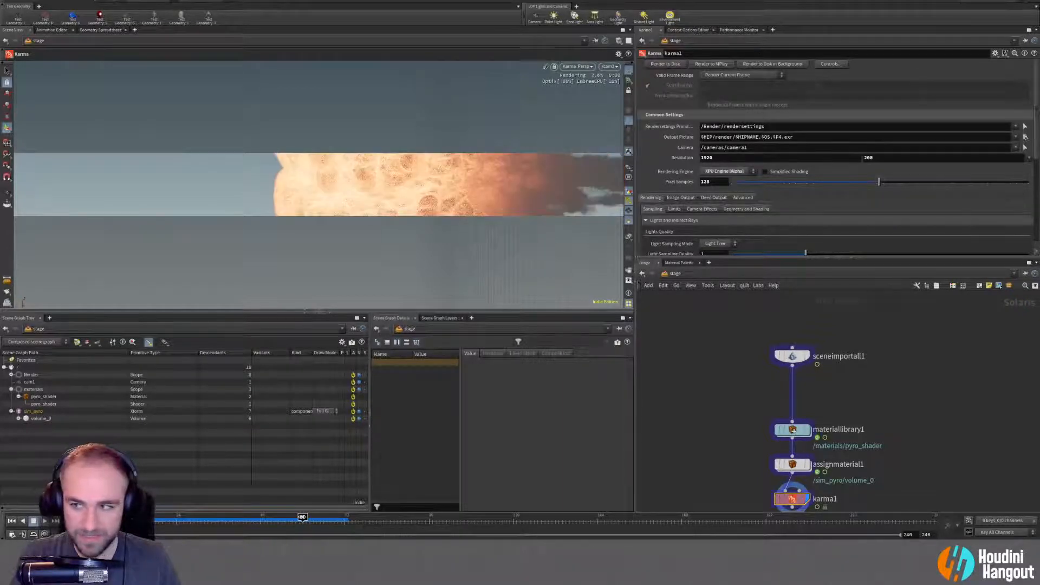
pyautogui.moveTo(302, 516); pyautogui.dragTo(316, 517)
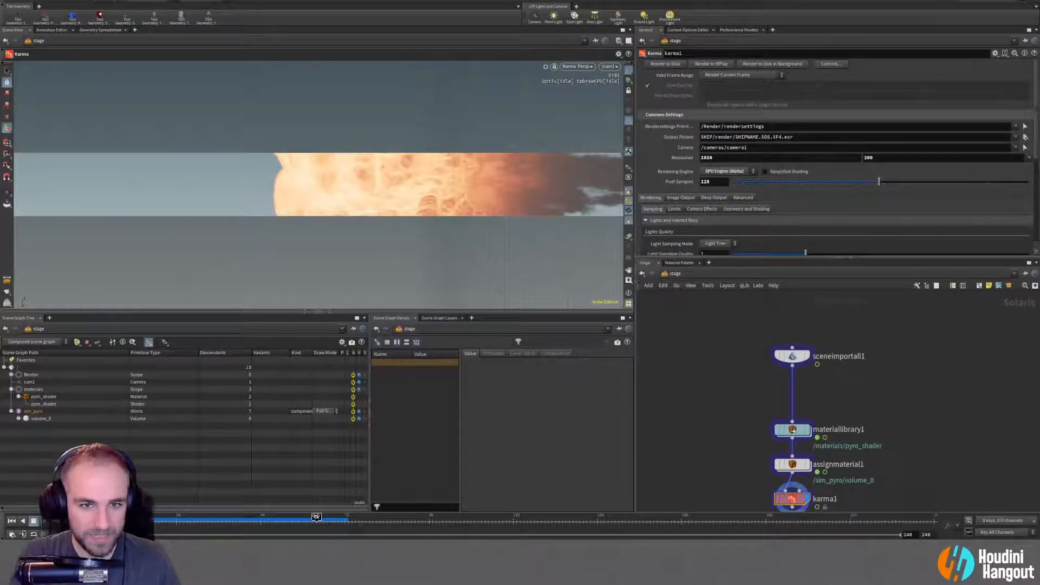
pyautogui.moveTo(398, 191); pyautogui.dragTo(458, 198)
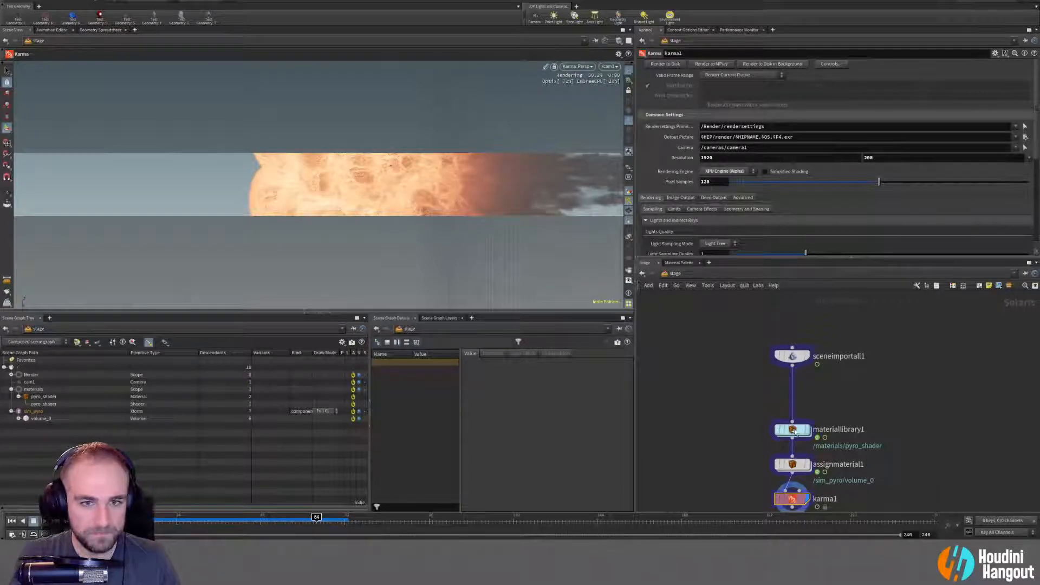
# Set pyro_shader's Smoke Color to a grey with HSV value 0.25 and its Shadow color to black.
pyautogui.doubleClick(789, 434)
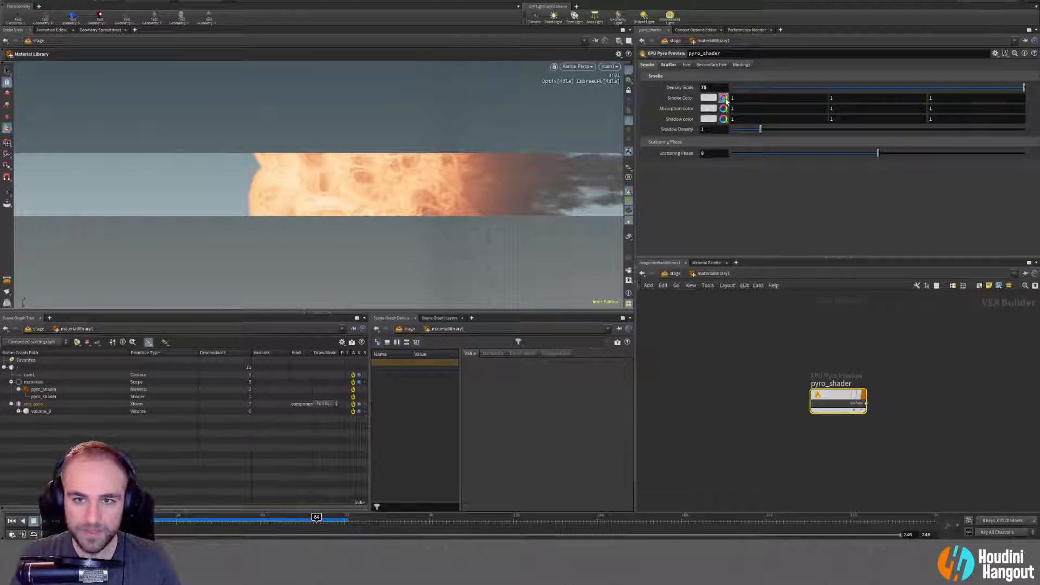
pyautogui.click(724, 98)
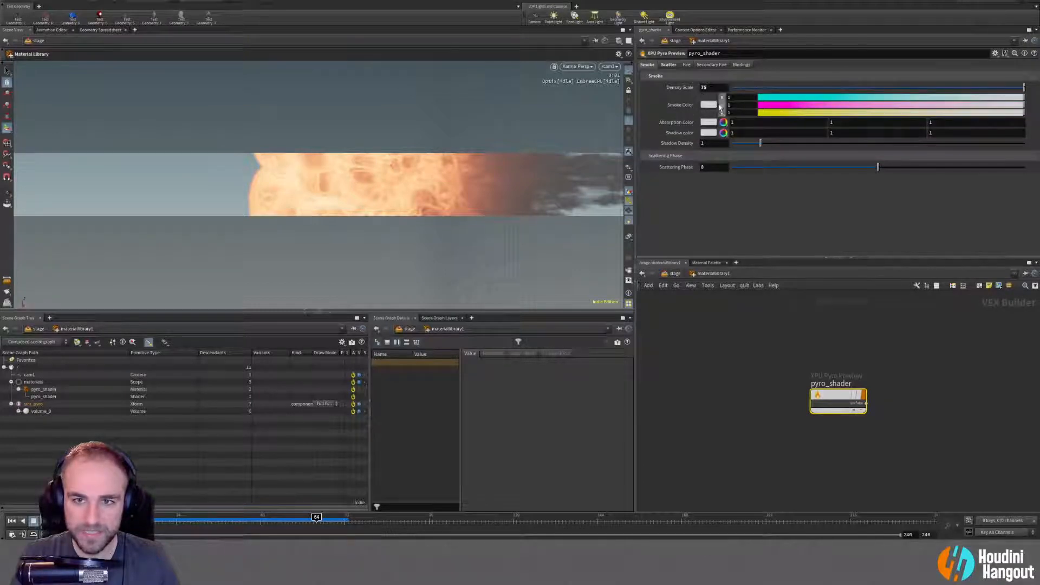
pyautogui.click(722, 105)
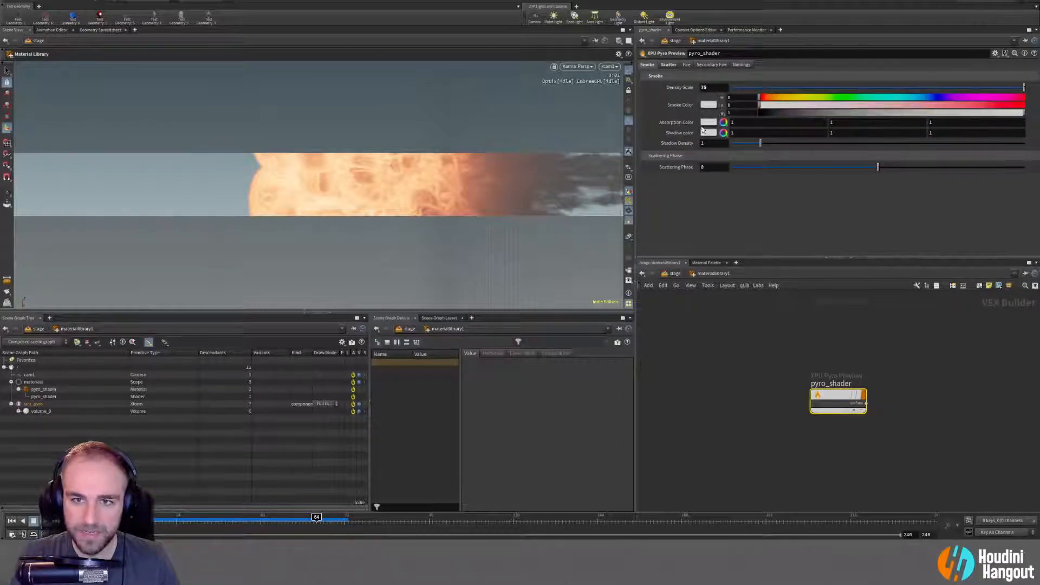
pyautogui.moveTo(830, 115)
pyautogui.mouseDown()
pyautogui.moveTo(868, 114)
pyautogui.moveTo(843, 115)
pyautogui.mouseUp()
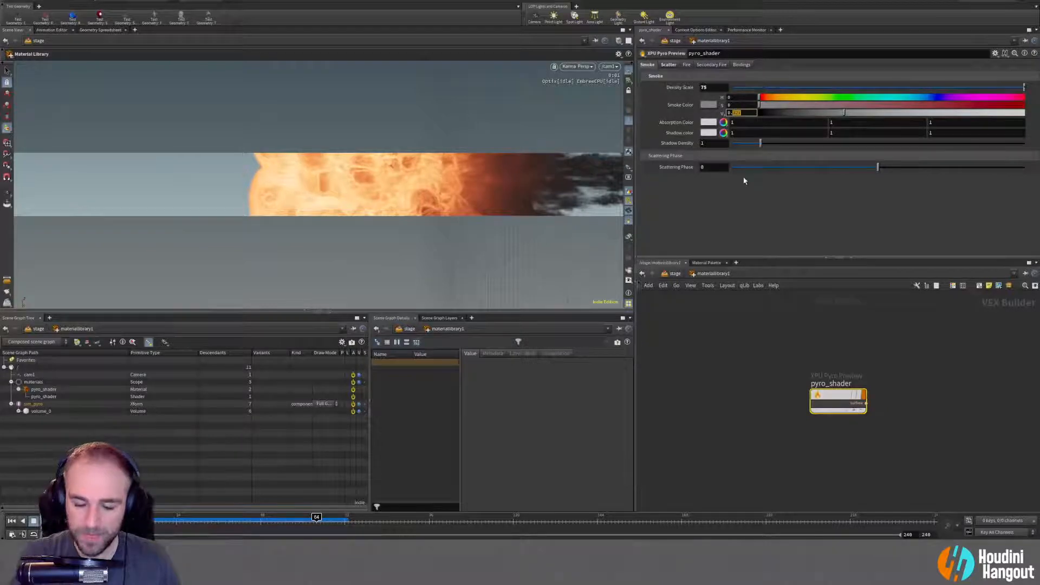
pyautogui.press('Return')
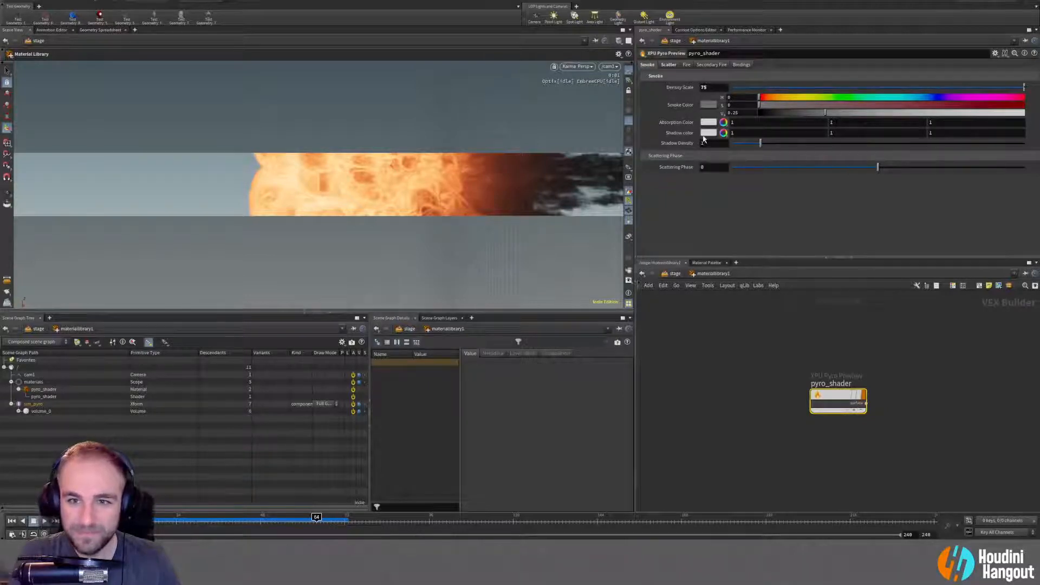
pyautogui.click(723, 133)
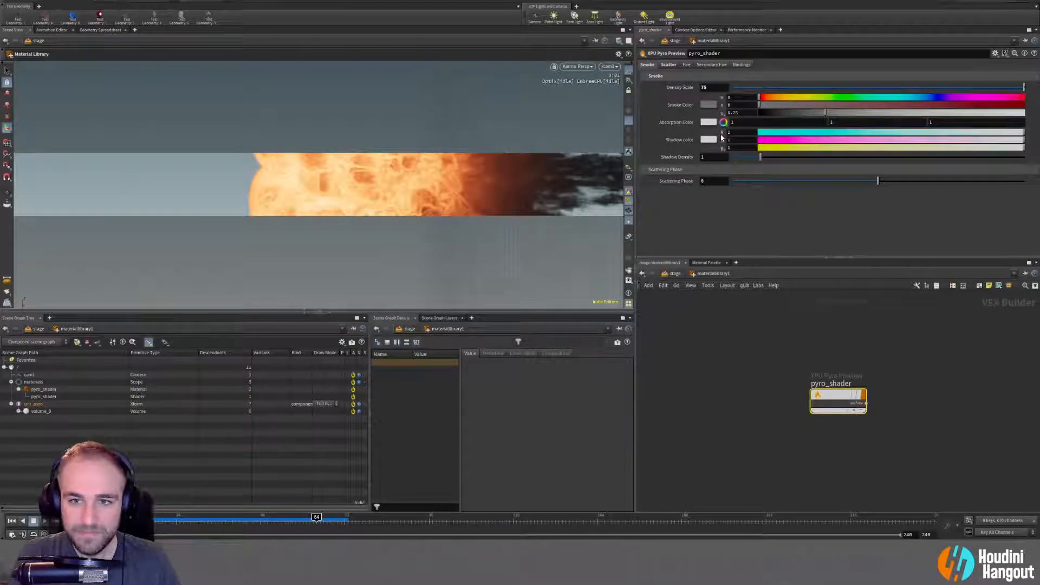
pyautogui.moveTo(800, 148); pyautogui.dragTo(731, 152)
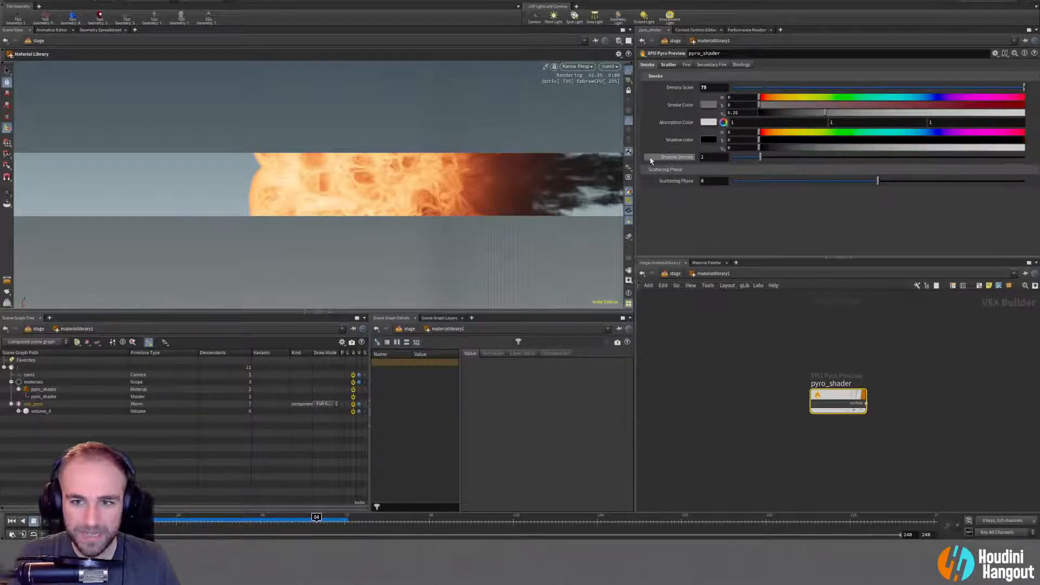
# Try a near-black Absorption Color with HSV value 0.012 on pyro_shader and return the value to 1.
pyautogui.click(725, 124)
pyautogui.click(725, 123)
pyautogui.moveTo(791, 138); pyautogui.dragTo(1026, 137)
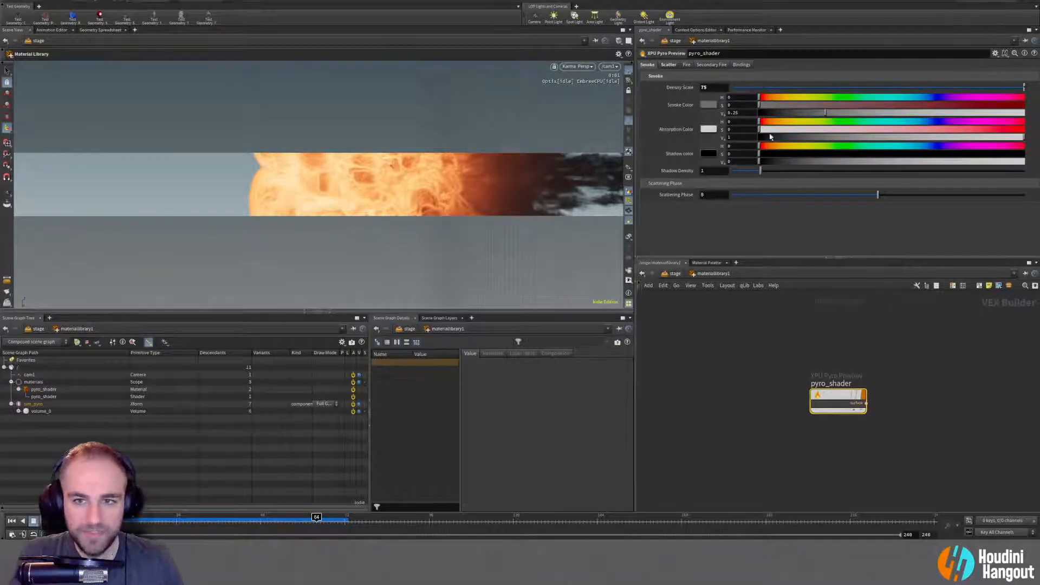
pyautogui.click(762, 137)
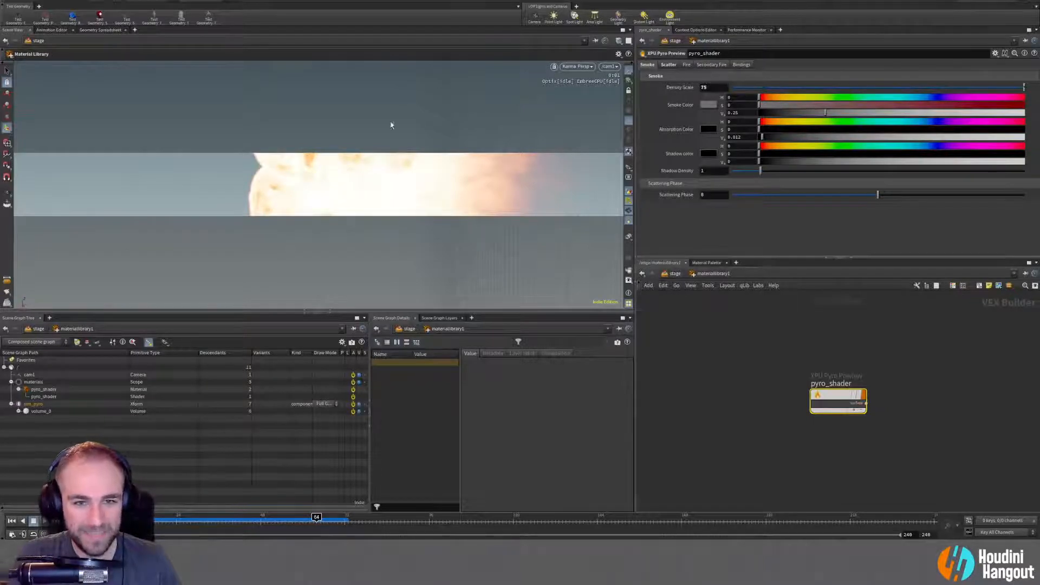
pyautogui.moveTo(770, 139); pyautogui.dragTo(1025, 138)
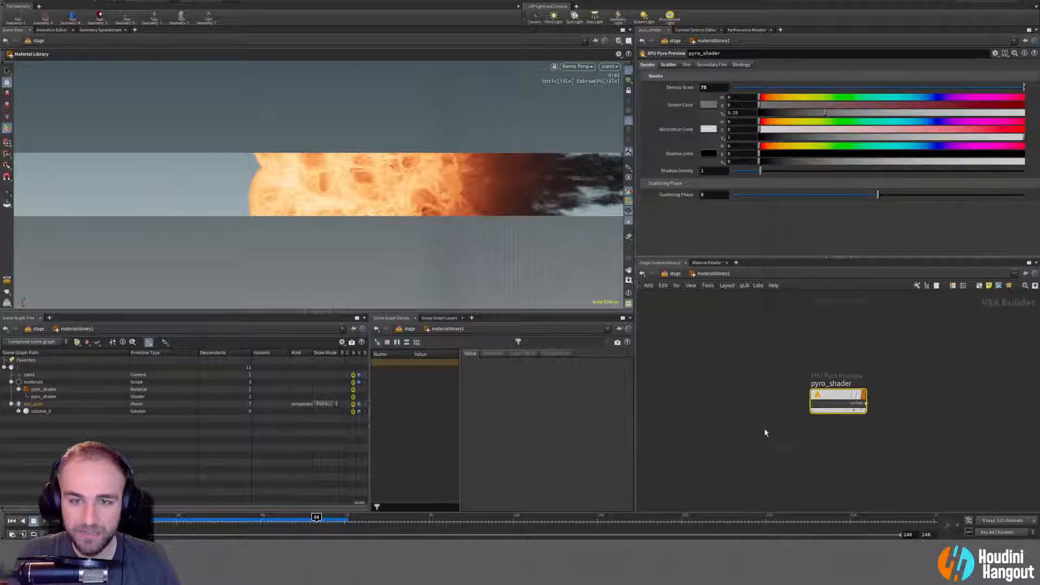
# Set the Scatter Intensity Scale to 288, with the scatter Mask Center at 0.25 and Mask Width at 0.39.
pyautogui.click(669, 64)
pyautogui.moveTo(753, 88); pyautogui.dragTo(844, 89)
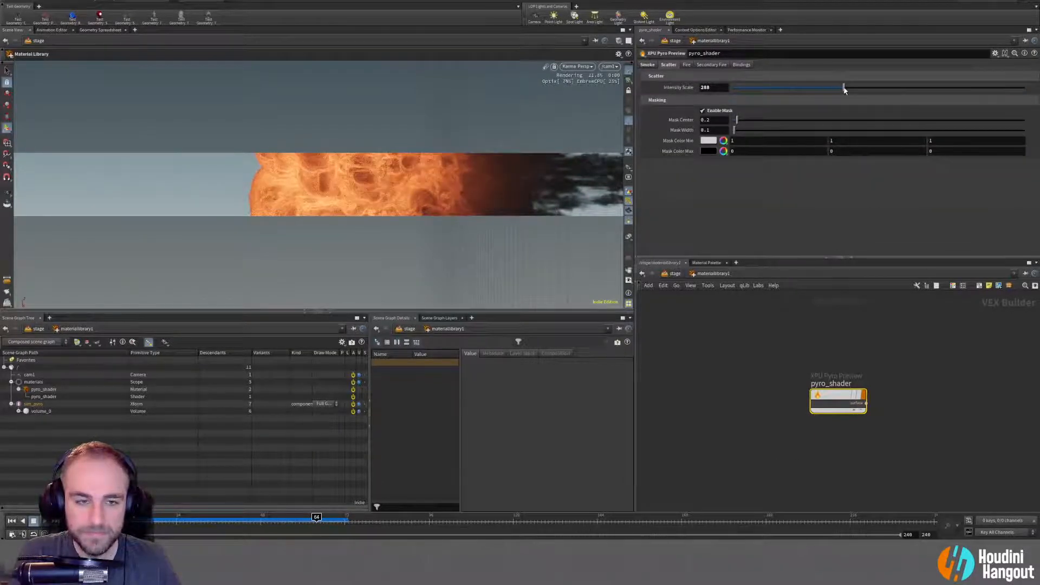
pyautogui.moveTo(736, 120)
pyautogui.mouseDown()
pyautogui.moveTo(741, 133)
pyautogui.moveTo(748, 120)
pyautogui.moveTo(736, 121)
pyautogui.moveTo(743, 130)
pyautogui.mouseUp()
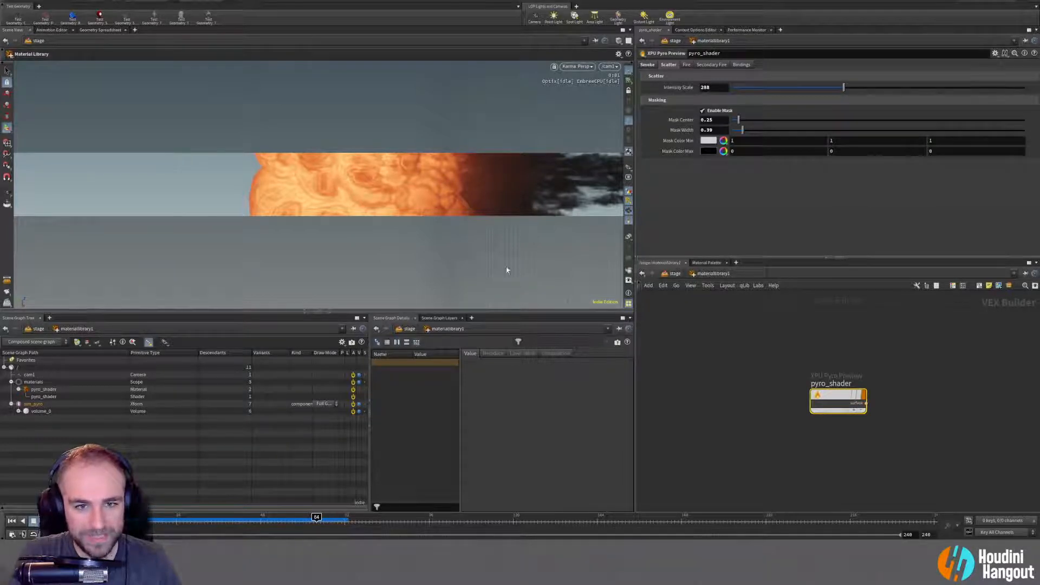
# Set the Scatter Intensity Scale to 0 and try several Fire Intensity Scale values, ending at 33.
pyautogui.moveTo(763, 88); pyautogui.dragTo(574, 91)
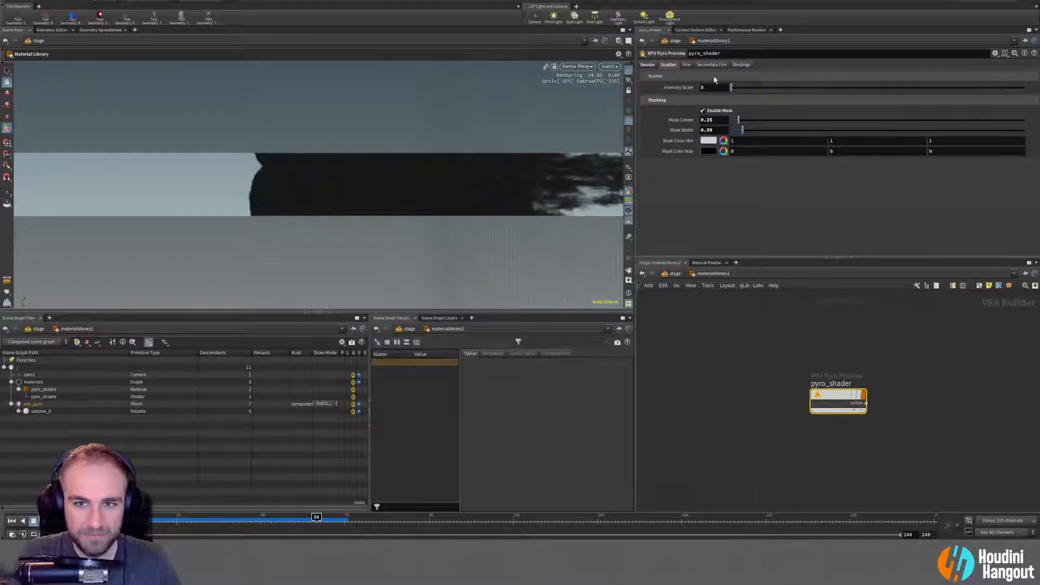
pyautogui.click(686, 65)
pyautogui.moveTo(731, 88); pyautogui.dragTo(848, 88)
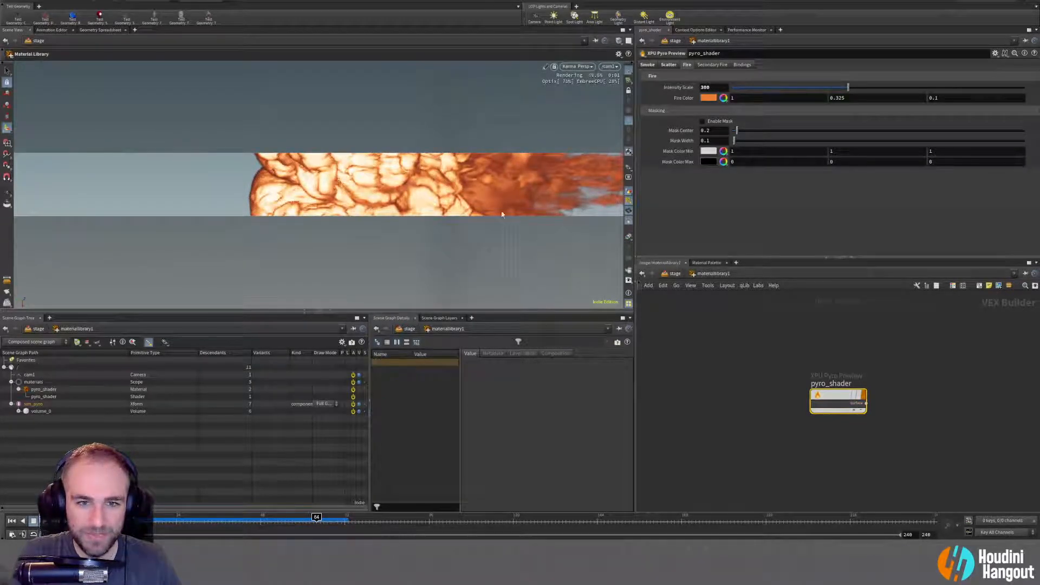
pyautogui.click(759, 88)
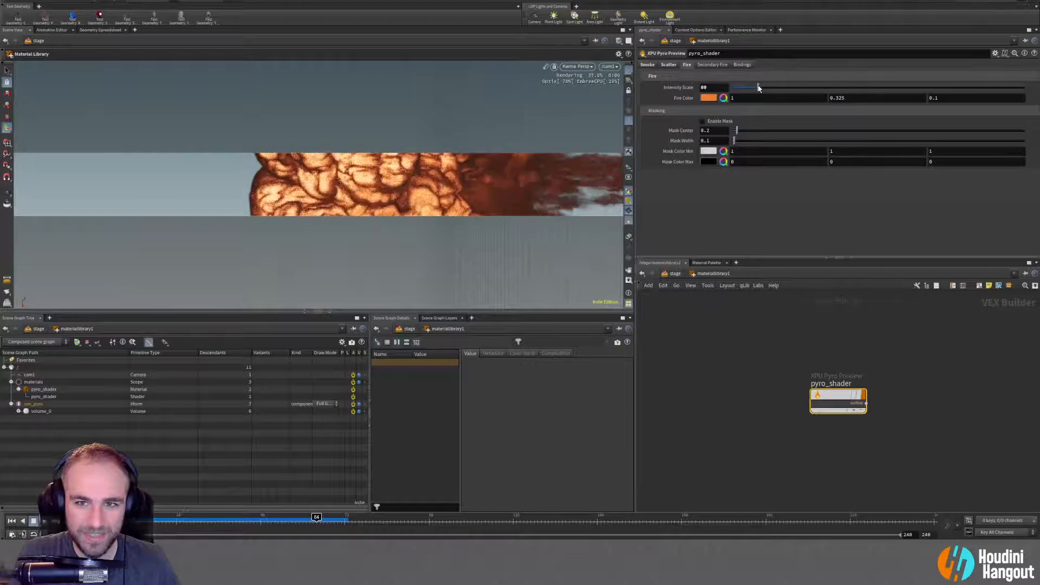
pyautogui.moveTo(768, 87); pyautogui.dragTo(770, 92)
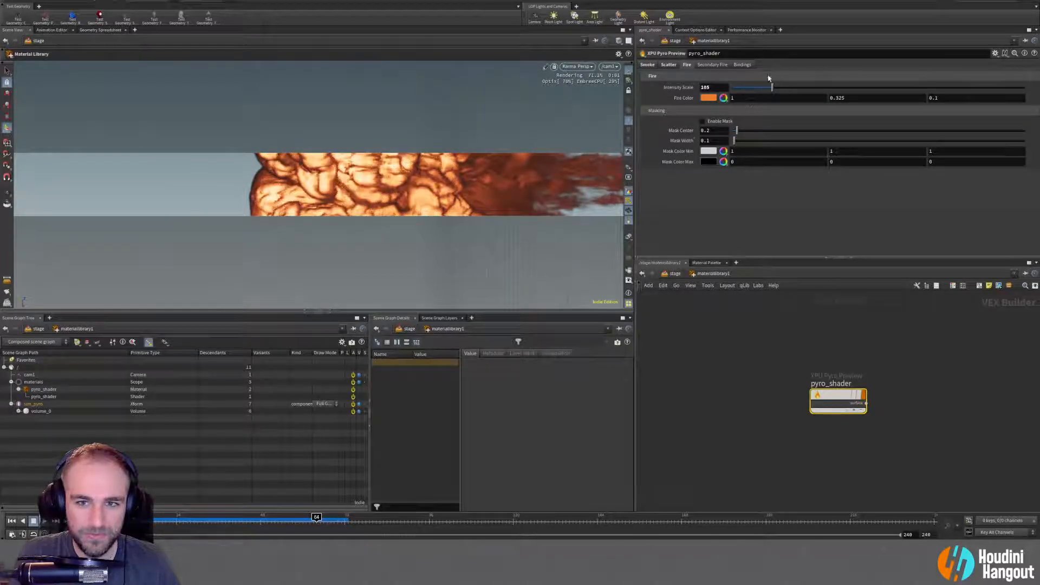
pyautogui.click(743, 88)
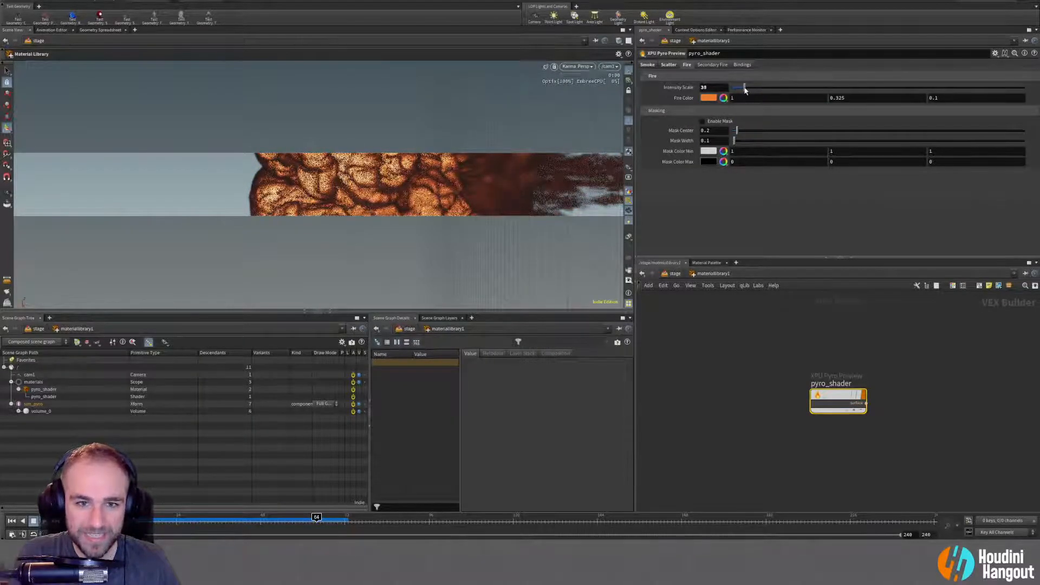
# Set pyro_shader's Scatter Intensity Scale to 250.
pyautogui.click(668, 64)
pyautogui.moveTo(733, 90); pyautogui.dragTo(823, 89)
pyautogui.click(714, 88)
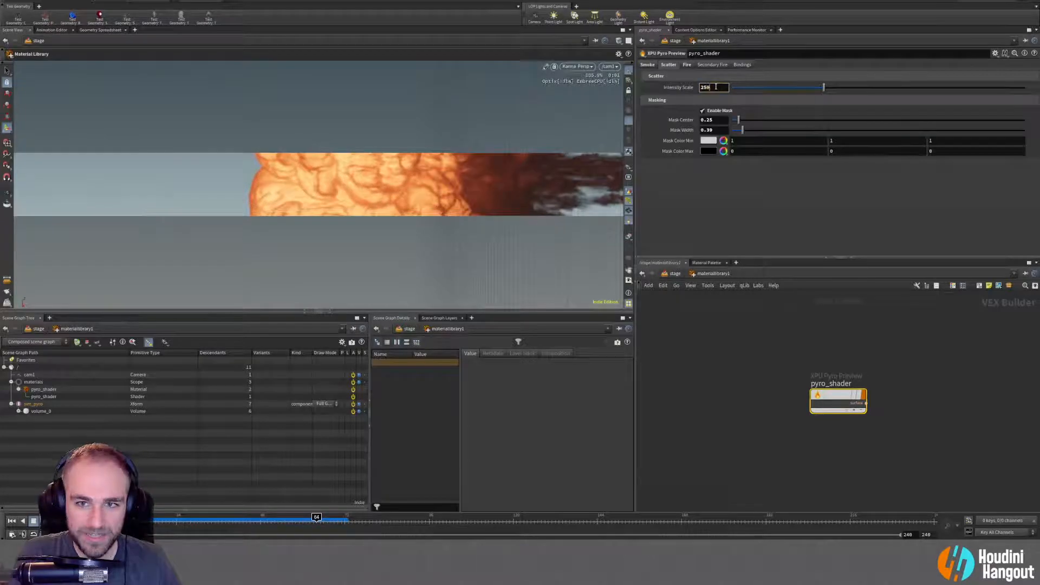
pyautogui.write('250')
pyautogui.press('Return')
# Compare Fire Intensity Scale values of 50, 0 and 100 on pyro_shader, ending at 49.
pyautogui.click(686, 65)
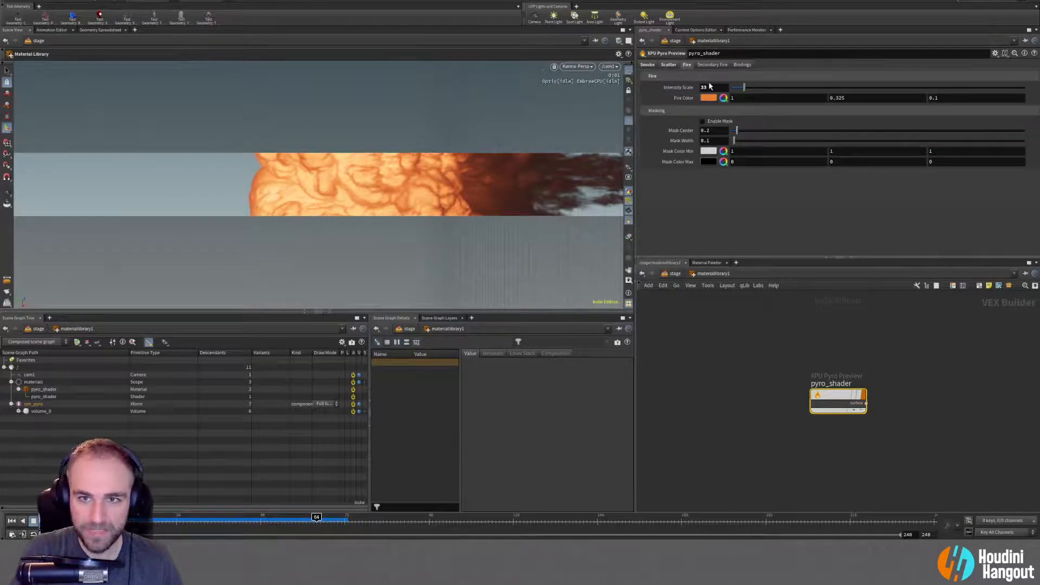
pyautogui.write('50')
pyautogui.press('Return')
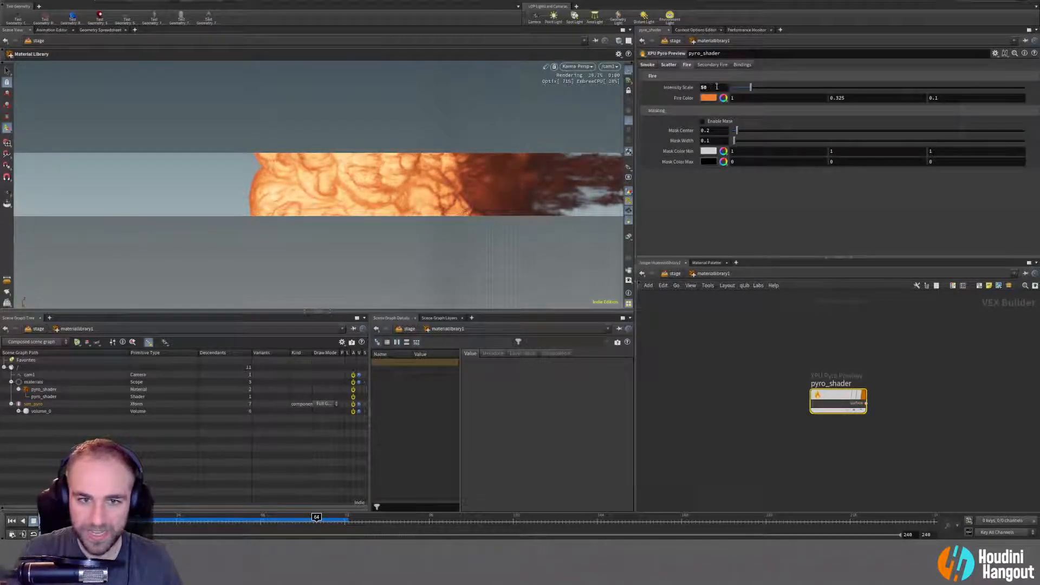
pyautogui.click(711, 87)
pyautogui.write('8')
pyautogui.press('Return')
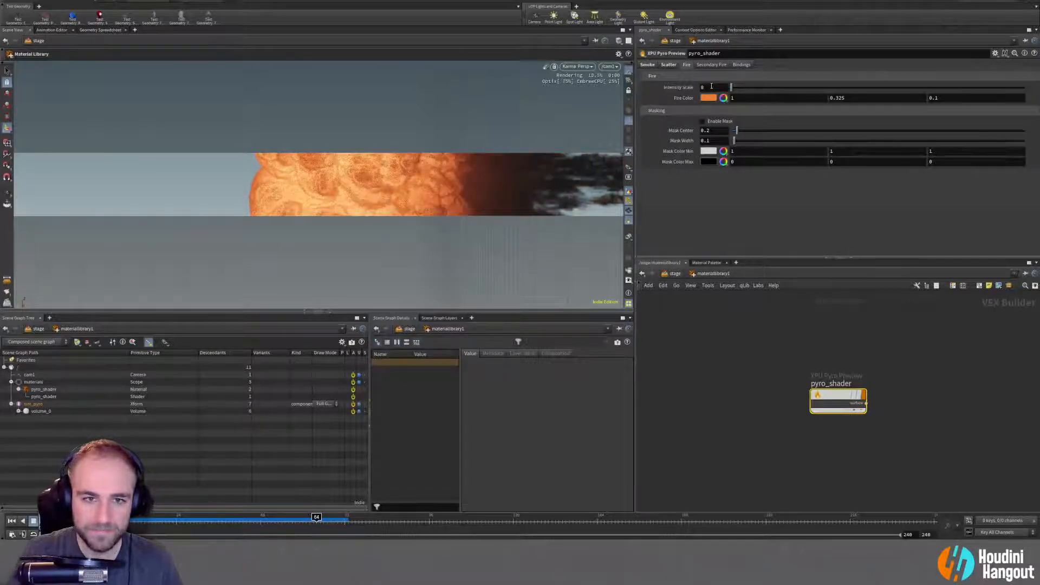
pyautogui.click(713, 87)
pyautogui.write('50')
pyautogui.press('Return')
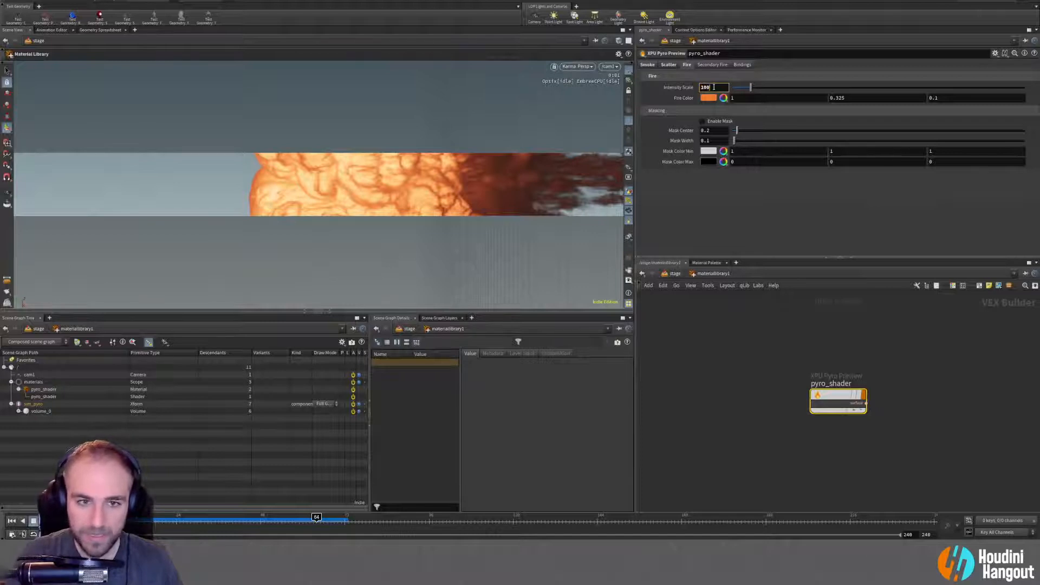
pyautogui.press('Return')
pyautogui.moveTo(737, 93)
pyautogui.mouseDown()
pyautogui.moveTo(904, 93)
pyautogui.moveTo(728, 93)
pyautogui.moveTo(750, 89)
pyautogui.mouseUp()
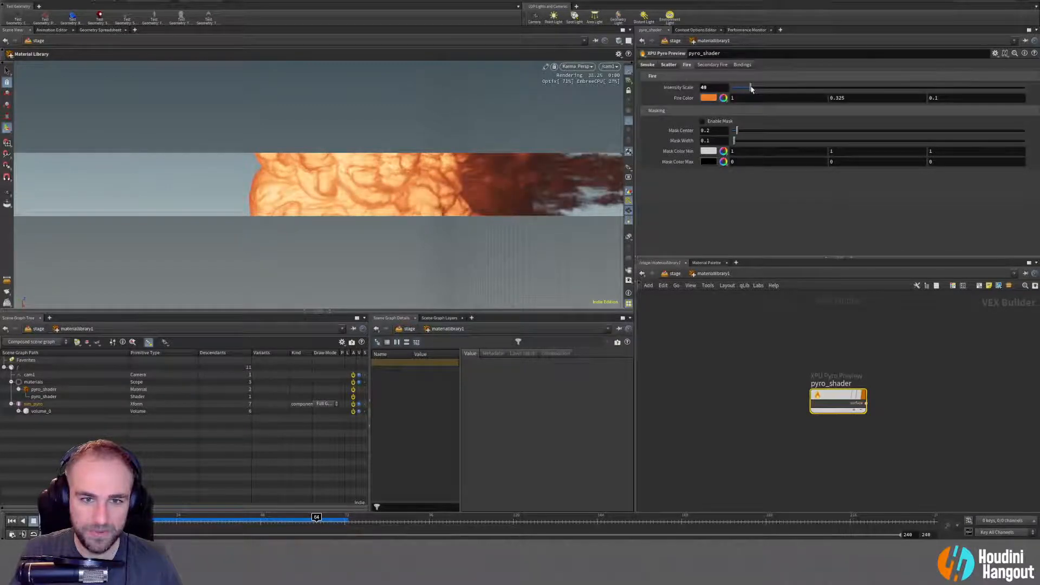
# Set pyro_shader's Fire Intensity Scale to 10.
pyautogui.doubleClick(705, 86)
pyautogui.write('10')
pyautogui.press('Return')
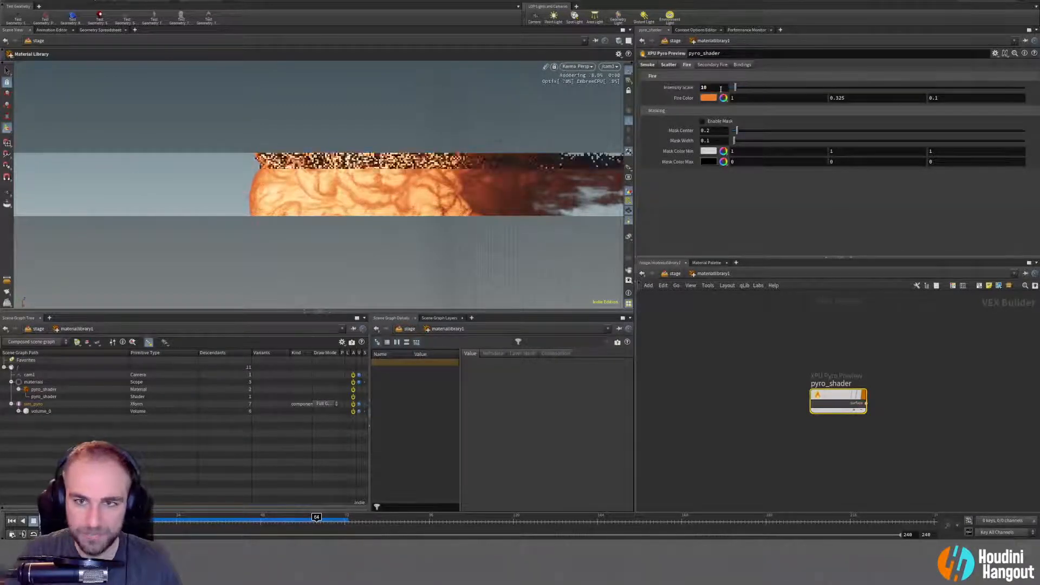
# Try a Smoke Density Scale of 50 as well as lower and much higher values, and settle on 100.
pyautogui.click(647, 64)
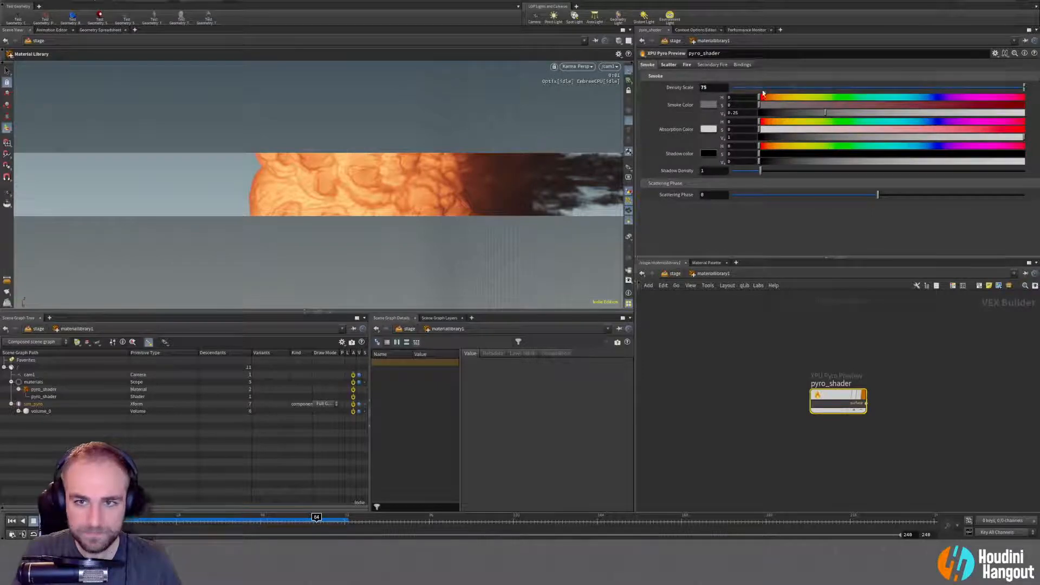
pyautogui.moveTo(713, 88); pyautogui.dragTo(490, 78)
pyautogui.write('50')
pyautogui.press('Return')
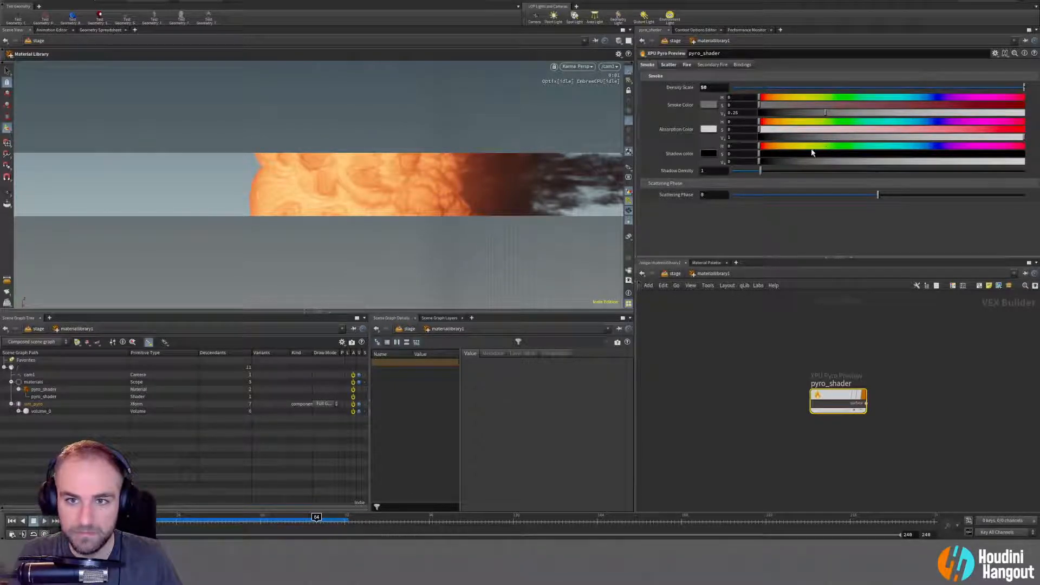
pyautogui.moveTo(774, 87); pyautogui.dragTo(1024, 88)
pyautogui.click(711, 87)
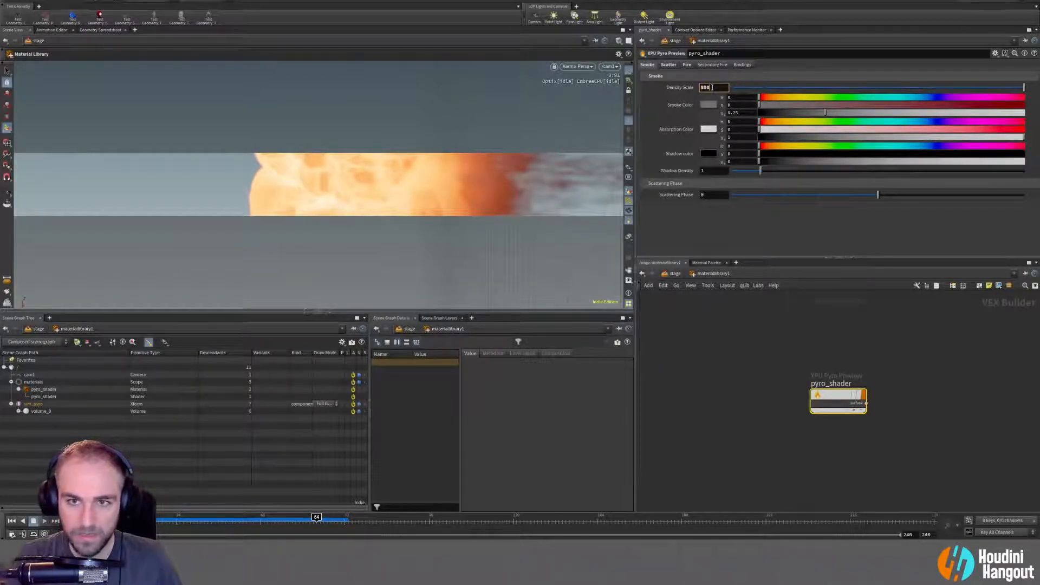
pyautogui.press('Return')
pyautogui.doubleClick(715, 87)
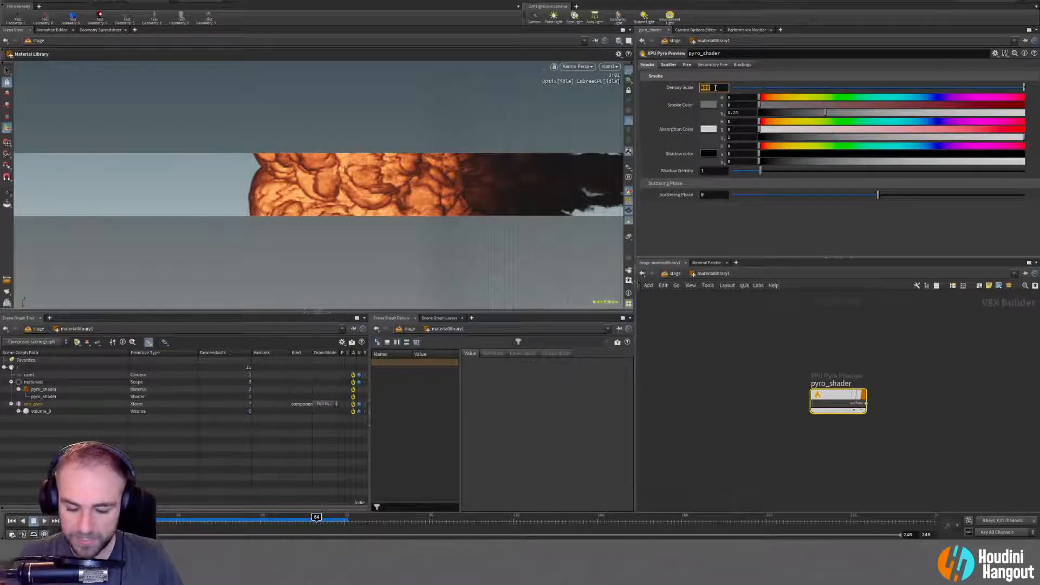
pyautogui.press('Return')
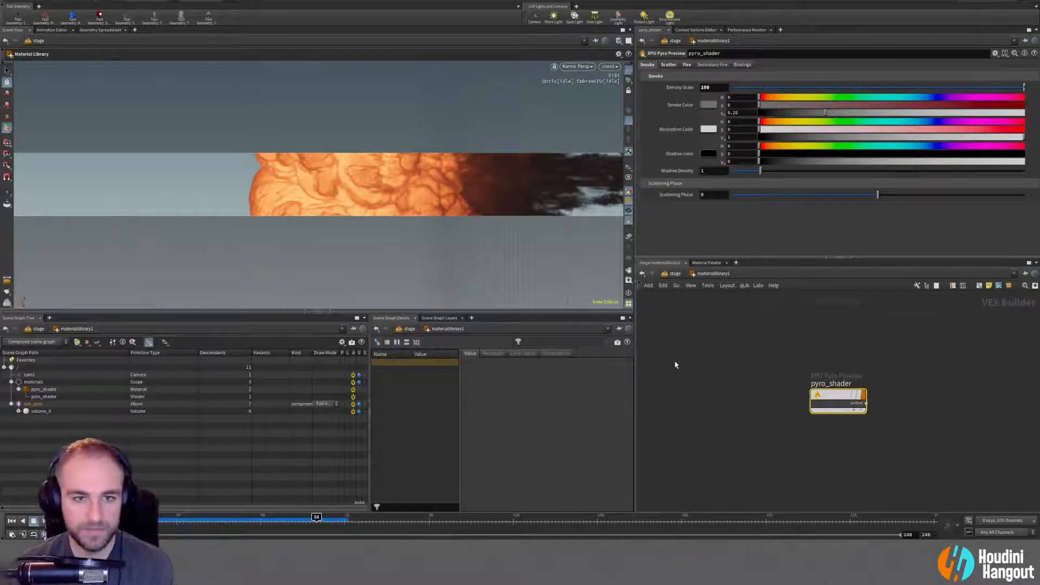
# Return to the stage network and lay out its four nodes in a tidy chain.
pyautogui.press('u')
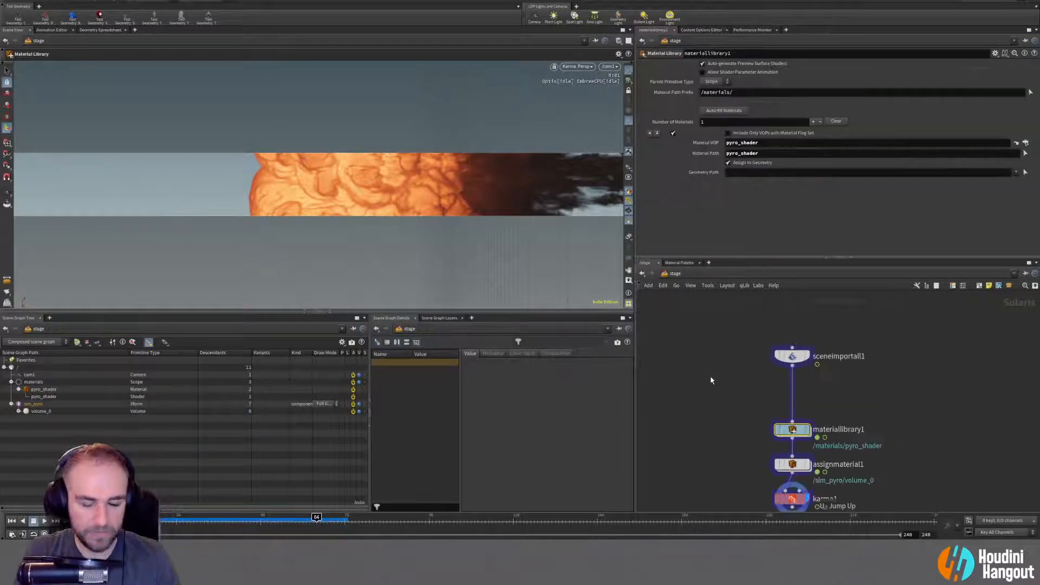
pyautogui.moveTo(748, 333); pyautogui.dragTo(828, 503)
pyautogui.press('l')
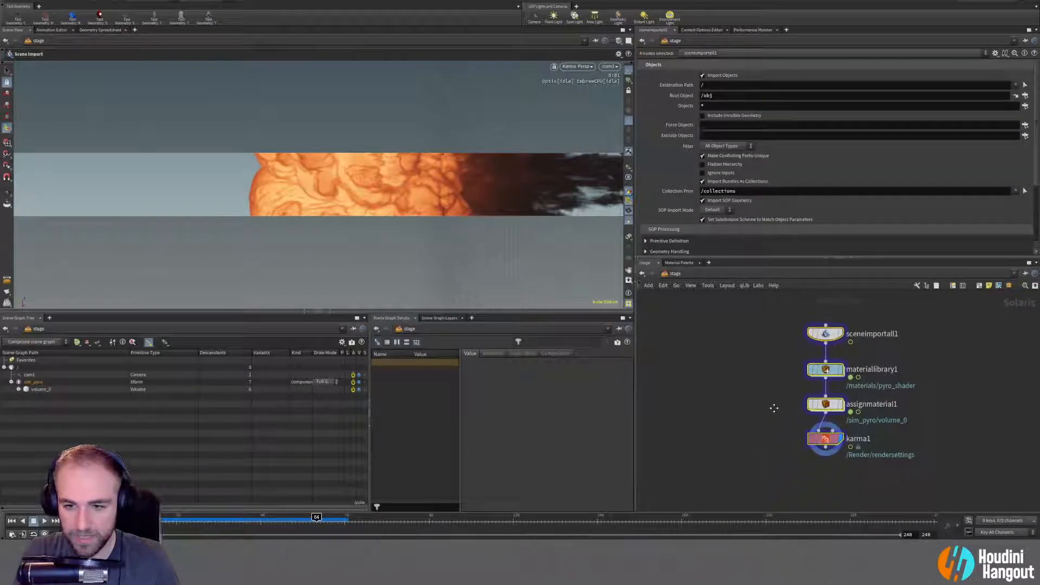
pyautogui.click(762, 424)
# Switch the viewport from Karma to the standard non-Karma display and go to the obj network.
pyautogui.click(577, 66)
pyautogui.click(582, 103)
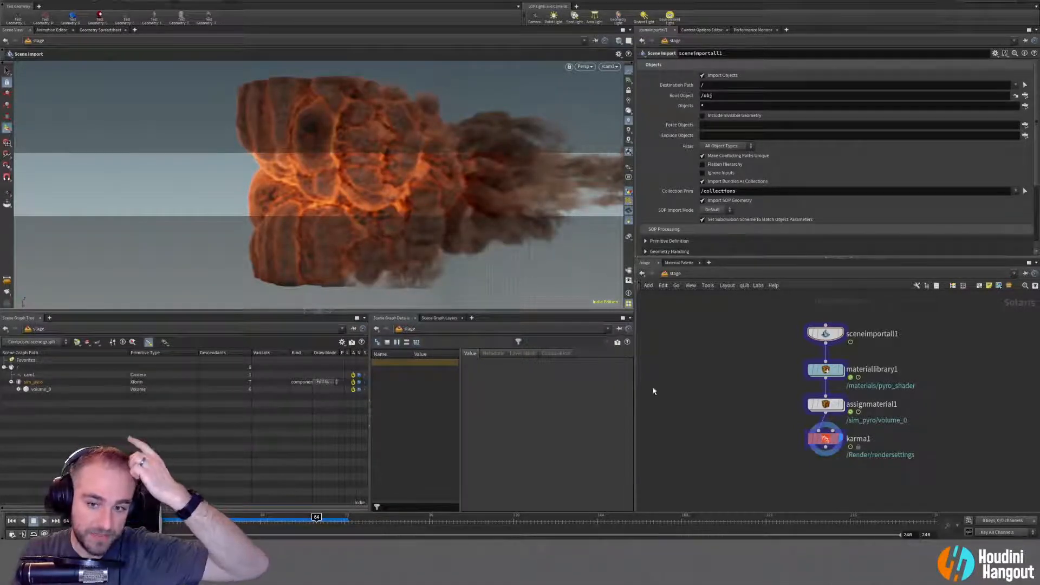
pyautogui.press('u')
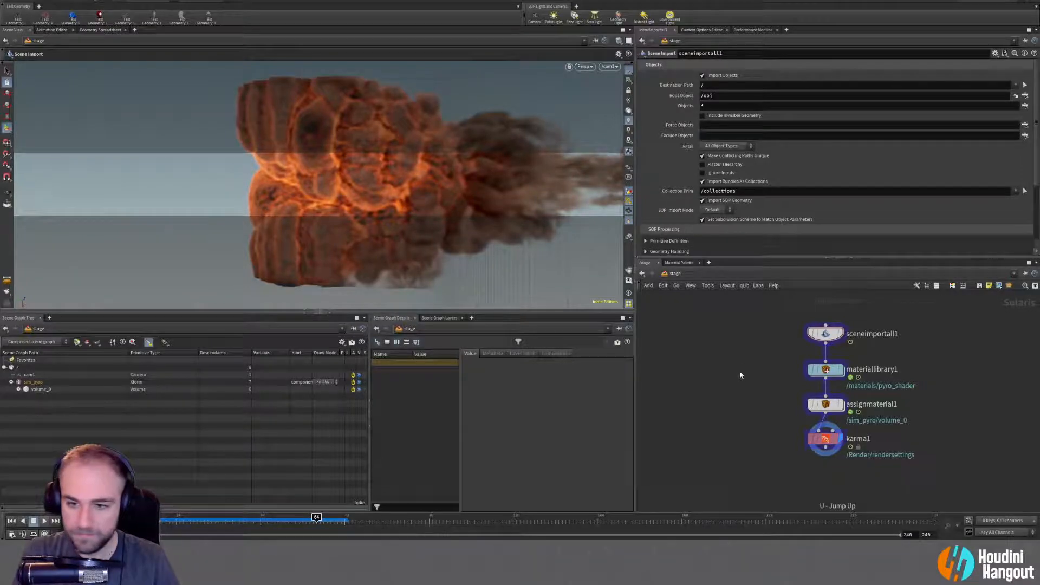
pyautogui.click(683, 273)
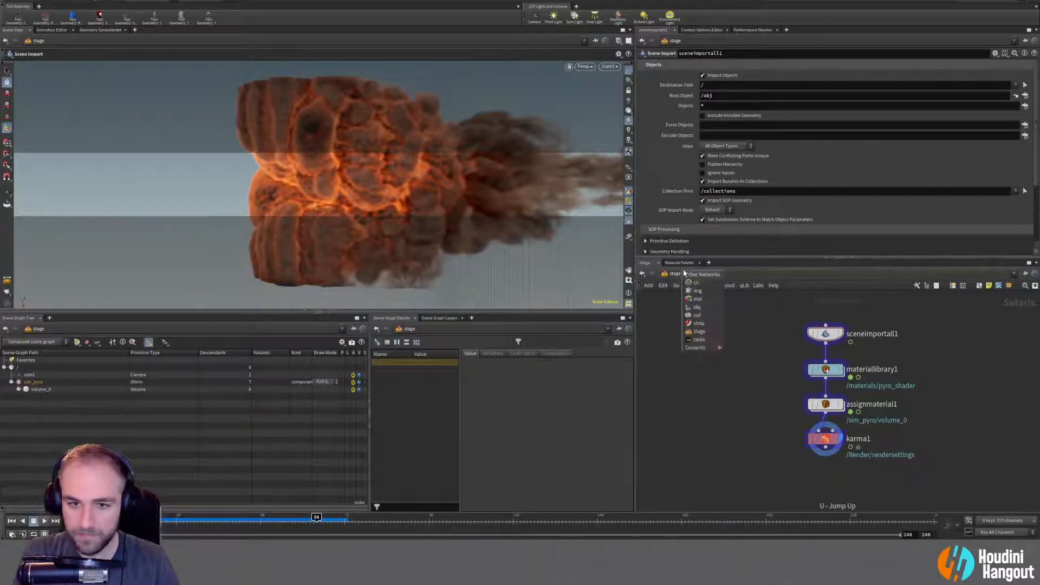
pyautogui.click(688, 304)
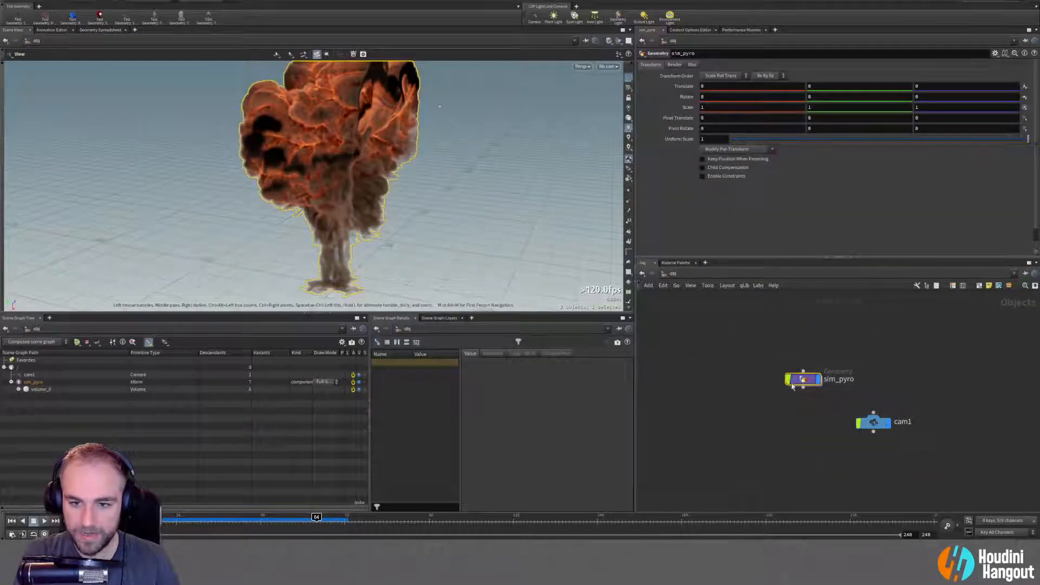
# Open the sim_pyro network and view the simulated fireball from several angles.
pyautogui.doubleClick(780, 379)
pyautogui.moveTo(322, 160); pyautogui.dragTo(503, 193)
pyautogui.moveTo(502, 192); pyautogui.dragTo(413, 185, button='middle')
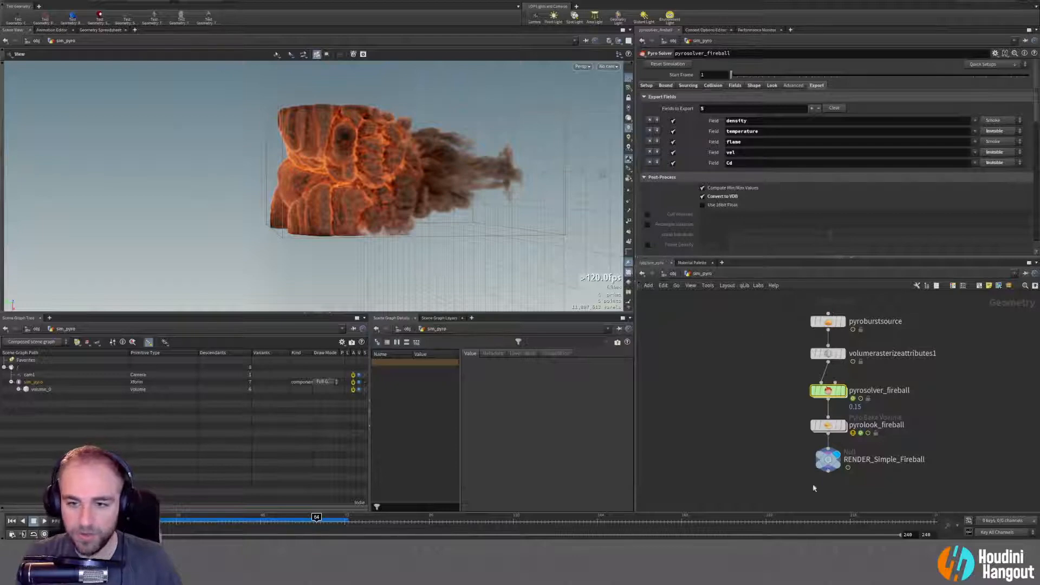
pyautogui.moveTo(368, 172); pyautogui.dragTo(260, 192)
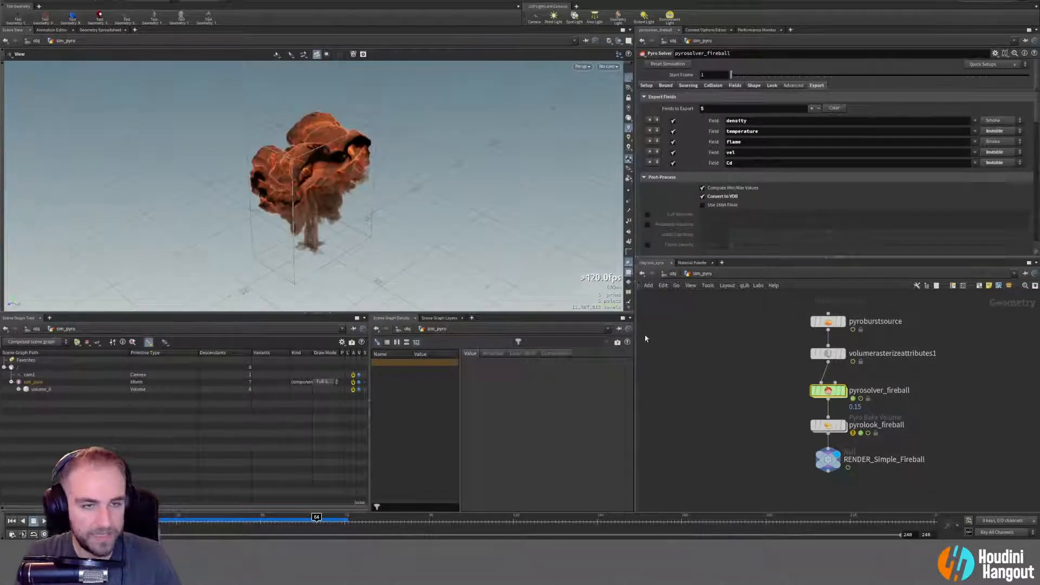
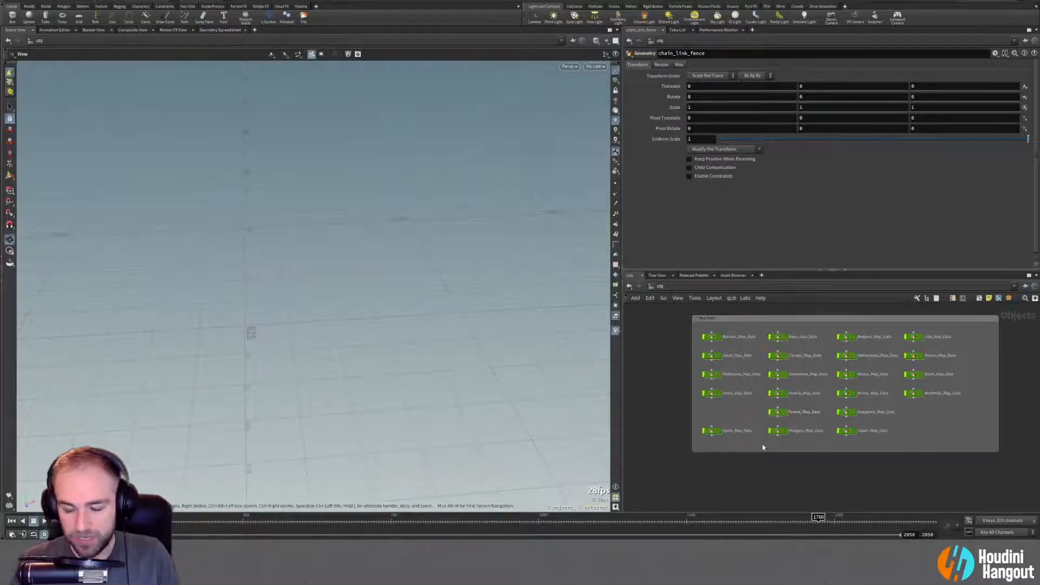
# In the race-track scene, display the Bahrain, Saudi and Melbourne map data one after another.
pyautogui.scroll(1, 759, 455)
pyautogui.moveTo(759, 455); pyautogui.dragTo(735, 472, button='middle')
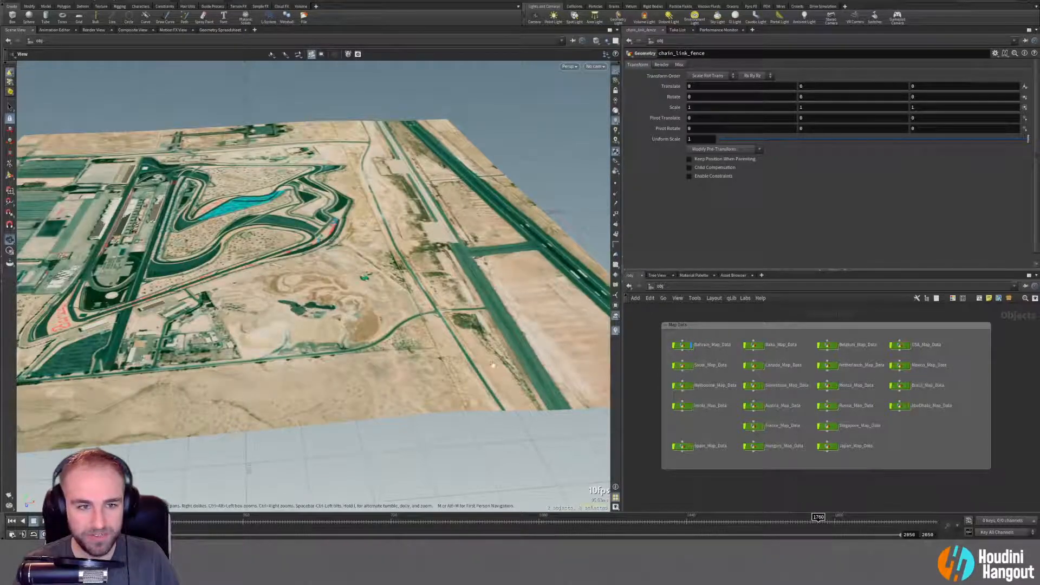
pyautogui.click(684, 346)
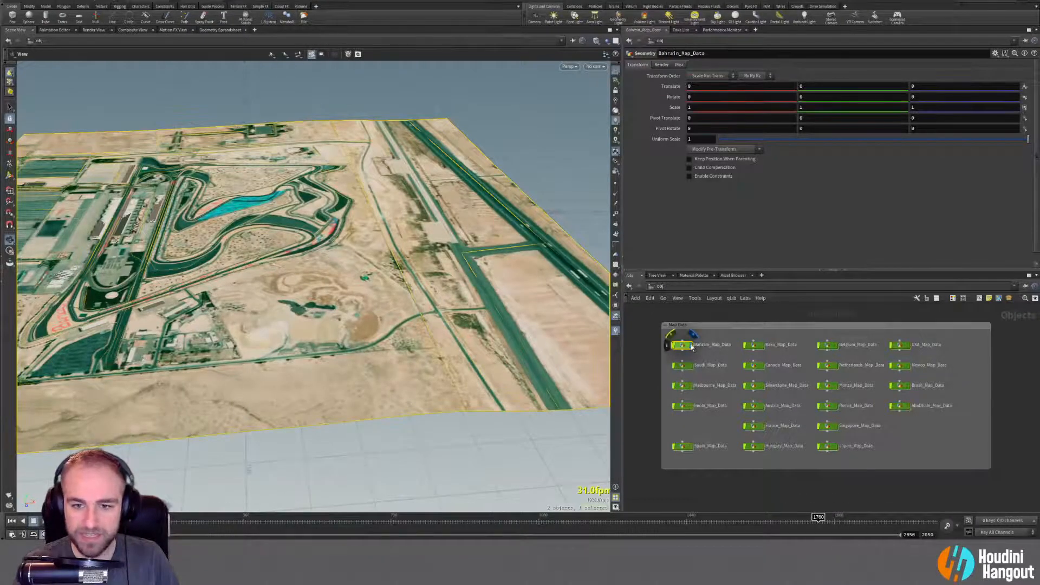
pyautogui.click(688, 367)
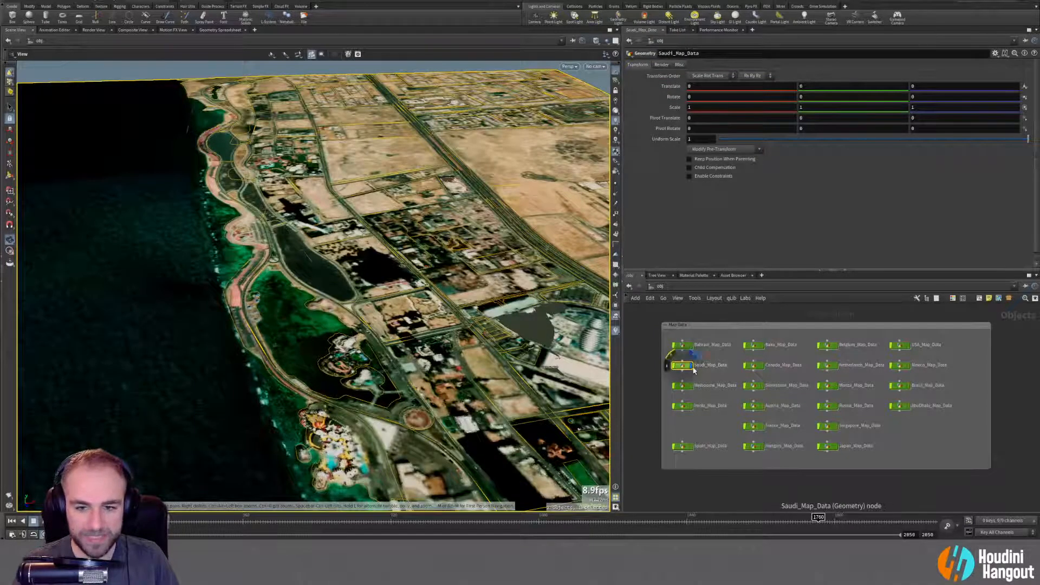
pyautogui.click(692, 367)
pyautogui.click(690, 388)
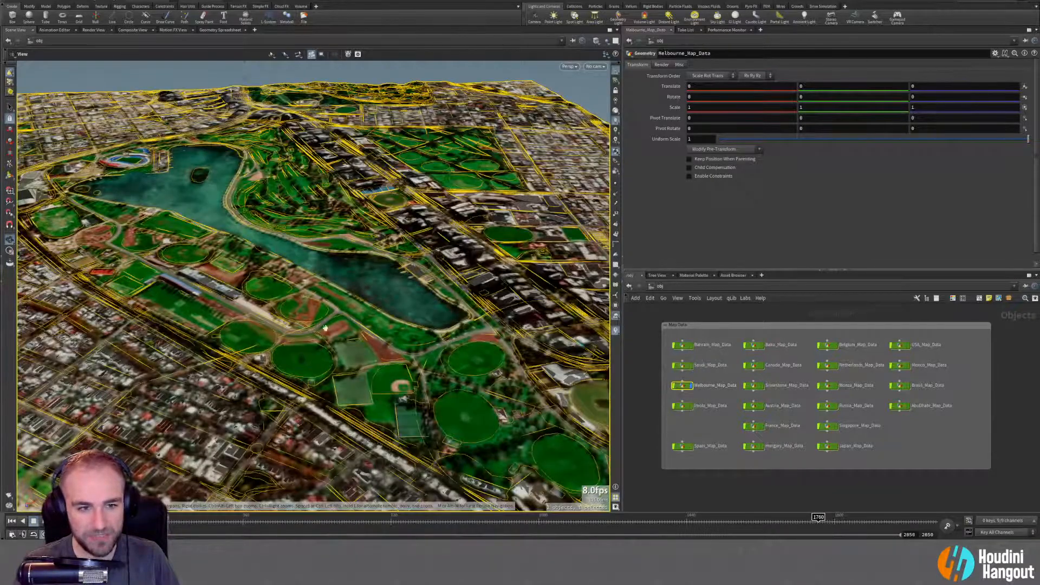
# Display the Imola map data and check its terrain detail close up.
pyautogui.click(690, 405)
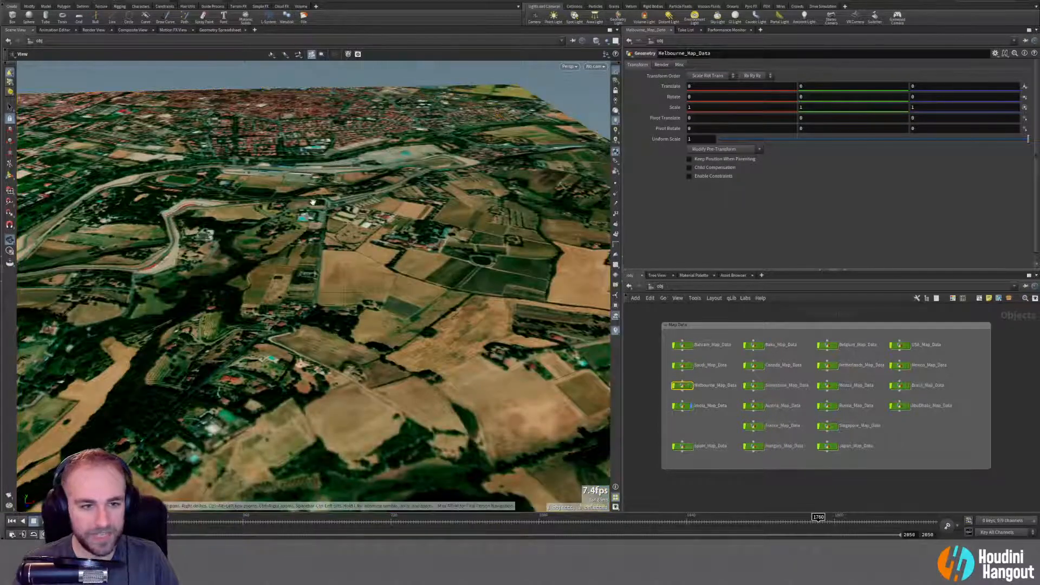
pyautogui.scroll(-3, 349, 236)
pyautogui.moveTo(349, 236); pyautogui.dragTo(288, 198)
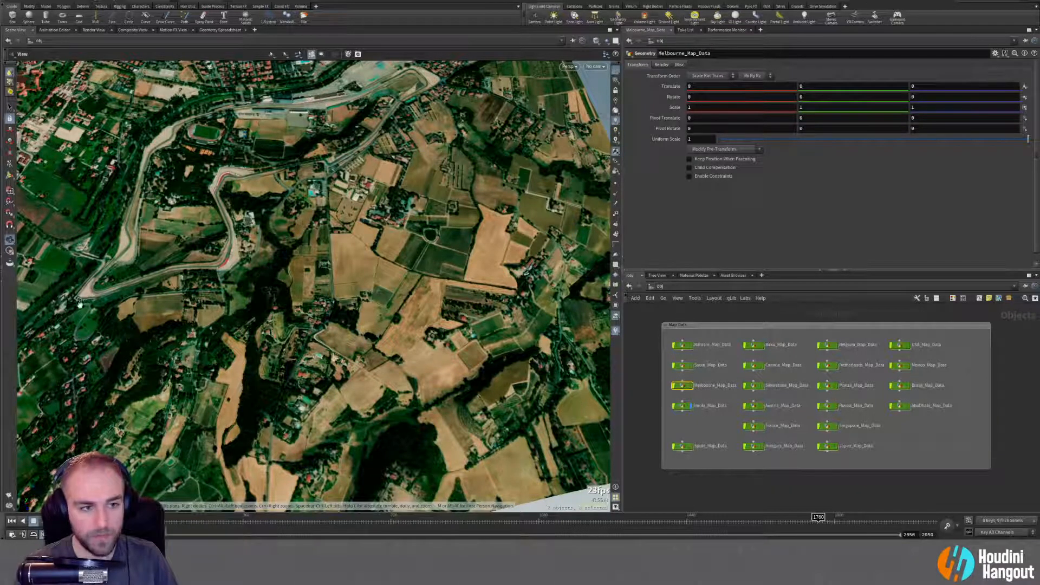
pyautogui.scroll(15, 146, 249)
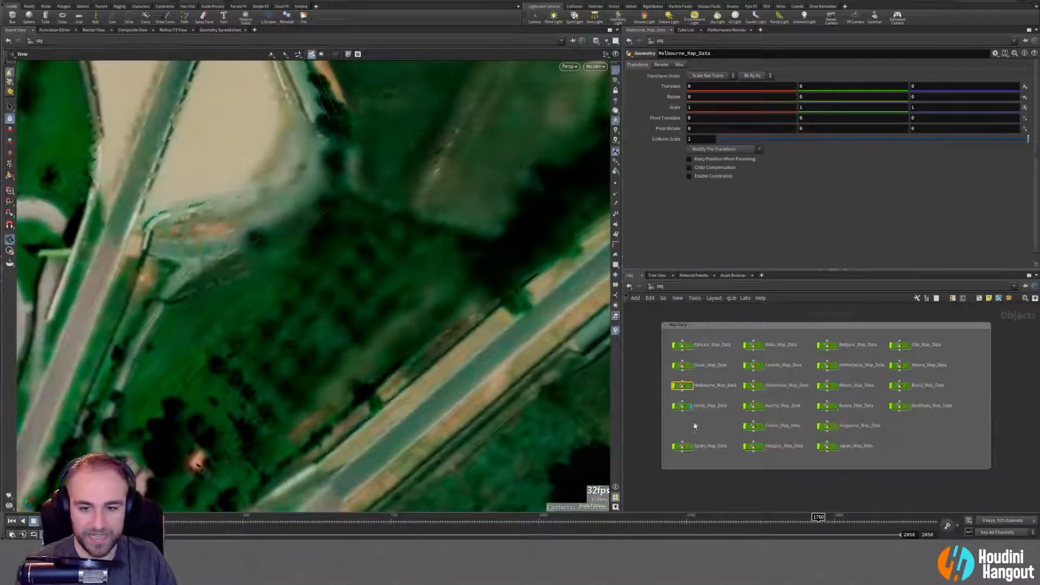
# Open Imola_Map_Data's network and display its TERRAIN_HQ null.
pyautogui.doubleClick(682, 405)
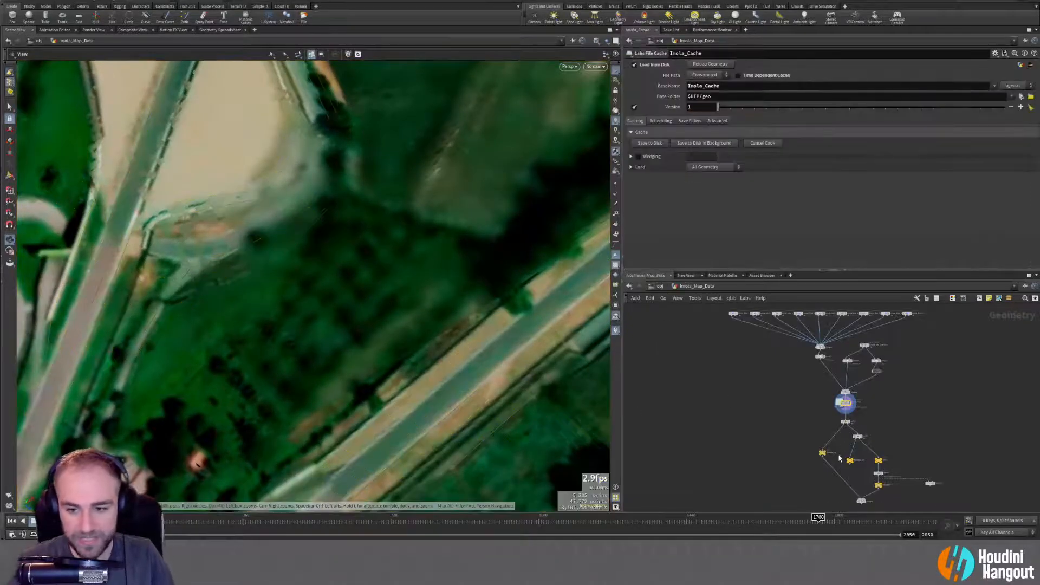
pyautogui.scroll(2, 801, 472)
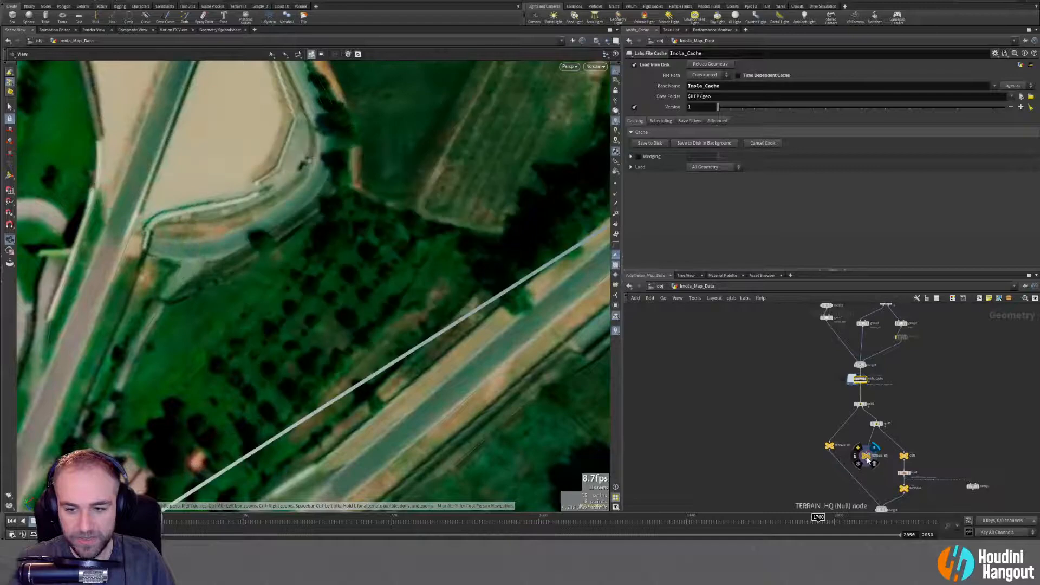
pyautogui.click(866, 456)
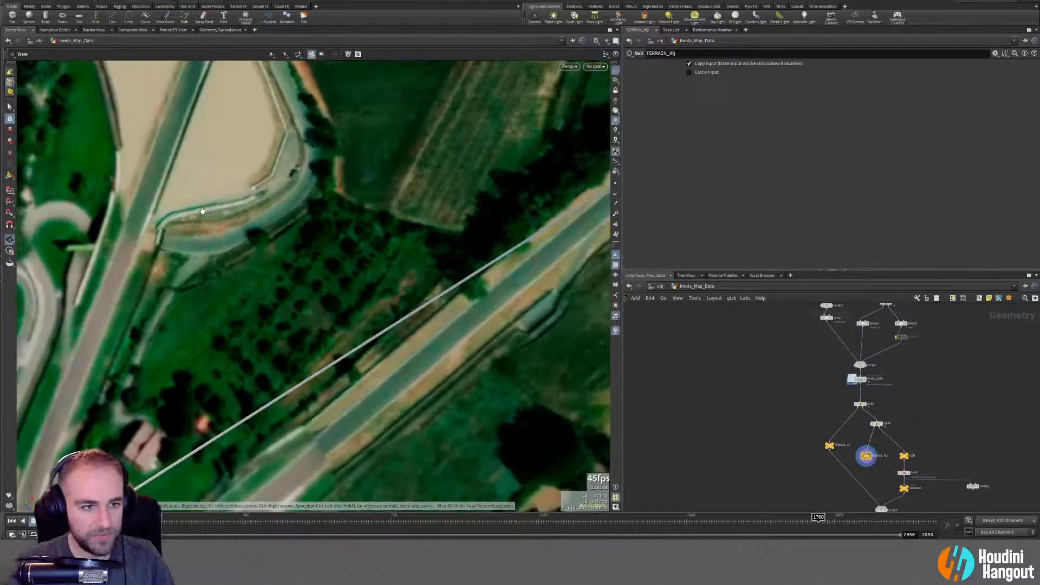
# Examine the high-quality Imola terrain along the whole circuit, including the paddock, the corners and the surrounding land.
pyautogui.moveTo(202, 211)
pyautogui.mouseDown(button='middle')
pyautogui.moveTo(344, 360)
pyautogui.moveTo(337, 479)
pyautogui.mouseUp(button='middle')
pyautogui.moveTo(299, 191); pyautogui.dragTo(338, 334, button='middle')
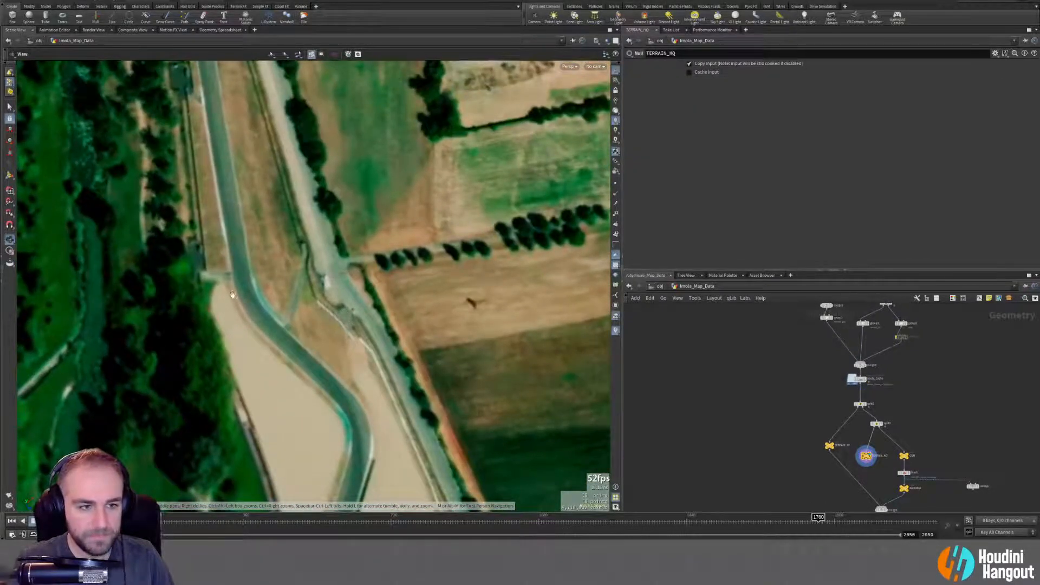
pyautogui.moveTo(210, 140); pyautogui.dragTo(245, 415, button='middle')
pyautogui.moveTo(223, 130); pyautogui.dragTo(263, 418, button='middle')
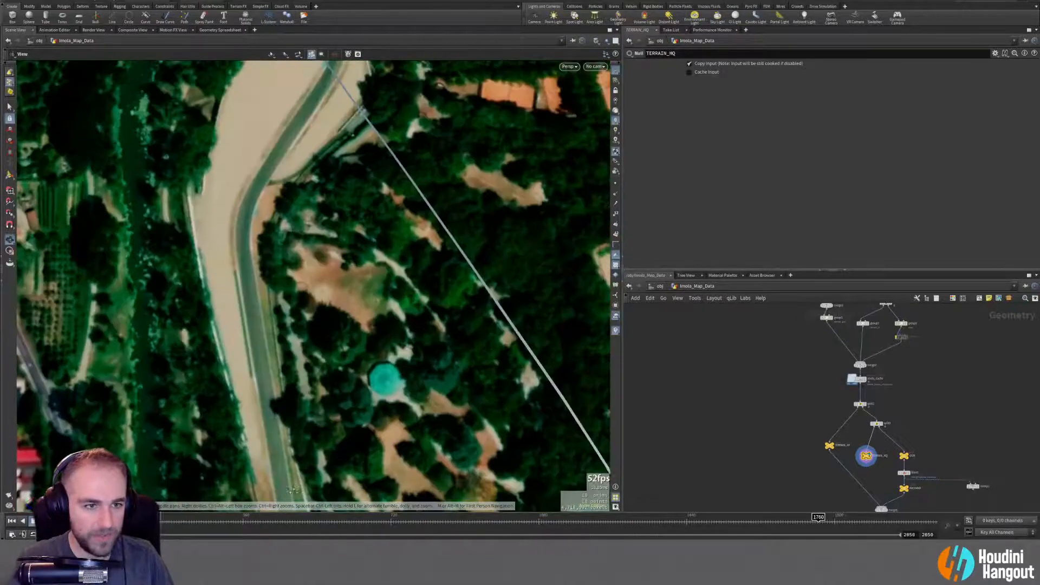
pyautogui.moveTo(299, 233); pyautogui.dragTo(273, 387, button='middle')
pyautogui.moveTo(245, 147); pyautogui.dragTo(208, 341, button='middle')
pyautogui.scroll(-3, 208, 341)
pyautogui.moveTo(444, 298); pyautogui.dragTo(211, 437, button='middle')
pyautogui.moveTo(438, 362); pyautogui.dragTo(203, 443, button='middle')
pyautogui.moveTo(469, 380); pyautogui.dragTo(320, 407, button='middle')
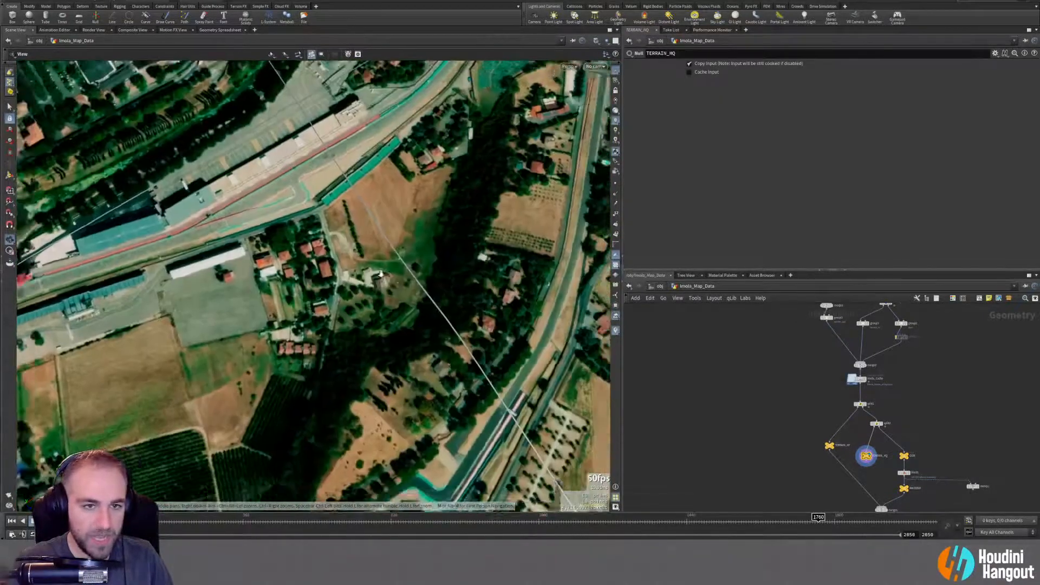
pyautogui.scroll(-2, 319, 408)
pyautogui.moveTo(379, 206); pyautogui.dragTo(376, 381, button='middle')
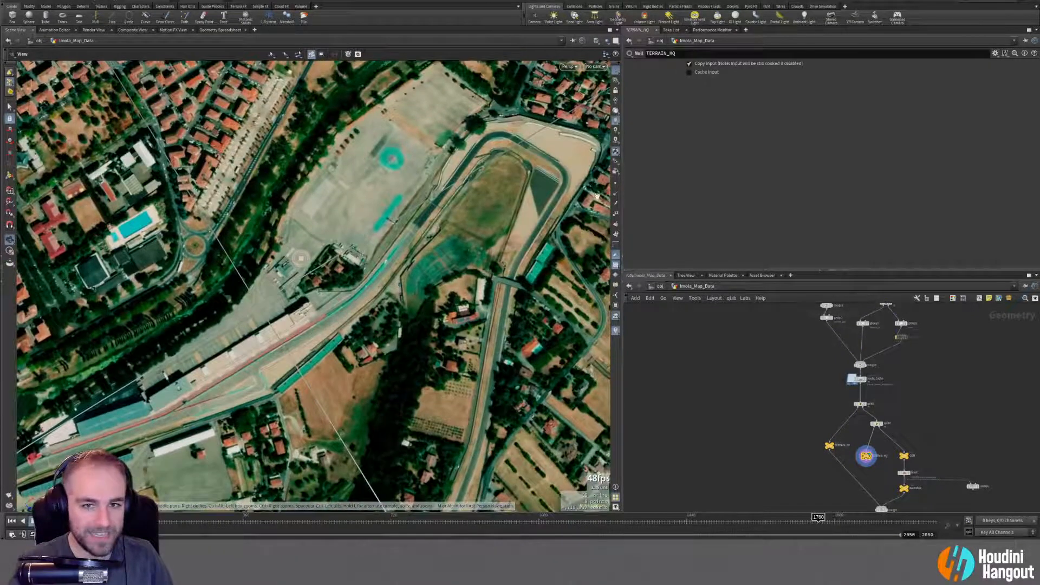
pyautogui.moveTo(478, 373); pyautogui.dragTo(447, 242, button='middle')
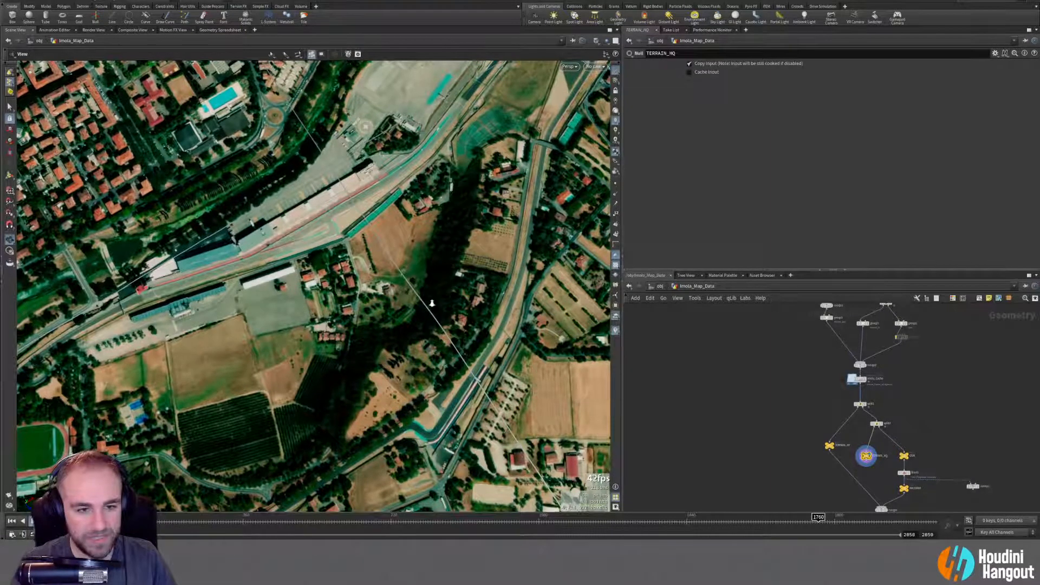
pyautogui.moveTo(429, 301); pyautogui.dragTo(385, 352, button='right')
pyautogui.moveTo(386, 352); pyautogui.dragTo(416, 309, button='middle')
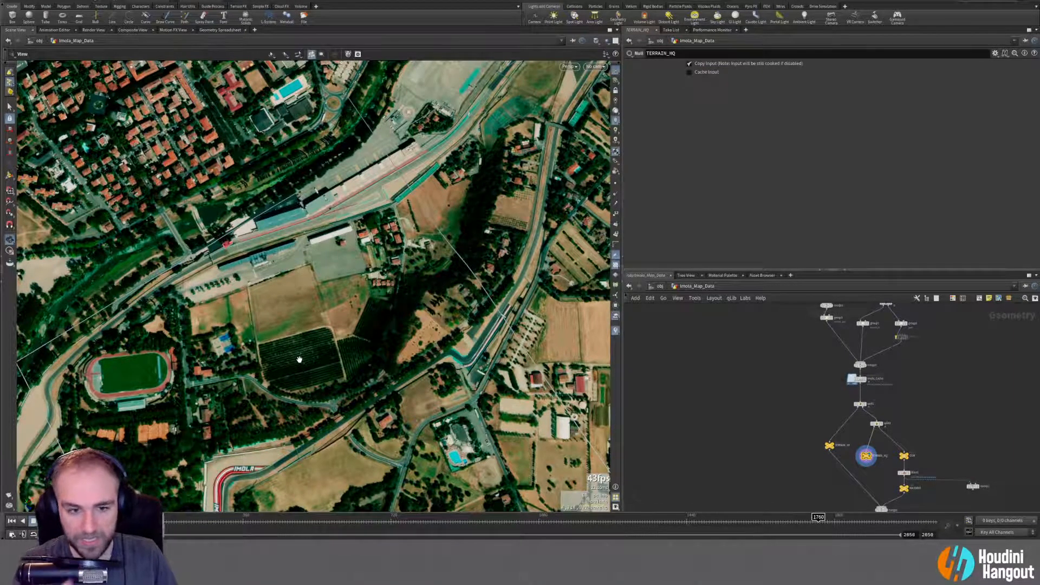
pyautogui.scroll(-2, 266, 356)
pyautogui.moveTo(287, 371); pyautogui.dragTo(333, 275, button='middle')
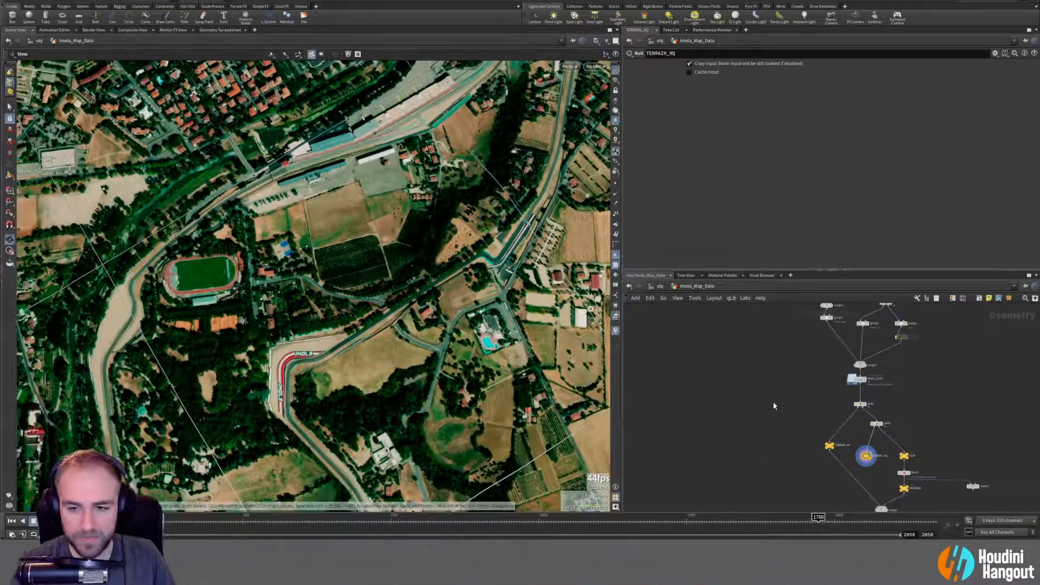
# Return to the object level and hide Imola_Map_Data.
pyautogui.press('u')
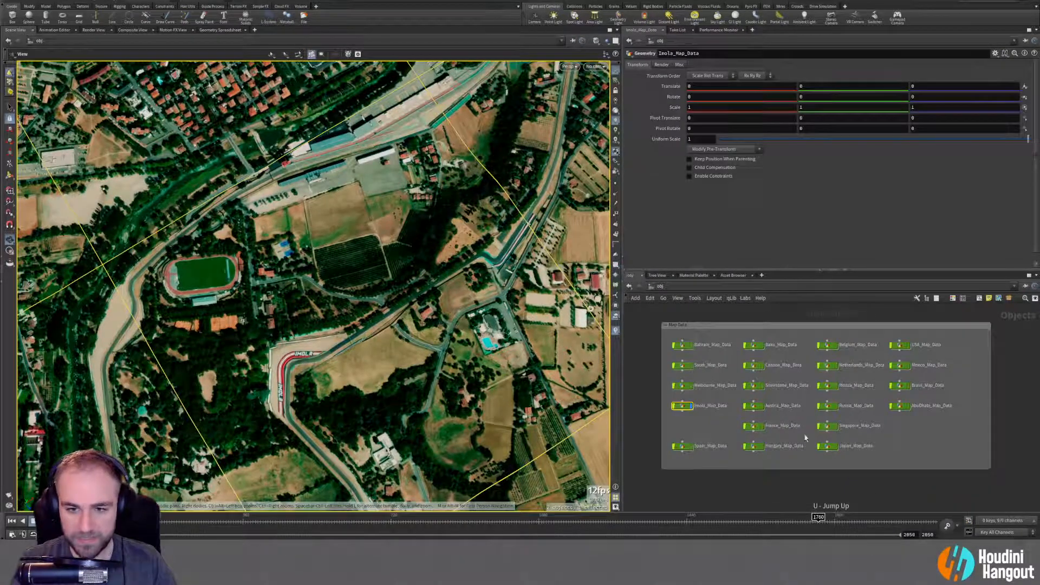
pyautogui.click(691, 406)
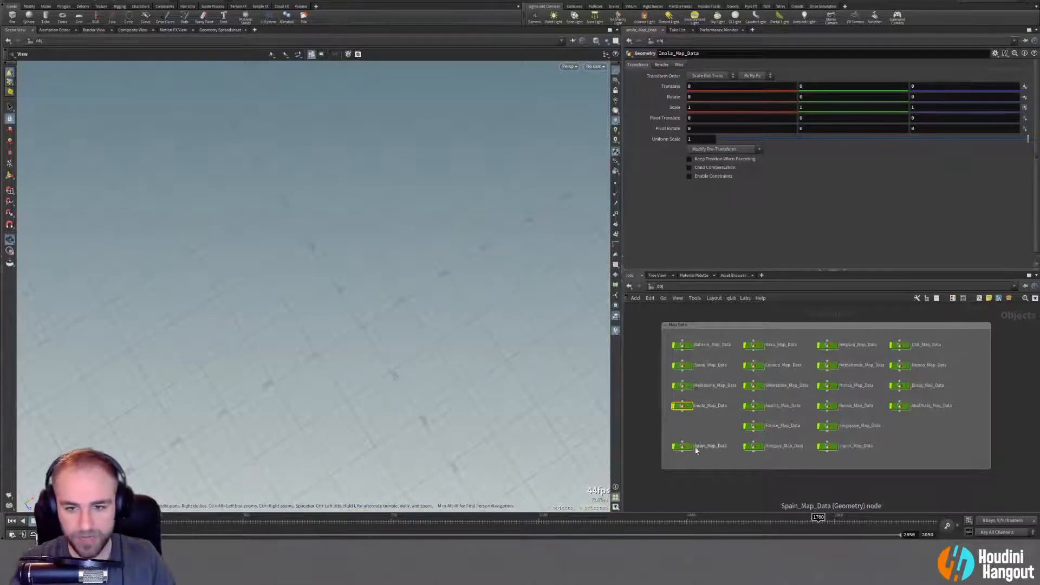
# Open the chain_link_fence object and display the line1 node at the start of its network.
pyautogui.moveTo(694, 476); pyautogui.dragTo(723, 363, button='middle')
pyautogui.moveTo(714, 470); pyautogui.dragTo(731, 339, button='middle')
pyautogui.moveTo(725, 452); pyautogui.dragTo(740, 422, button='middle')
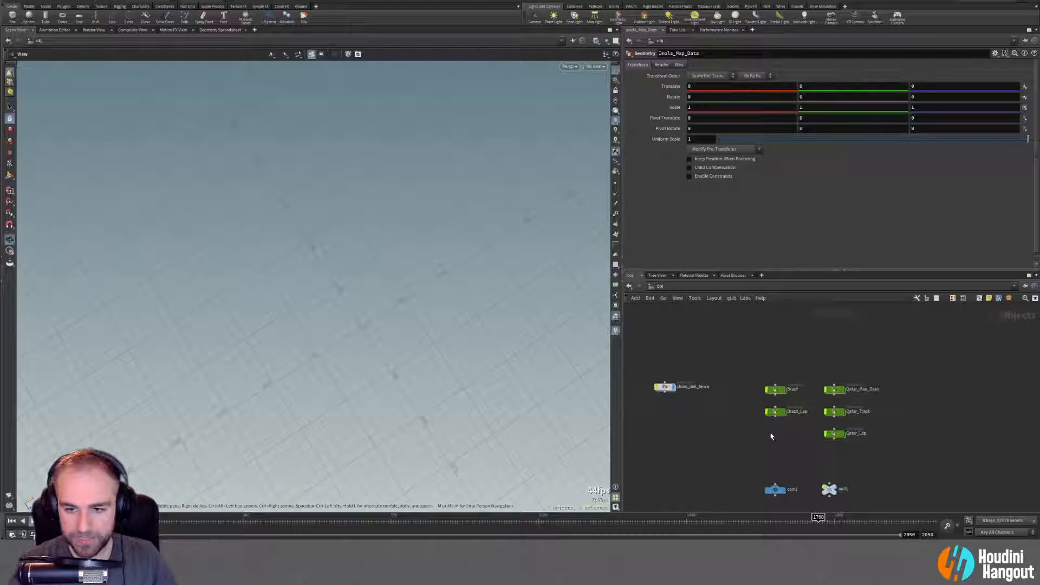
pyautogui.doubleClick(664, 388)
pyautogui.moveTo(735, 395); pyautogui.dragTo(693, 479, button='middle')
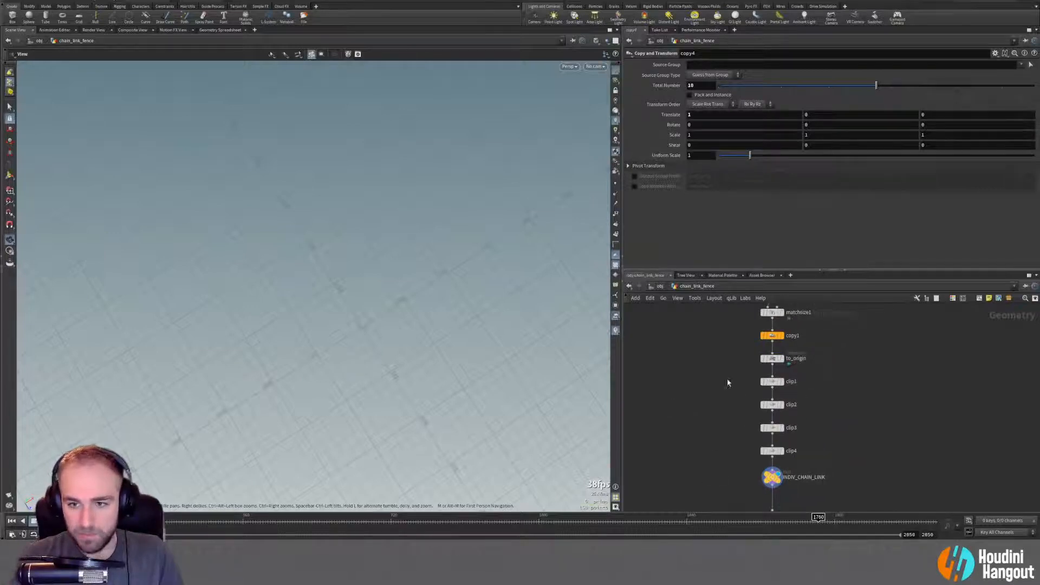
pyautogui.moveTo(724, 309); pyautogui.dragTo(698, 468, button='middle')
pyautogui.moveTo(713, 359)
pyautogui.mouseDown(button='middle')
pyautogui.moveTo(709, 444)
pyautogui.moveTo(678, 383)
pyautogui.moveTo(696, 314)
pyautogui.mouseUp(button='middle')
pyautogui.click(742, 334)
pyautogui.click(733, 334)
# Display foreach_end1, frame its geometry and inspect the interlocking chain-link wires.
pyautogui.moveTo(687, 460); pyautogui.dragTo(702, 249, button='middle')
pyautogui.moveTo(685, 474); pyautogui.dragTo(687, 317, button='middle')
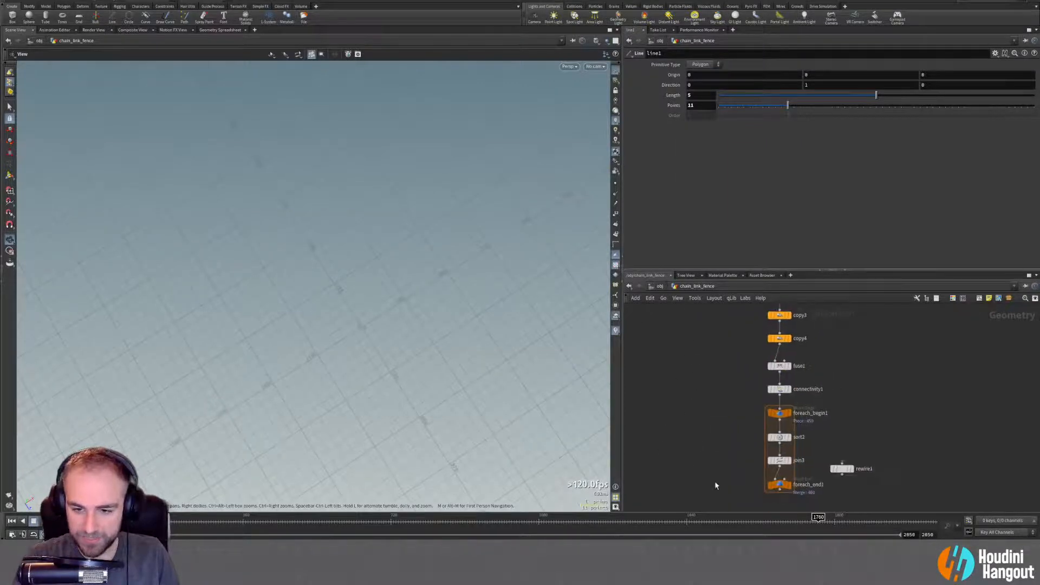
pyautogui.click(781, 486)
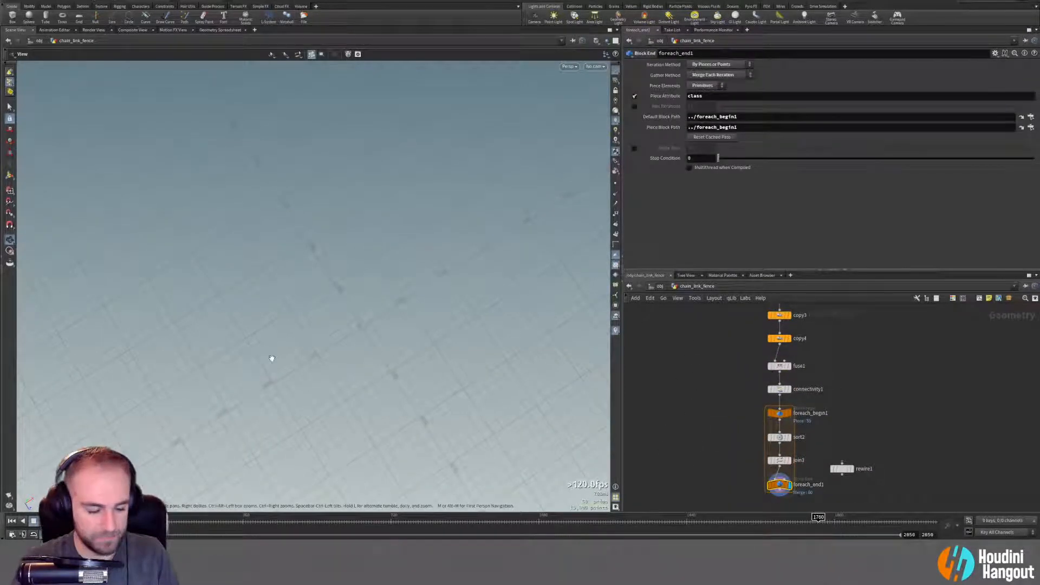
pyautogui.hotkey('space', 'g')
pyautogui.moveTo(313, 286); pyautogui.dragTo(179, 250)
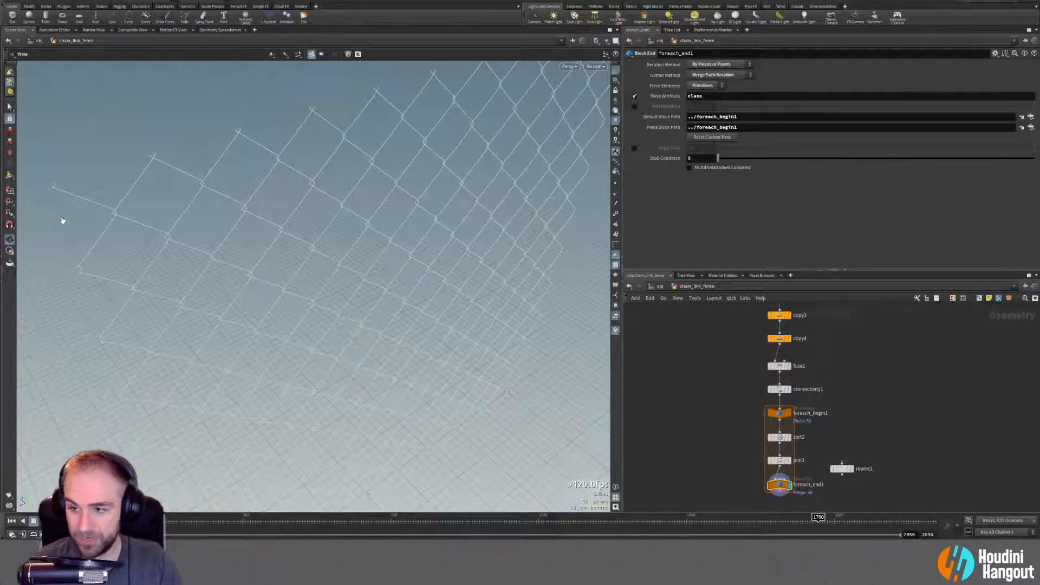
pyautogui.moveTo(220, 267); pyautogui.dragTo(187, 223)
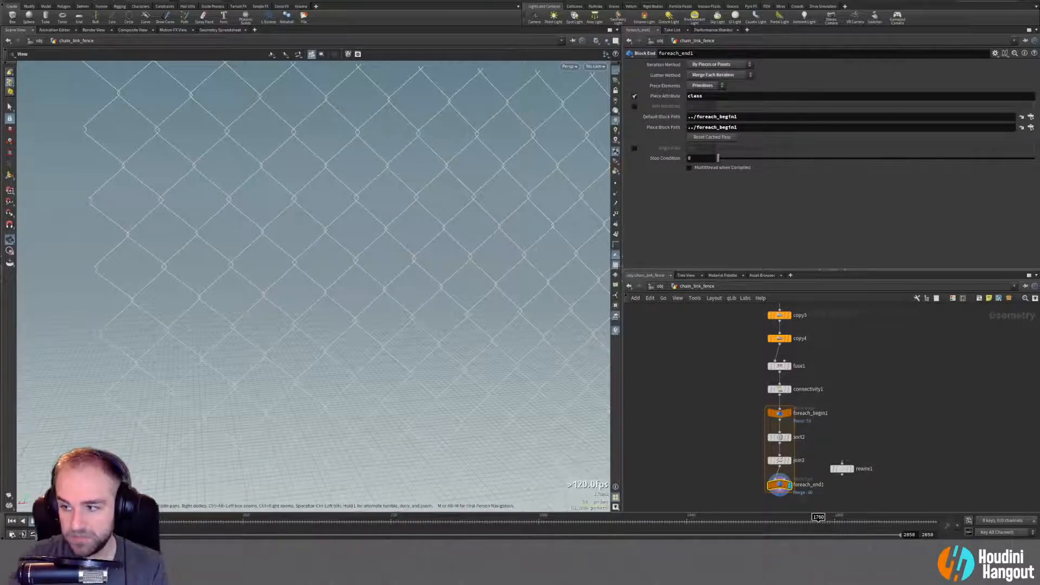
# Display the fence's starting line1 node again and view the vertical line with its parameters.
pyautogui.moveTo(733, 358); pyautogui.dragTo(710, 458, button='middle')
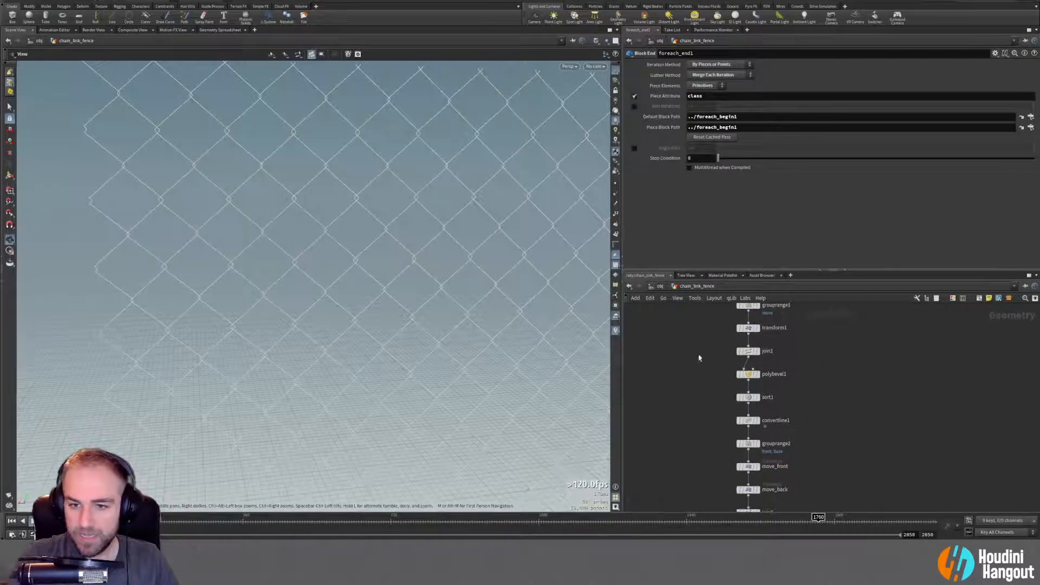
pyautogui.moveTo(698, 358); pyautogui.dragTo(682, 495, button='middle')
pyautogui.click(741, 422)
pyautogui.click(730, 420)
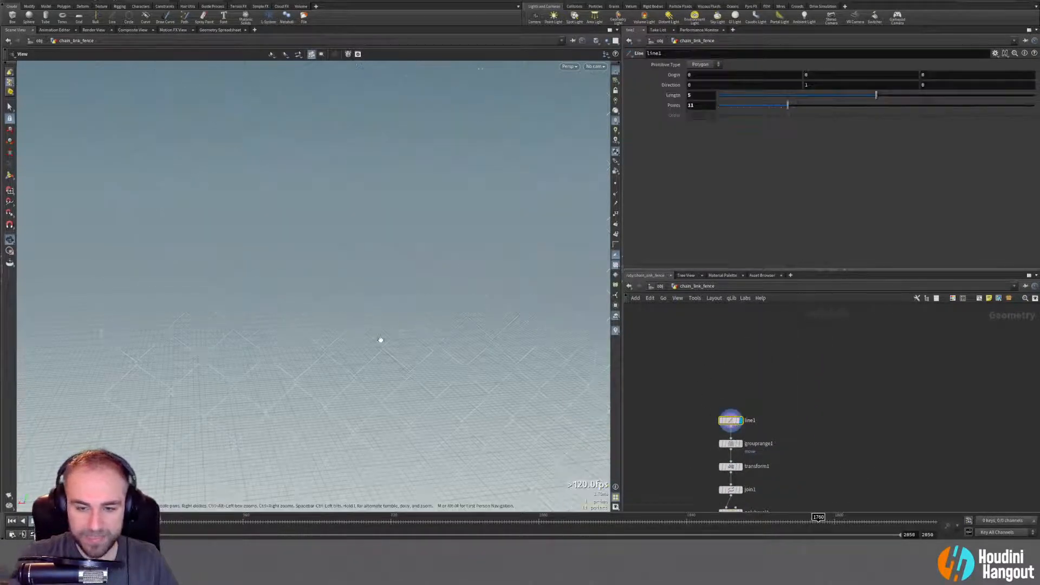
pyautogui.moveTo(435, 374); pyautogui.dragTo(425, 386)
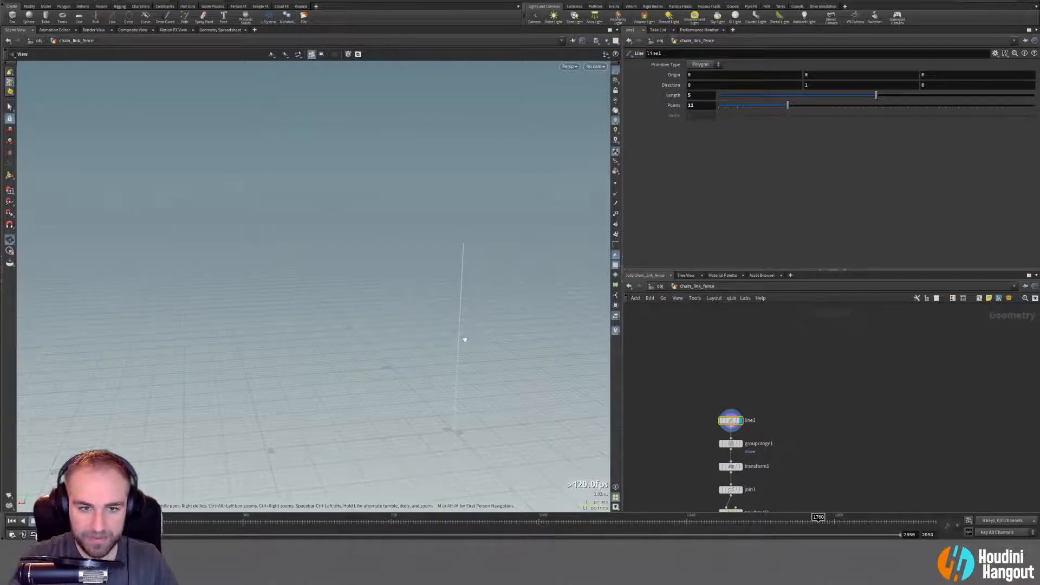
pyautogui.moveTo(465, 339); pyautogui.dragTo(408, 402)
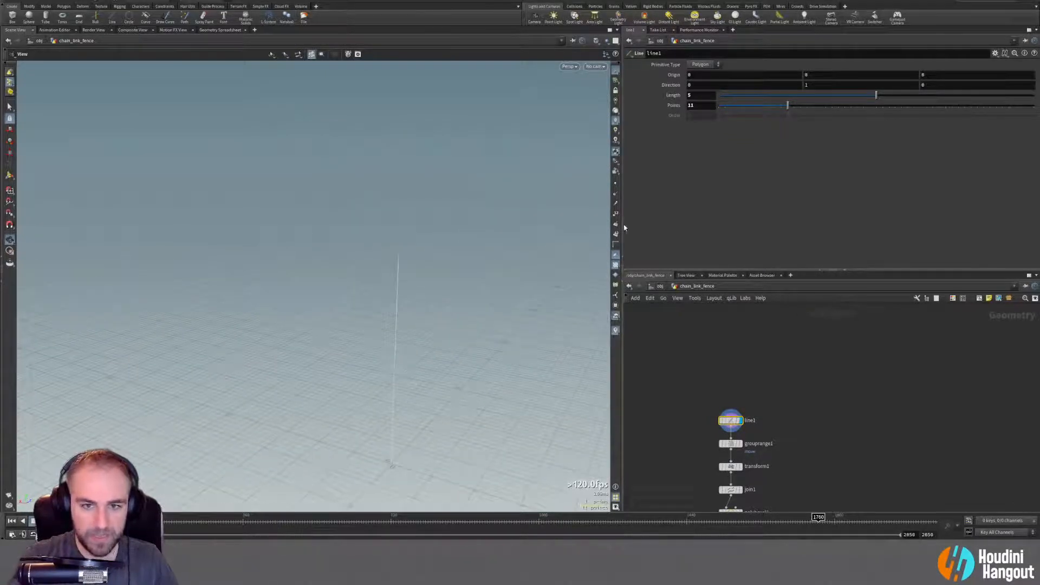
# Turn on point display in the viewport and view the points along line1.
pyautogui.click(615, 183)
pyautogui.moveTo(429, 297); pyautogui.dragTo(427, 342)
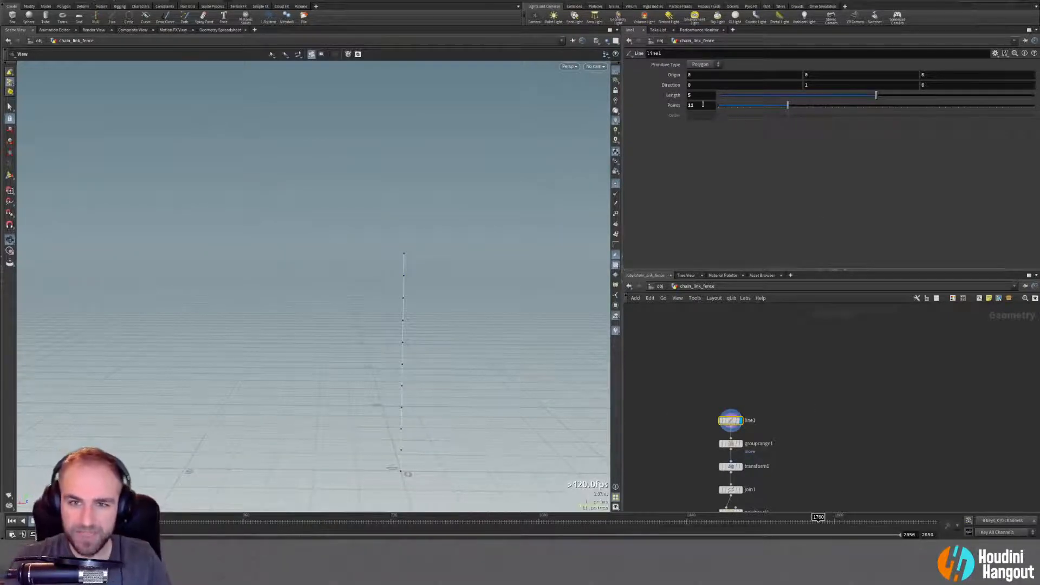
pyautogui.moveTo(402, 365); pyautogui.dragTo(380, 338, button='middle')
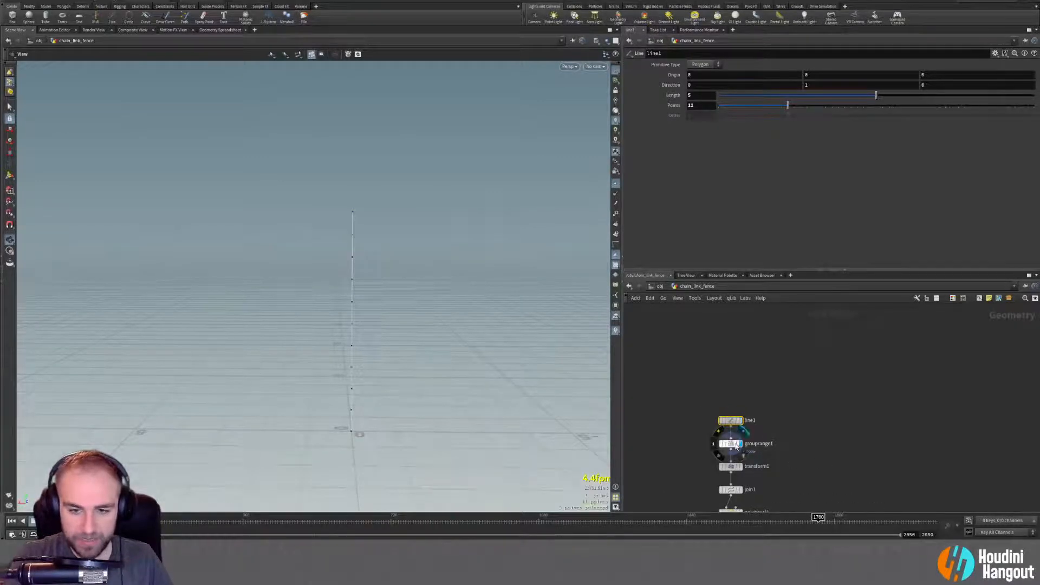
# Select and display grouprange1 to show its range settings.
pyautogui.click(718, 444)
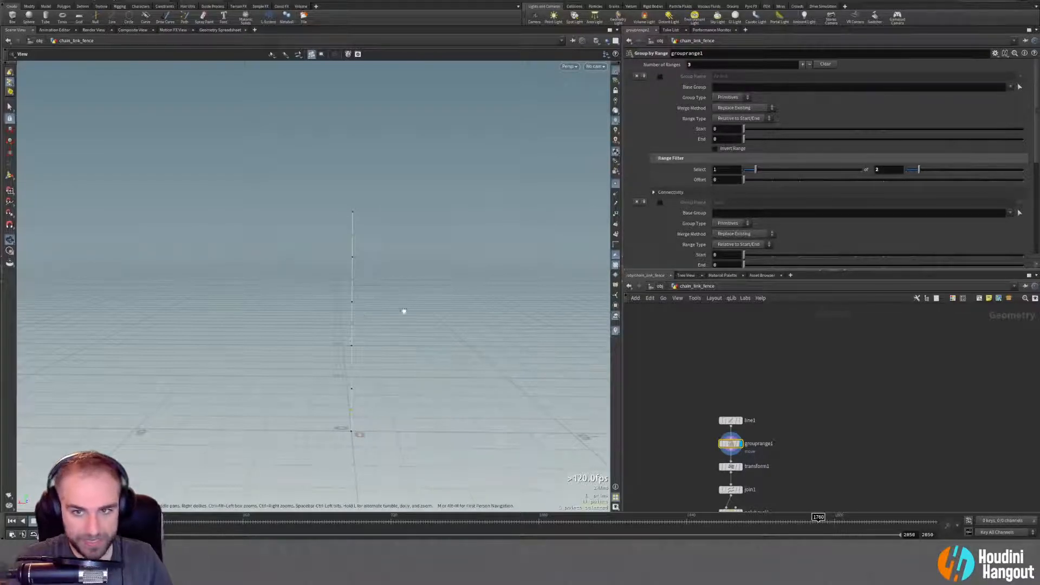
# Review the three ranges of grouprange1, including the Range Filter settings of the move point group.
pyautogui.scroll(-3, 693, 246)
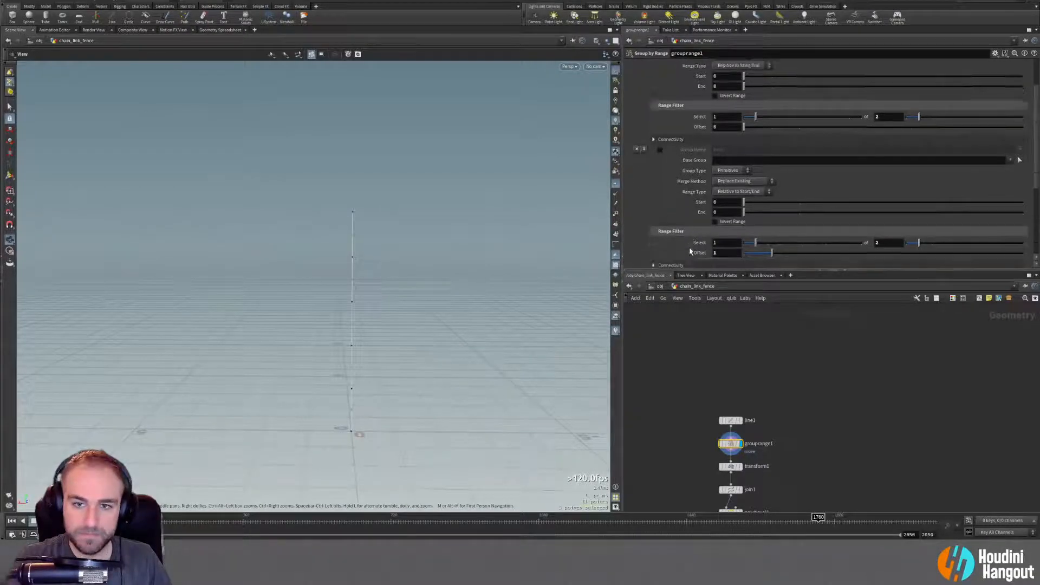
pyautogui.scroll(3, 661, 243)
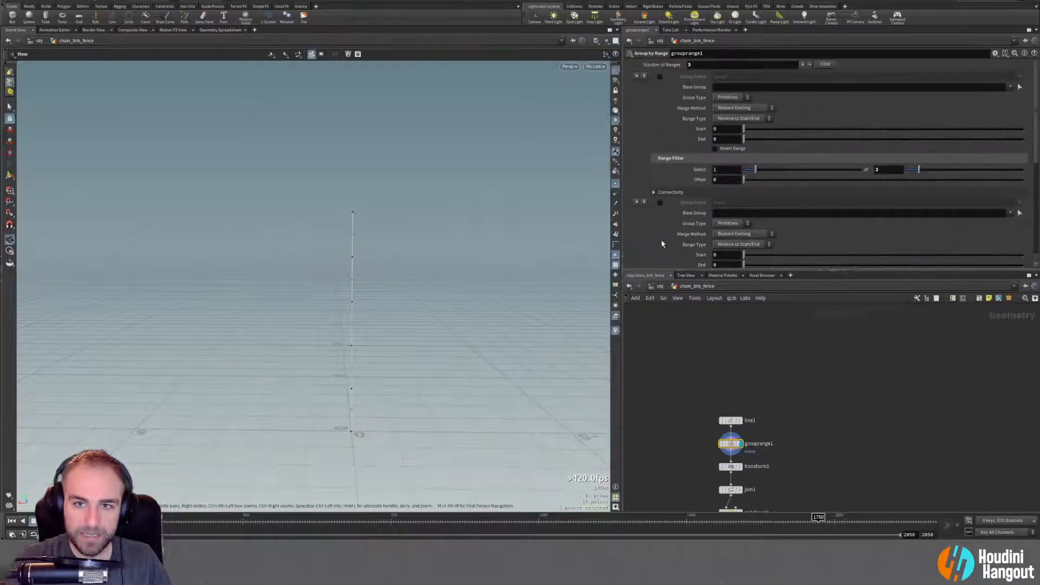
pyautogui.scroll(-2, 662, 244)
pyautogui.scroll(2, 662, 243)
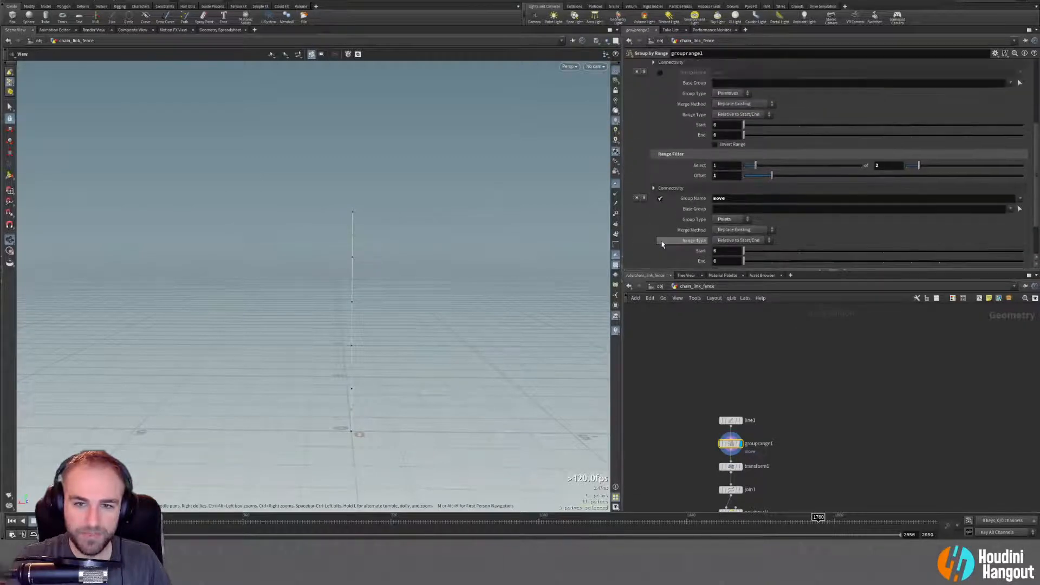
pyautogui.scroll(-2, 661, 243)
pyautogui.scroll(2, 661, 241)
pyautogui.scroll(4, 661, 239)
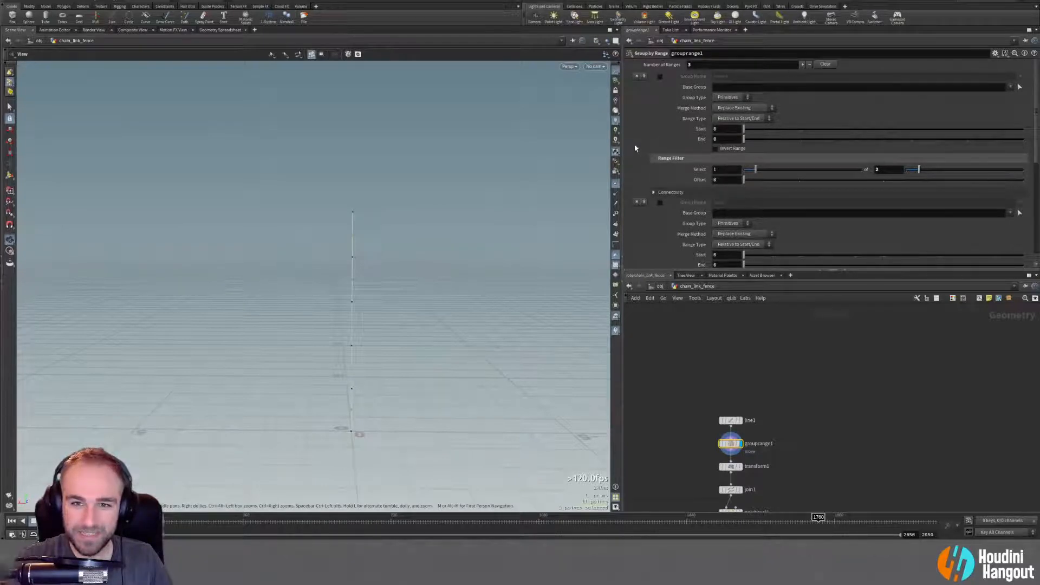
pyautogui.scroll(-6, 641, 162)
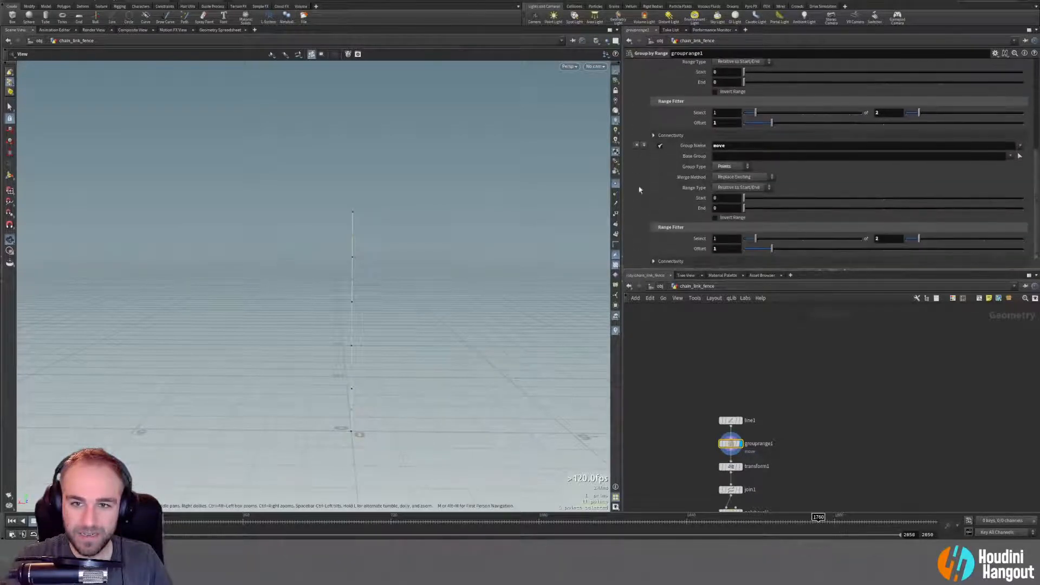
pyautogui.scroll(1, 653, 212)
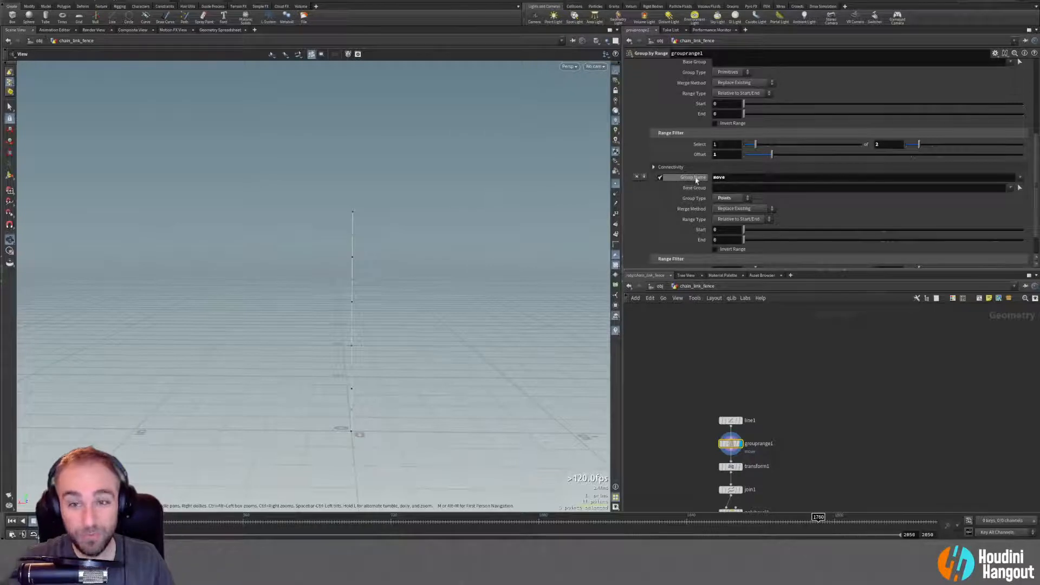
pyautogui.scroll(-2, 676, 233)
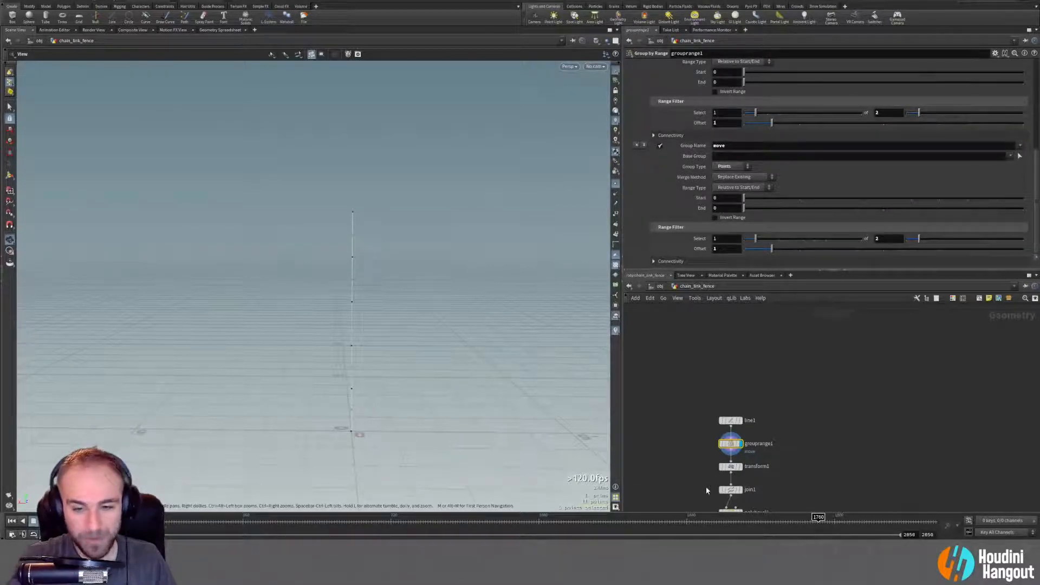
# Display transform1 and then join1, and view the zigzag line they produce.
pyautogui.moveTo(681, 459); pyautogui.dragTo(687, 386, button='middle')
pyautogui.click(746, 392)
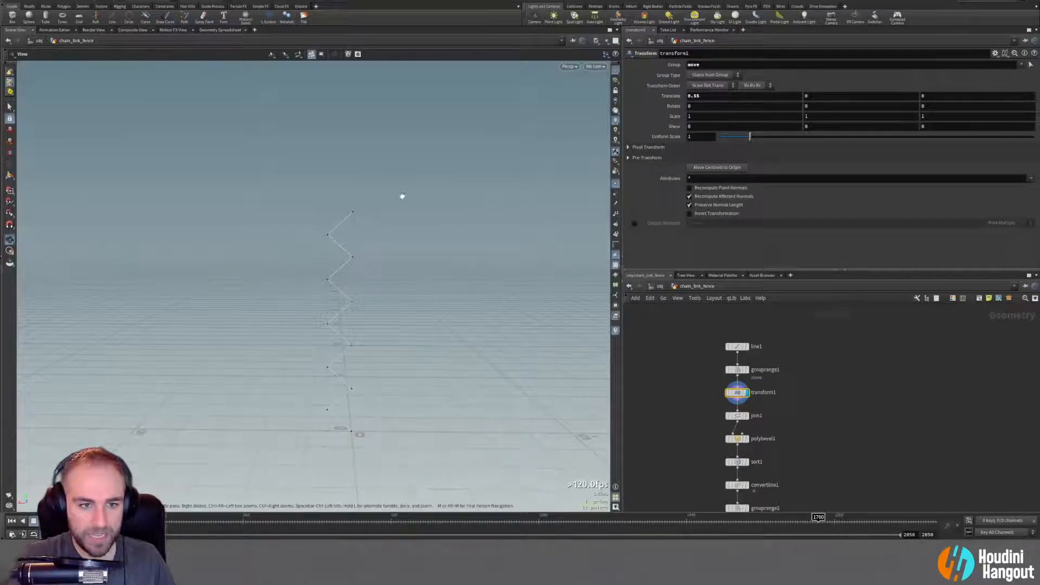
pyautogui.click(737, 416)
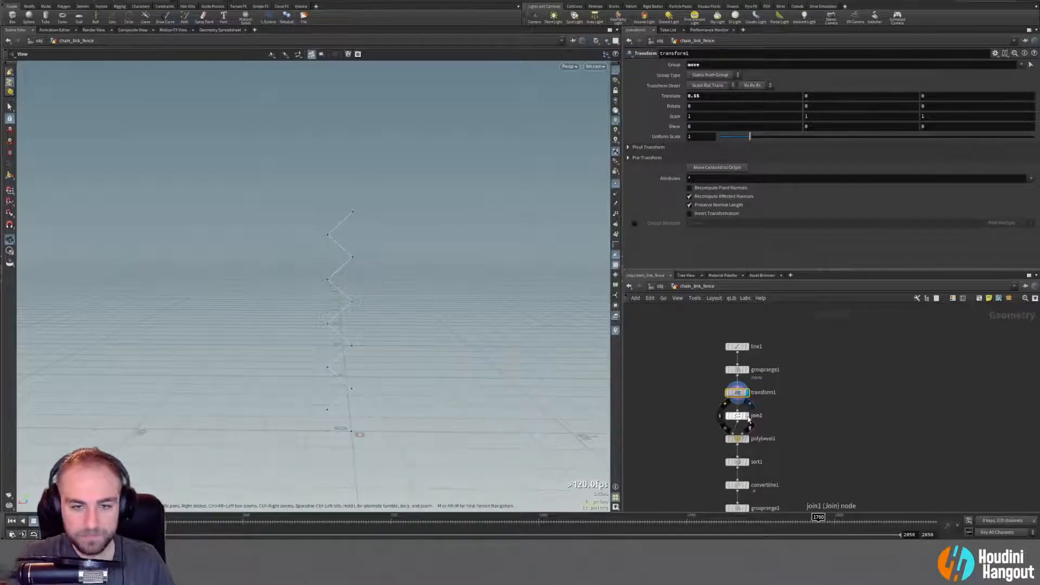
pyautogui.moveTo(322, 293); pyautogui.dragTo(391, 275)
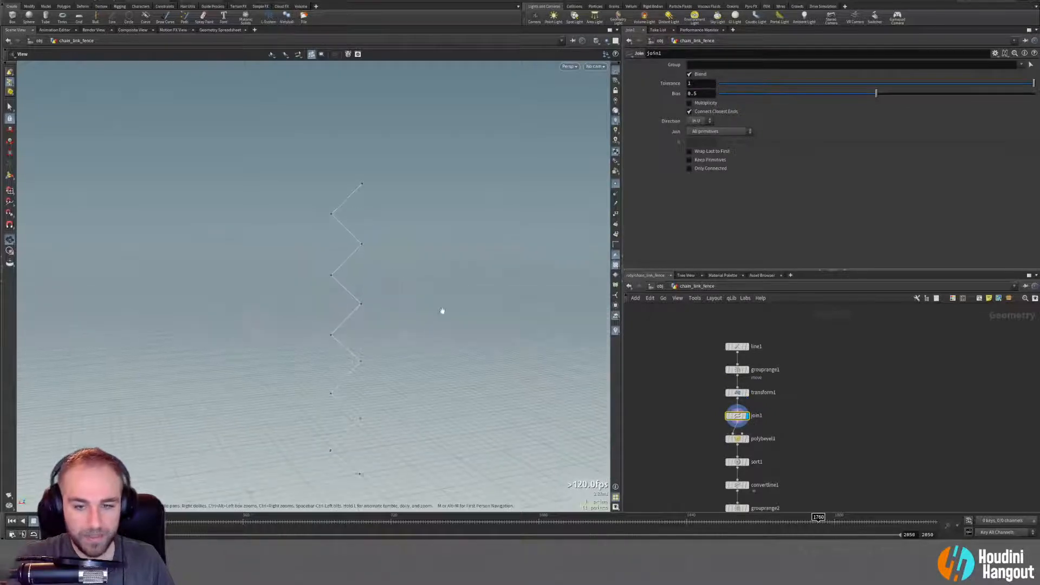
# Turn on point numbers in the viewport and display polybevel1 with its parameters.
pyautogui.click(616, 233)
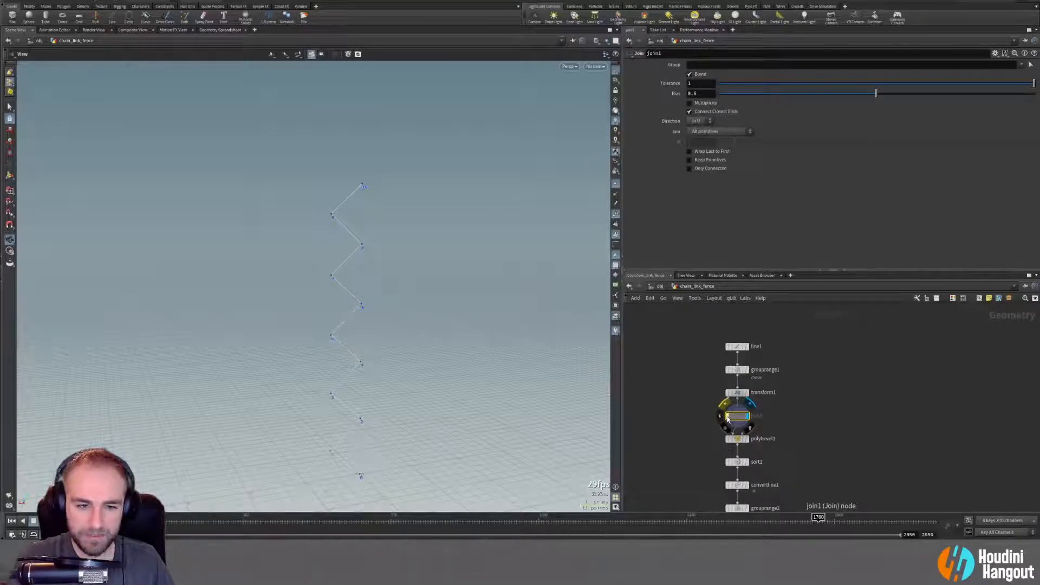
pyautogui.click(747, 438)
pyautogui.click(736, 439)
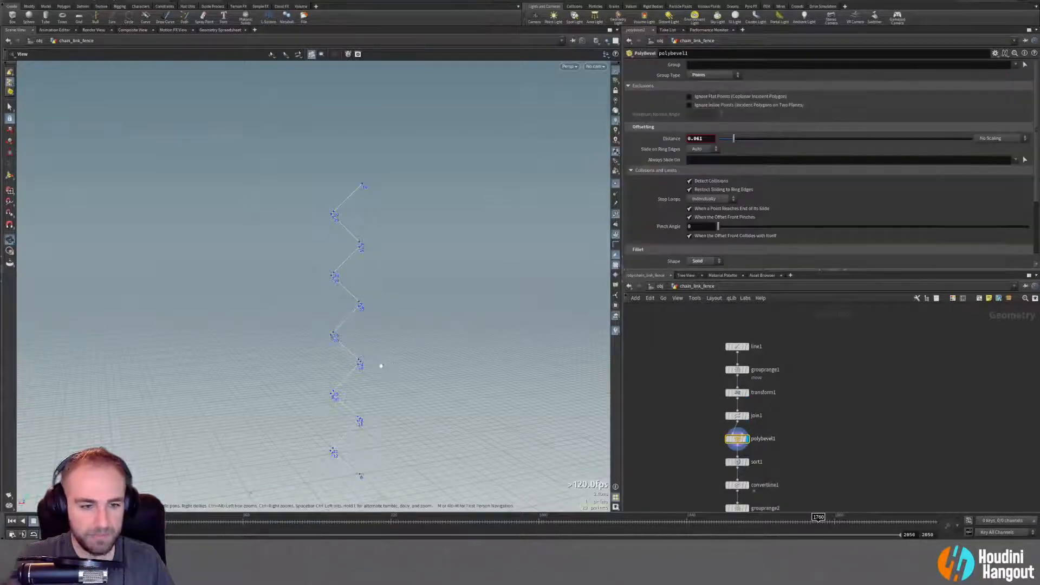
# Inspect the bevelled corners of the zigzag up close along with polybevel1's offset and fillet settings.
pyautogui.scroll(3, 385, 355)
pyautogui.scroll(2, 391, 341)
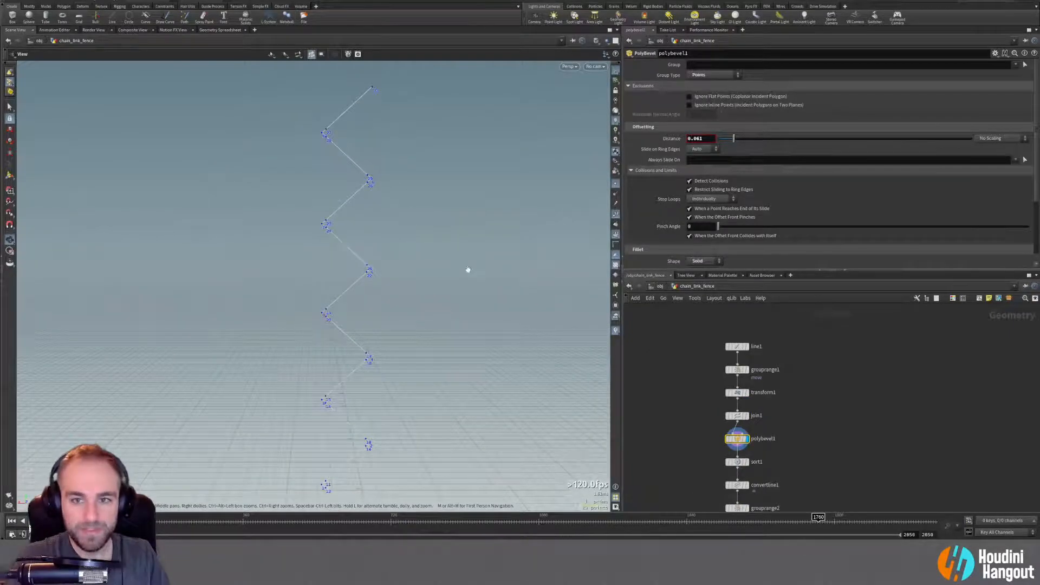
pyautogui.scroll(3, 405, 173)
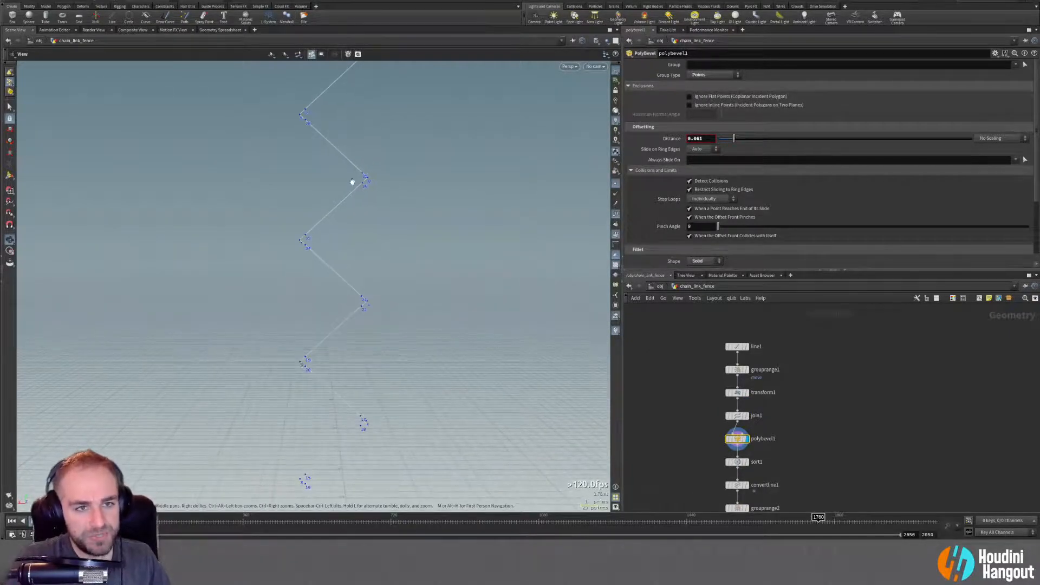
pyautogui.scroll(3, 373, 168)
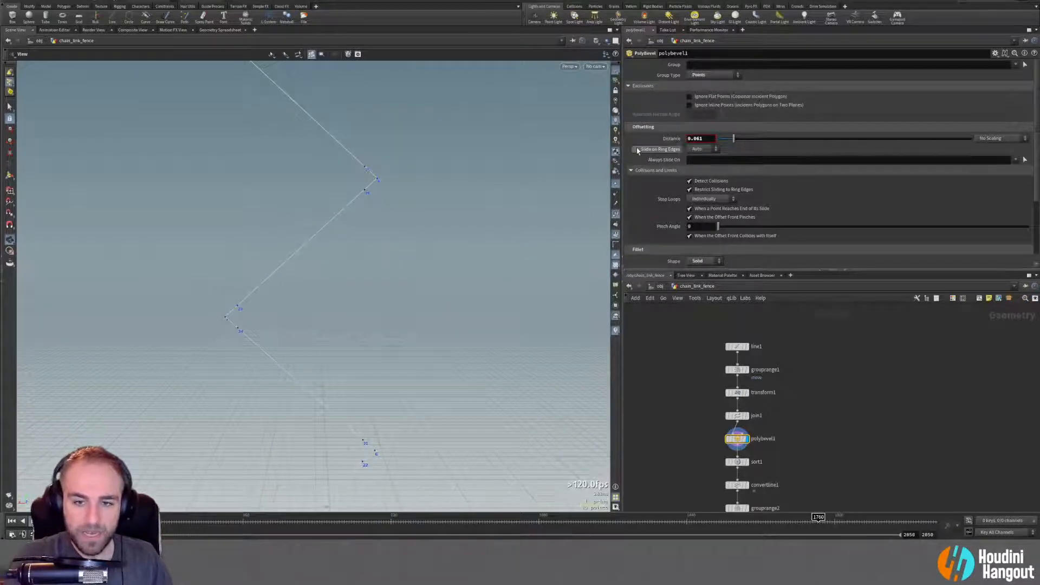
pyautogui.scroll(-2, 640, 150)
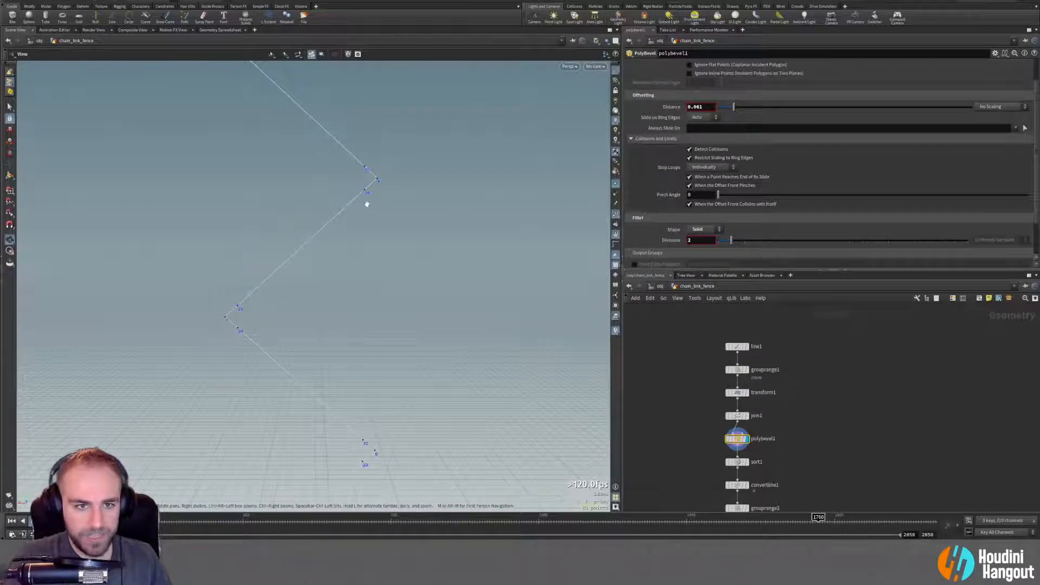
pyautogui.moveTo(362, 169); pyautogui.dragTo(138, 250, button='right')
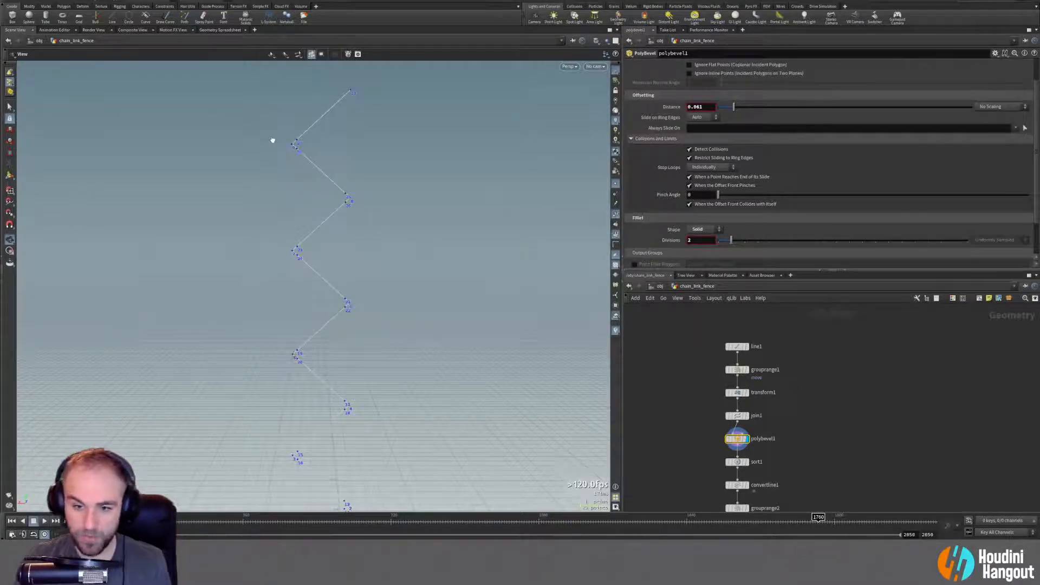
# Display sort1 and examine the point numbering along the whole zigzag line.
pyautogui.click(737, 461)
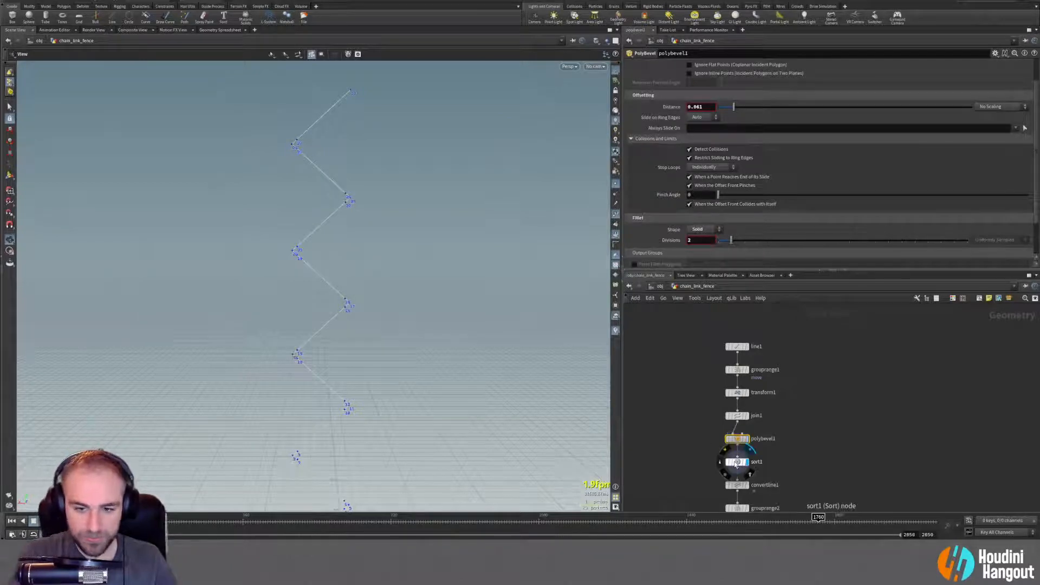
pyautogui.moveTo(364, 445); pyautogui.dragTo(340, 372, button='middle')
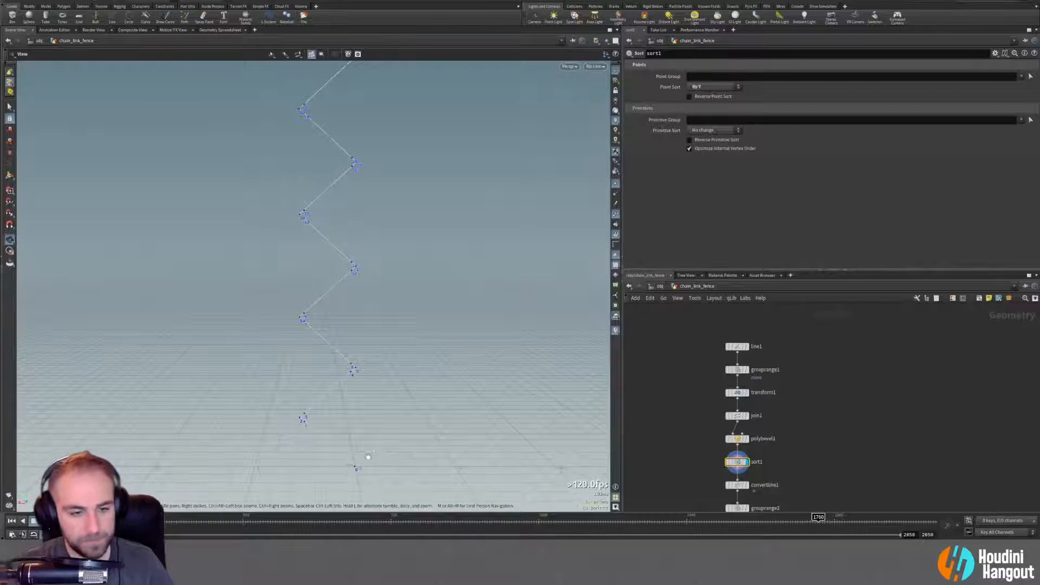
pyautogui.scroll(-3, 321, 196)
pyautogui.moveTo(312, 210); pyautogui.dragTo(244, 304, button='middle')
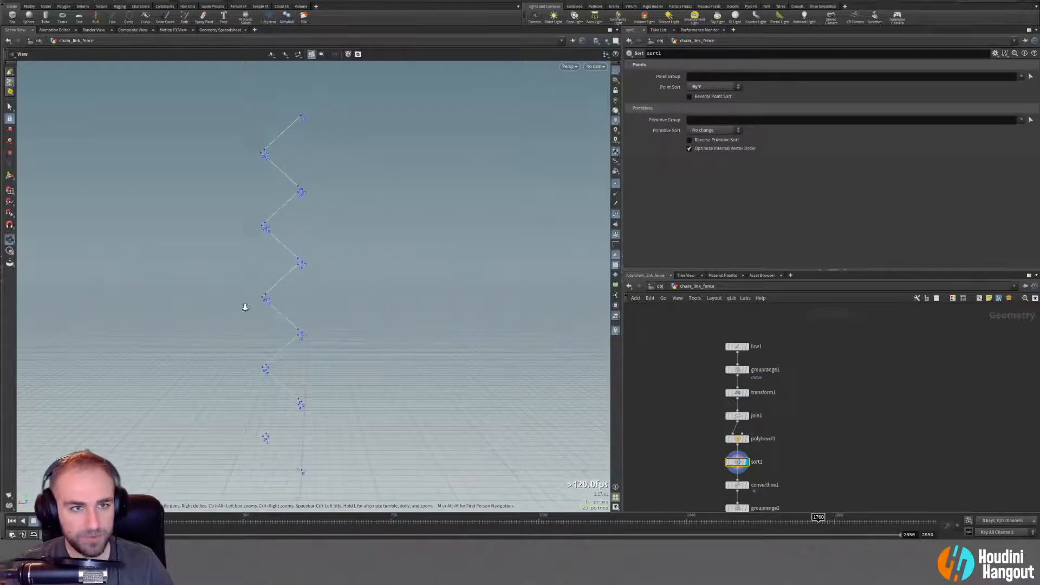
# Display polybevel1 again and examine its unsorted point numbers at the zigzag's corners.
pyautogui.click(736, 439)
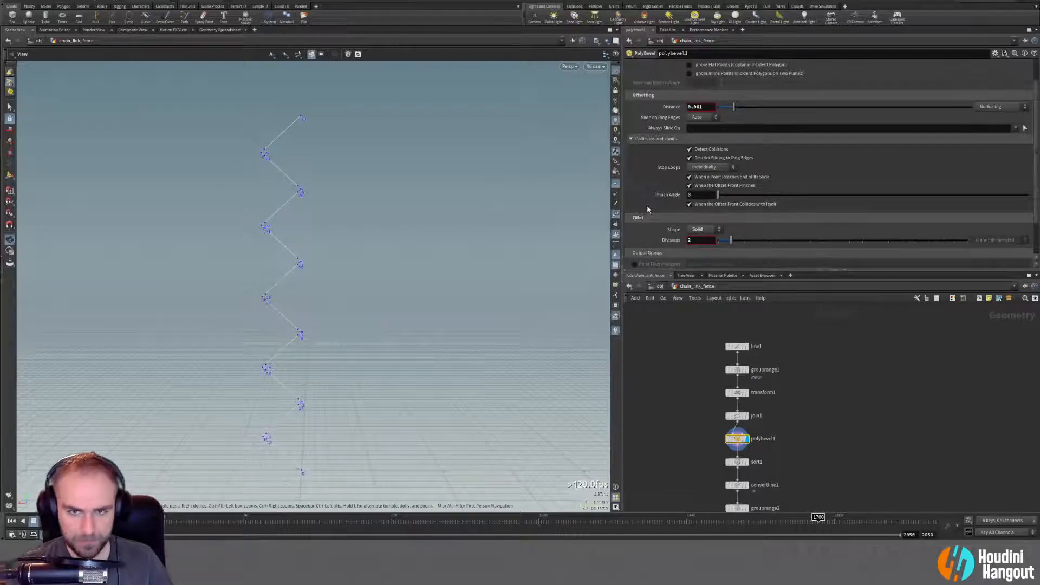
pyautogui.scroll(-1, 650, 214)
pyautogui.scroll(4, 341, 298)
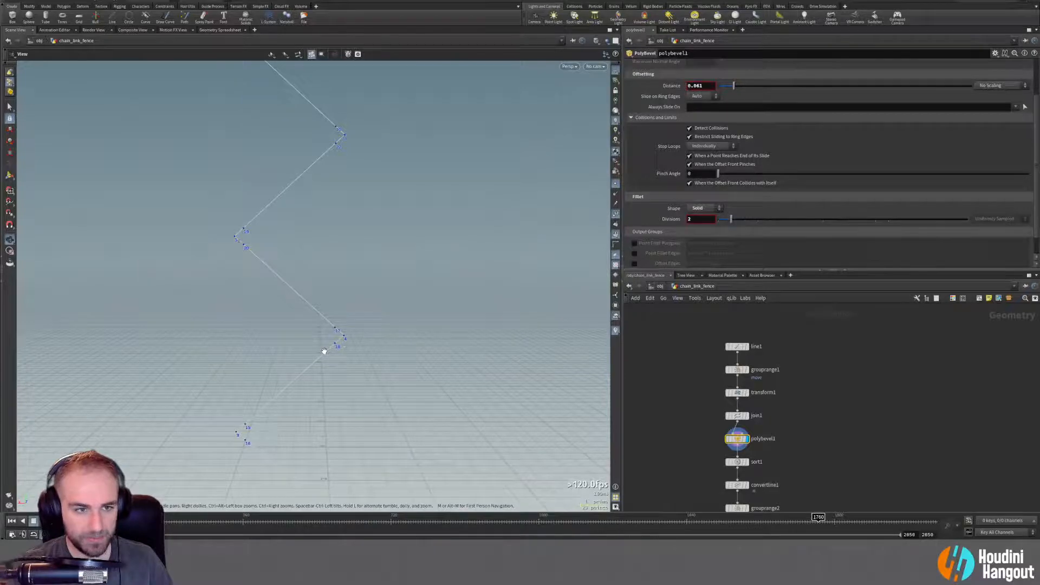
pyautogui.scroll(-3, 303, 352)
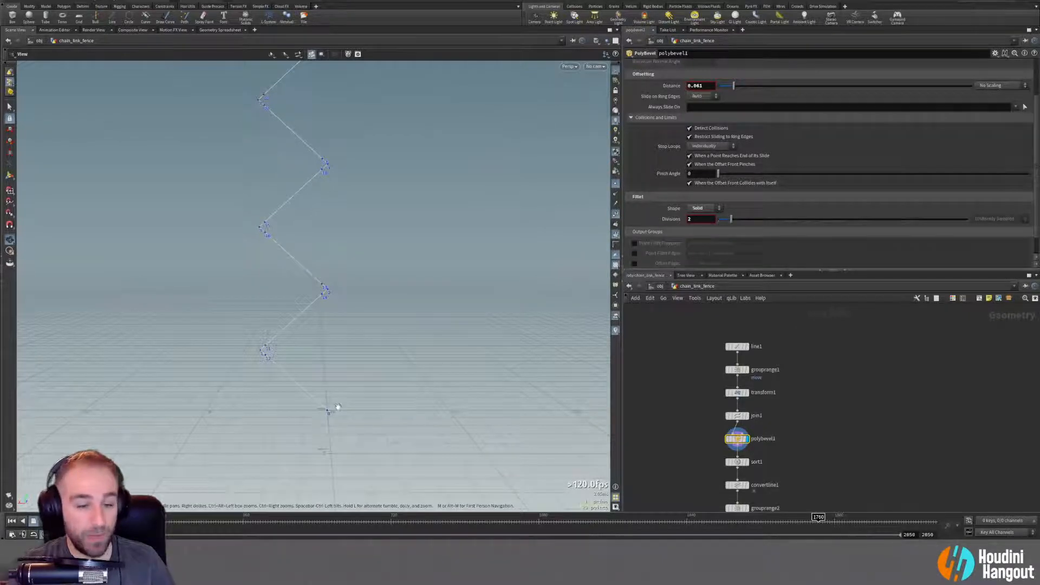
pyautogui.moveTo(349, 372); pyautogui.dragTo(297, 153)
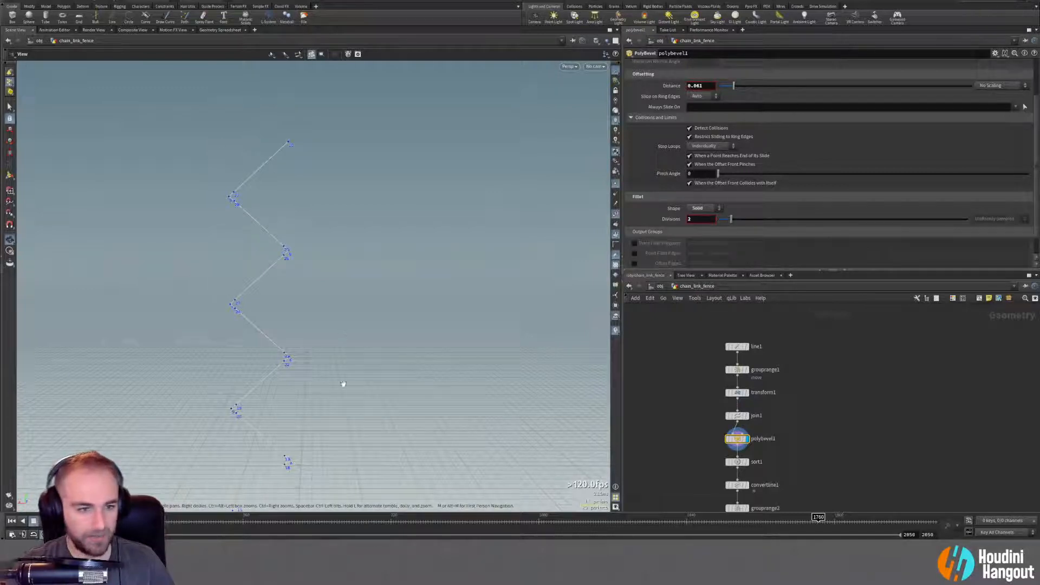
pyautogui.middleClick(738, 440)
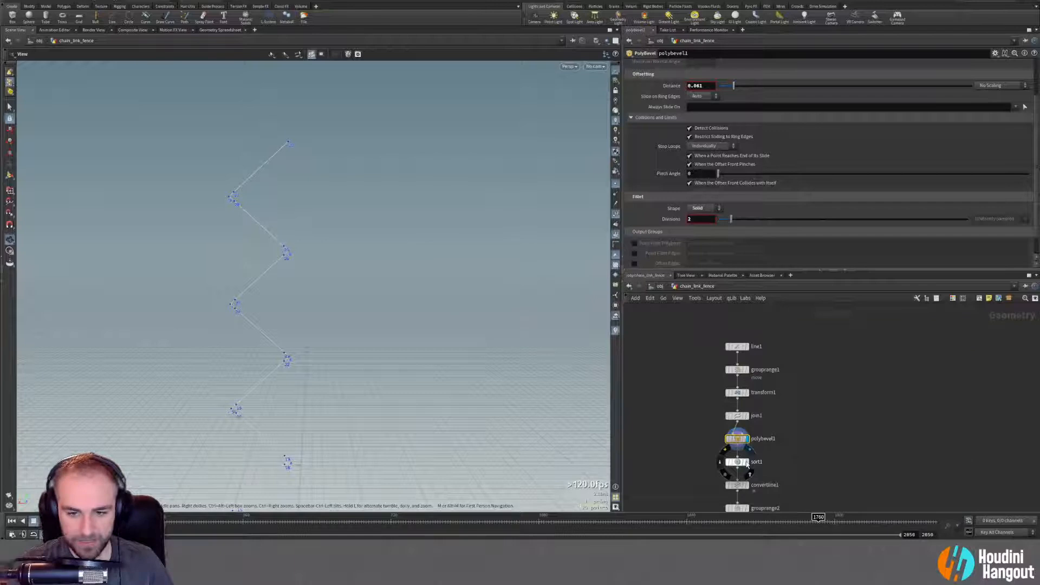
# Return the display to sort1 and follow the point order from the zigzag's base to its top.
pyautogui.click(745, 461)
pyautogui.click(736, 461)
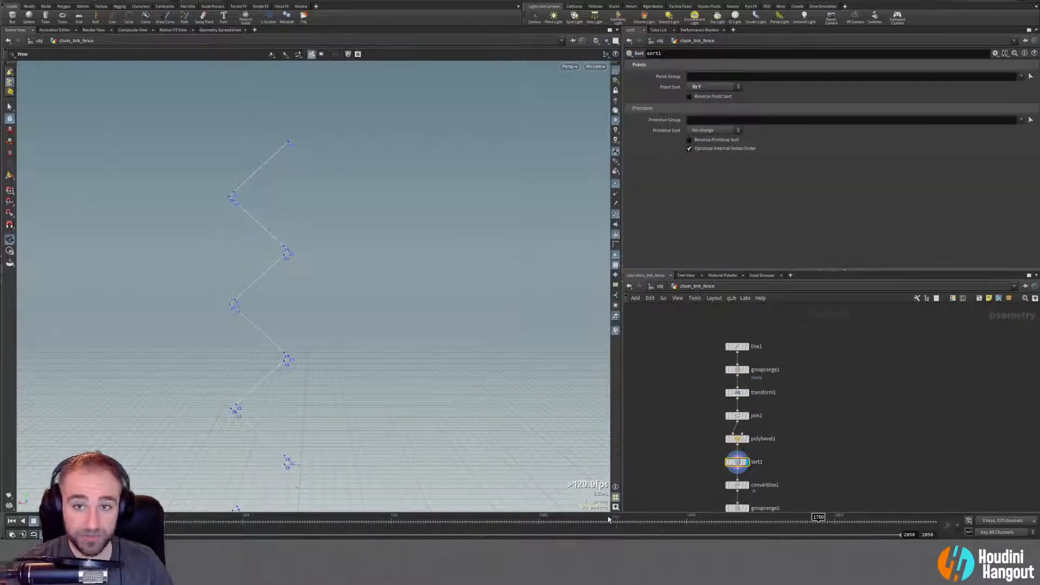
pyautogui.moveTo(284, 402); pyautogui.dragTo(298, 375, button='middle')
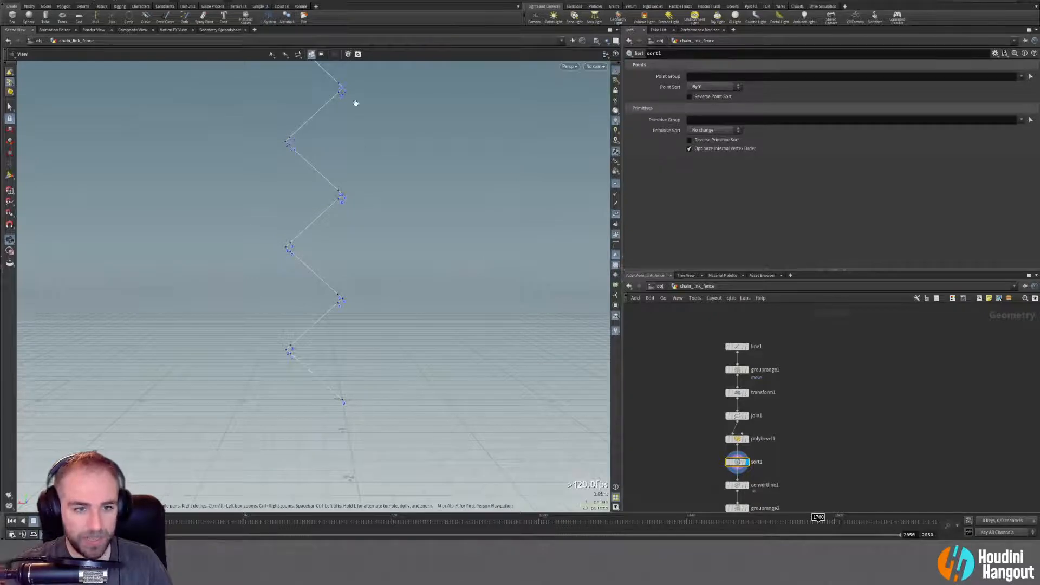
pyautogui.moveTo(356, 102); pyautogui.dragTo(312, 310)
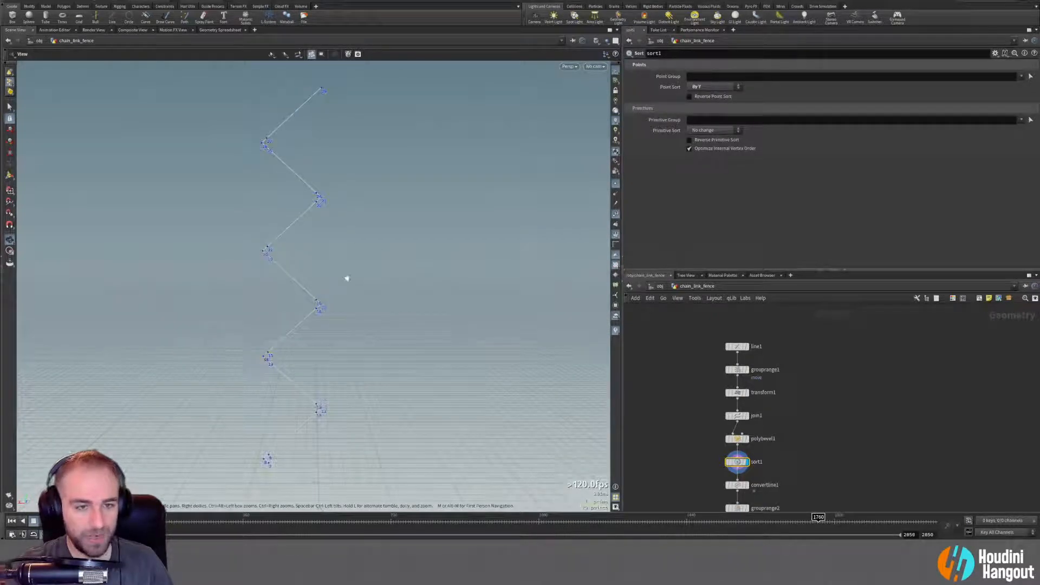
# Display convertline1 to view the zigzag as individual line segments.
pyautogui.click(749, 486)
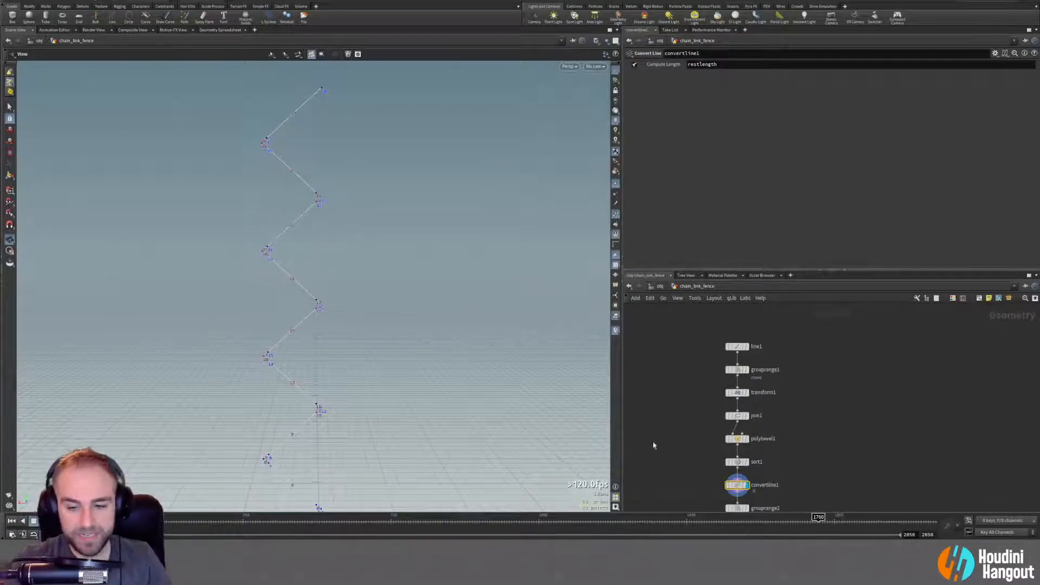
pyautogui.moveTo(653, 445); pyautogui.dragTo(666, 409, button='middle')
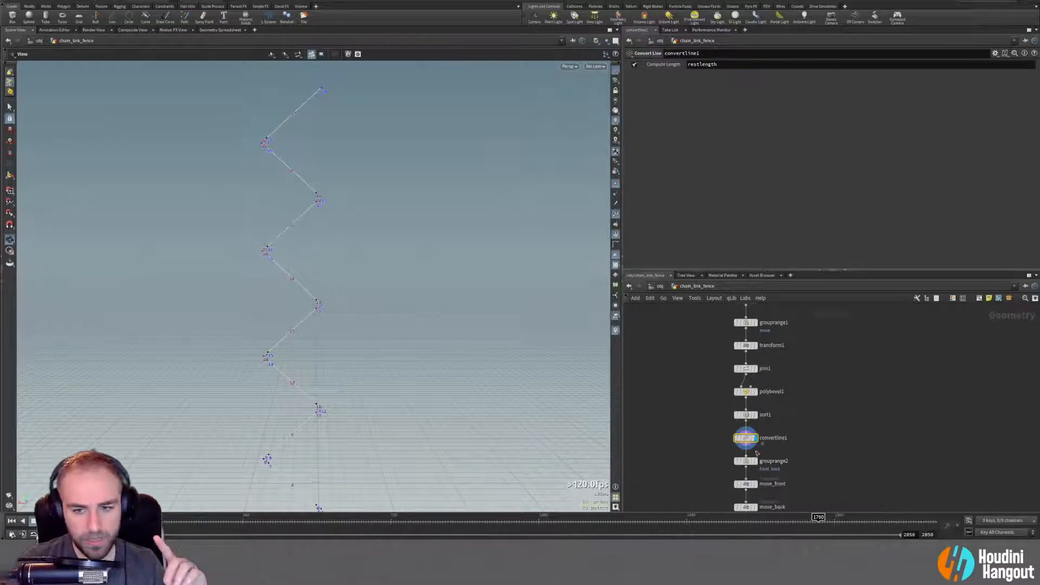
# Display grouprange2, compare it with convertline1, and view the segments in its front and back primitive groups.
pyautogui.moveTo(747, 440)
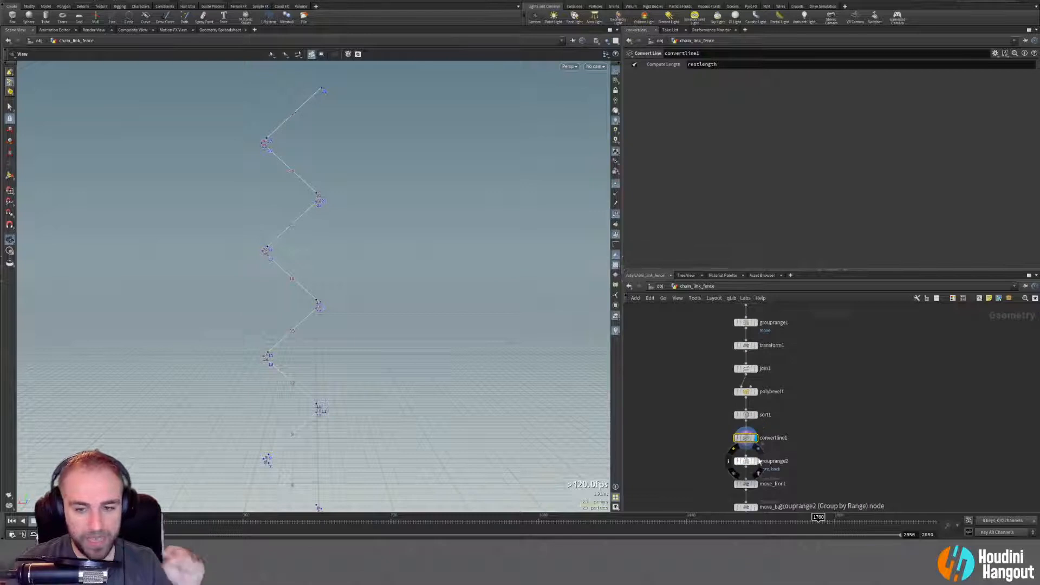
pyautogui.click(746, 462)
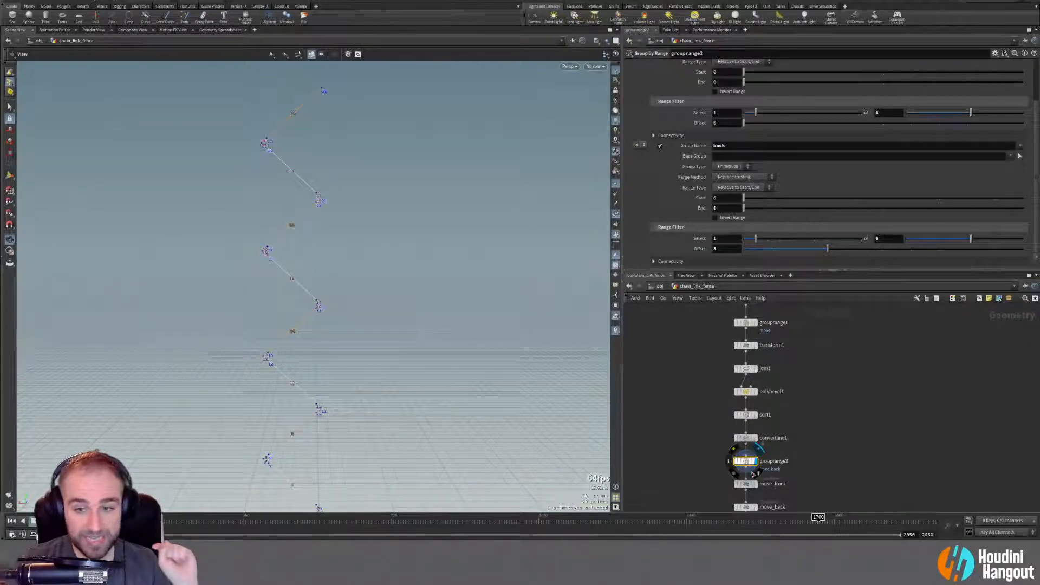
pyautogui.click(746, 437)
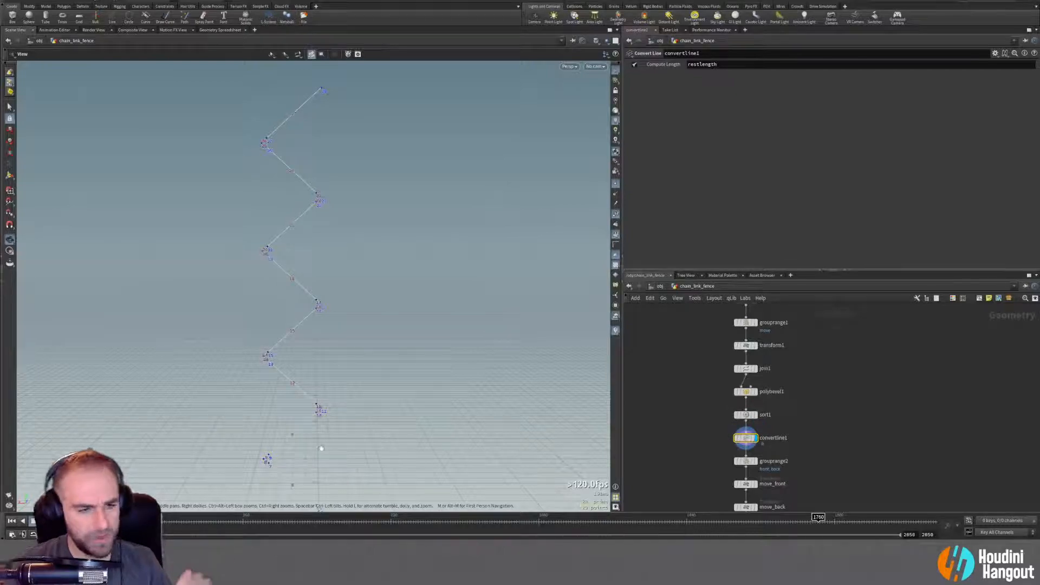
pyautogui.click(742, 465)
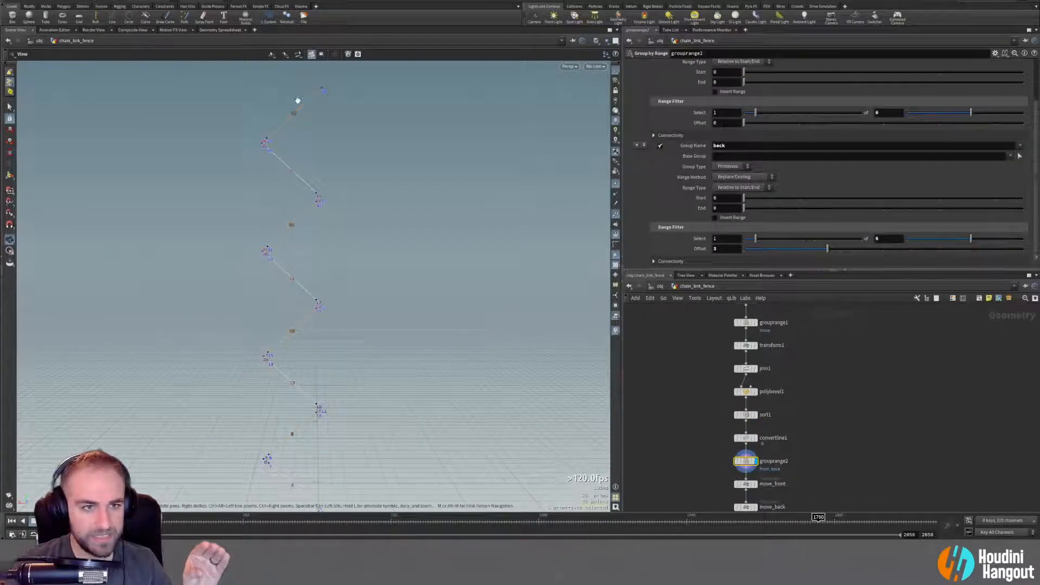
pyautogui.moveTo(673, 464); pyautogui.dragTo(669, 414, button='middle')
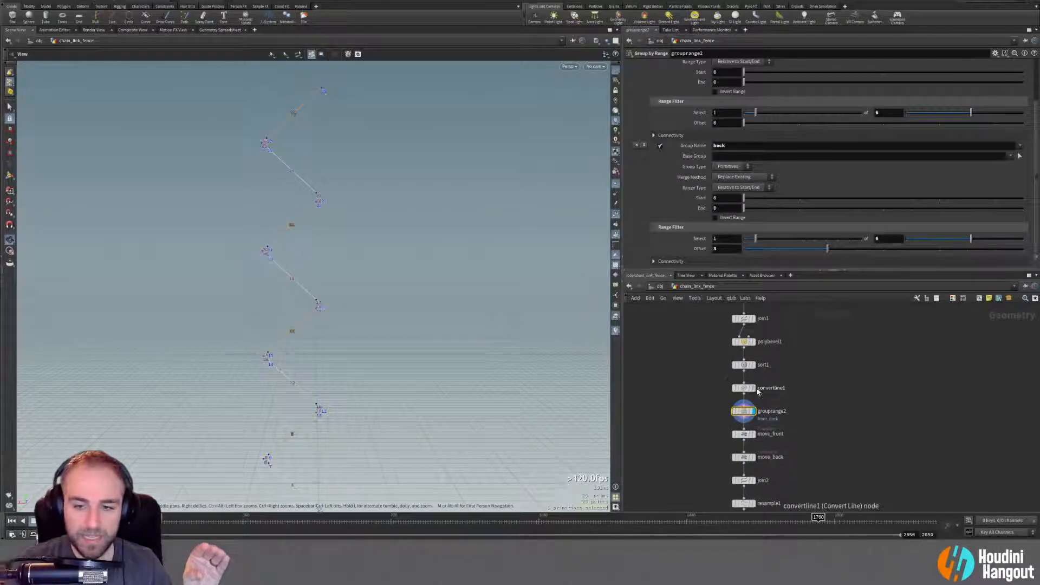
# Display convertline1 again and follow the primitive numbering along the zigzag's straight segments and beveled corners.
pyautogui.click(751, 387)
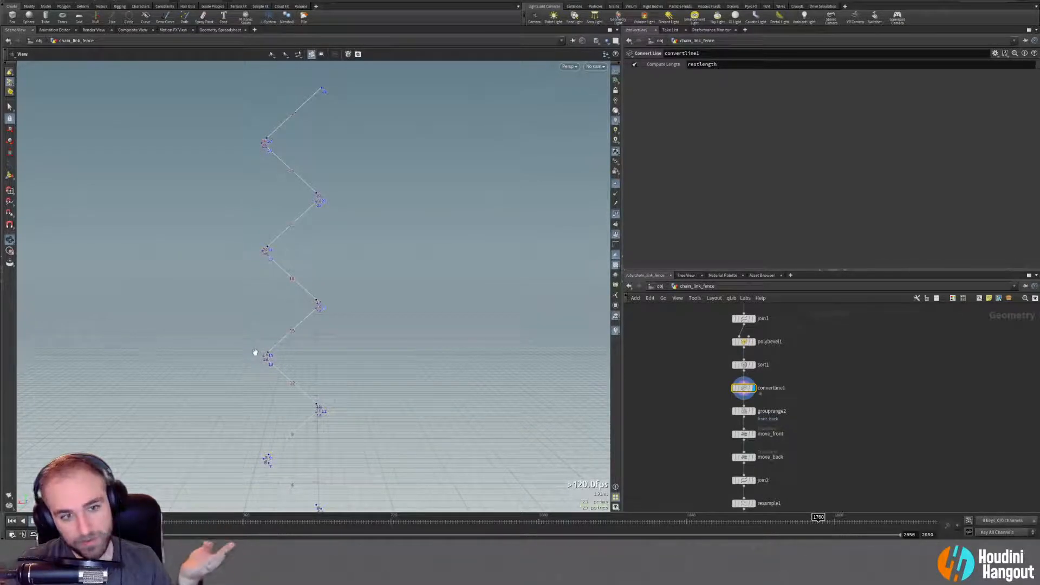
pyautogui.middleClick(742, 389)
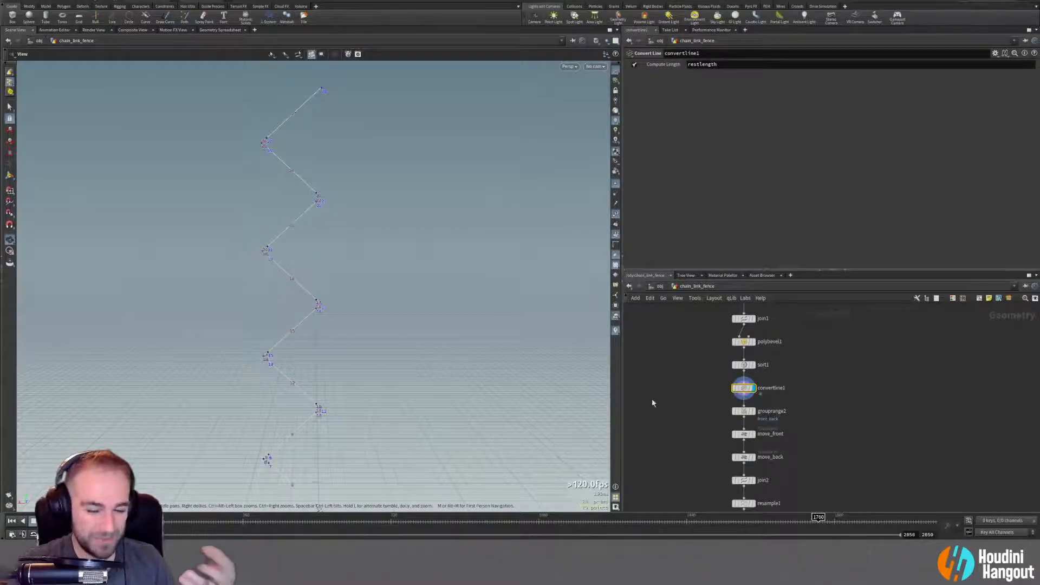
pyautogui.middleClick(743, 388)
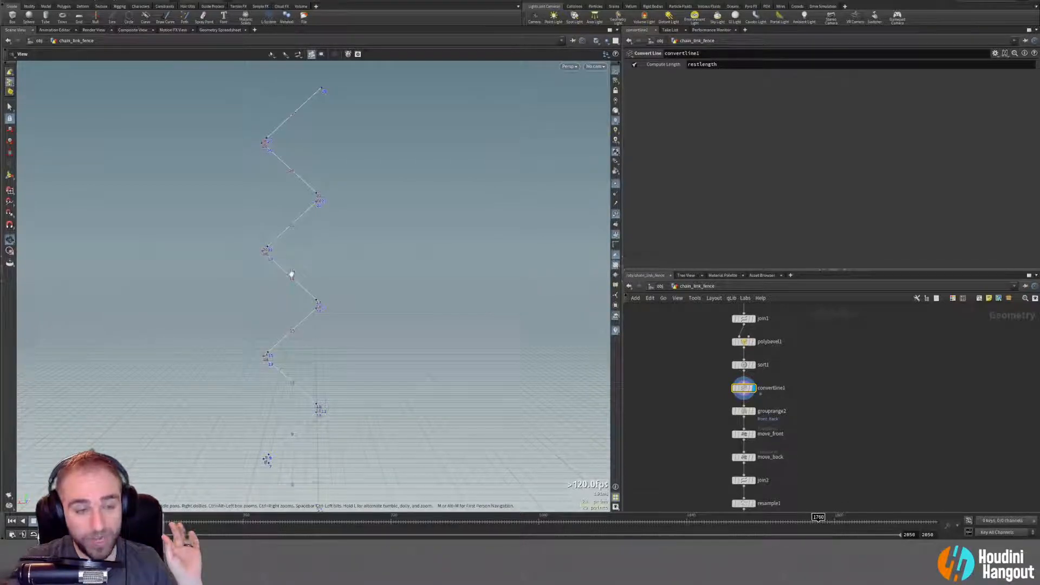
pyautogui.moveTo(301, 357); pyautogui.dragTo(305, 346, button='middle')
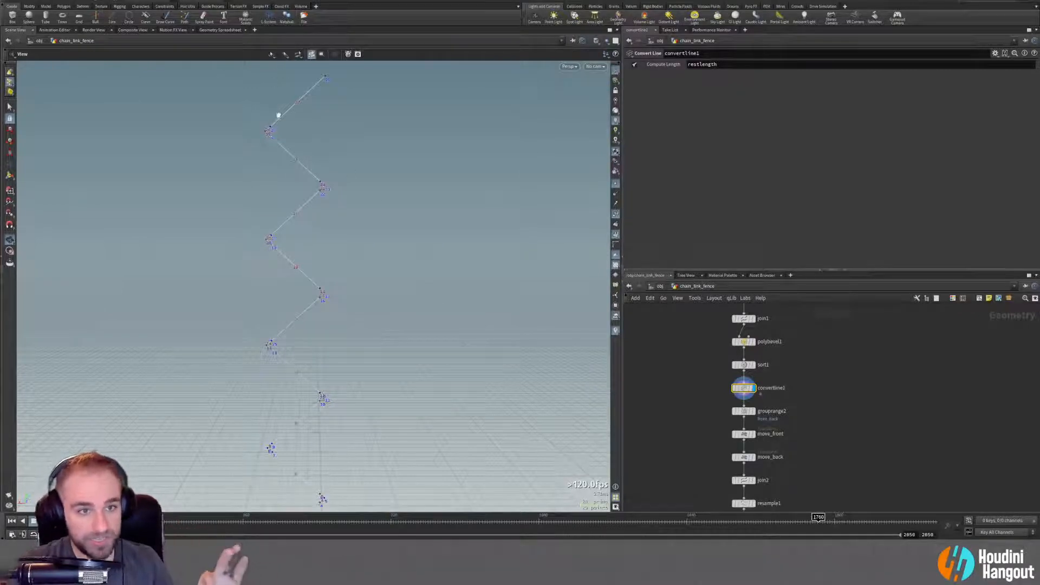
pyautogui.moveTo(293, 113); pyautogui.dragTo(326, 420)
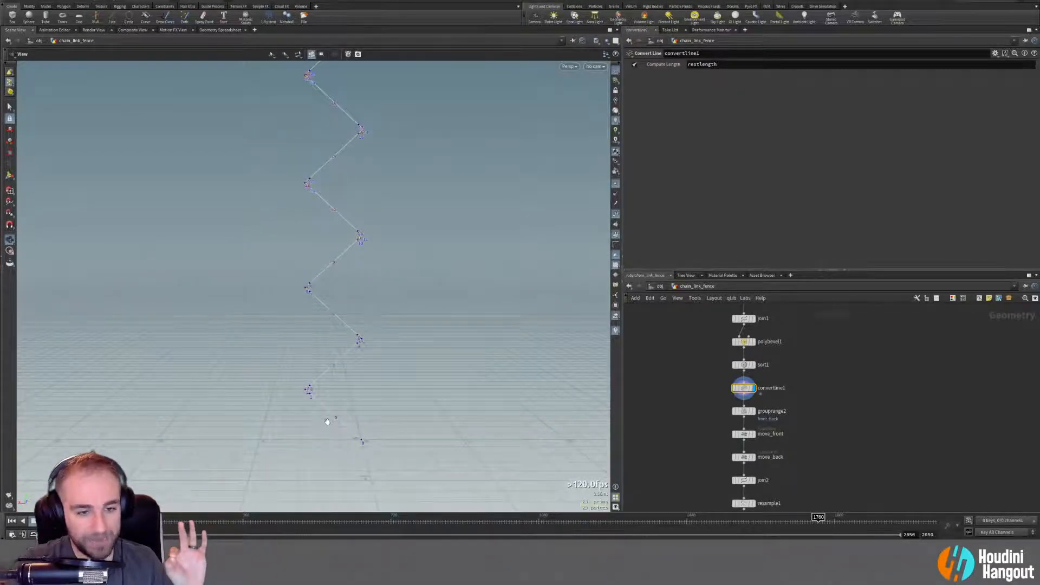
pyautogui.moveTo(310, 460); pyautogui.dragTo(316, 244)
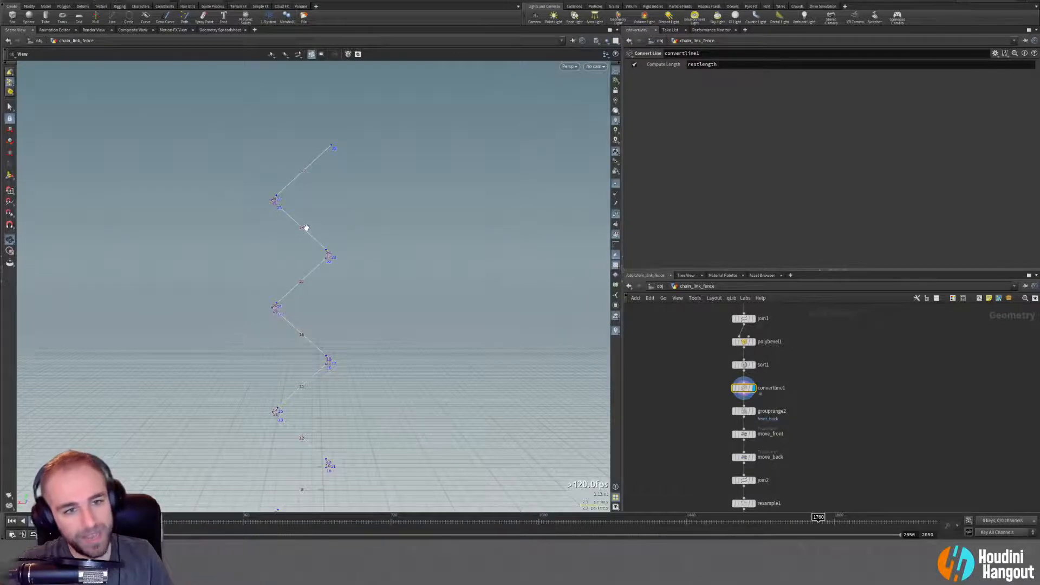
pyautogui.moveTo(304, 228); pyautogui.dragTo(476, 158, button='right')
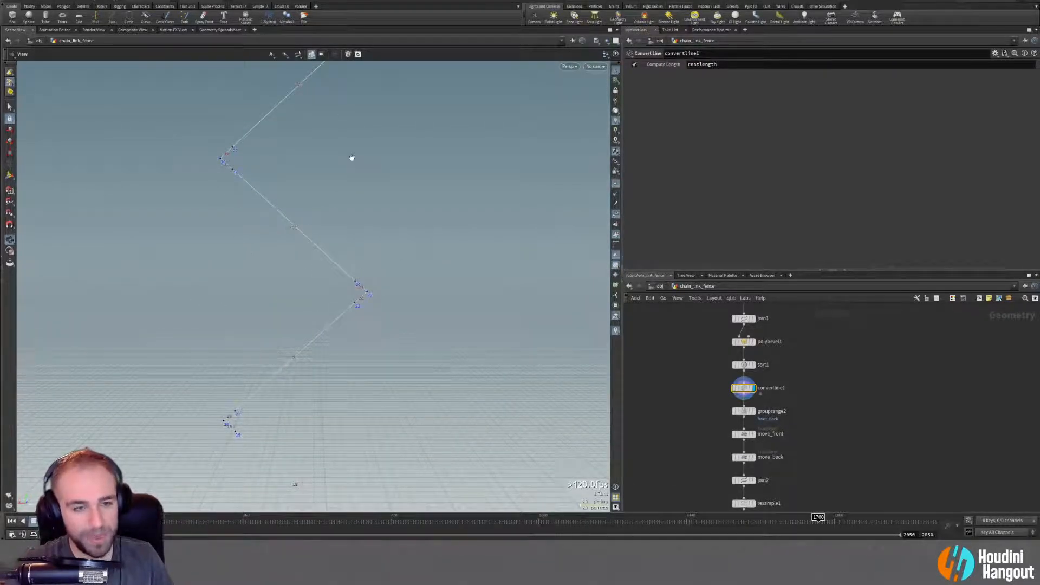
pyautogui.moveTo(343, 183); pyautogui.dragTo(376, 218)
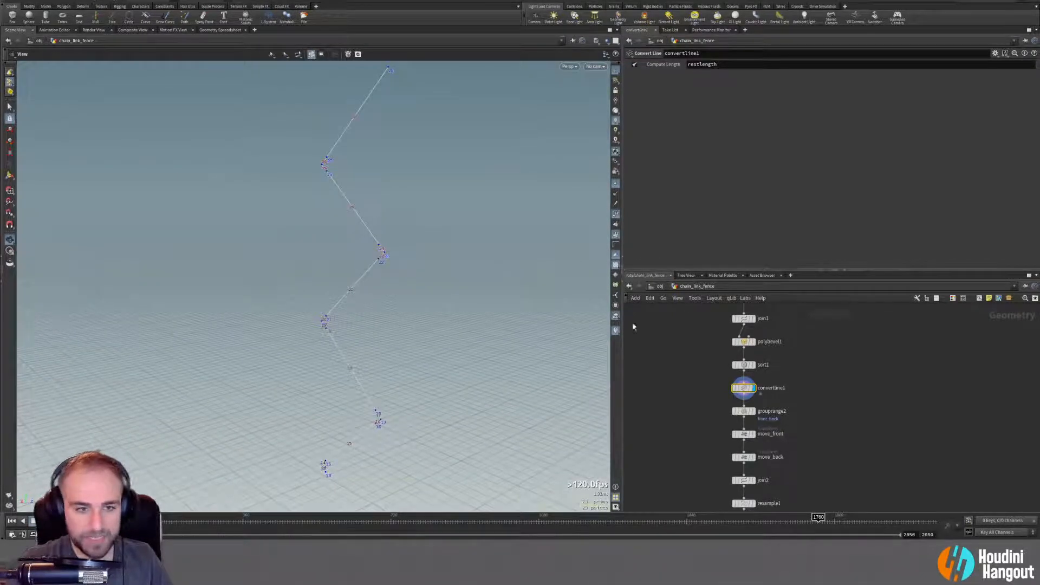
# Display grouprange2 and examine the range filter and offset settings that define its front and back primitive groups.
pyautogui.moveTo(705, 450); pyautogui.dragTo(699, 432, button='middle')
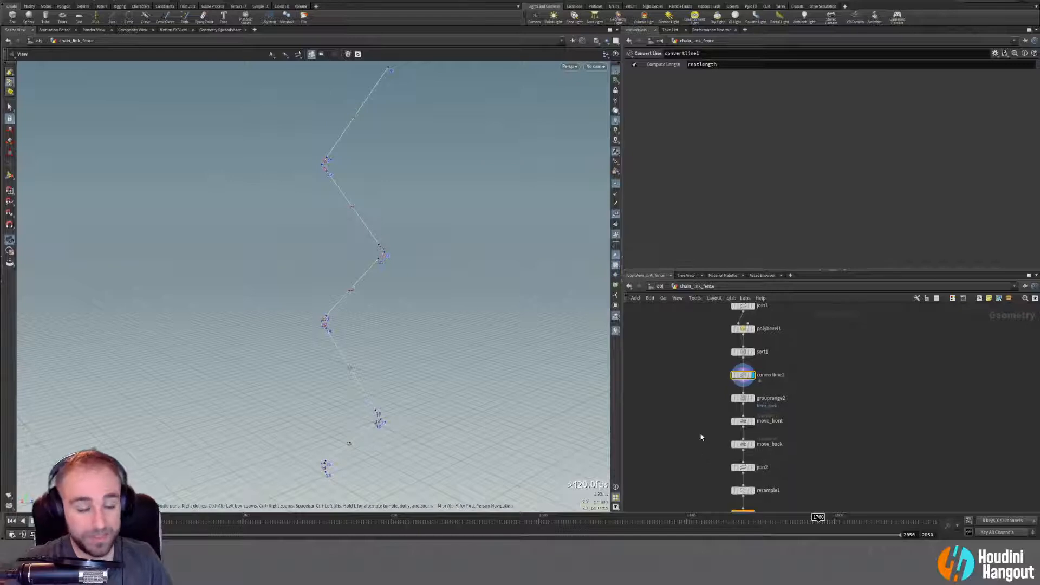
pyautogui.click(738, 404)
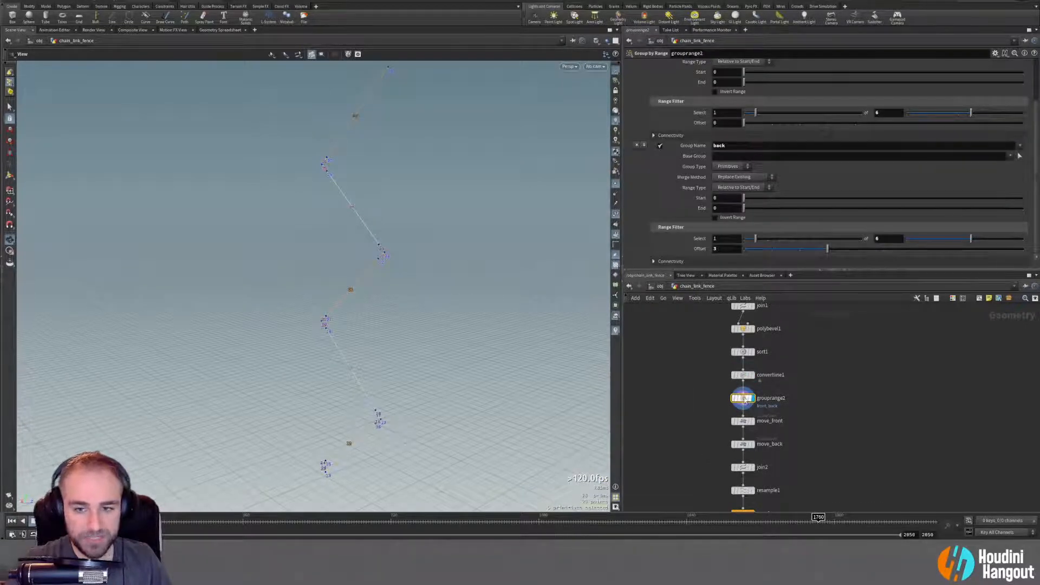
pyautogui.scroll(3, 747, 75)
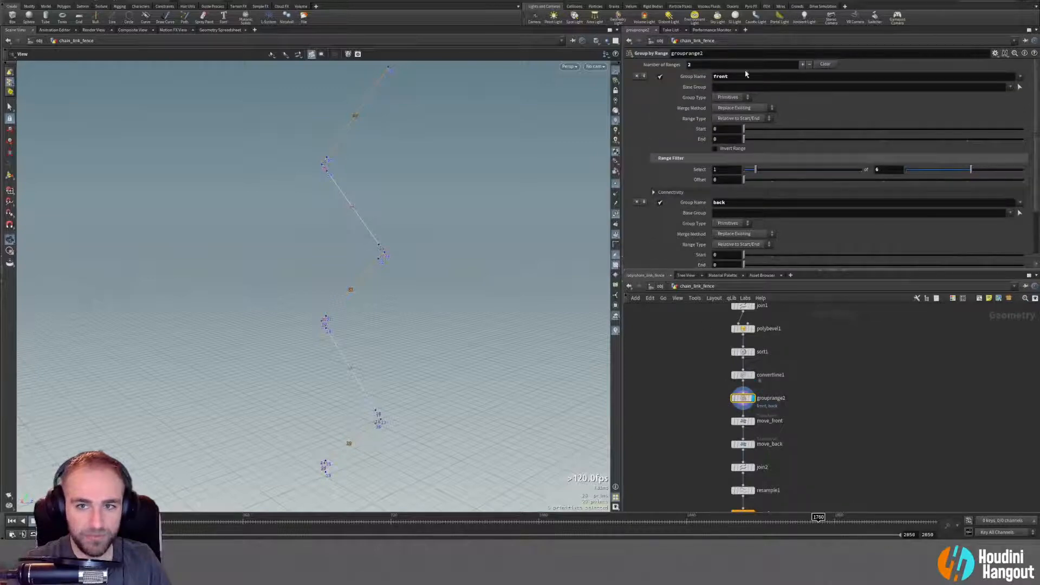
pyautogui.scroll(-3, 676, 216)
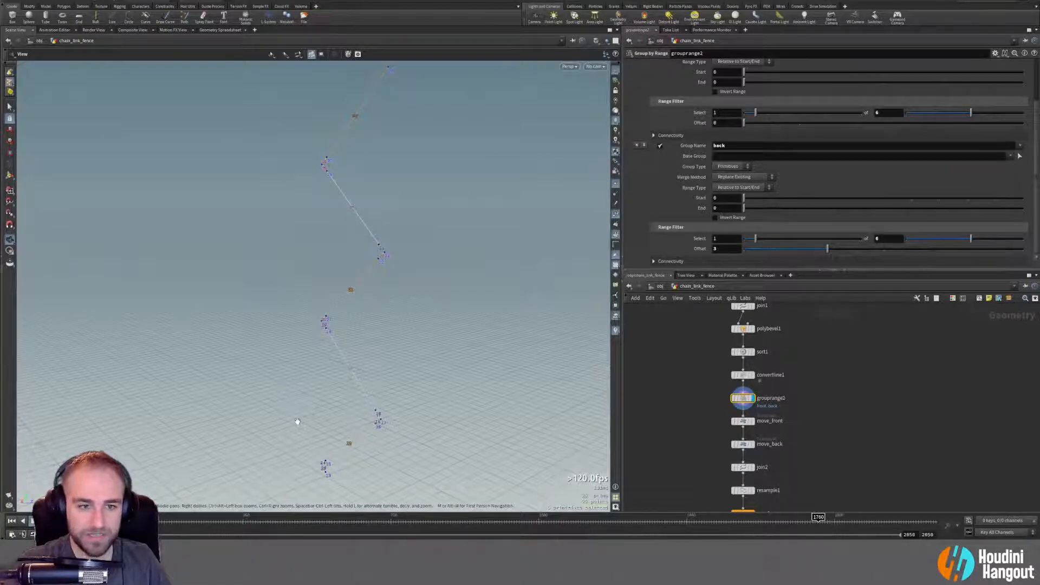
pyautogui.moveTo(297, 424); pyautogui.dragTo(413, 278)
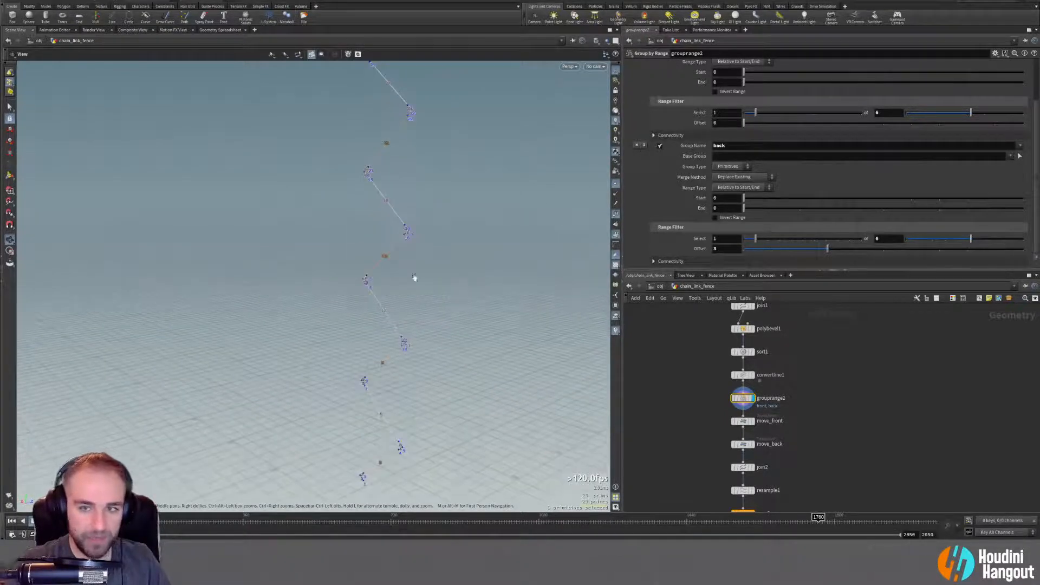
pyautogui.moveTo(292, 397); pyautogui.dragTo(455, 206)
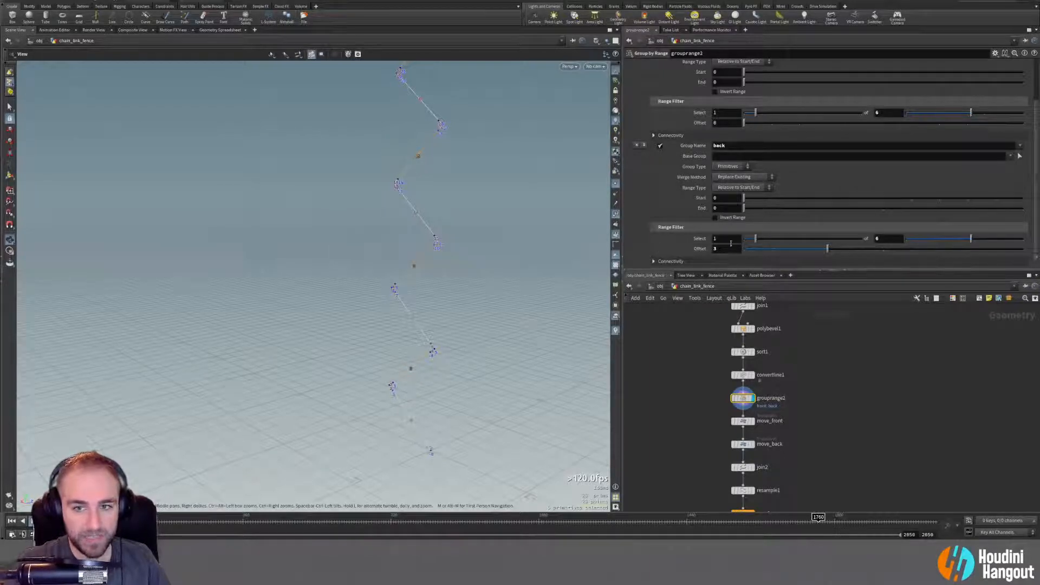
pyautogui.moveTo(754, 249); pyautogui.dragTo(827, 247)
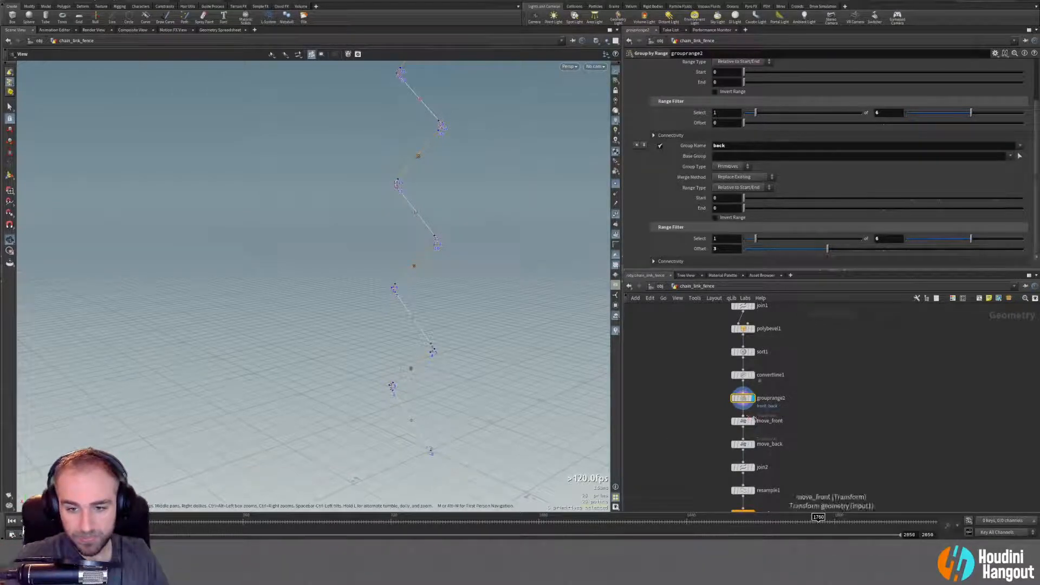
# Display move_front, hide the viewport numbers, and view the front group's segments from the side.
pyautogui.click(756, 426)
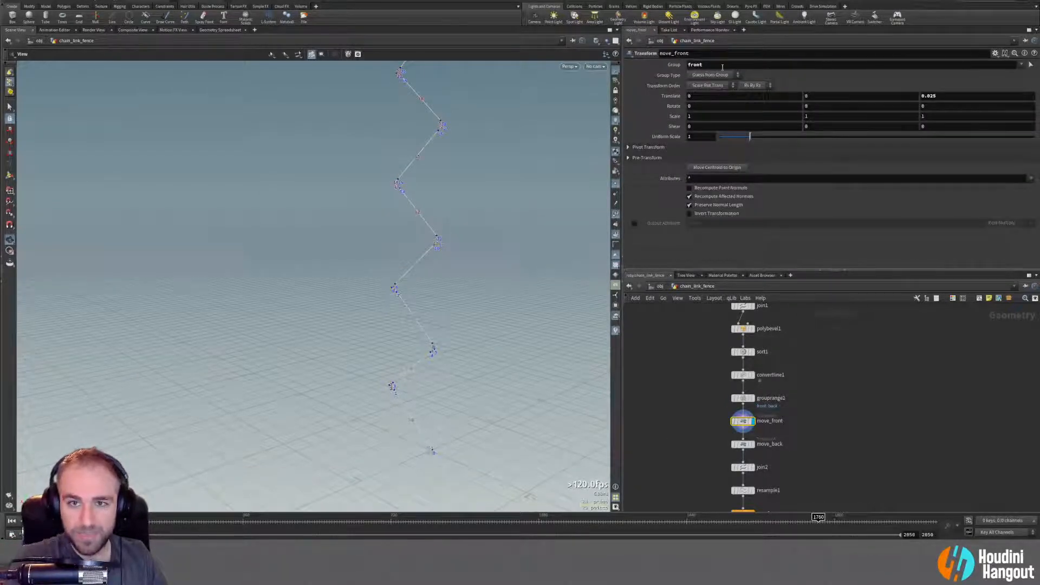
pyautogui.keyDown('alt'); pyautogui.moveTo(404, 343); pyautogui.dragTo(552, 211); pyautogui.keyUp('alt')
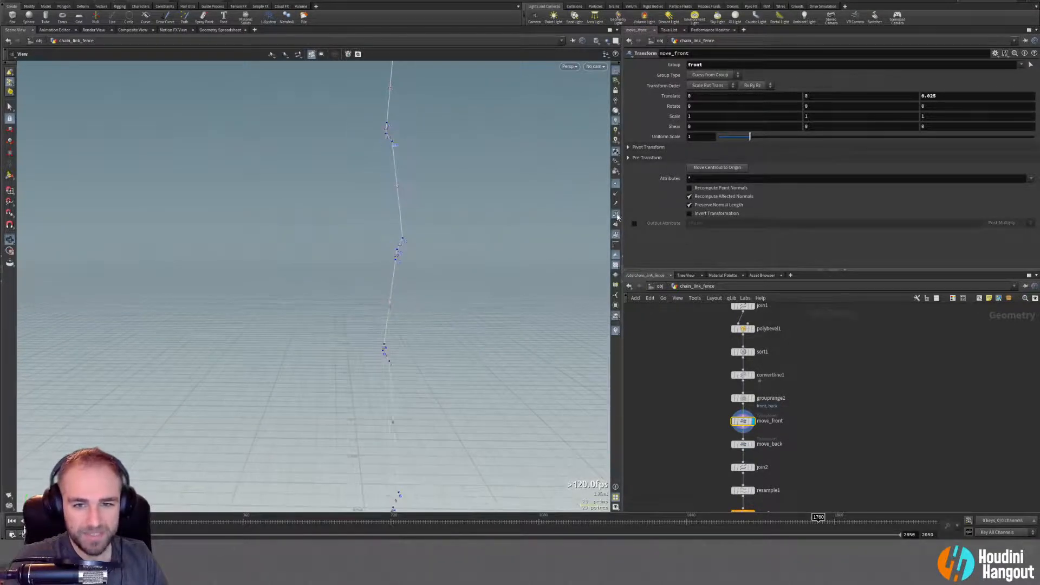
pyautogui.click(616, 214)
pyautogui.keyDown('alt'); pyautogui.moveTo(426, 289); pyautogui.dragTo(309, 300); pyautogui.keyUp('alt')
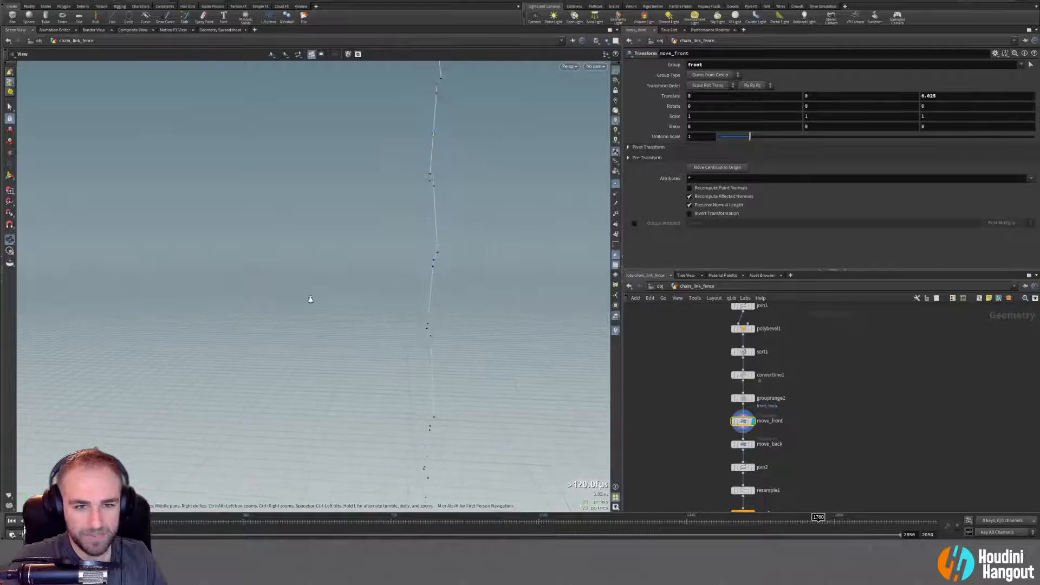
# Display move_back and examine the back group's opposite offset from several angles around the zigzag.
pyautogui.click(751, 446)
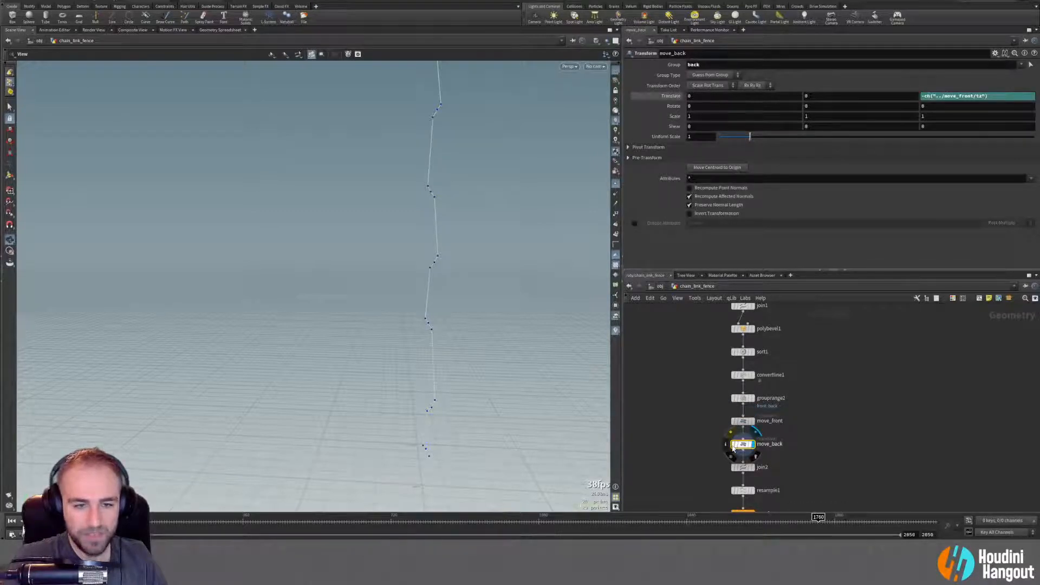
pyautogui.moveTo(436, 256)
pyautogui.mouseDown()
pyautogui.moveTo(710, 225)
pyautogui.moveTo(767, 200)
pyautogui.moveTo(861, 248)
pyautogui.moveTo(779, 304)
pyautogui.moveTo(480, 246)
pyautogui.moveTo(128, 259)
pyautogui.moveTo(450, 250)
pyautogui.mouseUp()
pyautogui.moveTo(493, 265); pyautogui.dragTo(529, 281)
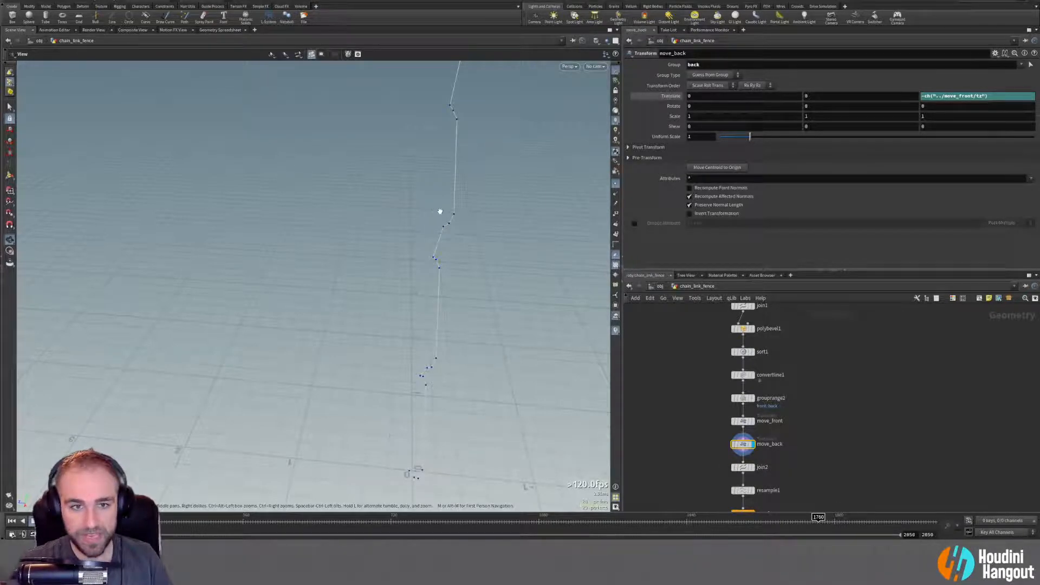
pyautogui.moveTo(440, 211); pyautogui.dragTo(536, 230)
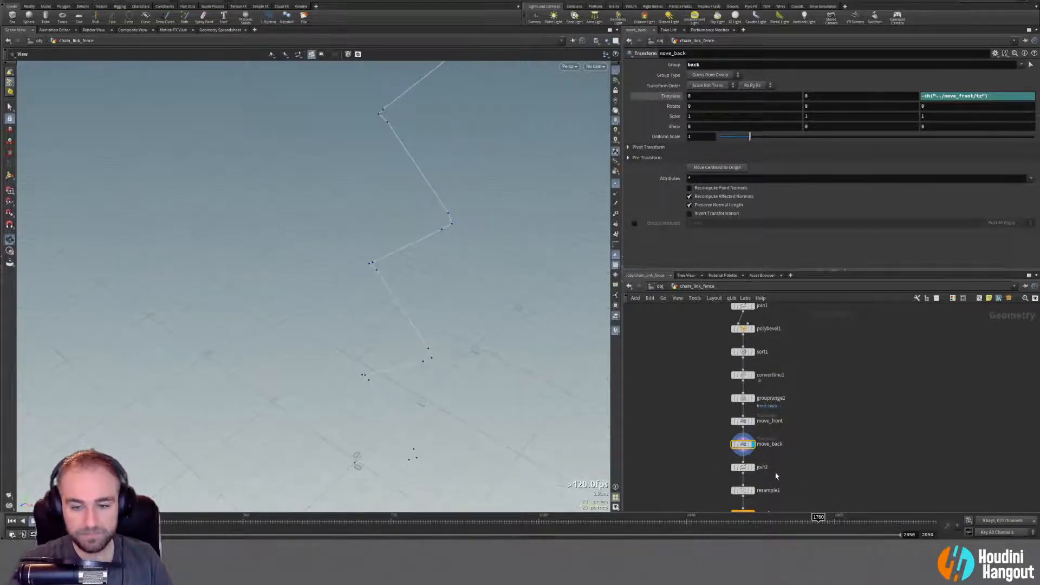
# Display join2 with the viewport numbers shown and view the whole rejoined zigzag.
pyautogui.click(745, 471)
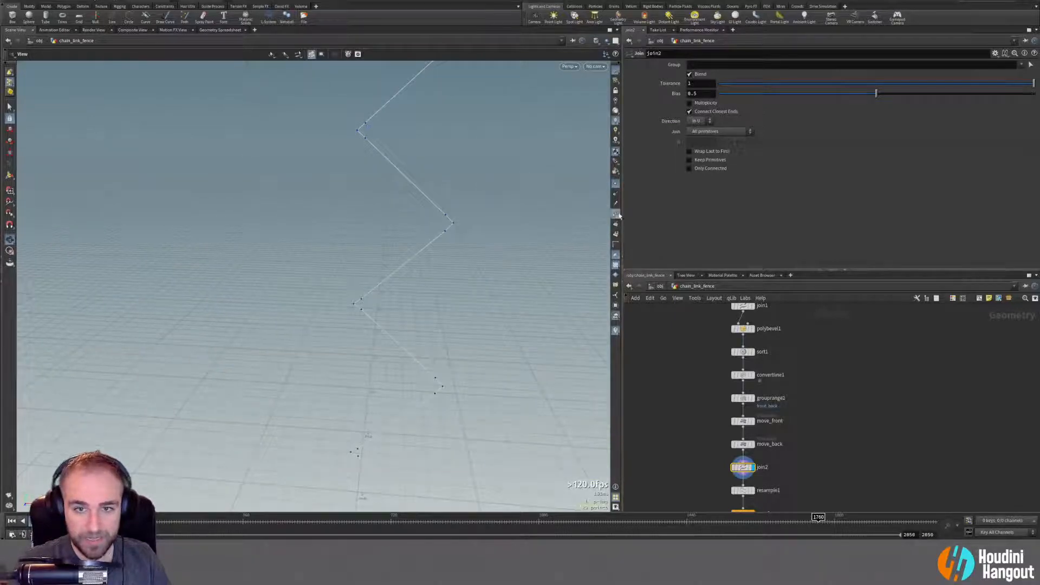
pyautogui.click(615, 234)
pyautogui.moveTo(383, 272); pyautogui.dragTo(392, 249)
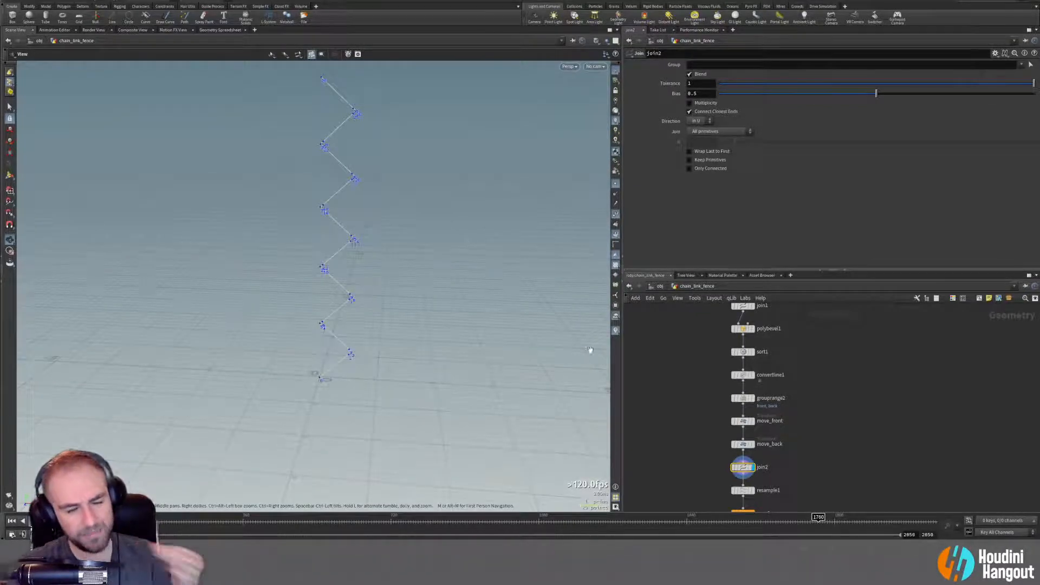
# Display resample1, hide the viewport numbers, and view the zigzag's resampled points up close.
pyautogui.click(754, 490)
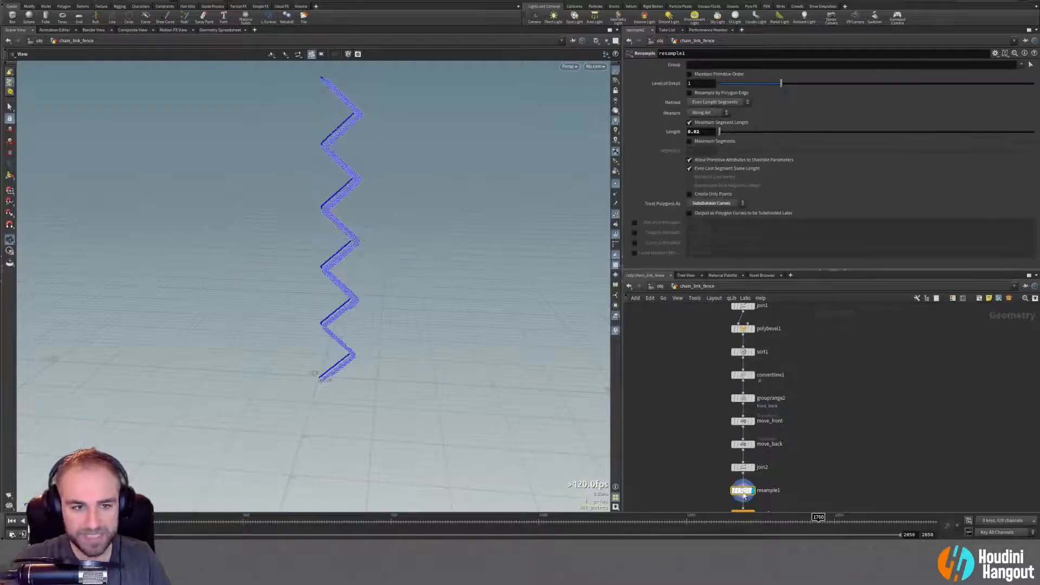
pyautogui.click(616, 233)
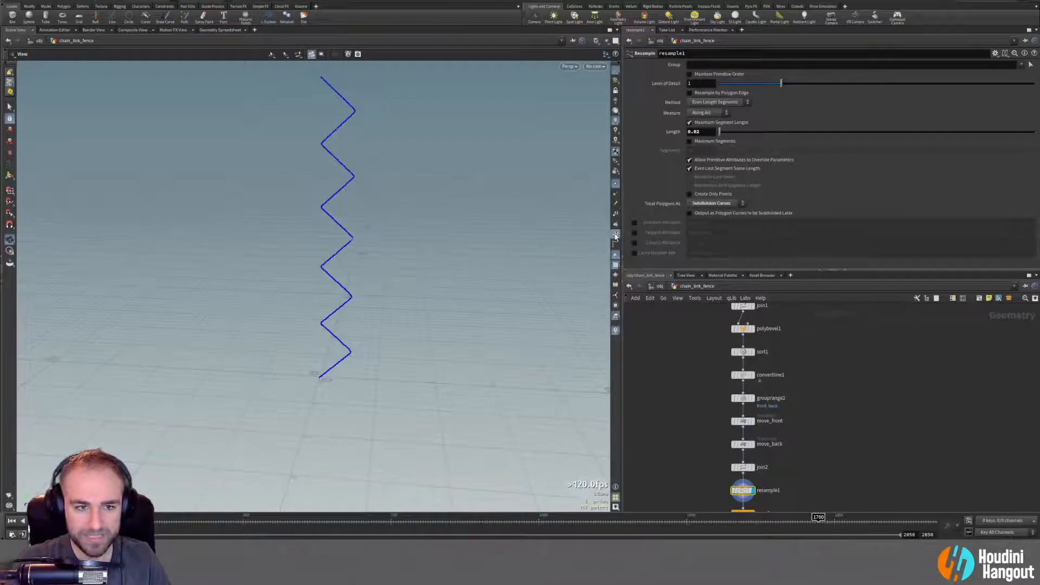
pyautogui.scroll(5, 311, 288)
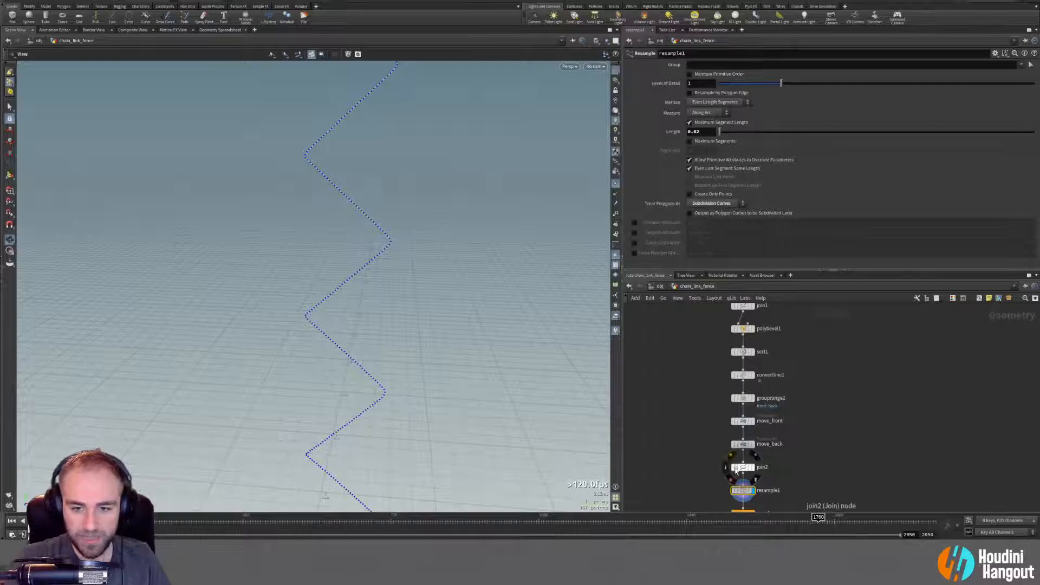
# Bypass join2 and re-enable it to compare the resampled zigzag's corners with and without the join.
pyautogui.click(731, 456)
pyautogui.press('q')
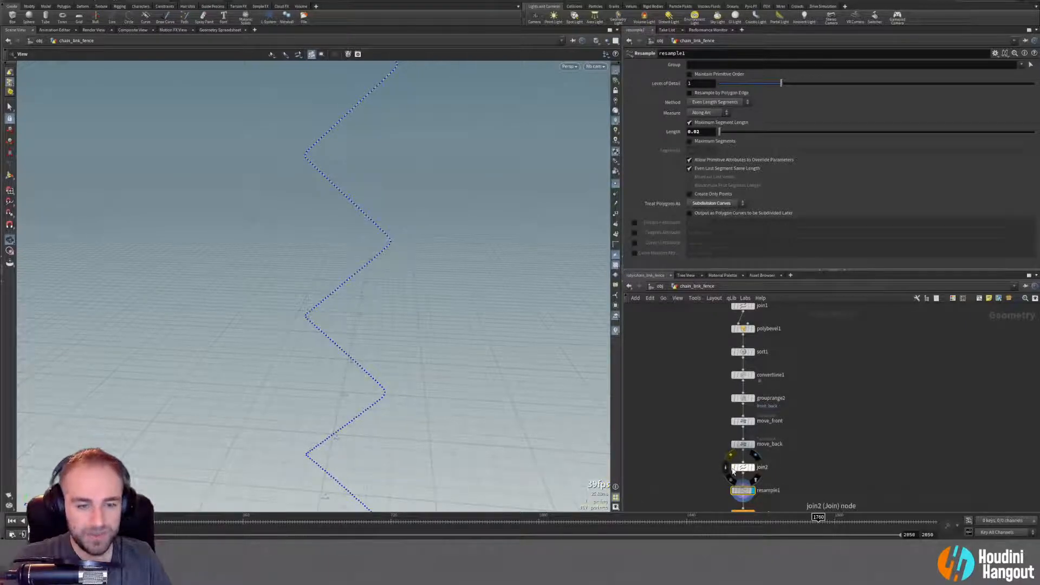
pyautogui.press('q')
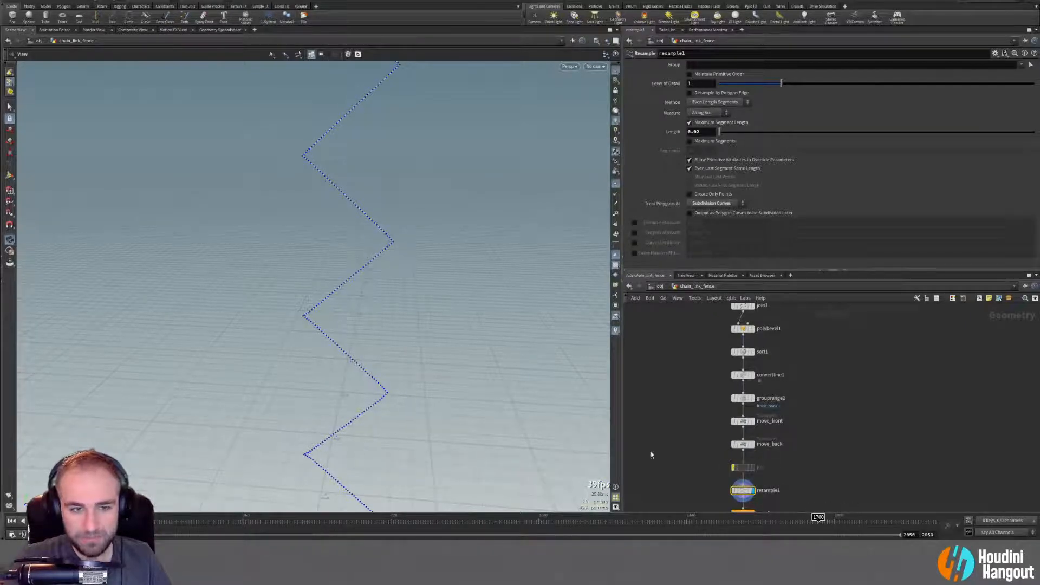
pyautogui.moveTo(409, 276); pyautogui.dragTo(352, 277)
pyautogui.moveTo(281, 338); pyautogui.dragTo(360, 339)
pyautogui.click(732, 467)
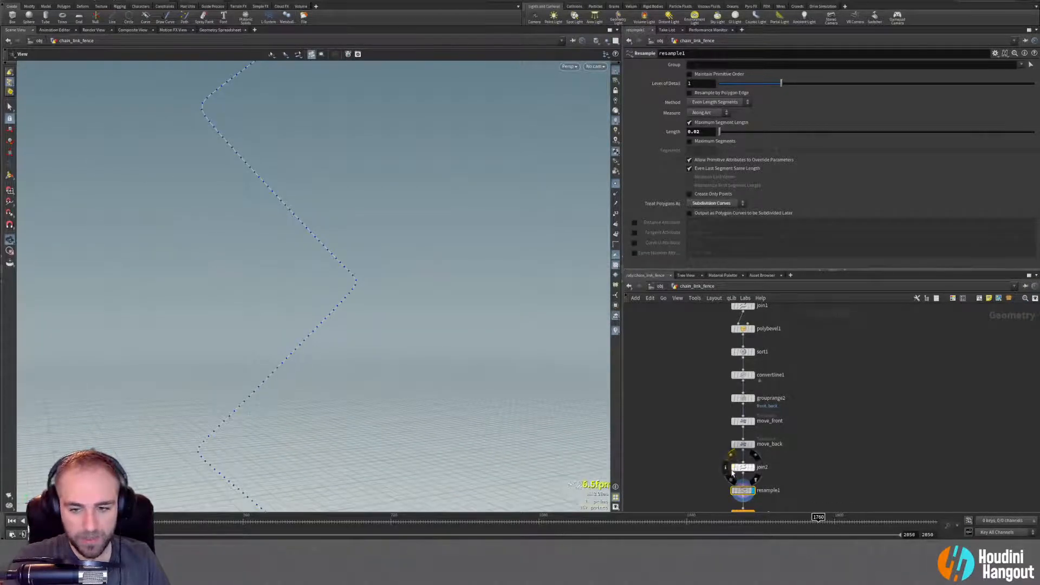
pyautogui.moveTo(385, 243); pyautogui.dragTo(285, 293)
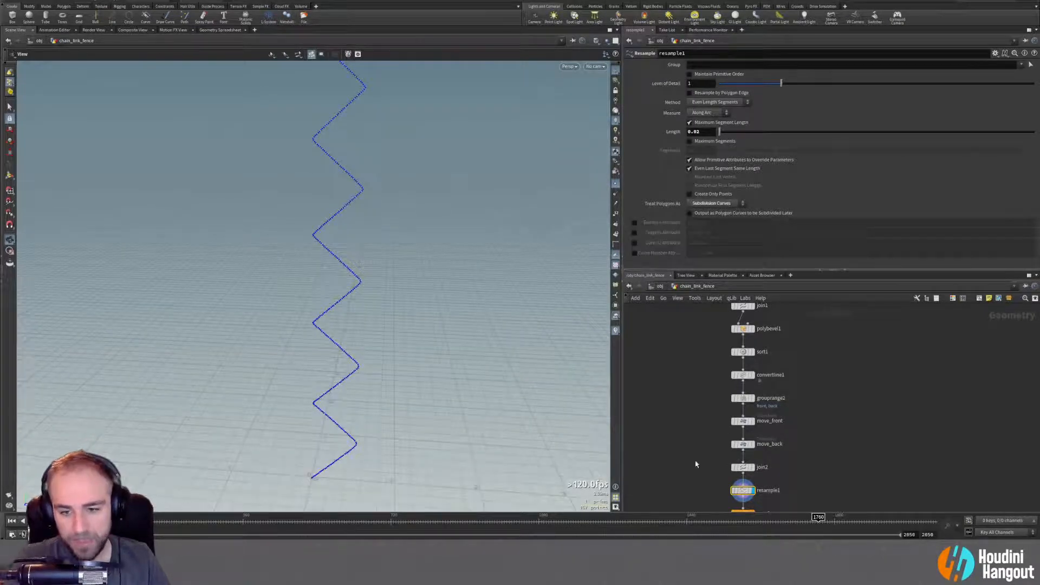
# Set resample1's Treat Polygons As option to Straight Edges.
pyautogui.moveTo(693, 461); pyautogui.dragTo(708, 421, button='middle')
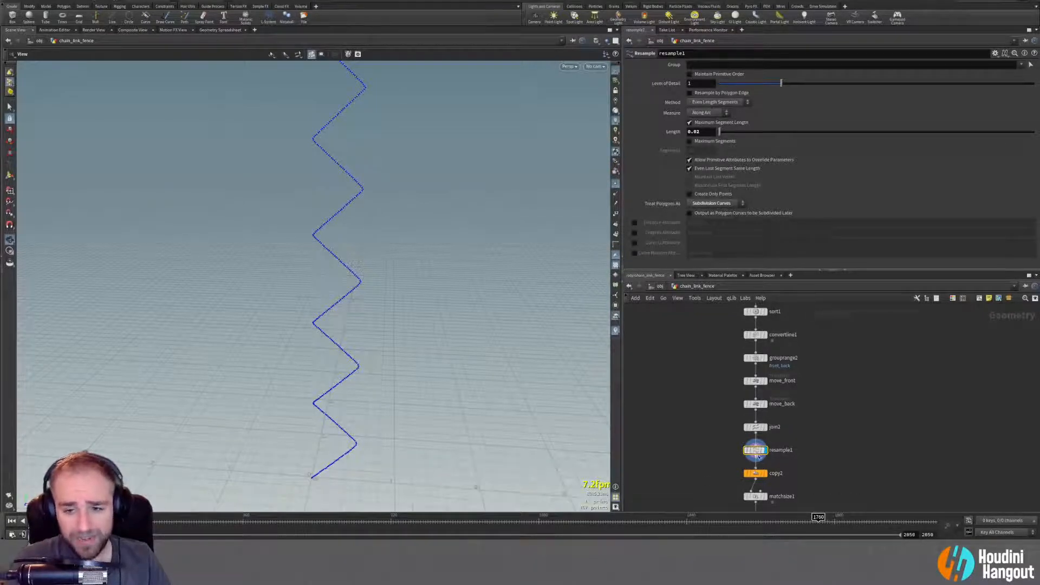
pyautogui.moveTo(758, 463)
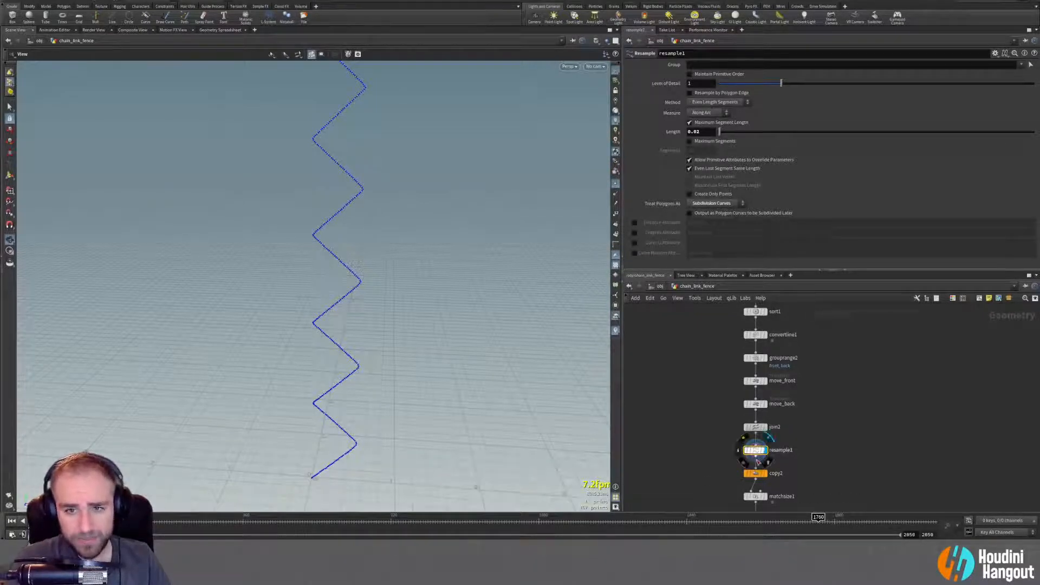
pyautogui.click(712, 204)
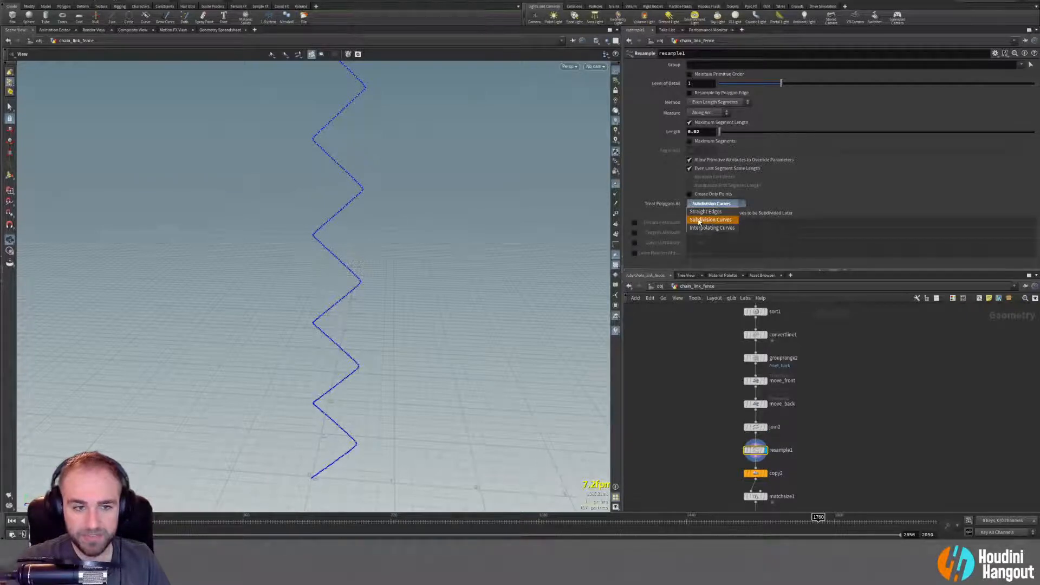
pyautogui.click(703, 212)
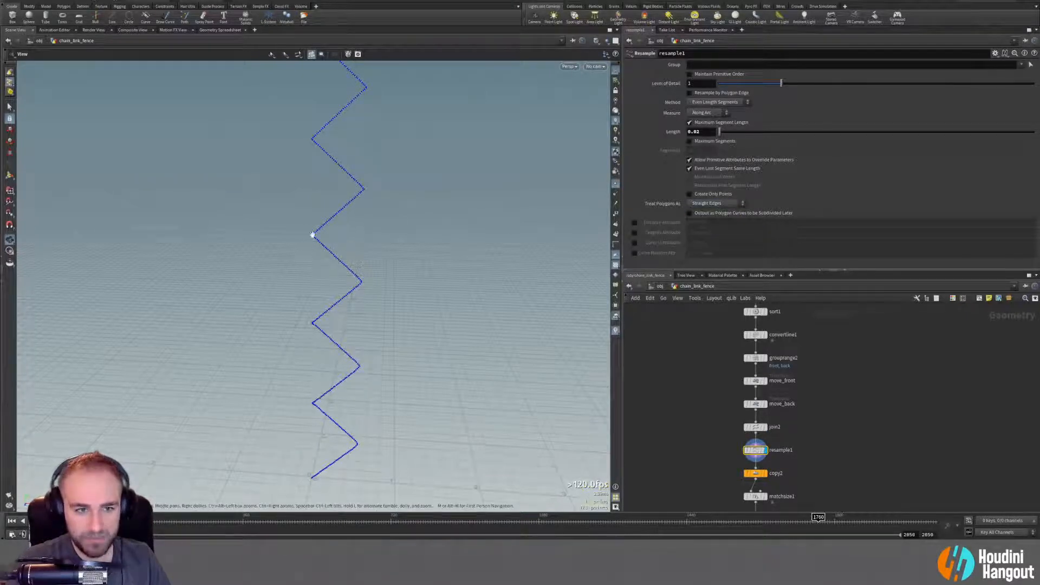
# Display join2 and resample1 in turn to compare the original and resampled points at the zigzag's corners.
pyautogui.click(755, 426)
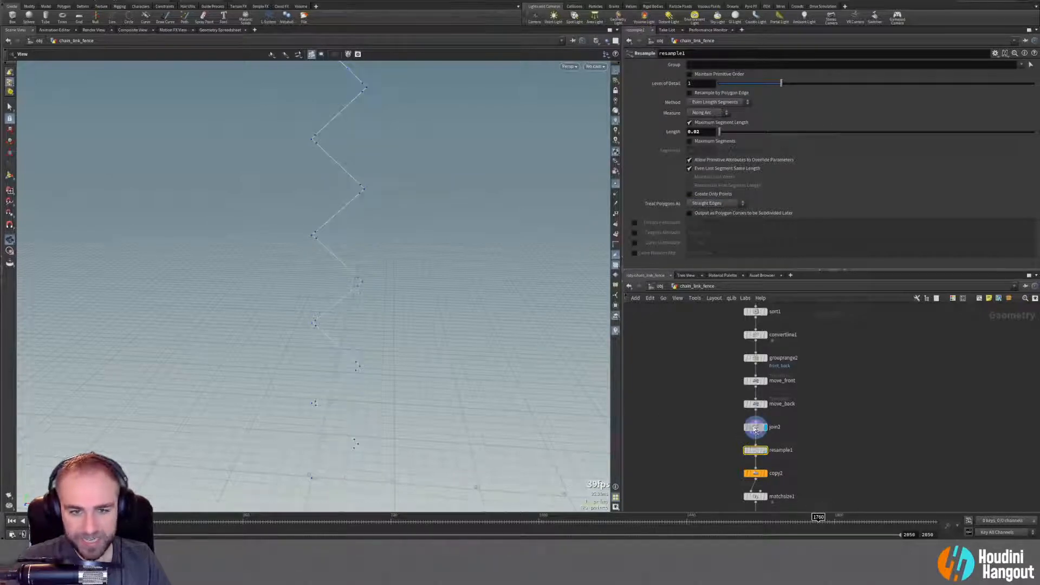
pyautogui.click(755, 450)
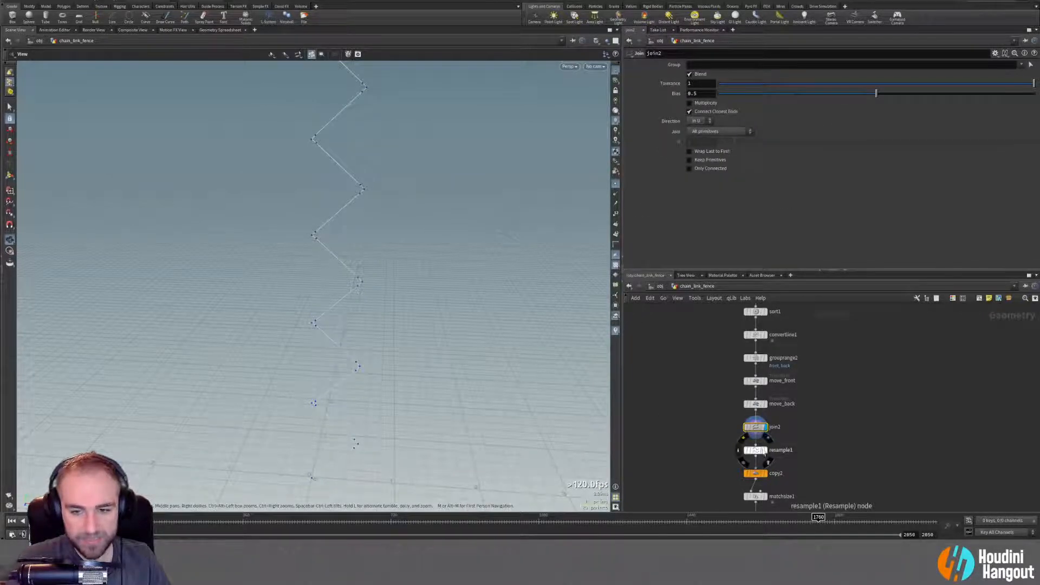
pyautogui.moveTo(320, 239); pyautogui.dragTo(363, 239)
pyautogui.moveTo(370, 285); pyautogui.dragTo(601, 209, button='right')
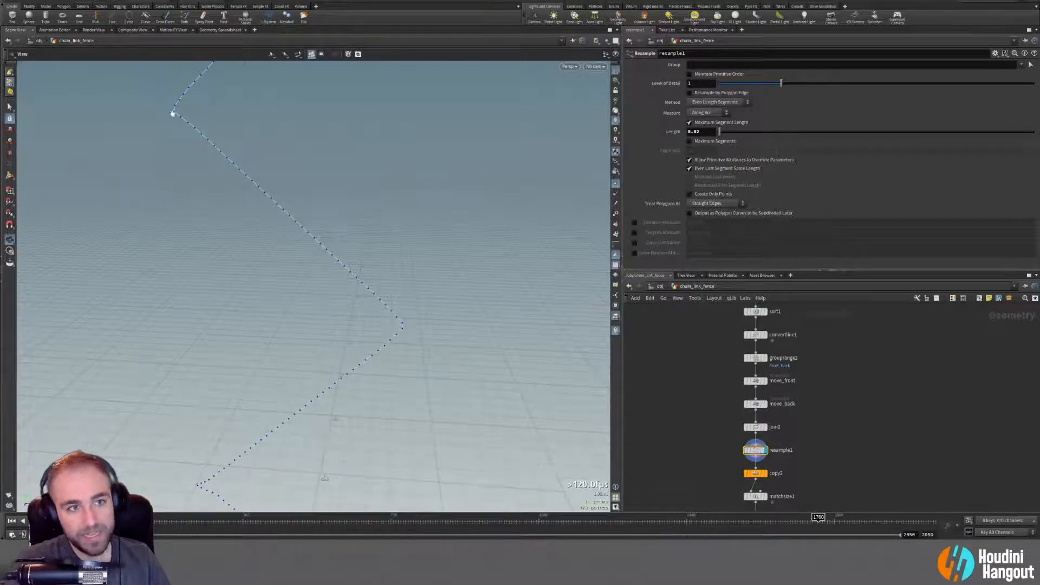
# Enable Resample by Polygon Edge on resample1 and inspect the points at the zigzag's corners.
pyautogui.moveTo(402, 328); pyautogui.dragTo(373, 402)
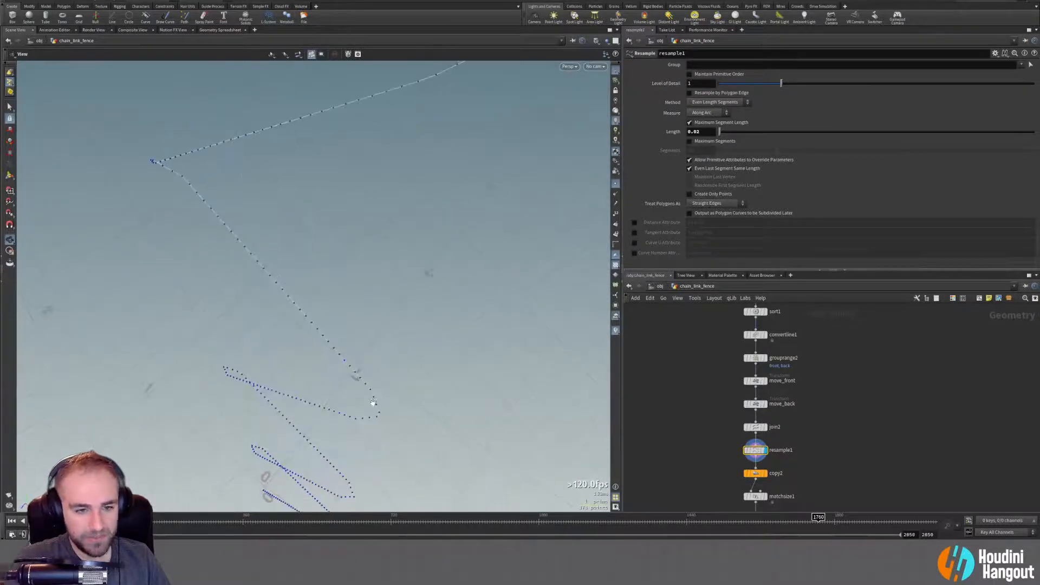
pyautogui.click(689, 93)
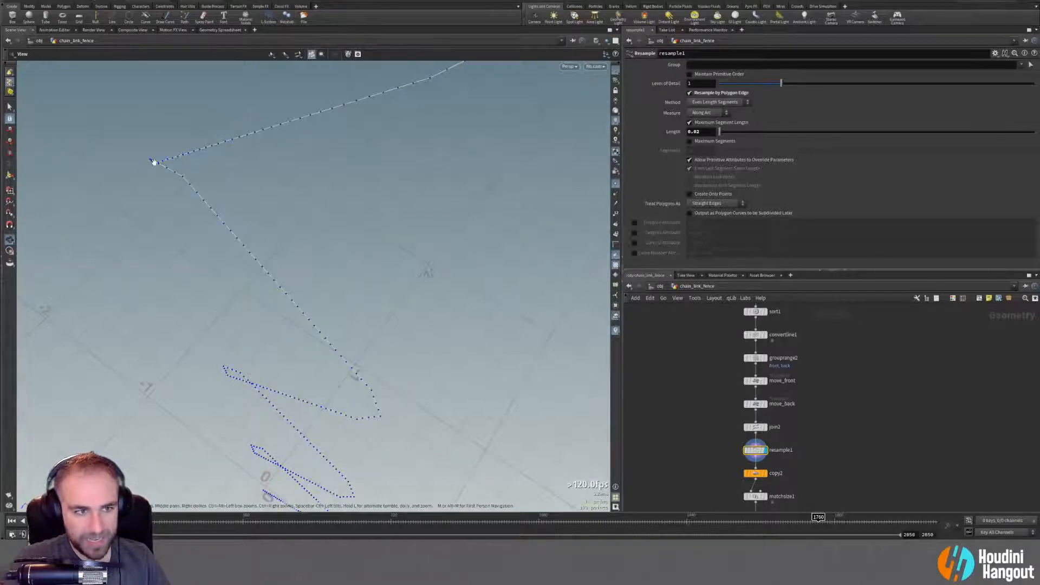
pyautogui.moveTo(154, 162); pyautogui.dragTo(168, 142)
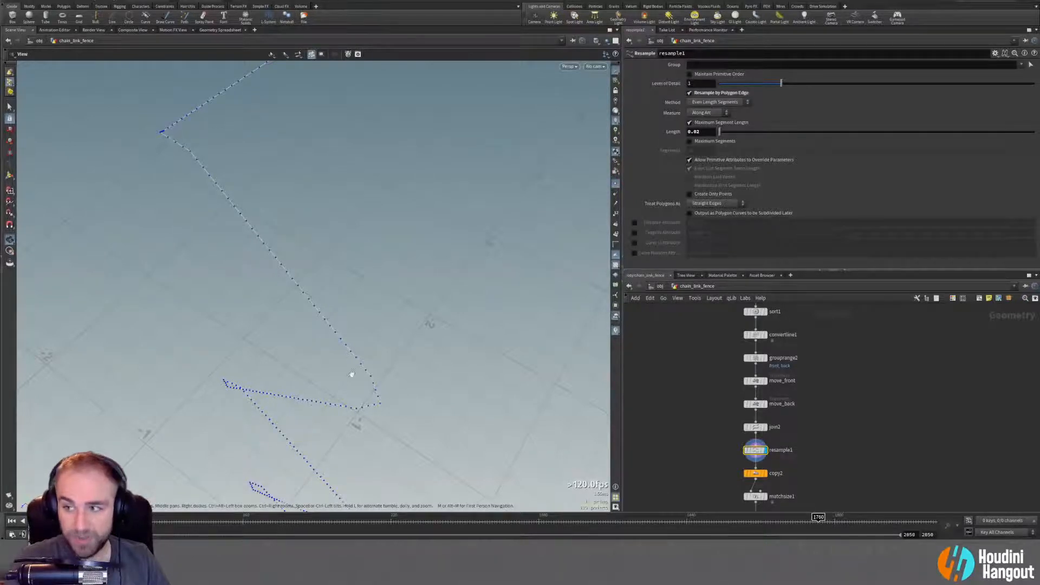
# On the resample1 node, turn off Resample by Polygon Edge and treat polygons as Subdivision Curves, checking the rounded wire bends.
pyautogui.click(690, 93)
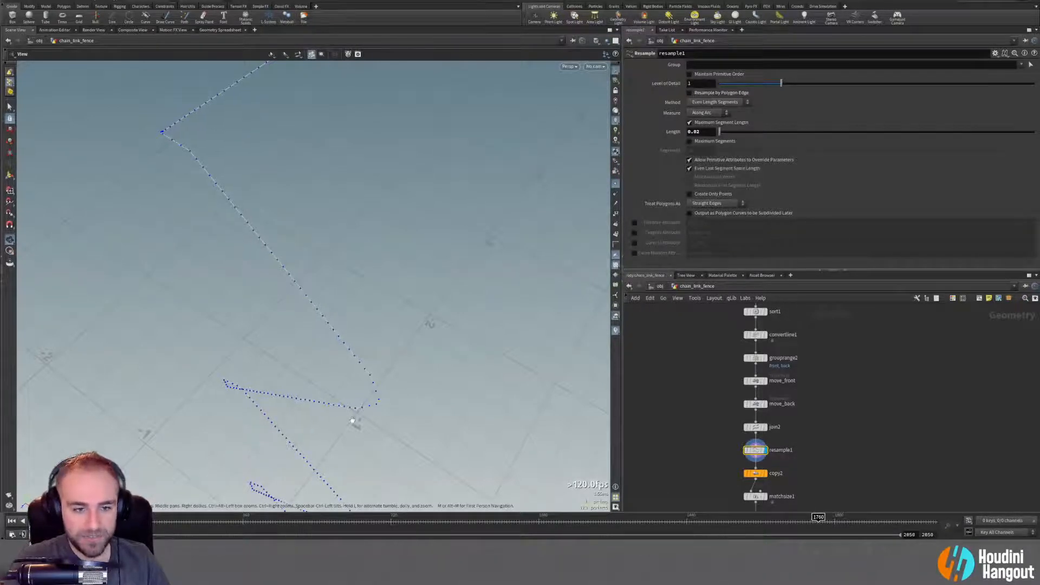
pyautogui.moveTo(355, 417); pyautogui.dragTo(402, 353)
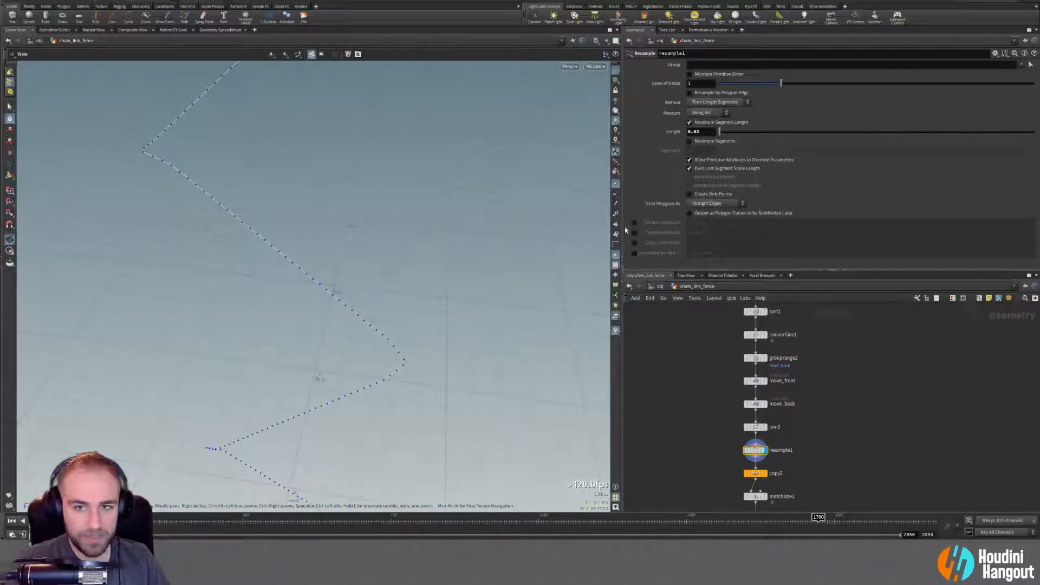
pyautogui.click(714, 204)
pyautogui.click(714, 213)
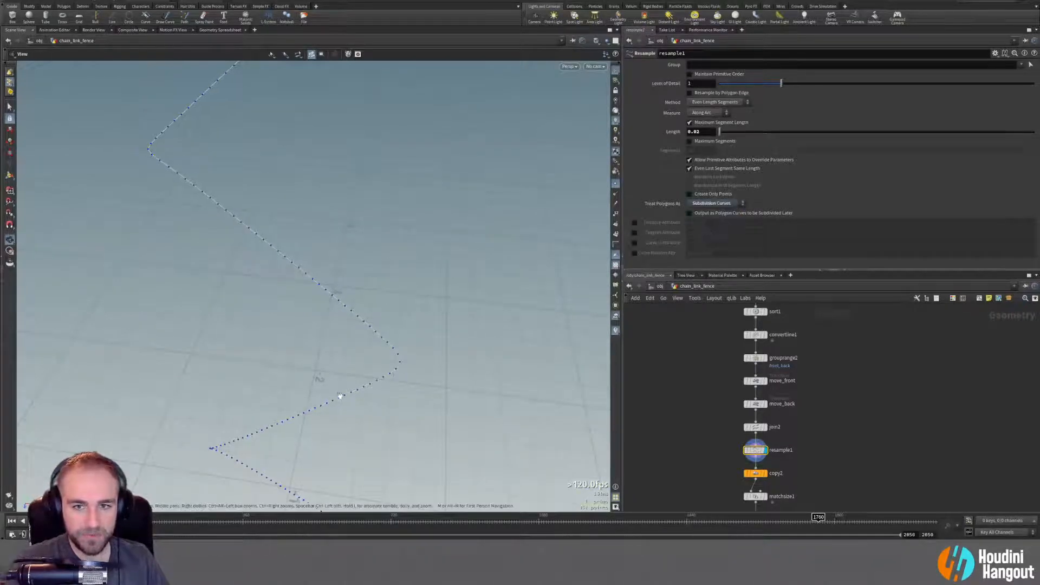
pyautogui.moveTo(340, 396)
pyautogui.mouseDown()
pyautogui.moveTo(265, 302)
pyautogui.moveTo(235, 288)
pyautogui.moveTo(283, 275)
pyautogui.moveTo(106, 318)
pyautogui.moveTo(359, 291)
pyautogui.moveTo(457, 251)
pyautogui.moveTo(449, 291)
pyautogui.mouseUp()
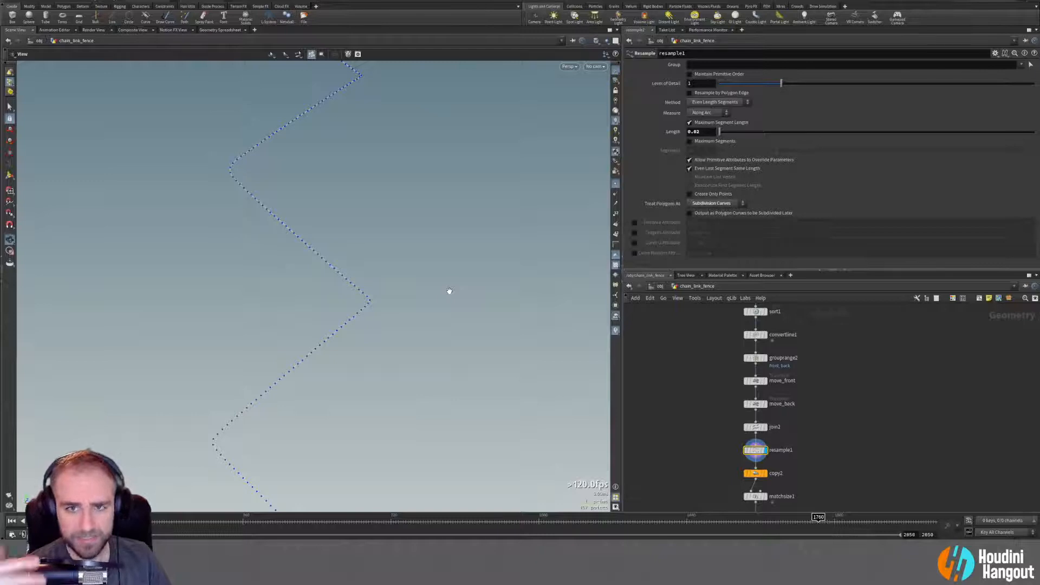
pyautogui.moveTo(304, 246)
pyautogui.mouseDown()
pyautogui.moveTo(358, 274)
pyautogui.moveTo(346, 255)
pyautogui.moveTo(207, 339)
pyautogui.moveTo(290, 251)
pyautogui.moveTo(267, 353)
pyautogui.moveTo(153, 372)
pyautogui.moveTo(314, 352)
pyautogui.moveTo(274, 341)
pyautogui.moveTo(583, 282)
pyautogui.moveTo(325, 352)
pyautogui.moveTo(375, 343)
pyautogui.mouseUp()
pyautogui.moveTo(278, 347)
pyautogui.mouseDown()
pyautogui.moveTo(343, 346)
pyautogui.moveTo(240, 349)
pyautogui.mouseUp()
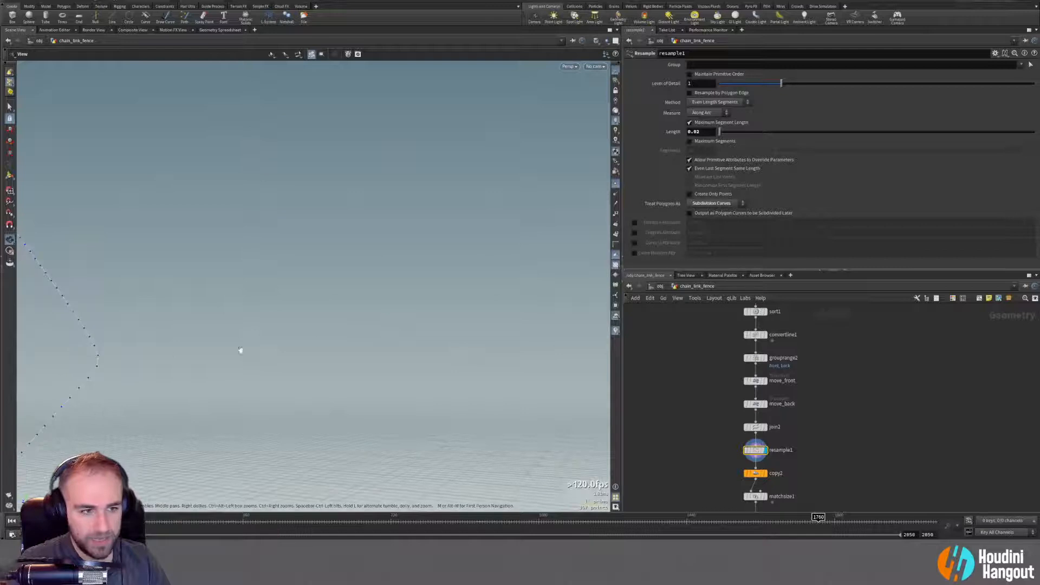
pyautogui.moveTo(97, 366); pyautogui.dragTo(317, 323)
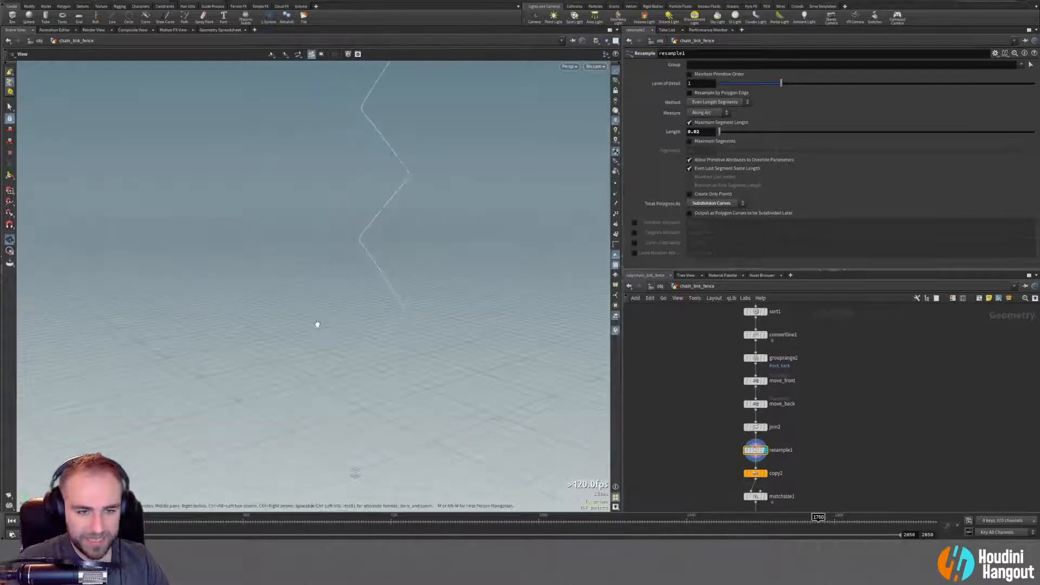
# Display the copy2 node and examine how the two zigzag wires interlock.
pyautogui.click(754, 475)
pyautogui.click(755, 475)
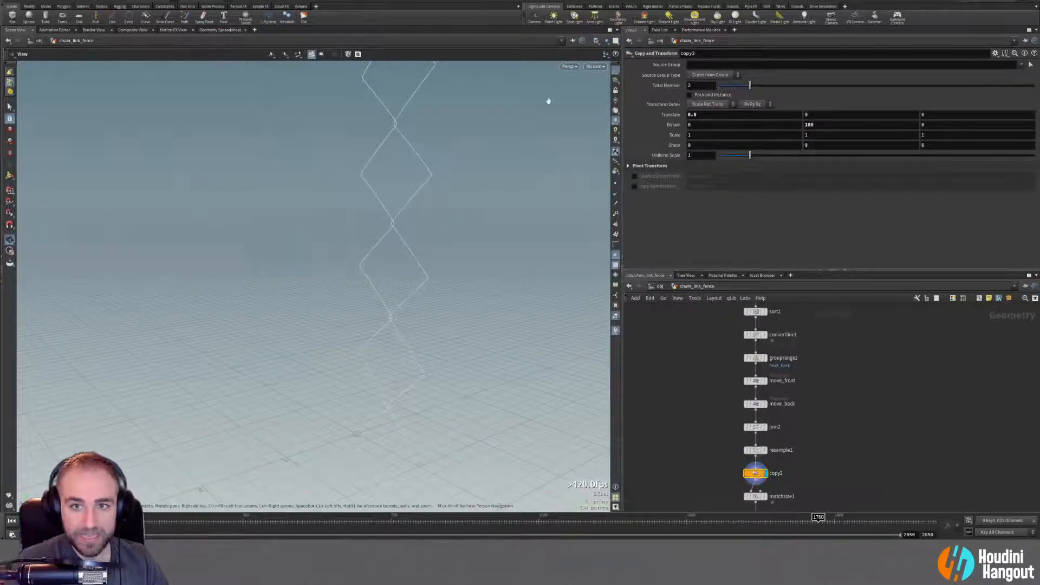
pyautogui.moveTo(383, 217); pyautogui.dragTo(490, 245)
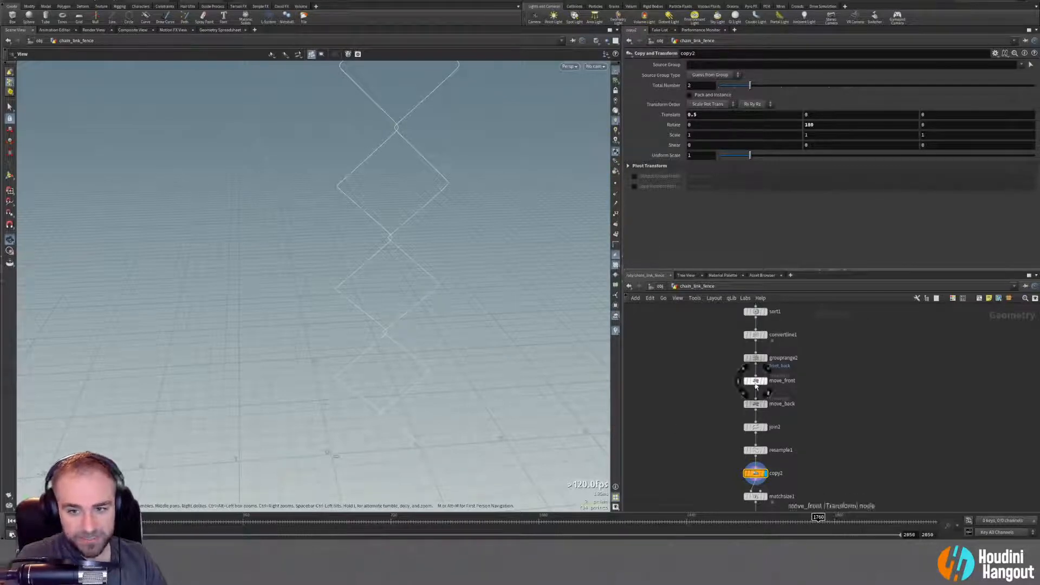
# Display the transform1 node near the start of the network and examine its translation and the resulting zigzag line.
pyautogui.moveTo(690, 336); pyautogui.dragTo(682, 441, button='middle')
pyautogui.moveTo(690, 367); pyautogui.dragTo(680, 426, button='middle')
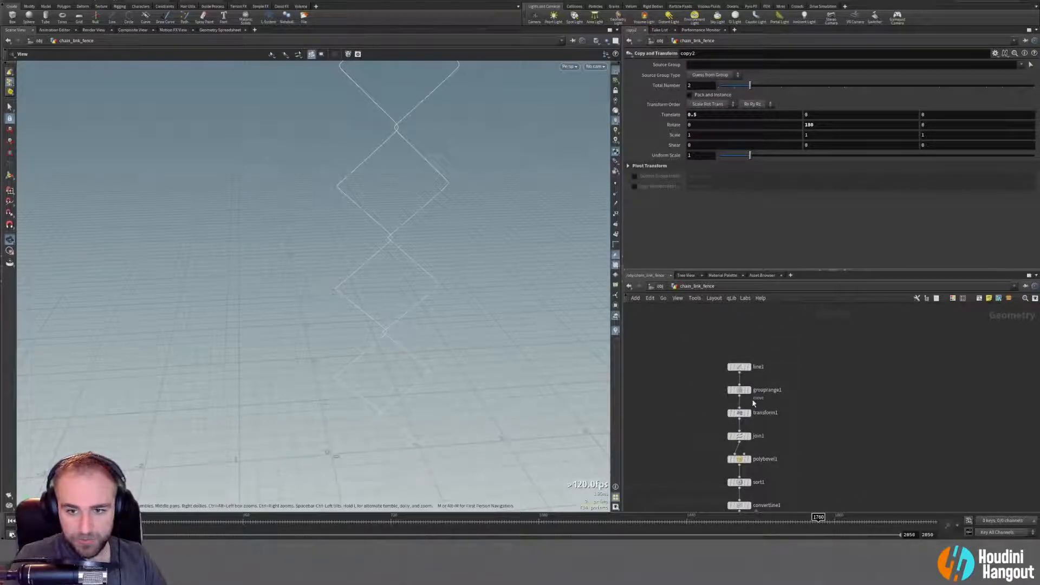
pyautogui.click(749, 414)
pyautogui.click(742, 413)
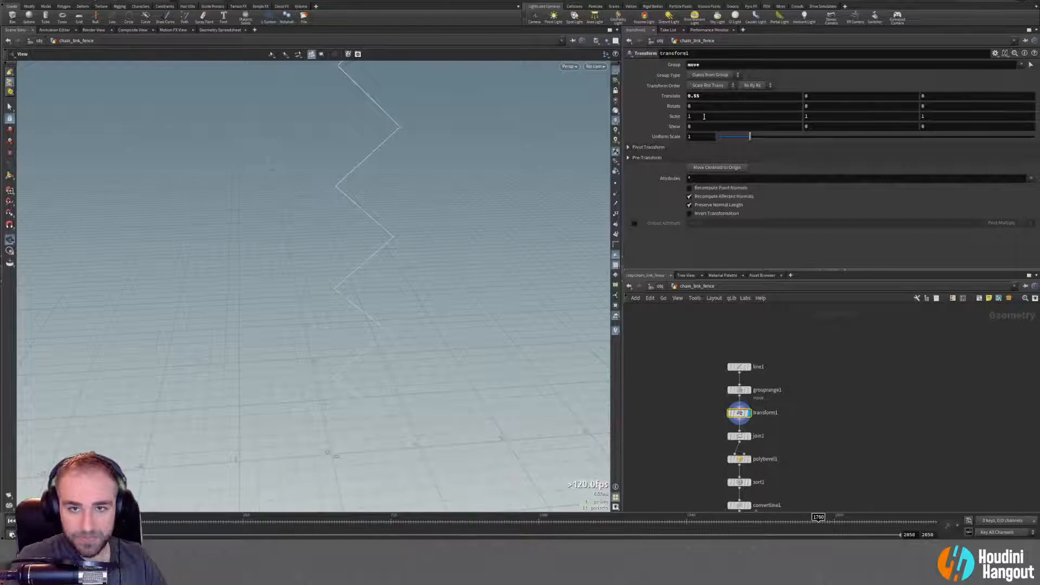
pyautogui.moveTo(358, 234); pyautogui.dragTo(386, 231)
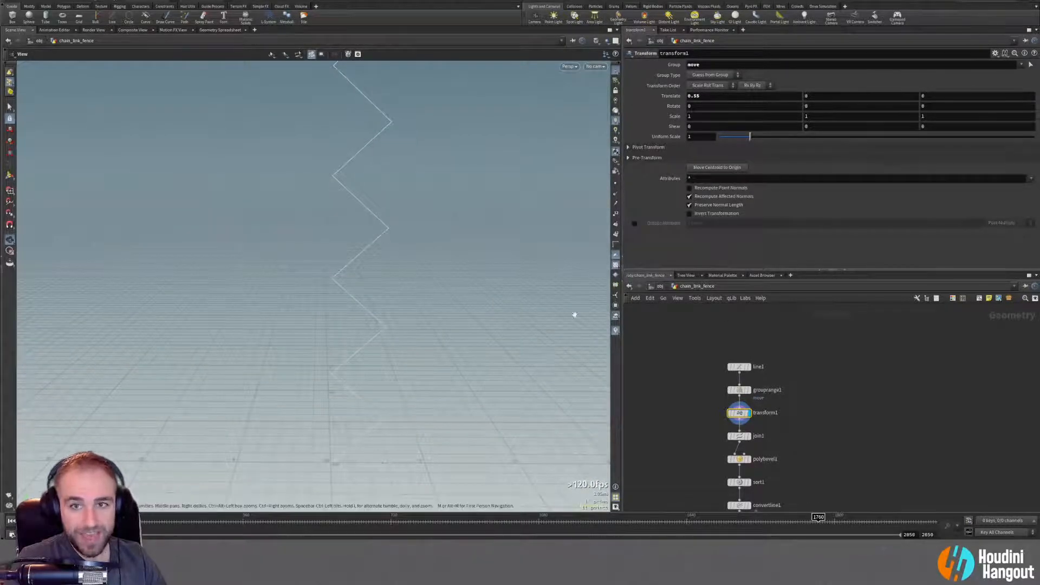
# Return to the copy2 node and examine its translate and rotate settings against the full wire pair.
pyautogui.moveTo(697, 484); pyautogui.dragTo(691, 385, button='middle')
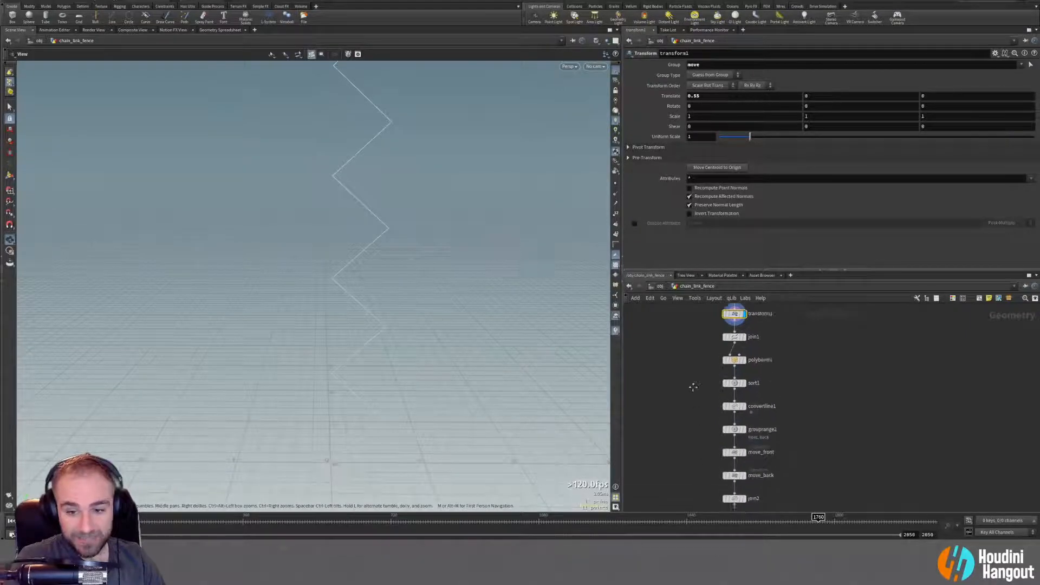
pyautogui.moveTo(686, 455); pyautogui.dragTo(680, 399, button='middle')
pyautogui.moveTo(704, 490); pyautogui.dragTo(705, 470, button='middle')
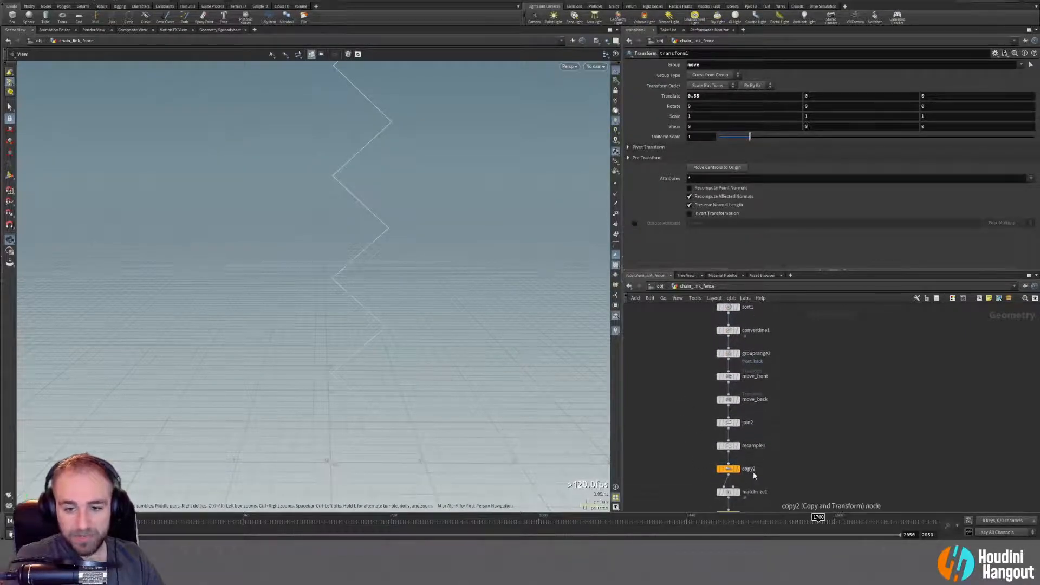
pyautogui.click(733, 470)
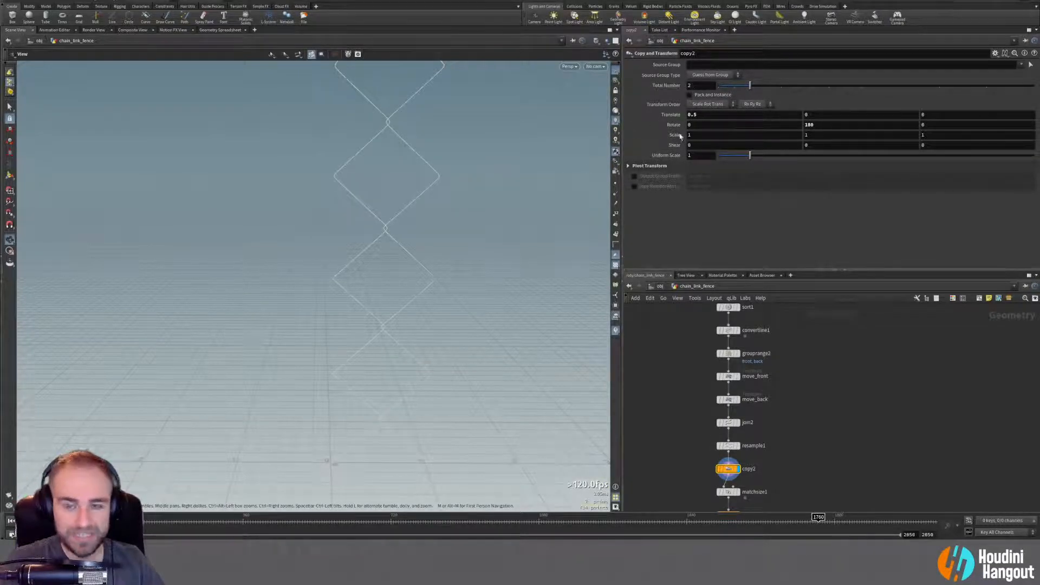
pyautogui.moveTo(380, 236)
pyautogui.mouseDown()
pyautogui.moveTo(464, 232)
pyautogui.moveTo(522, 209)
pyautogui.moveTo(262, 209)
pyautogui.moveTo(337, 128)
pyautogui.moveTo(517, 86)
pyautogui.moveTo(422, 135)
pyautogui.moveTo(385, 109)
pyautogui.moveTo(352, 232)
pyautogui.moveTo(360, 294)
pyautogui.moveTo(366, 231)
pyautogui.mouseUp()
pyautogui.moveTo(419, 347); pyautogui.dragTo(305, 275)
pyautogui.press('f')
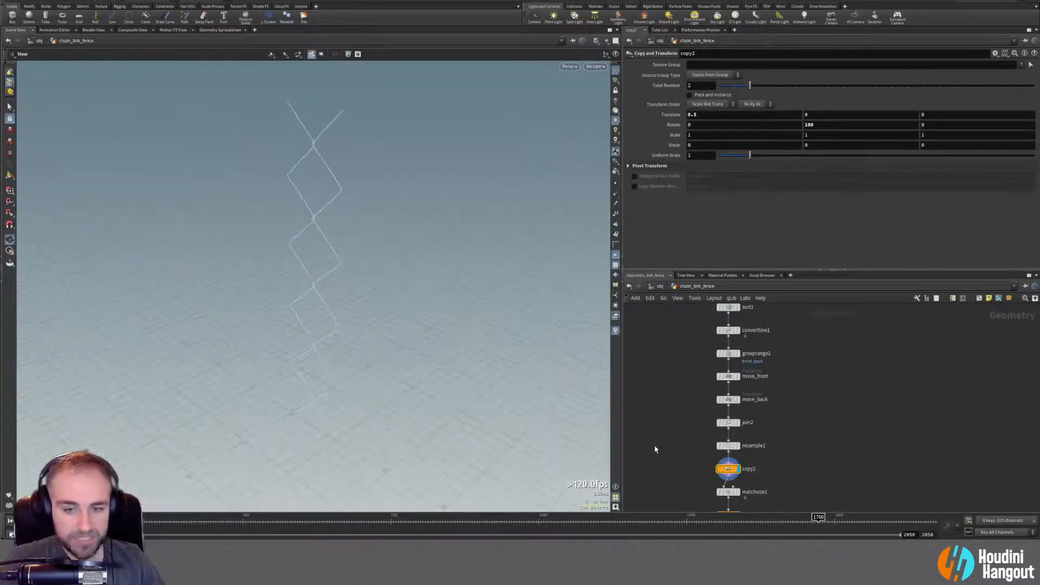
# Display the matchsize1 node below copy2 and examine its target box against the wires from several angles.
pyautogui.scroll(-5, 656, 438)
pyautogui.moveTo(652, 444); pyautogui.dragTo(716, 388, button='middle')
pyautogui.scroll(2, 714, 421)
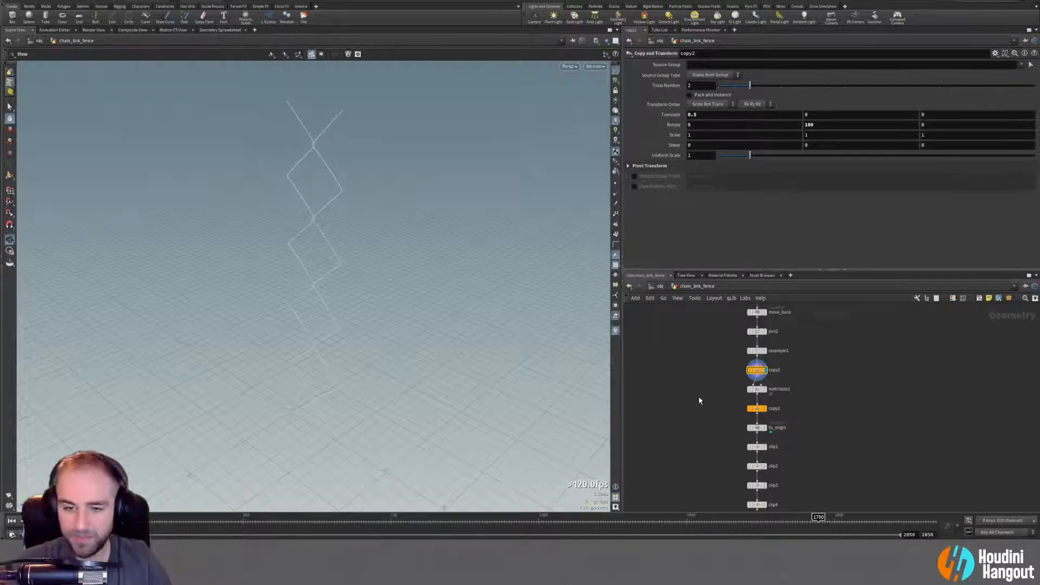
pyautogui.click(756, 390)
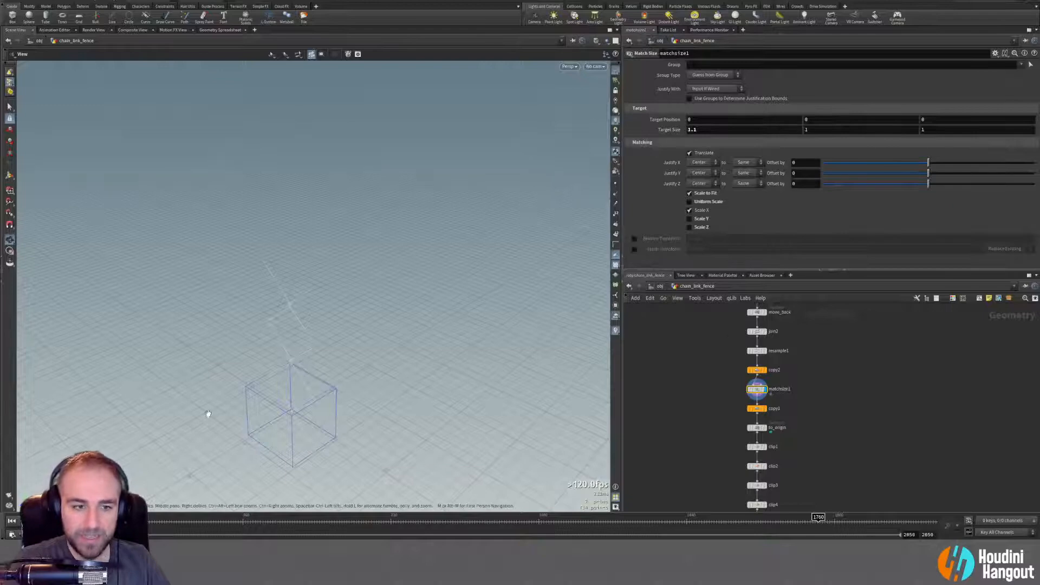
pyautogui.moveTo(265, 401); pyautogui.dragTo(364, 346, button='middle')
pyautogui.moveTo(365, 346); pyautogui.dragTo(394, 373, button='right')
pyautogui.moveTo(394, 373); pyautogui.dragTo(369, 288, button='middle')
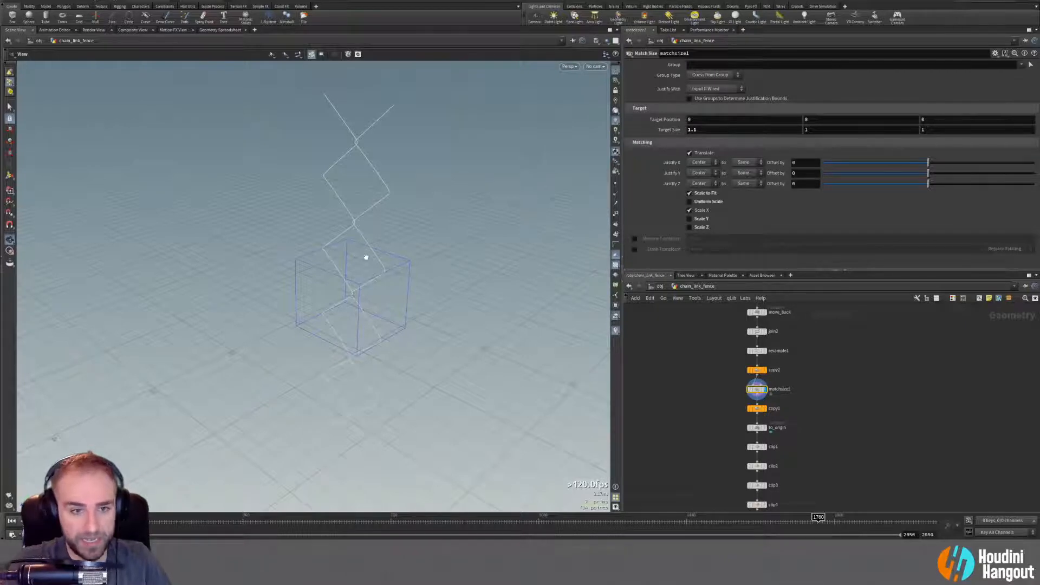
pyautogui.moveTo(366, 267); pyautogui.dragTo(609, 243)
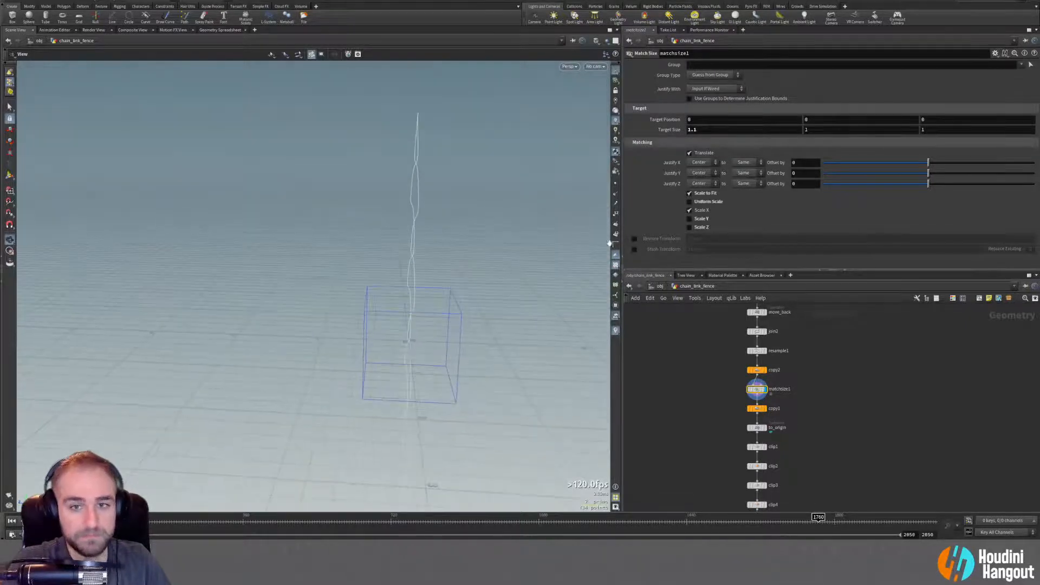
# Try matchsize1 without Scale to Fit and with X target sizes of 1 and 7.8, then undo these changes.
pyautogui.click(690, 194)
pyautogui.moveTo(405, 321); pyautogui.dragTo(522, 271)
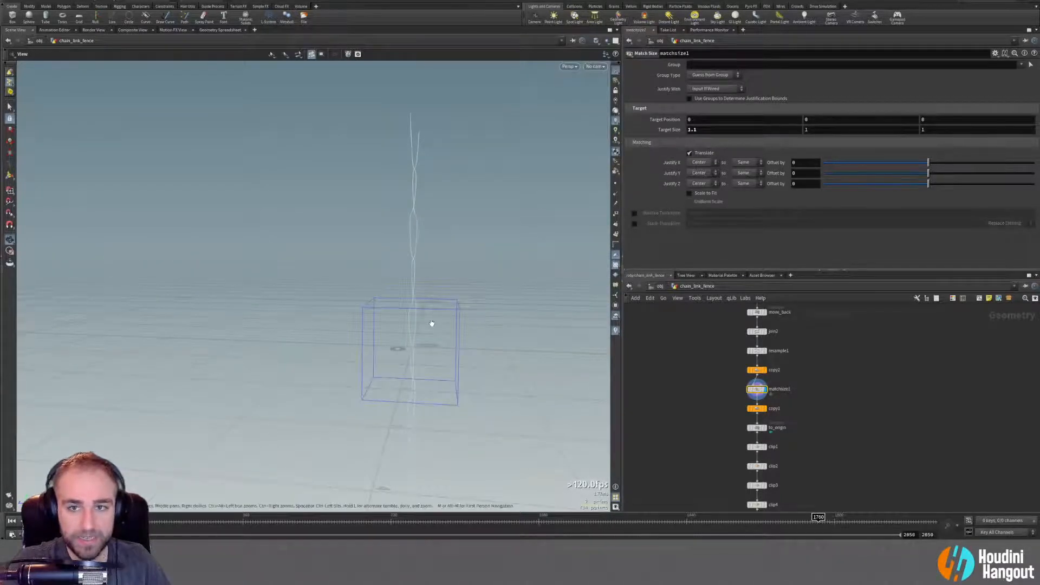
pyautogui.moveTo(432, 324); pyautogui.dragTo(531, 339)
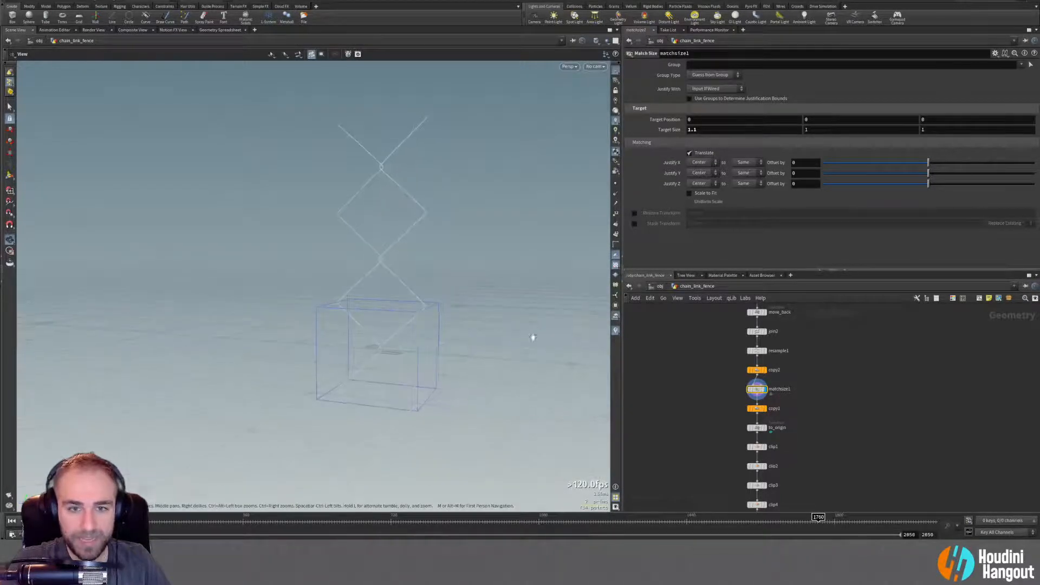
pyautogui.click(698, 131)
pyautogui.write('1')
pyautogui.press('Return')
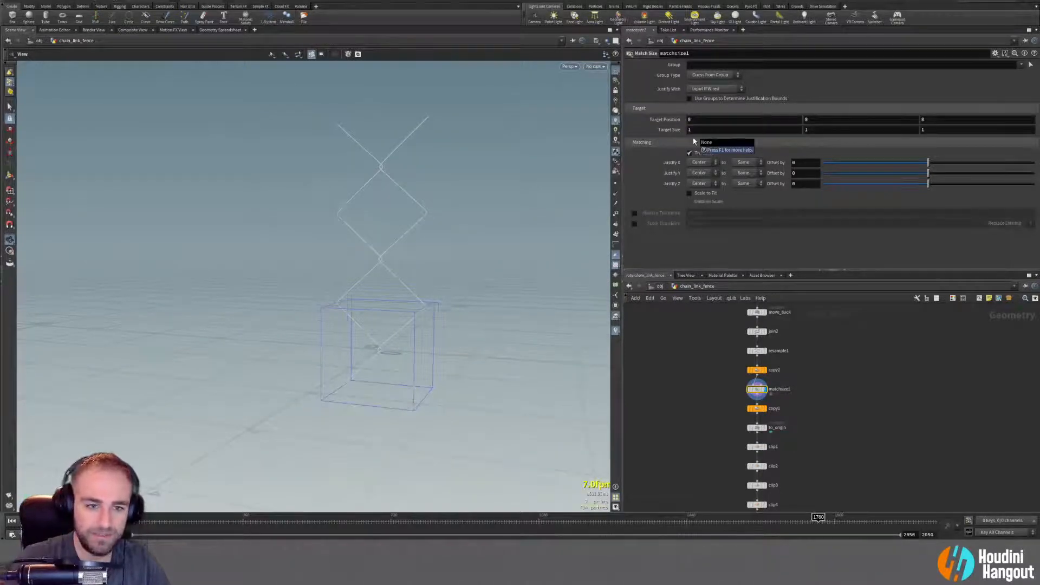
pyautogui.moveTo(695, 141); pyautogui.dragTo(790, 137, button='middle')
pyautogui.click(689, 194)
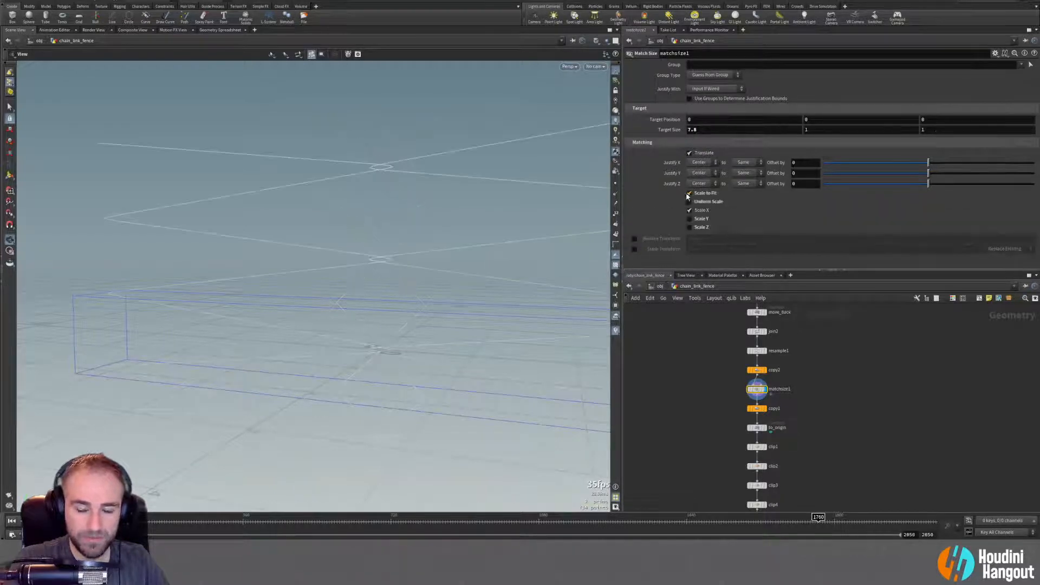
pyautogui.hotkey('ctrl', 'z')
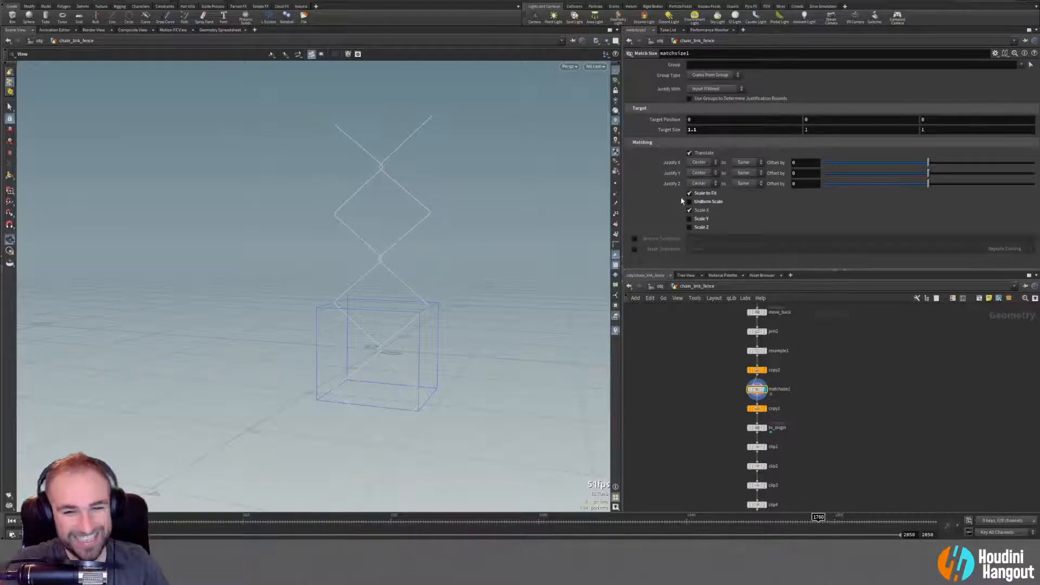
# Inspect matchsize1's X target size and check the geometry's dimensions in its node info.
pyautogui.click(701, 128)
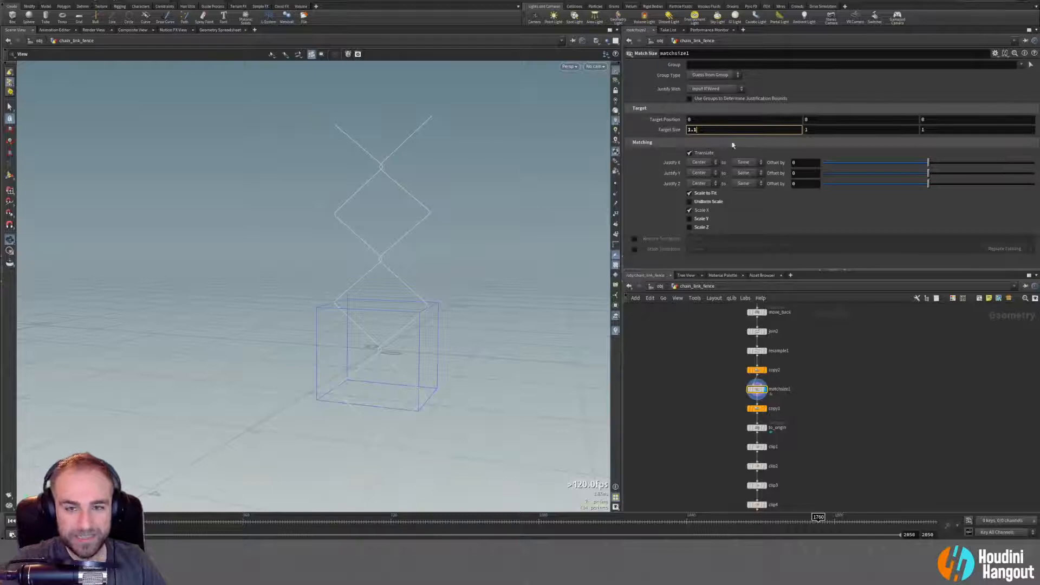
pyautogui.moveTo(368, 325); pyautogui.dragTo(418, 343)
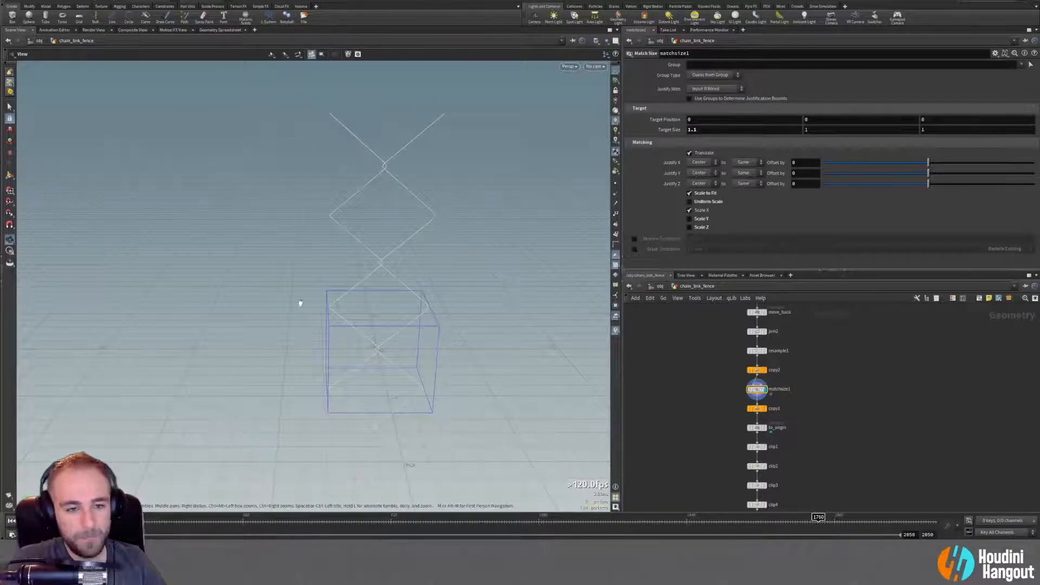
pyautogui.middleClick(760, 391)
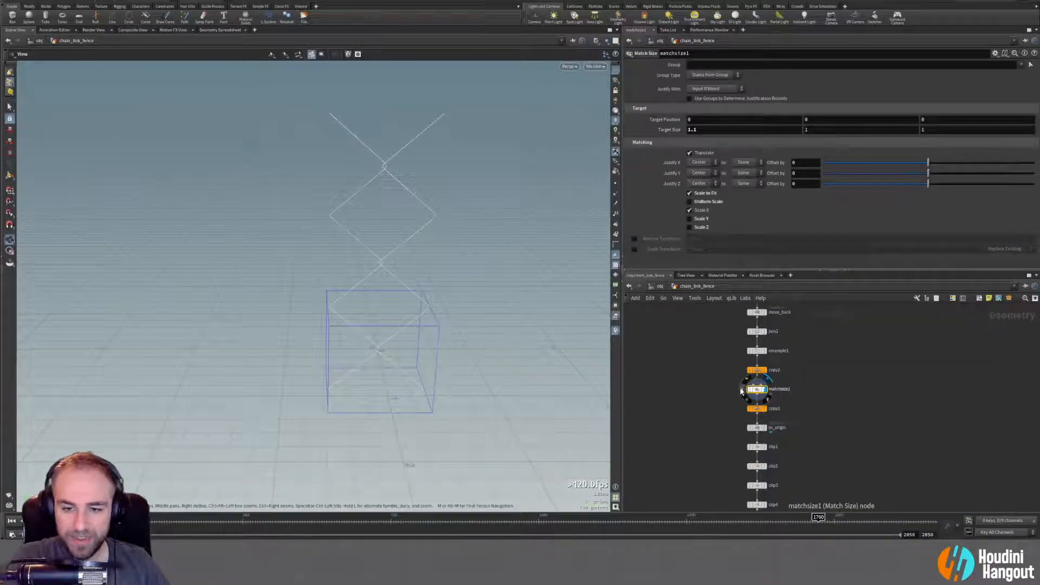
pyautogui.click(743, 394)
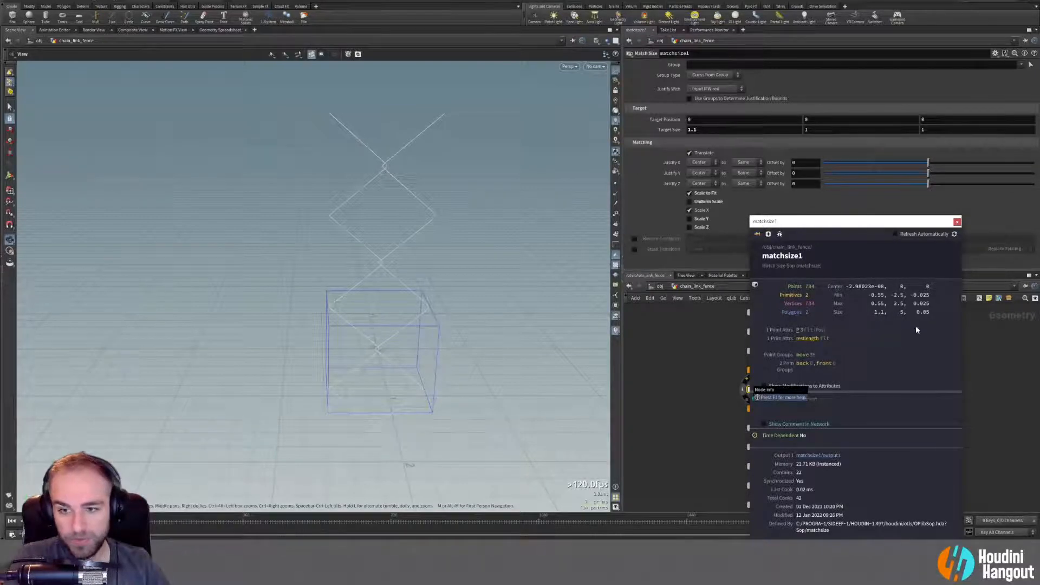
pyautogui.click(958, 222)
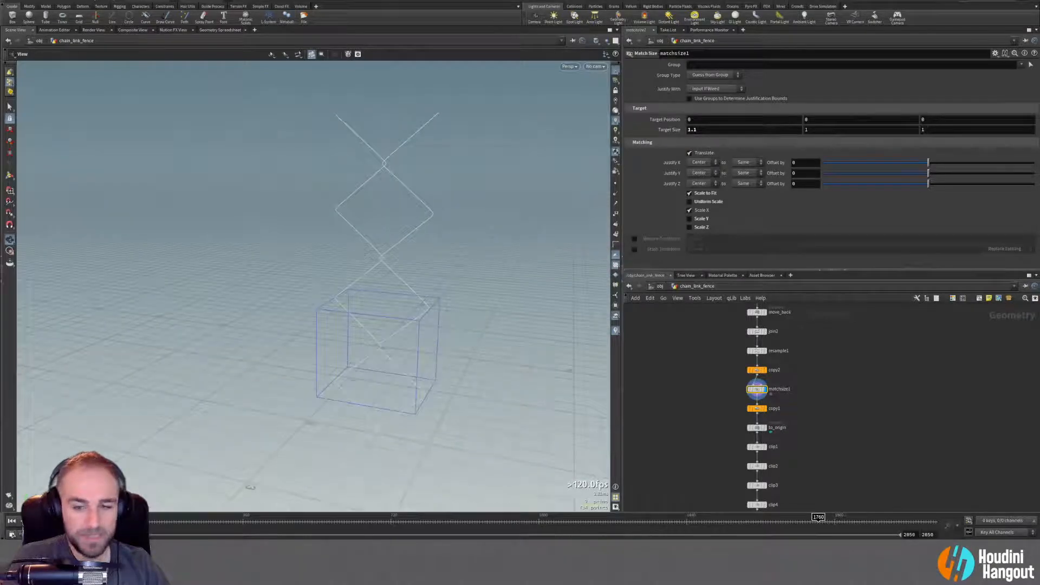
pyautogui.moveTo(362, 295); pyautogui.dragTo(417, 328)
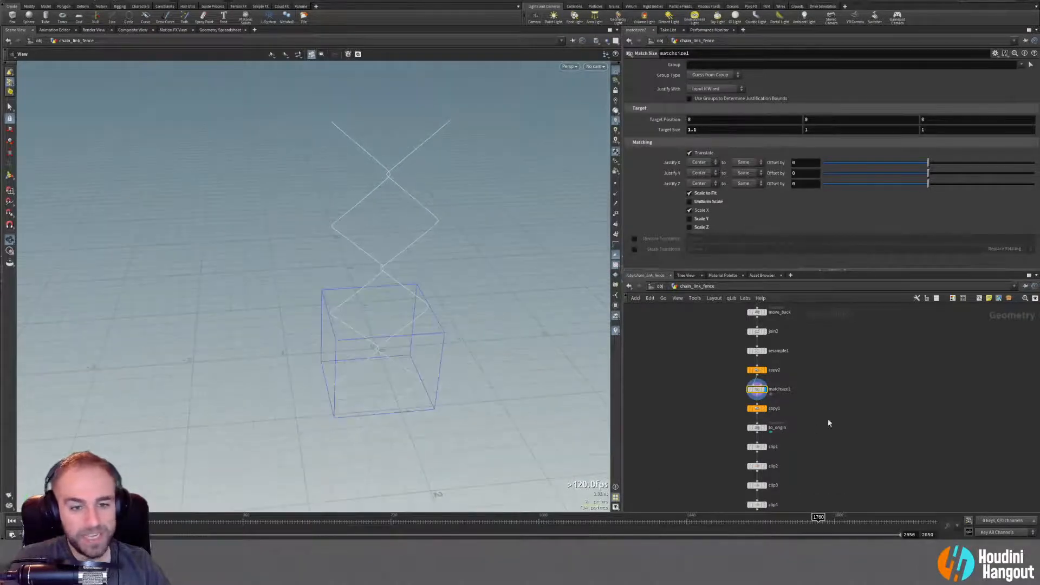
# Display the copy1 node's repeated fence pattern and compare it with the settings of copy2.
pyautogui.click(764, 409)
pyautogui.moveTo(487, 364); pyautogui.dragTo(330, 214)
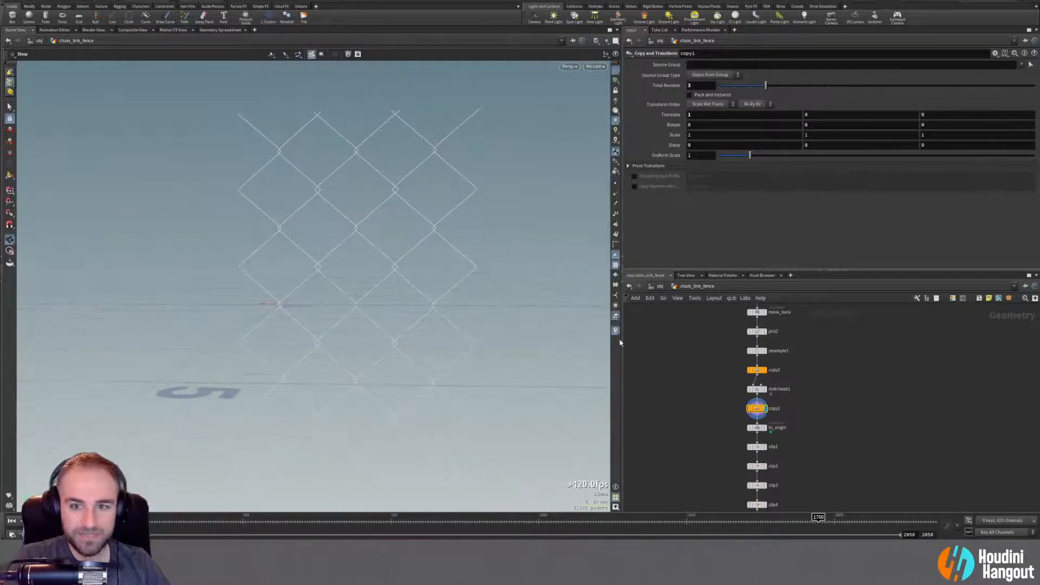
pyautogui.click(757, 370)
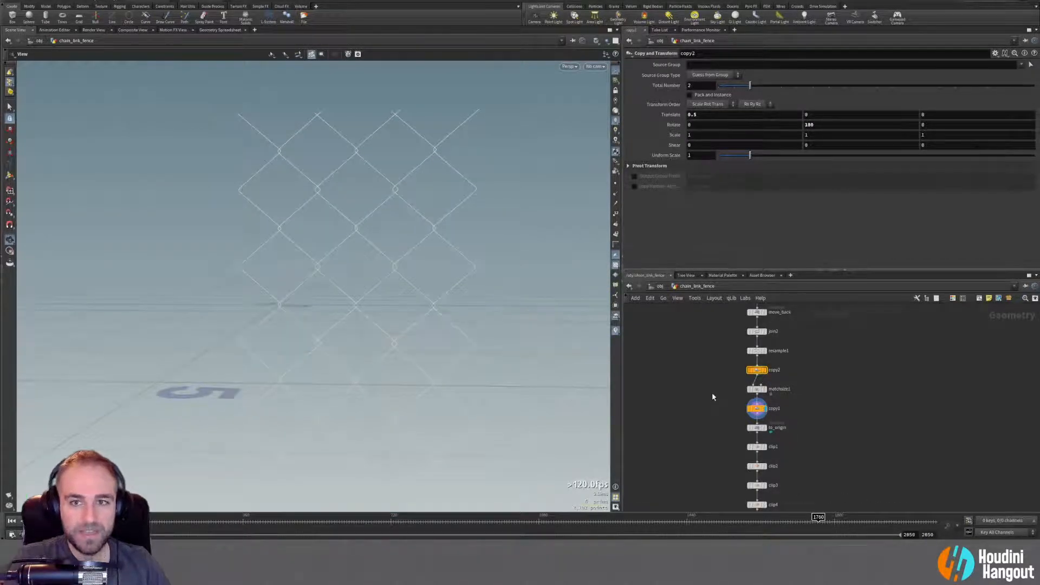
pyautogui.press('Up')
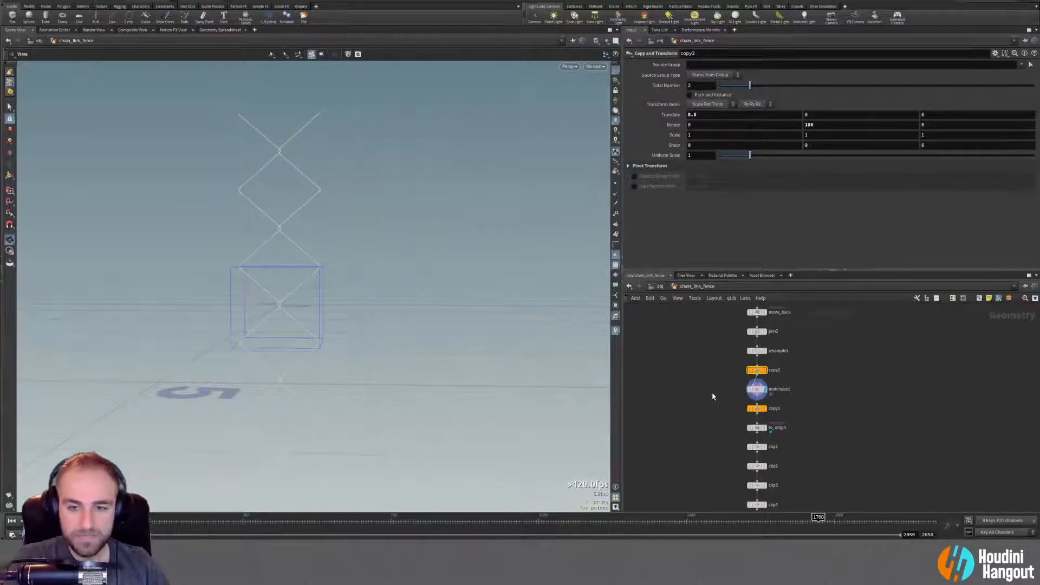
# Undo the recent node selection and display changes, and display the copy1 node.
pyautogui.hotkey('ctrl', 'z')
pyautogui.hotkey('ctrl', 'z')
pyautogui.hotkey('ctrl', 'z')
pyautogui.hotkey('ctrl', 'z')
pyautogui.hotkey('ctrl', 'z')
pyautogui.hotkey('ctrl', 'z')
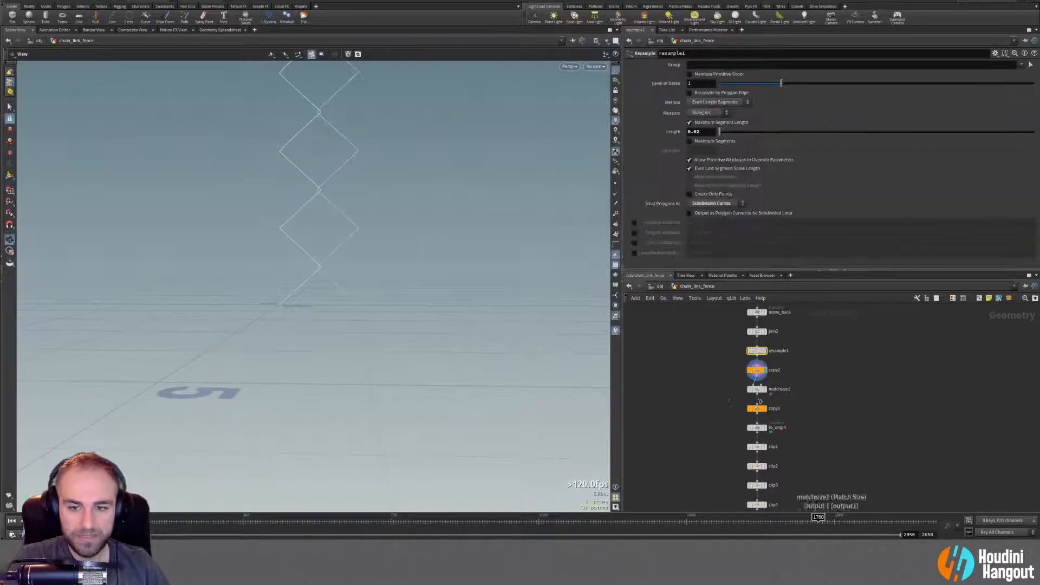
pyautogui.click(760, 411)
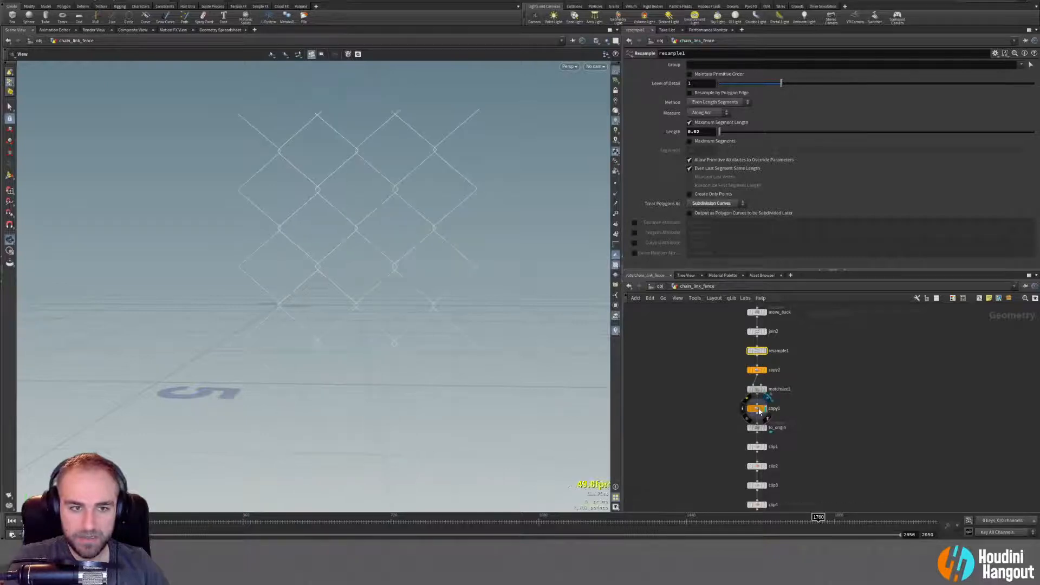
# Display copy1's repeated fence pattern and compare it with the centred result of the to_origin transform from several angles.
pyautogui.click(758, 409)
pyautogui.moveTo(330, 259); pyautogui.dragTo(308, 283)
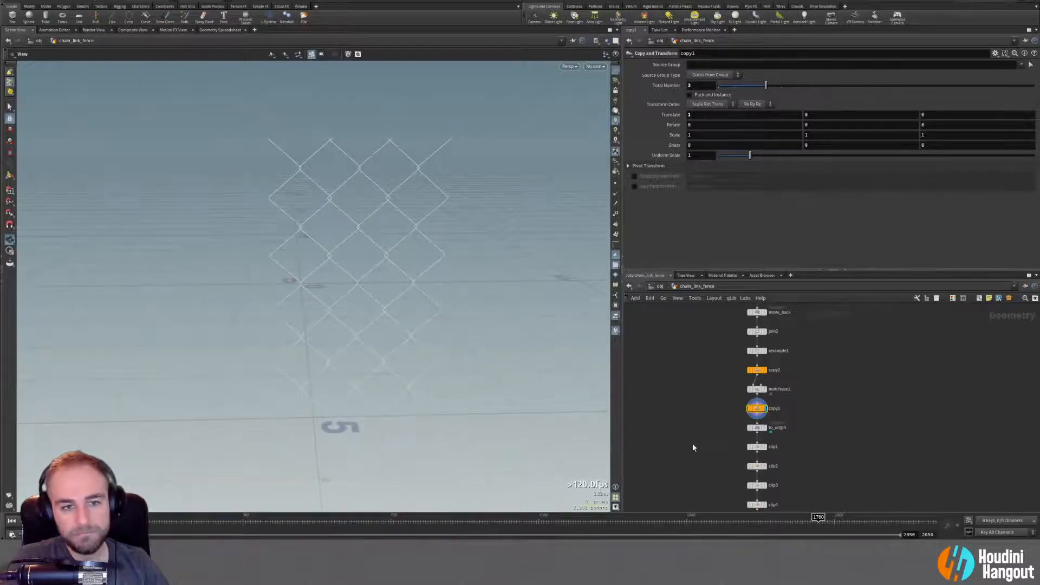
pyautogui.click(764, 428)
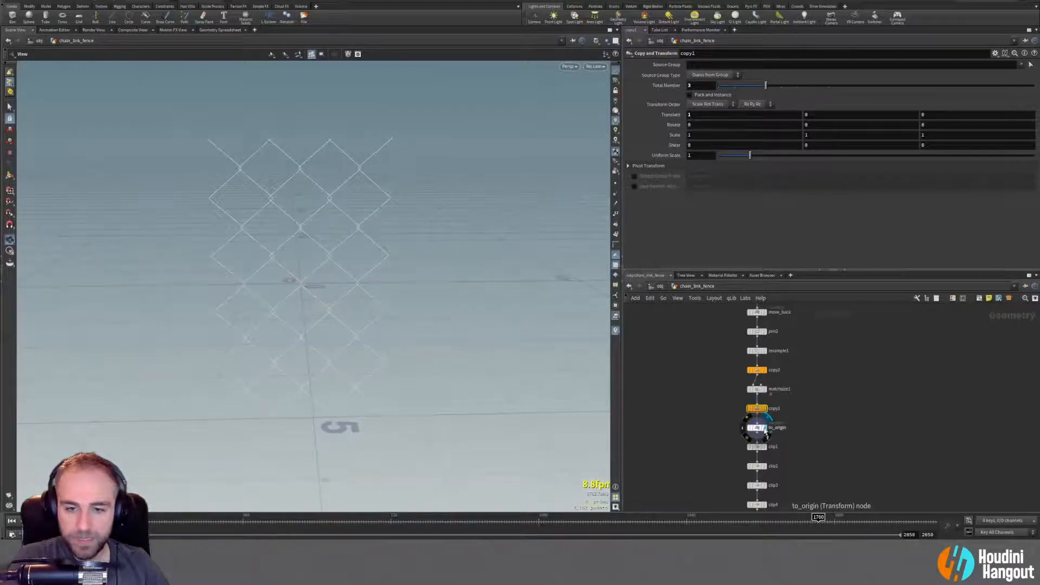
pyautogui.click(765, 428)
pyautogui.moveTo(304, 288)
pyautogui.mouseDown()
pyautogui.moveTo(302, 246)
pyautogui.moveTo(289, 293)
pyautogui.moveTo(383, 239)
pyautogui.moveTo(385, 255)
pyautogui.mouseUp()
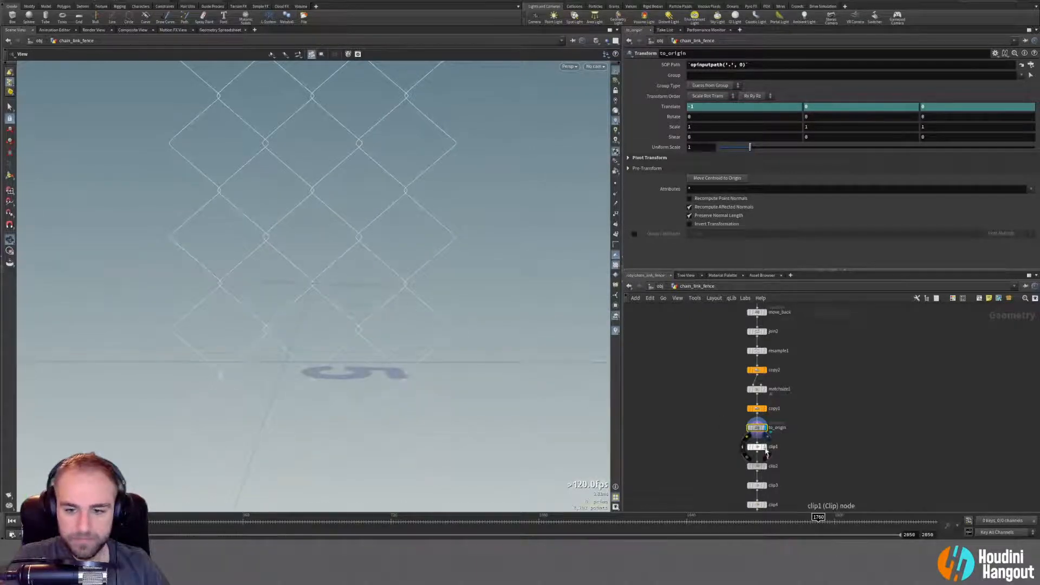
pyautogui.moveTo(341, 274)
pyautogui.mouseDown()
pyautogui.moveTo(237, 304)
pyautogui.moveTo(301, 255)
pyautogui.moveTo(248, 325)
pyautogui.moveTo(254, 297)
pyautogui.mouseUp()
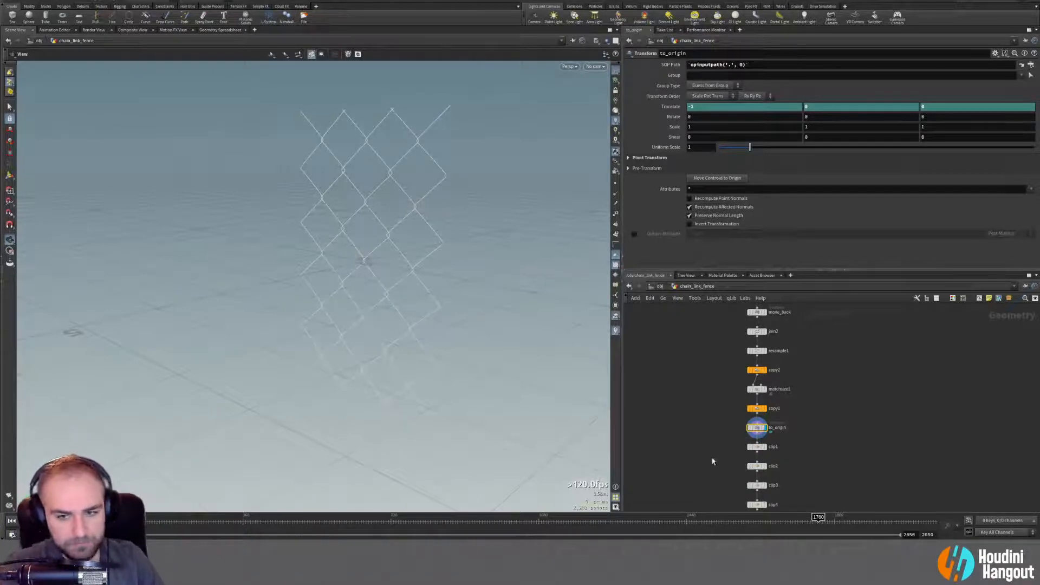
# Display clip1, clip4 and the INDIV_CHAIN_LINK null to examine how the pattern is trimmed to one chain link.
pyautogui.click(763, 447)
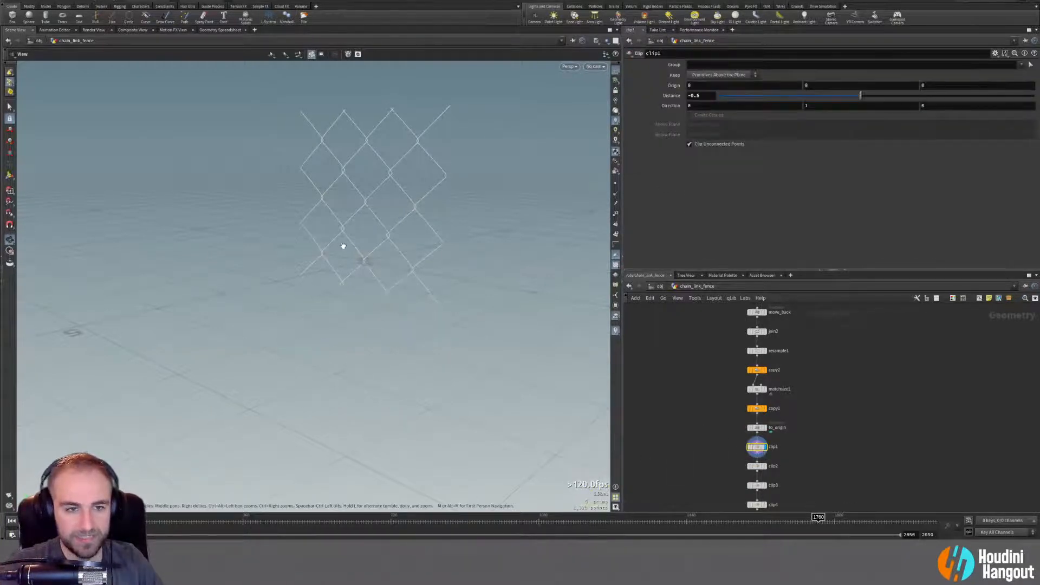
pyautogui.moveTo(344, 243); pyautogui.dragTo(419, 229)
pyautogui.moveTo(698, 460); pyautogui.dragTo(690, 409, button='middle')
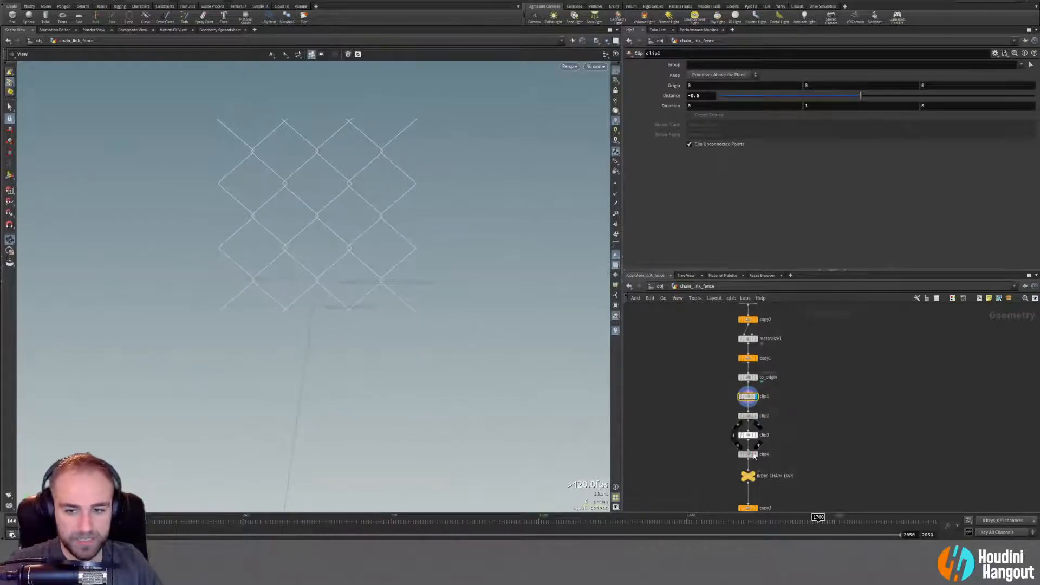
pyautogui.click(757, 457)
pyautogui.moveTo(376, 274)
pyautogui.mouseDown()
pyautogui.moveTo(278, 287)
pyautogui.moveTo(385, 255)
pyautogui.moveTo(413, 269)
pyautogui.moveTo(379, 257)
pyautogui.mouseUp()
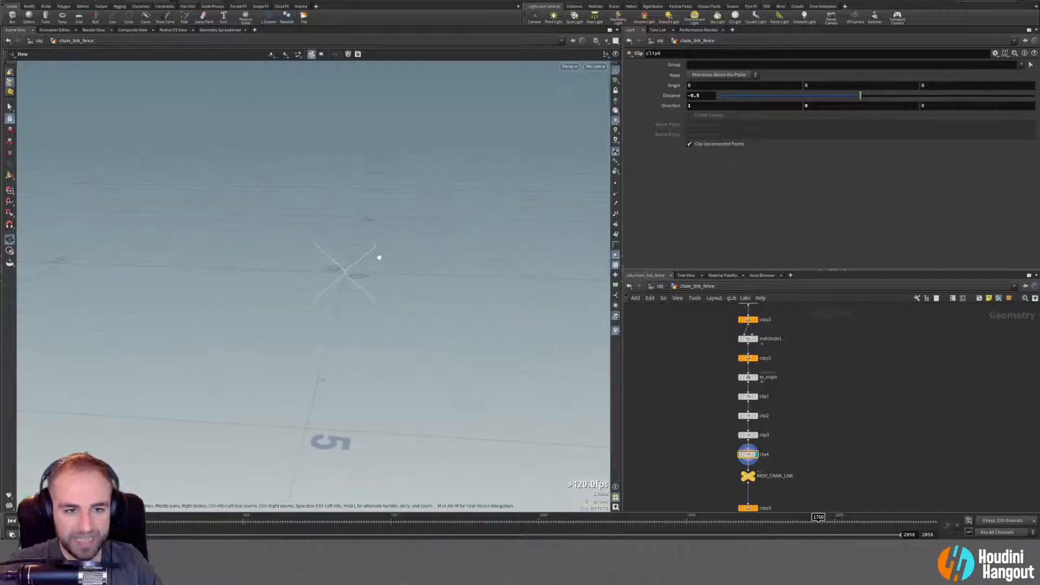
pyautogui.middleClick(749, 456)
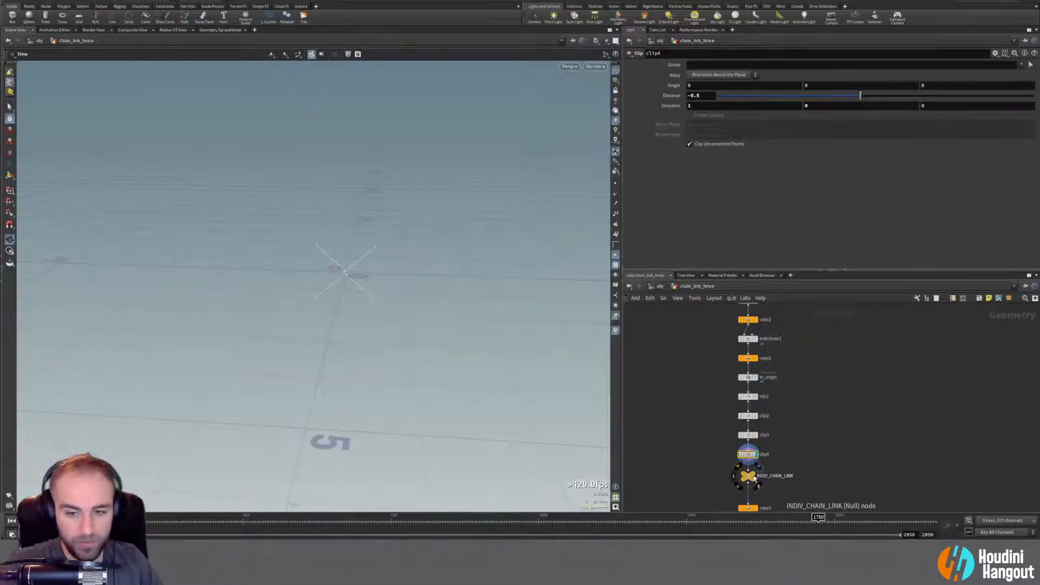
pyautogui.click(756, 481)
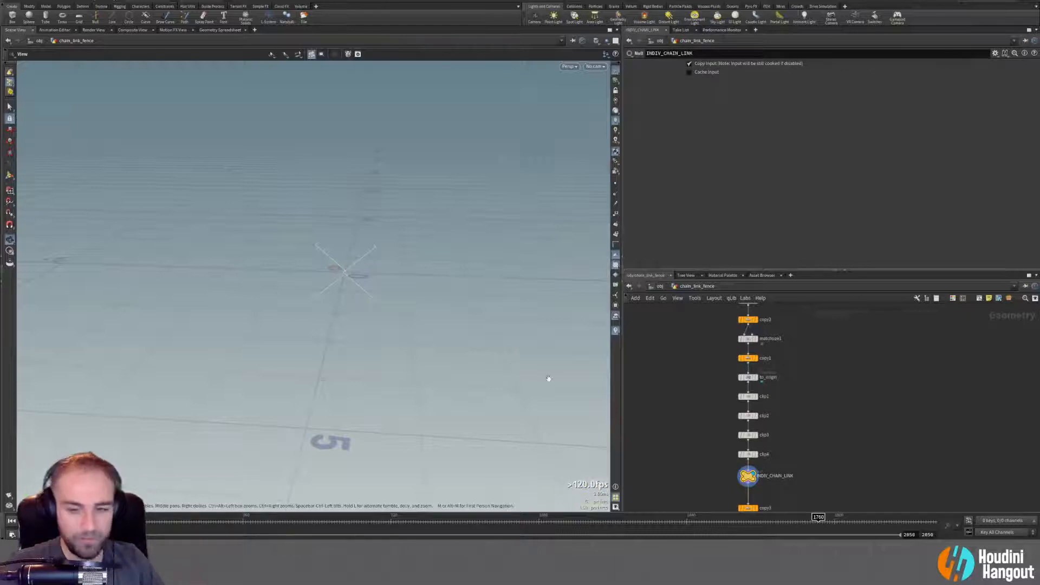
# Display copy3 and copy4 to examine how the single link is repeated vertically and horizontally into a full fence.
pyautogui.moveTo(712, 486); pyautogui.dragTo(713, 403, button='middle')
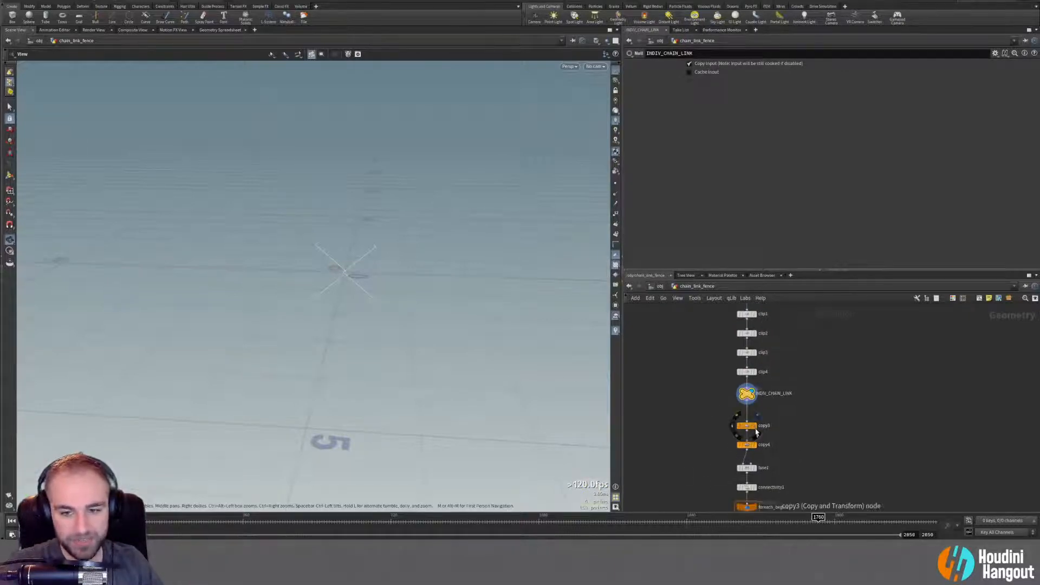
pyautogui.click(747, 425)
pyautogui.click(746, 445)
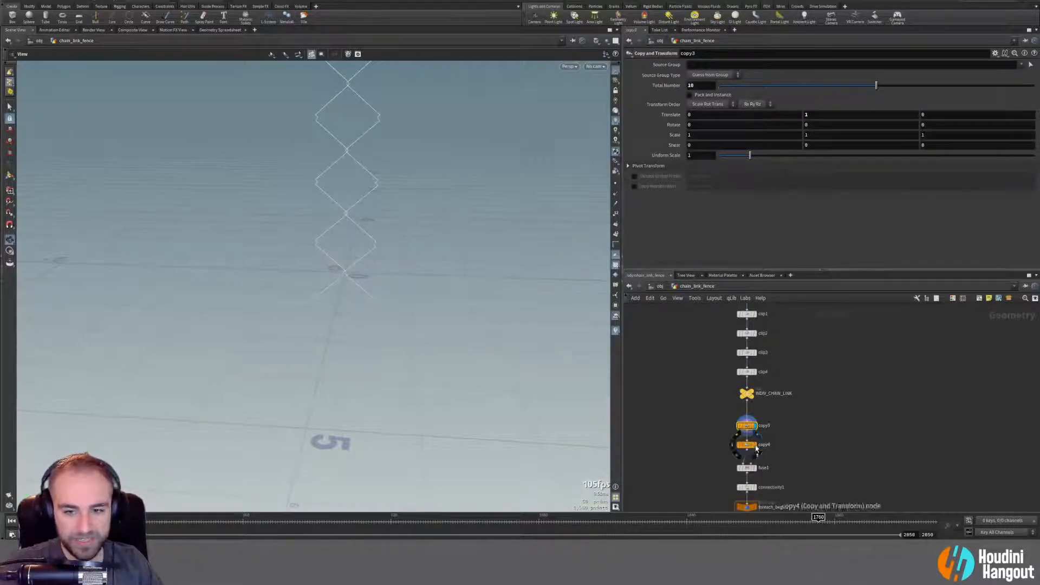
pyautogui.moveTo(347, 214); pyautogui.dragTo(392, 253)
# Check the point numbers on copy4's fence, then hide them and examine the primitive numbers of the wire pieces.
pyautogui.click(616, 215)
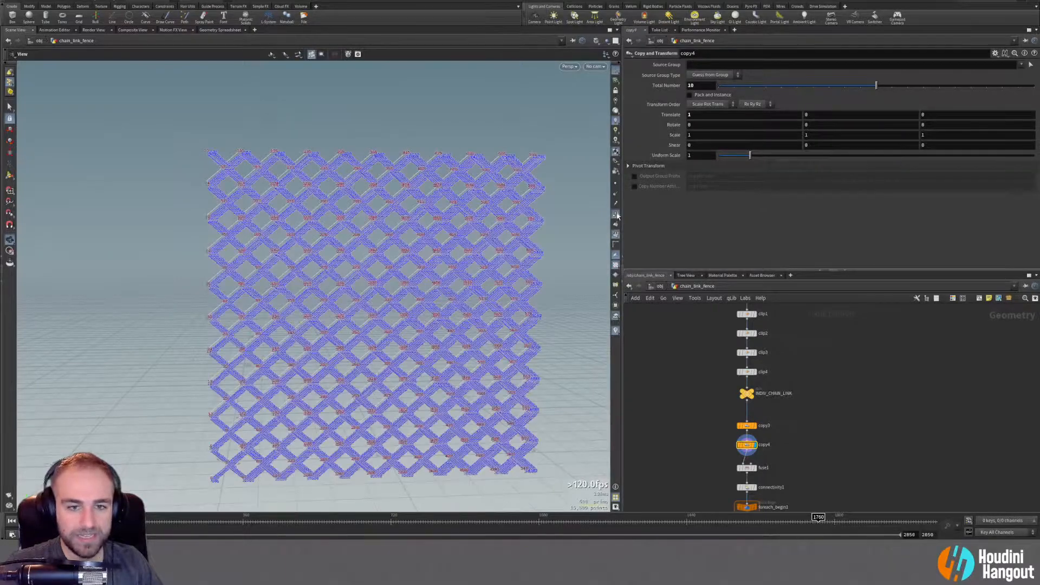
pyautogui.moveTo(274, 281); pyautogui.dragTo(509, 242, button='right')
pyautogui.click(615, 216)
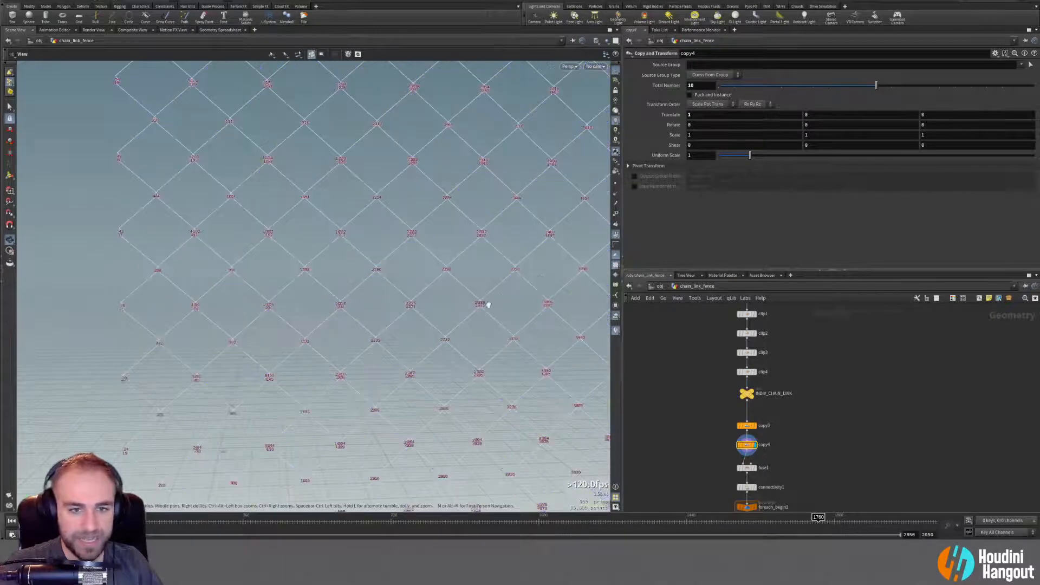
pyautogui.moveTo(487, 302); pyautogui.dragTo(385, 318, button='right')
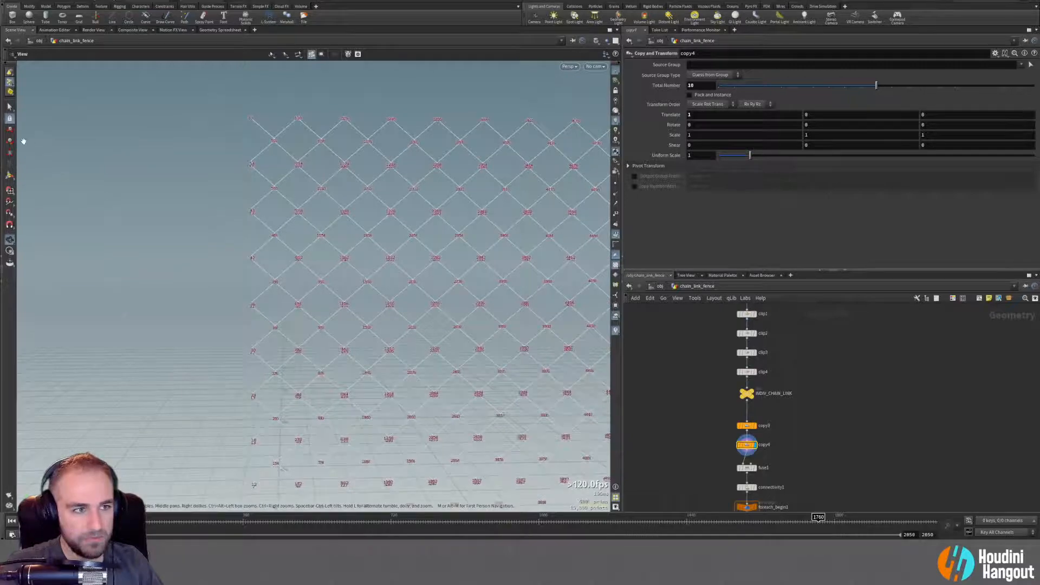
# Switch to primitive selection and pick a wire piece on copy4's fence to check its separate primitives.
pyautogui.click(10, 107)
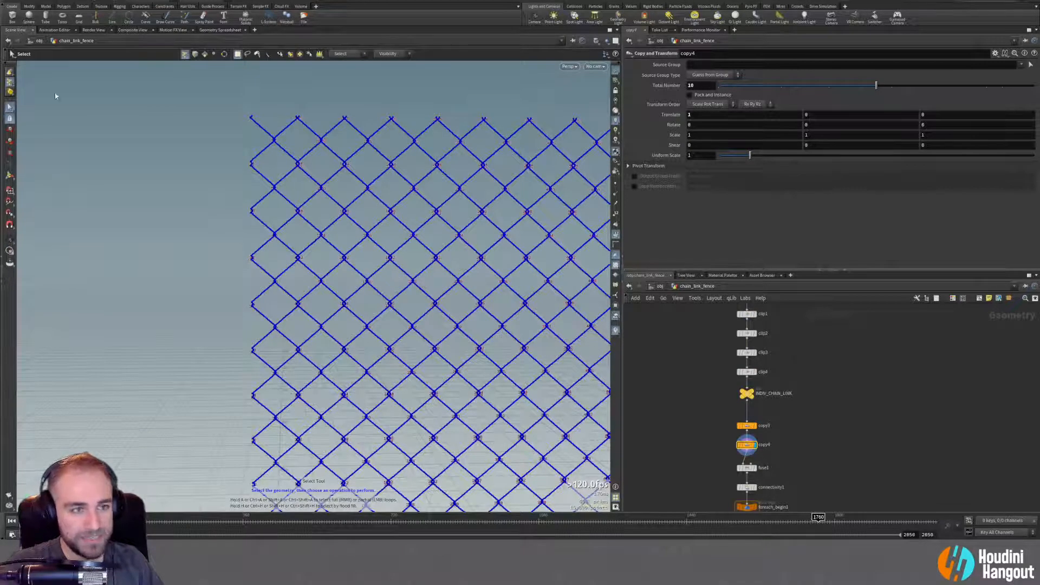
pyautogui.click(204, 54)
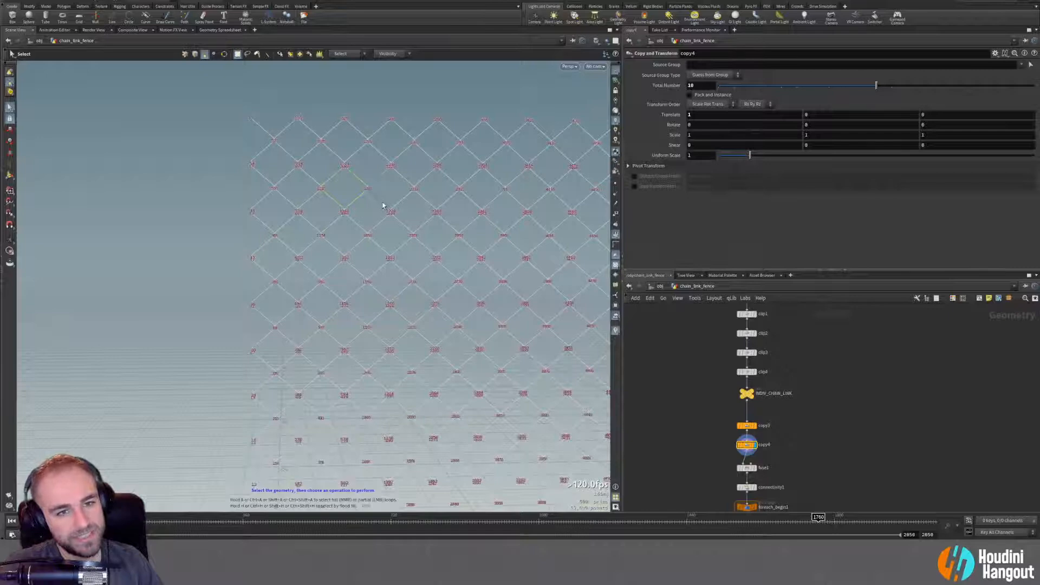
pyautogui.click(398, 190)
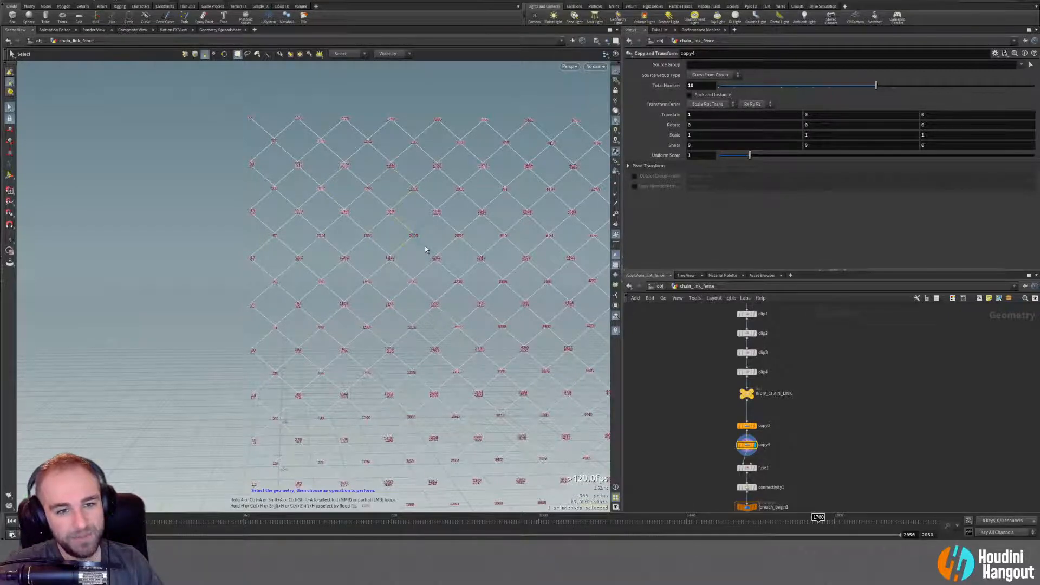
pyautogui.moveTo(413, 278); pyautogui.dragTo(422, 269, button='middle')
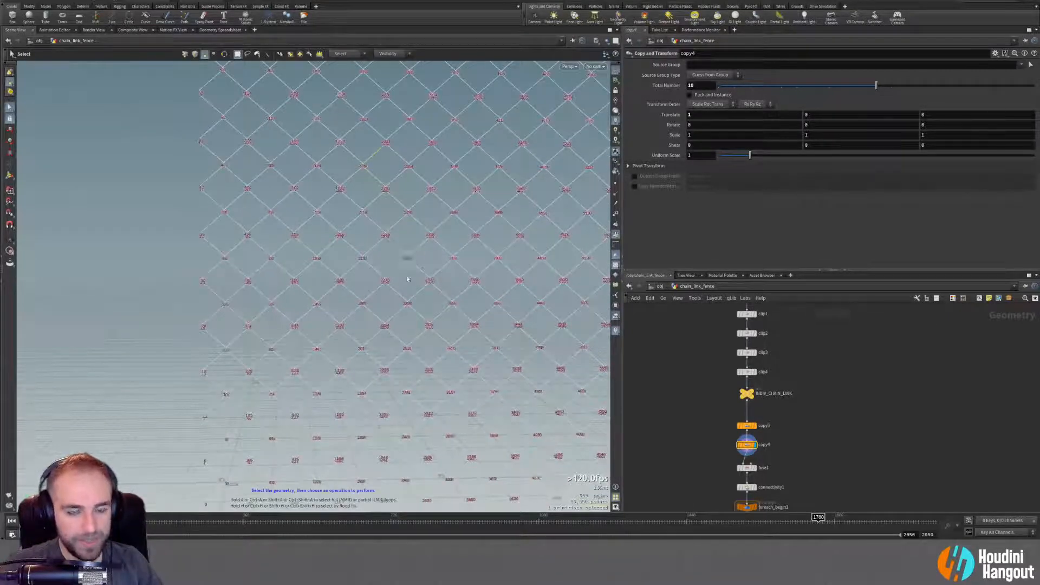
# Display the fuse1 node with point numbers shown and examine one wire crossing up close.
pyautogui.moveTo(729, 459); pyautogui.dragTo(728, 340, button='middle')
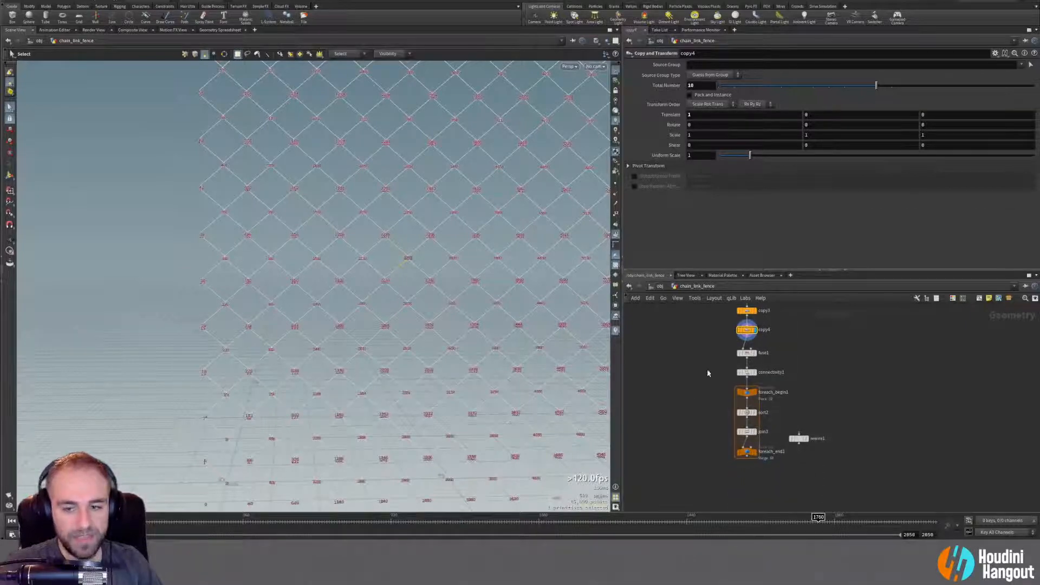
pyautogui.click(755, 353)
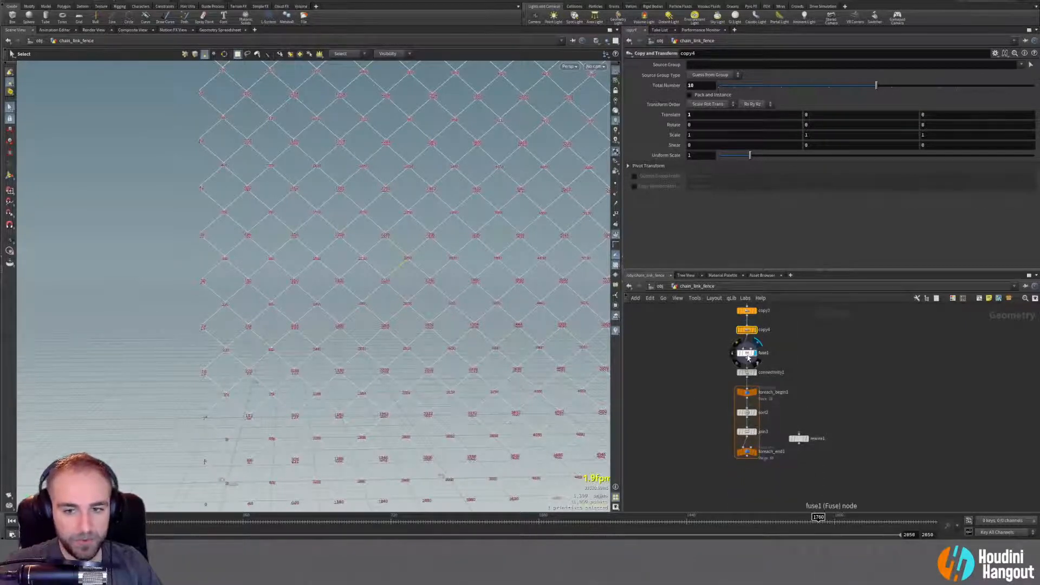
pyautogui.click(746, 352)
pyautogui.press('Escape')
pyautogui.scroll(3, 518, 176)
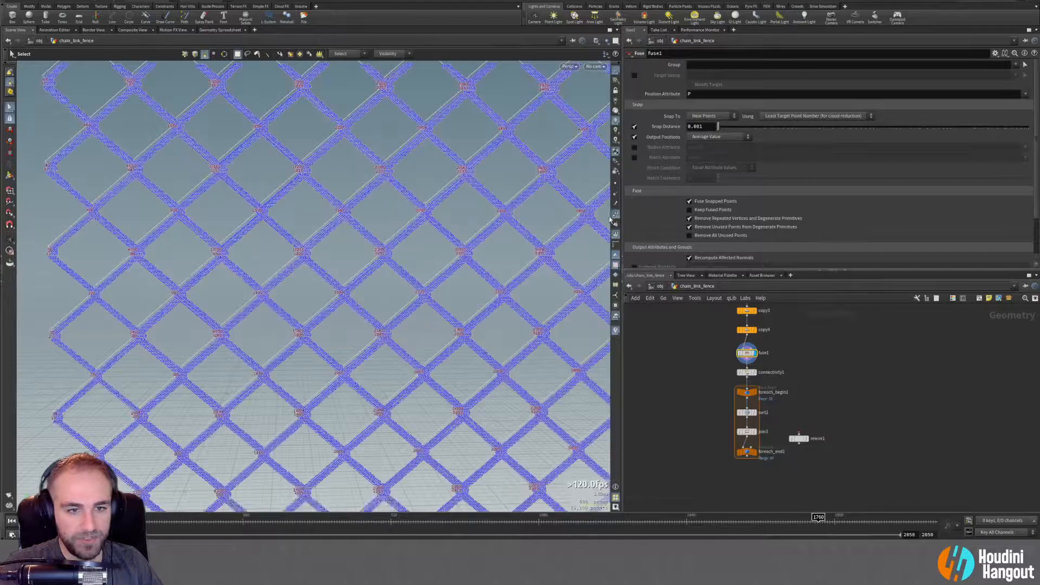
pyautogui.scroll(2, 427, 260)
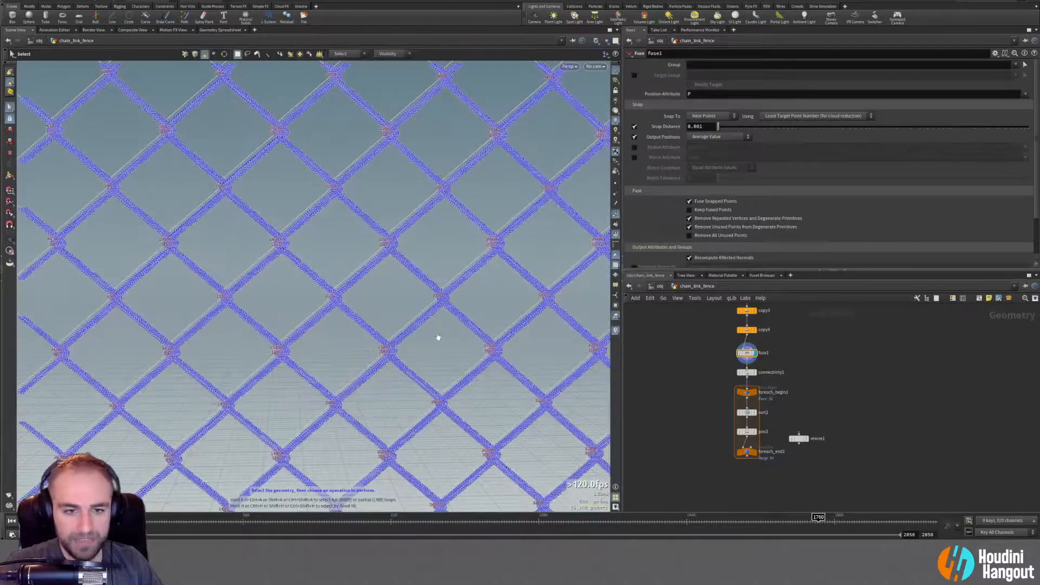
pyautogui.scroll(5, 436, 339)
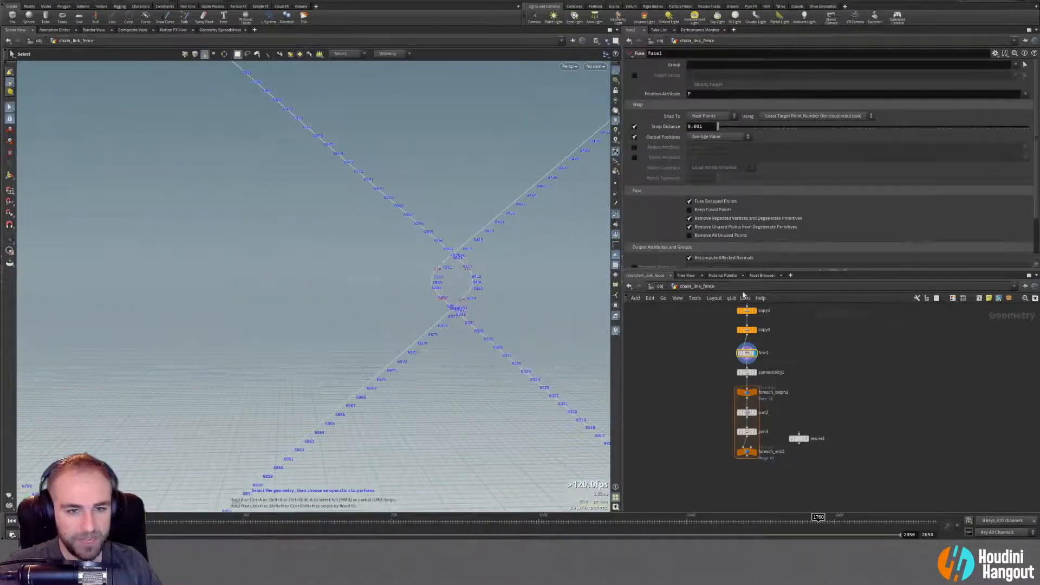
# Compare the point numbers at the interlocking wires between copy4 and fuse1, ending on fuse1.
pyautogui.moveTo(541, 216); pyautogui.dragTo(199, 325)
pyautogui.scroll(3, 326, 324)
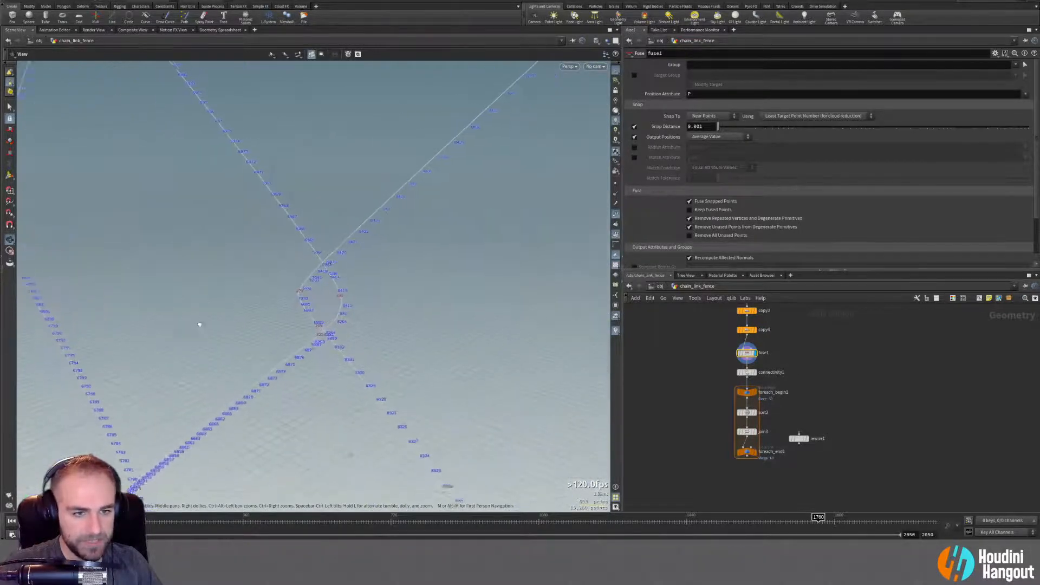
pyautogui.click(746, 329)
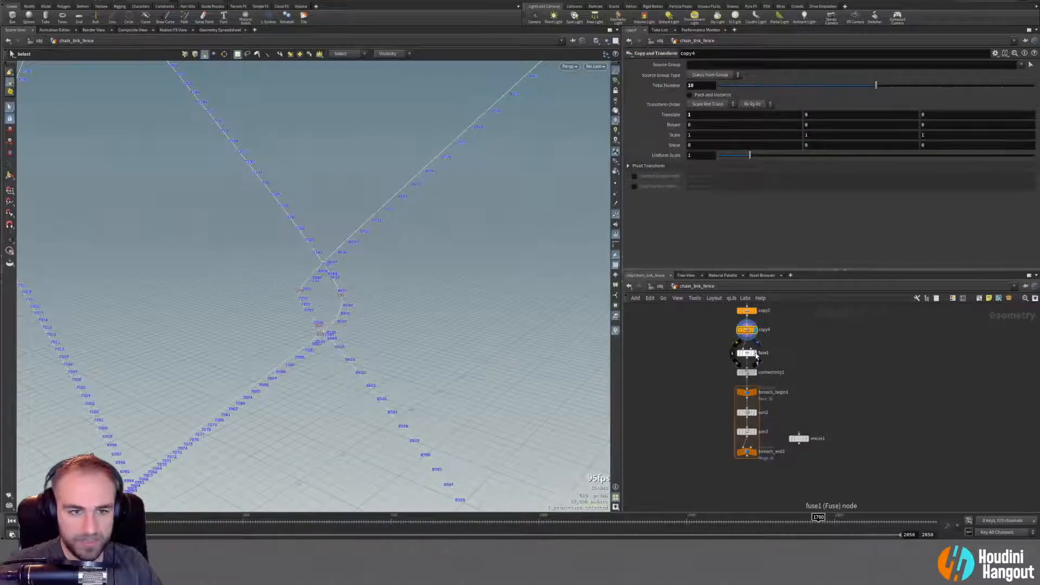
pyautogui.click(752, 353)
pyautogui.click(750, 355)
pyautogui.press('Escape')
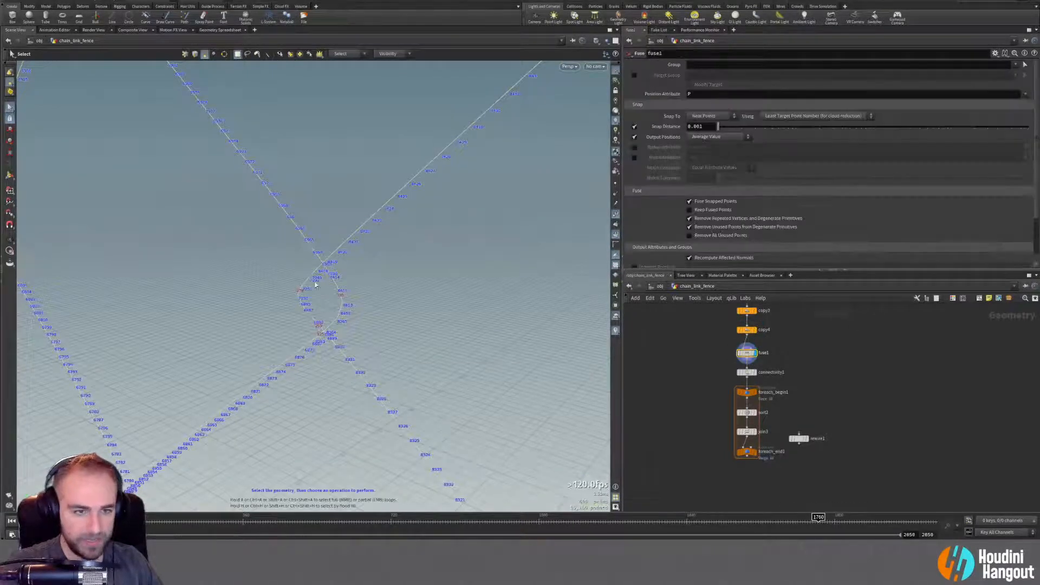
pyautogui.moveTo(313, 262)
pyautogui.mouseDown()
pyautogui.moveTo(334, 266)
pyautogui.moveTo(341, 304)
pyautogui.moveTo(132, 343)
pyautogui.moveTo(309, 281)
pyautogui.mouseUp()
pyautogui.press('s')
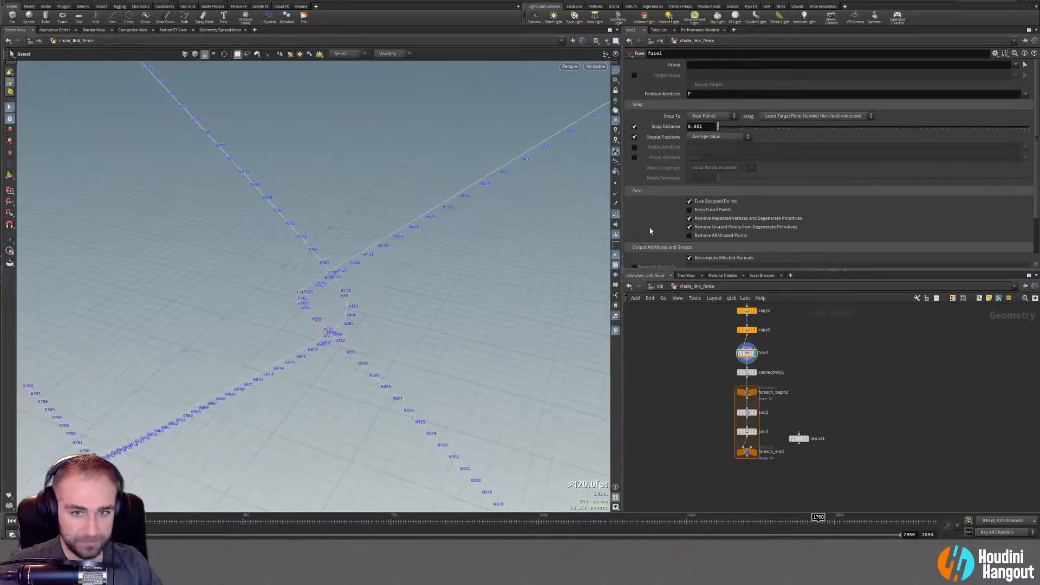
# Hide the primitive numbers and examine the point numbers on fuse1's interlocking wires from the side.
pyautogui.click(617, 216)
pyautogui.click(616, 216)
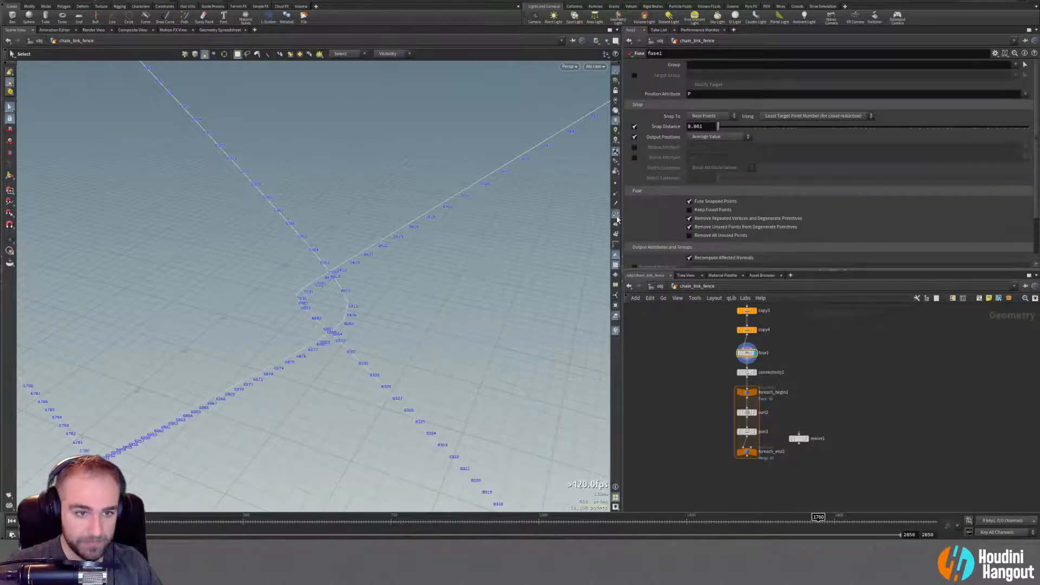
pyautogui.keyDown('alt'); pyautogui.moveTo(352, 268); pyautogui.dragTo(450, 221); pyautogui.keyUp('alt')
pyautogui.press('s')
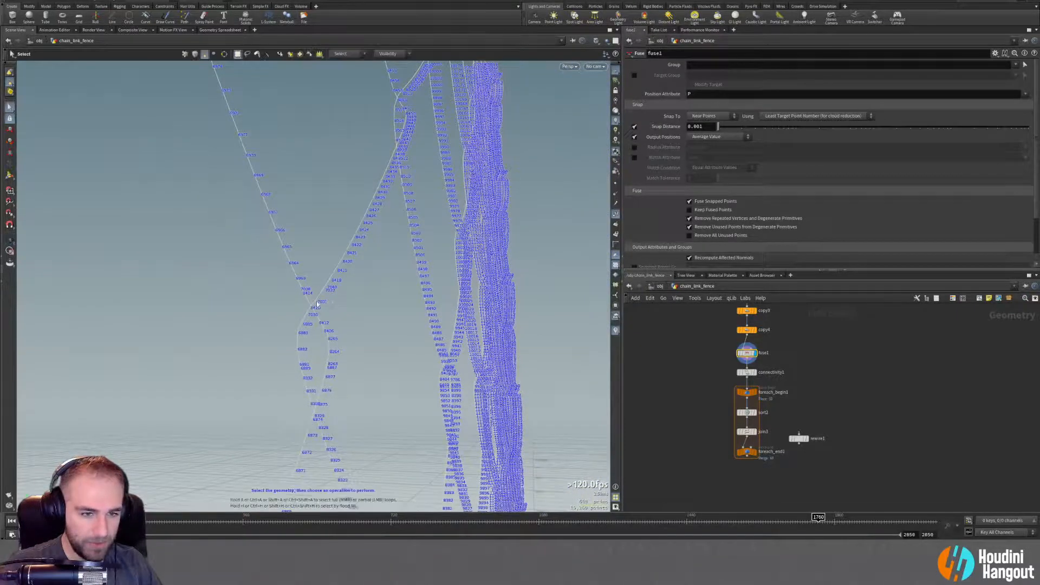
pyautogui.moveTo(323, 307)
pyautogui.keyDown('alt'); pyautogui.mouseDown()
pyautogui.moveTo(332, 294)
pyautogui.moveTo(414, 286)
pyautogui.moveTo(336, 292)
pyautogui.mouseUp(); pyautogui.keyUp('alt')
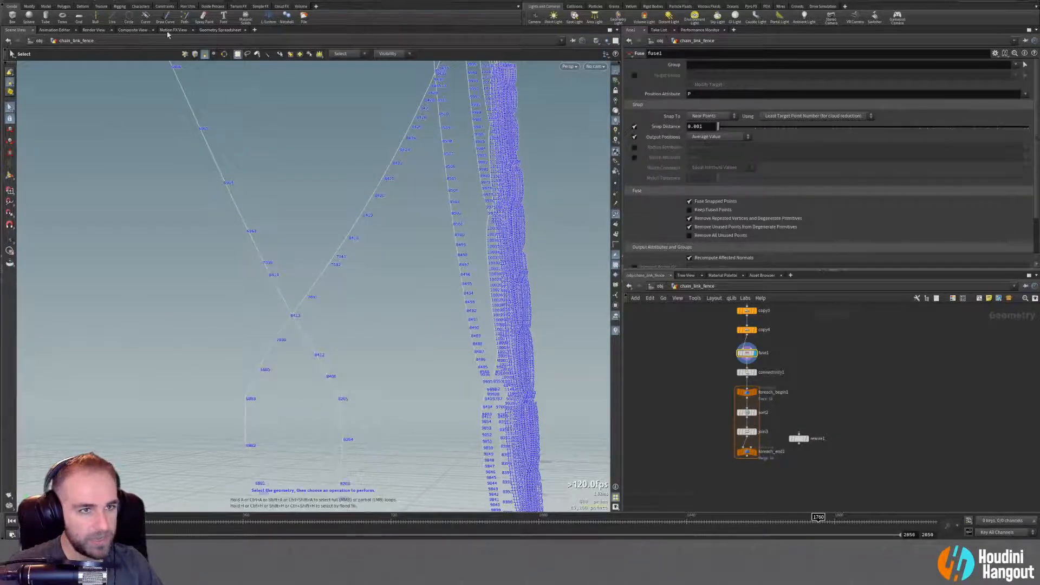
# Select a point near the wire crossing on fuse1, examine the neighbouring points, and display copy4 for comparison.
pyautogui.press('2')
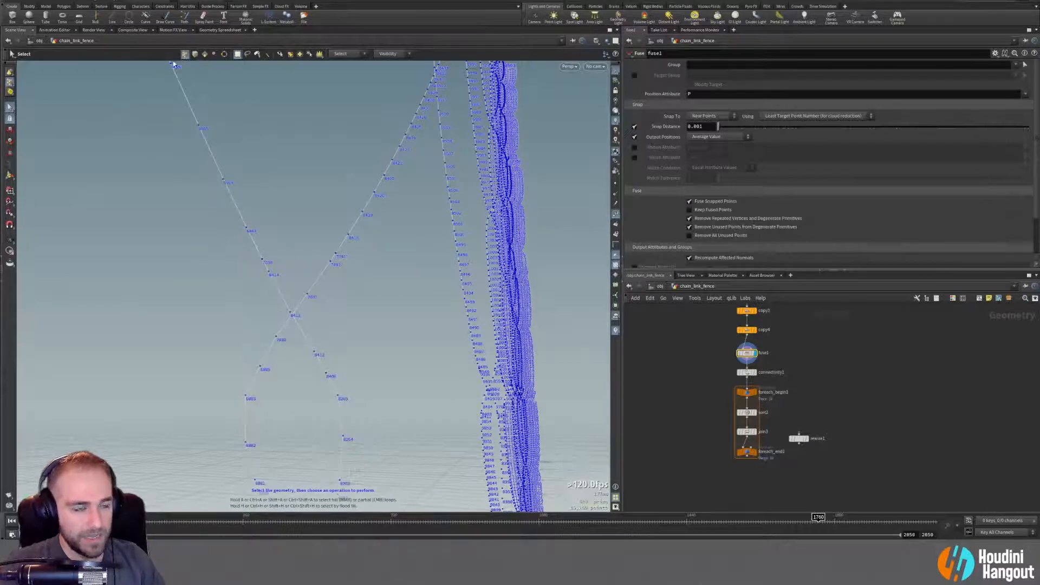
pyautogui.click(309, 294)
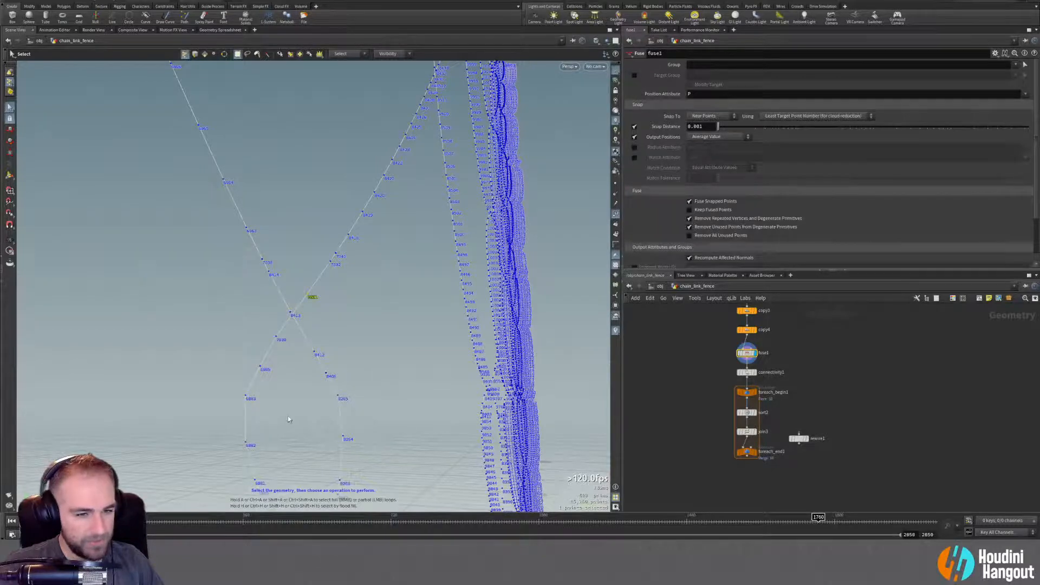
pyautogui.keyDown('alt'); pyautogui.moveTo(290, 423); pyautogui.dragTo(291, 432); pyautogui.keyUp('alt')
pyautogui.keyDown('alt'); pyautogui.moveTo(291, 431); pyautogui.dragTo(302, 361, button='middle'); pyautogui.keyUp('alt')
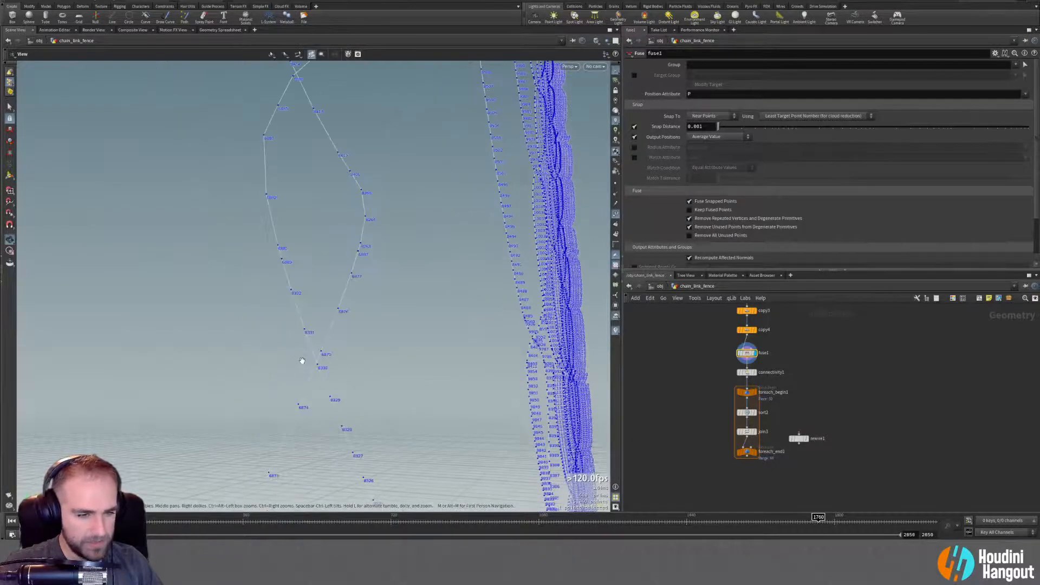
pyautogui.moveTo(301, 360); pyautogui.dragTo(271, 378)
pyautogui.press('s')
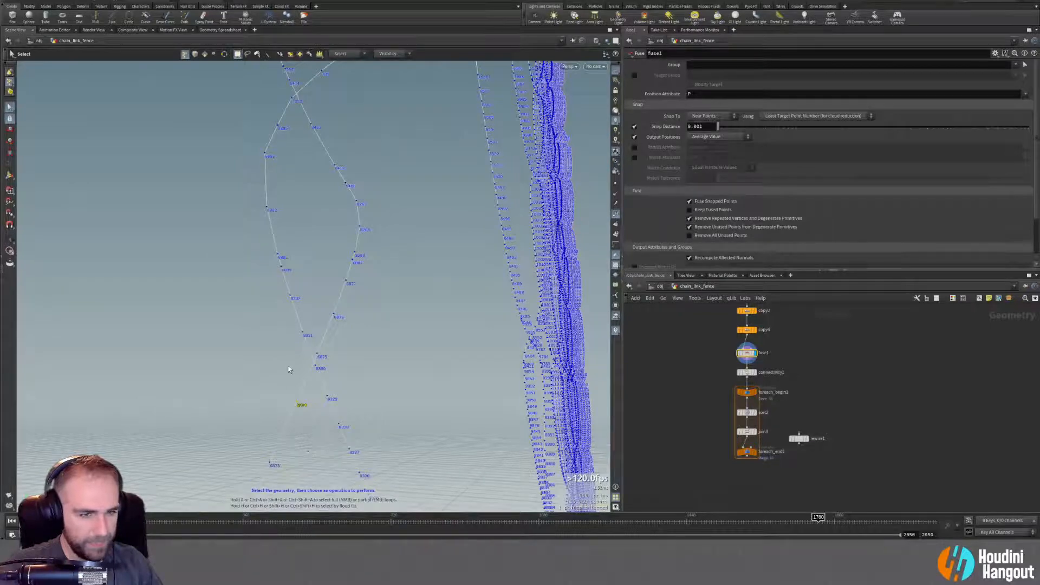
pyautogui.click(755, 330)
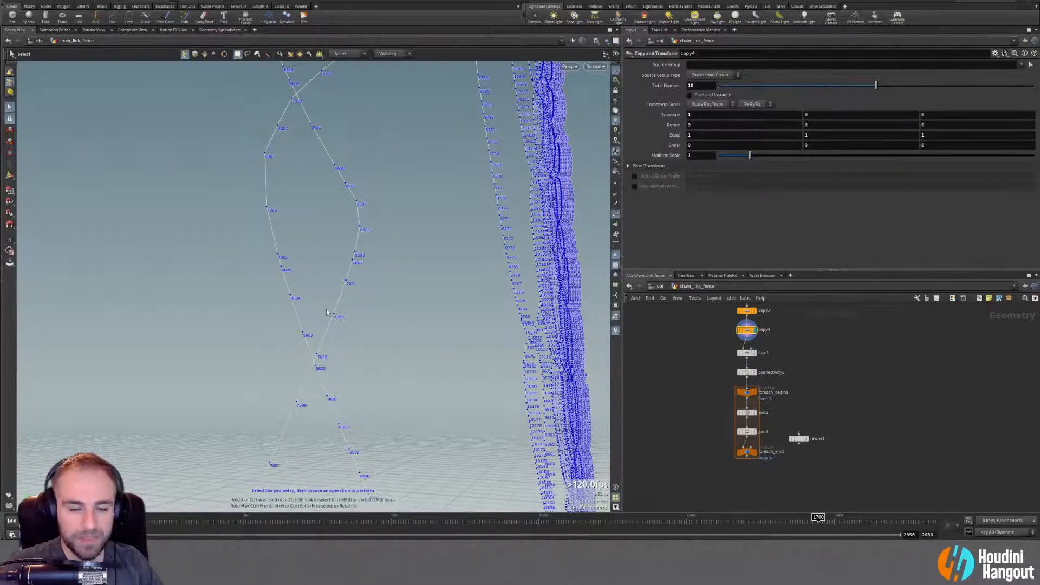
# Select the point beside the wire crossing on copy4, then the matching point on fuse1, to compare their point numbers.
pyautogui.keyDown('alt'); pyautogui.moveTo(327, 313); pyautogui.dragTo(320, 335, button='middle'); pyautogui.keyUp('alt')
pyautogui.moveTo(309, 235); pyautogui.dragTo(346, 272)
pyautogui.click(337, 221)
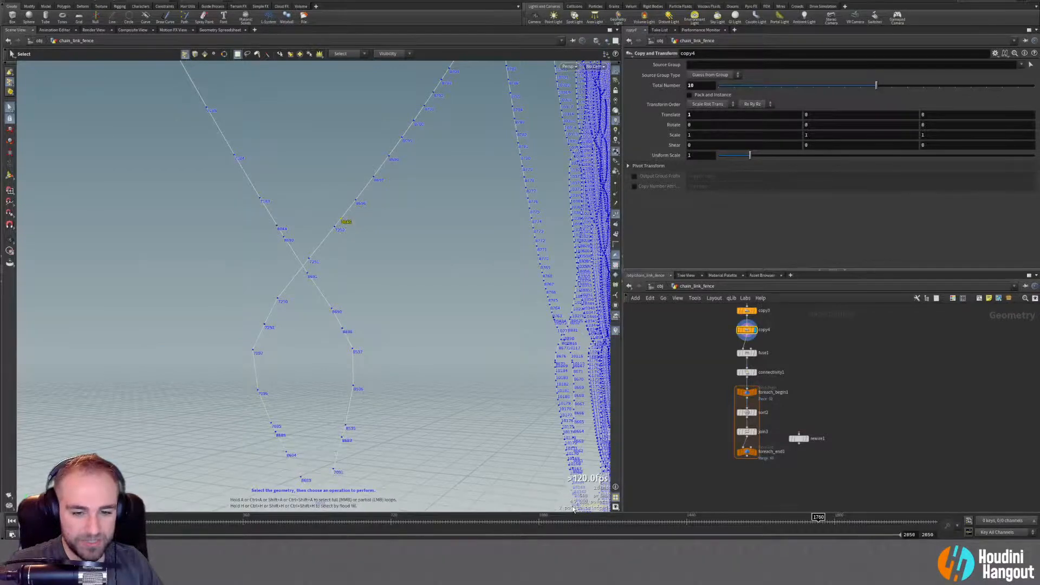
pyautogui.keyDown('alt'); pyautogui.moveTo(574, 509); pyautogui.dragTo(529, 491); pyautogui.keyUp('alt')
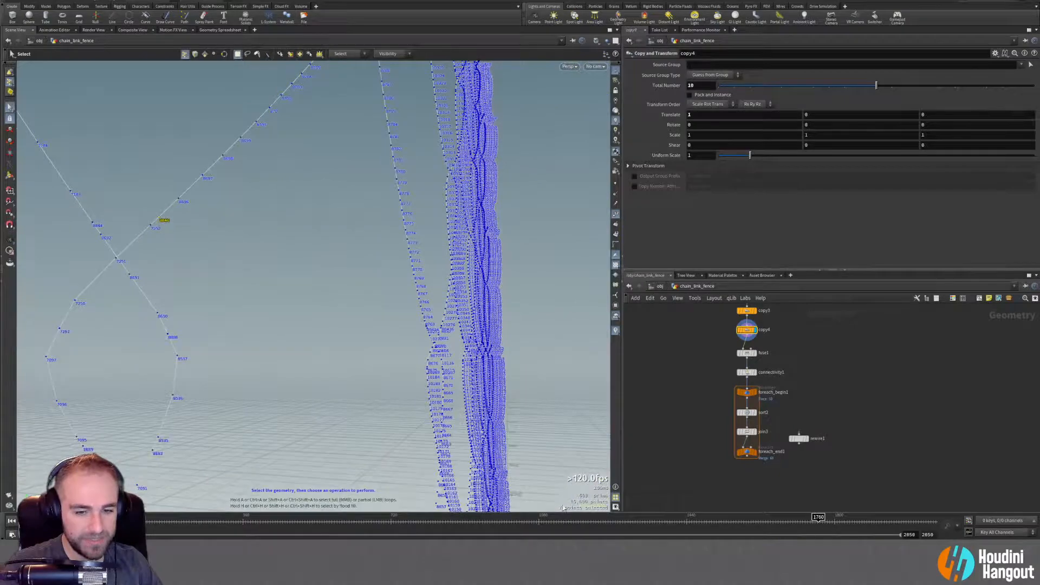
pyautogui.keyDown('alt'); pyautogui.moveTo(242, 272); pyautogui.dragTo(266, 273); pyautogui.keyUp('alt')
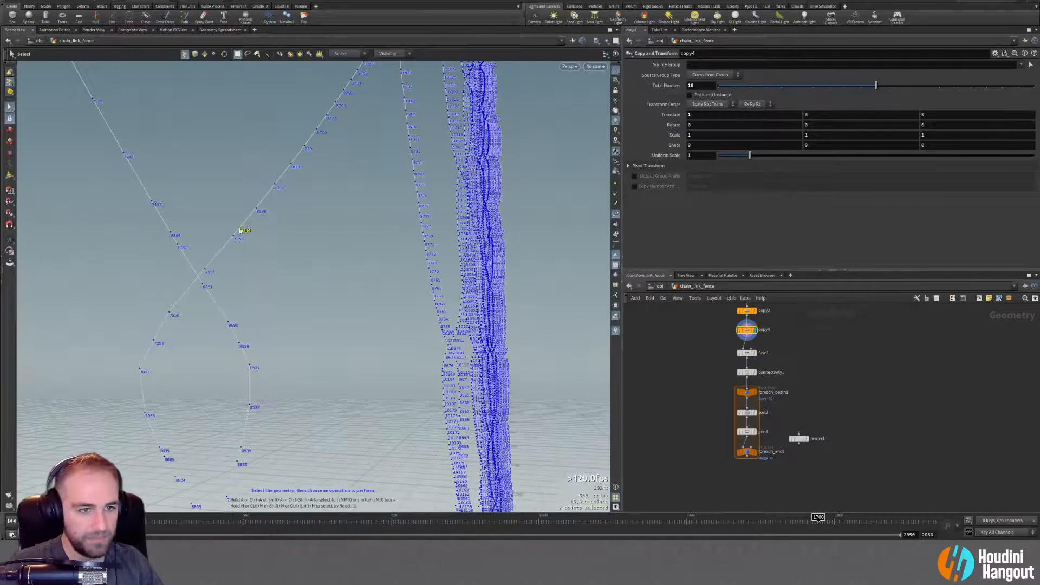
pyautogui.click(755, 352)
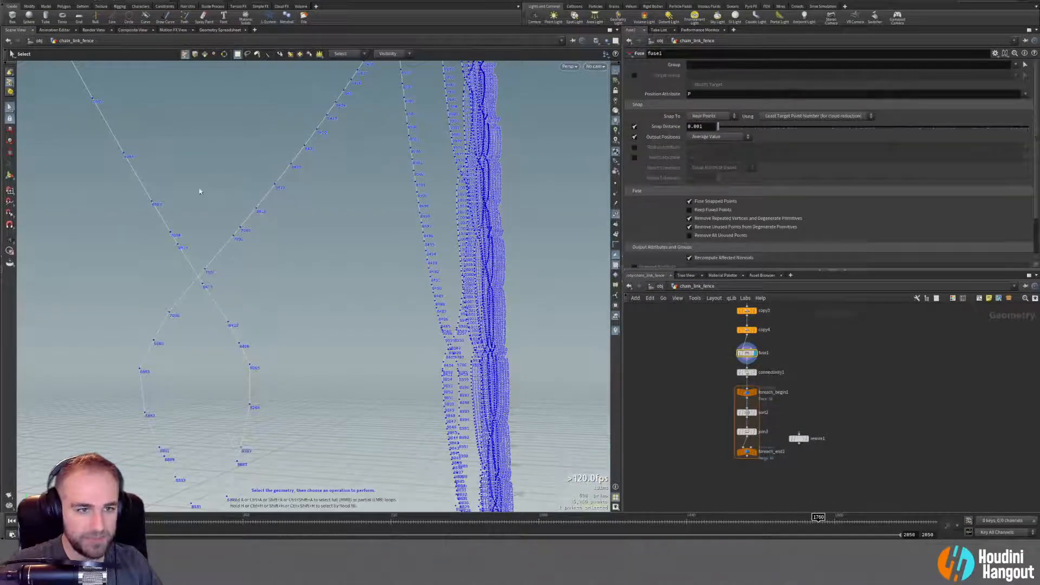
pyautogui.click(243, 230)
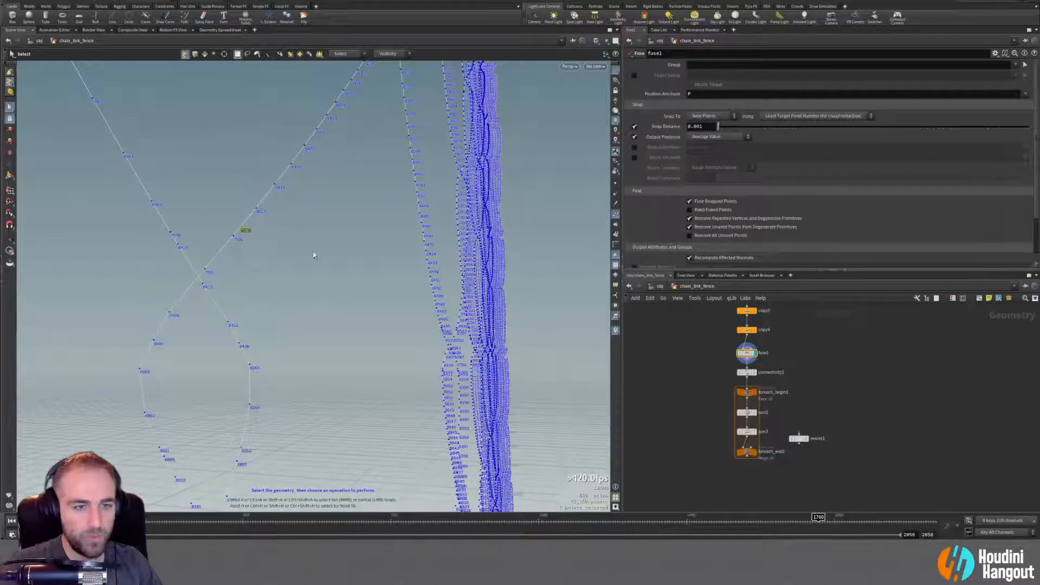
# Bring the whole fence into view on fuse1 and show primitive numbers instead of point numbers.
pyautogui.hotkey('space', 'f')
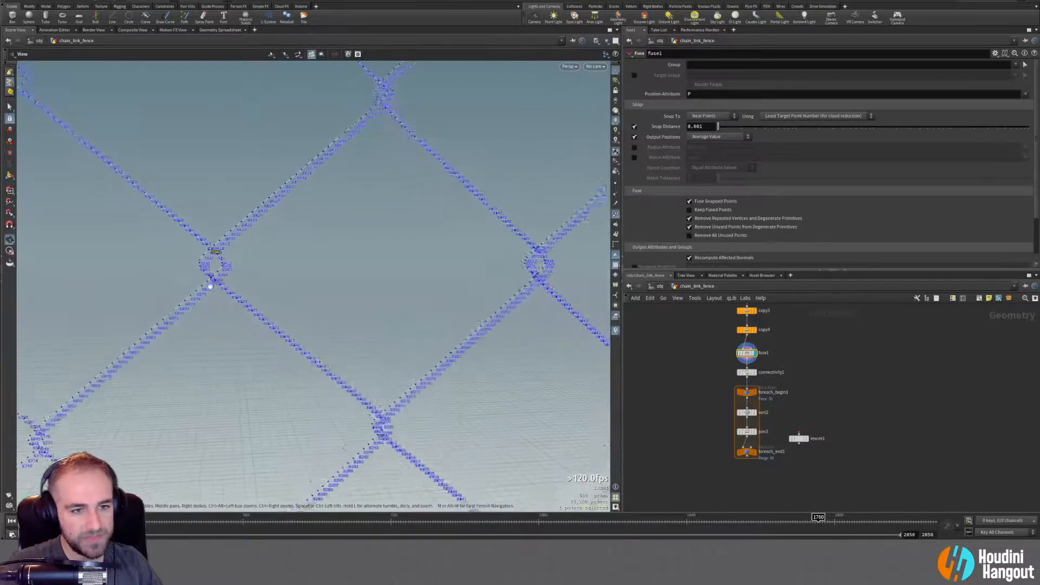
pyautogui.scroll(-10, 210, 285)
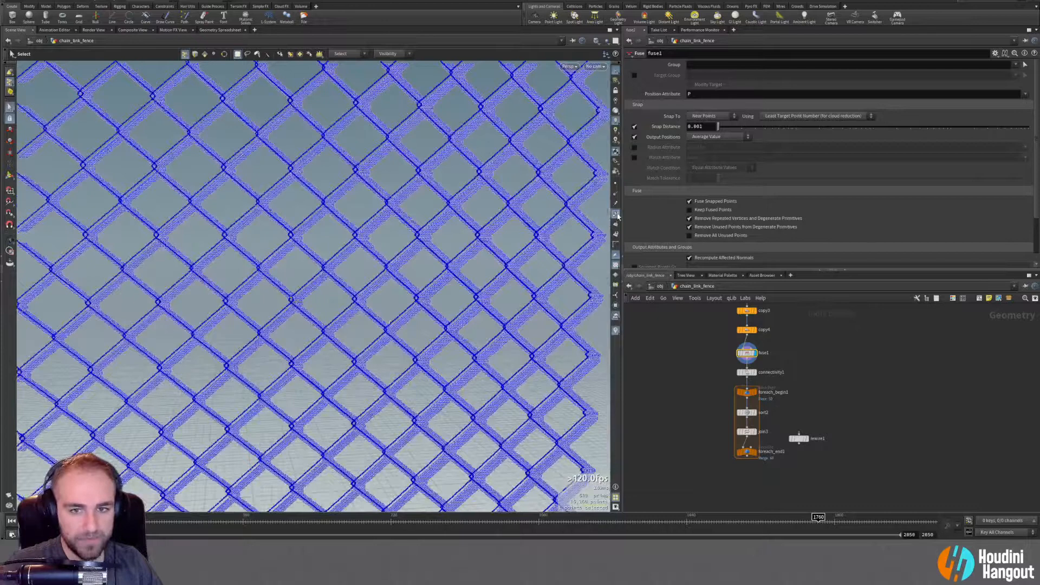
pyautogui.press('h')
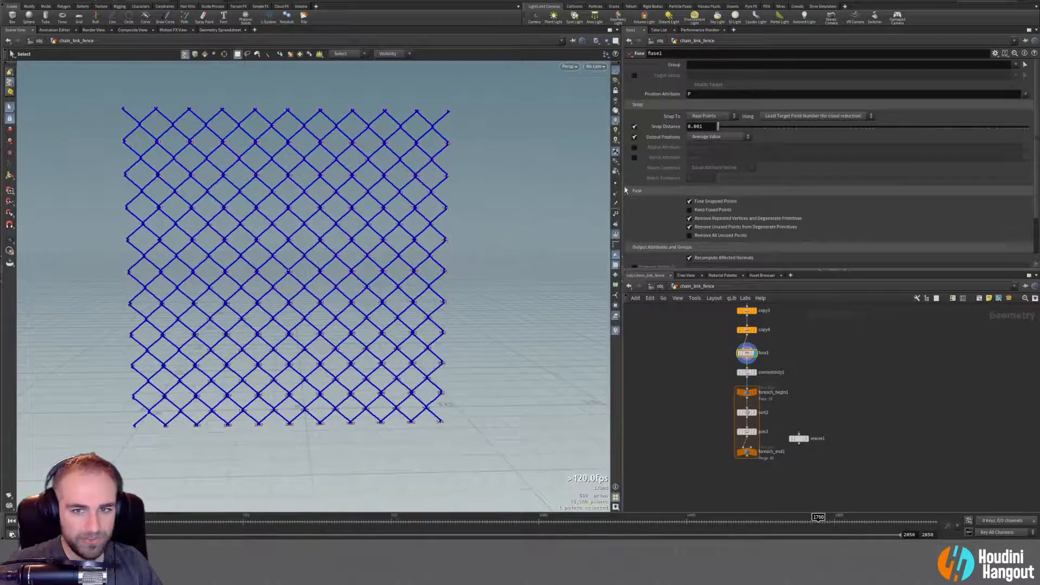
pyautogui.click(205, 54)
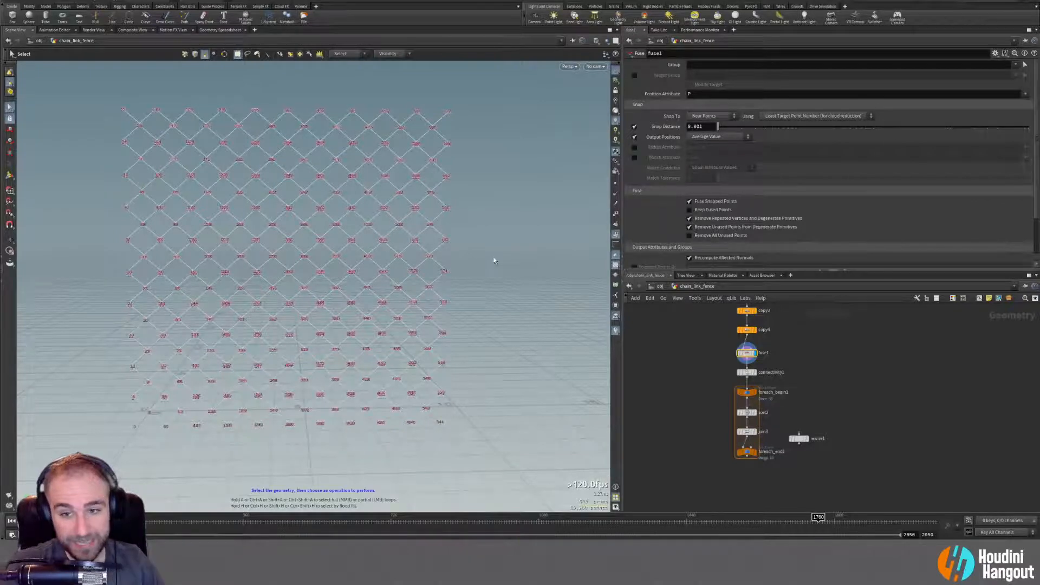
# Display connectivity1, visualize its class primitive attribute as colours, and examine the coloured wires.
pyautogui.click(750, 372)
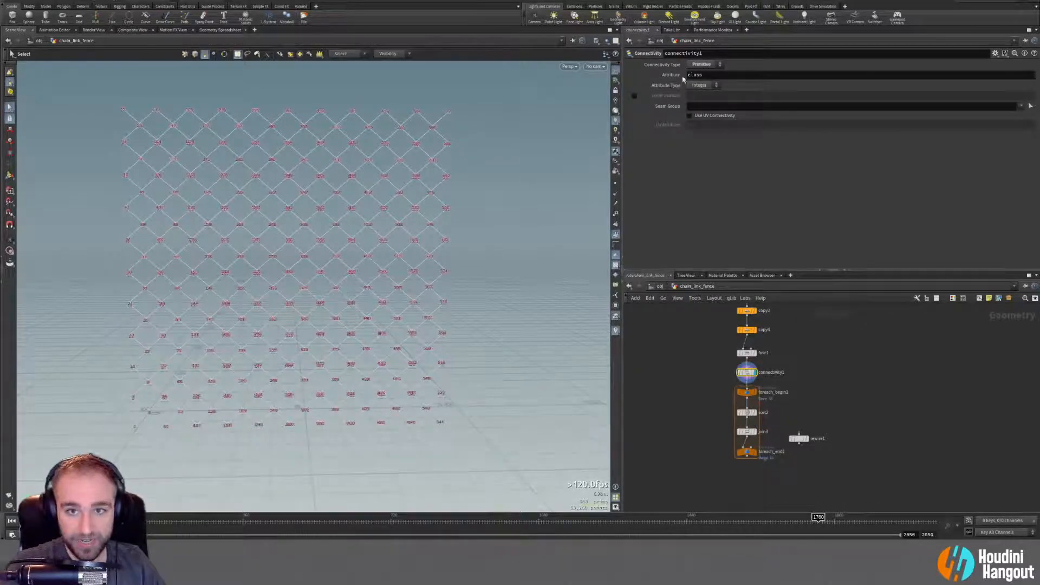
pyautogui.click(733, 372)
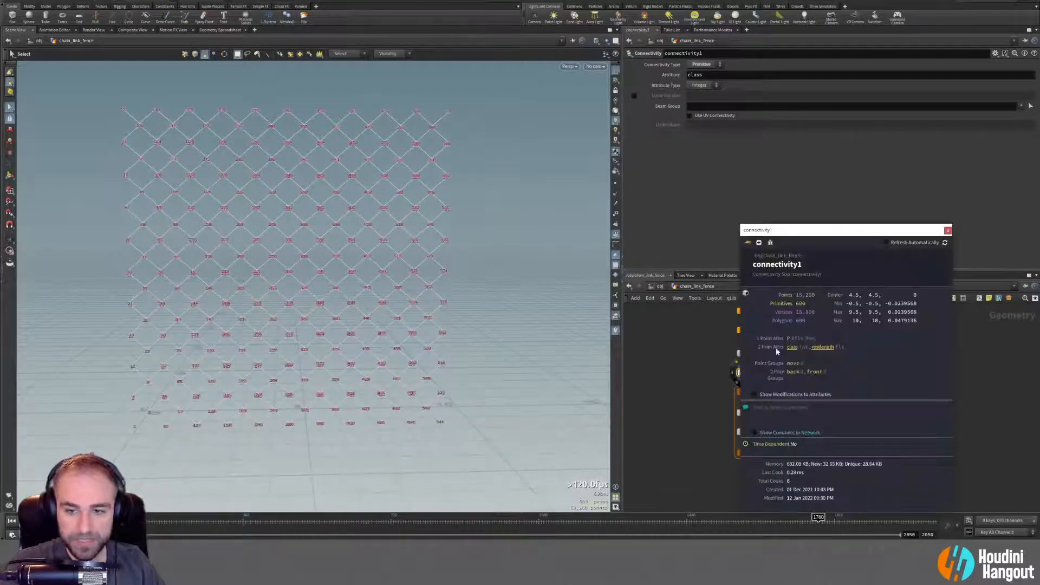
pyautogui.click(793, 351)
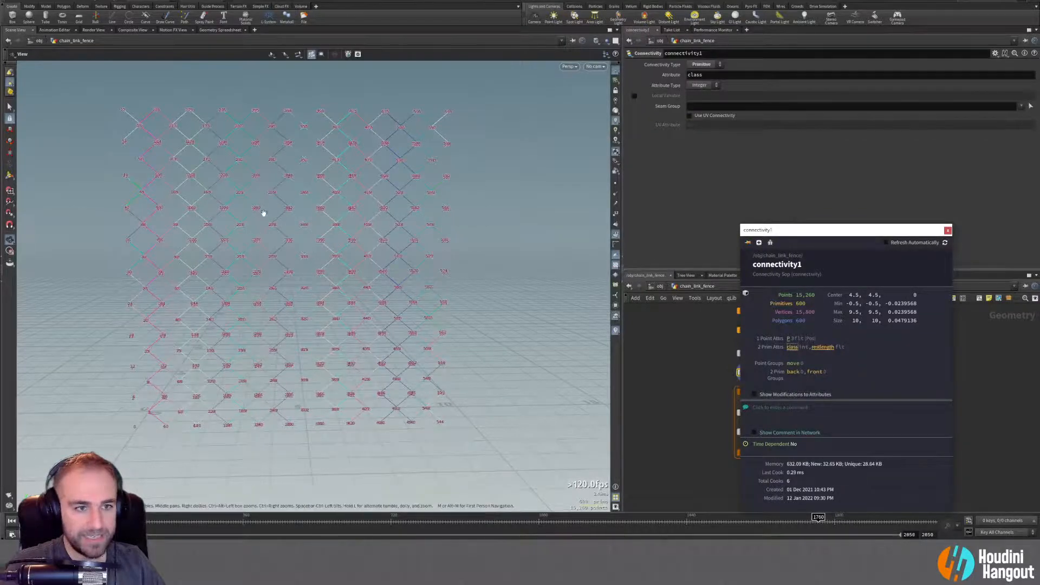
pyautogui.keyDown('alt'); pyautogui.moveTo(262, 214); pyautogui.dragTo(117, 262); pyautogui.keyUp('alt')
pyautogui.press('s')
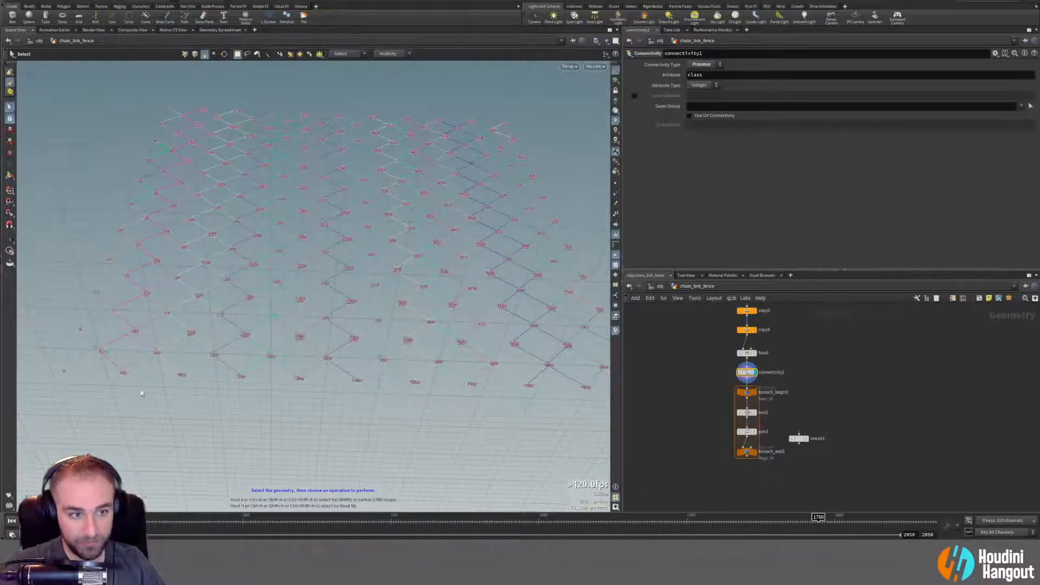
pyautogui.moveTo(500, 472); pyautogui.dragTo(346, 384)
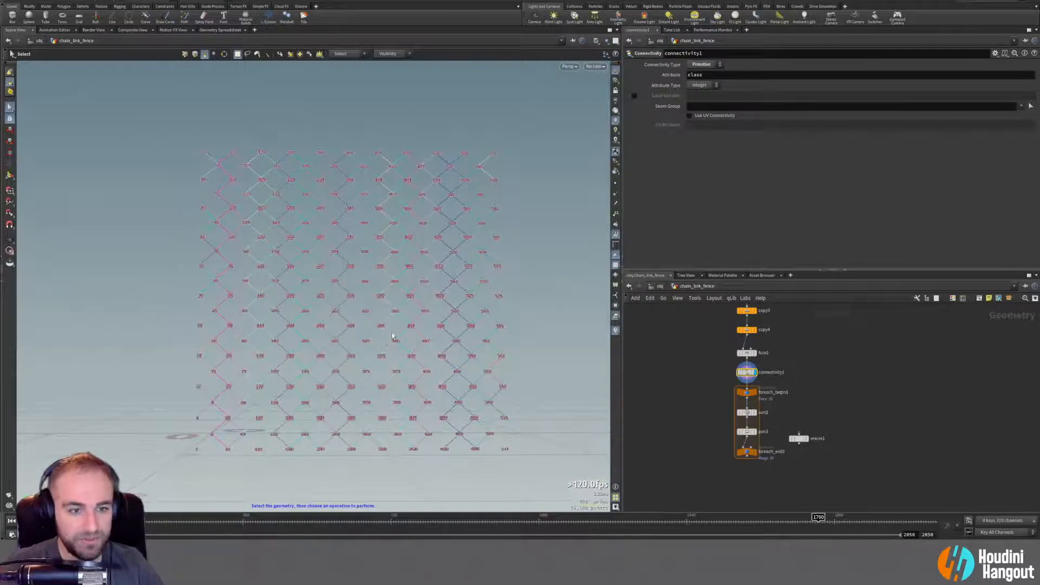
pyautogui.press('Escape')
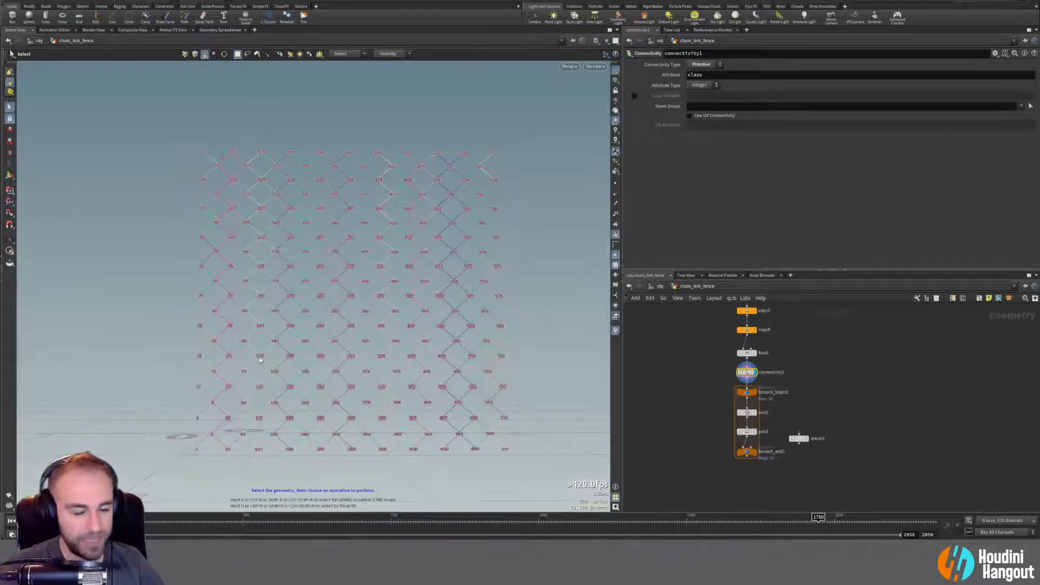
pyautogui.moveTo(381, 355); pyautogui.dragTo(337, 337)
pyautogui.press('s')
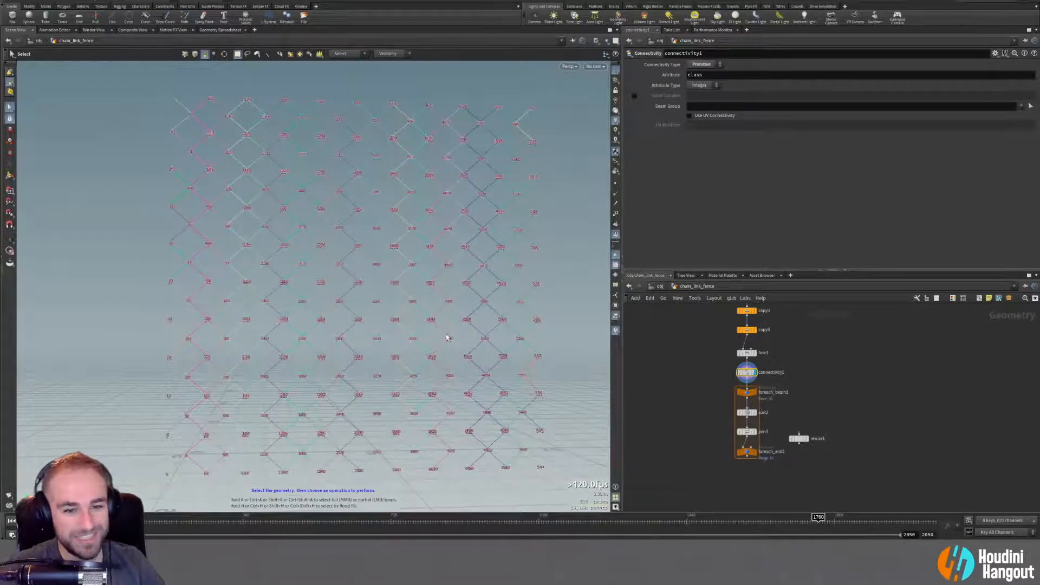
# Compare the primitives of connectivity1 and foreach_end1, reviewing the loop's nodes and piece attribute, ending on foreach_end1.
pyautogui.click(754, 453)
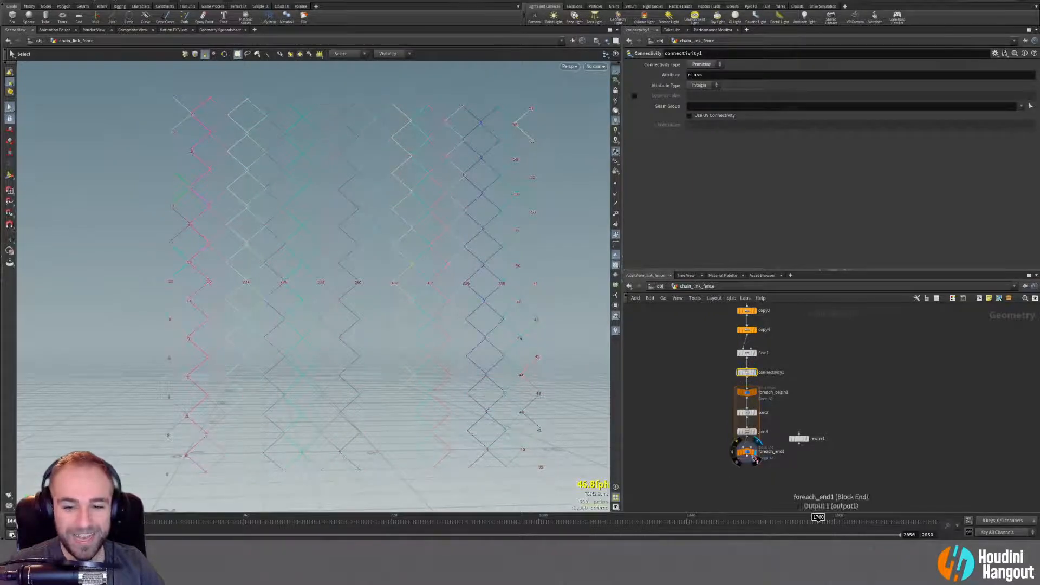
pyautogui.click(747, 452)
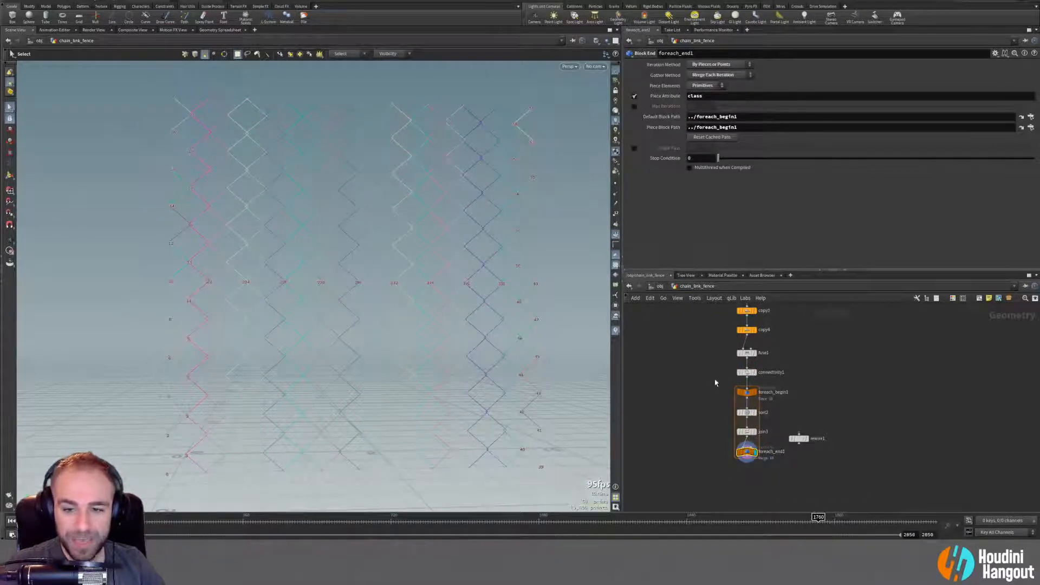
pyautogui.moveTo(715, 383); pyautogui.dragTo(769, 460)
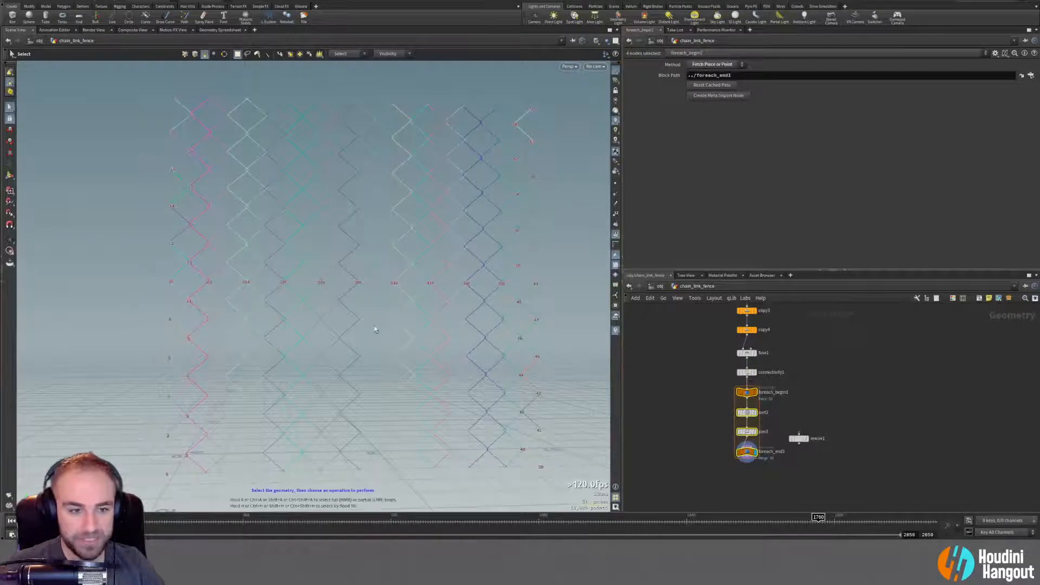
pyautogui.keyDown('alt'); pyautogui.moveTo(375, 329); pyautogui.dragTo(307, 272); pyautogui.keyUp('alt')
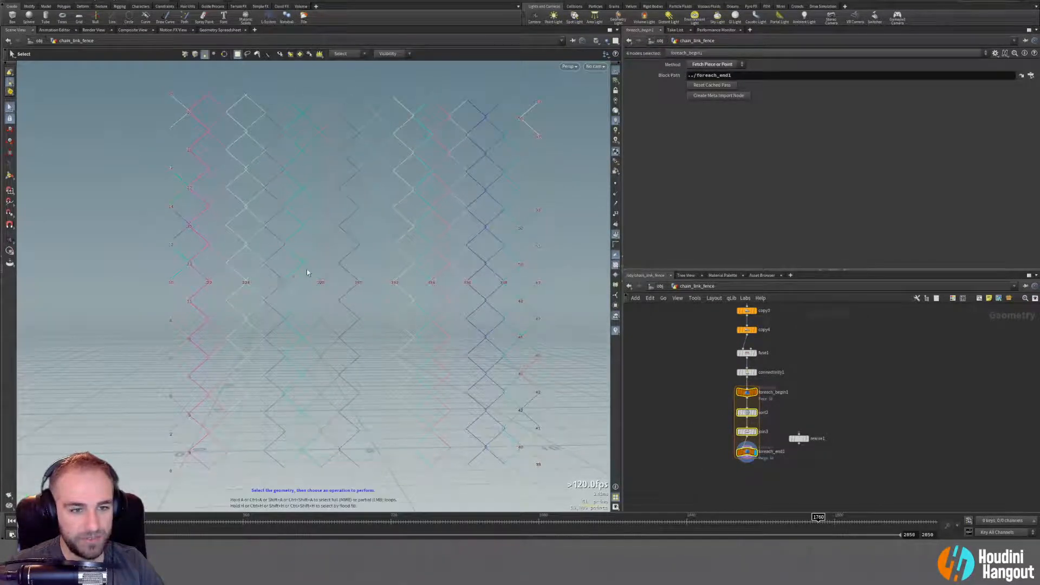
pyautogui.click(757, 372)
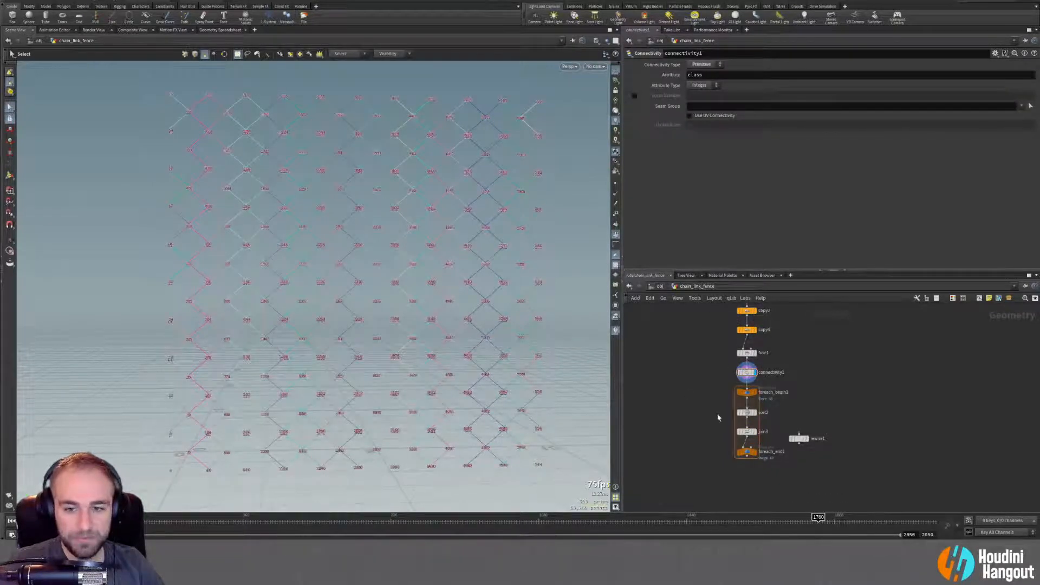
pyautogui.click(747, 393)
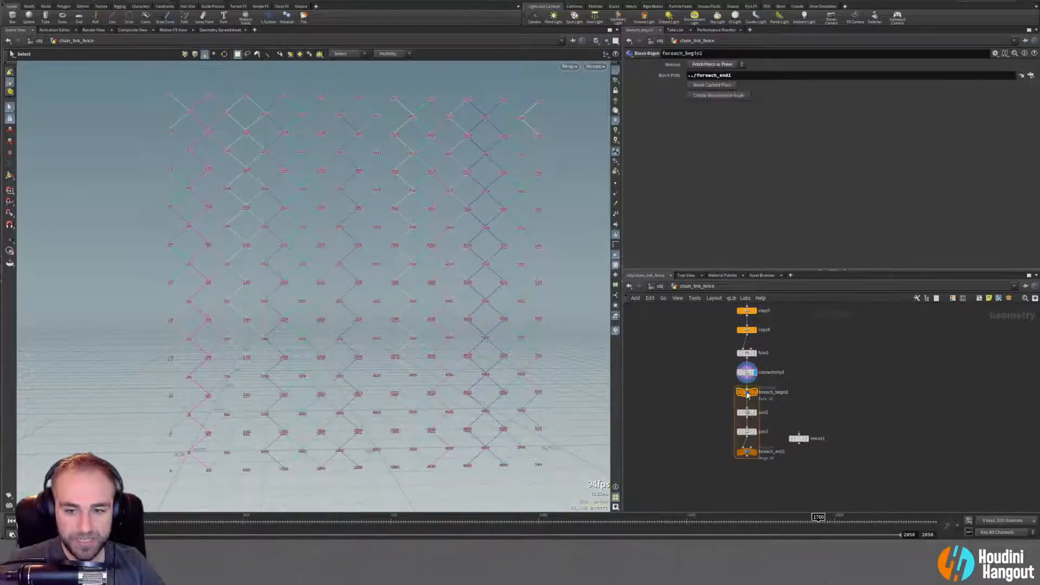
pyautogui.click(746, 451)
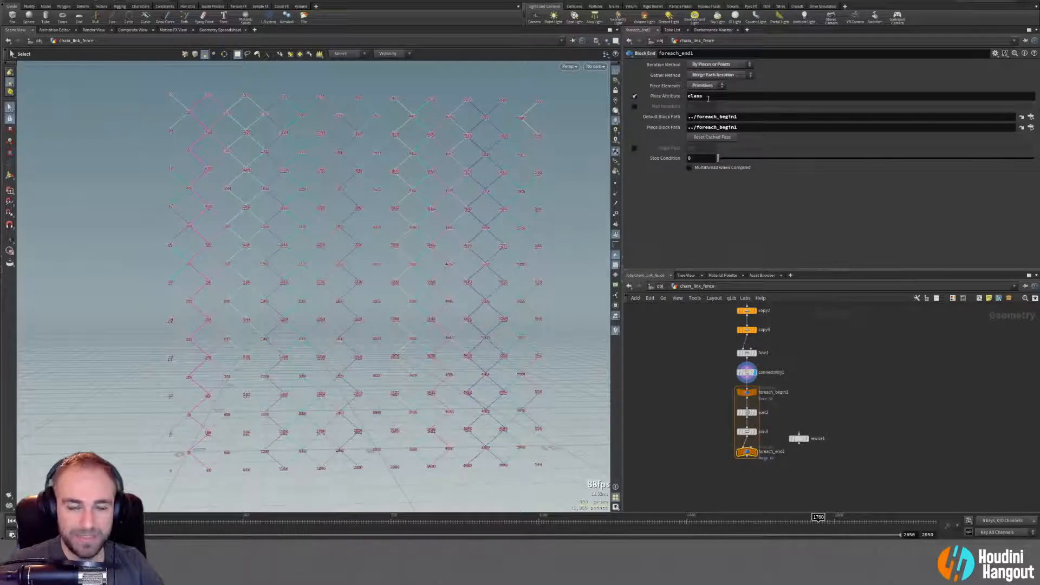
pyautogui.click(754, 454)
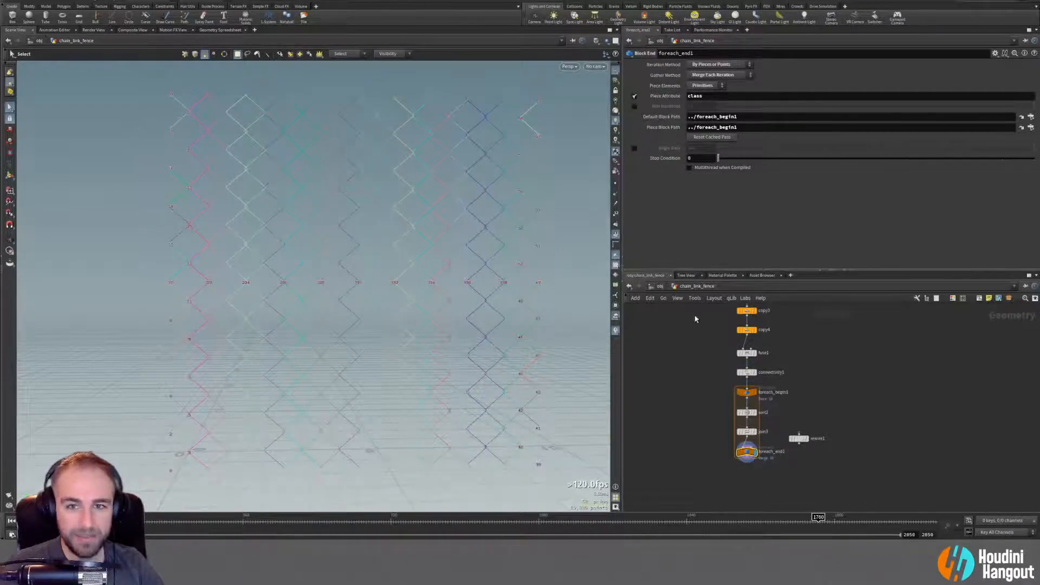
# Enable Single Pass on foreach_end1 and set it to 28 to isolate one wire.
pyautogui.click(634, 148)
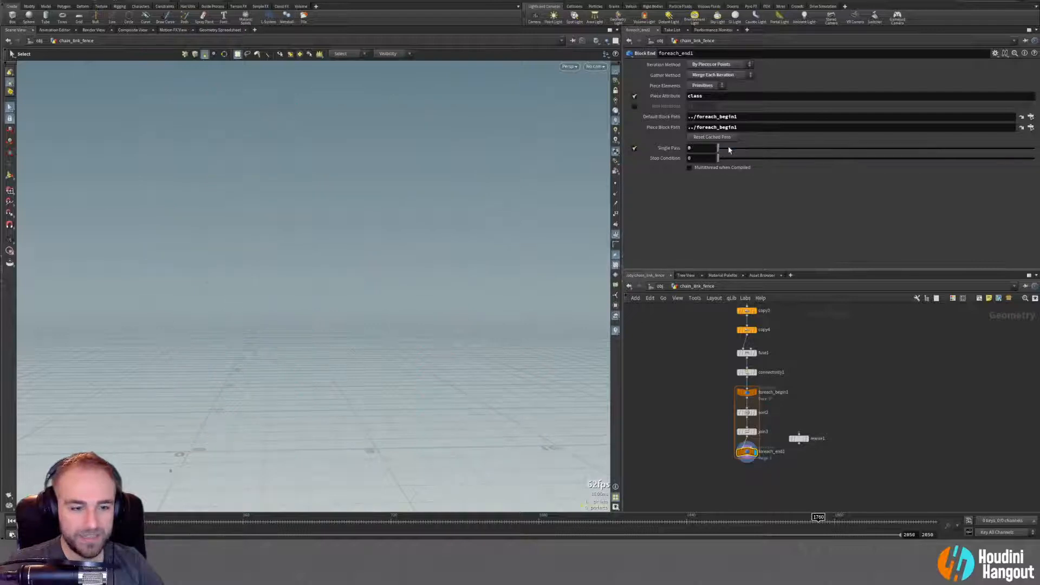
pyautogui.moveTo(729, 150)
pyautogui.mouseDown()
pyautogui.moveTo(1036, 142)
pyautogui.moveTo(810, 144)
pyautogui.moveTo(714, 157)
pyautogui.mouseUp()
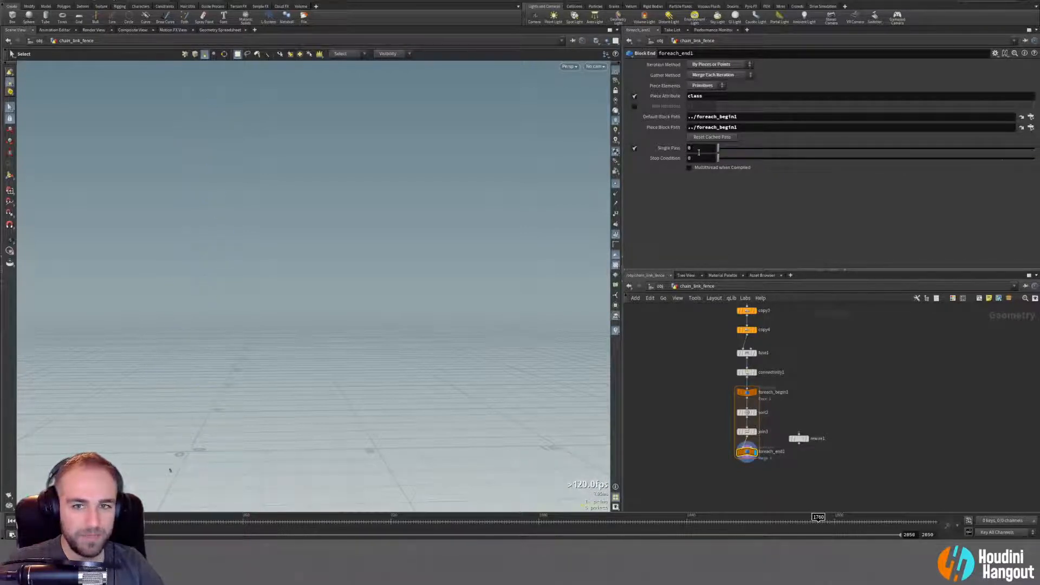
pyautogui.moveTo(699, 152); pyautogui.dragTo(805, 147, button='middle')
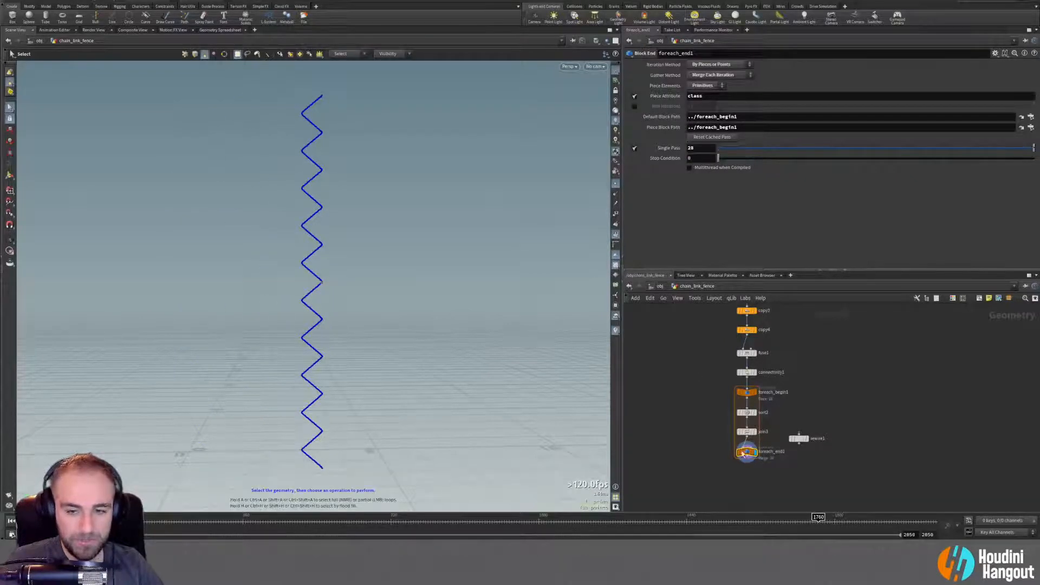
# Turn off foreach_end1's Single Pass and inspect the join3 and sort2 nodes inside the loop.
pyautogui.click(634, 148)
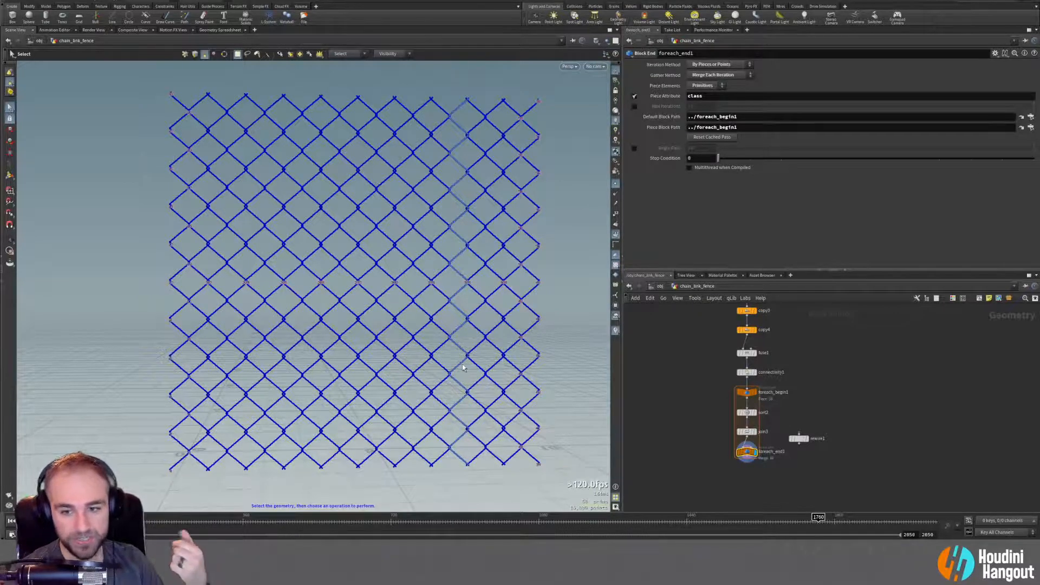
pyautogui.scroll(5, 718, 463)
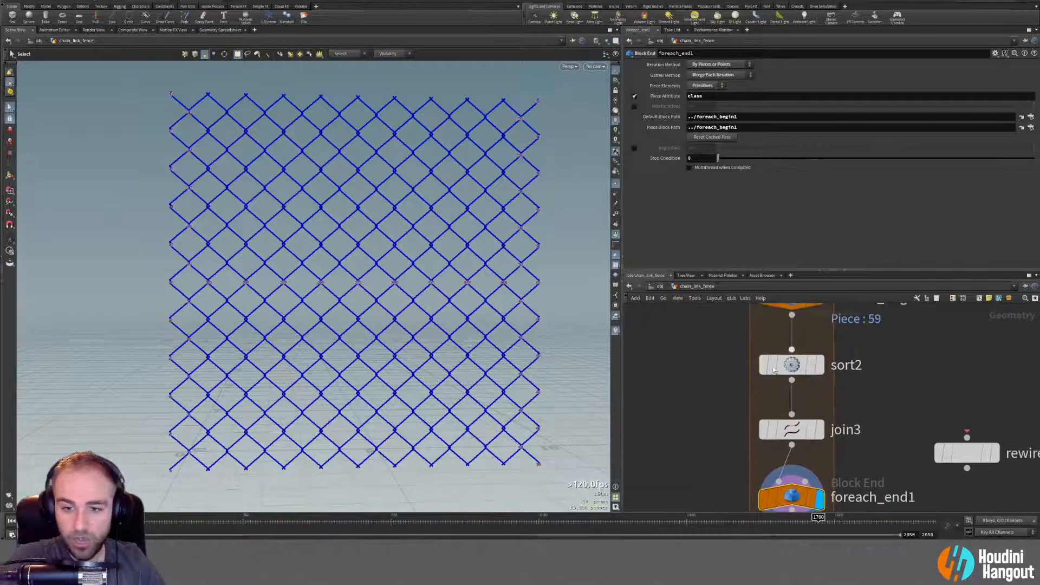
pyautogui.click(772, 362)
pyautogui.click(820, 430)
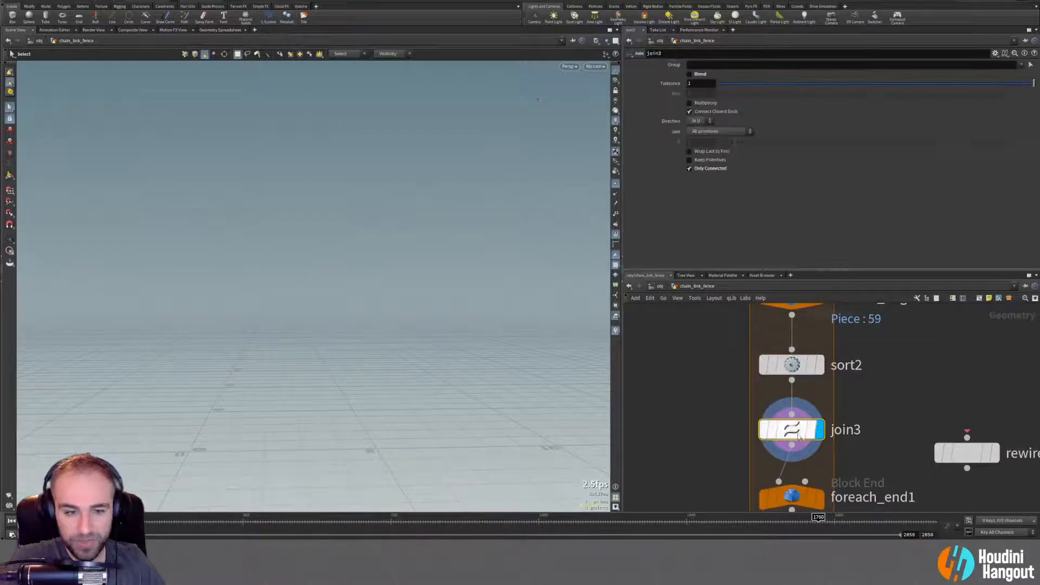
pyautogui.click(819, 364)
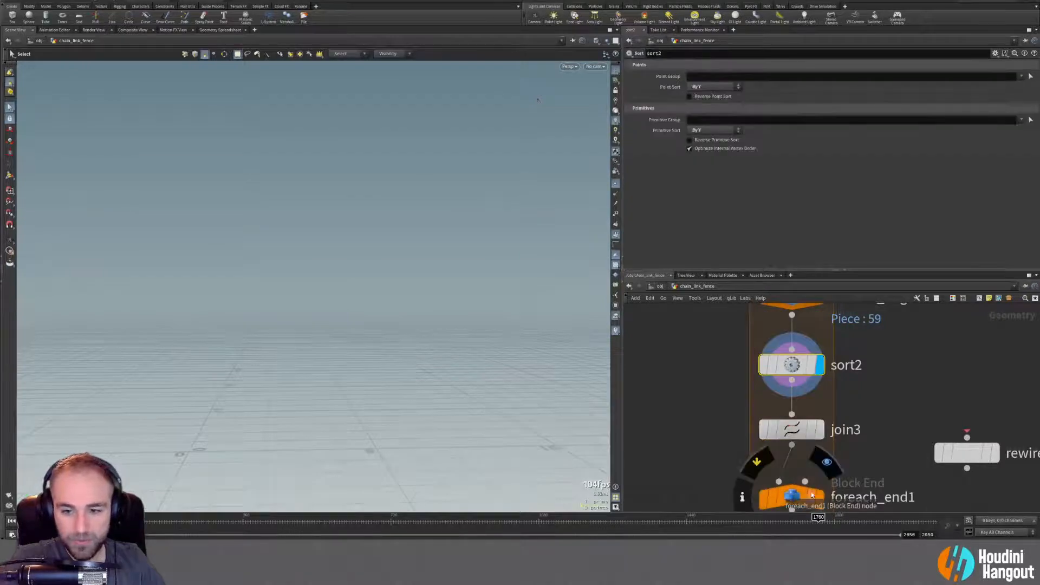
# Turn Single Pass back on for foreach_end1 and display the sort2 node's wire.
pyautogui.click(818, 497)
pyautogui.click(788, 497)
pyautogui.click(635, 148)
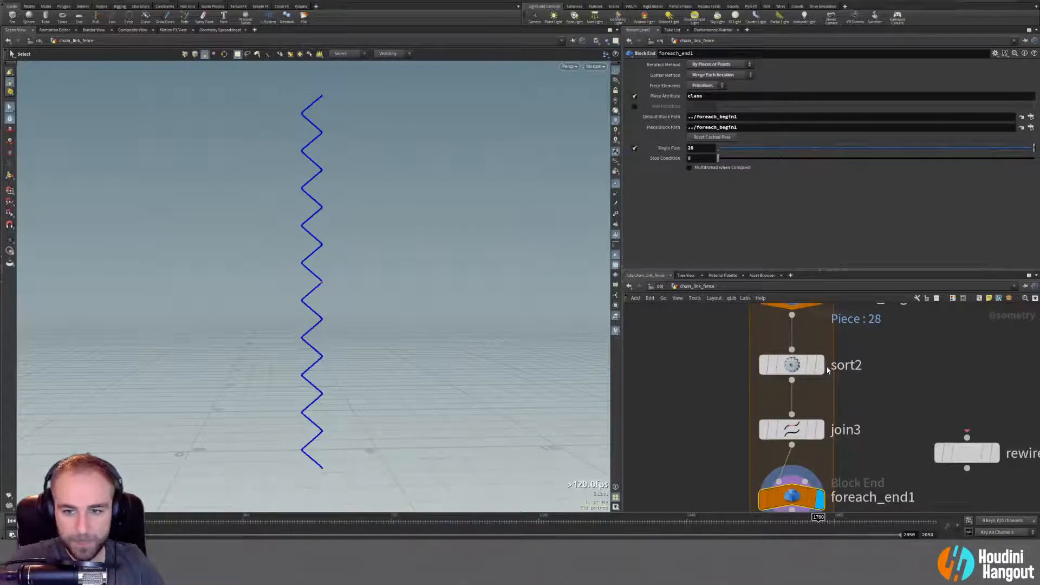
pyautogui.click(818, 365)
pyautogui.click(792, 365)
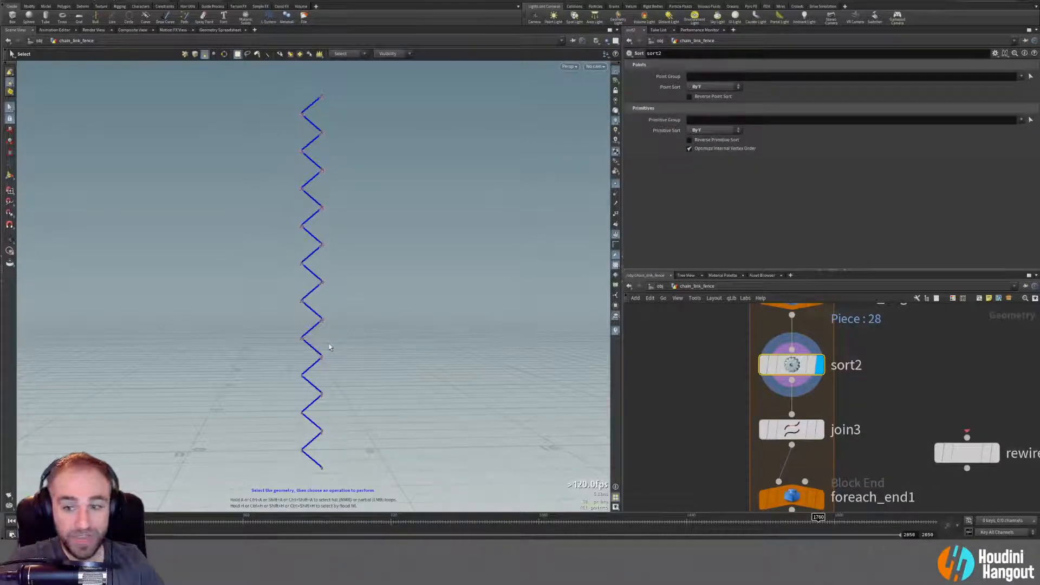
# Bypass the sort2 node and display foreach_end1 to check the joined wire.
pyautogui.click(763, 364)
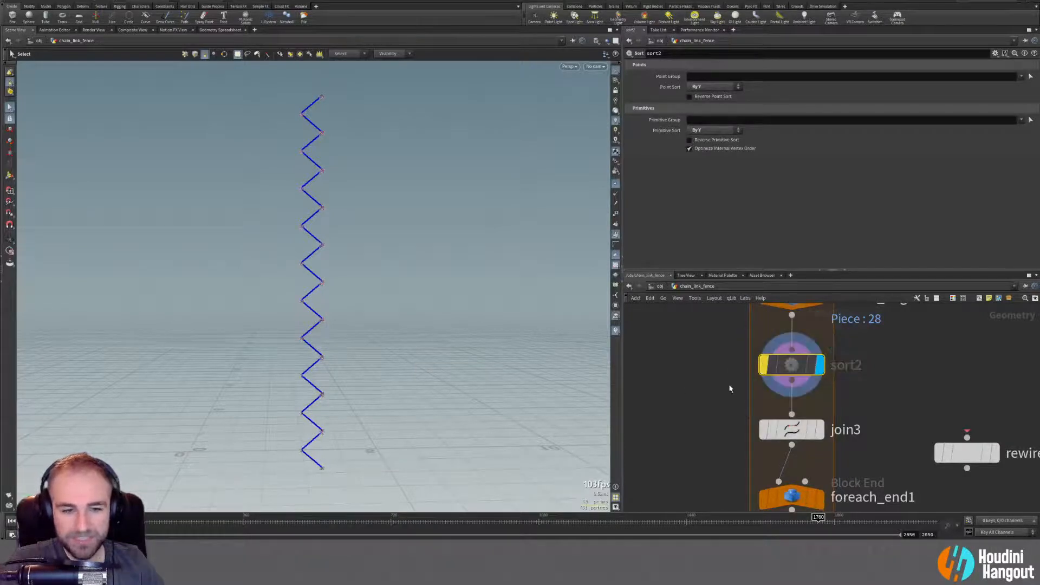
pyautogui.click(818, 497)
pyautogui.click(812, 503)
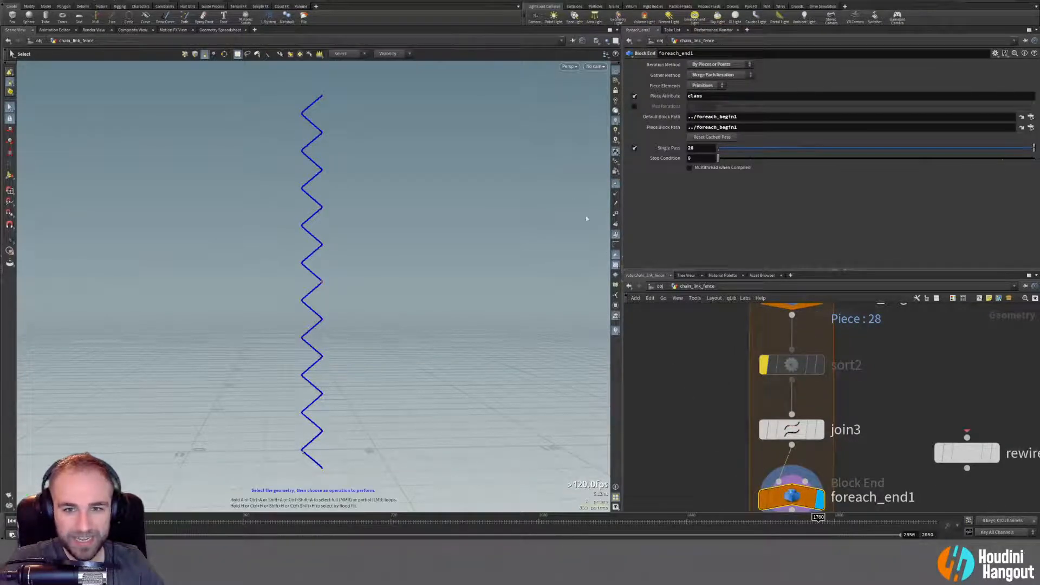
# Turn off foreach_end1's Single Pass and hide the point display to inspect the individually coloured wires of the full fence.
pyautogui.click(634, 148)
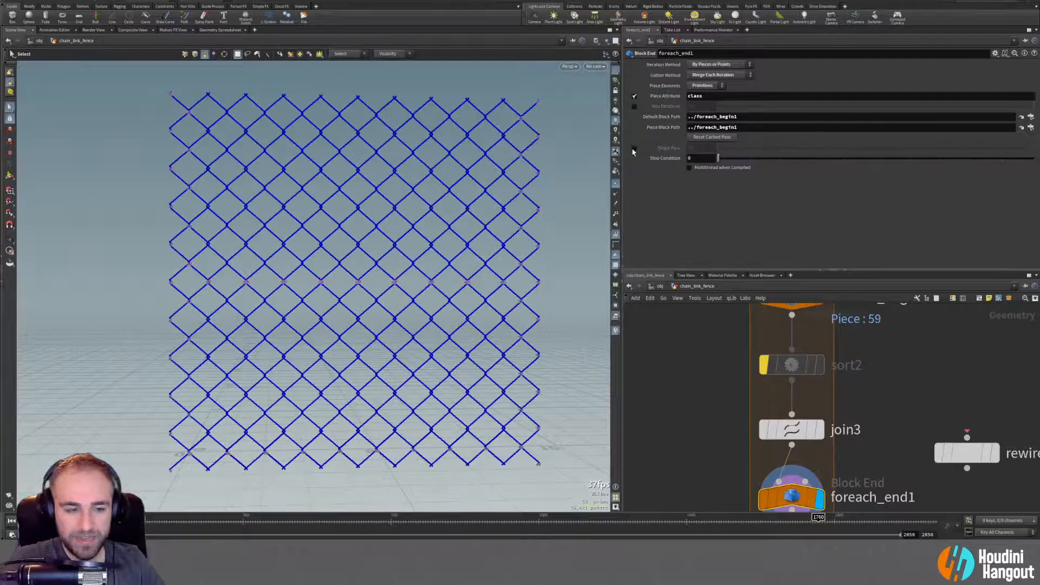
pyautogui.click(616, 235)
pyautogui.click(616, 184)
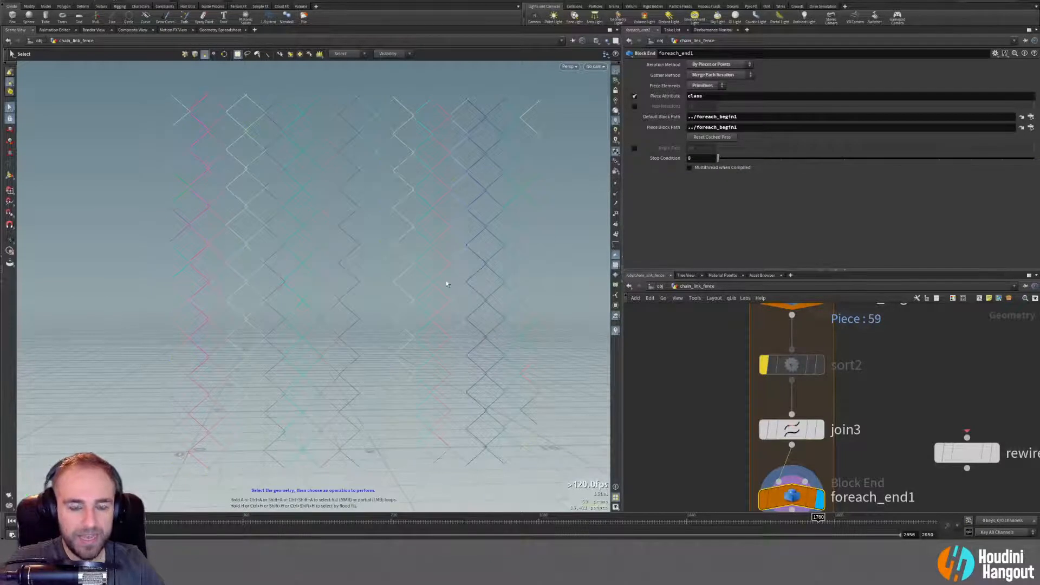
pyautogui.moveTo(446, 282)
pyautogui.keyDown('alt'); pyautogui.mouseDown()
pyautogui.moveTo(433, 301)
pyautogui.moveTo(455, 288)
pyautogui.mouseUp(); pyautogui.keyUp('alt')
pyautogui.keyDown('alt'); pyautogui.moveTo(455, 287); pyautogui.dragTo(385, 309, button='right'); pyautogui.keyUp('alt')
pyautogui.moveTo(385, 308)
pyautogui.keyDown('alt'); pyautogui.mouseDown()
pyautogui.moveTo(372, 286)
pyautogui.moveTo(369, 312)
pyautogui.mouseUp(); pyautogui.keyUp('alt')
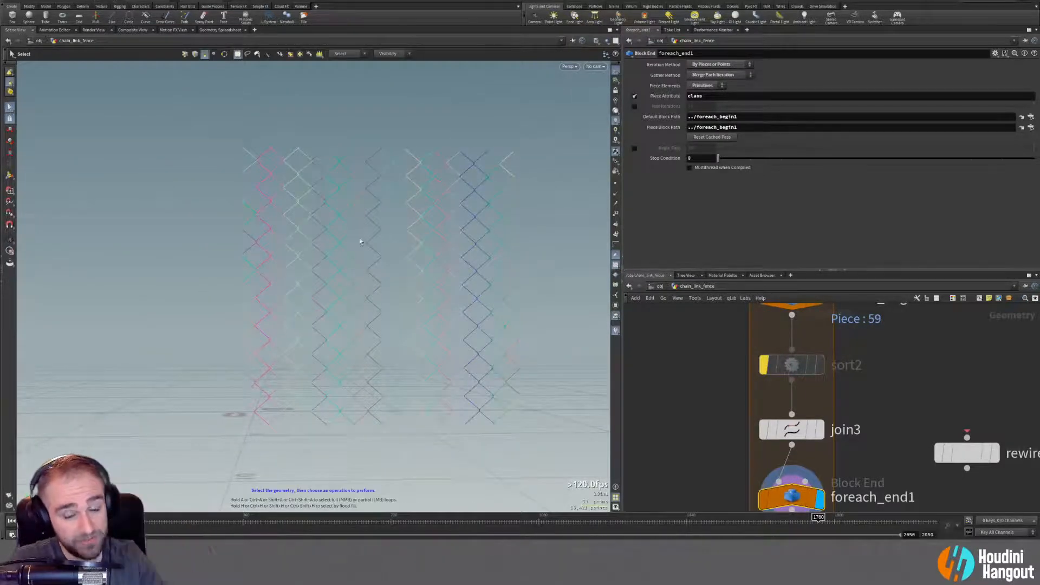
# Compare the fence with the sort2 node active and bypassed, leave sort2 active, and display its output.
pyautogui.click(764, 365)
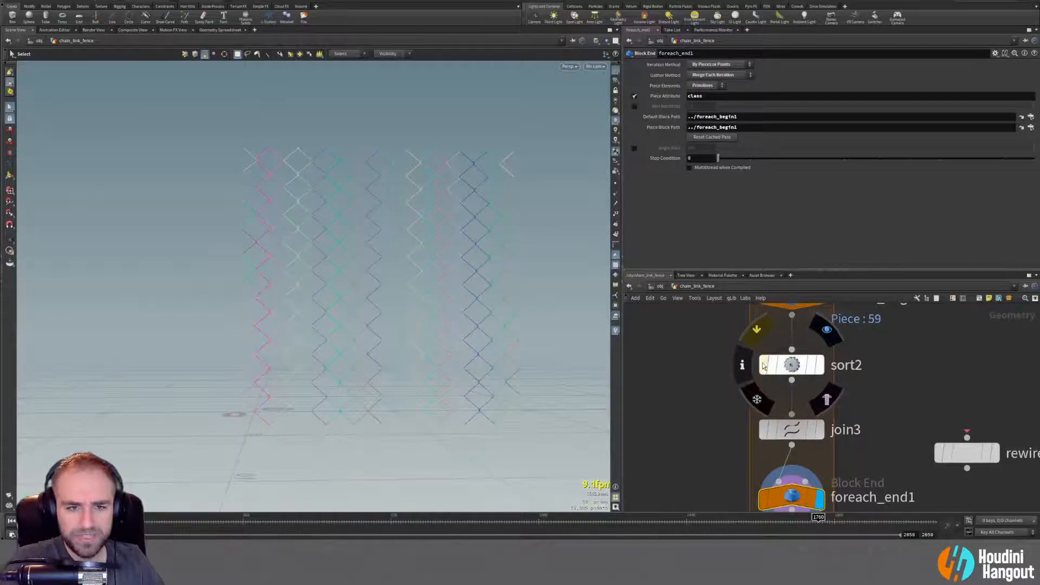
pyautogui.click(763, 365)
pyautogui.moveTo(715, 476); pyautogui.dragTo(719, 409, button='middle')
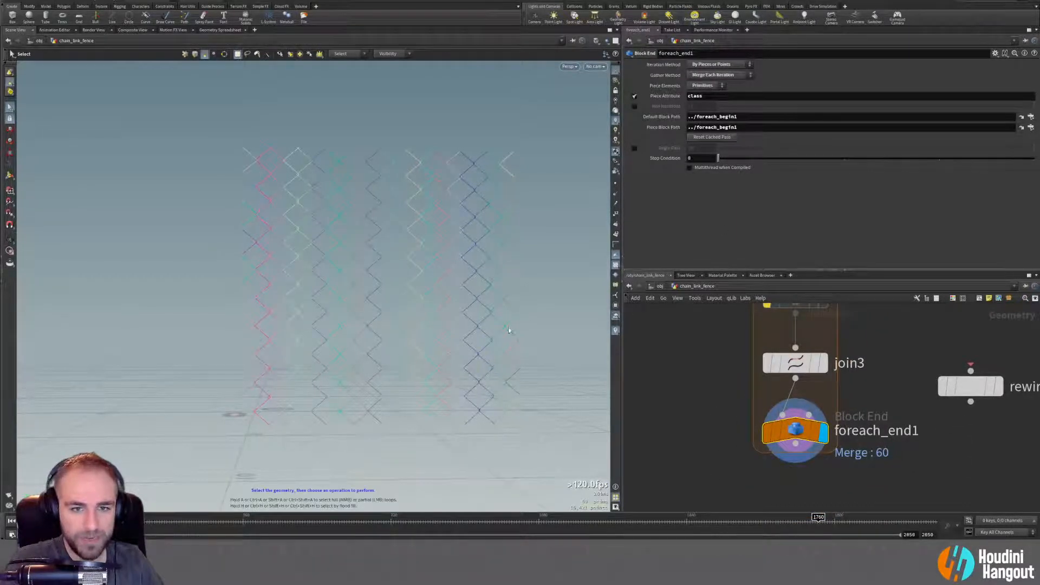
pyautogui.moveTo(717, 346); pyautogui.dragTo(719, 425, button='middle')
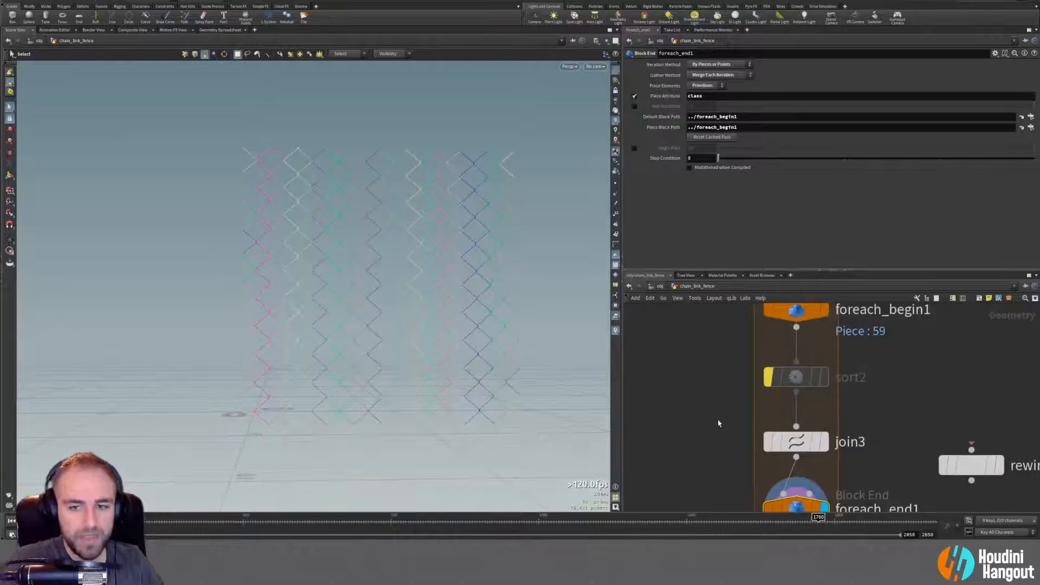
pyautogui.click(821, 383)
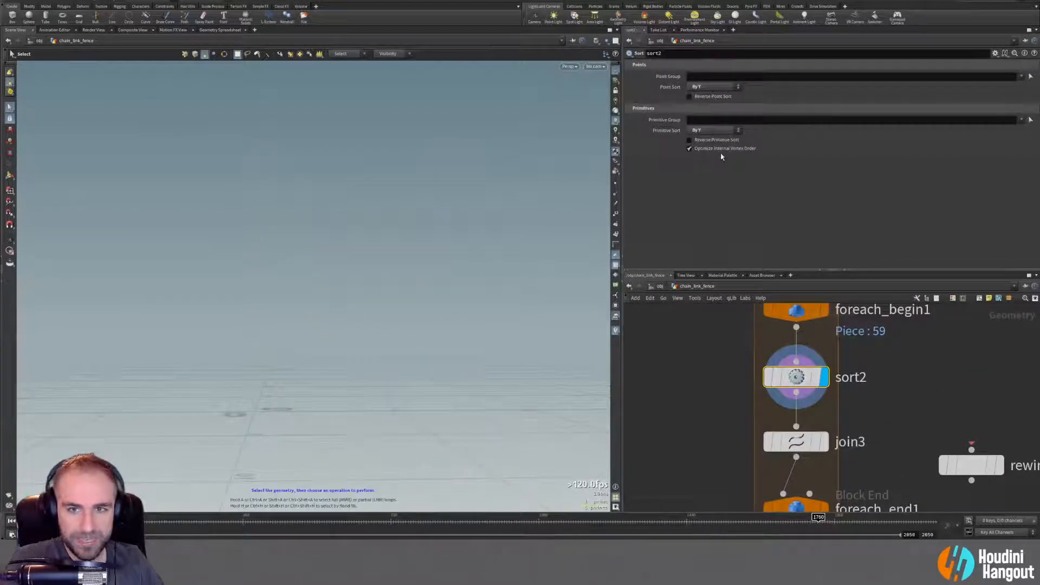
# Display foreach_end1 with Single Pass enabled and the point display on to isolate one wire.
pyautogui.click(823, 506)
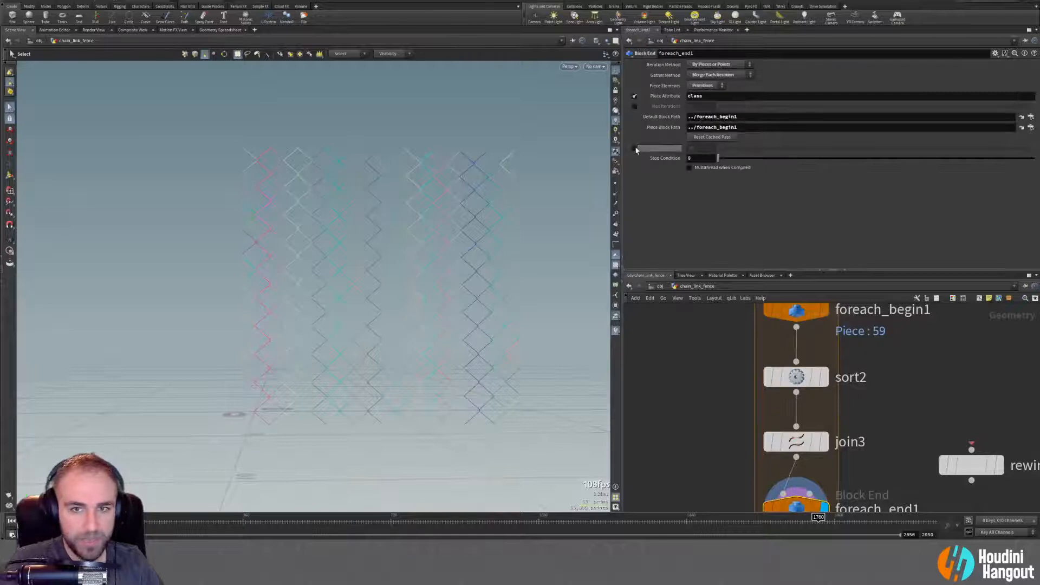
pyautogui.click(635, 149)
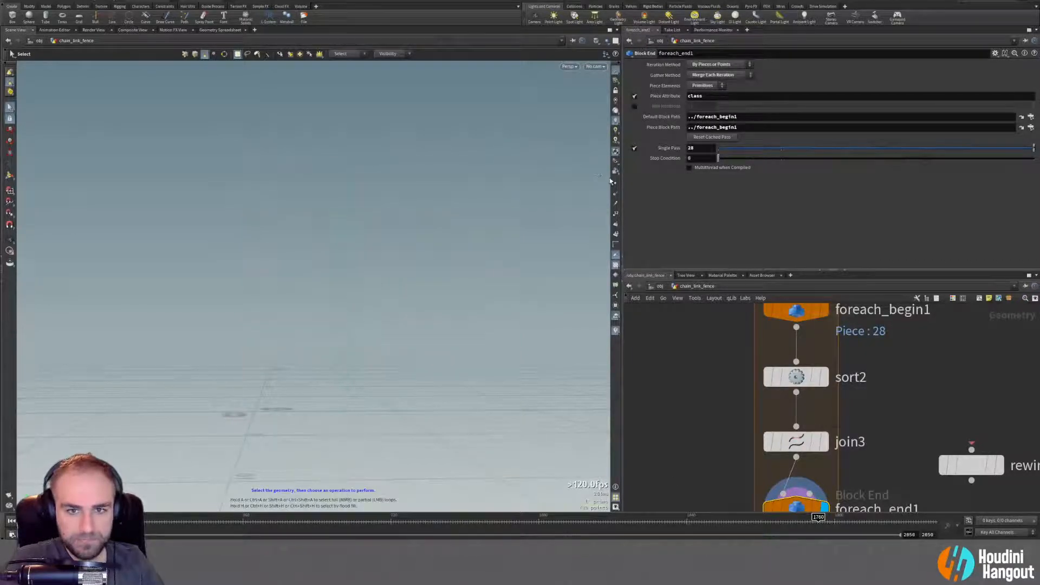
pyautogui.click(615, 216)
pyautogui.click(615, 235)
pyautogui.keyDown('alt'); pyautogui.moveTo(351, 307); pyautogui.dragTo(382, 307, button='right'); pyautogui.keyUp('alt')
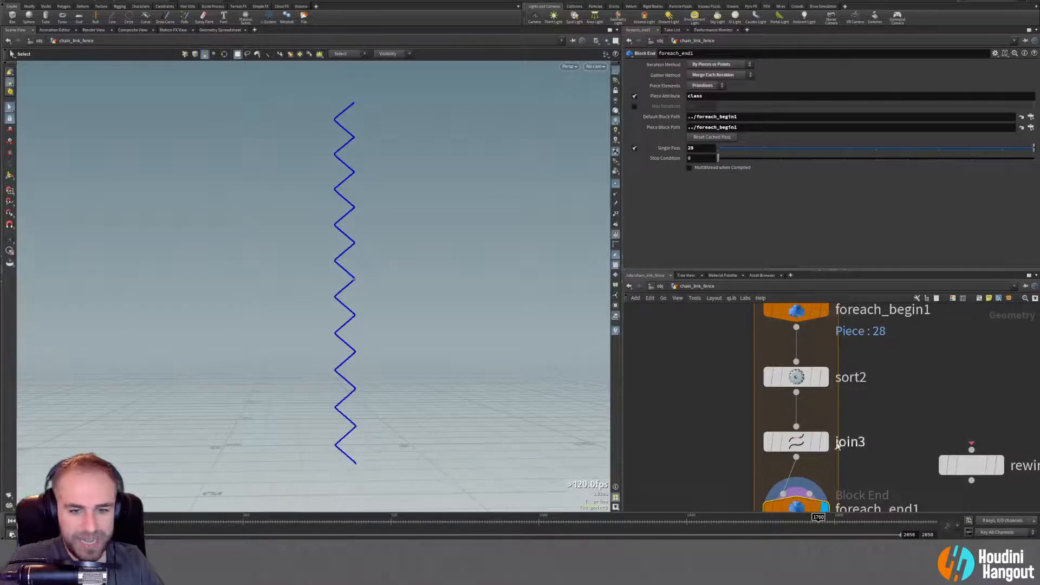
# Display the join3 node and select its entire wire to check that it forms a single primitive.
pyautogui.click(810, 442)
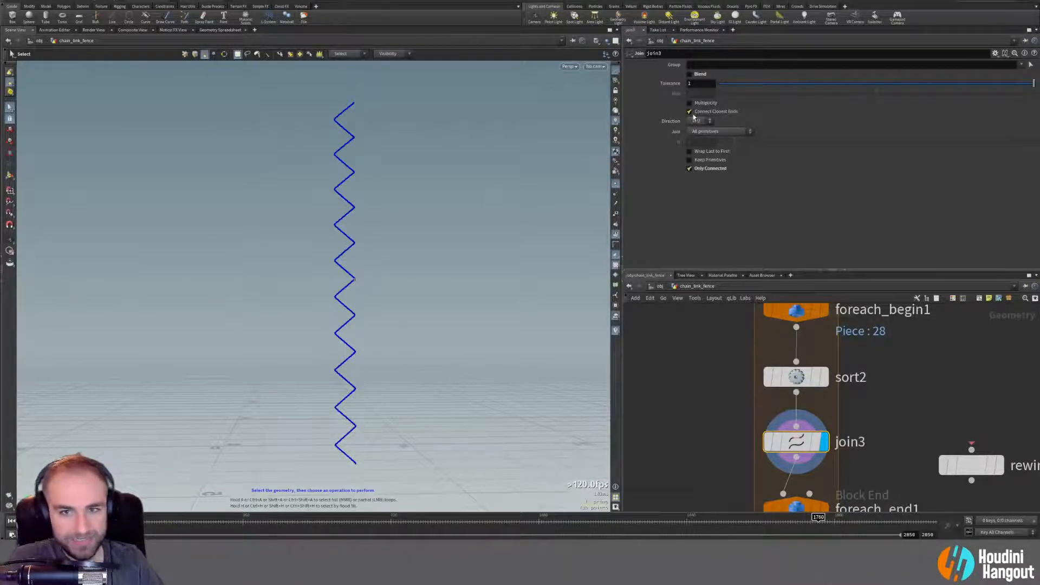
pyautogui.press('Escape')
pyautogui.scroll(3, 374, 276)
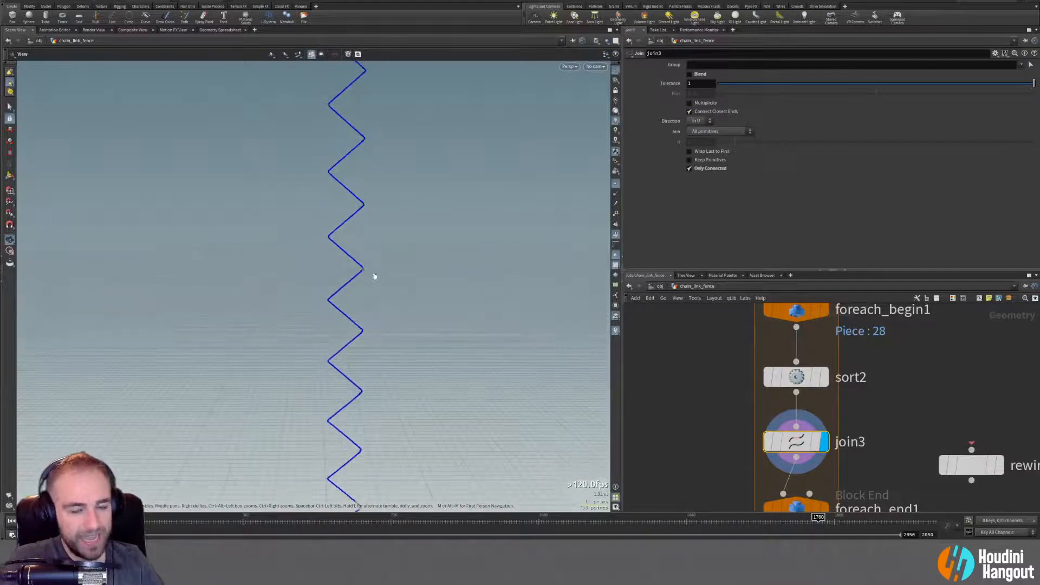
pyautogui.press('s')
pyautogui.scroll(-5, 357, 279)
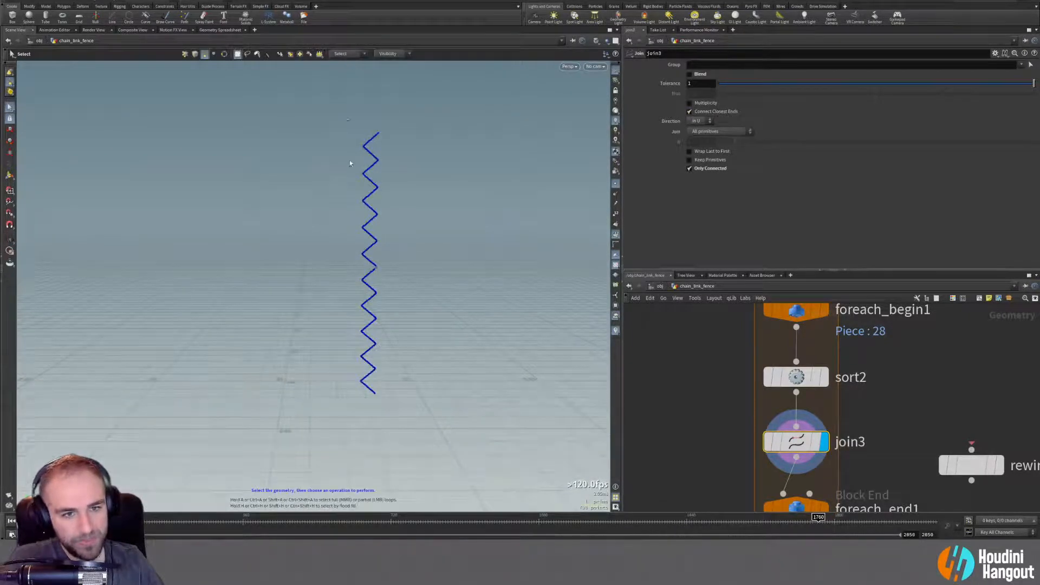
pyautogui.moveTo(342, 102); pyautogui.dragTo(433, 452)
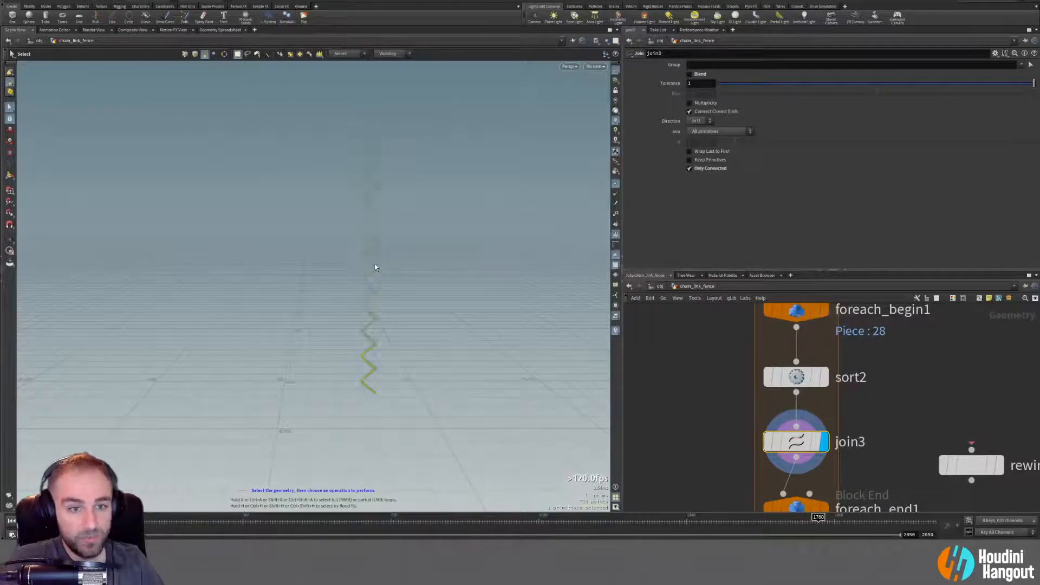
# Display foreach_end1 with Single Pass off, select one wire of the full fence, and hide the point display.
pyautogui.moveTo(748, 473); pyautogui.dragTo(738, 436, button='middle')
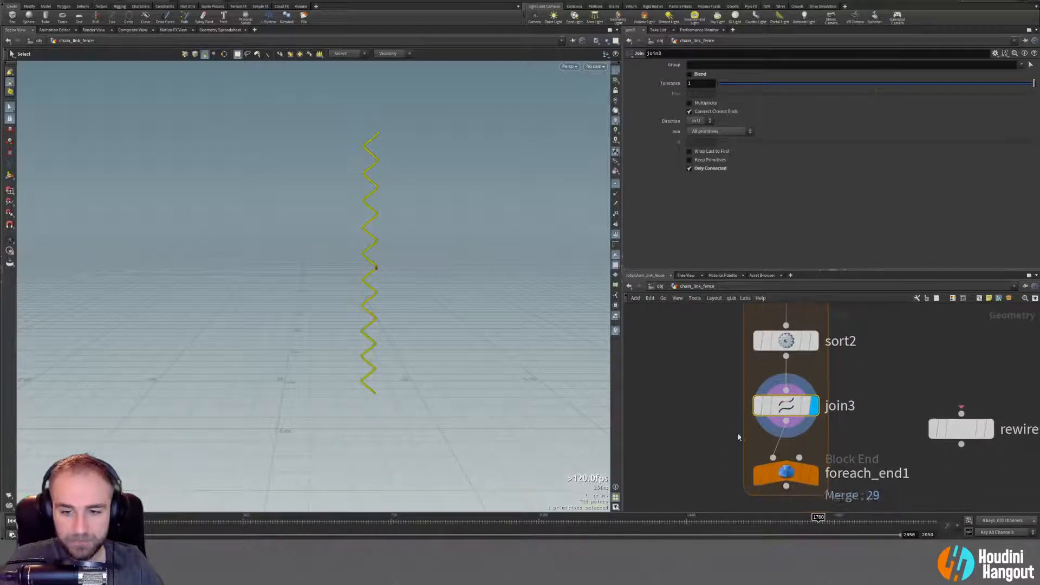
pyautogui.click(818, 506)
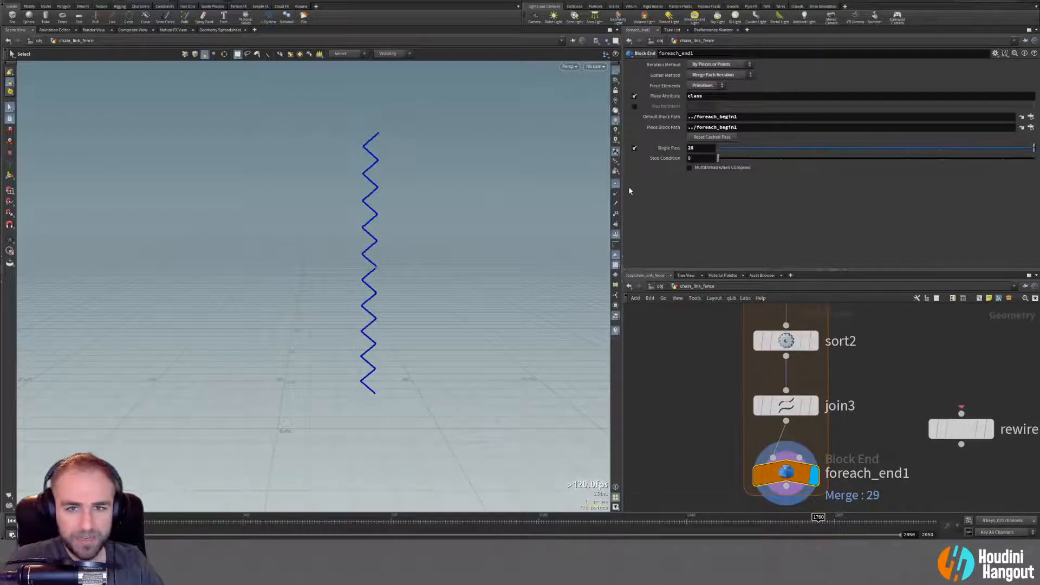
pyautogui.click(634, 147)
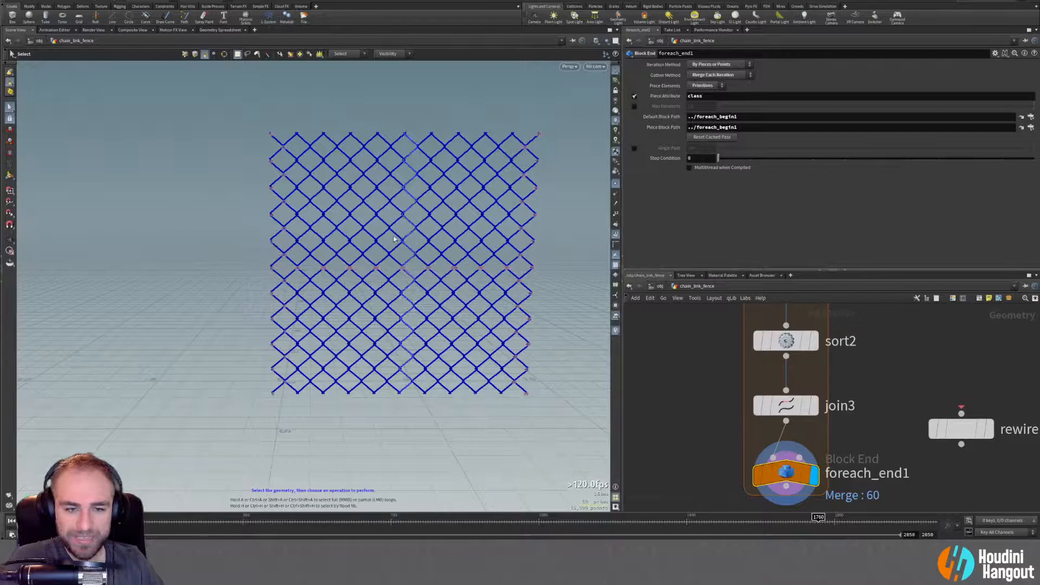
pyautogui.scroll(5, 406, 251)
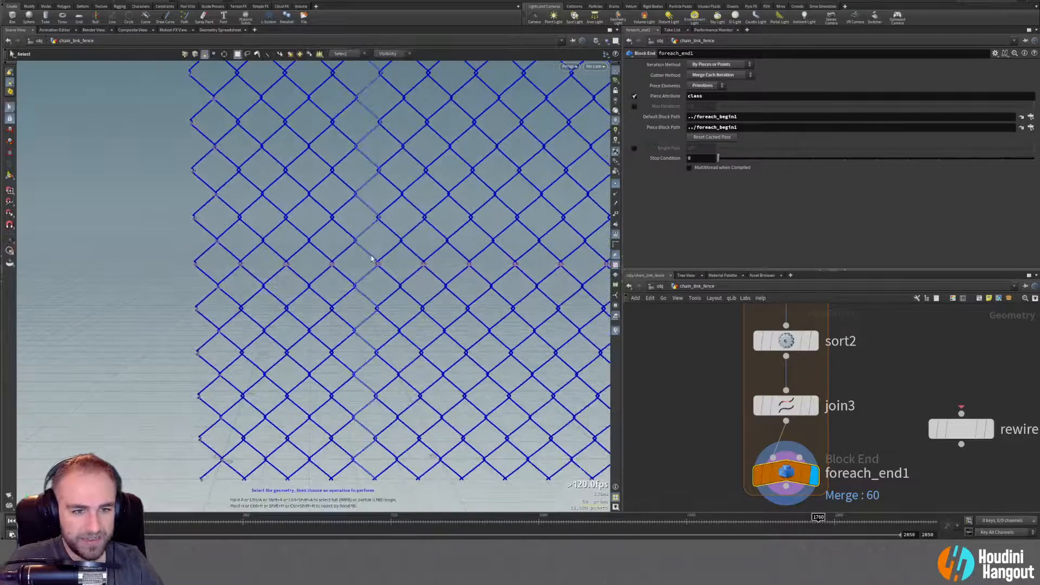
pyautogui.click(372, 247)
pyautogui.click(615, 184)
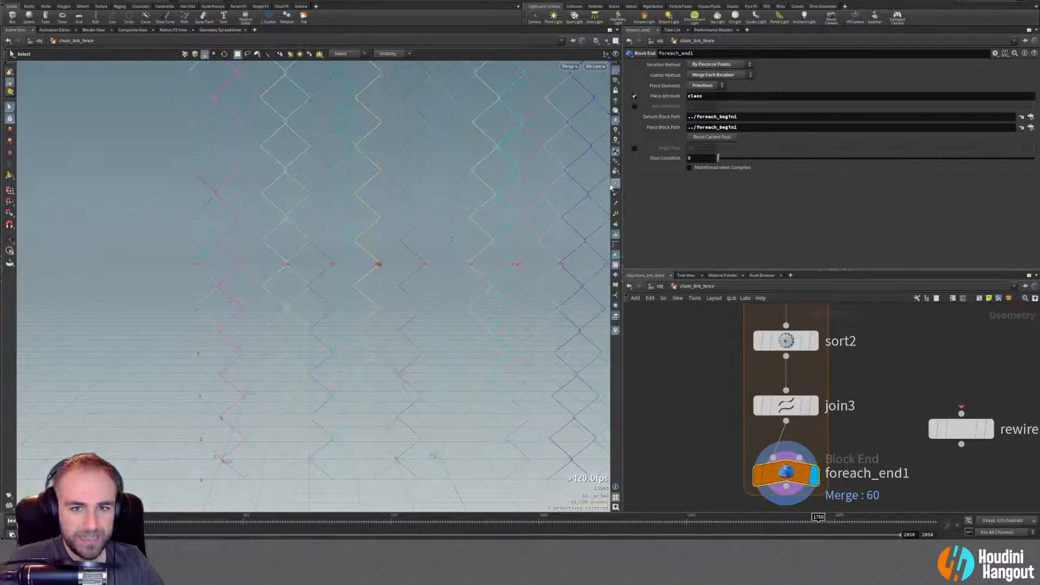
pyautogui.keyDown('alt'); pyautogui.moveTo(433, 230); pyautogui.dragTo(335, 260, button='right'); pyautogui.keyUp('alt')
pyautogui.keyDown('alt'); pyautogui.moveTo(379, 260); pyautogui.dragTo(312, 287, button='middle'); pyautogui.keyUp('alt')
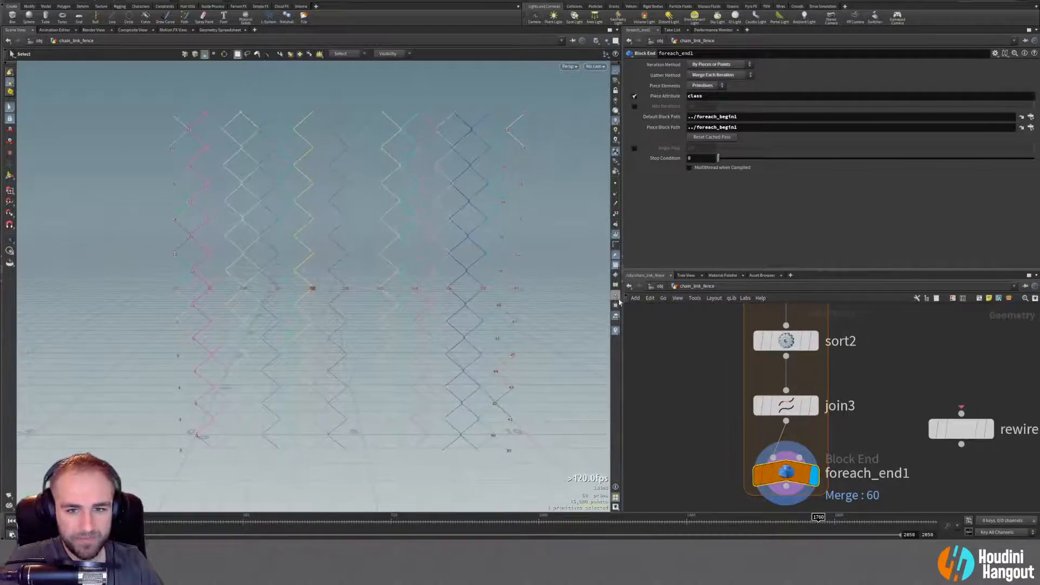
# Turn off the coloured primitive visualization and select individual wires across the fence to check their continuity.
pyautogui.click(615, 332)
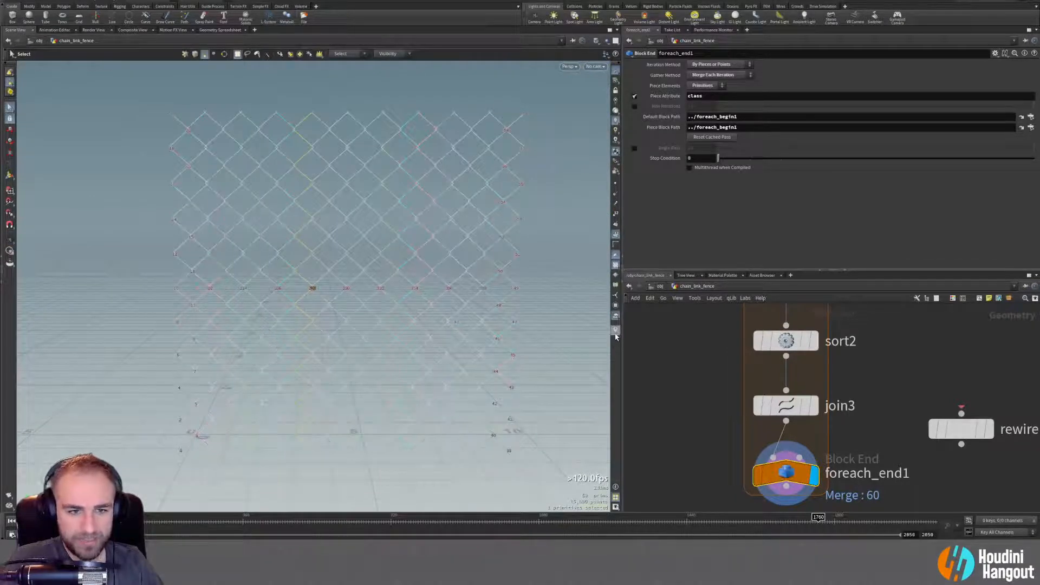
pyautogui.click(534, 265)
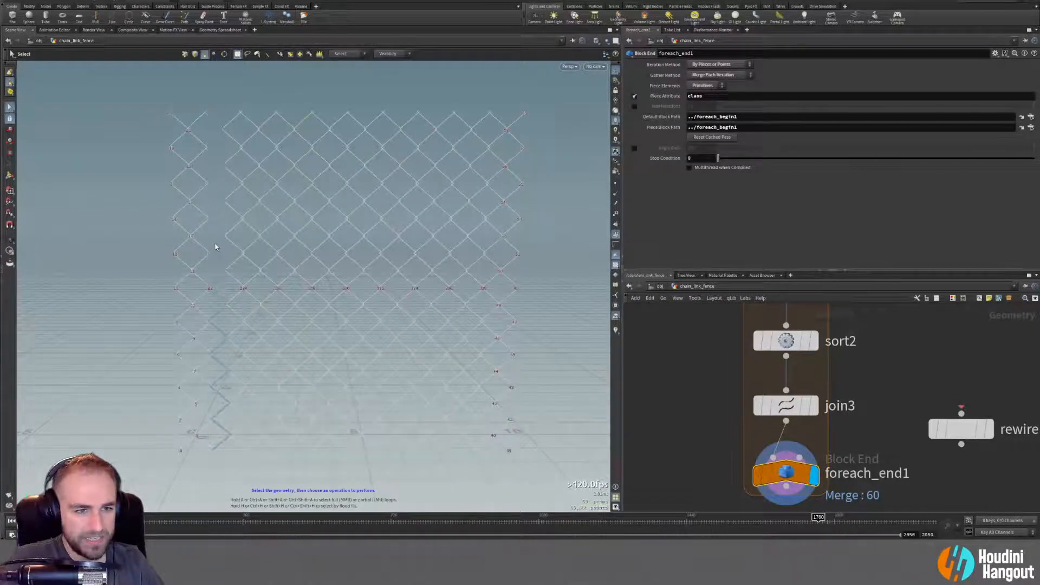
pyautogui.click(302, 245)
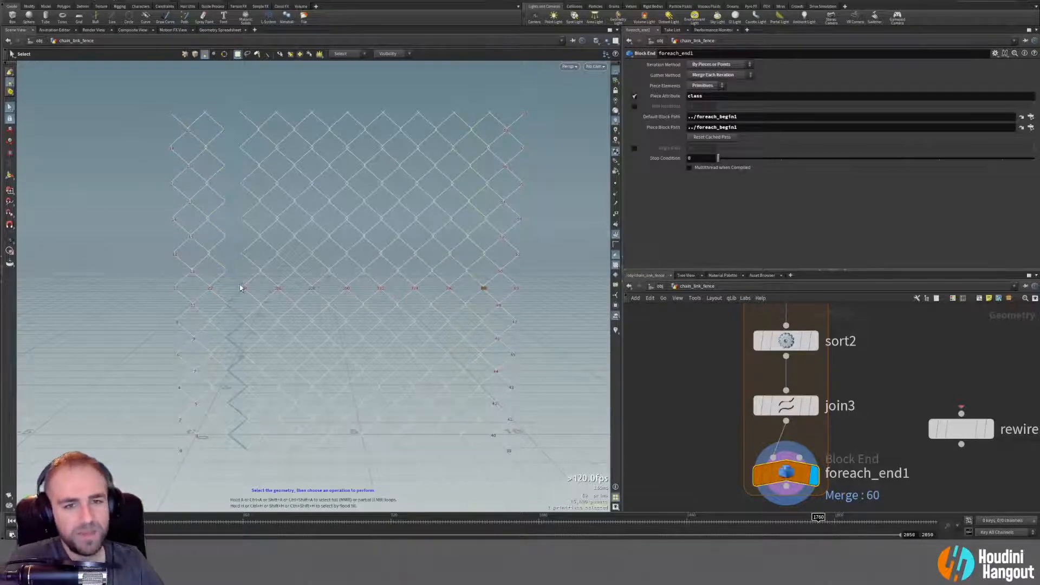
# Go back up the network to the copy nodes and review copy4's settings.
pyautogui.moveTo(710, 326); pyautogui.dragTo(712, 433, button='middle')
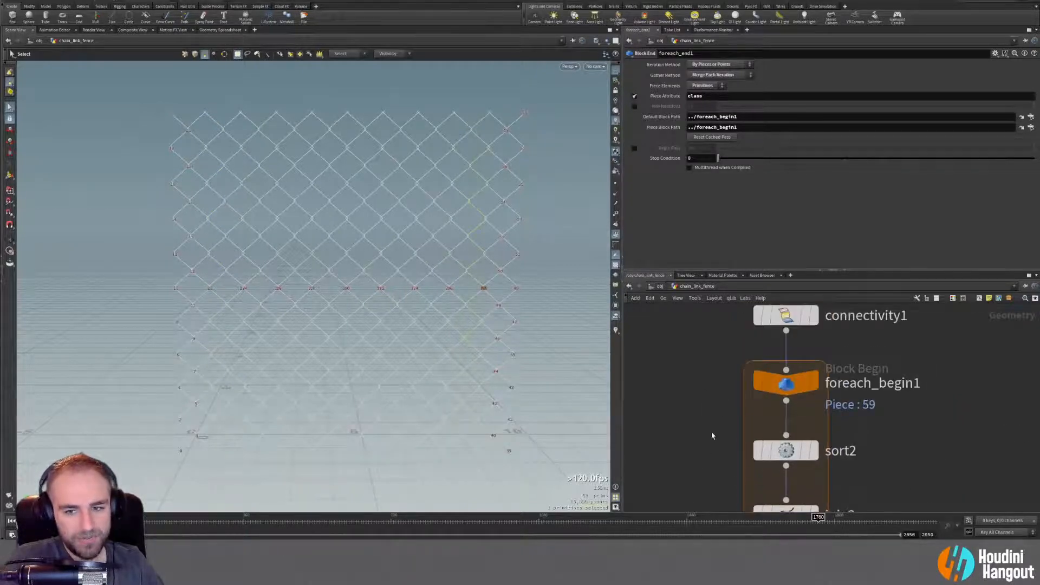
pyautogui.scroll(-4, 708, 432)
pyautogui.scroll(-2, 689, 446)
pyautogui.moveTo(698, 373); pyautogui.dragTo(686, 425, button='middle')
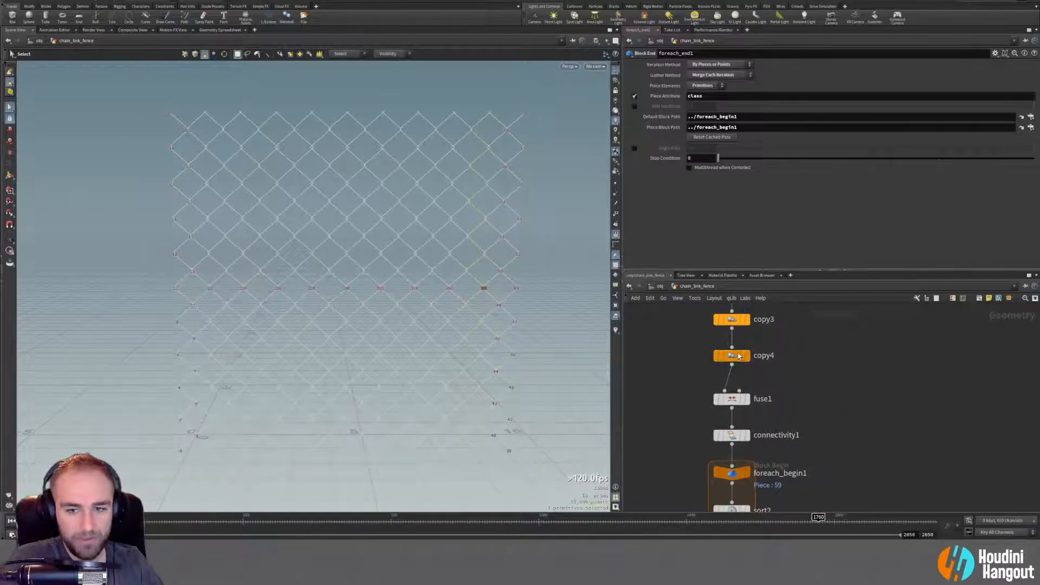
pyautogui.click(731, 355)
pyautogui.moveTo(703, 368); pyautogui.dragTo(697, 439, button='middle')
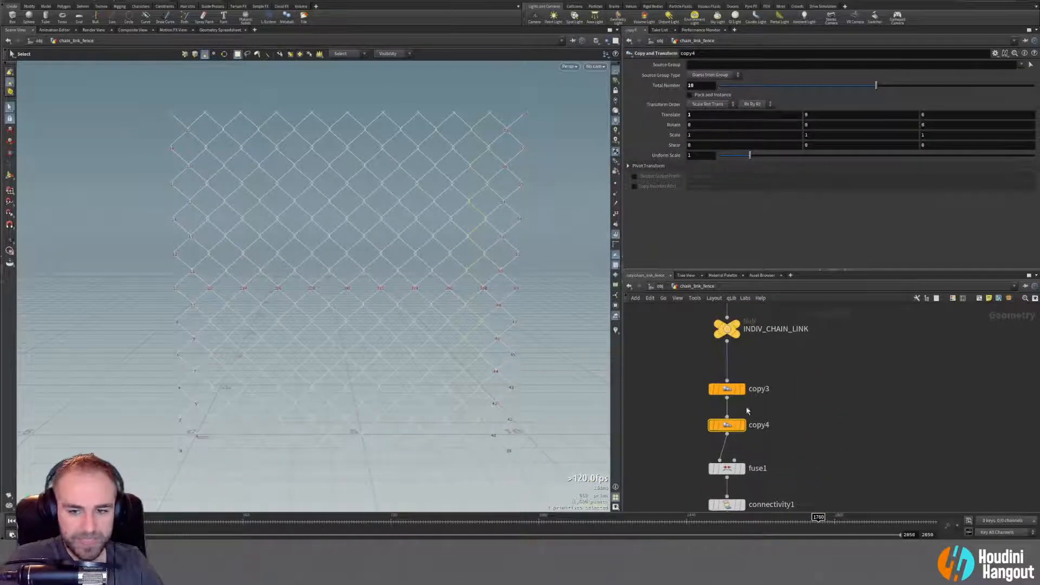
# Switch the display between copy3 and copy4 to compare the single column of links with the full grid.
pyautogui.moveTo(731, 391)
pyautogui.click(746, 369)
pyautogui.click(729, 391)
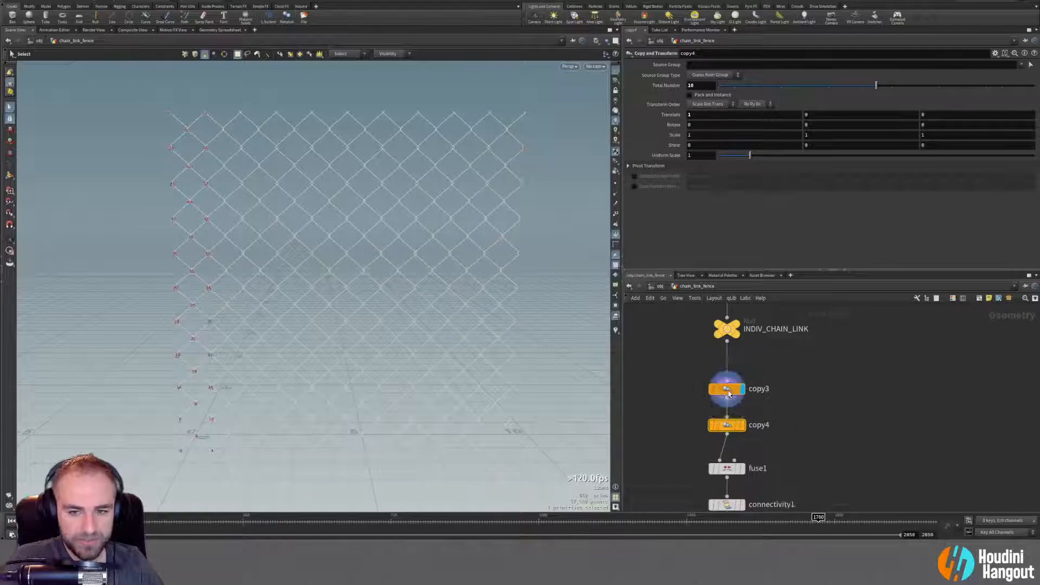
pyautogui.click(728, 428)
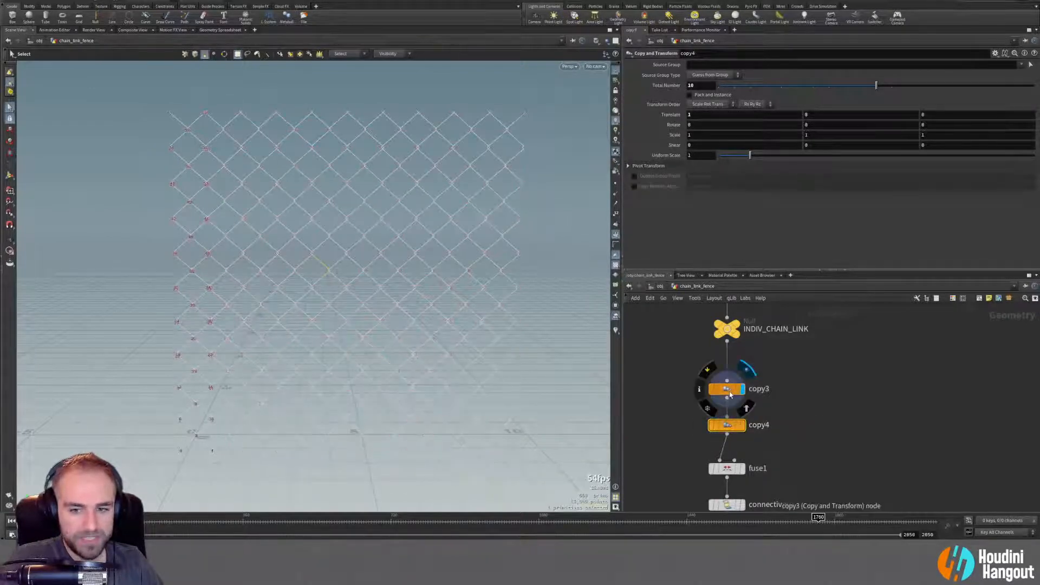
pyautogui.click(737, 389)
pyautogui.click(731, 425)
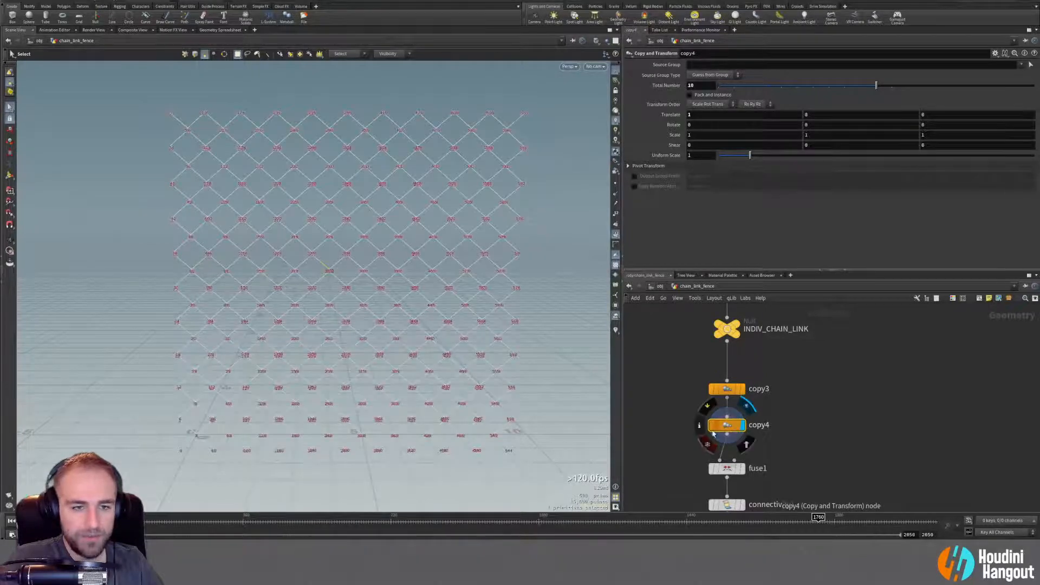
# Set copy3's Total Number to 5 and display foreach_end1 to check the shorter fence.
pyautogui.click(743, 390)
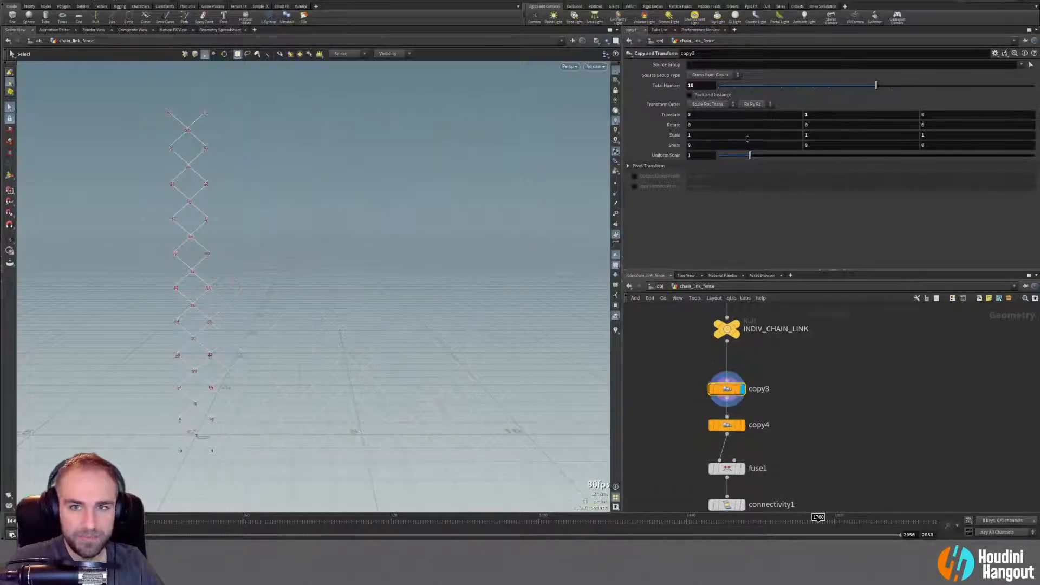
pyautogui.moveTo(831, 85); pyautogui.dragTo(796, 86)
pyautogui.moveTo(820, 478); pyautogui.dragTo(841, 272, button='middle')
pyautogui.click(762, 450)
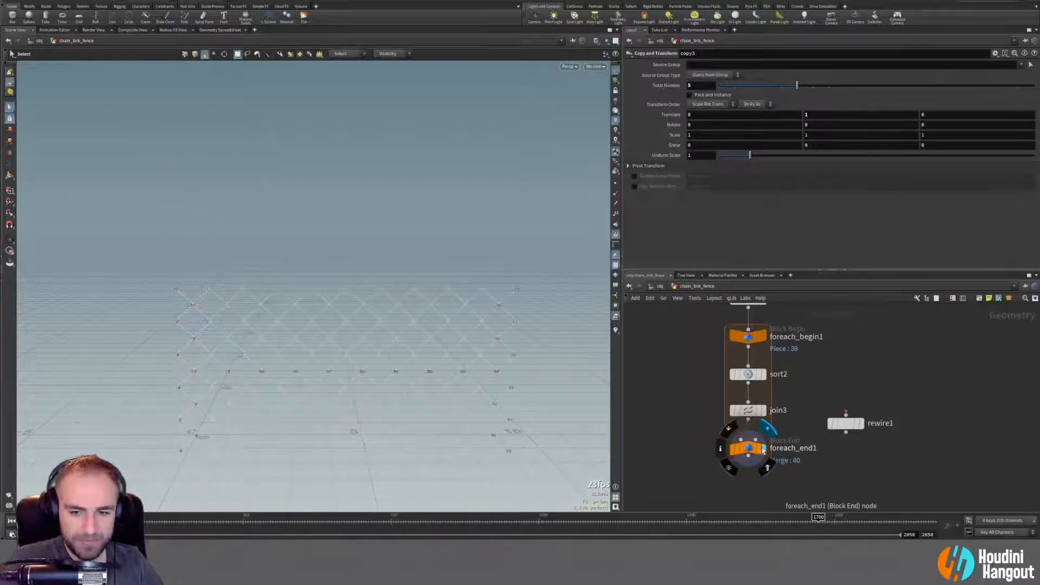
# Try larger Total Number values on copy3, including 20 and 55, and set it to 23 for a taller fence.
pyautogui.moveTo(859, 372); pyautogui.dragTo(832, 490, button='middle')
pyautogui.moveTo(844, 356); pyautogui.dragTo(841, 475, button='middle')
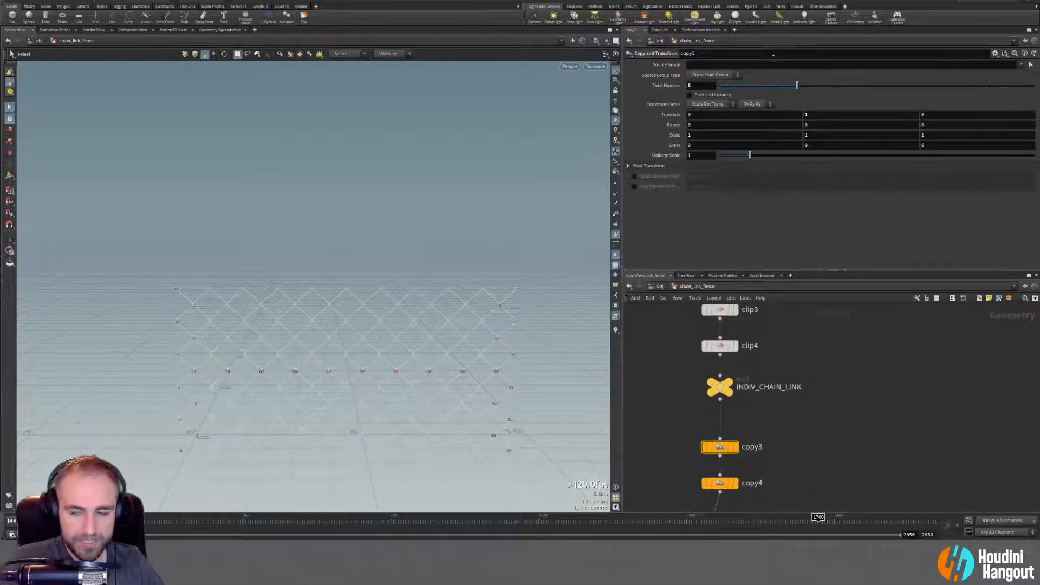
pyautogui.moveTo(796, 86); pyautogui.dragTo(1034, 88)
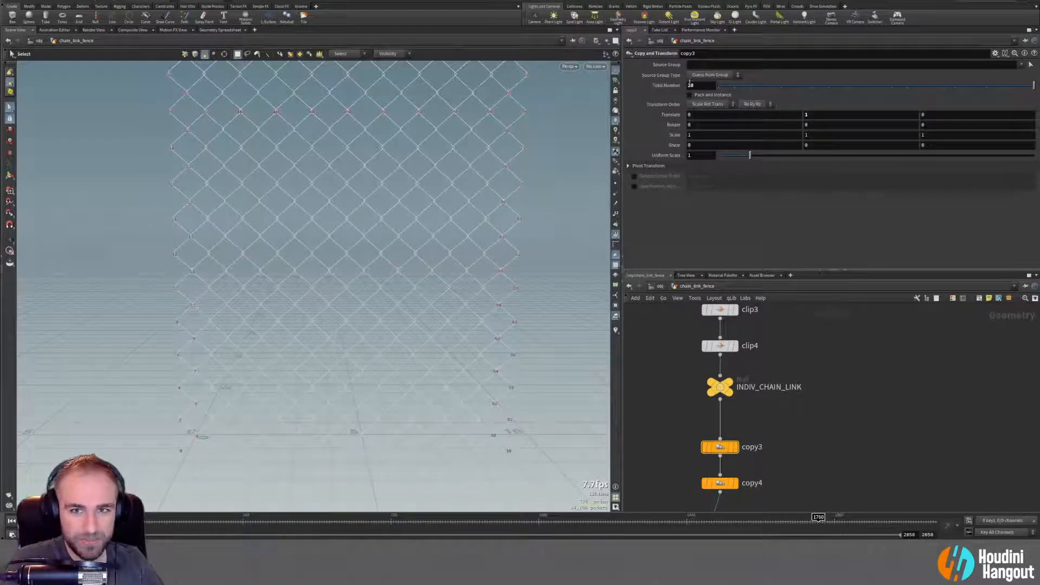
pyautogui.moveTo(707, 85); pyautogui.dragTo(895, 82, button='middle')
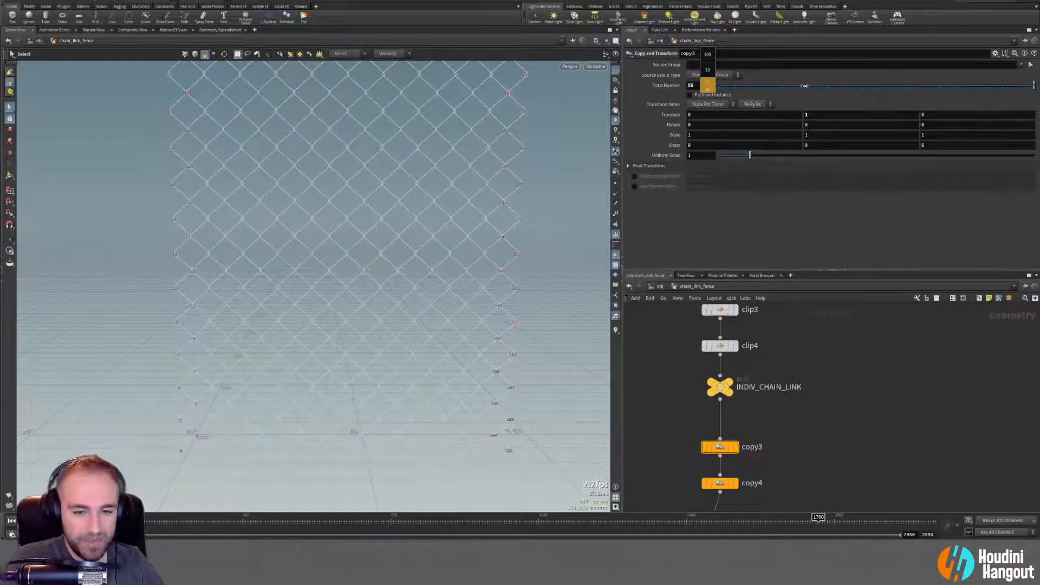
pyautogui.moveTo(752, 87); pyautogui.dragTo(700, 88, button='middle')
pyautogui.moveTo(368, 260); pyautogui.dragTo(315, 353)
pyautogui.hotkey('space', 'g')
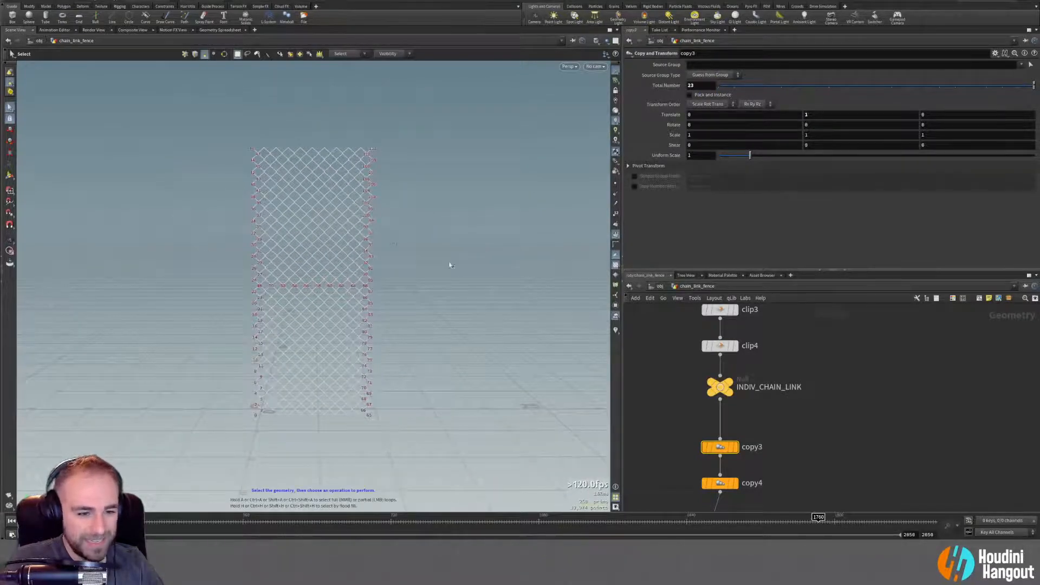
# Go down the network to foreach_end1 and check its geometry information.
pyautogui.moveTo(666, 492); pyautogui.dragTo(685, 384, button='middle')
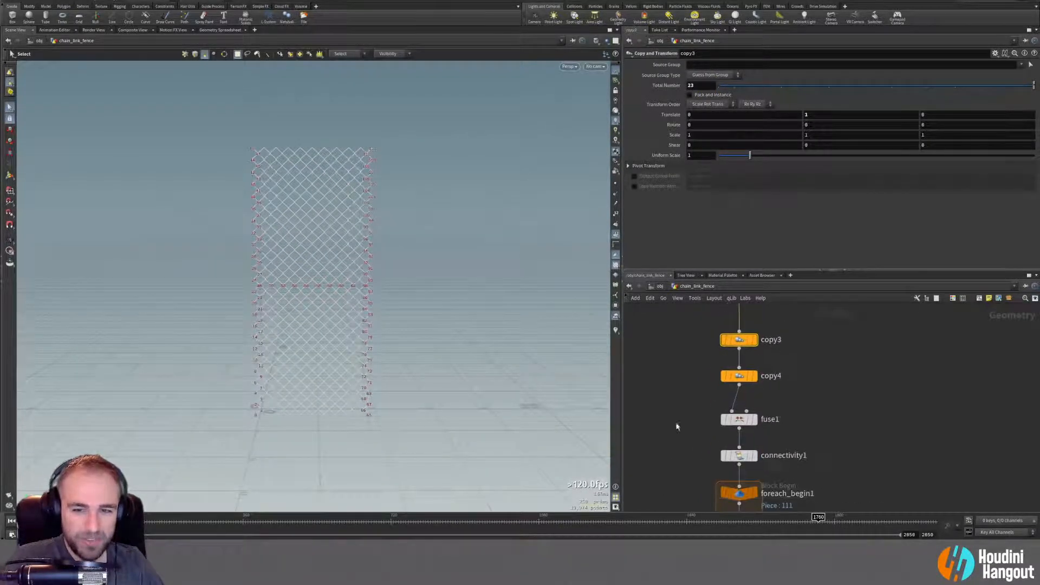
pyautogui.moveTo(666, 452); pyautogui.dragTo(661, 344, button='middle')
pyautogui.click(731, 381)
pyautogui.middleClick(731, 397)
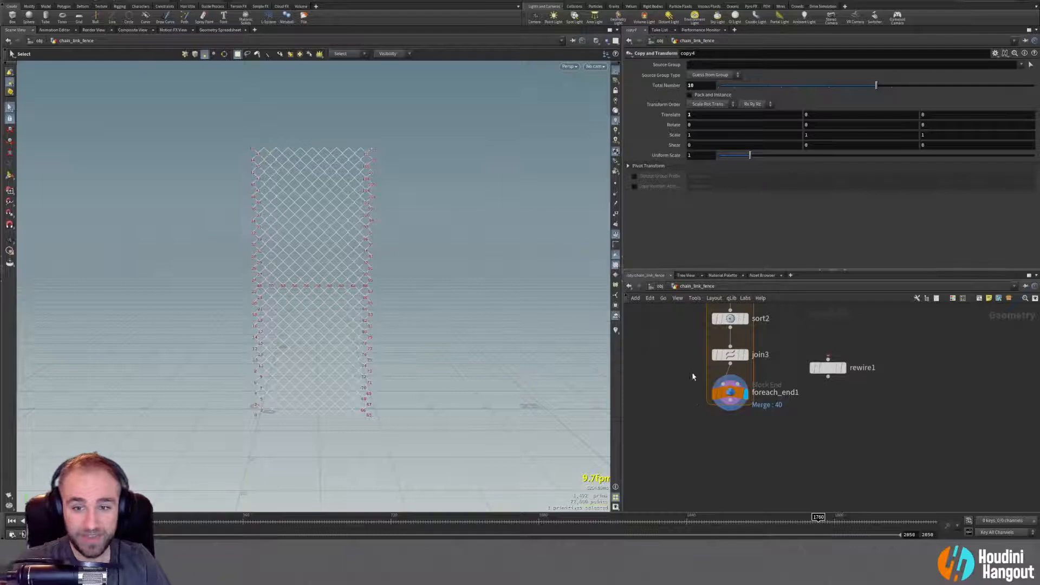
# Add a Transform node after foreach_end1 and display it.
pyautogui.moveTo(691, 372); pyautogui.dragTo(662, 394, button='middle')
pyautogui.moveTo(664, 389); pyautogui.dragTo(666, 366, button='middle')
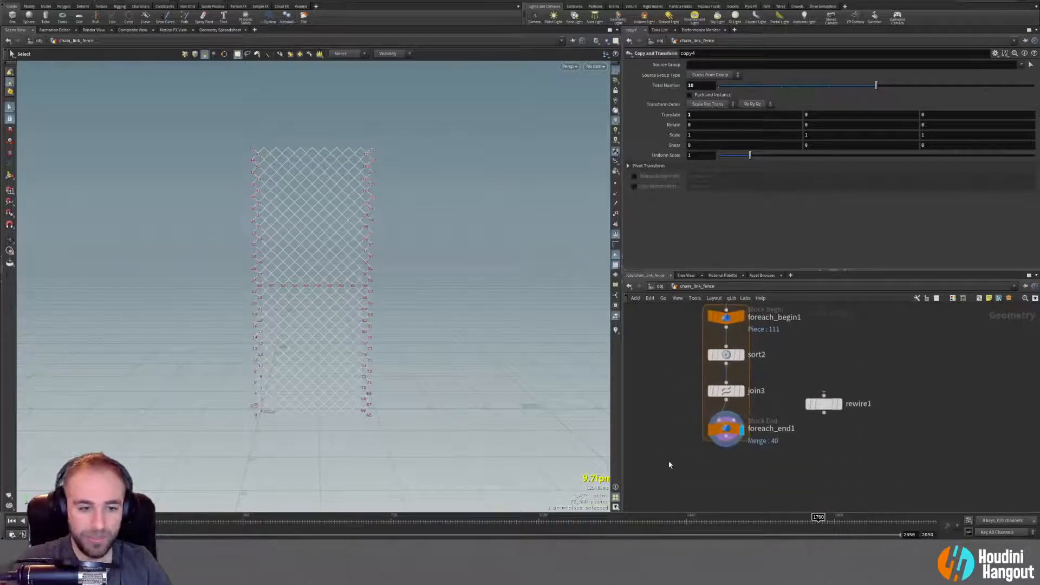
pyautogui.press('Tab')
pyautogui.write('wrangle')
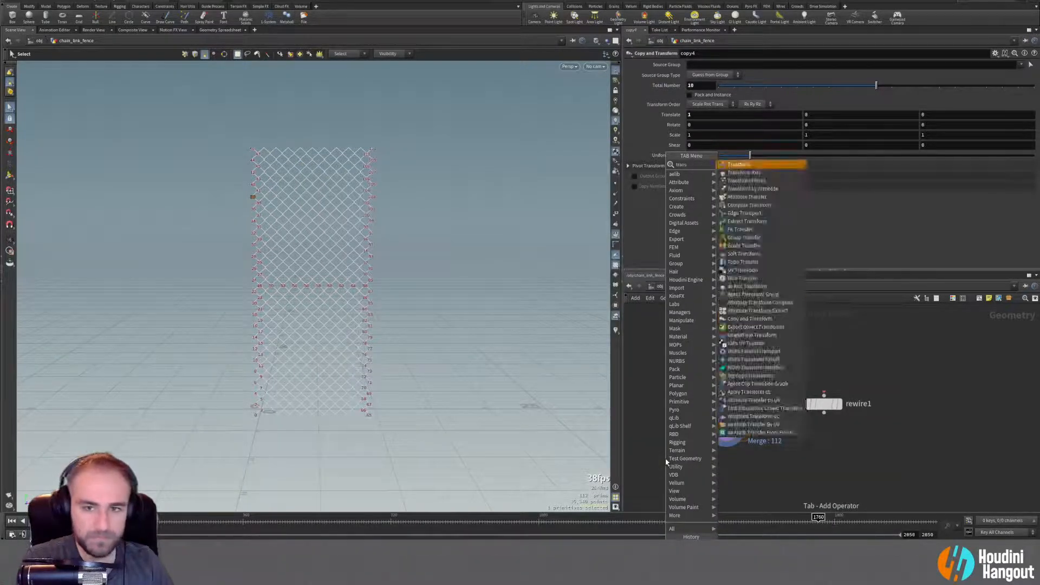
pyautogui.press('Return')
pyautogui.click(725, 465)
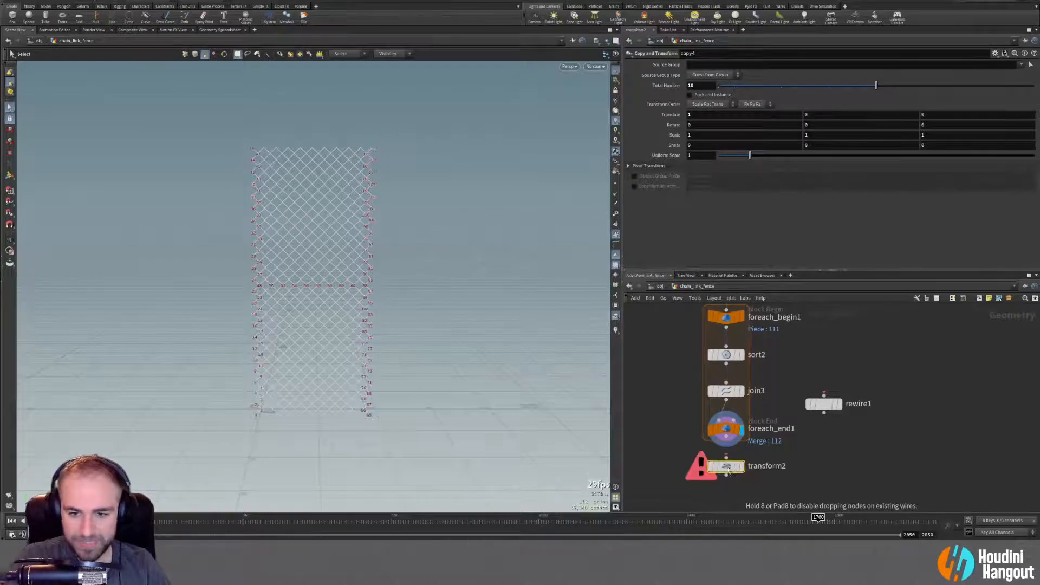
pyautogui.click(743, 467)
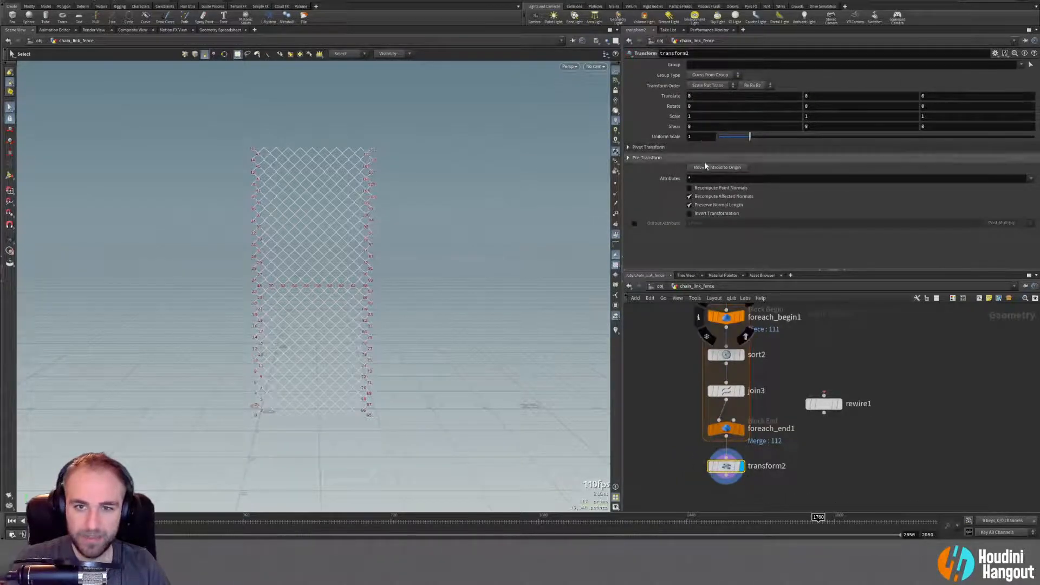
# Set transform2's Uniform Scale to 0.1 and check the scaled fence's dimensions in the node information.
pyautogui.click(703, 136)
pyautogui.write('0.1')
pyautogui.press('Return')
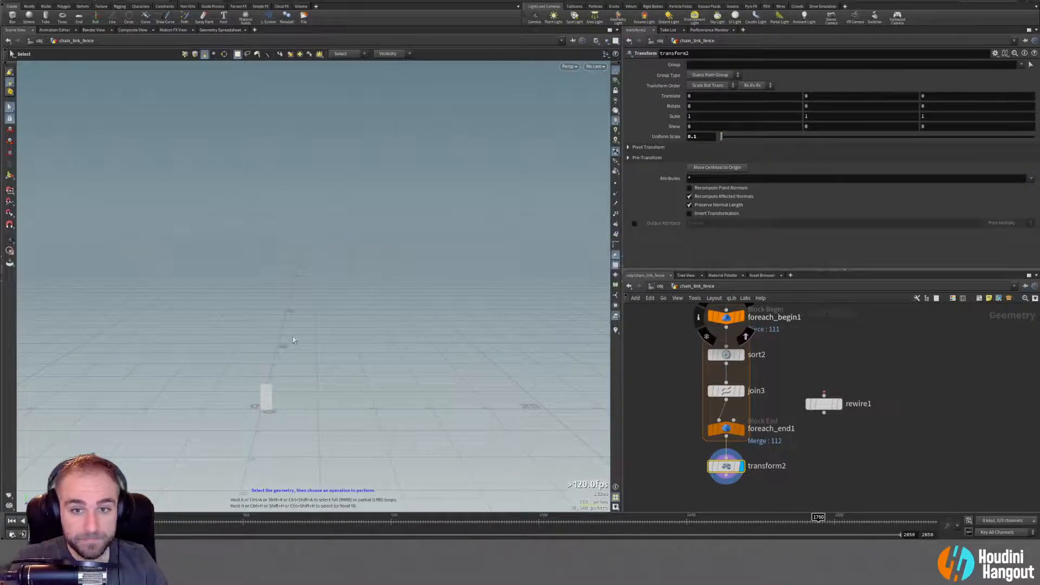
pyautogui.press('Escape')
pyautogui.scroll(5, 368, 354)
pyautogui.moveTo(368, 353)
pyautogui.mouseDown()
pyautogui.moveTo(437, 362)
pyautogui.moveTo(348, 343)
pyautogui.moveTo(379, 346)
pyautogui.mouseUp()
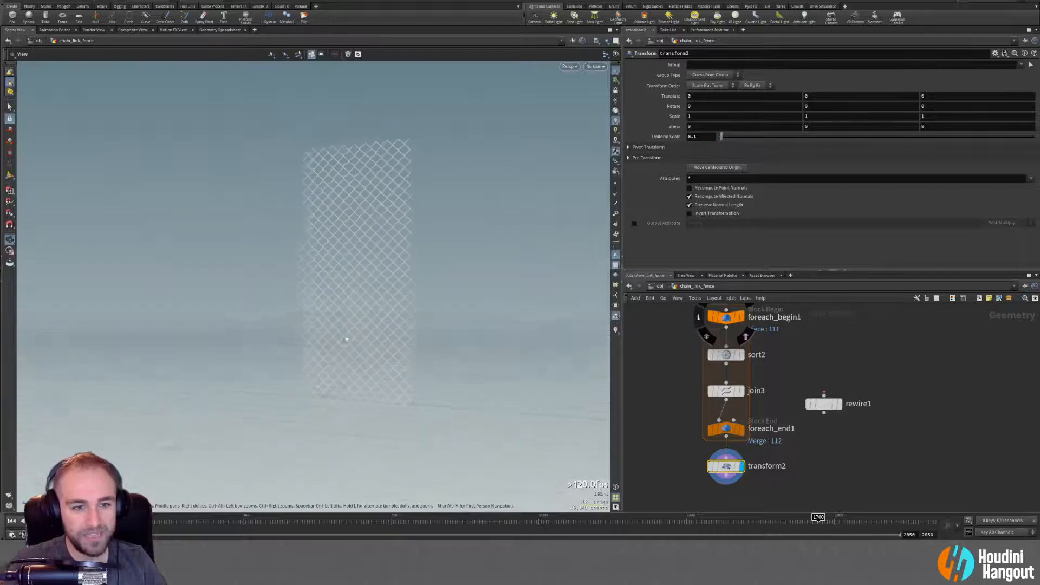
pyautogui.press('s')
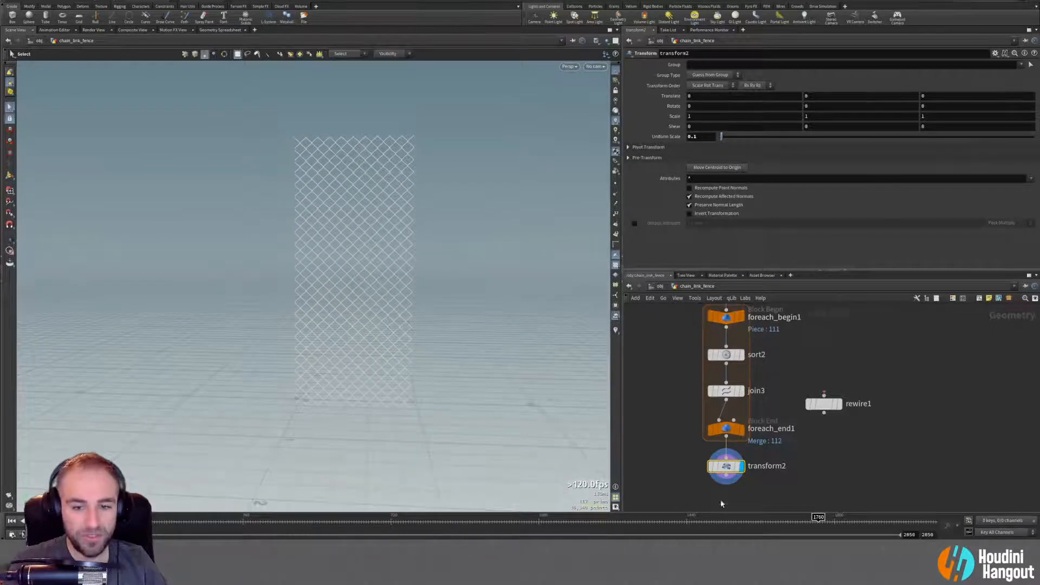
pyautogui.middleClick(726, 469)
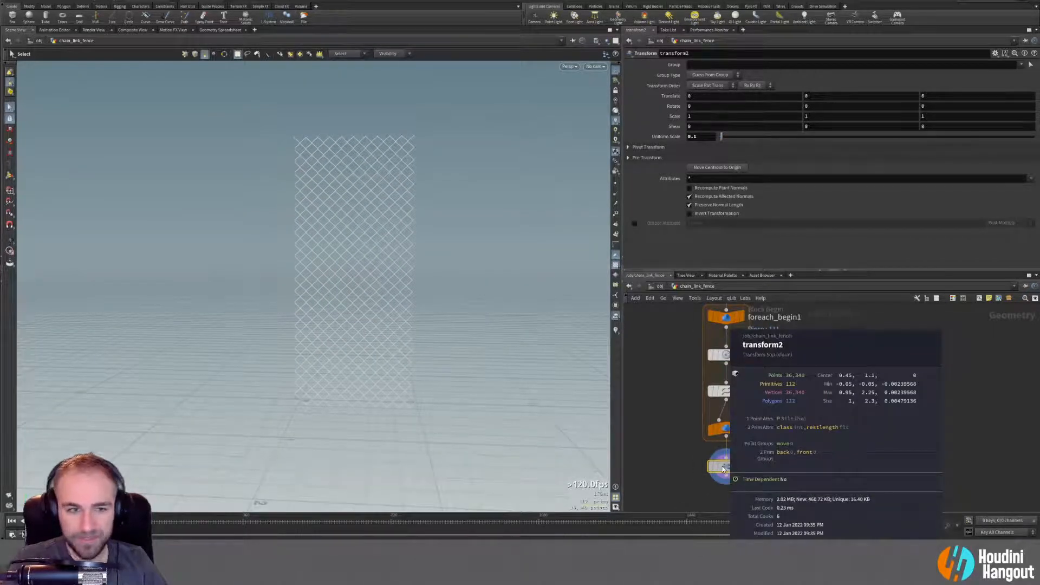
pyautogui.scroll(-2, 349, 248)
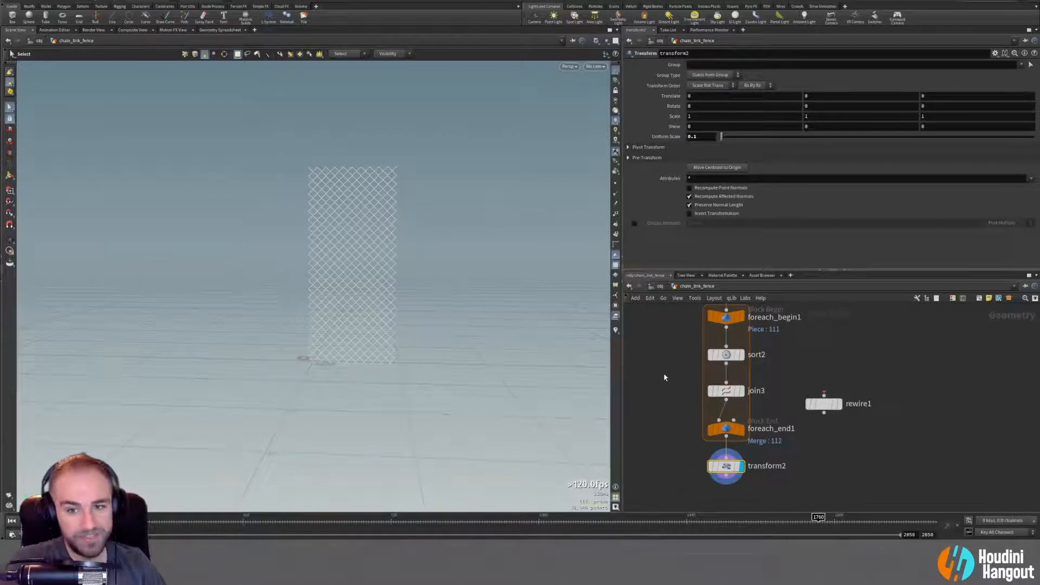
# Set copy4's Total Number to 5 to try a narrower fence.
pyautogui.scroll(5, 704, 390)
pyautogui.click(742, 348)
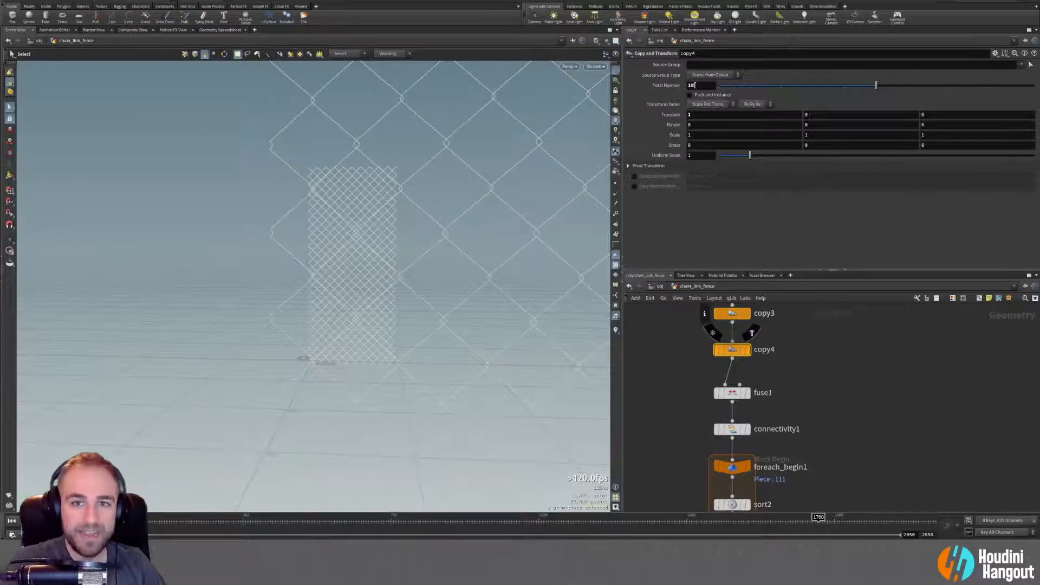
pyautogui.doubleClick(691, 85)
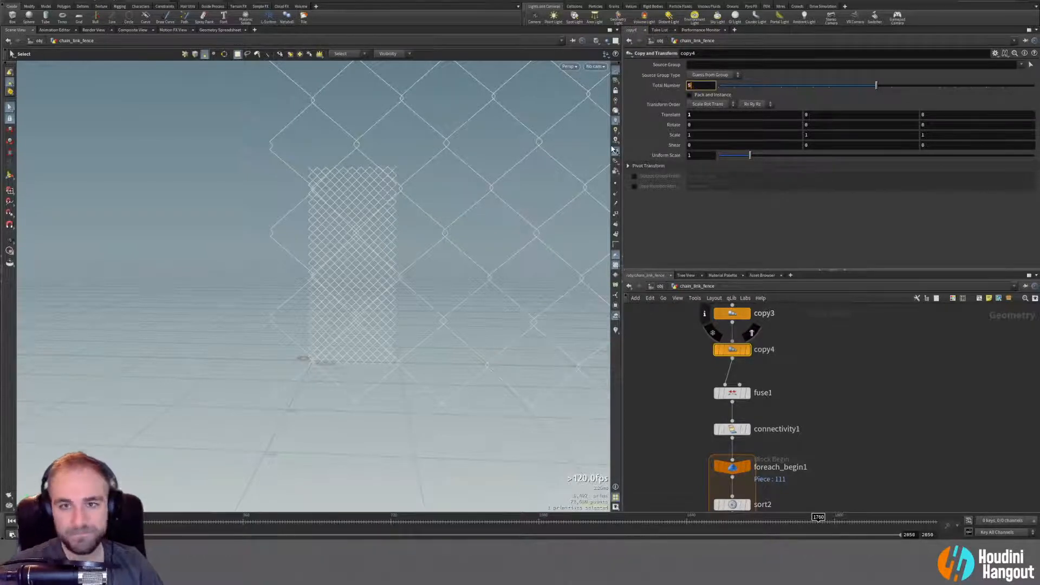
pyautogui.press('Return')
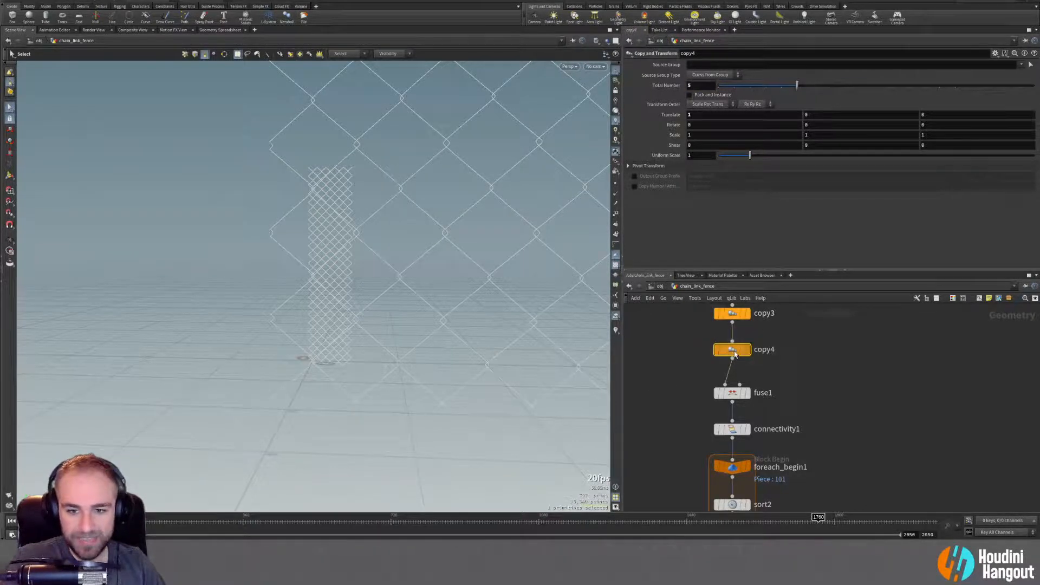
pyautogui.moveTo(734, 352)
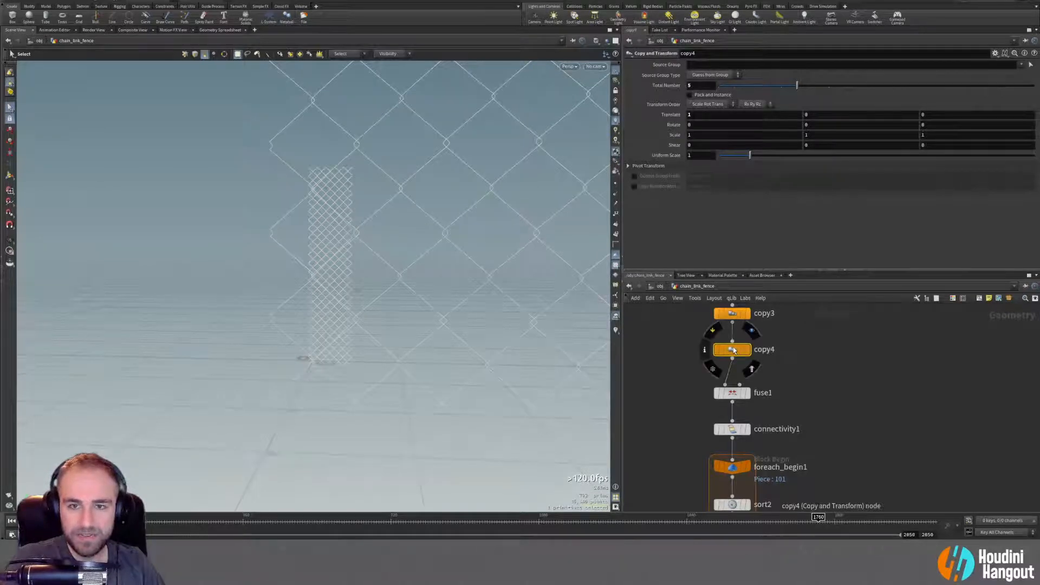
# Compare copy3 with copy4 in the viewport, then set copy4's Total Number to 50 for a wider fence.
pyautogui.click(733, 314)
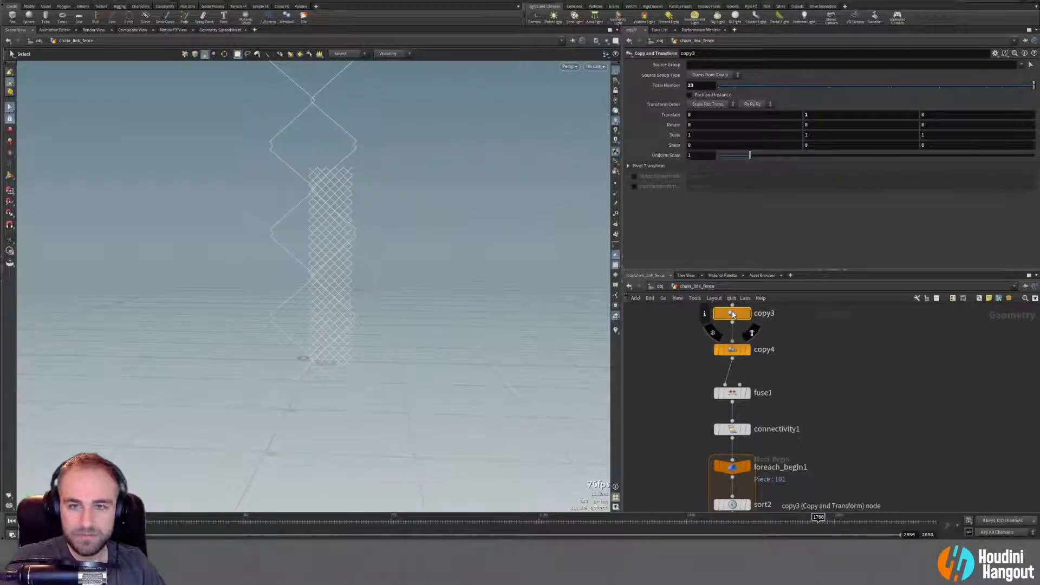
pyautogui.click(728, 349)
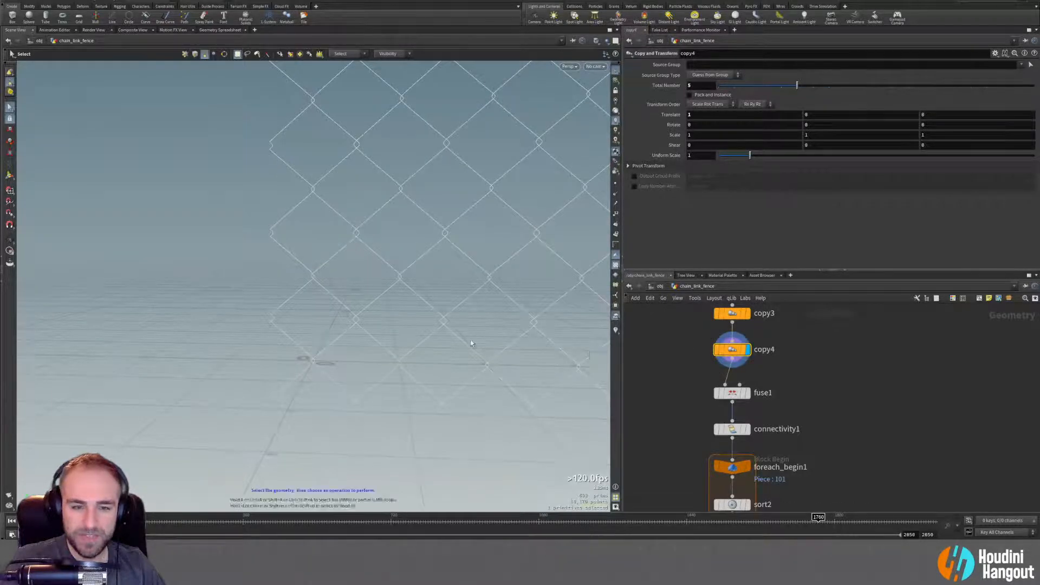
pyautogui.keyDown('alt'); pyautogui.moveTo(471, 343); pyautogui.dragTo(216, 289, button='right'); pyautogui.keyUp('alt')
pyautogui.keyDown('alt'); pyautogui.moveTo(474, 298); pyautogui.dragTo(435, 353, button='middle'); pyautogui.keyUp('alt')
pyautogui.keyDown('alt'); pyautogui.moveTo(435, 353); pyautogui.dragTo(362, 390); pyautogui.keyUp('alt')
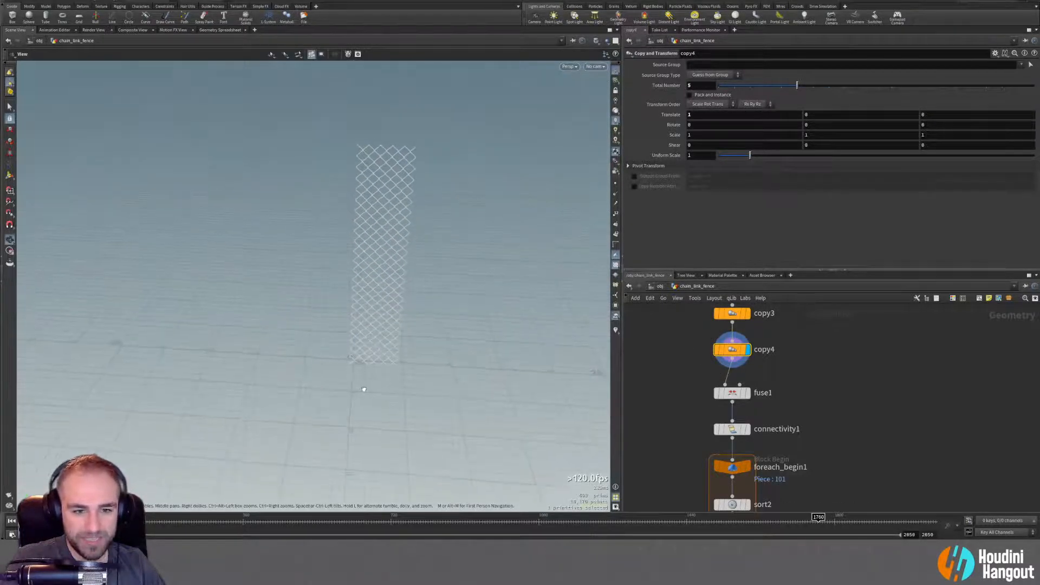
pyautogui.keyDown('alt'); pyautogui.moveTo(362, 390); pyautogui.dragTo(595, 292, button='right'); pyautogui.keyUp('alt')
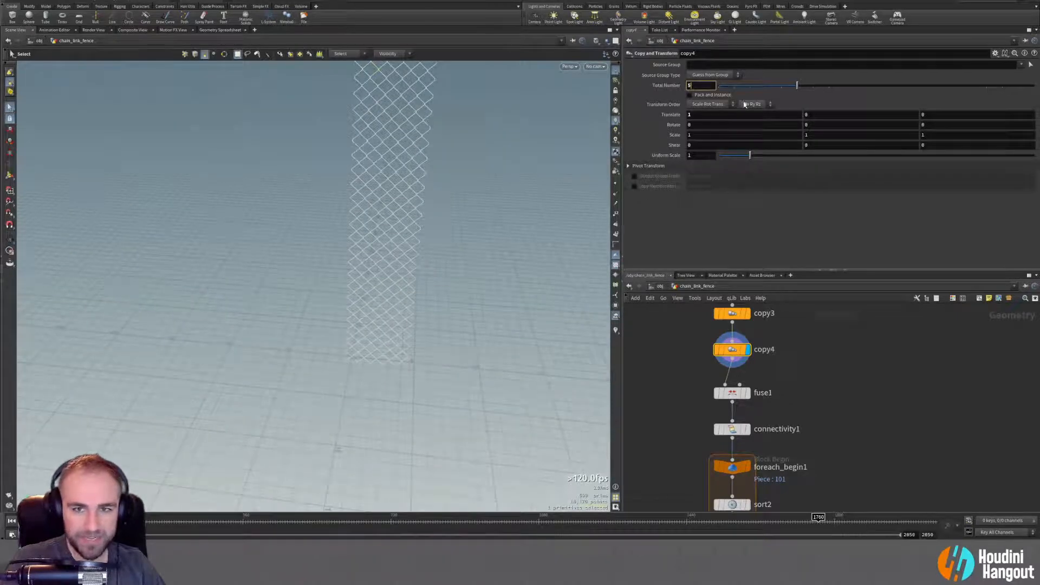
pyautogui.write('0')
pyautogui.press('Return')
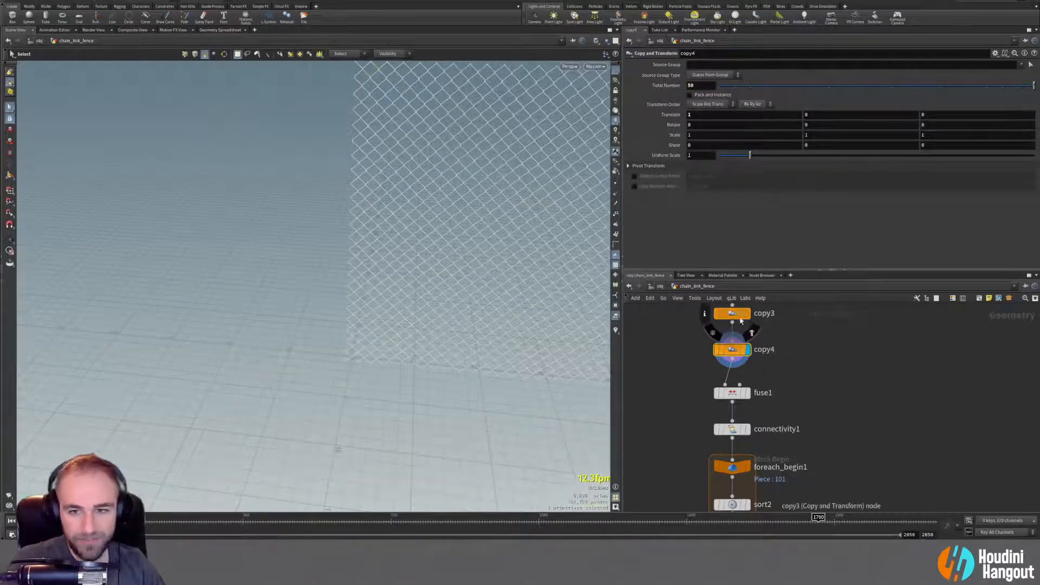
# Set copy3's Total Number to 100 and display transform2 to test a much taller fence.
pyautogui.click(740, 314)
pyautogui.click(738, 314)
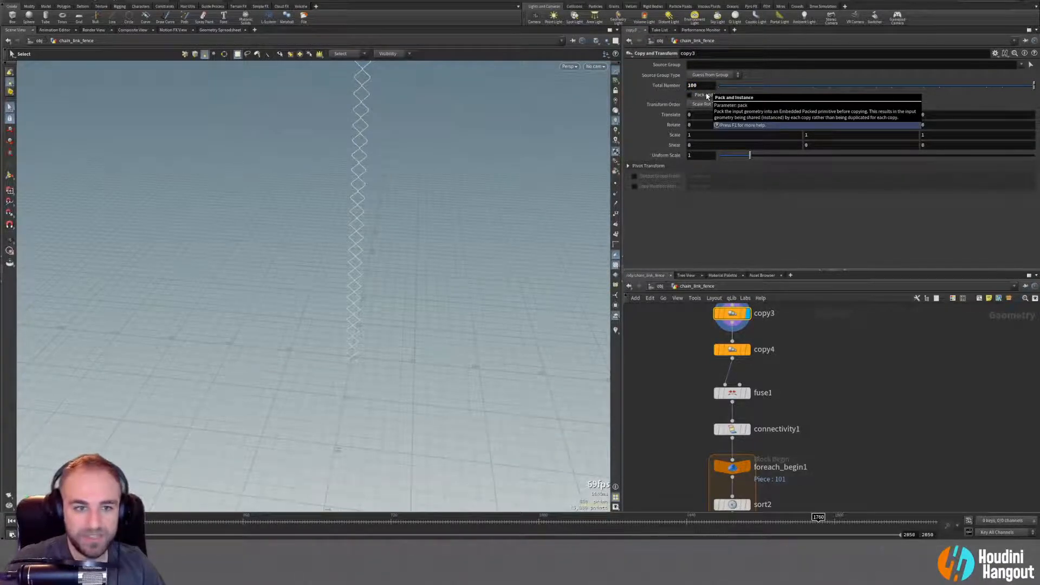
pyautogui.moveTo(675, 476); pyautogui.dragTo(705, 311, button='middle')
pyautogui.moveTo(691, 420); pyautogui.dragTo(678, 335, button='middle')
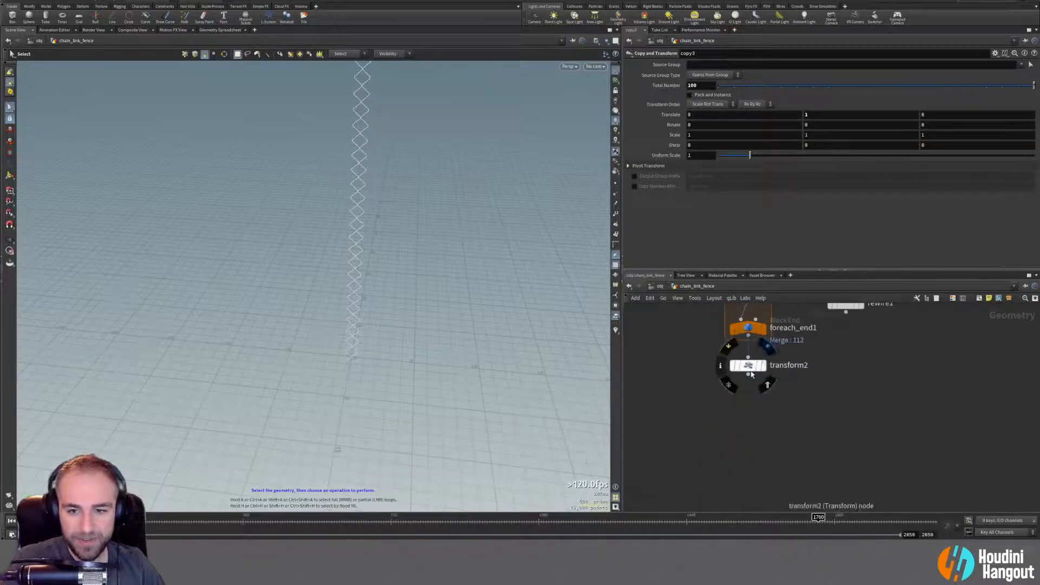
pyautogui.click(763, 366)
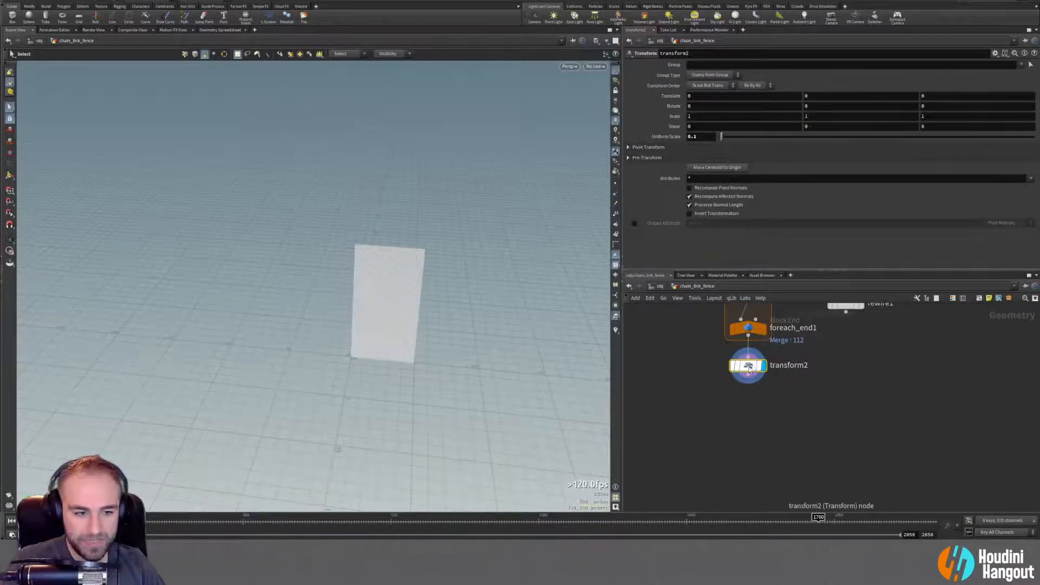
# Examine the dense scaled-down fence from several angles and distances.
pyautogui.keyDown('alt'); pyautogui.moveTo(372, 324); pyautogui.dragTo(573, 230, button='right'); pyautogui.keyUp('alt')
pyautogui.moveTo(489, 277); pyautogui.dragTo(383, 343)
pyautogui.moveTo(382, 343); pyautogui.dragTo(539, 281, button='right')
pyautogui.moveTo(539, 281); pyautogui.dragTo(299, 299)
pyautogui.moveTo(299, 299); pyautogui.dragTo(342, 344, button='right')
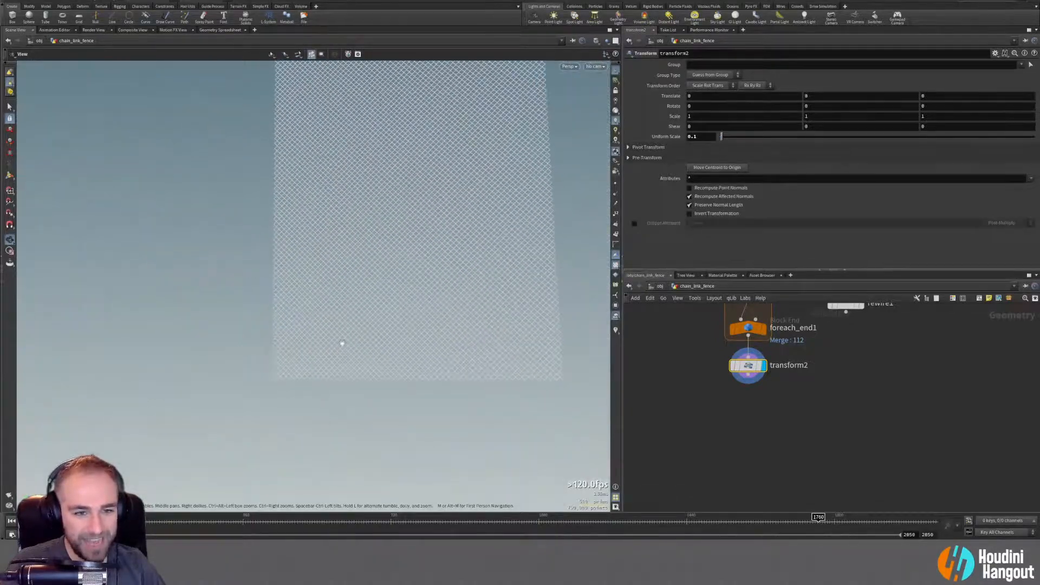
pyautogui.moveTo(341, 343); pyautogui.dragTo(374, 444)
pyautogui.press('s')
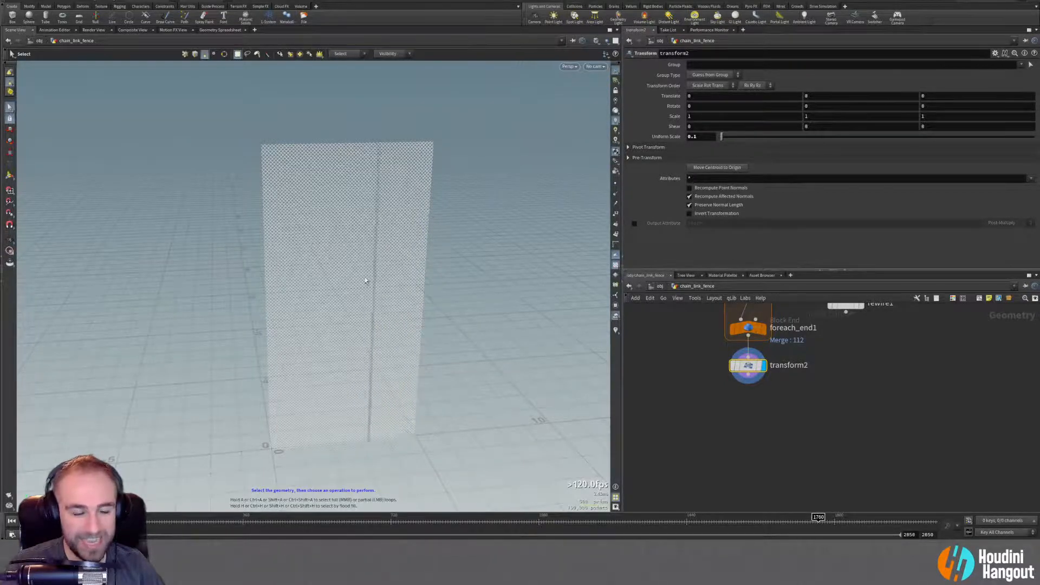
pyautogui.scroll(5, 365, 278)
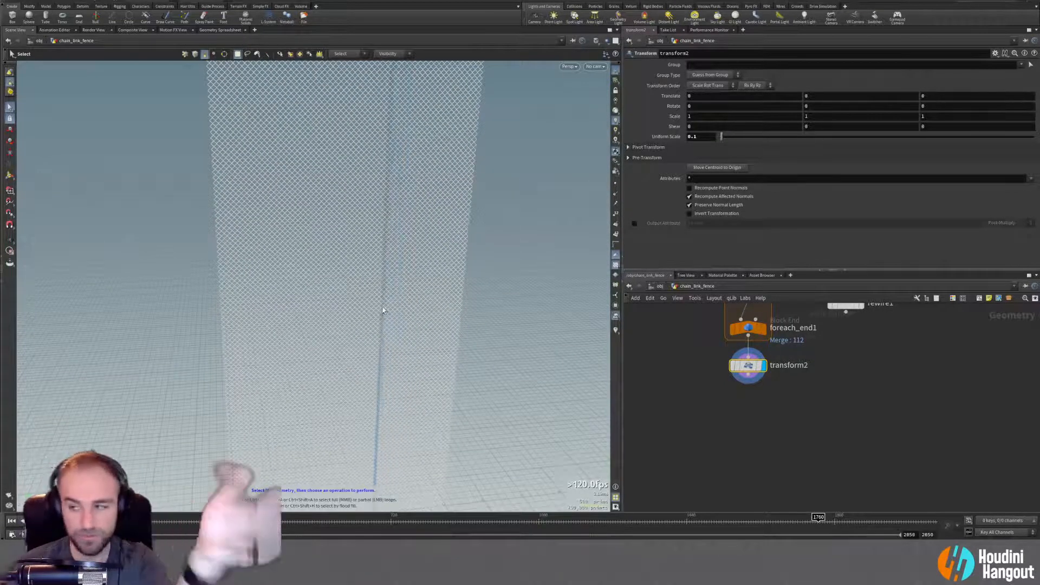
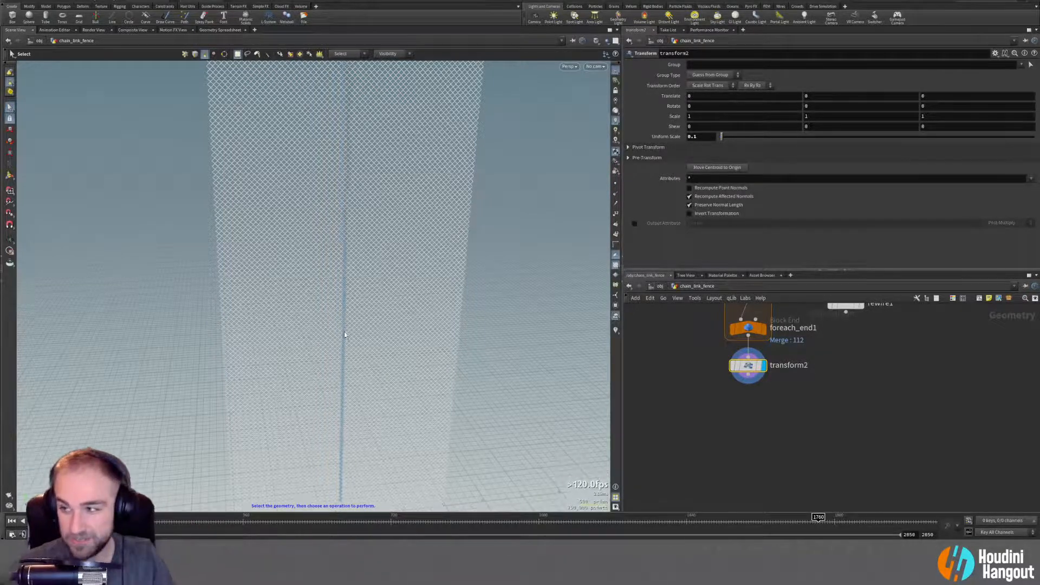
pyautogui.keyDown('alt'); pyautogui.moveTo(315, 324); pyautogui.dragTo(288, 328, button='right'); pyautogui.keyUp('alt')
pyautogui.keyDown('alt'); pyautogui.moveTo(326, 308); pyautogui.dragTo(327, 267, button='middle'); pyautogui.keyUp('alt')
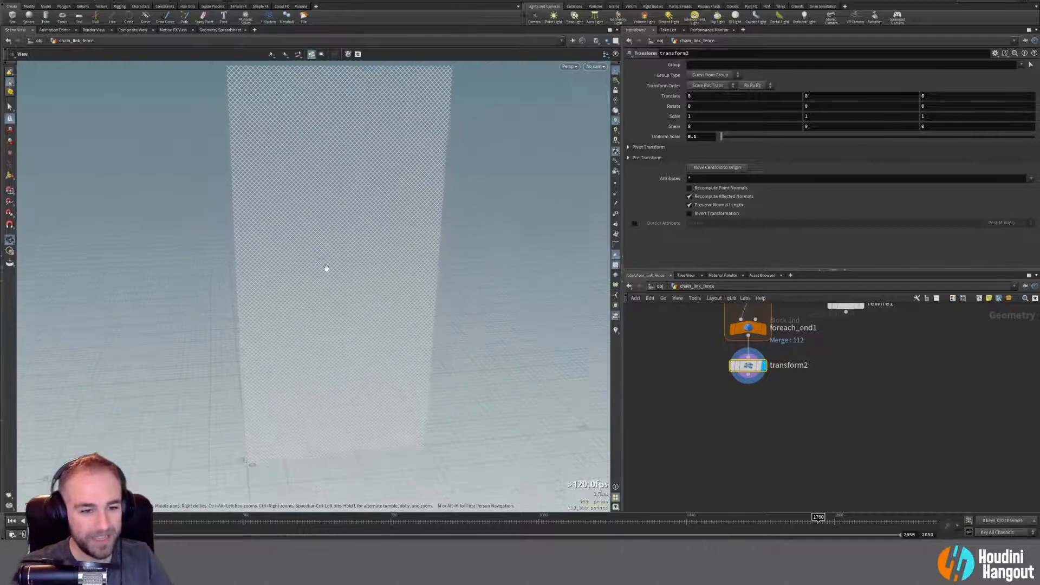
pyautogui.keyDown('alt'); pyautogui.moveTo(327, 267); pyautogui.dragTo(293, 287, button='right'); pyautogui.keyUp('alt')
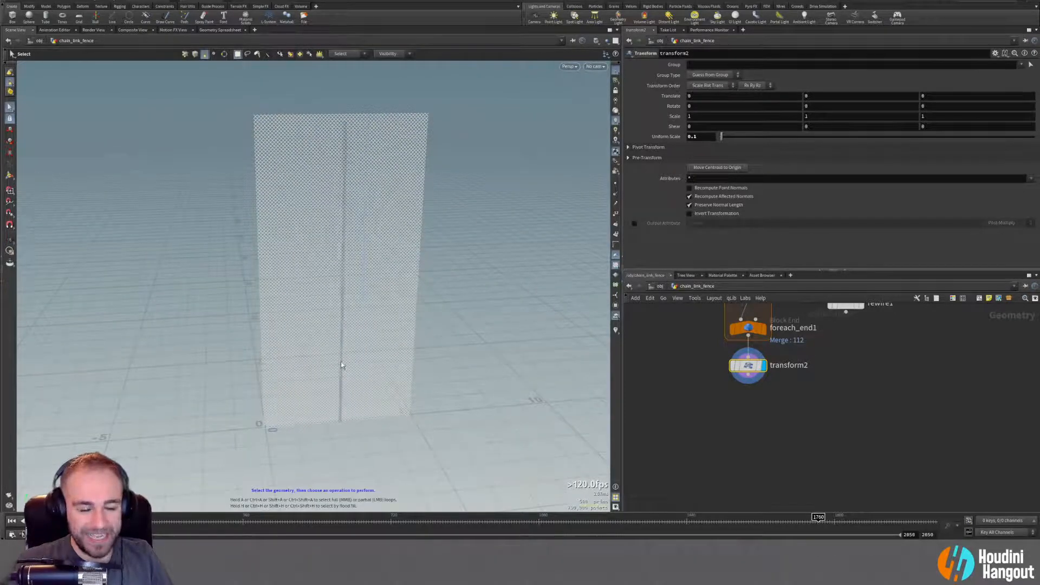
pyautogui.keyDown('alt'); pyautogui.moveTo(340, 362); pyautogui.dragTo(334, 367); pyautogui.keyUp('alt')
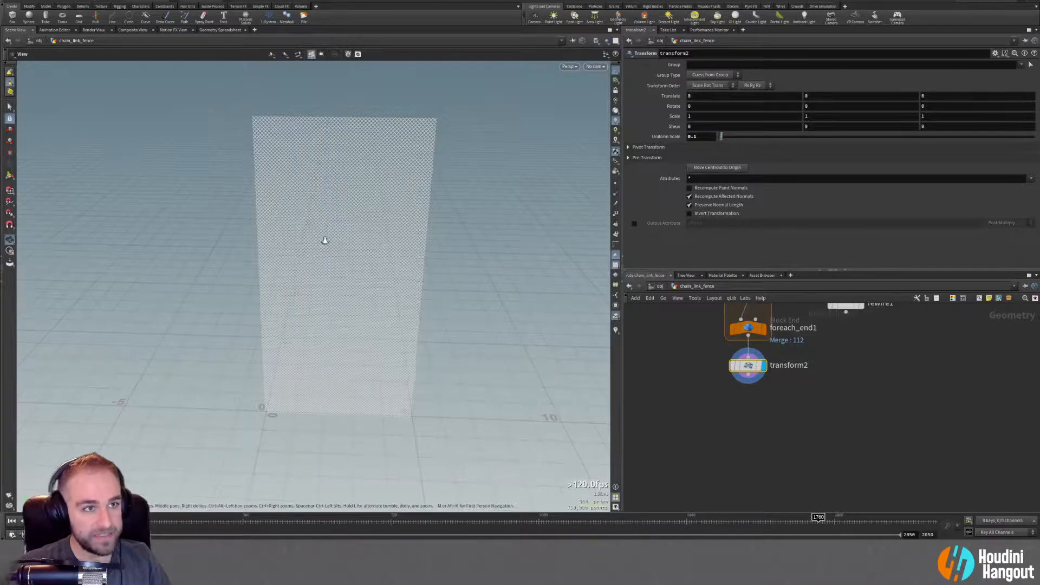
pyautogui.keyDown('alt'); pyautogui.moveTo(325, 240); pyautogui.dragTo(330, 216); pyautogui.keyUp('alt')
pyautogui.keyDown('alt'); pyautogui.moveTo(331, 217); pyautogui.dragTo(397, 216, button='right'); pyautogui.keyUp('alt')
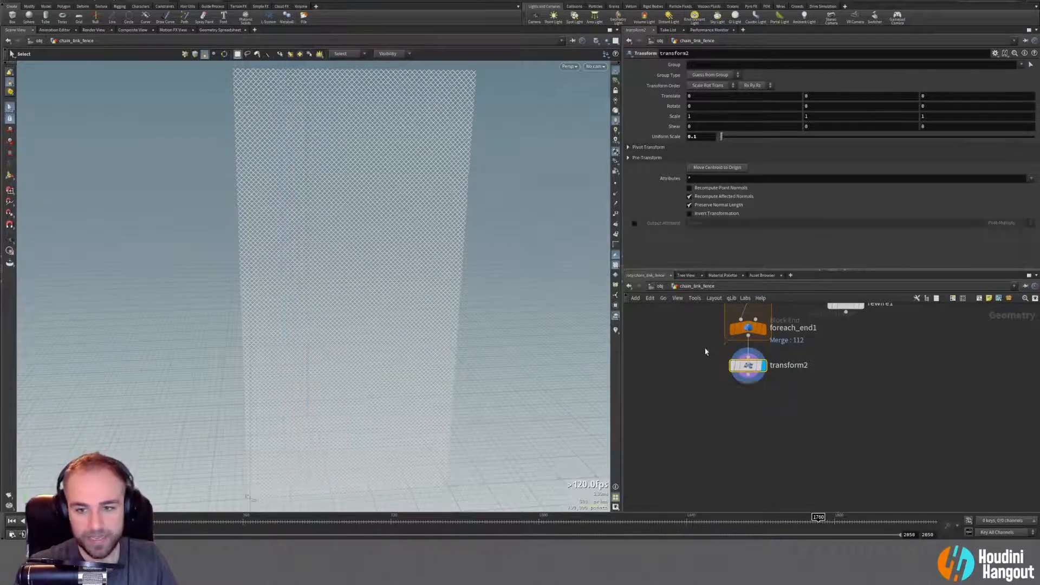
# Set copy3's Total Number to 50.
pyautogui.scroll(6, 685, 444)
pyautogui.click(737, 383)
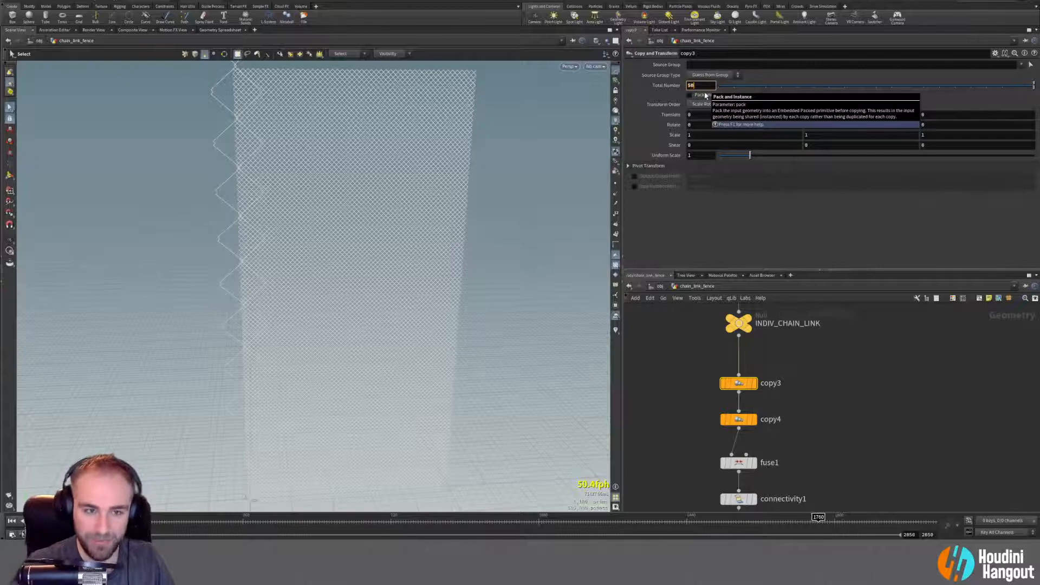
pyautogui.press('Return')
# Switch the display between copy4 and copy3 to compare the full grid with the single column of links.
pyautogui.click(746, 420)
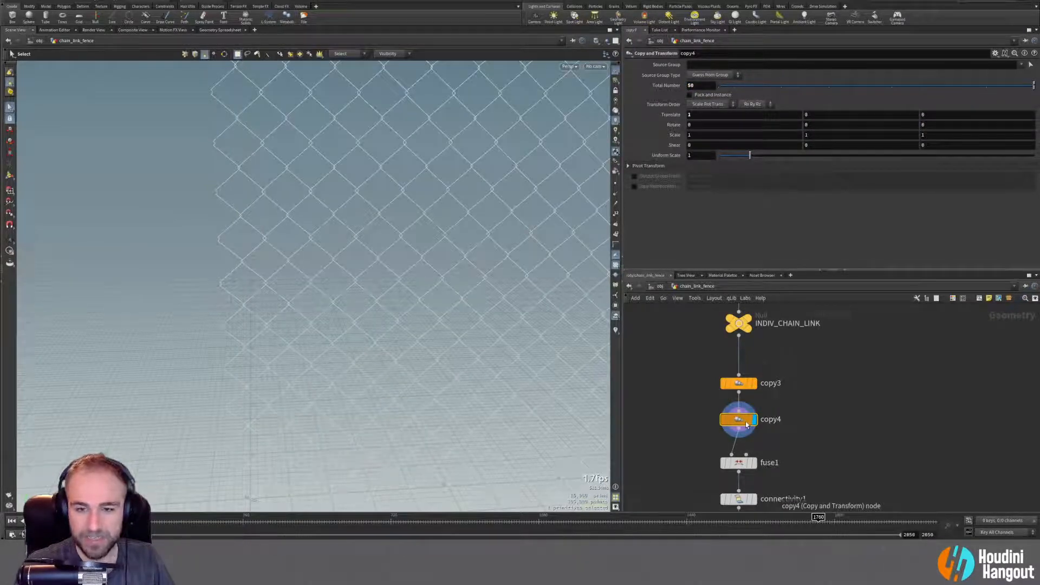
pyautogui.click(737, 383)
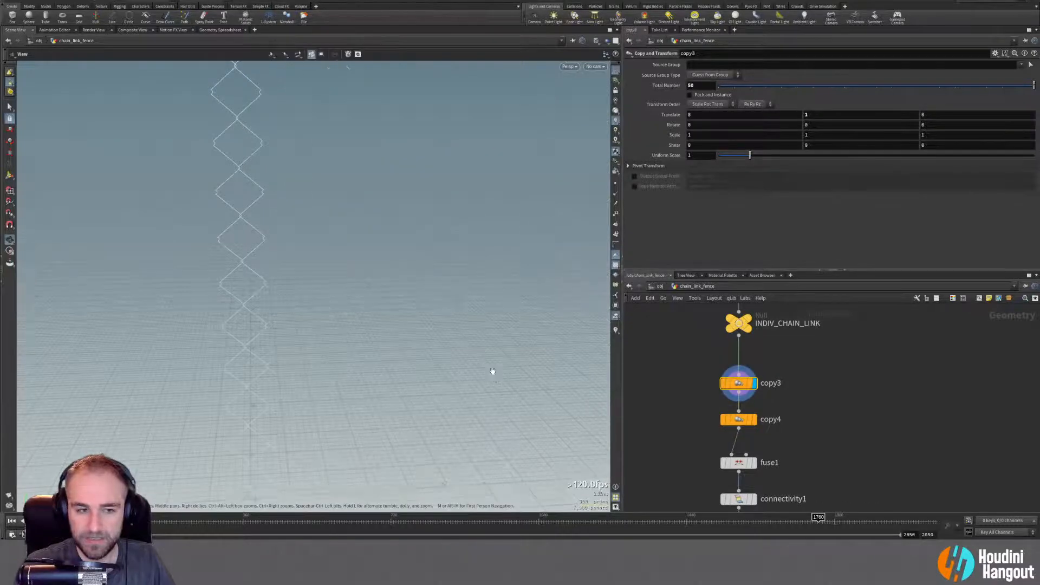
pyautogui.keyDown('alt'); pyautogui.moveTo(492, 371); pyautogui.dragTo(386, 333); pyautogui.keyUp('alt')
pyautogui.click(755, 418)
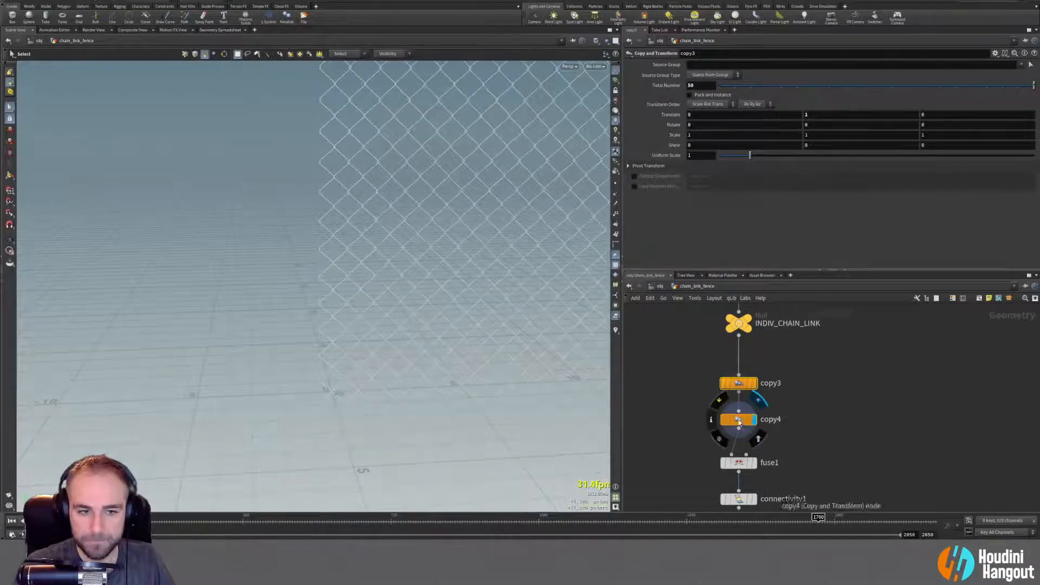
# Display transform2 and examine the overall size of the scaled-down chain-link fence.
pyautogui.moveTo(663, 489); pyautogui.dragTo(662, 352, button='middle')
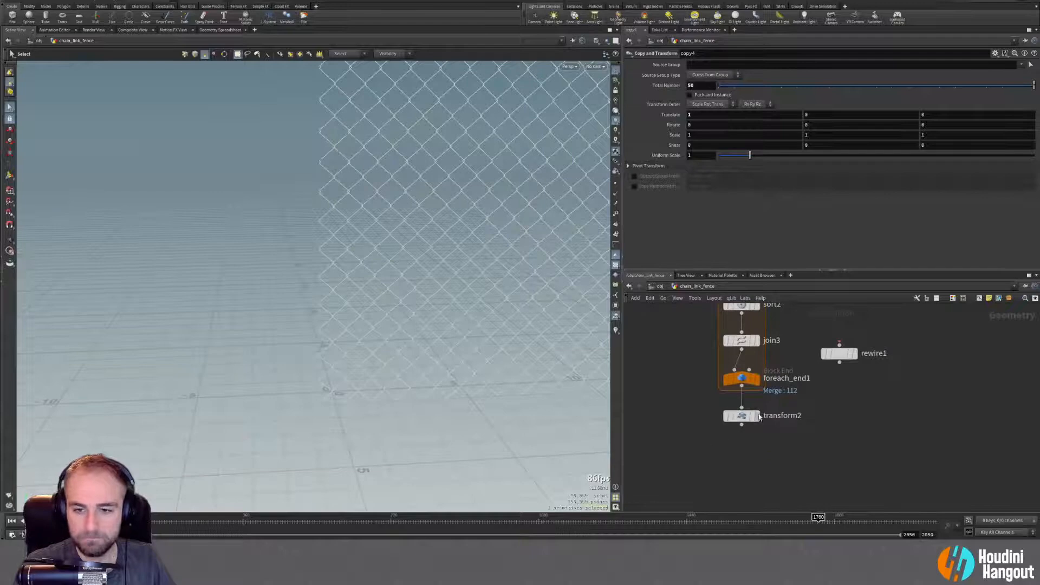
pyautogui.click(756, 415)
pyautogui.keyDown('alt'); pyautogui.moveTo(380, 319); pyautogui.dragTo(360, 295); pyautogui.keyUp('alt')
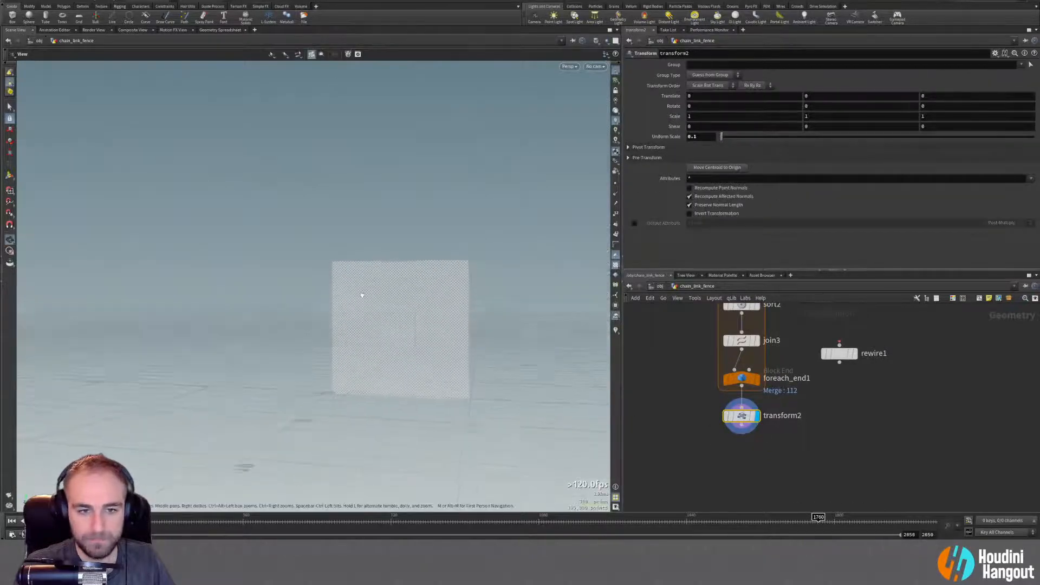
pyautogui.keyDown('alt'); pyautogui.moveTo(408, 374); pyautogui.dragTo(429, 344, button='right'); pyautogui.keyUp('alt')
pyautogui.moveTo(429, 344); pyautogui.dragTo(427, 390)
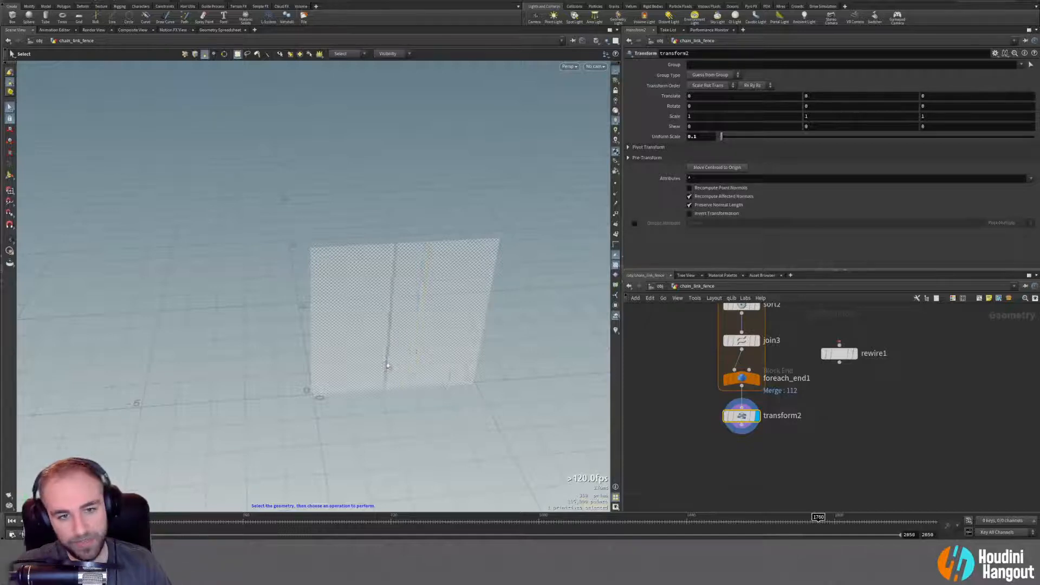
# Leave the chain_link_fence network, open Qatar_Track and find the node chain feeding FENCE_BOUNDARIES.
pyautogui.press('u')
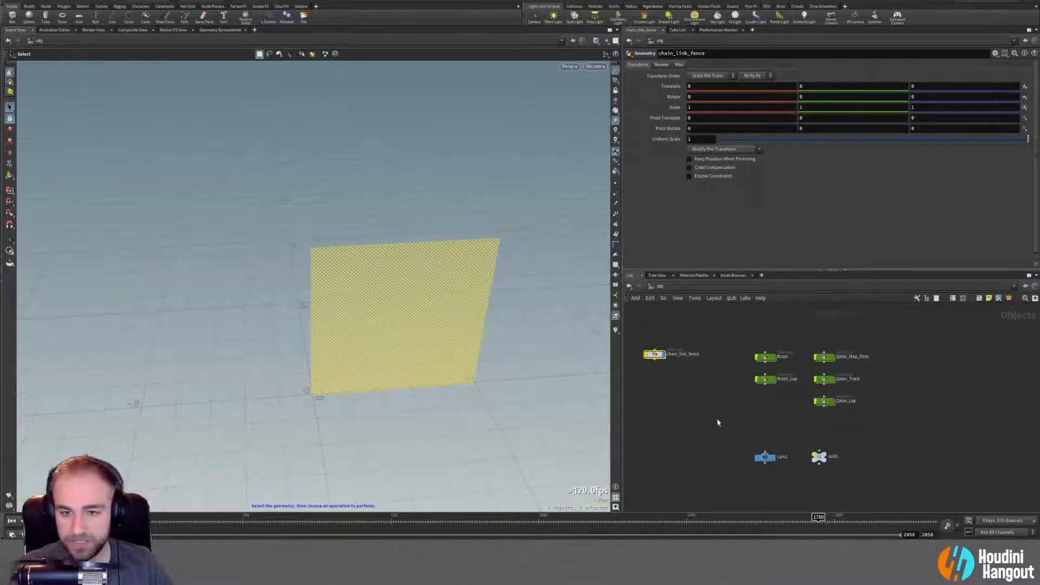
pyautogui.doubleClick(827, 382)
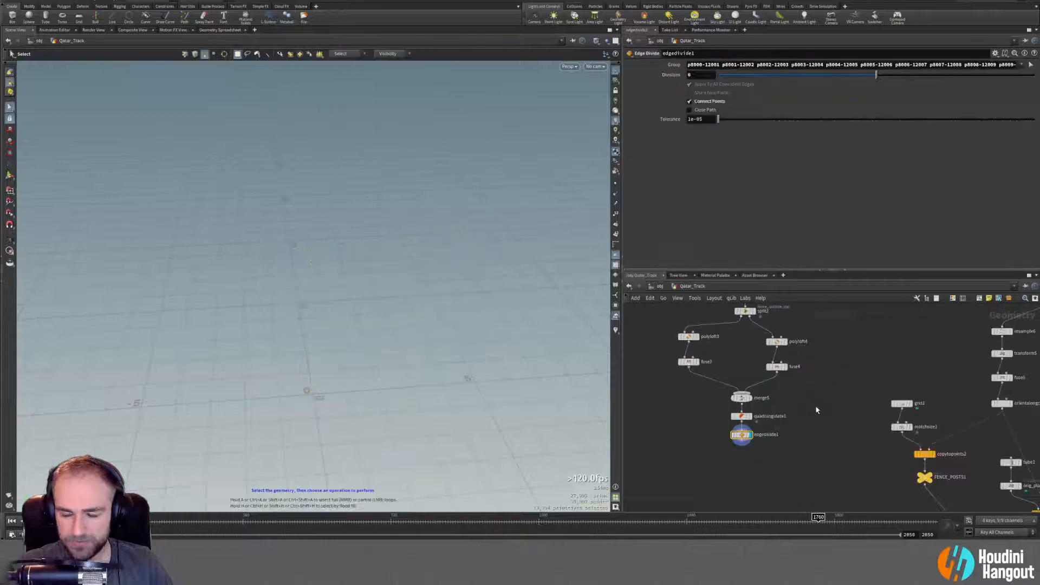
pyautogui.moveTo(841, 386); pyautogui.dragTo(822, 442, button='middle')
pyautogui.moveTo(822, 441); pyautogui.dragTo(923, 473, button='right')
pyautogui.moveTo(924, 472); pyautogui.dragTo(836, 466, button='middle')
pyautogui.moveTo(837, 466); pyautogui.dragTo(849, 392, button='right')
pyautogui.moveTo(847, 358); pyautogui.dragTo(826, 485, button='middle')
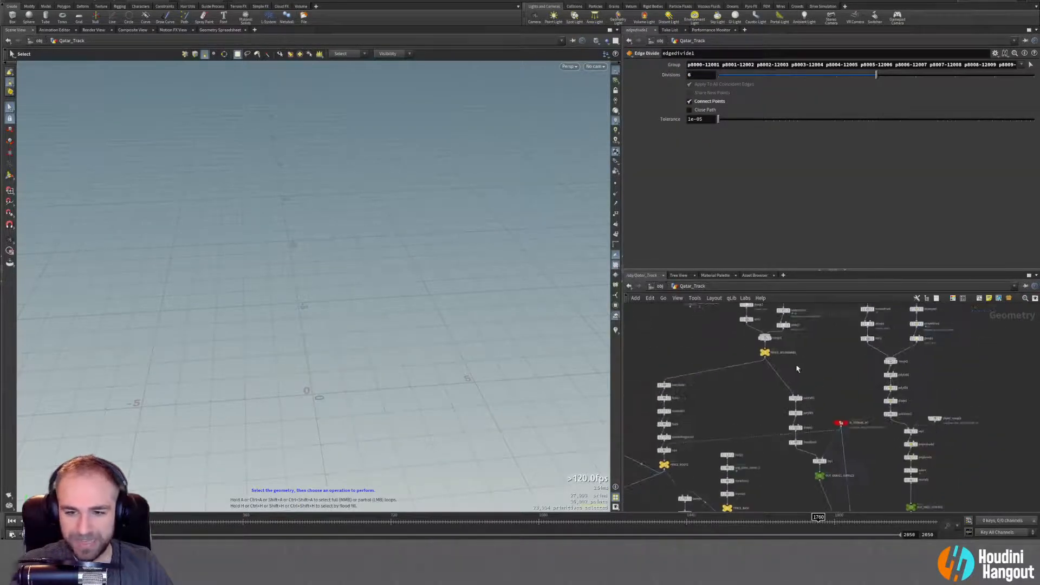
pyautogui.moveTo(799, 357); pyautogui.dragTo(793, 487, button='middle')
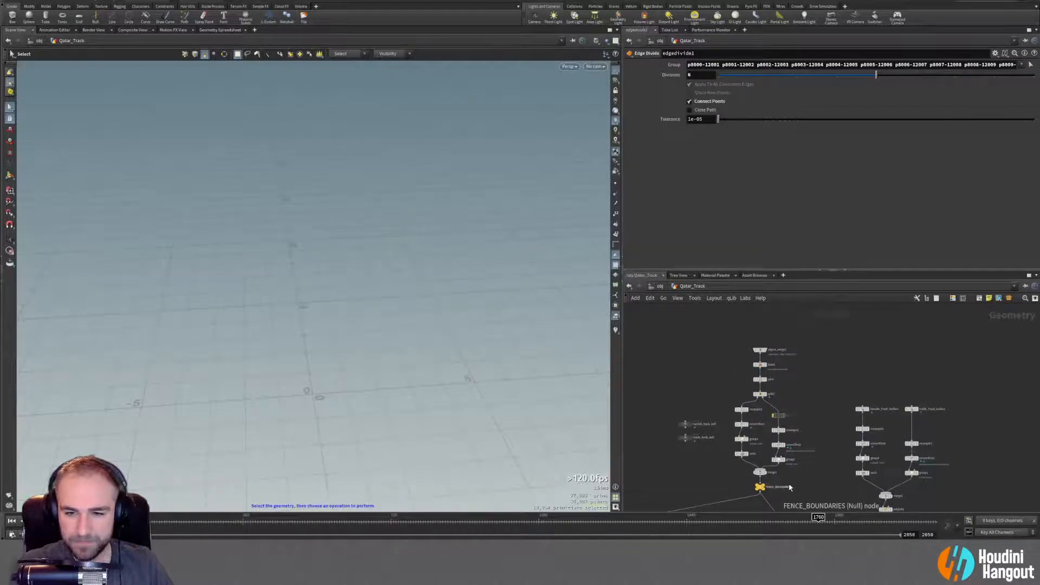
pyautogui.scroll(5, 836, 371)
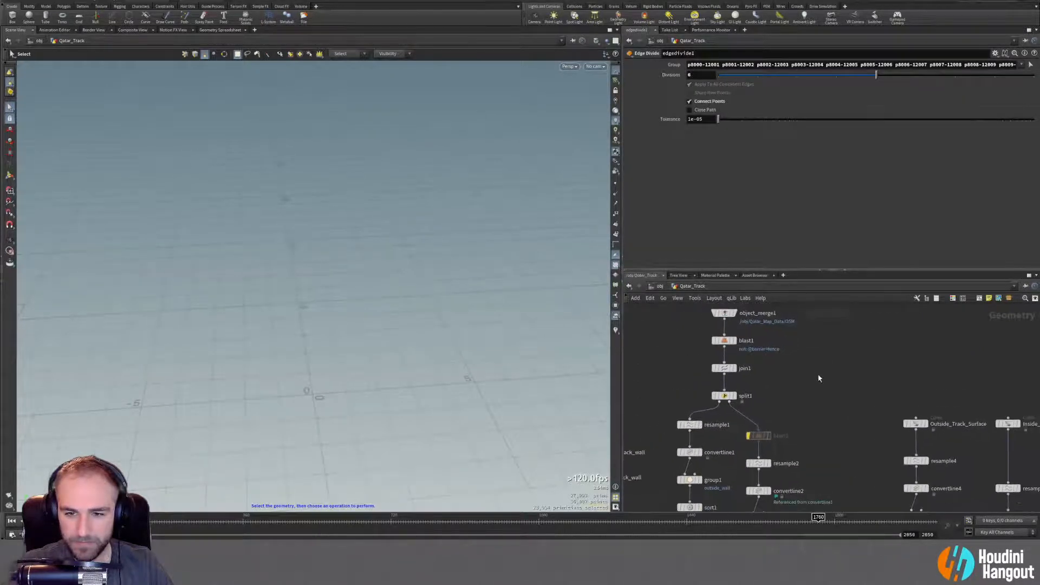
# Display blast1, frame its barrier geometry, turn on point display and examine the fence points around the track.
pyautogui.click(724, 340)
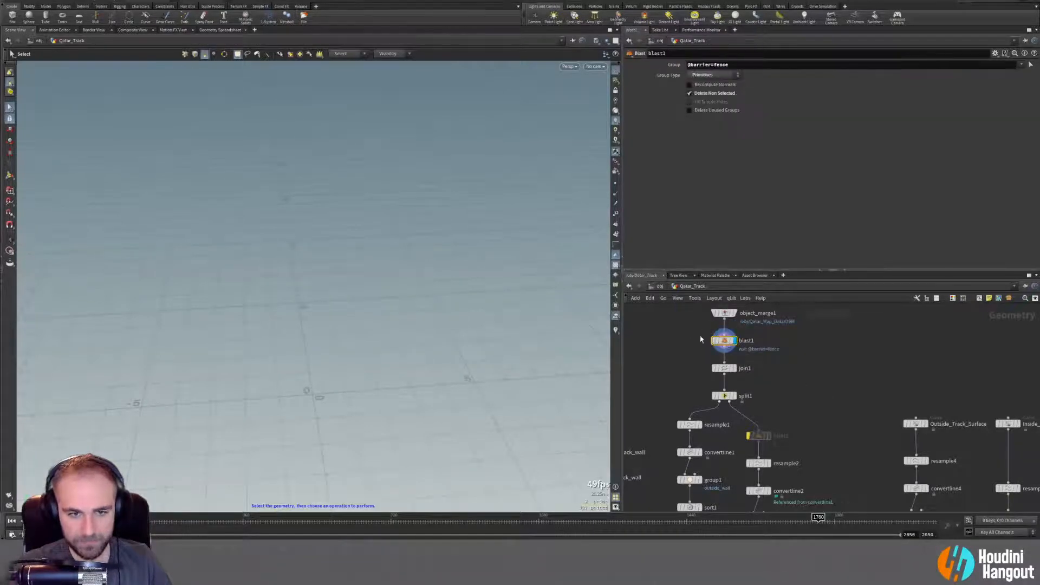
pyautogui.press('s')
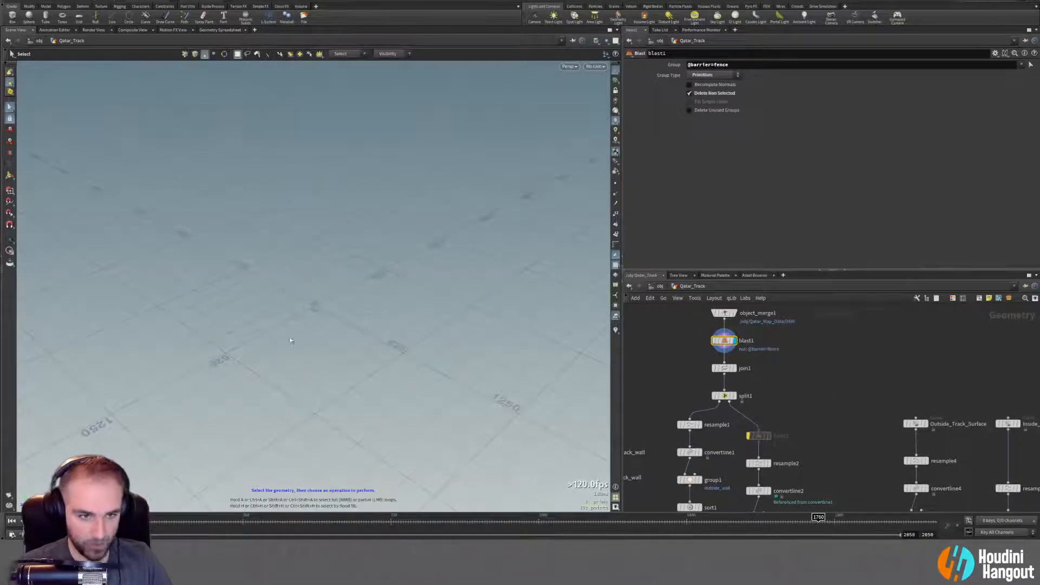
pyautogui.keyDown('alt'); pyautogui.moveTo(276, 306); pyautogui.dragTo(272, 360); pyautogui.keyUp('alt')
pyautogui.keyDown('alt'); pyautogui.moveTo(272, 360); pyautogui.dragTo(316, 363, button='right'); pyautogui.keyUp('alt')
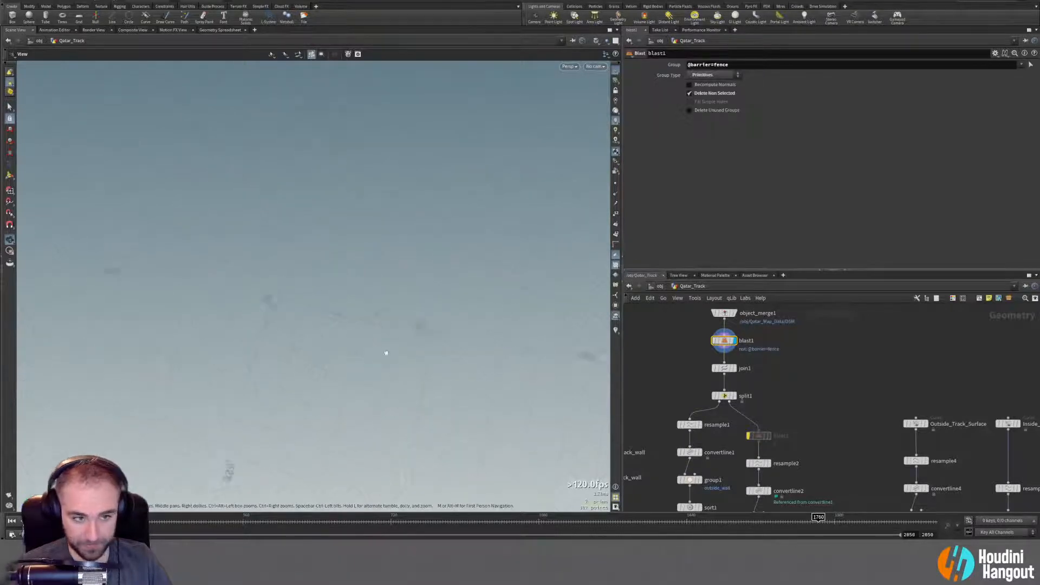
pyautogui.keyDown('alt'); pyautogui.moveTo(386, 353); pyautogui.dragTo(323, 378); pyautogui.keyUp('alt')
pyautogui.keyDown('alt'); pyautogui.moveTo(280, 404); pyautogui.dragTo(412, 340, button='middle'); pyautogui.keyUp('alt')
pyautogui.keyDown('alt'); pyautogui.moveTo(412, 299); pyautogui.dragTo(337, 304); pyautogui.keyUp('alt')
pyautogui.click(615, 184)
pyautogui.keyDown('alt'); pyautogui.moveTo(525, 260); pyautogui.dragTo(435, 289); pyautogui.keyUp('alt')
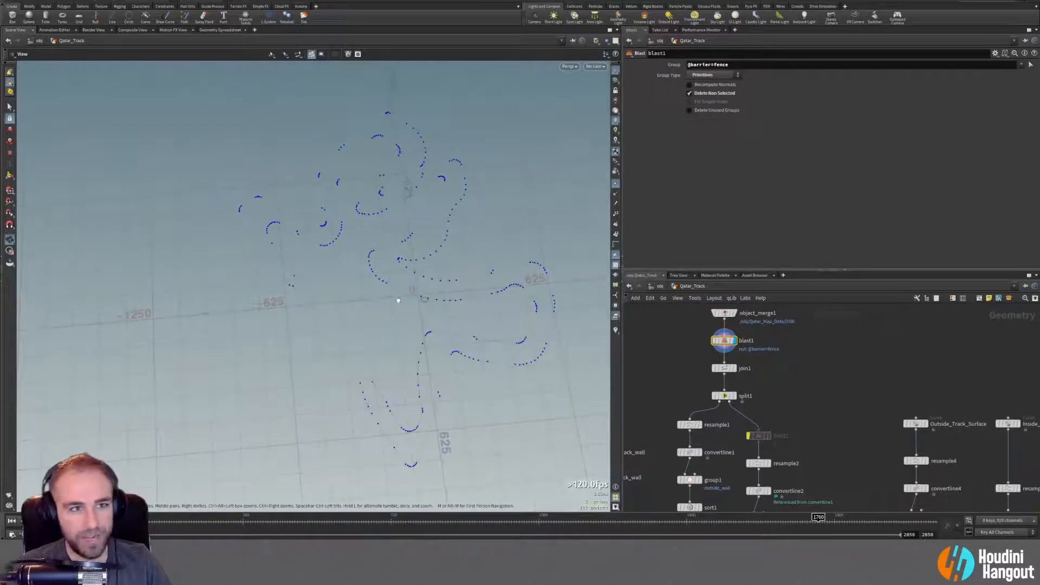
pyautogui.moveTo(398, 302); pyautogui.dragTo(434, 290)
pyautogui.press('s')
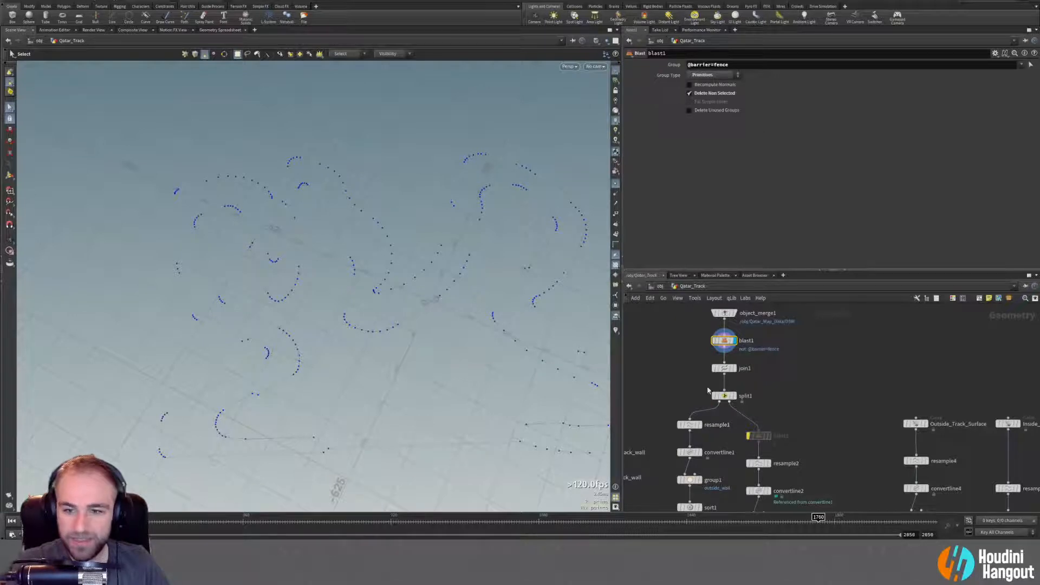
# Compare join1's joined outline with the separate barrier curves coming out of blast1.
pyautogui.click(736, 369)
pyautogui.click(724, 368)
pyautogui.press('Escape')
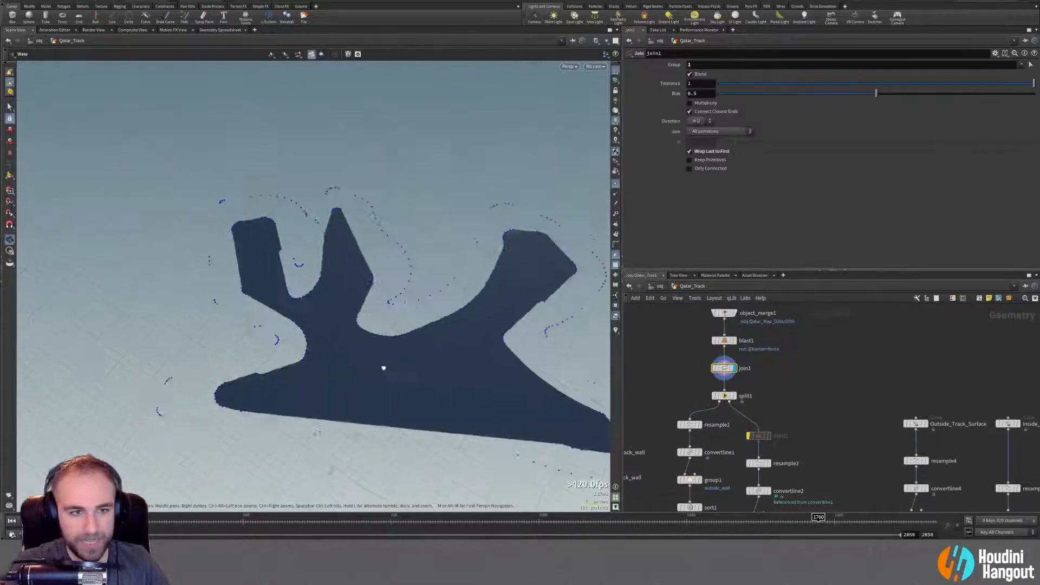
pyautogui.moveTo(384, 368); pyautogui.dragTo(339, 363)
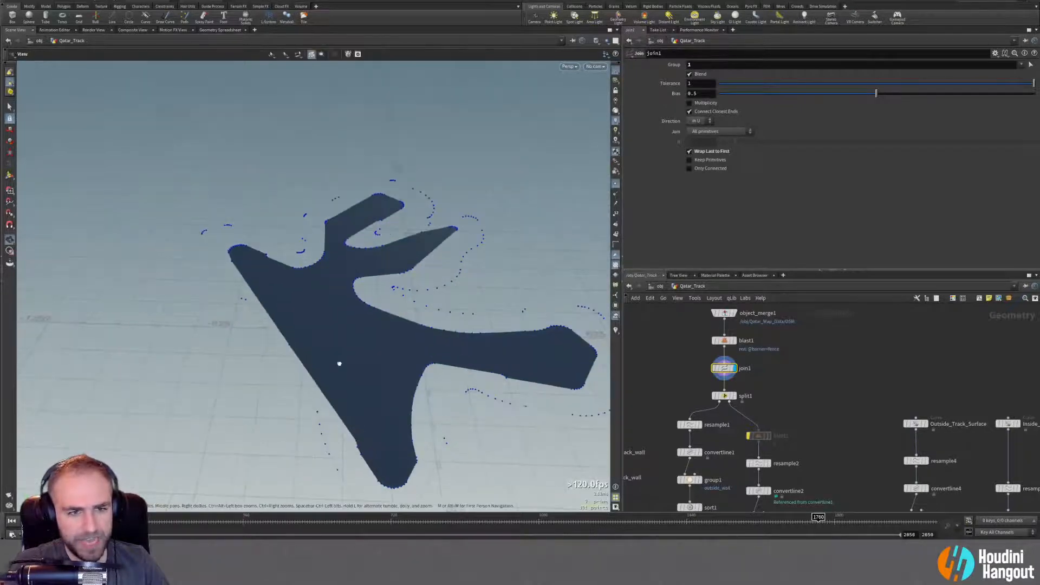
pyautogui.press('s')
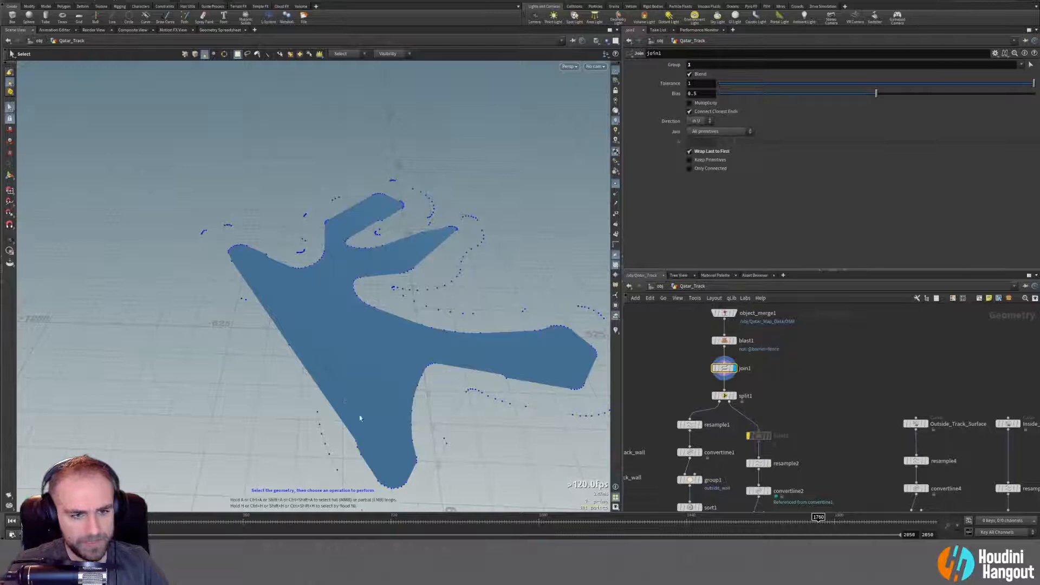
pyautogui.click(737, 340)
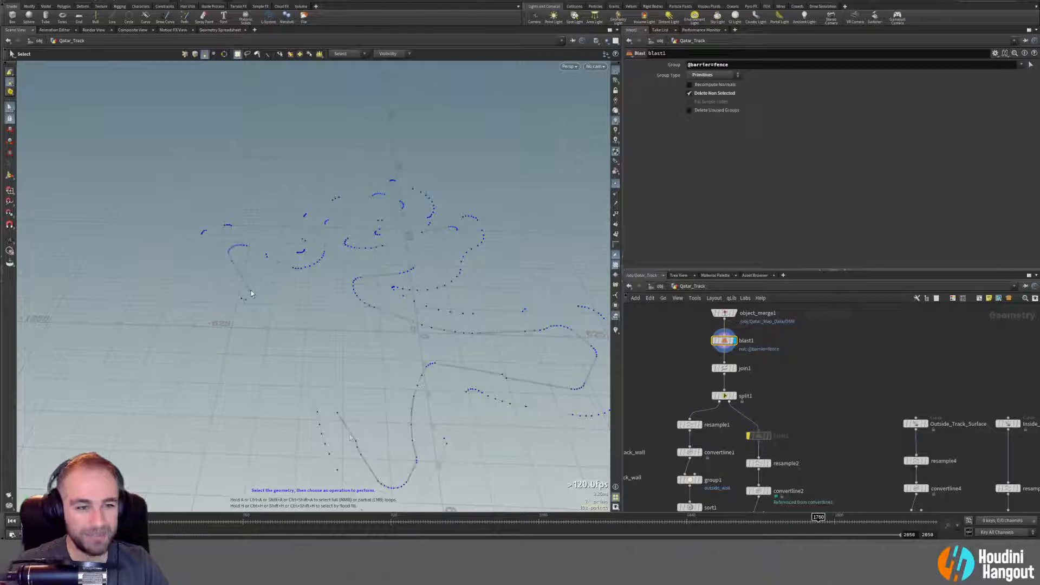
pyautogui.click(735, 368)
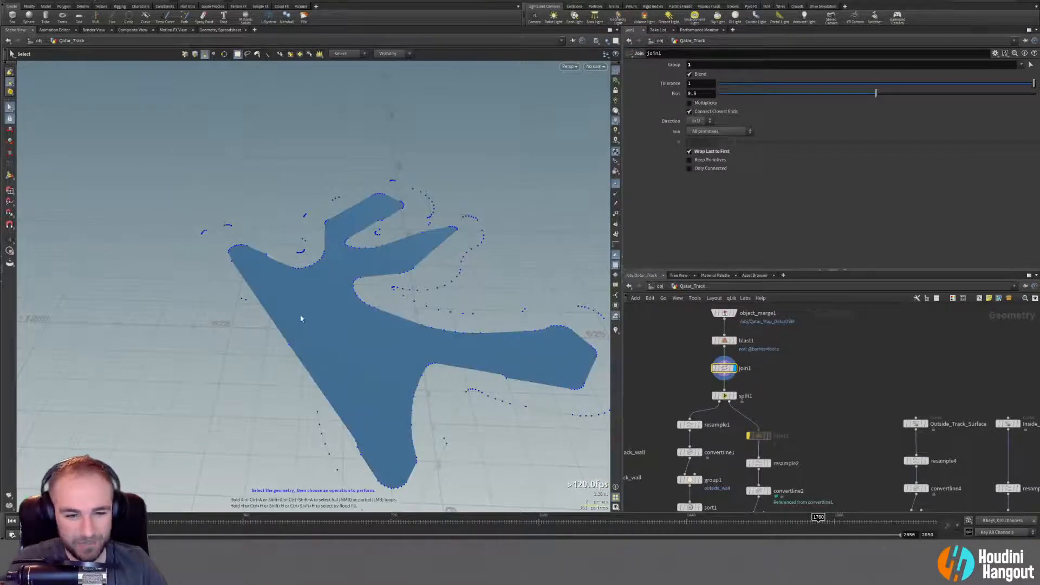
# Display resample1 and convertline1 in turn and examine the point spacing along the outside wall curve.
pyautogui.moveTo(691, 415); pyautogui.dragTo(694, 383, button='middle')
pyautogui.click(704, 391)
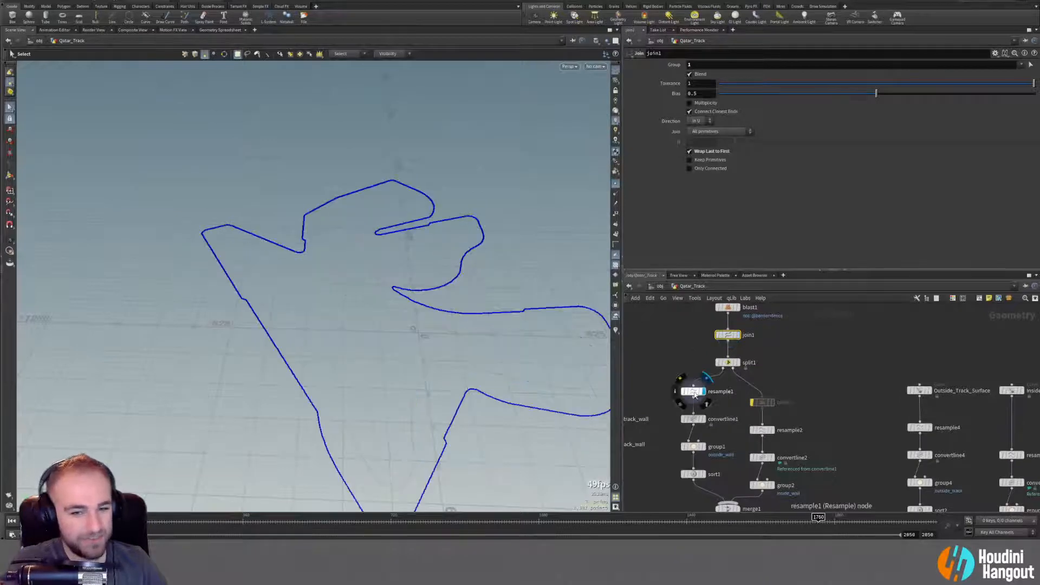
pyautogui.click(692, 391)
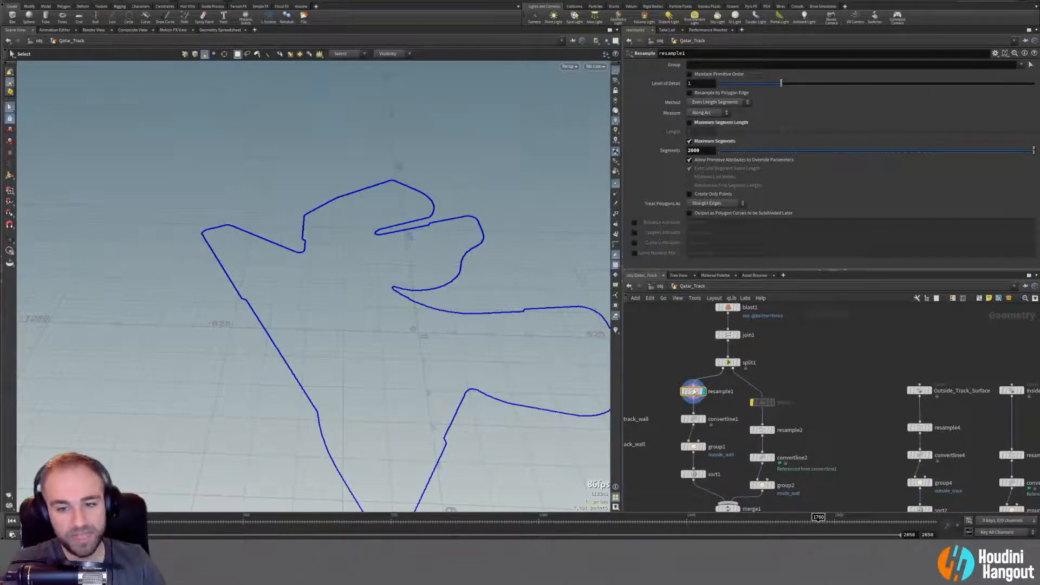
pyautogui.click(693, 419)
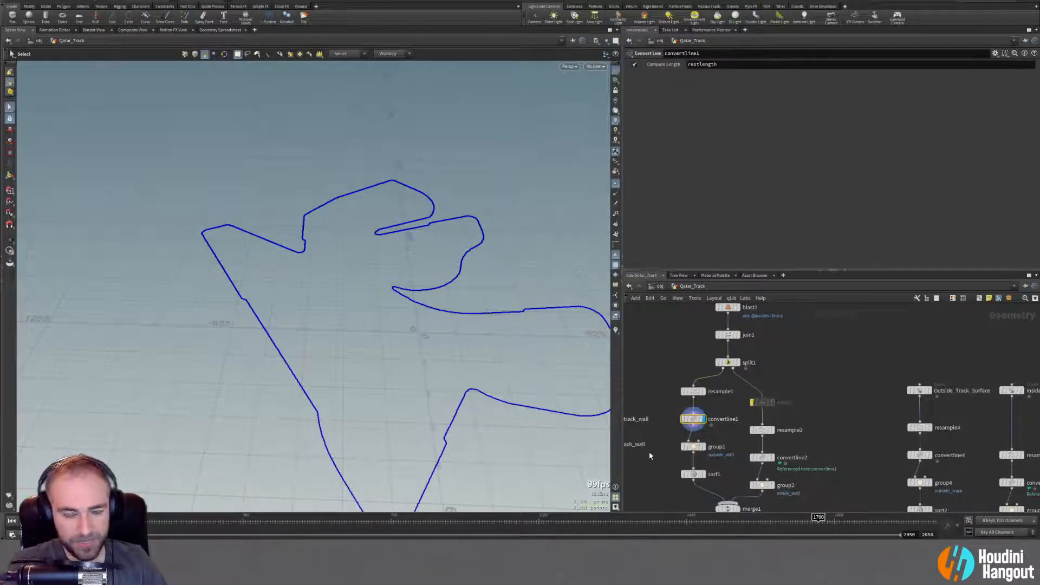
pyautogui.moveTo(703, 421); pyautogui.dragTo(698, 356, button='middle')
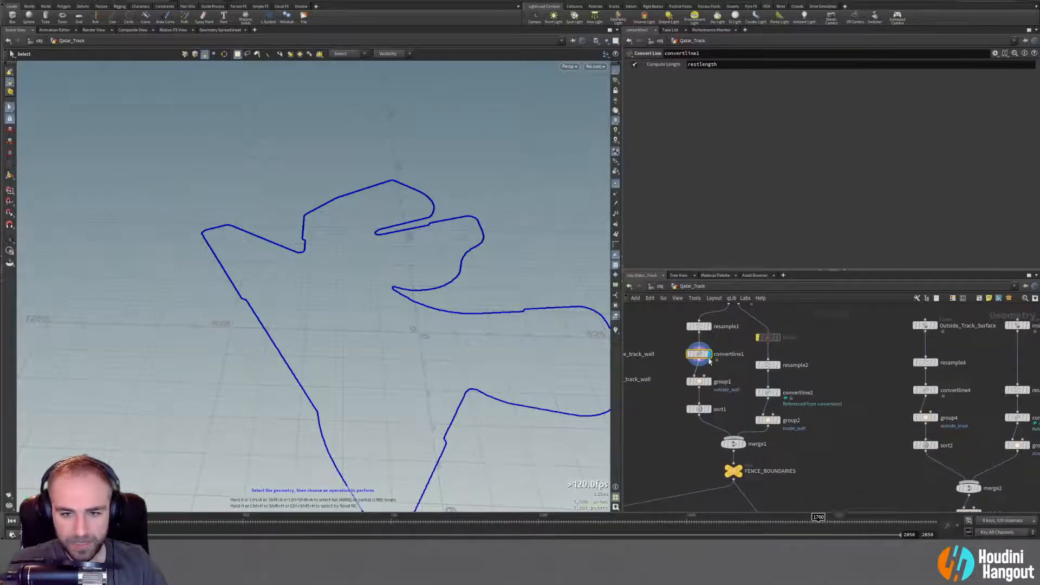
pyautogui.press('Escape')
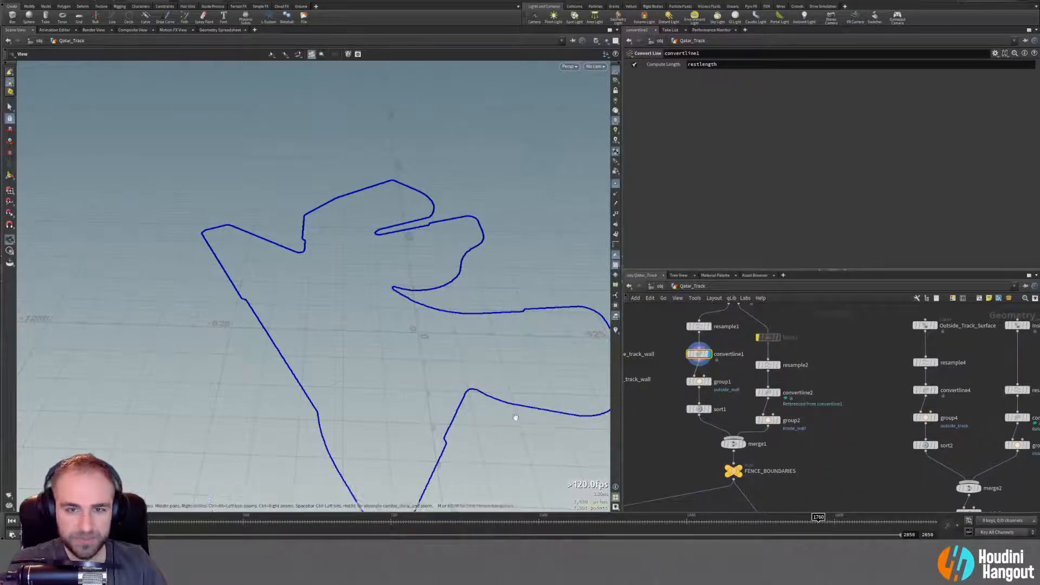
pyautogui.scroll(10, 515, 417)
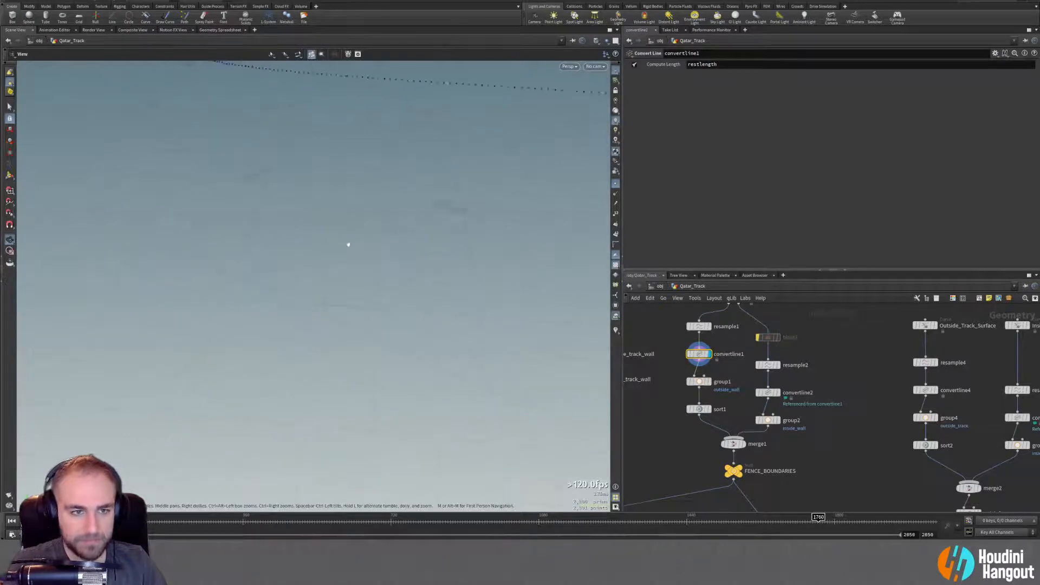
pyautogui.scroll(-5, 374, 267)
pyautogui.press('s')
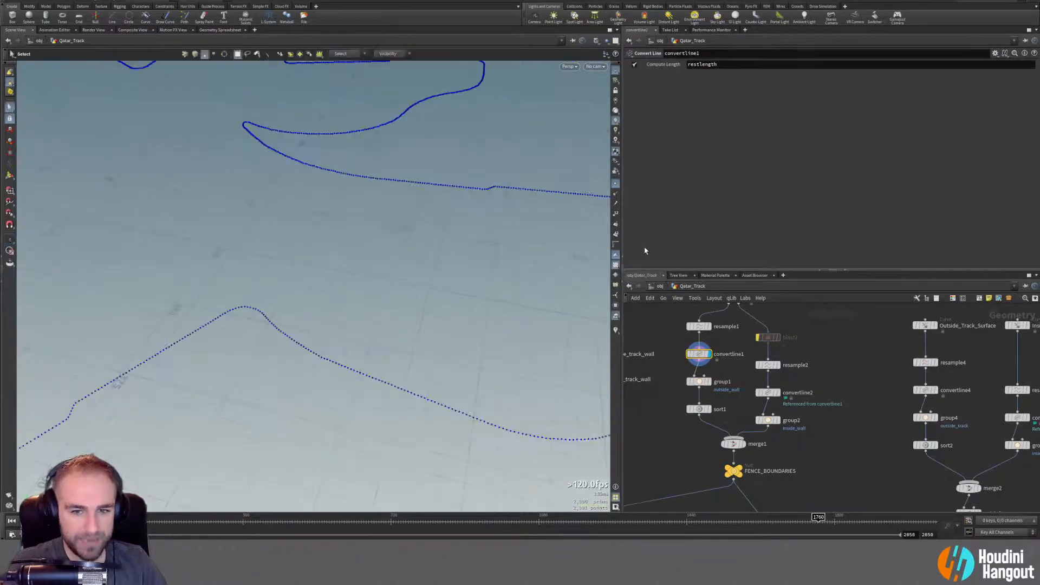
# Display the outside_wall group node with point numbers and check the numbering along the curve up close.
pyautogui.click(699, 381)
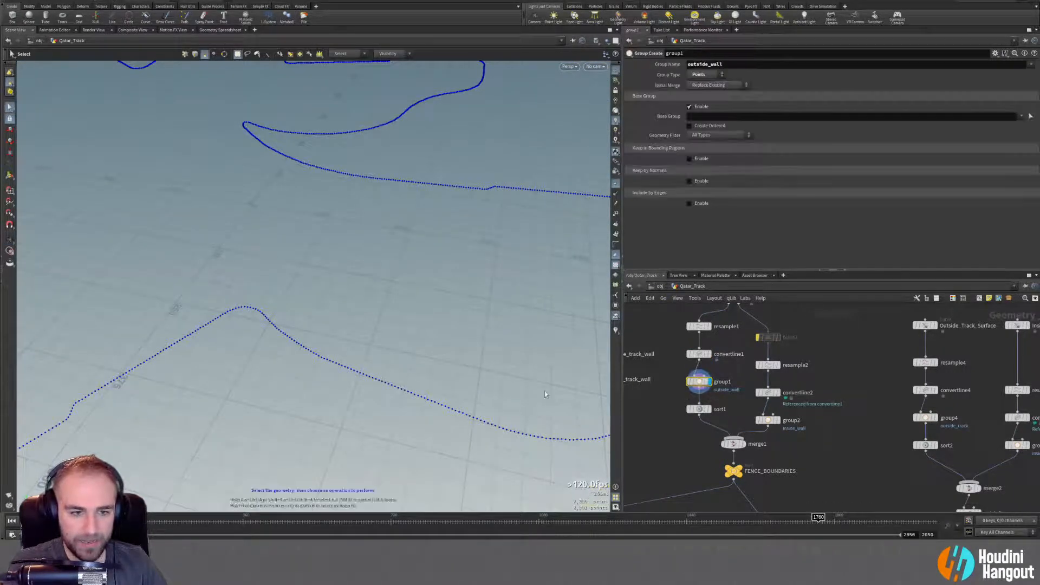
pyautogui.press('Escape')
pyautogui.scroll(6, 554, 373)
pyautogui.scroll(-8, 344, 414)
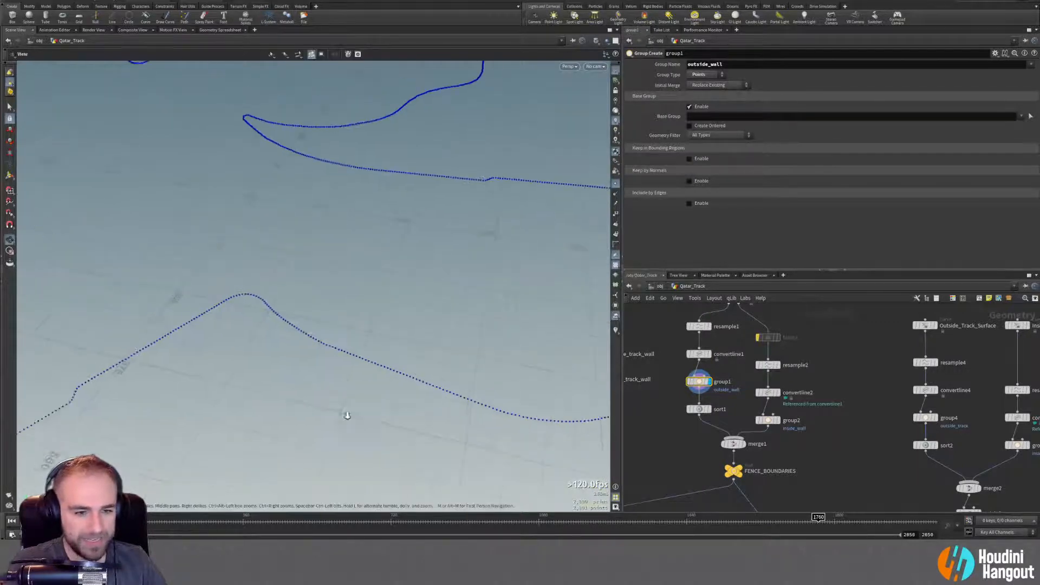
pyautogui.press('Return')
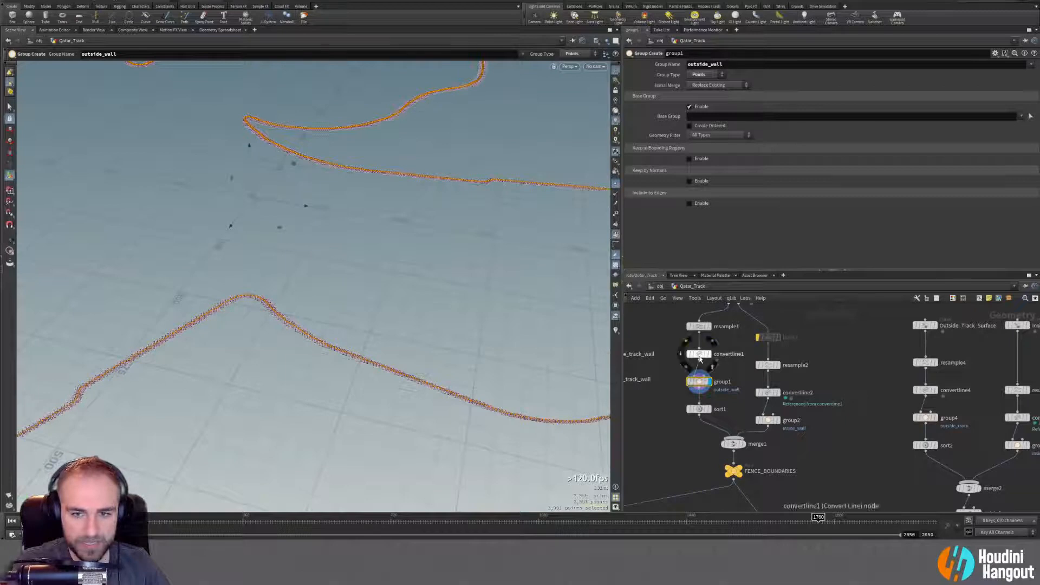
pyautogui.click(700, 356)
pyautogui.scroll(10, 571, 383)
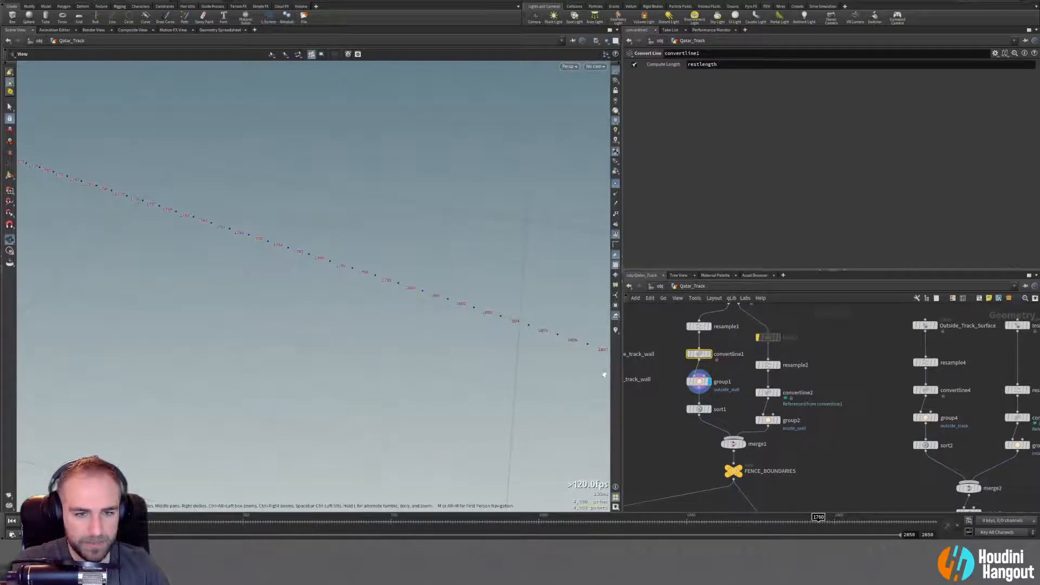
# Display sort1 and examine the shifted point numbering along the outside wall curve.
pyautogui.press('Return')
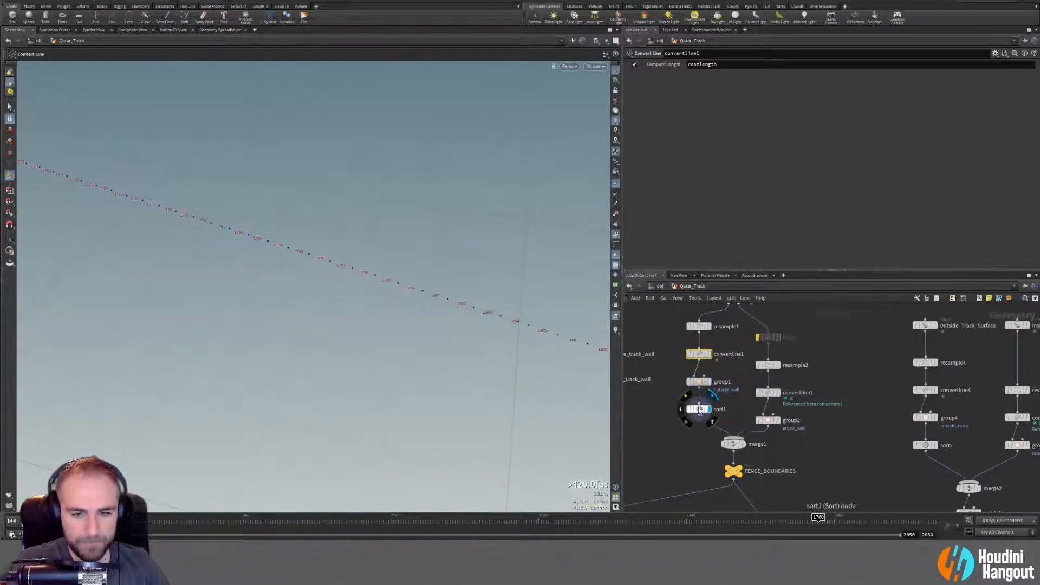
pyautogui.click(698, 410)
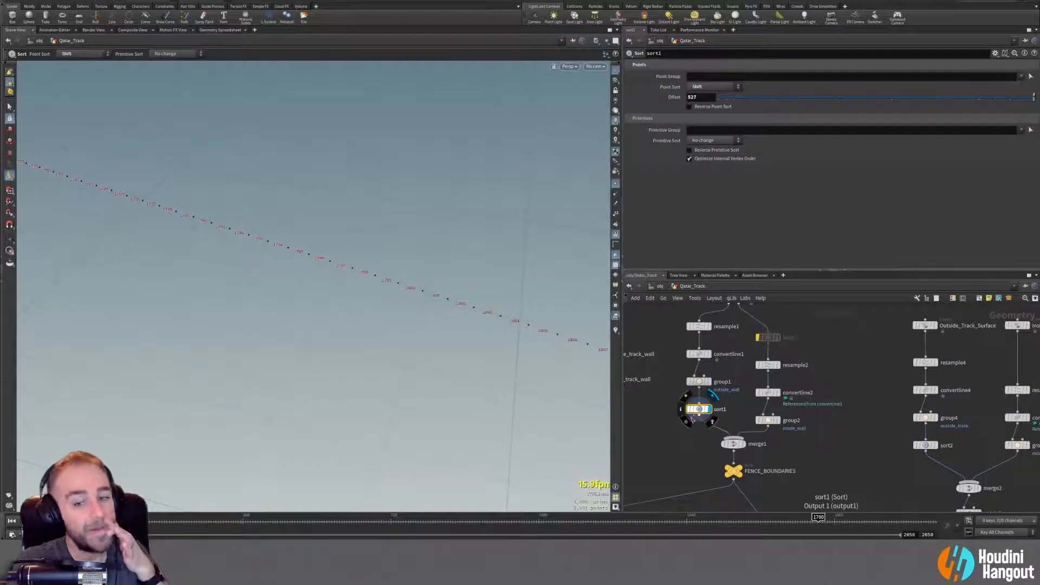
pyautogui.press('Escape')
pyautogui.scroll(-8, 323, 274)
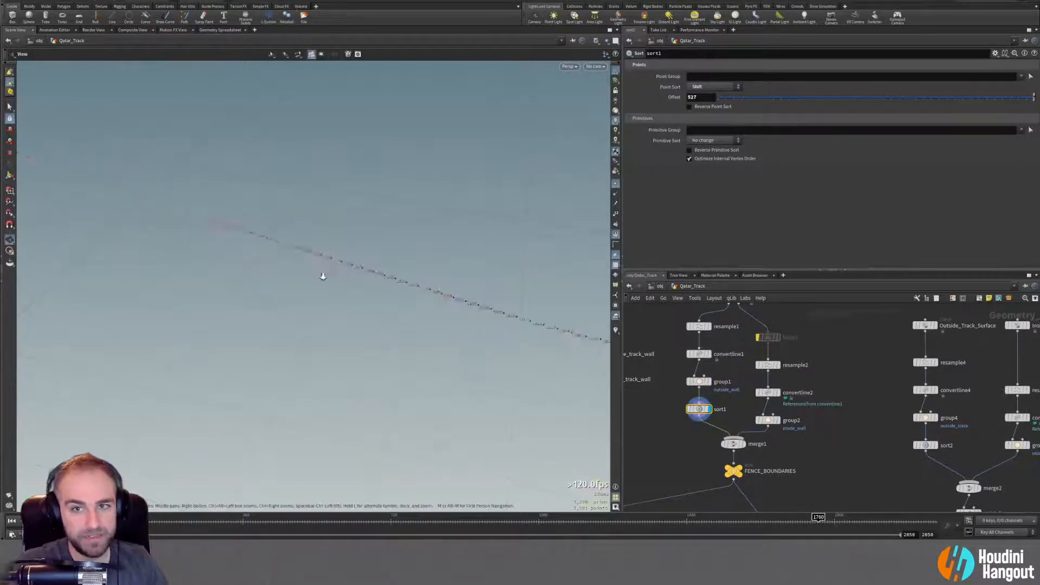
pyautogui.moveTo(209, 295); pyautogui.dragTo(195, 257)
pyautogui.moveTo(195, 256); pyautogui.dragTo(791, 91, button='right')
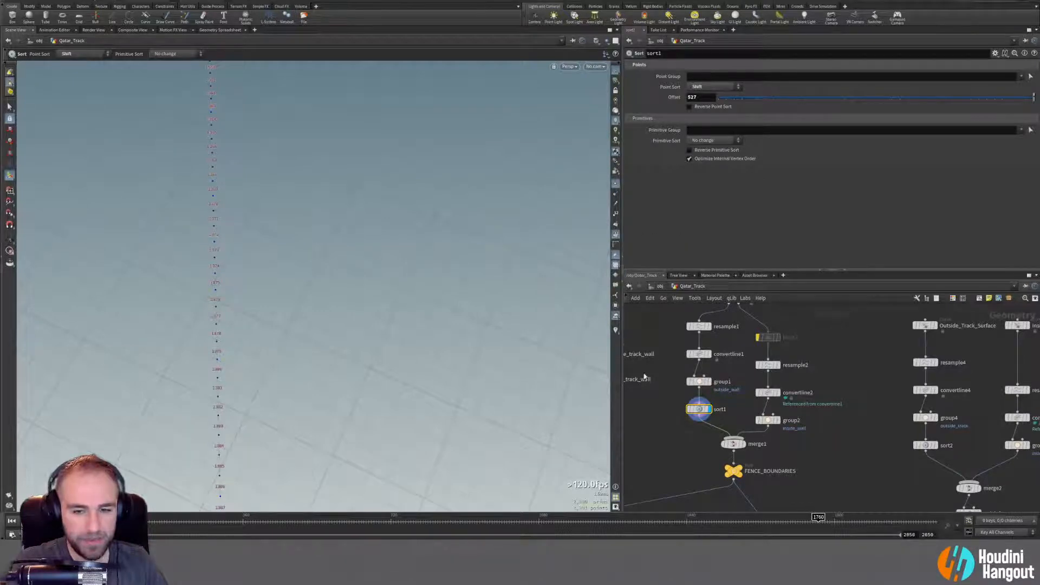
# Display merge1 to view the outside and inside wall curves together with their point numbers.
pyautogui.moveTo(662, 414); pyautogui.dragTo(738, 353, button='middle')
pyautogui.moveTo(738, 373)
pyautogui.mouseDown(button='right')
pyautogui.moveTo(710, 378)
pyautogui.moveTo(729, 377)
pyautogui.mouseUp(button='right')
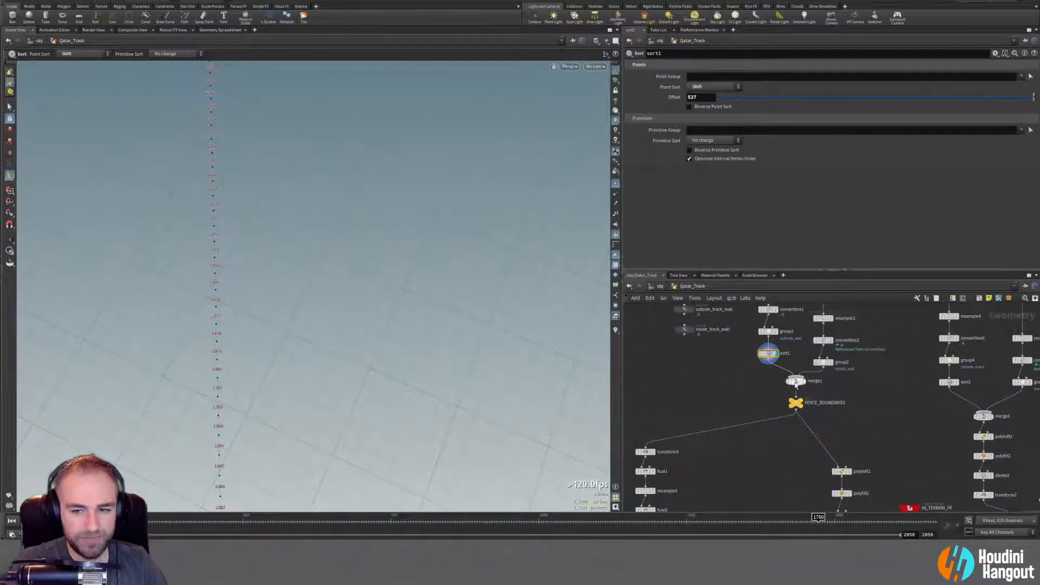
pyautogui.click(805, 382)
pyautogui.click(796, 385)
pyautogui.moveTo(796, 385); pyautogui.dragTo(782, 452, button='middle')
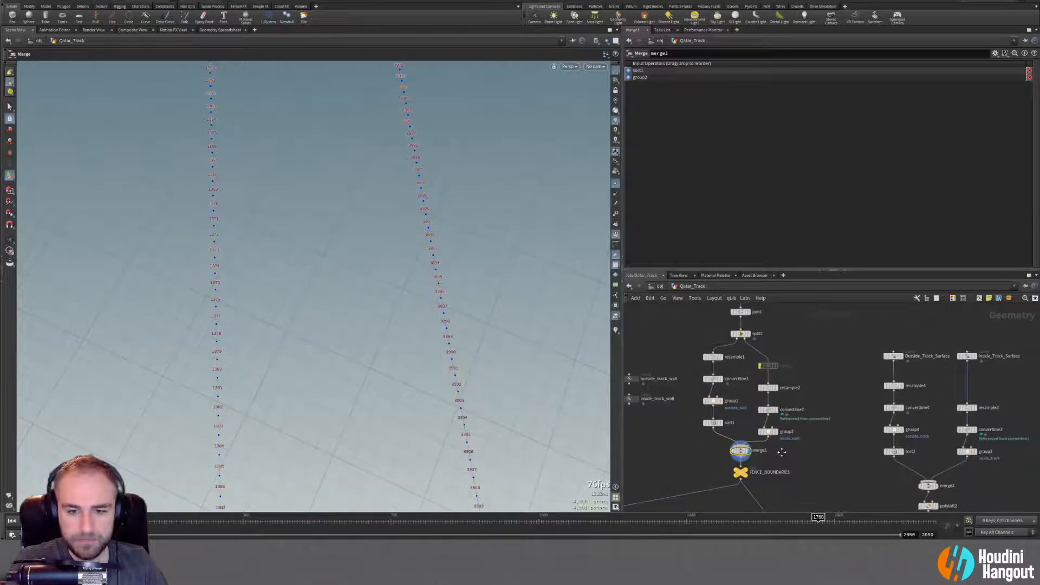
# Display the Outside_Track_Surface curve and examine its outline around the circuit.
pyautogui.scroll(-1, 821, 434)
pyautogui.moveTo(849, 487); pyautogui.dragTo(816, 504, button='middle')
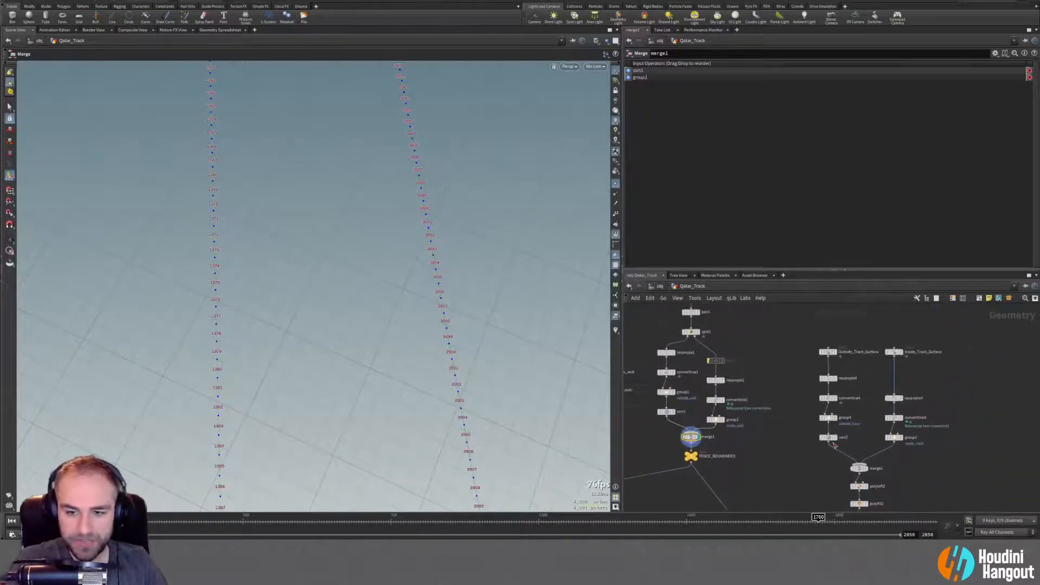
pyautogui.click(834, 352)
pyautogui.press('Return')
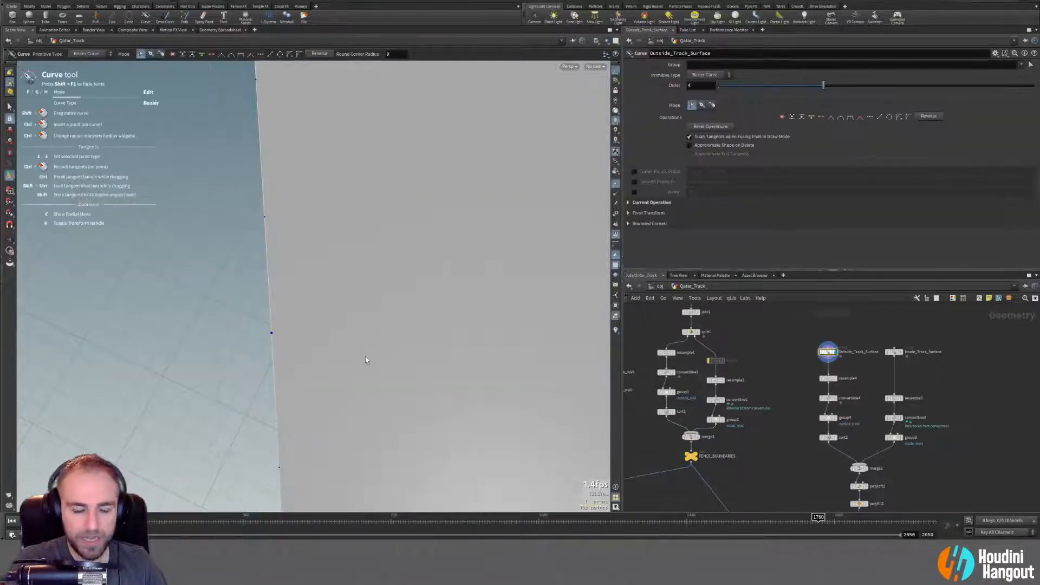
pyautogui.keyDown('alt'); pyautogui.moveTo(386, 326); pyautogui.dragTo(233, 351, button='right'); pyautogui.keyUp('alt')
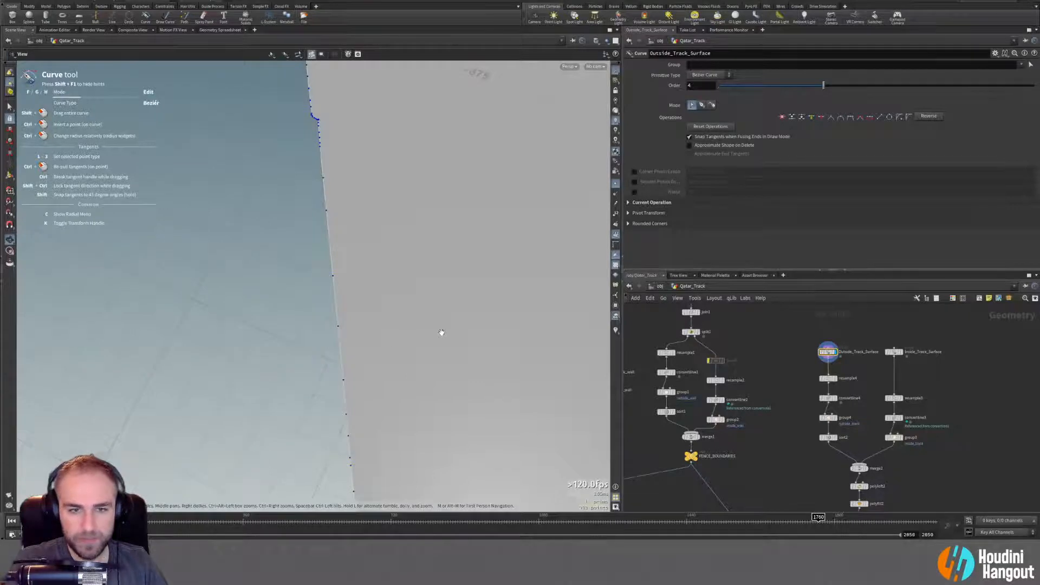
pyautogui.keyDown('alt'); pyautogui.moveTo(441, 332); pyautogui.dragTo(390, 366, button='middle'); pyautogui.keyUp('alt')
pyautogui.keyDown('alt'); pyautogui.moveTo(390, 366); pyautogui.dragTo(222, 359, button='right'); pyautogui.keyUp('alt')
pyautogui.keyDown('alt'); pyautogui.moveTo(350, 387); pyautogui.dragTo(366, 299, button='middle'); pyautogui.keyUp('alt')
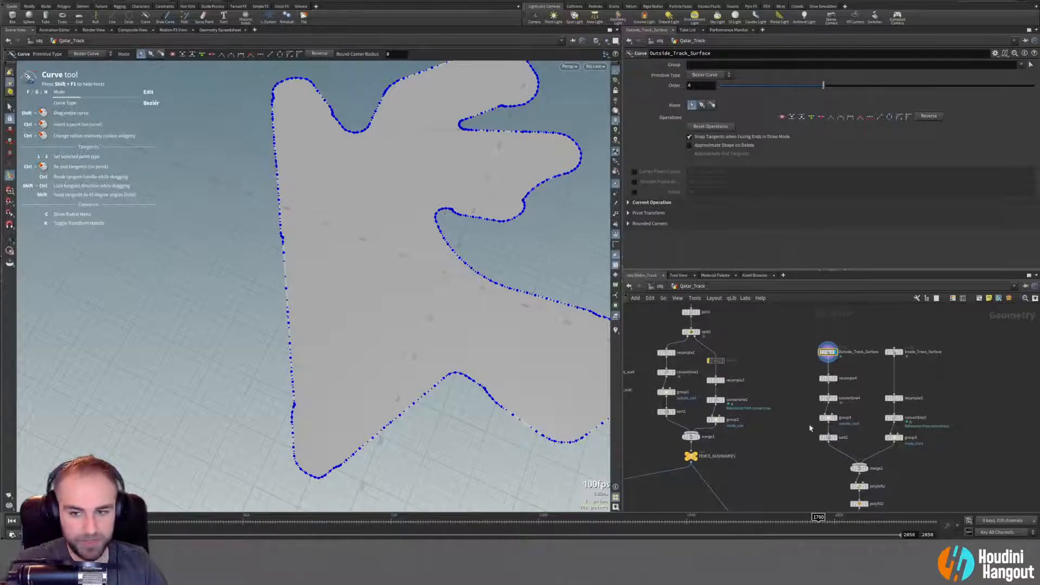
# Display resample4, convertline4 and the outside_track group node in turn to review the outside track curve.
pyautogui.click(835, 380)
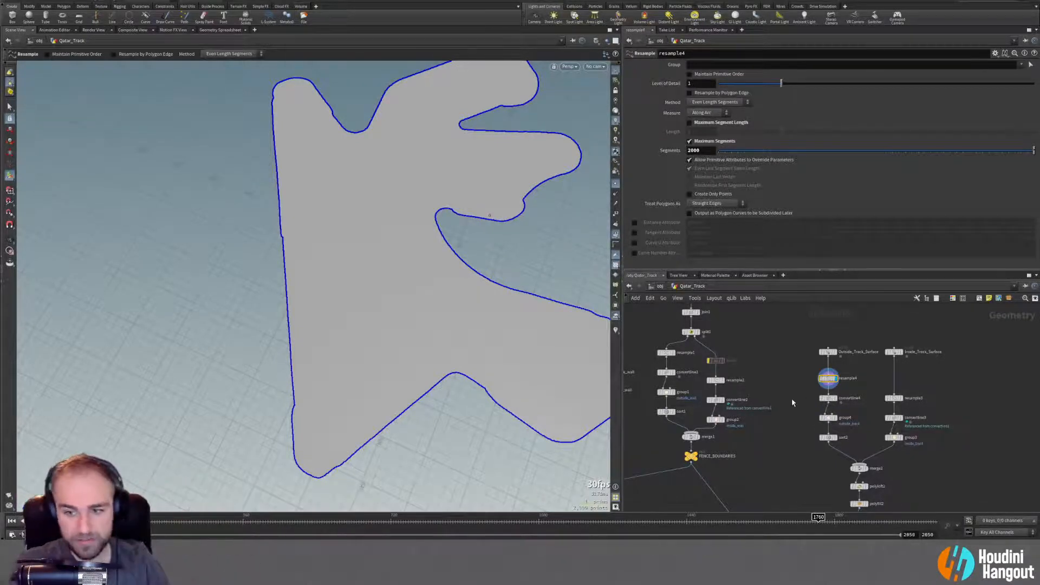
pyautogui.click(835, 400)
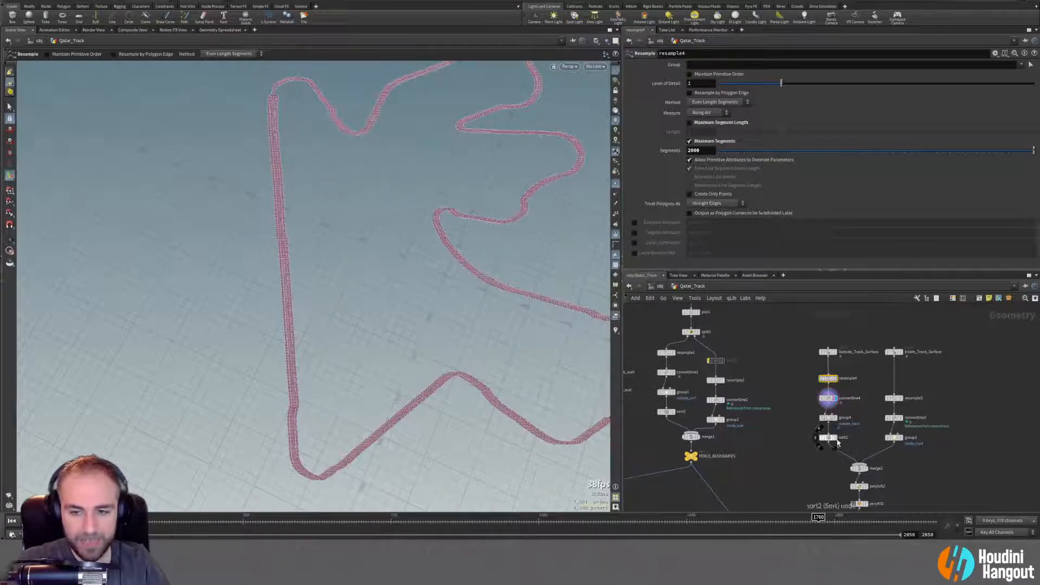
pyautogui.moveTo(798, 487); pyautogui.dragTo(792, 423, button='middle')
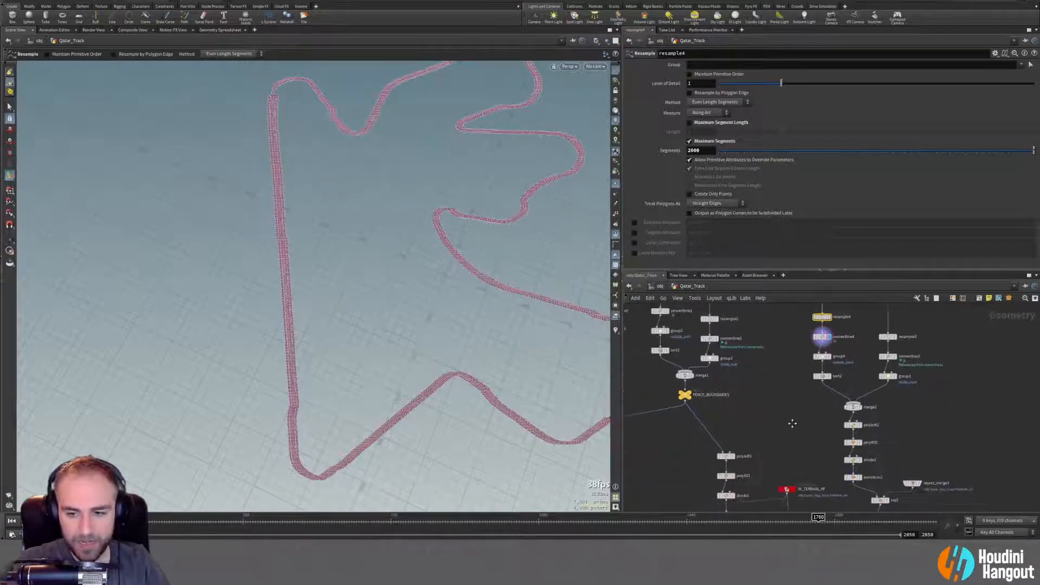
pyautogui.click(833, 357)
pyautogui.click(818, 358)
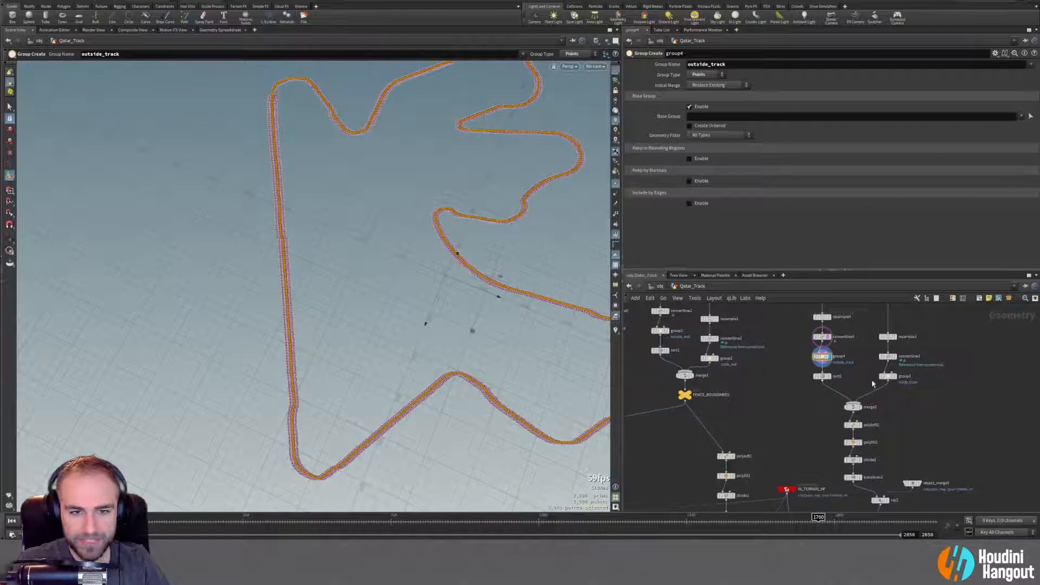
# Display the inside_track group node and merge2 to view the inside and outside track curves together.
pyautogui.click(897, 377)
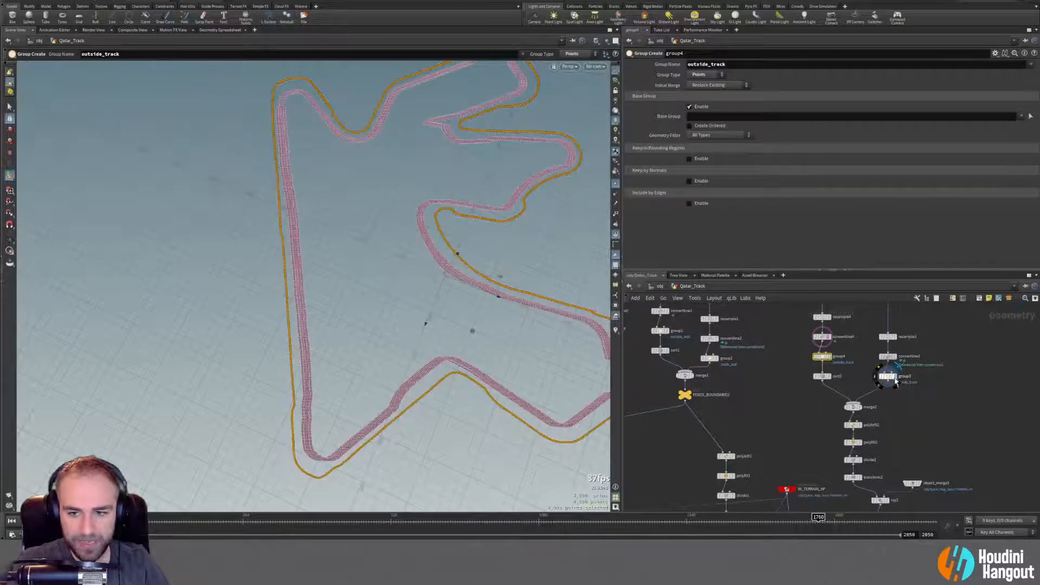
pyautogui.click(888, 378)
pyautogui.click(862, 407)
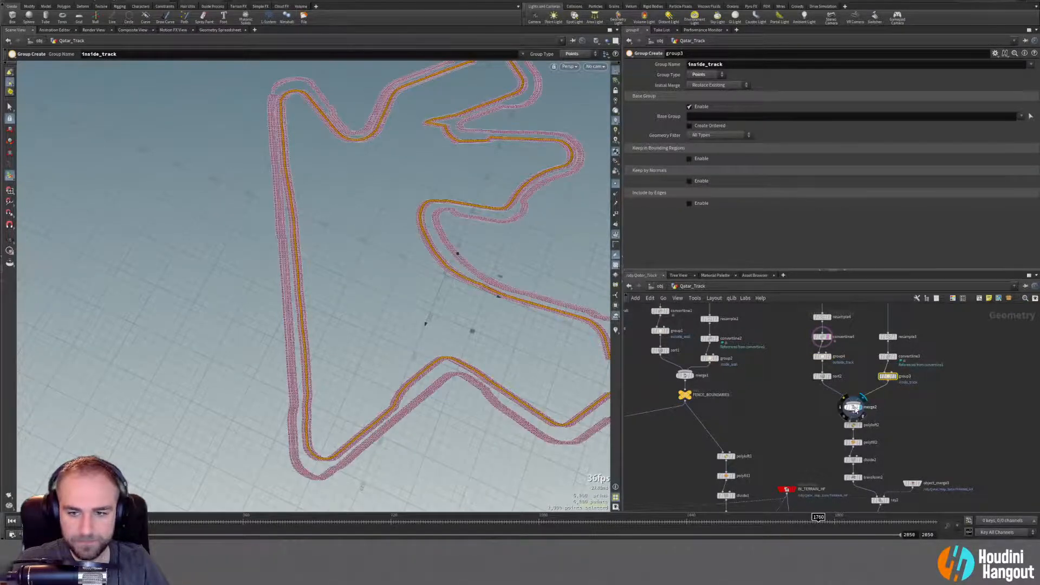
pyautogui.click(852, 407)
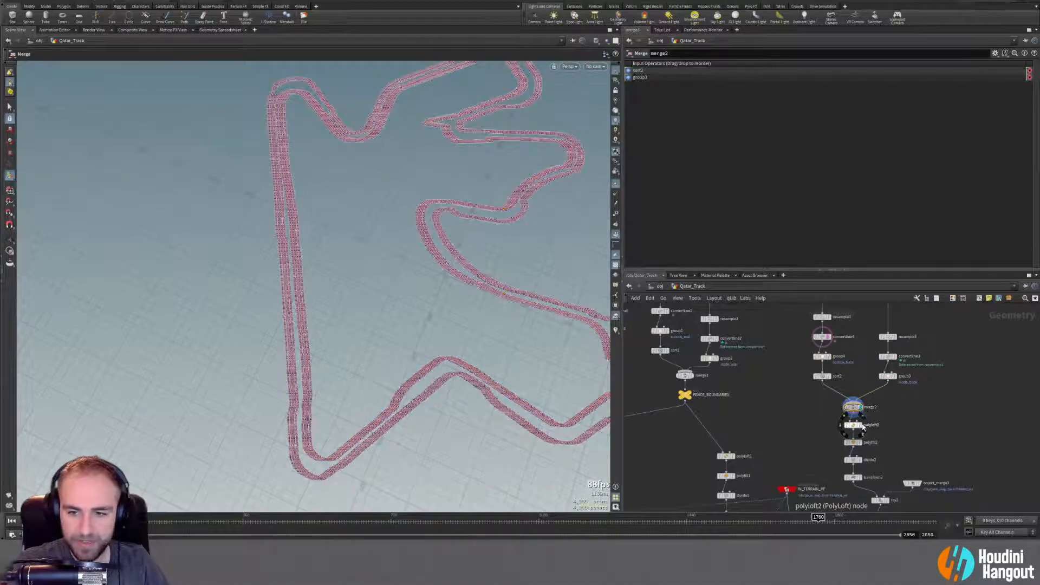
# Display polyloft2, hide the point numbers and examine the polygon strips lofted between the inside_track and outside_track groups.
pyautogui.click(862, 425)
pyautogui.click(853, 425)
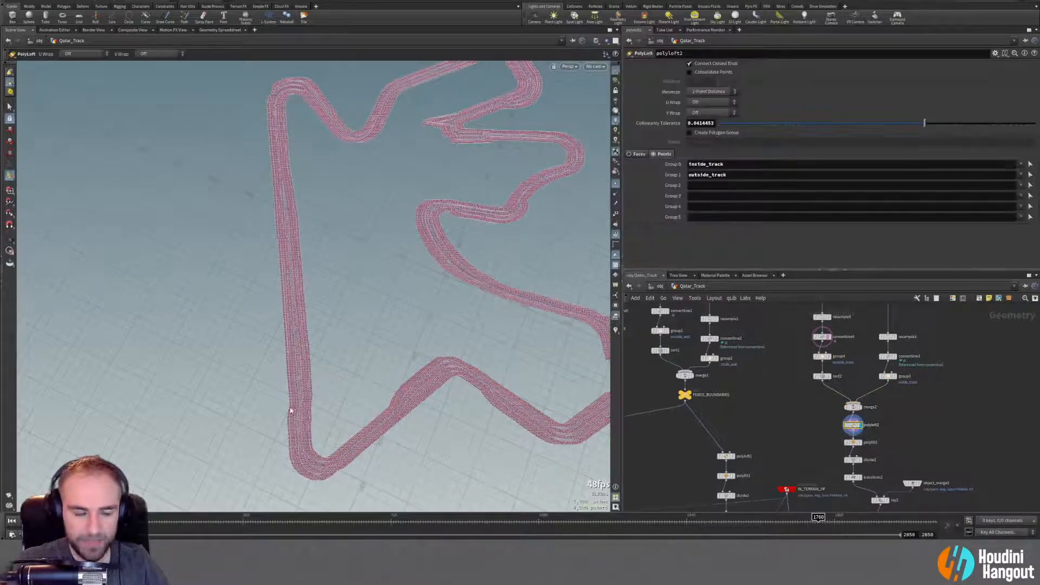
pyautogui.click(616, 235)
pyautogui.keyDown('alt'); pyautogui.moveTo(297, 390); pyautogui.dragTo(564, 311, button='right'); pyautogui.keyUp('alt')
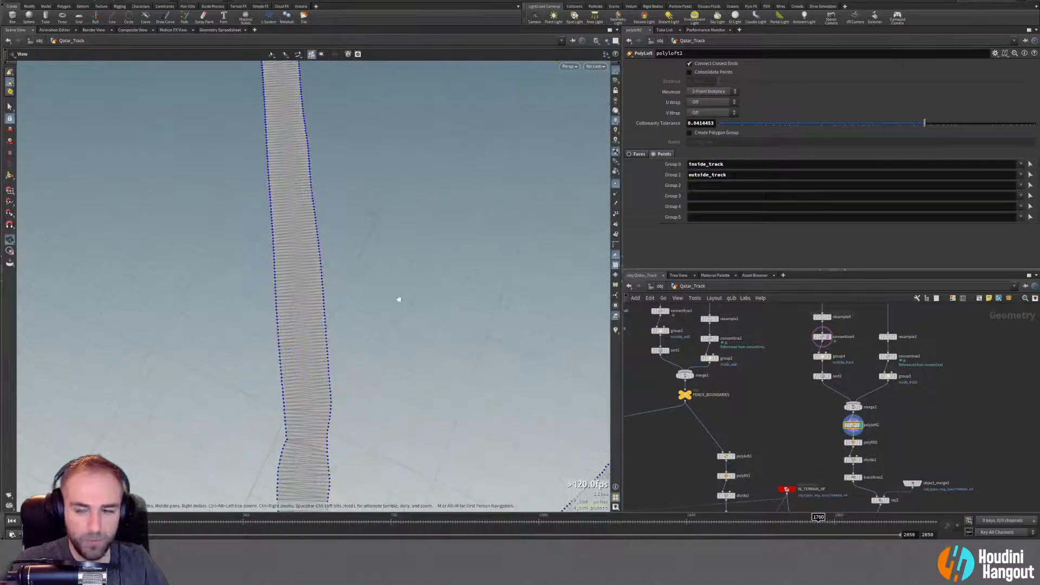
pyautogui.press('Return')
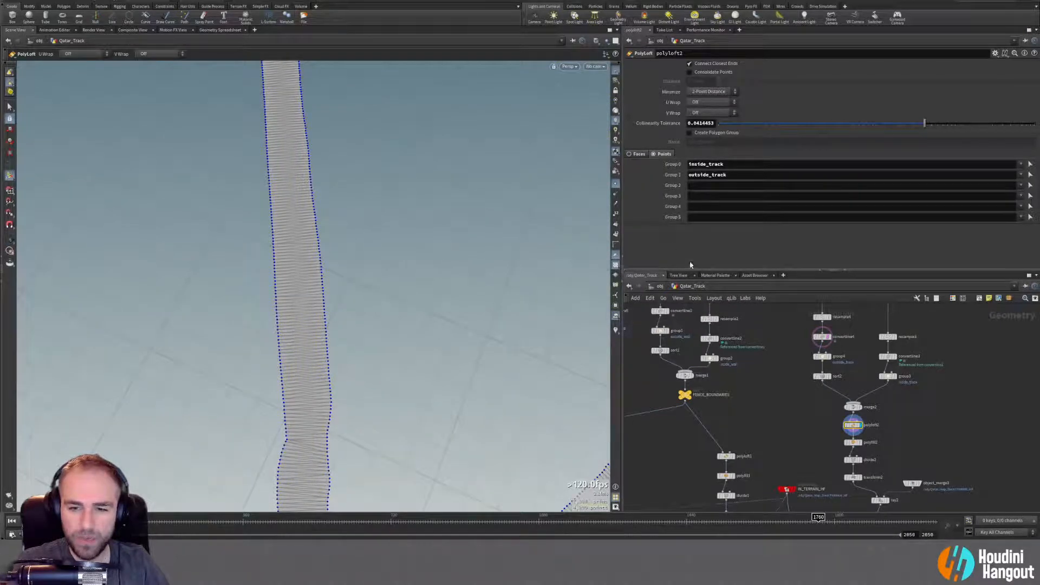
pyautogui.keyDown('alt'); pyautogui.moveTo(304, 209); pyautogui.dragTo(291, 249); pyautogui.keyUp('alt')
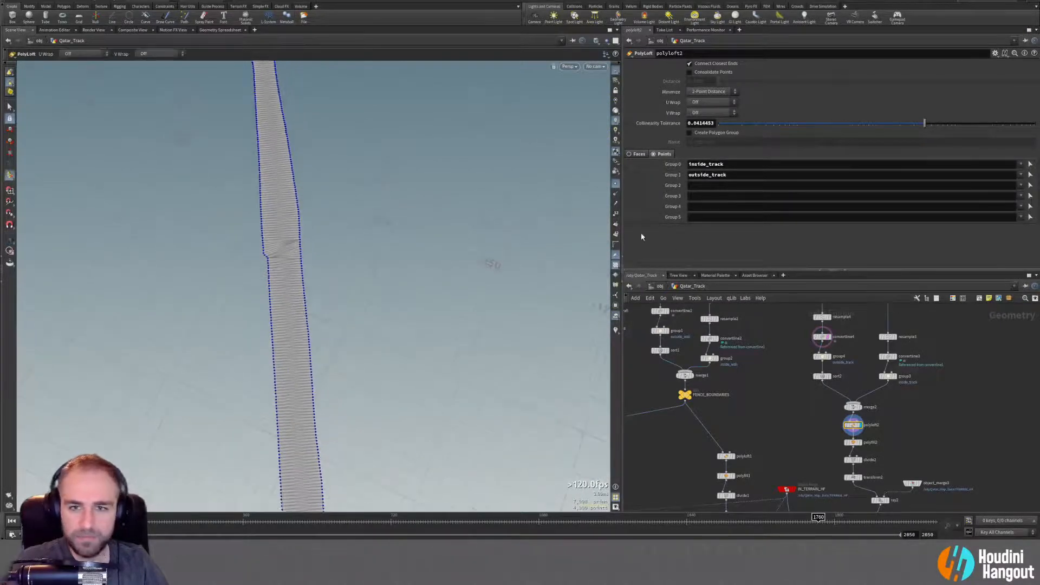
pyautogui.click(632, 155)
pyautogui.click(660, 155)
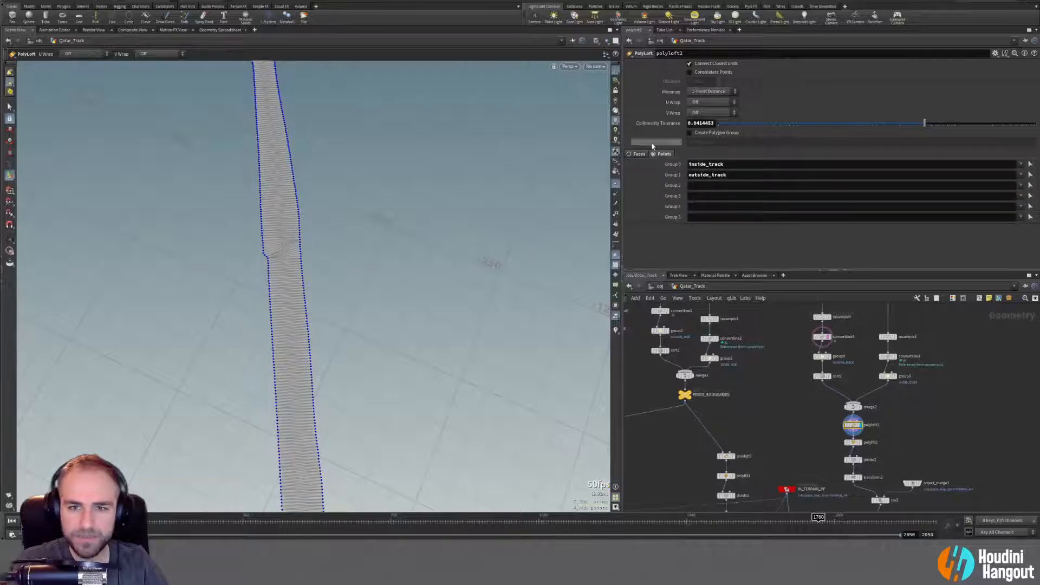
# Display polyfill2 and view the filled track surface around the circuit.
pyautogui.click(854, 443)
pyautogui.click(854, 444)
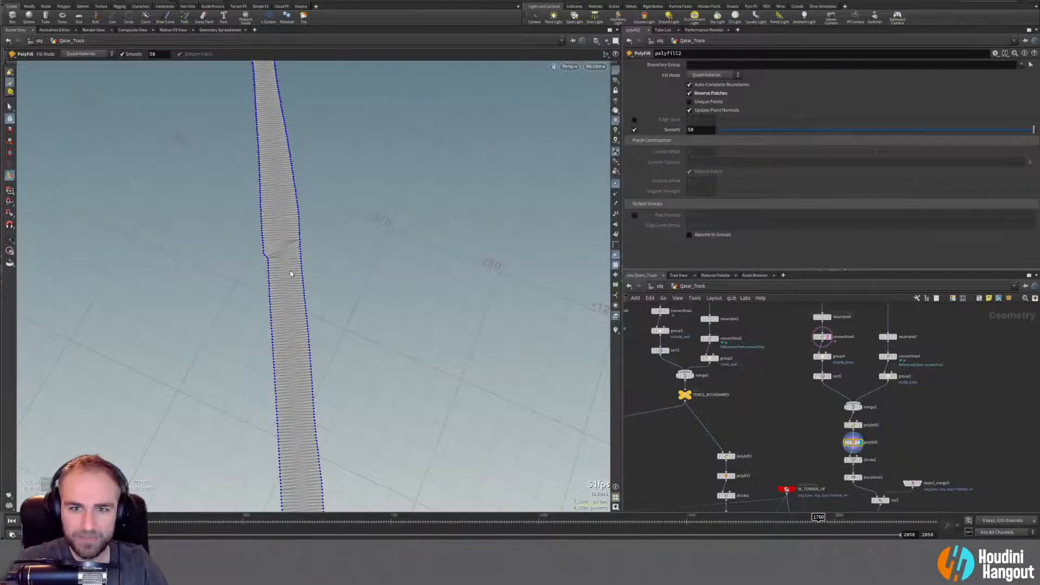
pyautogui.moveTo(290, 274); pyautogui.dragTo(128, 267, button='right')
pyautogui.moveTo(270, 208); pyautogui.dragTo(162, 244, button='right')
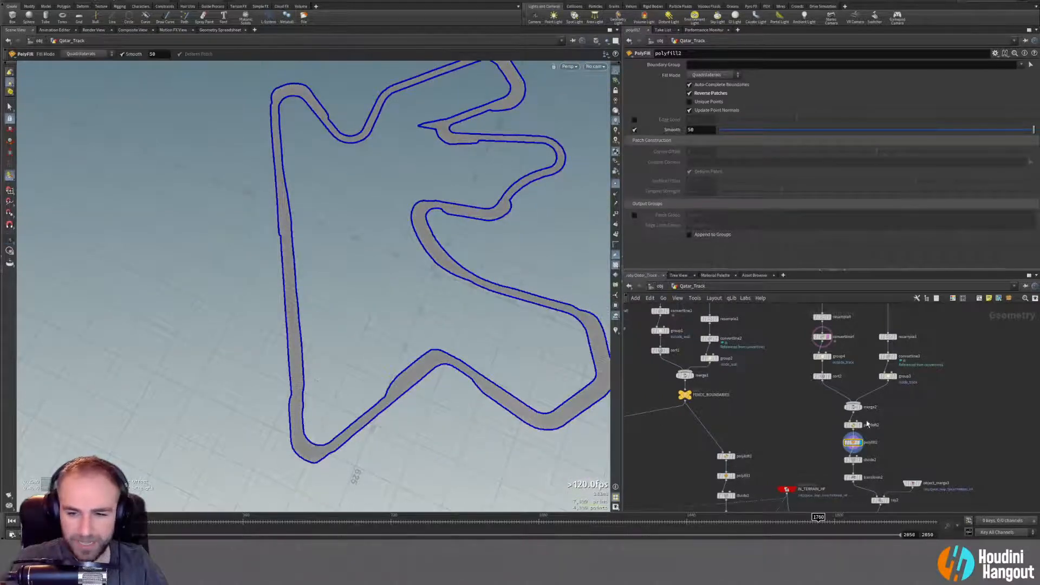
# Return the display to polyloft2 and inspect the lofted track around the corners for a gap.
pyautogui.click(859, 425)
pyautogui.click(853, 425)
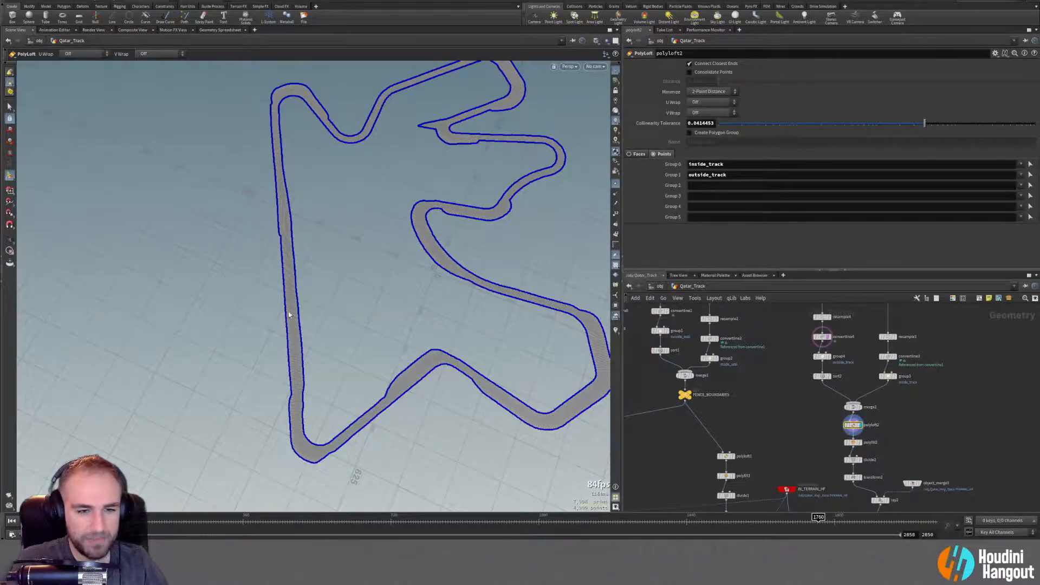
pyautogui.keyDown('alt'); pyautogui.moveTo(278, 220); pyautogui.dragTo(577, 178, button='right'); pyautogui.keyUp('alt')
pyautogui.keyDown('alt'); pyautogui.moveTo(413, 292); pyautogui.dragTo(525, 310); pyautogui.keyUp('alt')
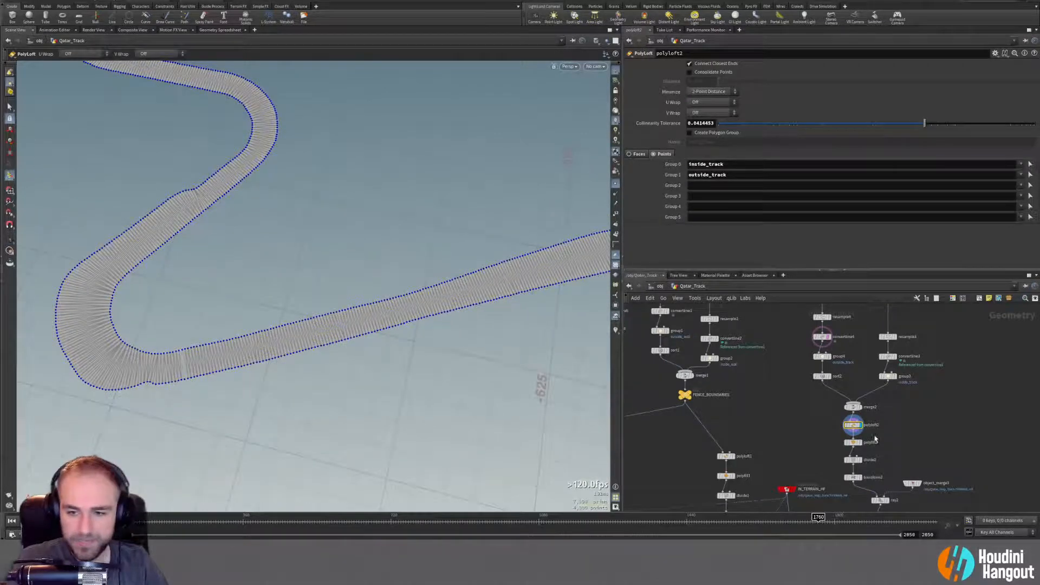
# Switch the display back to polyfill2, hide the point markers and examine the track surface's polygon layout up close.
pyautogui.click(860, 442)
pyautogui.click(853, 442)
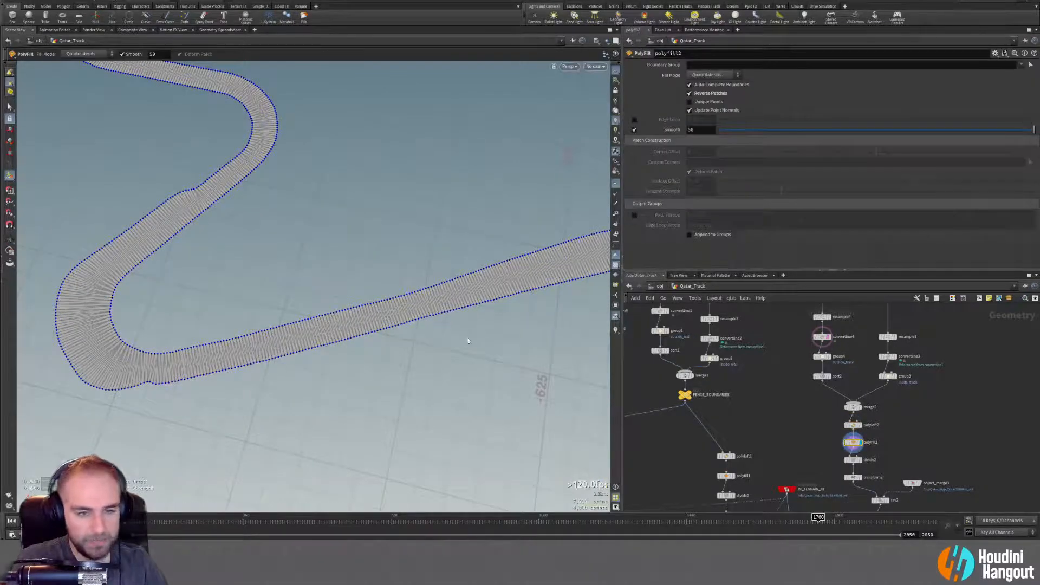
pyautogui.keyDown('alt'); pyautogui.moveTo(121, 360); pyautogui.dragTo(485, 312); pyautogui.keyUp('alt')
pyautogui.keyDown('alt'); pyautogui.moveTo(351, 333); pyautogui.dragTo(309, 343, button='middle'); pyautogui.keyUp('alt')
pyautogui.keyDown('alt'); pyautogui.moveTo(499, 304); pyautogui.dragTo(415, 336, button='middle'); pyautogui.keyUp('alt')
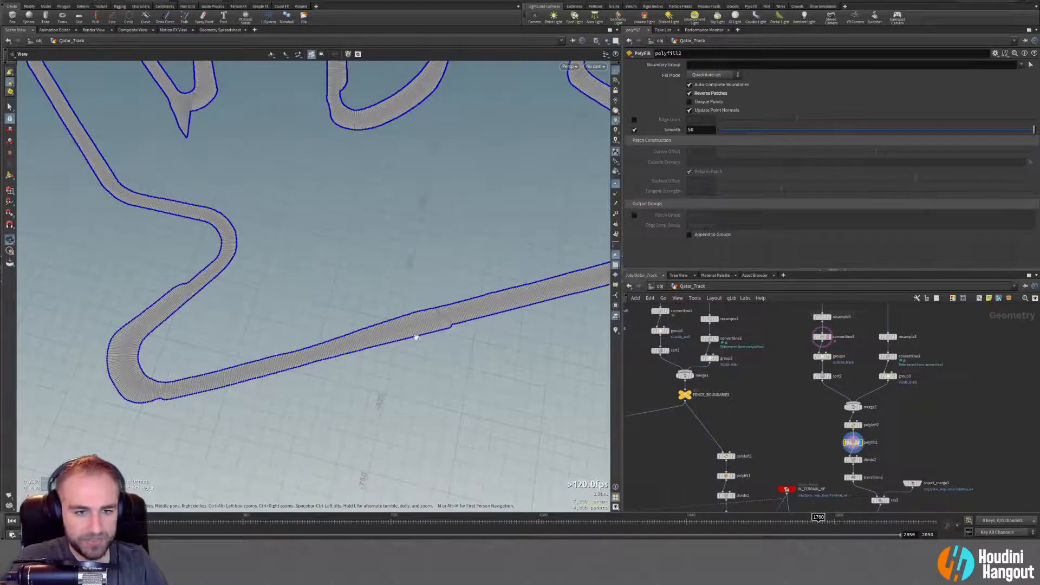
pyautogui.keyDown('alt'); pyautogui.moveTo(416, 336); pyautogui.dragTo(521, 298); pyautogui.keyUp('alt')
pyautogui.click(616, 183)
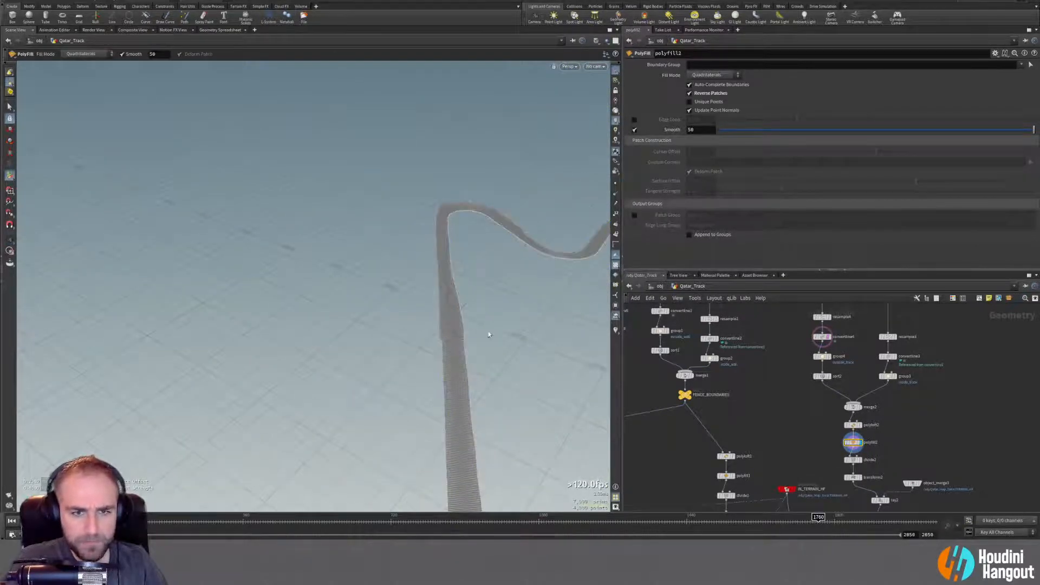
pyautogui.keyDown('alt'); pyautogui.moveTo(489, 333); pyautogui.dragTo(601, 303, button='right'); pyautogui.keyUp('alt')
pyautogui.keyDown('alt'); pyautogui.moveTo(464, 332); pyautogui.dragTo(574, 414); pyautogui.keyUp('alt')
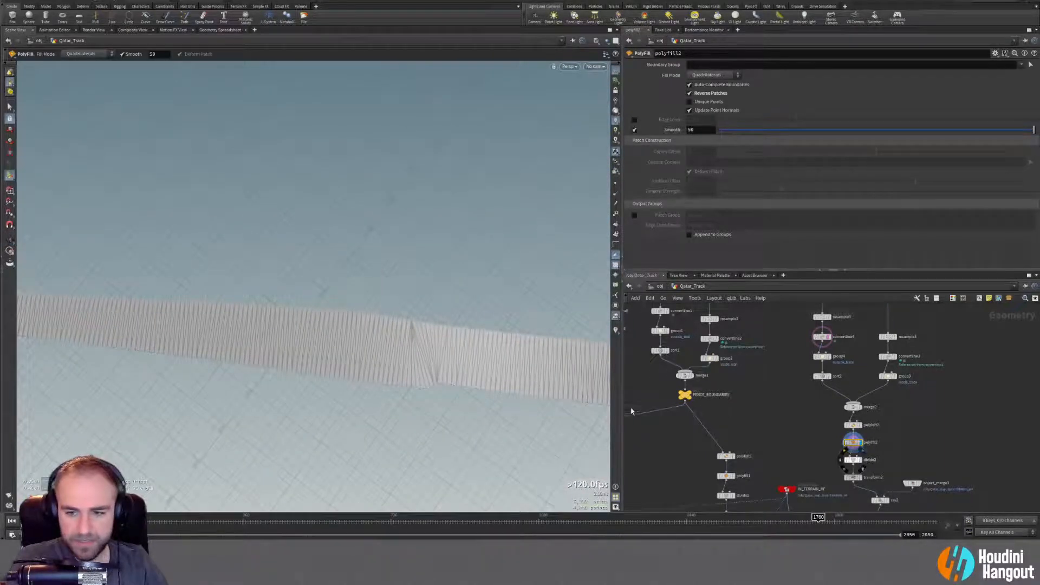
# Display divide2 and examine the bricked and triangulated polygons along the track surface.
pyautogui.press('Down')
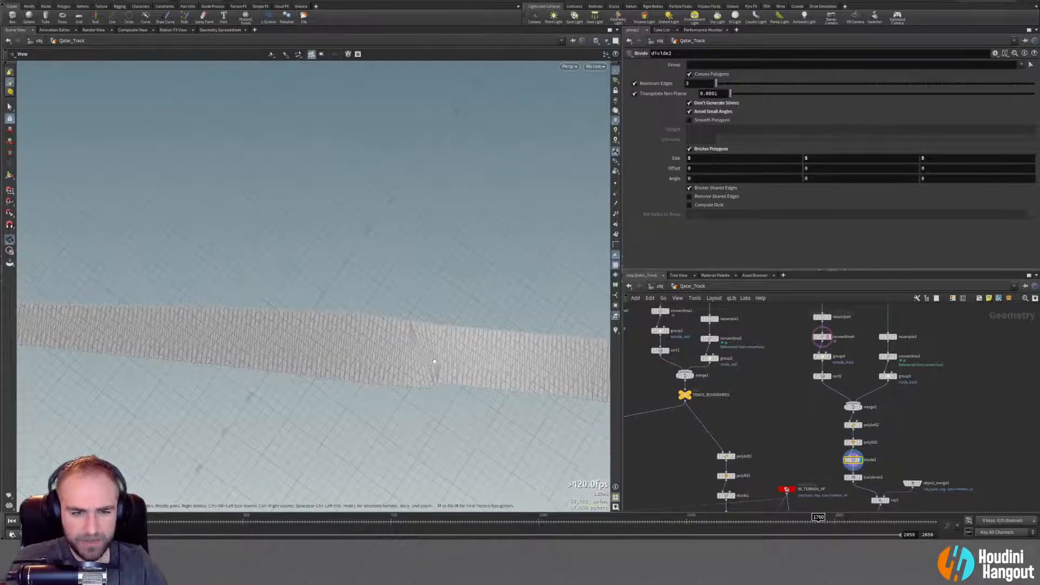
pyautogui.keyDown('alt'); pyautogui.moveTo(534, 340); pyautogui.dragTo(503, 339); pyautogui.keyUp('alt')
pyautogui.moveTo(504, 339); pyautogui.dragTo(209, 373, button='right')
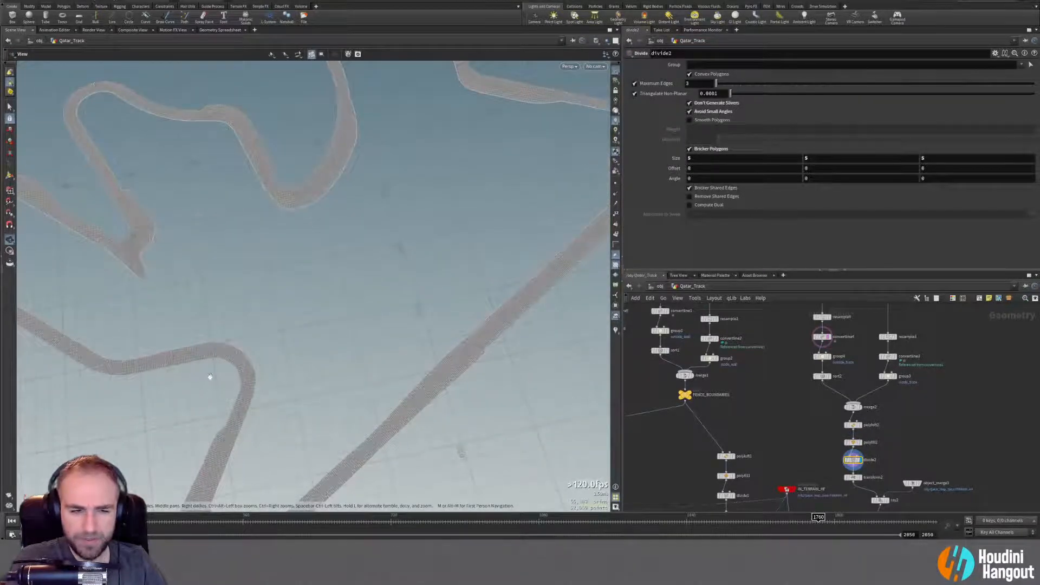
# Display ray2 and view the track surface projected onto the terrain from a low angle.
pyautogui.moveTo(906, 438); pyautogui.dragTo(900, 363, button='middle')
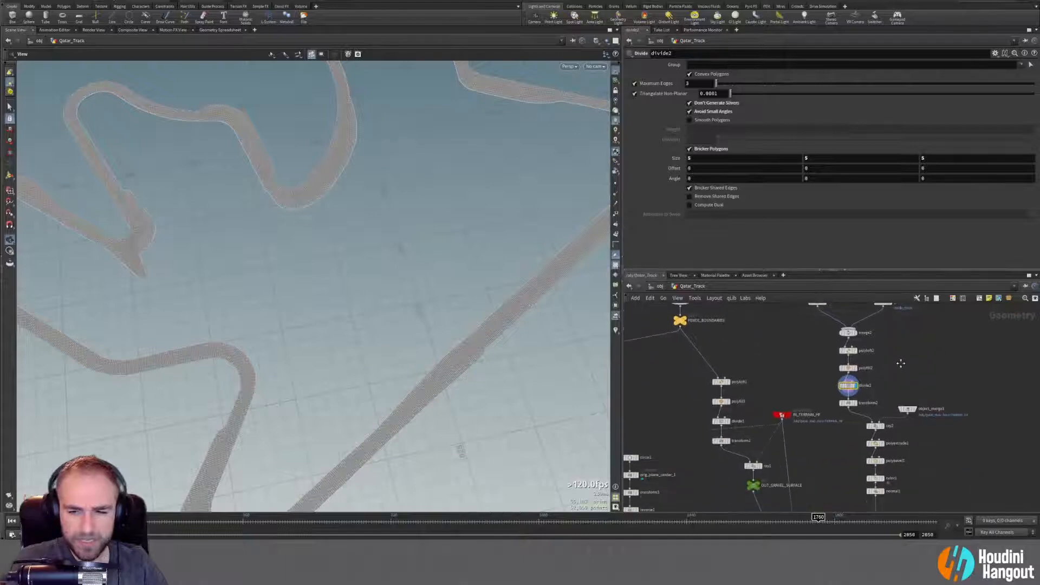
pyautogui.click(876, 426)
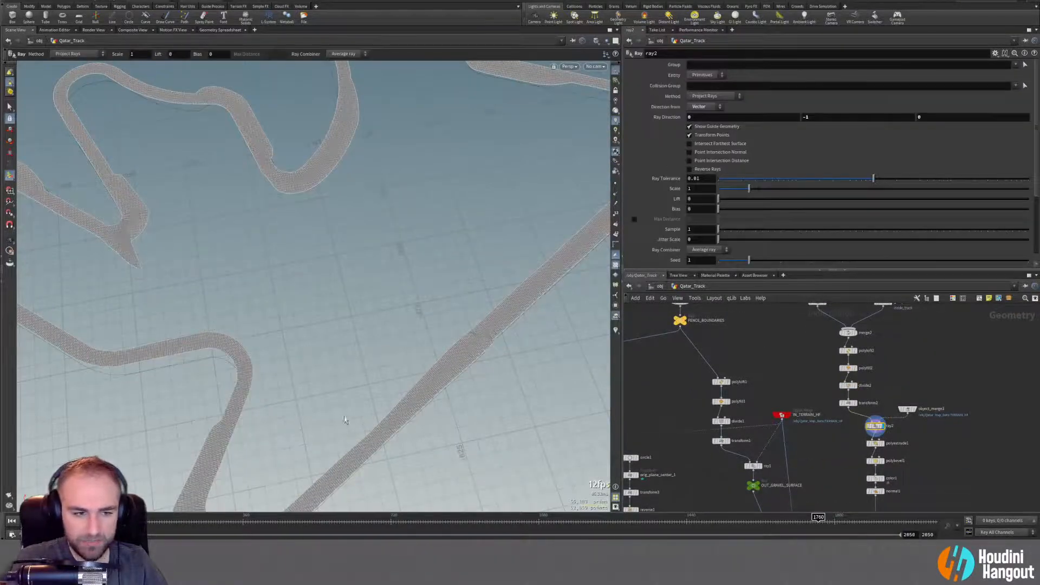
pyautogui.moveTo(357, 366); pyautogui.dragTo(306, 374)
pyautogui.press('Return')
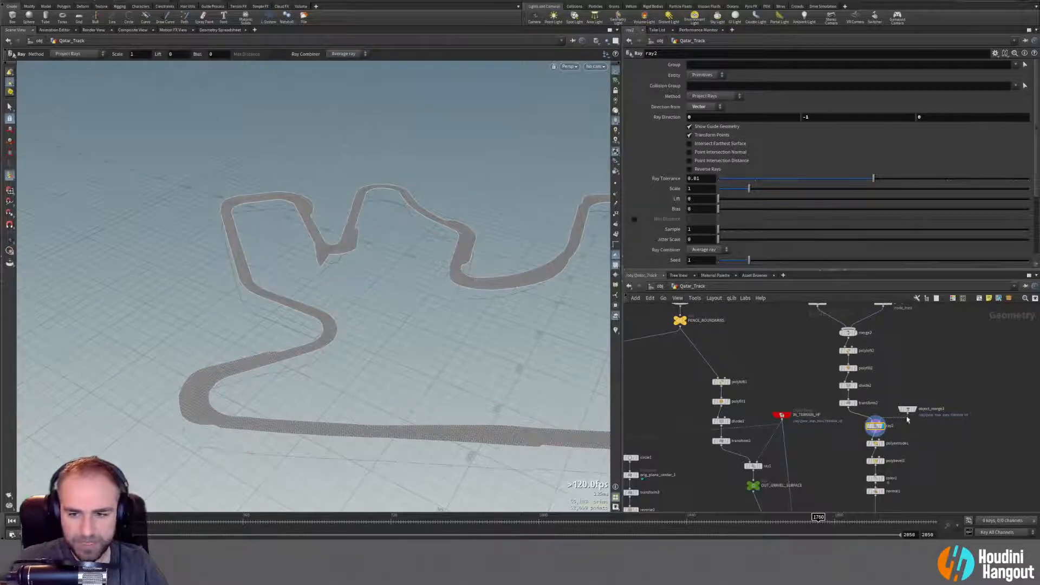
# Display transform2 and ray2 in turn to compare the raised track surface with its terrain projection.
pyautogui.click(854, 407)
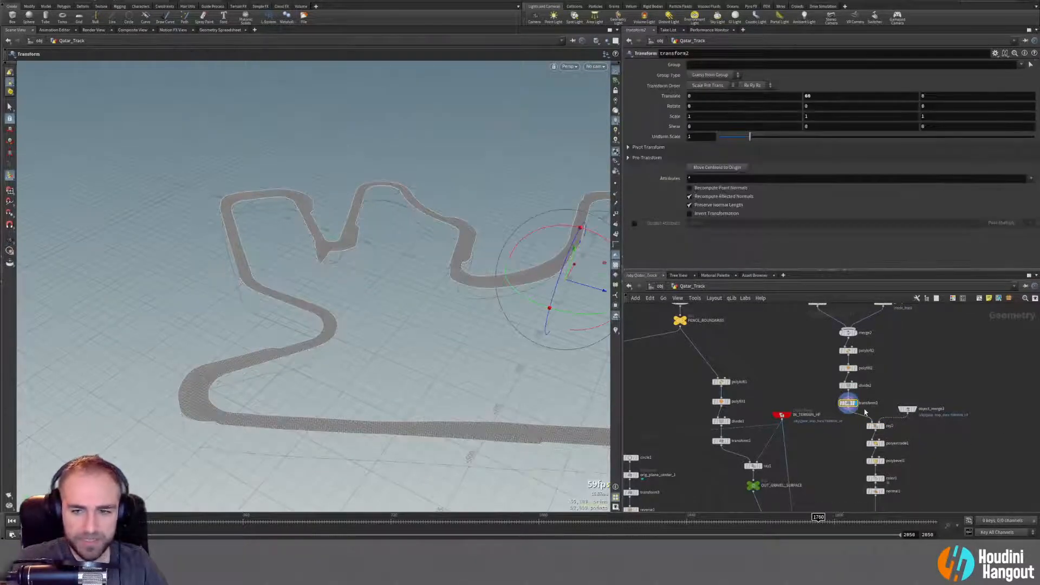
pyautogui.click(882, 427)
pyautogui.click(875, 426)
pyautogui.keyDown('alt'); pyautogui.moveTo(307, 357); pyautogui.dragTo(256, 387); pyautogui.keyUp('alt')
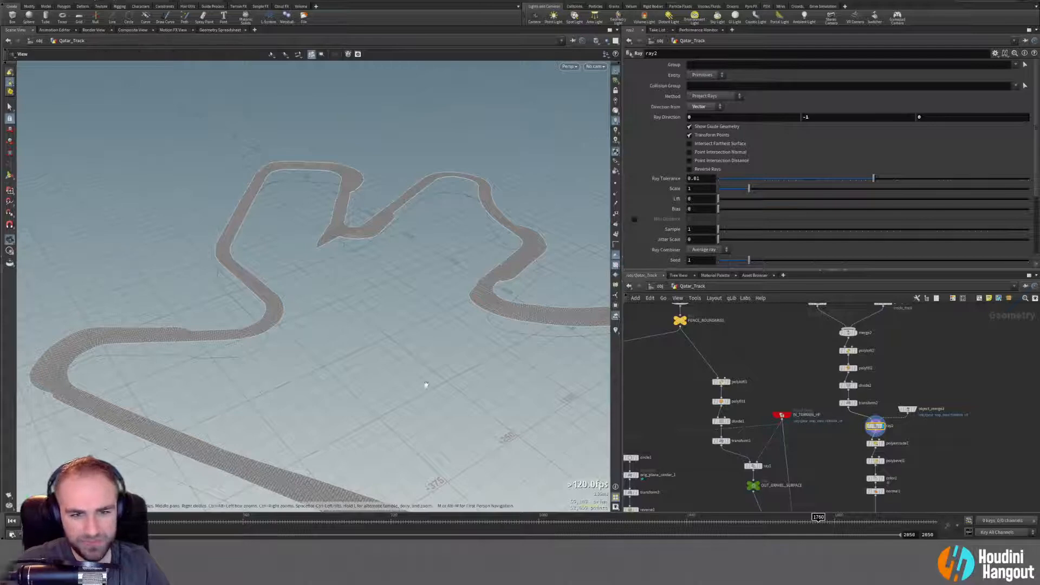
pyautogui.moveTo(425, 379); pyautogui.dragTo(465, 383)
pyautogui.moveTo(465, 383); pyautogui.dragTo(400, 384, button='middle')
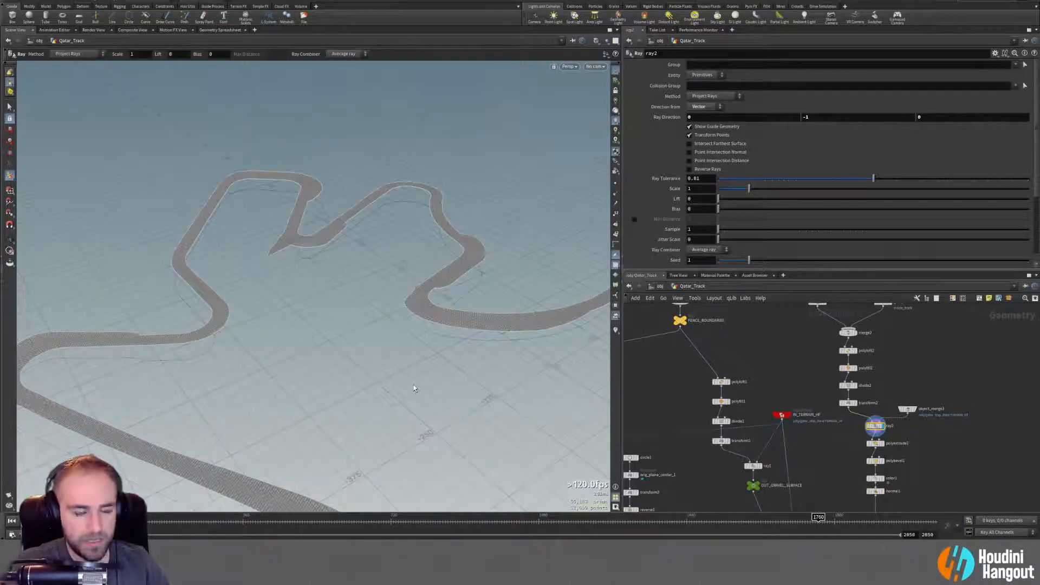
pyautogui.press('space')
pyautogui.moveTo(414, 385); pyautogui.dragTo(321, 427)
# Display polyextrude1 and polybevel1 in turn and examine the track surface's thickness and edge up close.
pyautogui.moveTo(922, 482); pyautogui.dragTo(912, 448, button='middle')
pyautogui.click(865, 411)
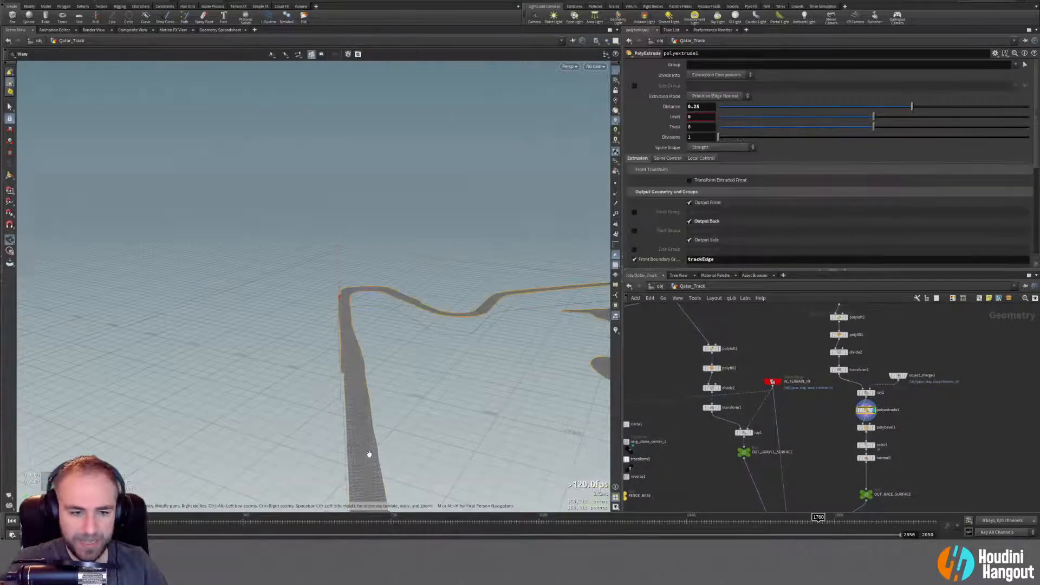
pyautogui.moveTo(367, 455); pyautogui.dragTo(413, 349)
pyautogui.press('Return')
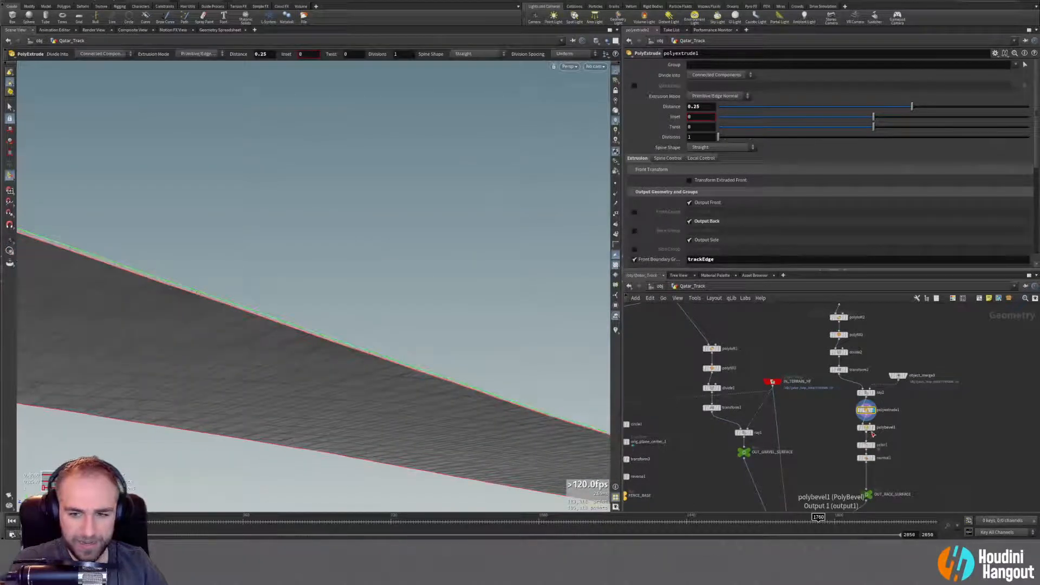
pyautogui.keyDown('alt'); pyautogui.moveTo(483, 407); pyautogui.dragTo(354, 464); pyautogui.keyUp('alt')
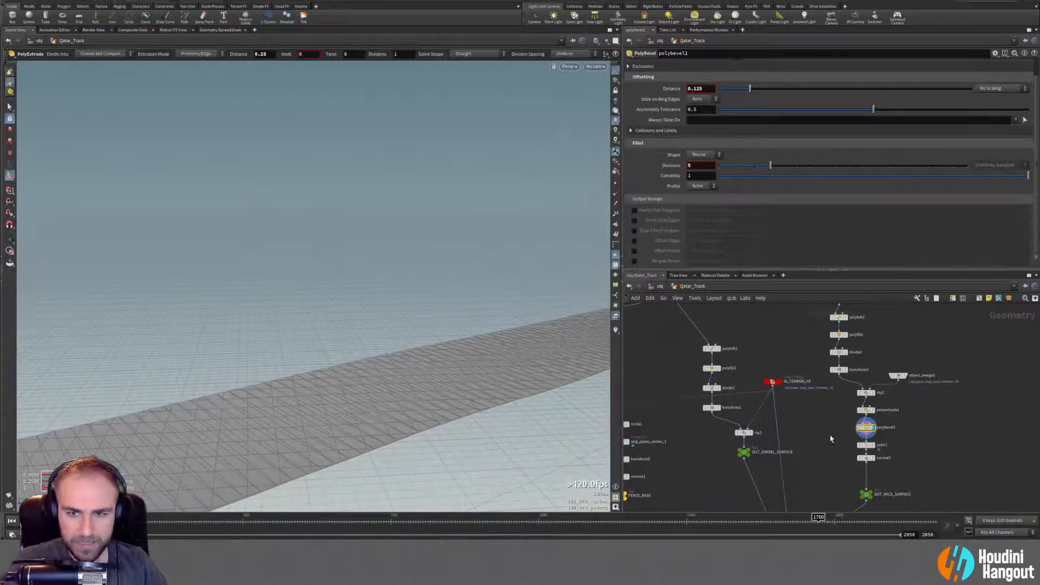
# Inspect polyextrude1's trackEdge front boundary group and the polybevel1 settings that round that edge of the track surface.
pyautogui.keyDown('alt'); pyautogui.moveTo(570, 421); pyautogui.dragTo(386, 447); pyautogui.keyUp('alt')
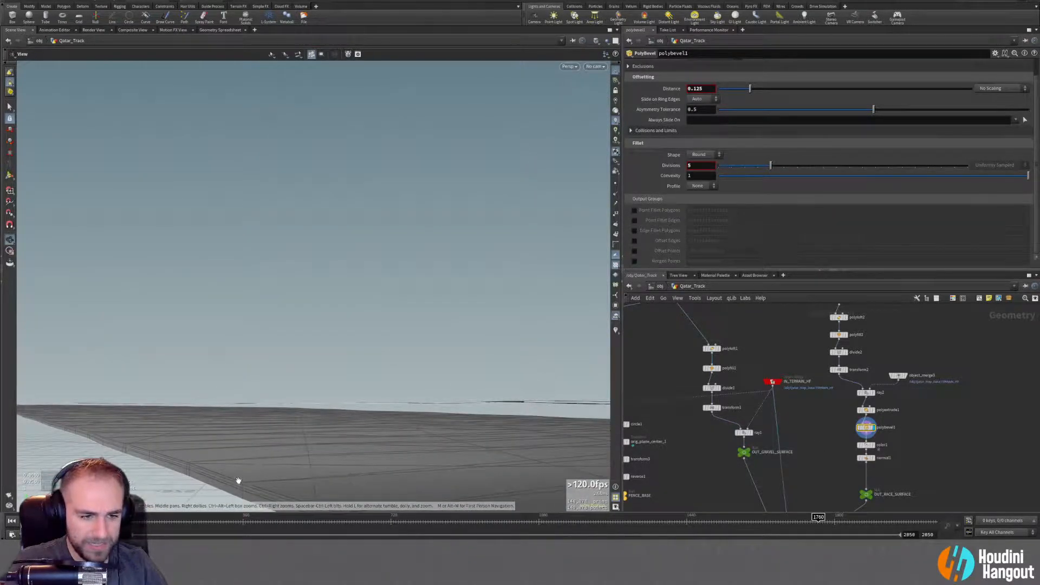
pyautogui.keyDown('alt'); pyautogui.moveTo(238, 480); pyautogui.dragTo(261, 500); pyautogui.keyUp('alt')
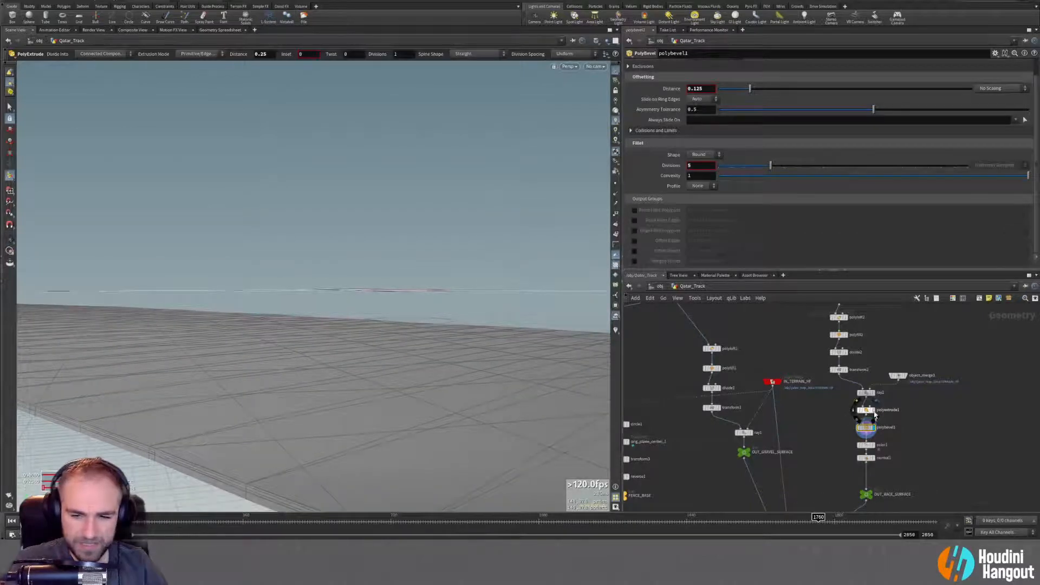
pyautogui.click(867, 410)
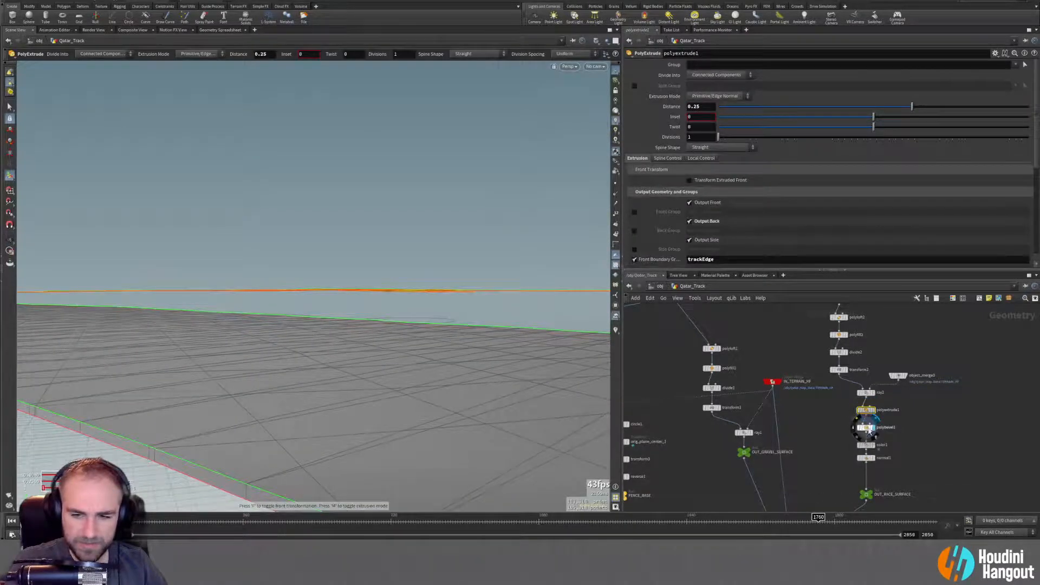
pyautogui.click(866, 428)
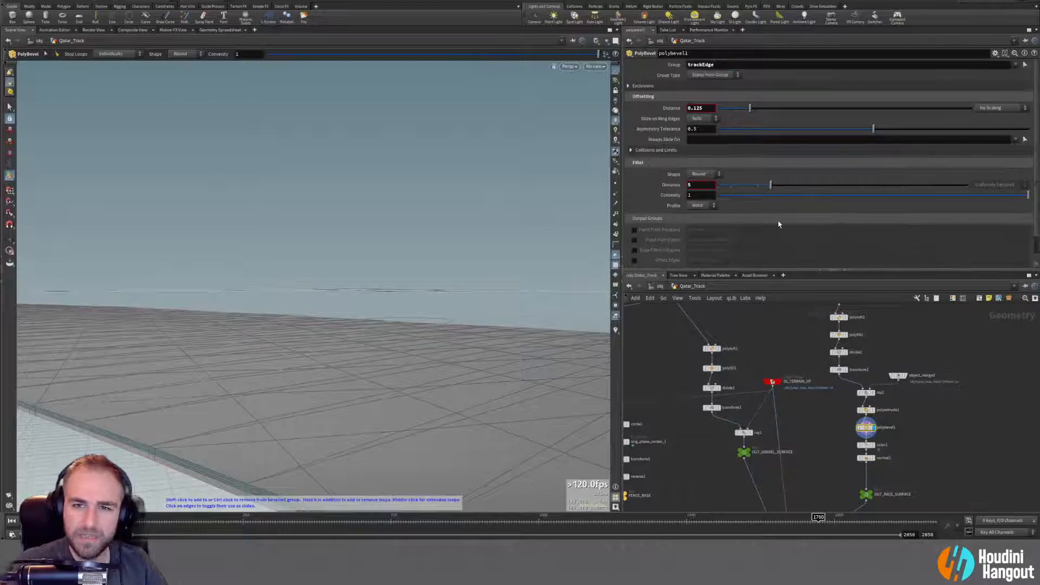
pyautogui.press('Escape')
pyautogui.moveTo(526, 294); pyautogui.dragTo(317, 427)
pyautogui.press('Return')
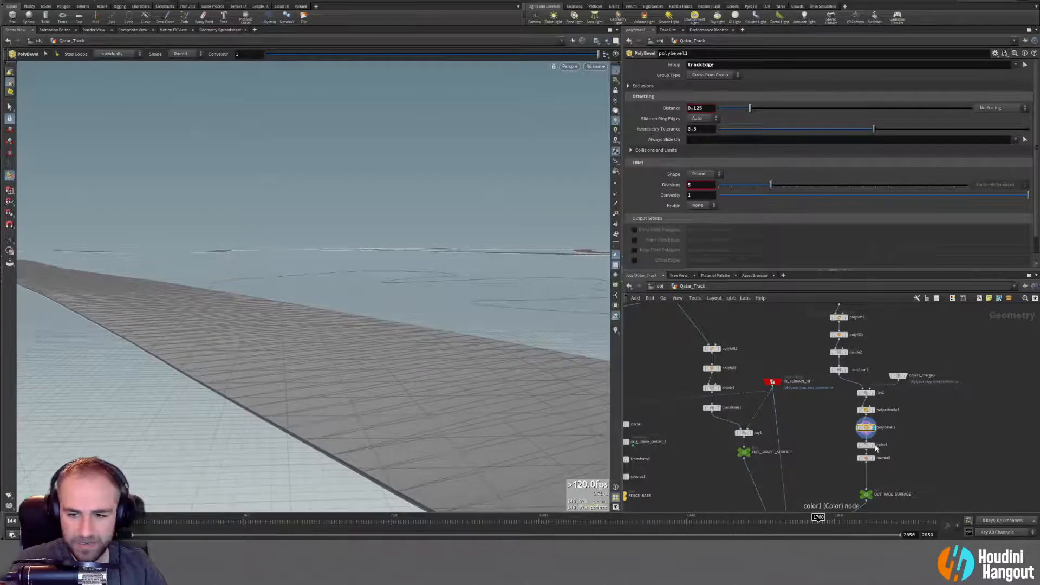
# Display color1 and normal1 in turn and view the black race surface from above.
pyautogui.click(875, 445)
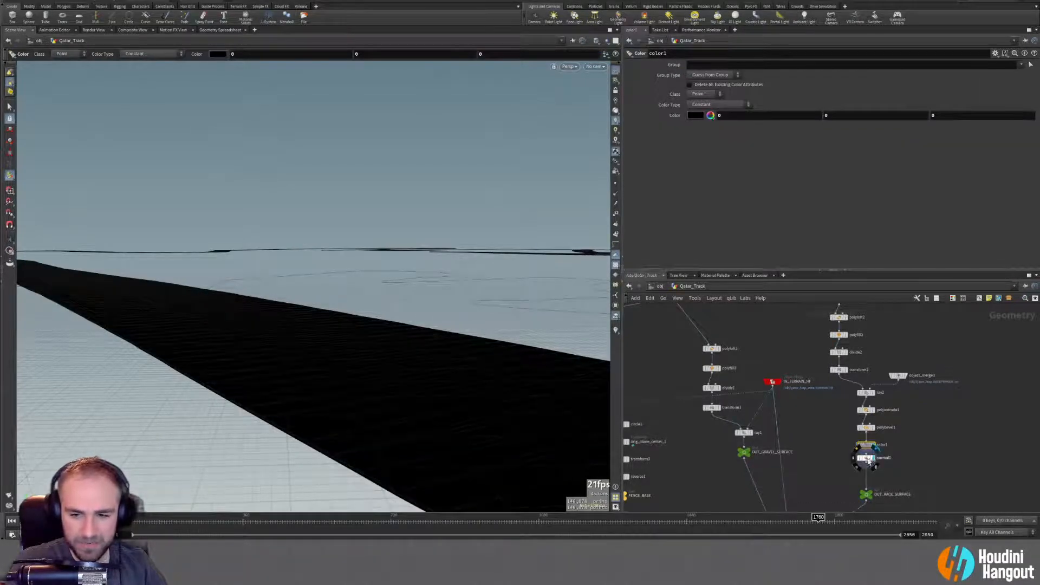
pyautogui.click(865, 459)
pyautogui.moveTo(832, 471); pyautogui.dragTo(856, 453, button='middle')
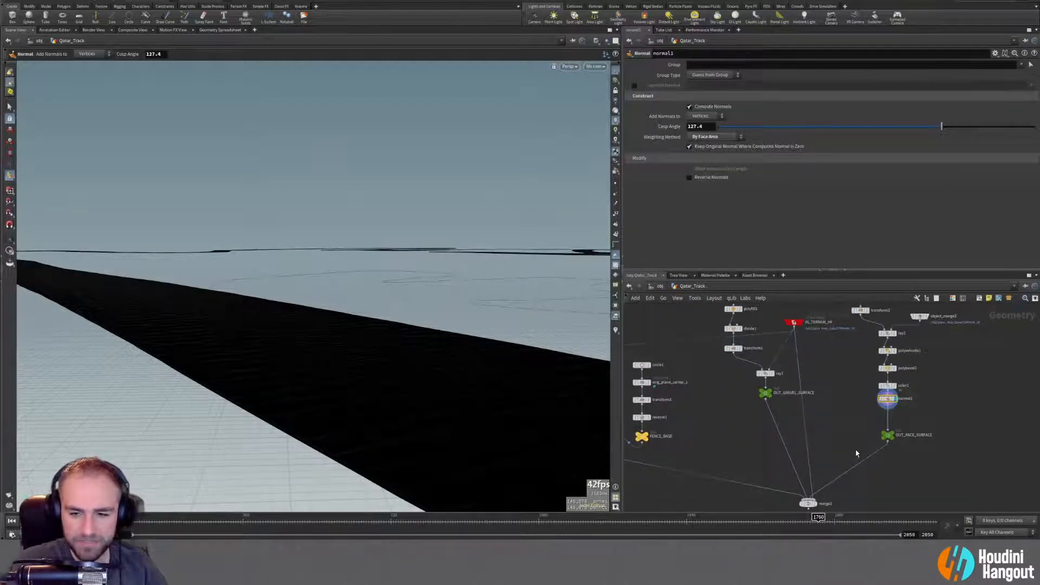
pyautogui.keyDown('alt'); pyautogui.moveTo(407, 388); pyautogui.dragTo(460, 405); pyautogui.keyUp('alt')
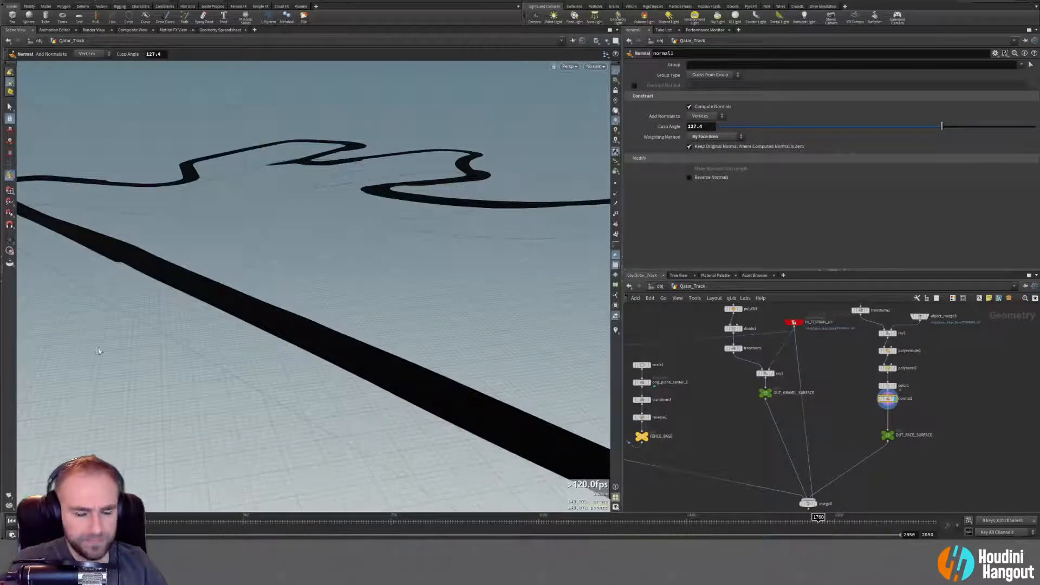
# Display OUT_GRAVEL_SURFACE and merge3 in turn to compare the gravel surface alone with the merged track and terrain.
pyautogui.moveTo(728, 434); pyautogui.dragTo(748, 490, button='middle')
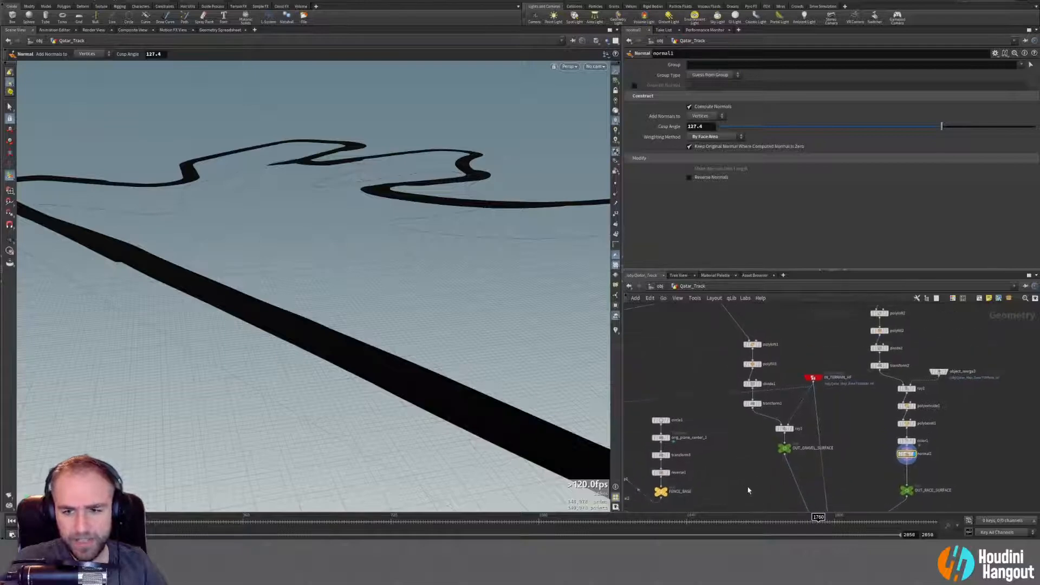
pyautogui.click(794, 449)
pyautogui.keyDown('alt'); pyautogui.moveTo(358, 379); pyautogui.dragTo(260, 335); pyautogui.keyUp('alt')
pyautogui.moveTo(740, 456); pyautogui.dragTo(756, 356, button='middle')
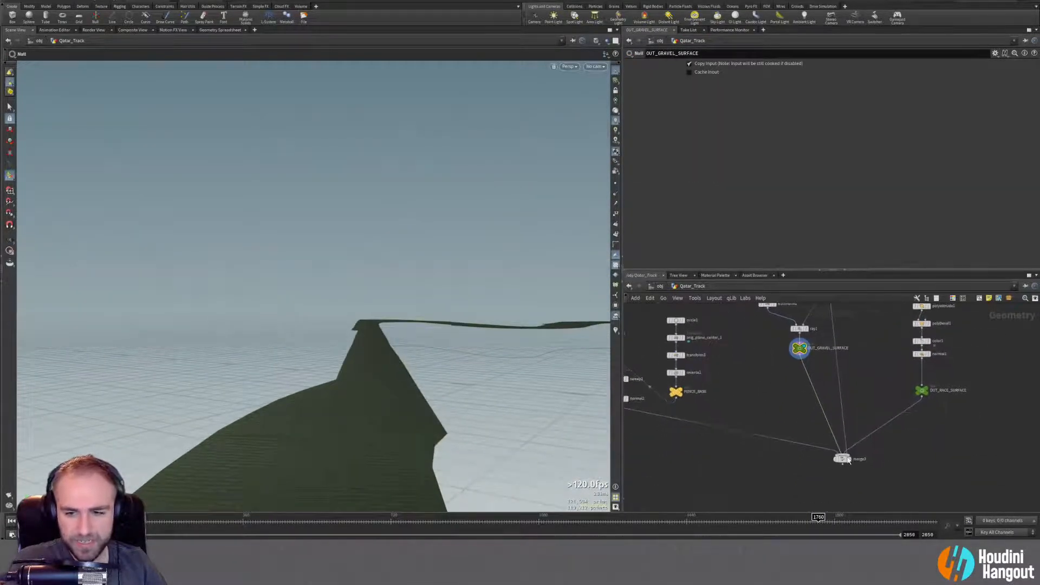
pyautogui.click(845, 462)
pyautogui.keyDown('alt'); pyautogui.moveTo(357, 417); pyautogui.dragTo(135, 406); pyautogui.keyUp('alt')
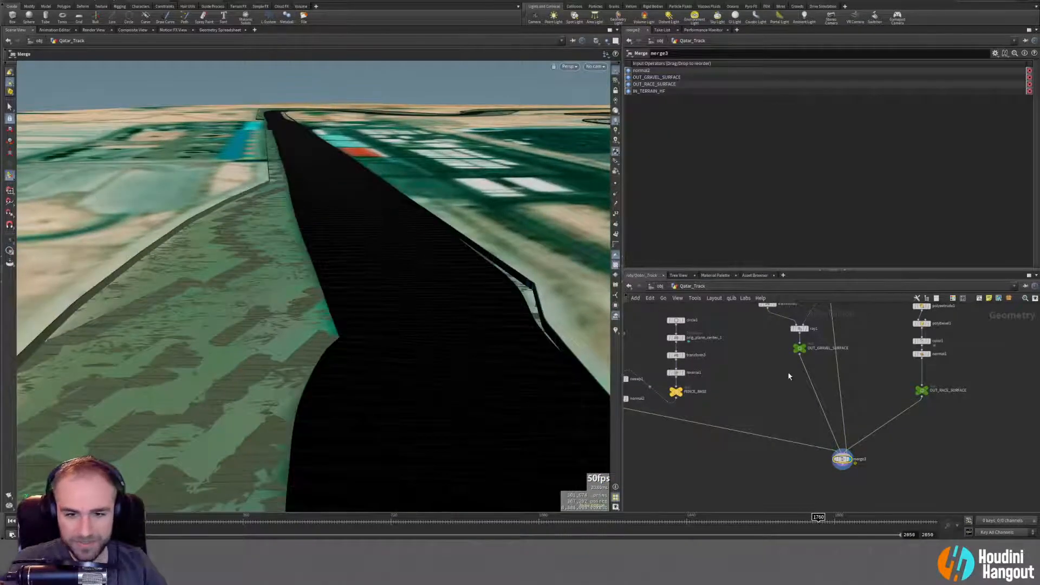
pyautogui.moveTo(788, 376); pyautogui.dragTo(839, 469, button='middle')
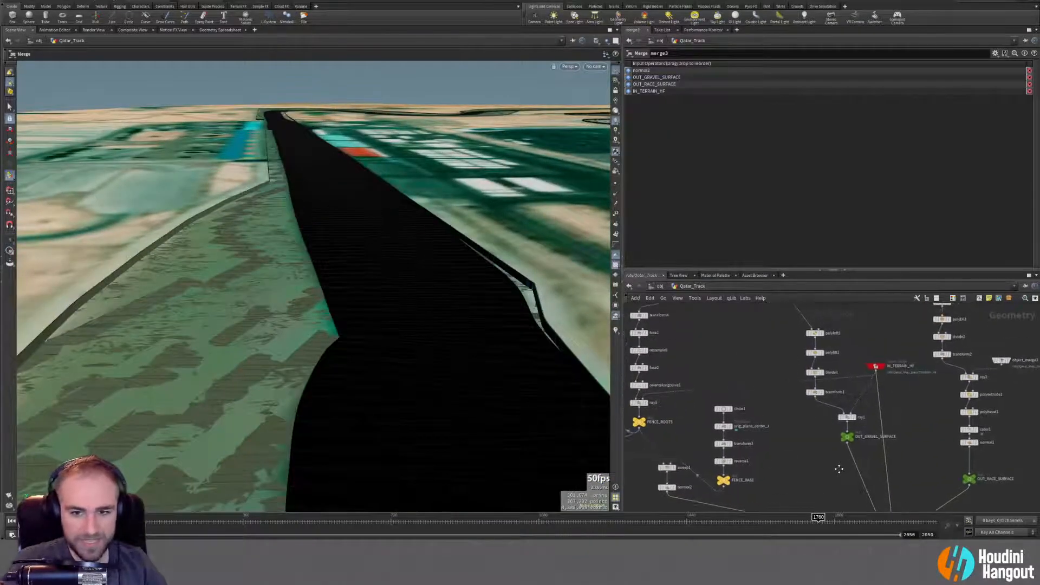
# Try bypassing the IN_TERRAIN_HF node to take the terrain out of the merged track.
pyautogui.click(868, 368)
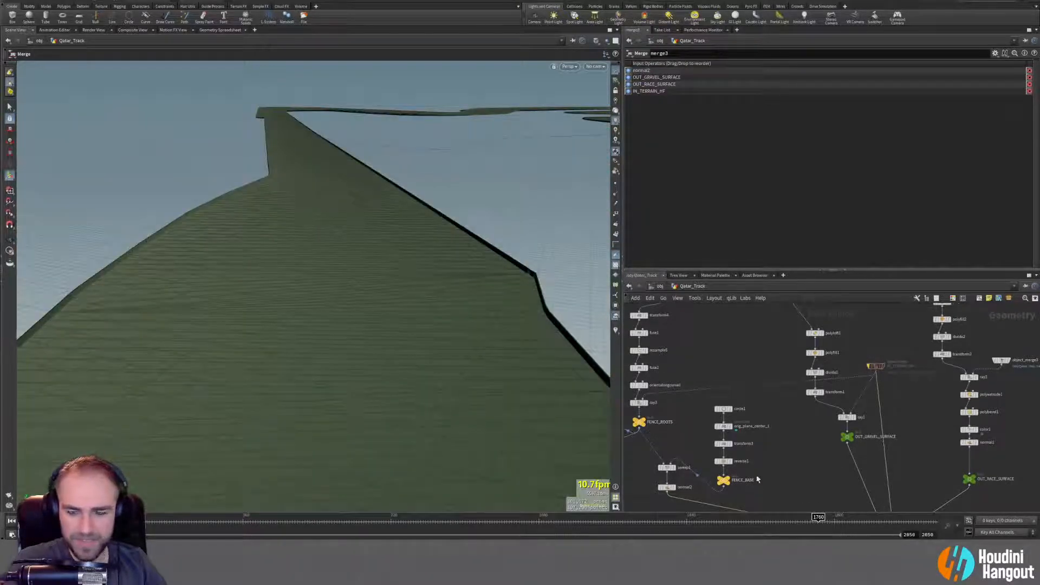
pyautogui.press('f')
pyautogui.moveTo(781, 366); pyautogui.dragTo(806, 421, button='middle')
pyautogui.click(812, 344)
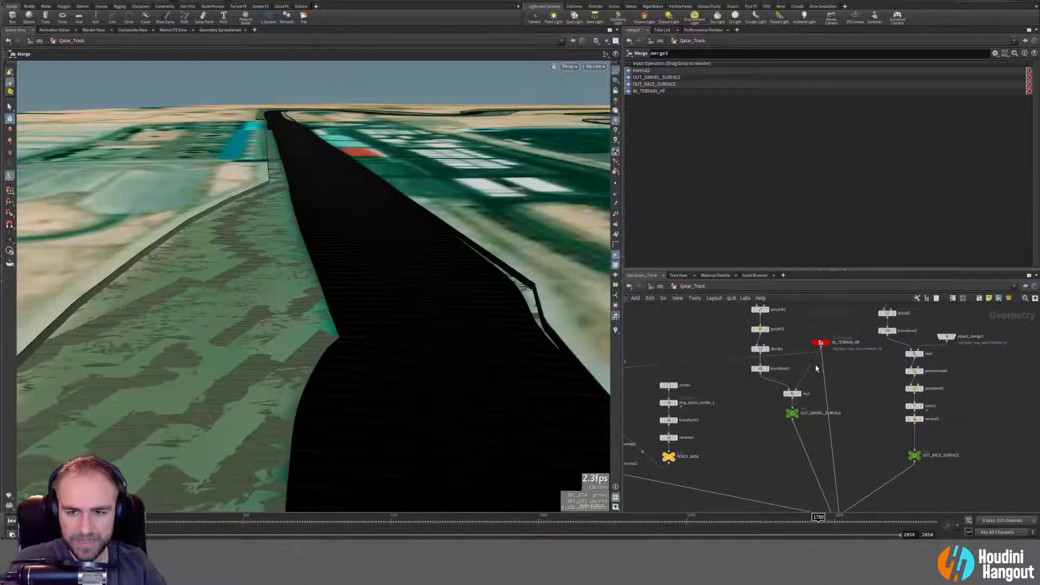
# Insert a Switch Off qL node between IN_TERRAIN_HF and merge3 and set its Select Input to 0.
pyautogui.press('Tab')
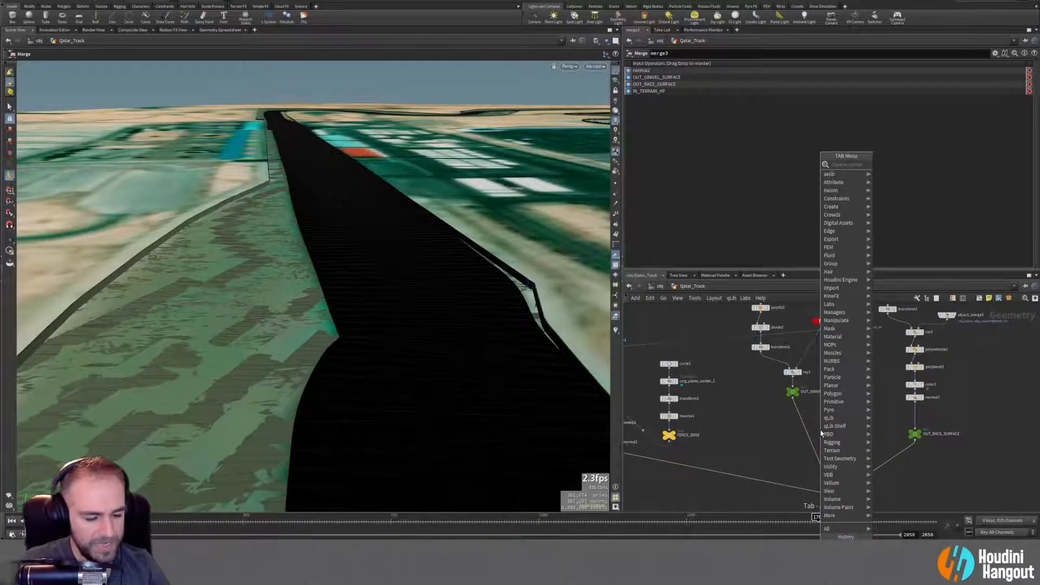
pyautogui.write('switch')
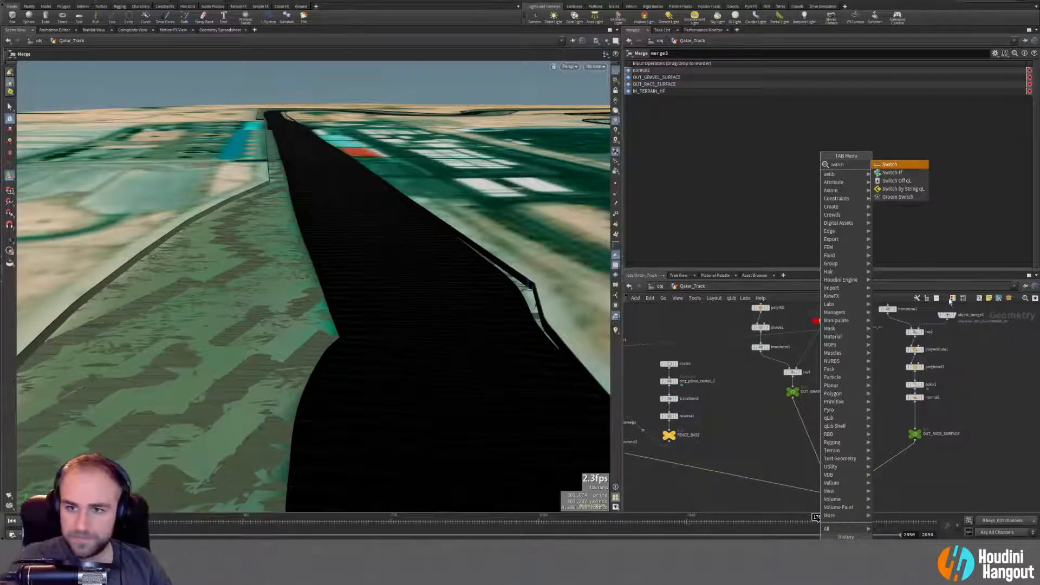
pyautogui.click(920, 184)
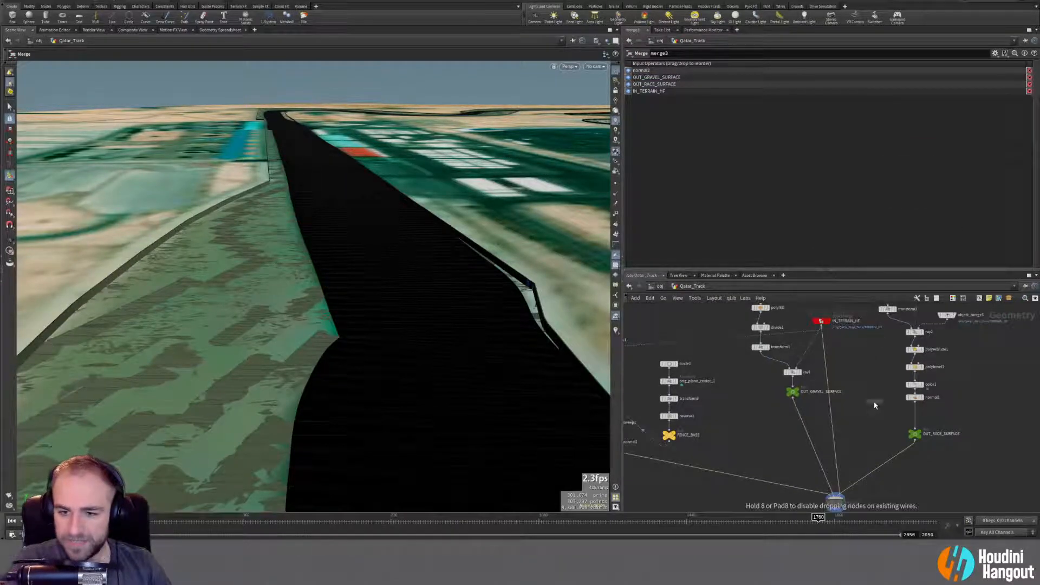
pyautogui.click(865, 422)
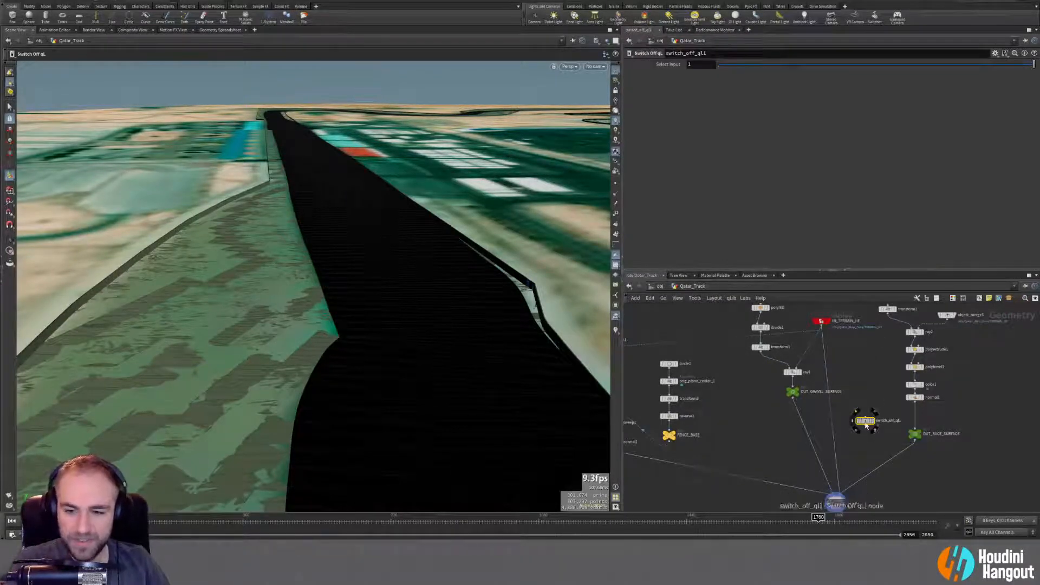
pyautogui.moveTo(833, 424); pyautogui.dragTo(836, 424)
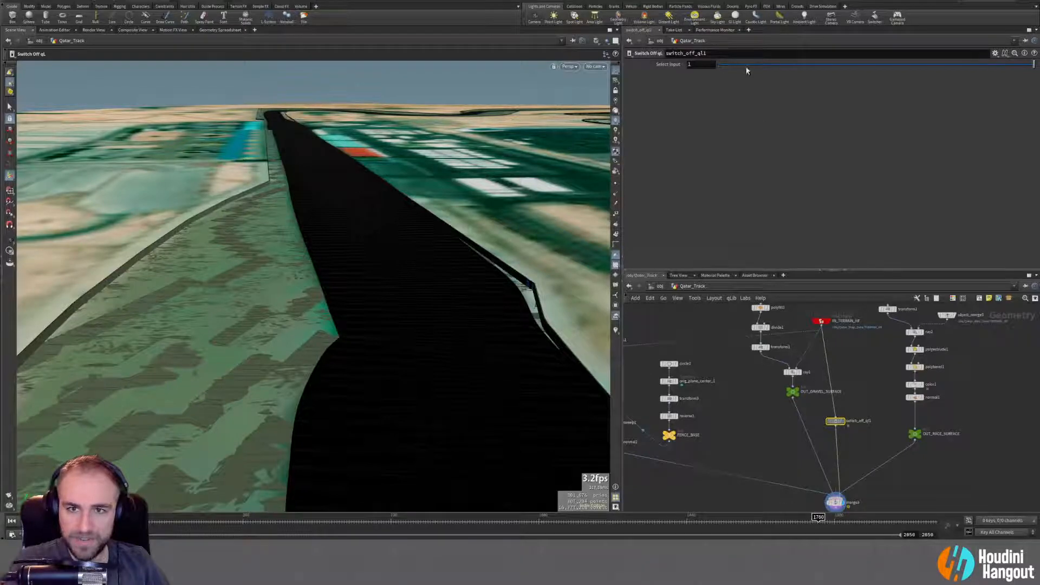
pyautogui.press('Escape')
pyautogui.moveTo(332, 323)
pyautogui.mouseDown()
pyautogui.moveTo(325, 295)
pyautogui.moveTo(472, 322)
pyautogui.moveTo(592, 309)
pyautogui.mouseUp()
pyautogui.press('Return')
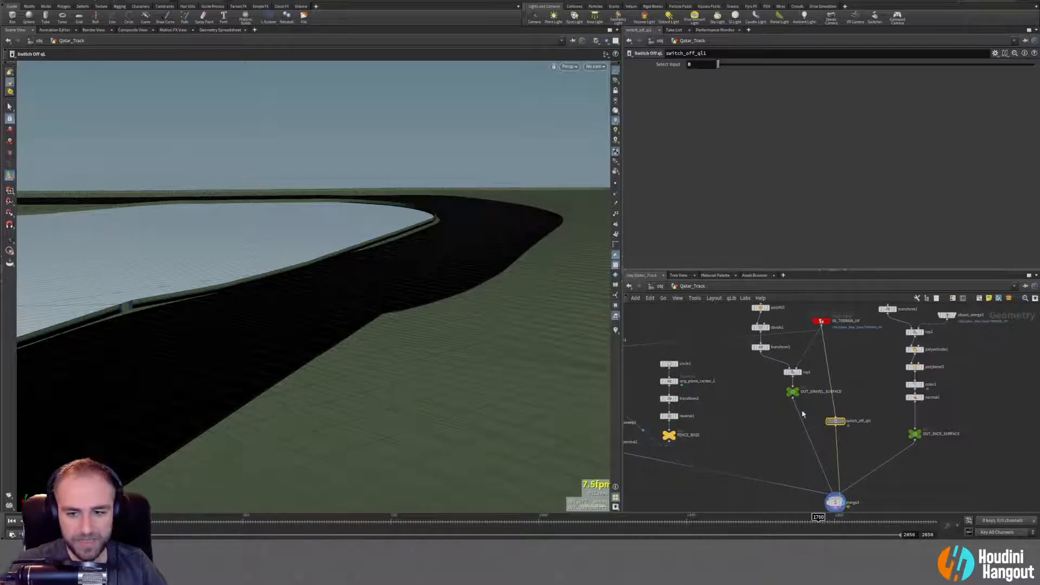
# Examine the merged race and gravel surfaces without terrain, from track level up to an overview of the circuit.
pyautogui.press('Escape')
pyautogui.moveTo(347, 321); pyautogui.dragTo(243, 112)
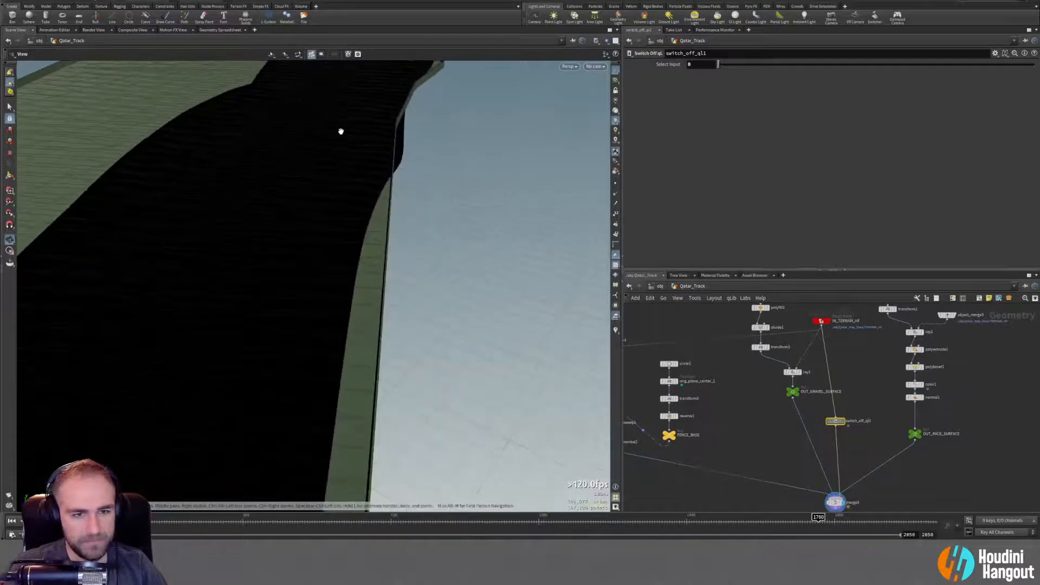
pyautogui.moveTo(341, 131); pyautogui.dragTo(410, 427)
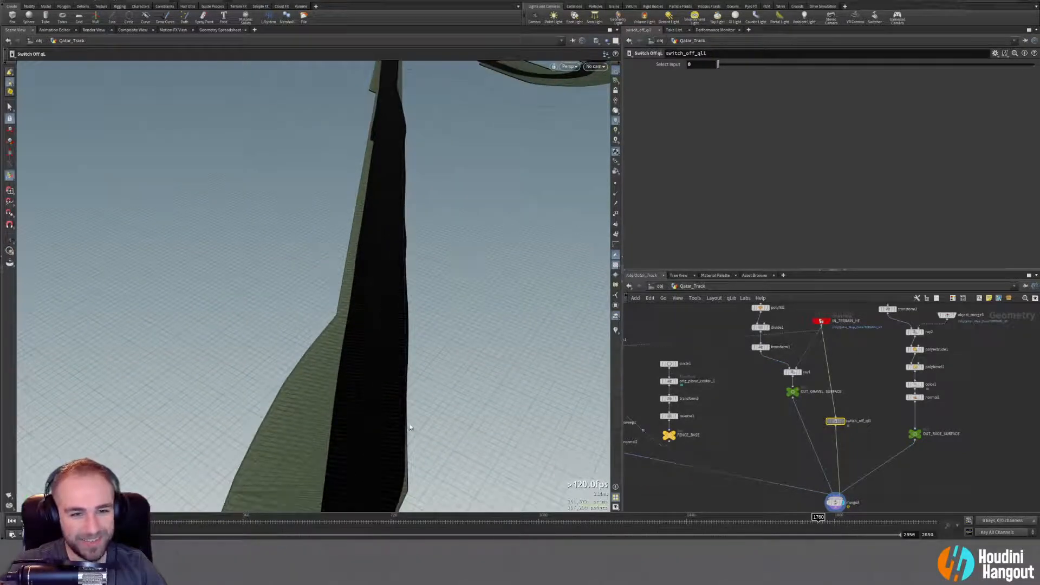
pyautogui.moveTo(389, 293); pyautogui.dragTo(141, 228)
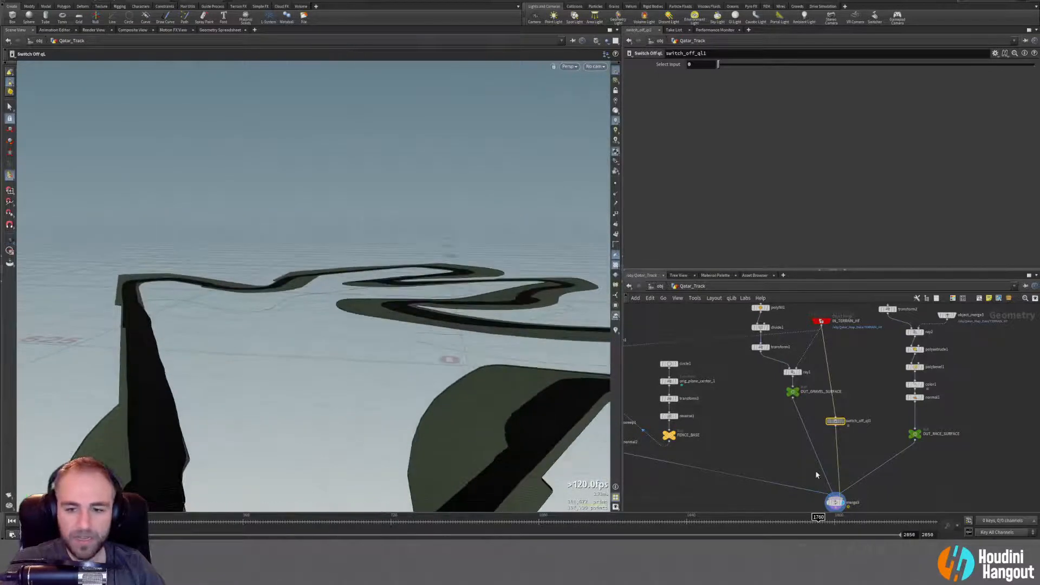
# Find the fence branch of the network and display FENCE_ROOTS to view the fence guide curves.
pyautogui.moveTo(678, 430); pyautogui.dragTo(770, 410, button='middle')
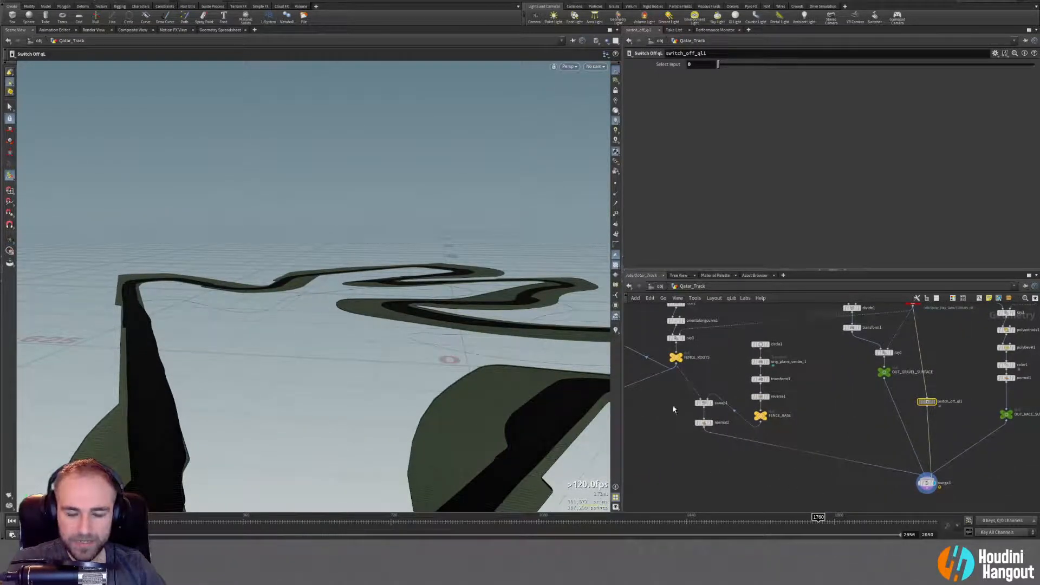
pyautogui.moveTo(673, 410); pyautogui.dragTo(903, 324, button='middle')
pyautogui.moveTo(843, 450); pyautogui.dragTo(837, 541, button='middle')
pyautogui.moveTo(684, 314); pyautogui.dragTo(753, 433, button='middle')
pyautogui.moveTo(954, 489); pyautogui.dragTo(876, 394, button='middle')
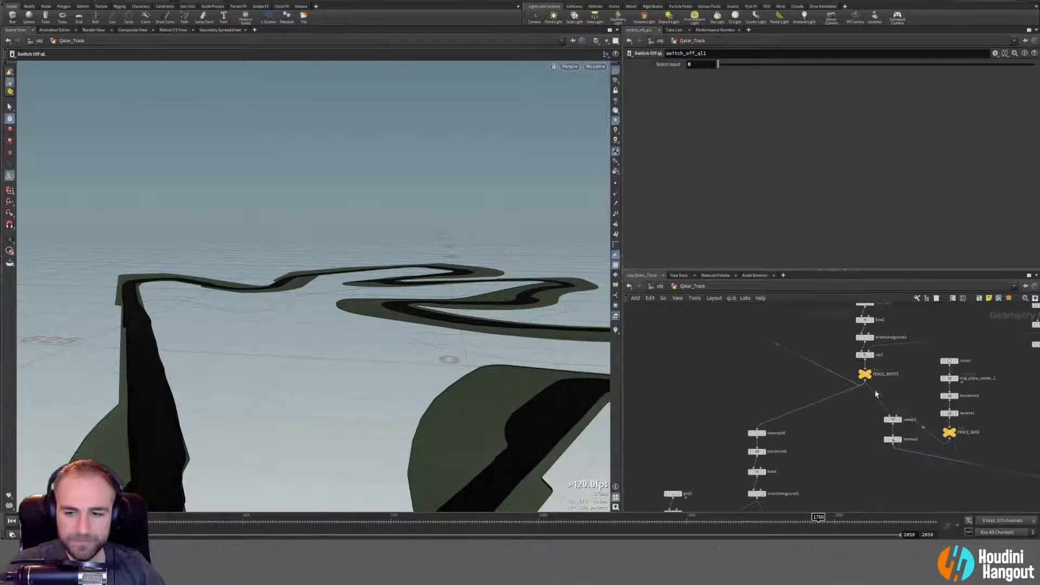
pyautogui.click(872, 375)
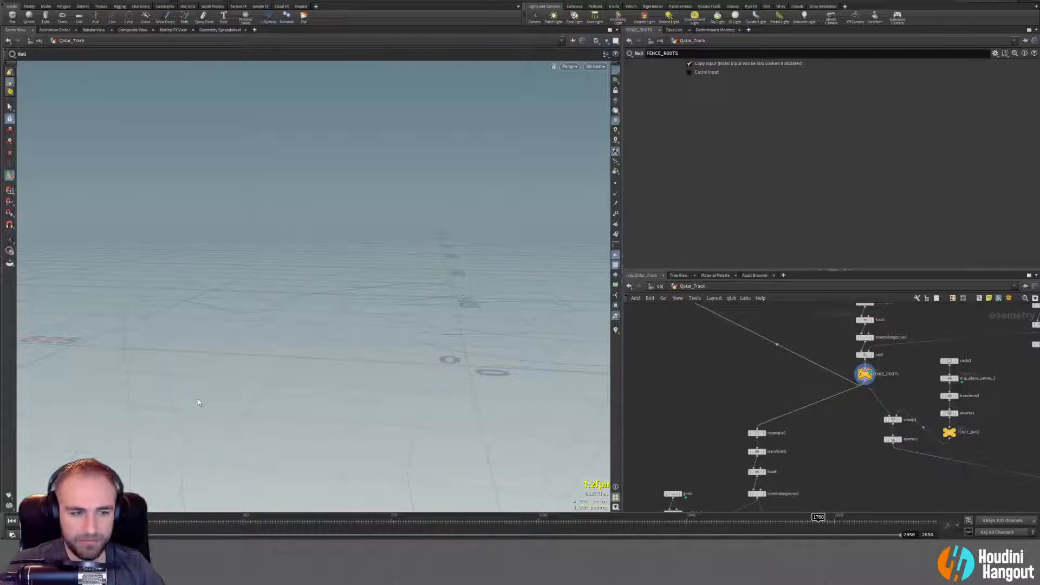
pyautogui.press('Escape')
pyautogui.moveTo(198, 403)
pyautogui.mouseDown()
pyautogui.moveTo(179, 376)
pyautogui.moveTo(181, 394)
pyautogui.mouseUp()
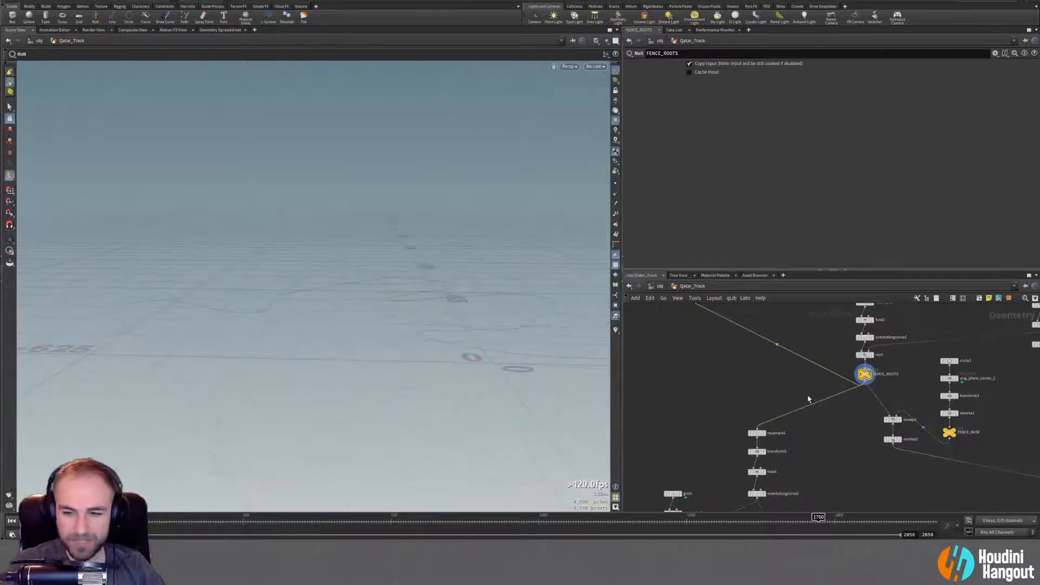
# Display FENCE_BASE and look around the grid for the small fence base profile.
pyautogui.moveTo(819, 386); pyautogui.dragTo(728, 377, button='middle')
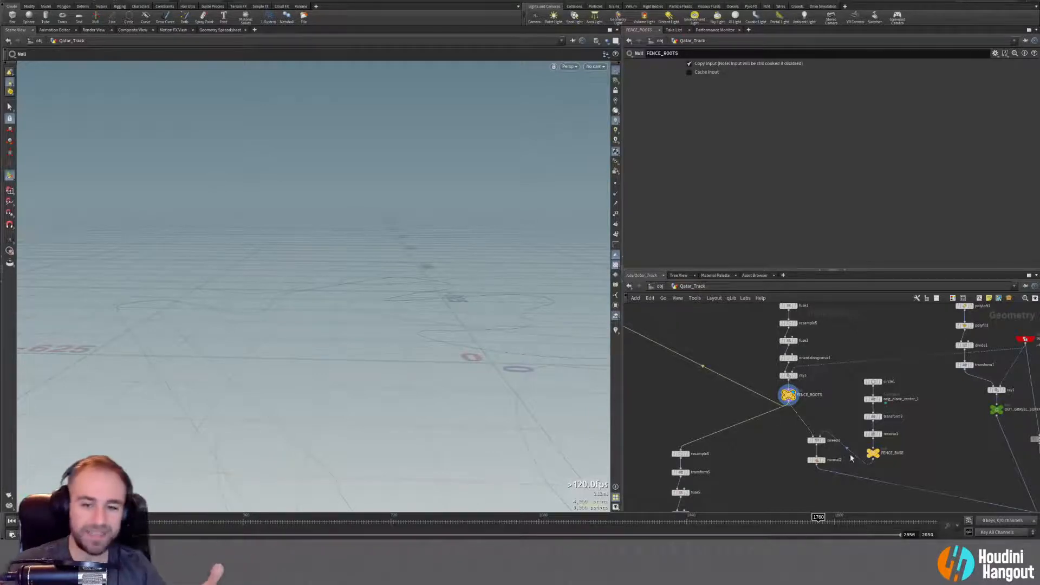
pyautogui.click(873, 454)
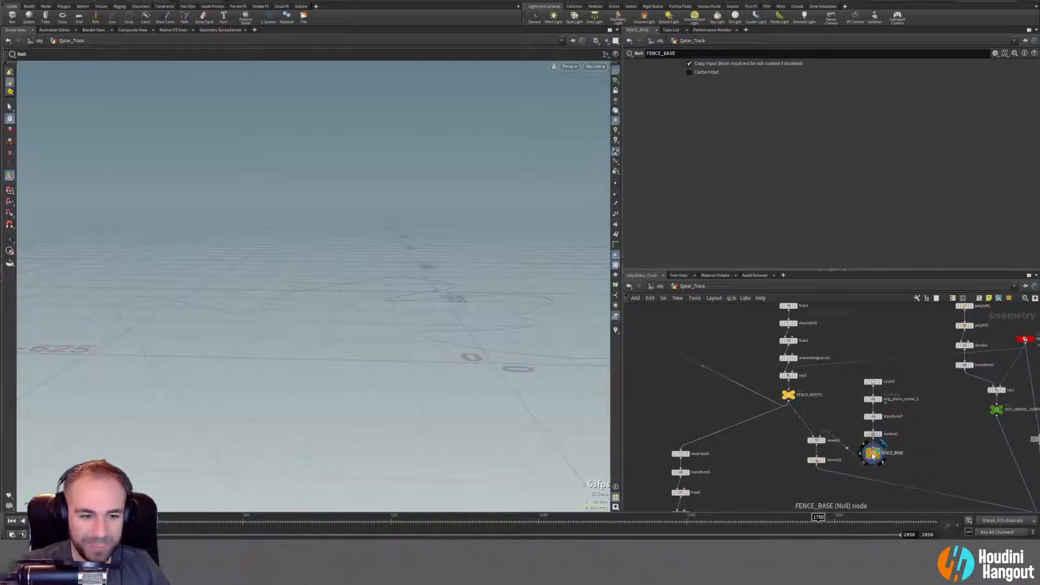
pyautogui.keyDown('alt'); pyautogui.moveTo(181, 436); pyautogui.dragTo(135, 433); pyautogui.keyUp('alt')
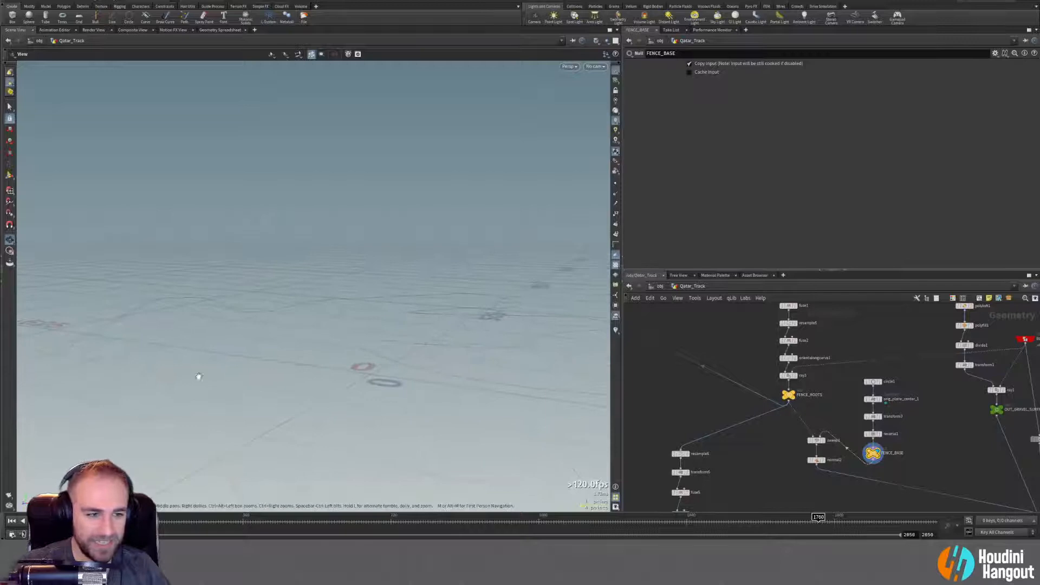
pyautogui.keyDown('alt'); pyautogui.moveTo(198, 376); pyautogui.dragTo(296, 369, button='middle'); pyautogui.keyUp('alt')
pyautogui.keyDown('alt'); pyautogui.moveTo(176, 388); pyautogui.dragTo(231, 365, button='right'); pyautogui.keyUp('alt')
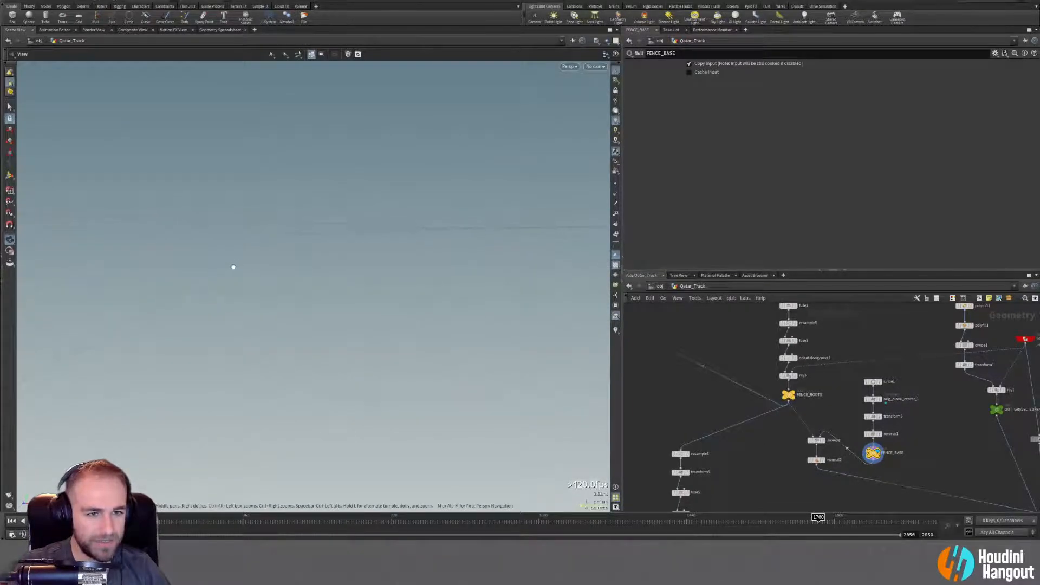
pyautogui.keyDown('alt'); pyautogui.moveTo(191, 338); pyautogui.dragTo(203, 452, button='right'); pyautogui.keyUp('alt')
pyautogui.keyDown('alt'); pyautogui.moveTo(237, 438); pyautogui.dragTo(221, 399, button='middle'); pyautogui.keyUp('alt')
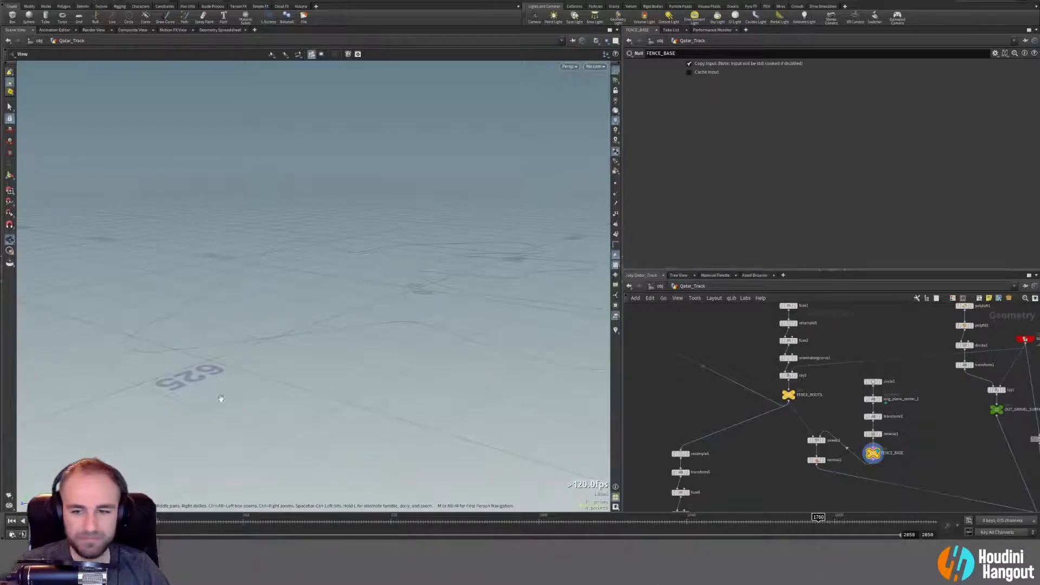
# Check the orig_plane_center_1 transform of the base profile and display sweep1 along the fence curves.
pyautogui.press('Return')
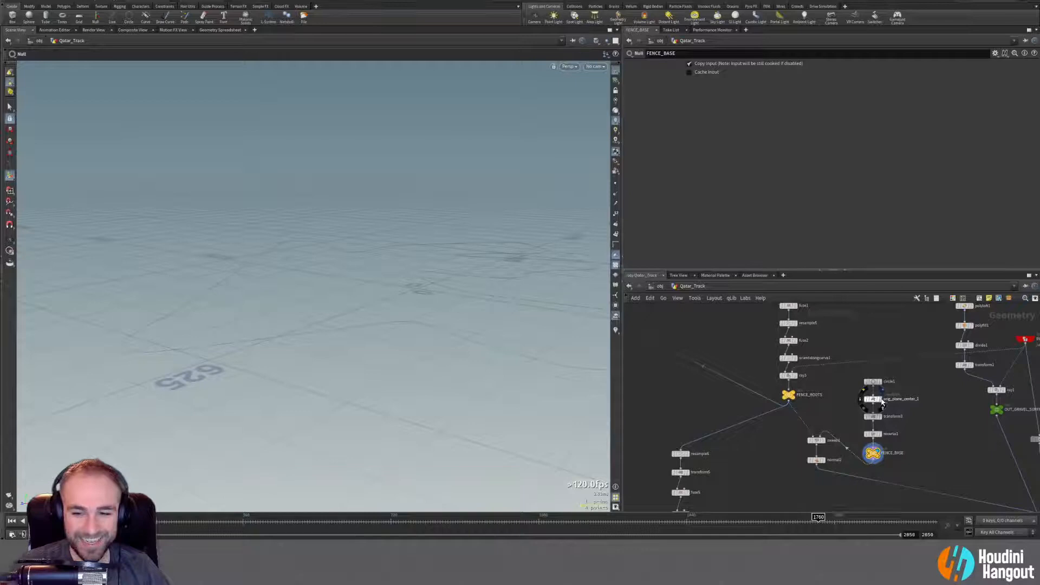
pyautogui.click(881, 399)
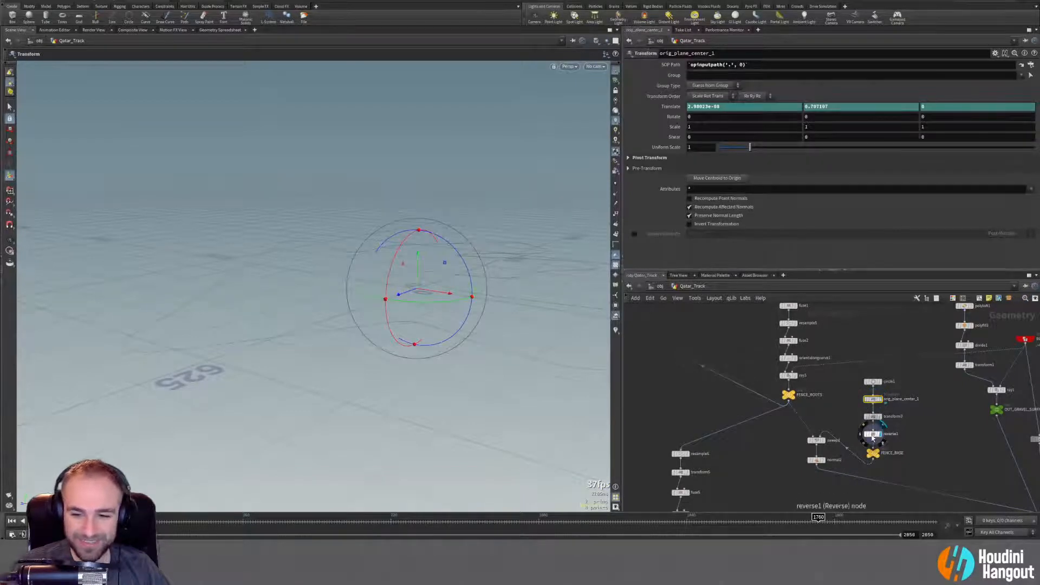
pyautogui.click(823, 442)
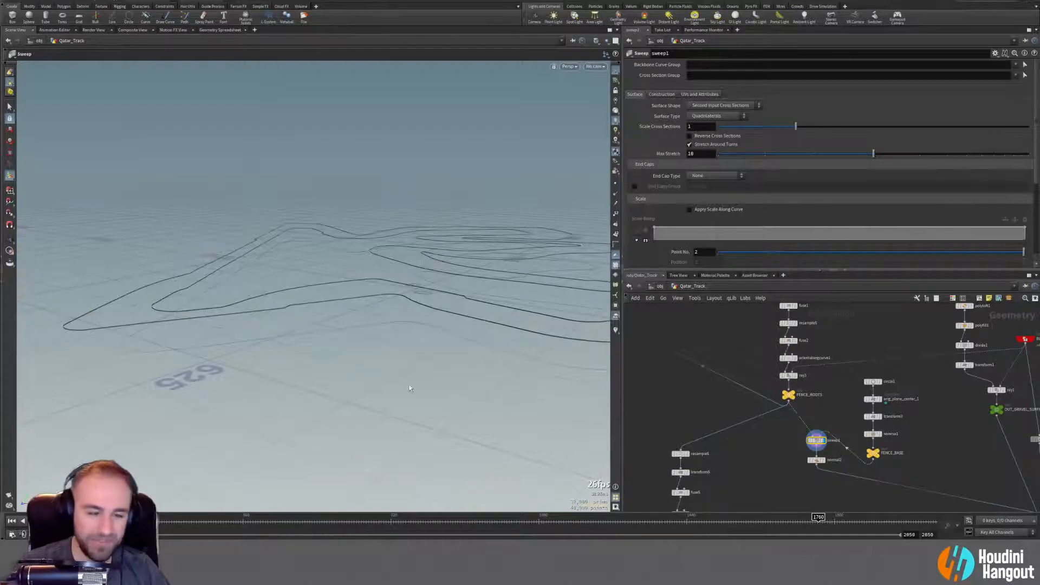
# Examine the swept fence base along the track curves, from an overview down to a close view of one strip.
pyautogui.keyDown('alt'); pyautogui.moveTo(163, 309); pyautogui.dragTo(128, 313); pyautogui.keyUp('alt')
pyautogui.keyDown('alt'); pyautogui.moveTo(128, 314); pyautogui.dragTo(516, 229, button='right'); pyautogui.keyUp('alt')
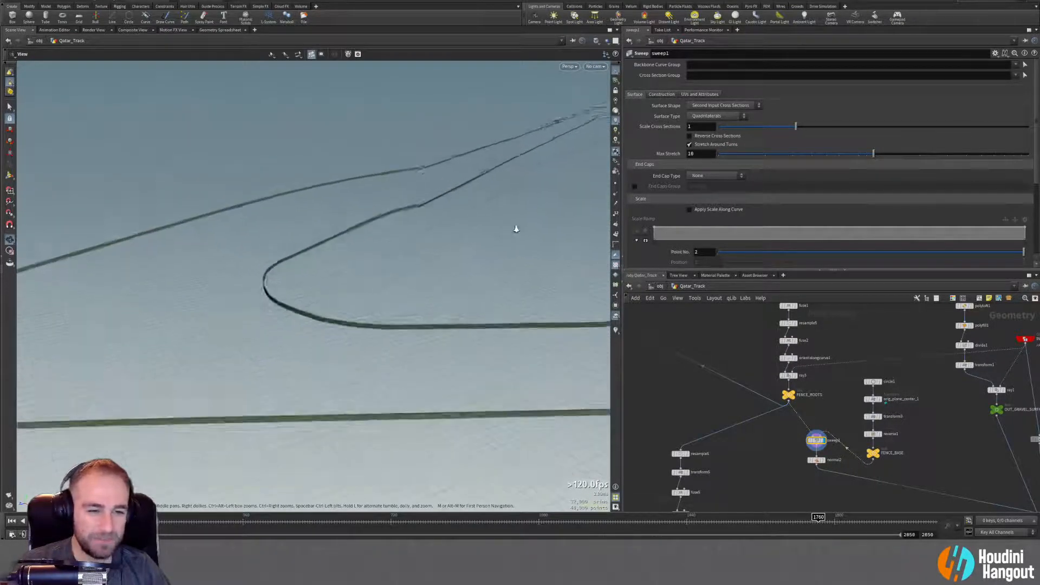
pyautogui.keyDown('alt'); pyautogui.moveTo(516, 229); pyautogui.dragTo(282, 275); pyautogui.keyUp('alt')
pyautogui.keyDown('alt'); pyautogui.moveTo(296, 472); pyautogui.dragTo(159, 414); pyautogui.keyUp('alt')
pyautogui.keyDown('alt'); pyautogui.moveTo(272, 498); pyautogui.dragTo(544, 359); pyautogui.keyUp('alt')
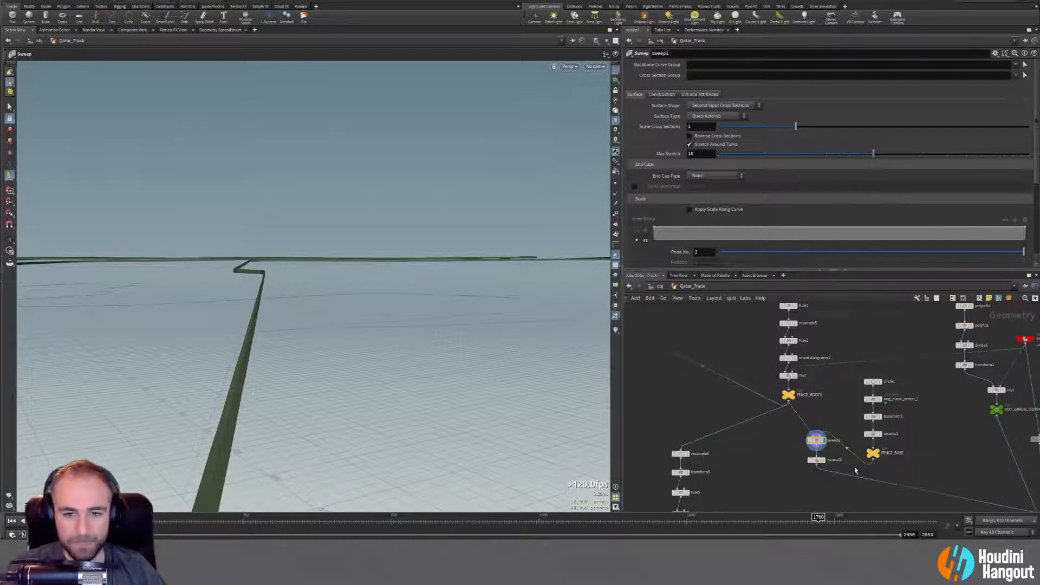
# Display circle1 and examine the four-division polygon that starts the fence base profile.
pyautogui.click(884, 383)
pyautogui.click(872, 382)
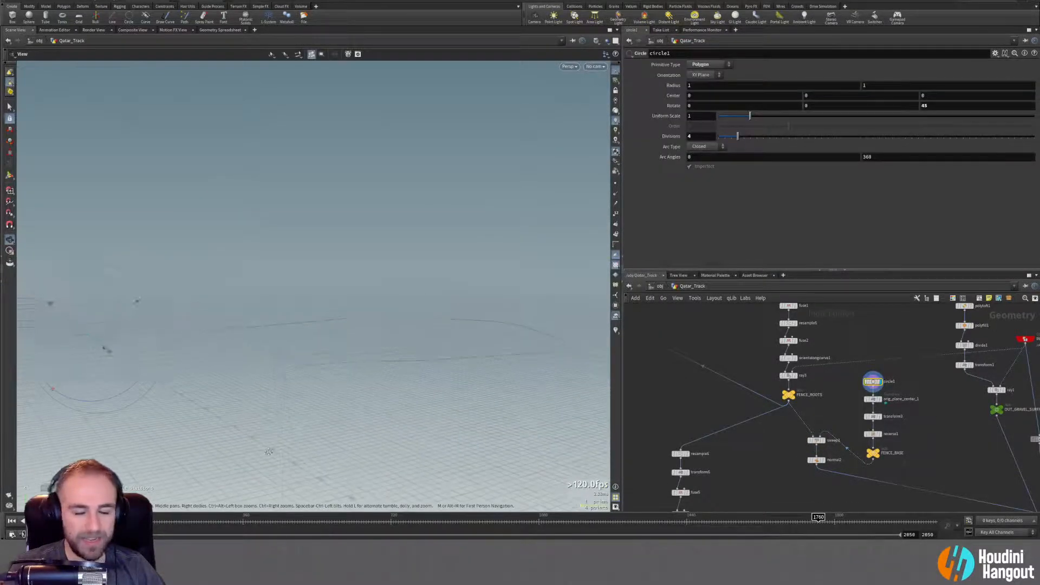
pyautogui.press('Return')
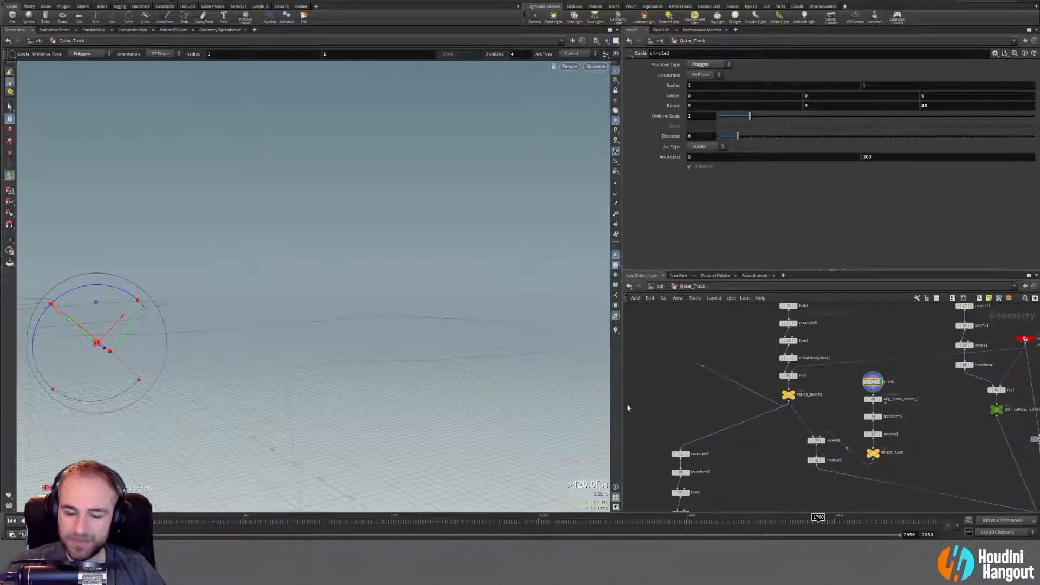
pyautogui.keyDown('alt'); pyautogui.moveTo(135, 342); pyautogui.dragTo(211, 284); pyautogui.keyUp('alt')
pyautogui.keyDown('alt'); pyautogui.moveTo(590, 159); pyautogui.dragTo(513, 328); pyautogui.keyUp('alt')
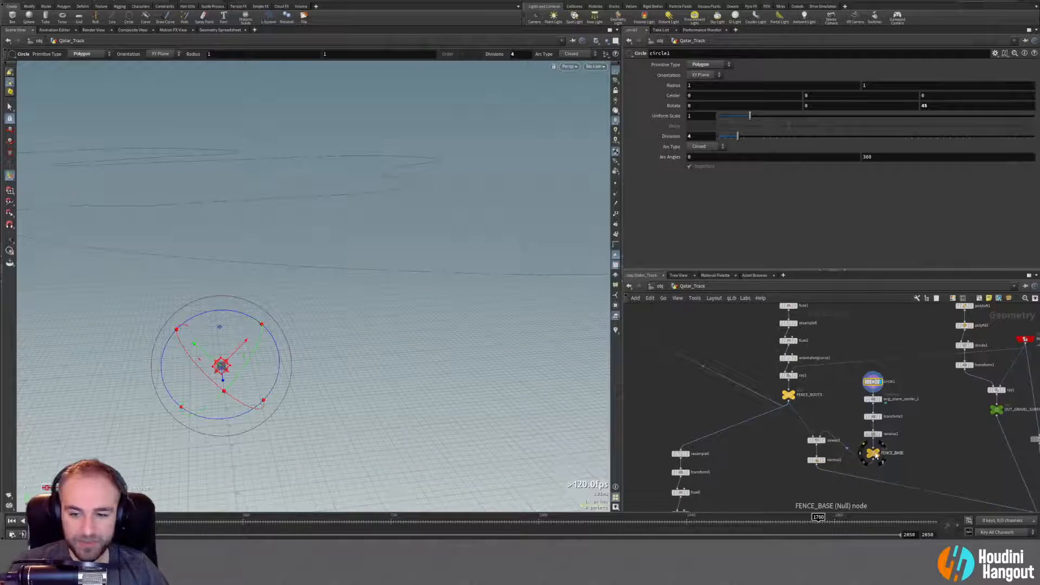
# Frame the finished FENCE_BASE profile in the viewport and compare it with the sweep1 result up close.
pyautogui.click(873, 454)
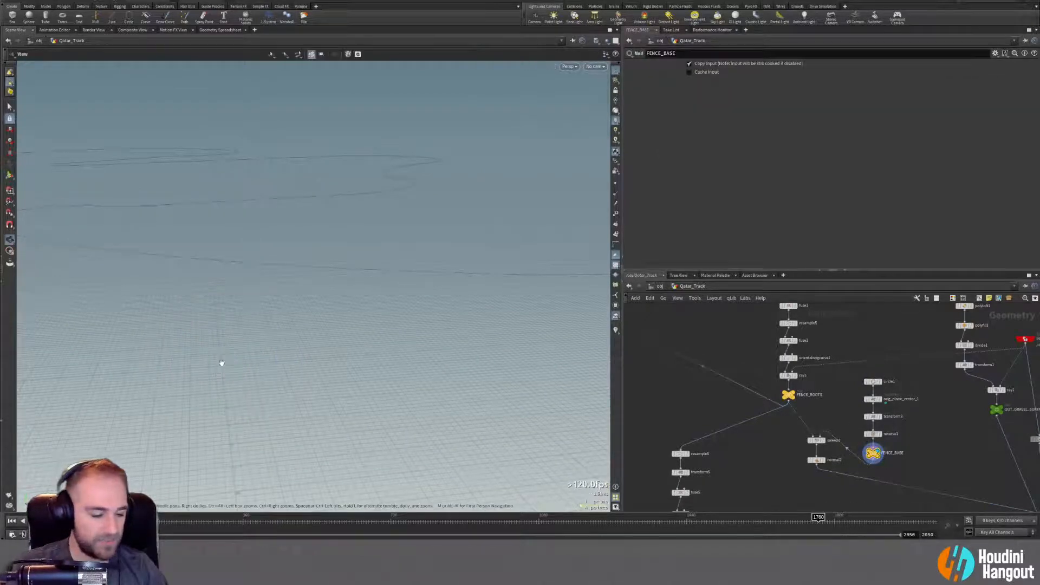
pyautogui.press('f')
pyautogui.keyDown('alt'); pyautogui.moveTo(290, 343); pyautogui.dragTo(639, 318); pyautogui.keyUp('alt')
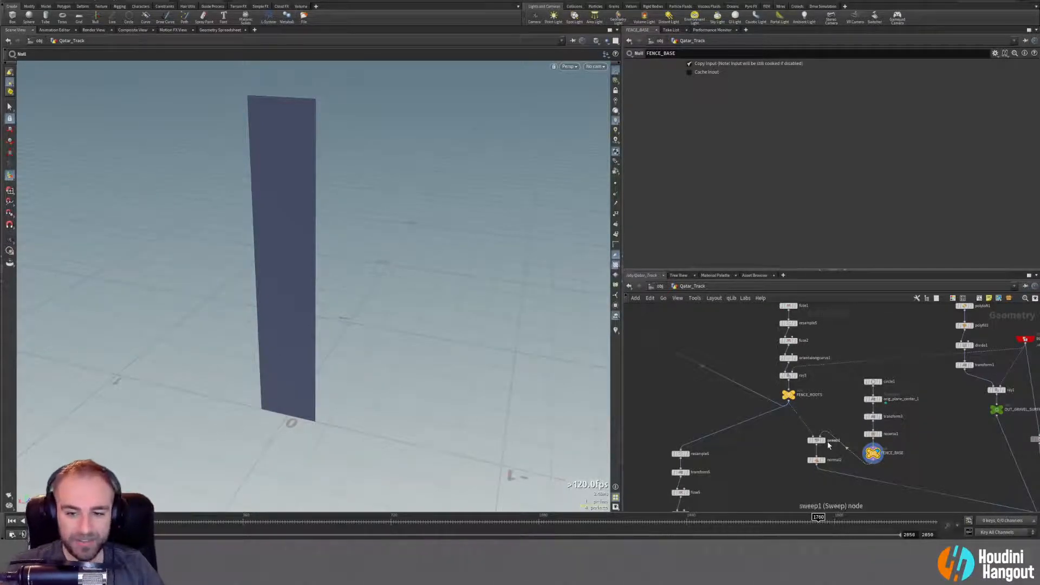
pyautogui.click(826, 441)
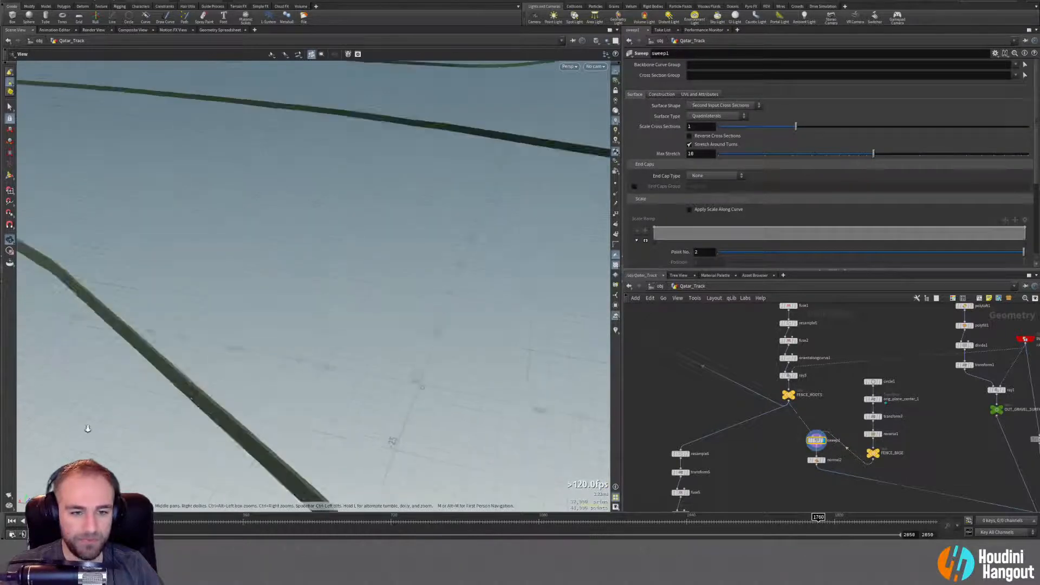
pyautogui.keyDown('alt'); pyautogui.moveTo(87, 428); pyautogui.dragTo(333, 342); pyautogui.keyUp('alt')
pyautogui.keyDown('alt'); pyautogui.moveTo(507, 194); pyautogui.dragTo(401, 283); pyautogui.keyUp('alt')
# Display merge3 and examine the fence base together with the race and gravel surfaces.
pyautogui.moveTo(840, 449); pyautogui.dragTo(714, 355, button='middle')
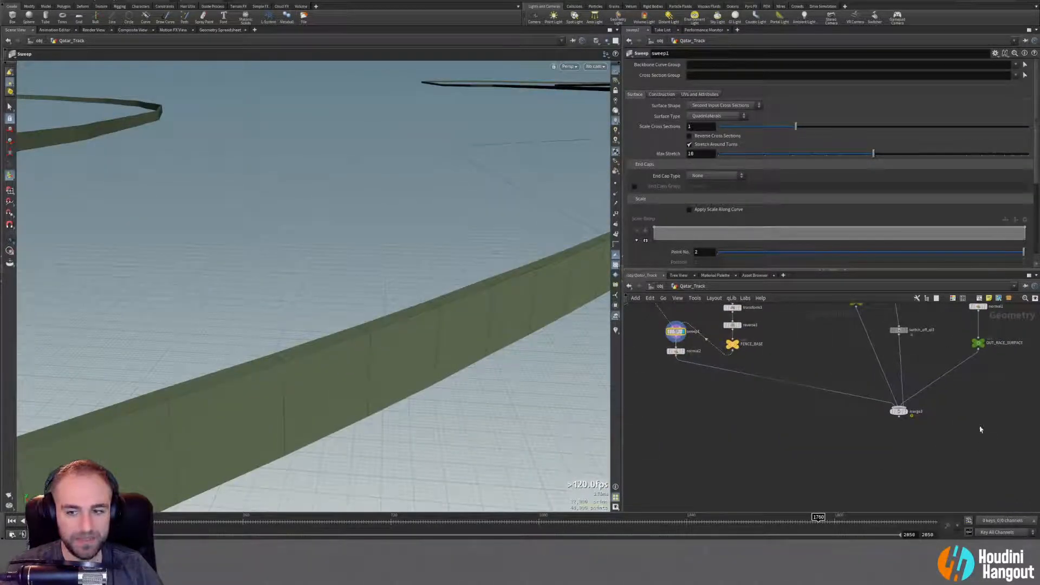
pyautogui.click(899, 411)
pyautogui.keyDown('alt'); pyautogui.moveTo(401, 350); pyautogui.dragTo(611, 380); pyautogui.keyUp('alt')
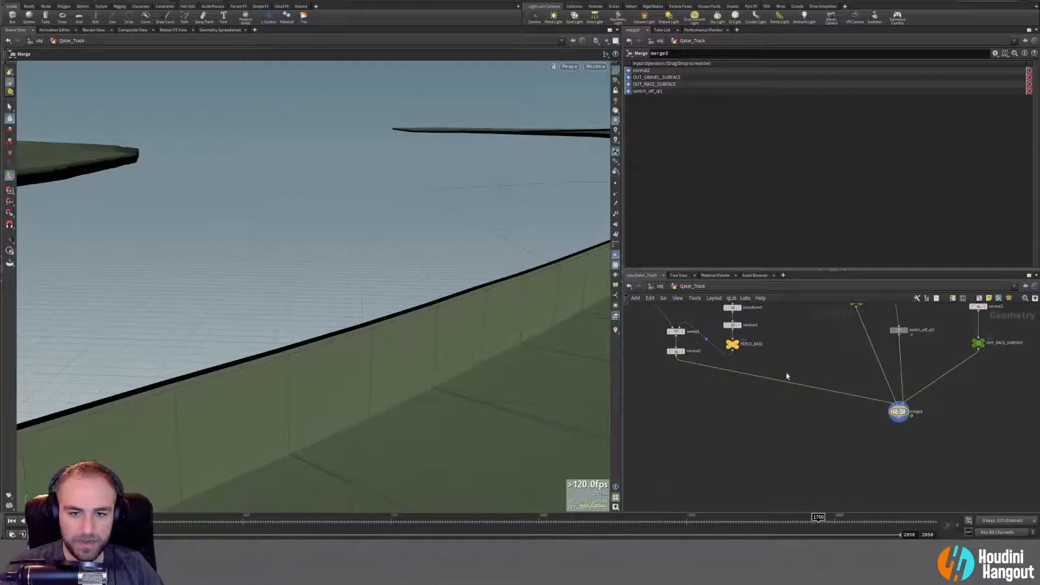
pyautogui.press('Escape')
pyautogui.moveTo(451, 336); pyautogui.dragTo(550, 343)
# Display normal2 and inspect the shading of the fence base on its own.
pyautogui.moveTo(673, 413); pyautogui.dragTo(779, 479, button='middle')
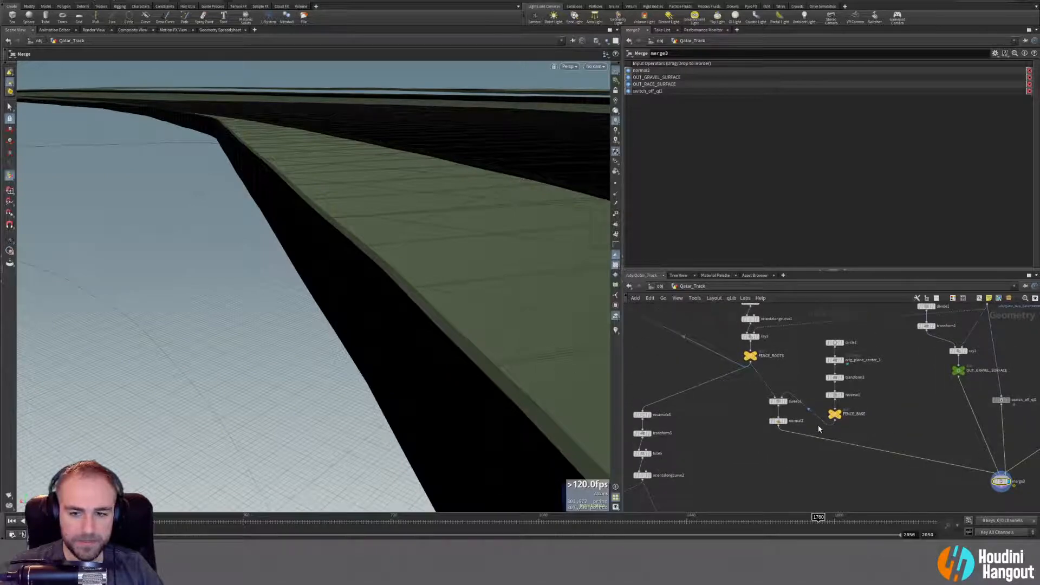
pyautogui.click(786, 422)
pyautogui.click(779, 422)
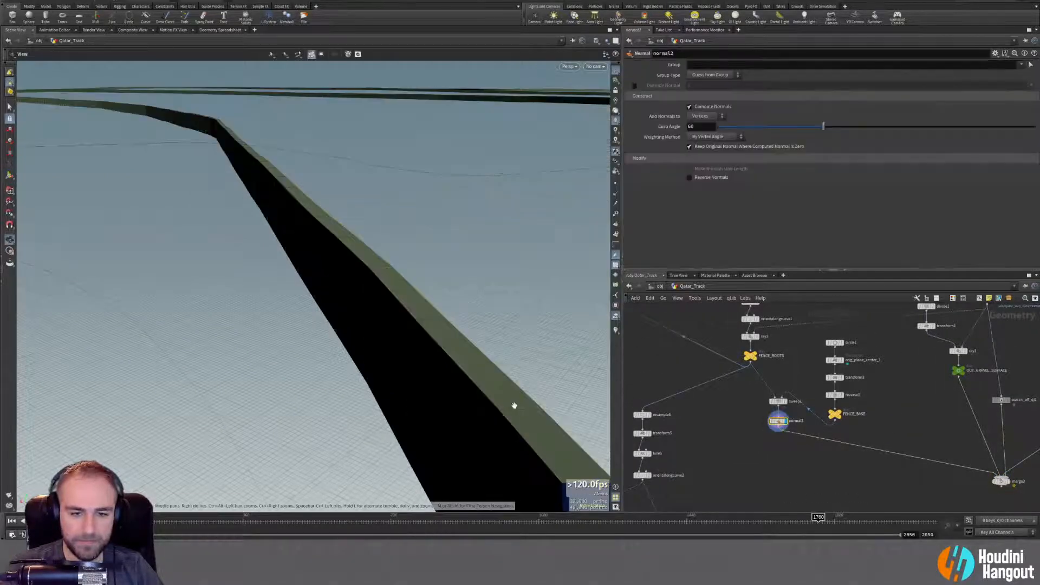
pyautogui.moveTo(513, 404)
pyautogui.keyDown('alt'); pyautogui.mouseDown()
pyautogui.moveTo(481, 402)
pyautogui.moveTo(520, 403)
pyautogui.mouseUp(); pyautogui.keyUp('alt')
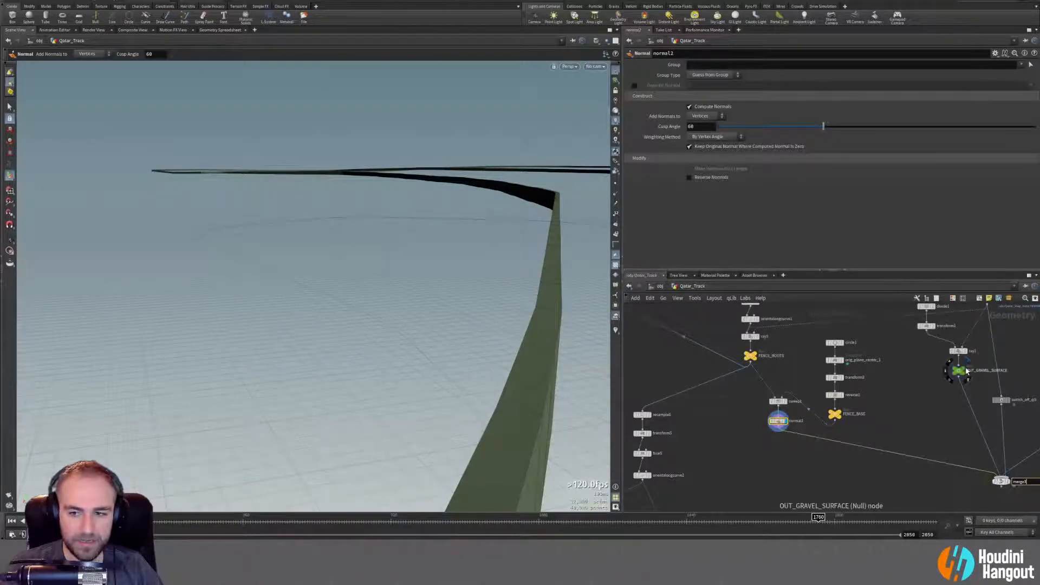
# Display OUT_GRAVEL_SURFACE and then merge3 to inspect where the gravel meets the fence base.
pyautogui.click(951, 372)
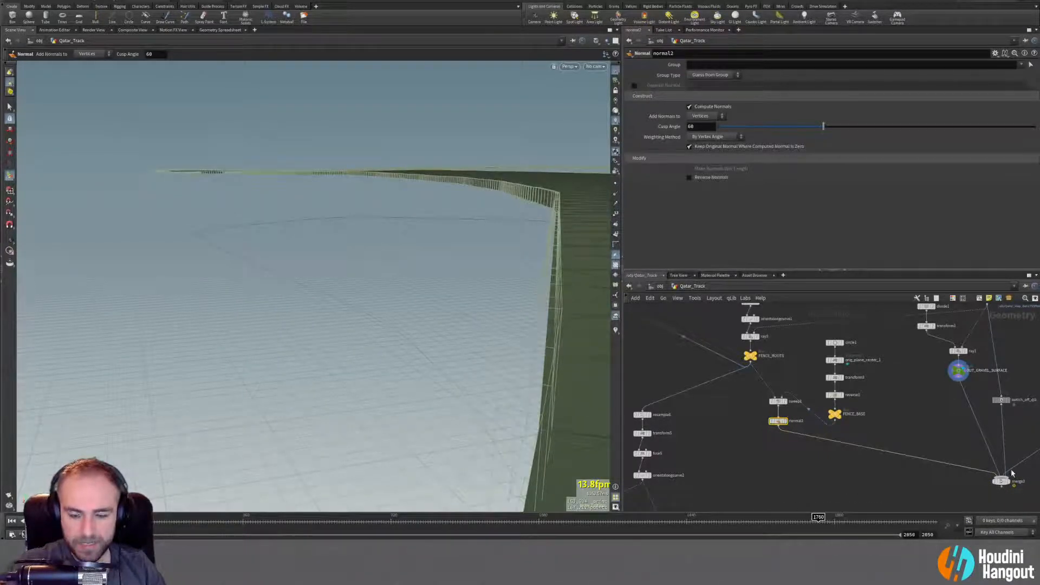
pyautogui.click(1007, 483)
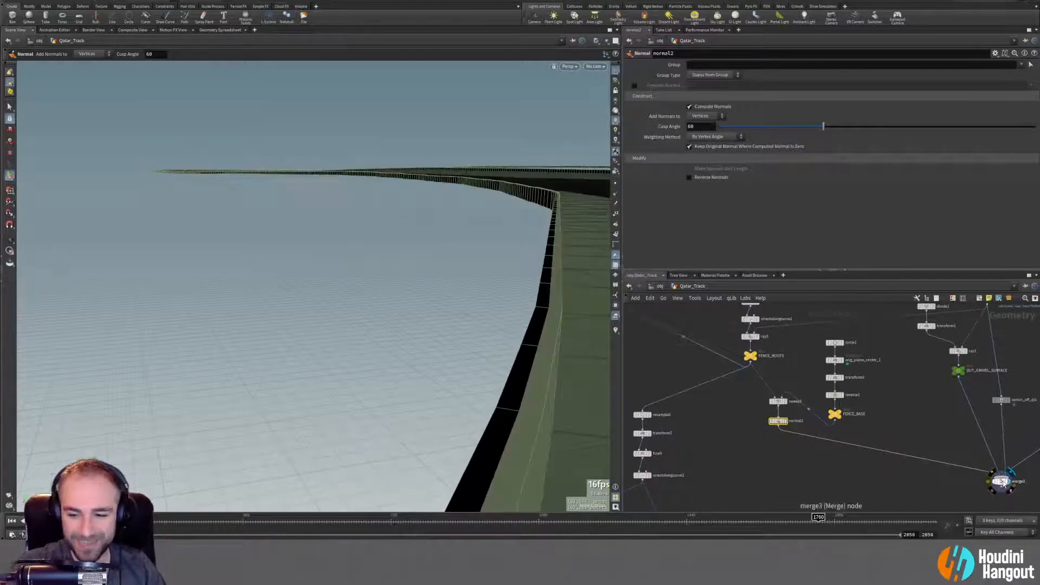
pyautogui.click(1000, 482)
pyautogui.keyDown('alt'); pyautogui.moveTo(536, 417); pyautogui.dragTo(516, 429); pyautogui.keyUp('alt')
pyautogui.moveTo(411, 375); pyautogui.dragTo(422, 412)
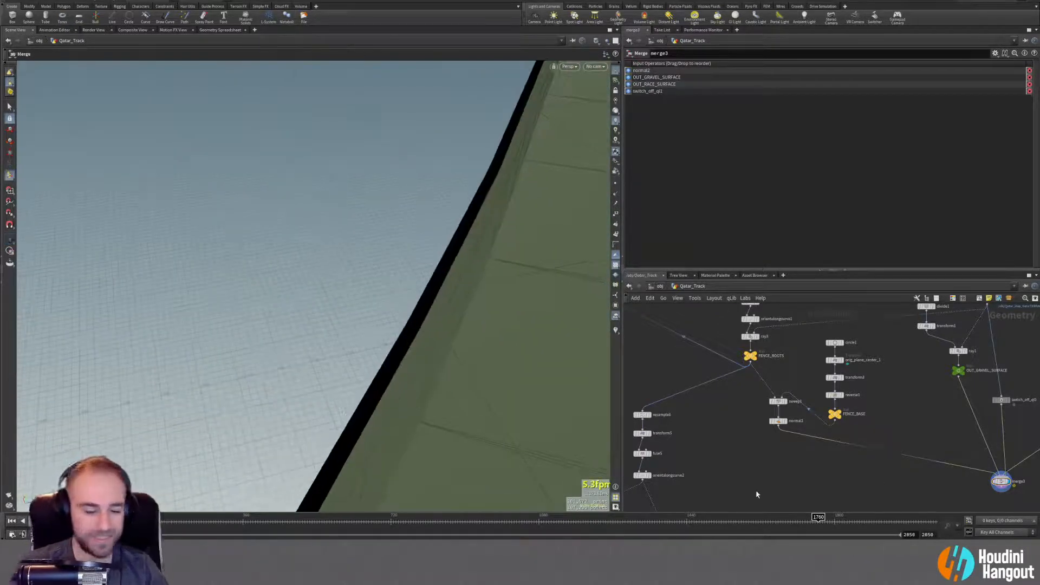
# Insert a second Normal node between normal2 and merge3 on the fence base branch and check the merged shading.
pyautogui.press('Tab')
pyautogui.write('norm')
pyautogui.press('Escape')
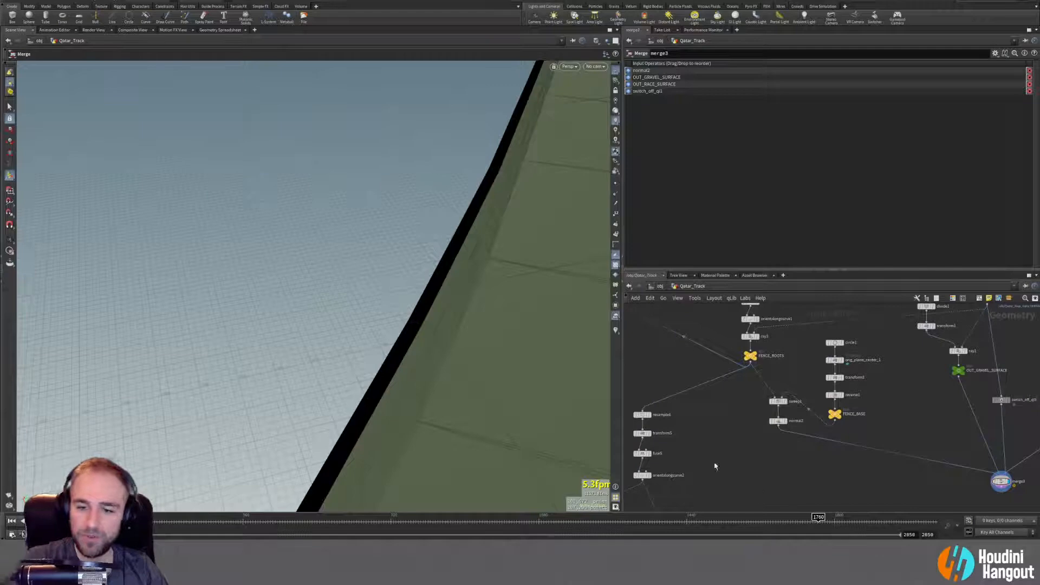
pyautogui.click(796, 442)
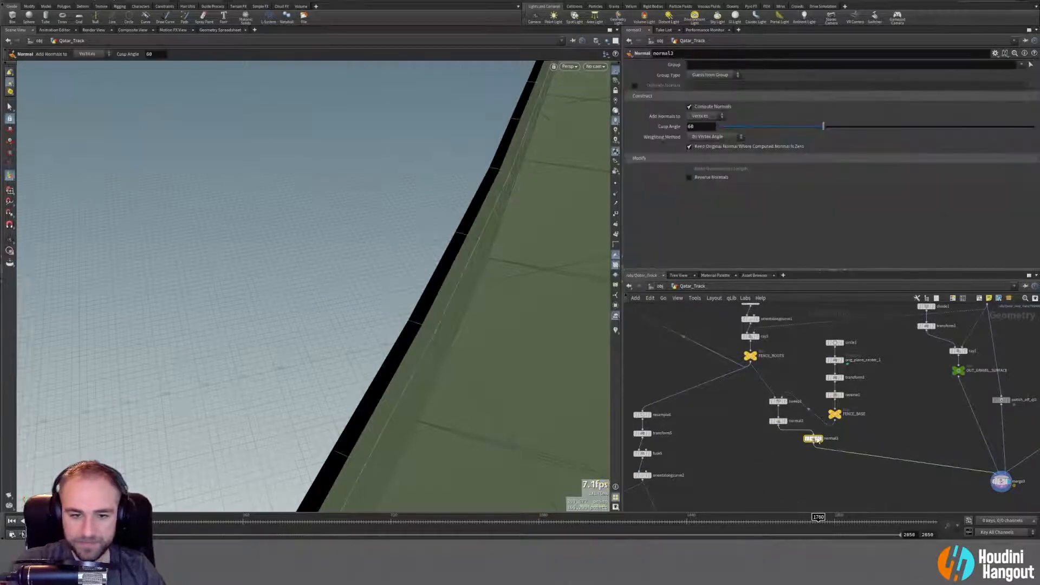
pyautogui.moveTo(795, 443); pyautogui.dragTo(779, 441)
pyautogui.press('Escape')
pyautogui.moveTo(381, 359); pyautogui.dragTo(462, 307)
pyautogui.press('Return')
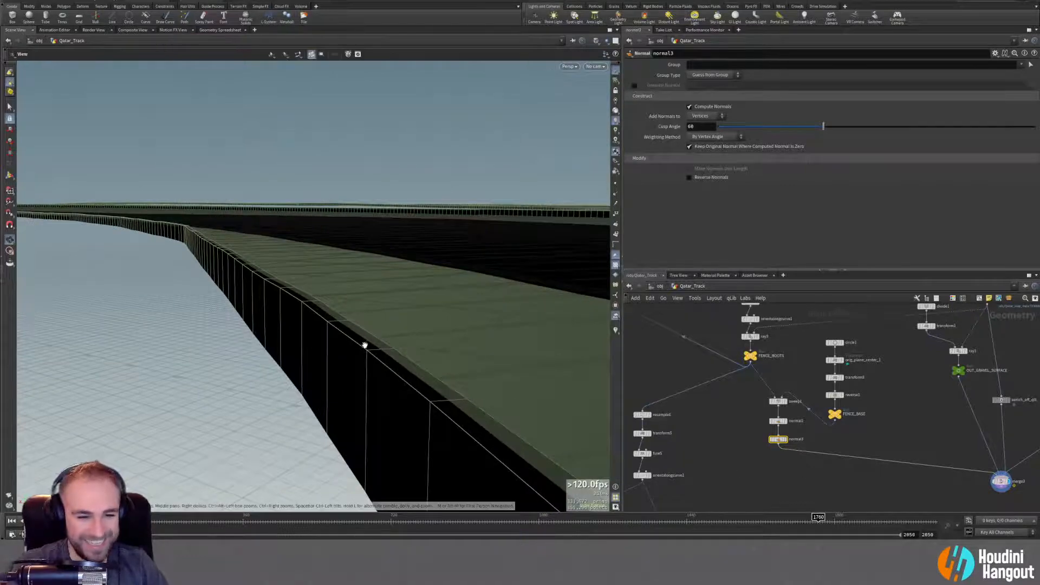
pyautogui.moveTo(364, 344); pyautogui.dragTo(347, 357)
# Check the node information of OUT_GRAVEL_SURFACE.
pyautogui.moveTo(969, 416); pyautogui.dragTo(836, 464, button='middle')
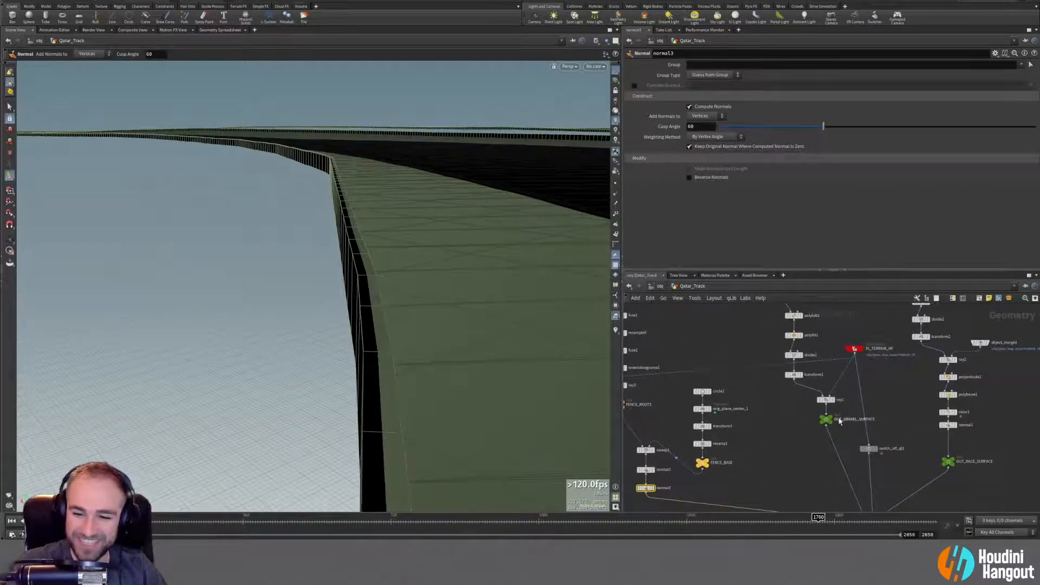
pyautogui.middleClick(826, 422)
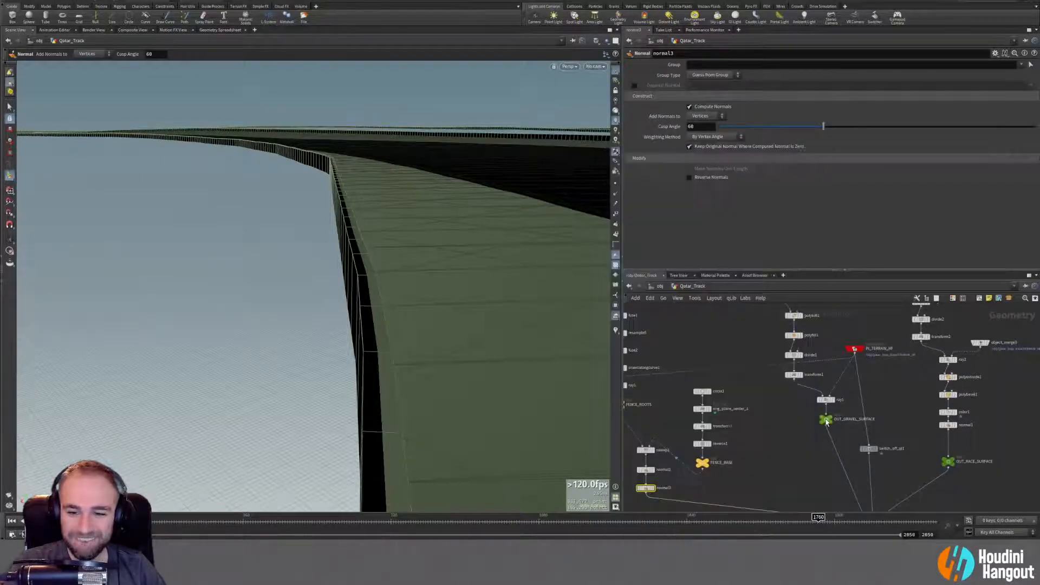
pyautogui.moveTo(826, 422); pyautogui.dragTo(867, 394, button='middle')
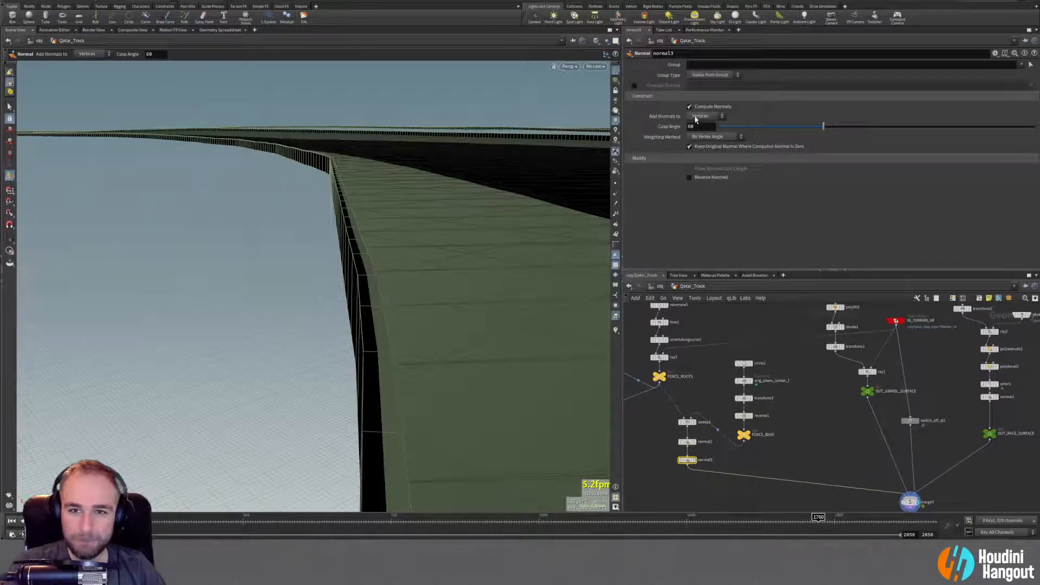
# Set the new fence base Normal node to add normals to Points and inspect its shading along the strip.
pyautogui.click(700, 116)
pyautogui.click(702, 117)
pyautogui.press('Escape')
pyautogui.moveTo(346, 353); pyautogui.dragTo(441, 425)
pyautogui.press('Return')
pyautogui.click(696, 461)
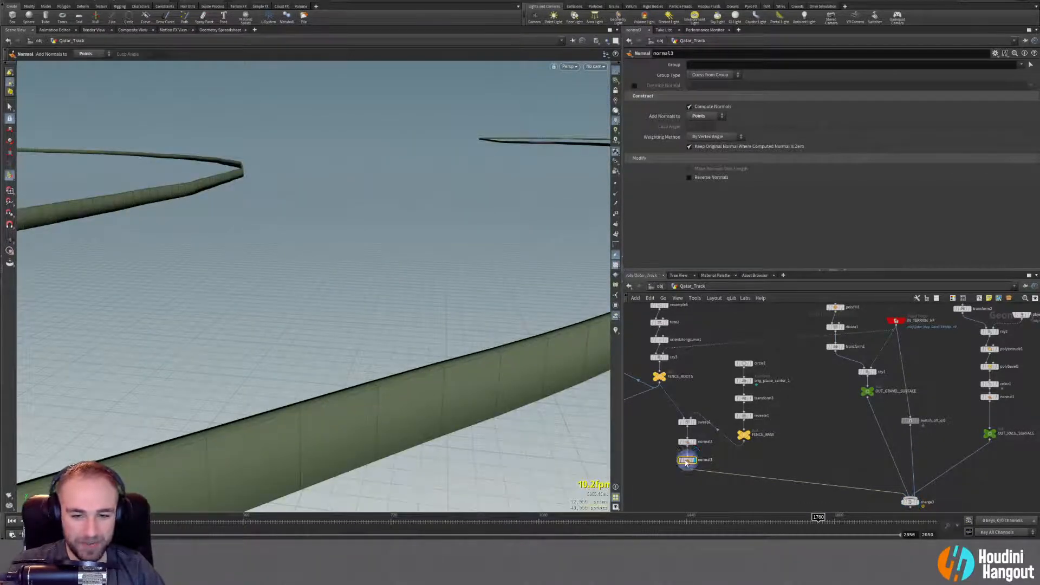
pyautogui.press('Escape')
pyautogui.moveTo(542, 379); pyautogui.dragTo(506, 429)
pyautogui.press('Return')
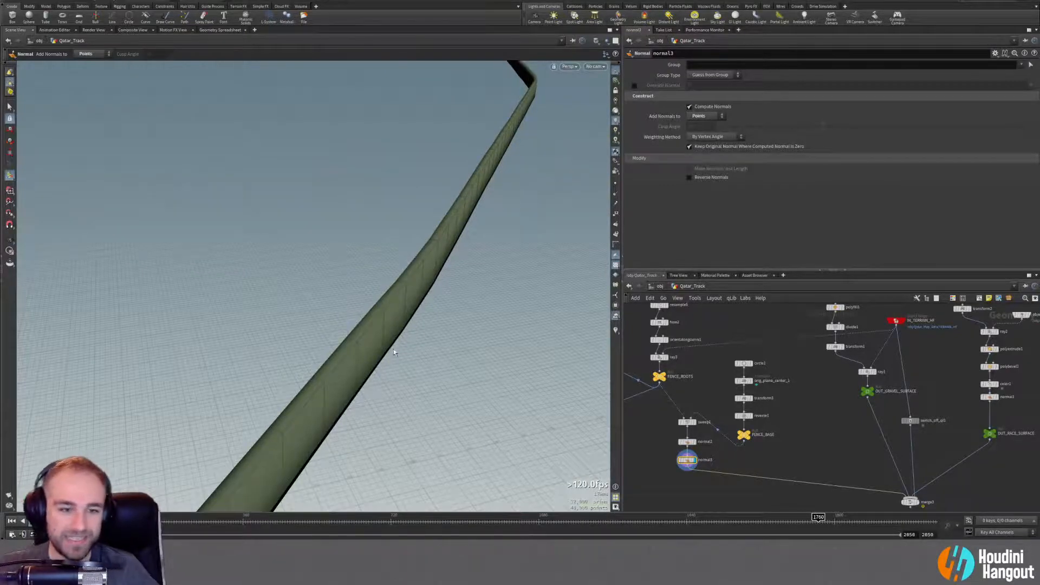
pyautogui.moveTo(393, 352)
pyautogui.mouseDown()
pyautogui.moveTo(355, 297)
pyautogui.moveTo(379, 340)
pyautogui.mouseUp()
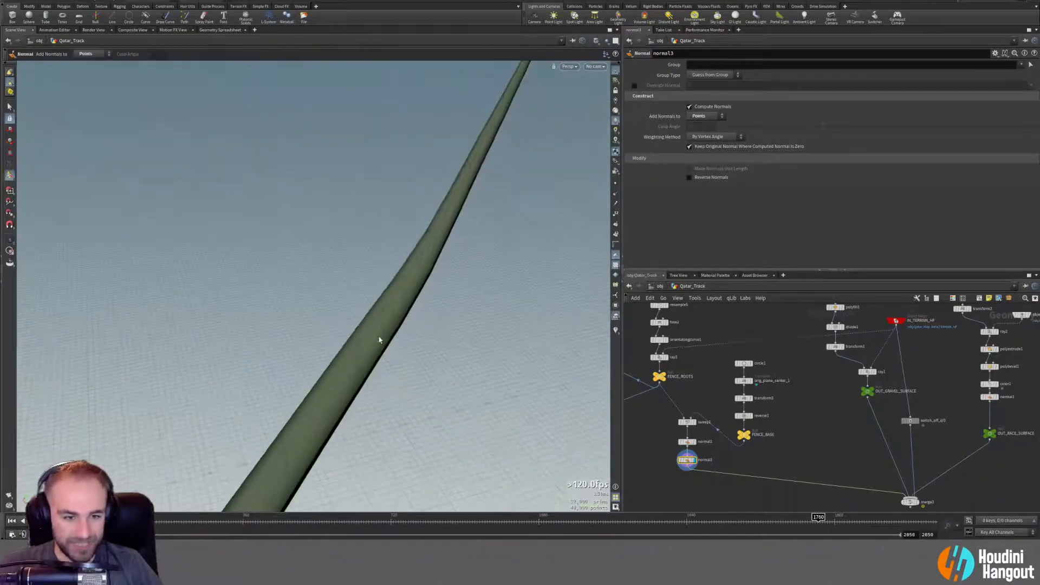
# Set the last fence base Normal node to add normals to Vertices.
pyautogui.click(686, 465)
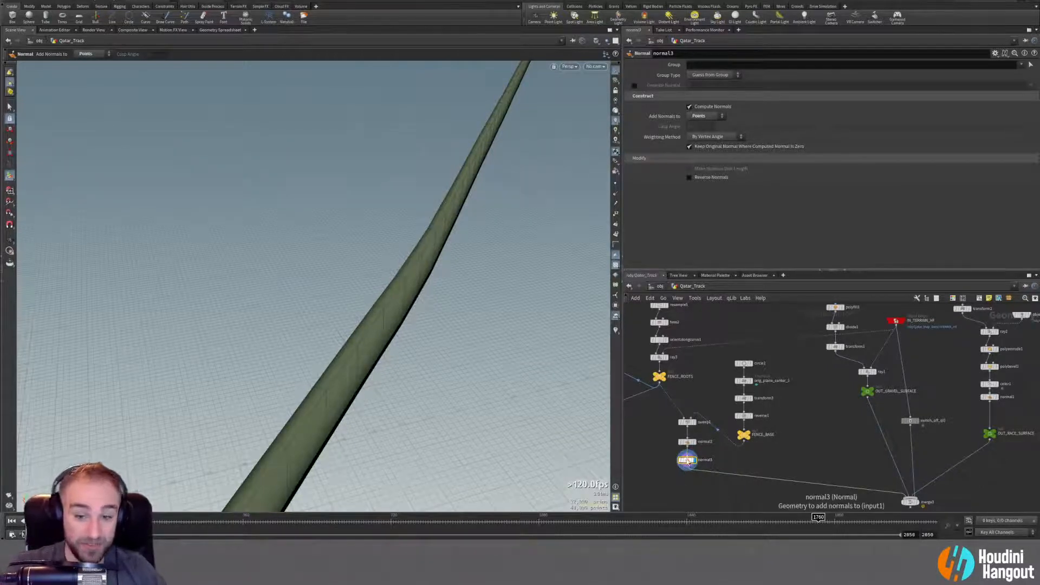
pyautogui.click(687, 460)
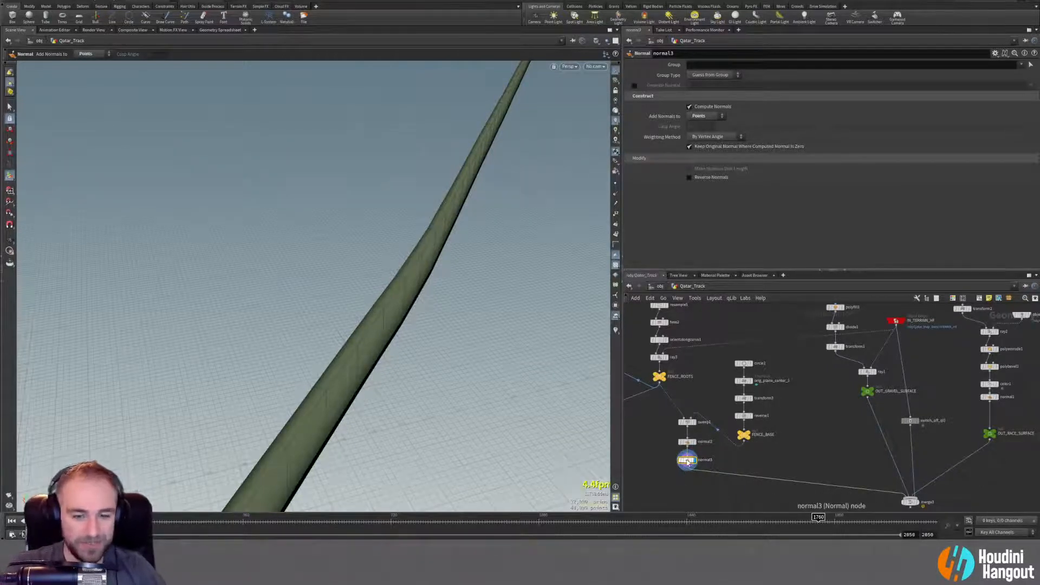
pyautogui.click(705, 116)
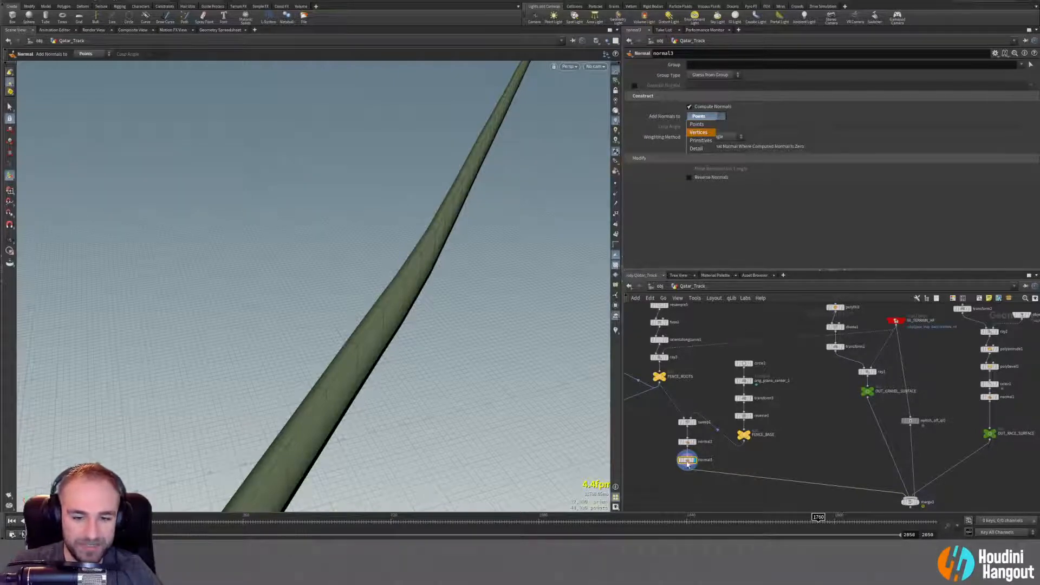
# Insert a Normal node after OUT_GRAVEL_SURFACE and place another one after OUT_RACE_SURFACE.
pyautogui.keyDown('alt'); pyautogui.moveTo(686, 460); pyautogui.dragTo(911, 499); pyautogui.keyUp('alt')
pyautogui.moveTo(848, 465); pyautogui.dragTo(912, 445)
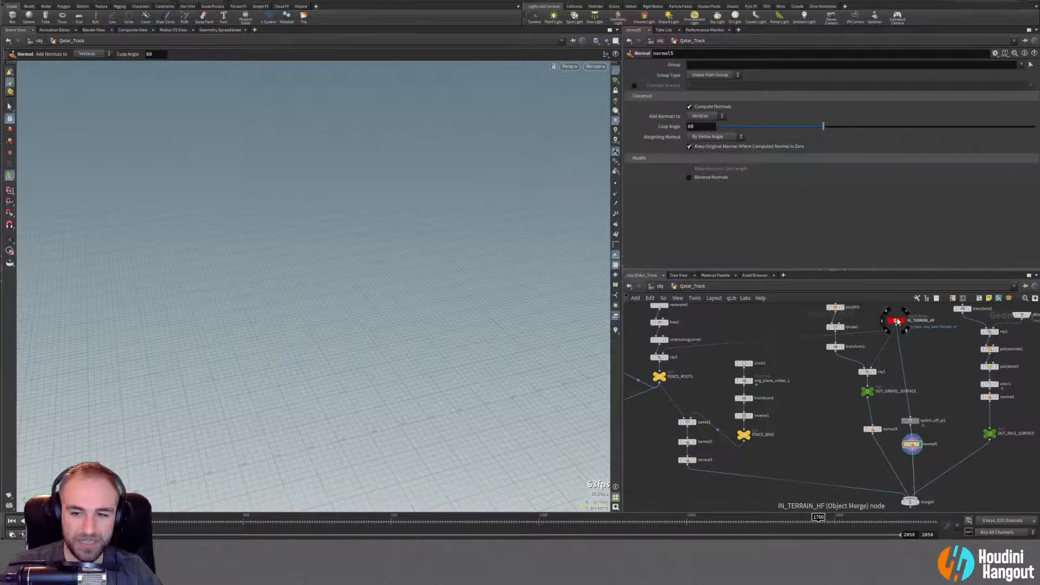
pyautogui.middleClick(897, 322)
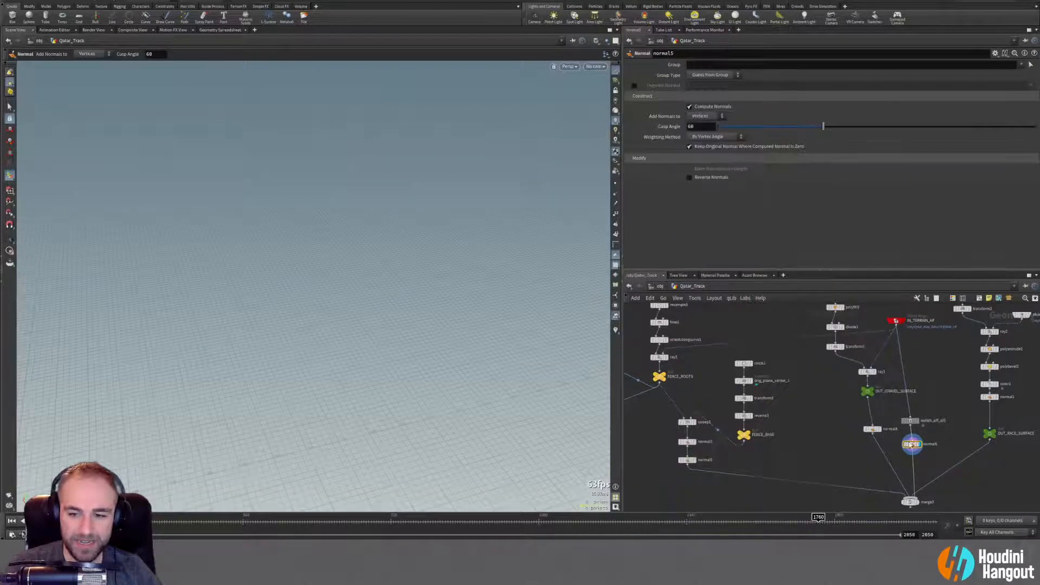
pyautogui.moveTo(912, 444); pyautogui.dragTo(993, 458)
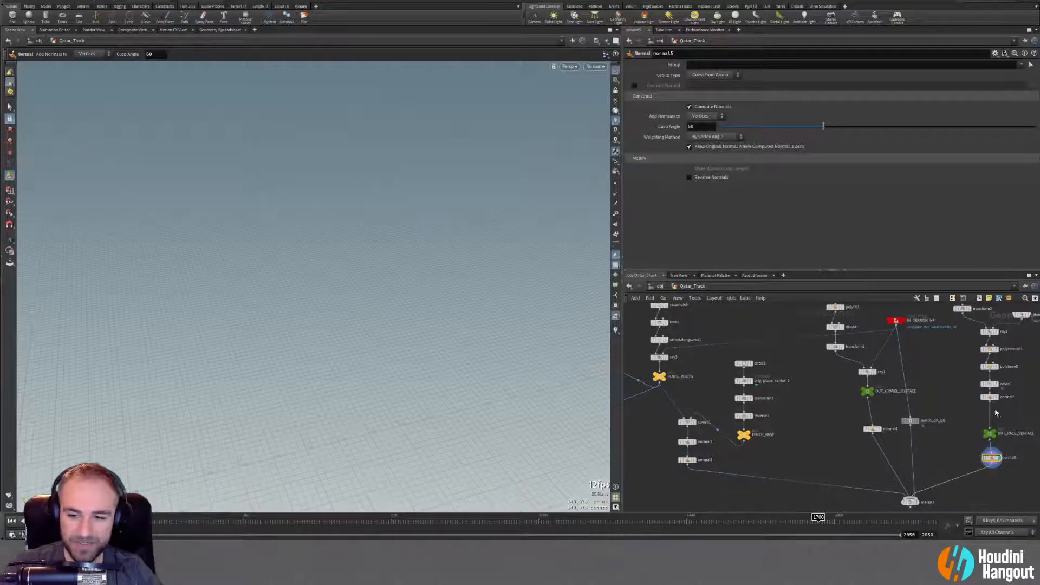
# Check the settings of the race surface's existing normal1 and delete the extra Normal node after OUT_RACE_SURFACE.
pyautogui.click(989, 398)
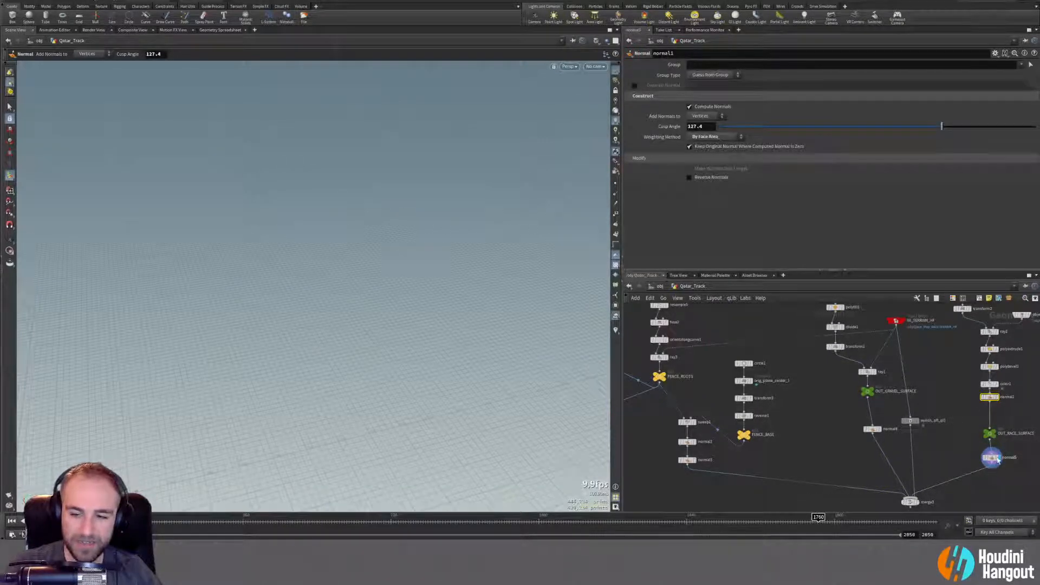
pyautogui.moveTo(998, 460); pyautogui.dragTo(995, 456)
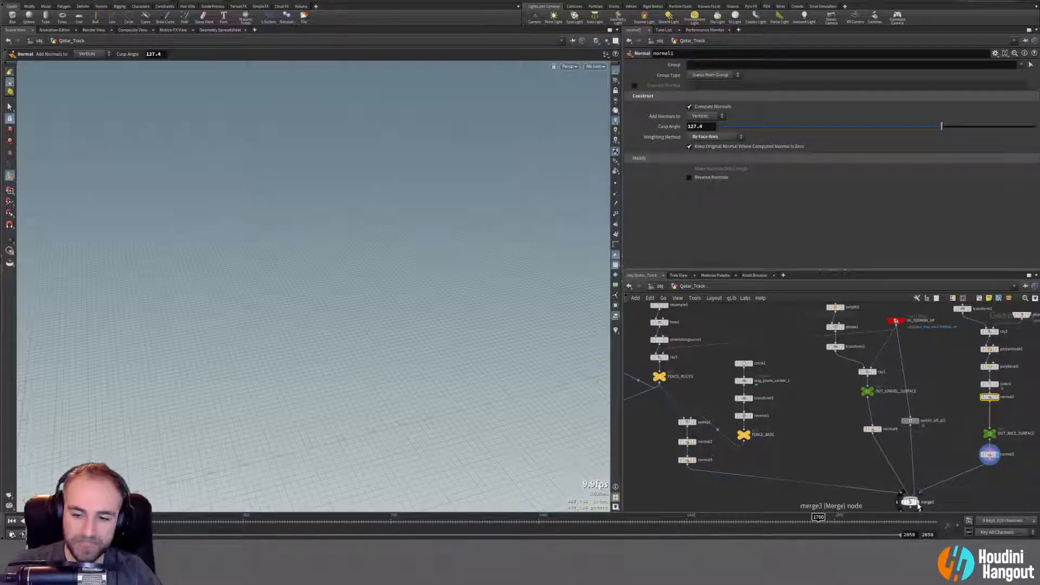
pyautogui.click(989, 455)
pyautogui.press('Delete')
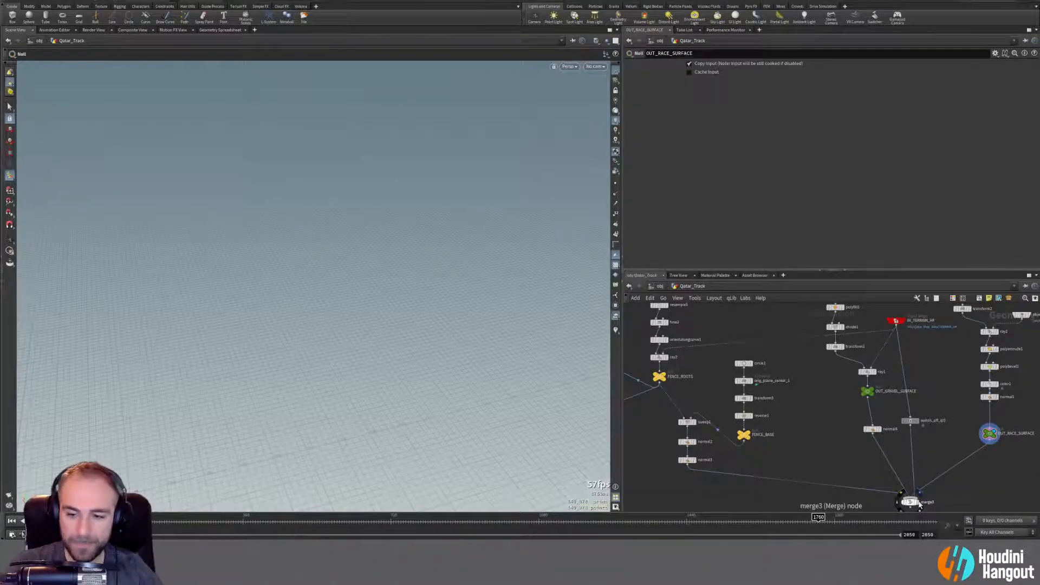
# Display merge3 to review the merged track and fence base, and find the fence post branch in the network.
pyautogui.click(919, 504)
pyautogui.keyDown('alt'); pyautogui.moveTo(378, 320); pyautogui.dragTo(515, 288); pyautogui.keyUp('alt')
pyautogui.moveTo(665, 440)
pyautogui.mouseDown(button='middle')
pyautogui.moveTo(794, 438)
pyautogui.moveTo(863, 420)
pyautogui.mouseUp(button='middle')
pyautogui.moveTo(744, 501); pyautogui.dragTo(796, 394, button='middle')
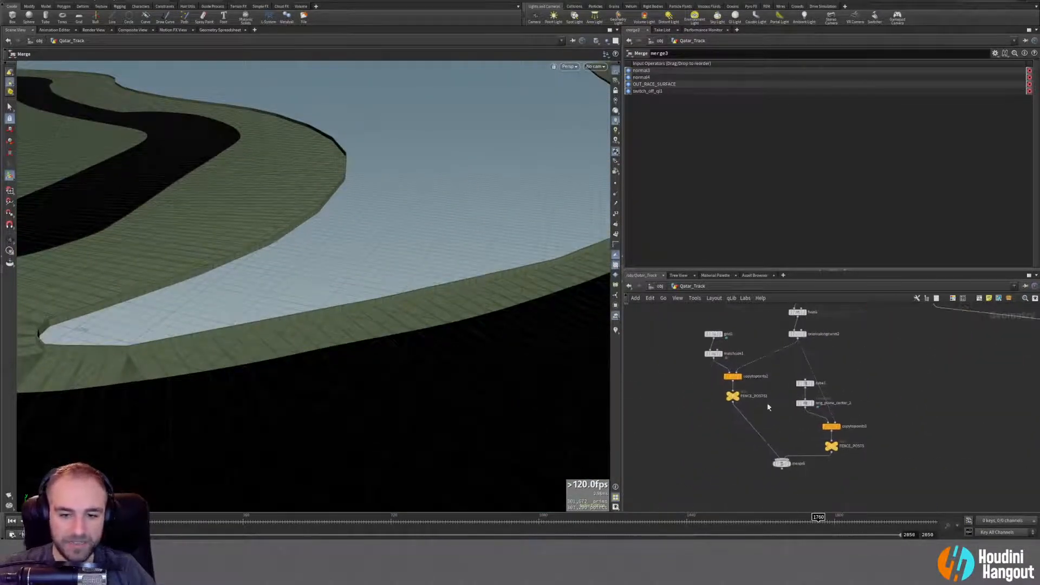
# Display FENCE_POSTS1 and FENCE_POSTS in turn to compare the fence panels with the fence posts along the track.
pyautogui.click(731, 396)
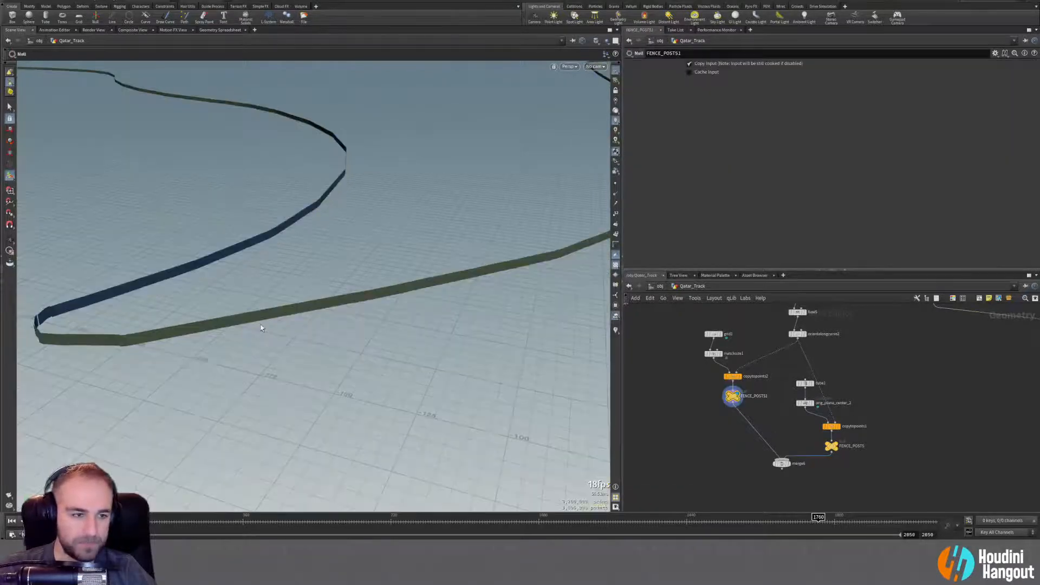
pyautogui.keyDown('alt'); pyautogui.moveTo(208, 324); pyautogui.dragTo(379, 351); pyautogui.keyUp('alt')
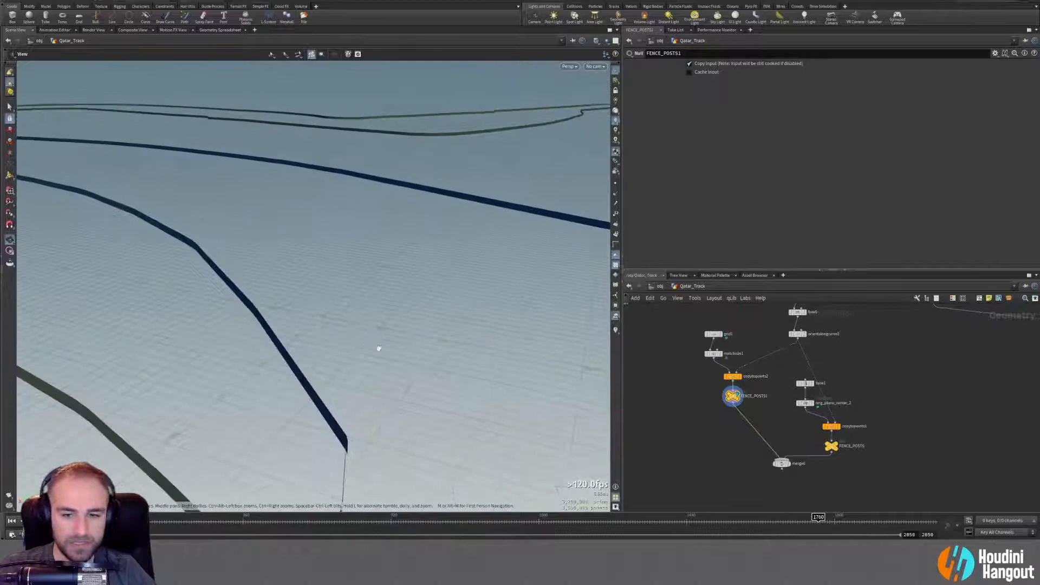
pyautogui.click(833, 444)
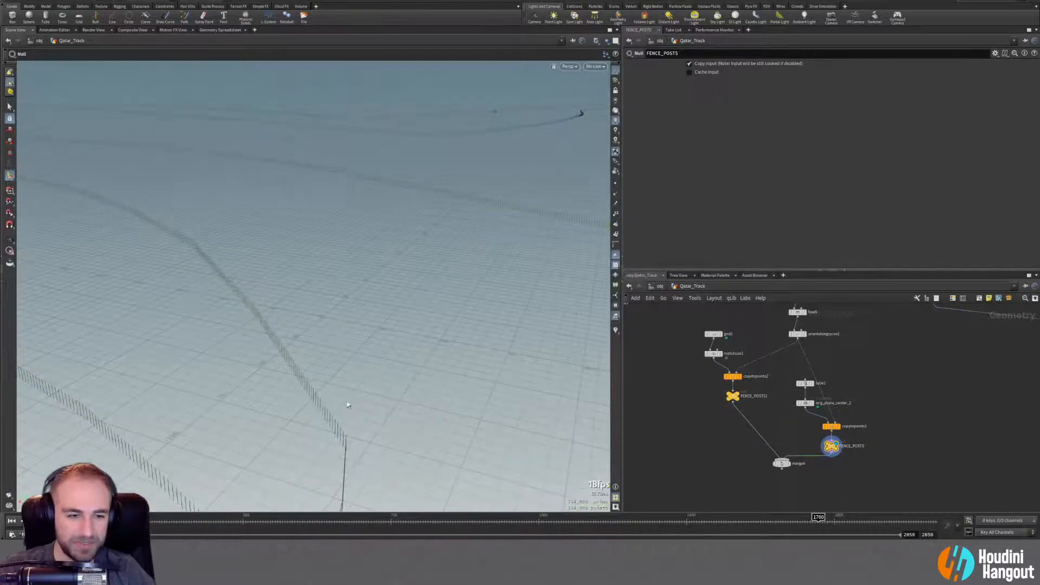
pyautogui.keyDown('alt'); pyautogui.moveTo(347, 404); pyautogui.dragTo(444, 374); pyautogui.keyUp('alt')
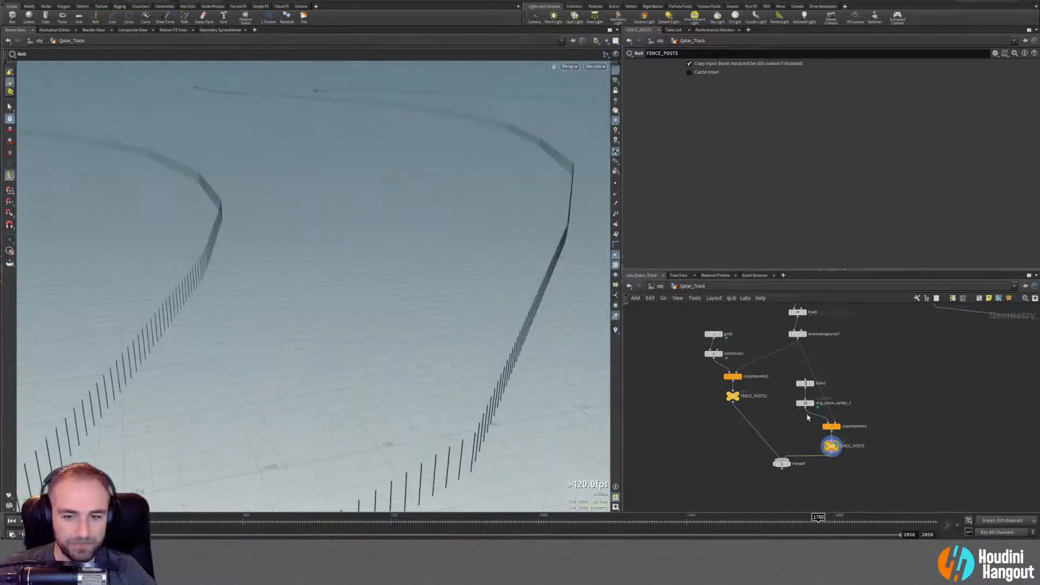
# Display merge6 and examine from several angles how the fence panels and posts meet around the track's corners.
pyautogui.click(780, 464)
pyautogui.keyDown('alt'); pyautogui.moveTo(464, 449); pyautogui.dragTo(382, 413); pyautogui.keyUp('alt')
pyautogui.keyDown('alt'); pyautogui.moveTo(382, 413); pyautogui.dragTo(497, 425, button='right'); pyautogui.keyUp('alt')
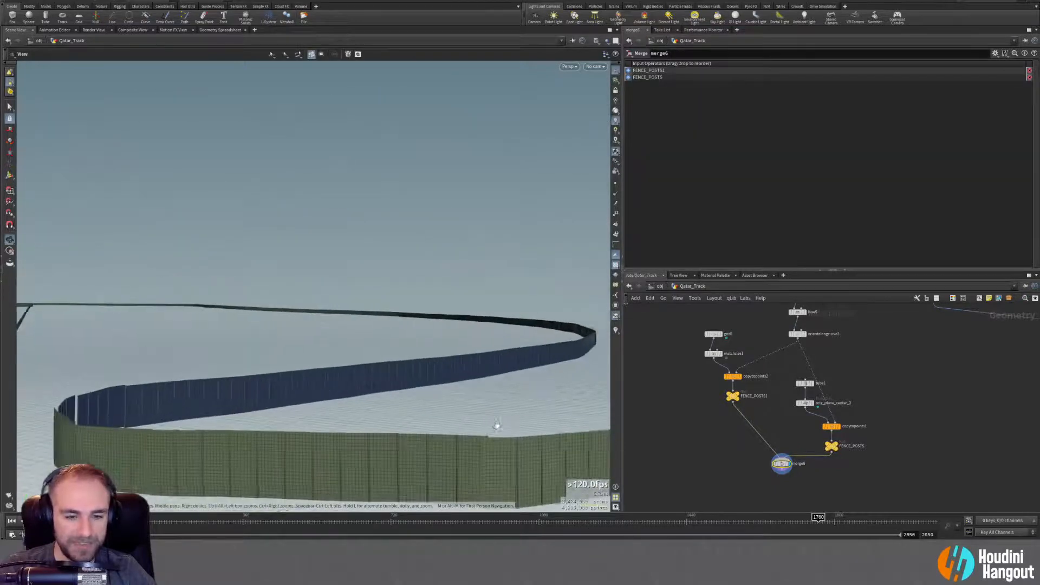
pyautogui.moveTo(497, 425); pyautogui.dragTo(464, 455)
pyautogui.moveTo(464, 455); pyautogui.dragTo(427, 429, button='middle')
pyautogui.moveTo(427, 429); pyautogui.dragTo(471, 412, button='right')
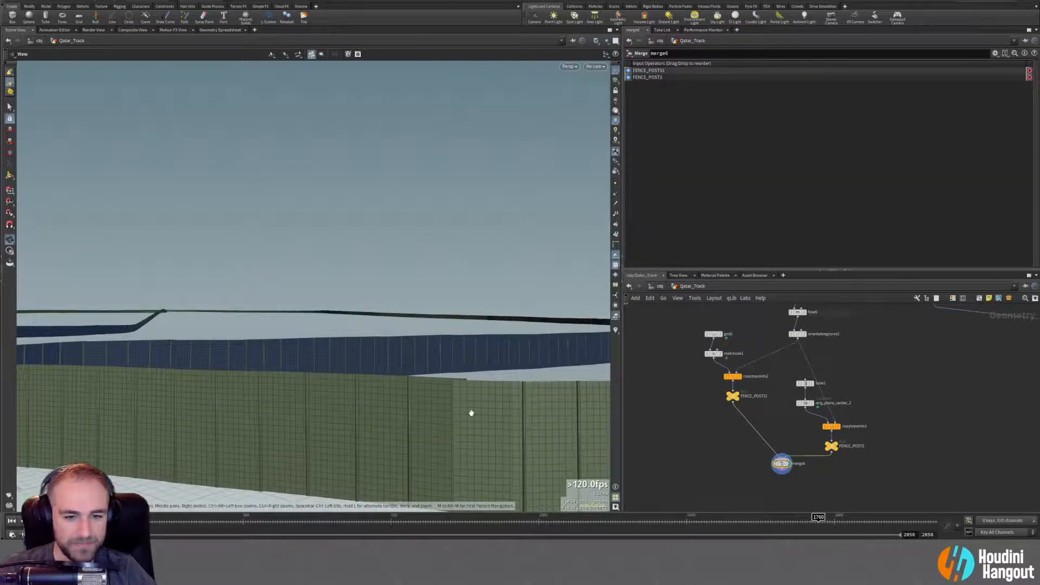
pyautogui.moveTo(471, 413); pyautogui.dragTo(489, 478)
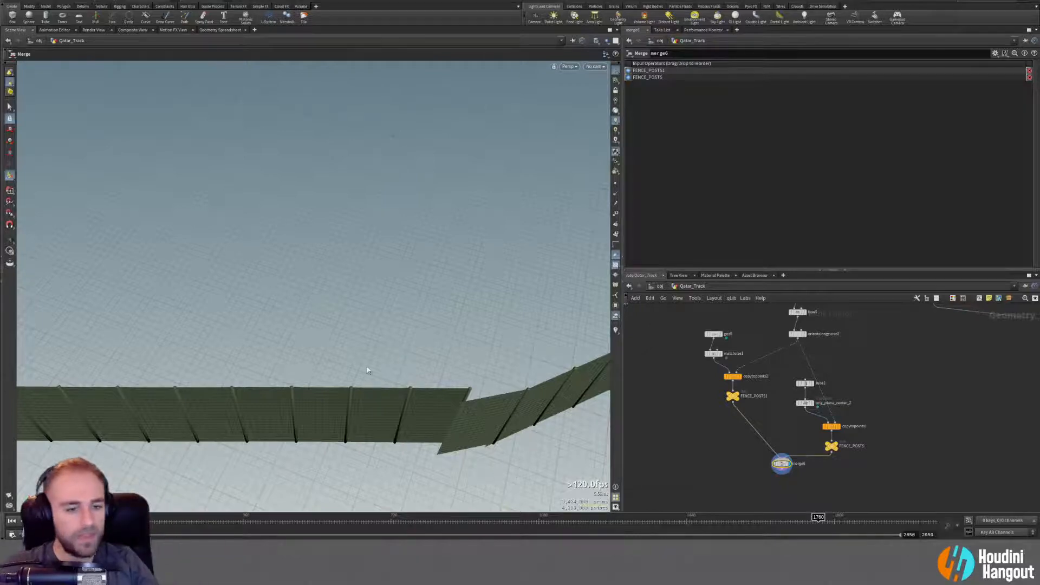
pyautogui.moveTo(374, 418); pyautogui.dragTo(251, 399)
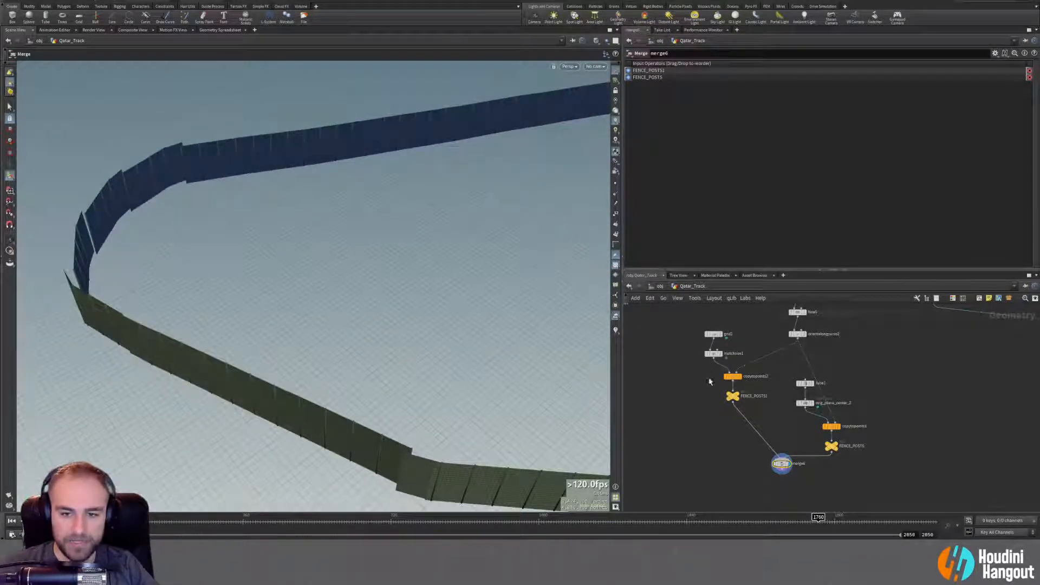
# Check matchsize1 and grid1, and delete the whole fence panel branch from grid1 down to FENCE_POSTS1.
pyautogui.click(742, 386)
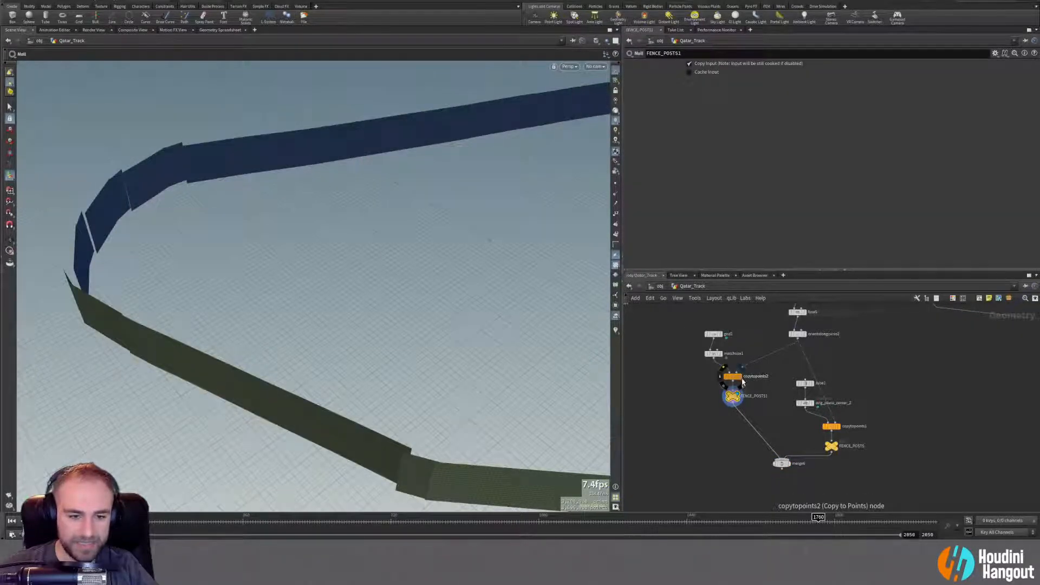
pyautogui.click(722, 354)
pyautogui.click(722, 335)
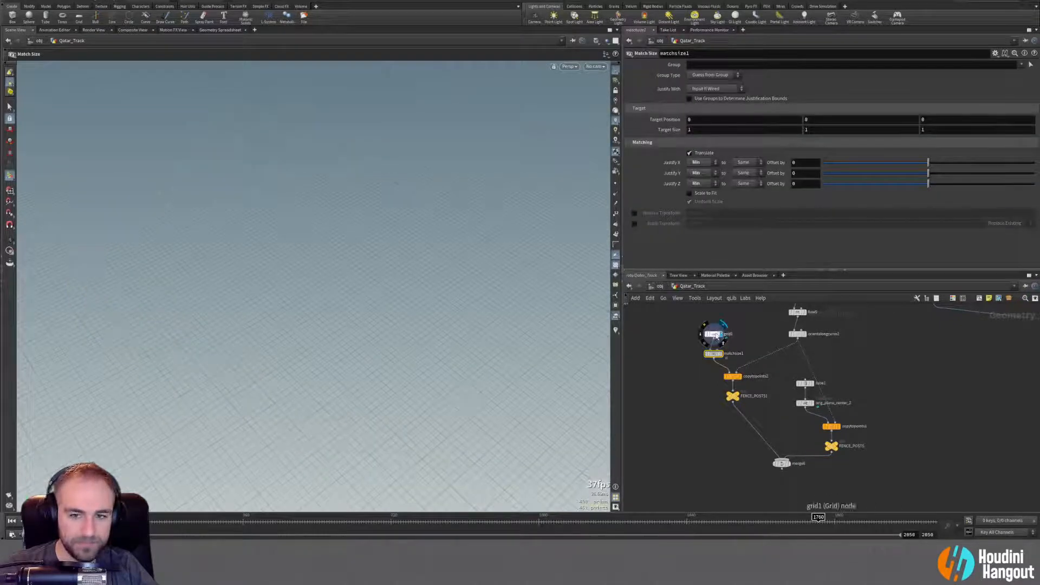
pyautogui.press('Escape')
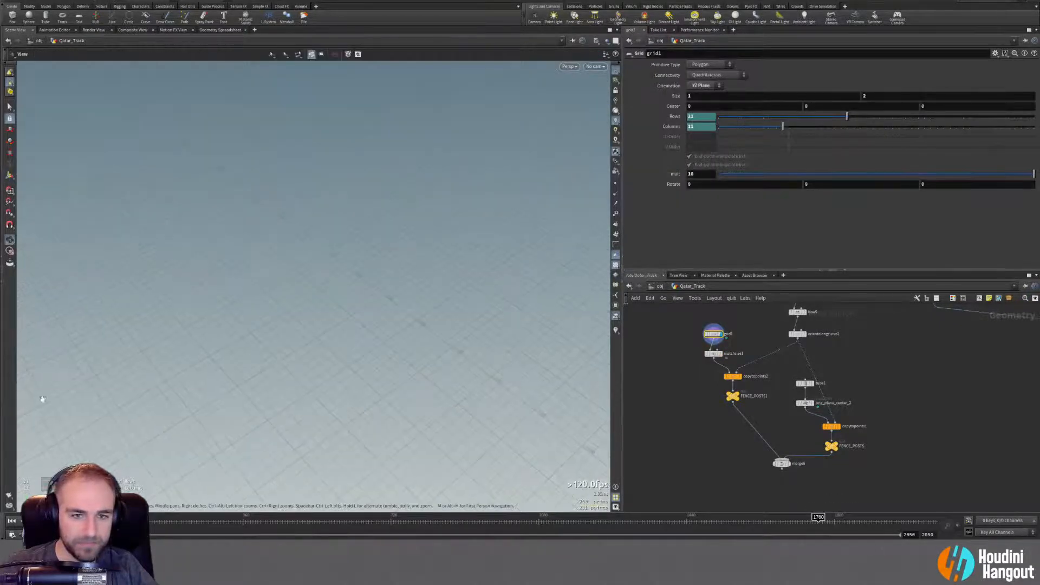
pyautogui.press('Return')
pyautogui.moveTo(678, 318); pyautogui.dragTo(757, 426)
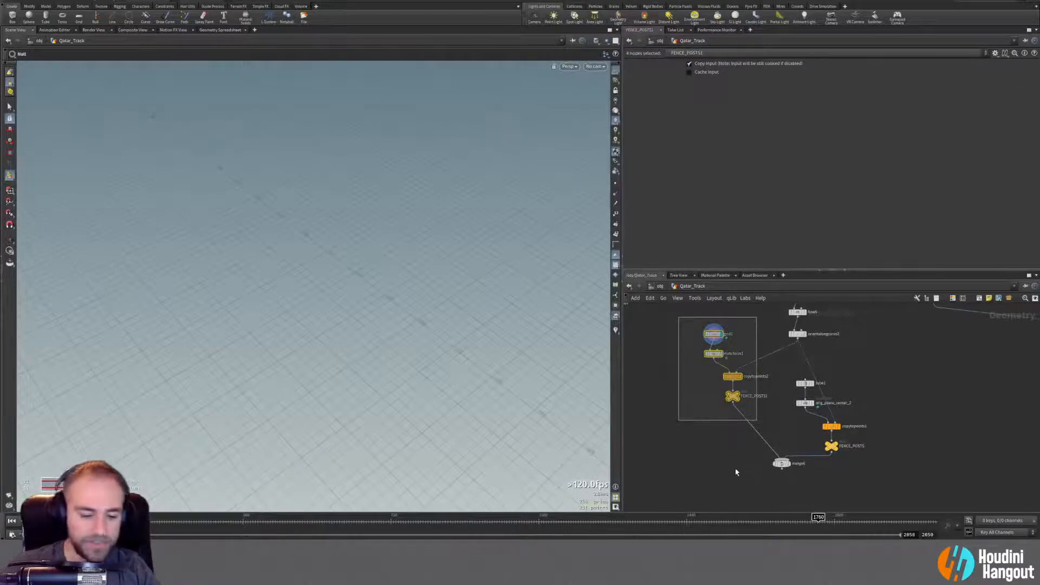
pyautogui.press('Delete')
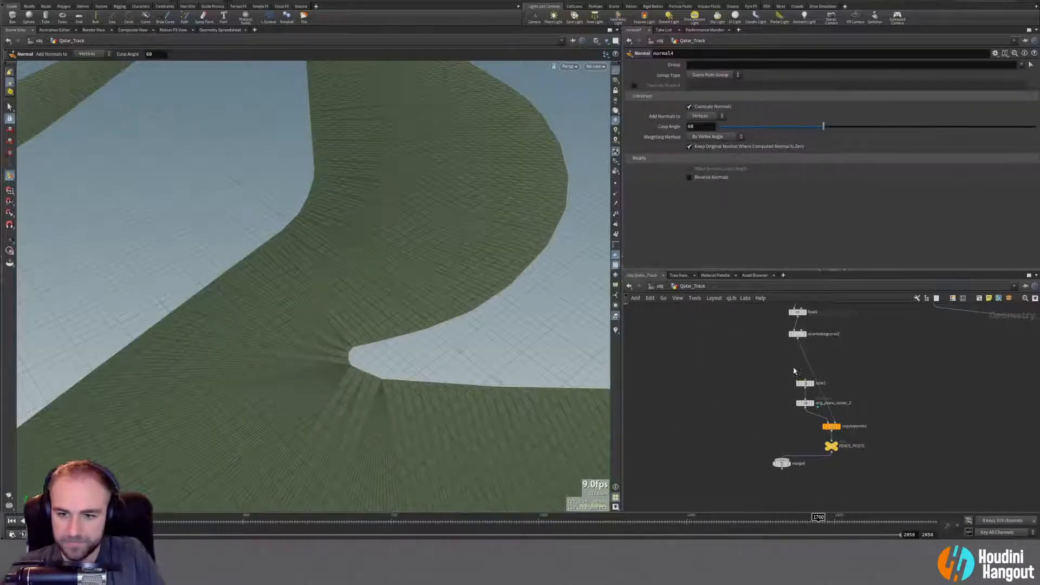
# Rearrange the remaining fence post nodes so that copytopoints1 and FENCE_POSTS line up beneath orientalongcurve2.
pyautogui.moveTo(793, 369); pyautogui.dragTo(807, 435)
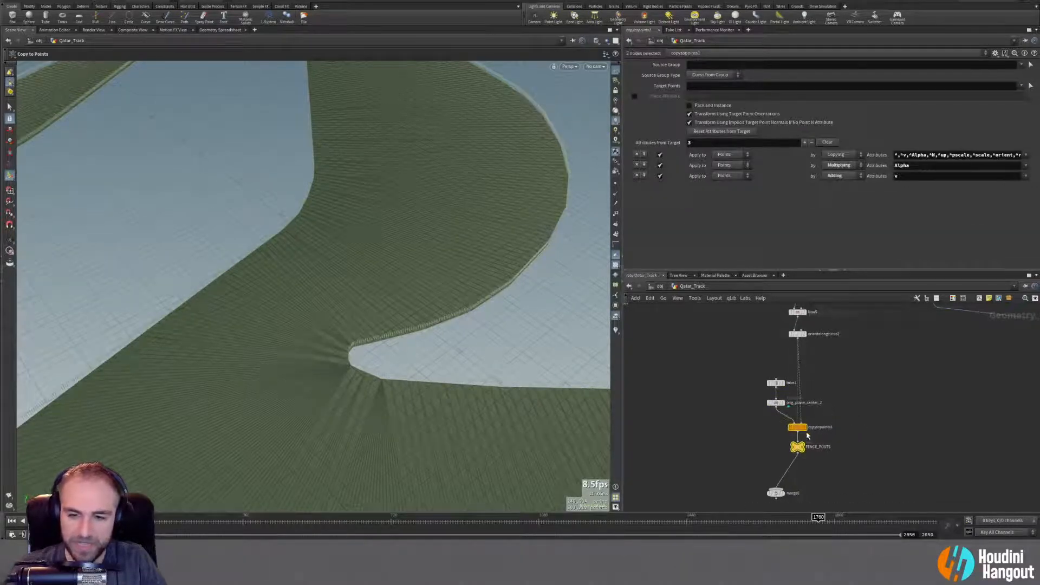
pyautogui.moveTo(771, 392); pyautogui.dragTo(786, 407)
pyautogui.moveTo(795, 338); pyautogui.dragTo(741, 444, button='middle')
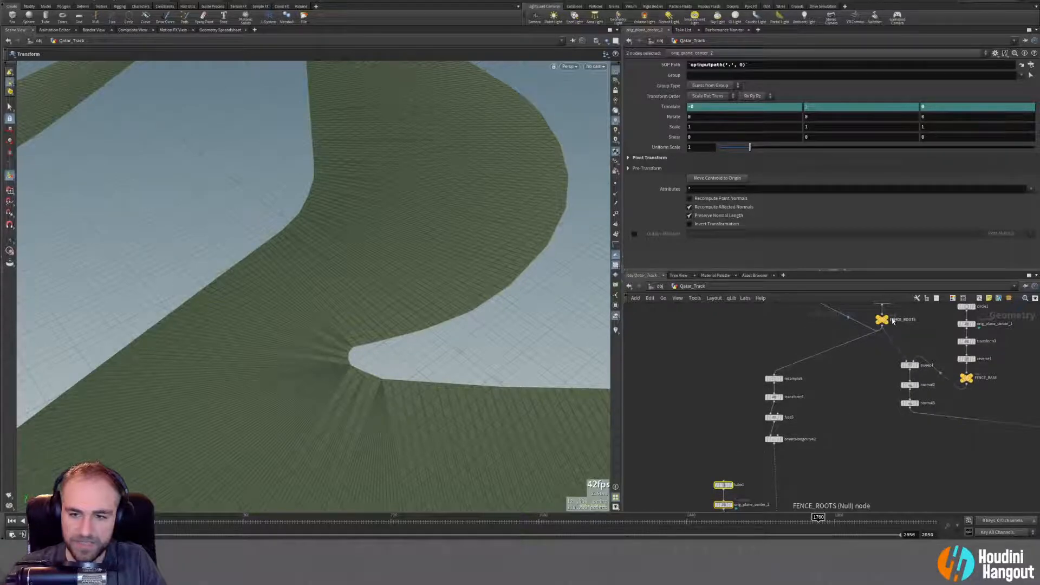
# Display FENCE_ROOTS with its points shown in the viewport, and compare its point spacing with resample6.
pyautogui.click(889, 320)
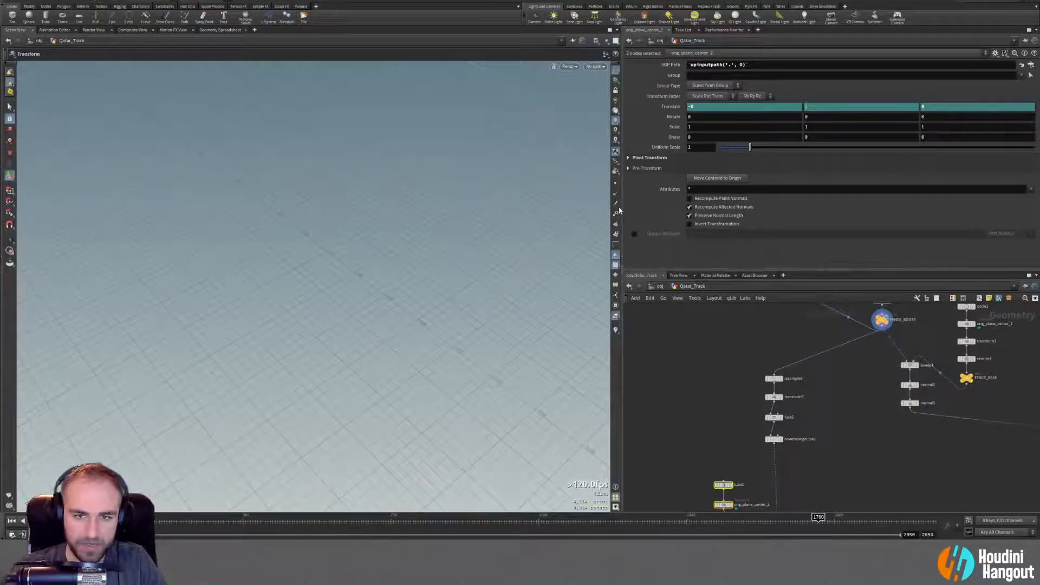
pyautogui.click(615, 187)
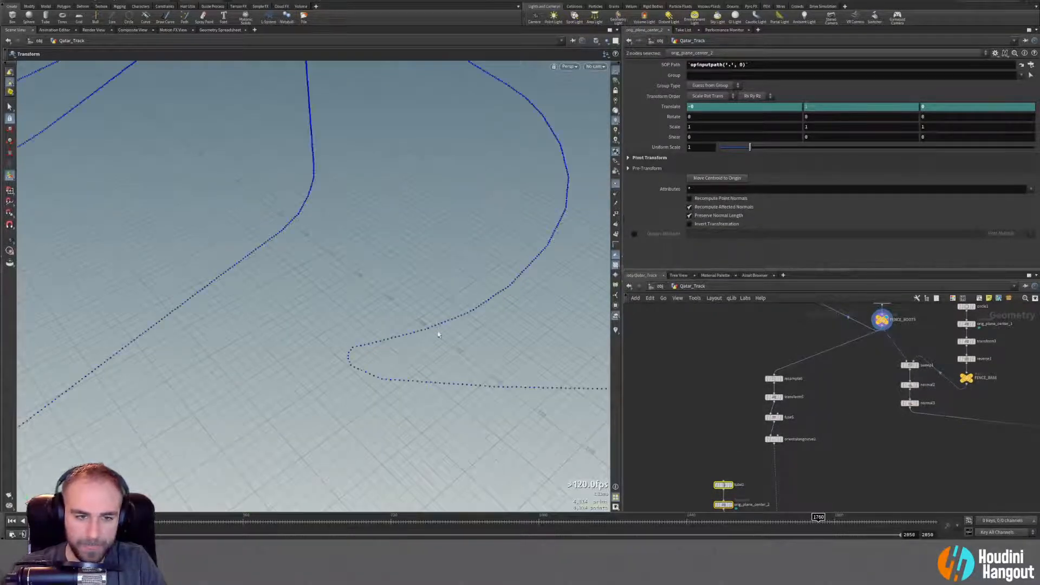
pyautogui.click(782, 379)
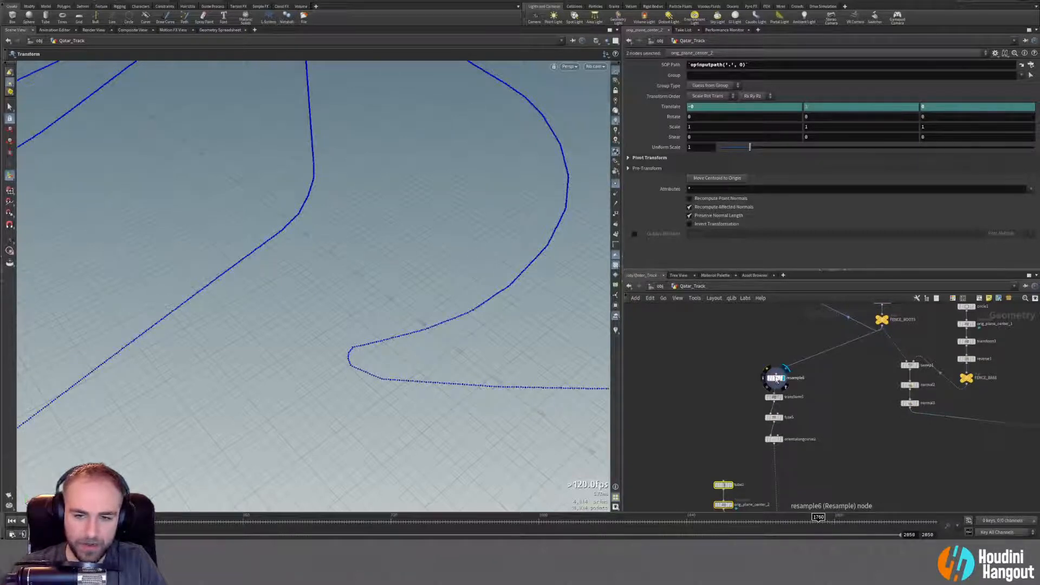
pyautogui.click(776, 380)
pyautogui.moveTo(774, 380); pyautogui.dragTo(773, 383)
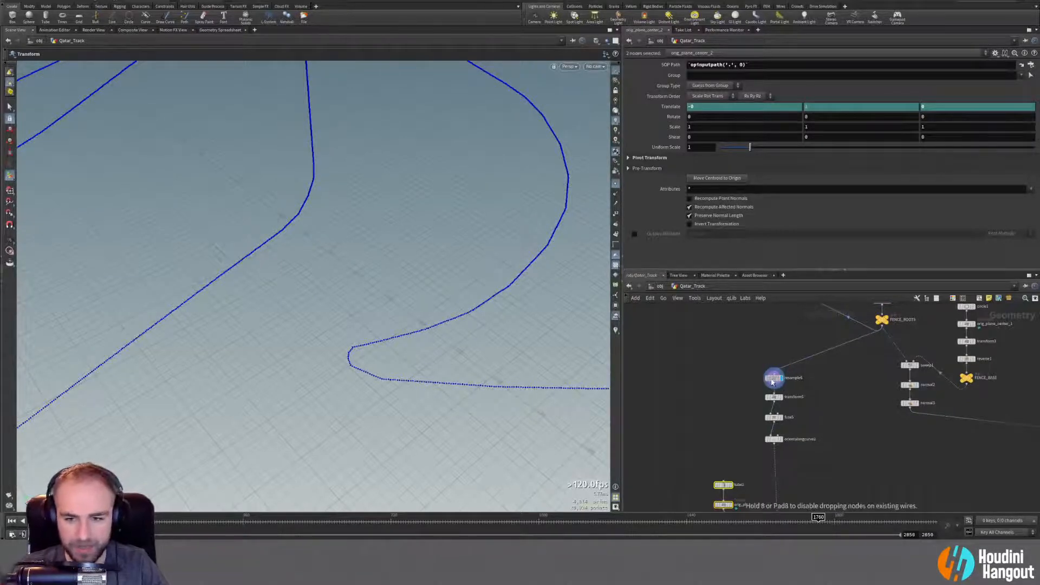
# Step through transform5, fuse5 and orientalongcurve2, examining the settings and the curve points at each stage.
pyautogui.click(781, 397)
pyautogui.click(773, 397)
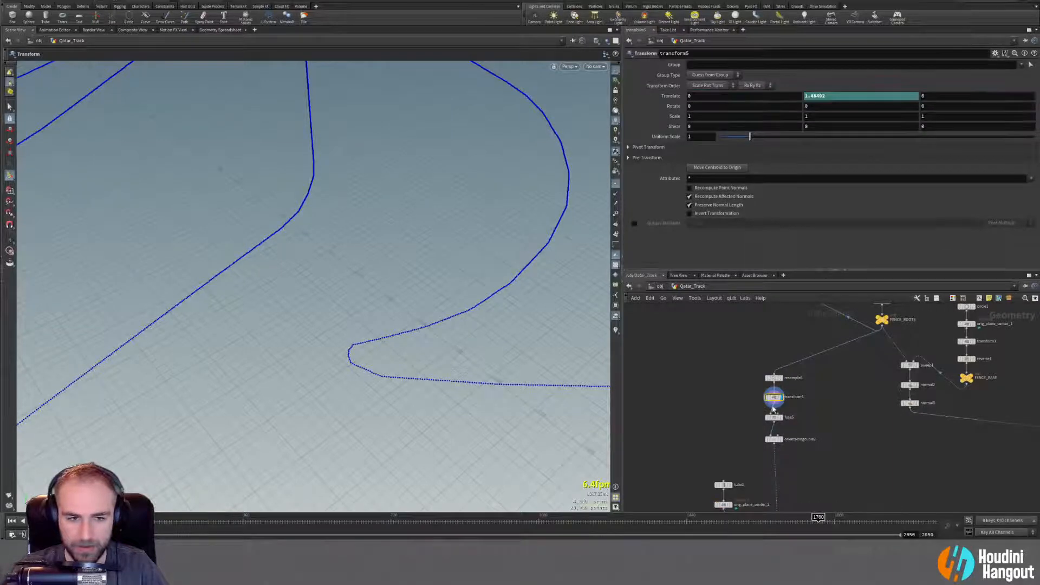
pyautogui.click(775, 418)
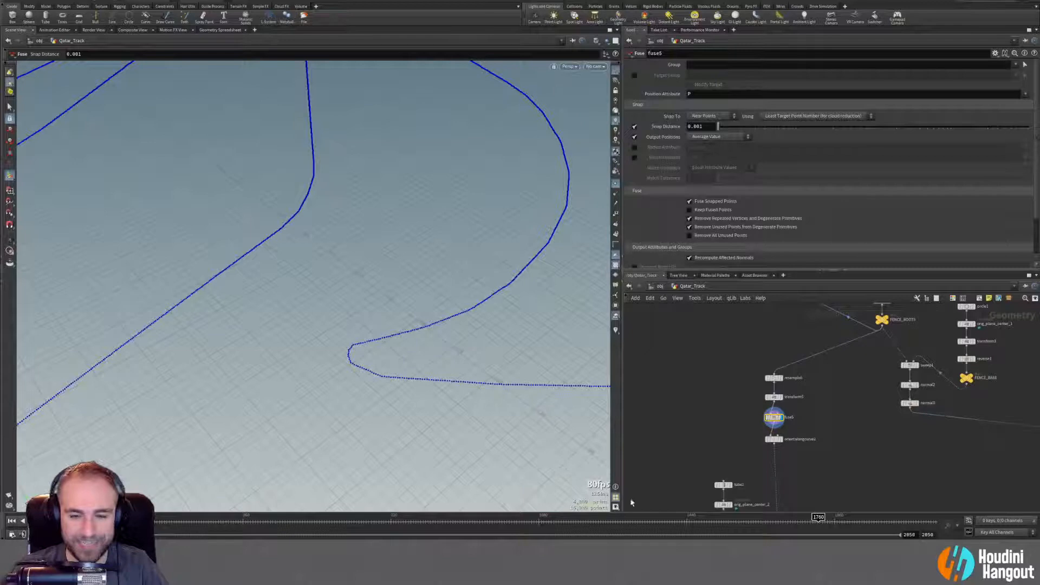
pyautogui.click(776, 439)
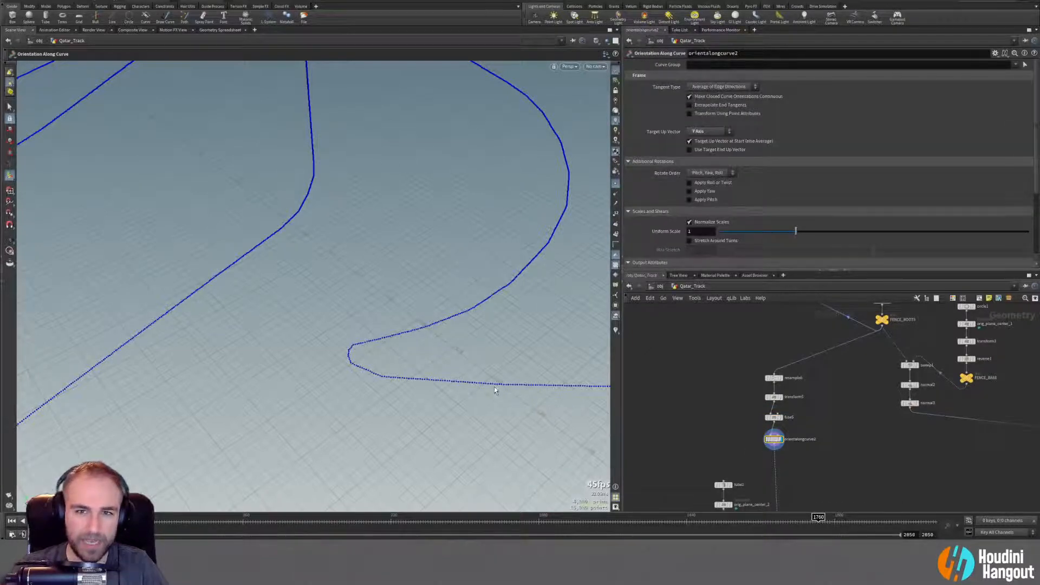
pyautogui.press('Escape')
pyautogui.moveTo(422, 387); pyautogui.dragTo(271, 312)
pyautogui.moveTo(345, 388); pyautogui.dragTo(416, 492)
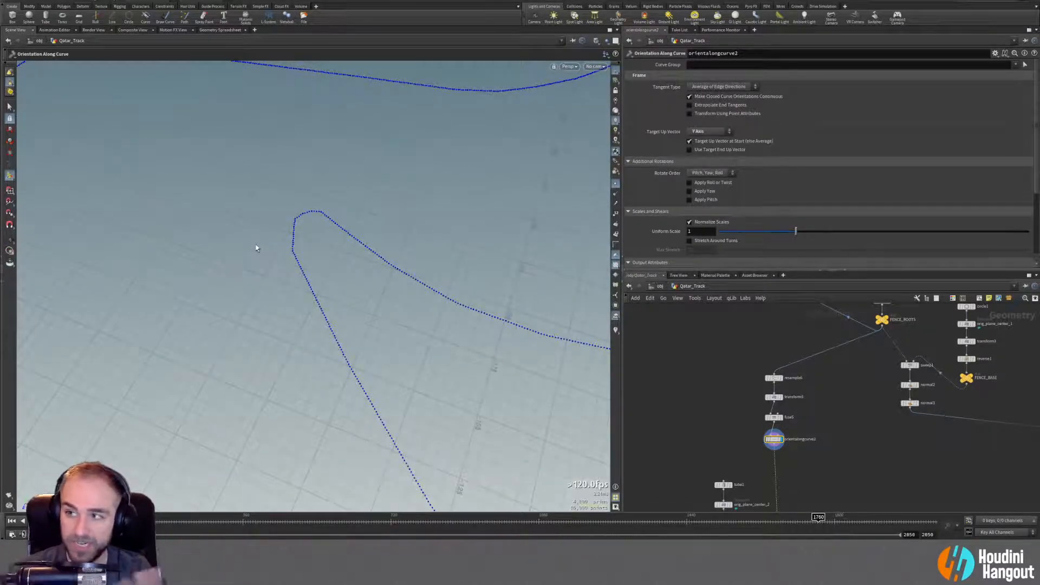
# Display copytopoints1 and examine the fence posts copied onto the curve points up close.
pyautogui.moveTo(748, 497); pyautogui.dragTo(735, 437, button='middle')
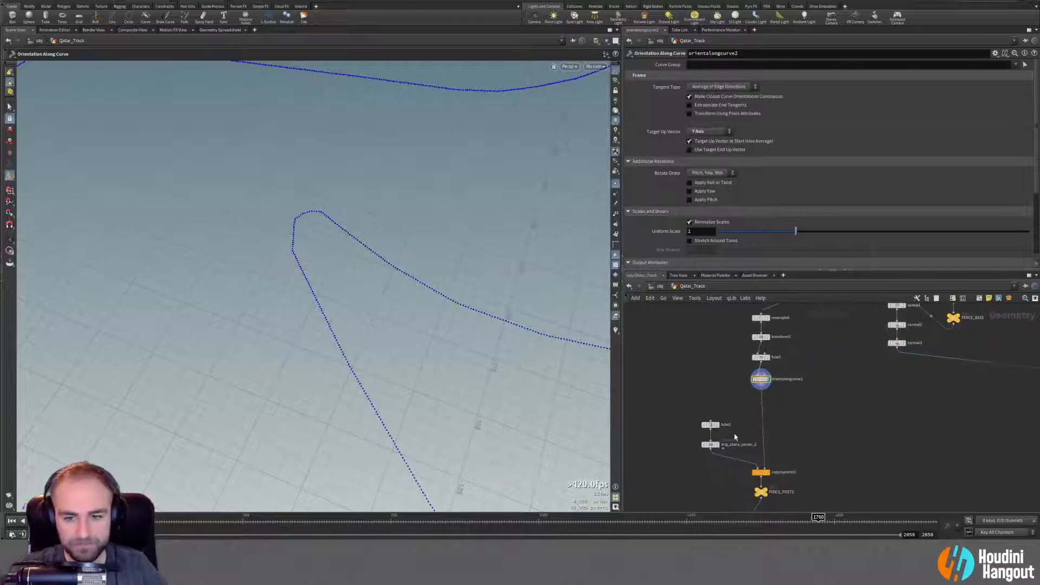
pyautogui.click(768, 473)
pyautogui.click(762, 473)
pyautogui.keyDown('alt'); pyautogui.moveTo(457, 344); pyautogui.dragTo(346, 397); pyautogui.keyUp('alt')
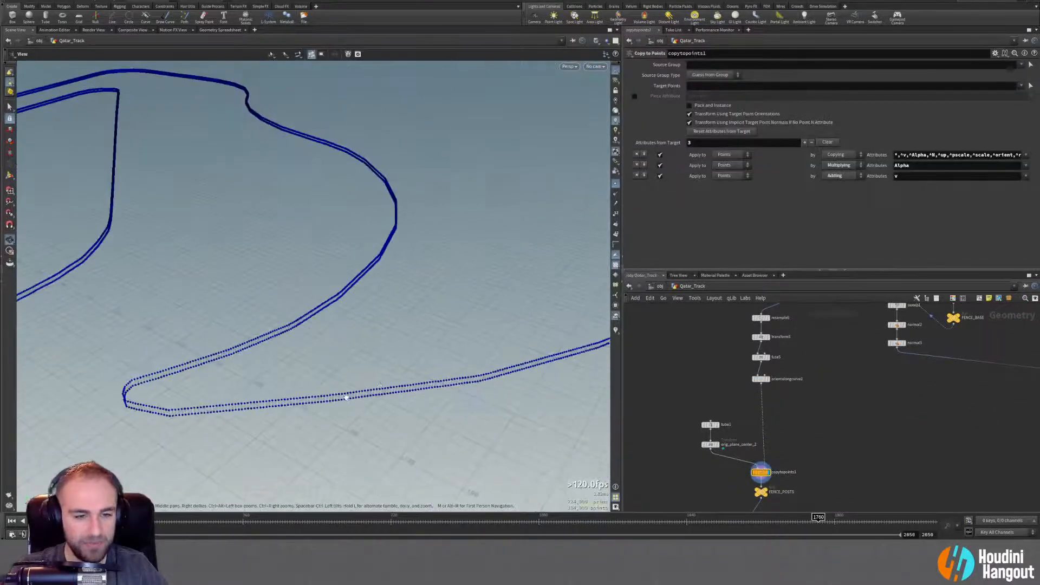
pyautogui.moveTo(346, 397); pyautogui.dragTo(655, 252, button='right')
pyautogui.moveTo(435, 402); pyautogui.dragTo(341, 366)
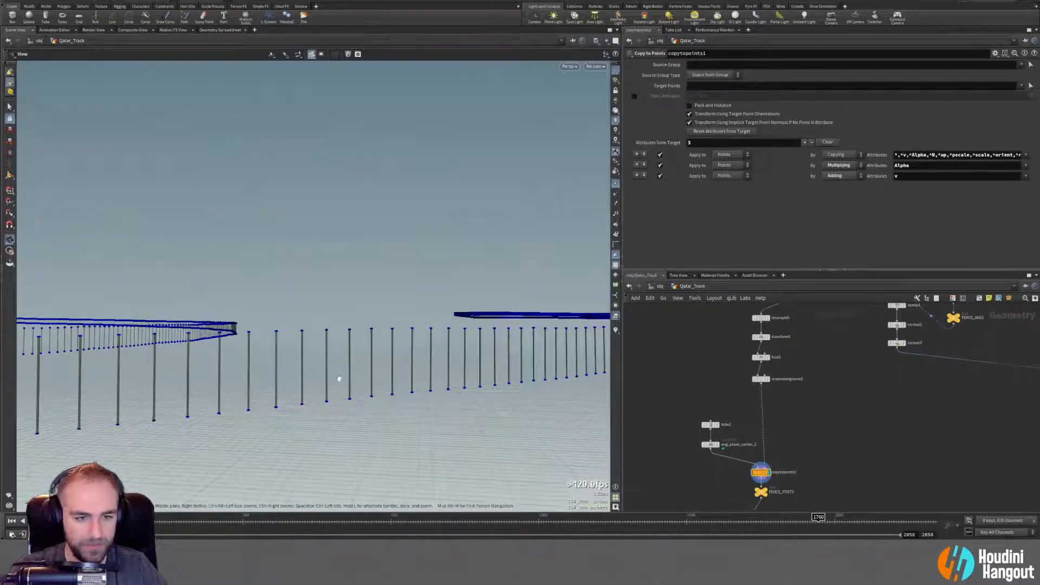
pyautogui.press('Return')
# Show merge3 as a template behind the fence posts and check their placement against the track from several angles.
pyautogui.moveTo(987, 477); pyautogui.dragTo(706, 452, button='middle')
pyautogui.click(842, 363)
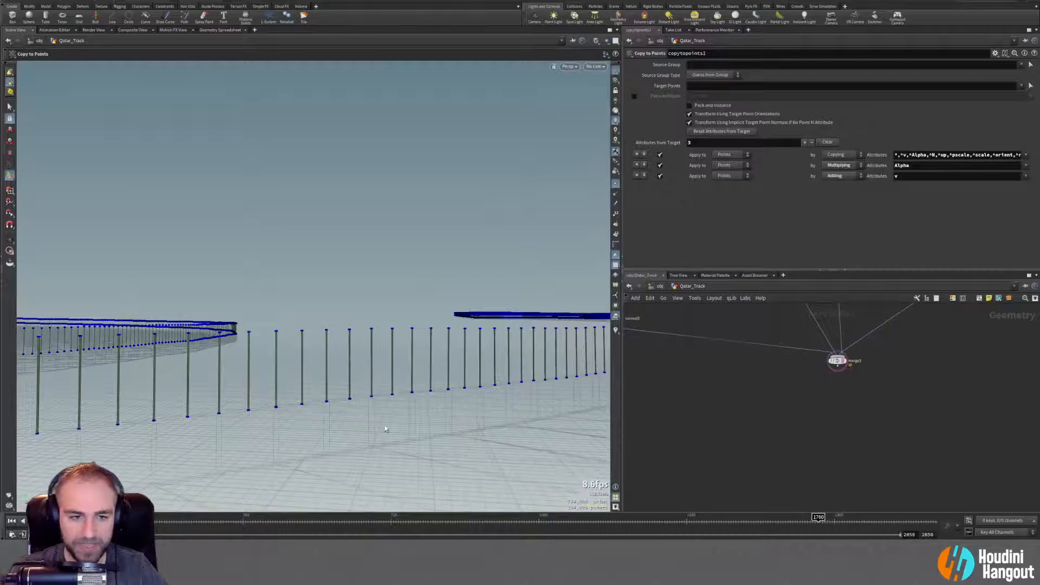
pyautogui.keyDown('alt'); pyautogui.moveTo(388, 429); pyautogui.dragTo(269, 431); pyautogui.keyUp('alt')
pyautogui.keyDown('alt'); pyautogui.moveTo(460, 465); pyautogui.dragTo(449, 413, button='middle'); pyautogui.keyUp('alt')
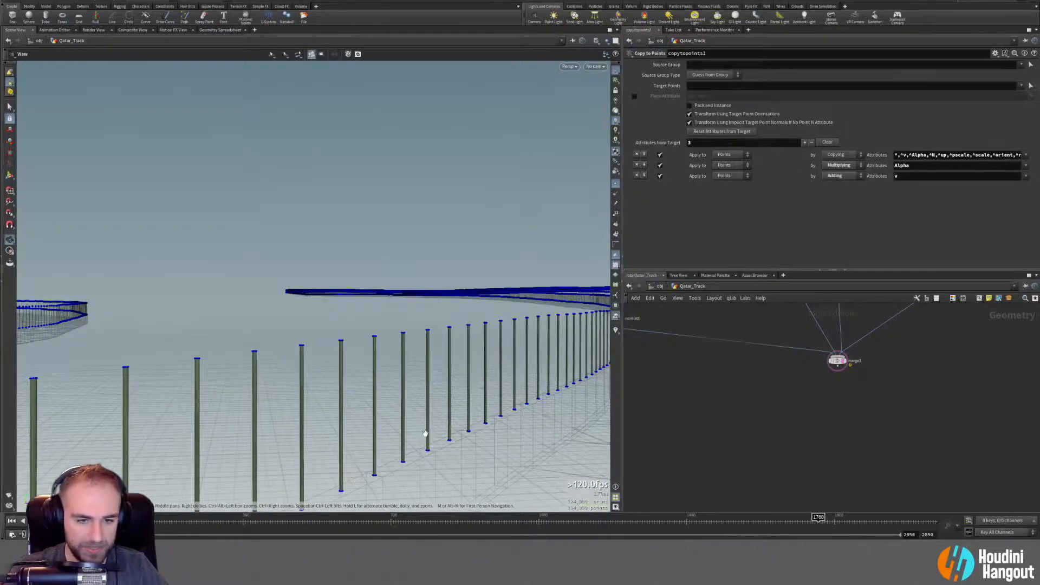
pyautogui.keyDown('alt'); pyautogui.moveTo(426, 434); pyautogui.dragTo(303, 458); pyautogui.keyUp('alt')
pyautogui.press('Return')
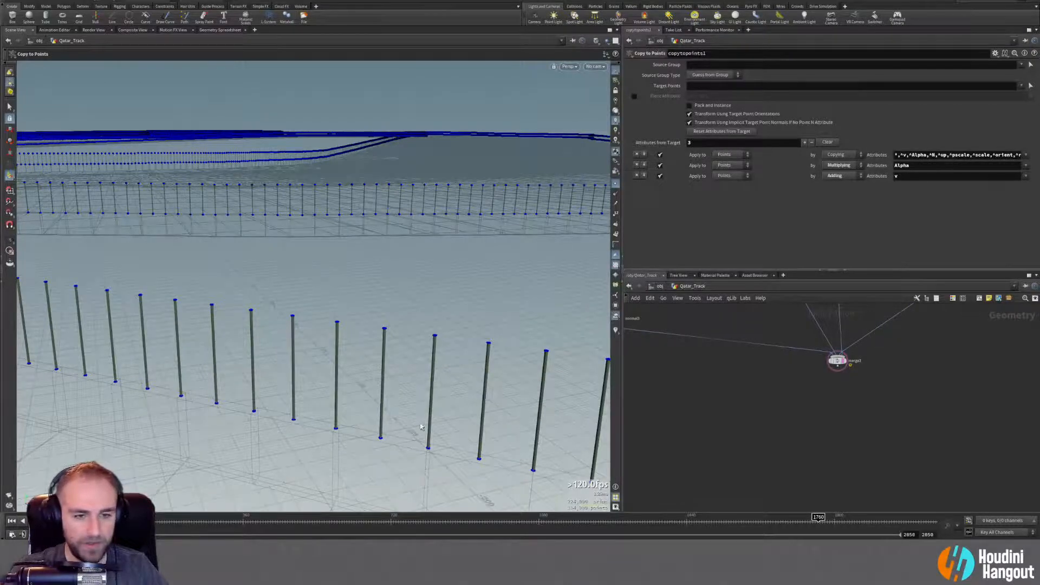
pyautogui.keyDown('alt'); pyautogui.moveTo(379, 441); pyautogui.dragTo(483, 424); pyautogui.keyUp('alt')
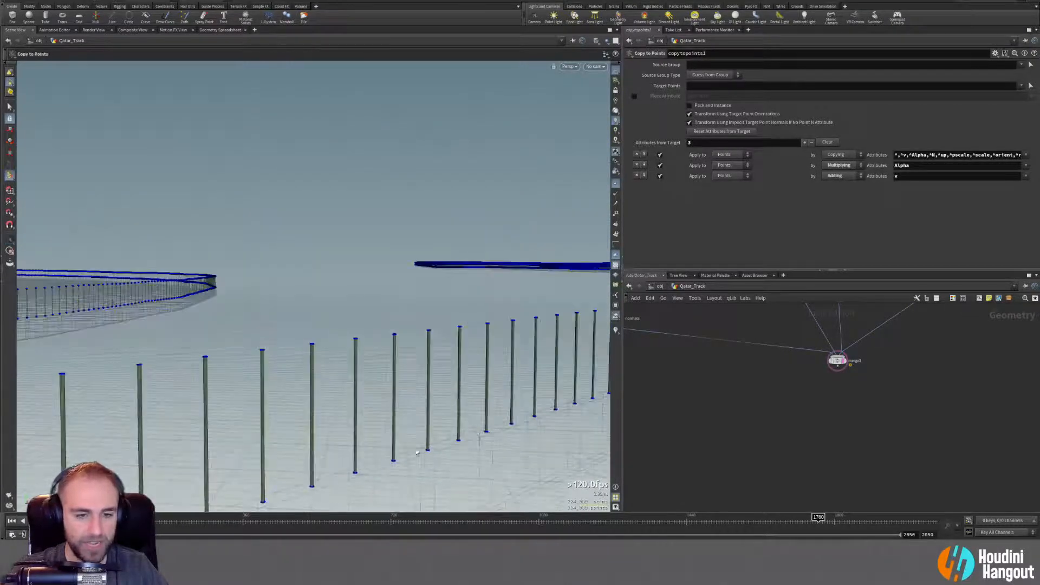
pyautogui.keyDown('alt'); pyautogui.moveTo(418, 450); pyautogui.dragTo(450, 445); pyautogui.keyUp('alt')
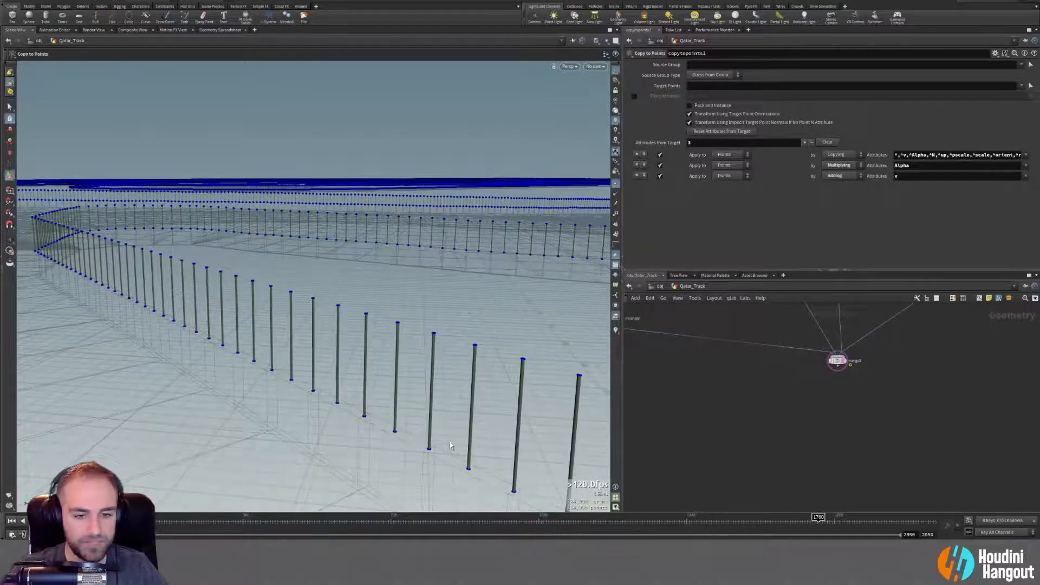
# Open the resample6 settings and compare its segment length with the spacing of the fence posts in the viewport.
pyautogui.press('h')
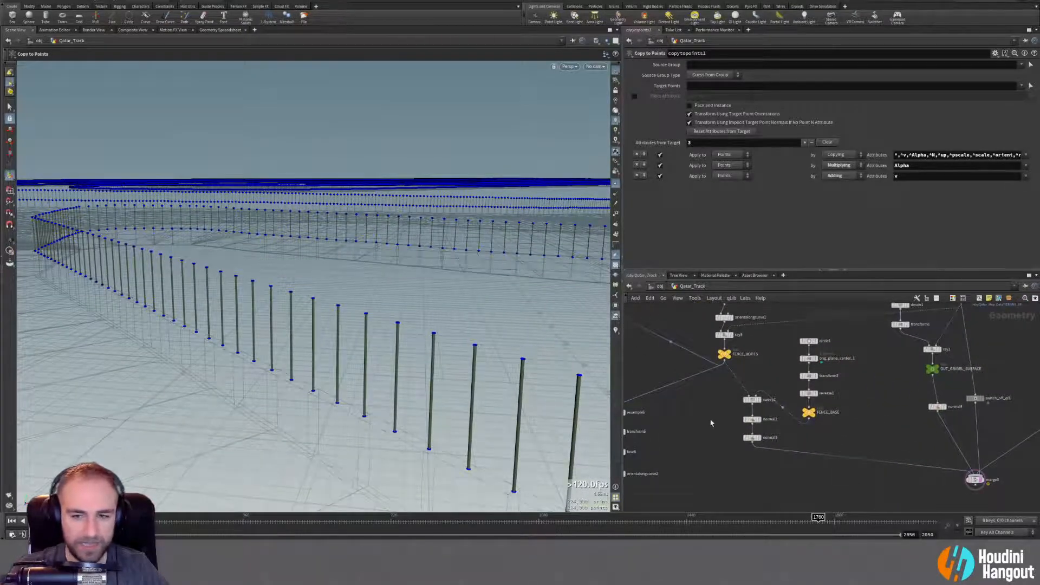
pyautogui.moveTo(711, 428); pyautogui.dragTo(725, 502, button='middle')
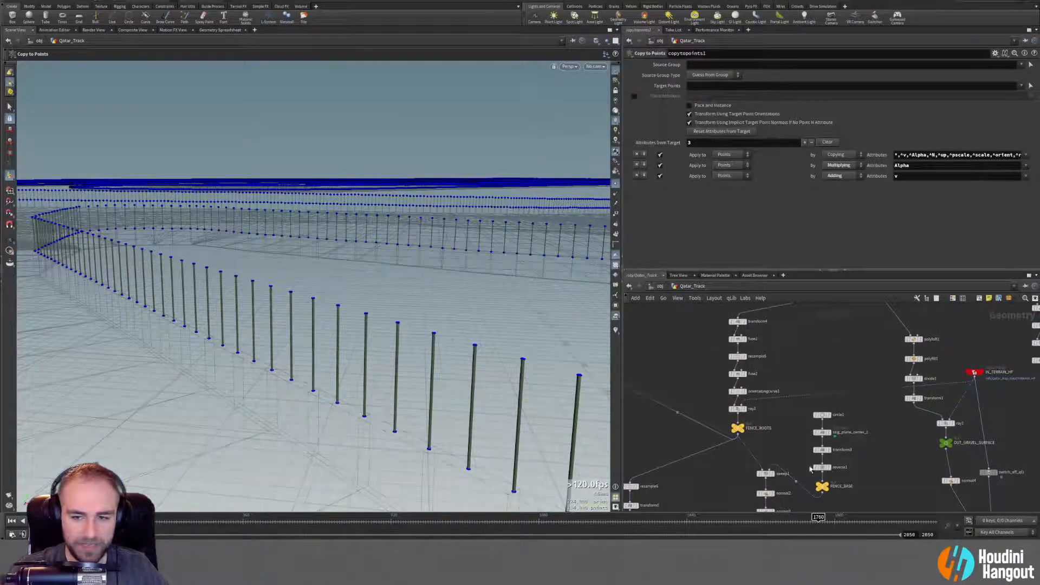
pyautogui.moveTo(775, 436); pyautogui.dragTo(780, 384, button='middle')
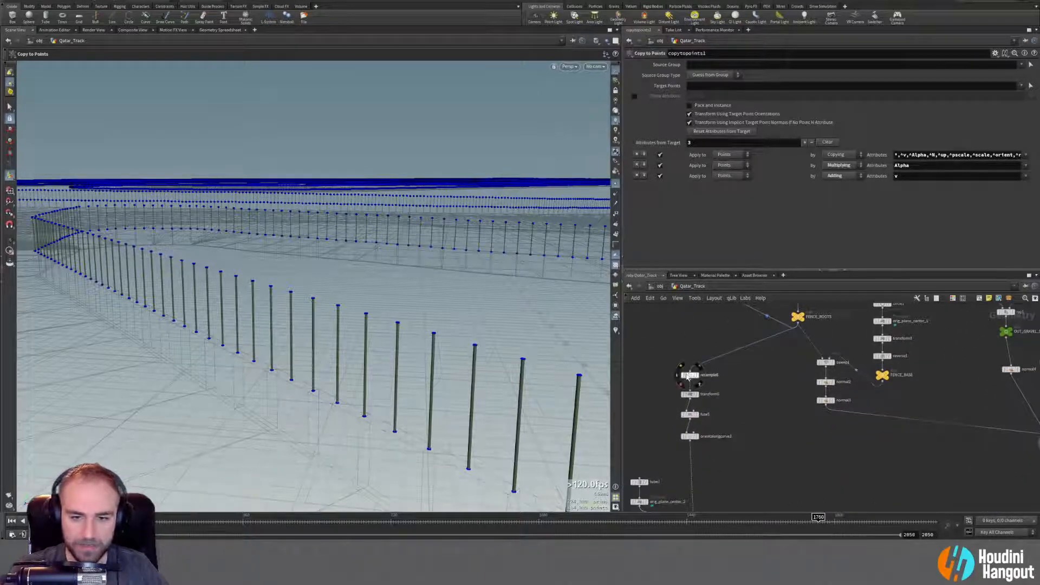
pyautogui.click(689, 375)
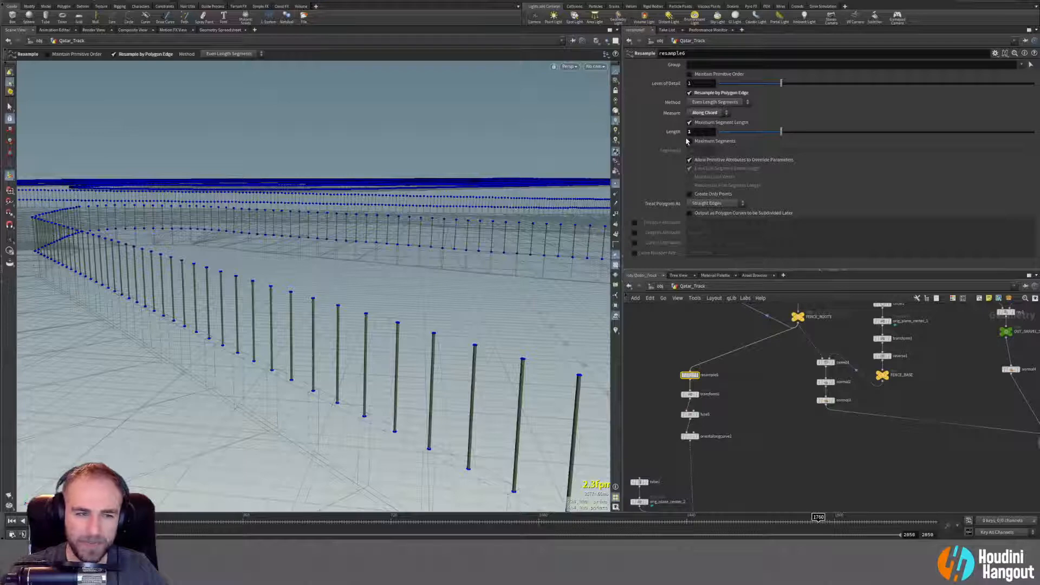
pyautogui.press('Escape')
pyautogui.moveTo(494, 485); pyautogui.dragTo(449, 405)
pyautogui.press('Return')
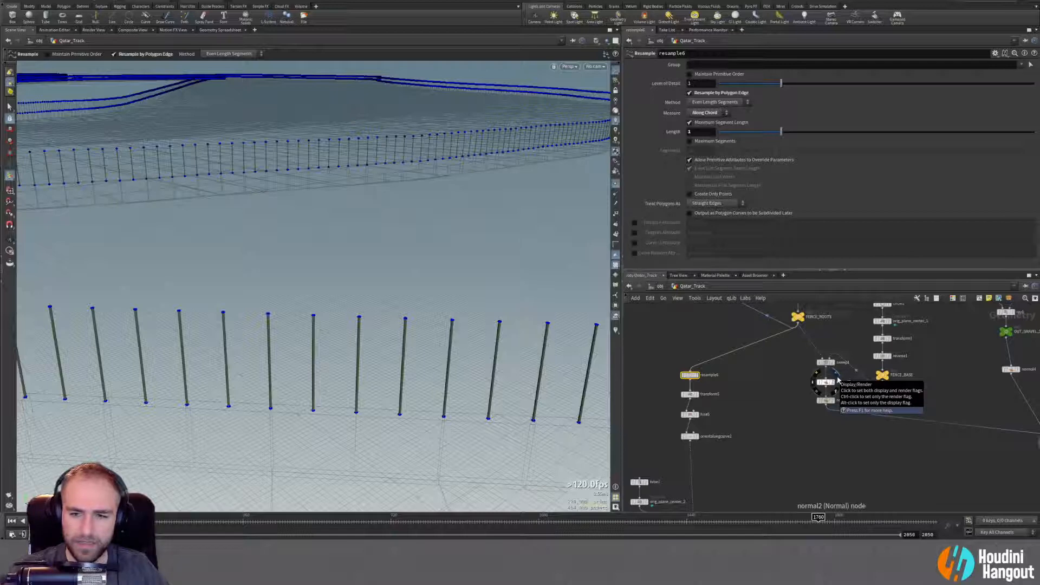
# Review the node branch feeding copytopoints1 and display orientalongcurve2 to examine its points.
pyautogui.moveTo(661, 448); pyautogui.dragTo(703, 369, button='middle')
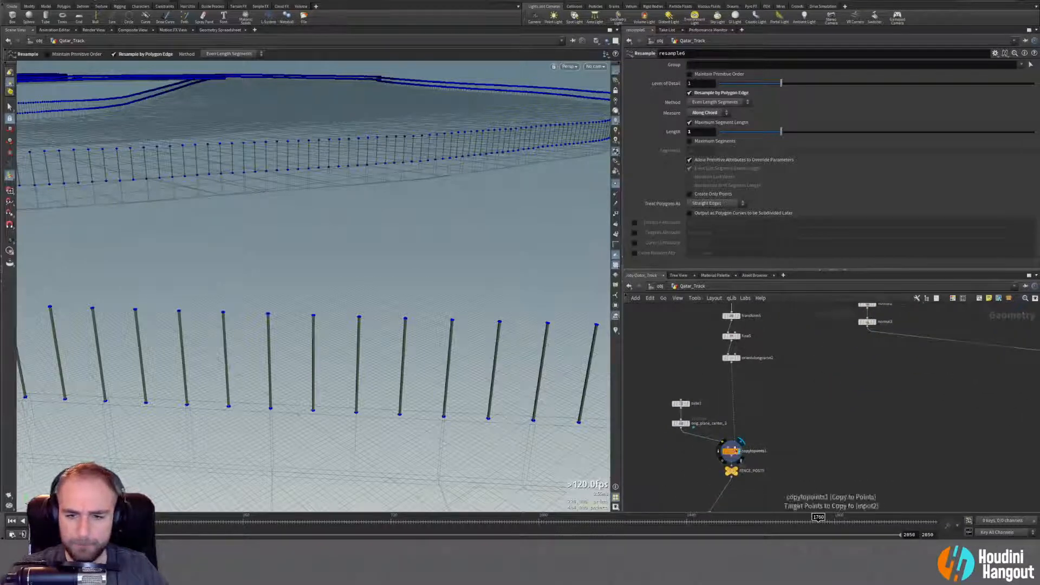
pyautogui.middleClick(731, 452)
pyautogui.moveTo(687, 475); pyautogui.dragTo(702, 453, button='middle')
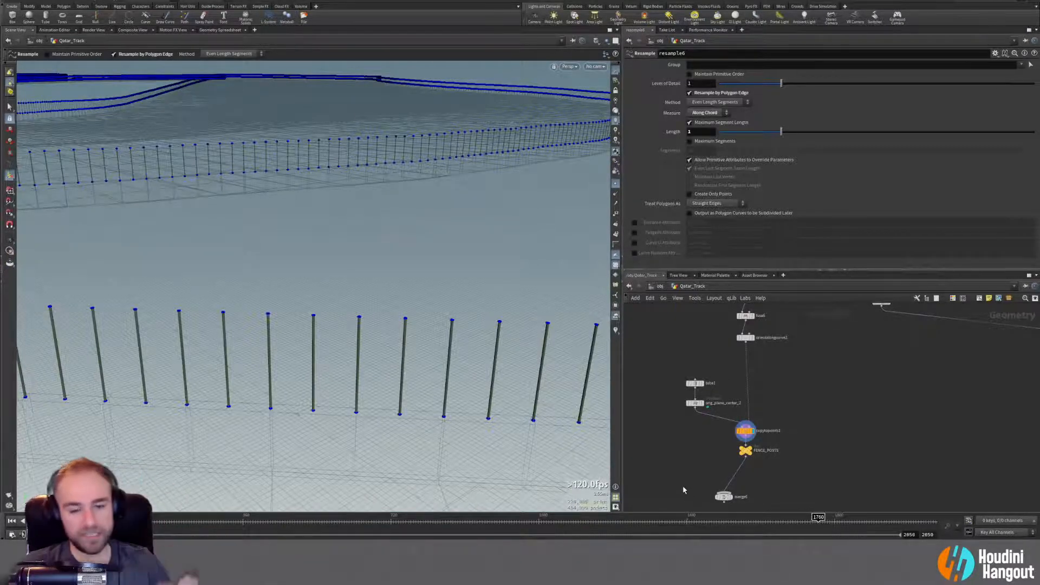
pyautogui.moveTo(745, 415); pyautogui.dragTo(777, 490, button='middle')
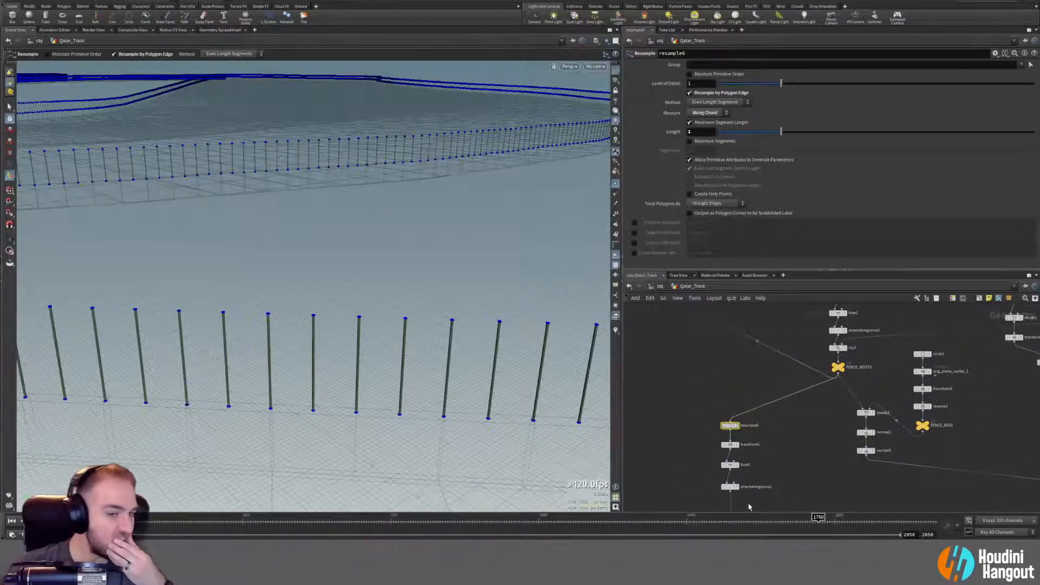
pyautogui.scroll(-5, 702, 441)
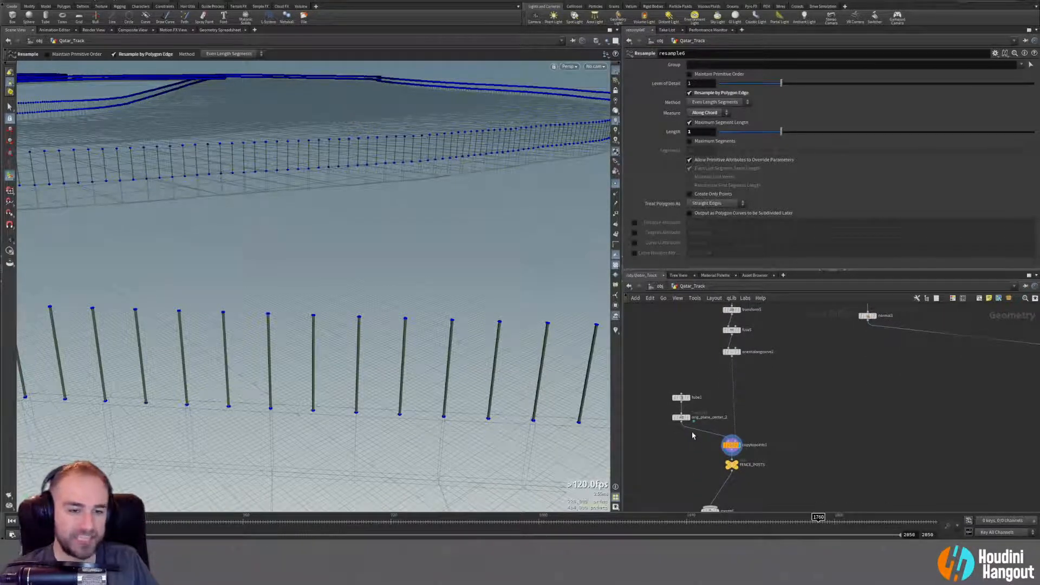
pyautogui.click(739, 351)
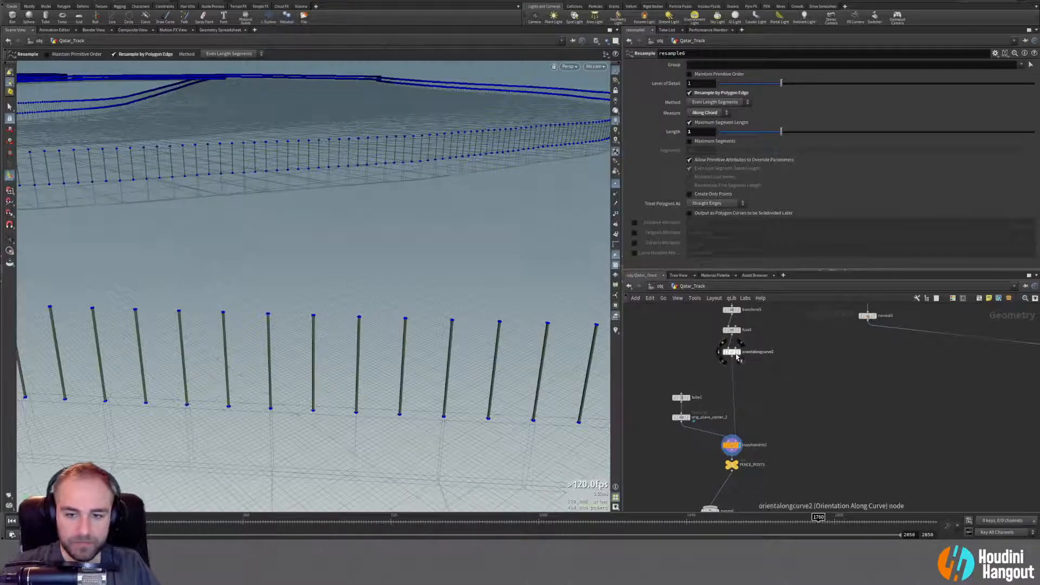
pyautogui.press('Escape')
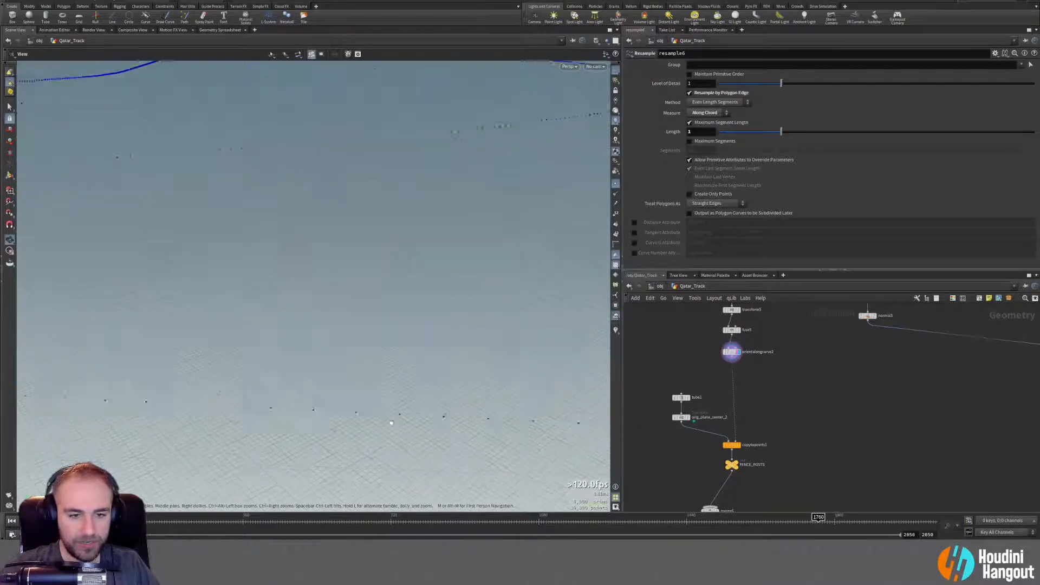
pyautogui.press('Return')
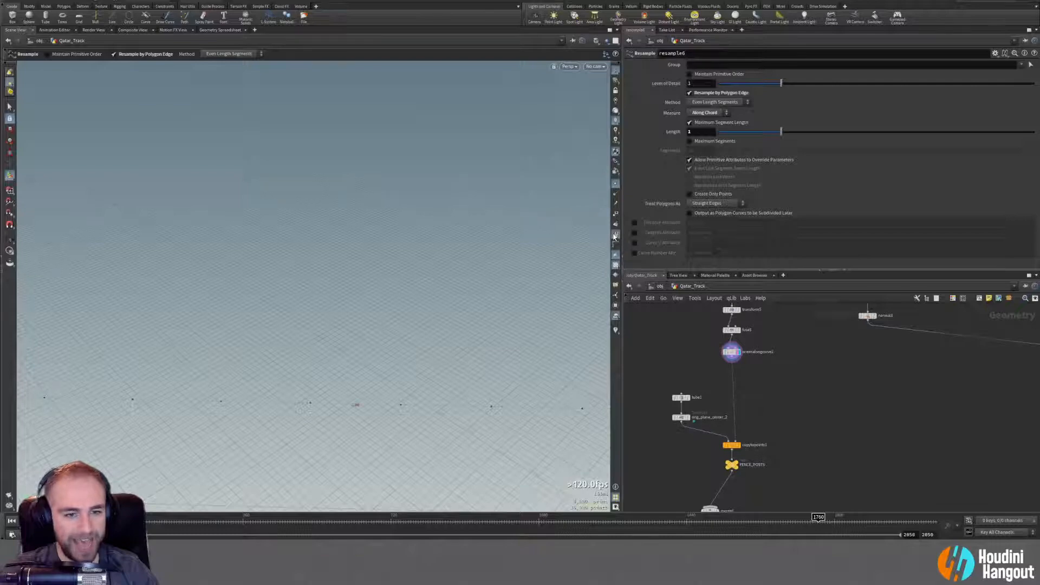
# Examine the orientalongcurve2 curves with primitive numbers shown, checking how they are divided into separate segments.
pyautogui.press('Escape')
pyautogui.moveTo(335, 406); pyautogui.dragTo(421, 410)
pyautogui.press('Return')
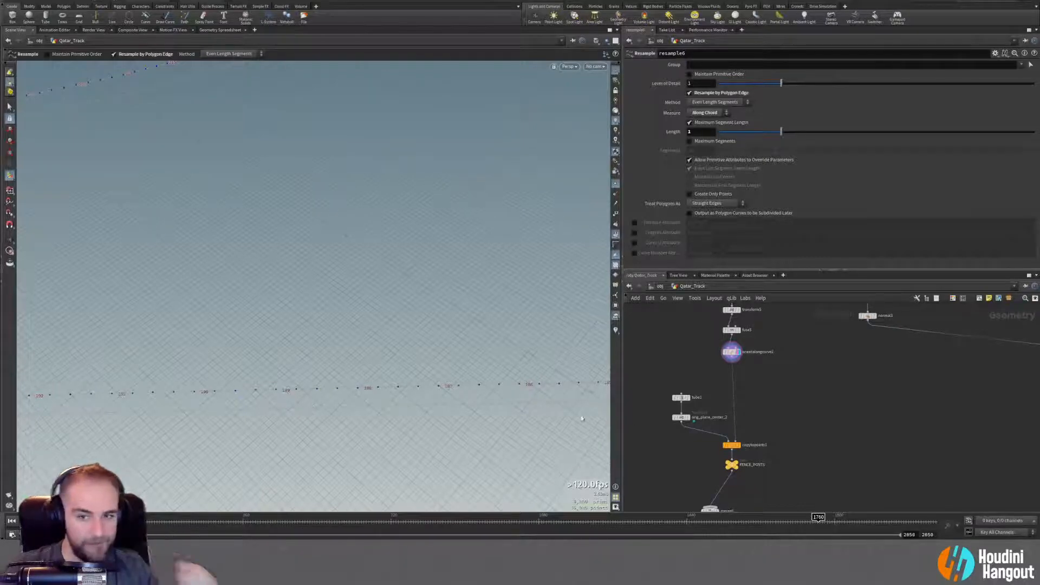
pyautogui.moveTo(775, 375); pyautogui.dragTo(776, 420, button='middle')
pyautogui.press('Escape')
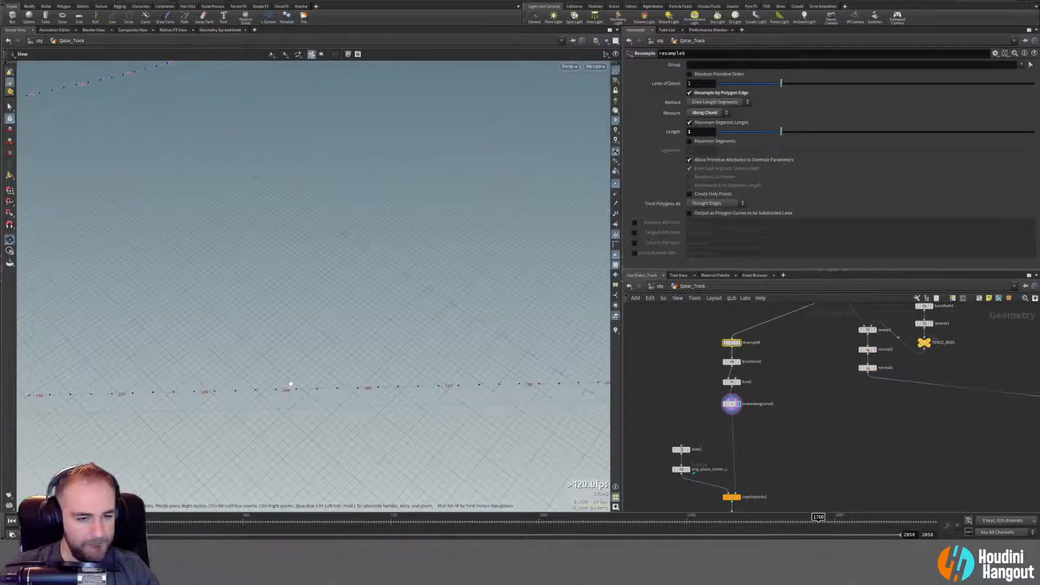
pyautogui.moveTo(287, 385); pyautogui.dragTo(259, 359)
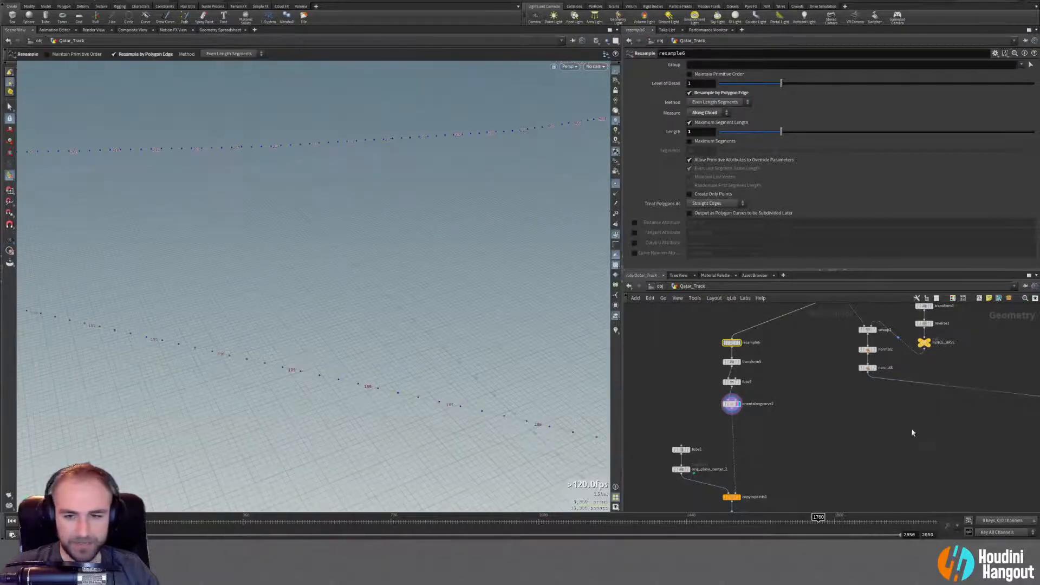
# Trace the fence curves upstream, displaying convertline1 and FENCE_BOUNDARIES to check their primitive segments.
pyautogui.moveTo(870, 422); pyautogui.dragTo(868, 509, button='middle')
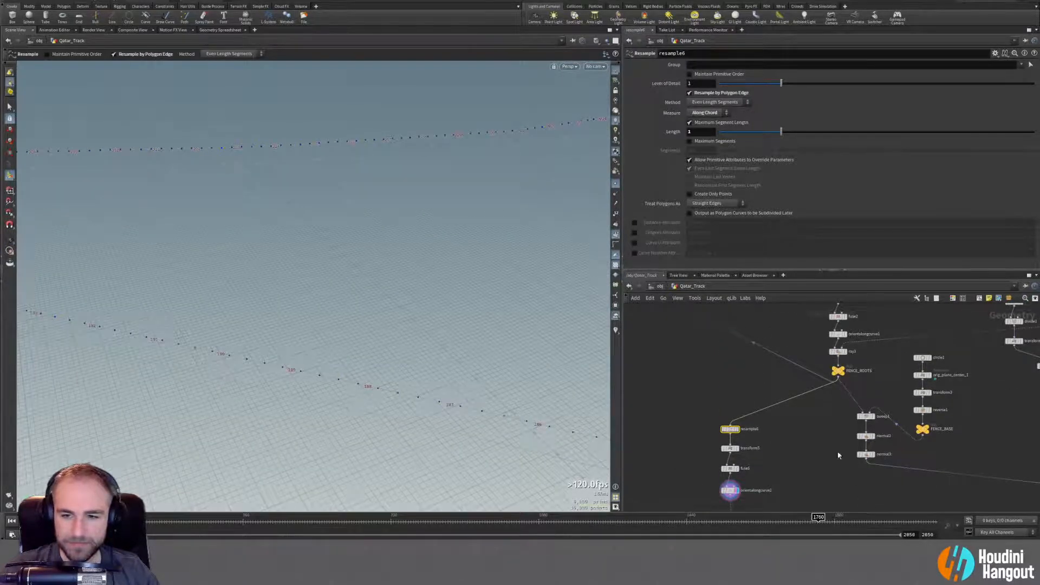
pyautogui.moveTo(752, 384); pyautogui.dragTo(643, 517, button='middle')
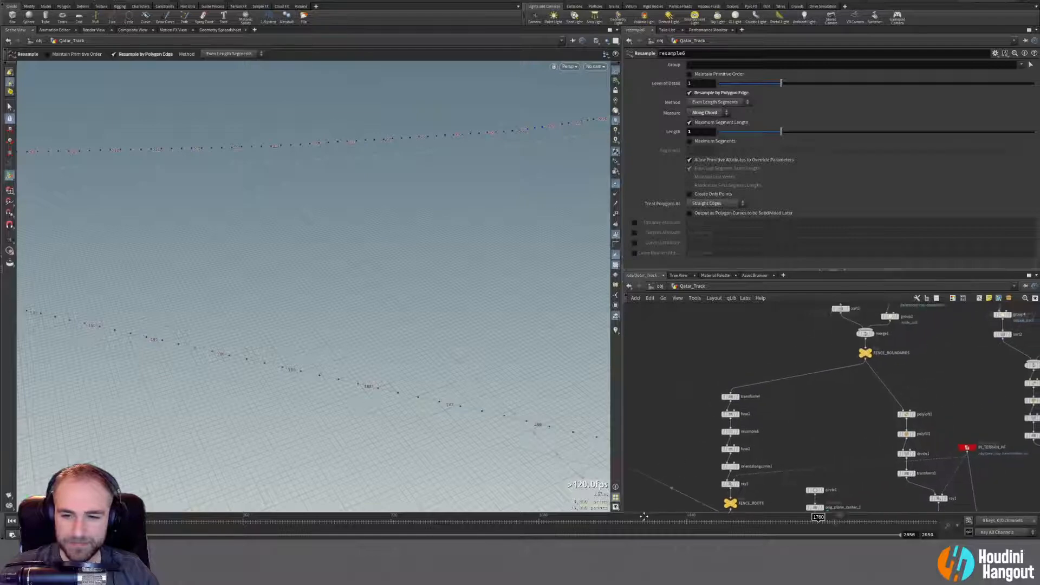
pyautogui.moveTo(758, 373); pyautogui.dragTo(733, 458, button='middle')
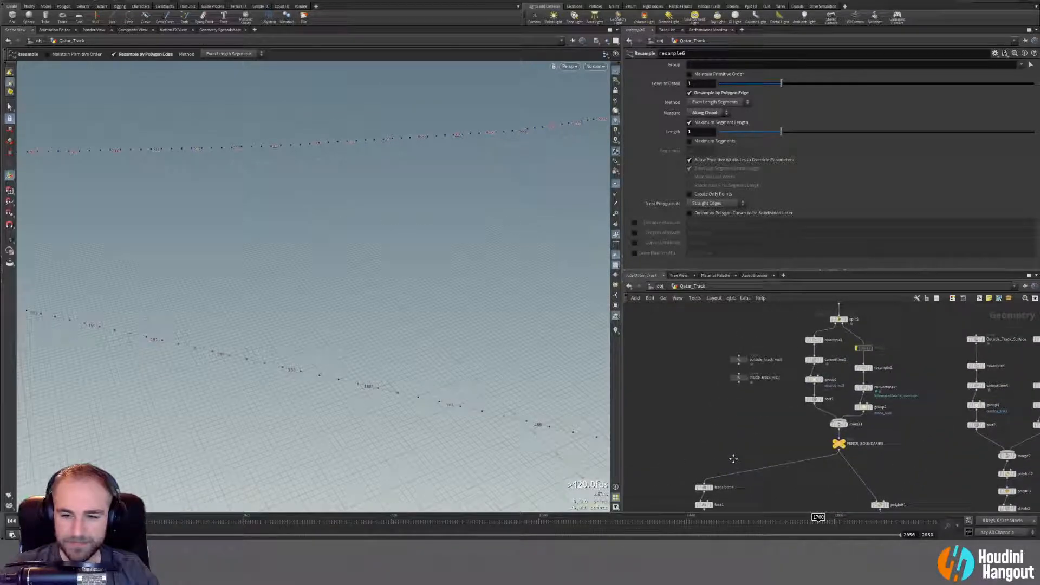
pyautogui.click(823, 362)
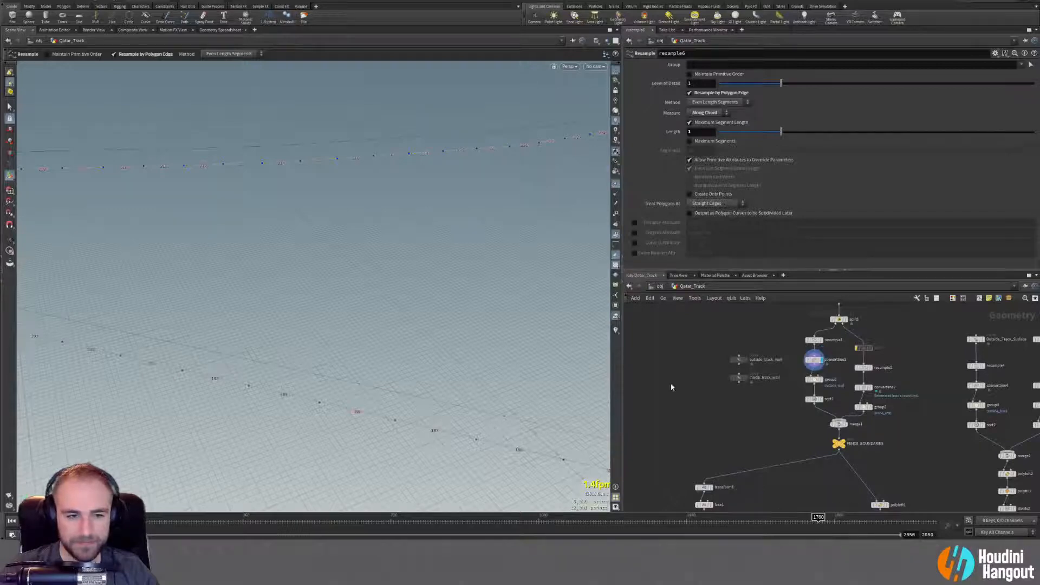
pyautogui.click(838, 443)
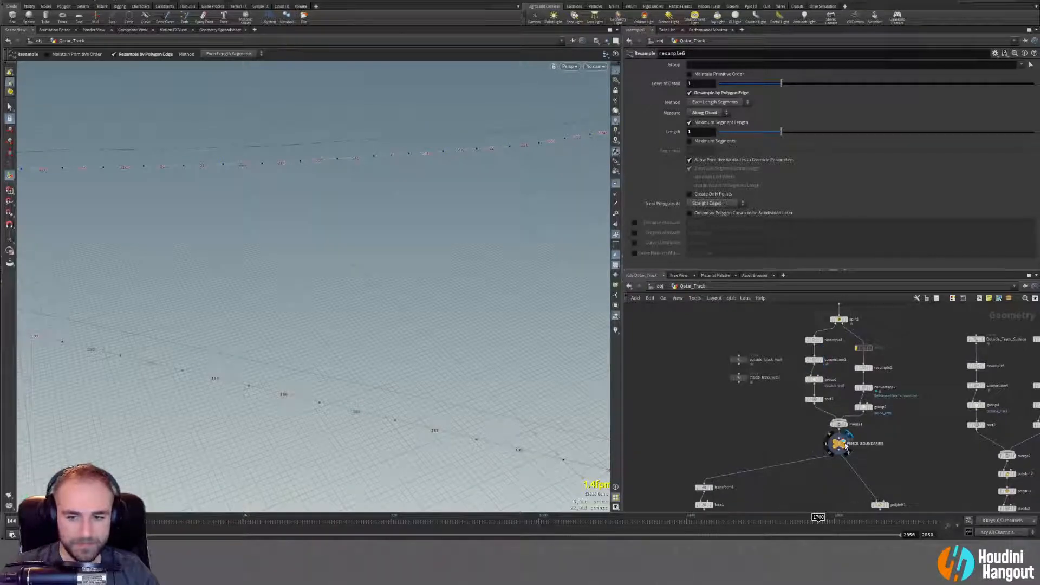
# Display FENCE_ROOTS and examine its numbered primitives and points along the track from several angles.
pyautogui.moveTo(806, 470); pyautogui.dragTo(806, 373, button='middle')
pyautogui.press('r')
pyautogui.click(729, 430)
pyautogui.click(729, 430)
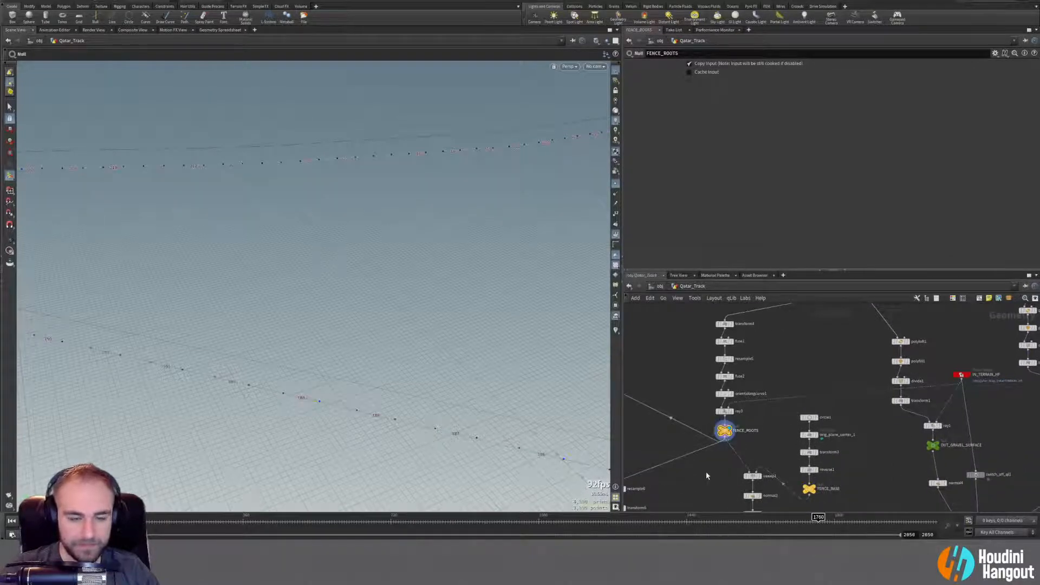
pyautogui.moveTo(716, 487); pyautogui.dragTo(760, 408, button='middle')
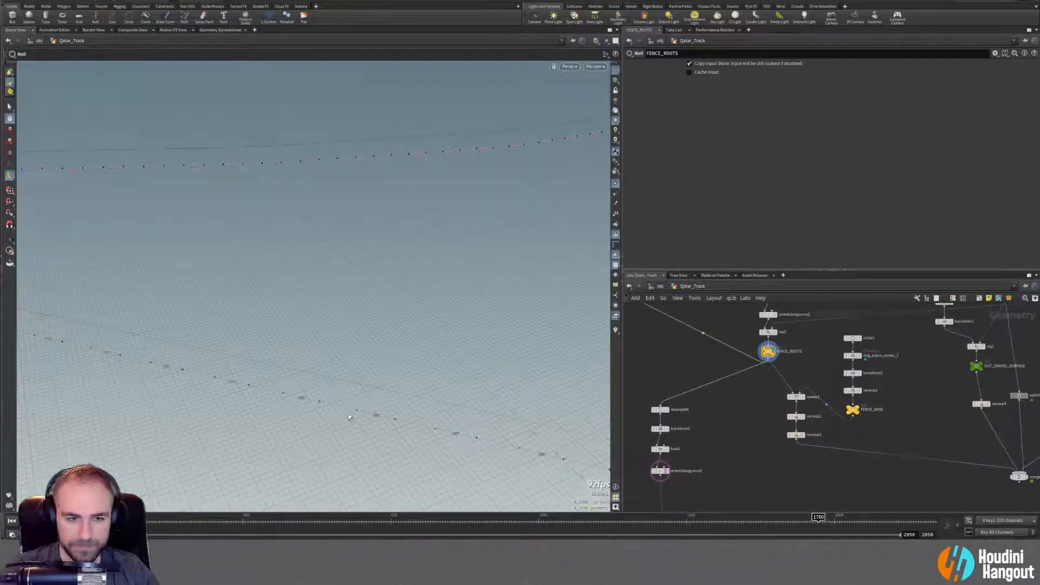
pyautogui.moveTo(349, 417)
pyautogui.mouseDown()
pyautogui.moveTo(374, 405)
pyautogui.moveTo(342, 413)
pyautogui.mouseUp()
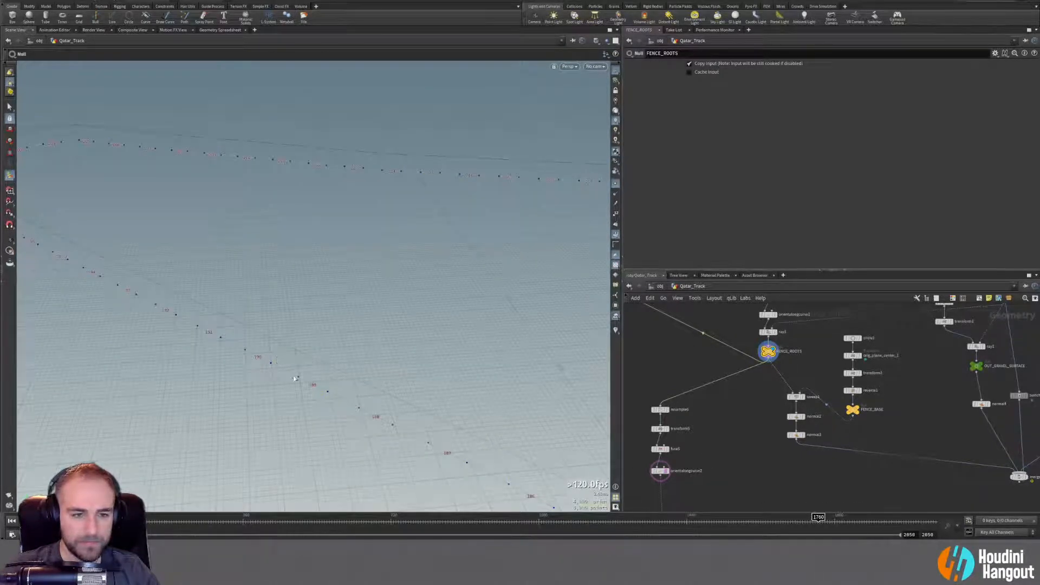
pyautogui.moveTo(294, 378); pyautogui.dragTo(377, 431)
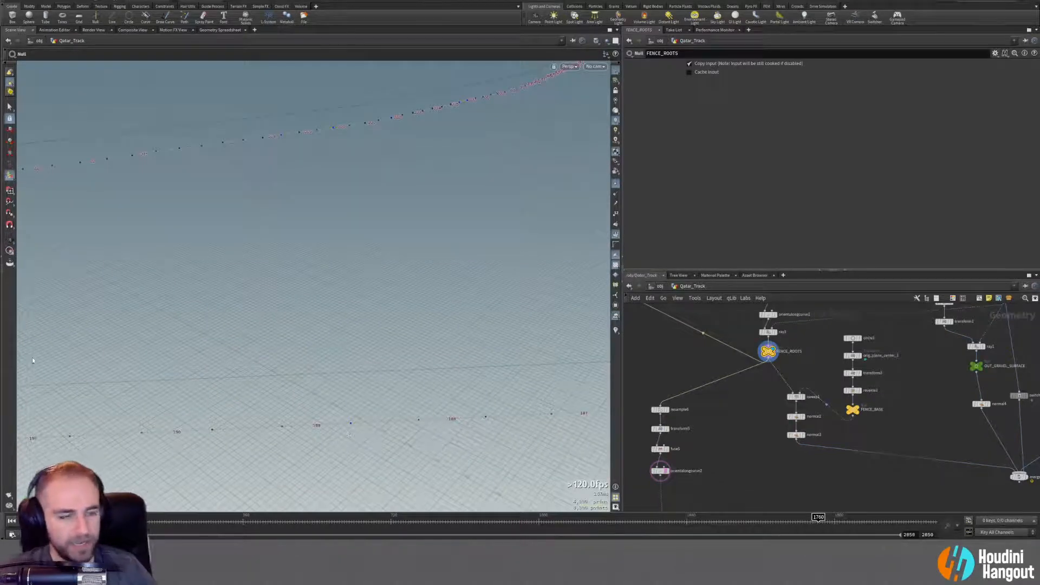
# Select a single primitive on the FENCE_ROOTS curve in the viewport and inspect its extent between points.
pyautogui.click(10, 107)
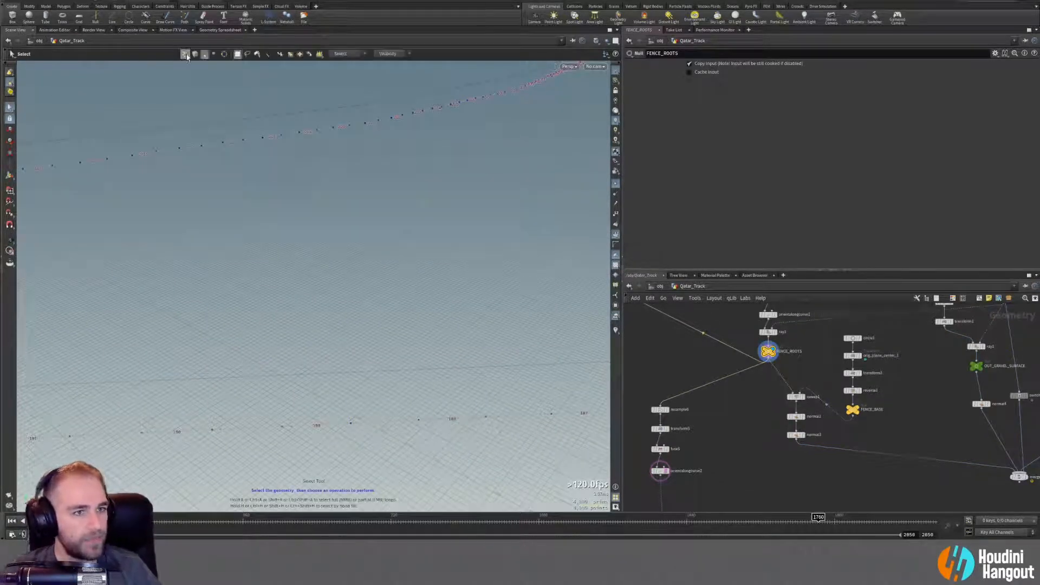
pyautogui.click(319, 425)
pyautogui.press('Escape')
pyautogui.moveTo(265, 424); pyautogui.dragTo(243, 425)
pyautogui.press('s')
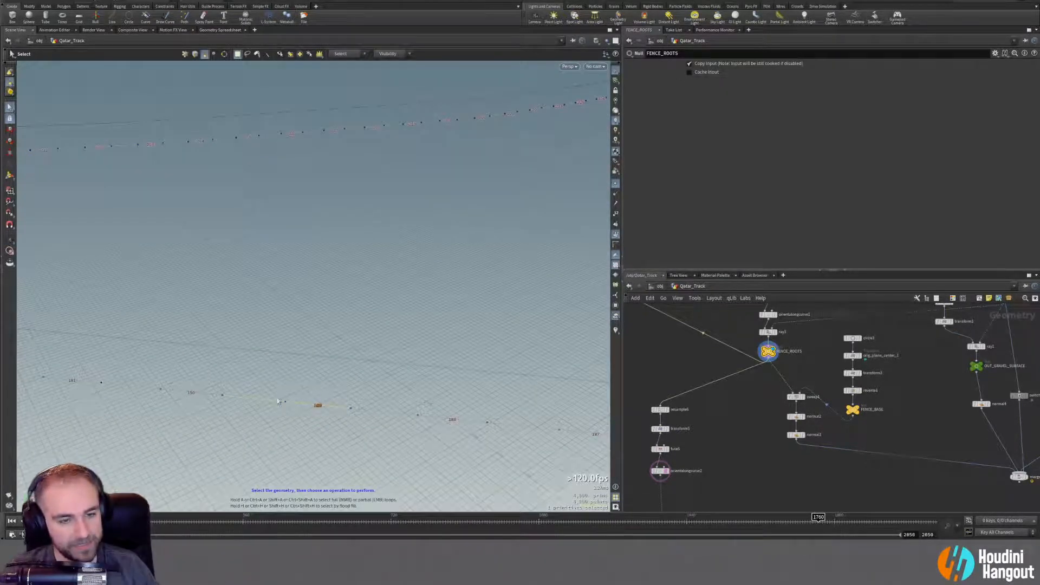
# Bypass convertline1 on the outside wall branch, and check the group1 settings and the sort1 output.
pyautogui.moveTo(726, 347); pyautogui.dragTo(703, 501, button='middle')
pyautogui.moveTo(726, 399); pyautogui.dragTo(715, 490, button='middle')
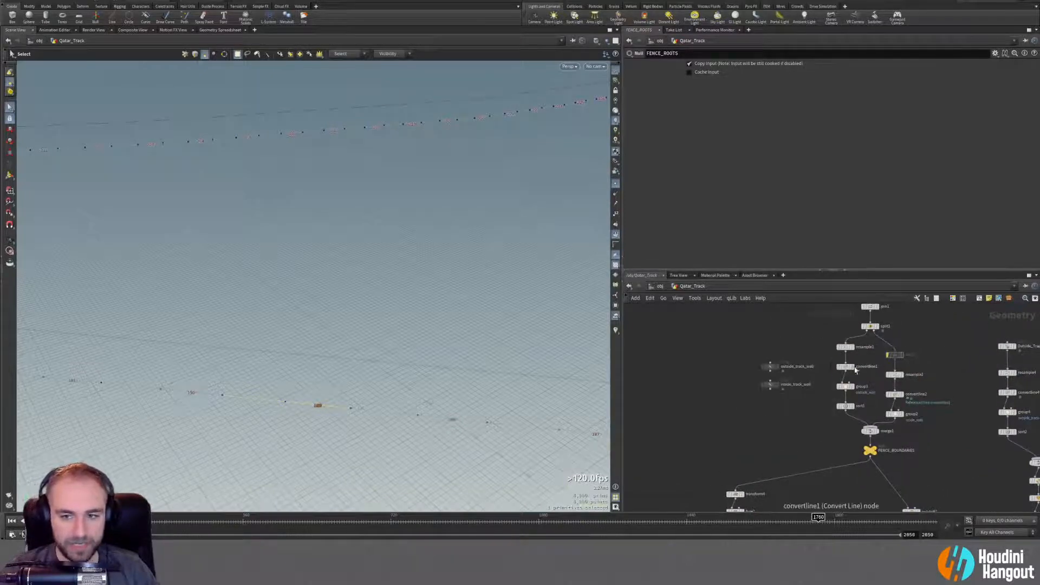
pyautogui.click(855, 368)
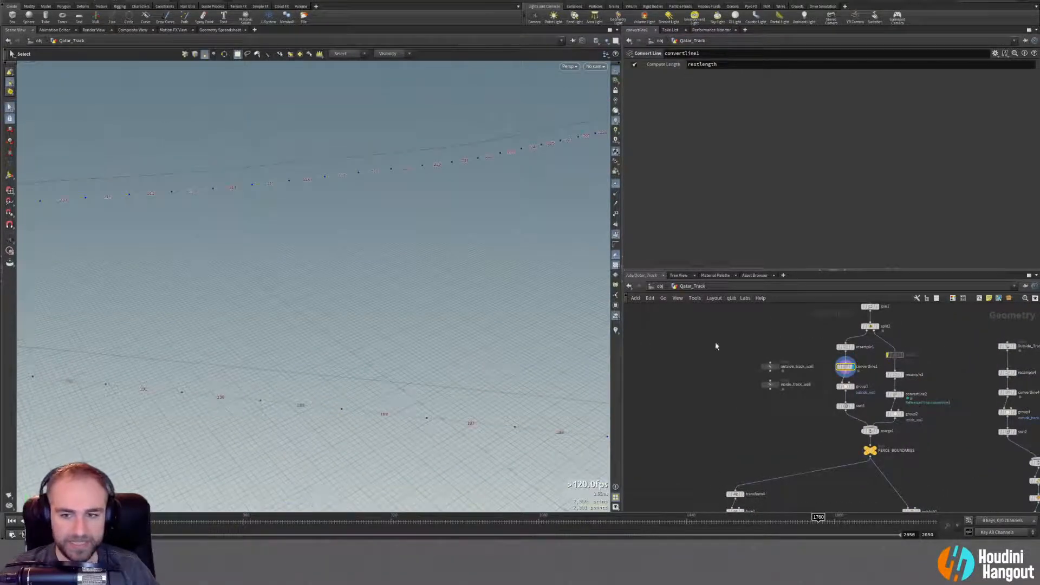
pyautogui.click(838, 370)
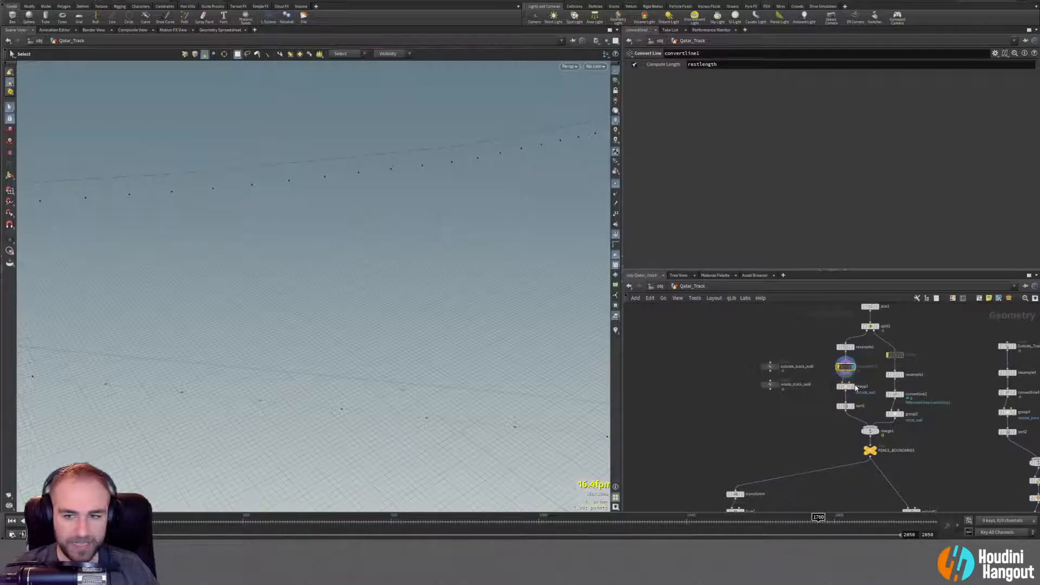
pyautogui.click(845, 386)
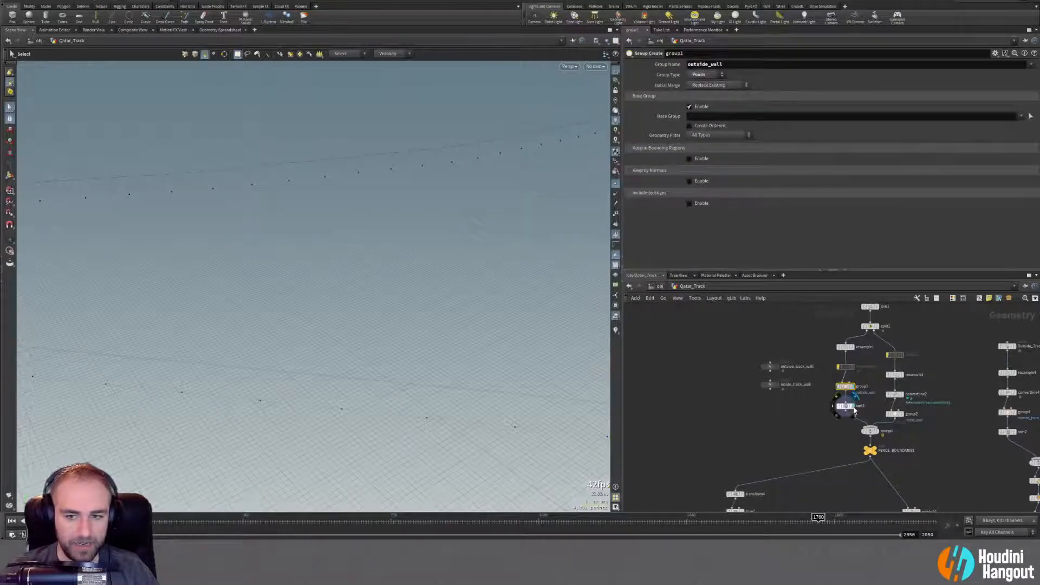
pyautogui.click(846, 406)
# Display the FENCE_POSTS null to check the posts along the unsplit outside wall curve.
pyautogui.moveTo(827, 456); pyautogui.dragTo(856, 386, button='middle')
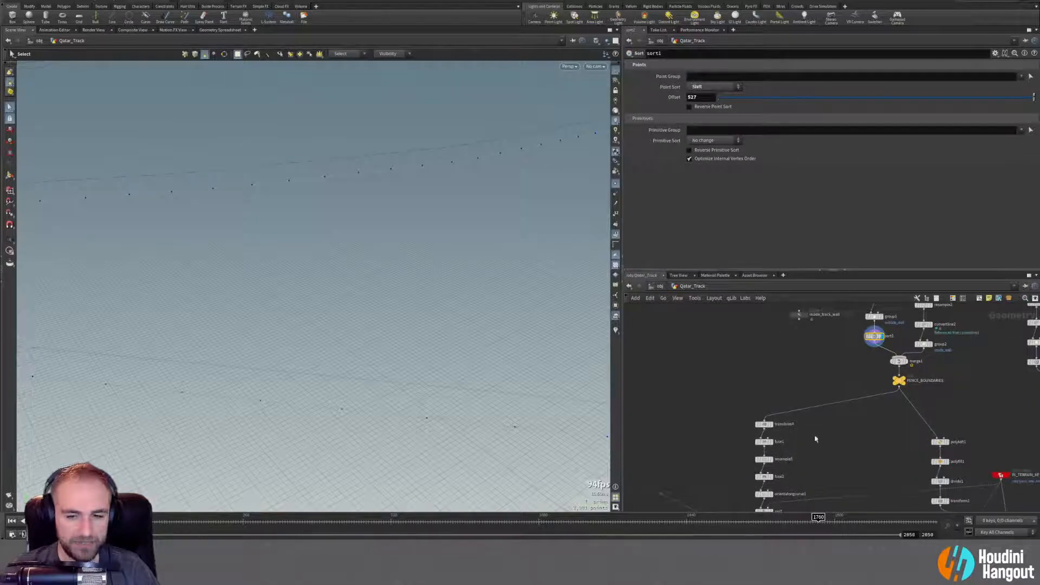
pyautogui.moveTo(800, 469); pyautogui.dragTo(805, 392, button='middle')
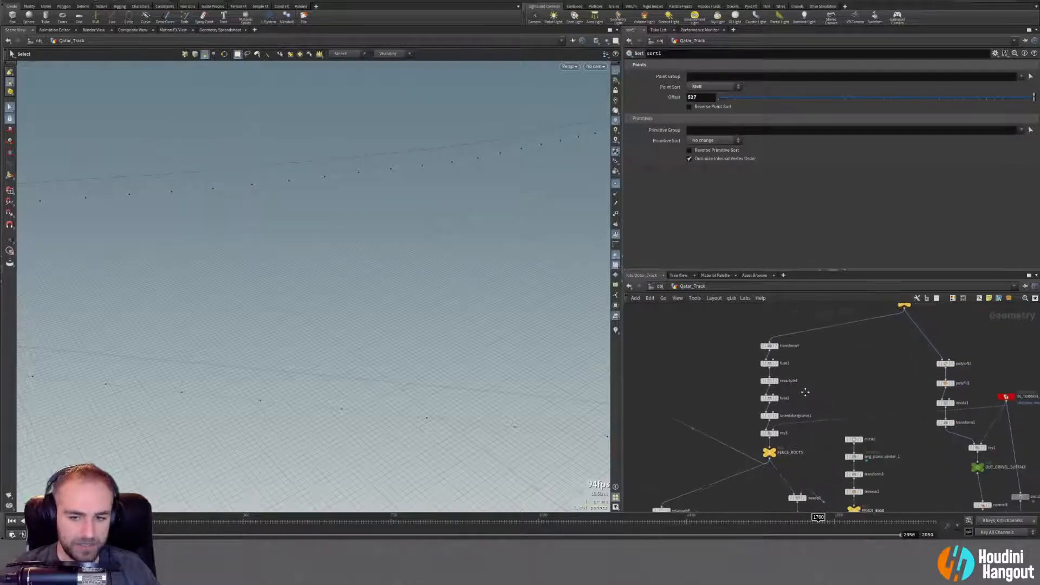
pyautogui.moveTo(692, 488); pyautogui.dragTo(749, 305, button='middle')
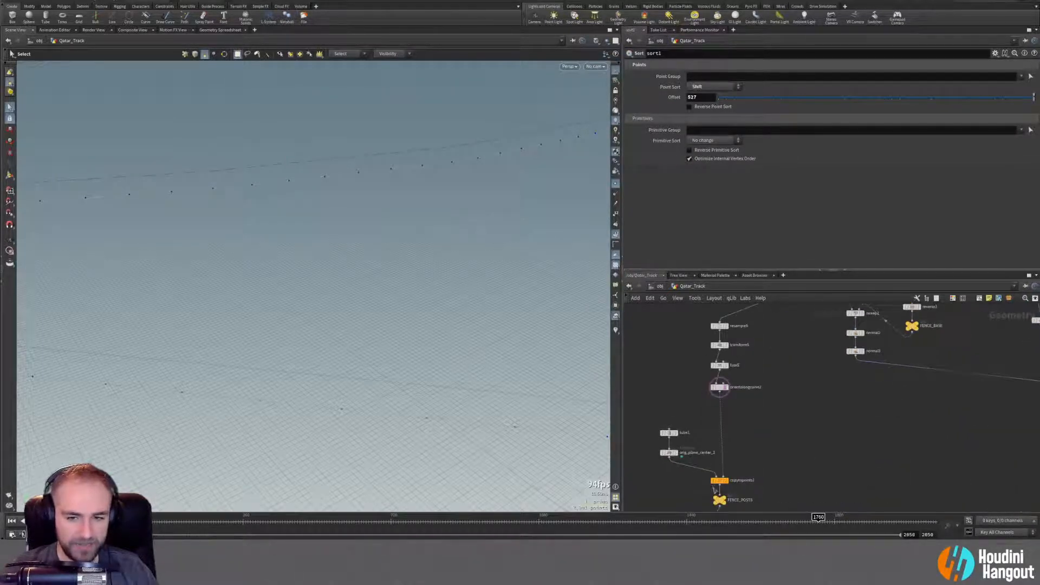
pyautogui.moveTo(698, 485); pyautogui.dragTo(724, 371, button='middle')
pyautogui.click(745, 386)
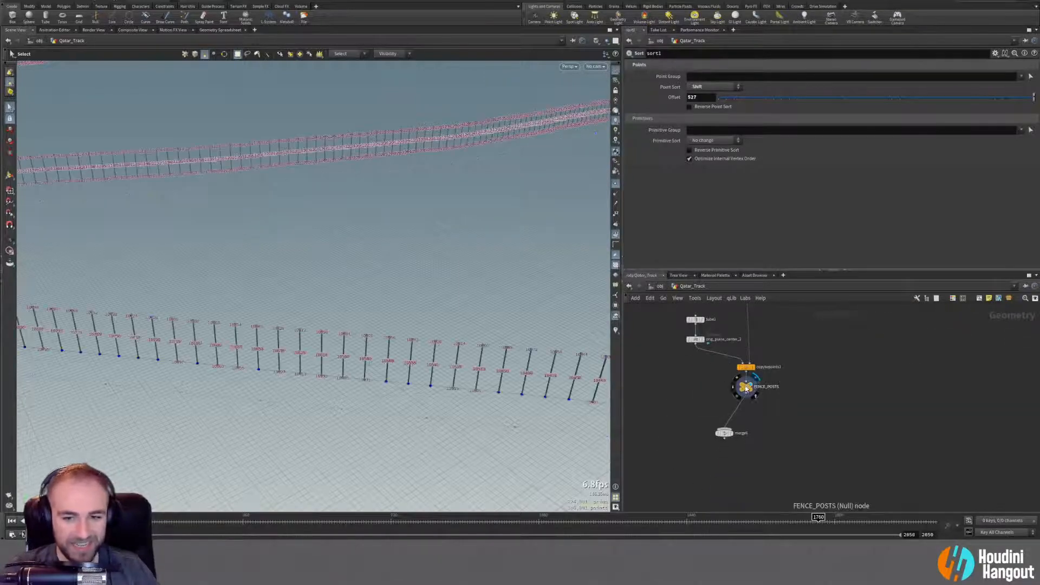
# Hide the primitive numbers, examine the fence post spacing up close, and return to the node branch below FENCE_ROOTS.
pyautogui.keyDown('alt'); pyautogui.moveTo(443, 389); pyautogui.dragTo(398, 390); pyautogui.keyUp('alt')
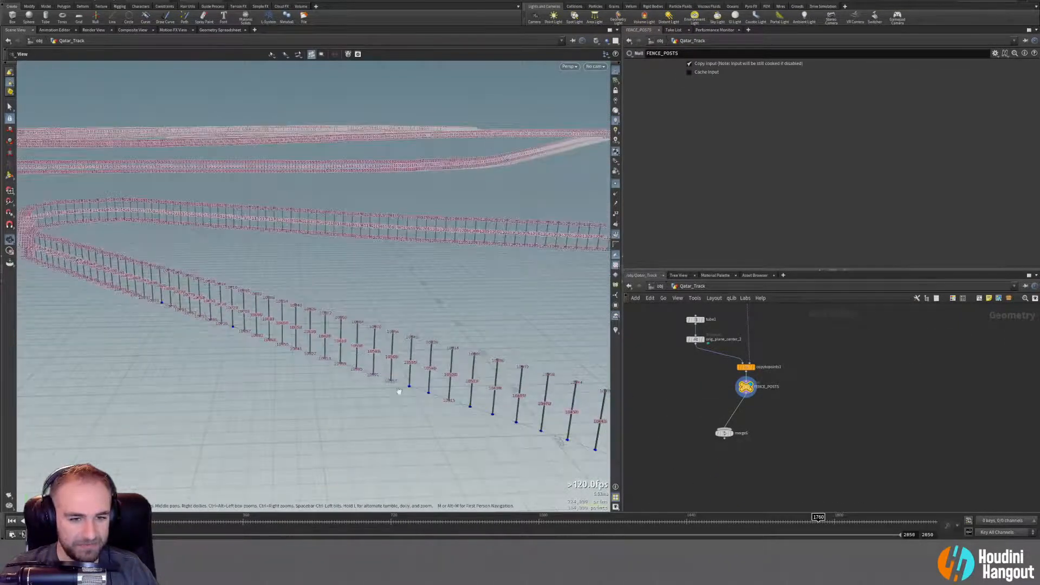
pyautogui.keyDown('alt'); pyautogui.moveTo(398, 390); pyautogui.dragTo(552, 337, button='right'); pyautogui.keyUp('alt')
pyautogui.click(615, 234)
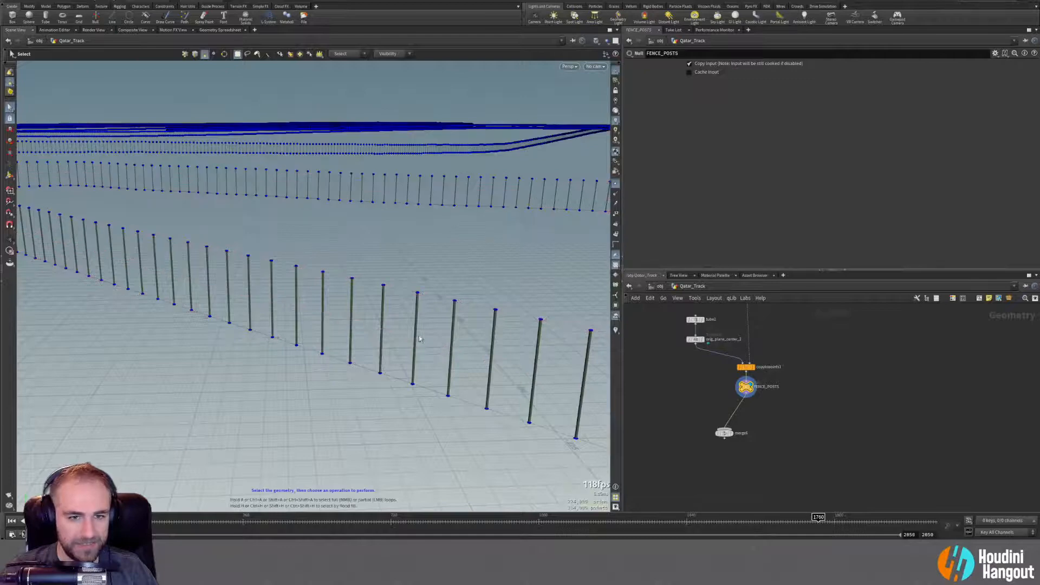
pyautogui.moveTo(399, 370)
pyautogui.keyDown('alt'); pyautogui.mouseDown()
pyautogui.moveTo(466, 372)
pyautogui.moveTo(406, 383)
pyautogui.mouseUp(); pyautogui.keyUp('alt')
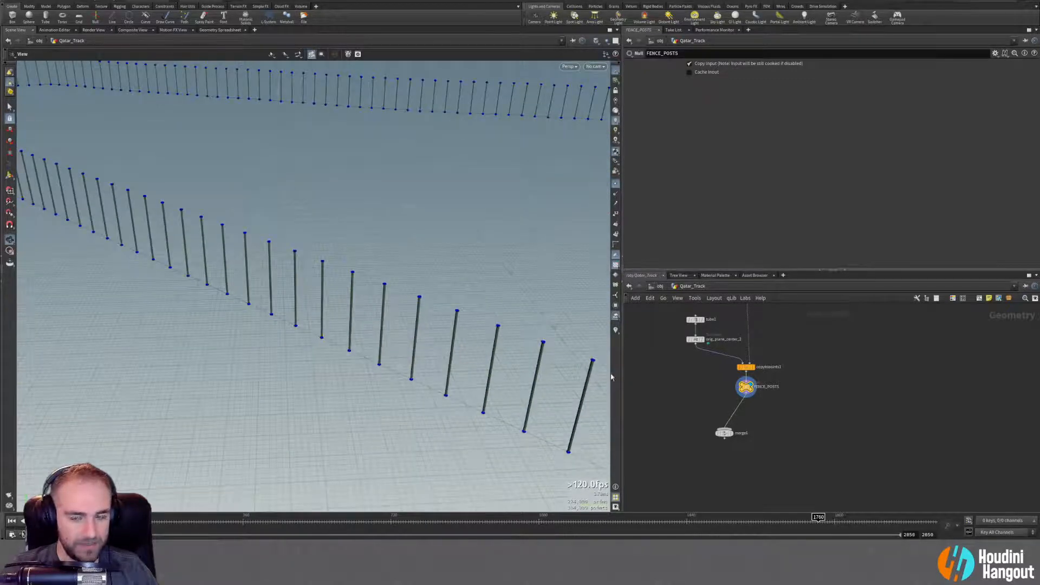
pyautogui.moveTo(737, 325); pyautogui.dragTo(751, 378, button='middle')
pyautogui.moveTo(868, 370); pyautogui.dragTo(768, 394, button='middle')
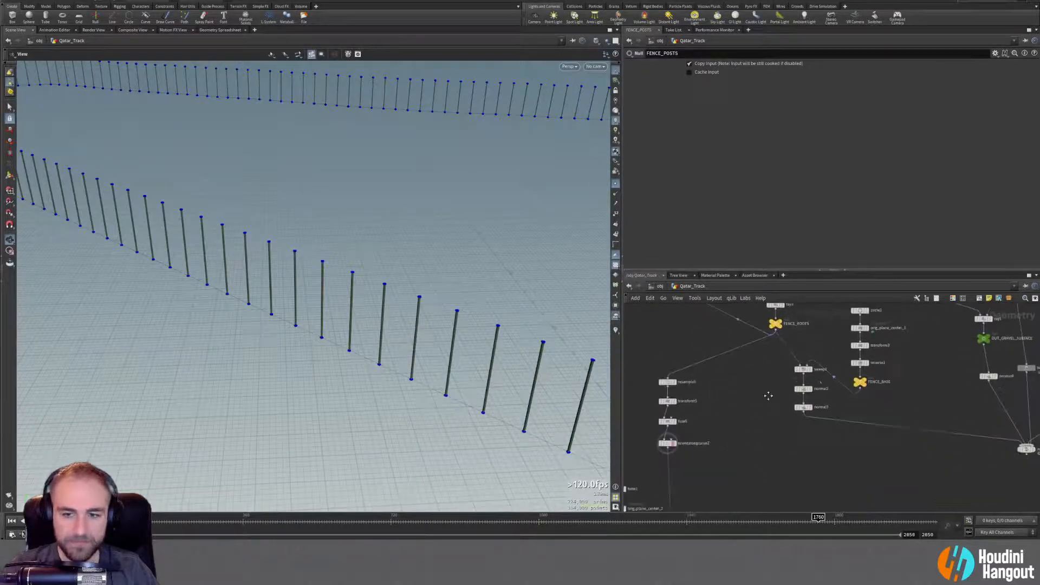
# Display the sweep1 node, examine the swept fence base along the track, and check the node info of fuse2.
pyautogui.click(811, 369)
pyautogui.click(803, 369)
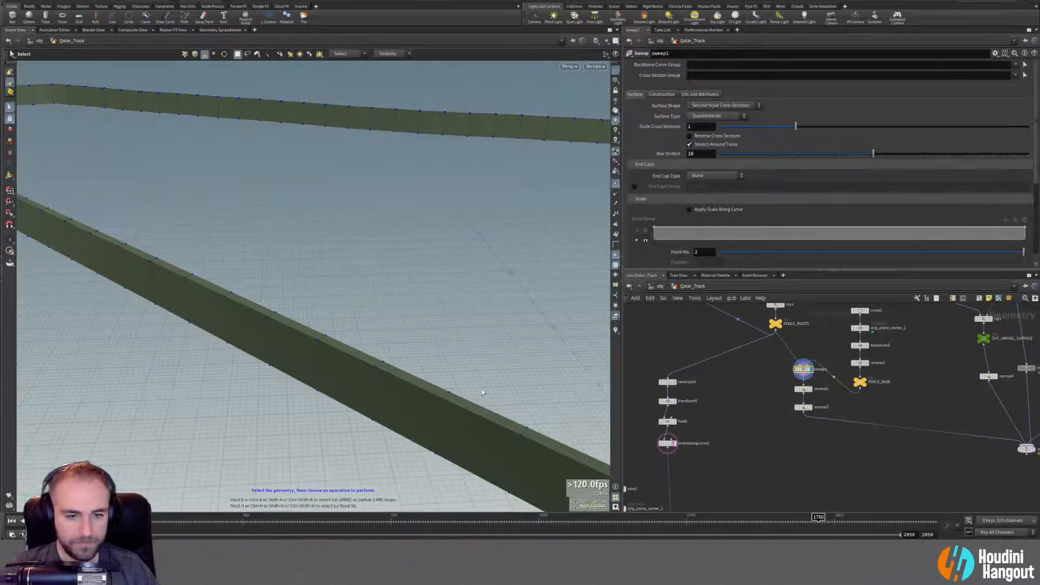
pyautogui.scroll(3, 423, 415)
pyautogui.moveTo(423, 414)
pyautogui.keyDown('alt'); pyautogui.mouseDown()
pyautogui.moveTo(336, 399)
pyautogui.moveTo(246, 365)
pyautogui.moveTo(410, 424)
pyautogui.moveTo(346, 387)
pyautogui.moveTo(442, 407)
pyautogui.mouseUp(); pyautogui.keyUp('alt')
pyautogui.press('s')
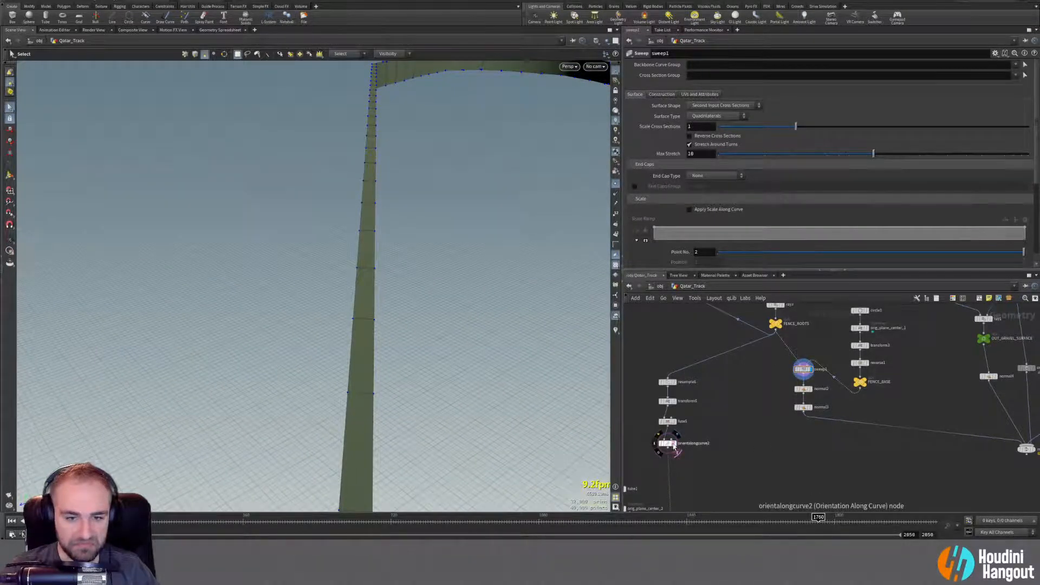
pyautogui.press('Escape')
pyautogui.moveTo(515, 440); pyautogui.dragTo(371, 366)
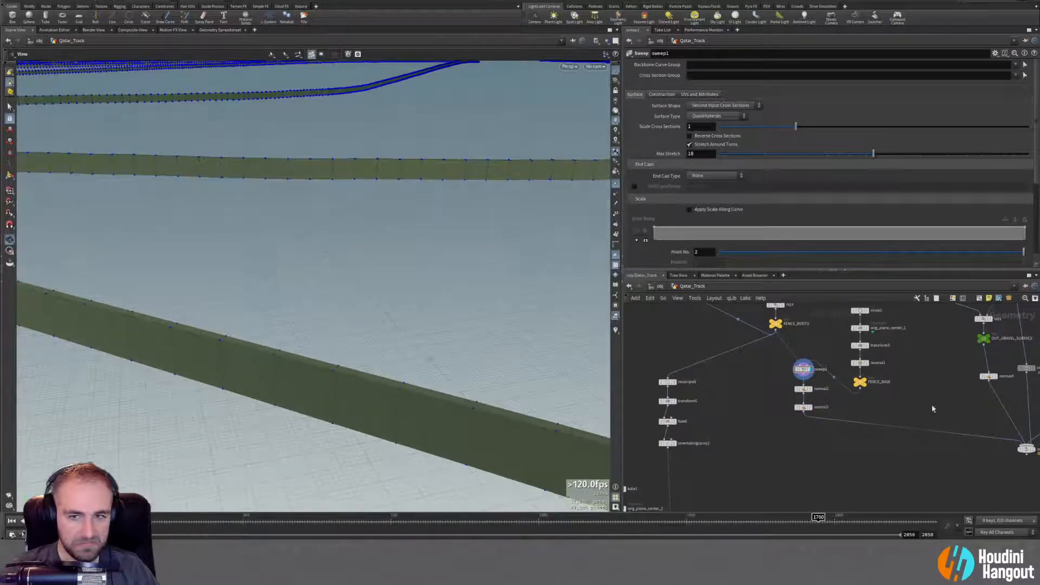
pyautogui.moveTo(787, 388); pyautogui.dragTo(771, 460, button='middle')
pyautogui.middleClick(757, 344)
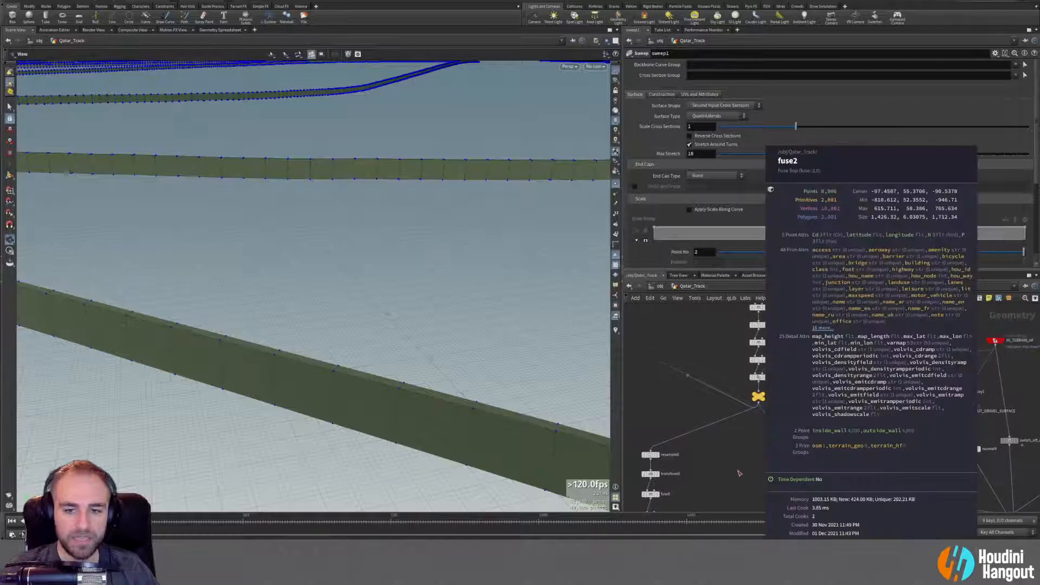
# Bypass the convertline1 and convertline2 nodes in the two wall branches above FENCE_BOUNDARIES and check the swept fence base.
pyautogui.moveTo(734, 337); pyautogui.dragTo(723, 474, button='middle')
pyautogui.moveTo(787, 334); pyautogui.dragTo(762, 409, button='middle')
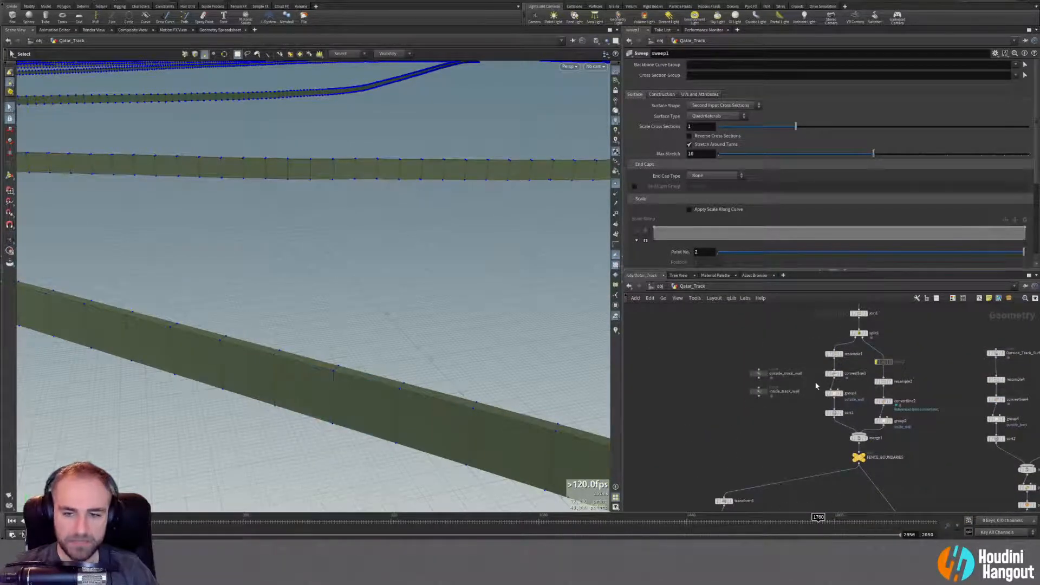
pyautogui.moveTo(827, 378)
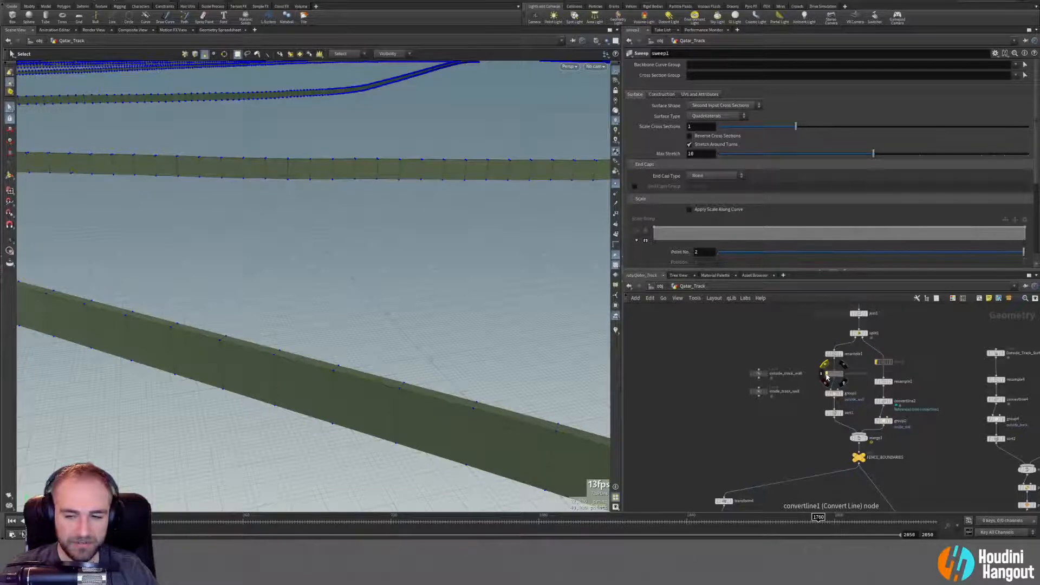
pyautogui.moveTo(876, 405)
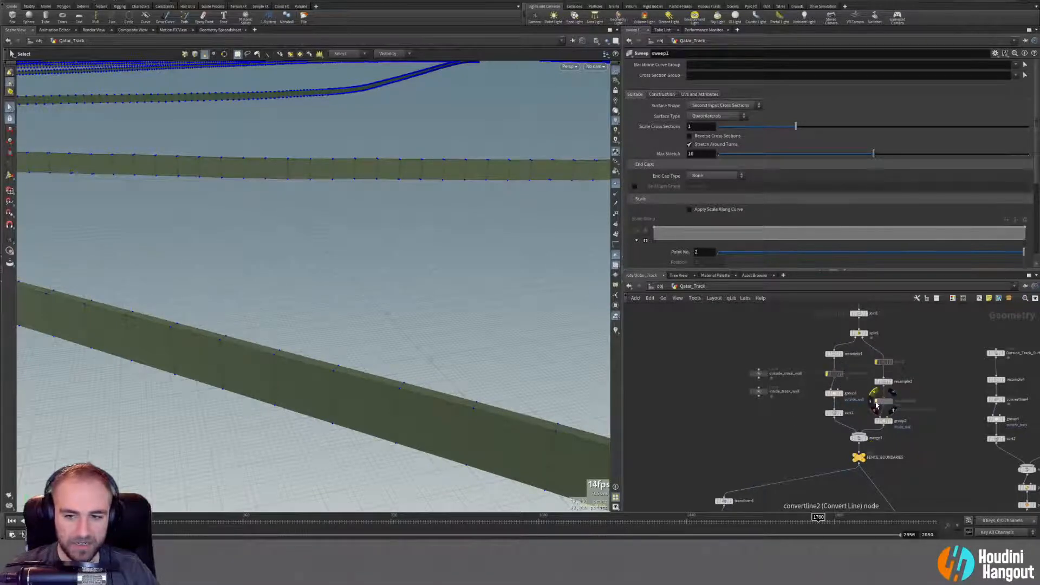
pyautogui.press('Escape')
pyautogui.moveTo(455, 420); pyautogui.dragTo(390, 413)
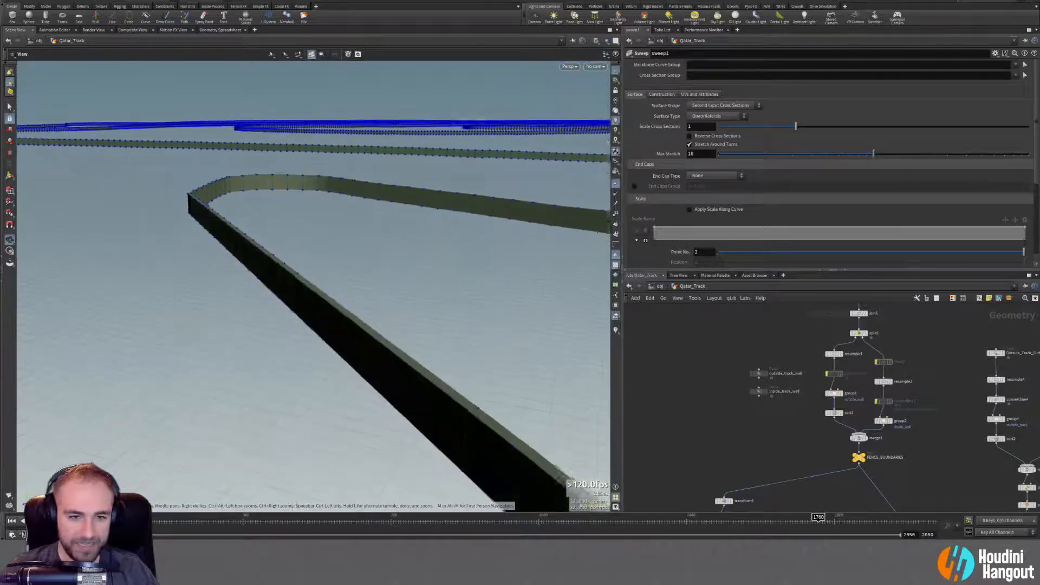
# Display the outputs of resample1 and resample2 in turn and inspect the wall boundary geometry.
pyautogui.click(832, 355)
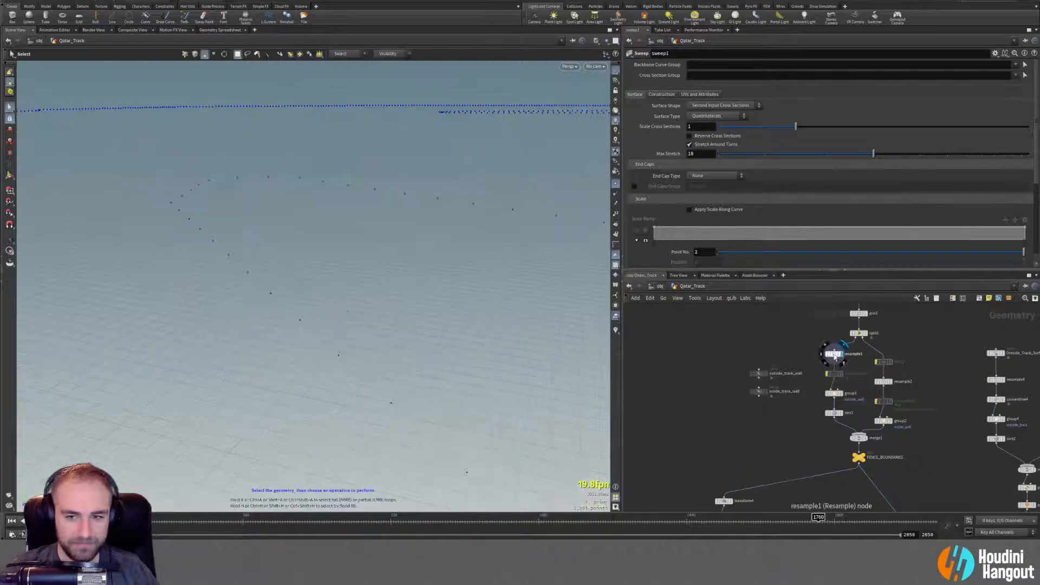
pyautogui.click(883, 383)
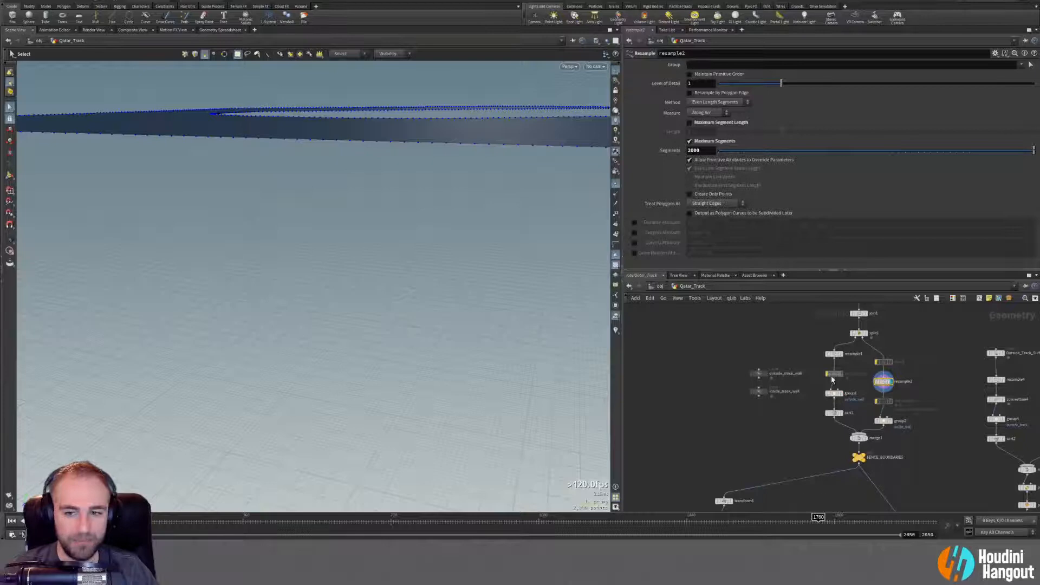
pyautogui.scroll(5, 507, 147)
pyautogui.keyDown('alt'); pyautogui.moveTo(509, 146); pyautogui.dragTo(461, 338); pyautogui.keyUp('alt')
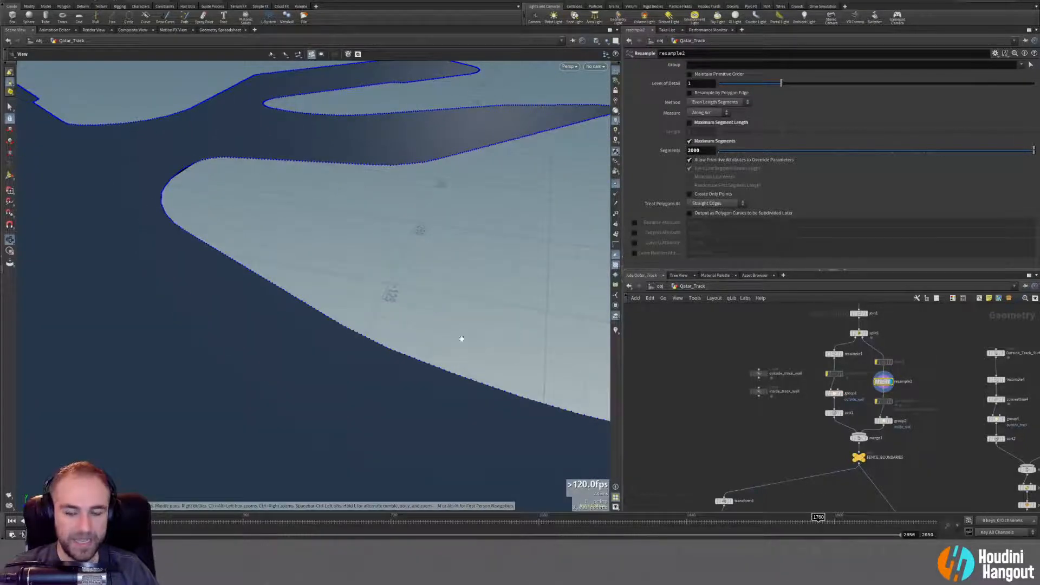
# Re-enable convertline2 to compare its effect on the inside wall curve, then bypass it again.
pyautogui.click(890, 403)
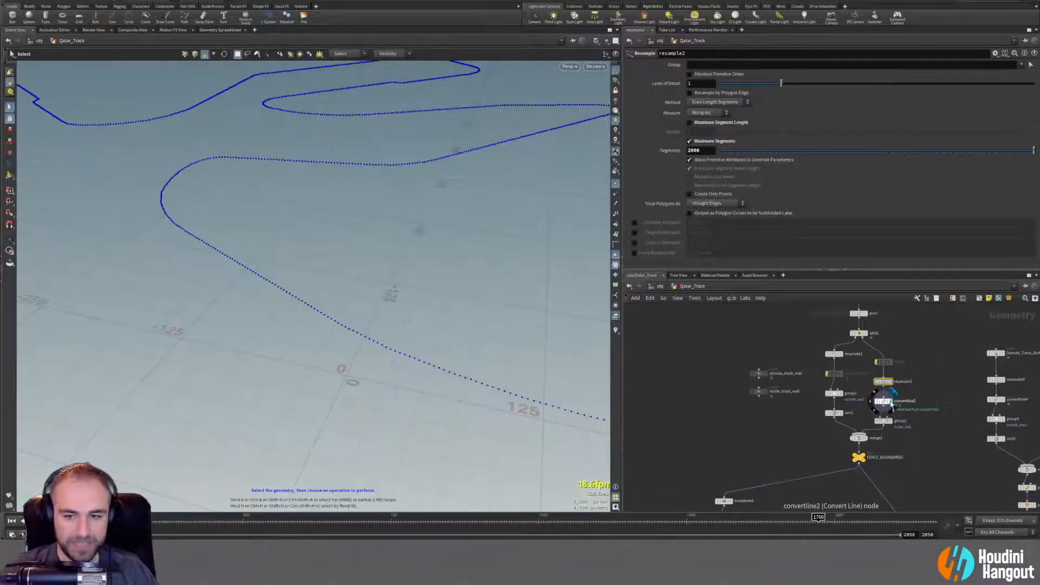
pyautogui.click(890, 403)
pyautogui.keyDown('alt'); pyautogui.moveTo(320, 241); pyautogui.dragTo(208, 233); pyautogui.keyUp('alt')
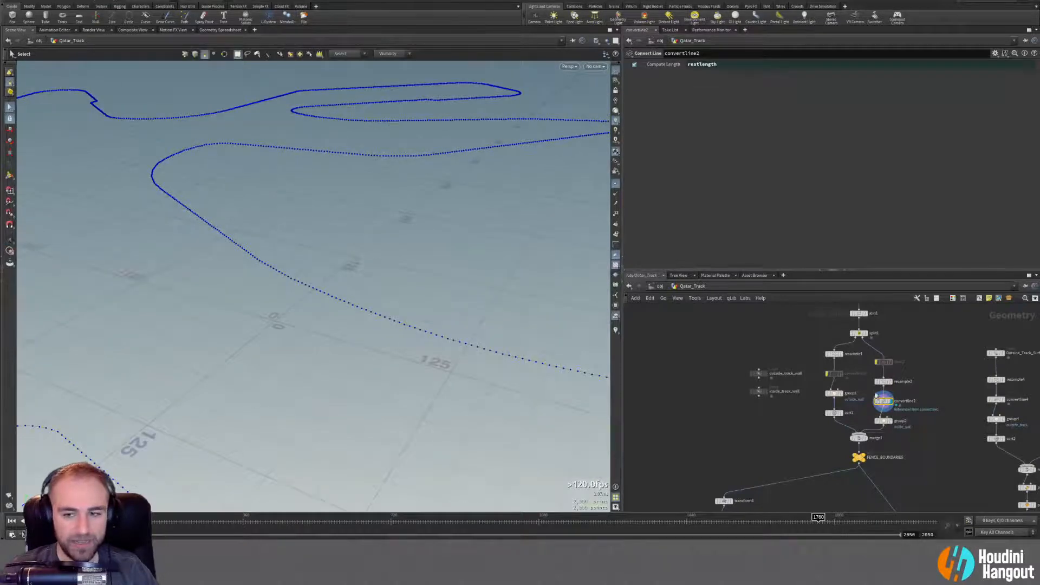
pyautogui.click(875, 400)
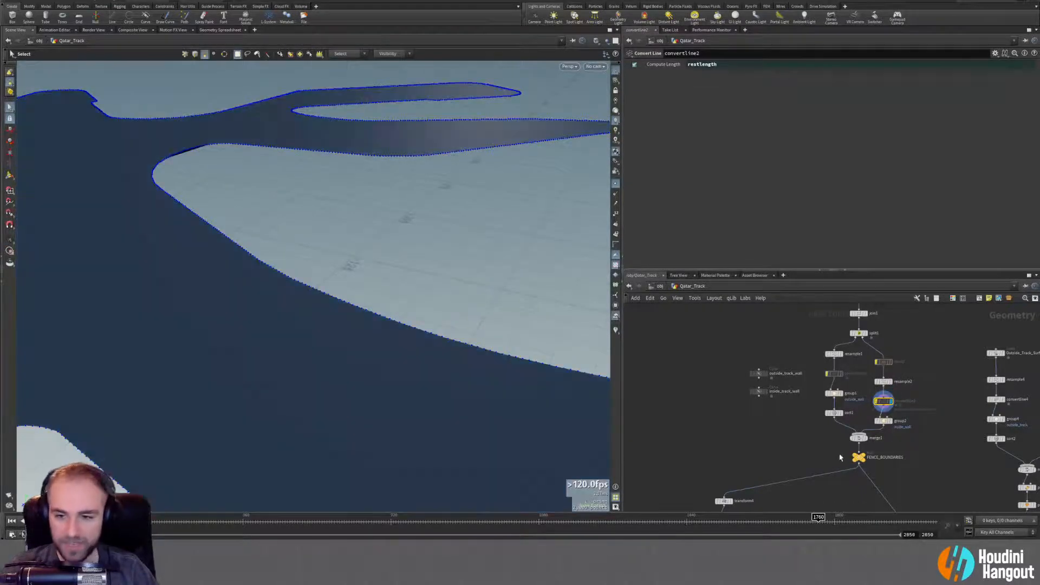
# Display merge1 and then resample6 on the fence post branch, and examine the filled boundary geometry.
pyautogui.click(866, 437)
pyautogui.click(859, 438)
pyautogui.moveTo(716, 457); pyautogui.dragTo(814, 320, button='middle')
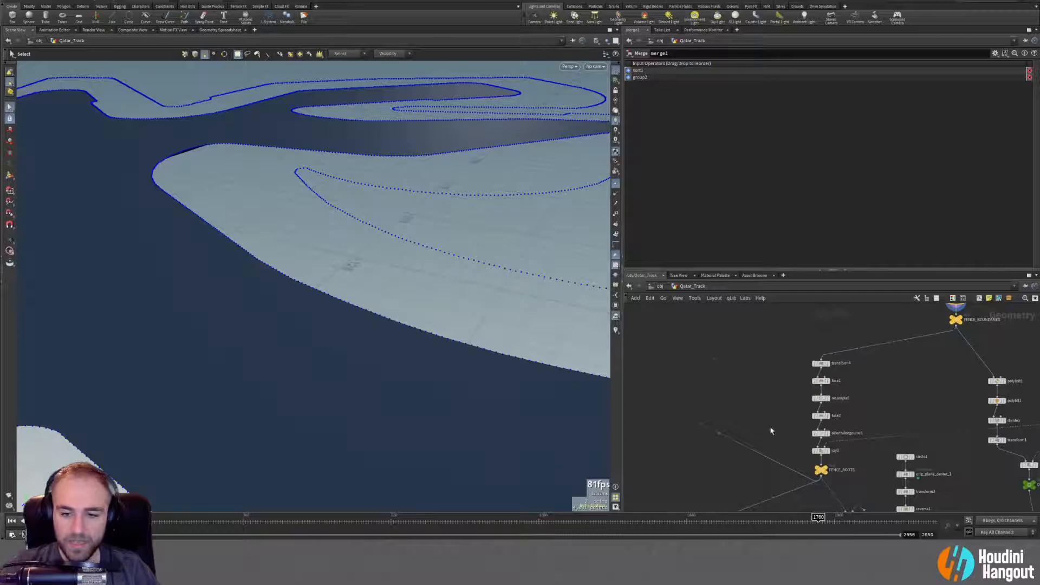
pyautogui.moveTo(771, 430); pyautogui.dragTo(795, 284, button='middle')
pyautogui.click(731, 385)
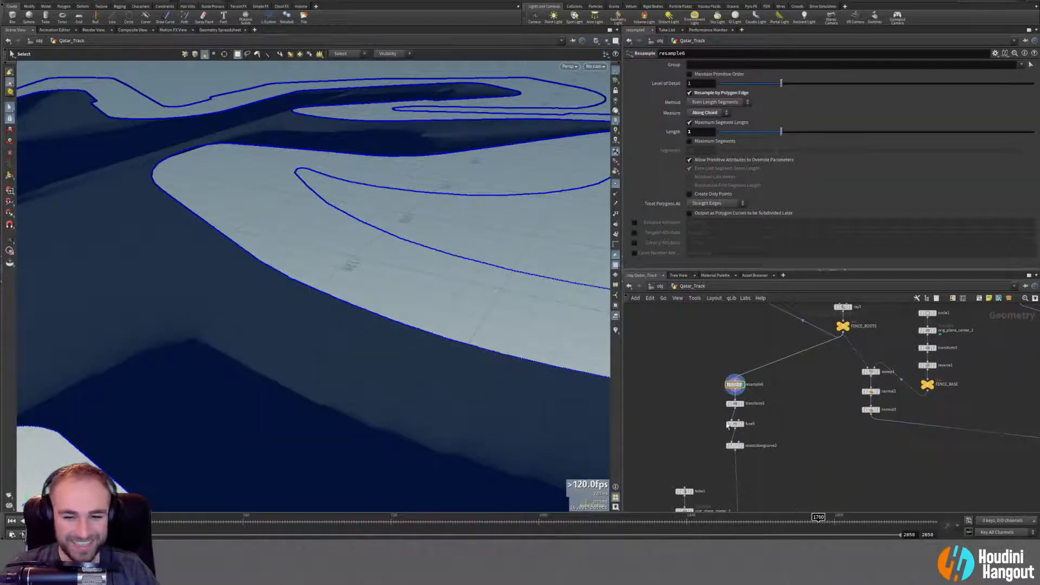
pyautogui.keyDown('alt'); pyautogui.moveTo(456, 407); pyautogui.dragTo(214, 267); pyautogui.keyUp('alt')
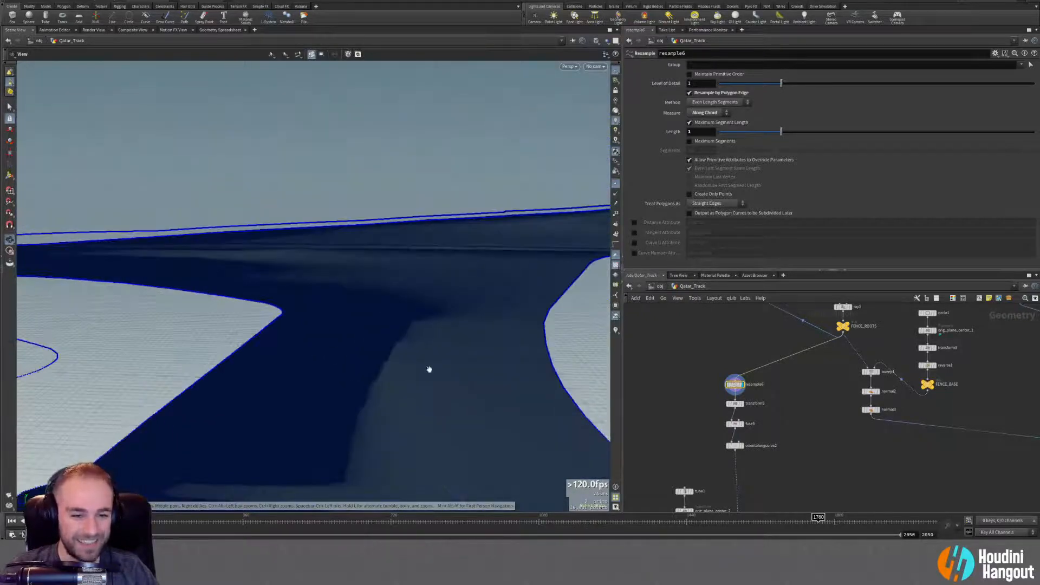
pyautogui.press('s')
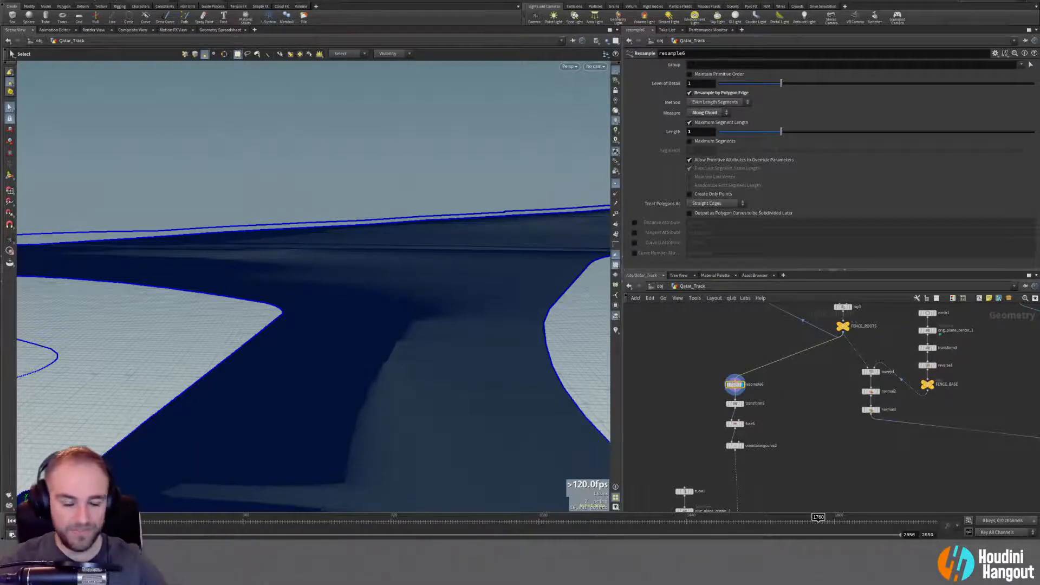
# Step through transform5, orientalongcurve2 and copytopoints1, and examine the copied fence posts around the track.
pyautogui.click(734, 404)
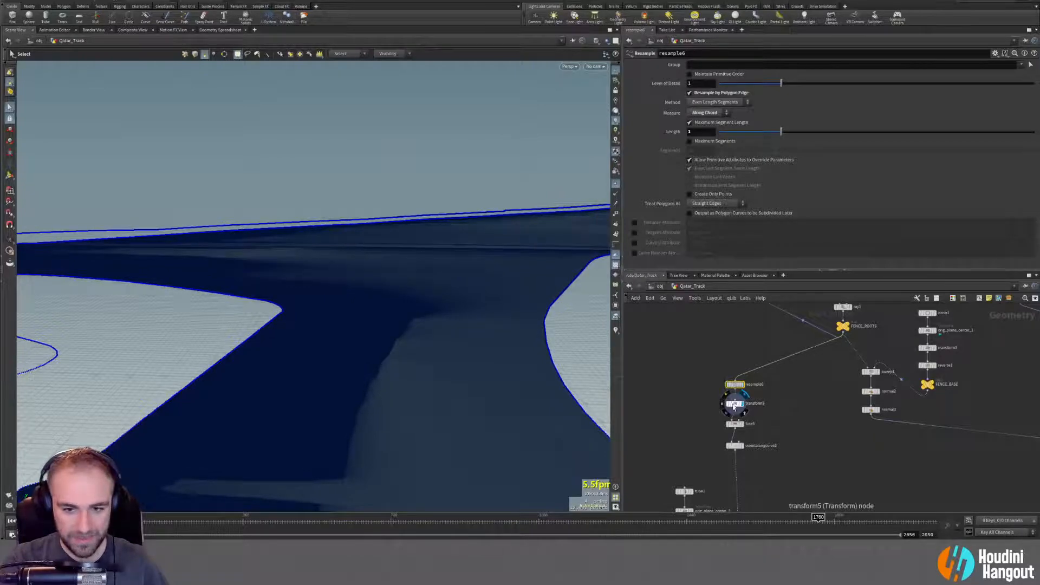
pyautogui.click(745, 447)
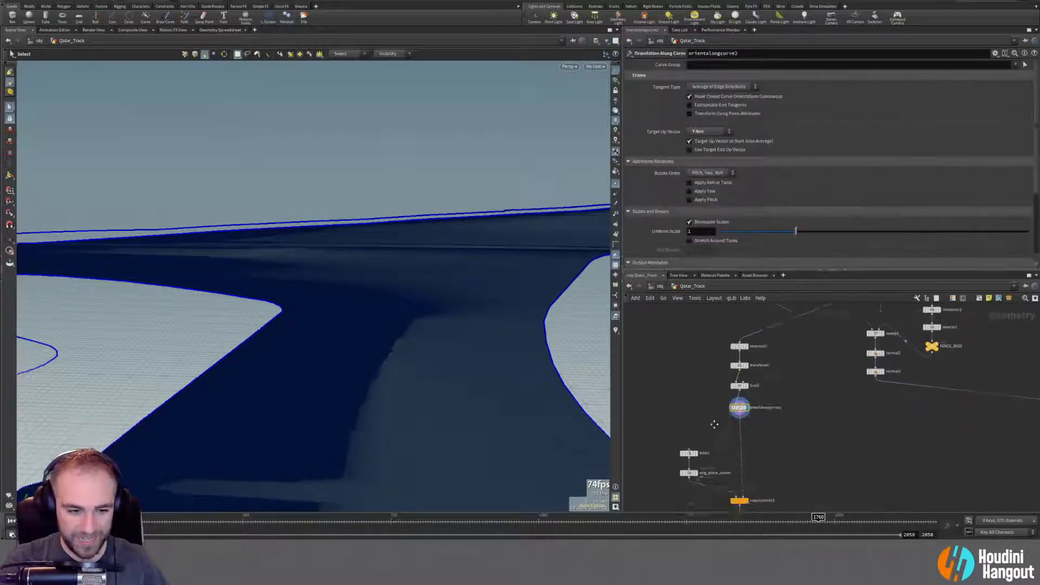
pyautogui.click(752, 468)
pyautogui.press('Escape')
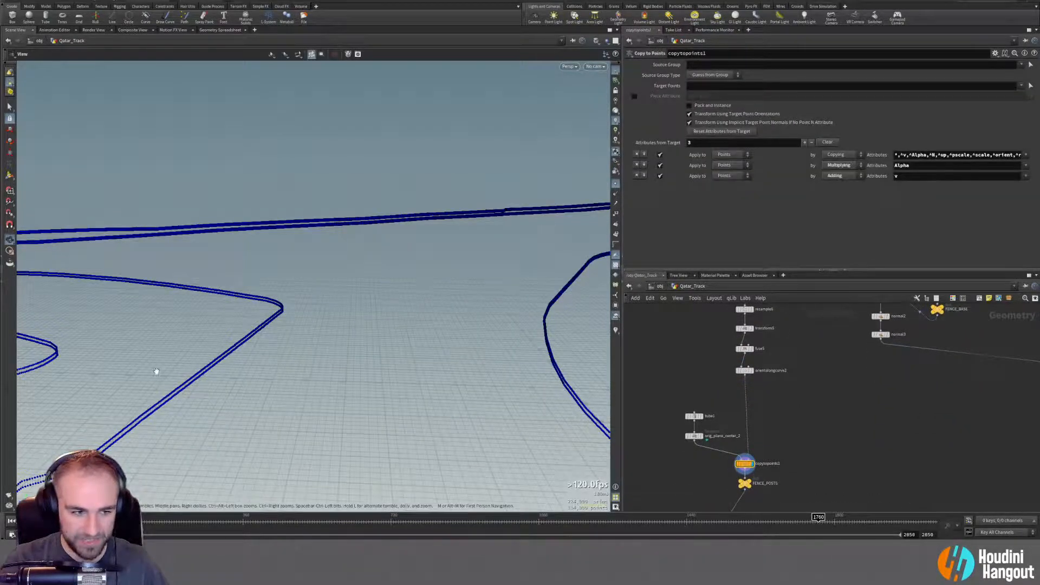
pyautogui.moveTo(186, 410); pyautogui.dragTo(168, 344)
pyautogui.press('s')
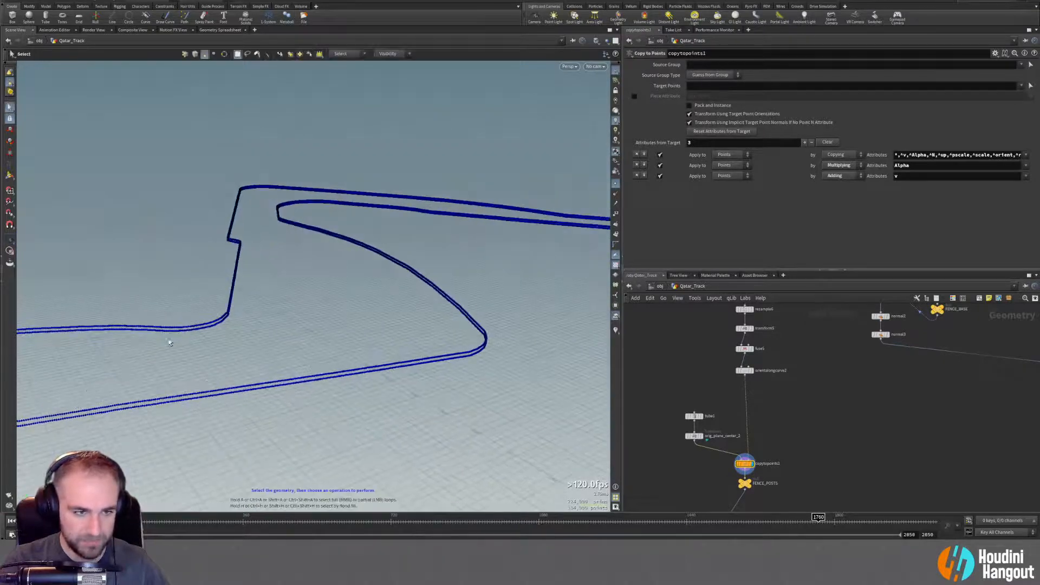
pyautogui.moveTo(698, 477)
pyautogui.mouseDown(button='middle')
pyautogui.moveTo(696, 387)
pyautogui.moveTo(692, 482)
pyautogui.mouseUp(button='middle')
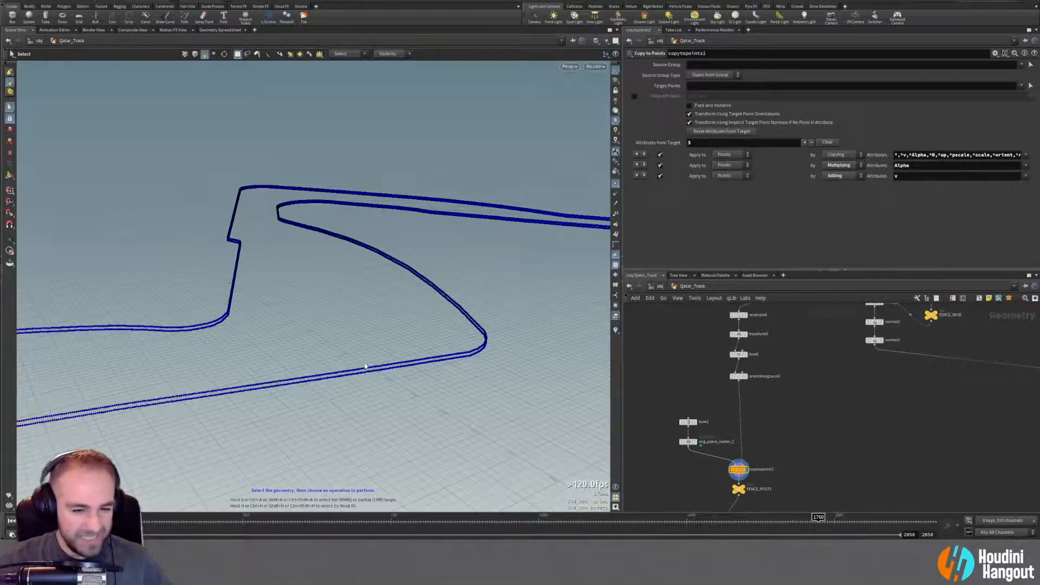
pyautogui.keyDown('alt'); pyautogui.moveTo(388, 368); pyautogui.dragTo(465, 400); pyautogui.keyUp('alt')
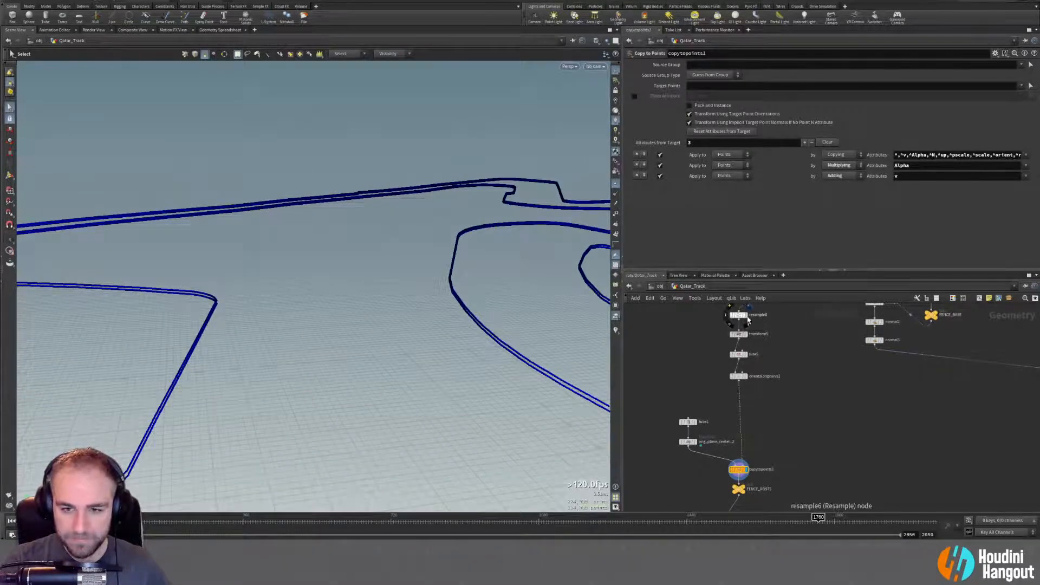
# Recheck resample6, transform5 and orientalongcurve2, then inspect resample6's boundaries across the whole track and its node info.
pyautogui.moveTo(740, 318); pyautogui.dragTo(741, 359, button='middle')
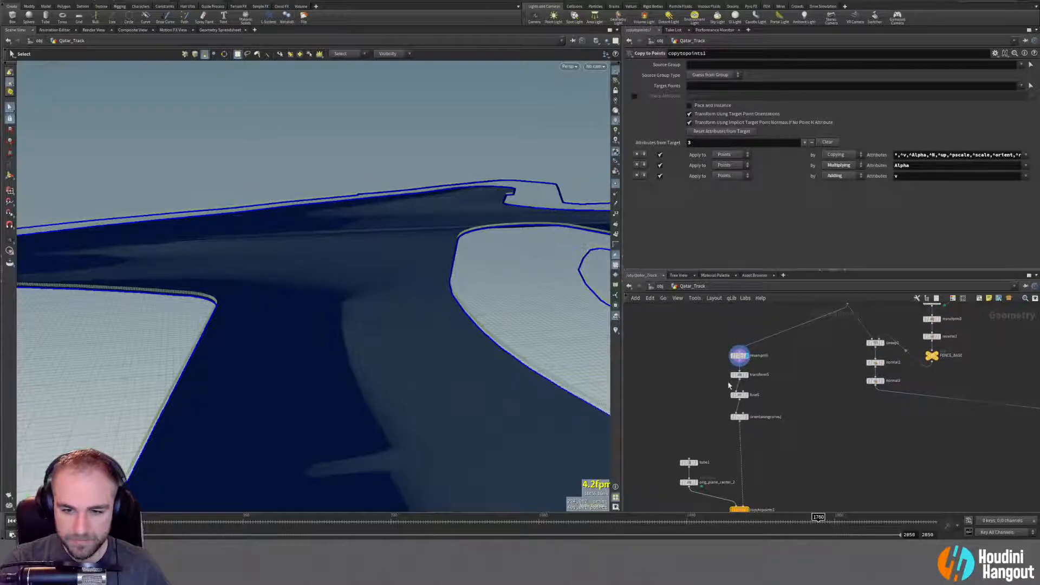
pyautogui.click(740, 376)
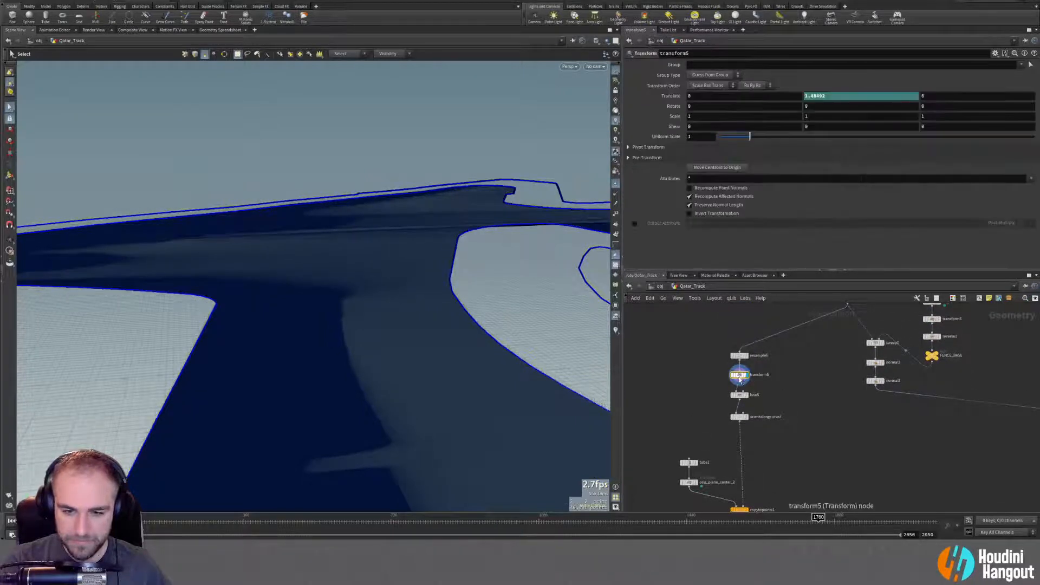
pyautogui.click(742, 418)
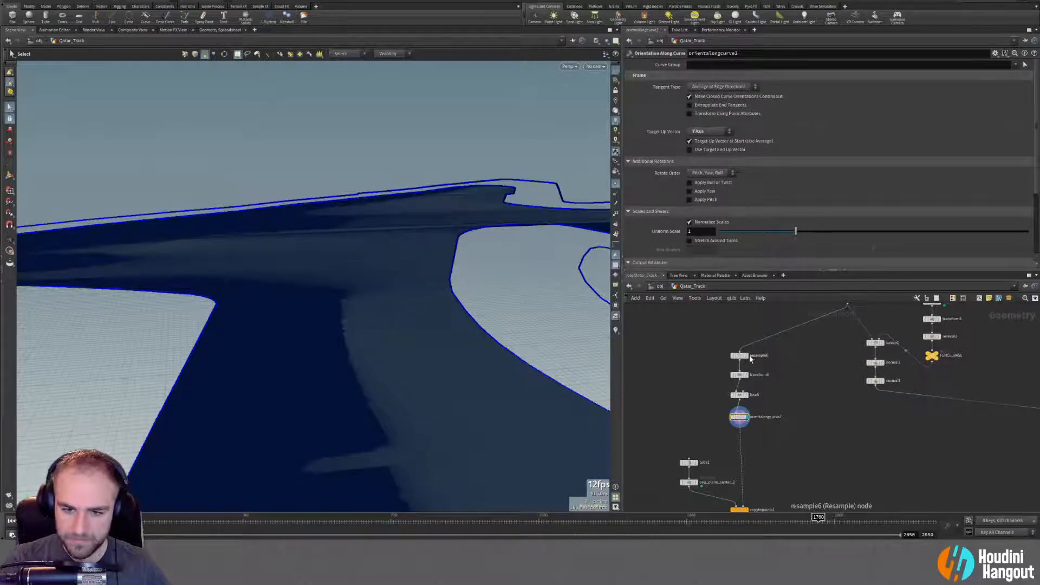
pyautogui.click(739, 356)
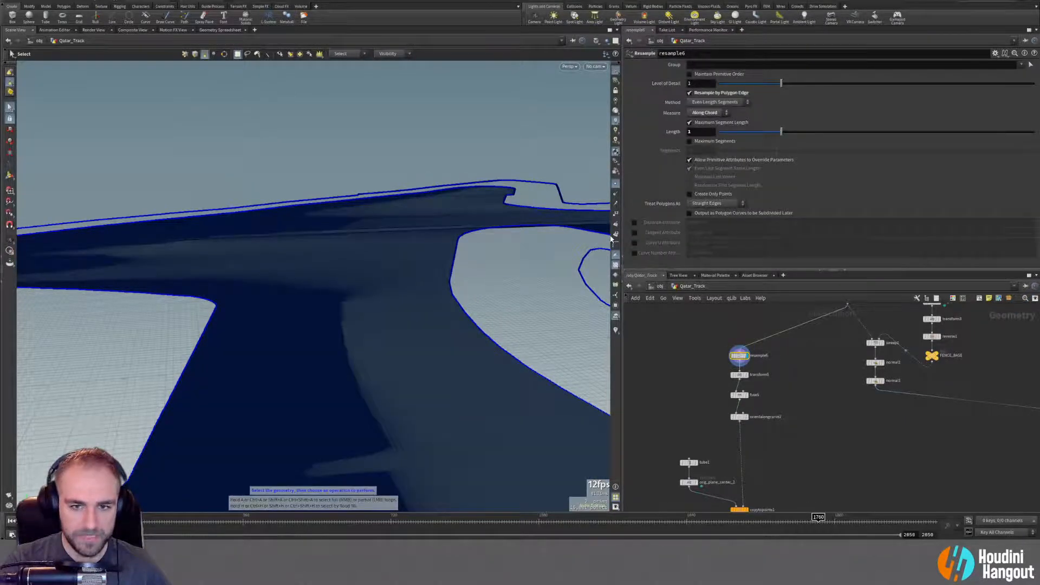
pyautogui.press('Escape')
pyautogui.moveTo(197, 390); pyautogui.dragTo(354, 294)
pyautogui.scroll(2, 357, 301)
pyautogui.press('s')
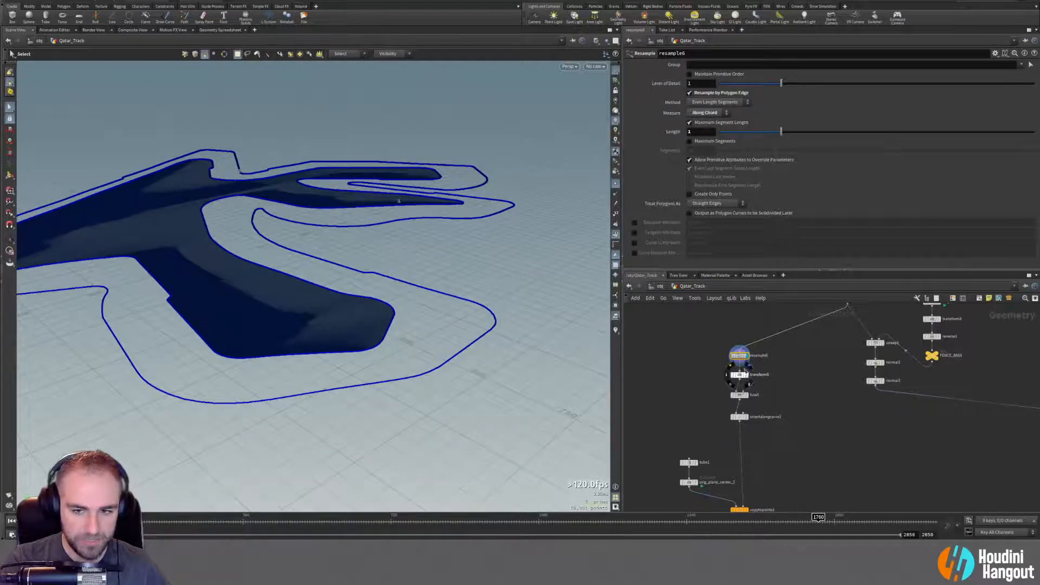
pyautogui.middleClick(738, 357)
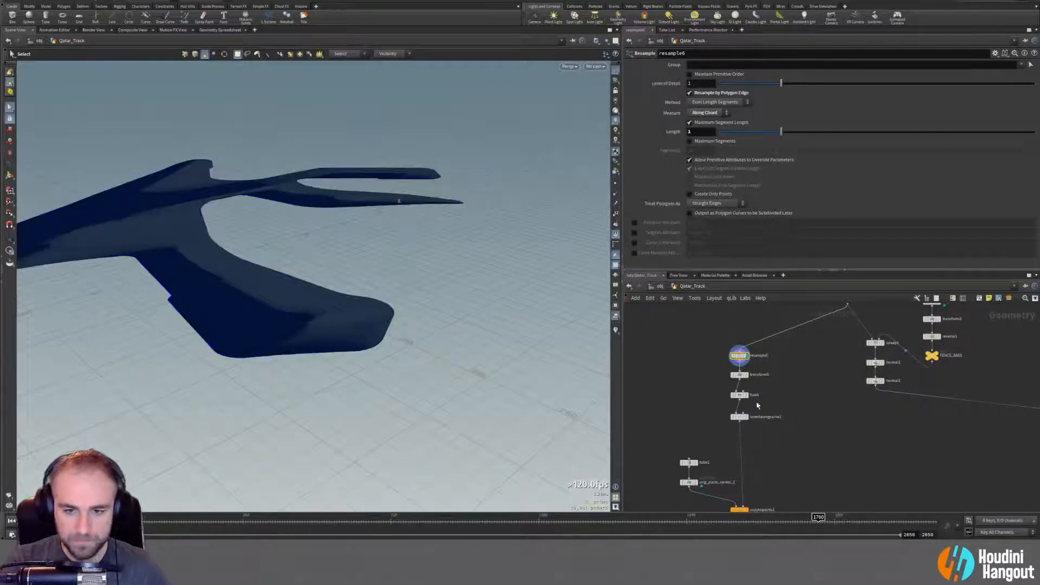
# Display orientalongcurve2 and then copytopoints1, and inspect the fence posts up close along one stretch.
pyautogui.click(740, 417)
pyautogui.scroll(-3, 753, 474)
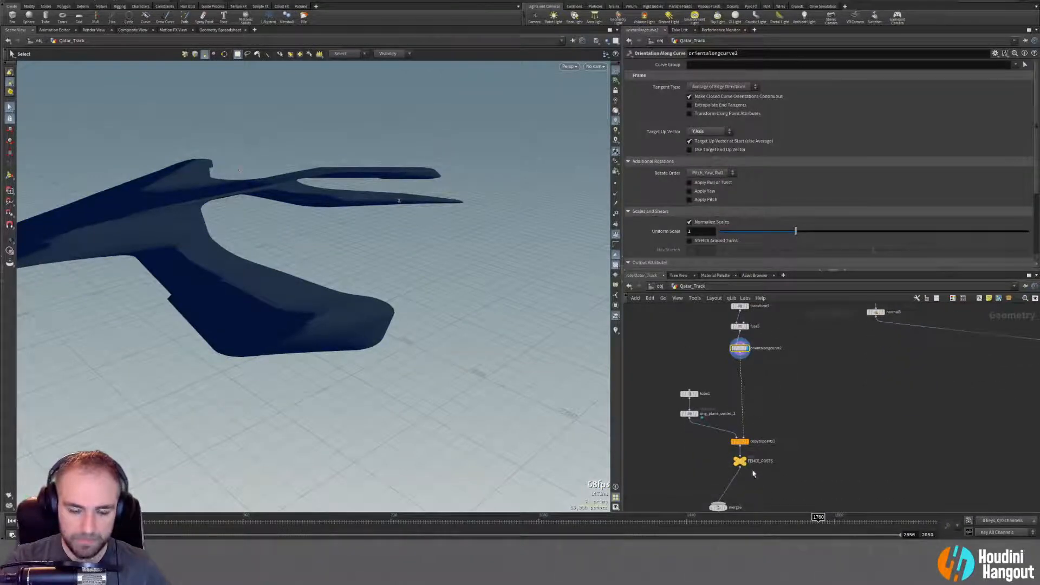
pyautogui.click(747, 442)
pyautogui.press('Escape')
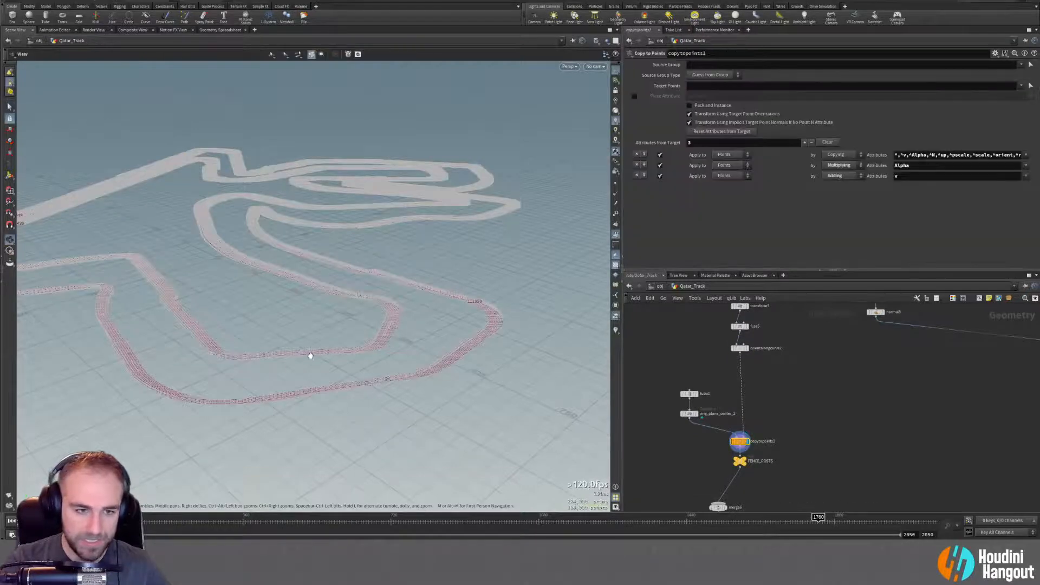
pyautogui.moveTo(308, 355); pyautogui.dragTo(547, 304, button='right')
pyautogui.press('Escape')
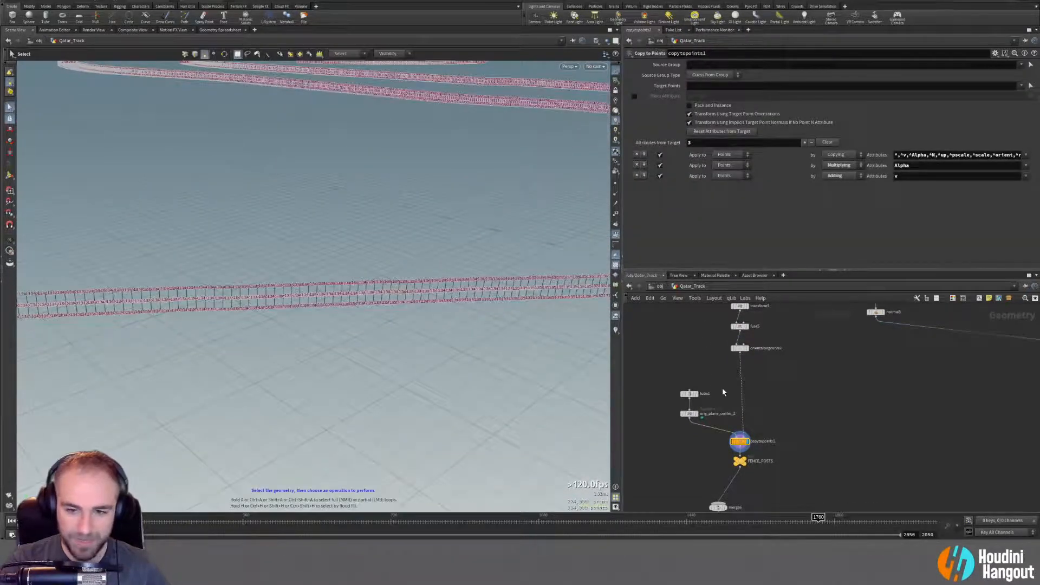
# Compare the FENCE_ROOTS output with the orientalongcurve2 result upstream of the fence posts.
pyautogui.moveTo(727, 375); pyautogui.dragTo(700, 468, button='middle')
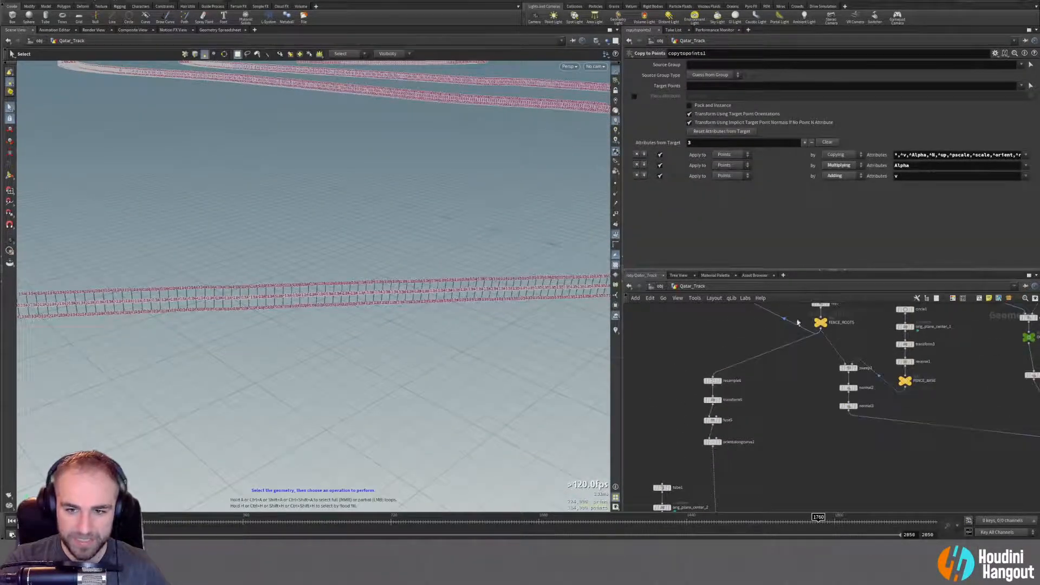
pyautogui.click(824, 322)
pyautogui.click(714, 441)
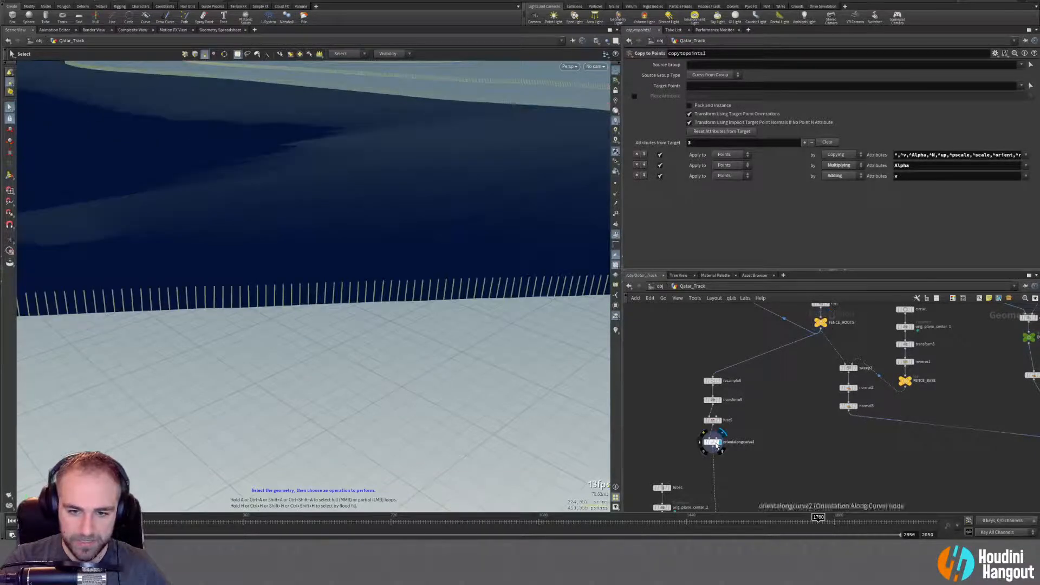
# Turn on point display for orientalongcurve2 and inspect its points along the fence boundary up close.
pyautogui.moveTo(439, 314); pyautogui.dragTo(272, 295)
pyautogui.click(615, 184)
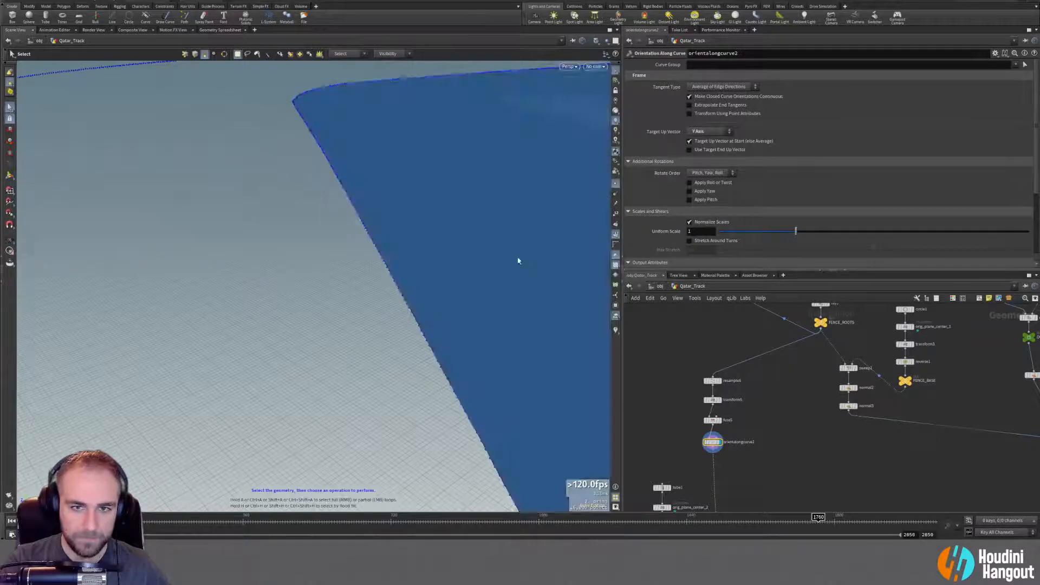
pyautogui.moveTo(413, 321)
pyautogui.mouseDown()
pyautogui.moveTo(529, 344)
pyautogui.moveTo(490, 322)
pyautogui.moveTo(415, 309)
pyautogui.mouseUp()
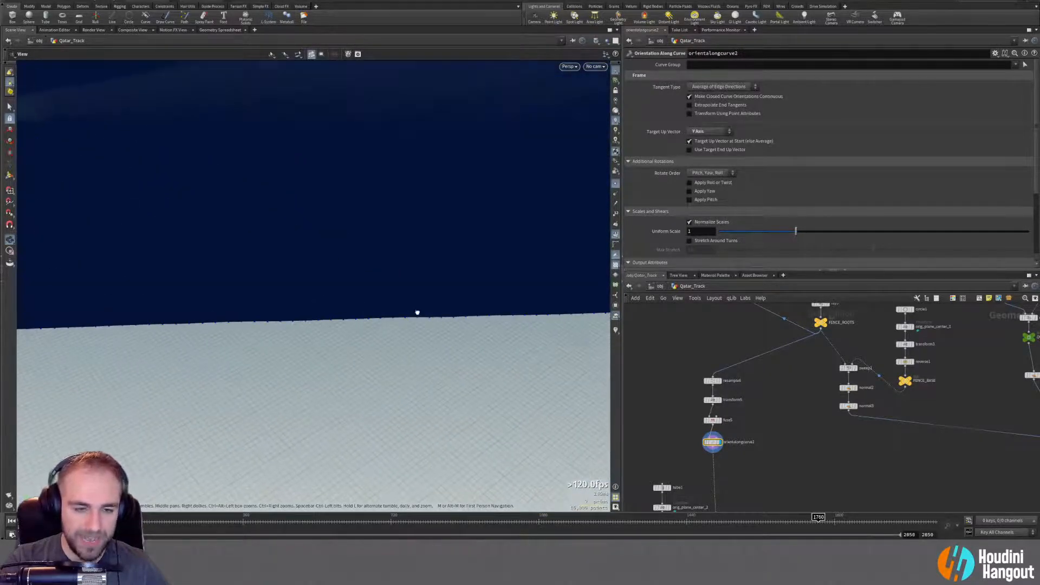
pyautogui.press('s')
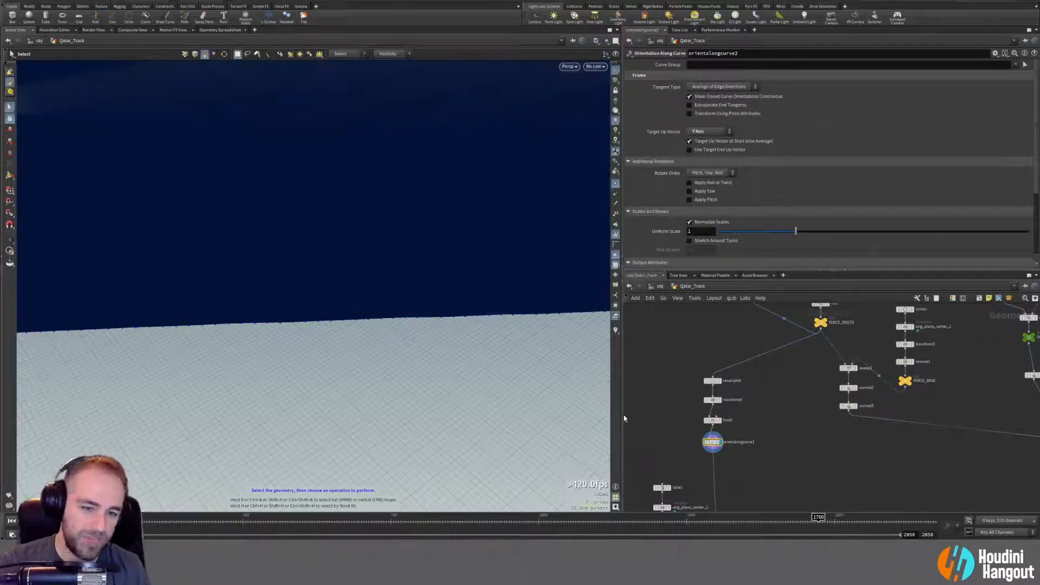
# Show FENCE_POSTS as a template over orientalongcurve2 and compare the posts with the boundary curve's points.
pyautogui.moveTo(748, 469); pyautogui.dragTo(759, 353, button='middle')
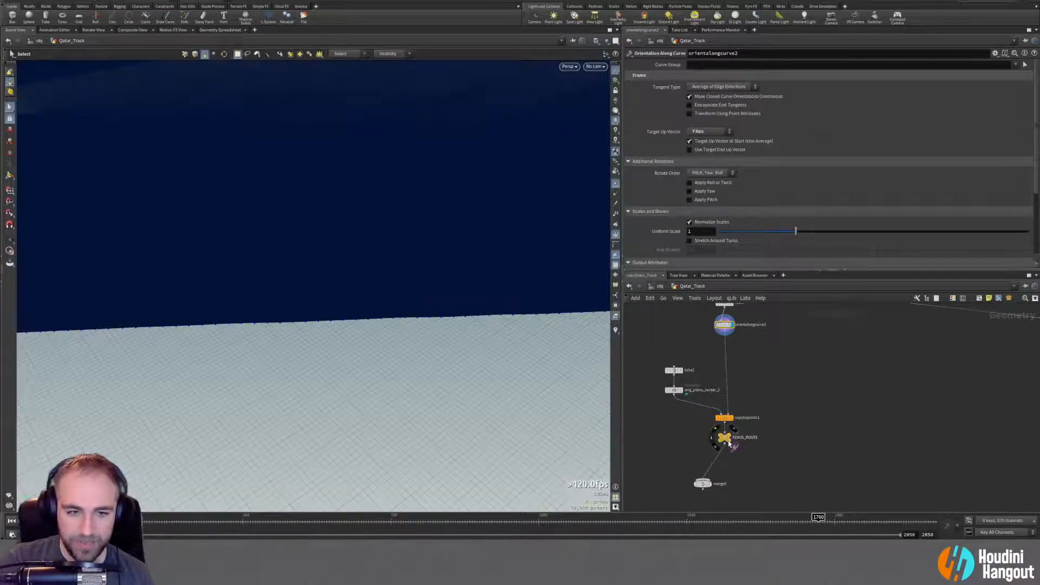
pyautogui.moveTo(294, 316); pyautogui.dragTo(457, 344)
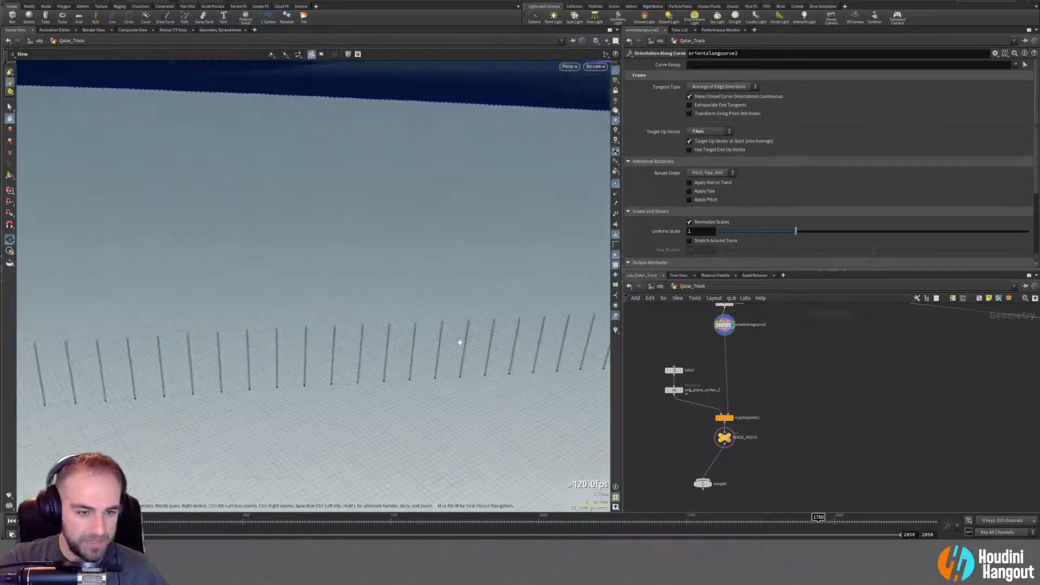
pyautogui.press('s')
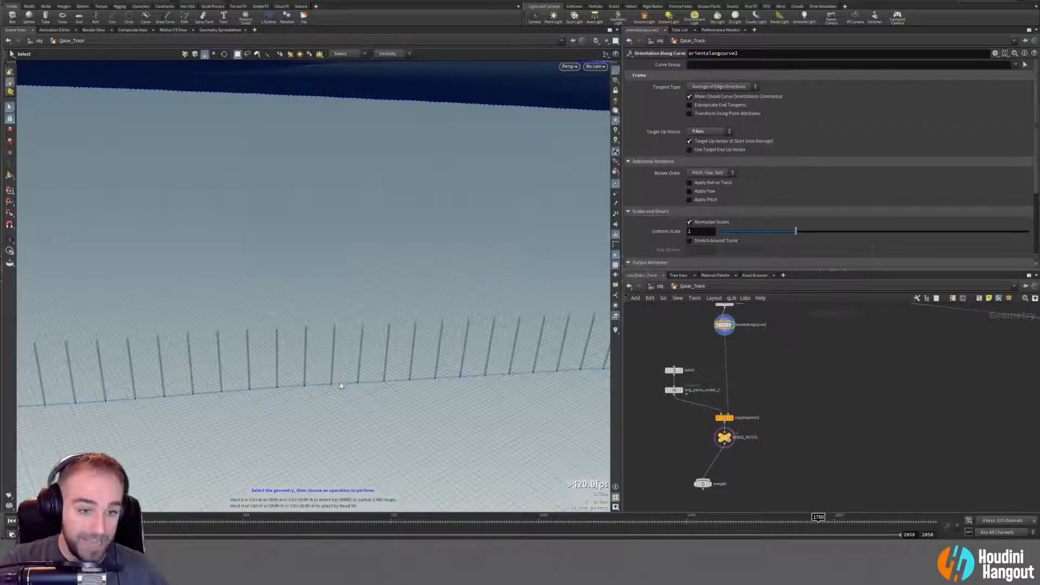
# Straighten the network by shifting the merge node below FENCE_POSTS and laying out the four nodes from resample6 to orientalongcurve2.
pyautogui.moveTo(704, 483); pyautogui.dragTo(718, 490)
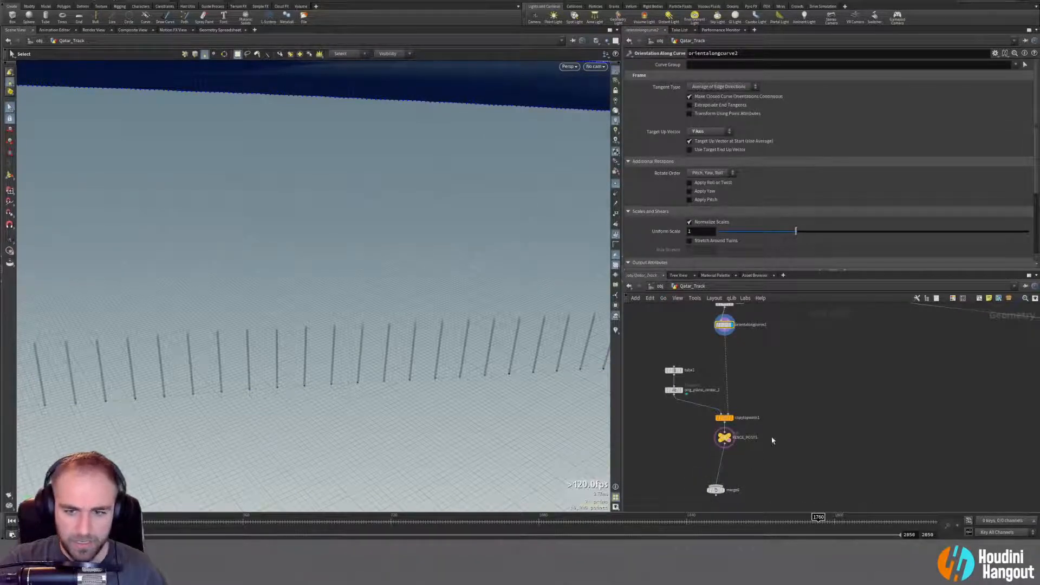
pyautogui.moveTo(798, 393); pyautogui.dragTo(755, 484, button='middle')
pyautogui.moveTo(657, 339); pyautogui.dragTo(710, 455)
pyautogui.press('l')
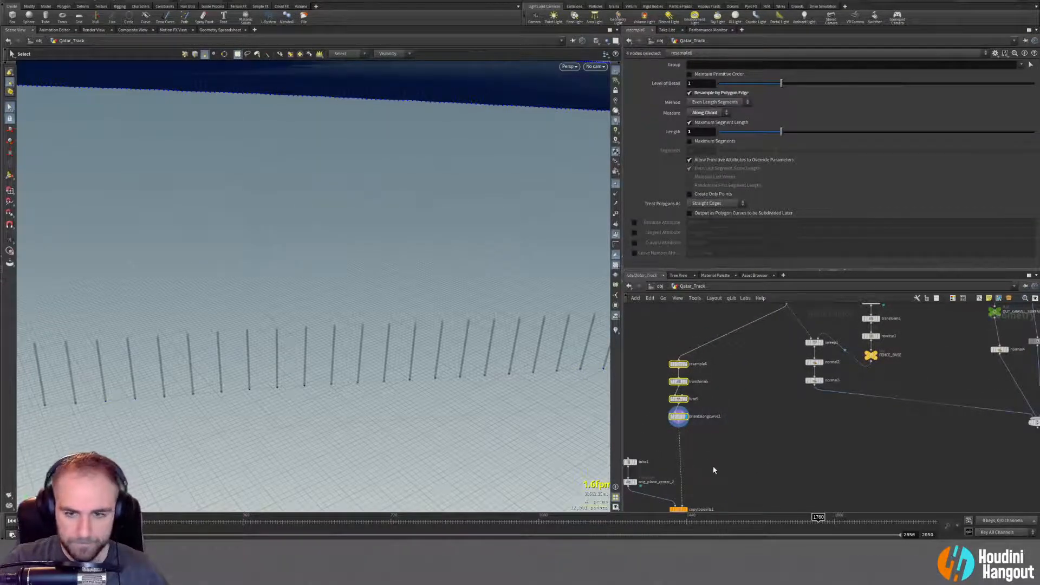
pyautogui.moveTo(762, 478); pyautogui.dragTo(754, 439, button='middle')
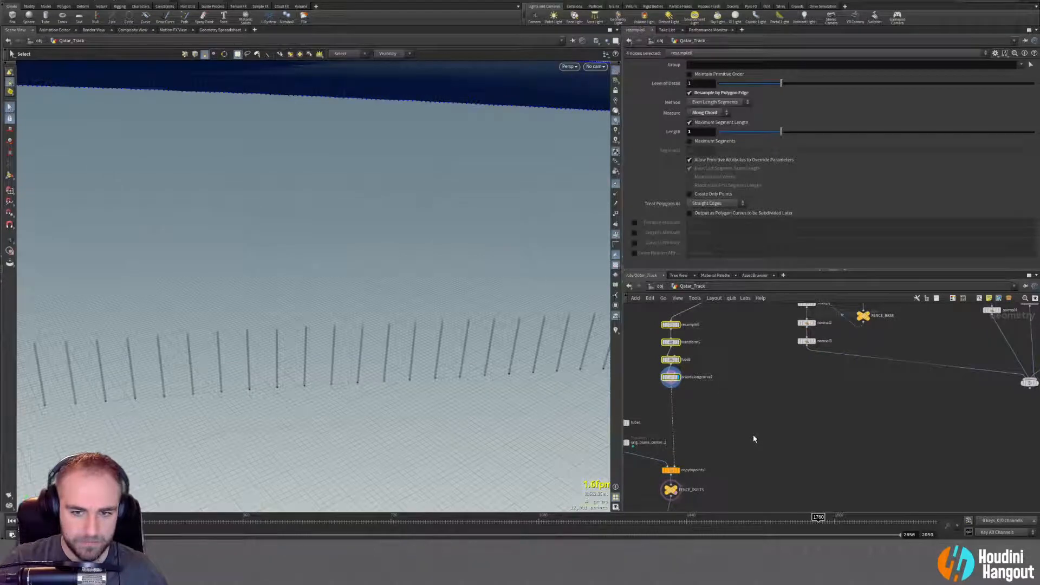
pyautogui.keyDown('alt'); pyautogui.moveTo(462, 369); pyautogui.dragTo(183, 388, button='right'); pyautogui.keyUp('alt')
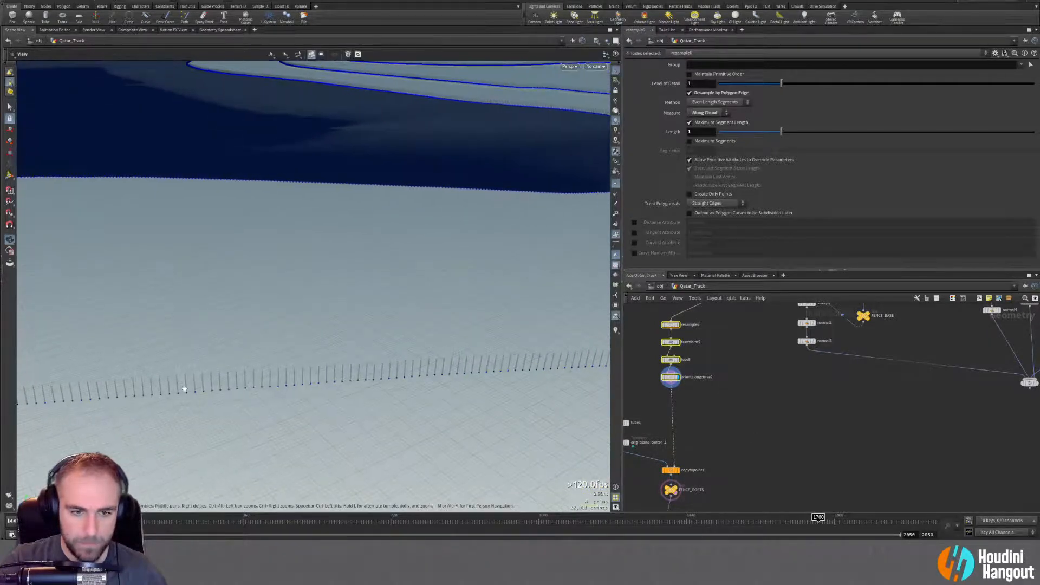
pyautogui.keyDown('alt'); pyautogui.moveTo(318, 382); pyautogui.dragTo(296, 379); pyautogui.keyUp('alt')
# Add an unconnected Point Wrangle beside copytopoints1 and check its Run Over options against the fence posts.
pyautogui.moveTo(786, 400); pyautogui.dragTo(871, 348, button='middle')
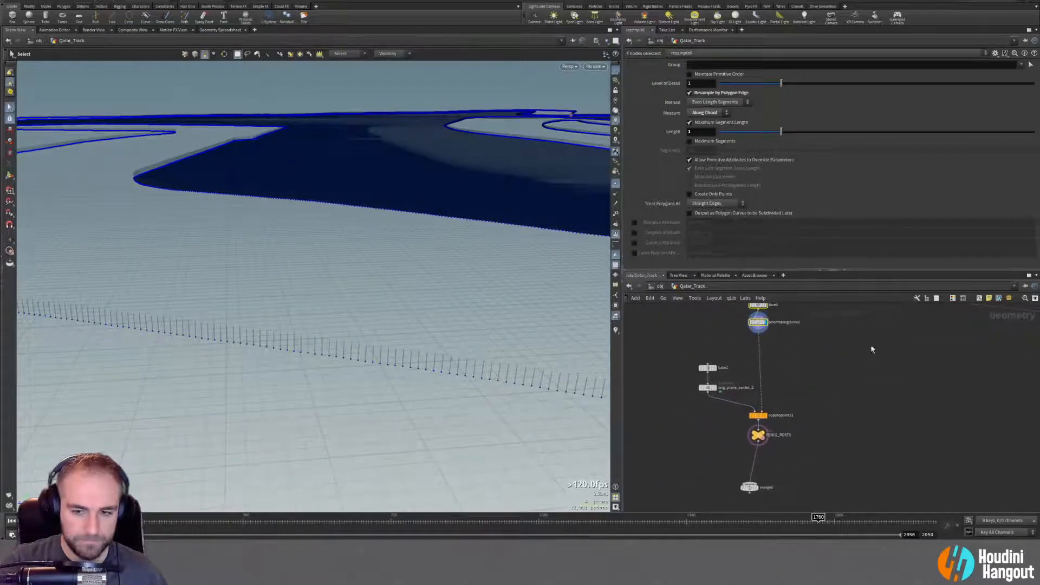
pyautogui.click(844, 377)
pyautogui.press('Tab')
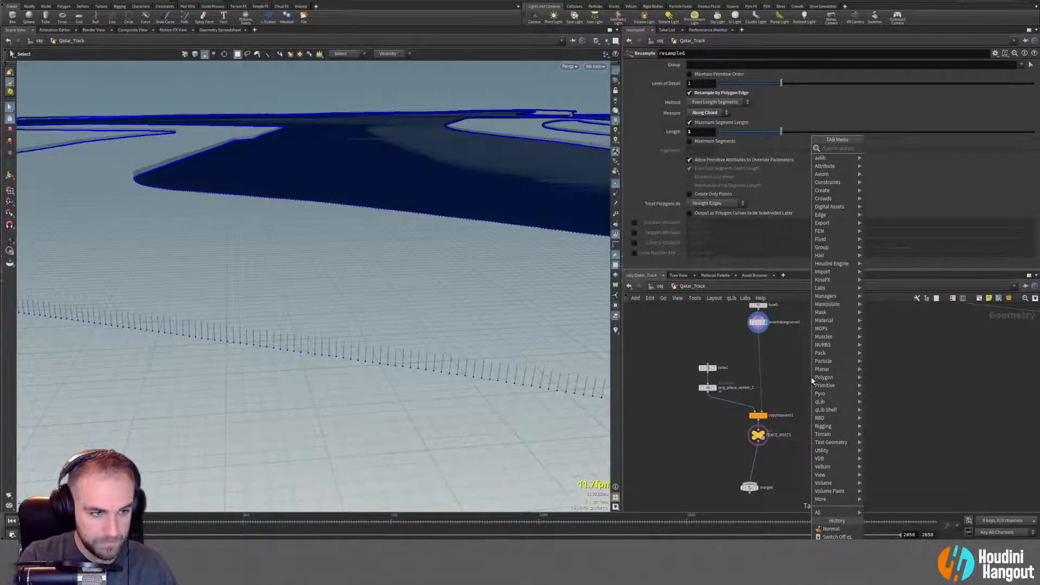
pyautogui.write('point w')
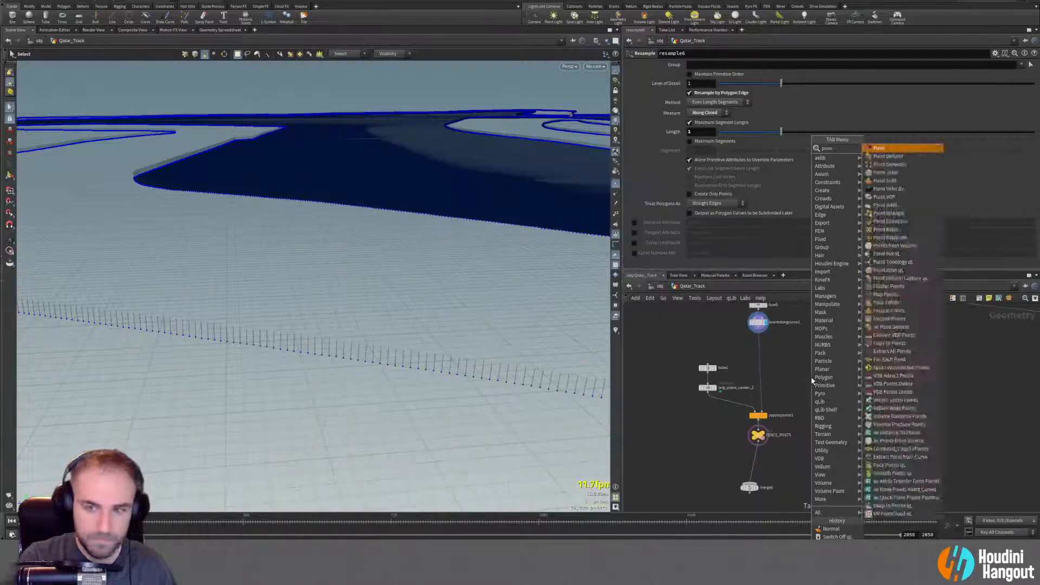
pyautogui.press('Escape')
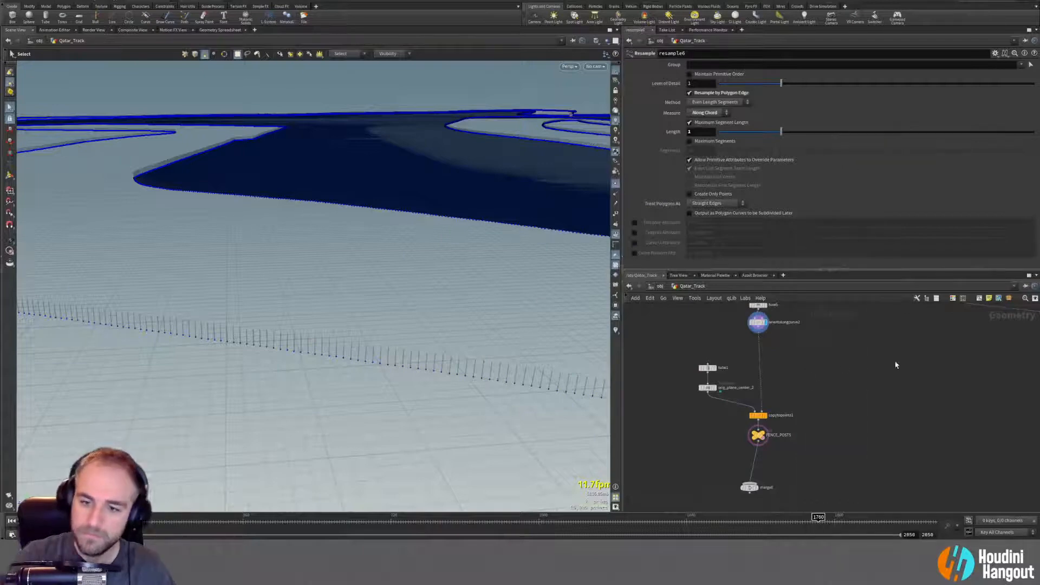
pyautogui.click(809, 392)
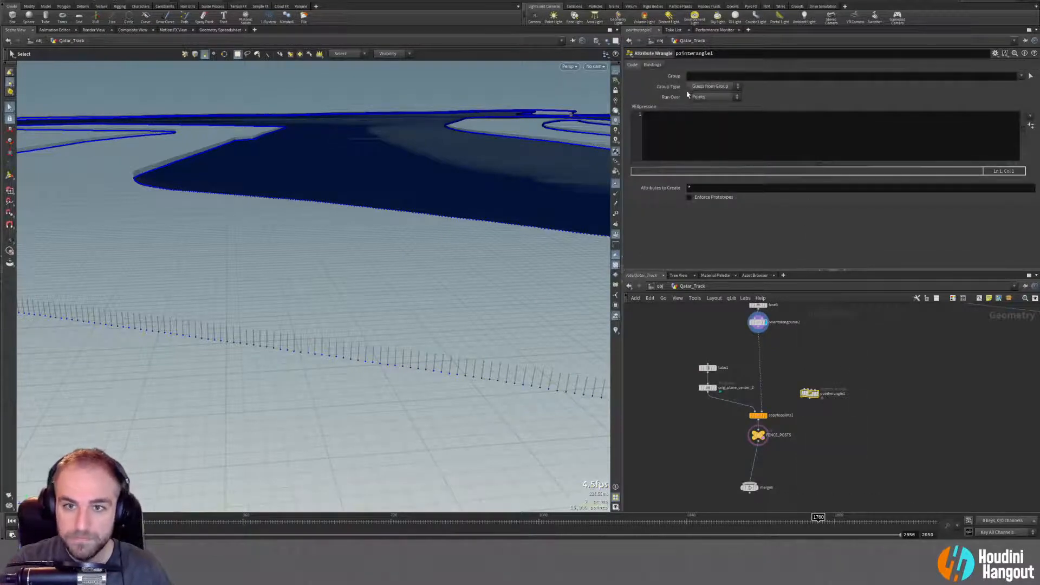
pyautogui.click(696, 96)
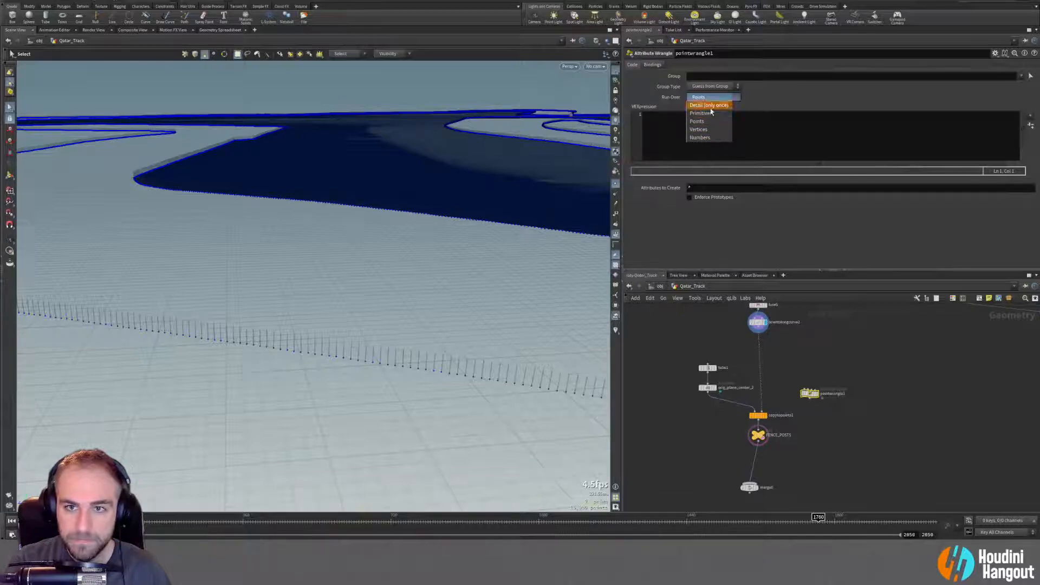
pyautogui.click(764, 94)
pyautogui.keyDown('alt'); pyautogui.moveTo(358, 362); pyautogui.dragTo(429, 363); pyautogui.keyUp('alt')
pyautogui.keyDown('alt'); pyautogui.moveTo(429, 363); pyautogui.dragTo(599, 300, button='right'); pyautogui.keyUp('alt')
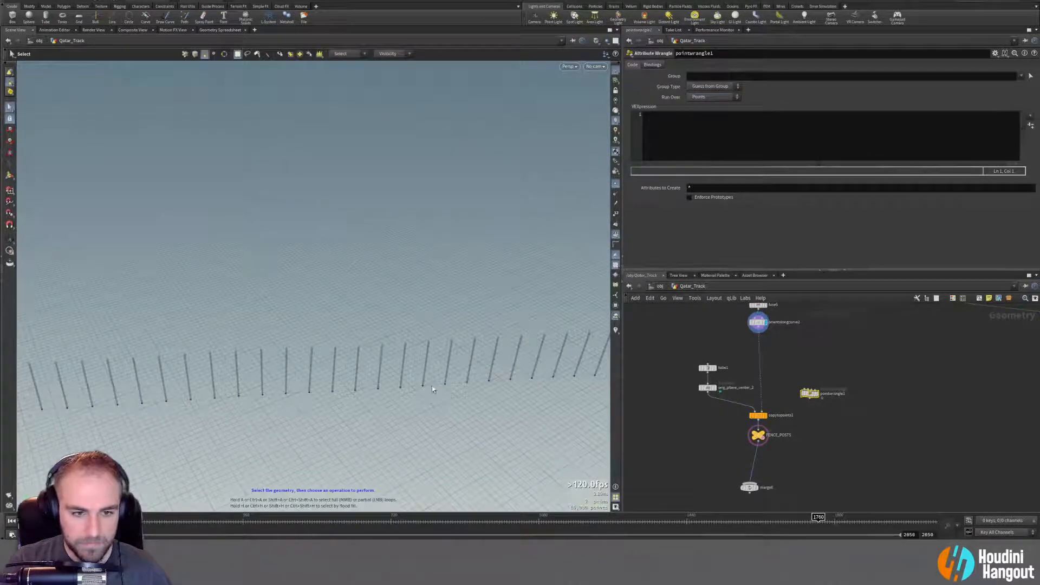
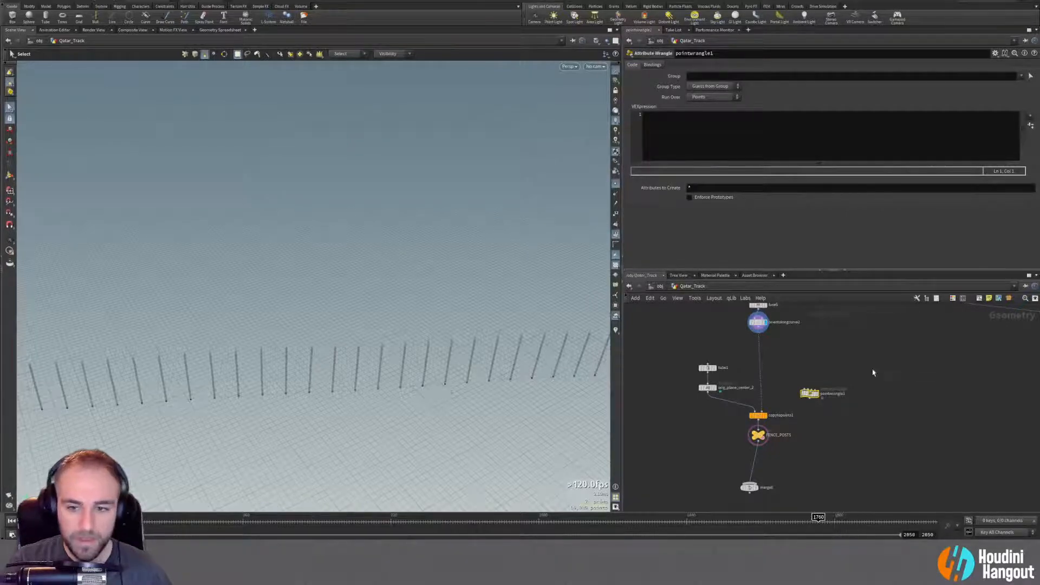
# Add a Convert Line node fed by orientalongcurve2 and display its result.
pyautogui.press('Tab')
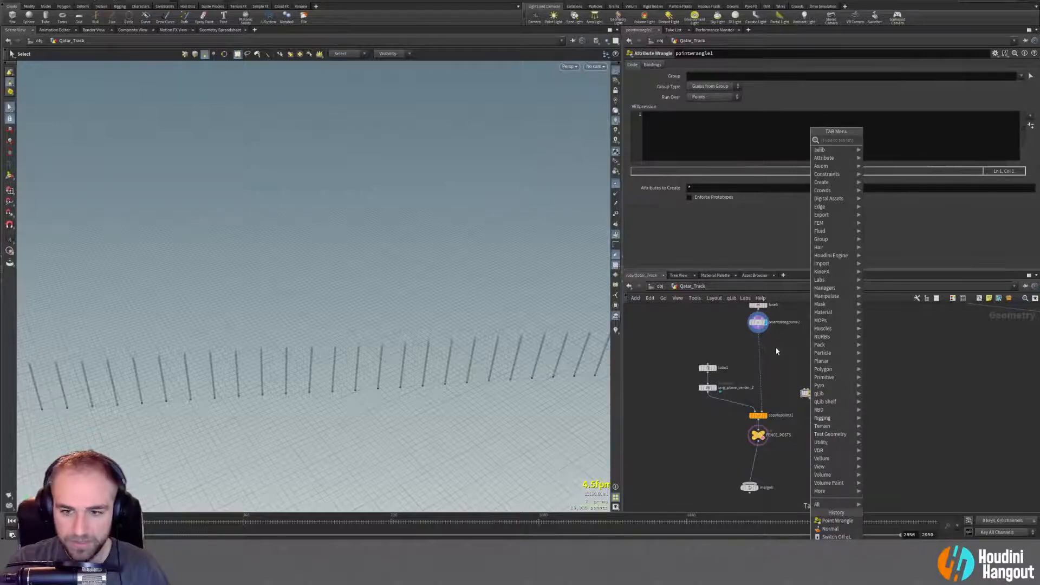
pyautogui.write('conve')
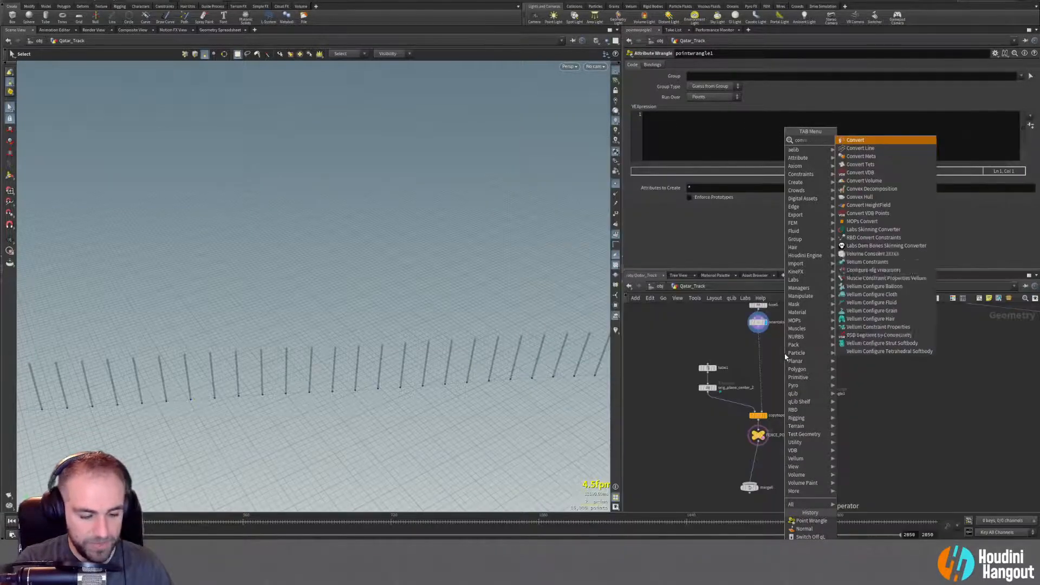
pyautogui.write('rt')
pyautogui.press('Return')
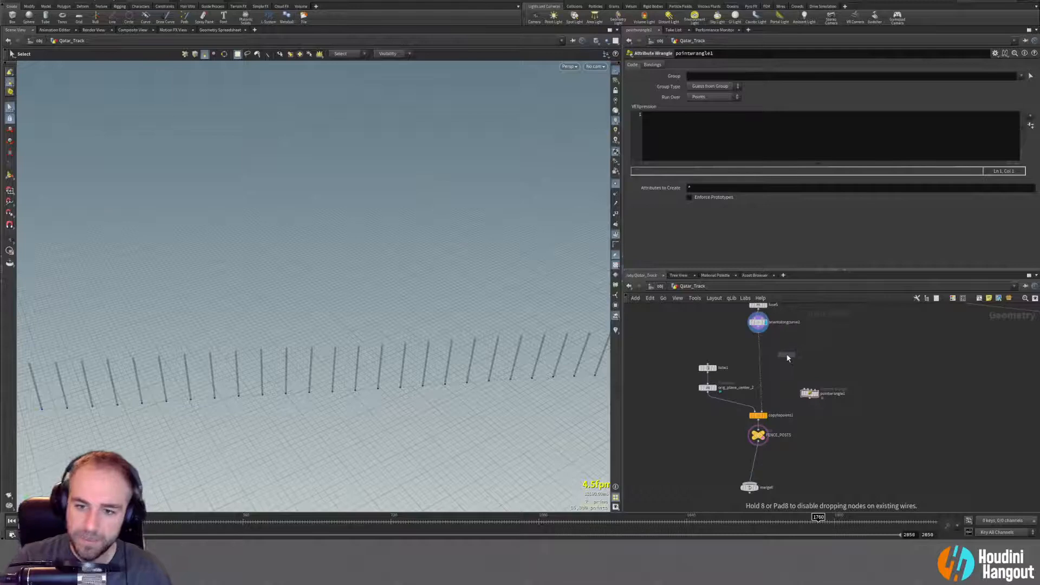
pyautogui.click(788, 357)
pyautogui.moveTo(759, 330); pyautogui.dragTo(805, 358)
pyautogui.click(797, 357)
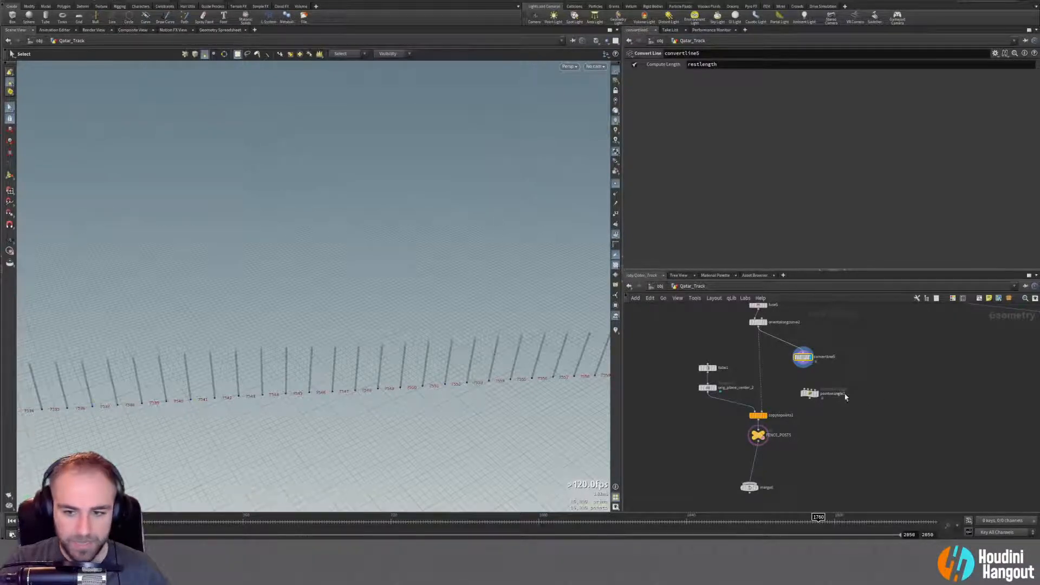
# Replace the unused point wrangle with a Primitive Wrangle connected to convertline5 and display it.
pyautogui.moveTo(793, 383); pyautogui.dragTo(857, 429)
pyautogui.press('Delete')
pyautogui.press('Tab')
pyautogui.write('pro')
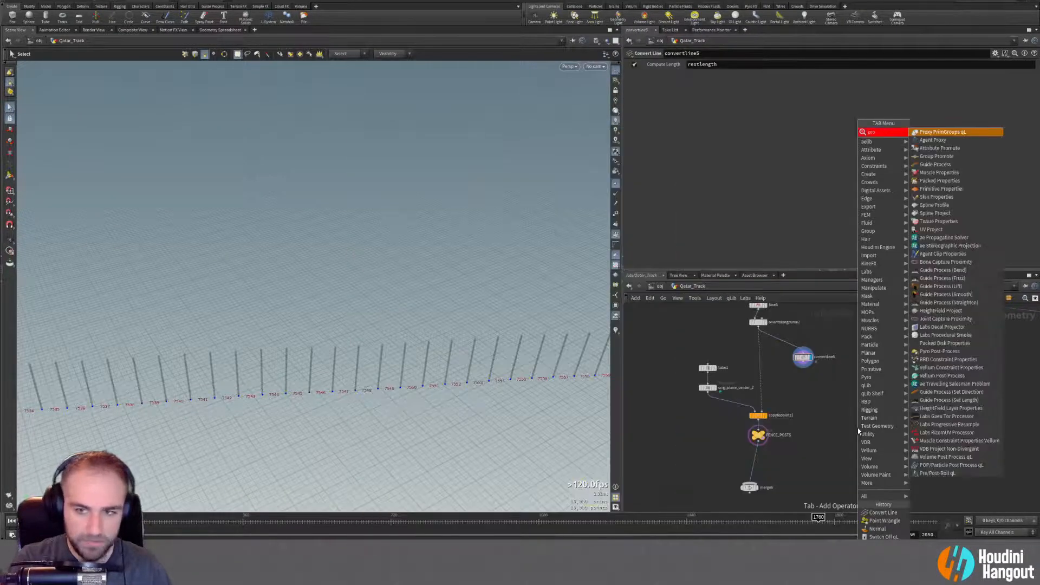
pyautogui.press('BackSpace')
pyautogui.write('im')
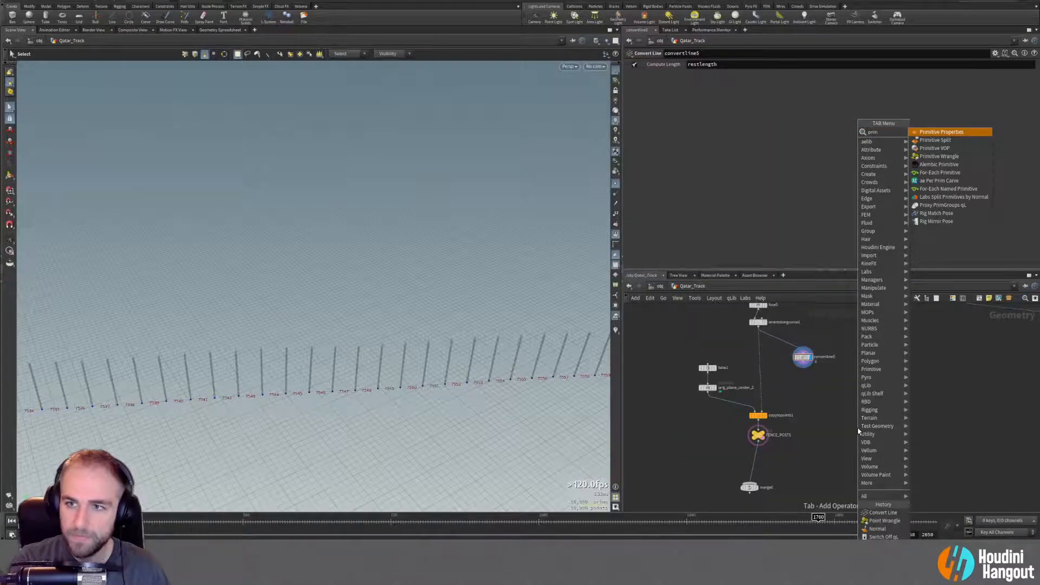
pyautogui.press('Down')
pyautogui.press('Down')
pyautogui.press('Down')
pyautogui.press('Return')
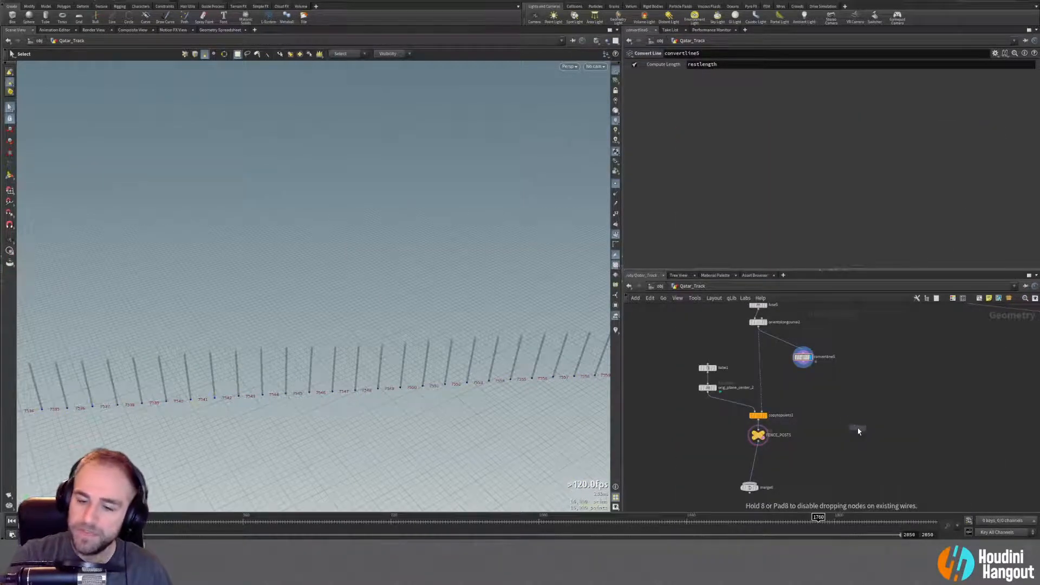
pyautogui.click(808, 386)
pyautogui.moveTo(804, 363); pyautogui.dragTo(803, 382)
pyautogui.click(815, 389)
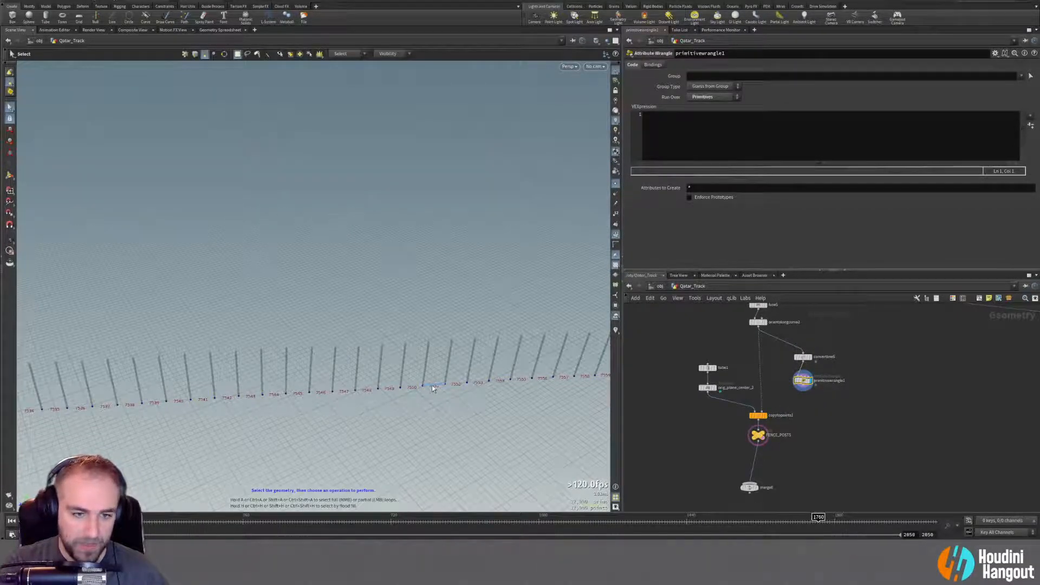
# Inspect the numbered line segments between the fence posts from several angles.
pyautogui.press('Escape')
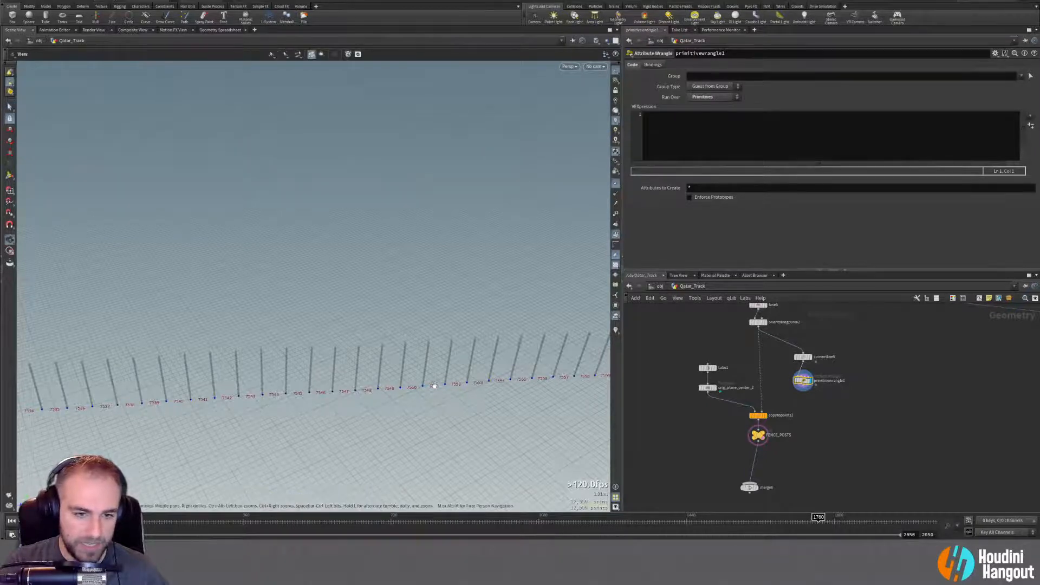
pyautogui.moveTo(435, 382); pyautogui.dragTo(281, 393)
pyautogui.press('s')
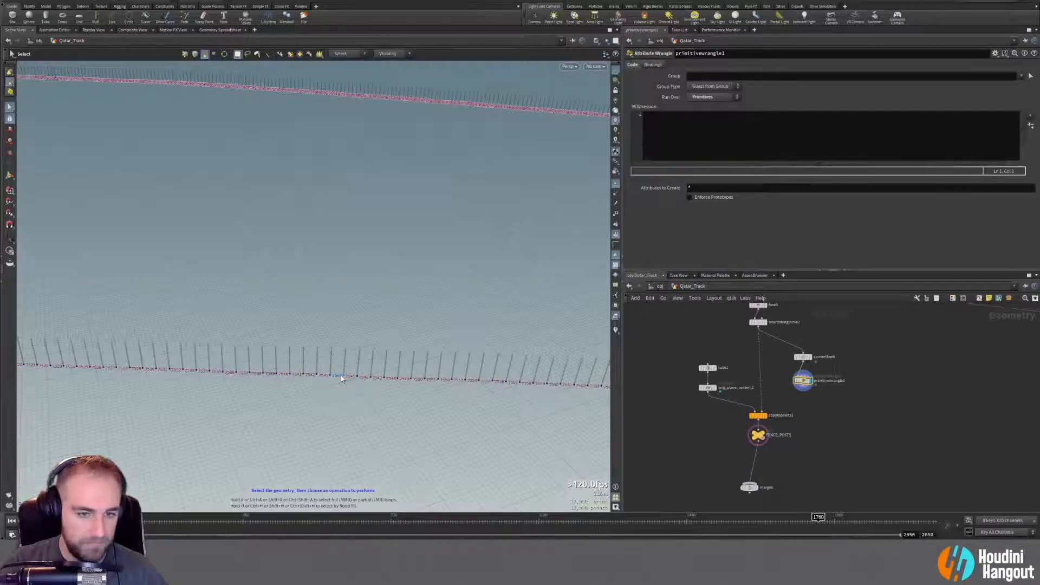
pyautogui.press('Escape')
pyautogui.moveTo(341, 372); pyautogui.dragTo(323, 347)
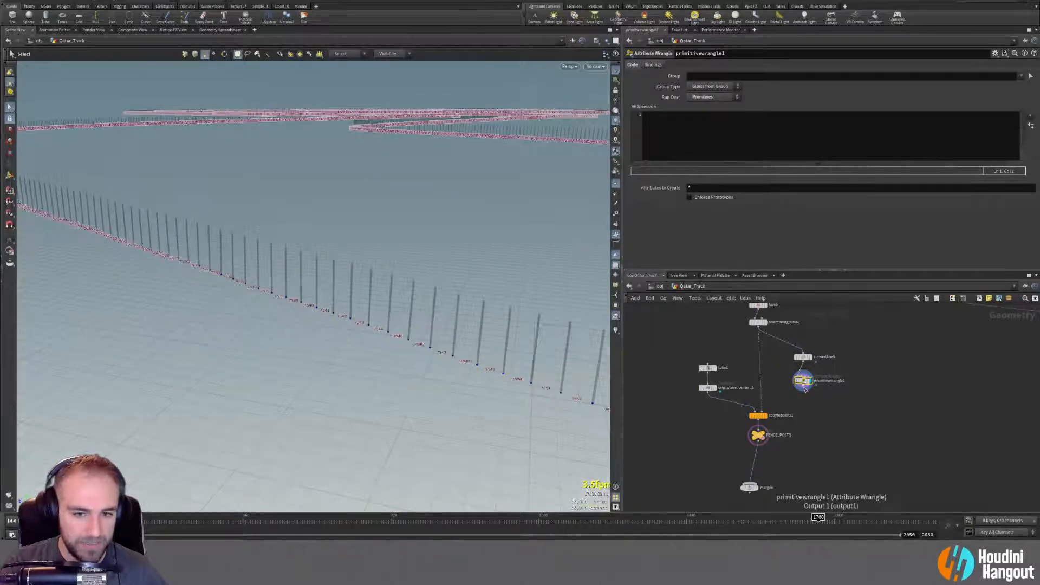
# Replace the primitive wrangle with a Resample node connected to convertline5.
pyautogui.press('Delete')
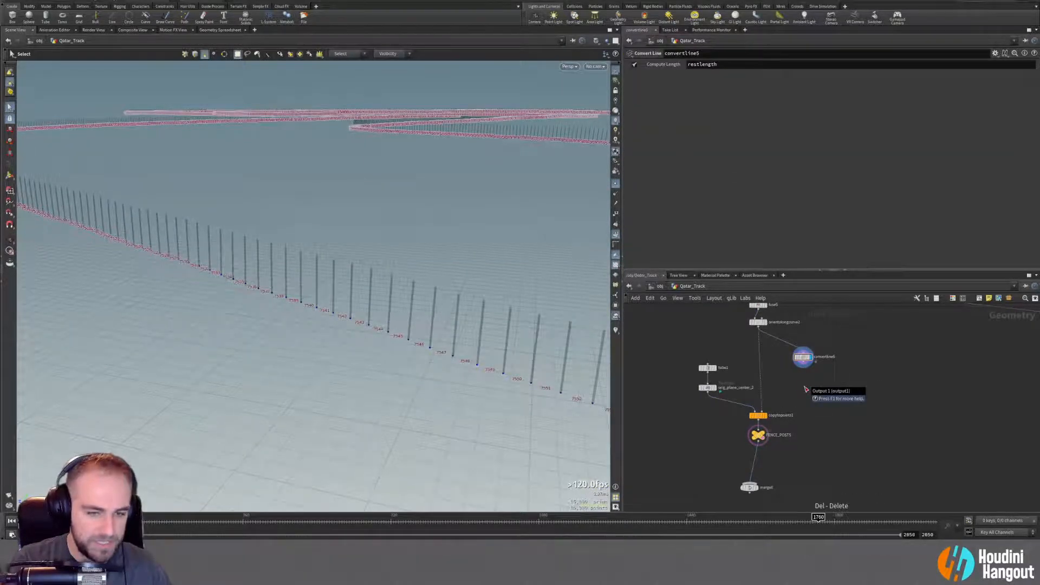
pyautogui.press('Tab')
pyautogui.write('resam')
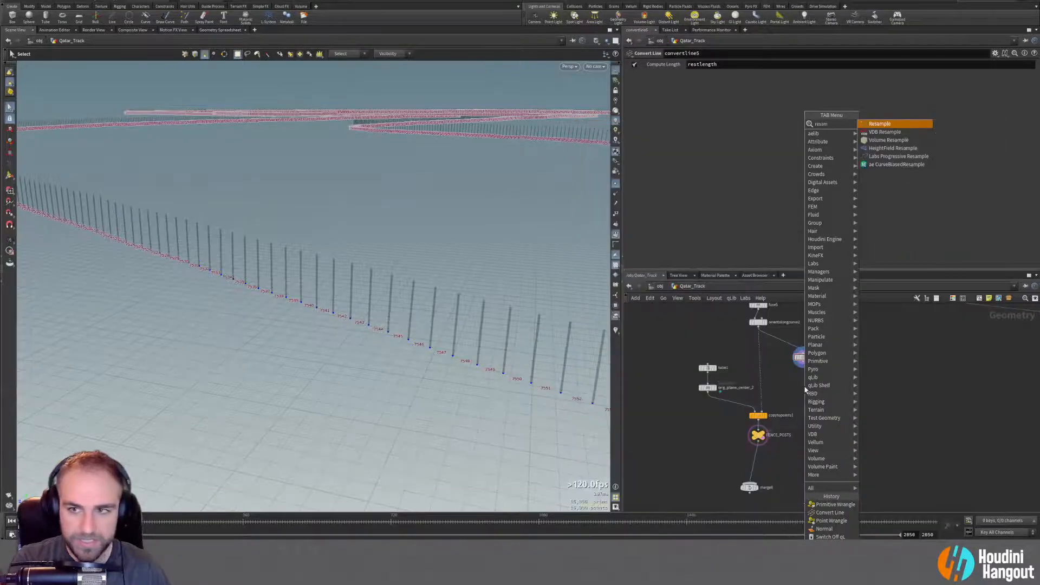
pyautogui.press('Return')
pyautogui.click(802, 382)
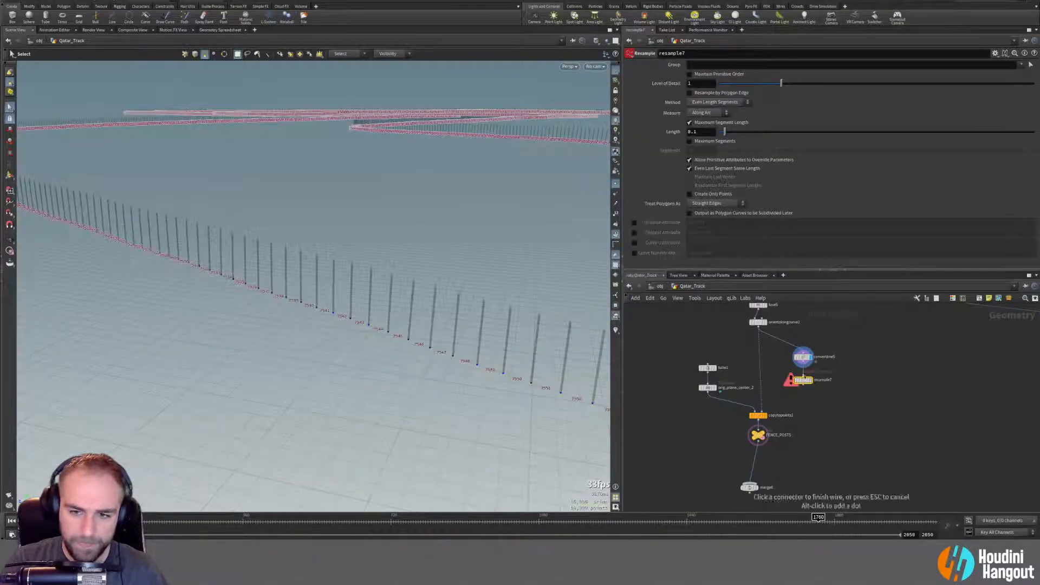
# Make resample7 divide by Maximum Segments instead of Maximum Segment Length, with 3 segments per line.
pyautogui.click(690, 142)
pyautogui.click(689, 122)
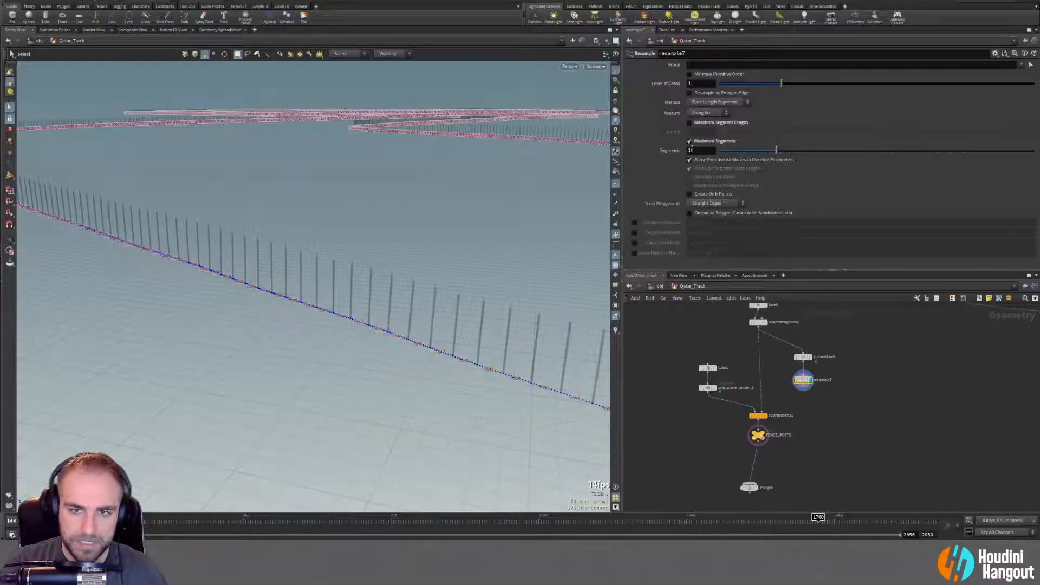
pyautogui.doubleClick(693, 151)
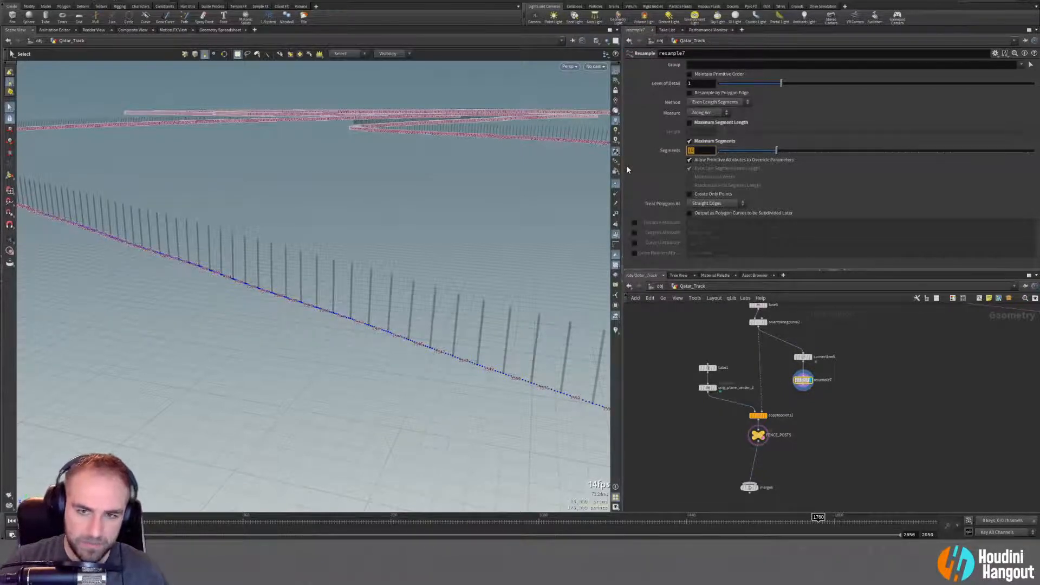
pyautogui.write('3')
pyautogui.press('Return')
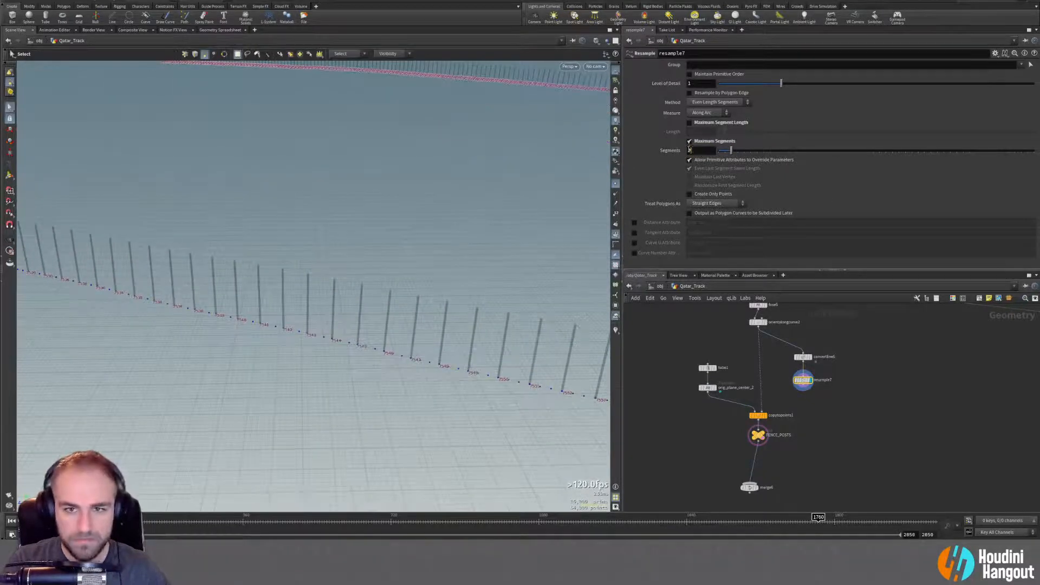
# Set resample7's maximum segments to 2 and enable Resample by Polygon Edge.
pyautogui.moveTo(690, 150); pyautogui.dragTo(655, 148)
pyautogui.write('2')
pyautogui.press('Return')
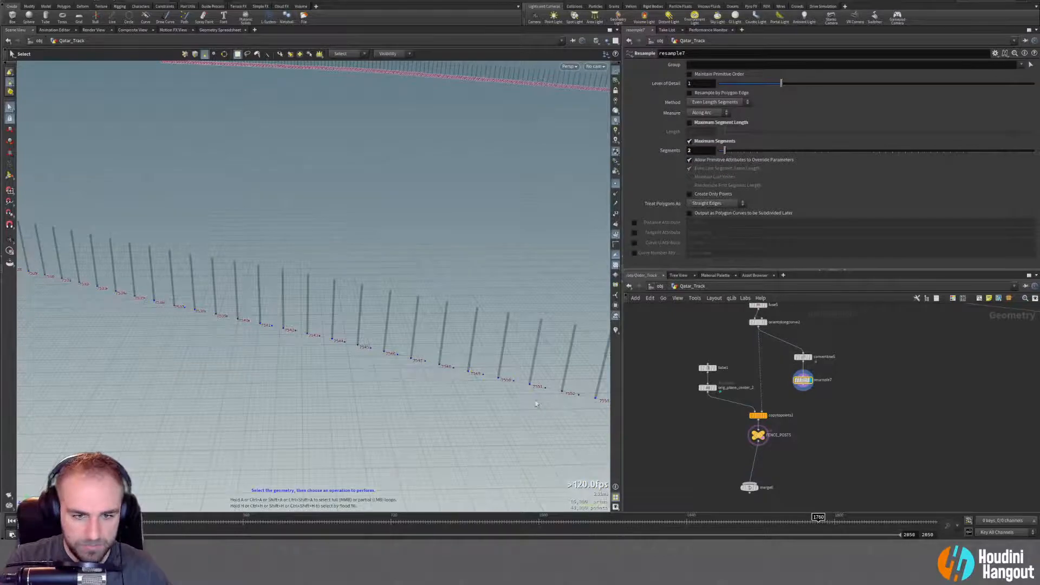
pyautogui.keyDown('alt'); pyautogui.moveTo(446, 364); pyautogui.dragTo(494, 382); pyautogui.keyUp('alt')
pyautogui.keyDown('alt'); pyautogui.moveTo(494, 383); pyautogui.dragTo(646, 327, button='right'); pyautogui.keyUp('alt')
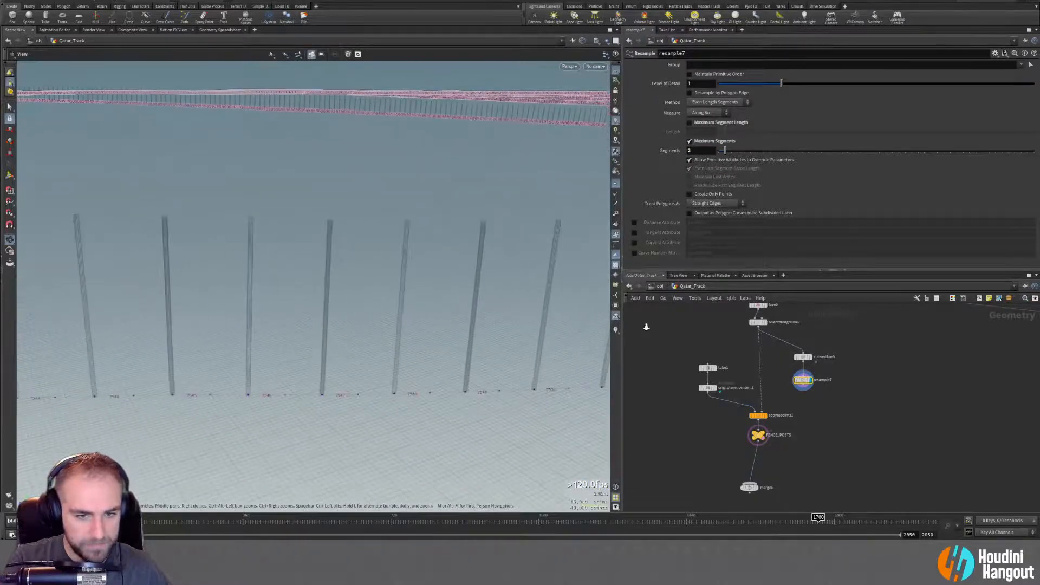
pyautogui.press('s')
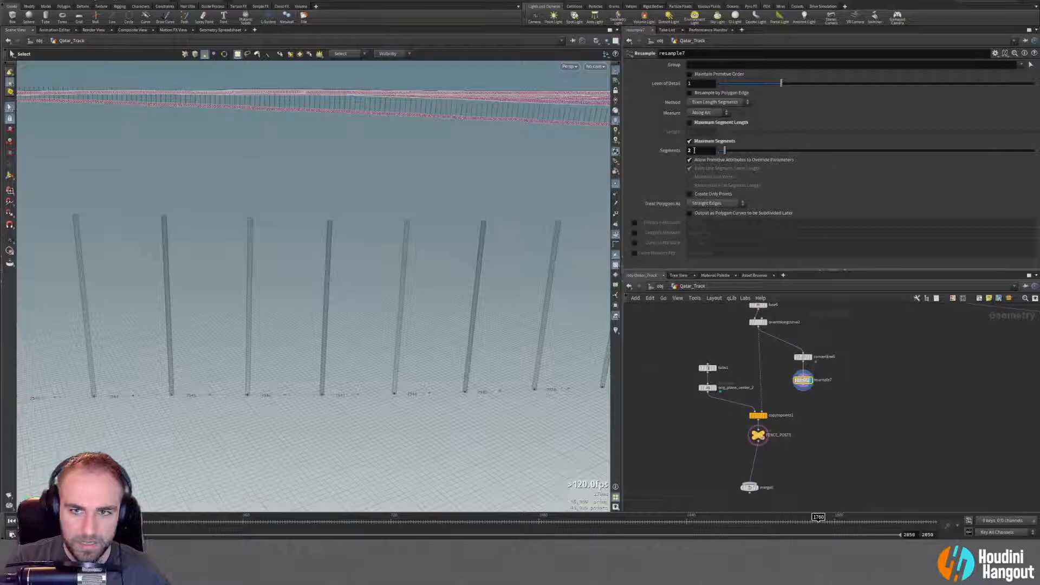
pyautogui.click(690, 93)
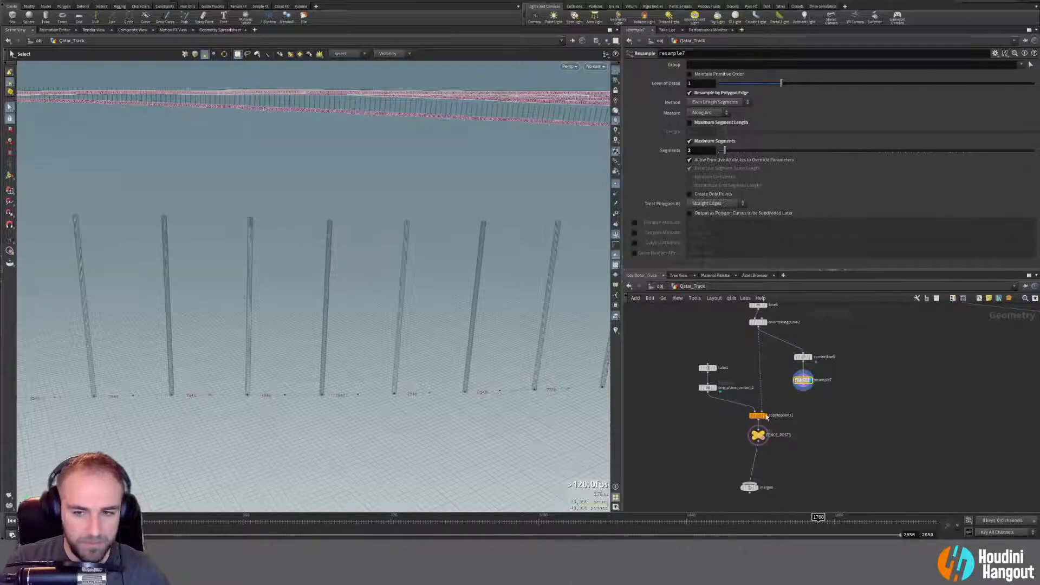
# Add an ae Quick Curve UV node connected below resample7.
pyautogui.press('Tab')
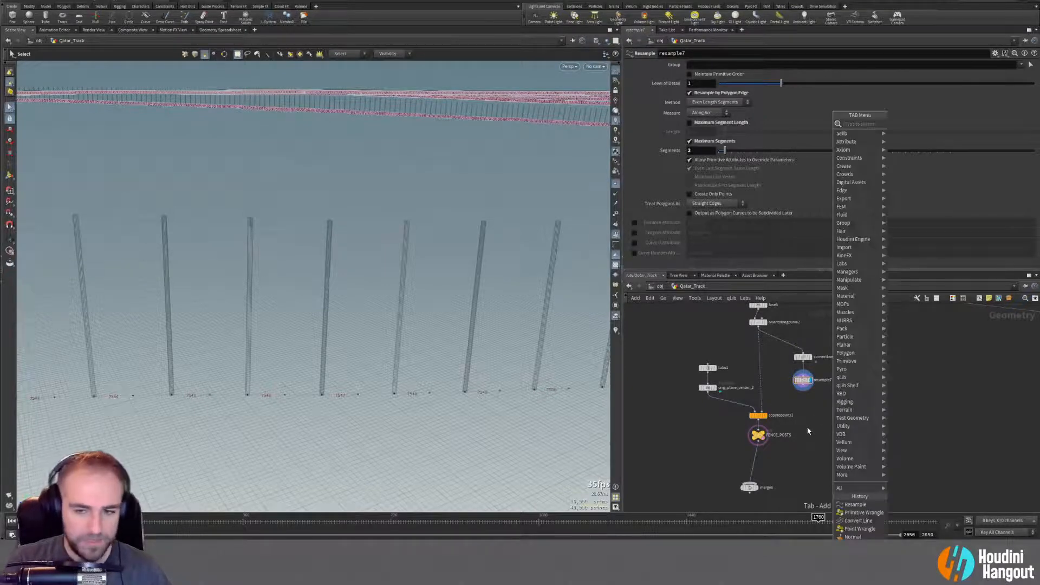
pyautogui.write('curve')
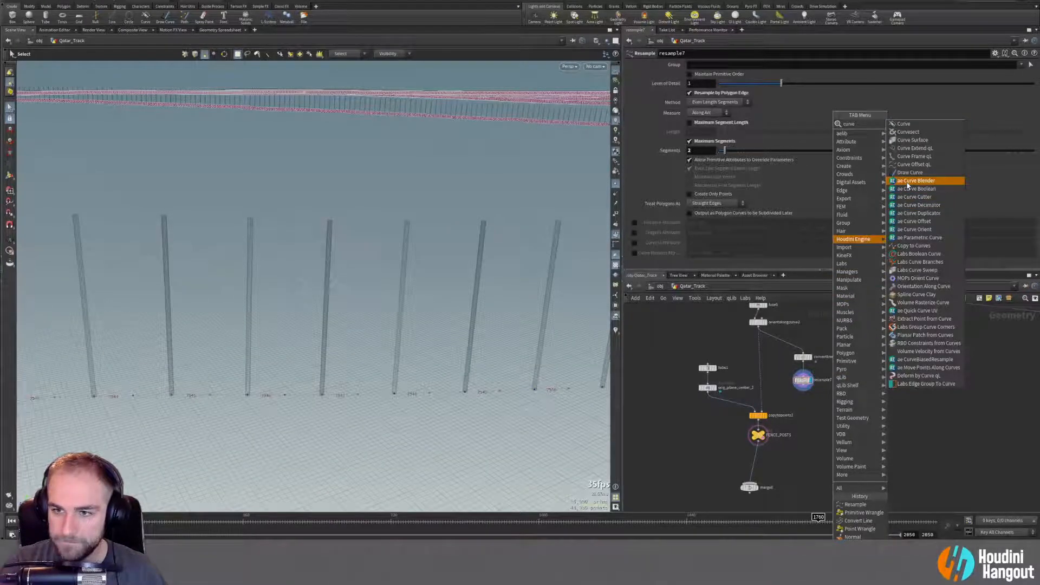
pyautogui.click(924, 313)
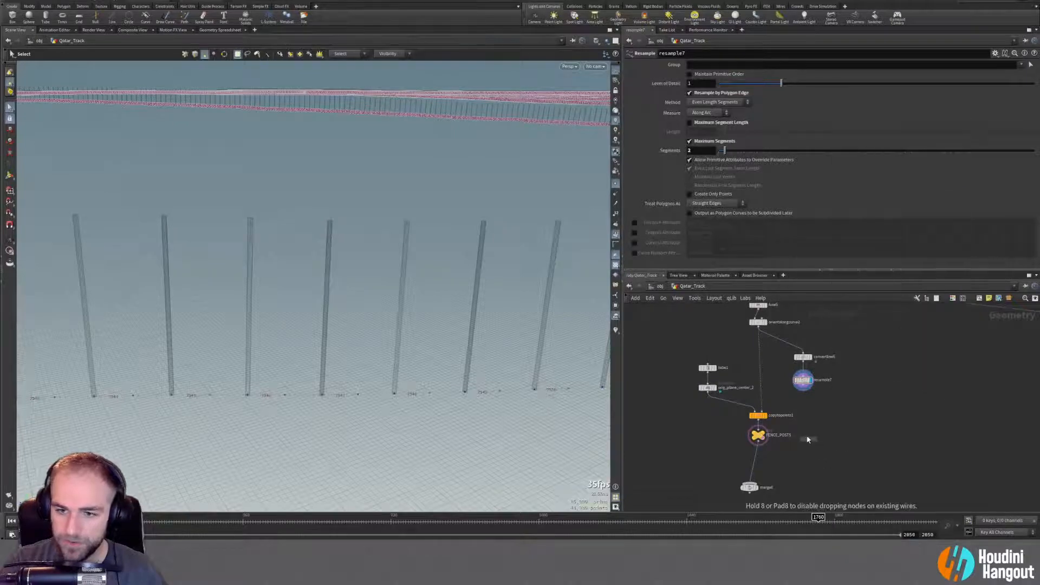
pyautogui.click(803, 404)
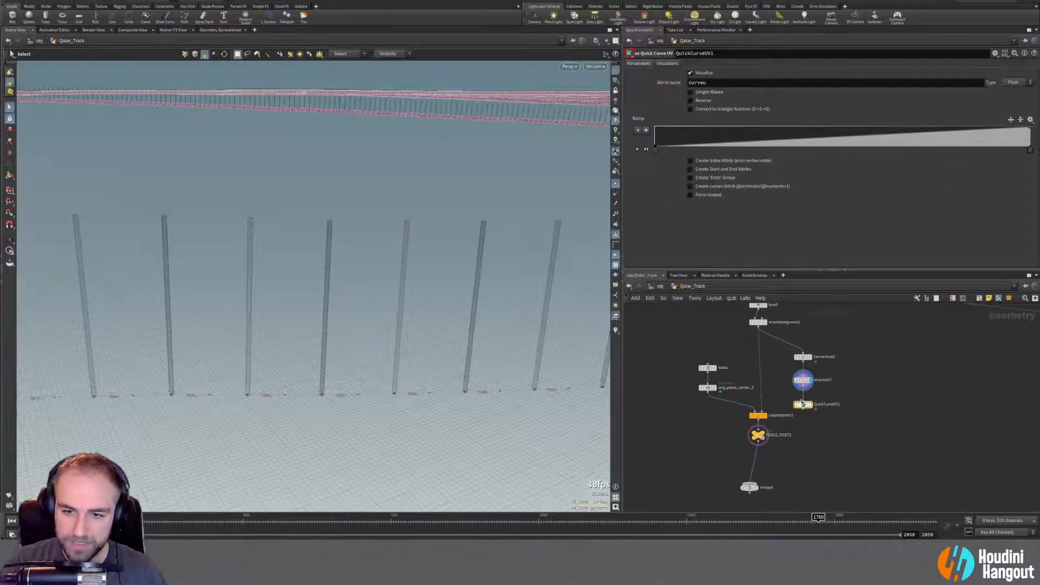
# Lay out the convertline, resample and Quick Curve UV nodes neatly beside the fence post branch and display QuickCurveUV1.
pyautogui.moveTo(781, 351); pyautogui.dragTo(827, 443)
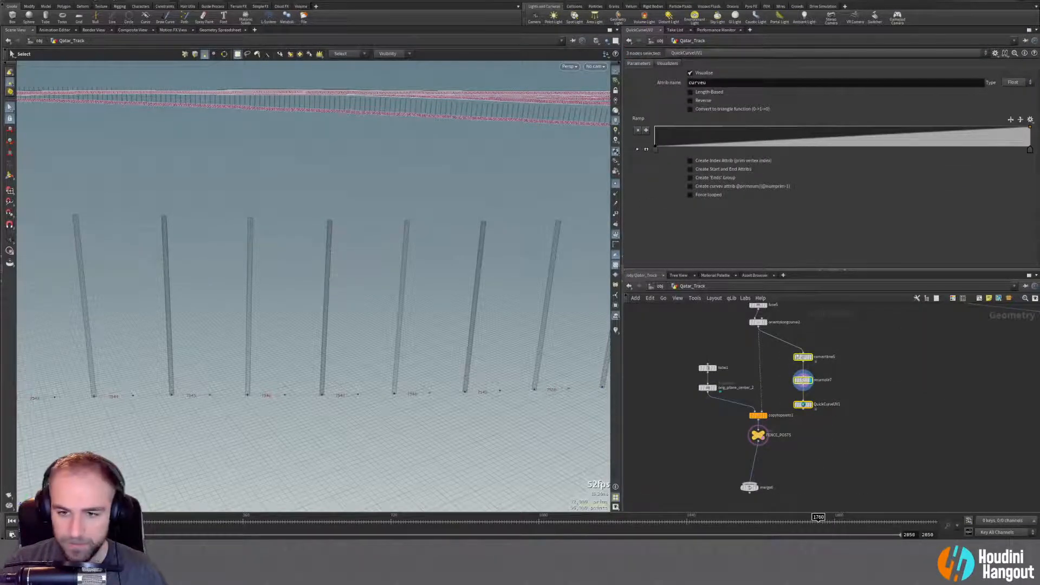
pyautogui.press('l')
pyautogui.moveTo(803, 359); pyautogui.dragTo(815, 349)
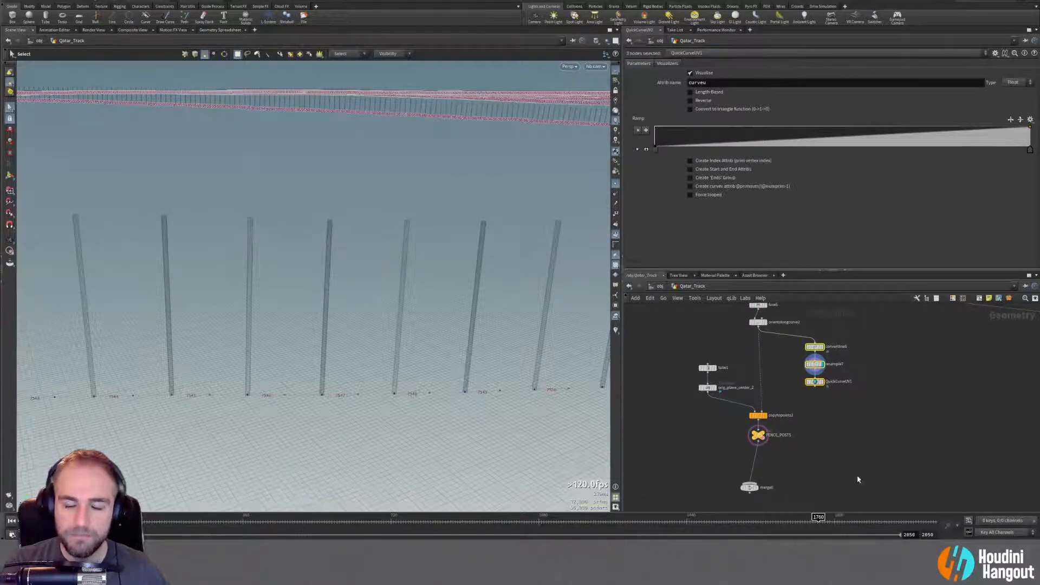
pyautogui.click(814, 383)
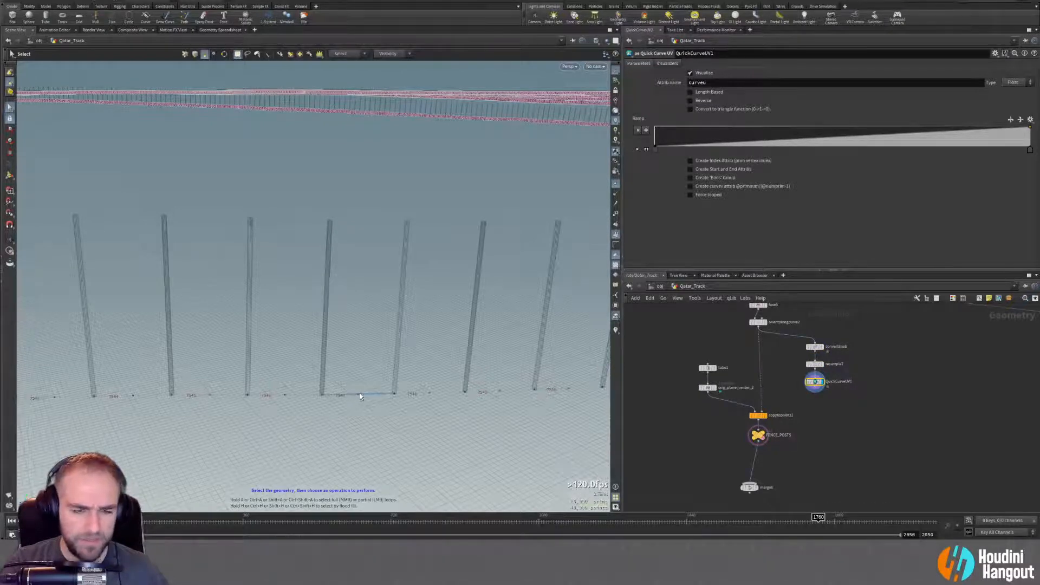
# Enable the Create 'Ends' Group option on QuickCurveUV1 and list the point groups in the viewport.
pyautogui.press('Escape')
pyautogui.moveTo(359, 379); pyautogui.dragTo(457, 339)
pyautogui.press('s')
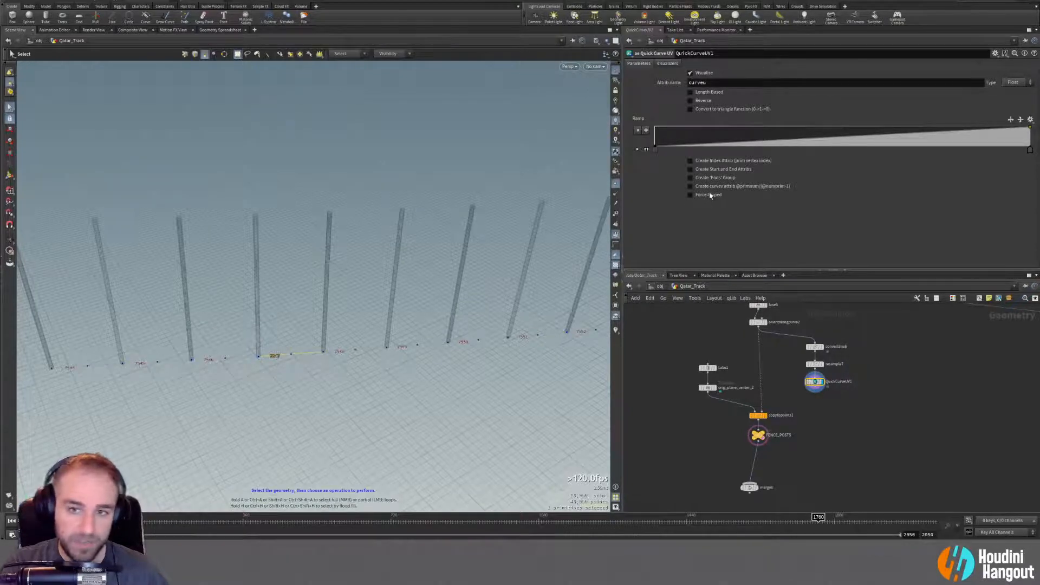
pyautogui.click(690, 177)
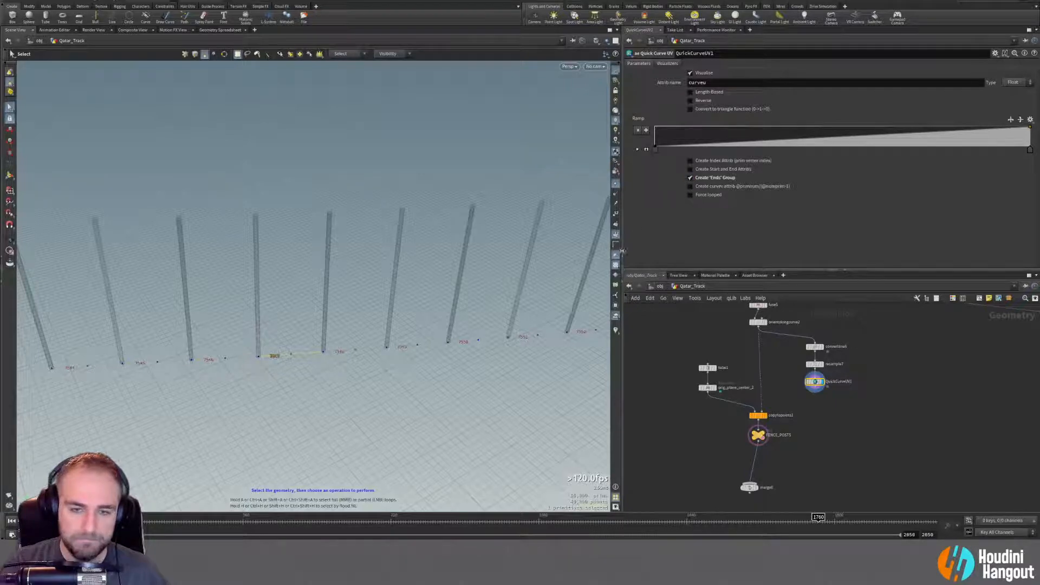
pyautogui.click(615, 315)
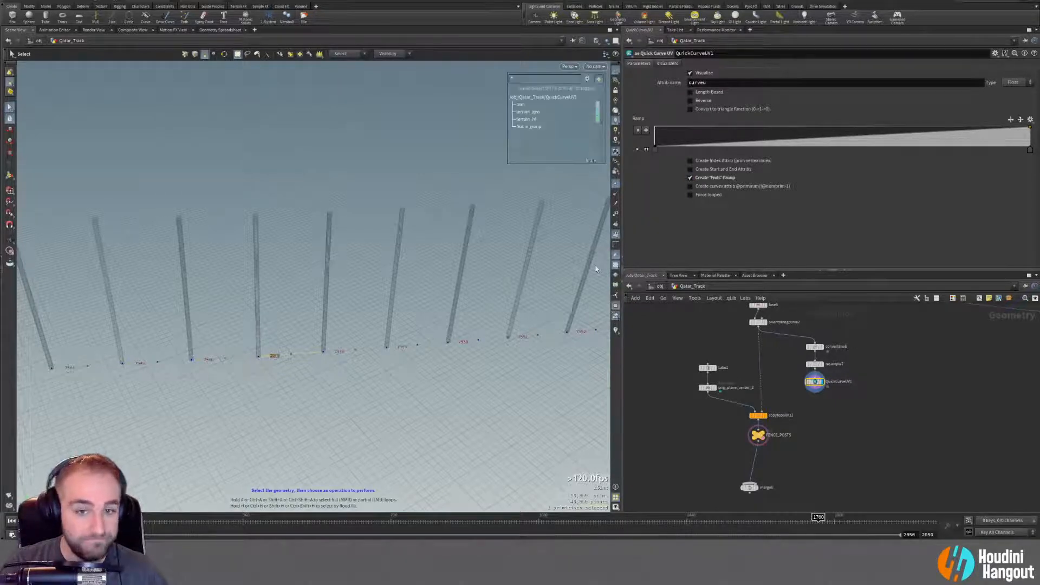
pyautogui.click(588, 81)
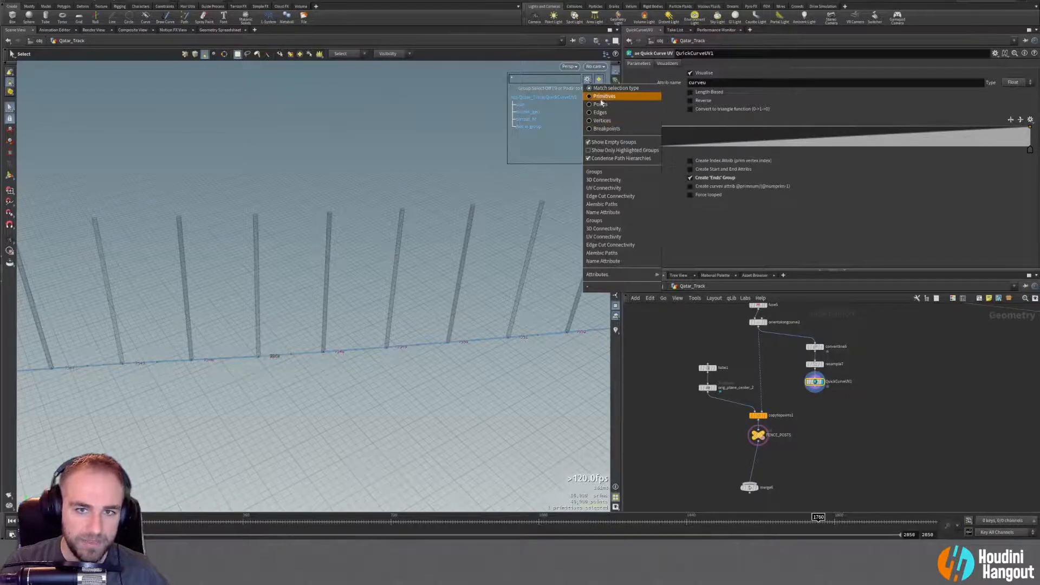
pyautogui.click(600, 99)
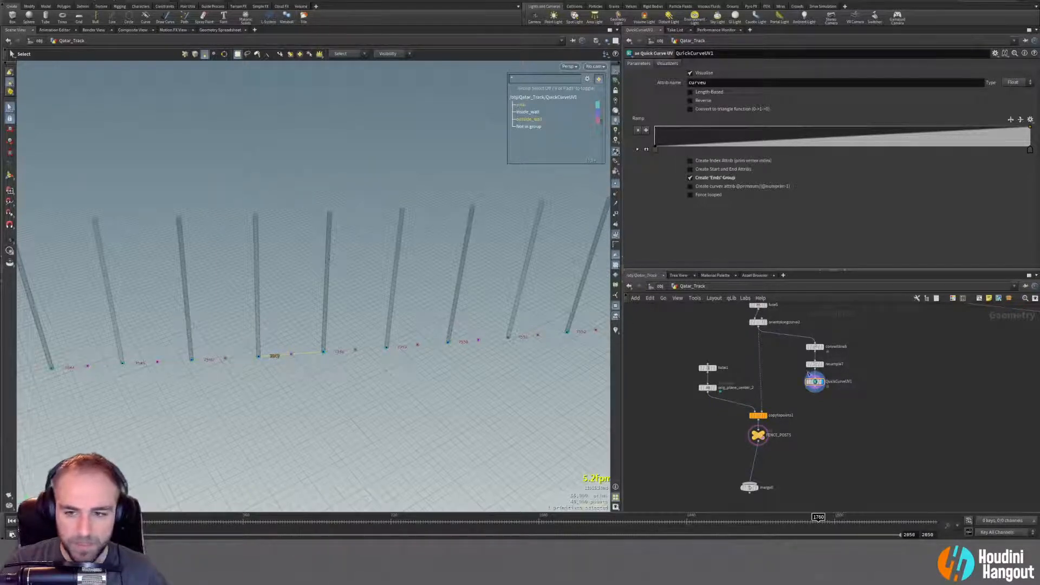
# Add and display a Blast node after QuickCurveUV1 that deletes the points of the ends group.
pyautogui.moveTo(796, 336); pyautogui.dragTo(856, 428)
pyautogui.click(857, 428)
pyautogui.press('Tab')
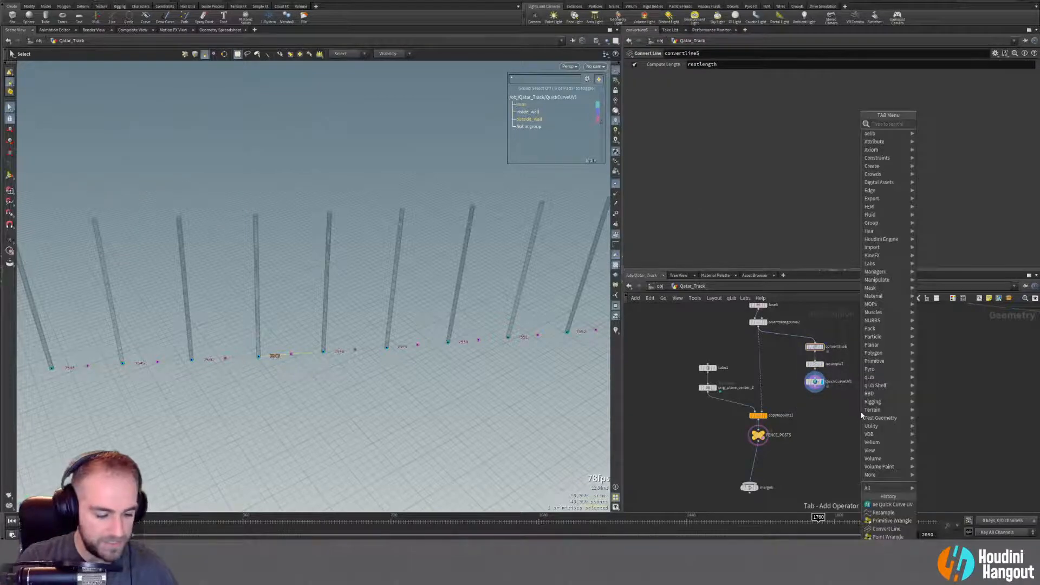
pyautogui.write('blast')
pyautogui.press('Return')
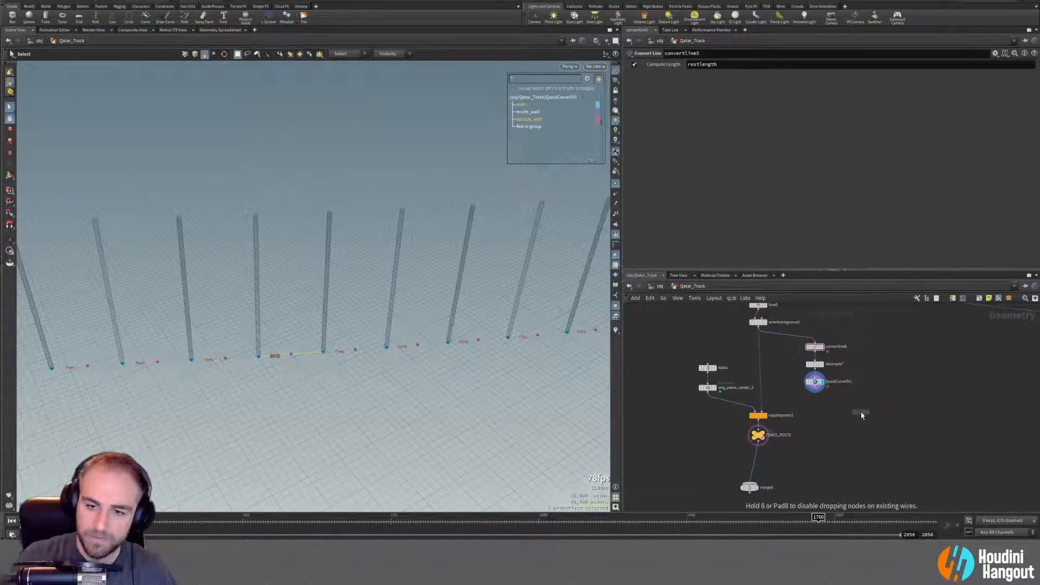
pyautogui.click(813, 404)
pyautogui.moveTo(816, 390); pyautogui.dragTo(814, 402)
pyautogui.click(822, 404)
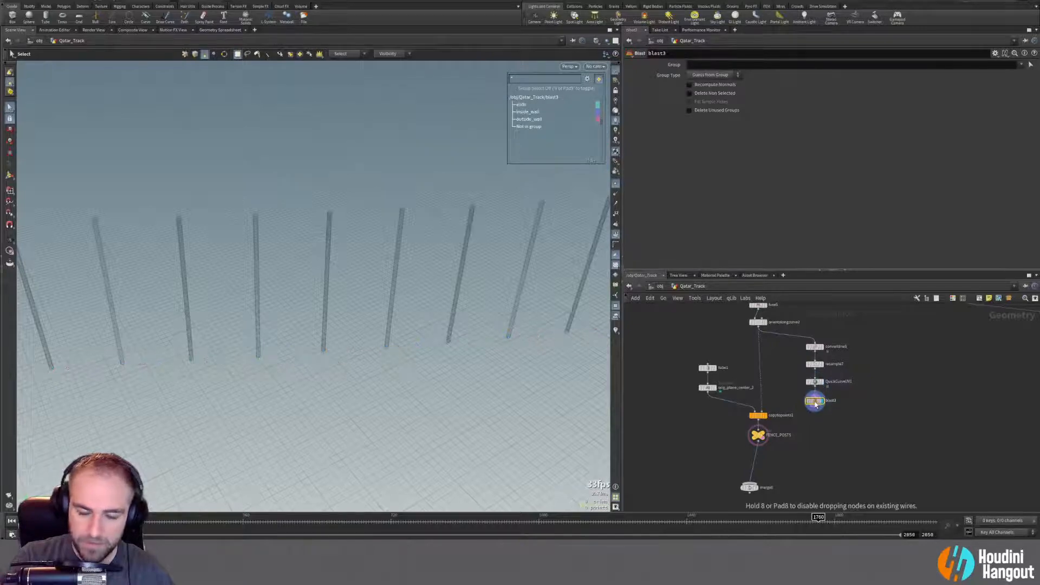
pyautogui.click(1021, 65)
pyautogui.click(1002, 105)
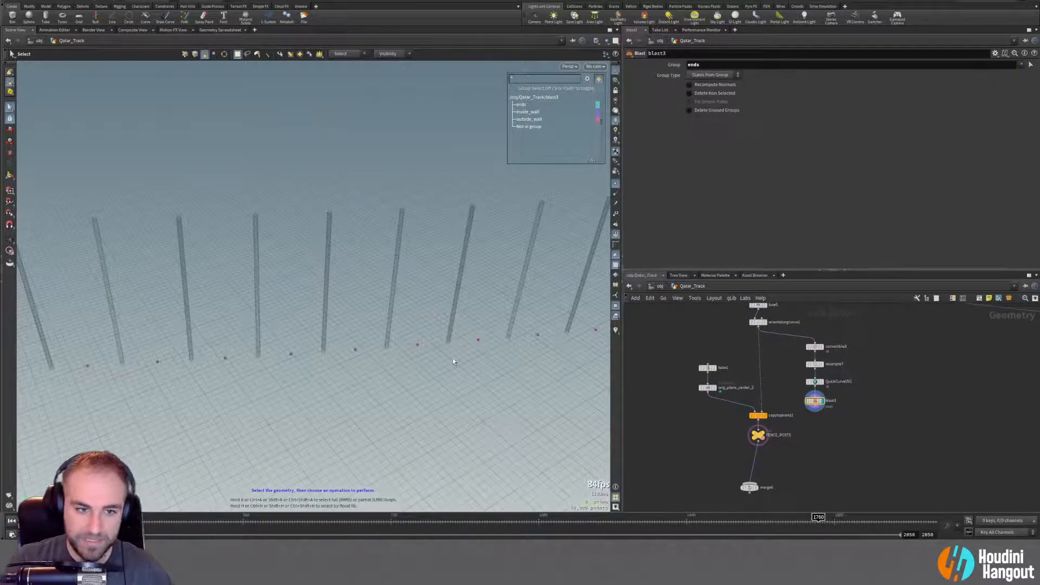
# Examine the remaining midpoints between the fence posts along the inside and outside track walls.
pyautogui.press('Escape')
pyautogui.moveTo(363, 350); pyautogui.dragTo(403, 301)
pyautogui.press('g')
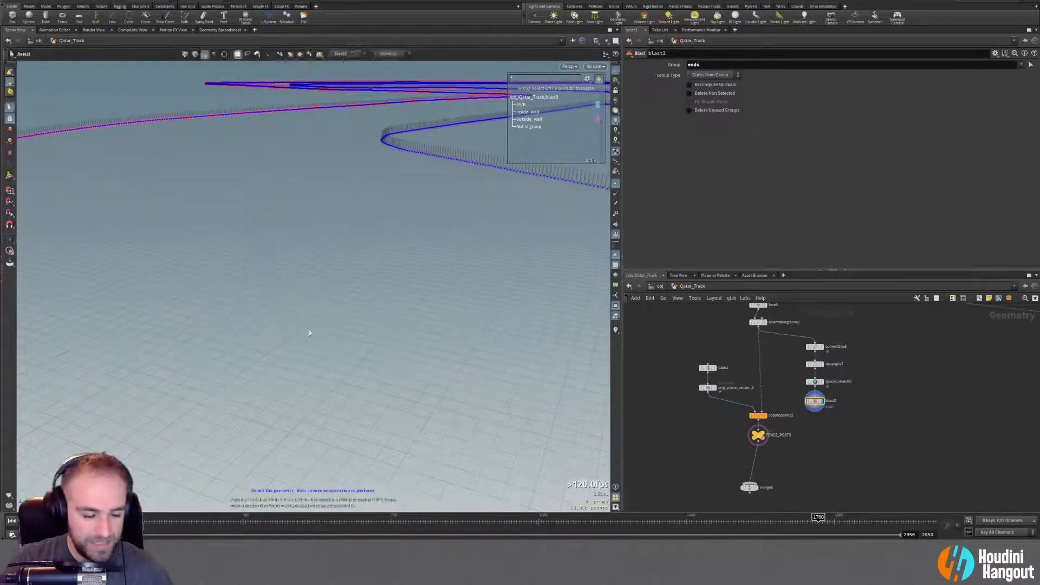
pyautogui.moveTo(341, 343); pyautogui.dragTo(762, 271, button='right')
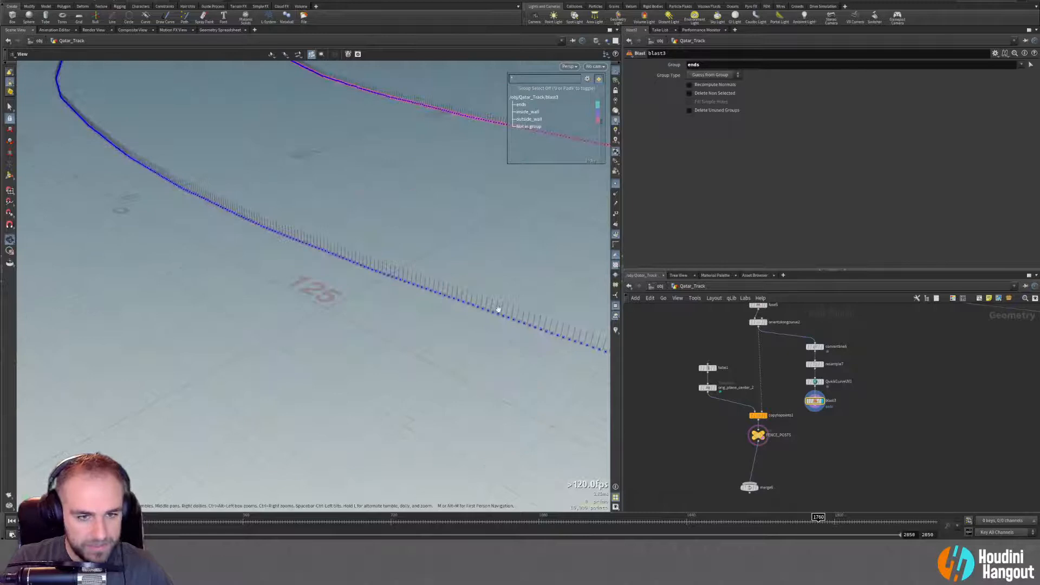
pyautogui.moveTo(498, 309); pyautogui.dragTo(530, 321)
pyautogui.moveTo(485, 160); pyautogui.dragTo(423, 251)
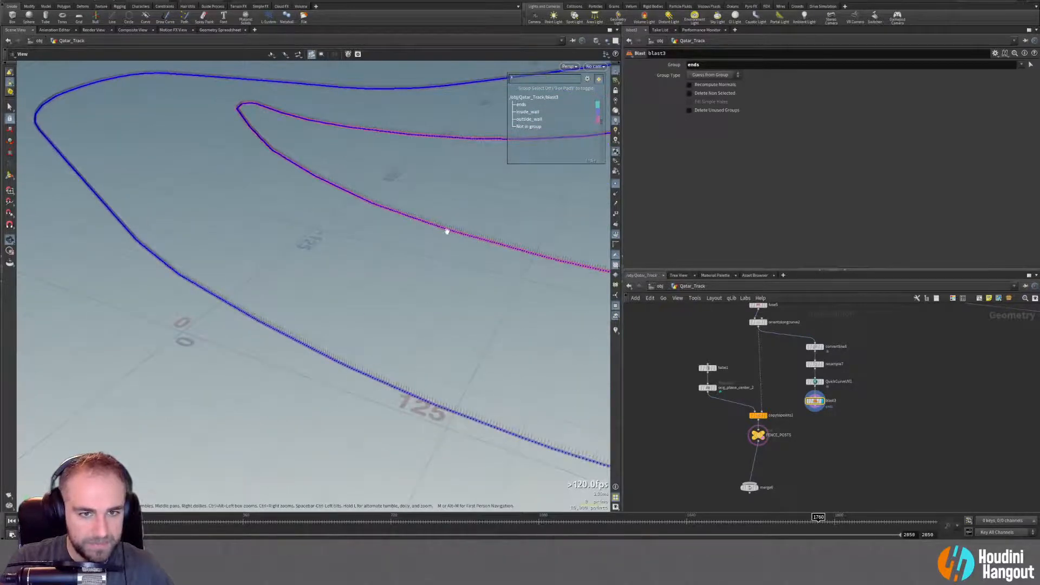
pyautogui.moveTo(449, 231); pyautogui.dragTo(471, 241, button='right')
pyautogui.moveTo(471, 241); pyautogui.dragTo(483, 227)
pyautogui.moveTo(483, 228); pyautogui.dragTo(784, 209, button='right')
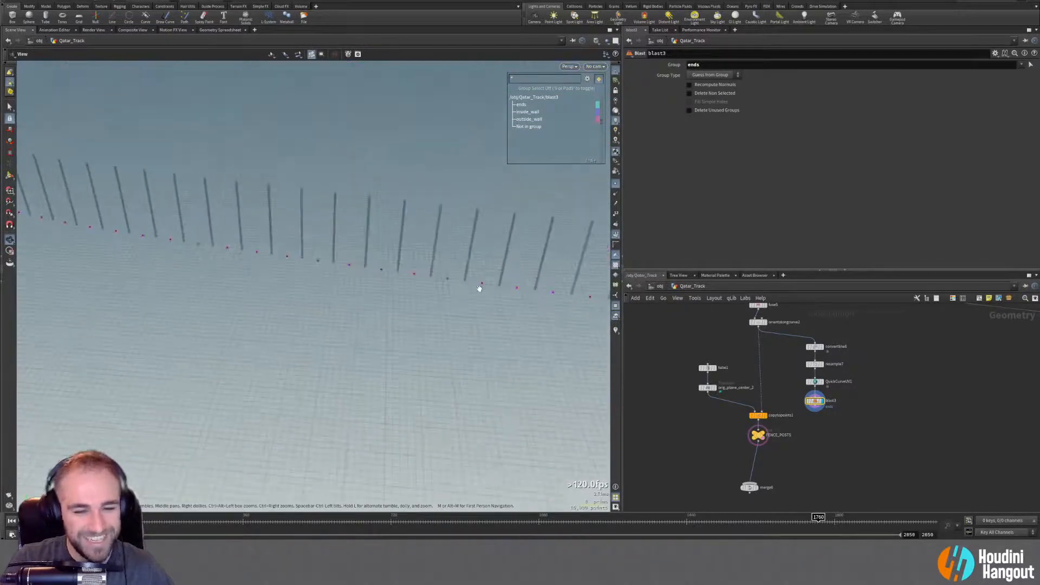
pyautogui.moveTo(445, 280); pyautogui.dragTo(383, 378)
pyautogui.press('s')
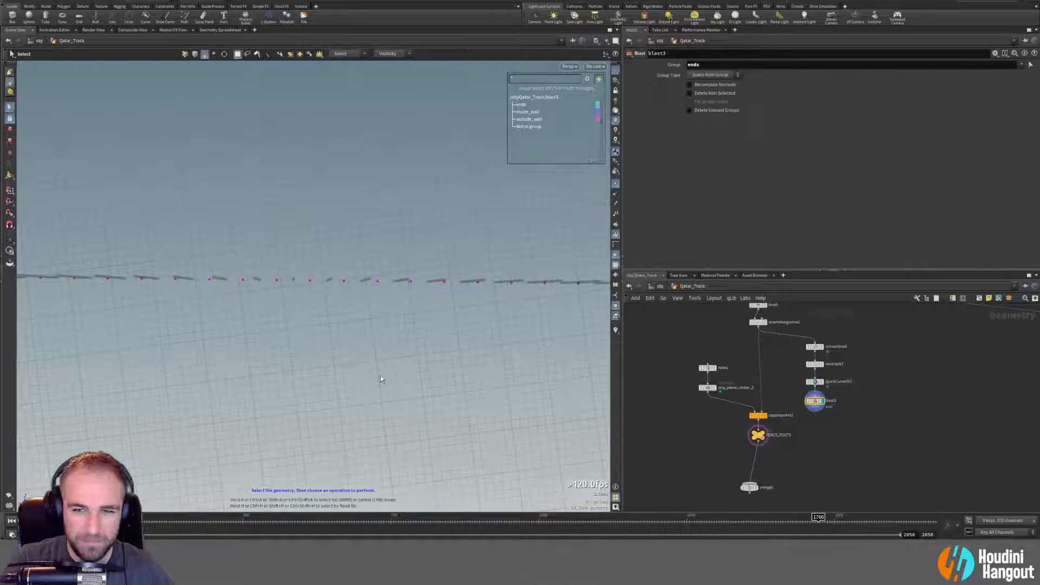
# Inspect the attributes carried by orientalongcurve2 and trace them upstream to object_merge1.
pyautogui.middleClick(758, 323)
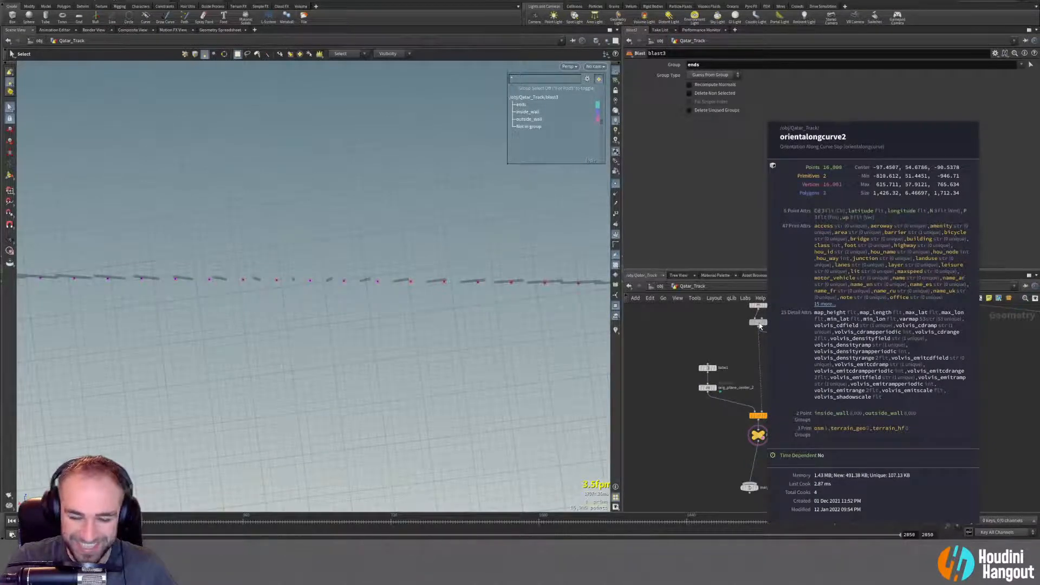
pyautogui.moveTo(759, 324); pyautogui.dragTo(712, 462, button='middle')
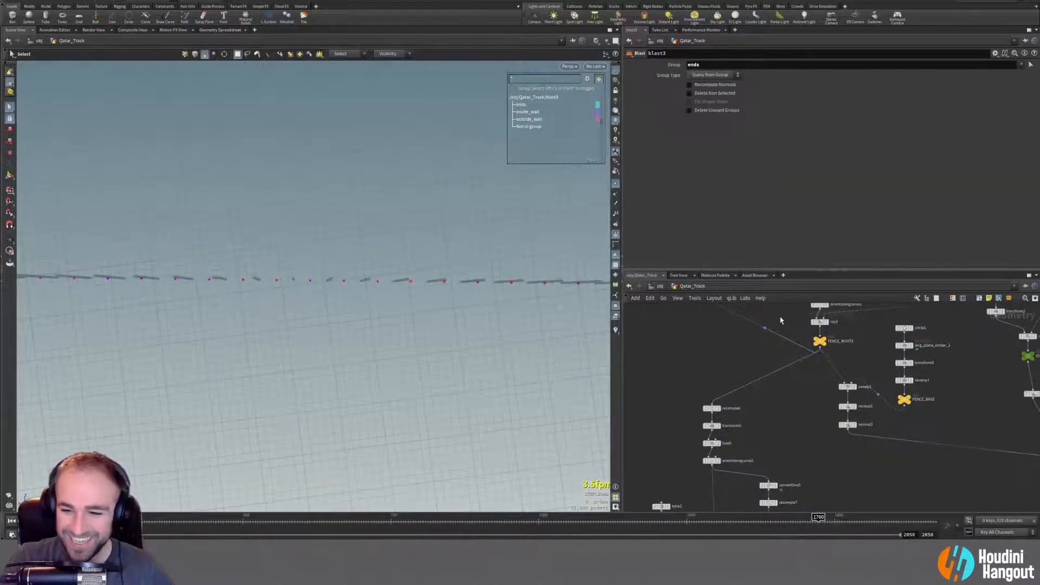
pyautogui.moveTo(781, 321); pyautogui.dragTo(683, 495, button='middle')
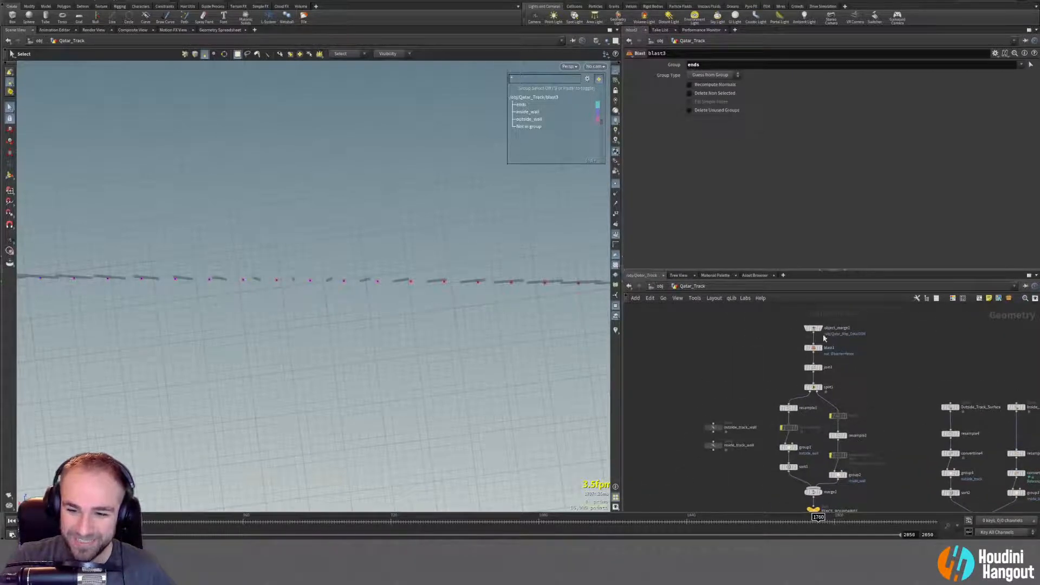
pyautogui.middleClick(812, 329)
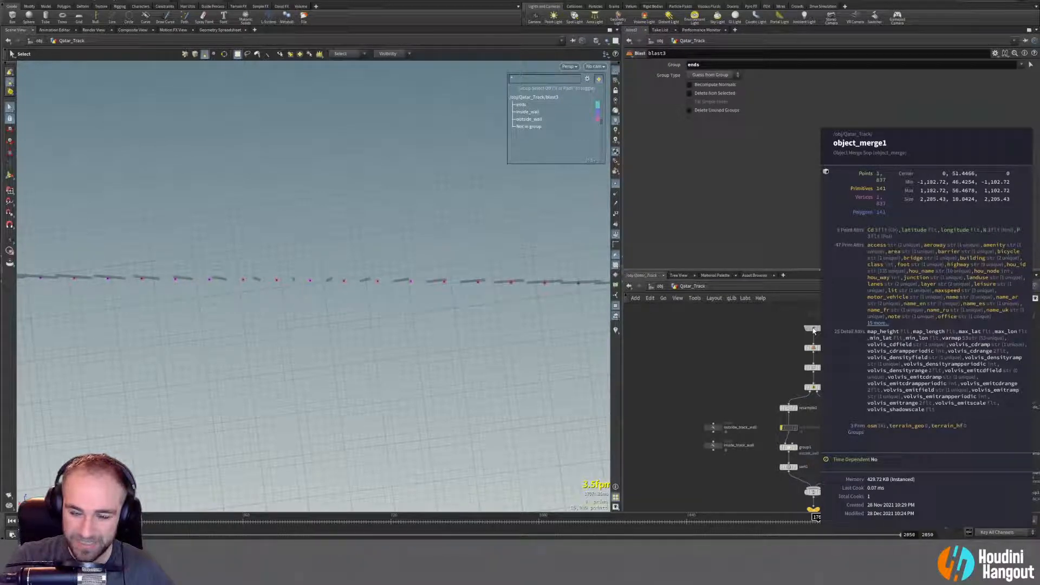
pyautogui.click(811, 329)
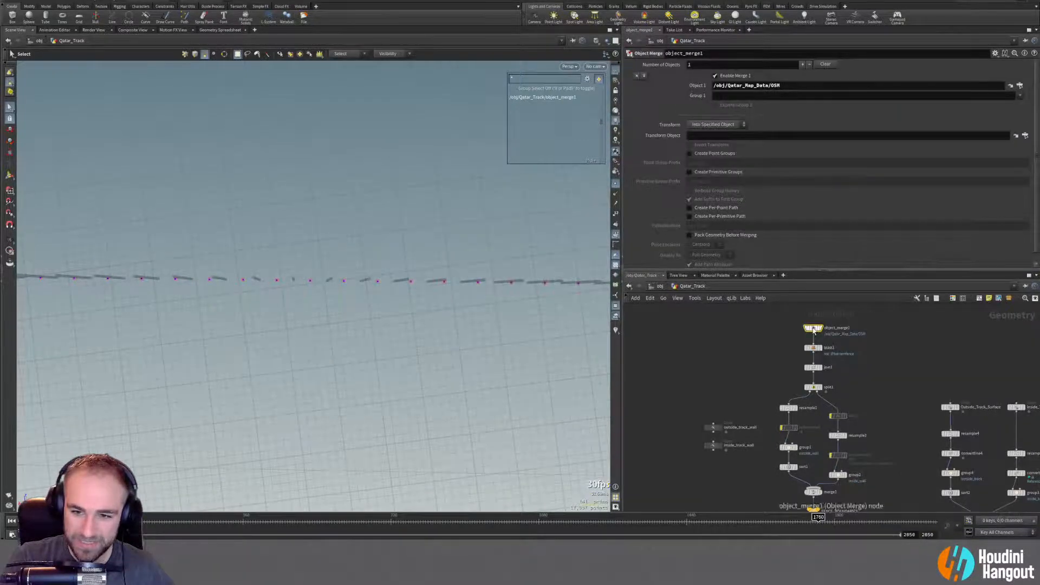
pyautogui.middleClick(812, 328)
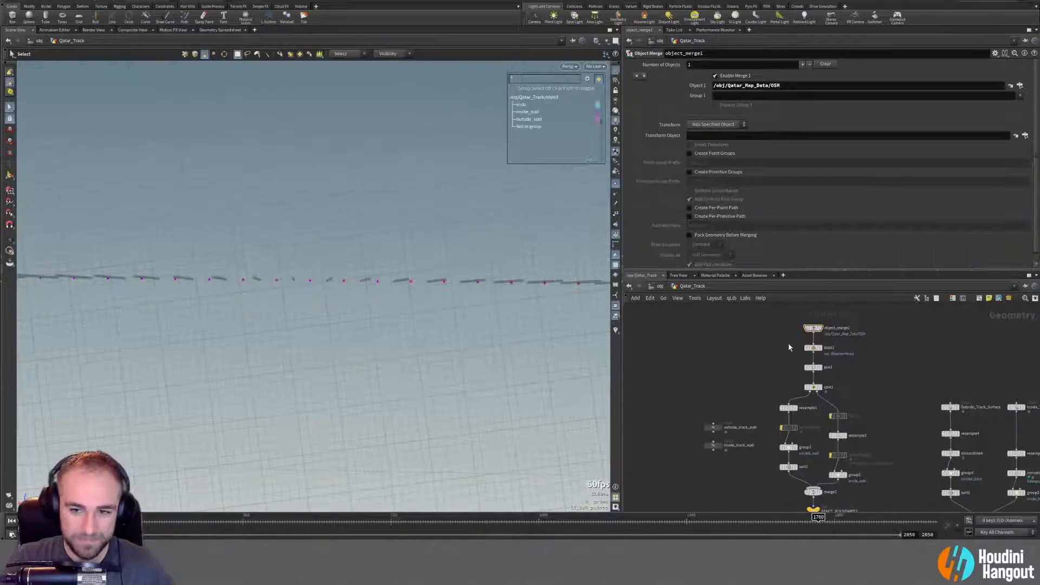
# Add an Attribute Delete node between FENCE_BOUNDARIES and the Transform node that starts the fence roots branch.
pyautogui.press('Tab')
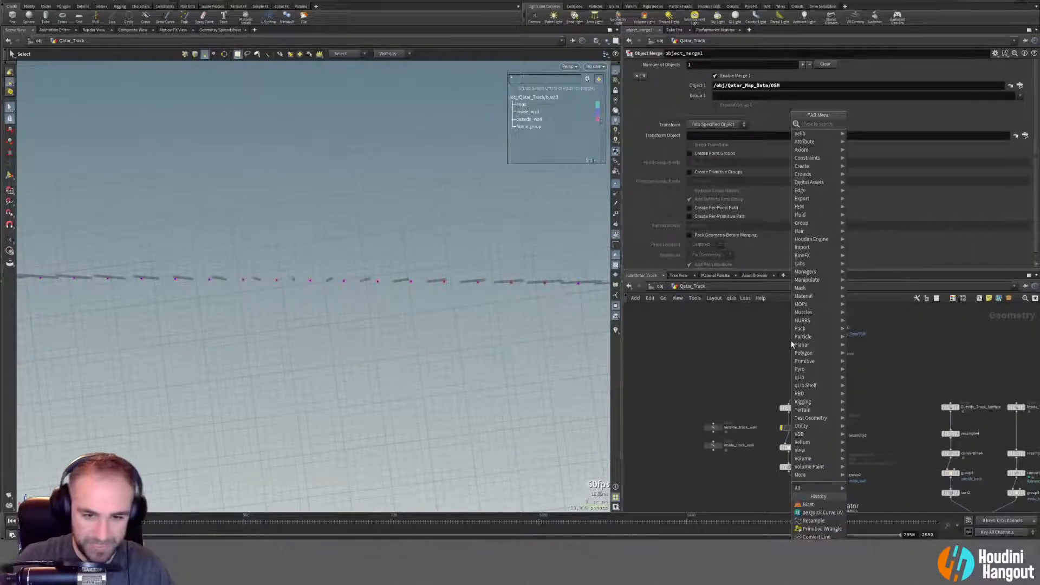
pyautogui.click(743, 495)
pyautogui.moveTo(742, 501); pyautogui.dragTo(759, 350, button='middle')
pyautogui.press('Tab')
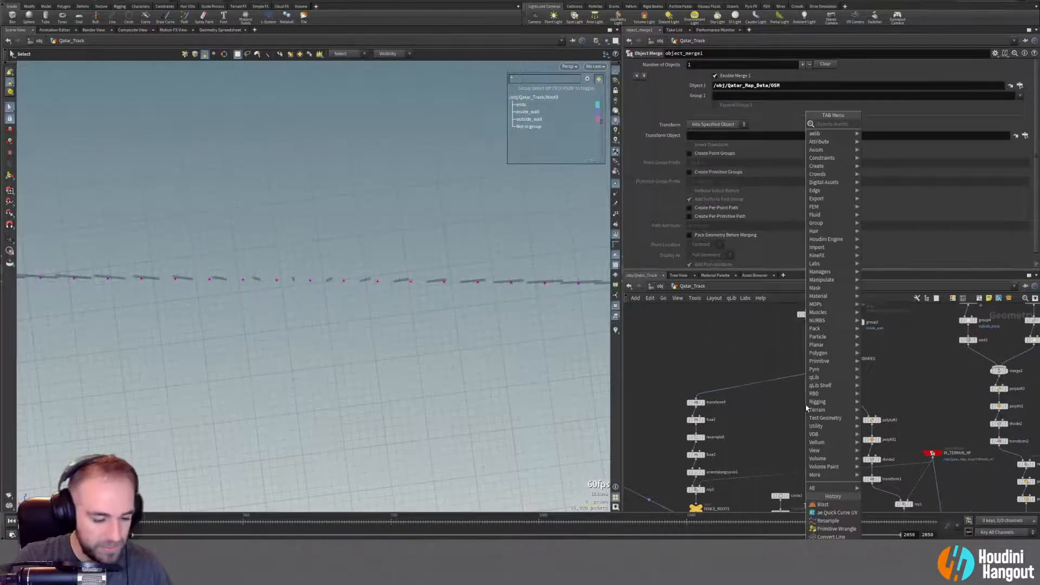
pyautogui.write('att')
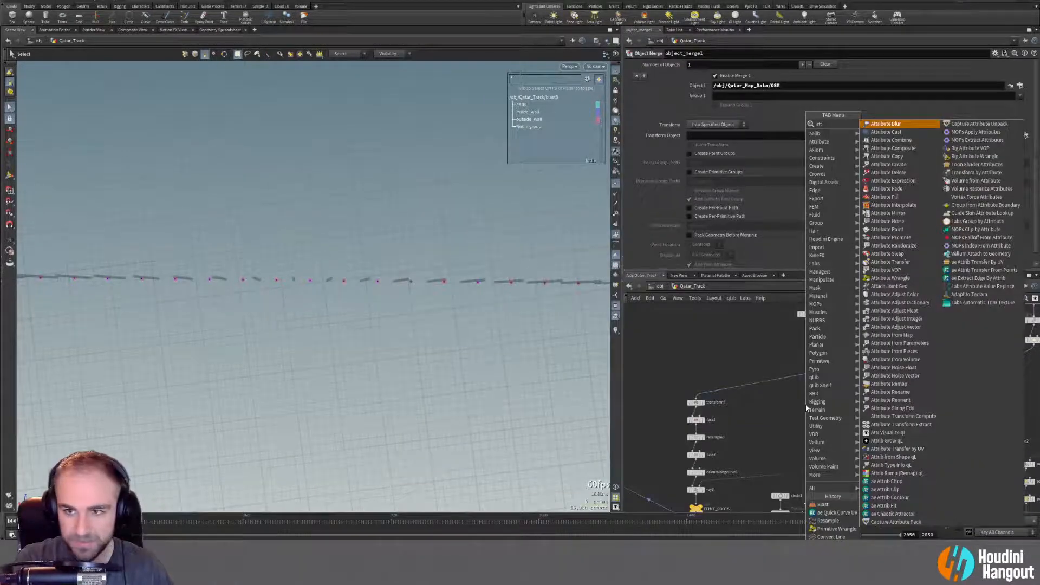
pyautogui.write(' d')
pyautogui.press('Return')
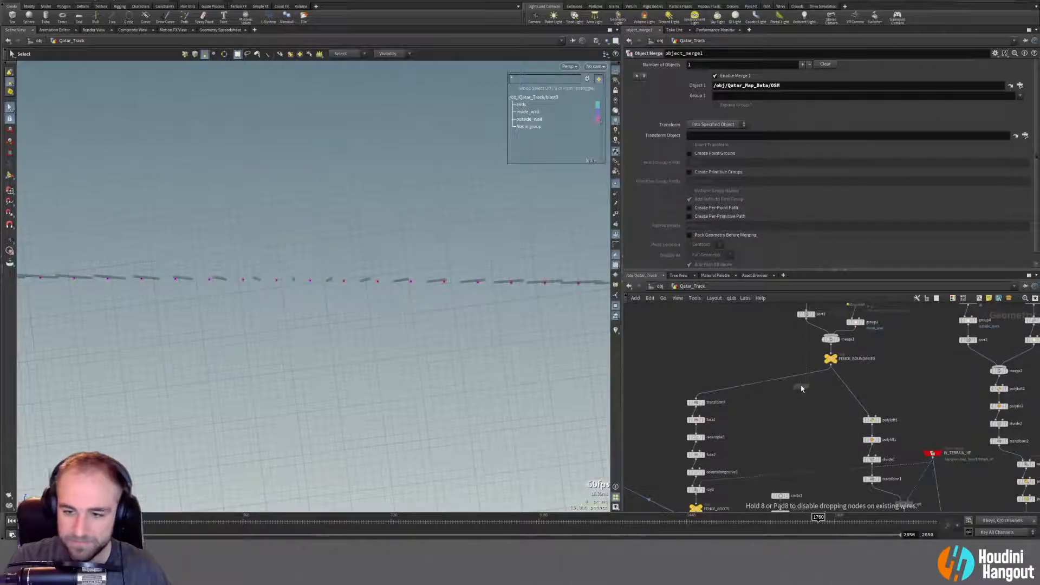
pyautogui.click(783, 378)
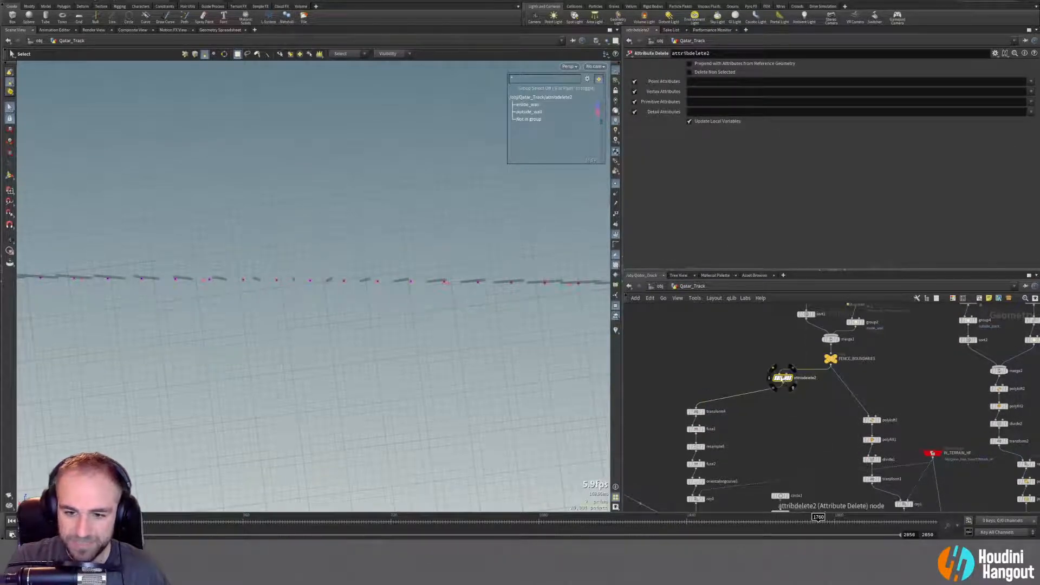
pyautogui.moveTo(783, 378); pyautogui.dragTo(696, 394)
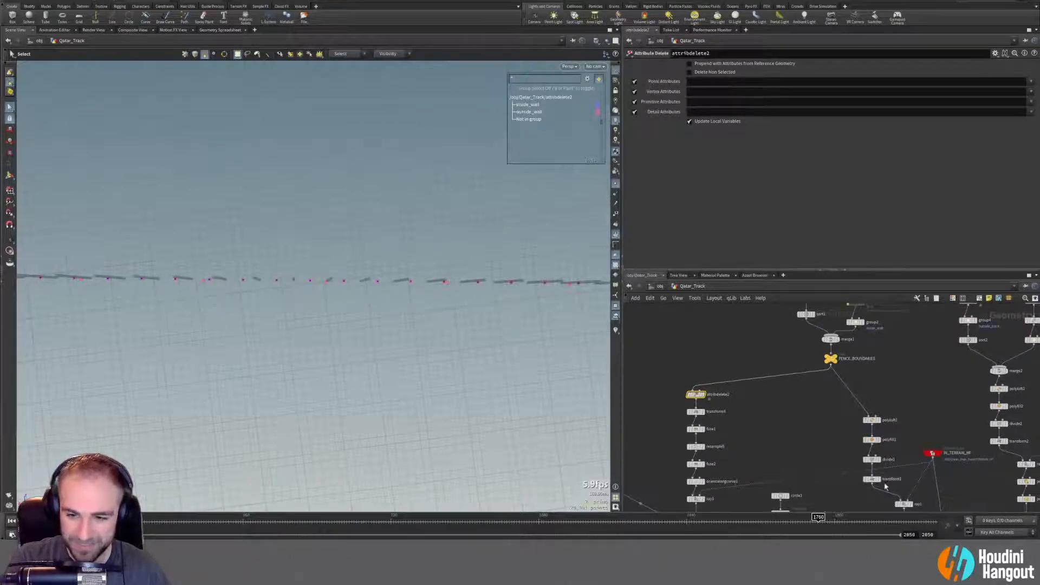
# Set the new Attribute Delete node to remove all detail attributes with the pattern *.
pyautogui.scroll(5, 842, 449)
pyautogui.scroll(-5, 891, 346)
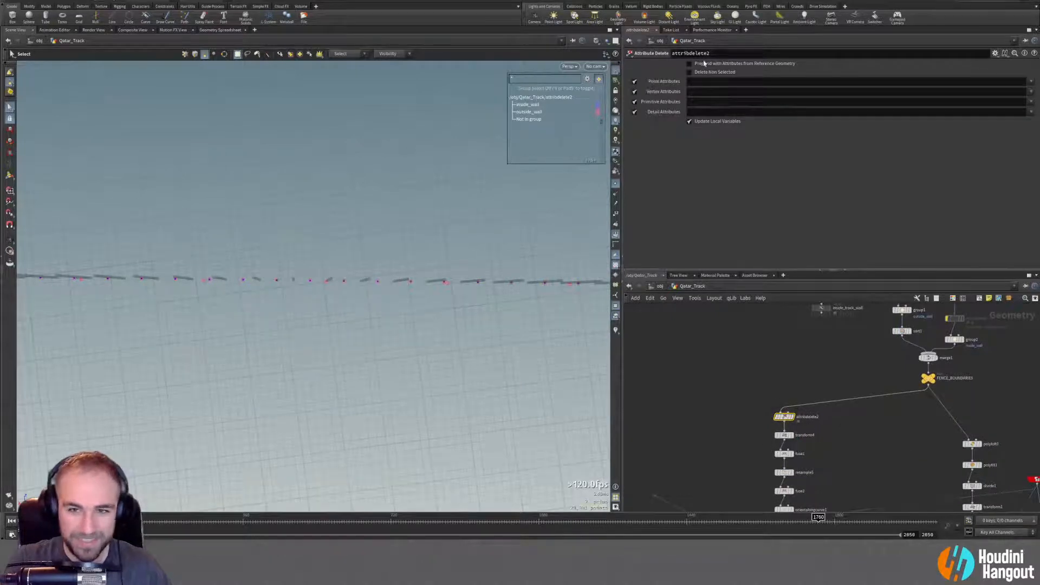
pyautogui.click(1005, 113)
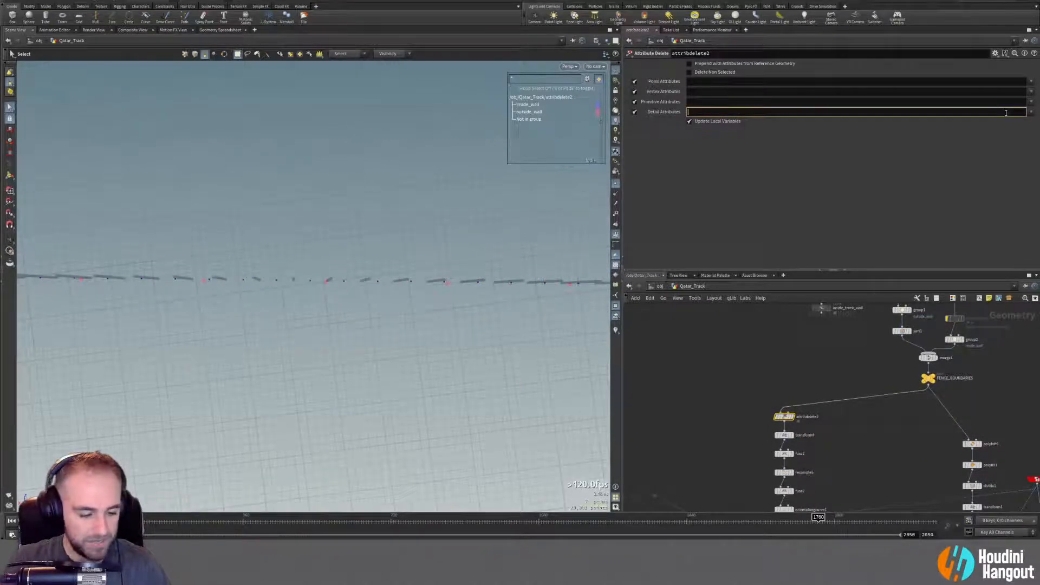
pyautogui.write('*')
pyautogui.press('Return')
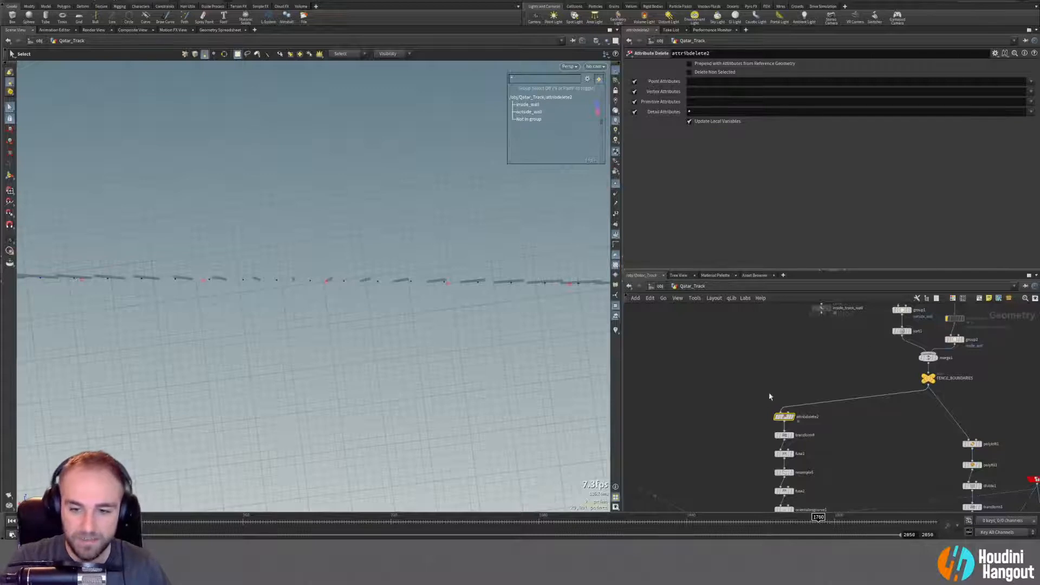
# Review attribdelete2's remaining attributes and primitive attribute list, and check how the upstream blast1 node filters the fence curves.
pyautogui.middleClick(783, 418)
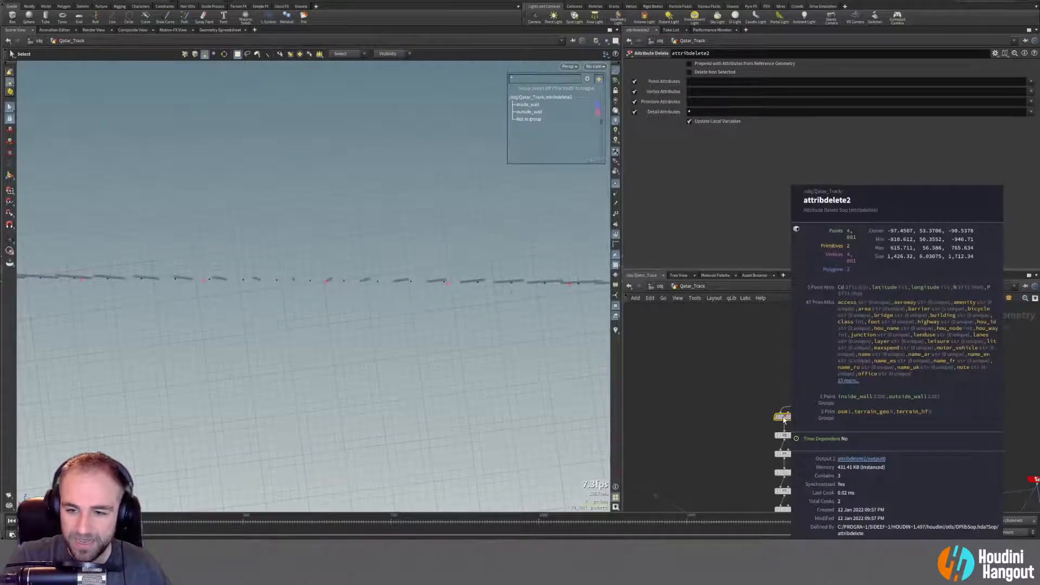
pyautogui.click(1030, 81)
pyautogui.click(1033, 74)
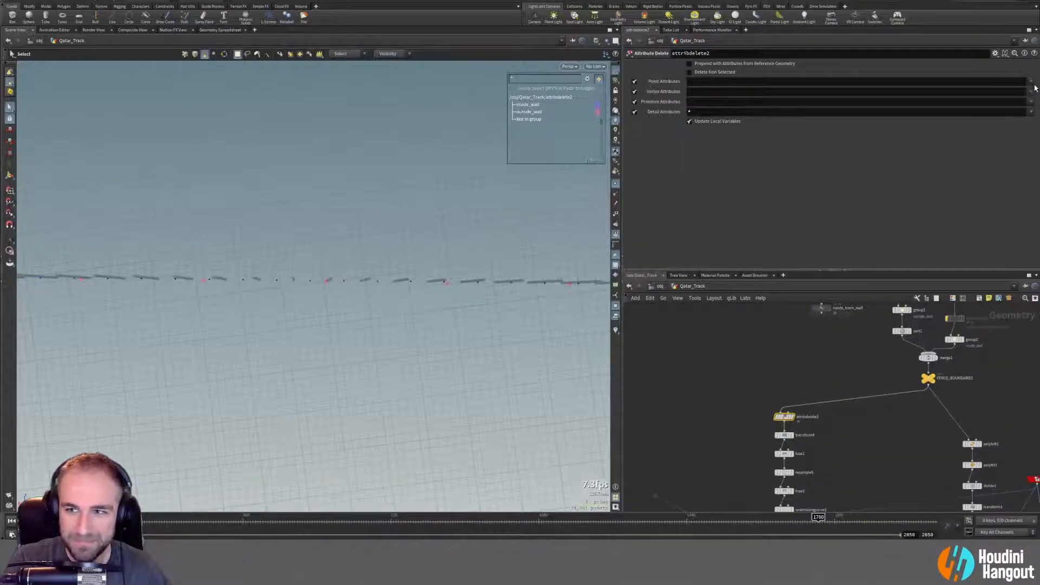
pyautogui.click(1031, 102)
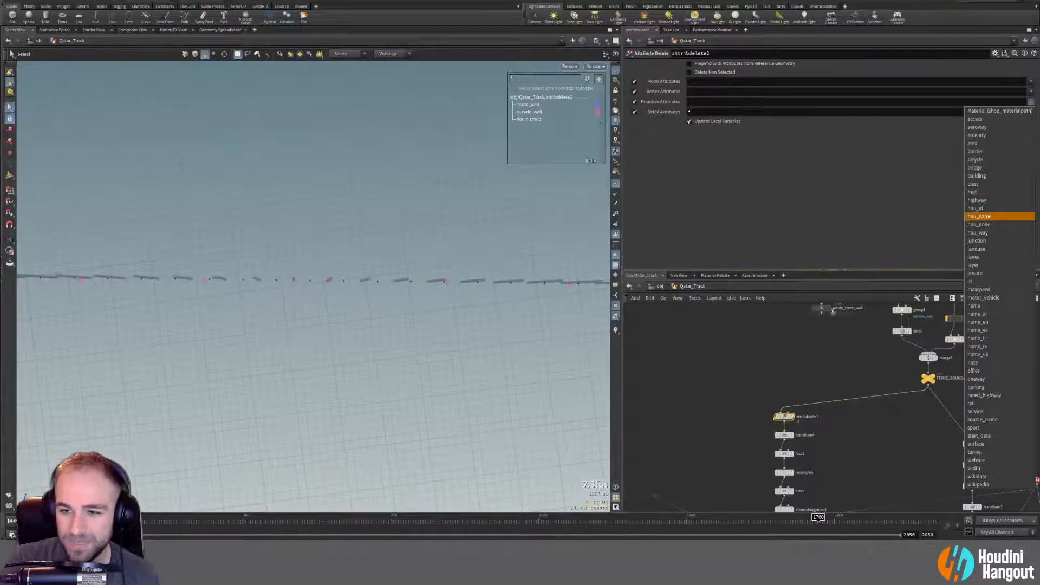
pyautogui.click(818, 372)
pyautogui.moveTo(822, 374); pyautogui.dragTo(782, 406, button='middle')
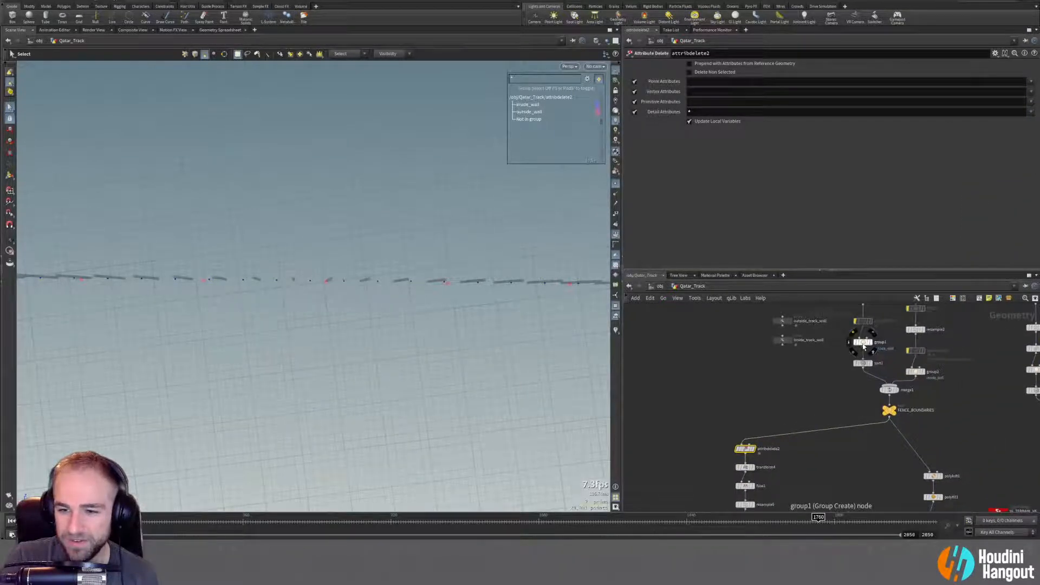
pyautogui.moveTo(864, 309); pyautogui.dragTo(803, 385, button='middle')
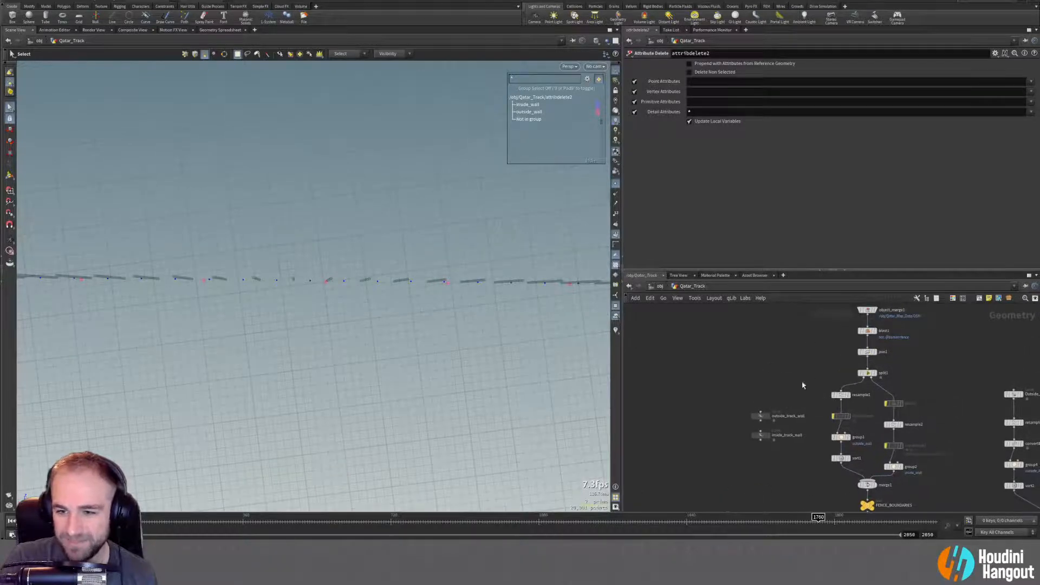
pyautogui.middleClick(867, 334)
pyautogui.click(867, 330)
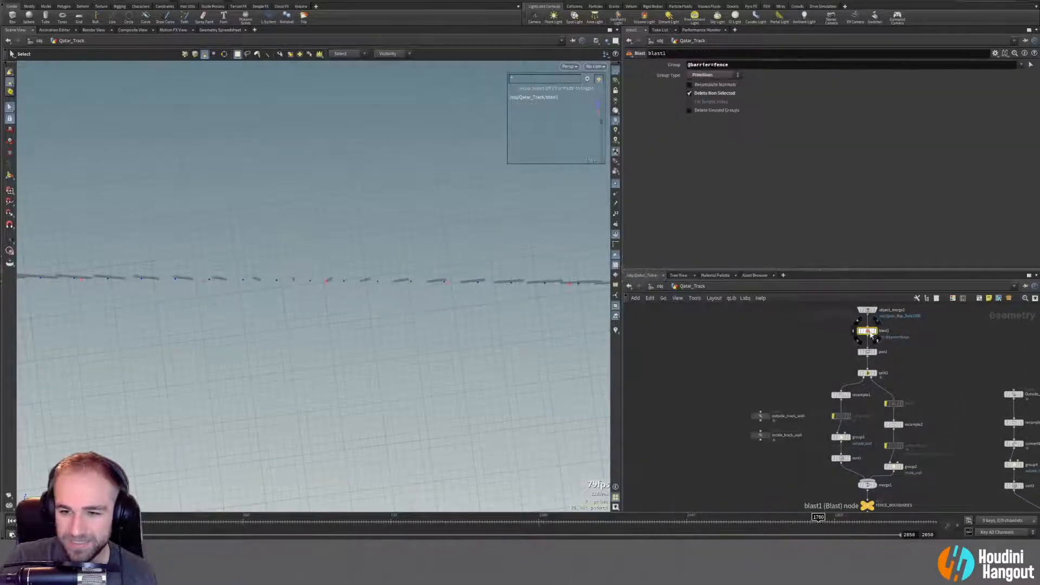
pyautogui.click(874, 331)
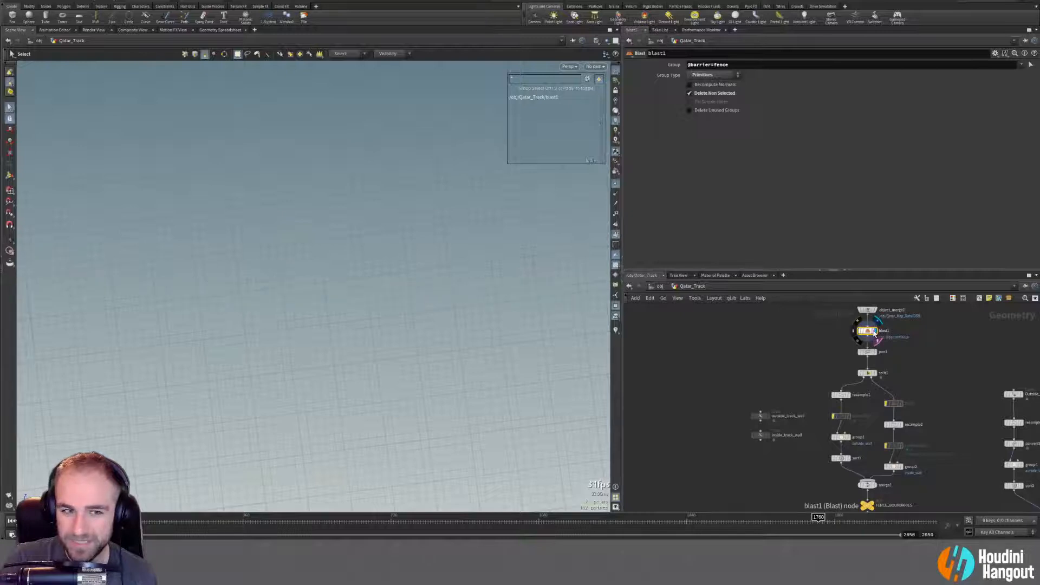
pyautogui.moveTo(828, 477); pyautogui.dragTo(862, 342, button='middle')
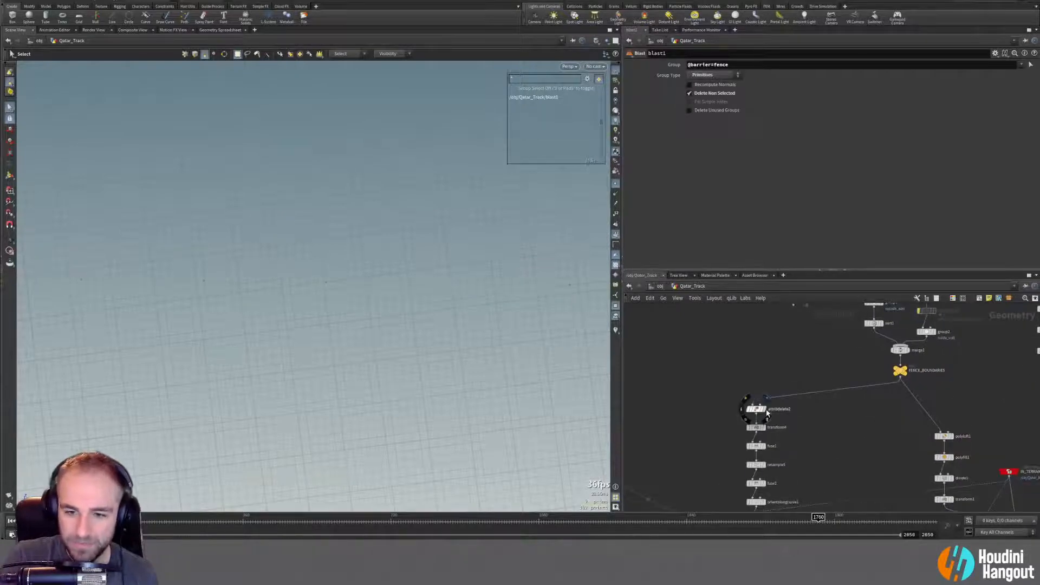
# Display attribdelete2 and set its primitive attribute deletion pattern to * class.
pyautogui.click(764, 410)
pyautogui.click(756, 409)
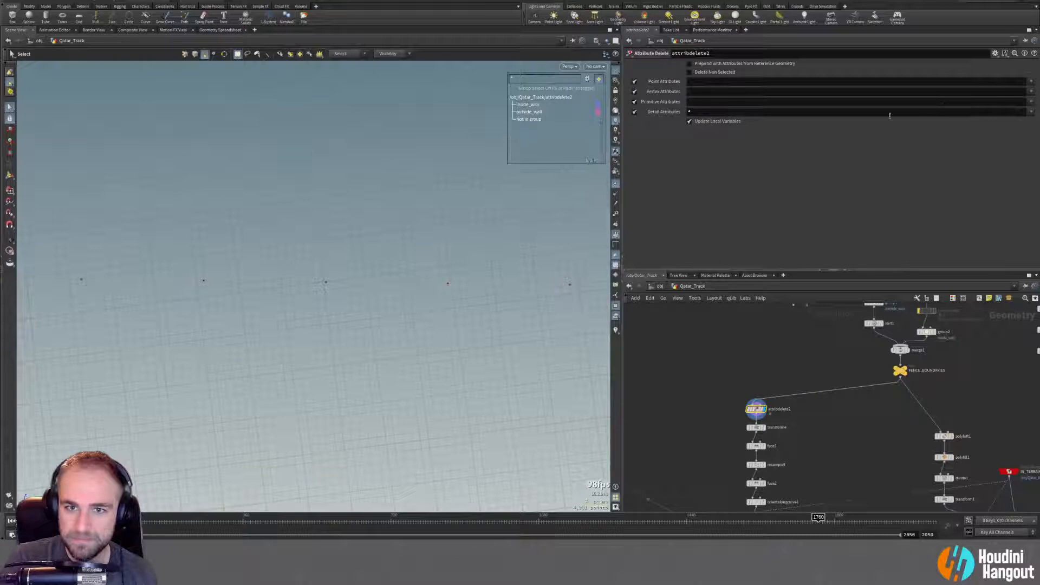
pyautogui.click(744, 102)
pyautogui.write('*')
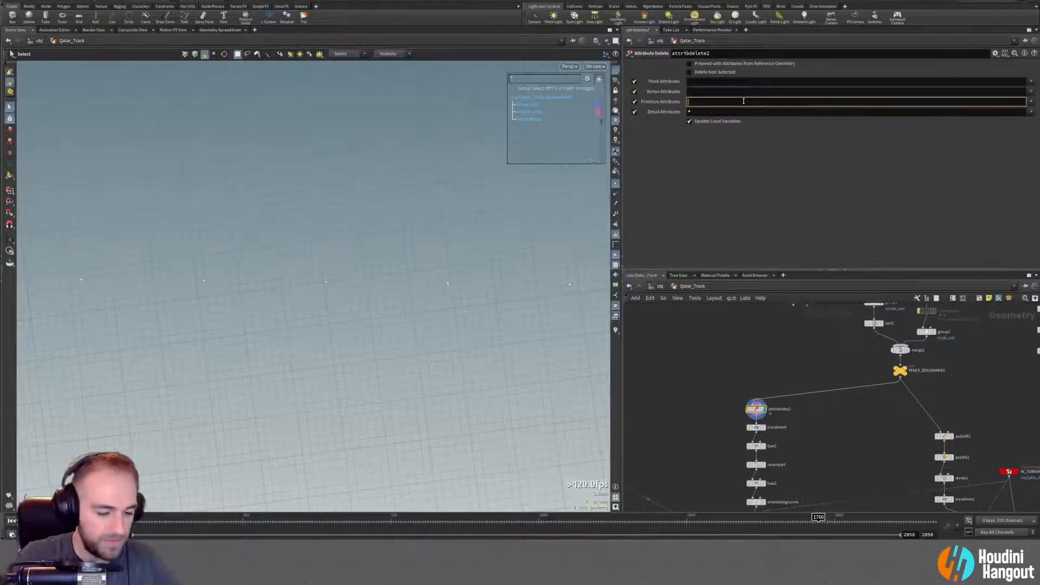
pyautogui.press('Return')
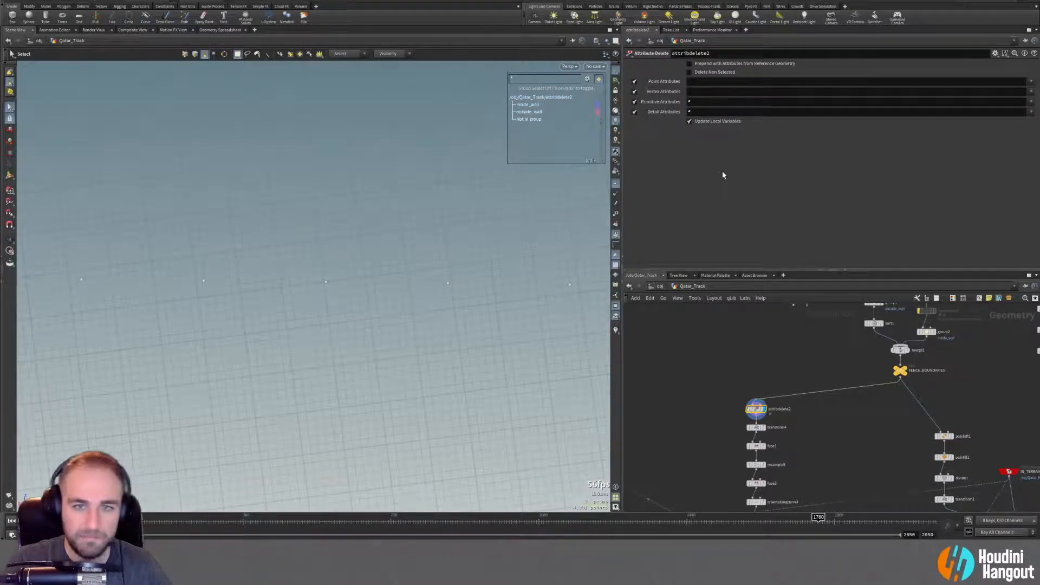
pyautogui.click(1031, 103)
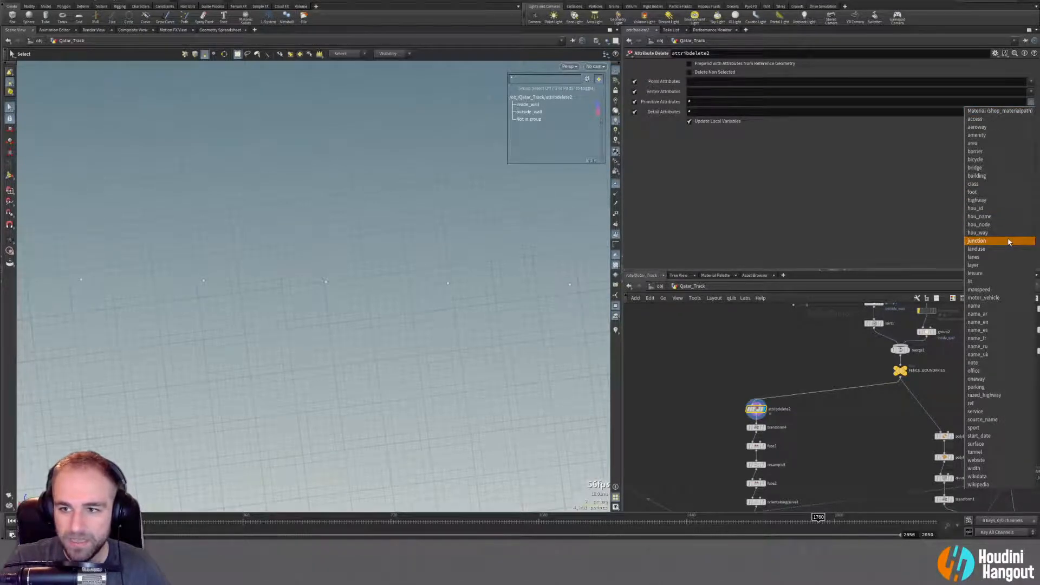
pyautogui.click(989, 186)
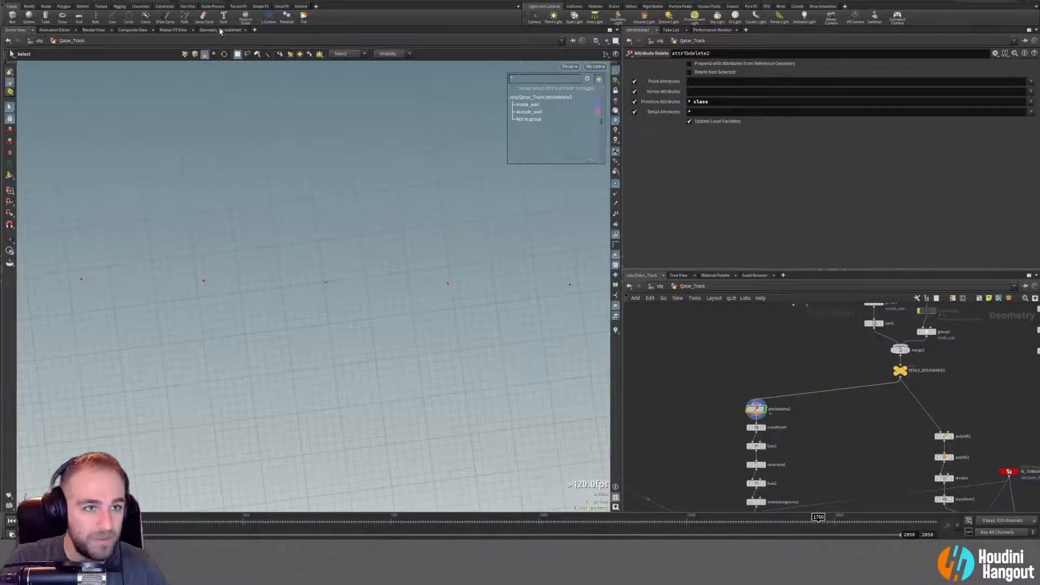
# Examine attribdelete2's primitive and point attributes in the geometry spreadsheet and its node info.
pyautogui.click(219, 30)
pyautogui.click(178, 54)
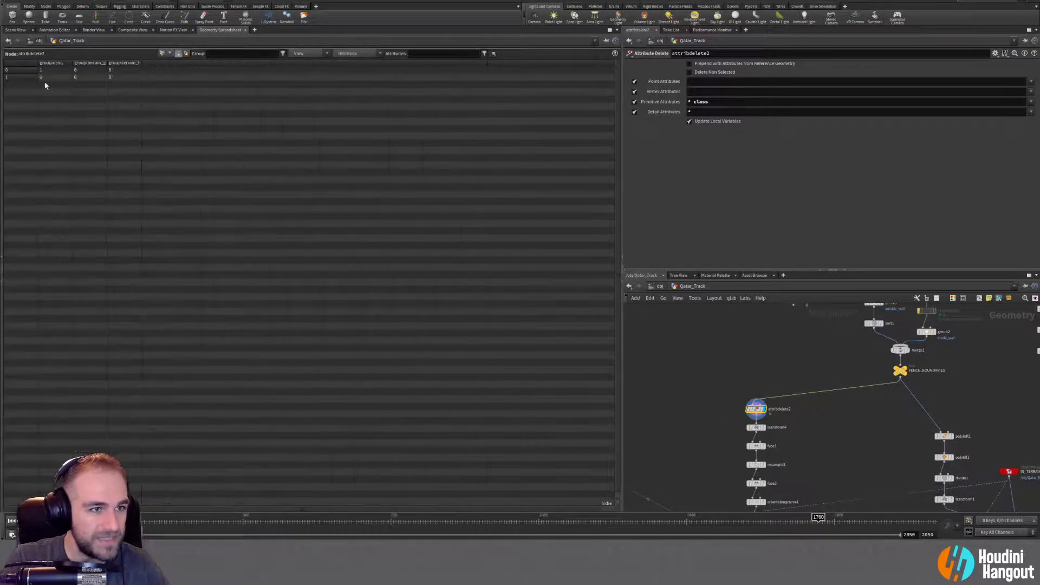
pyautogui.click(161, 54)
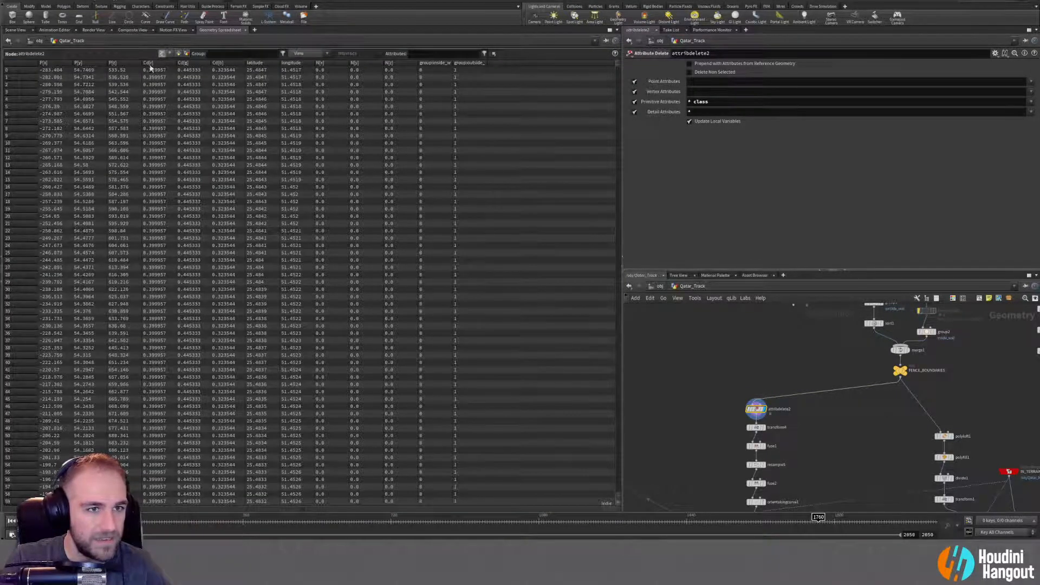
pyautogui.click(177, 54)
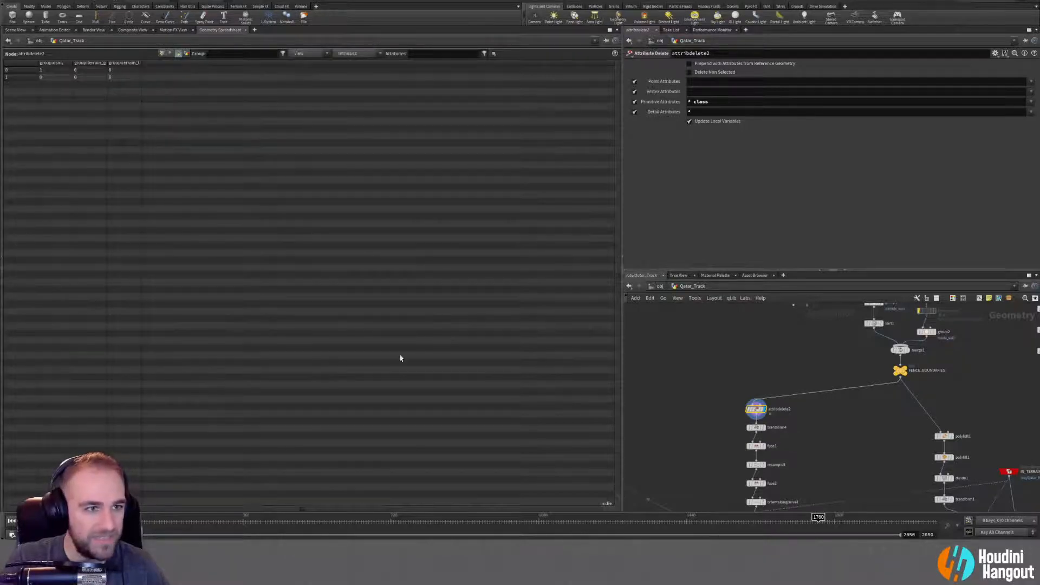
pyautogui.middleClick(756, 409)
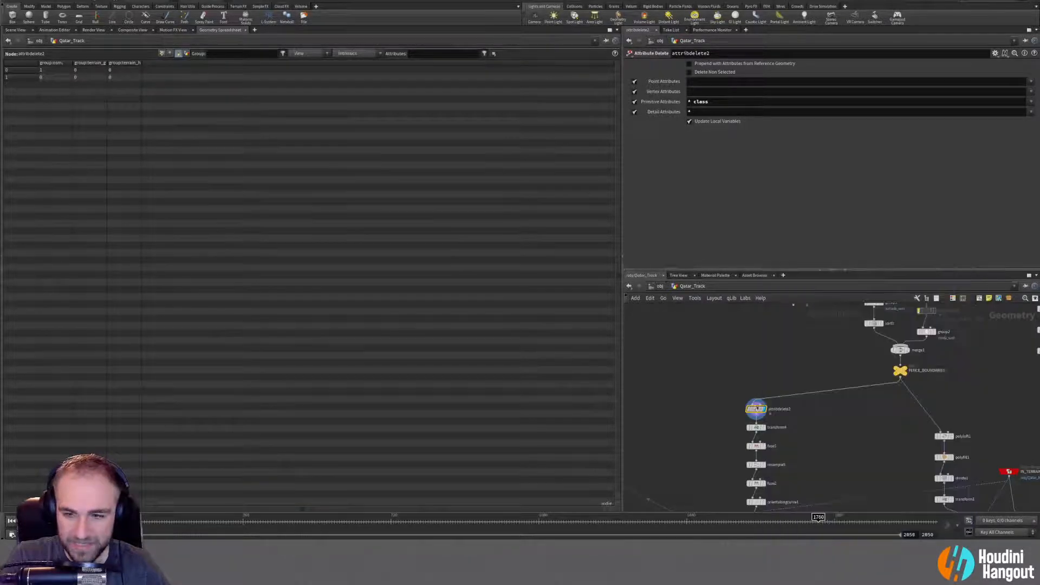
# Exclude class from the deleted primitive attributes by changing the pattern to * ^class.
pyautogui.click(695, 102)
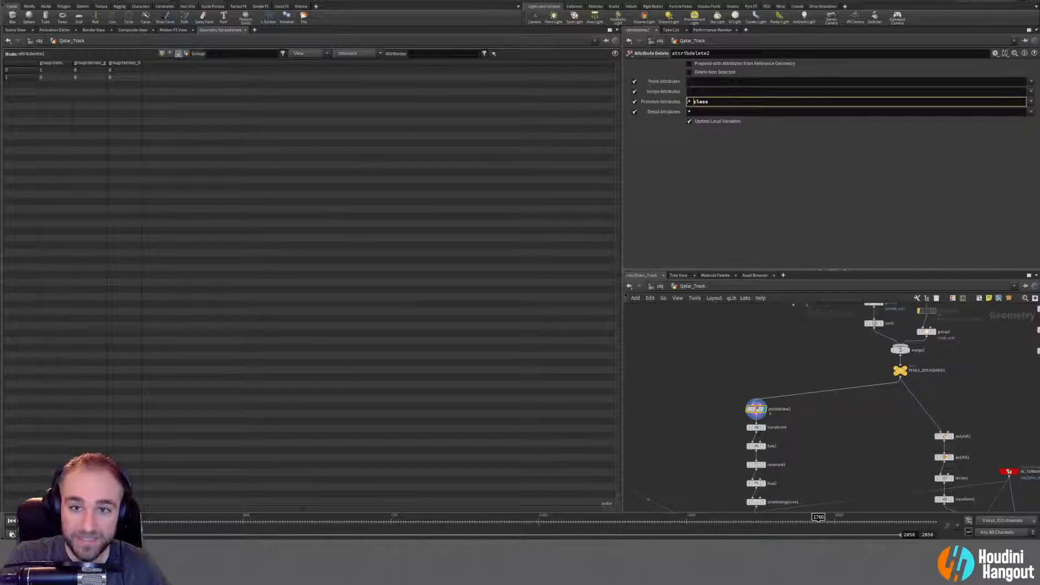
pyautogui.write('^')
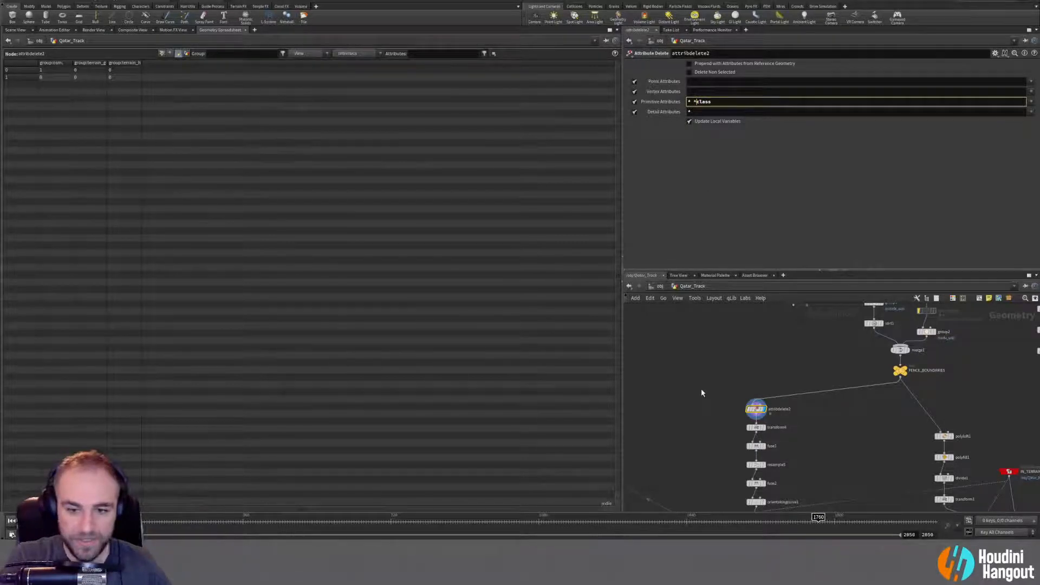
pyautogui.press('Return')
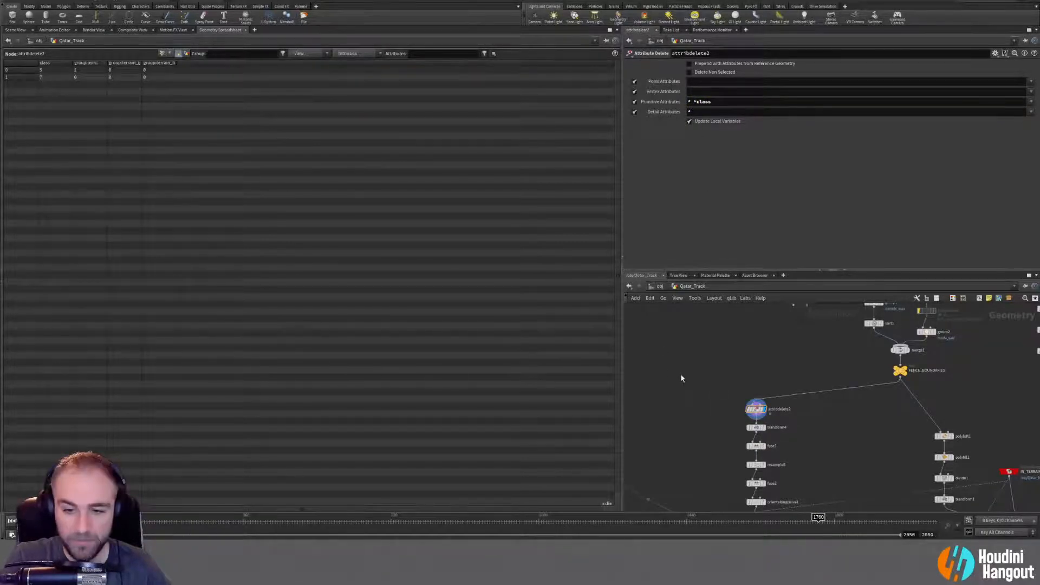
# Try also keeping the name primitive attribute with ^name, and restore the pattern to * ^class.
pyautogui.click(1030, 102)
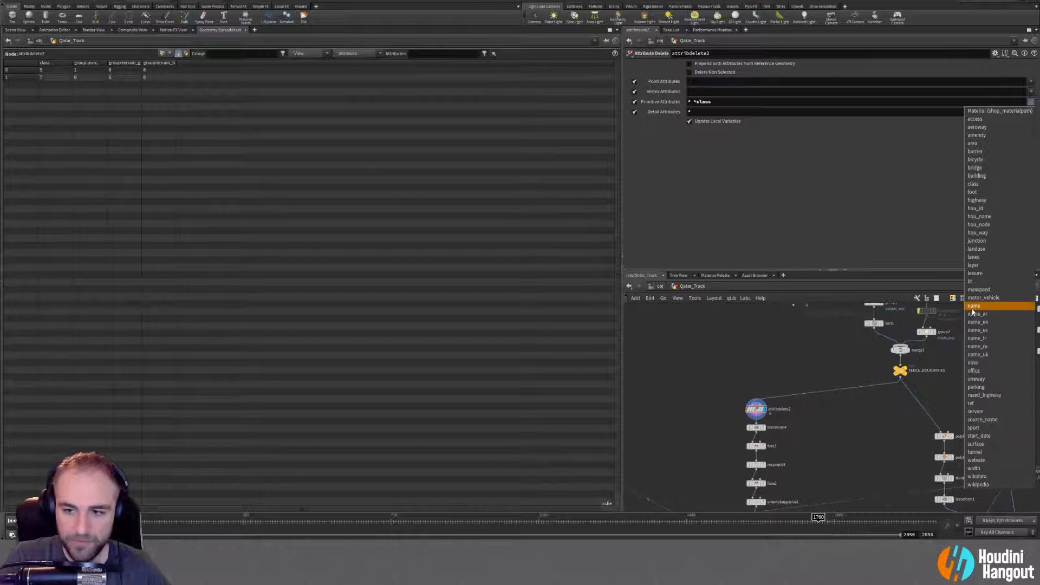
pyautogui.click(973, 307)
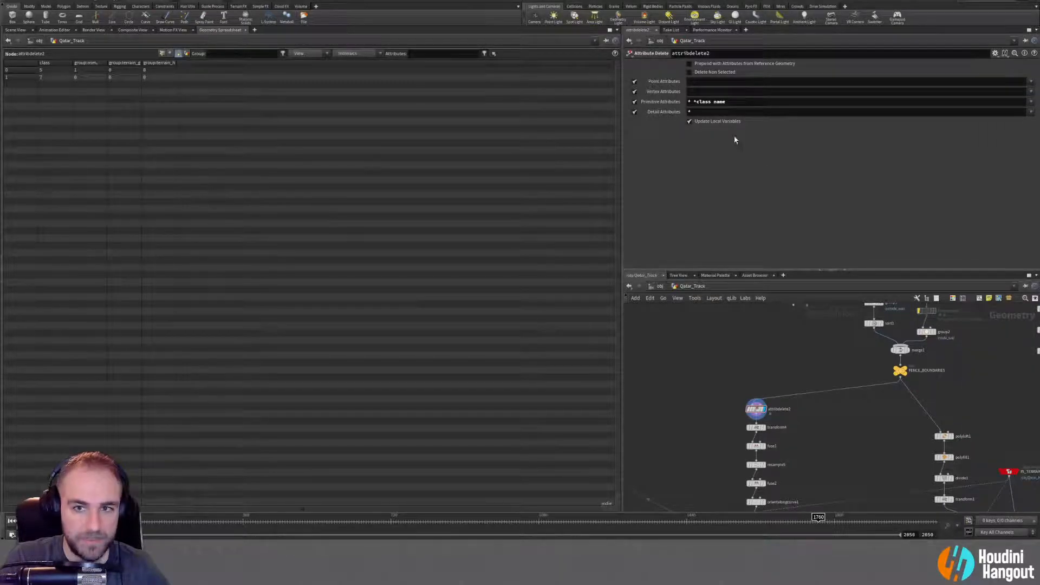
pyautogui.click(712, 102)
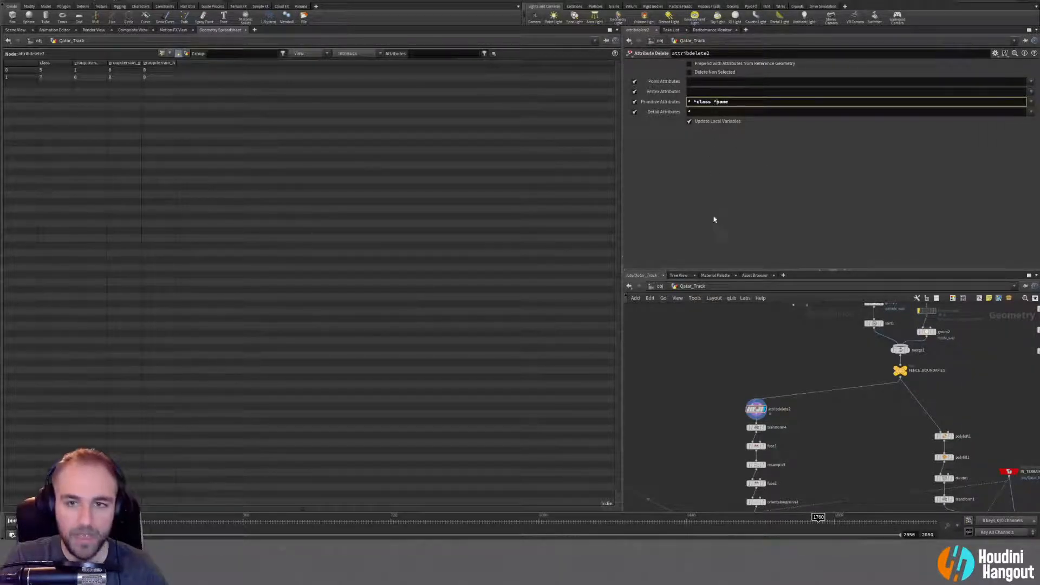
pyautogui.press('Return')
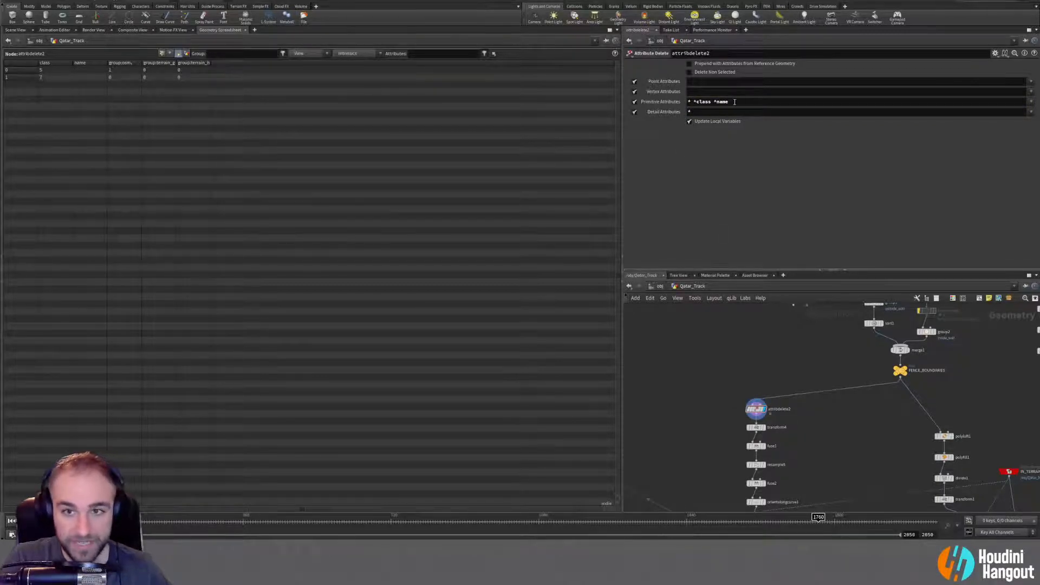
pyautogui.press('BackSpace')
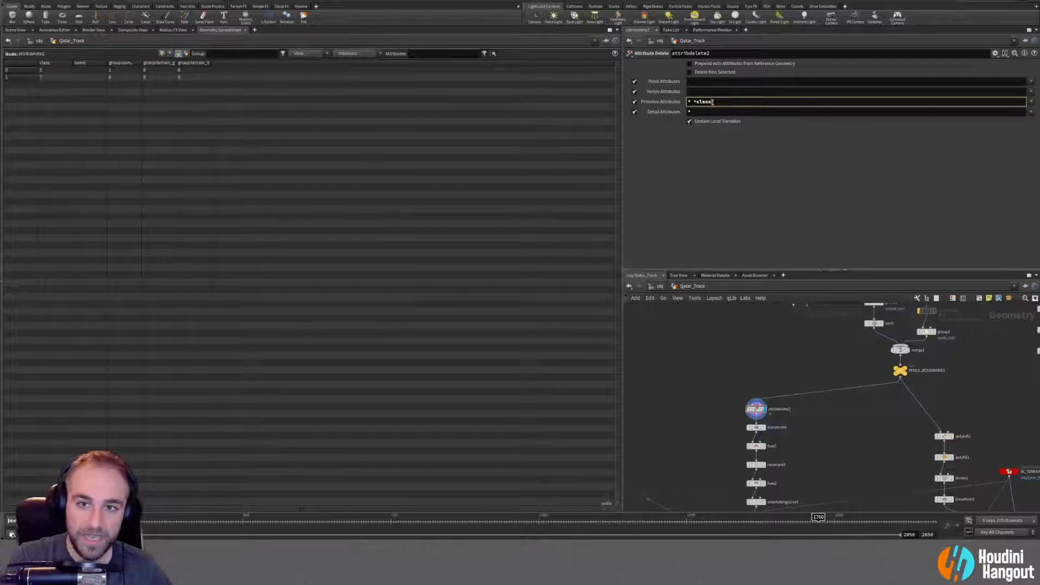
pyautogui.middleClick(761, 410)
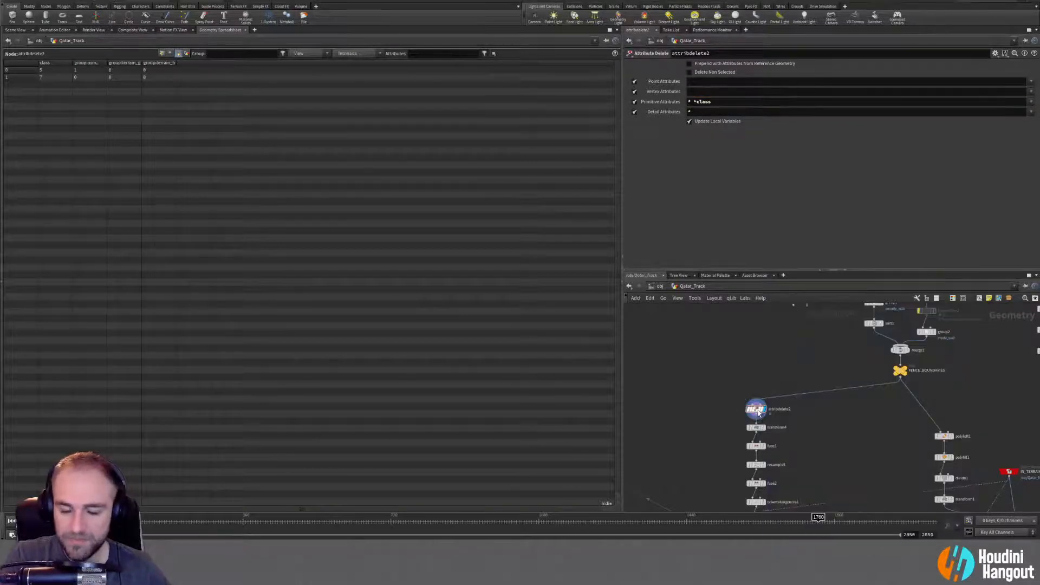
# Check the primitive attributes available to attribdelete2 and its point attributes in the spreadsheet, and return to the 3D scene.
pyautogui.click(1031, 104)
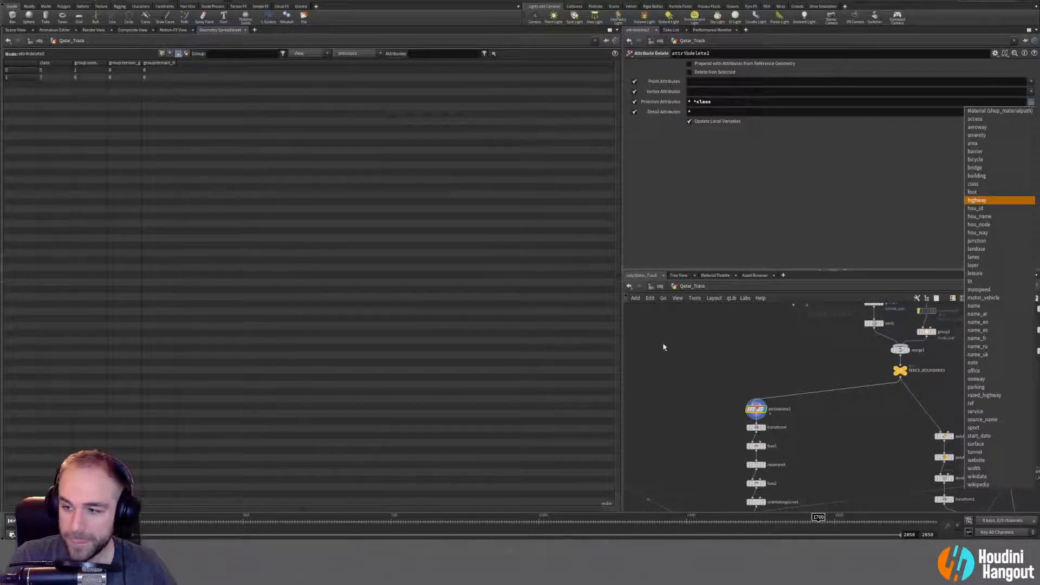
pyautogui.click(696, 372)
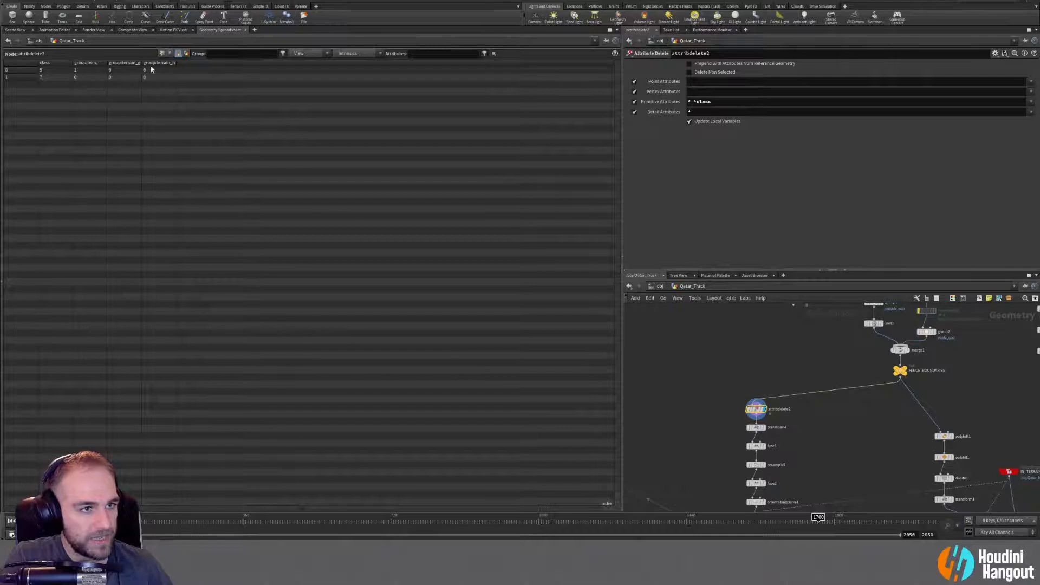
pyautogui.click(161, 54)
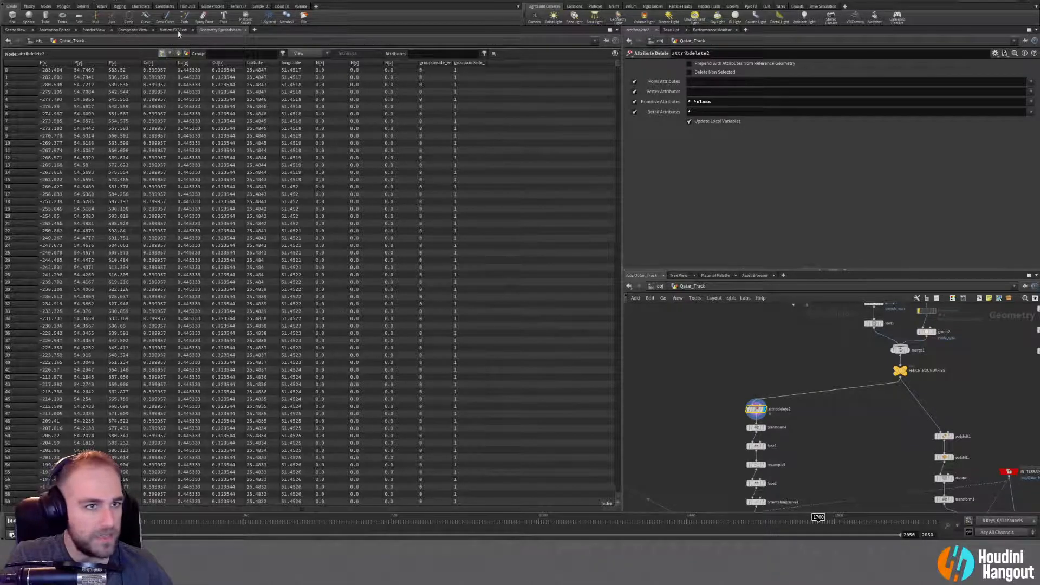
pyautogui.click(9, 31)
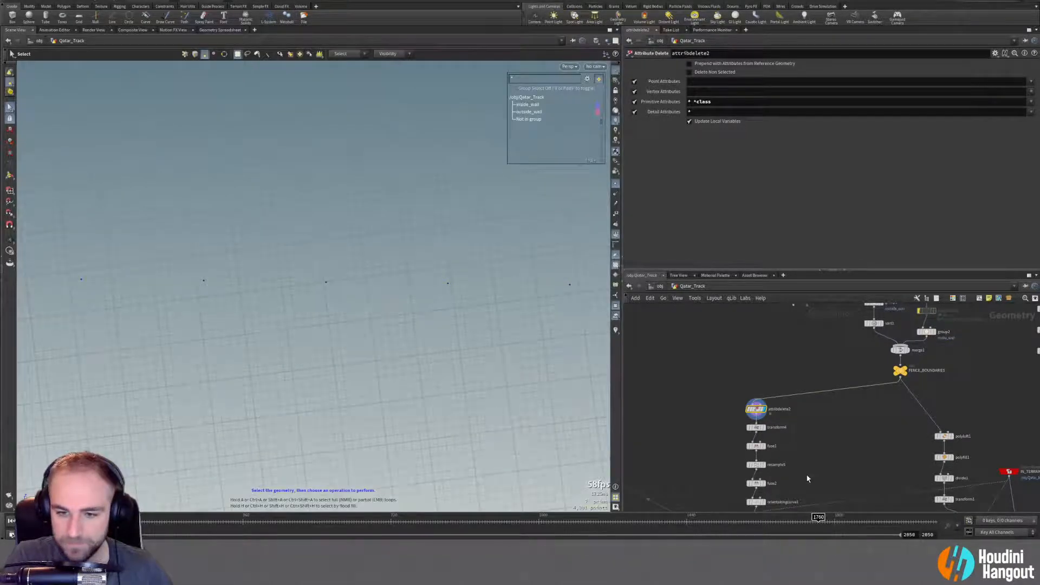
# Display FENCE_ROOTS and inspect the fence curves around the track in the scene.
pyautogui.moveTo(806, 479); pyautogui.dragTo(802, 423, button='middle')
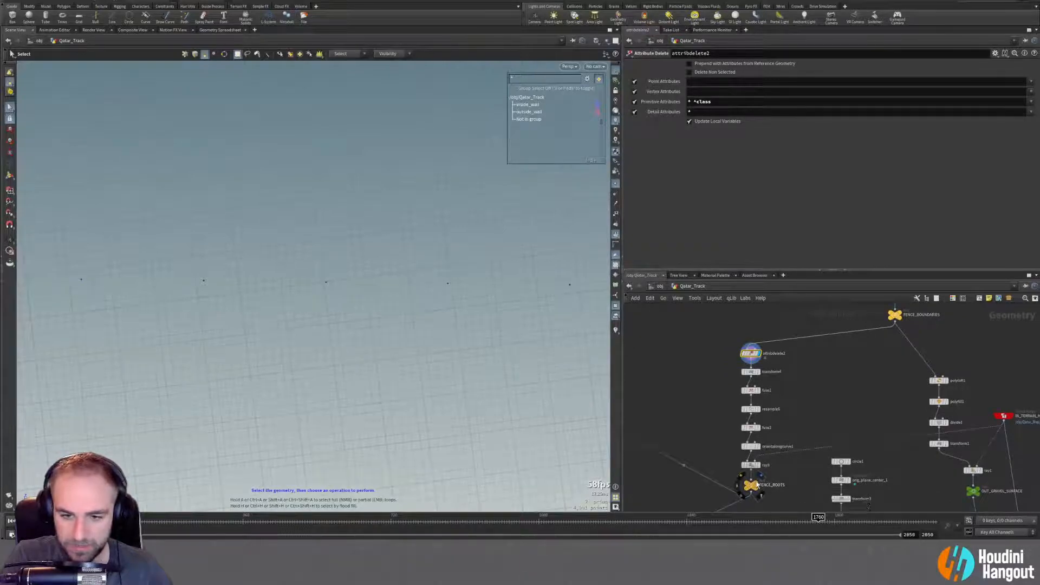
pyautogui.click(751, 484)
pyautogui.press('Escape')
pyautogui.moveTo(483, 298); pyautogui.dragTo(271, 281)
pyautogui.press('s')
pyautogui.scroll(-5, 714, 424)
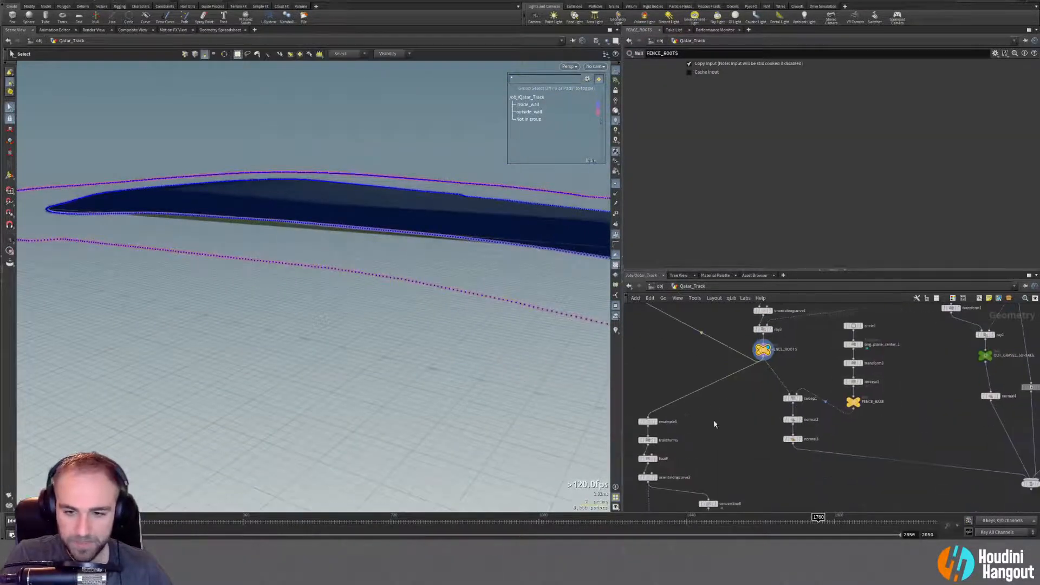
# Display sweep1 with the point markers hidden and inspect the swept fence base along the track.
pyautogui.click(801, 398)
pyautogui.click(792, 398)
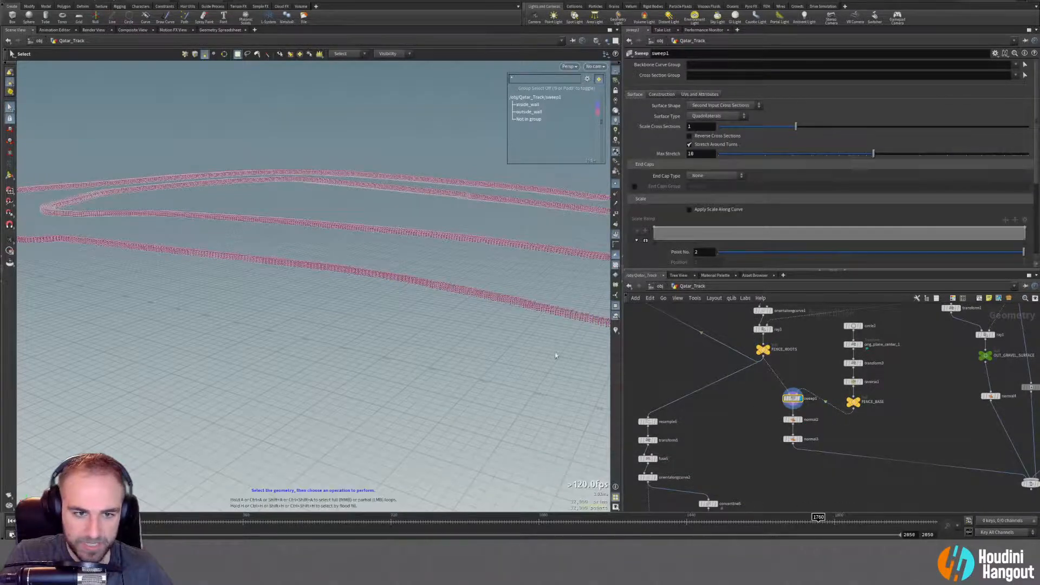
pyautogui.press('Escape')
pyautogui.moveTo(430, 281); pyautogui.dragTo(684, 278)
pyautogui.press('s')
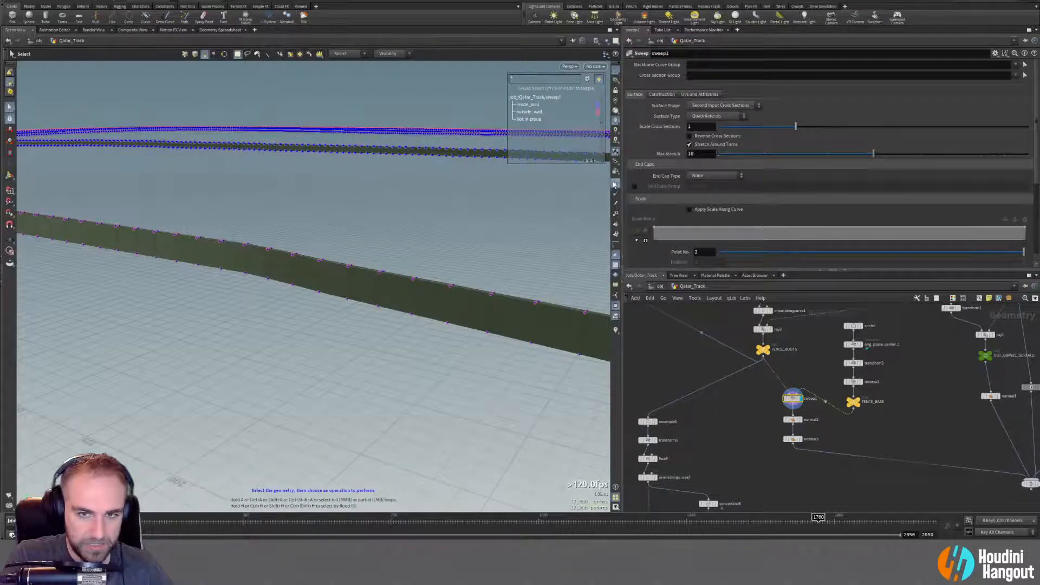
pyautogui.press('Escape')
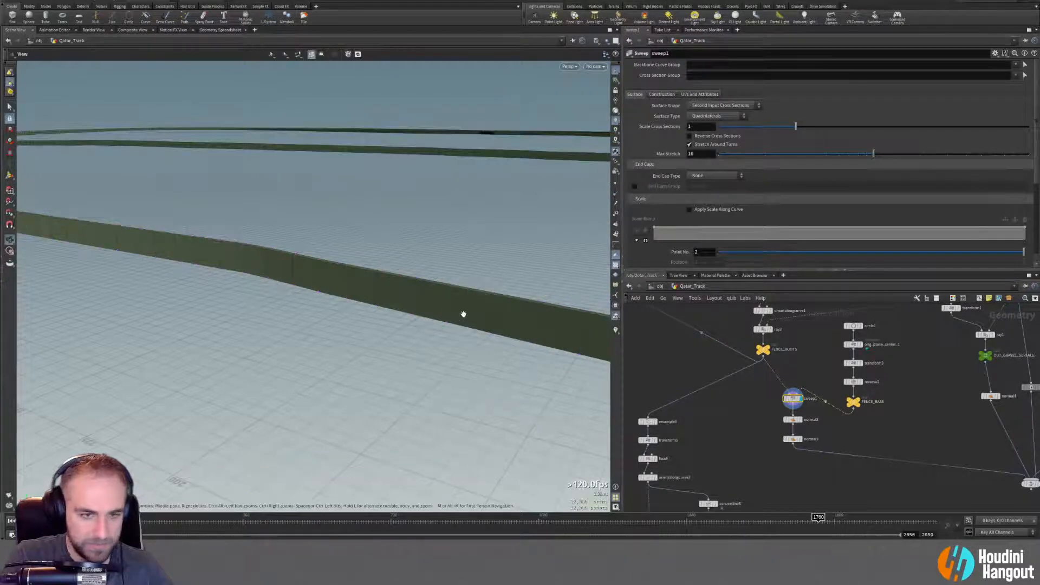
pyautogui.keyDown('alt'); pyautogui.moveTo(463, 314); pyautogui.dragTo(310, 274, button='right'); pyautogui.keyUp('alt')
pyautogui.keyDown('alt'); pyautogui.moveTo(311, 274); pyautogui.dragTo(379, 298); pyautogui.keyUp('alt')
# Display merge3 and examine the merged track surfaces, particularly the infield area.
pyautogui.moveTo(706, 435); pyautogui.dragTo(738, 399, button='middle')
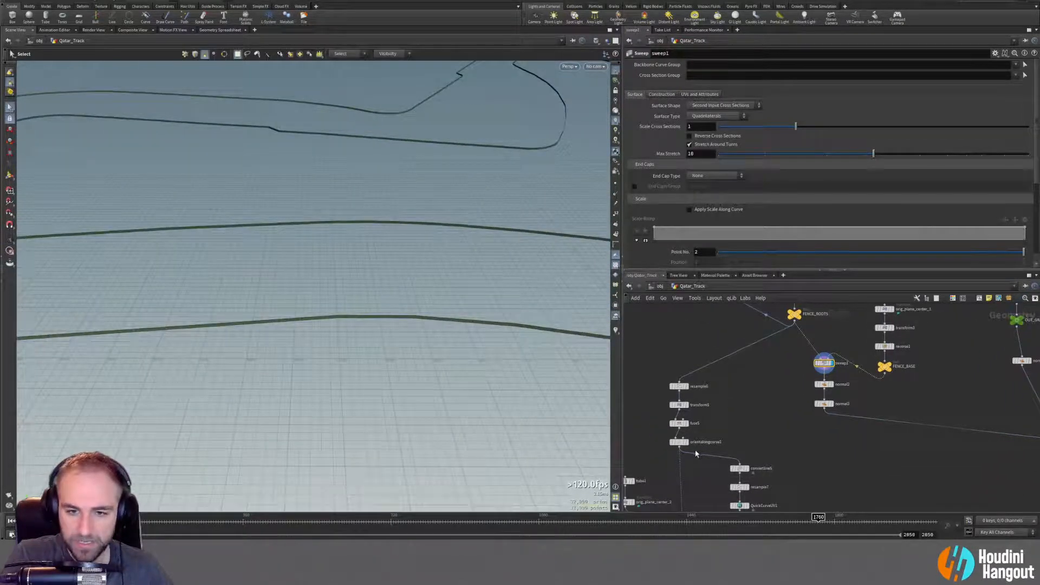
pyautogui.moveTo(877, 475); pyautogui.dragTo(710, 388, button='middle')
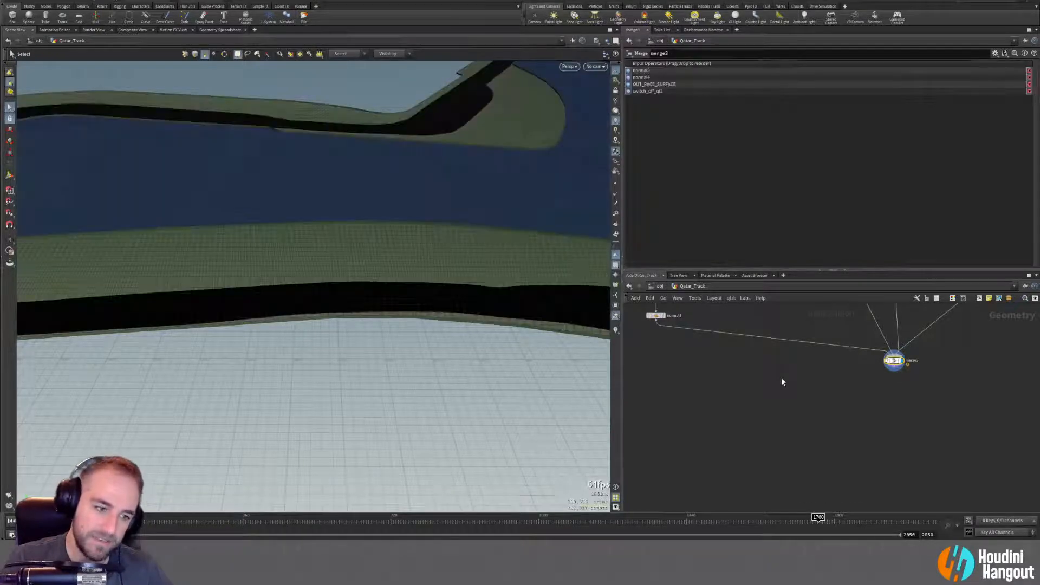
pyautogui.press('Escape')
pyautogui.moveTo(401, 284); pyautogui.dragTo(414, 419)
pyautogui.moveTo(628, 325); pyautogui.dragTo(696, 428, button='middle')
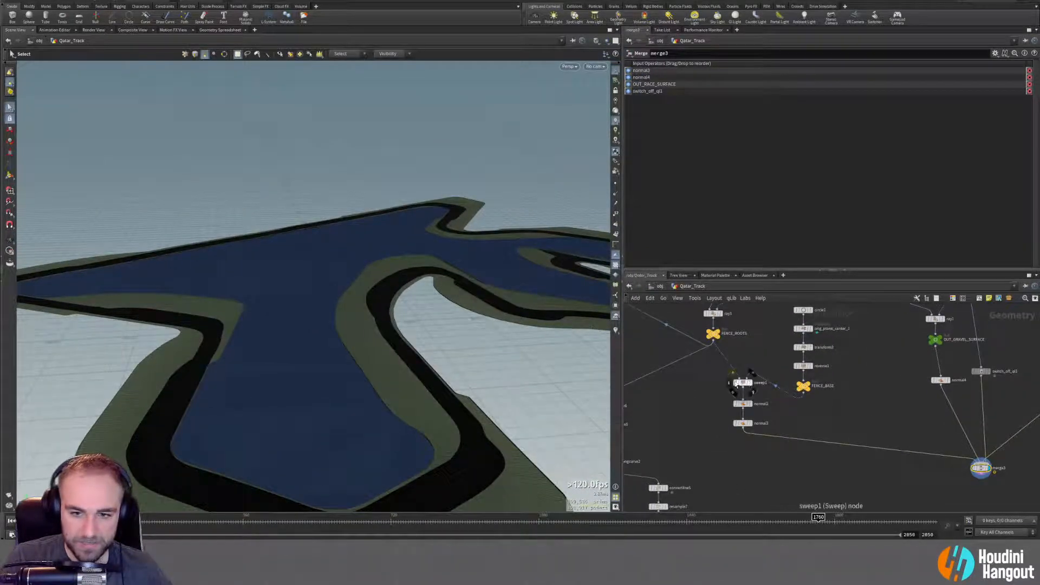
# Trace the source of the infield fill by displaying sweep1, normal3, normal4, OUT_GRAVEL_SURFACE and ray1 in turn.
pyautogui.click(751, 383)
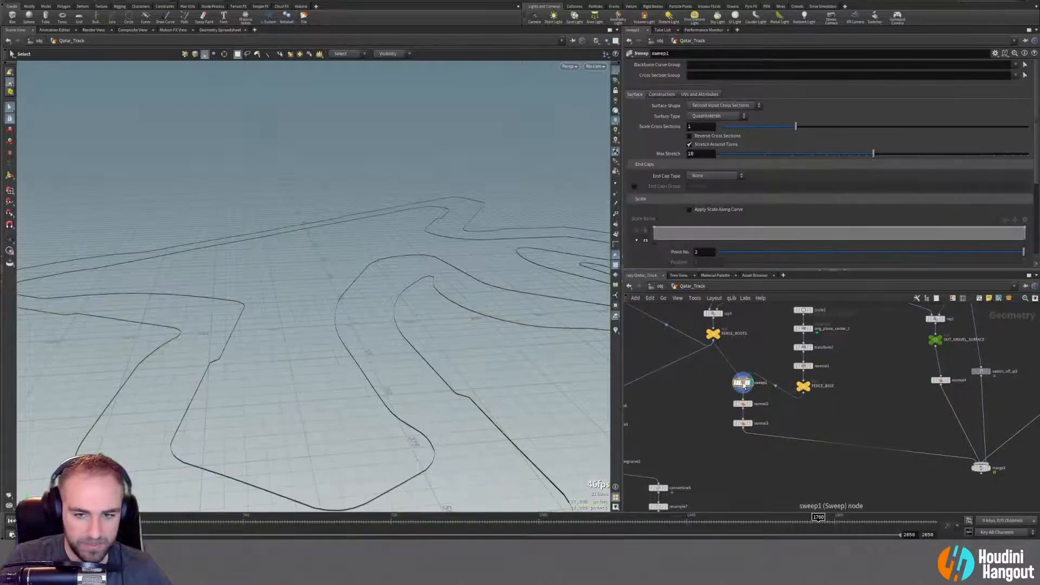
pyautogui.click(747, 424)
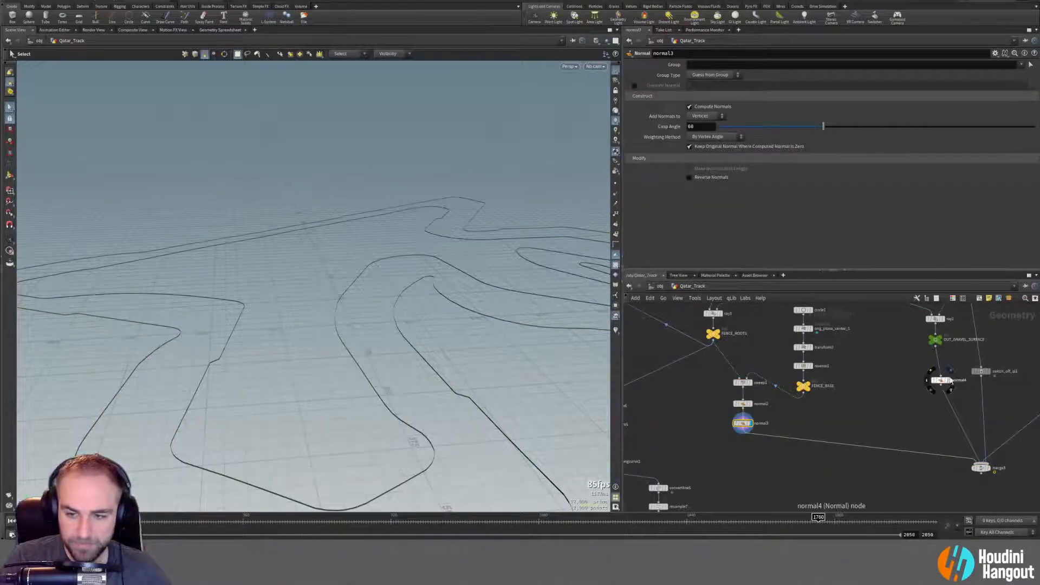
pyautogui.click(948, 383)
pyautogui.moveTo(890, 381); pyautogui.dragTo(883, 458, button='middle')
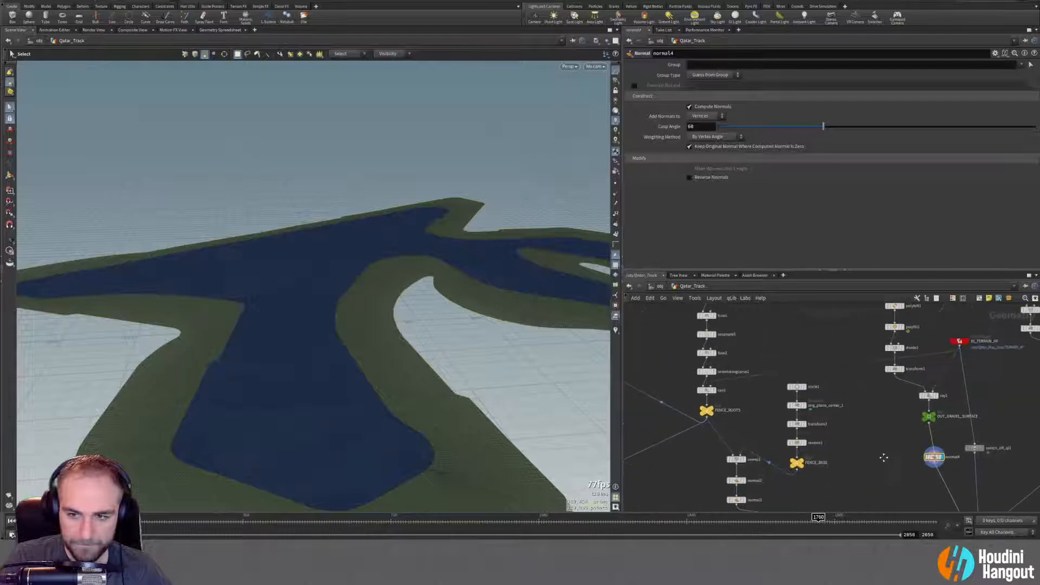
pyautogui.click(936, 410)
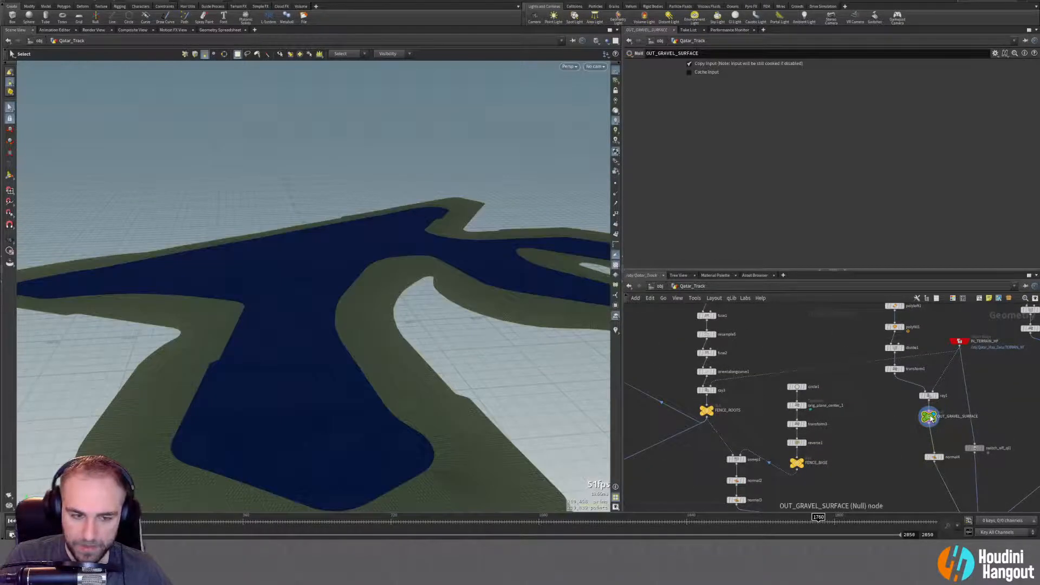
pyautogui.click(928, 395)
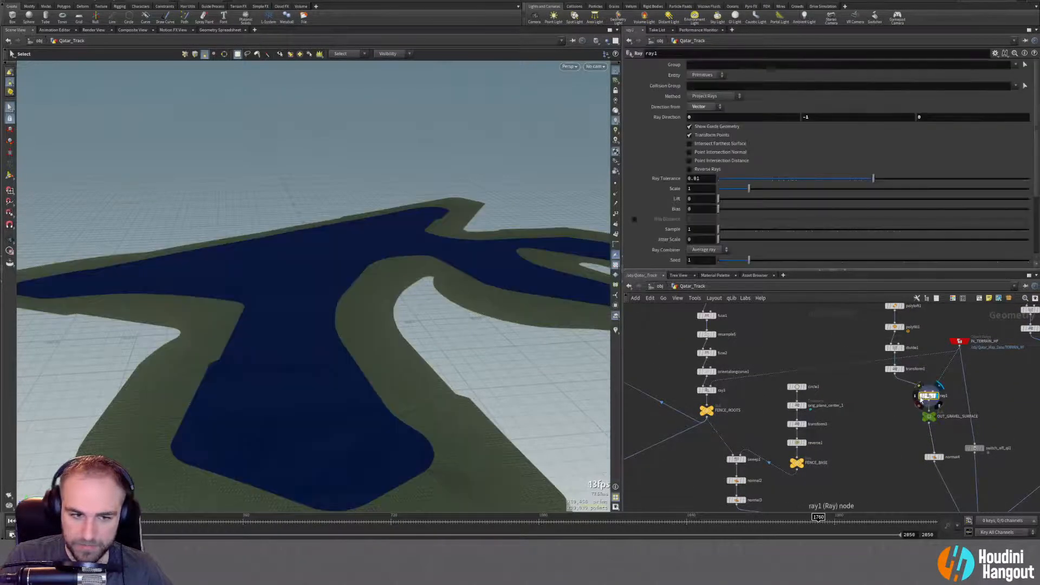
# Compare the outputs of polyloft1, polyfill1 and FENCE_BOUNDARIES to find which node contributes the infield fill.
pyautogui.moveTo(855, 395); pyautogui.dragTo(851, 500, button='middle')
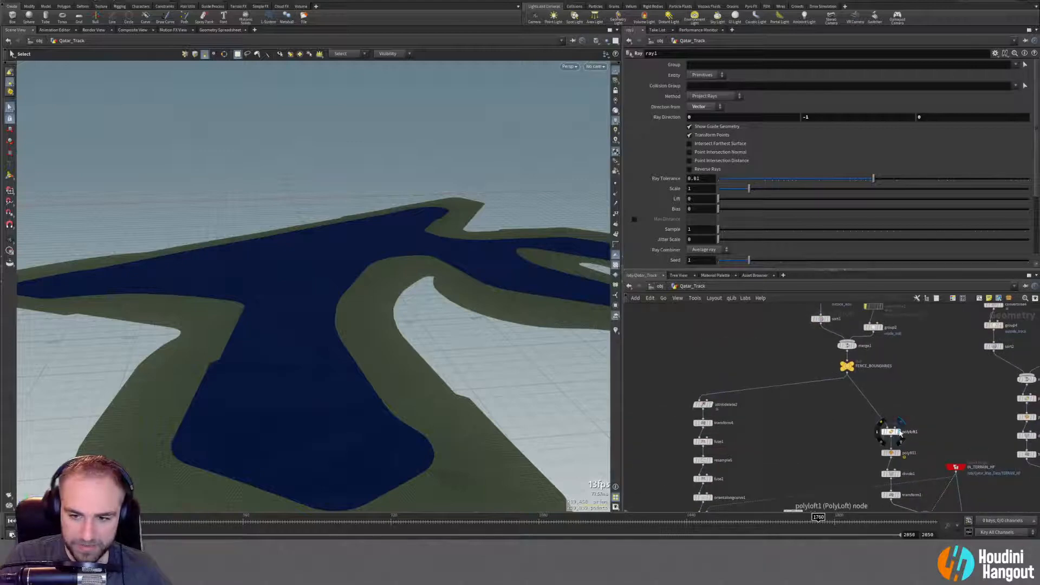
pyautogui.click(889, 432)
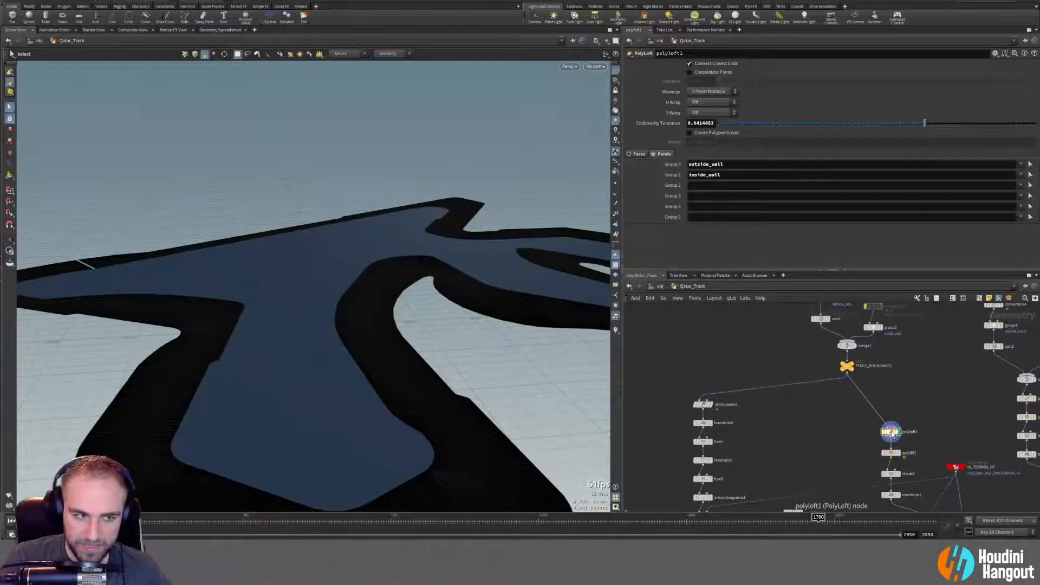
pyautogui.click(891, 452)
pyautogui.moveTo(906, 402); pyautogui.dragTo(908, 448, button='middle')
pyautogui.click(853, 413)
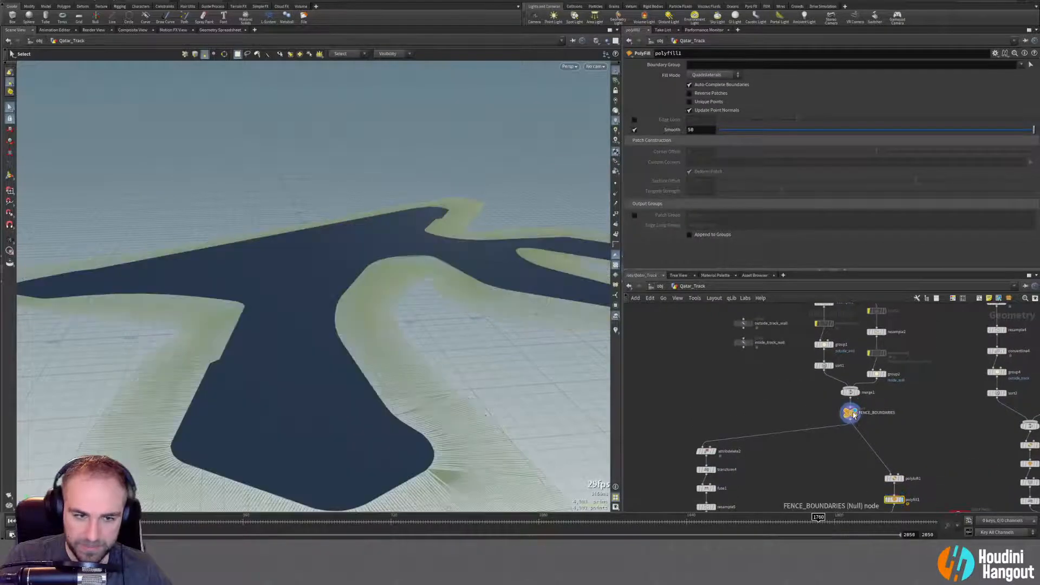
pyautogui.click(850, 415)
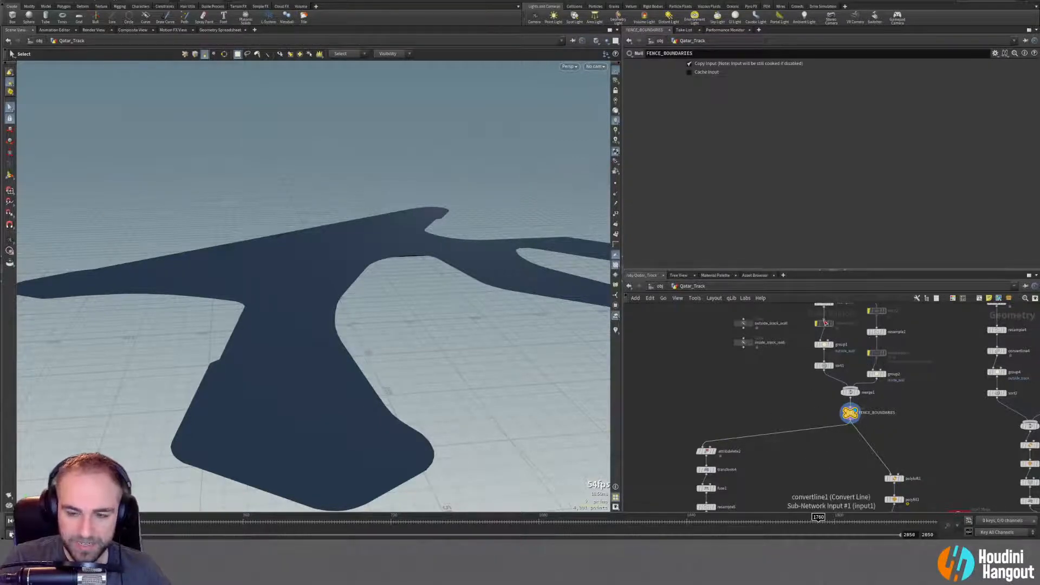
# Try inserting an active copy of convertline1 between FENCE_BOUNDARIES and polyloft1, and display it.
pyautogui.click(823, 324)
pyautogui.keyDown('alt'); pyautogui.moveTo(823, 323); pyautogui.dragTo(870, 453); pyautogui.keyUp('alt')
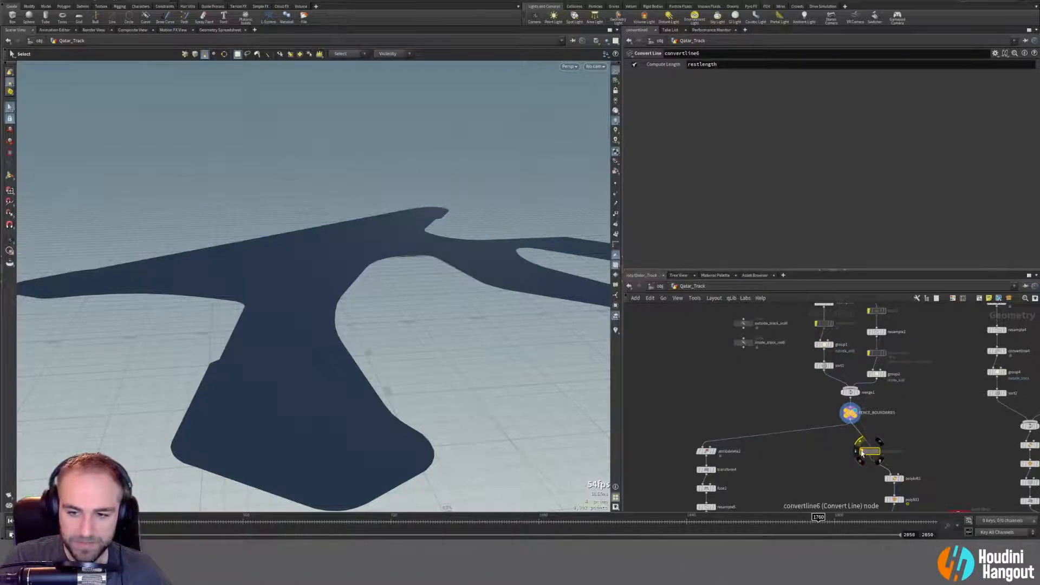
pyautogui.click(878, 456)
pyautogui.moveTo(835, 476); pyautogui.dragTo(832, 428, button='middle')
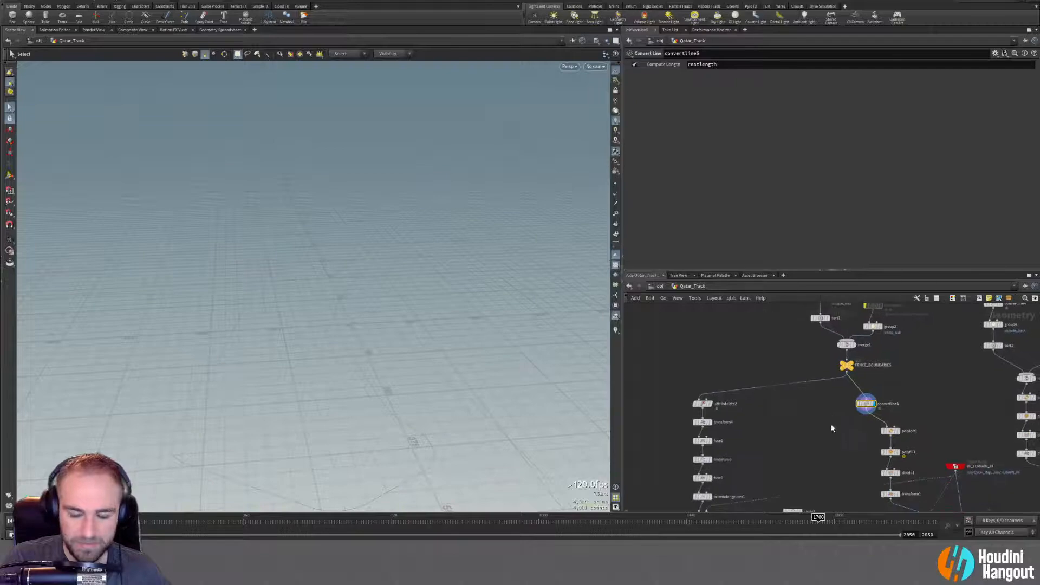
# Display polyloft1 and inspect the lofted strip up close for gaps between the fence boundaries.
pyautogui.click(899, 431)
pyautogui.click(891, 431)
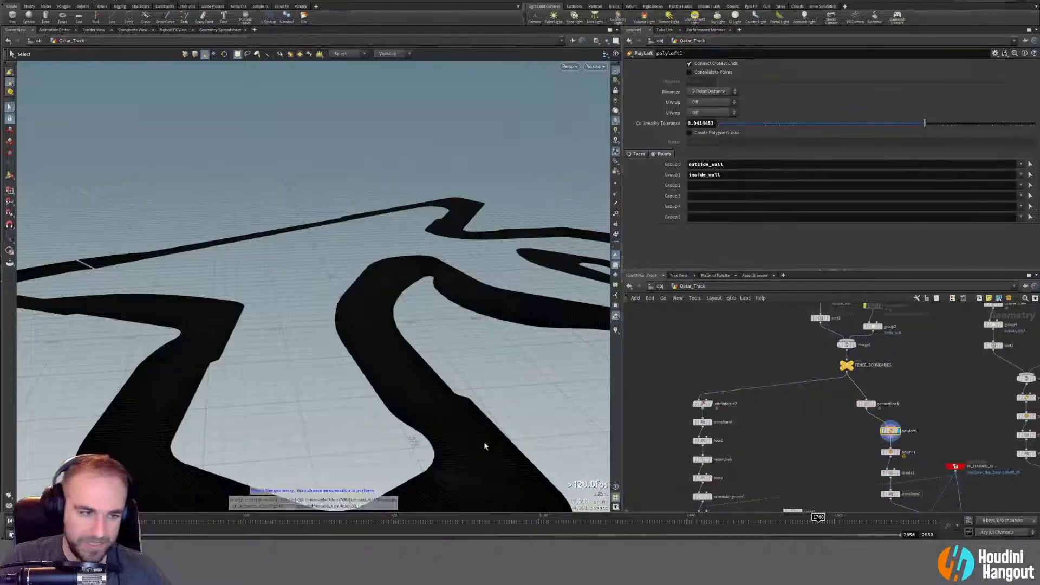
pyautogui.keyDown('alt'); pyautogui.moveTo(321, 349); pyautogui.dragTo(429, 410); pyautogui.keyUp('alt')
pyautogui.moveTo(316, 382); pyautogui.dragTo(596, 248, button='middle')
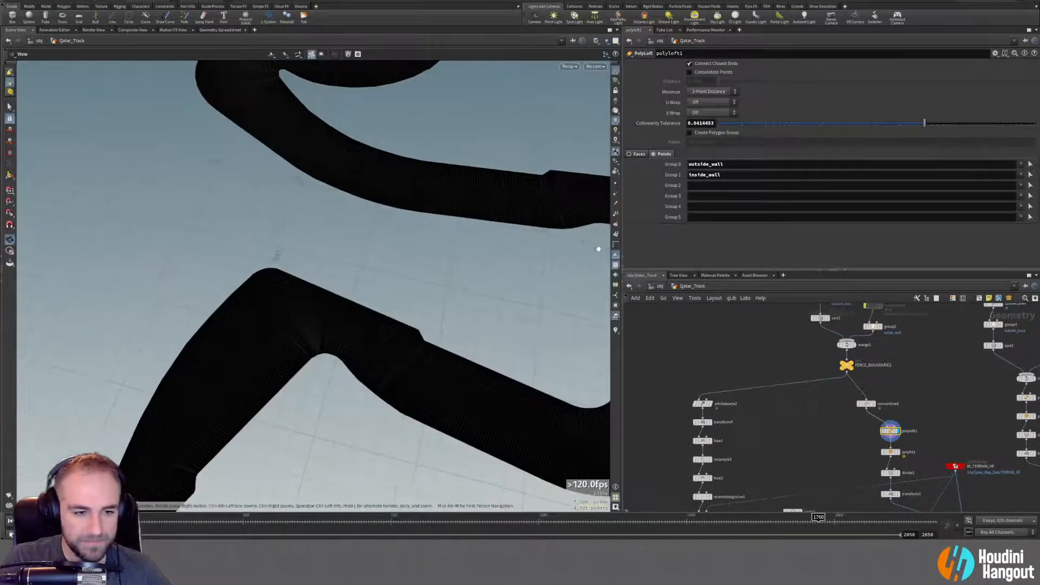
pyautogui.moveTo(355, 345); pyautogui.dragTo(276, 367, button='right')
pyautogui.moveTo(276, 366); pyautogui.dragTo(420, 281, button='middle')
pyautogui.moveTo(327, 305); pyautogui.dragTo(508, 209, button='right')
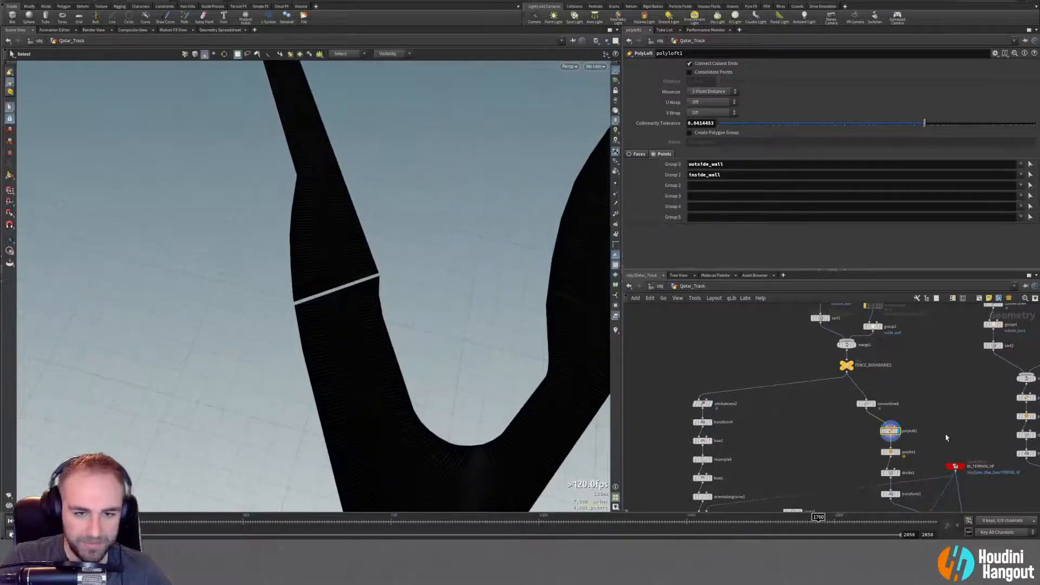
# Display polyfill1 and examine how it closes the gap in the strip, from close up and across the whole track.
pyautogui.click(898, 452)
pyautogui.click(890, 452)
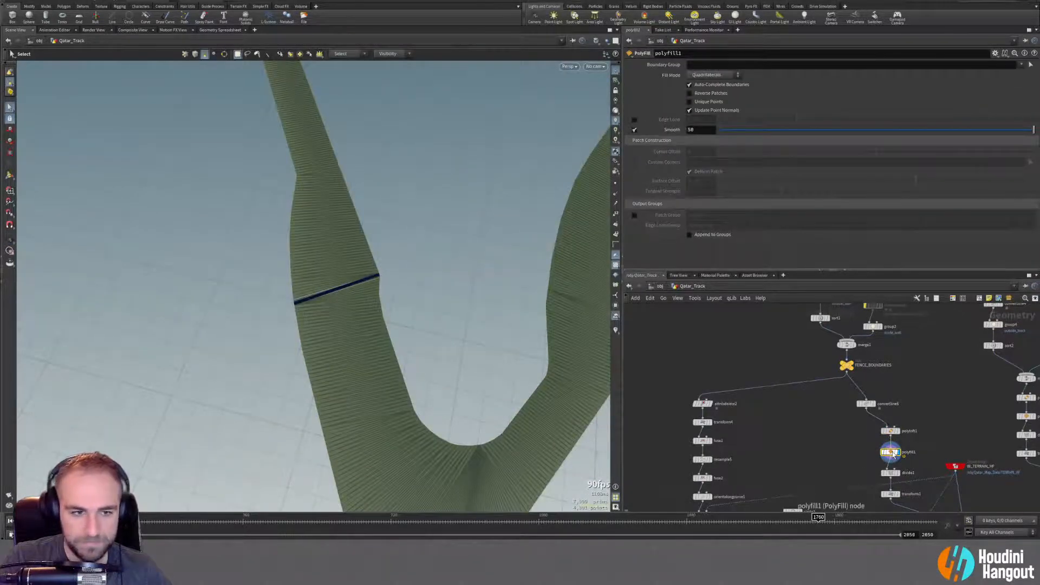
pyautogui.moveTo(334, 322); pyautogui.dragTo(503, 295)
pyautogui.moveTo(431, 304); pyautogui.dragTo(325, 358, button='right')
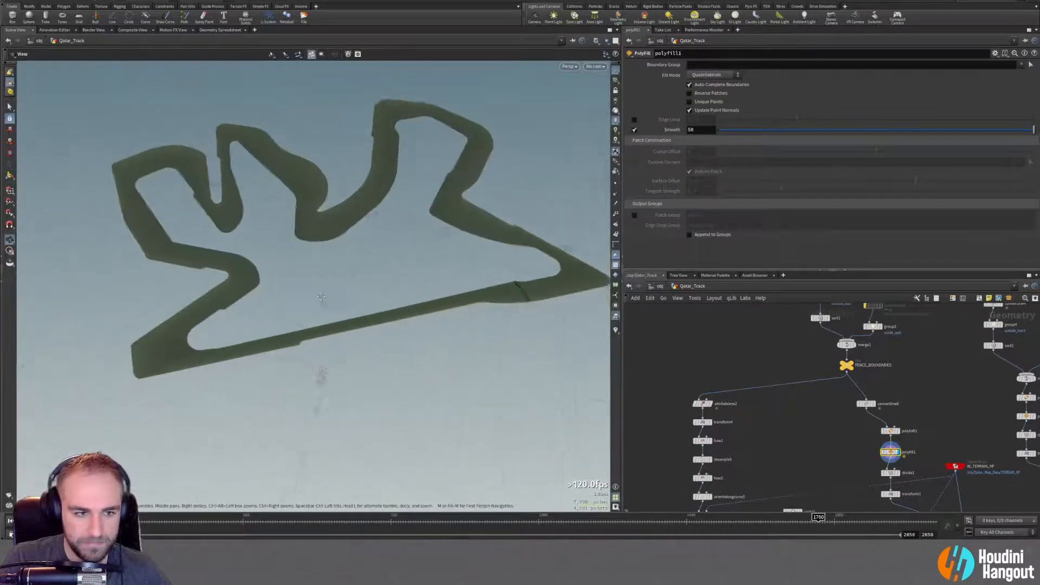
pyautogui.moveTo(325, 357); pyautogui.dragTo(341, 356, button='middle')
# Display polyloft1 again and review its collinearity tolerance and point group settings.
pyautogui.click(898, 430)
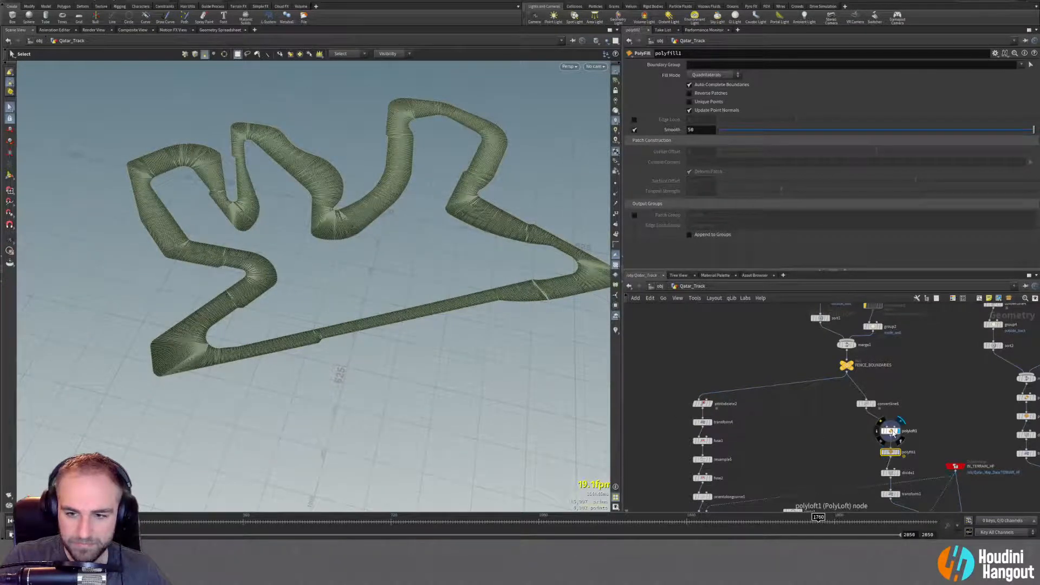
pyautogui.click(892, 432)
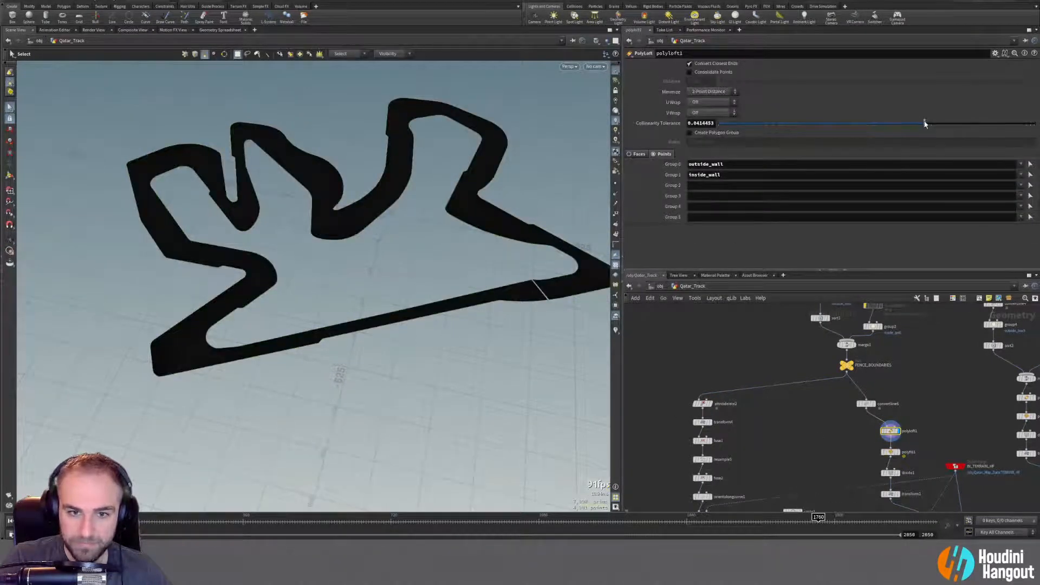
pyautogui.moveTo(924, 124)
pyautogui.mouseDown()
pyautogui.moveTo(742, 124)
pyautogui.moveTo(924, 124)
pyautogui.mouseUp()
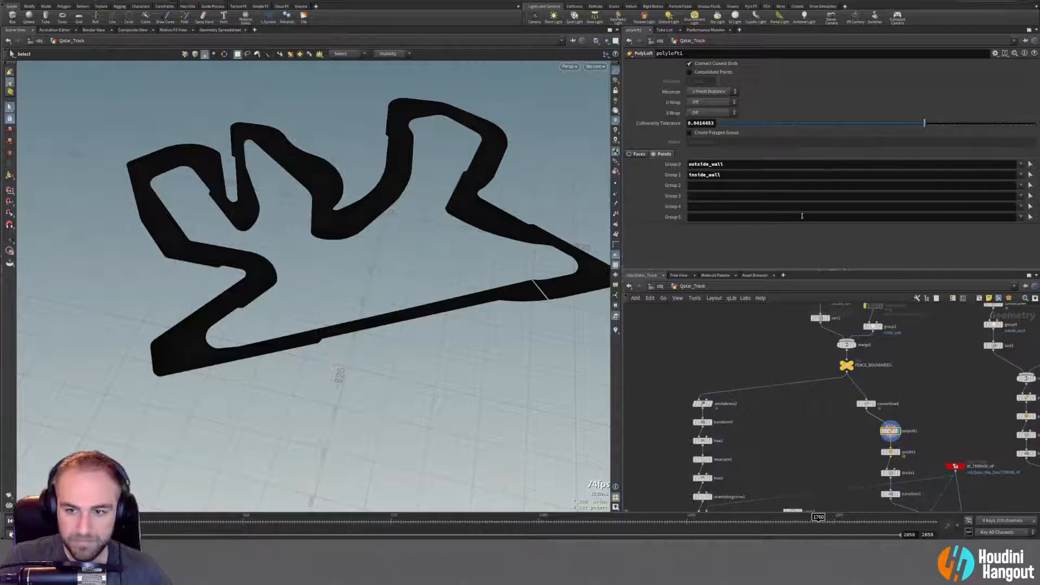
# Activate the bypassed convertline1 upstream and delete its copy before polyloft1, checking the resulting surface at polyfill1.
pyautogui.moveTo(783, 337); pyautogui.dragTo(783, 416, button='middle')
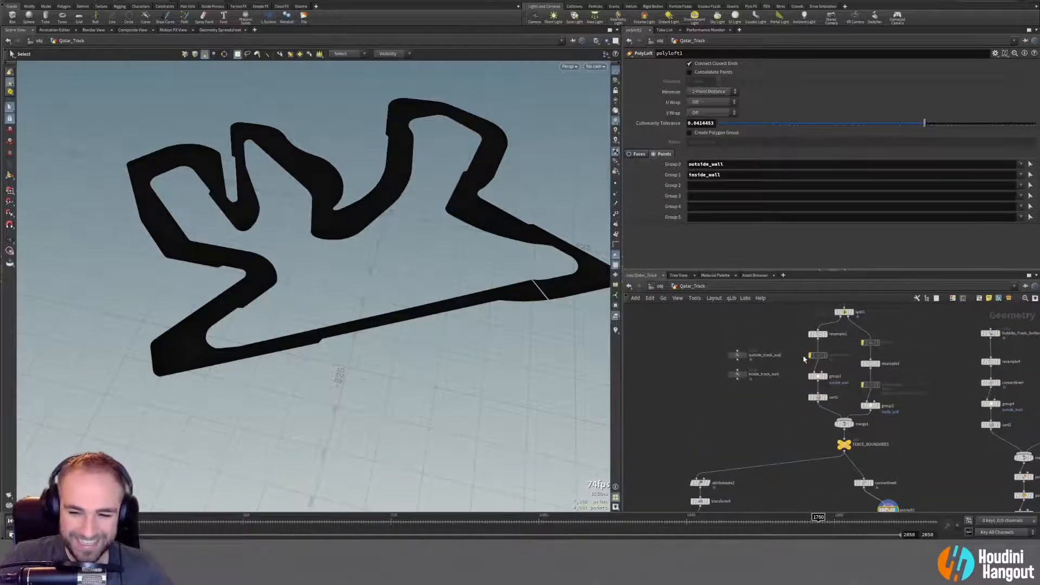
pyautogui.click(812, 358)
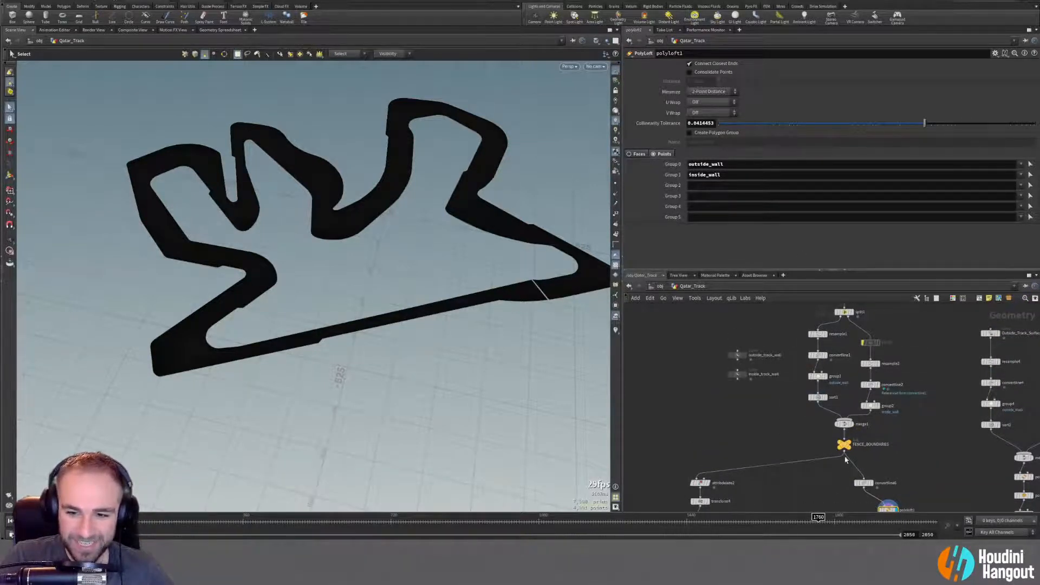
pyautogui.moveTo(840, 488); pyautogui.dragTo(821, 429, button='middle')
pyautogui.moveTo(844, 427); pyautogui.dragTo(865, 431)
pyautogui.press('Delete')
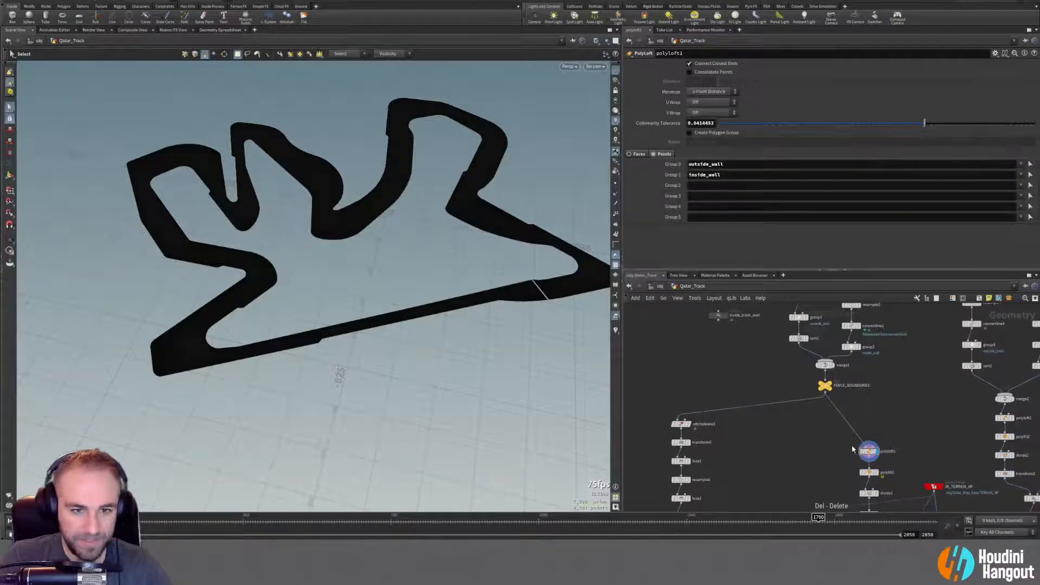
pyautogui.click(877, 473)
pyautogui.click(870, 473)
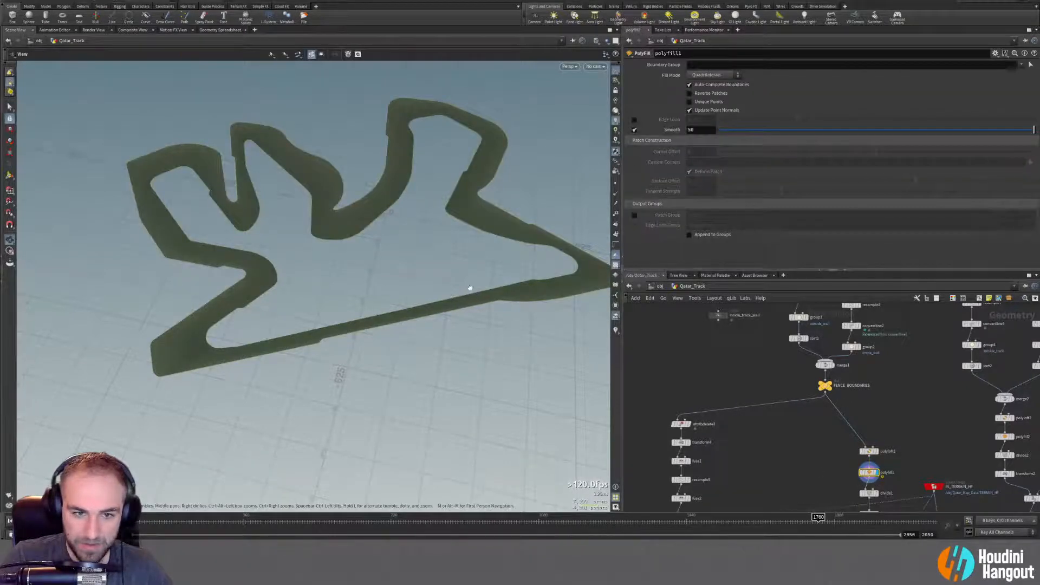
# Examine the polyfill1 surface from several angles, and display polyloft1 to compare the unfilled strip across the whole track.
pyautogui.keyDown('alt'); pyautogui.moveTo(469, 287); pyautogui.dragTo(440, 282); pyautogui.keyUp('alt')
pyautogui.keyDown('alt'); pyautogui.moveTo(439, 282); pyautogui.dragTo(520, 271, button='right'); pyautogui.keyUp('alt')
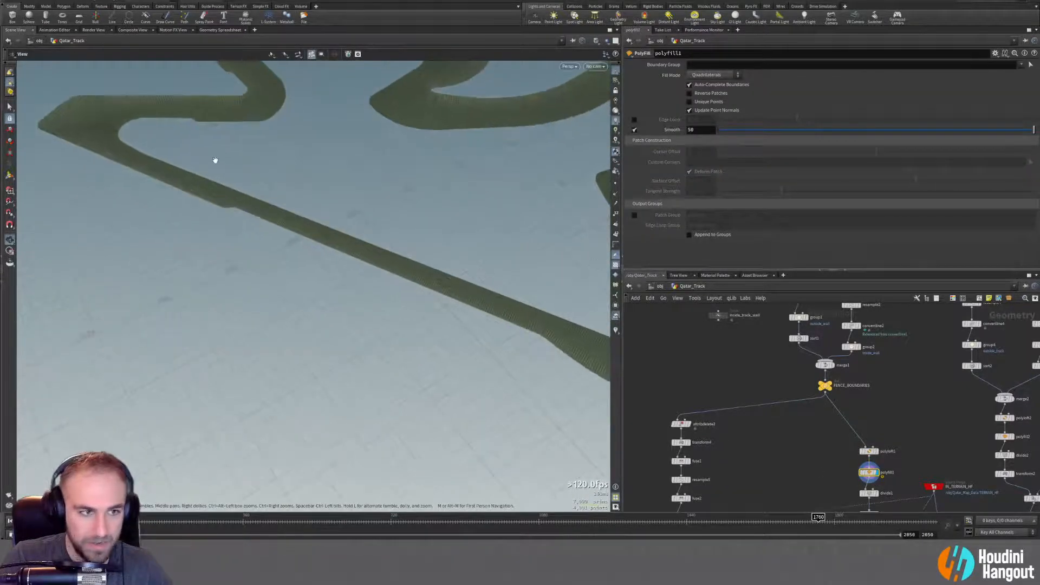
pyautogui.keyDown('alt'); pyautogui.moveTo(215, 159); pyautogui.dragTo(311, 168); pyautogui.keyUp('alt')
pyautogui.click(876, 452)
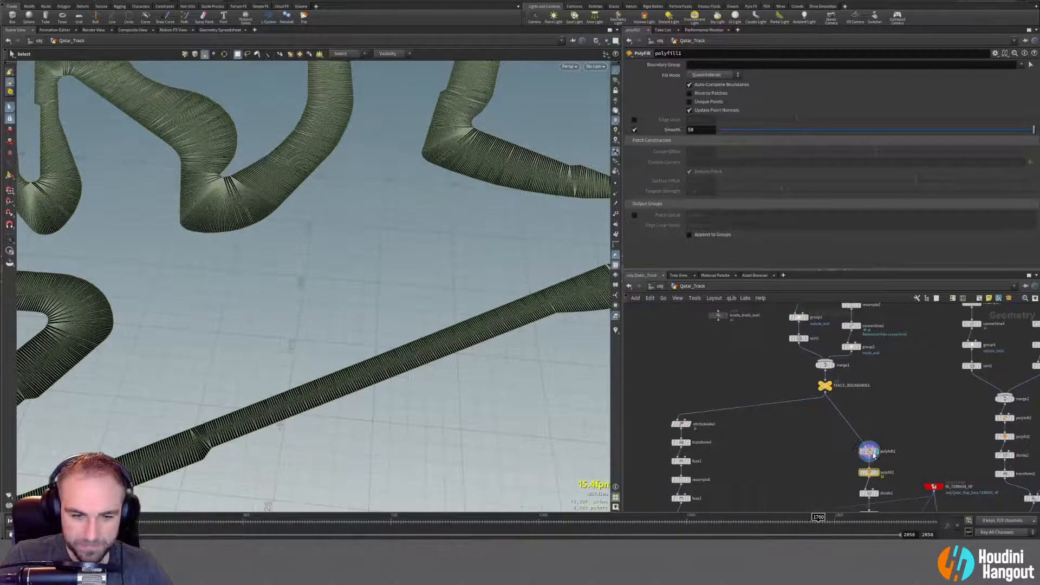
pyautogui.click(871, 453)
pyautogui.keyDown('alt'); pyautogui.moveTo(347, 308); pyautogui.dragTo(482, 232, button='middle'); pyautogui.keyUp('alt')
pyautogui.keyDown('alt'); pyautogui.moveTo(482, 233); pyautogui.dragTo(382, 287, button='right'); pyautogui.keyUp('alt')
pyautogui.keyDown('alt'); pyautogui.moveTo(381, 287); pyautogui.dragTo(192, 345, button='middle'); pyautogui.keyUp('alt')
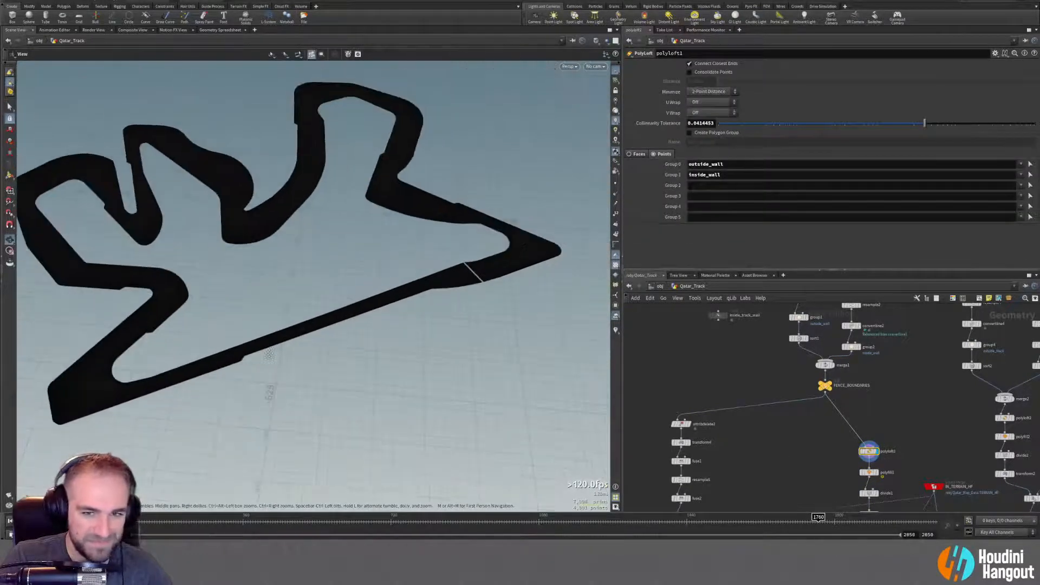
# Display FENCE_BOUNDARIES and attribdelete2, and turn on primitive numbers to inspect the boundary curves up close.
pyautogui.click(831, 386)
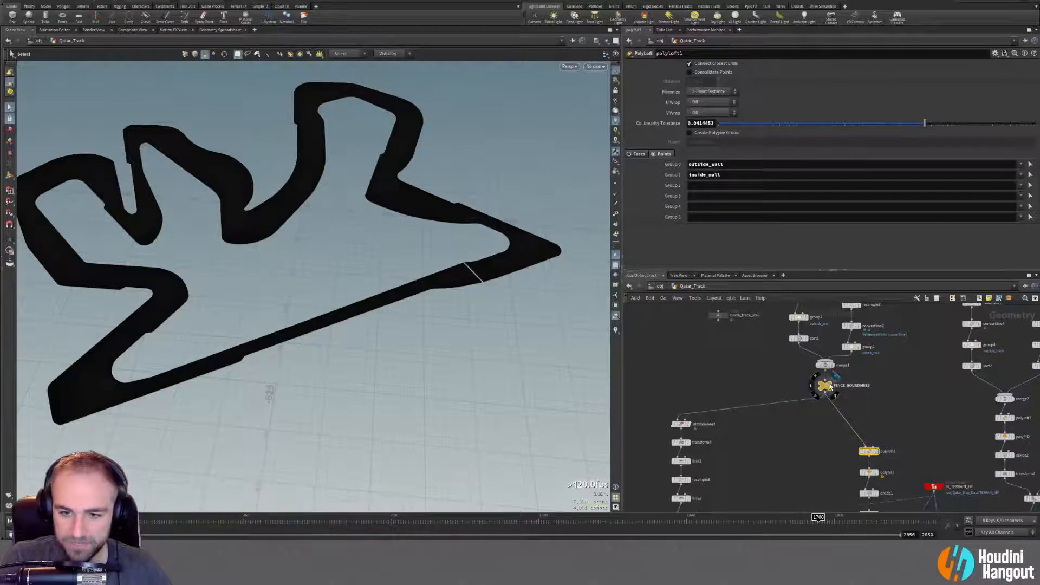
pyautogui.moveTo(695, 389); pyautogui.dragTo(783, 370, button='middle')
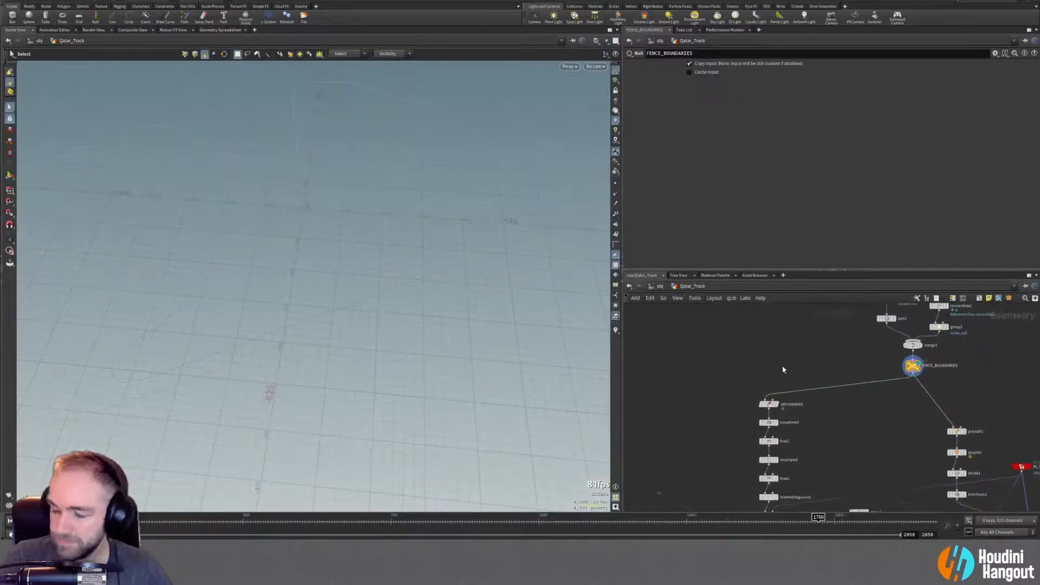
pyautogui.click(767, 406)
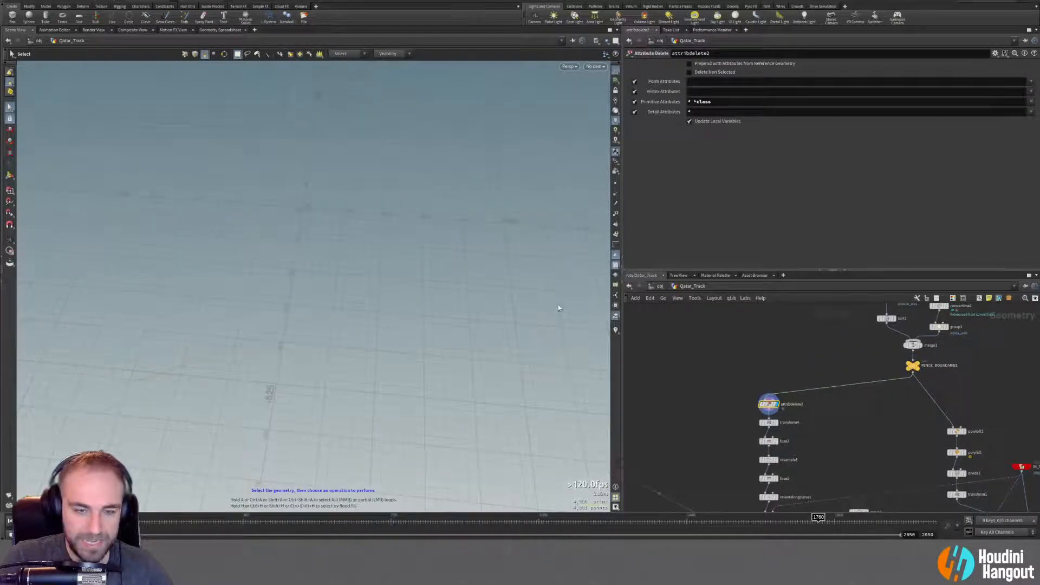
pyautogui.click(616, 234)
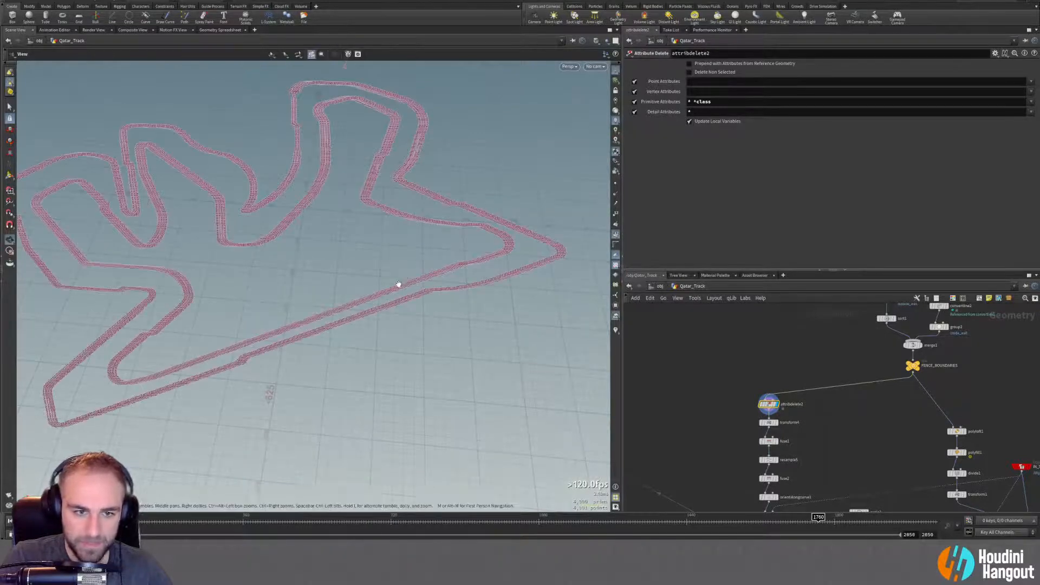
pyautogui.keyDown('alt'); pyautogui.moveTo(397, 283); pyautogui.dragTo(588, 211, button='right'); pyautogui.keyUp('alt')
pyautogui.keyDown('alt'); pyautogui.moveTo(410, 293); pyautogui.dragTo(355, 244); pyautogui.keyUp('alt')
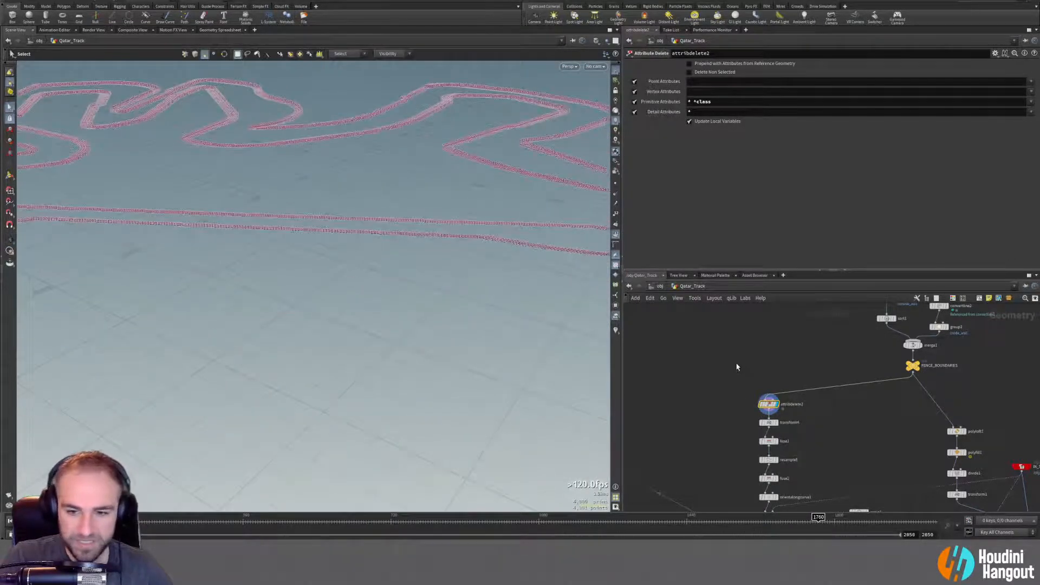
# Display fuse1 and resample5 in the fence branch, check the primitive numbering along the resampled curves, and hide the numbers.
pyautogui.moveTo(722, 402); pyautogui.dragTo(724, 385, button='middle')
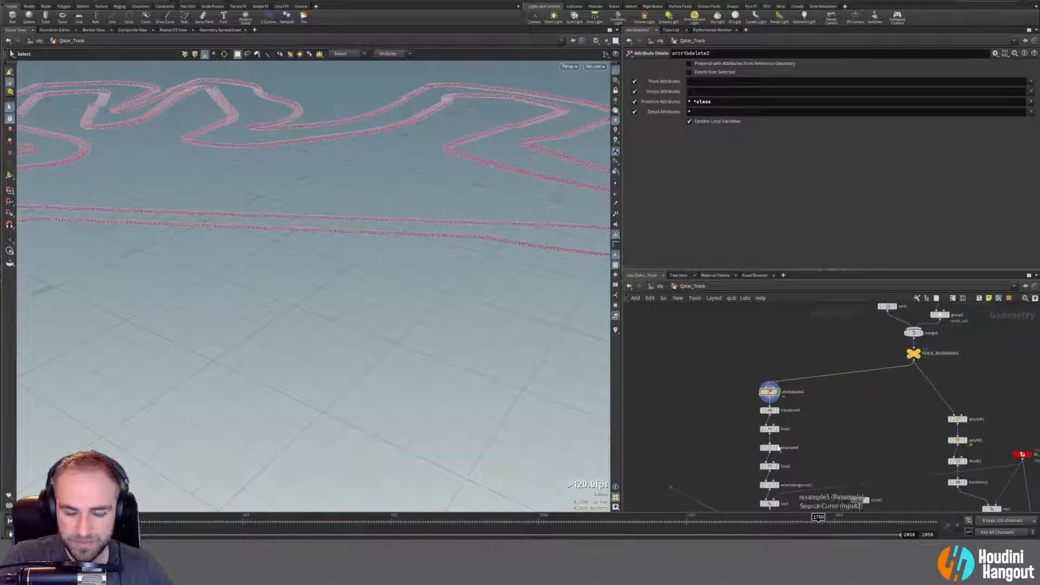
pyautogui.moveTo(821, 462); pyautogui.dragTo(822, 438, button='middle')
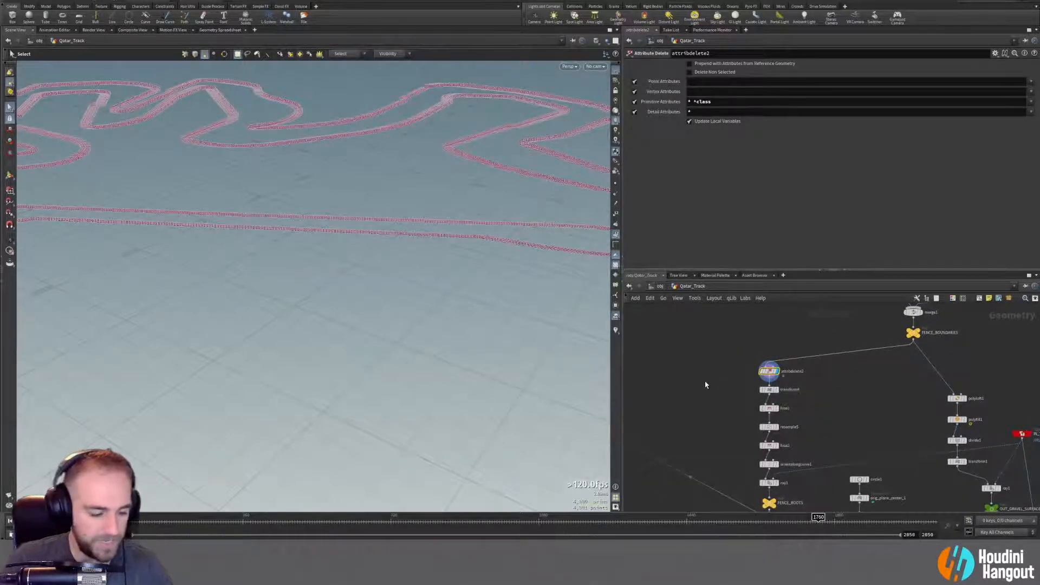
pyautogui.click(769, 408)
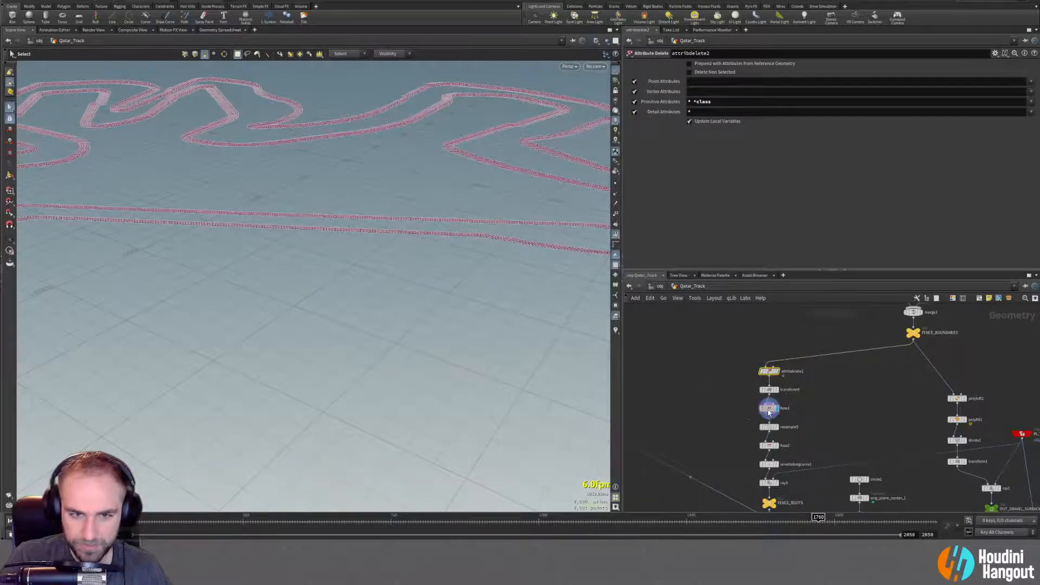
pyautogui.click(769, 426)
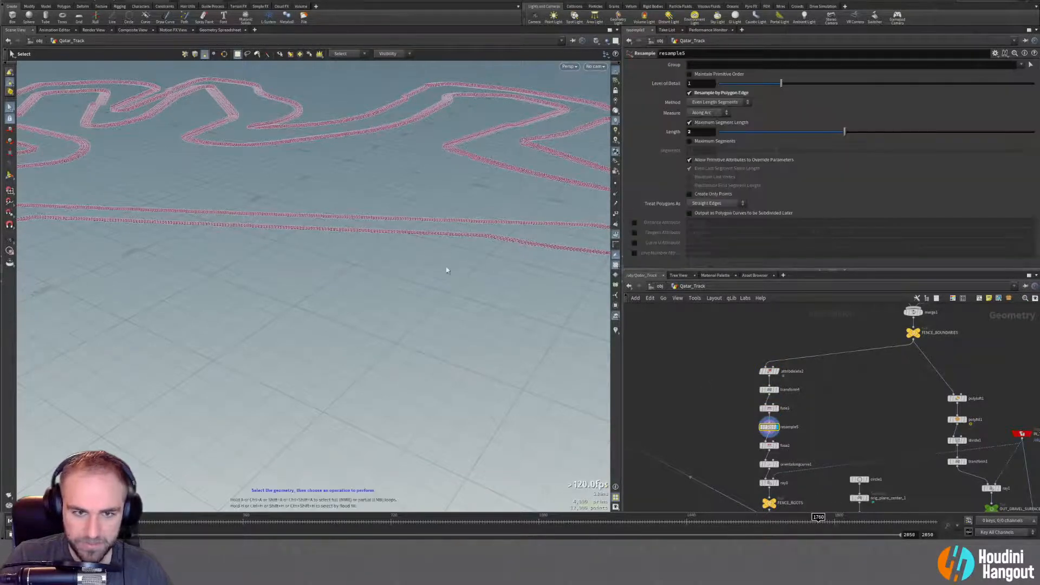
pyautogui.keyDown('alt'); pyautogui.moveTo(419, 228); pyautogui.dragTo(682, 177, button='right'); pyautogui.keyUp('alt')
pyautogui.keyDown('alt'); pyautogui.moveTo(829, 152); pyautogui.dragTo(599, 235, button='right'); pyautogui.keyUp('alt')
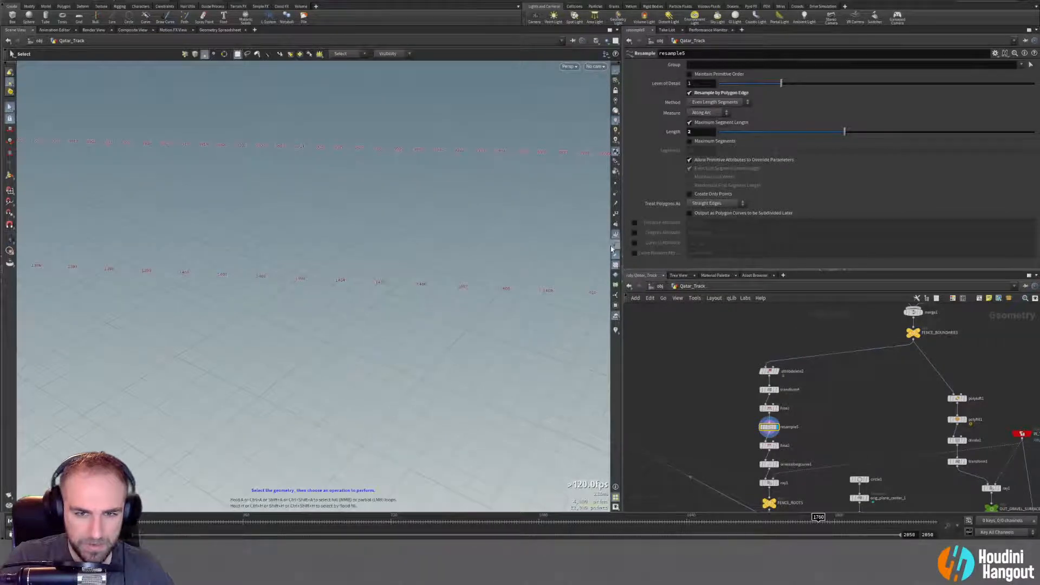
pyautogui.click(615, 224)
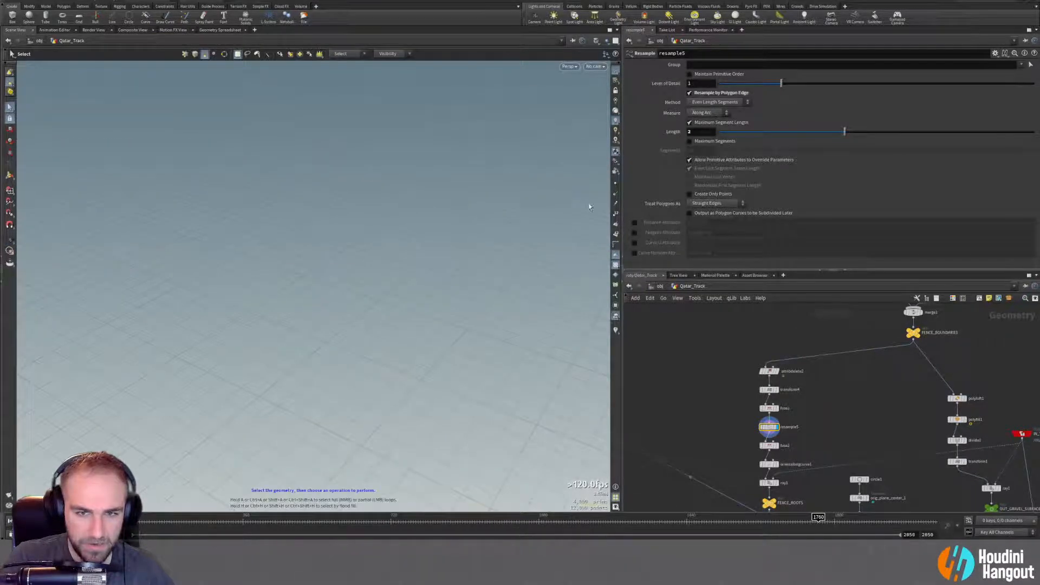
# Show the points on resample5's curves and compare them with the output of fuse2.
pyautogui.press('Escape')
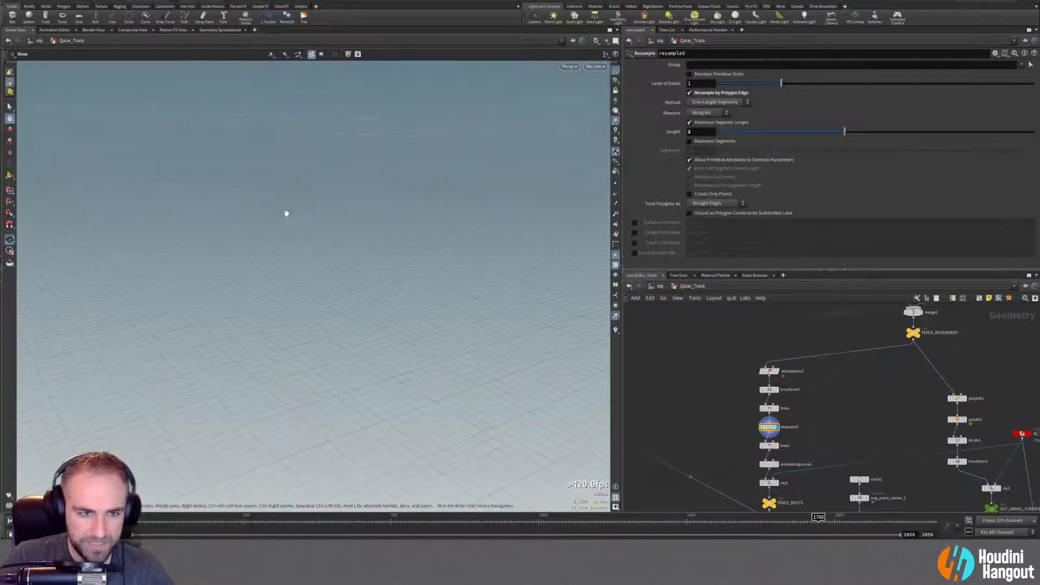
pyautogui.keyDown('alt'); pyautogui.moveTo(239, 216); pyautogui.dragTo(379, 264); pyautogui.keyUp('alt')
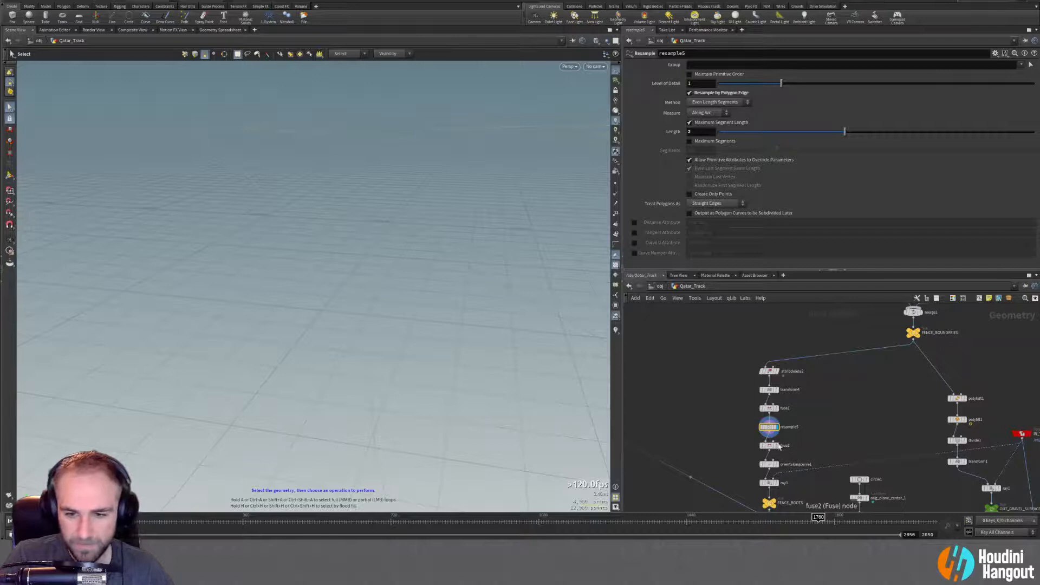
pyautogui.click(616, 185)
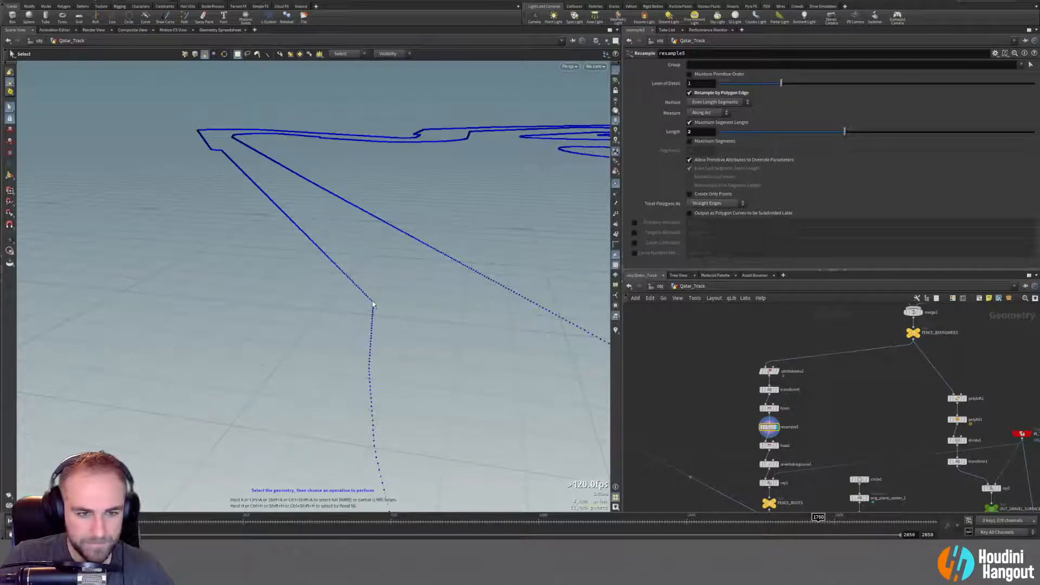
pyautogui.click(769, 445)
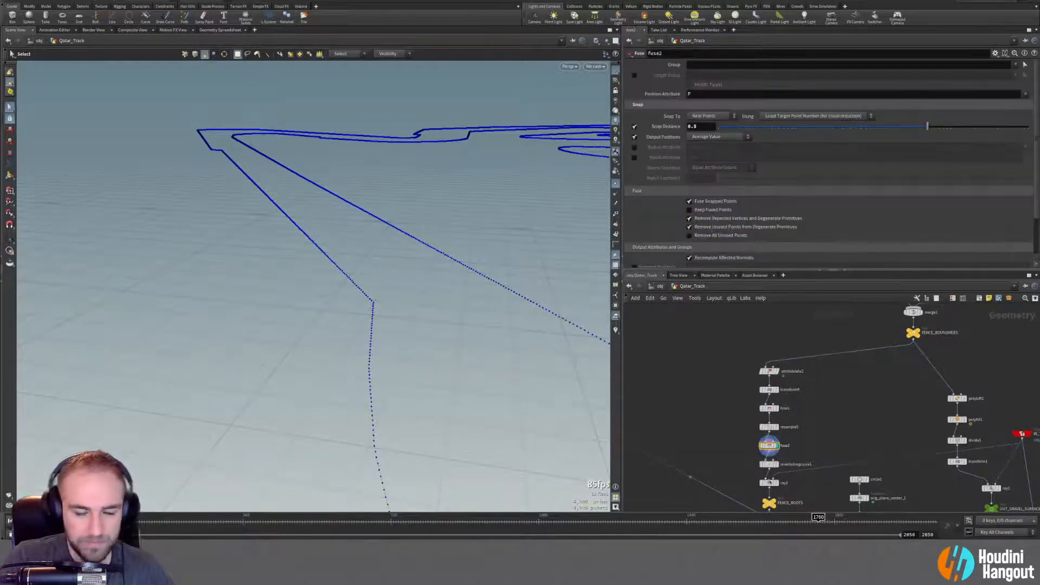
# Display orientalongcurve1 with primitive numbers shown and check its node information.
pyautogui.click(768, 464)
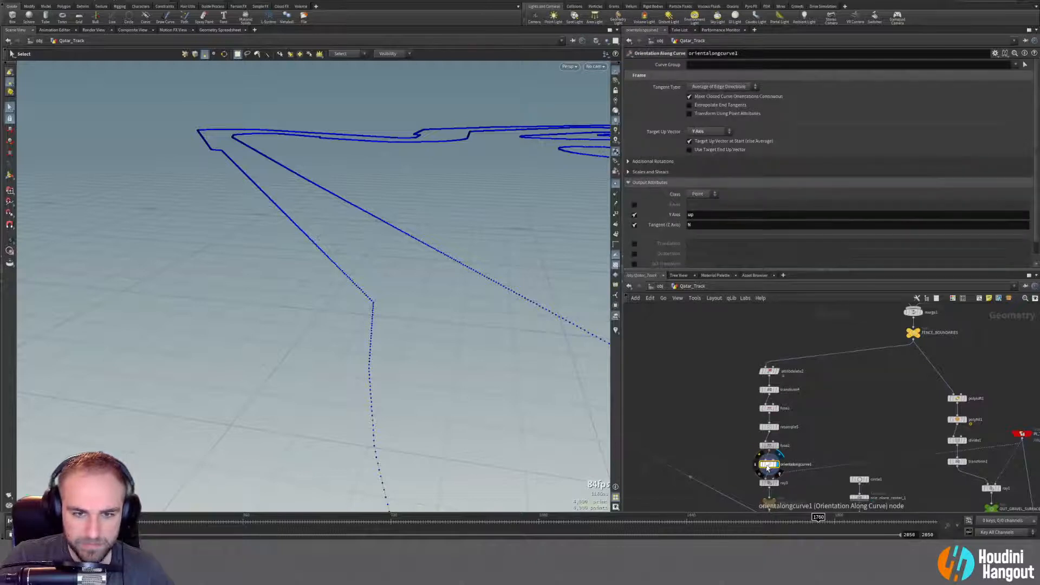
pyautogui.click(617, 235)
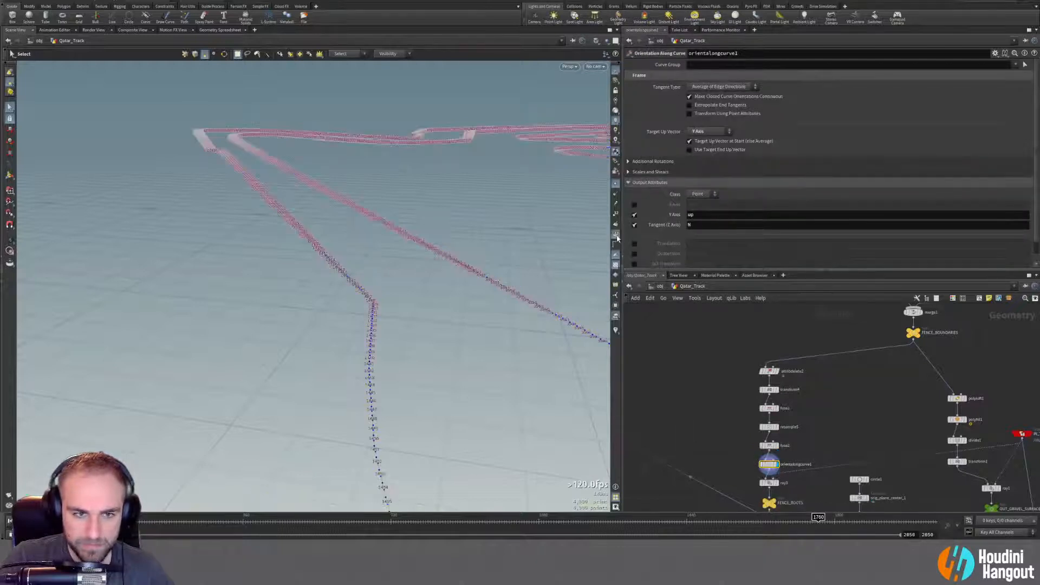
pyautogui.middleClick(768, 465)
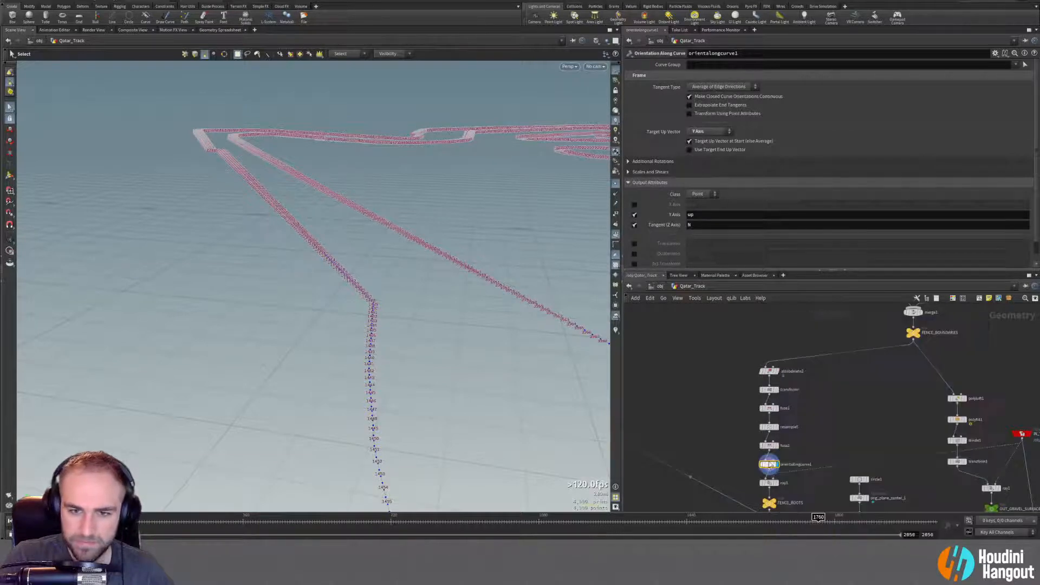
# Replace the primitive numbers with point normals on orientalongcurve1 and inspect their directions along the fence up close.
pyautogui.click(616, 236)
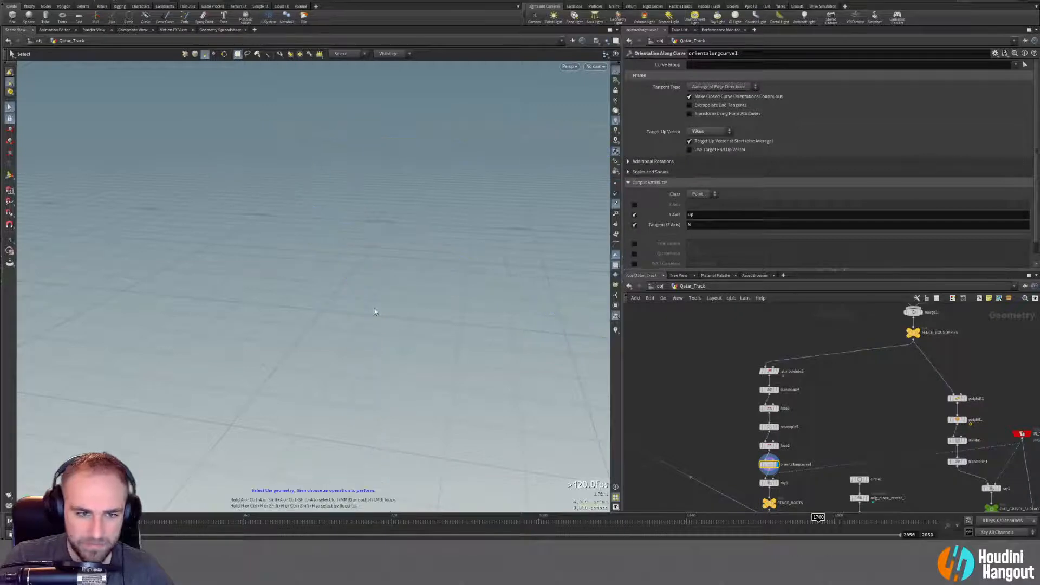
pyautogui.keyDown('alt'); pyautogui.moveTo(521, 261); pyautogui.dragTo(372, 309); pyautogui.keyUp('alt')
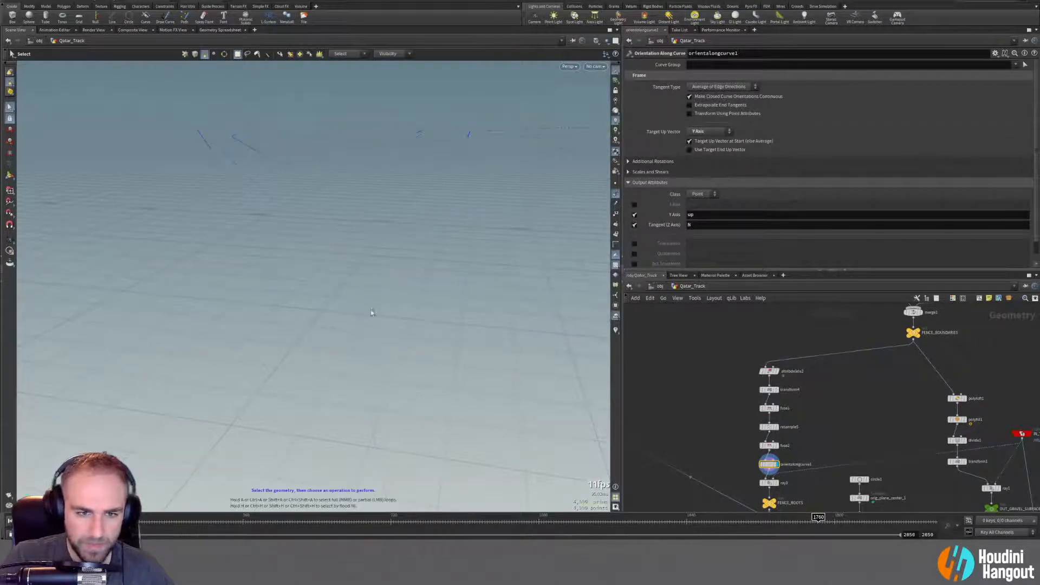
pyautogui.press('Escape')
pyautogui.moveTo(440, 301); pyautogui.dragTo(434, 297)
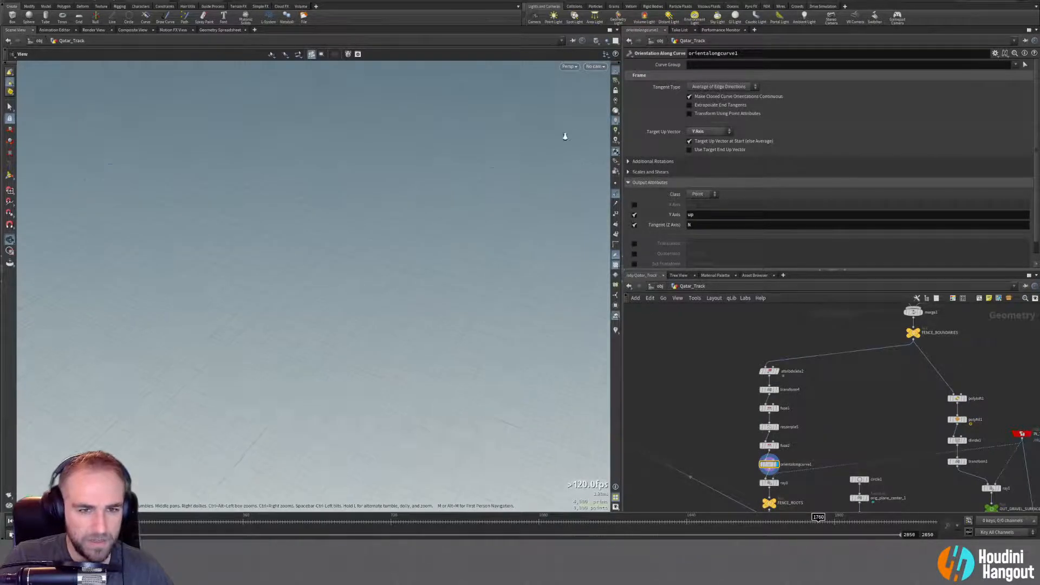
pyautogui.press('s')
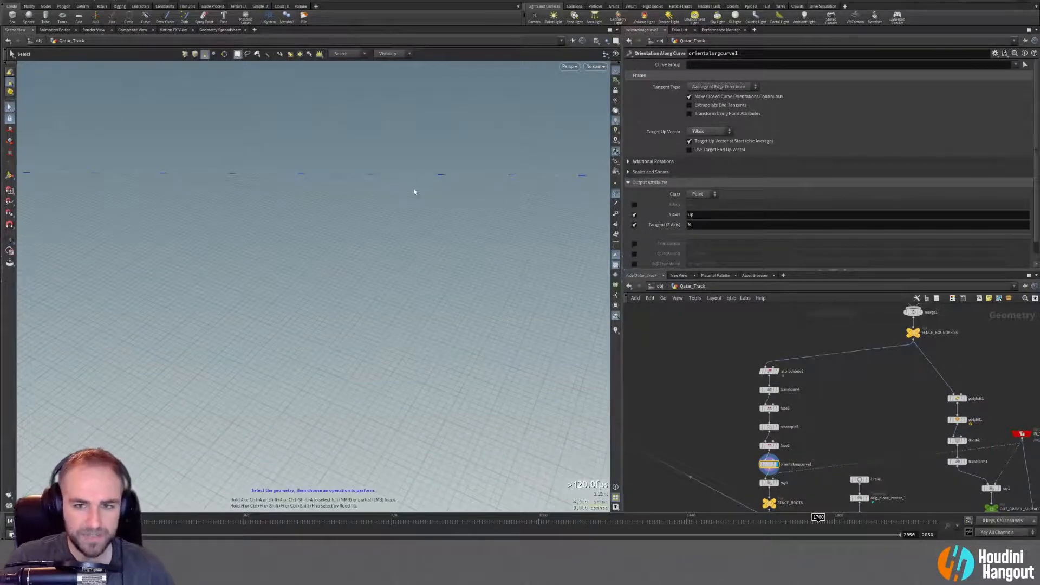
pyautogui.press('Escape')
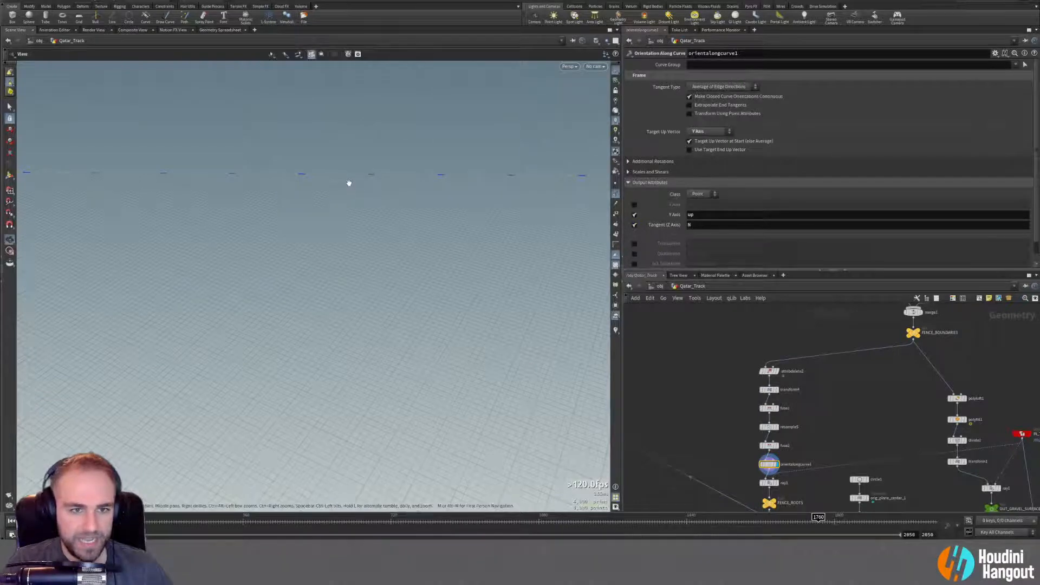
pyautogui.moveTo(224, 159); pyautogui.dragTo(138, 232)
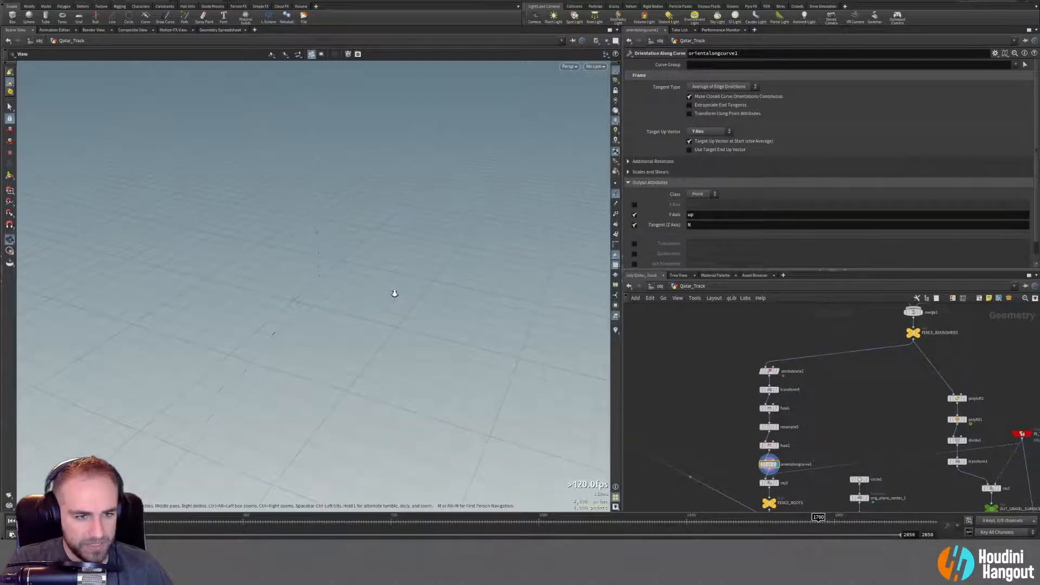
pyautogui.moveTo(314, 260); pyautogui.dragTo(324, 267)
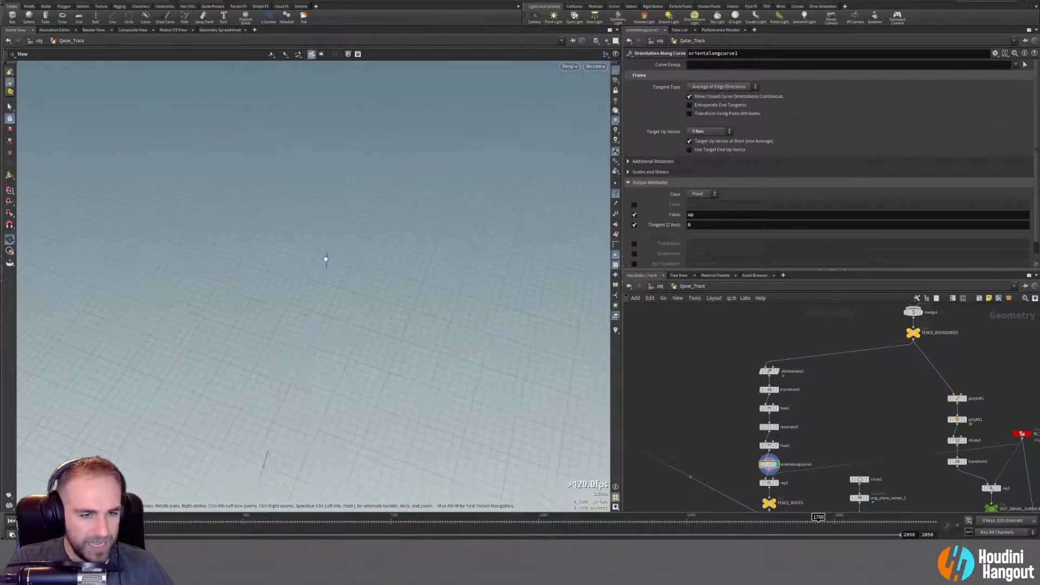
pyautogui.moveTo(324, 258); pyautogui.dragTo(208, 245)
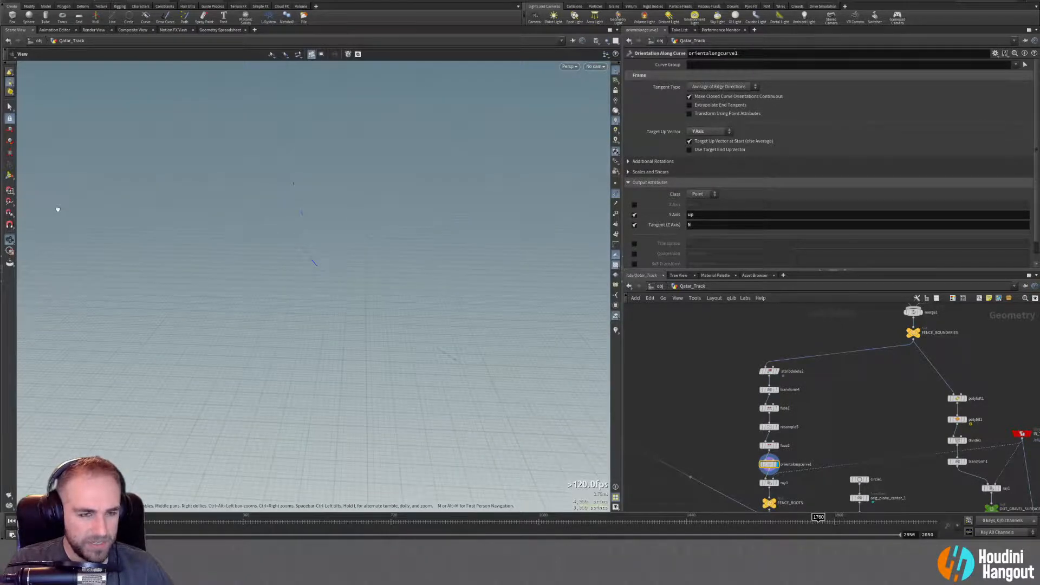
pyautogui.press('s')
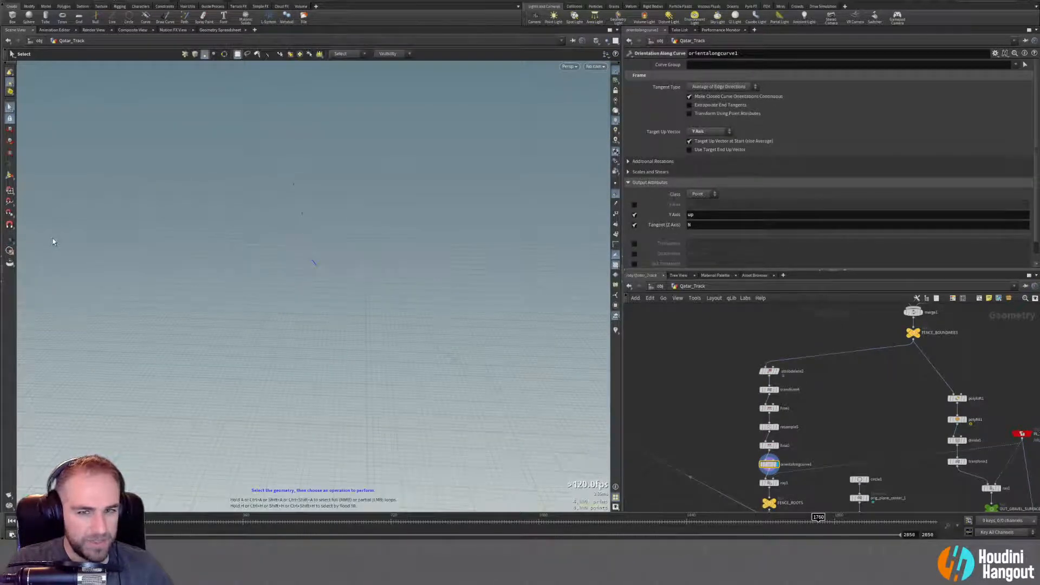
# Try the Central Difference and Previous Edge tangent types on orientalongcurve1, and set the tangent type to Next Edge.
pyautogui.click(702, 88)
pyautogui.click(704, 103)
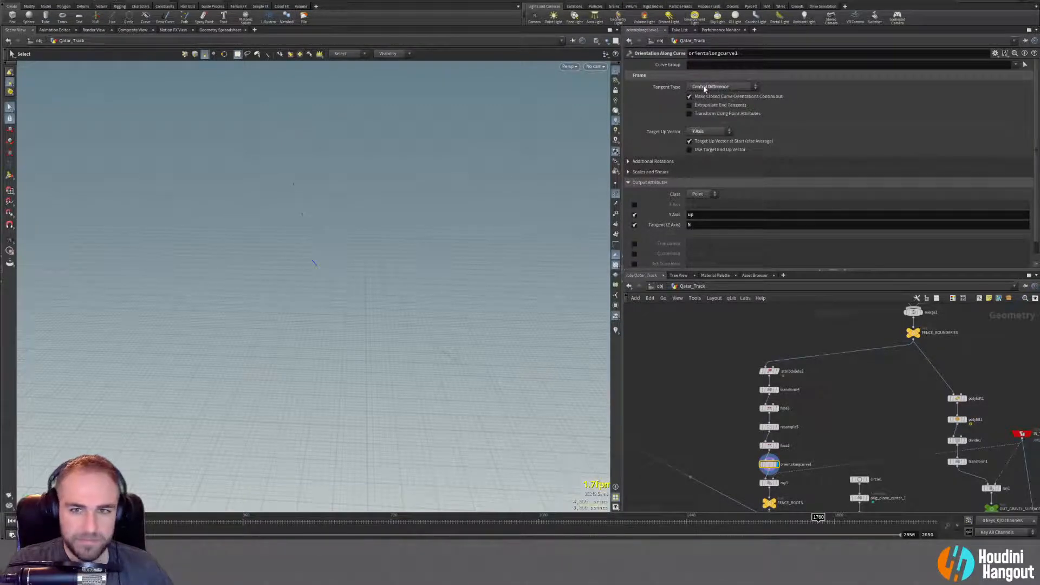
pyautogui.click(704, 88)
pyautogui.click(701, 115)
pyautogui.click(704, 88)
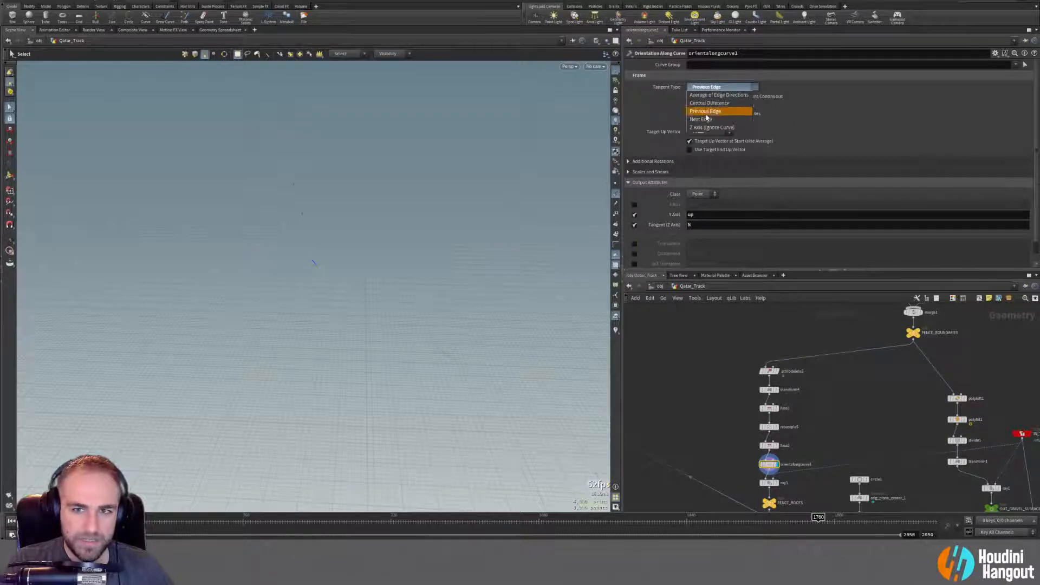
pyautogui.click(706, 121)
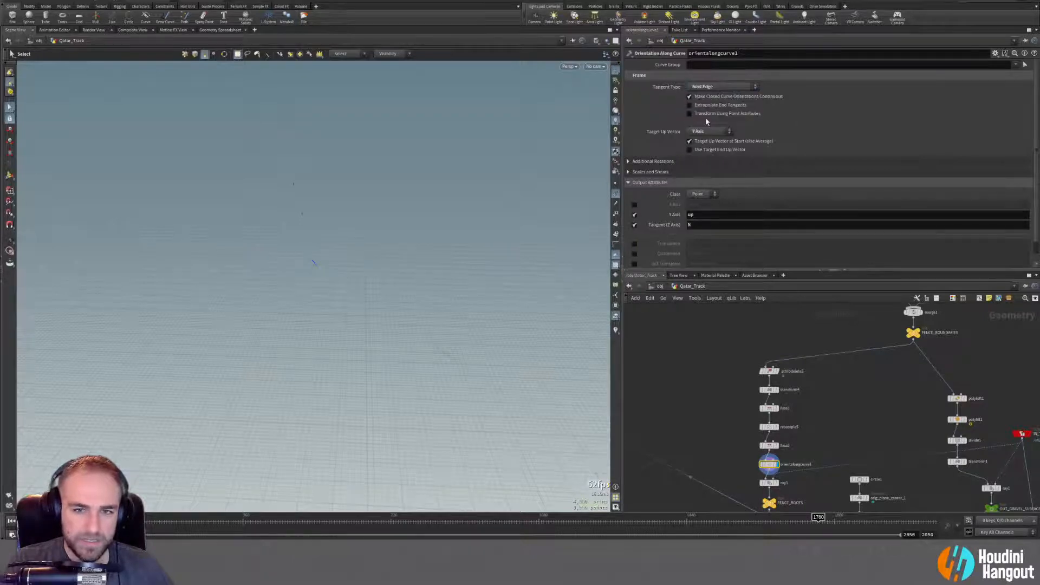
# Review orientalongcurve1's tangent type options, and display fuse2 with point numbers shown.
pyautogui.click(708, 88)
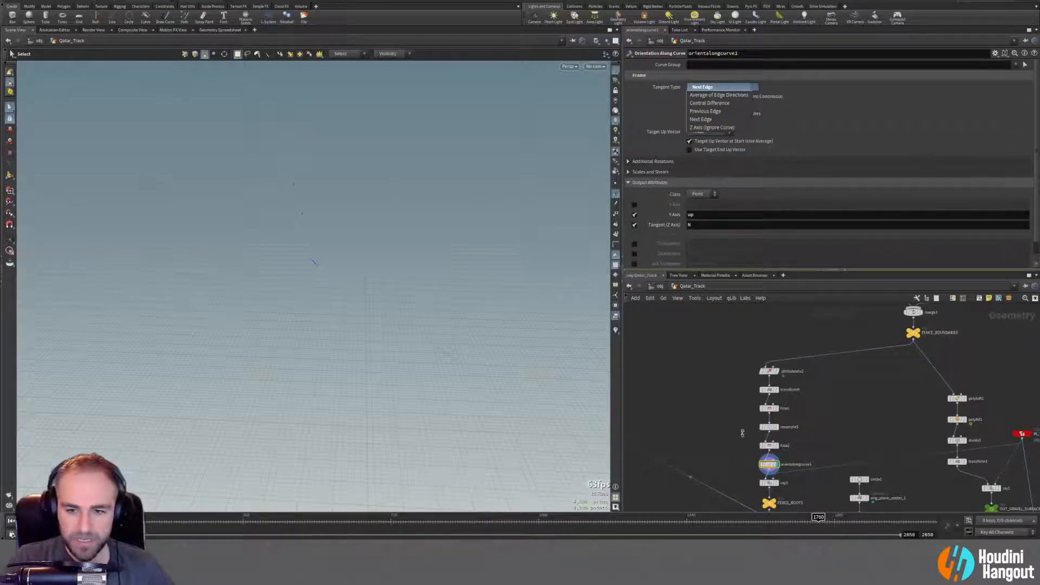
pyautogui.click(717, 407)
pyautogui.click(768, 446)
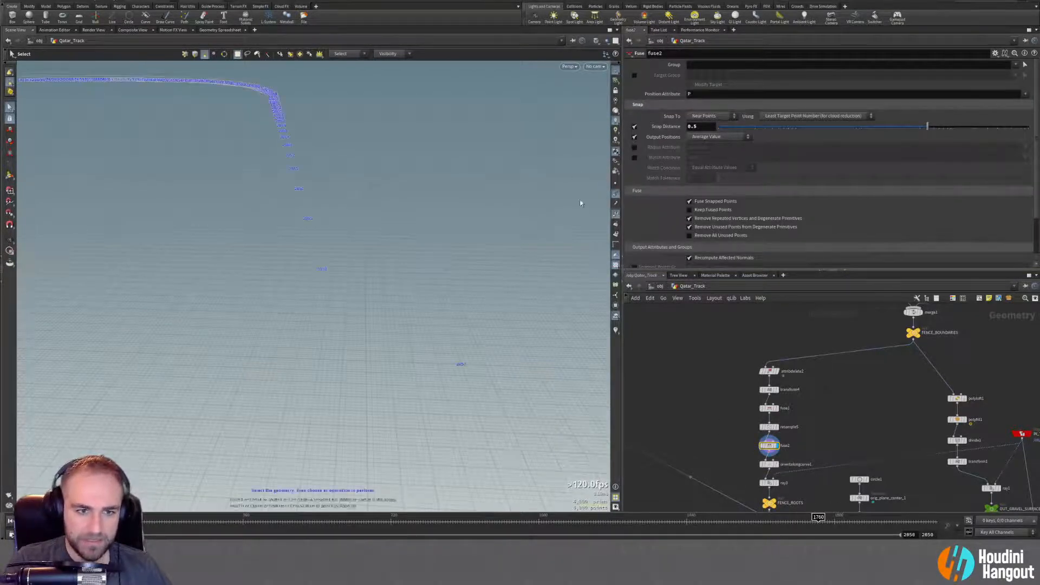
# Examine the point numbering along the fence on fuse2 up close, selecting individual points to check them.
pyautogui.press('Escape')
pyautogui.moveTo(583, 200); pyautogui.dragTo(444, 359)
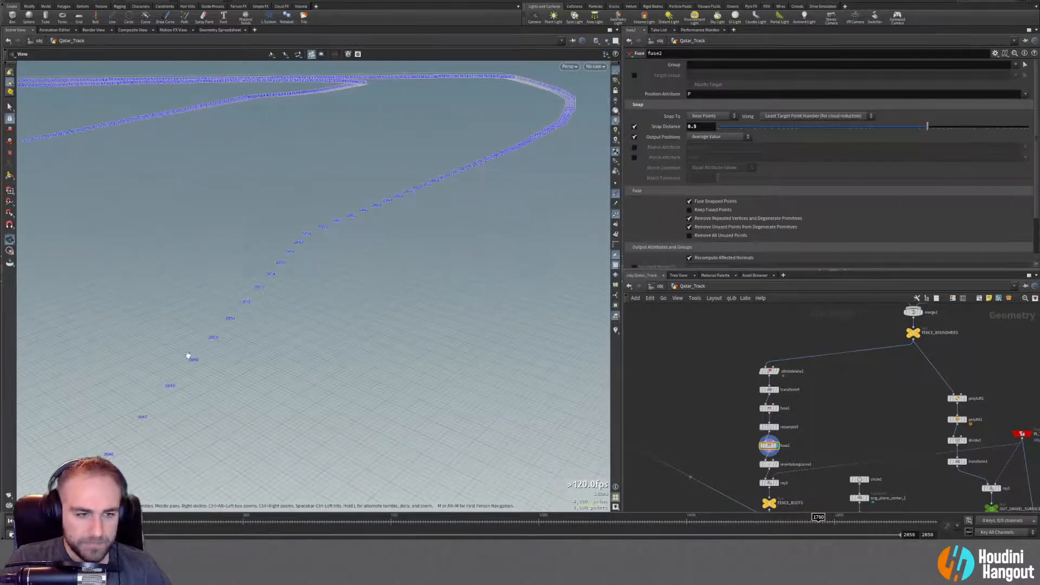
pyautogui.moveTo(188, 355); pyautogui.dragTo(90, 351)
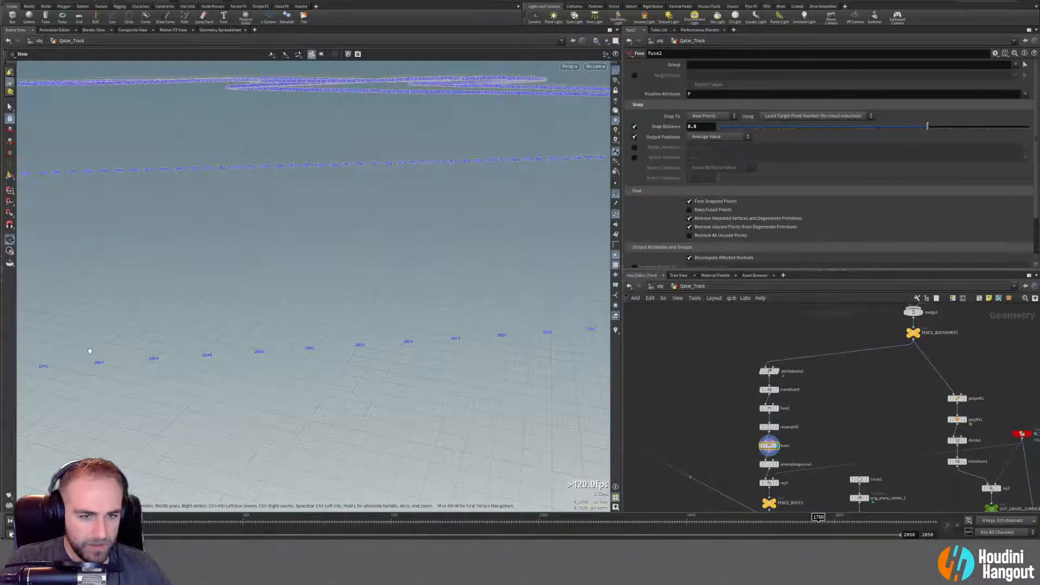
pyautogui.press('Escape')
pyautogui.moveTo(458, 339); pyautogui.dragTo(424, 316)
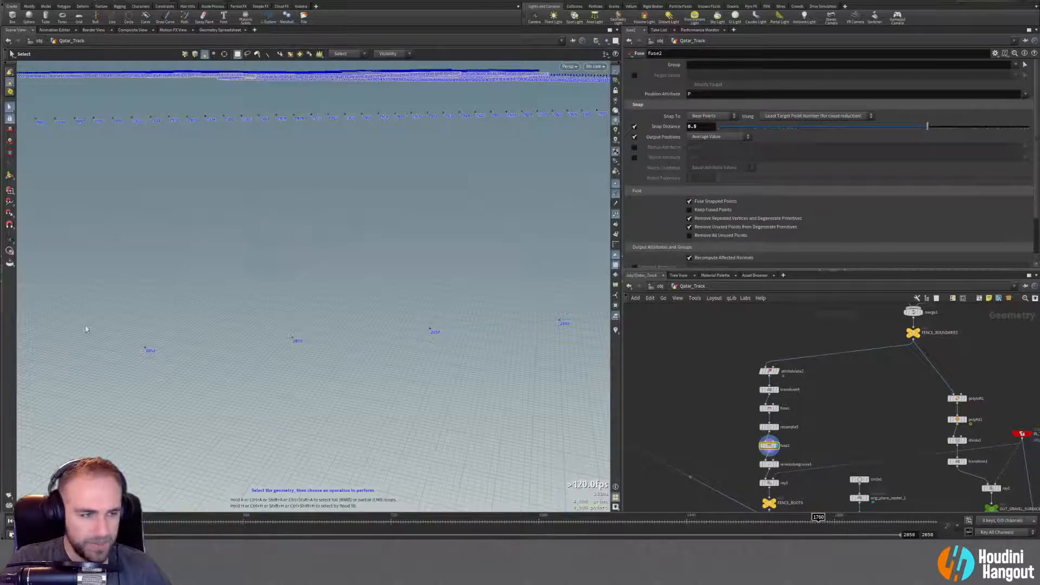
pyautogui.press('2')
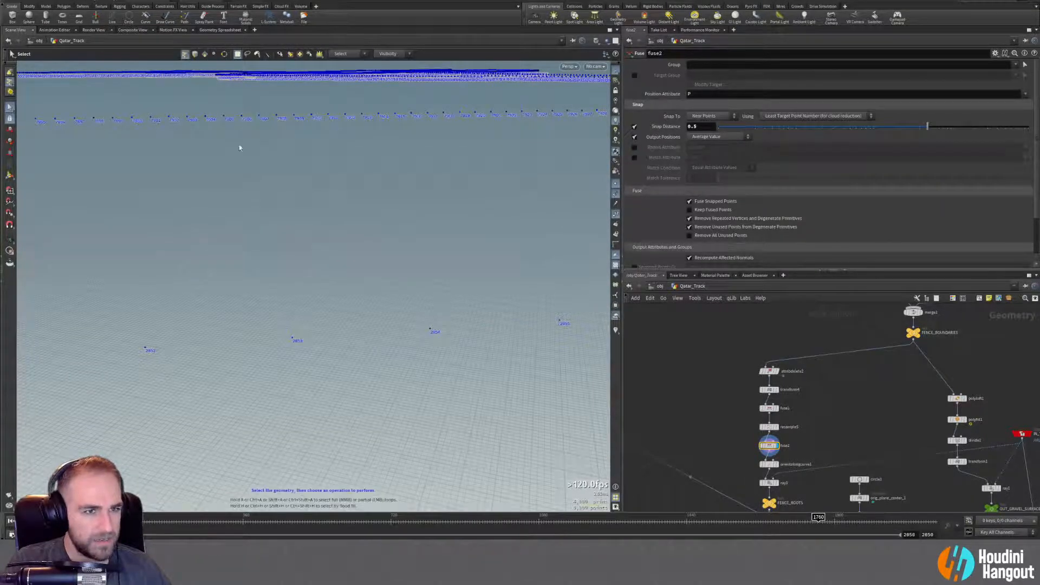
pyautogui.moveTo(409, 295); pyautogui.dragTo(445, 505)
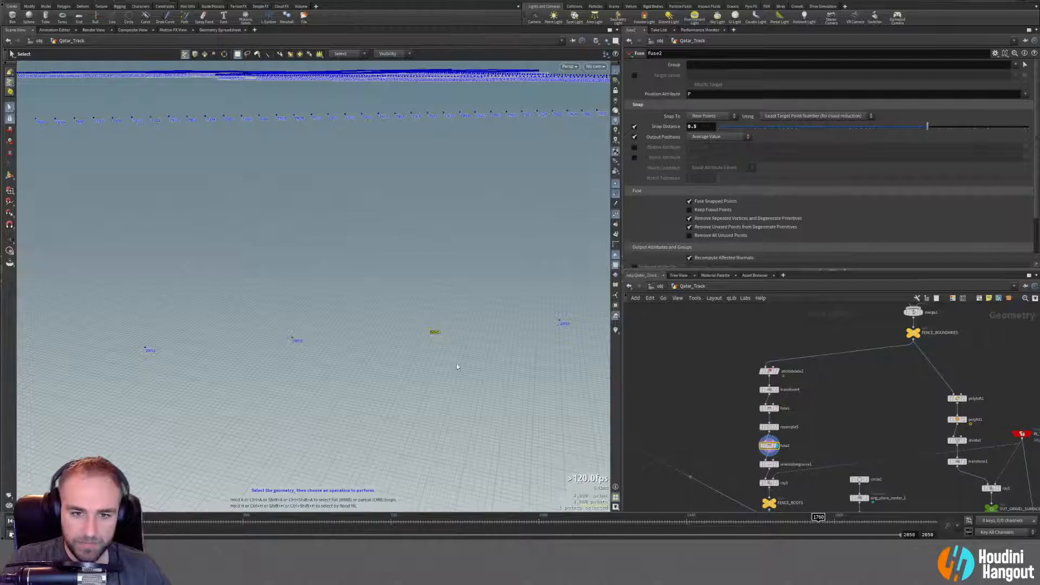
pyautogui.click(425, 337)
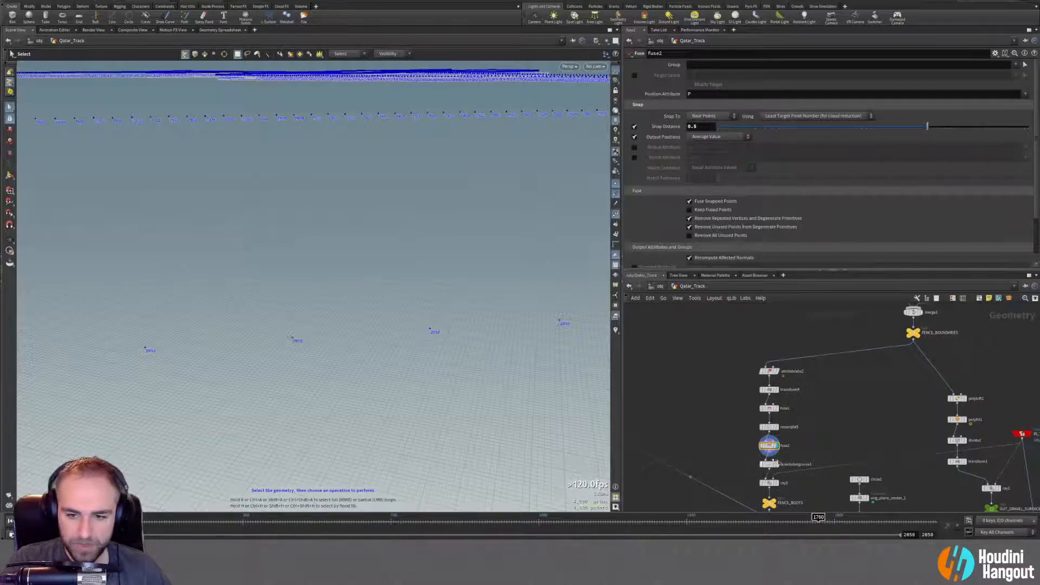
# Make room below fuse2 by moving the upstream fence nodes up, and insert a Join node before orientalongcurve1.
pyautogui.moveTo(740, 338); pyautogui.dragTo(761, 423)
pyautogui.keyDown('shift'); pyautogui.click(761, 445); pyautogui.keyUp('shift')
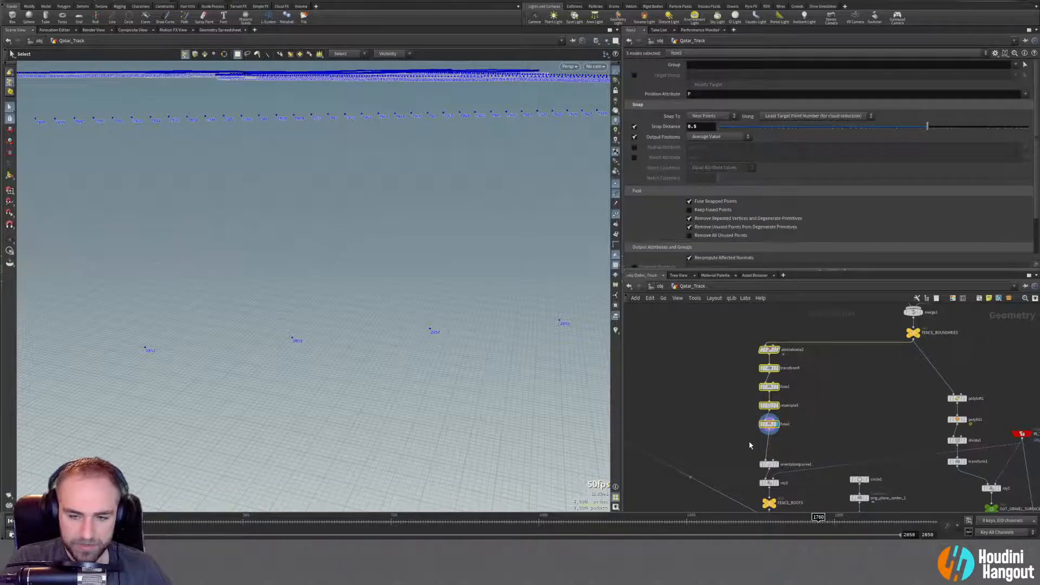
pyautogui.click(745, 445)
pyautogui.press('Tab')
pyautogui.write('add')
pyautogui.press('Return')
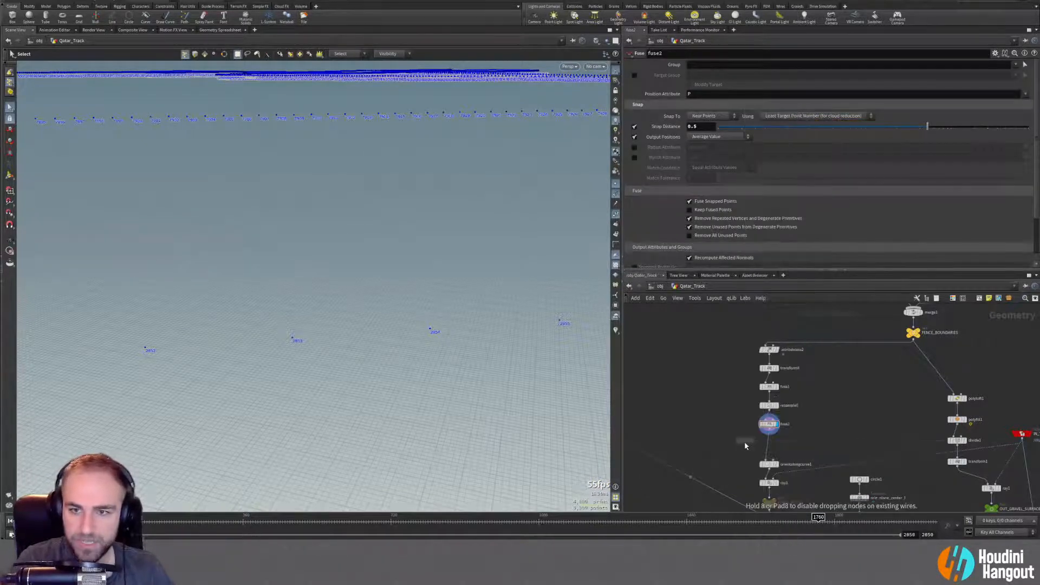
pyautogui.click(769, 444)
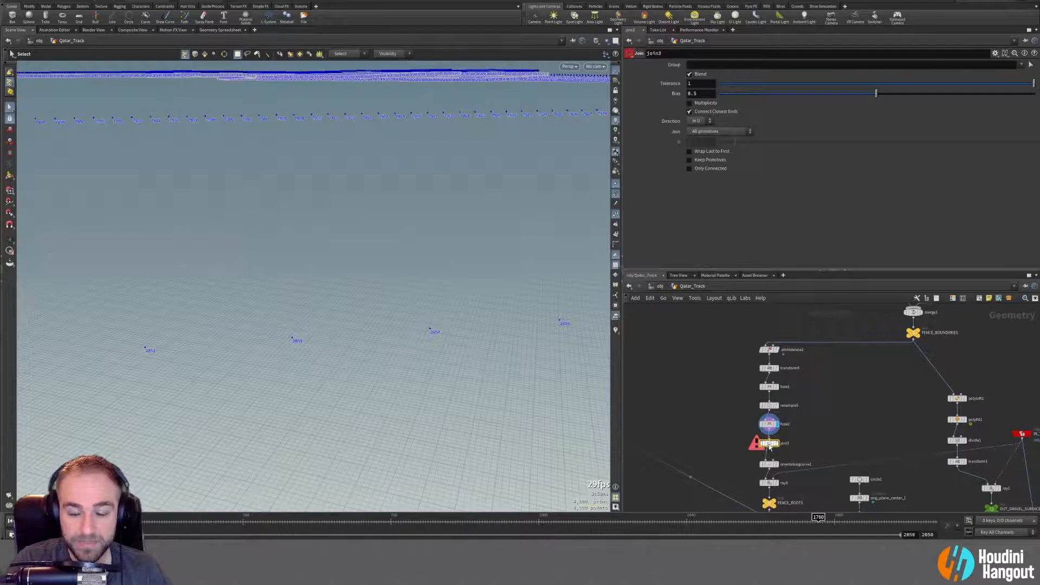
# Display join3, enable Only Connected and disable Connect Closest Ends.
pyautogui.click(776, 443)
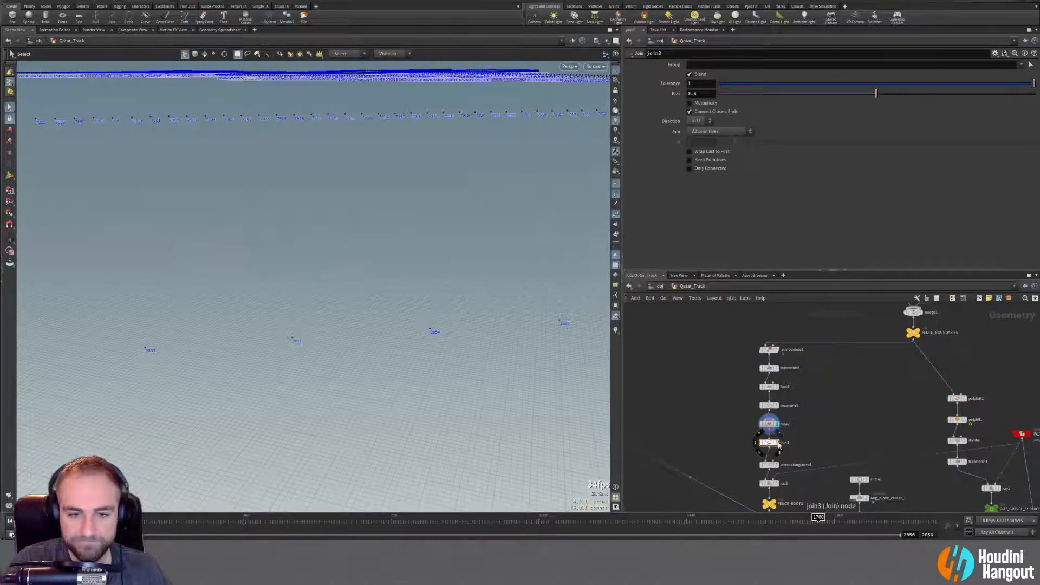
pyautogui.middleClick(767, 444)
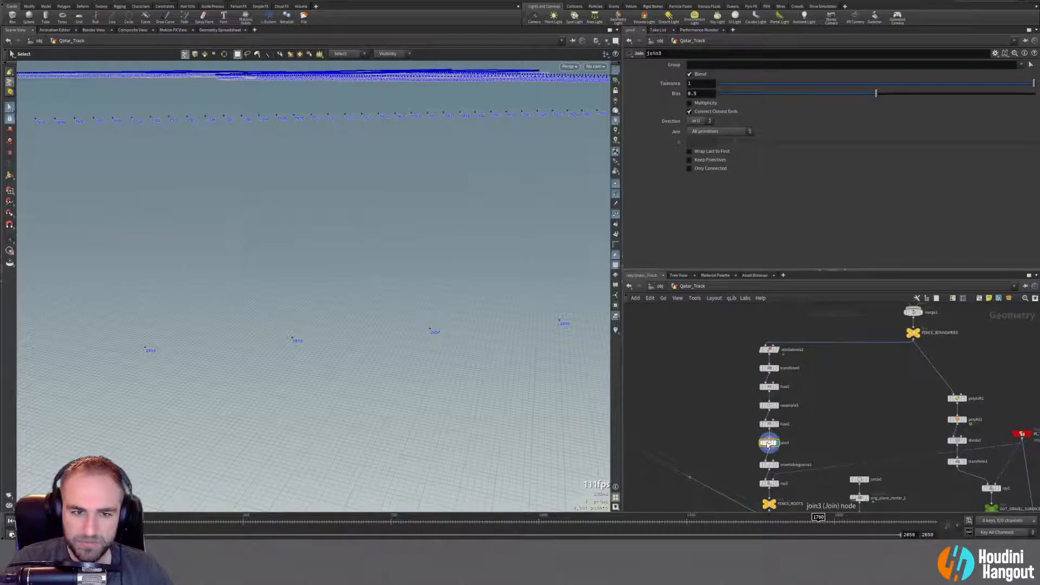
pyautogui.keyDown('alt'); pyautogui.moveTo(465, 341); pyautogui.dragTo(320, 327, button='right'); pyautogui.keyUp('alt')
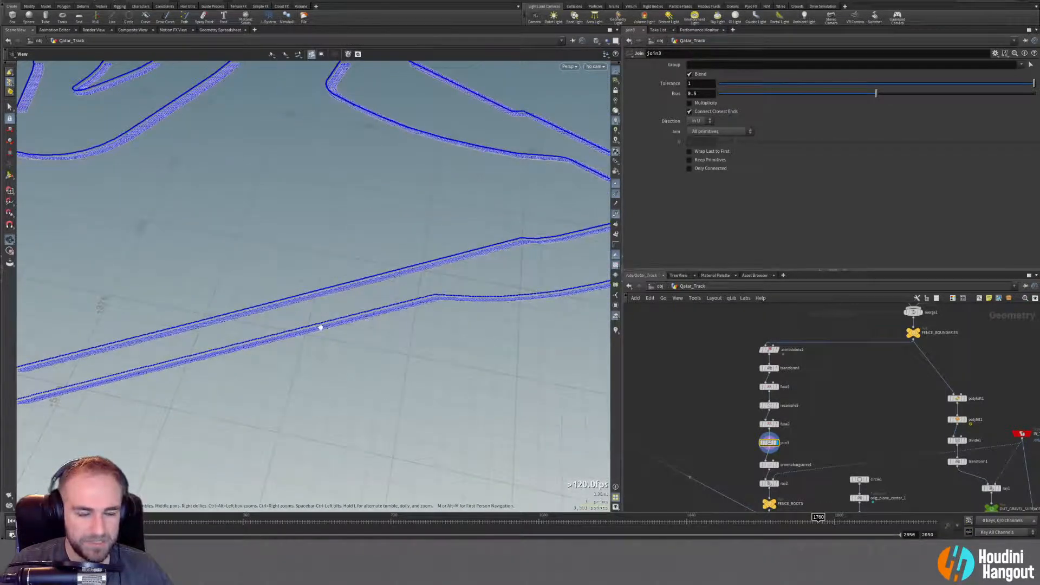
pyautogui.press('s')
pyautogui.click(690, 168)
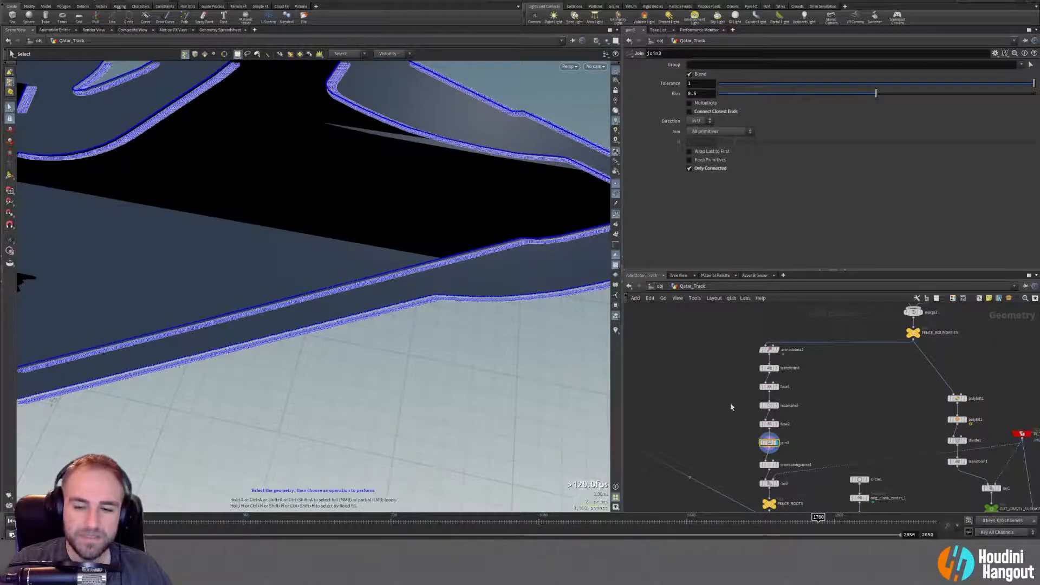
# Display orientalongcurve1 and check its node information and the joined fence curves around the track.
pyautogui.moveTo(736, 464); pyautogui.dragTo(732, 411, button='middle')
pyautogui.click(773, 411)
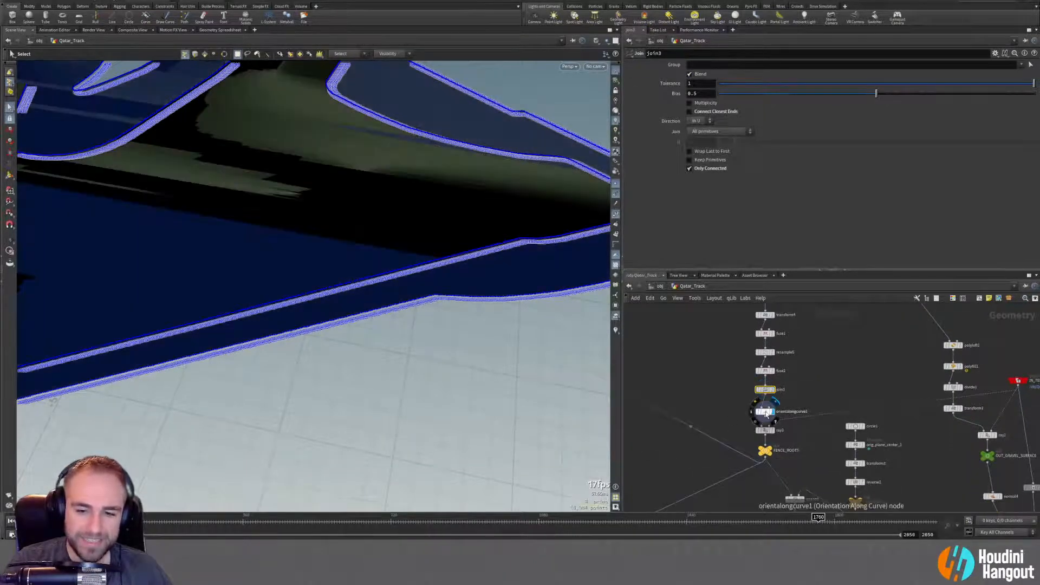
pyautogui.moveTo(343, 248); pyautogui.dragTo(318, 221)
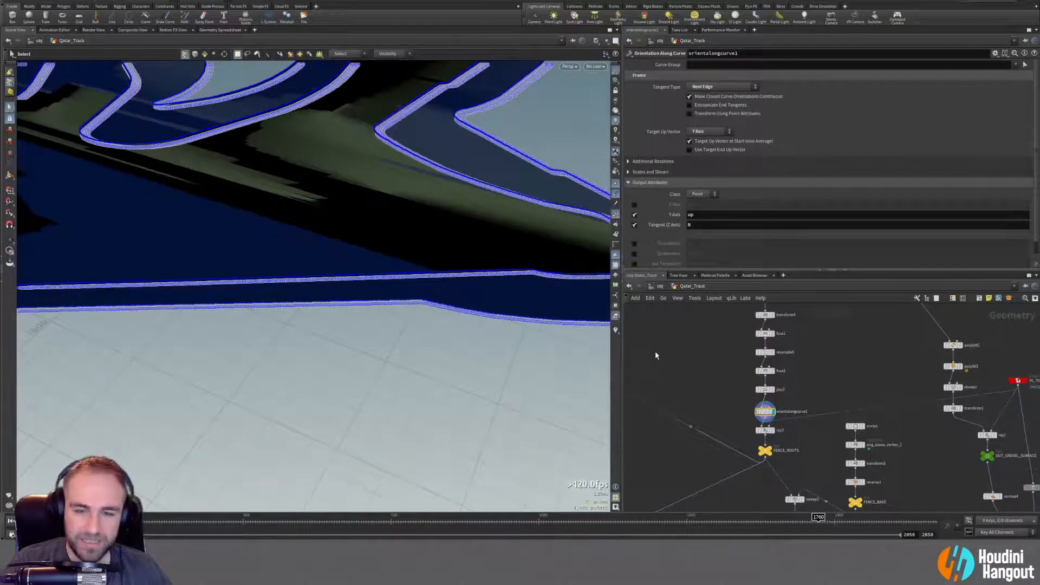
pyautogui.middleClick(764, 412)
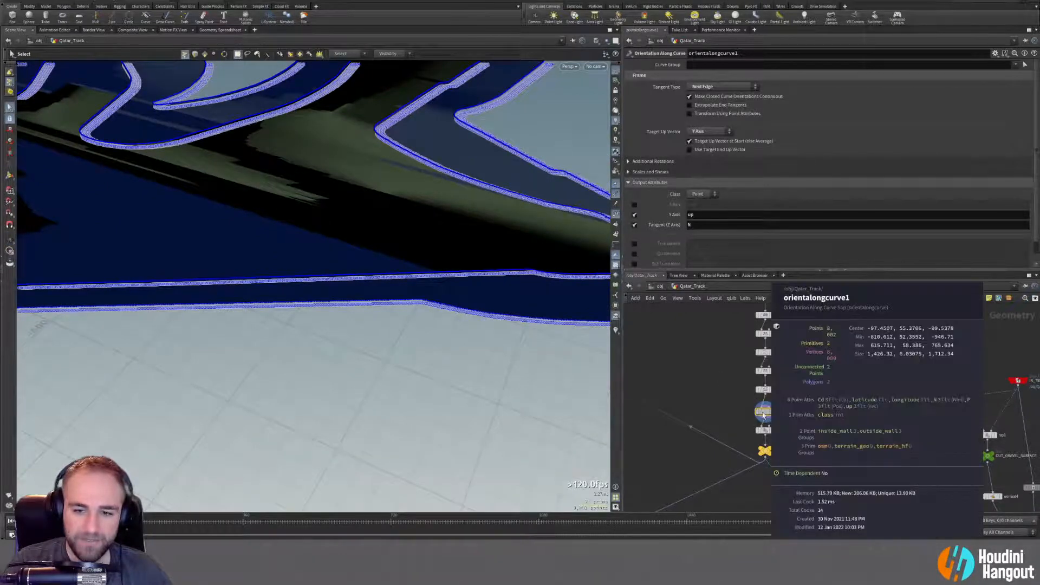
pyautogui.press('Escape')
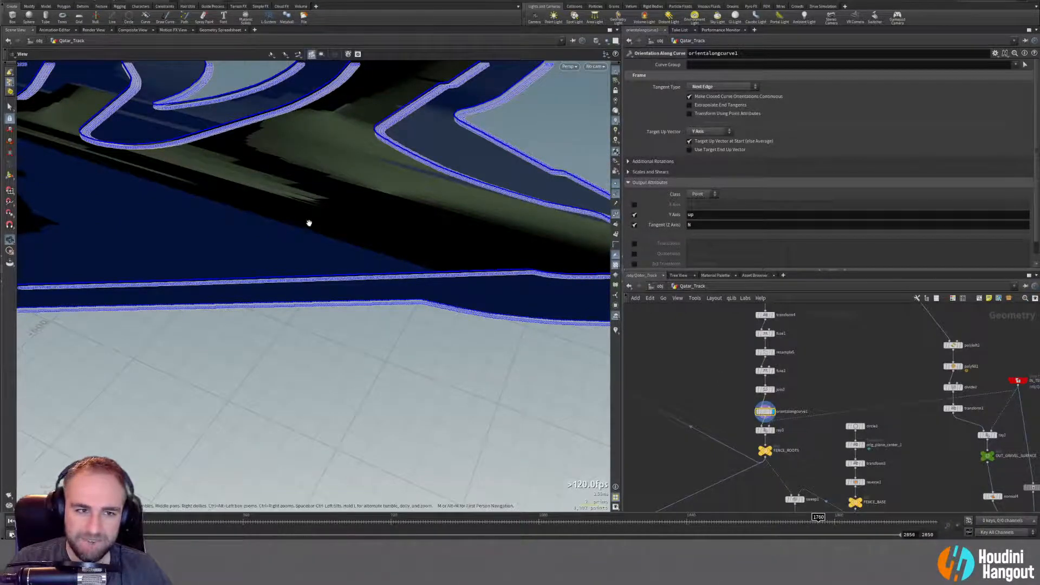
pyautogui.moveTo(308, 221); pyautogui.dragTo(383, 223)
pyautogui.press('s')
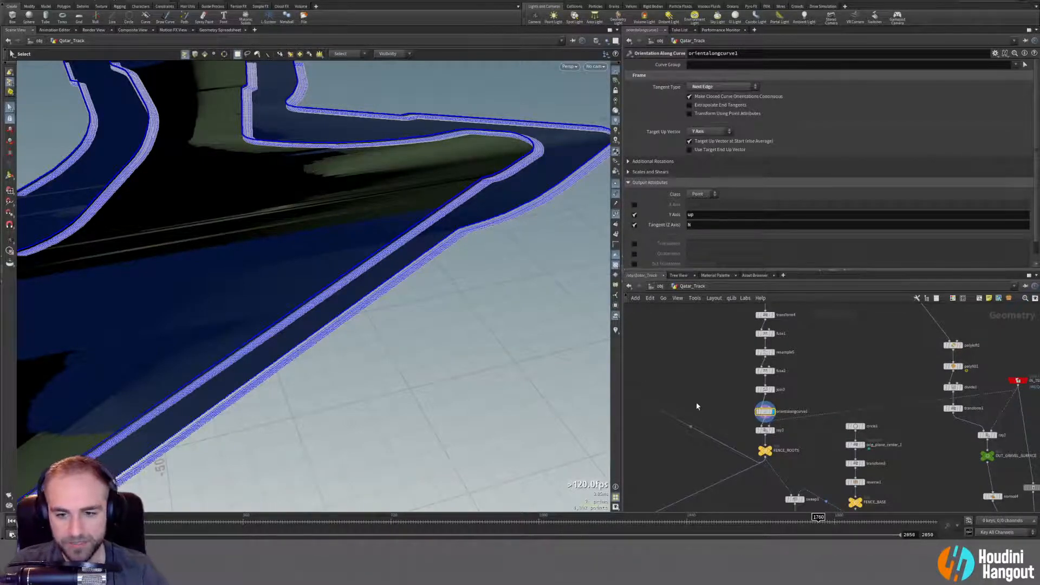
# Display ray3 and FENCE_ROOTS in turn to check the projected fence curves.
pyautogui.moveTo(780, 425); pyautogui.dragTo(789, 364, button='middle')
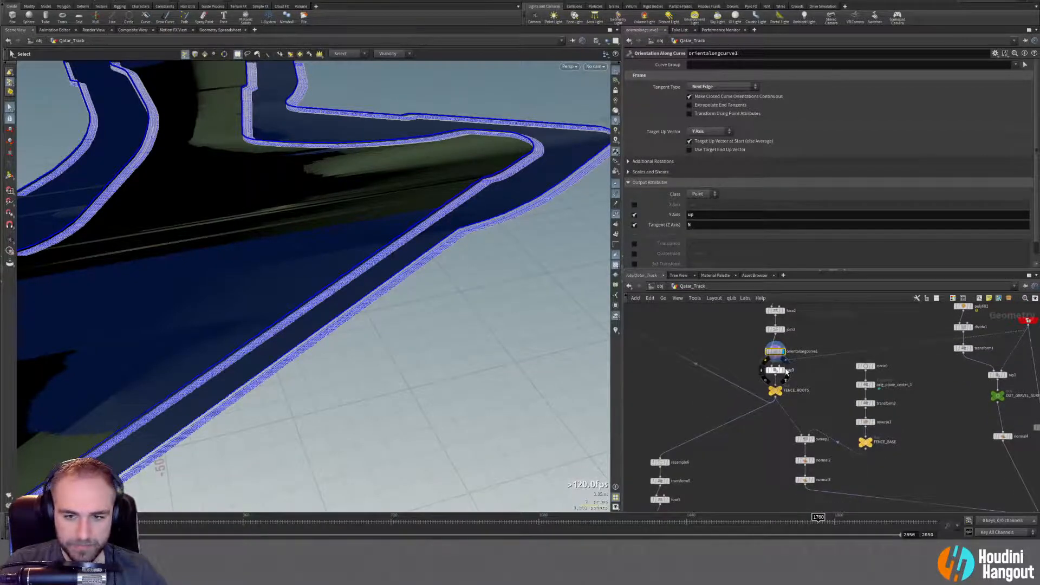
pyautogui.click(783, 369)
pyautogui.click(774, 370)
pyautogui.click(783, 390)
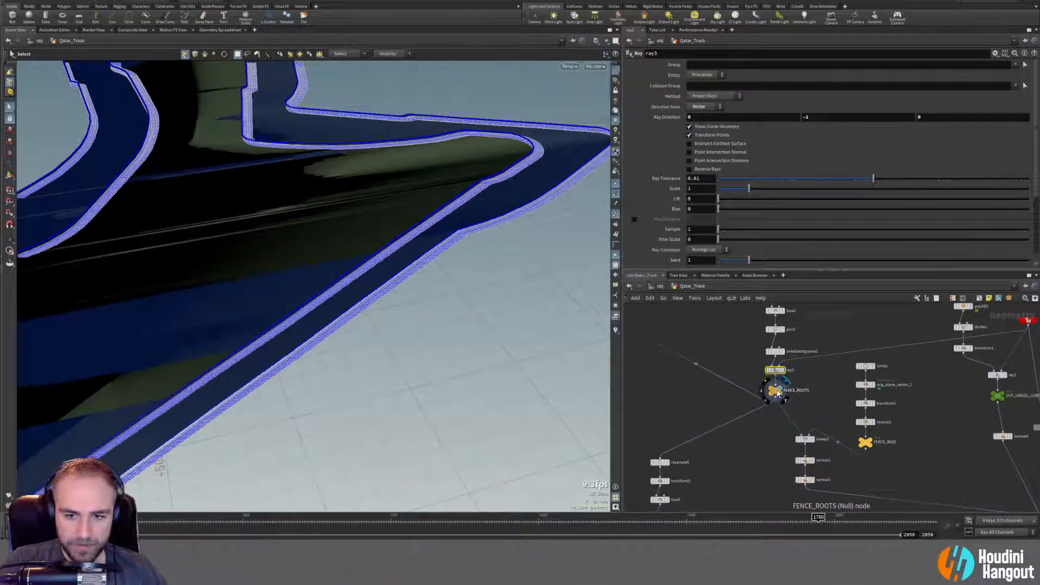
pyautogui.click(776, 390)
pyautogui.moveTo(686, 469); pyautogui.dragTo(737, 413, button='middle')
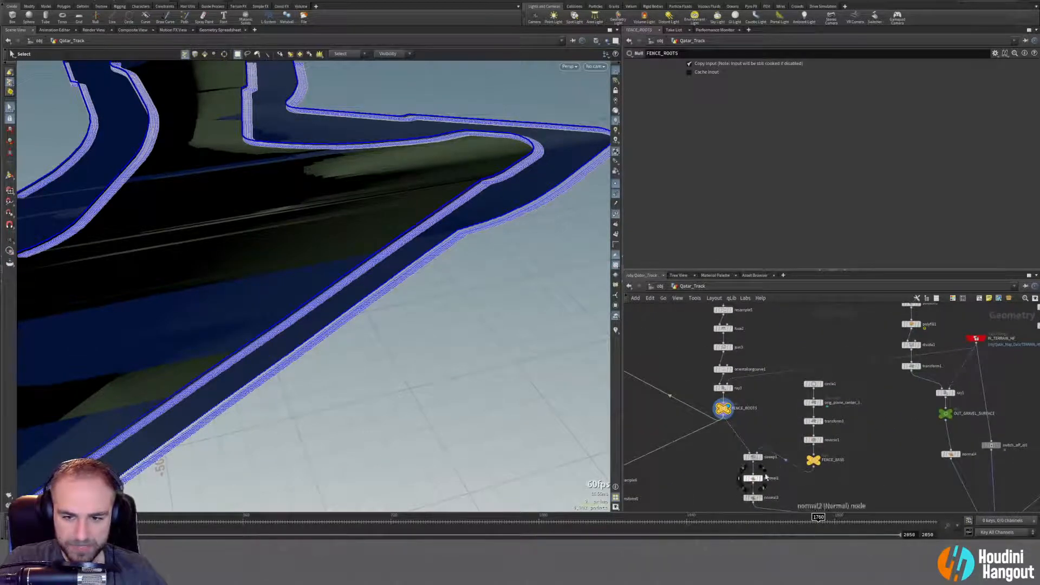
# Display sweep1 with the point numbers hidden and inspect the fence base wall up close.
pyautogui.click(761, 457)
pyautogui.click(753, 458)
pyautogui.keyDown('alt'); pyautogui.moveTo(409, 281); pyautogui.dragTo(499, 210, button='right'); pyautogui.keyUp('alt')
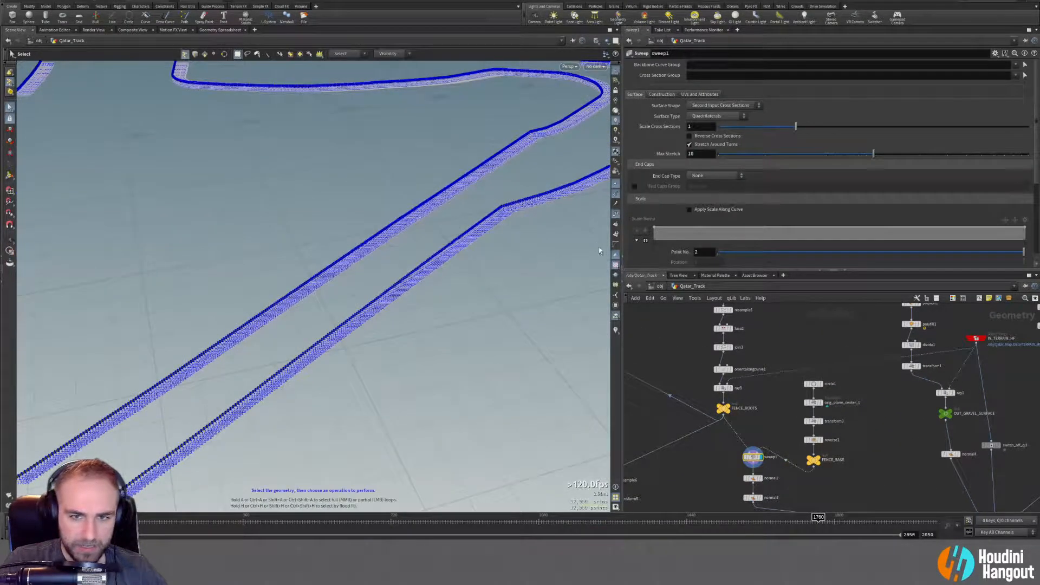
pyautogui.click(616, 214)
pyautogui.keyDown('alt'); pyautogui.moveTo(408, 285); pyautogui.dragTo(601, 173, button='right'); pyautogui.keyUp('alt')
pyautogui.moveTo(366, 256)
pyautogui.mouseDown()
pyautogui.moveTo(413, 221)
pyautogui.moveTo(336, 274)
pyautogui.moveTo(364, 260)
pyautogui.mouseUp()
pyautogui.press('s')
pyautogui.click(616, 194)
pyautogui.click(616, 183)
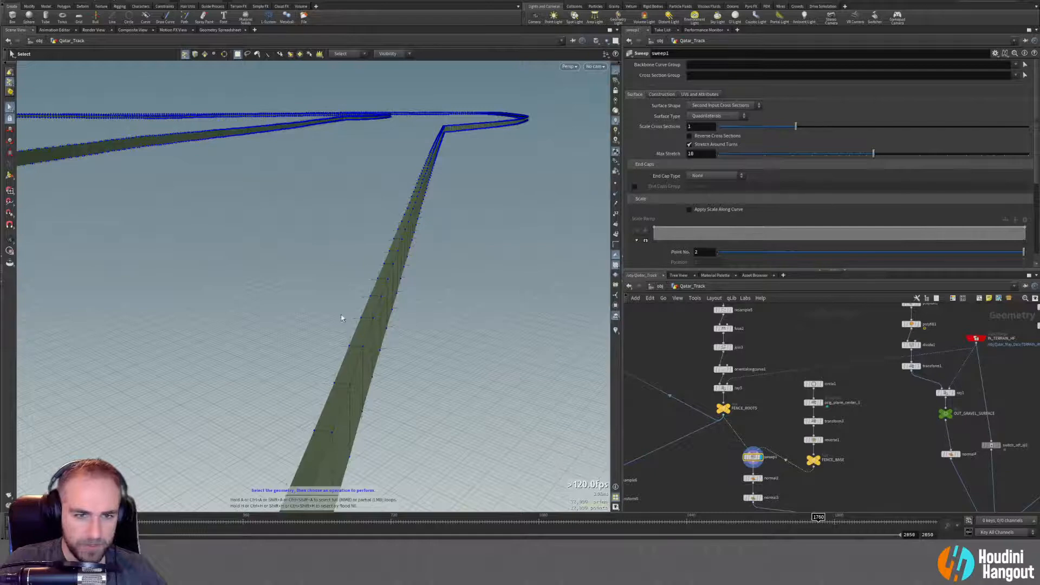
pyautogui.keyDown('alt'); pyautogui.moveTo(341, 317); pyautogui.dragTo(341, 308); pyautogui.keyUp('alt')
# Display the final merge node and inspect the fence base together with the track and gravel surfaces.
pyautogui.moveTo(711, 471); pyautogui.dragTo(713, 380, button='middle')
pyautogui.moveTo(961, 459); pyautogui.dragTo(879, 431, button='middle')
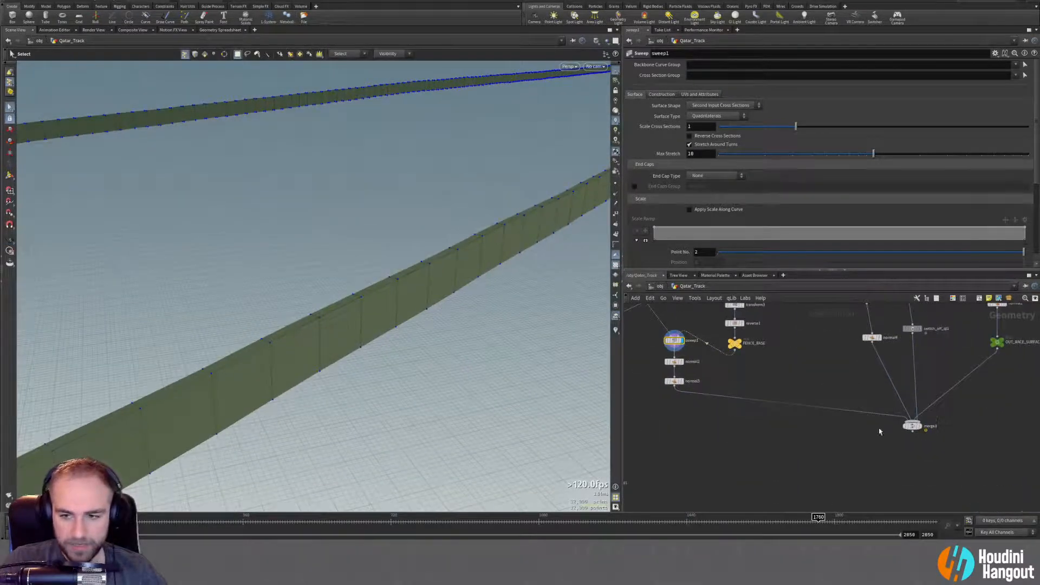
pyautogui.scroll(1, 913, 425)
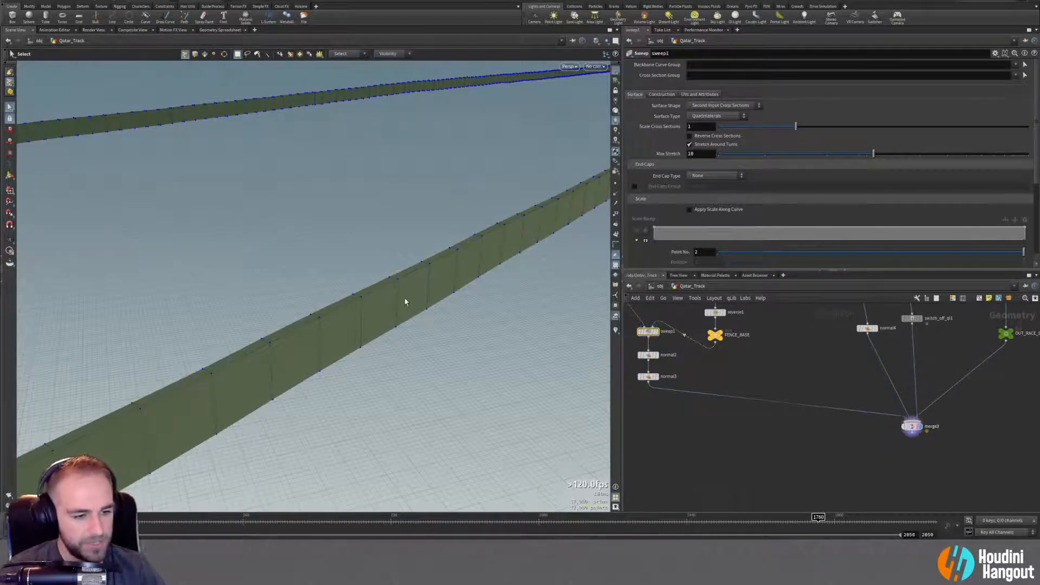
pyautogui.press('Escape')
pyautogui.moveTo(394, 294); pyautogui.dragTo(58, 271)
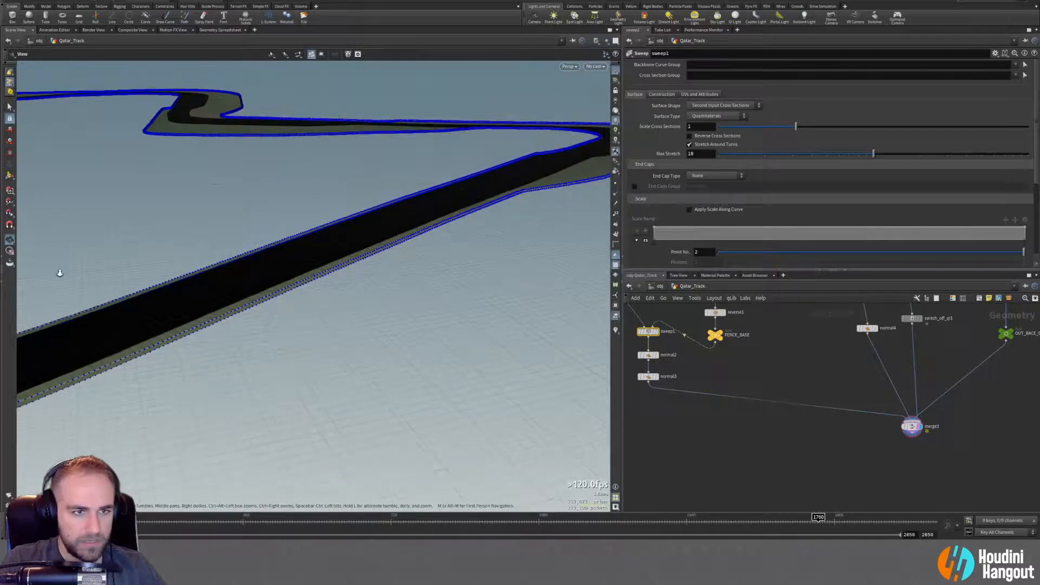
# Display resample6 below FENCE_ROOTS and check the resampled fence curves.
pyautogui.moveTo(654, 407); pyautogui.dragTo(879, 469, button='middle')
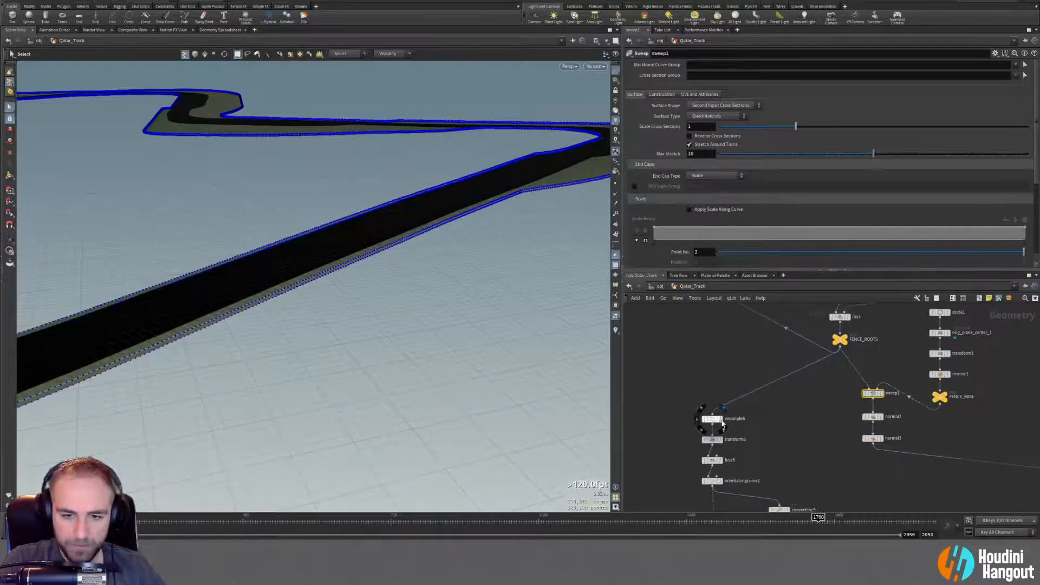
pyautogui.click(720, 419)
pyautogui.click(711, 419)
pyautogui.keyDown('alt'); pyautogui.moveTo(246, 281); pyautogui.dragTo(254, 222); pyautogui.keyUp('alt')
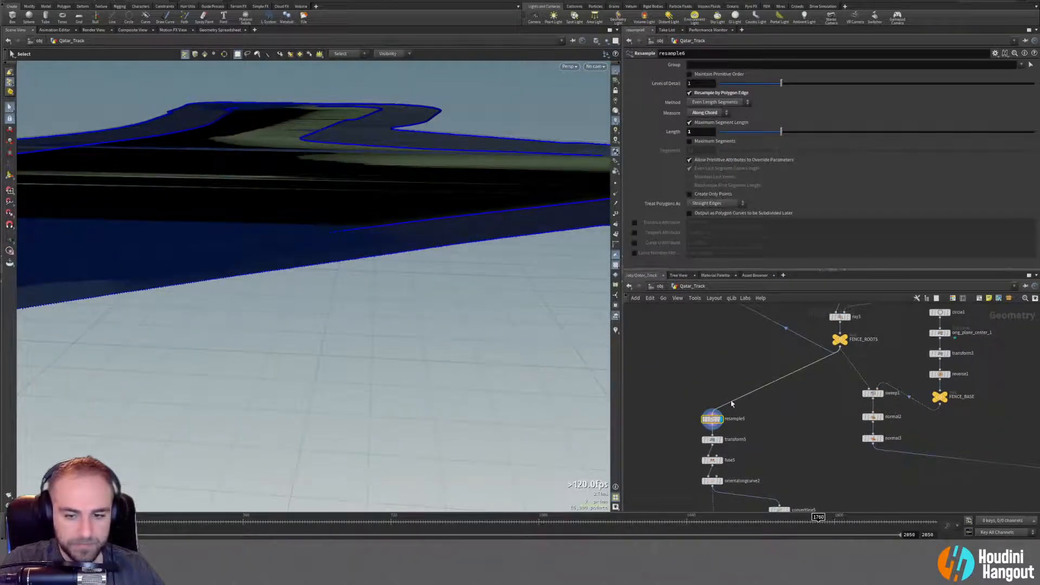
# Display copytopoints1 and inspect the fence posts placed along the track.
pyautogui.moveTo(799, 423); pyautogui.dragTo(820, 401, button='middle')
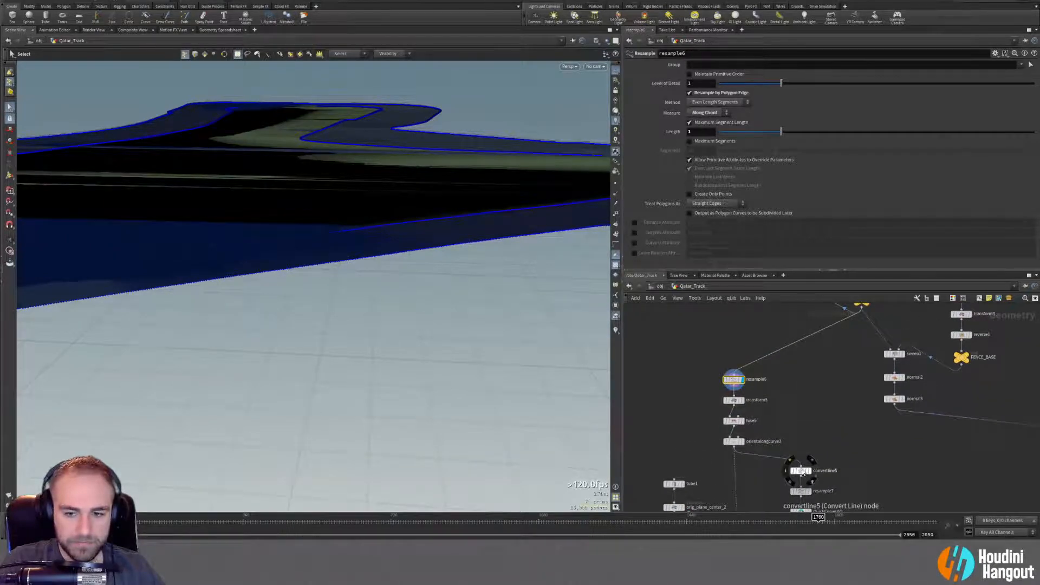
pyautogui.moveTo(766, 481); pyautogui.dragTo(776, 393, button='middle')
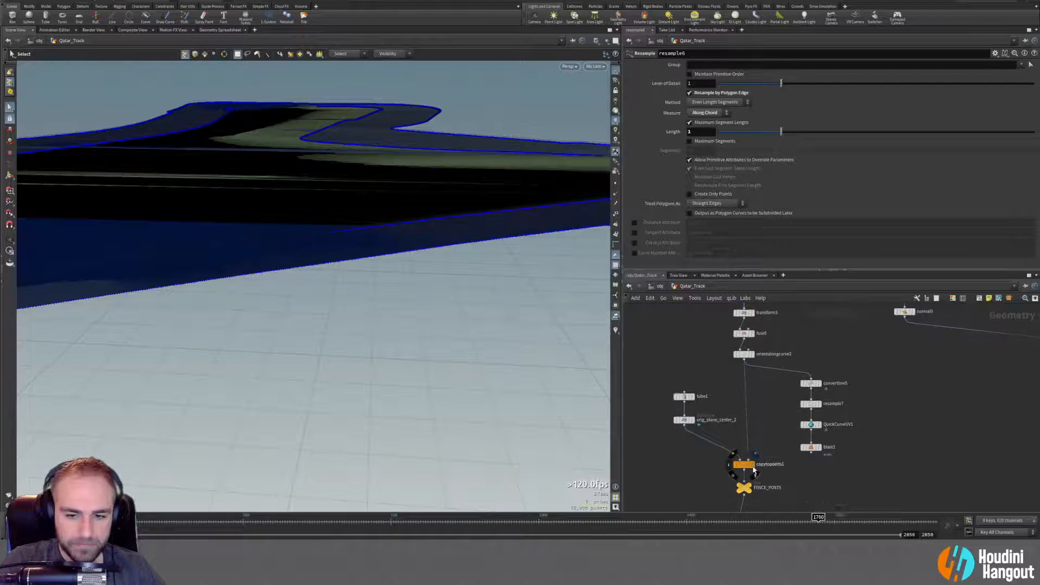
pyautogui.click(747, 466)
pyautogui.keyDown('alt'); pyautogui.moveTo(348, 269); pyautogui.dragTo(332, 253); pyautogui.keyUp('alt')
pyautogui.keyDown('alt'); pyautogui.moveTo(332, 253); pyautogui.dragTo(592, 207, button='right'); pyautogui.keyUp('alt')
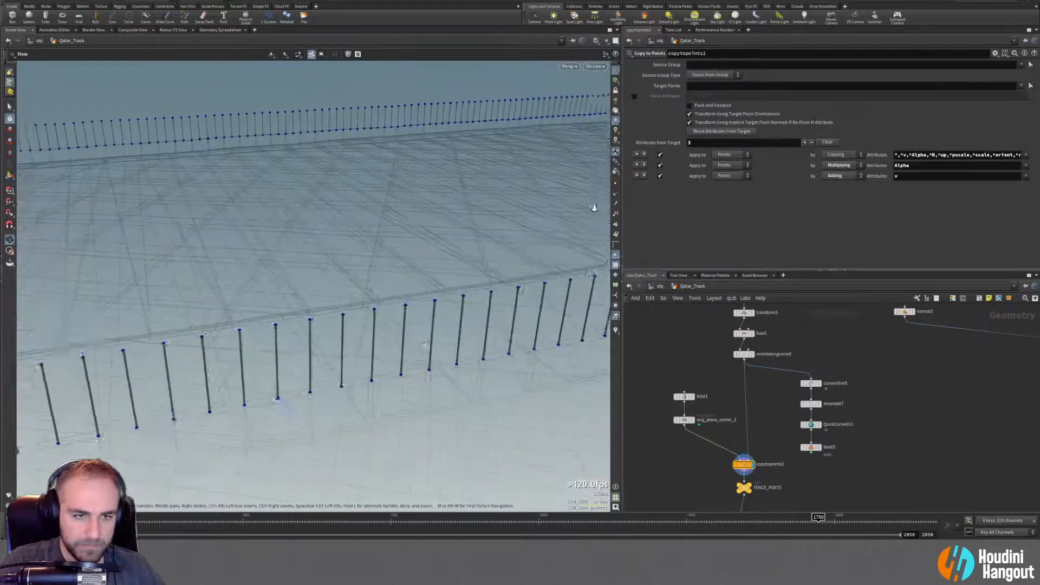
pyautogui.scroll(-10, 395, 353)
pyautogui.press('s')
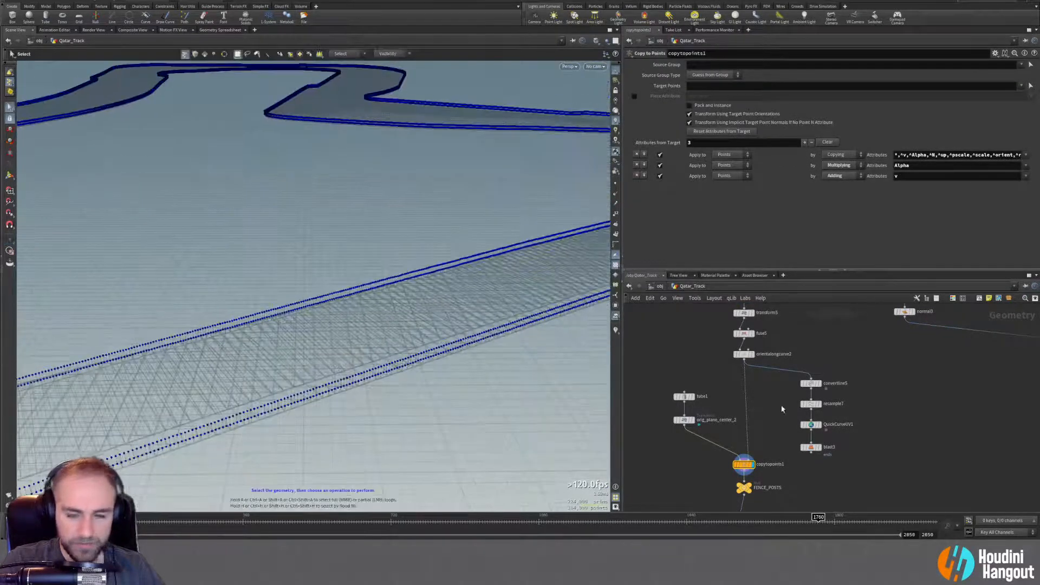
# Display blast3 and FENCE_POSTS in turn and compare them along the fence line.
pyautogui.click(817, 448)
pyautogui.press('Escape')
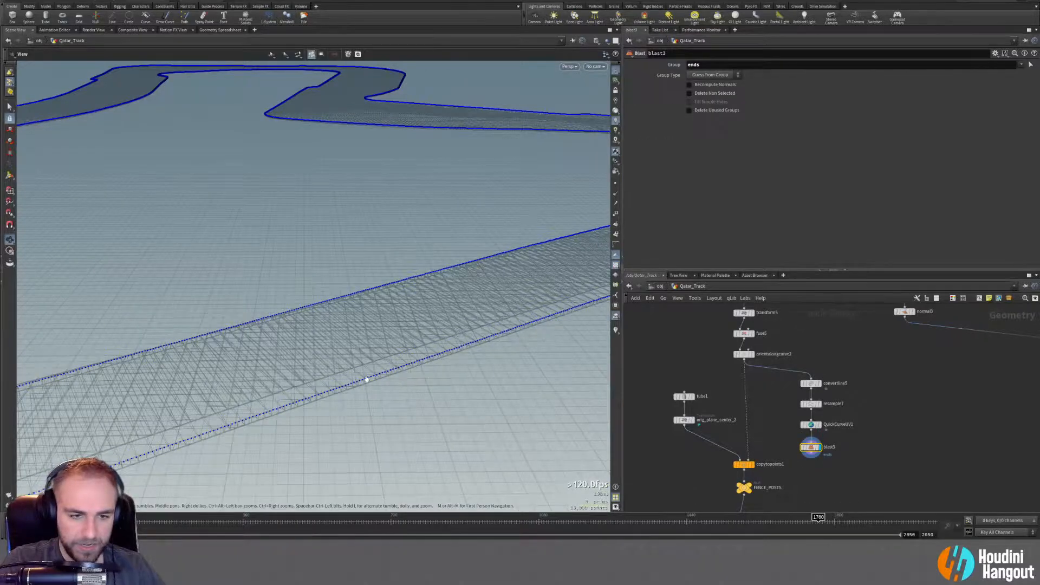
pyautogui.moveTo(366, 379); pyautogui.dragTo(312, 384)
pyautogui.keyDown('alt'); pyautogui.moveTo(312, 383); pyautogui.dragTo(471, 365, button='right'); pyautogui.keyUp('alt')
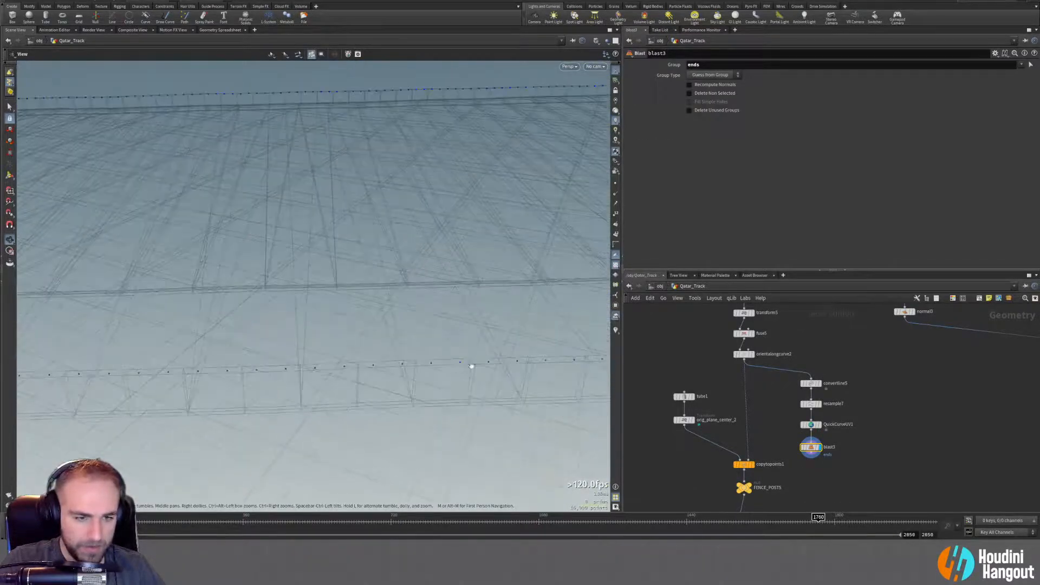
pyautogui.click(752, 494)
pyautogui.keyDown('alt'); pyautogui.moveTo(419, 385); pyautogui.dragTo(280, 347); pyautogui.keyUp('alt')
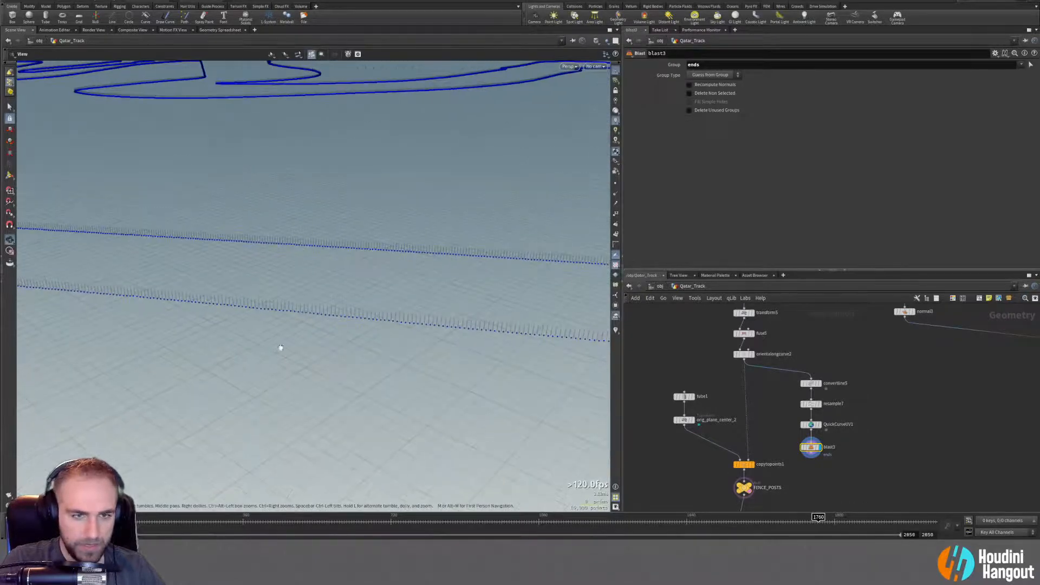
# Show the point normals and examine the blast3 midpoints against the fence posts and around the fence corners.
pyautogui.keyDown('alt'); pyautogui.moveTo(390, 319); pyautogui.dragTo(434, 349); pyautogui.keyUp('alt')
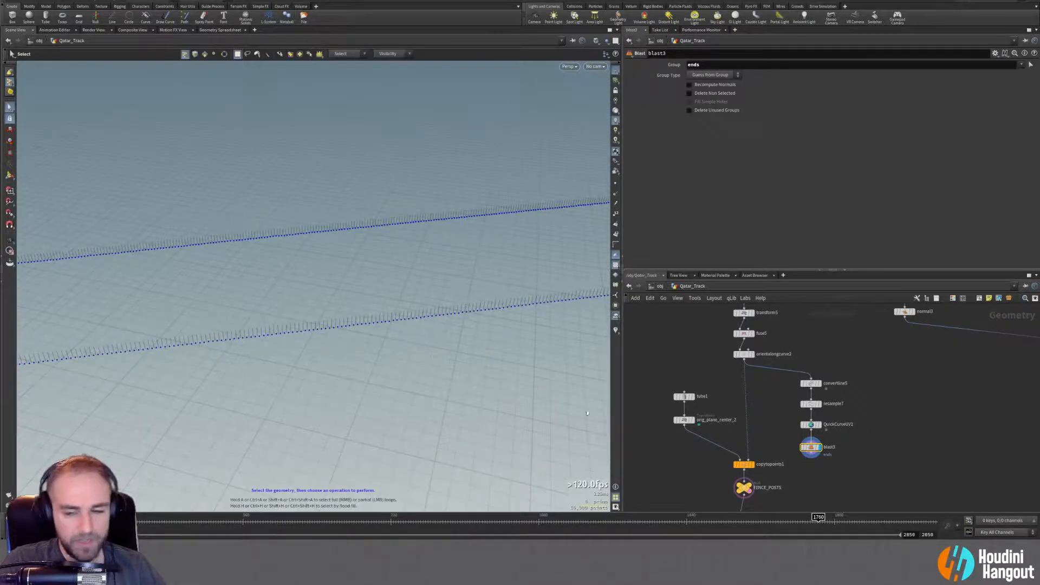
pyautogui.moveTo(795, 348); pyautogui.dragTo(805, 431, button='middle')
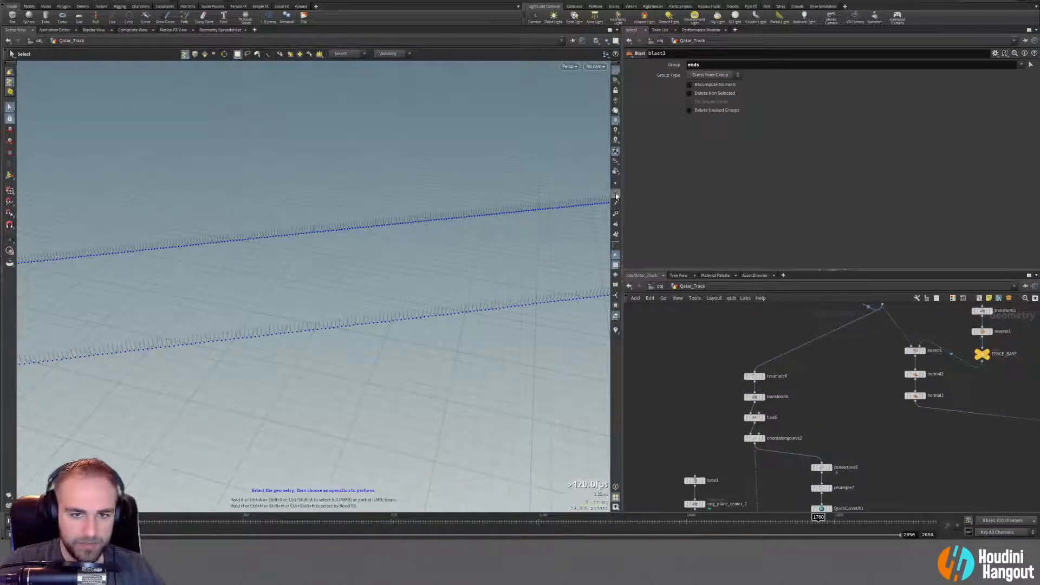
pyautogui.keyDown('alt'); pyautogui.moveTo(414, 315); pyautogui.dragTo(555, 290, button='right'); pyautogui.keyUp('alt')
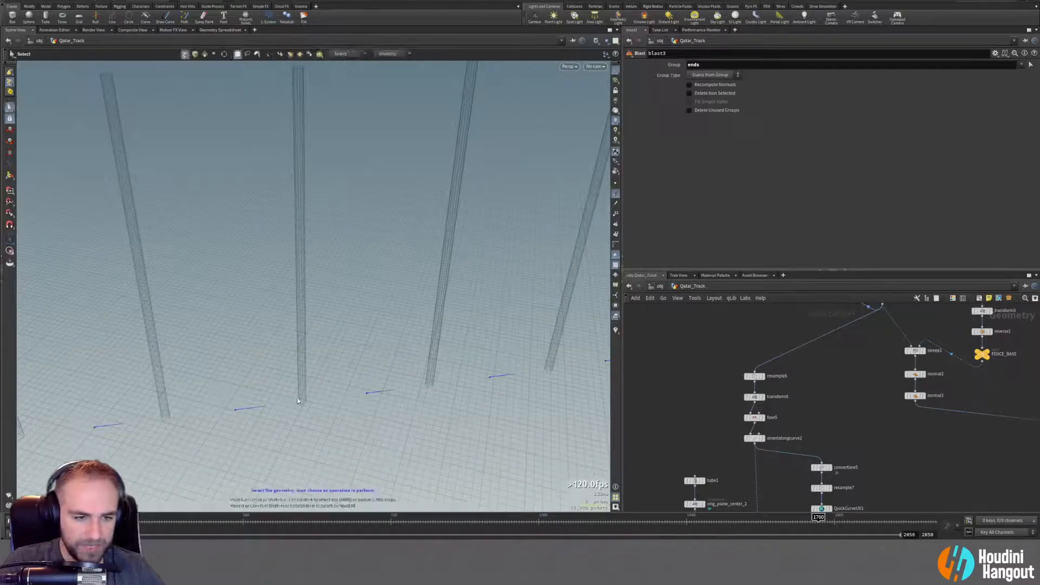
pyautogui.keyDown('alt'); pyautogui.moveTo(302, 399); pyautogui.dragTo(491, 410); pyautogui.keyUp('alt')
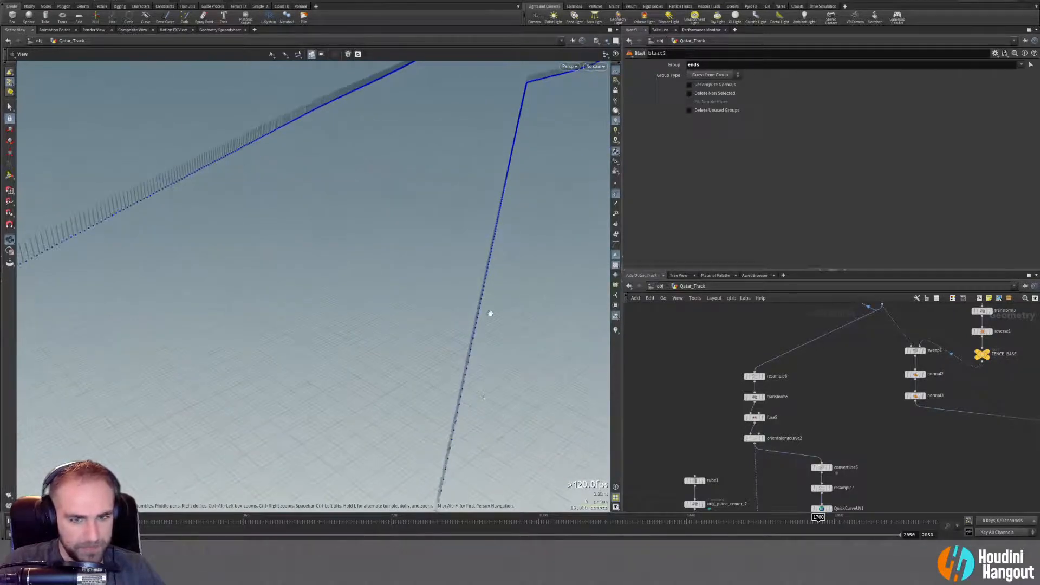
pyautogui.moveTo(490, 314); pyautogui.dragTo(304, 521, button='middle')
pyautogui.moveTo(397, 230); pyautogui.dragTo(370, 257, button='middle')
pyautogui.moveTo(370, 257); pyautogui.dragTo(571, 214, button='right')
pyautogui.moveTo(420, 271); pyautogui.dragTo(320, 308)
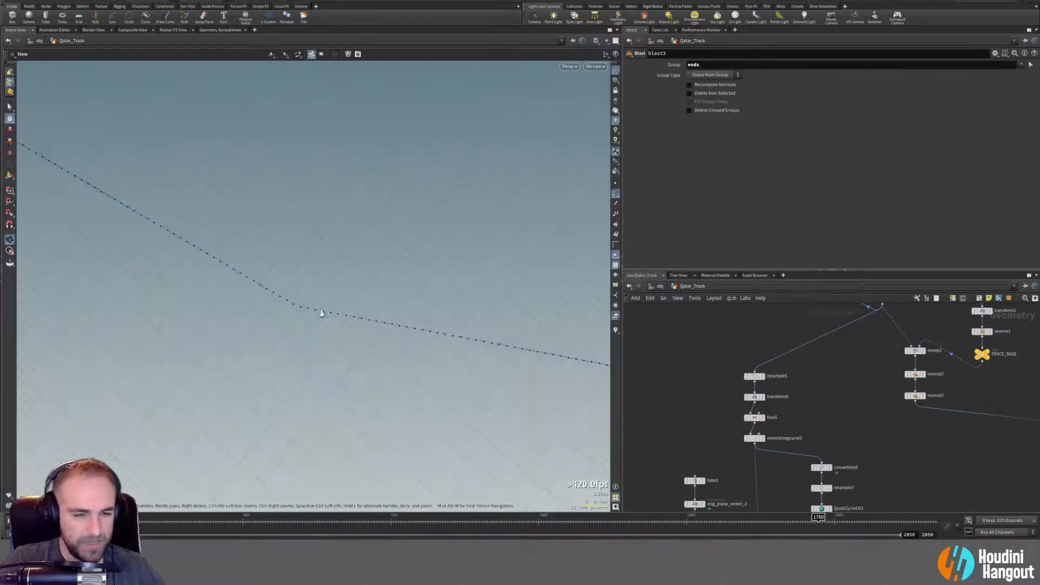
# Switch to the Top viewport and examine the normals and posts at the kink in the outer fence near the track's southern end.
pyautogui.press('s')
pyautogui.click(571, 68)
pyautogui.moveTo(587, 85)
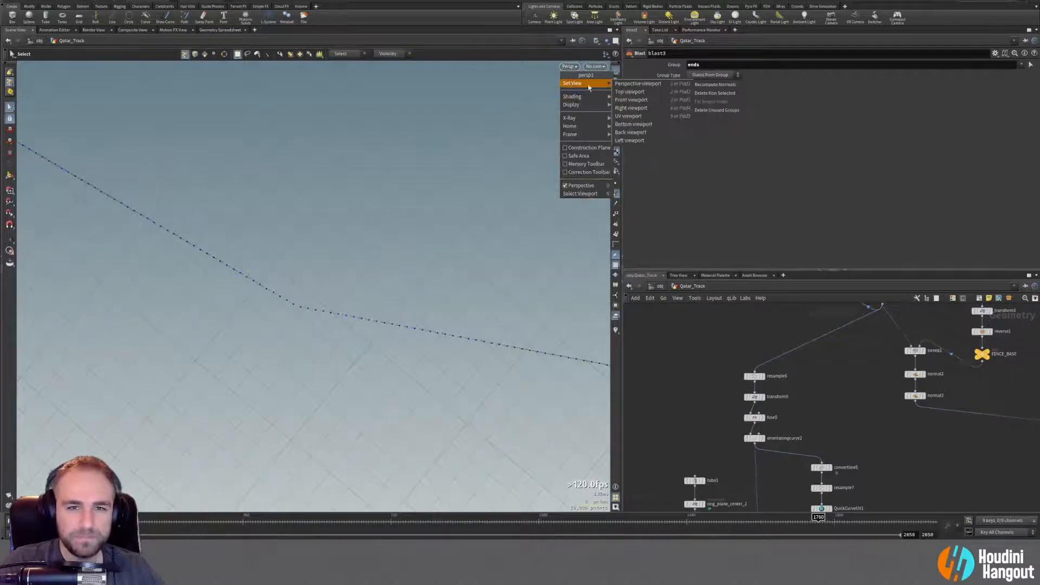
pyautogui.click(652, 93)
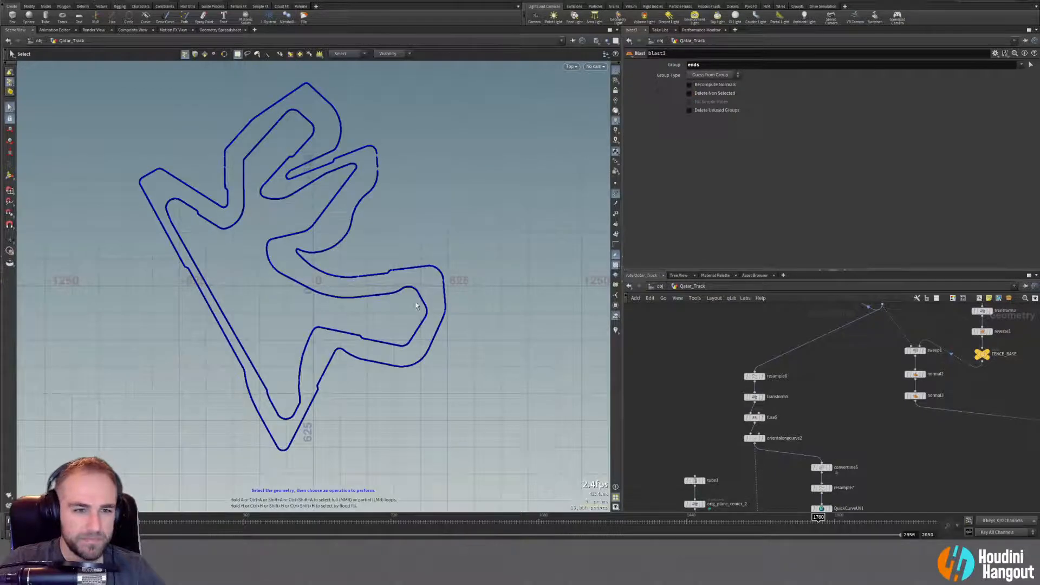
pyautogui.press('Escape')
pyautogui.scroll(5, 284, 425)
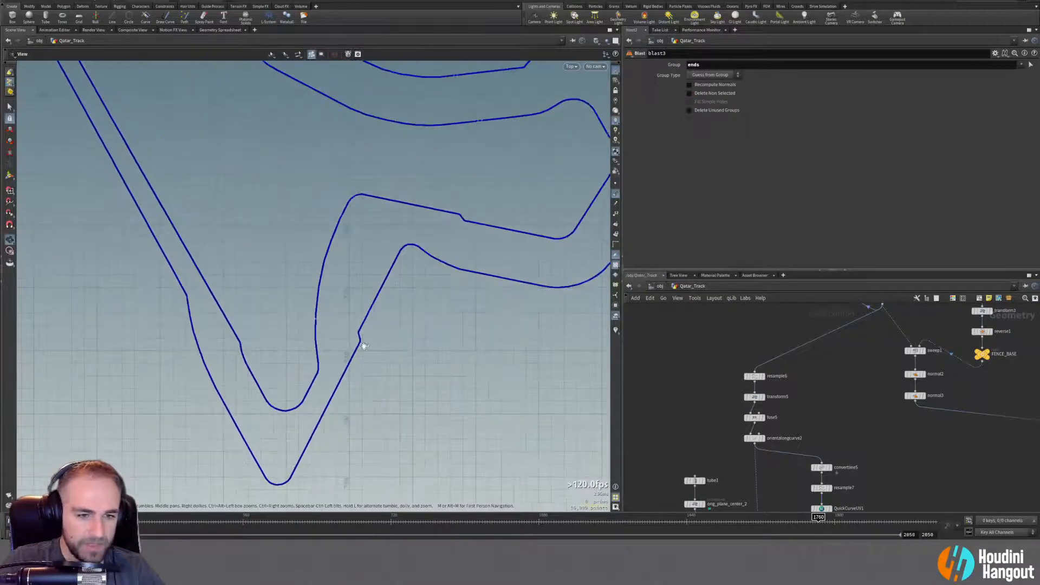
pyautogui.scroll(10, 364, 346)
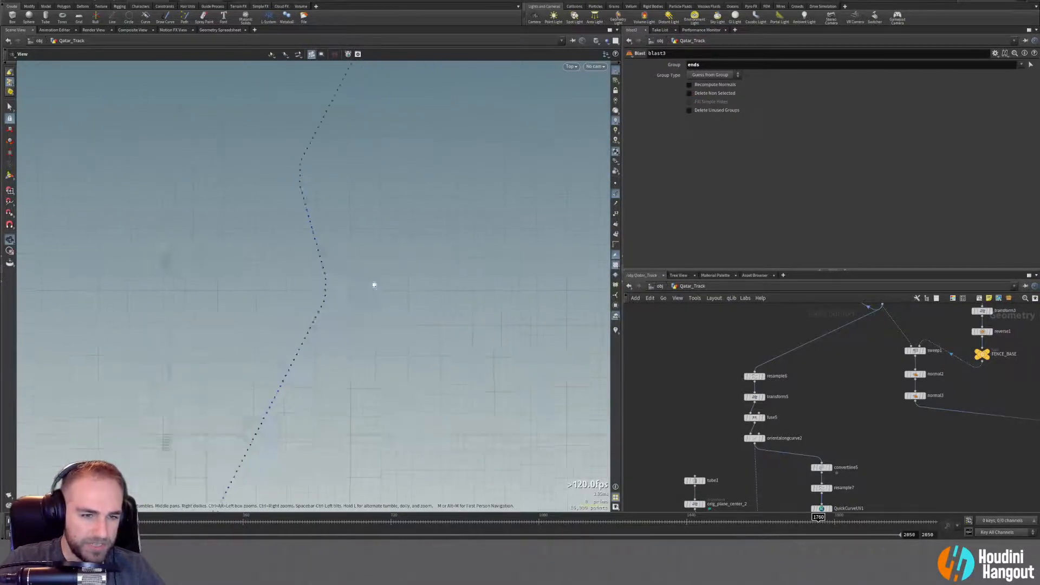
pyautogui.scroll(5, 278, 300)
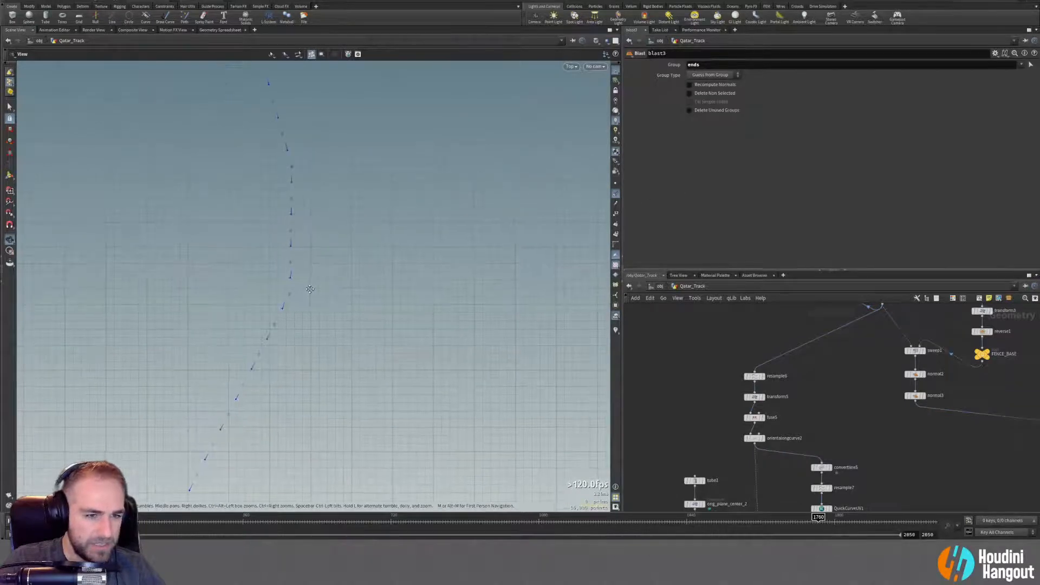
pyautogui.scroll(5, 341, 260)
pyautogui.press('s')
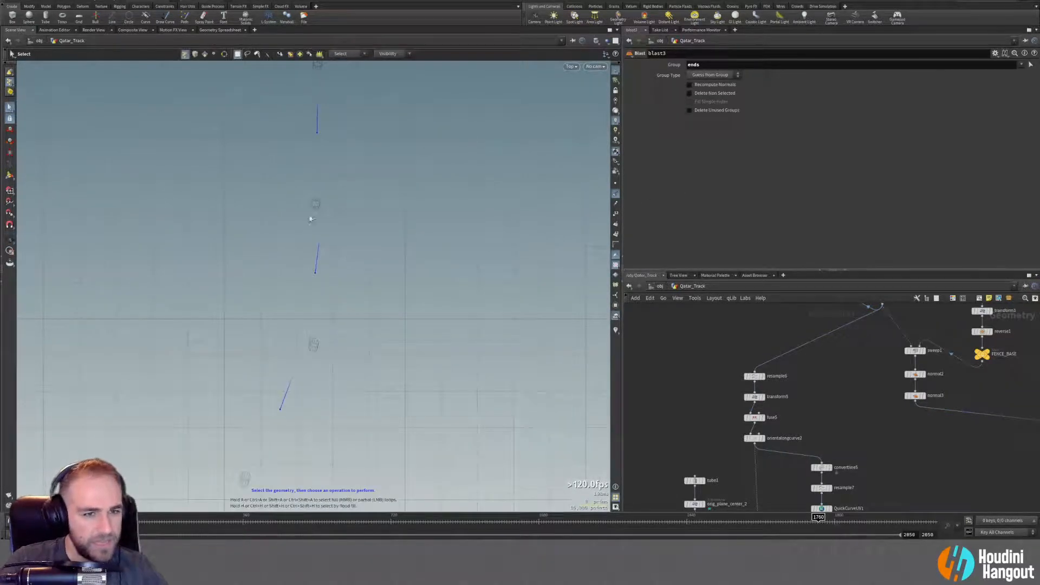
pyautogui.press('Escape')
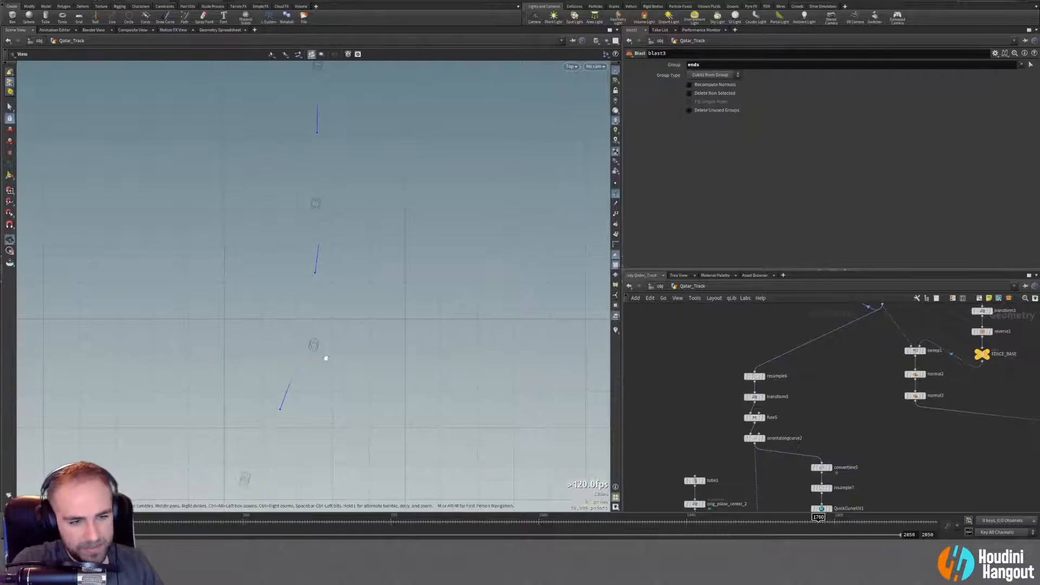
pyautogui.press('s')
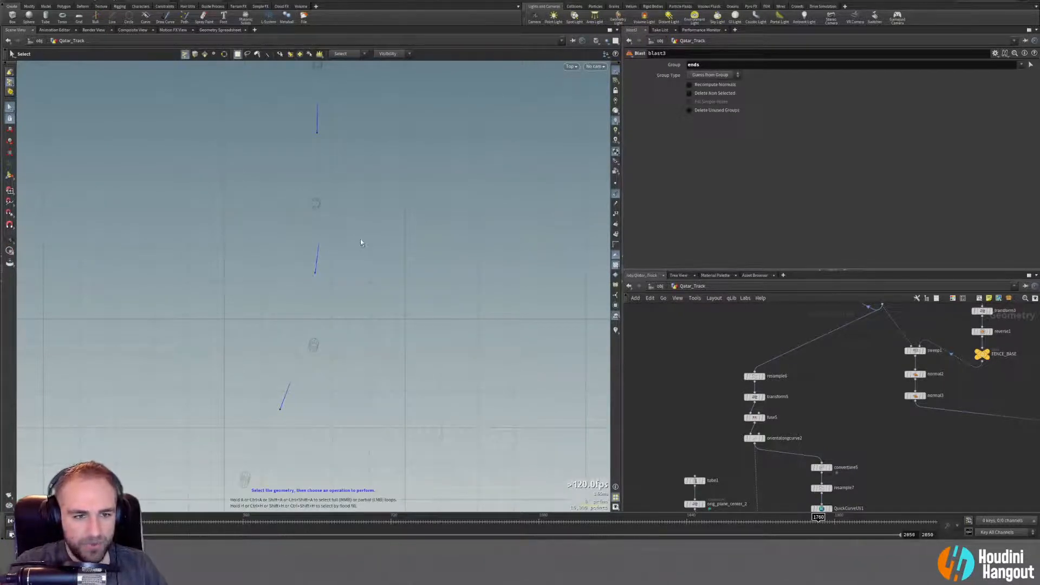
# Display QuickCurveUV1, resample7 and orientalongcurve2 in turn to trace how the fence point normals are produced.
pyautogui.moveTo(775, 473); pyautogui.dragTo(760, 396, button='middle')
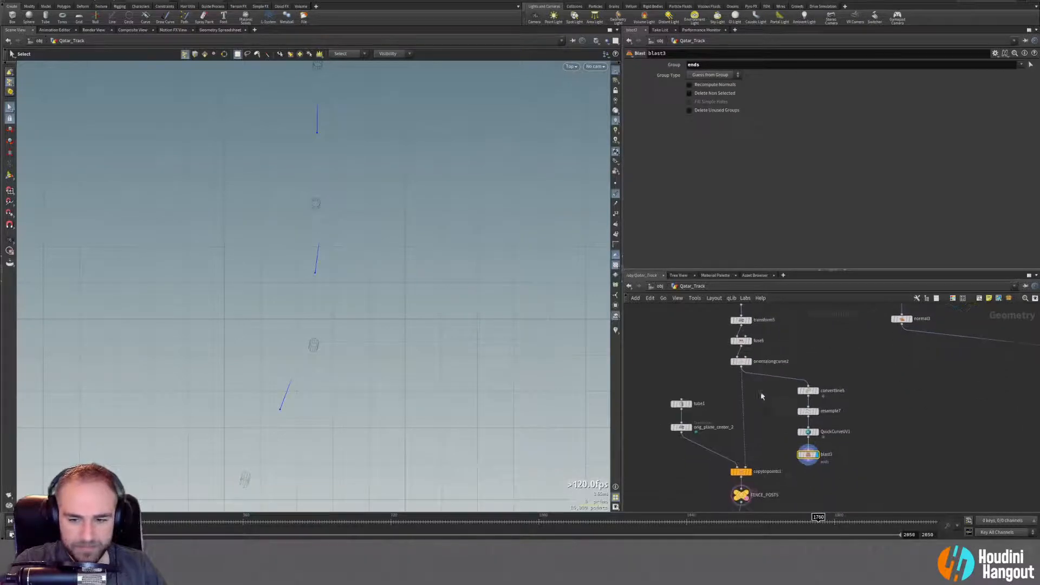
pyautogui.click(818, 432)
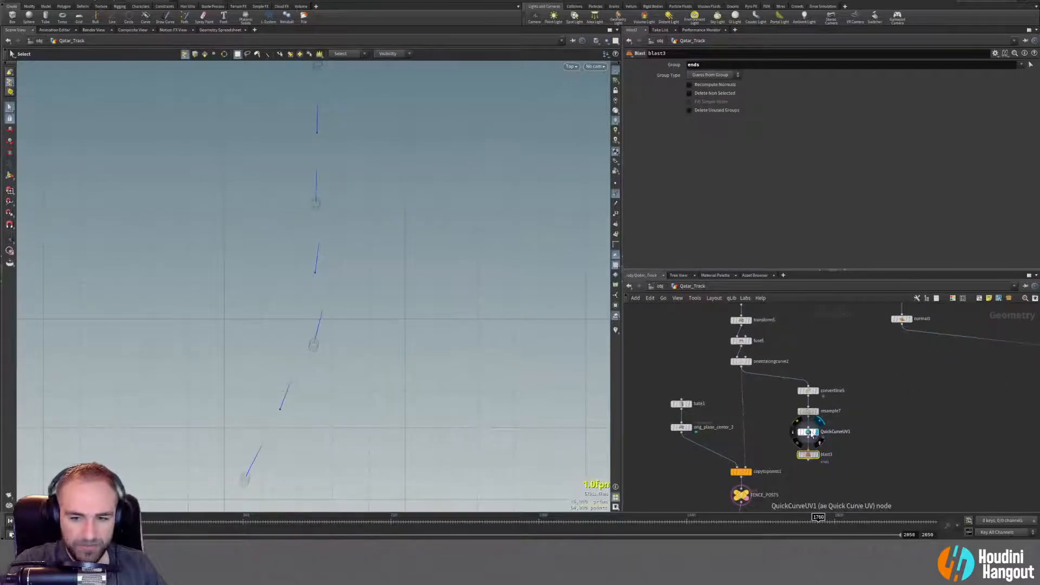
pyautogui.click(809, 432)
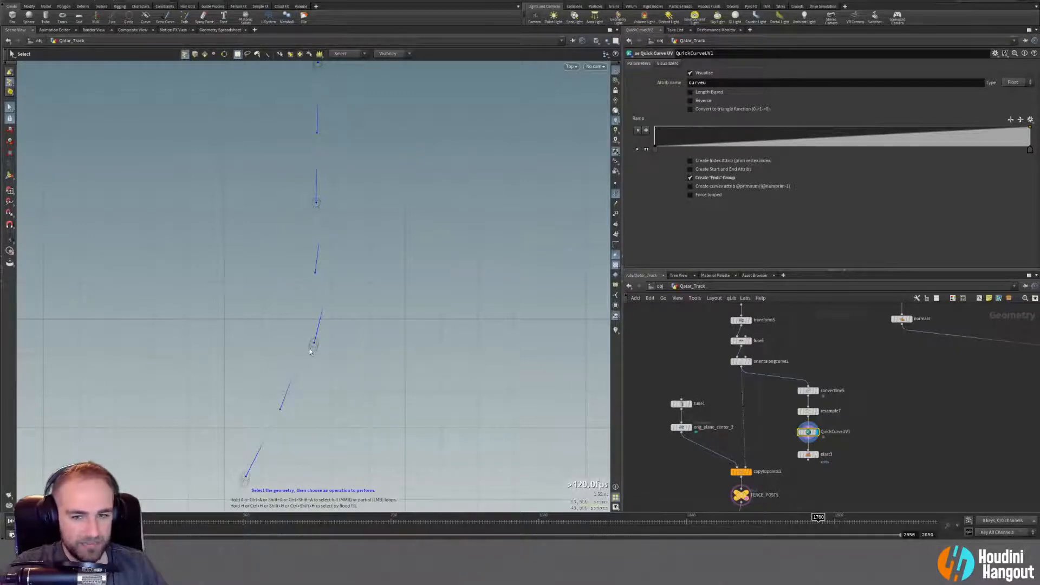
pyautogui.click(808, 411)
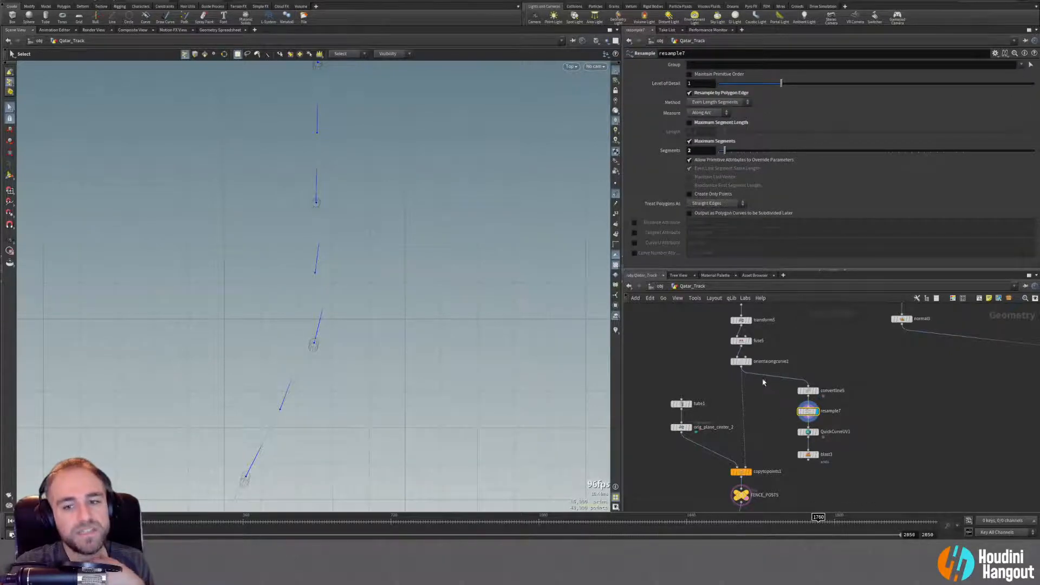
pyautogui.click(749, 361)
pyautogui.click(741, 361)
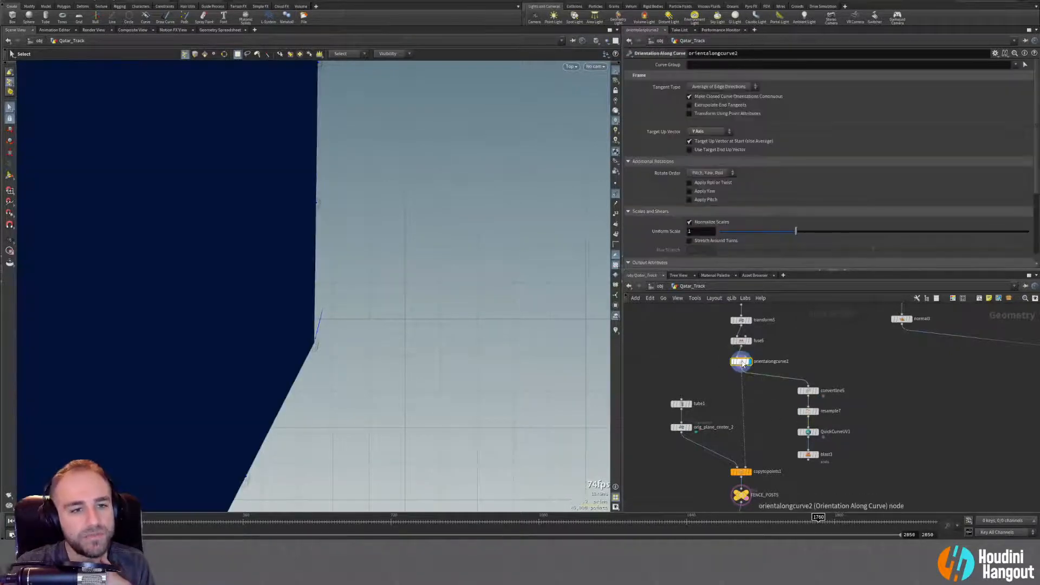
# Try the Central Difference and Previous Edge tangent types on orientalongcurve2 and check the normals at blast3.
pyautogui.click(724, 88)
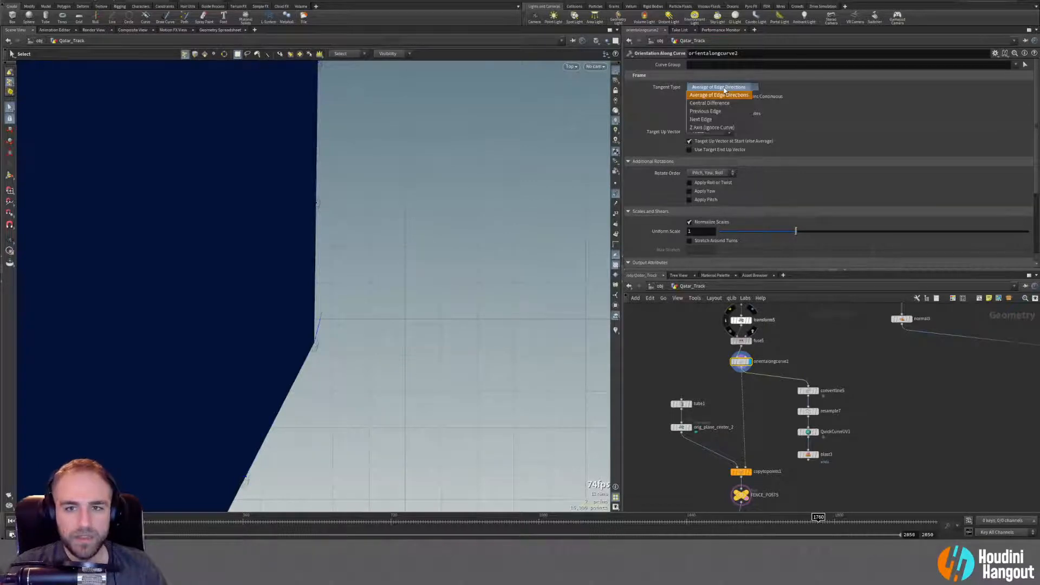
pyautogui.click(713, 103)
pyautogui.click(721, 87)
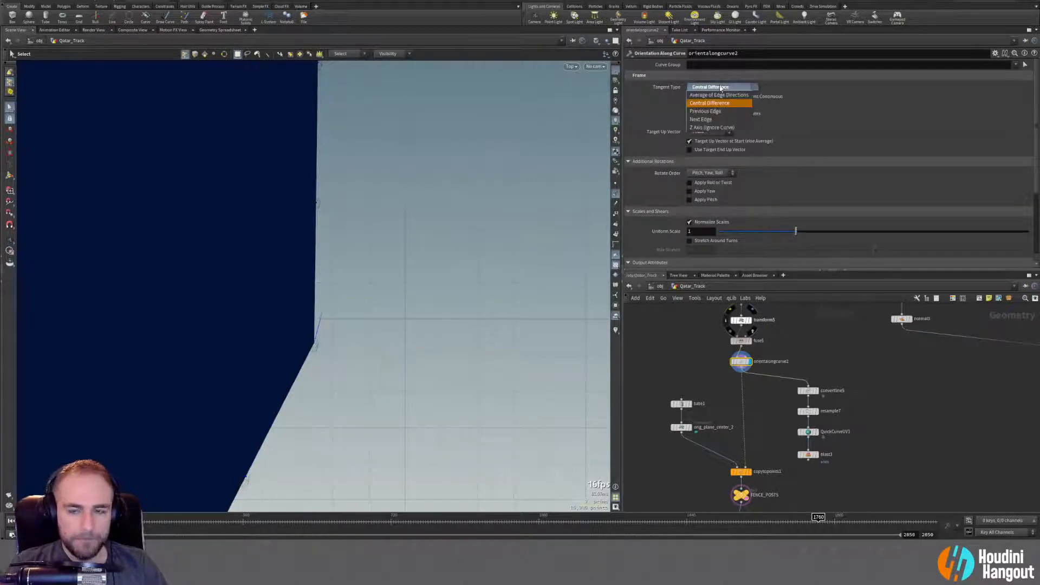
pyautogui.click(714, 111)
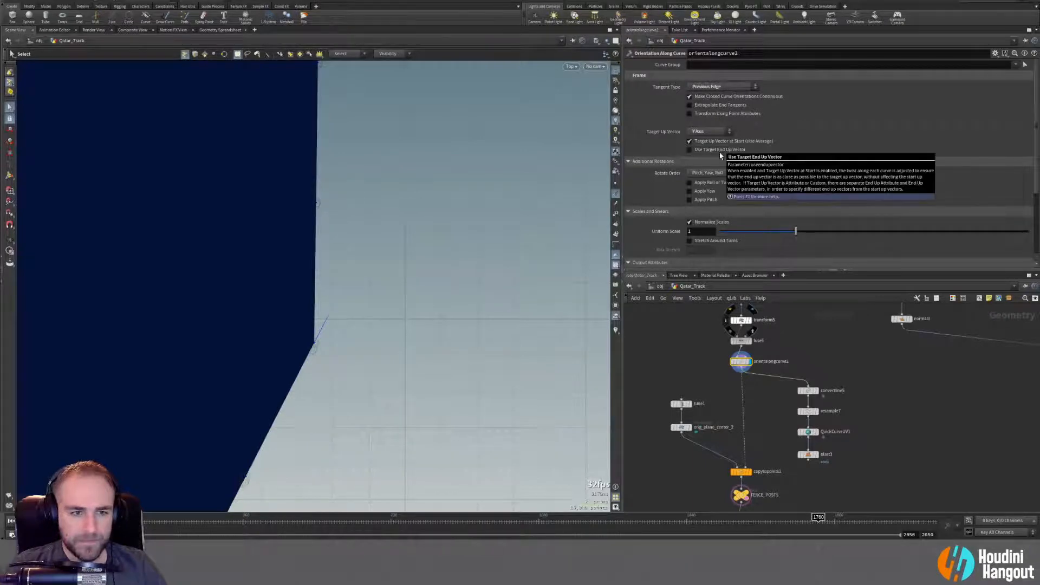
pyautogui.click(807, 455)
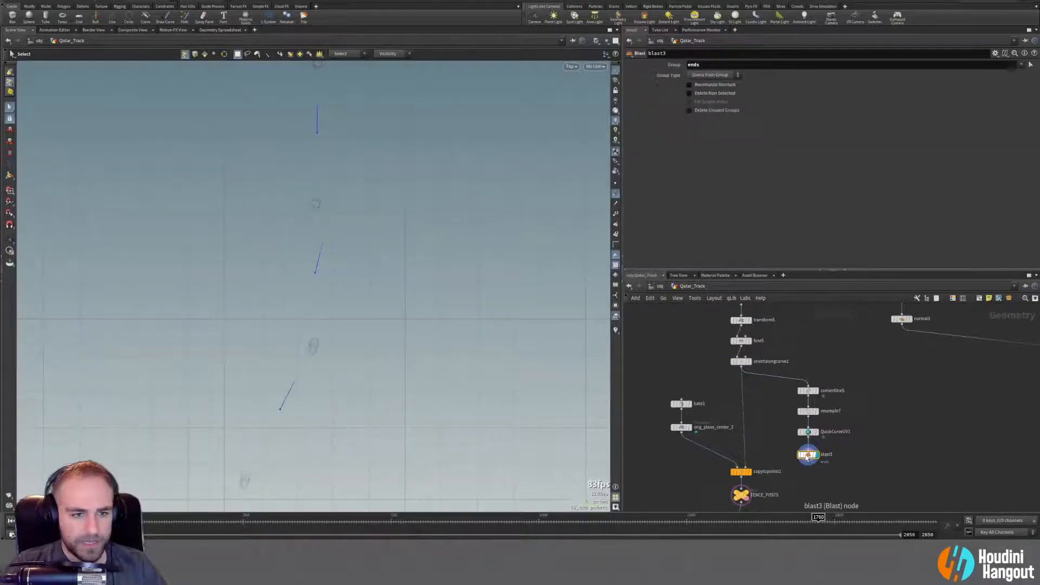
# Set the tangent type of orientalongcurve2 to Next Edge while blast3 stays displayed.
pyautogui.click(741, 363)
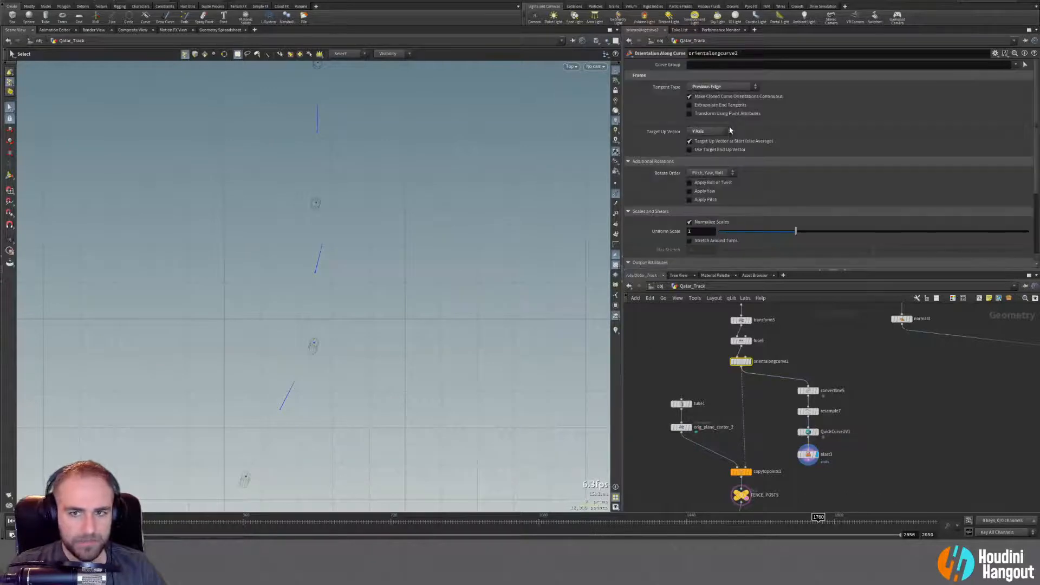
pyautogui.click(723, 87)
pyautogui.click(702, 120)
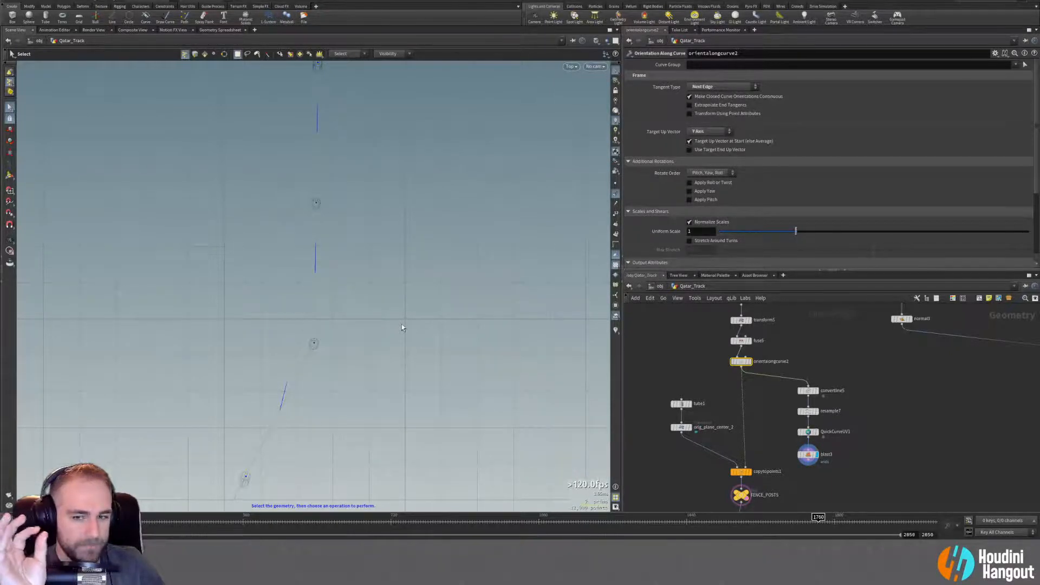
# Compare the output of orientalongcurve2 and blast3, and display convertline5 to check the normals at the post points.
pyautogui.click(749, 363)
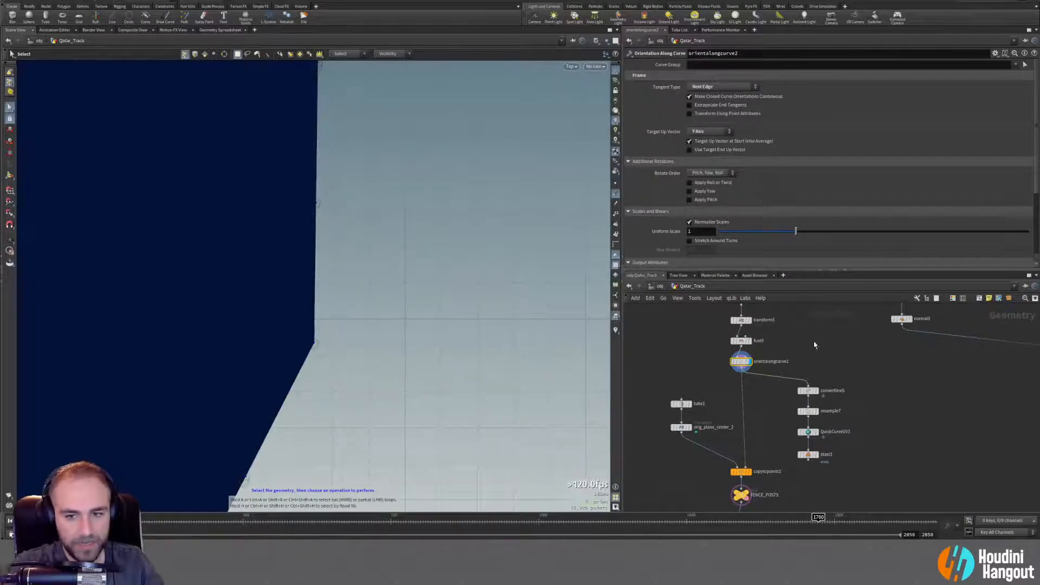
pyautogui.click(815, 455)
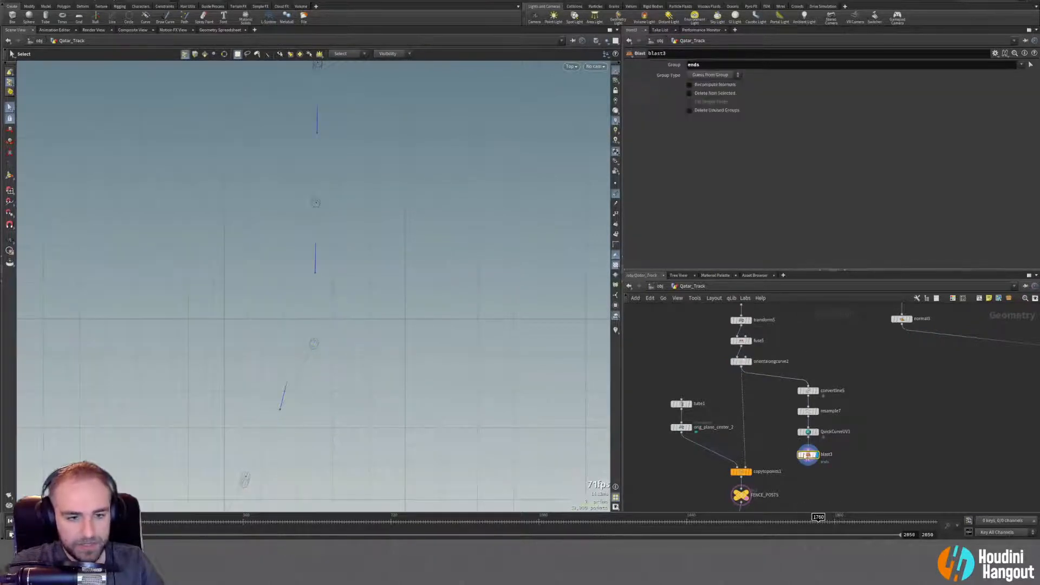
pyautogui.click(749, 362)
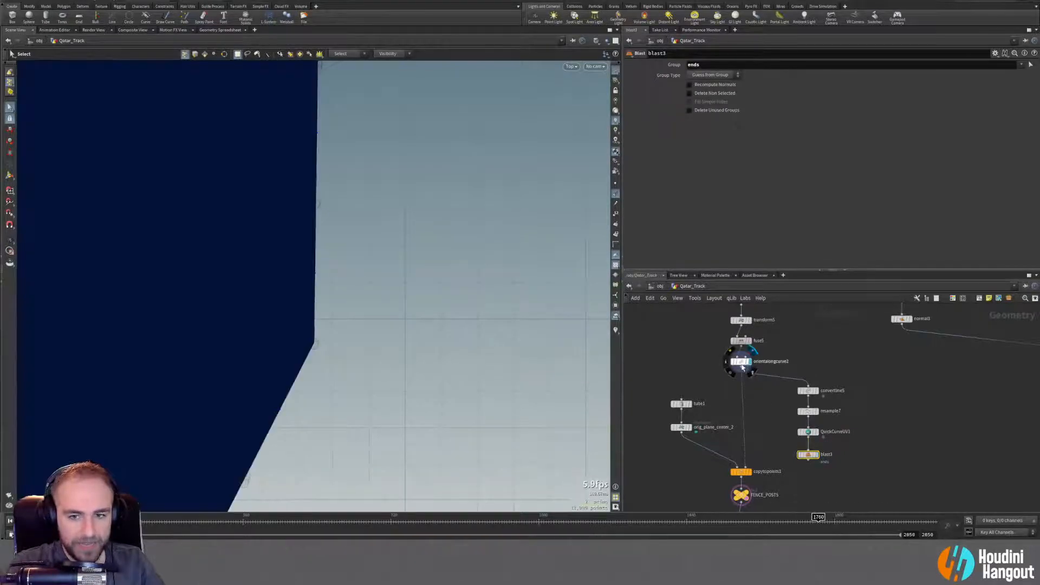
pyautogui.click(815, 391)
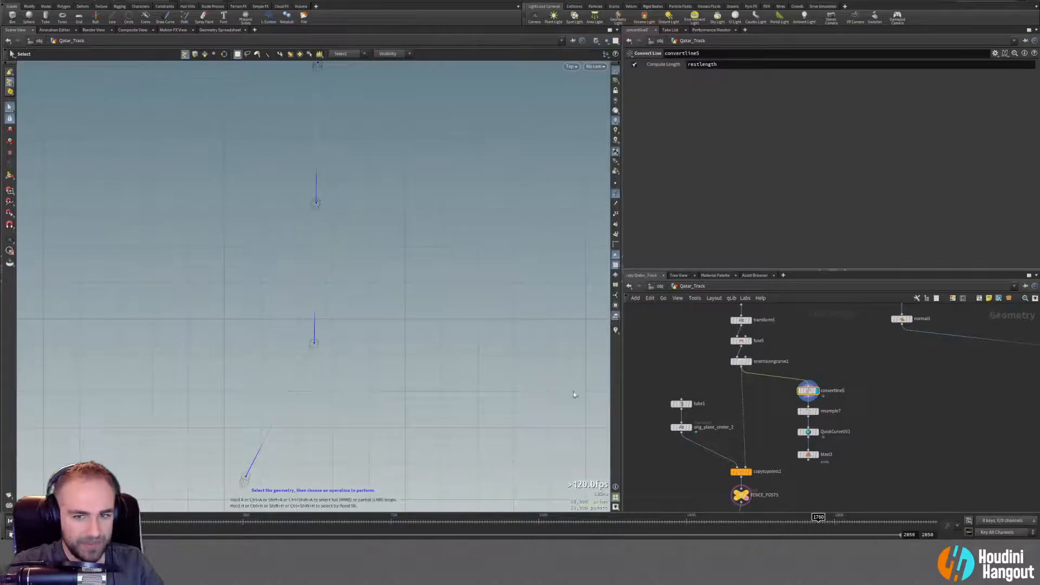
# Try Z Axis (Ignore Curve) as the tangent type of orientalongcurve2, and return it to Average of Edge Directions.
pyautogui.click(744, 363)
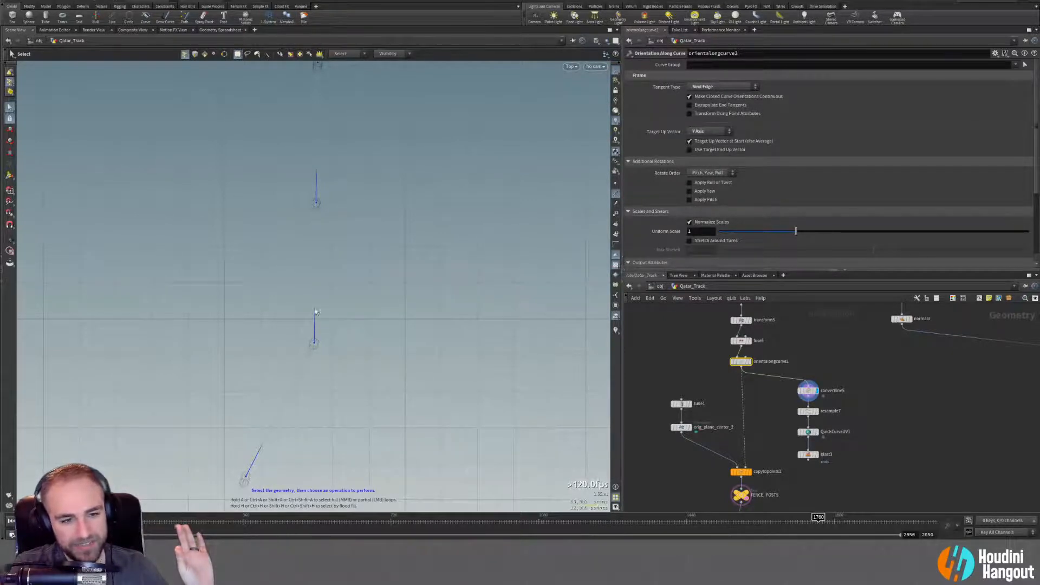
pyautogui.click(705, 88)
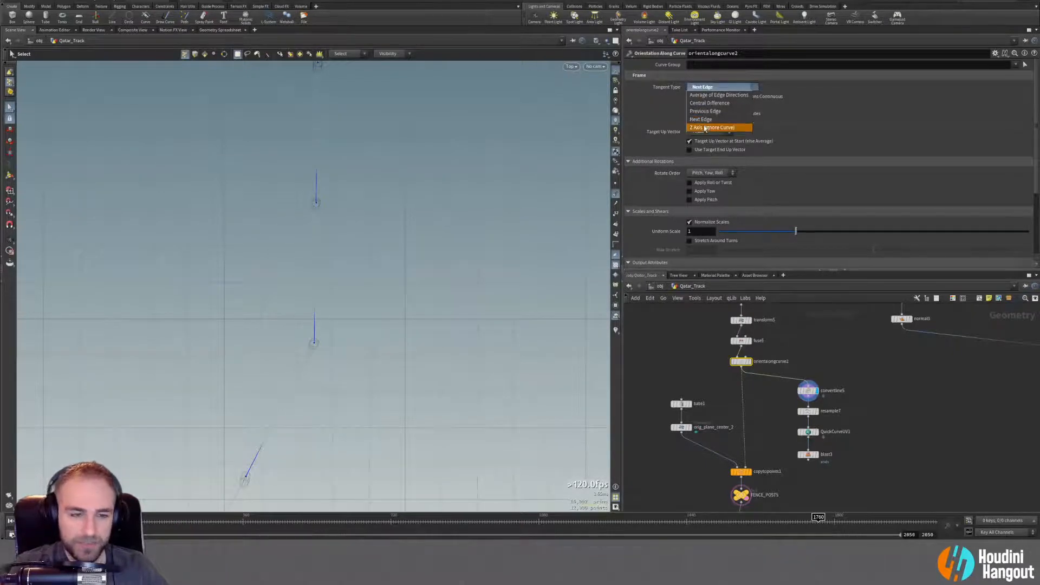
pyautogui.click(704, 127)
pyautogui.click(708, 88)
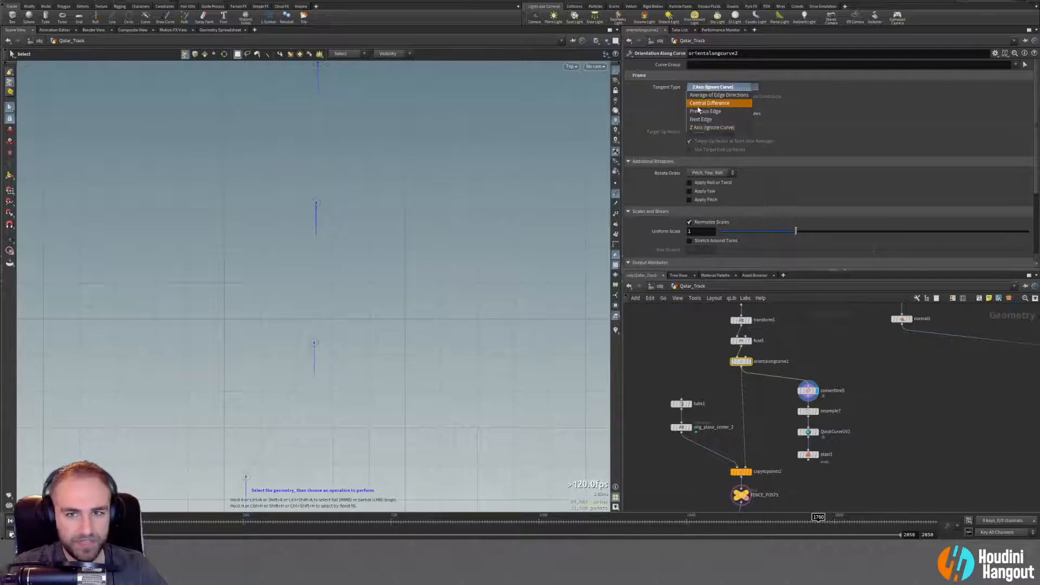
pyautogui.click(713, 96)
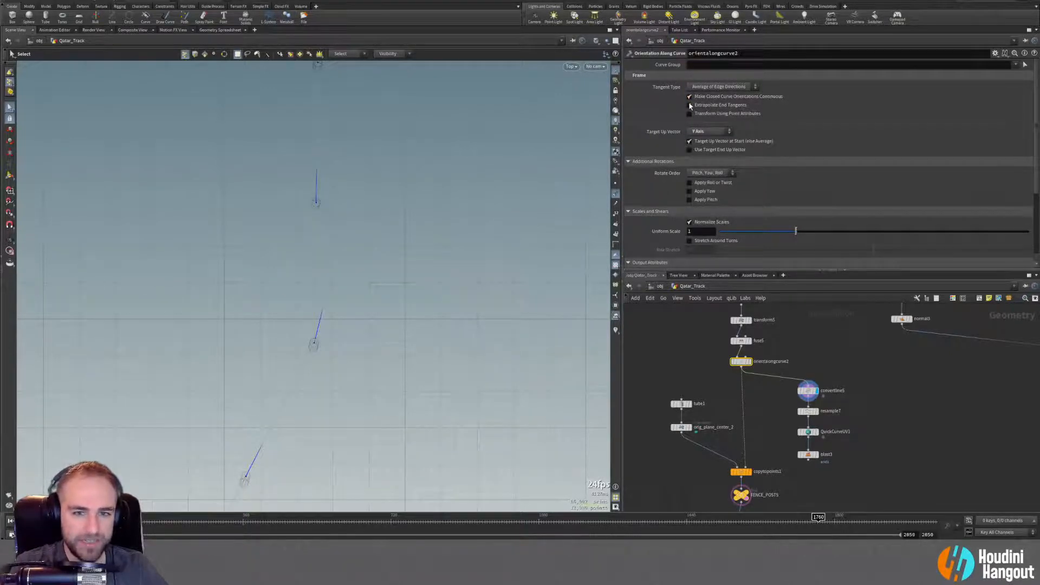
# Compare the Central Difference, Previous Edge and Next Edge tangent types on orientalongcurve2, leaving it on Next Edge.
pyautogui.click(704, 87)
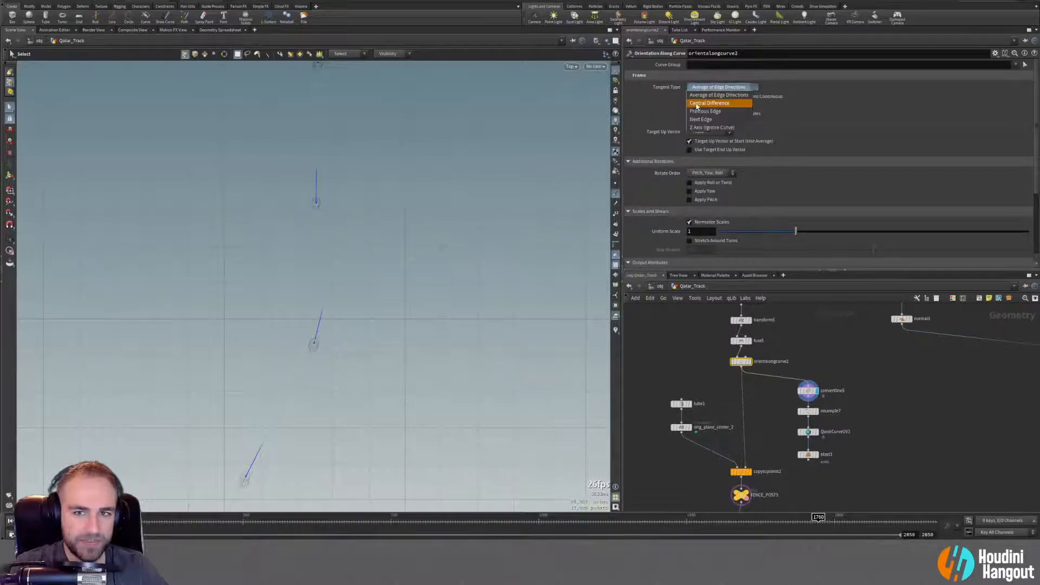
pyautogui.click(704, 103)
pyautogui.click(709, 86)
pyautogui.click(701, 107)
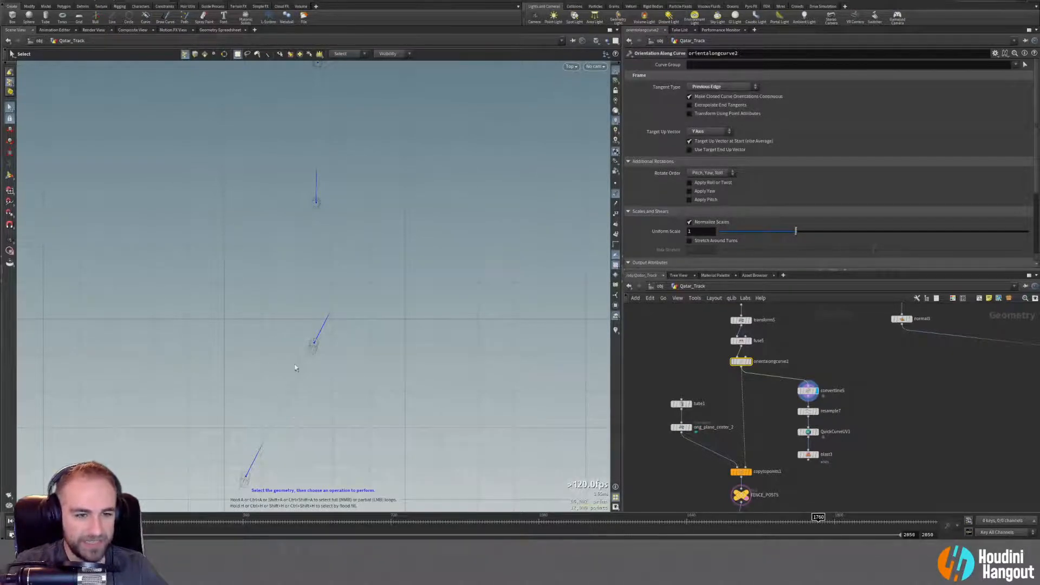
pyautogui.click(720, 87)
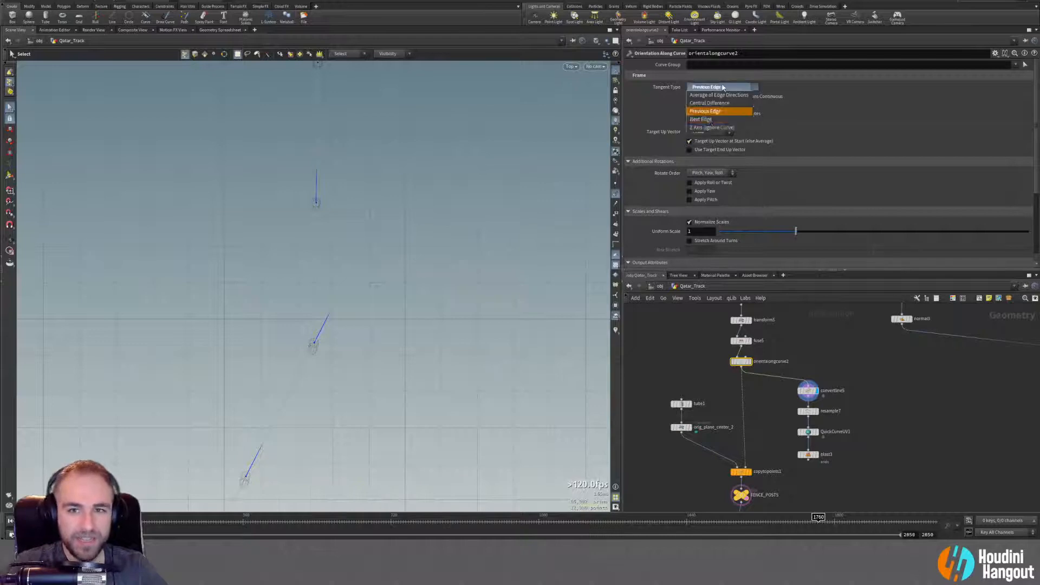
pyautogui.click(708, 122)
pyautogui.click(720, 87)
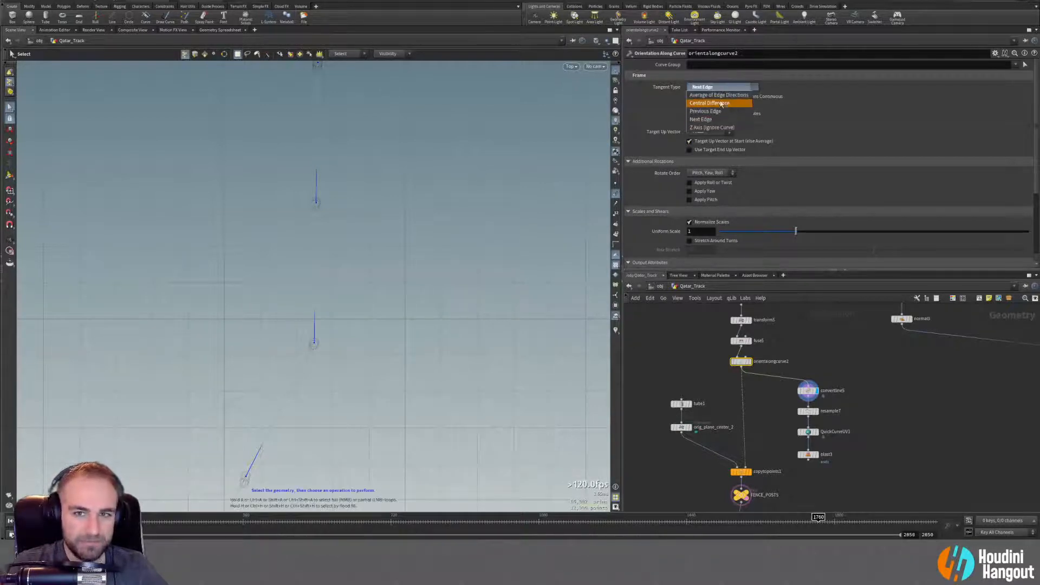
pyautogui.click(719, 111)
pyautogui.click(714, 87)
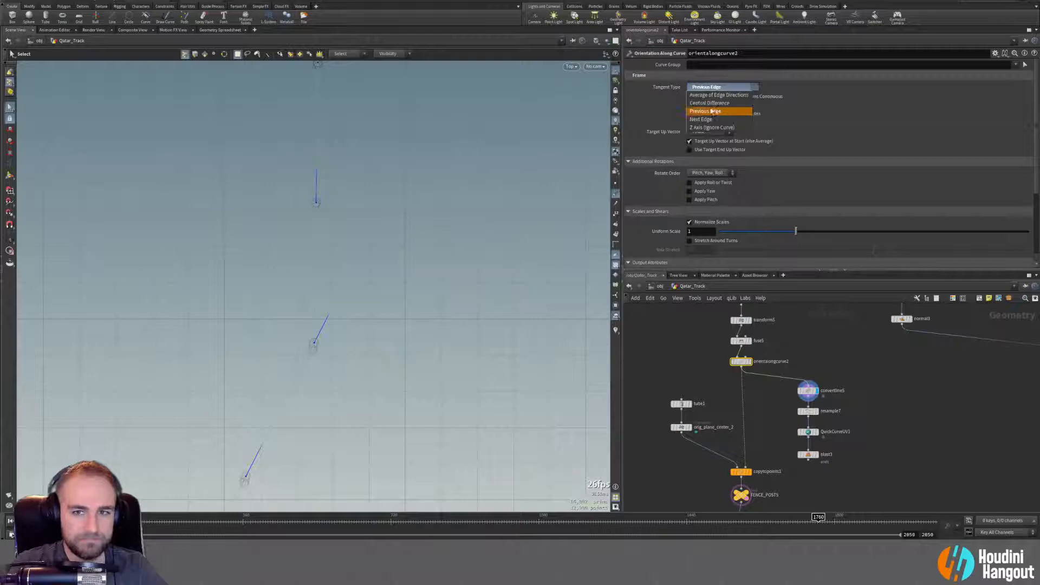
pyautogui.click(711, 120)
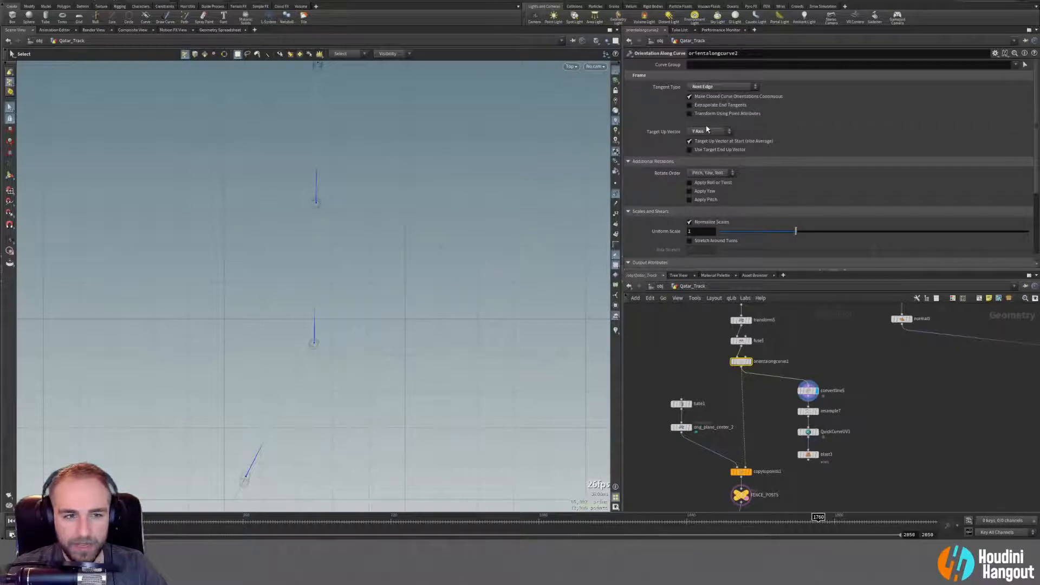
# Turn off Target Up Vector at Start (else Average) on orientalongcurve2, keep Y Axis as the up vector, and check the normals along the bend.
pyautogui.click(689, 142)
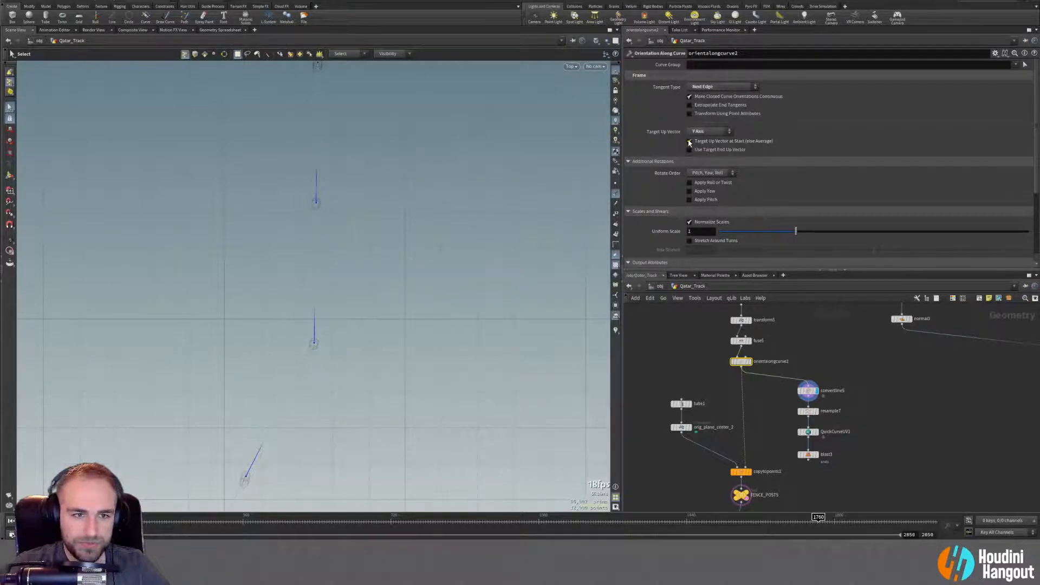
pyautogui.click(701, 131)
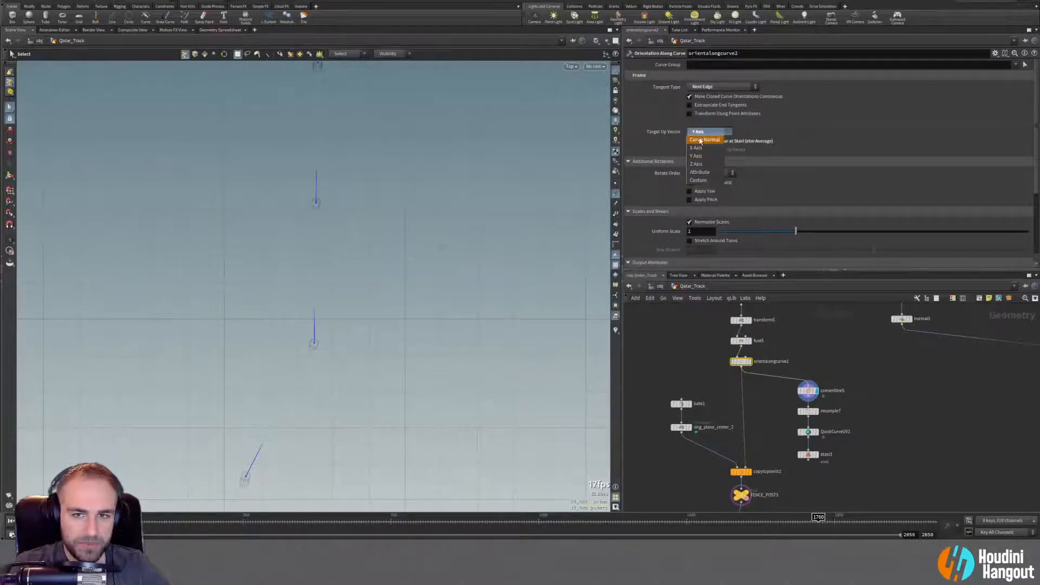
pyautogui.click(670, 146)
pyautogui.click(689, 142)
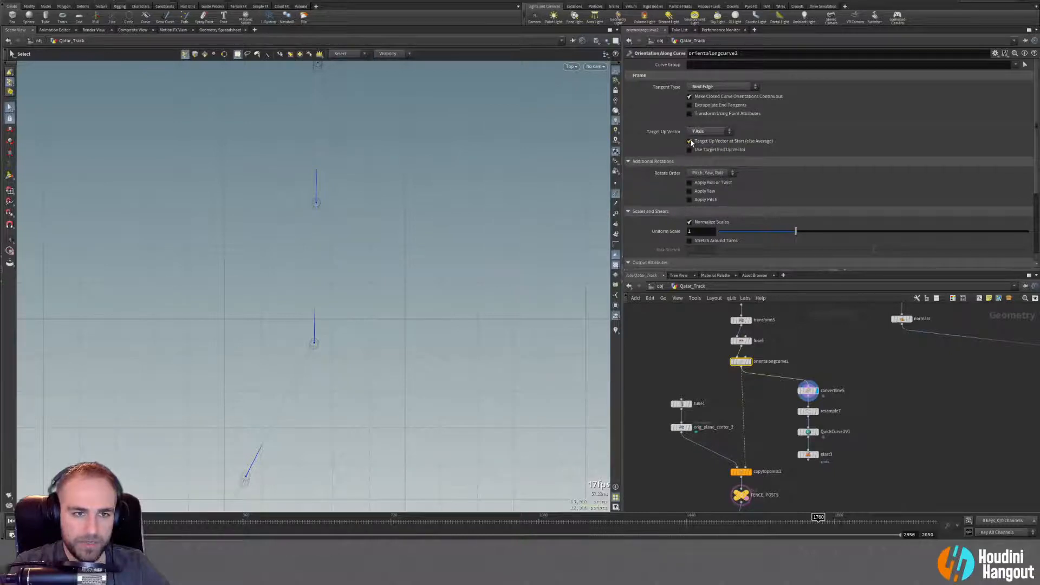
pyautogui.press('Escape')
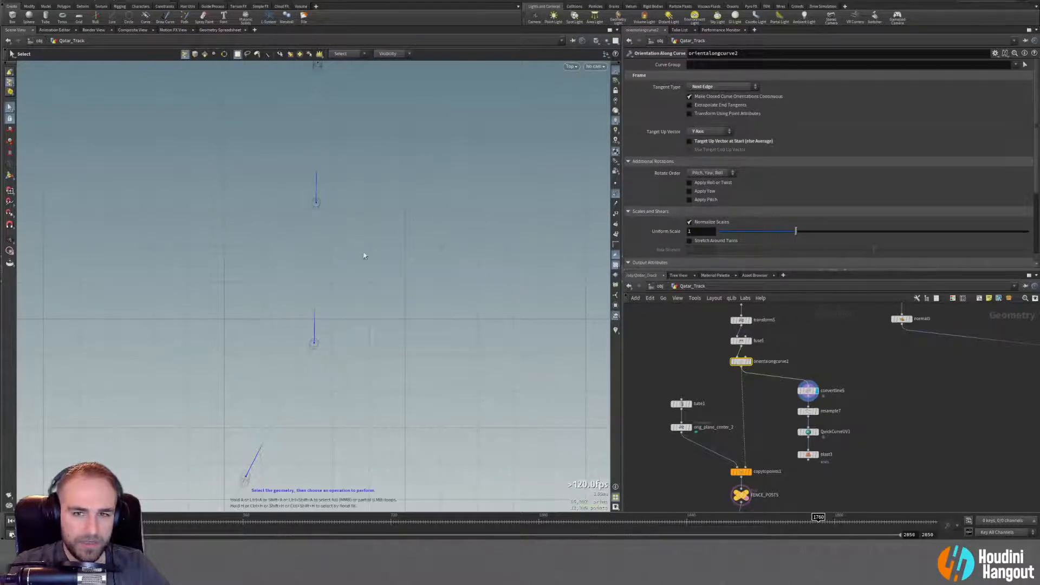
pyautogui.scroll(-2, 364, 255)
pyautogui.moveTo(239, 287); pyautogui.dragTo(217, 275, button='right')
pyautogui.moveTo(325, 281); pyautogui.dragTo(318, 302, button='middle')
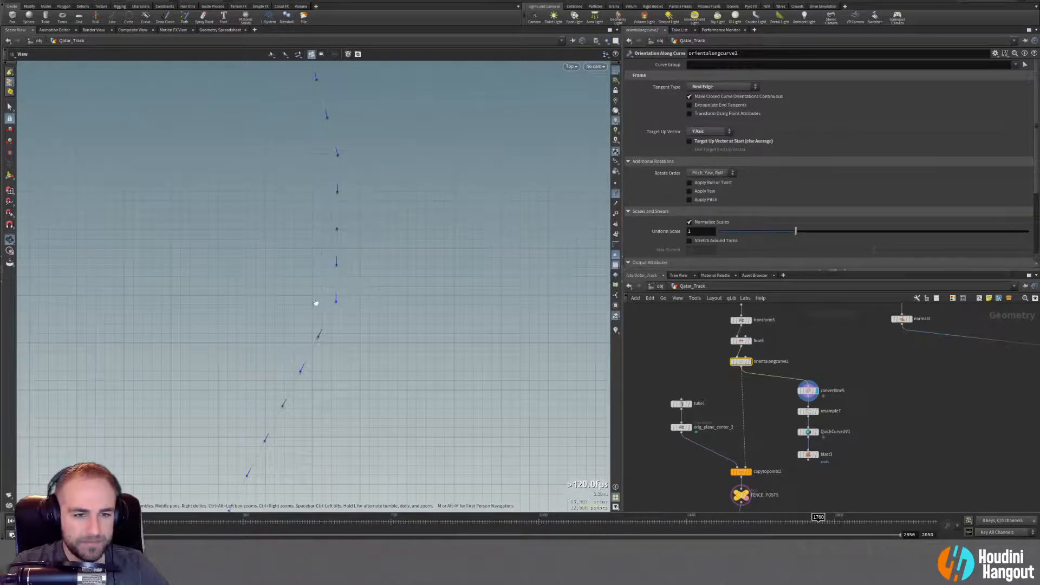
pyautogui.moveTo(318, 301); pyautogui.dragTo(550, 255, button='right')
pyautogui.press('s')
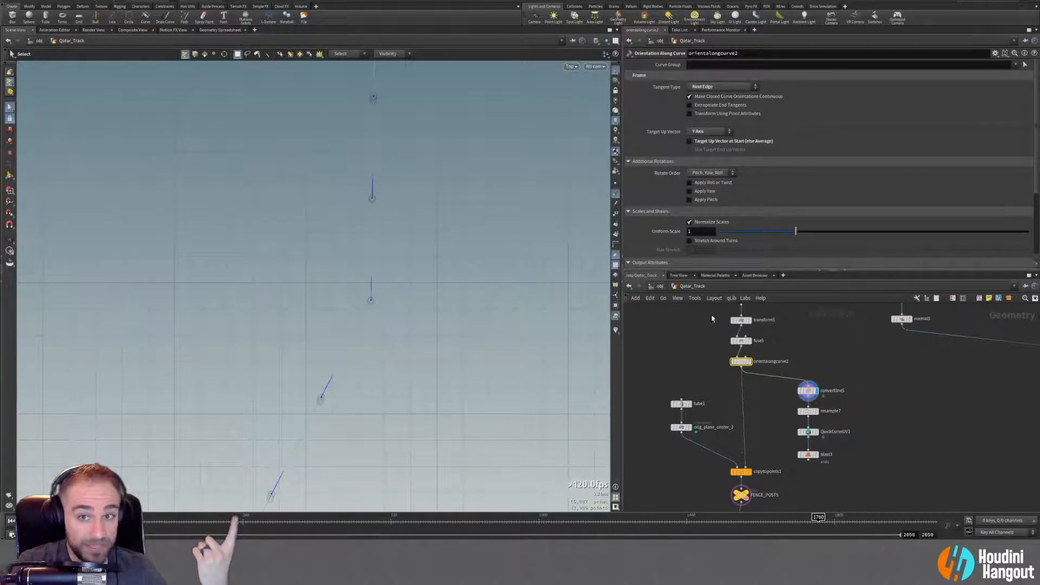
# Turn on Extrapolate End Tangents on orientalongcurve2 and test Transform Using Point Attributes on and off, leaving it off.
pyautogui.click(689, 104)
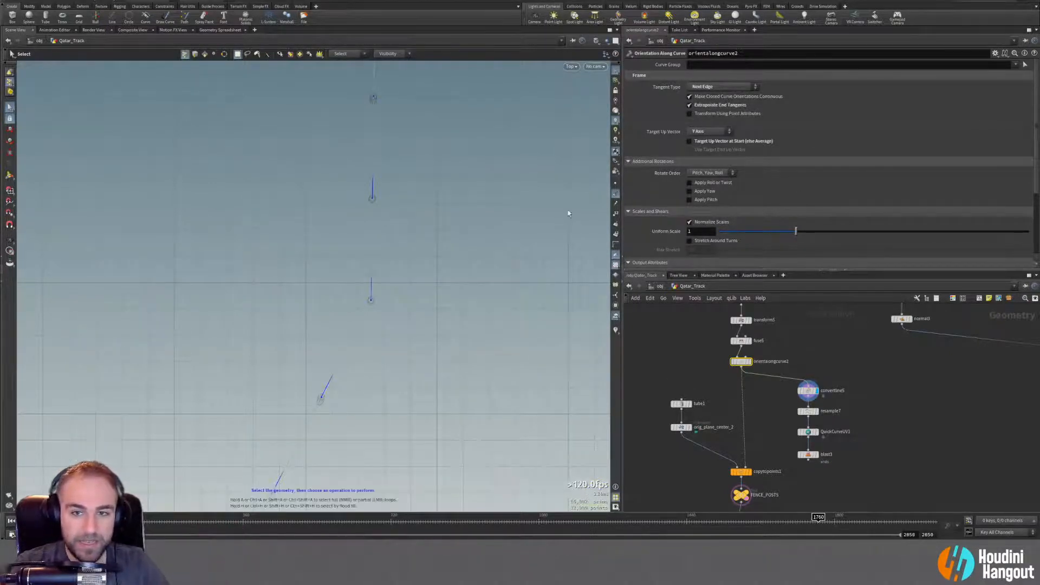
pyautogui.scroll(2, 362, 314)
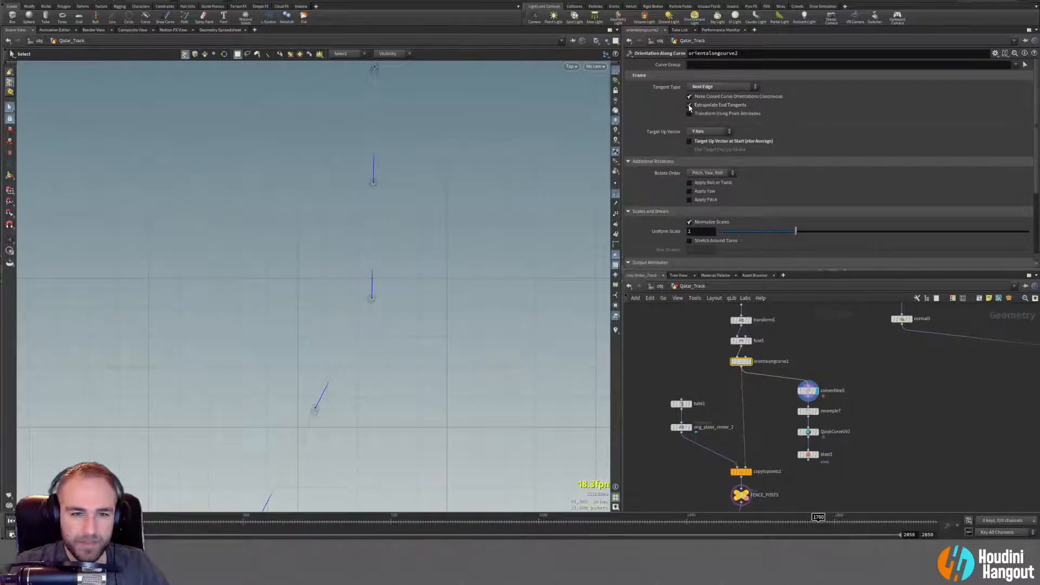
pyautogui.click(689, 114)
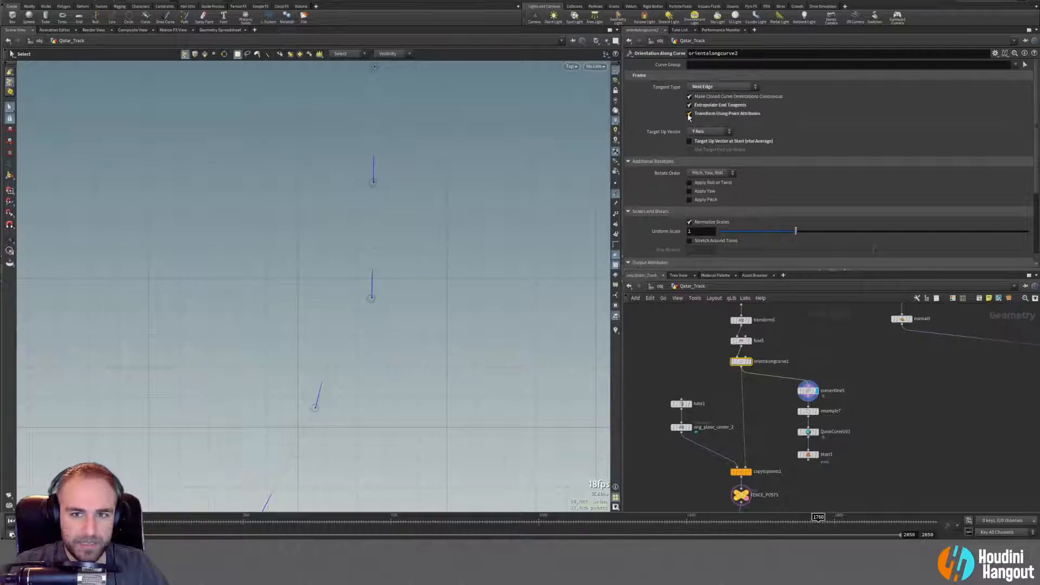
pyautogui.click(690, 113)
pyautogui.click(689, 114)
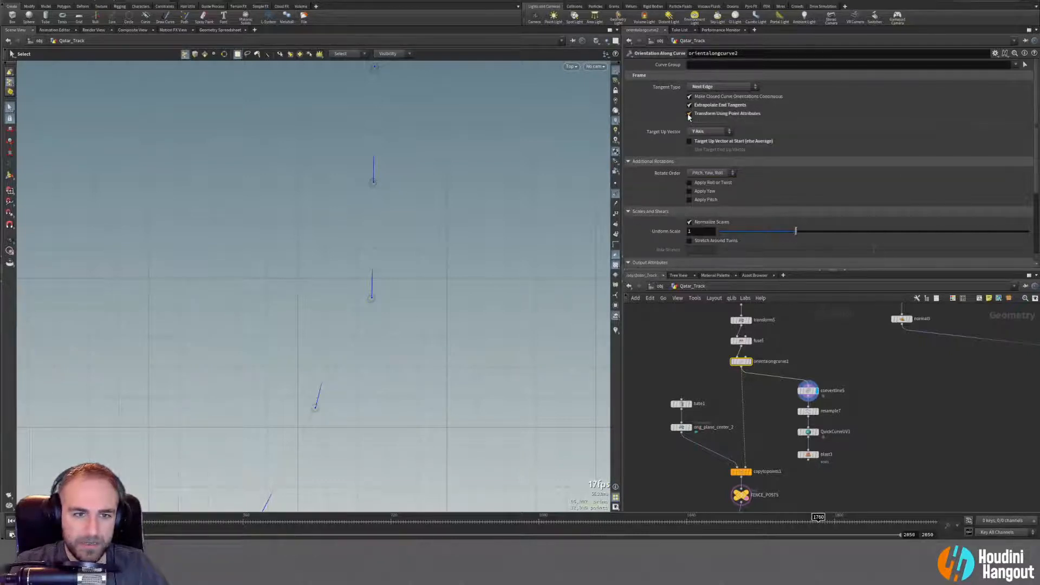
pyautogui.click(689, 114)
pyautogui.click(689, 114)
pyautogui.click(689, 113)
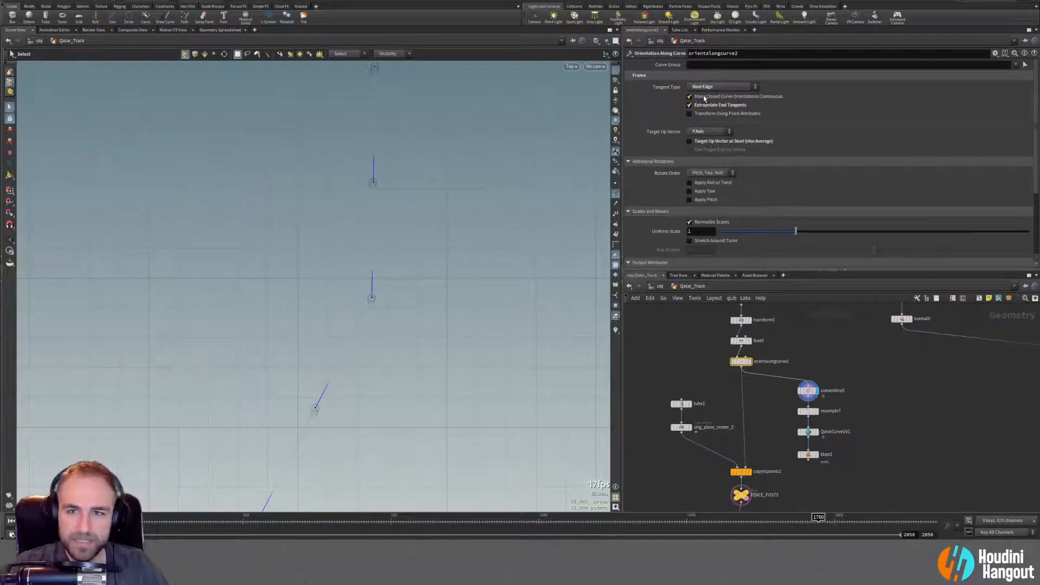
# Try the Central Difference tangent type on orientalongcurve2, with and without Transform Using Point Attributes.
pyautogui.click(709, 86)
pyautogui.click(710, 102)
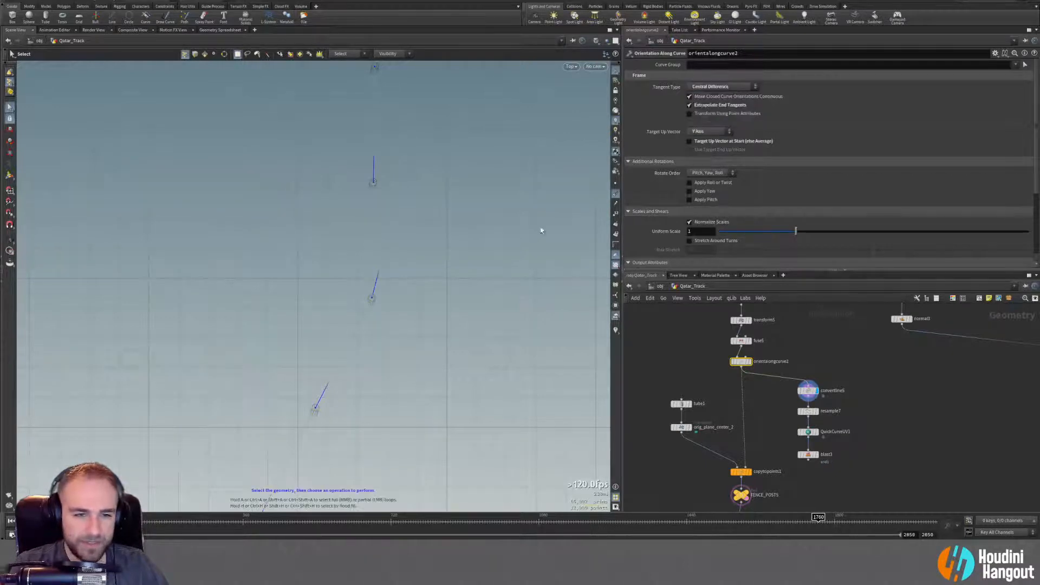
pyautogui.click(690, 114)
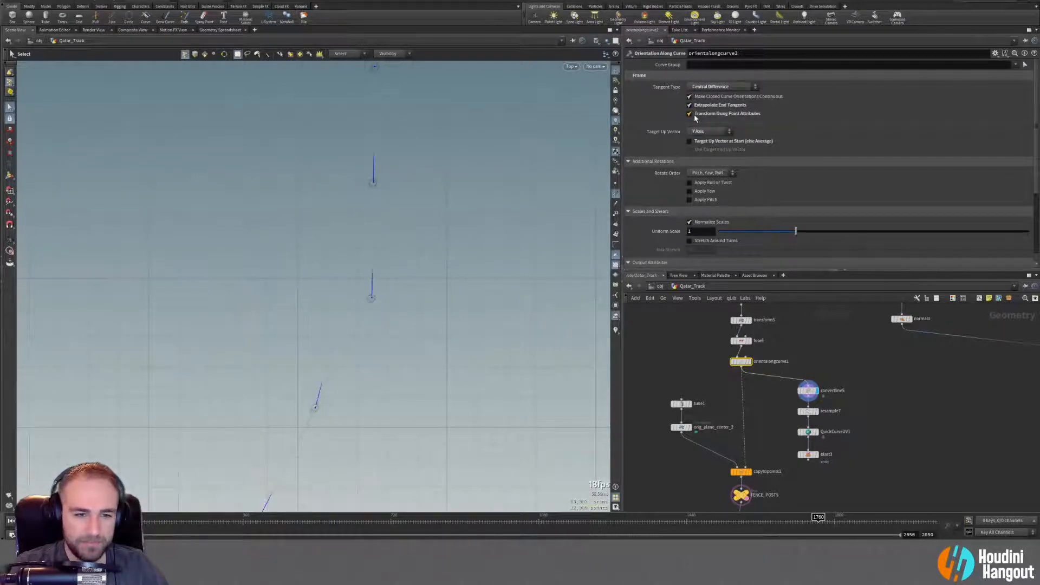
pyautogui.click(690, 114)
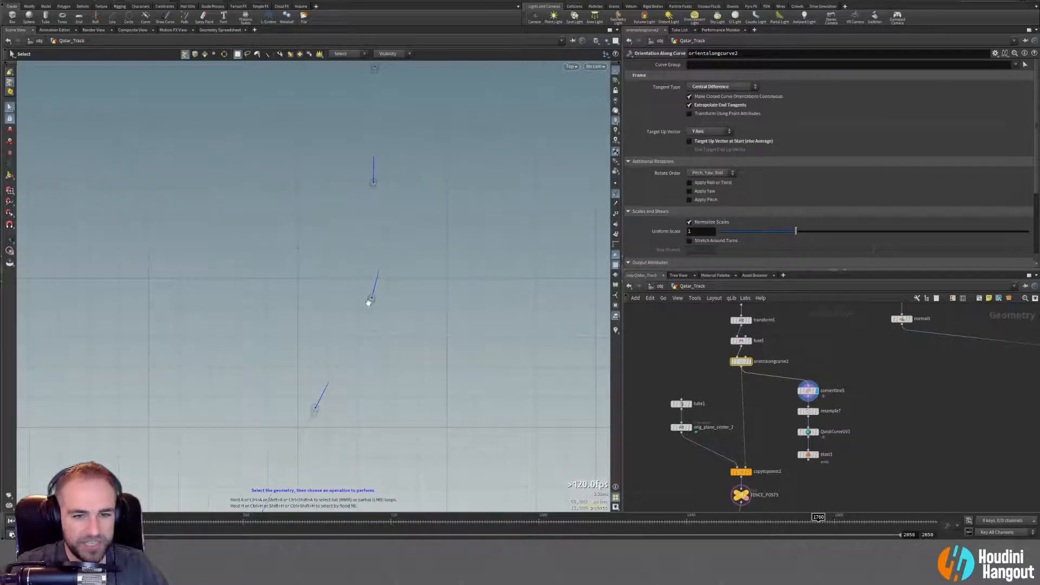
# Switch the viewport from the top view to perspective and inspect the fence posts' normals at the bend up close.
pyautogui.click(593, 66)
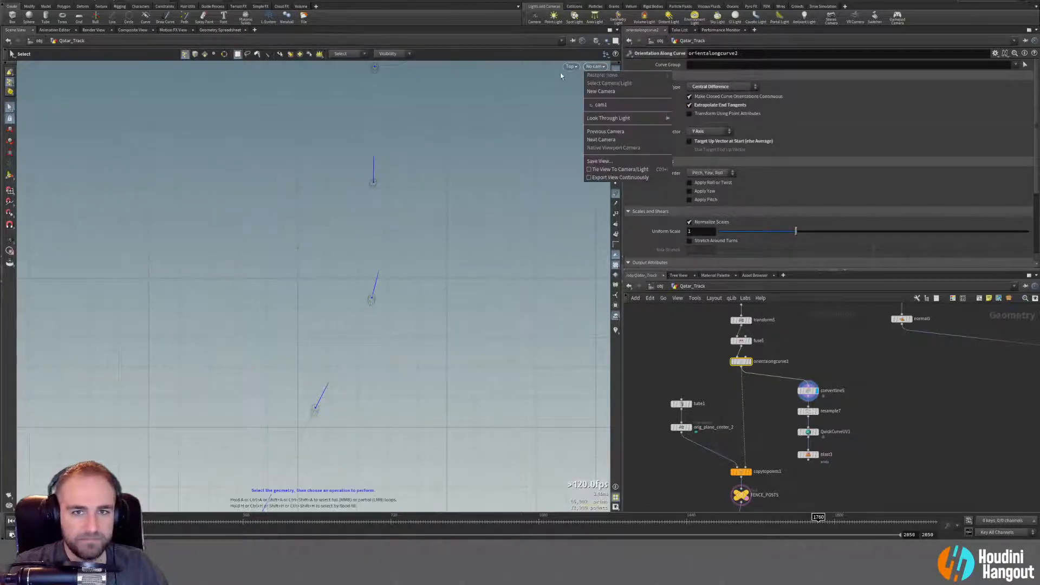
pyautogui.click(571, 66)
pyautogui.click(627, 87)
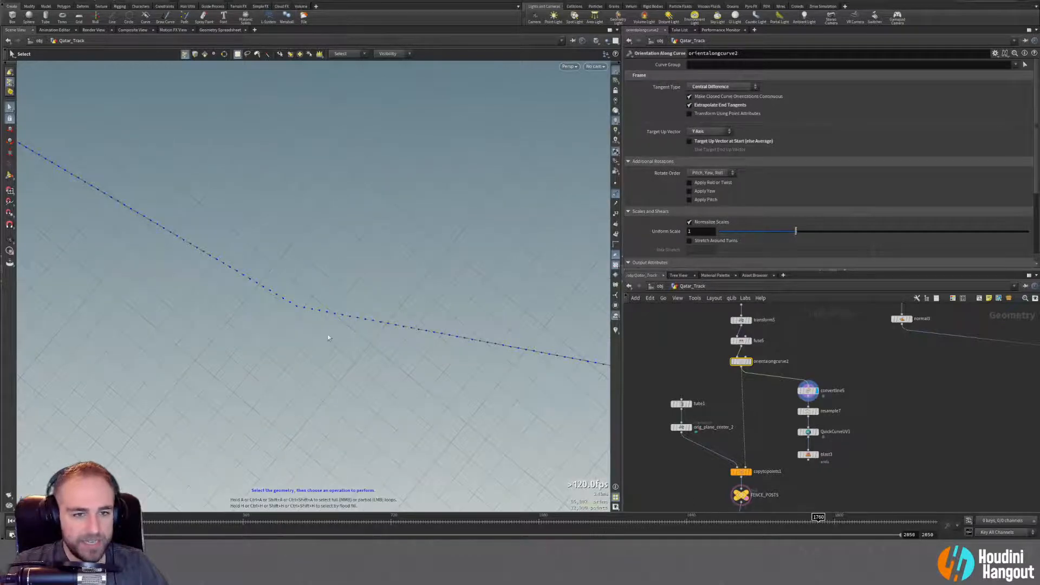
pyautogui.keyDown('alt'); pyautogui.moveTo(328, 336); pyautogui.dragTo(288, 302); pyautogui.keyUp('alt')
pyautogui.keyDown('alt'); pyautogui.moveTo(287, 302); pyautogui.dragTo(312, 336, button='right'); pyautogui.keyUp('alt')
pyautogui.keyDown('alt'); pyautogui.moveTo(293, 371); pyautogui.dragTo(163, 363); pyautogui.keyUp('alt')
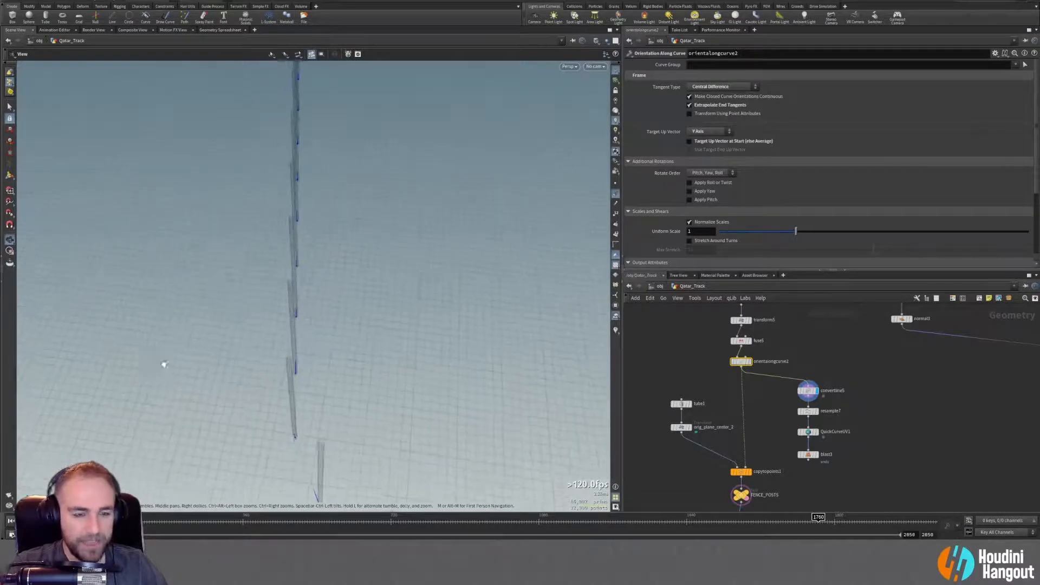
pyautogui.press('s')
# Set orientalongcurve2 to Average of Edge Directions, turn off Extrapolate End Tangents, and leave Target Up Vector at Start off after testing it.
pyautogui.click(706, 88)
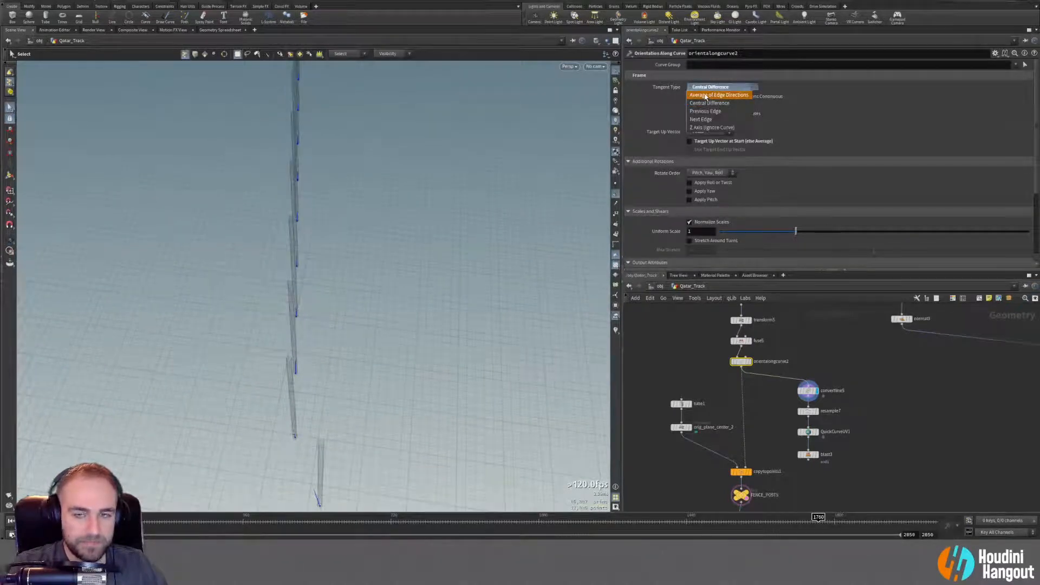
pyautogui.click(706, 96)
pyautogui.click(690, 105)
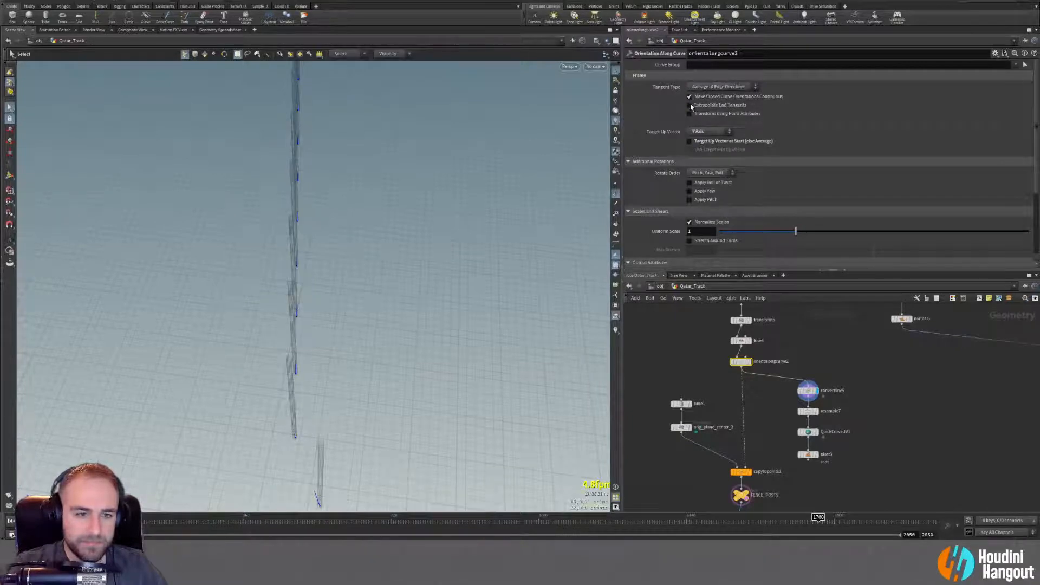
pyautogui.click(690, 141)
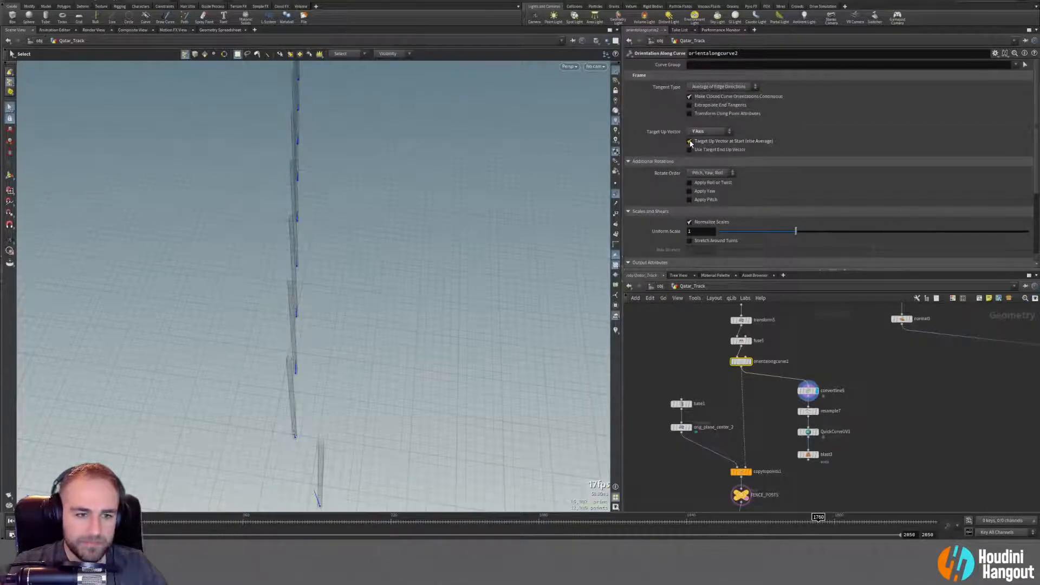
pyautogui.click(690, 141)
pyautogui.click(696, 132)
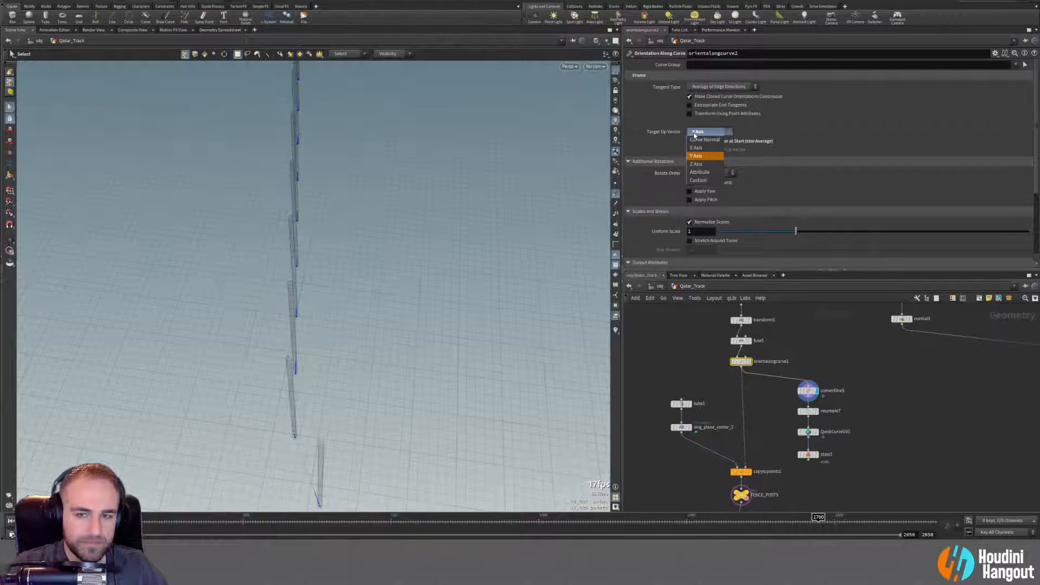
pyautogui.click(694, 135)
# Try the Next Edge tangent type on orientalongcurve2, and set it to Previous Edge instead.
pyautogui.click(696, 86)
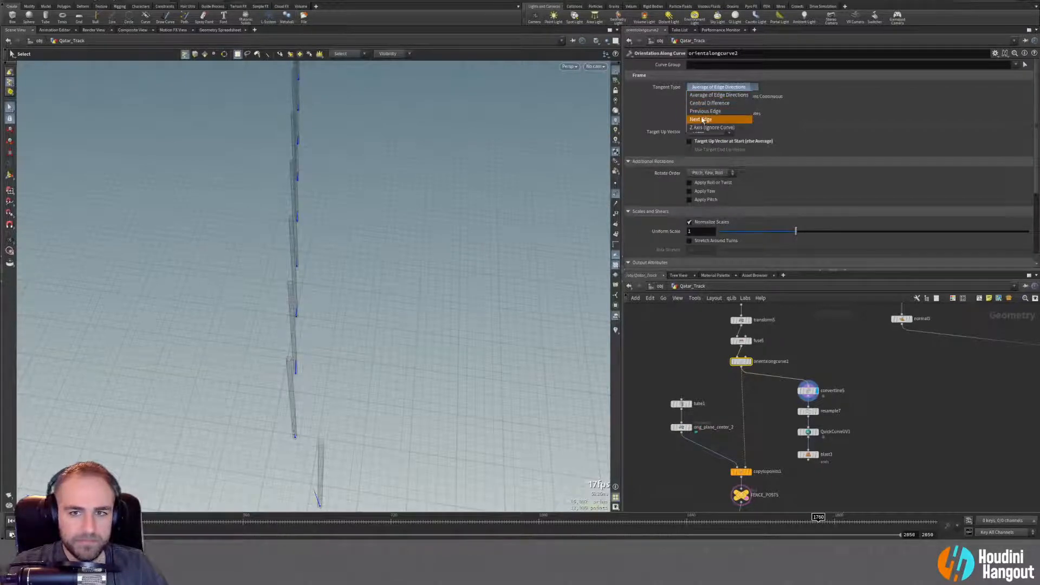
pyautogui.click(702, 119)
pyautogui.click(703, 87)
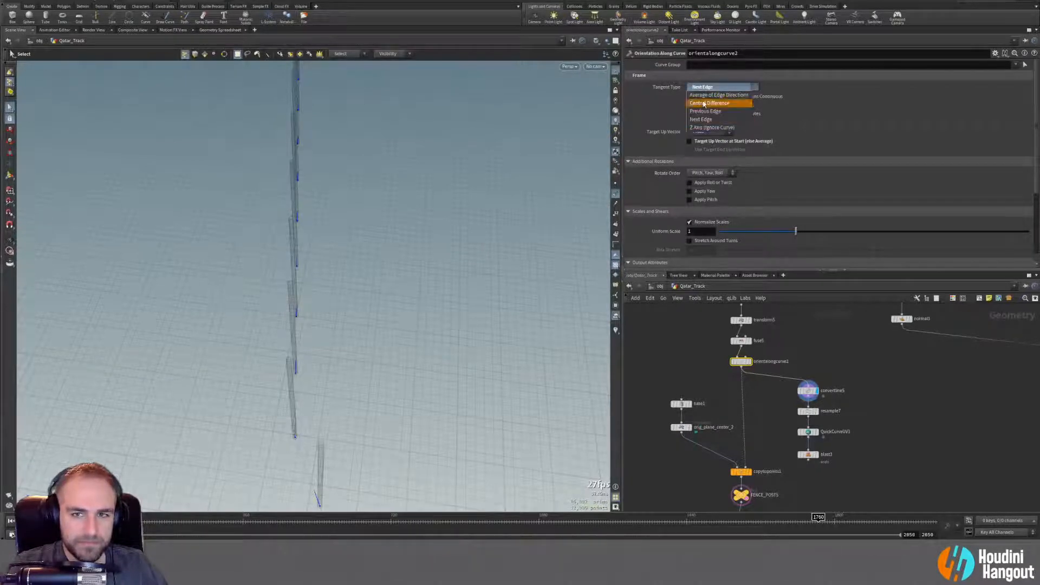
pyautogui.click(704, 112)
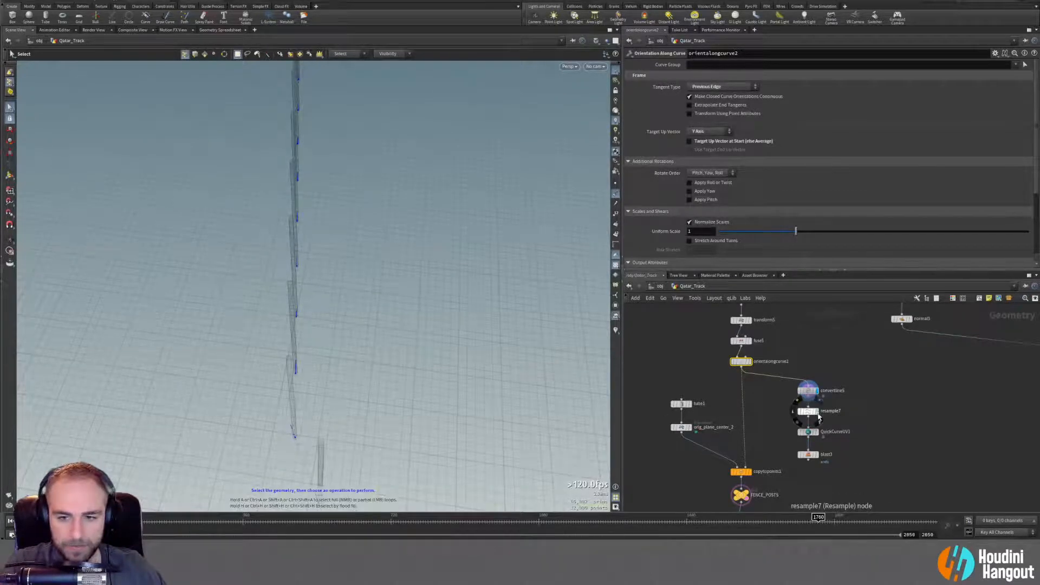
# Display resample7 and examine the normals between the fence posts from the side.
pyautogui.click(811, 413)
pyautogui.press('Escape')
pyautogui.moveTo(280, 427); pyautogui.dragTo(389, 429)
pyautogui.press('s')
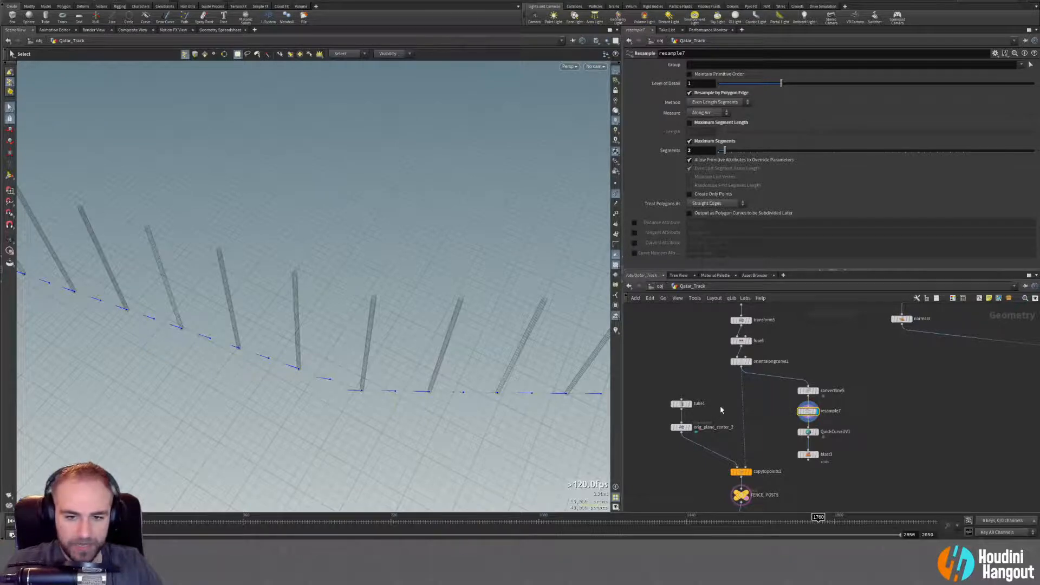
# Display tube1 and its orig_plane_center_2 transform to inspect the source fence post's geometry.
pyautogui.click(681, 407)
pyautogui.click(681, 406)
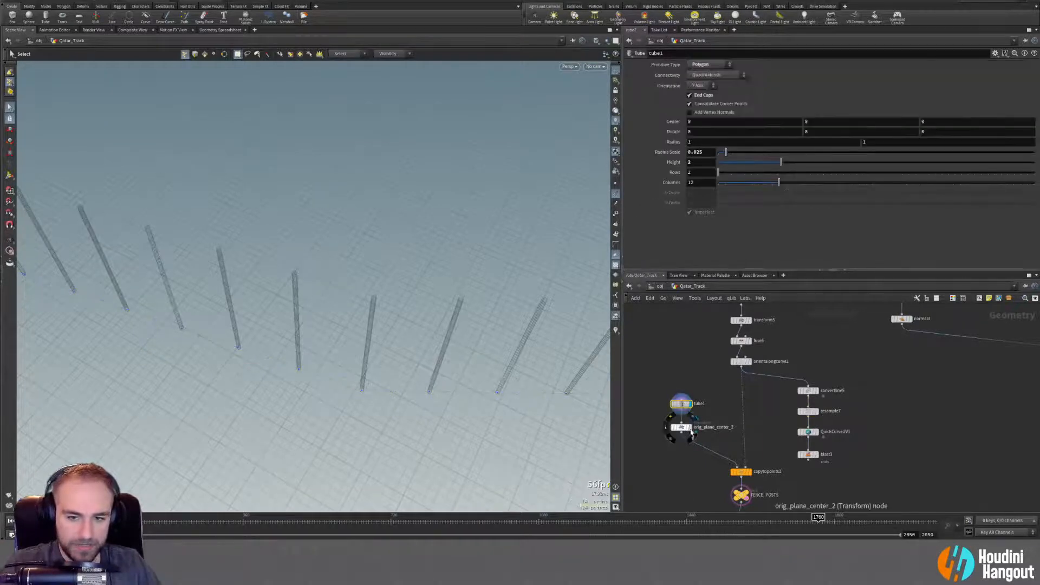
pyautogui.click(682, 428)
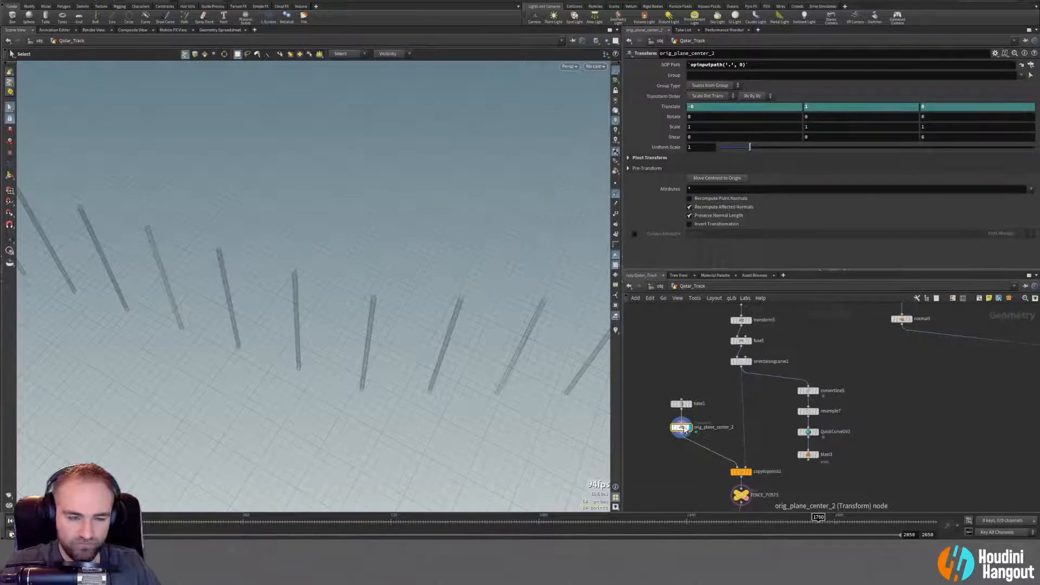
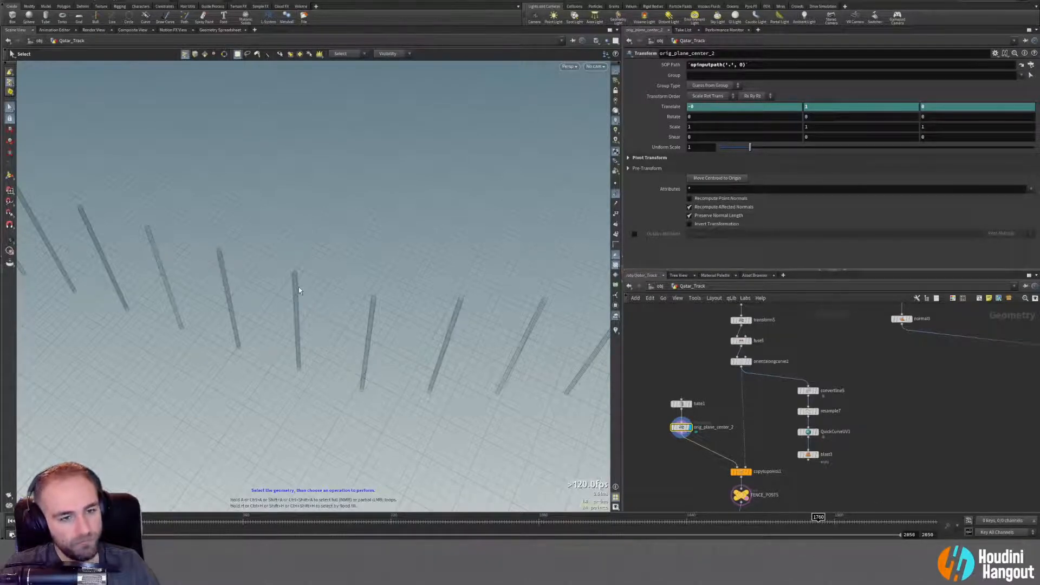
pyautogui.press('Escape')
pyautogui.moveTo(318, 290); pyautogui.dragTo(162, 338)
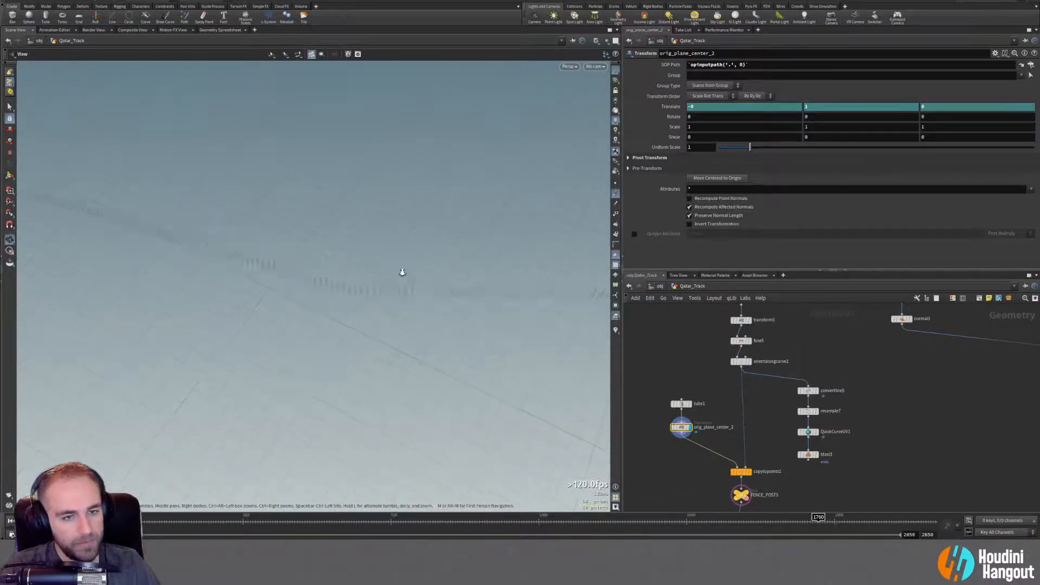
# Display orientalongcurve2 to examine its closed boundary curves along the track, and compare them with the convertline5 output.
pyautogui.press('s')
pyautogui.click(750, 362)
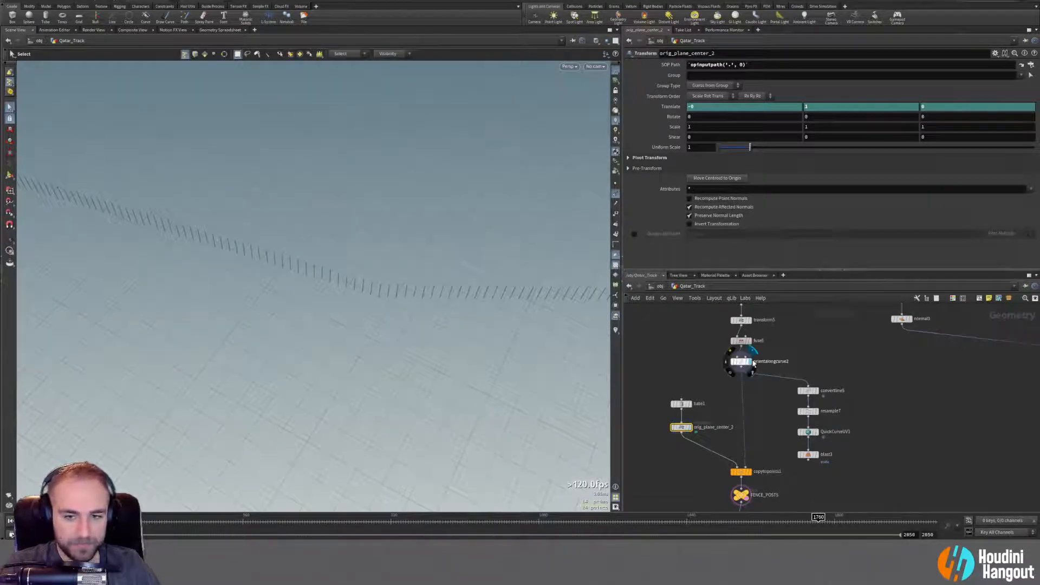
pyautogui.press('Escape')
pyautogui.moveTo(433, 367); pyautogui.dragTo(266, 326)
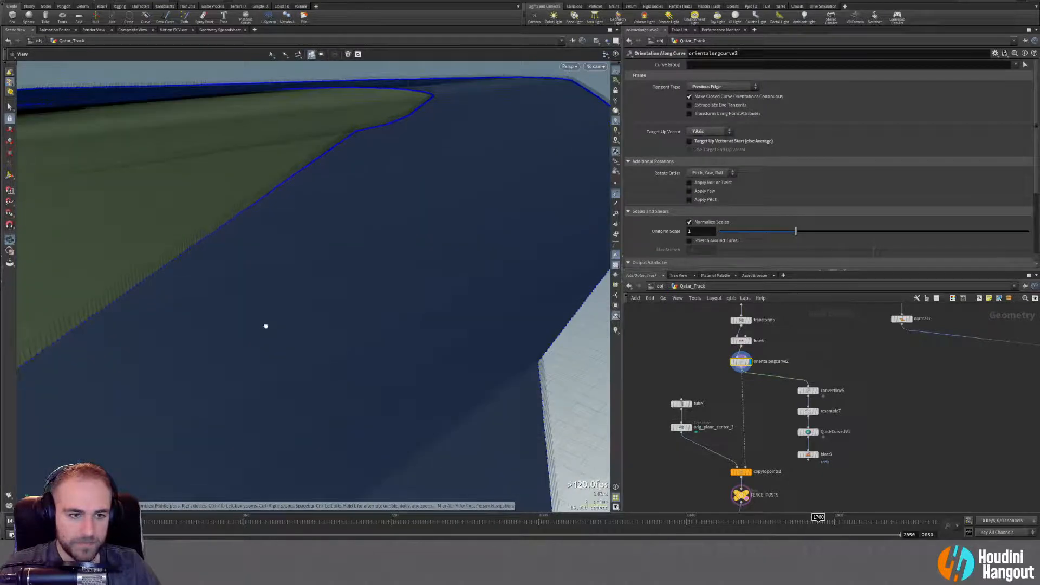
pyautogui.press('s')
pyautogui.click(814, 390)
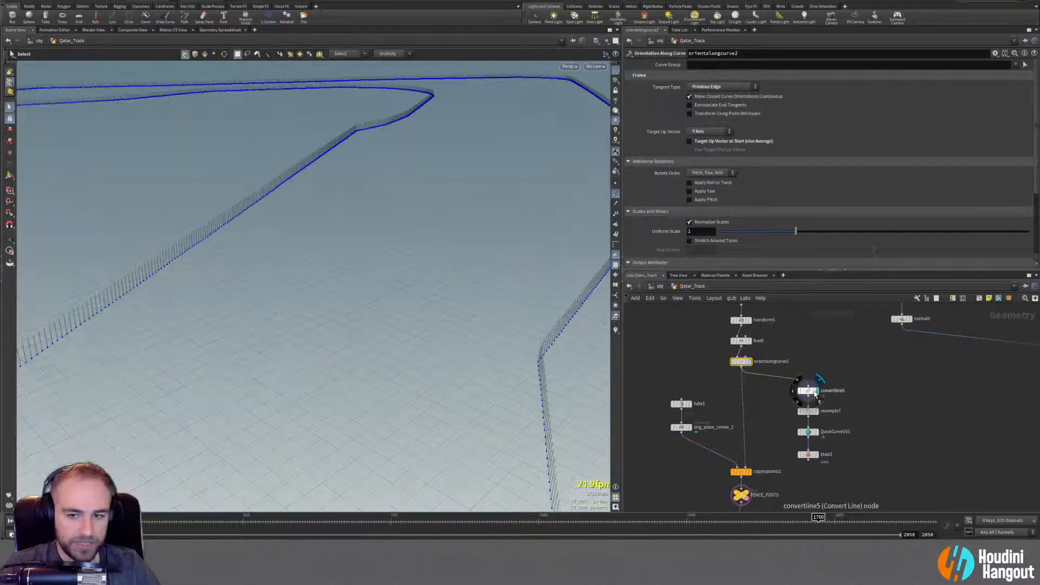
# Trace the fence network upstream and display polyloft1 below the fence boundaries to inspect its wall groups.
pyautogui.scroll(-8, 839, 391)
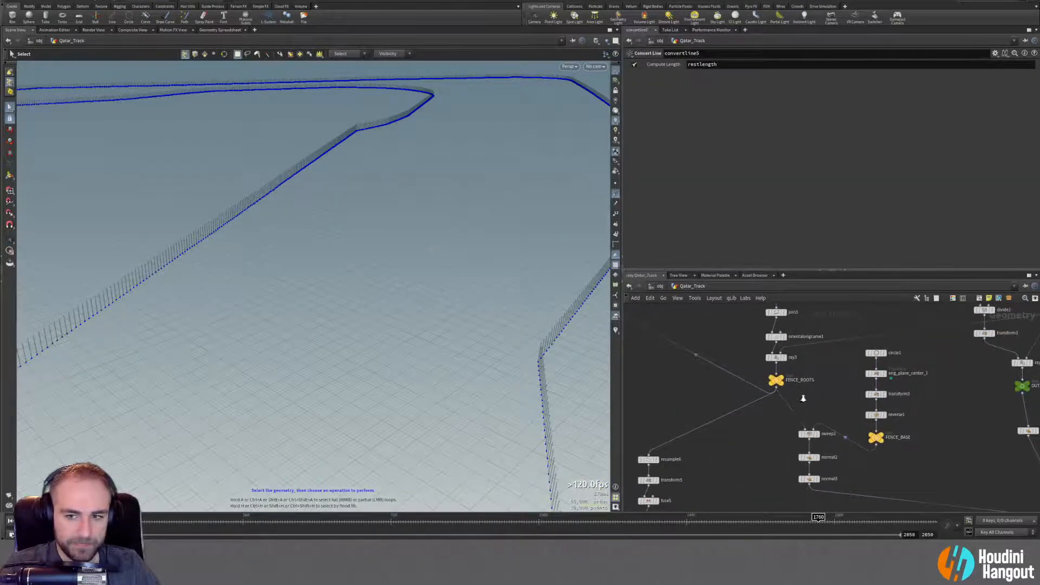
pyautogui.scroll(8, 807, 409)
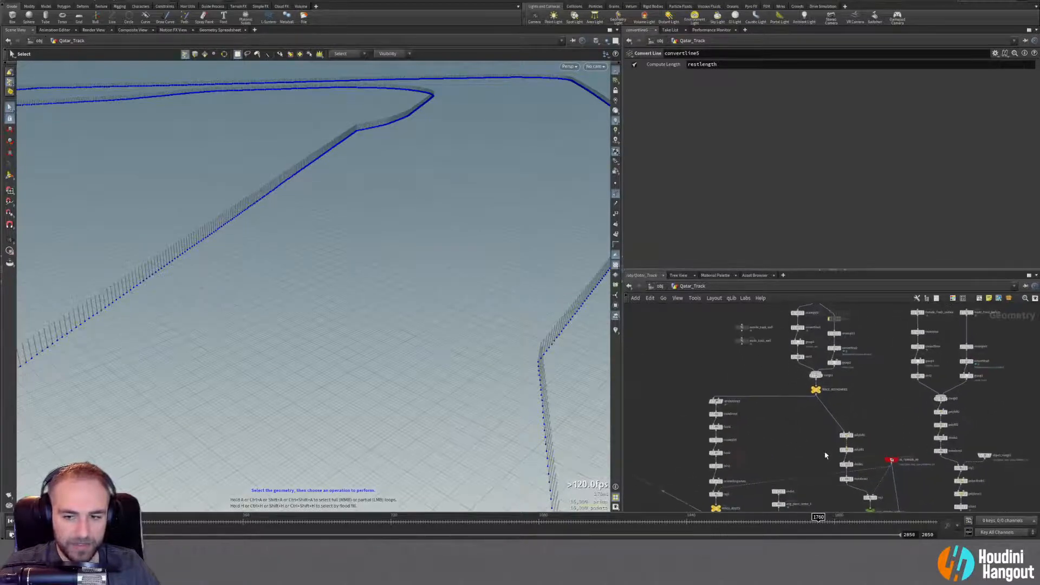
pyautogui.click(823, 413)
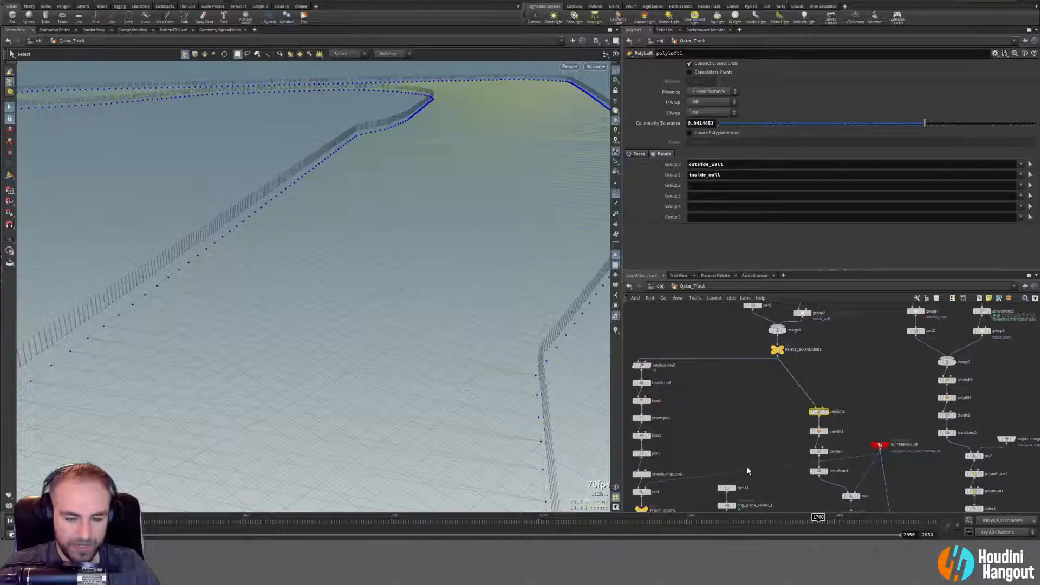
pyautogui.moveTo(747, 470); pyautogui.dragTo(811, 372, button='middle')
pyautogui.scroll(5, 779, 388)
pyautogui.scroll(-4, 810, 372)
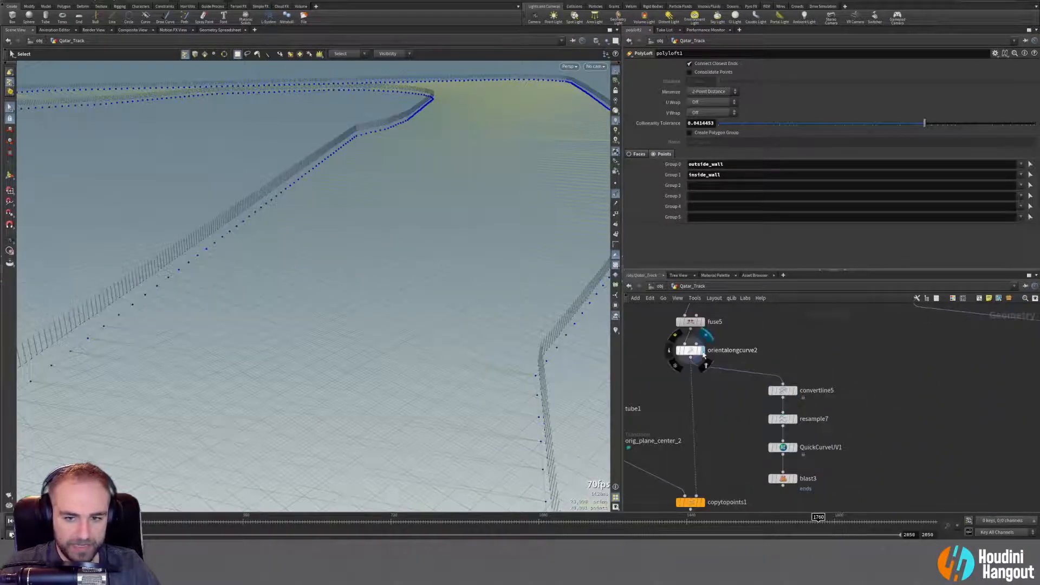
# Display orientalongcurve2 again, read its node info, and examine its point attributes and wall groups in the geometry spreadsheet.
pyautogui.click(702, 352)
pyautogui.middleClick(686, 355)
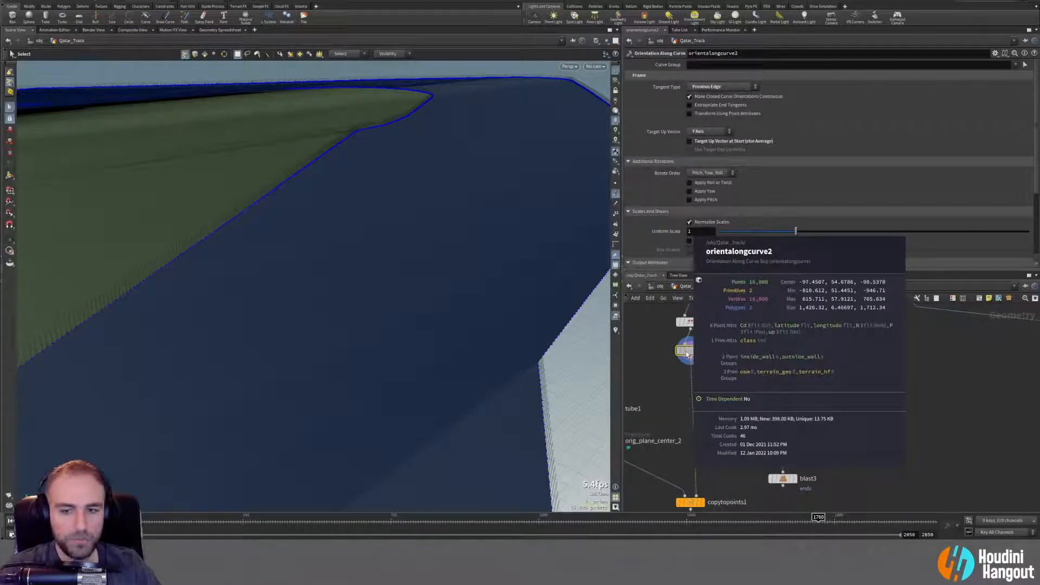
pyautogui.middleClick(686, 354)
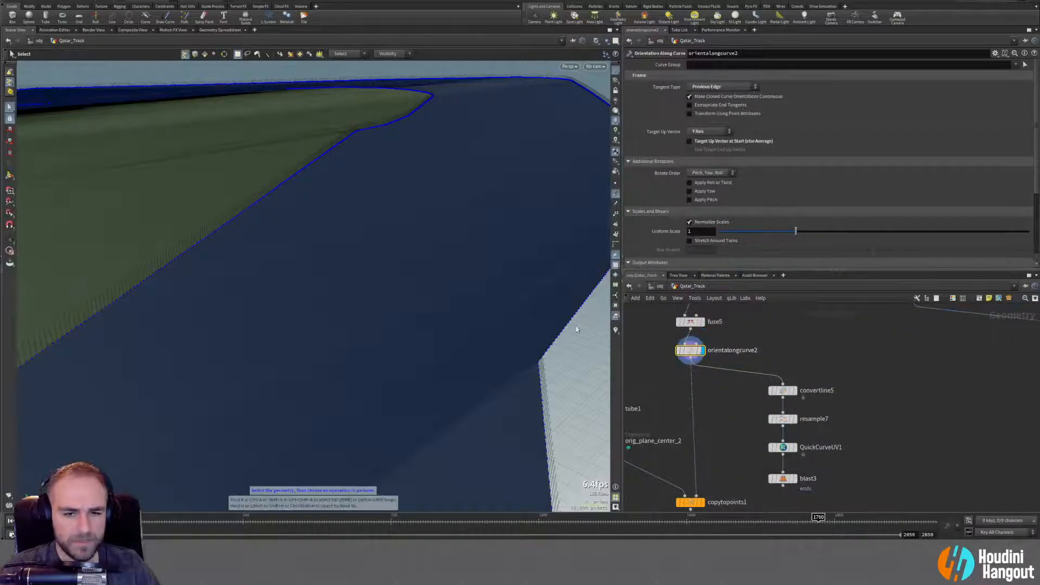
pyautogui.middleClick(691, 351)
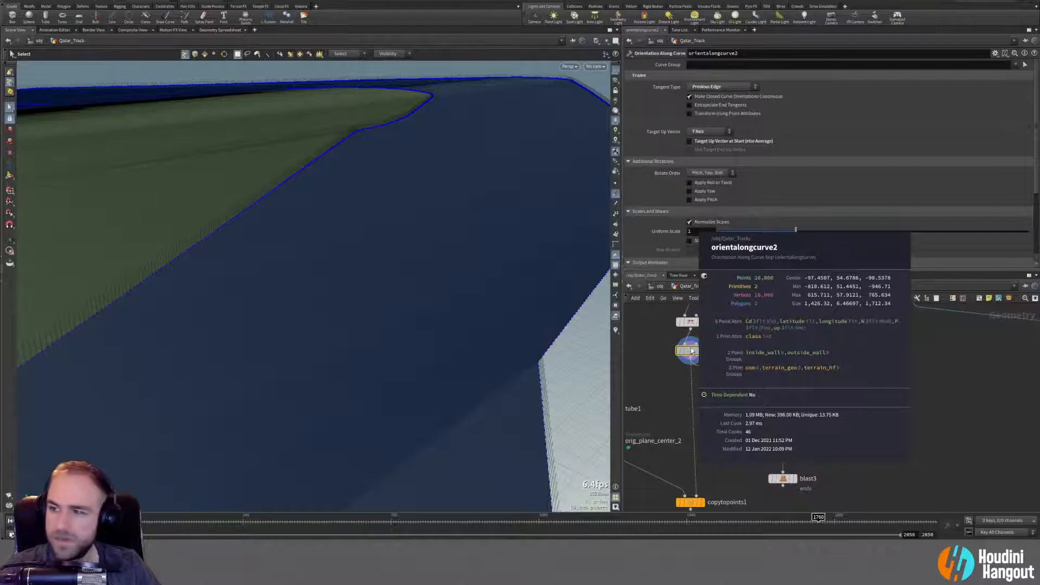
pyautogui.click(230, 29)
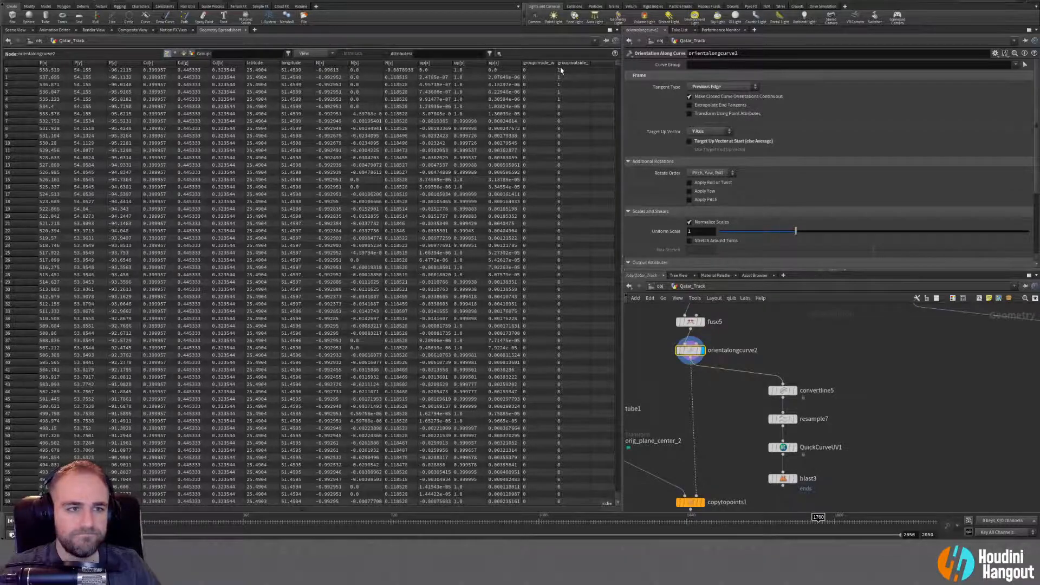
pyautogui.moveTo(617, 66); pyautogui.dragTo(617, 79)
pyautogui.scroll(20, 566, 404)
pyautogui.moveTo(726, 397); pyautogui.dragTo(730, 459, button='middle')
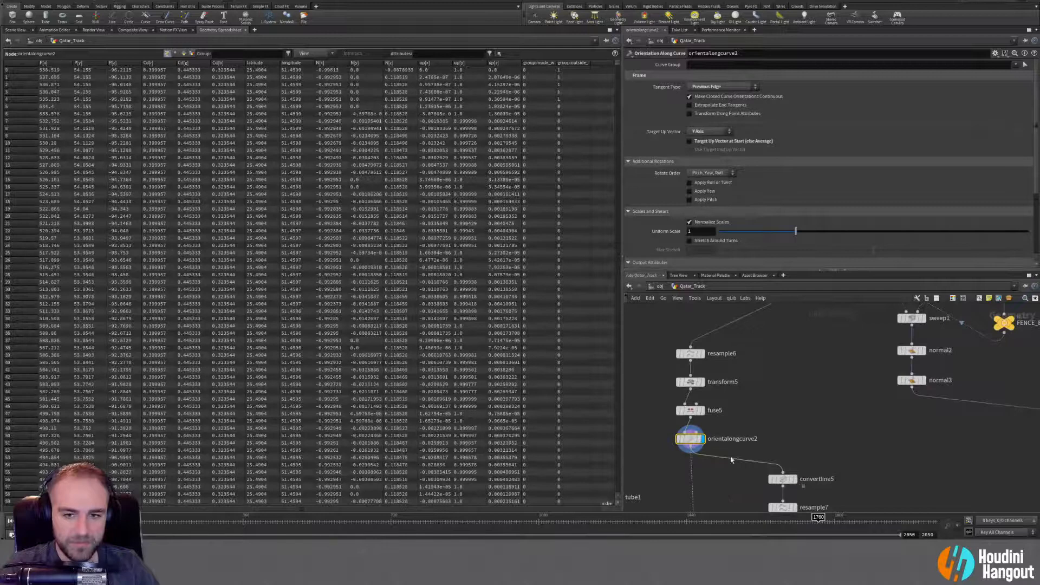
# Return to the 3D scene view, inspect the orientalongcurve2 surfaces from another angle, and recheck the node info.
pyautogui.click(15, 29)
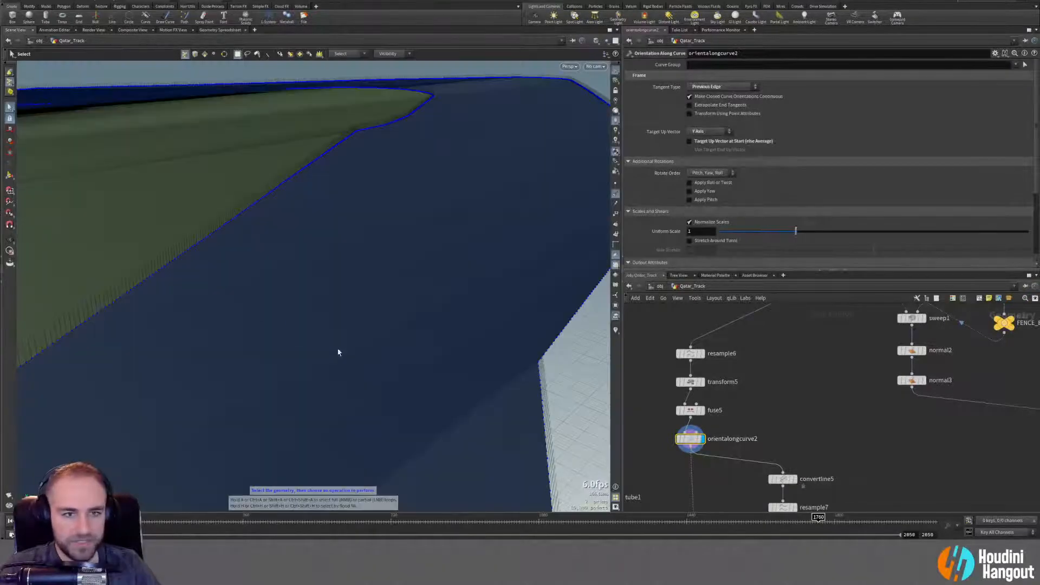
pyautogui.keyDown('alt'); pyautogui.moveTo(339, 353); pyautogui.dragTo(124, 319); pyautogui.keyUp('alt')
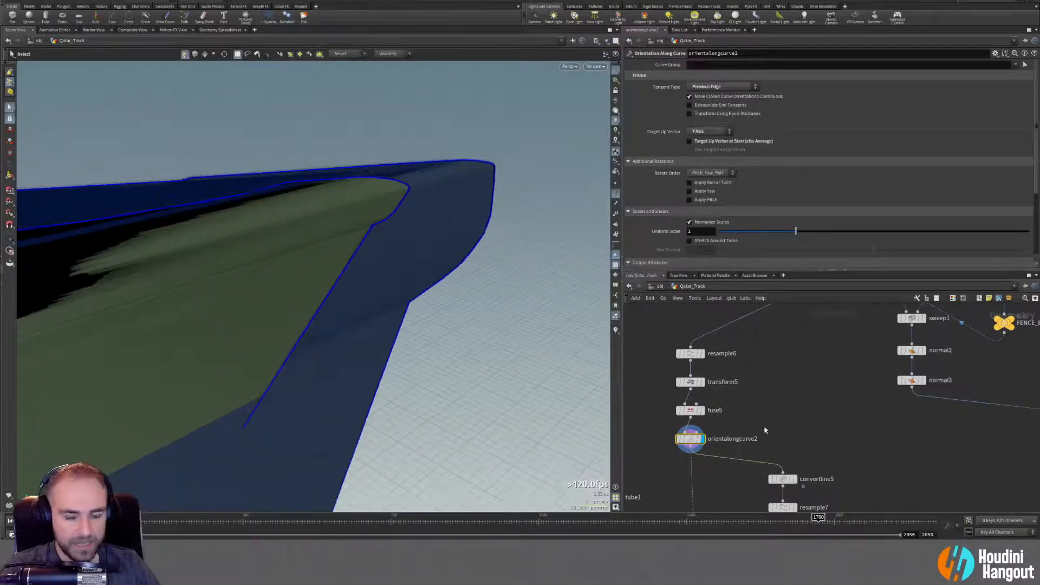
pyautogui.middleClick(693, 439)
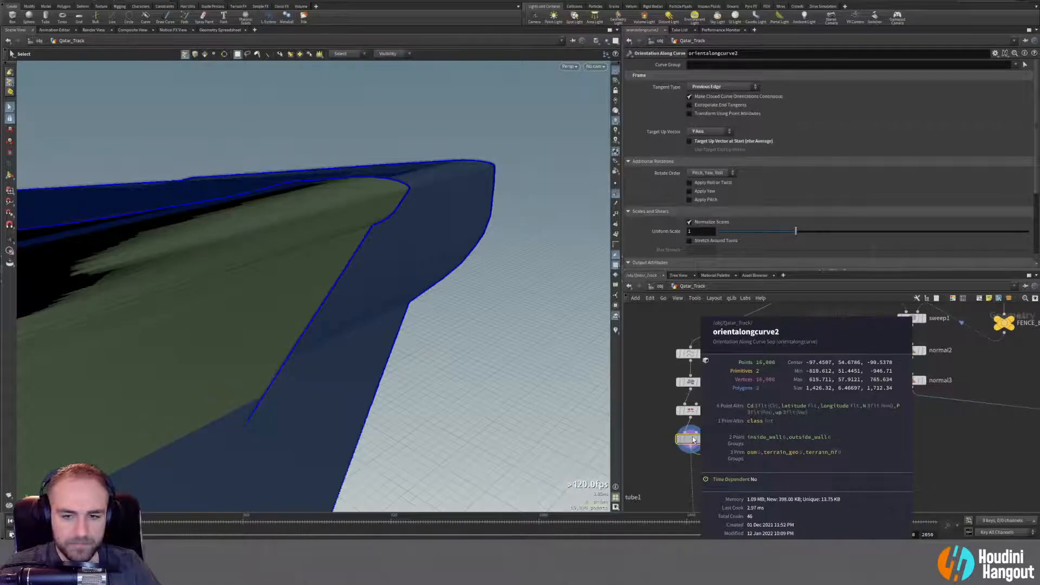
# Delete the convertline5, resample7, QuickCurveUV1 and blast3 branch below orientalongcurve2.
pyautogui.moveTo(750, 496); pyautogui.dragTo(734, 420, button='middle')
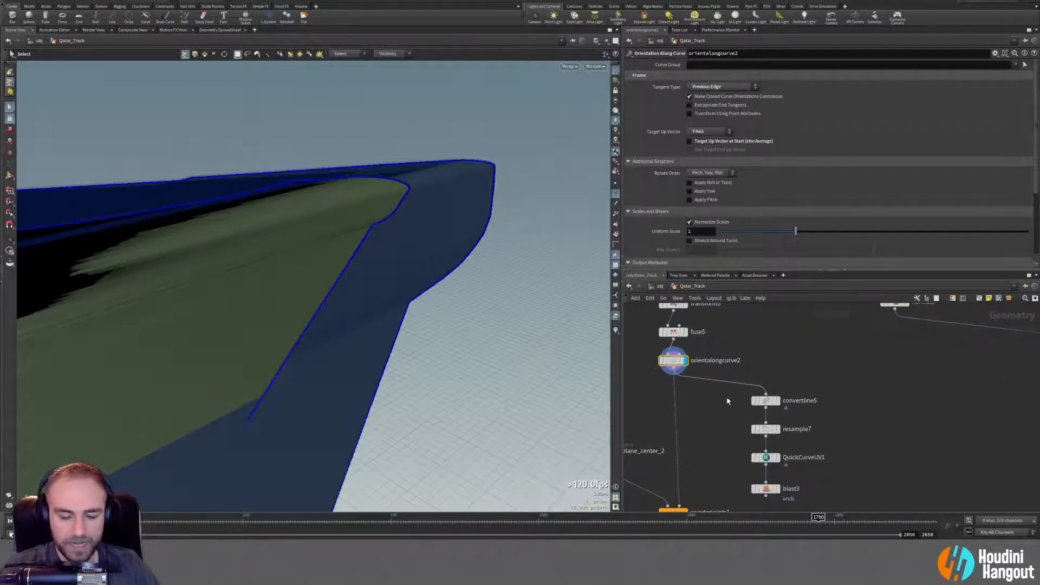
pyautogui.moveTo(727, 396); pyautogui.dragTo(739, 381, button='middle')
pyautogui.moveTo(739, 381); pyautogui.dragTo(855, 496)
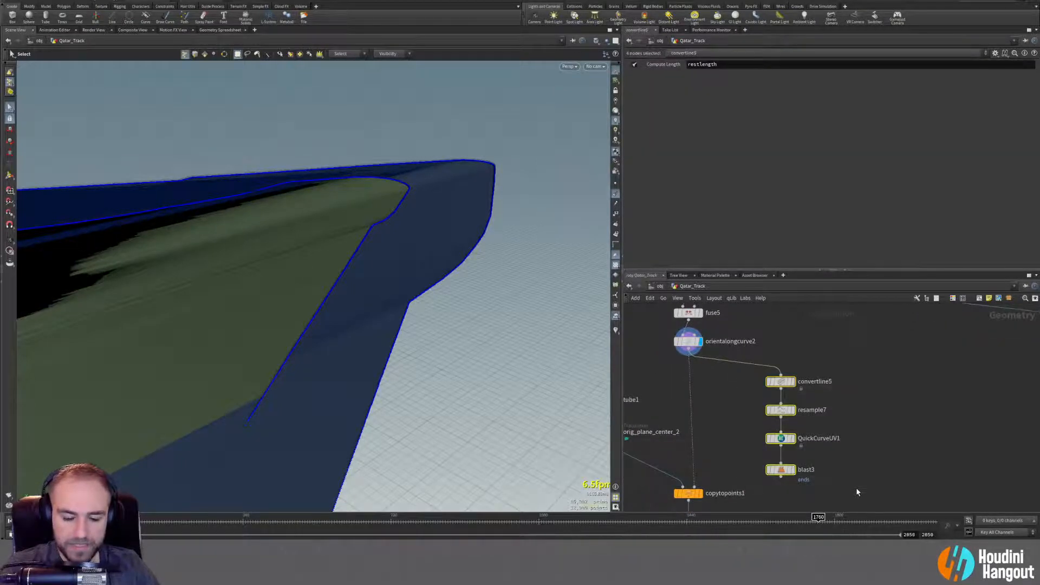
pyautogui.press('Delete')
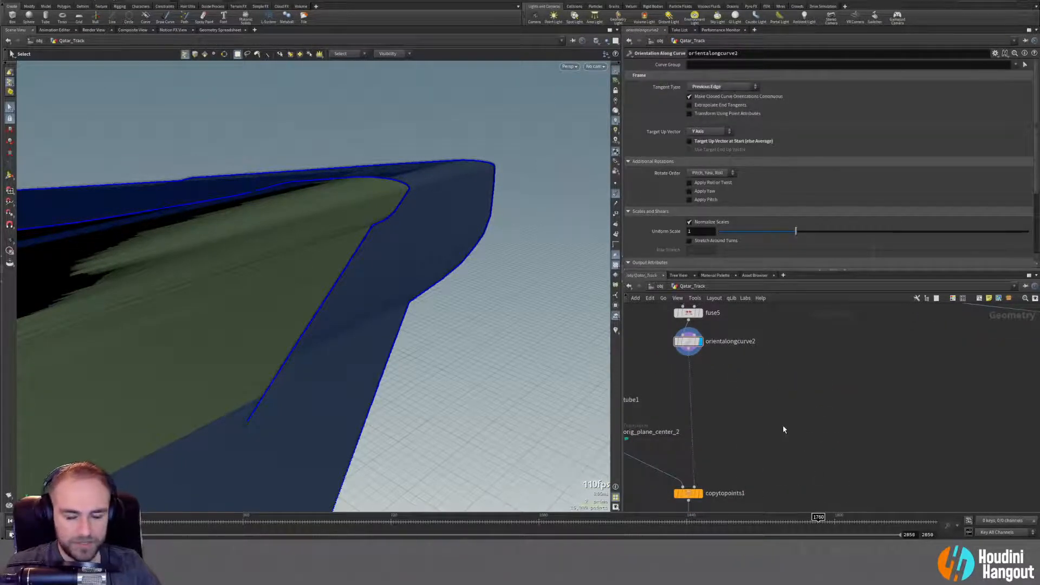
pyautogui.press('Tab')
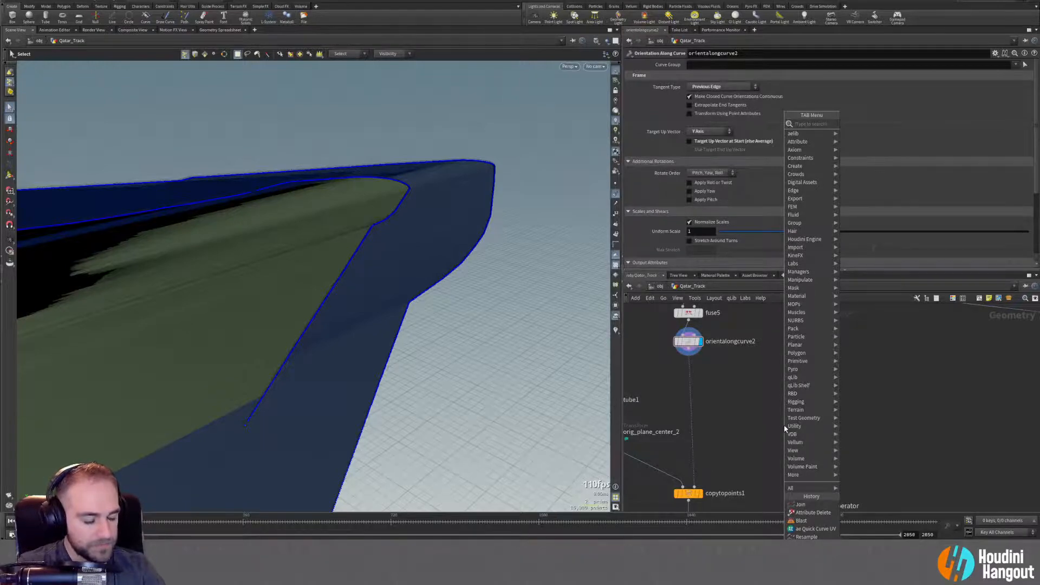
pyautogui.write('add')
pyautogui.press('Return')
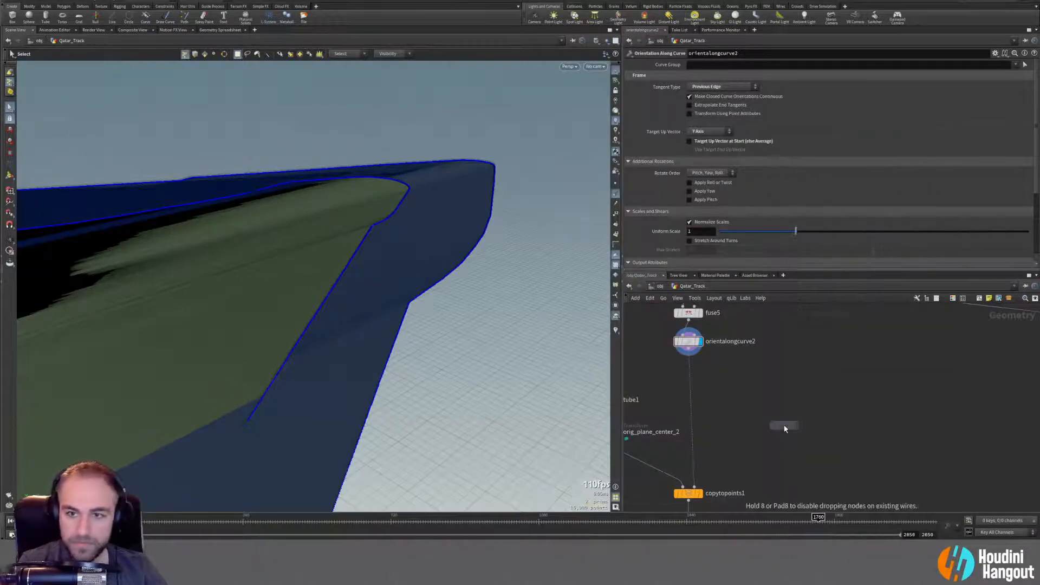
pyautogui.click(777, 399)
pyautogui.moveTo(689, 352); pyautogui.dragTo(773, 382)
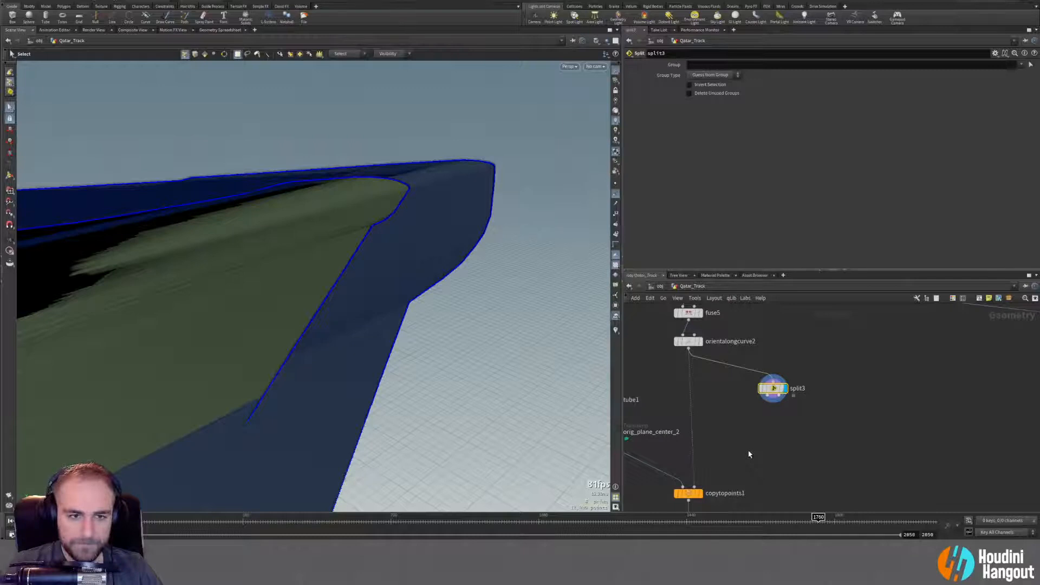
pyautogui.press('Delete')
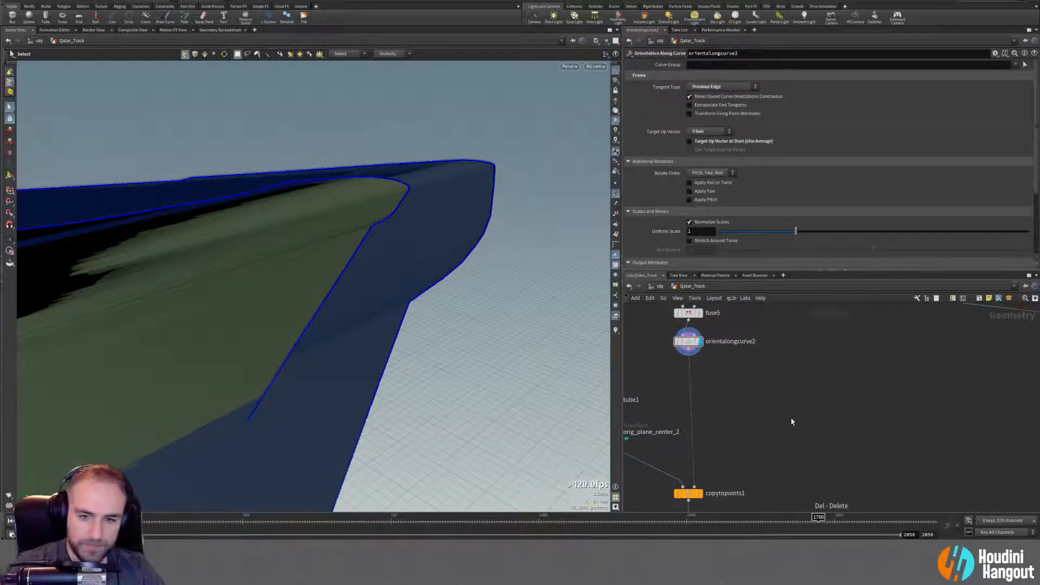
# Examine the primitive attributes of orientalongcurve2 in the geometry spreadsheet, including the class values.
pyautogui.middleClick(686, 345)
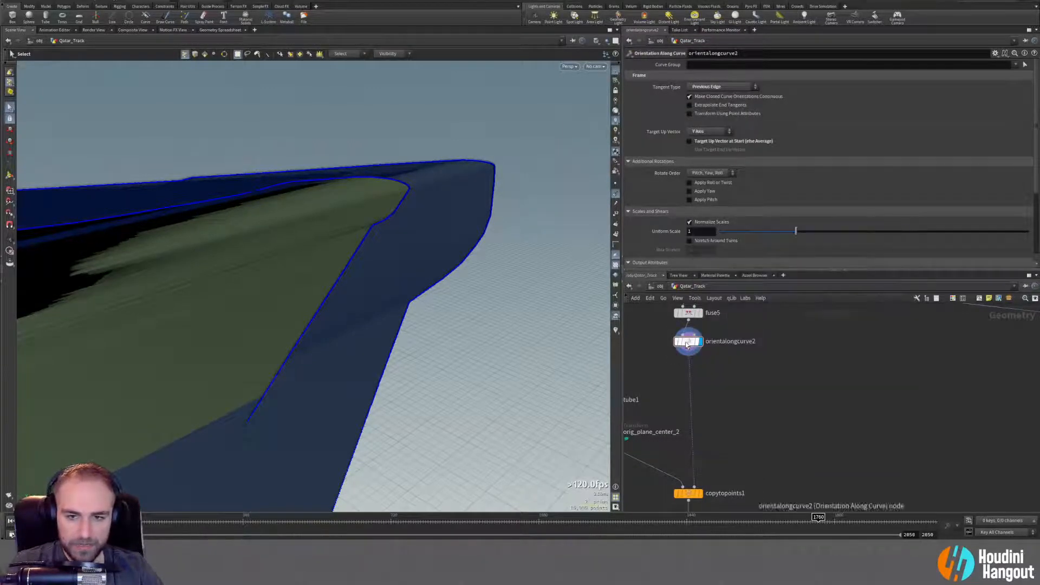
pyautogui.click(220, 30)
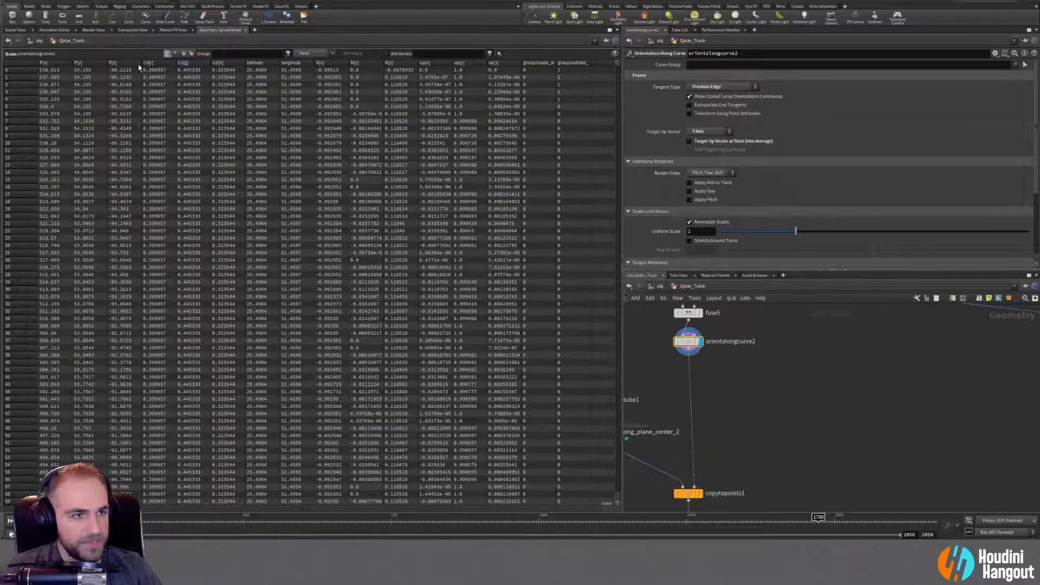
pyautogui.click(190, 54)
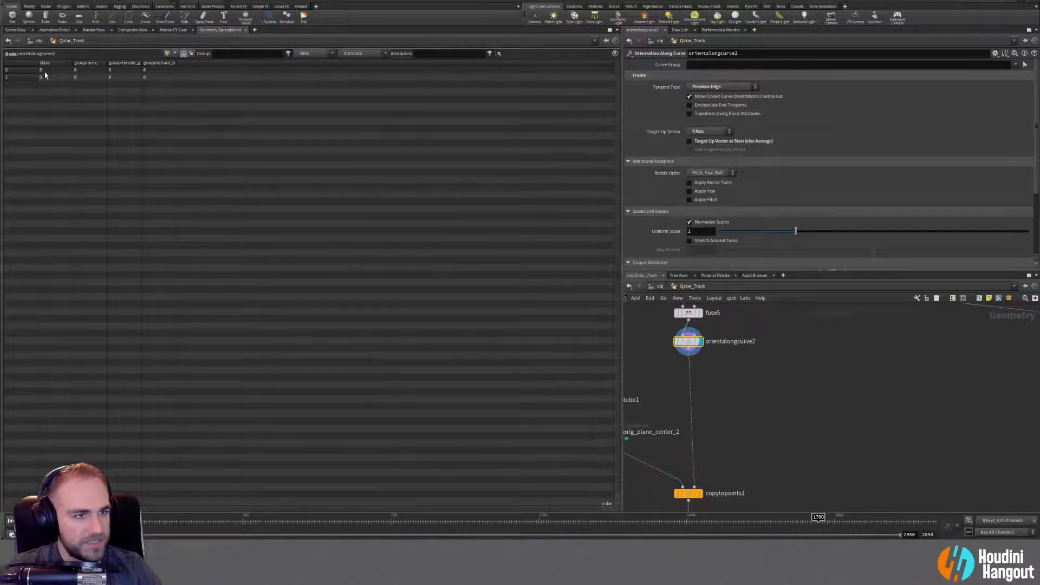
# Add a Connectivity node fed by orientalongcurve2, display it, and set its Connectivity Type to Primitive.
pyautogui.moveTo(780, 378); pyautogui.dragTo(797, 396, button='middle')
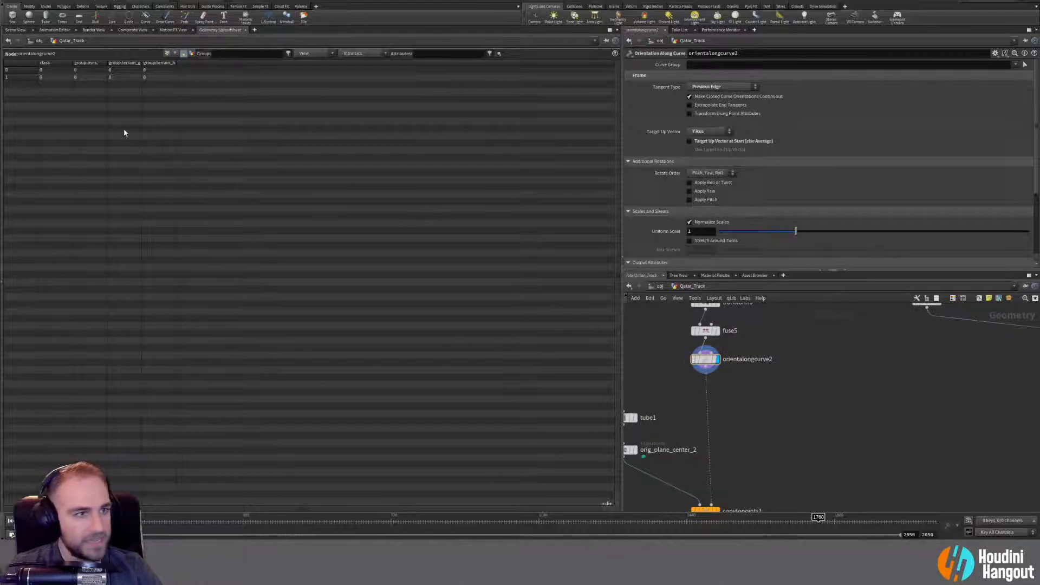
pyautogui.press('Tab')
pyautogui.write('connec')
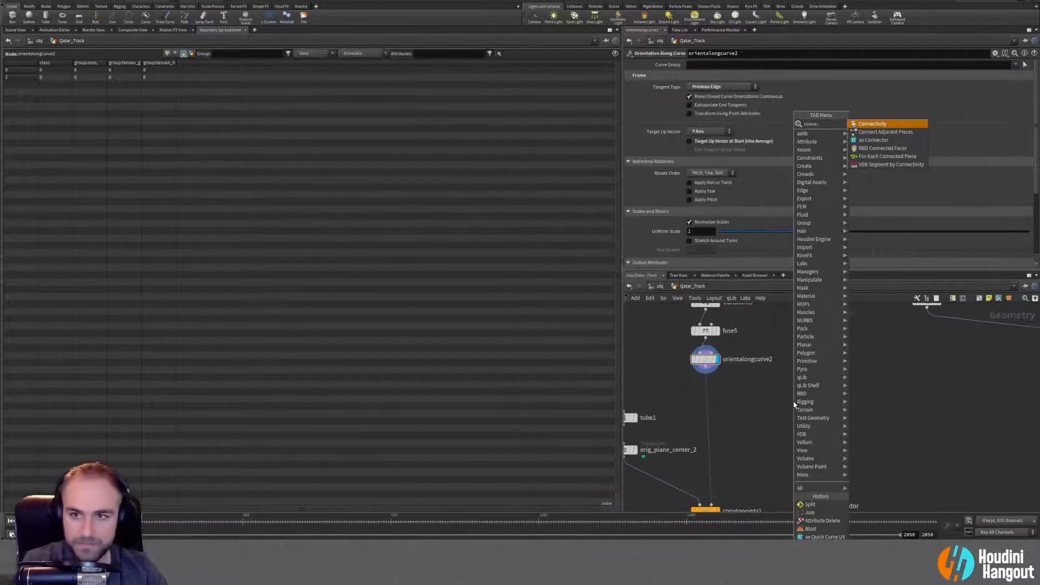
pyautogui.press('Return')
pyautogui.click(771, 399)
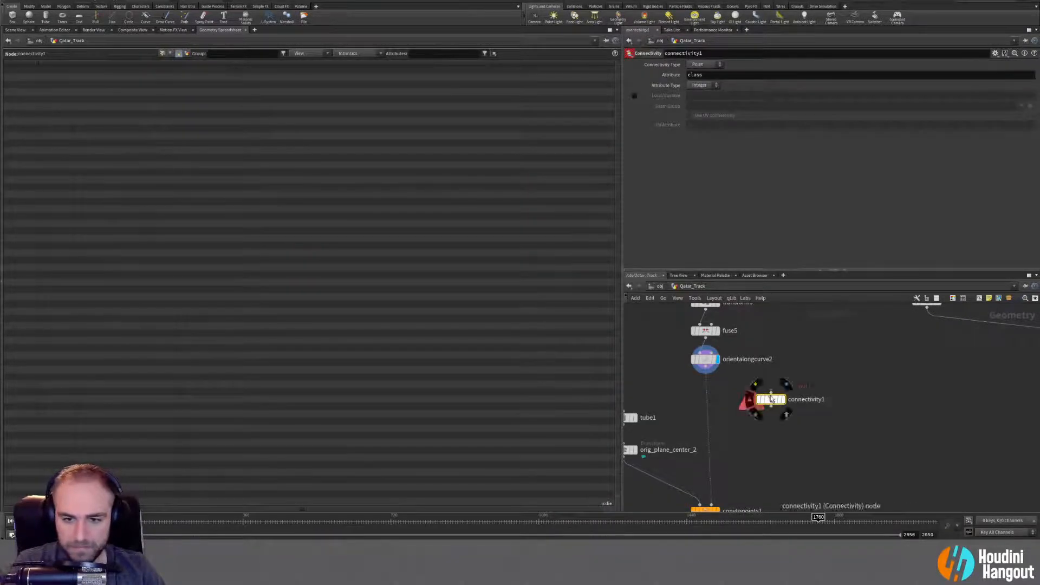
pyautogui.click(712, 367)
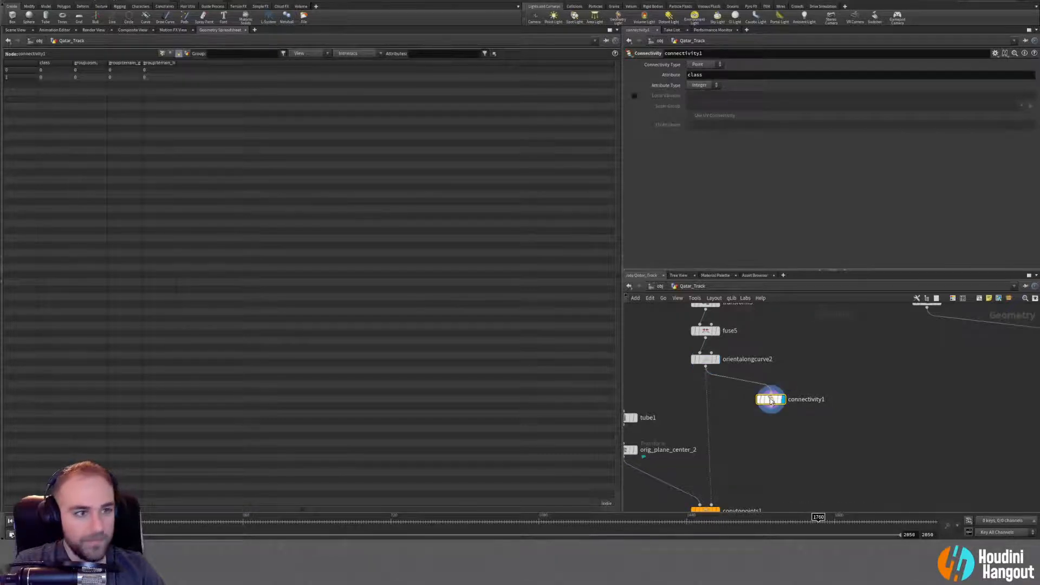
pyautogui.click(704, 65)
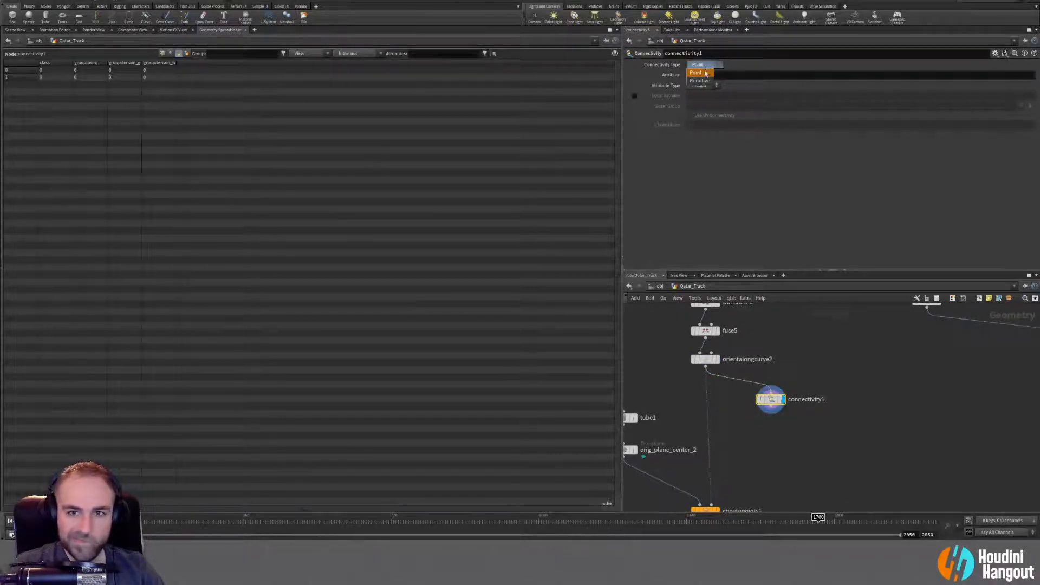
pyautogui.click(700, 81)
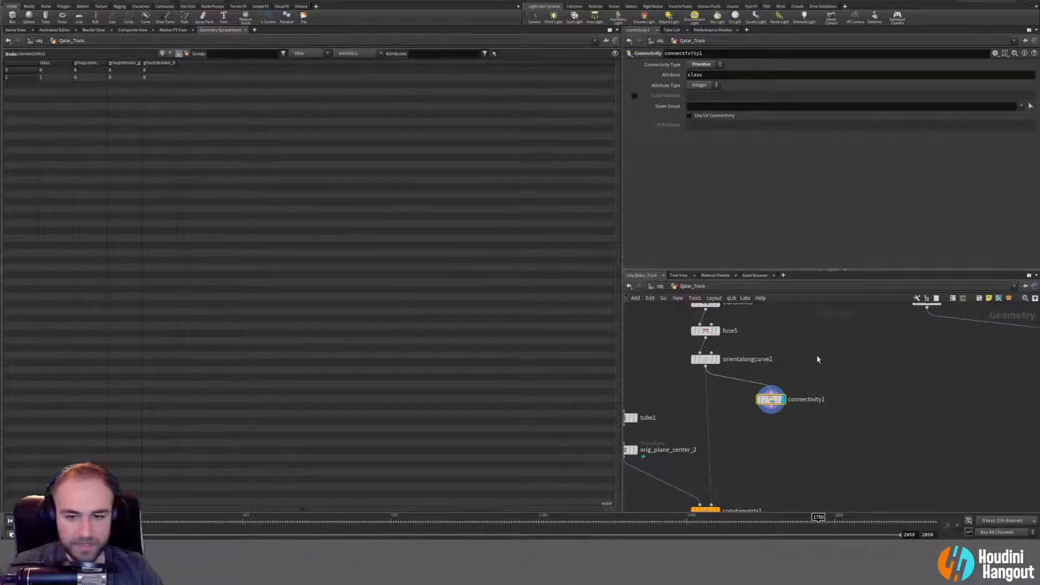
# Add a Duplicate node below connectivity1, wire it to connectivity1's output, and display it.
pyautogui.moveTo(770, 399); pyautogui.dragTo(784, 399)
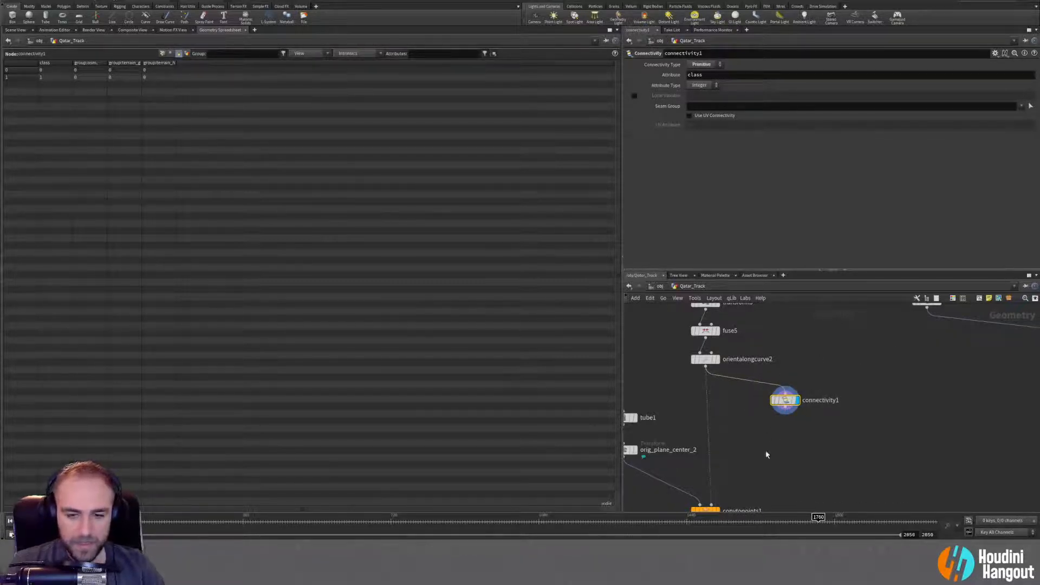
pyautogui.press('Tab')
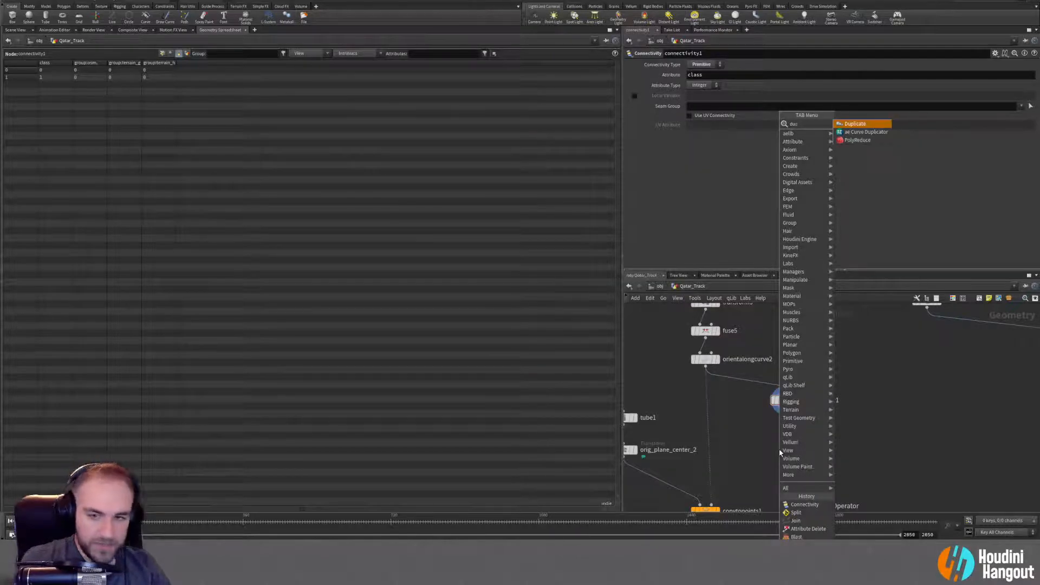
pyautogui.click(861, 121)
pyautogui.click(787, 440)
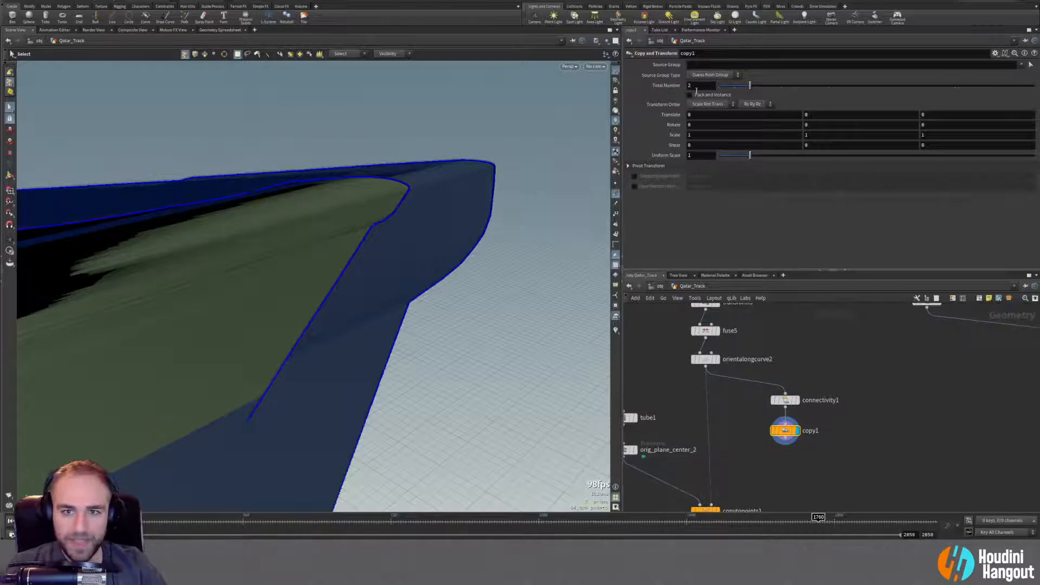
# Raise the duplicated curves above the originals by setting copy1's Y translate to 2.04.
pyautogui.keyDown('alt'); pyautogui.moveTo(304, 434); pyautogui.dragTo(201, 323); pyautogui.keyUp('alt')
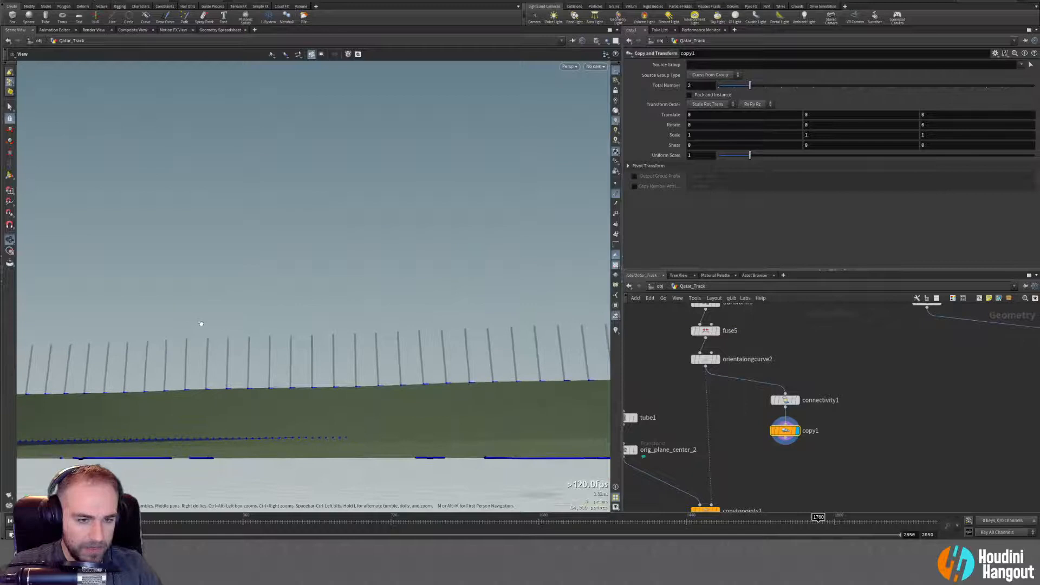
pyautogui.moveTo(404, 342); pyautogui.dragTo(378, 386)
pyautogui.press('s')
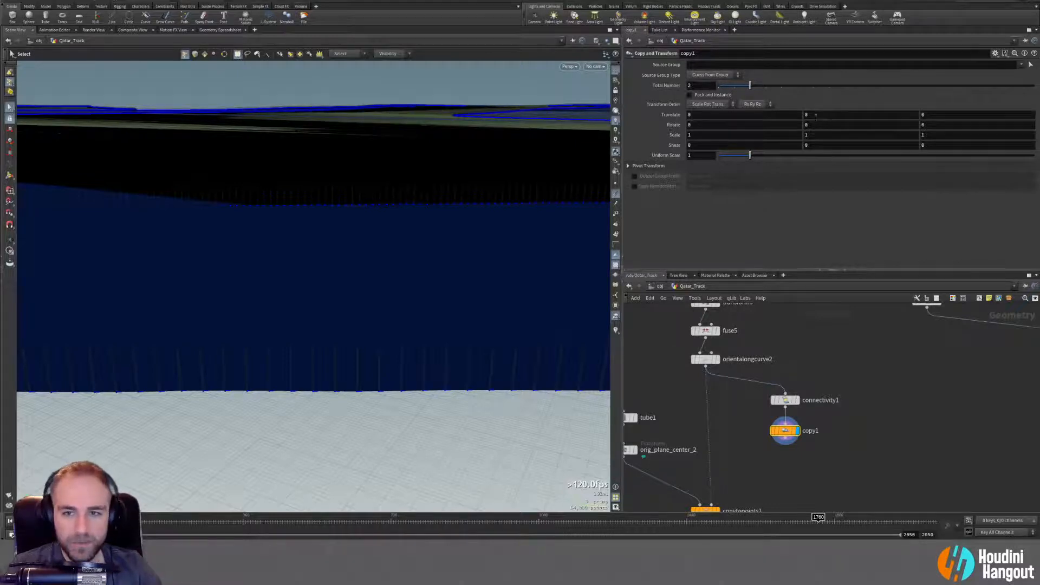
pyautogui.moveTo(815, 117); pyautogui.dragTo(1038, 122, button='middle')
pyautogui.press('Escape')
pyautogui.moveTo(366, 350); pyautogui.dragTo(347, 341)
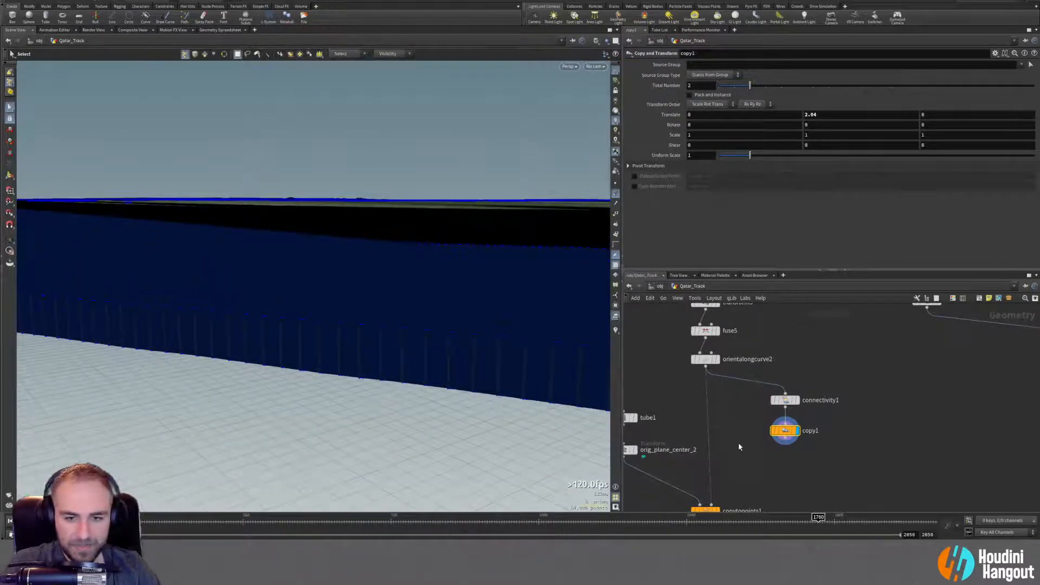
pyautogui.press('Tab')
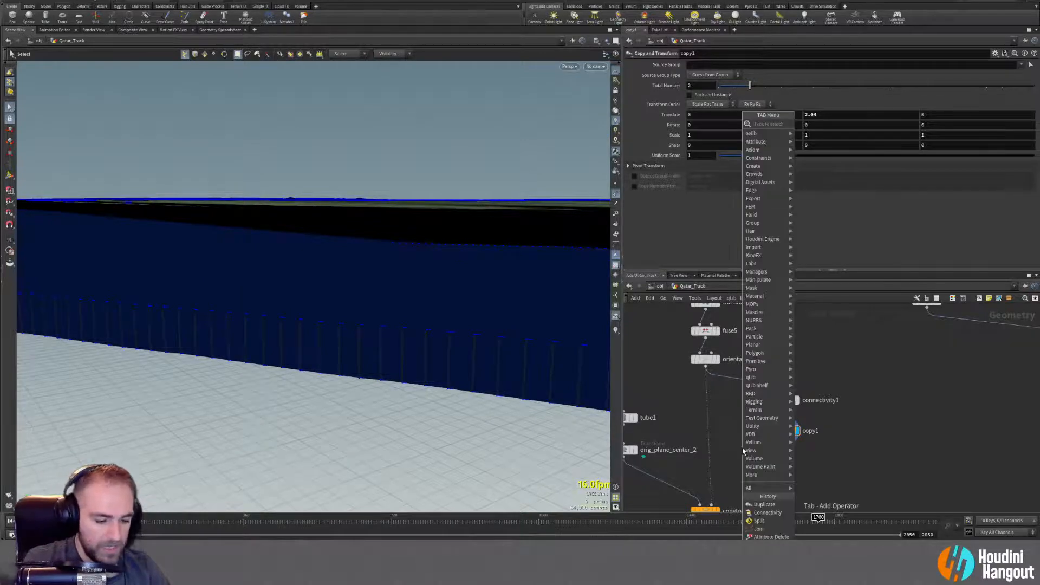
pyautogui.write('split')
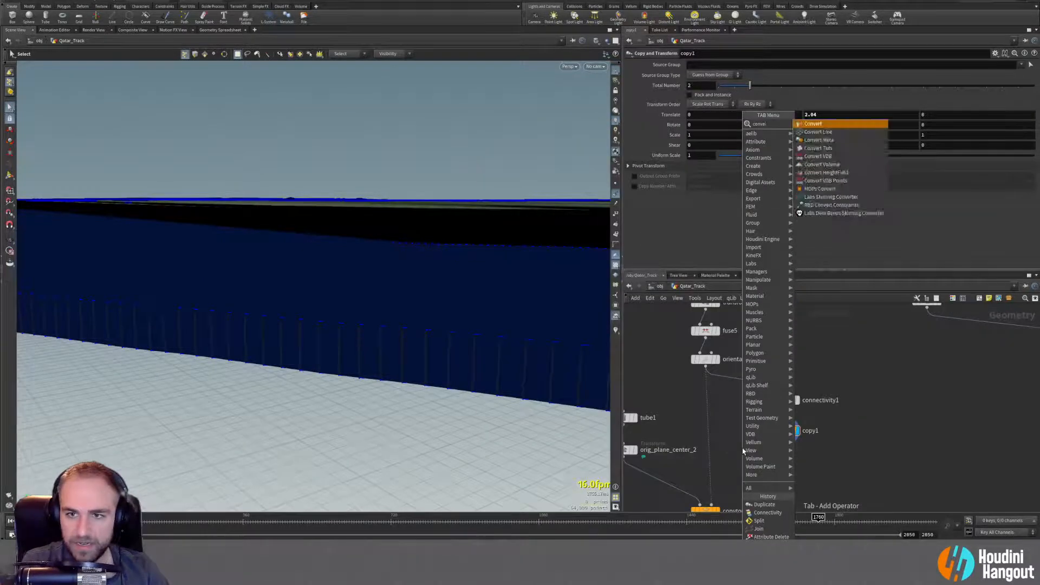
pyautogui.press('Return')
pyautogui.press('Escape')
# Add a Convert Line node fed by copy1 and display its result.
pyautogui.press('Tab')
pyautogui.write('conver')
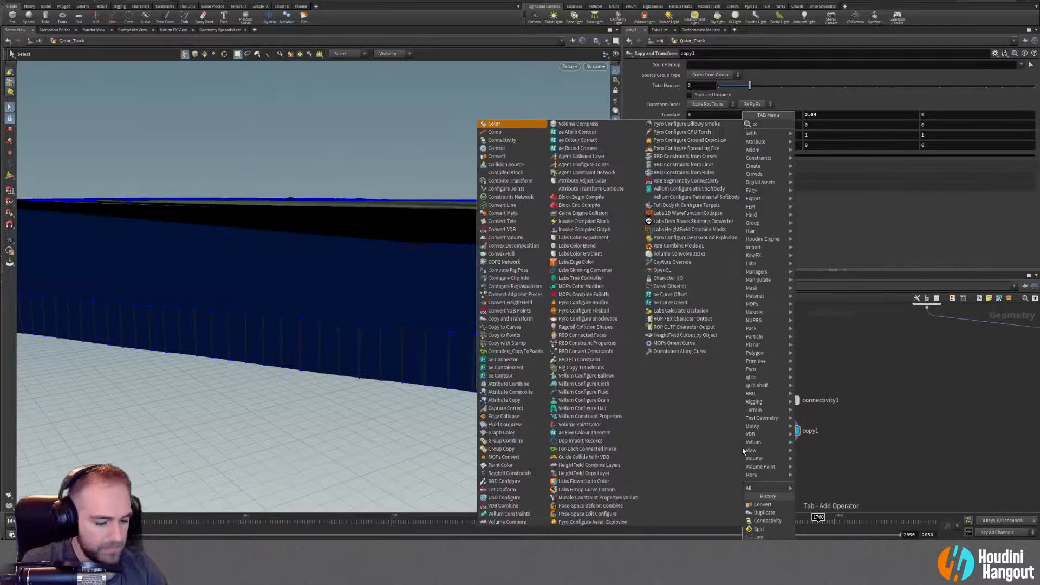
pyautogui.press('Down')
pyautogui.press('Return')
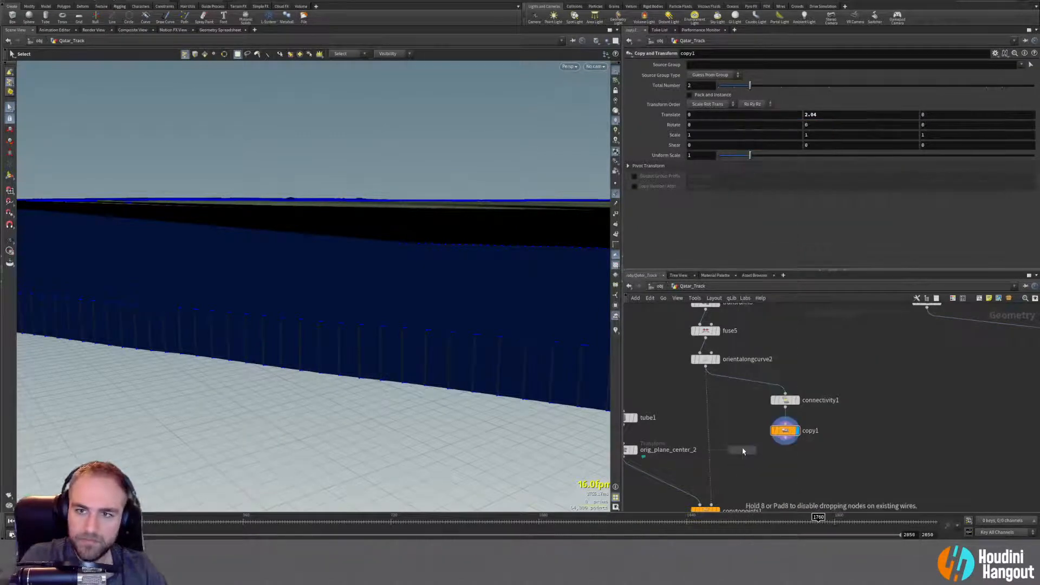
pyautogui.click(784, 458)
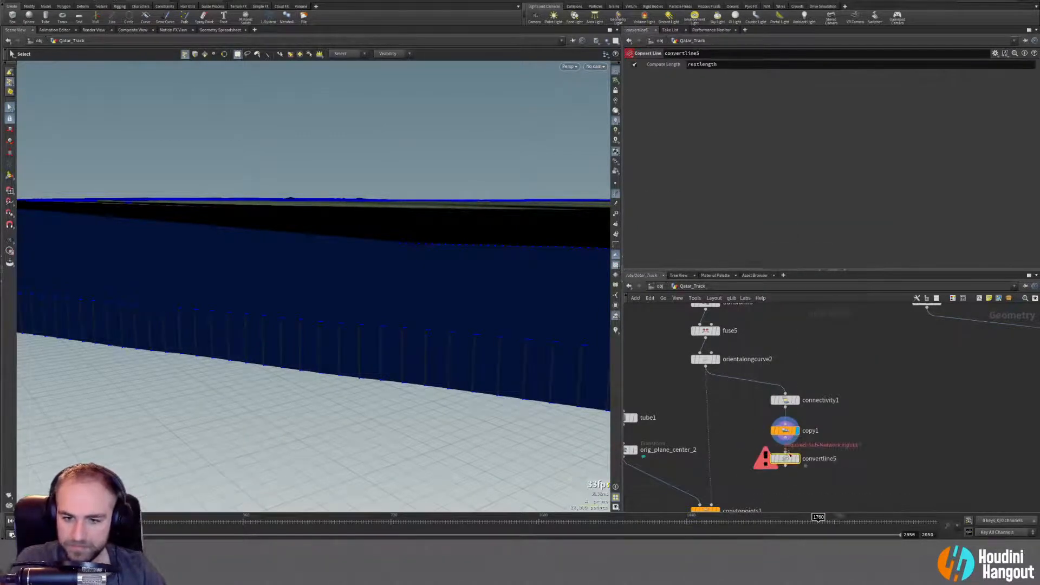
pyautogui.click(796, 459)
pyautogui.press('Escape')
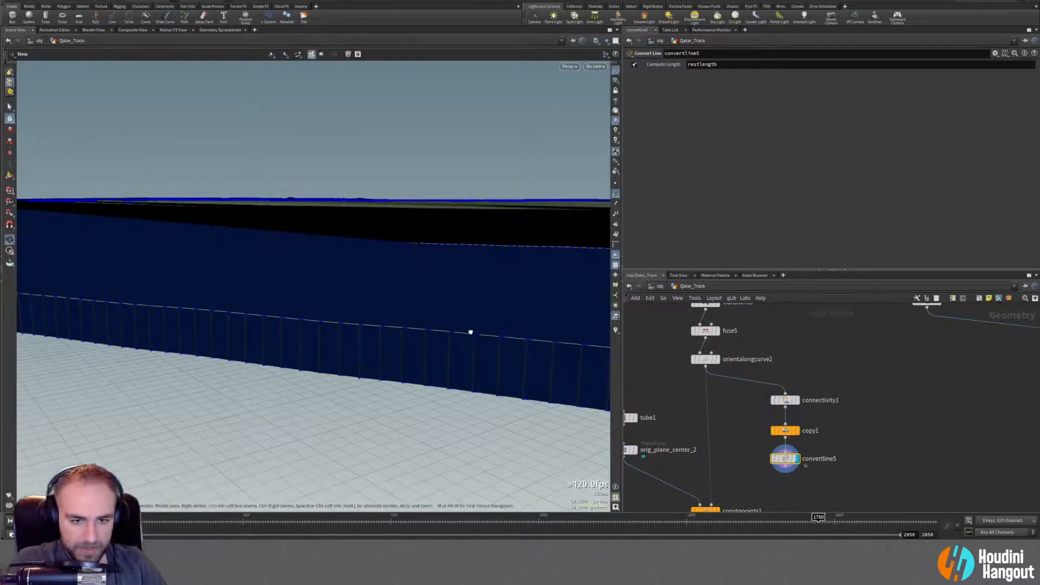
# Examine the curves around the fence posts, comparing the output of copy1 with convertline5, and check convertline5's node info.
pyautogui.moveTo(469, 332); pyautogui.dragTo(314, 332)
pyautogui.press('s')
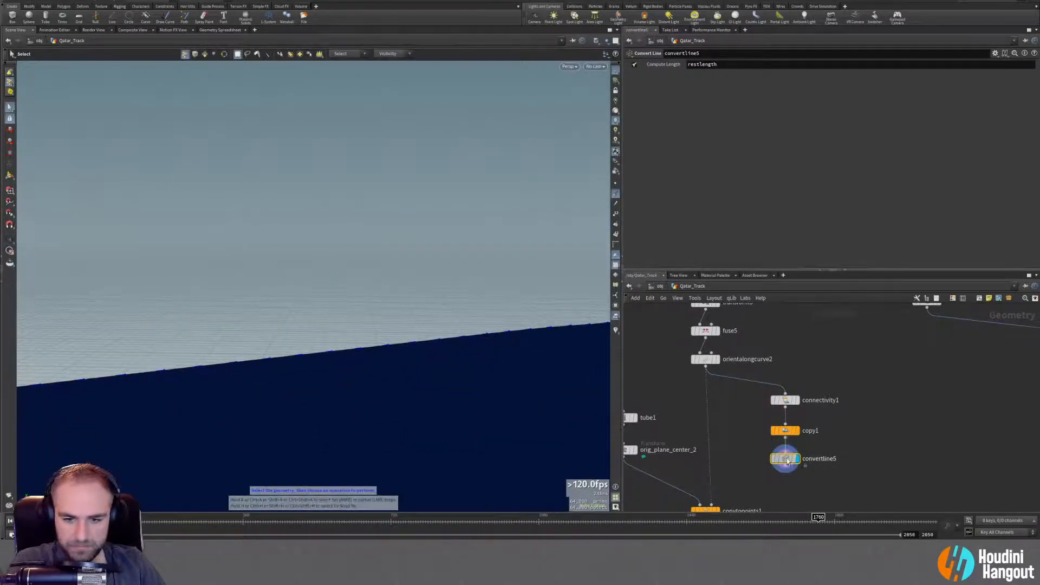
pyautogui.keyDown('alt'); pyautogui.moveTo(466, 376); pyautogui.dragTo(684, 346); pyautogui.keyUp('alt')
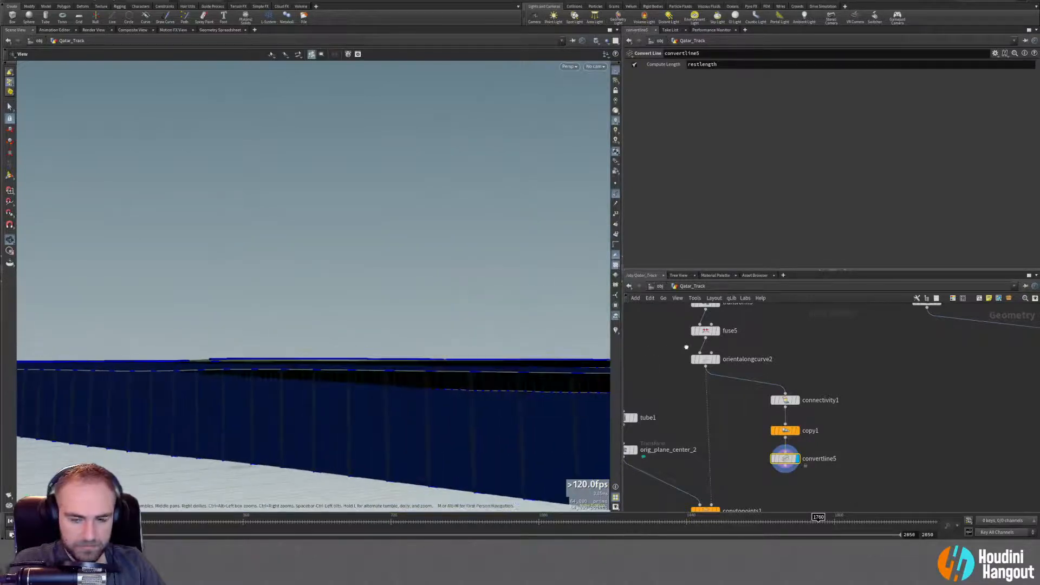
pyautogui.moveTo(732, 443); pyautogui.dragTo(732, 402, button='middle')
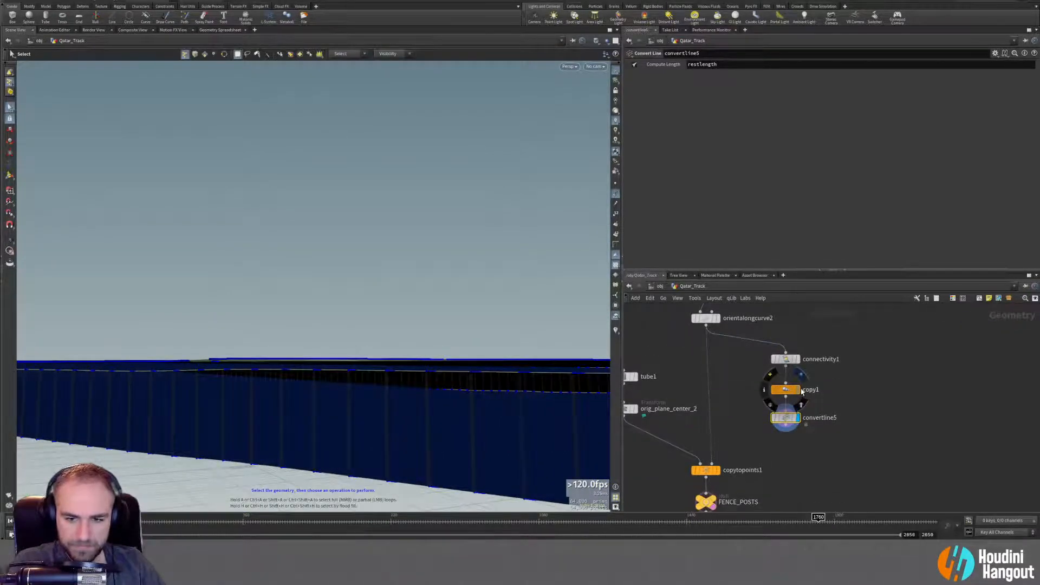
pyautogui.click(797, 390)
pyautogui.click(787, 390)
pyautogui.click(799, 418)
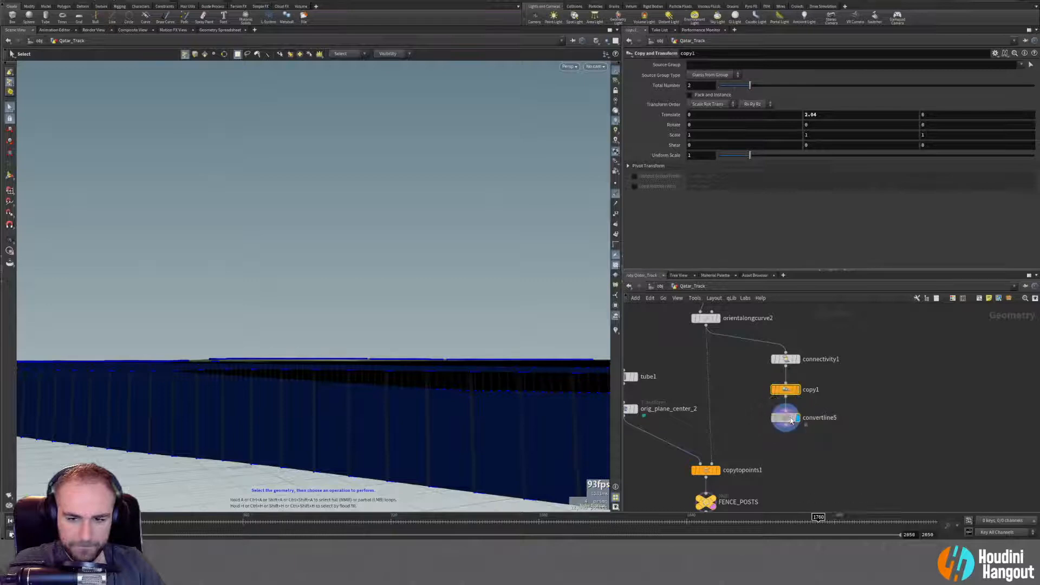
pyautogui.click(786, 418)
pyautogui.middleClick(787, 421)
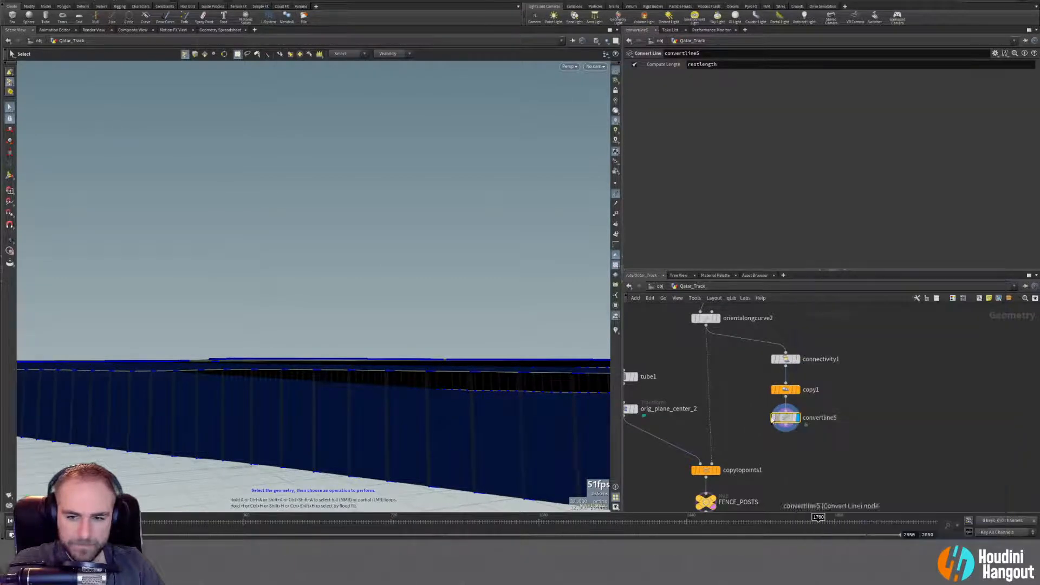
# Reorder the chain so convertline5 sits between connectivity1 and copy1, and display copy1.
pyautogui.rightClick(454, 371)
pyautogui.click(343, 359)
pyautogui.keyDown('alt'); pyautogui.moveTo(343, 359); pyautogui.dragTo(352, 368, button='right'); pyautogui.keyUp('alt')
pyautogui.keyDown('alt'); pyautogui.moveTo(352, 368); pyautogui.dragTo(460, 429); pyautogui.keyUp('alt')
pyautogui.moveTo(794, 418); pyautogui.dragTo(794, 377)
pyautogui.click(797, 417)
pyautogui.click(786, 417)
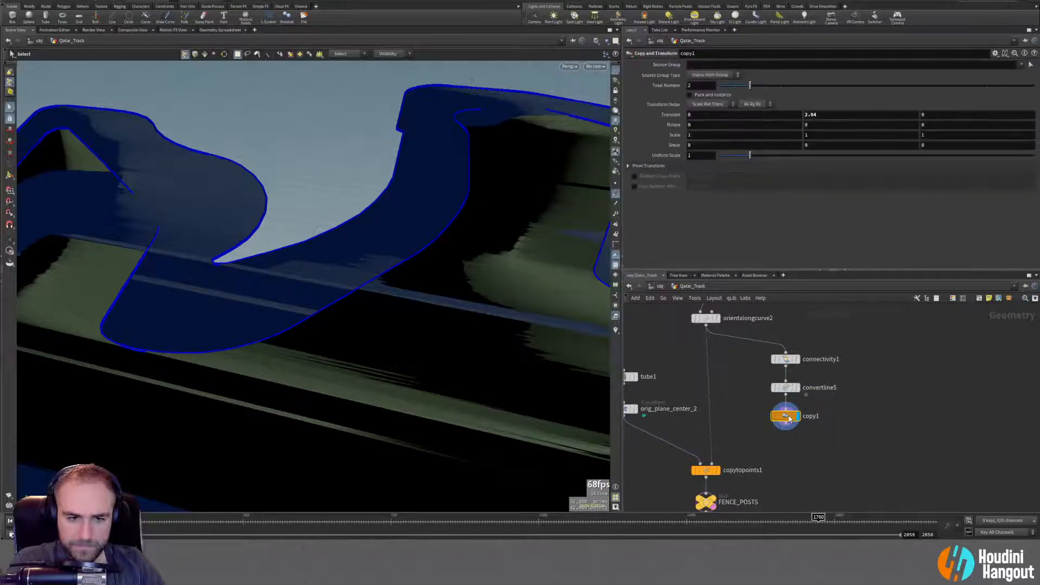
# Check the outputs of convertline5 and connectivity1 in turn, including the primitive attributes in connectivity1's node info.
pyautogui.click(787, 388)
pyautogui.moveTo(785, 389)
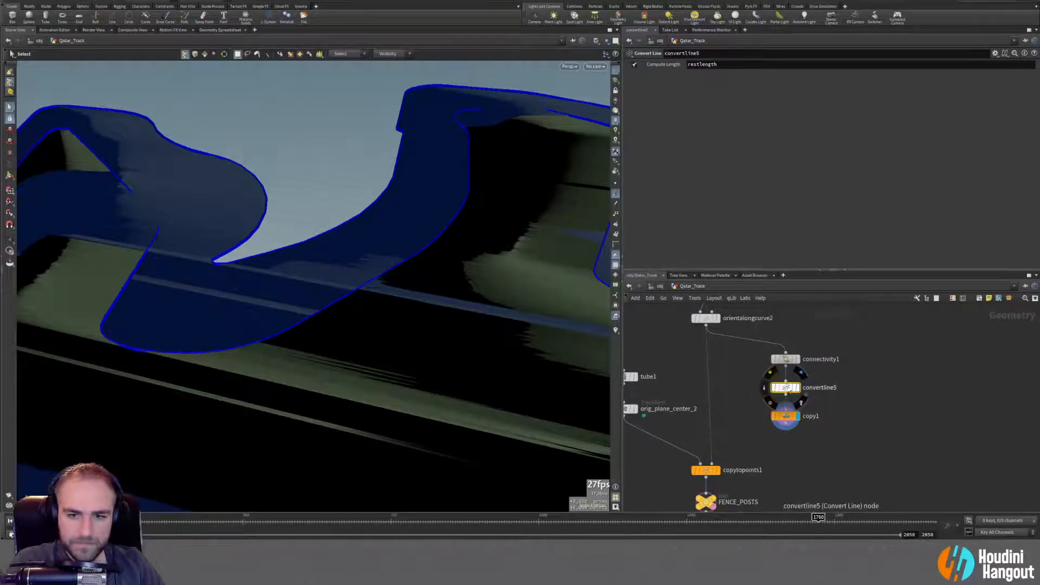
pyautogui.click(797, 387)
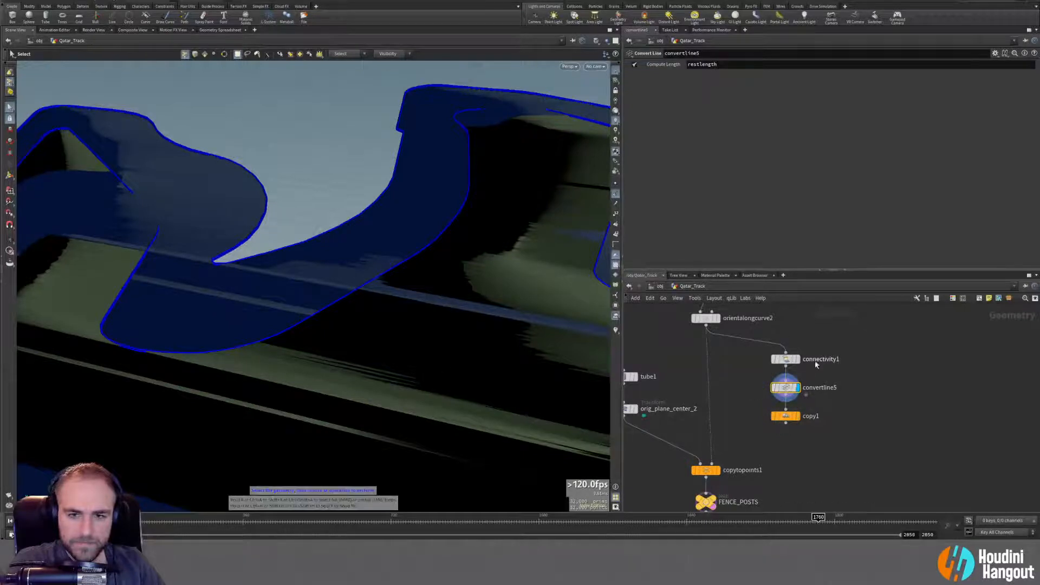
pyautogui.click(797, 359)
pyautogui.click(785, 361)
pyautogui.middleClick(786, 363)
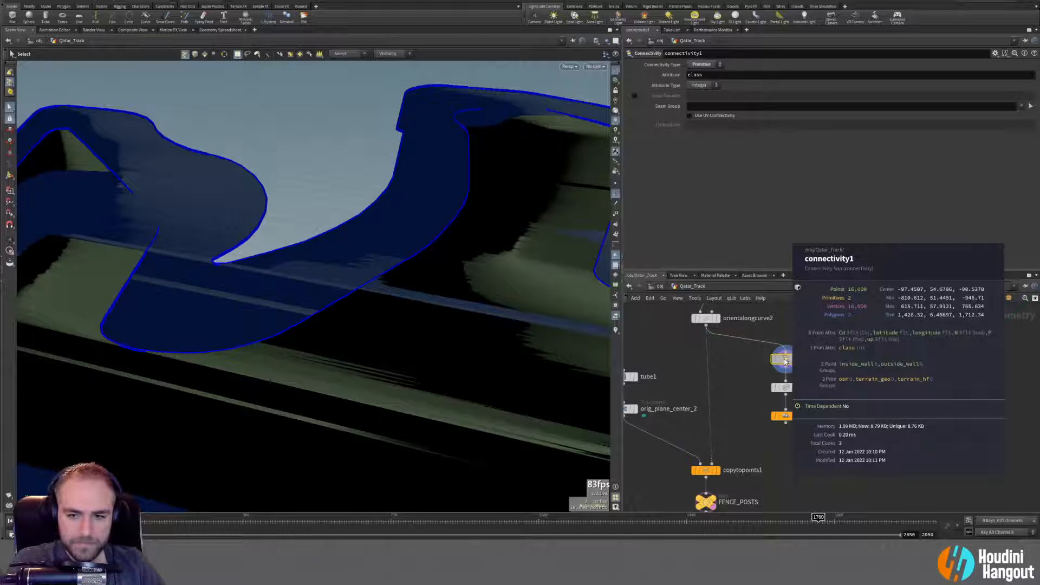
# Display convertline5 again and inspect its track boundary curves from a low angle.
pyautogui.moveTo(748, 379); pyautogui.dragTo(739, 512, button='middle')
pyautogui.moveTo(827, 351); pyautogui.dragTo(817, 386, button='middle')
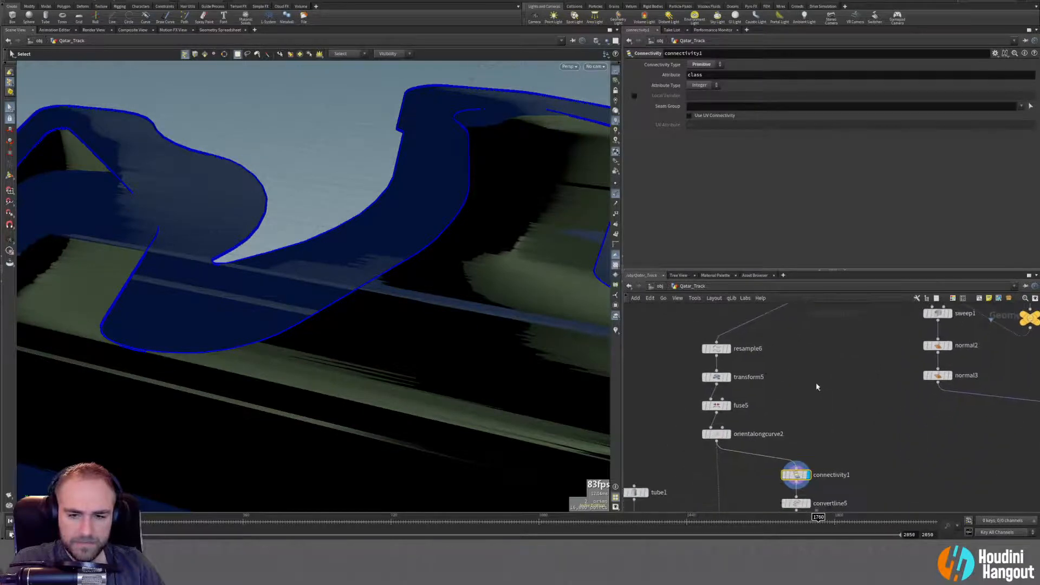
pyautogui.moveTo(787, 456); pyautogui.dragTo(794, 465)
pyautogui.click(796, 503)
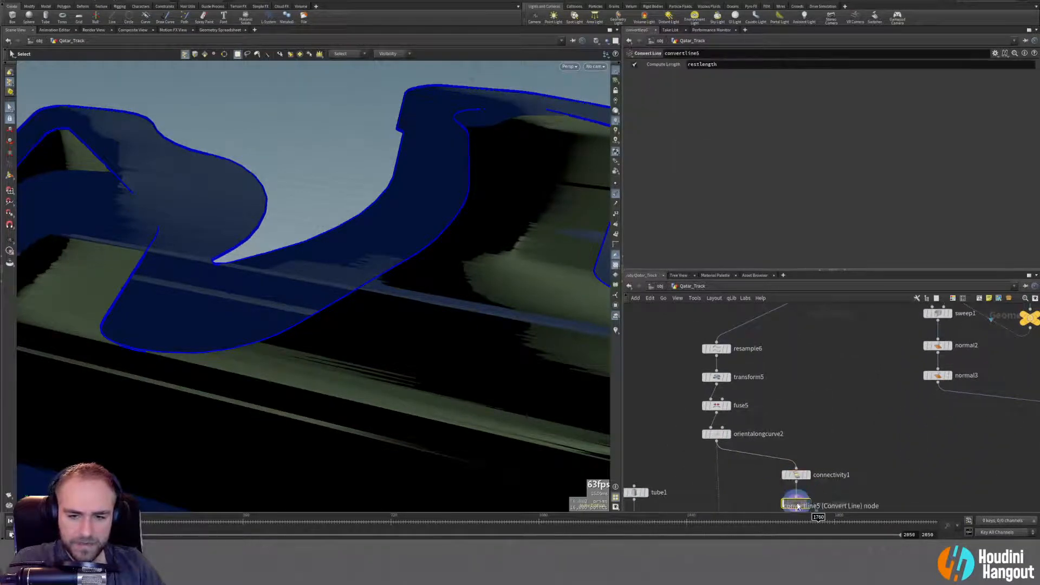
pyautogui.moveTo(736, 498); pyautogui.dragTo(757, 426, button='middle')
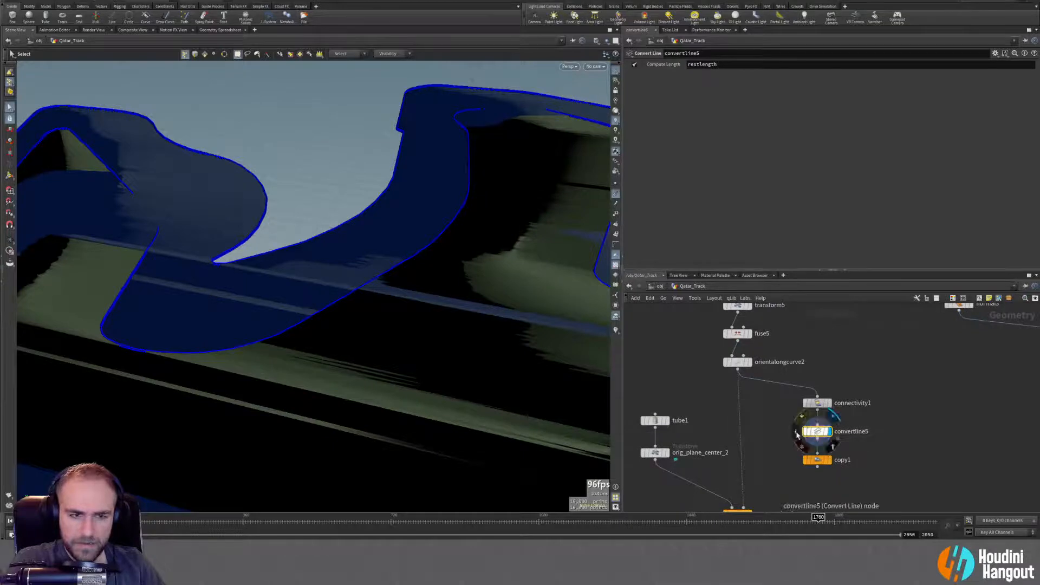
pyautogui.press('Escape')
pyautogui.moveTo(374, 379); pyautogui.dragTo(271, 383)
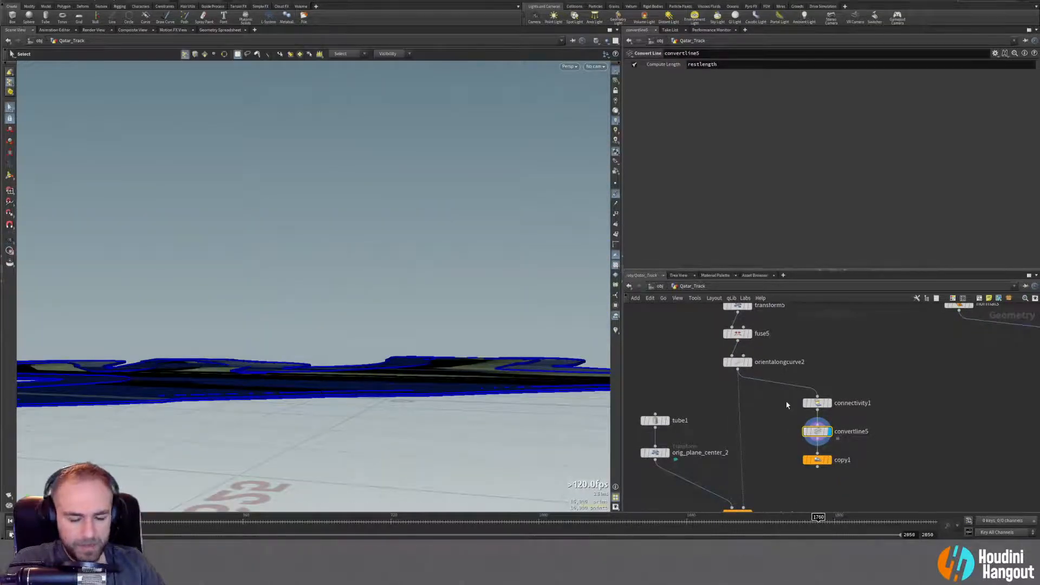
# Go up to the object level and turn on the display of Qatar_Map_Data.
pyautogui.press('u')
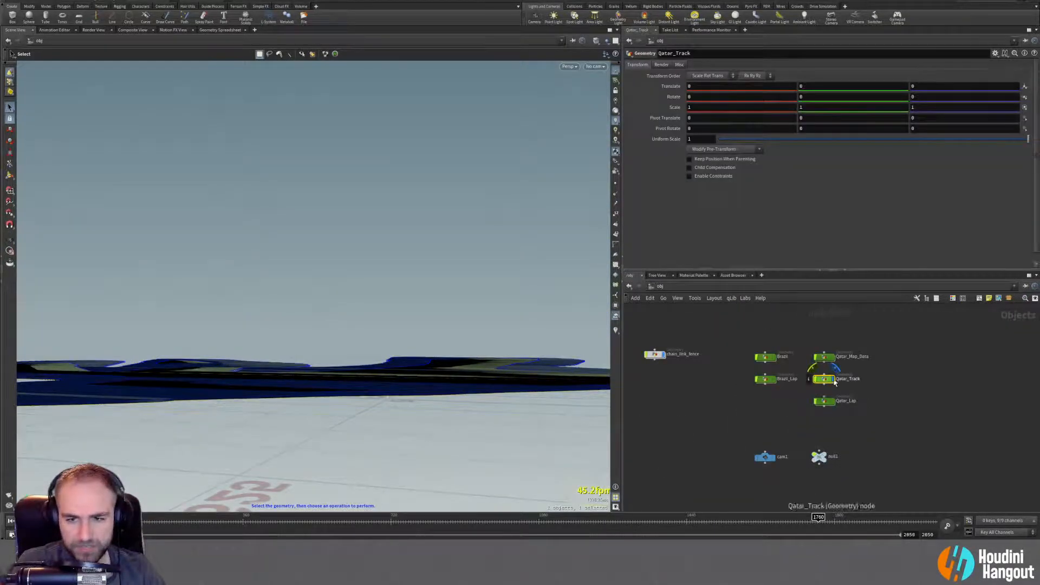
pyautogui.click(826, 360)
pyautogui.click(824, 357)
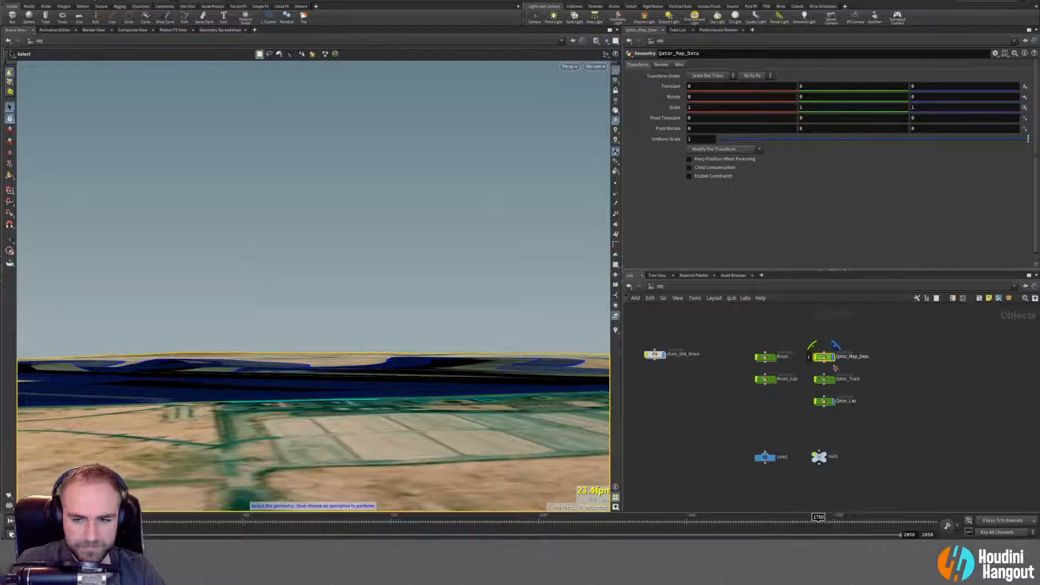
pyautogui.click(833, 404)
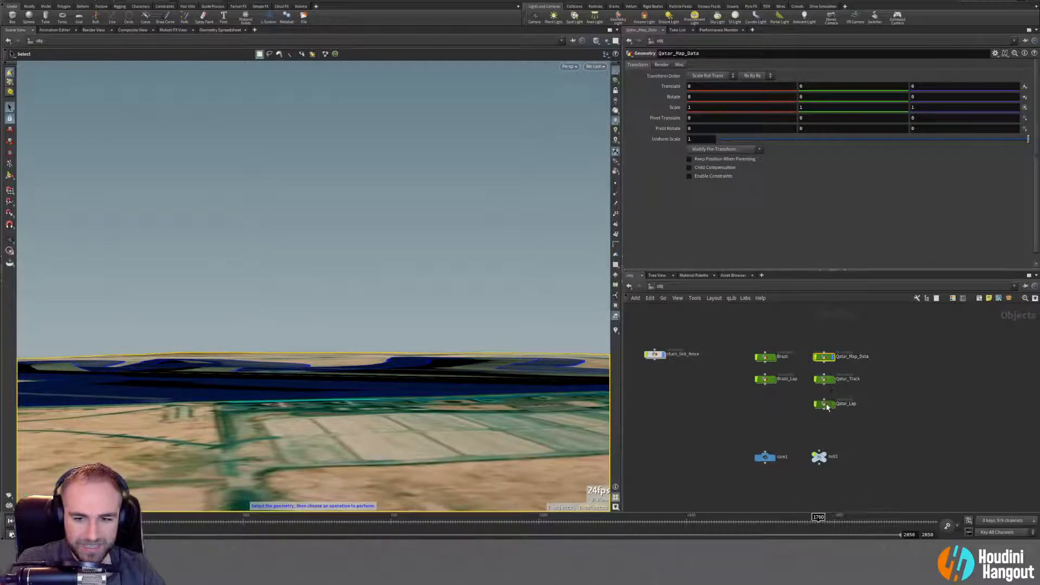
pyautogui.moveTo(826, 406); pyautogui.dragTo(826, 403)
pyautogui.click(833, 359)
pyautogui.click(833, 358)
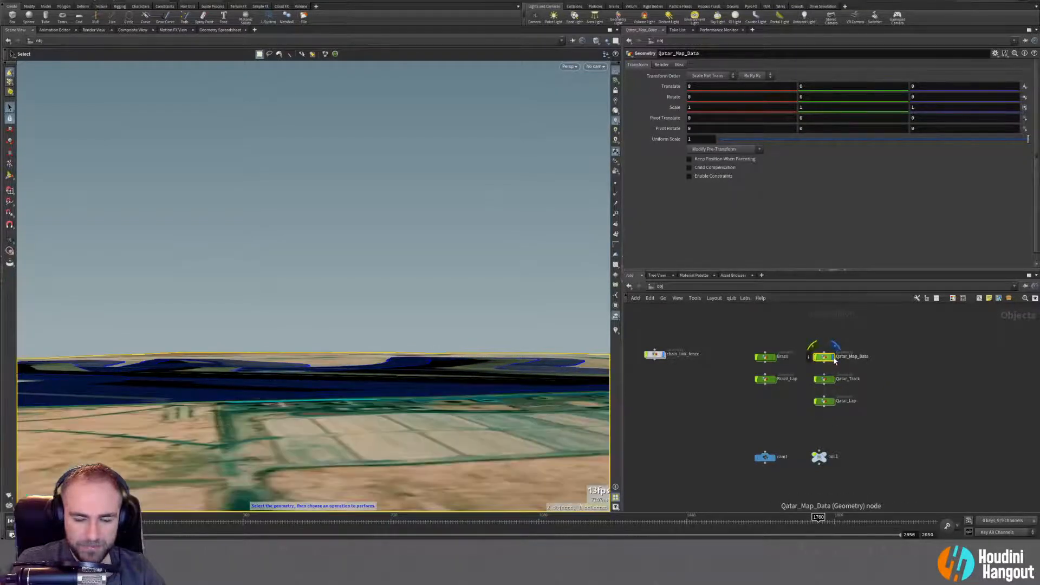
# Inside Qatar_Map_Data, display TERRAIN_GEO and switch the display back to TERRAIN_HF.
pyautogui.doubleClick(823, 358)
pyautogui.scroll(5, 845, 444)
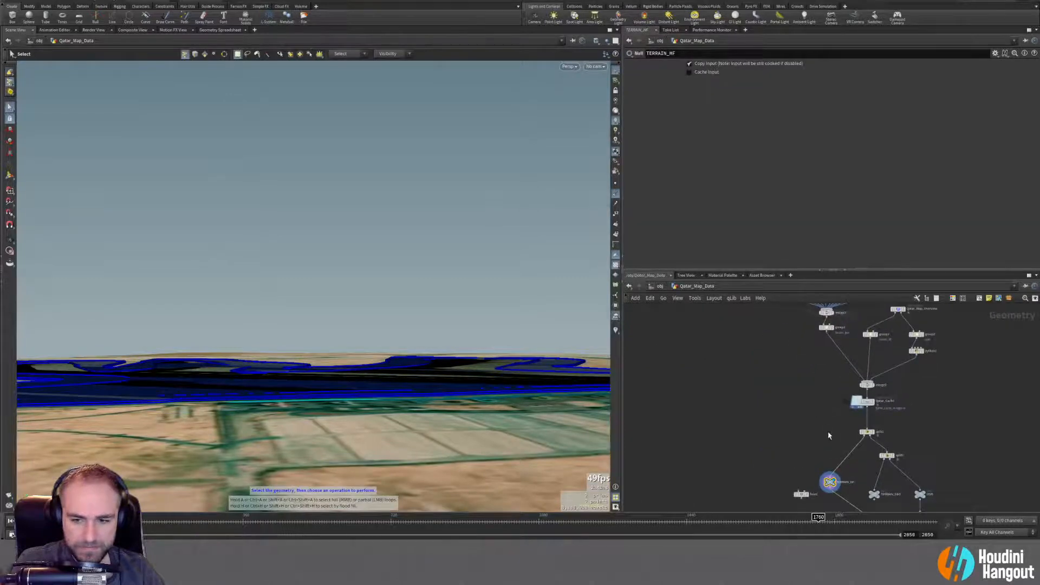
pyautogui.click(847, 454)
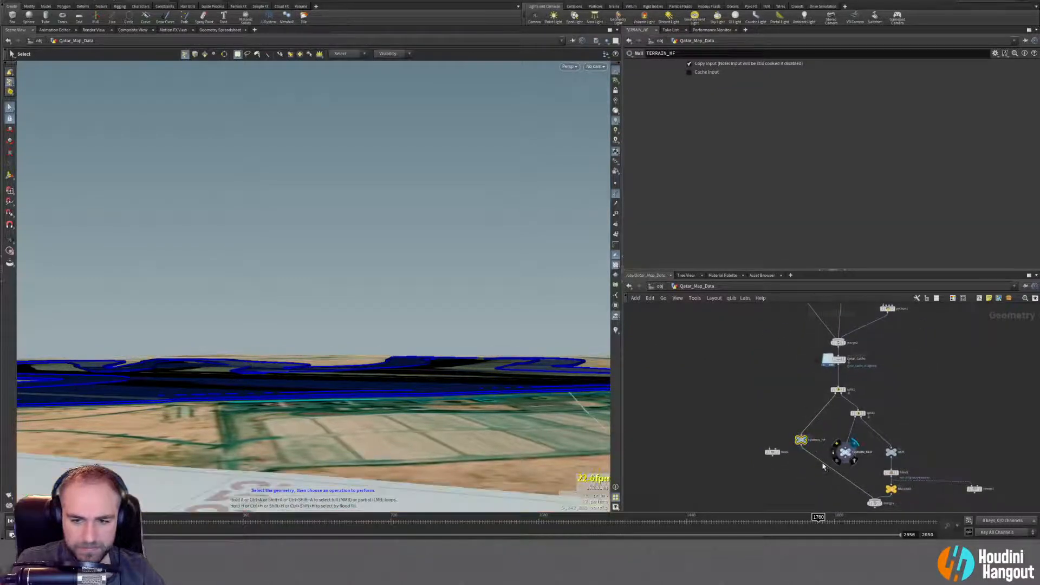
pyautogui.click(800, 439)
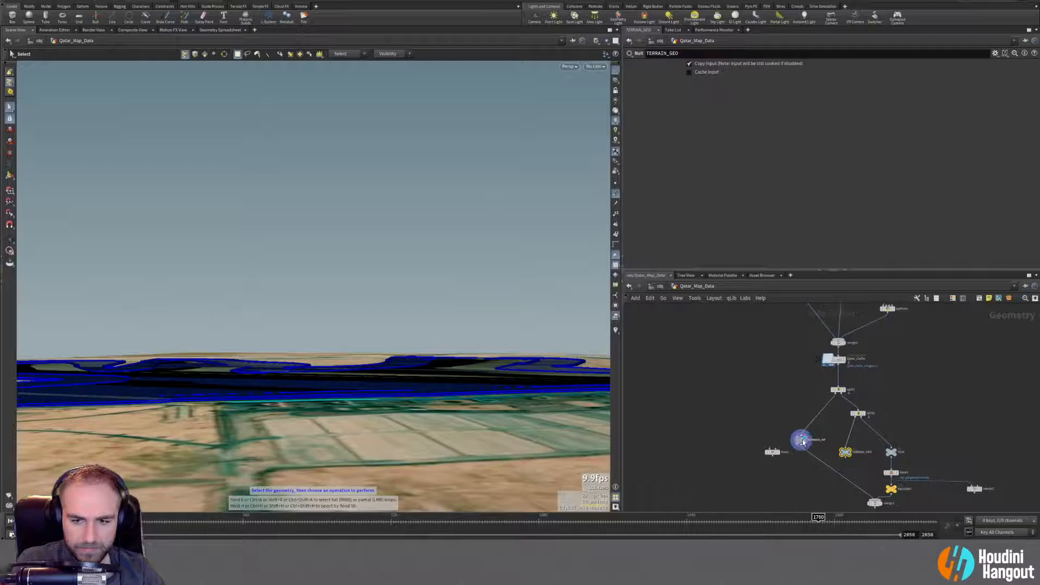
# Return to the object level, hide Qatar_Map_Data, and reopen the Qatar_Track network.
pyautogui.press('u')
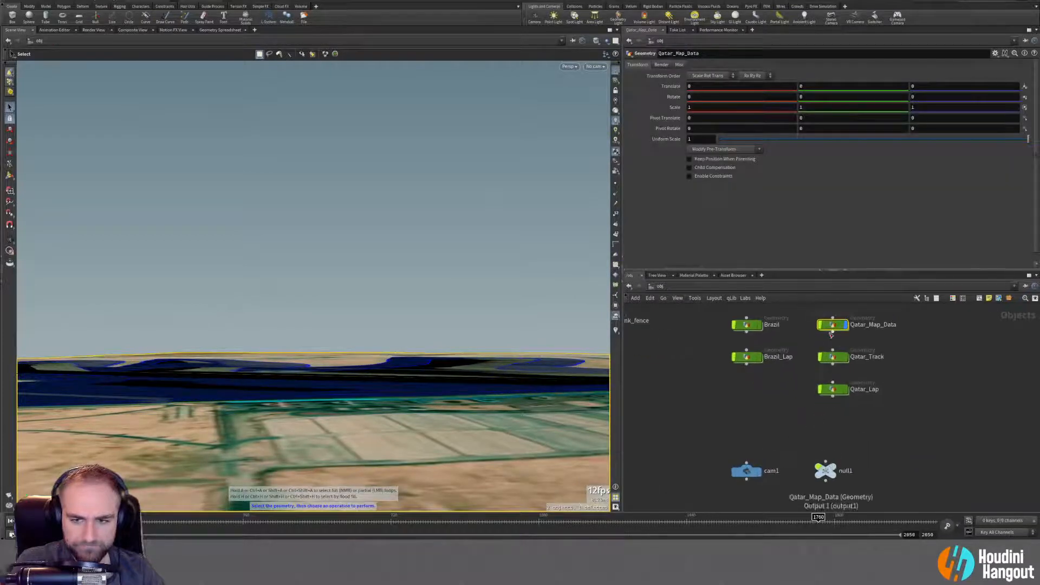
pyautogui.doubleClick(823, 356)
pyautogui.press('u')
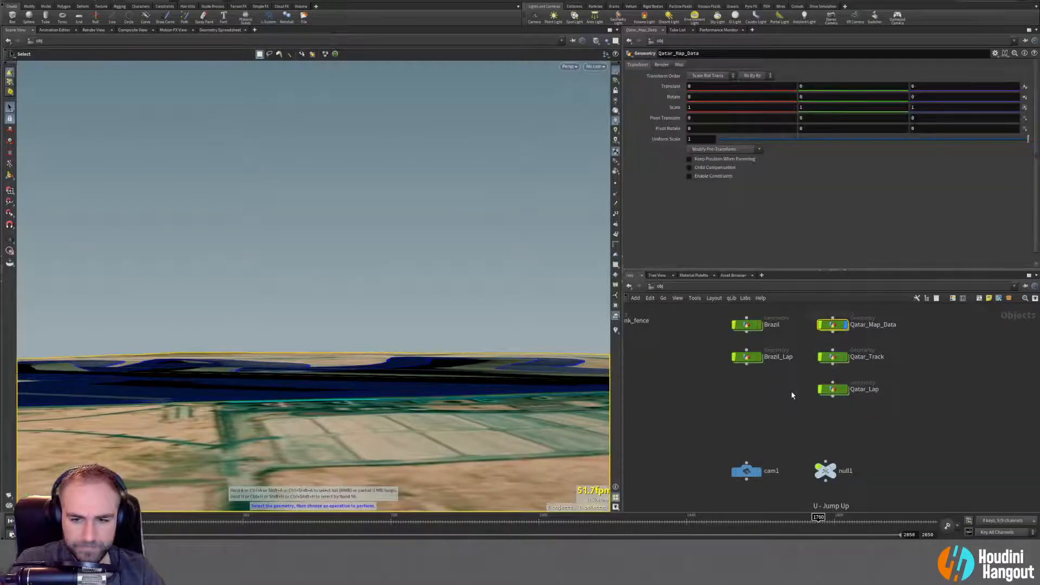
pyautogui.doubleClick(839, 329)
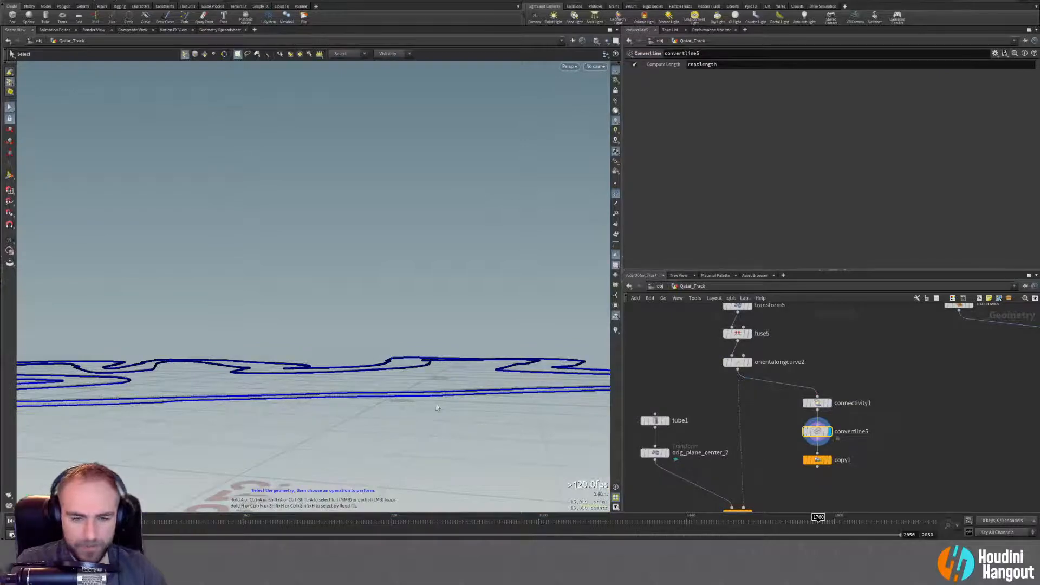
# Reorder the branch so convertline5 comes after copy1, and tidy the layout of connectivity1, copy1 and convertline5.
pyautogui.keyDown('alt'); pyautogui.moveTo(439, 411); pyautogui.dragTo(377, 436); pyautogui.keyUp('alt')
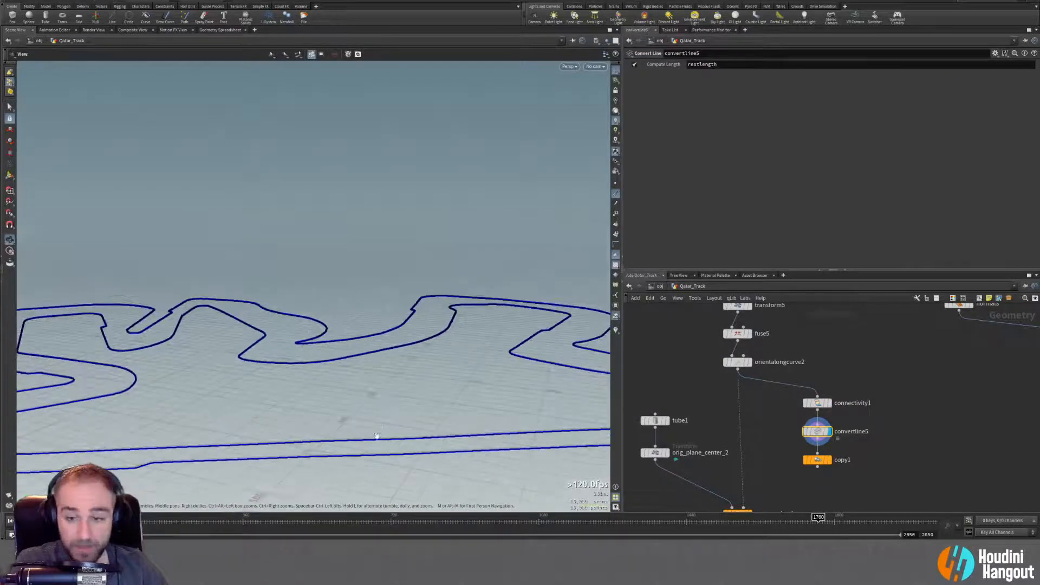
pyautogui.click(828, 403)
pyautogui.click(829, 431)
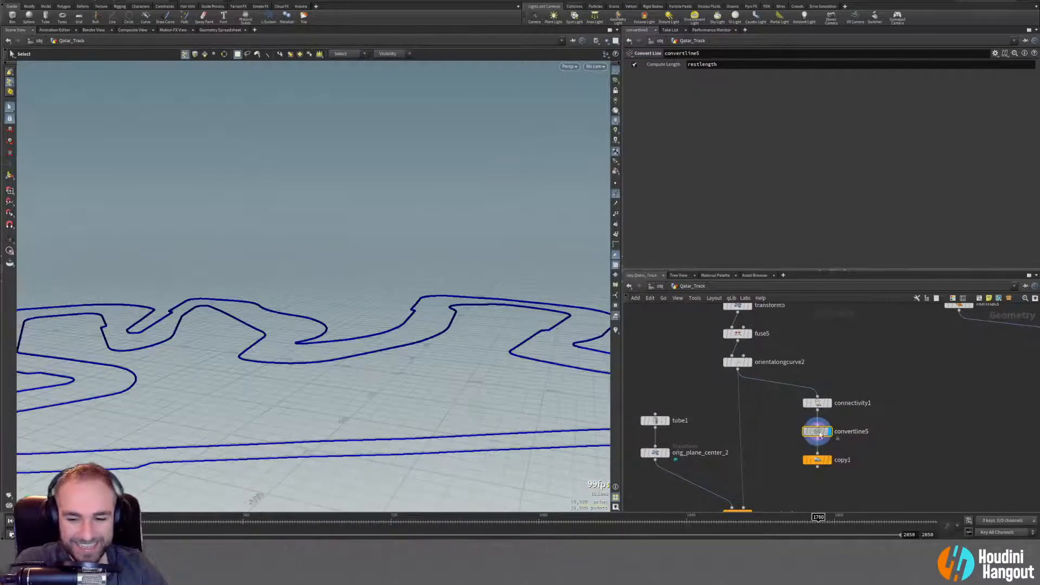
pyautogui.press('Escape')
pyautogui.moveTo(367, 440); pyautogui.dragTo(501, 428)
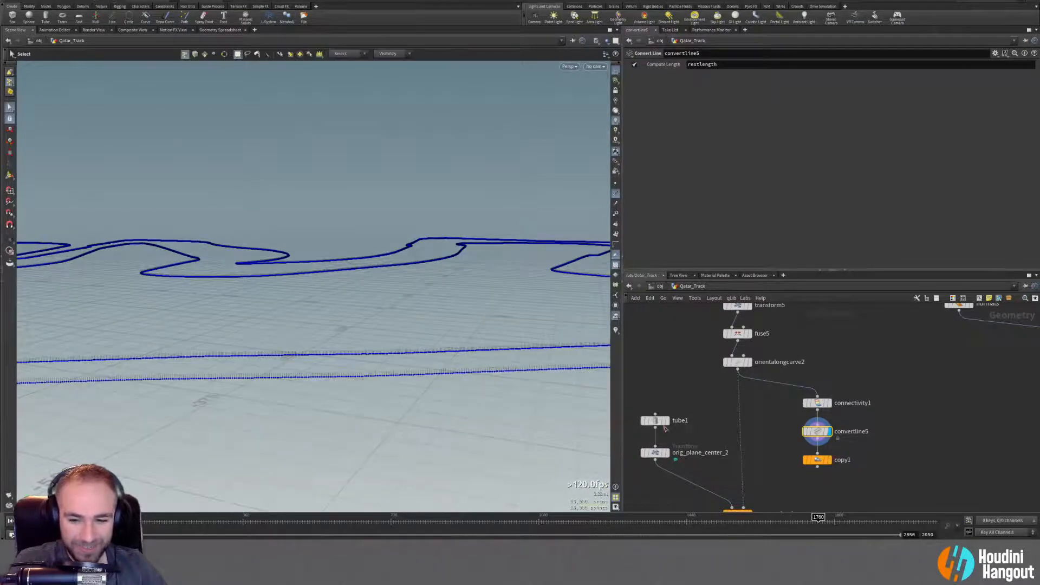
pyautogui.moveTo(816, 431); pyautogui.dragTo(830, 500)
pyautogui.moveTo(788, 389); pyautogui.dragTo(847, 490)
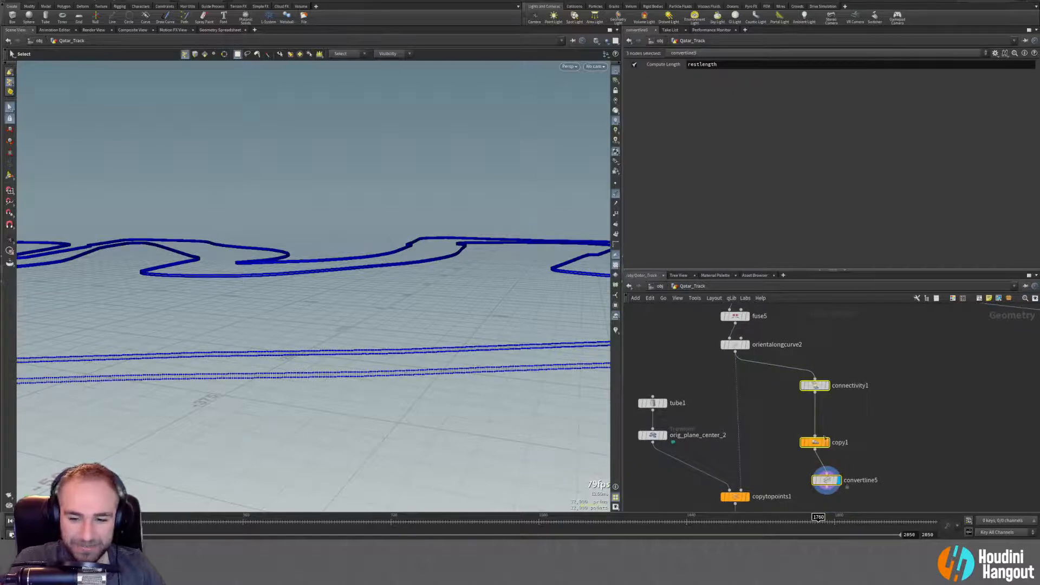
pyautogui.press('l')
pyautogui.click(814, 442)
pyautogui.press('Escape')
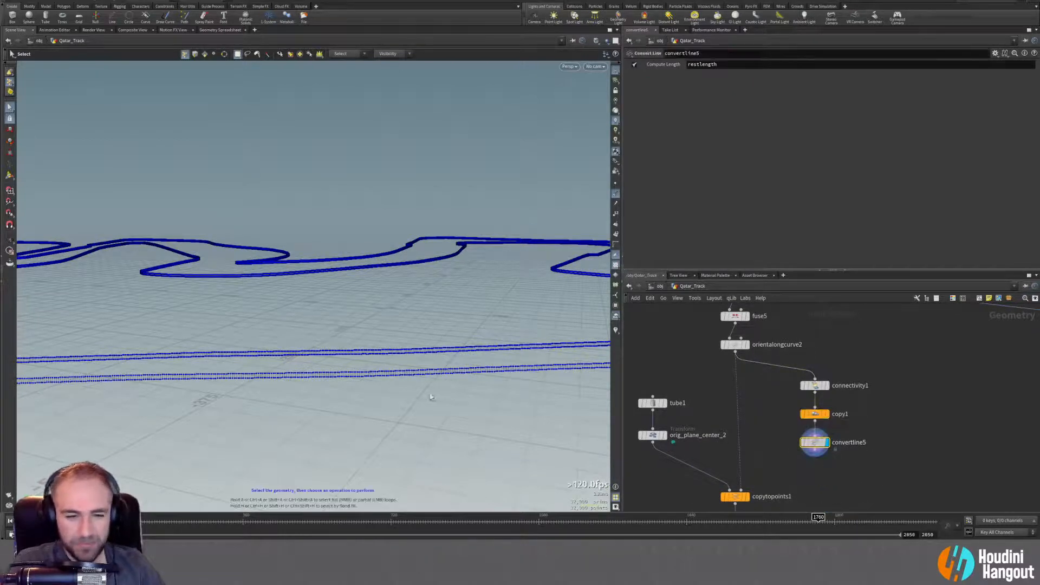
# Examine up close how the original and raised boundary line segments align with the fence posts in height and spacing.
pyautogui.moveTo(431, 398); pyautogui.dragTo(523, 337)
pyautogui.press('s')
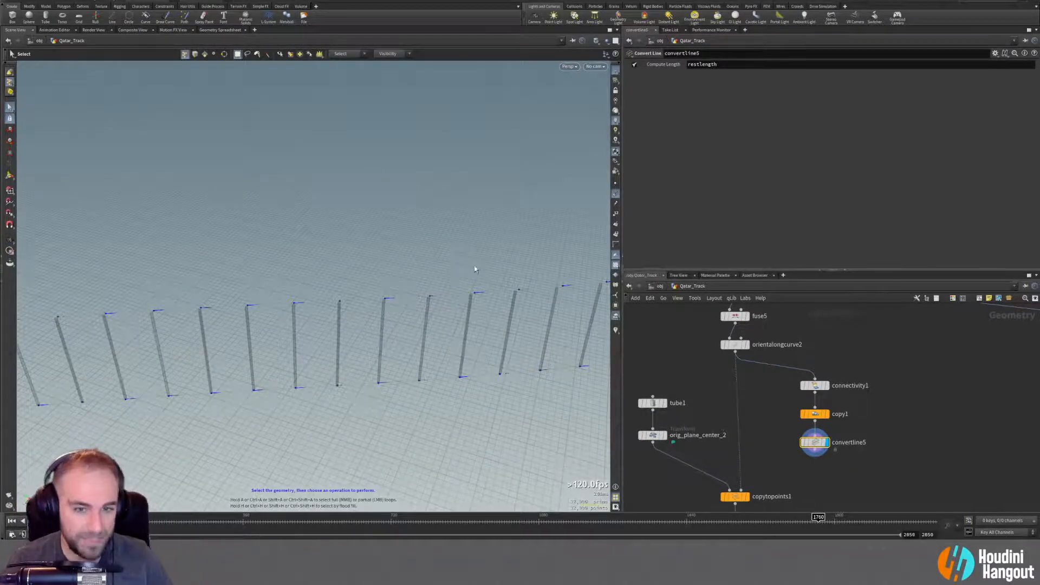
pyautogui.press('Escape')
pyautogui.moveTo(475, 292); pyautogui.dragTo(433, 286)
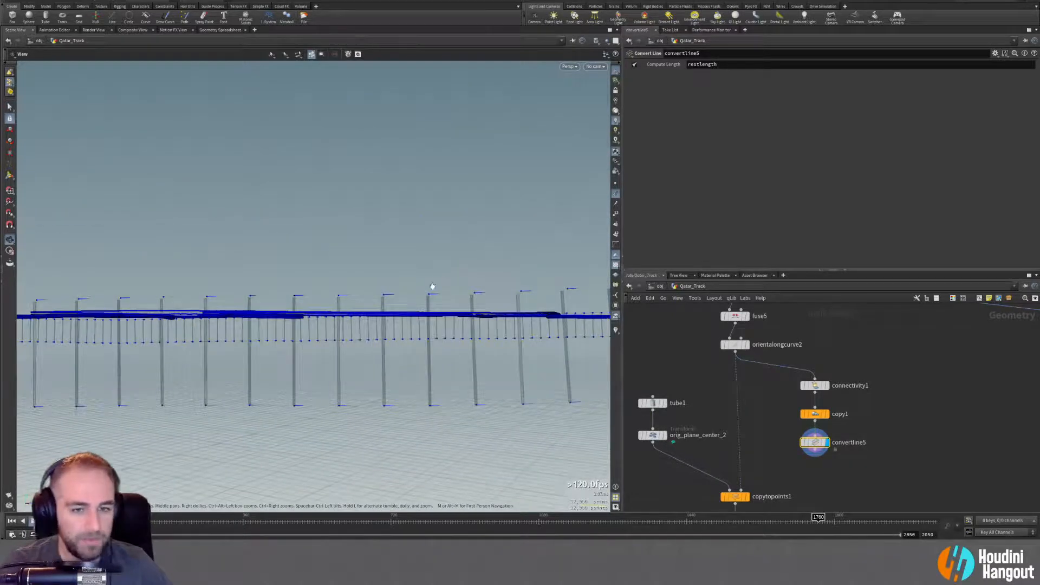
pyautogui.scroll(6, 428, 292)
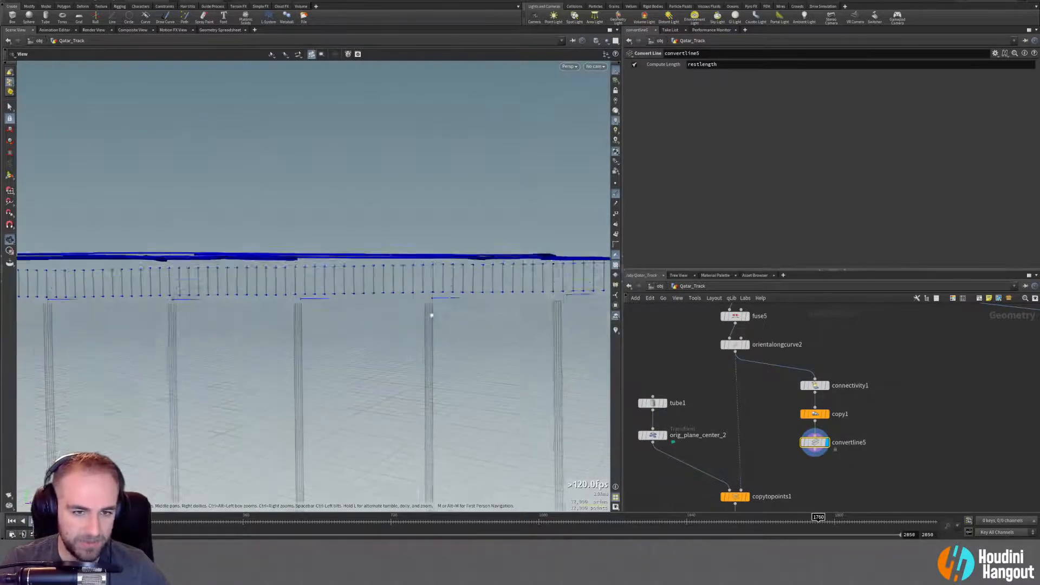
pyautogui.scroll(-5, 438, 331)
pyautogui.moveTo(438, 332); pyautogui.dragTo(409, 299)
pyautogui.scroll(6, 409, 300)
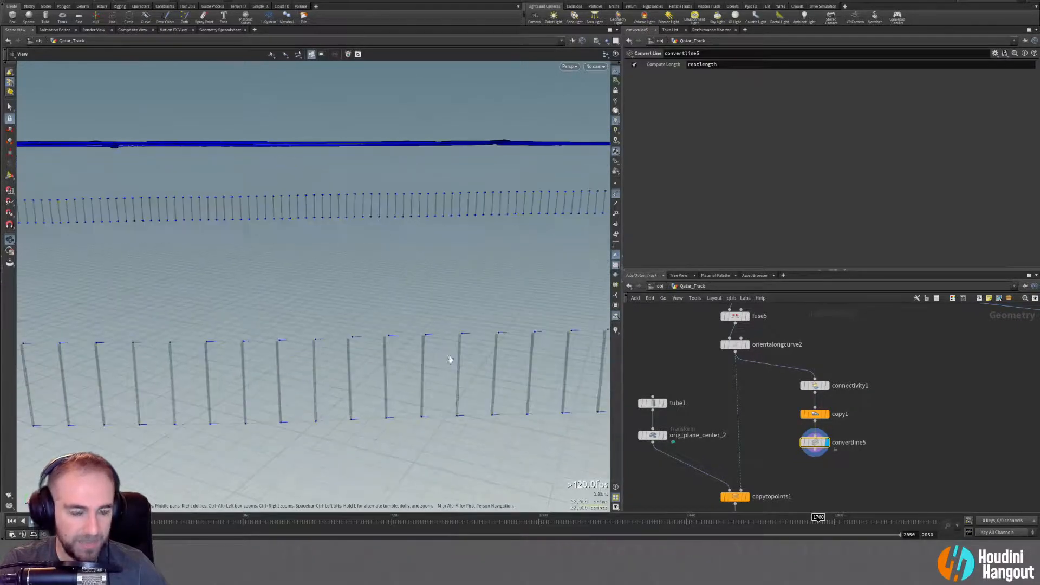
# Display the orientalongcurve2 node, examine the fence curve in the viewport and review its Target Up Vector setting.
pyautogui.press('s')
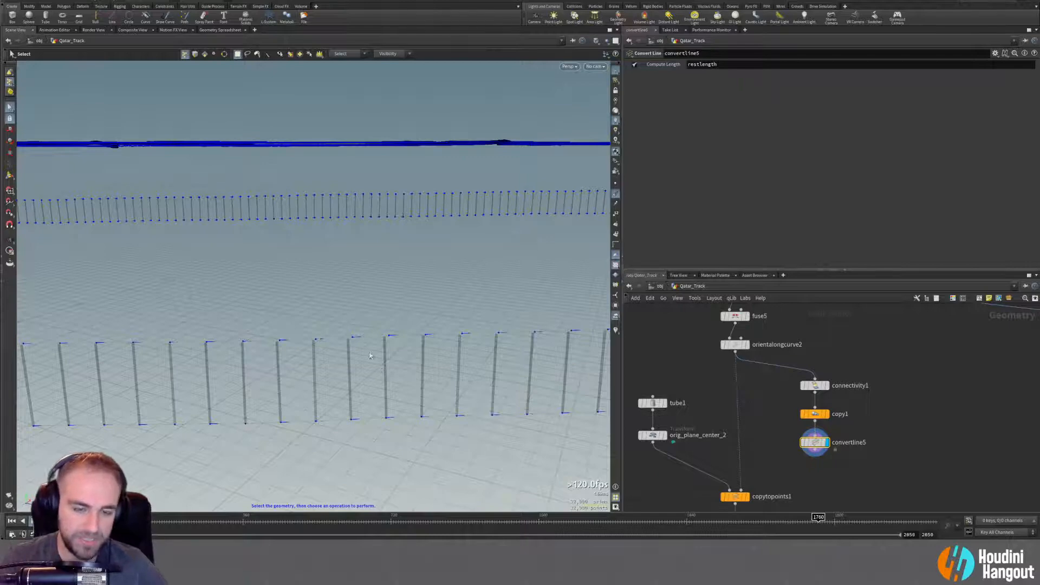
pyautogui.click(748, 346)
pyautogui.click(737, 347)
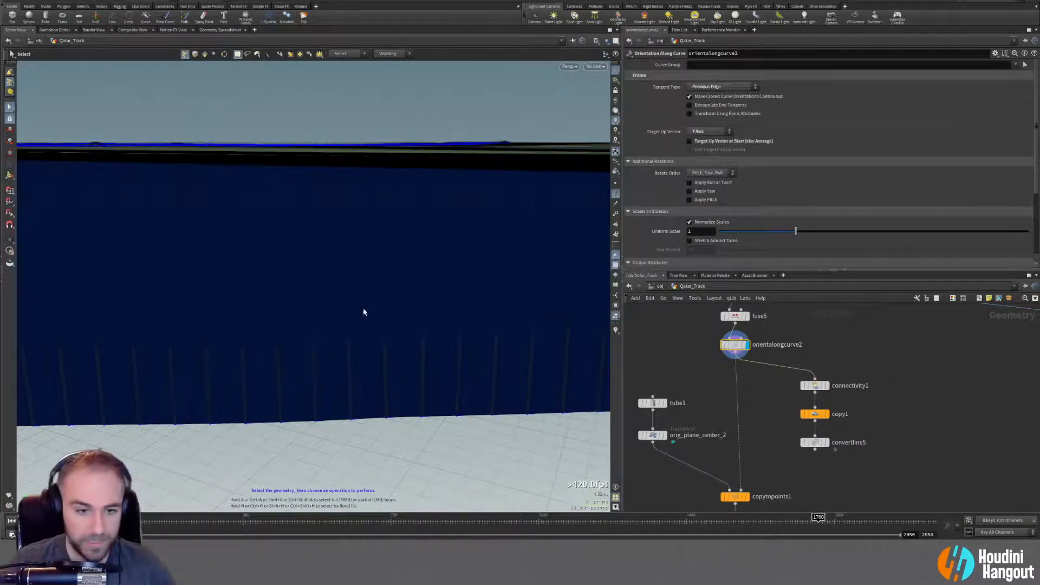
pyautogui.press('space')
pyautogui.moveTo(376, 346); pyautogui.dragTo(400, 301)
pyautogui.moveTo(713, 479); pyautogui.dragTo(702, 452, button='middle')
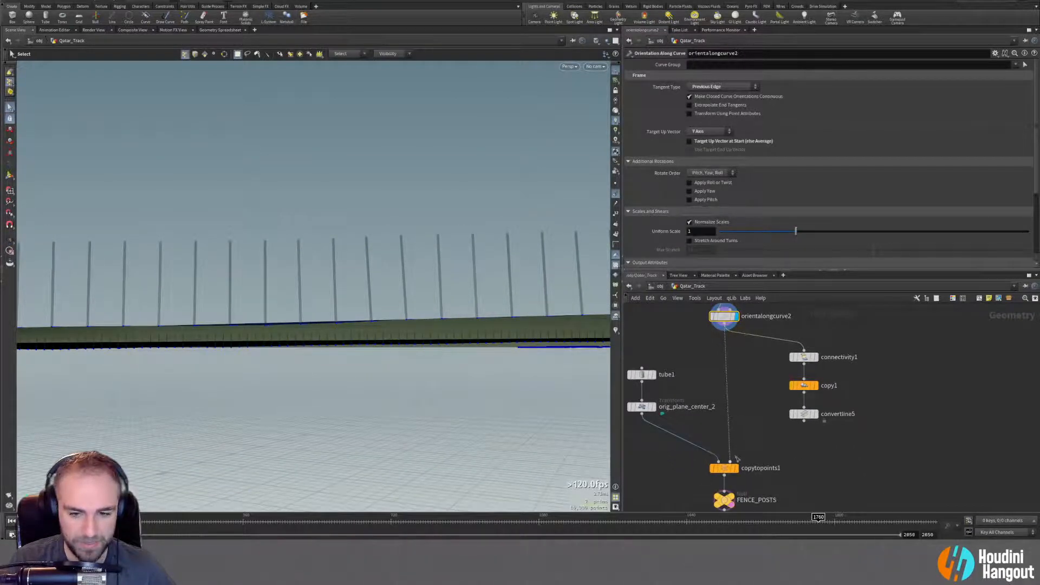
pyautogui.moveTo(706, 360); pyautogui.dragTo(703, 415, button='middle')
pyautogui.press('space')
pyautogui.moveTo(399, 328); pyautogui.dragTo(397, 340)
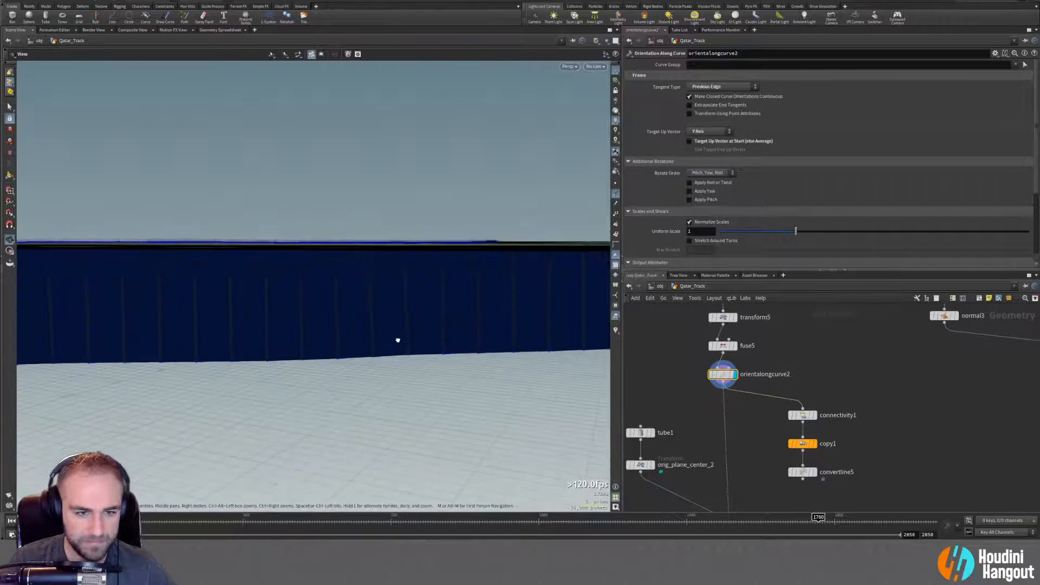
pyautogui.moveTo(670, 394); pyautogui.dragTo(678, 425, button='middle')
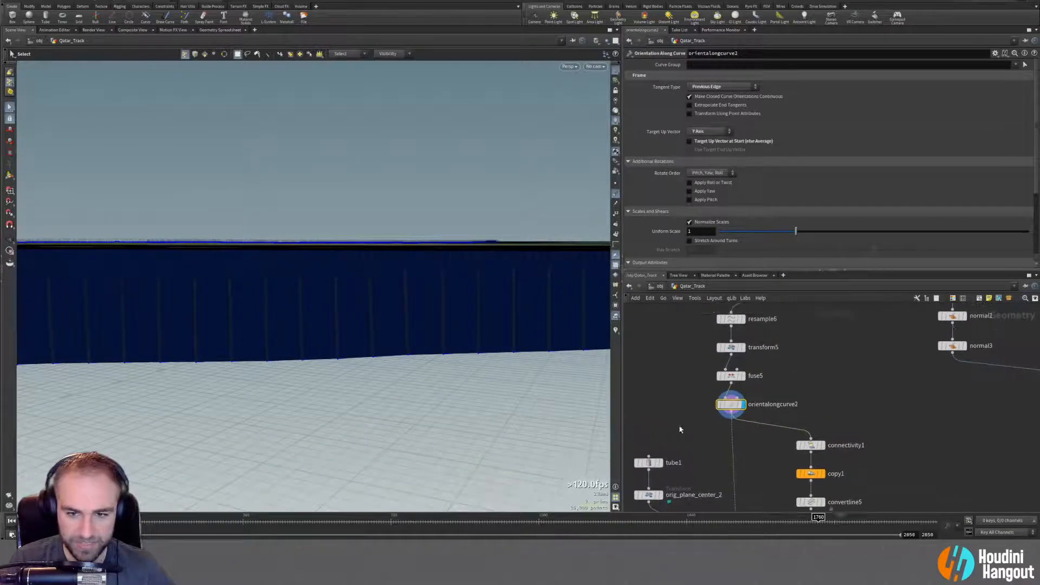
pyautogui.click(692, 134)
pyautogui.click(694, 133)
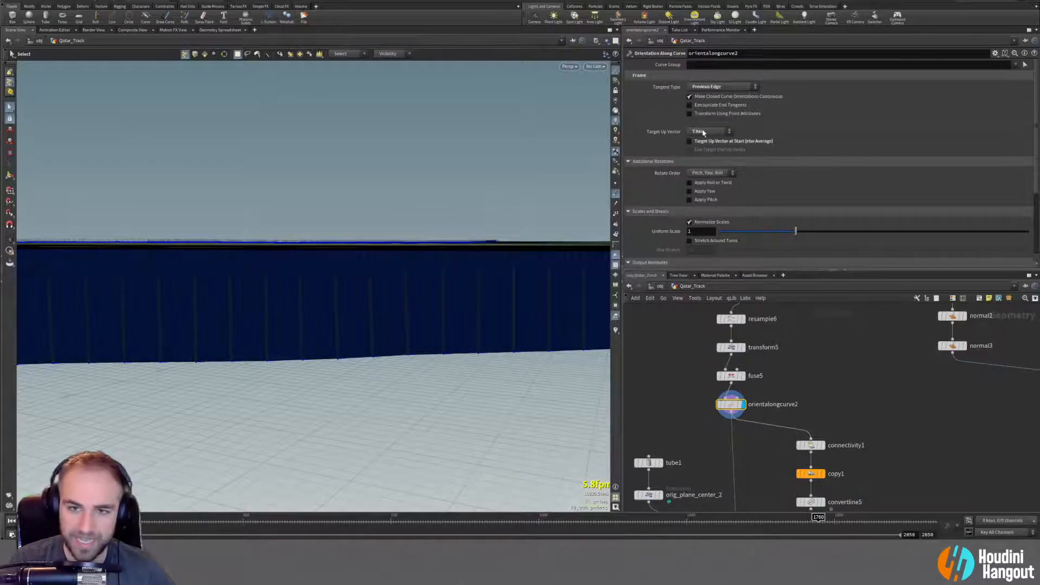
# Split the viewport pane horizontally so the Scene View sits above a smaller Geometry Spreadsheet.
pyautogui.click(217, 31)
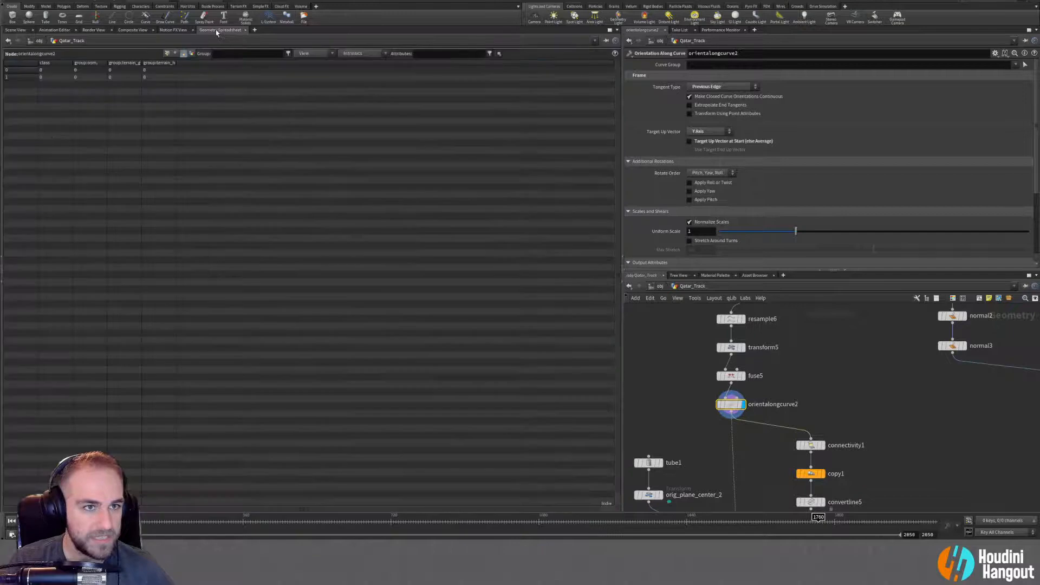
pyautogui.click(618, 31)
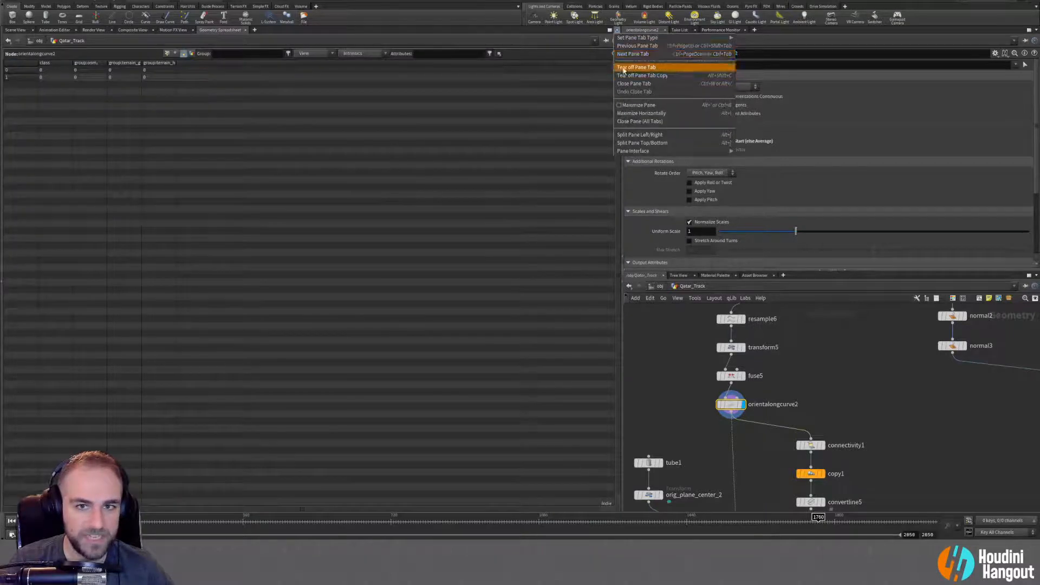
pyautogui.click(645, 144)
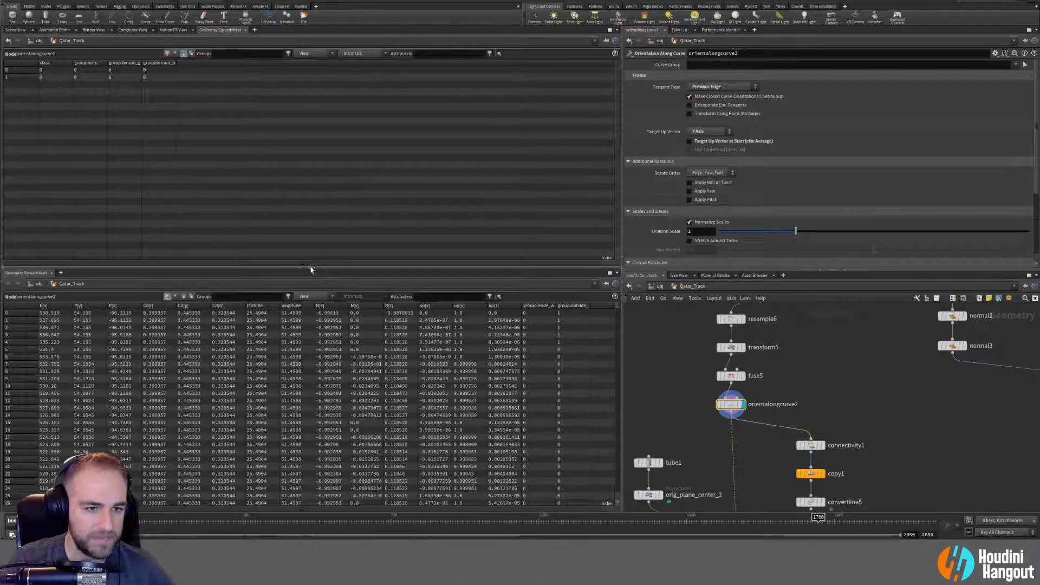
pyautogui.moveTo(316, 270); pyautogui.dragTo(317, 318)
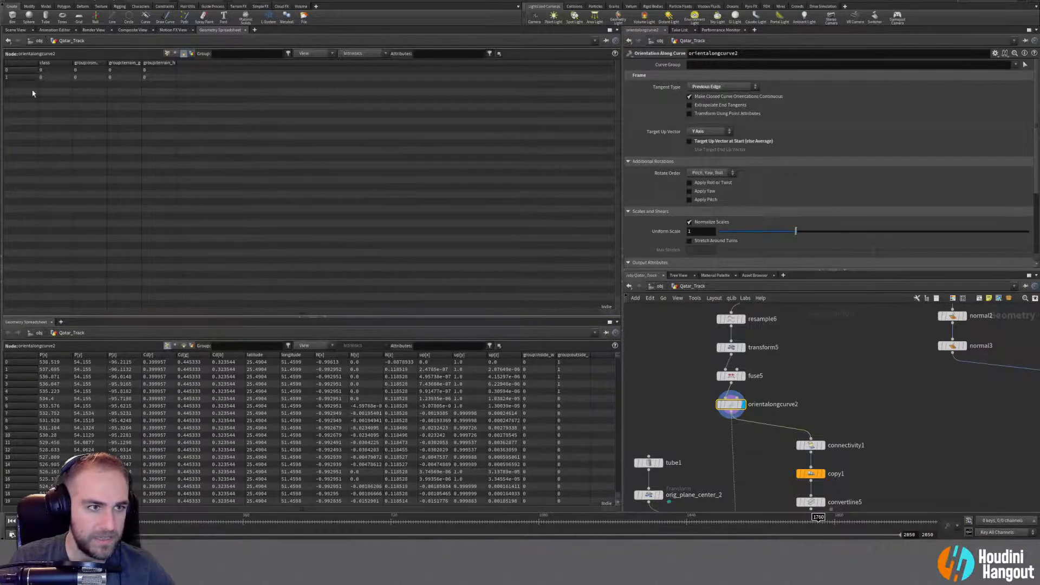
pyautogui.click(15, 31)
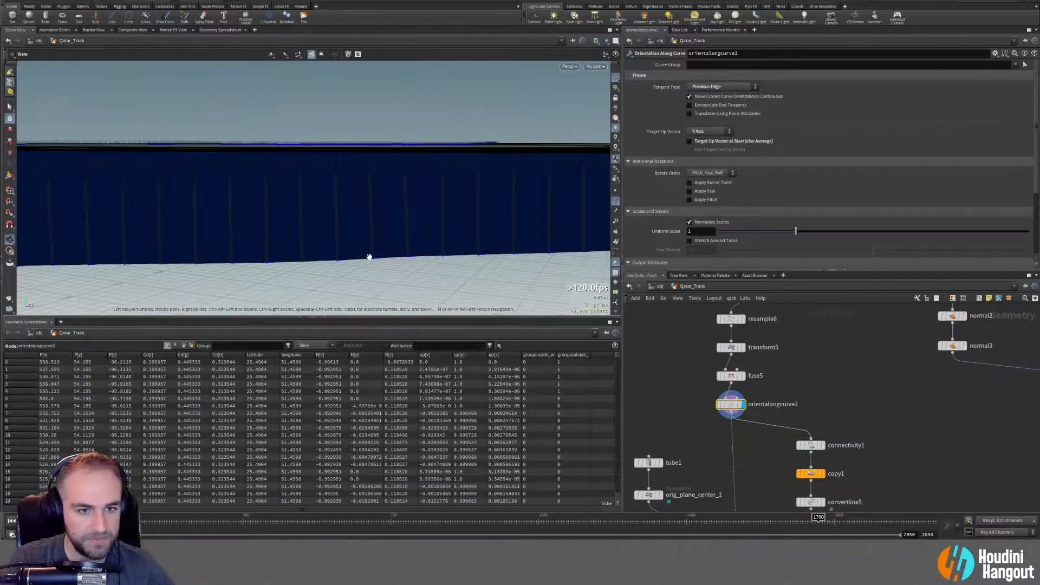
pyautogui.keyDown('alt'); pyautogui.moveTo(369, 255); pyautogui.dragTo(330, 257); pyautogui.keyUp('alt')
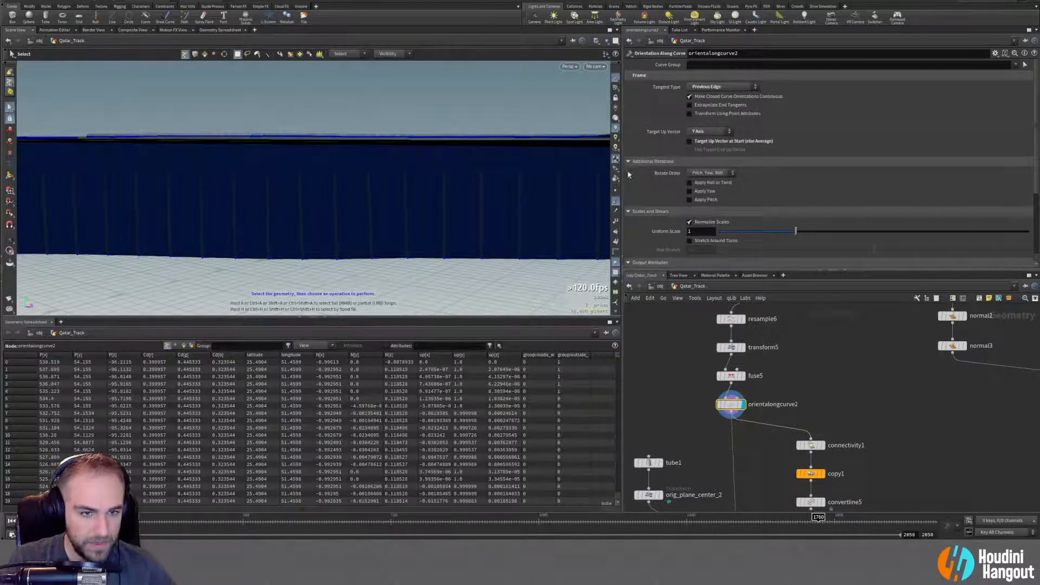
# Set the Target Up Vector of orientalongcurve2 to Custom and check the curve in the viewport.
pyautogui.press('Escape')
pyautogui.moveTo(399, 209); pyautogui.dragTo(515, 234)
pyautogui.press('s')
pyautogui.moveTo(675, 431); pyautogui.dragTo(682, 389, button='middle')
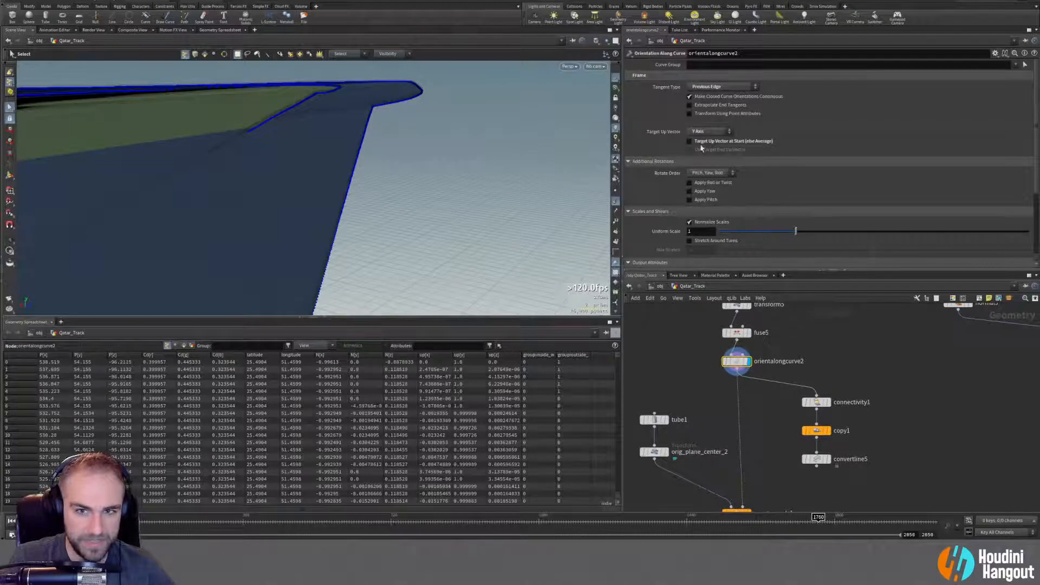
pyautogui.click(709, 132)
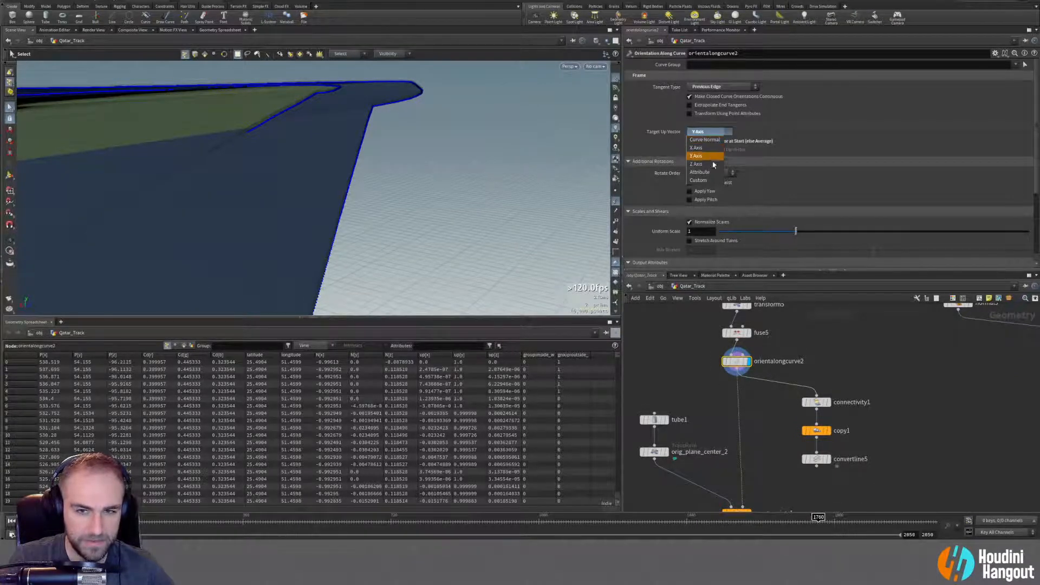
pyautogui.click(708, 182)
pyautogui.press('Escape')
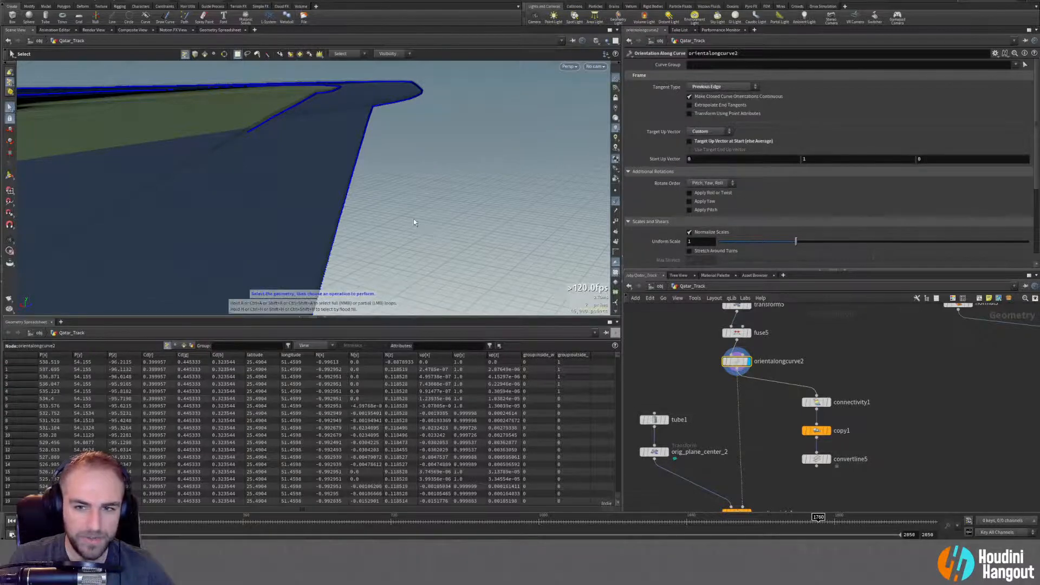
pyautogui.moveTo(413, 225); pyautogui.dragTo(443, 174)
pyautogui.press('s')
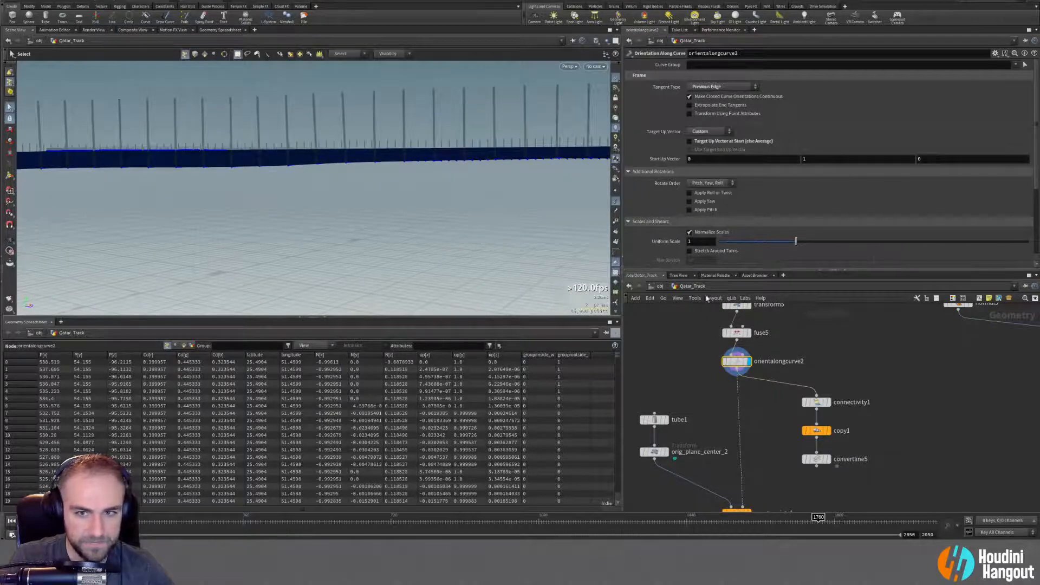
# Toggle the bypass of orientalongcurve2 several times to compare the N and up attributes with and without it.
pyautogui.moveTo(725, 363)
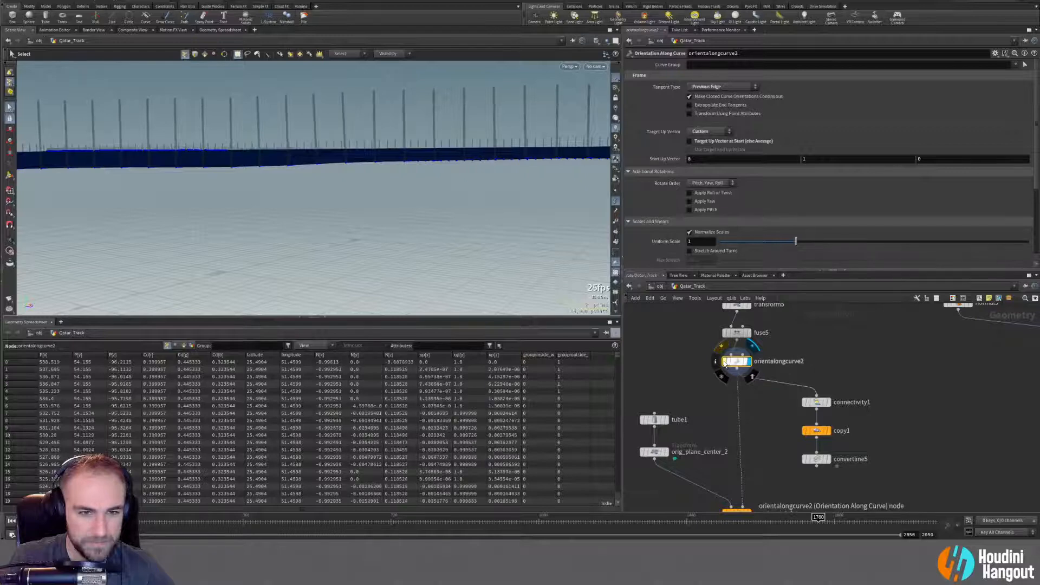
pyautogui.keyDown('alt'); pyautogui.moveTo(378, 164); pyautogui.dragTo(274, 181); pyautogui.keyUp('alt')
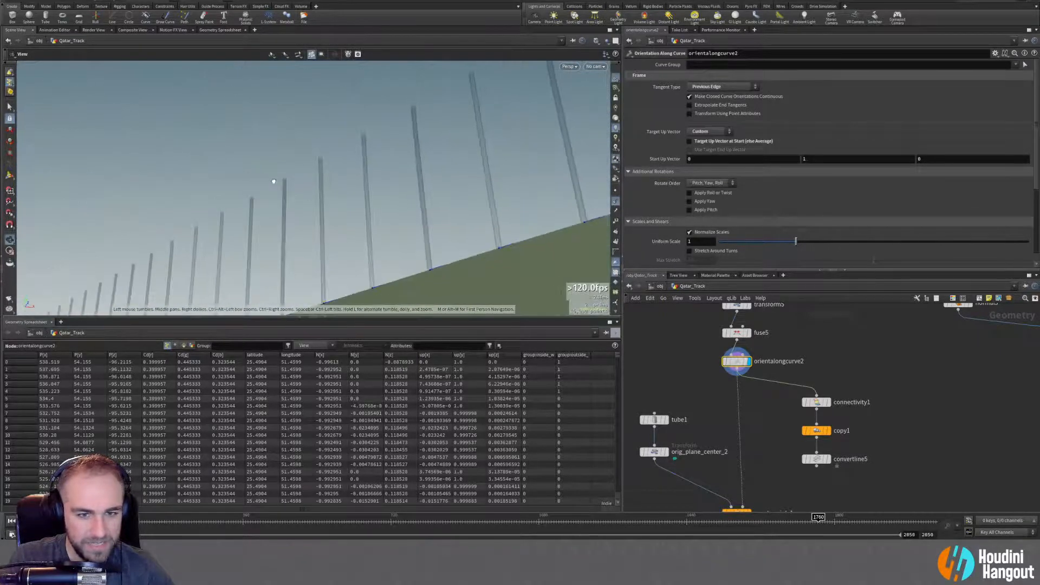
pyautogui.click(723, 361)
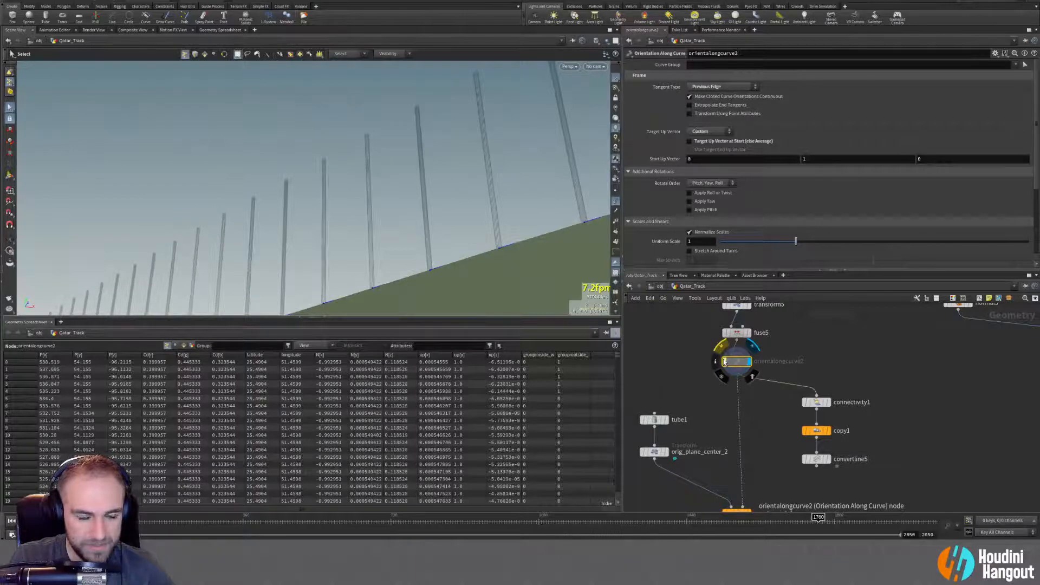
pyautogui.click(723, 361)
pyautogui.click(724, 362)
pyautogui.click(724, 361)
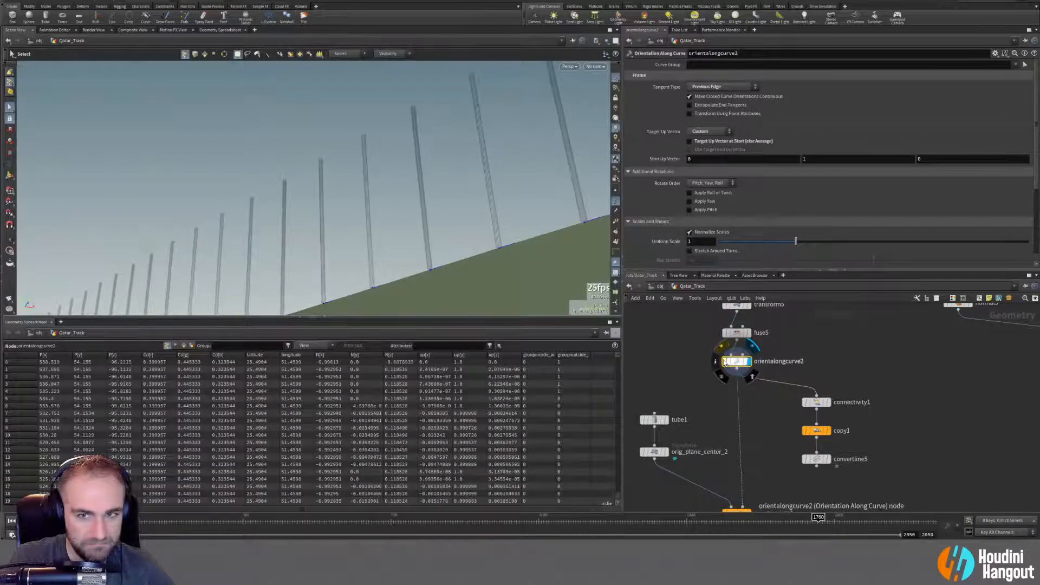
pyautogui.click(724, 365)
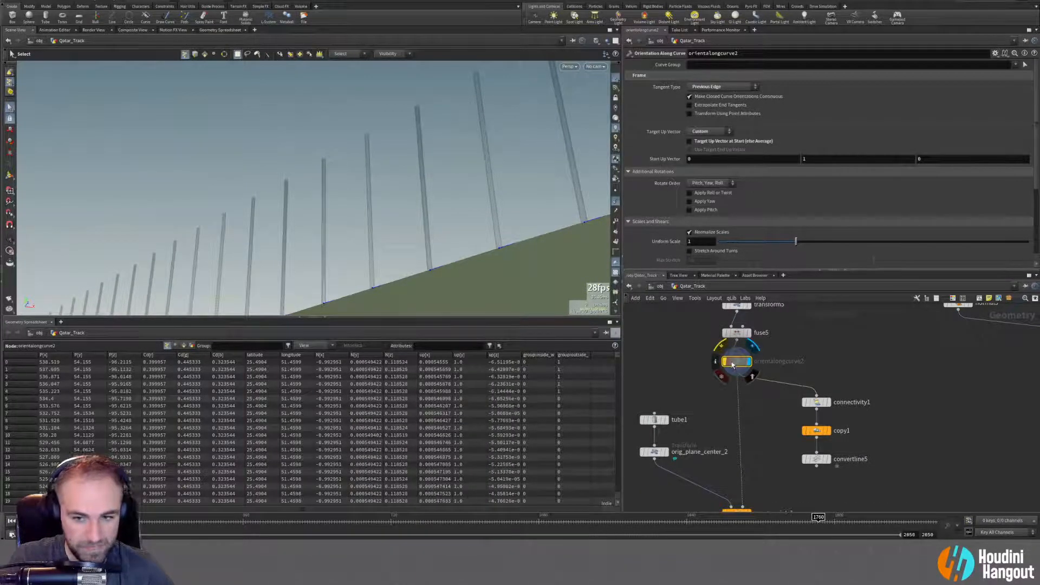
# Delete the orientalongcurve2 node and display the copytopoints1 result.
pyautogui.press('Delete')
pyautogui.moveTo(485, 262); pyautogui.dragTo(434, 281)
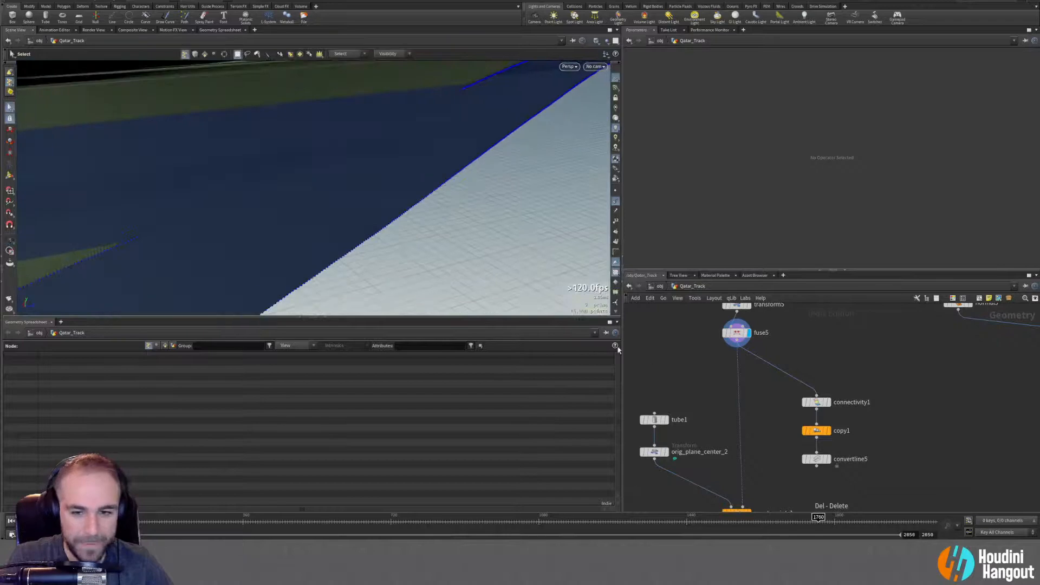
pyautogui.moveTo(697, 399); pyautogui.dragTo(682, 355, button='middle')
pyautogui.click(734, 470)
pyautogui.click(722, 470)
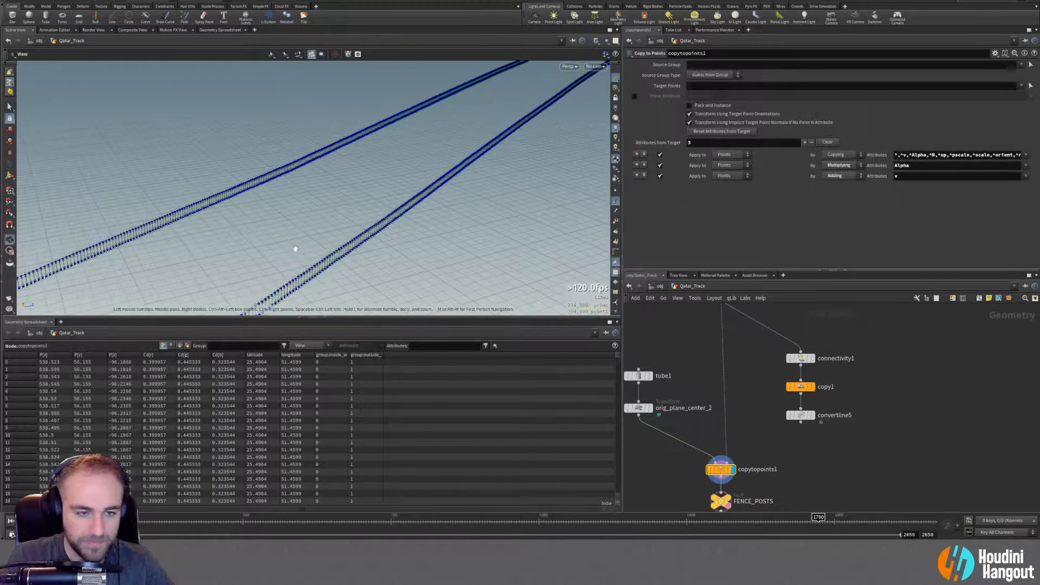
# Switch off the point normals display and view the copied fence posts up close.
pyautogui.moveTo(331, 257); pyautogui.dragTo(241, 203)
pyautogui.moveTo(241, 203); pyautogui.dragTo(428, 257, button='right')
pyautogui.click(615, 201)
pyautogui.moveTo(487, 214); pyautogui.dragTo(460, 237)
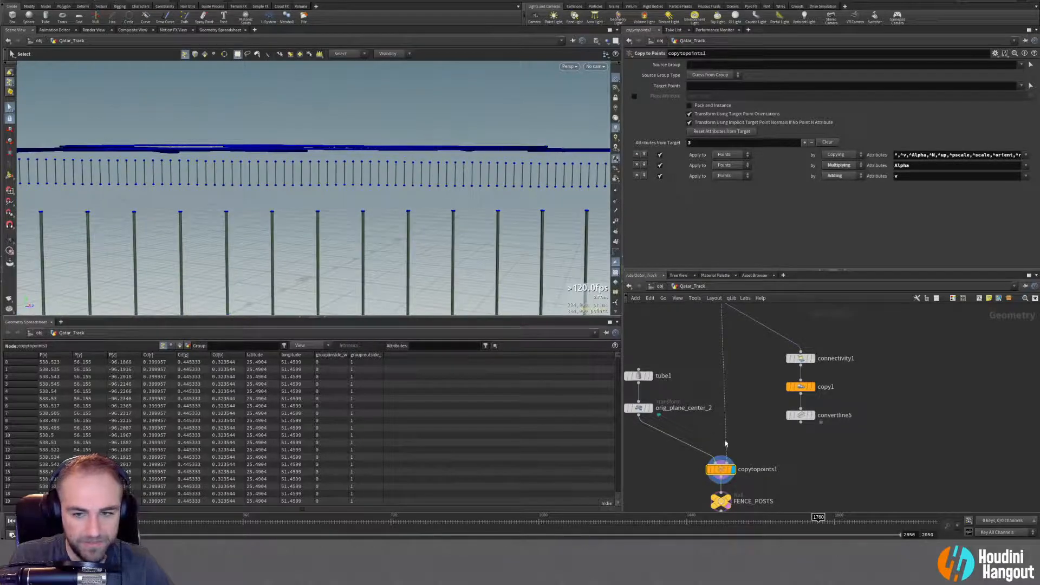
# Display the convertline5 node and inspect its fence lines against the posts.
pyautogui.click(799, 415)
pyautogui.moveTo(488, 219); pyautogui.dragTo(400, 250)
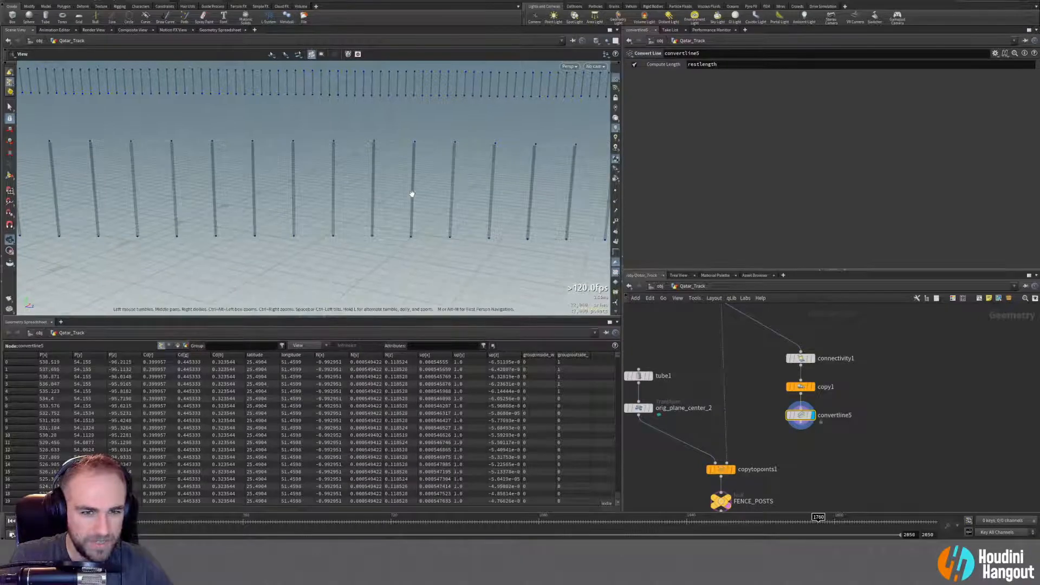
pyautogui.moveTo(414, 140); pyautogui.dragTo(402, 110)
pyautogui.press('s')
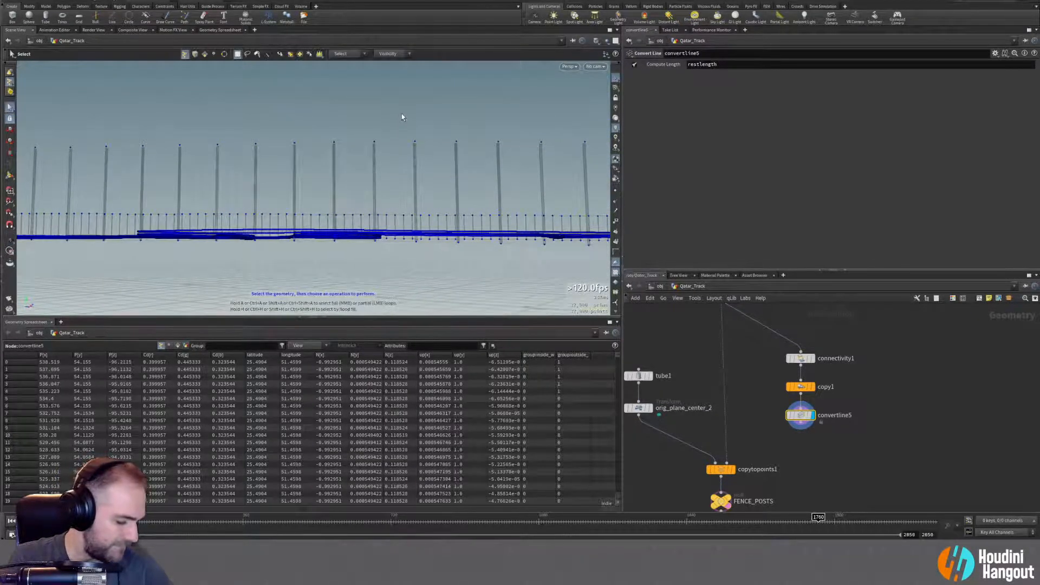
# Display and select the fuse5 node to check its point attributes.
pyautogui.moveTo(696, 374); pyautogui.dragTo(699, 424, button='middle')
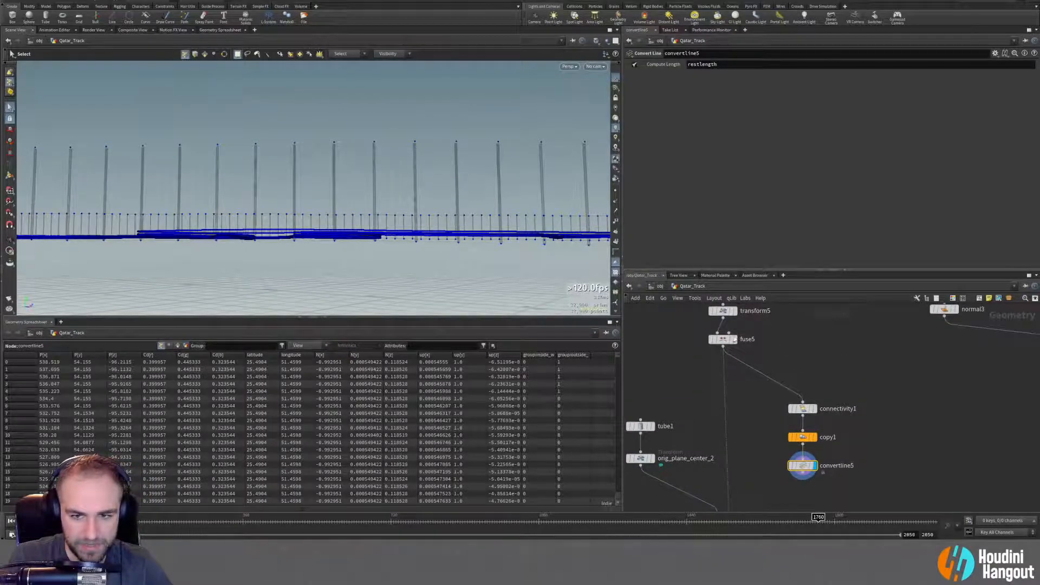
pyautogui.click(743, 340)
pyautogui.click(734, 340)
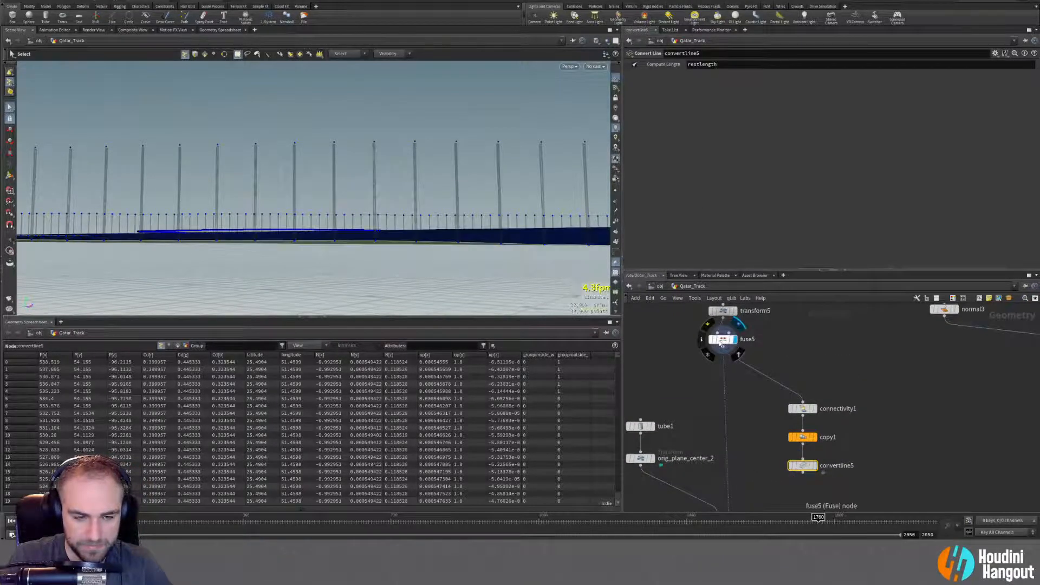
pyautogui.click(716, 340)
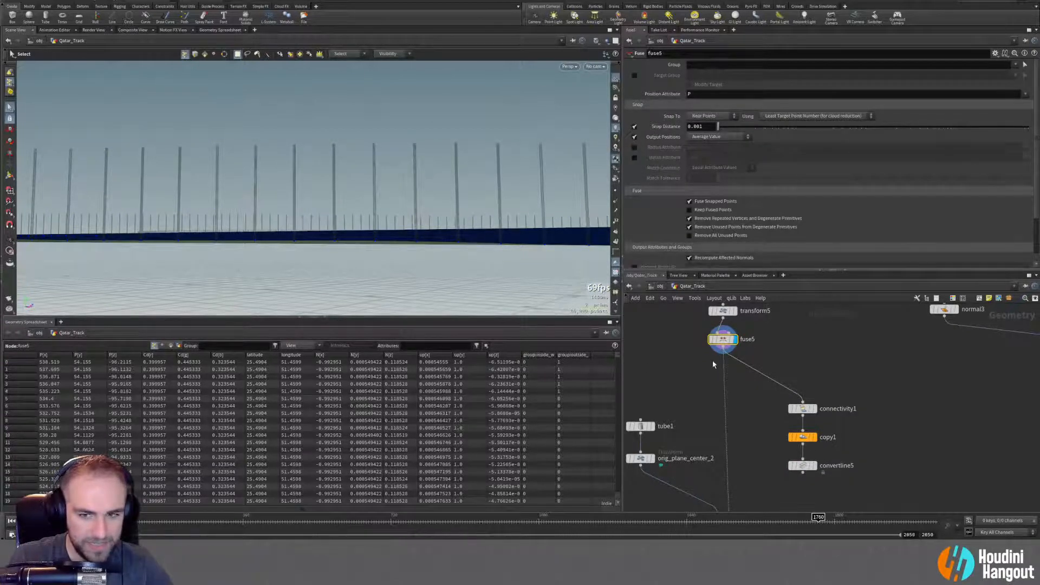
# Display orientalongcurve1 above FENCE_ROOTS and examine its orientation settings, point attributes and downstream nodes.
pyautogui.moveTo(698, 378); pyautogui.dragTo(711, 484, button='middle')
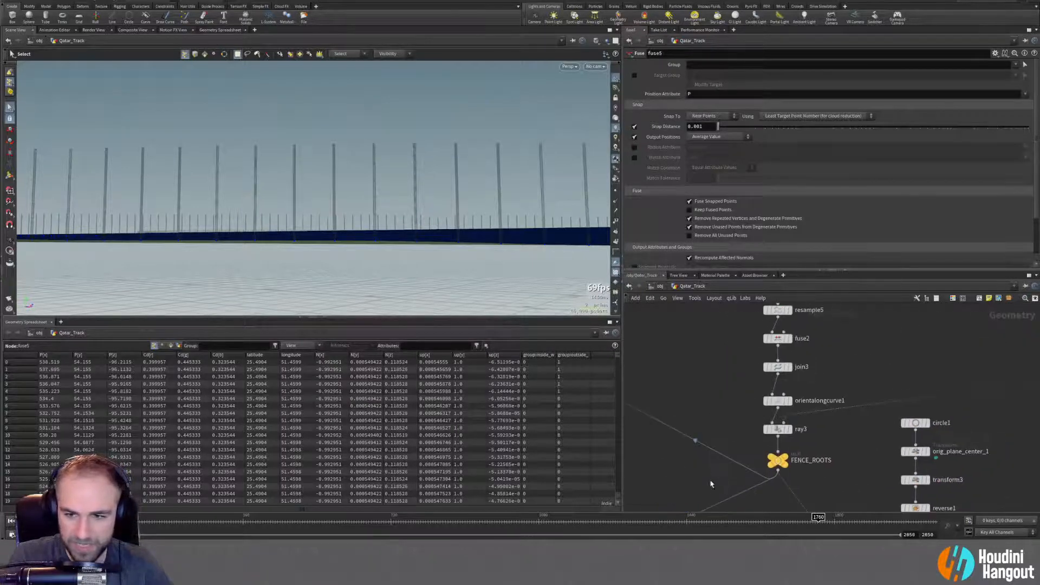
pyautogui.click(788, 400)
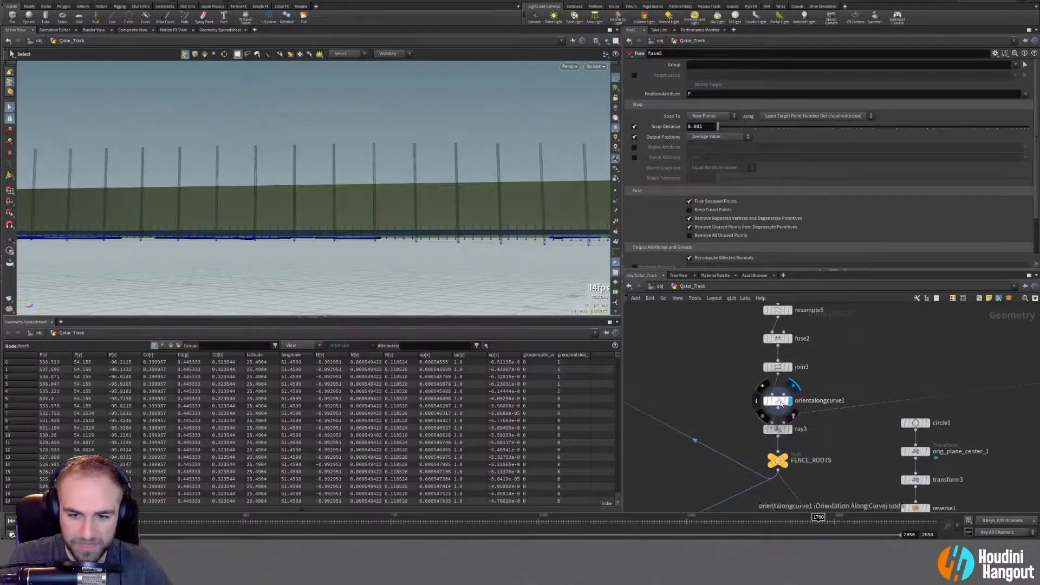
pyautogui.keyDown('alt'); pyautogui.moveTo(426, 249); pyautogui.dragTo(467, 210); pyautogui.keyUp('alt')
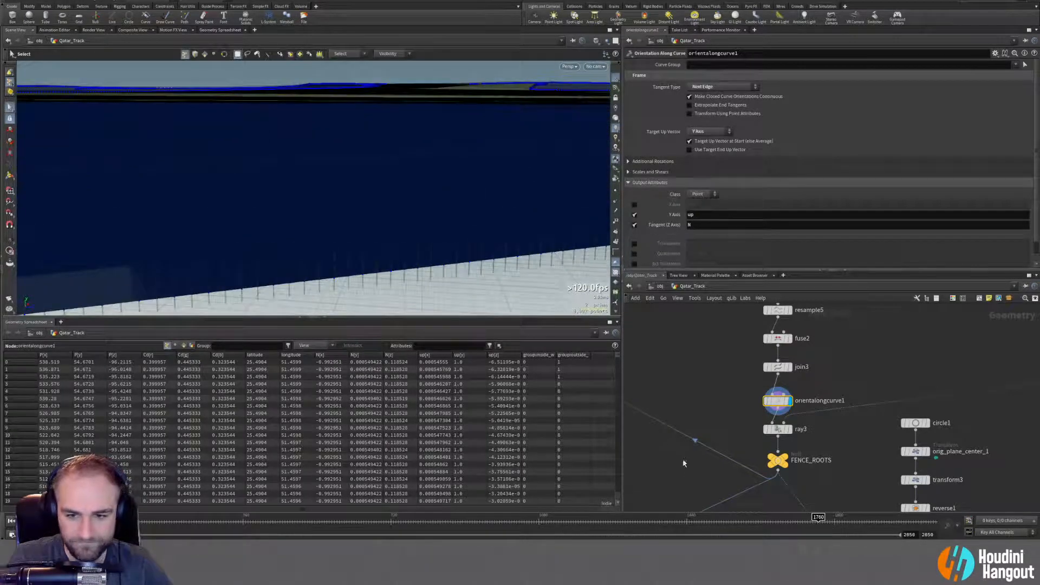
pyautogui.moveTo(685, 464); pyautogui.dragTo(696, 416, button='middle')
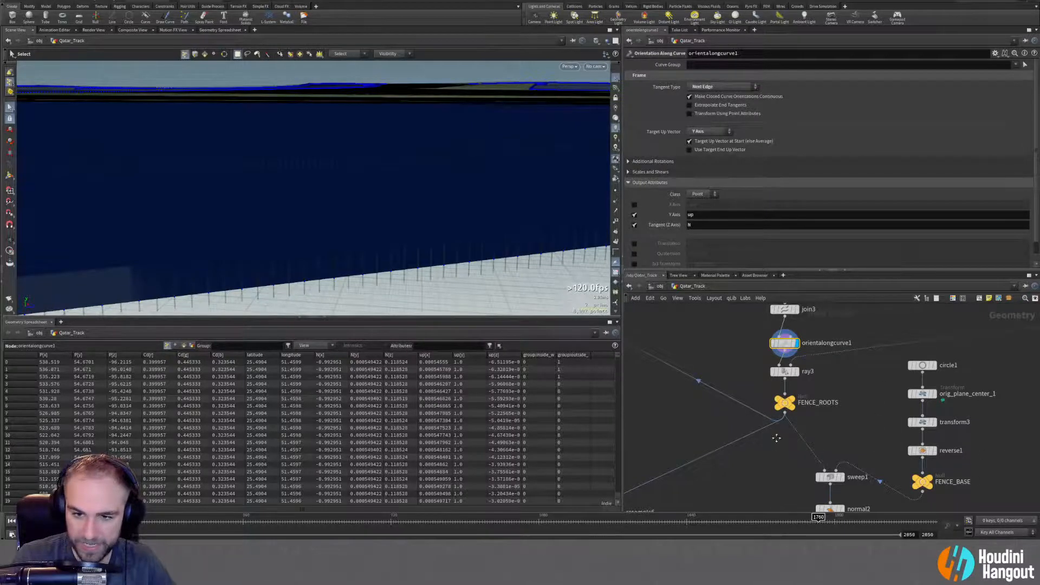
pyautogui.moveTo(775, 437)
pyautogui.mouseDown(button='middle')
pyautogui.moveTo(828, 384)
pyautogui.moveTo(809, 380)
pyautogui.moveTo(807, 354)
pyautogui.moveTo(794, 368)
pyautogui.mouseUp(button='middle')
pyautogui.moveTo(767, 507); pyautogui.dragTo(783, 431, button='middle')
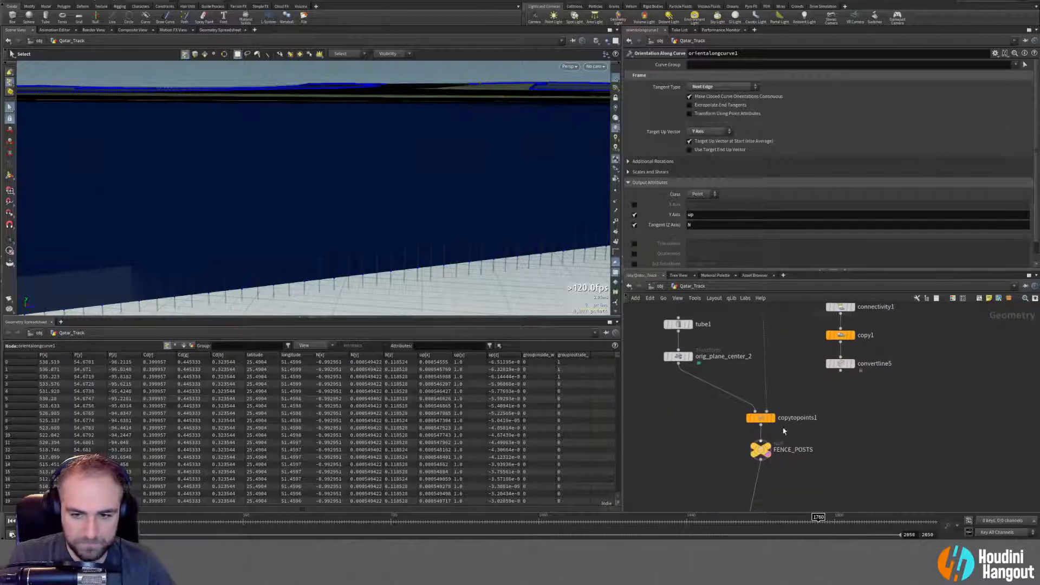
# Undo the recent node changes until orientalongcurve2 sits below fuse5 again, and view its fence surfaces from another angle.
pyautogui.moveTo(731, 361); pyautogui.dragTo(718, 484, button='middle')
pyautogui.hotkey('ctrl', 'z')
pyautogui.hotkey('ctrl', 'z')
pyautogui.hotkey('ctrl', 'z')
pyautogui.hotkey('ctrl', 'z')
pyautogui.hotkey('ctrl', 'z')
pyautogui.hotkey('ctrl', 'z')
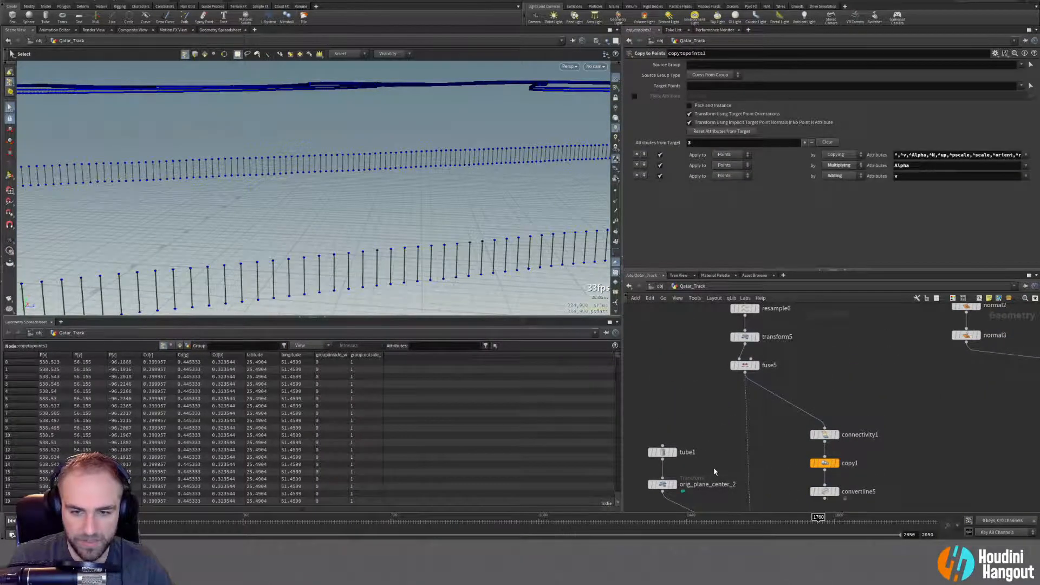
pyautogui.hotkey('ctrl', 'z')
pyautogui.hotkey('ctrl', 'z')
pyautogui.click(731, 394)
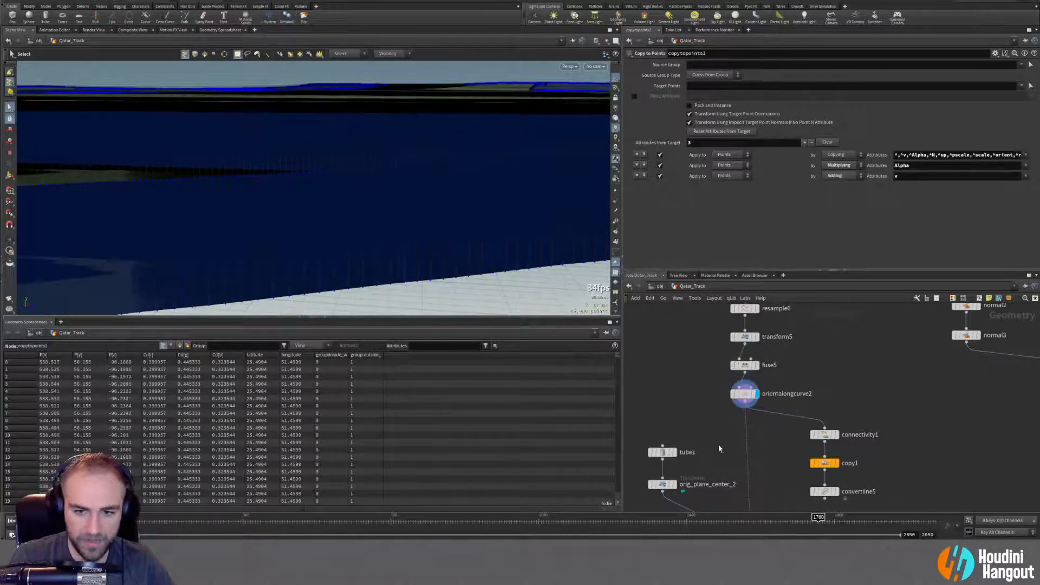
pyautogui.keyDown('alt'); pyautogui.moveTo(284, 265); pyautogui.dragTo(334, 273); pyautogui.keyUp('alt')
pyautogui.press('s')
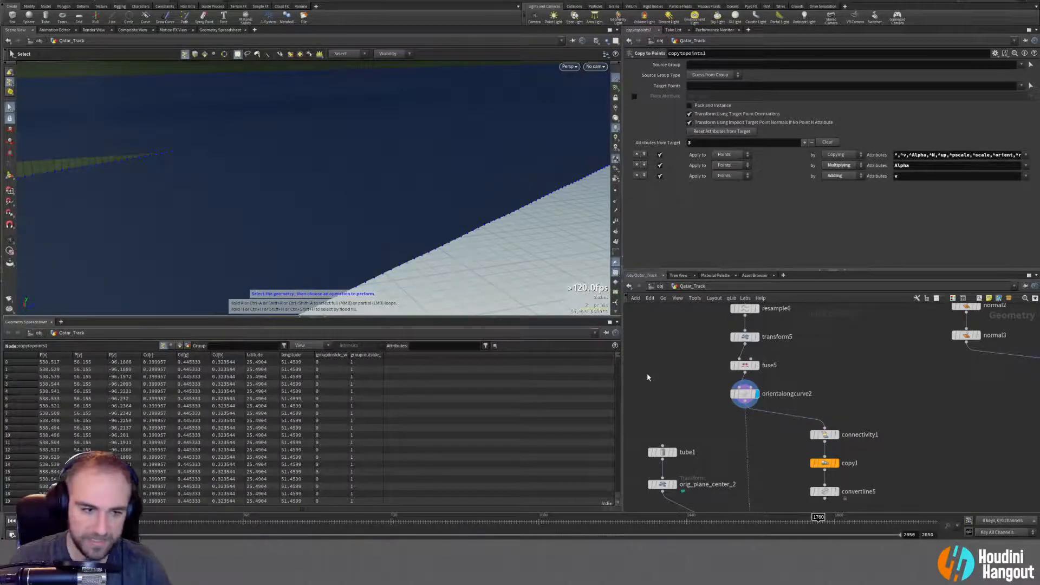
# Insert an Orient qL node below orientalongcurve2, using the up attribute as its up vector.
pyautogui.press('Tab')
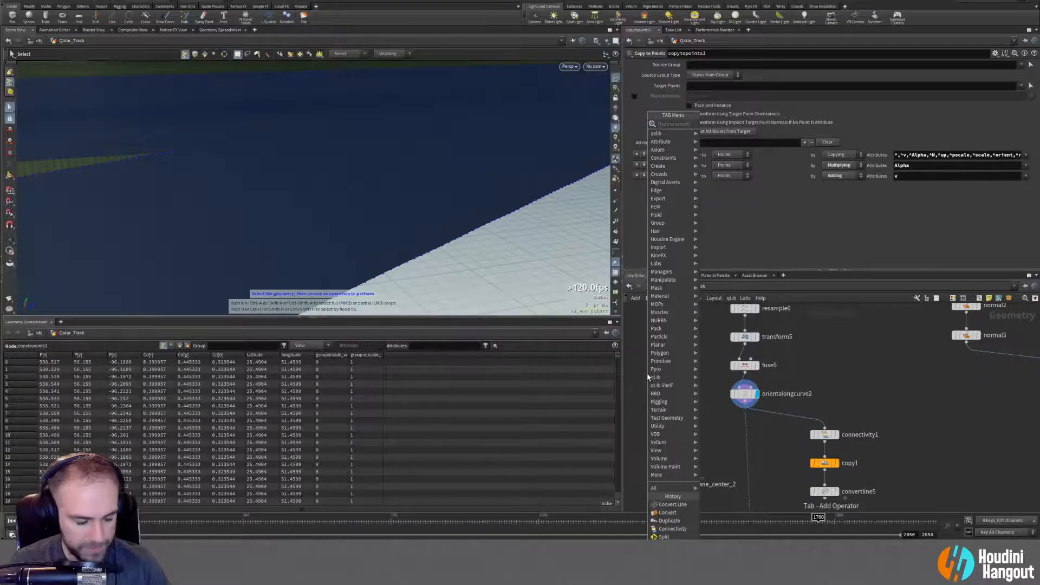
pyautogui.write('orient')
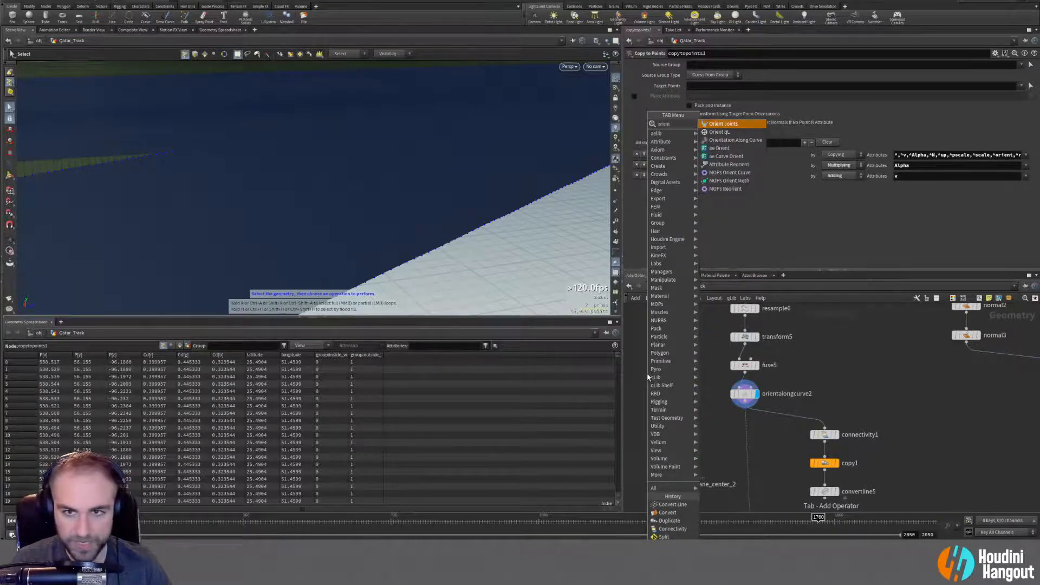
pyautogui.press('Down')
pyautogui.press('Return')
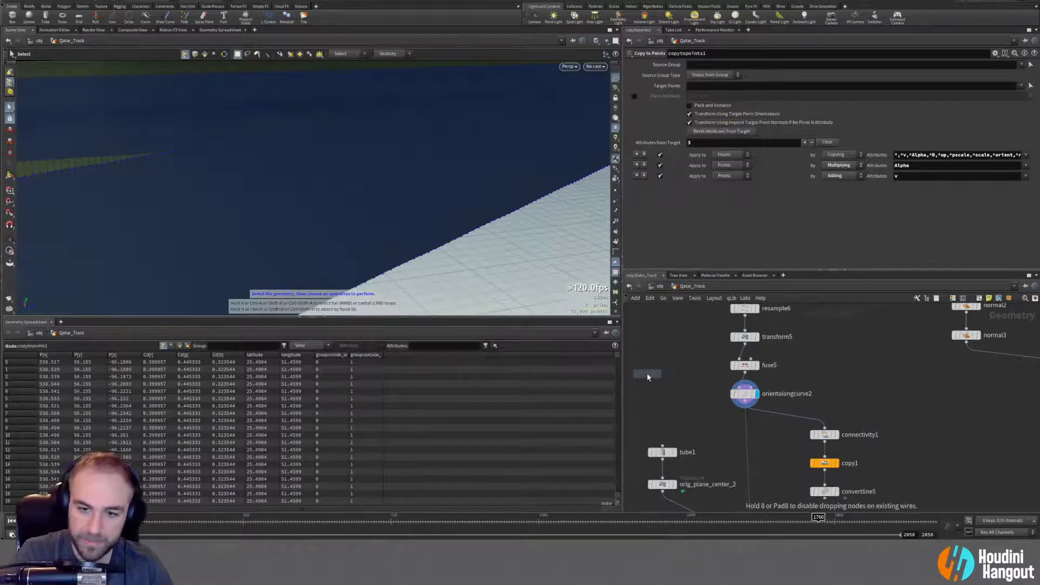
pyautogui.click(744, 439)
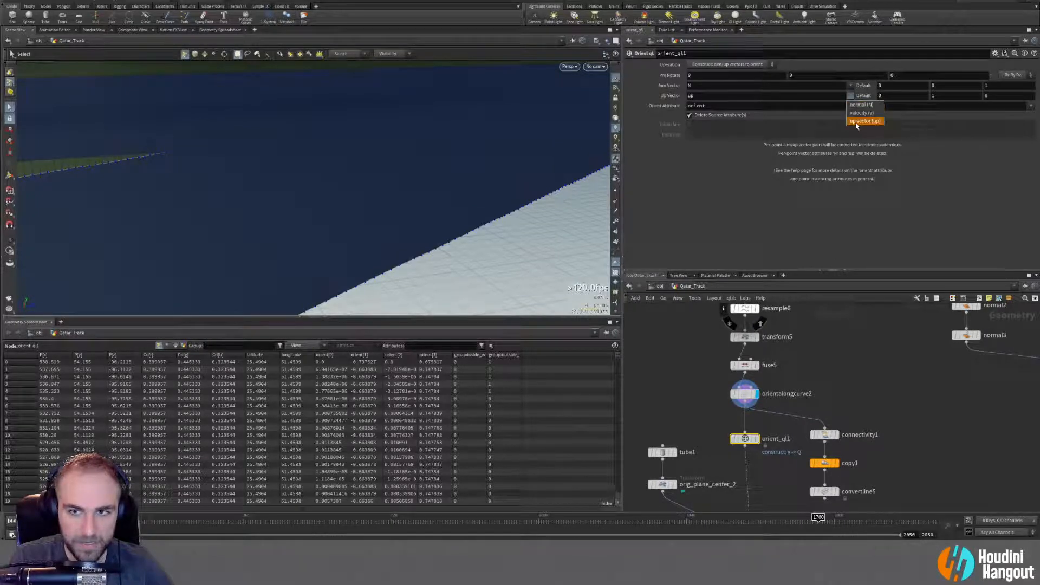
pyautogui.click(866, 122)
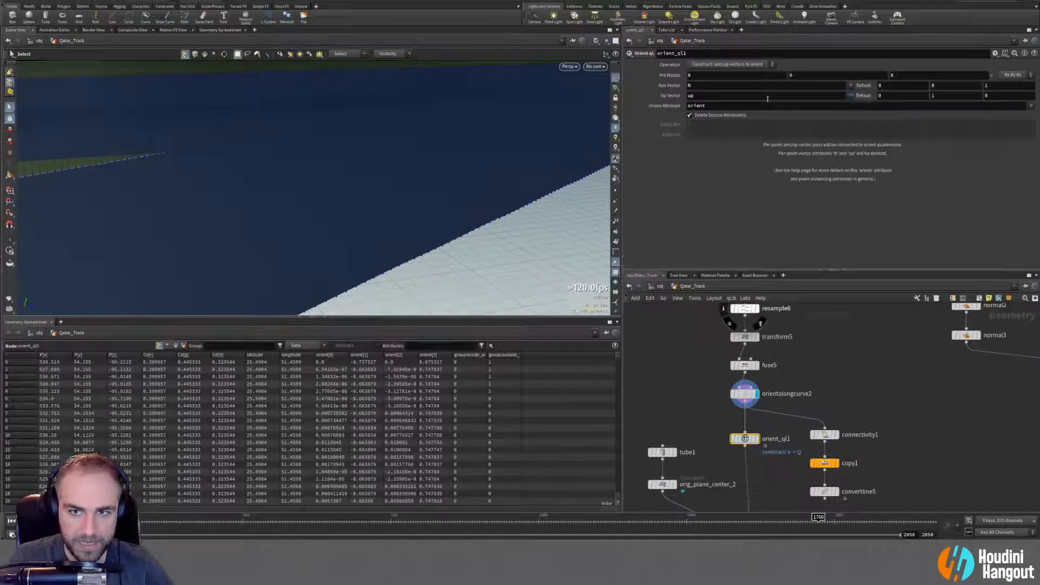
pyautogui.click(849, 95)
pyautogui.click(847, 132)
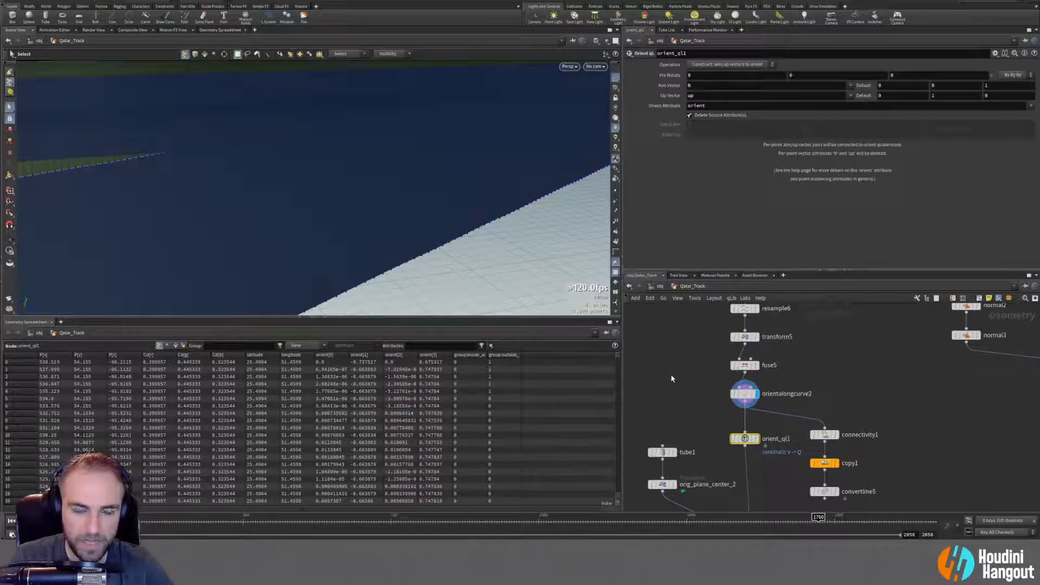
# Move orient_ql1 down and insert a Point Wrangle between orientalongcurve2 and it.
pyautogui.moveTo(745, 443); pyautogui.dragTo(740, 474)
pyautogui.press('Tab')
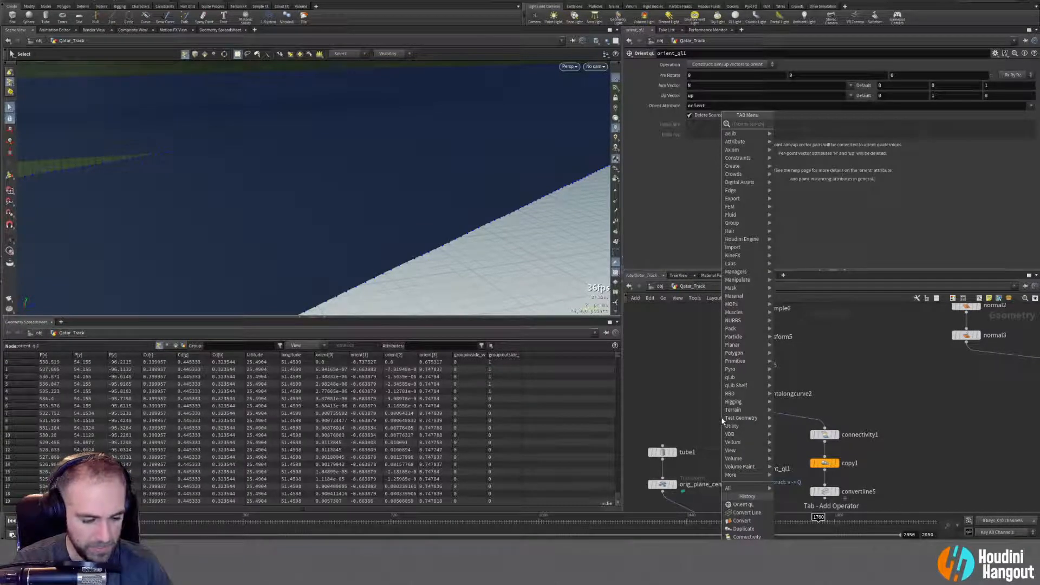
pyautogui.write('point wrangle')
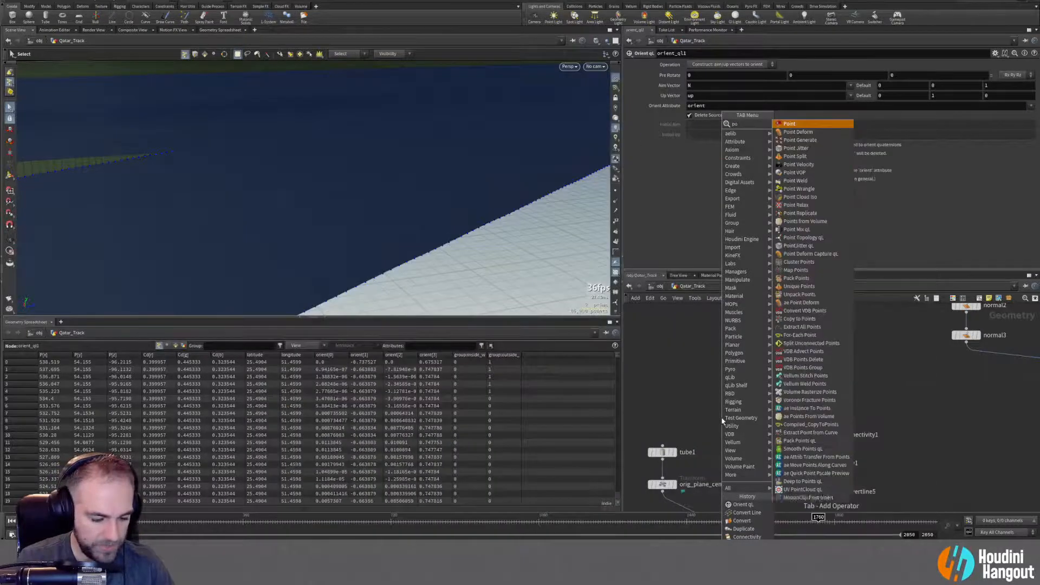
pyautogui.press('Return')
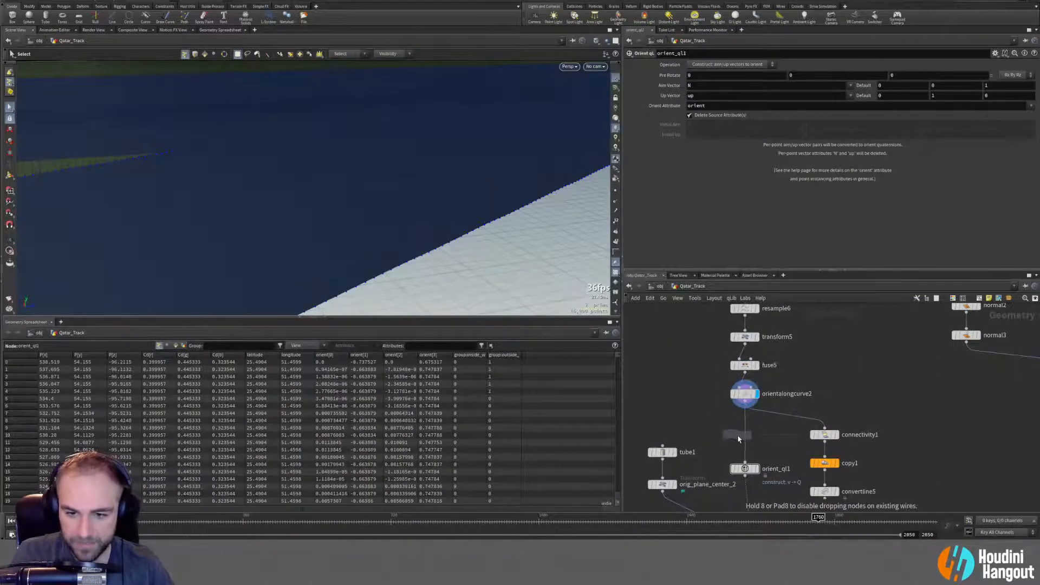
pyautogui.click(743, 435)
# Write the wrangle expression v@up = {0,1,0}; to force a straight up vector on every point.
pyautogui.click(683, 134)
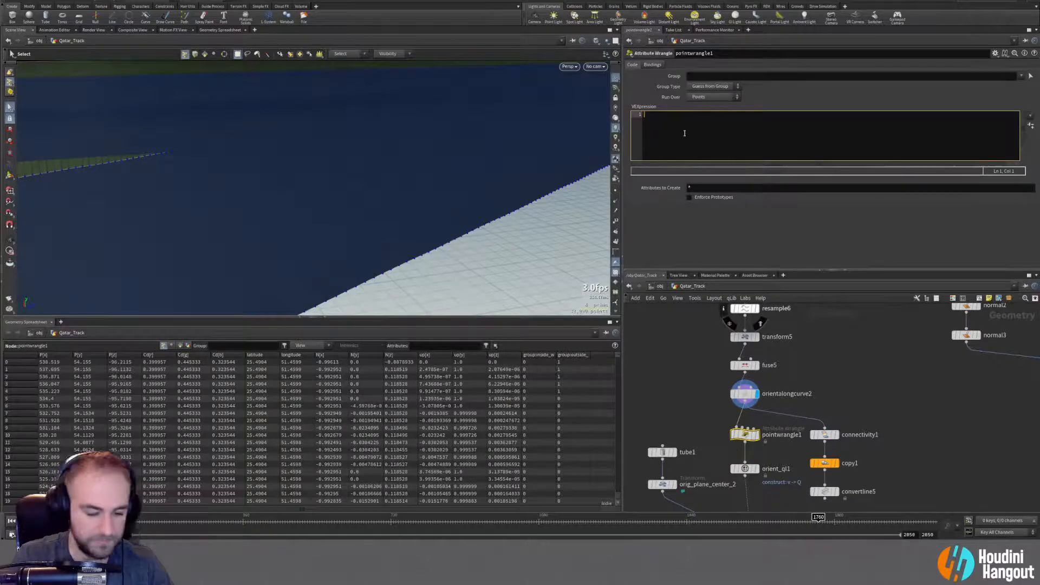
pyautogui.write('v')
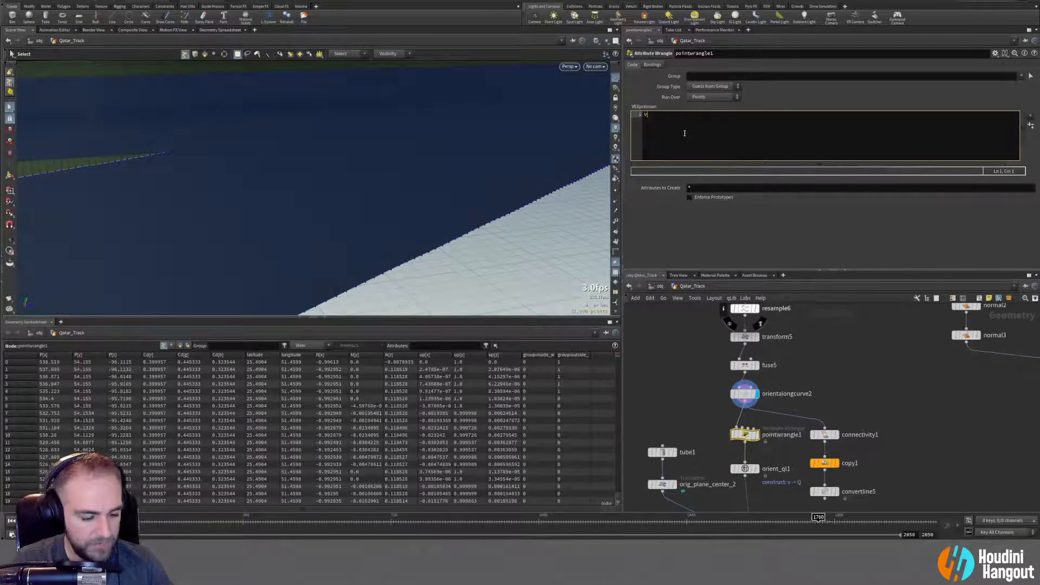
pyautogui.write('@up =')
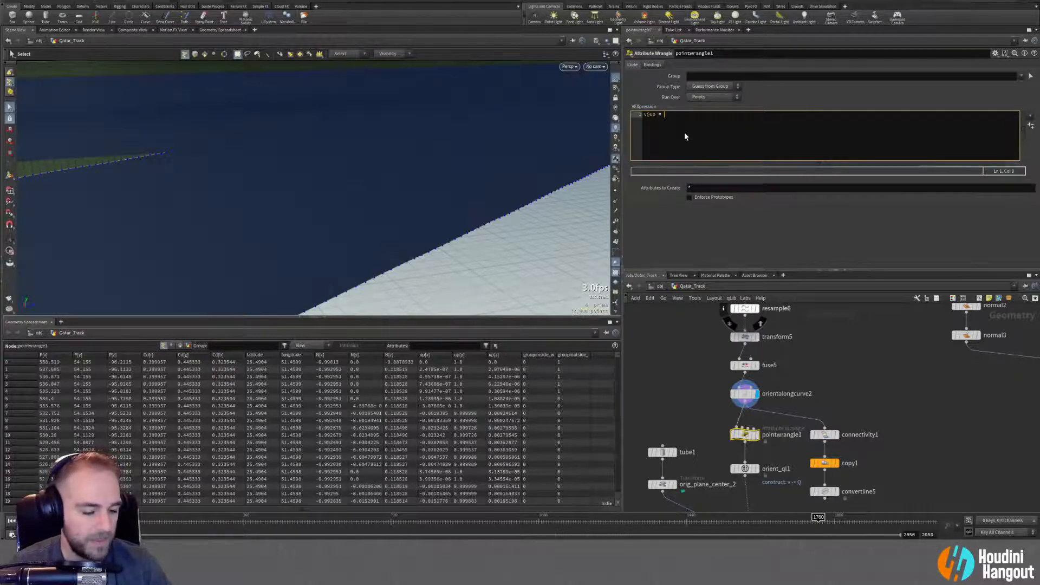
pyautogui.write(' {}')
pyautogui.press('Left')
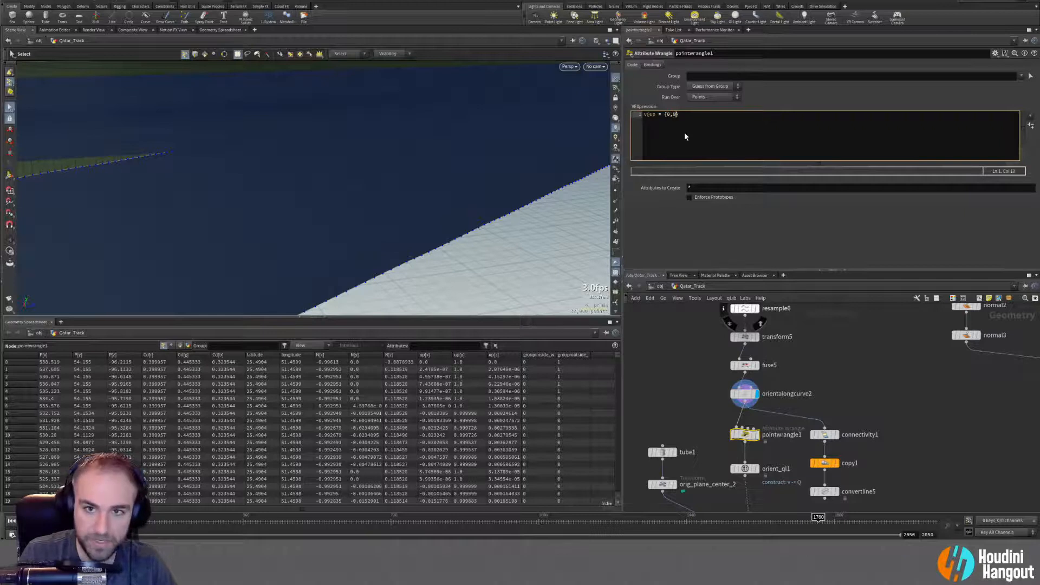
pyautogui.press('BackSpace')
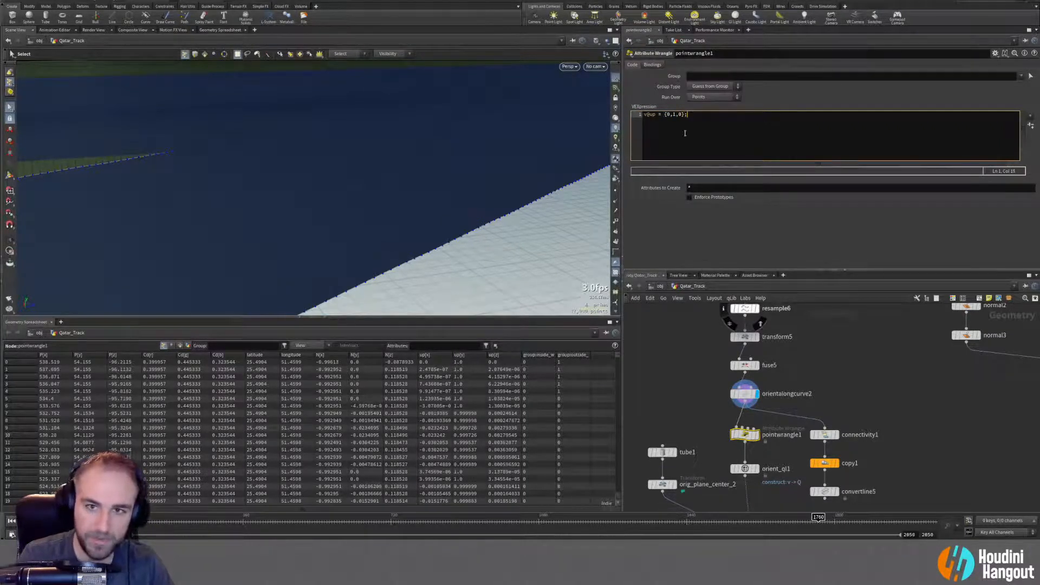
pyautogui.click(688, 382)
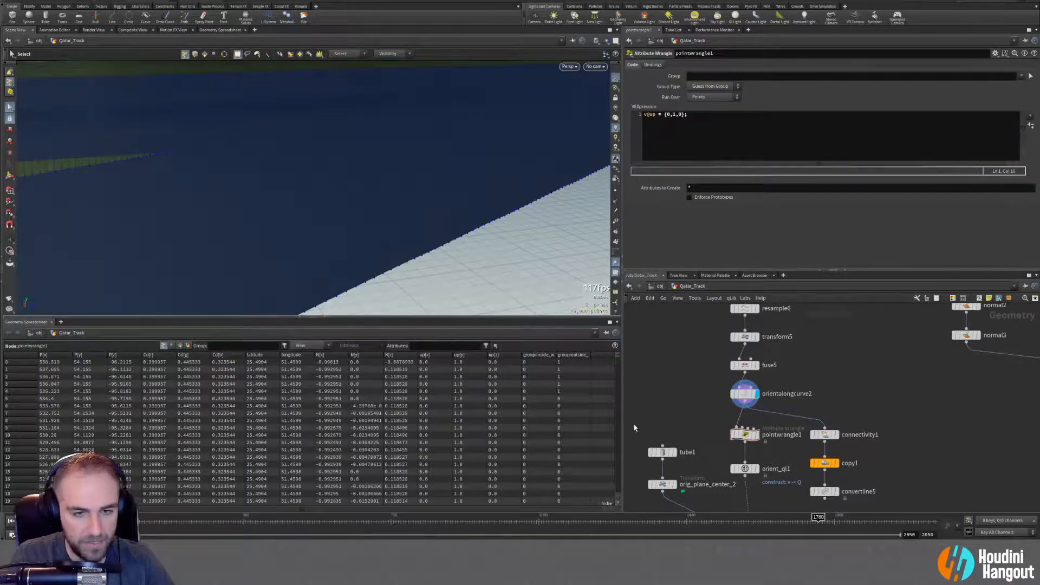
# Display the orient_ql1 node and examine its orient attribute values and the fence from several angles.
pyautogui.press('Escape')
pyautogui.moveTo(431, 241); pyautogui.dragTo(474, 267)
pyautogui.press('s')
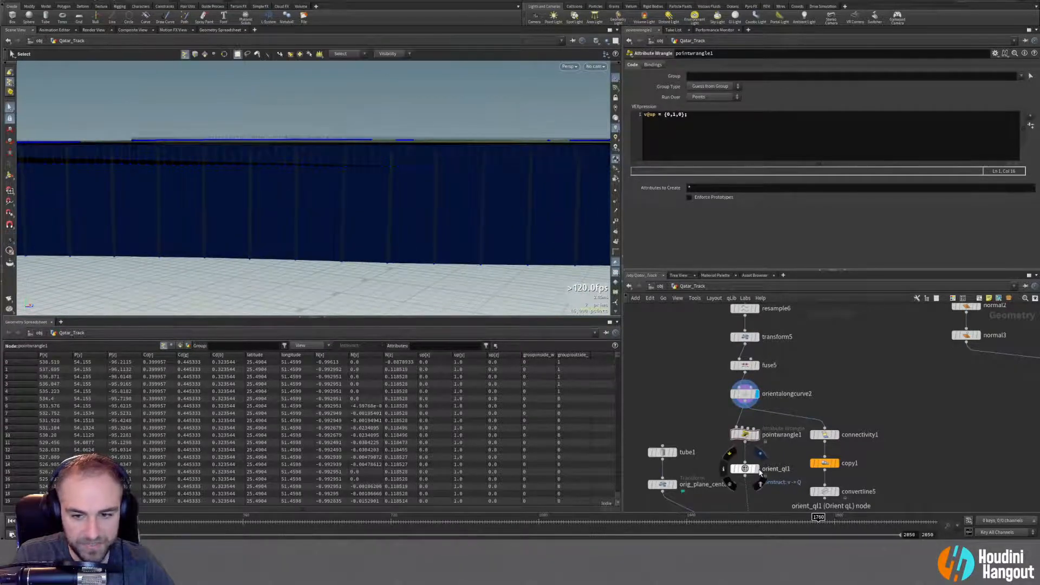
pyautogui.click(758, 470)
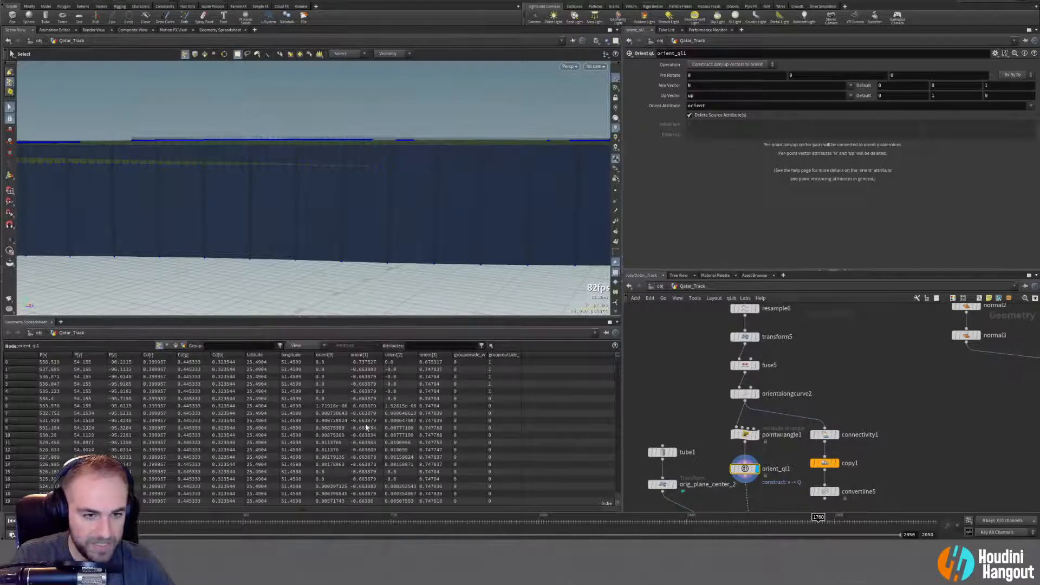
pyautogui.press('Escape')
pyautogui.moveTo(333, 290); pyautogui.dragTo(427, 239)
pyautogui.press('s')
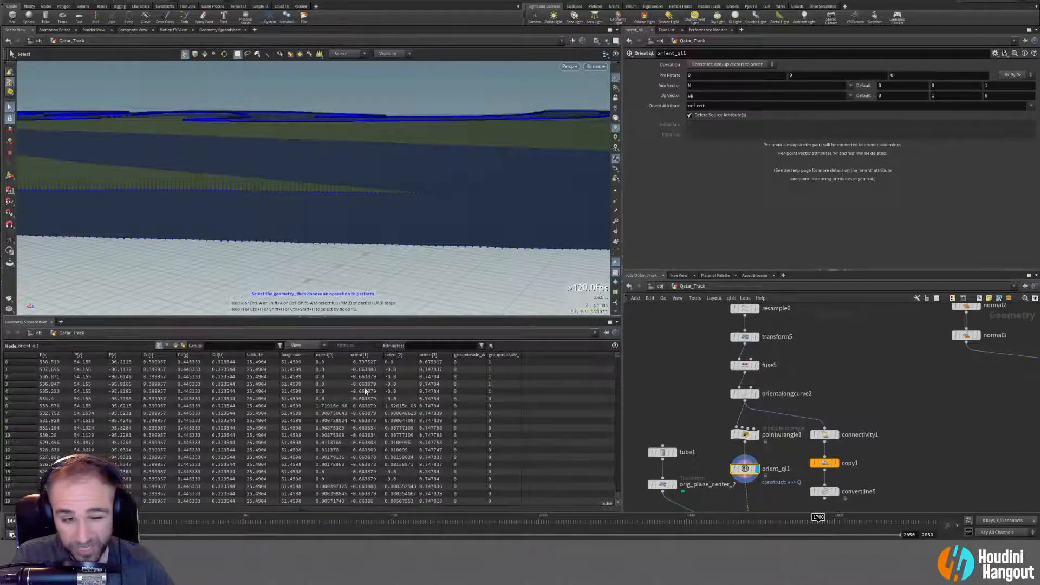
# Display copytopoints1, inspect its fence posts up close and compare them with the fence lines of convertline5.
pyautogui.moveTo(798, 504); pyautogui.dragTo(798, 432, button='middle')
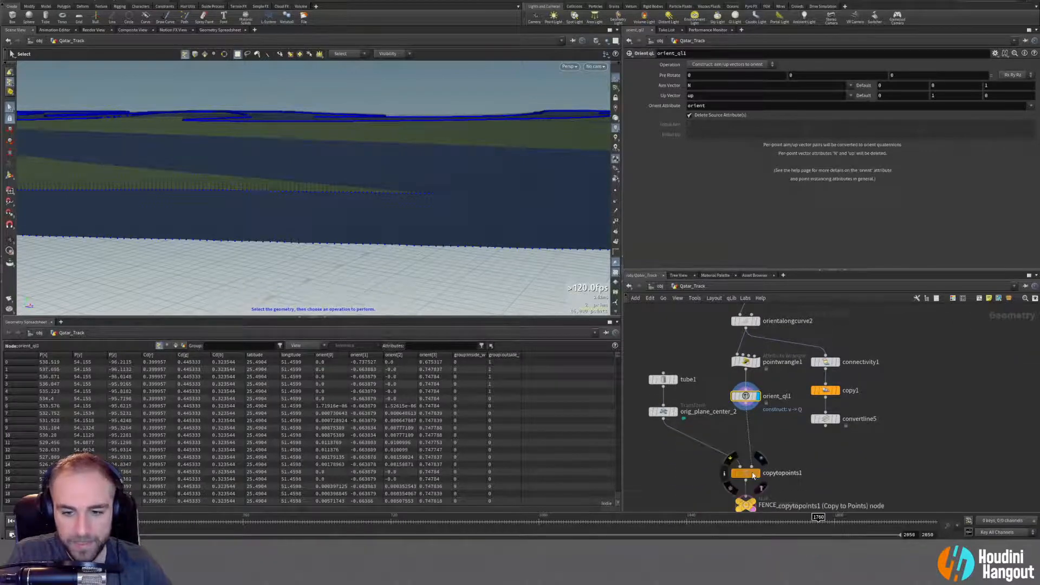
pyautogui.click(758, 475)
pyautogui.press('Escape')
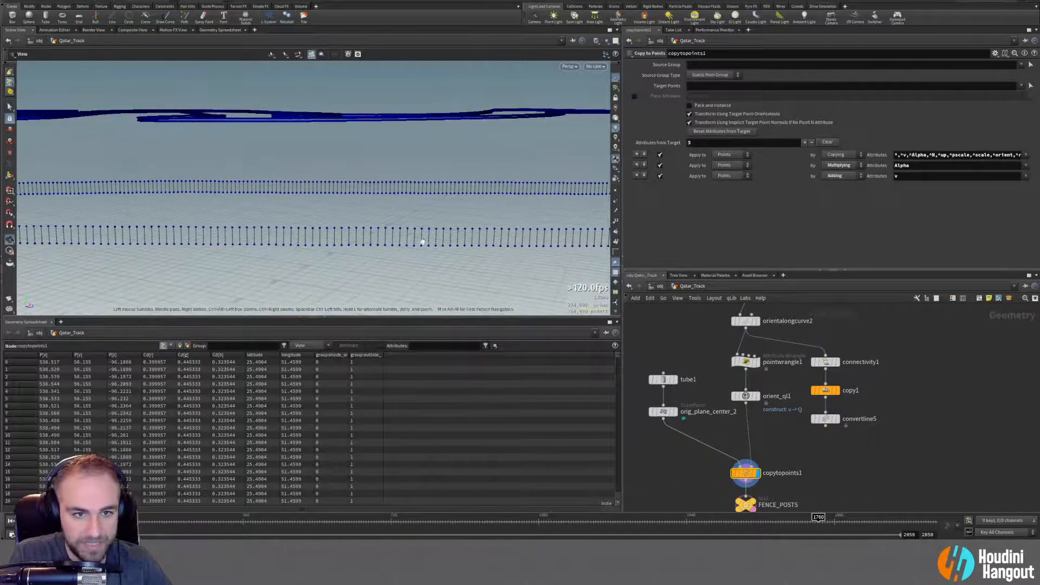
pyautogui.scroll(5, 409, 244)
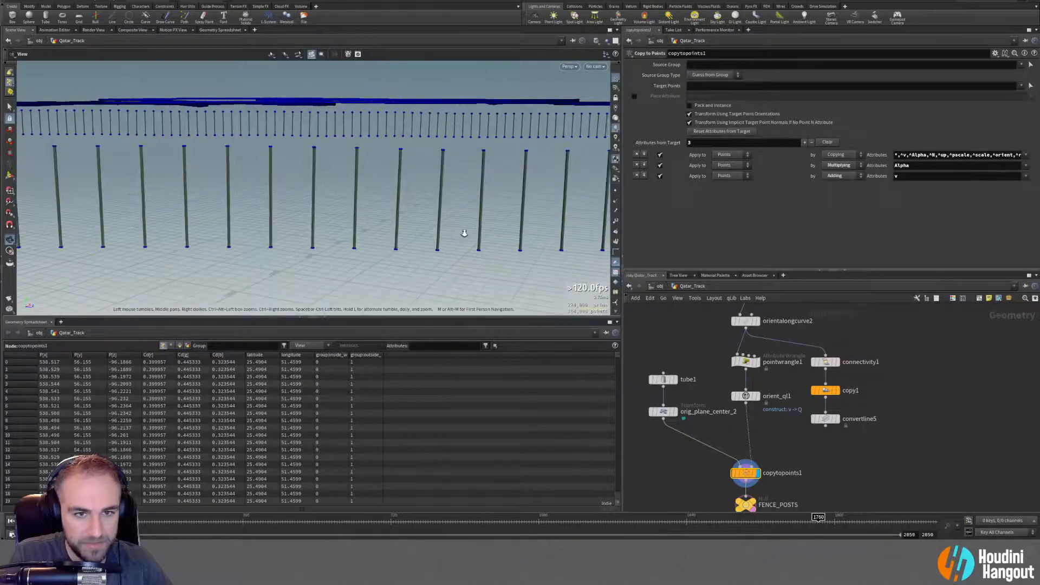
pyautogui.moveTo(432, 253)
pyautogui.mouseDown()
pyautogui.moveTo(430, 268)
pyautogui.moveTo(397, 246)
pyautogui.moveTo(290, 232)
pyautogui.moveTo(251, 290)
pyautogui.moveTo(568, 290)
pyautogui.moveTo(424, 263)
pyautogui.mouseUp()
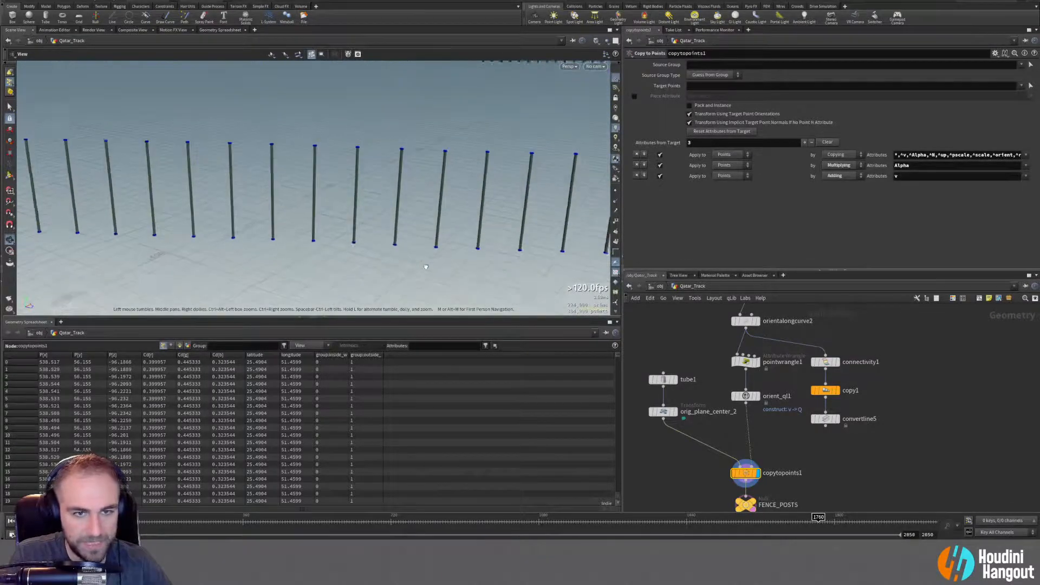
pyautogui.press('Escape')
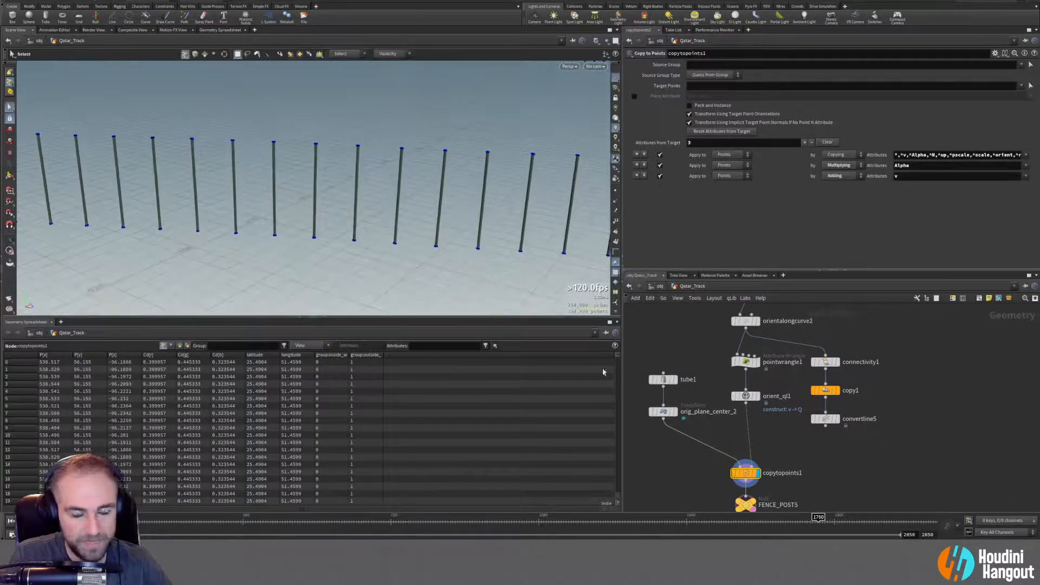
pyautogui.click(840, 423)
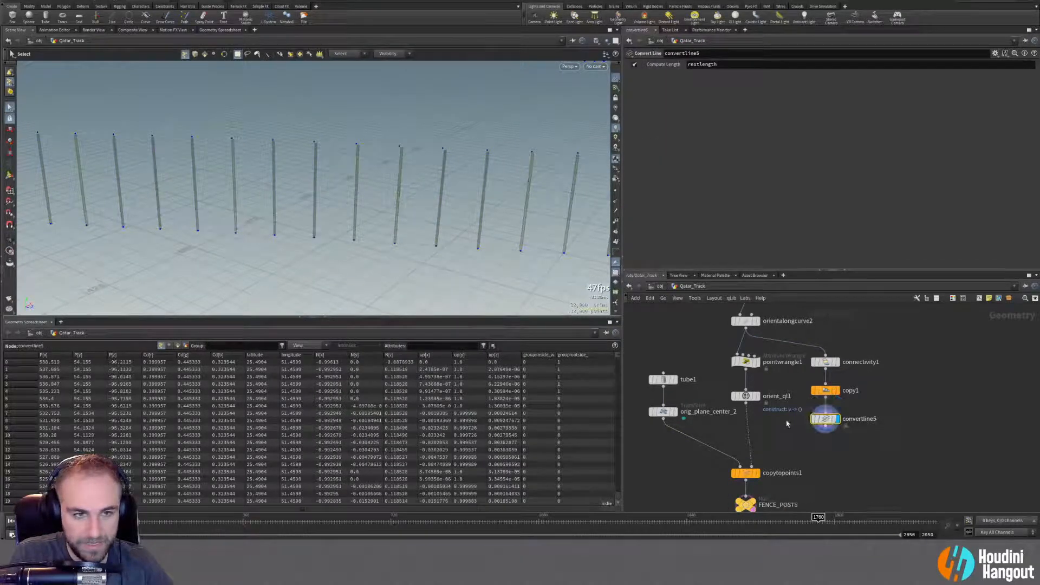
pyautogui.click(752, 472)
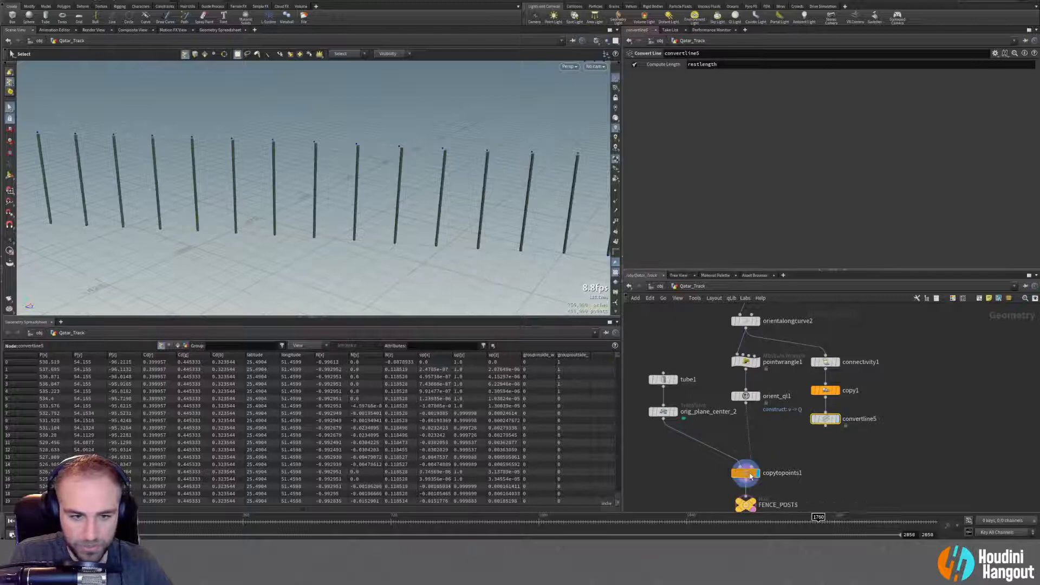
# Bypass orient_ql1 temporarily to compare the copytopoints1 posts with the convertline5 lines, and re-enable it.
pyautogui.click(746, 396)
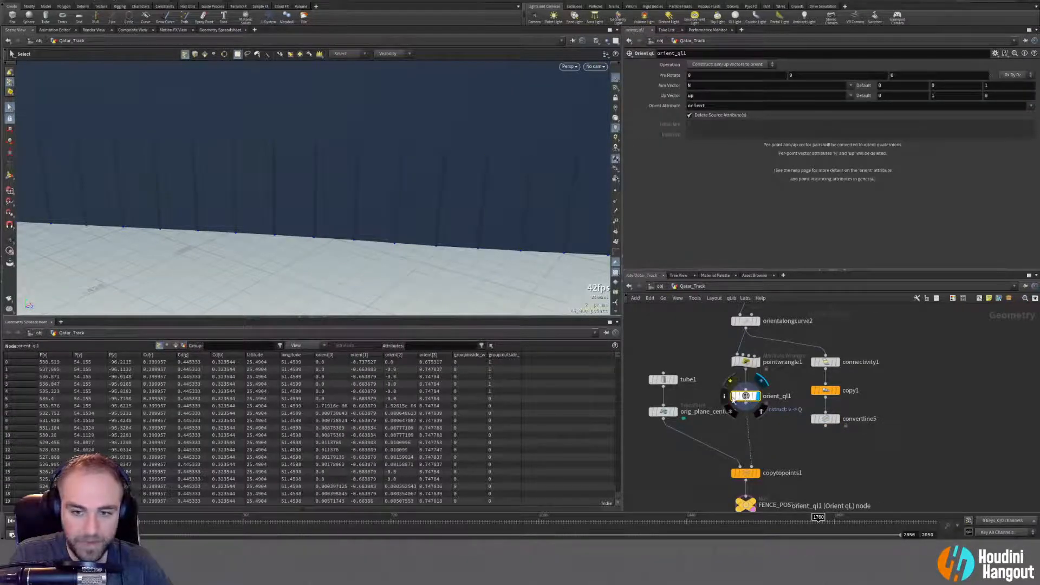
pyautogui.click(730, 382)
pyautogui.click(759, 473)
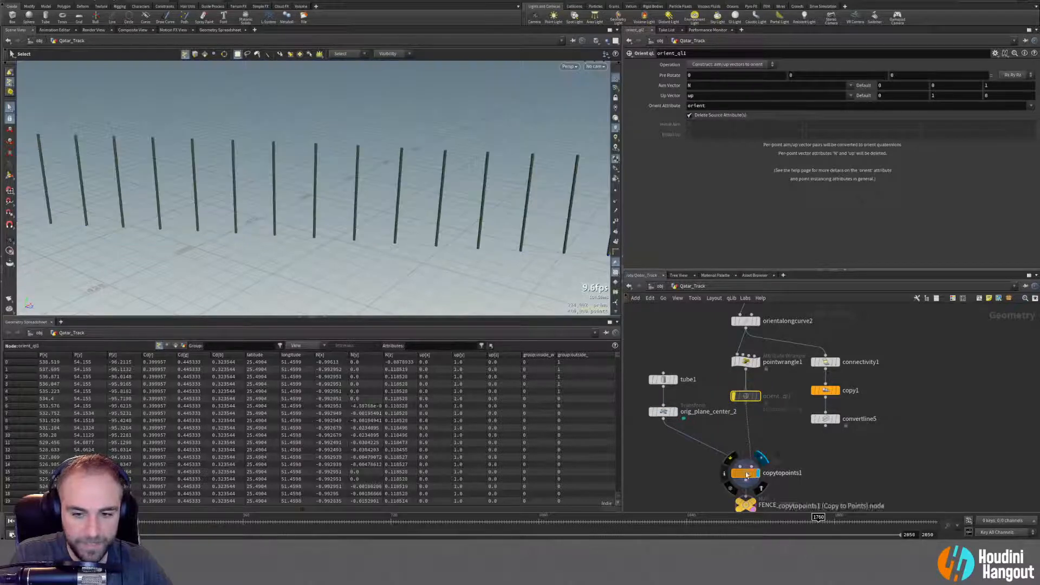
pyautogui.click(746, 473)
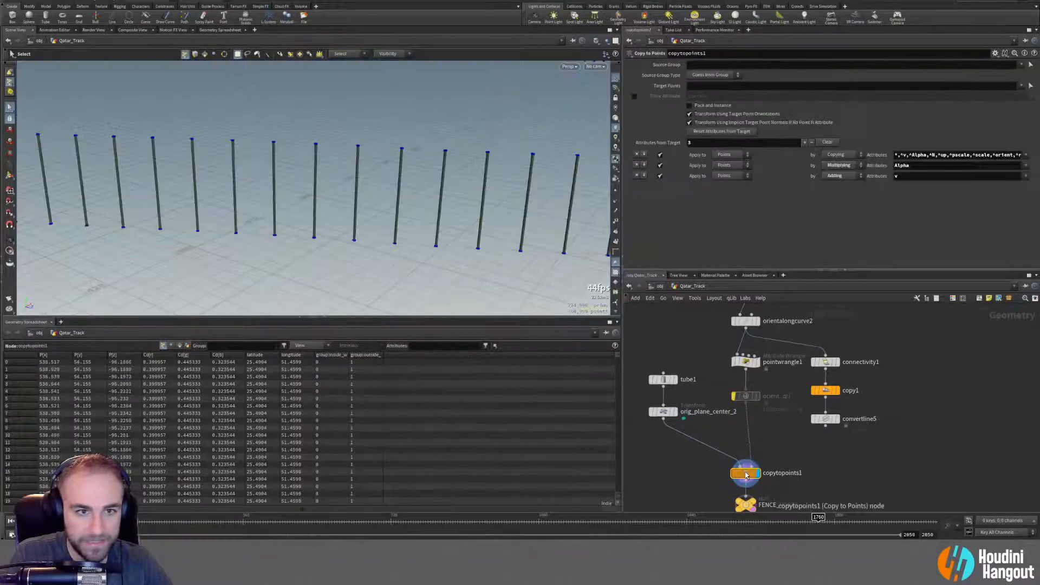
pyautogui.click(837, 419)
pyautogui.click(828, 420)
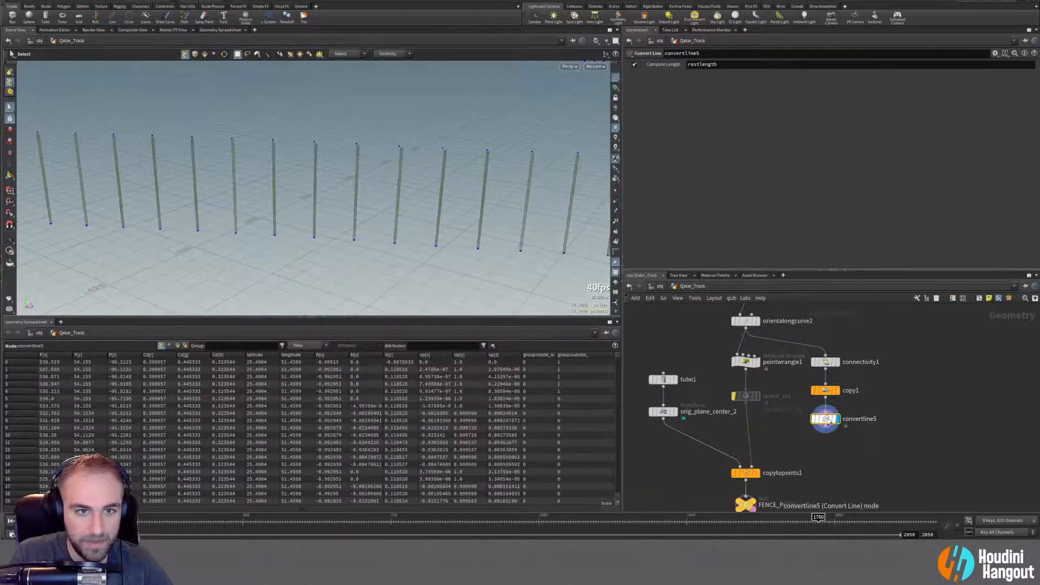
pyautogui.click(730, 381)
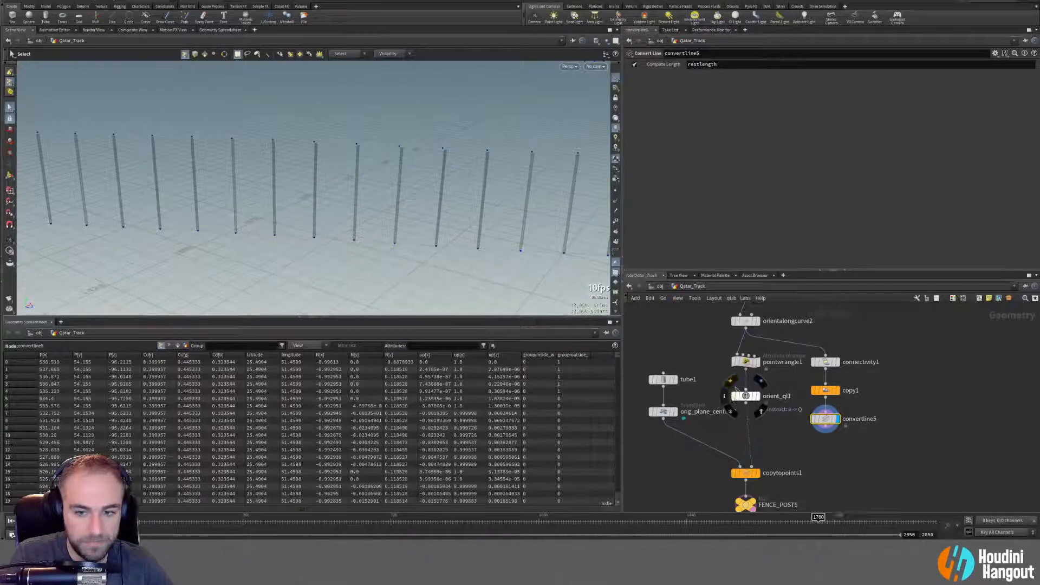
# Check the expression of pointwrangle1 and the transform settings of copy1.
pyautogui.click(750, 362)
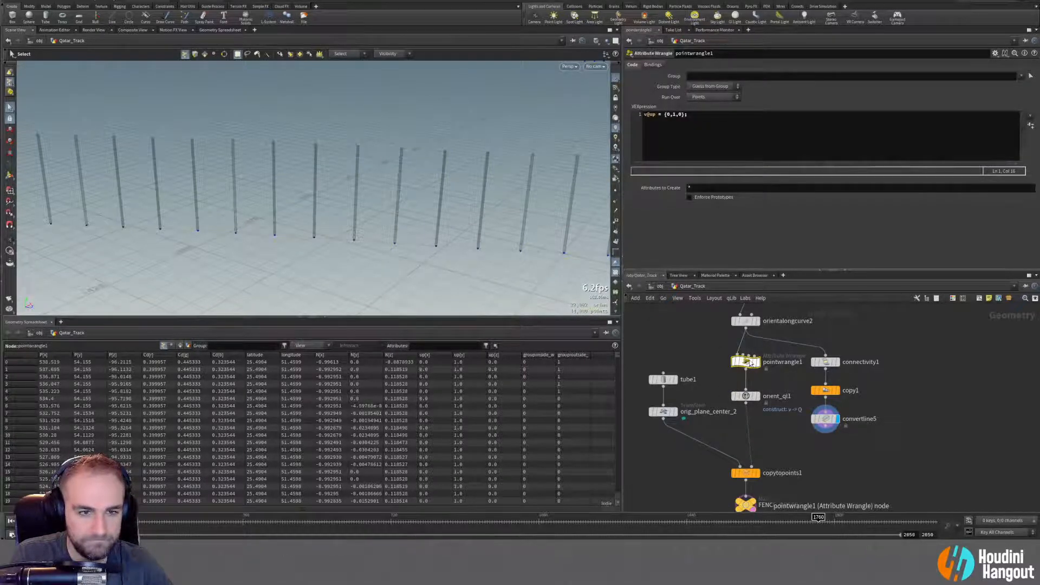
pyautogui.click(824, 390)
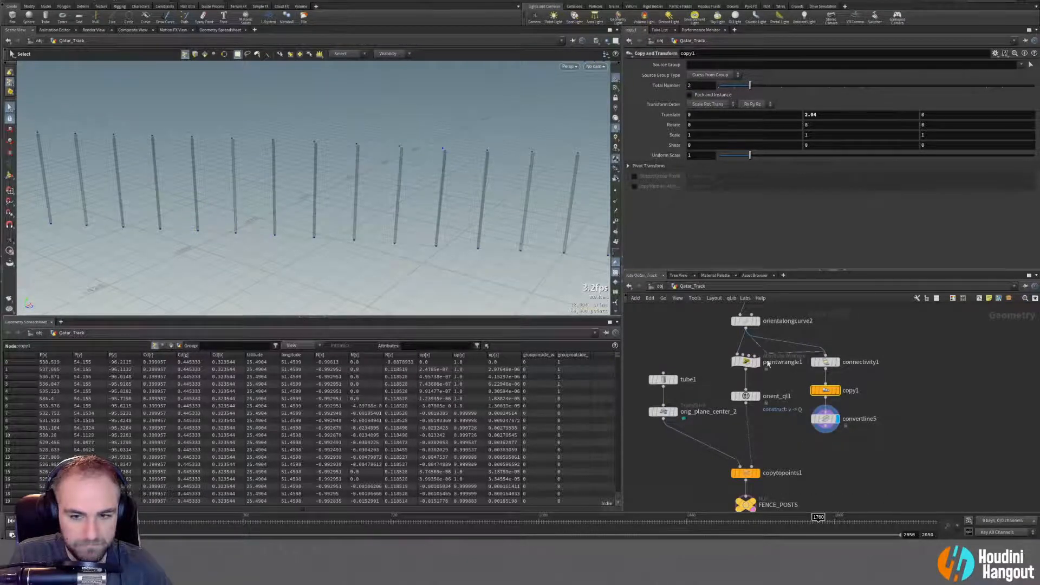
# Feed connectivity1 from the output of orient_ql1 and display the copytopoints1 fence posts.
pyautogui.moveTo(751, 334); pyautogui.dragTo(760, 414)
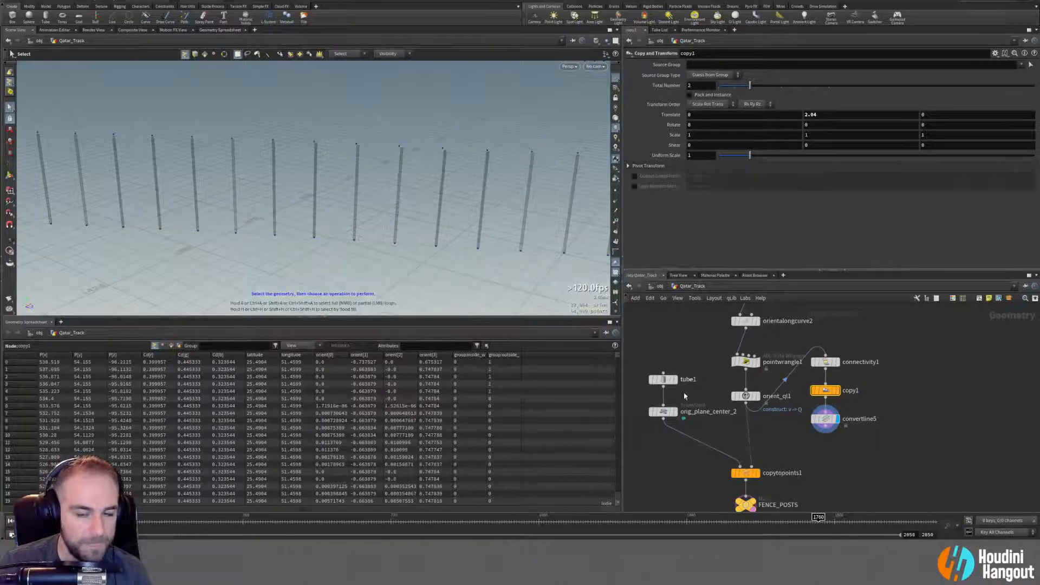
pyautogui.click(744, 473)
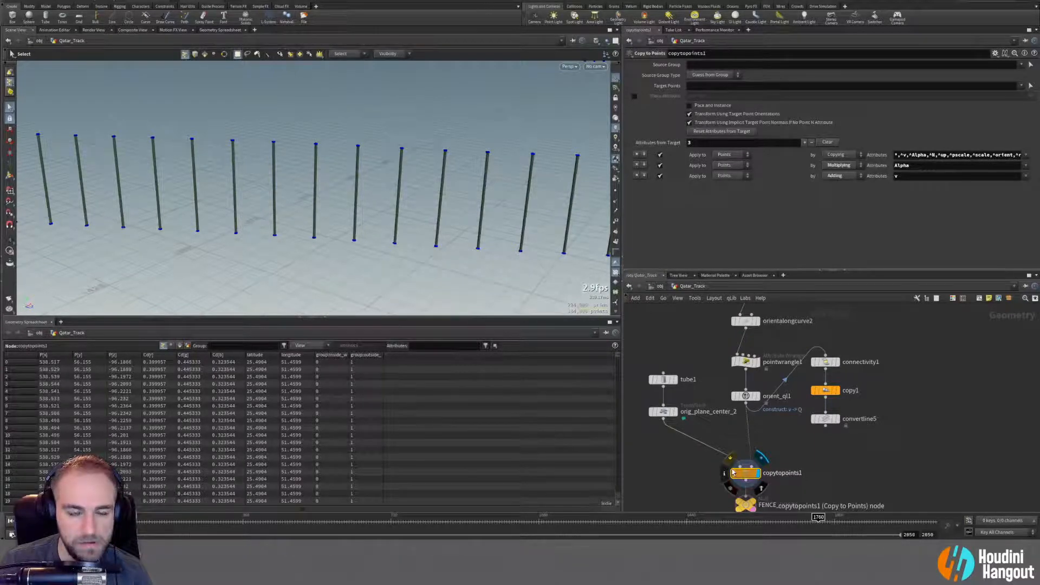
# Check the tube1 dimensions and the transform and pivot settings of orig_plane_center_2.
pyautogui.click(663, 379)
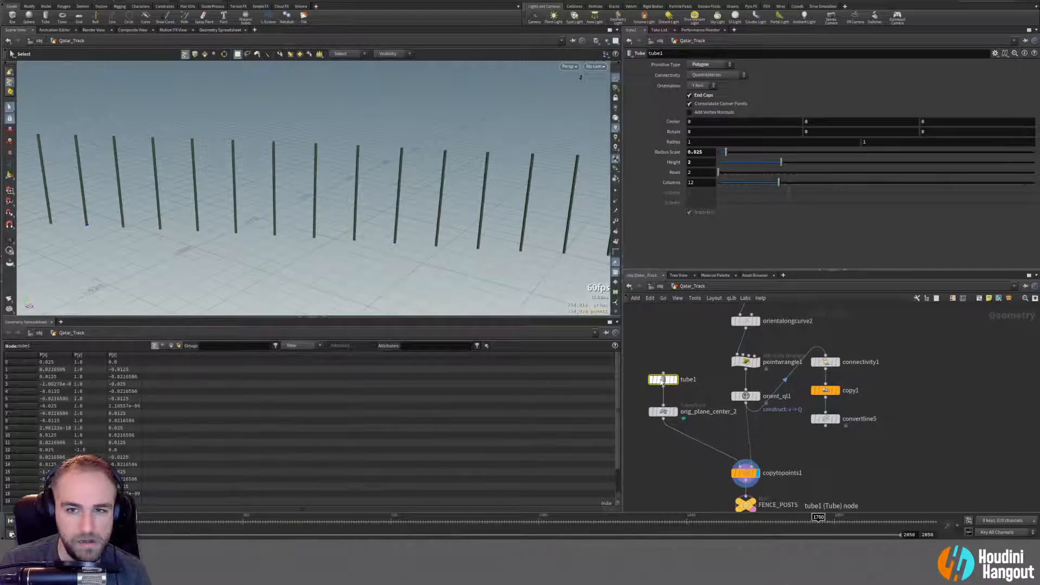
pyautogui.click(662, 412)
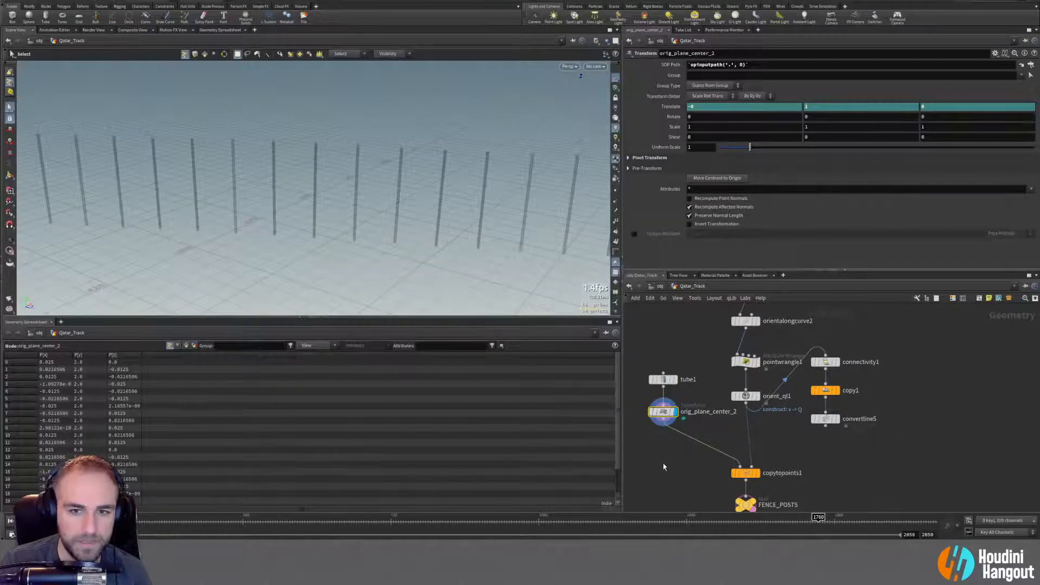
pyautogui.click(628, 158)
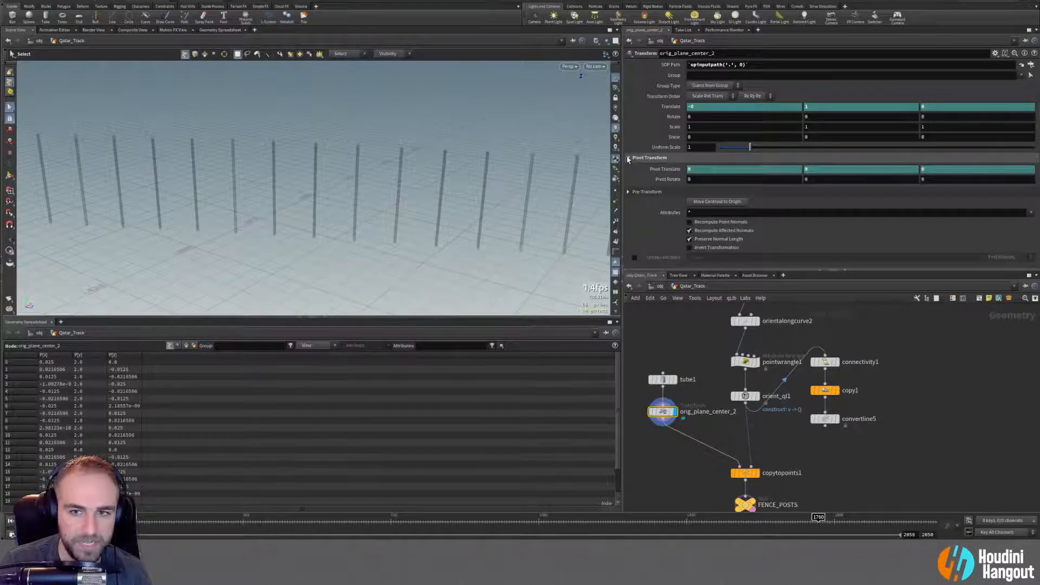
# Display copytopoints1, orient_ql1 and pointwrangle1 in turn to compare their point orientation attributes and settings.
pyautogui.moveTo(689, 433); pyautogui.dragTo(697, 373, button='middle')
pyautogui.click(764, 412)
pyautogui.click(753, 412)
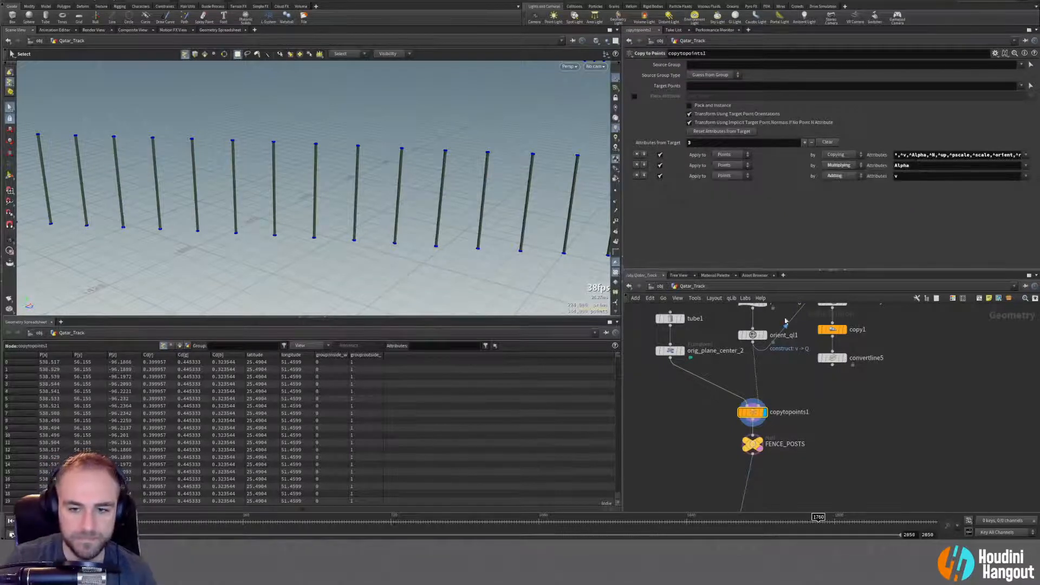
pyautogui.moveTo(785, 321); pyautogui.dragTo(785, 372, button='middle')
pyautogui.click(763, 385)
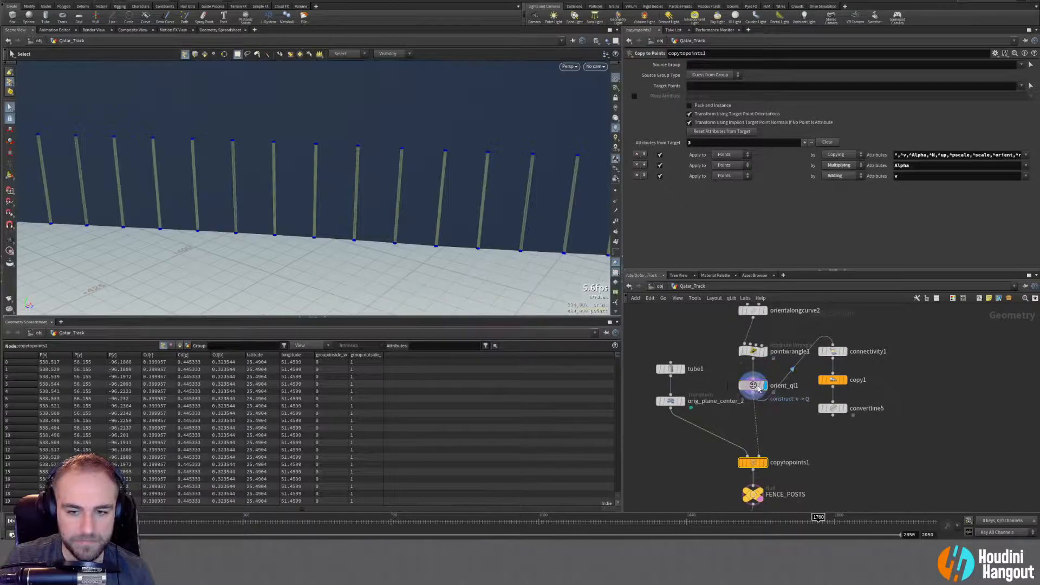
pyautogui.click(758, 388)
pyautogui.middleClick(759, 388)
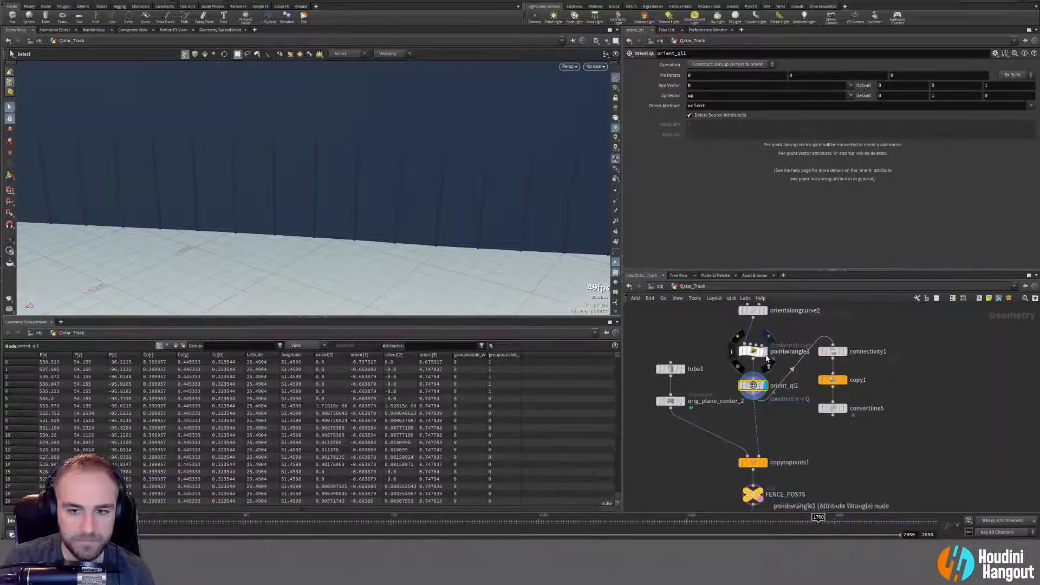
pyautogui.click(763, 351)
pyautogui.click(757, 353)
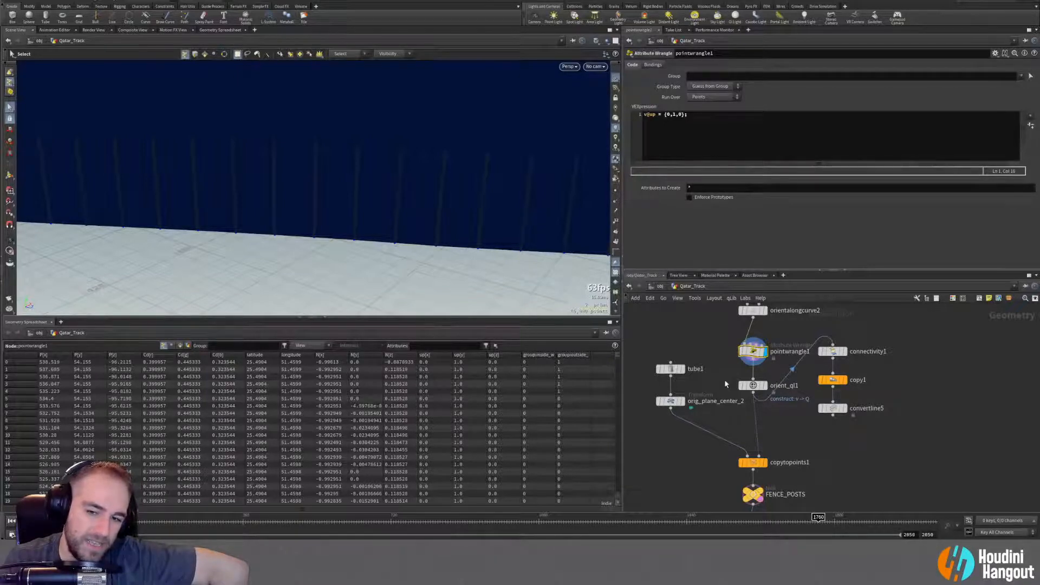
# Insert an Attribute Delete node between orient_ql1 and copytopoints1.
pyautogui.moveTo(741, 388)
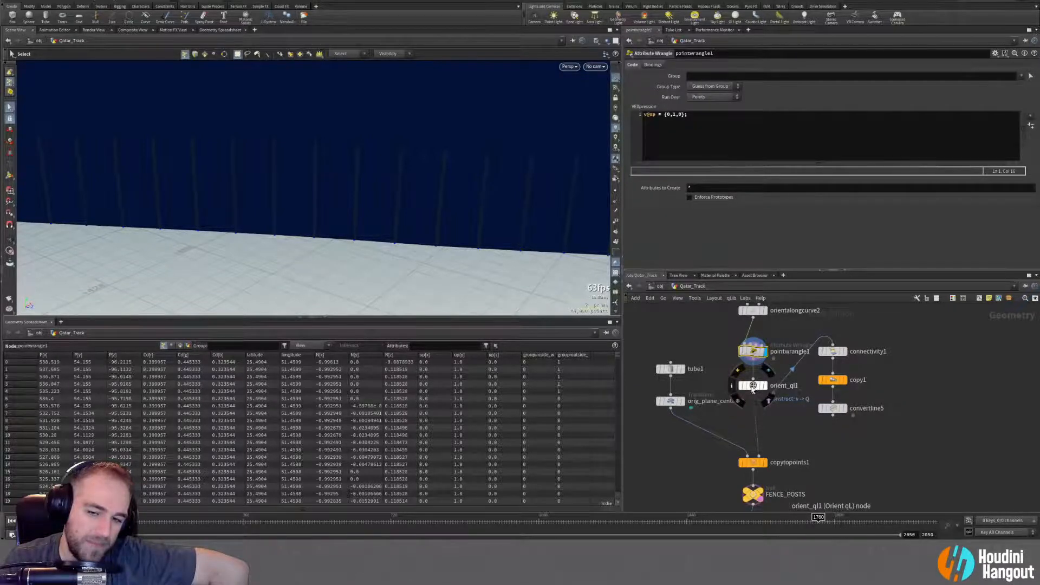
pyautogui.click(753, 385)
pyautogui.press('Tab')
pyautogui.write('attr')
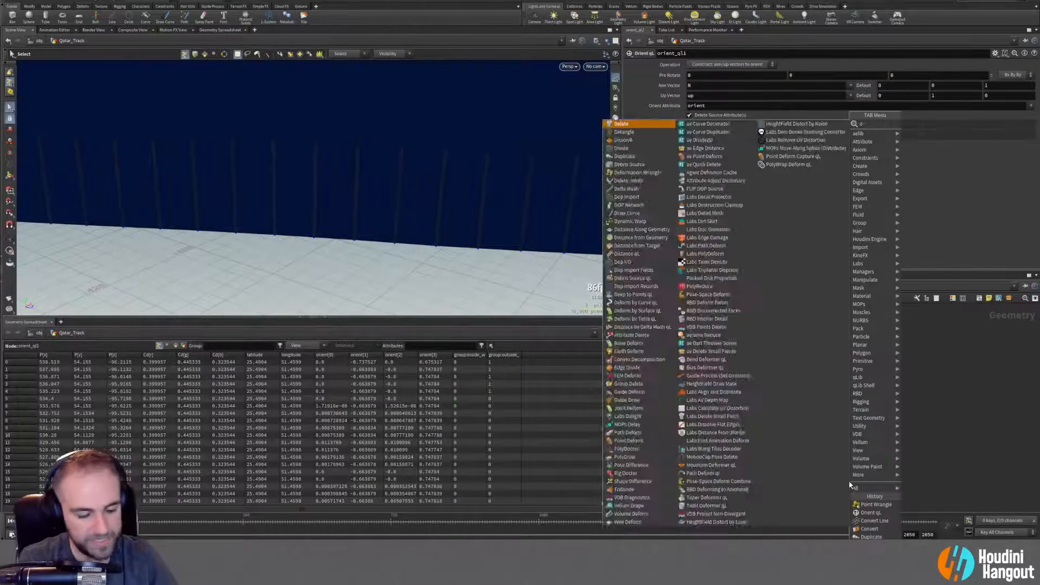
pyautogui.write('del')
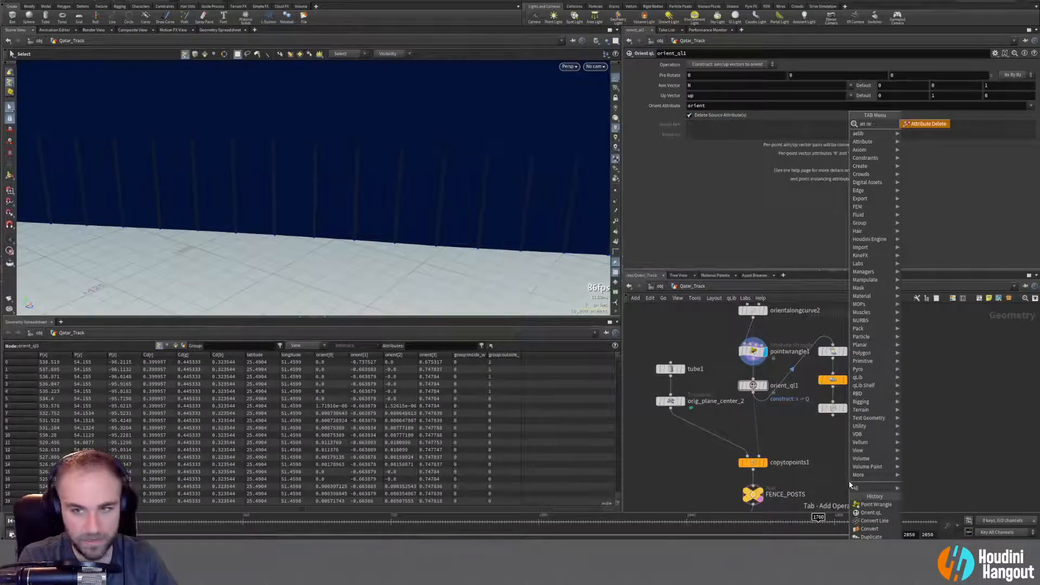
pyautogui.press('Return')
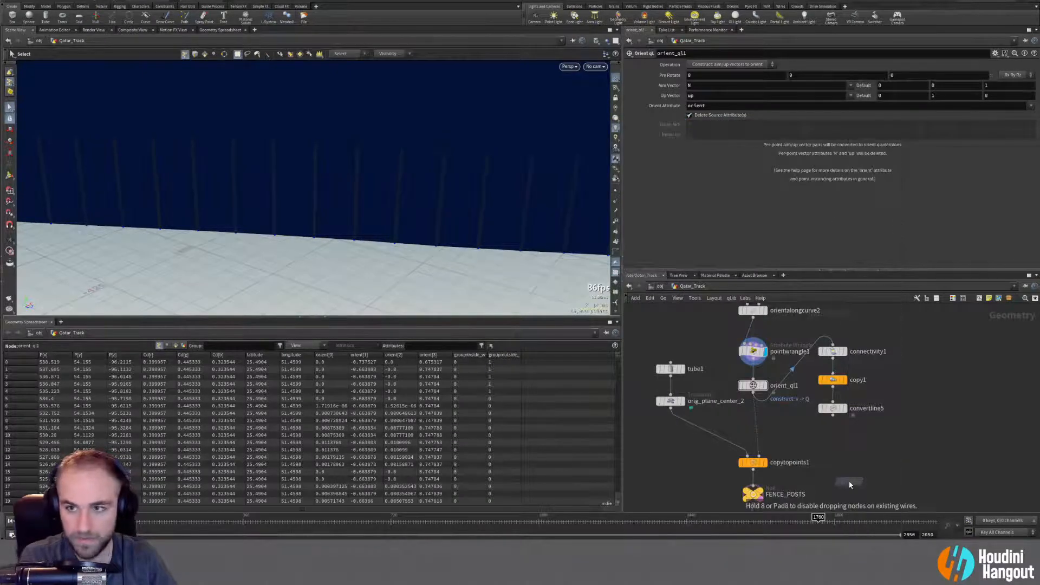
pyautogui.click(752, 422)
pyautogui.doubleClick(753, 424)
pyautogui.press('u')
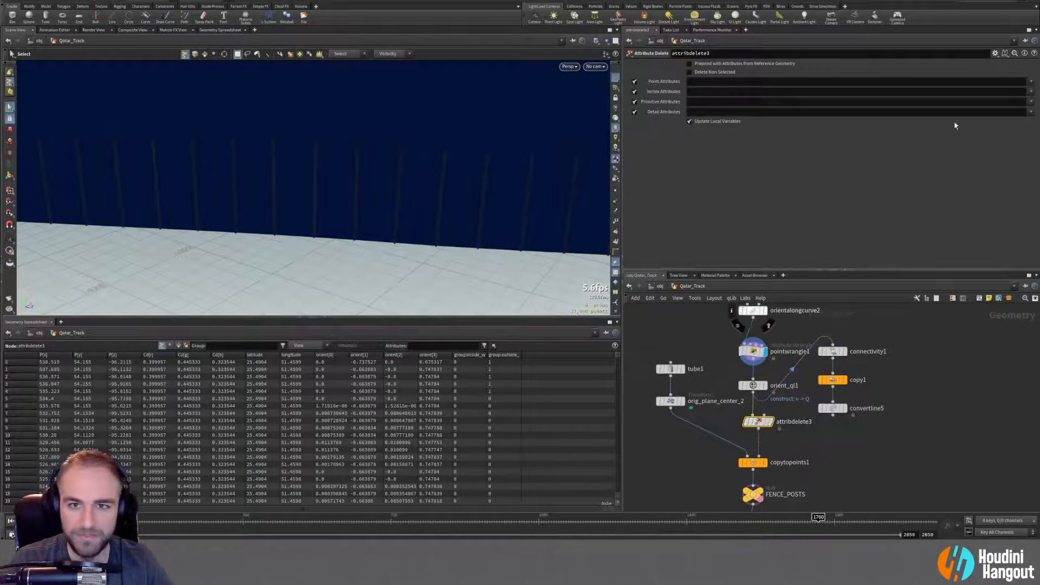
# Delete the orient_ql1 node so that attribdelete3 is fed directly by pointwrangle1.
pyautogui.click(1032, 90)
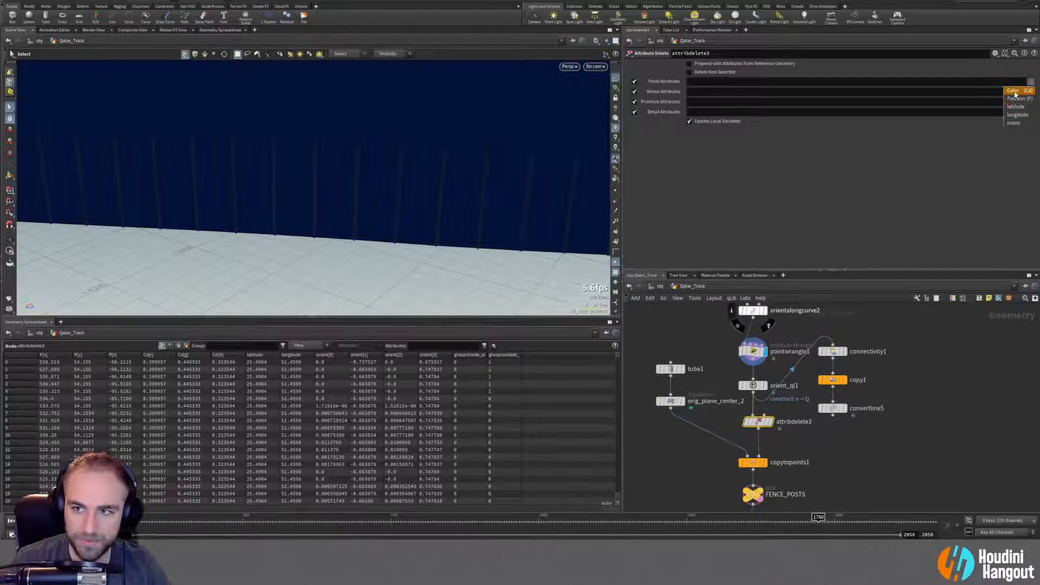
pyautogui.click(1020, 98)
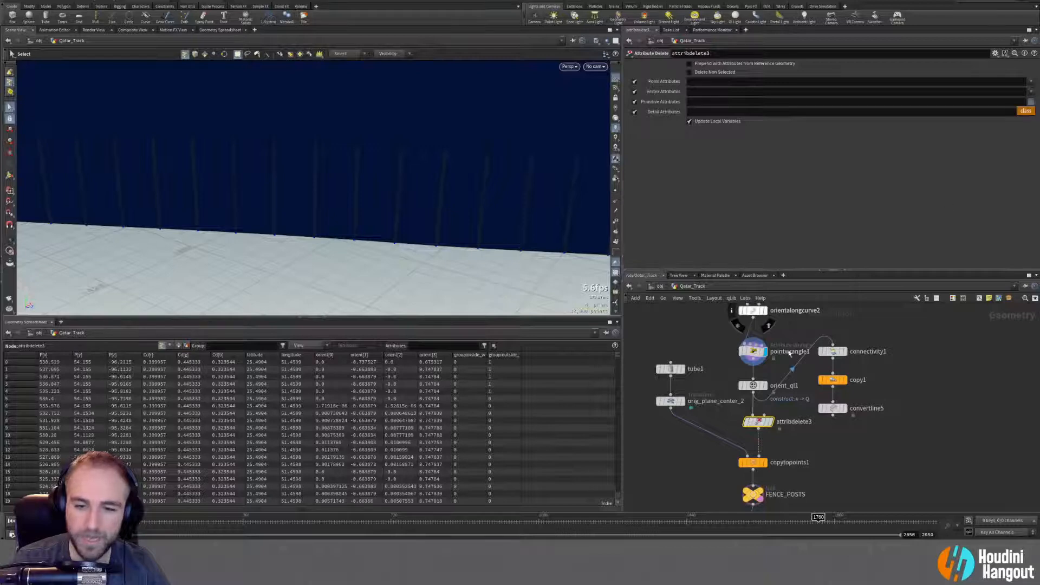
pyautogui.click(752, 386)
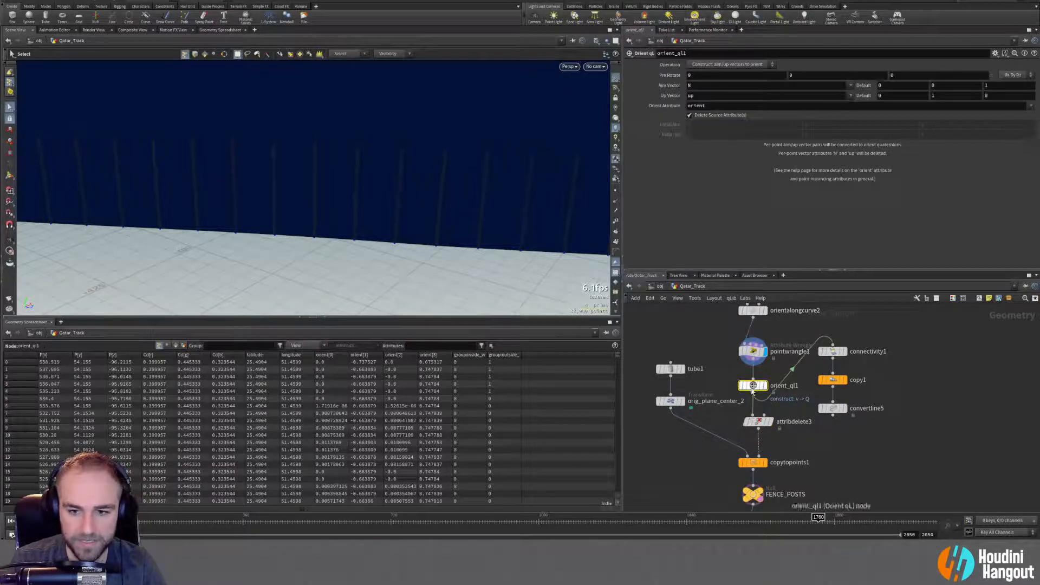
pyautogui.press('Delete')
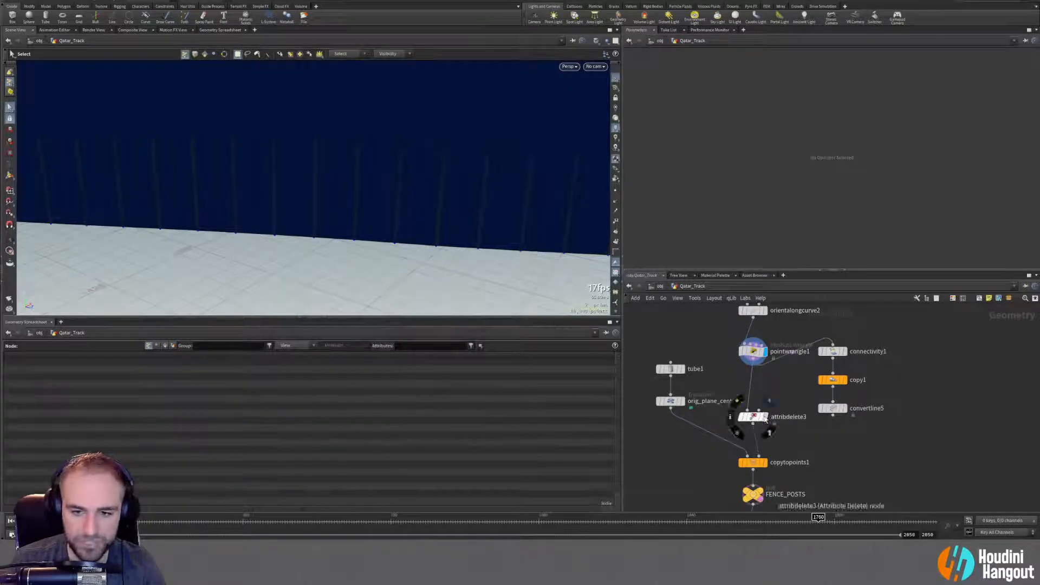
# Display attribdelete3 and set it to delete the N point attribute.
pyautogui.moveTo(757, 424); pyautogui.dragTo(751, 418)
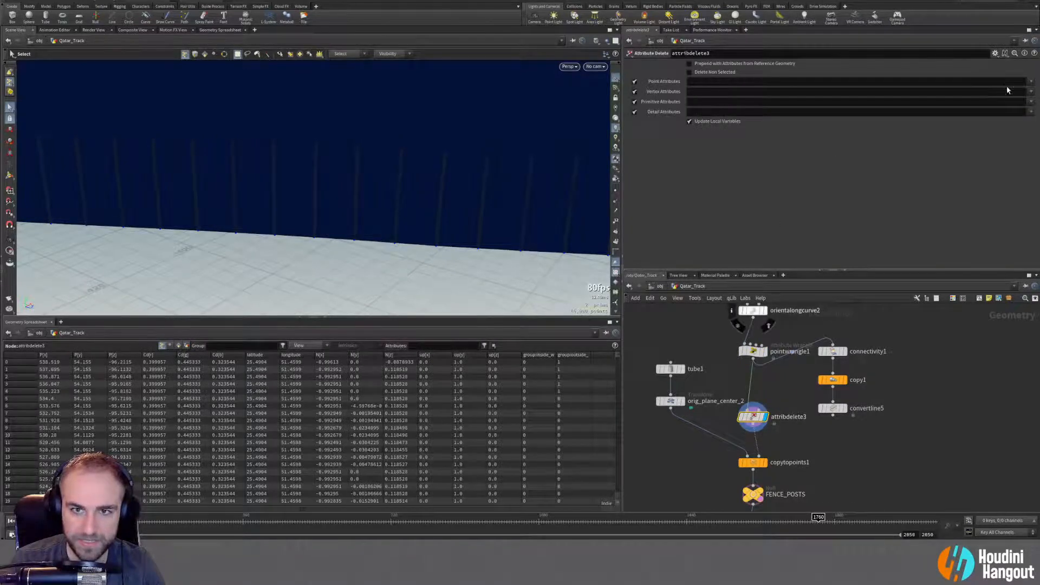
pyautogui.click(1030, 81)
pyautogui.click(1017, 104)
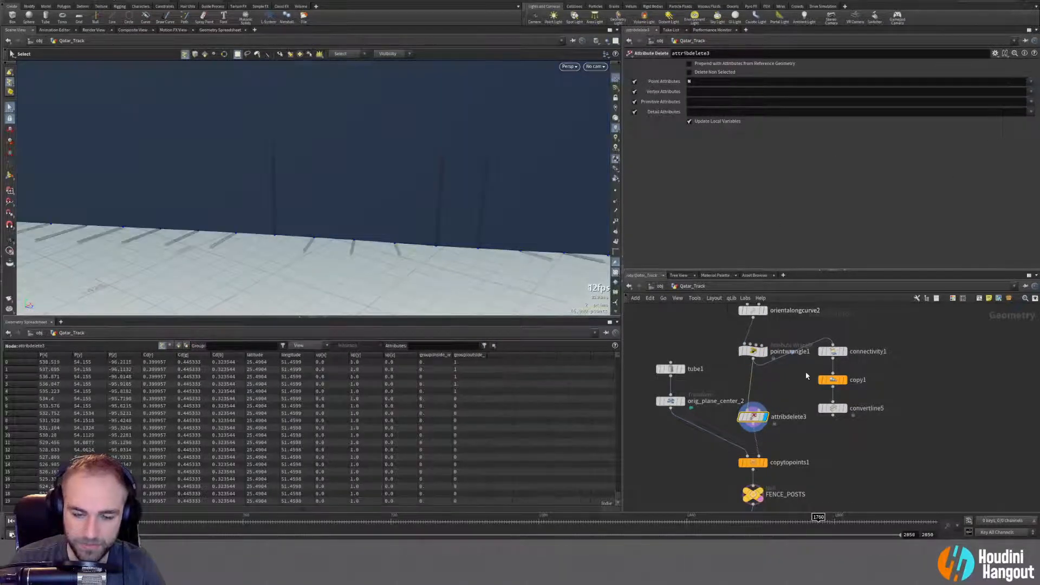
# Place attribdelete3 just below pointwrangle1 and inspect the fence posts from both sides of the fence.
pyautogui.press('Escape')
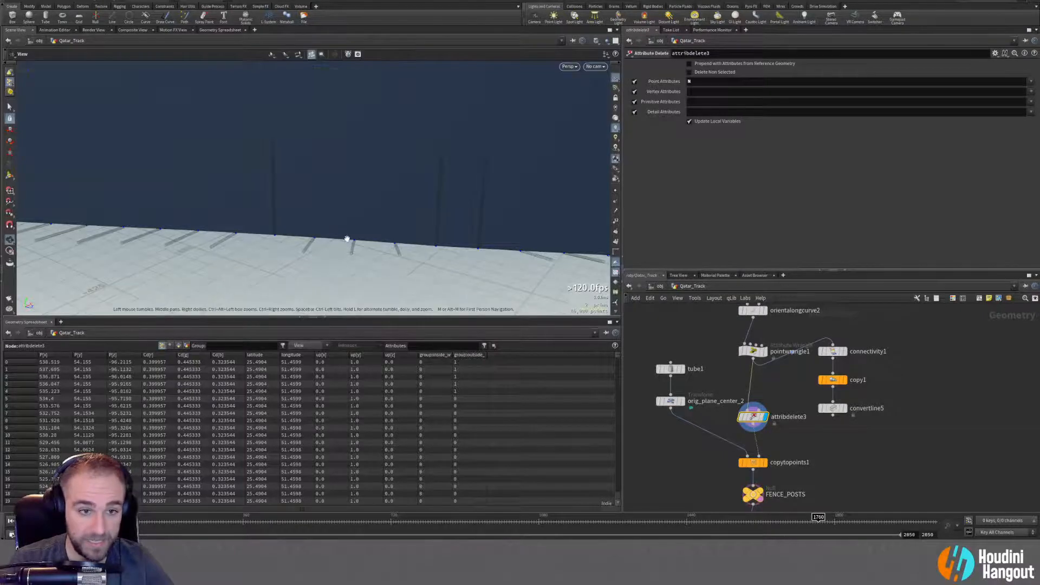
pyautogui.moveTo(348, 241); pyautogui.dragTo(524, 239)
pyautogui.press('s')
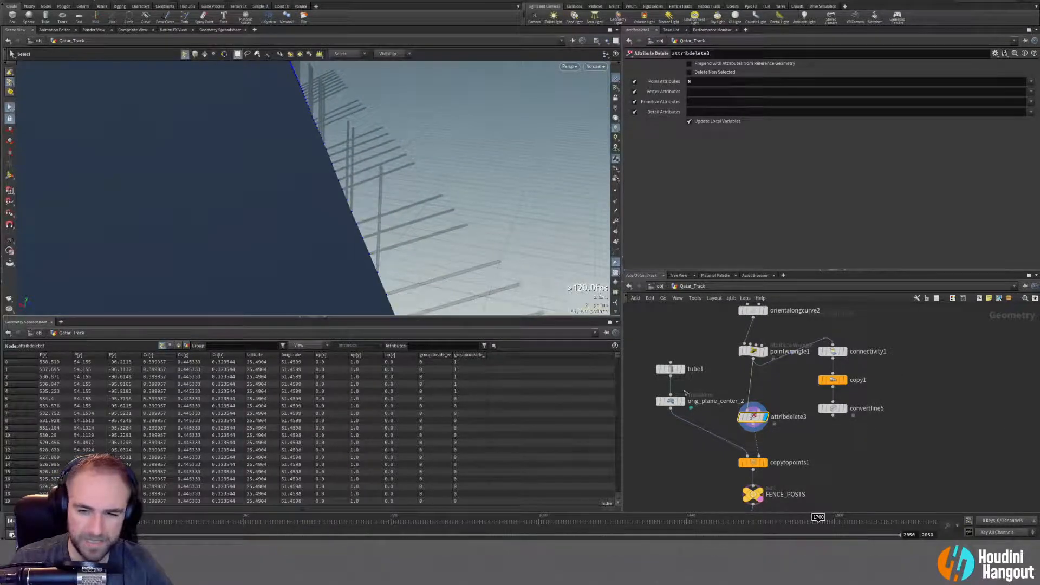
pyautogui.moveTo(751, 420); pyautogui.dragTo(752, 383)
pyautogui.press('Escape')
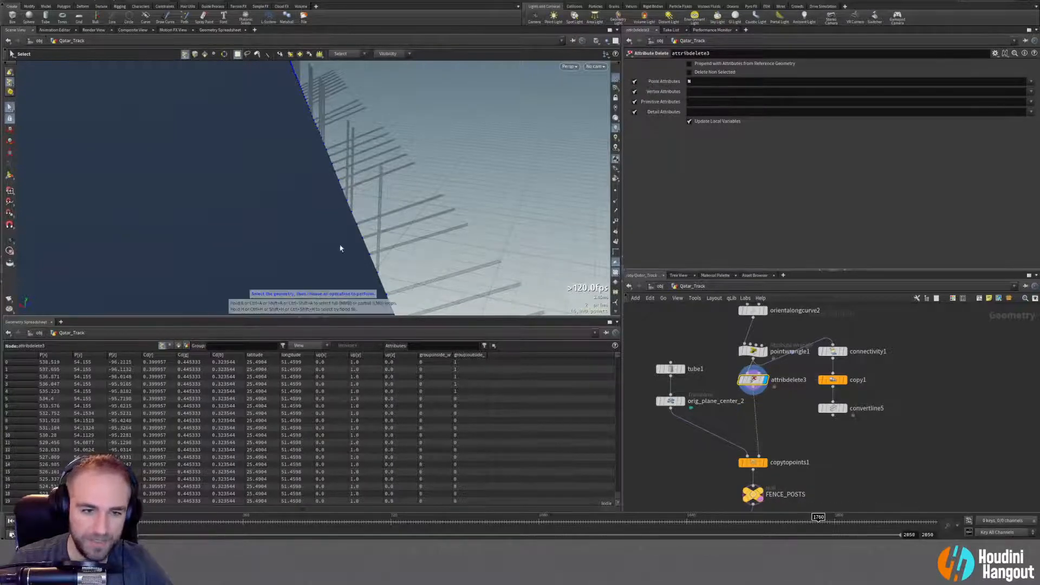
pyautogui.moveTo(342, 249); pyautogui.dragTo(135, 258)
pyautogui.press('s')
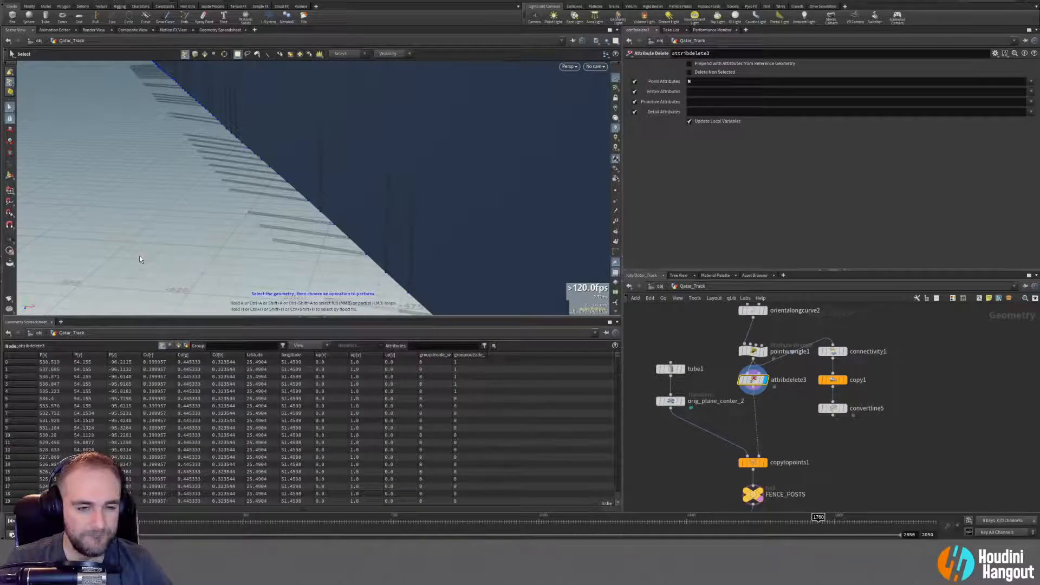
# Display convertline5 and compare its fence lines with the copied posts.
pyautogui.click(841, 410)
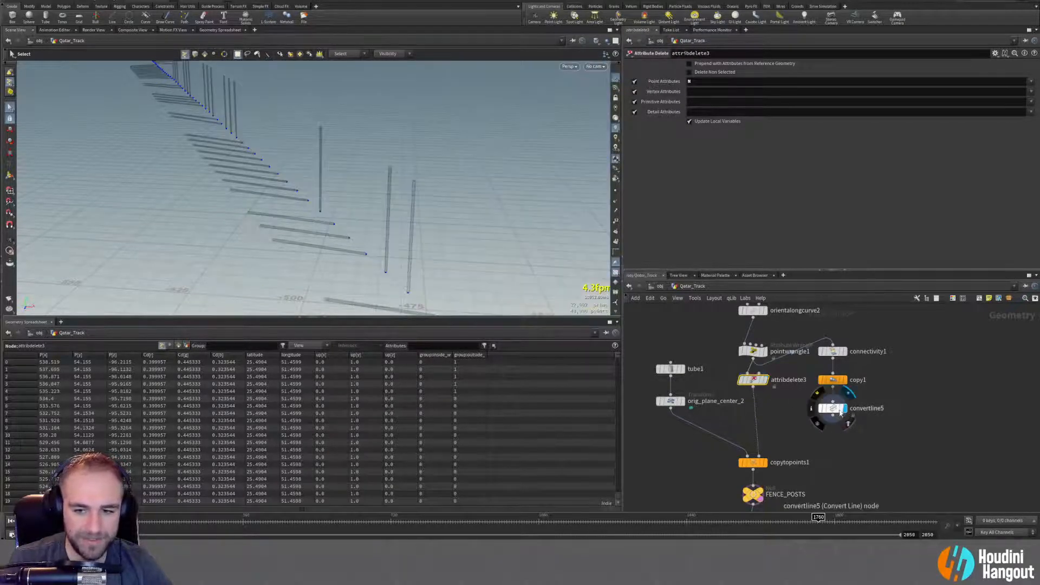
pyautogui.click(839, 410)
pyautogui.press('Escape')
pyautogui.moveTo(422, 219); pyautogui.dragTo(539, 225)
pyautogui.press('s')
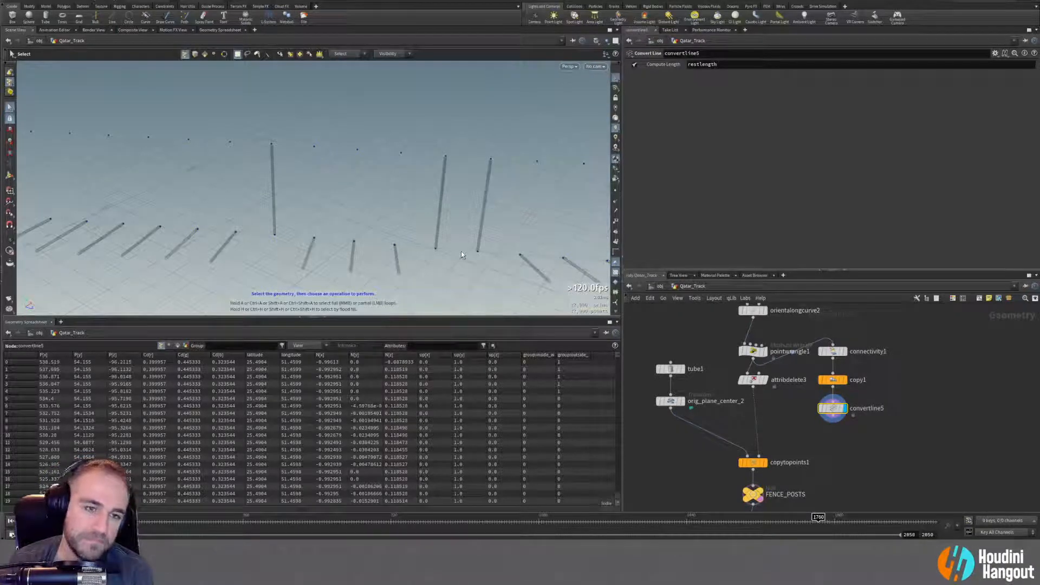
pyautogui.press('2')
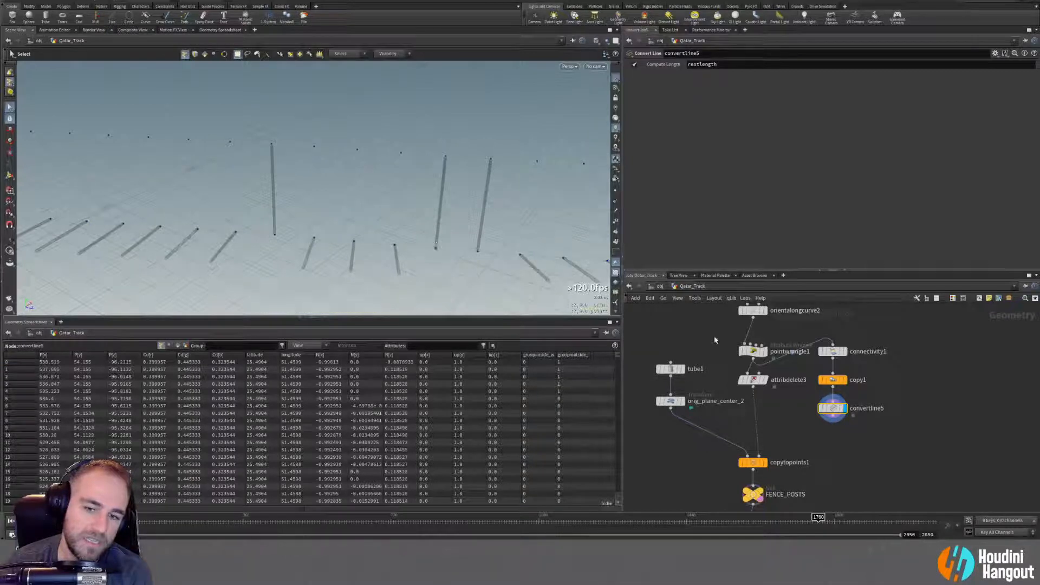
# Trace the fence network upstream to the FENCE_ROOTS null, display it and examine its geometry.
pyautogui.moveTo(696, 344); pyautogui.dragTo(668, 432, button='middle')
pyautogui.moveTo(675, 375); pyautogui.dragTo(661, 445, button='middle')
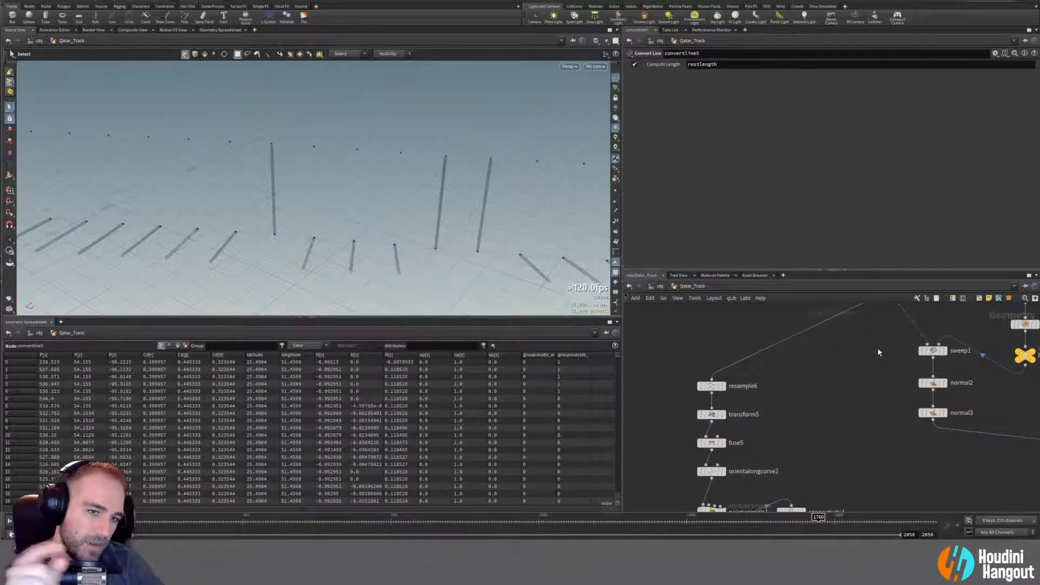
pyautogui.moveTo(812, 341); pyautogui.dragTo(742, 444, button='middle')
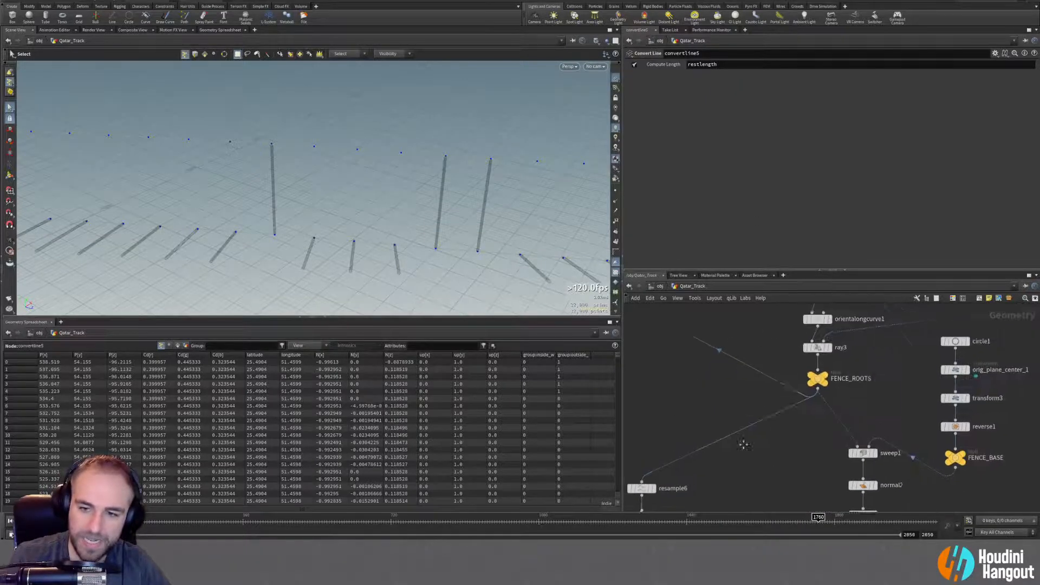
pyautogui.moveTo(792, 383); pyautogui.dragTo(751, 456, button='middle')
pyautogui.moveTo(743, 355)
pyautogui.mouseDown(button='middle')
pyautogui.moveTo(741, 409)
pyautogui.moveTo(741, 369)
pyautogui.mouseUp(button='middle')
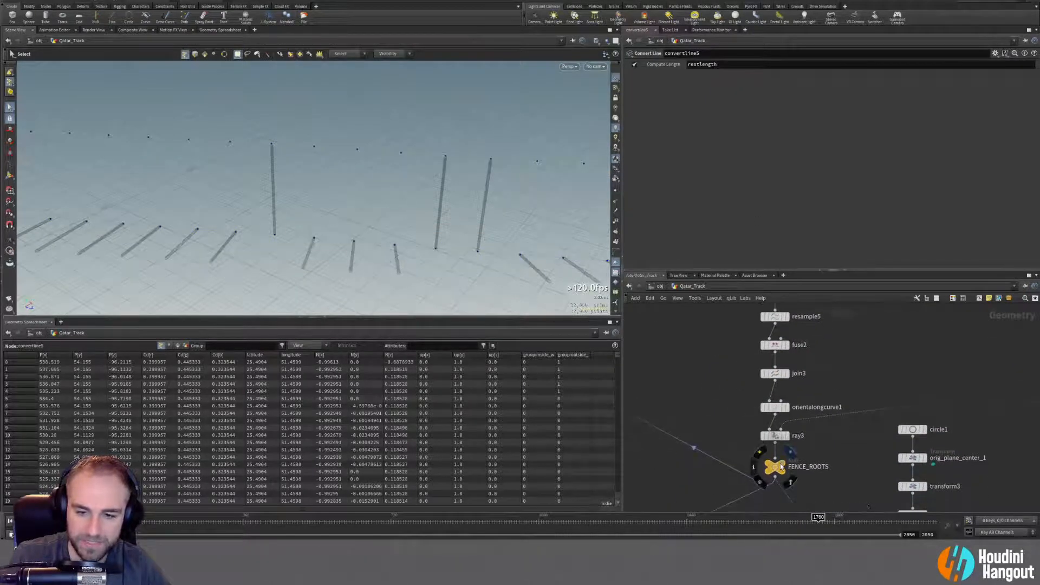
pyautogui.click(780, 463)
pyautogui.click(772, 468)
pyautogui.keyDown('alt'); pyautogui.moveTo(448, 227); pyautogui.dragTo(588, 326); pyautogui.keyUp('alt')
pyautogui.moveTo(711, 396); pyautogui.dragTo(714, 409, button='middle')
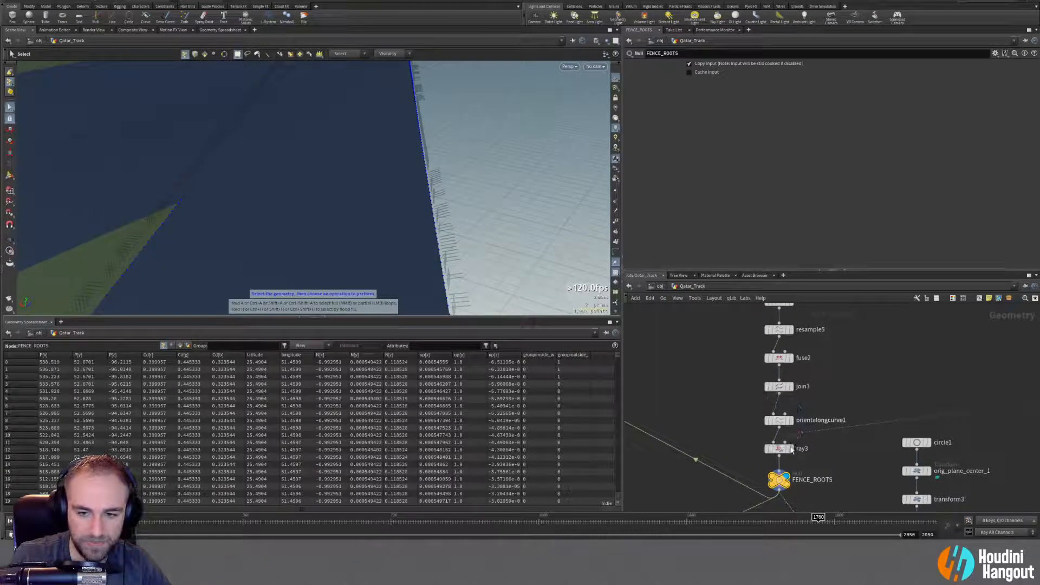
# Display ray3, check its projection settings and view the projected fence roots from ground level.
pyautogui.click(790, 449)
pyautogui.click(782, 450)
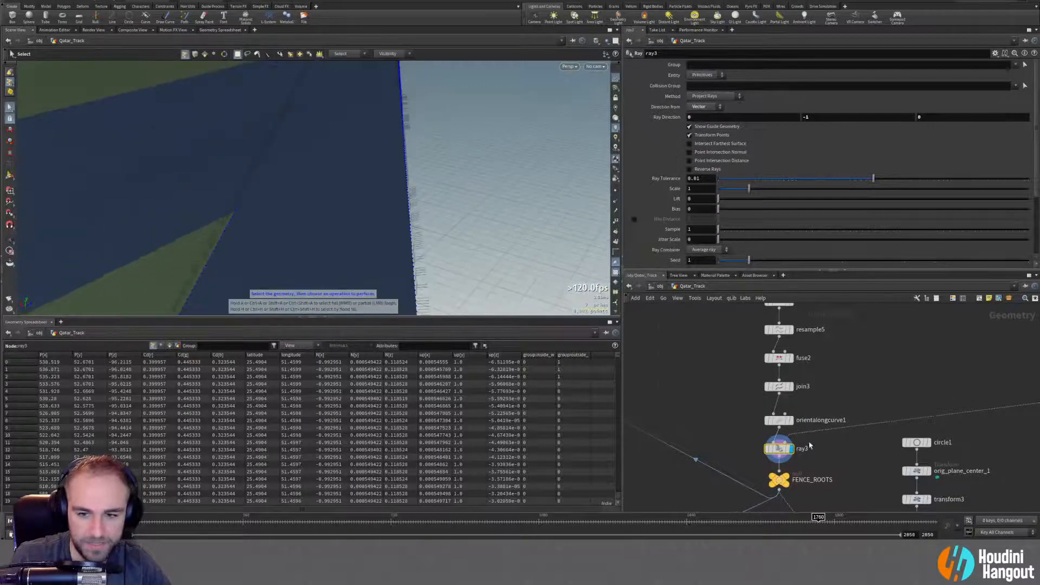
pyautogui.moveTo(809, 443)
pyautogui.mouseDown(button='middle')
pyautogui.moveTo(601, 442)
pyautogui.moveTo(802, 427)
pyautogui.mouseUp(button='middle')
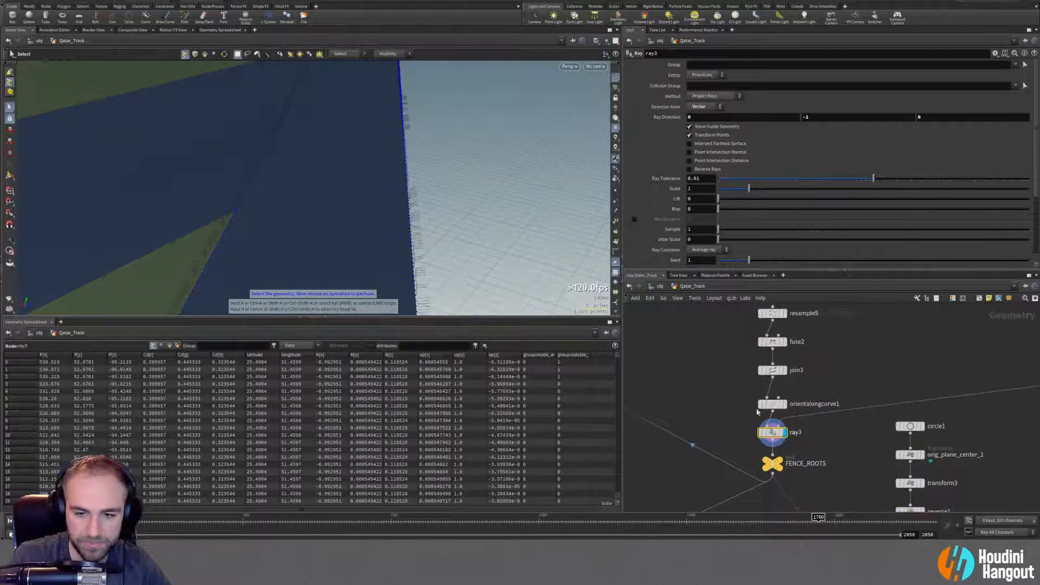
pyautogui.press('Escape')
pyautogui.moveTo(367, 246); pyautogui.dragTo(97, 200)
pyautogui.press('s')
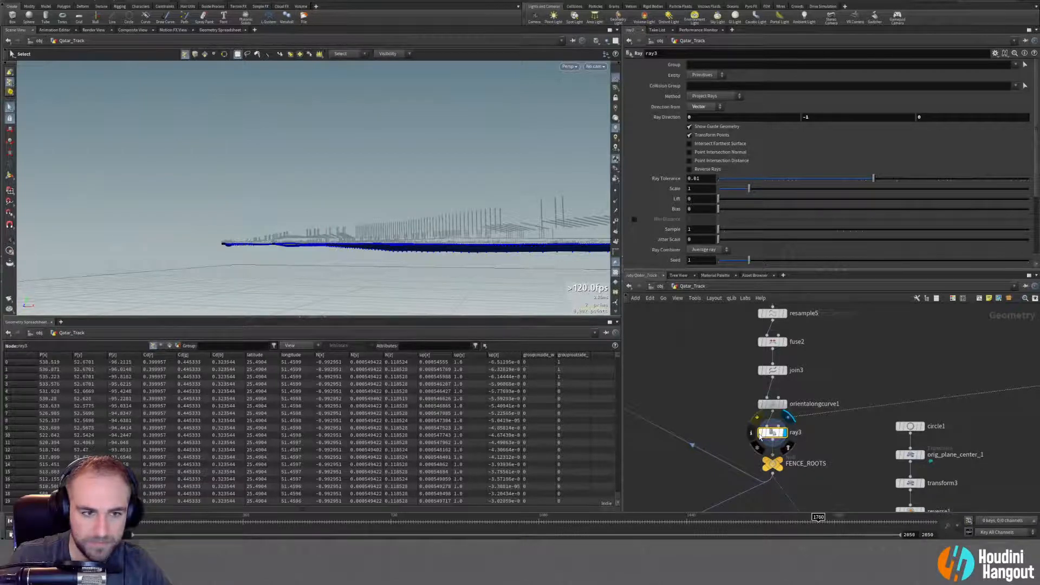
# Bypass ray3 and examine the unprojected fence root geometry and its point positions.
pyautogui.click(755, 419)
pyautogui.press('Escape')
pyautogui.moveTo(476, 228); pyautogui.dragTo(448, 294)
pyautogui.press('s')
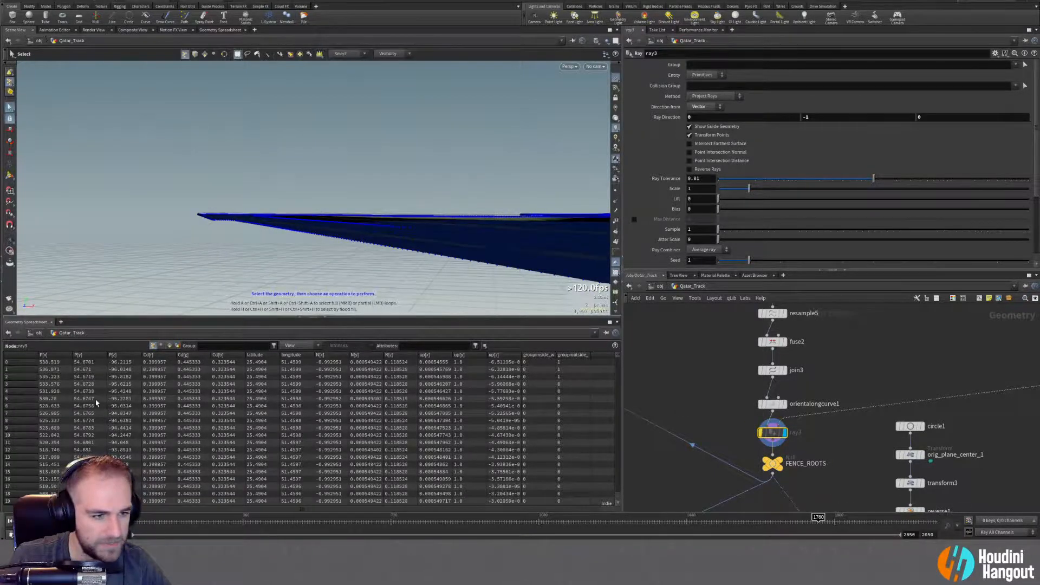
# Scan the unprojected fence root positions, then re-enable ray3 and view the projected fence geometry.
pyautogui.scroll(-15, 97, 403)
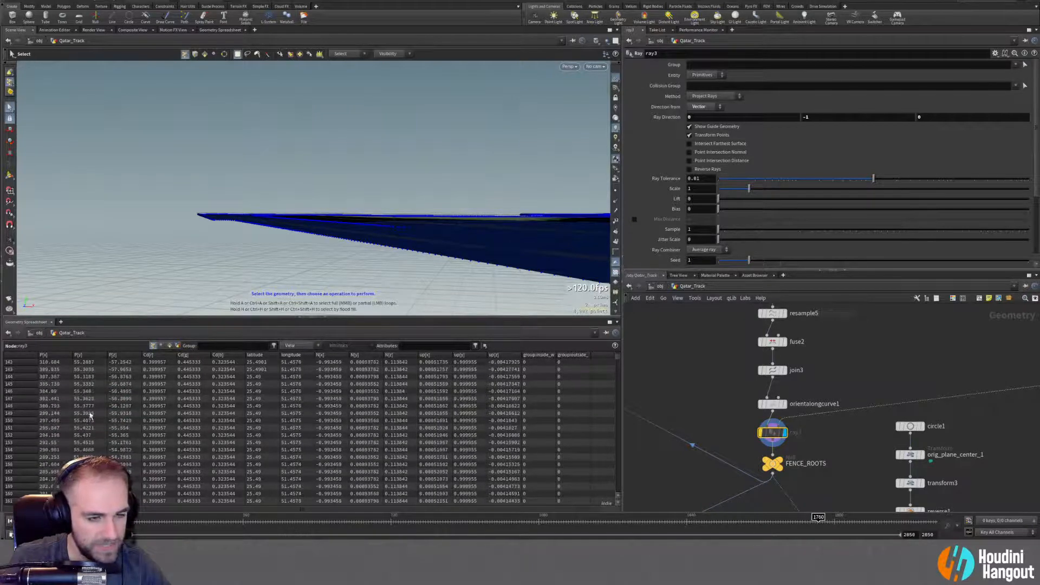
pyautogui.press('Escape')
pyautogui.moveTo(319, 239); pyautogui.dragTo(297, 233)
pyautogui.press('s')
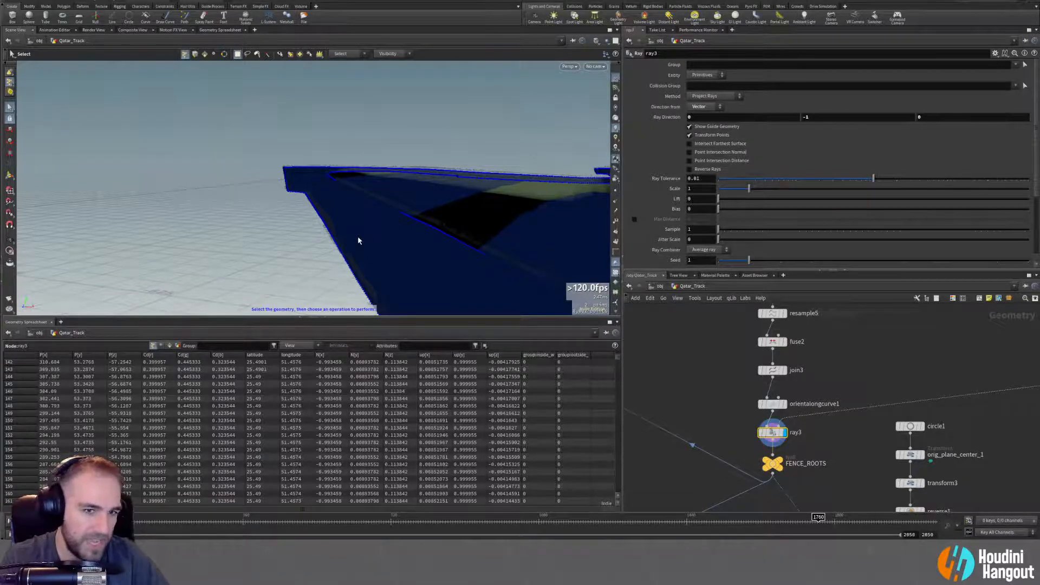
# Inspect ray3's projected fence roots against the copied posts from several angles along the track.
pyautogui.press('Escape')
pyautogui.moveTo(326, 252); pyautogui.dragTo(462, 255)
pyautogui.moveTo(372, 256); pyautogui.dragTo(413, 244, button='right')
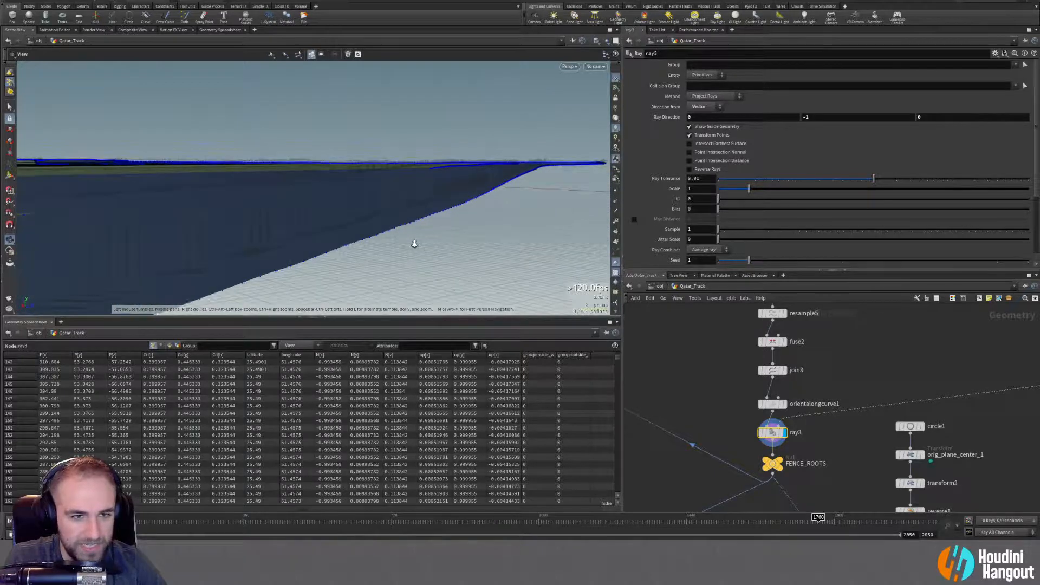
pyautogui.moveTo(733, 482); pyautogui.dragTo(844, 274, button='middle')
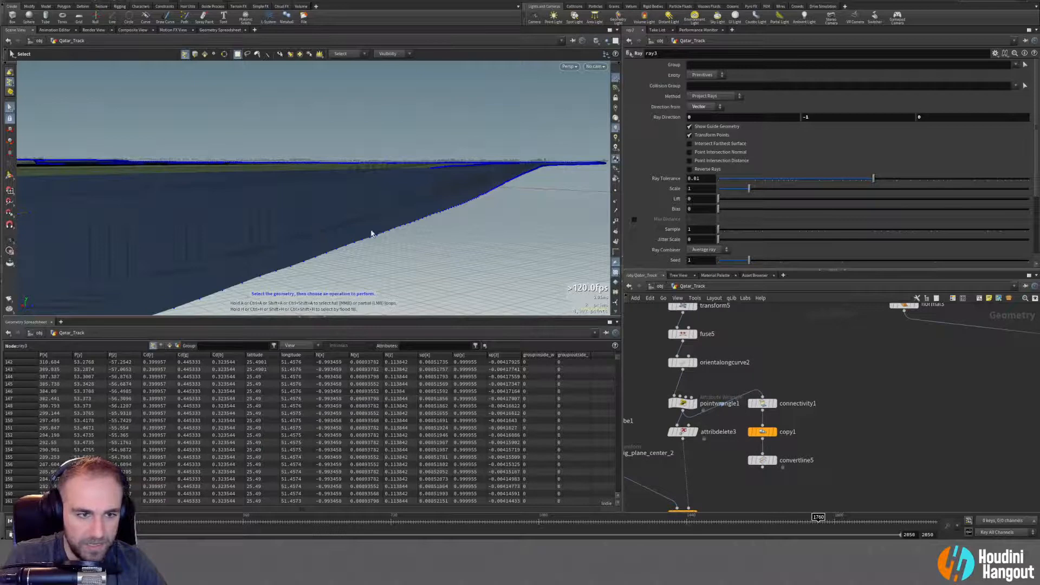
pyautogui.moveTo(283, 232); pyautogui.dragTo(125, 225)
pyautogui.press('s')
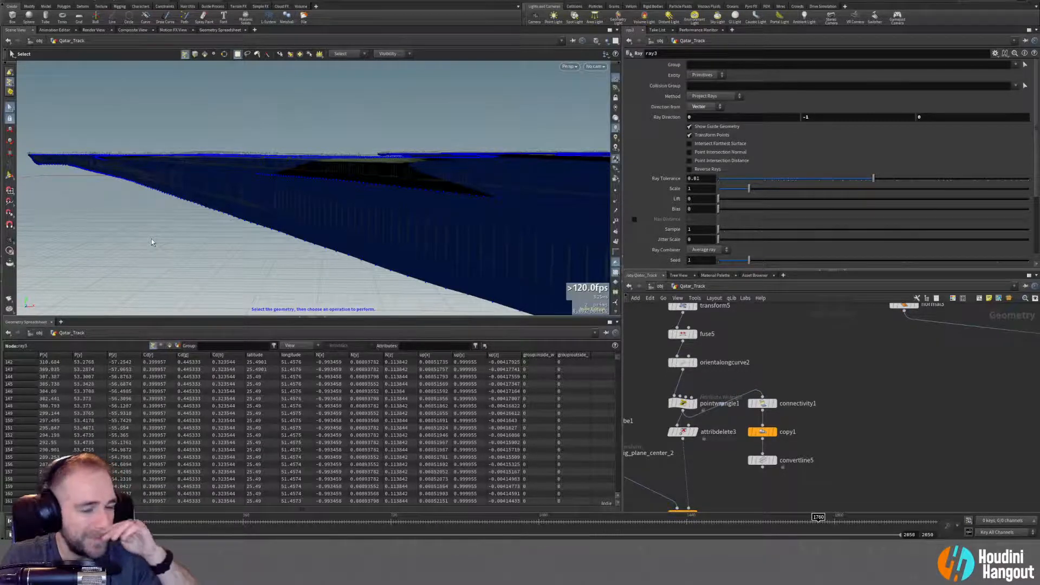
# Move the connectivity1, copy1 and convertline5 branch farther away from pointwrangle1 in the network.
pyautogui.moveTo(747, 400); pyautogui.dragTo(814, 382, button='middle')
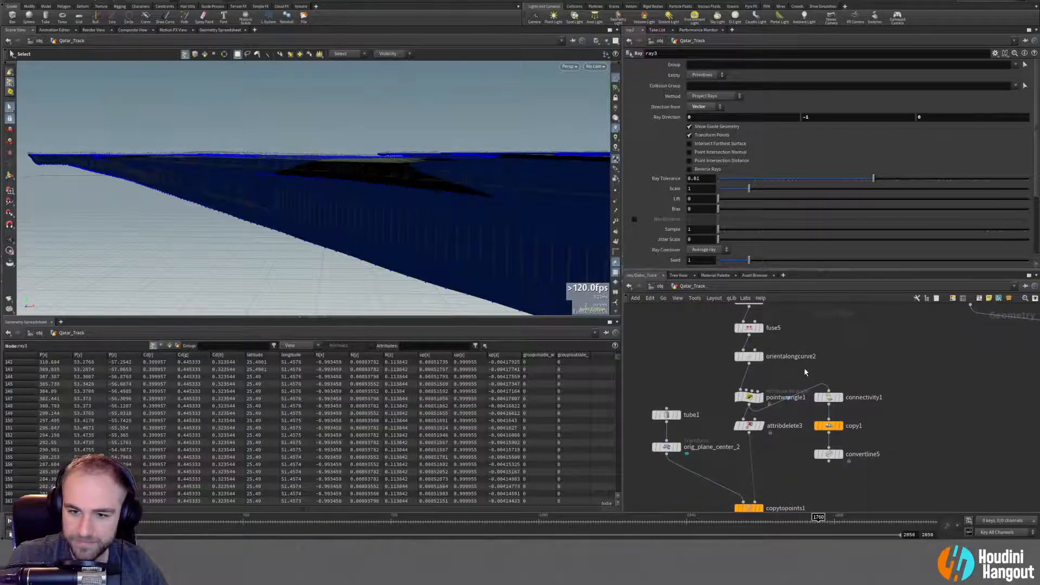
pyautogui.moveTo(810, 386); pyautogui.dragTo(850, 479)
pyautogui.click(829, 390)
pyautogui.click(897, 436)
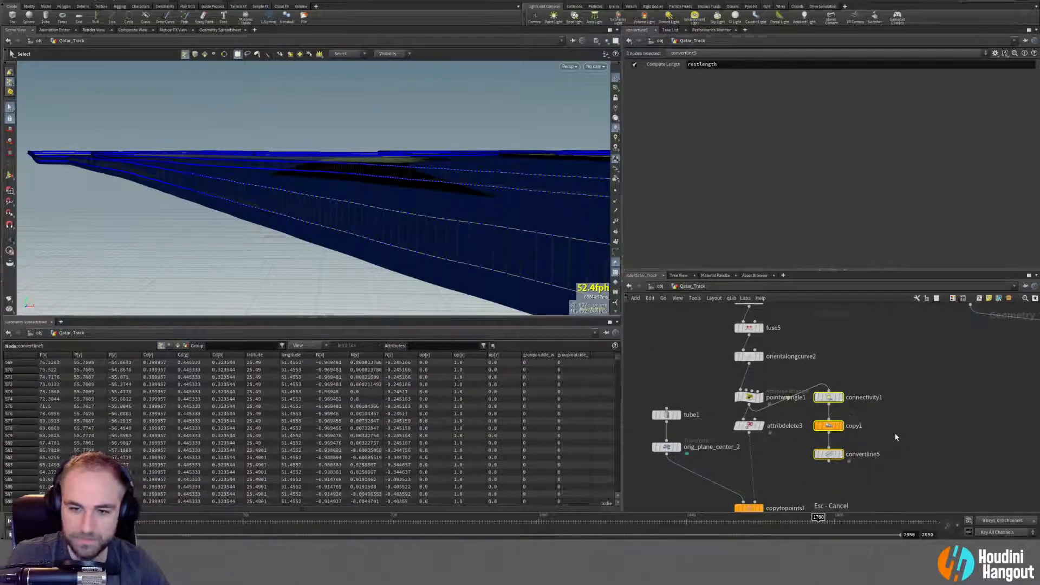
pyautogui.moveTo(830, 401); pyautogui.dragTo(895, 430)
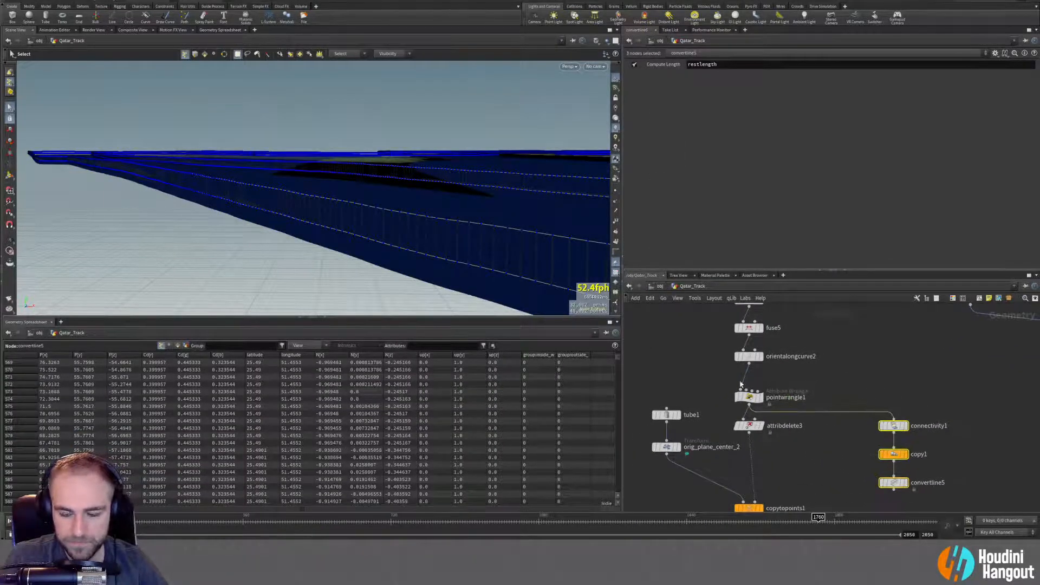
# Display orientalongcurve2 and examine its fence points at ground level along with their positions and up vectors.
pyautogui.click(756, 356)
pyautogui.press('Escape')
pyautogui.moveTo(517, 272); pyautogui.dragTo(342, 212)
pyautogui.press('s')
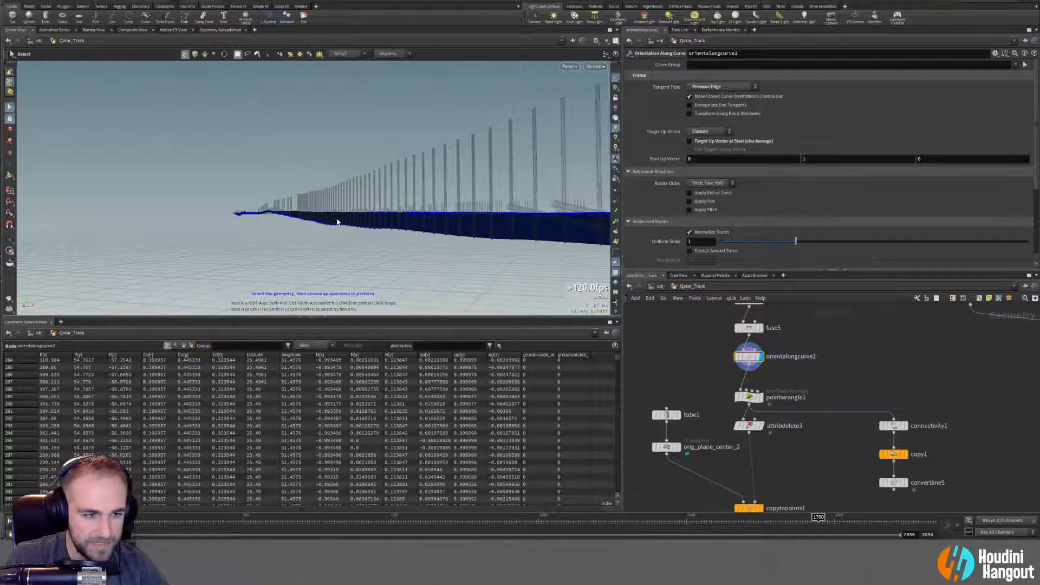
pyautogui.press('Escape')
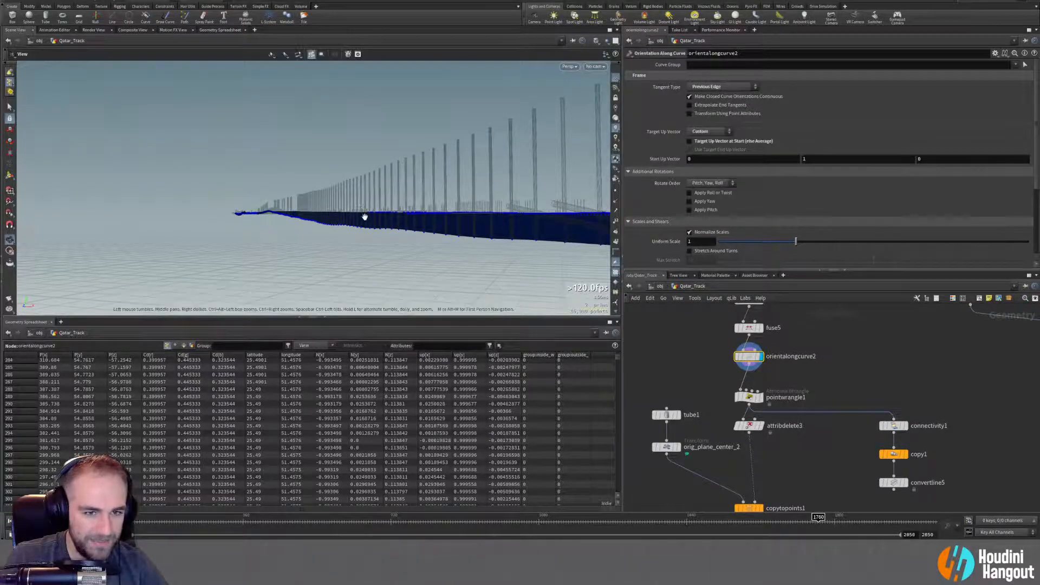
pyautogui.moveTo(364, 216); pyautogui.dragTo(495, 215)
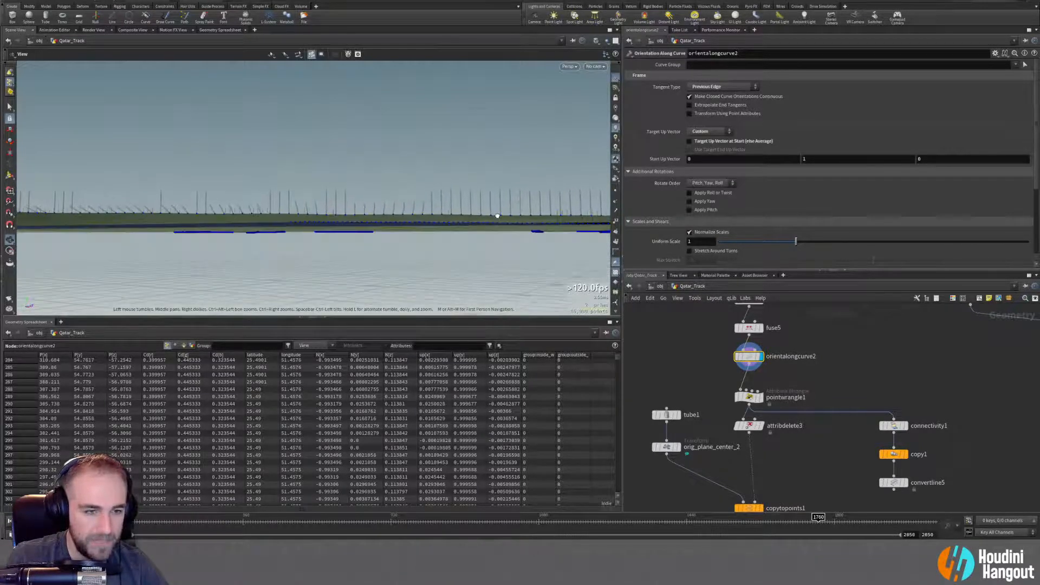
pyautogui.scroll(5, 460, 412)
pyautogui.scroll(-20, 123, 460)
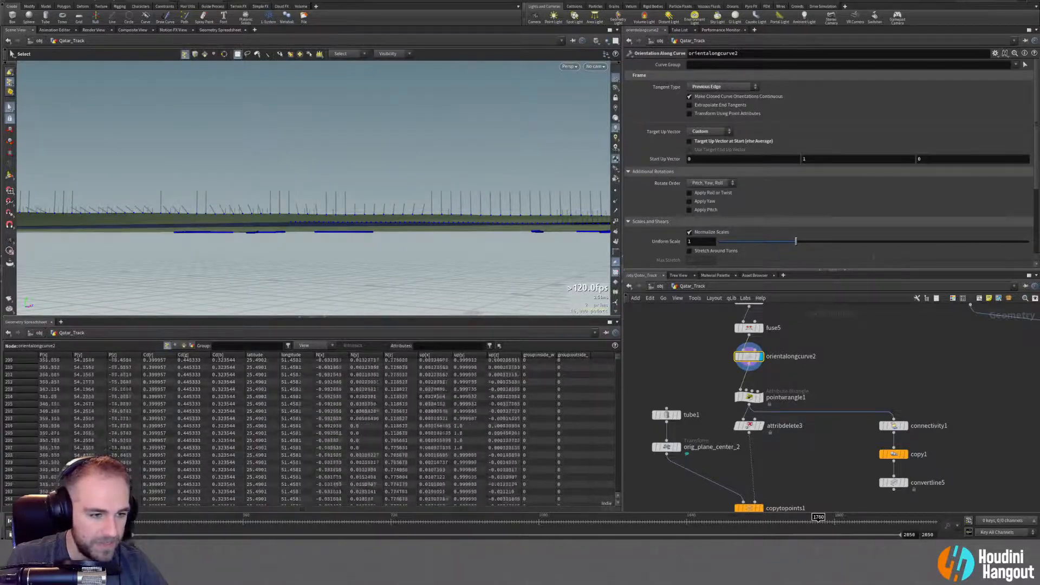
pyautogui.scroll(20, 125, 465)
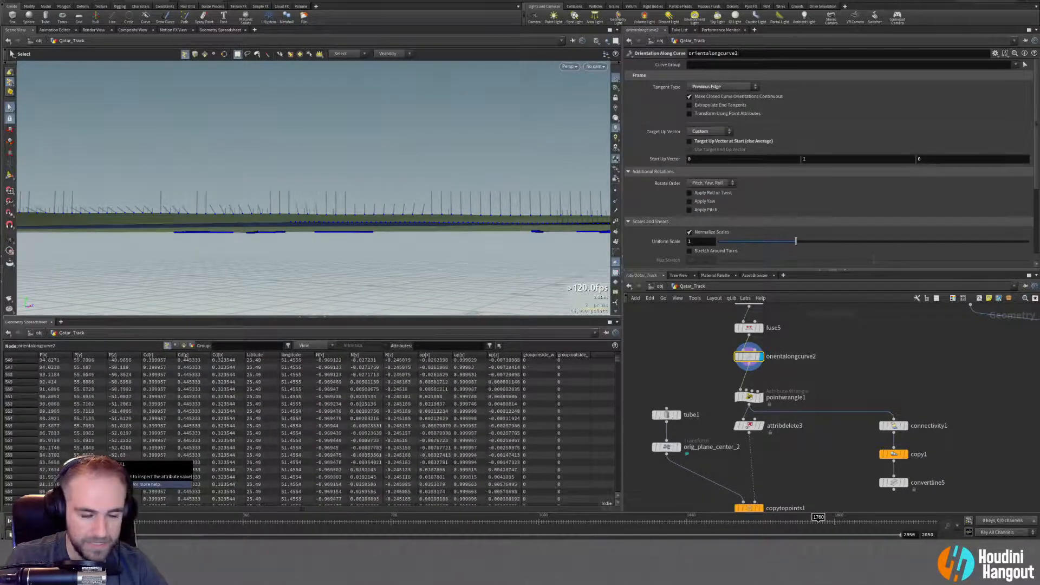
pyautogui.scroll(20, 124, 465)
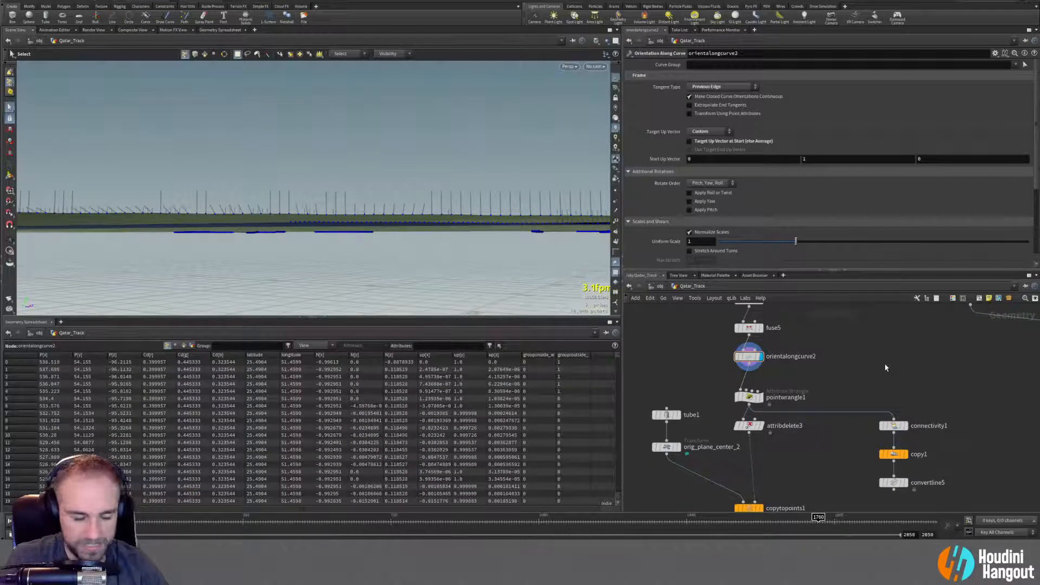
# Add an Attribute Promote node beside orientalongcurve2.
pyautogui.press('Tab')
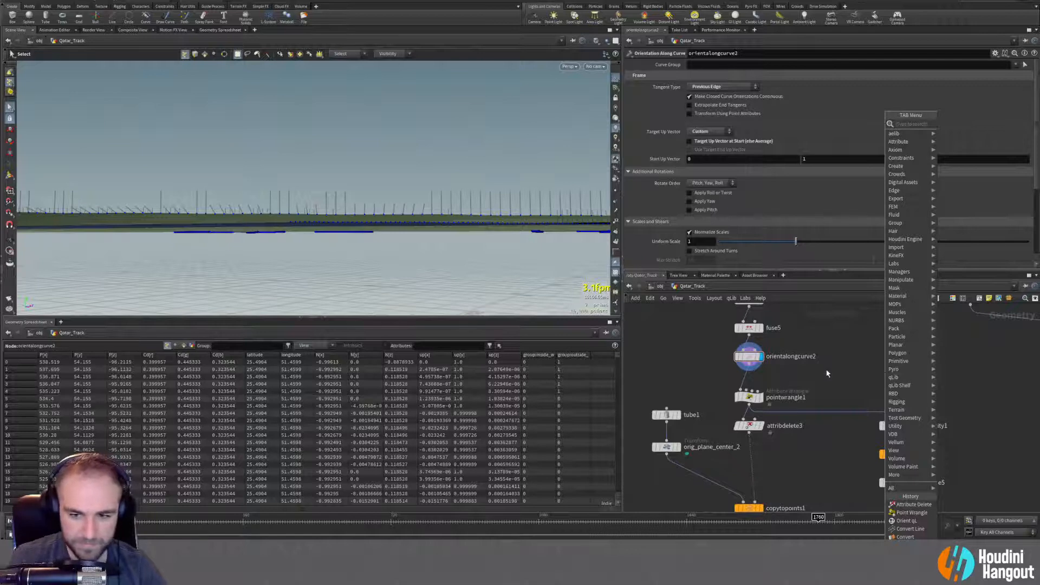
pyautogui.write('attribblur')
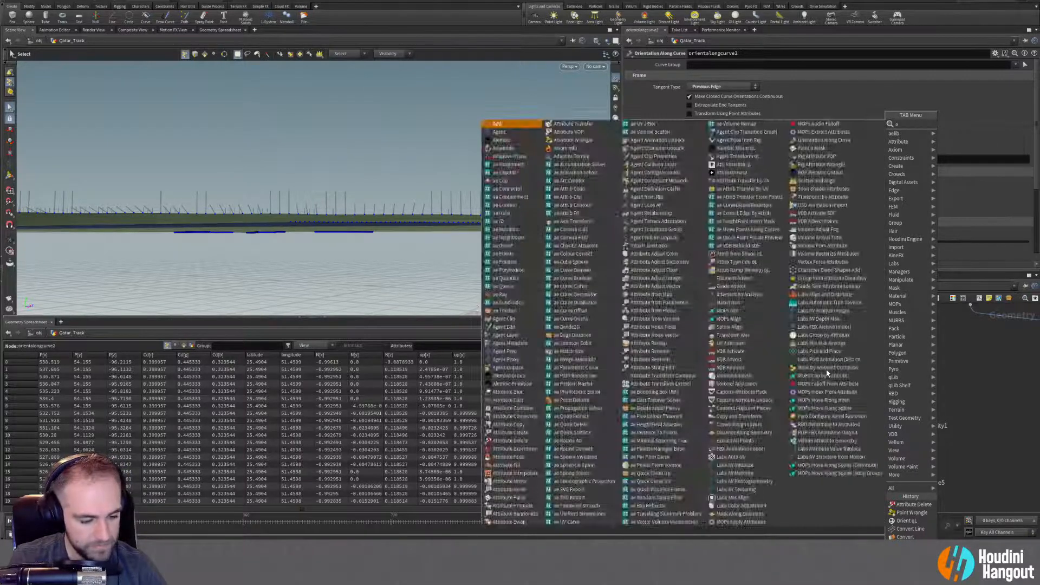
pyautogui.press('Return')
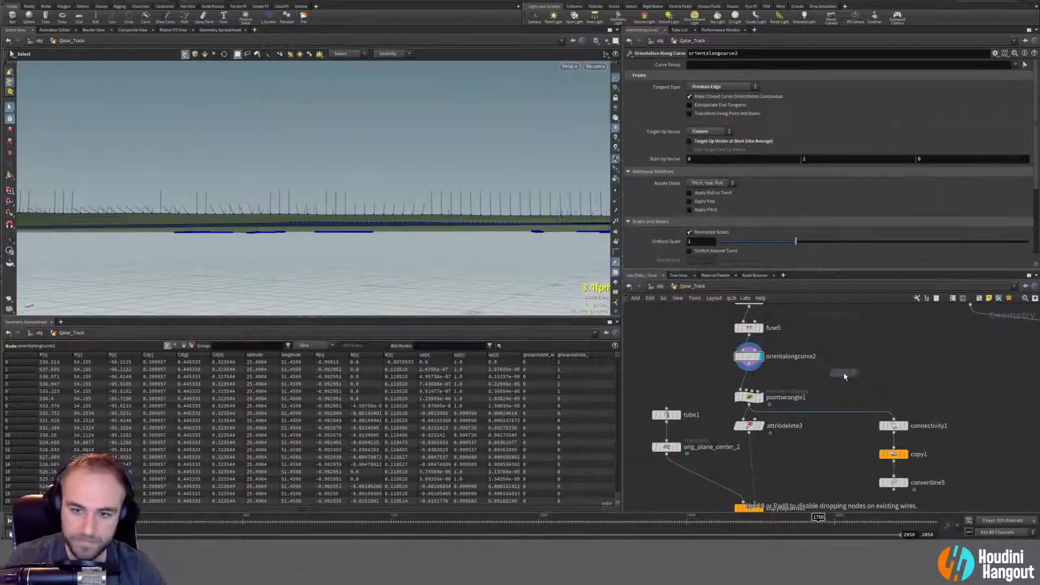
pyautogui.click(841, 379)
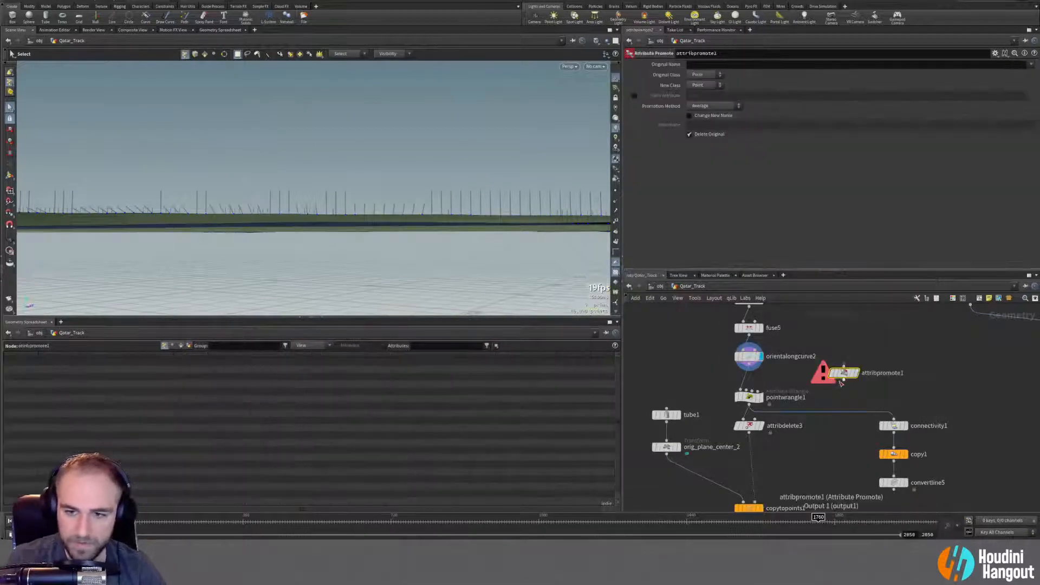
# Insert attribpromote1 between orientalongcurve2 and pointwrangle1 and display it.
pyautogui.click(995, 53)
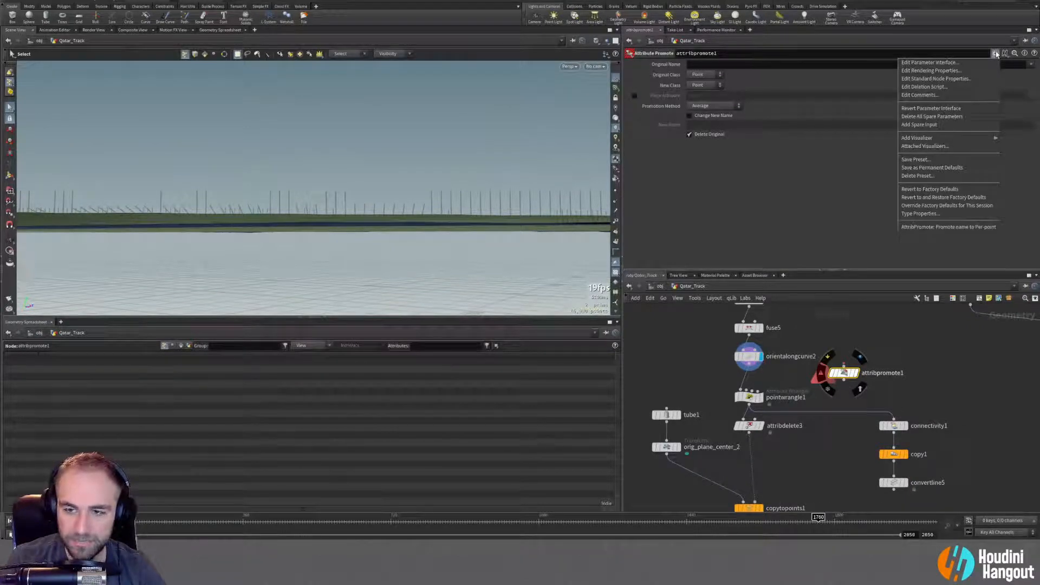
pyautogui.click(995, 53)
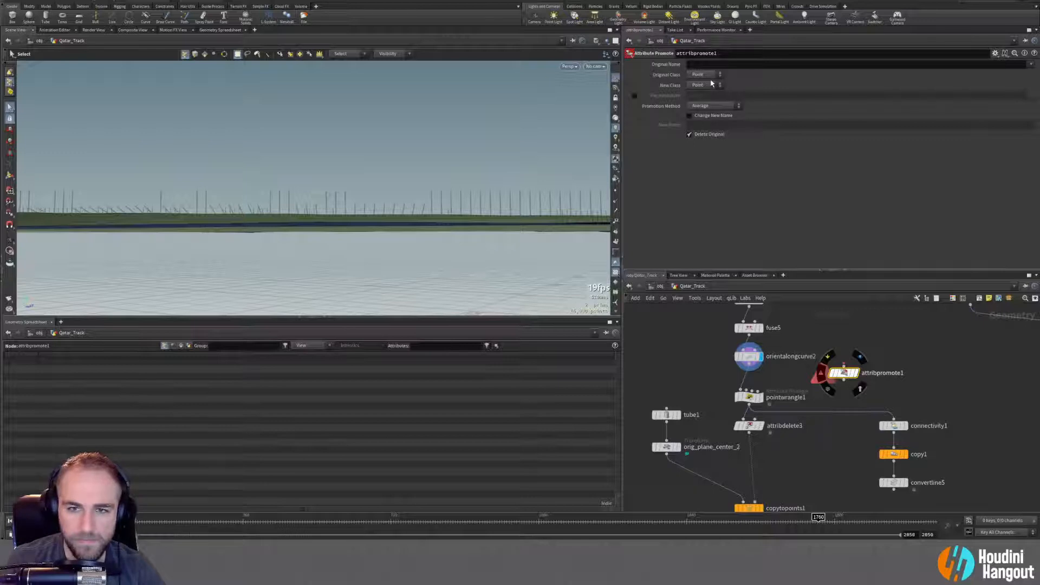
pyautogui.click(1029, 67)
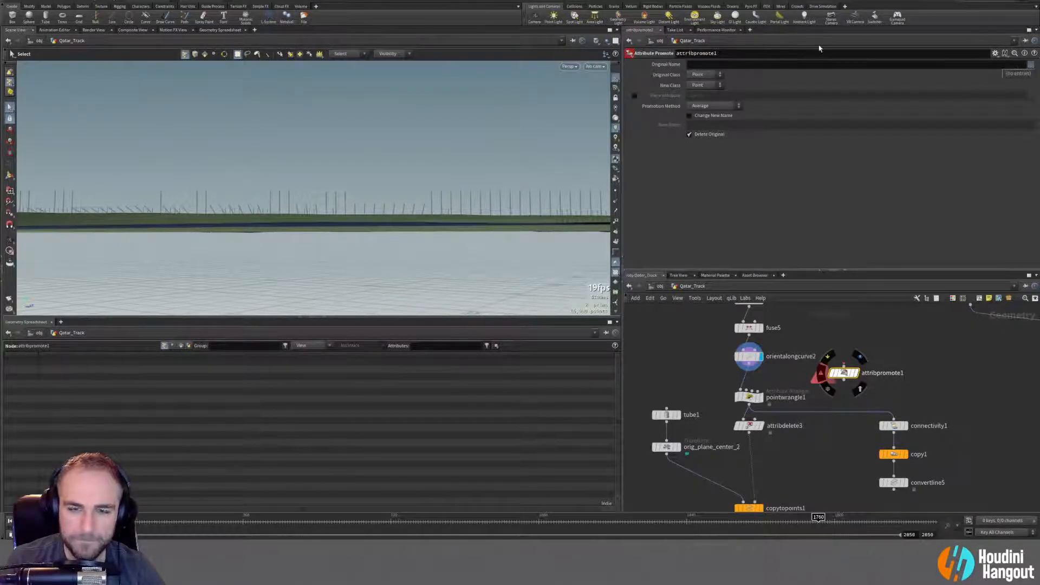
pyautogui.click(733, 64)
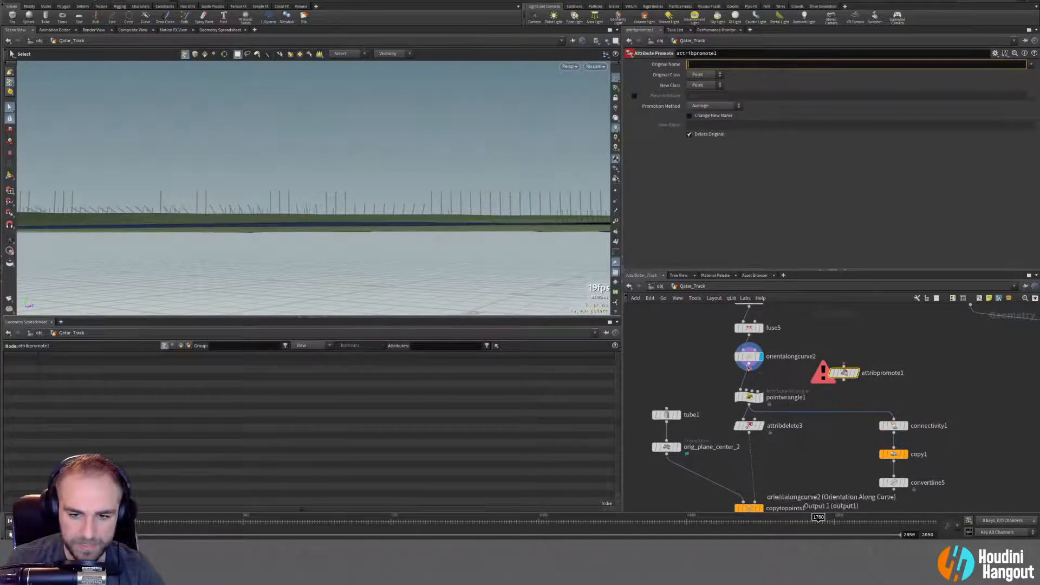
pyautogui.moveTo(749, 370); pyautogui.dragTo(843, 375)
pyautogui.moveTo(785, 377); pyautogui.dragTo(750, 385)
pyautogui.click(750, 385)
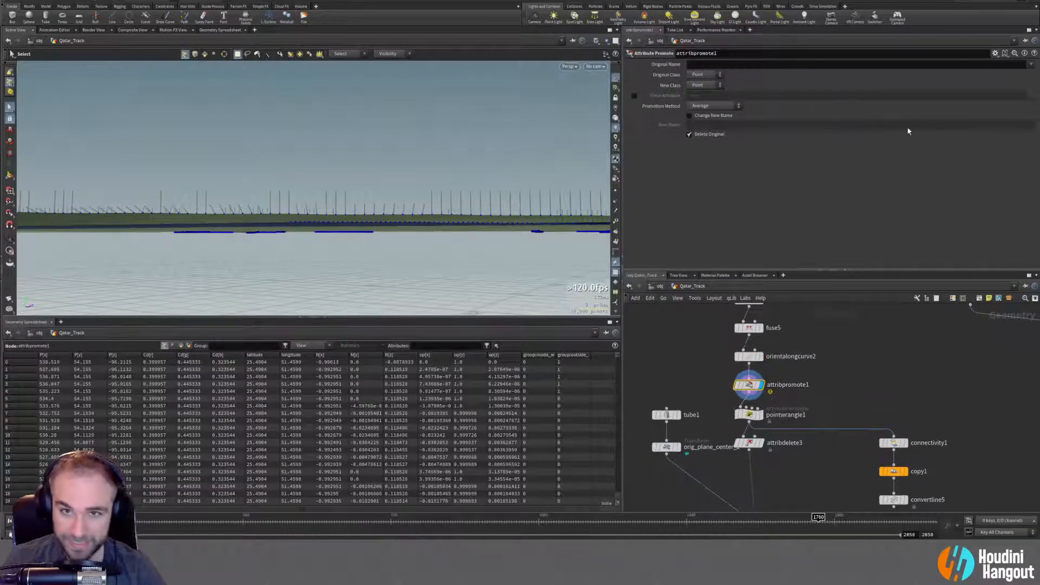
# Set attribpromote1 to promote P.y from Point to Detail and check the node's info.
pyautogui.click(1031, 64)
pyautogui.click(1019, 90)
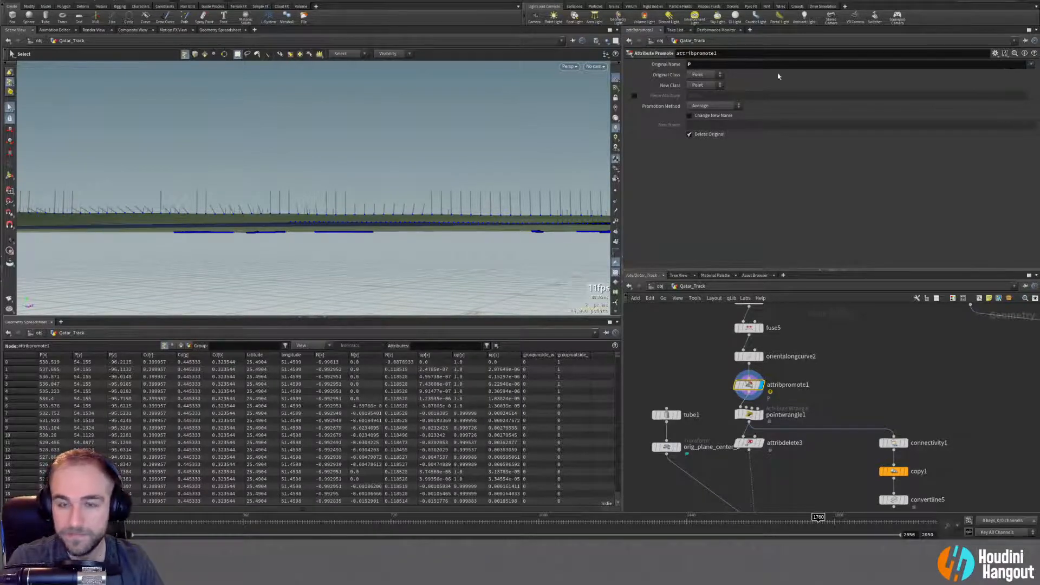
pyautogui.click(713, 63)
pyautogui.write('.y')
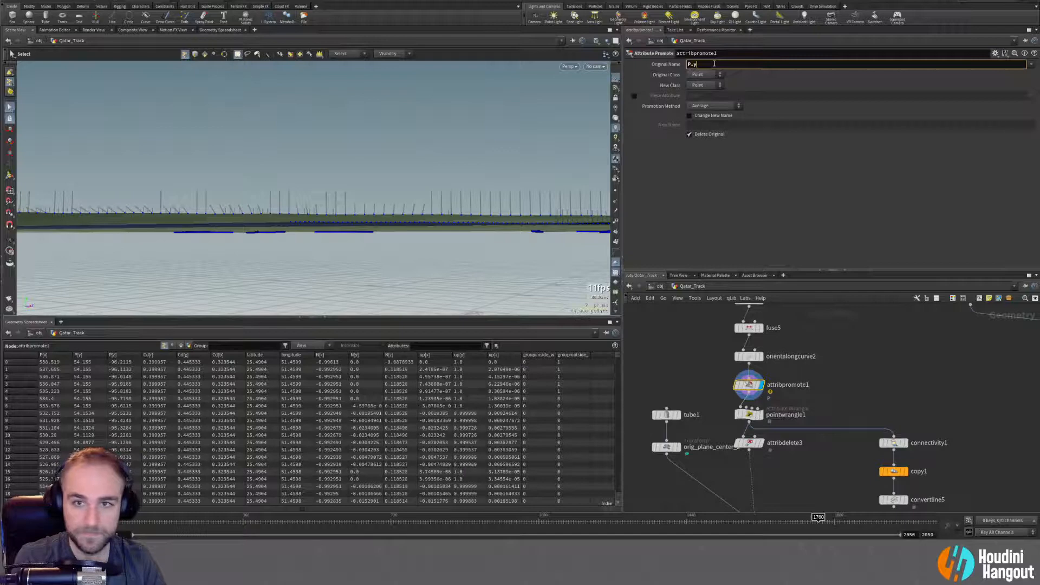
pyautogui.press('Return')
pyautogui.click(713, 85)
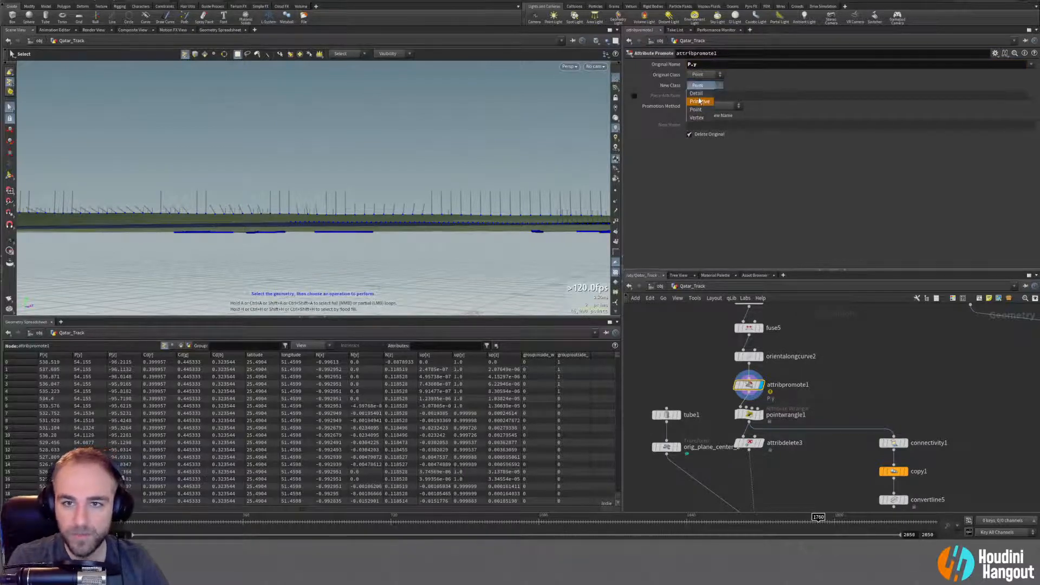
pyautogui.click(696, 93)
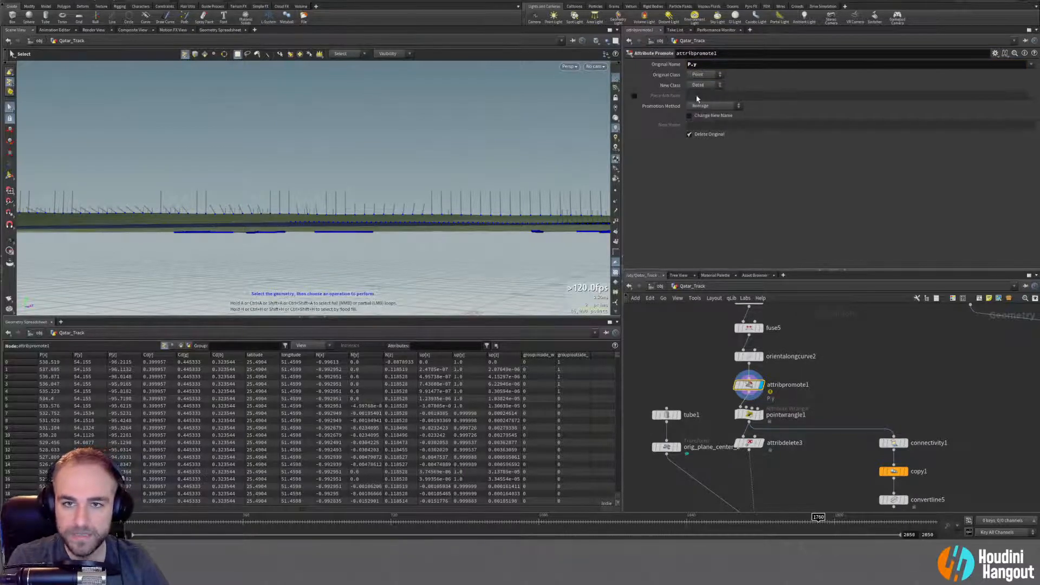
pyautogui.middleClick(749, 386)
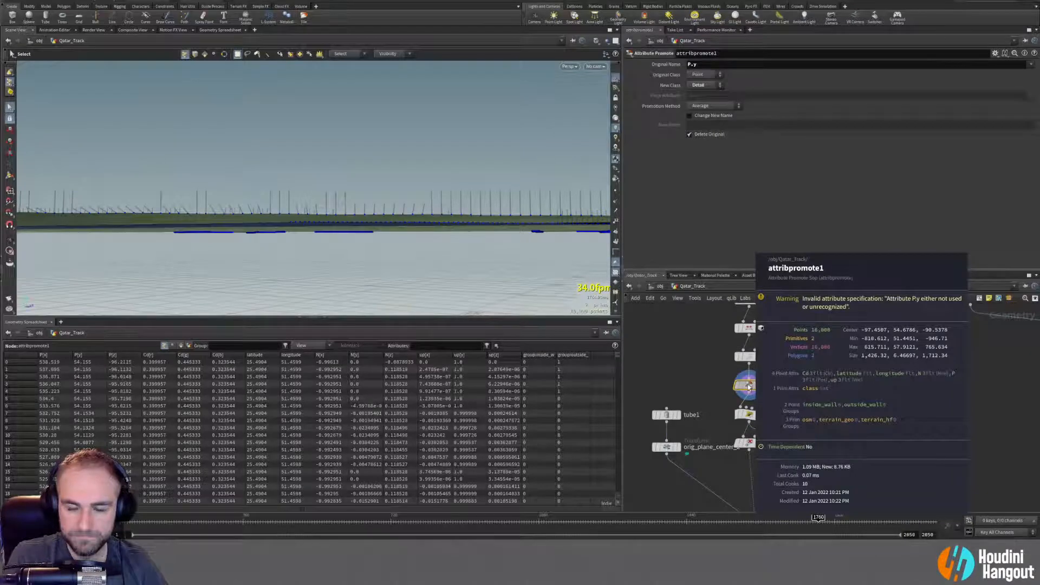
# Try P[1] as attribpromote1's original attribute name and check the node's info.
pyautogui.click(693, 63)
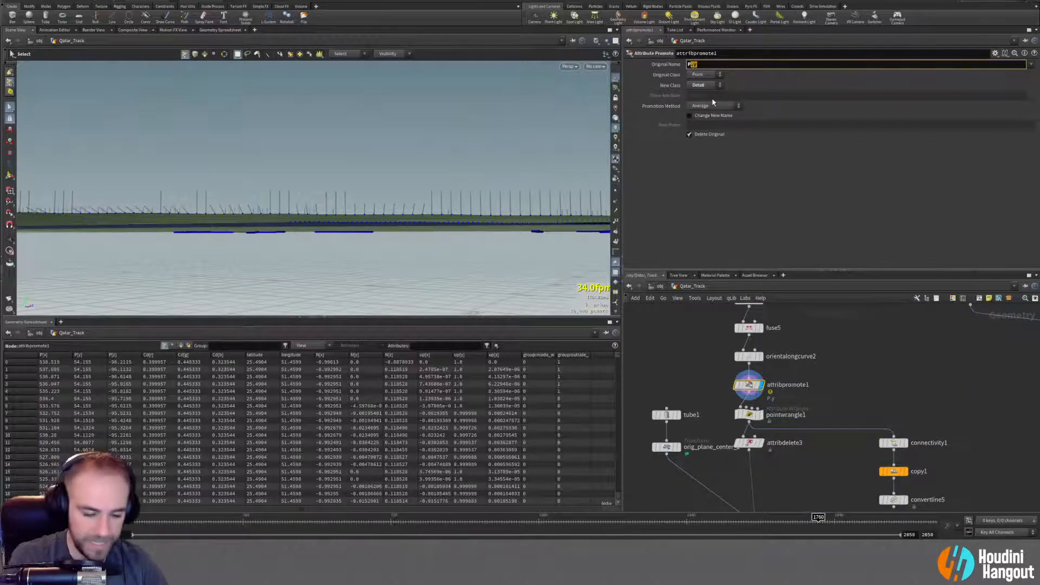
pyautogui.write('P[0]')
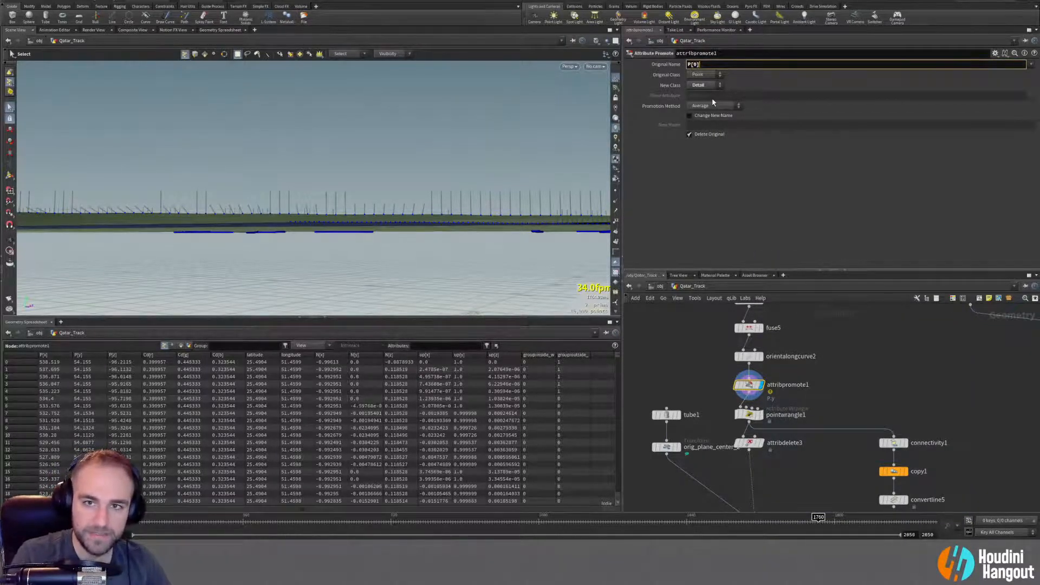
pyautogui.press('Return')
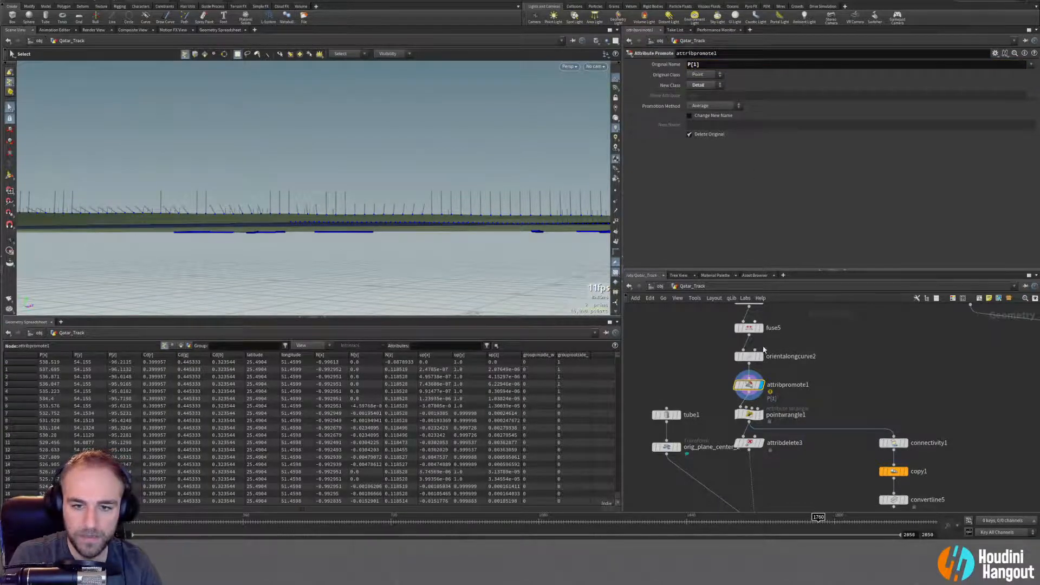
pyautogui.middleClick(749, 388)
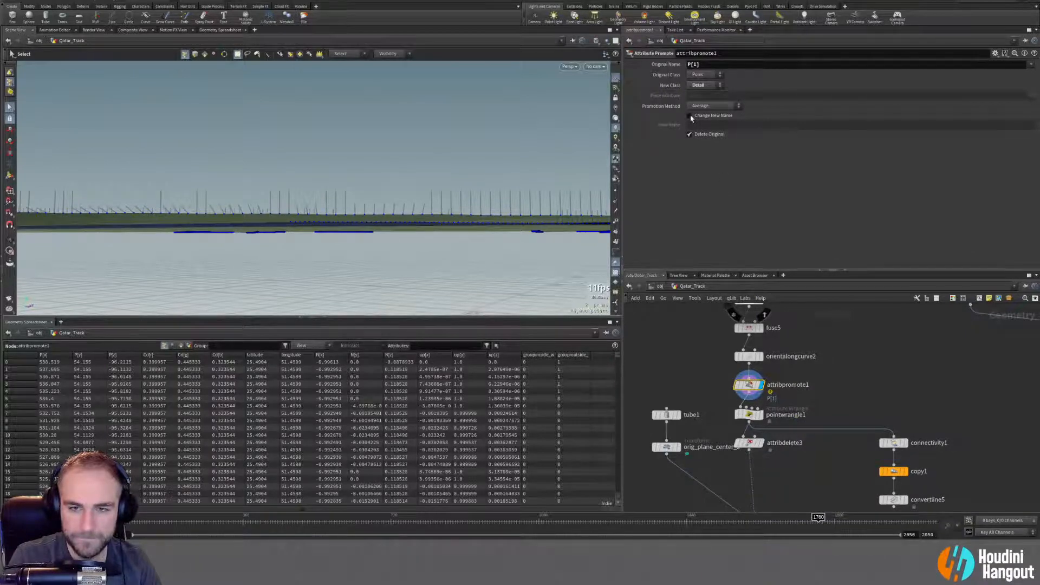
# Review the available promotion methods and set attribpromote1's original attribute name to P.
pyautogui.click(703, 106)
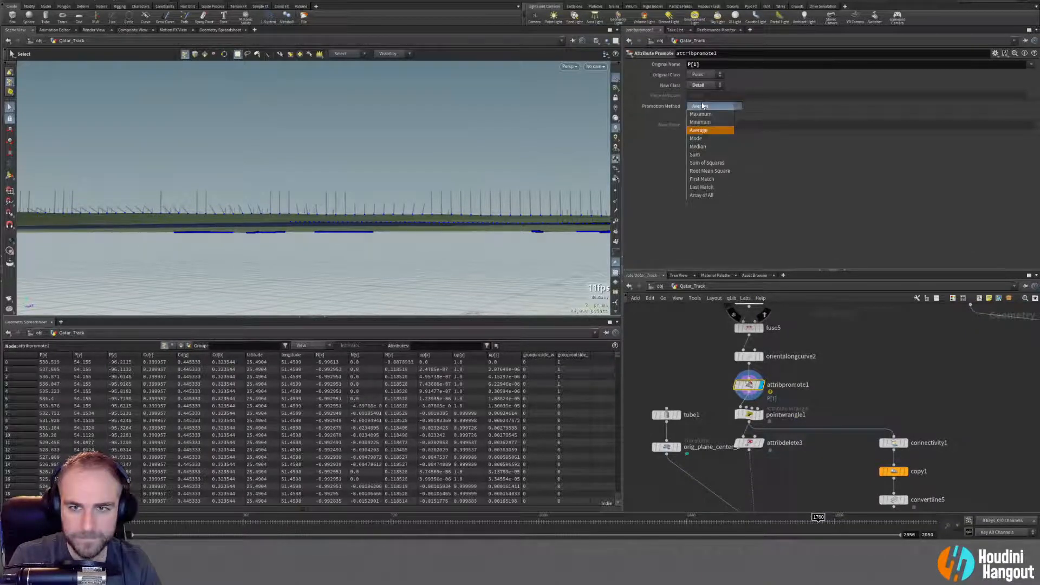
pyautogui.click(702, 106)
pyautogui.click(698, 64)
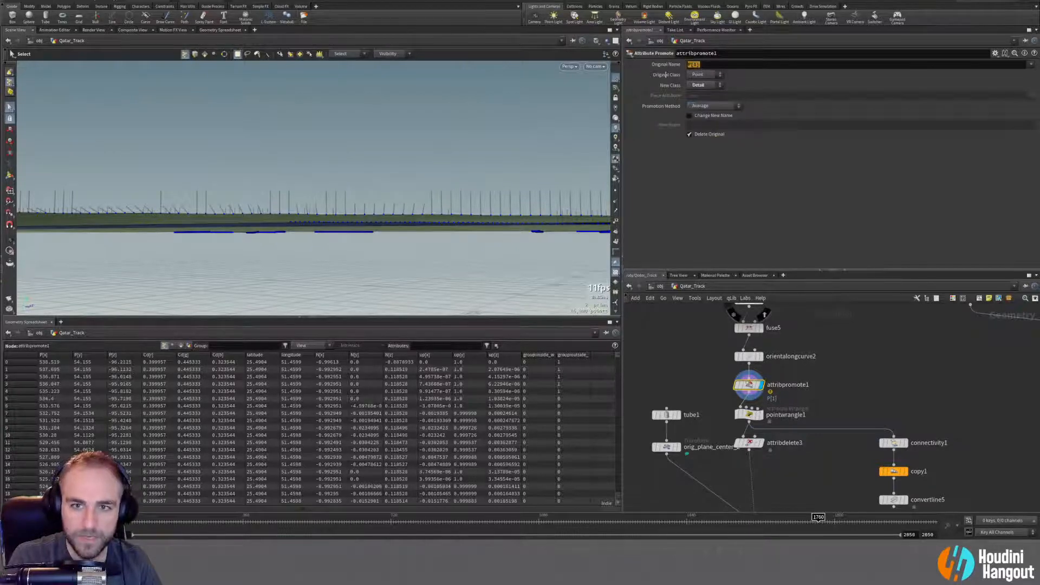
pyautogui.press('BackSpace')
pyautogui.press('BackSpace')
pyautogui.press('BackSpace')
pyautogui.press('Return')
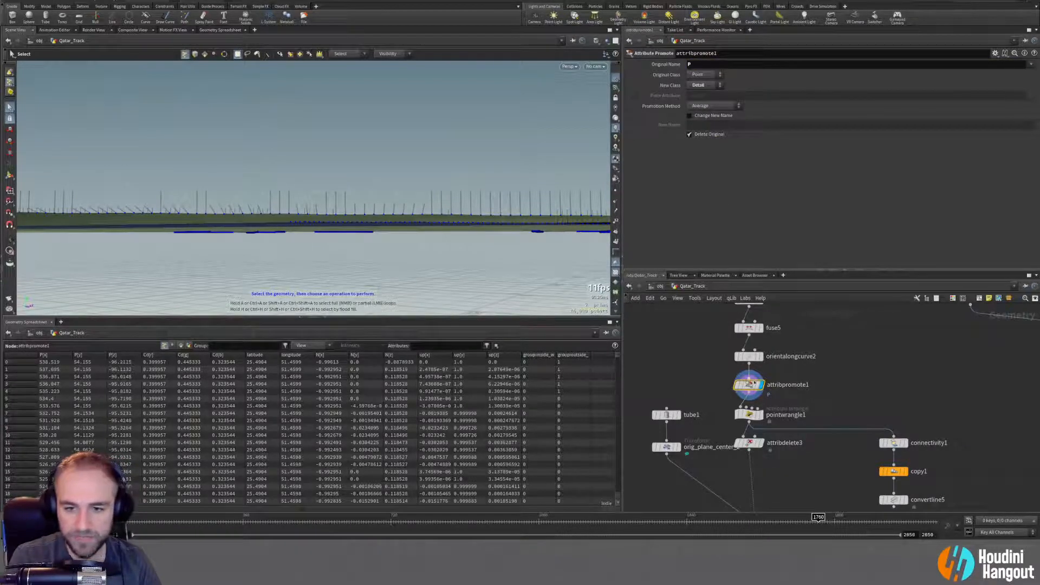
# Revert attribpromote1's parameter interface and view the node's detail attributes in the Geometry Spreadsheet.
pyautogui.click(995, 53)
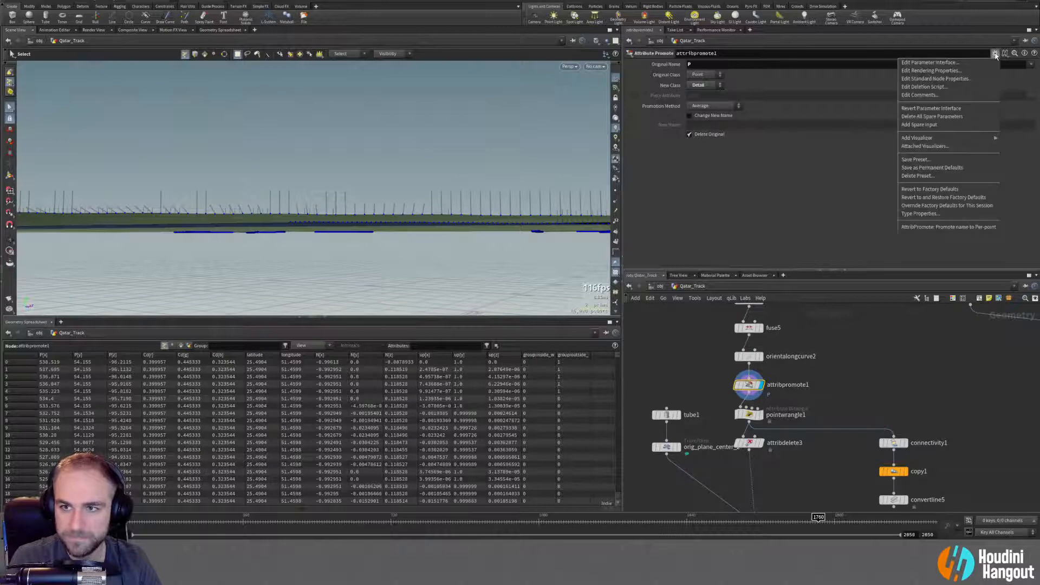
pyautogui.click(930, 108)
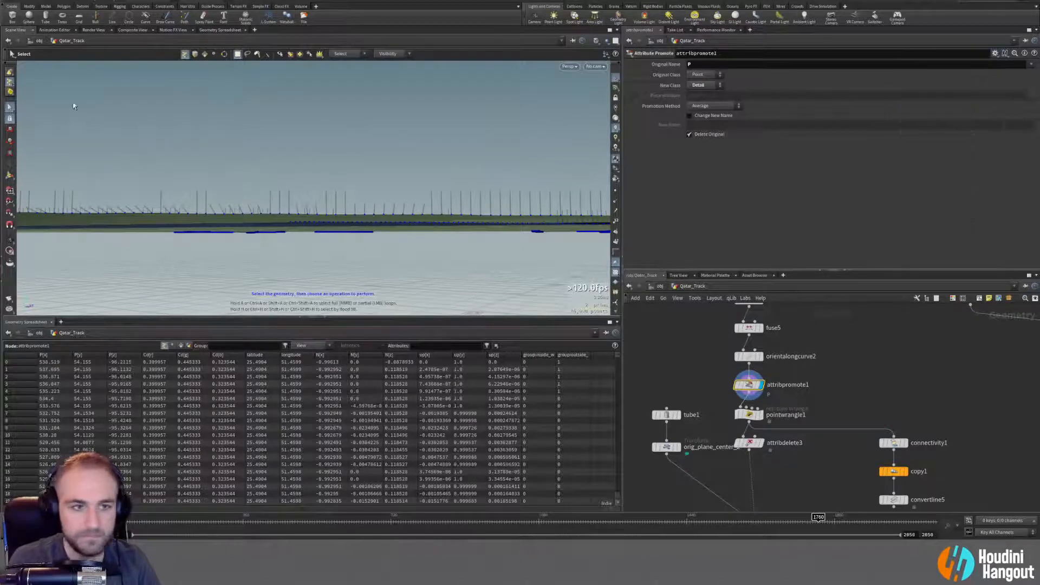
pyautogui.click(189, 345)
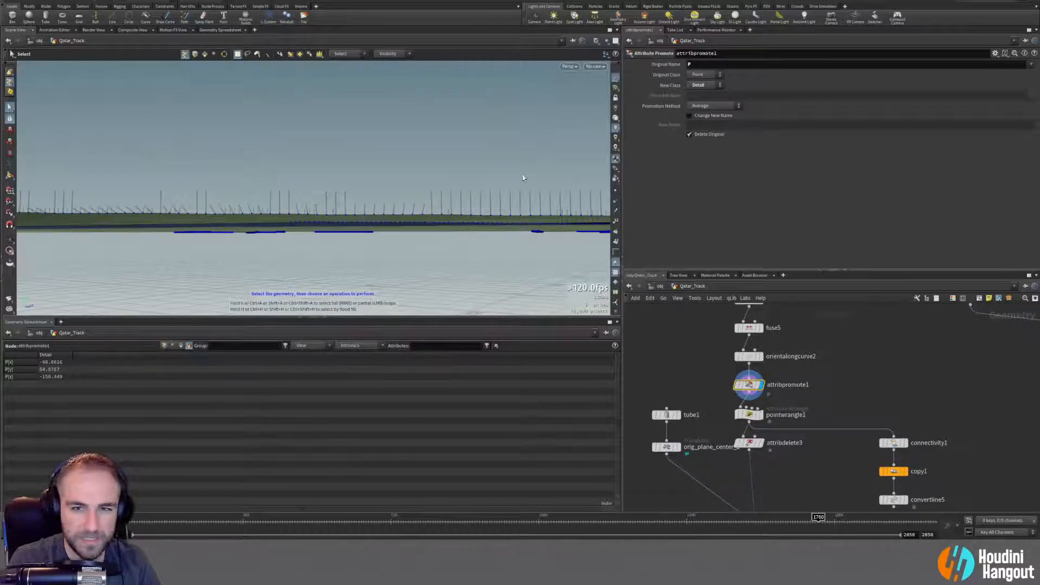
# Try the Maximum and Minimum promotion methods on attribpromote1 and return the method to Average.
pyautogui.click(712, 106)
pyautogui.click(709, 114)
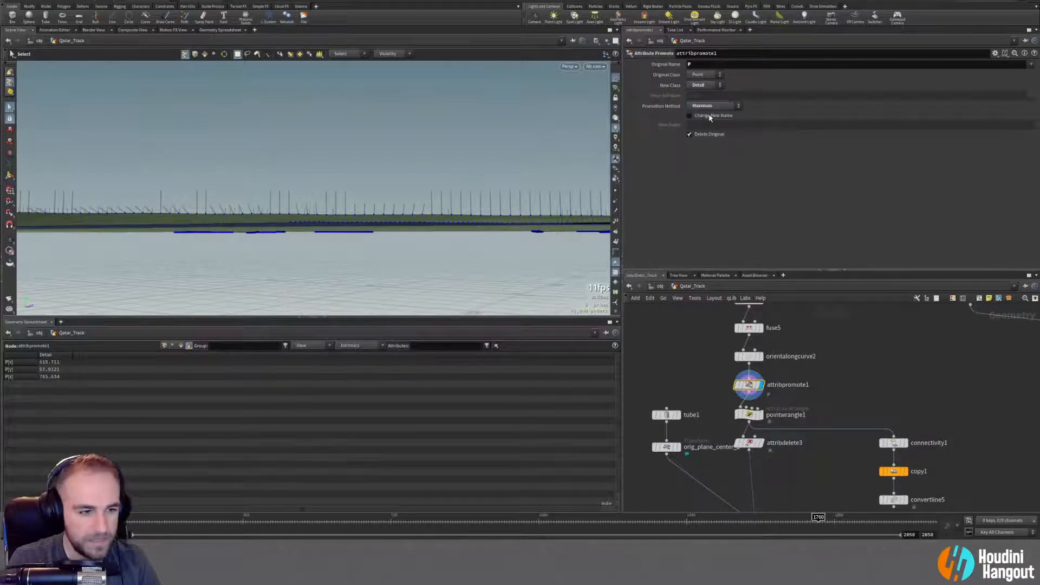
pyautogui.click(707, 107)
pyautogui.click(703, 117)
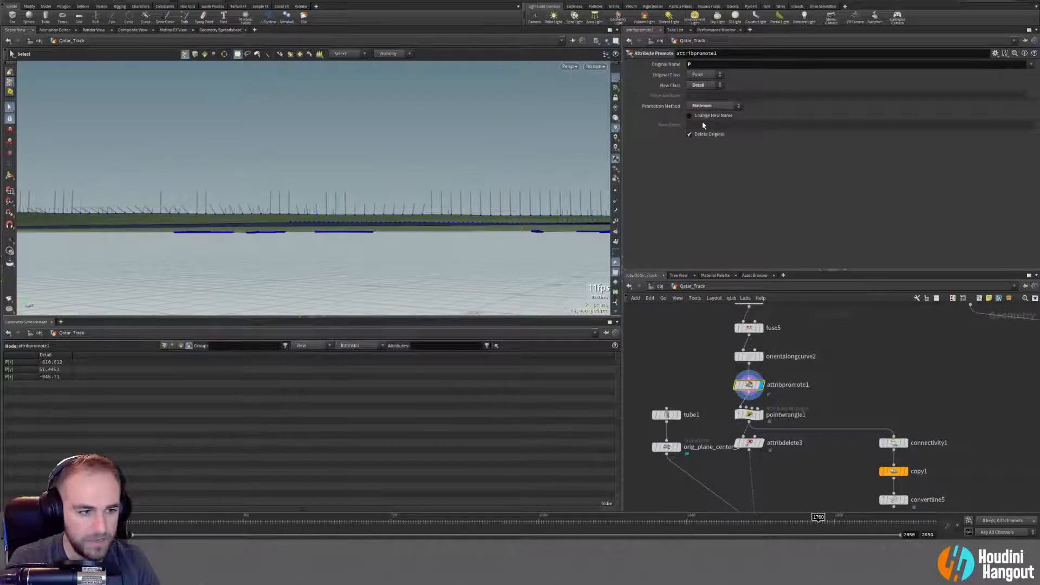
pyautogui.click(703, 107)
pyautogui.click(702, 130)
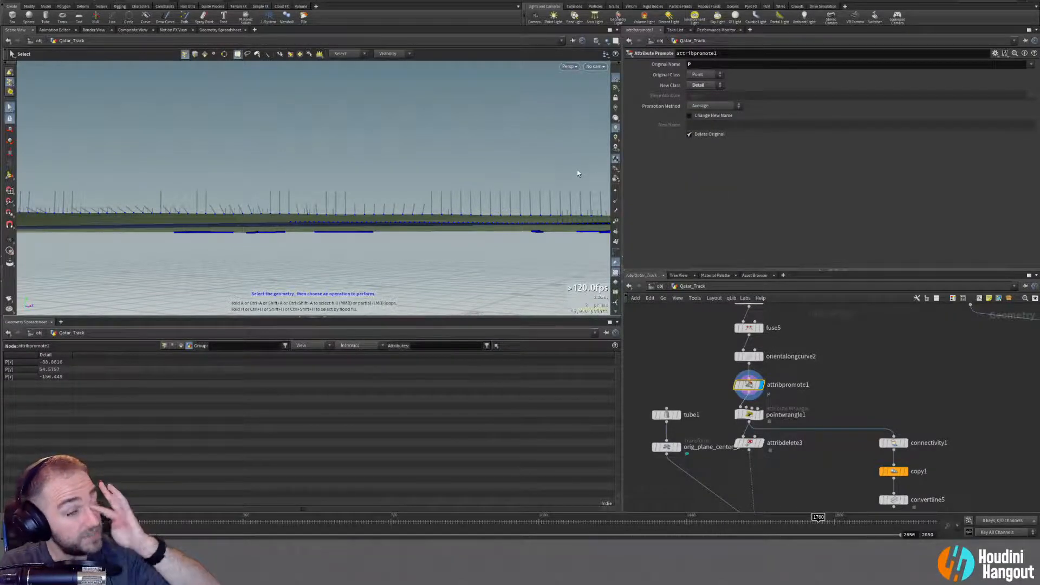
# Display pointwrangle1, move attribdelete3 slightly down, and replace the wrangle's VEX expression with an assignment to v@P.
pyautogui.click(751, 416)
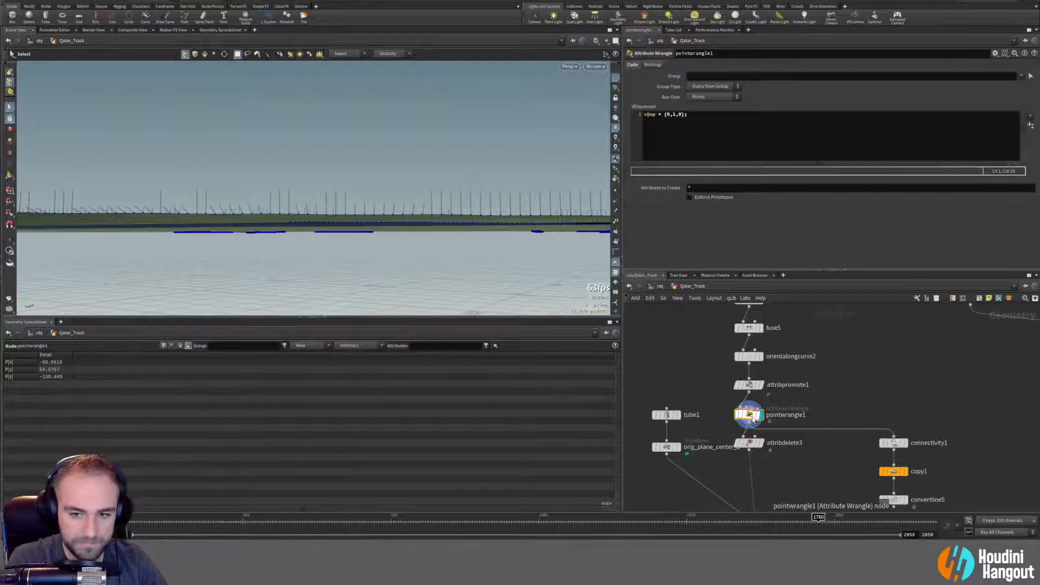
pyautogui.moveTo(758, 444); pyautogui.dragTo(758, 454)
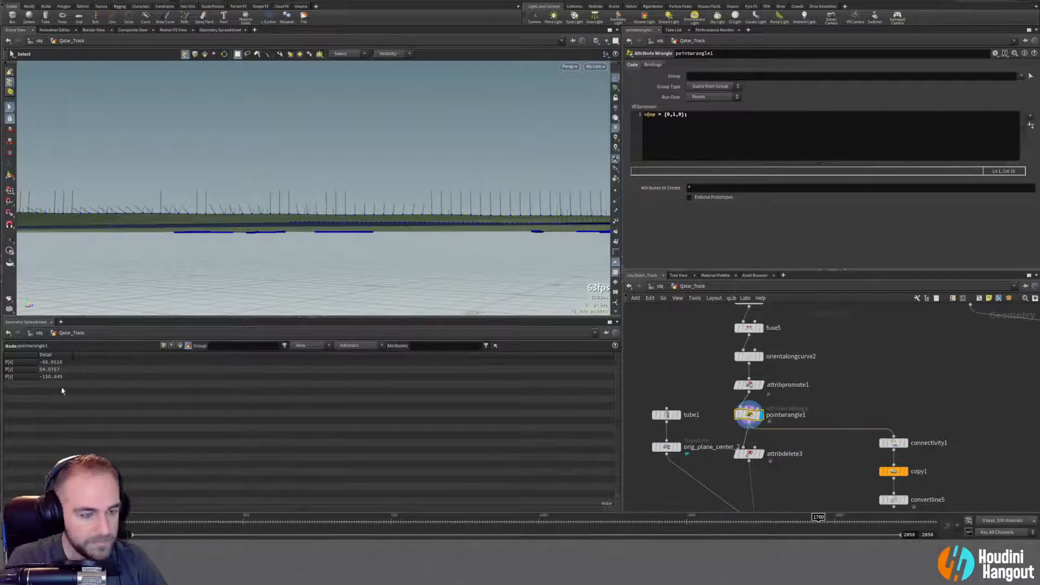
pyautogui.click(700, 117)
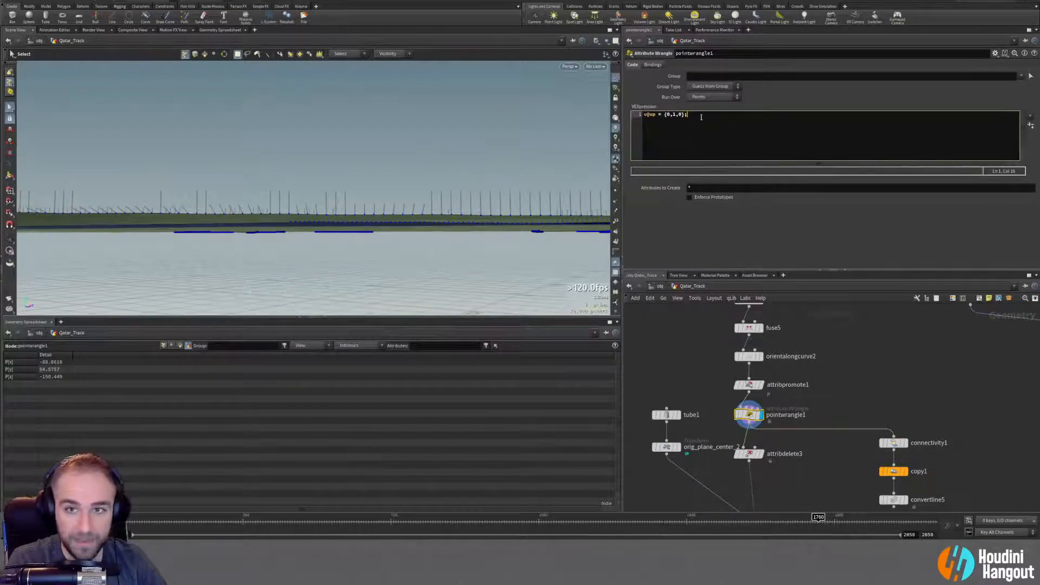
pyautogui.hotkey('ctrl', 'a')
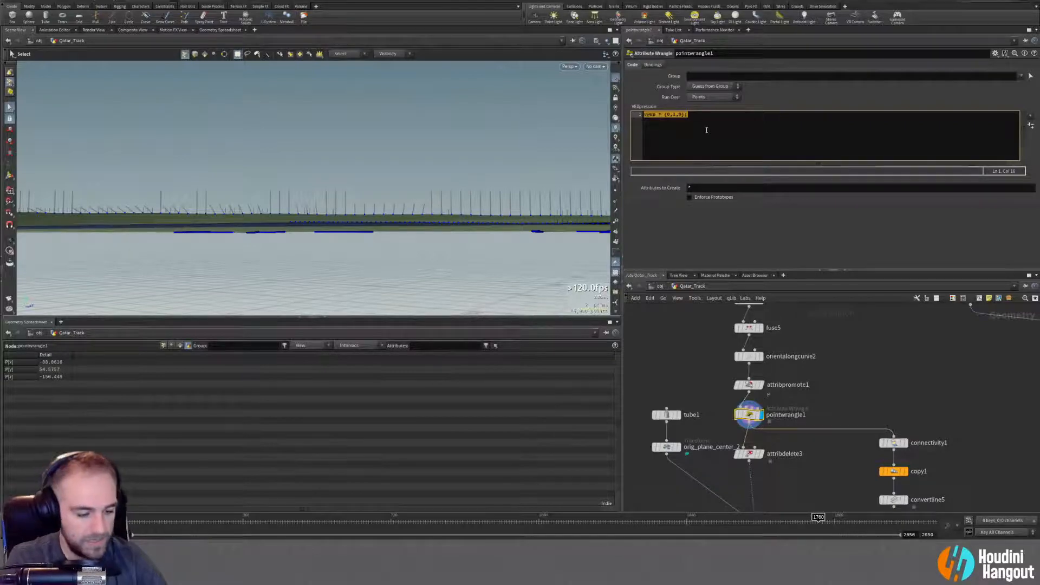
pyautogui.write('v@P')
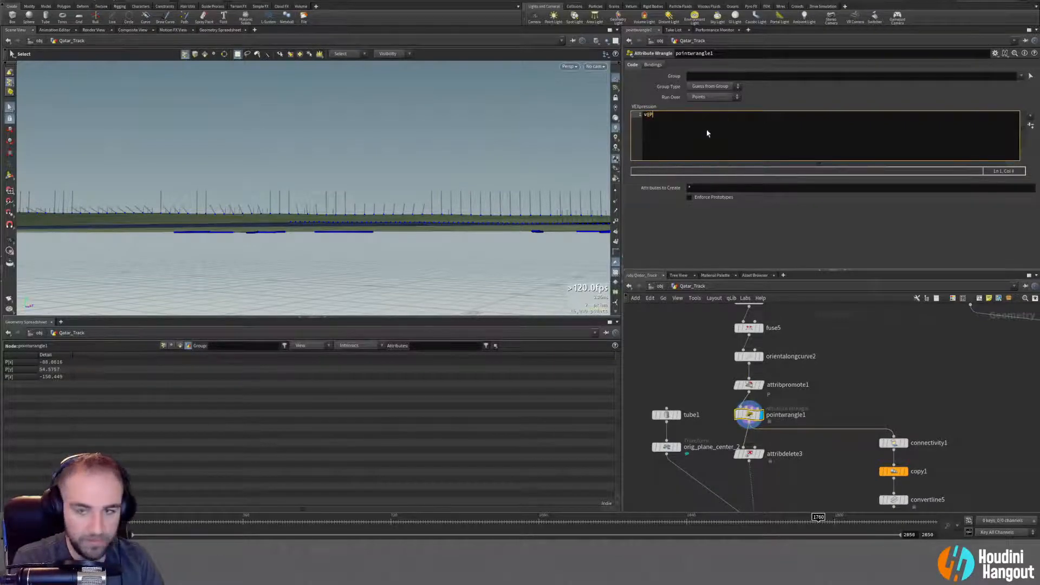
pyautogui.write(' = ')
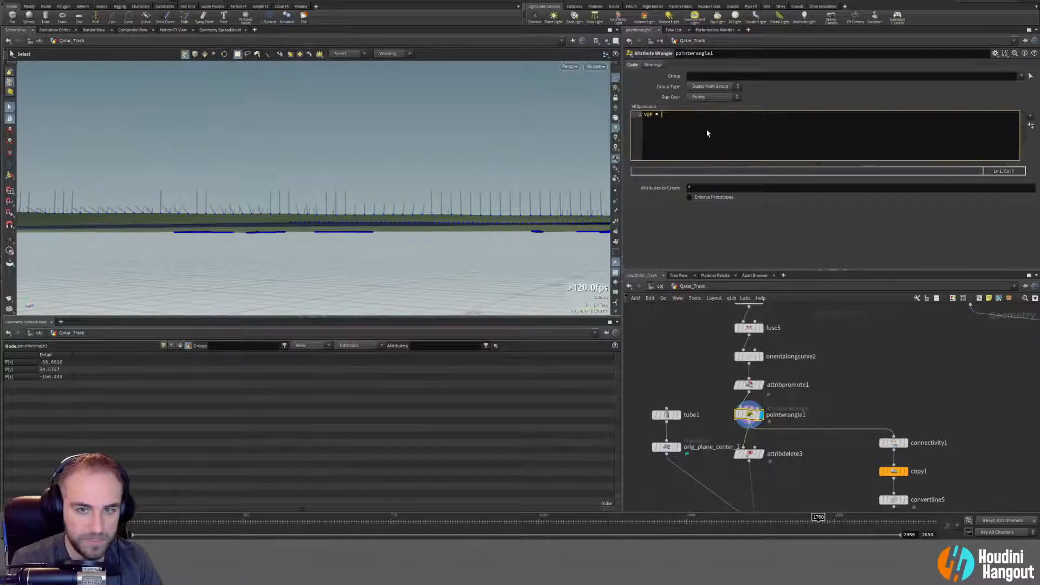
# Add a setcomp() call as the value assigned to v@P, with v@P as its first argument.
pyautogui.write('se')
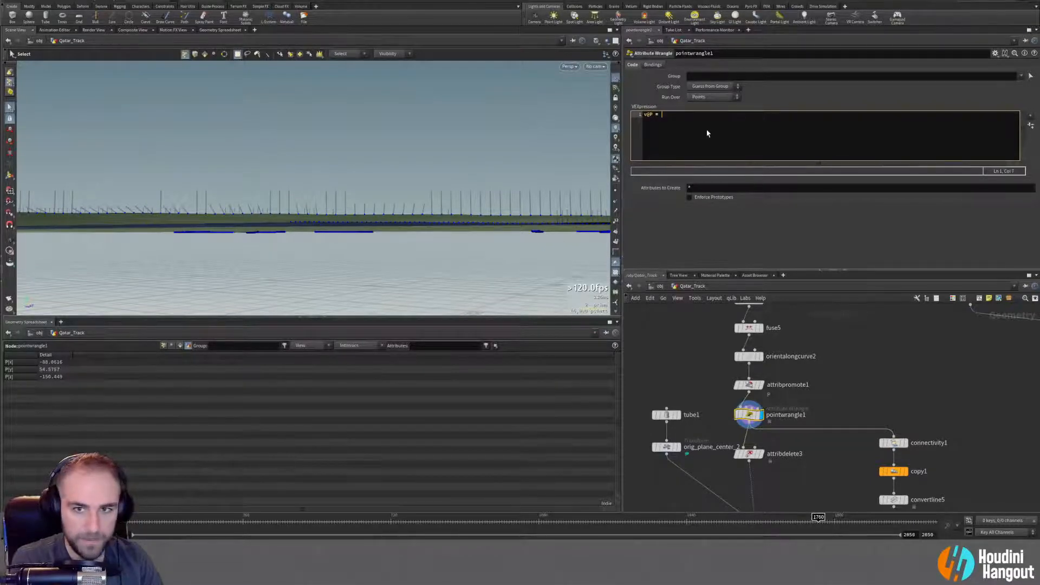
pyautogui.write('t(')
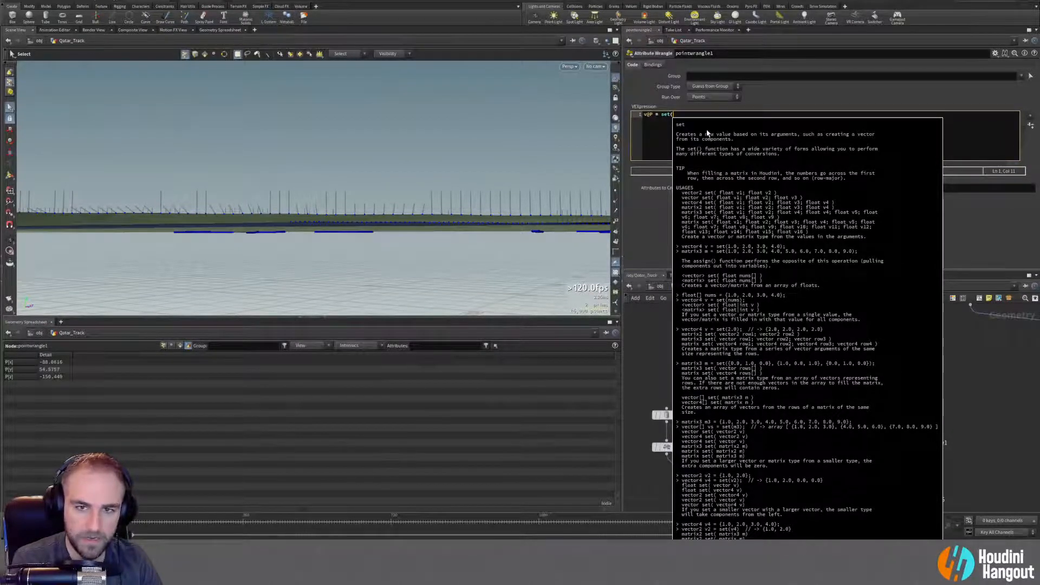
pyautogui.press('BackSpace')
pyautogui.write('co')
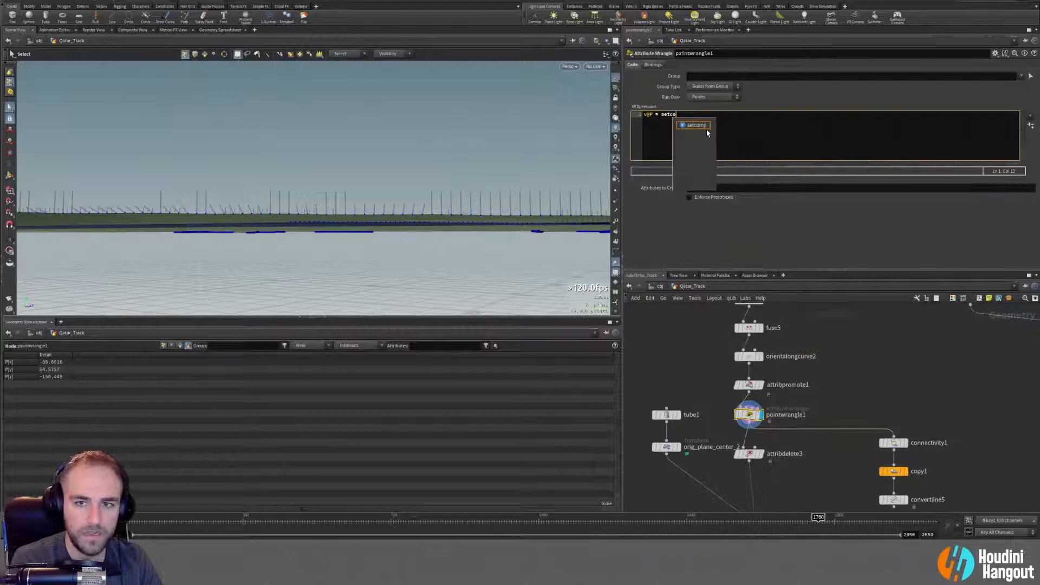
pyautogui.write('mp(v@P,')
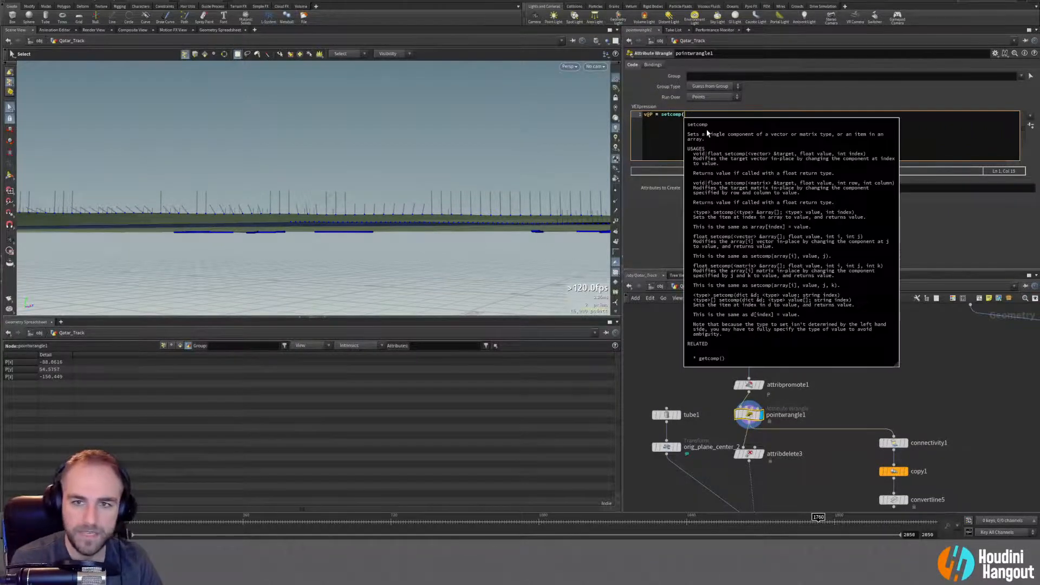
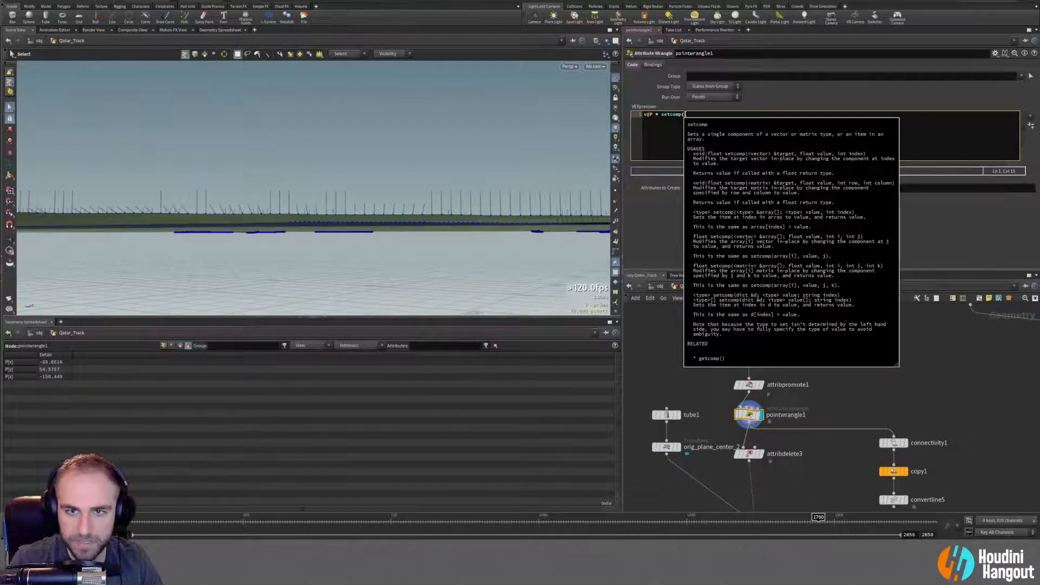
pyautogui.write('v@P,')
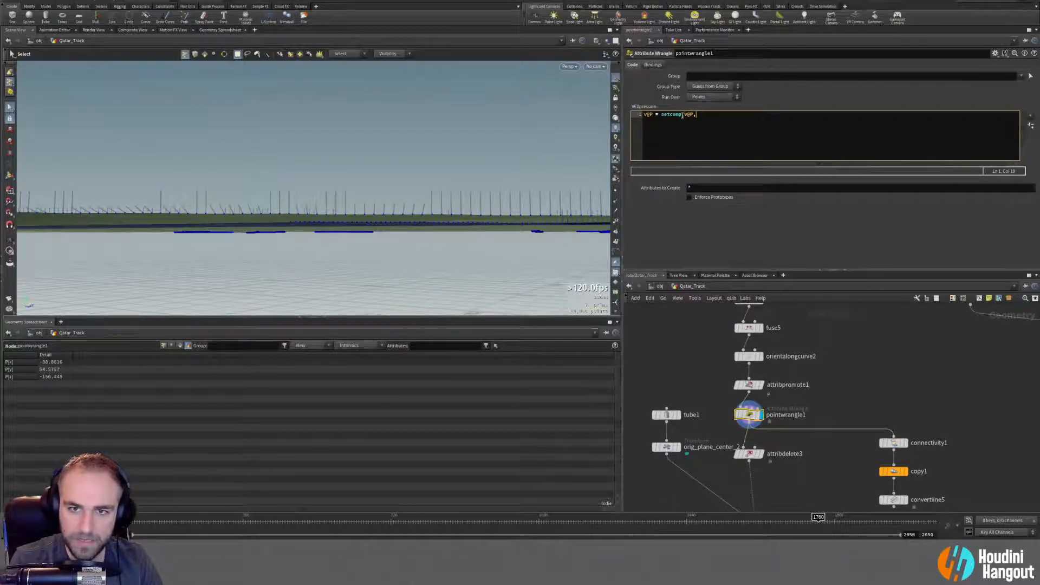
# Review the setcomp function help again and re-enter v@P as its first argument.
pyautogui.click(700, 114)
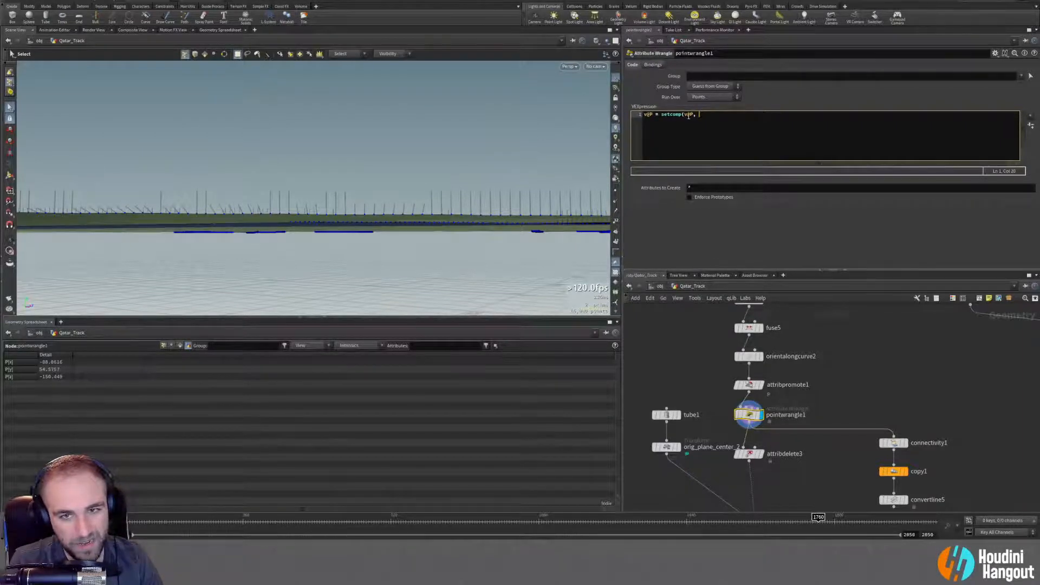
pyautogui.press('BackSpace')
pyautogui.press('BackSpace')
pyautogui.press('BackSpace')
pyautogui.press('BackSpace')
pyautogui.press('BackSpace')
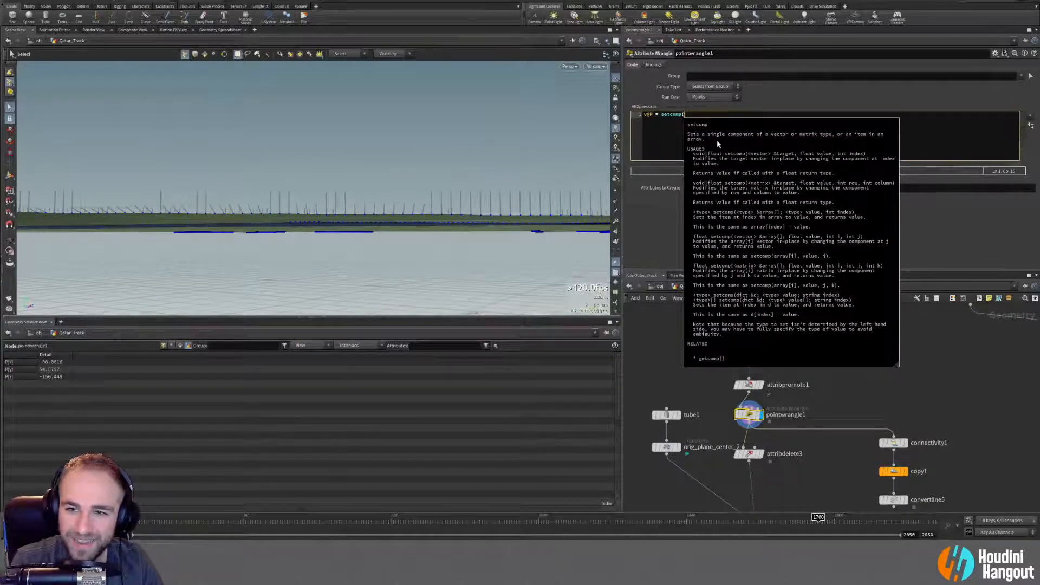
pyautogui.write('v@P, ')
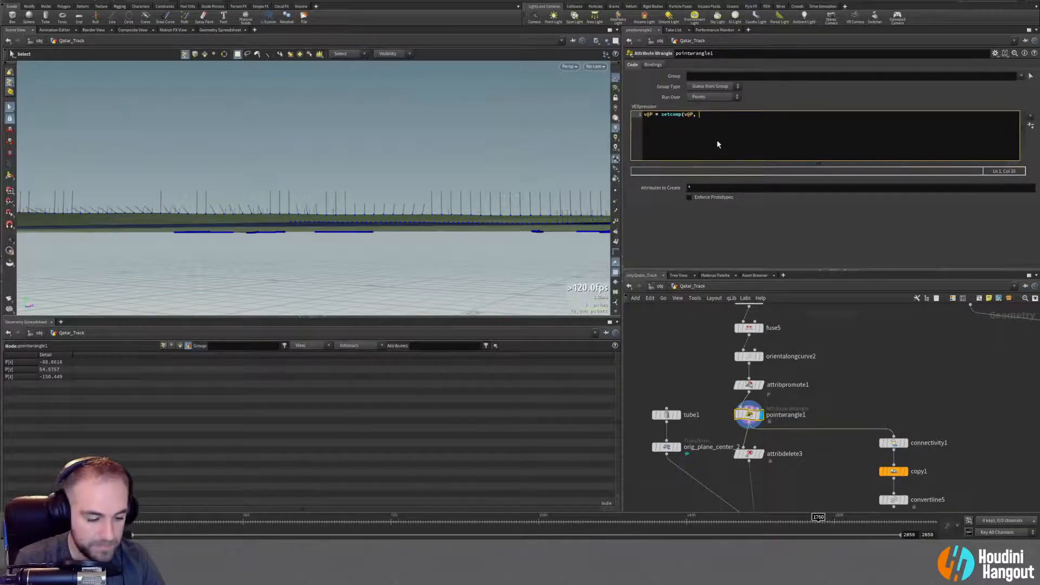
# Enter detail(0, "P[y]", 0 as setcomp's second argument in pointwrangle1's expression.
pyautogui.write('dey')
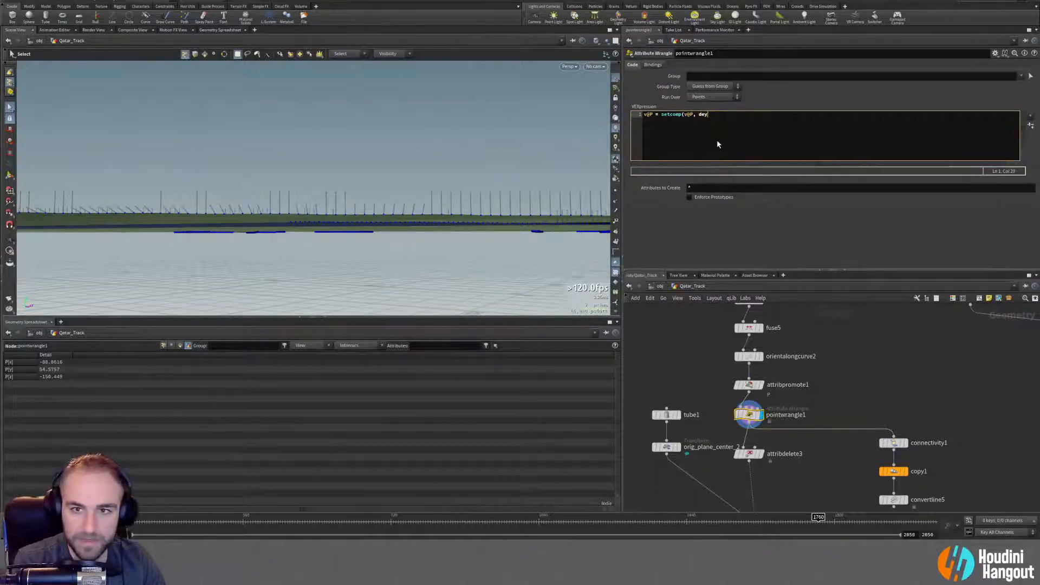
pyautogui.write('tail')
pyautogui.write('(')
pyautogui.press('BackSpace')
pyautogui.press('BackSpace')
pyautogui.press('BackSpace')
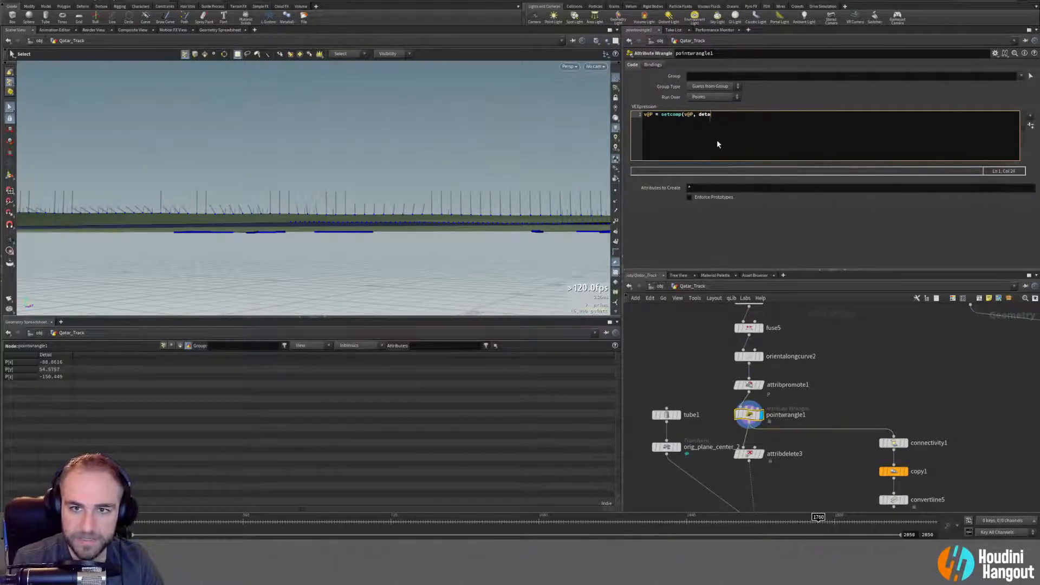
pyautogui.write('il(0,')
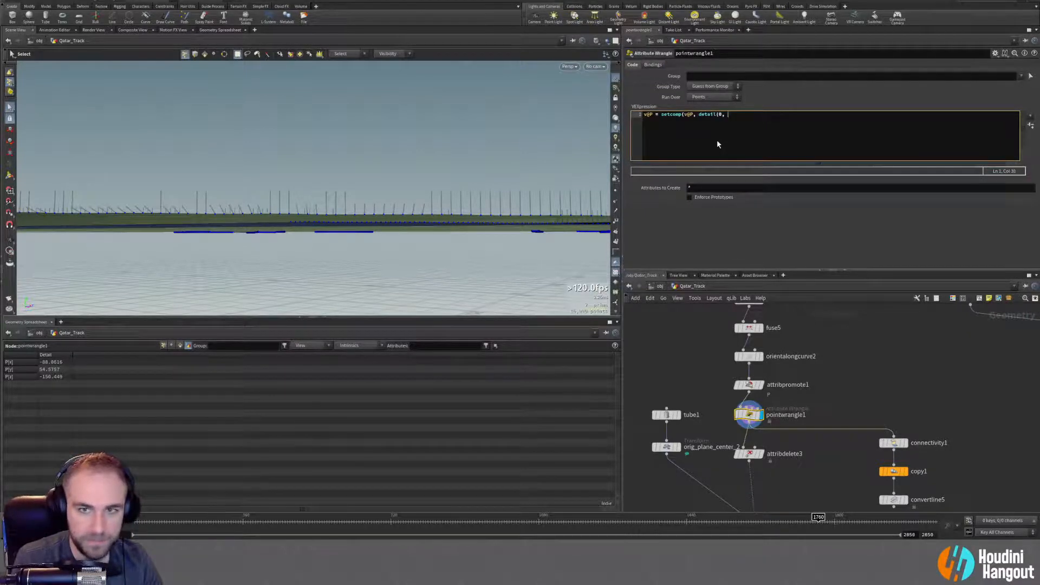
pyautogui.write('"P[')
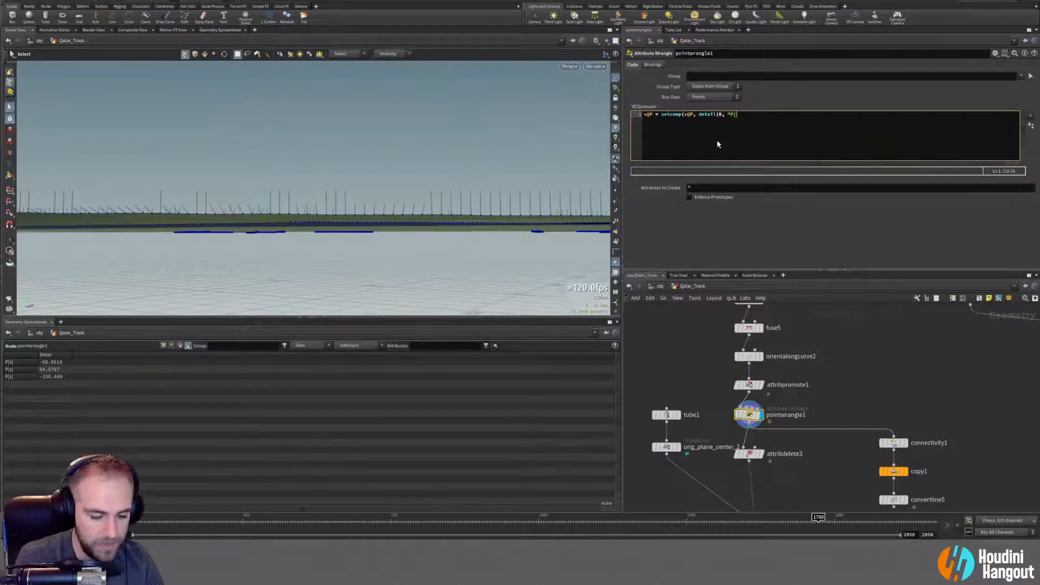
pyautogui.write('y]')
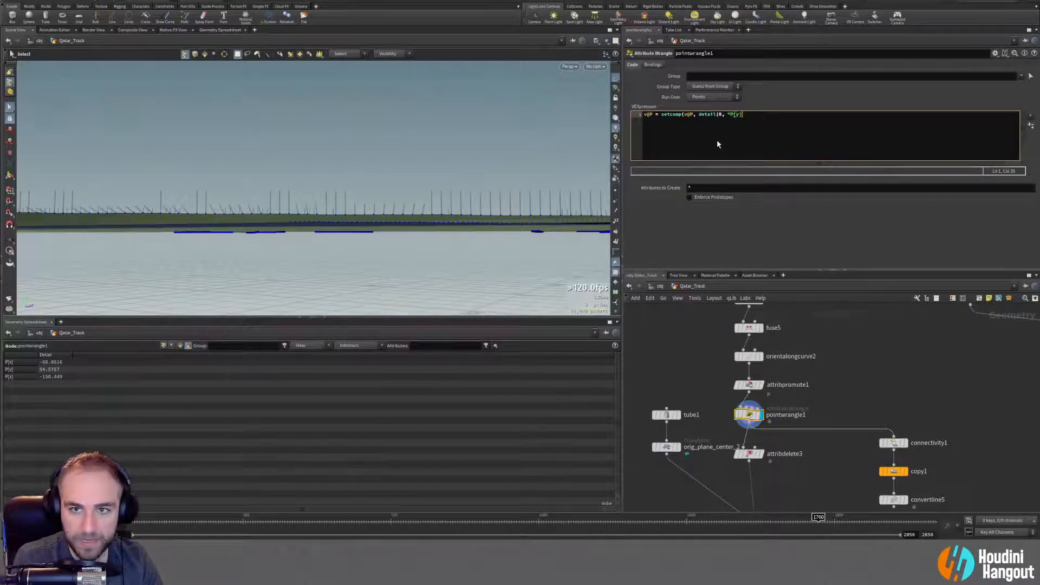
pyautogui.write('", 0')
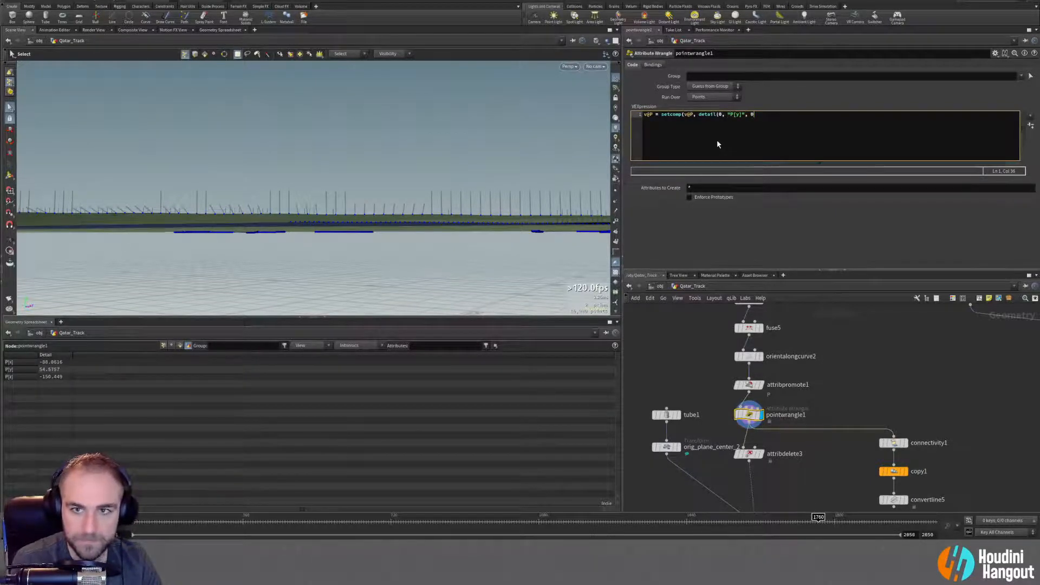
# Tidy the call to detail(0,"P[y]",0) without inner spaces and add a comma after it.
pyautogui.press('Left')
pyautogui.press('BackSpace')
pyautogui.press('Left')
pyautogui.press('Left')
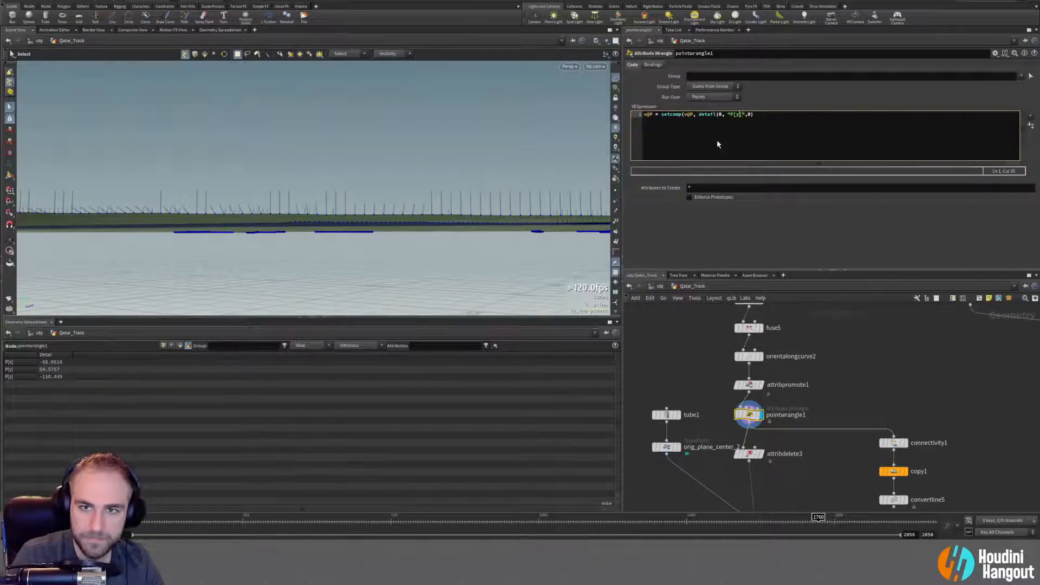
pyautogui.press('BackSpace')
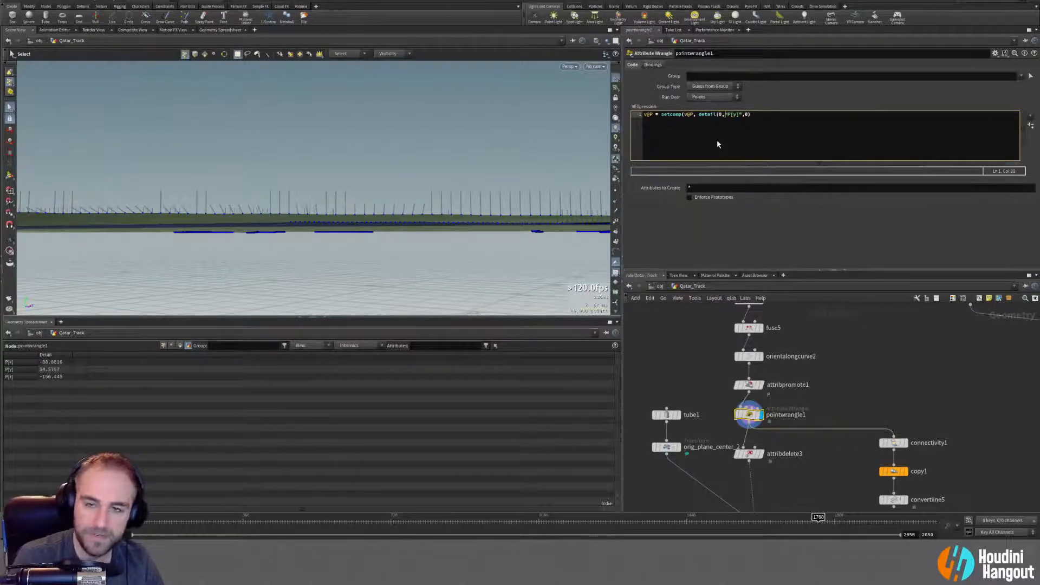
pyautogui.click(760, 140)
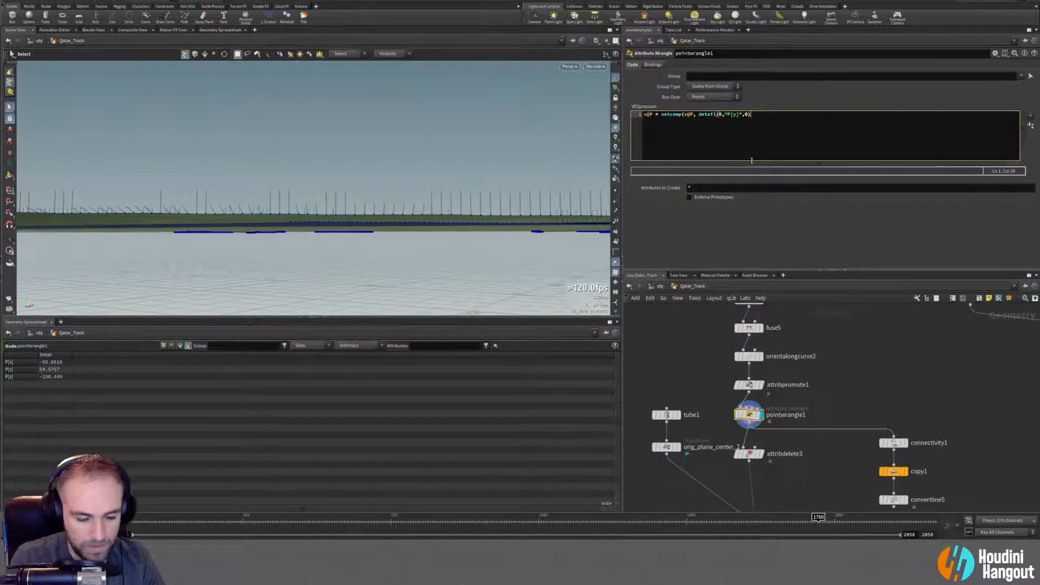
pyautogui.write(',')
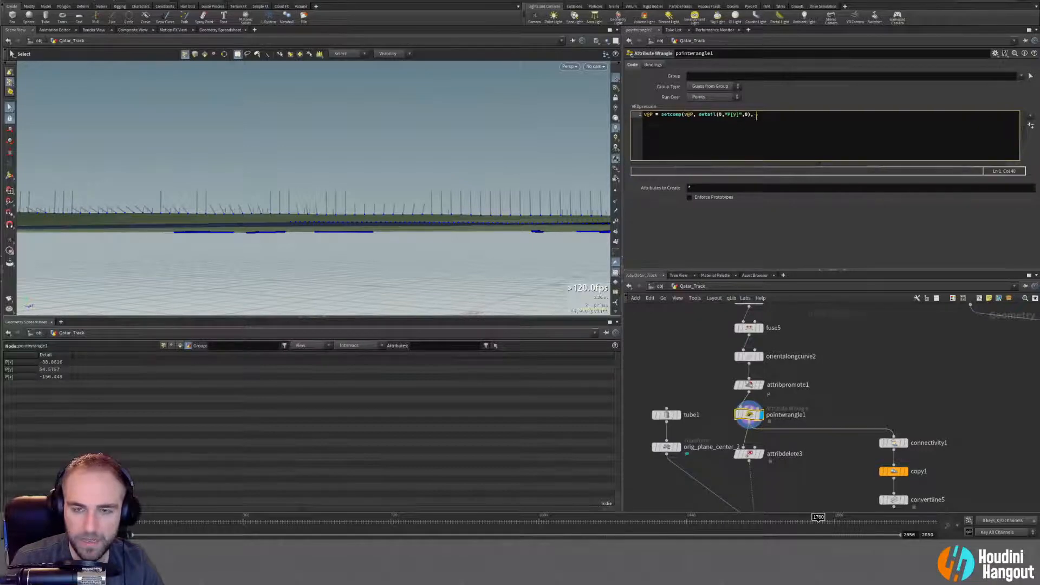
pyautogui.write('set')
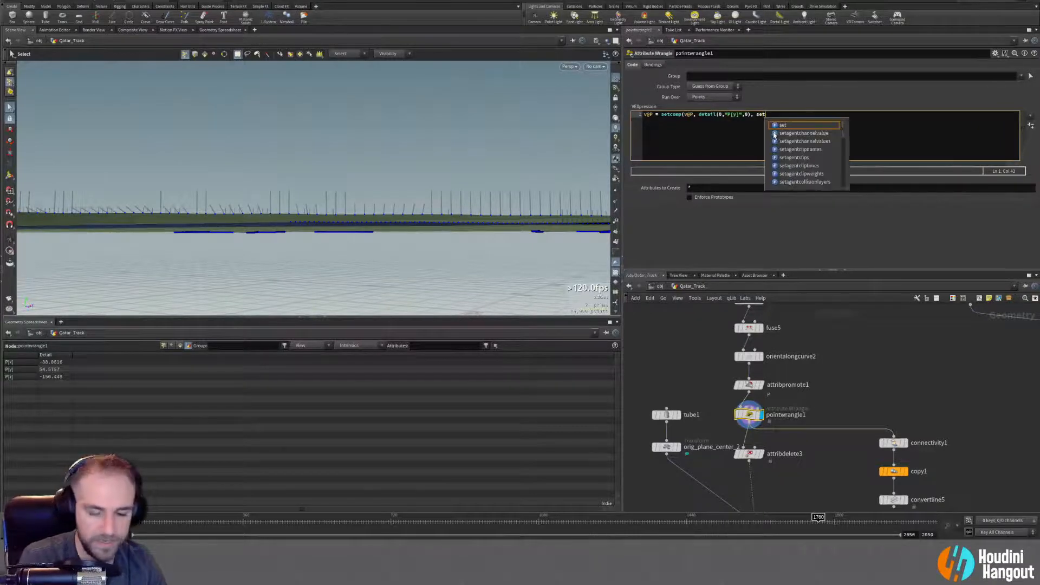
pyautogui.write('comp(')
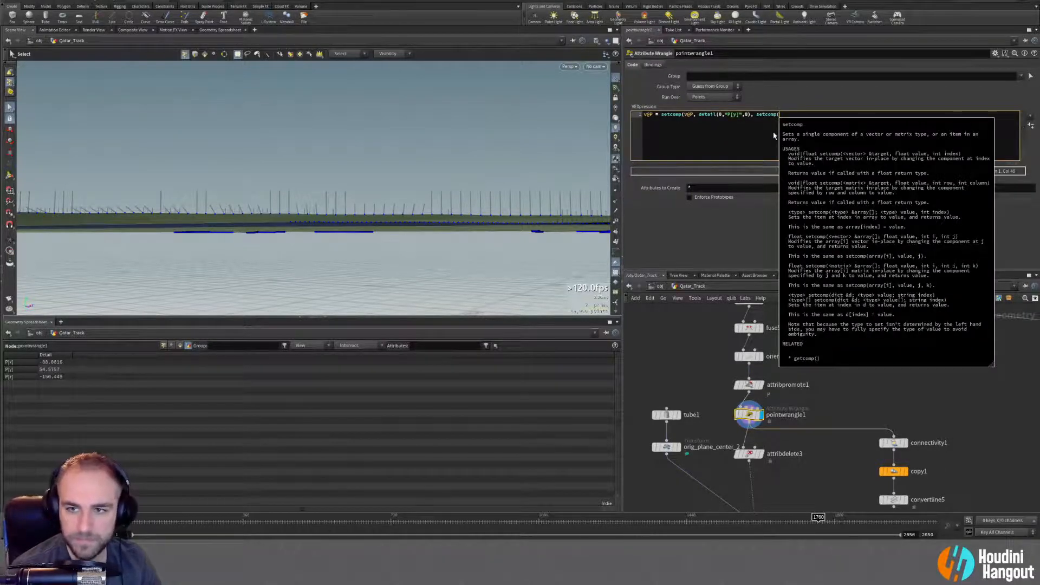
pyautogui.press('BackSpace')
pyautogui.press('BackSpace')
pyautogui.press('BackSpace')
pyautogui.press('BackSpace')
pyautogui.press('BackSpace')
pyautogui.press('BackSpace')
pyautogui.press('BackSpace')
pyautogui.press('BackSpace')
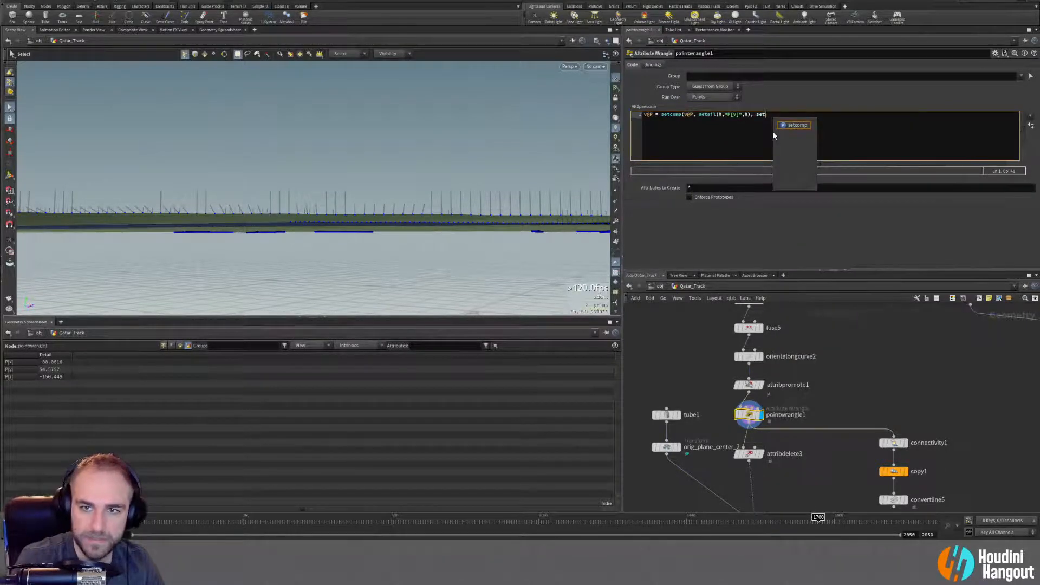
# Finish the setcomp call with component index 1, close the statement with a semicolon and apply the expression.
pyautogui.write('1')
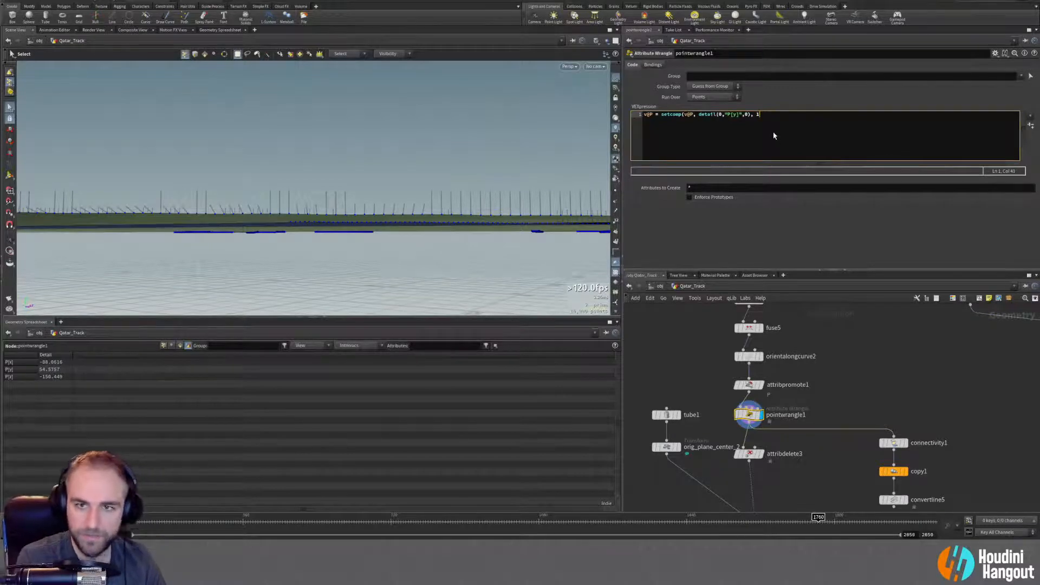
pyautogui.write(')')
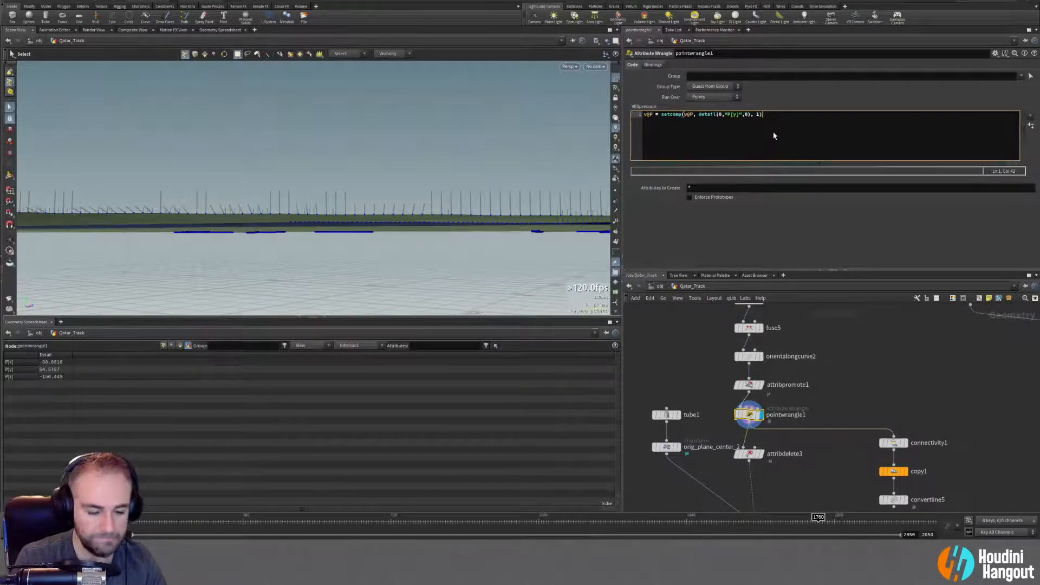
pyautogui.write(';')
pyautogui.click(764, 244)
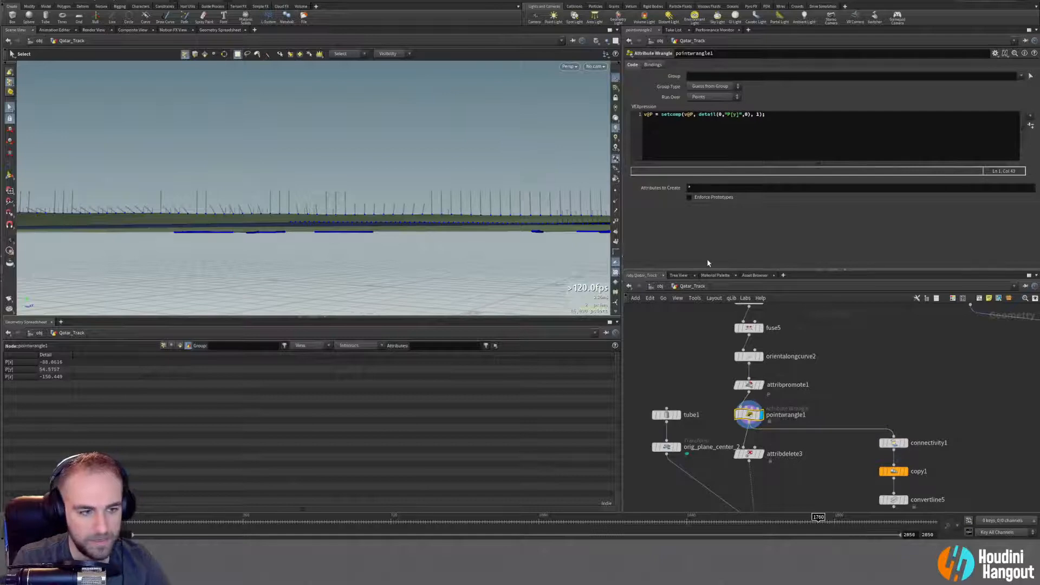
# Inspect pointwrangle1's node info and its point P values, comparing the geometry with the wrangle bypassed and active.
pyautogui.middleClick(750, 419)
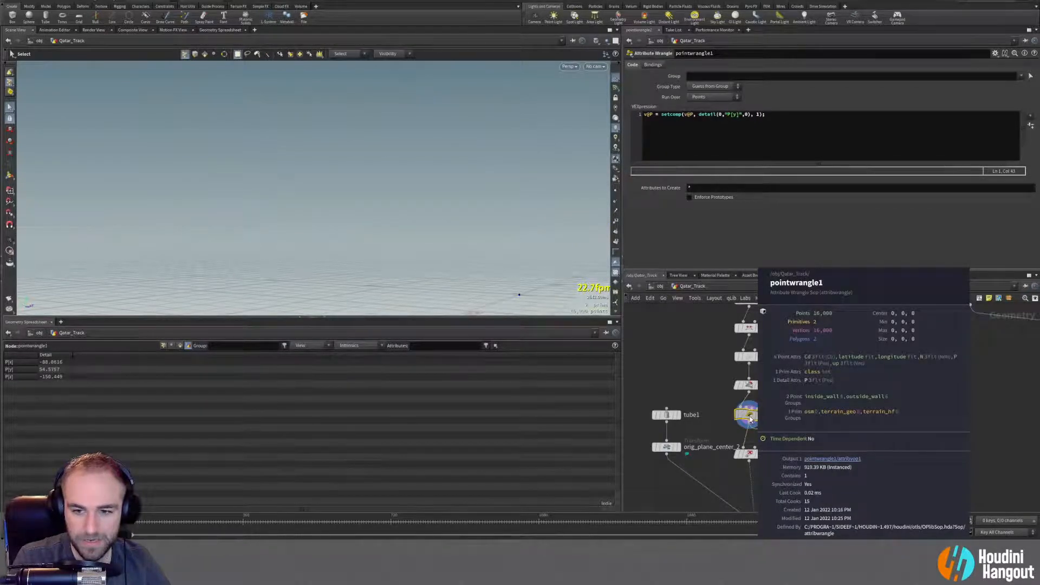
pyautogui.click(164, 345)
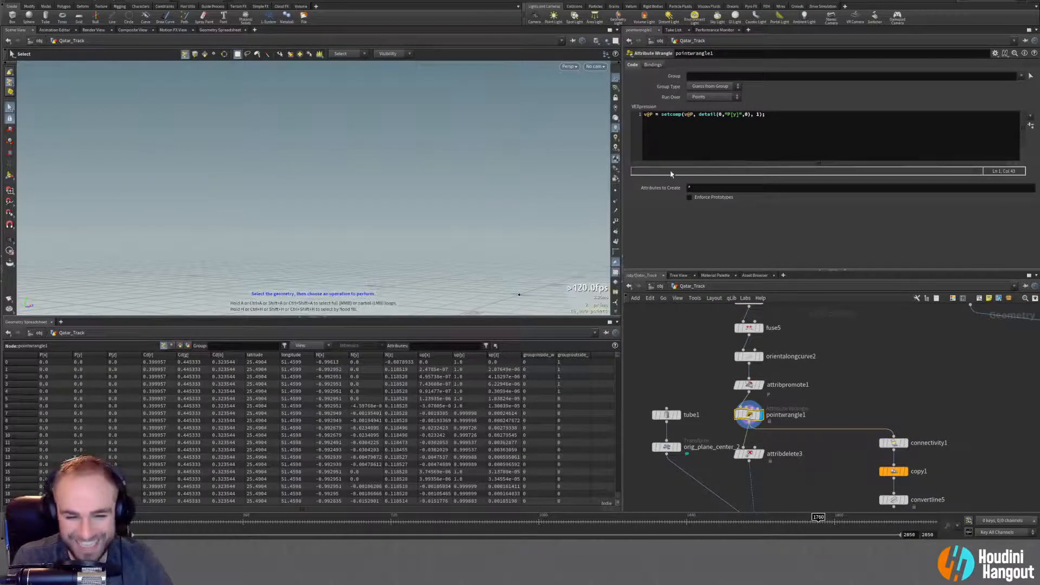
pyautogui.click(736, 415)
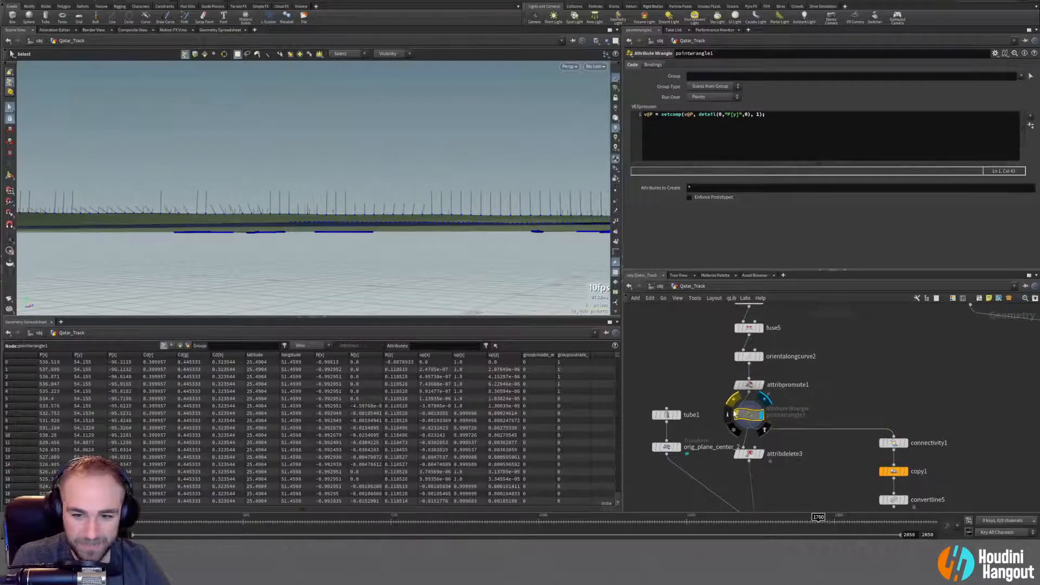
pyautogui.click(728, 415)
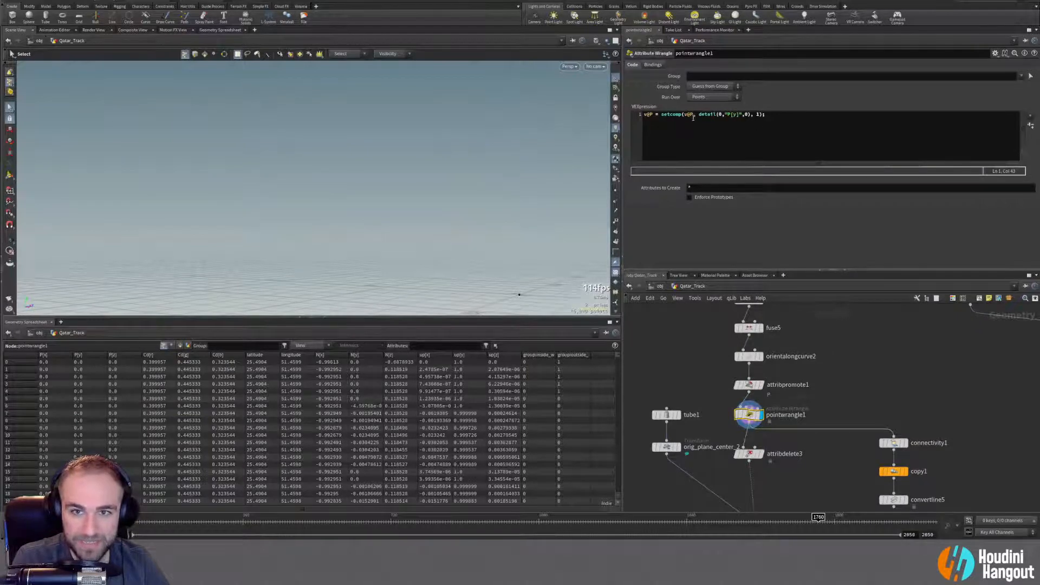
# Replace the setcomp call in the v@P assignment with a set() call, entering @P.x as its first argument.
pyautogui.moveTo(780, 114); pyautogui.dragTo(661, 115)
pyautogui.write('set(')
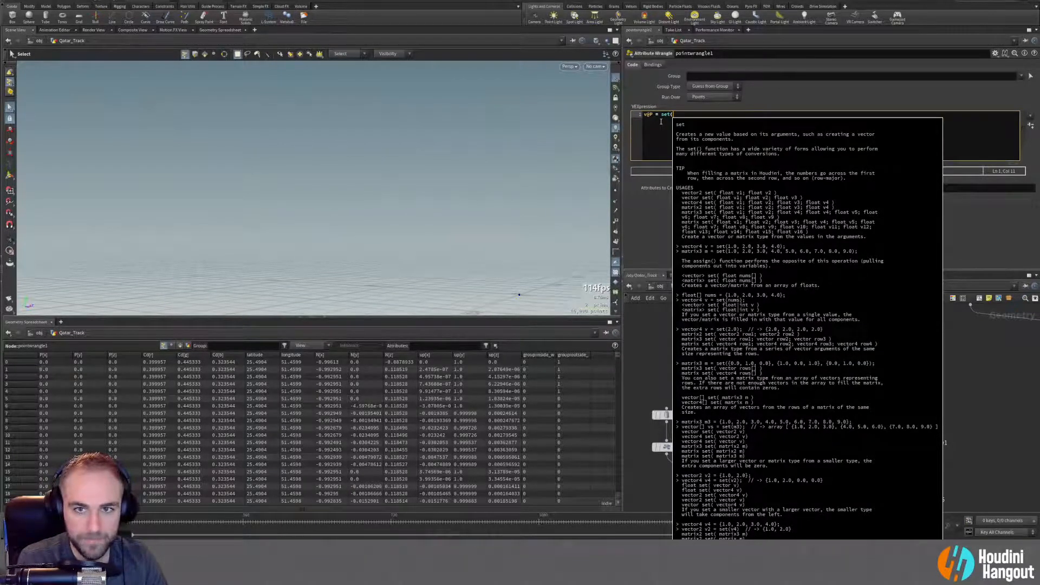
pyautogui.write('@P.x')
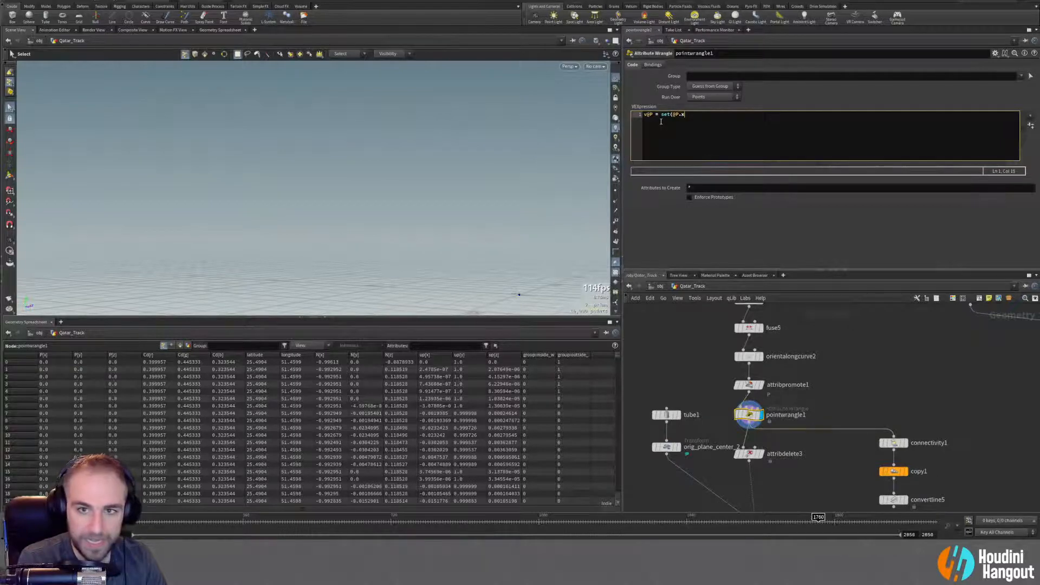
pyautogui.write(',')
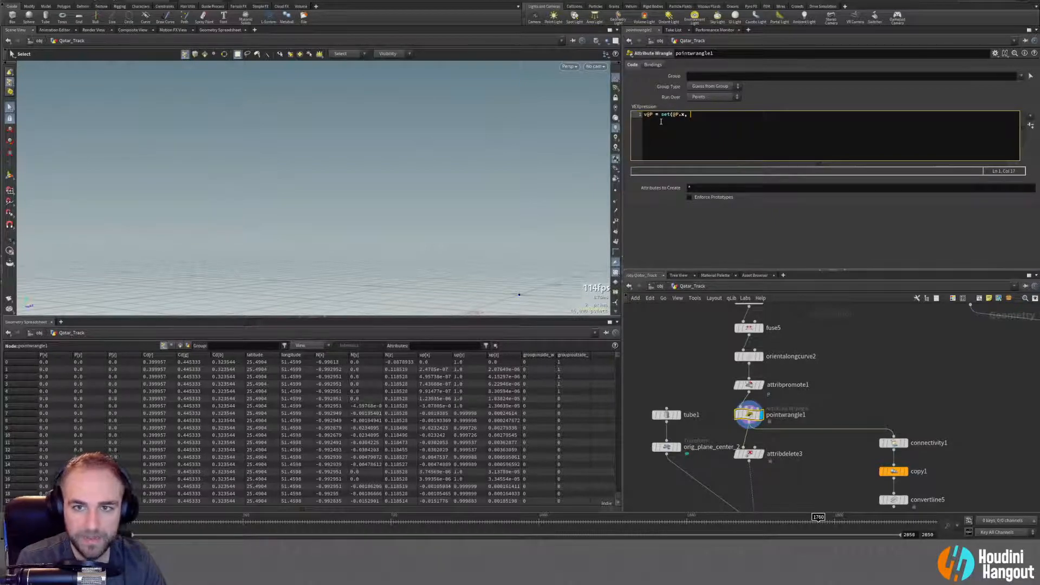
pyautogui.click(673, 115)
pyautogui.write('v')
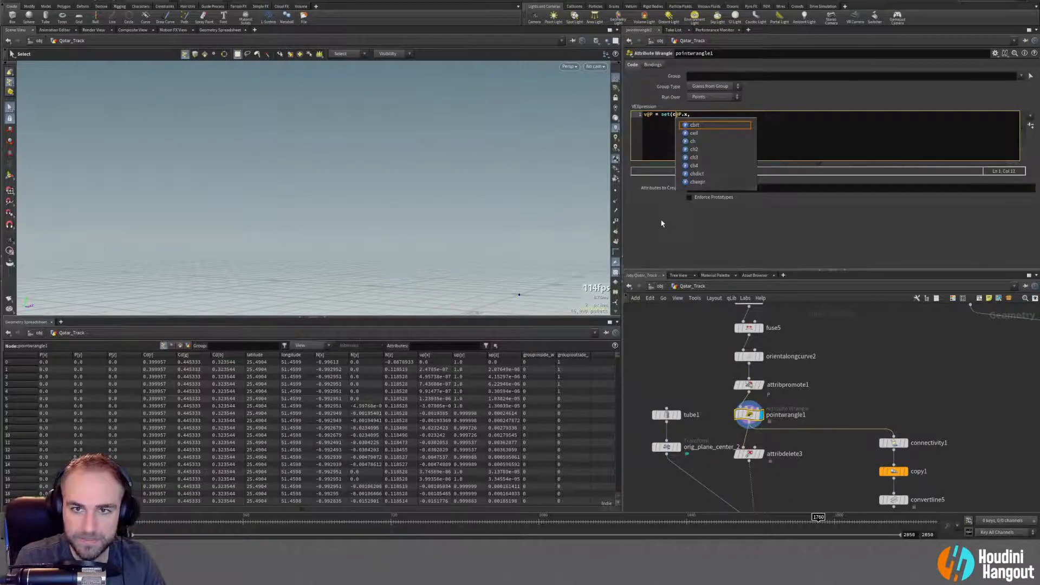
pyautogui.press('Escape')
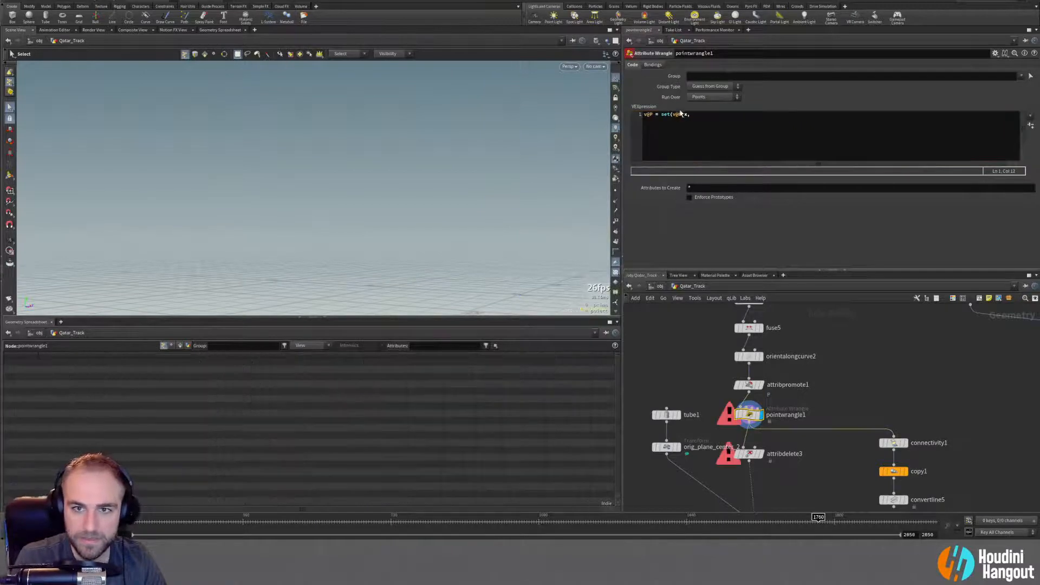
pyautogui.press('BackSpace')
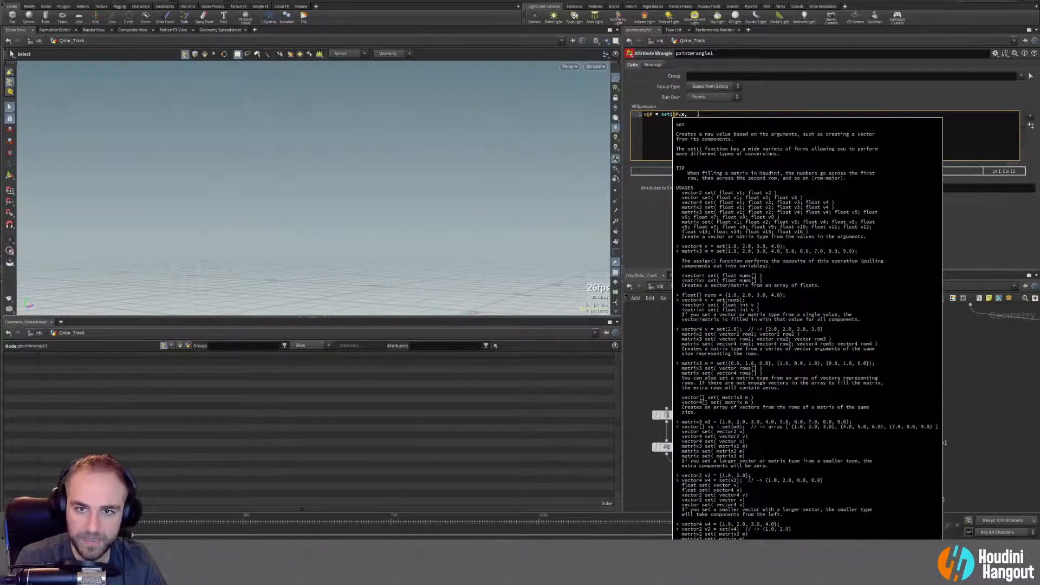
pyautogui.click(697, 114)
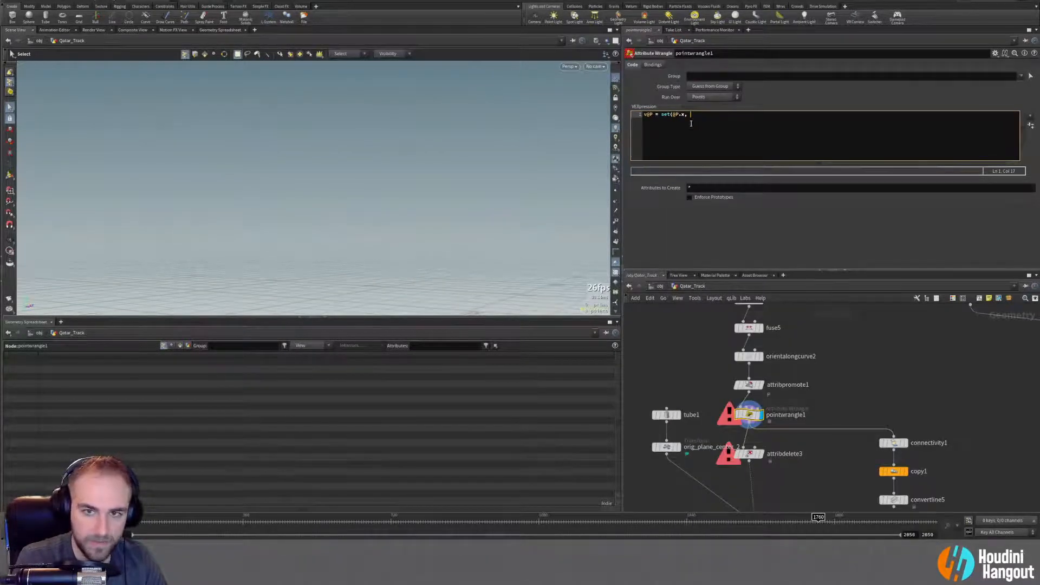
# Start a float newY declaration above the v@P assignment, with a blank line between the two.
pyautogui.press('Home')
pyautogui.press('Return')
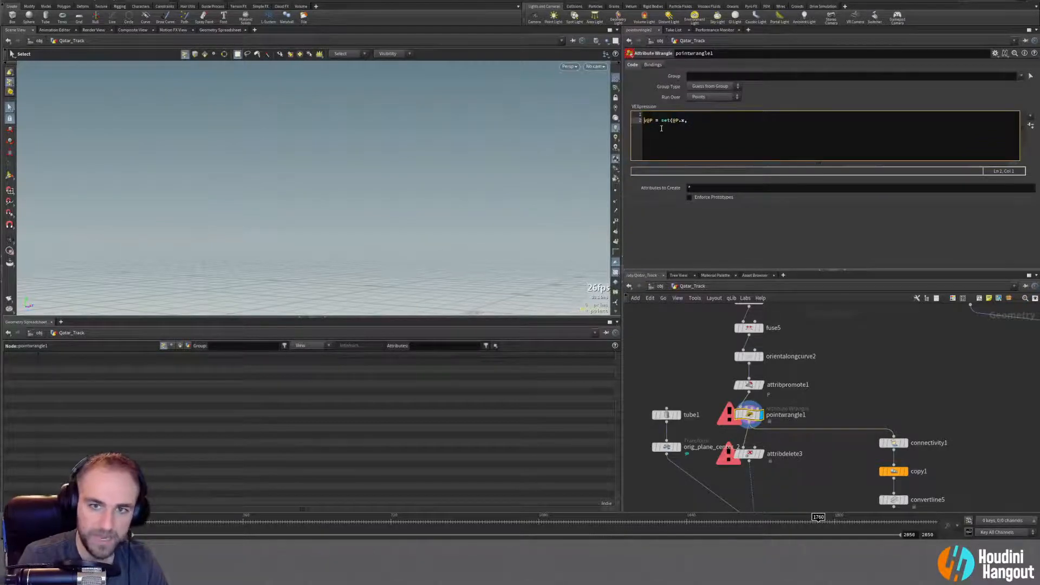
pyautogui.press('Return')
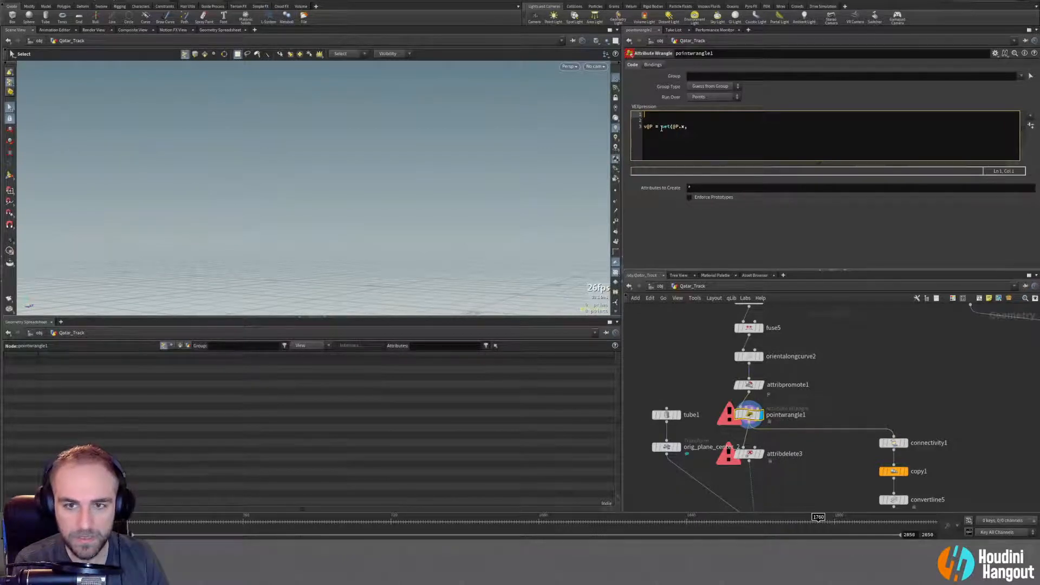
pyautogui.write('float')
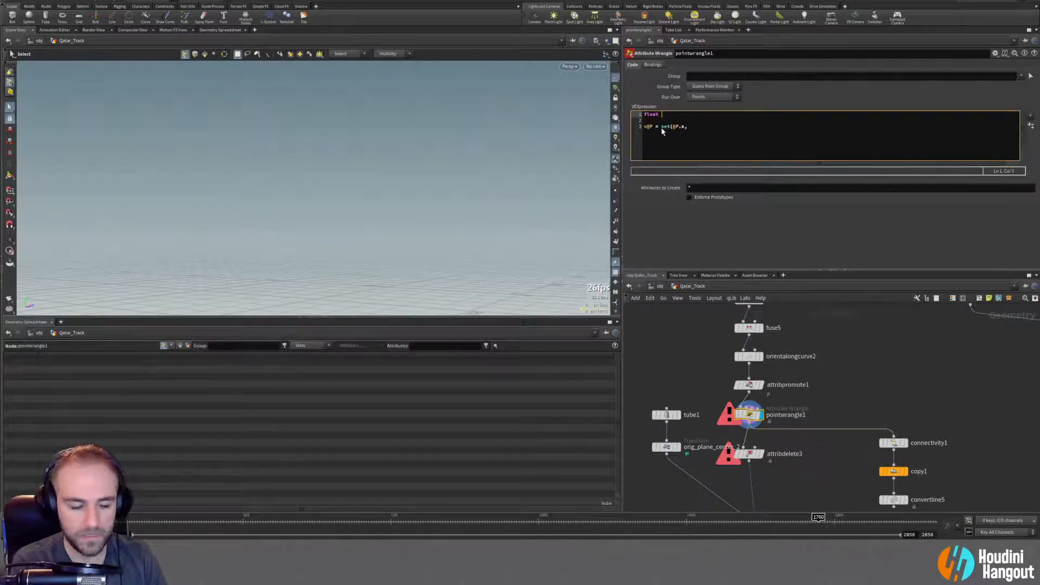
pyautogui.write(' n')
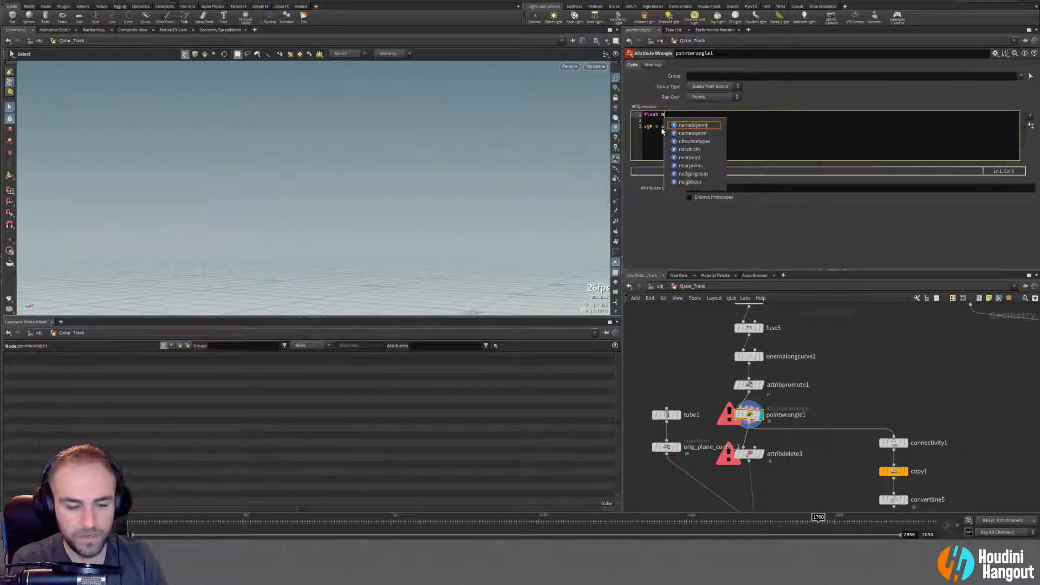
pyautogui.write('ewY = ')
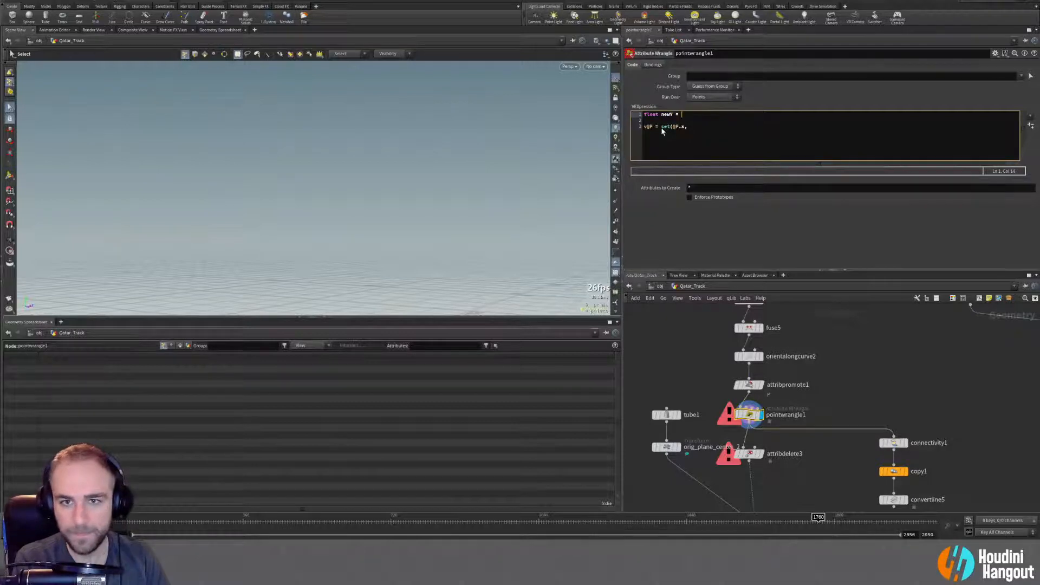
# Assign detail(0, "P.y", 0) to newY and end the statement with a semicolon.
pyautogui.write('detail;')
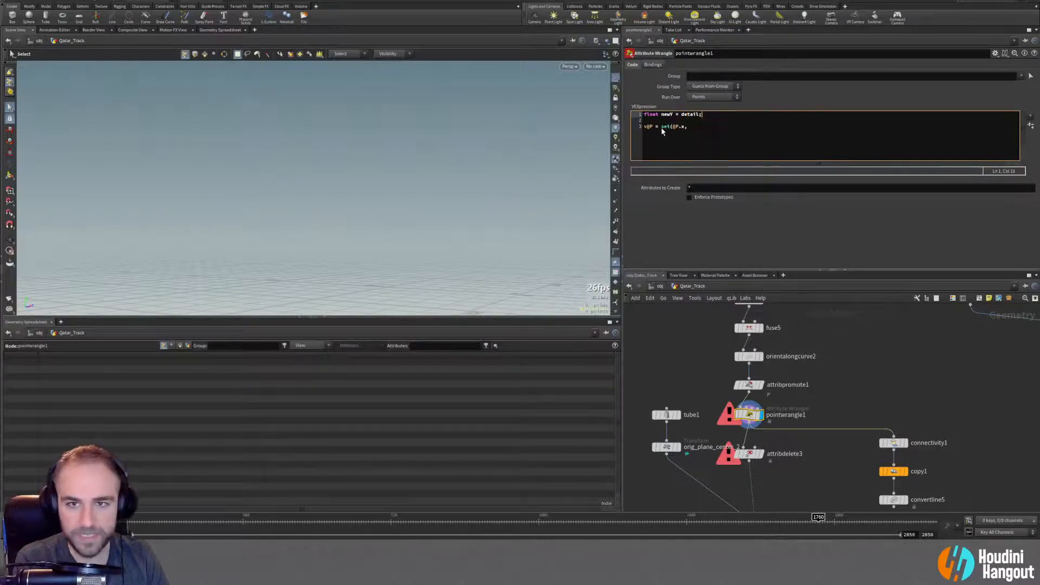
pyautogui.press('BackSpace')
pyautogui.write('(')
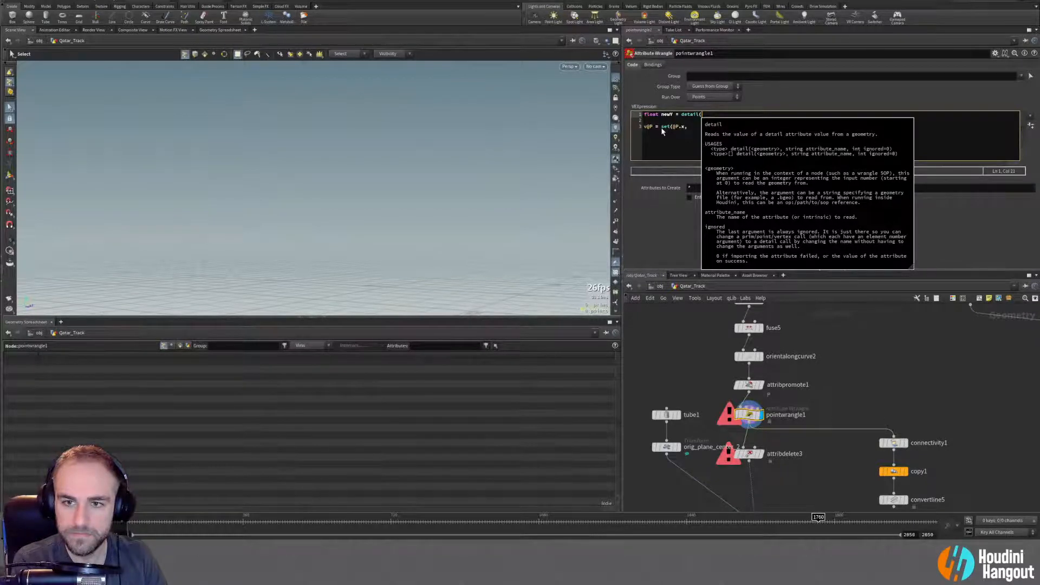
pyautogui.write('0, v')
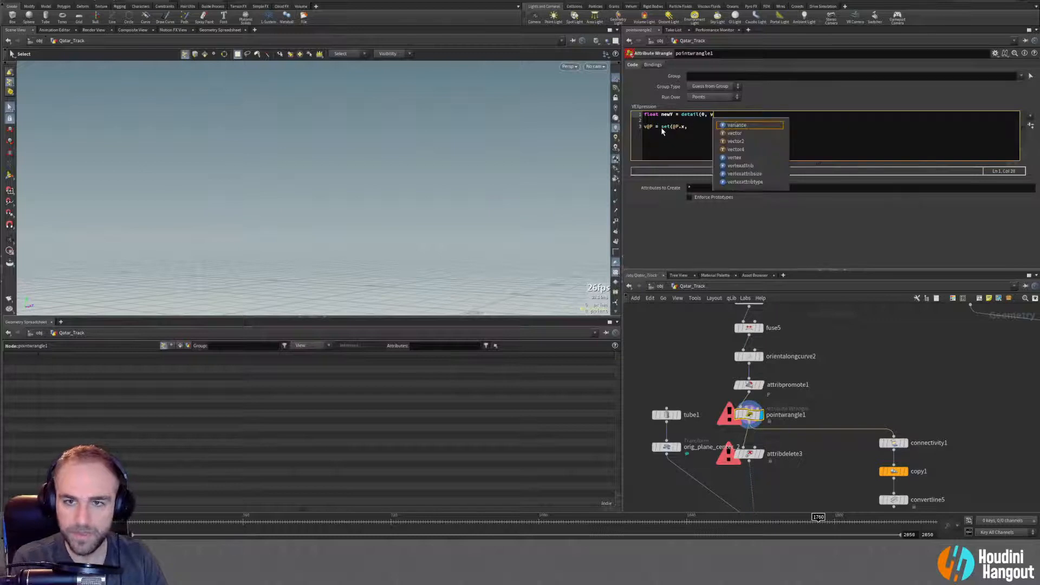
pyautogui.press('Escape')
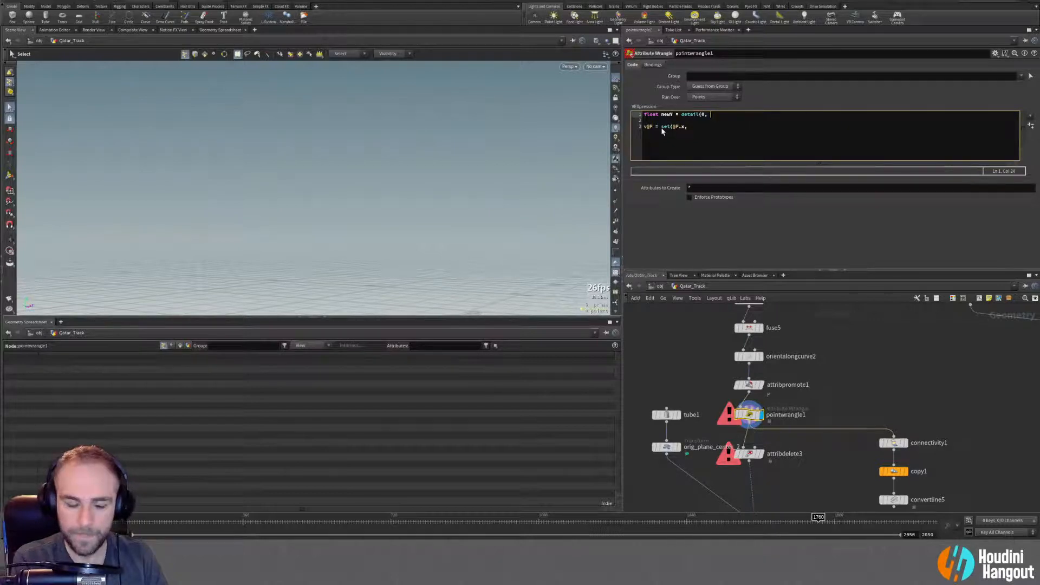
pyautogui.write('"P')
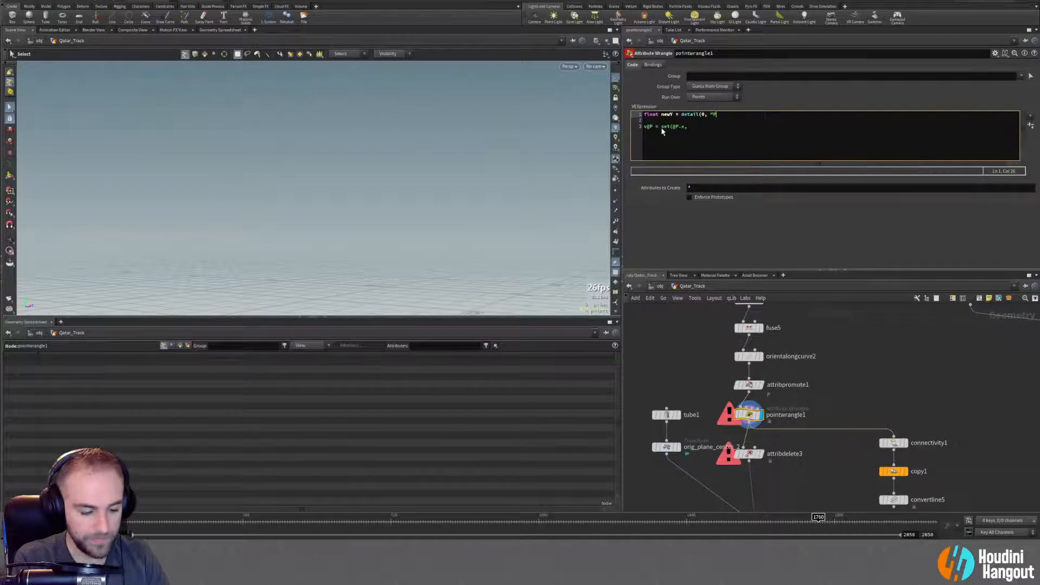
pyautogui.write('.y')
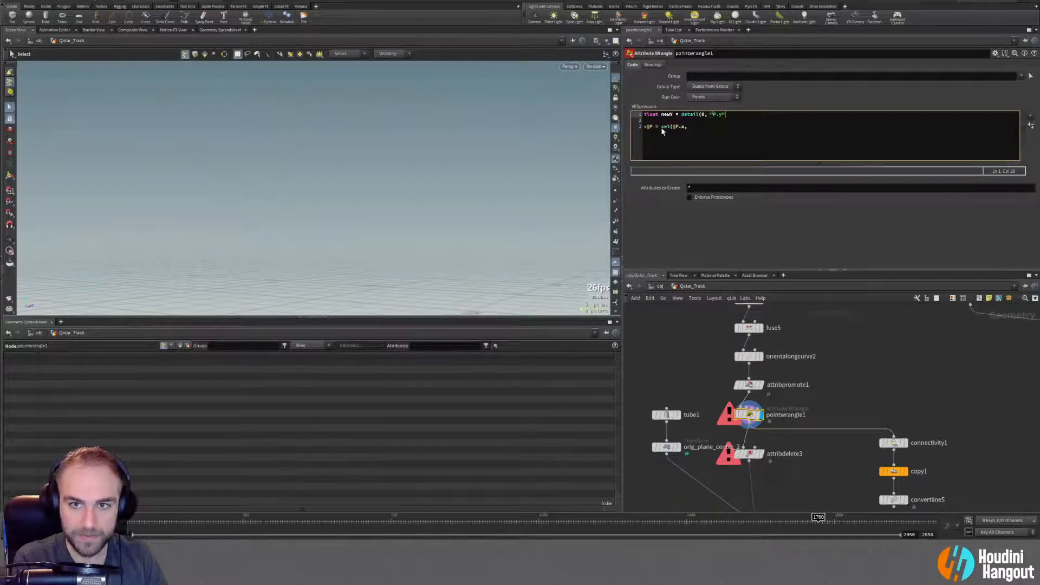
pyautogui.write('", ')
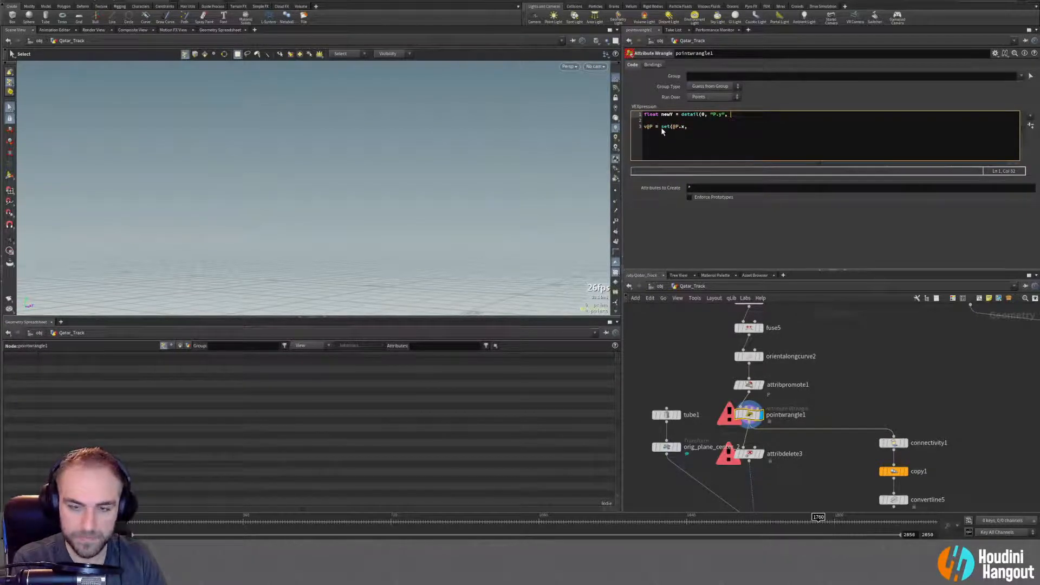
pyautogui.write('0);')
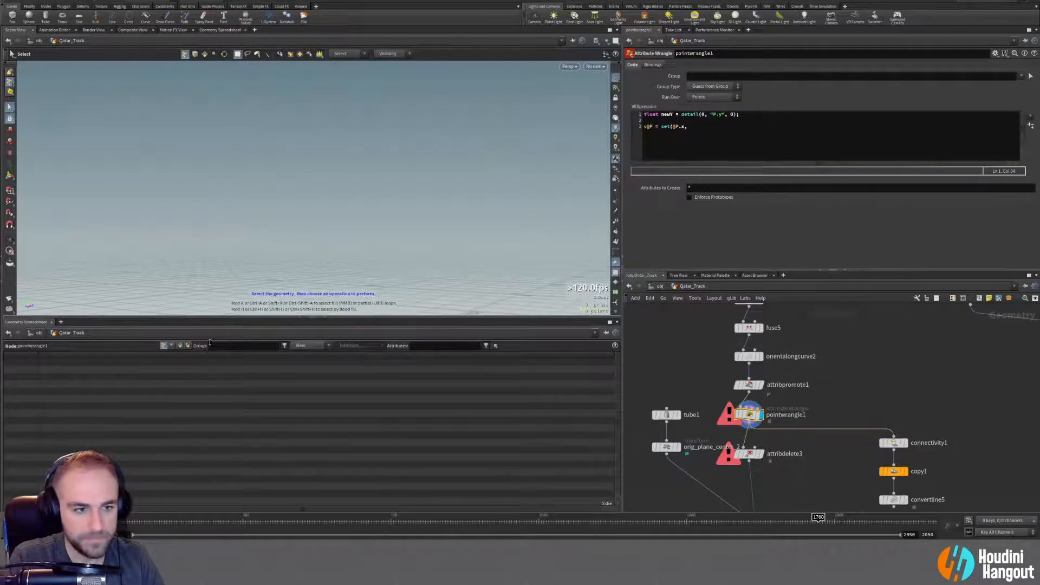
# Complete the assignment as v@P = set(@P.x, newY, @P.z); and apply the expression.
pyautogui.click(685, 128)
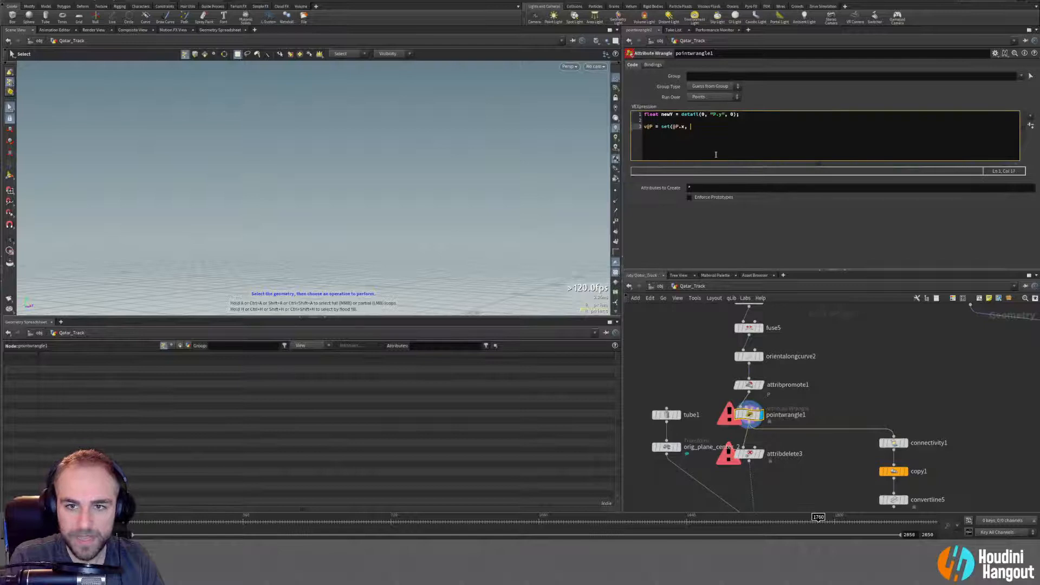
pyautogui.write(', new')
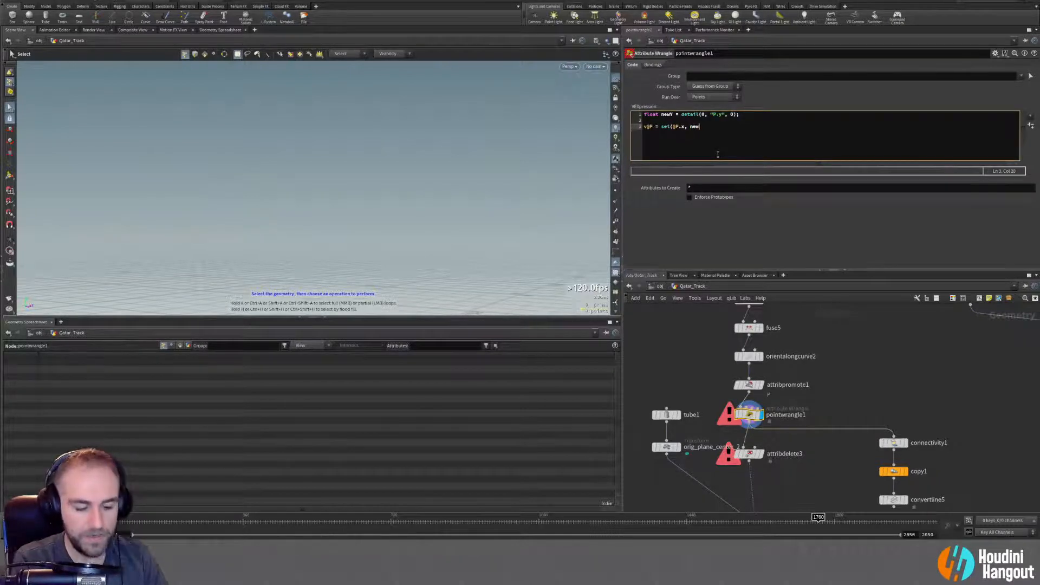
pyautogui.write('Y, @P.z')
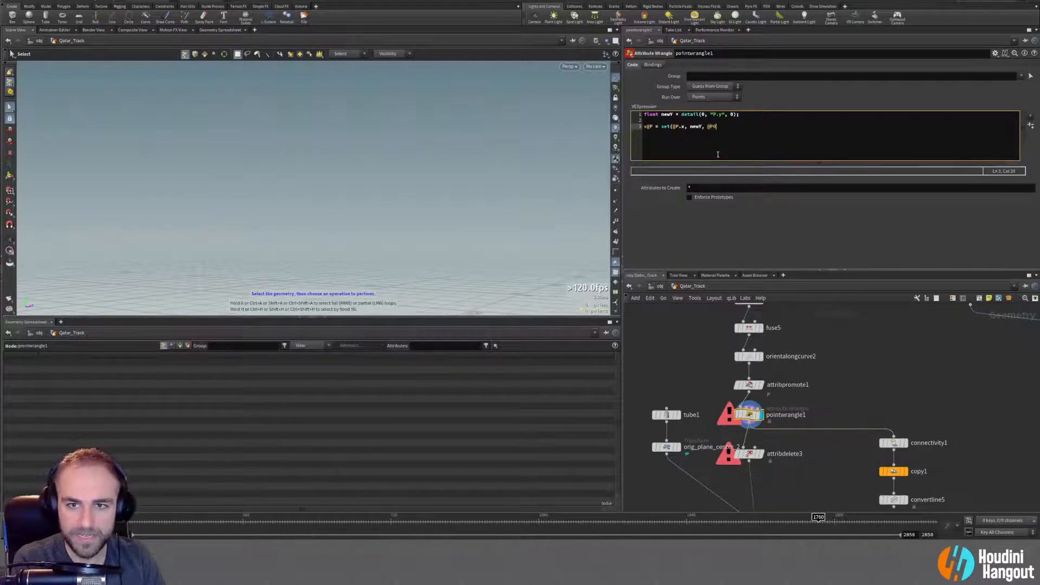
pyautogui.press('BackSpace')
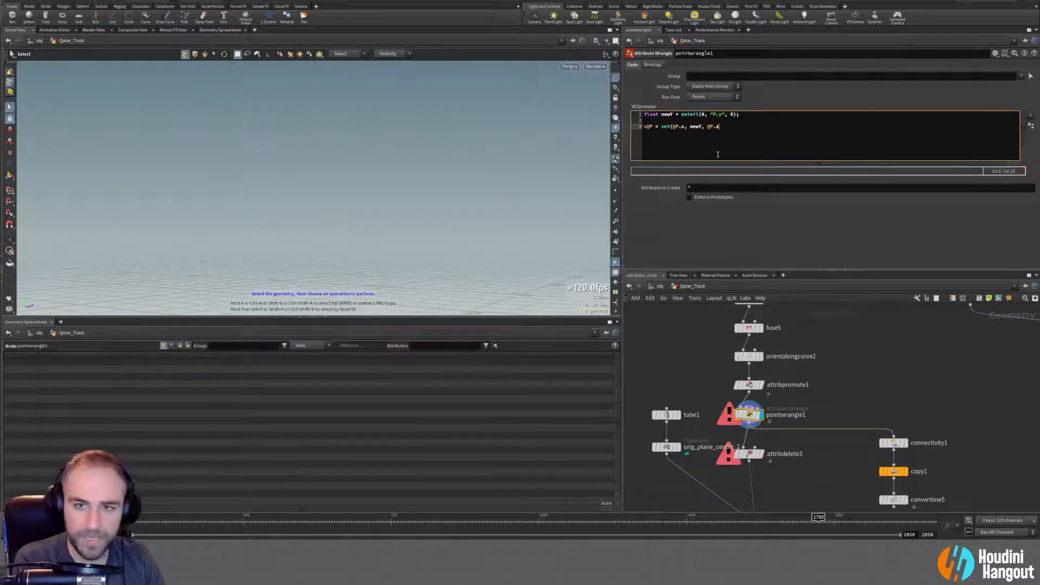
pyautogui.click(724, 243)
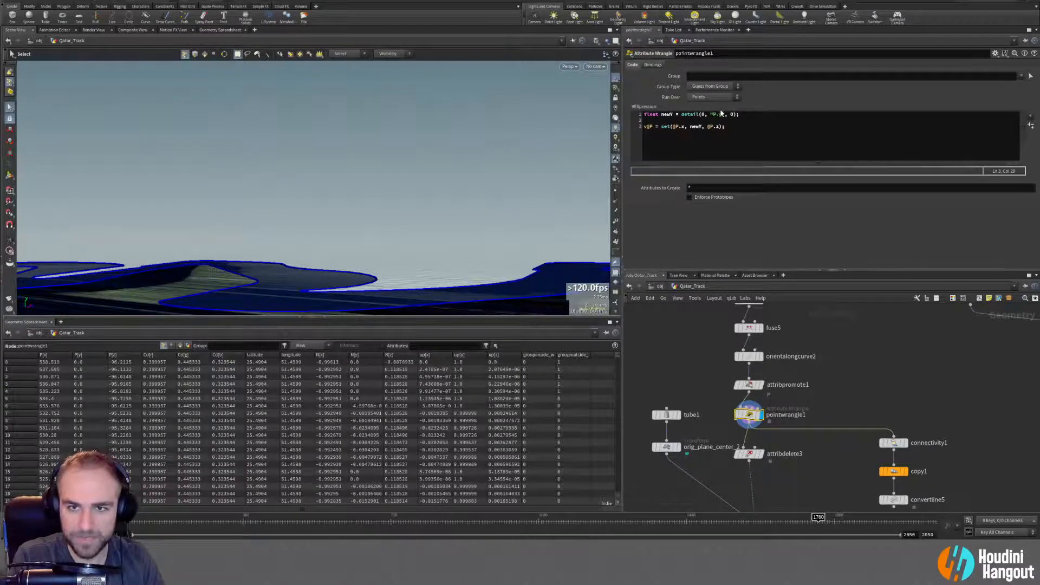
# Change the attribute name in newY's detail call to "P[y]" and display the wrangle's detail attributes in the spreadsheet.
pyautogui.moveTo(722, 114); pyautogui.dragTo(715, 114)
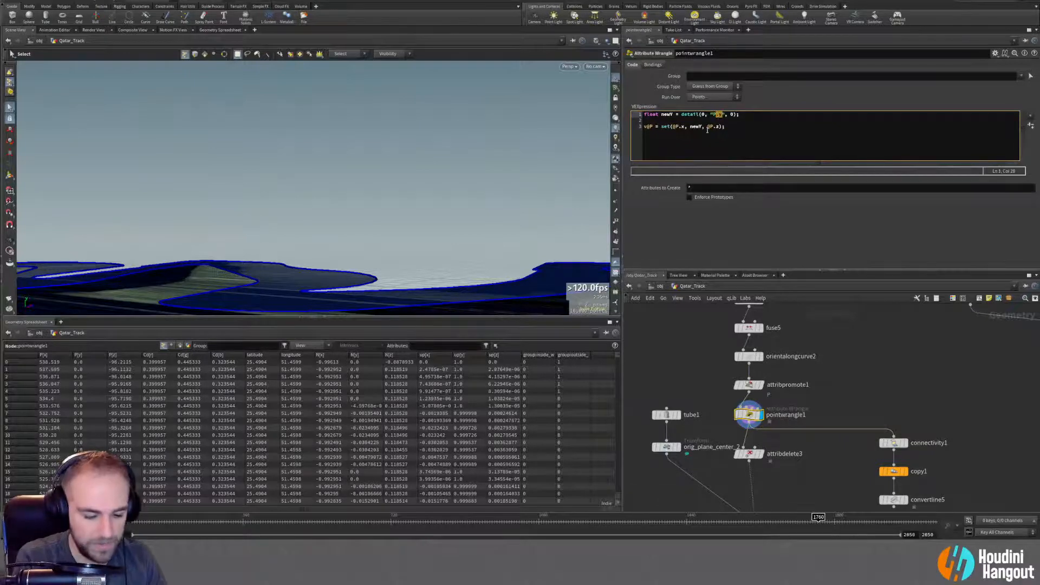
pyautogui.press('BackSpace')
pyautogui.write('y')
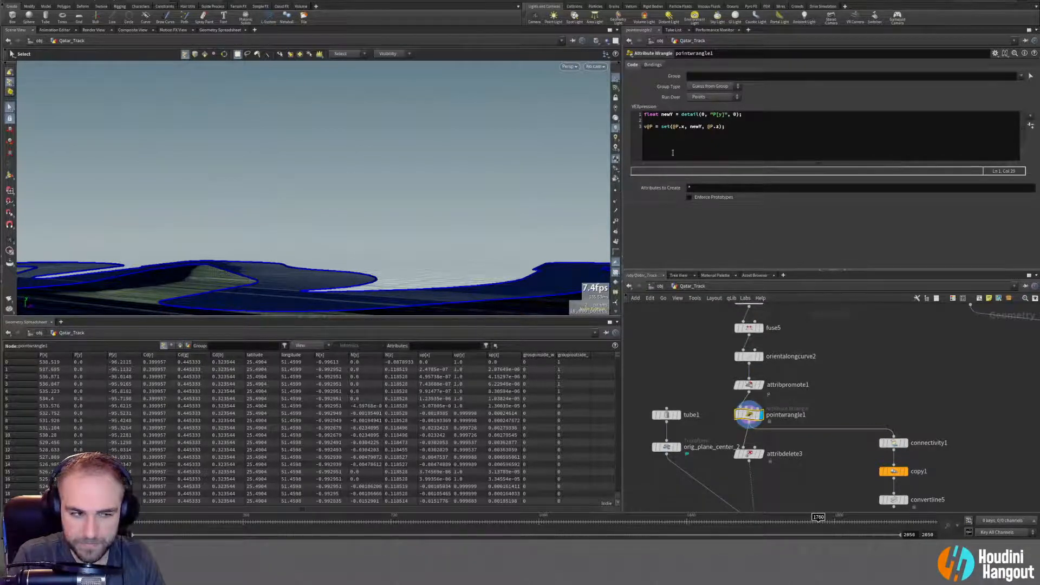
pyautogui.click(188, 345)
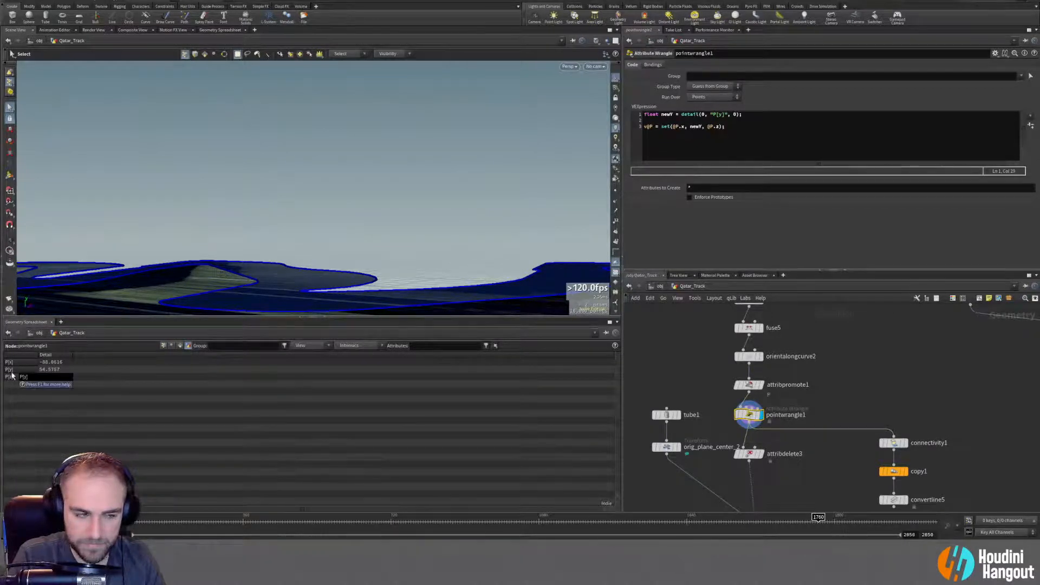
# Change the attribute name in newY's detail call to "P" and apply the expression.
pyautogui.click(718, 115)
pyautogui.click(735, 114)
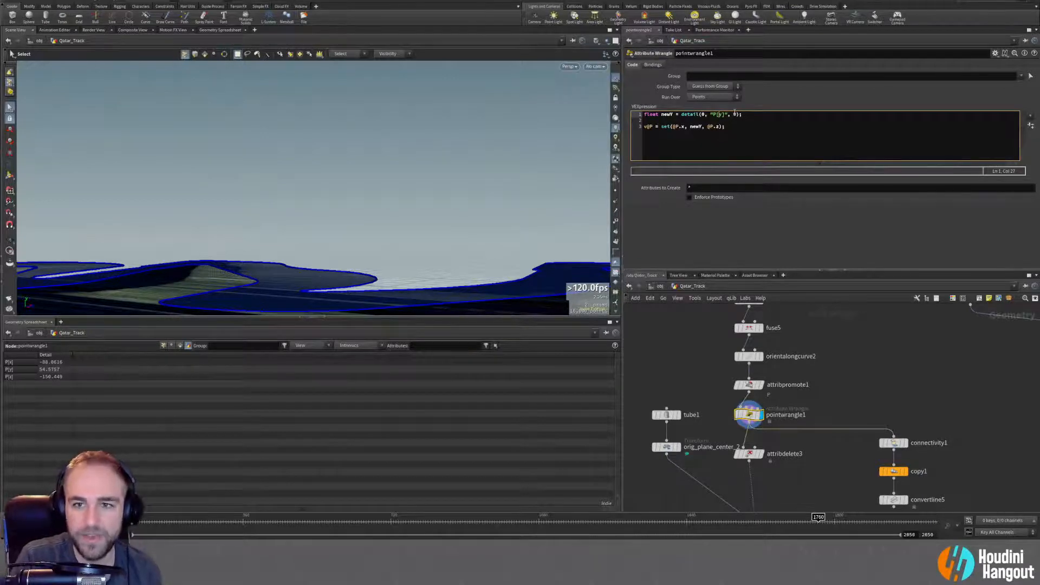
pyautogui.click(730, 115)
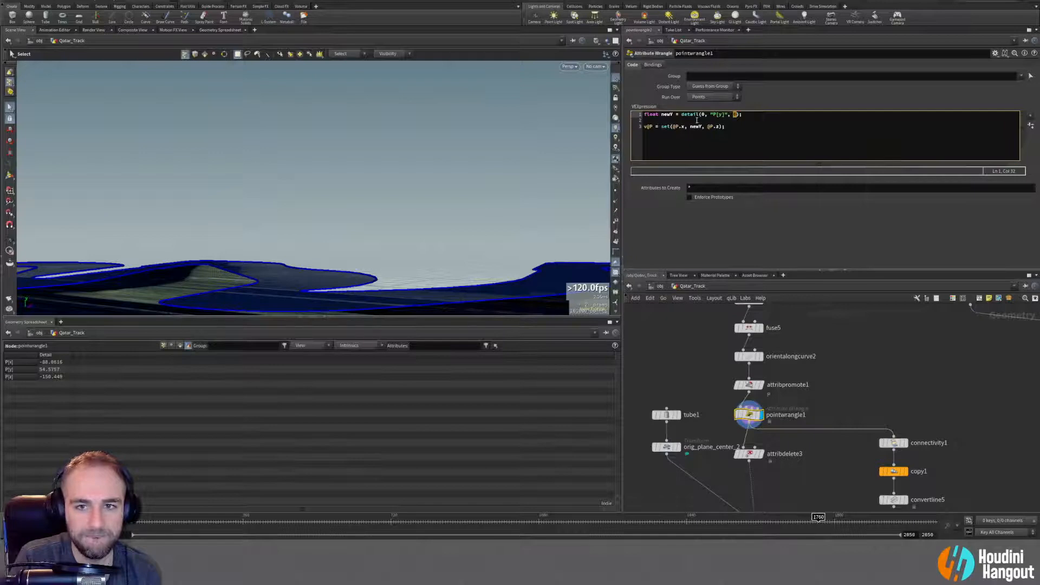
pyautogui.doubleClick(719, 114)
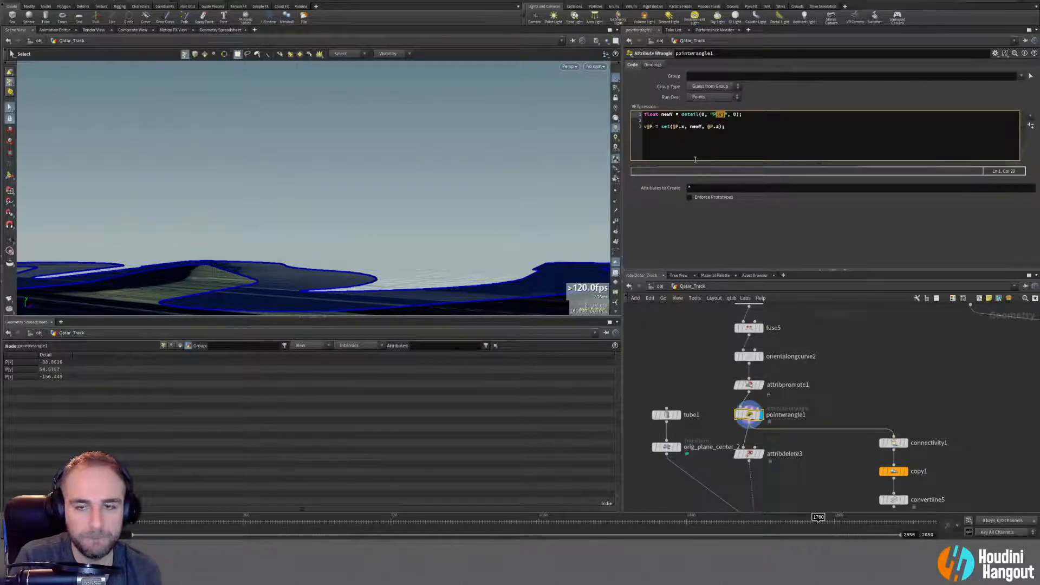
pyautogui.press('BackSpace')
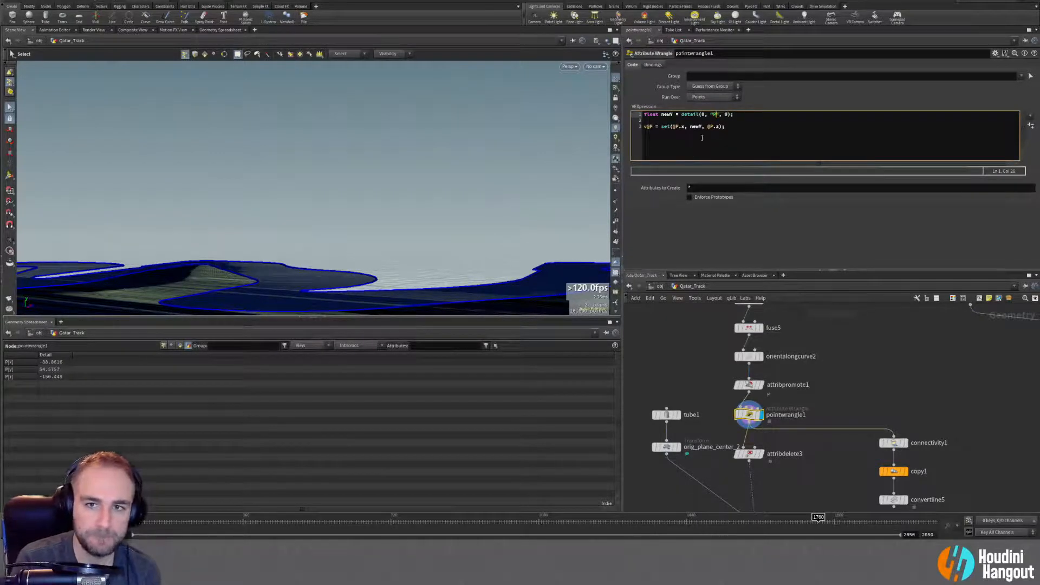
pyautogui.click(699, 226)
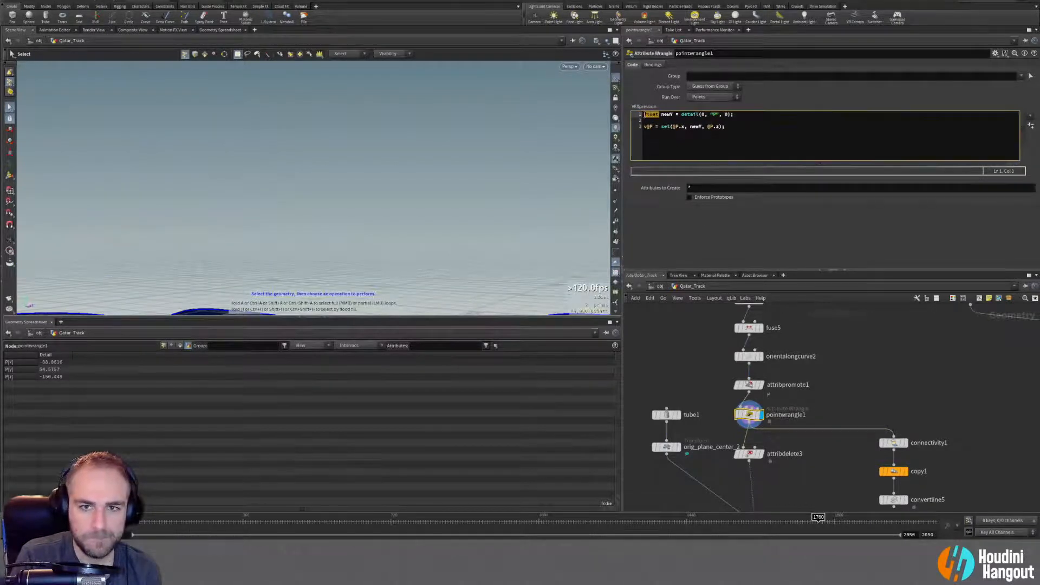
# Change newY's declared type to vector and apply the expression.
pyautogui.click(645, 115)
pyautogui.write('vector')
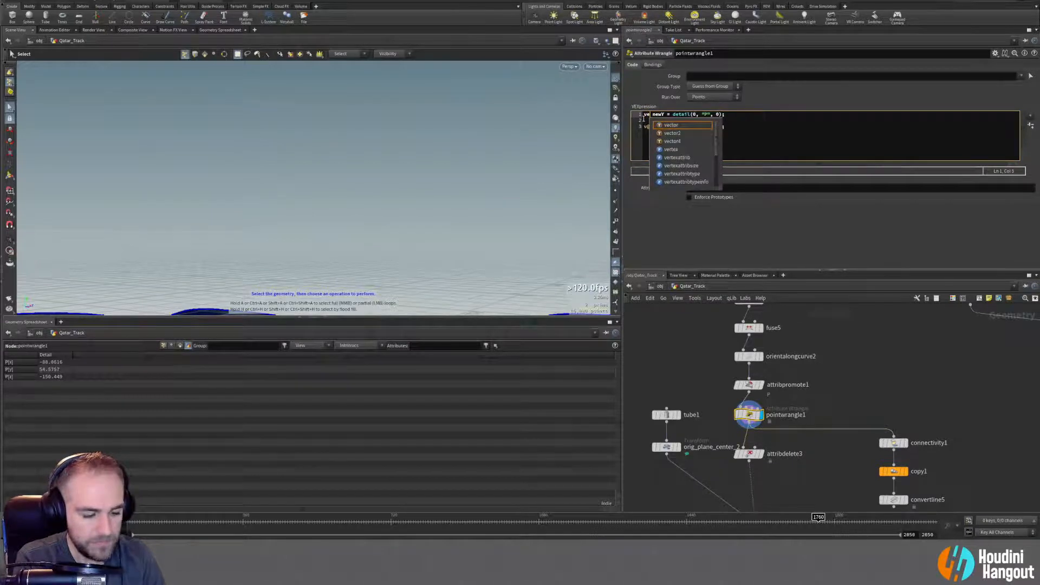
pyautogui.click(654, 228)
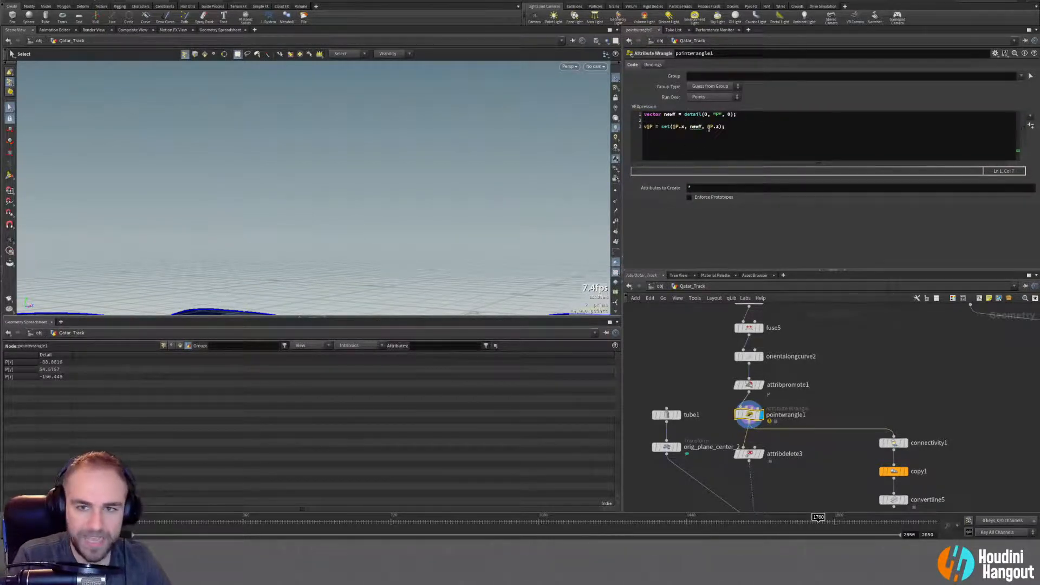
# Display the wrangle's point attributes in the spreadsheet and use newY[1] as the Y component in the set call.
pyautogui.keyDown('alt'); pyautogui.moveTo(340, 270); pyautogui.dragTo(350, 198, button='right'); pyautogui.keyUp('alt')
pyautogui.keyDown('alt'); pyautogui.moveTo(347, 242); pyautogui.dragTo(210, 265, button='right'); pyautogui.keyUp('alt')
pyautogui.keyDown('alt'); pyautogui.moveTo(376, 258); pyautogui.dragTo(233, 265, button='right'); pyautogui.keyUp('alt')
pyautogui.keyDown('alt'); pyautogui.moveTo(332, 216); pyautogui.dragTo(229, 268, button='right'); pyautogui.keyUp('alt')
pyautogui.moveTo(323, 233)
pyautogui.keyDown('alt'); pyautogui.mouseDown()
pyautogui.moveTo(350, 277)
pyautogui.moveTo(313, 267)
pyautogui.mouseUp(); pyautogui.keyUp('alt')
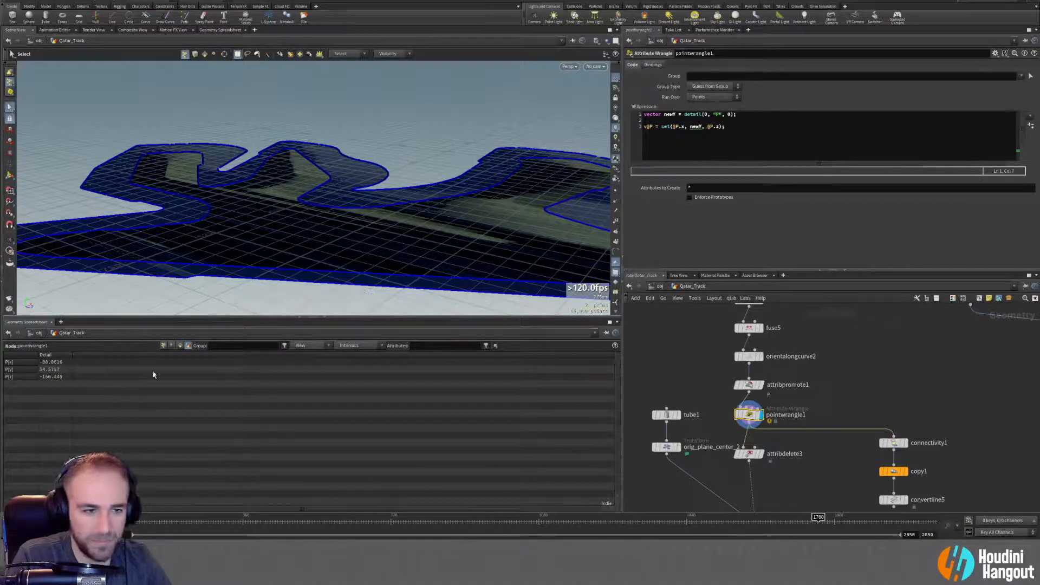
pyautogui.click(163, 345)
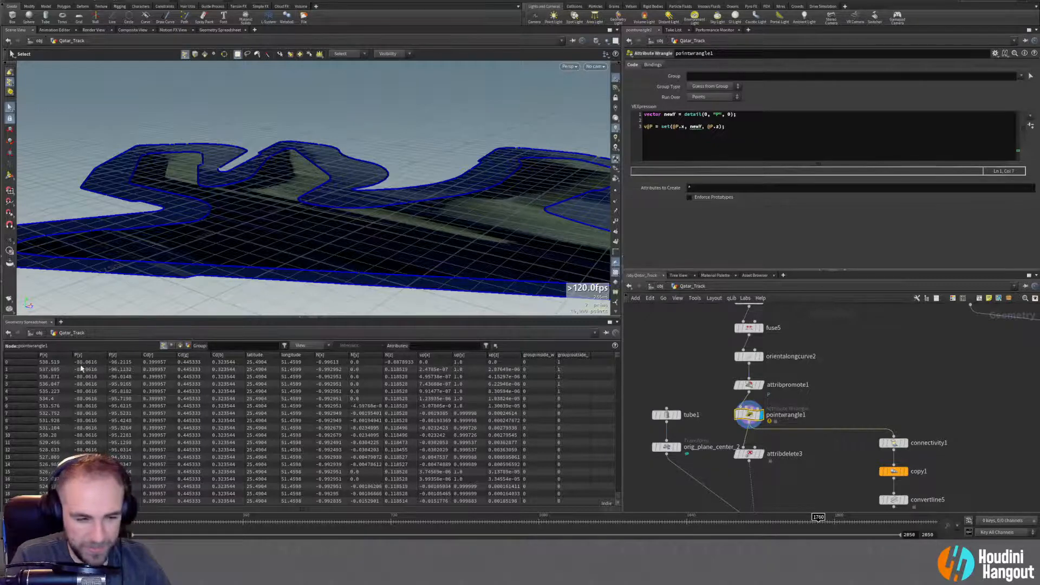
pyautogui.click(701, 129)
pyautogui.write('[1')
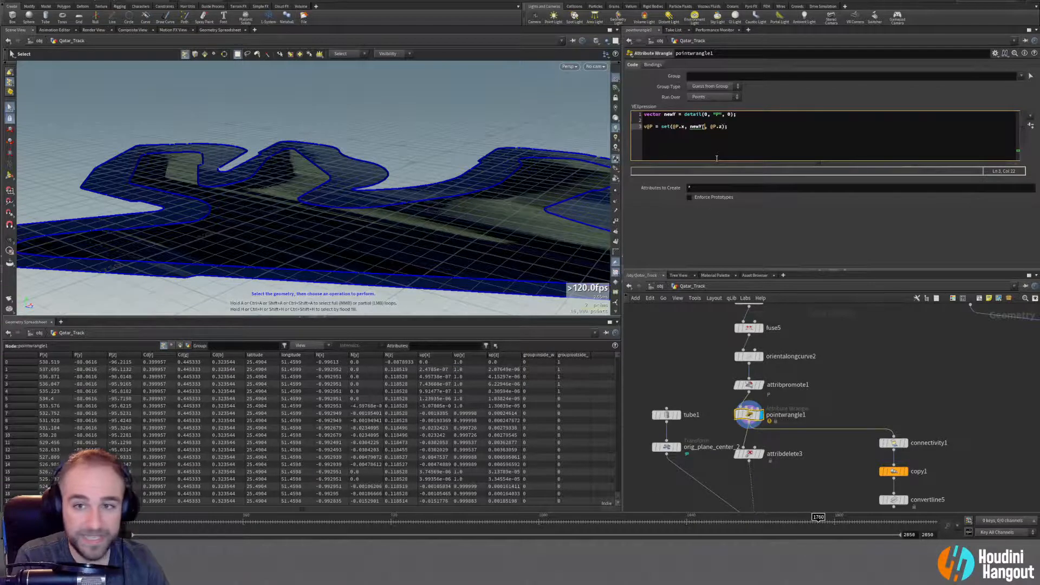
pyautogui.click(757, 243)
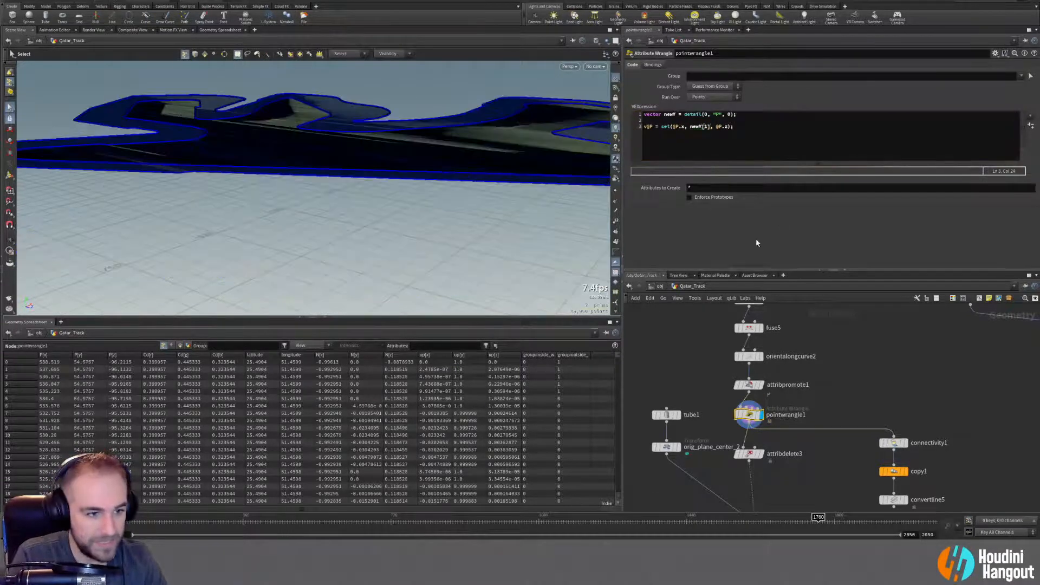
pyautogui.press('Escape')
pyautogui.moveTo(341, 155); pyautogui.dragTo(211, 163)
pyautogui.press('s')
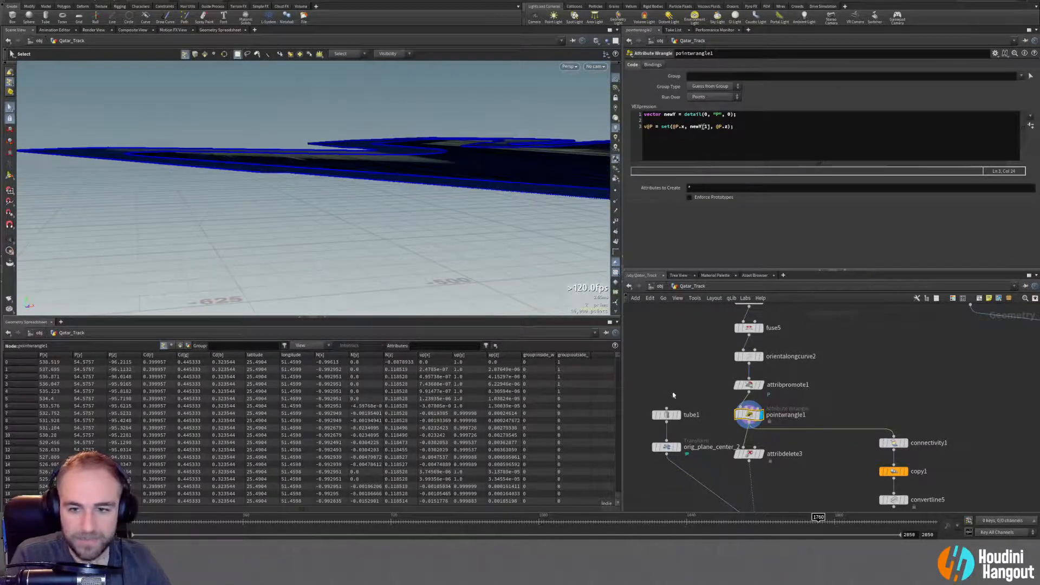
# Insert a Rest Position node between attribpromote1 and pointwrangle1 and display its output.
pyautogui.moveTo(748, 385); pyautogui.dragTo(748, 375)
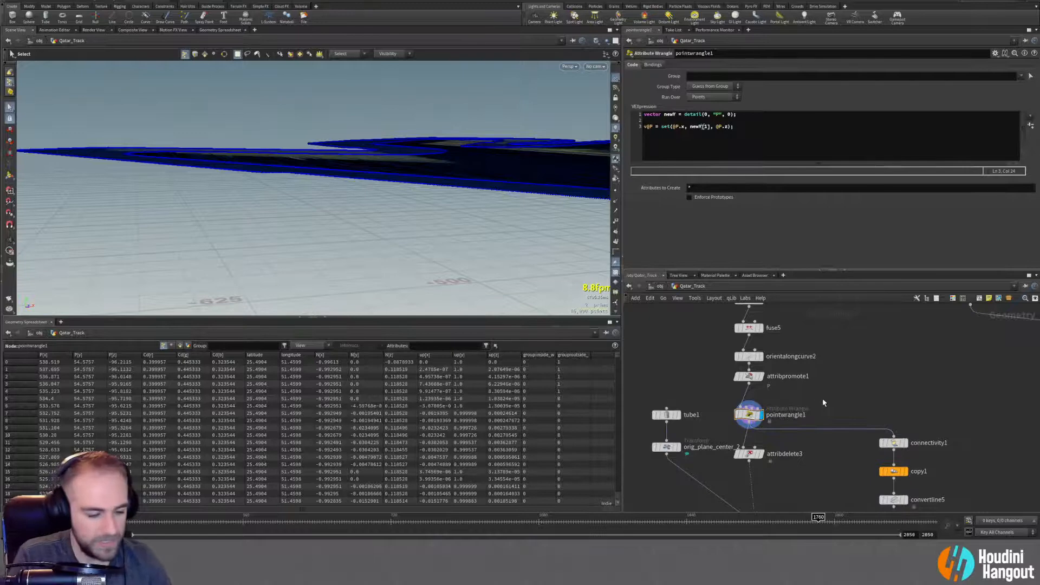
pyautogui.press('Tab')
pyautogui.write('res')
pyautogui.press('Return')
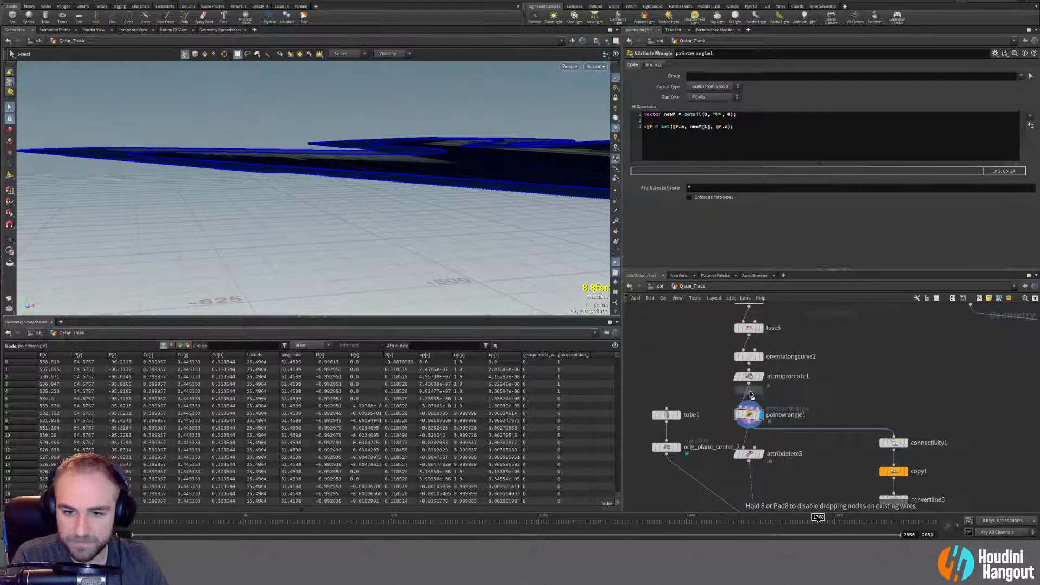
pyautogui.click(745, 402)
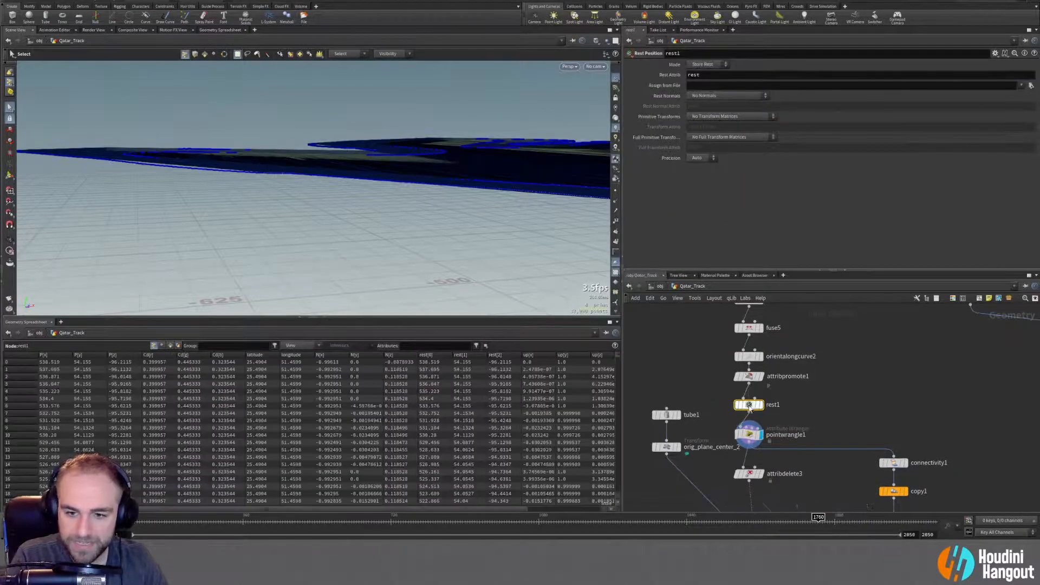
pyautogui.click(757, 404)
pyautogui.keyDown('alt'); pyautogui.moveTo(361, 161); pyautogui.dragTo(510, 181); pyautogui.keyUp('alt')
pyautogui.moveTo(826, 499); pyautogui.dragTo(829, 412, button='middle')
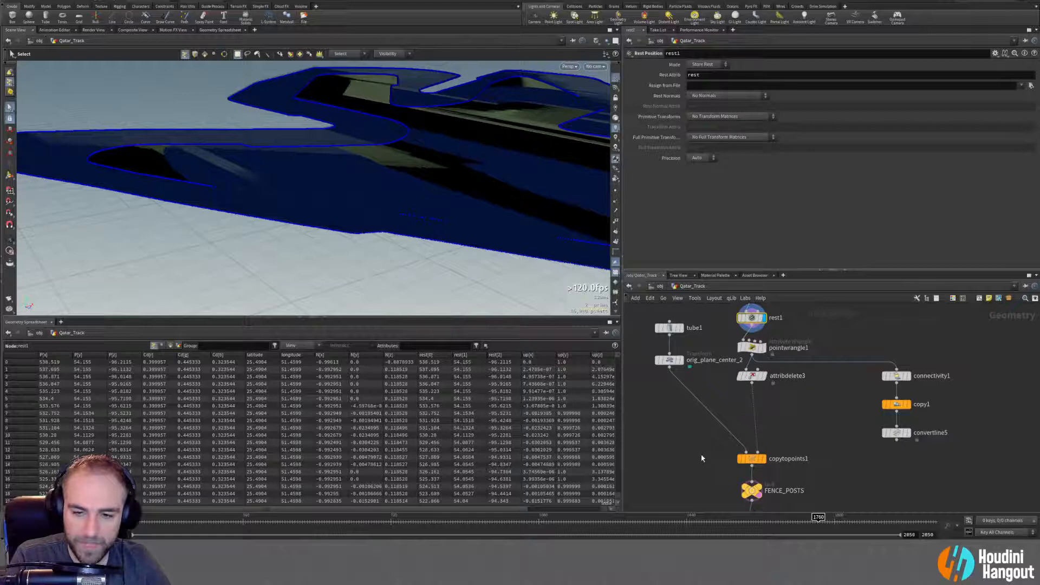
# Delete the attribdelete3 node between pointwrangle1 and copytopoints1.
pyautogui.click(752, 377)
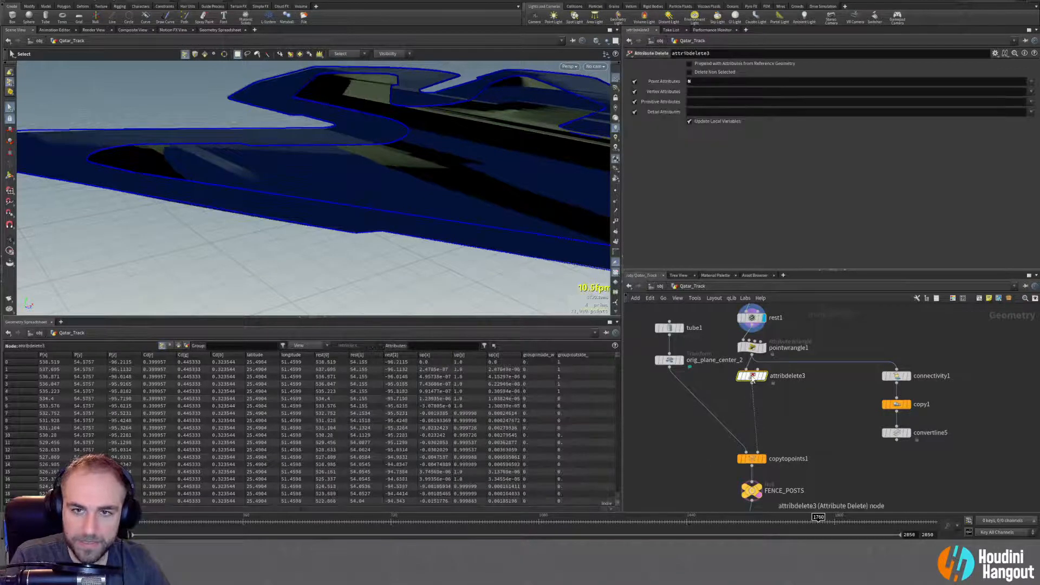
pyautogui.middleClick(752, 377)
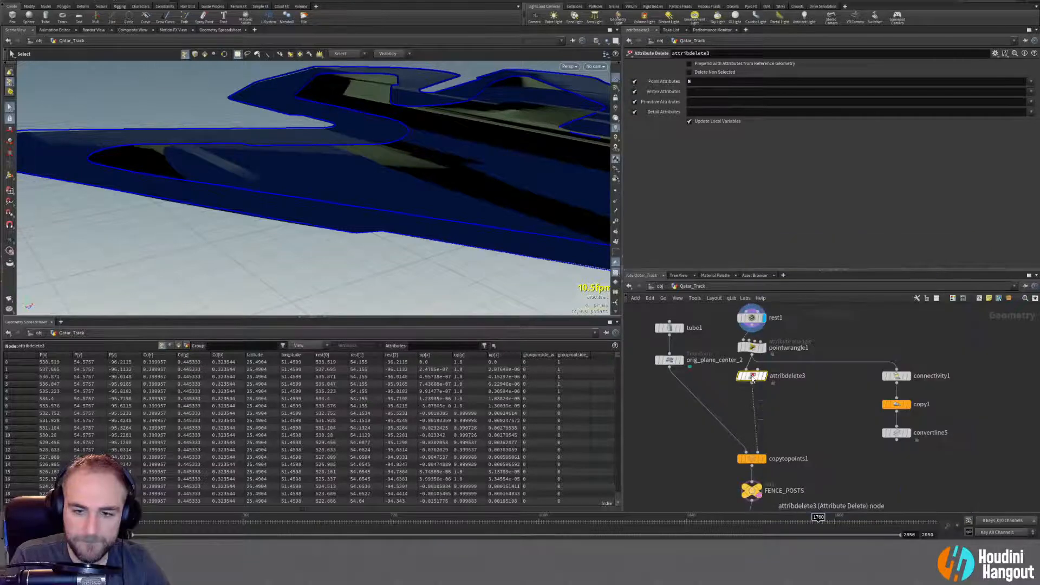
pyautogui.press('Delete')
pyautogui.moveTo(750, 460)
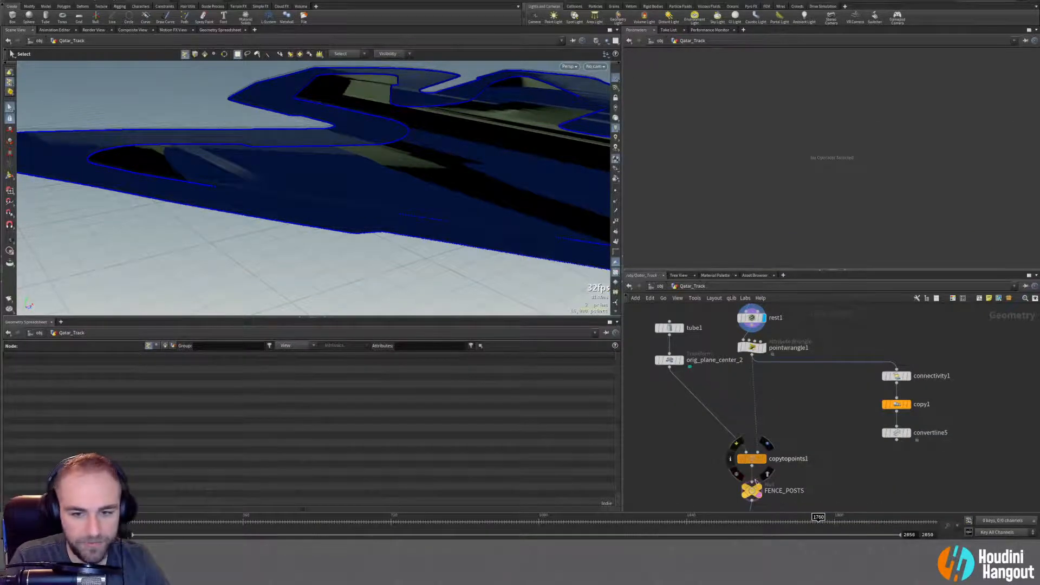
# Compare the track height and fence posts between the outputs of pointwrangle1 and orientalongcurve2.
pyautogui.press('Escape')
pyautogui.moveTo(286, 201); pyautogui.dragTo(496, 150)
pyautogui.moveTo(408, 214); pyautogui.dragTo(395, 209)
pyautogui.press('s')
pyautogui.click(764, 349)
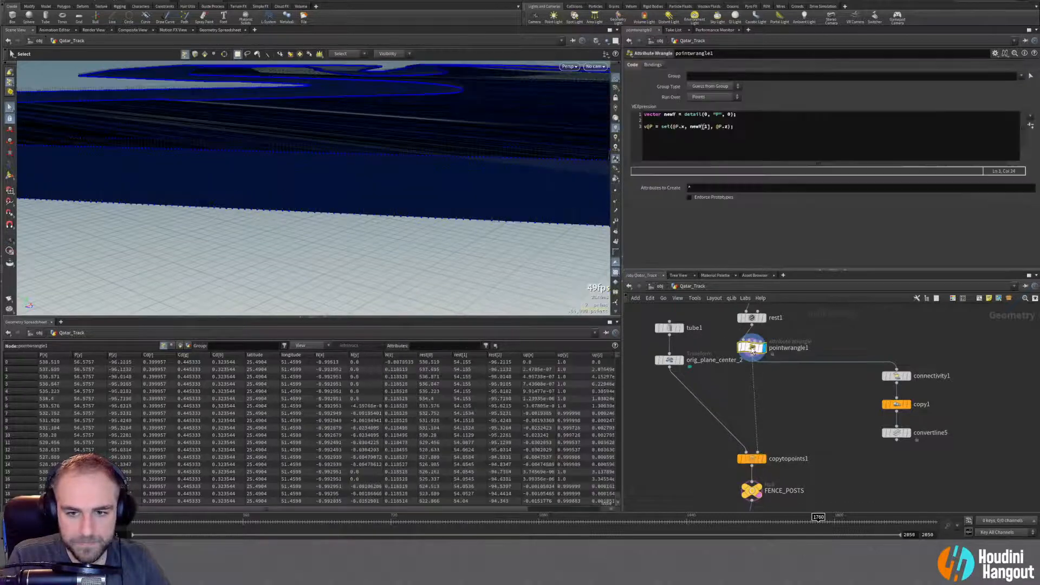
pyautogui.middleClick(751, 349)
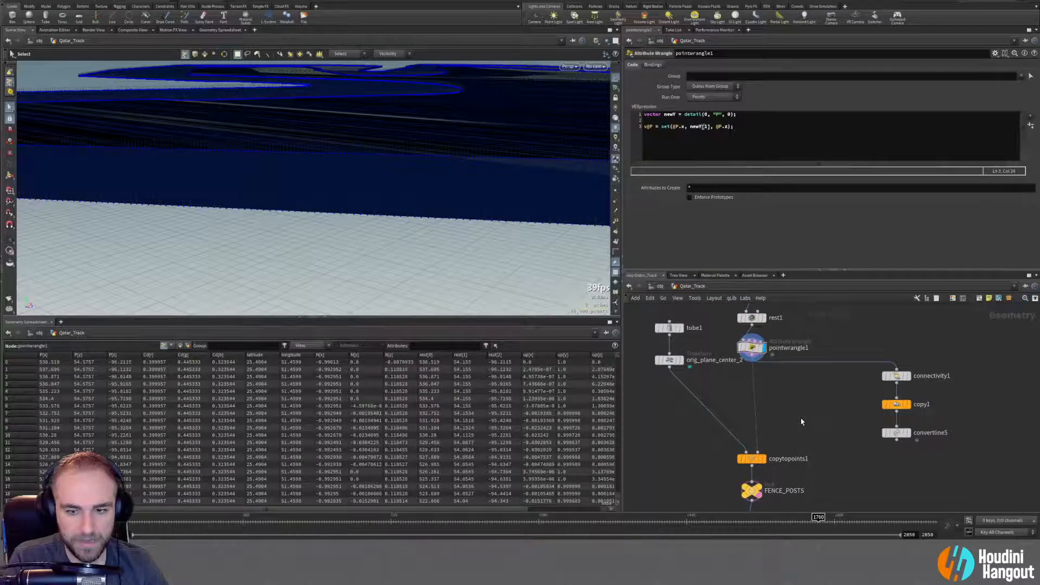
pyautogui.moveTo(801, 421); pyautogui.dragTo(793, 487, button='middle')
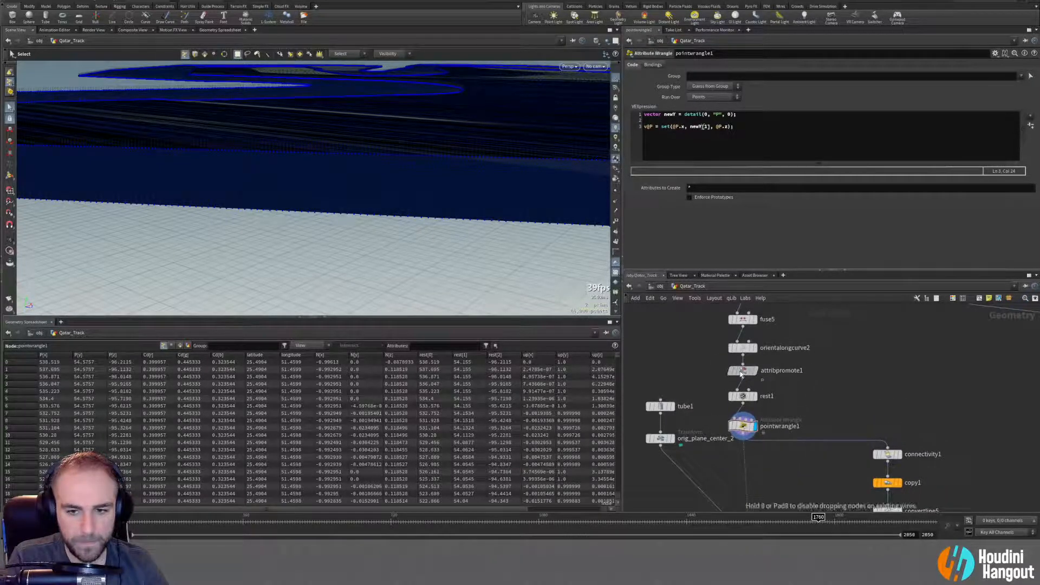
pyautogui.click(752, 348)
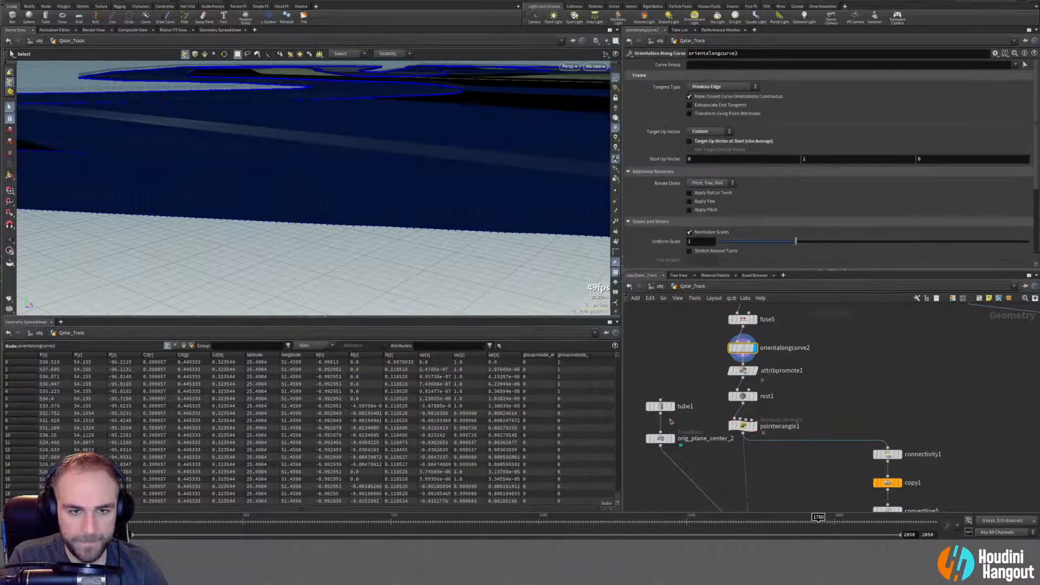
pyautogui.keyDown('alt'); pyautogui.moveTo(417, 204); pyautogui.dragTo(469, 209); pyautogui.keyUp('alt')
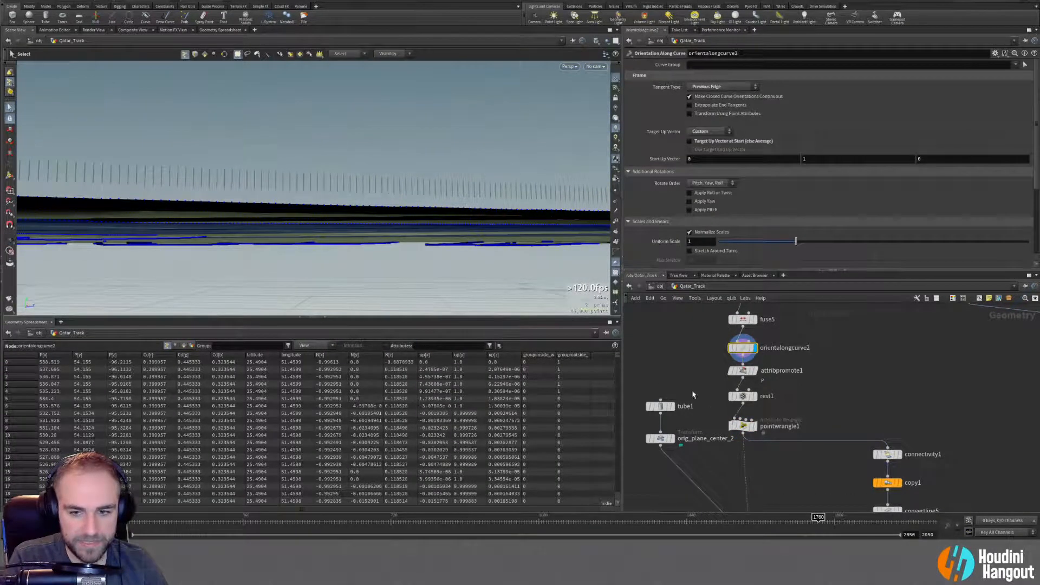
pyautogui.click(757, 434)
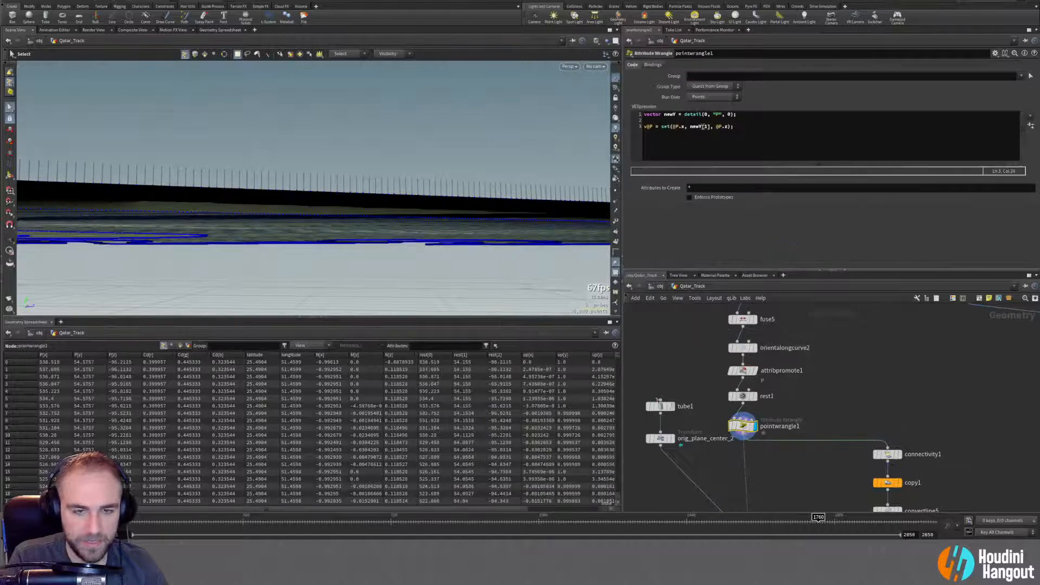
pyautogui.press('Escape')
pyautogui.moveTo(437, 193)
pyautogui.mouseDown()
pyautogui.moveTo(393, 205)
pyautogui.moveTo(425, 198)
pyautogui.mouseUp()
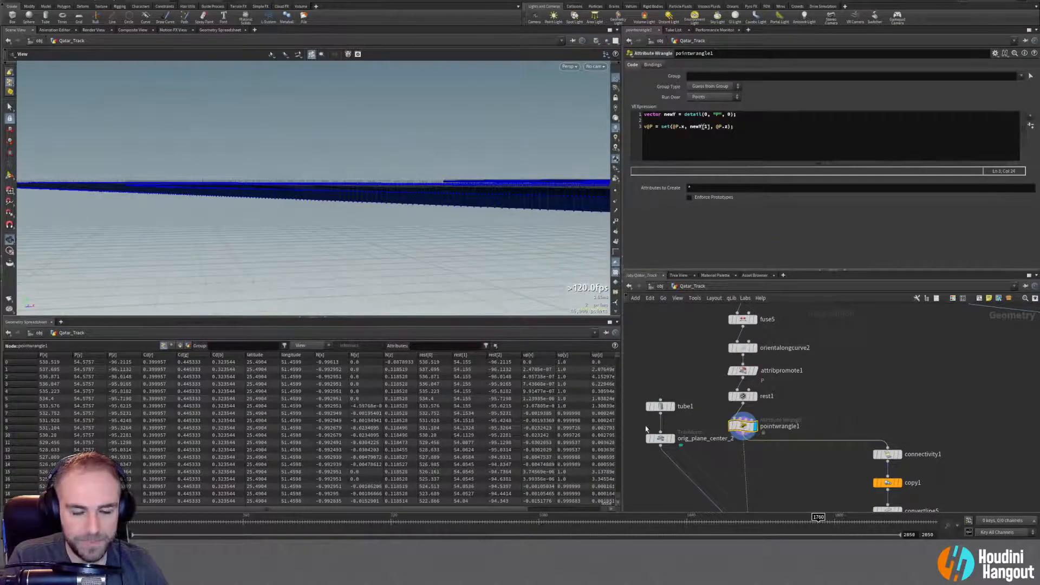
pyautogui.press('s')
# Move orientalongcurve2 in the chain to directly after pointwrangle1 and lay out the selected nodes evenly.
pyautogui.moveTo(775, 481); pyautogui.dragTo(797, 510, button='middle')
pyautogui.moveTo(753, 362); pyautogui.dragTo(756, 475)
pyautogui.moveTo(756, 418); pyautogui.dragTo(756, 398, button='middle')
pyautogui.scroll(-2, 736, 364)
pyautogui.moveTo(736, 365); pyautogui.dragTo(729, 402, button='middle')
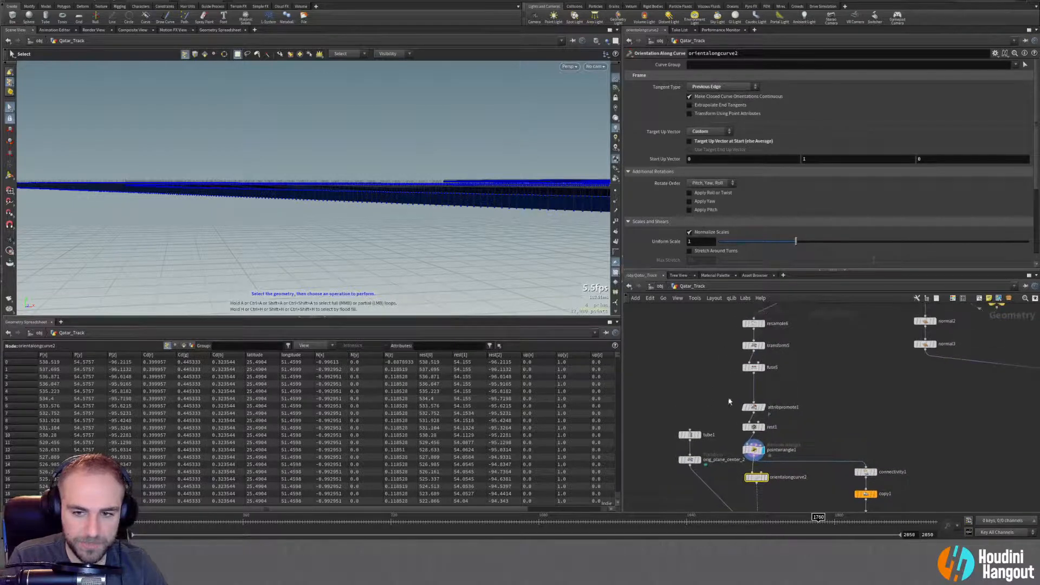
pyautogui.moveTo(728, 317); pyautogui.dragTo(866, 467)
pyautogui.press('l')
pyautogui.click(792, 439)
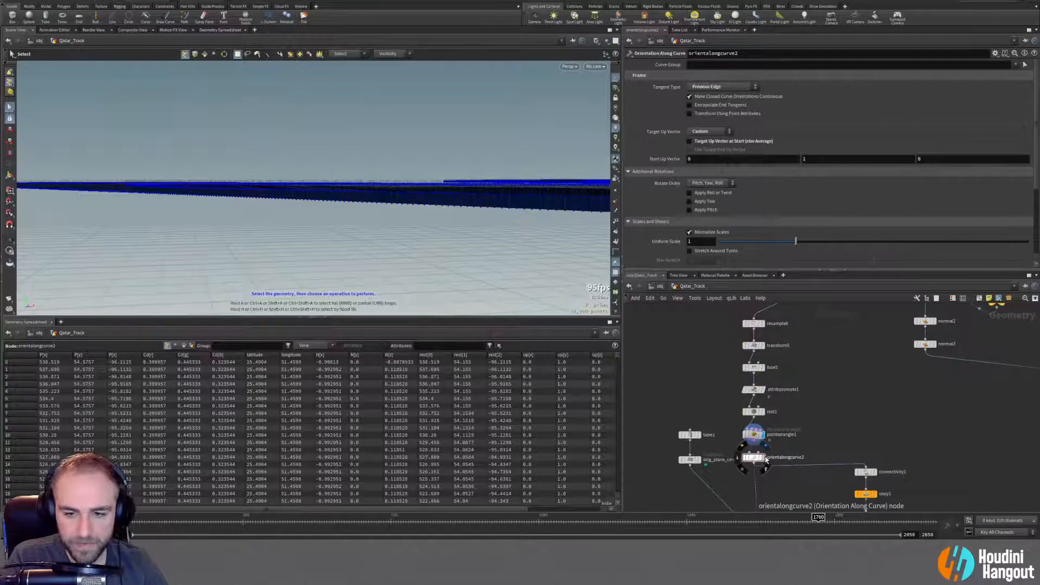
# Display orientalongcurve2 and copytopoints1 in turn to check the fence posts against the leveled points.
pyautogui.click(763, 457)
pyautogui.press('Escape')
pyautogui.moveTo(434, 190); pyautogui.dragTo(336, 190)
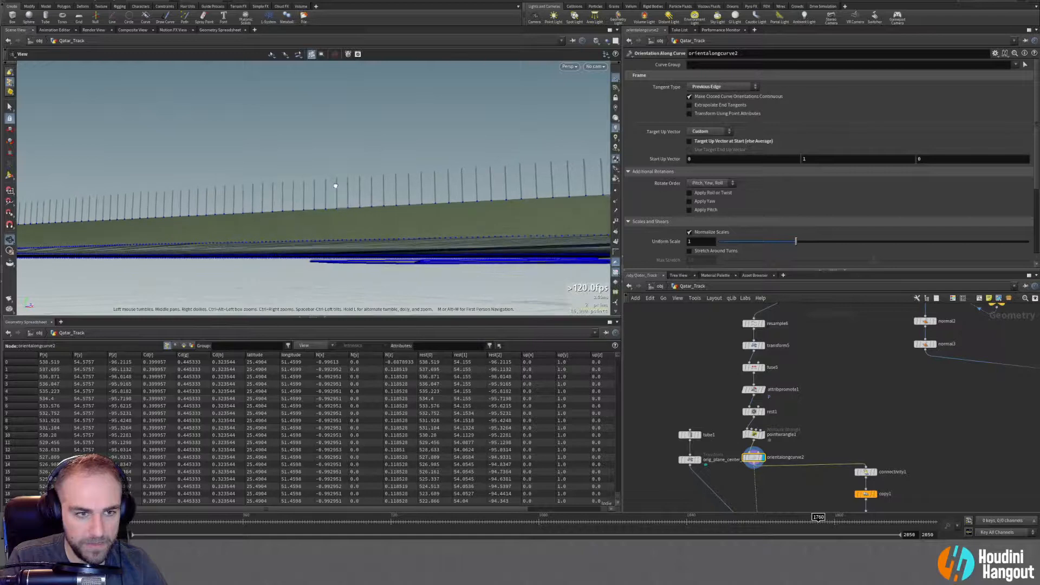
pyautogui.press('s')
pyautogui.moveTo(783, 477); pyautogui.dragTo(778, 393, button='middle')
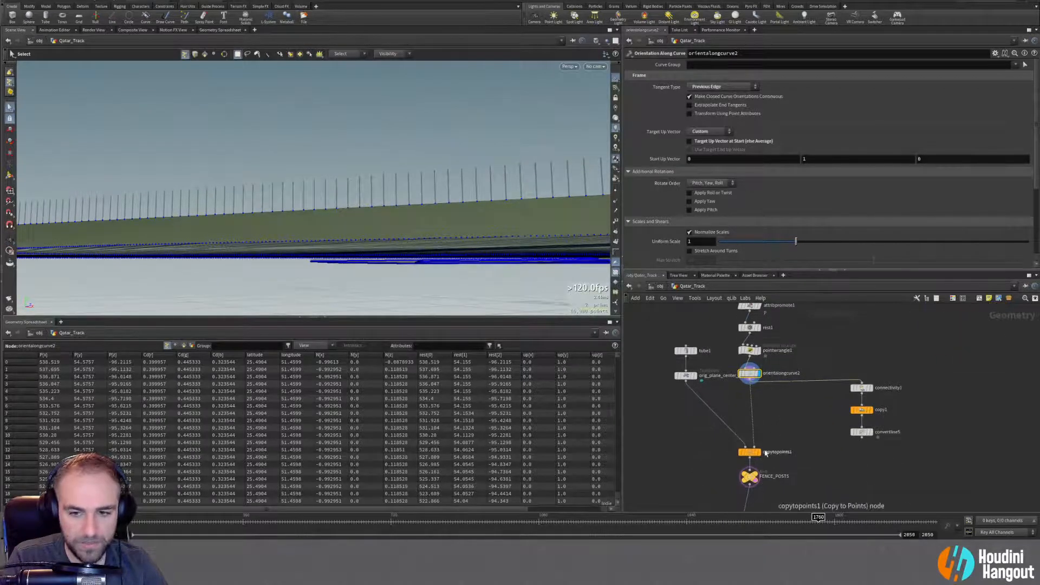
pyautogui.click(751, 453)
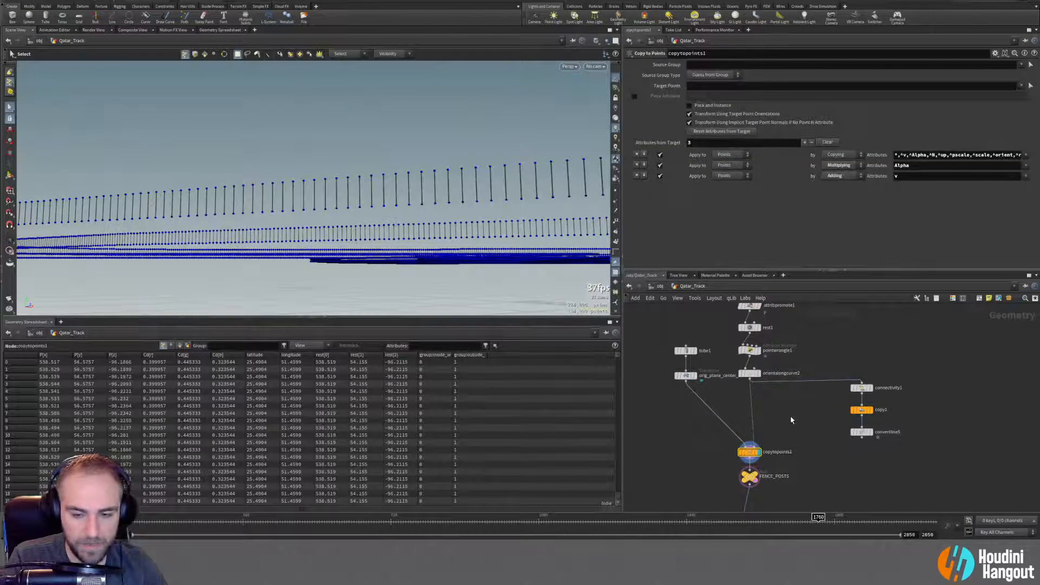
# Examine the fence wire lines from convertline5 and copy1 in relation to the posts.
pyautogui.click(866, 431)
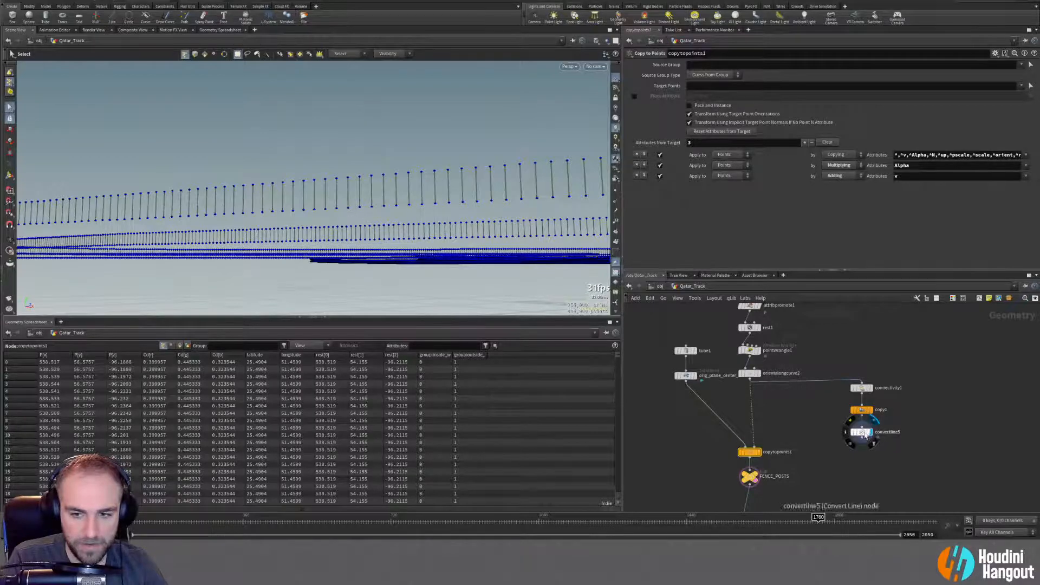
pyautogui.press('Escape')
pyautogui.moveTo(432, 204); pyautogui.dragTo(487, 220)
pyautogui.press('s')
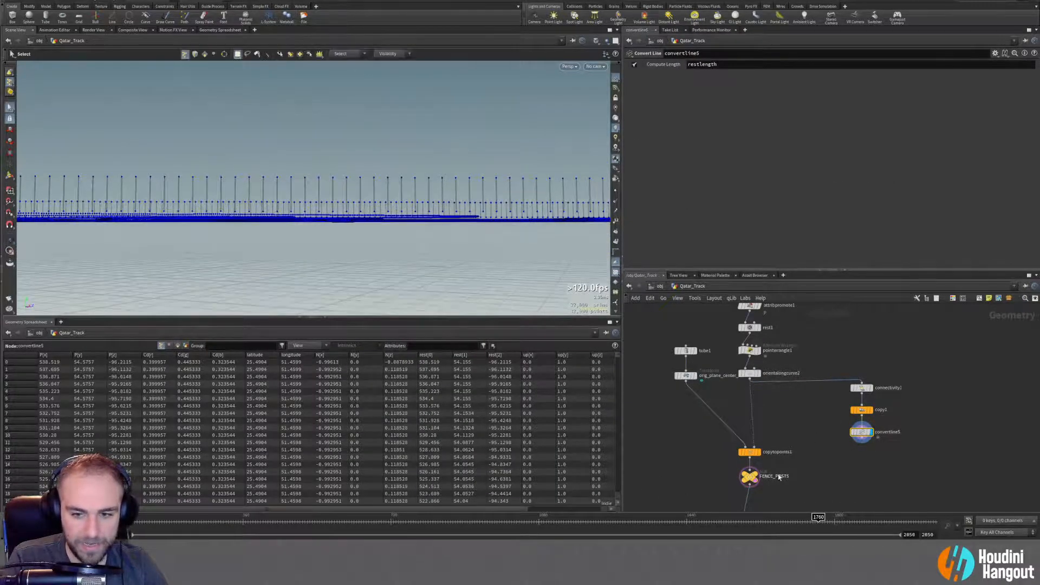
pyautogui.click(867, 410)
pyautogui.press('Escape')
pyautogui.moveTo(413, 183); pyautogui.dragTo(466, 174)
pyautogui.click(870, 432)
pyautogui.moveTo(466, 174); pyautogui.dragTo(446, 181, button='right')
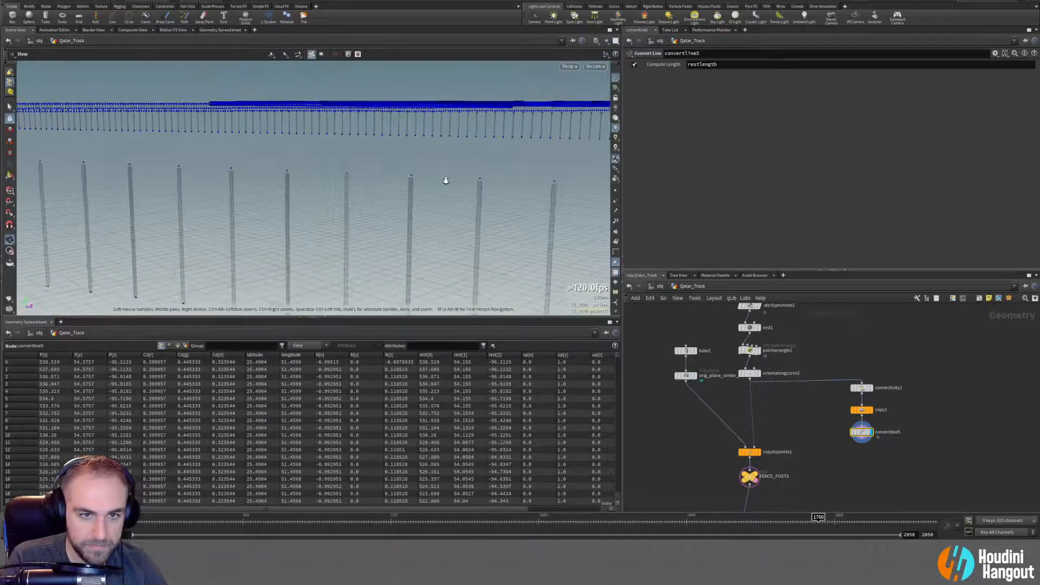
pyautogui.moveTo(472, 185); pyautogui.dragTo(295, 226)
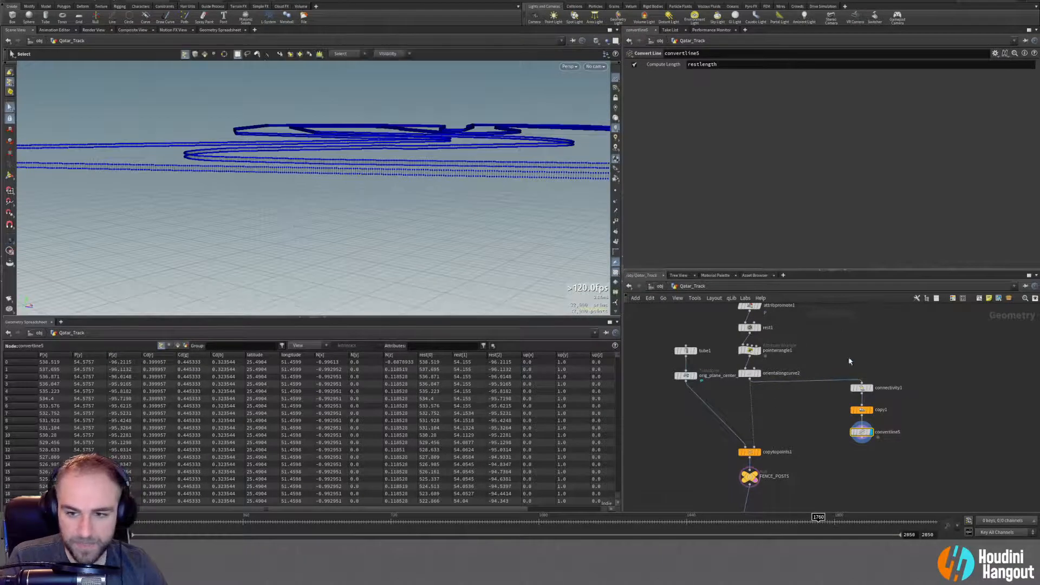
# Move connectivity1, copy1 and convertline5 together lower in the network to make room below orientalongcurve2.
pyautogui.moveTo(849, 359); pyautogui.dragTo(886, 466)
pyautogui.moveTo(863, 388); pyautogui.dragTo(867, 442)
pyautogui.click(869, 390)
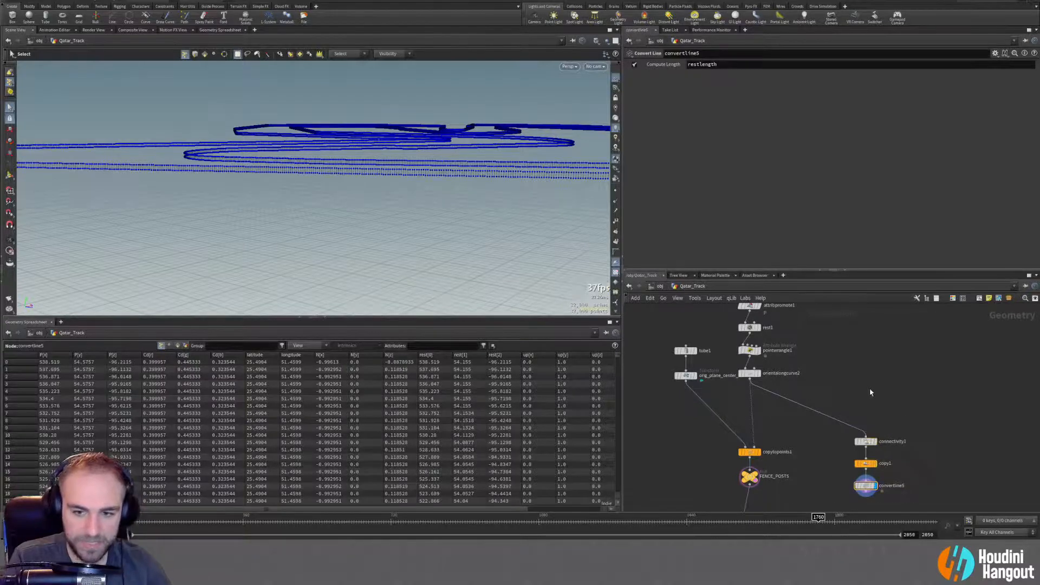
# Add a Rest Position node beside orientalongcurve2 and set its mode to Extract Rest.
pyautogui.press('Tab')
pyautogui.write('rest')
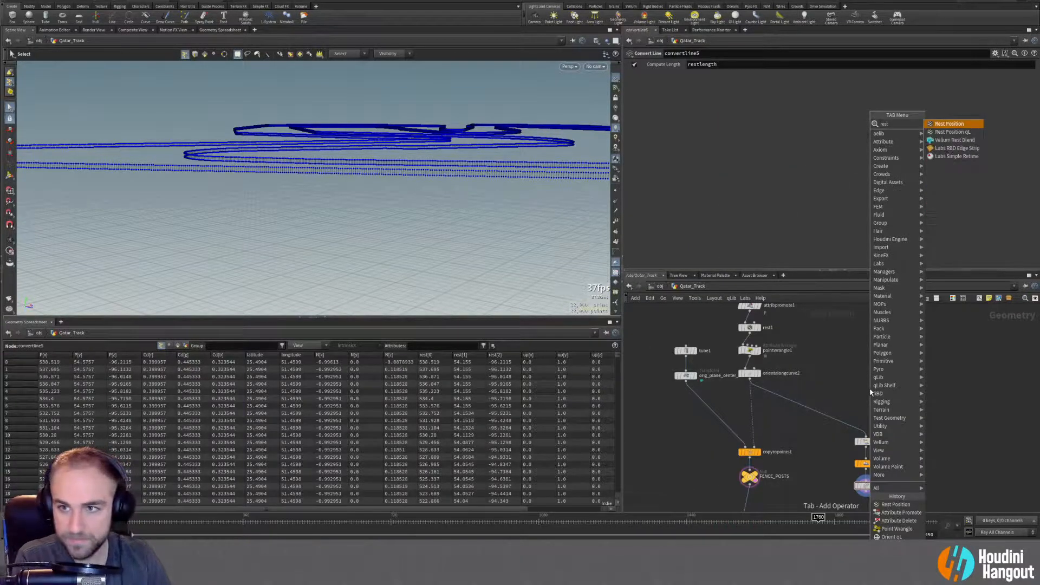
pyautogui.press('Return')
pyautogui.click(870, 392)
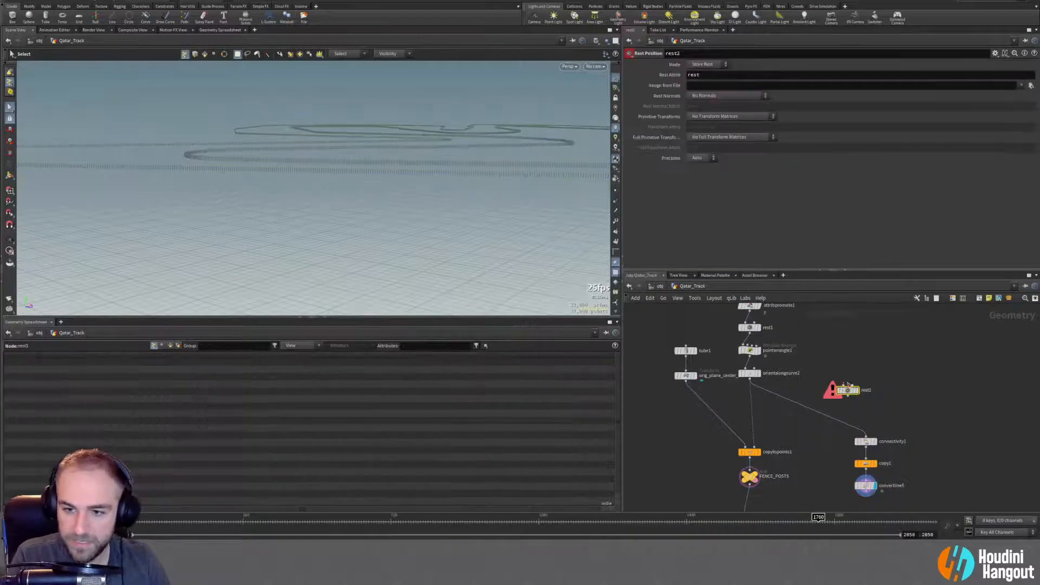
pyautogui.click(707, 64)
pyautogui.click(704, 74)
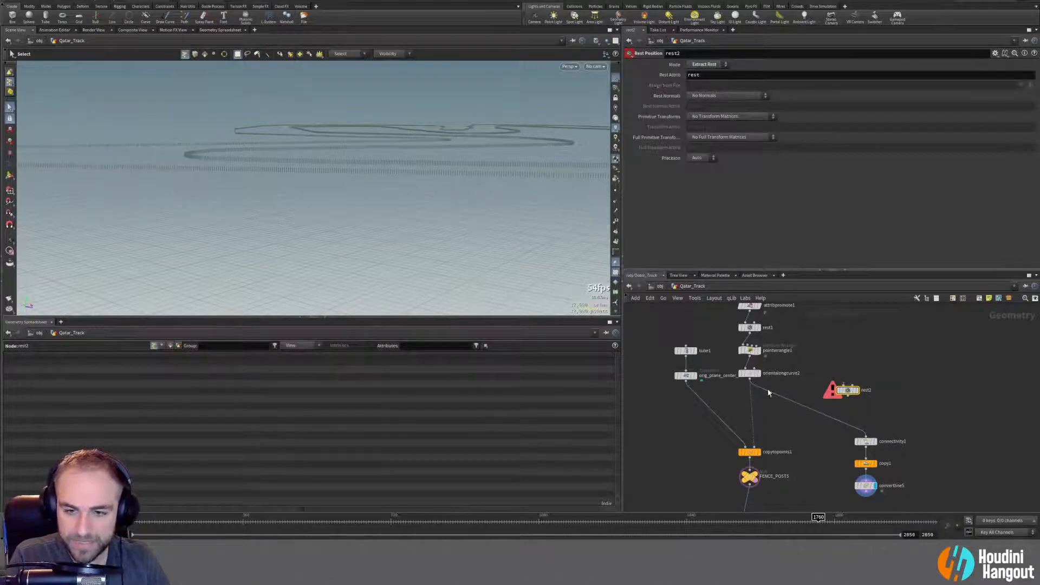
# Wire rest2 directly after orientalongcurve2 so that it feeds both copytopoints1 and connectivity1.
pyautogui.click(847, 386)
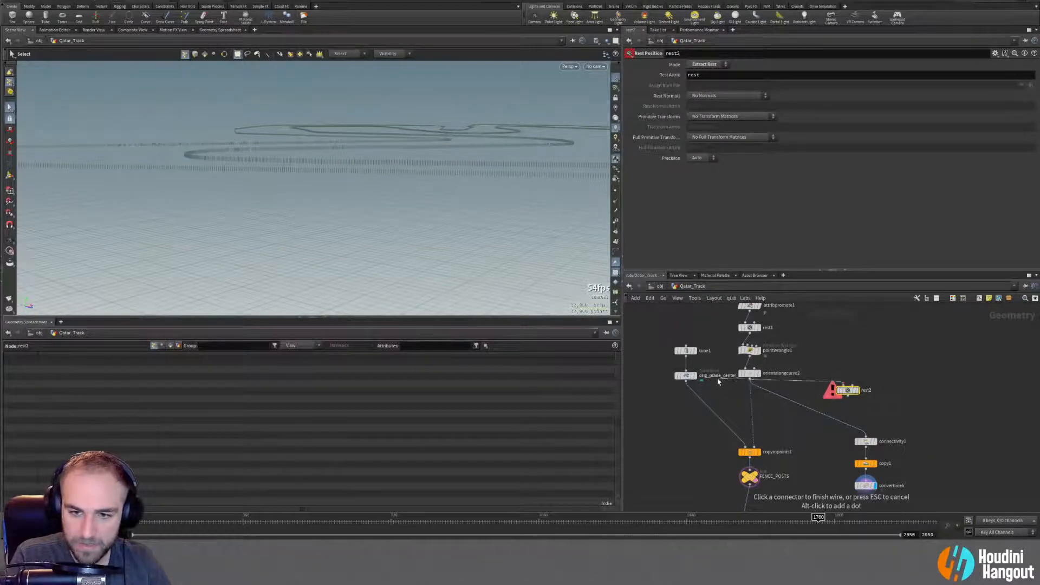
pyautogui.click(748, 380)
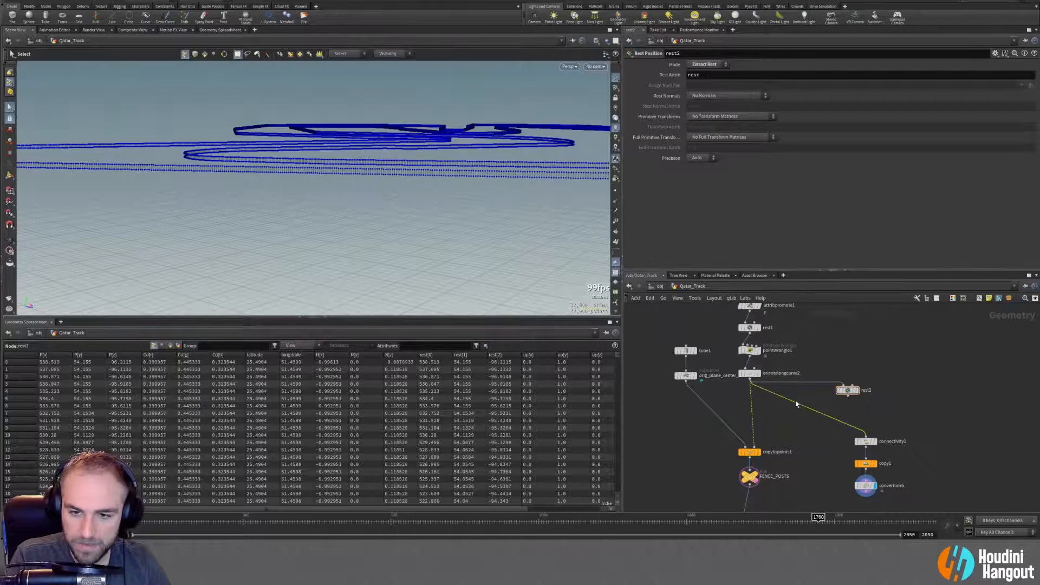
pyautogui.moveTo(849, 394); pyautogui.dragTo(750, 395)
# Examine the fence posts up close and against the track geometry from merge3.
pyautogui.press('Escape')
pyautogui.moveTo(476, 174); pyautogui.dragTo(495, 208)
pyautogui.press('s')
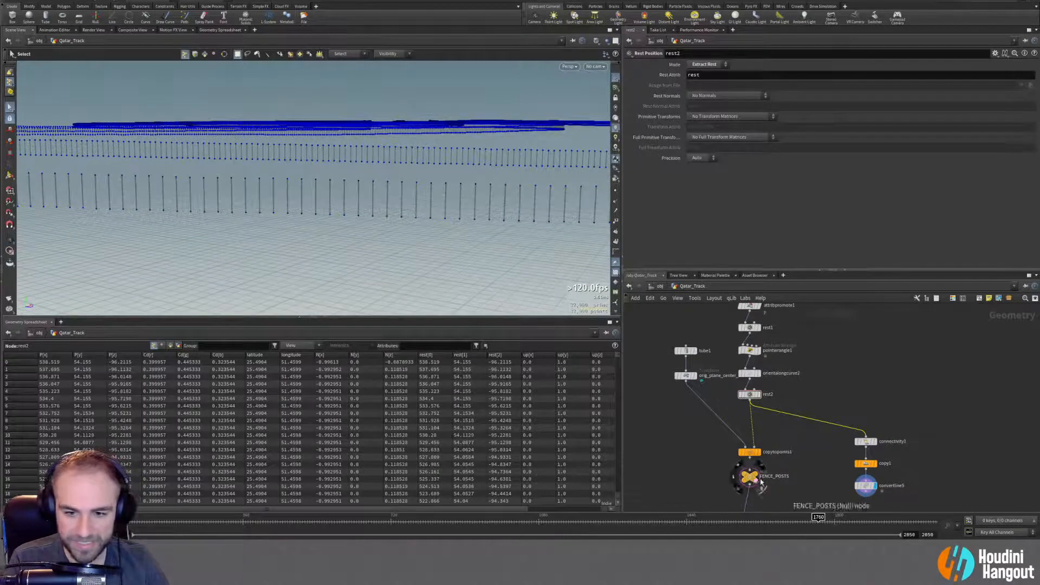
pyautogui.moveTo(794, 493); pyautogui.dragTo(772, 382, button='middle')
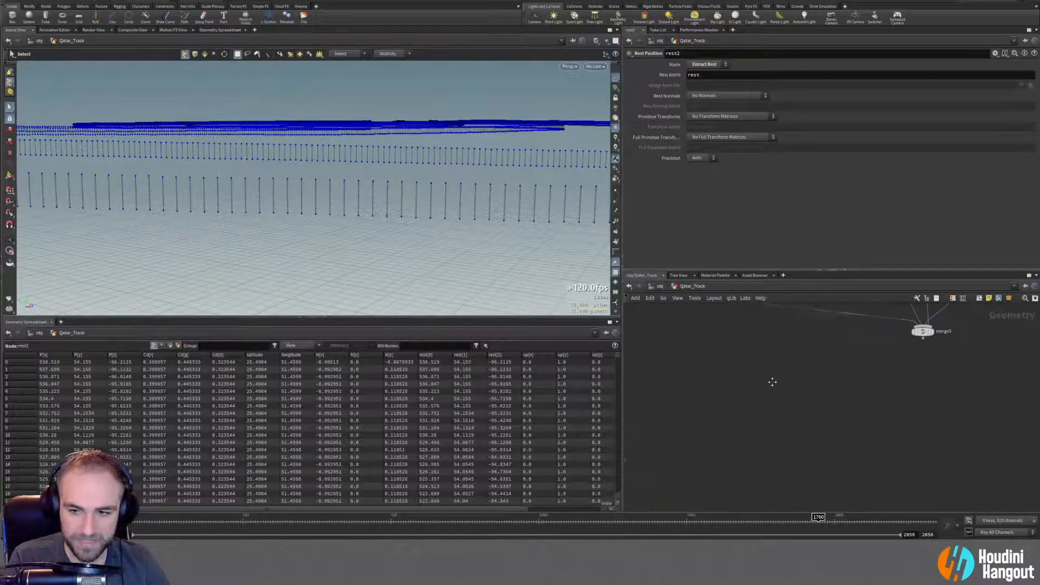
pyautogui.click(930, 333)
pyautogui.click(923, 332)
pyautogui.press('Escape')
pyautogui.moveTo(303, 206); pyautogui.dragTo(373, 282)
pyautogui.moveTo(720, 396); pyautogui.dragTo(902, 405, button='middle')
pyautogui.moveTo(827, 352); pyautogui.dragTo(927, 340, button='middle')
# Display FENCE_POSTS together with merge3 as a template and compare the posts with the track from a distance.
pyautogui.click(754, 493)
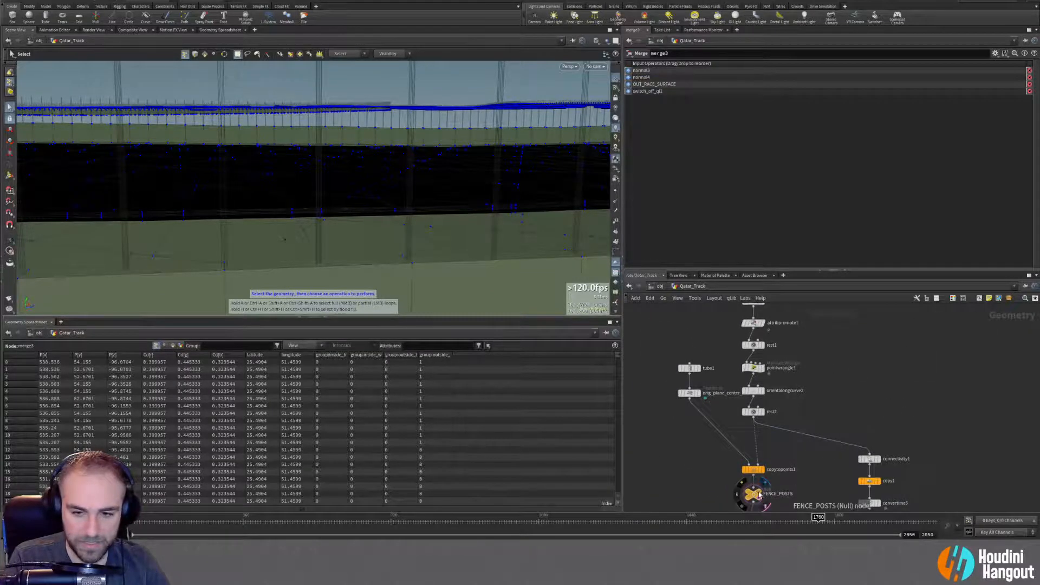
pyautogui.moveTo(942, 392); pyautogui.dragTo(792, 415, button='middle')
pyautogui.moveTo(1029, 369); pyautogui.dragTo(937, 392, button='middle')
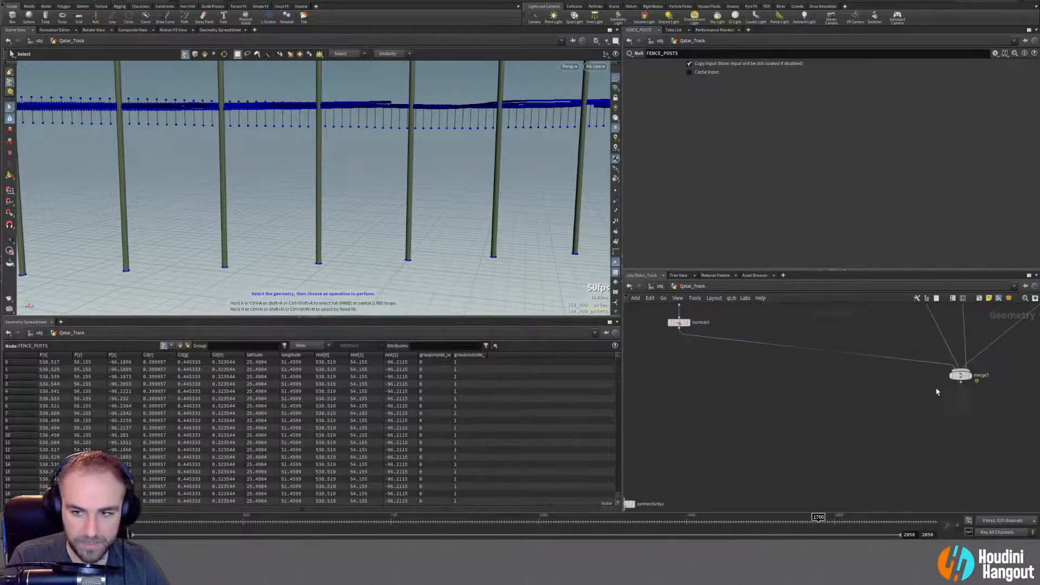
pyautogui.press('space')
pyautogui.moveTo(406, 256); pyautogui.dragTo(487, 222)
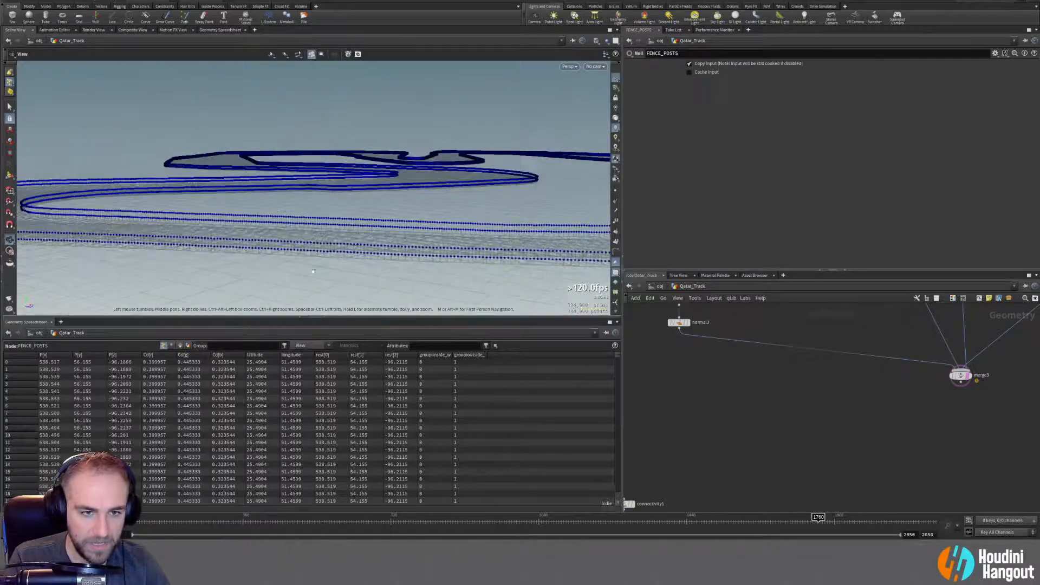
# Display convertline5 and examine the wire lines against the fence posts from above and close up.
pyautogui.moveTo(703, 401); pyautogui.dragTo(831, 360, button='middle')
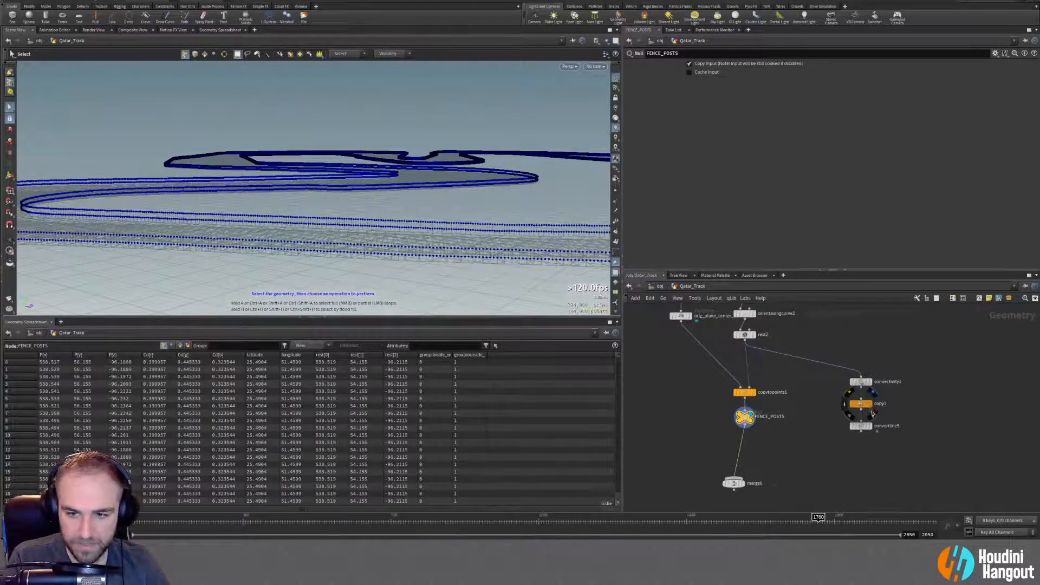
pyautogui.click(861, 426)
pyautogui.click(753, 422)
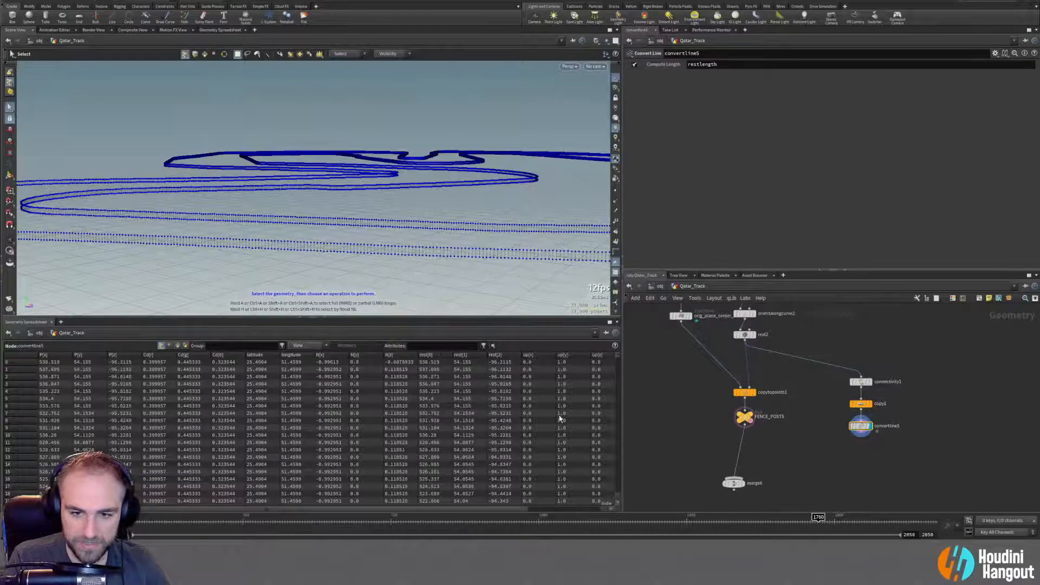
pyautogui.keyDown('alt'); pyautogui.moveTo(423, 247); pyautogui.dragTo(554, 217, button='right'); pyautogui.keyUp('alt')
pyautogui.moveTo(414, 213); pyautogui.dragTo(330, 265)
pyautogui.press('s')
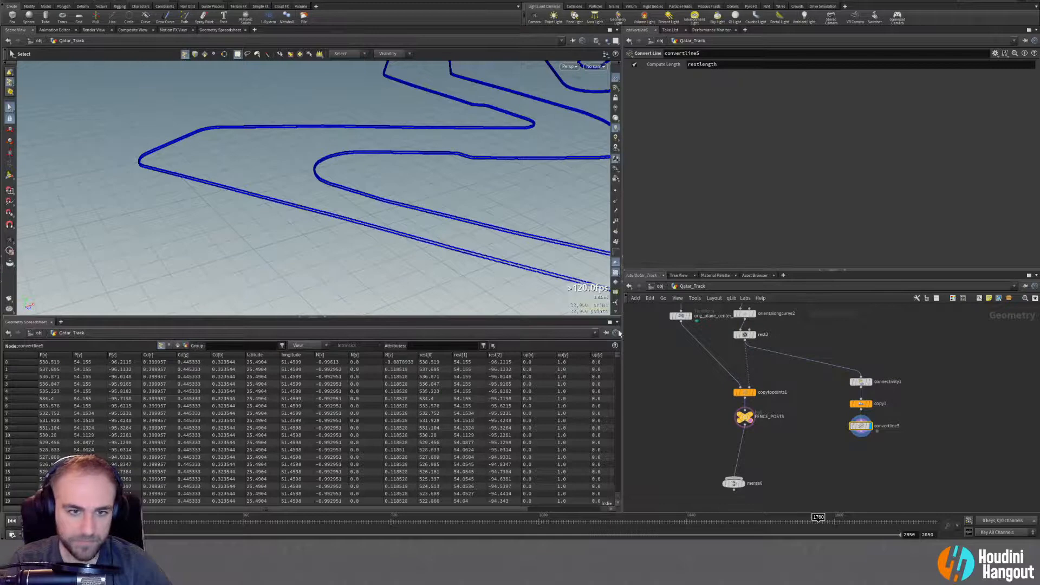
pyautogui.press('Escape')
pyautogui.moveTo(371, 228); pyautogui.dragTo(406, 162)
pyautogui.press('s')
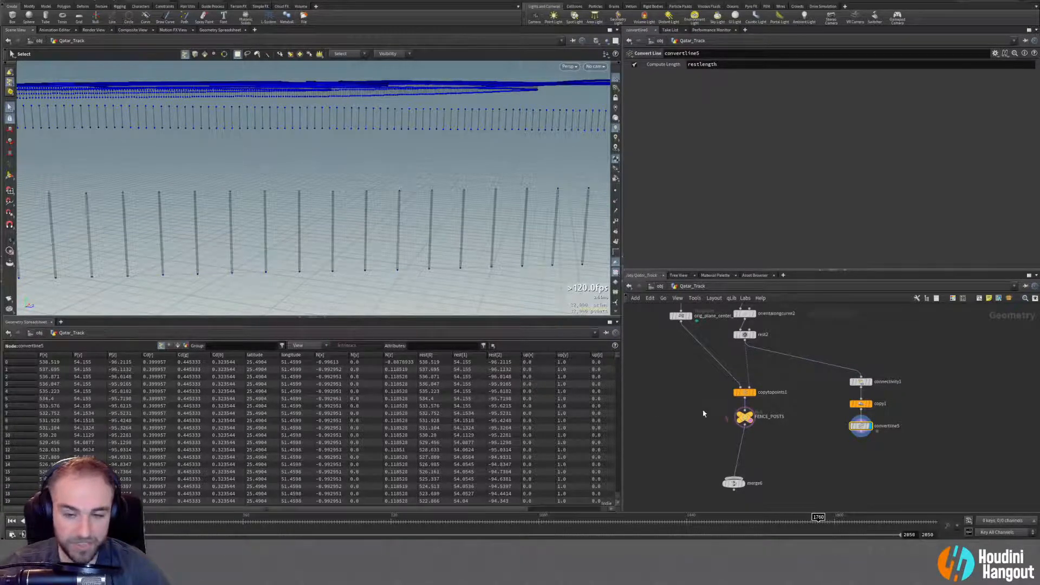
# Move tube1 and orig_plane_center_2 further away from the main node chain.
pyautogui.moveTo(703, 413); pyautogui.dragTo(720, 470, button='middle')
pyautogui.click(698, 372)
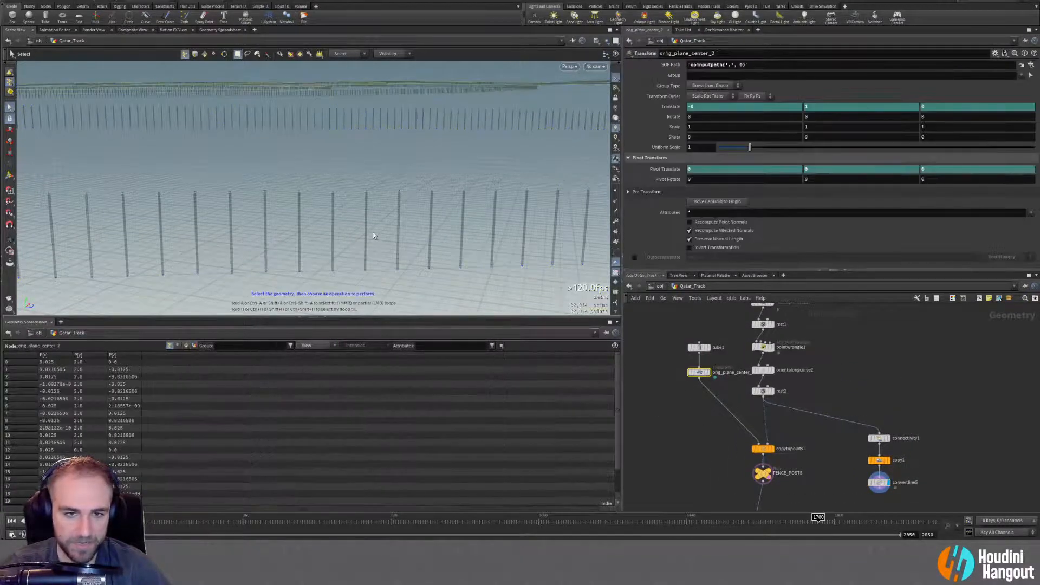
pyautogui.moveTo(711, 381); pyautogui.dragTo(680, 374)
pyautogui.click(643, 474)
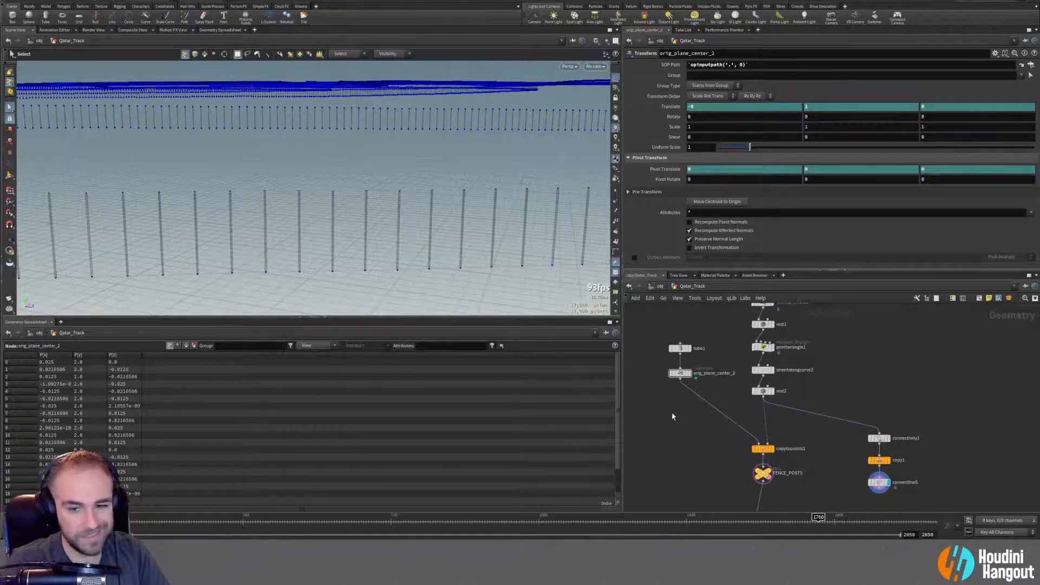
# Link copy1's Y translate to tube1's height with a relative reference.
pyautogui.moveTo(679, 379)
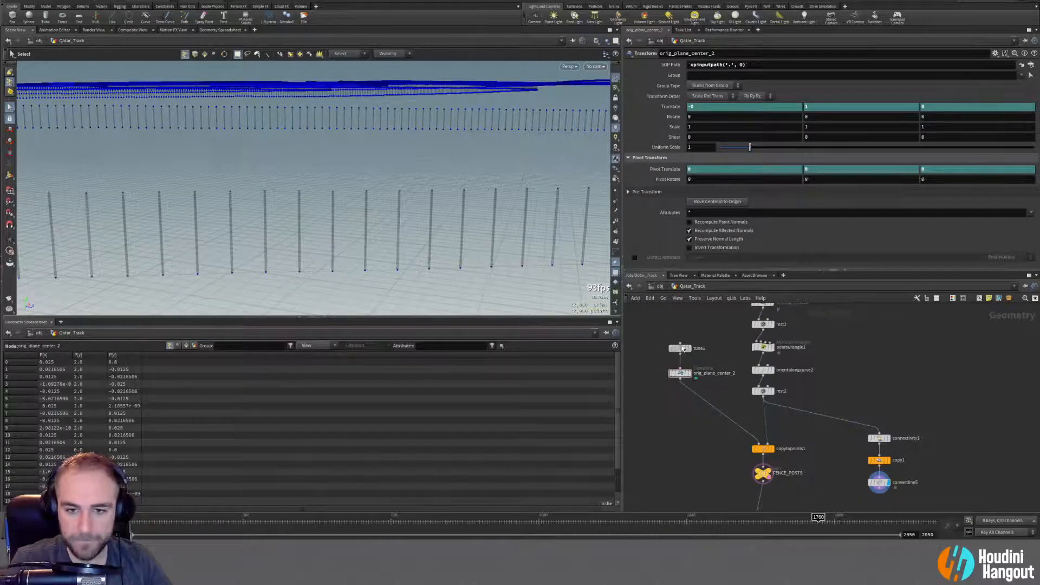
pyautogui.click(679, 348)
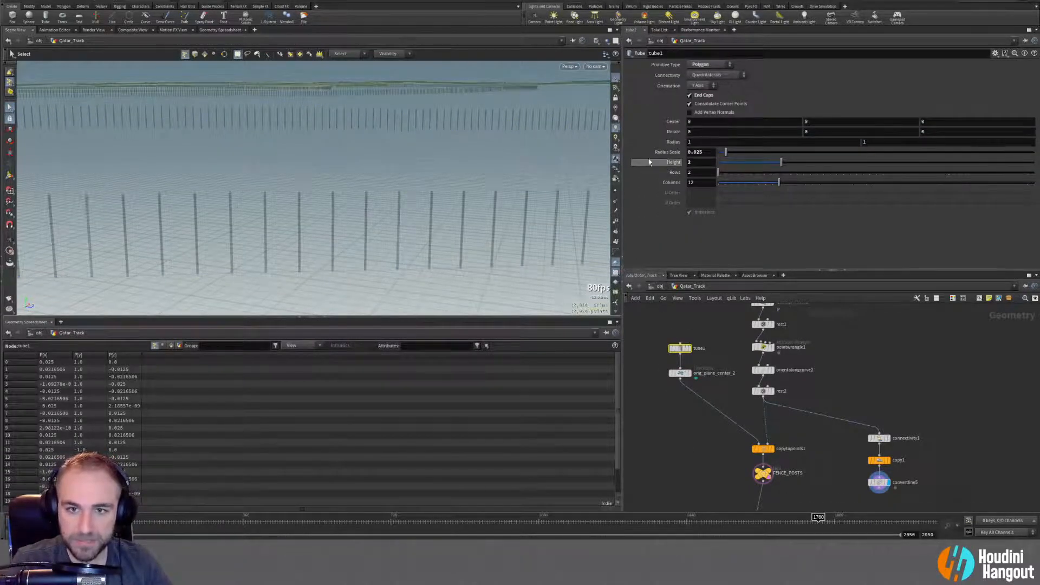
pyautogui.rightClick(675, 162)
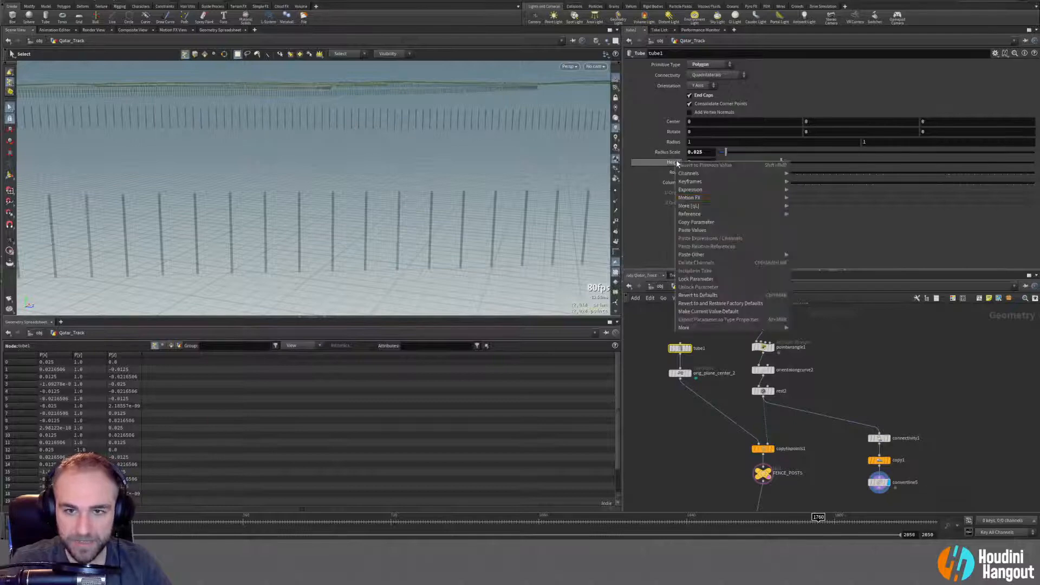
pyautogui.click(696, 223)
pyautogui.click(878, 459)
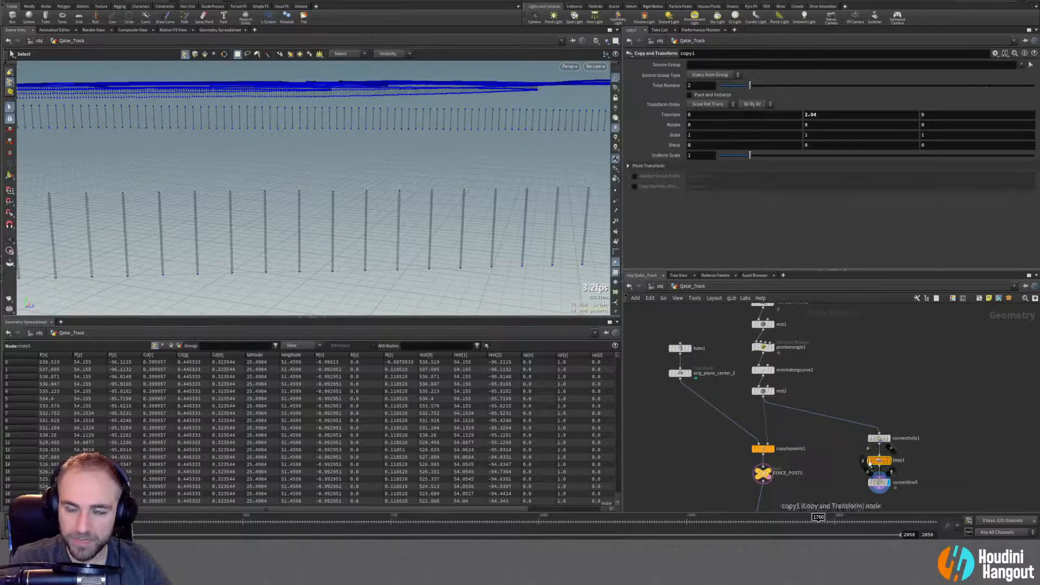
pyautogui.rightClick(821, 115)
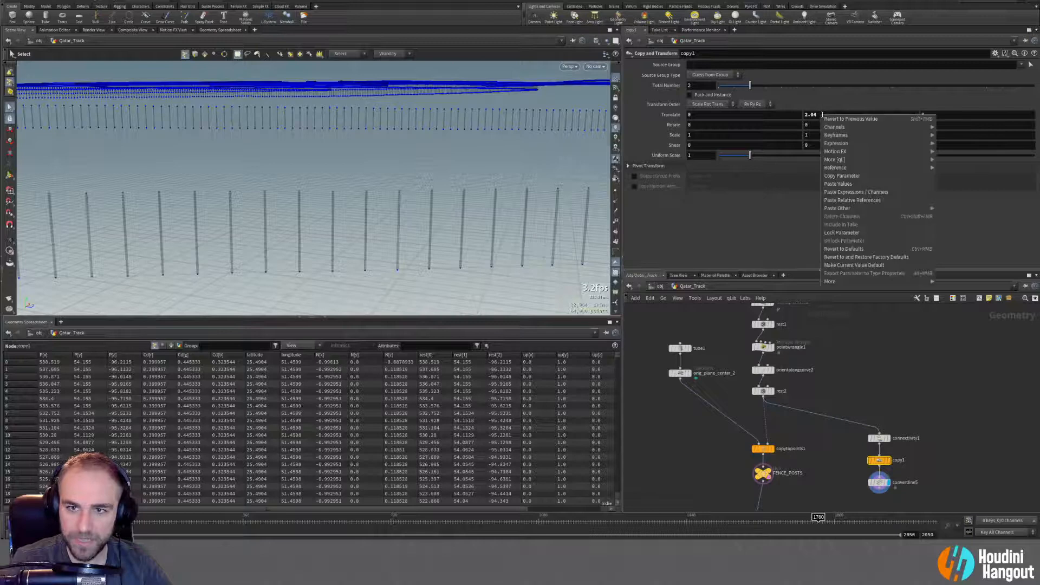
pyautogui.click(850, 209)
pyautogui.scroll(-5, 450, 193)
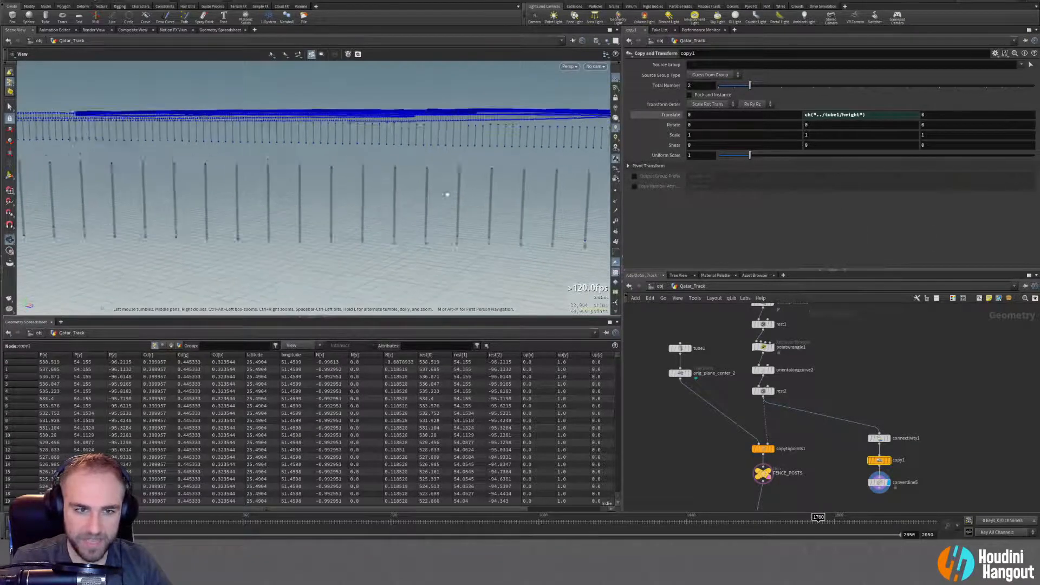
# Try a height of 3.37 on tube1 to test the link, and undo the change.
pyautogui.click(682, 350)
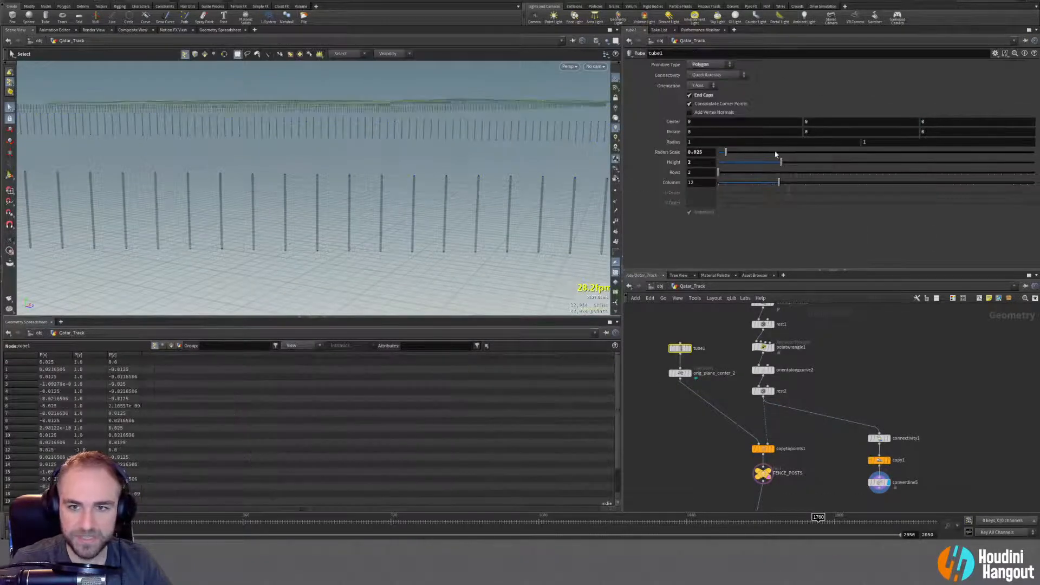
pyautogui.moveTo(798, 165); pyautogui.dragTo(824, 162)
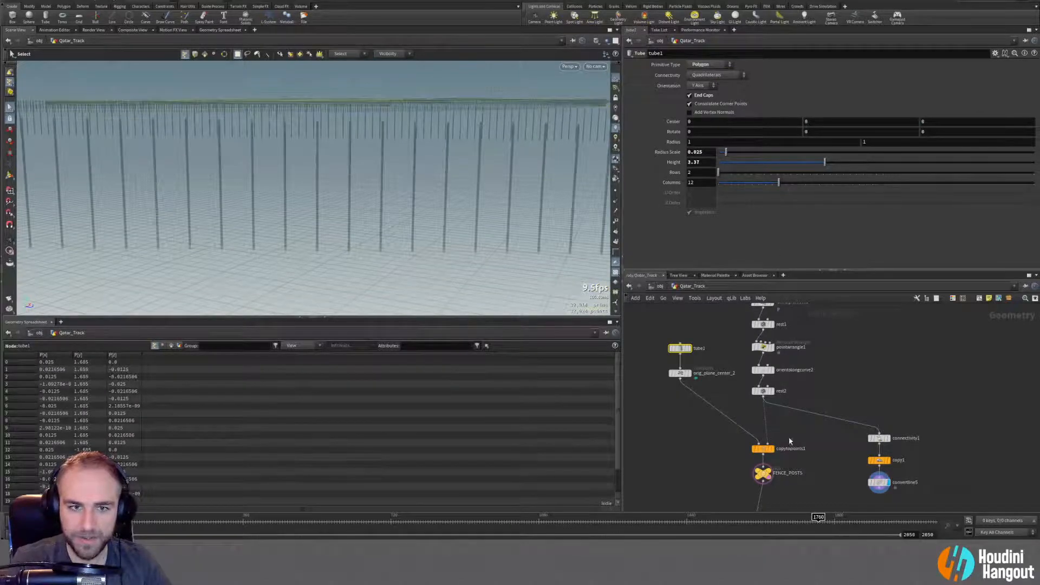
pyautogui.hotkey('ctrl', 'z')
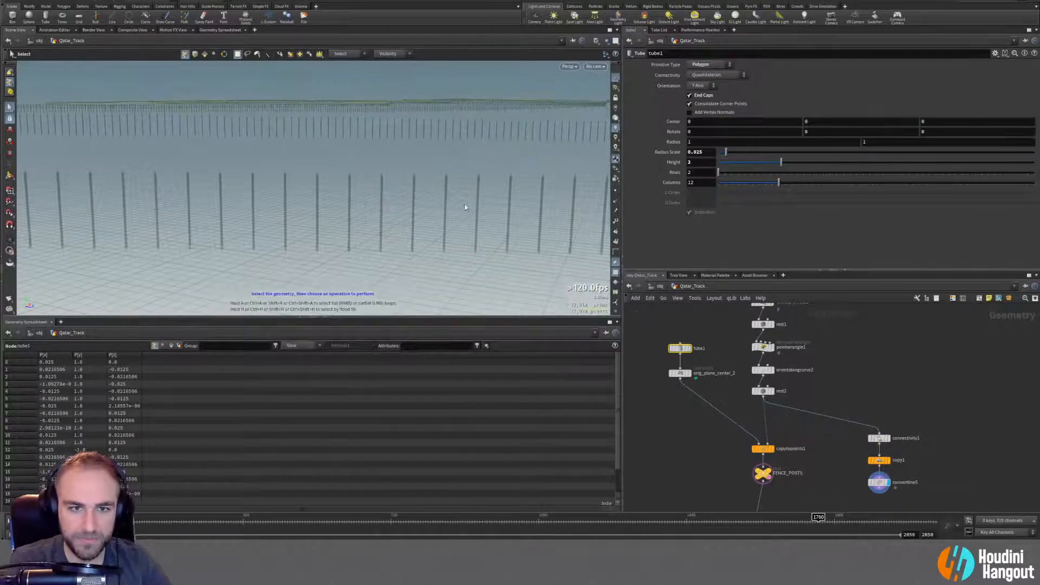
# Select convertline5 and examine its wire points along the tops and bases of the fence posts.
pyautogui.keyDown('alt'); pyautogui.moveTo(464, 204); pyautogui.dragTo(411, 214); pyautogui.keyUp('alt')
pyautogui.moveTo(834, 469); pyautogui.dragTo(826, 440, button='middle')
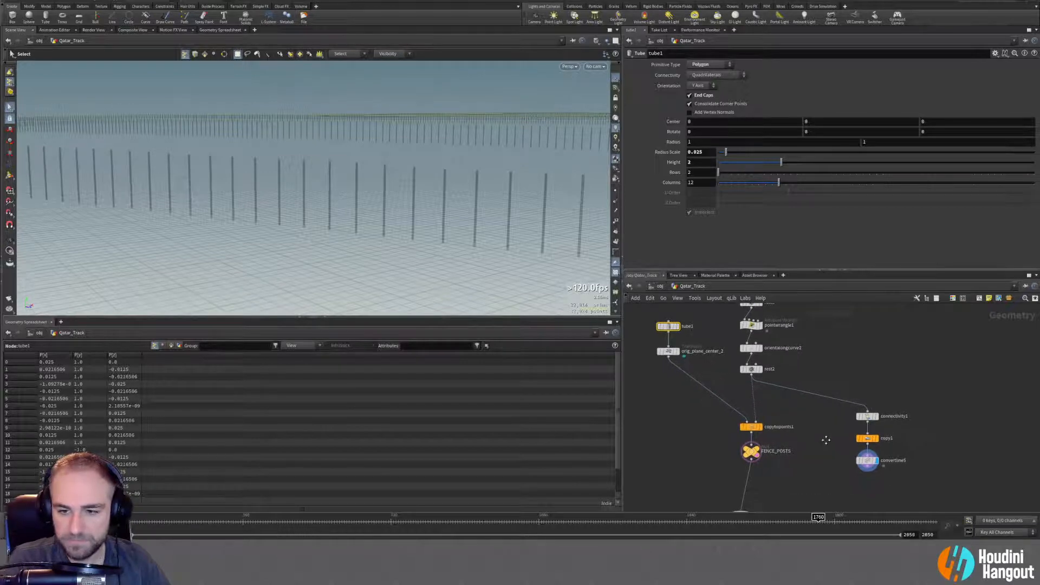
pyautogui.click(867, 460)
pyautogui.press('Escape')
pyautogui.moveTo(357, 161); pyautogui.dragTo(307, 148)
pyautogui.press('s')
# Move connectivity1, copy1 and convertline5 together up closer to rest2.
pyautogui.moveTo(837, 420); pyautogui.dragTo(890, 483)
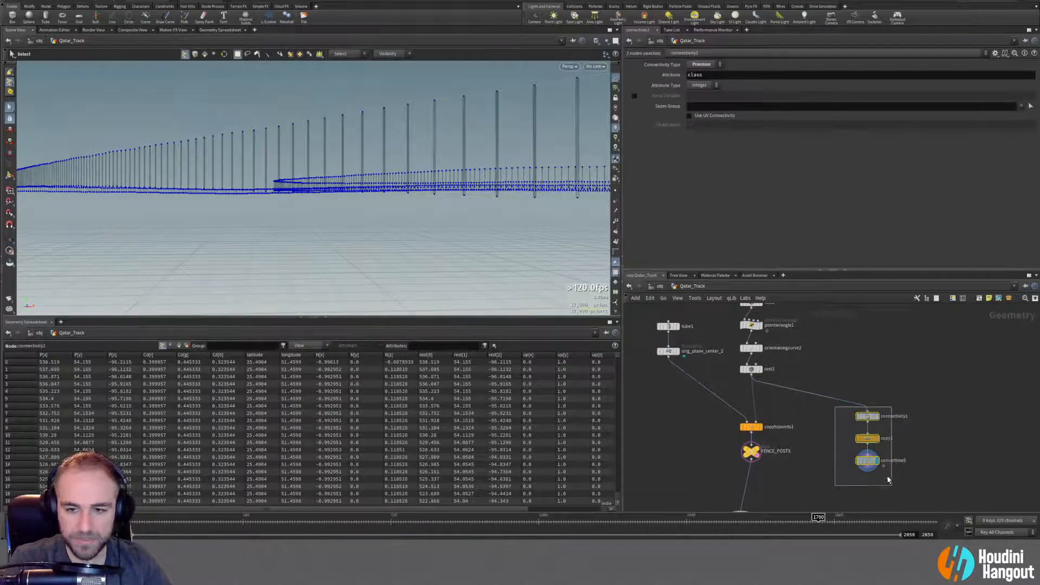
pyautogui.moveTo(867, 413); pyautogui.dragTo(864, 392)
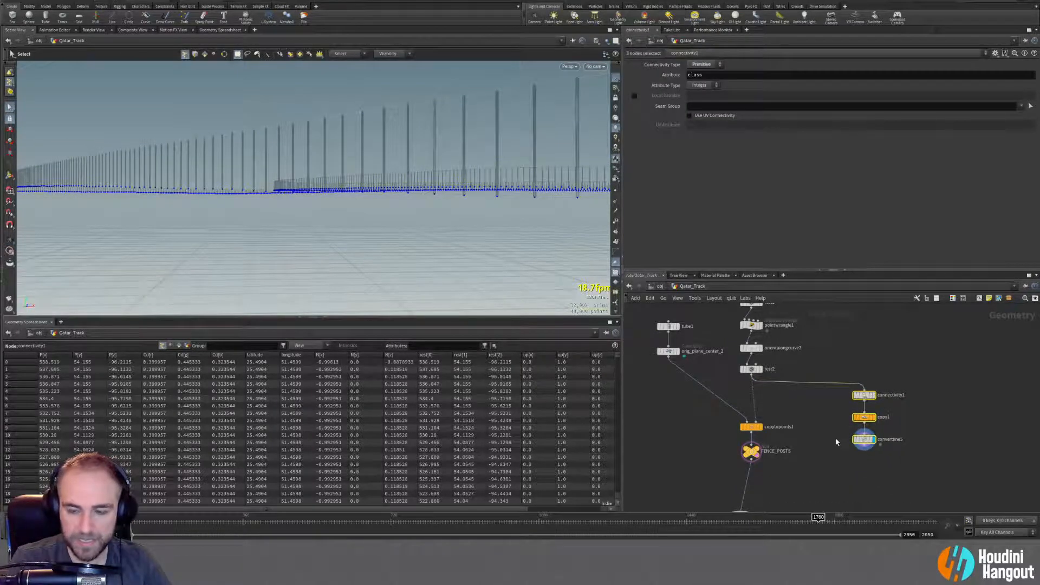
pyautogui.scroll(-2, 842, 419)
pyautogui.press('Escape')
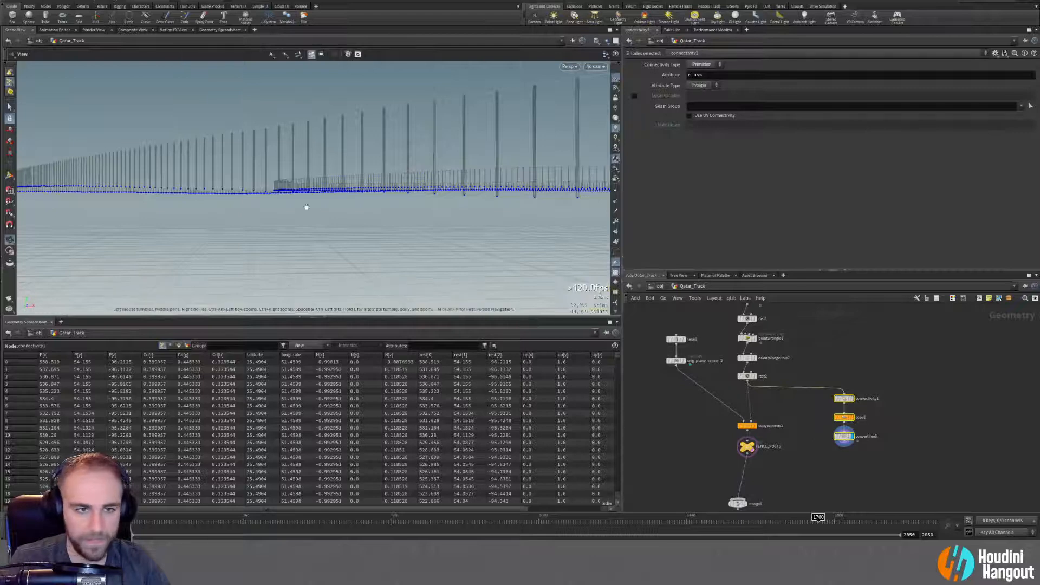
pyautogui.moveTo(303, 206); pyautogui.dragTo(302, 216)
pyautogui.press('s')
# Try to add a For-Each Connected Piece loop below convertline5.
pyautogui.press('Tab')
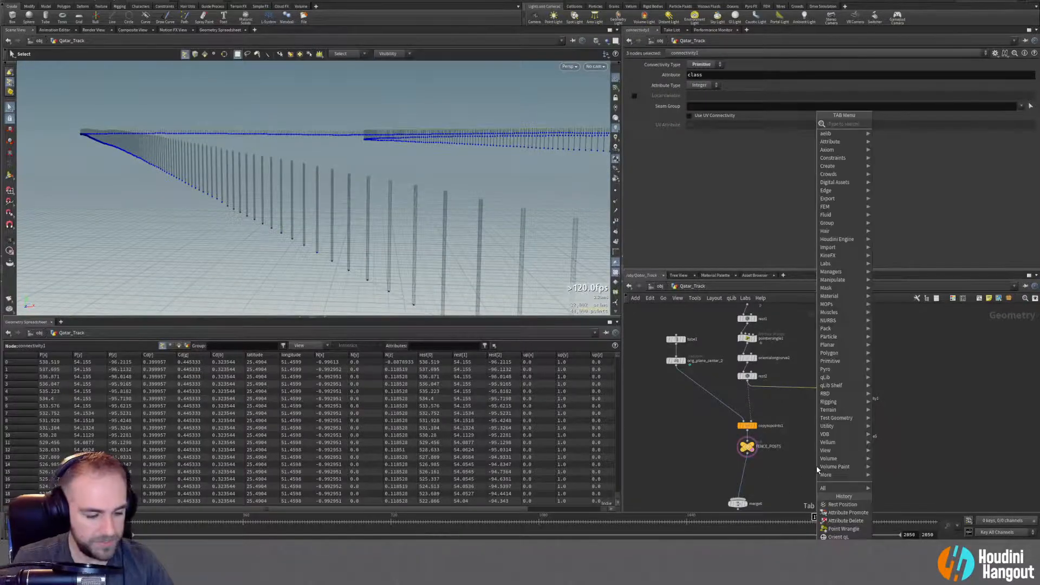
pyautogui.write('for ea')
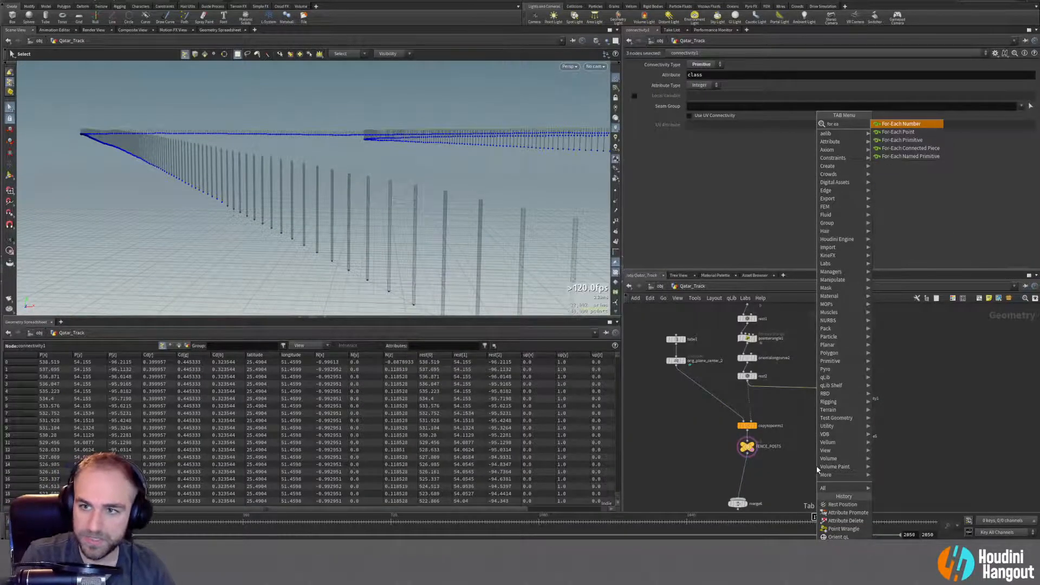
pyautogui.press('Down')
pyautogui.press('Down')
pyautogui.press('Down')
pyautogui.press('Return')
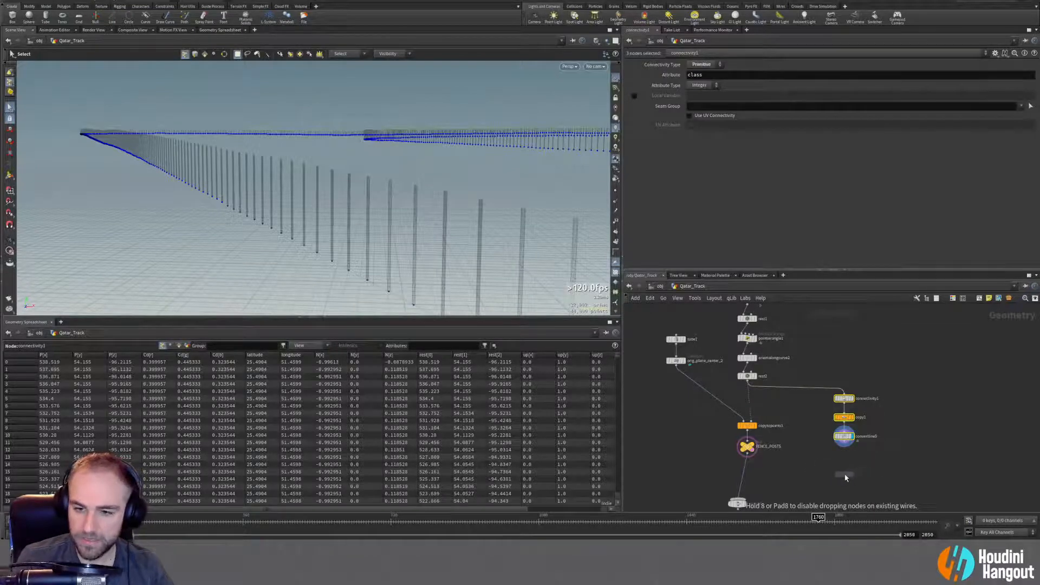
pyautogui.click(835, 475)
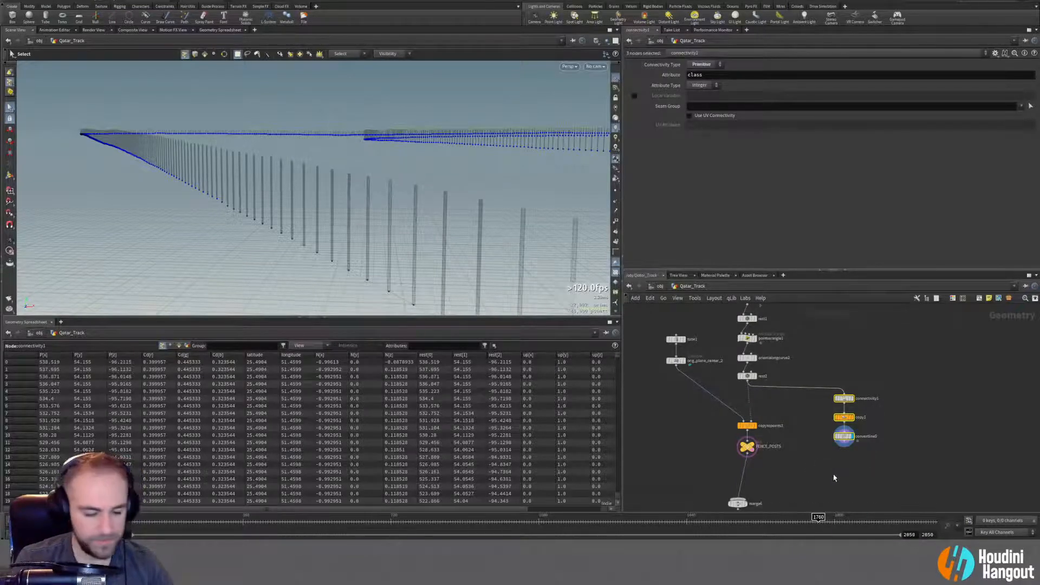
# Add a For-Each Primitive loop below convertline5, feed convertline5 into it, and display the loop's end node.
pyautogui.press('Tab')
pyautogui.write('for each')
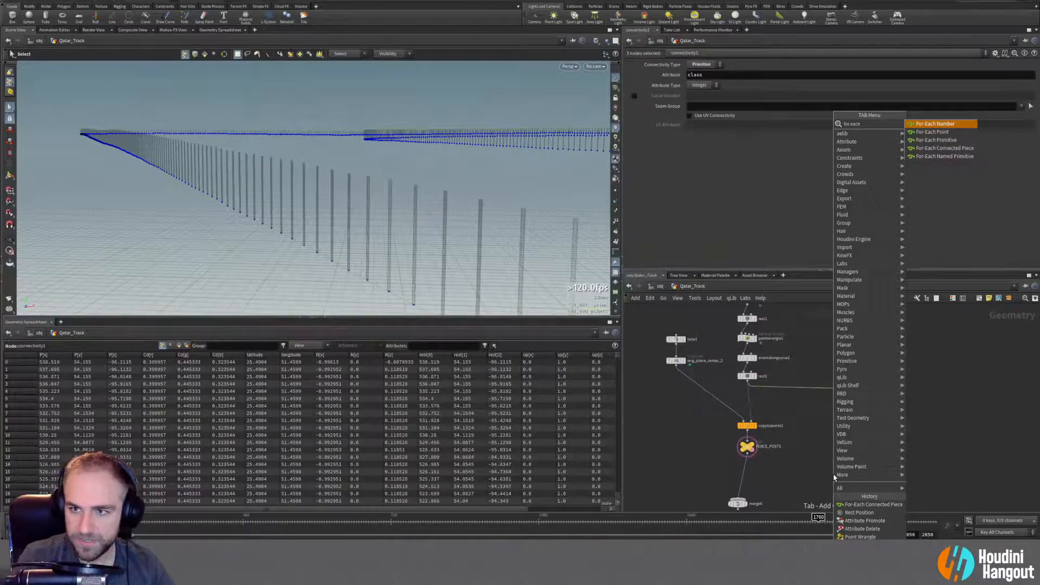
pyautogui.press('Down')
pyautogui.press('Down')
pyautogui.press('Return')
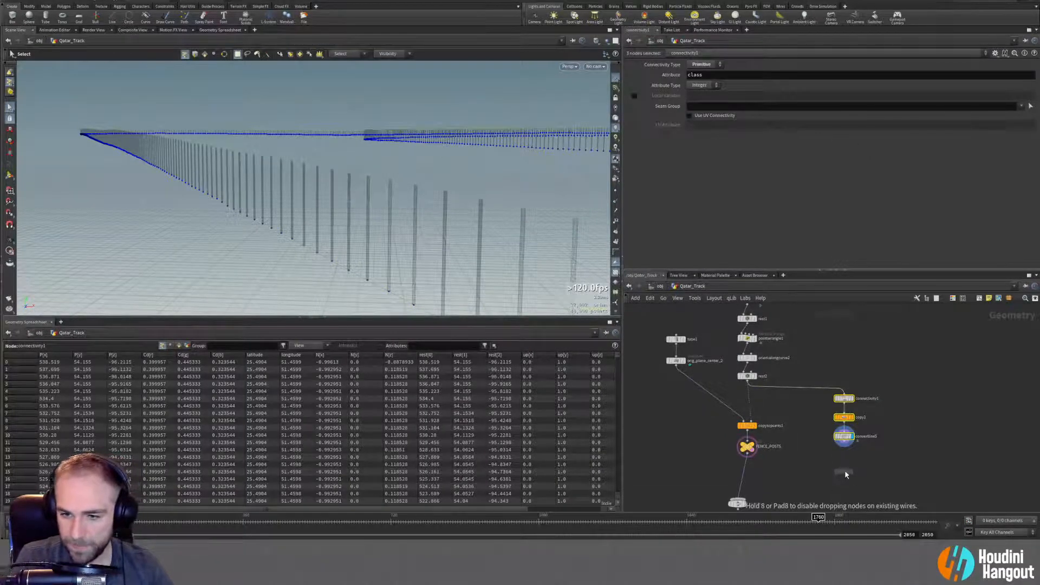
pyautogui.click(845, 474)
pyautogui.moveTo(845, 474); pyautogui.dragTo(846, 434, button='middle')
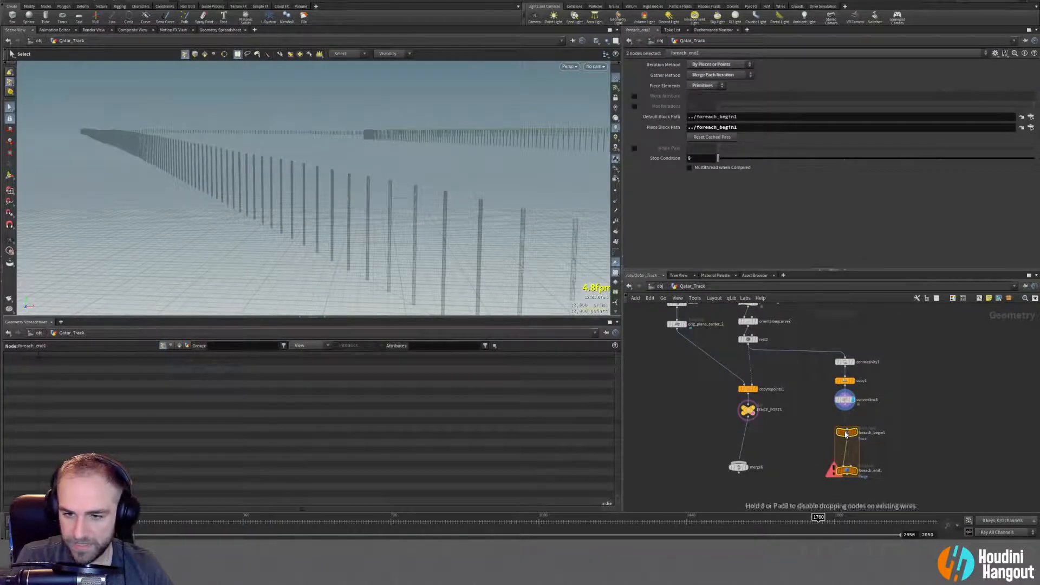
pyautogui.moveTo(846, 433); pyautogui.dragTo(848, 426)
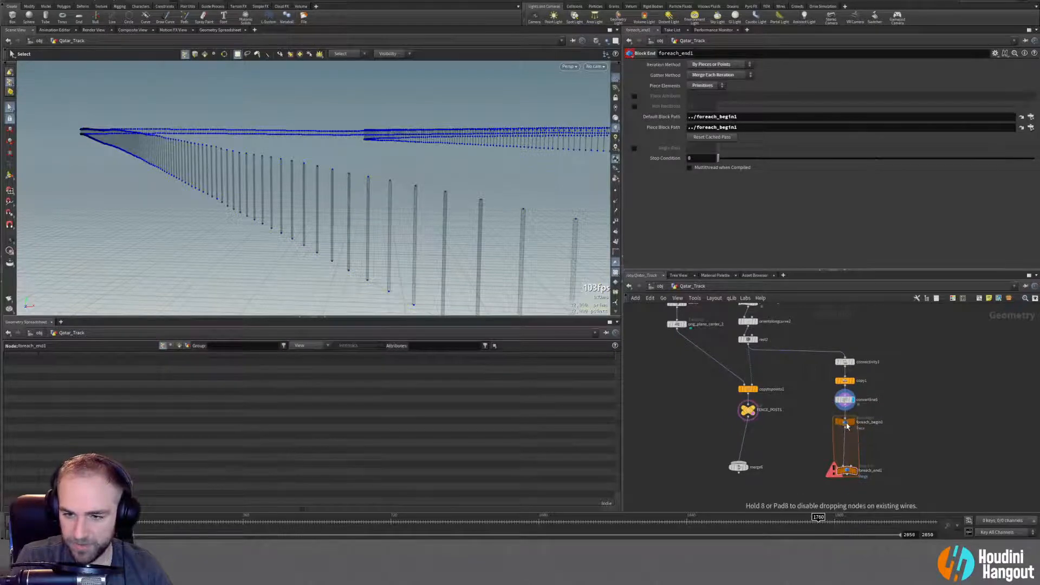
pyautogui.moveTo(846, 472); pyautogui.dragTo(842, 469)
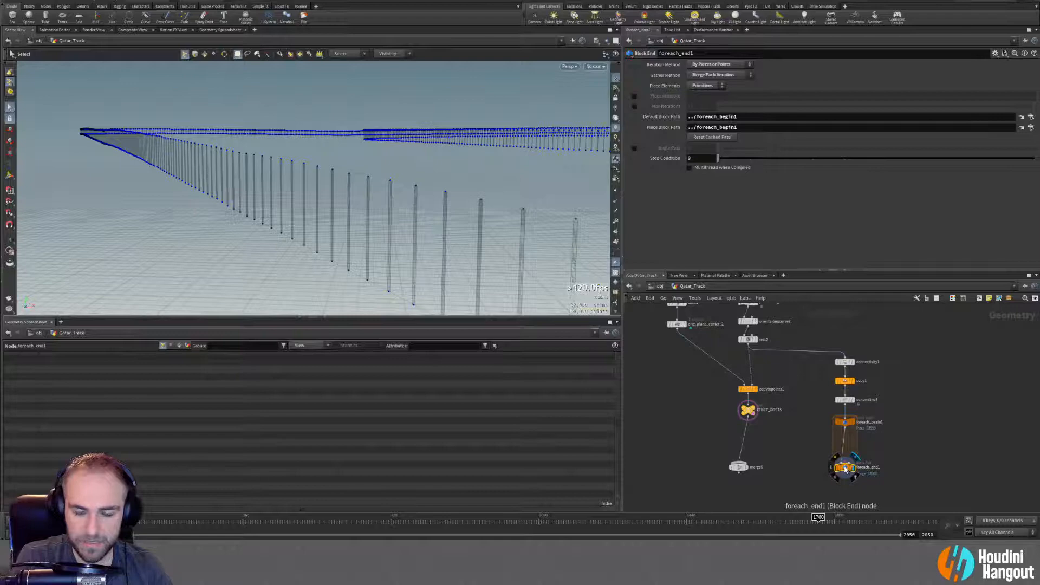
# Enable the piece attribute on foreach_end1 and set it to class.
pyautogui.middleClick(845, 468)
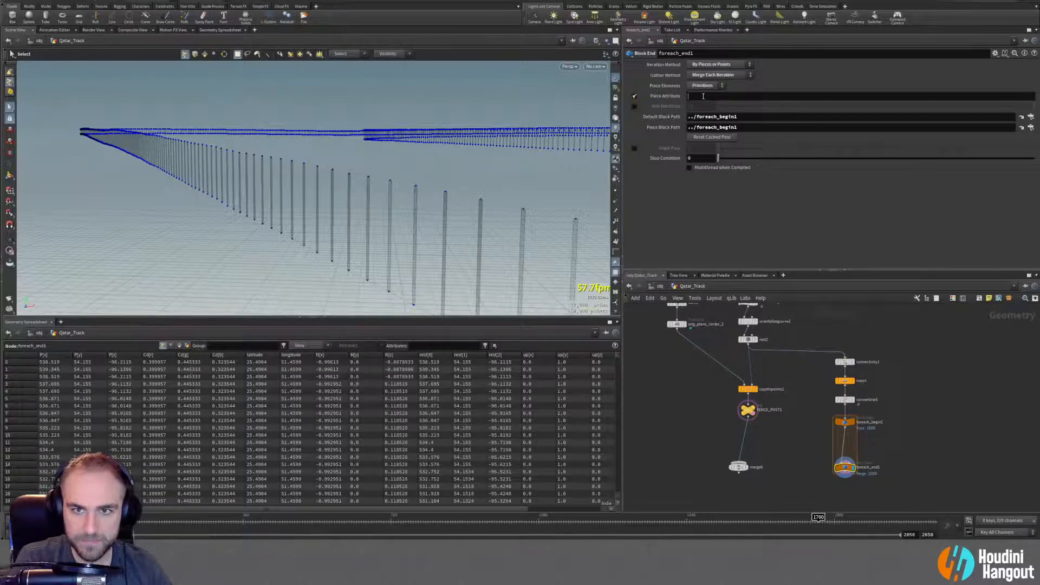
pyautogui.click(703, 96)
pyautogui.press('Return')
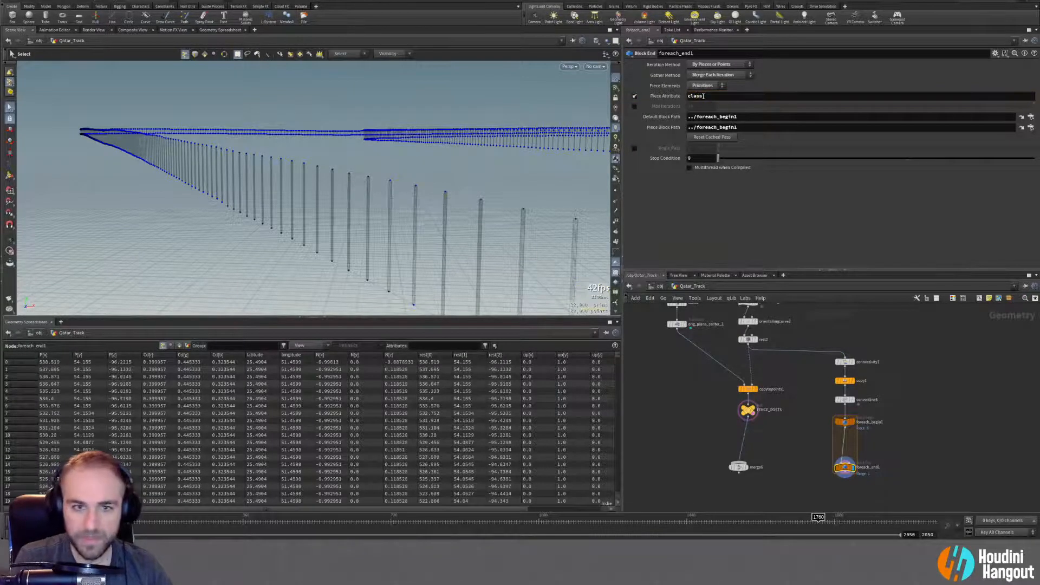
# Bypass convertline5 to inspect the fence geometry without it, and re-enable the node.
pyautogui.moveTo(808, 372); pyautogui.dragTo(809, 389, button='middle')
pyautogui.click(846, 417)
pyautogui.moveTo(839, 418)
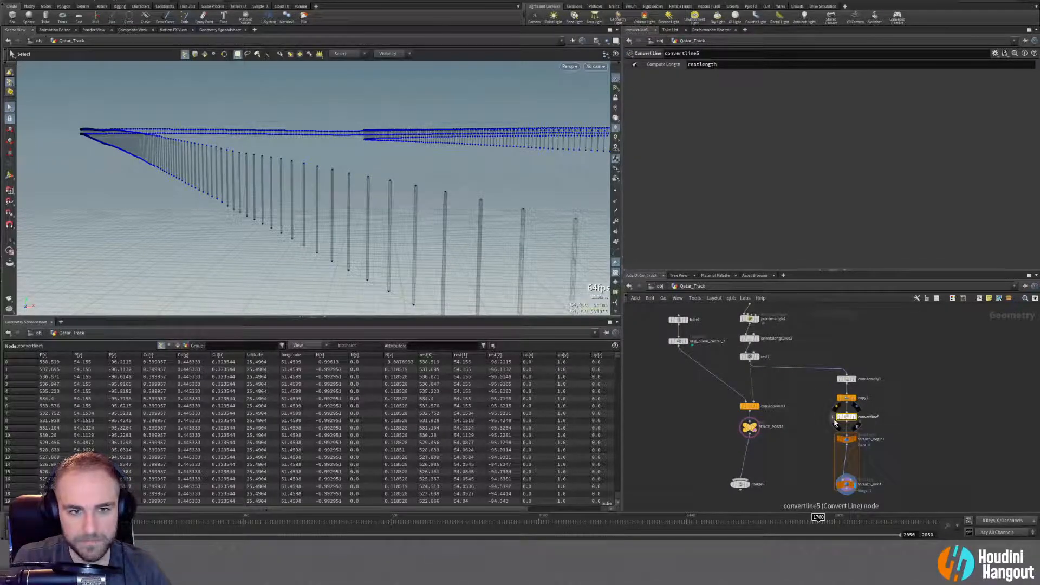
pyautogui.click(839, 418)
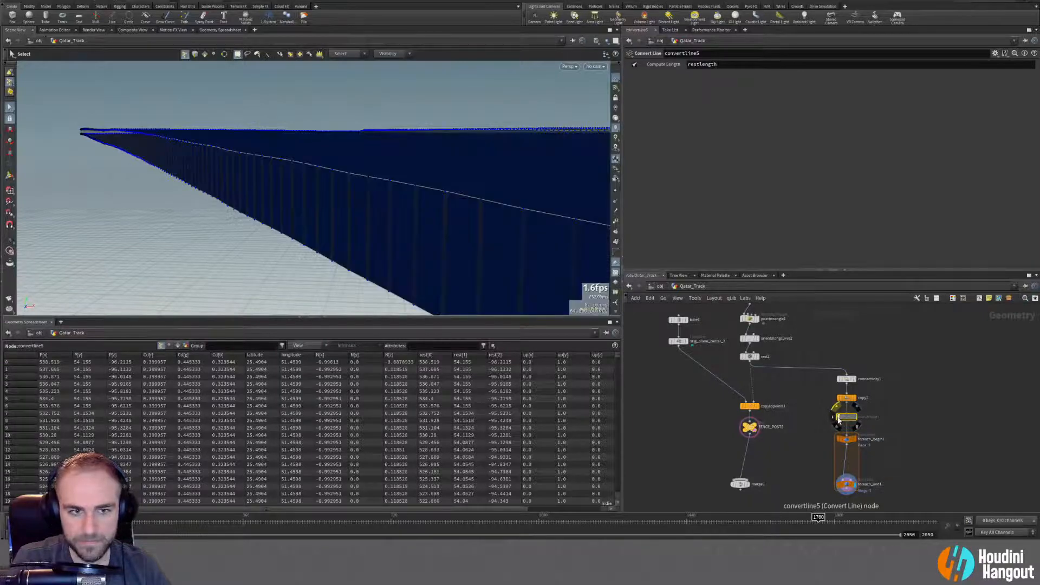
pyautogui.press('Escape')
pyautogui.moveTo(421, 198); pyautogui.dragTo(616, 161)
pyautogui.press('s')
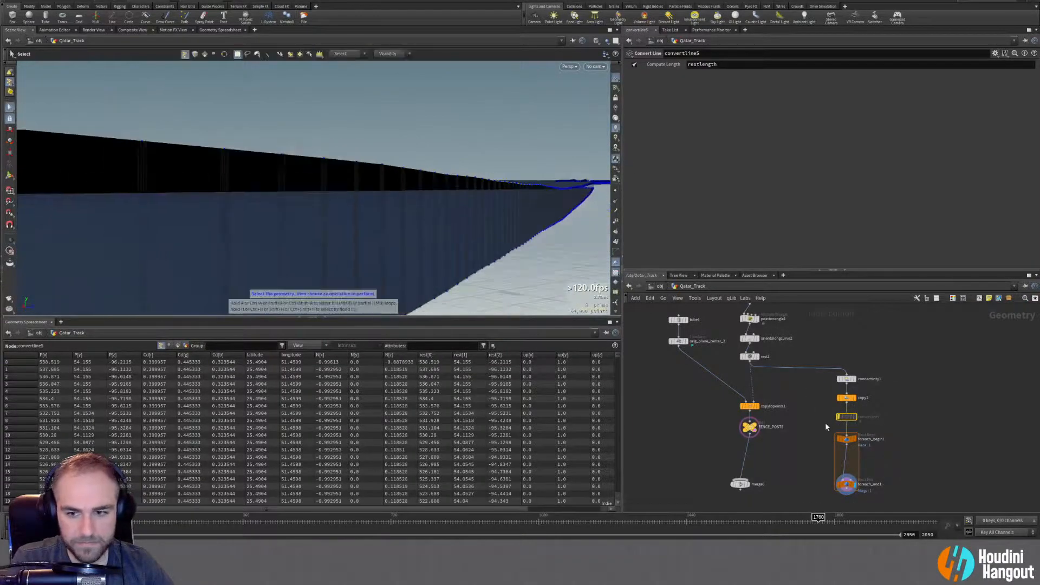
pyautogui.click(839, 417)
pyautogui.scroll(10, 403, 260)
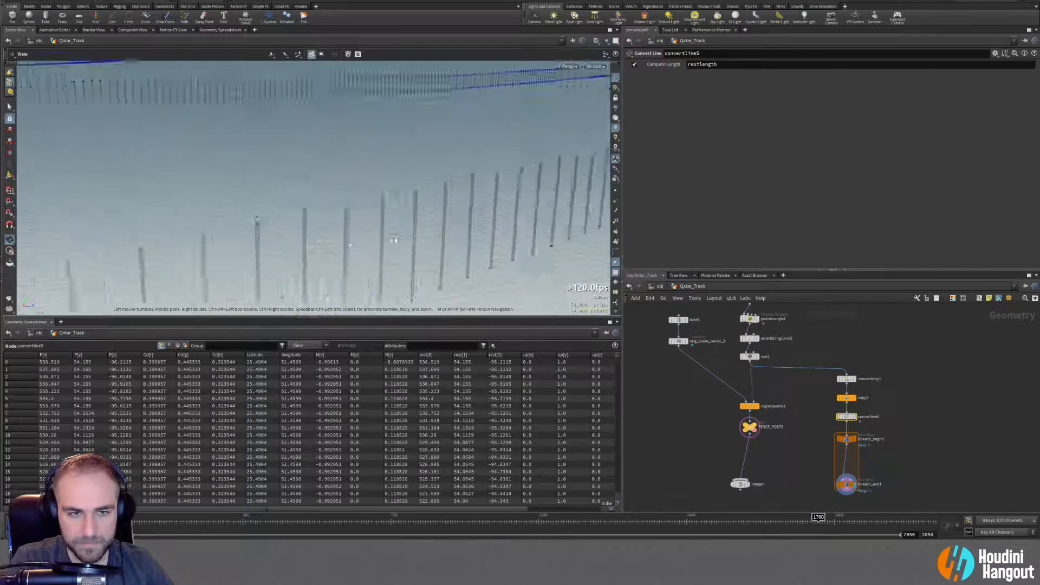
# Compare the node information of foreach_end1 and convertline5.
pyautogui.middleClick(847, 484)
pyautogui.click(847, 484)
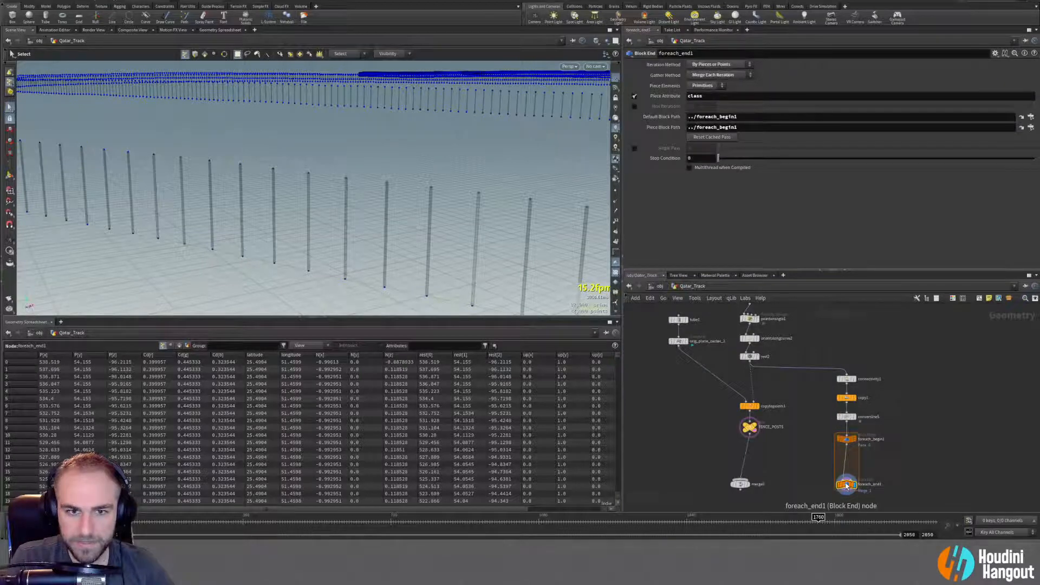
pyautogui.middleClick(848, 418)
pyautogui.click(847, 417)
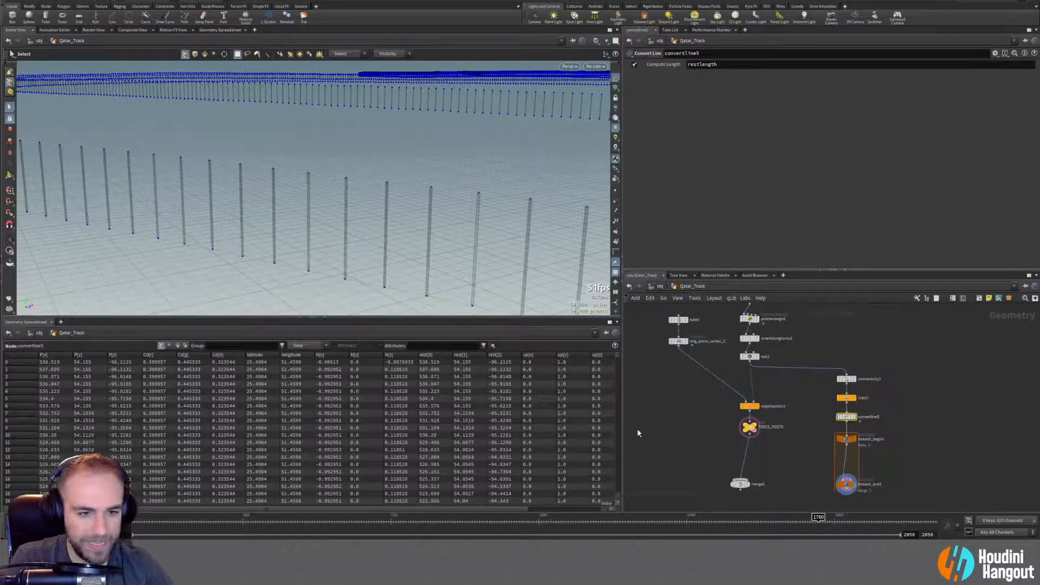
# Examine the primitive class attribute on convertline5, comparing it with connectivity1 and copy1.
pyautogui.click(176, 346)
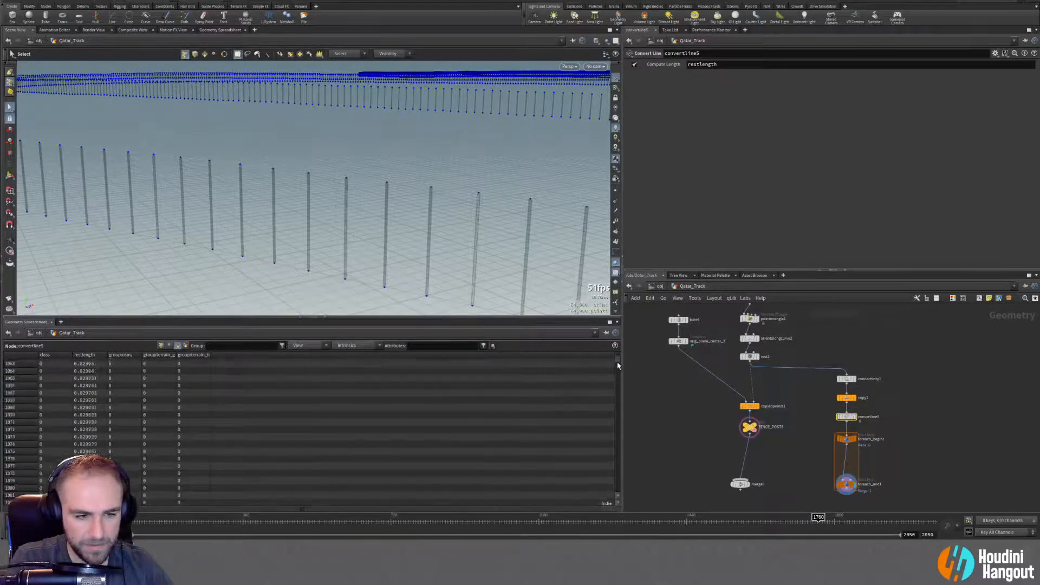
pyautogui.click(855, 379)
pyautogui.click(846, 380)
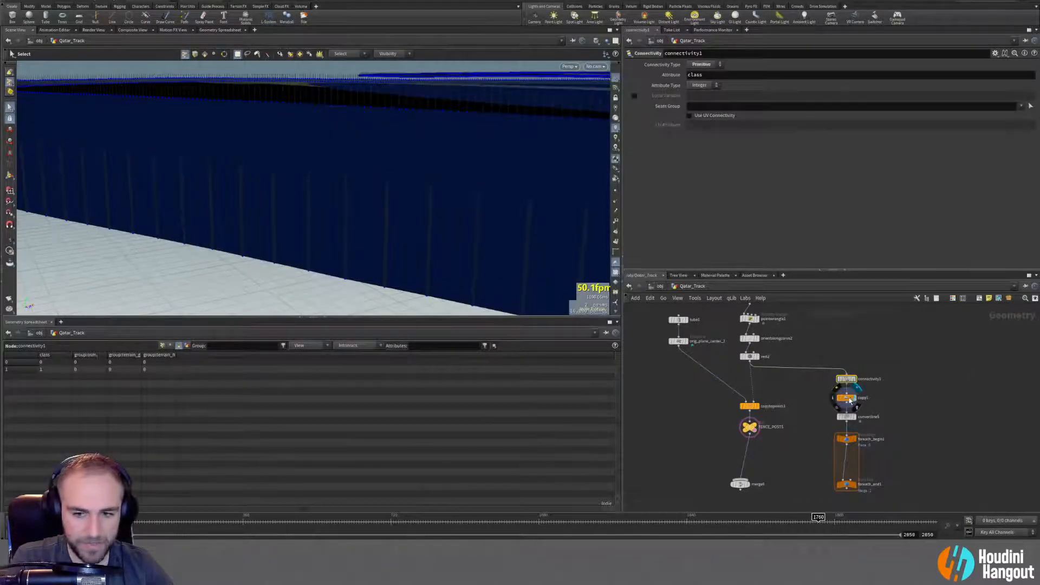
pyautogui.click(848, 399)
pyautogui.click(846, 417)
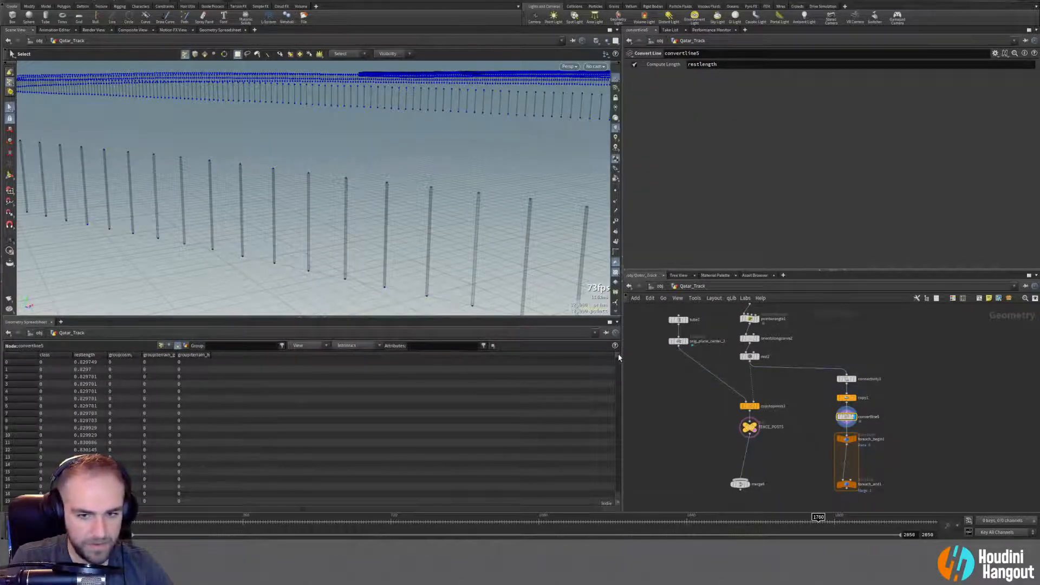
pyautogui.moveTo(619, 357); pyautogui.dragTo(593, 336)
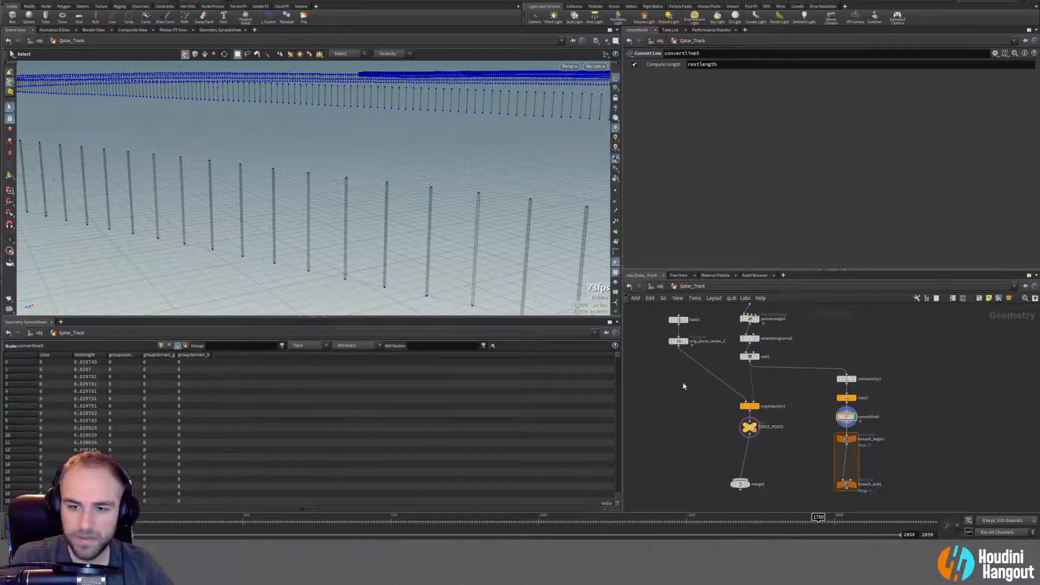
pyautogui.middleClick(847, 417)
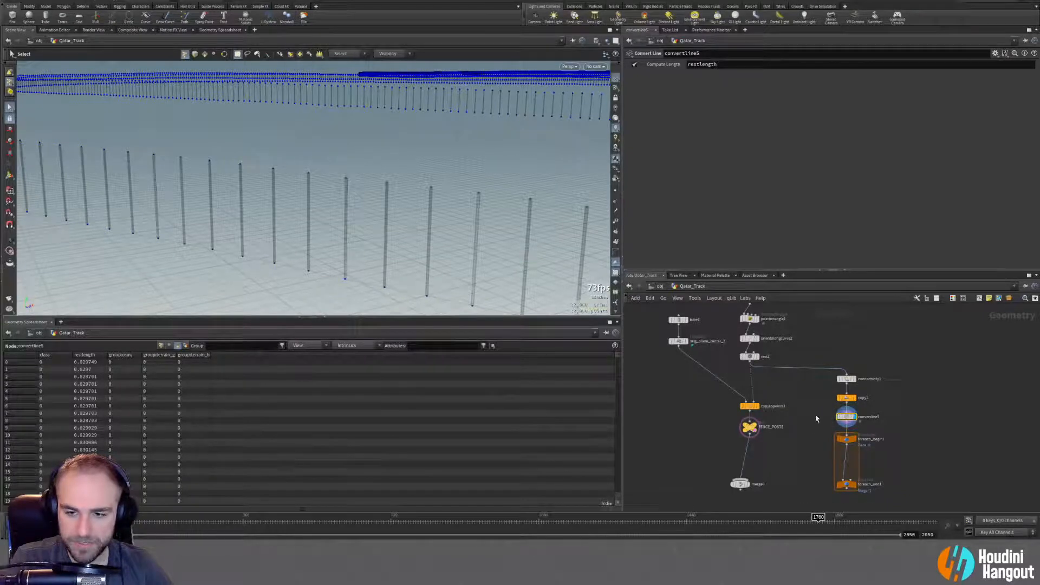
# Move the for-each block and convertline5 down to make room in the node chain below copy1.
pyautogui.moveTo(812, 440); pyautogui.dragTo(820, 397, button='middle')
pyautogui.moveTo(821, 393); pyautogui.dragTo(870, 460)
pyautogui.moveTo(858, 398); pyautogui.dragTo(859, 448)
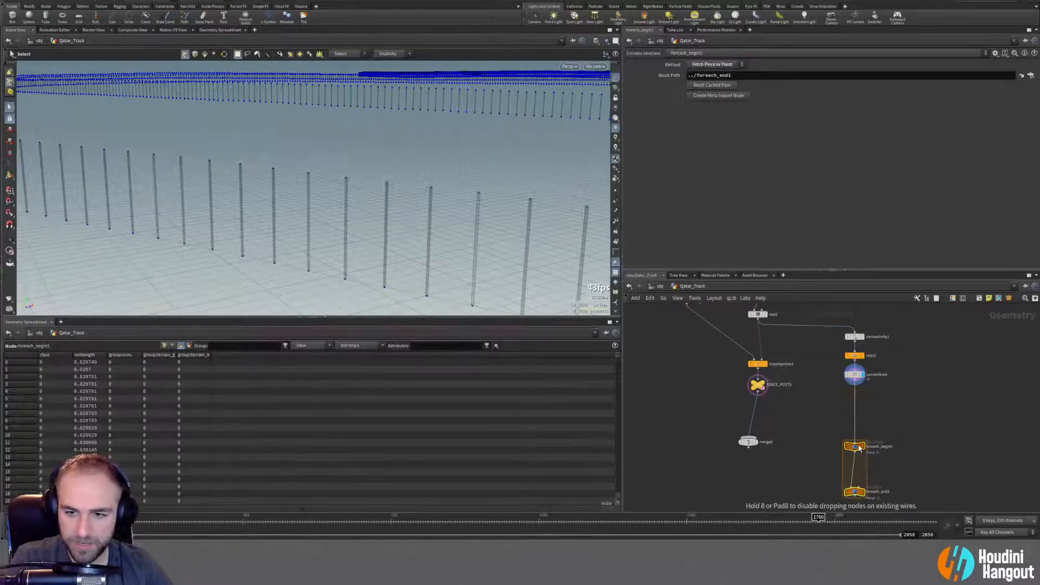
pyautogui.moveTo(856, 375); pyautogui.dragTo(857, 401)
pyautogui.click(887, 386)
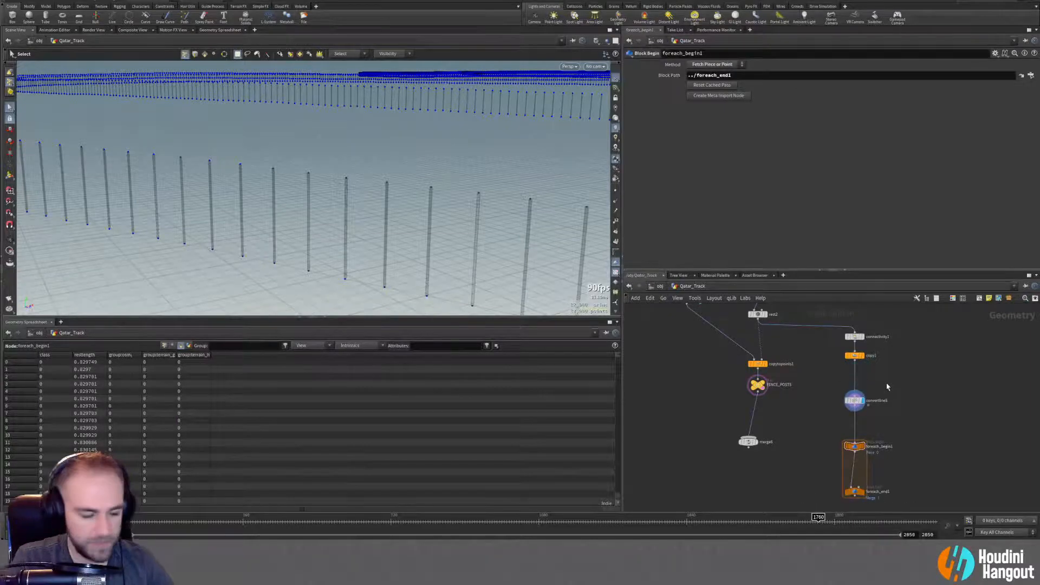
# Try an Attribute Promote node between copy1 and convertline5, and delete it again.
pyautogui.press('Tab')
pyautogui.write('attribw')
pyautogui.press('Return')
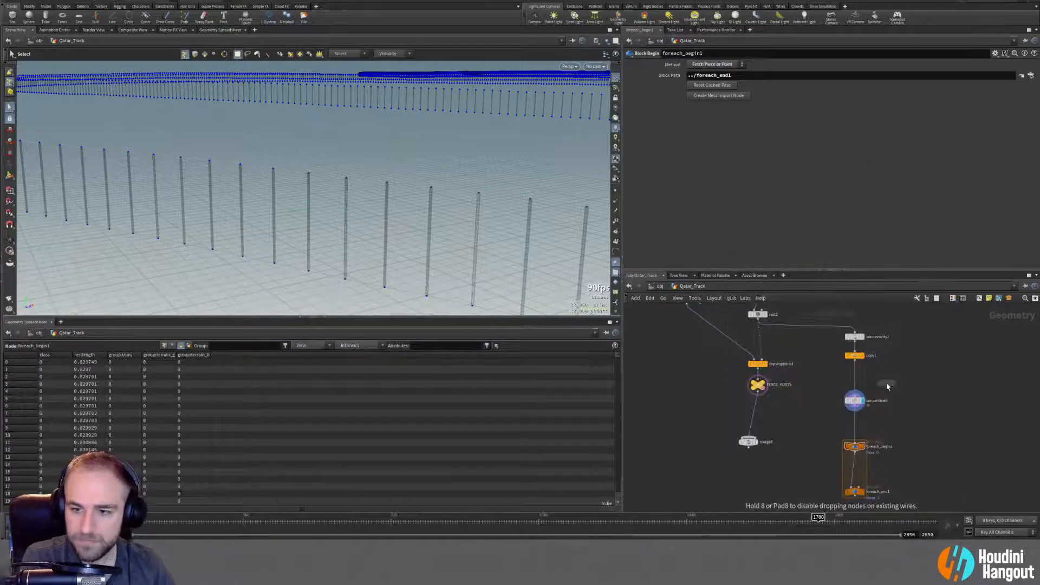
pyautogui.click(854, 381)
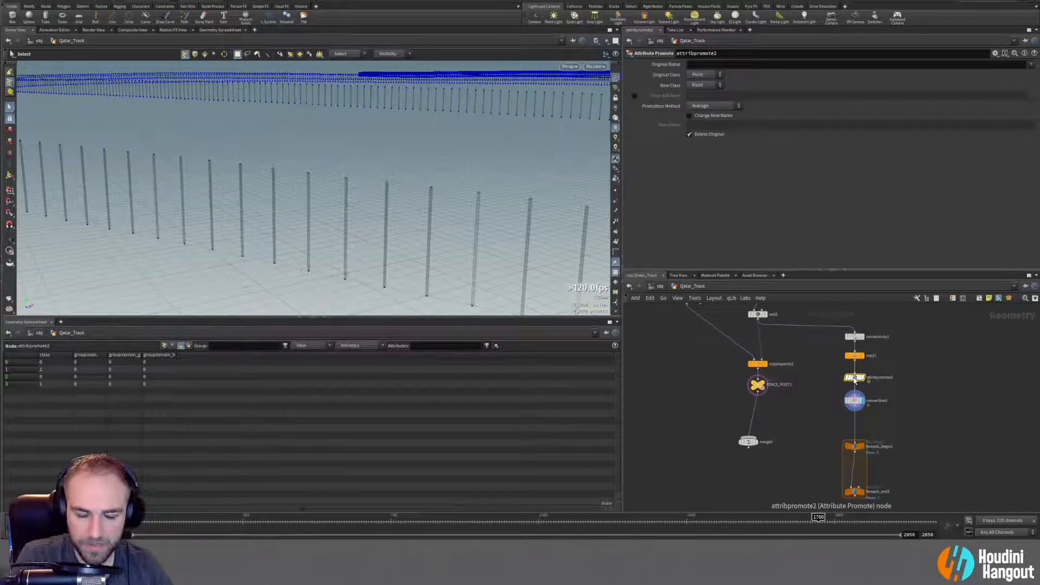
pyautogui.press('Delete')
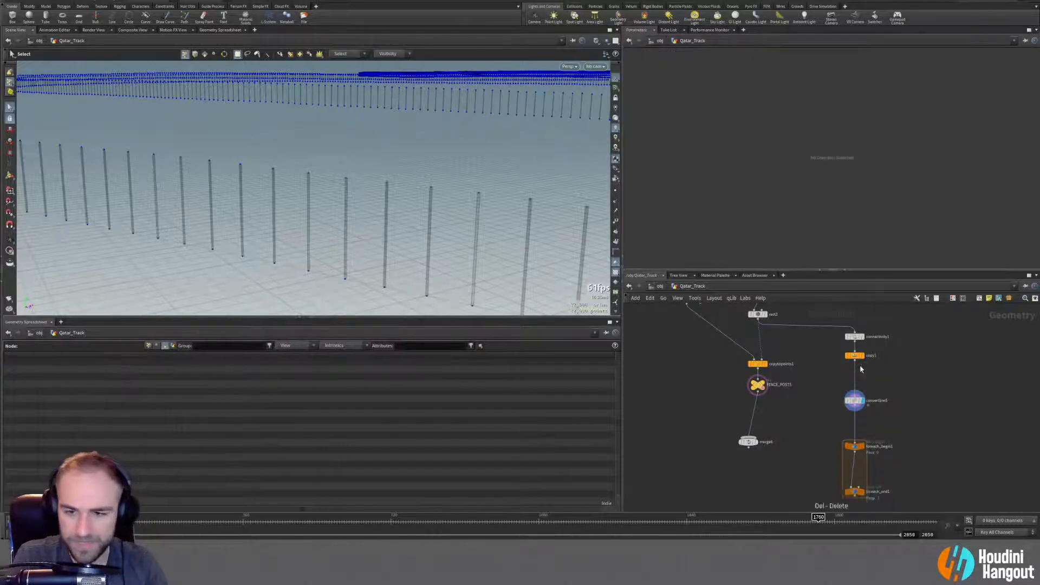
# Set the connectivity type of connectivity1 to Point and check the class attribute in its point data.
pyautogui.click(854, 336)
pyautogui.click(704, 64)
pyautogui.click(701, 72)
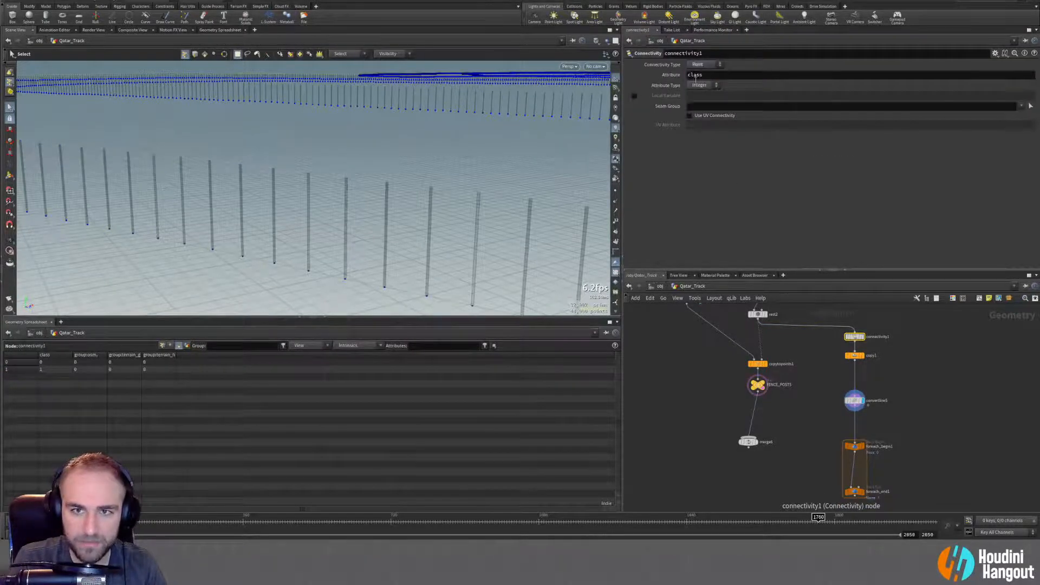
pyautogui.click(163, 345)
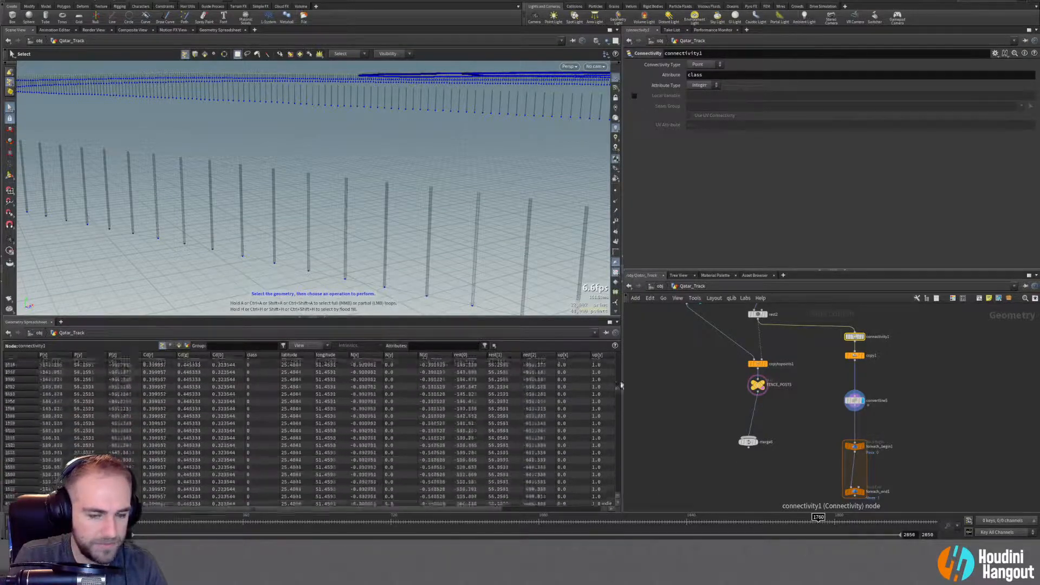
# Check convertline5's attributes and insert an Attribute Promote node between convertline5 and foreach_begin1.
pyautogui.click(854, 402)
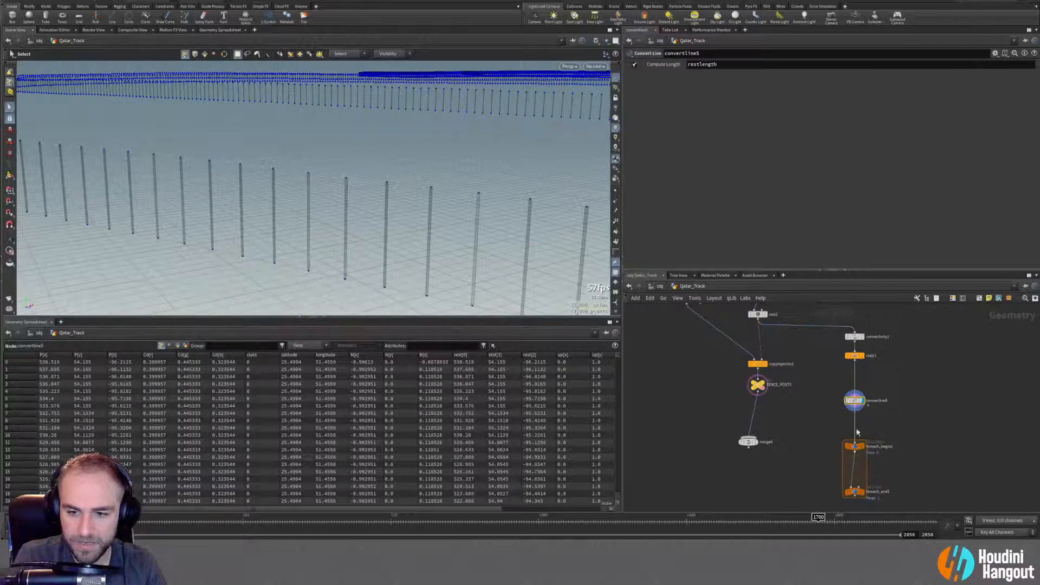
pyautogui.middleClick(853, 402)
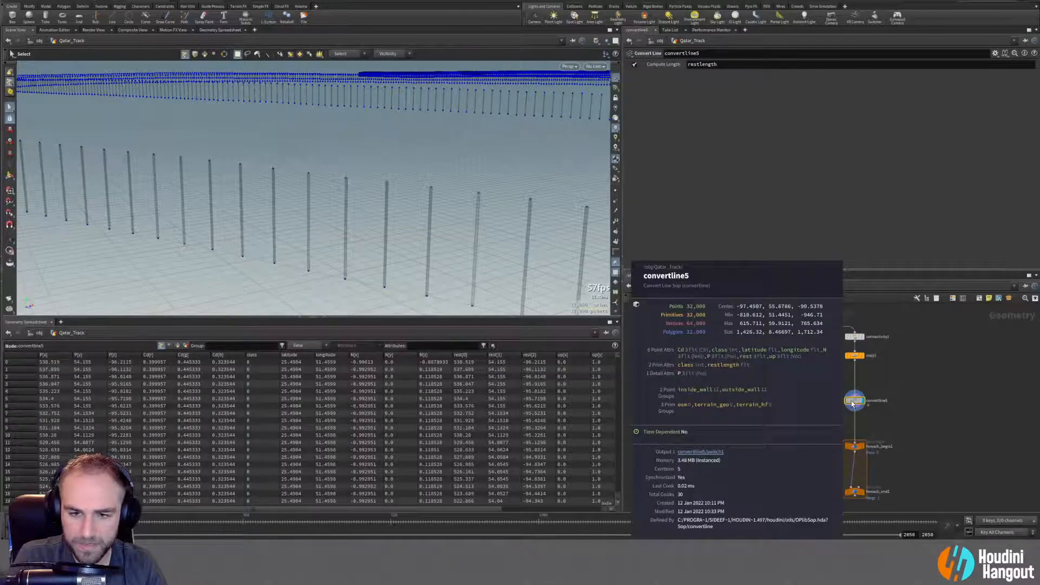
pyautogui.press('Tab')
pyautogui.write('att')
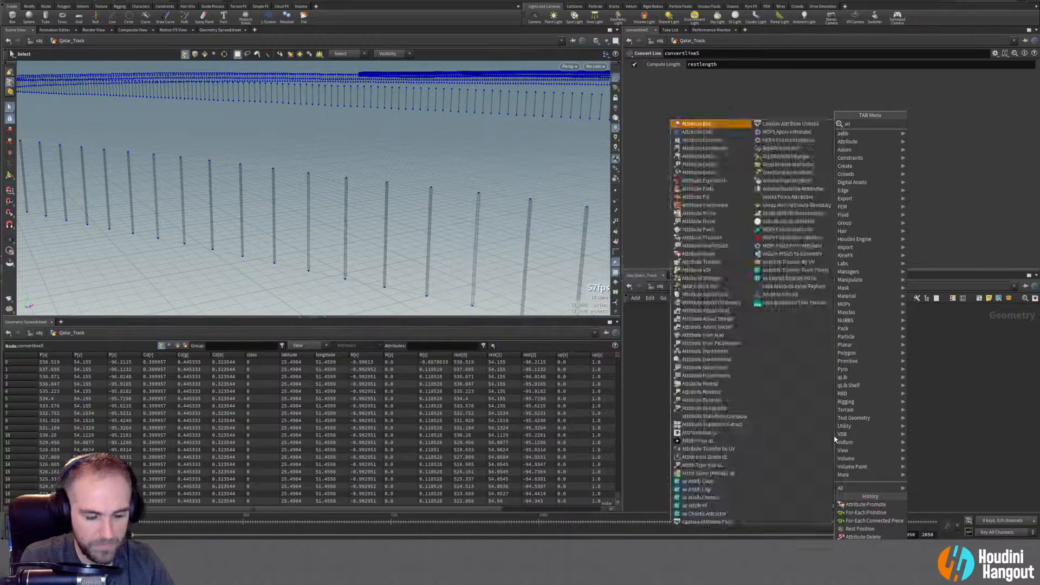
pyautogui.write('pro')
pyautogui.press('Return')
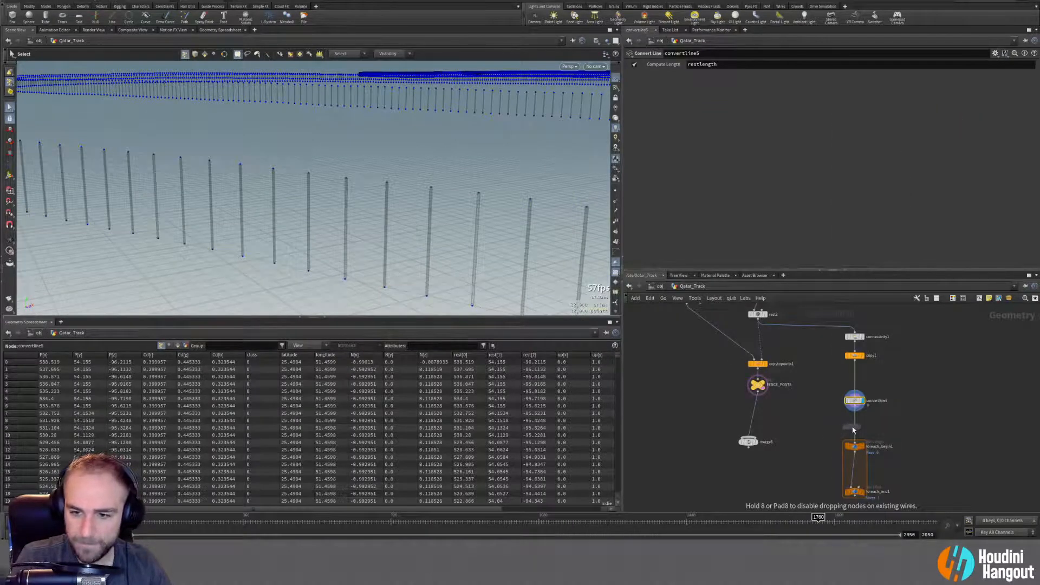
pyautogui.click(856, 429)
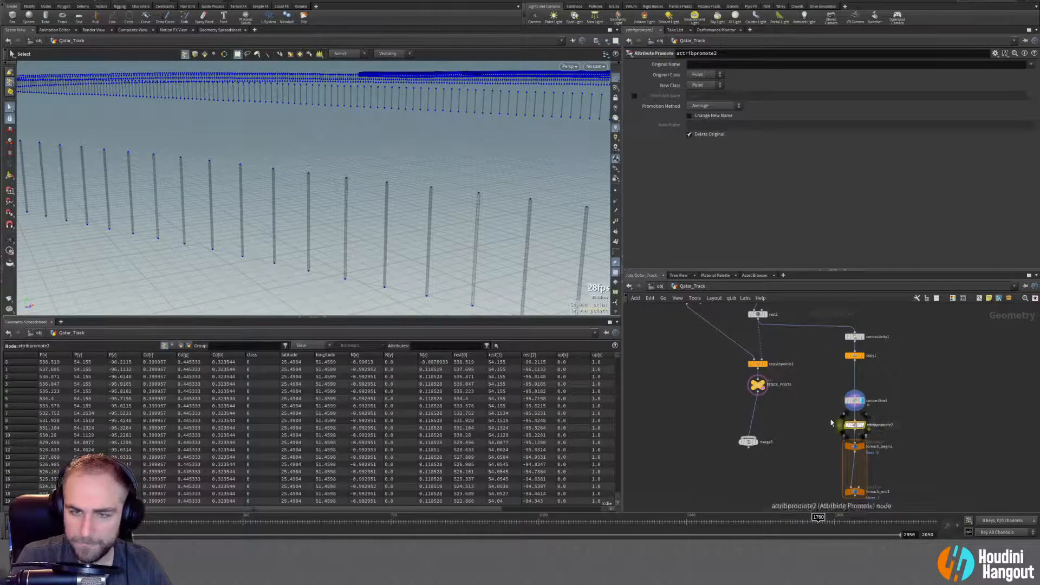
# Set attribpromote2 to promote the class attribute from Point to Primitive.
pyautogui.click(704, 85)
pyautogui.click(701, 107)
pyautogui.click(1032, 64)
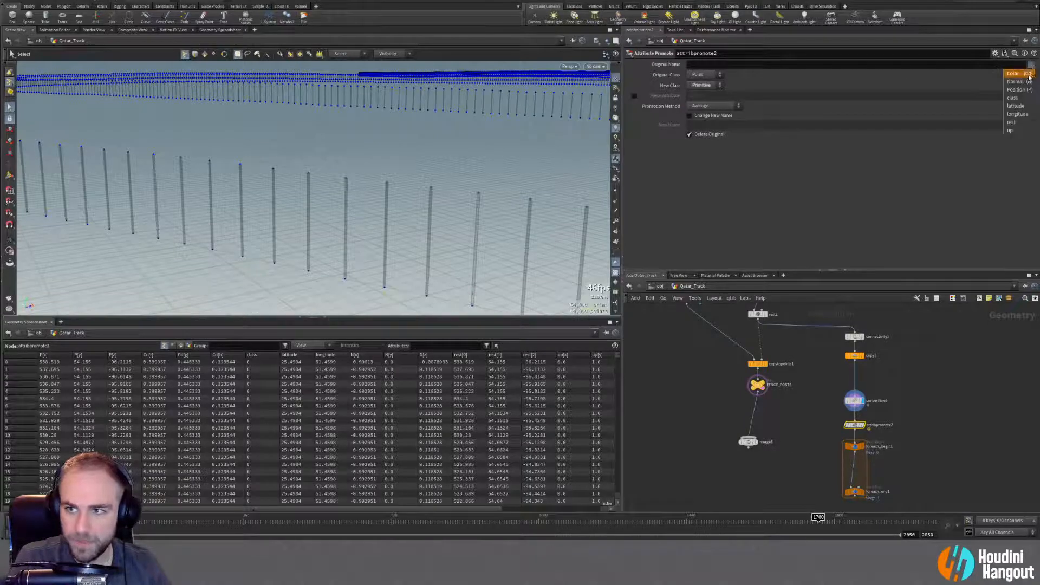
pyautogui.click(1020, 103)
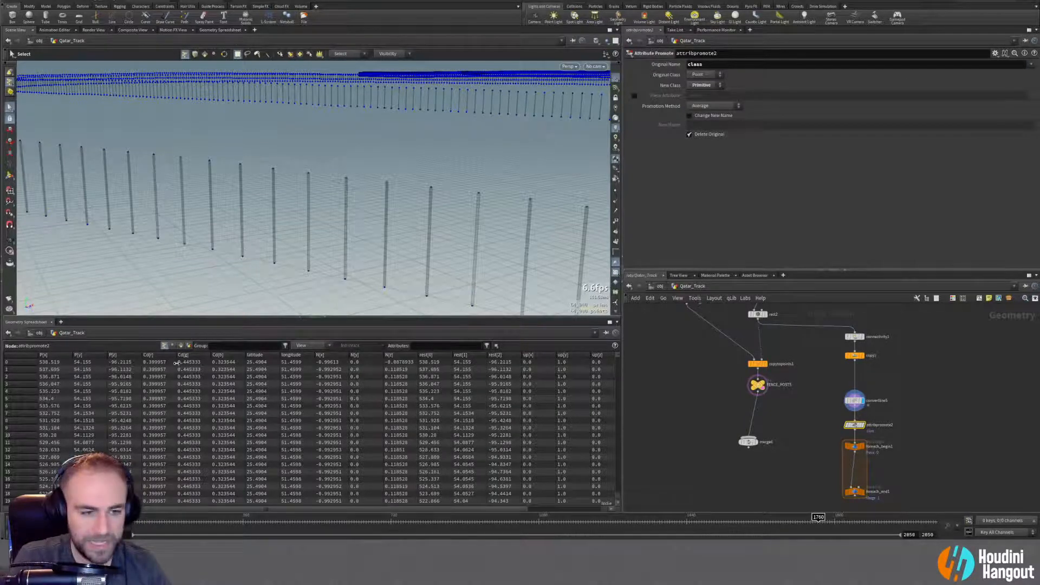
# Check the promoted class values in the primitive data, and display foreach_end1 to inspect its node information.
pyautogui.click(181, 346)
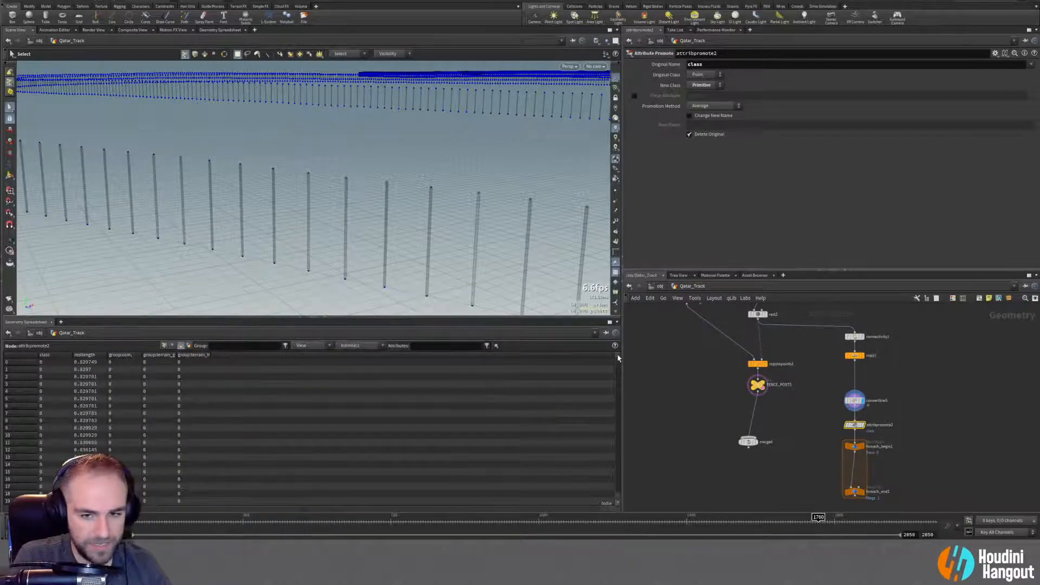
pyautogui.moveTo(618, 358); pyautogui.dragTo(611, 497)
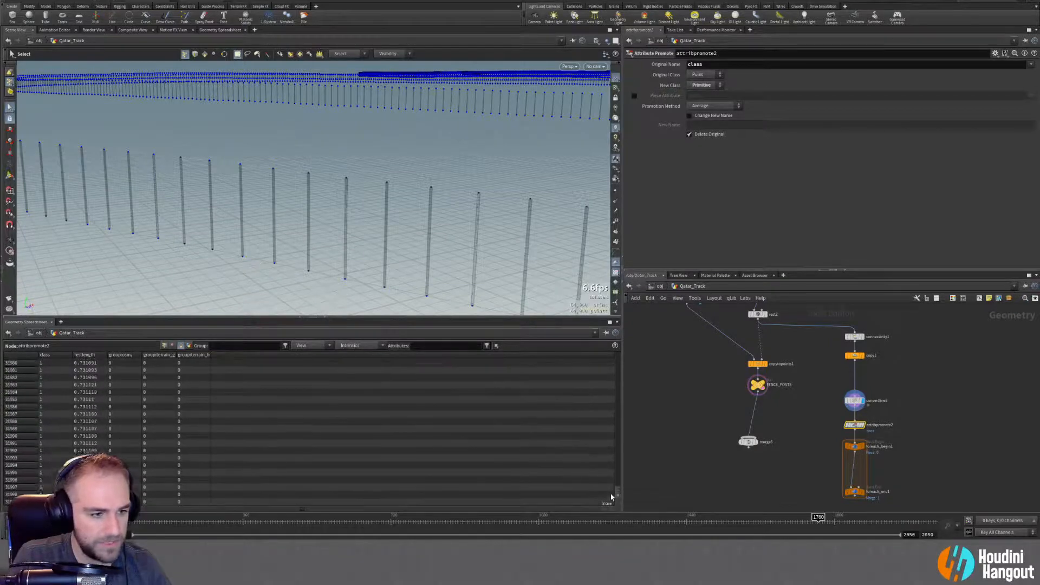
pyautogui.click(863, 492)
pyautogui.click(854, 492)
pyautogui.middleClick(855, 492)
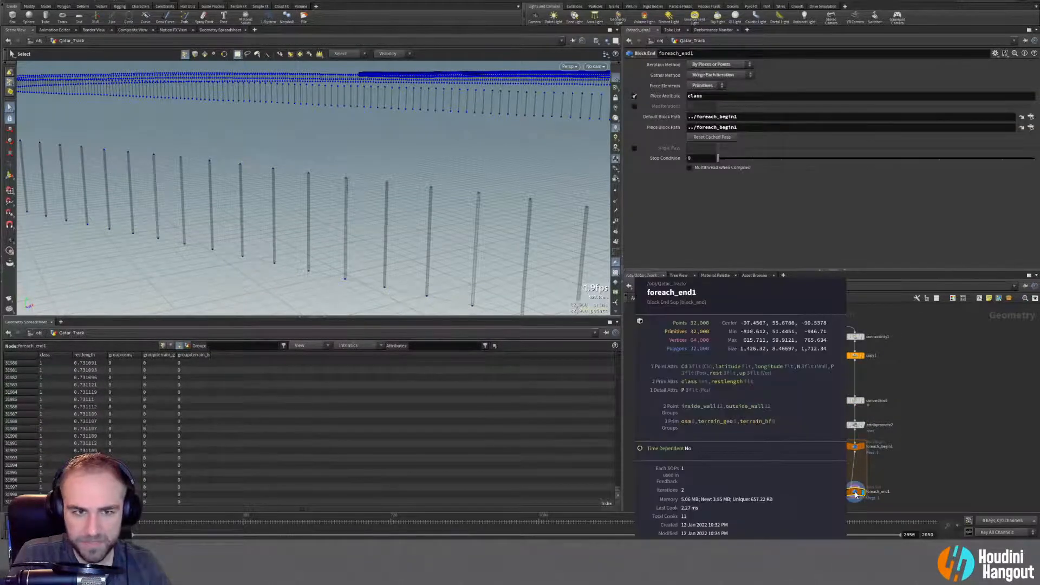
# Enable Single Pass on foreach_end1 at pass 0 and inspect the isolated wire side.
pyautogui.click(633, 151)
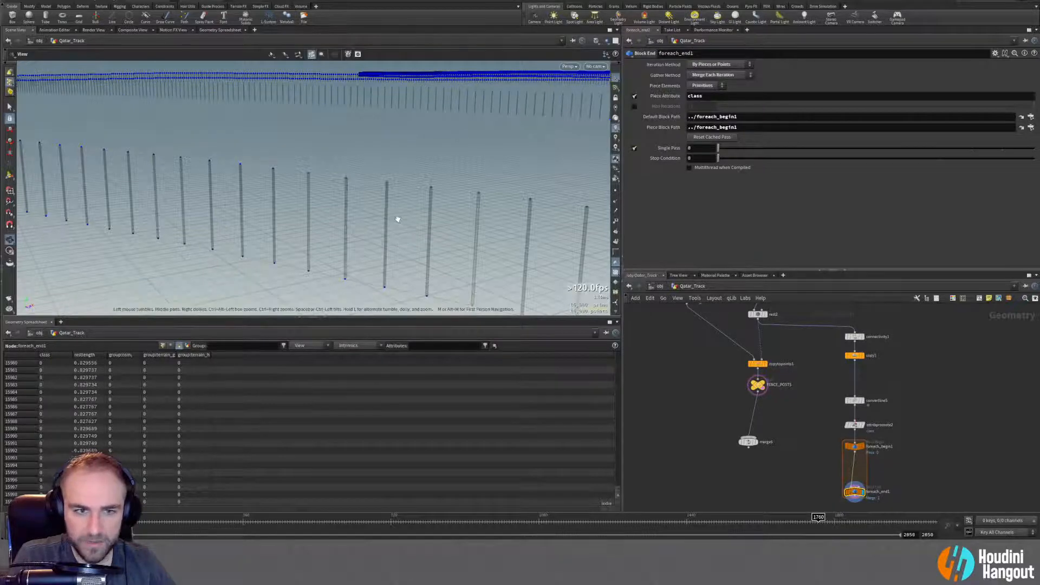
pyautogui.keyDown('alt'); pyautogui.moveTo(396, 218); pyautogui.dragTo(358, 243); pyautogui.keyUp('alt')
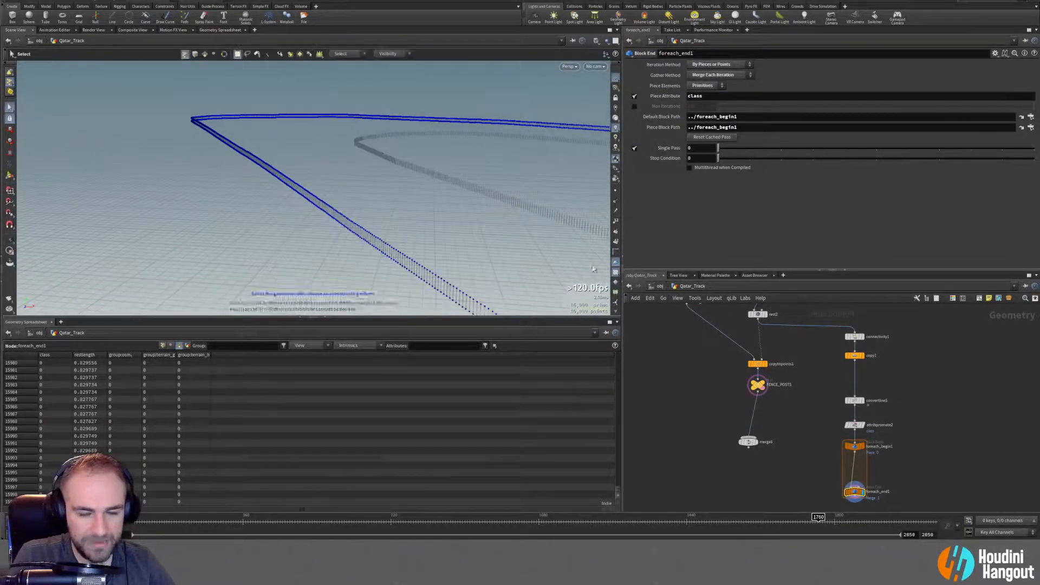
pyautogui.moveTo(719, 152)
pyautogui.mouseDown()
pyautogui.moveTo(742, 152)
pyautogui.moveTo(725, 150)
pyautogui.mouseUp()
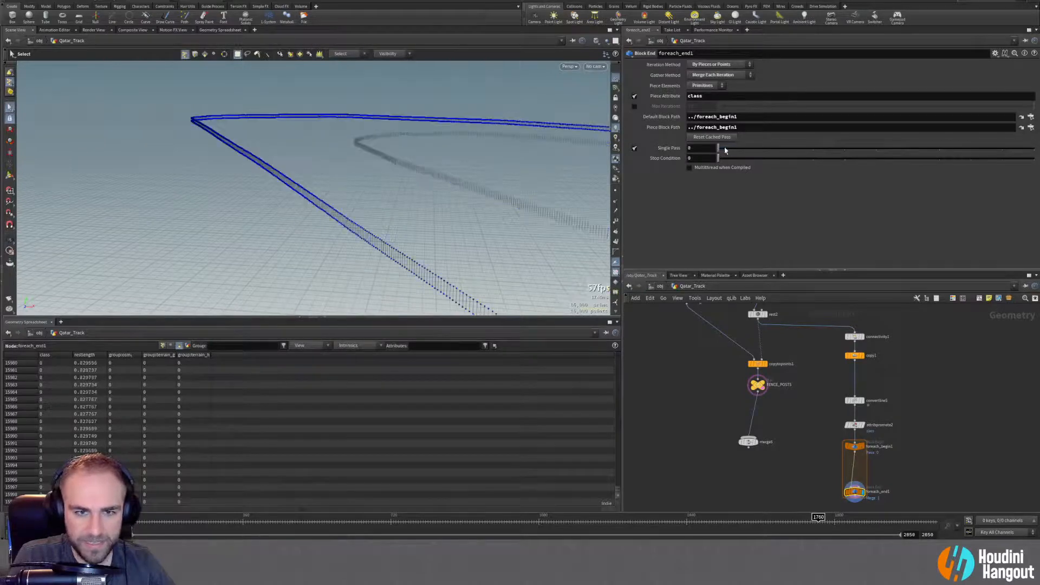
# Copy polyloft1 from the FENCE_BOUNDARIES branch and insert the copy between foreach_begin1 and foreach_end1, displaying its result.
pyautogui.moveTo(810, 415); pyautogui.dragTo(806, 442, button='middle')
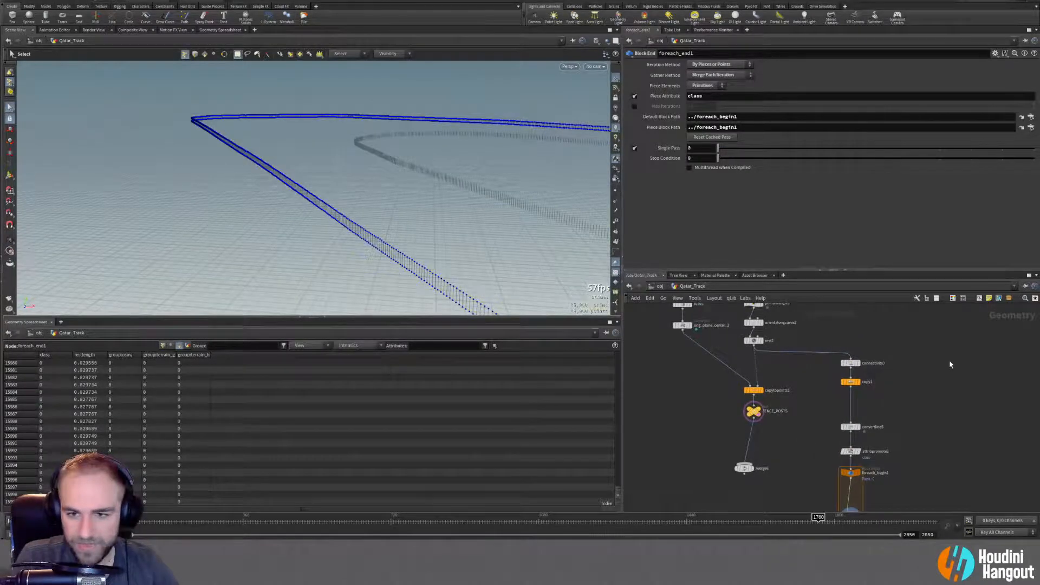
pyautogui.moveTo(949, 360); pyautogui.dragTo(800, 495, button='middle')
pyautogui.scroll(1, 760, 364)
pyautogui.moveTo(760, 365); pyautogui.dragTo(791, 431, button='middle')
pyautogui.scroll(-2, 791, 431)
pyautogui.moveTo(818, 392); pyautogui.dragTo(793, 439, button='middle')
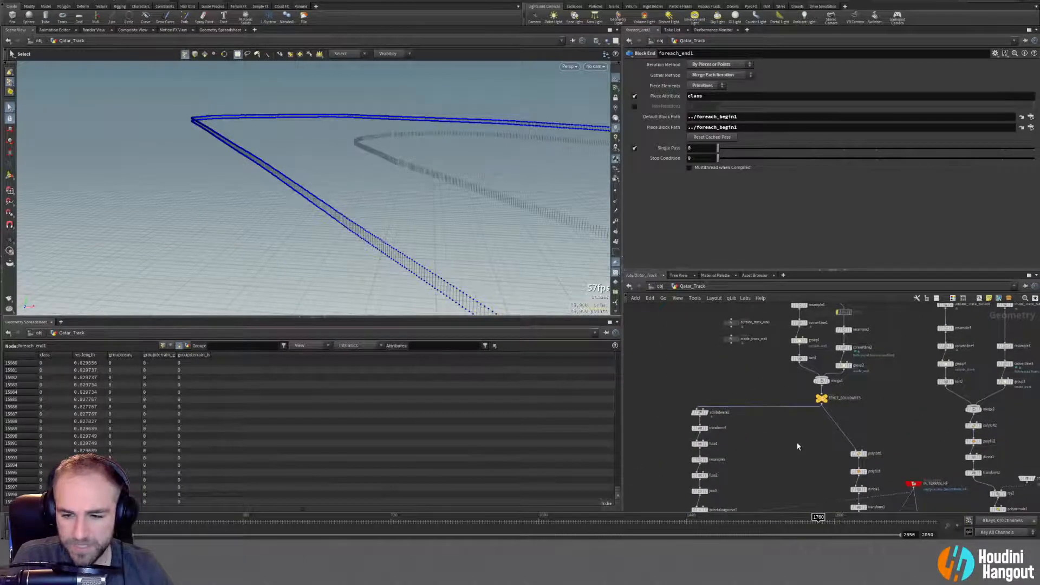
pyautogui.moveTo(810, 473); pyautogui.dragTo(780, 408, button='middle')
pyautogui.scroll(1, 780, 408)
pyautogui.click(839, 386)
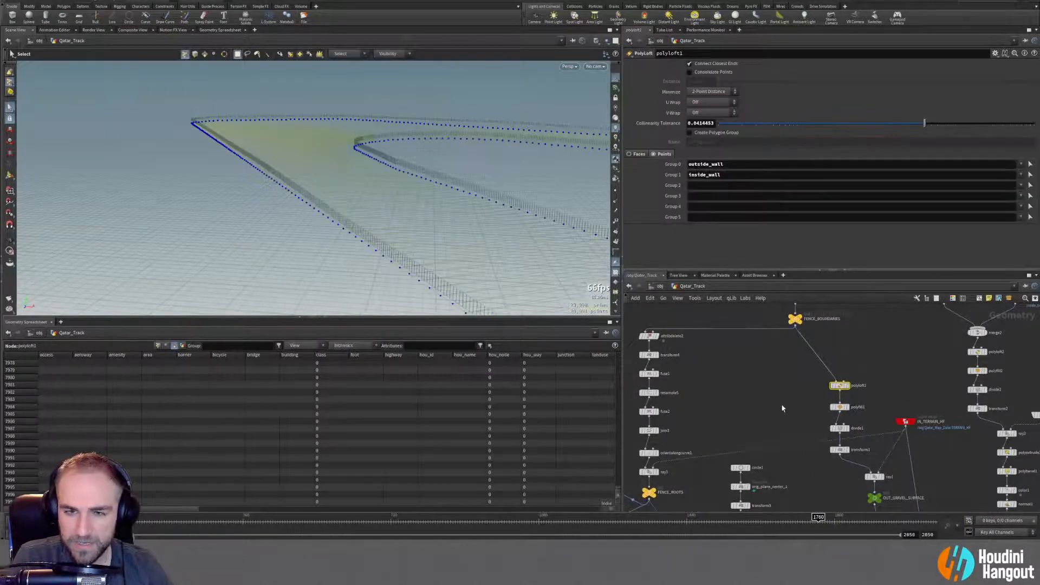
pyautogui.moveTo(782, 407); pyautogui.dragTo(782, 314, button='middle')
pyautogui.moveTo(756, 436); pyautogui.dragTo(783, 347, button='middle')
pyautogui.hotkey('ctrl', 'v')
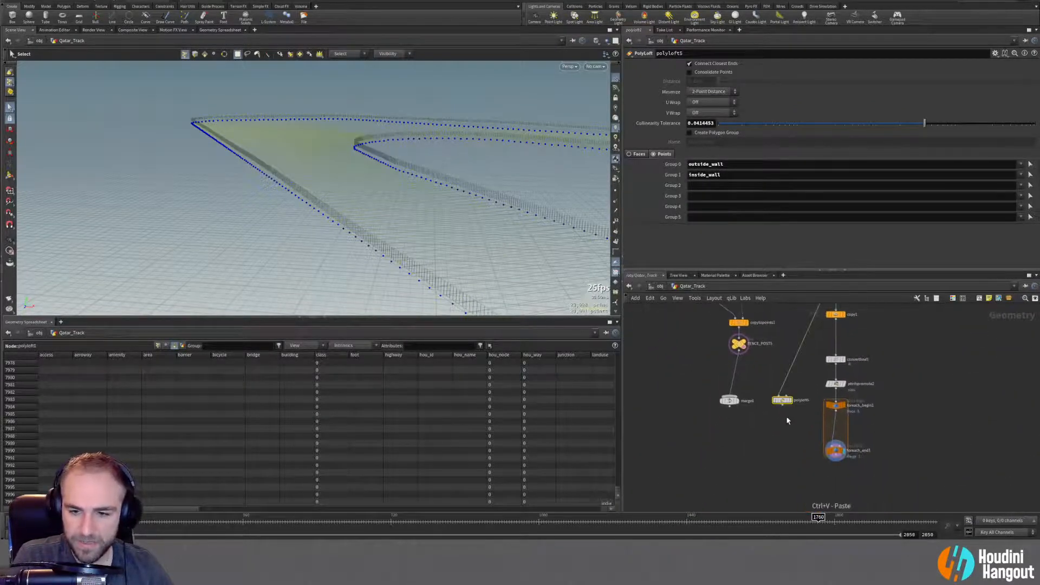
pyautogui.moveTo(783, 401); pyautogui.dragTo(837, 431)
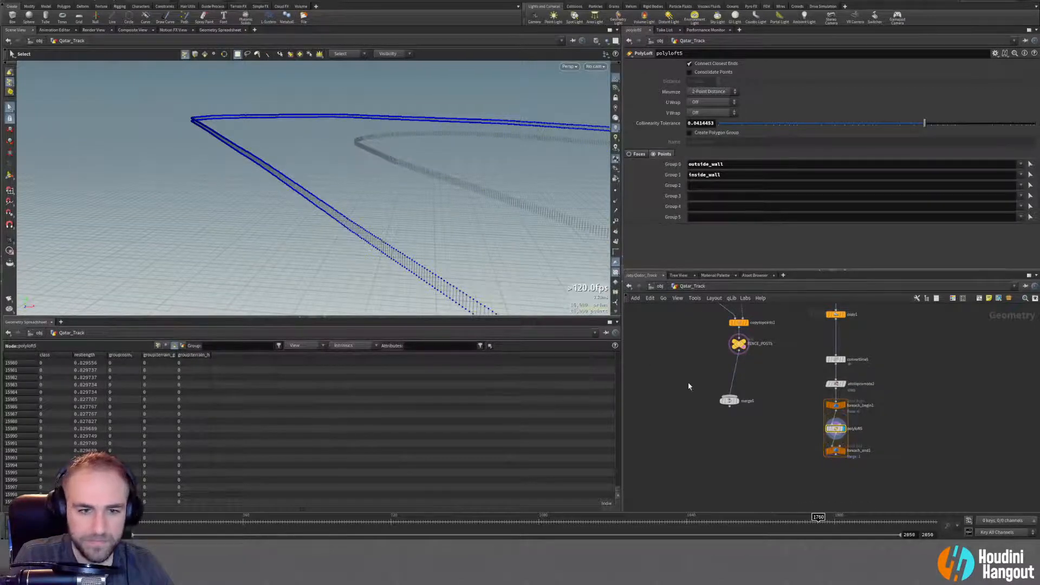
# Display the original polyloft1 and FENCE_BOUNDARIES in turn to compare their geometry, and check the FENCE_BOUNDARIES node information.
pyautogui.press('Escape')
pyautogui.moveTo(349, 216); pyautogui.dragTo(429, 116)
pyautogui.press('s')
pyautogui.moveTo(859, 376); pyautogui.dragTo(807, 468, button='middle')
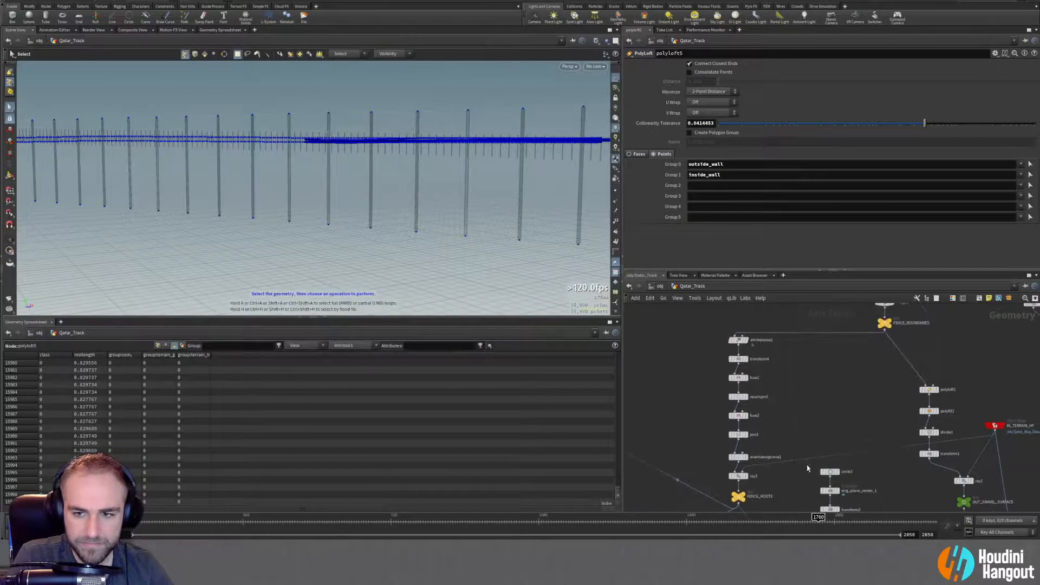
pyautogui.click(900, 446)
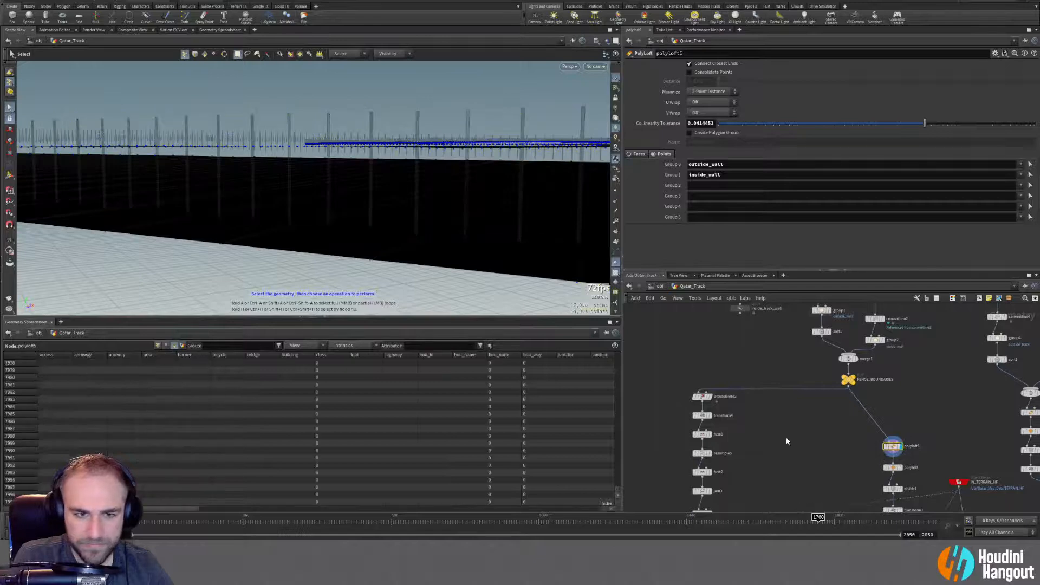
pyautogui.keyDown('alt'); pyautogui.moveTo(388, 200); pyautogui.dragTo(414, 260); pyautogui.keyUp('alt')
pyautogui.keyDown('alt'); pyautogui.moveTo(413, 259); pyautogui.dragTo(200, 243, button='right'); pyautogui.keyUp('alt')
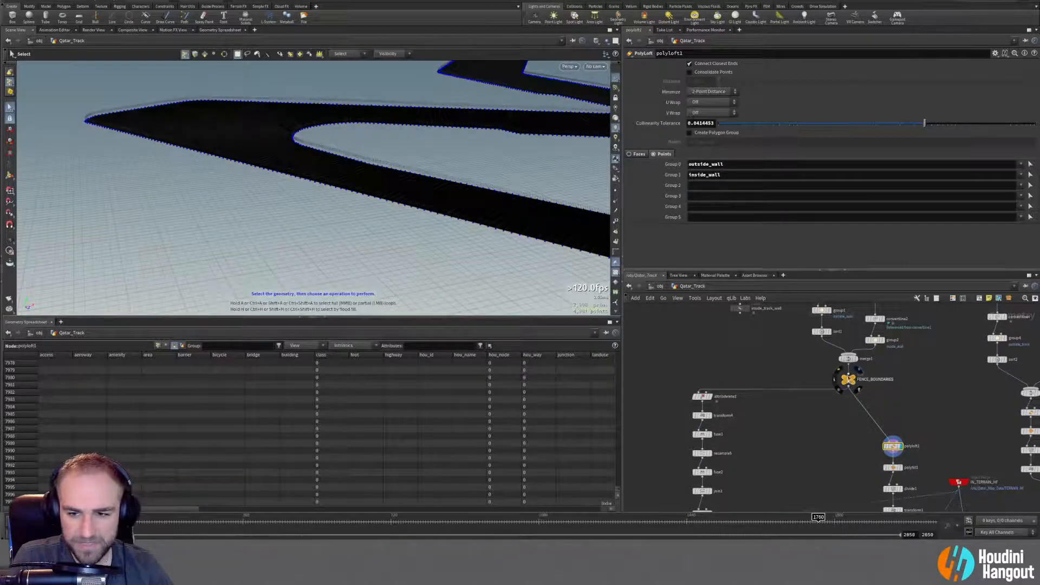
pyautogui.click(860, 379)
pyautogui.click(848, 379)
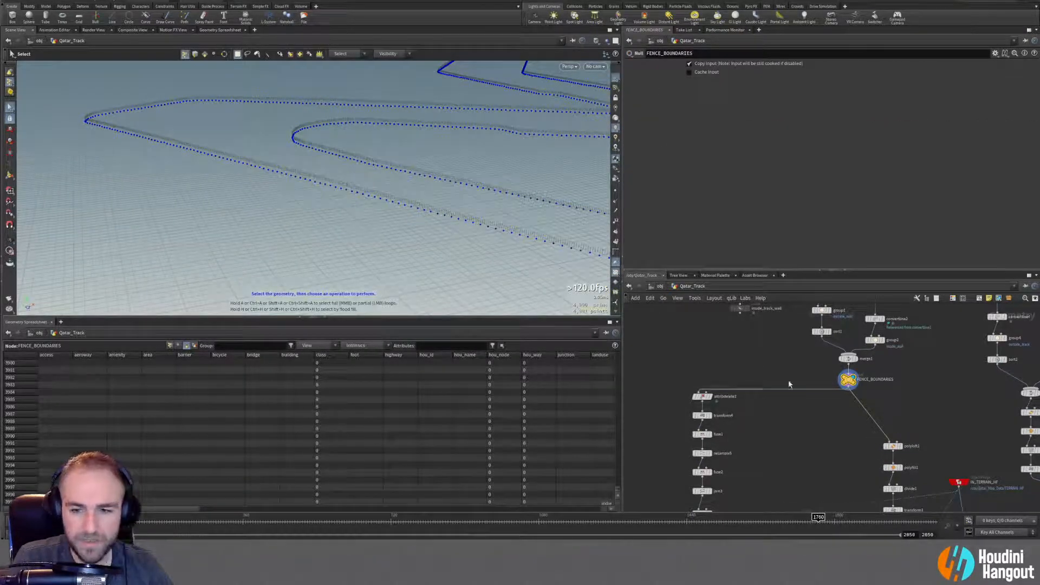
pyautogui.middleClick(850, 380)
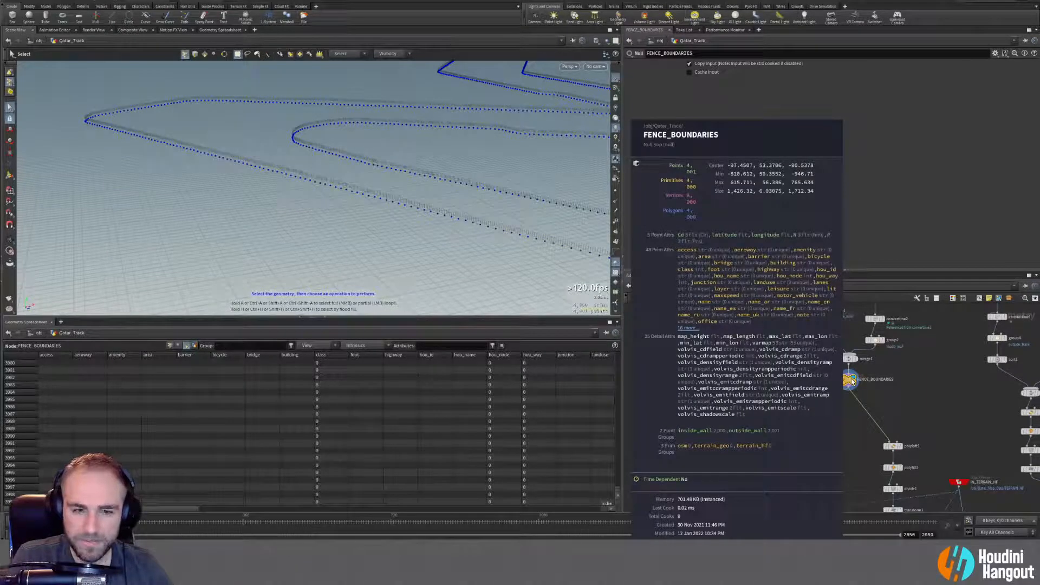
# Display polyloft5 in the loop, enable Consolidate Points and set Minimize to 3-Point Distance.
pyautogui.moveTo(790, 456); pyautogui.dragTo(831, 390, button='middle')
pyautogui.moveTo(784, 460); pyautogui.dragTo(834, 341, button='middle')
pyautogui.moveTo(781, 477); pyautogui.dragTo(824, 334, button='middle')
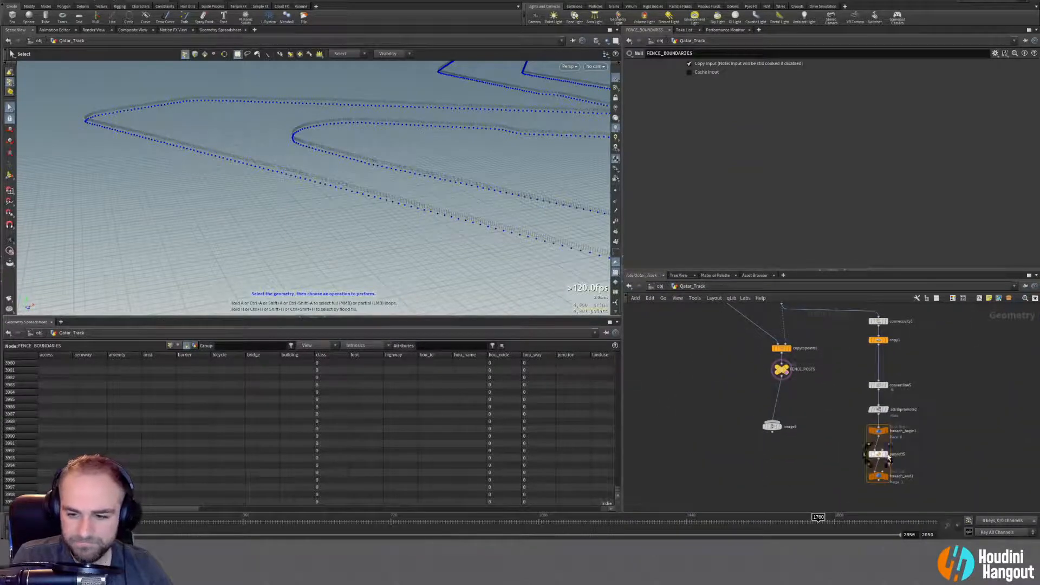
pyautogui.click(883, 454)
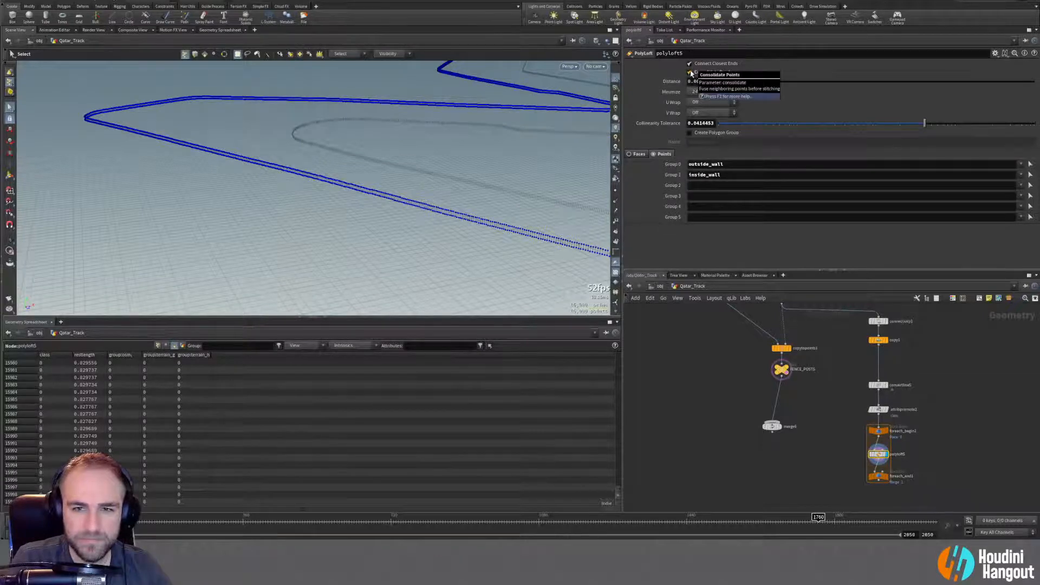
pyautogui.click(690, 72)
pyautogui.click(693, 92)
pyautogui.click(695, 108)
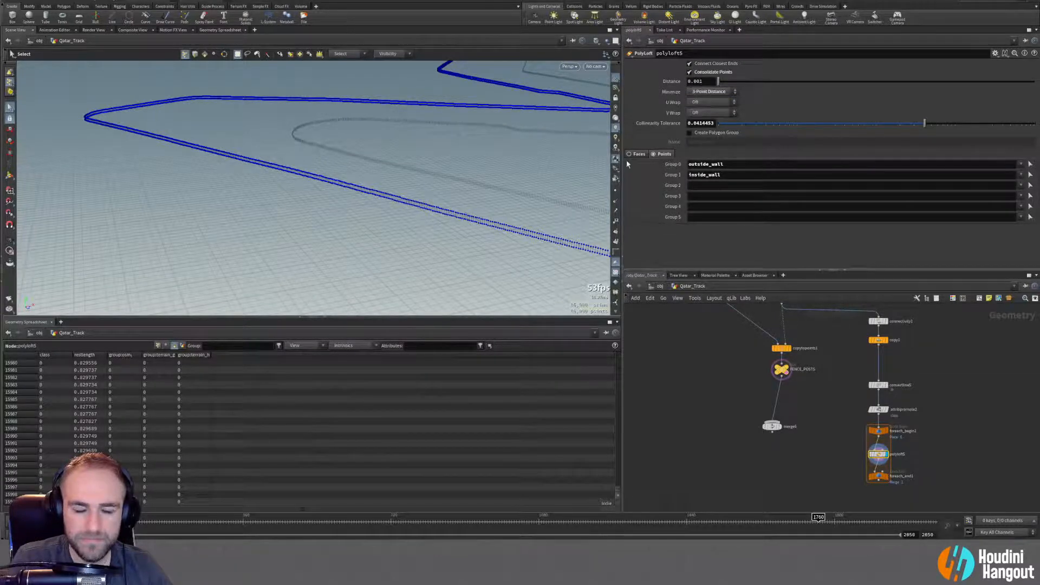
pyautogui.rightClick(547, 233)
pyautogui.click(515, 243)
pyautogui.keyDown('alt'); pyautogui.moveTo(515, 243); pyautogui.dragTo(655, 172, button='right'); pyautogui.keyUp('alt')
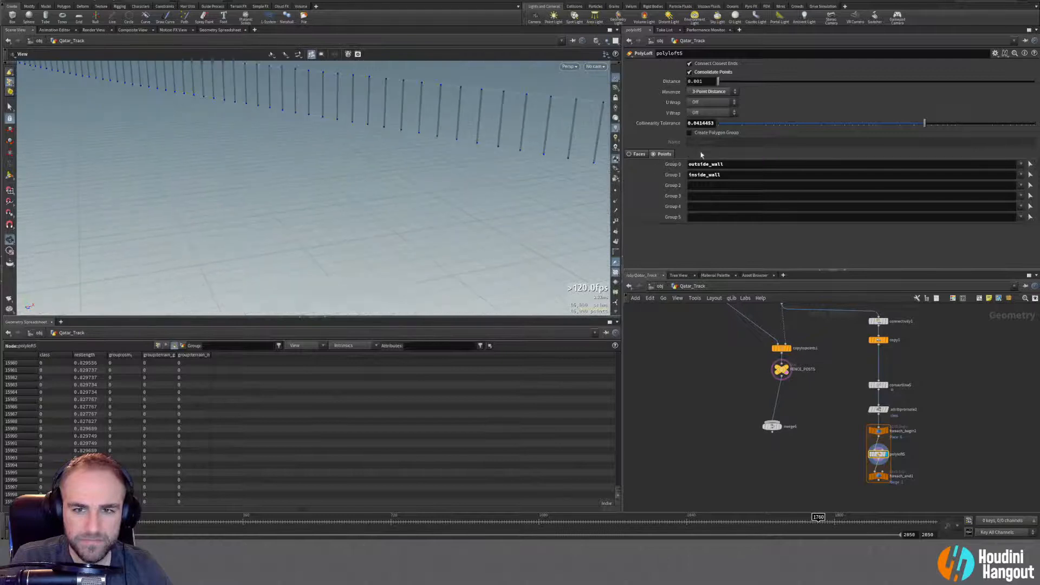
# Try raising polyloft5's collinearity tolerance to about 0.184 and inspect the fence wires.
pyautogui.moveTo(756, 125); pyautogui.dragTo(956, 125)
pyautogui.press('Escape')
pyautogui.moveTo(476, 135); pyautogui.dragTo(389, 243)
pyautogui.press('s')
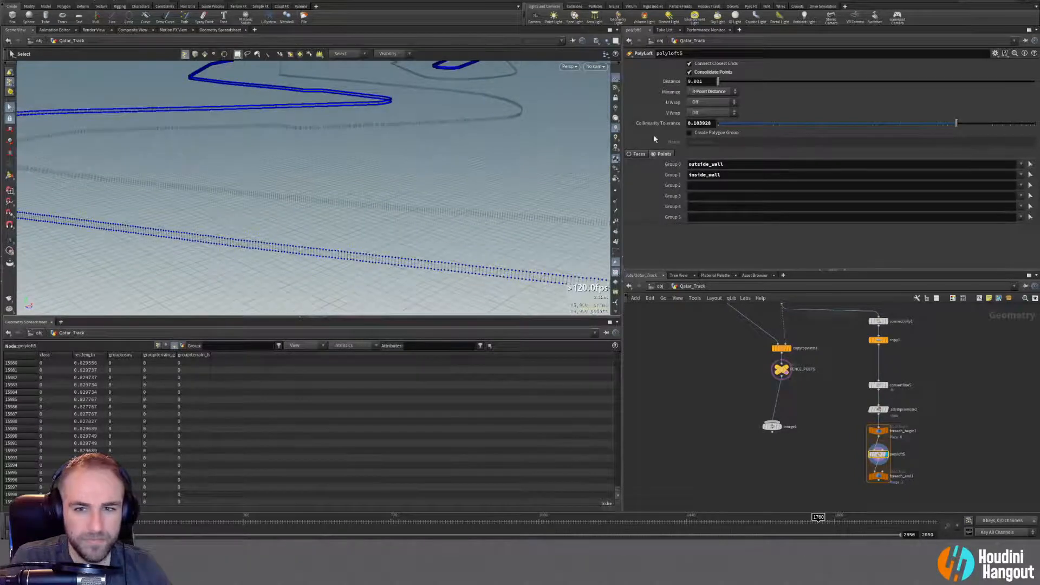
pyautogui.click(711, 124)
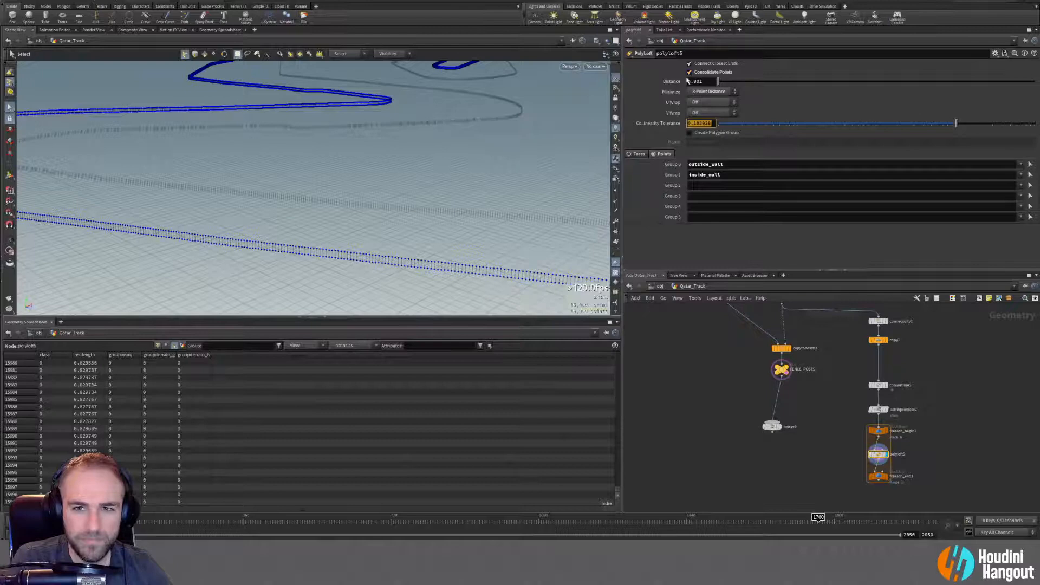
# Try a consolidation distance of 100 on polyloft5, with Consolidate Points toggled off and on to compare the fence wires.
pyautogui.click(692, 74)
pyautogui.click(692, 73)
pyautogui.moveTo(721, 82); pyautogui.dragTo(1033, 82)
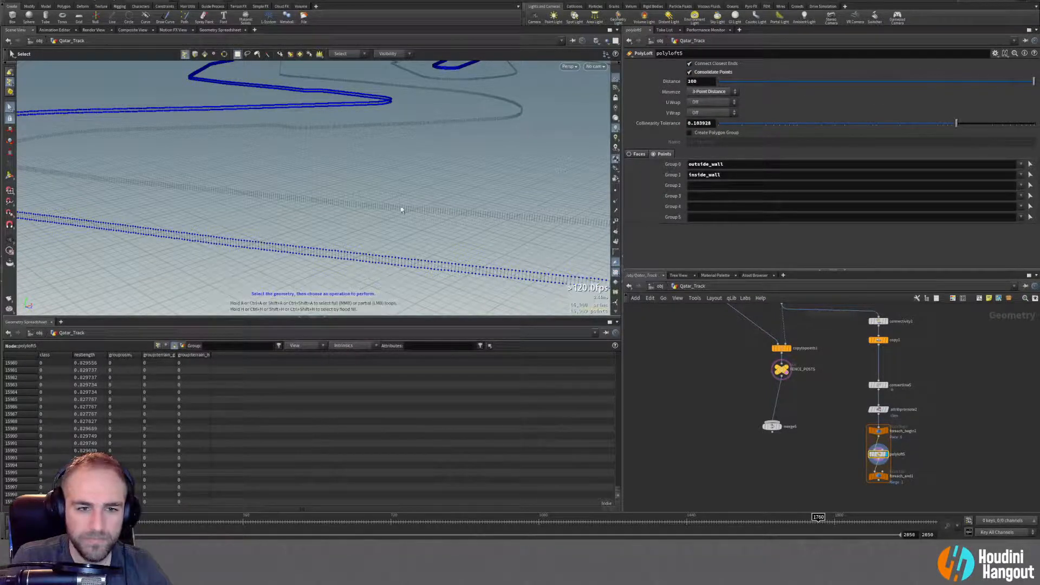
pyautogui.click(690, 72)
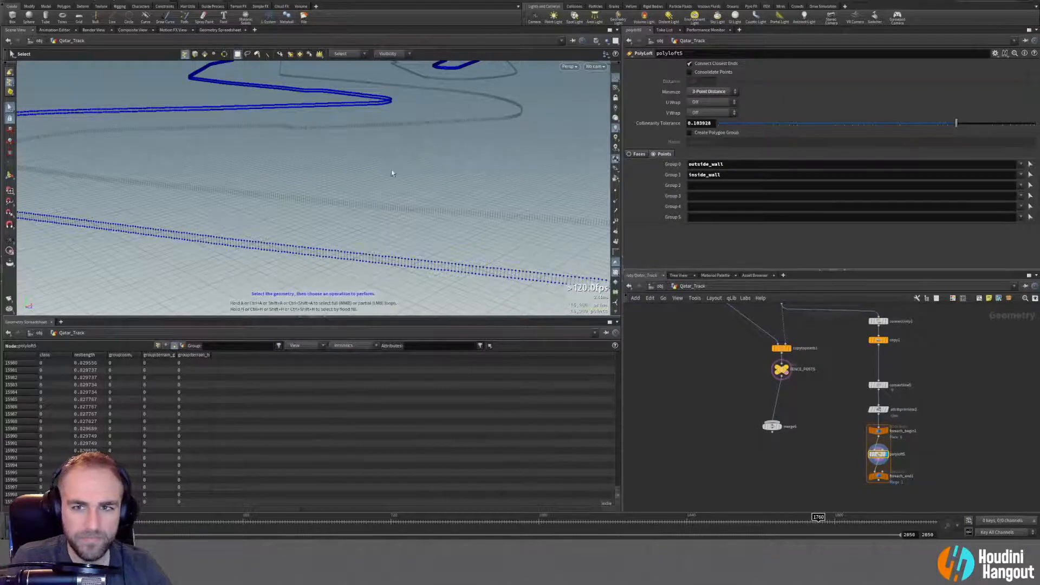
pyautogui.keyDown('alt'); pyautogui.moveTo(365, 231); pyautogui.dragTo(334, 257); pyautogui.keyUp('alt')
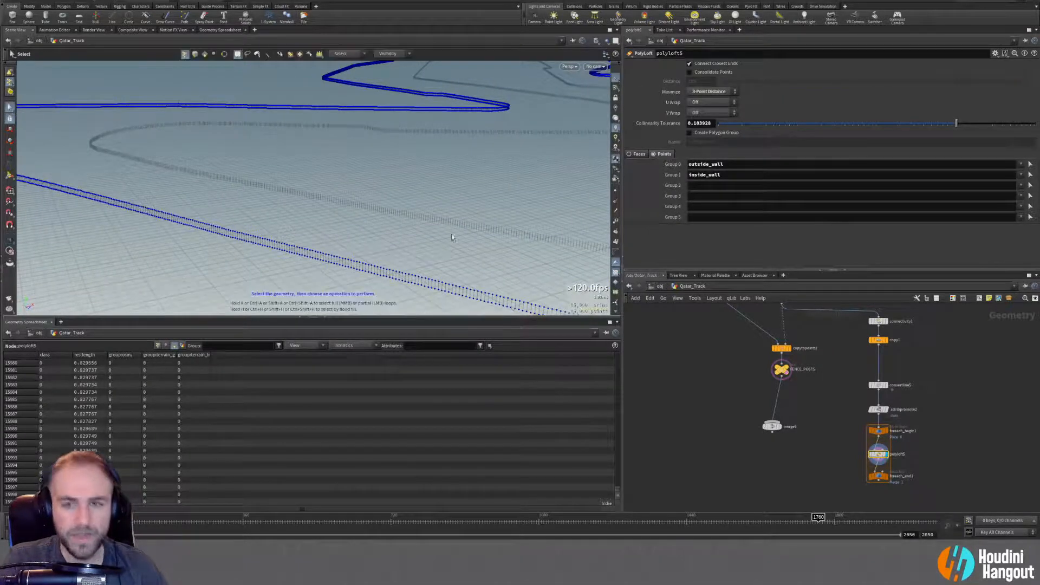
pyautogui.hotkey('ctrl', 'z')
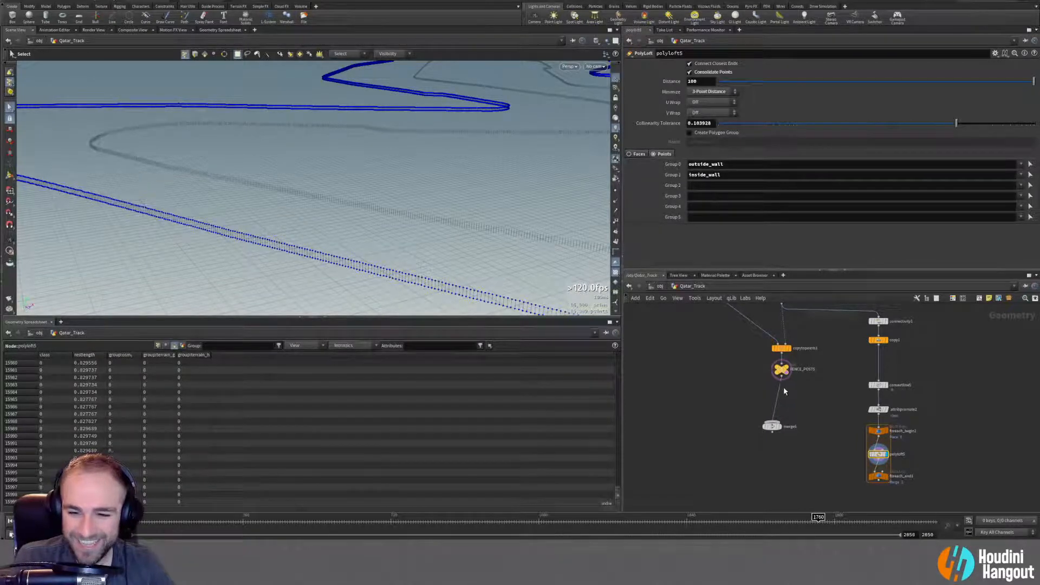
pyautogui.press('Escape')
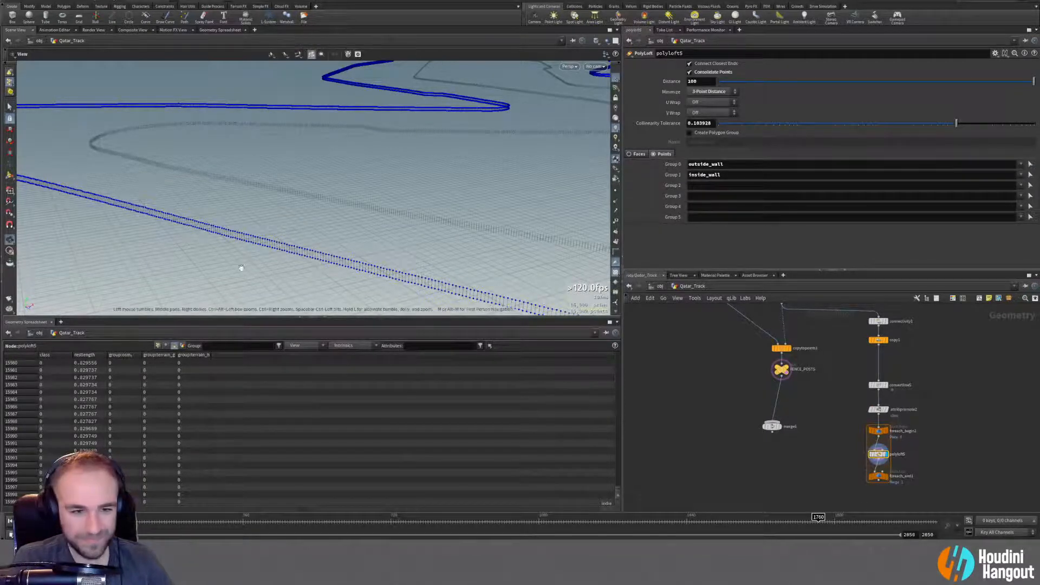
pyautogui.moveTo(253, 247); pyautogui.dragTo(390, 222)
pyautogui.press('s')
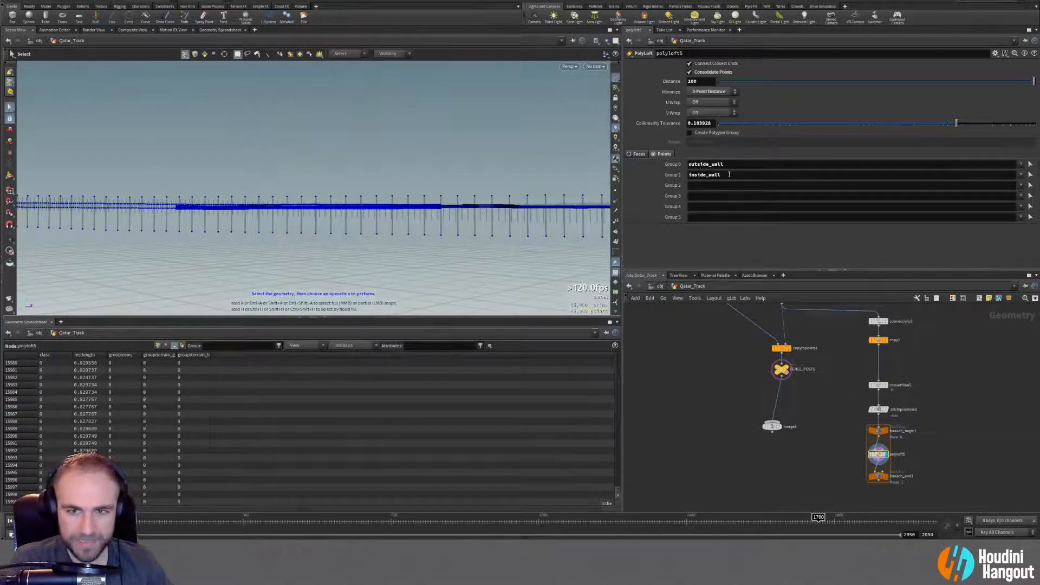
# Undo the trial changes to polyloft5's consolidation distance and collinearity tolerance.
pyautogui.press('Escape')
pyautogui.moveTo(491, 235); pyautogui.dragTo(428, 217)
pyautogui.press('s')
pyautogui.hotkey('ctrl', 'z')
pyautogui.hotkey('ctrl', 'z')
pyautogui.hotkey('ctrl', 'z')
pyautogui.hotkey('ctrl', 'z')
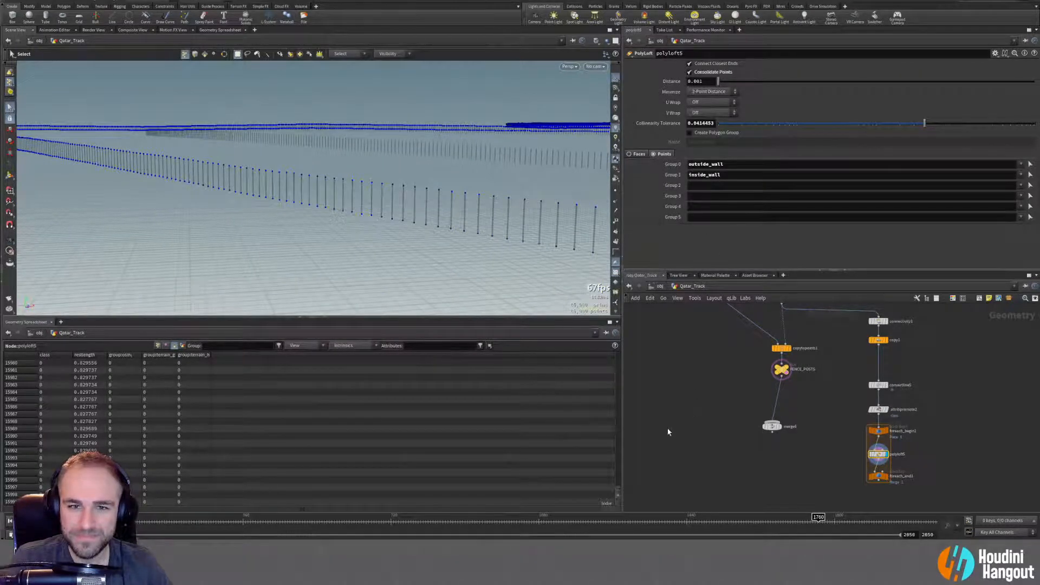
# Enable Output Group Prefix on copy1 with the name copyGroup, and check the copy groups in convertline5's primitive data.
pyautogui.click(878, 339)
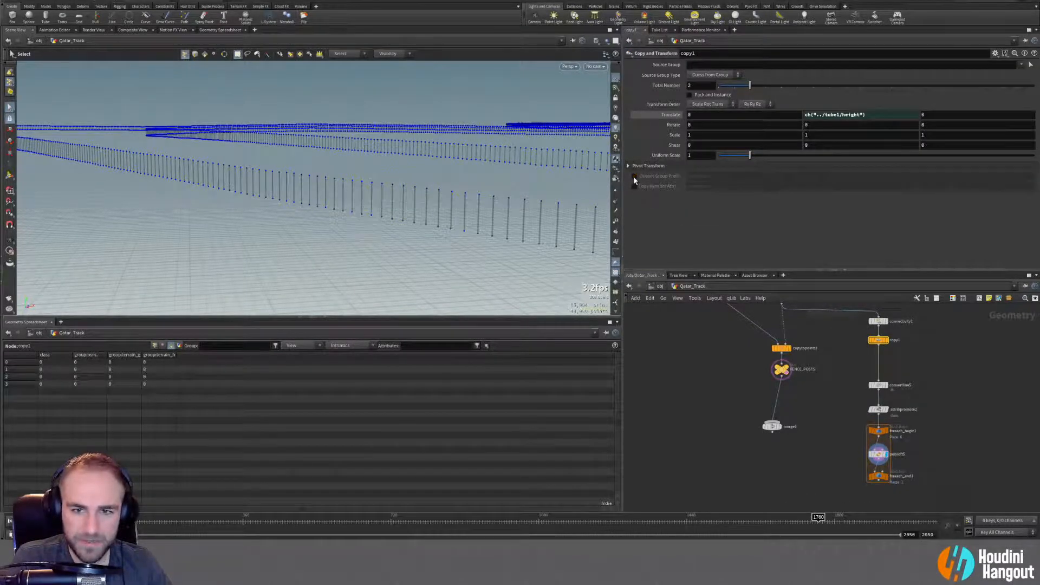
pyautogui.click(634, 177)
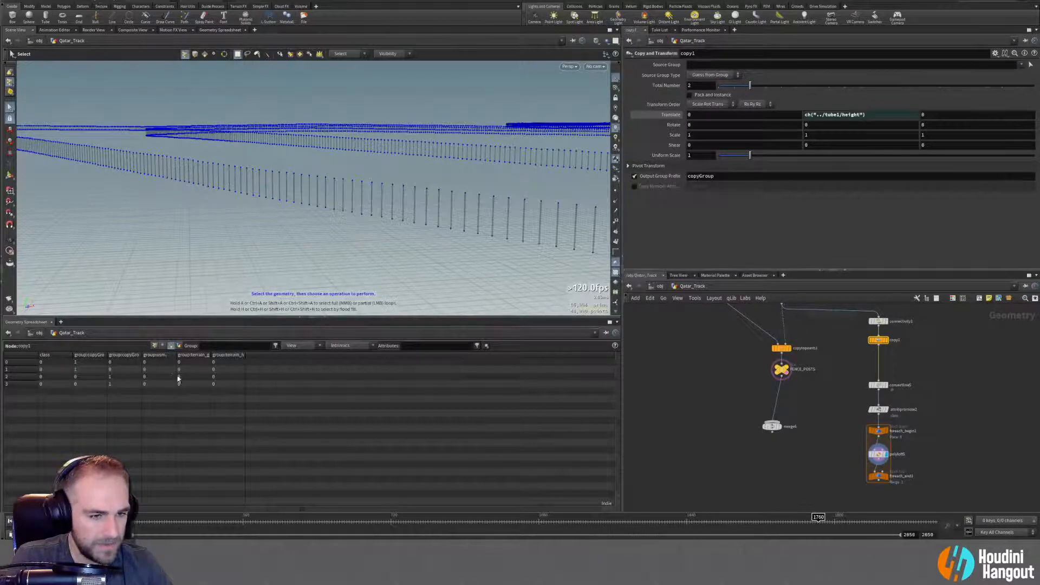
pyautogui.click(878, 385)
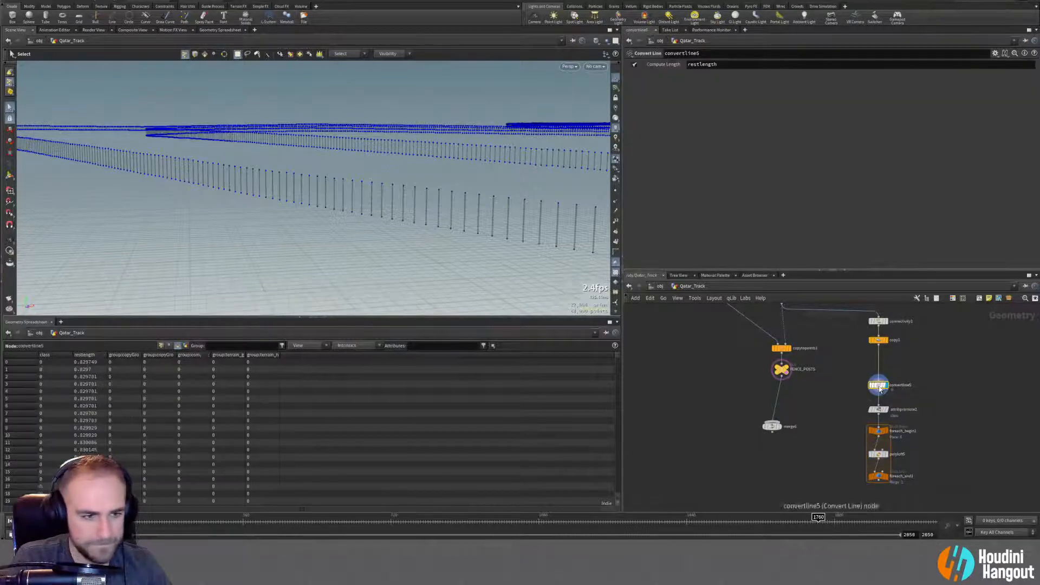
pyautogui.scroll(-15, 429, 454)
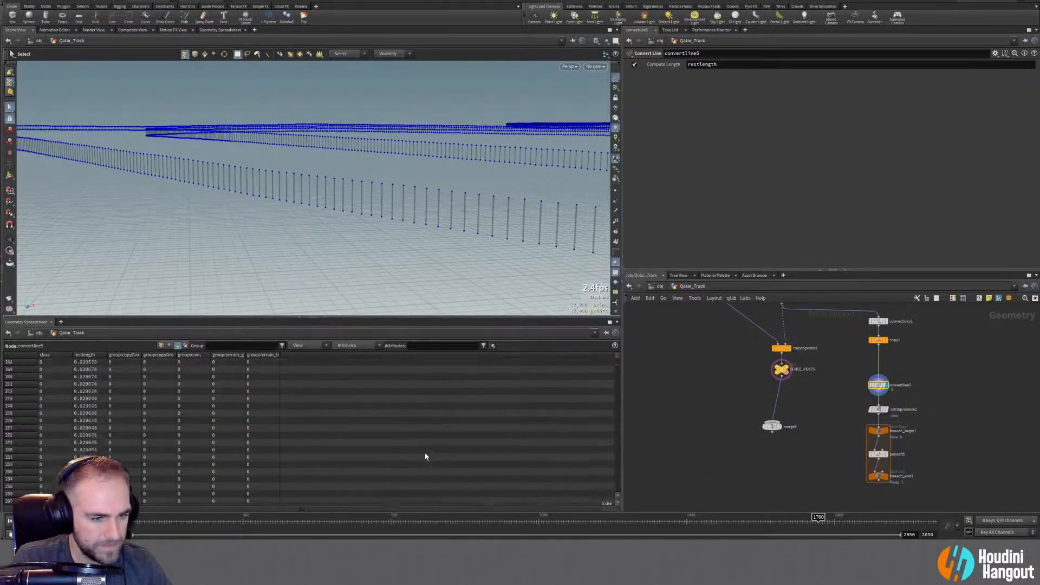
pyautogui.moveTo(614, 358)
pyautogui.mouseDown()
pyautogui.moveTo(627, 499)
pyautogui.moveTo(617, 357)
pyautogui.mouseUp()
pyautogui.moveTo(880, 387)
pyautogui.mouseDown()
pyautogui.moveTo(878, 365)
pyautogui.moveTo(878, 388)
pyautogui.mouseUp()
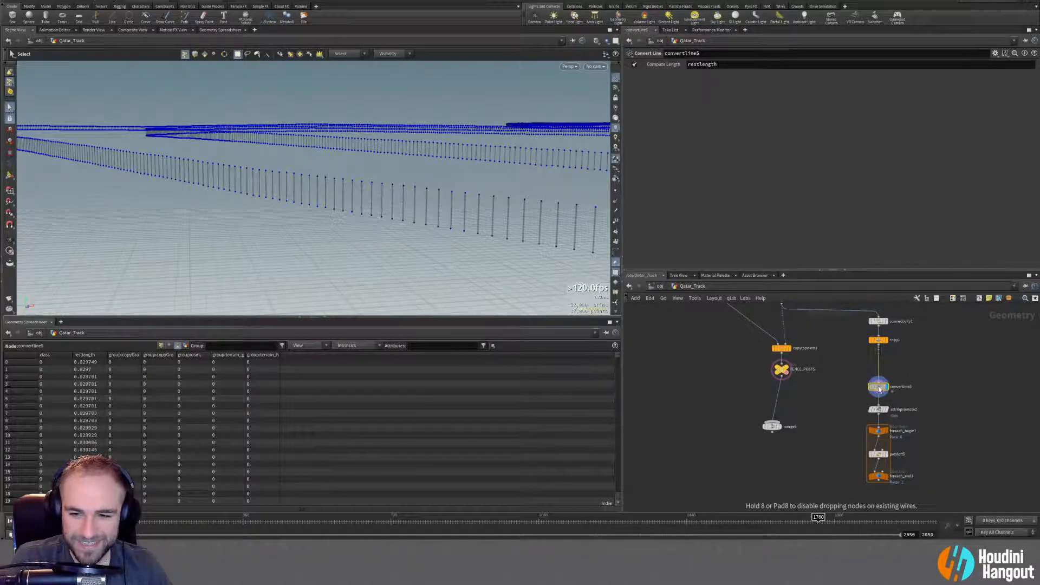
# Display copy1 and examine its node information and the copy group membership of its first primitives.
pyautogui.click(877, 340)
pyautogui.click(886, 340)
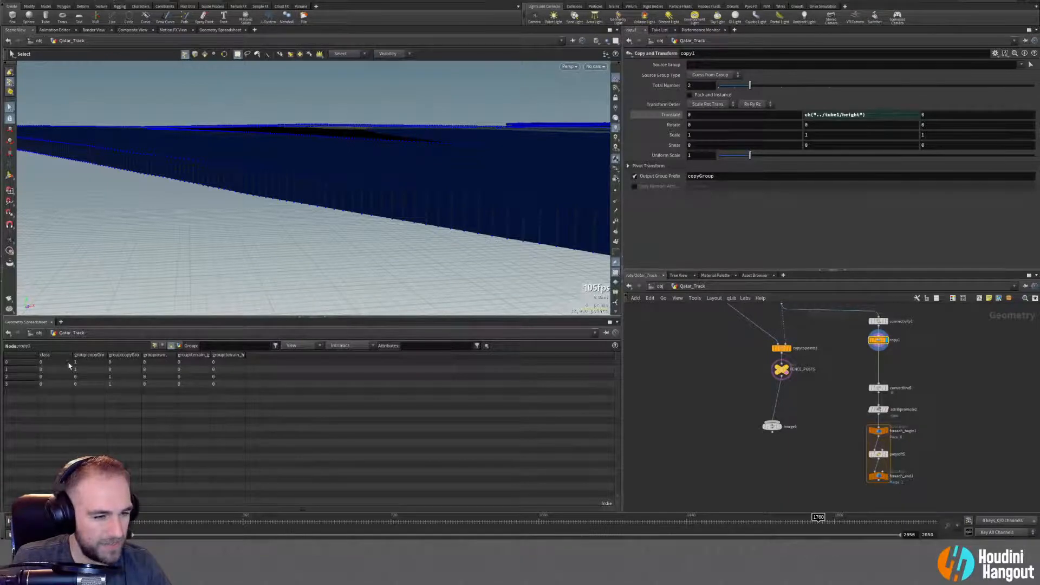
pyautogui.middleClick(879, 340)
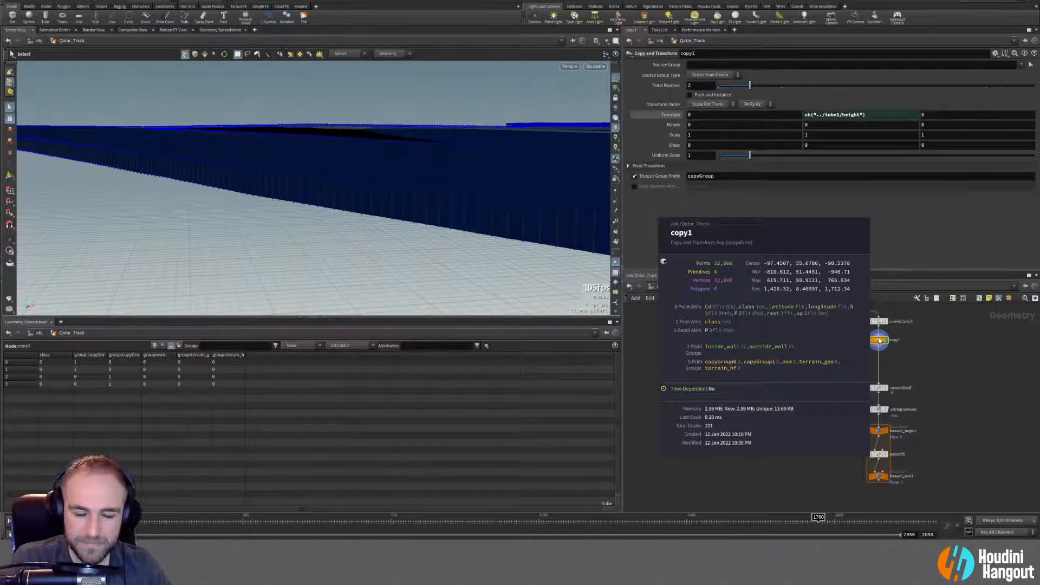
pyautogui.middleClick(879, 340)
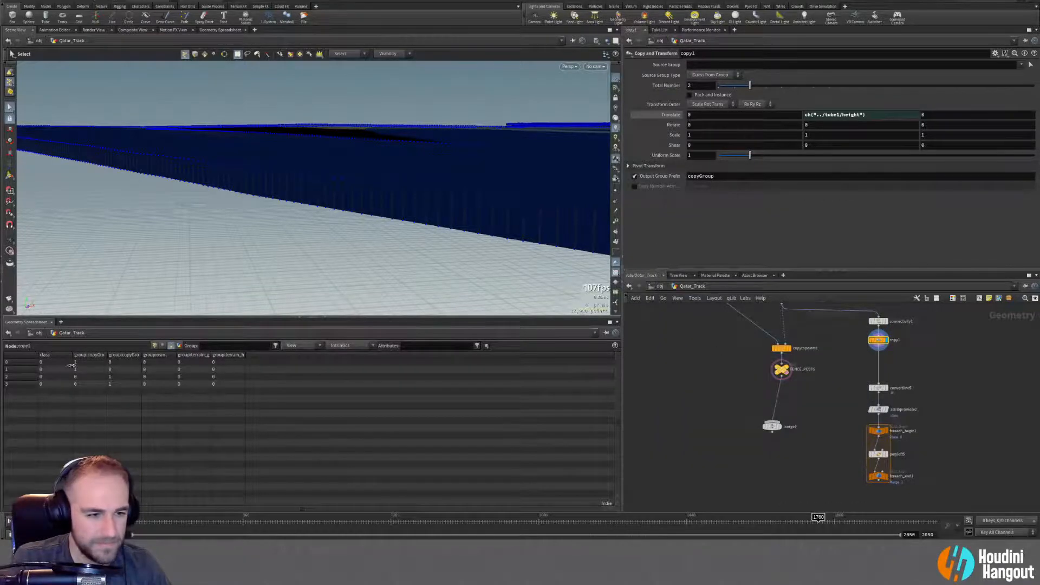
pyautogui.click(12, 362)
pyautogui.click(9, 370)
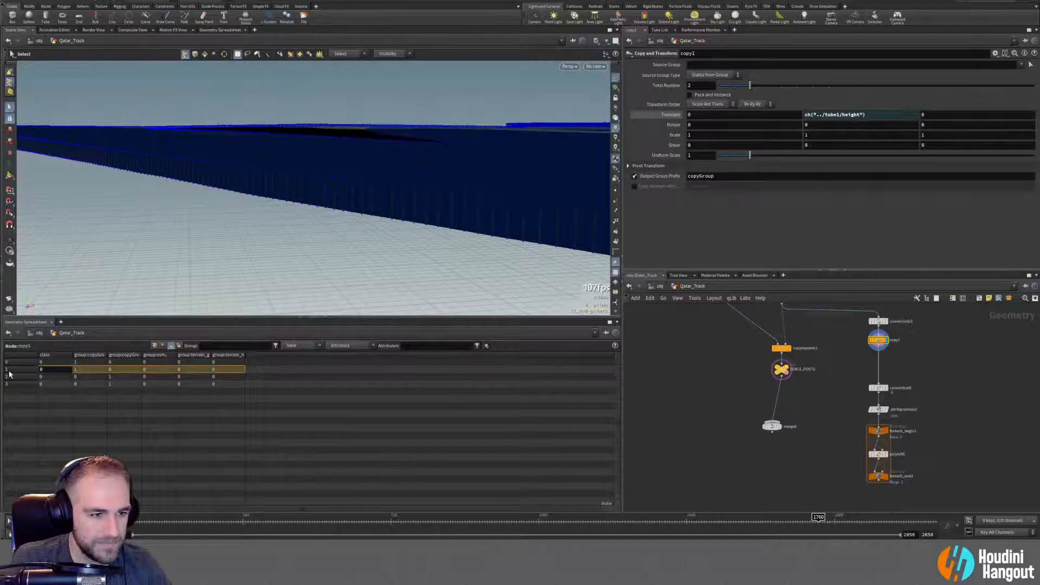
# Insert a Group Promote node into the wire between copy1 and convertline5.
pyautogui.click(9, 362)
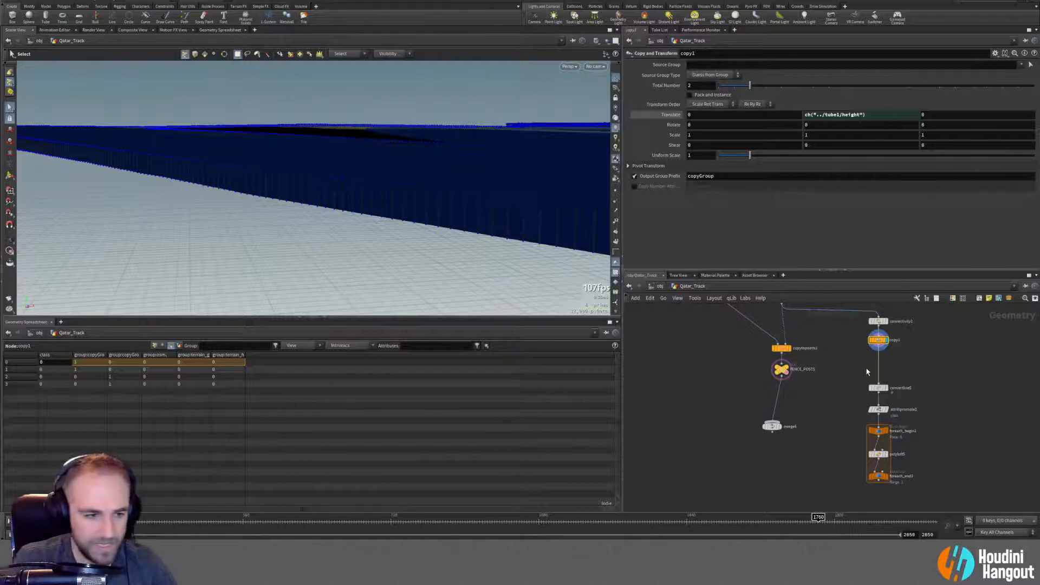
pyautogui.press('Tab')
pyautogui.write('group pro')
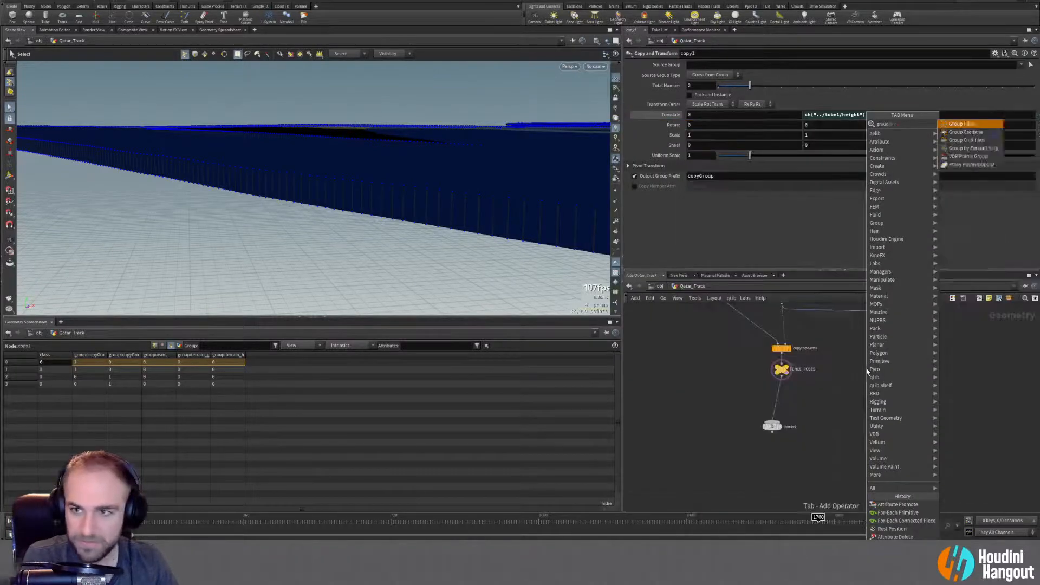
pyautogui.press('Return')
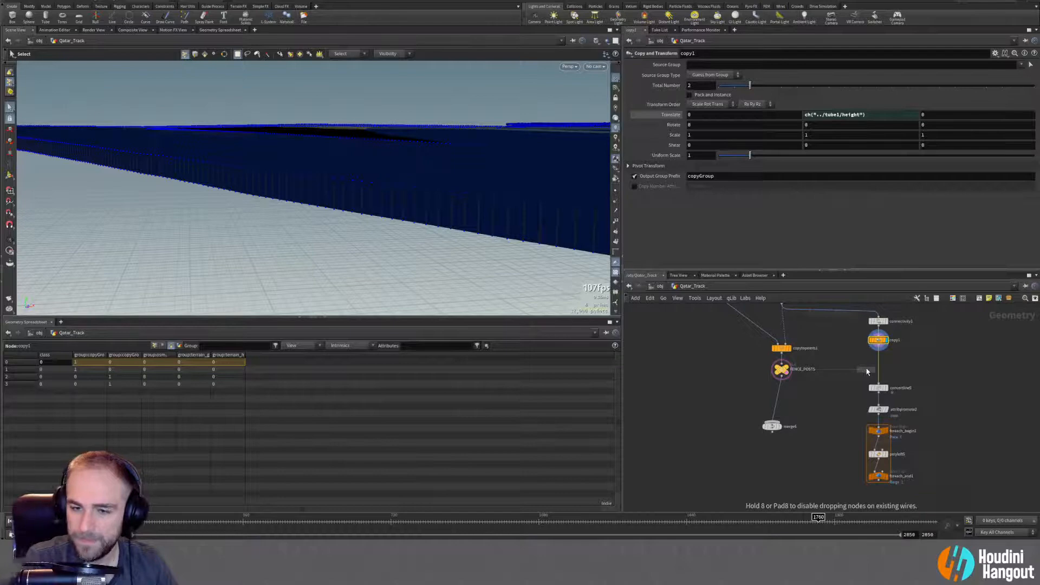
pyautogui.click(880, 369)
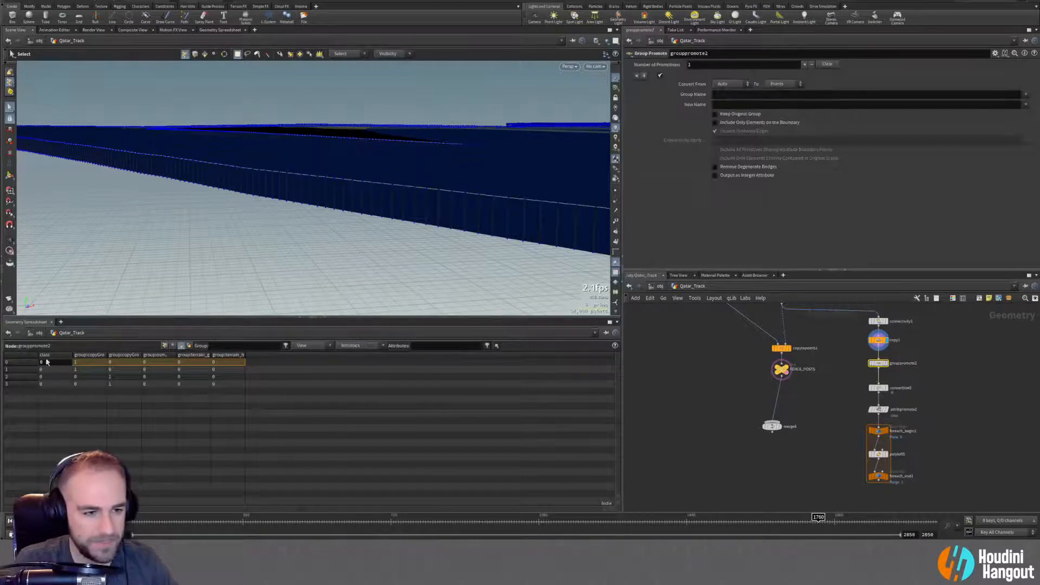
# Set the new Group Promote node to convert copyGroup0 and copyGroup1 to point groups.
pyautogui.click(718, 84)
pyautogui.click(872, 83)
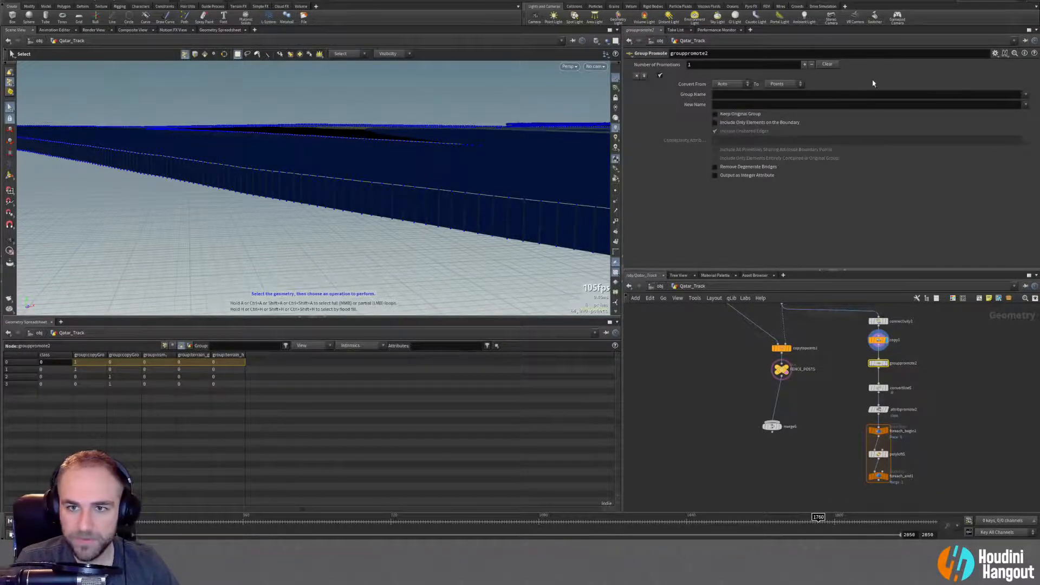
pyautogui.click(1025, 95)
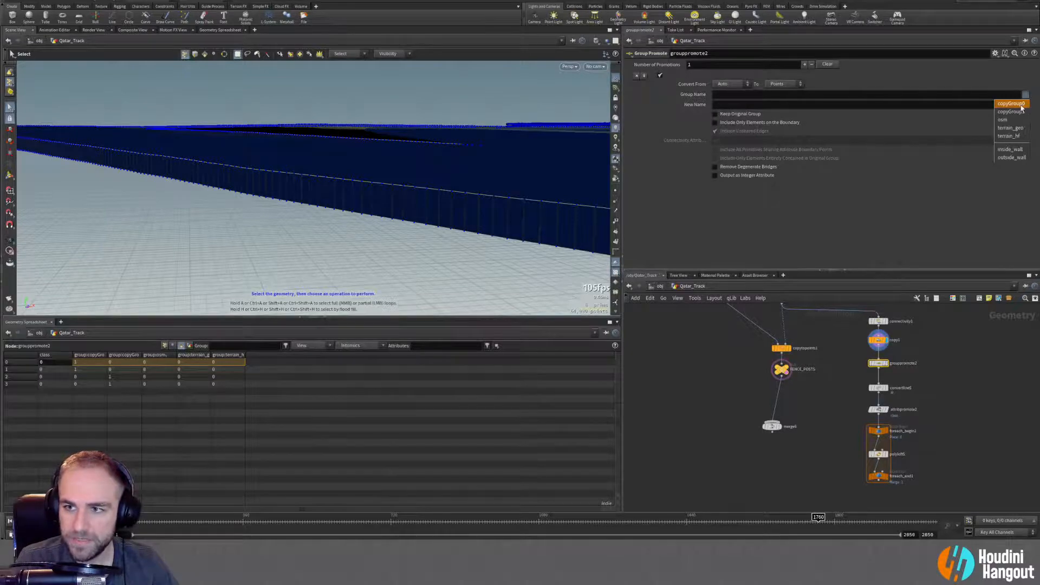
pyautogui.click(1008, 103)
pyautogui.click(1025, 95)
pyautogui.click(1024, 112)
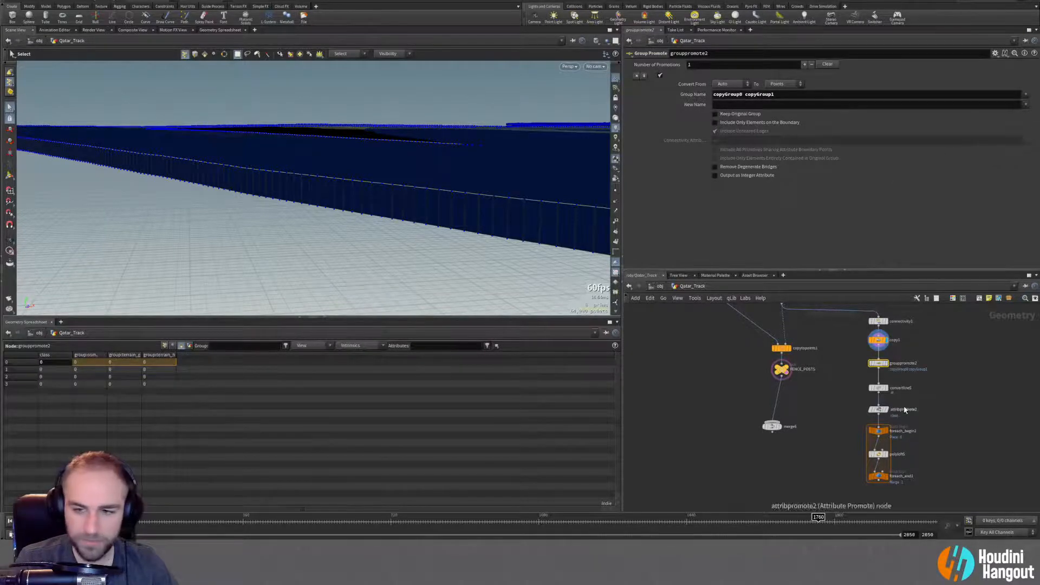
# Display grouppromote2 and convertline5, and check convertline5's node information for the copy groups.
pyautogui.middleClick(881, 365)
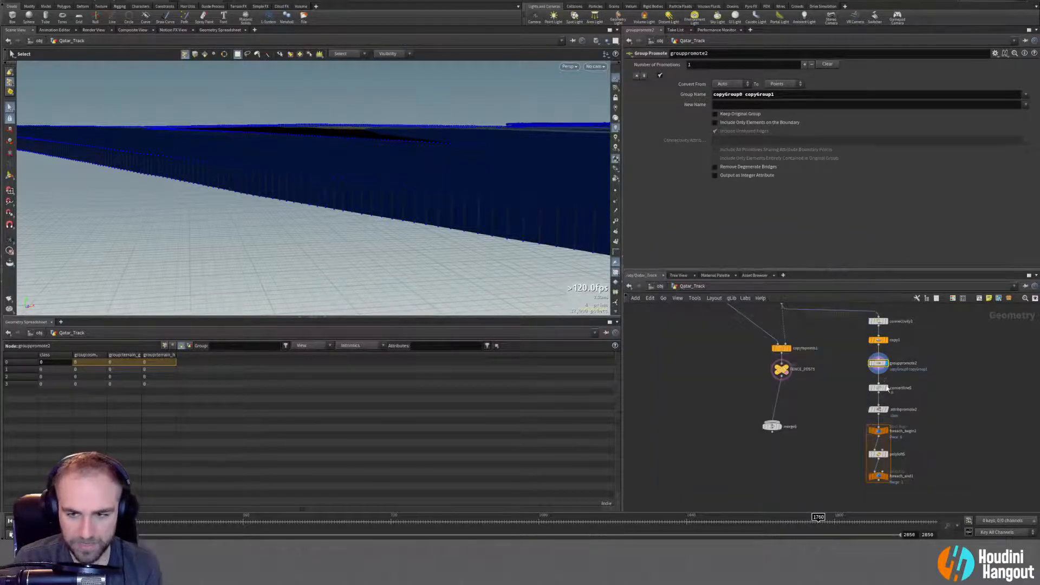
pyautogui.click(887, 389)
pyautogui.click(878, 391)
pyautogui.middleClick(877, 391)
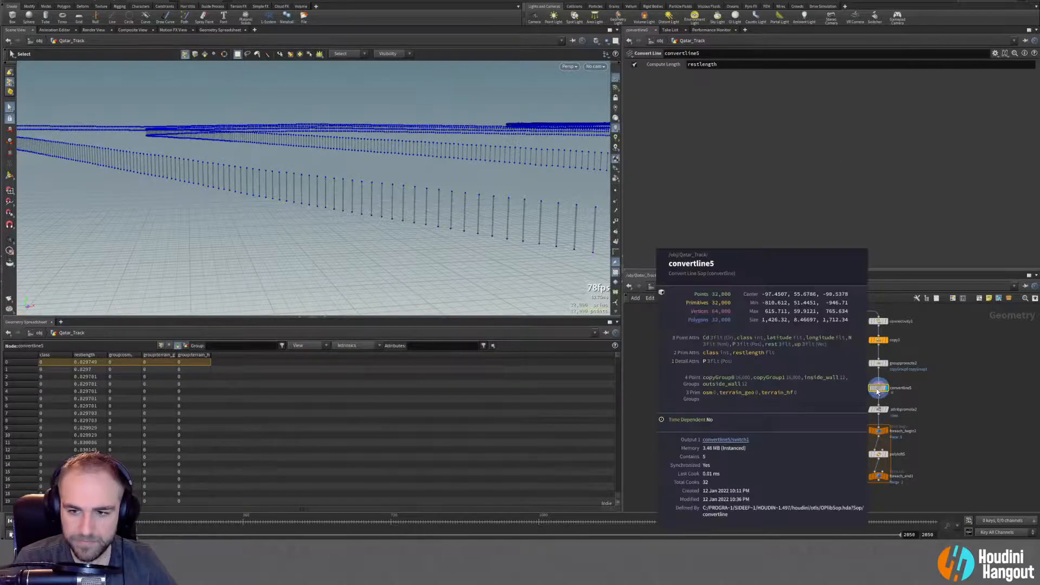
pyautogui.moveTo(835, 446); pyautogui.dragTo(834, 424, button='middle')
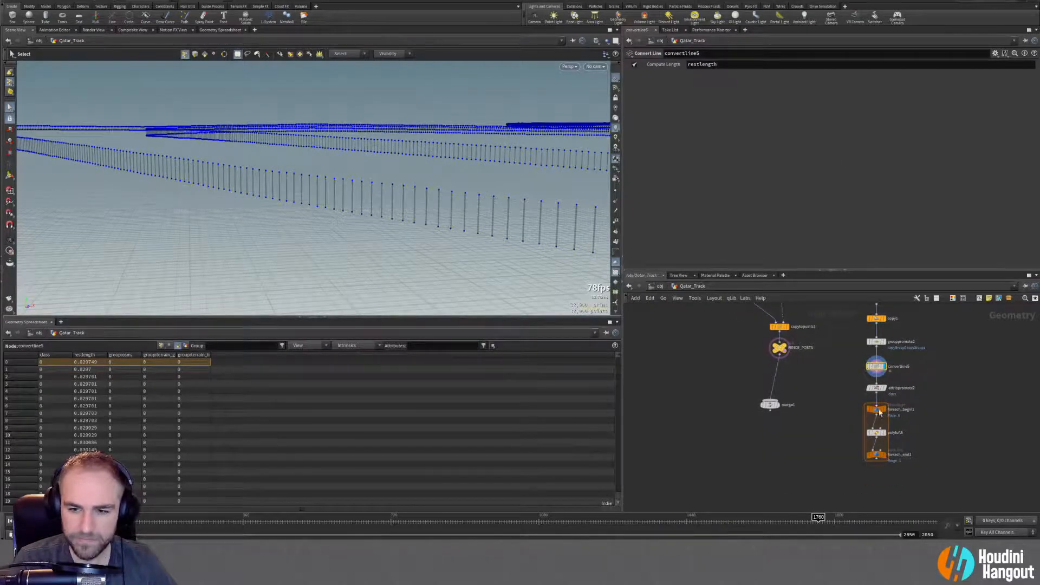
# Clear the outside_wall and inside_wall entries from polyloft5's point Group 0 and Group 1.
pyautogui.click(876, 433)
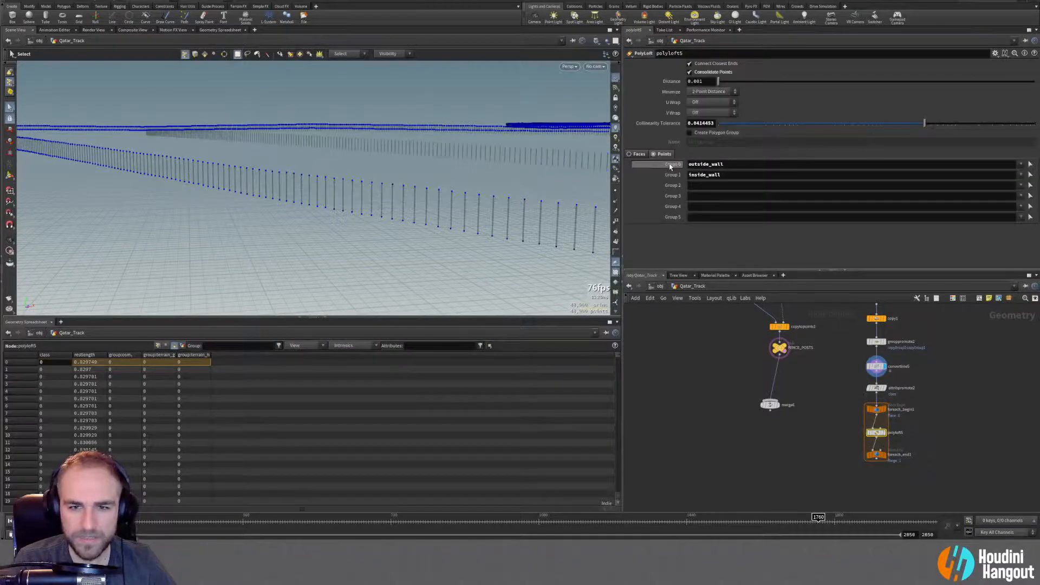
pyautogui.doubleClick(704, 164)
pyautogui.press('BackSpace')
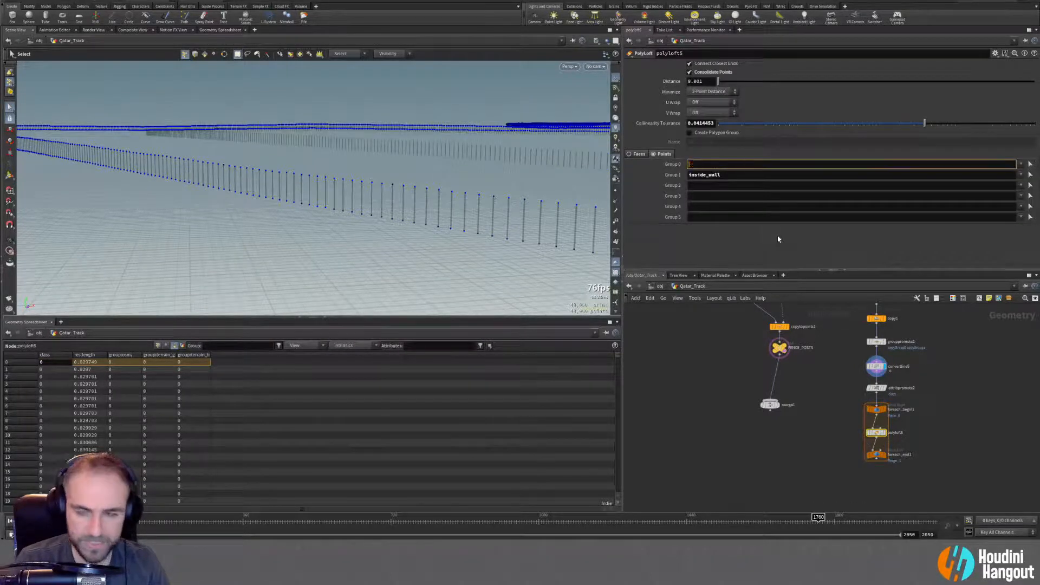
pyautogui.press('Return')
pyautogui.doubleClick(728, 175)
pyautogui.press('BackSpace')
pyautogui.press('Return')
pyautogui.click(1020, 164)
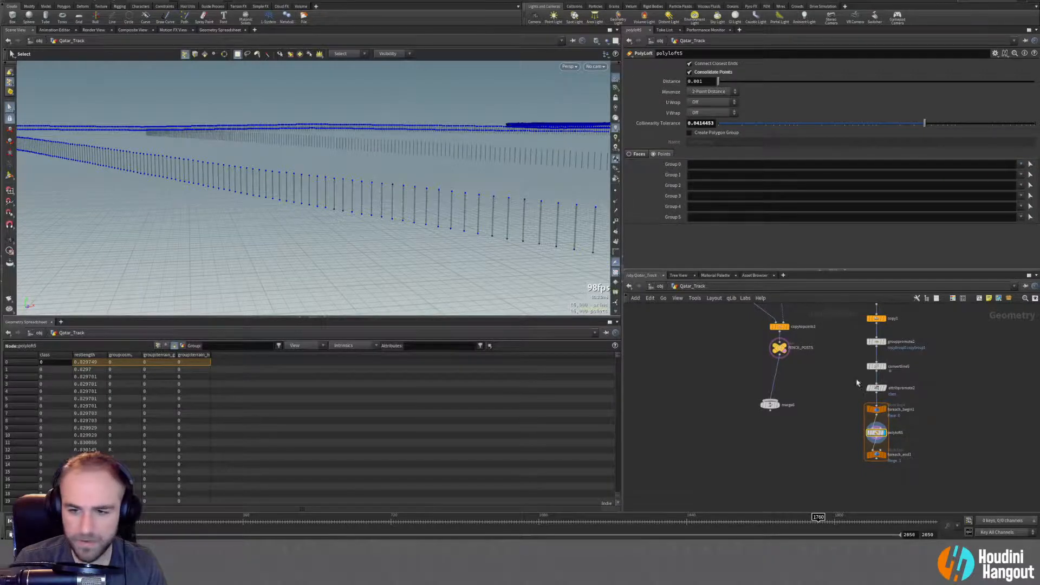
# Reset the cached pass on foreach_end1, and display polyloft5 to check the point groups in its node information.
pyautogui.click(875, 454)
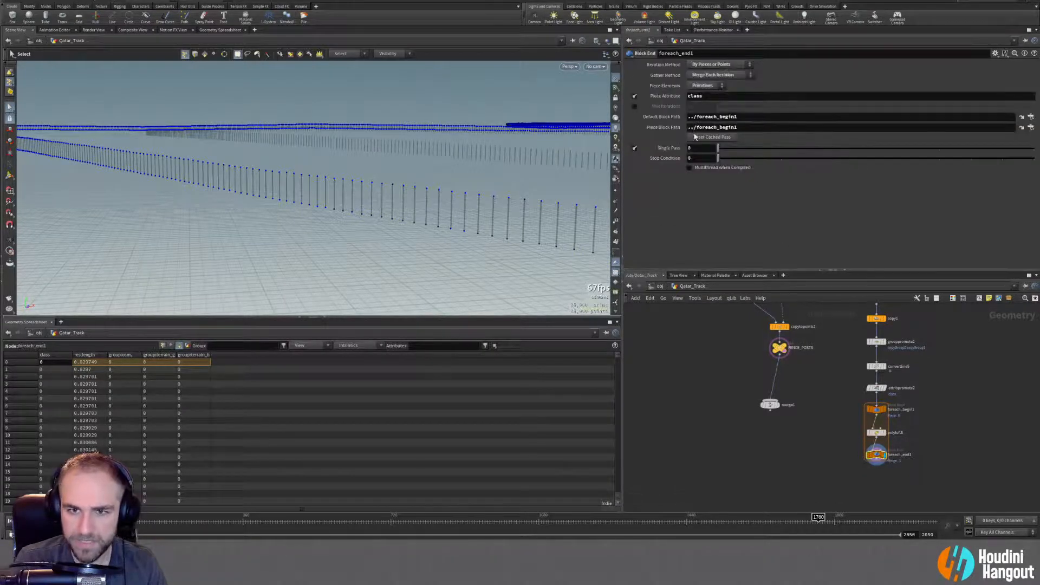
pyautogui.click(695, 137)
pyautogui.click(877, 433)
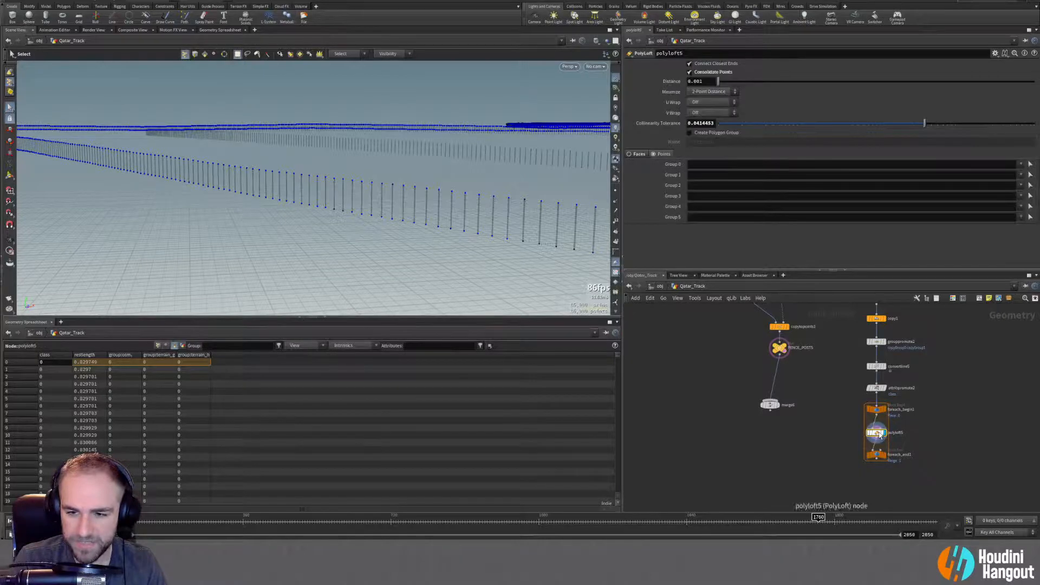
pyautogui.middleClick(879, 433)
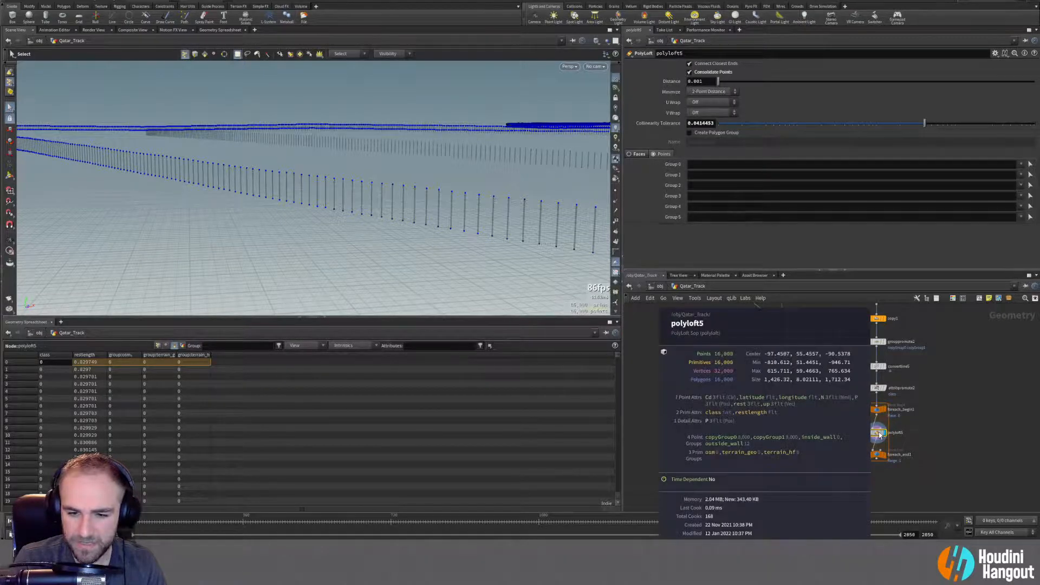
# Set polyloft5's point Group 0 to copyGroup0 and Group 1 to copyGroup1, and view the lofted fence strip.
pyautogui.click(1019, 165)
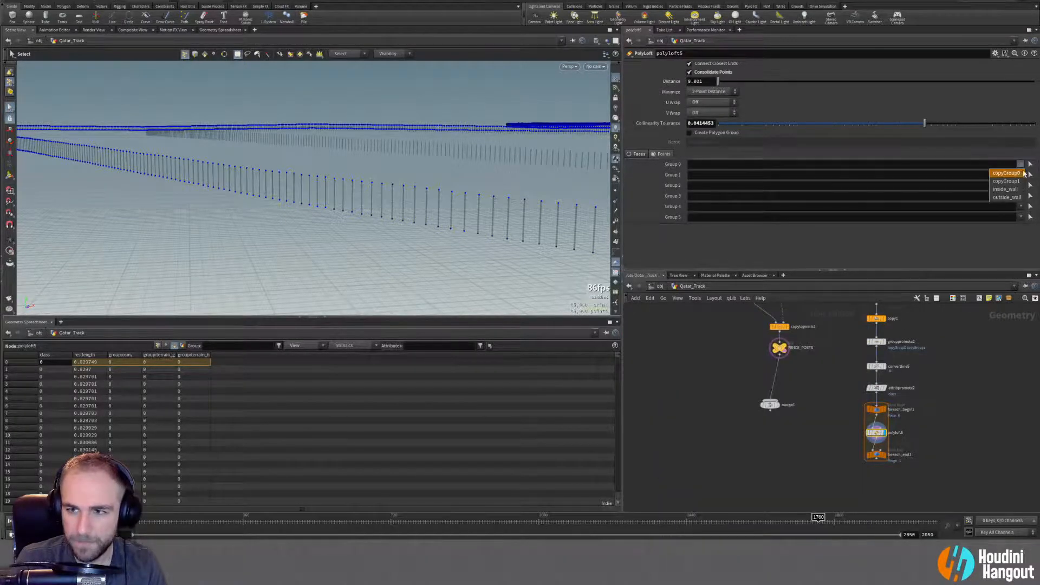
pyautogui.click(1015, 172)
pyautogui.click(1020, 174)
pyautogui.click(1006, 191)
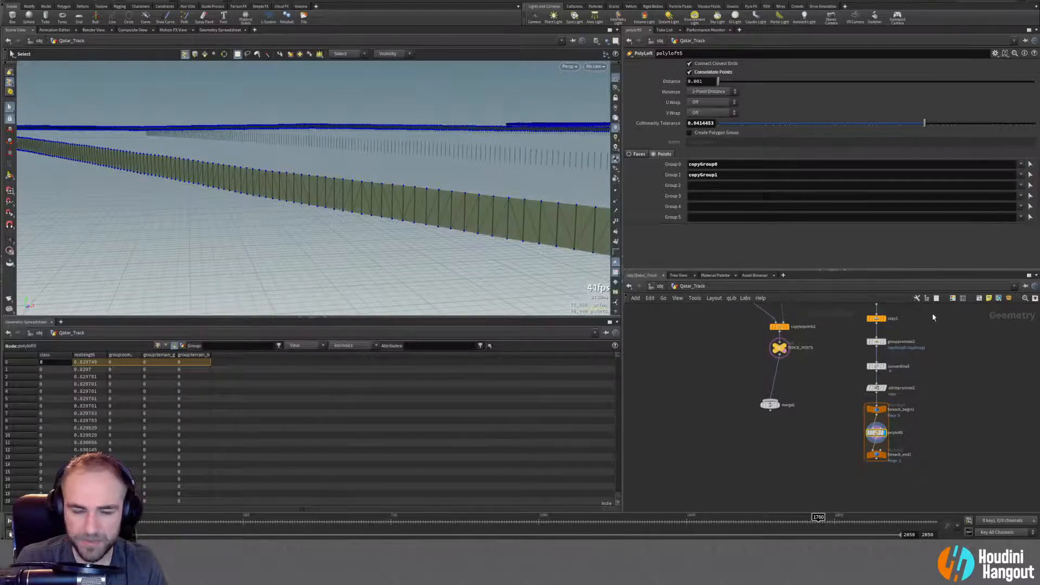
pyautogui.press('Escape')
pyautogui.moveTo(469, 202); pyautogui.dragTo(542, 210)
pyautogui.press('s')
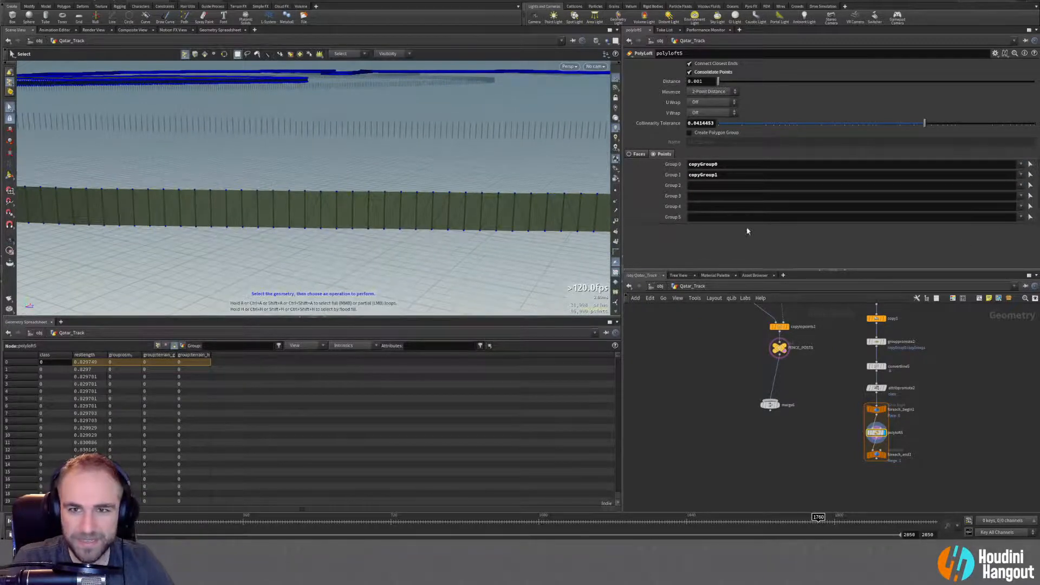
# Try minimizing by 3-Point Distance on polyloft5, restore 2-Point Distance and compare the triangulation.
pyautogui.click(709, 92)
pyautogui.click(706, 100)
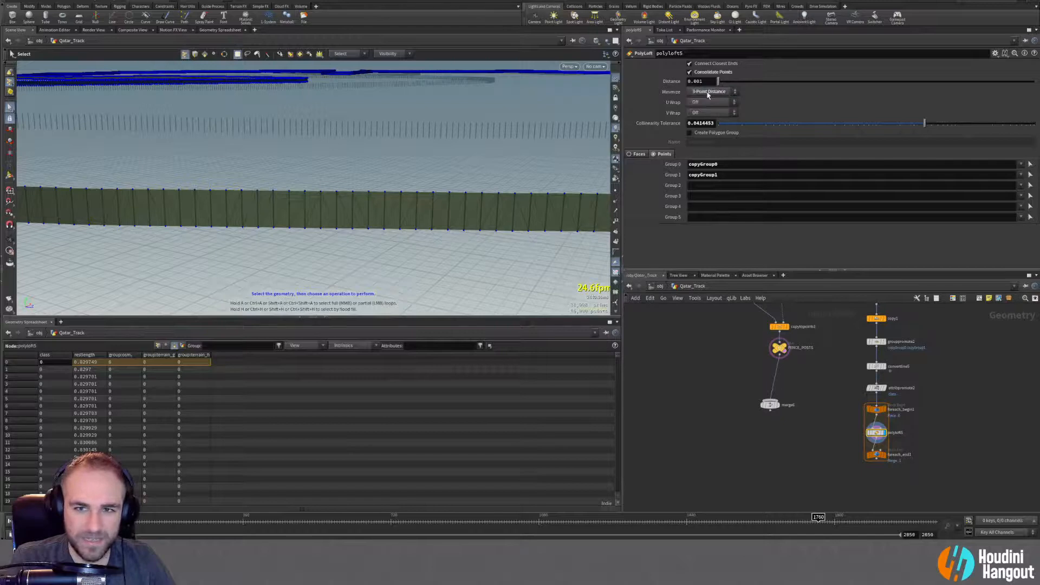
pyautogui.click(707, 93)
pyautogui.click(706, 100)
pyautogui.press('Escape')
pyautogui.moveTo(472, 204); pyautogui.dragTo(427, 226)
pyautogui.press('s')
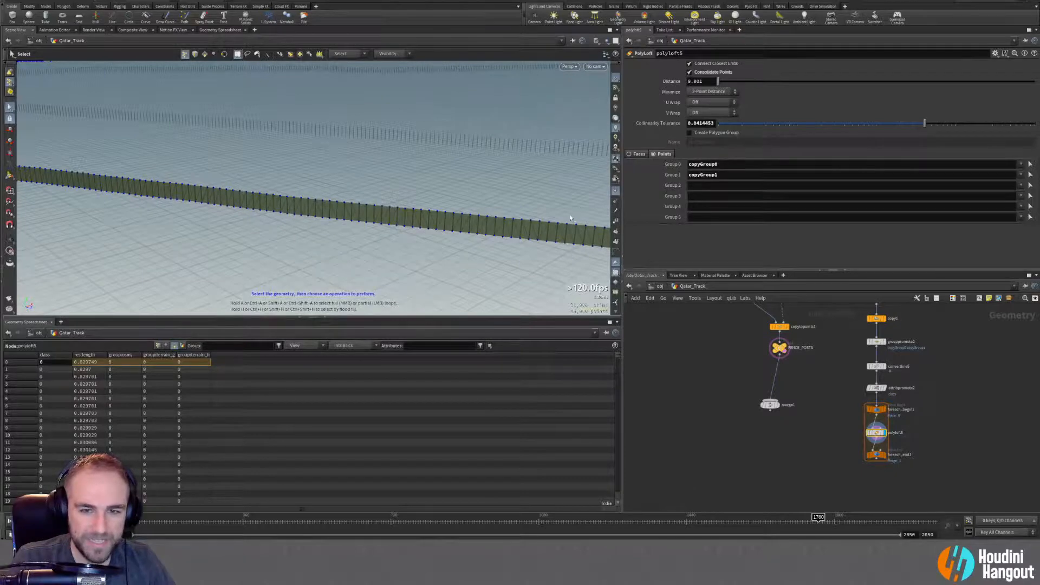
# Turn off the template display of FENCE_POSTS and view the lofted strip on its own.
pyautogui.click(784, 352)
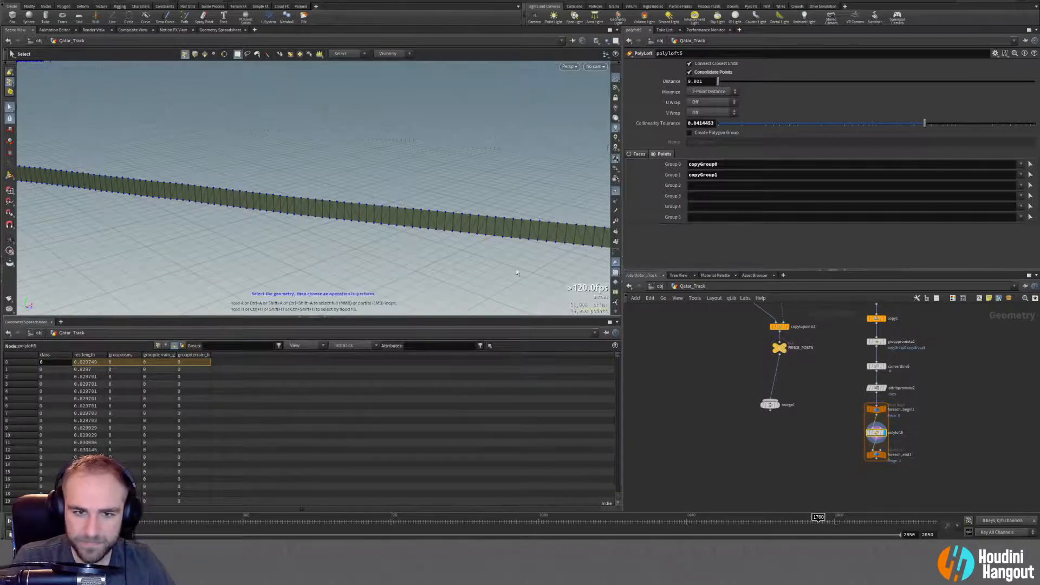
pyautogui.keyDown('alt'); pyautogui.moveTo(492, 228); pyautogui.dragTo(402, 209); pyautogui.keyUp('alt')
pyautogui.press('s')
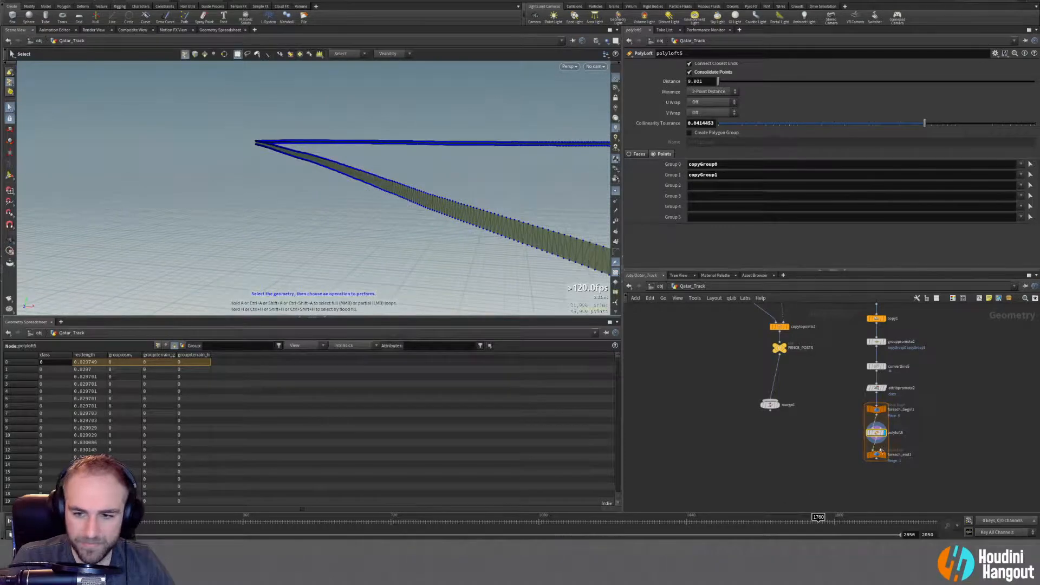
# Display foreach_end1 and disable Single Pass so the loop lofts every class piece.
pyautogui.click(885, 457)
pyautogui.click(875, 454)
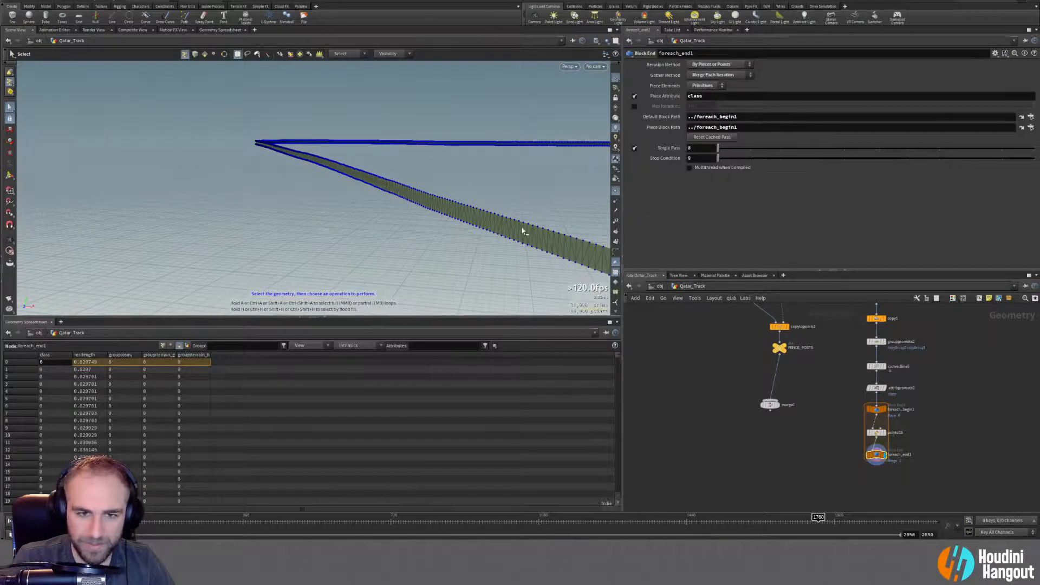
pyautogui.press('alt')
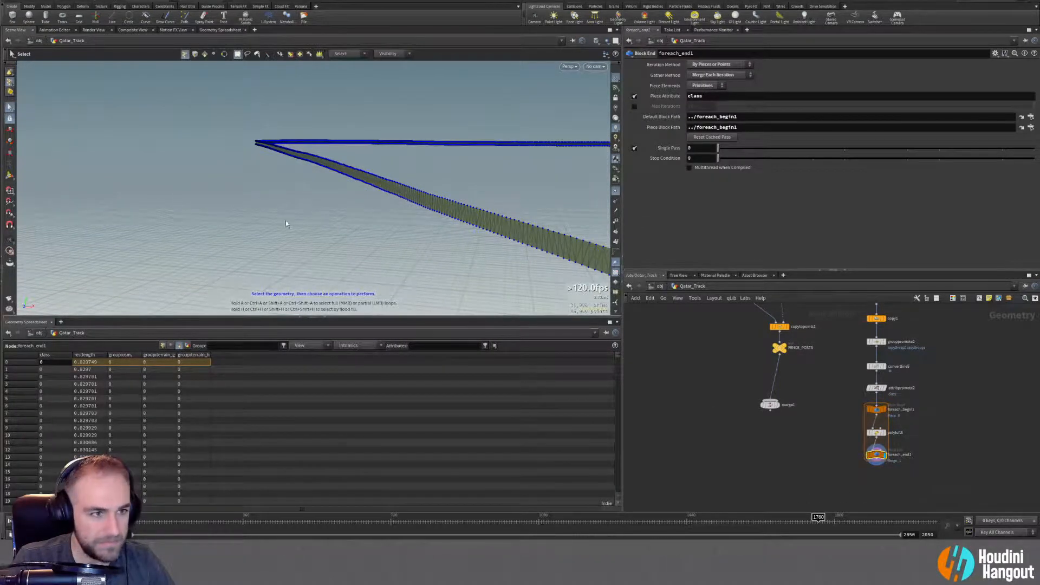
pyautogui.press('alt')
pyautogui.keyDown('alt'); pyautogui.moveTo(367, 188); pyautogui.dragTo(396, 279); pyautogui.keyUp('alt')
pyautogui.click(634, 148)
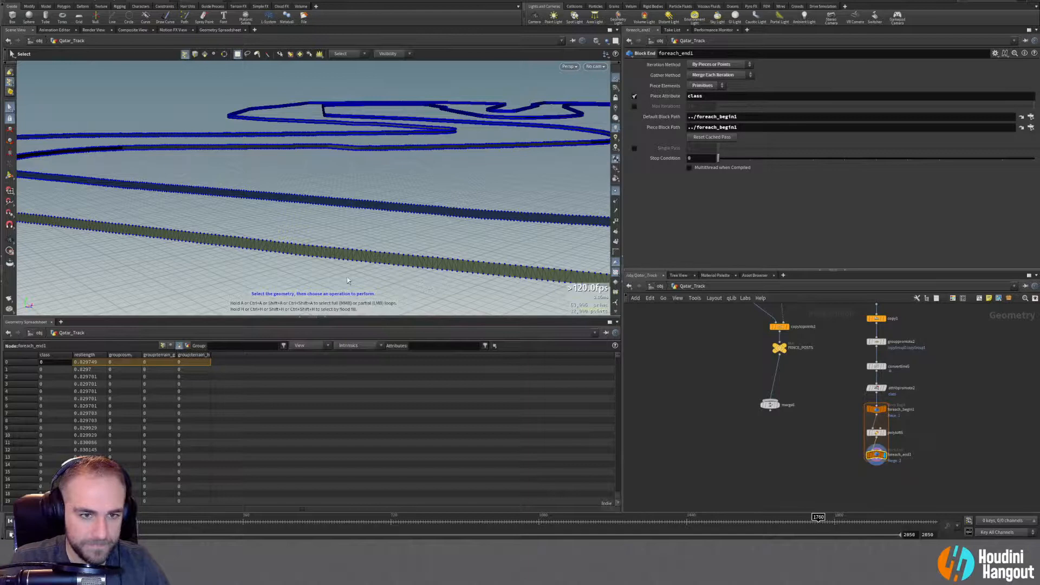
pyautogui.moveTo(379, 260)
pyautogui.keyDown('alt'); pyautogui.mouseDown()
pyautogui.moveTo(492, 239)
pyautogui.moveTo(372, 243)
pyautogui.mouseUp(); pyautogui.keyUp('alt')
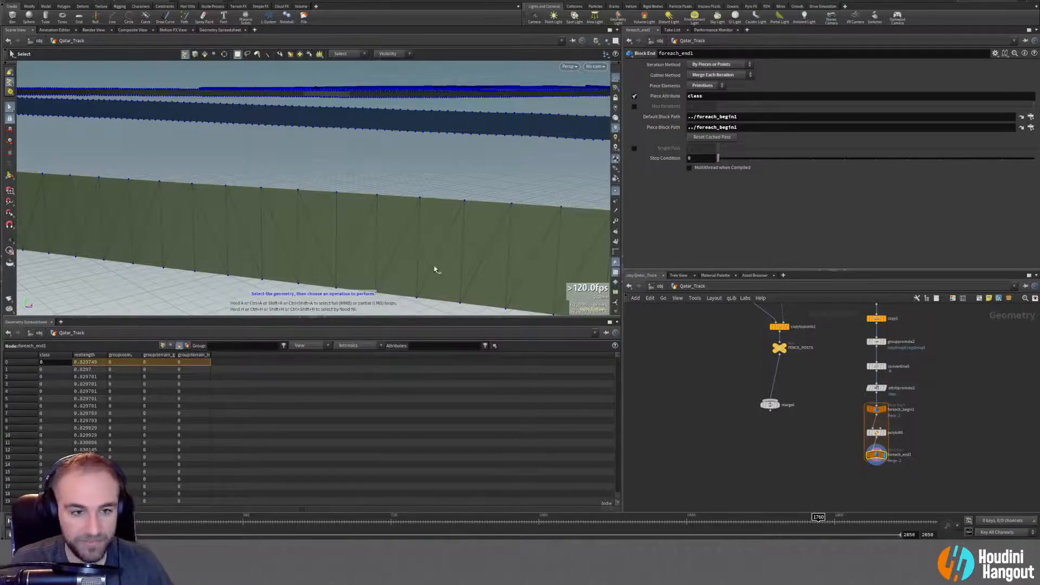
# Add a Labs Quadrangulate node below foreach_end1 and display its result.
pyautogui.moveTo(883, 458); pyautogui.dragTo(877, 453)
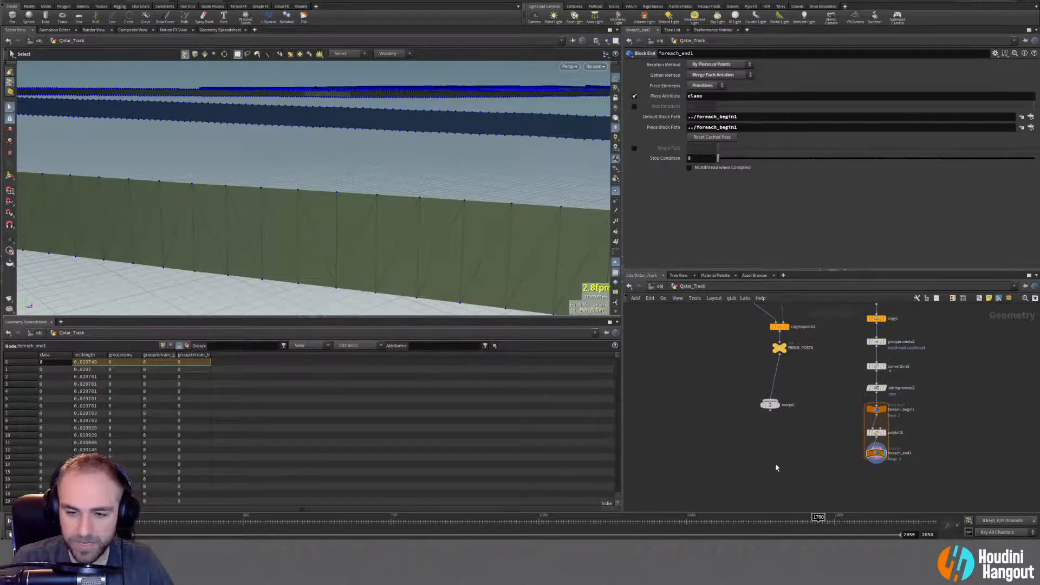
pyautogui.press('Tab')
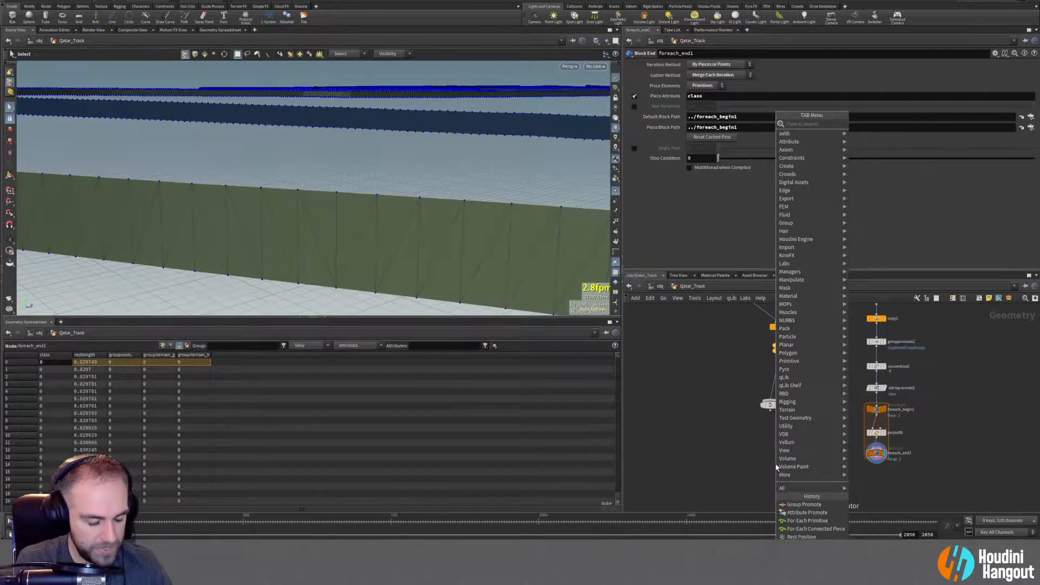
pyautogui.write('quad')
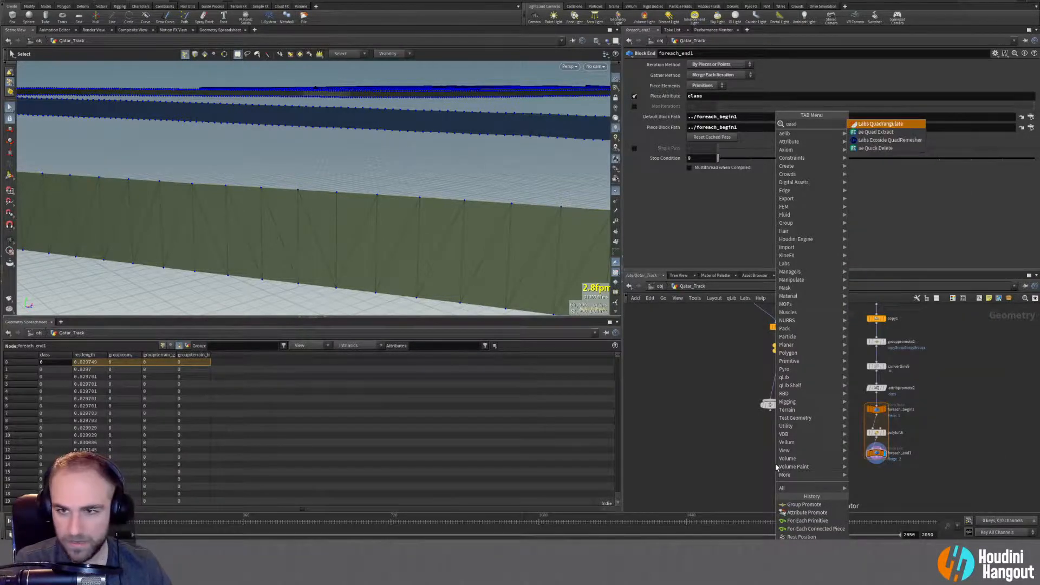
pyautogui.press('Return')
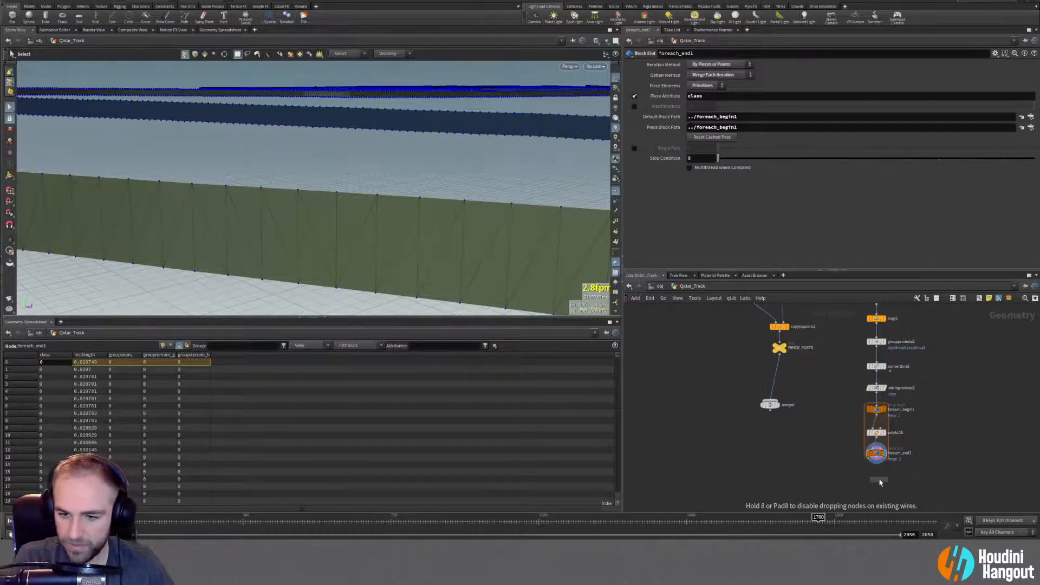
pyautogui.click(877, 479)
pyautogui.click(885, 481)
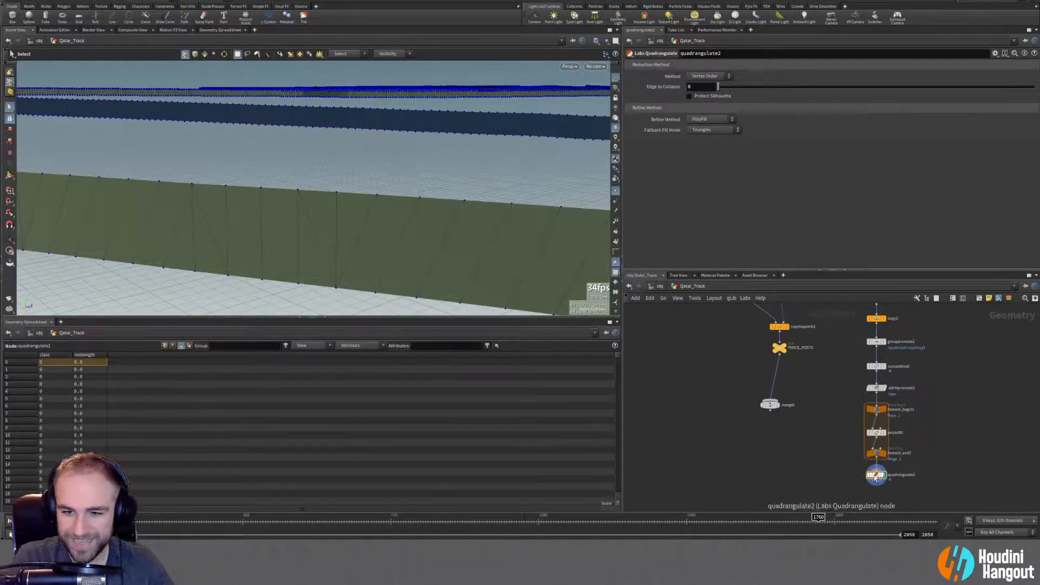
# Set the Quadrangulate reduction method to Longest Edge and inspect the fence strips around the track.
pyautogui.click(704, 78)
pyautogui.click(711, 94)
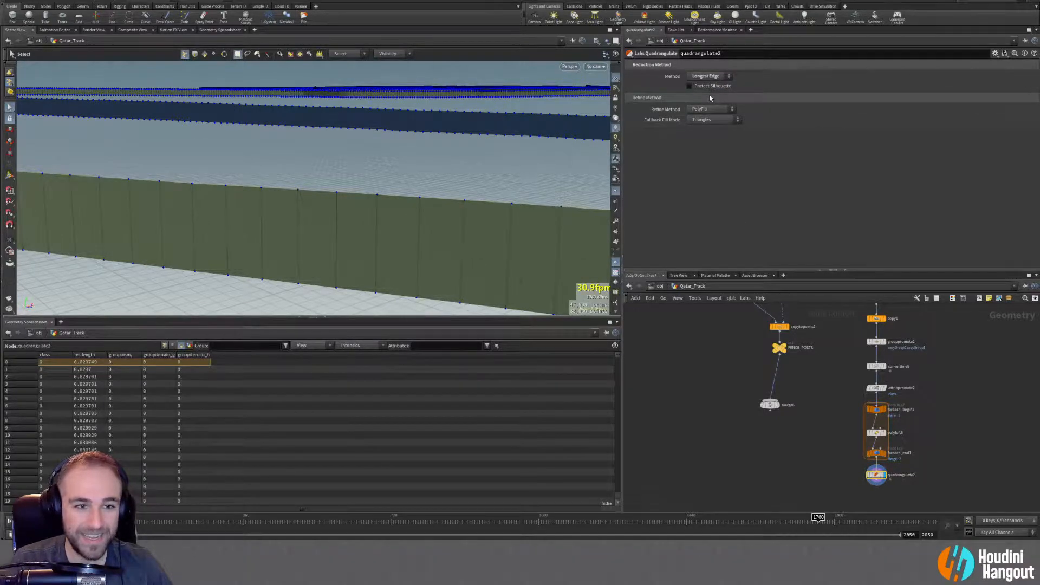
pyautogui.keyDown('alt'); pyautogui.moveTo(439, 251); pyautogui.dragTo(327, 267, button='right'); pyautogui.keyUp('alt')
pyautogui.keyDown('alt'); pyautogui.moveTo(327, 267); pyautogui.dragTo(294, 244); pyautogui.keyUp('alt')
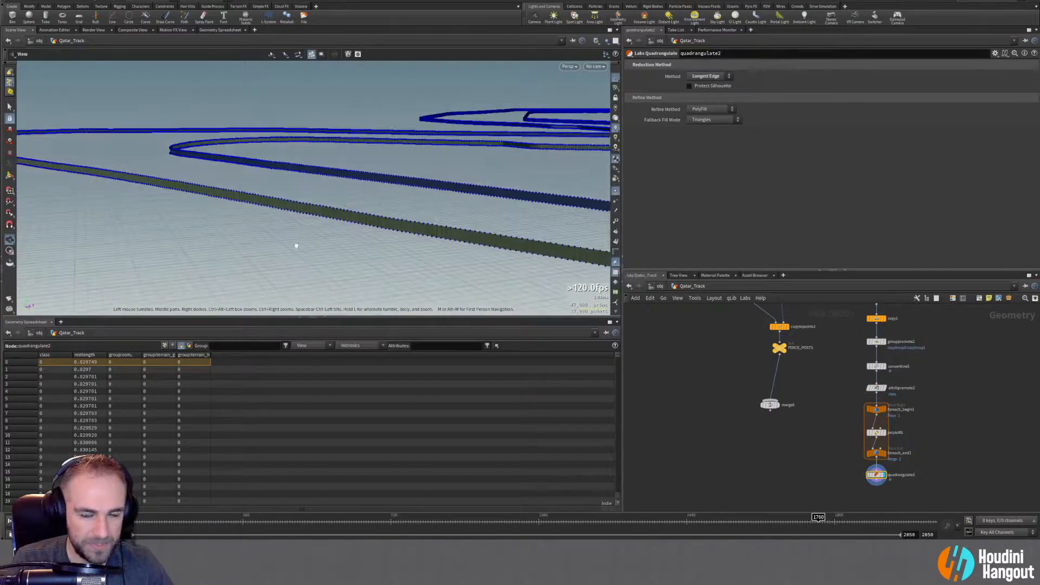
pyautogui.press('s')
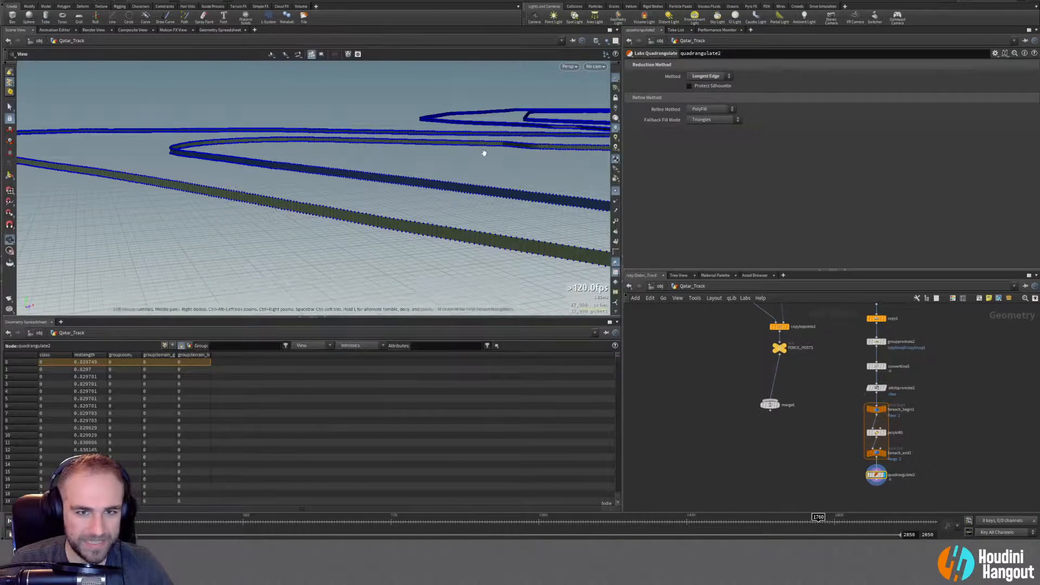
pyautogui.keyDown('alt'); pyautogui.moveTo(482, 153); pyautogui.dragTo(420, 255); pyautogui.keyUp('alt')
# Switch the viewport selection mode from points to primitives to hide the point markers.
pyautogui.click(202, 54)
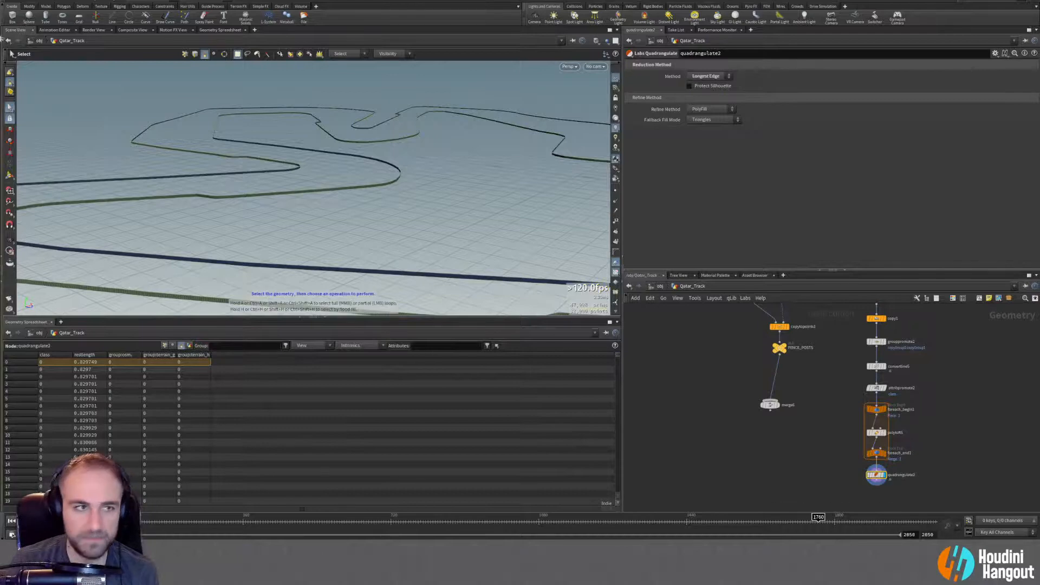
pyautogui.click(9, 1)
pyautogui.click(17, 53)
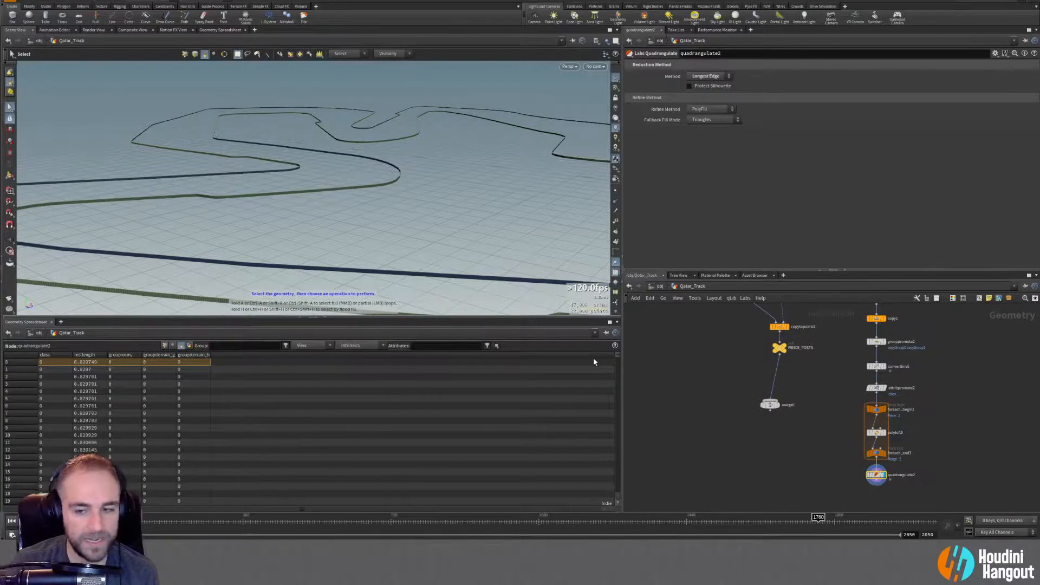